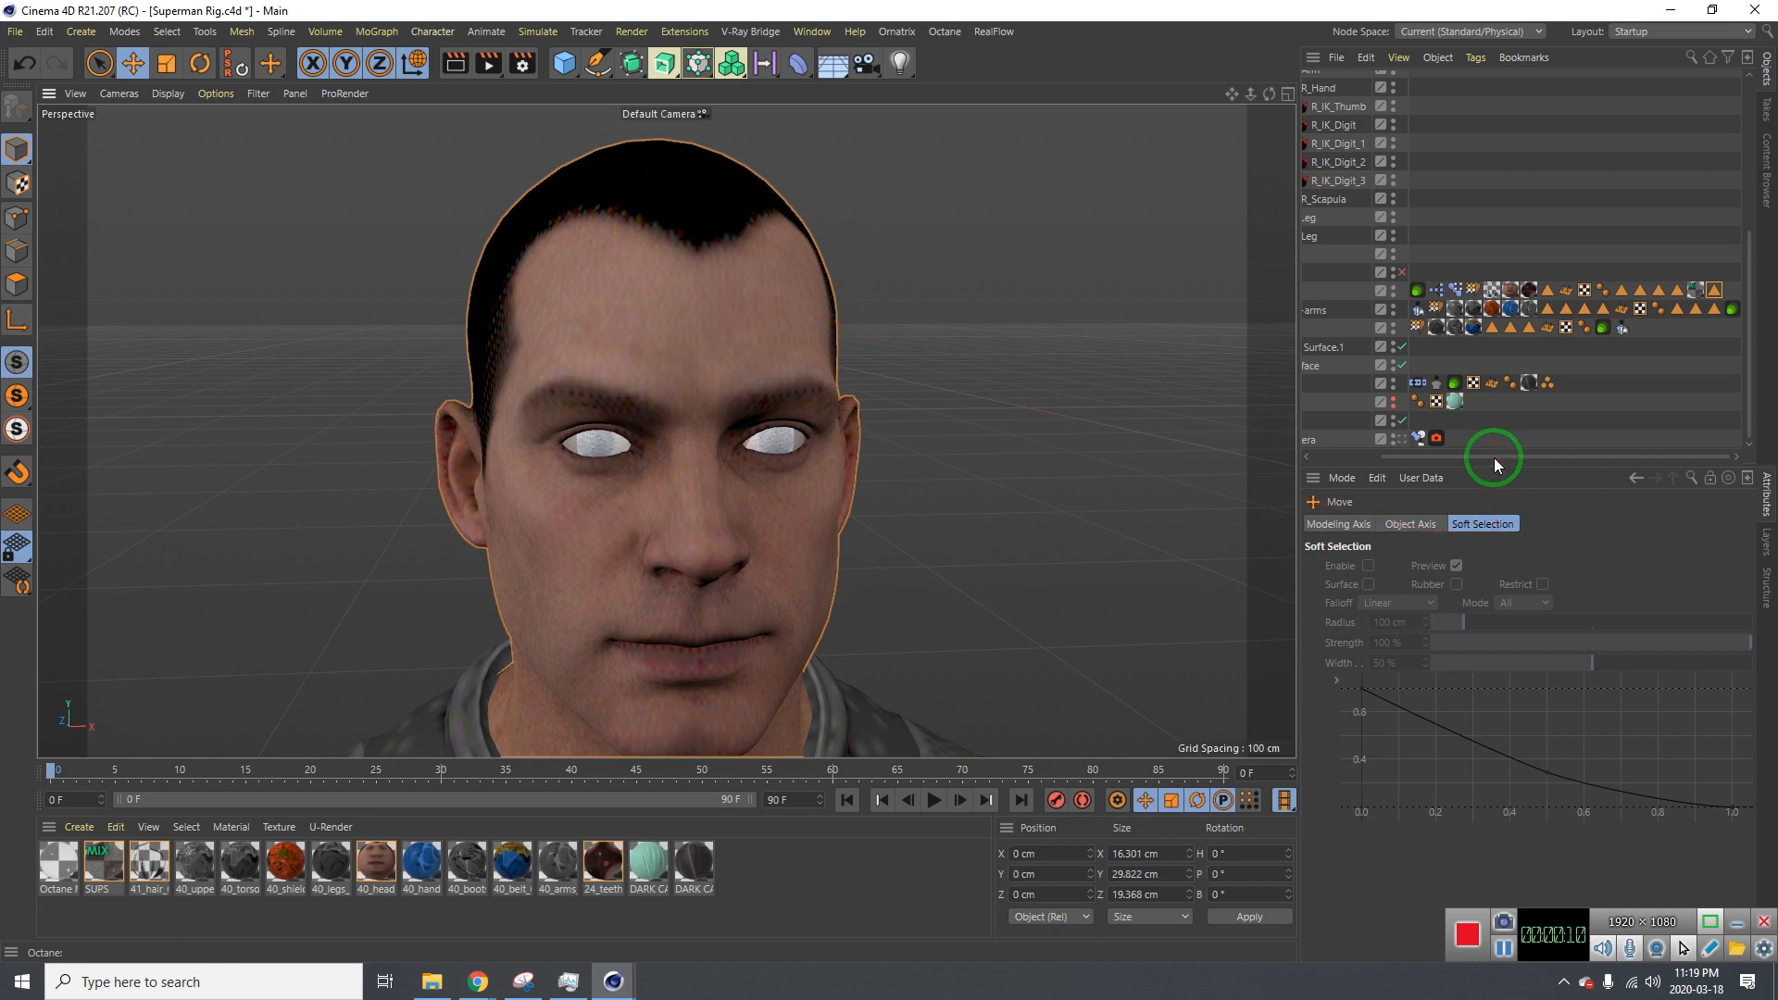
Examine the character's head in the viewport, the browser window and the Octane Live Viewer render
drag(1493, 457, 1378, 461)
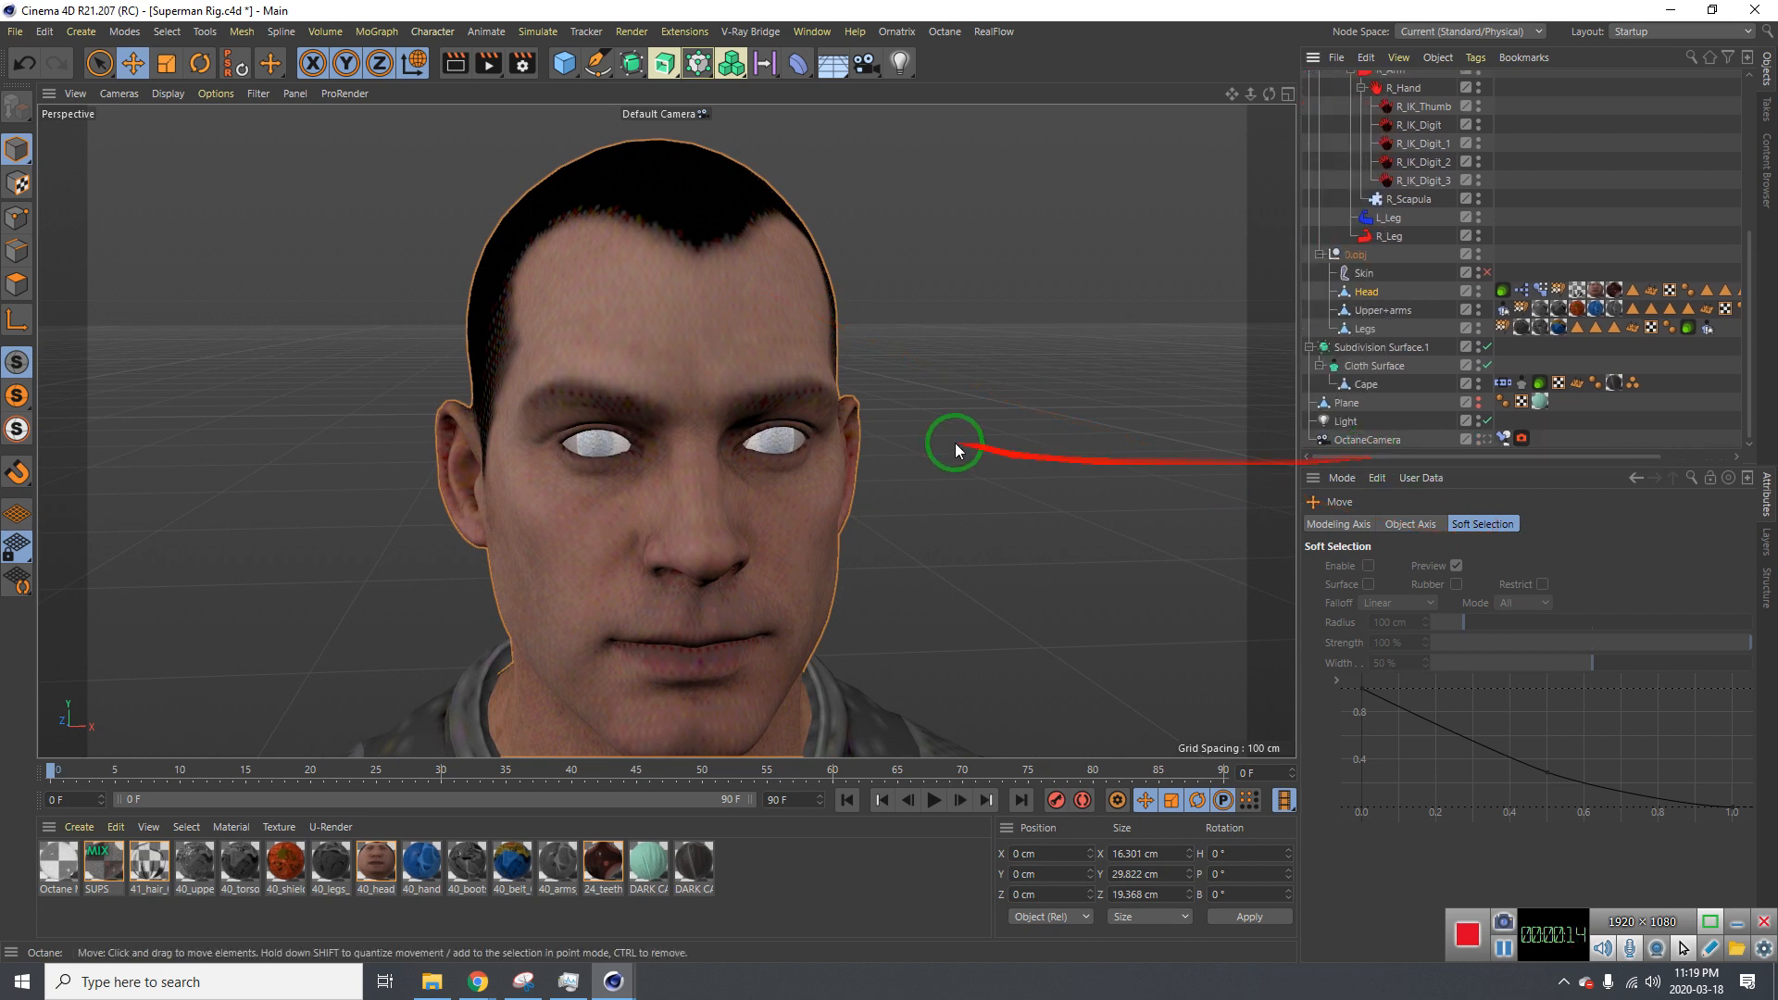
drag(688, 321, 753, 319)
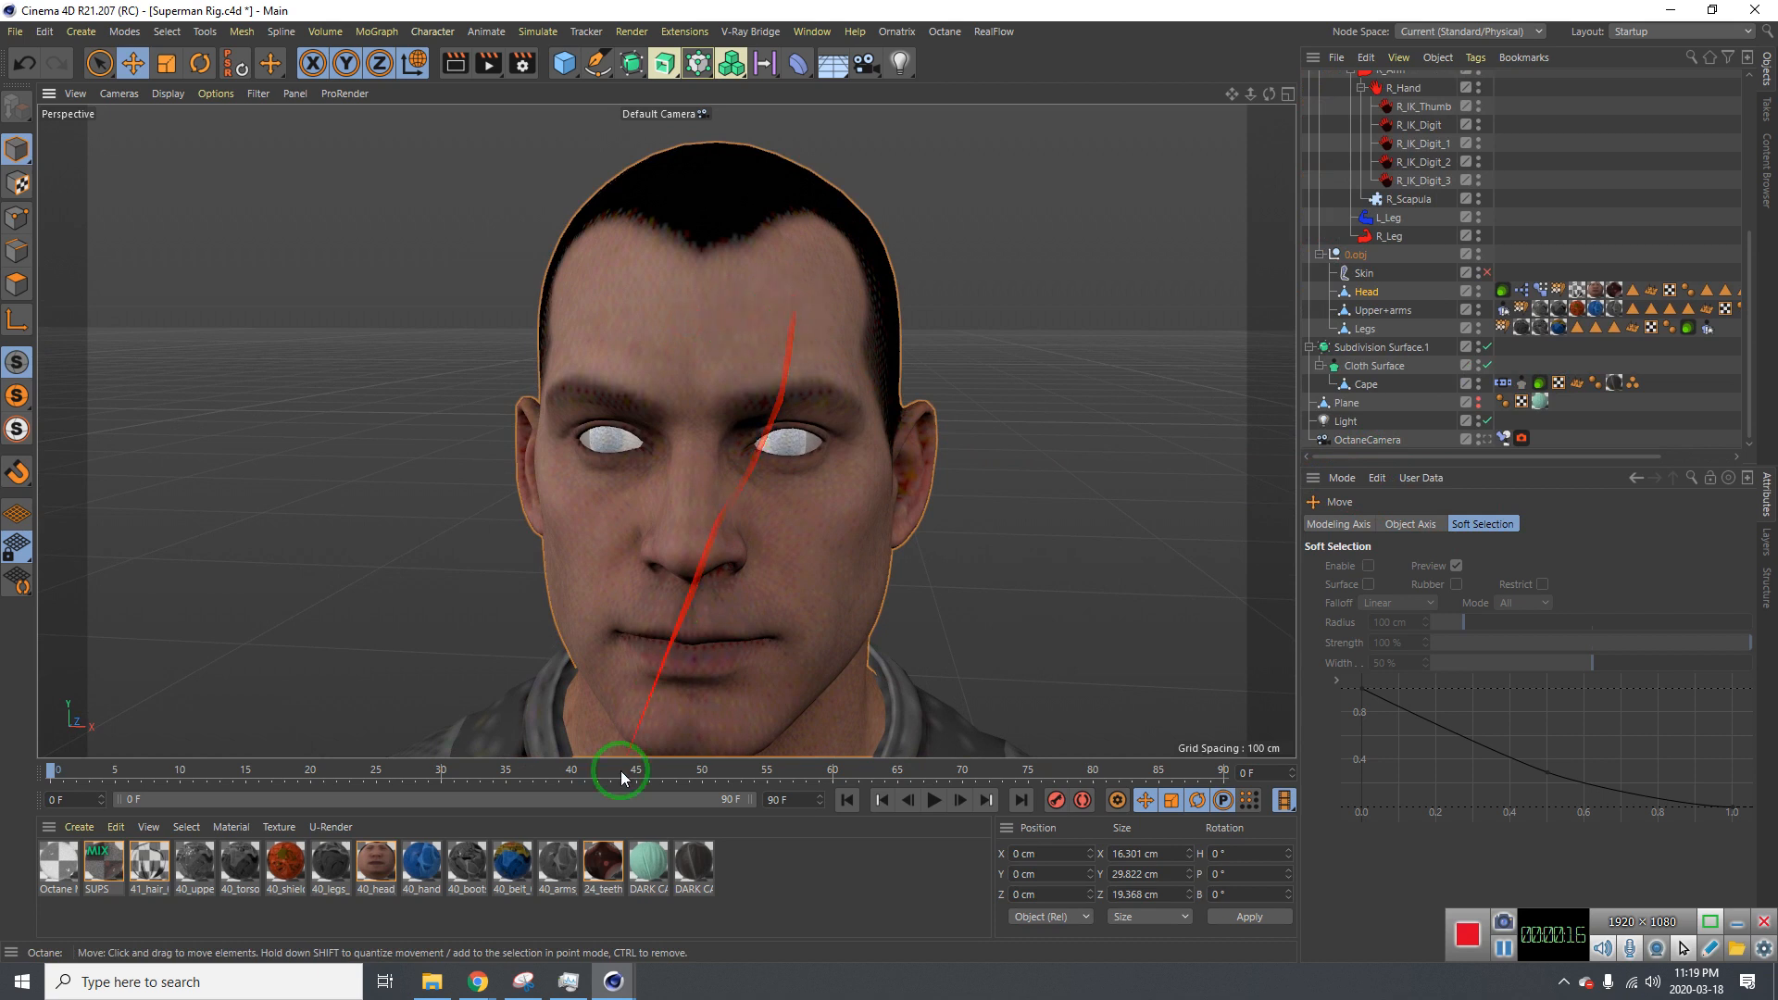
mouse_move(481, 983)
click(426, 919)
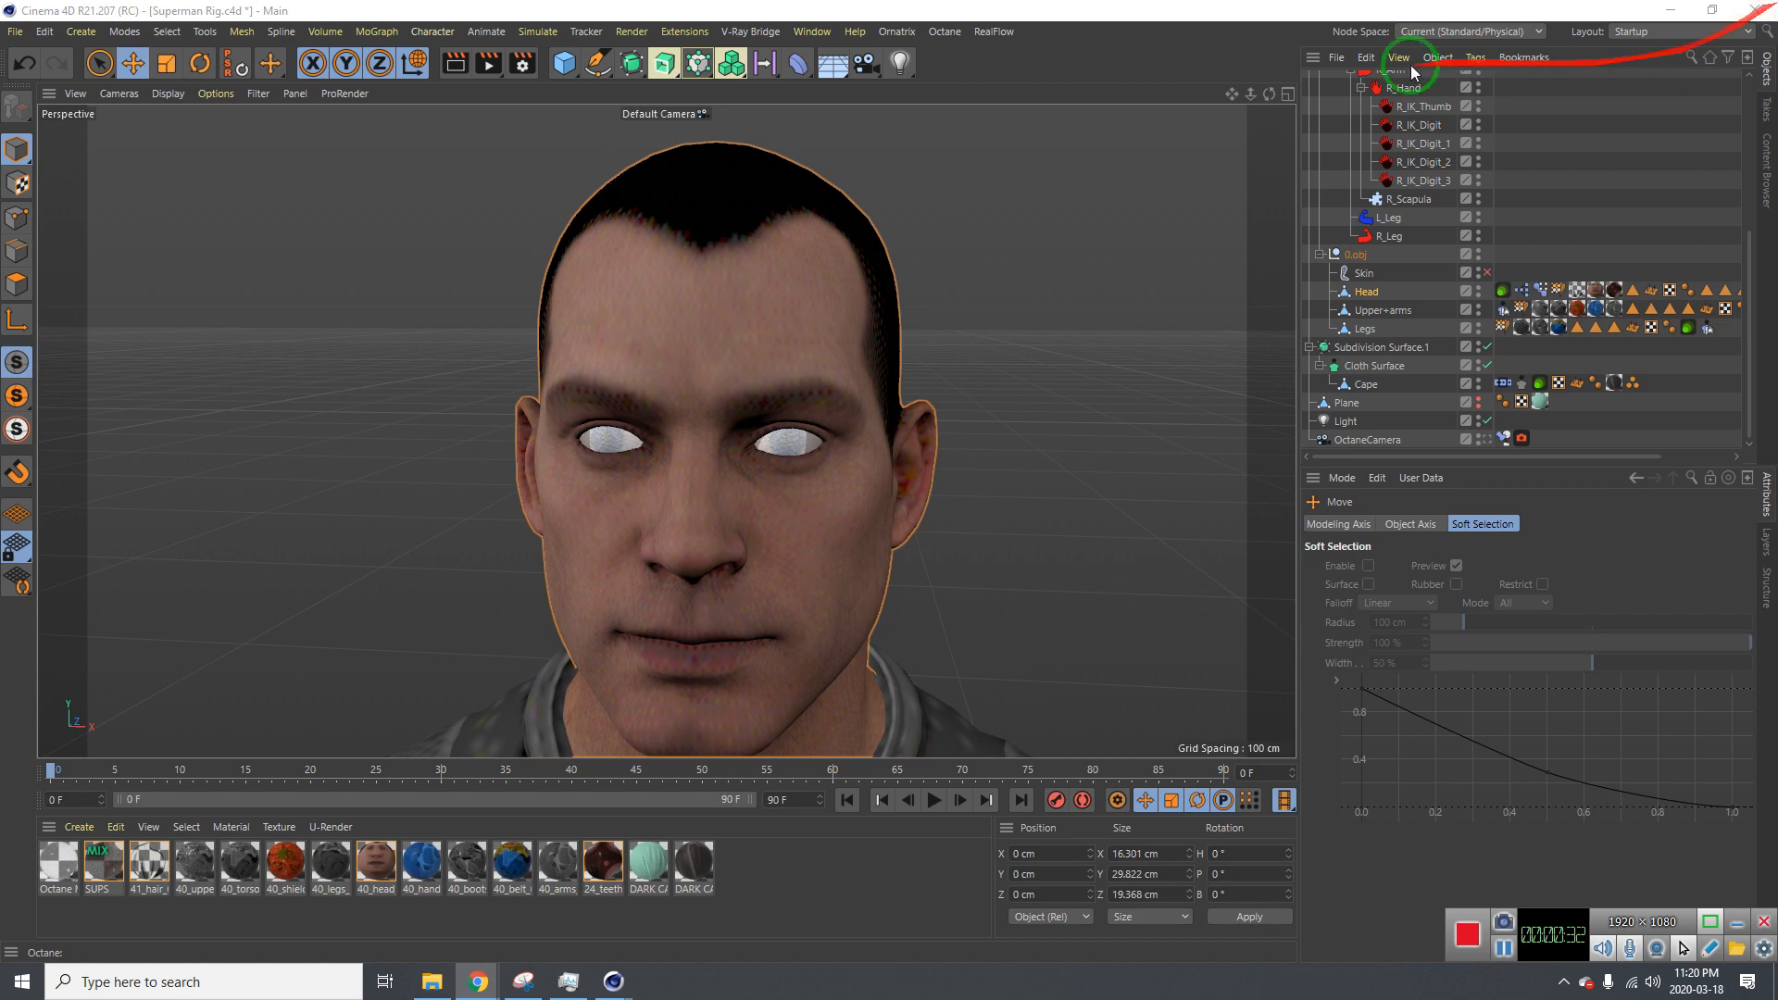
click(1198, 6)
mouse_move(792, 484)
alt+right_down()
mouse_move(765, 486)
mouse_move(778, 503)
alt+right_up()
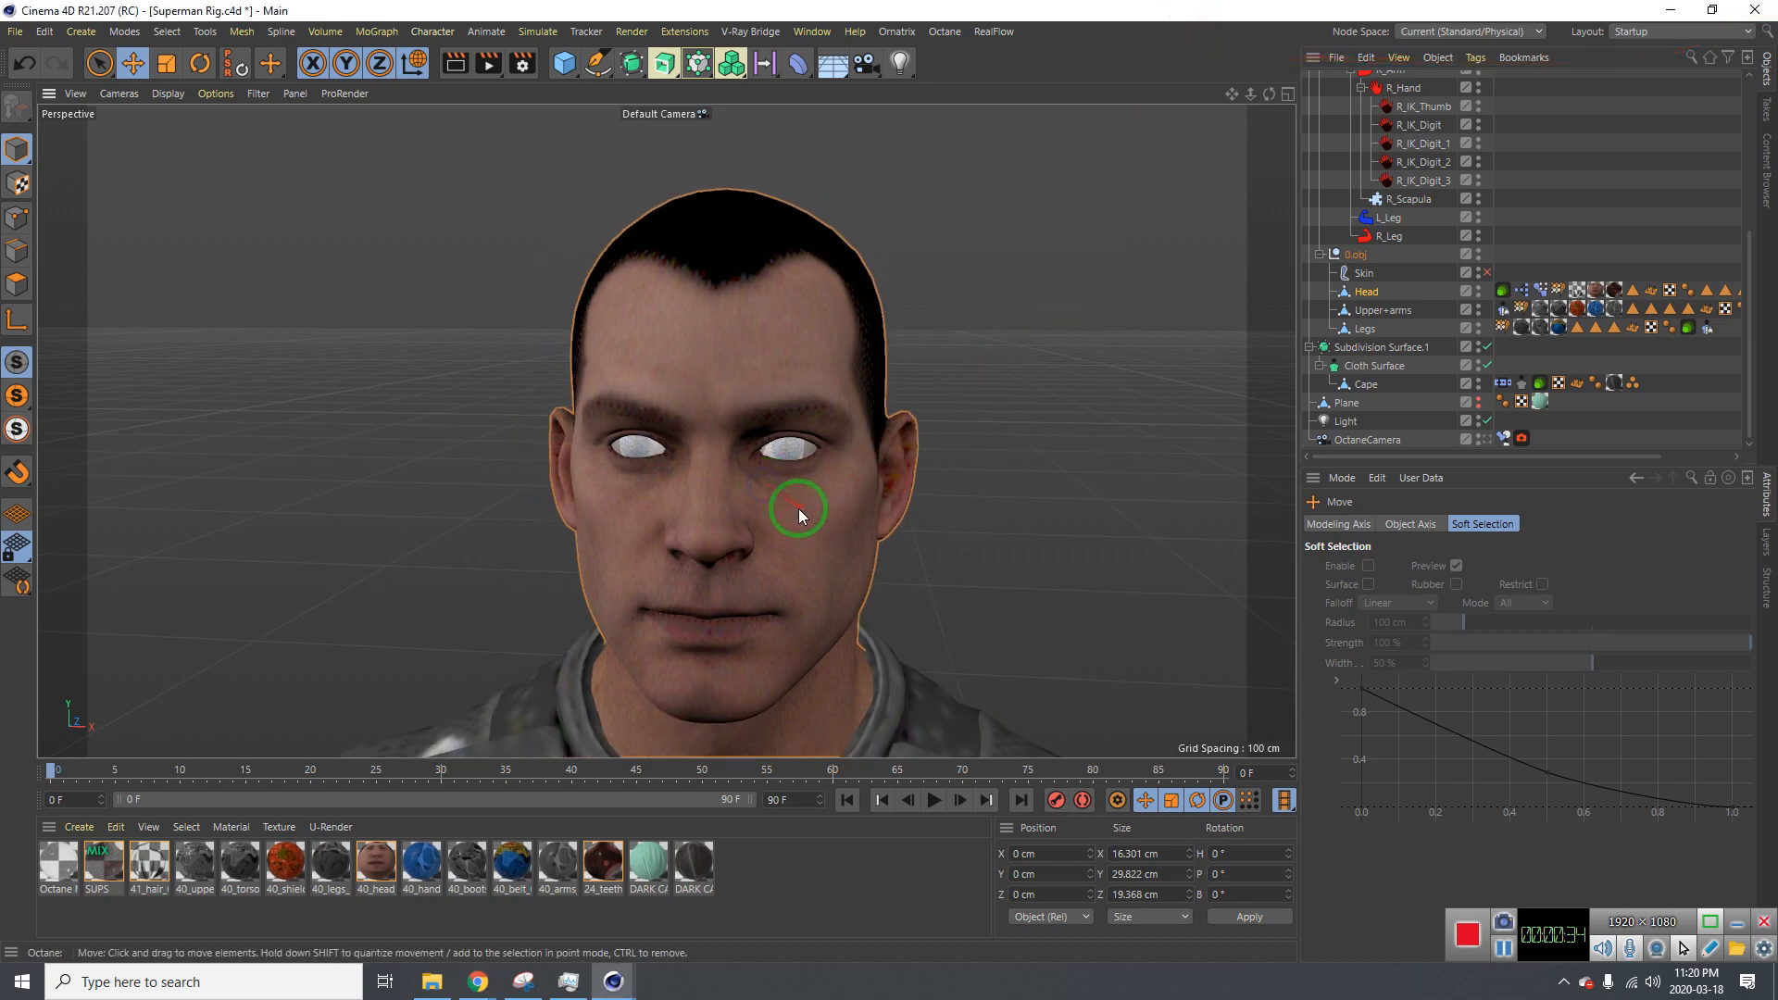
drag(1777, 181, 599, 153)
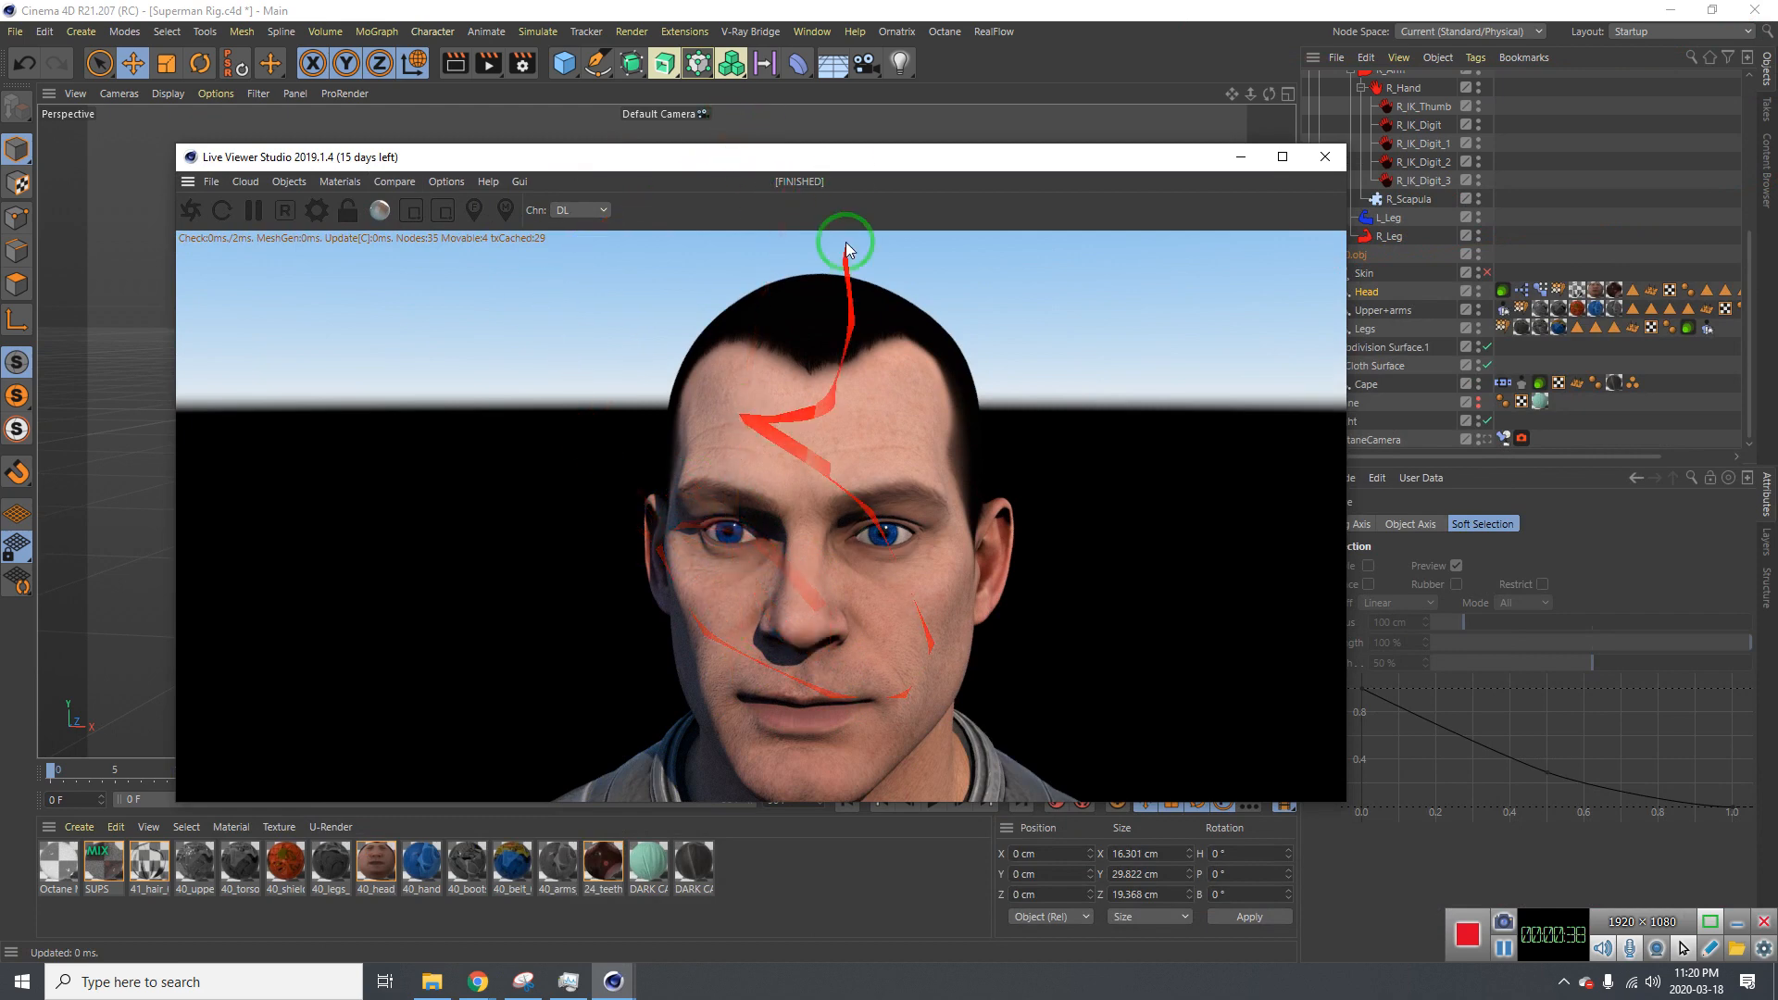
drag(755, 158, 1777, 198)
mouse_move(780, 322)
alt+right_down()
mouse_move(719, 333)
mouse_move(773, 385)
mouse_move(776, 348)
mouse_move(810, 337)
alt+right_up()
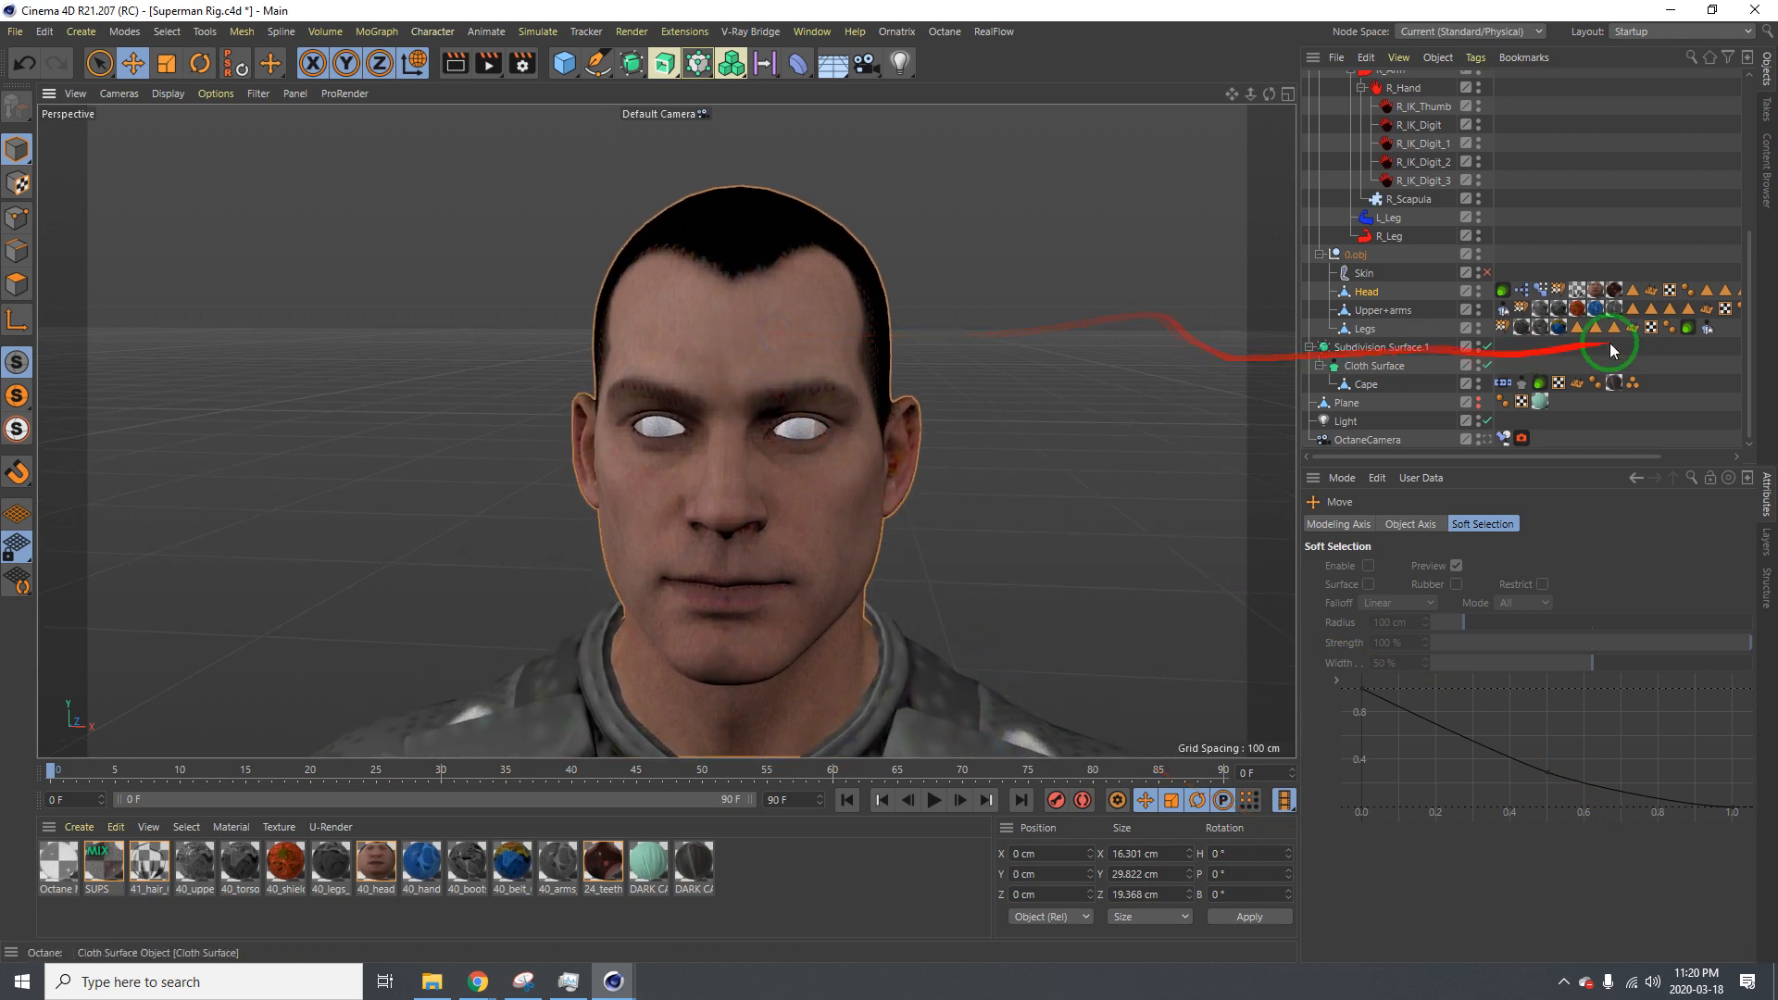
Recall the HAIR NEW polygon selection on the head and extend it along the nape hairline
drag(1478, 457, 1638, 422)
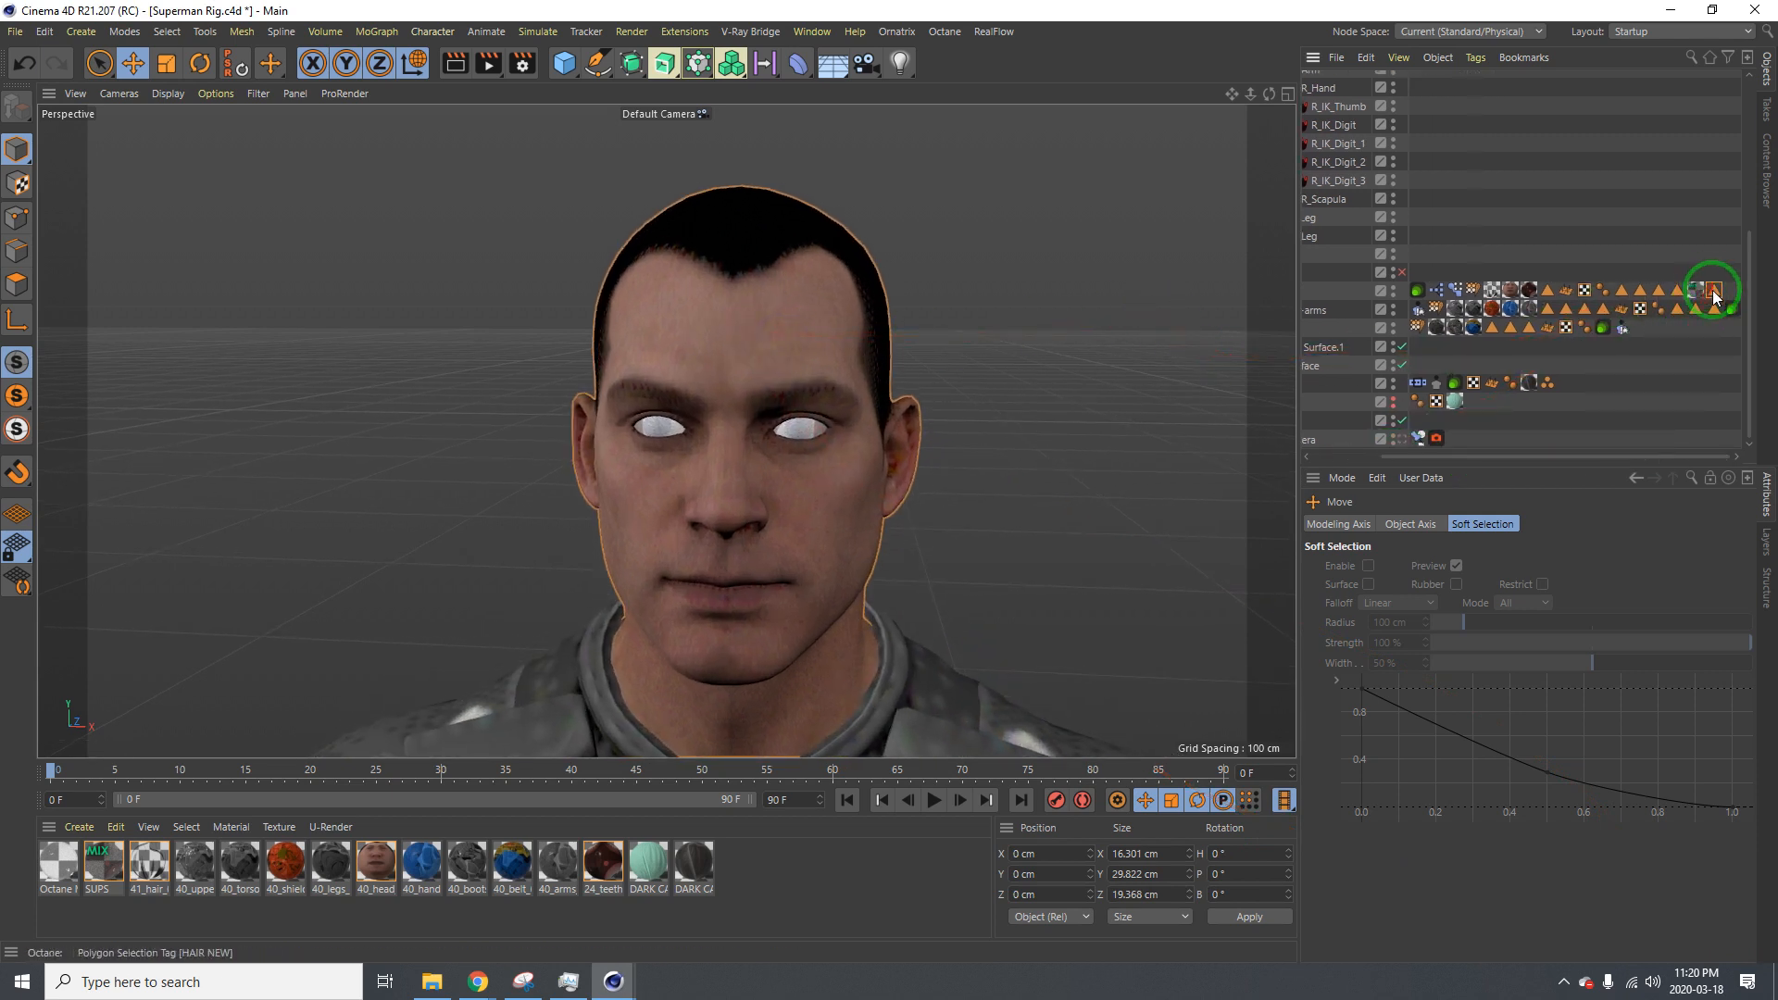
double_click(1713, 291)
alt+drag(819, 246, 337, 183)
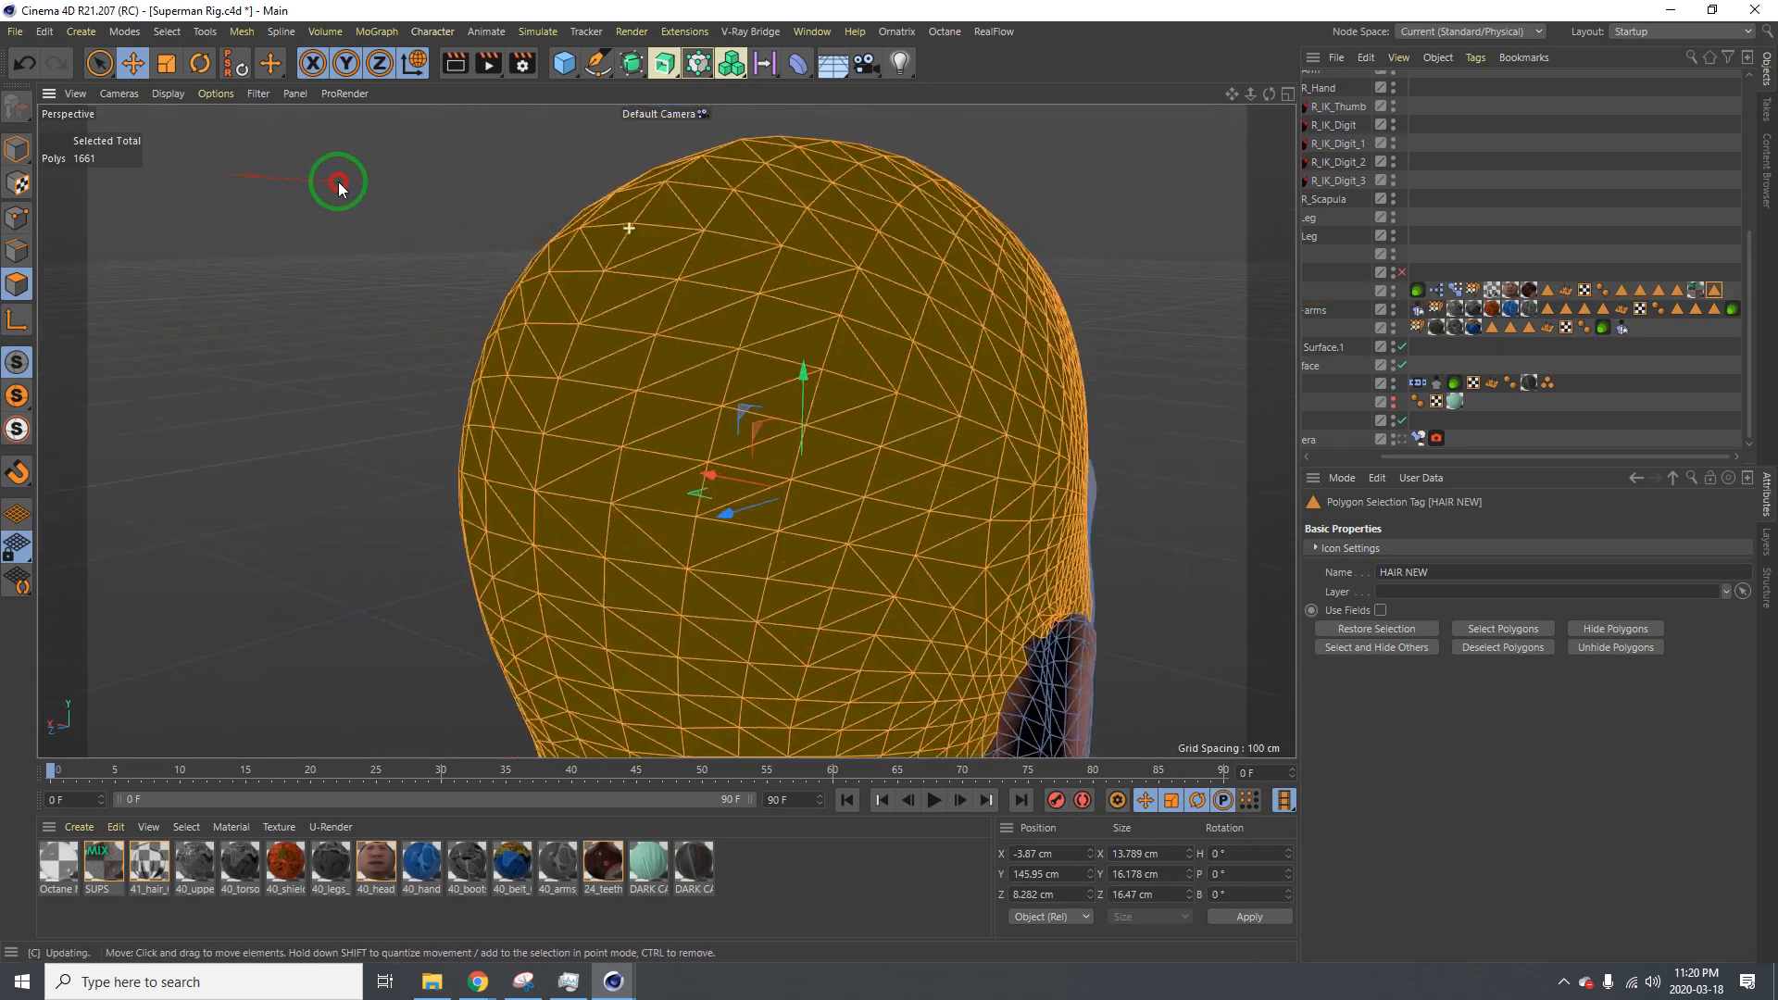
alt+drag(672, 473, 616, 218)
alt+middle_drag(737, 422, 722, 283)
key(9)
shift+drag(871, 419, 832, 440)
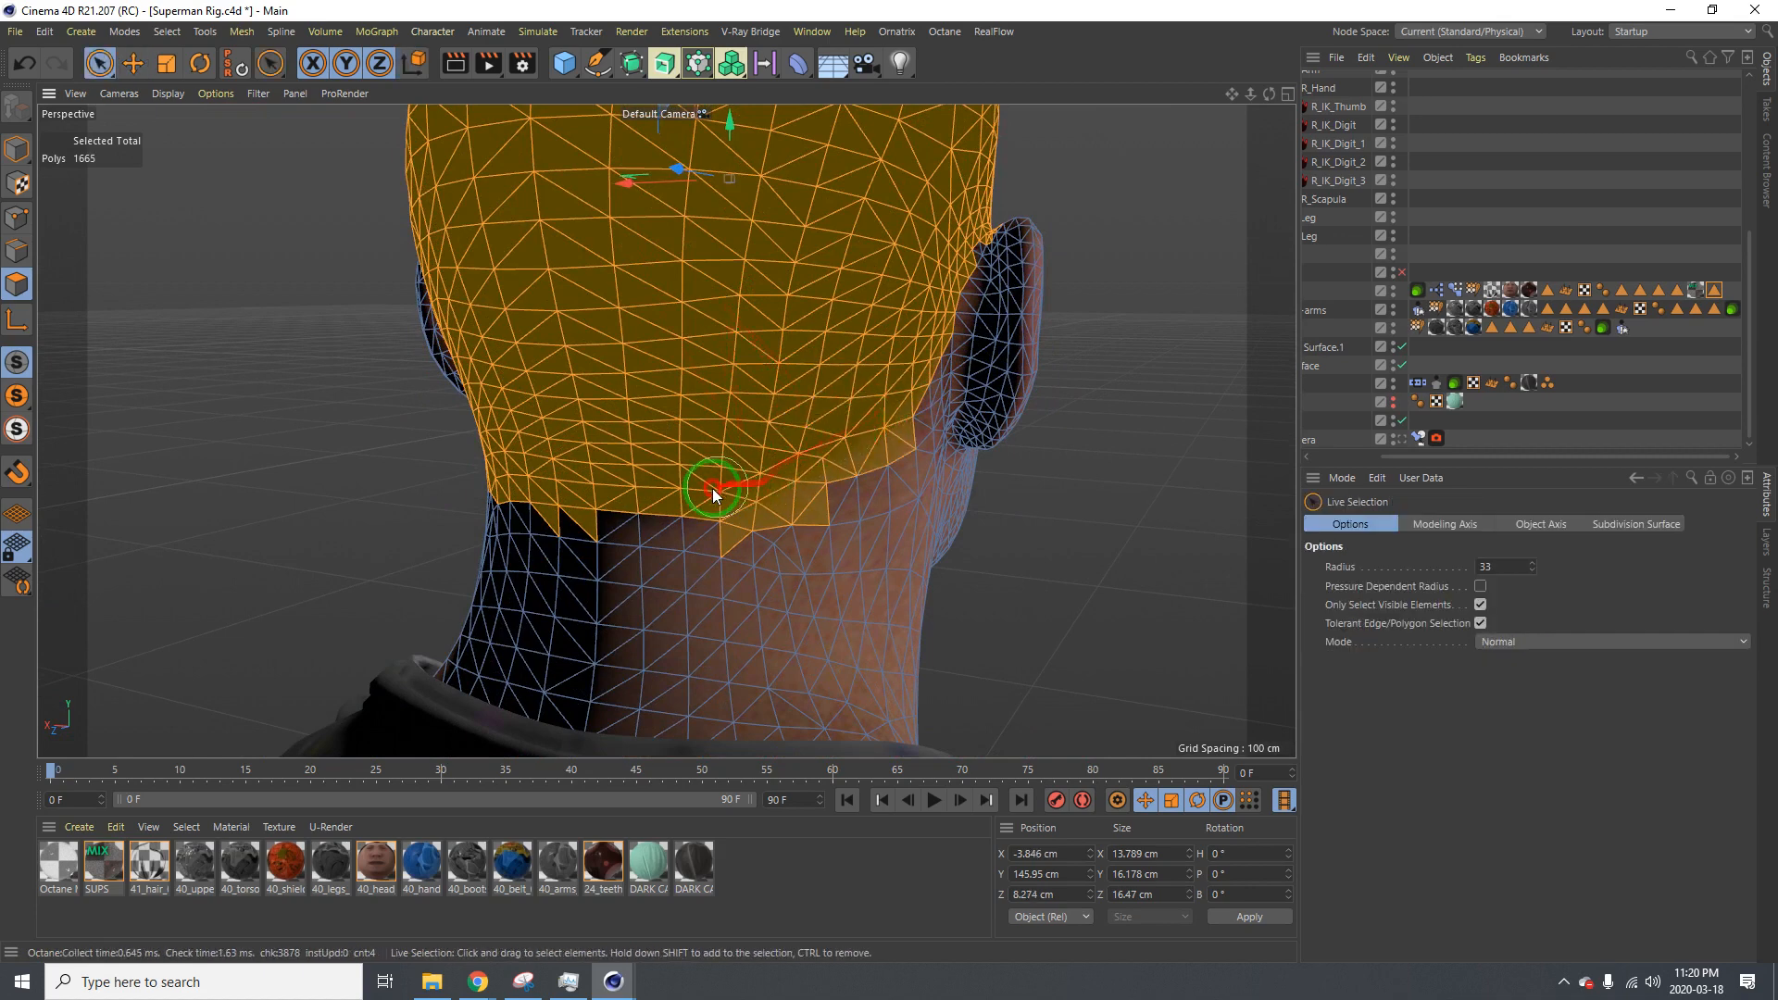
shift+drag(540, 485, 510, 483)
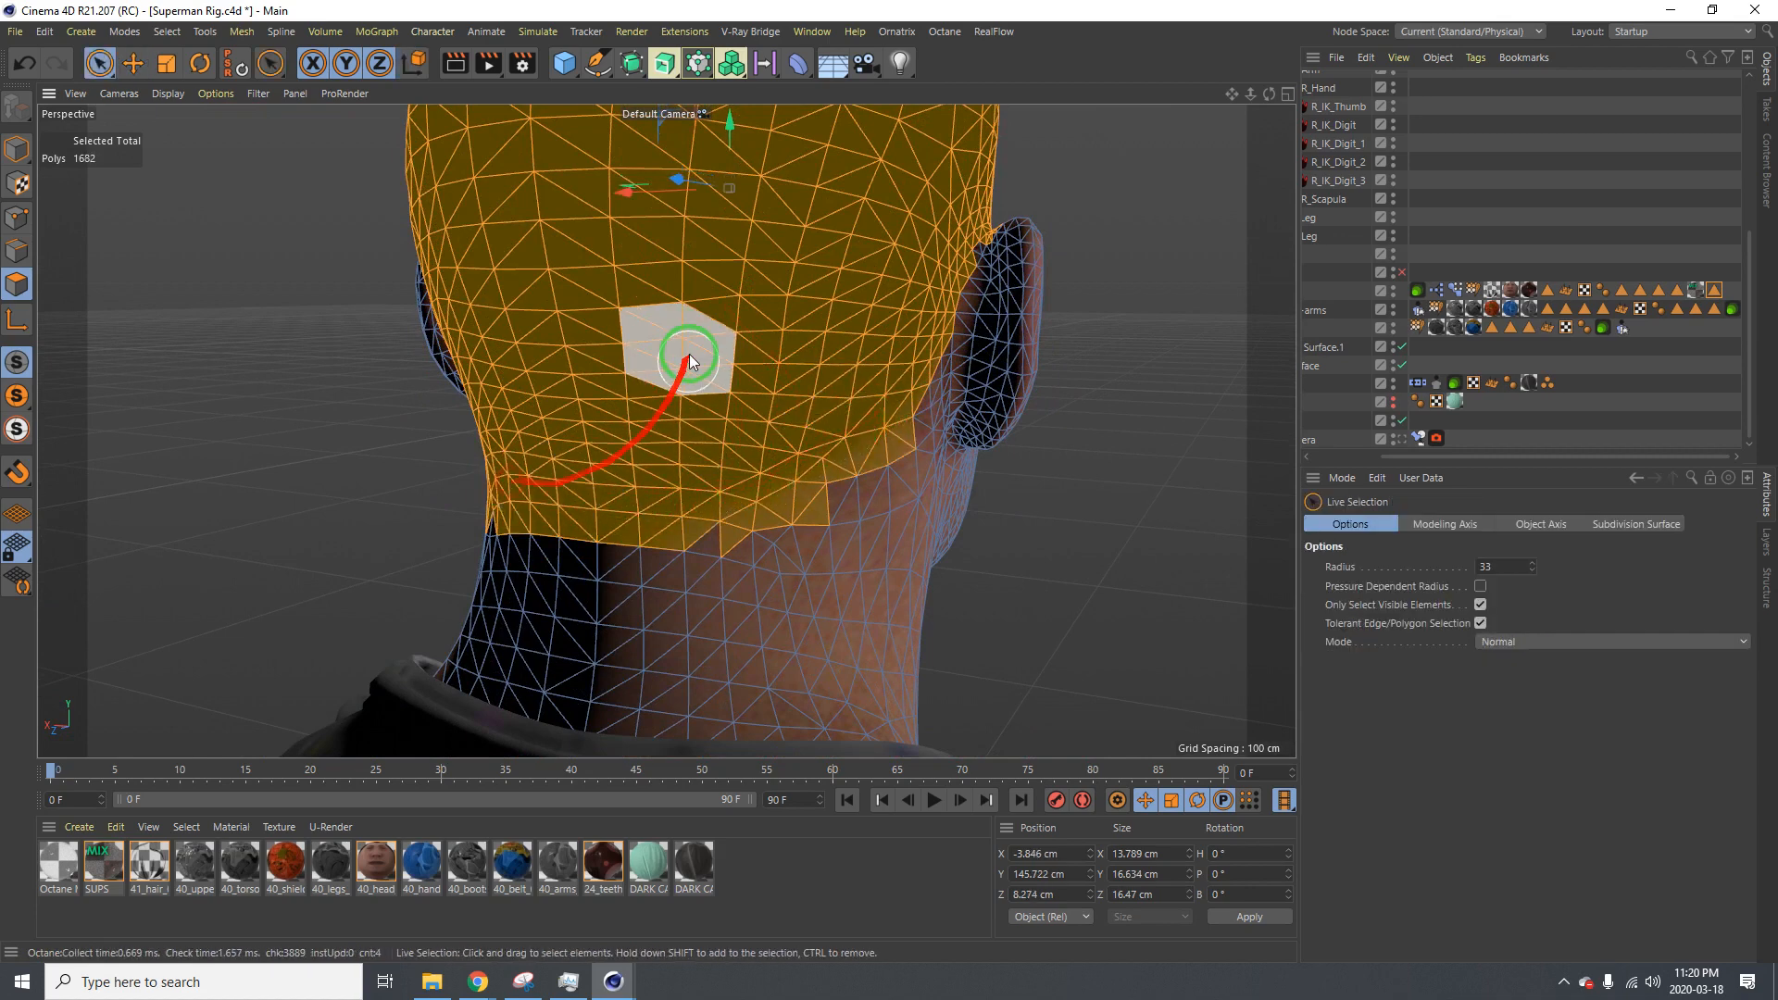
scroll(665, 286, down, 2)
alt+drag(665, 285, 686, 329)
shift+click(713, 434)
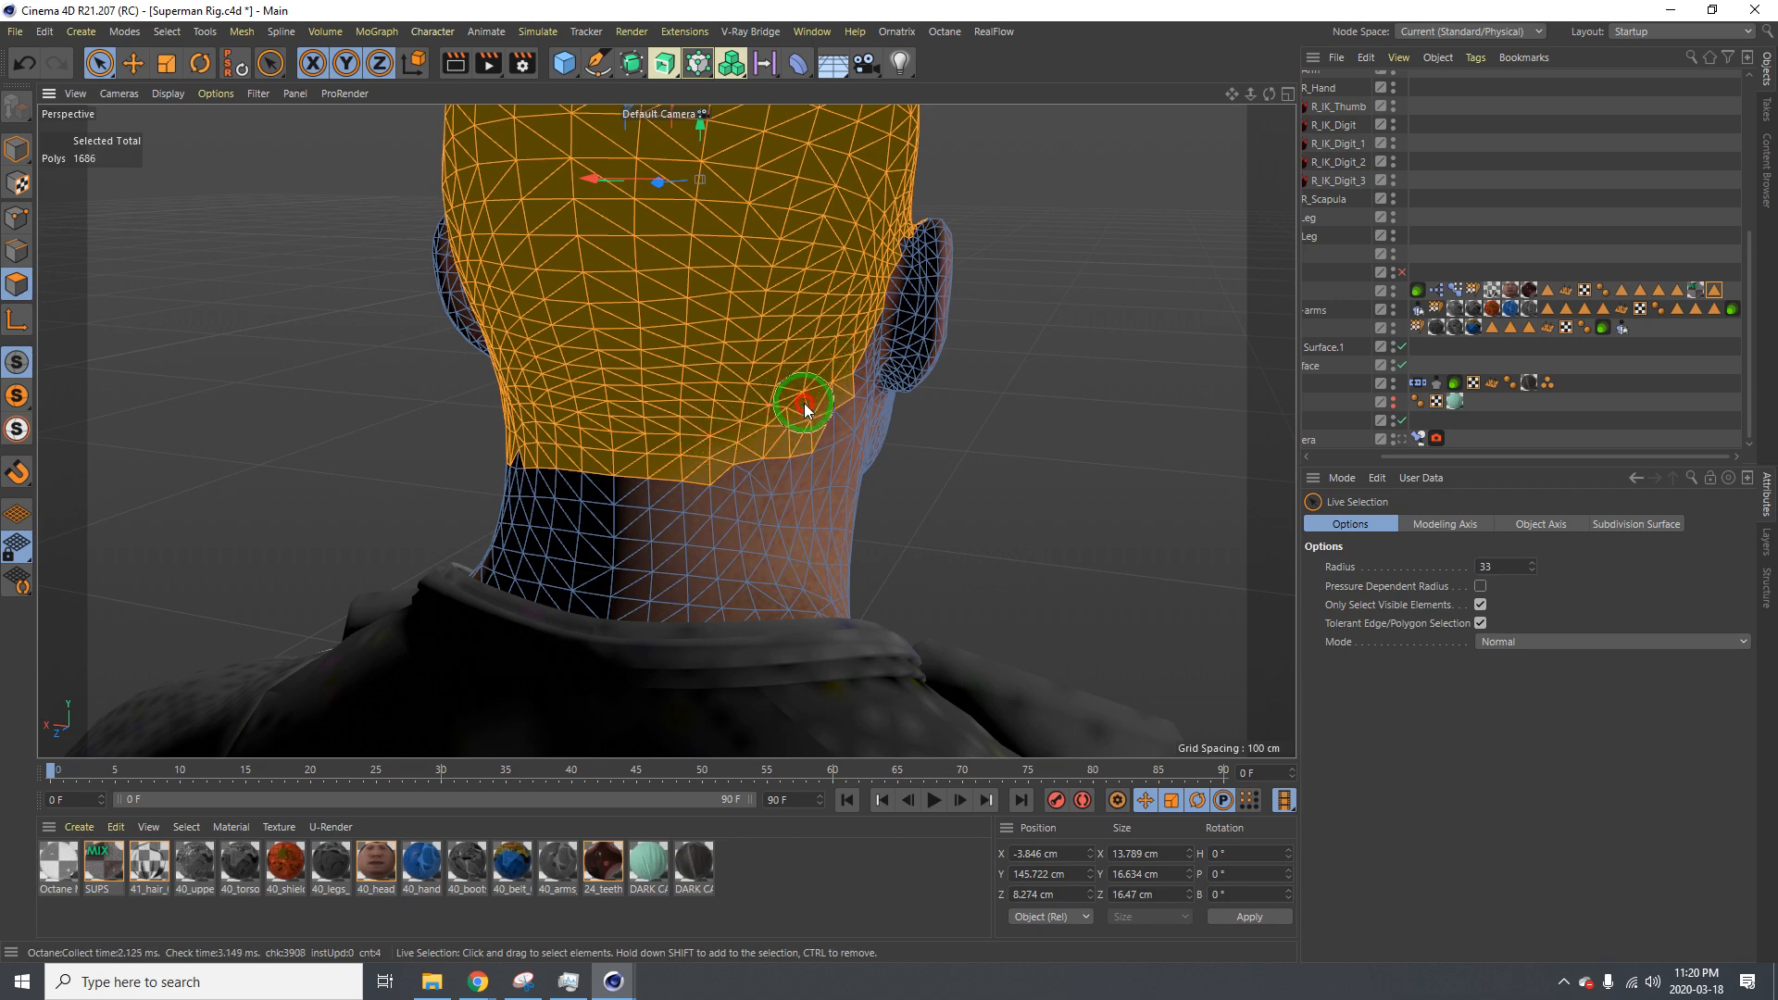
Trim the hair polygon selection along its lower edge to form an even hairline across the nape
mouse_move(786, 470)
ctrl+mouse_down()
mouse_move(695, 508)
mouse_move(498, 491)
mouse_move(674, 345)
mouse_move(428, 516)
mouse_move(531, 554)
ctrl+mouse_up()
ctrl+drag(532, 482, 561, 485)
mouse_move(615, 339)
alt+mouse_down()
mouse_move(576, 313)
mouse_move(714, 337)
mouse_move(650, 439)
alt+mouse_up()
mouse_move(579, 491)
shift+mouse_down()
mouse_move(577, 408)
mouse_move(491, 377)
shift+mouse_up()
ctrl+drag(535, 526, 578, 478)
alt+right_drag(547, 239, 444, 231)
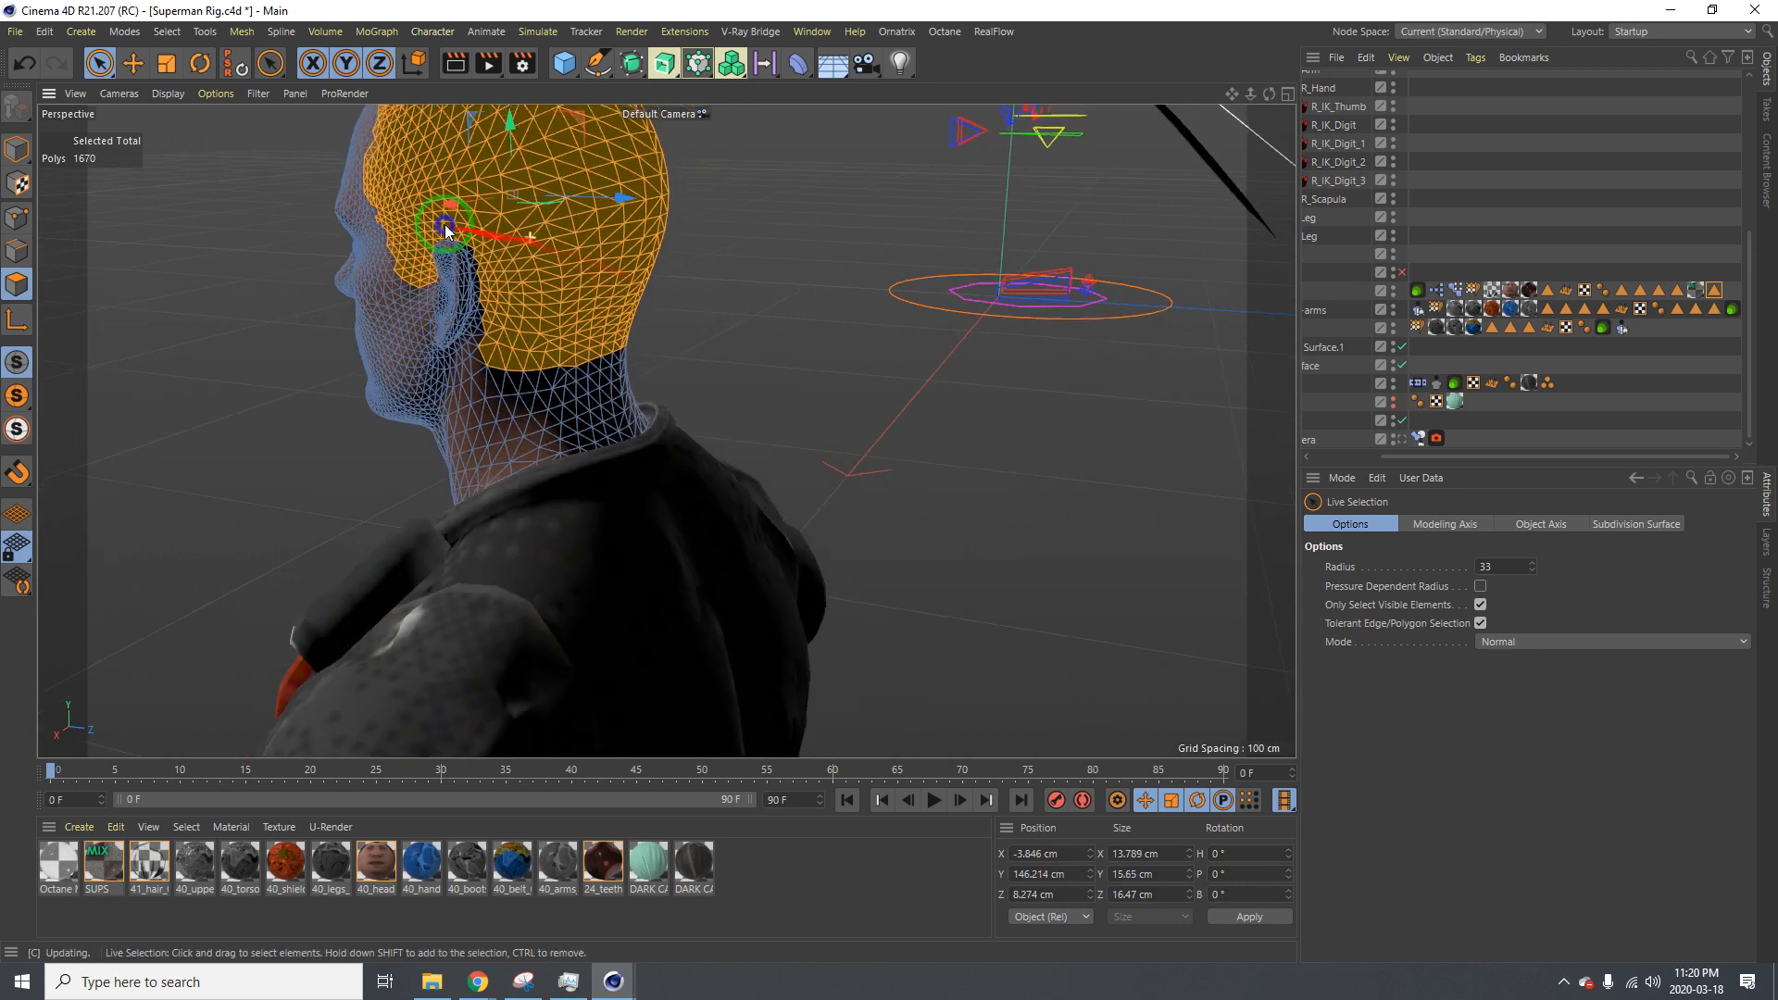
alt+drag(518, 243, 352, 243)
alt+drag(545, 252, 503, 308)
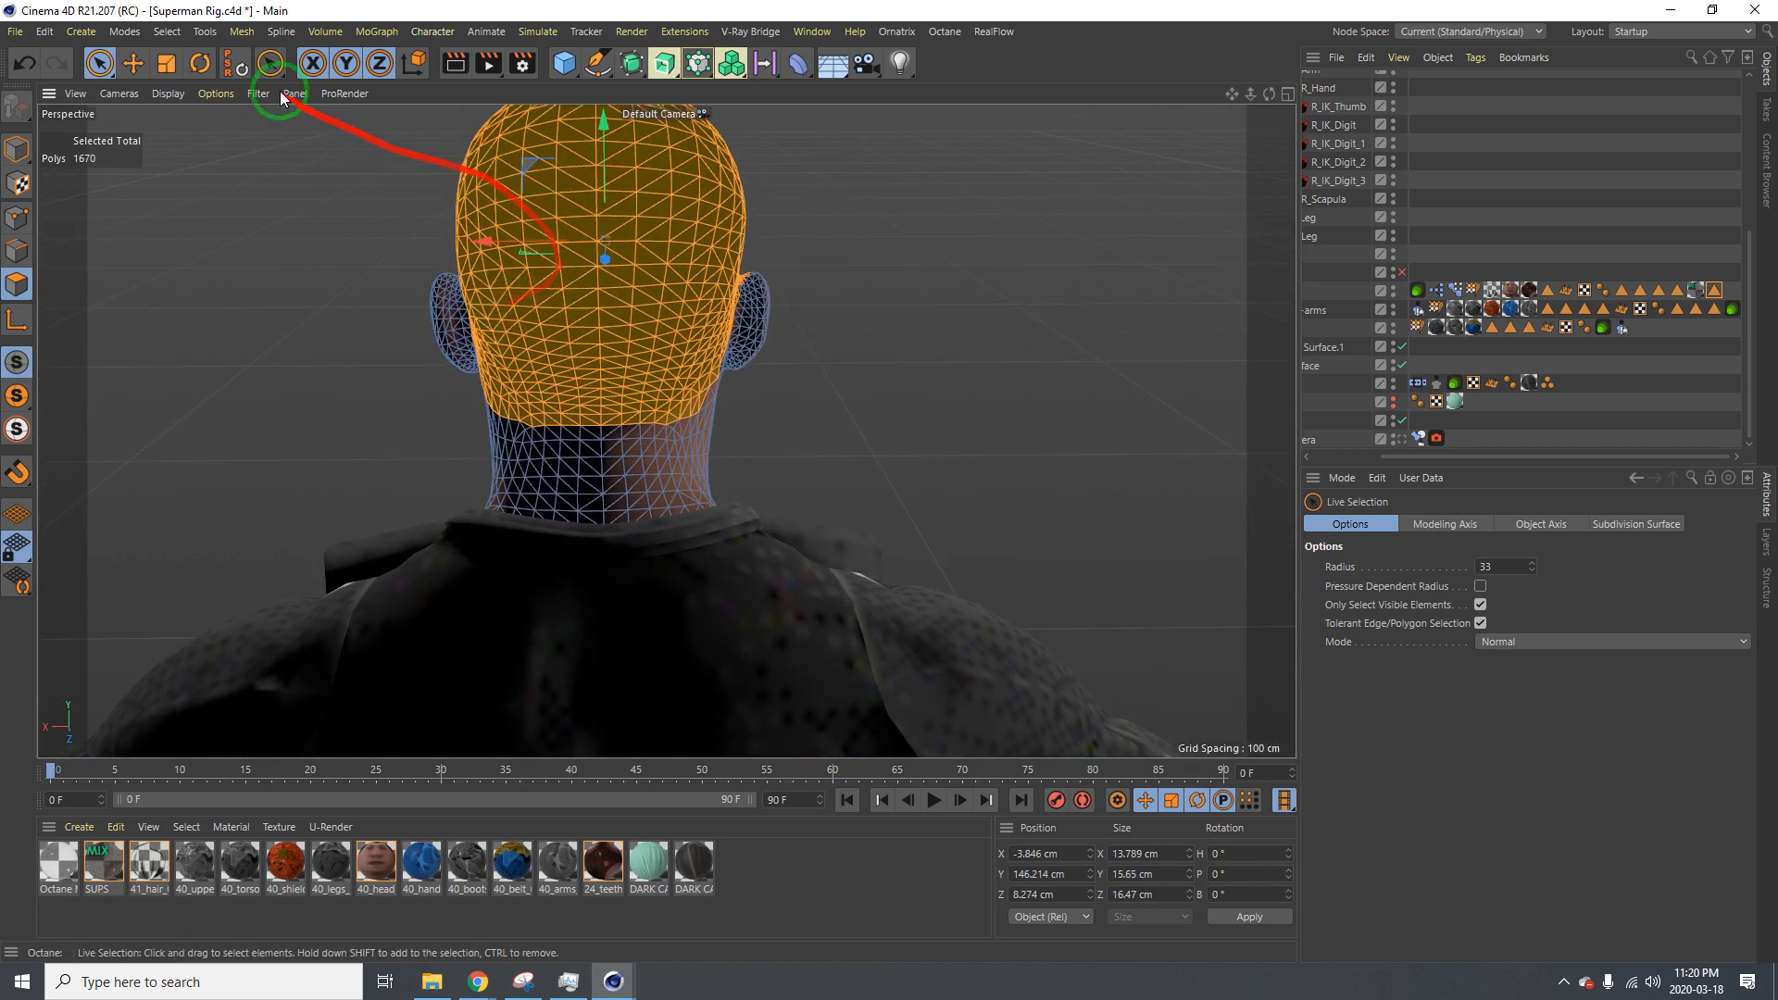
Store the refined scalp polygons in the HAIR NEW tag with Set Selection
click(125, 32)
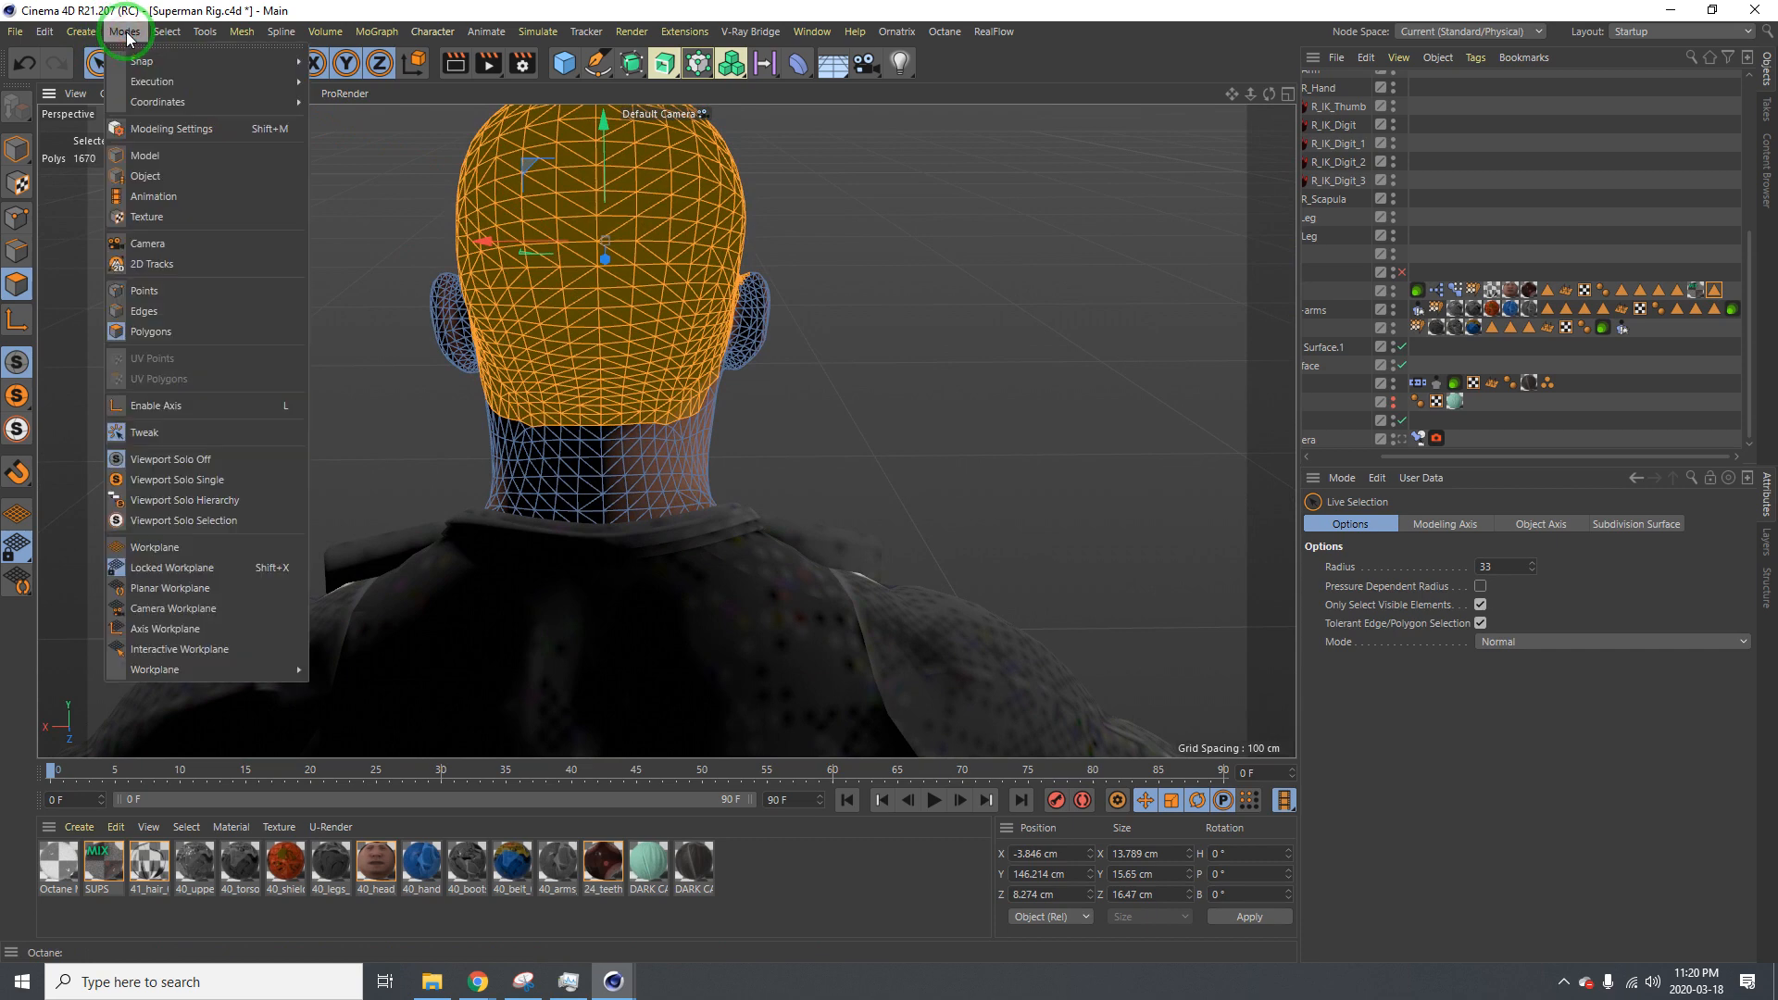
mouse_move(167, 33)
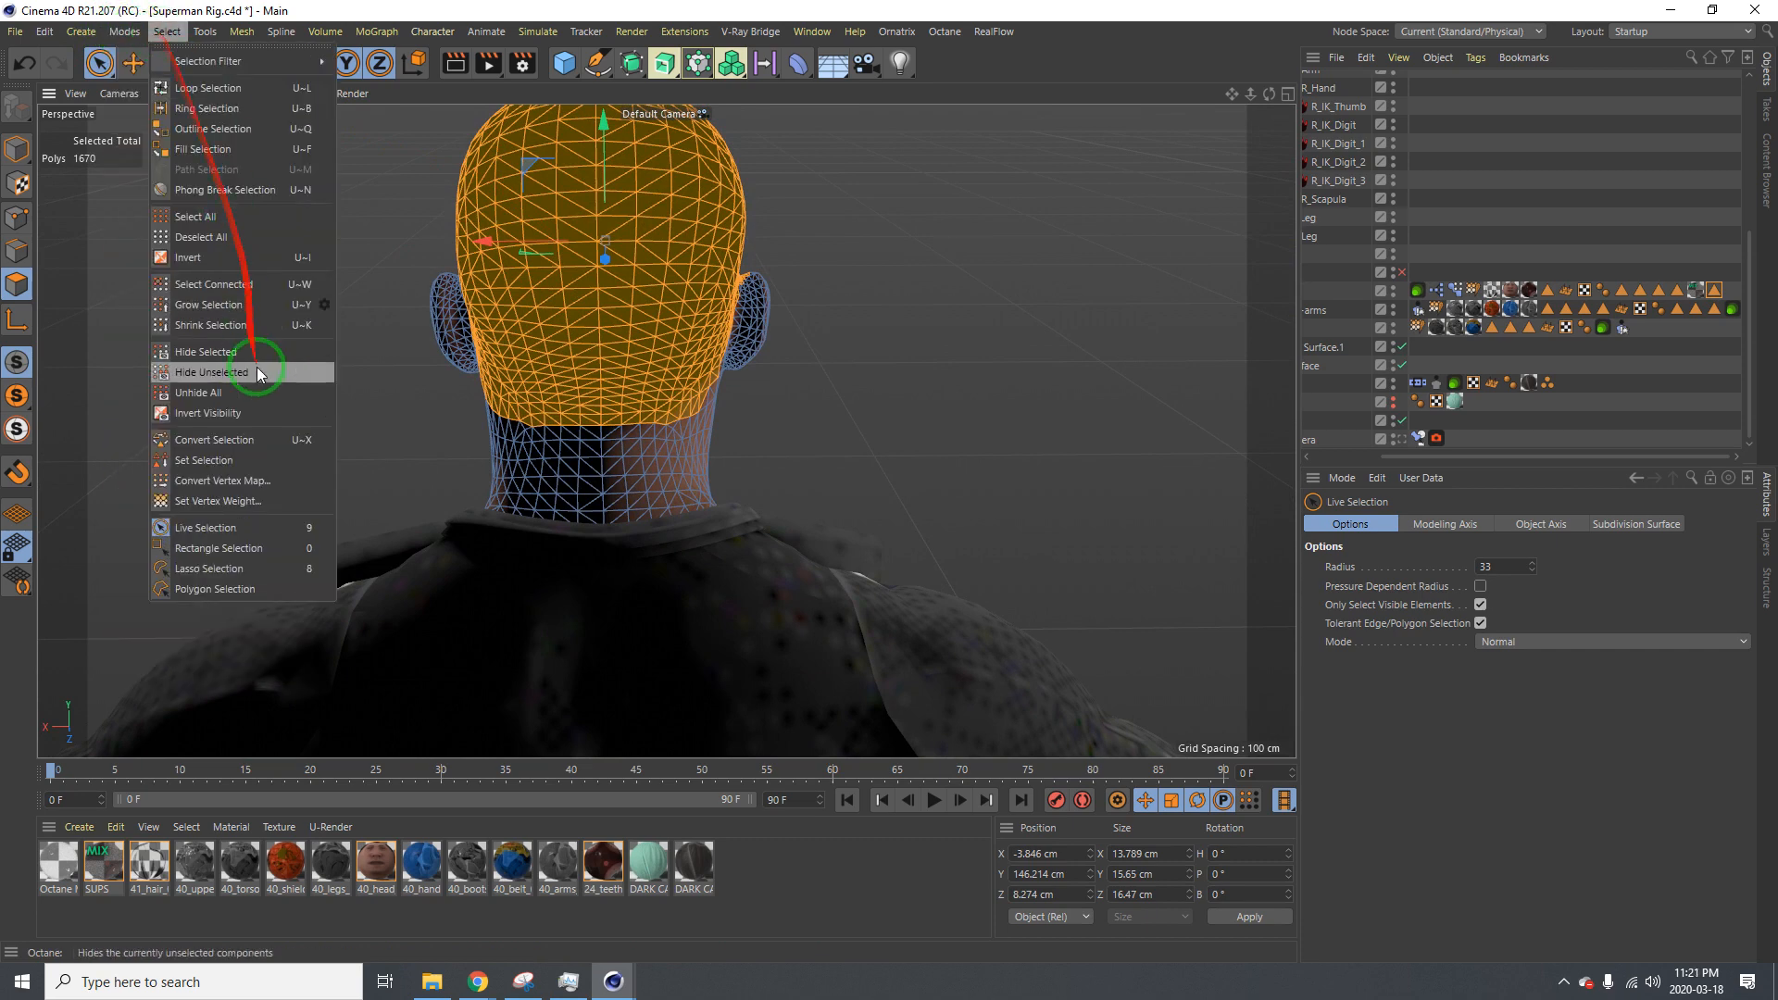
click(238, 459)
Search the commands for "HAIR" and add a standard Hair object to the selected scalp polygons
alt+drag(539, 252, 660, 315)
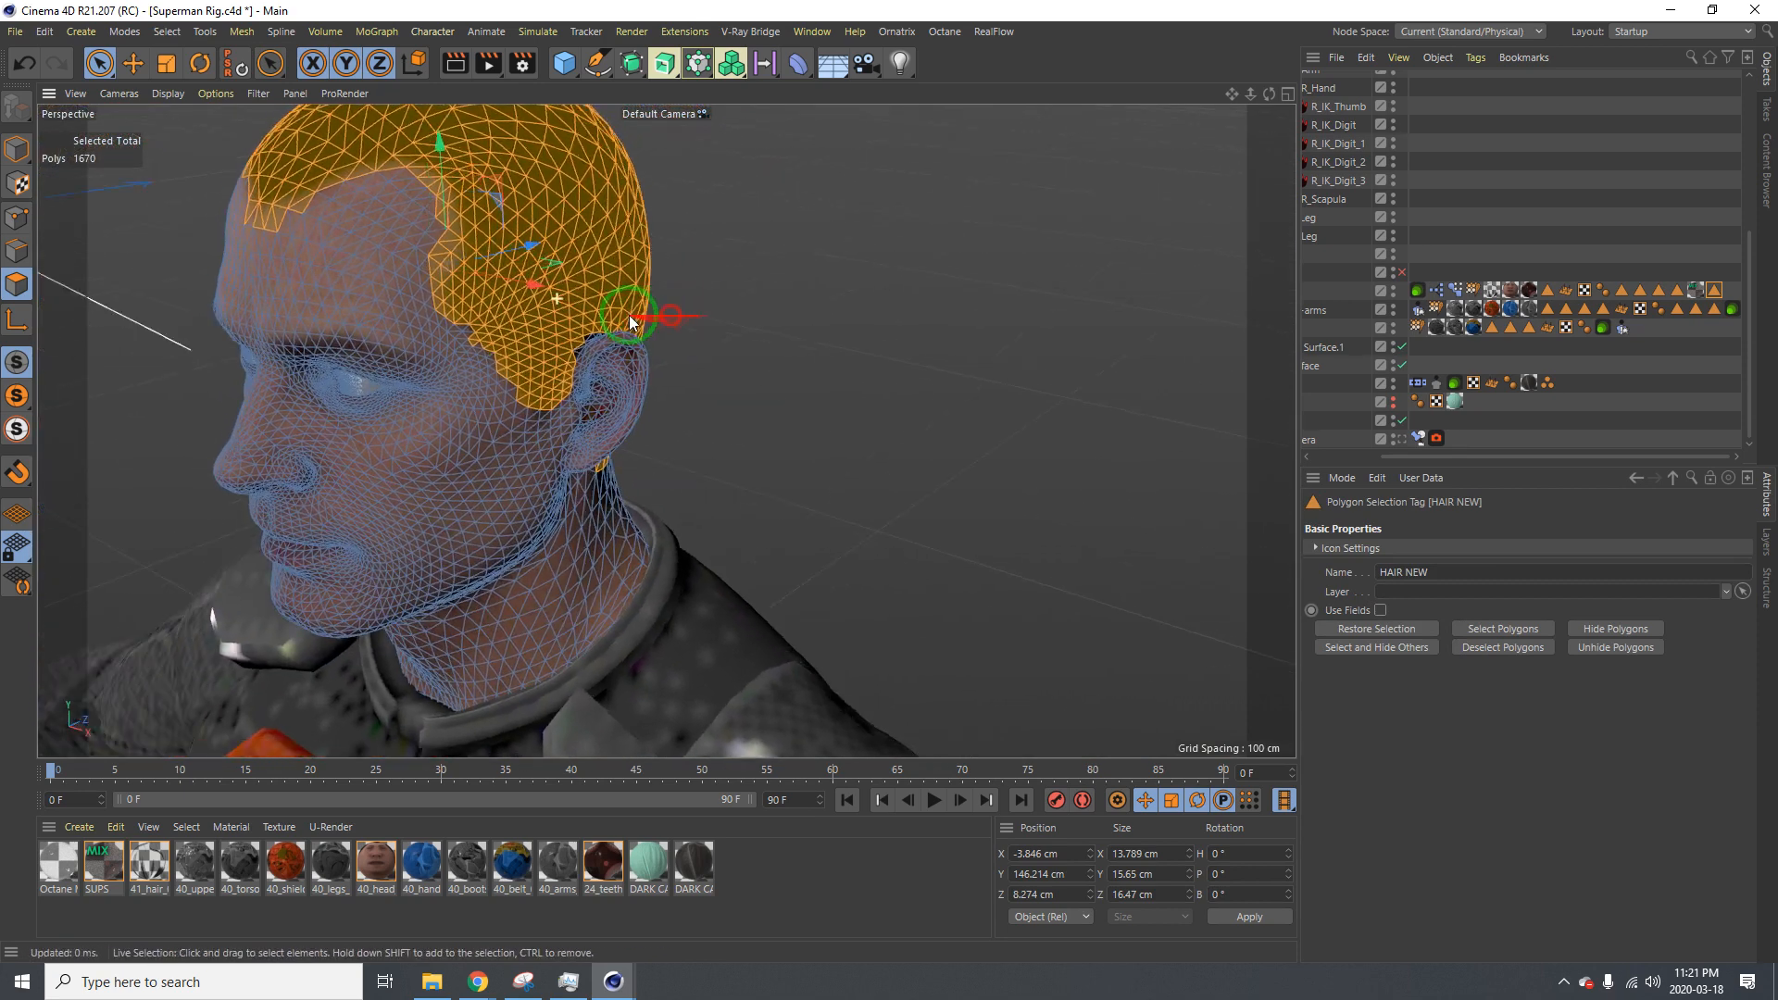
key(shift+c)
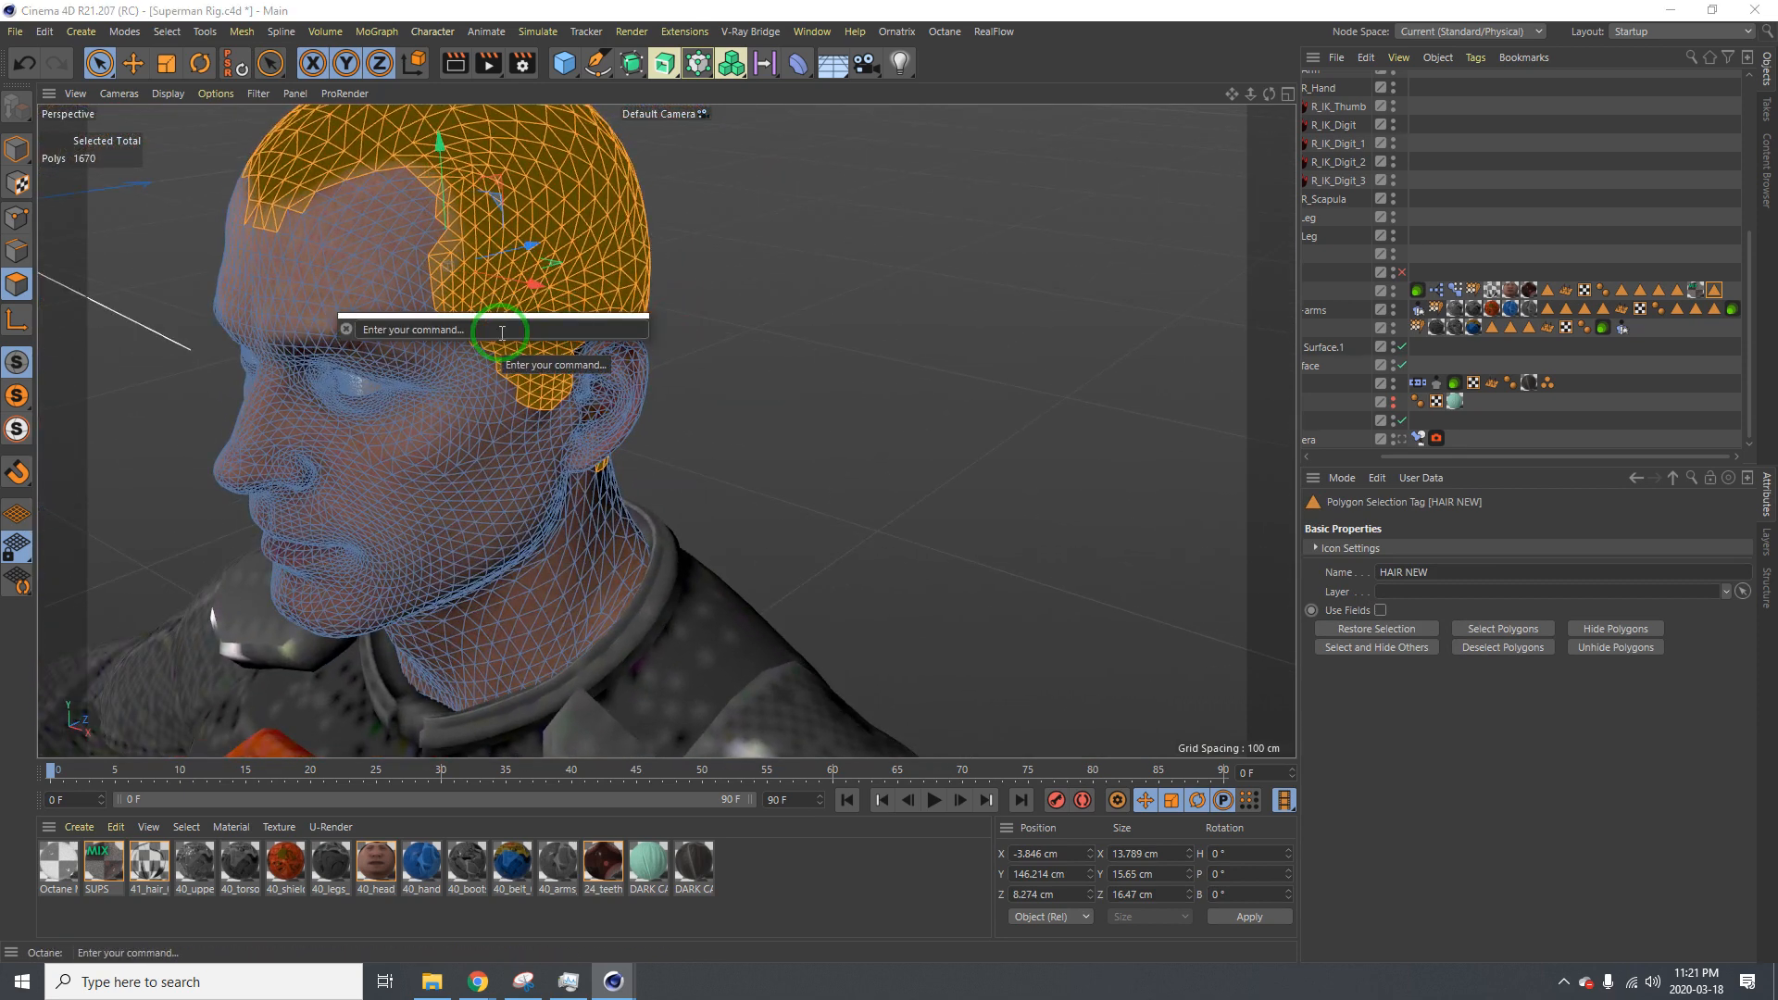
text(HAIR)
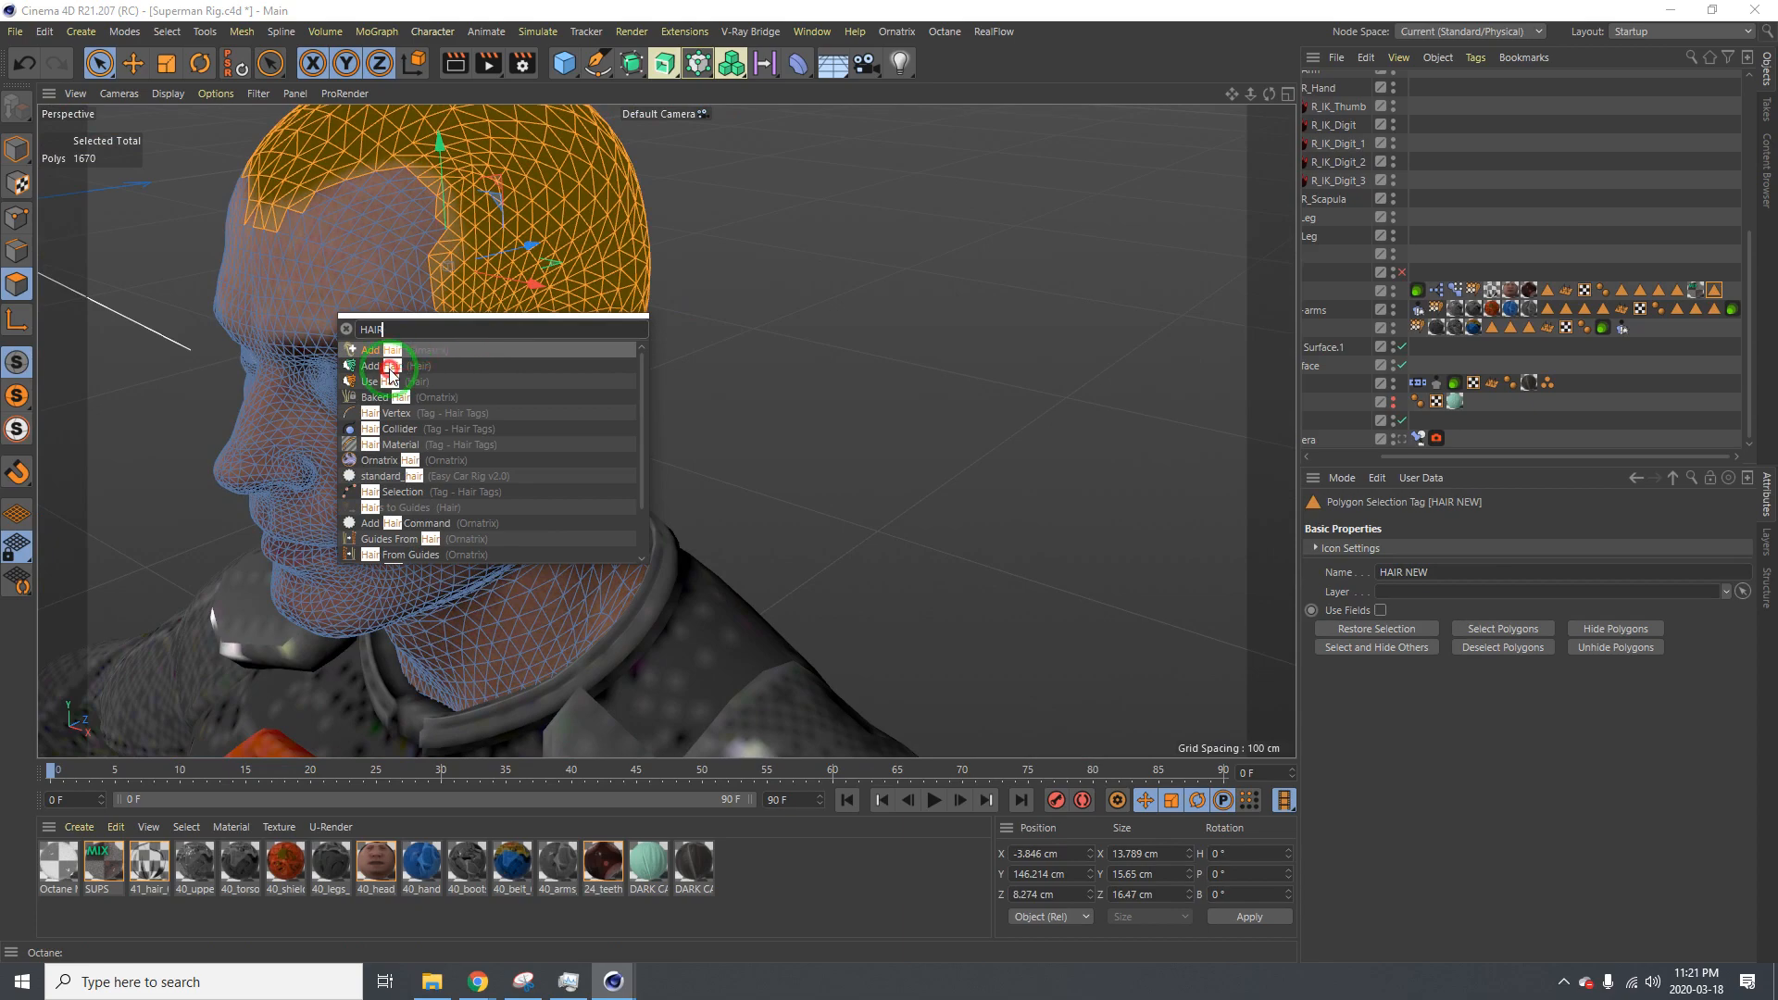
click(389, 368)
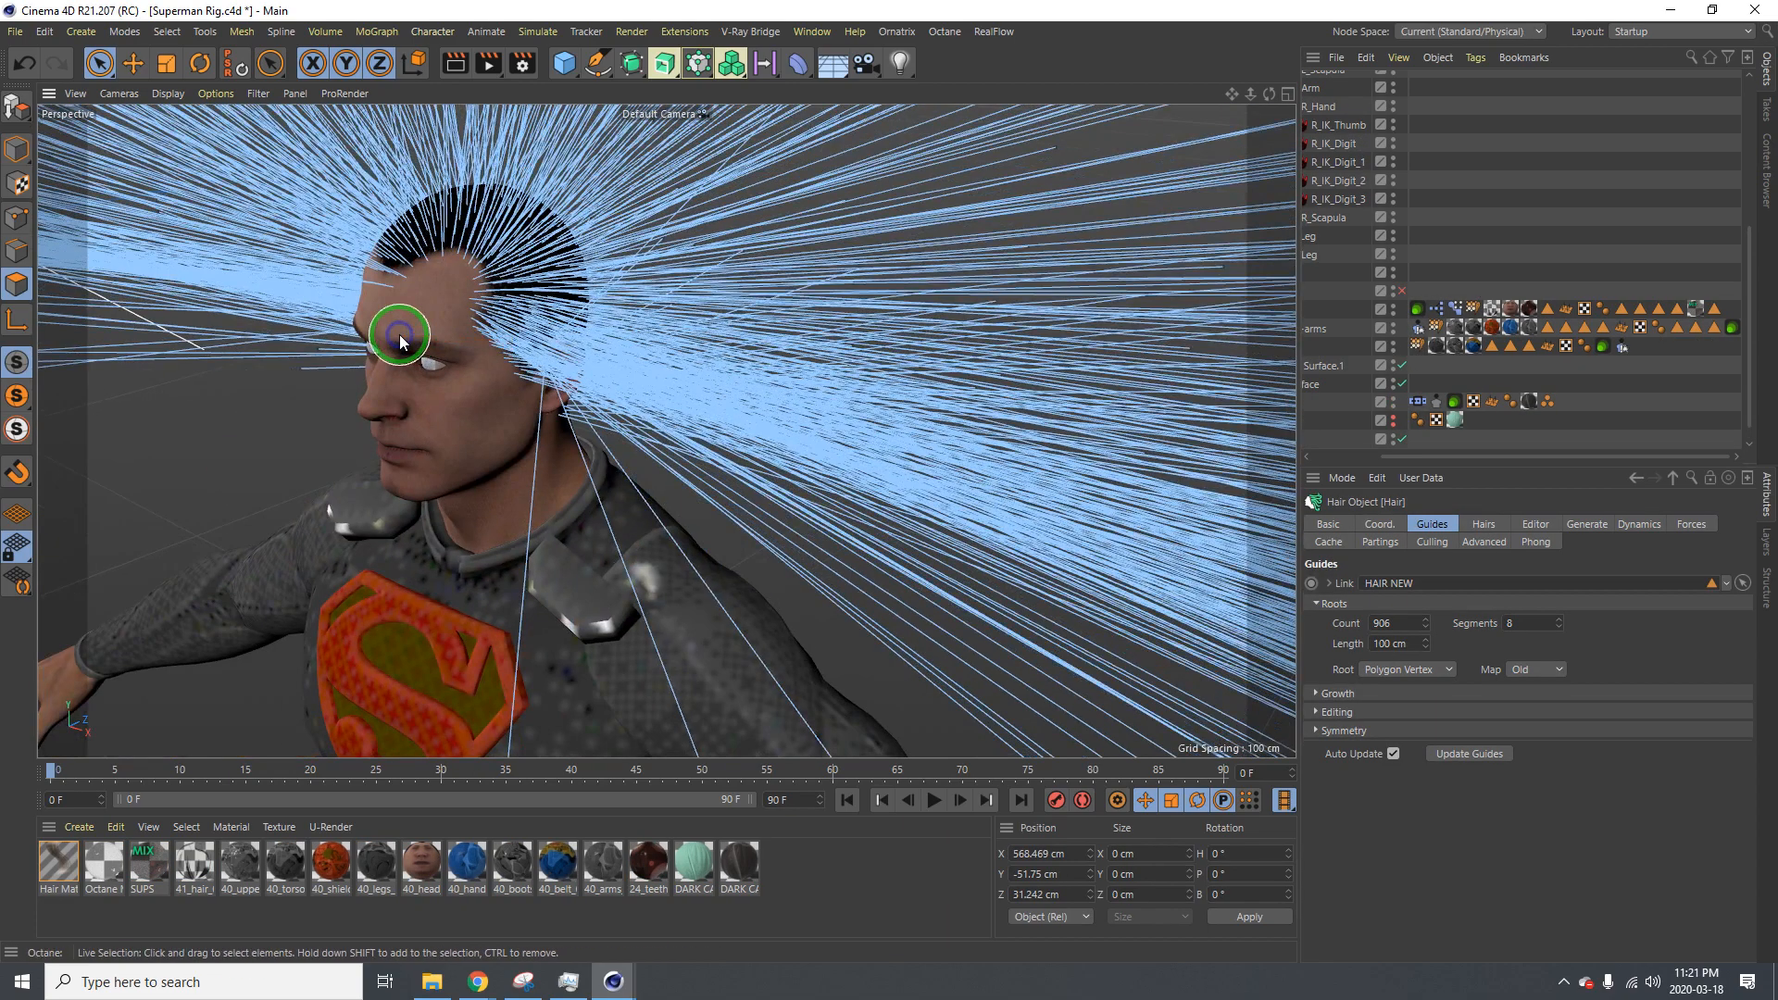
mouse_move(398, 345)
alt+mouse_down()
mouse_move(377, 357)
mouse_move(636, 318)
mouse_move(405, 352)
alt+mouse_up()
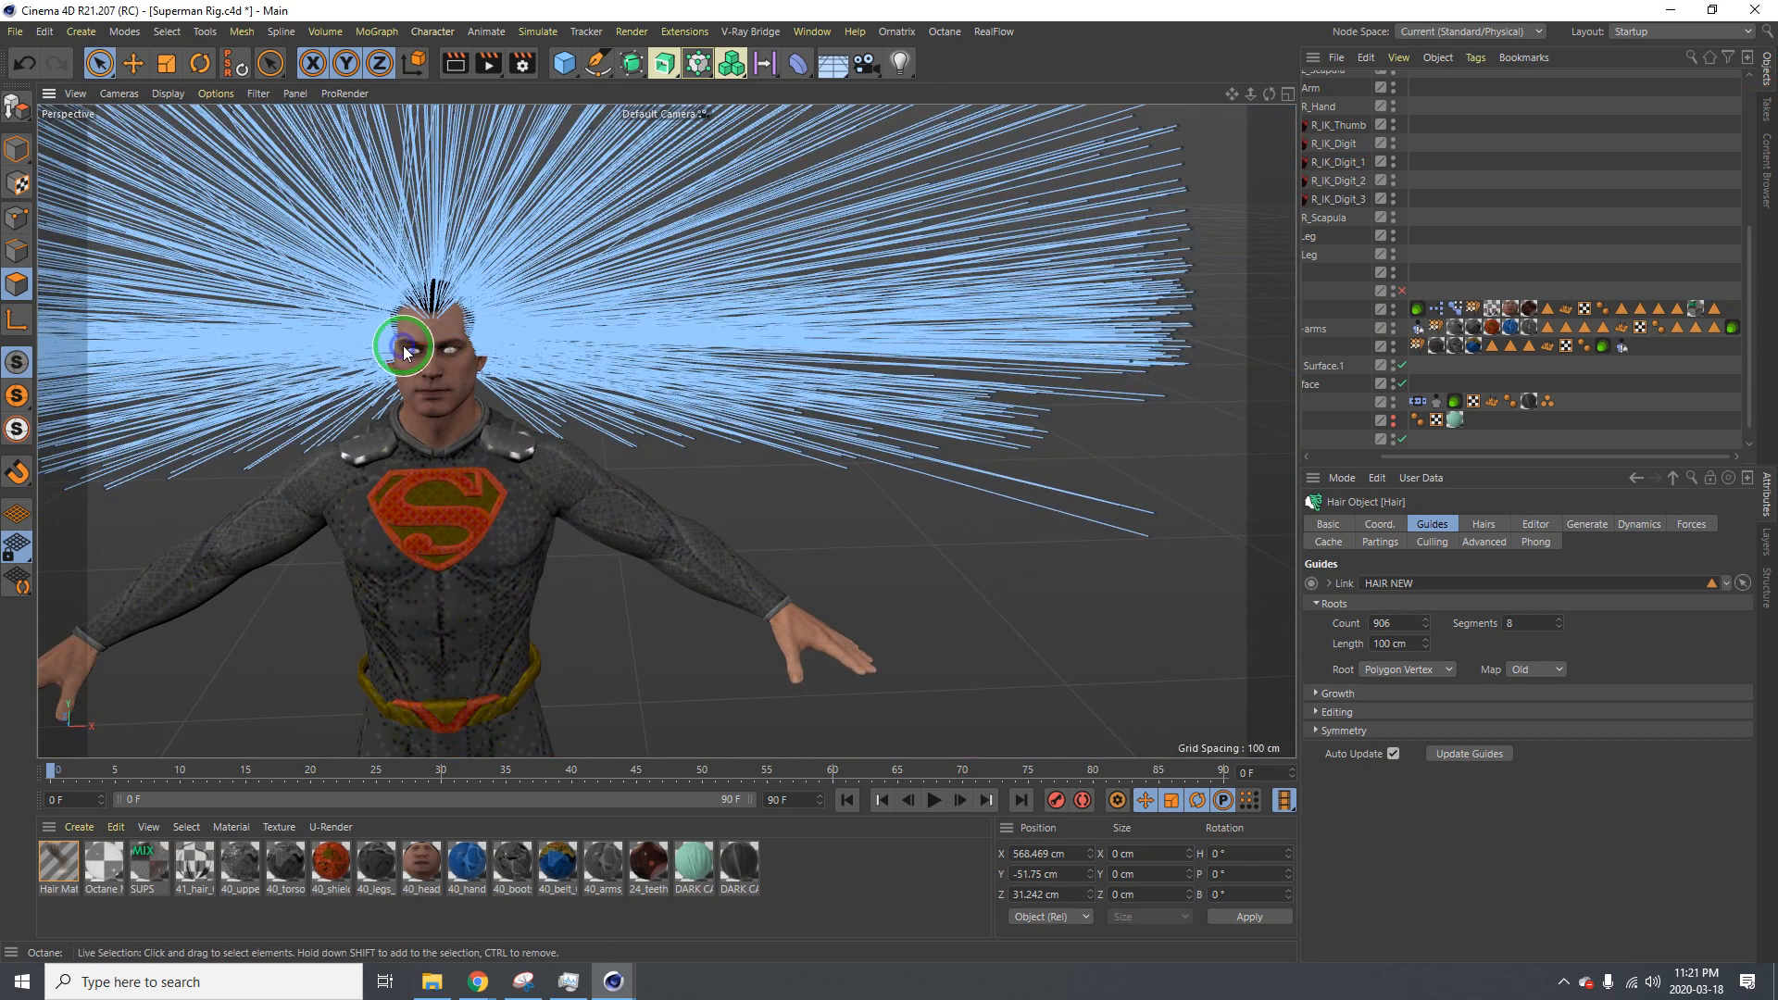
Set the hair guides' root to Polygon Area and re-root the guides
scroll(404, 347, up, 3)
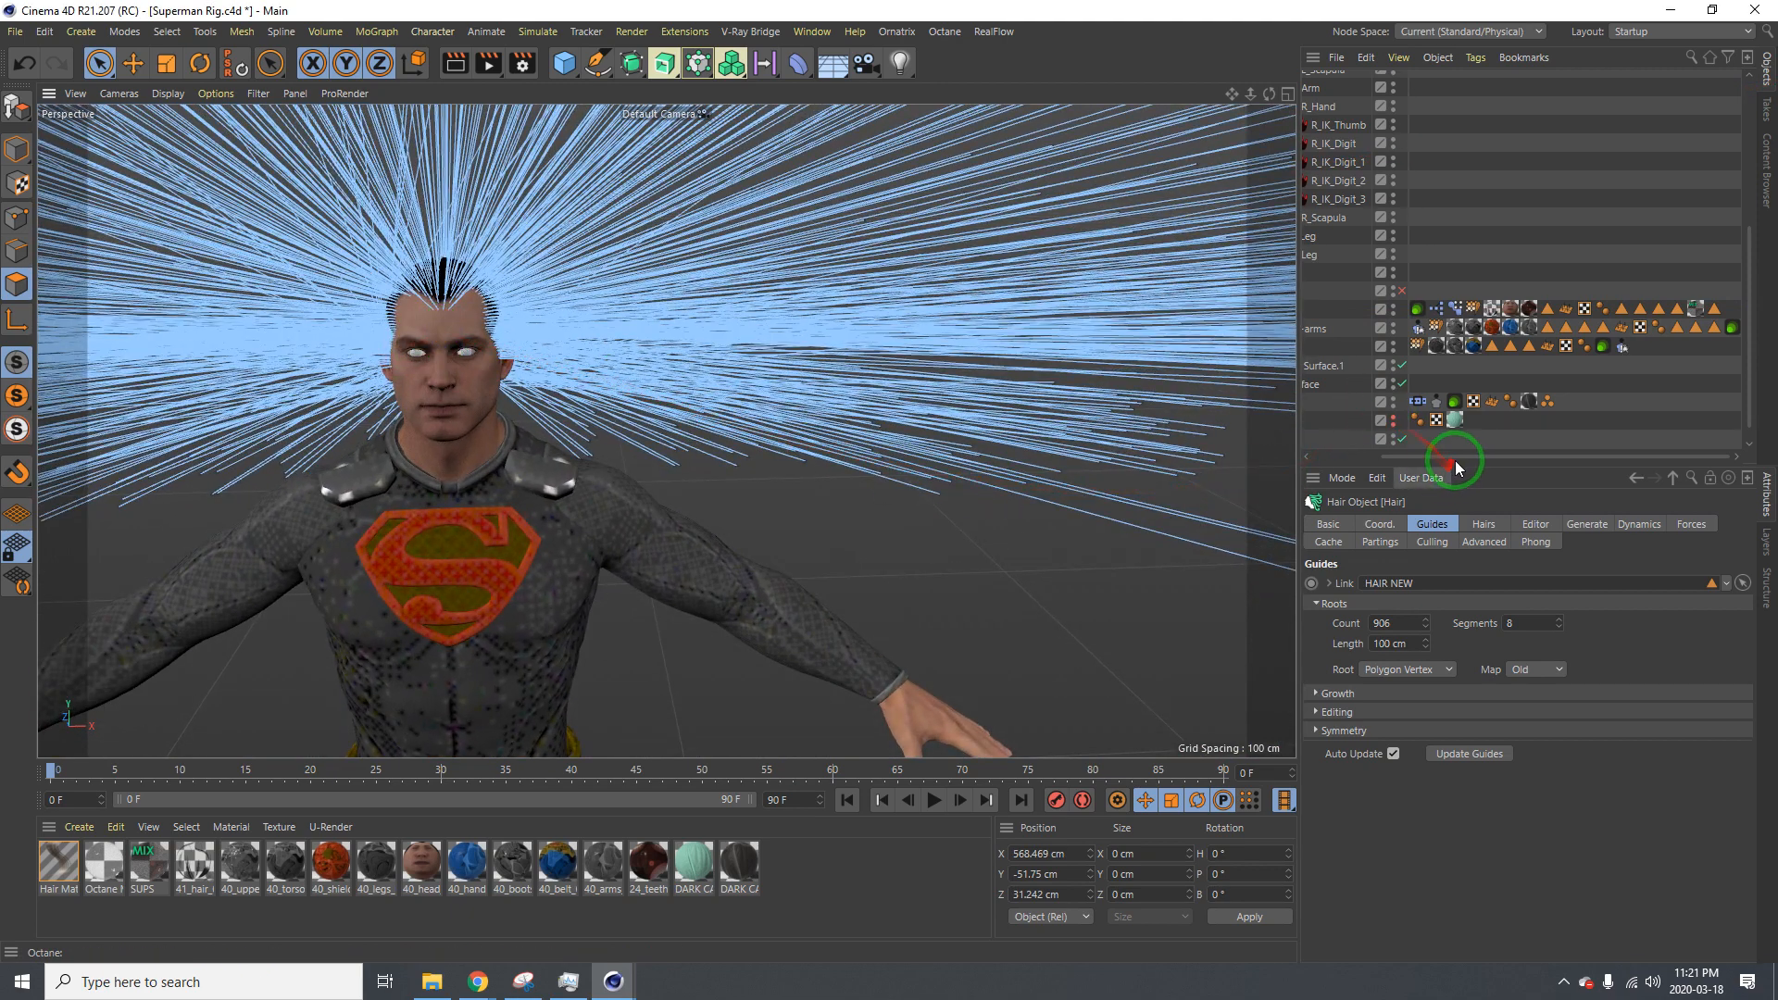
drag(1454, 457, 1295, 454)
scroll(1414, 287, up, 5)
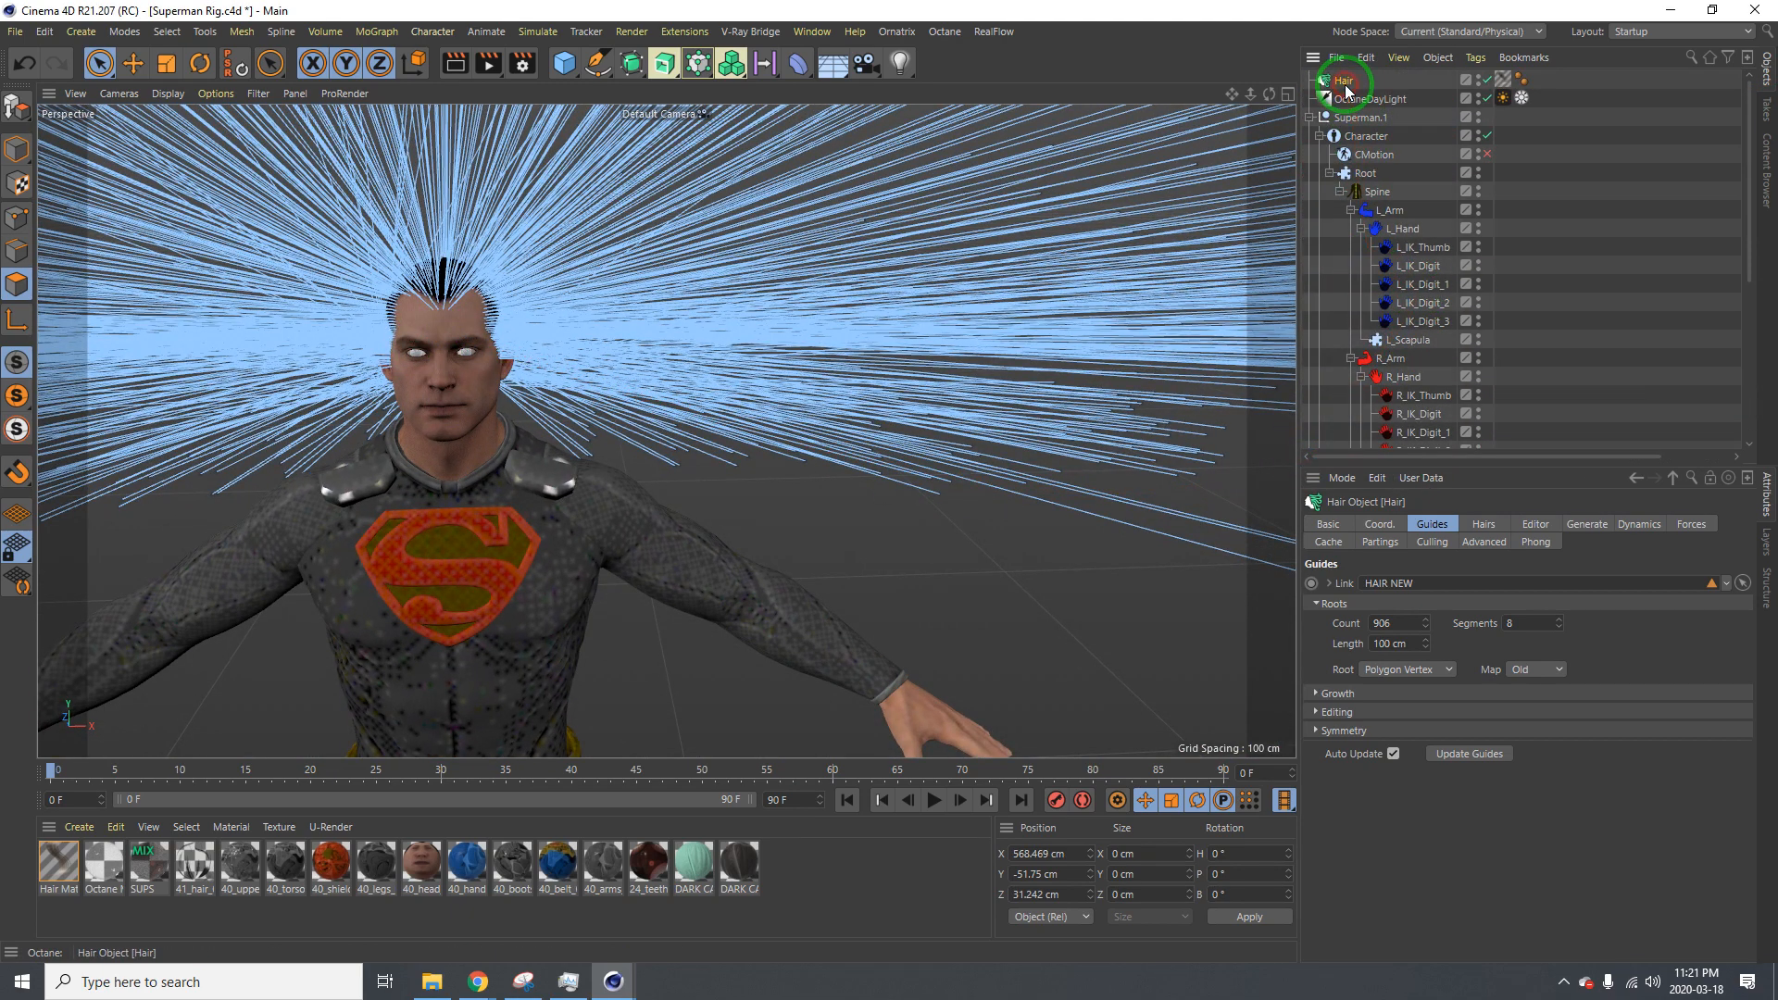
click(1449, 673)
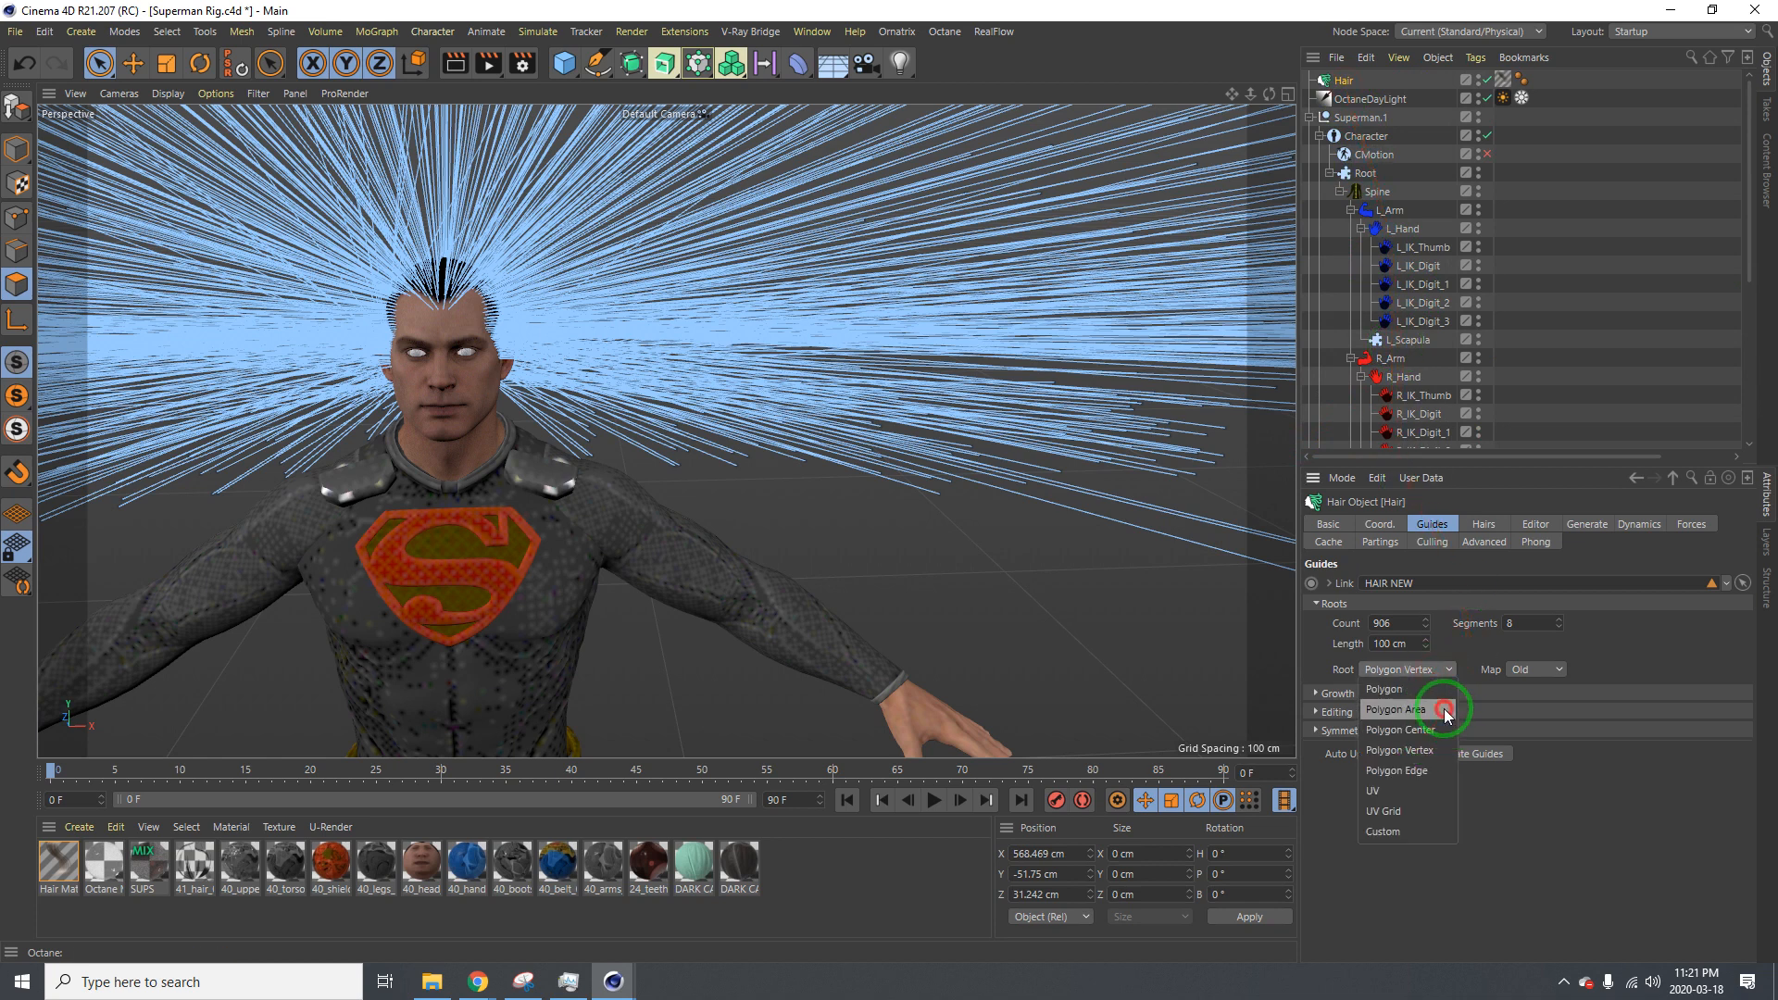
click(1448, 712)
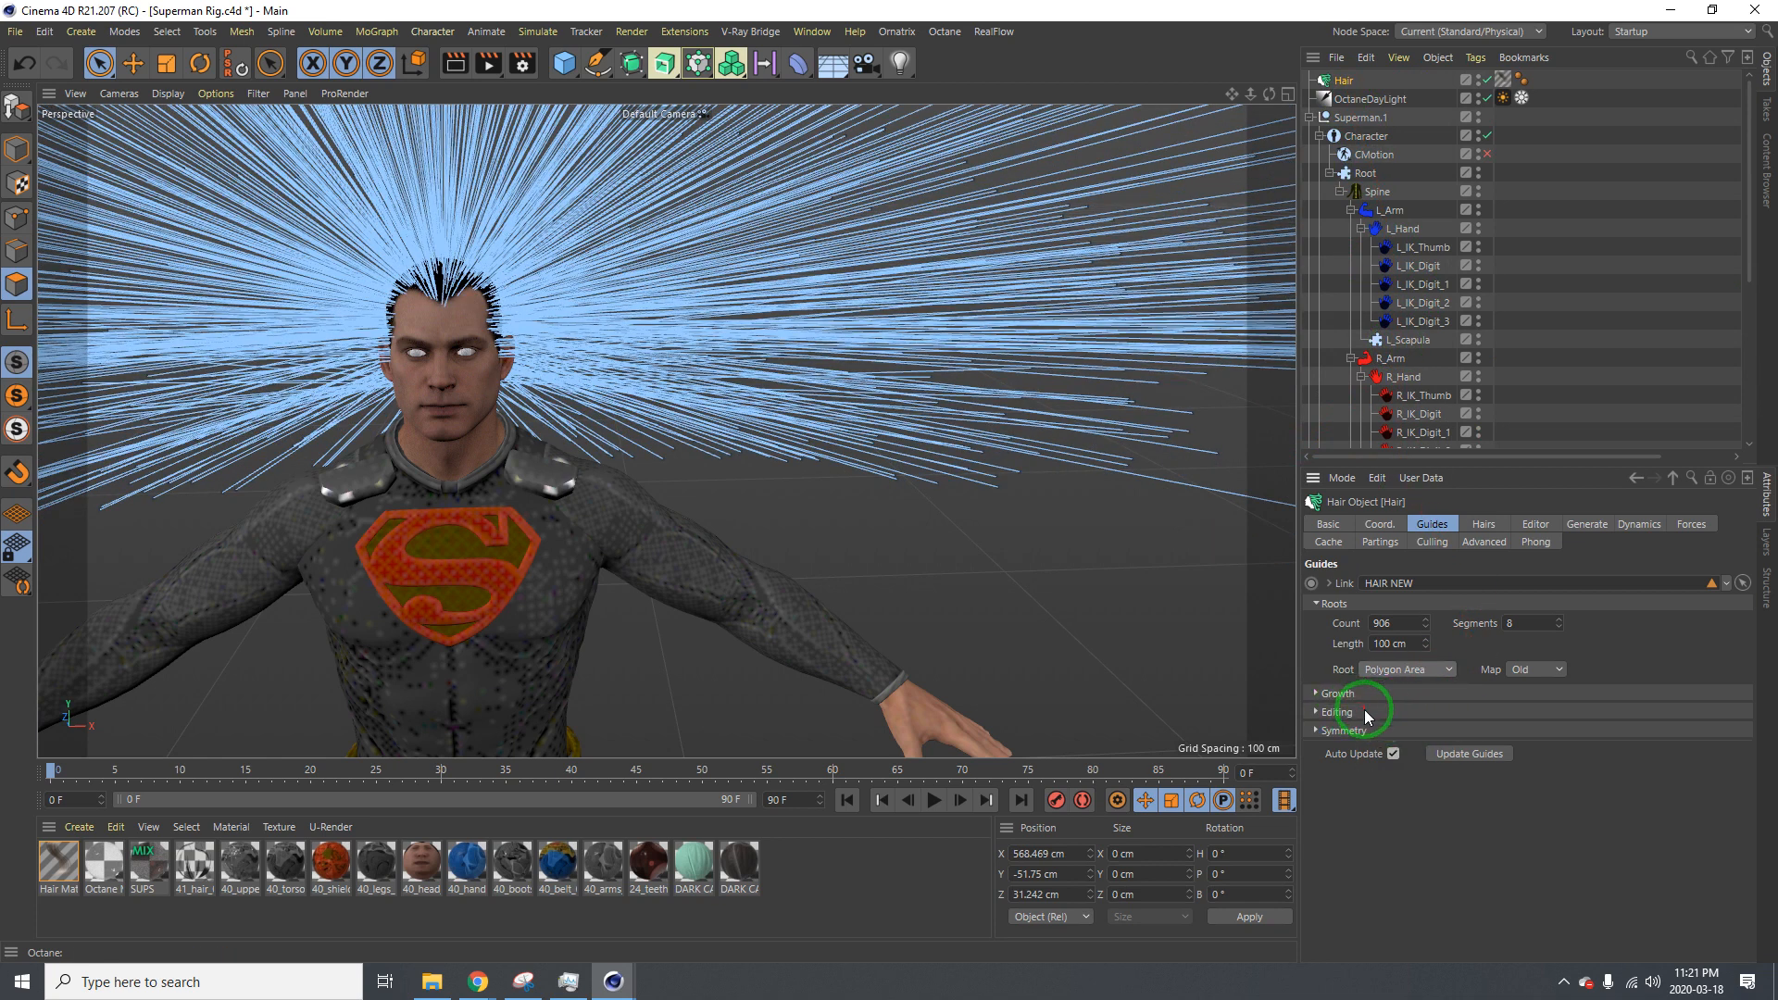
click(1343, 696)
click(1343, 696)
click(1345, 713)
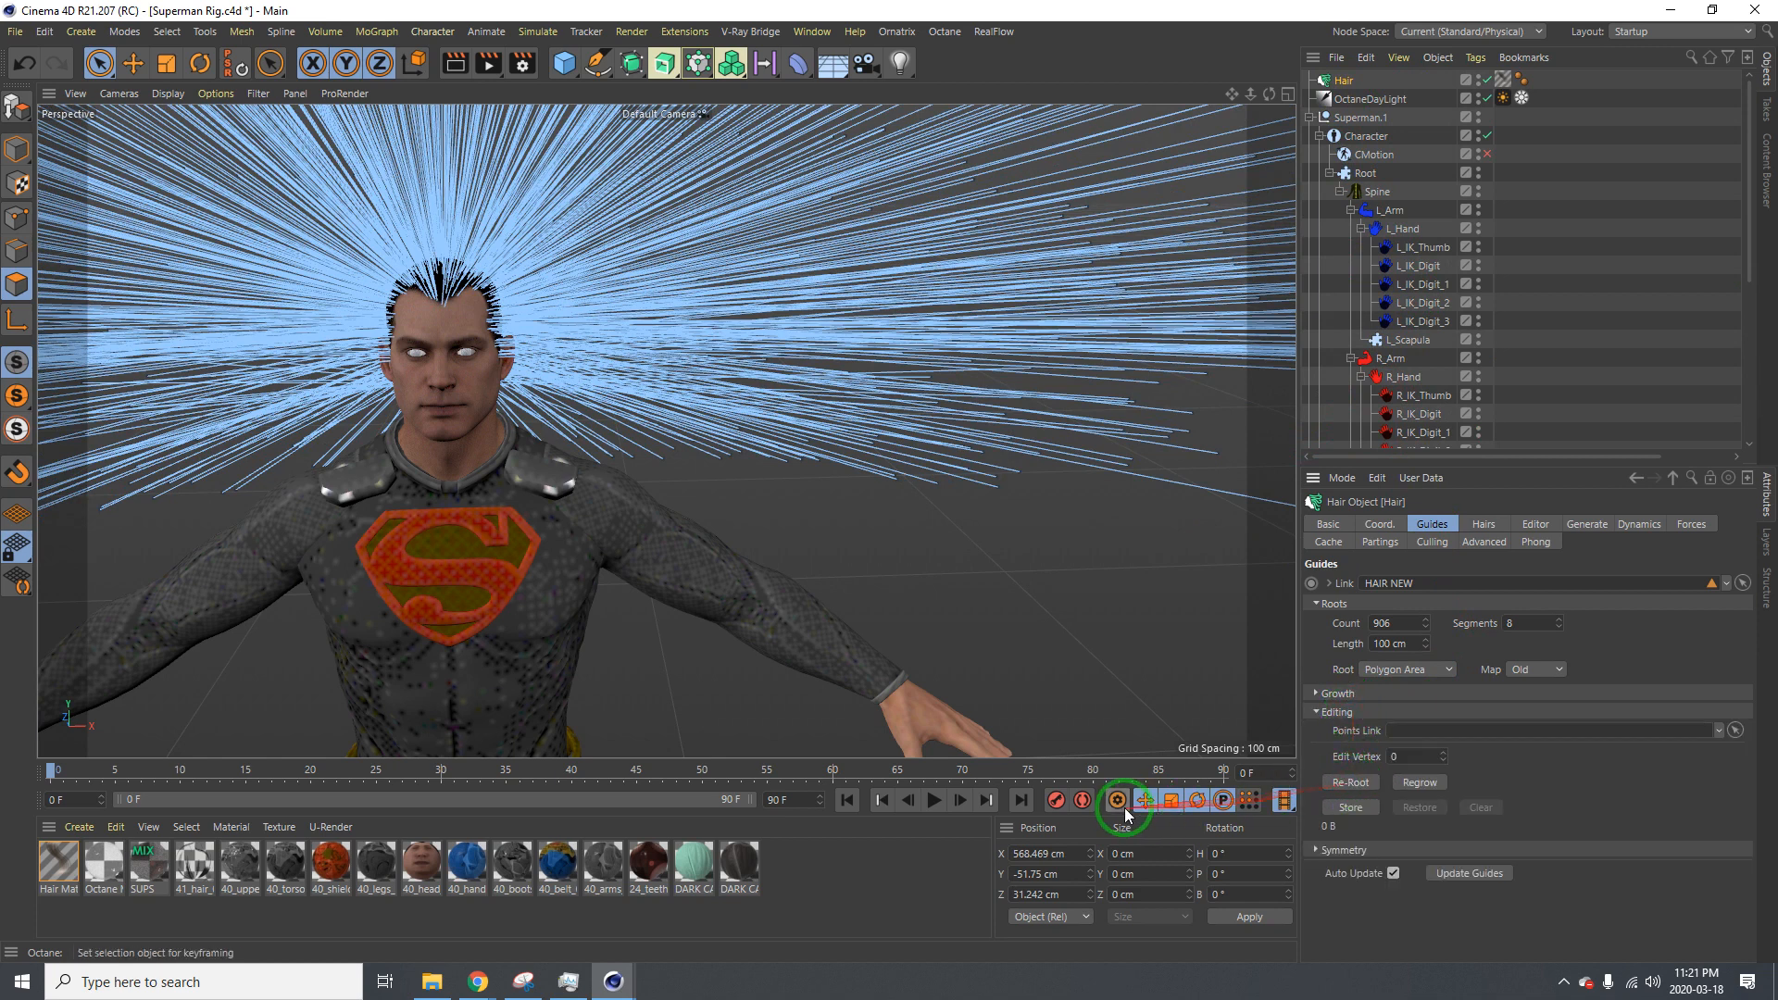
click(1355, 786)
Switch to model mode and set the hair guides' length to 4 cm
alt+right_drag(517, 381, 465, 380)
alt+middle_drag(496, 380, 653, 400)
alt+right_drag(591, 393, 637, 383)
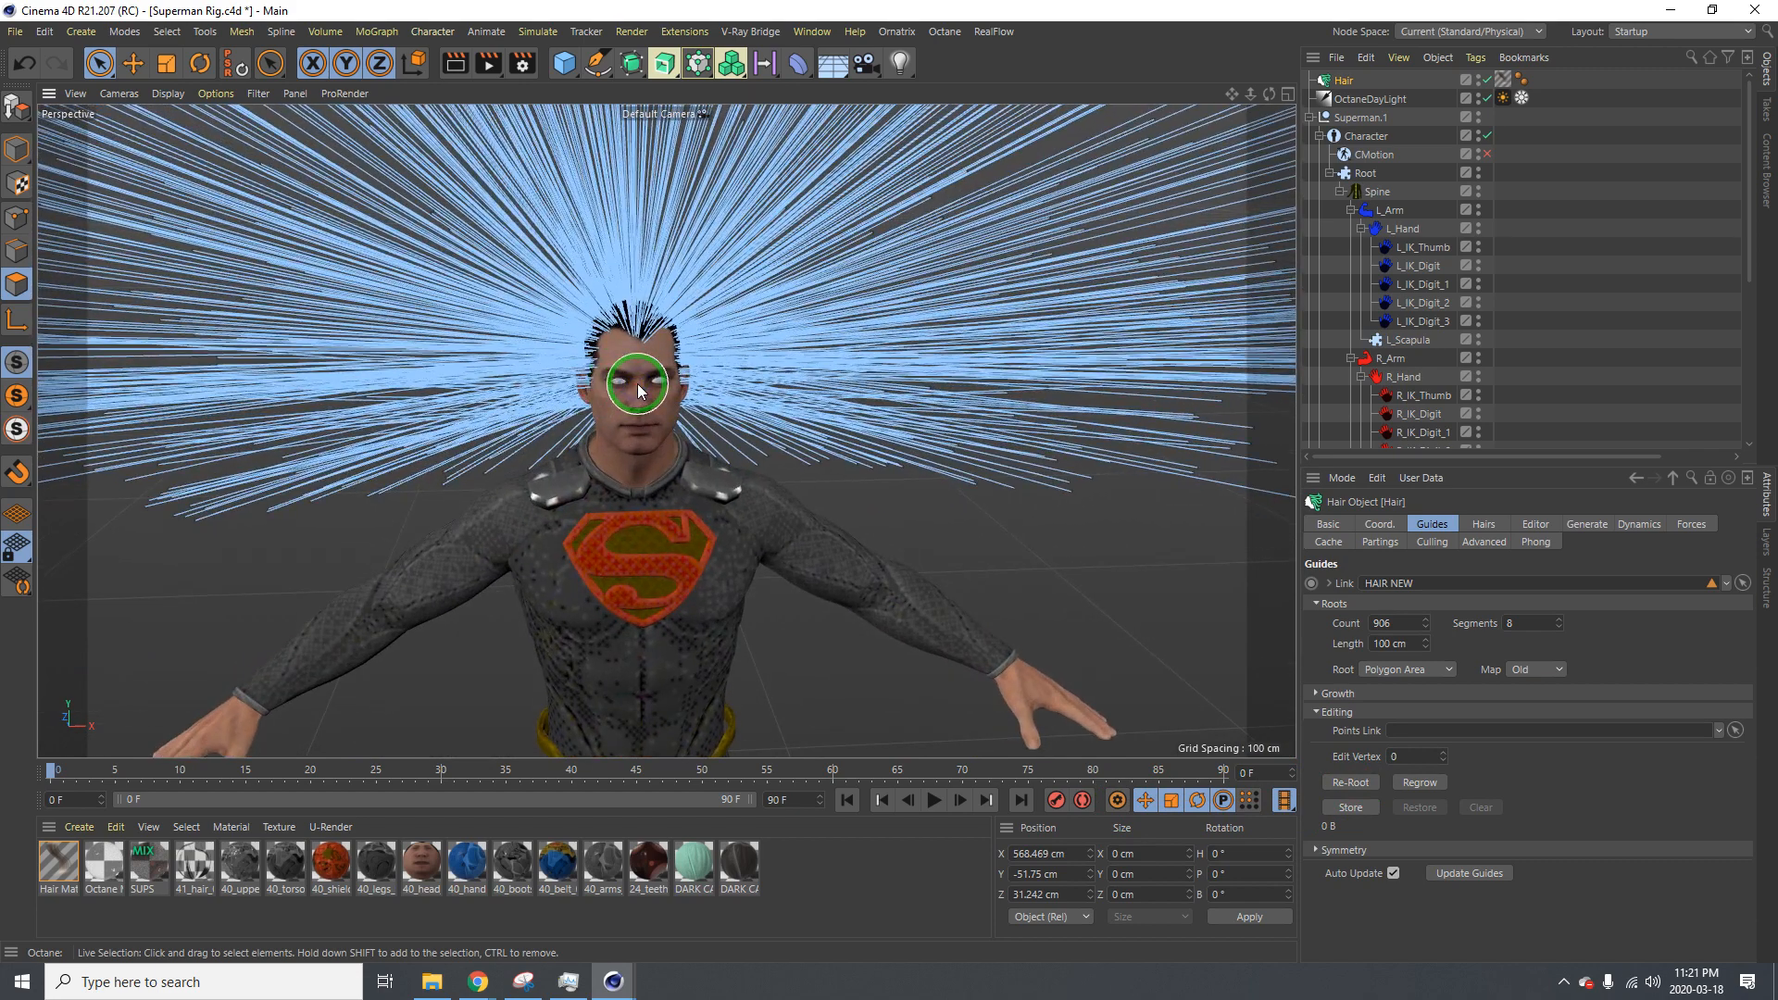
click(659, 398)
alt+right_drag(659, 399, 613, 391)
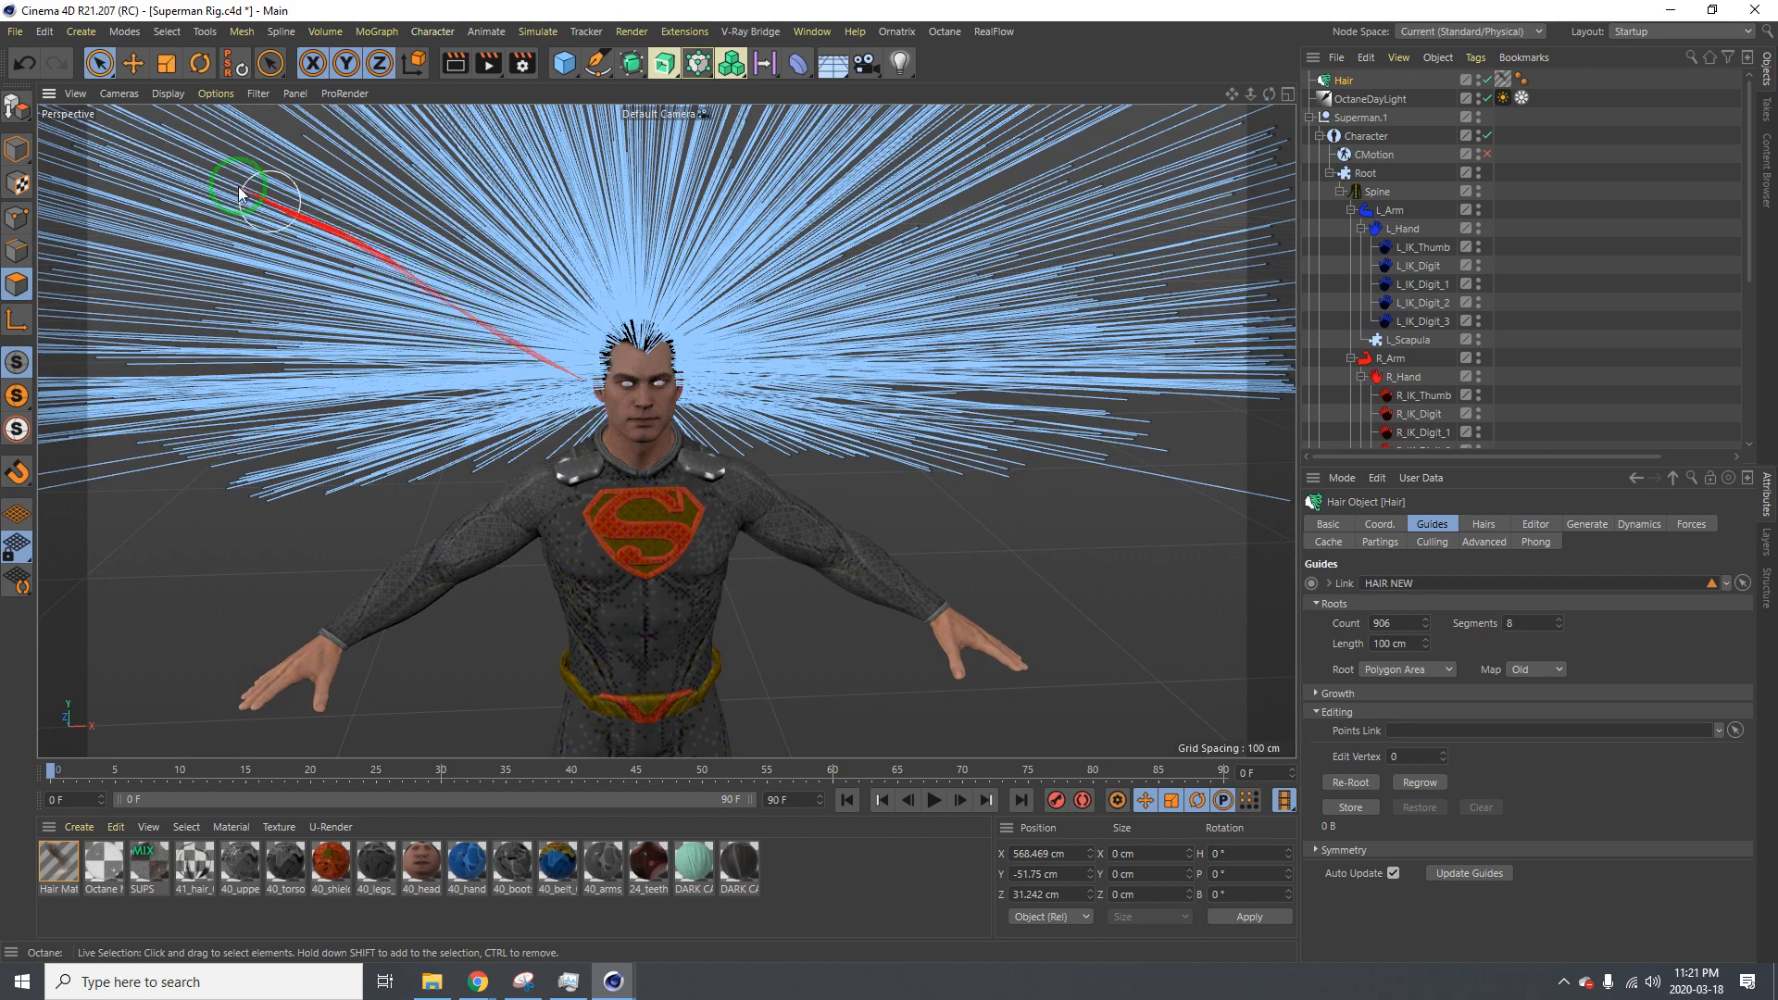
click(16, 150)
scroll(889, 477, up, 3)
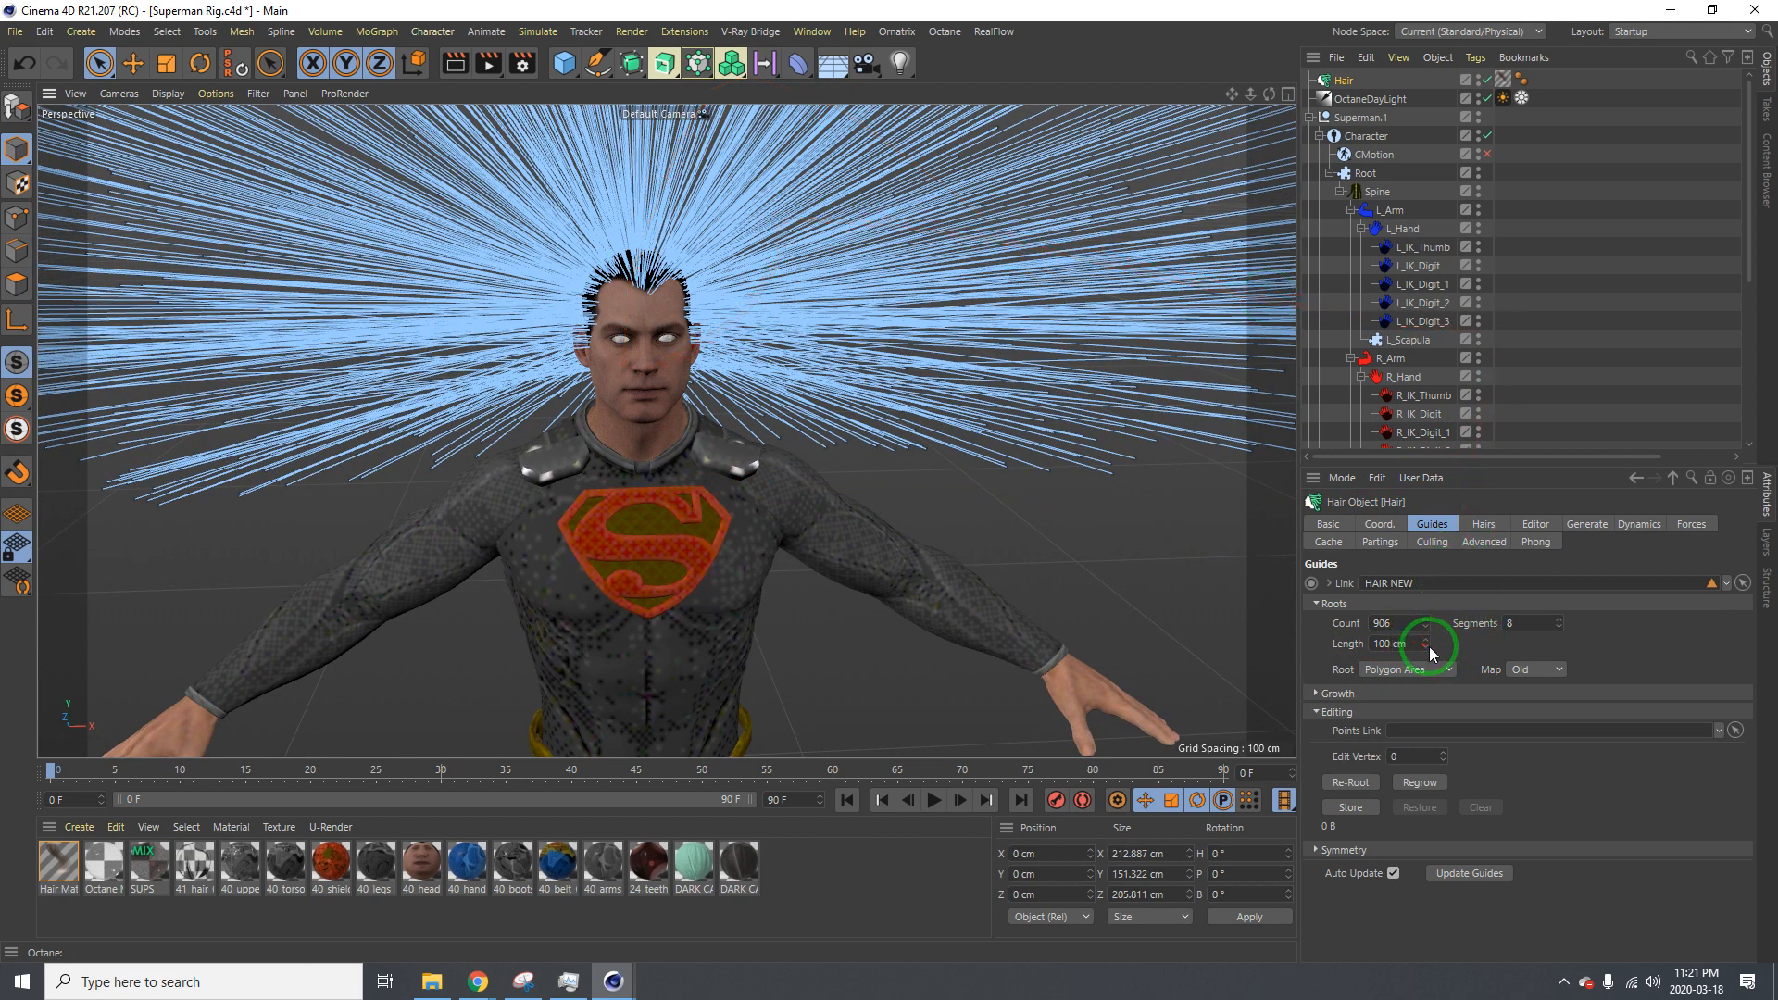
drag(1430, 649, 1411, 643)
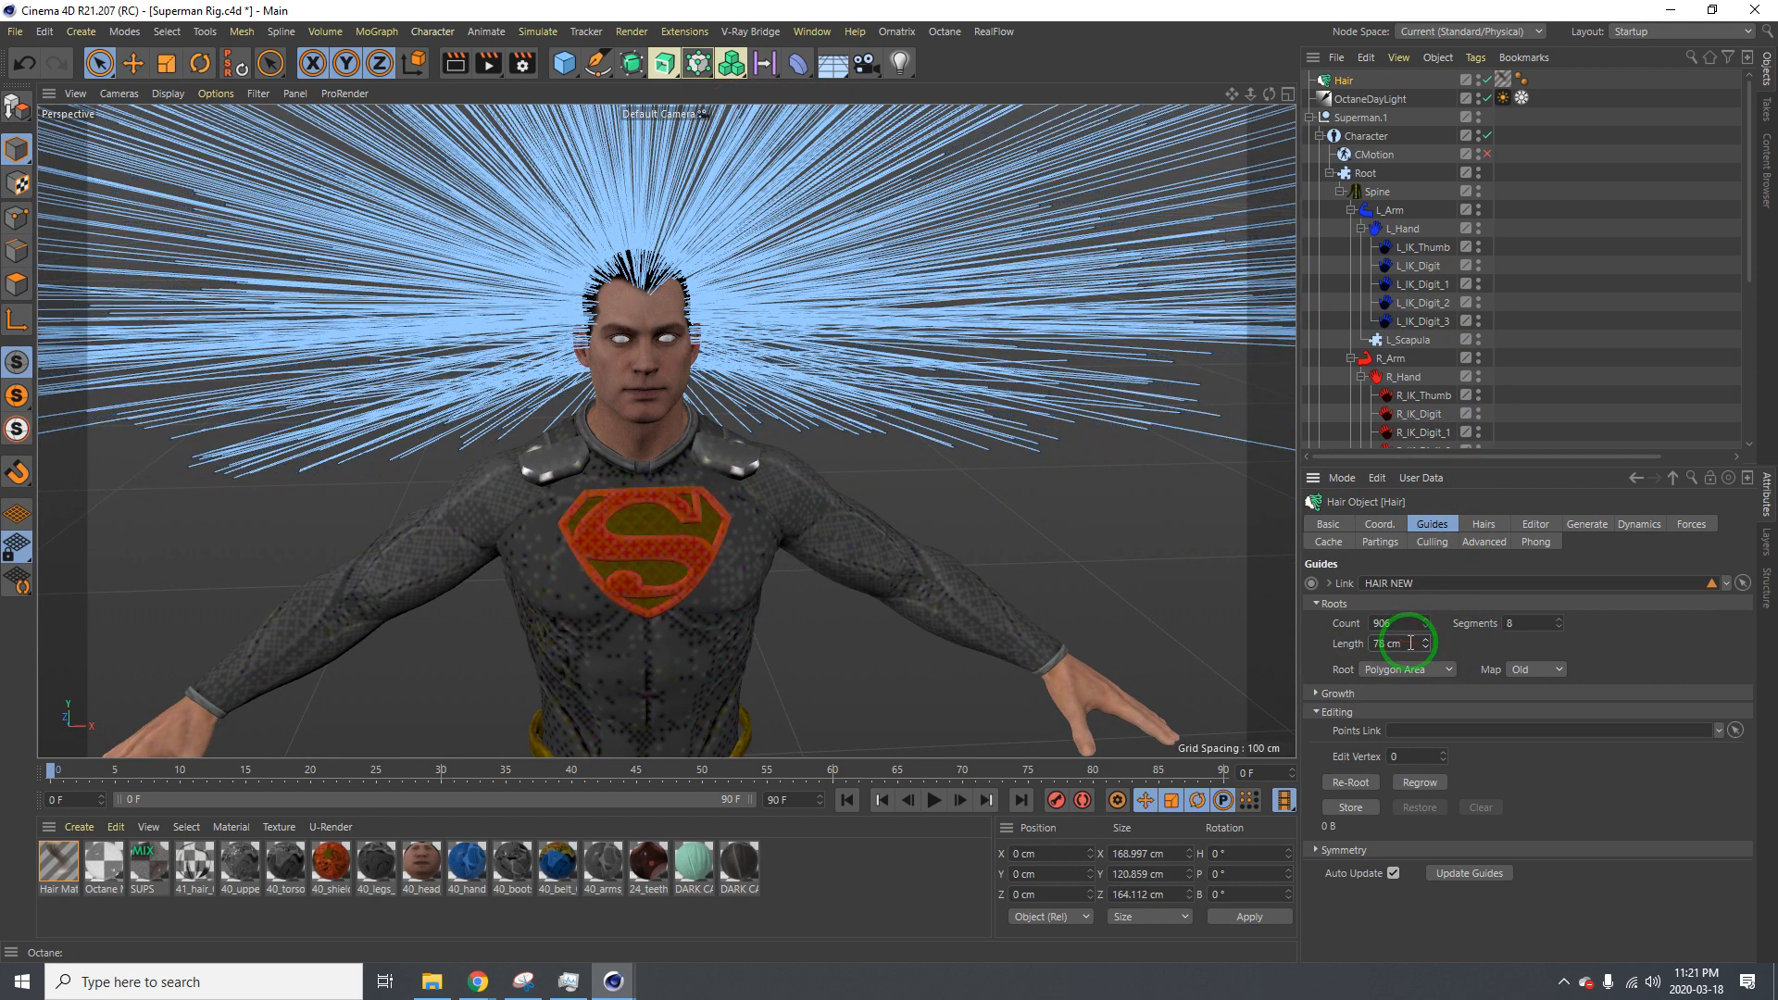
text(4)
key(Return)
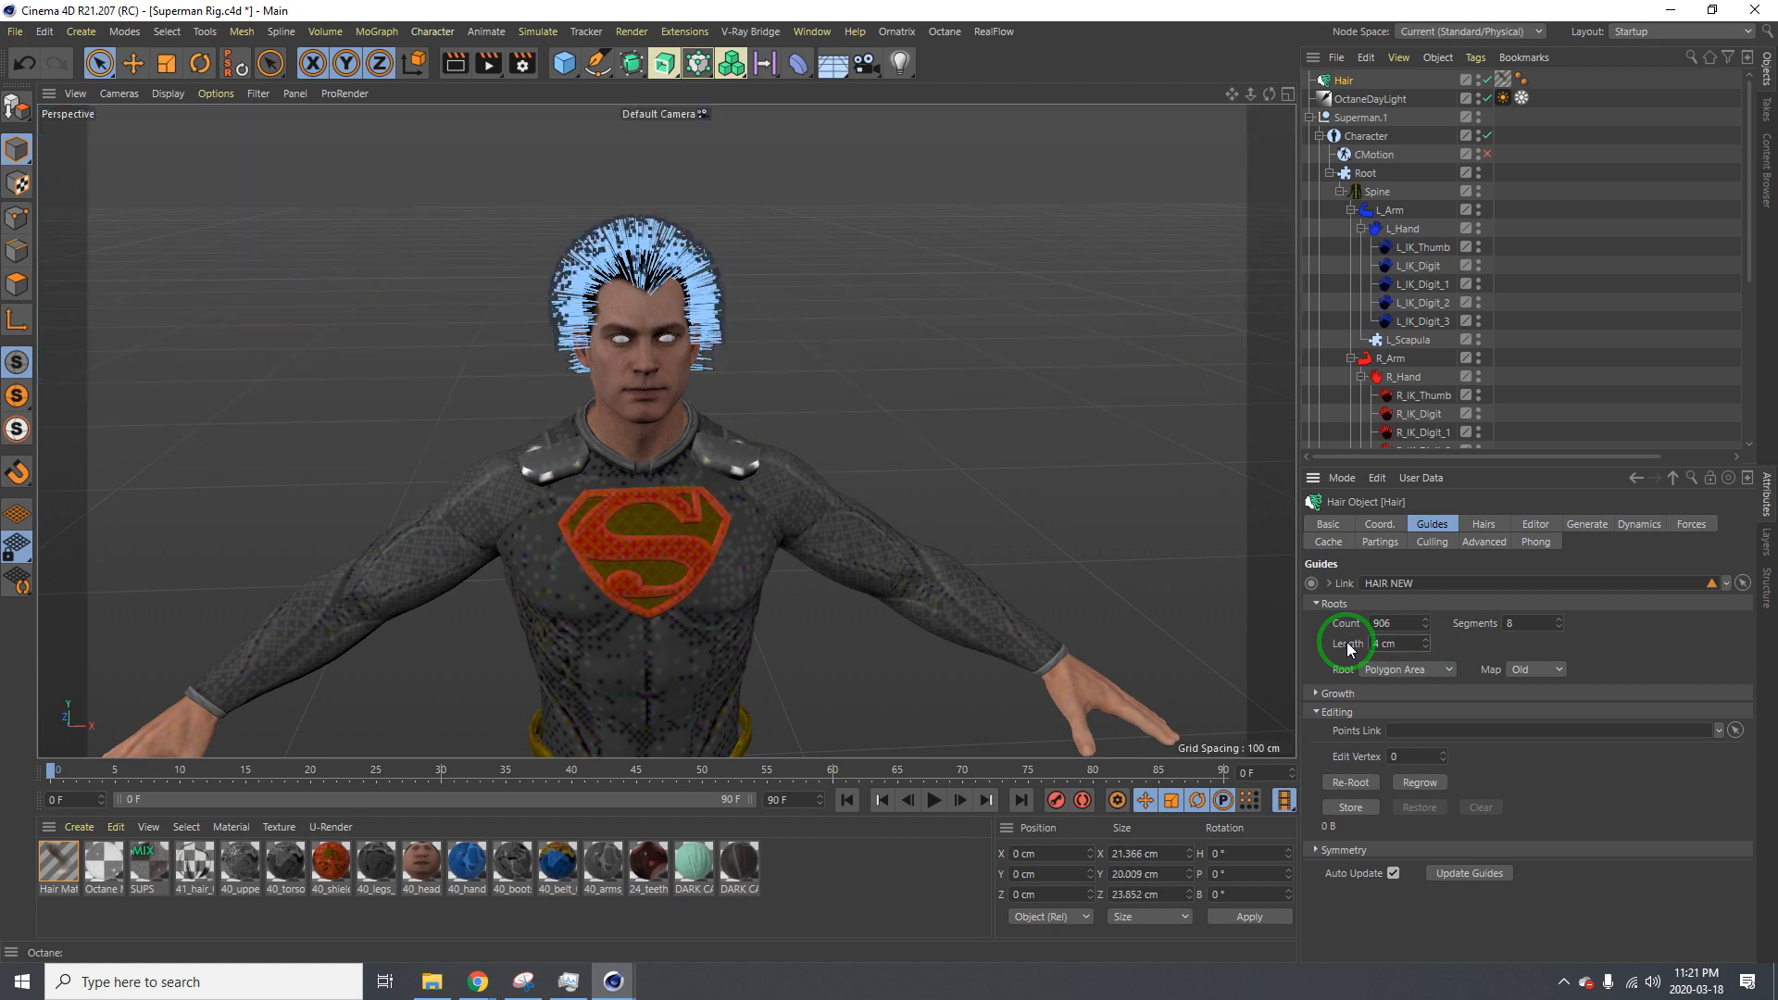
Inspect the shortened hair guides around the head and the hair in the Octane Live Viewer render
scroll(675, 244, up, 3)
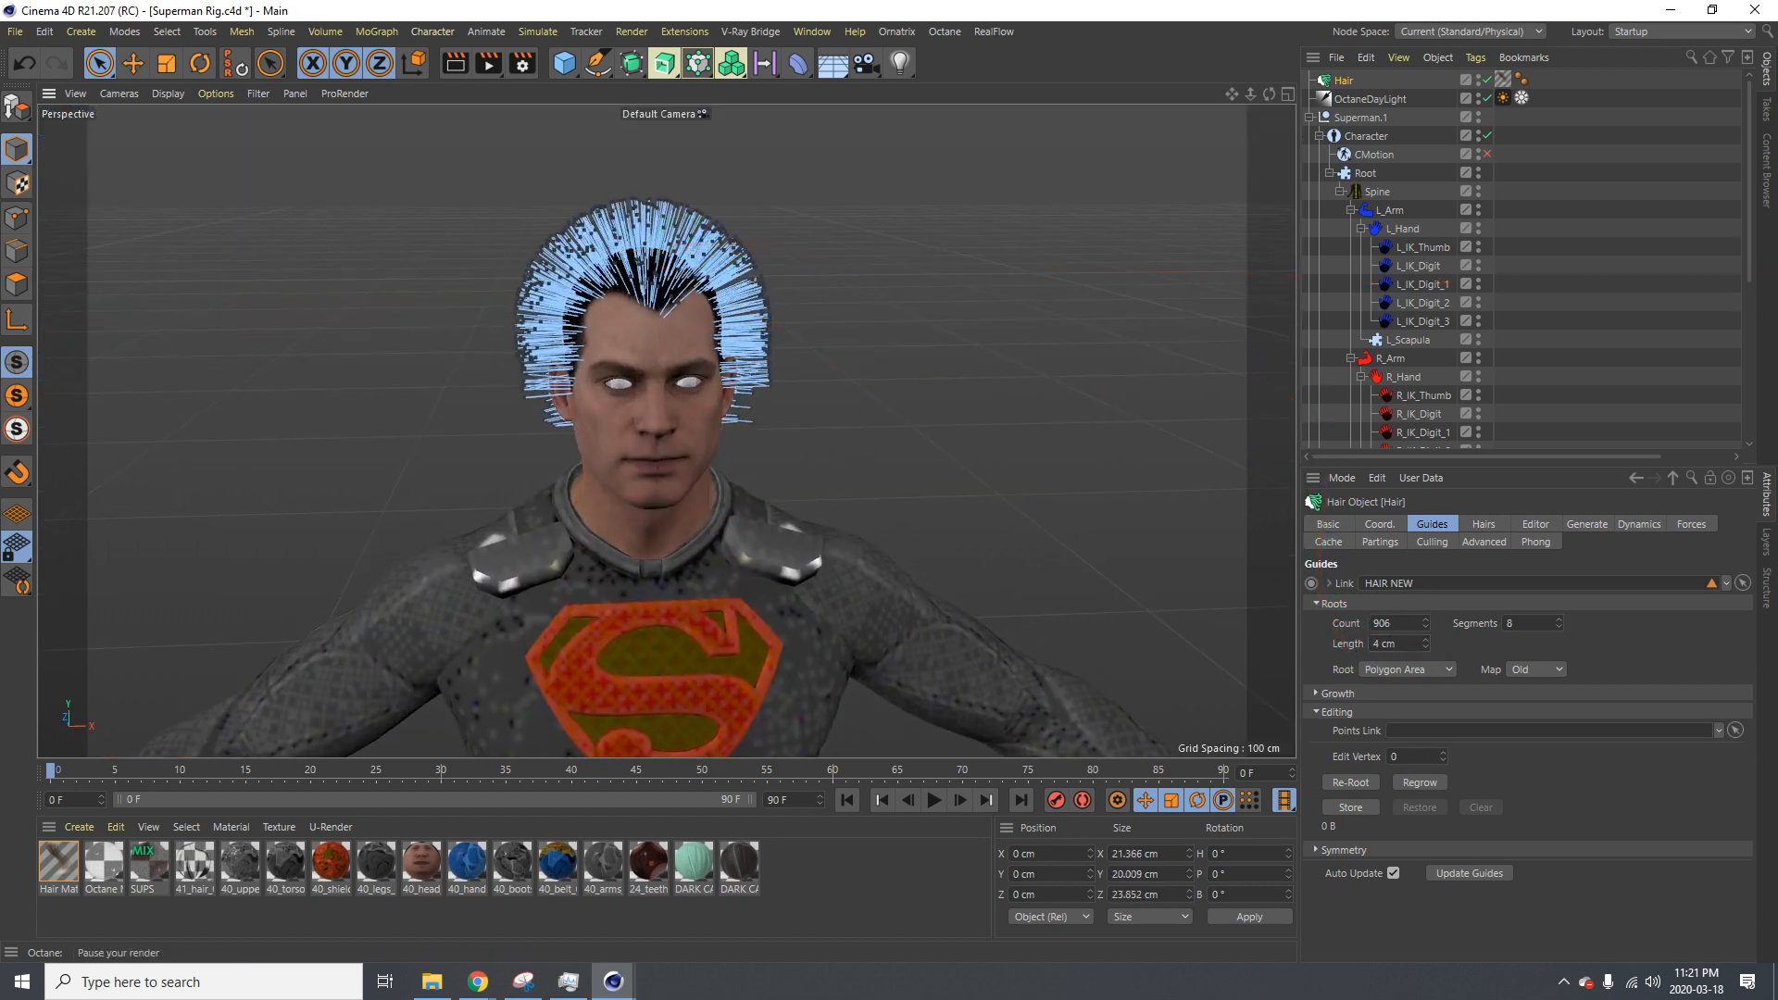
scroll(649, 278, up, 5)
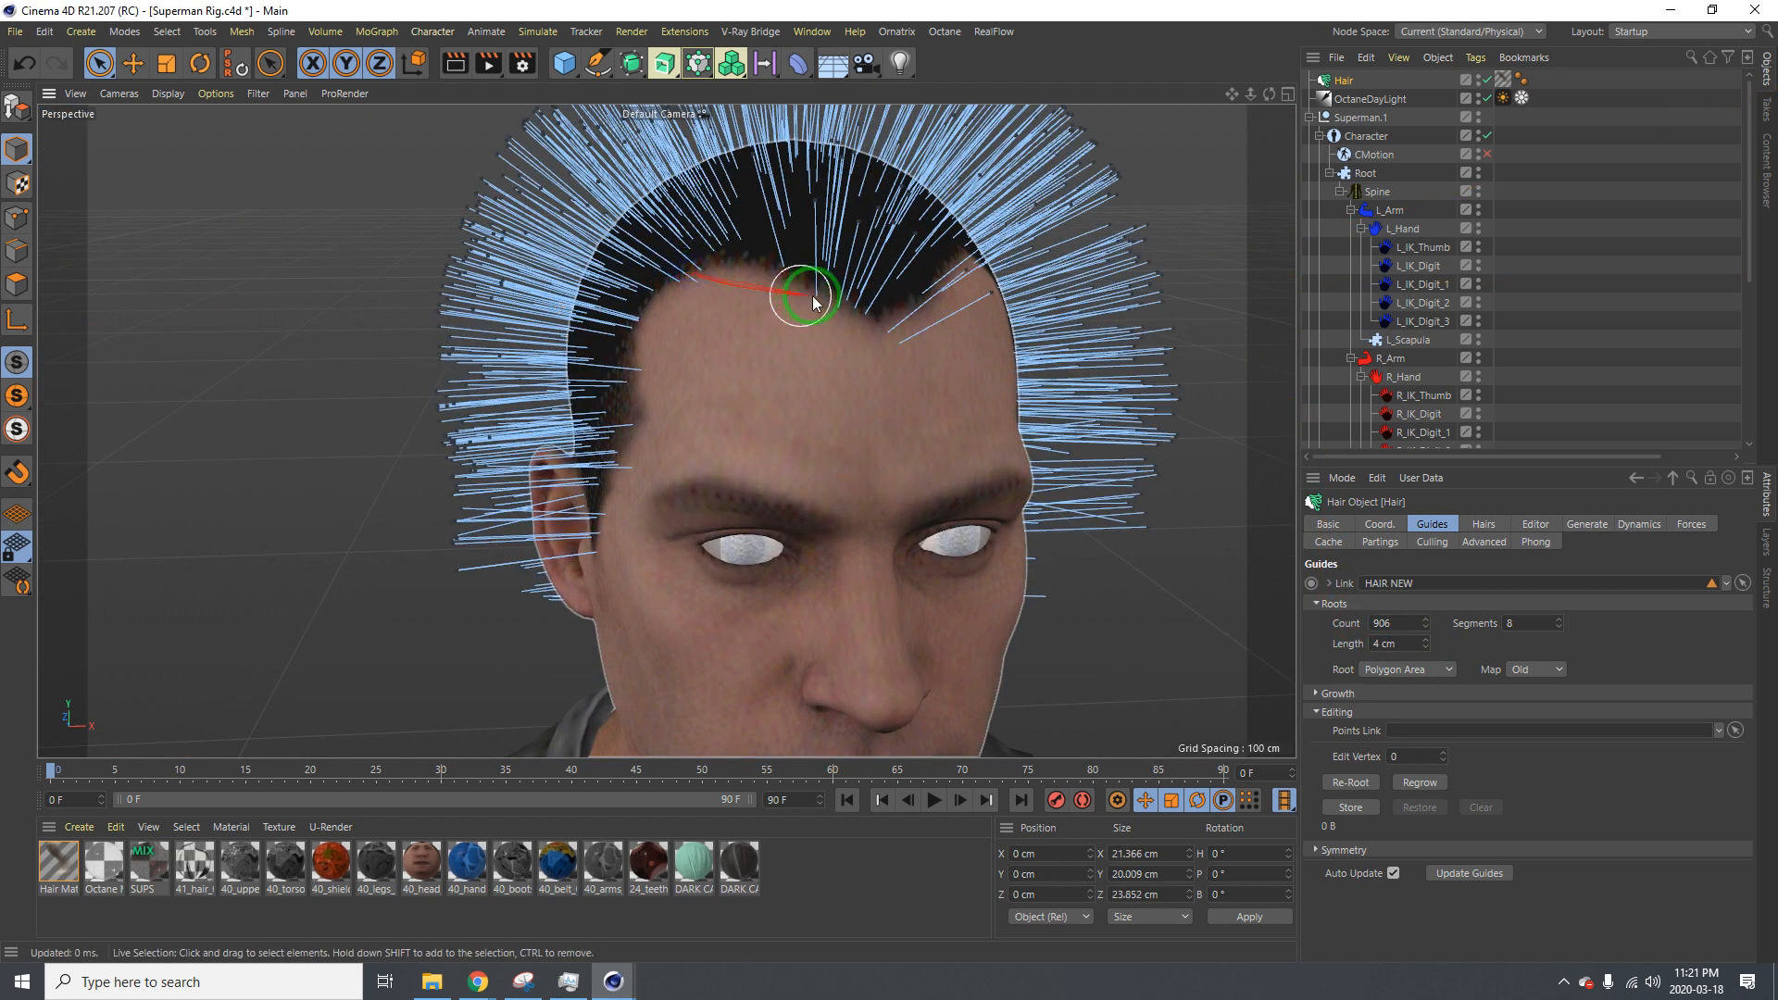
scroll(797, 304, down, 5)
drag(1777, 243, 741, 141)
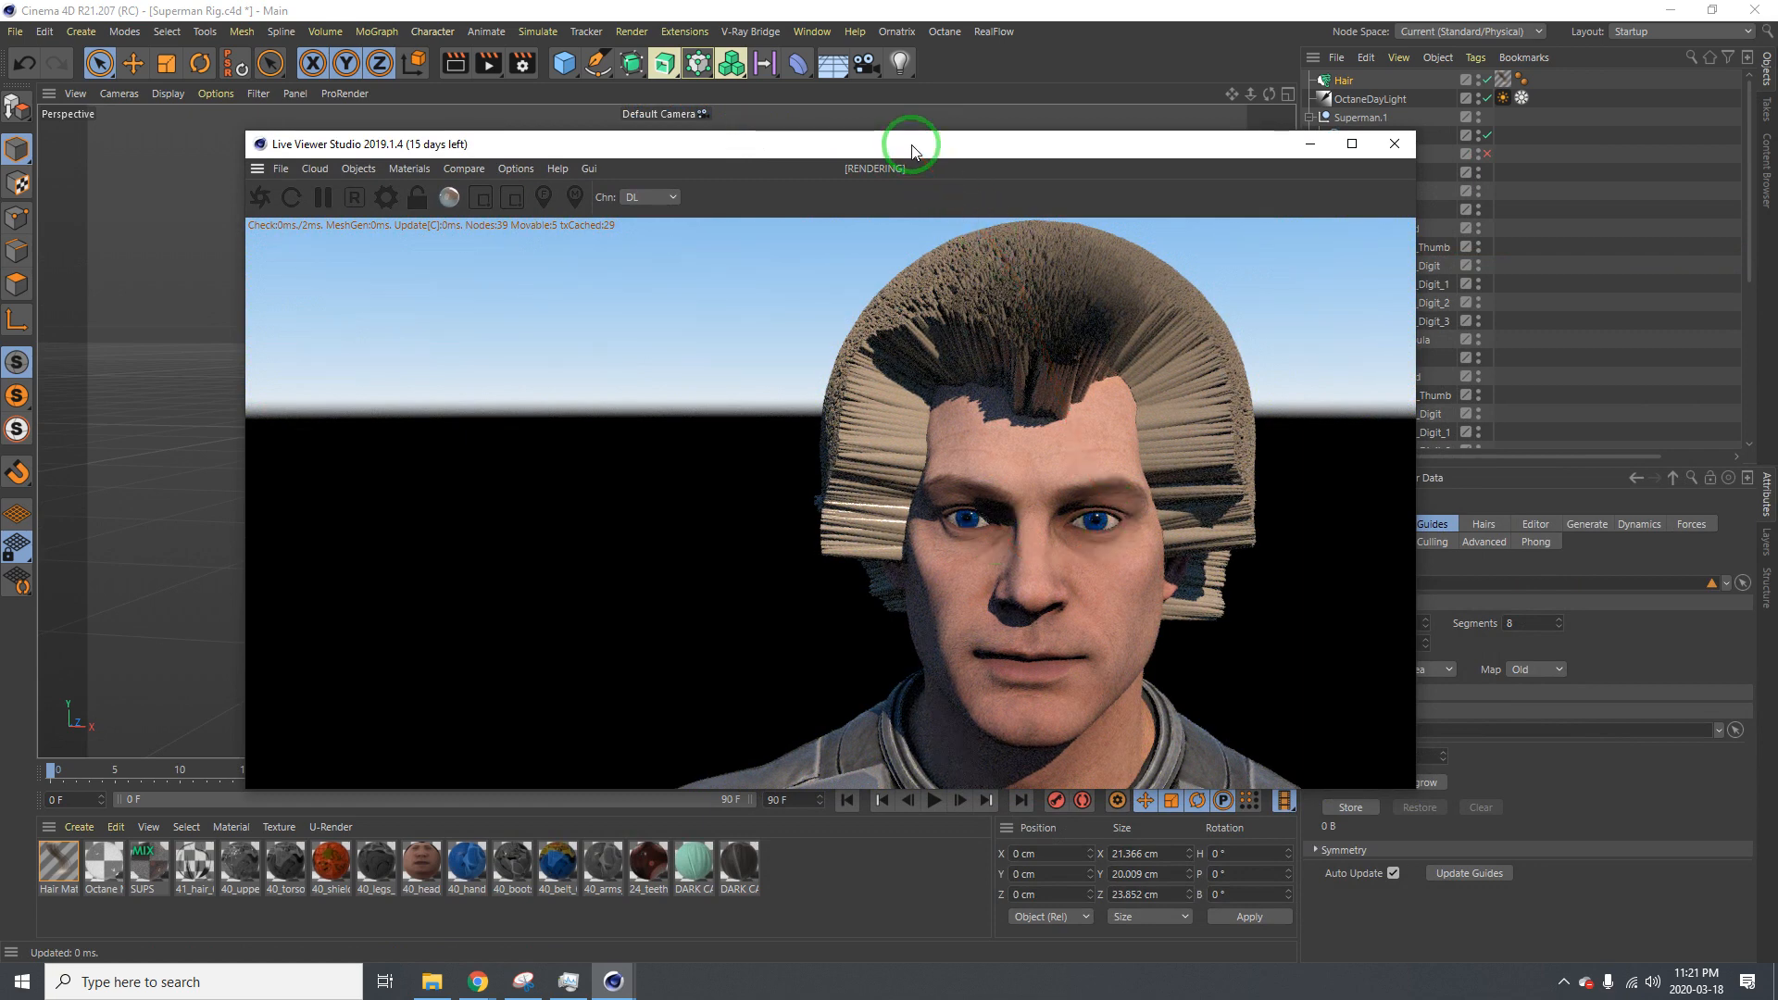
drag(913, 148, 1777, 249)
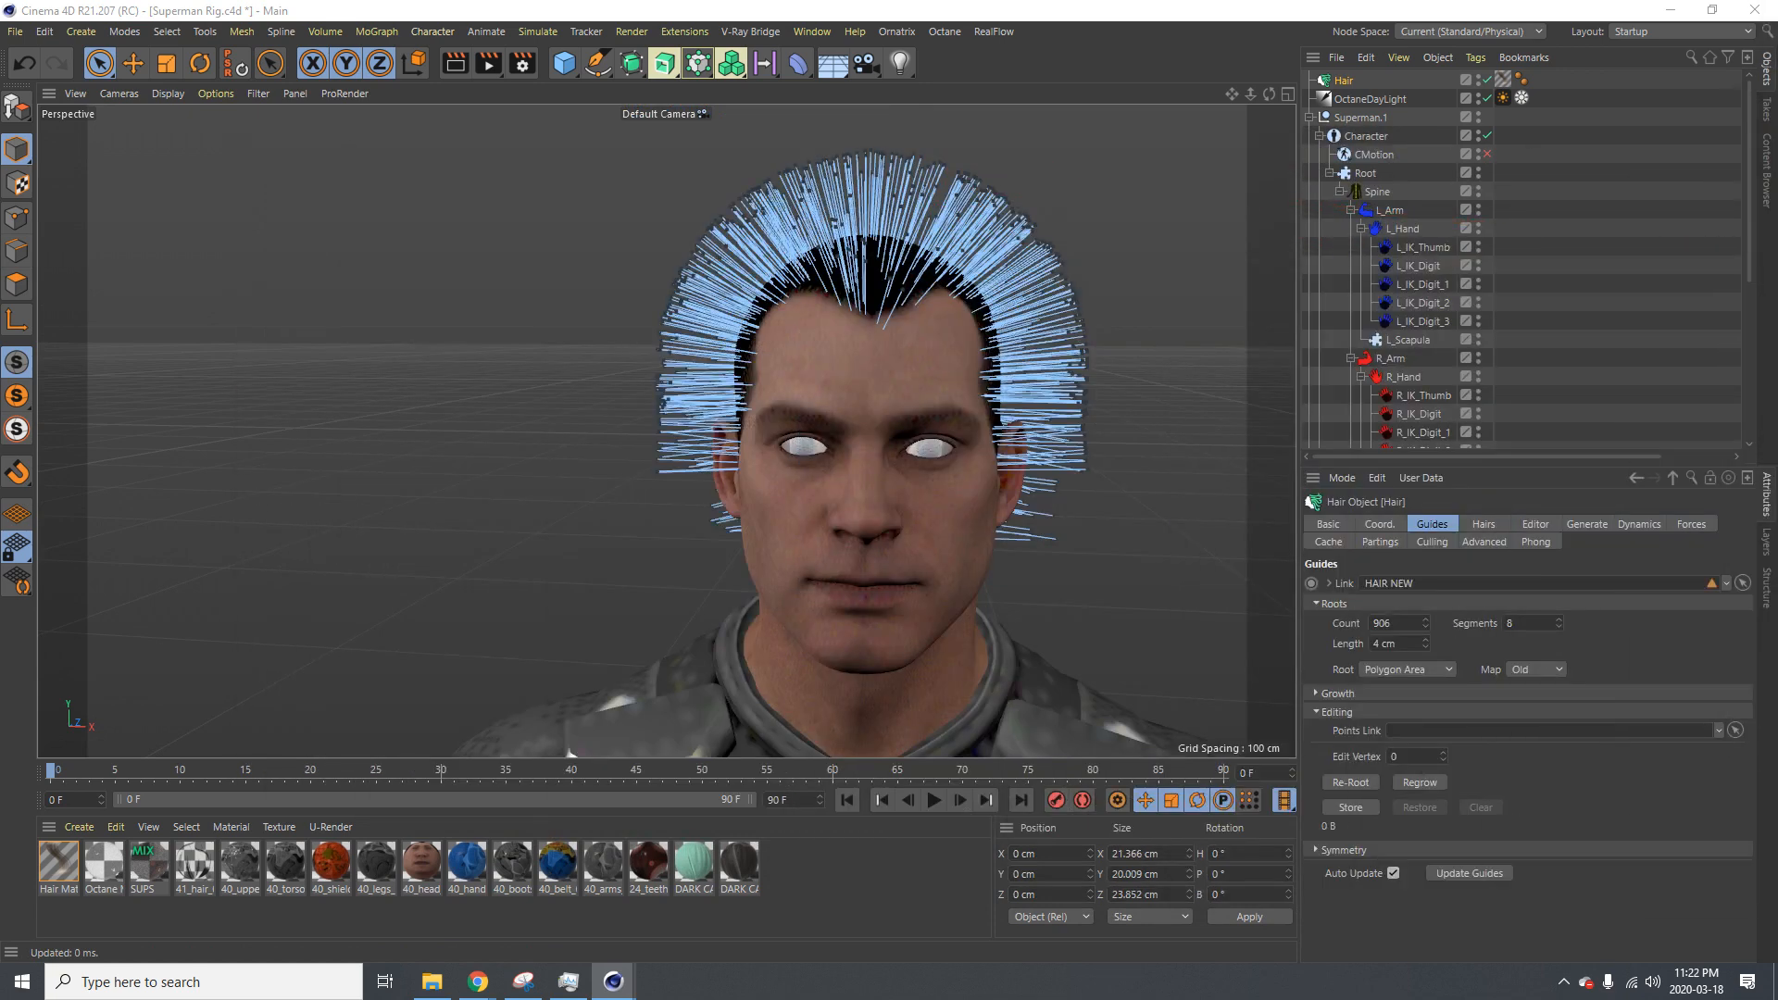
alt+drag(909, 515, 992, 476)
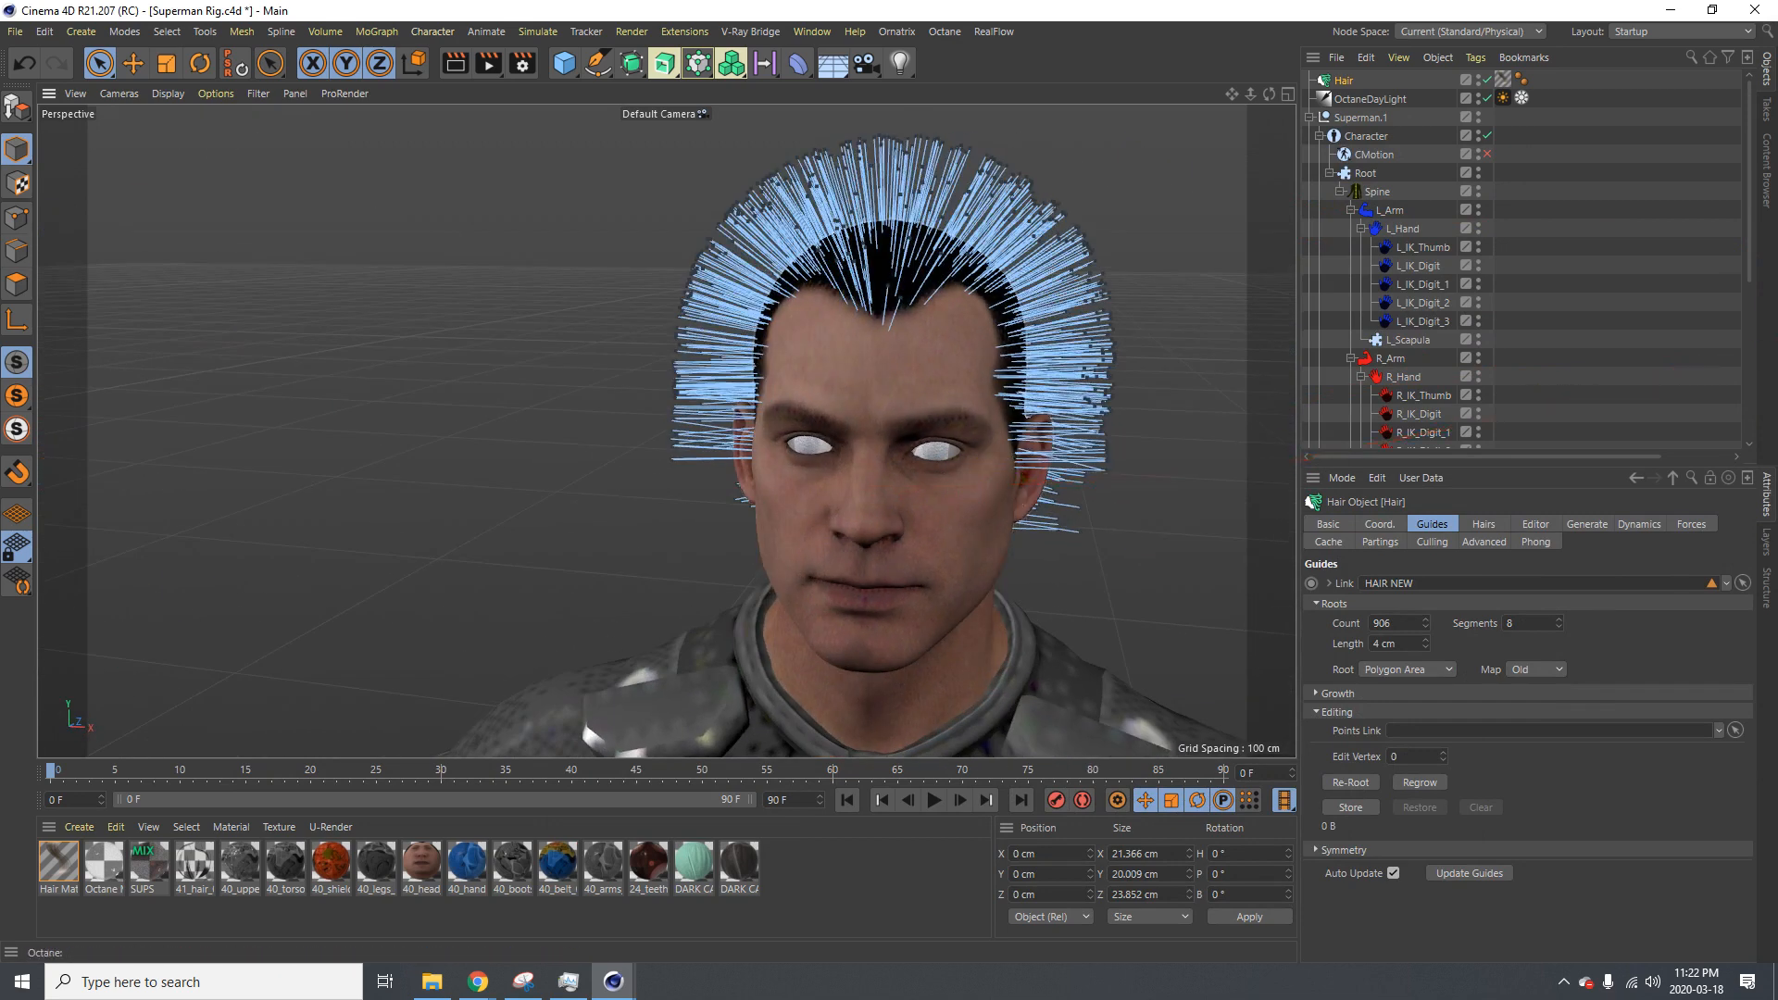
Bring the Octane Live Viewer over the viewport and set the hair guides' length to 3 cm
drag(1777, 148, 714, 130)
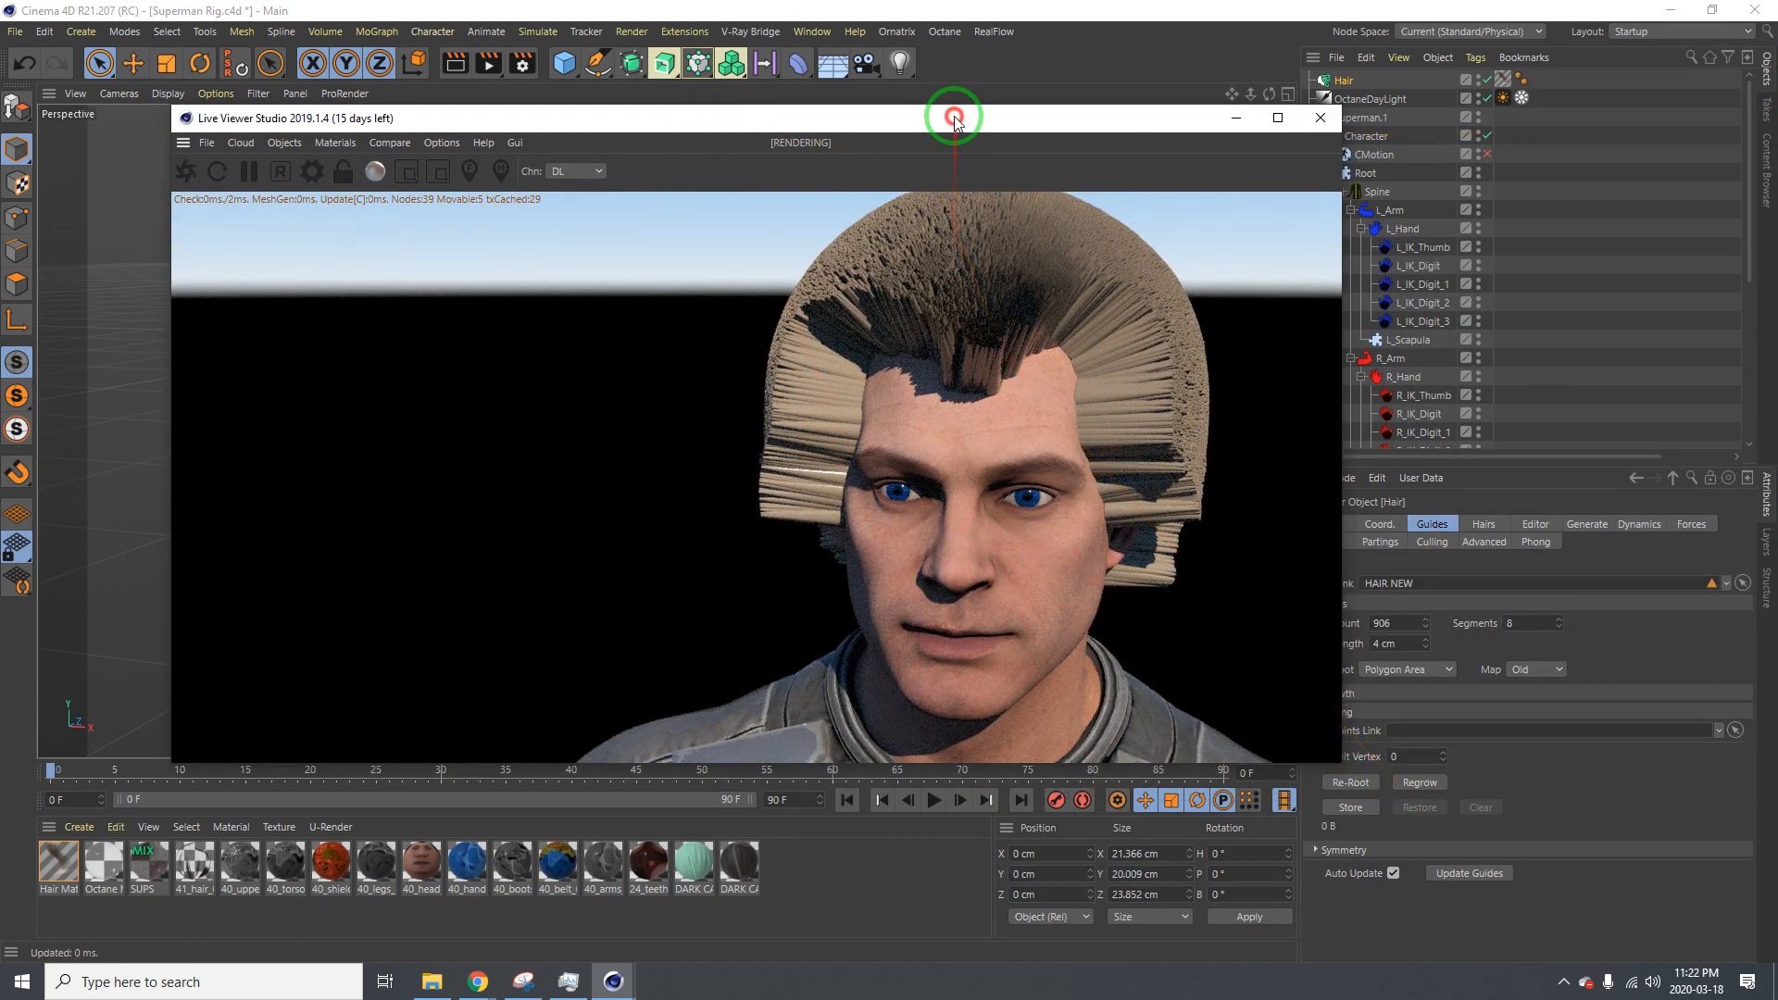
drag(954, 115, 841, 92)
drag(1400, 643, 1343, 636)
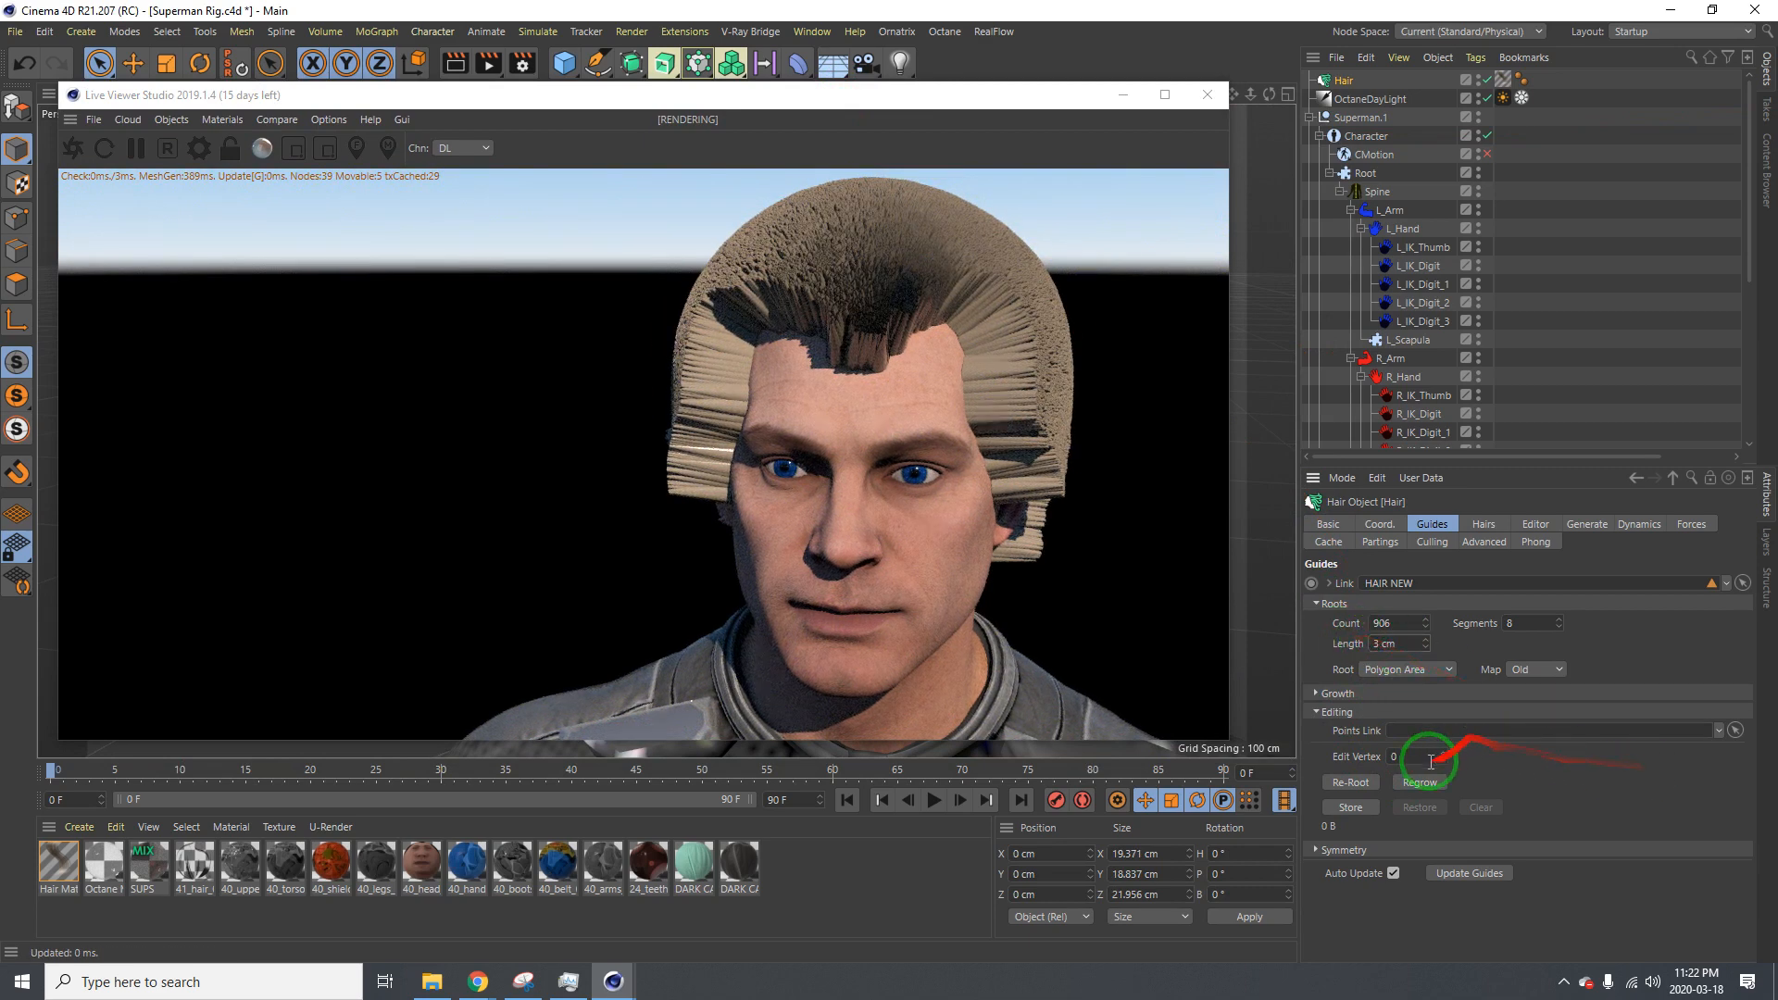
drag(1389, 640, 1351, 646)
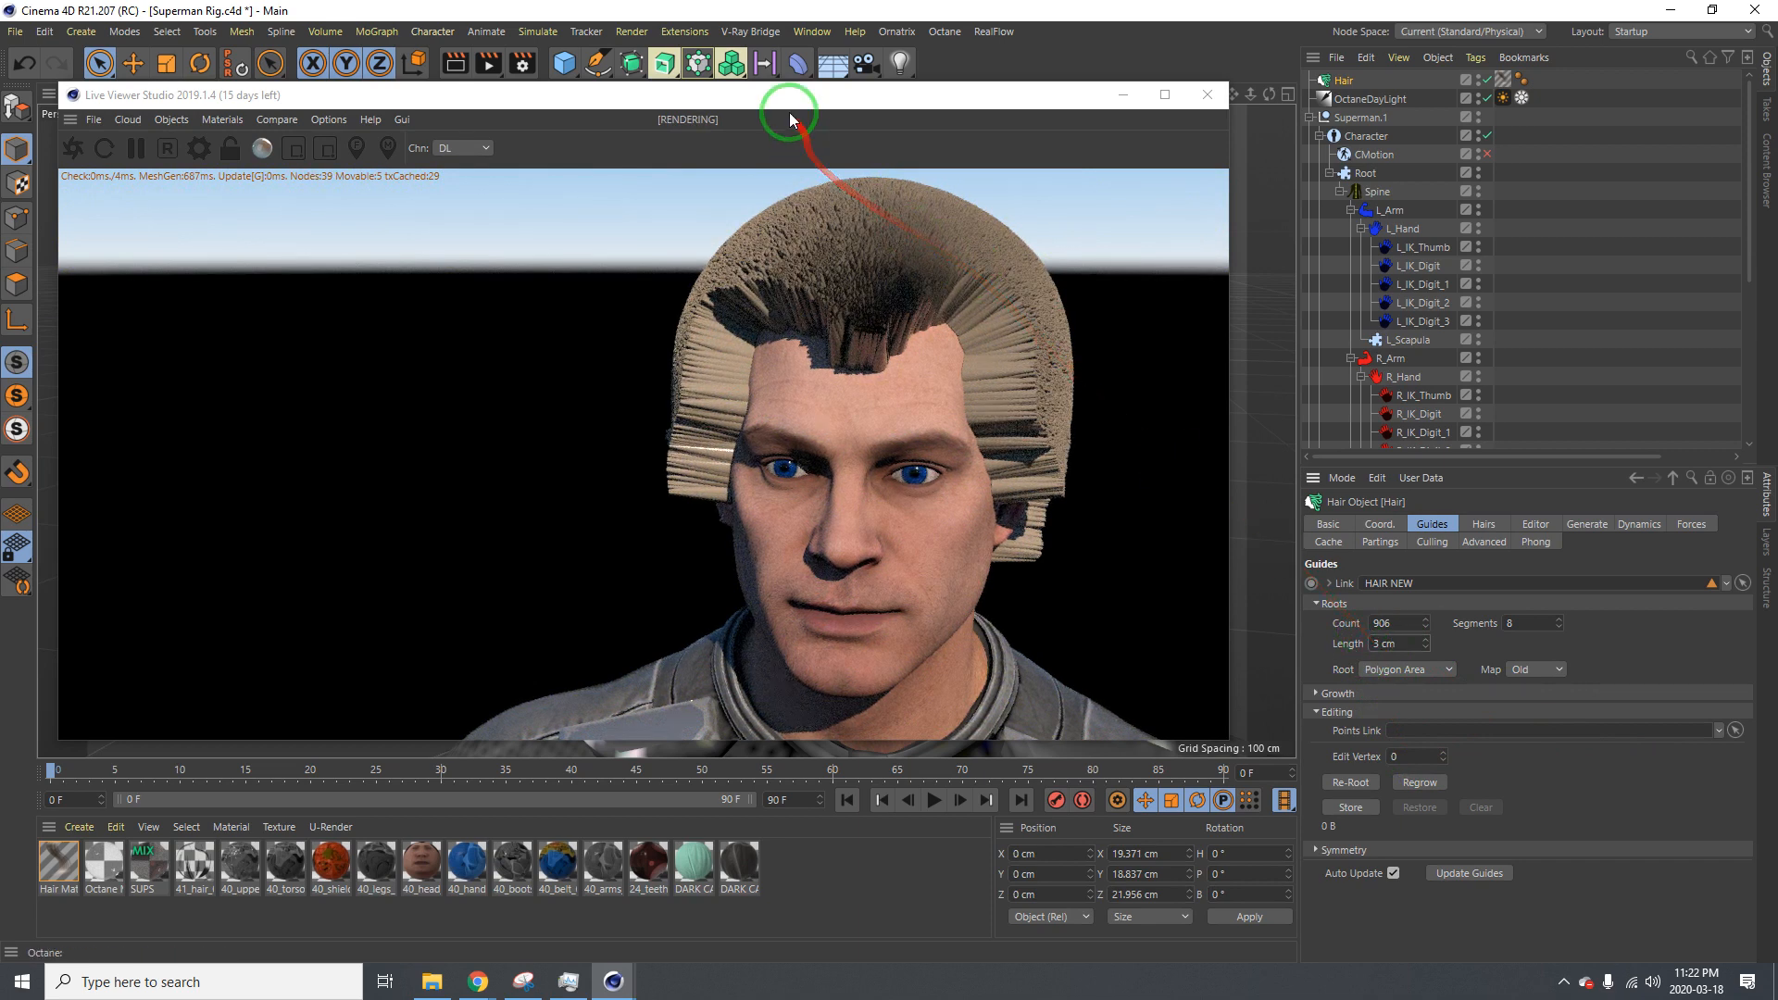
Review the Hair object's editor, generate, dynamics, forces, guides and hairs settings
click(1535, 525)
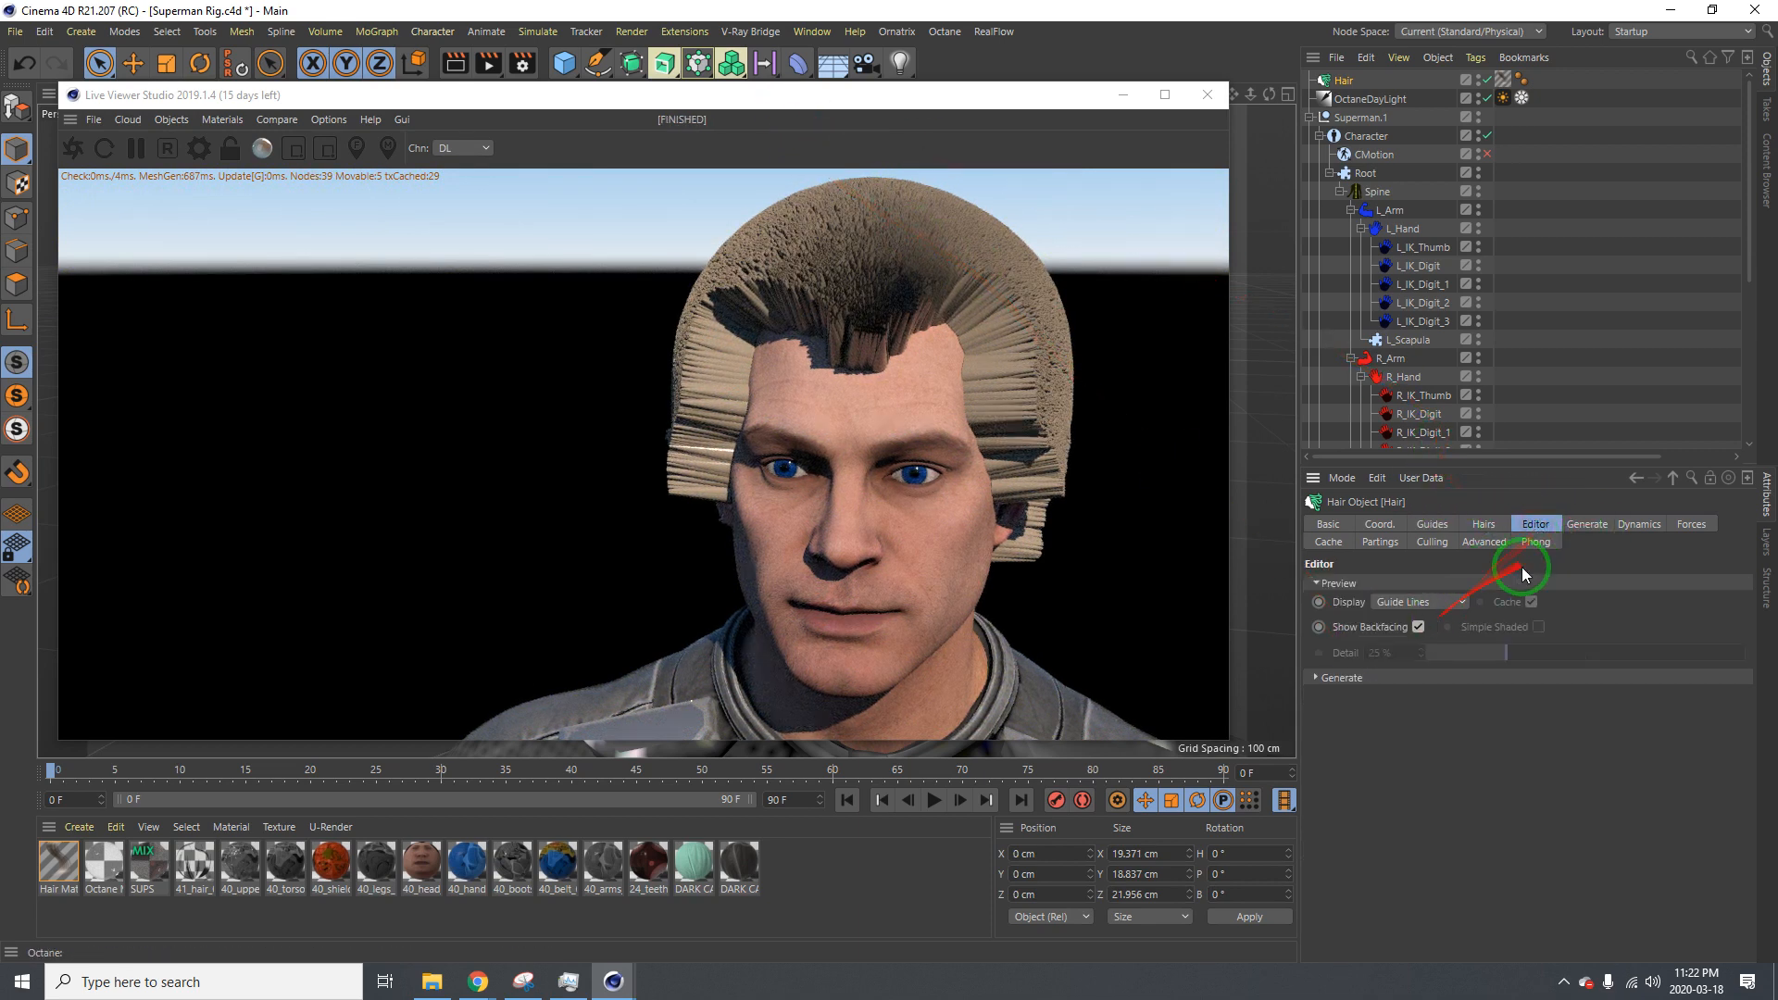
click(1589, 526)
click(1625, 531)
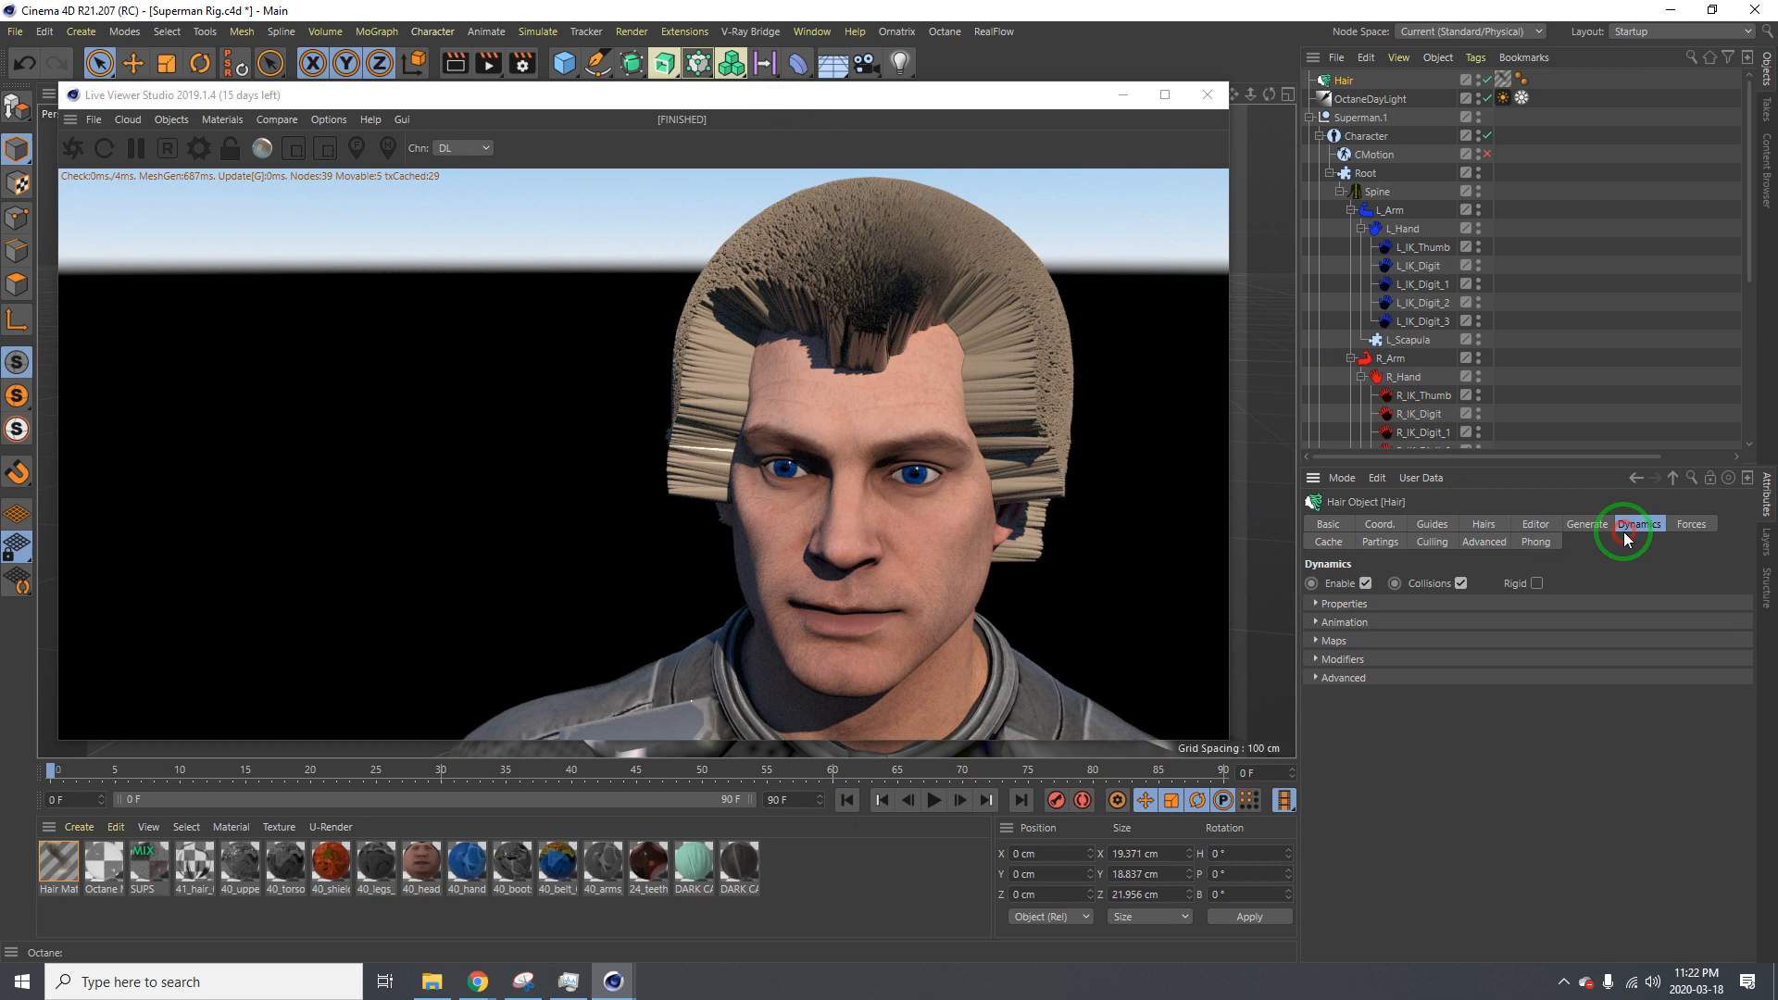
click(1678, 528)
click(1447, 524)
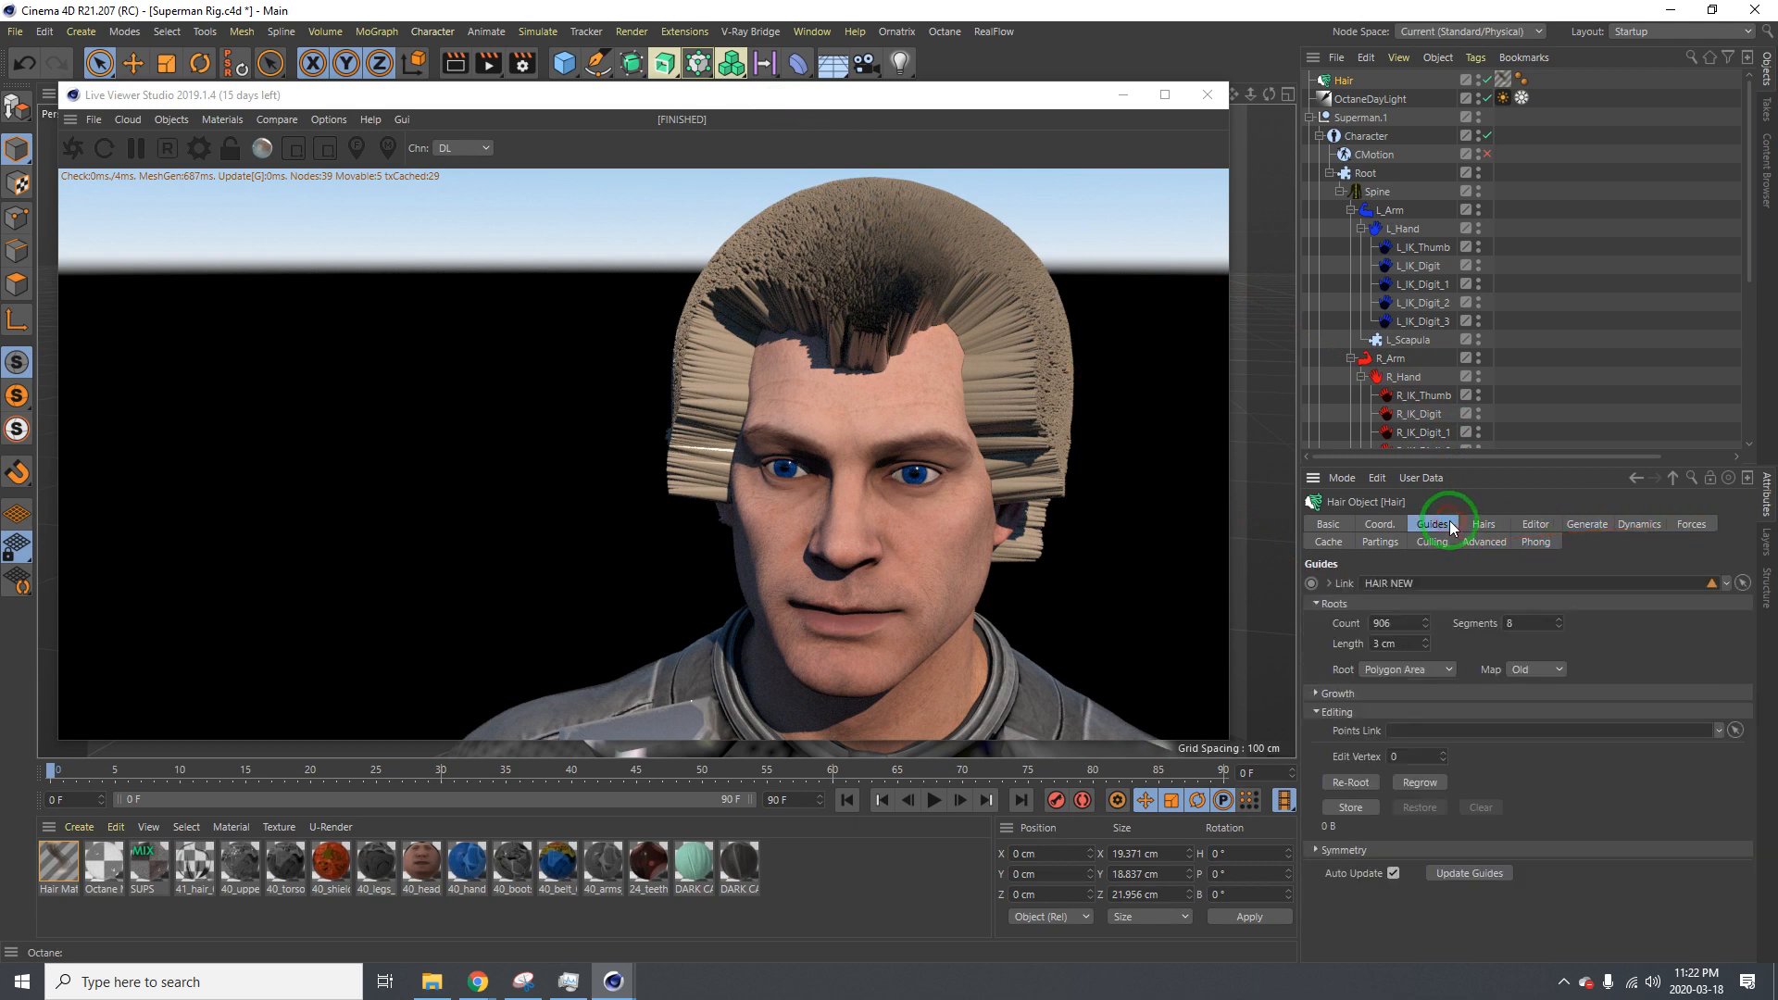
click(1474, 525)
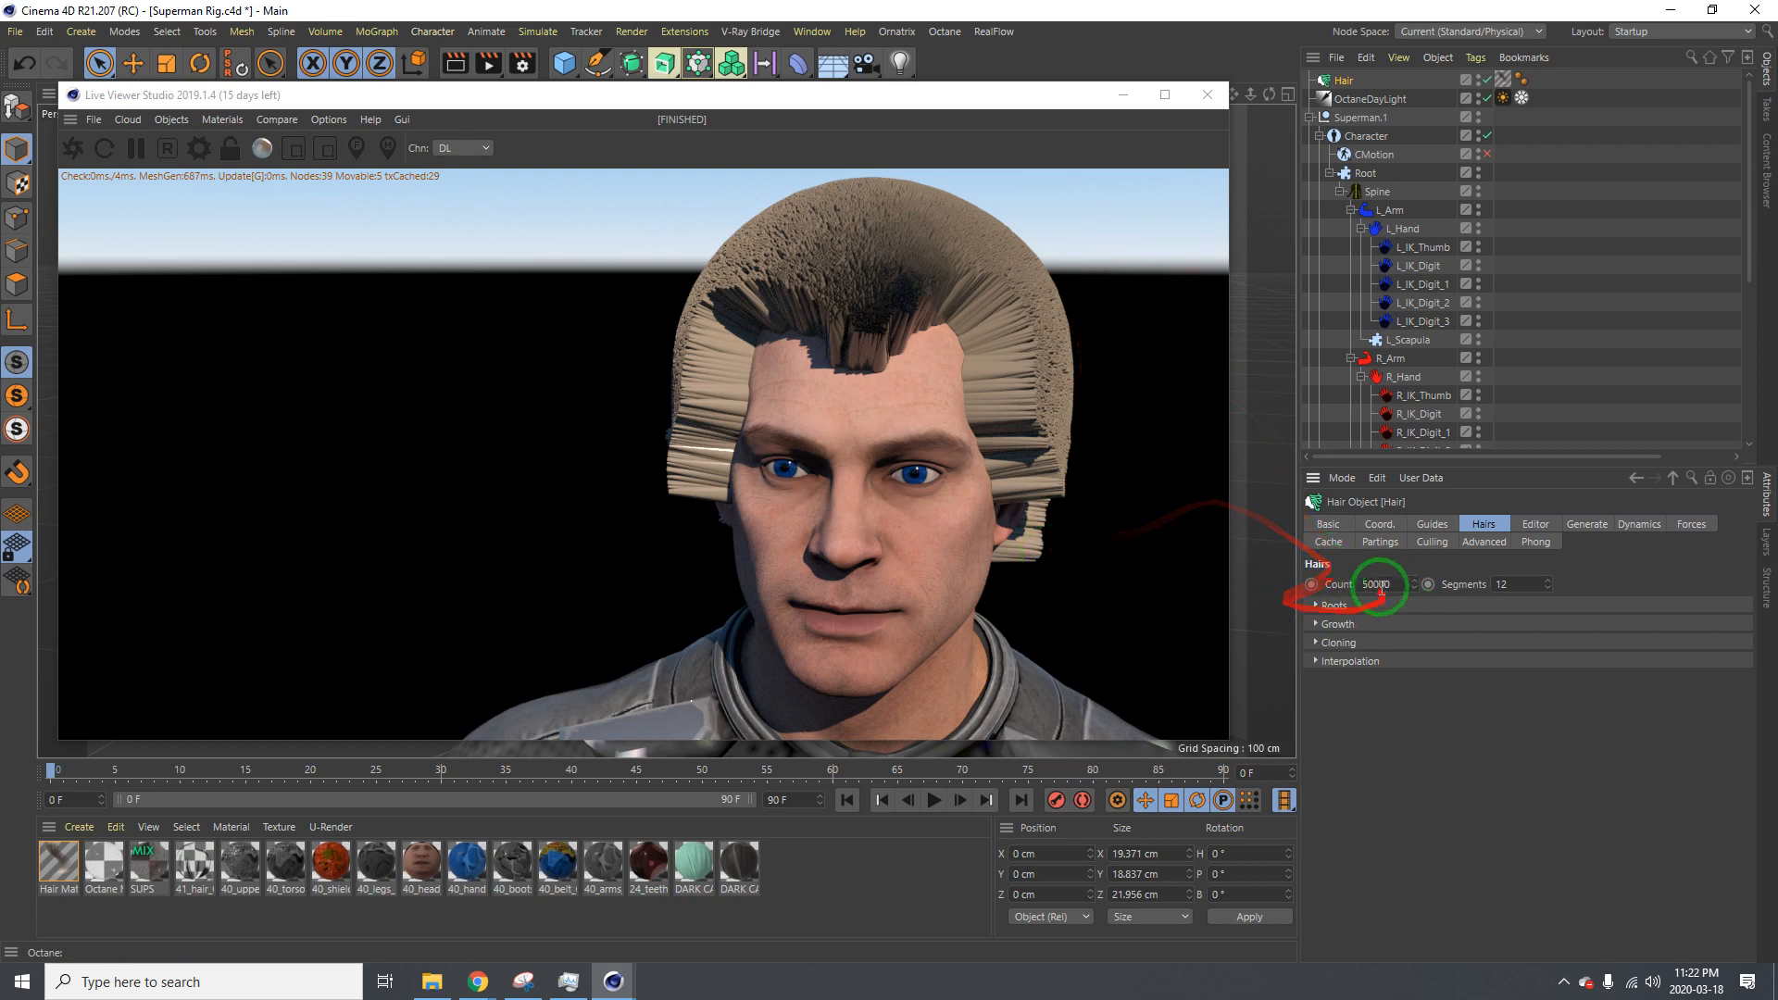
Move the Live Viewer off the viewport and detach the Hair Mode commands as a floating palette
drag(741, 97, 1777, 5)
alt+drag(991, 385, 707, 376)
click(205, 32)
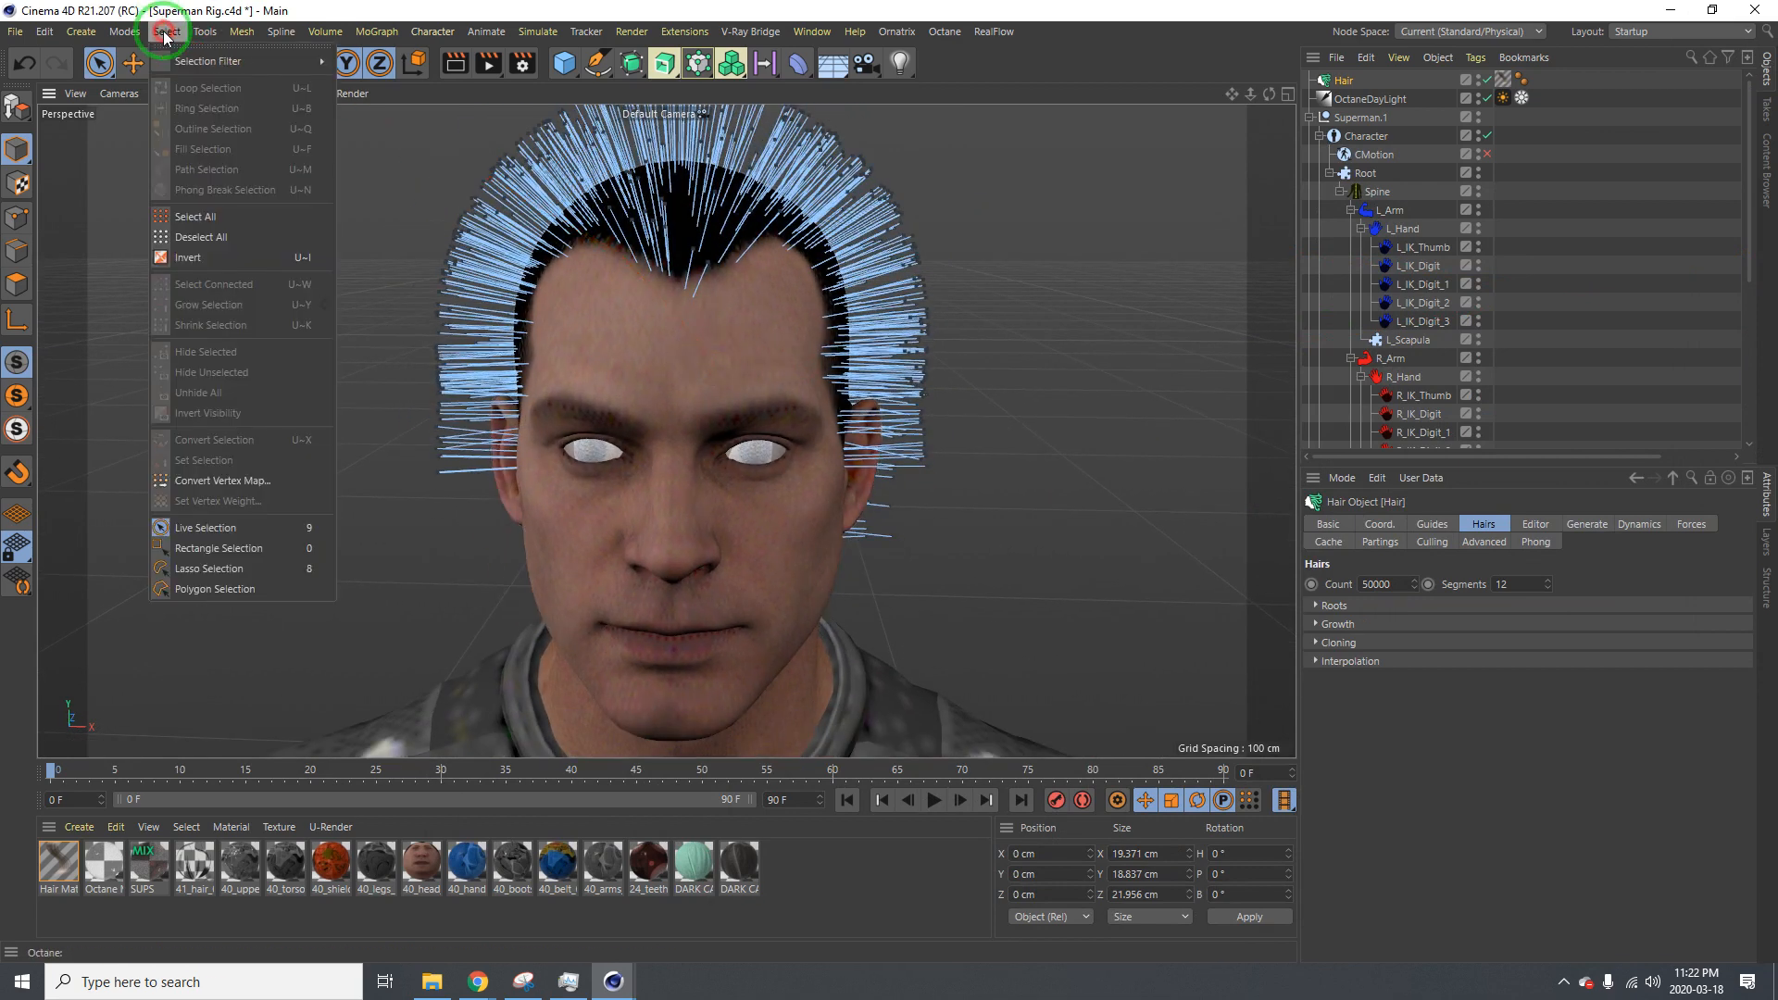
mouse_move(227, 42)
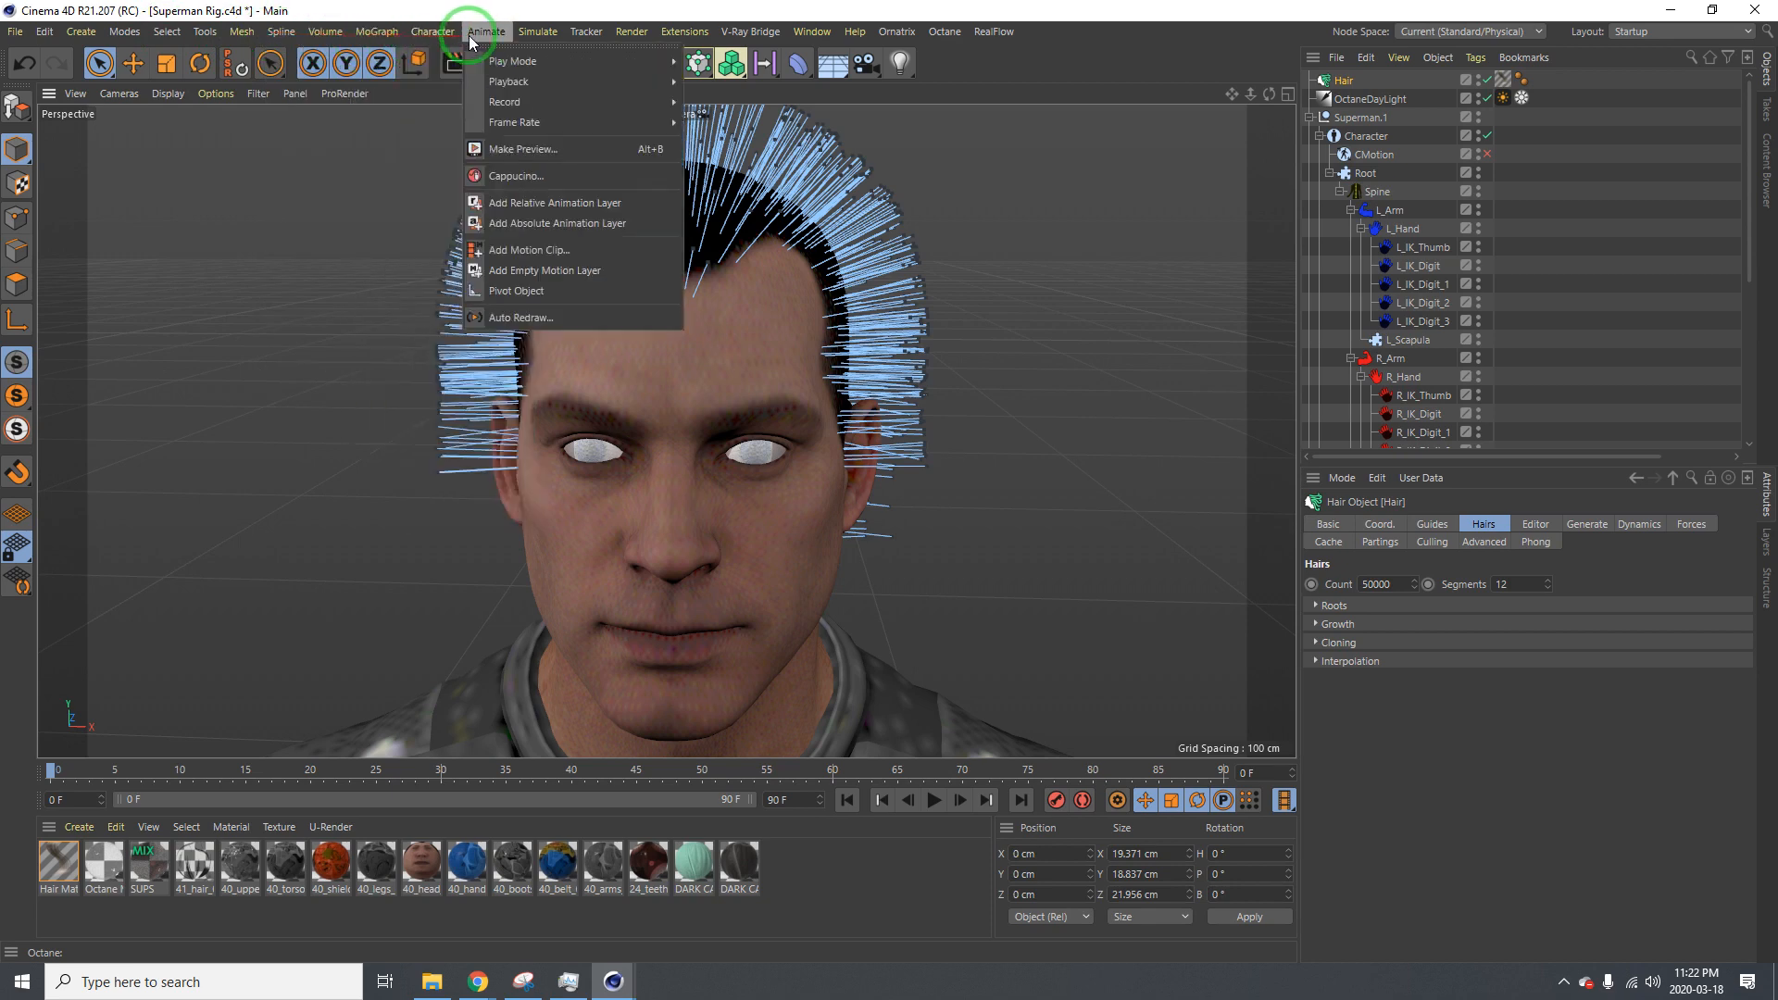
mouse_move(537, 31)
mouse_move(609, 203)
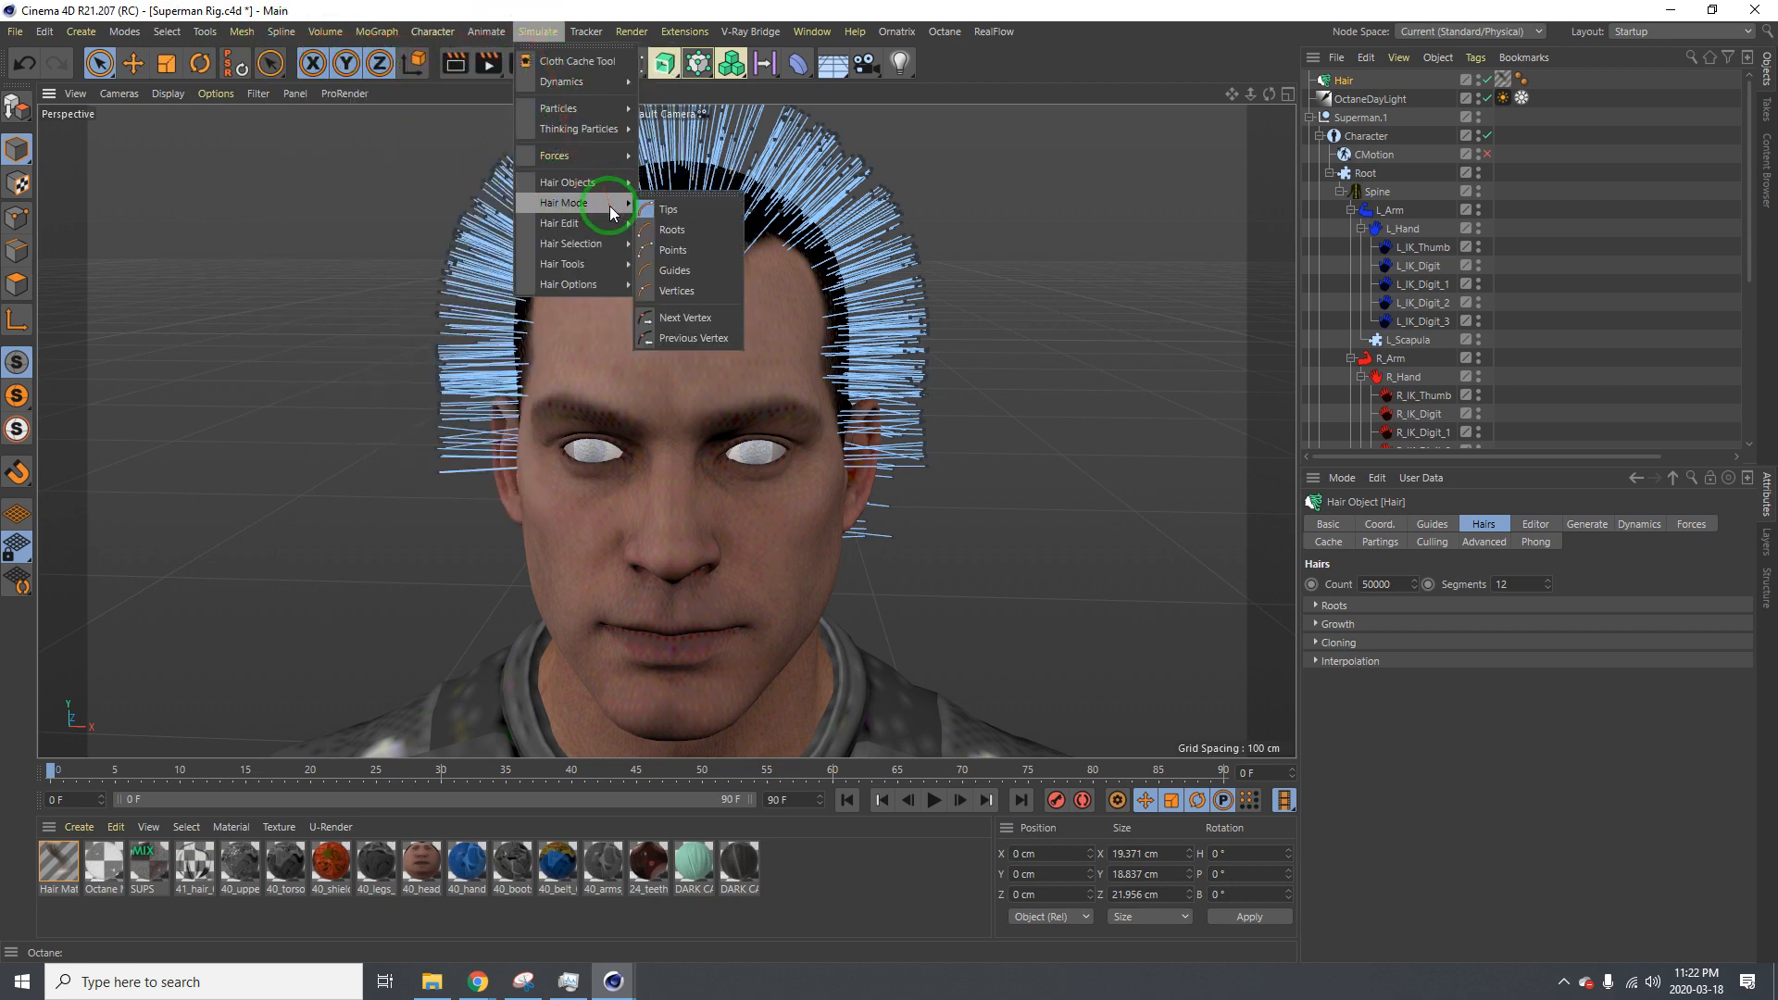
click(666, 194)
drag(669, 199, 112, 163)
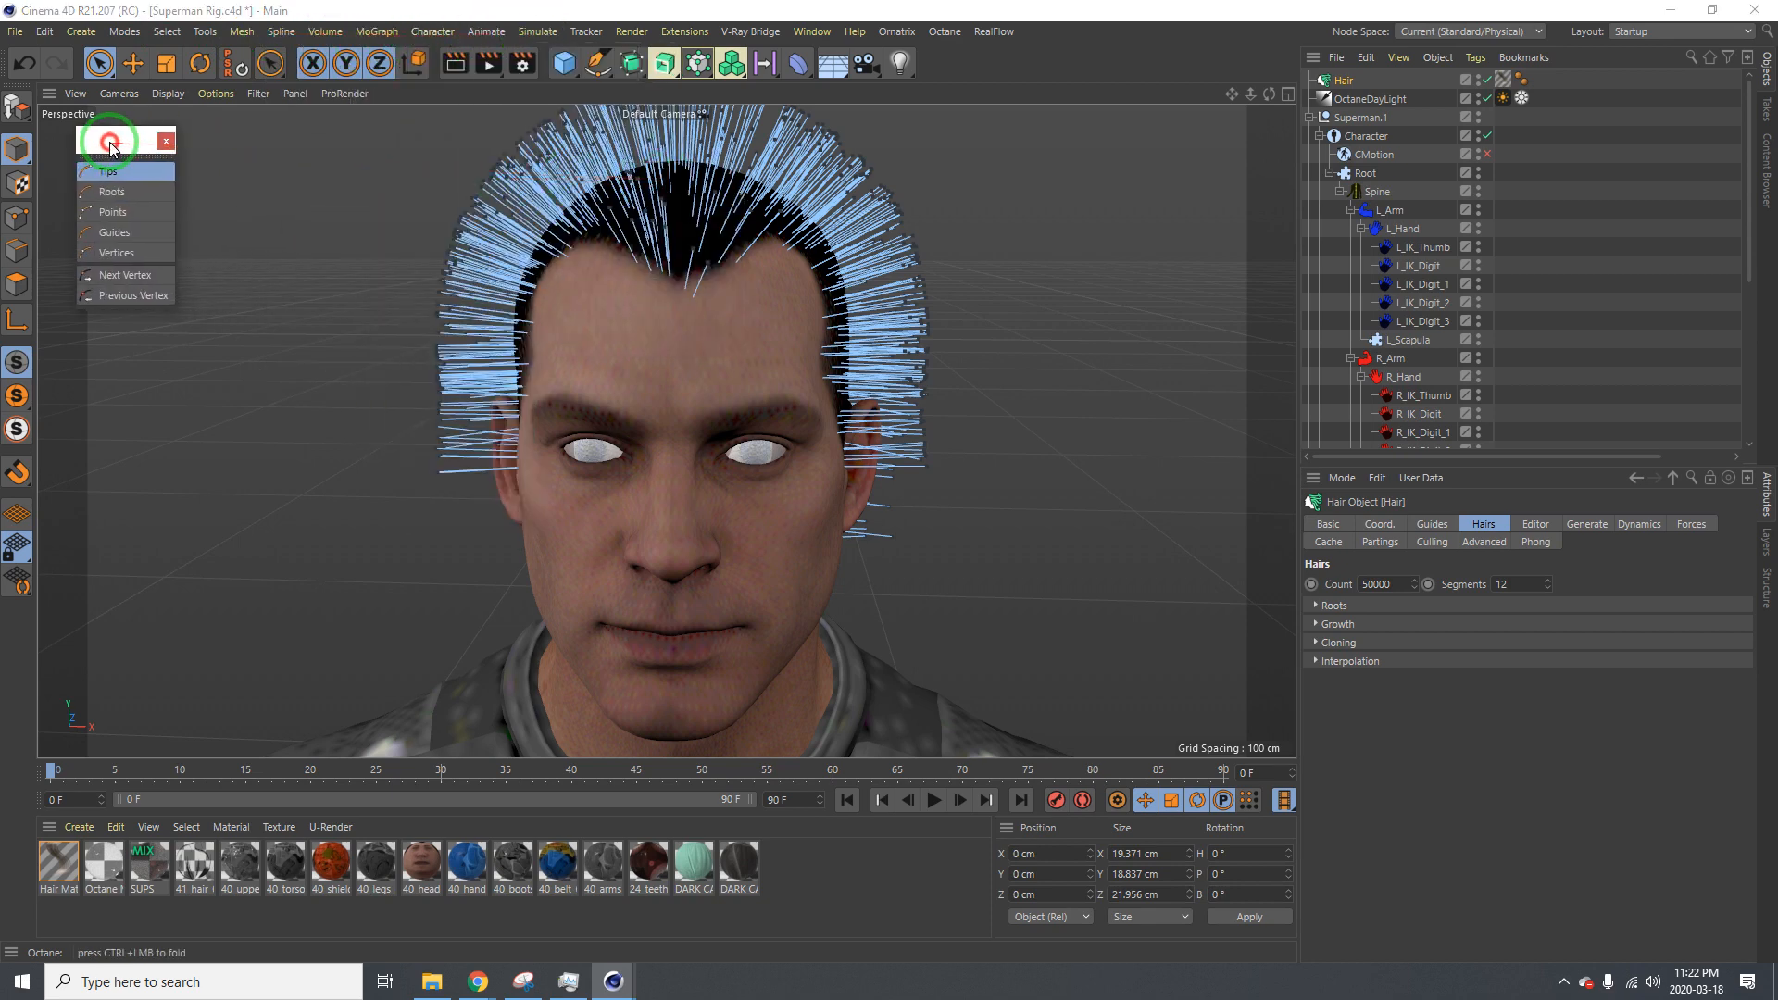
Detach the Hair Selection and Hair Tools commands as floating palettes on either side of the head
click(533, 31)
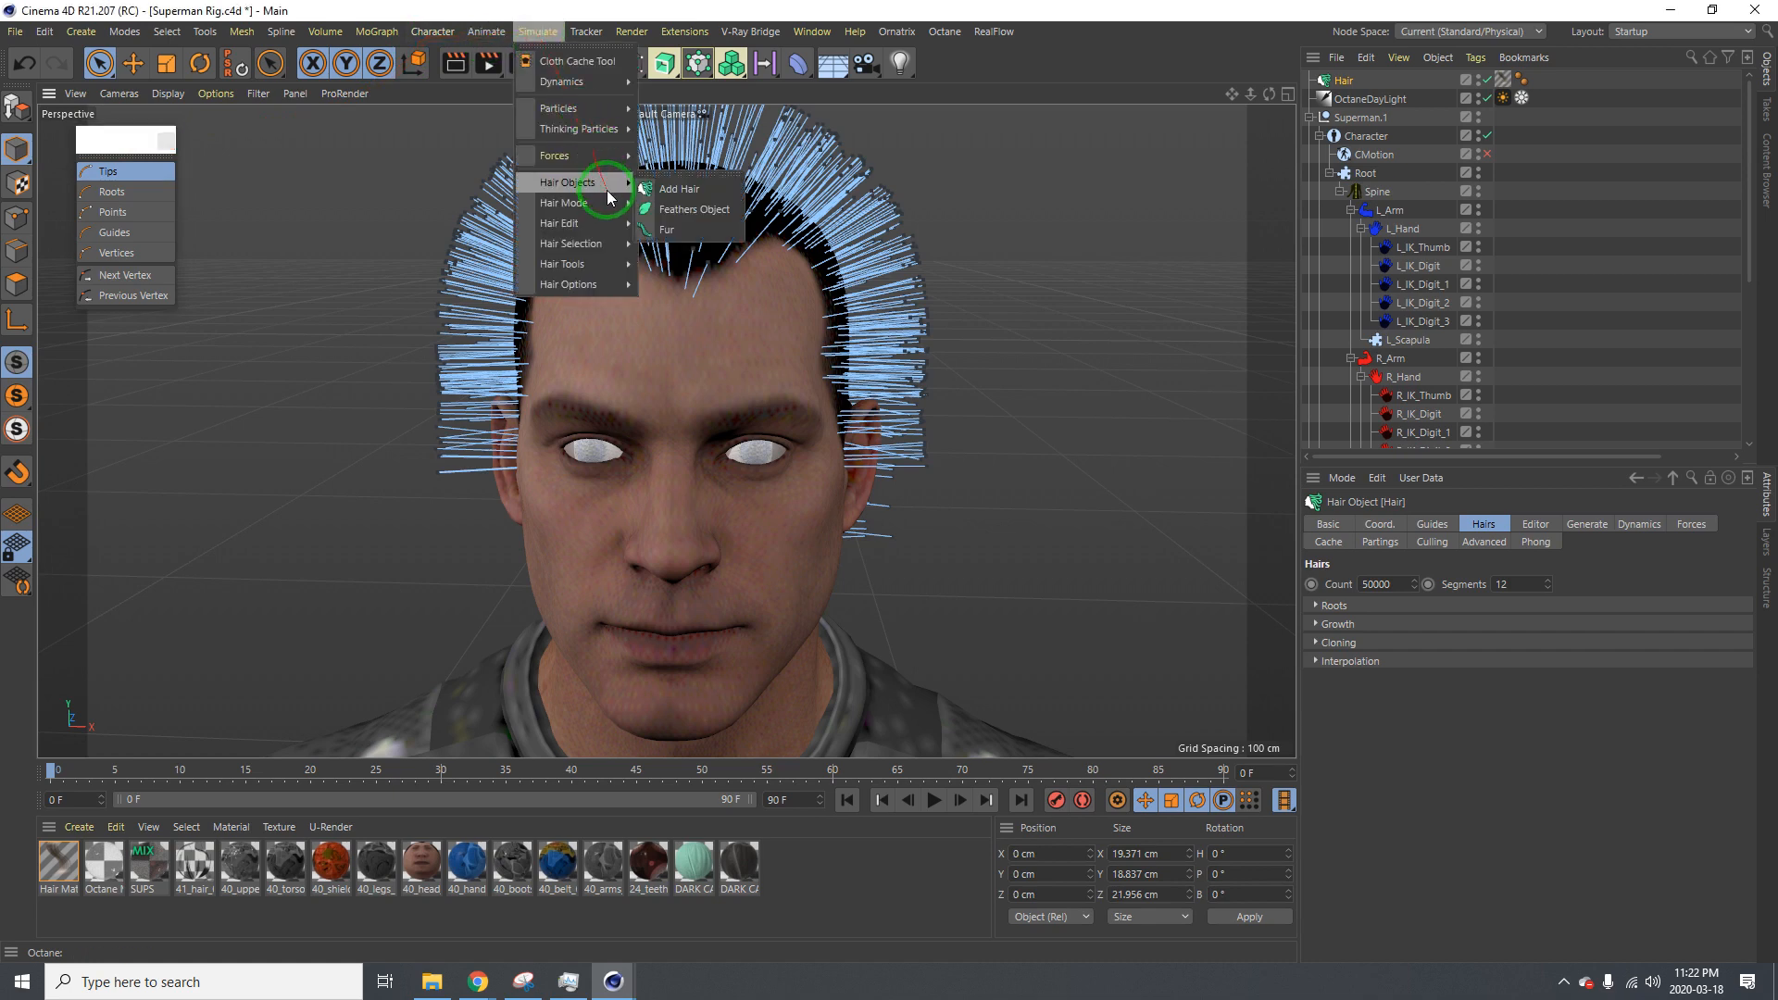
mouse_move(614, 225)
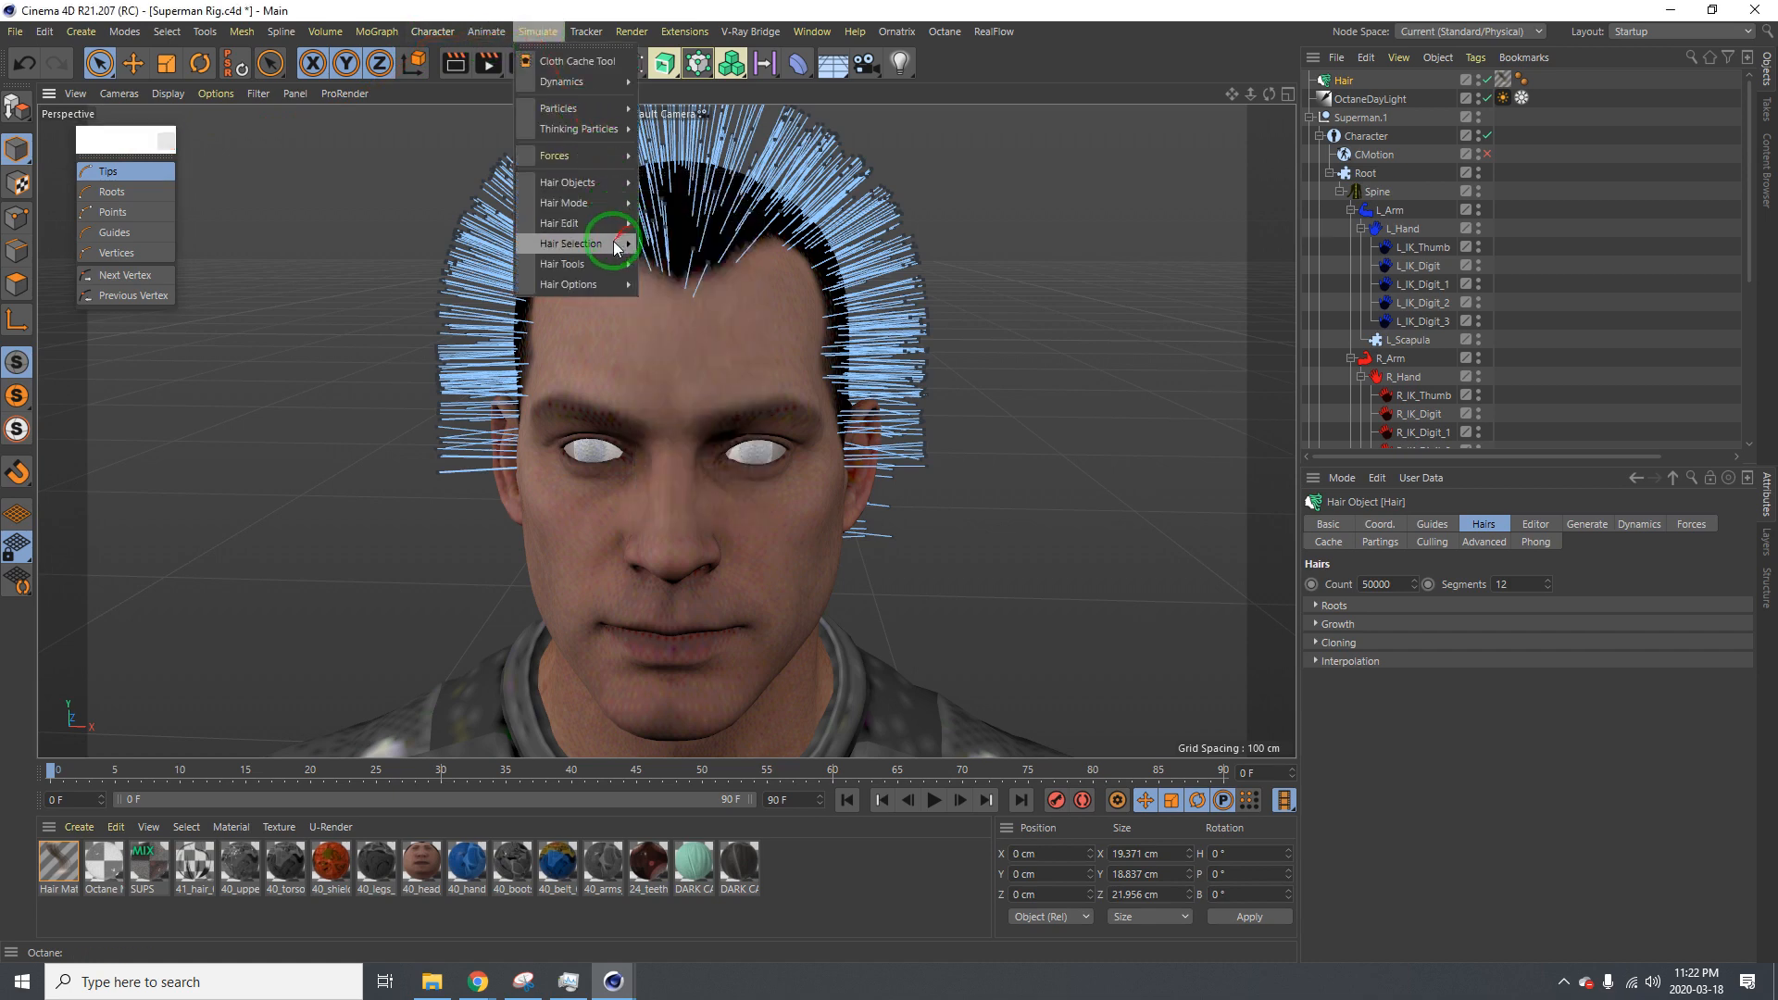
click(662, 237)
drag(661, 237, 1130, 139)
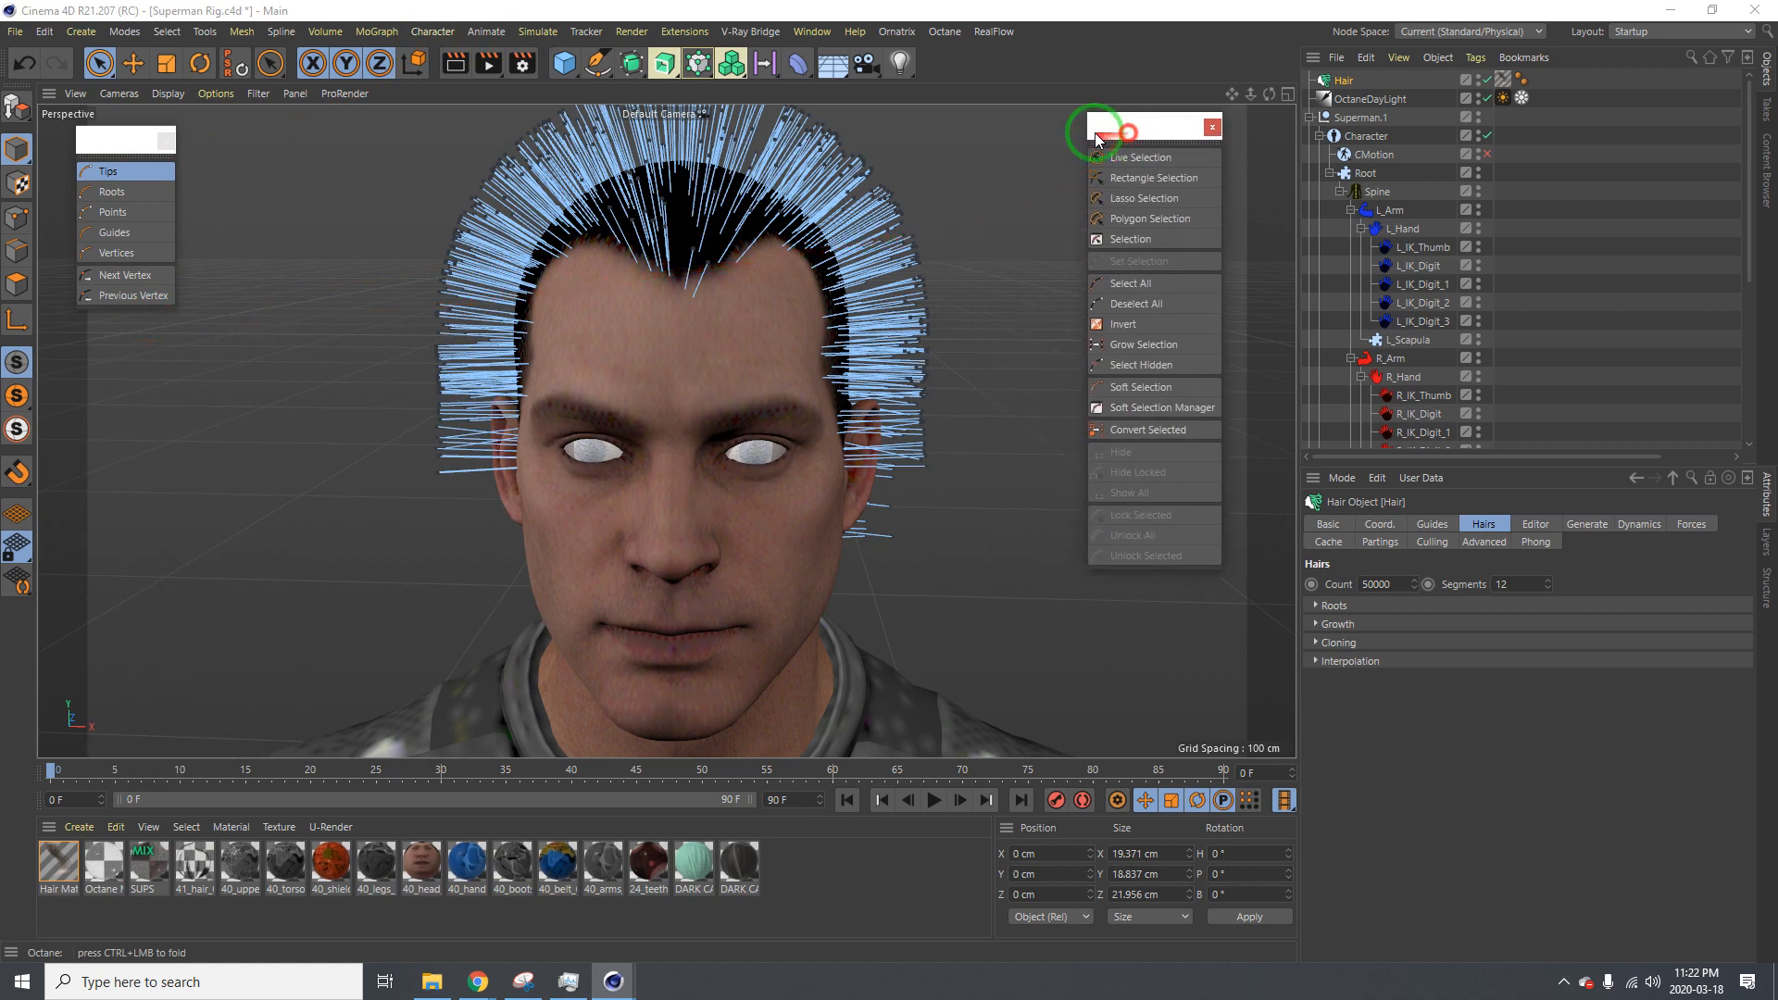
click(537, 32)
mouse_move(592, 264)
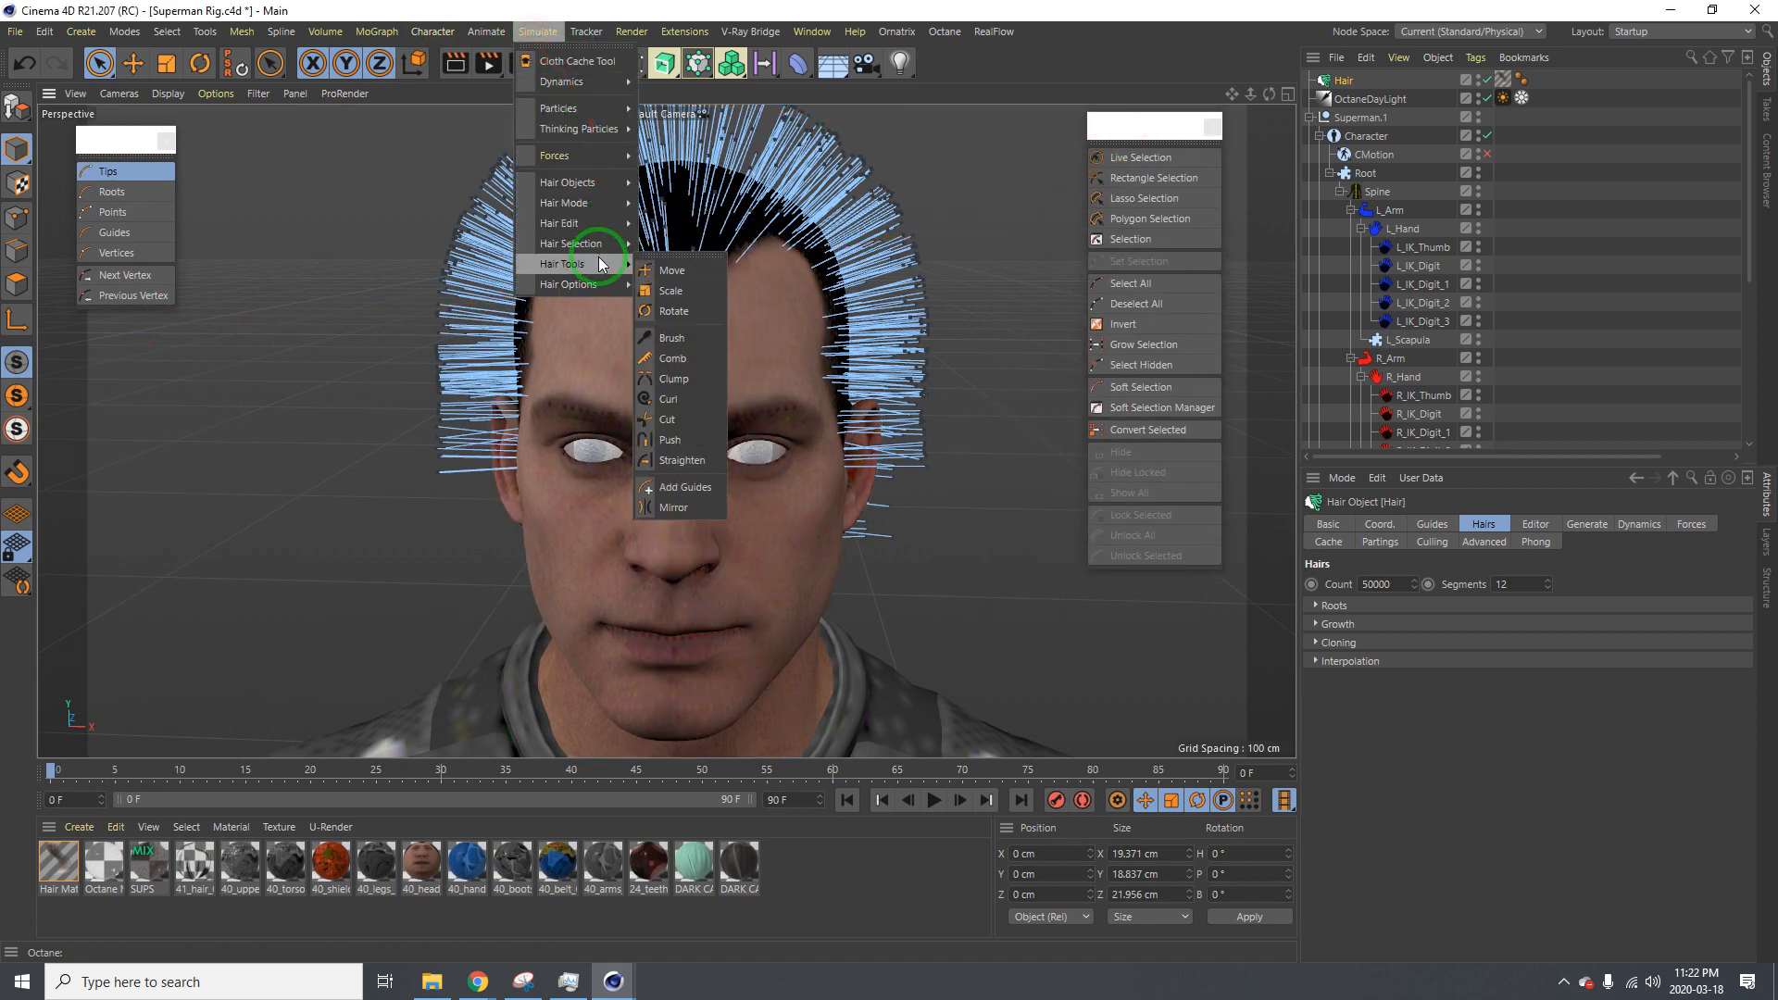
click(658, 258)
drag(665, 242, 125, 351)
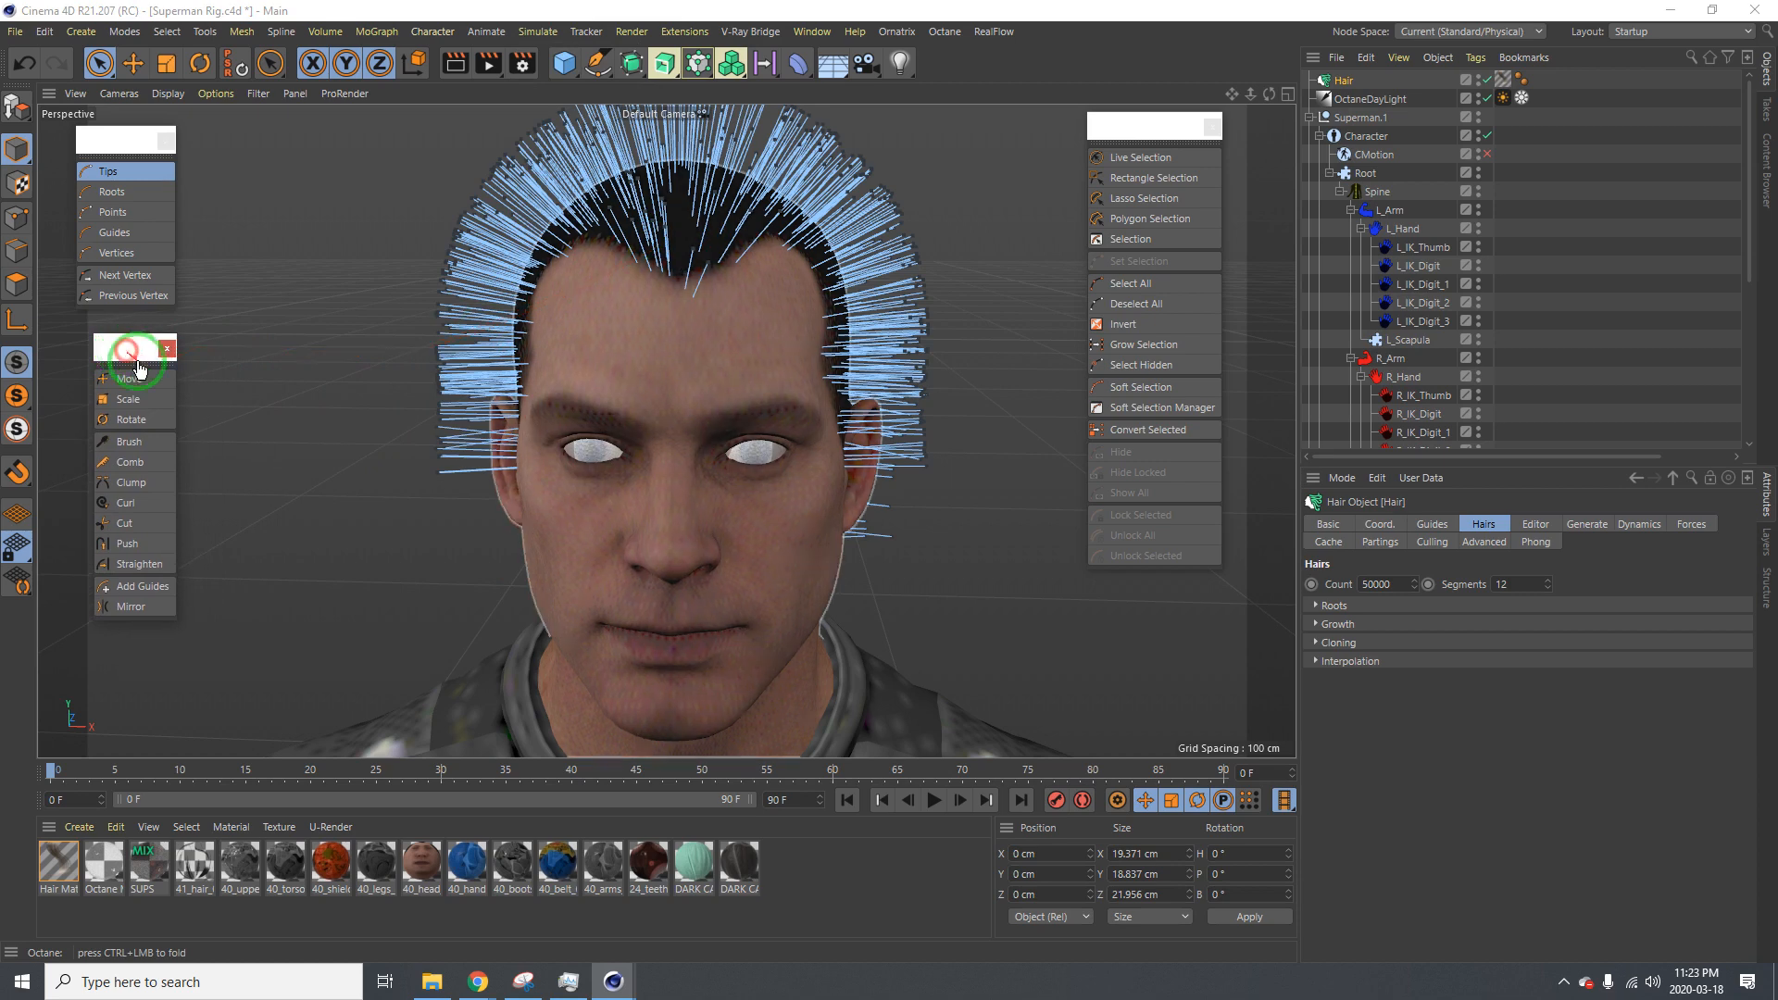
Play the hair dynamics for about 23 frames and inspect the draped hair in the Octane render
click(928, 808)
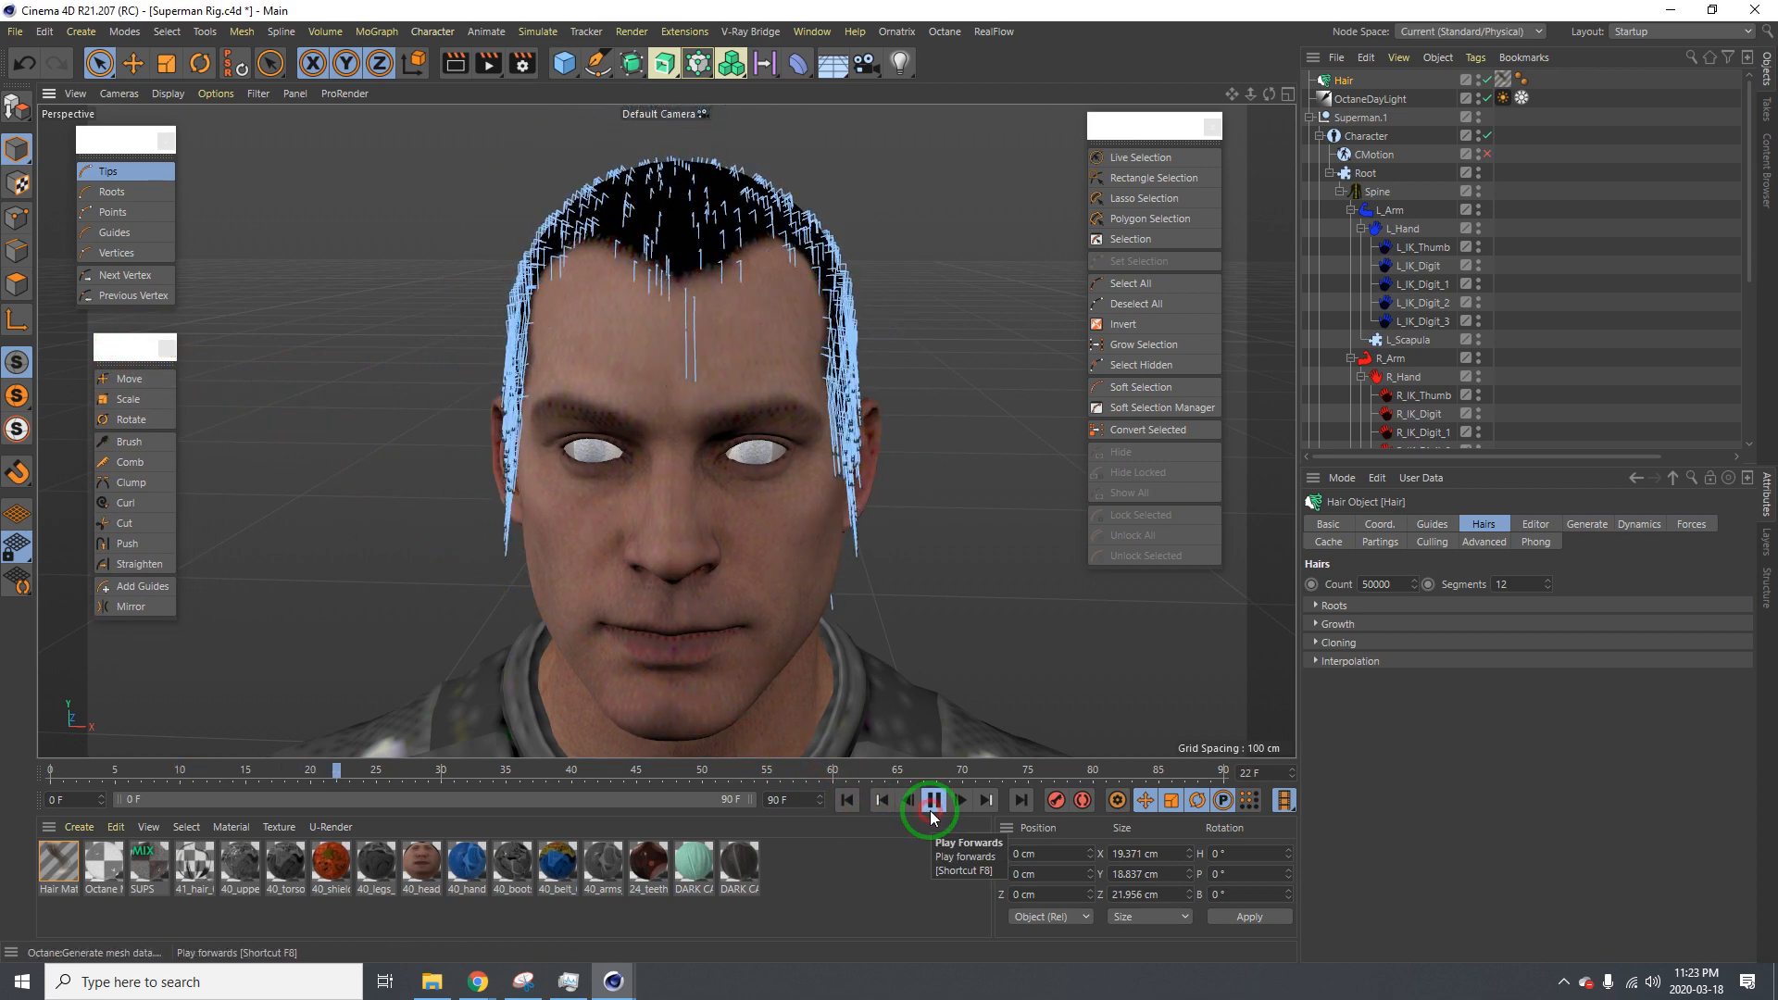
click(930, 808)
drag(1777, 276, 662, 135)
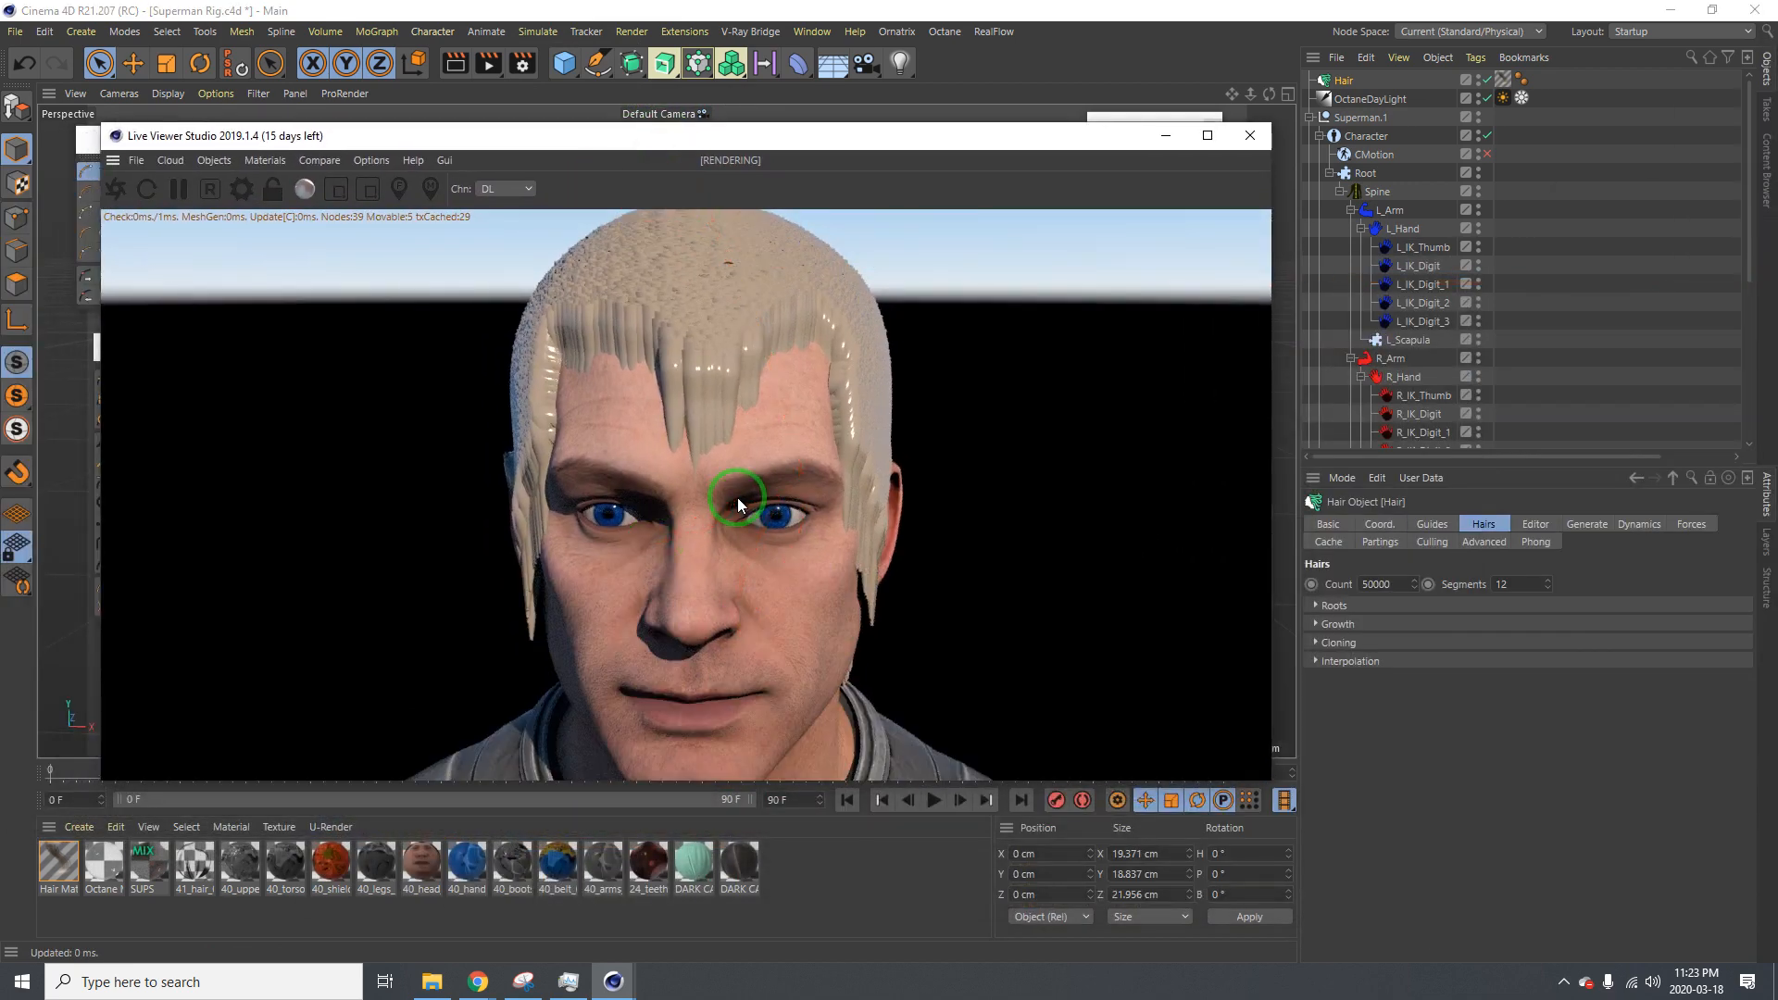
drag(710, 135, 1774, 283)
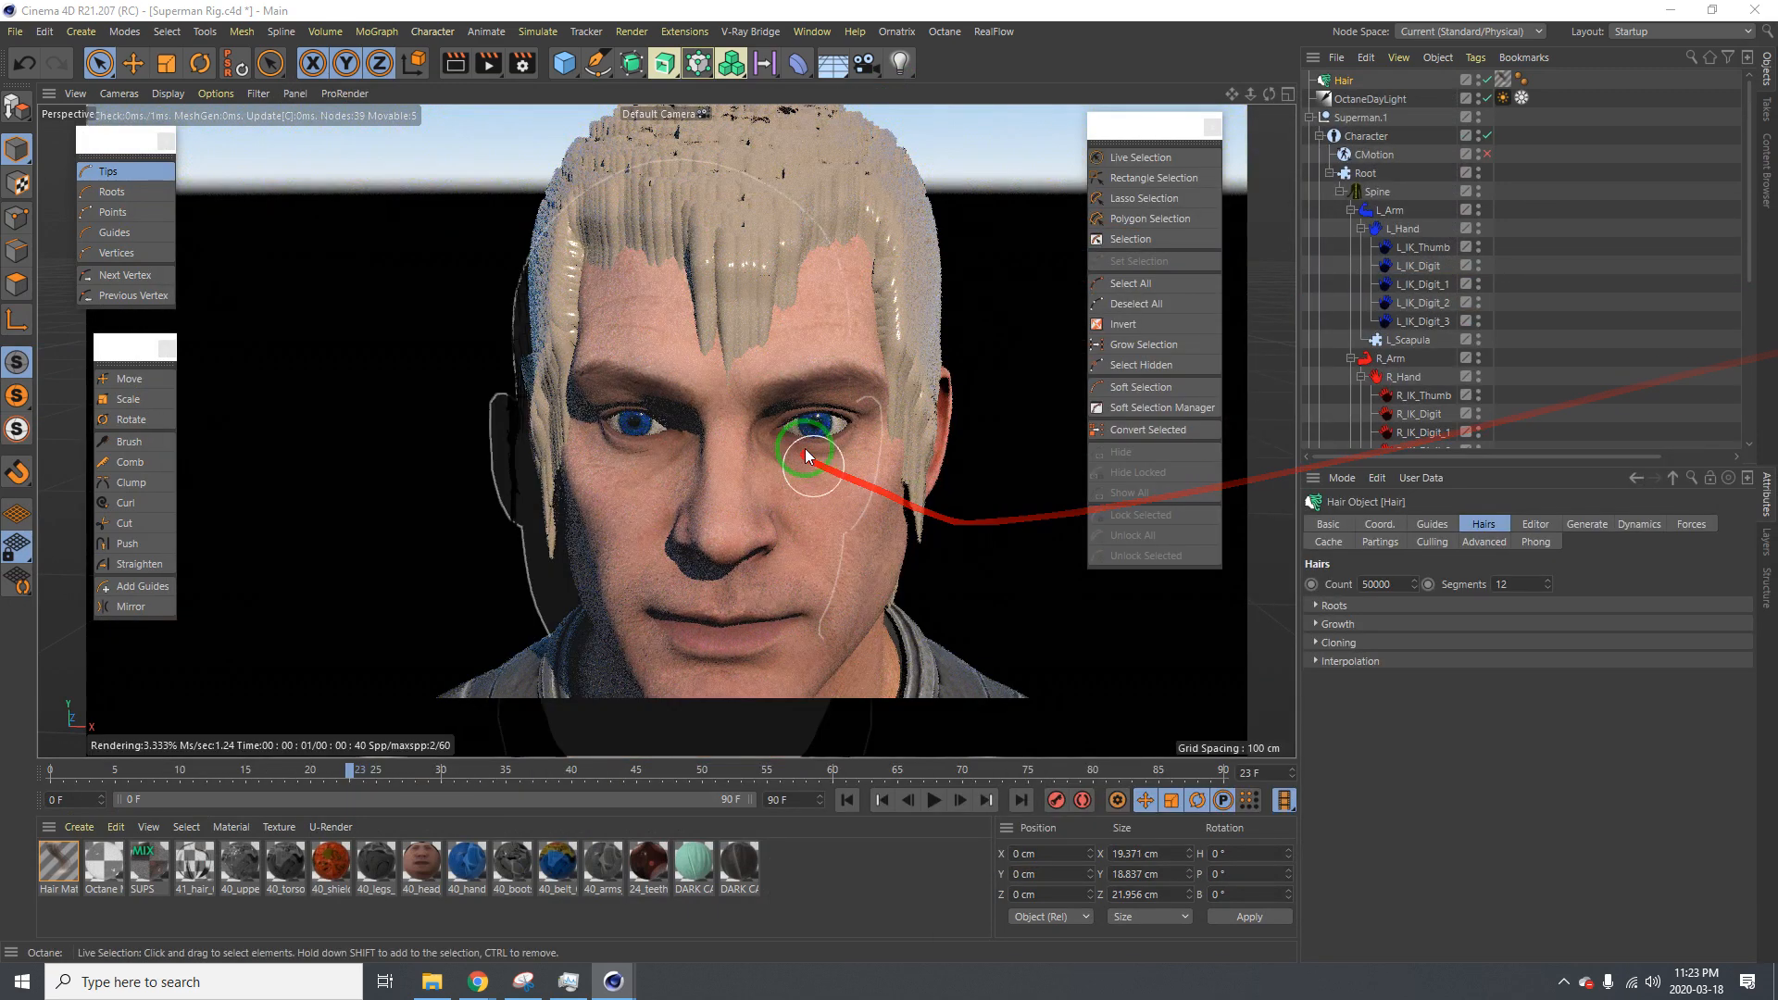
alt+middle_drag(734, 401, 720, 378)
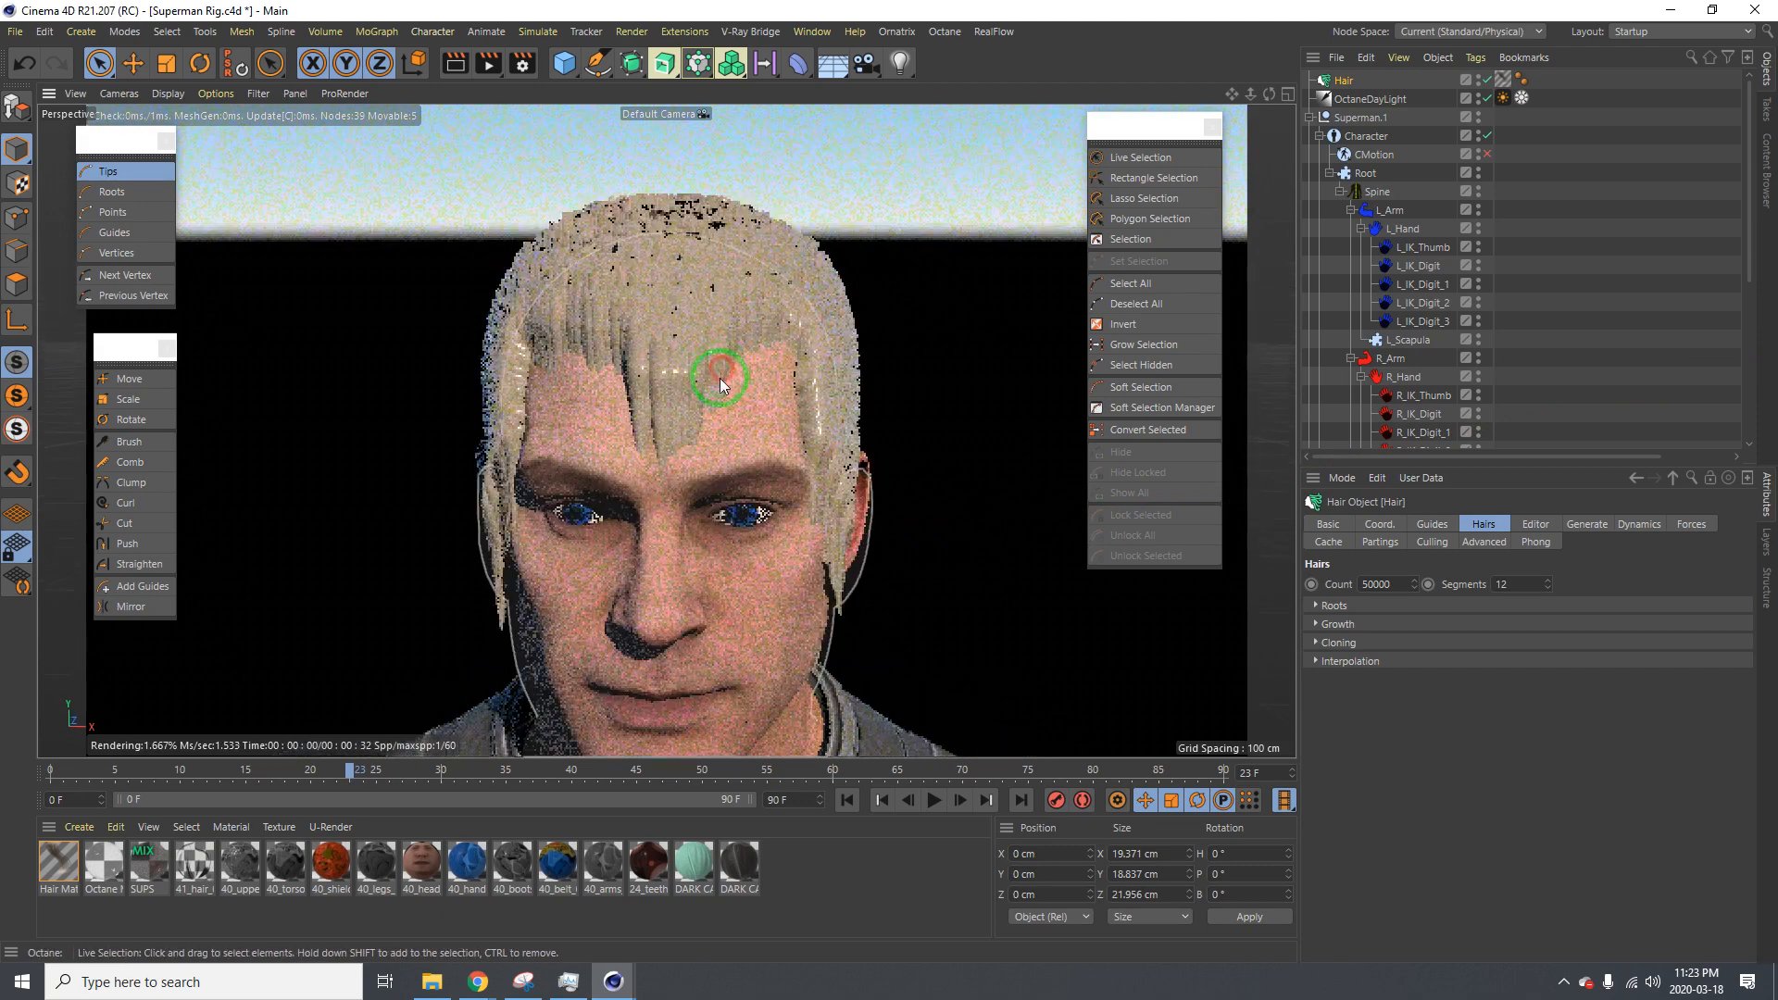
mouse_move(720, 378)
alt+mouse_down()
mouse_move(714, 421)
mouse_move(713, 383)
alt+mouse_up()
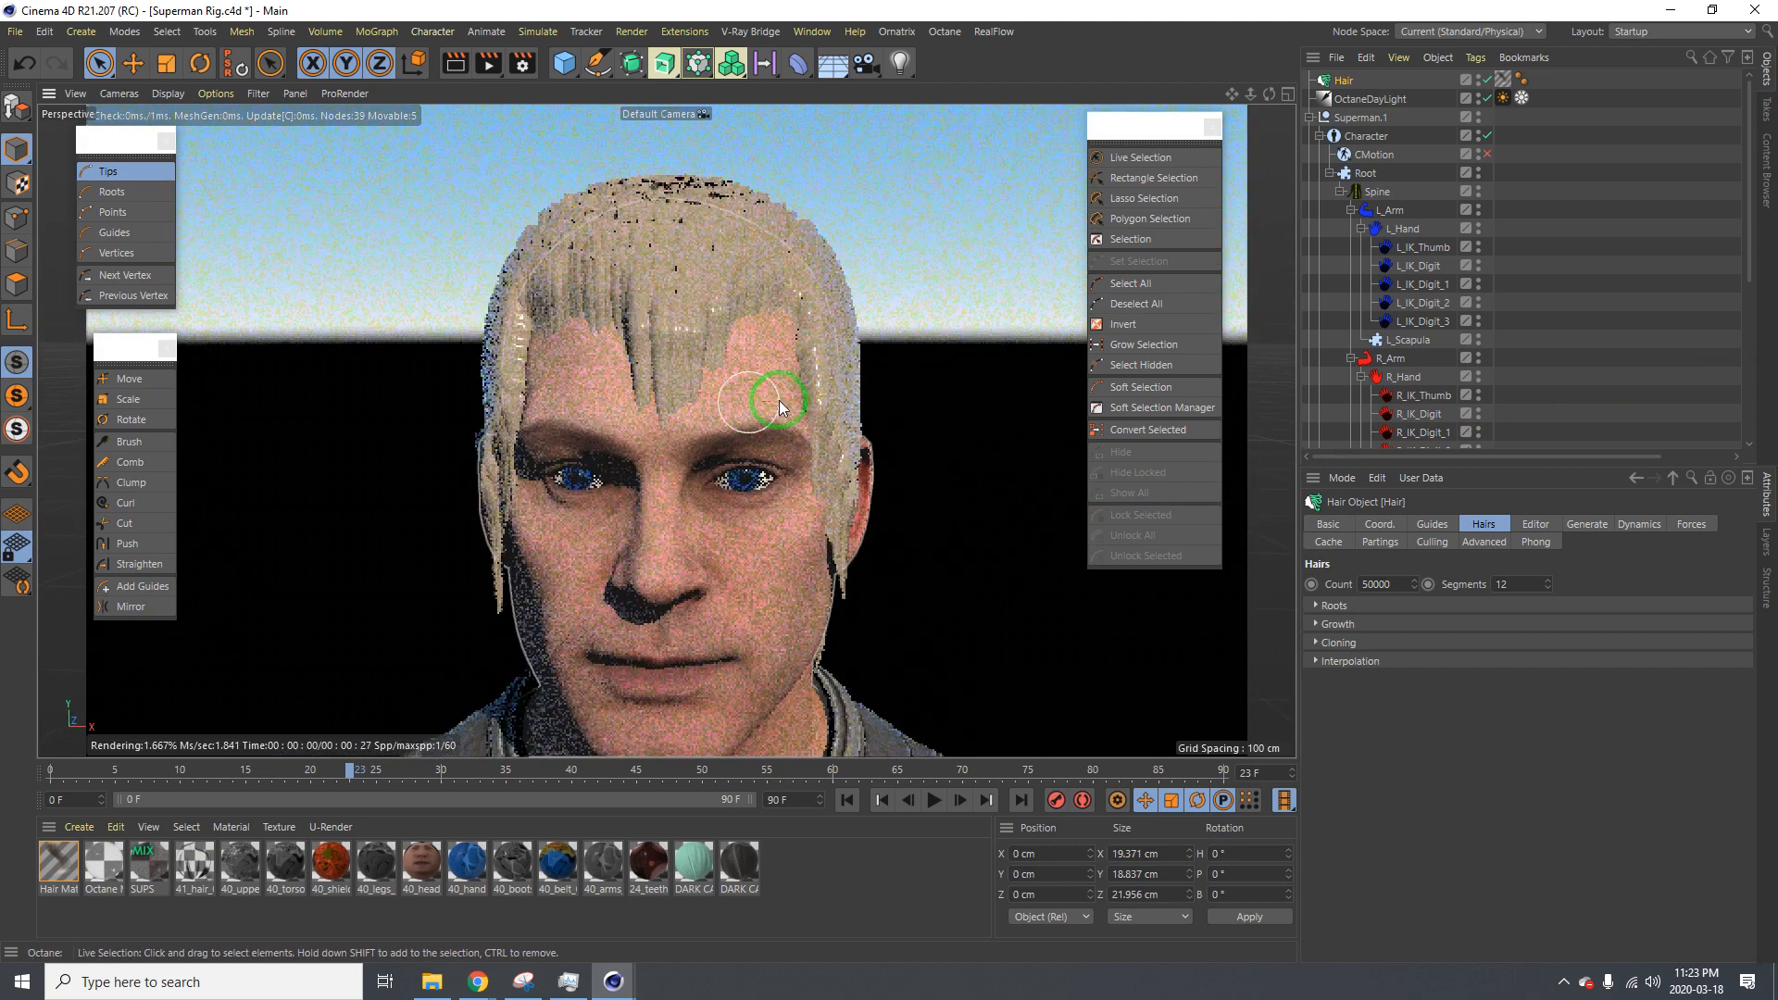
Open the Hair Mat material beside the render and load a Noise shader as its color texture
double_click(60, 863)
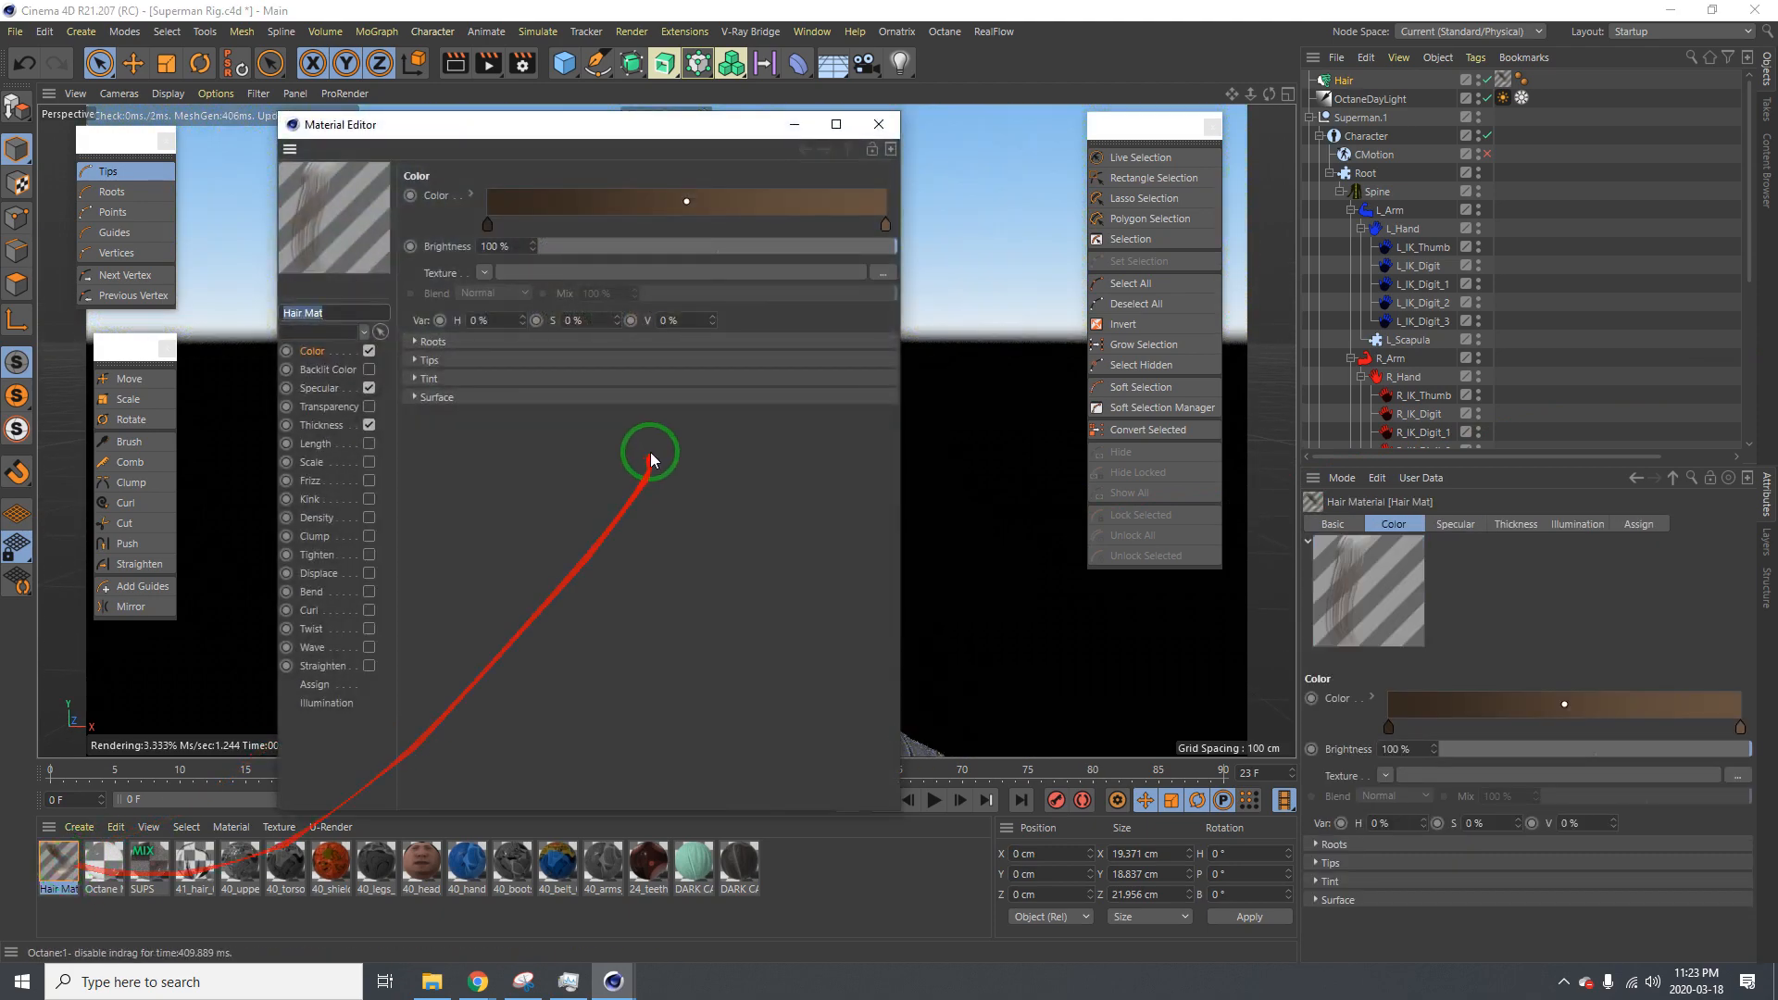
drag(623, 127, 1426, 115)
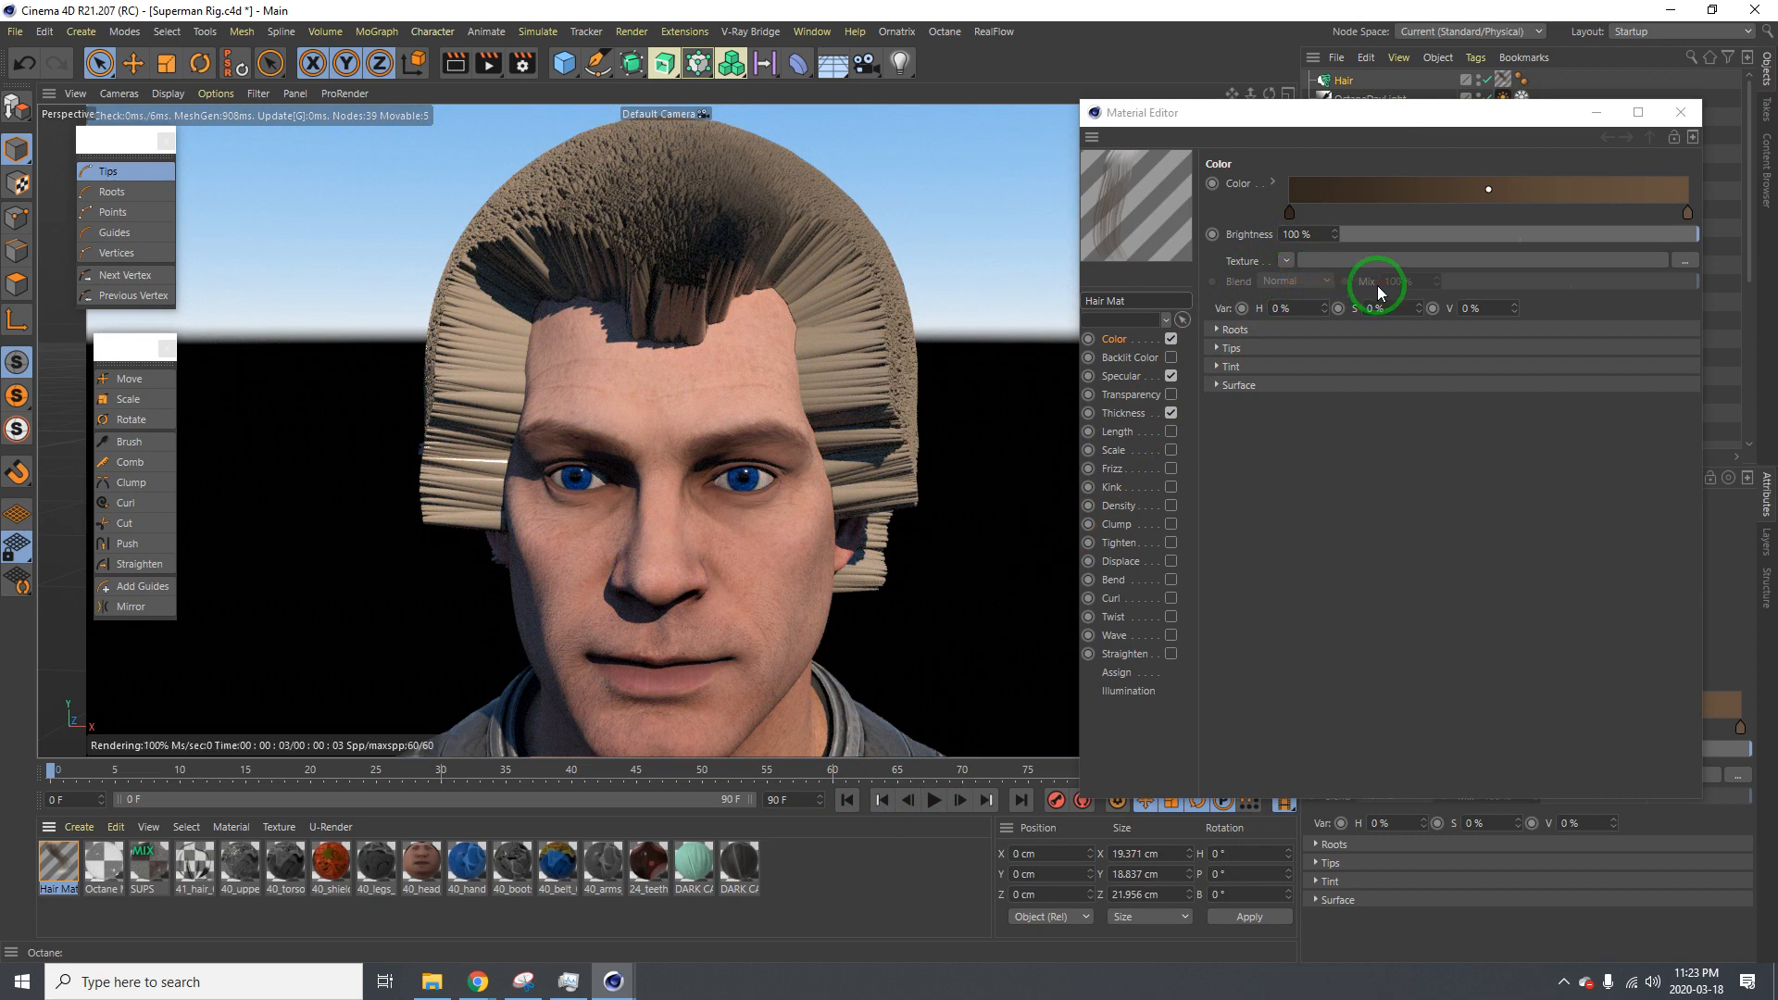
click(1285, 262)
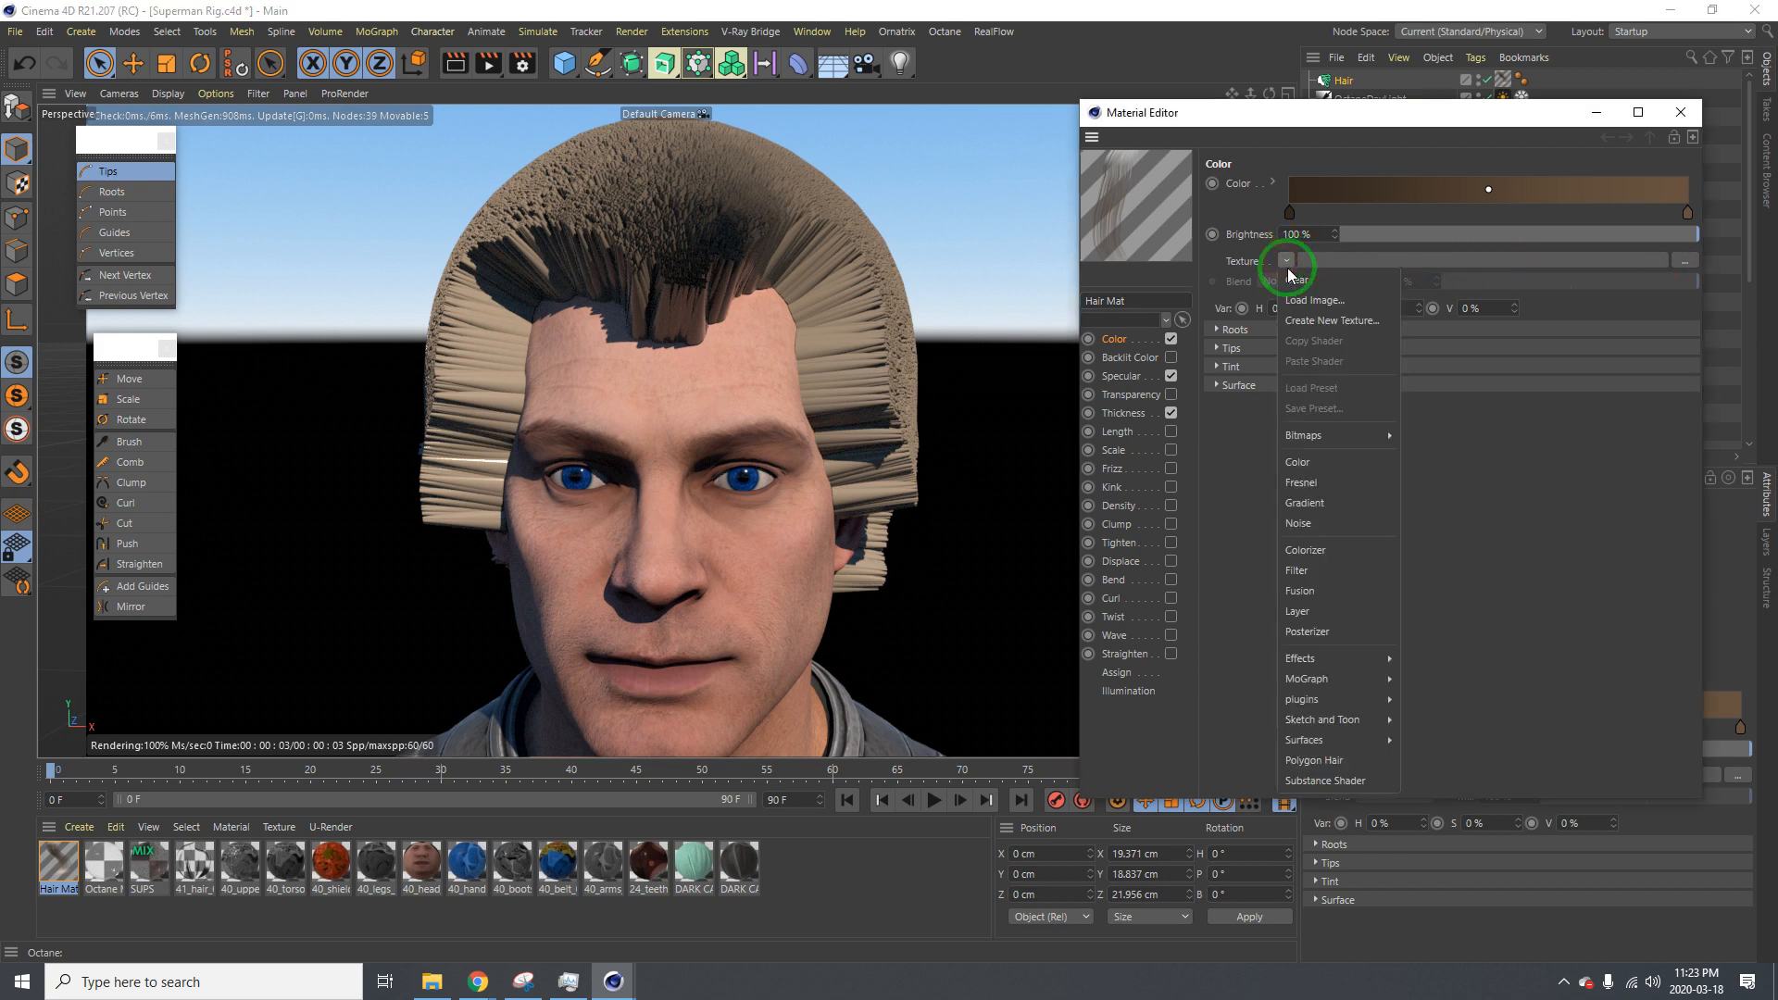
click(1334, 524)
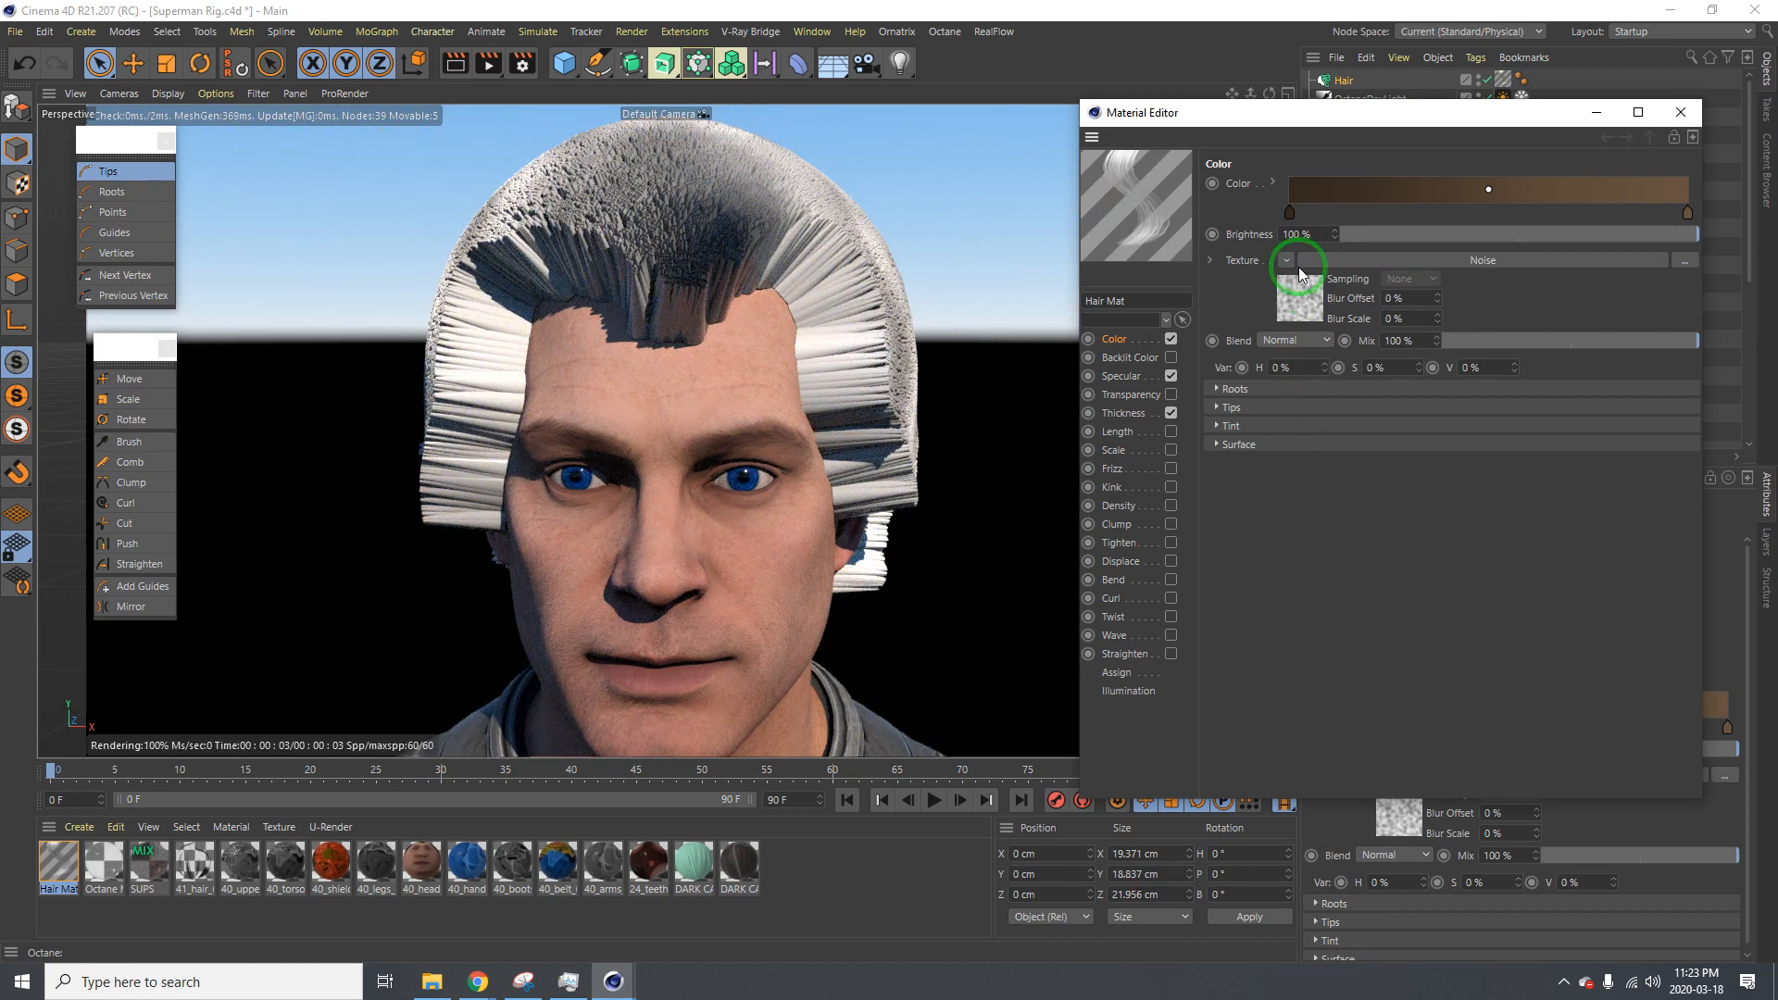
Open the Noise shader's settings and change Color 2 to an olive brown with a 50° hue
click(1303, 301)
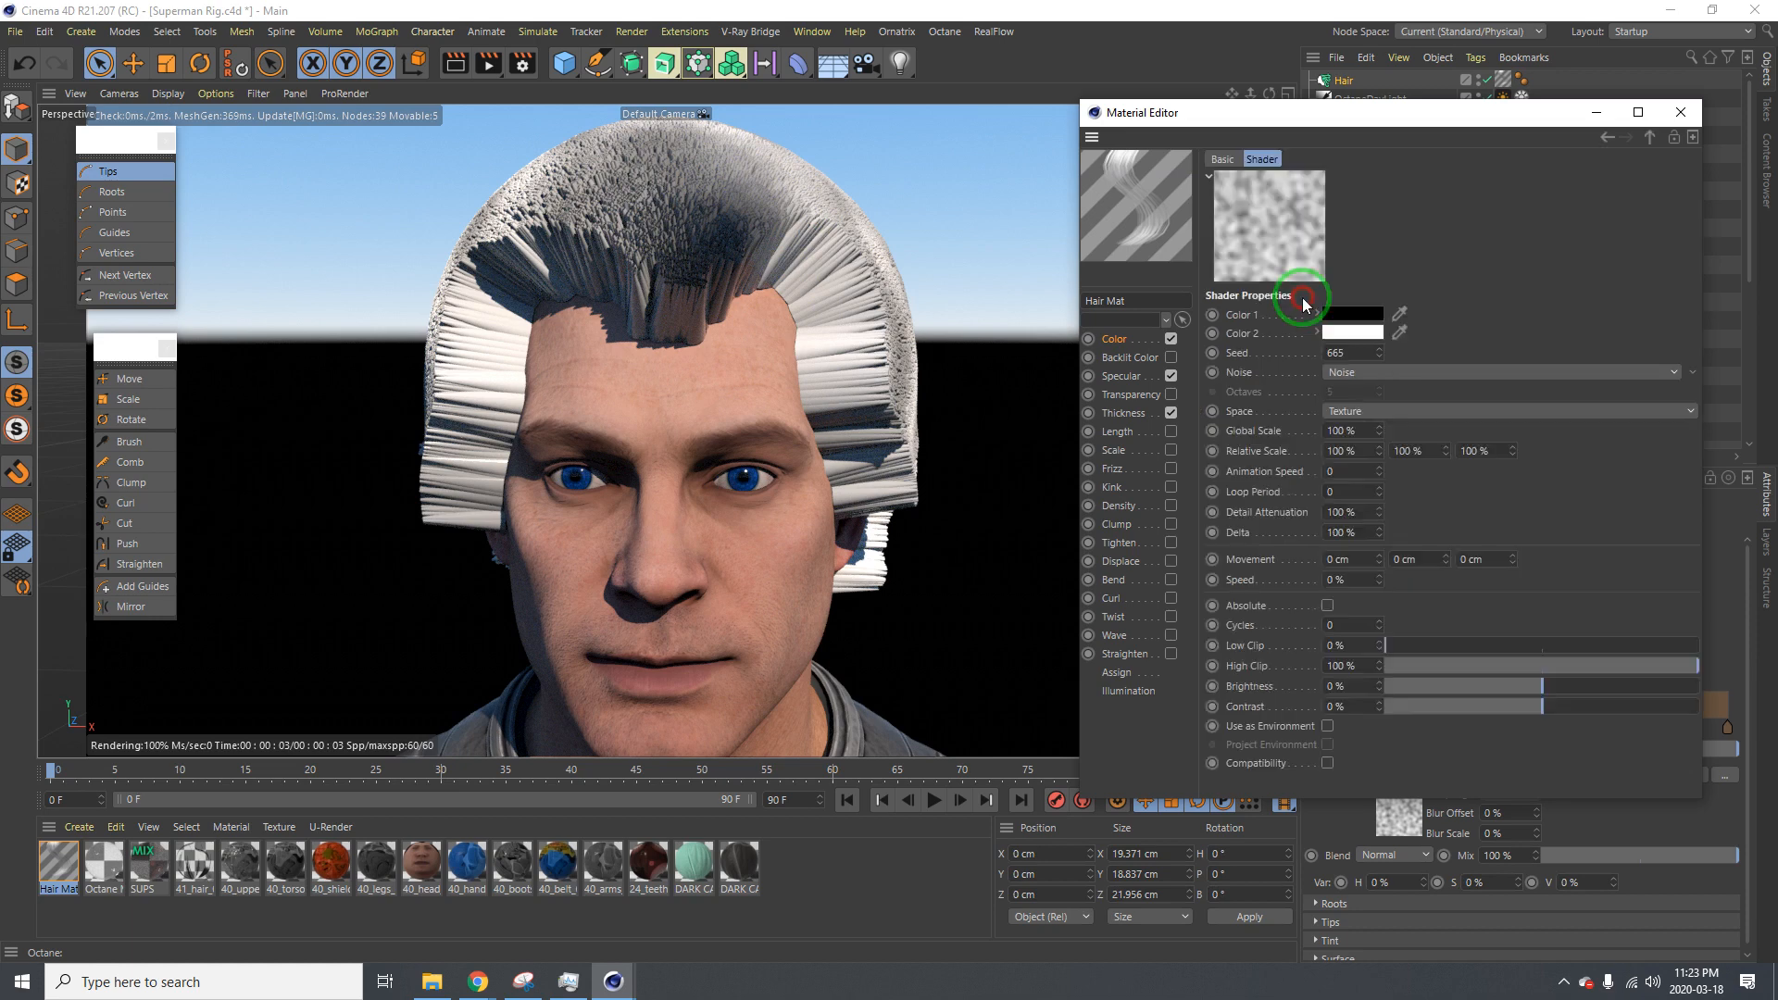
click(1349, 332)
drag(1315, 369, 1219, 370)
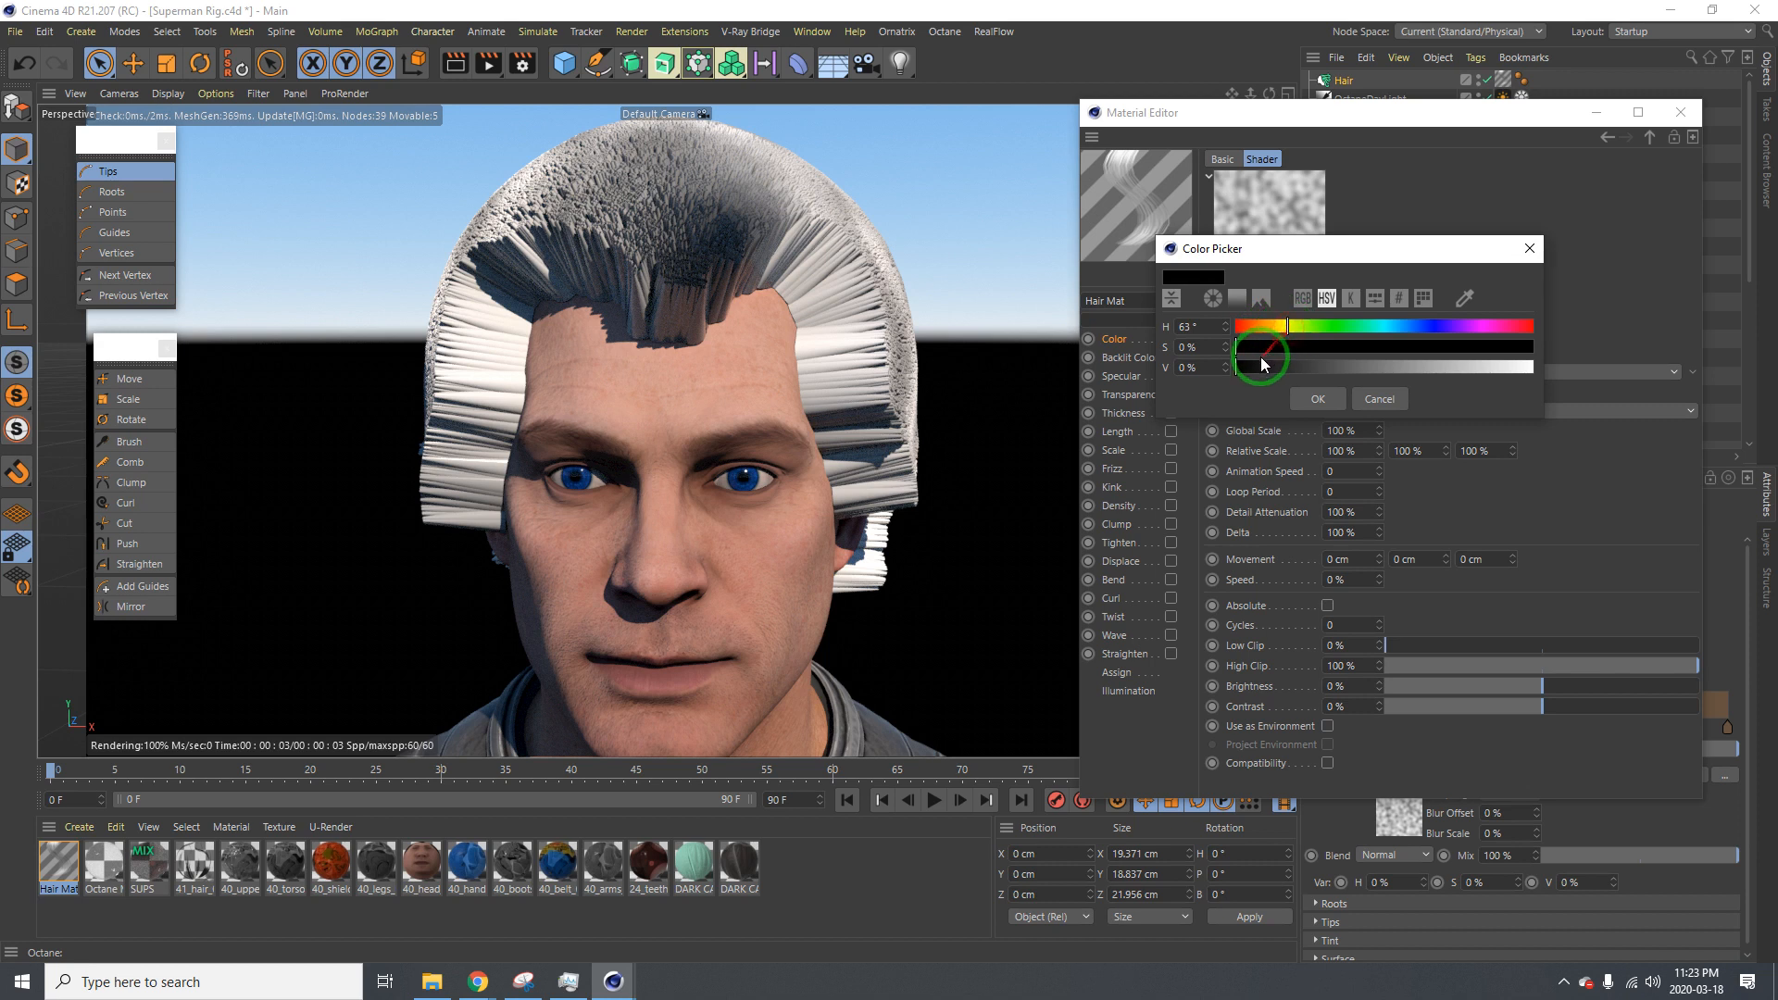
drag(1262, 361, 1314, 354)
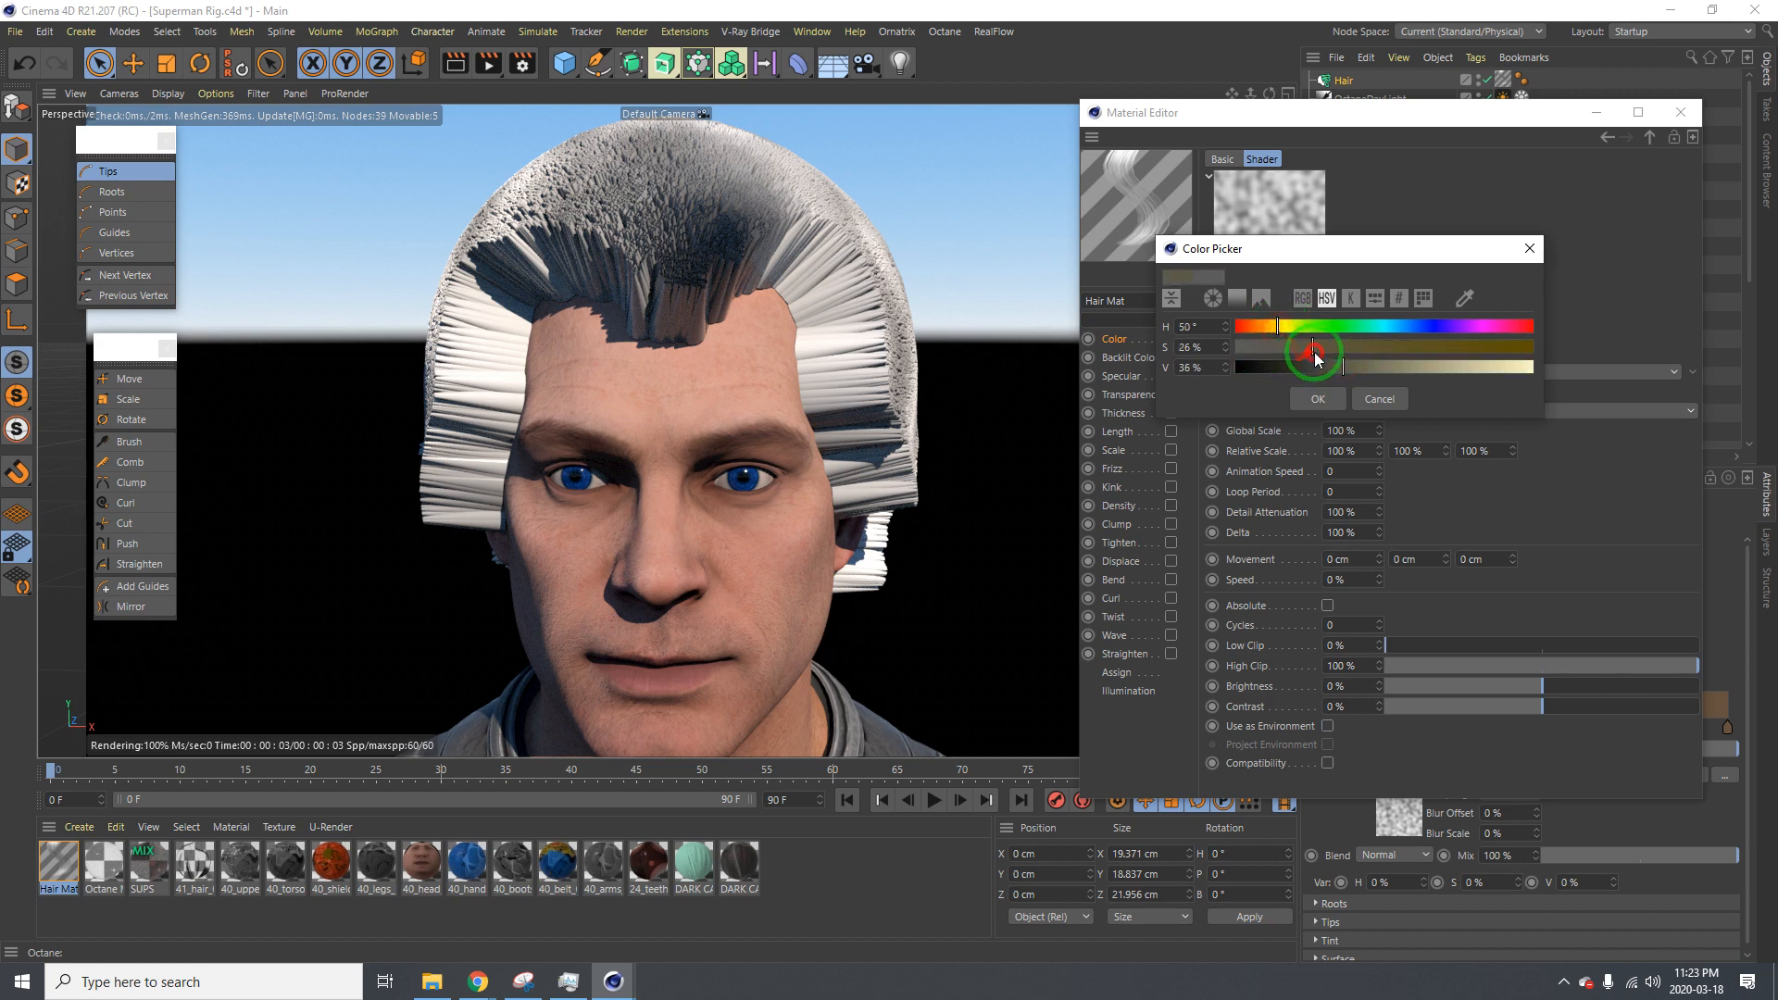
click(1320, 399)
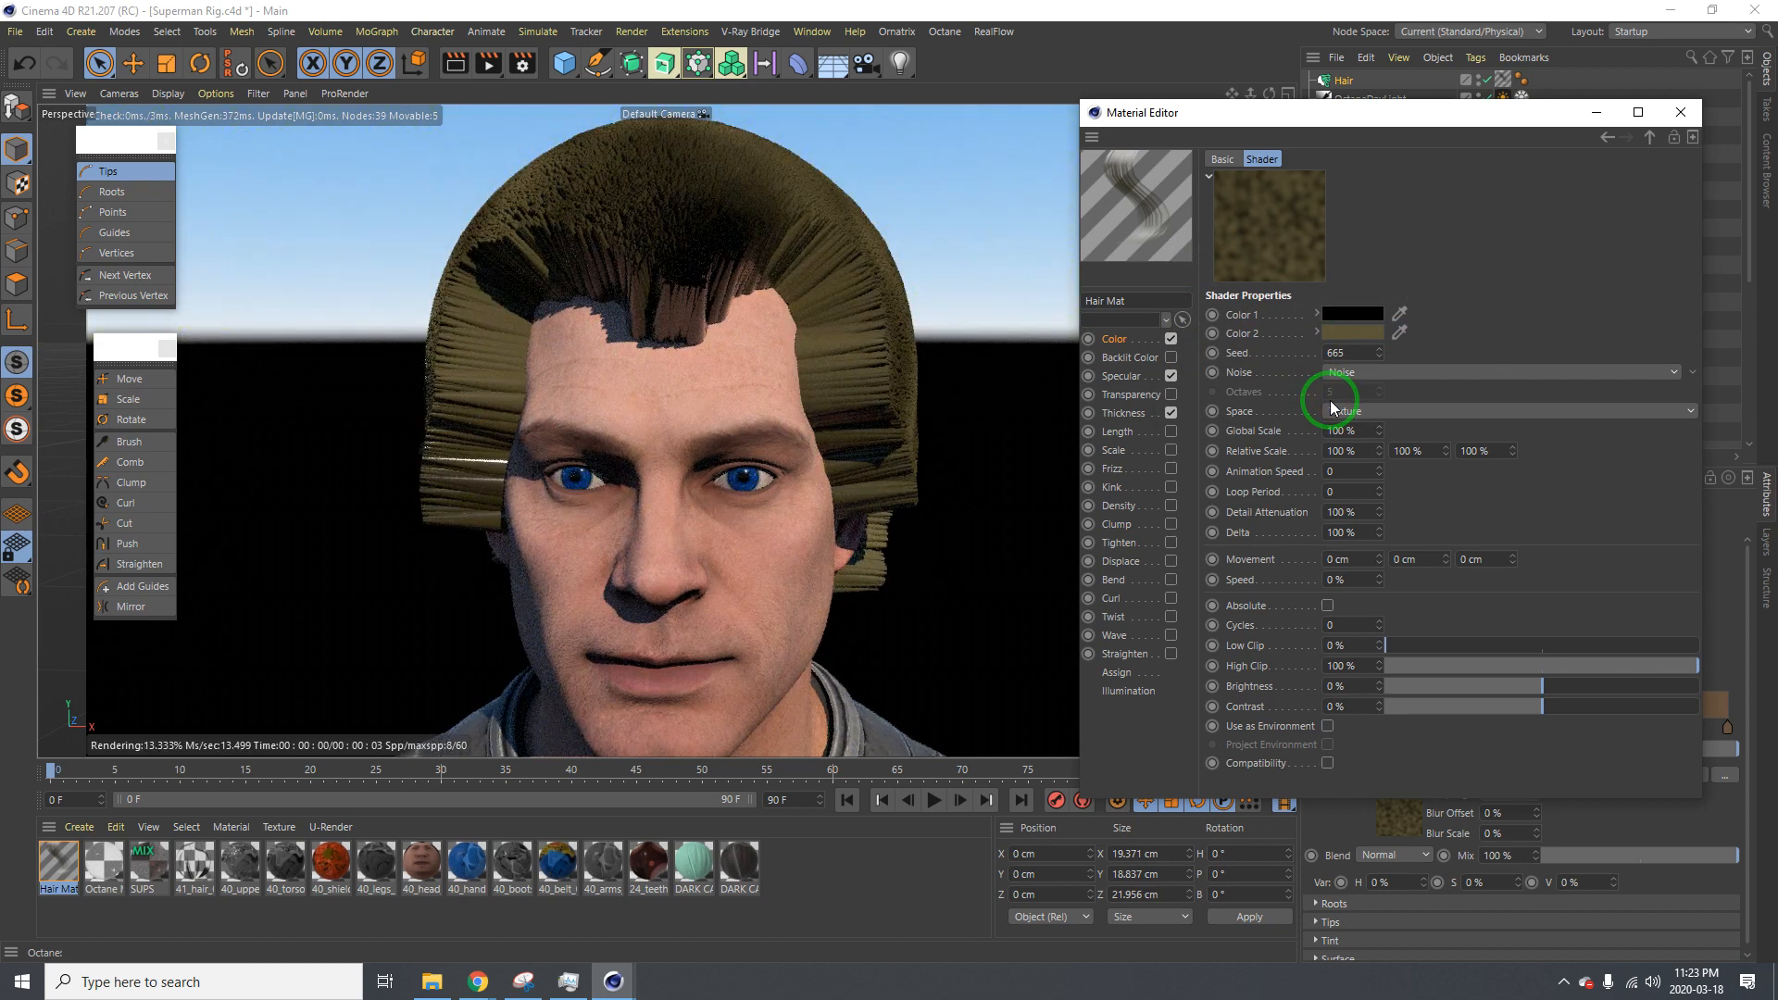
Darken the noise's Color 2 to a near-black brown with a value of 6% and adjust its saturation
click(1338, 337)
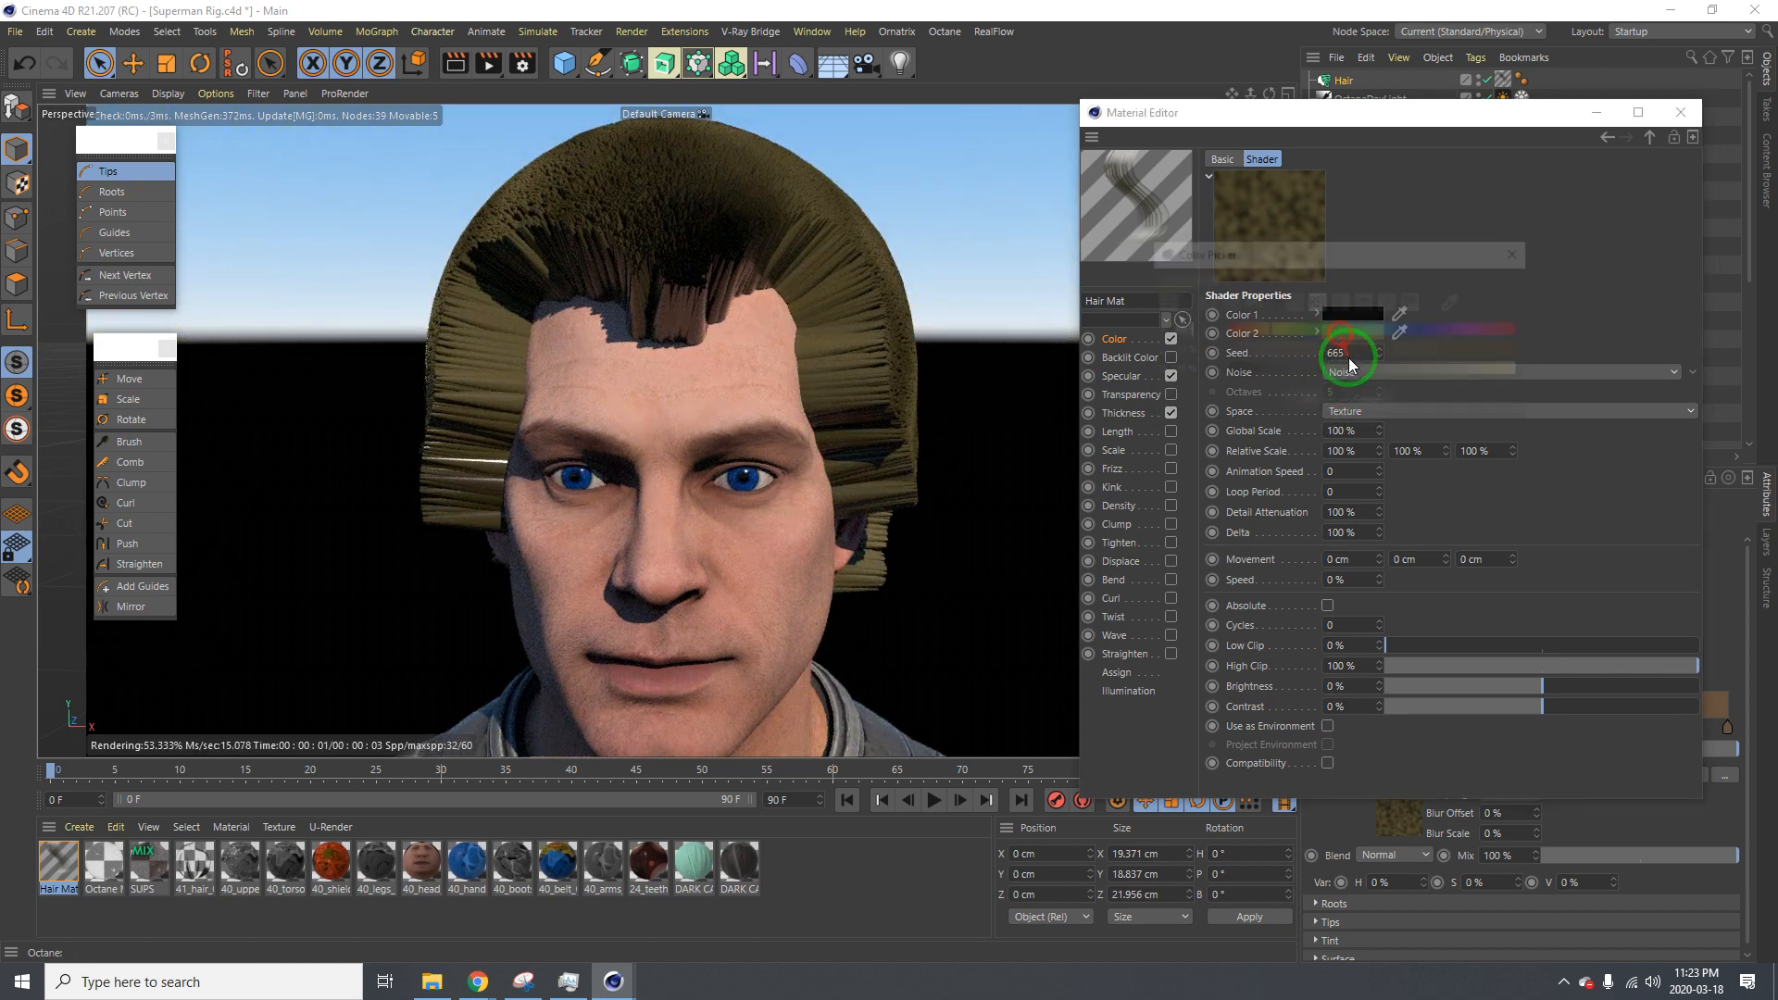
click(1247, 371)
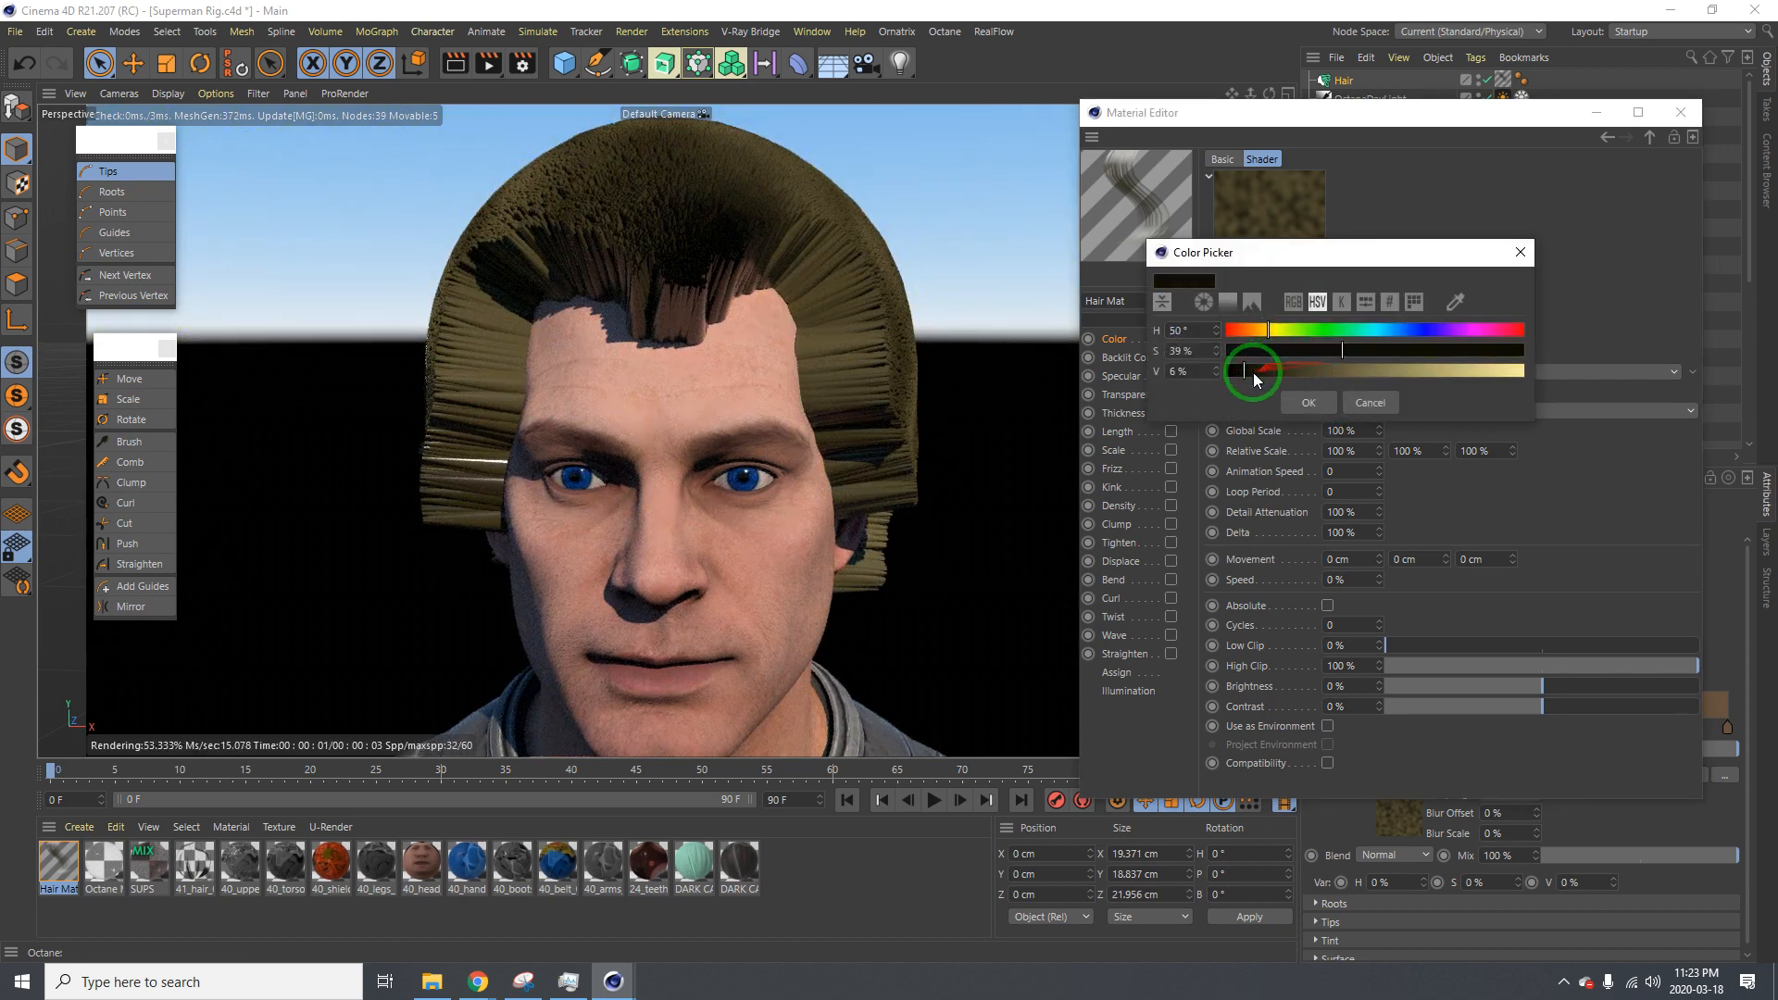
click(1373, 350)
click(1309, 402)
Set the noise's Color 1 to a dark golden brown with a 40° hue and 23% value
click(1341, 313)
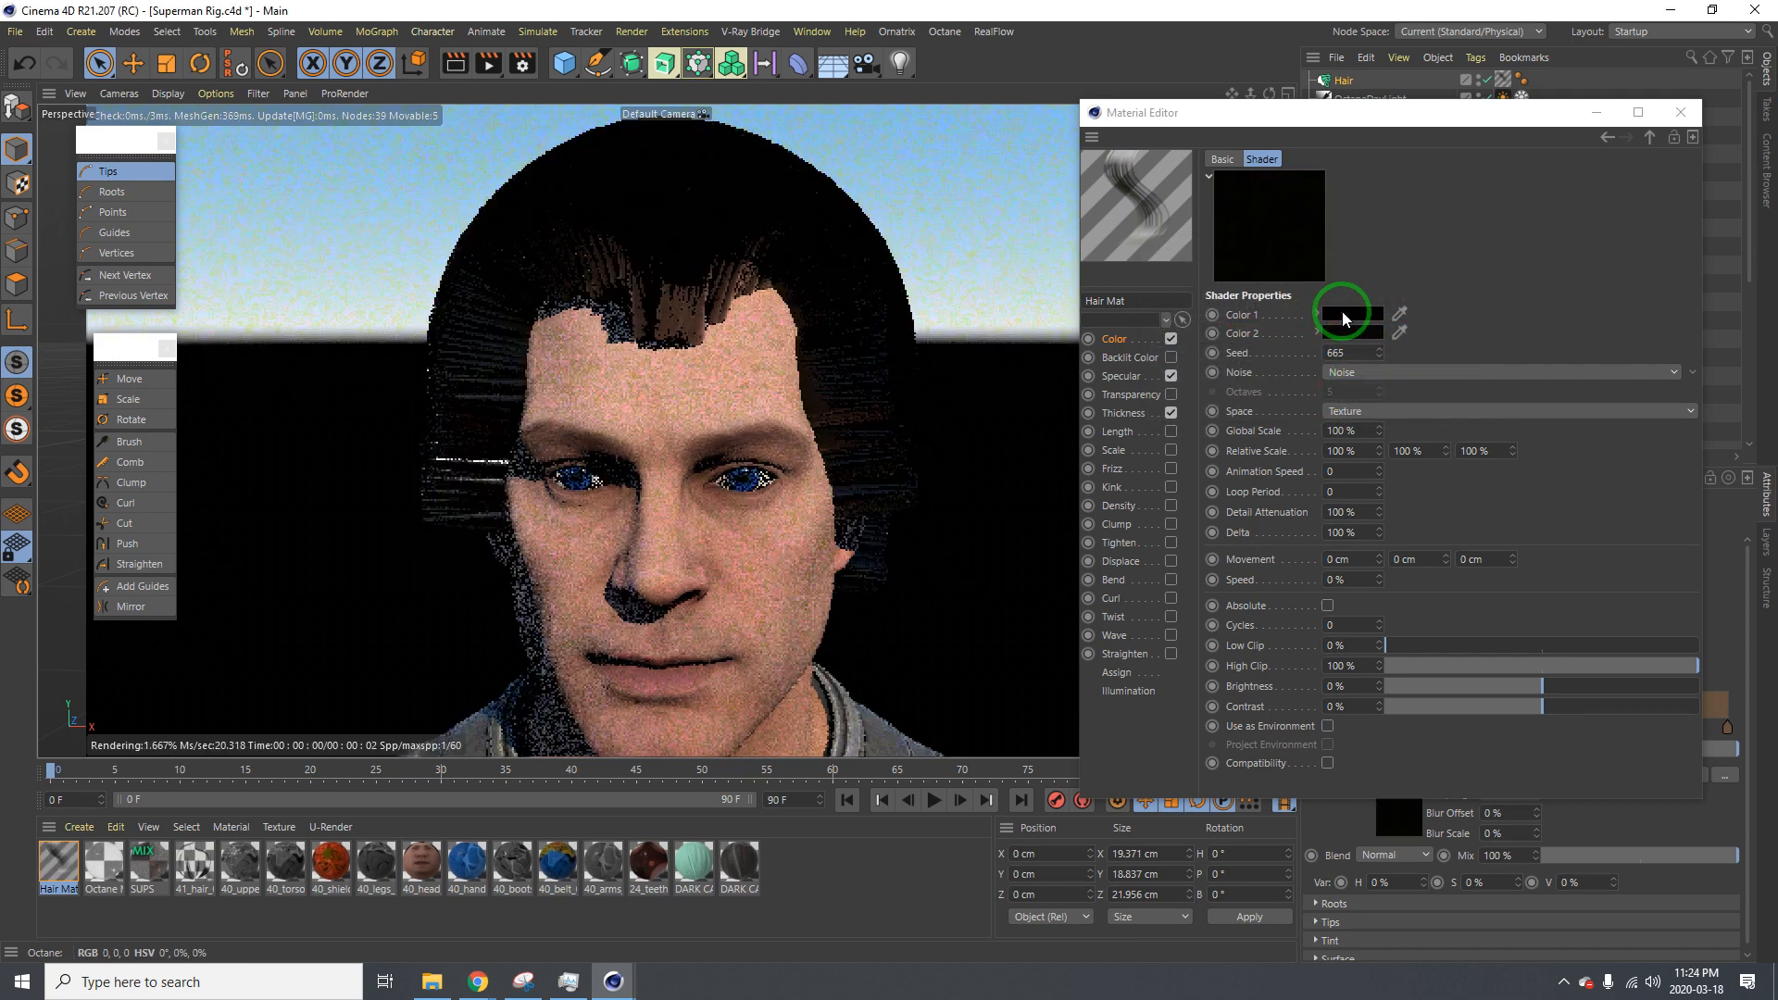
drag(1256, 311, 1458, 328)
drag(1286, 347, 1268, 314)
click(1312, 368)
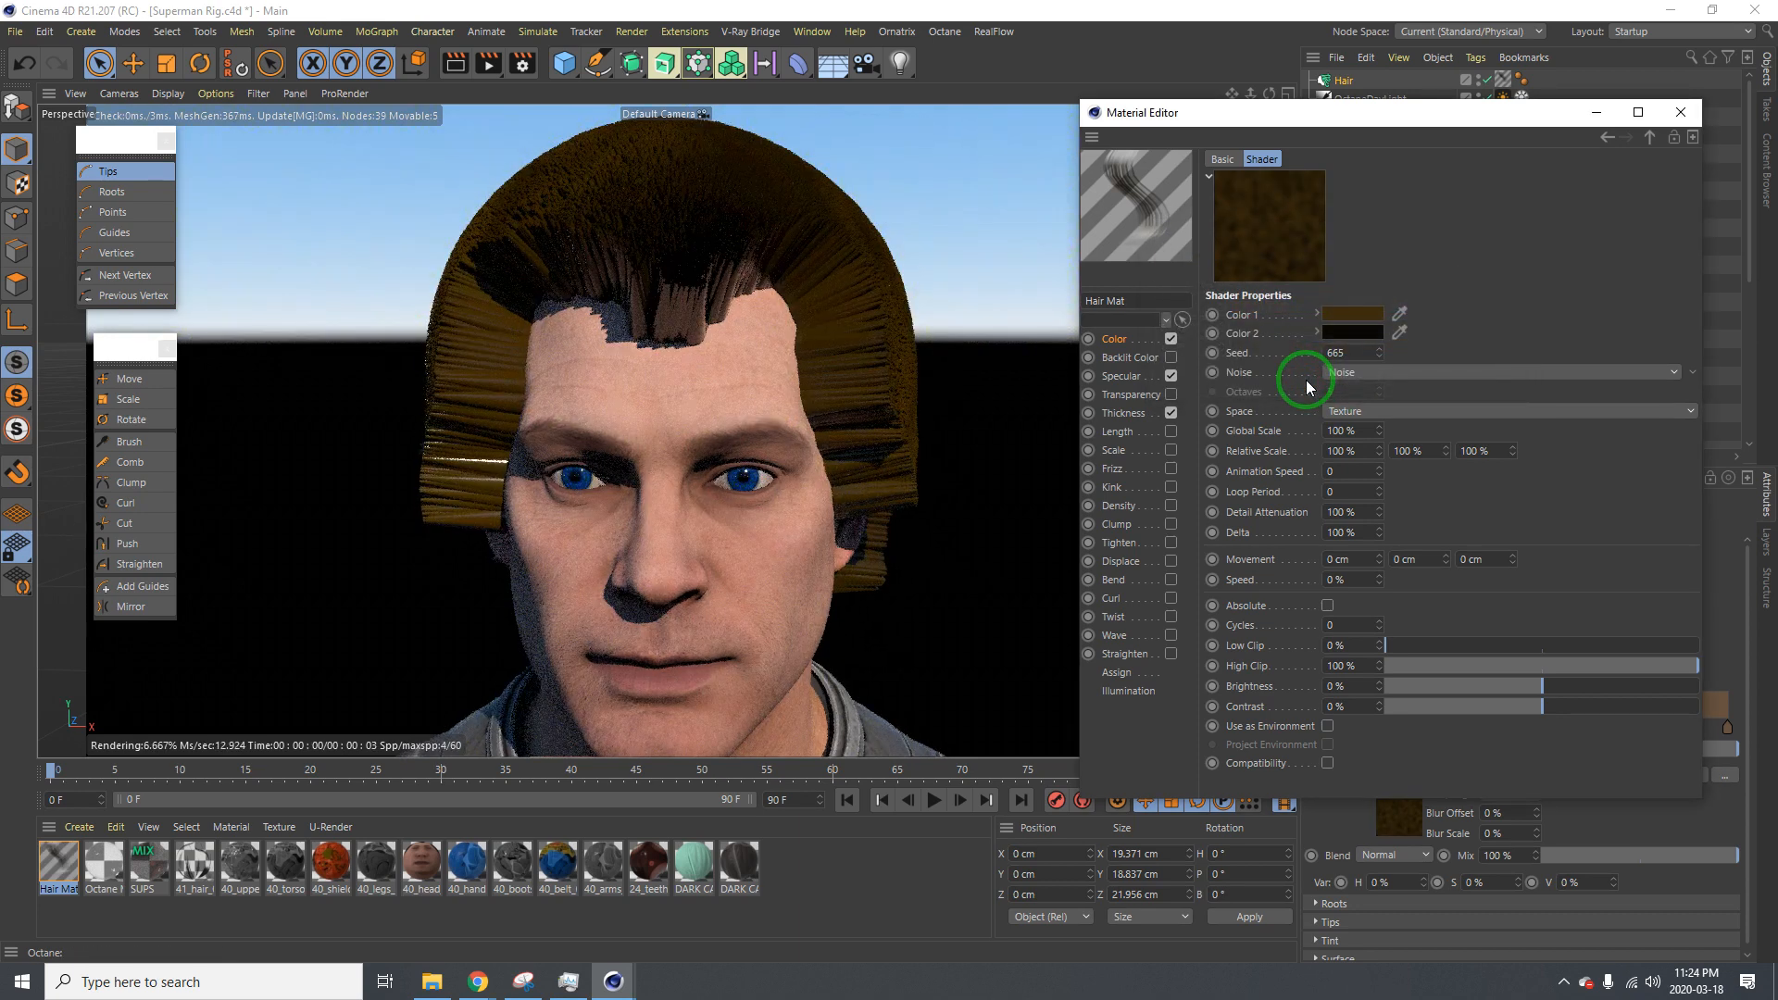
Reduce the saturation of the noise's Color 1 to about 49%
click(1350, 314)
drag(1450, 327, 1387, 329)
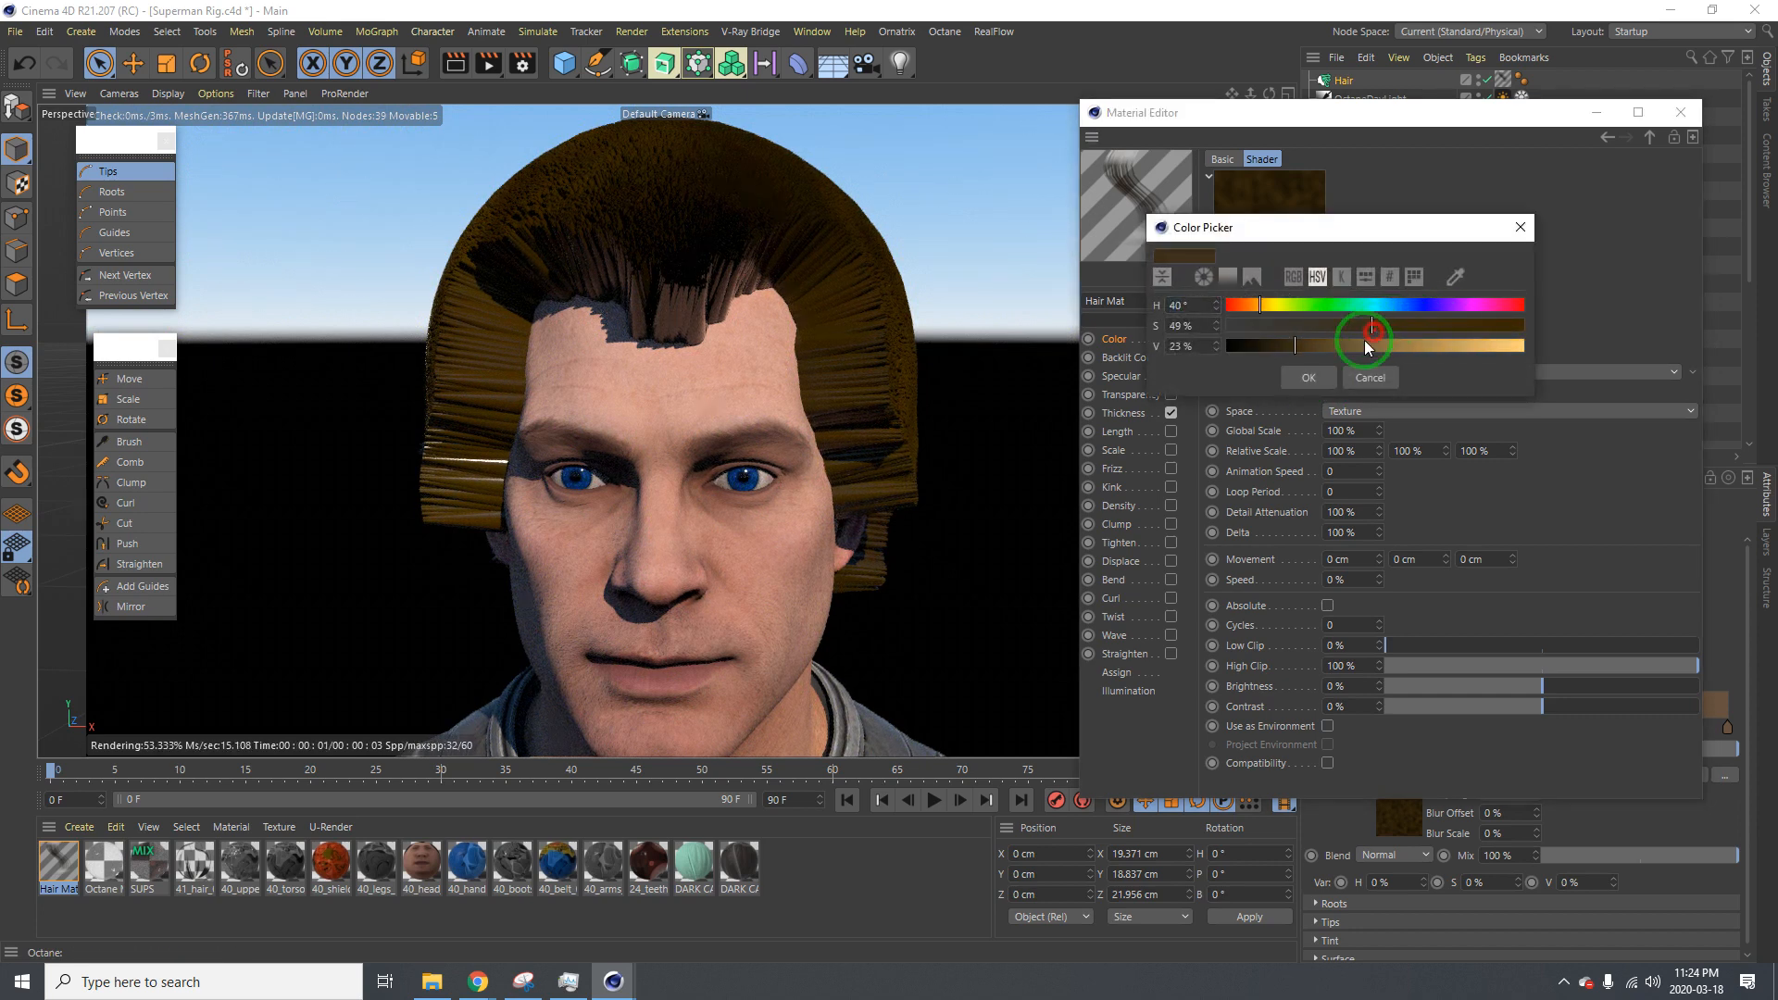
click(1307, 378)
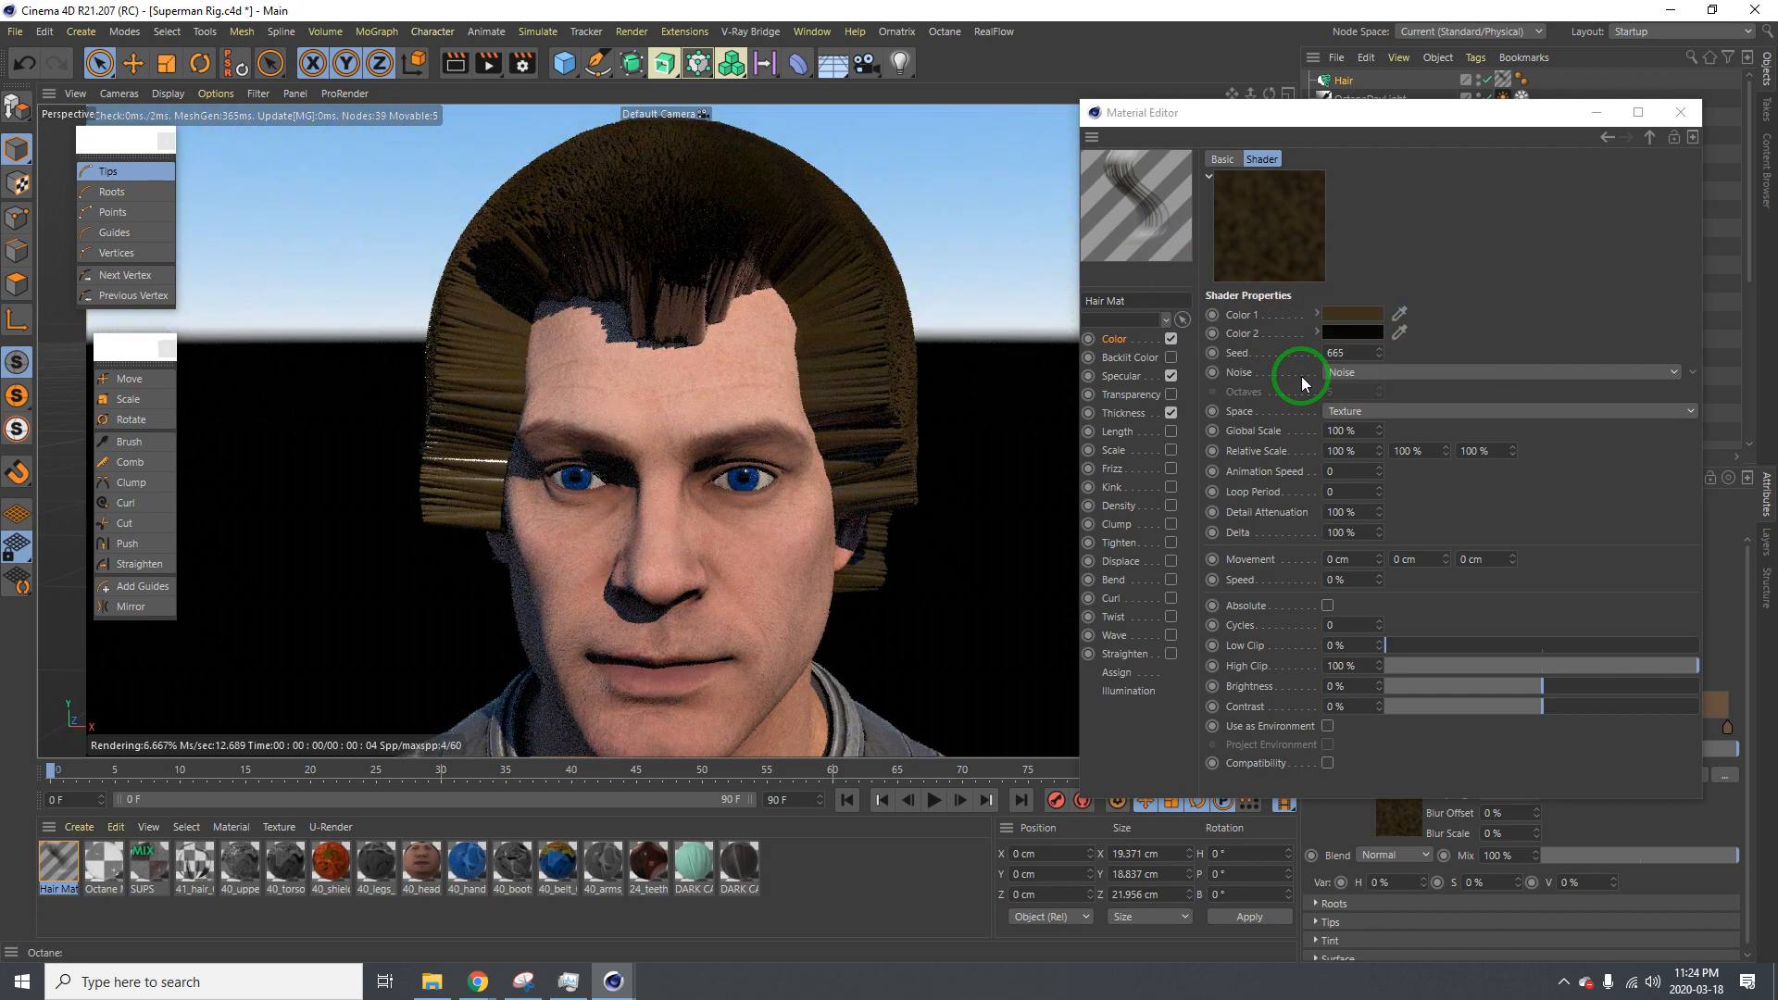
Reduce the saturation of the noise's Color 1 further for a more muted brown and check the hair color
click(1344, 317)
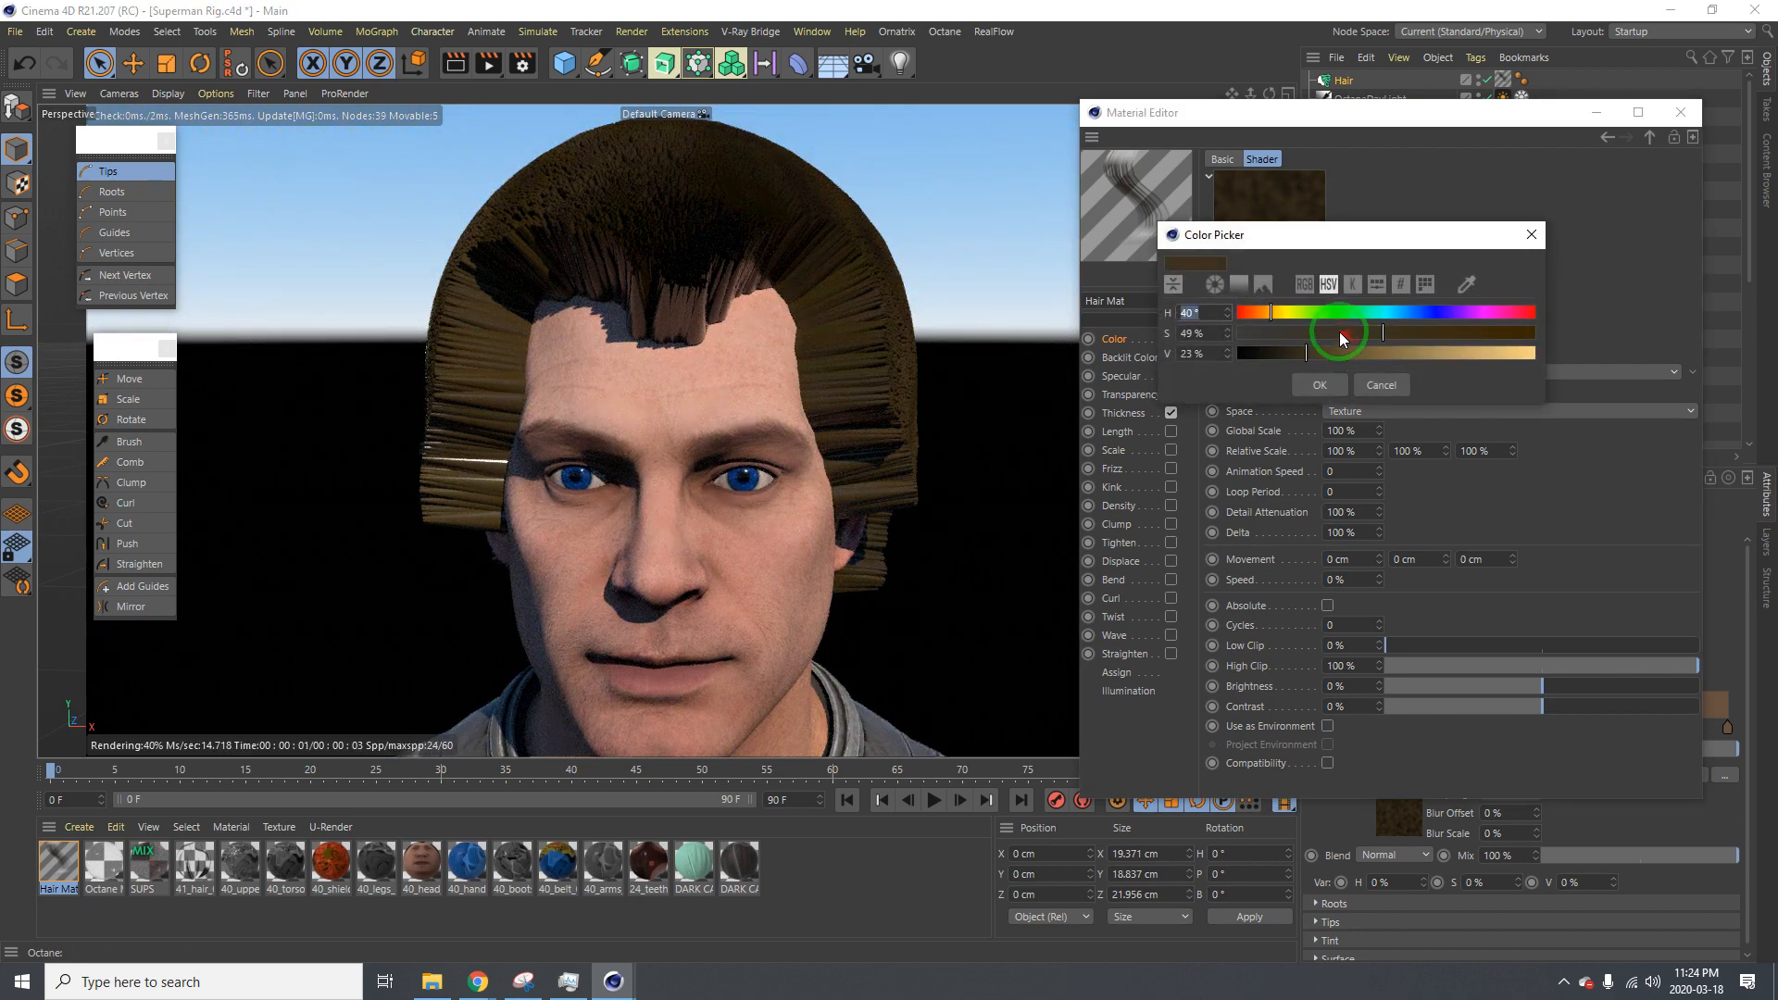
click(1309, 381)
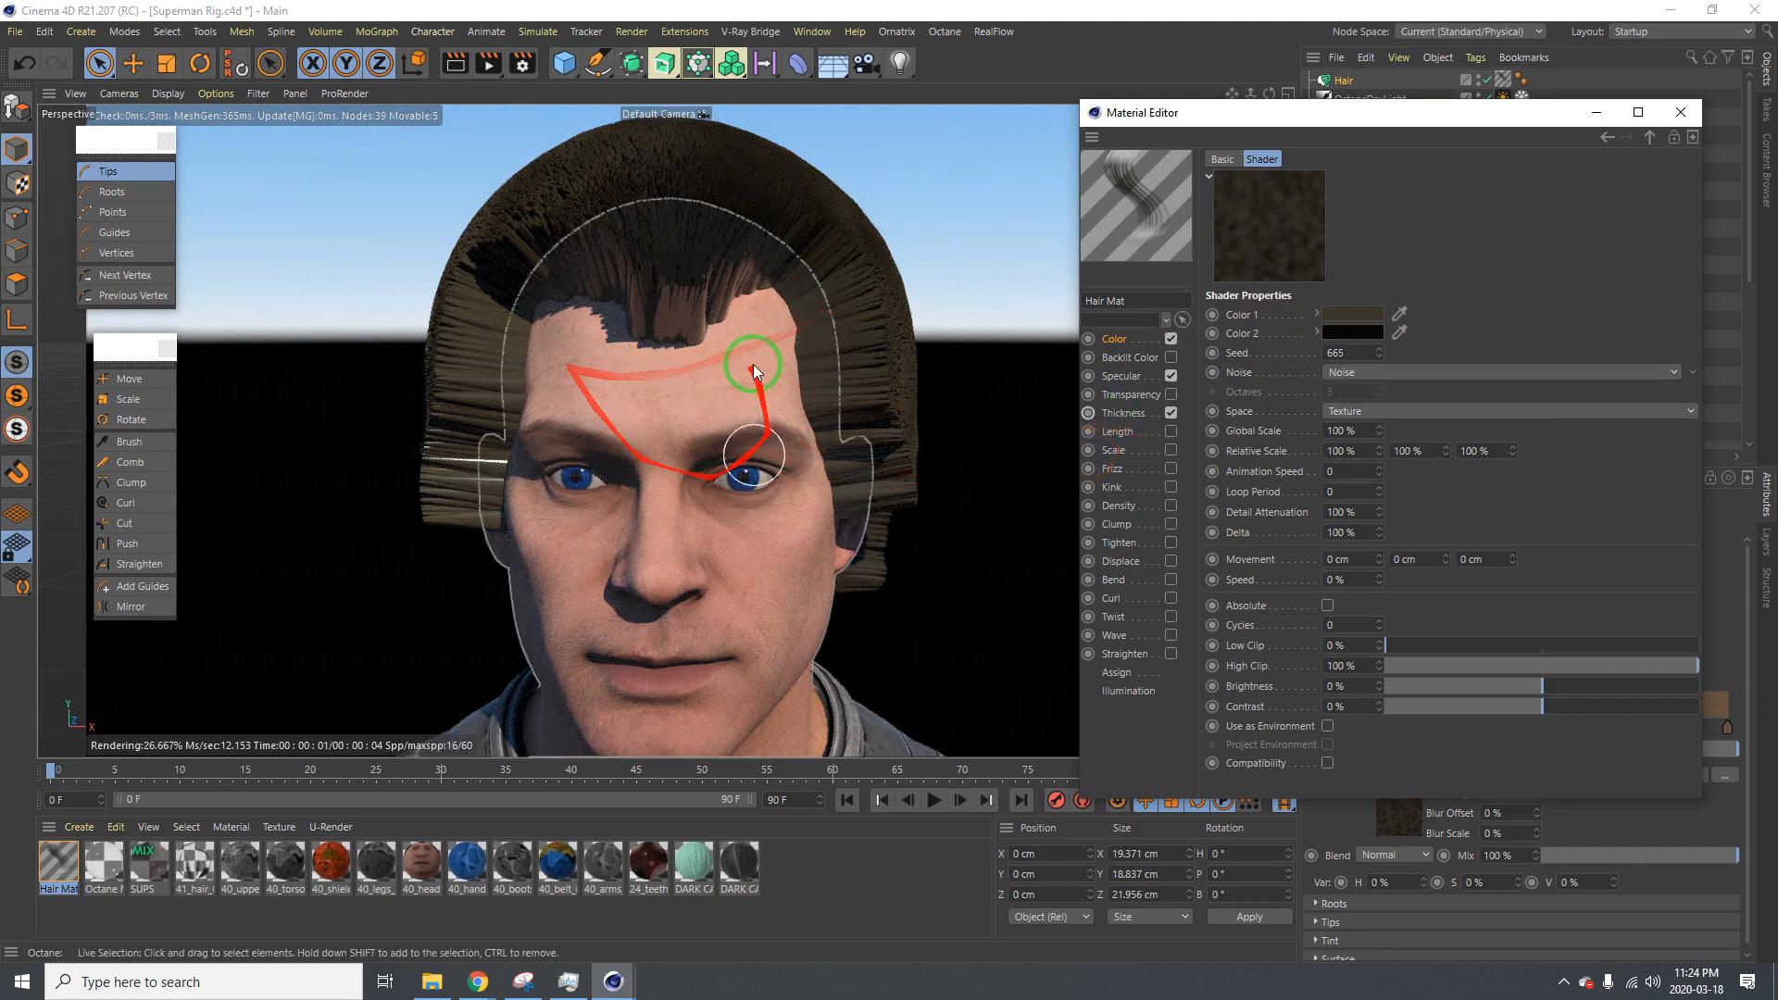
click(623, 382)
alt+drag(623, 382, 568, 396)
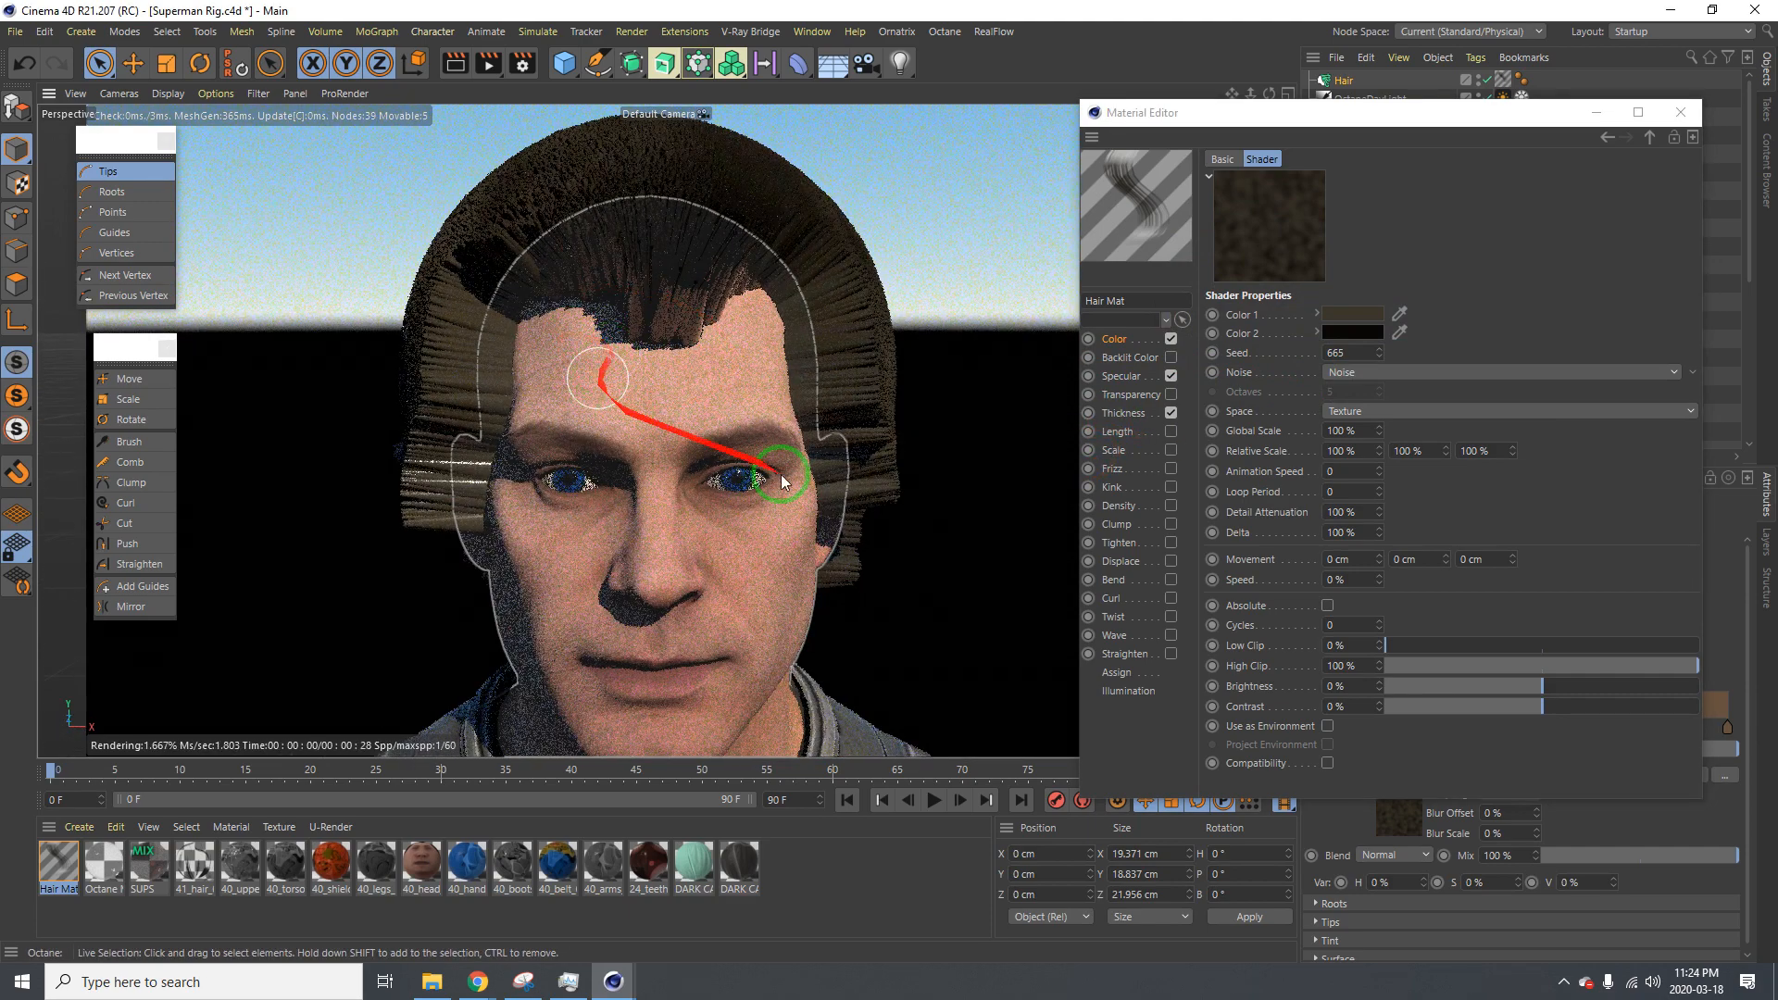
Set the hair material's thickness to 0.01 cm at both the root and the tip
click(1123, 414)
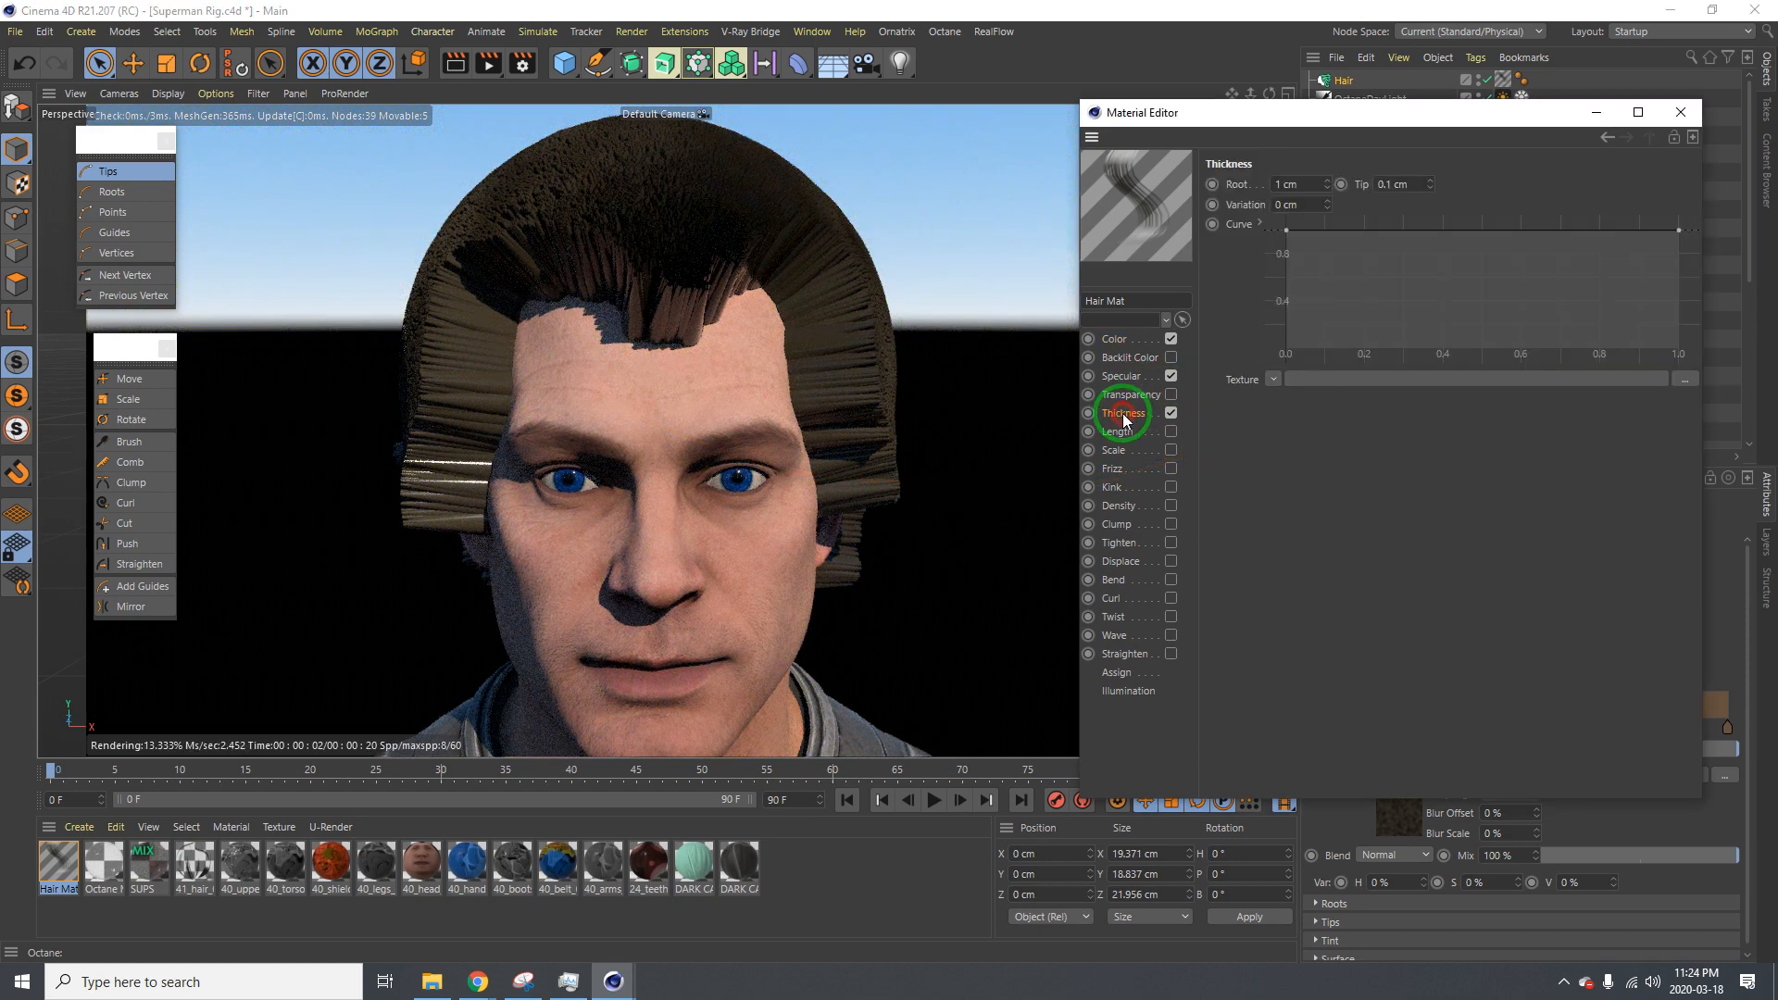
click(1121, 378)
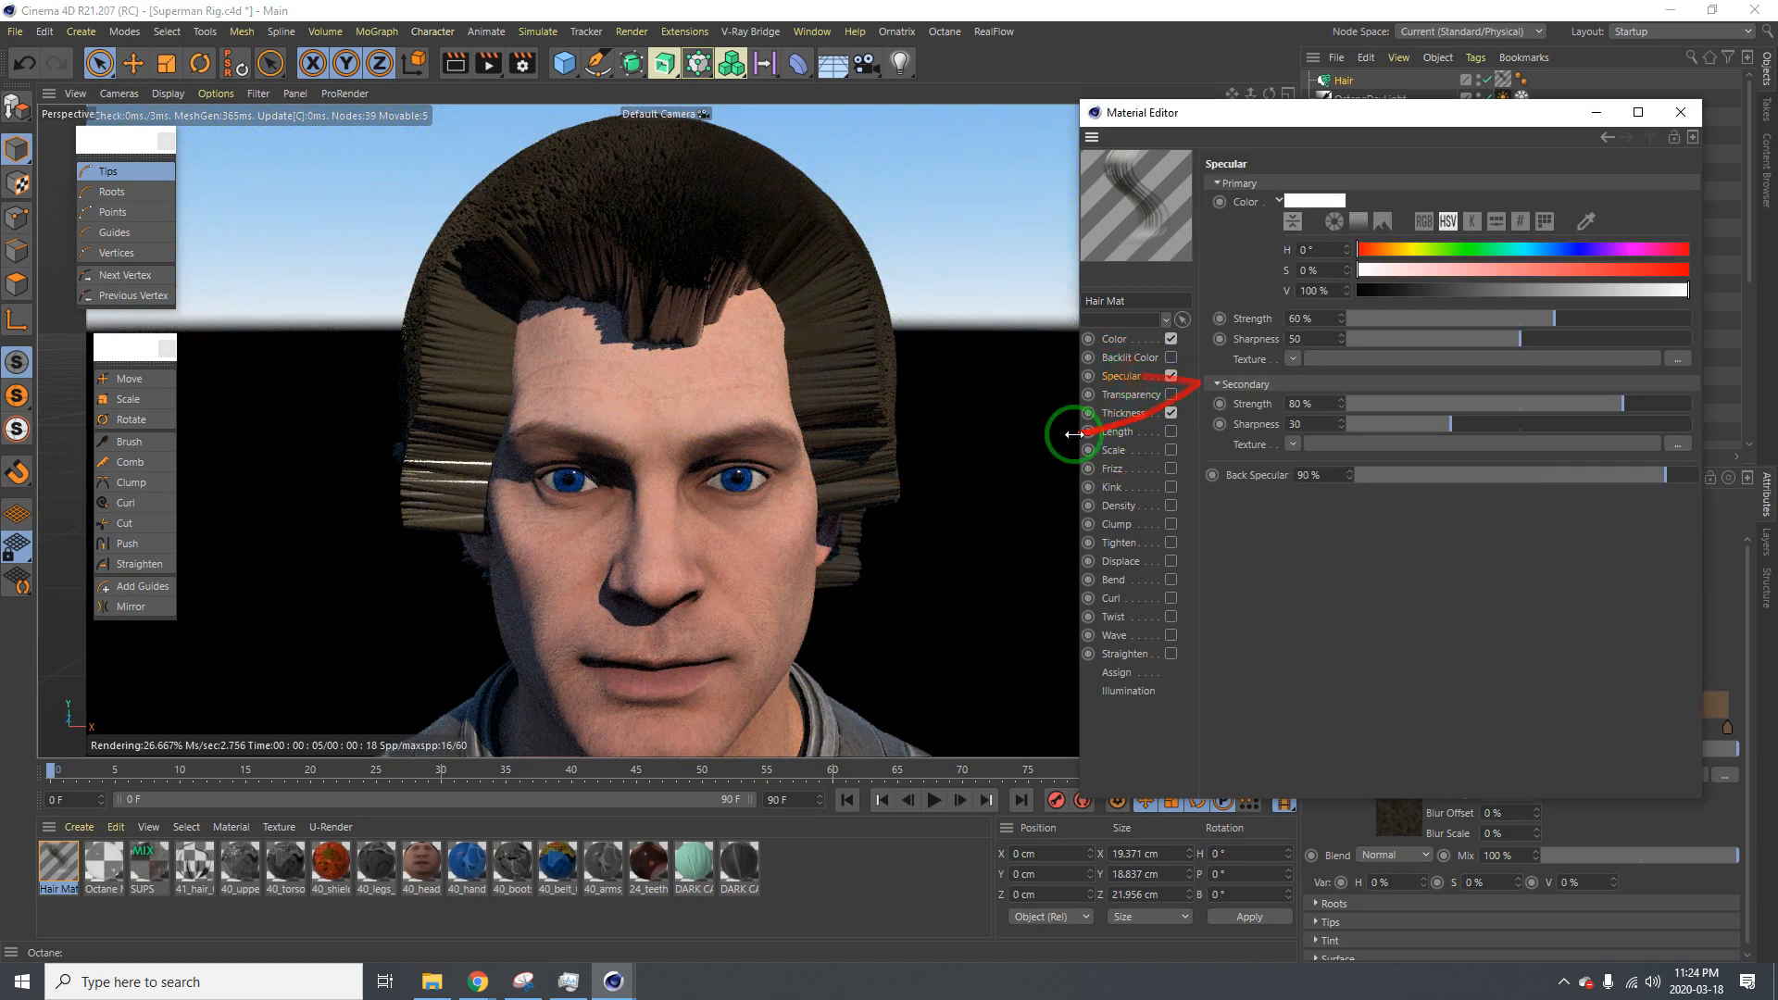
click(1125, 413)
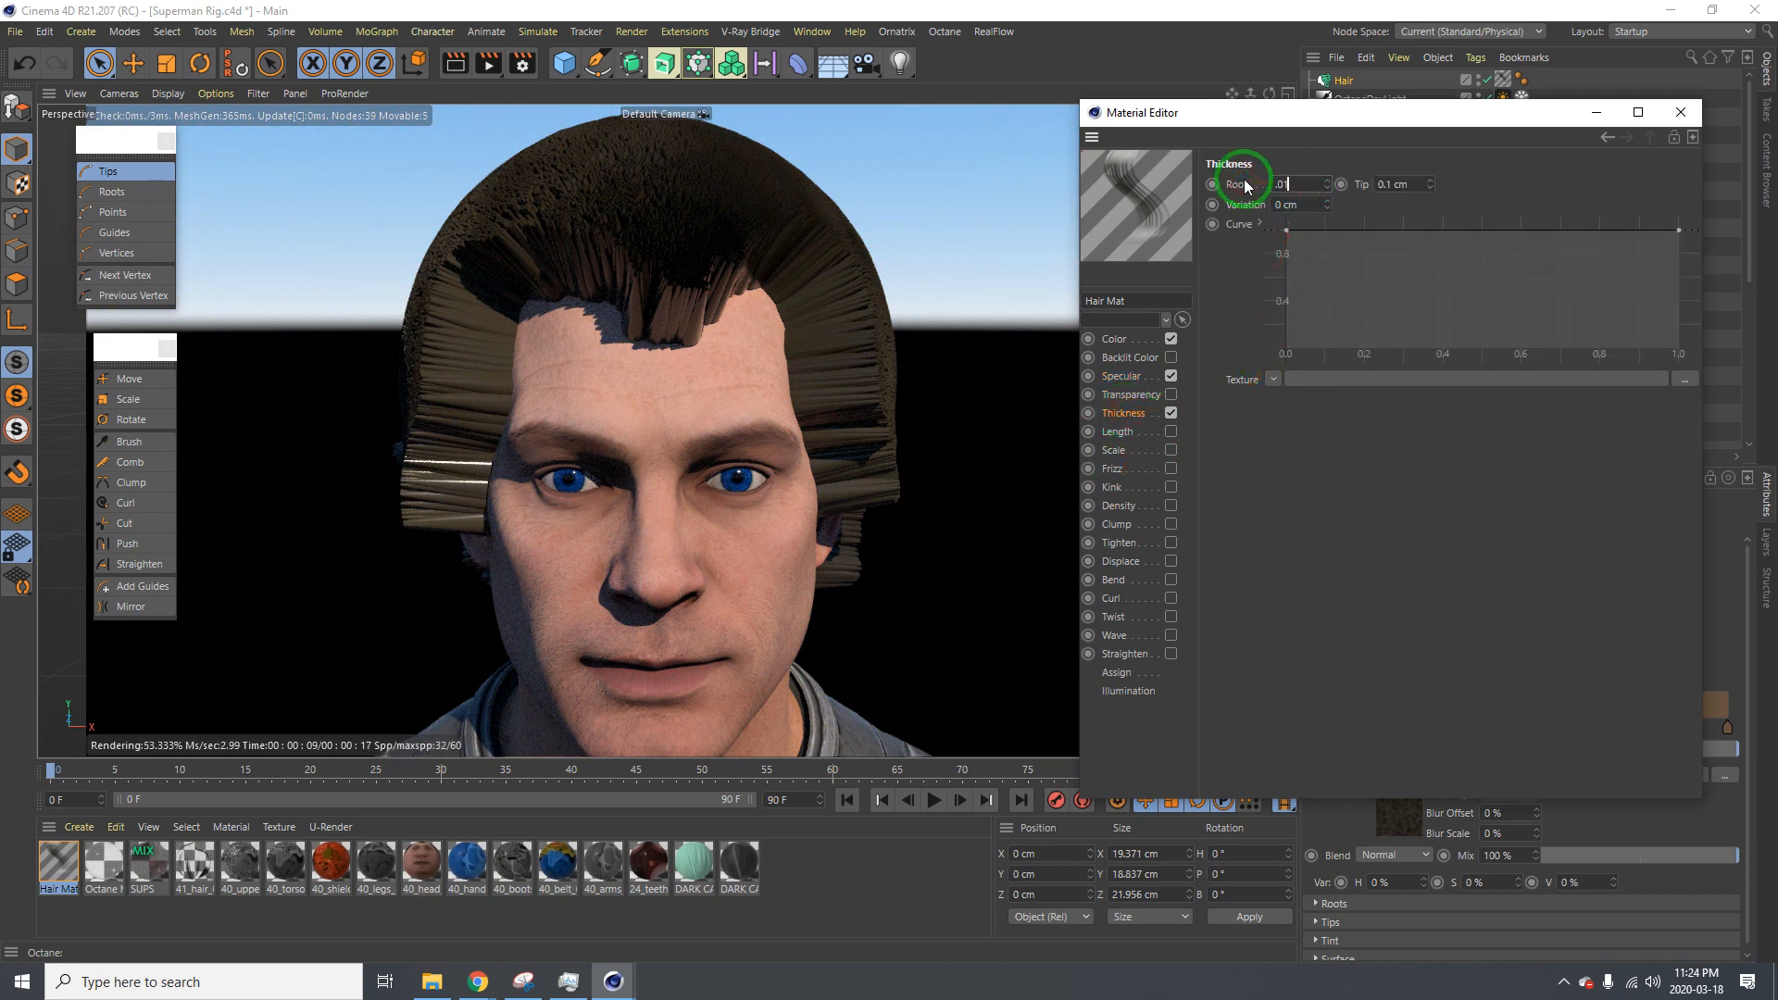
key(Return)
click(1384, 236)
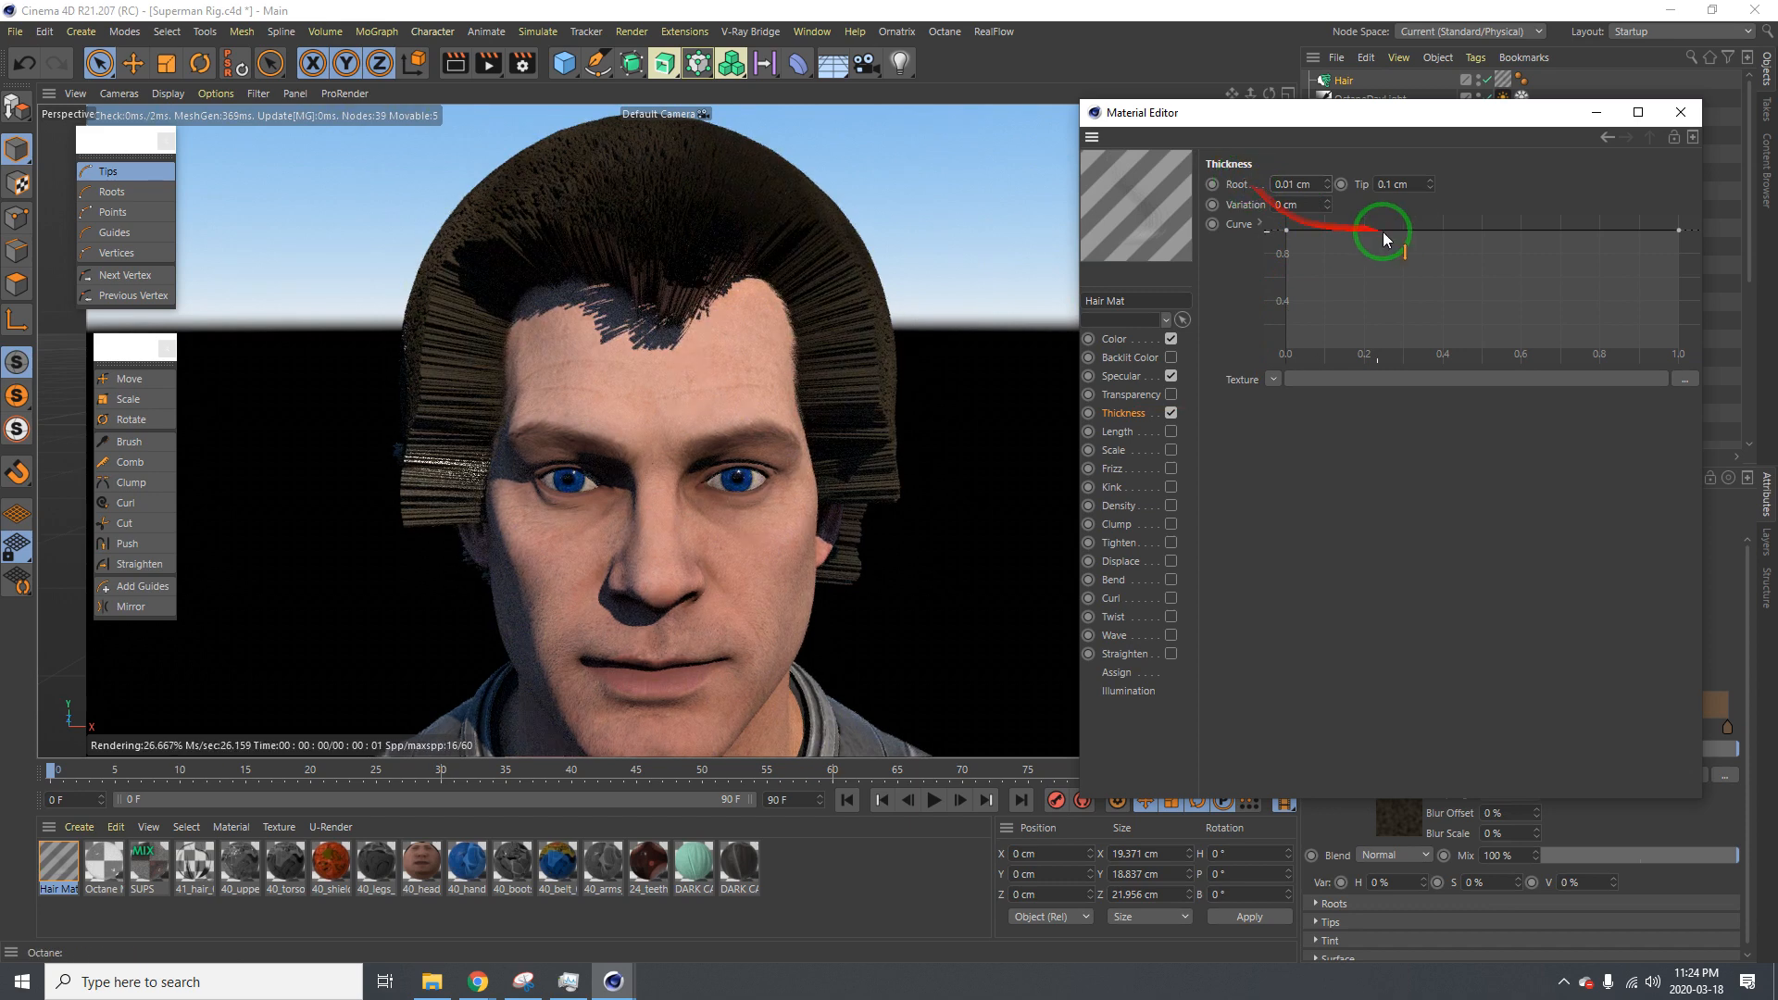
double_click(1380, 184)
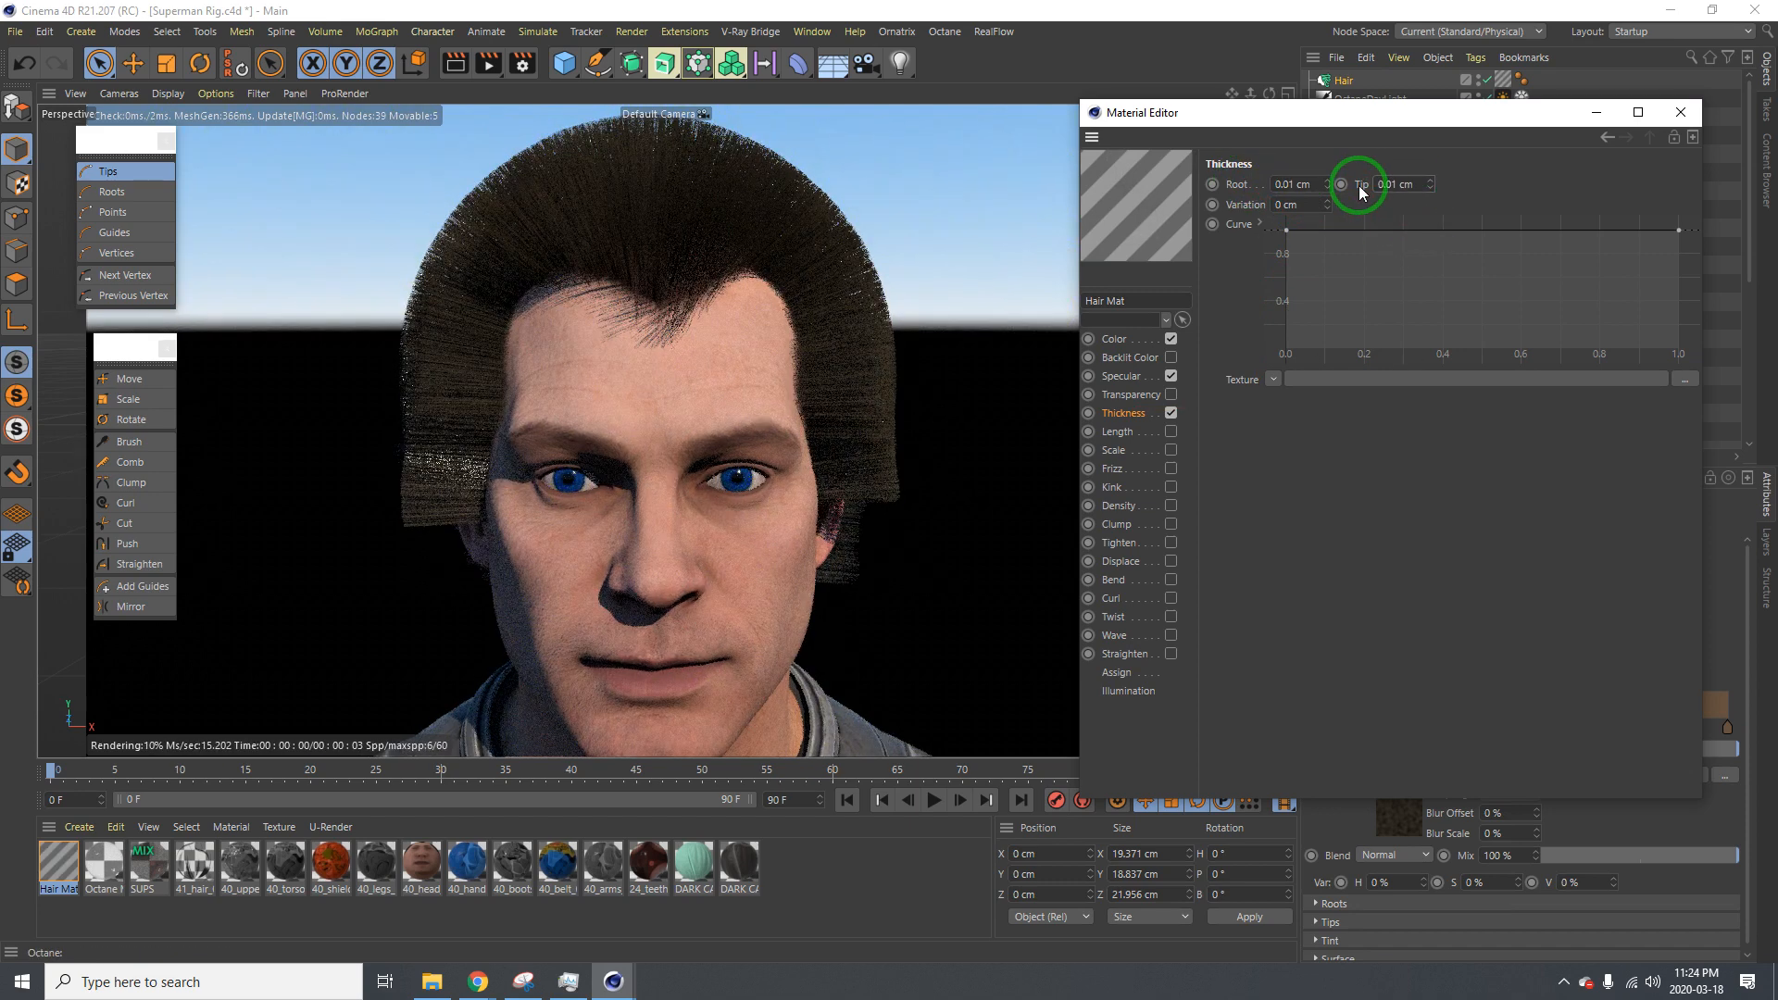
click(650, 369)
mouse_move(648, 369)
mouse_down()
mouse_move(822, 408)
mouse_move(726, 262)
mouse_move(755, 274)
mouse_up()
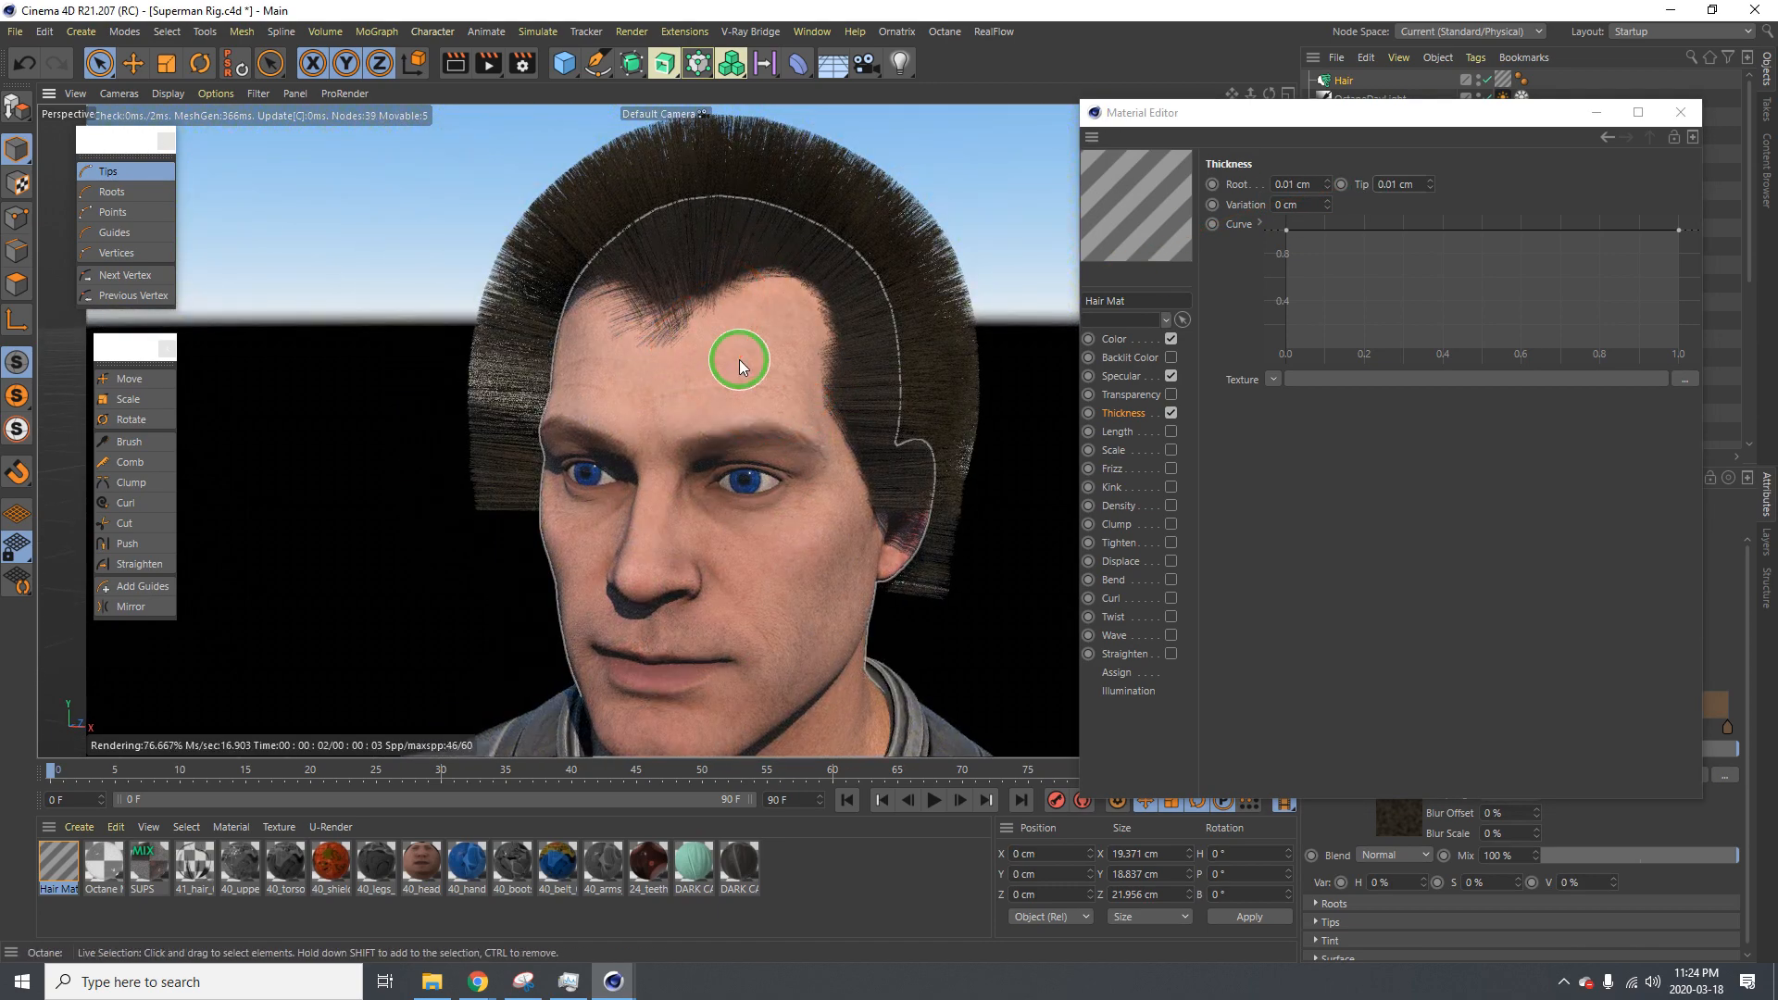
mouse_move(665, 374)
alt+mouse_down()
mouse_move(696, 380)
mouse_move(682, 500)
mouse_move(732, 465)
mouse_move(606, 429)
mouse_move(739, 509)
alt+mouse_up()
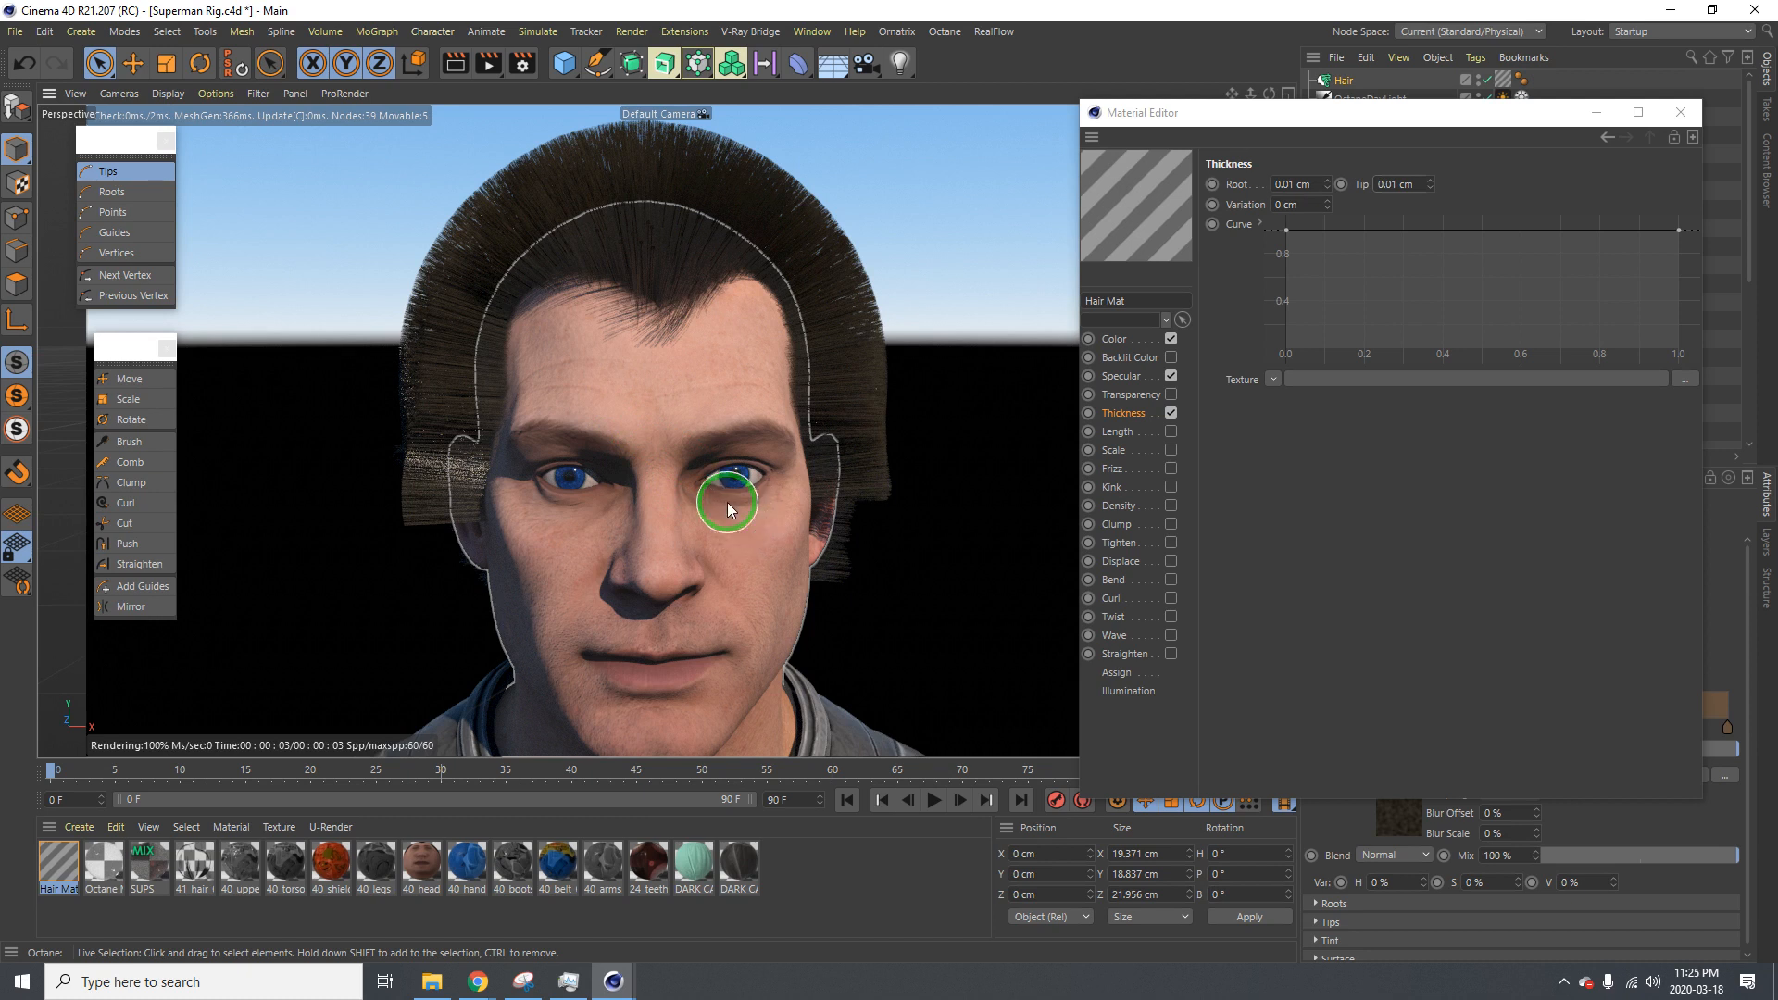
Try the Kink effect on the hair material with its default settings
mouse_move(726, 502)
mouse_down()
mouse_move(1274, 445)
mouse_move(1171, 480)
mouse_up()
click(1168, 489)
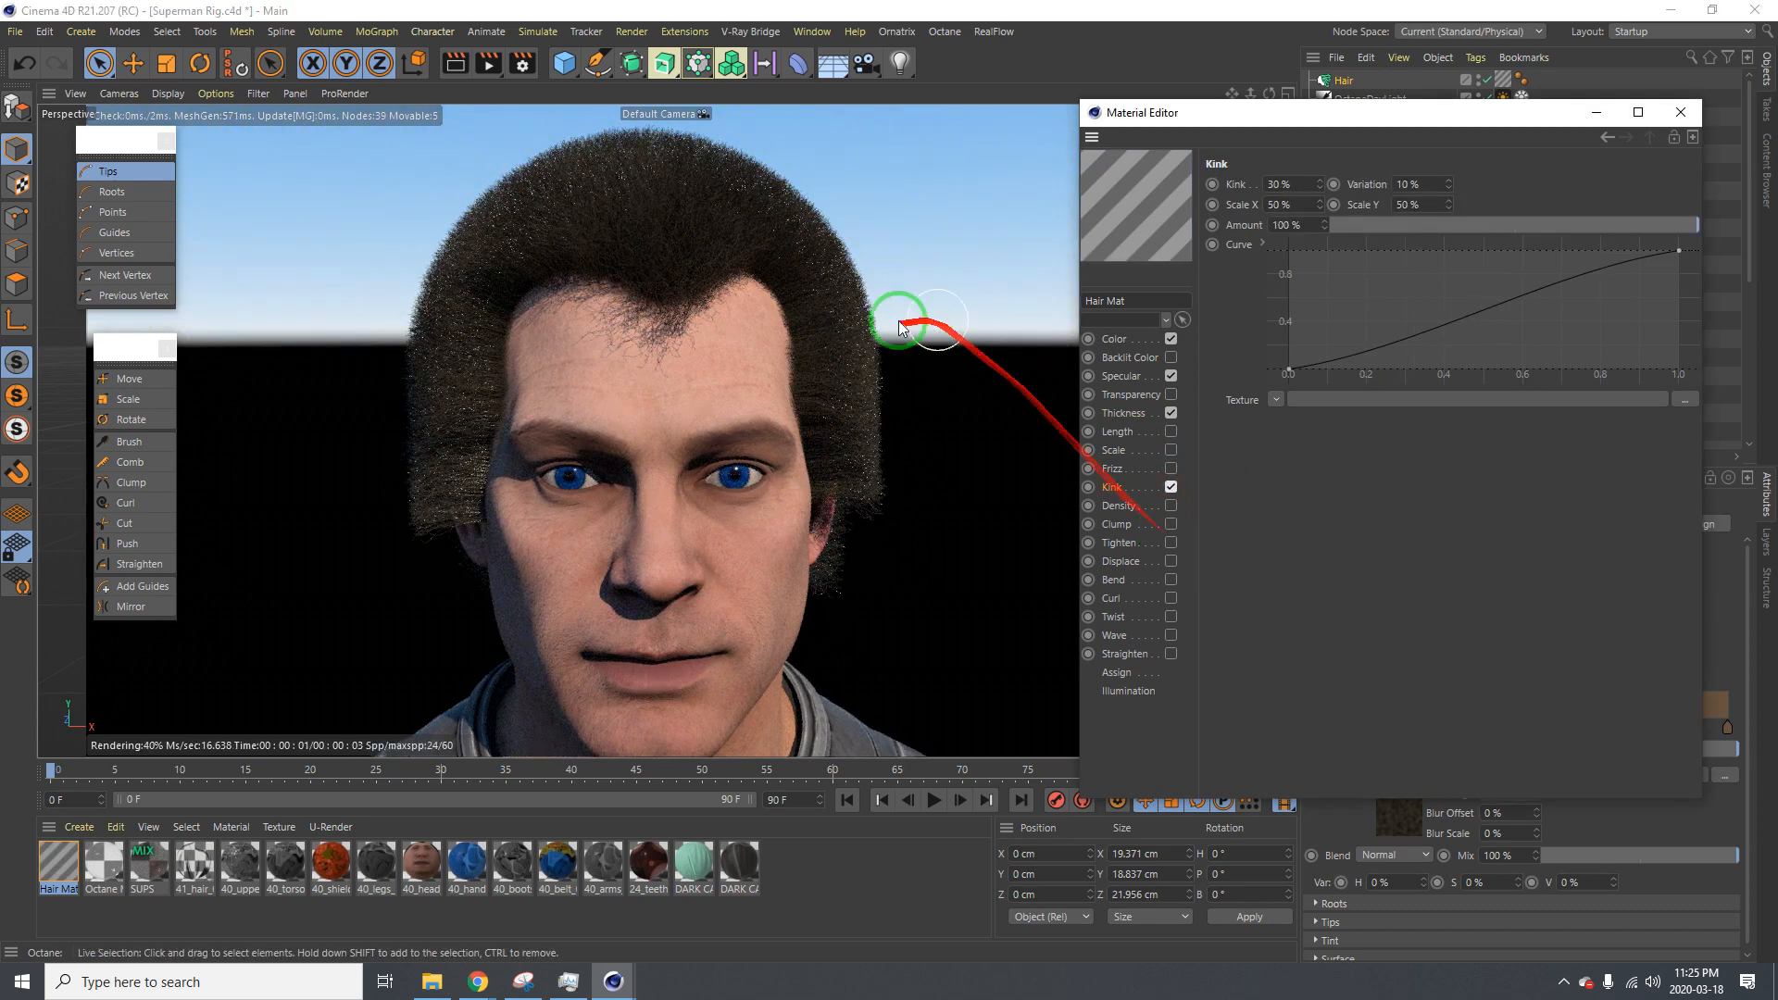
alt+drag(726, 381, 627, 377)
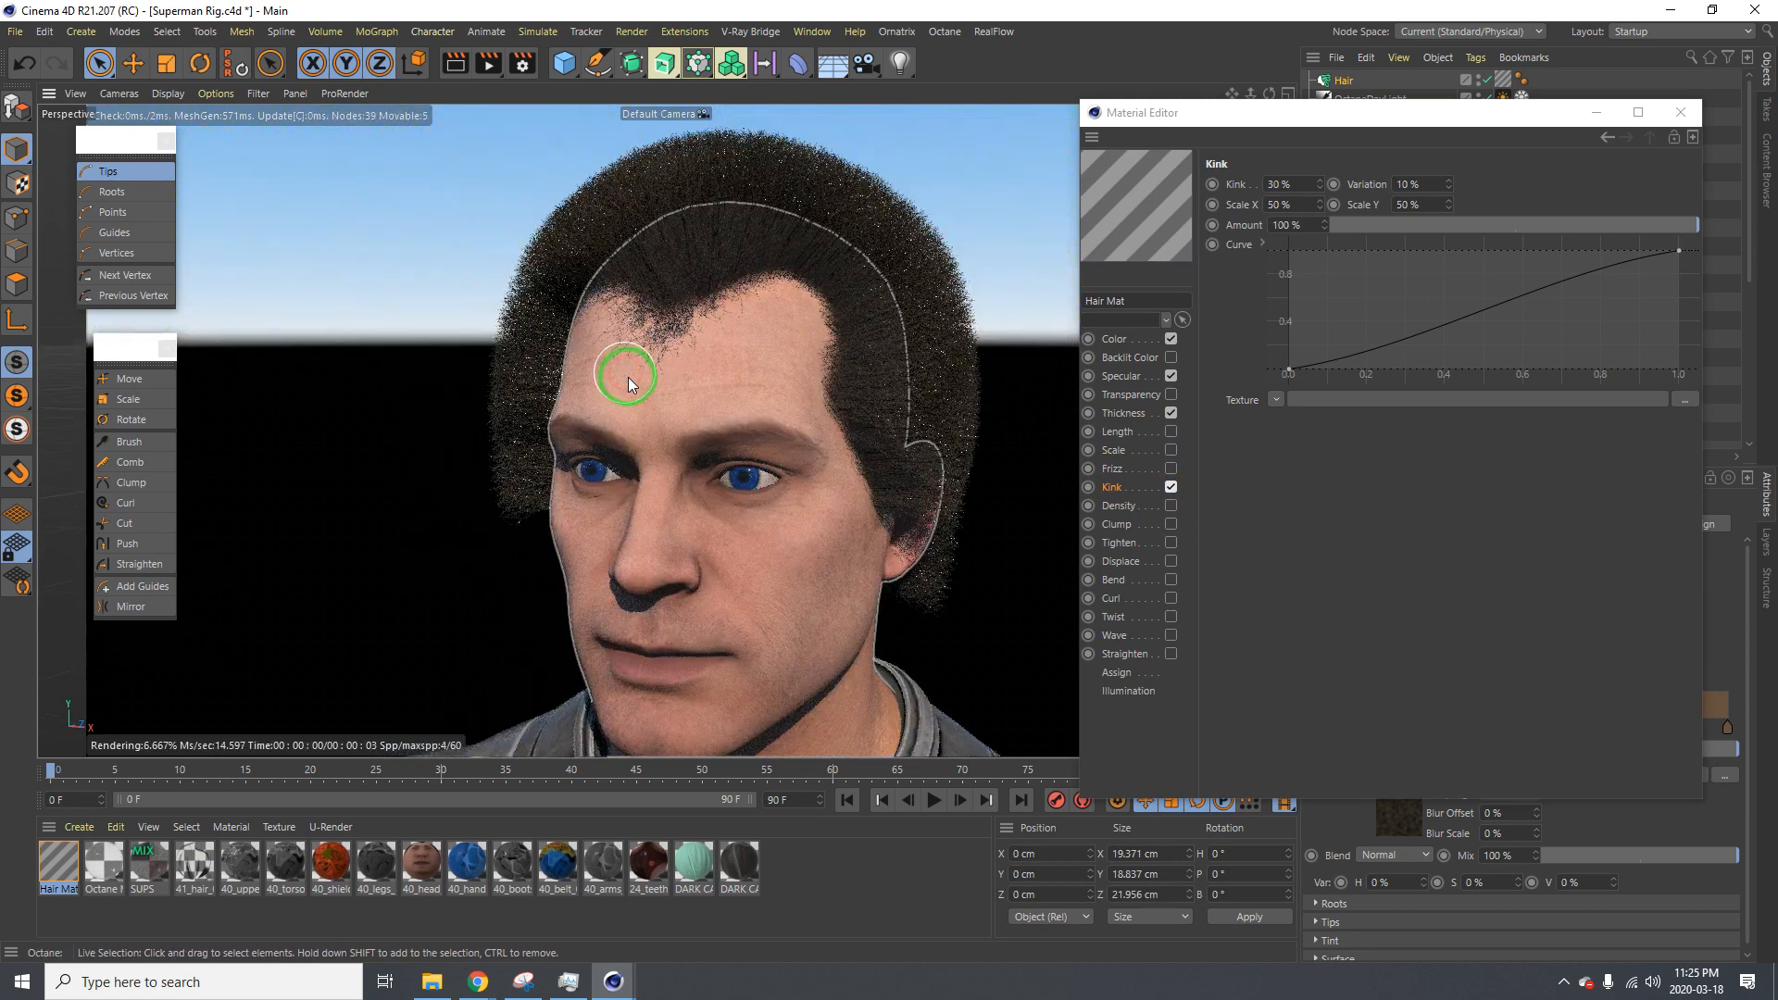
click(1170, 487)
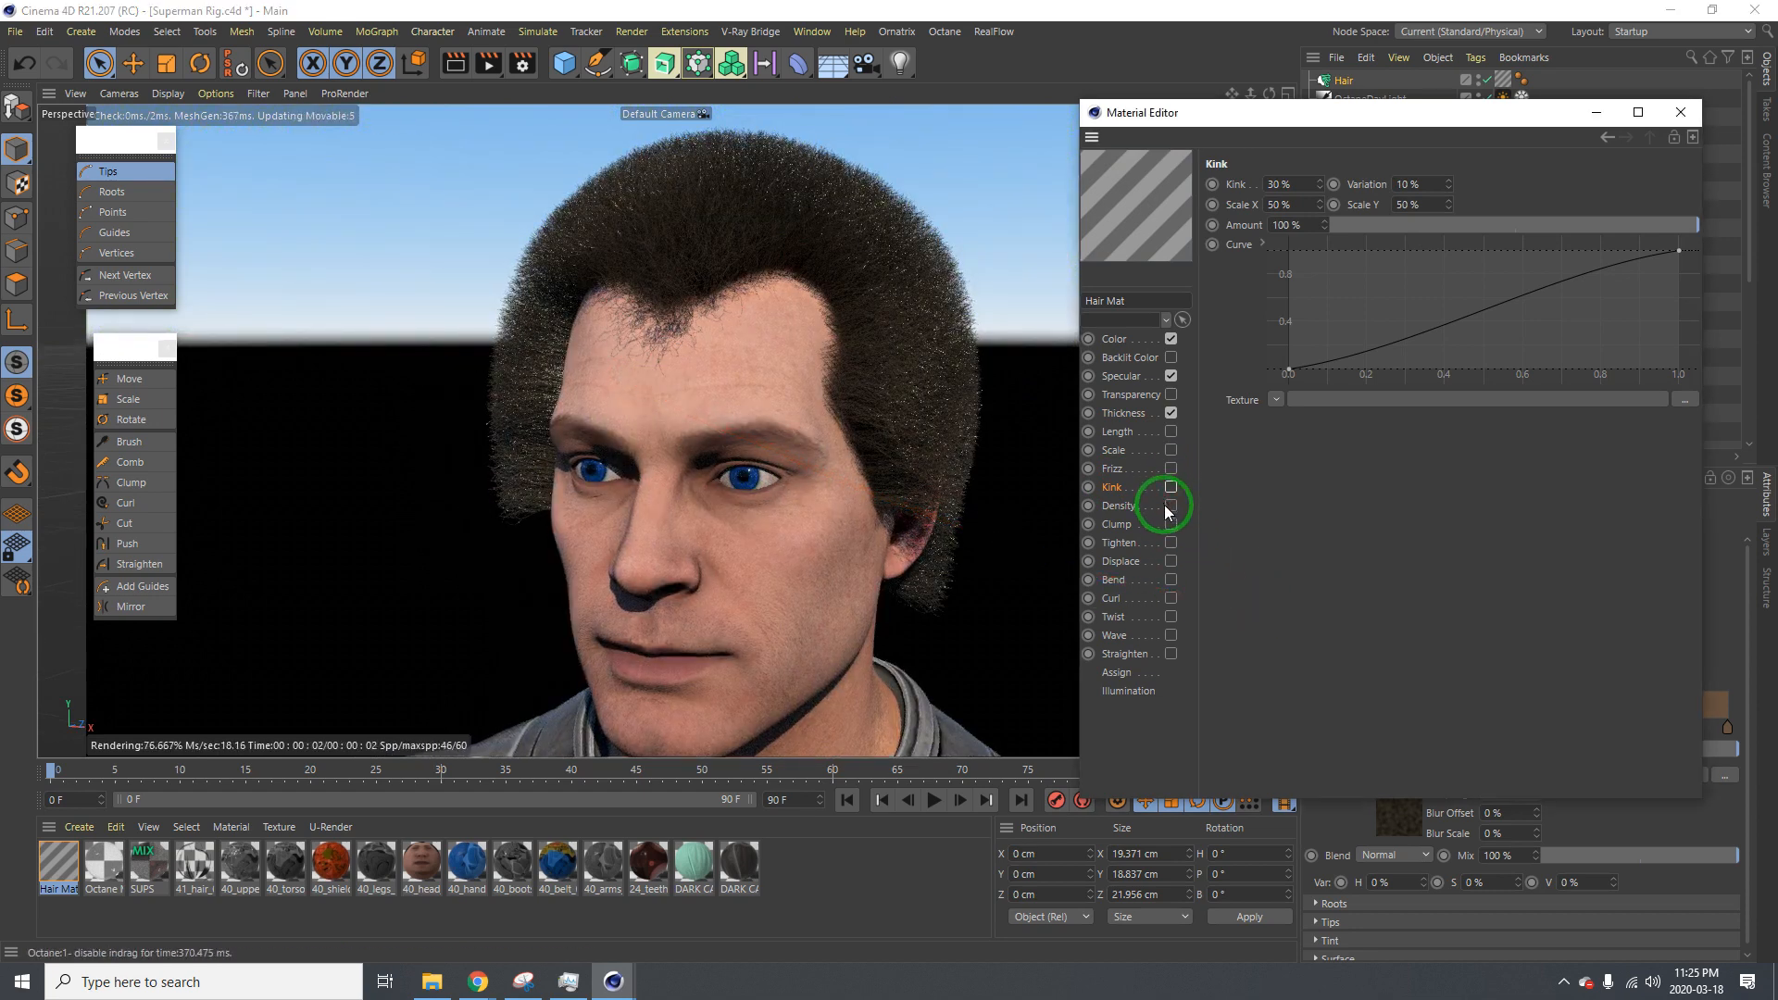
Enable Clump on the hair material and compare the hair with and without it
click(1171, 524)
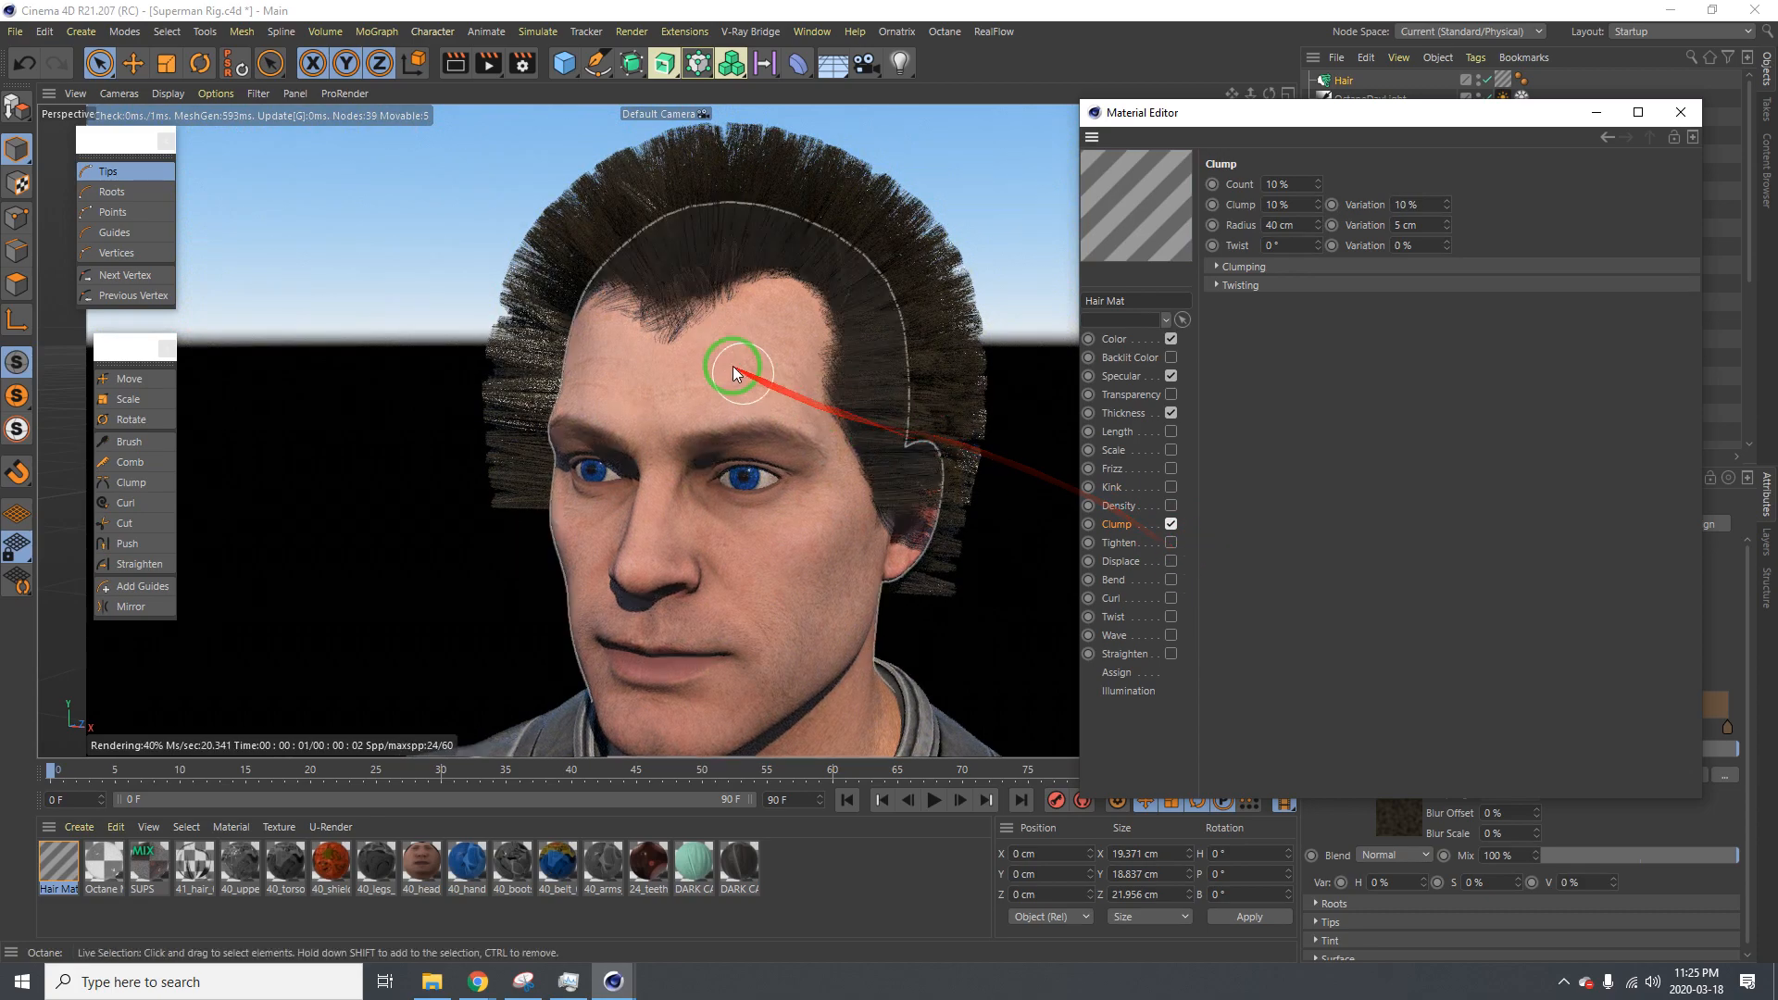
alt+drag(733, 367, 648, 365)
alt+right_drag(760, 248, 836, 244)
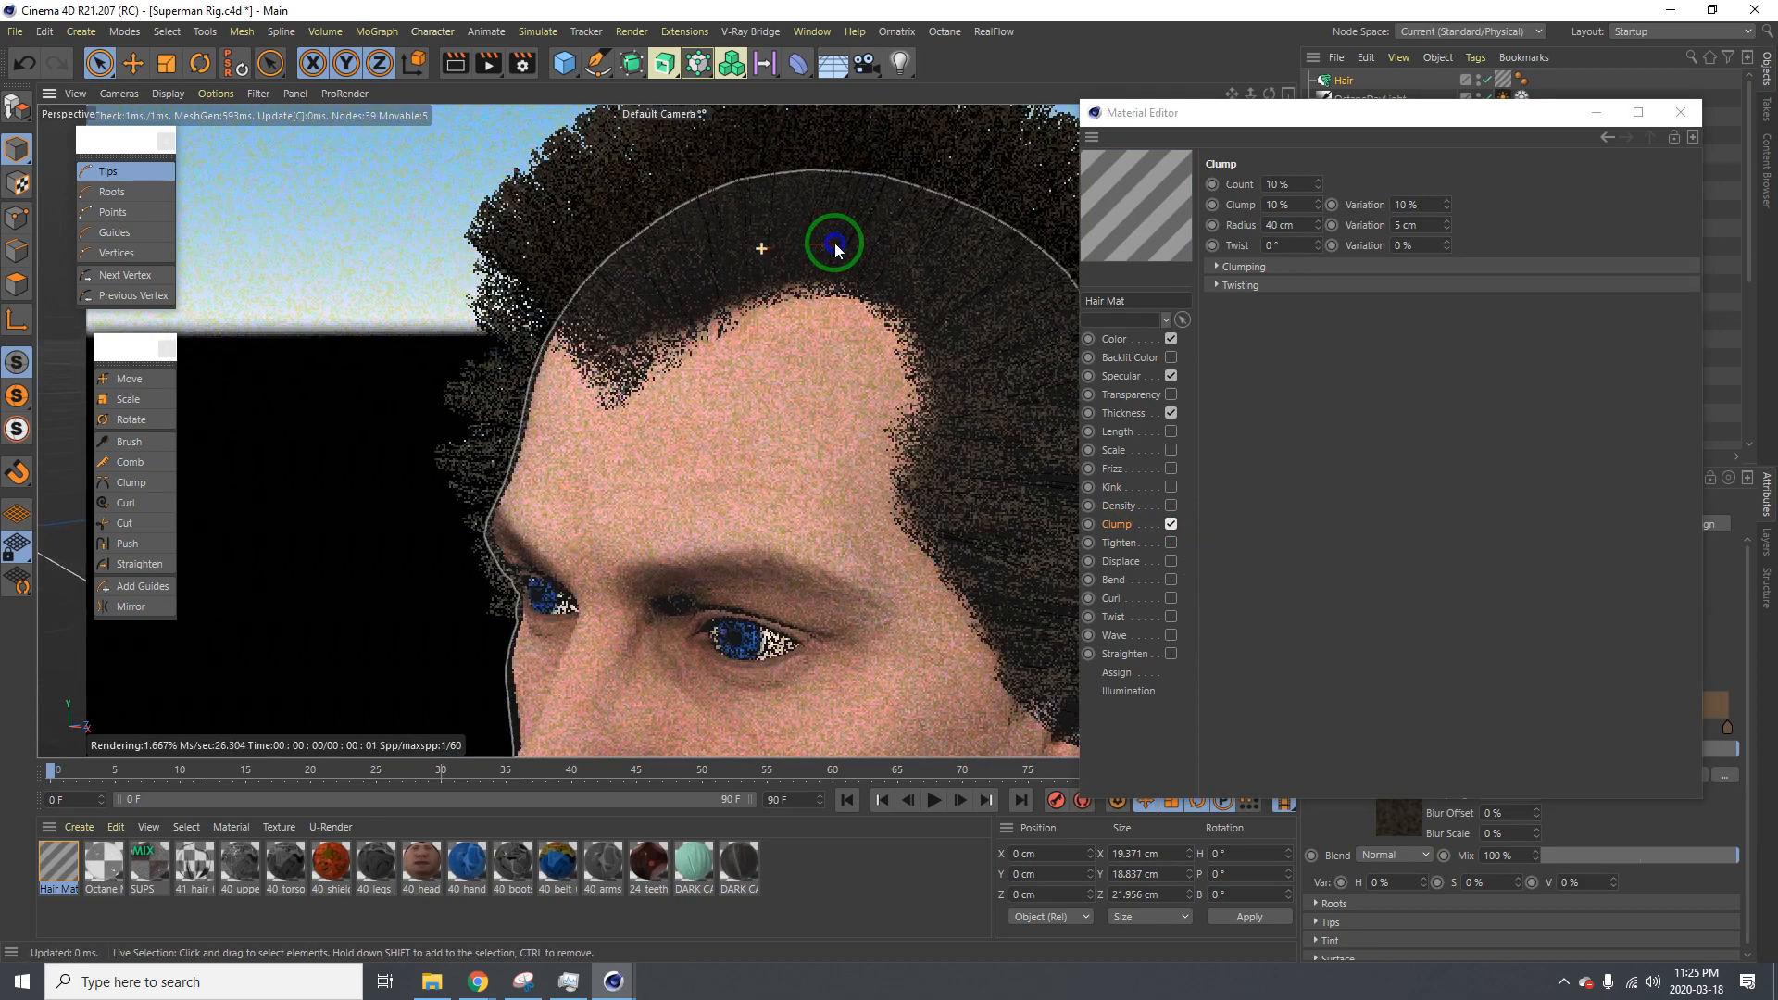
mouse_move(833, 234)
alt+mouse_down()
mouse_move(655, 299)
mouse_move(735, 294)
mouse_move(491, 310)
alt+mouse_up()
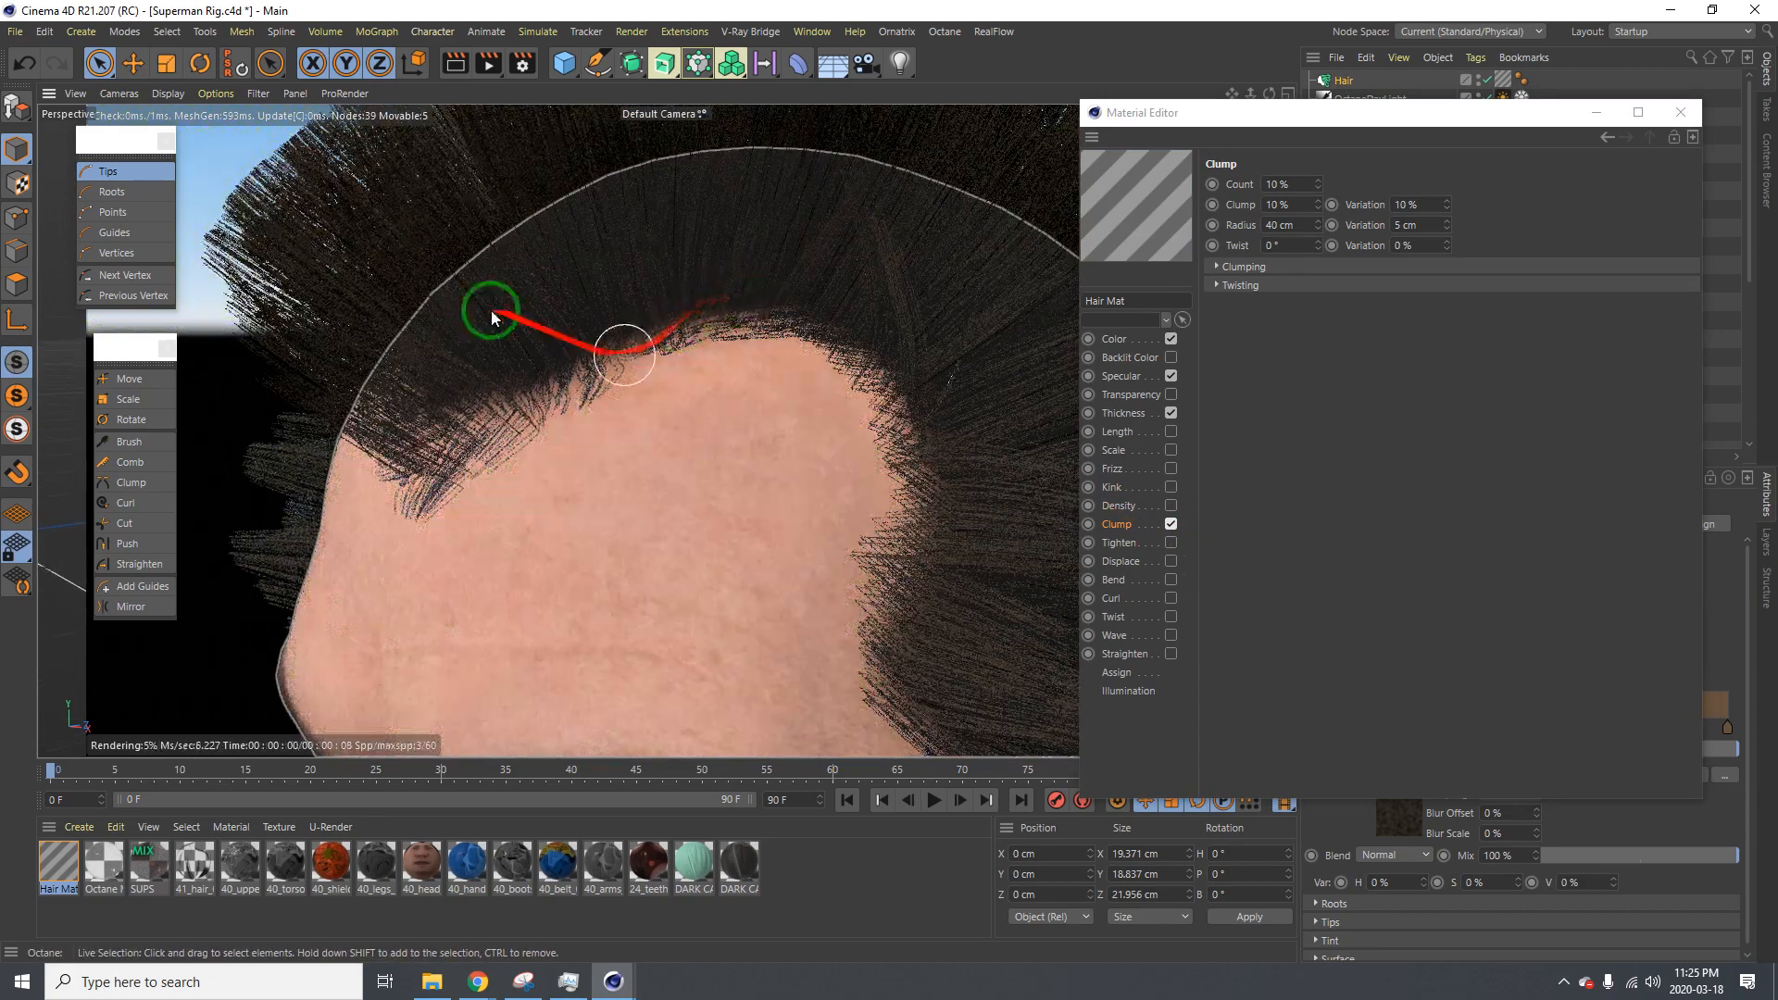
alt+right_drag(593, 368, 508, 389)
click(1171, 526)
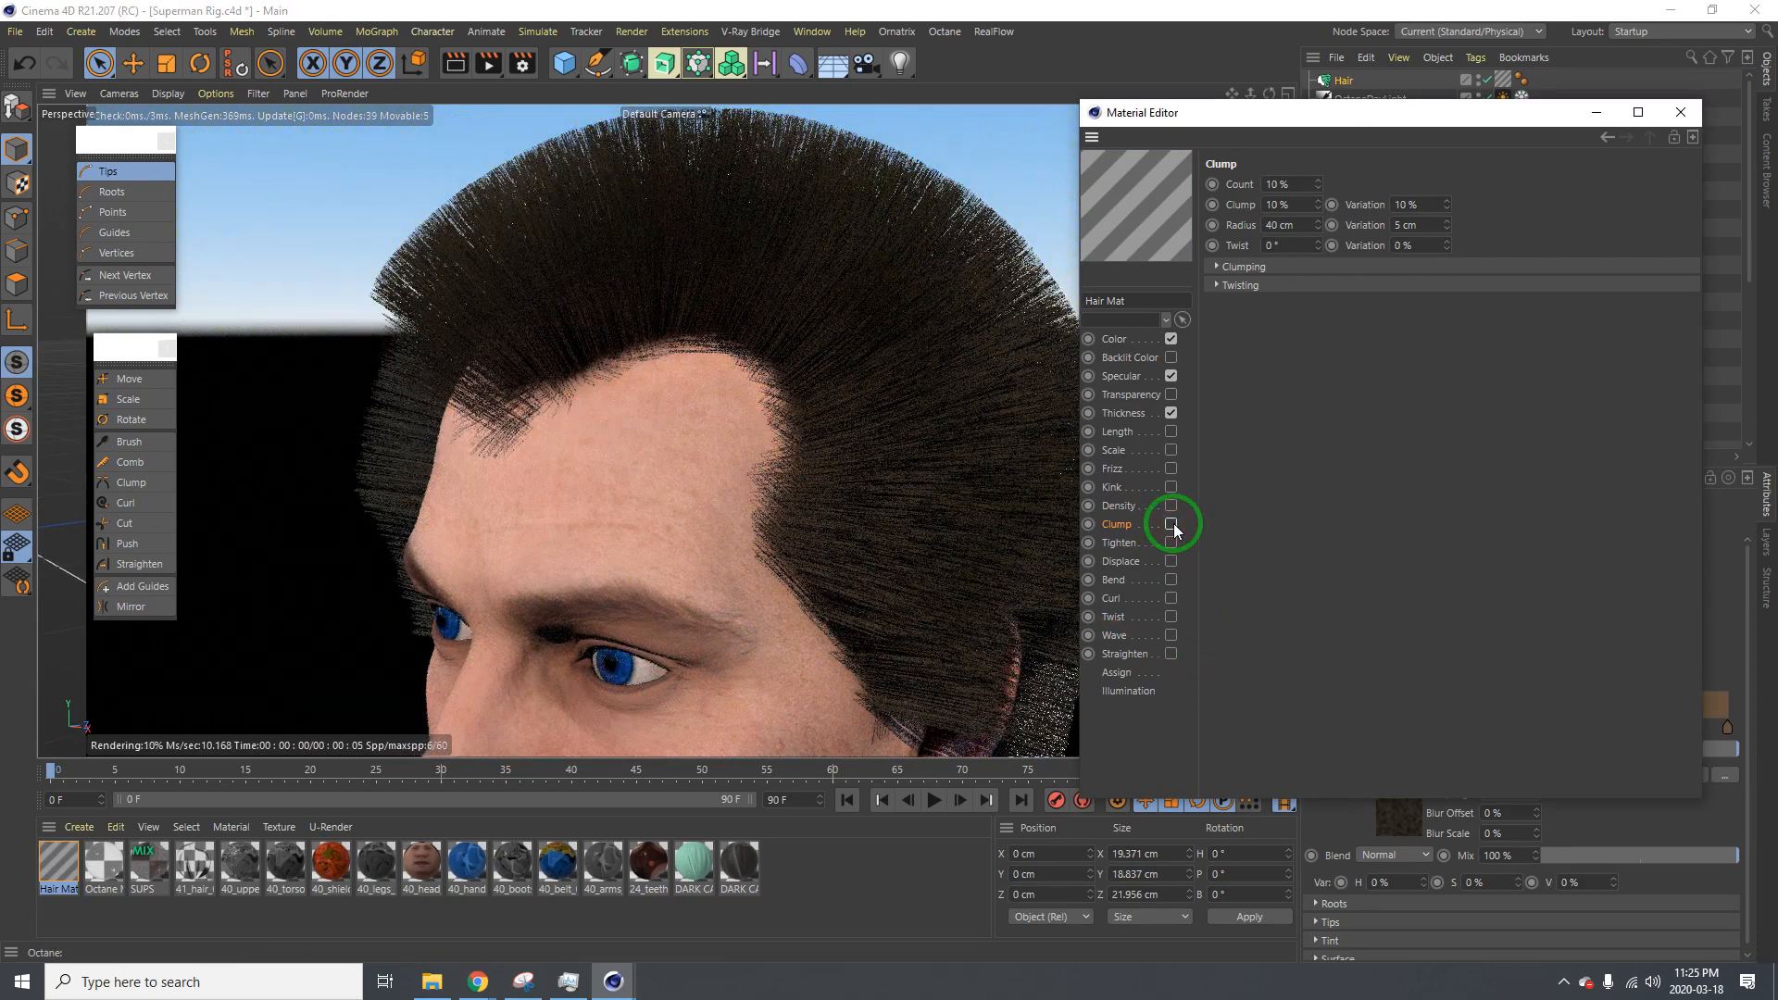
click(1172, 525)
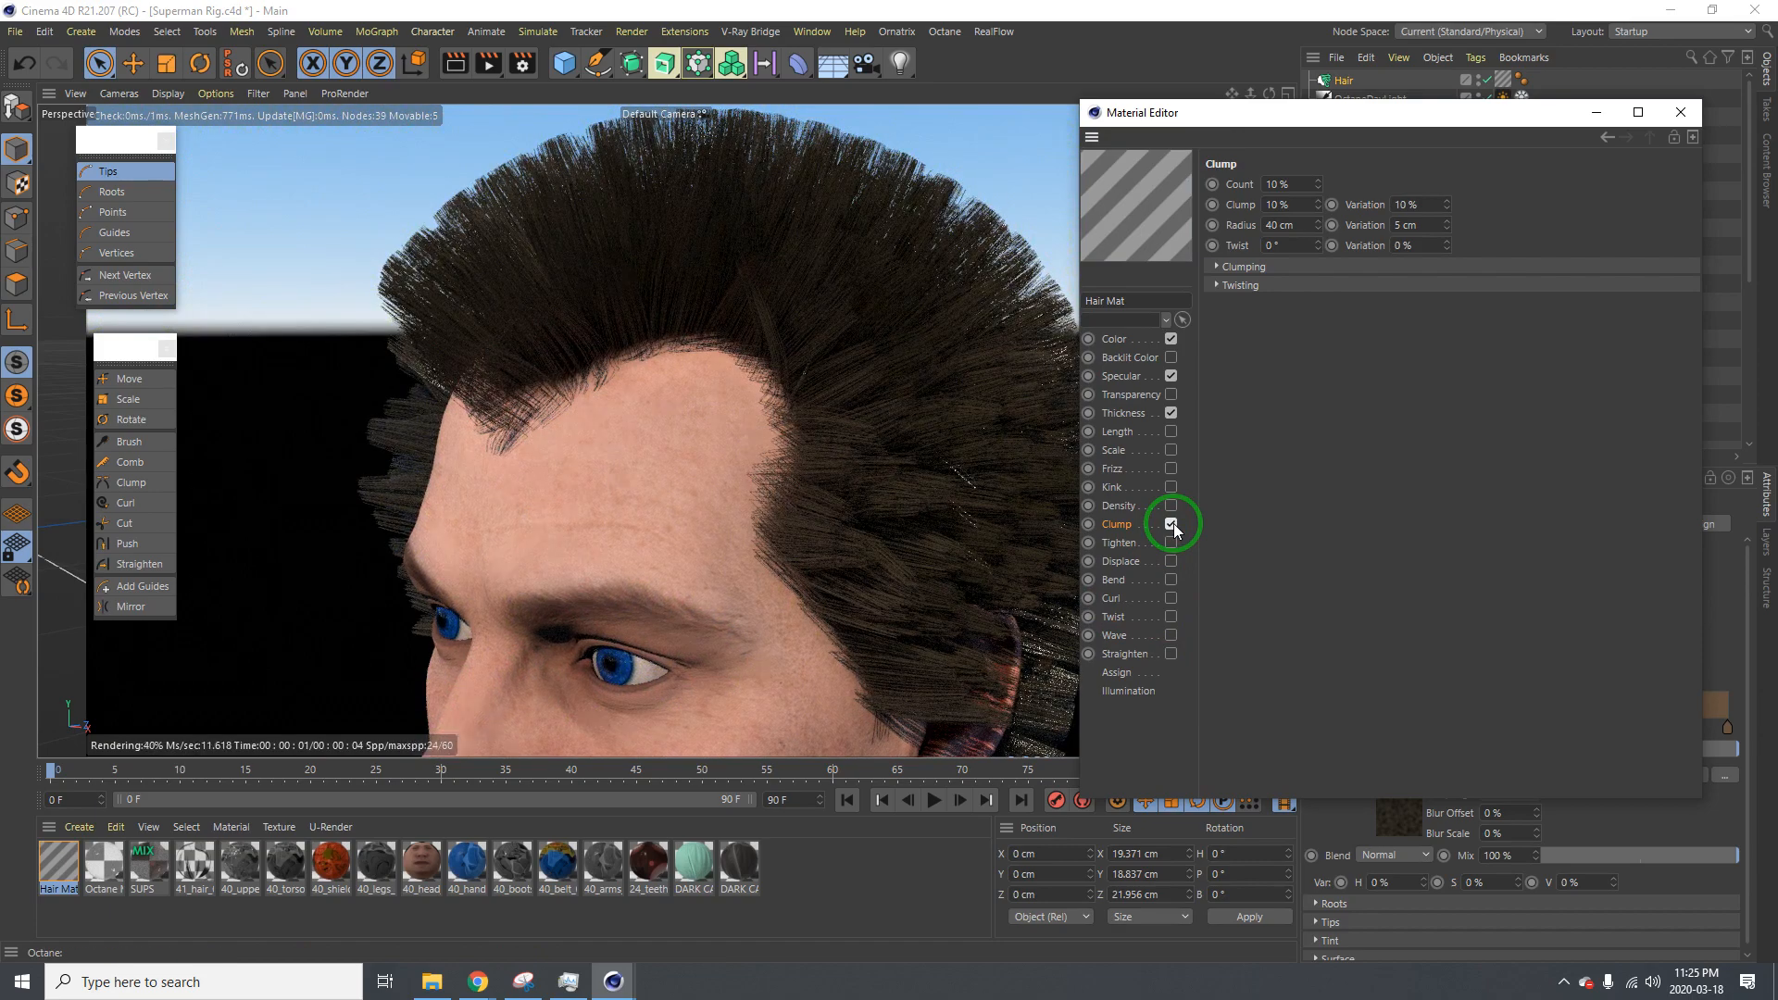
click(632, 435)
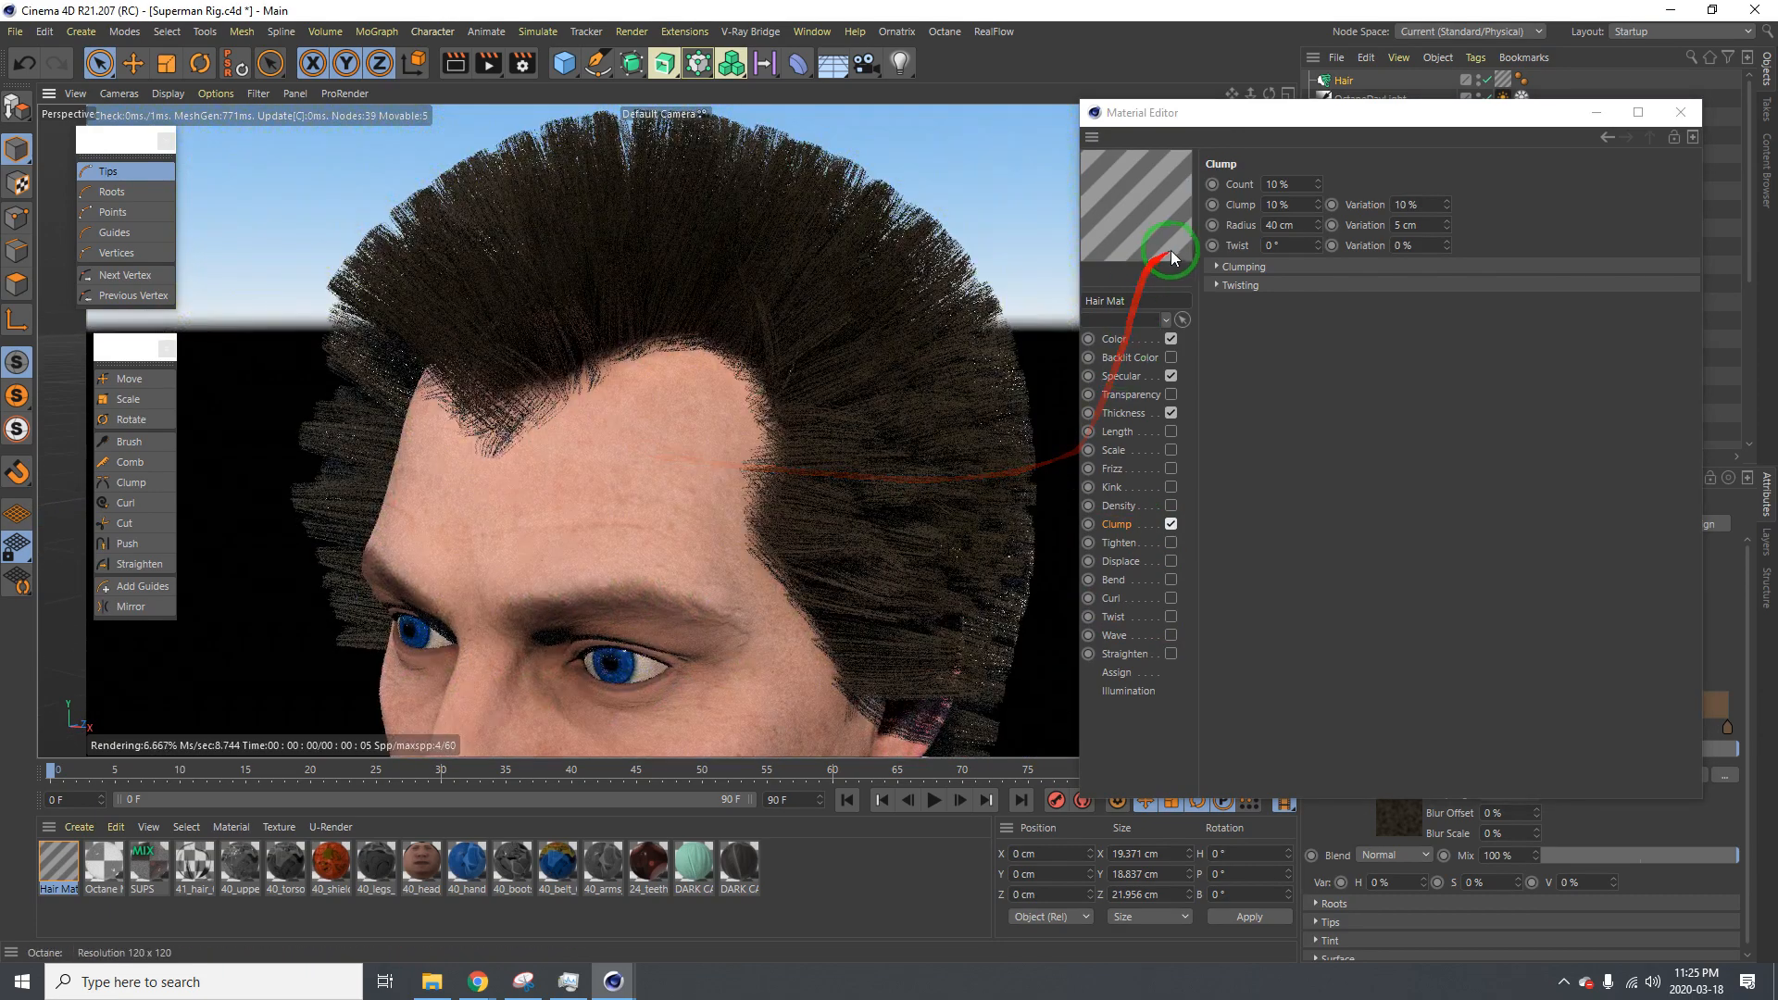
Try a Count of 50% and a Clump strength of 50% for the hair clumping
click(1276, 185)
drag(1276, 189, 1253, 186)
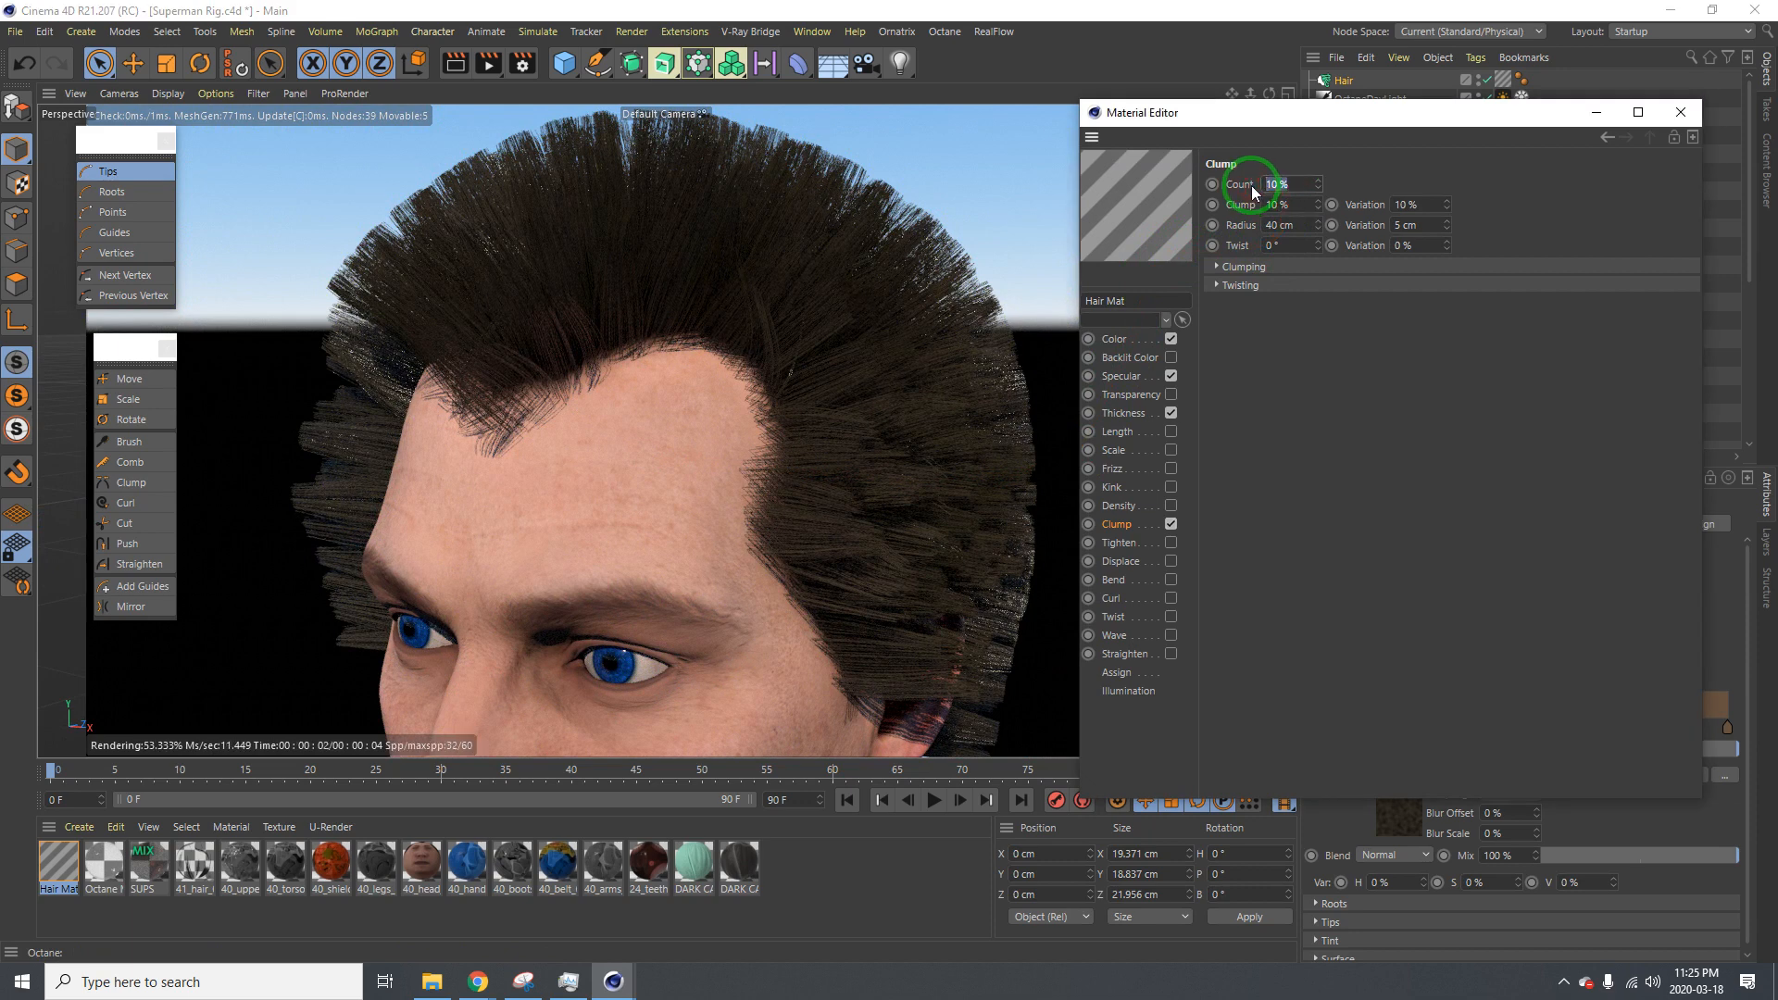
text(50)
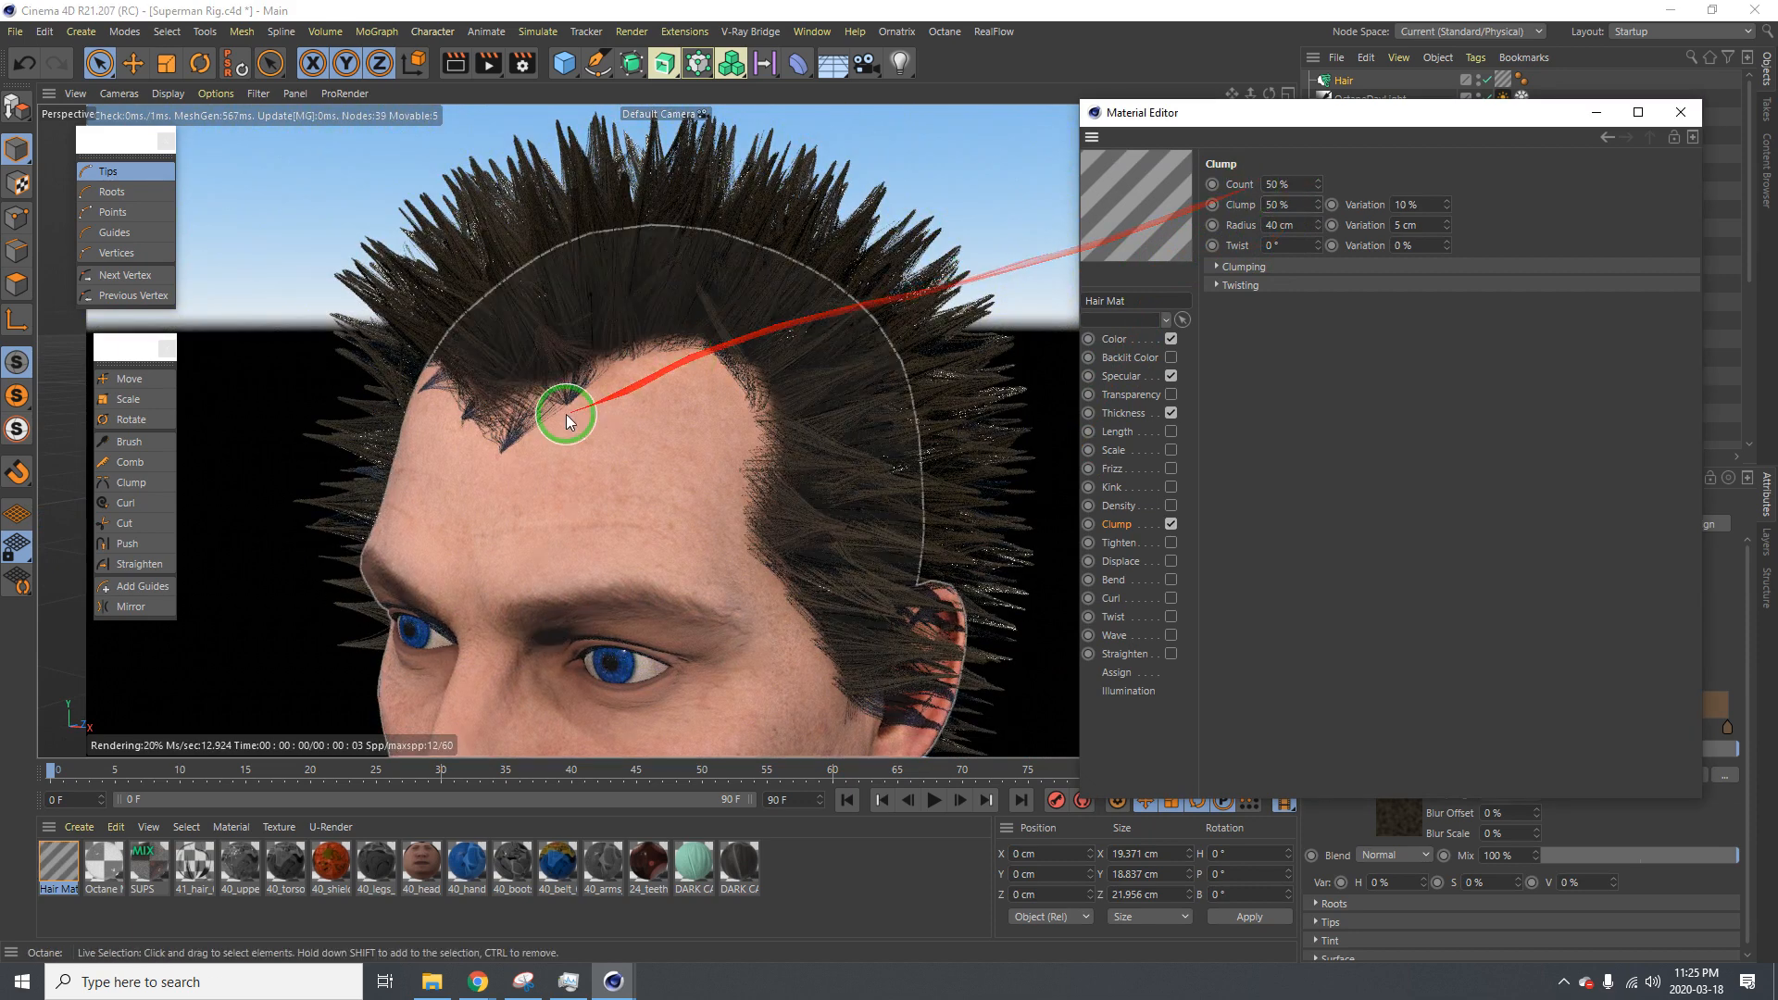
alt+drag(565, 414, 675, 381)
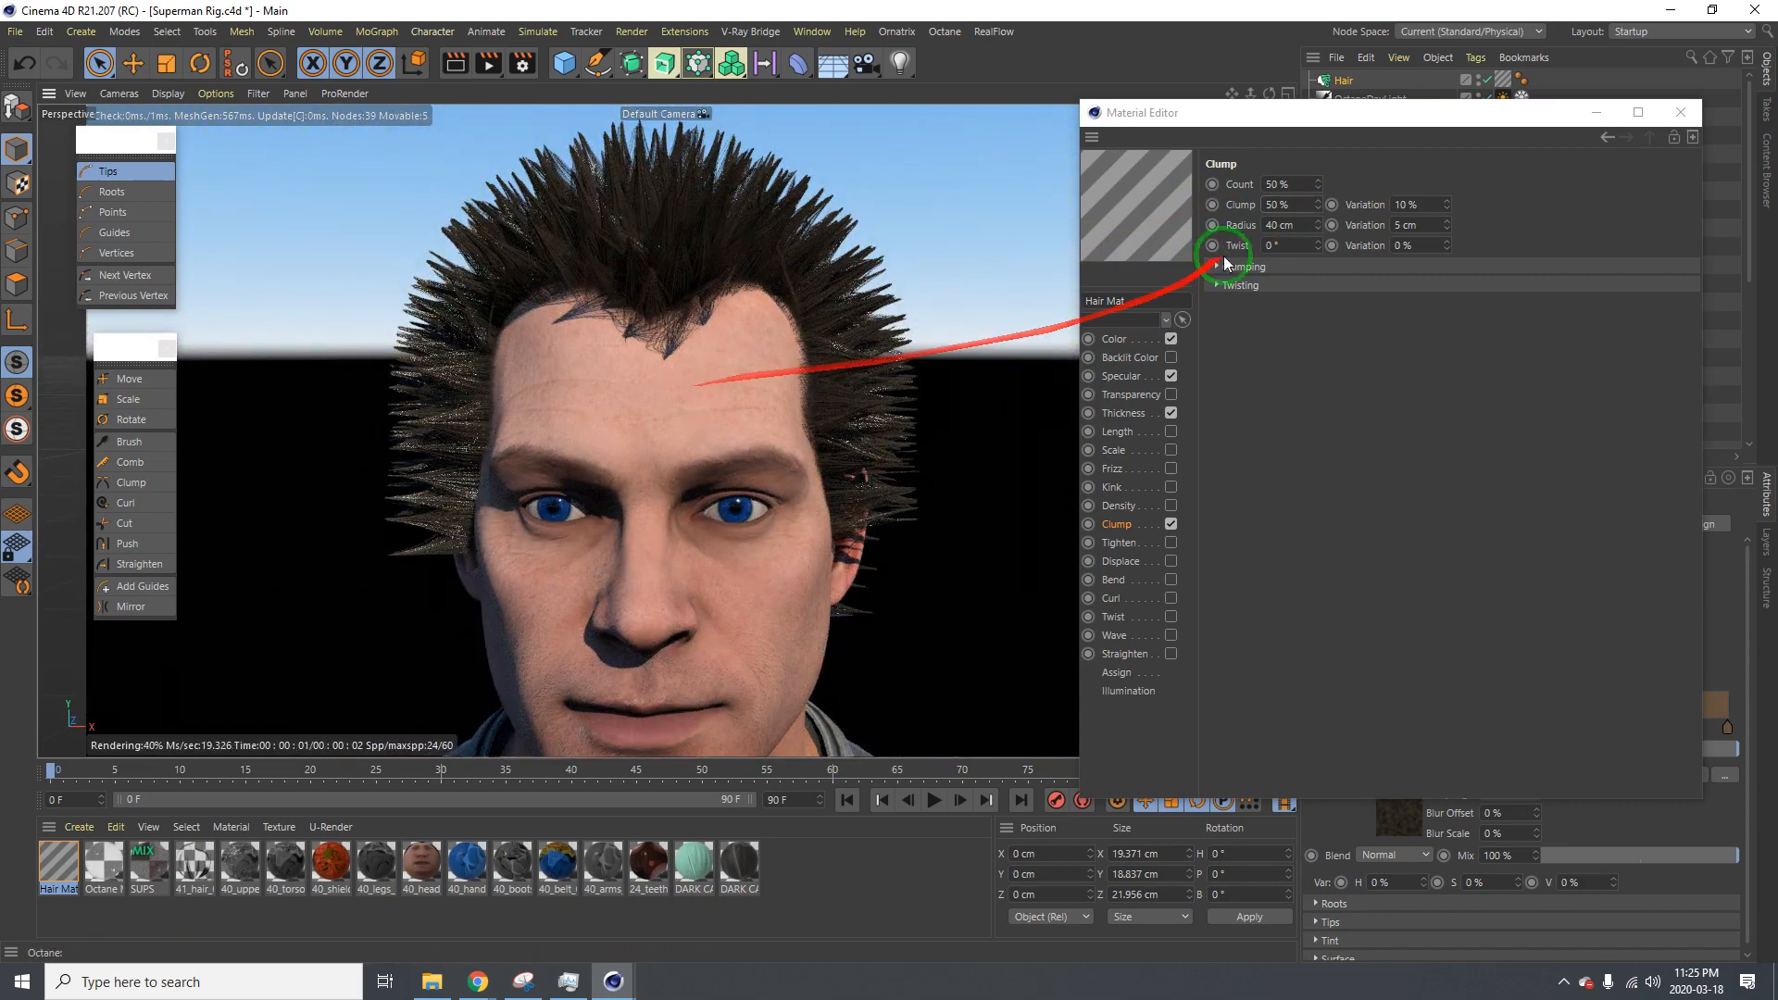
Set both the Count and the Clump strength of the hair clumping to 20%
drag(1297, 182, 1240, 188)
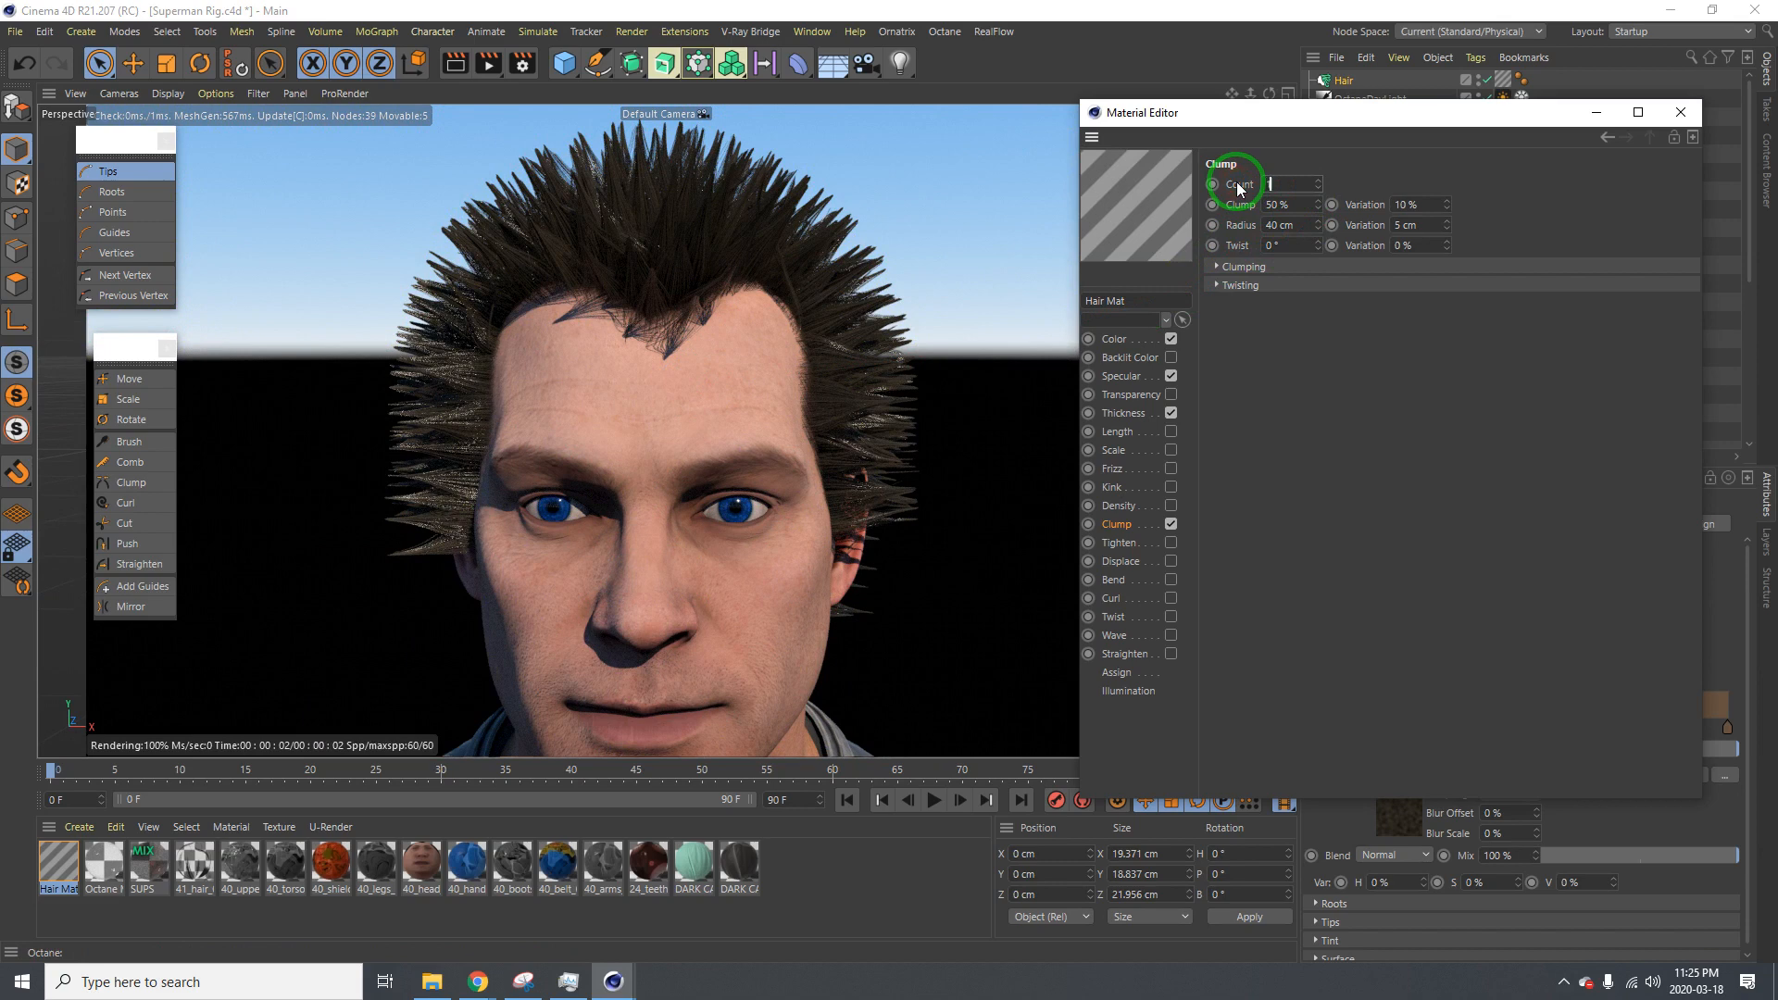
key(Tab)
text(10)
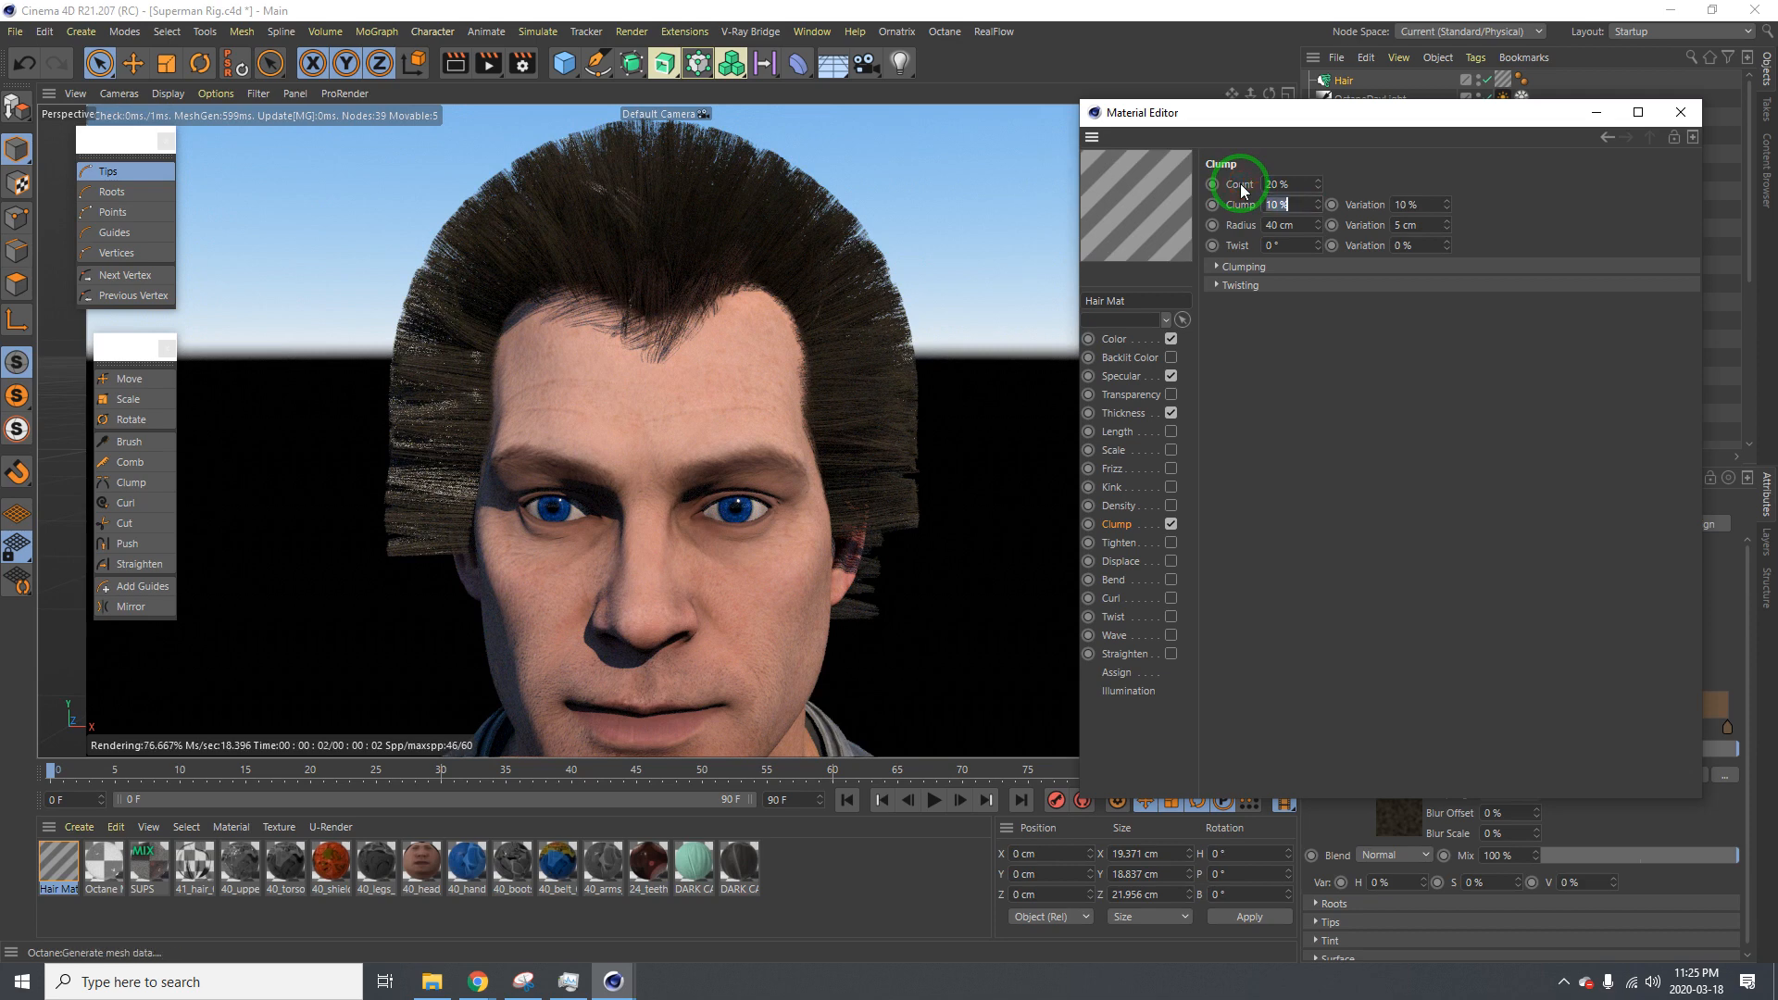
text(20)
key(Return)
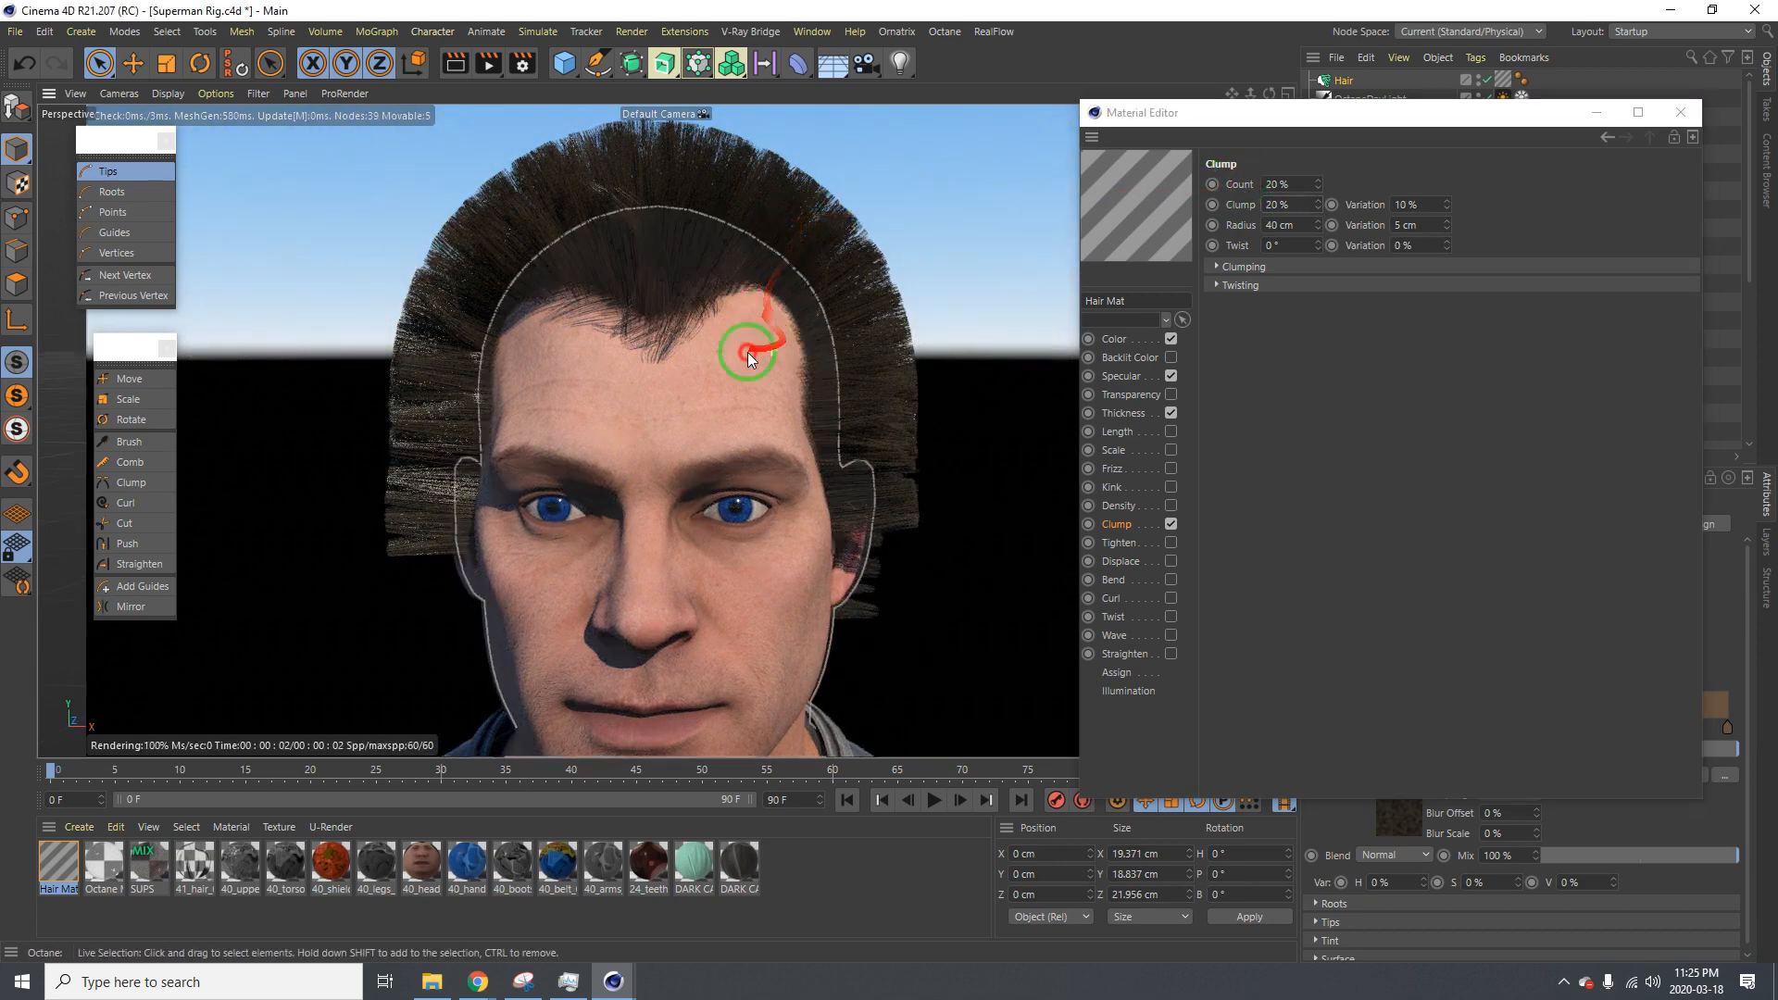
alt+drag(747, 352, 693, 353)
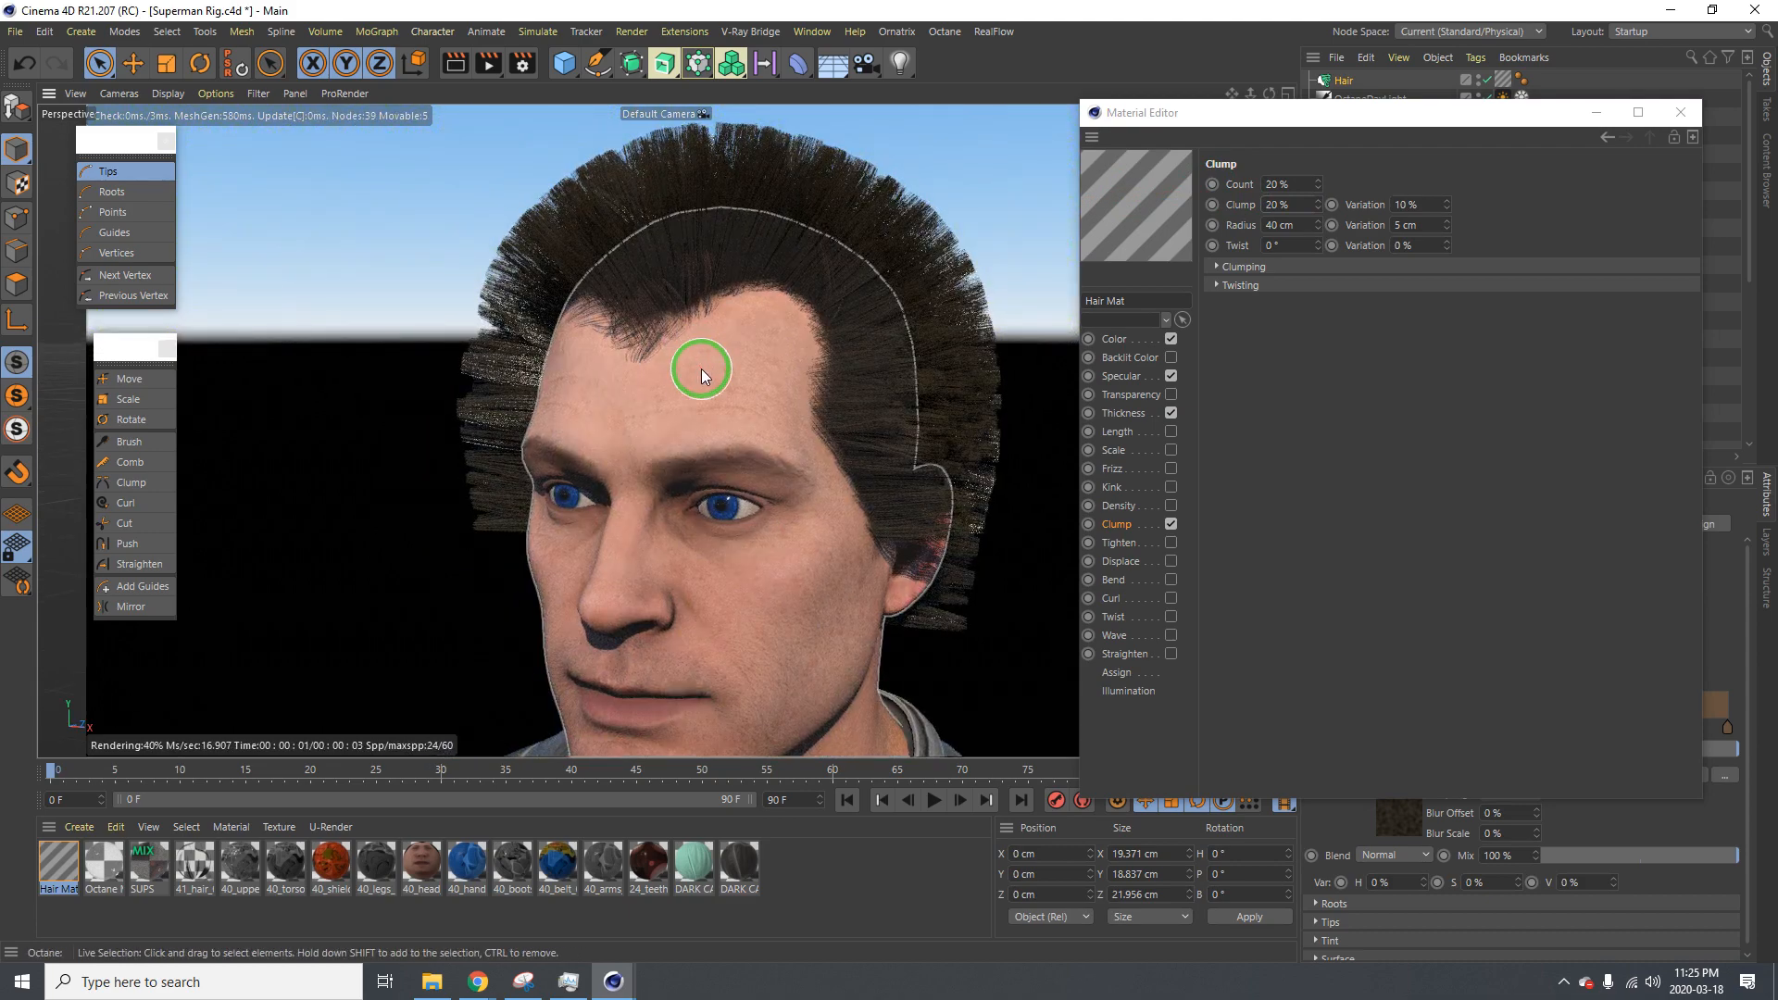
alt+drag(702, 368, 754, 364)
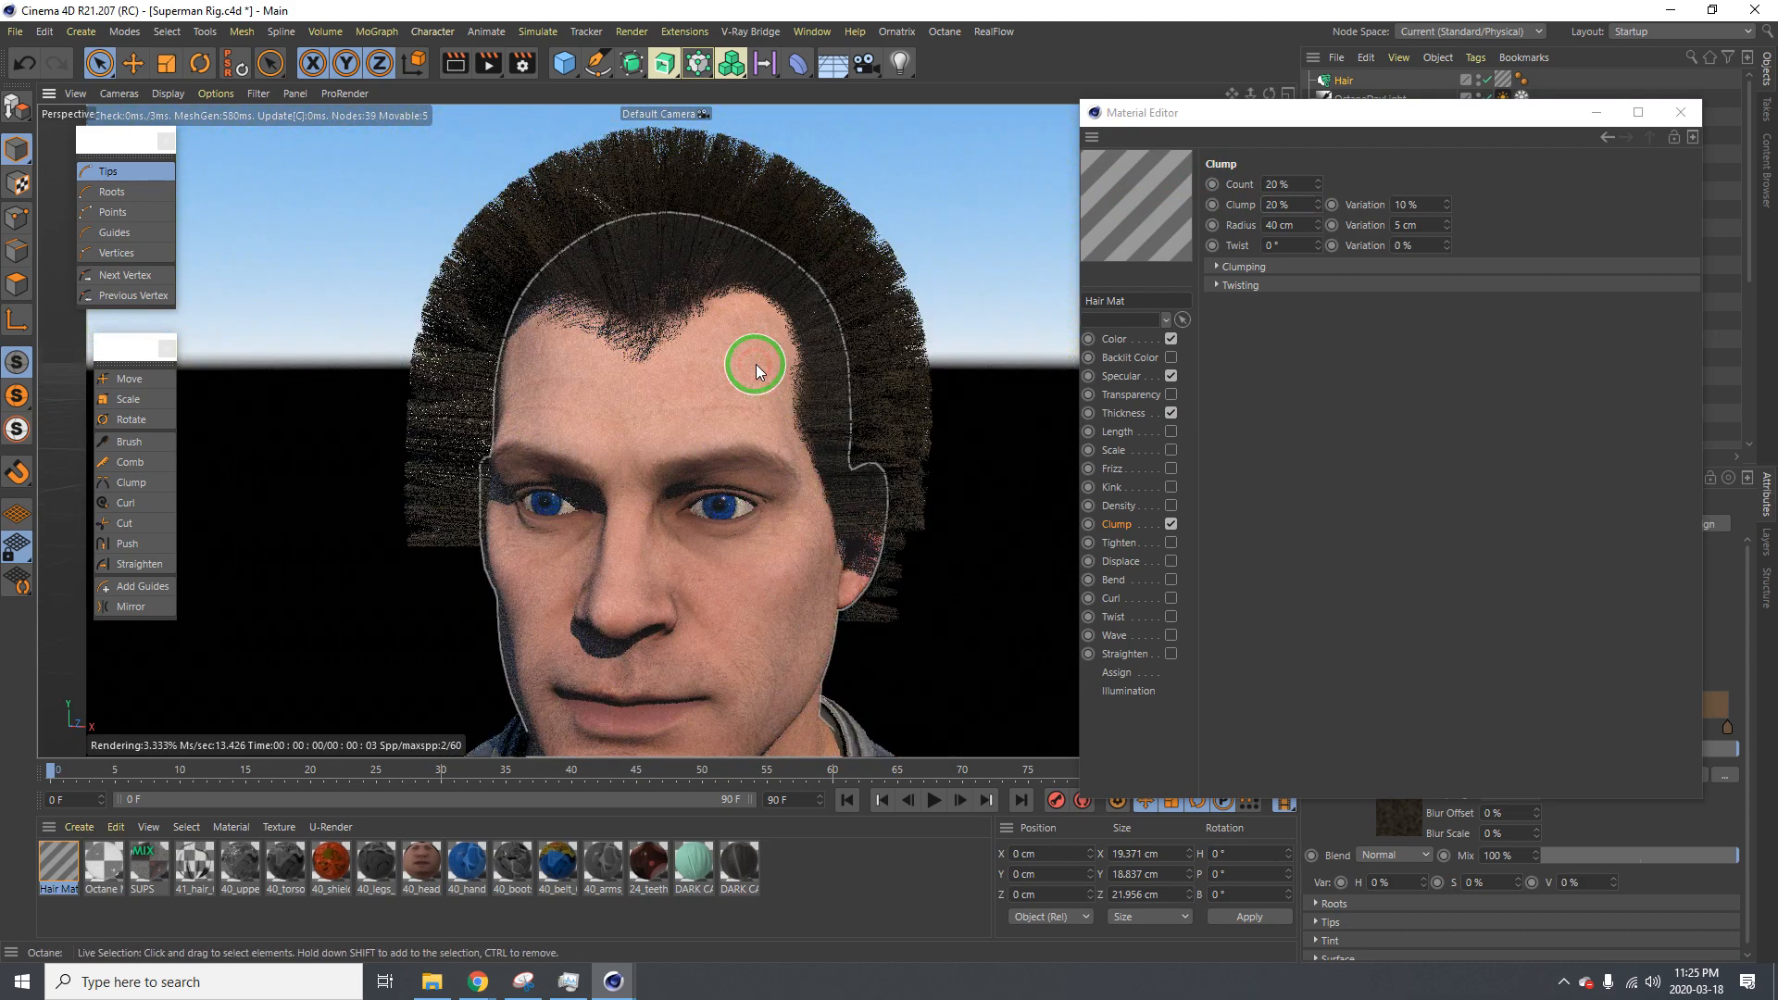
Set the Octane daylight's ground start angle to 90 to brighten the background behind the head
drag(1334, 113, 732, 93)
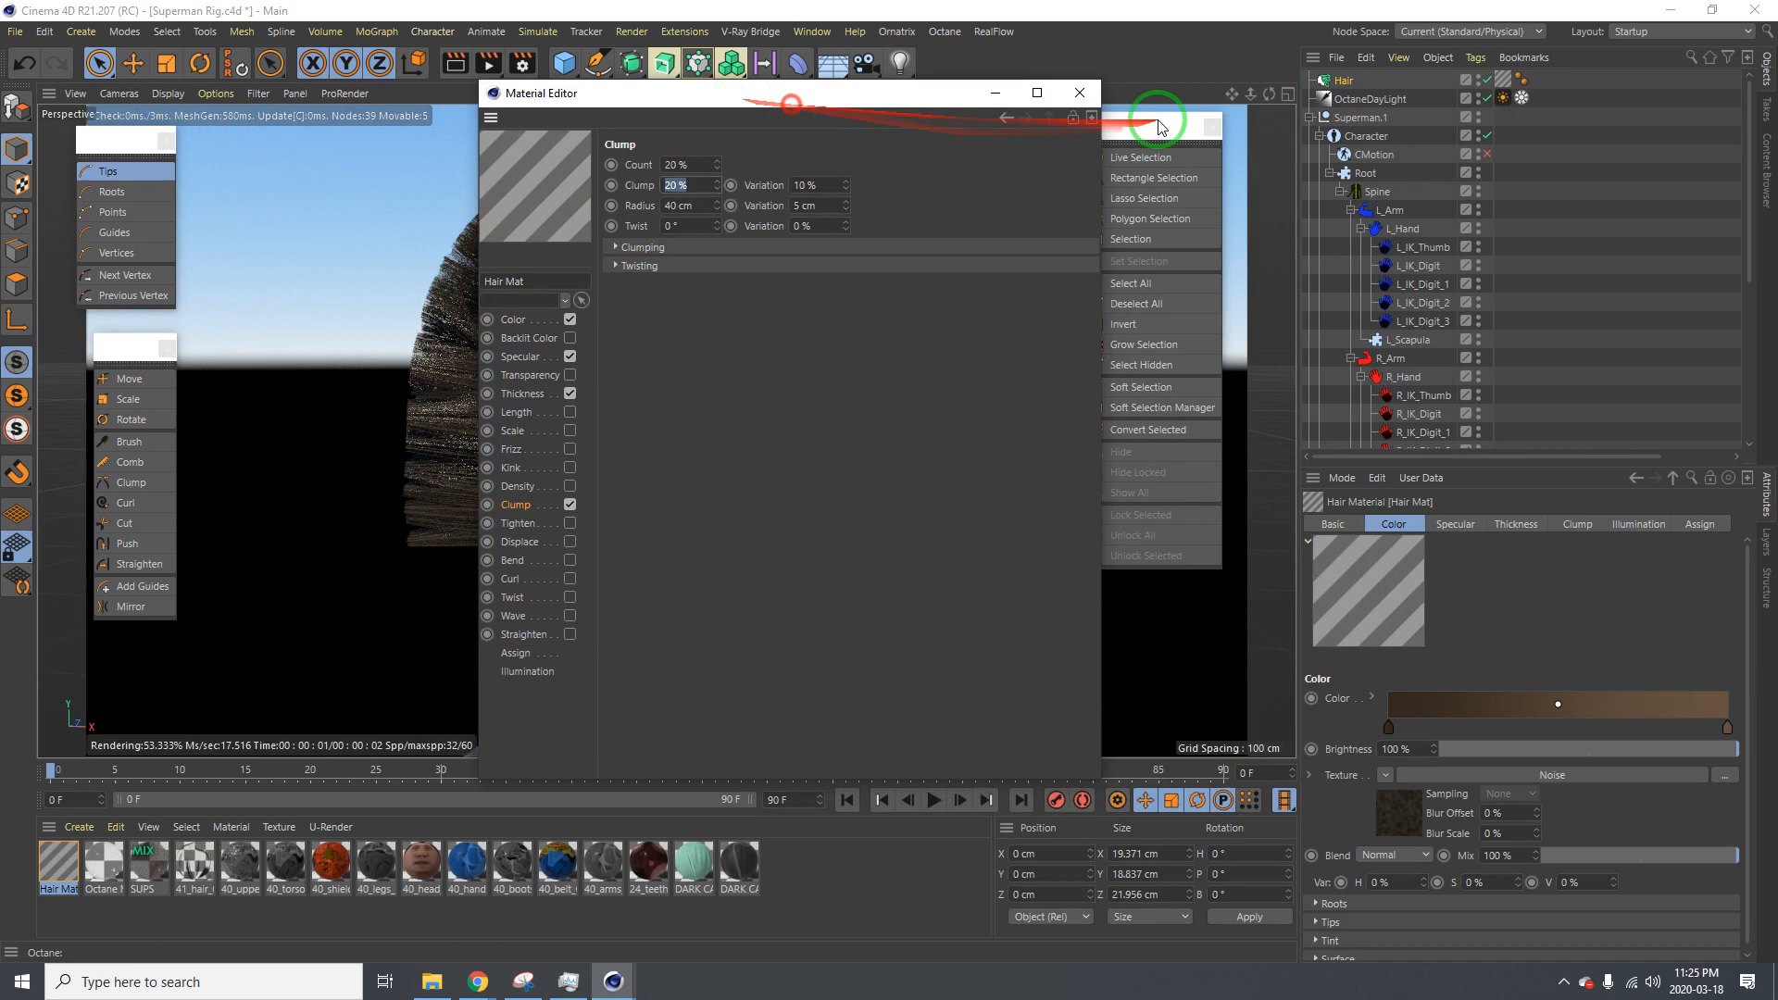
click(1501, 100)
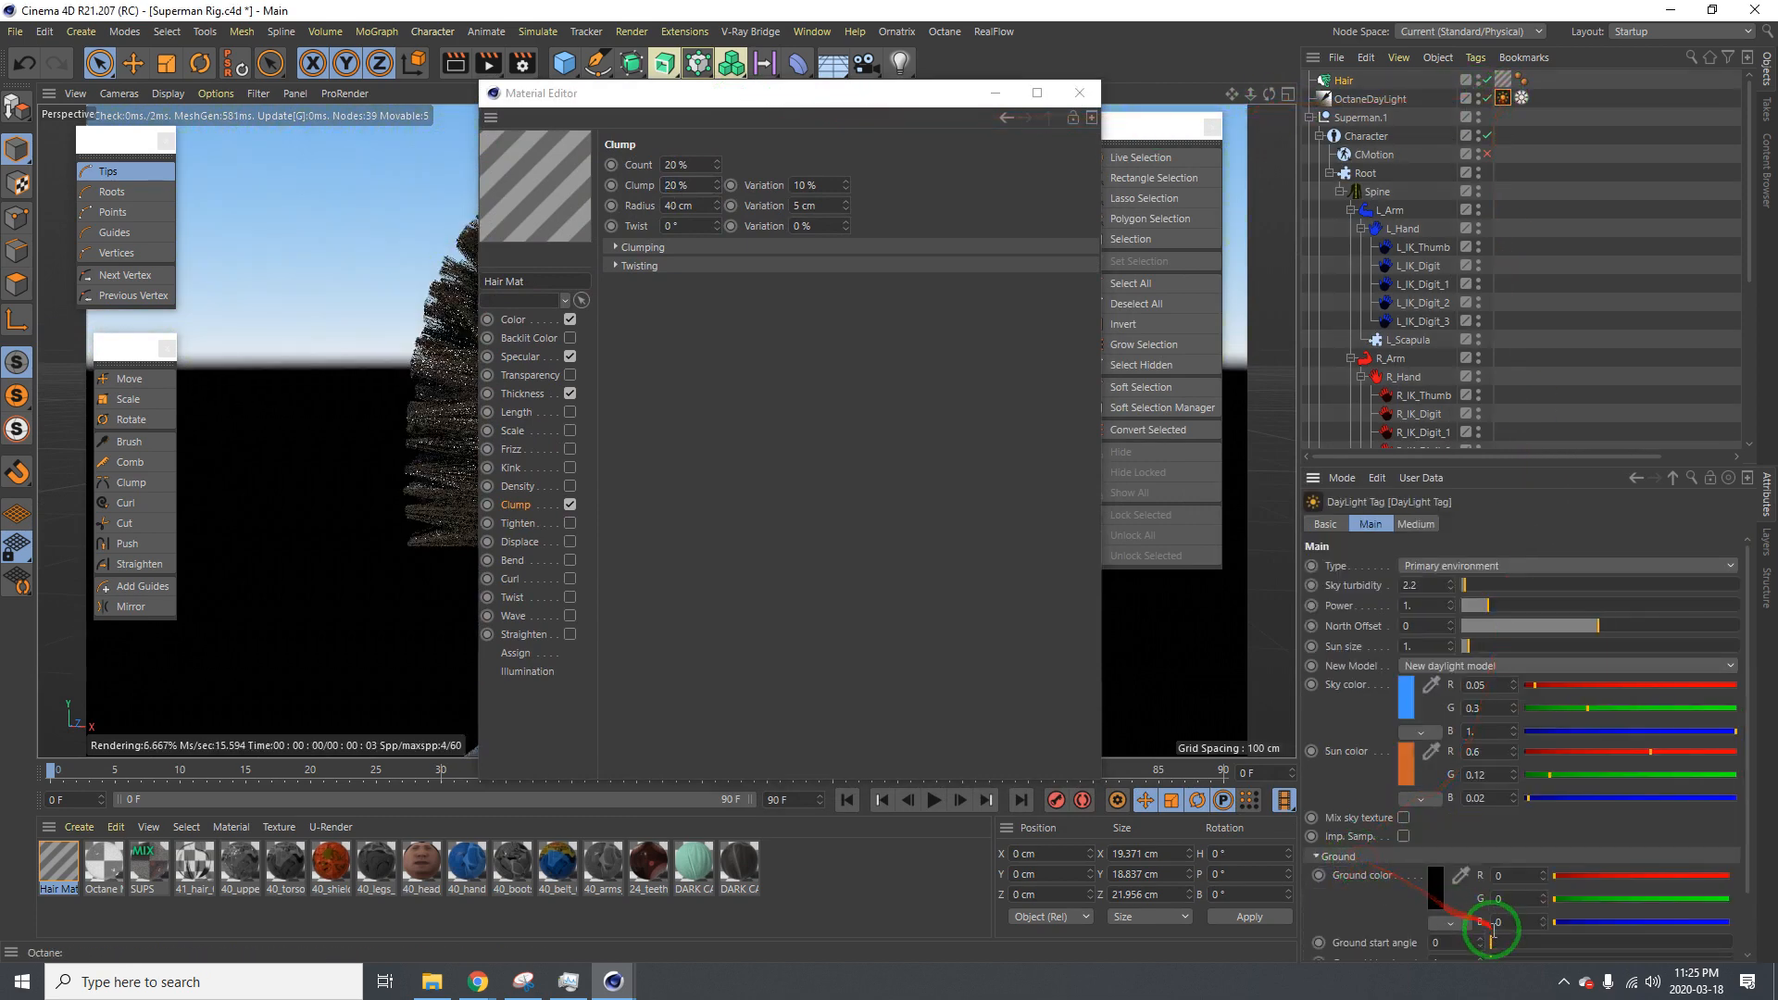
drag(1688, 943, 1730, 943)
drag(842, 93, 1466, 129)
click(830, 371)
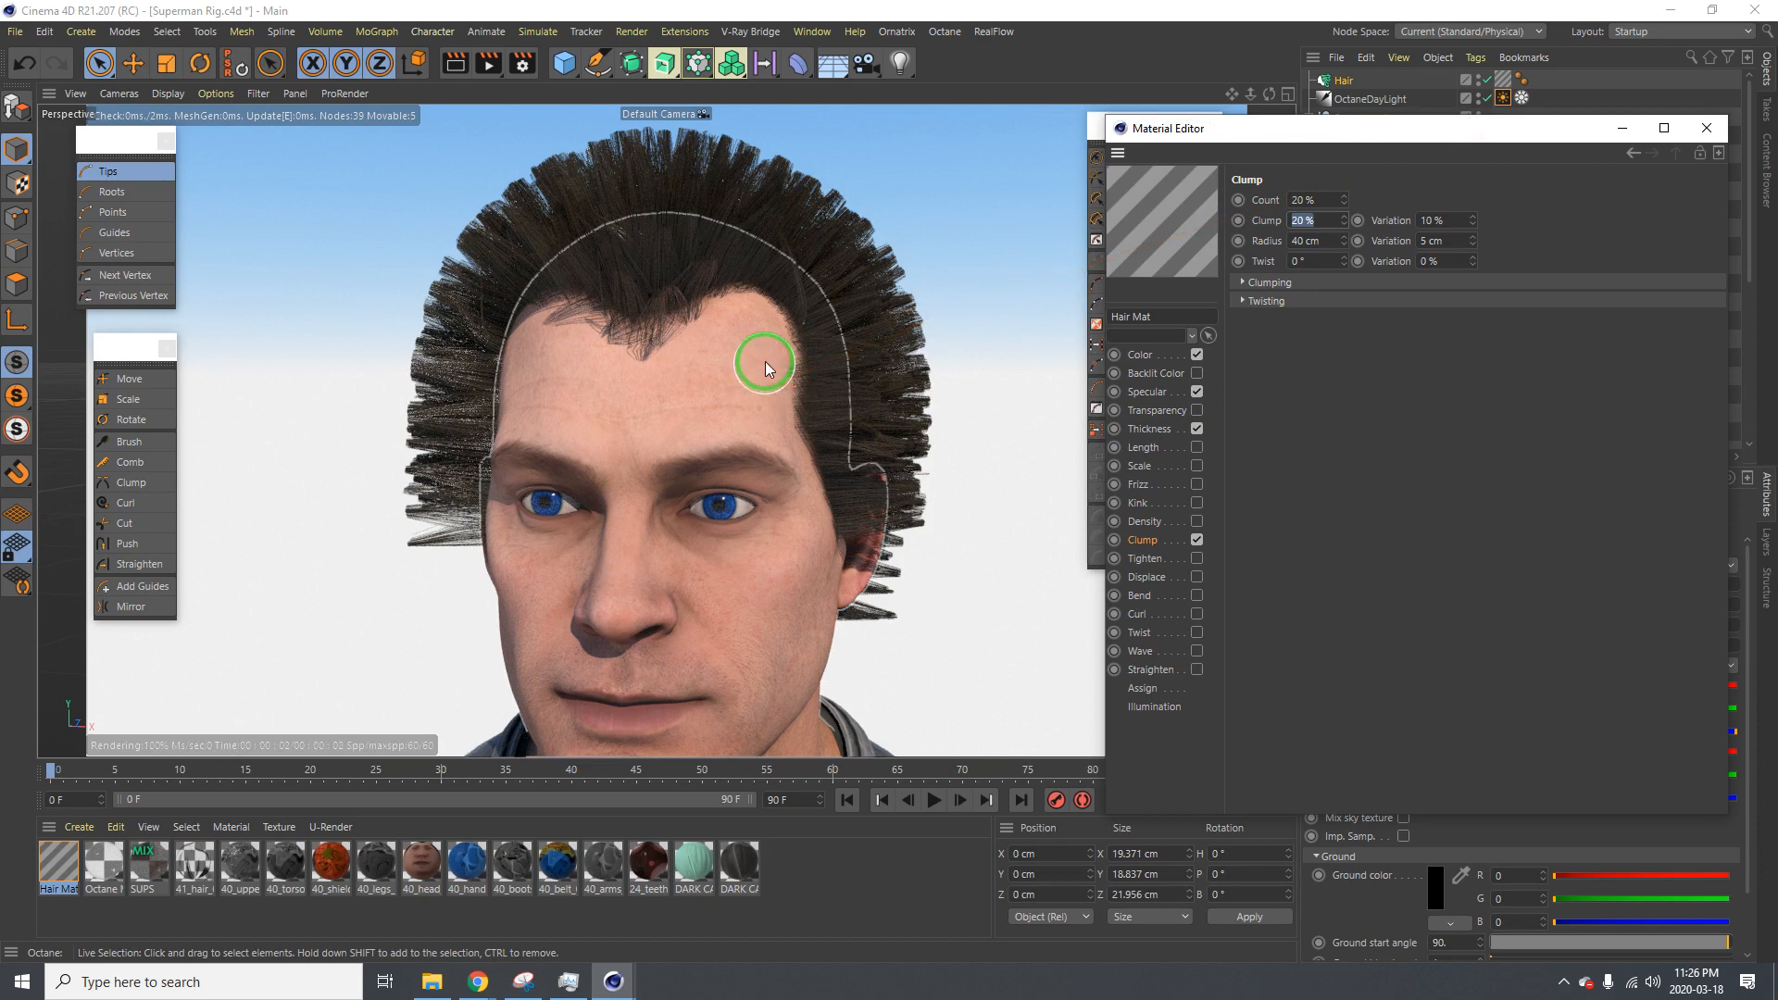
alt+middle_drag(790, 373, 726, 367)
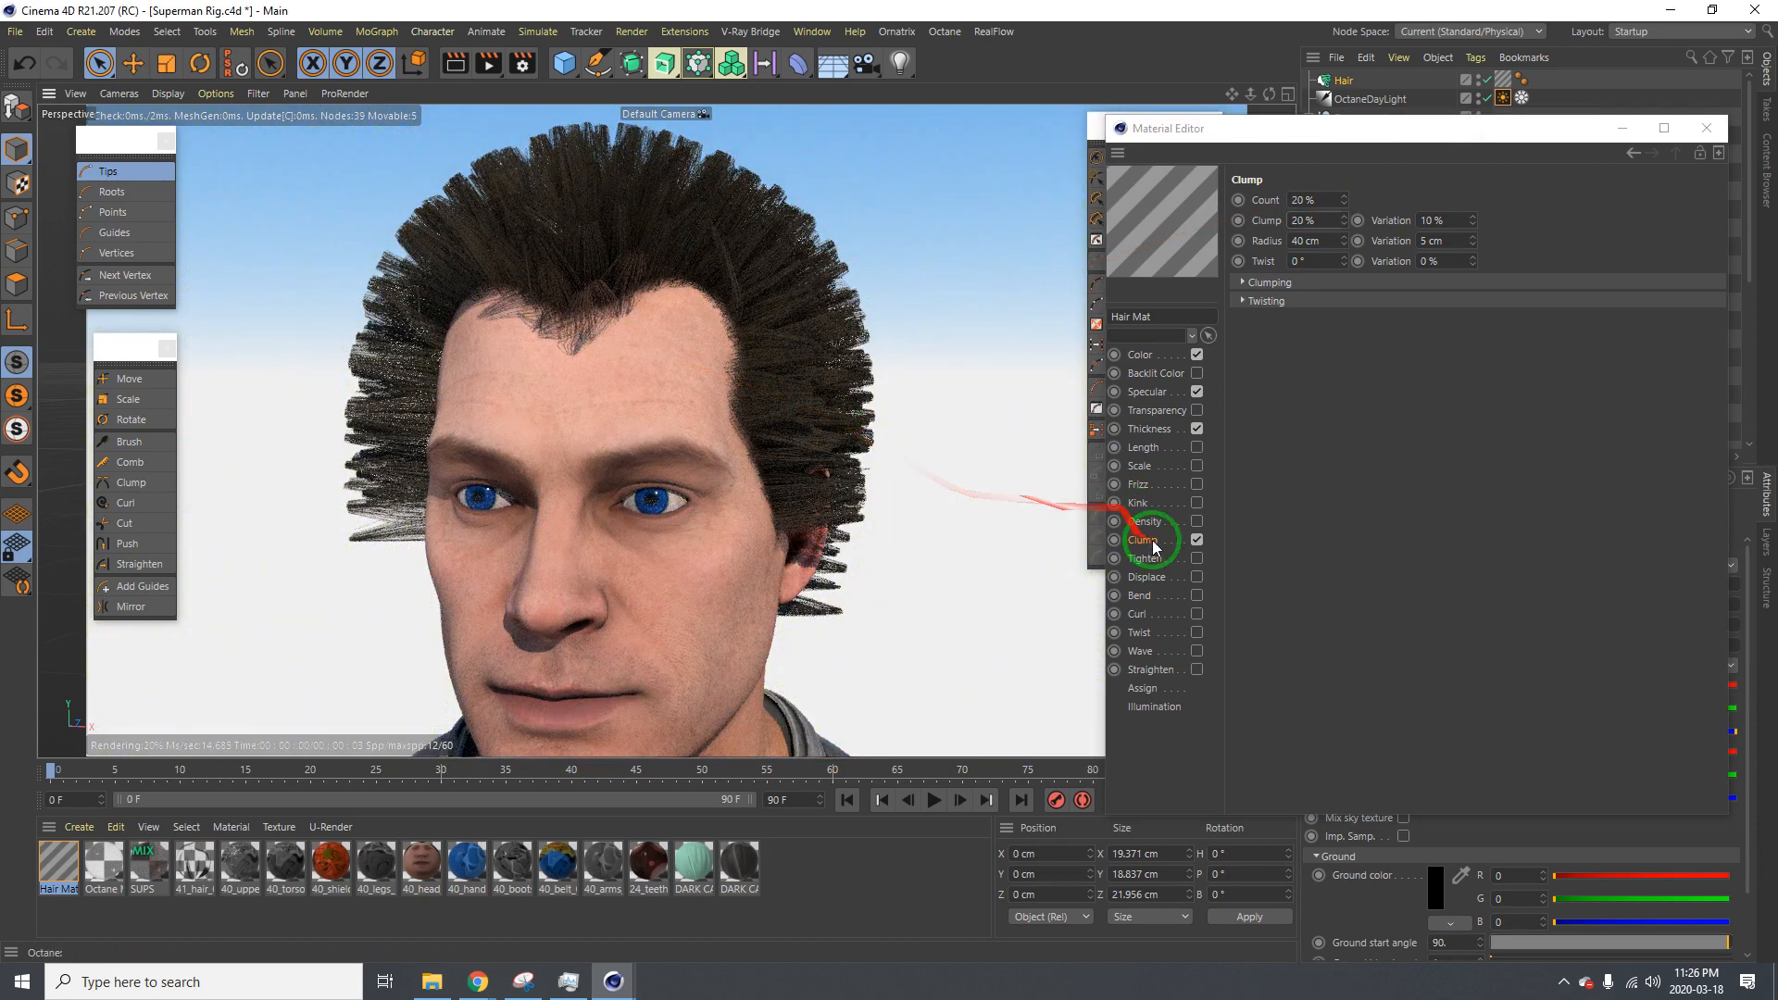
Enable Tighten on the hair material, comparing the hair with and without it from several angles
click(1198, 559)
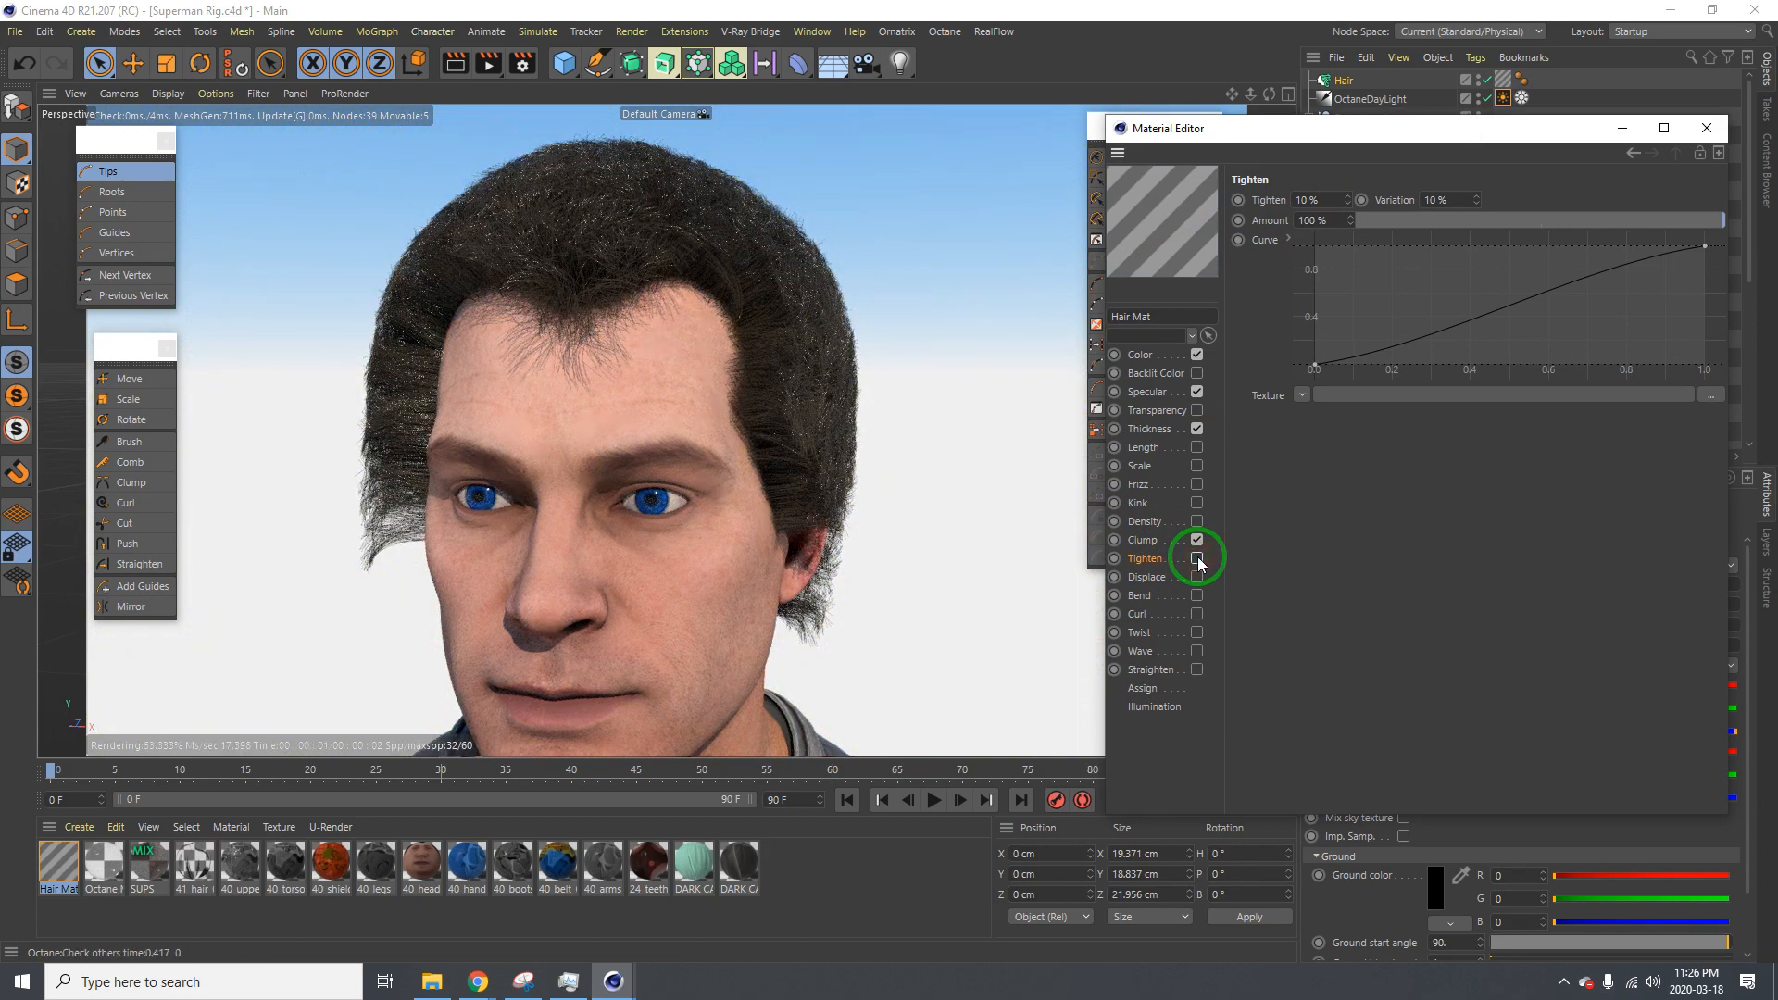
click(1198, 559)
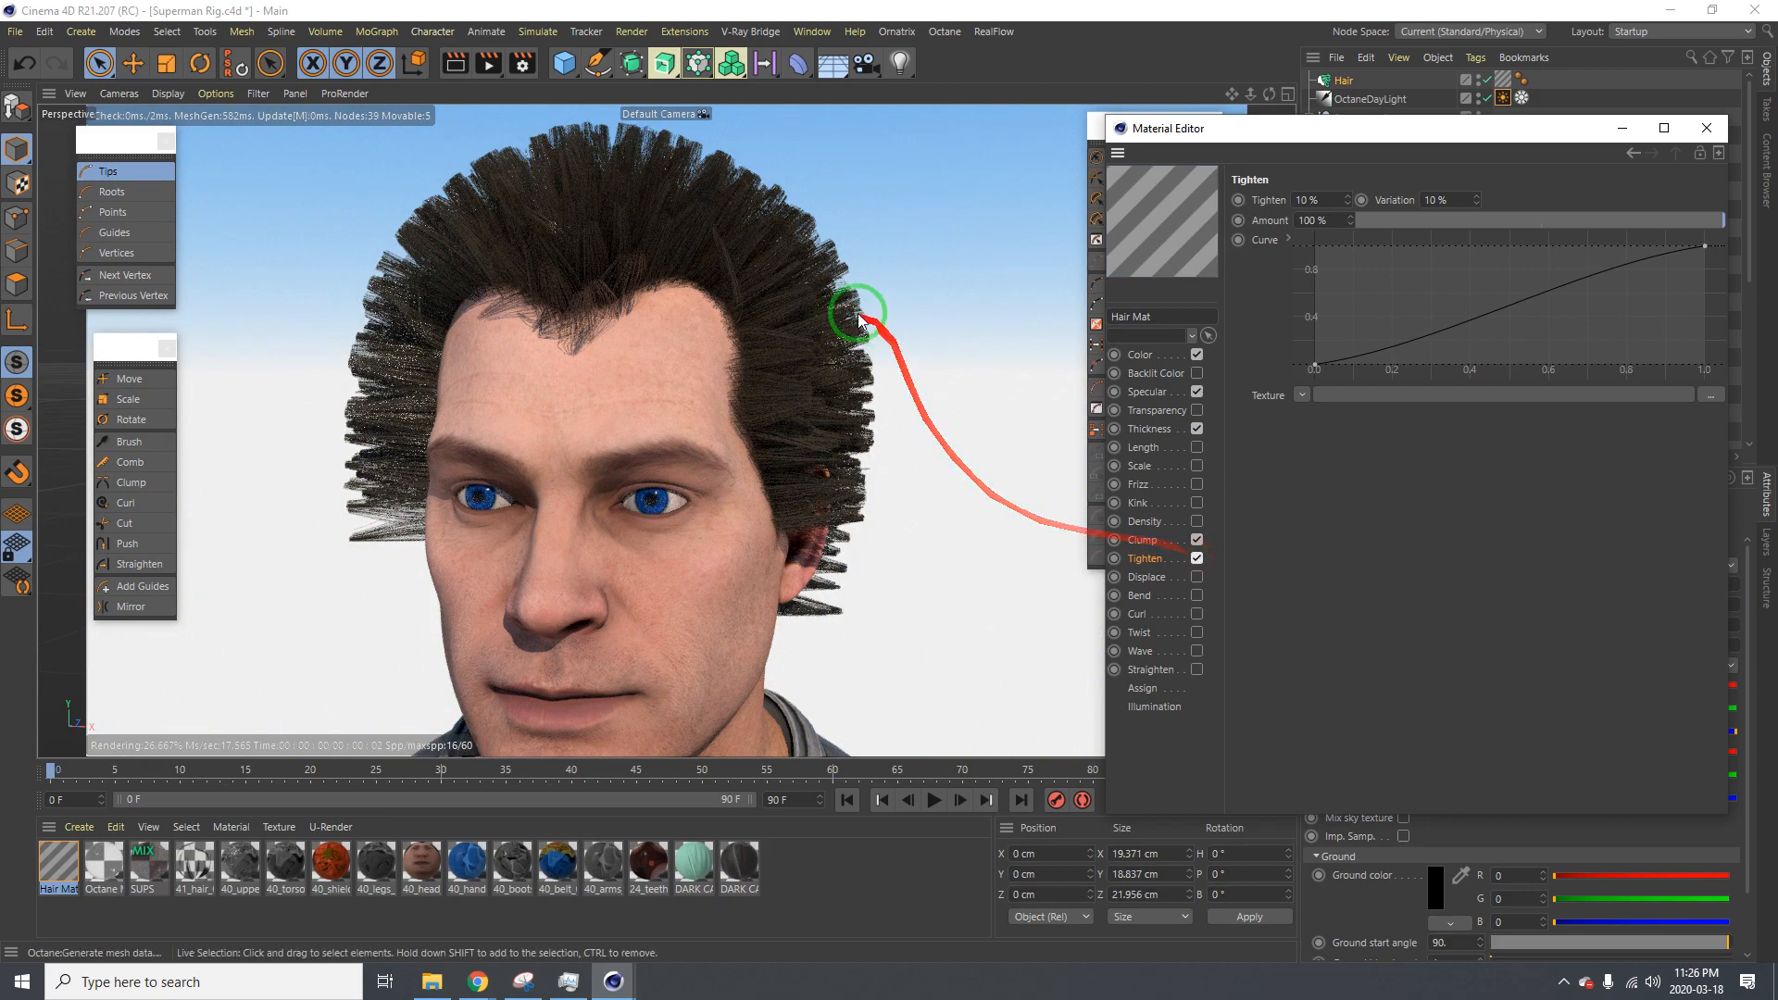
alt+drag(714, 269, 620, 357)
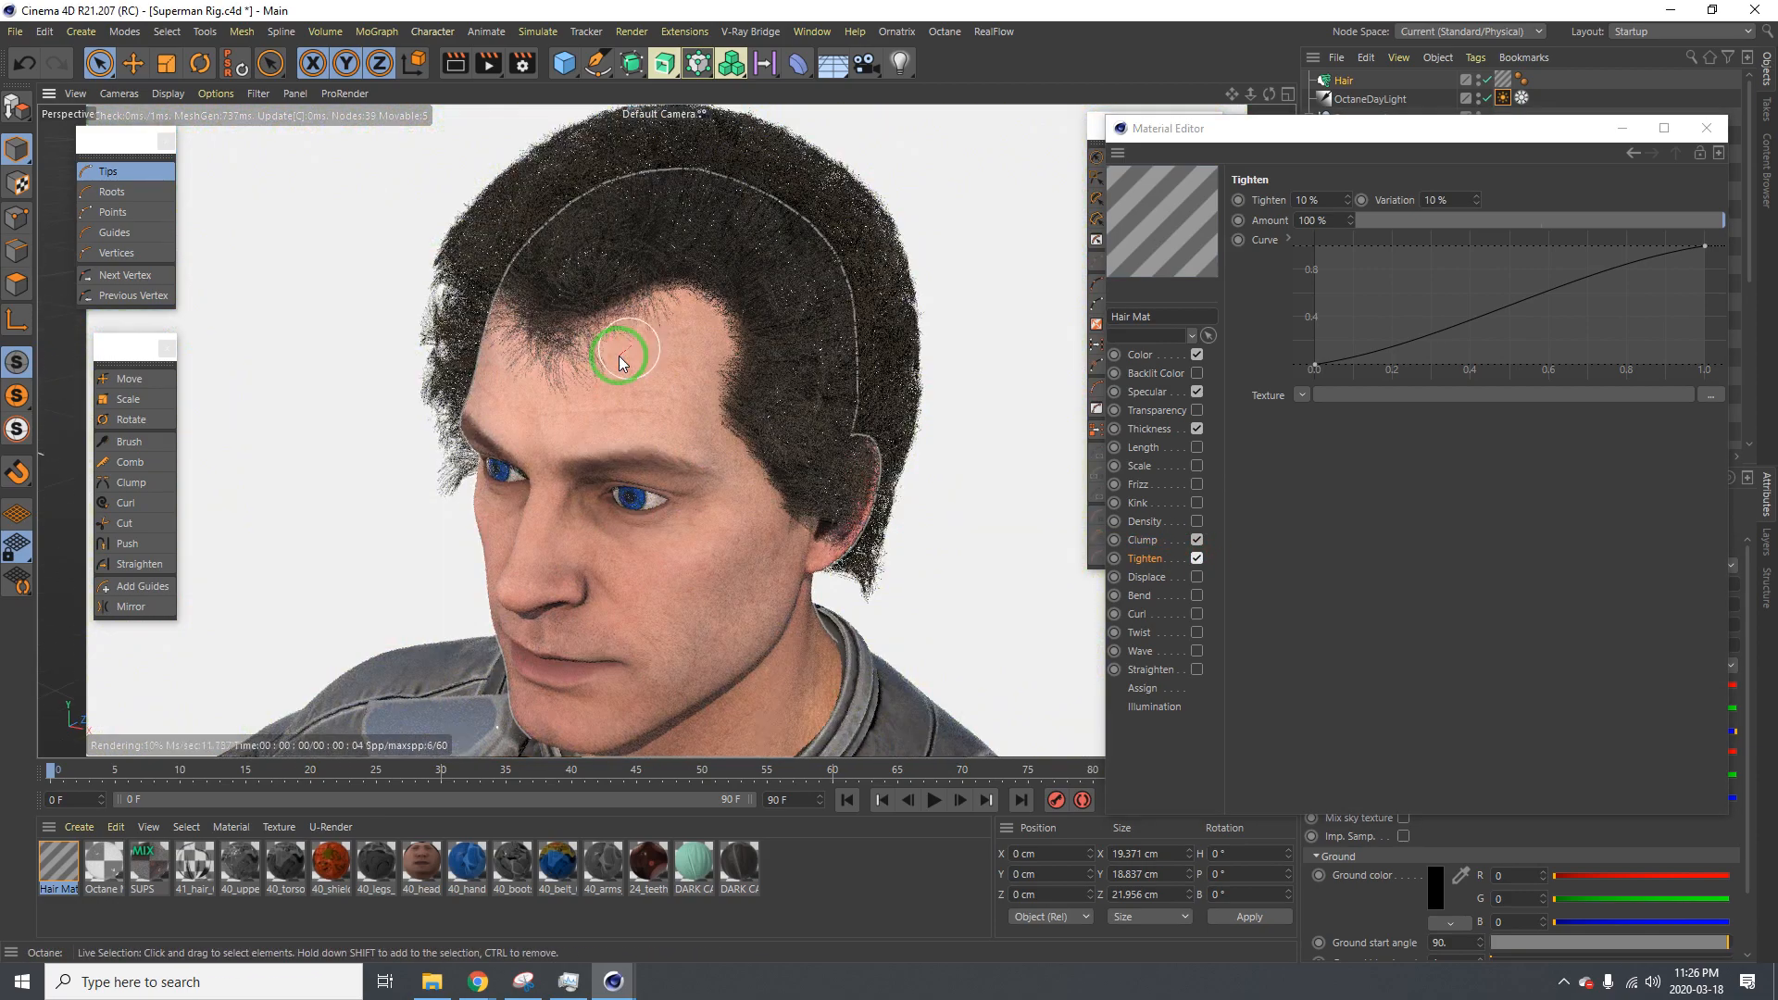
alt+drag(580, 286, 896, 458)
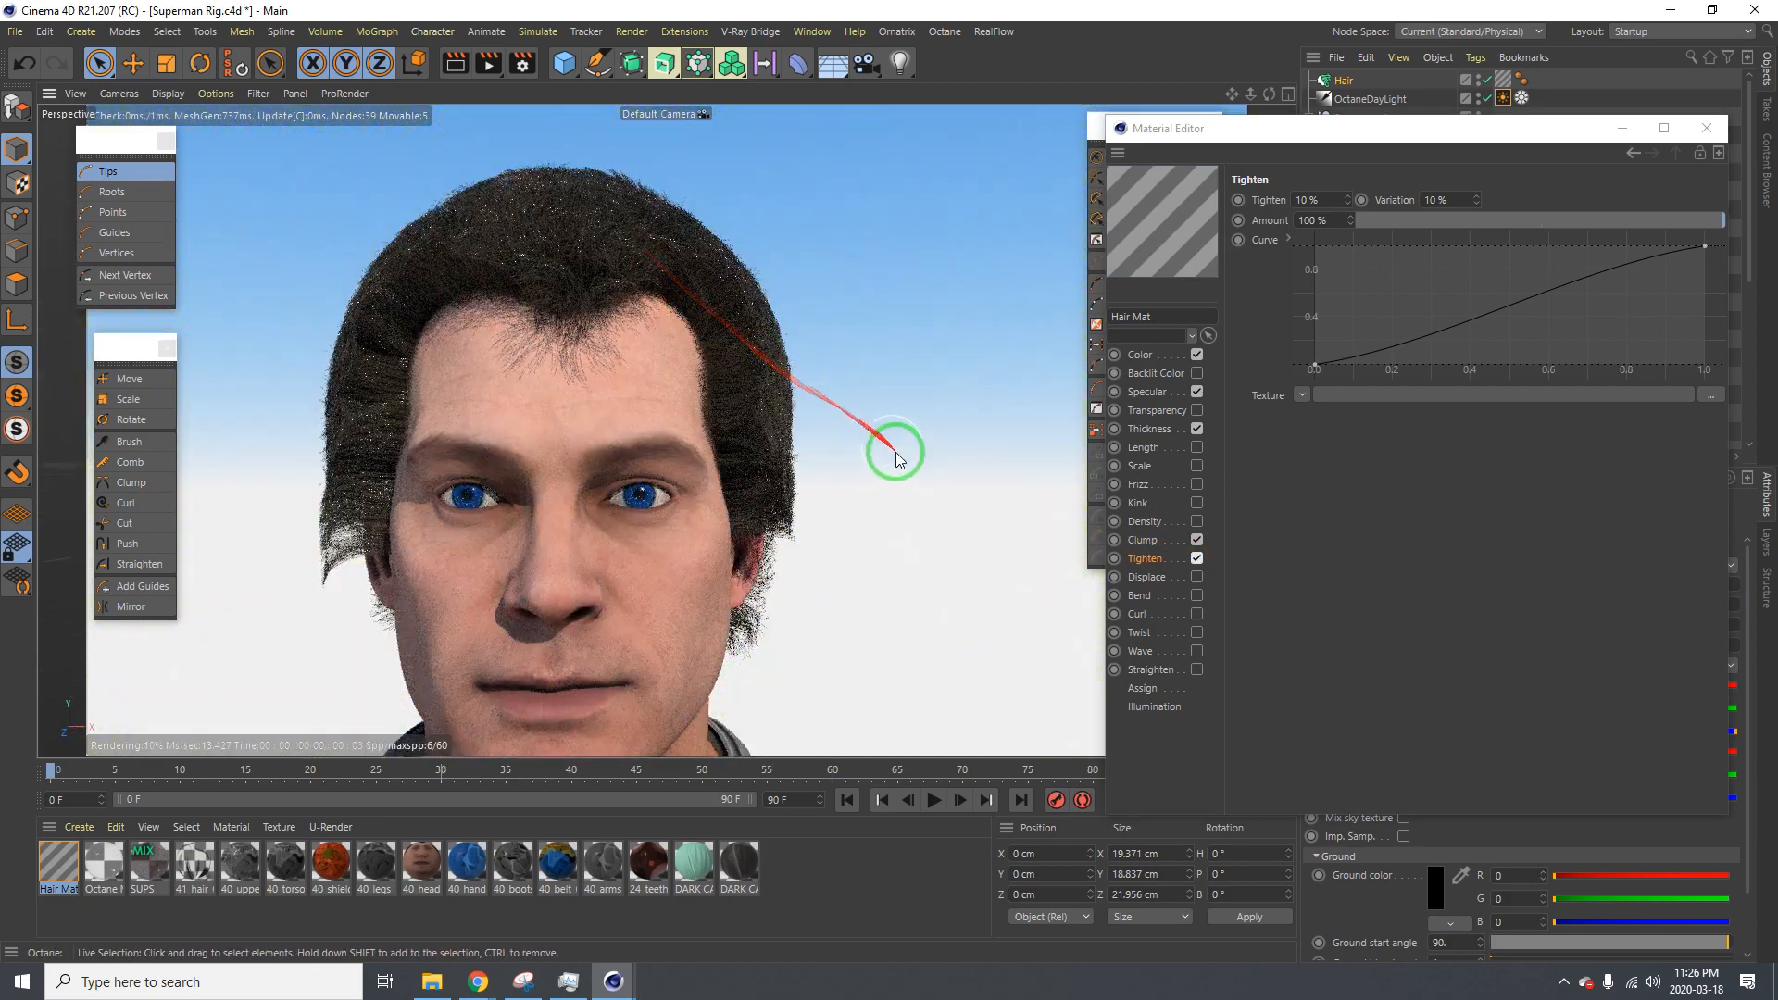
Turn off Tighten and turn on Straighten for the hair material
click(1198, 559)
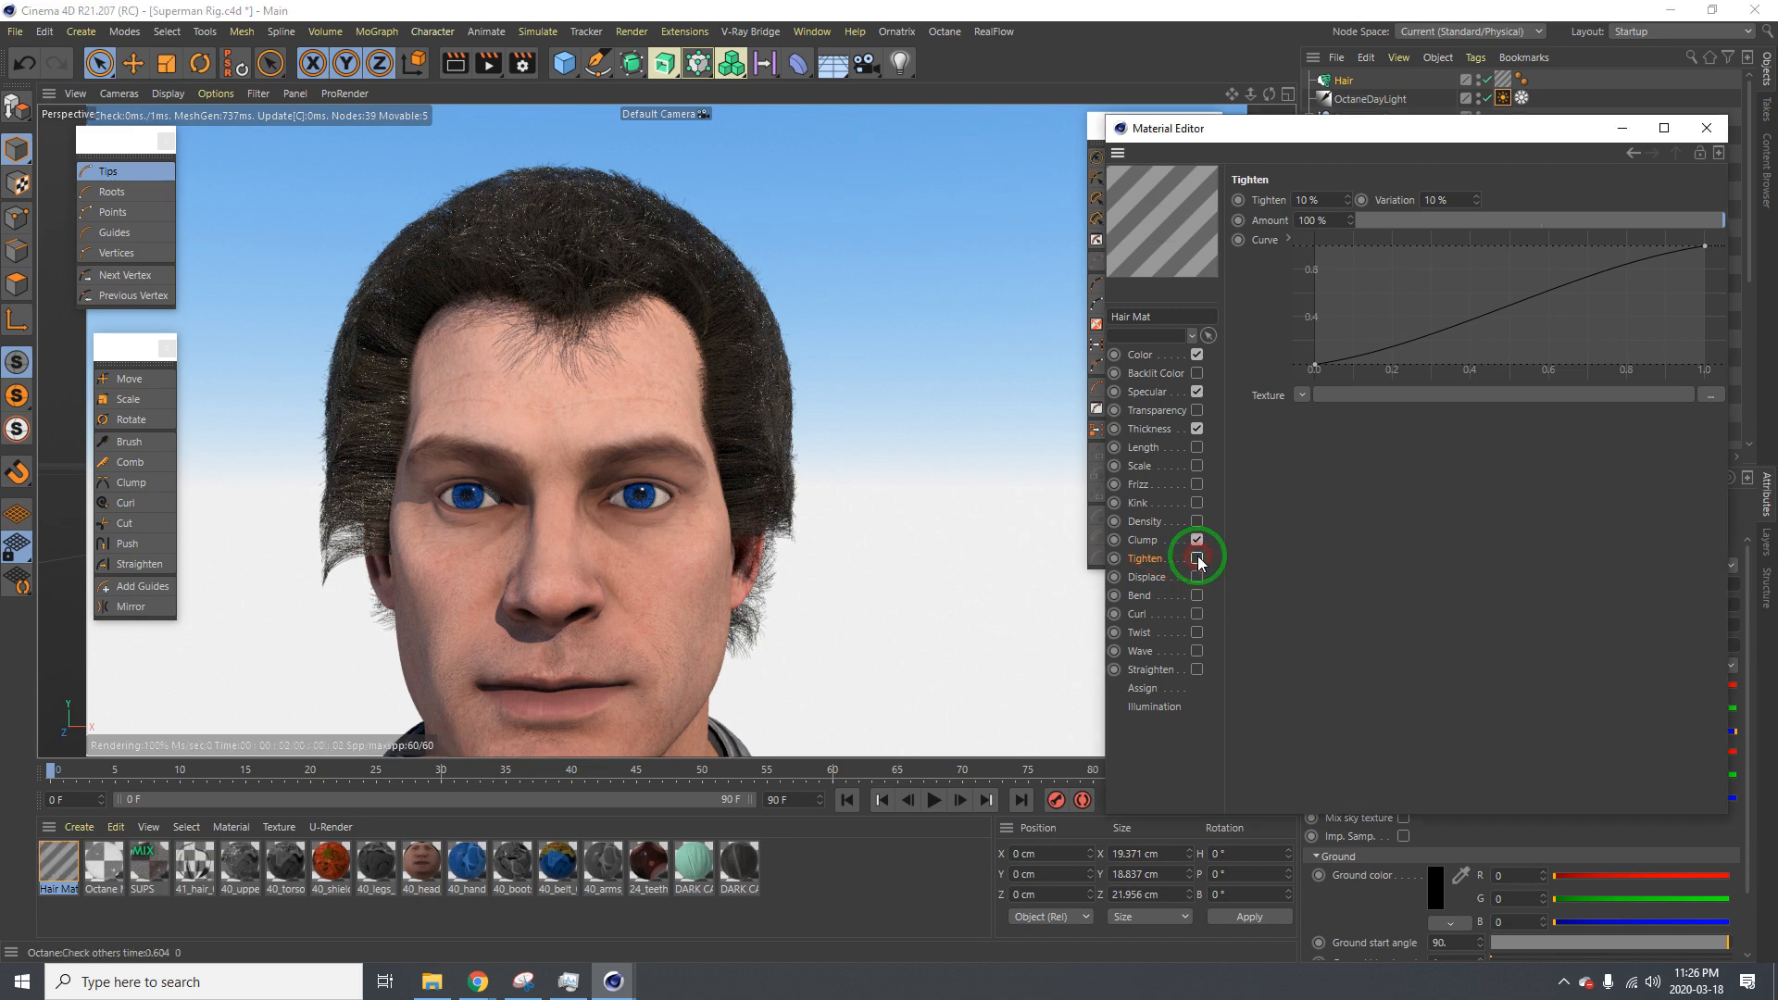
click(1198, 670)
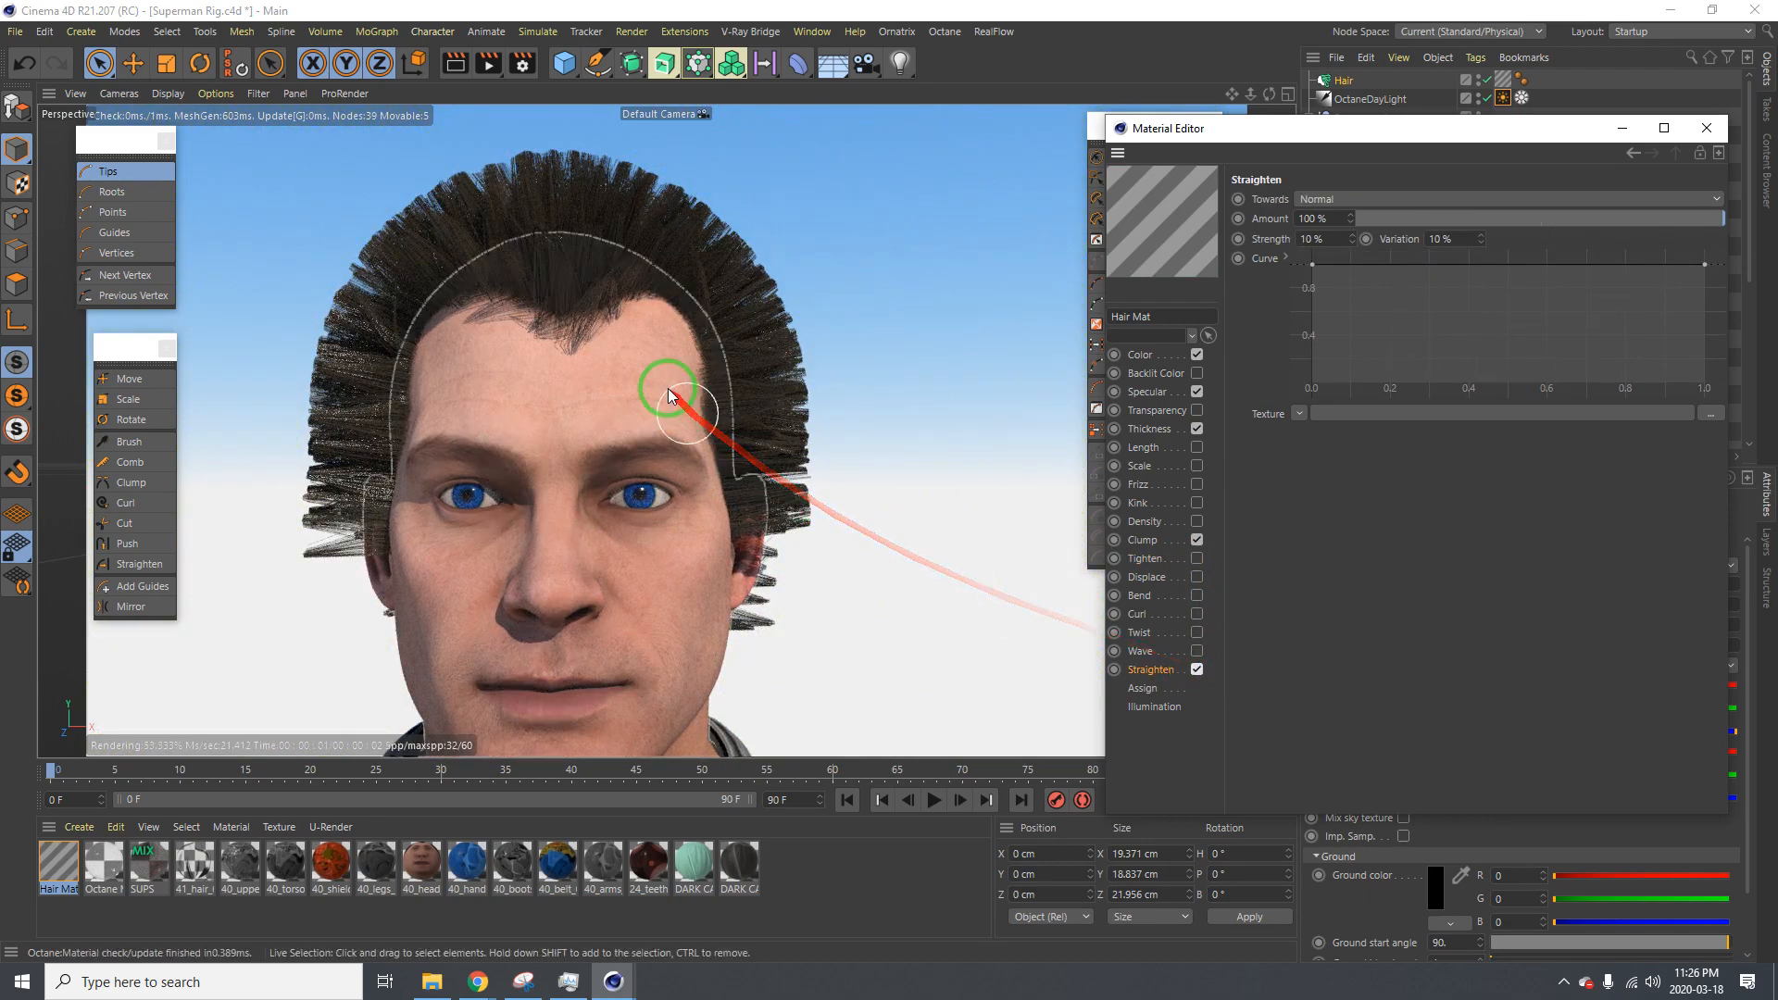
alt+drag(674, 385, 505, 266)
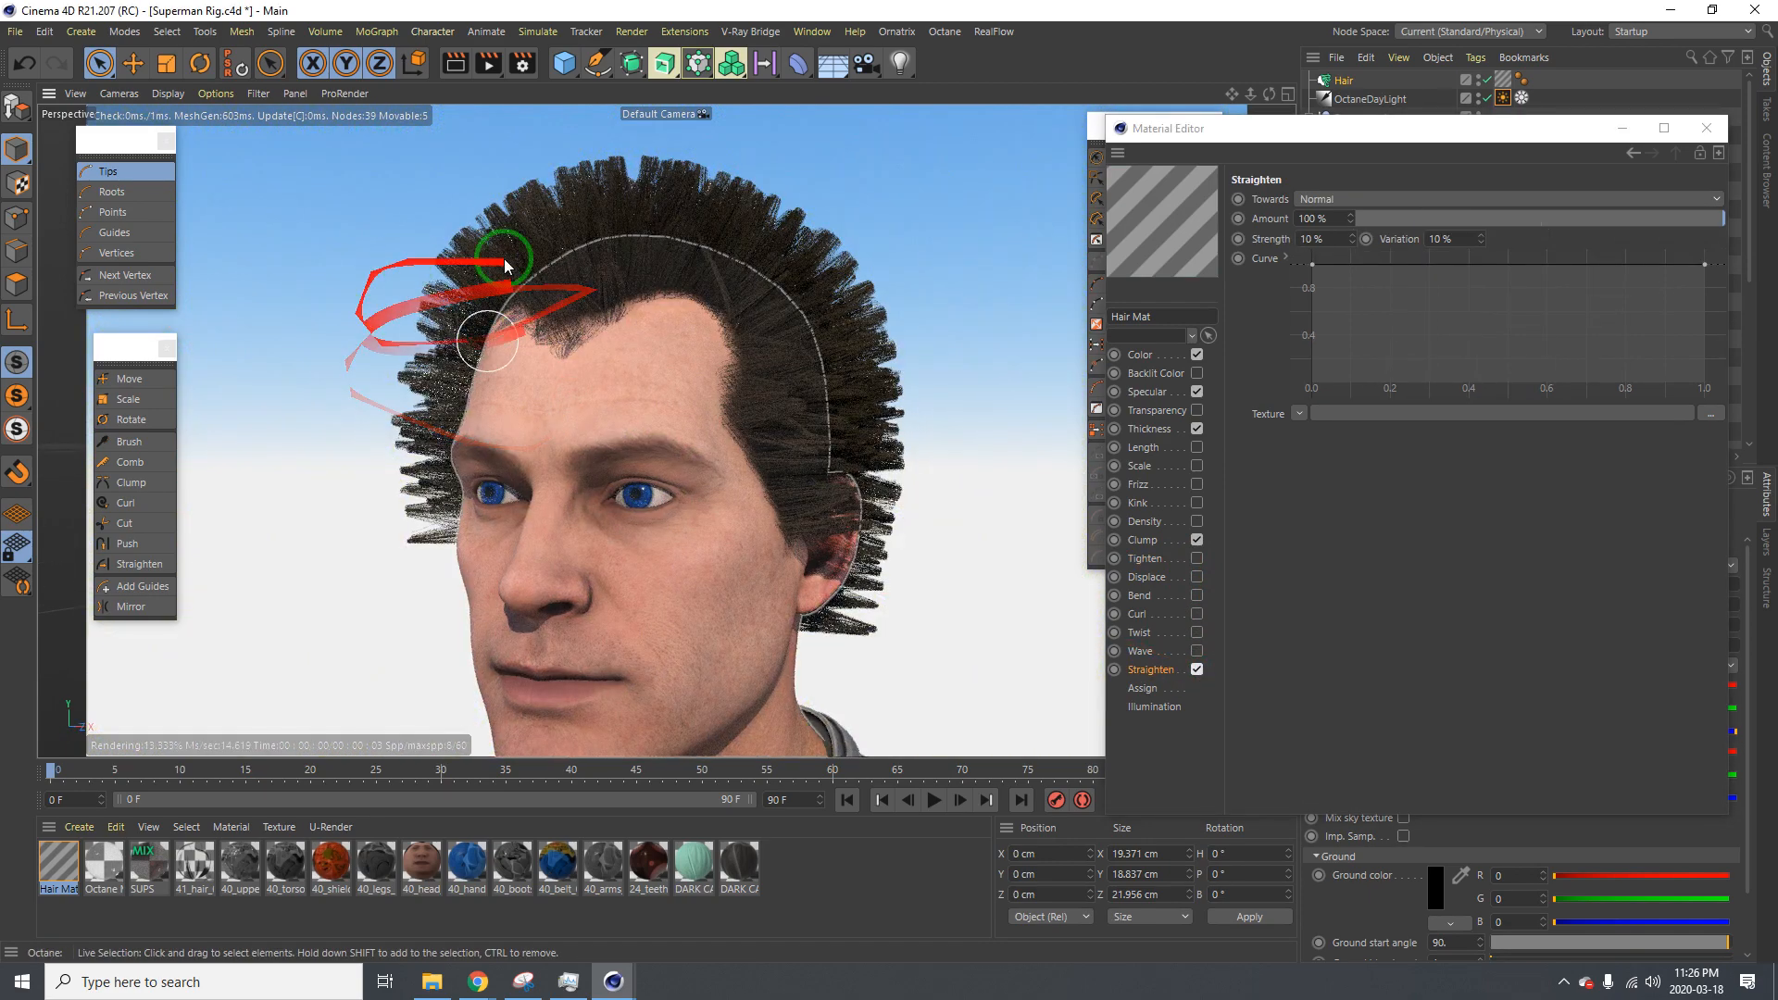
Try the Curl effect on the hair material, viewing the head from another angle
click(1200, 615)
click(1199, 615)
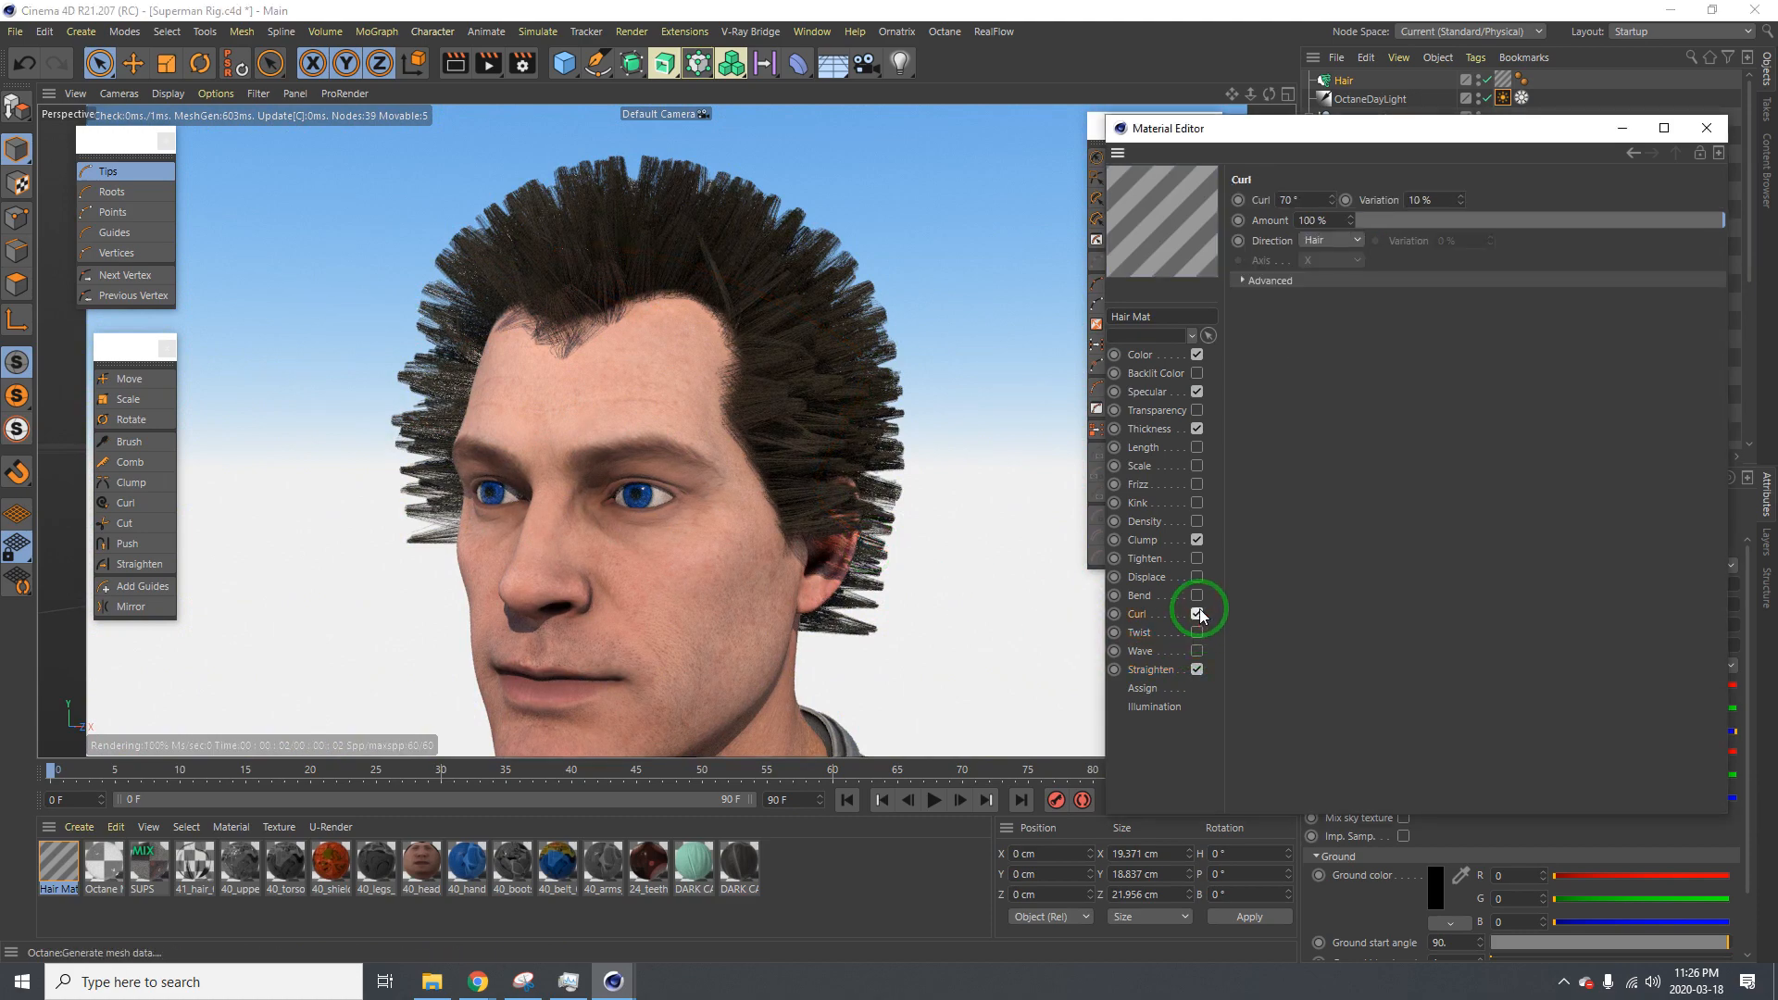
click(483, 400)
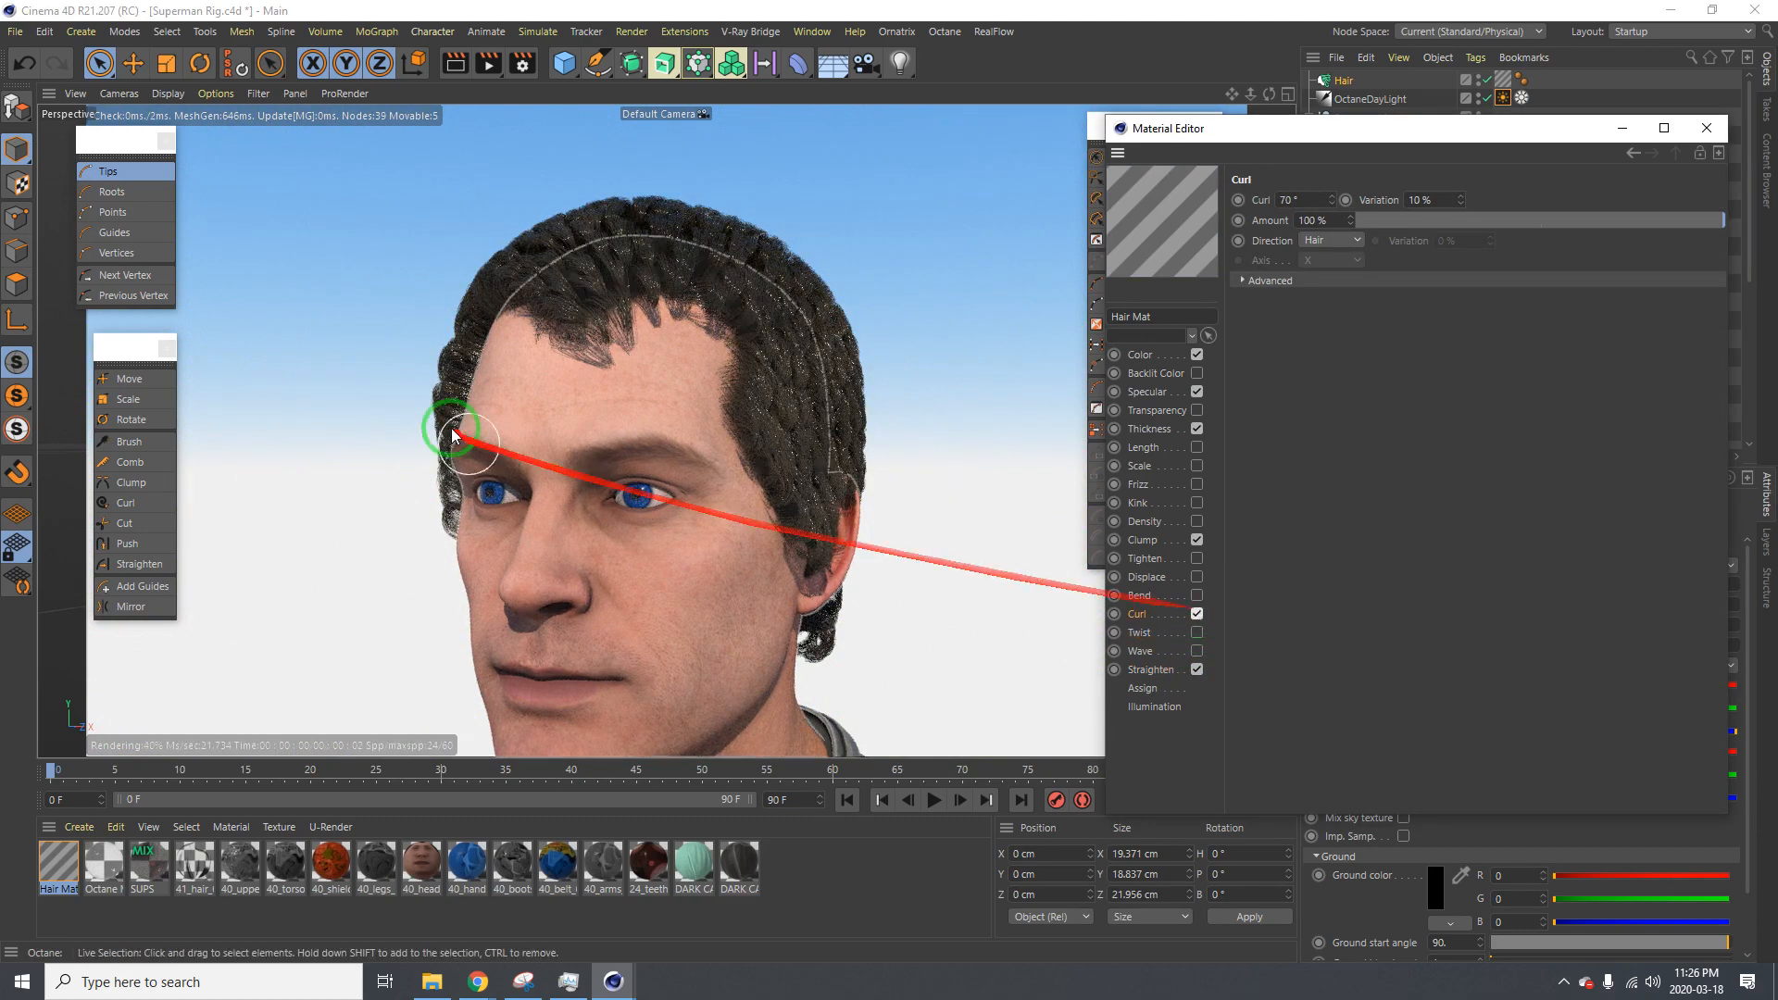
alt+drag(484, 400, 726, 330)
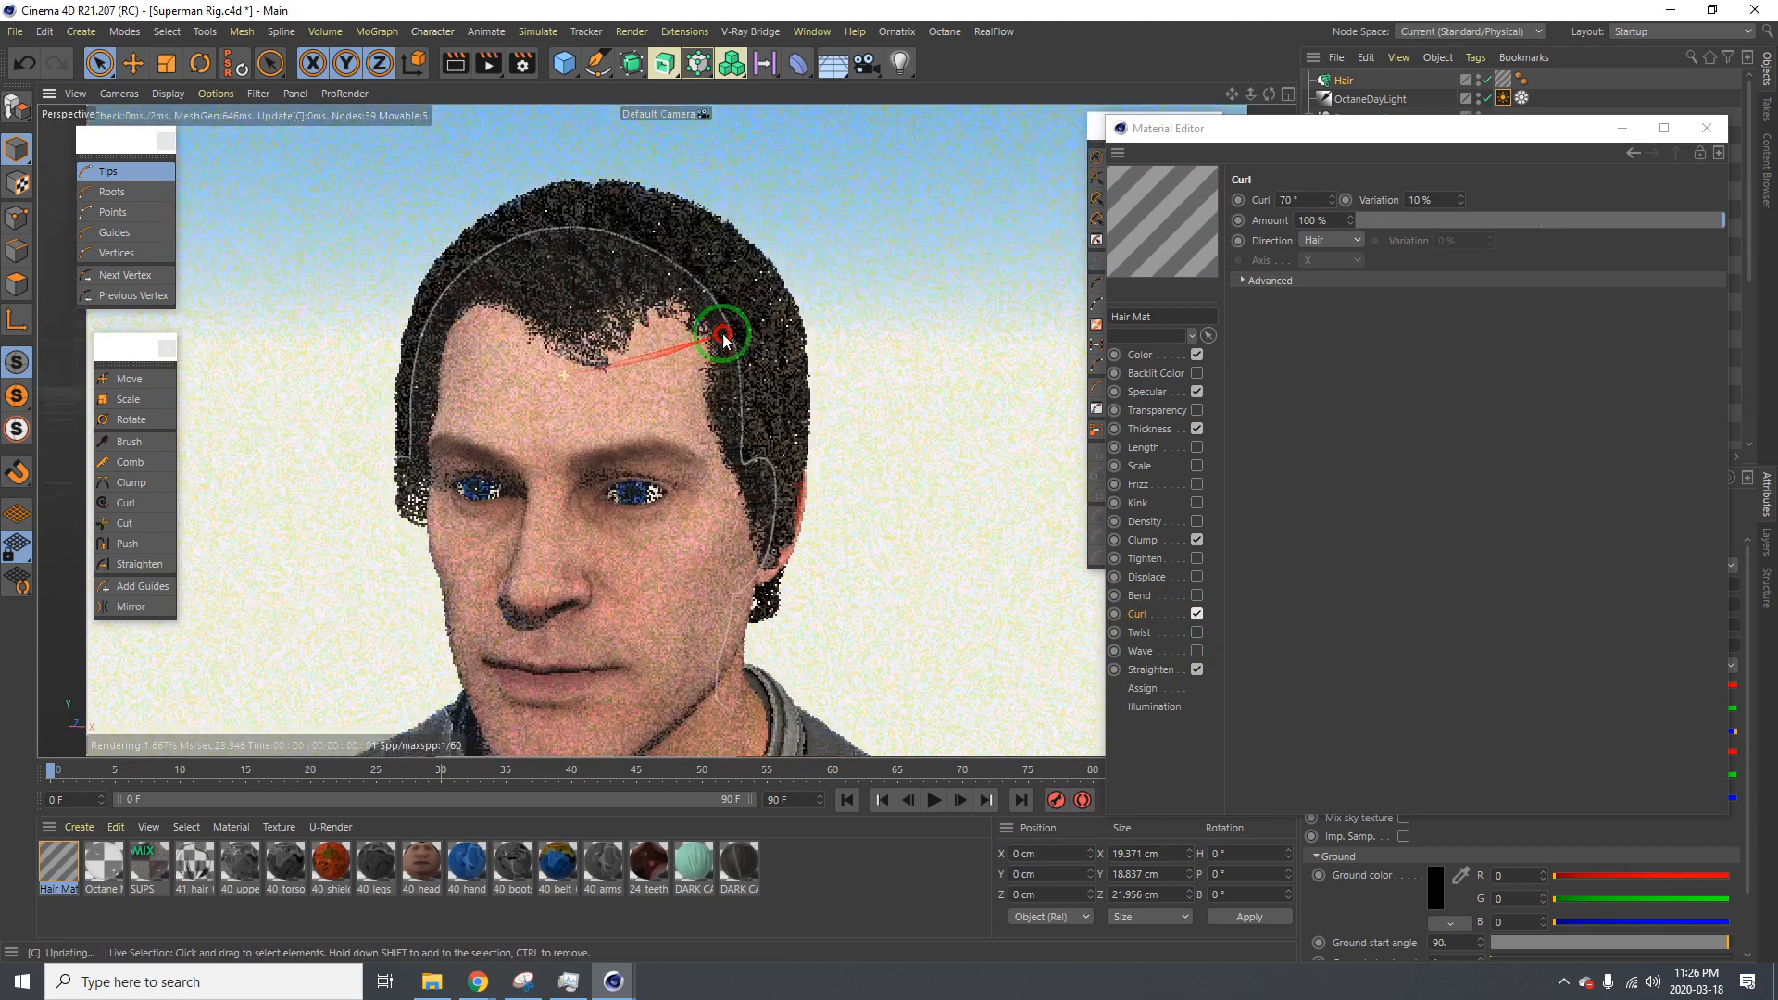
click(1198, 613)
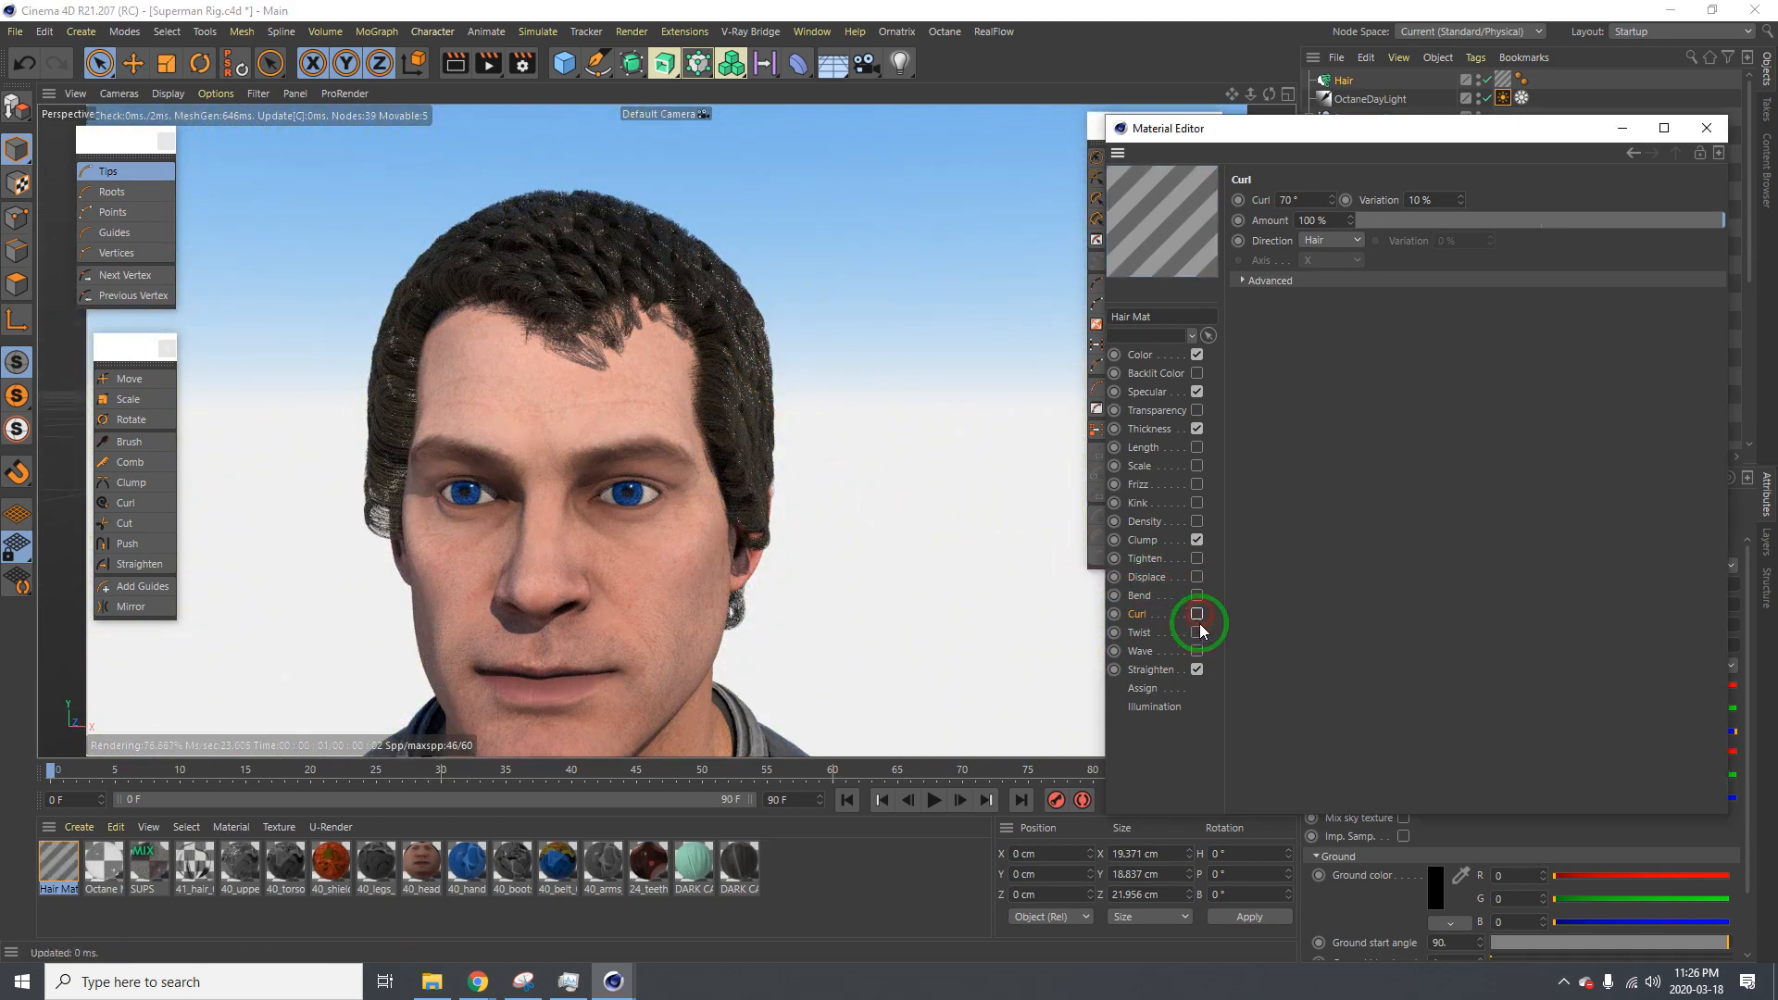
Try Twist and Displace on the hair material, turn each one off again and close the material editor
click(1198, 633)
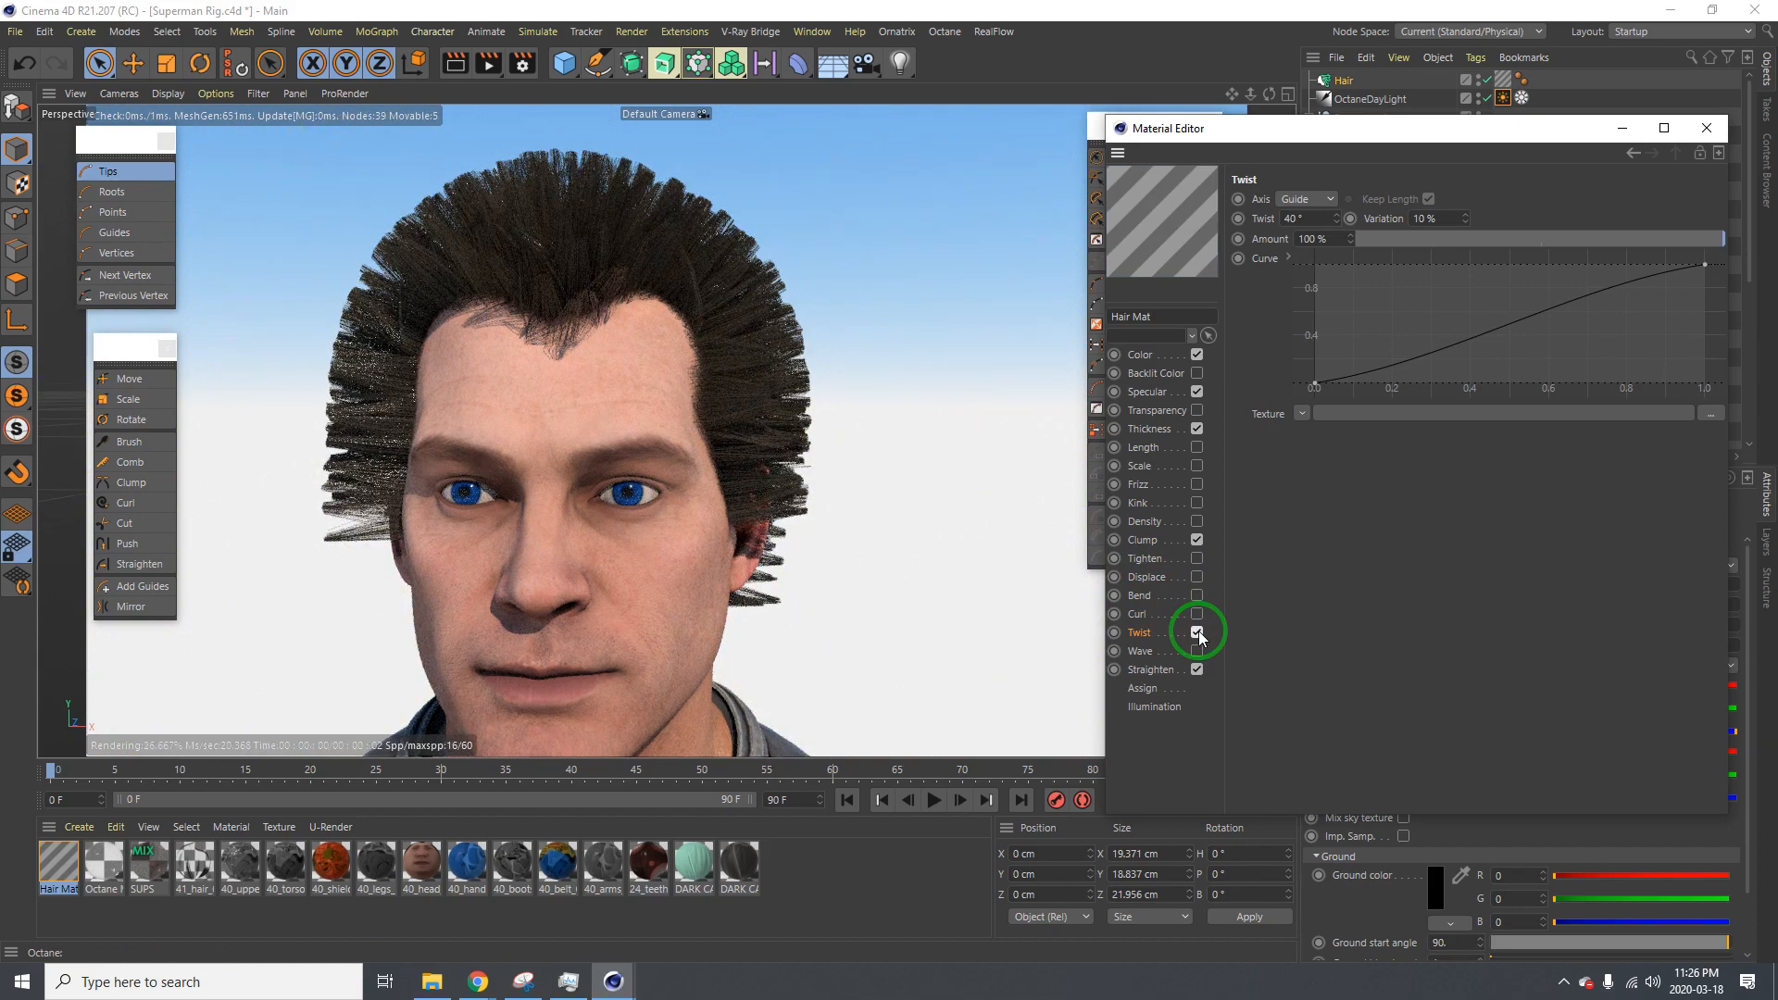
click(1197, 576)
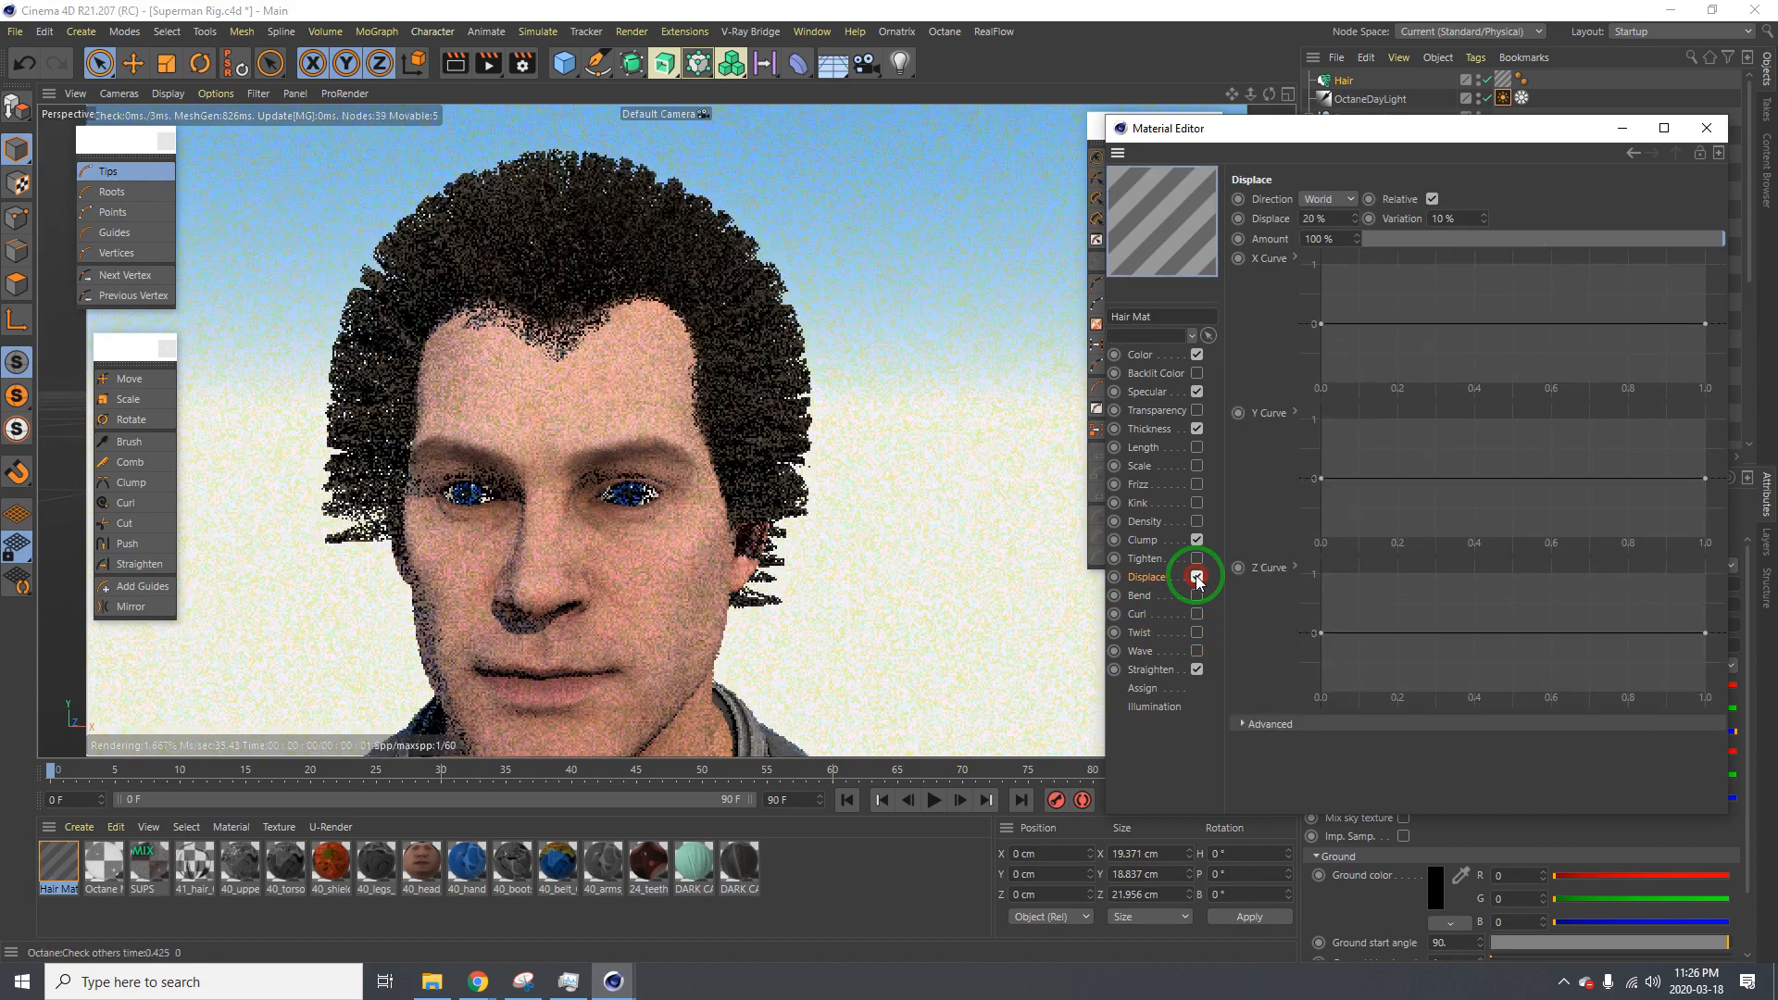
click(1197, 577)
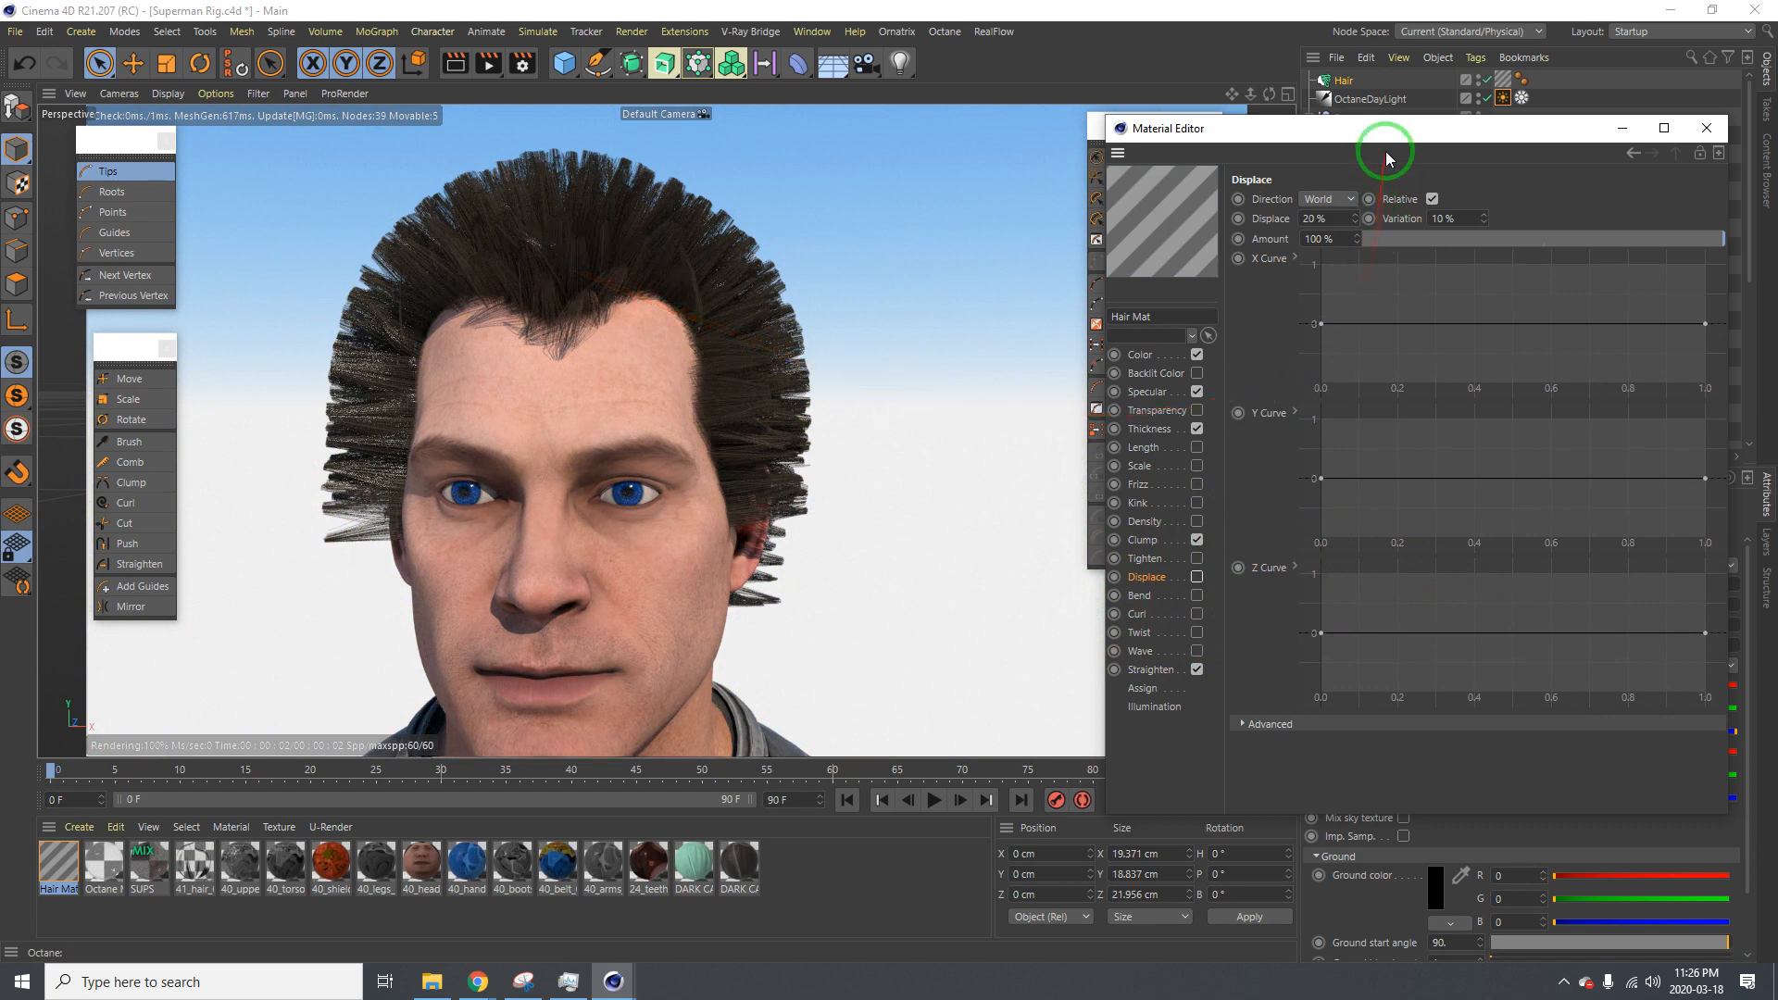
click(1705, 129)
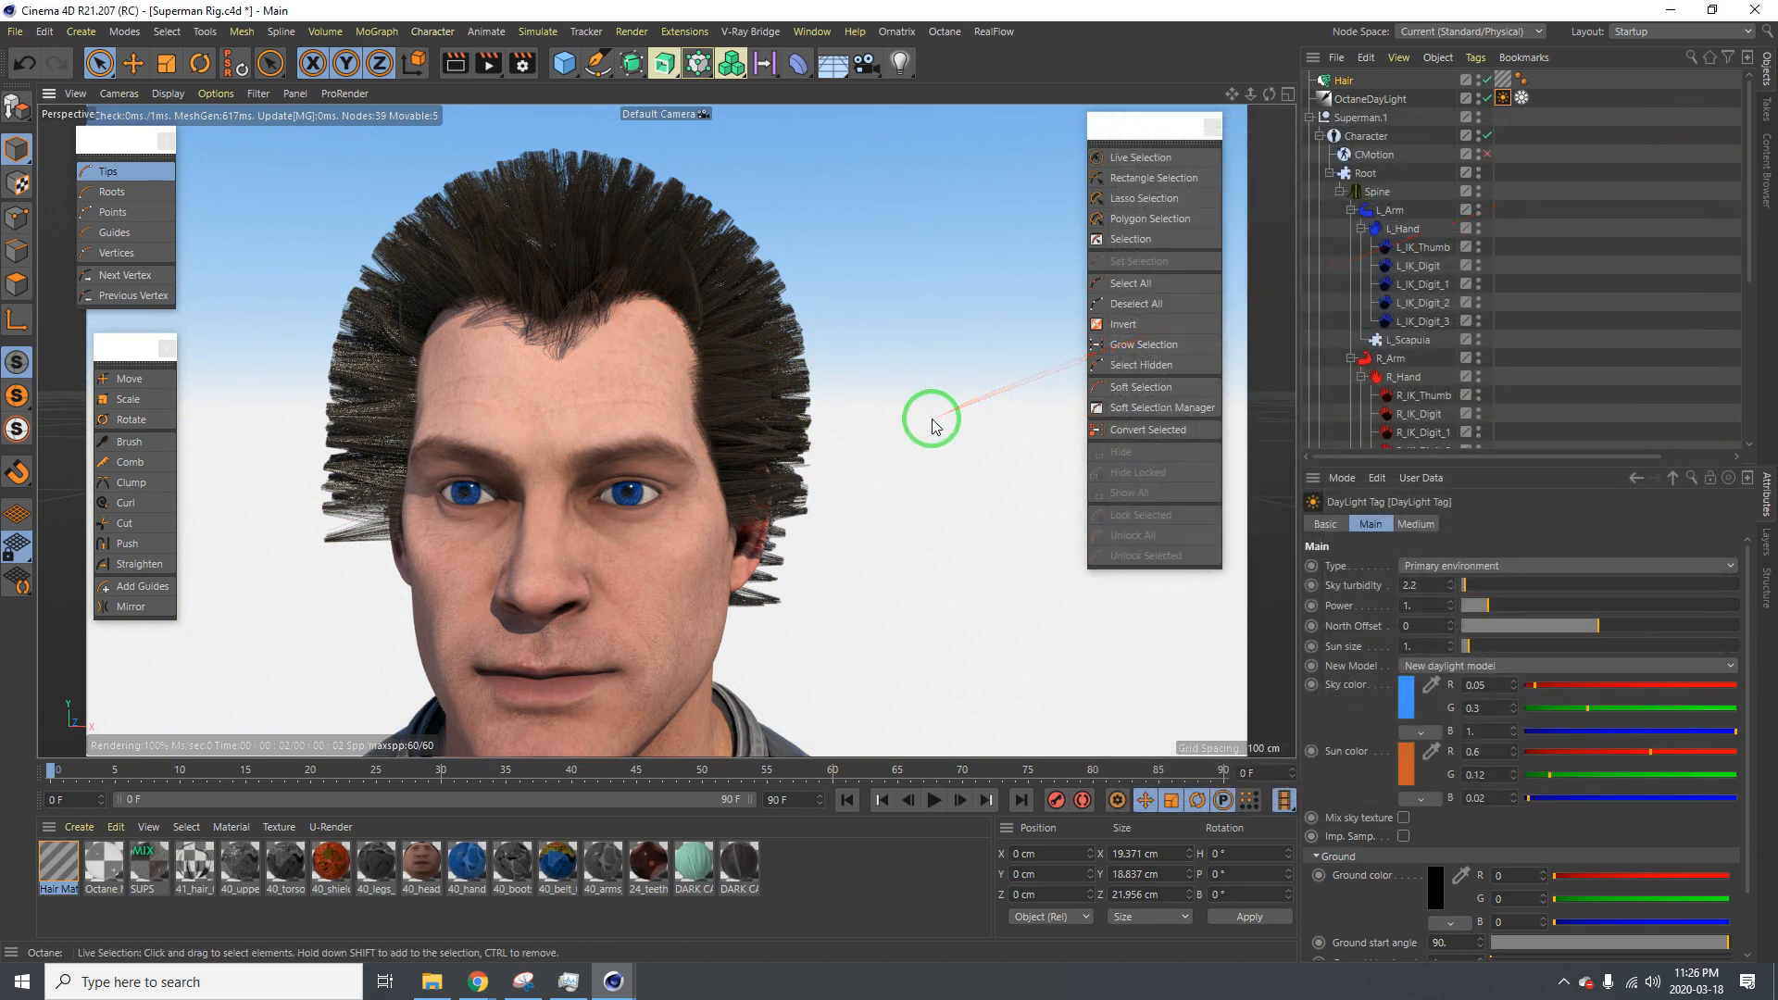
Play the animation to examine how the hair guides fall under dynamics, and rewind to frame 0
click(846, 802)
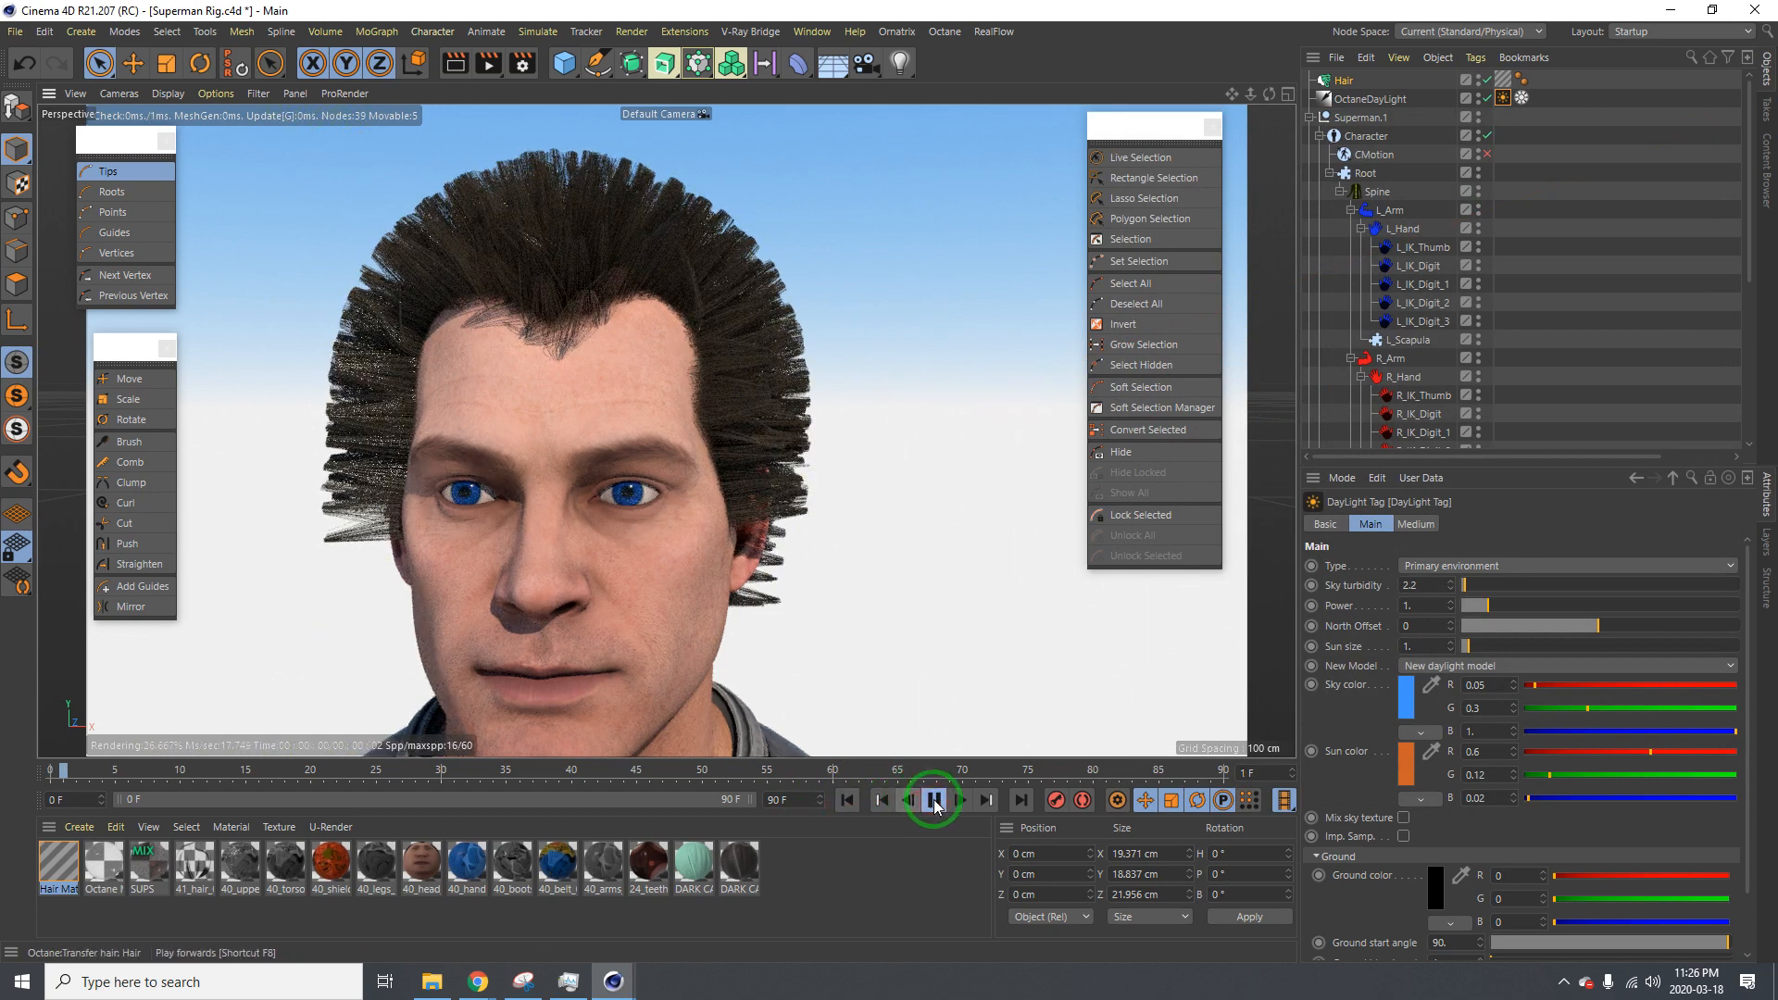
click(934, 801)
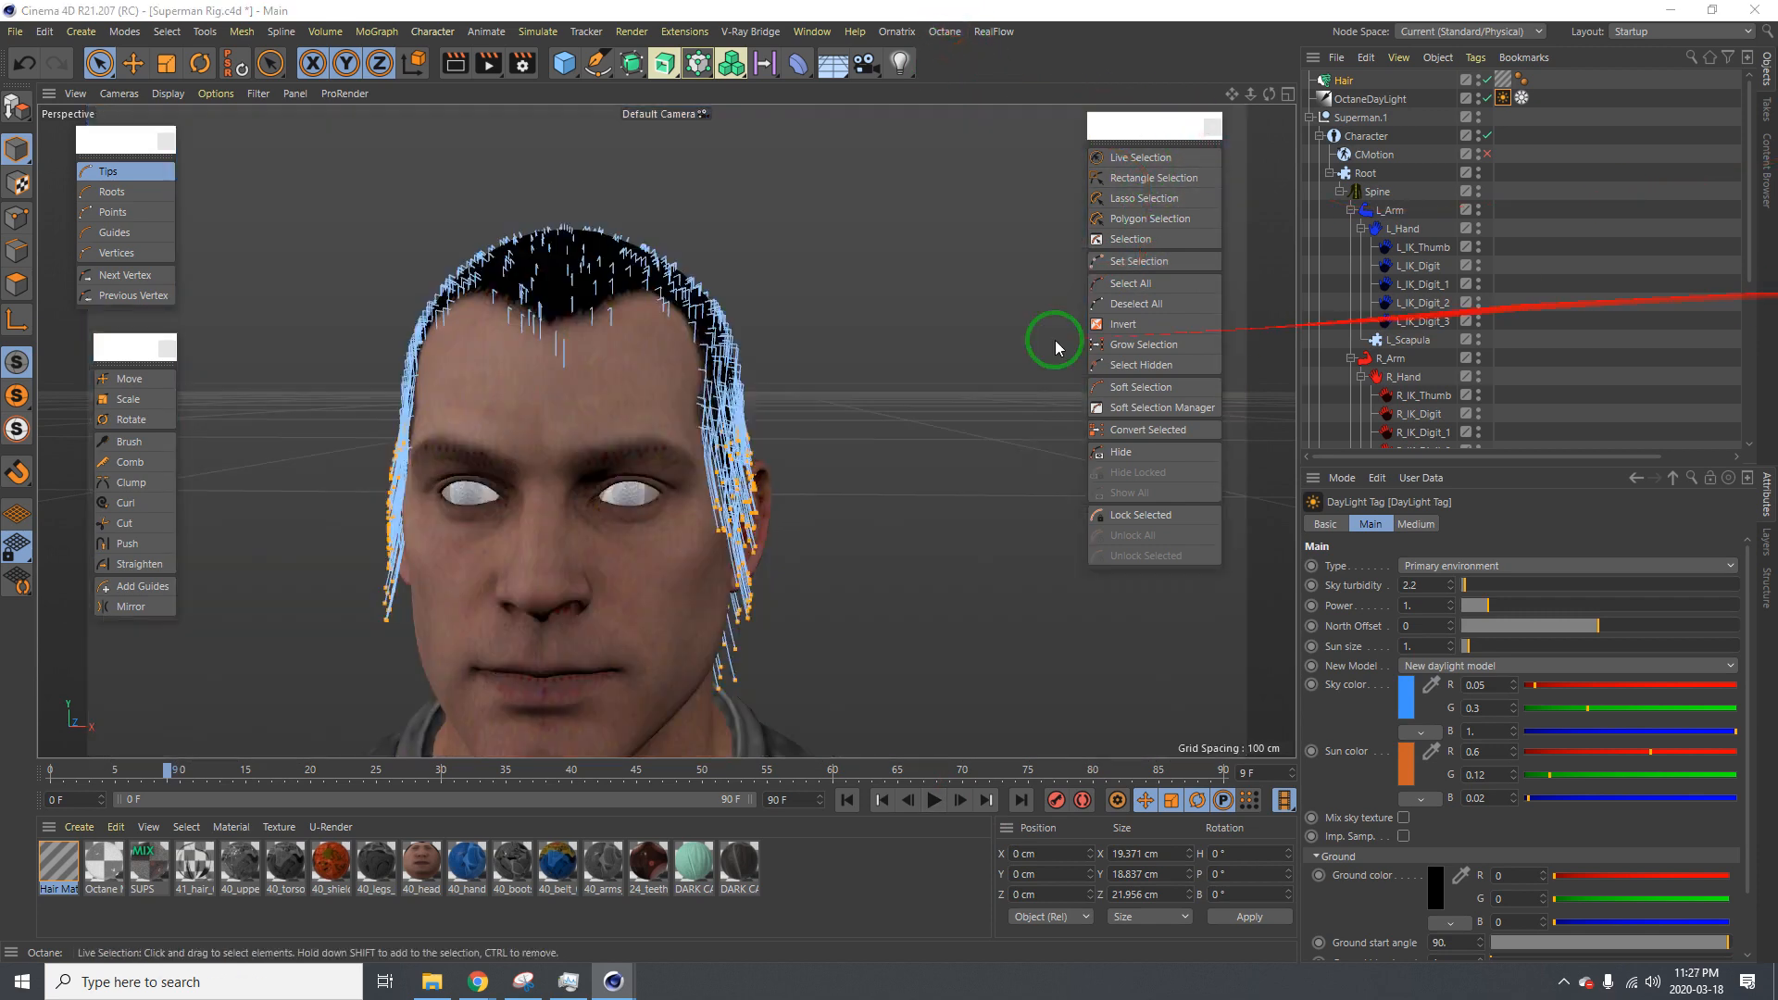
mouse_move(611, 401)
alt+right_down()
mouse_move(584, 389)
mouse_move(611, 401)
alt+right_up()
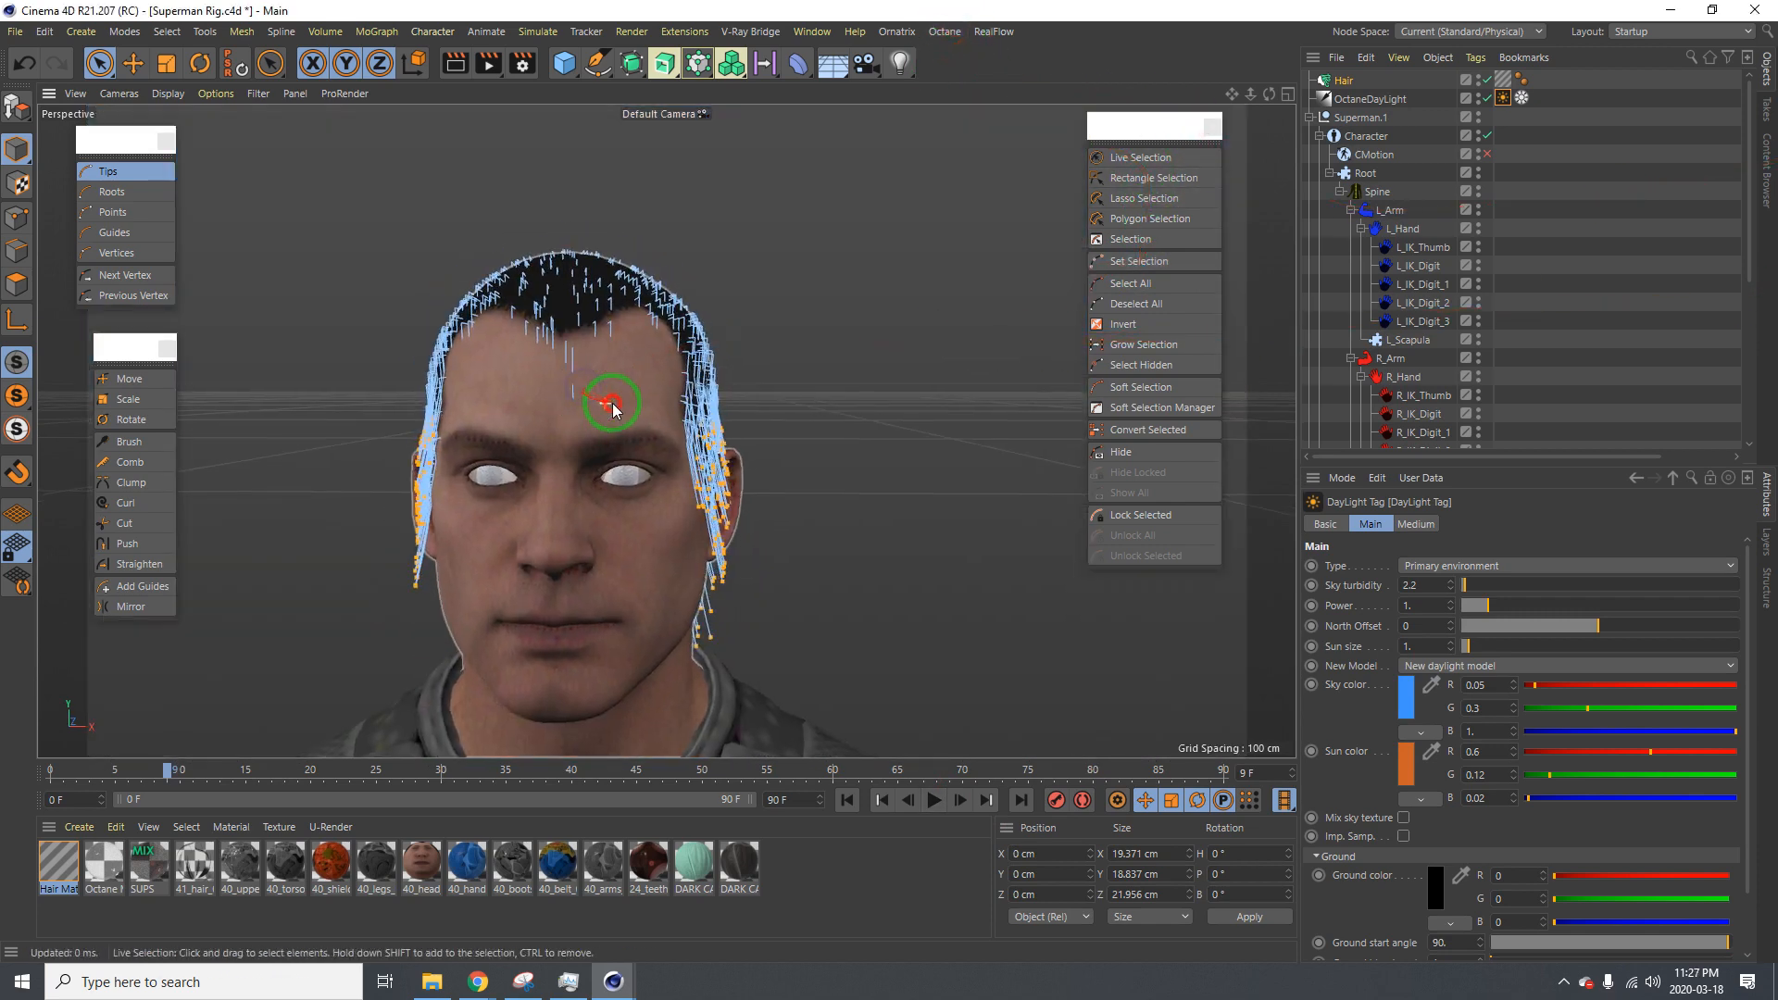
click(847, 800)
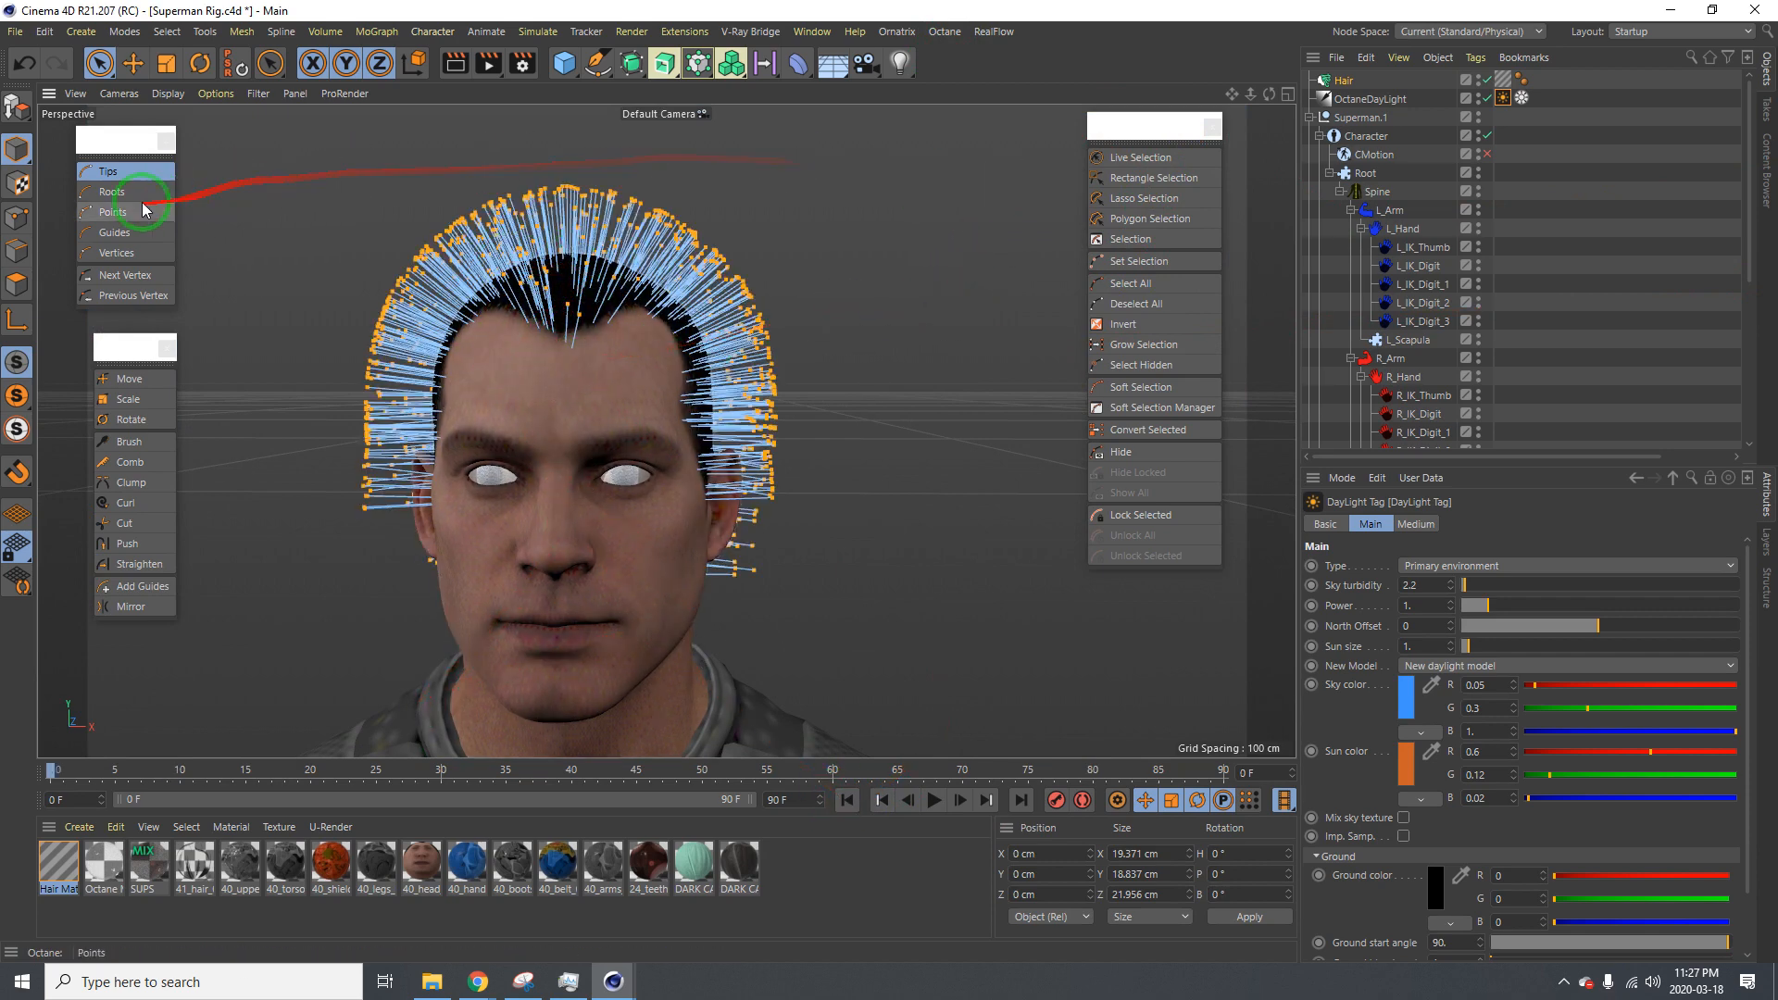
Try shifting all the hair guide tips sideways with the hair Move tool, and undo the shift
click(1343, 81)
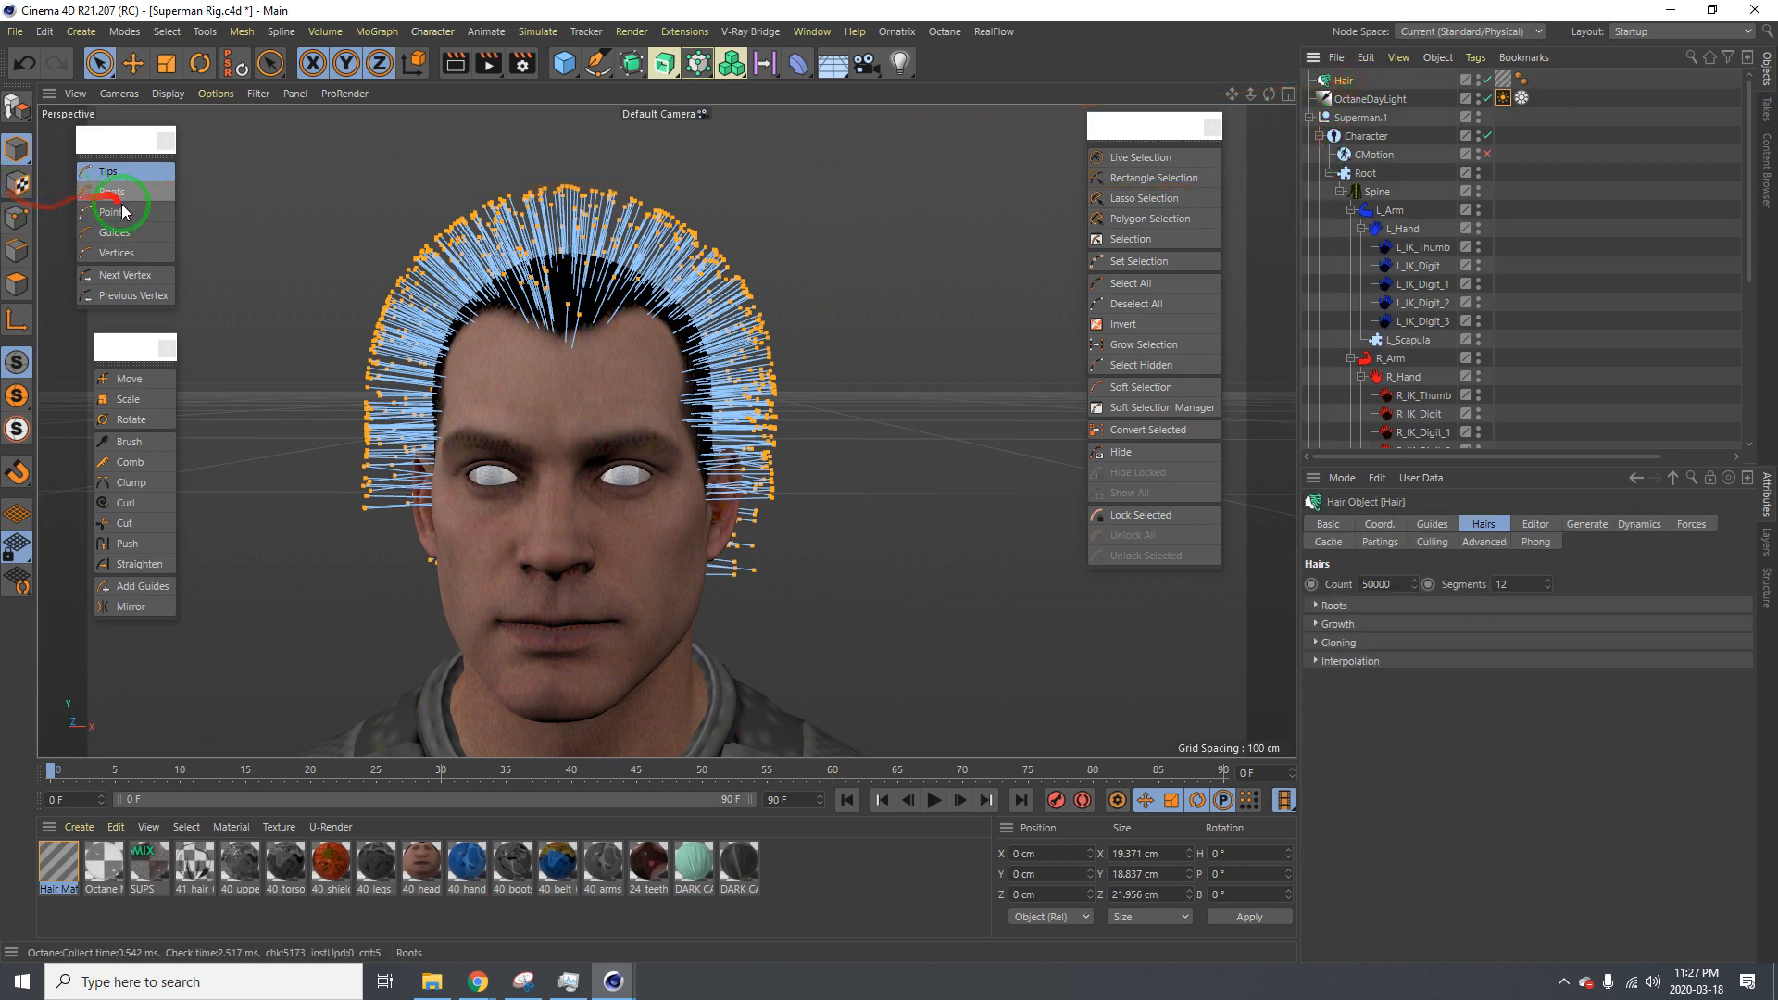
click(131, 378)
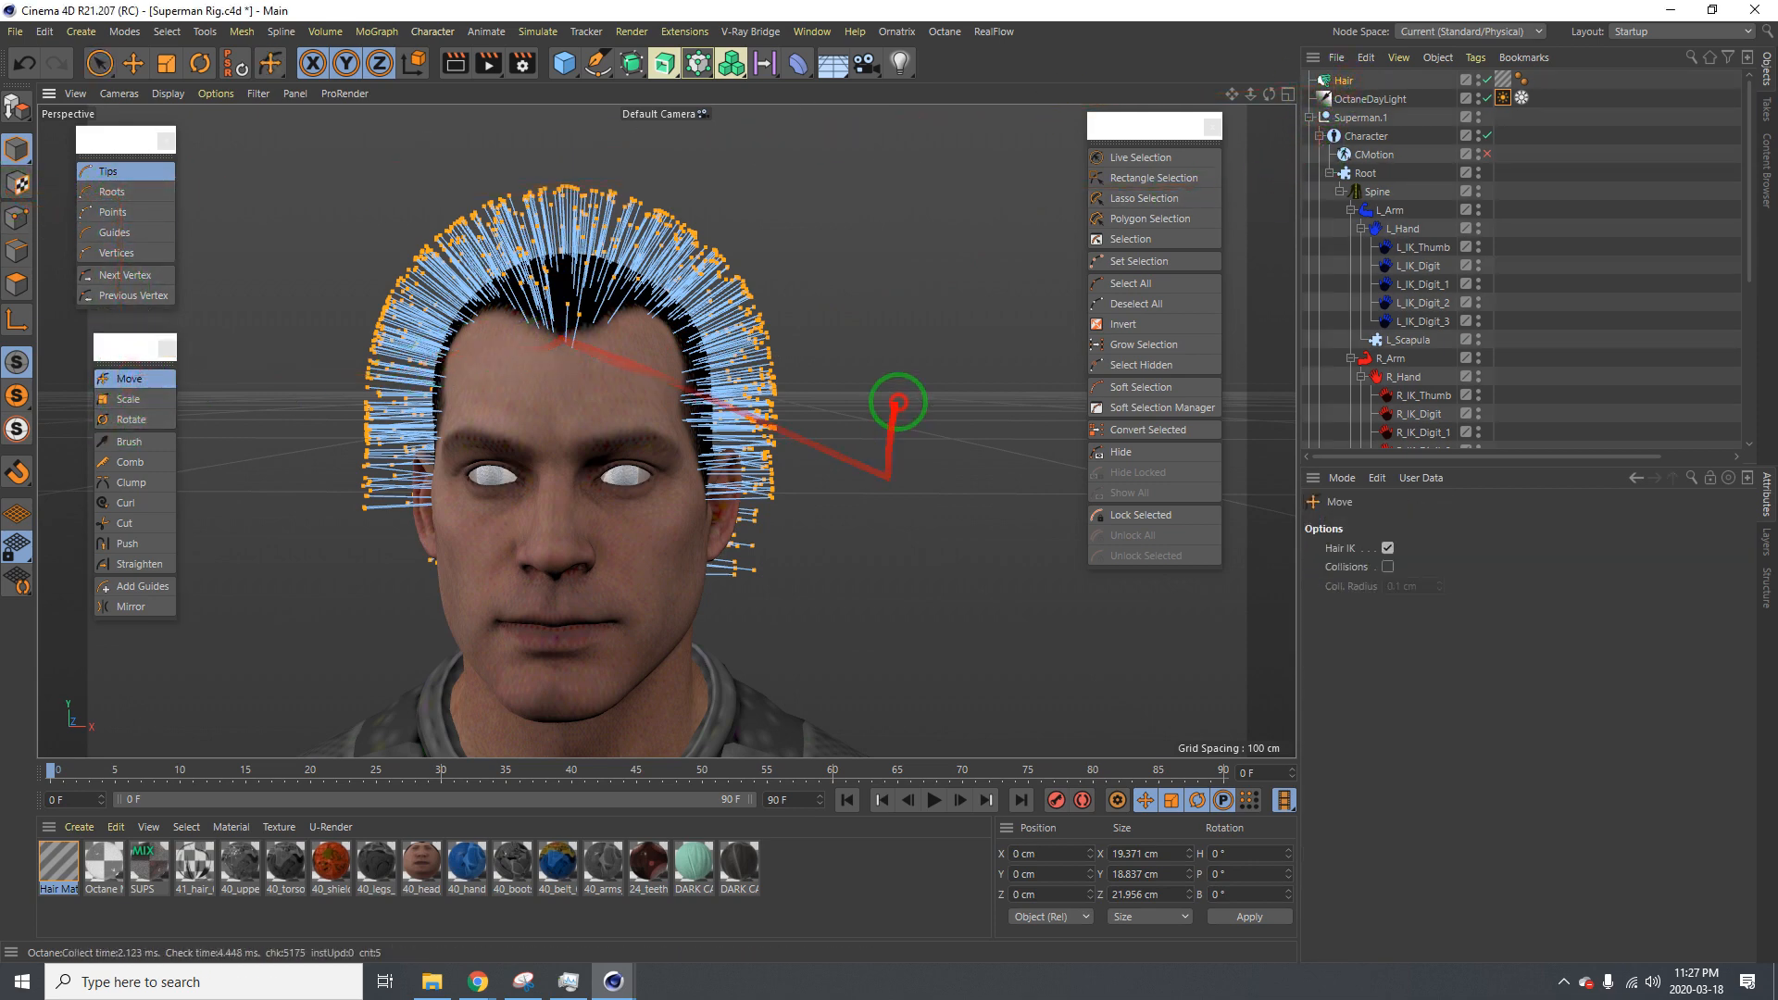
drag(897, 408, 852, 356)
key(ctrl+z)
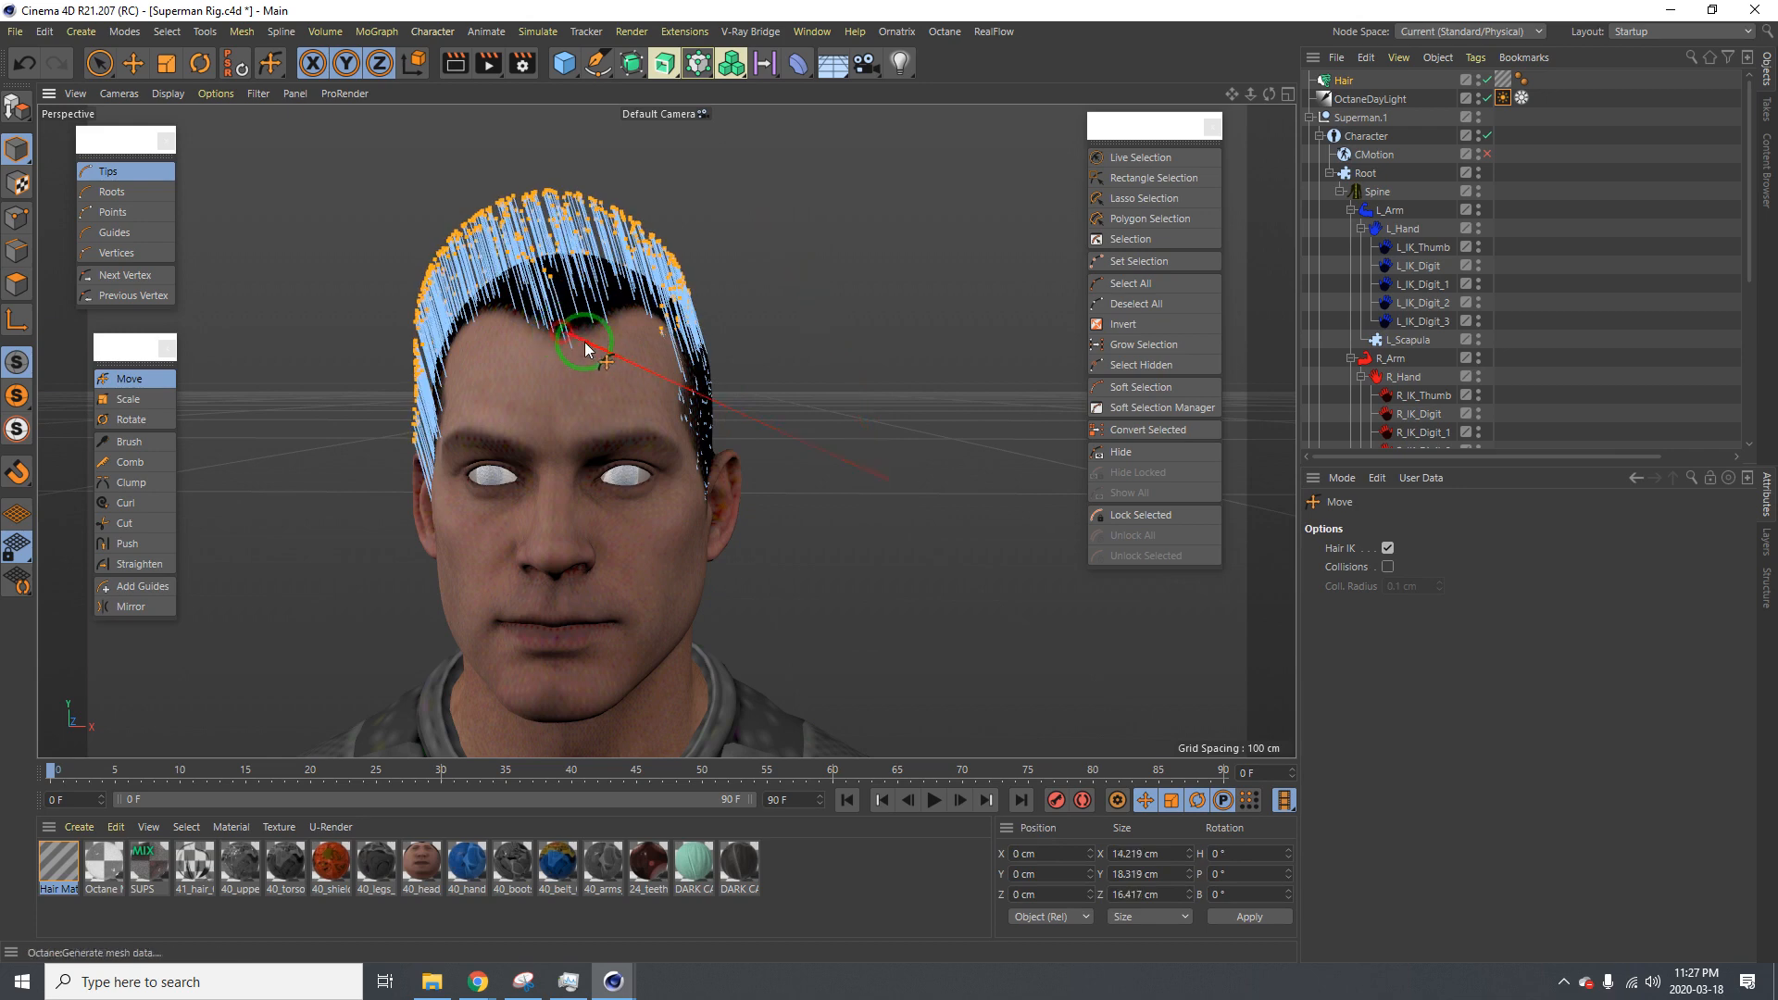
key(ctrl+z)
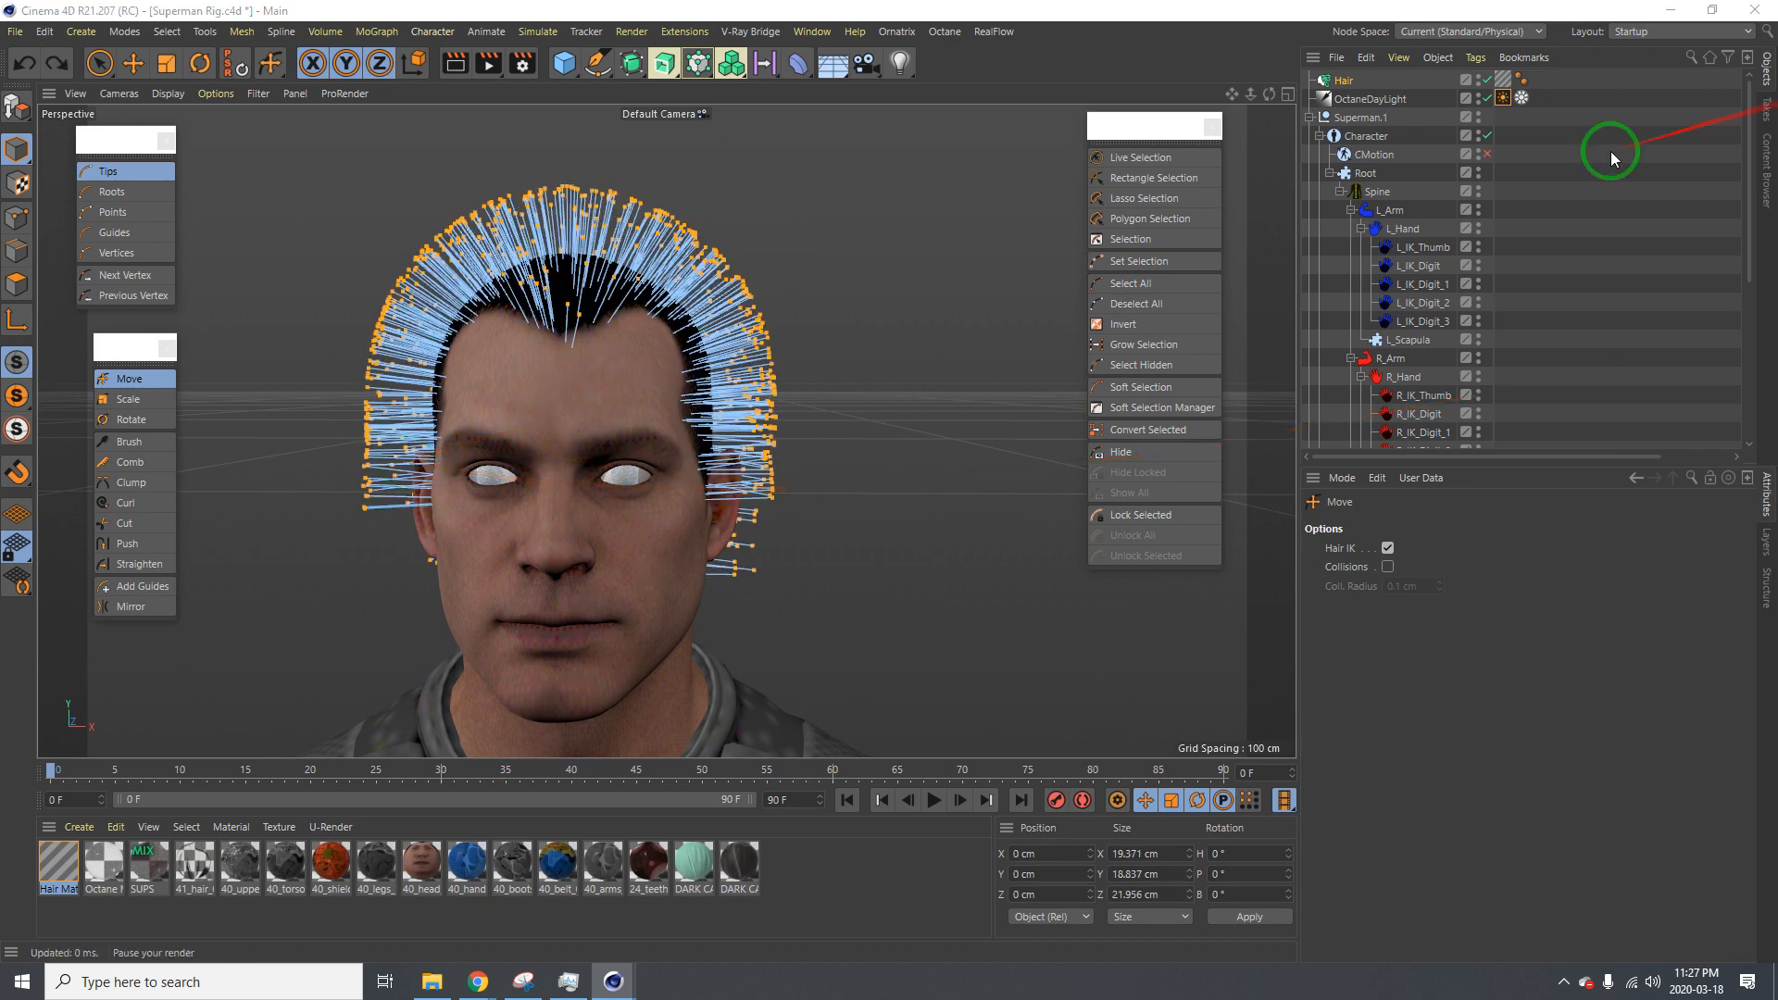
Move all the hair guide tips so that the guides stand upright over the scalp
mouse_move(891, 482)
mouse_down()
mouse_move(869, 468)
mouse_move(889, 482)
mouse_up()
key(ctrl+z)
alt+drag(612, 333, 889, 482)
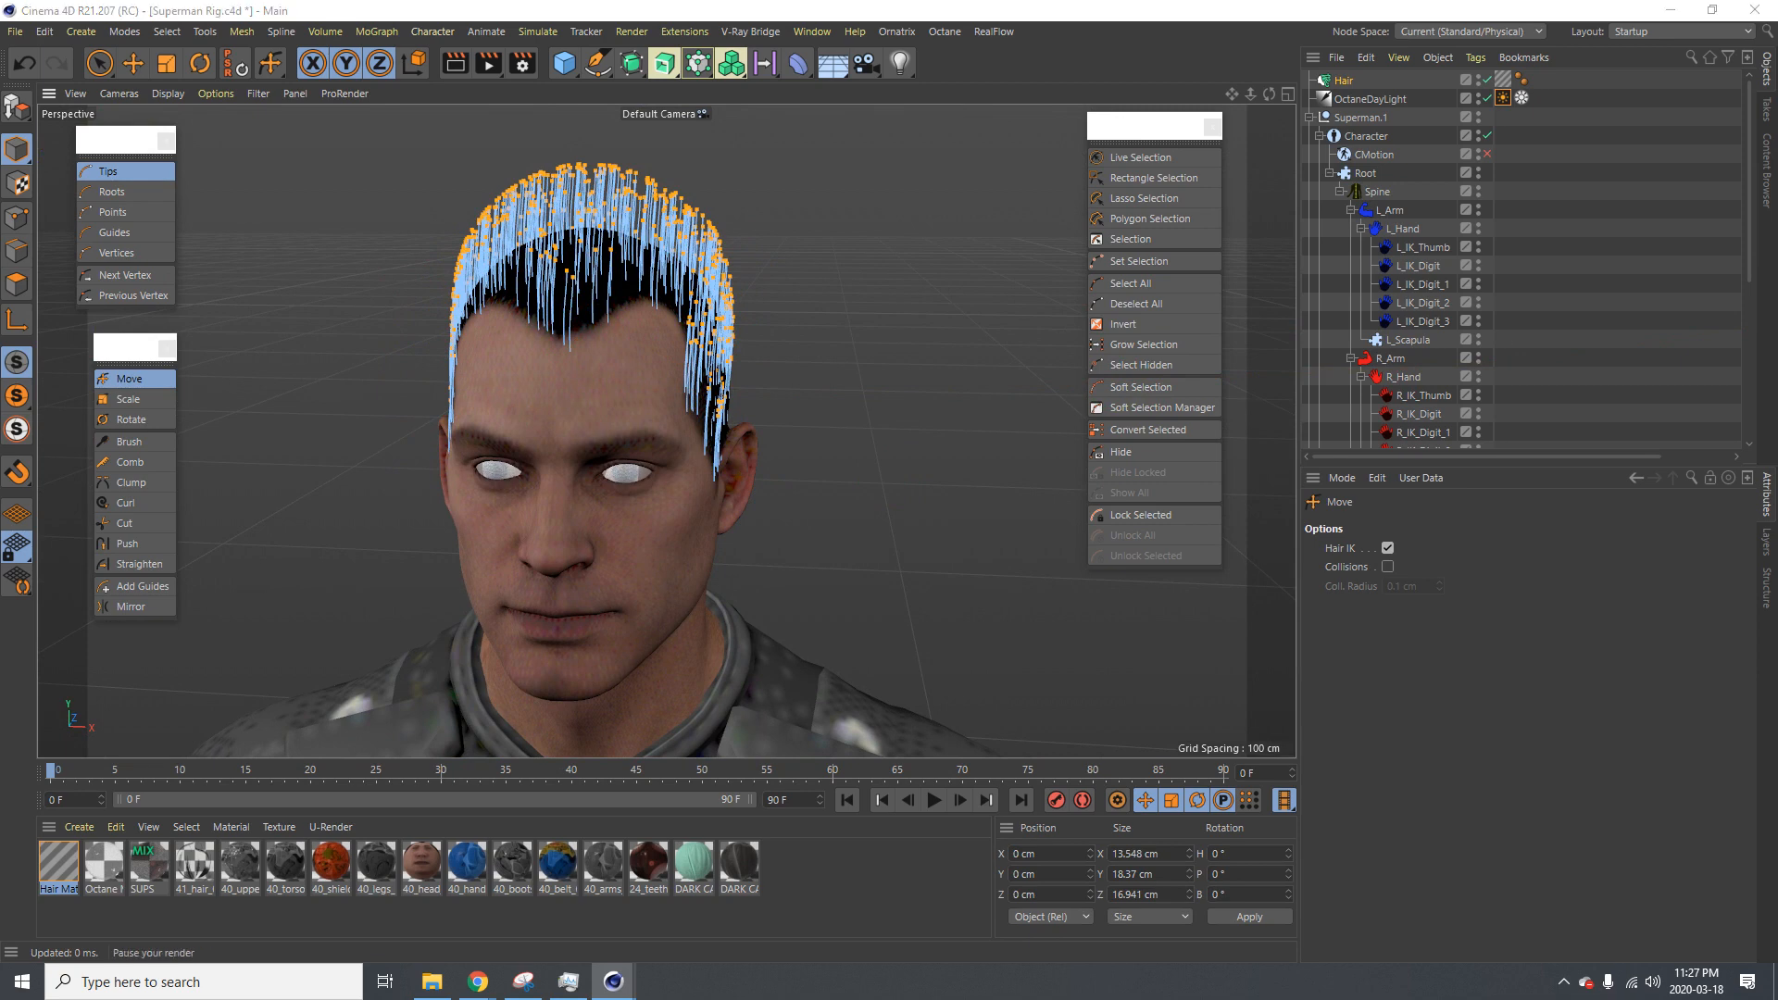
scroll(566, 396, up, 3)
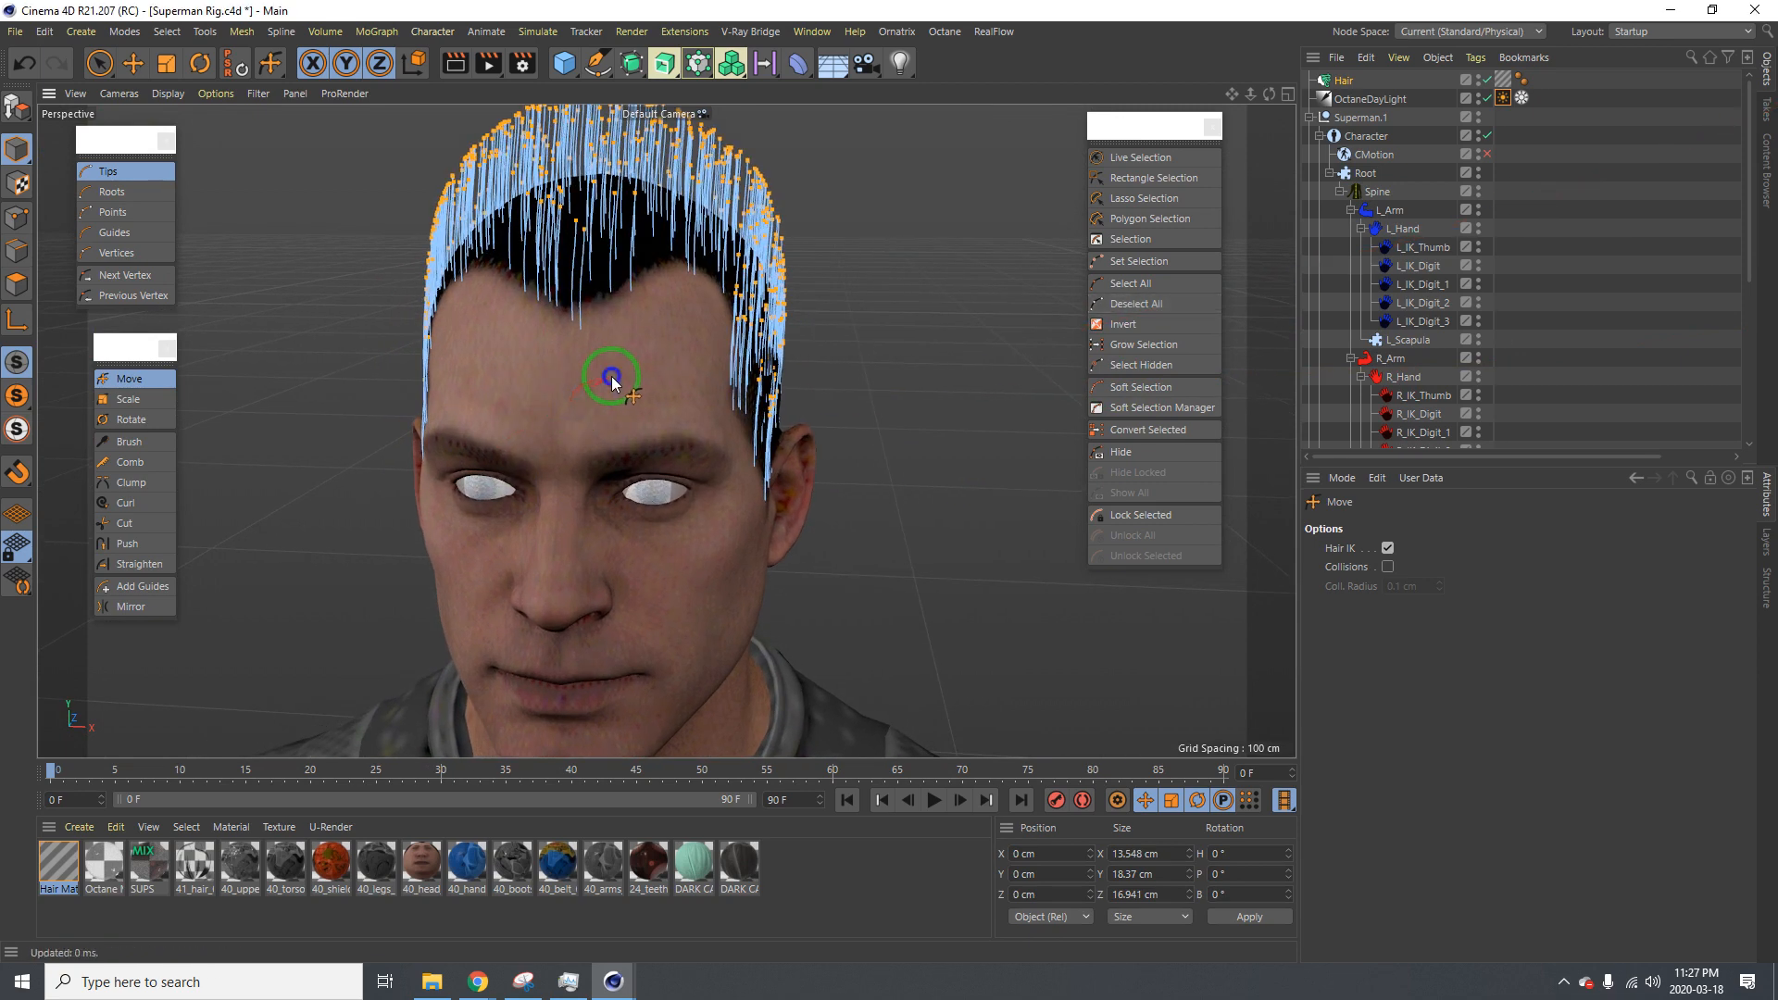
alt+drag(612, 382, 778, 413)
Play the animation with the Octane Live Viewer in view to check the upright hair's dynamics, and rewind to frame 0
drag(1777, 196, 788, 105)
click(935, 801)
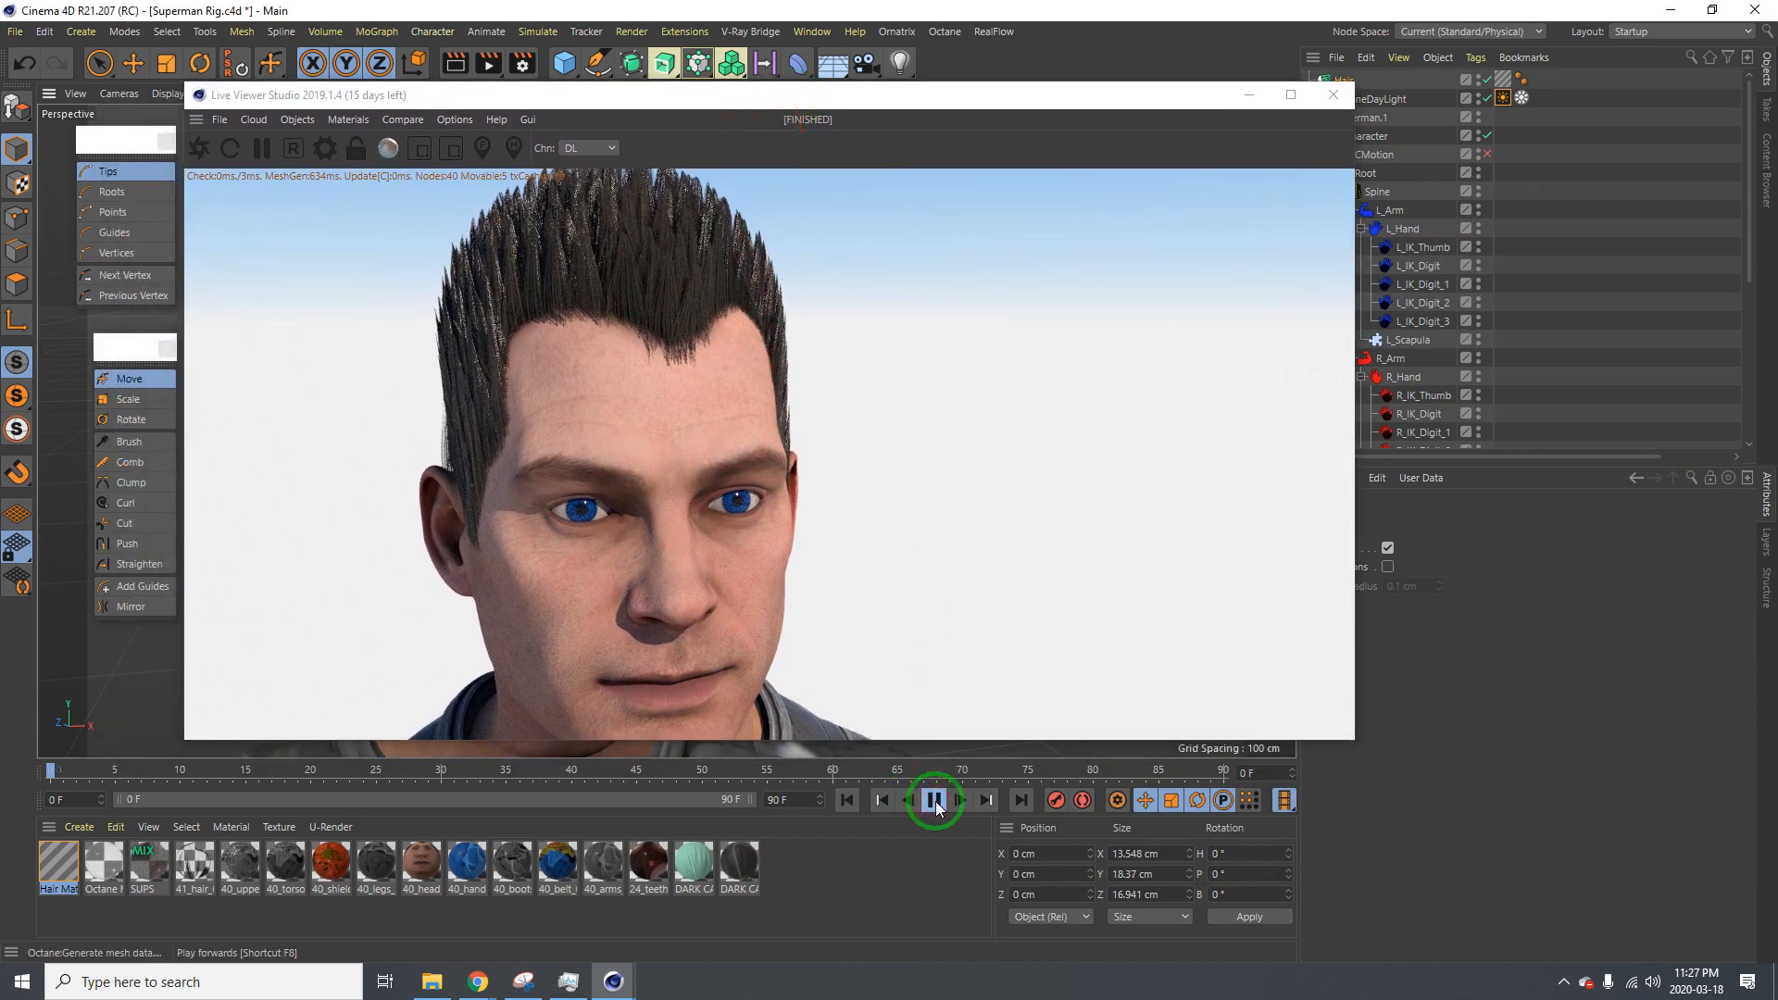
click(936, 800)
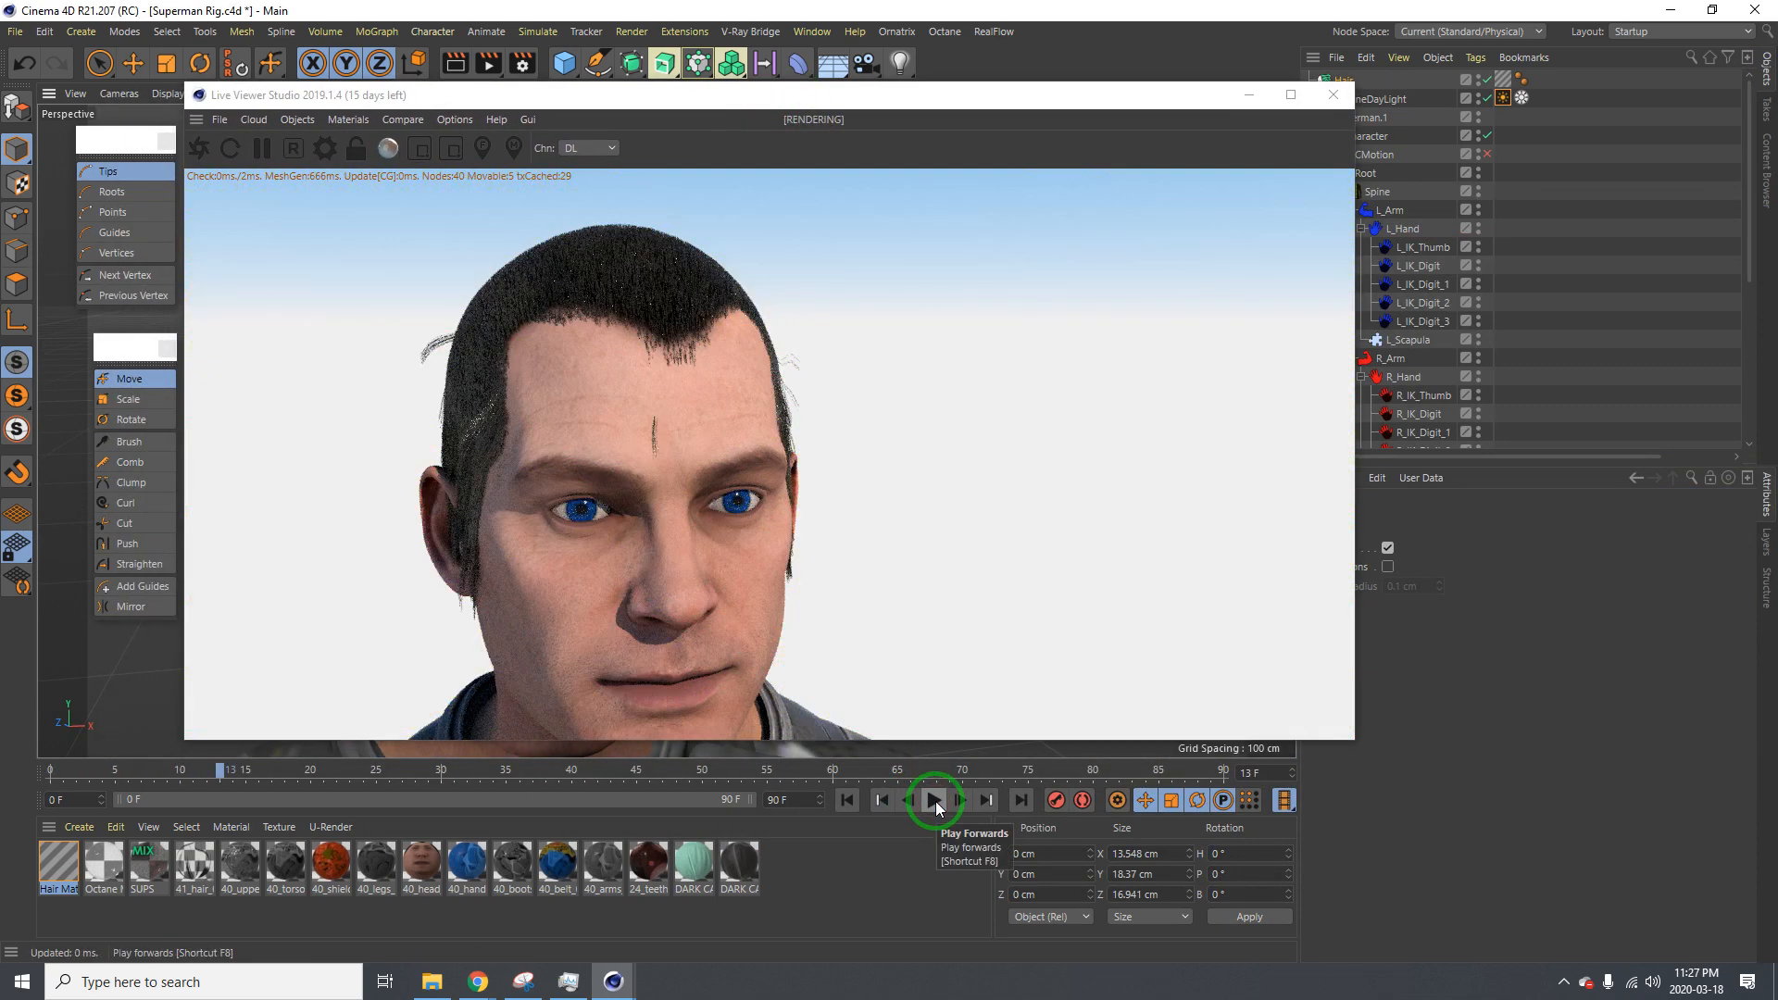
click(847, 801)
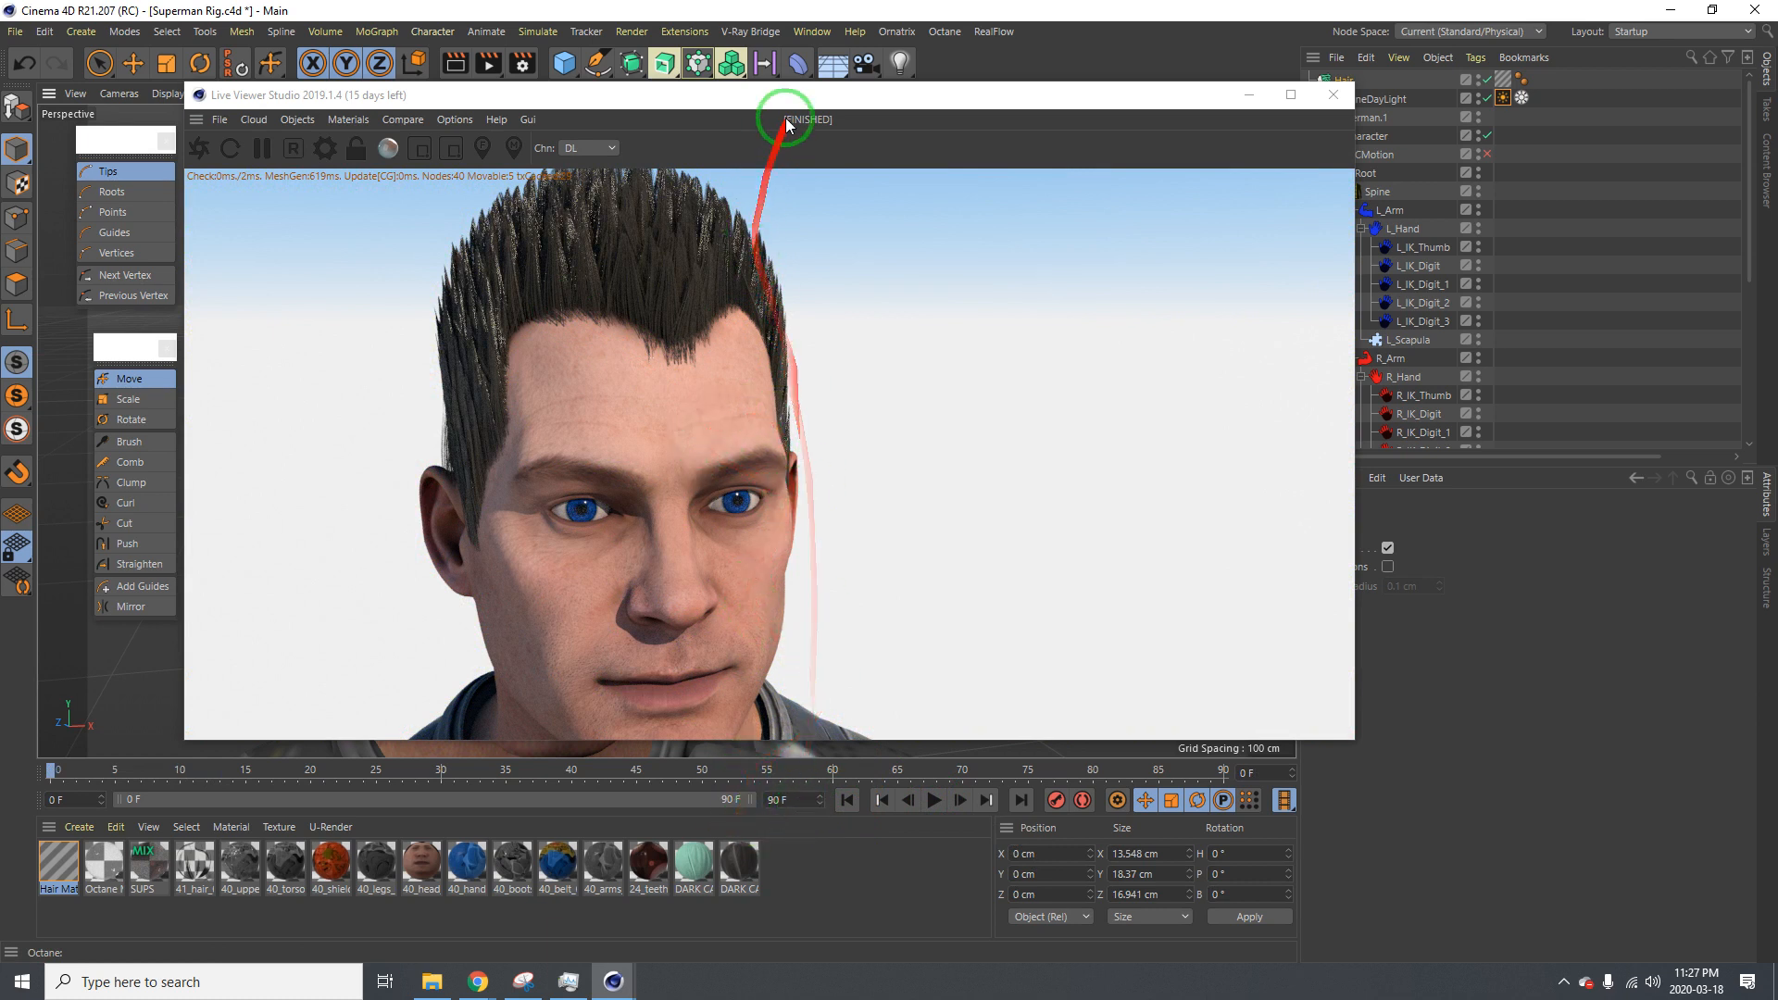
drag(800, 98, 1777, 151)
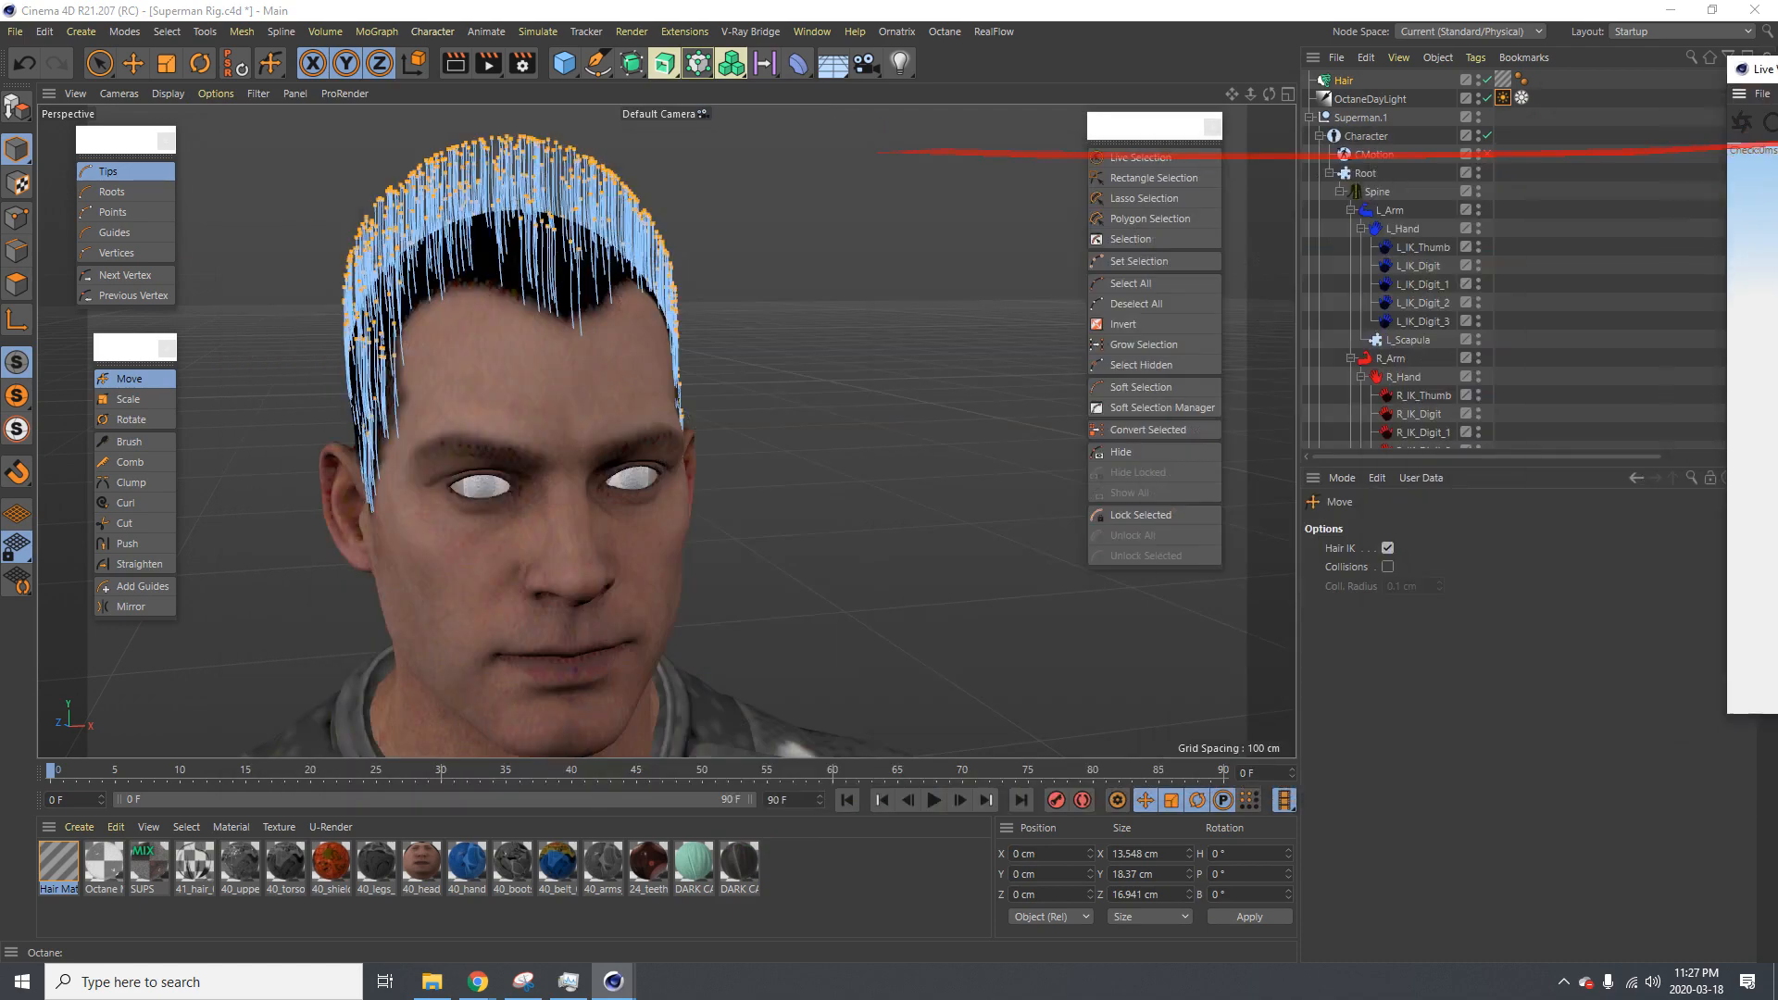
Select the guide roots on the character's left side of the head and move those guides so they point outward
alt+drag(714, 452, 570, 439)
alt+drag(766, 427, 593, 458)
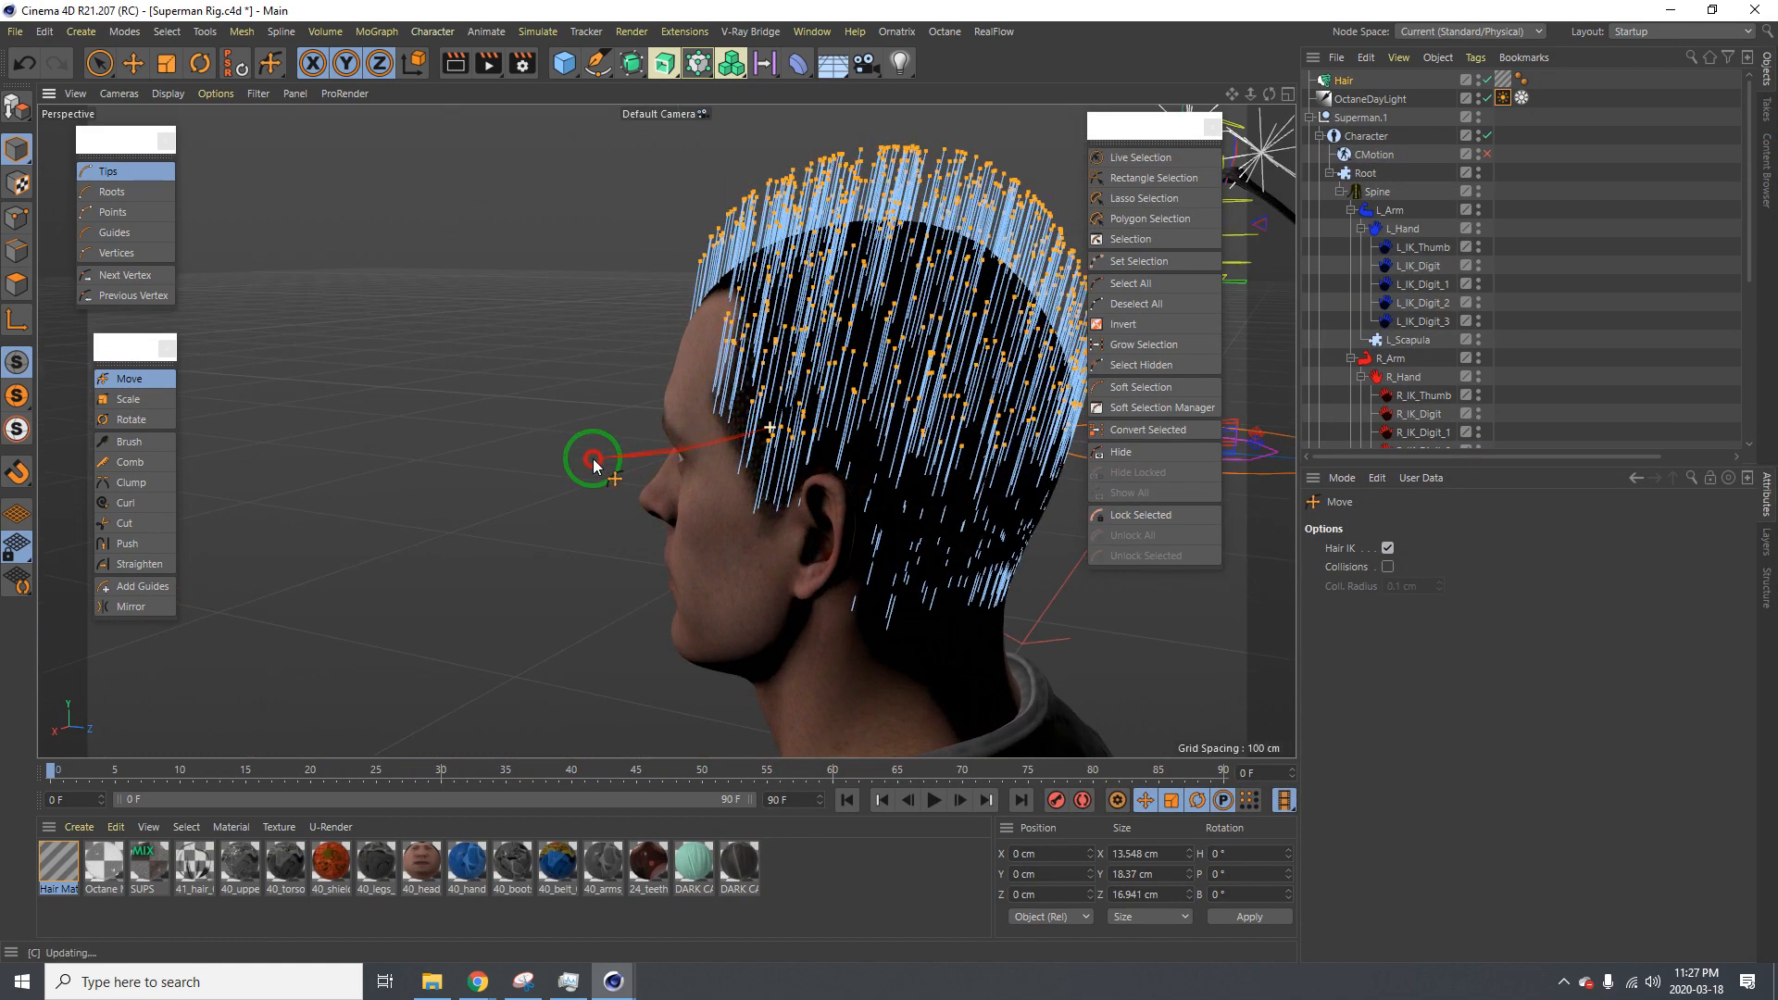
alt+drag(805, 426, 878, 412)
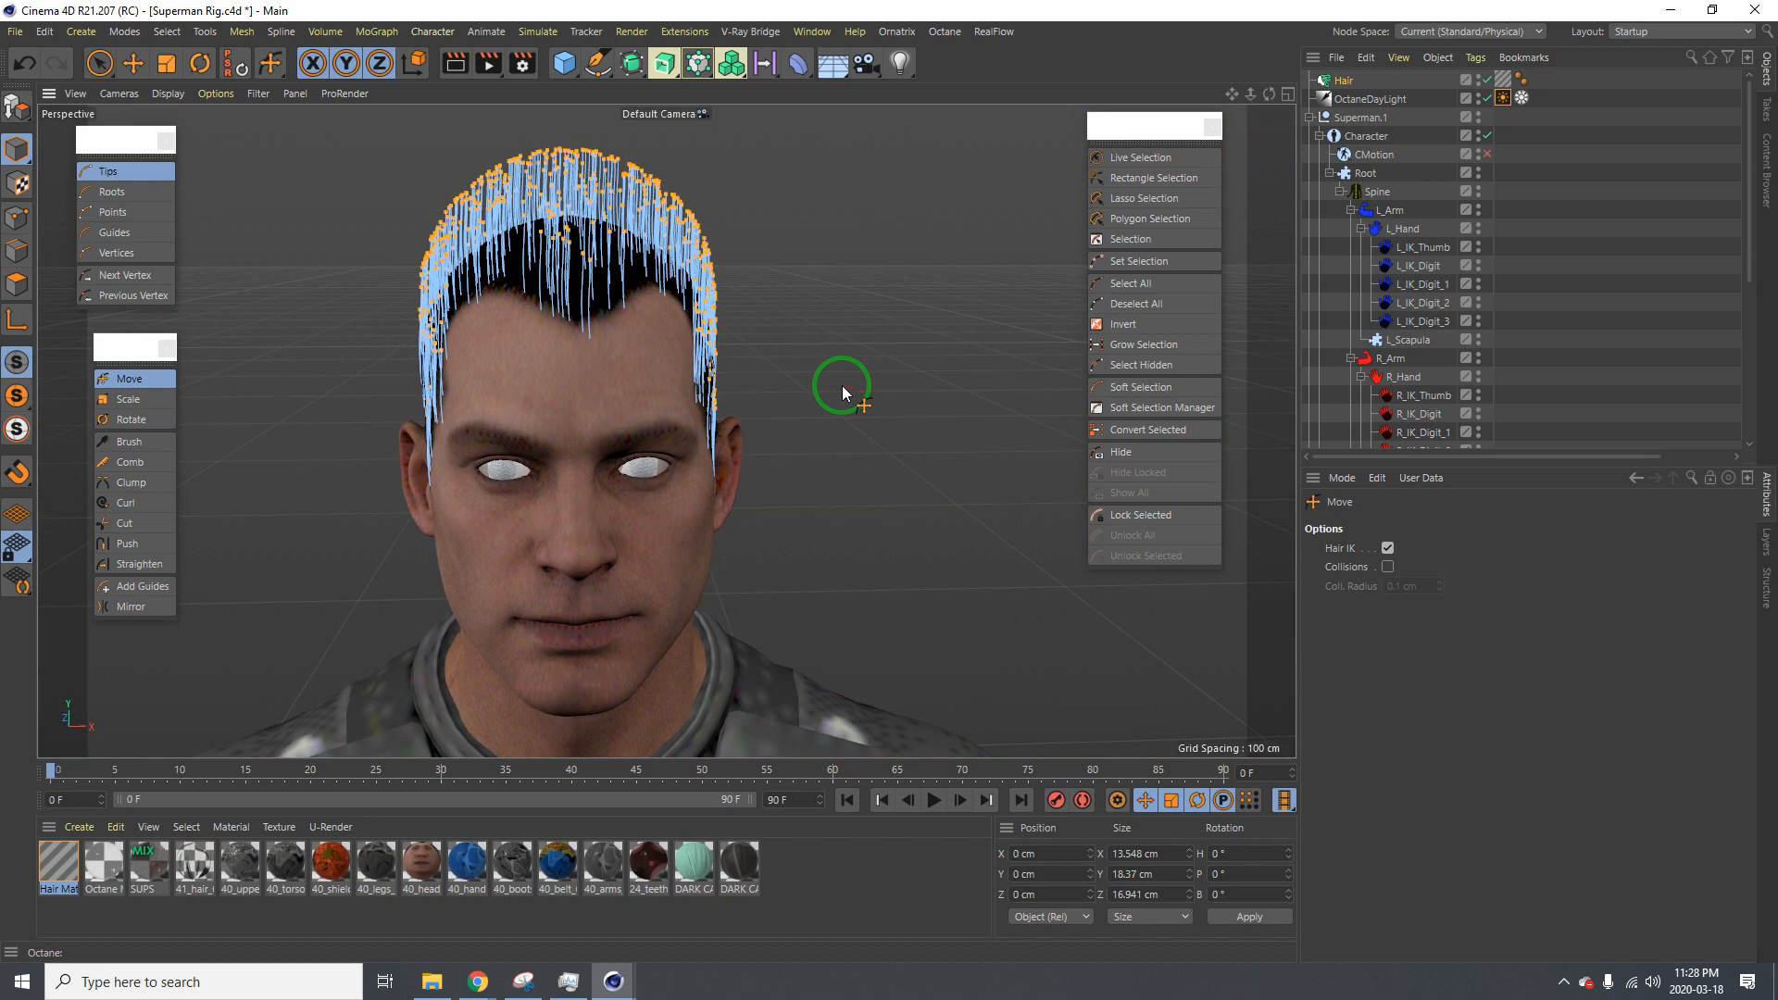
scroll(781, 341, up, 3)
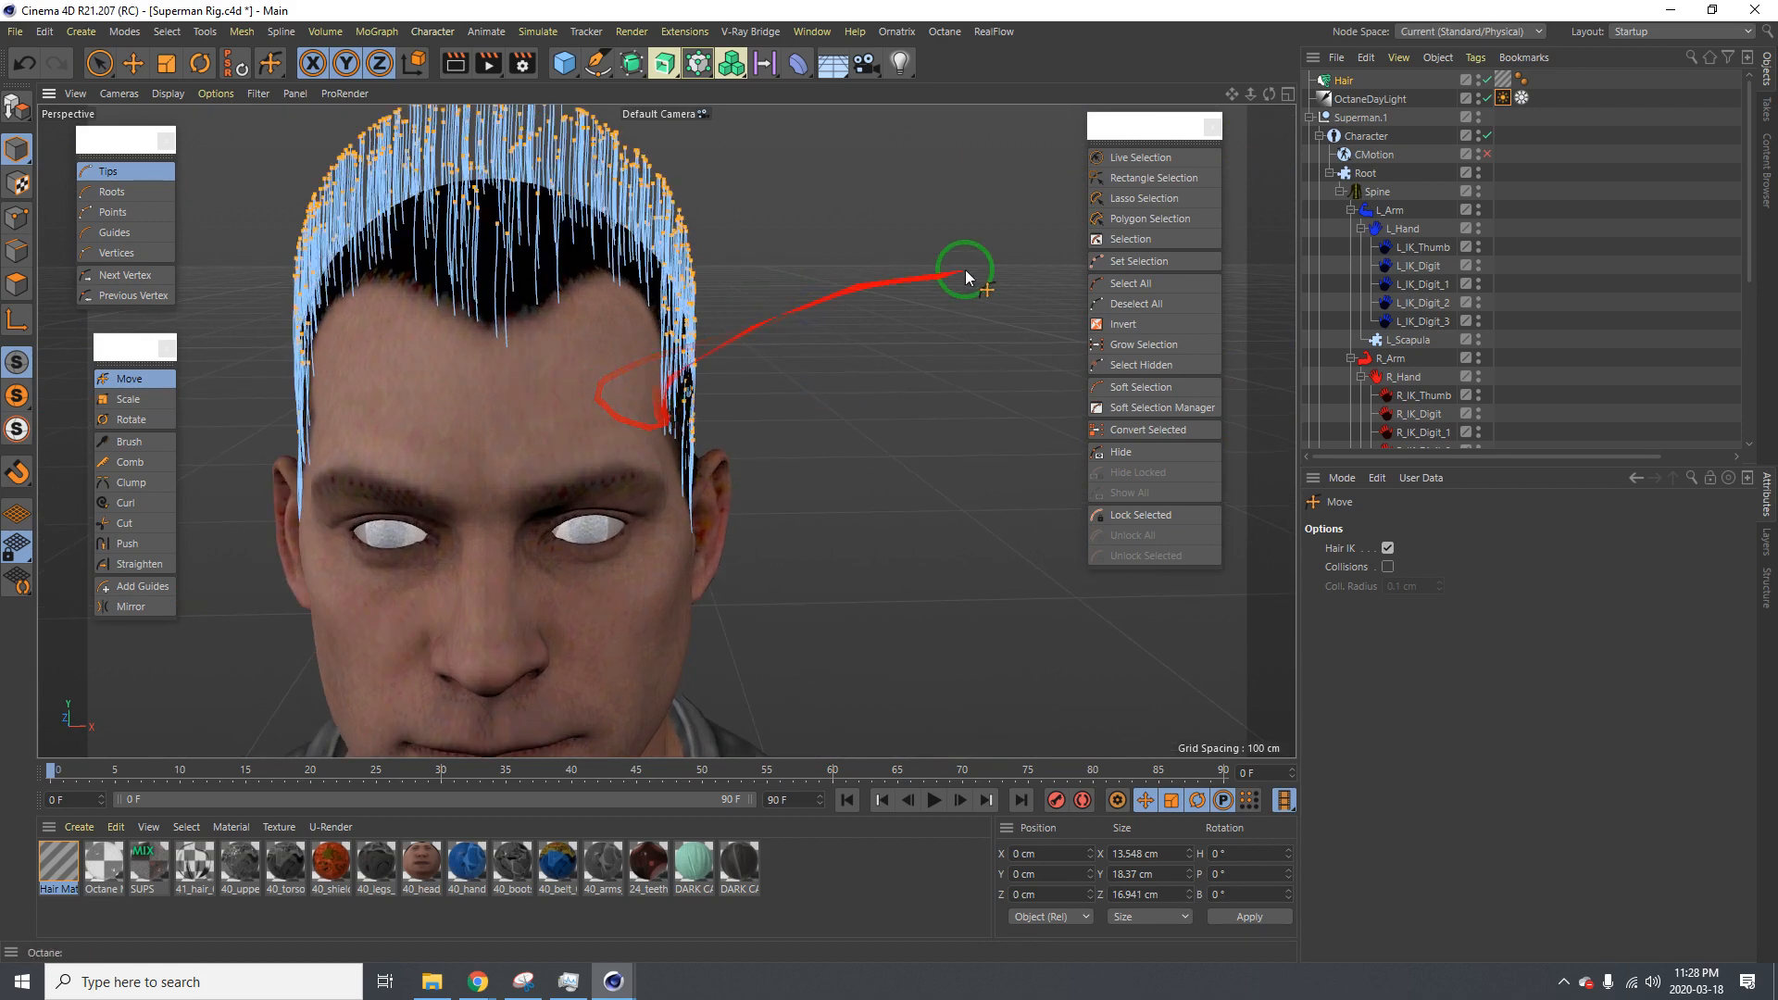
click(1112, 179)
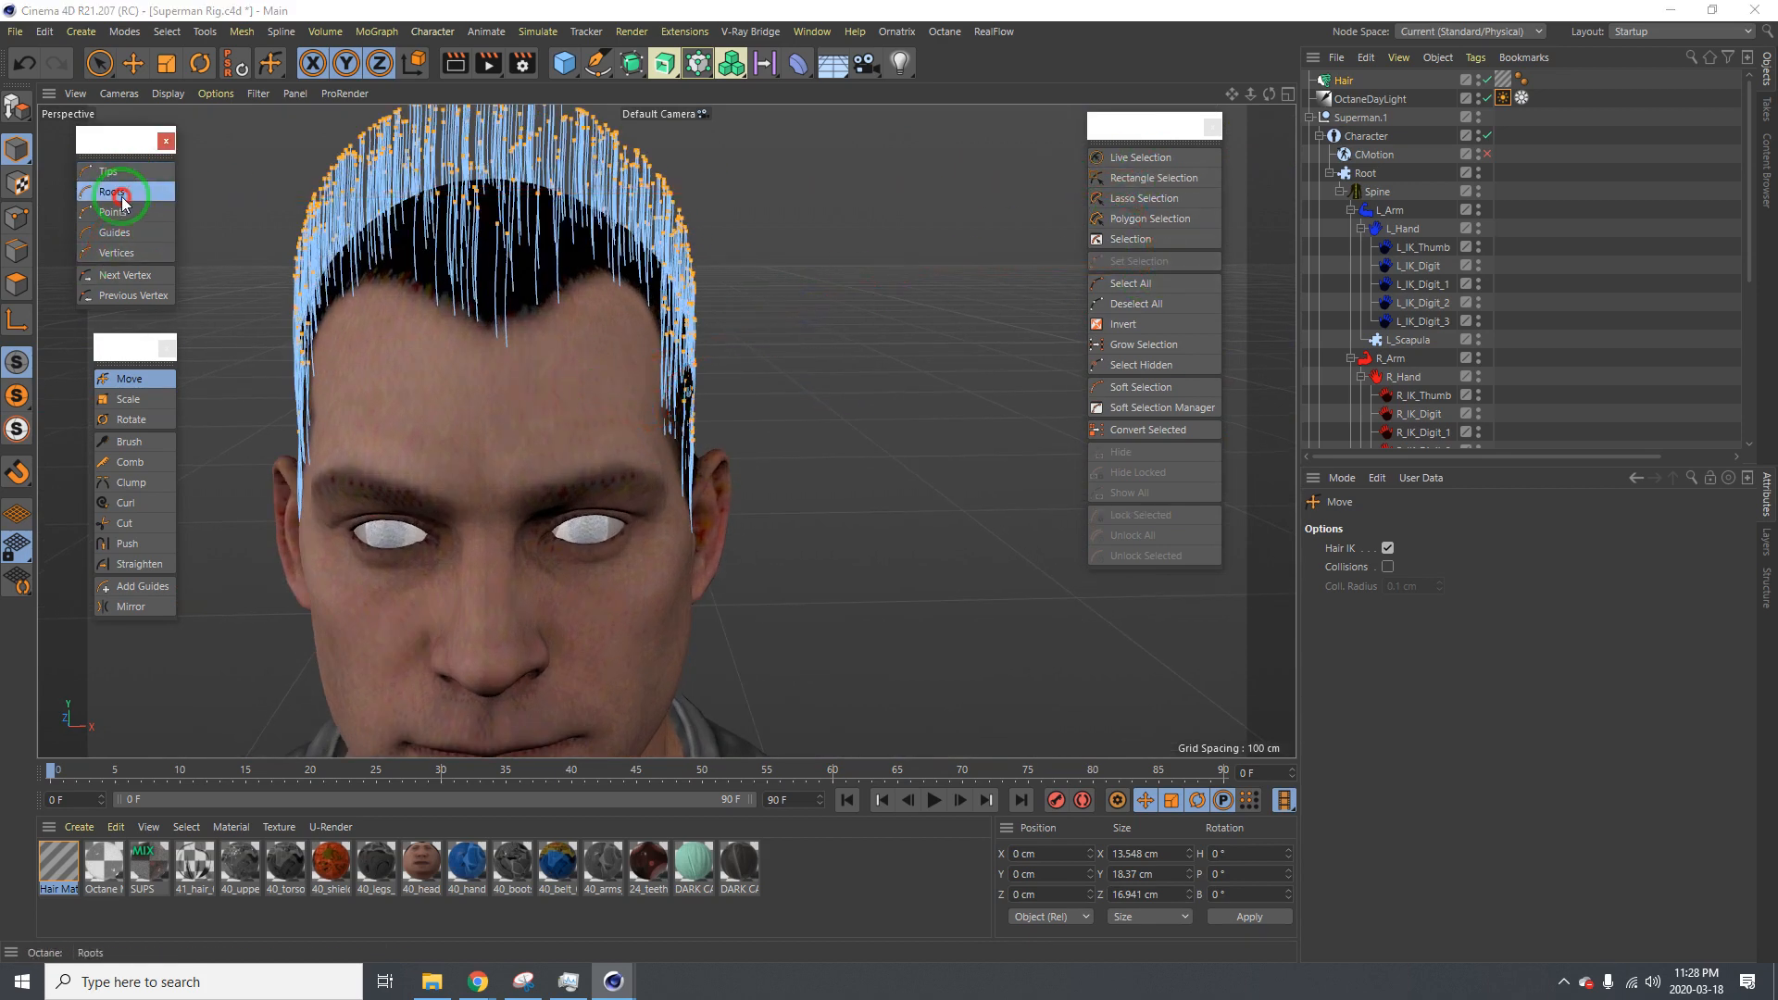
alt+drag(718, 409, 675, 398)
click(1154, 165)
middle_drag(677, 396, 707, 393)
mouse_move(707, 393)
mouse_down()
mouse_move(743, 398)
mouse_move(740, 414)
mouse_move(595, 417)
mouse_move(695, 384)
mouse_move(973, 497)
mouse_move(886, 485)
mouse_move(670, 367)
mouse_up()
click(121, 380)
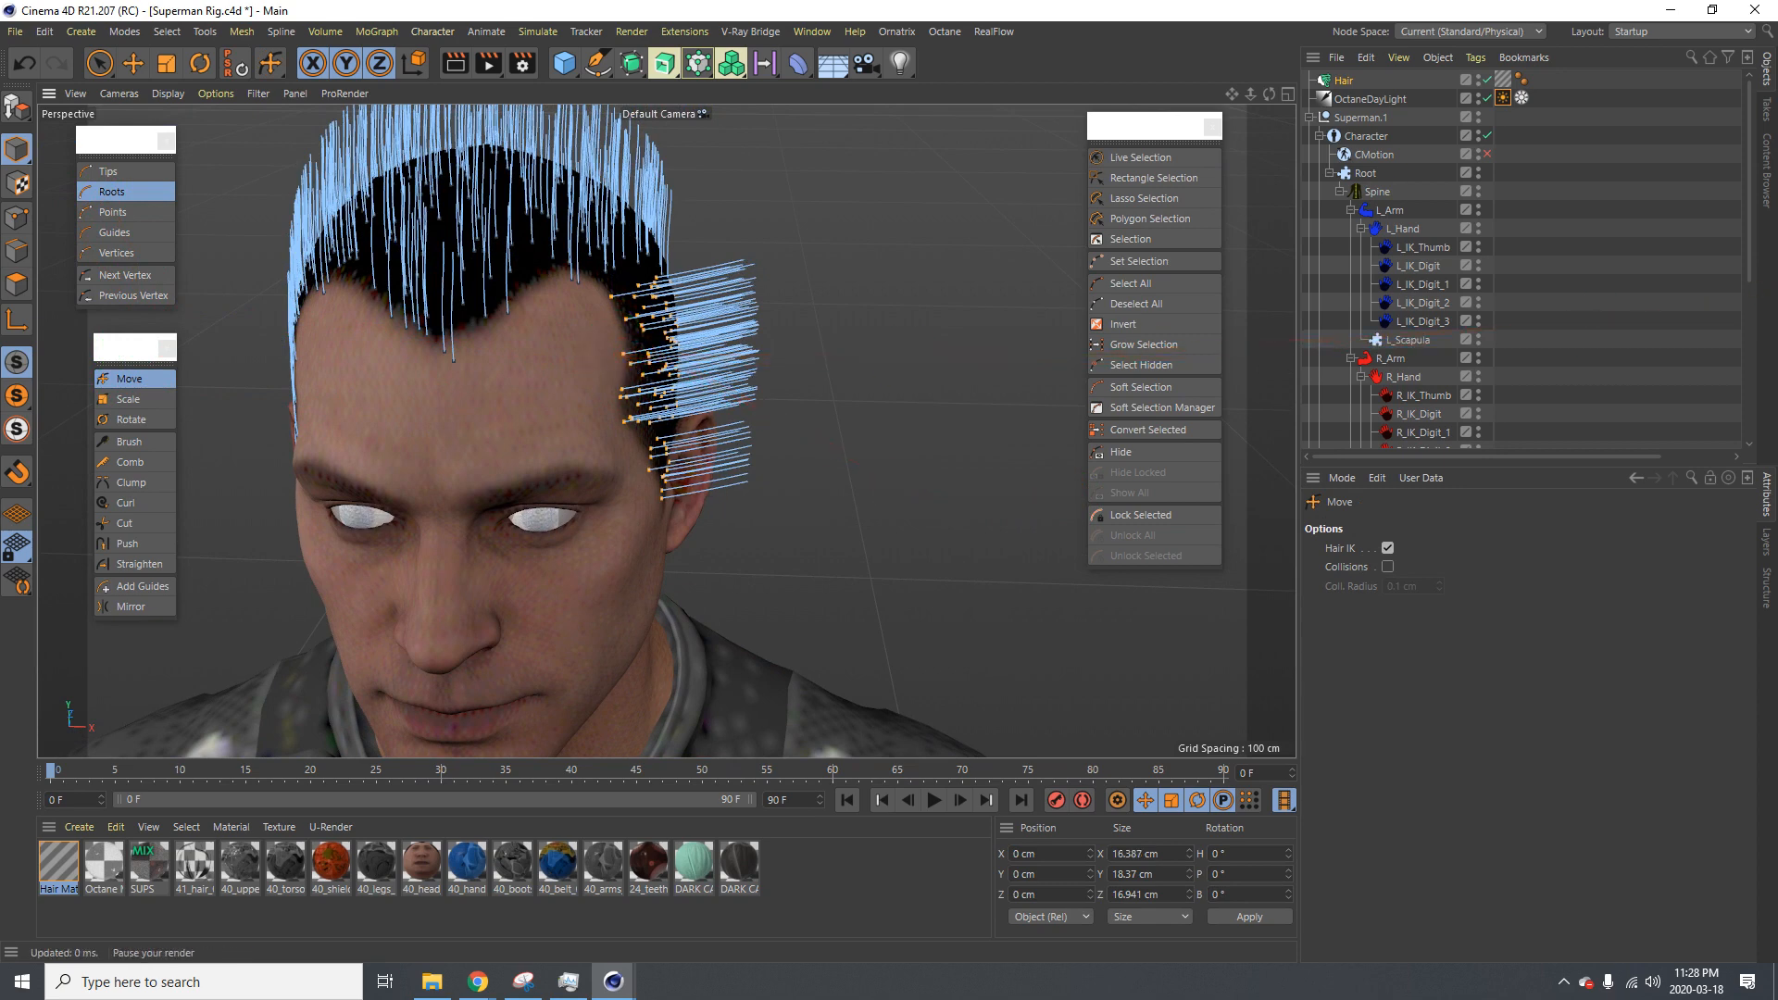
alt+drag(594, 429, 1161, 420)
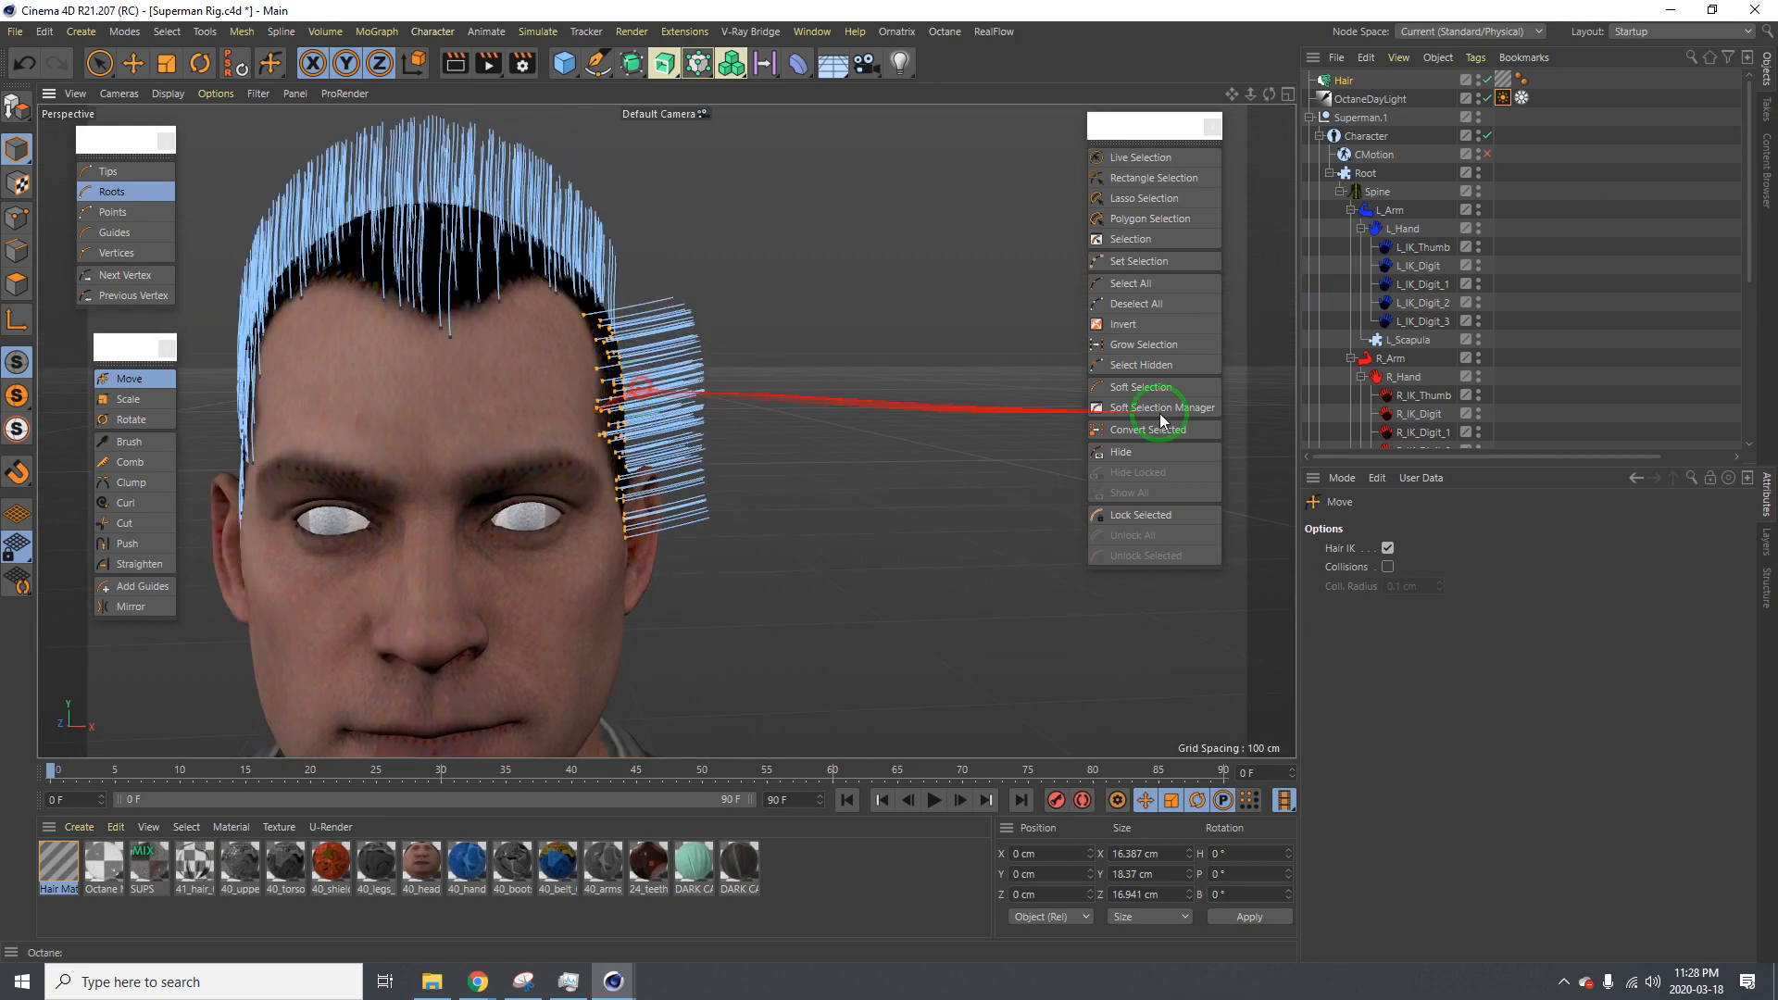
Move the selected left-side hair guides so that they slope downward beside the head
alt+drag(463, 419, 890, 483)
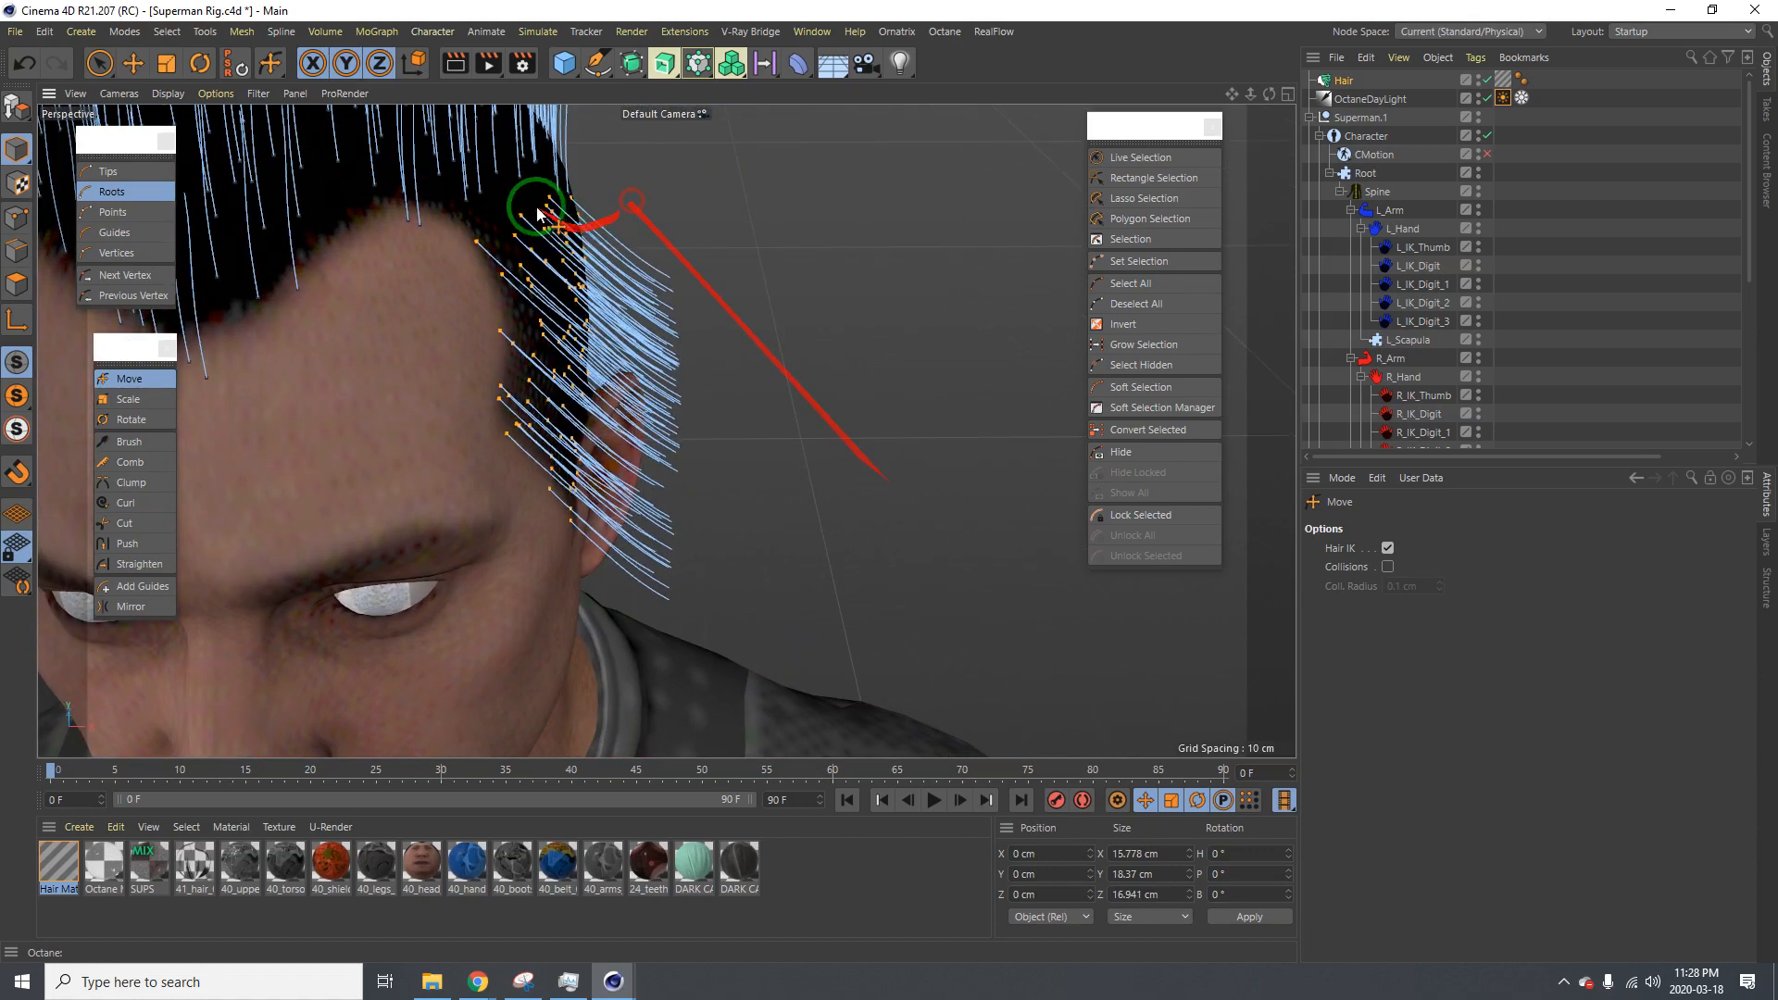
alt+right_drag(540, 210, 496, 250)
alt+drag(497, 250, 732, 202)
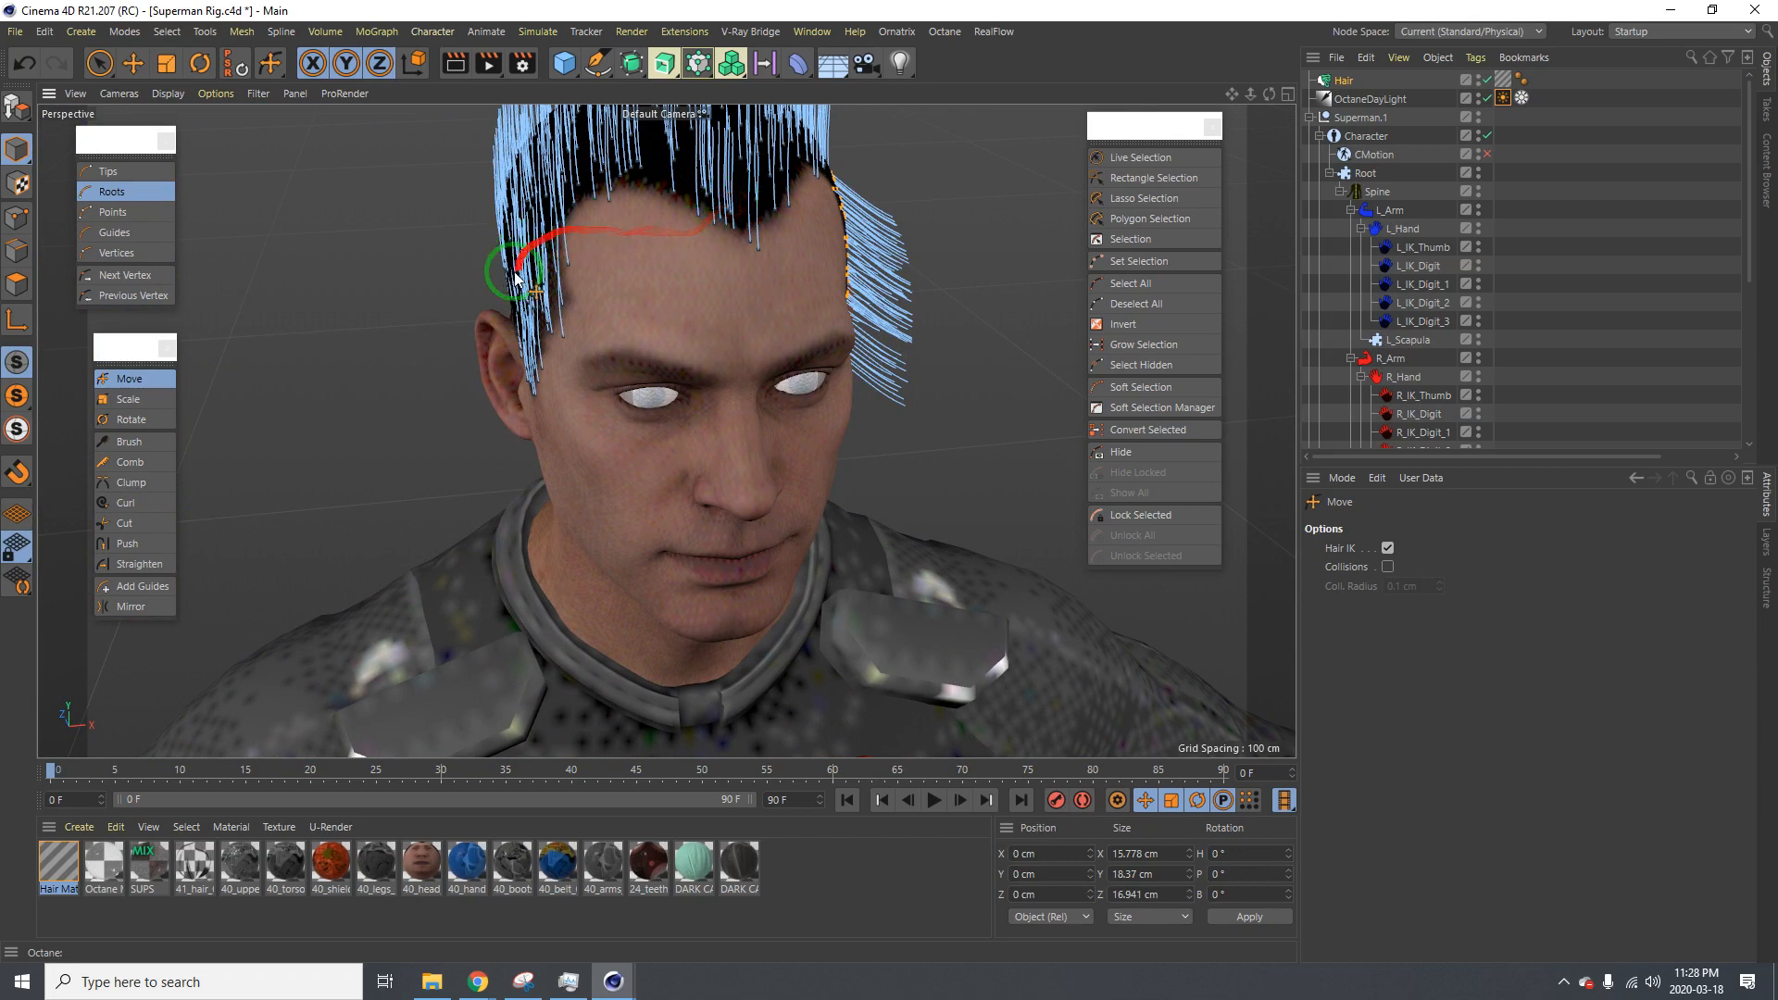
Select the guide roots on the character's right side of the head and move those guides so they slope outward and down
click(1140, 158)
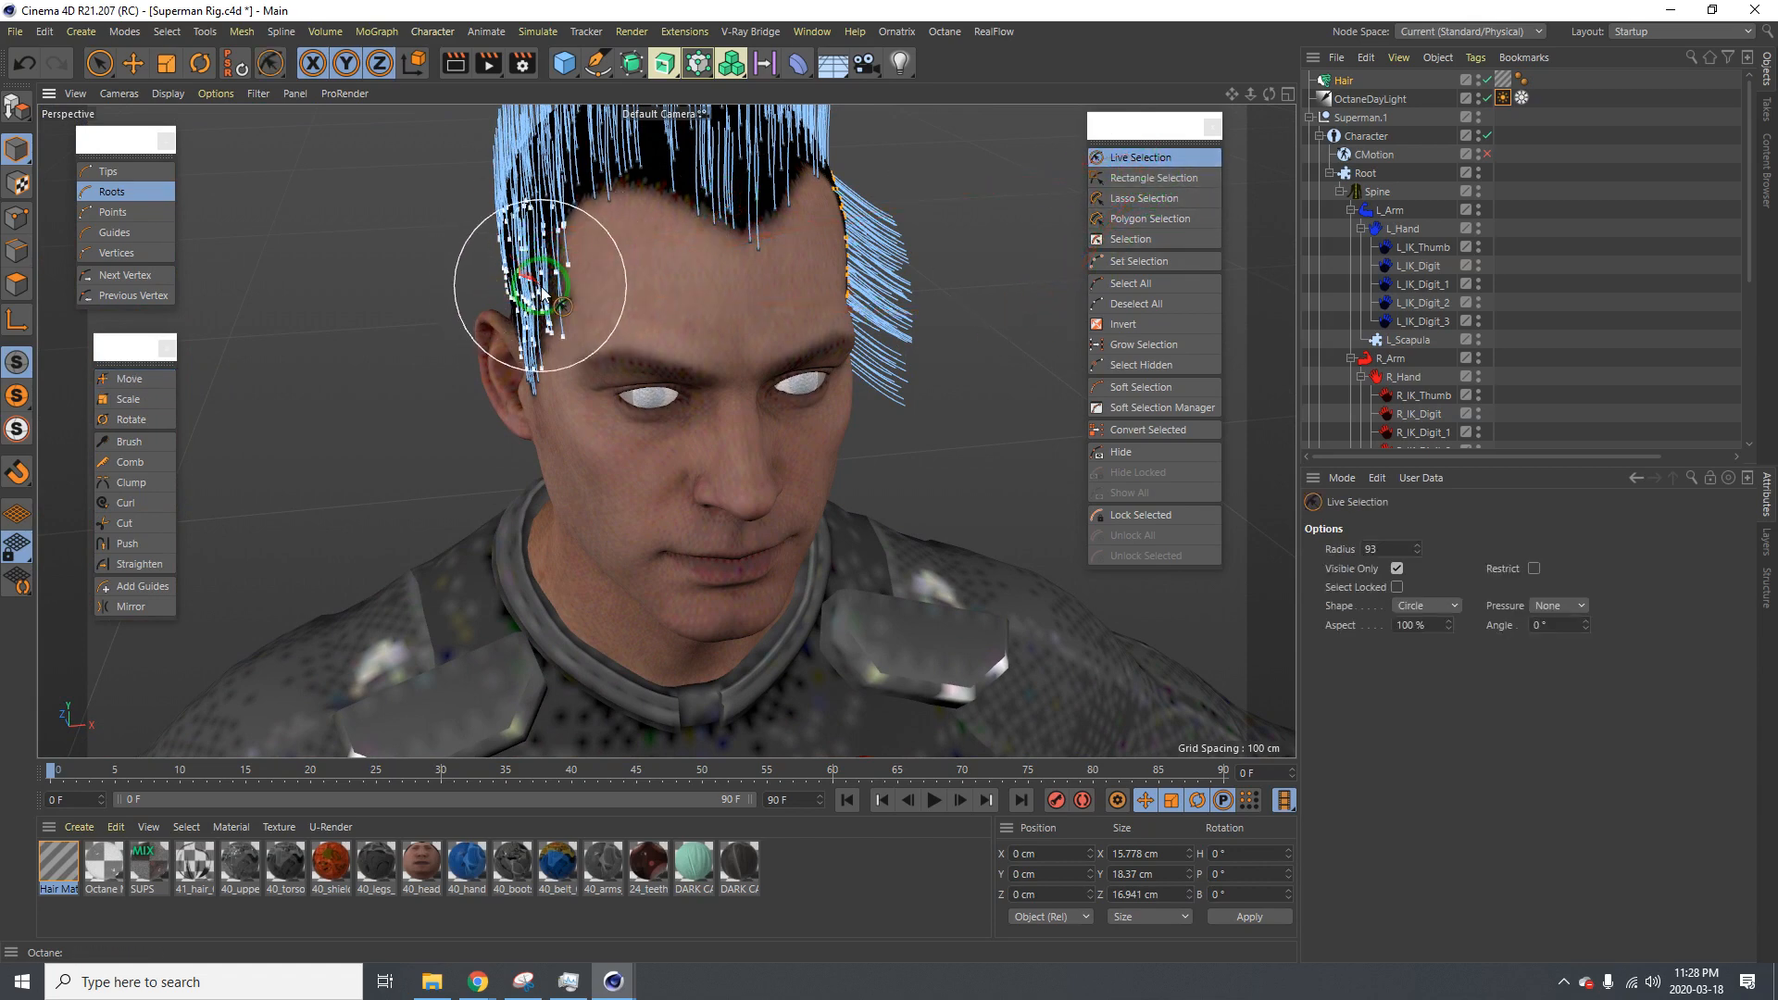
mouse_move(543, 291)
alt+mouse_down()
mouse_move(576, 297)
mouse_move(556, 297)
alt+mouse_up()
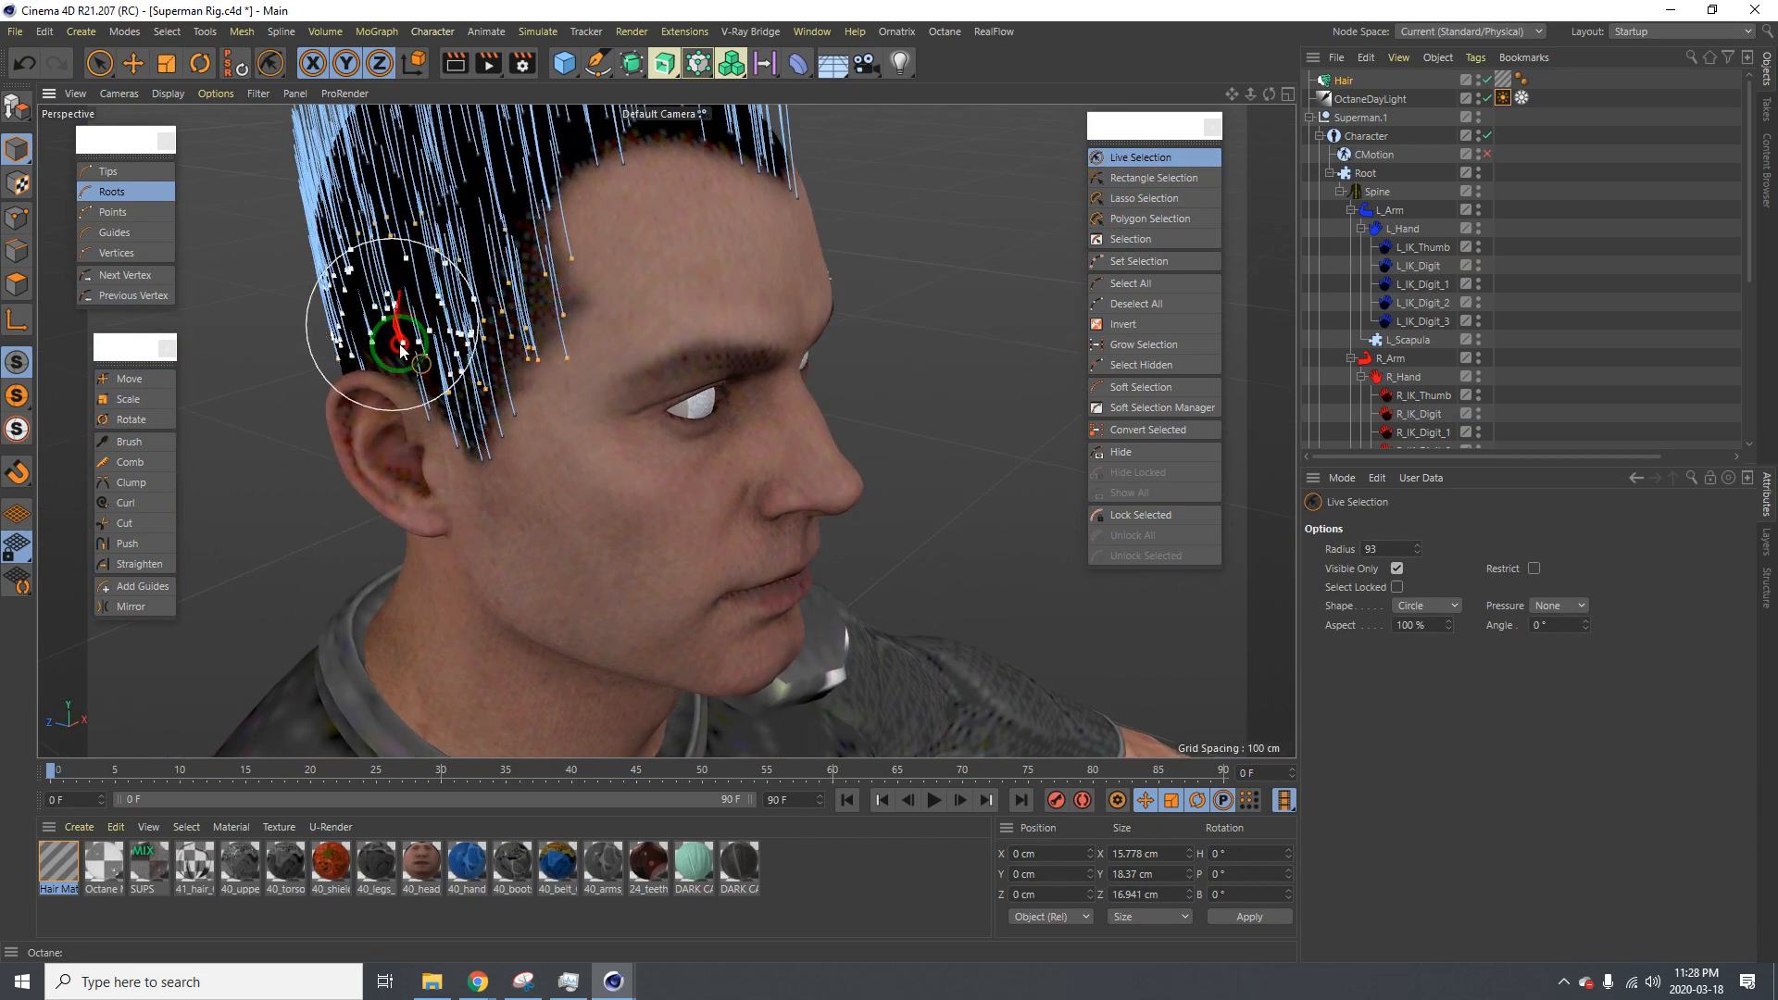
mouse_move(400, 350)
mouse_down()
mouse_move(389, 309)
mouse_move(469, 269)
mouse_move(377, 259)
mouse_move(565, 302)
mouse_move(441, 303)
mouse_up()
click(136, 384)
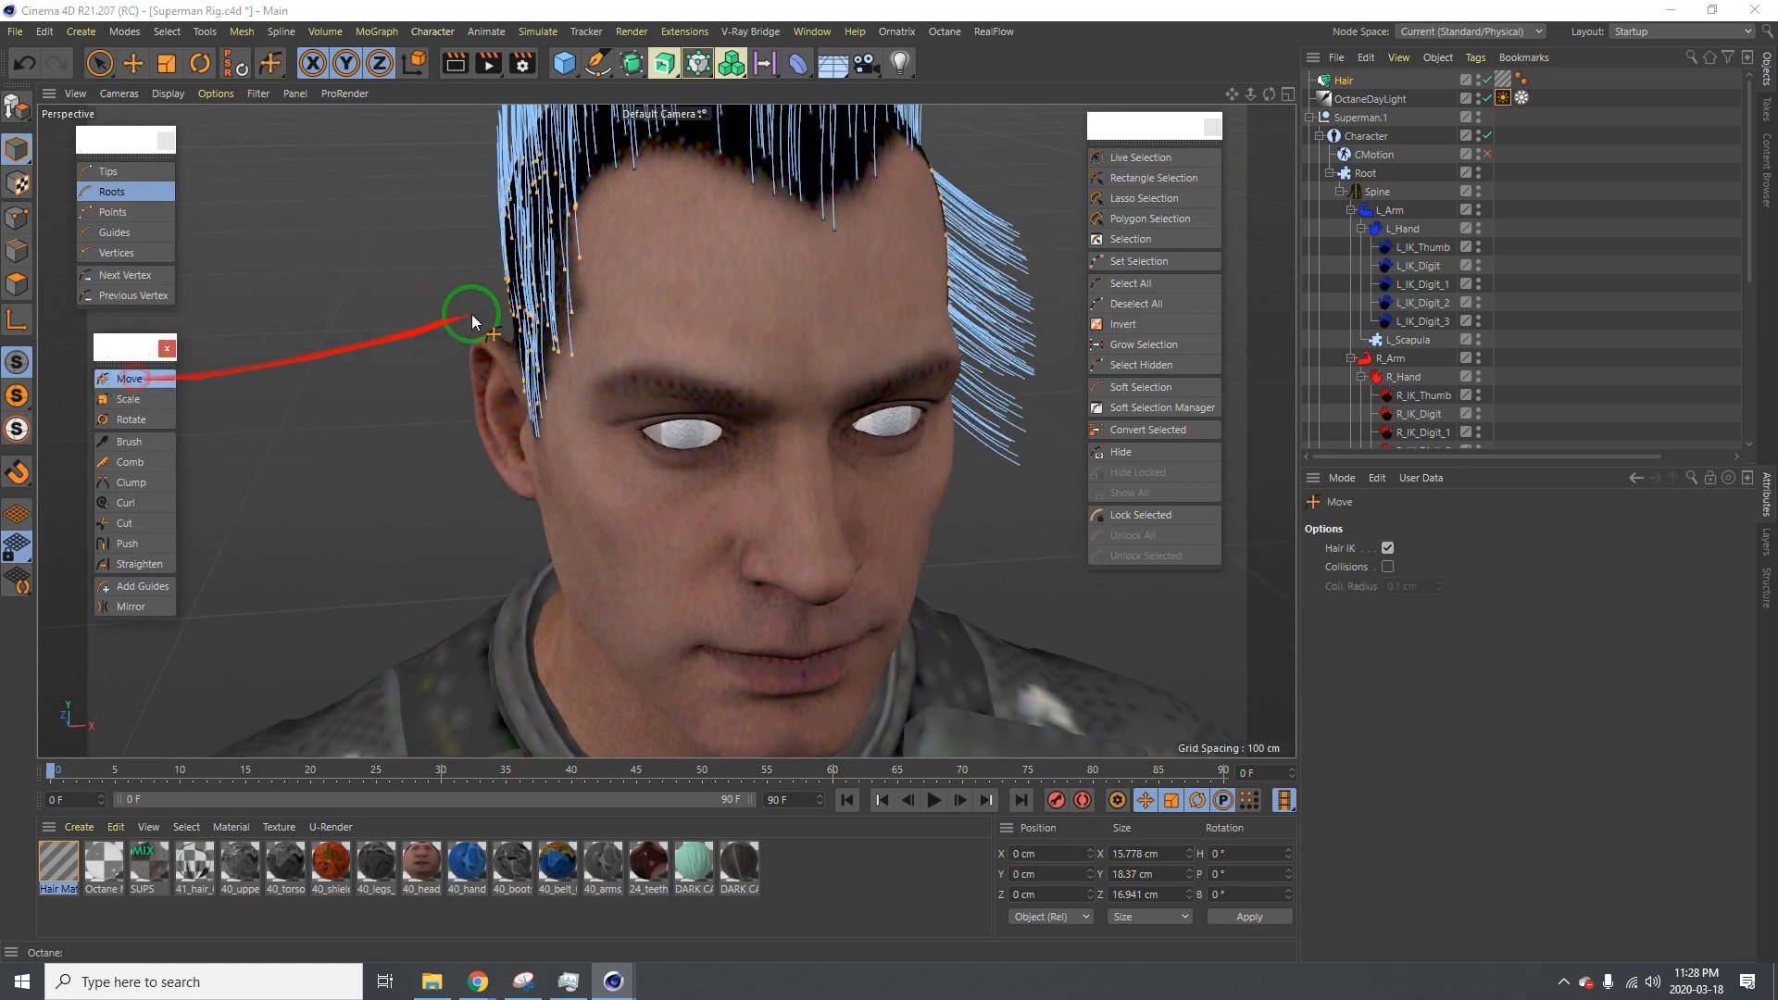
mouse_move(536, 263)
mouse_down()
mouse_move(889, 480)
mouse_move(537, 263)
mouse_move(515, 282)
mouse_move(636, 297)
mouse_move(496, 358)
mouse_move(488, 308)
mouse_move(435, 252)
mouse_move(439, 315)
mouse_up()
key(9)
alt+drag(593, 373, 244, 331)
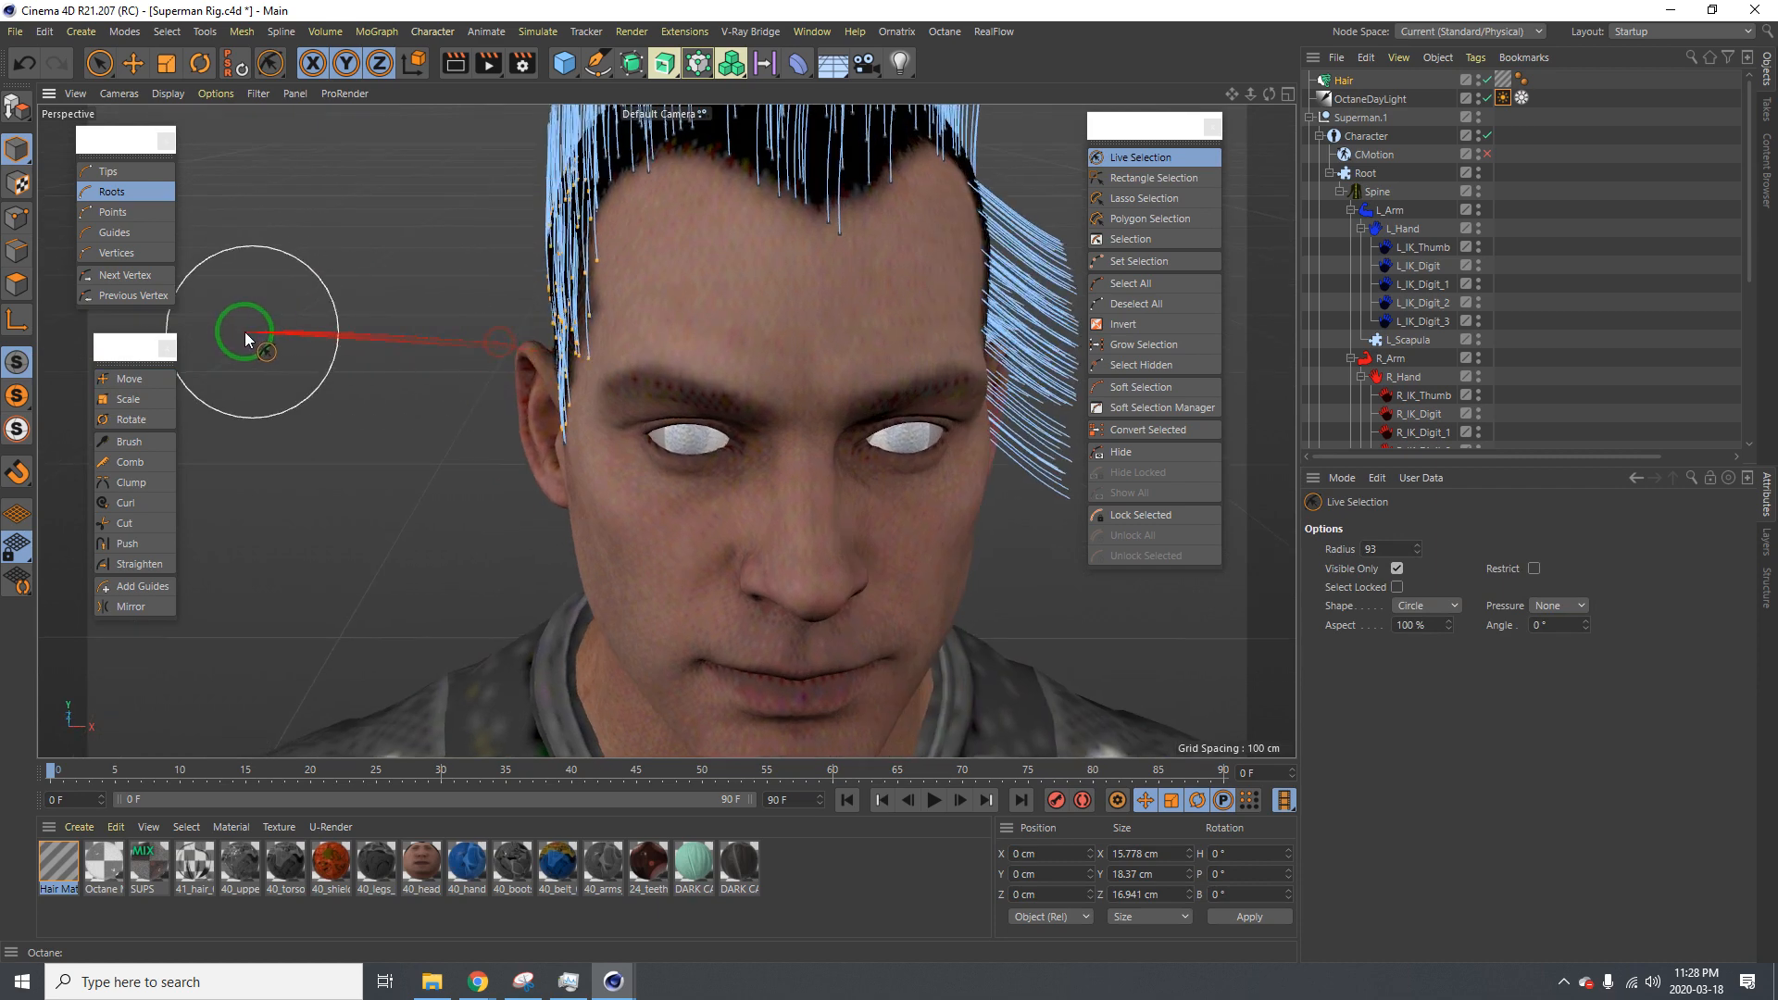
click(149, 378)
drag(881, 476, 889, 482)
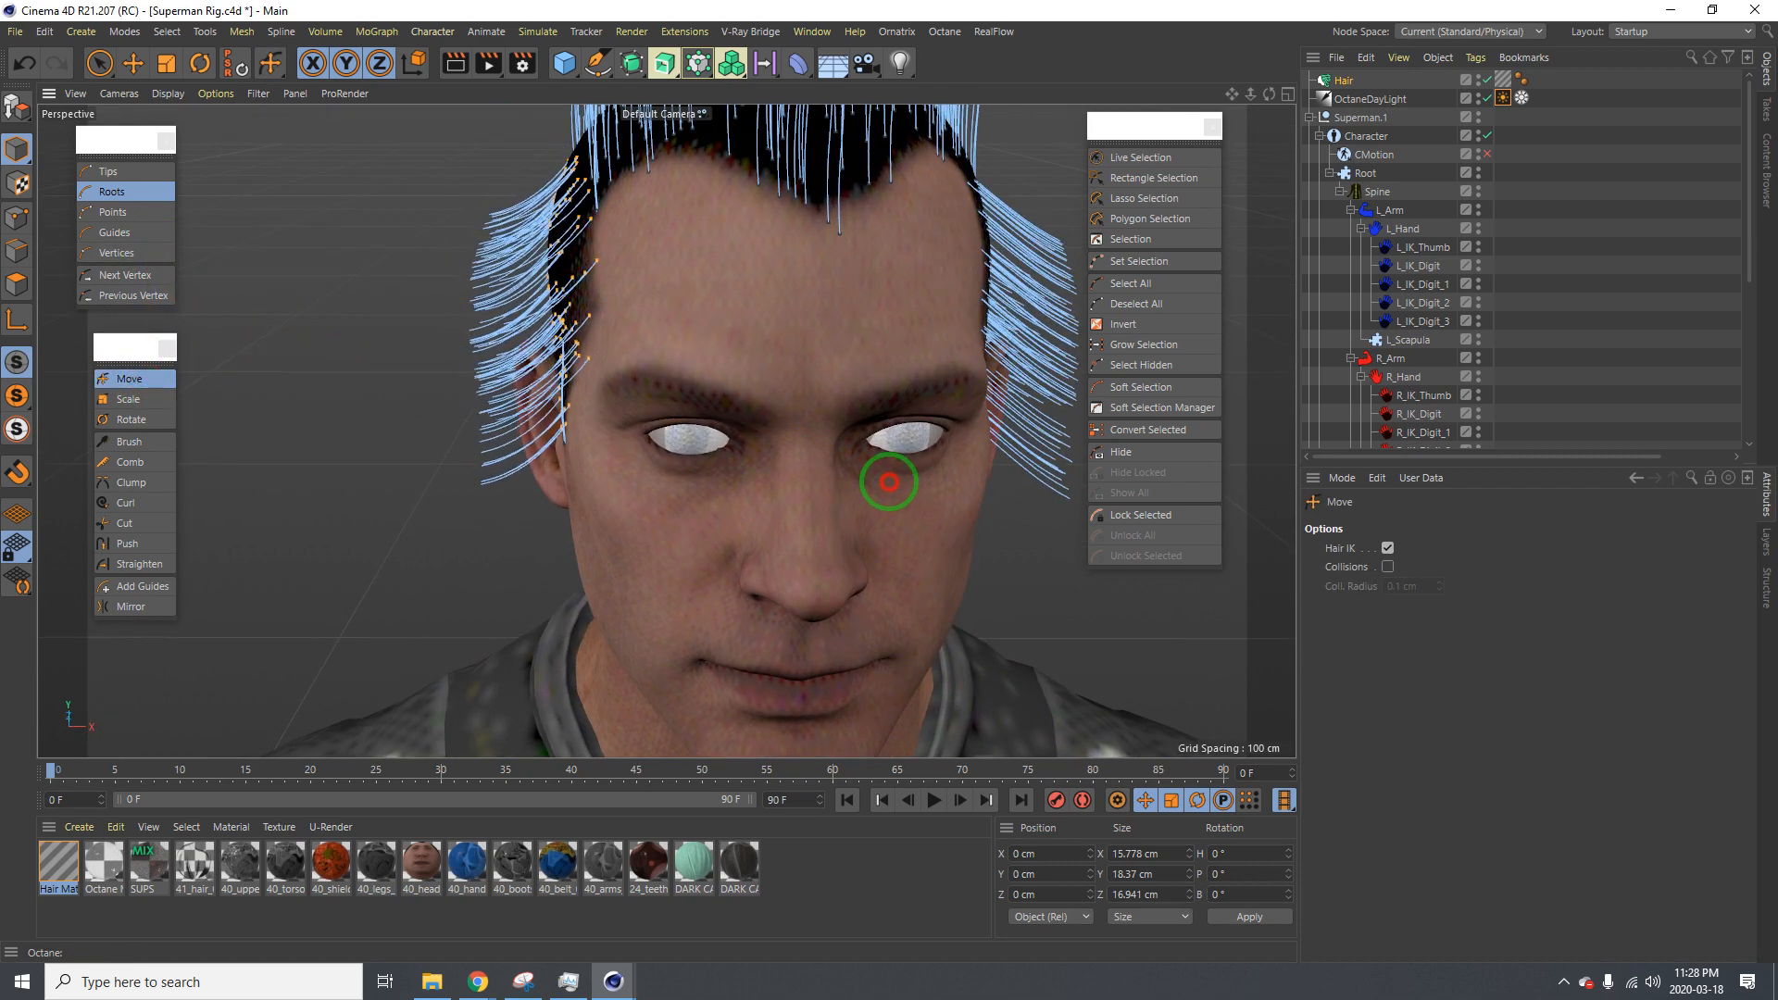
Select the guide roots across the back of the head and move those guides so they point outward and down
alt+drag(665, 287, 866, 296)
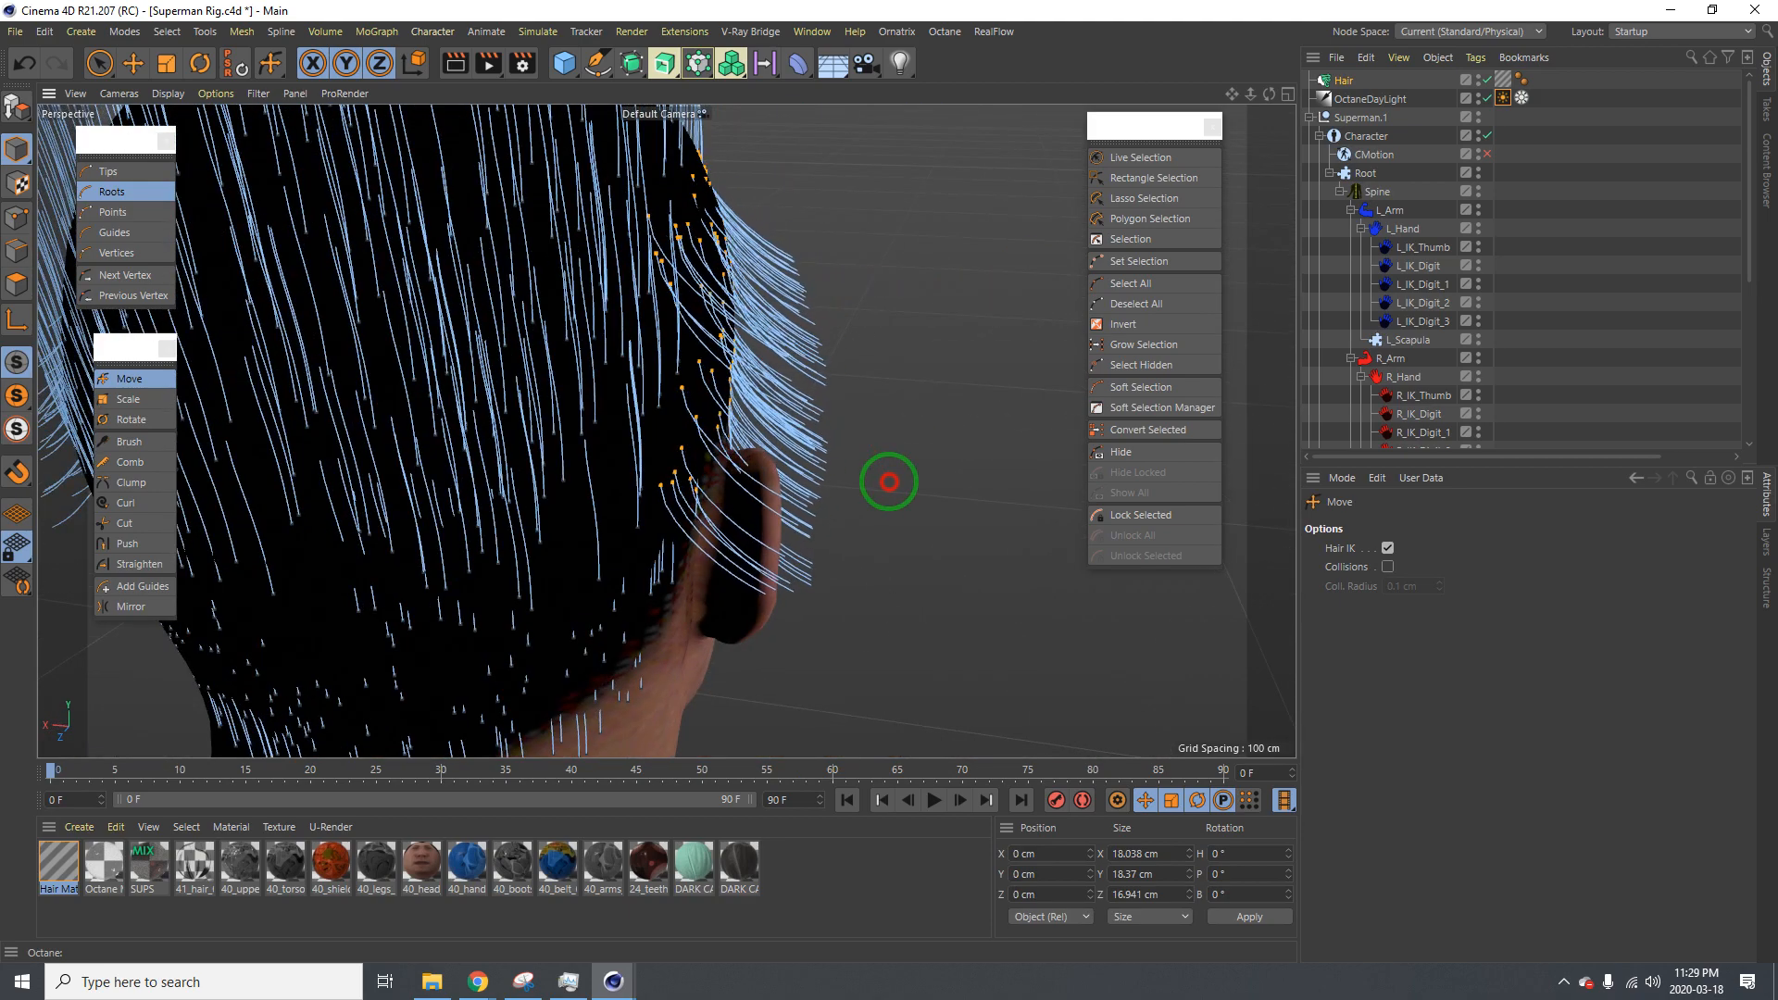
alt+drag(880, 482, 771, 302)
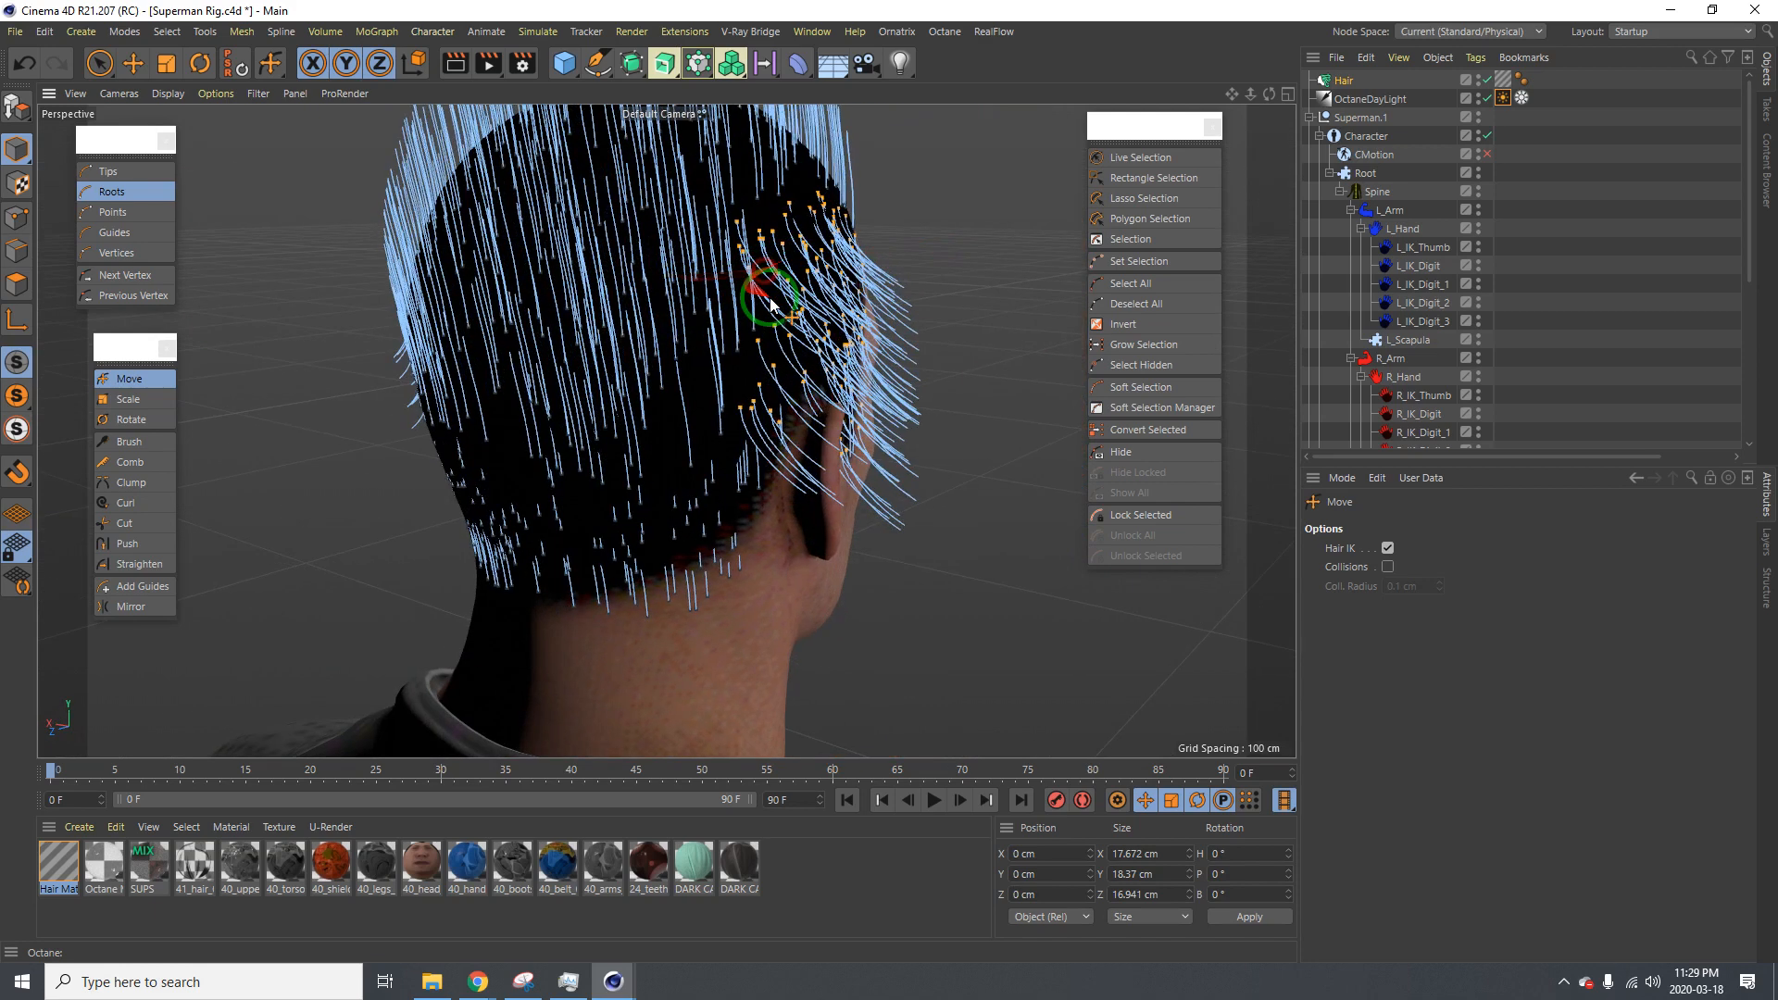
click(1175, 165)
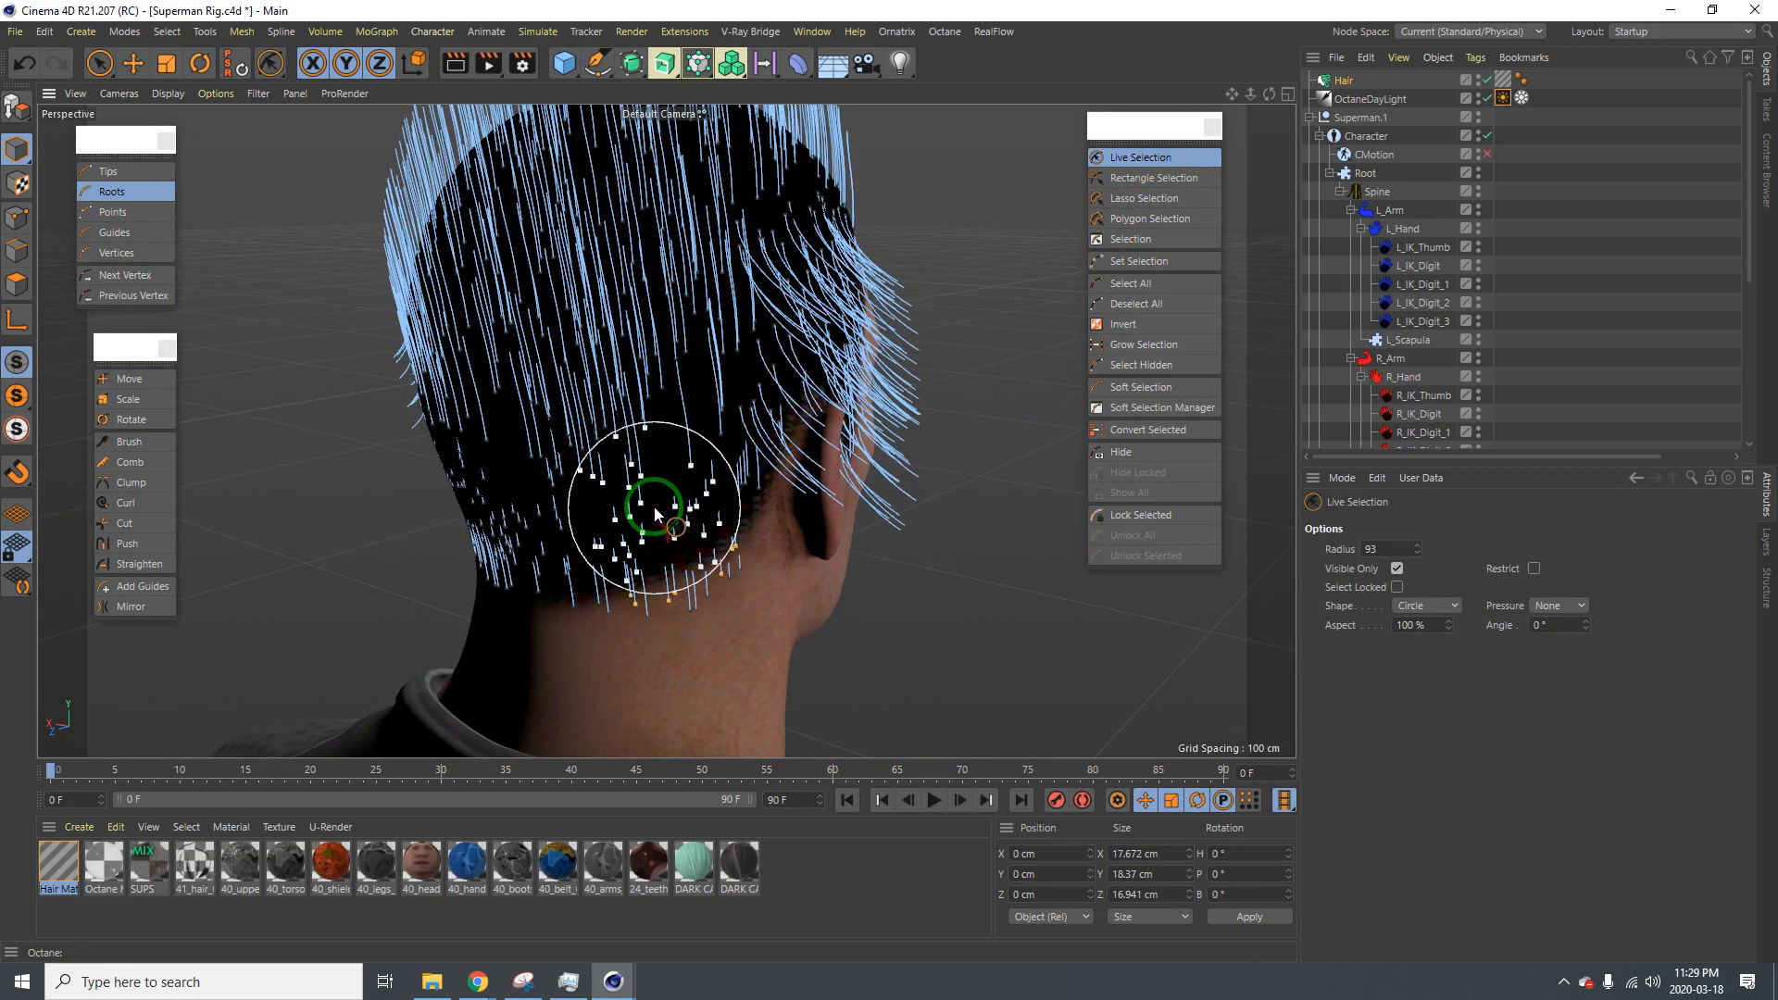
mouse_move(654, 506)
mouse_down()
mouse_move(603, 337)
mouse_move(469, 365)
mouse_move(485, 484)
mouse_move(522, 394)
mouse_move(624, 412)
mouse_move(596, 533)
mouse_move(676, 276)
mouse_move(516, 226)
mouse_move(536, 516)
mouse_move(516, 564)
mouse_move(623, 394)
mouse_move(548, 396)
mouse_up()
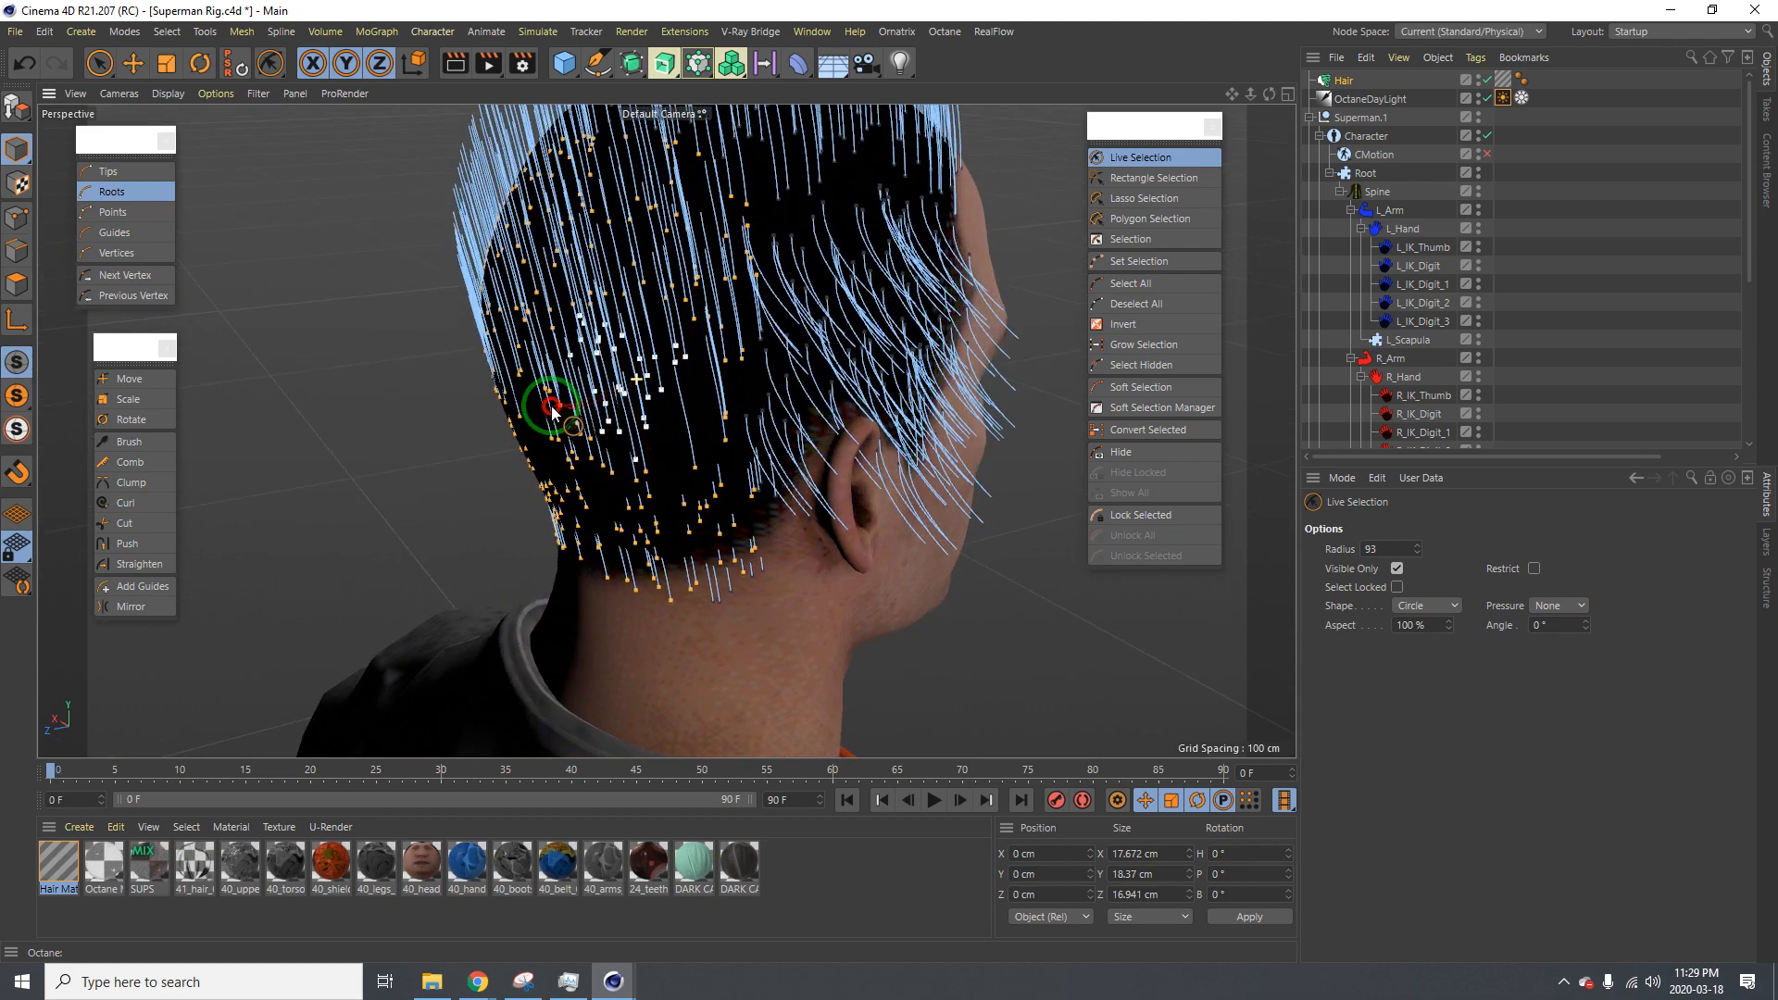
click(130, 379)
drag(882, 484, 890, 481)
alt+drag(548, 242, 814, 259)
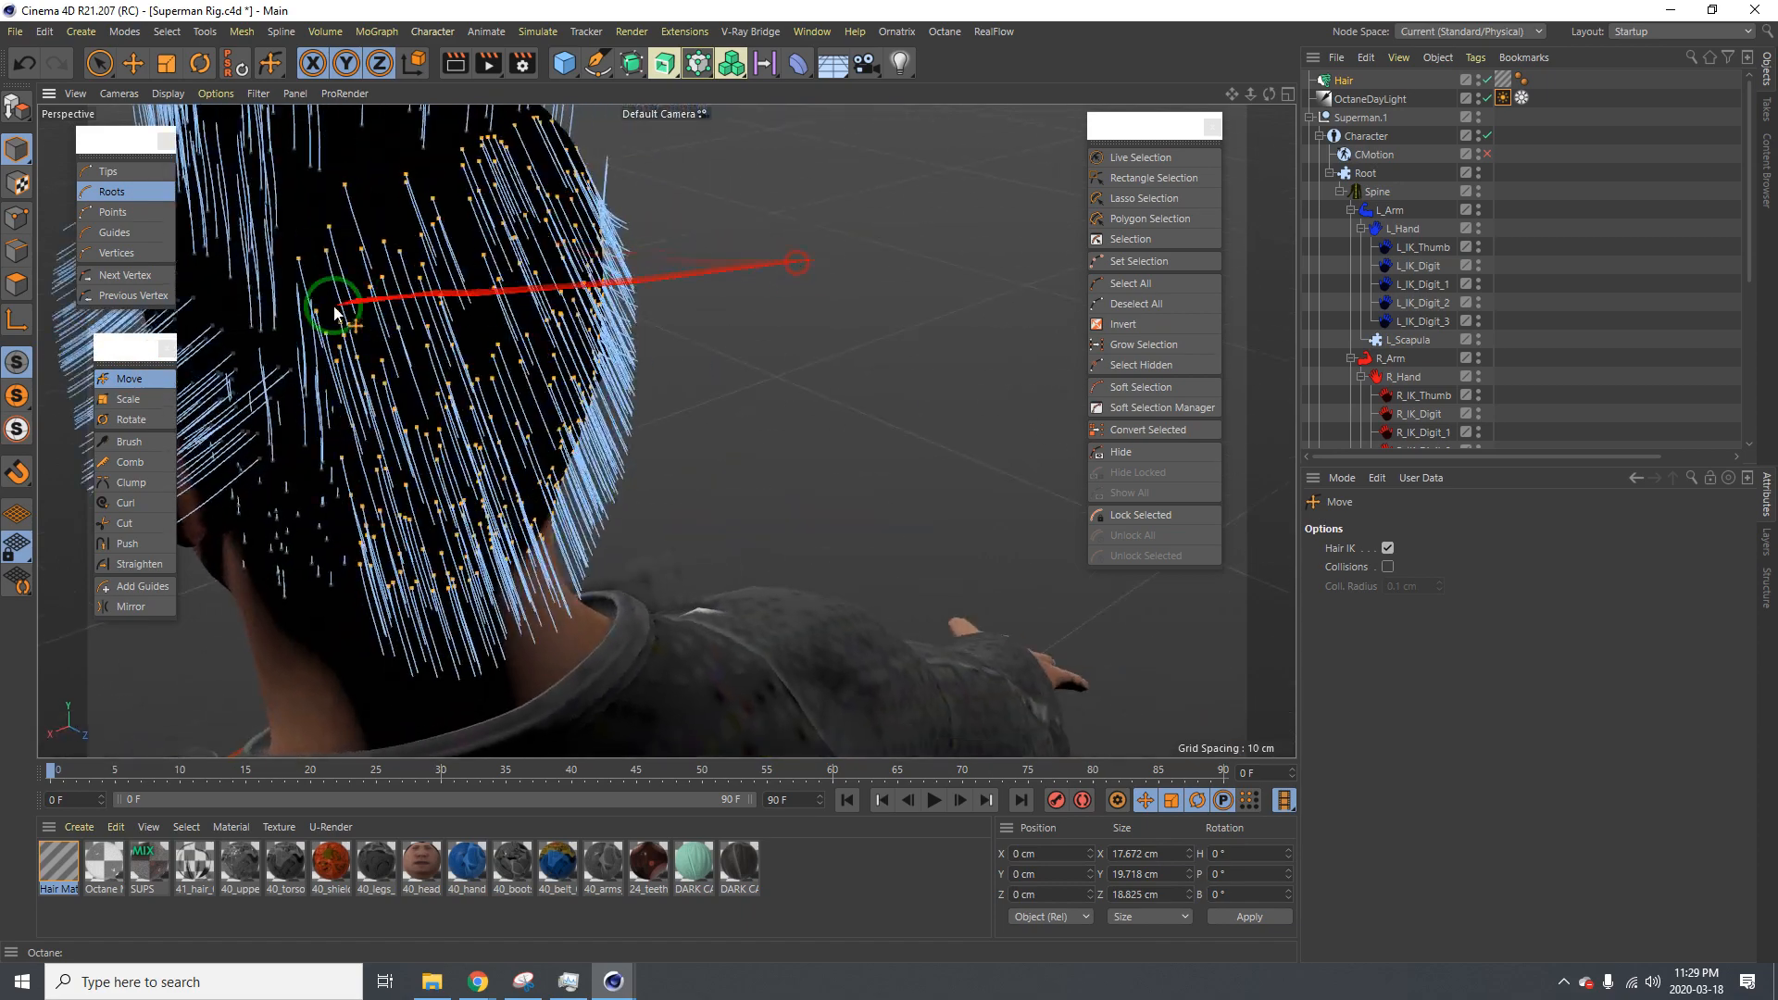
alt+drag(339, 305, 889, 482)
alt+drag(380, 375, 321, 382)
Select the guide roots on the lower back of the head and move those guides outward, away from the neck
scroll(290, 397, down, 3)
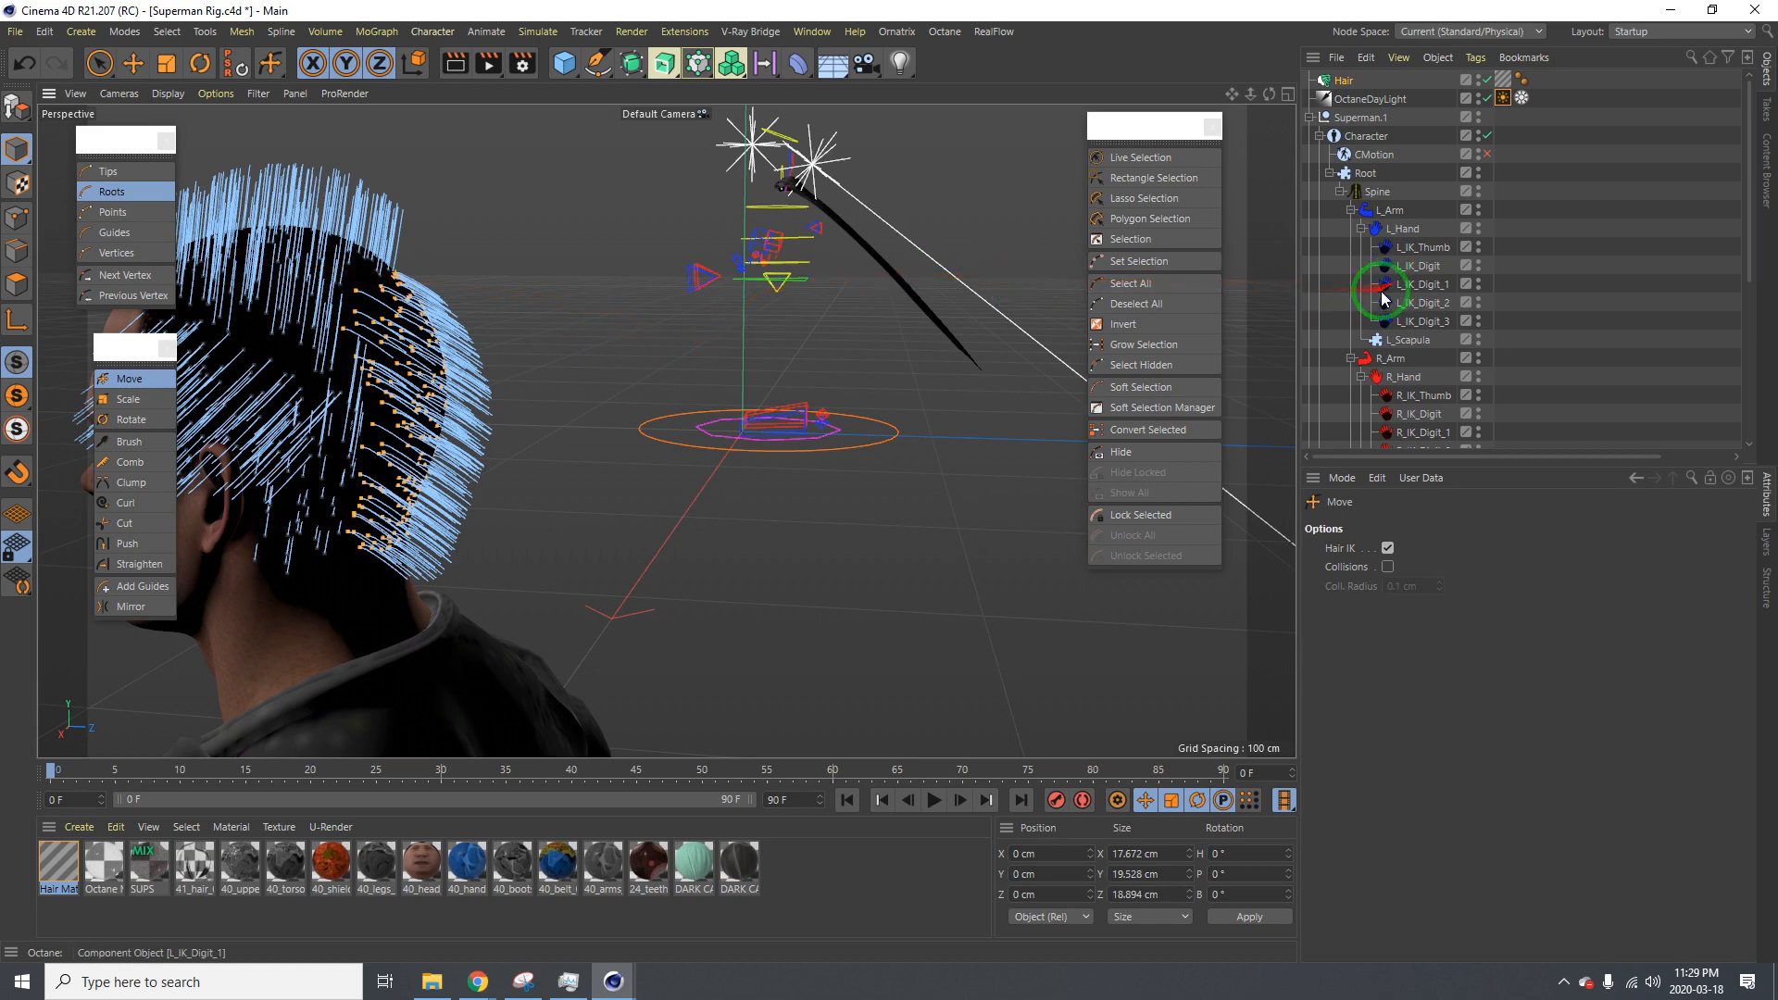
scroll(405, 414, up, 3)
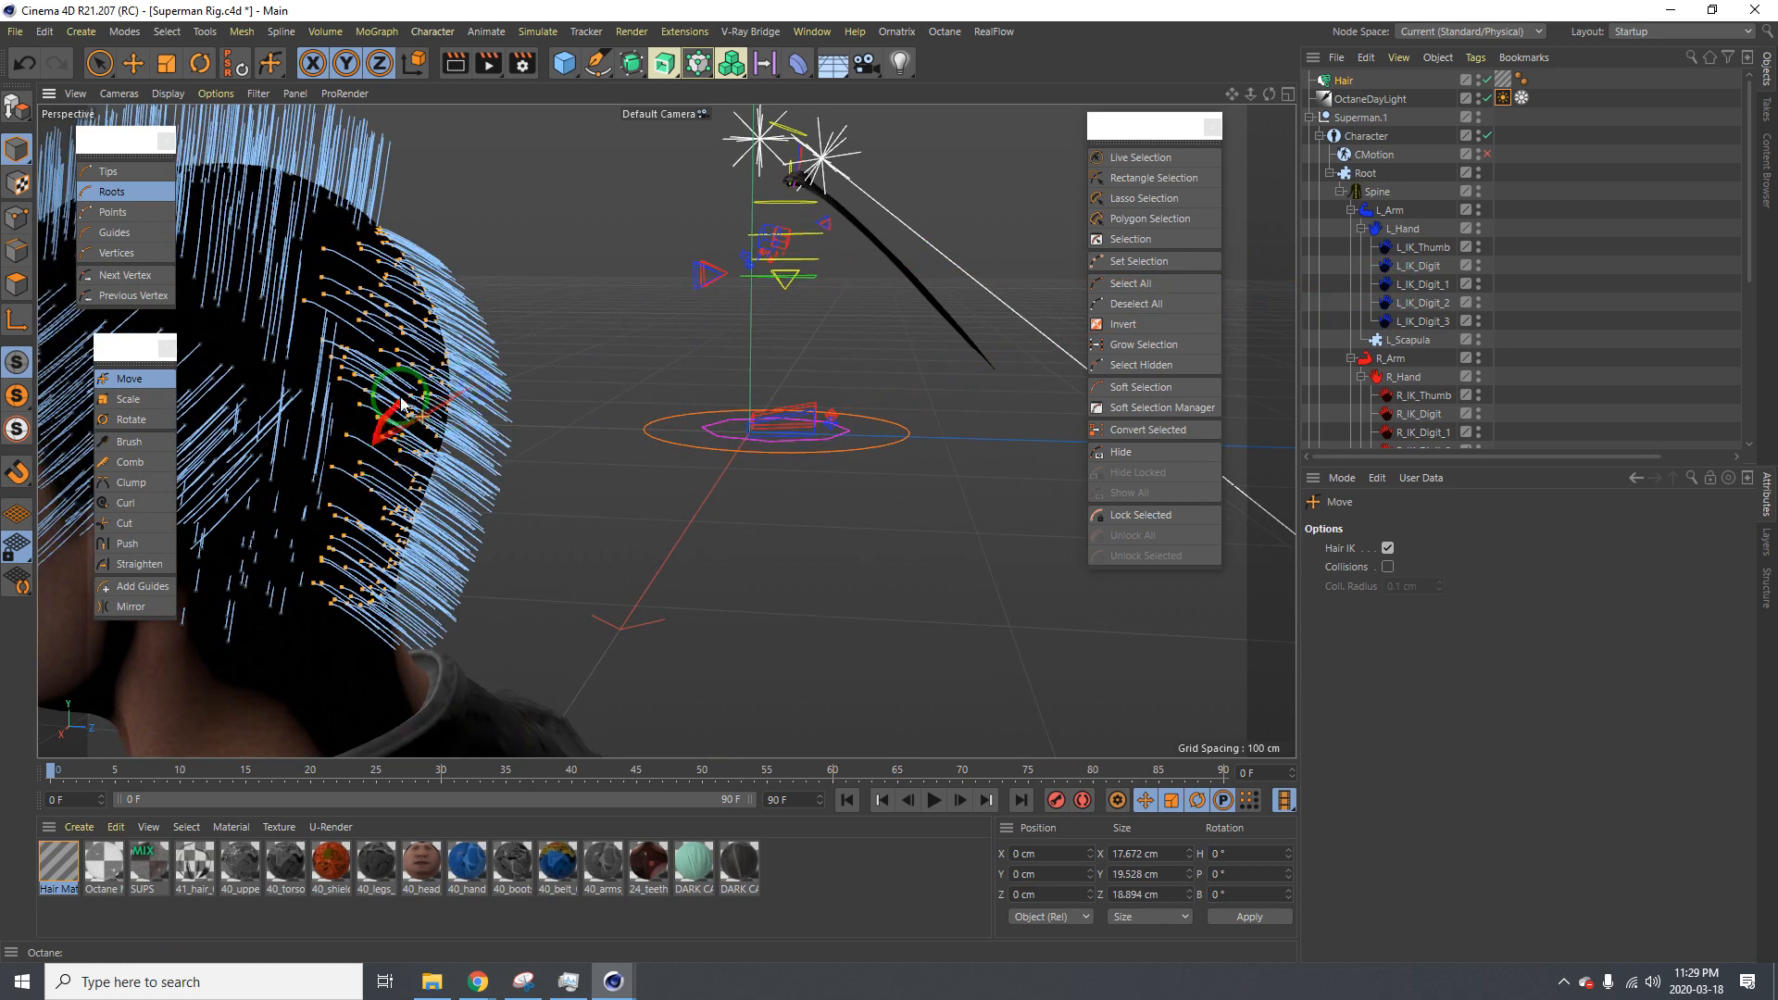
alt+middle_drag(397, 408, 487, 339)
key(9)
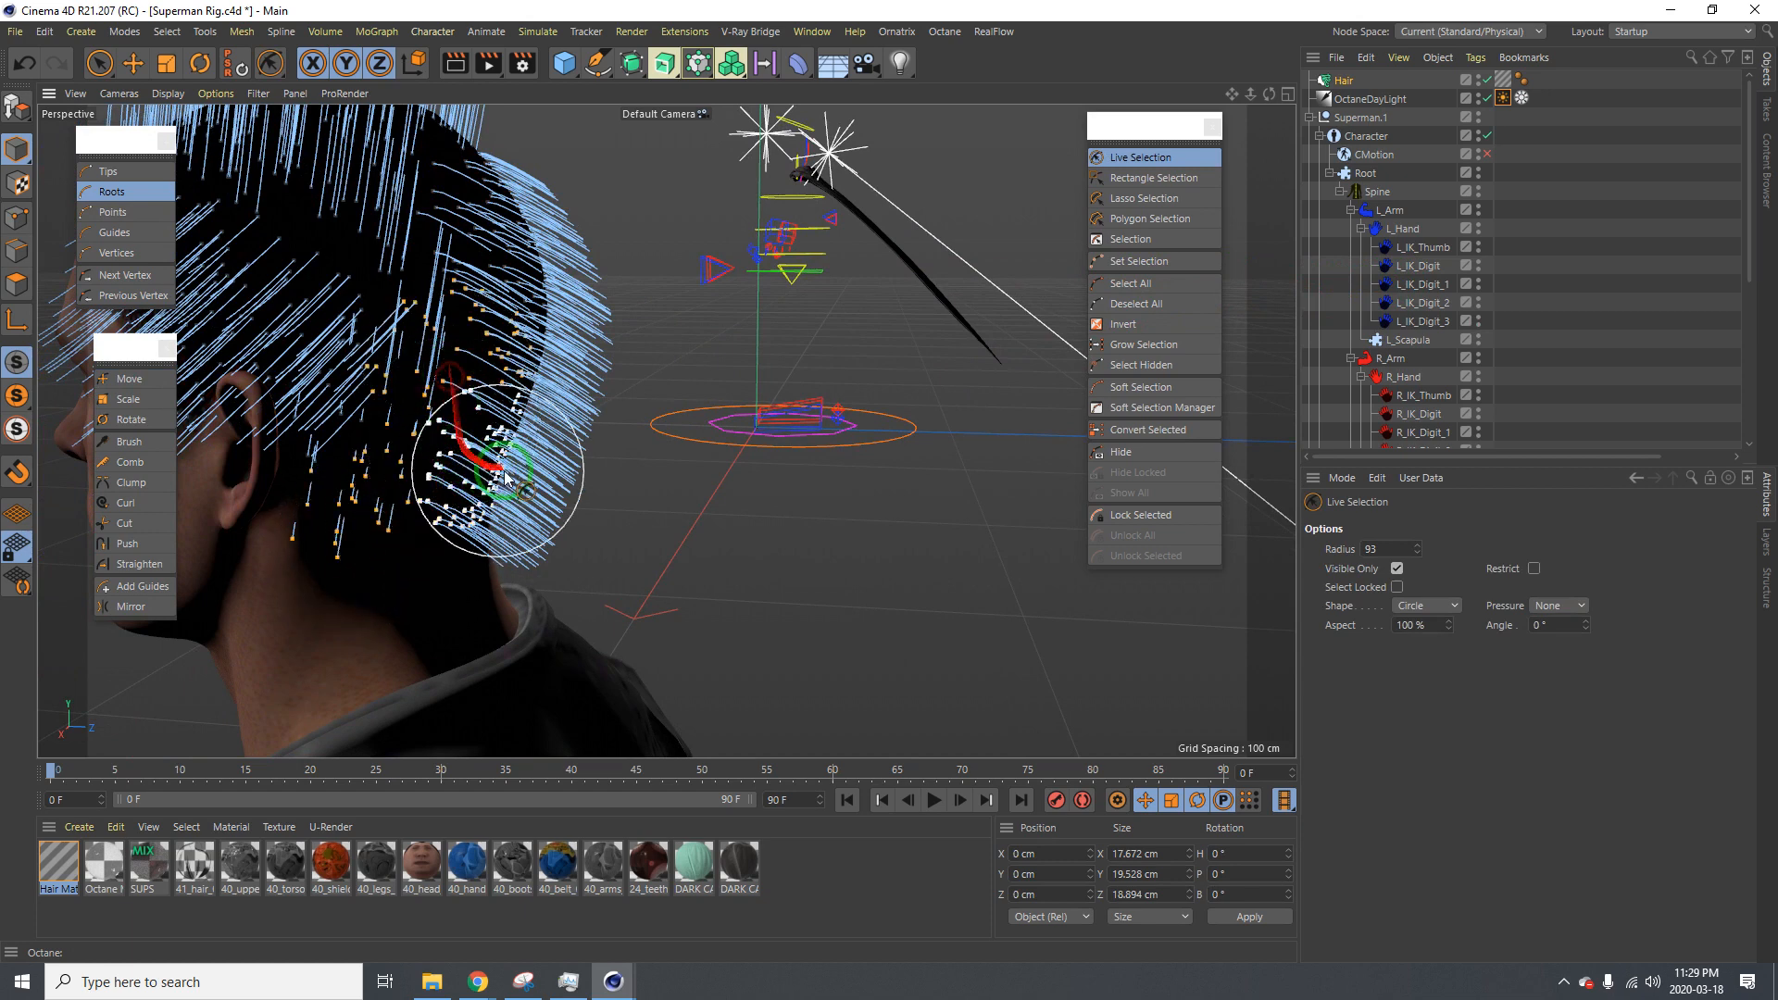
click(129, 379)
drag(238, 405, 889, 482)
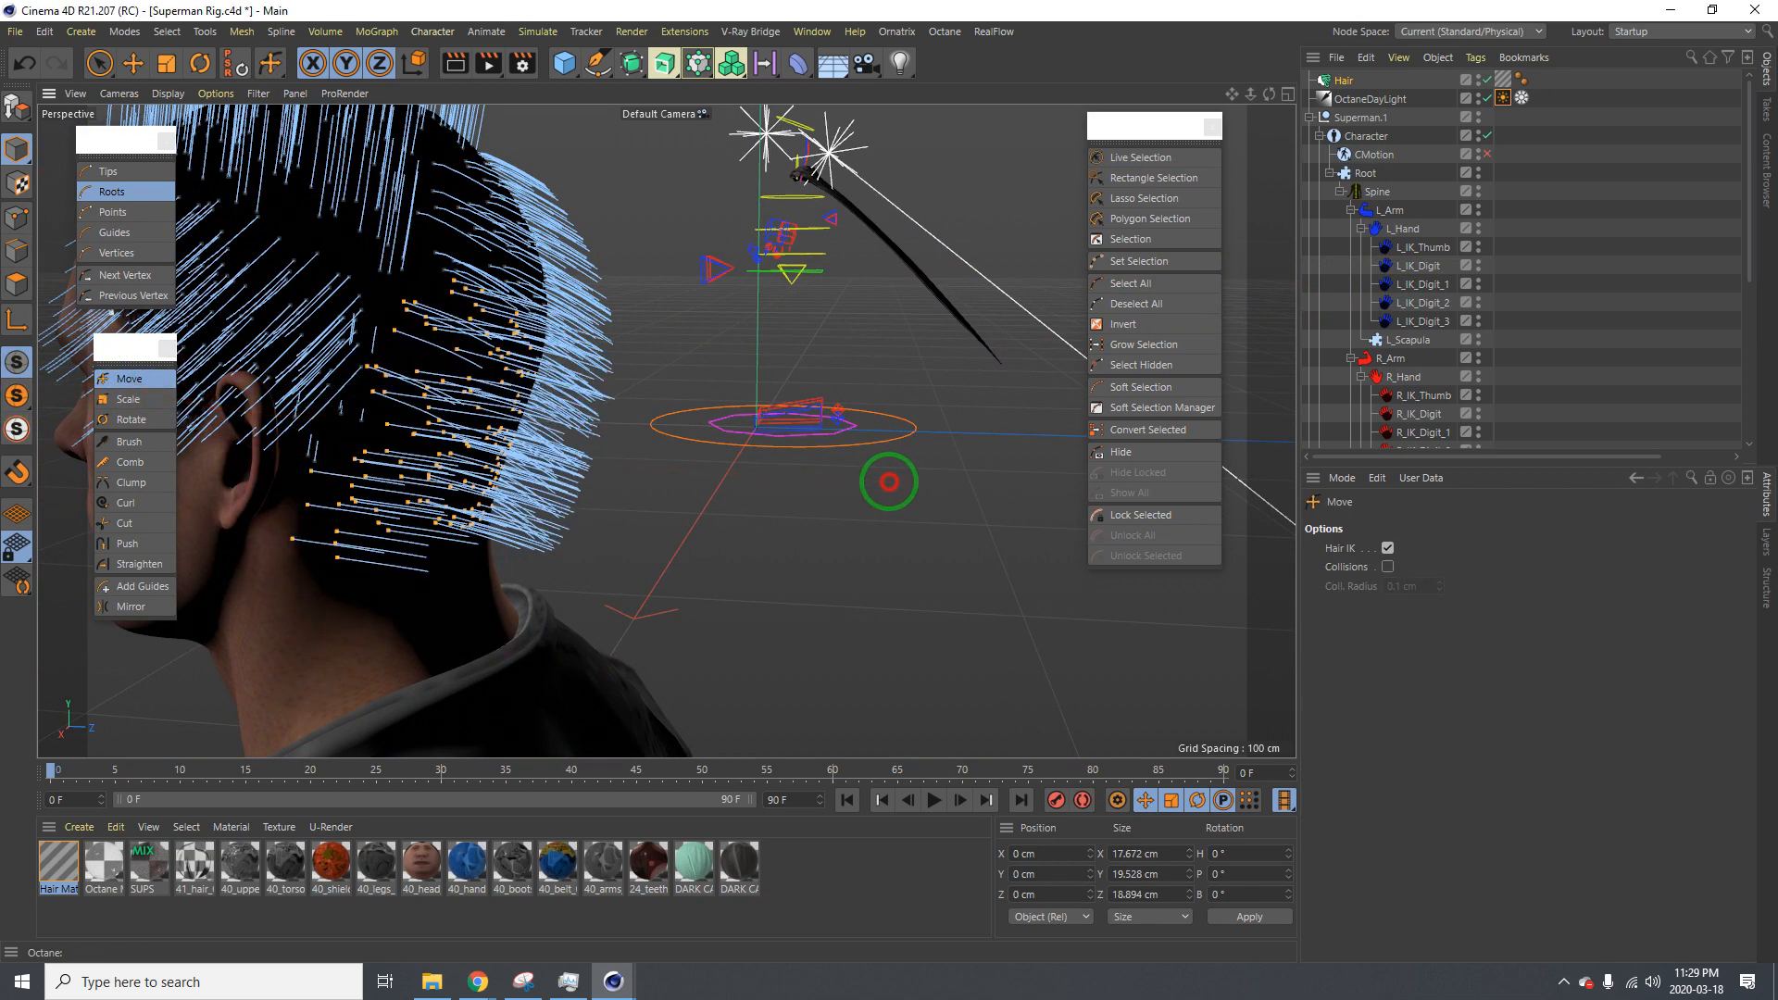
alt+drag(373, 362, 889, 482)
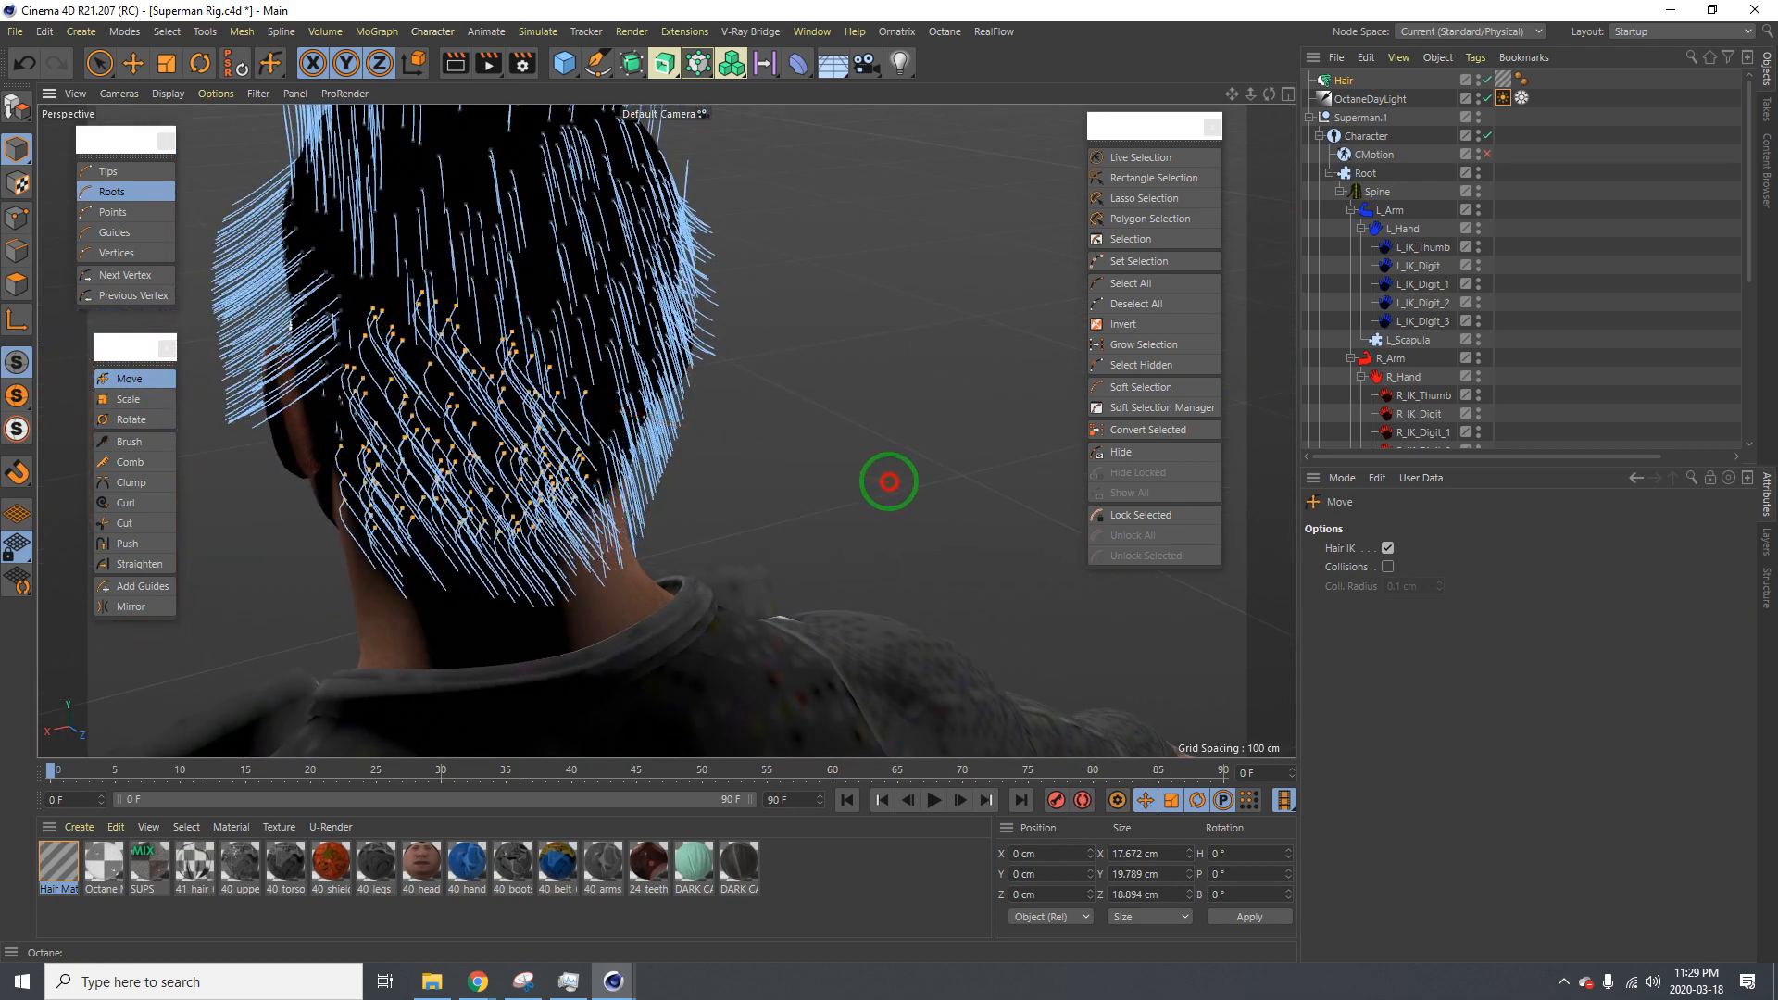
alt+drag(408, 310, 574, 311)
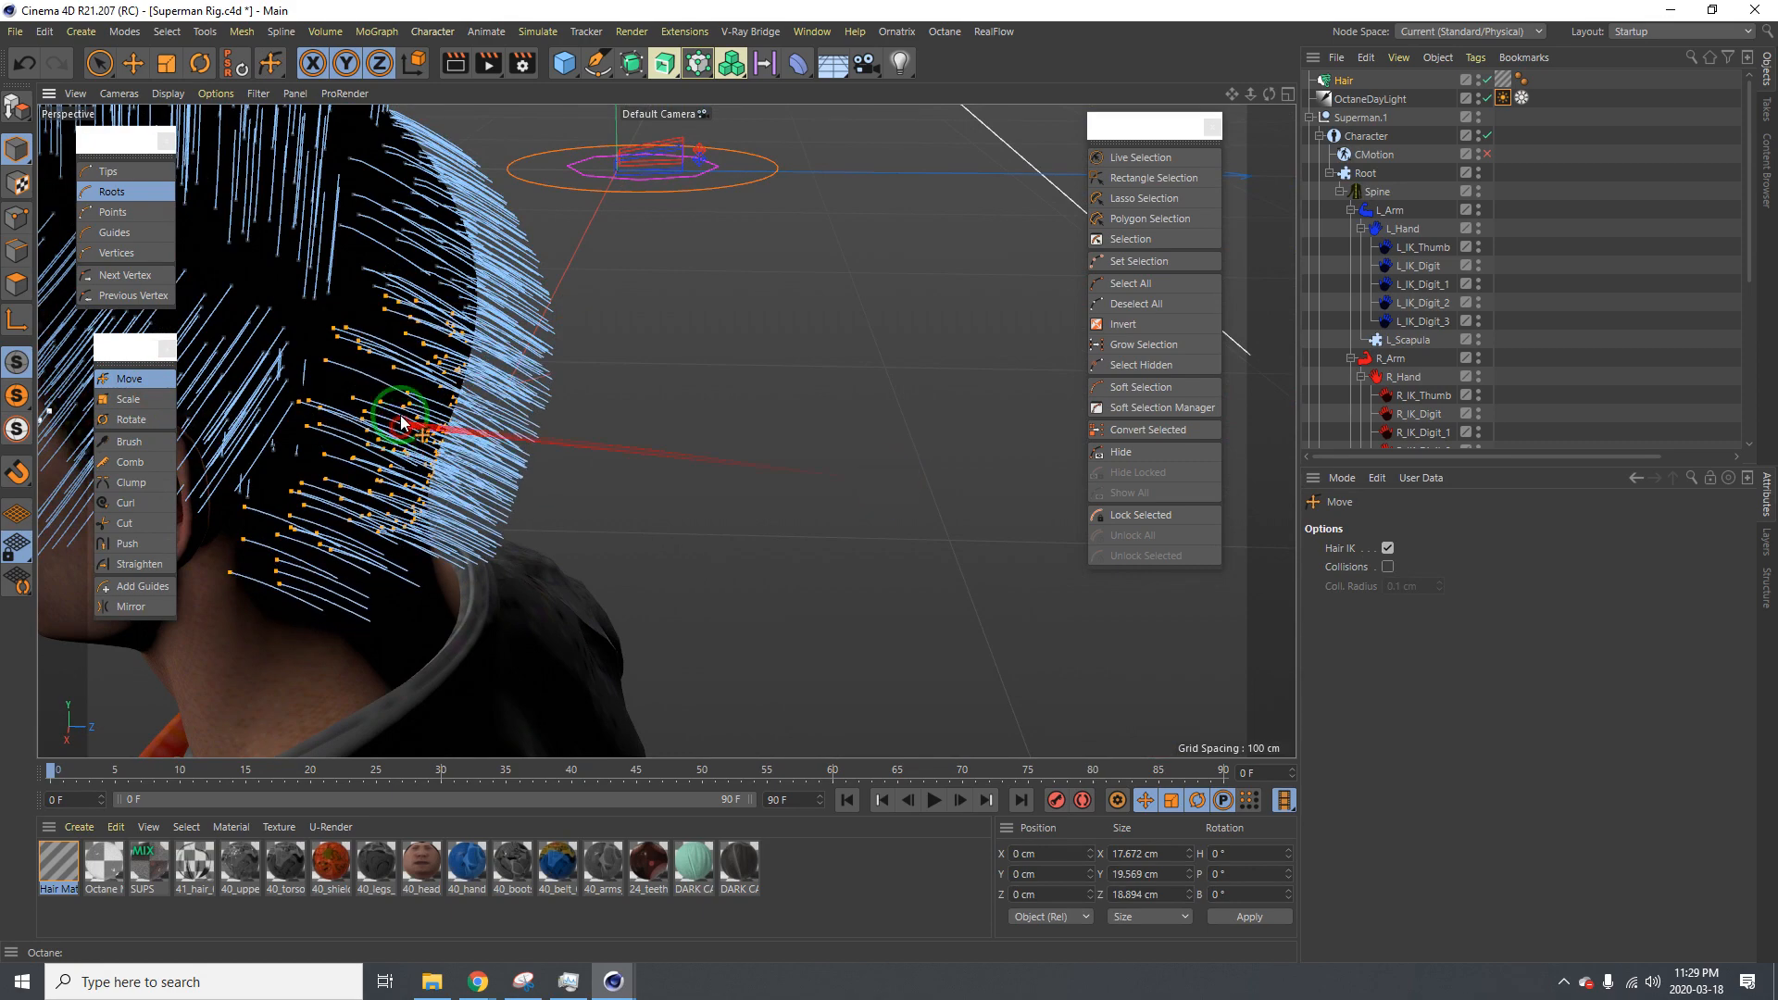
alt+drag(403, 424, 634, 315)
Play the animation with the hair deselected, check the settled hair in the Octane Live Viewer, and rewind to frame 0
alt+drag(452, 297, 532, 282)
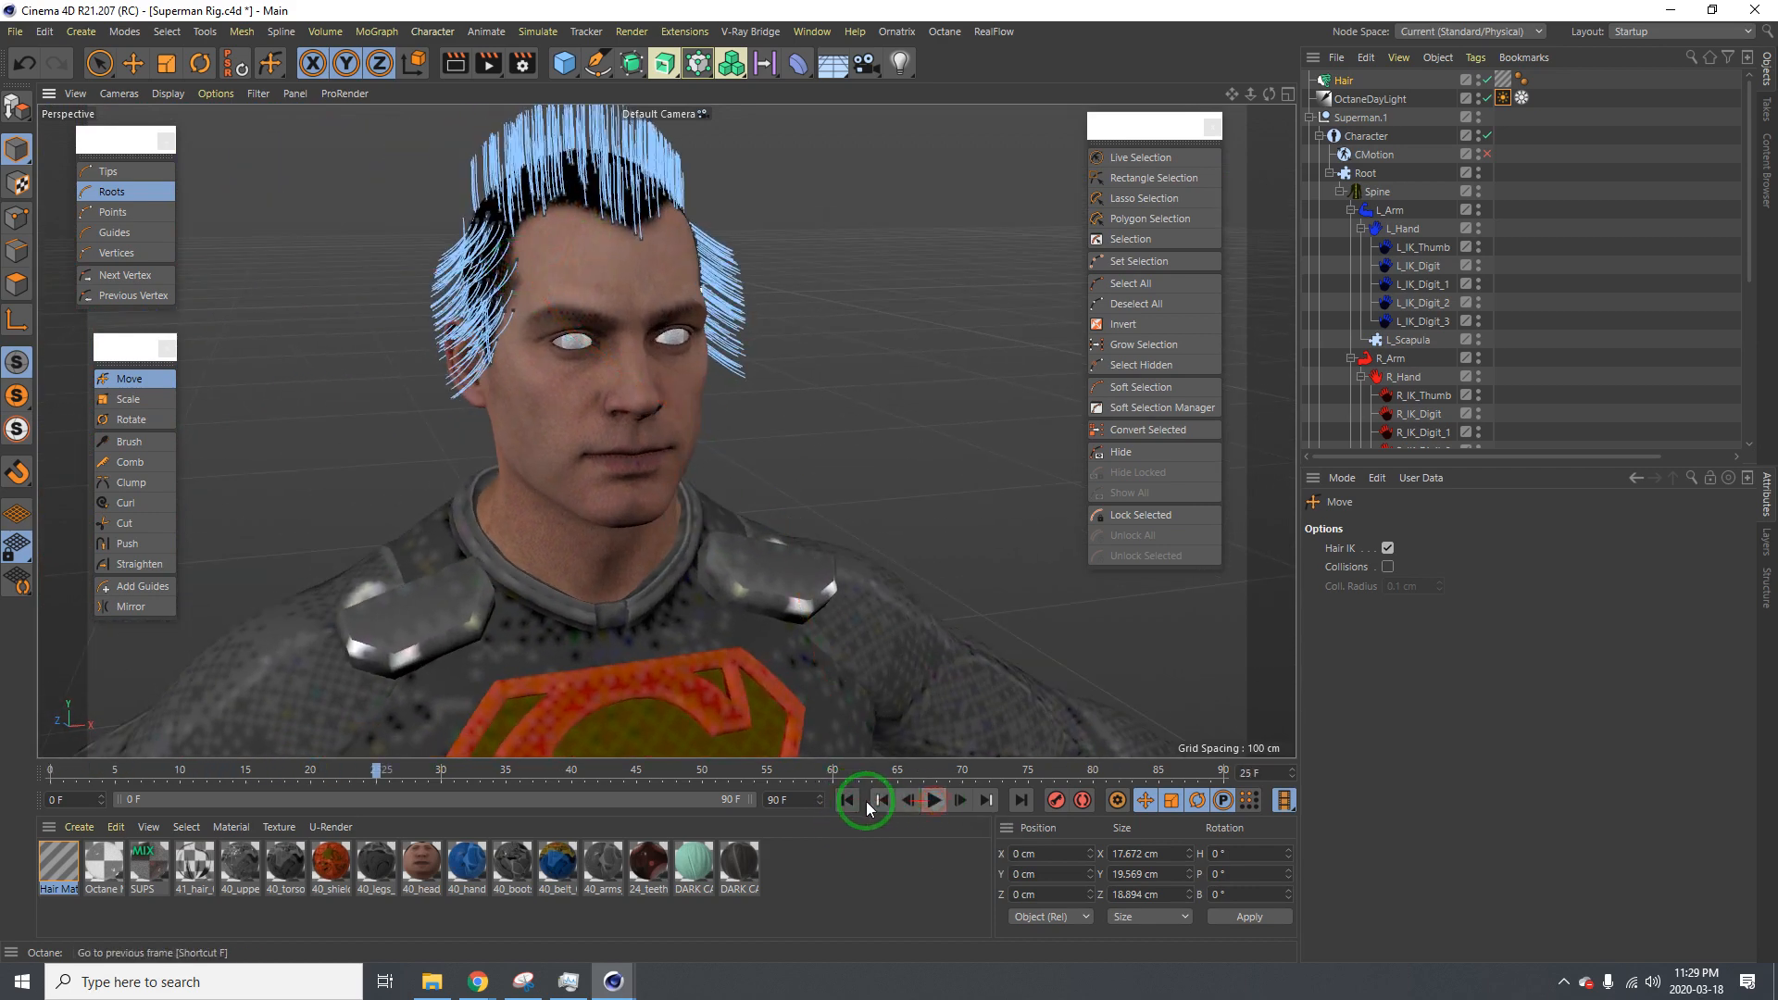
click(1355, 271)
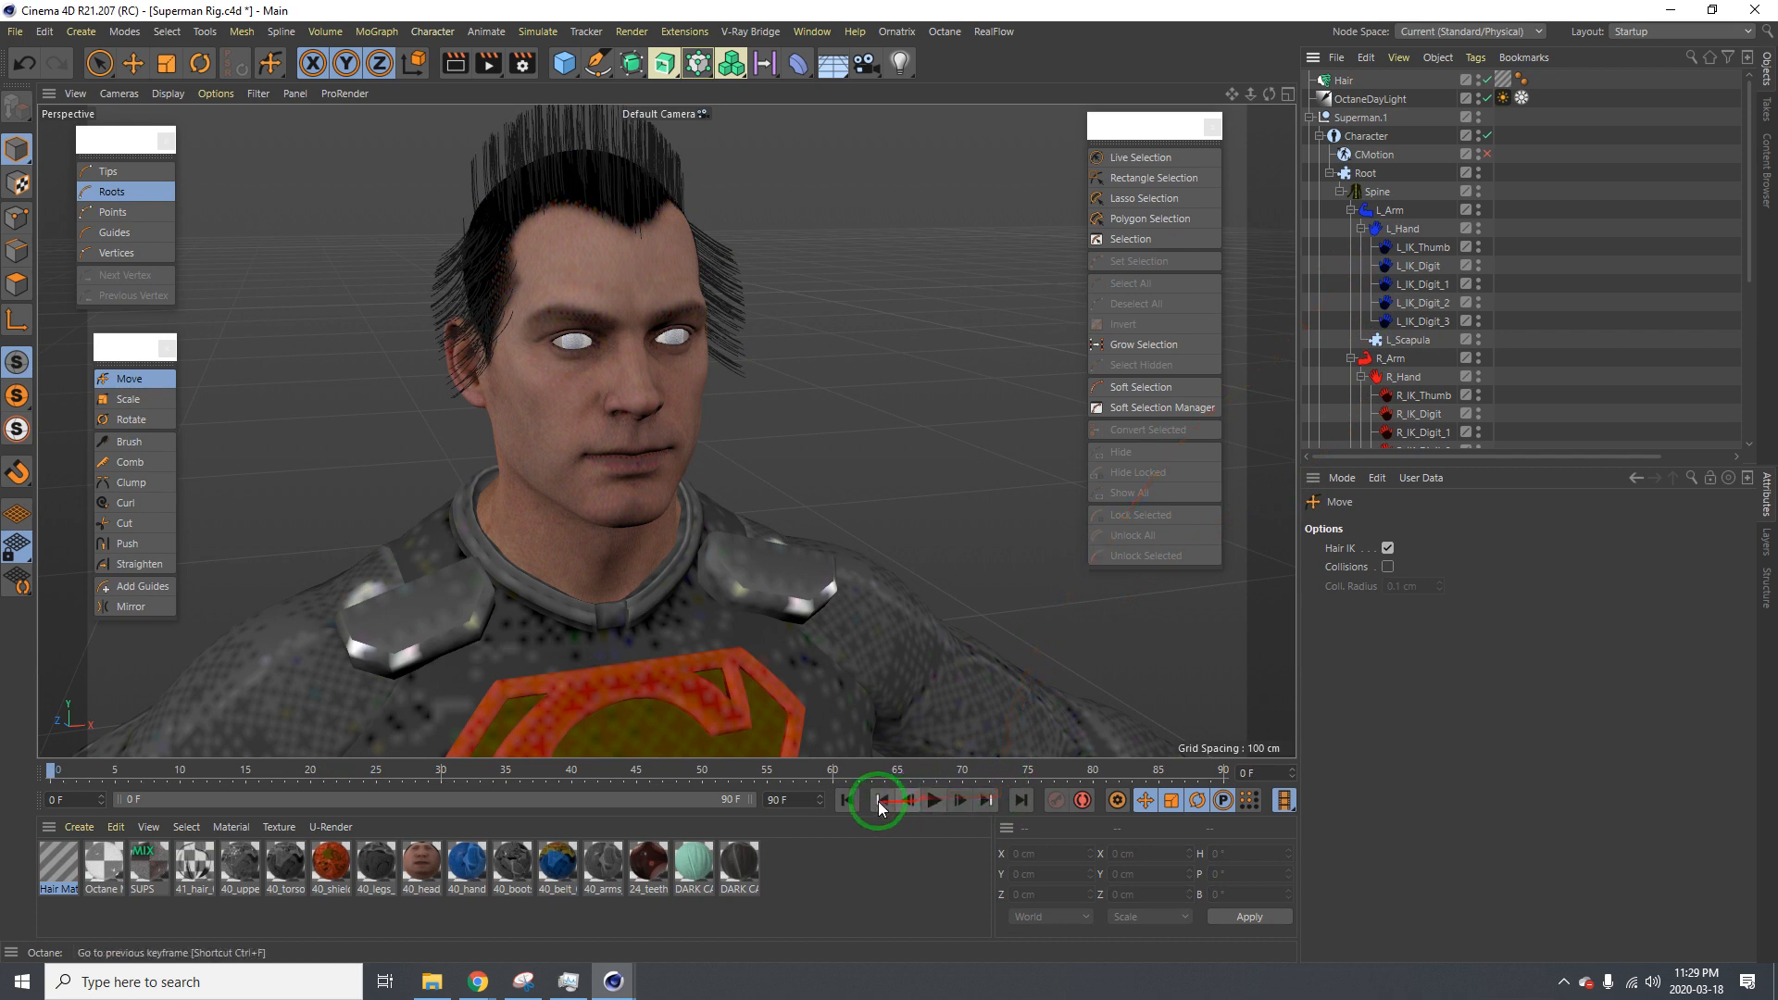
click(935, 800)
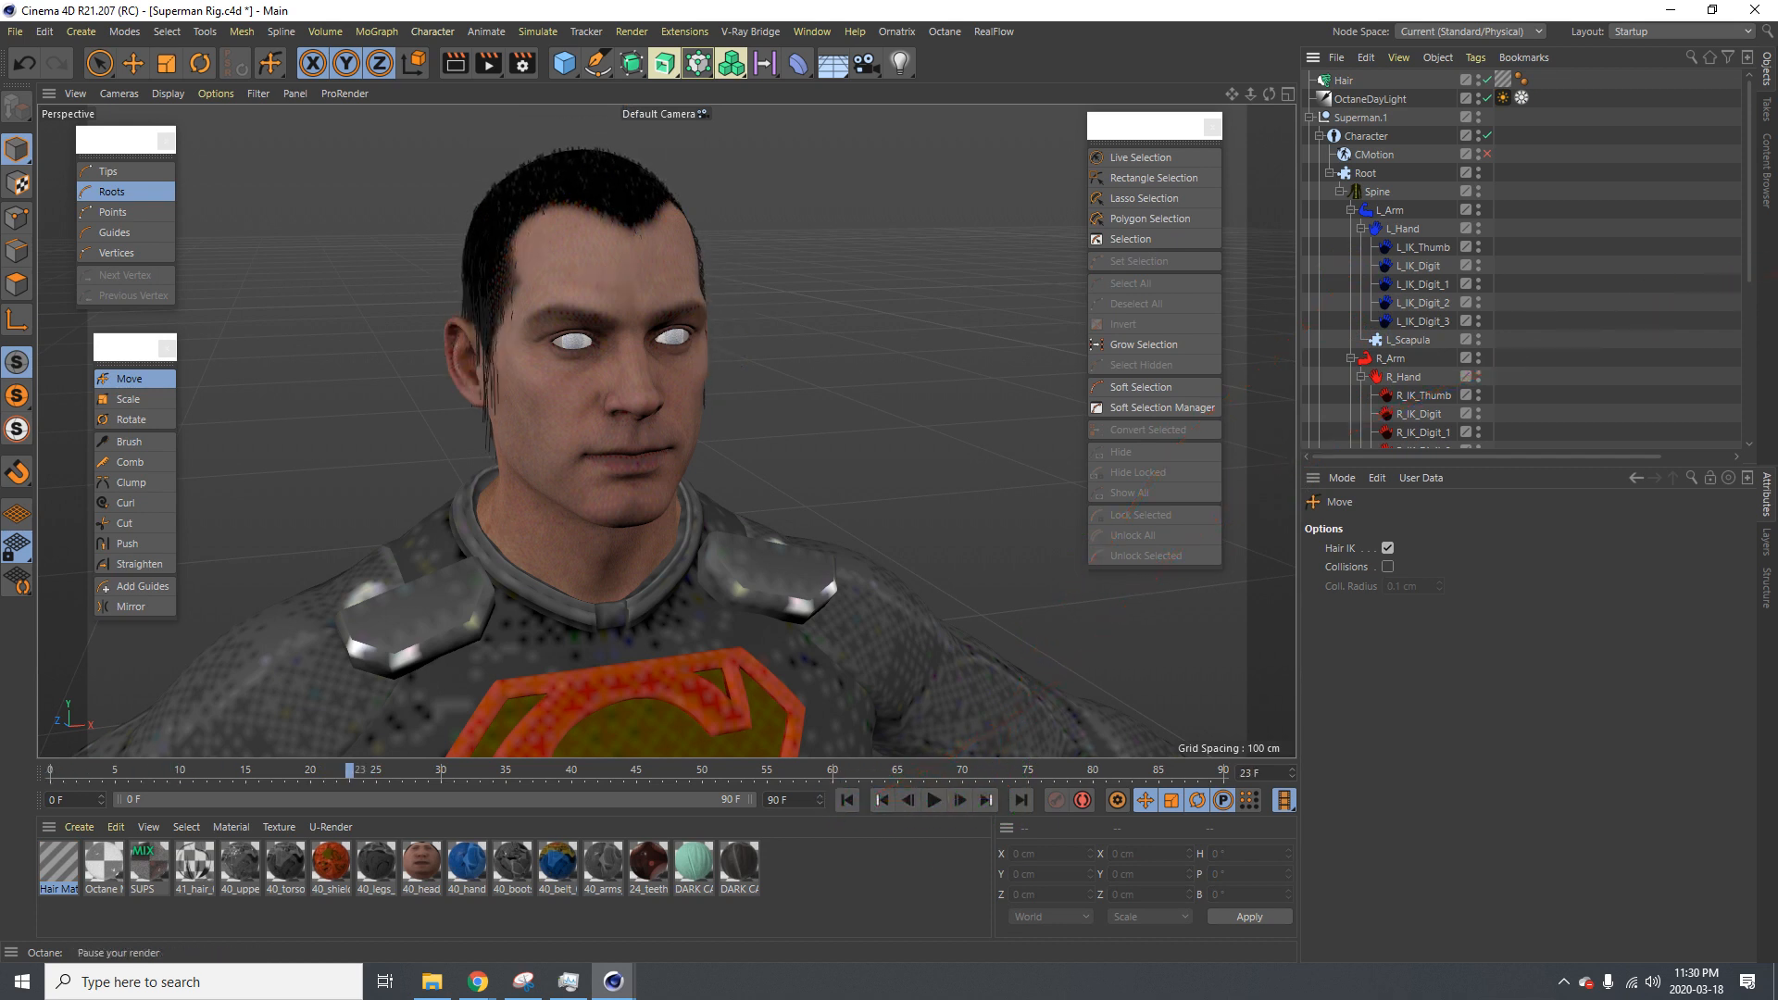
alt+right_drag(645, 292, 653, 291)
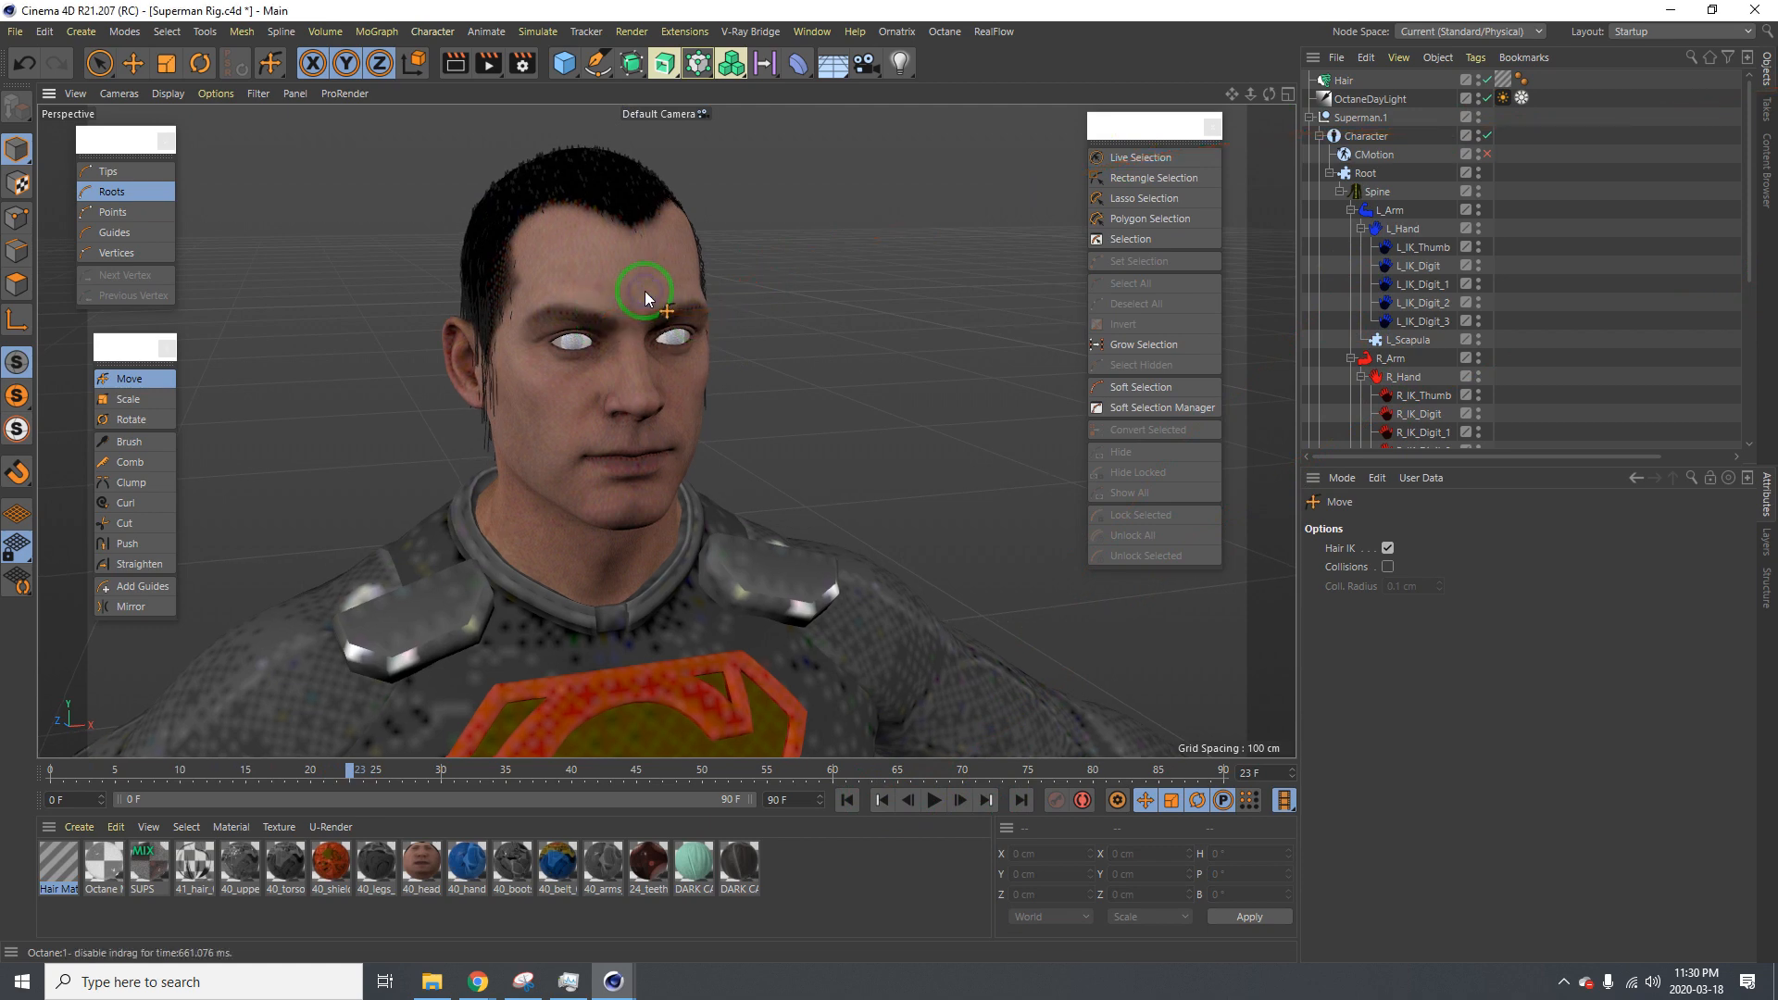
alt+drag(652, 291, 596, 291)
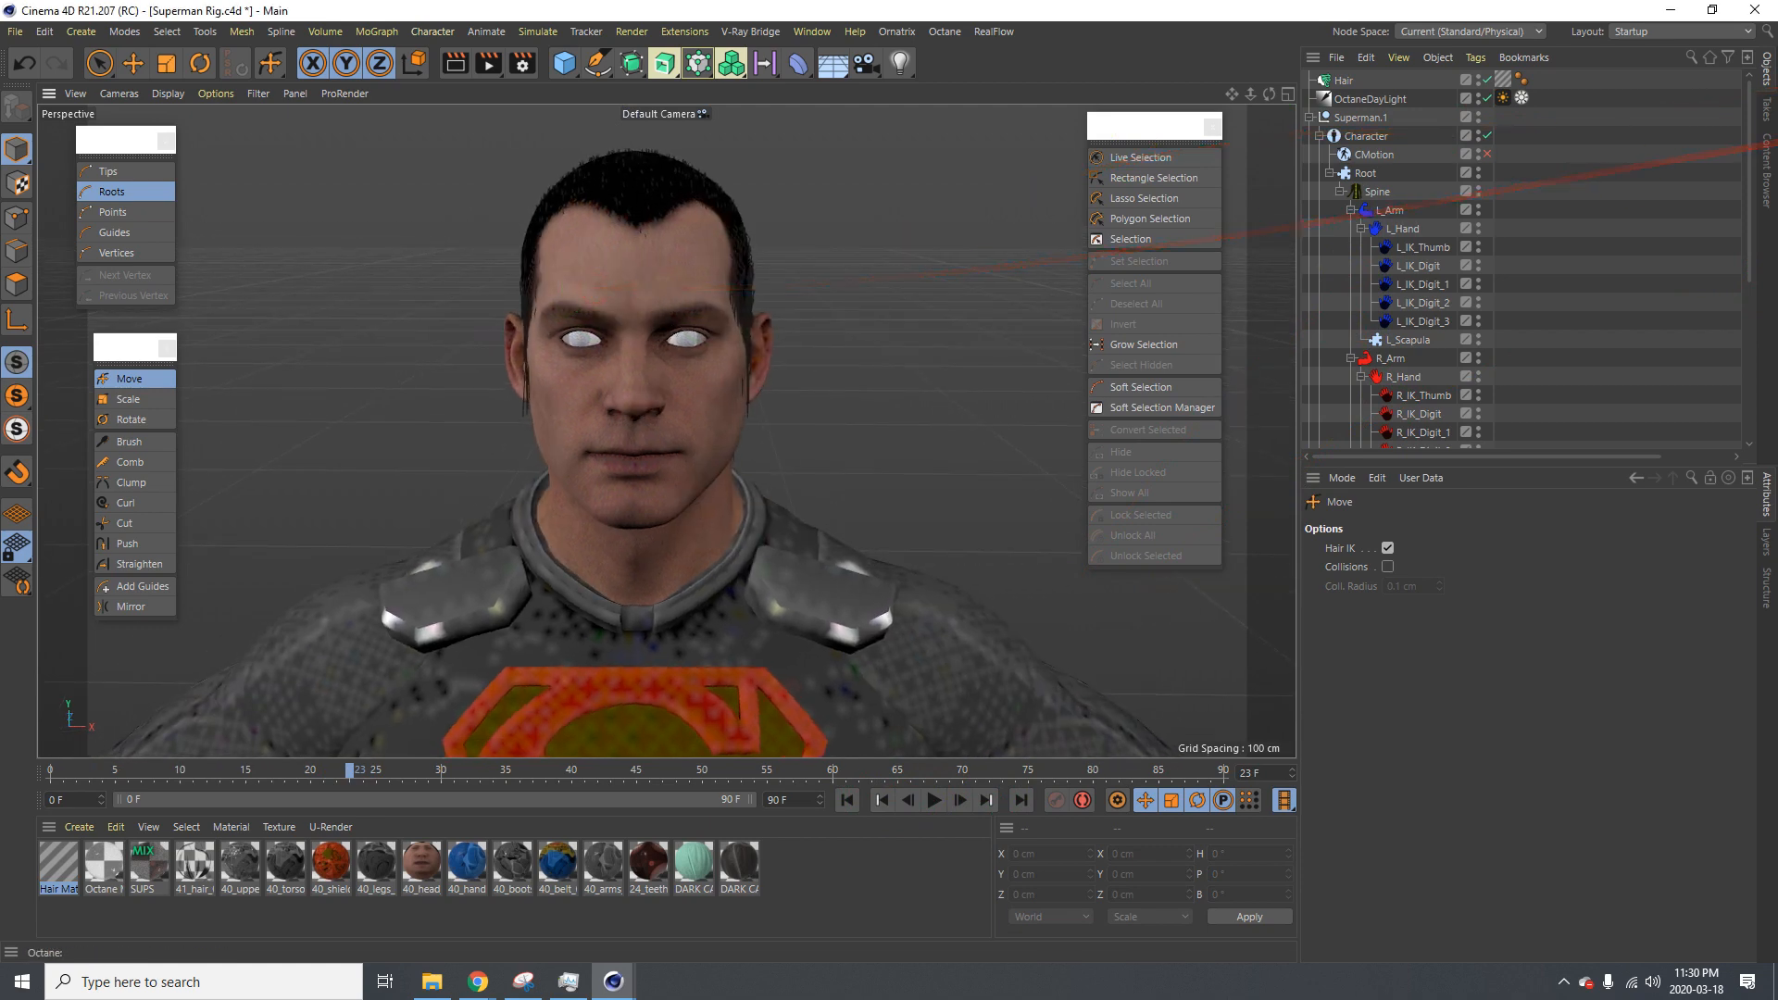
drag(1777, 88, 637, 90)
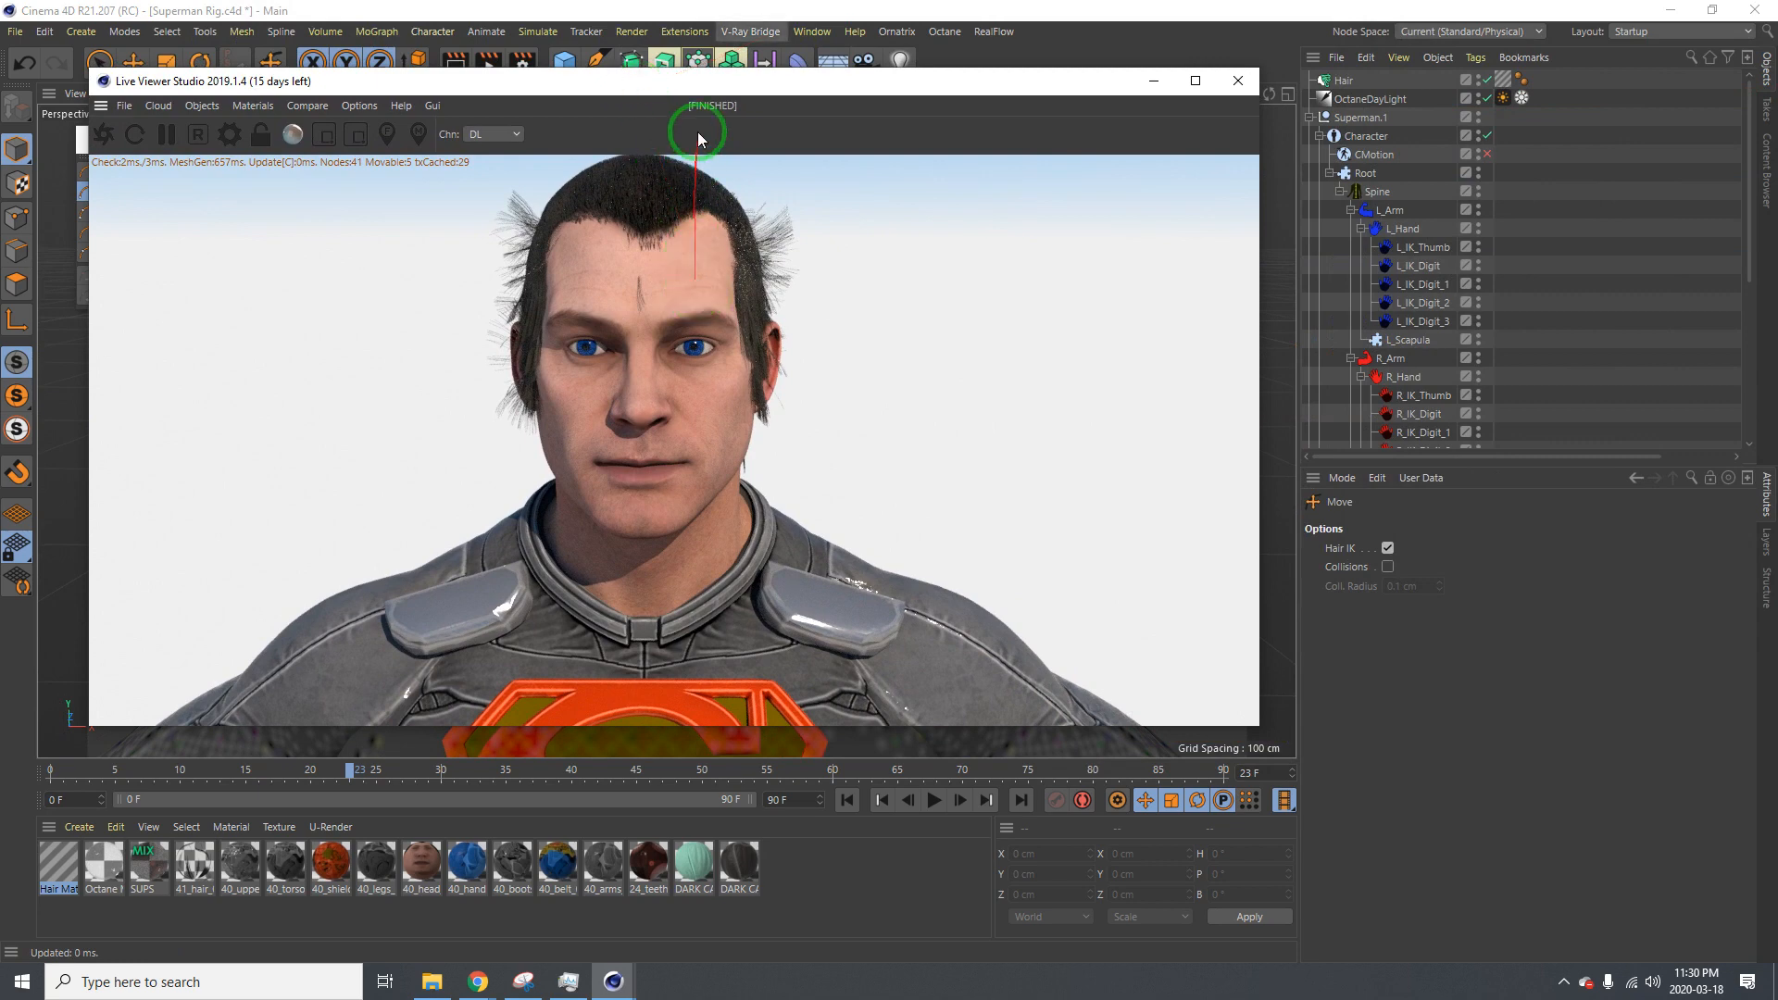
drag(693, 90, 1777, 4)
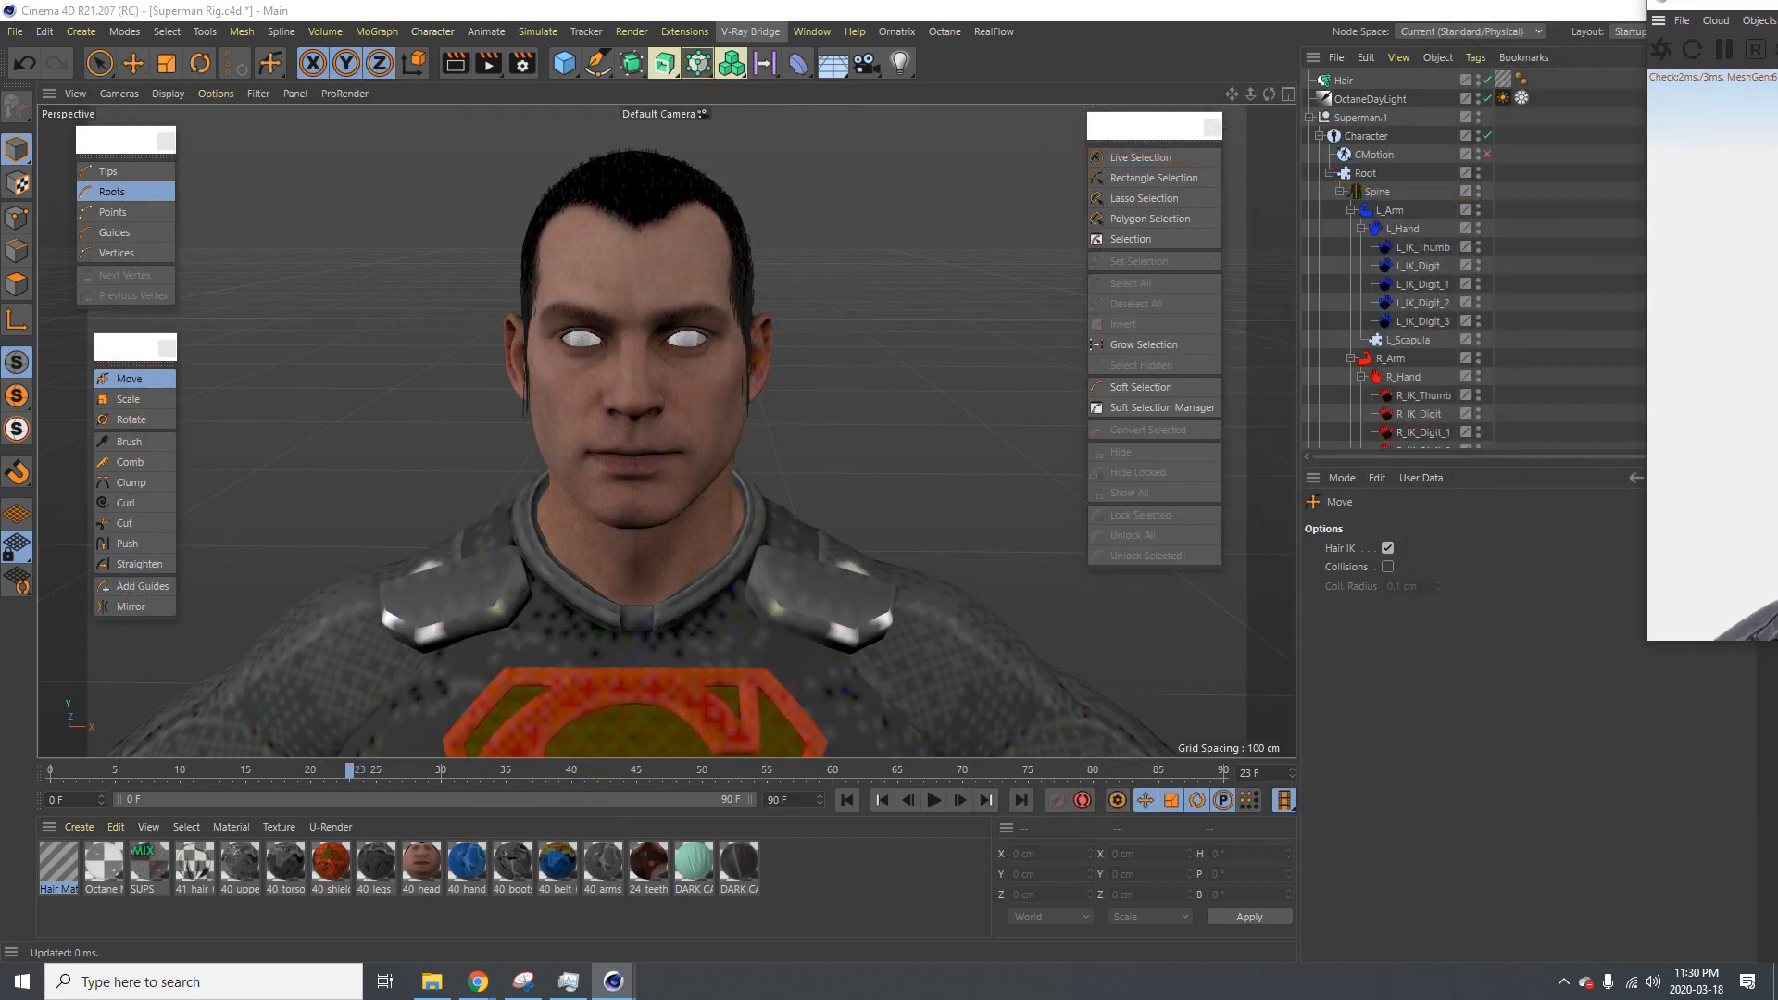
click(848, 800)
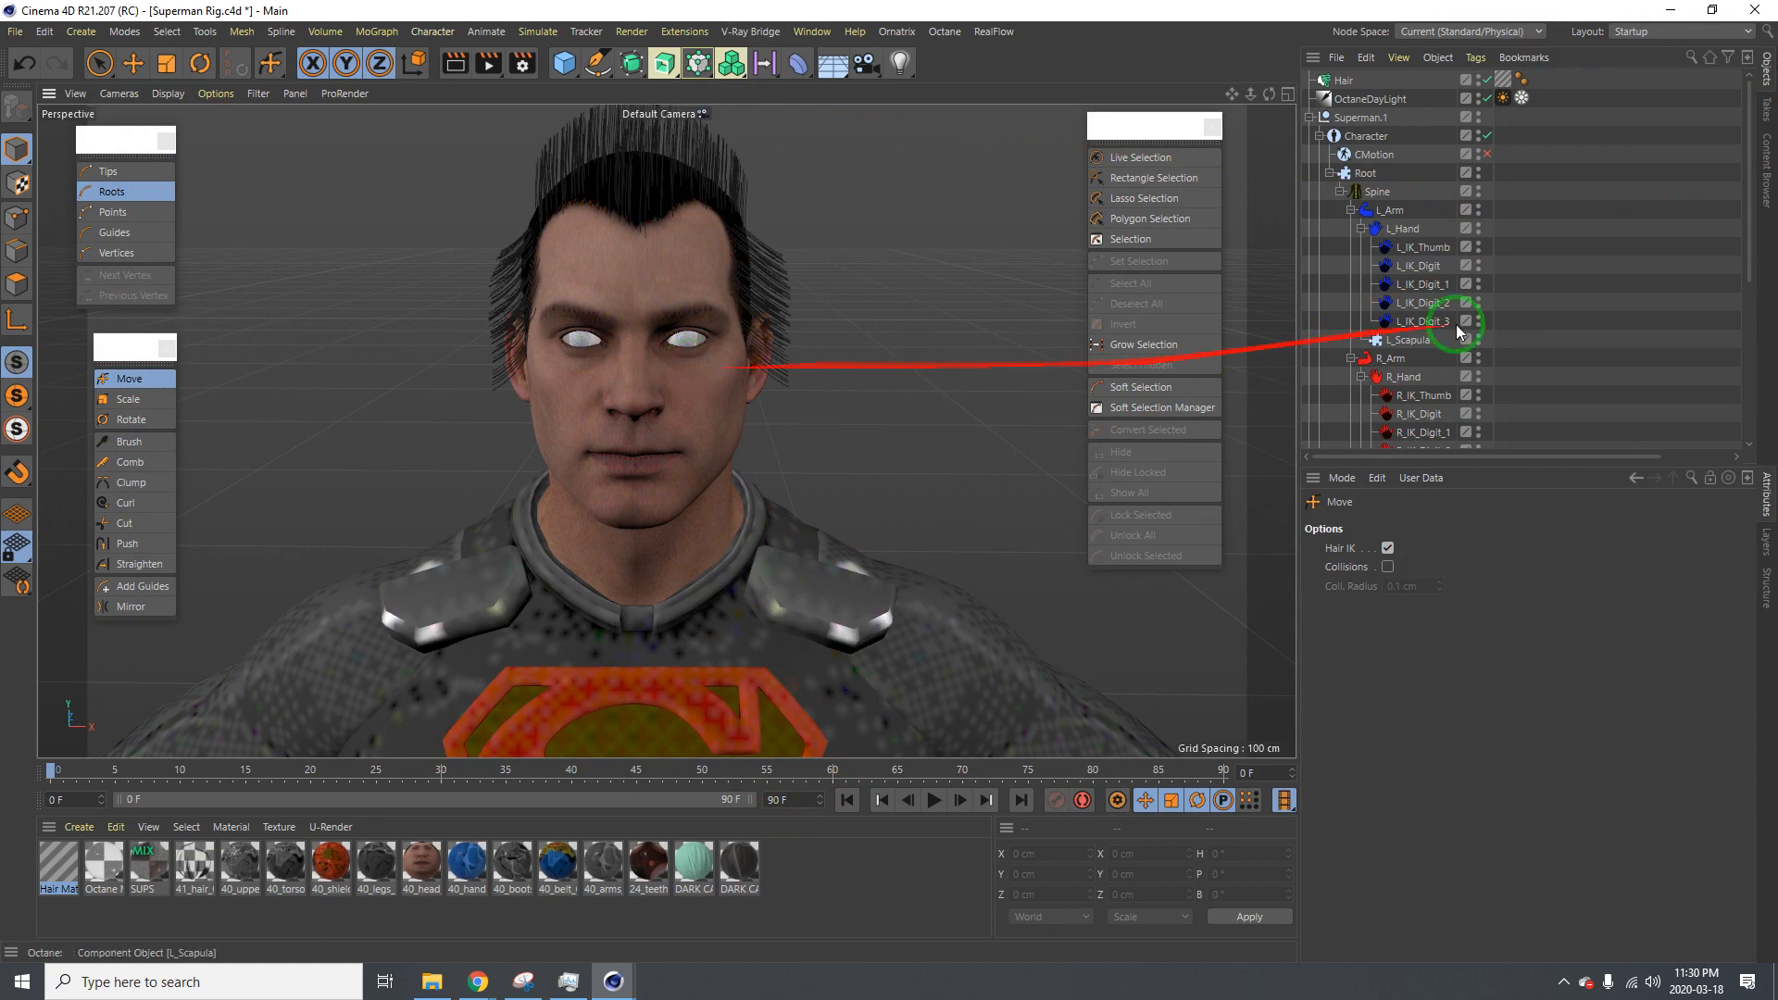
Examine the styled hair at frame 0 in the Octane Live Viewer, and move its window away from the viewport
alt+middle_drag(661, 341, 664, 405)
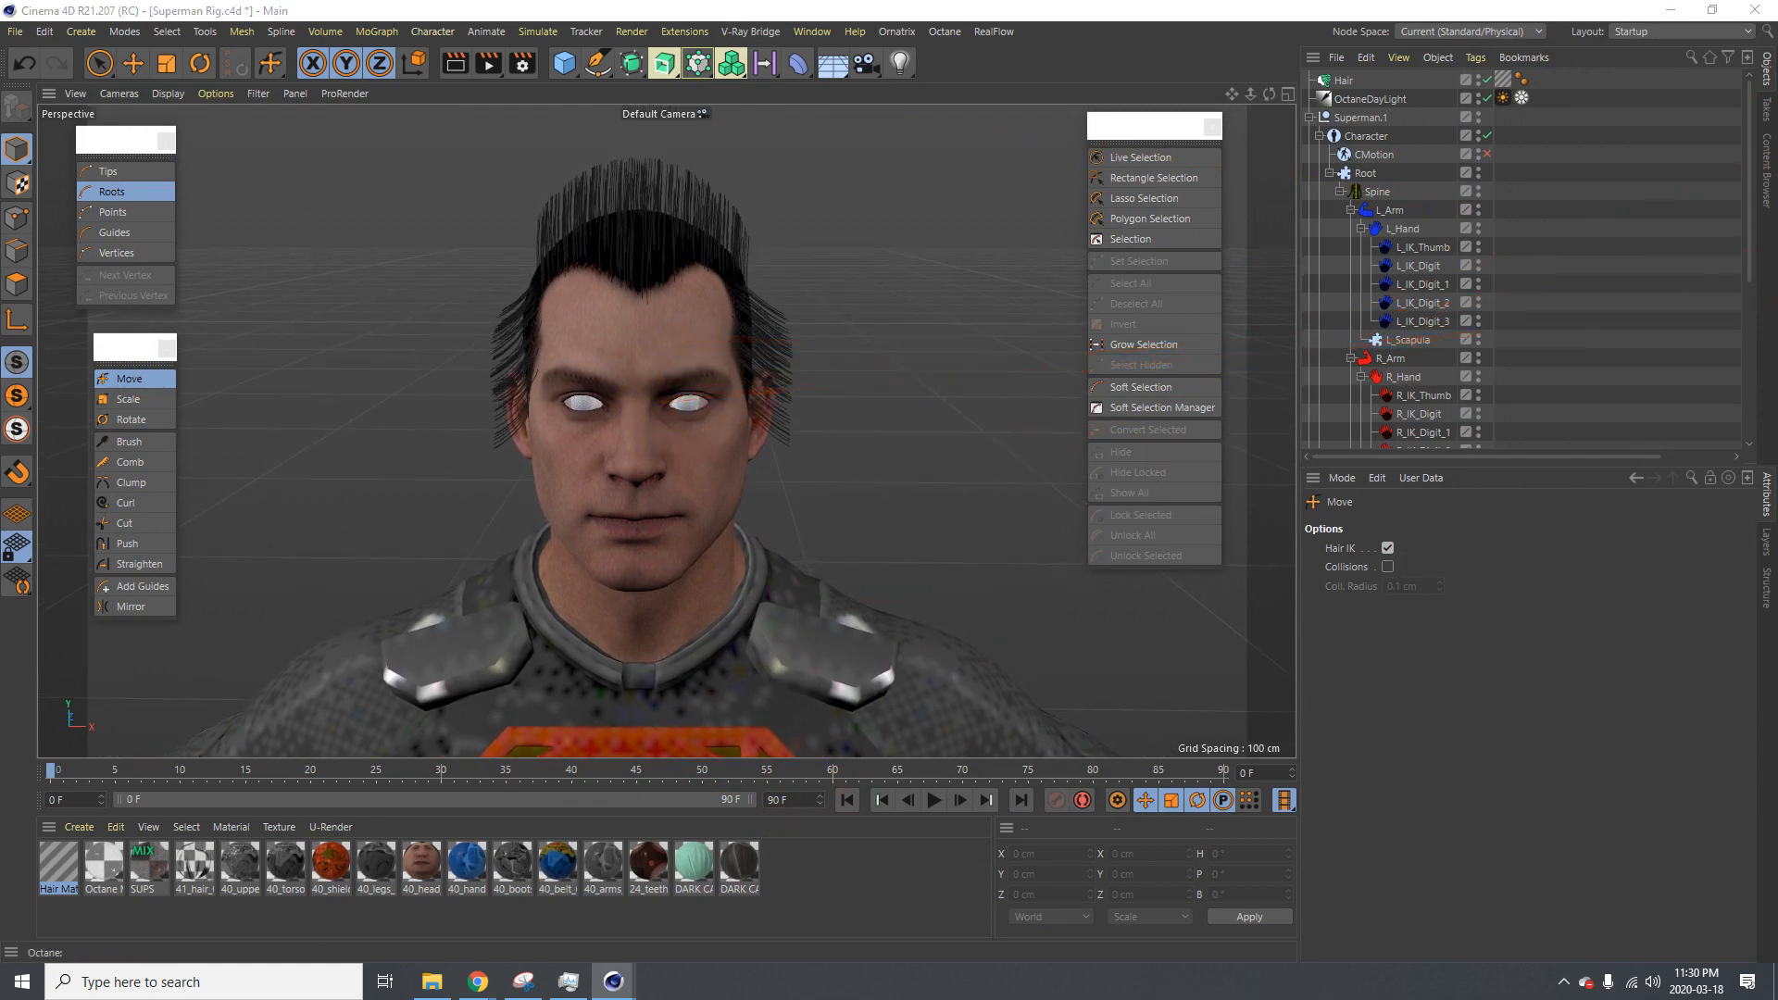
drag(1777, 306, 946, 208)
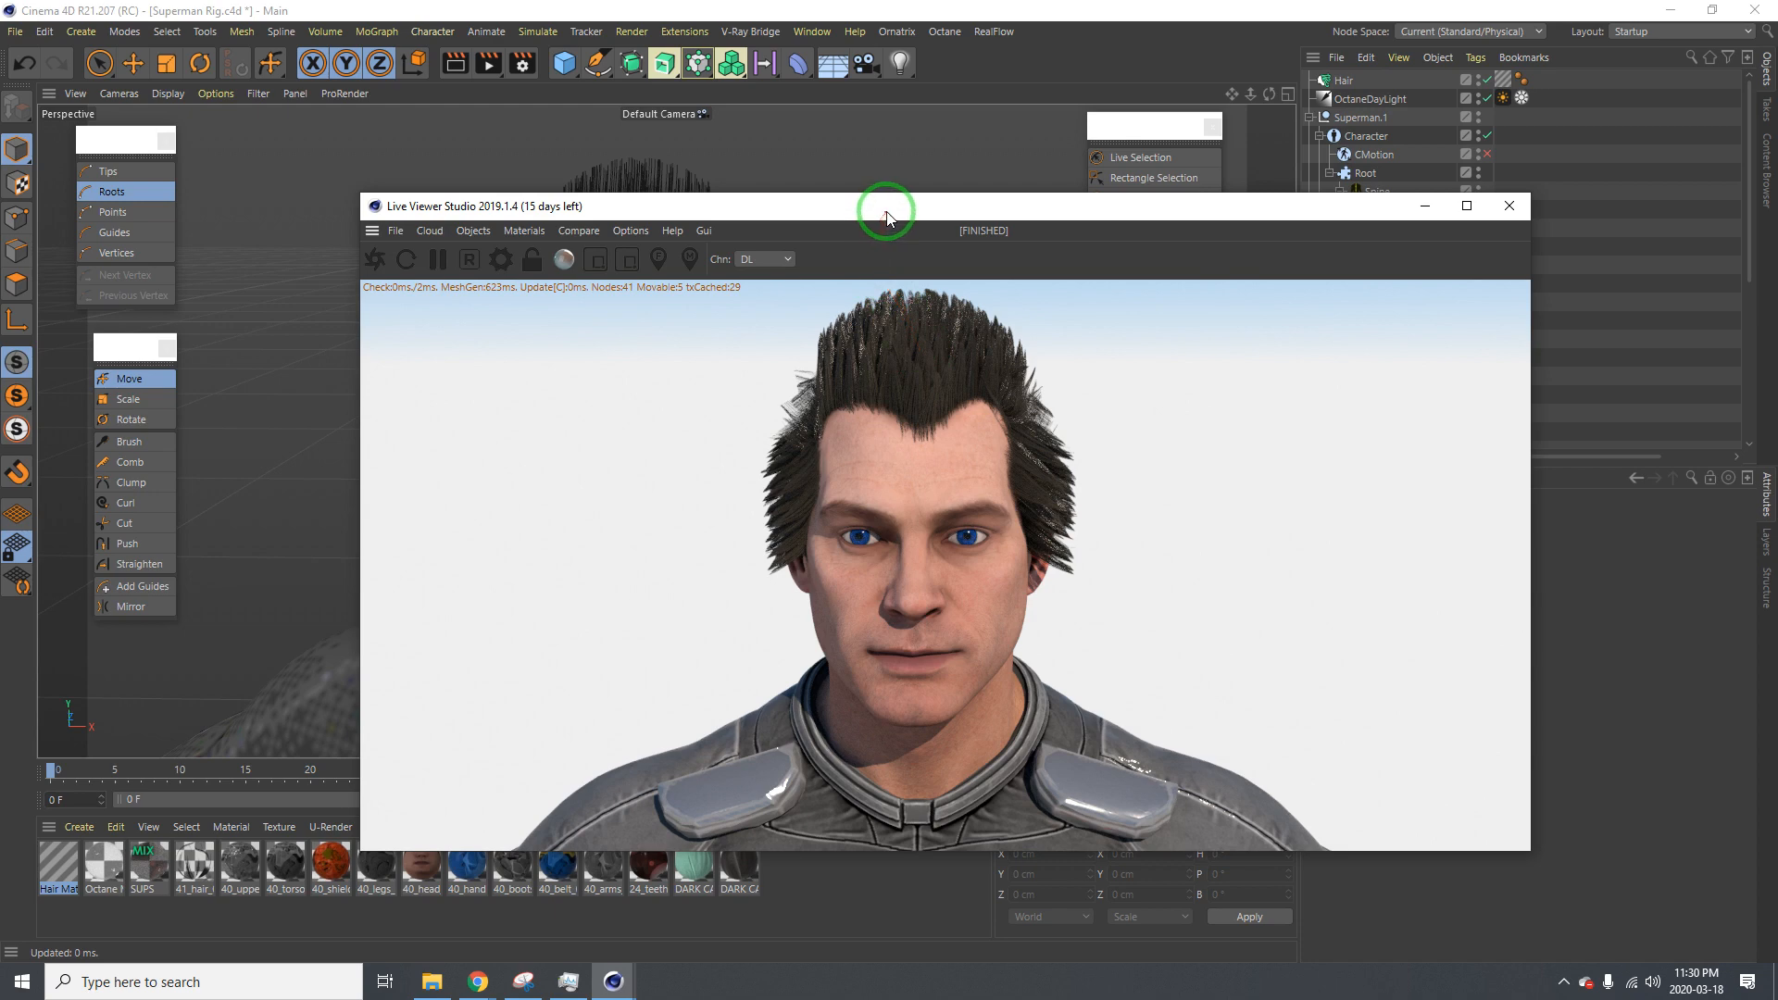
drag(893, 207, 1777, 264)
Disable dynamics on the Hair object
alt+middle_drag(728, 356, 575, 335)
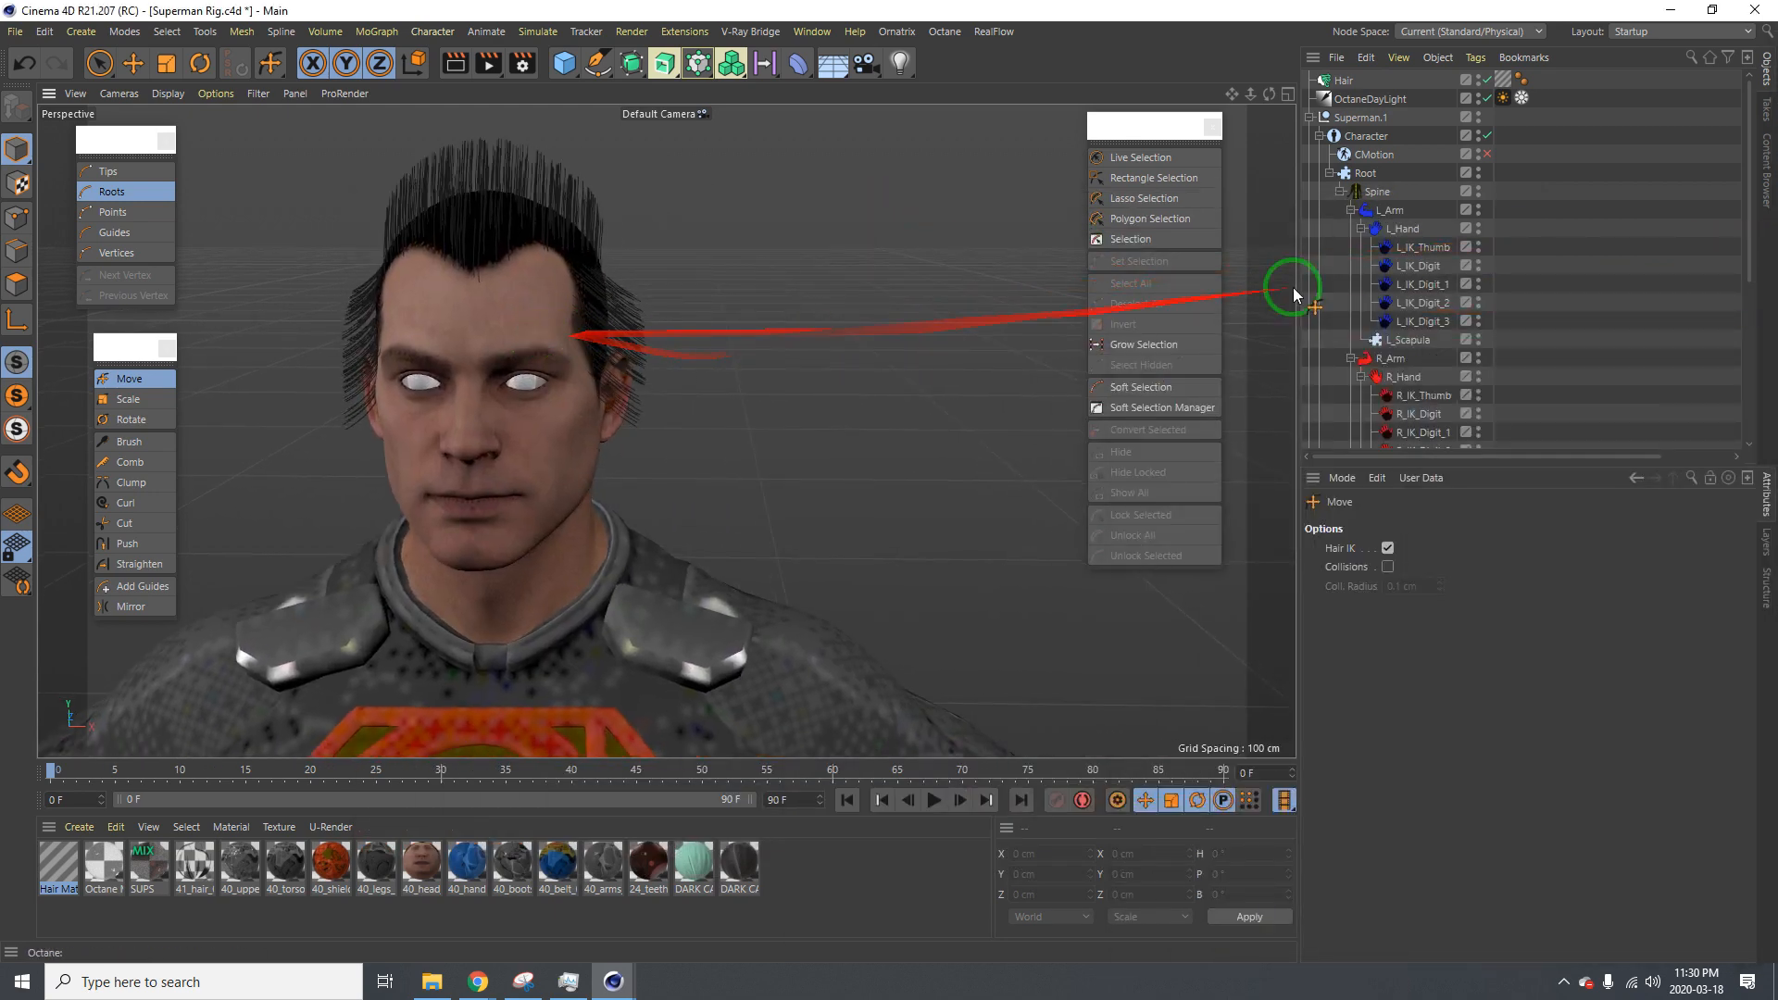
scroll(1399, 185, down, 5)
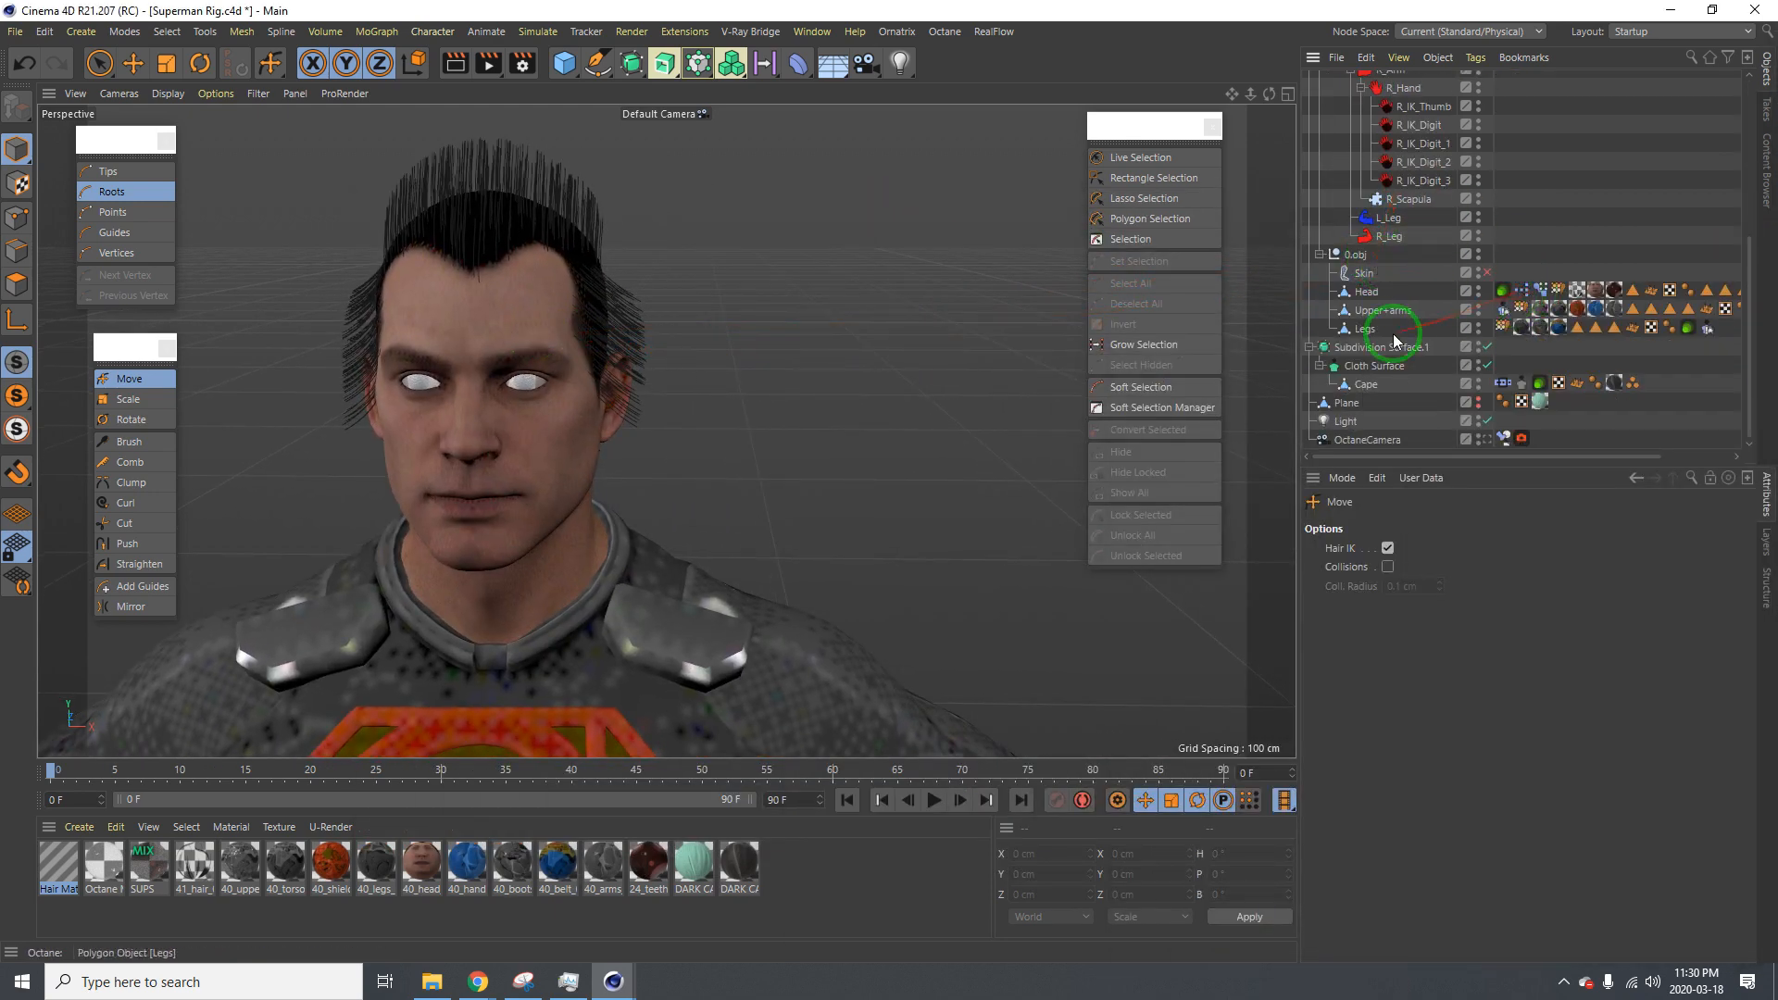
scroll(1389, 138, up, 5)
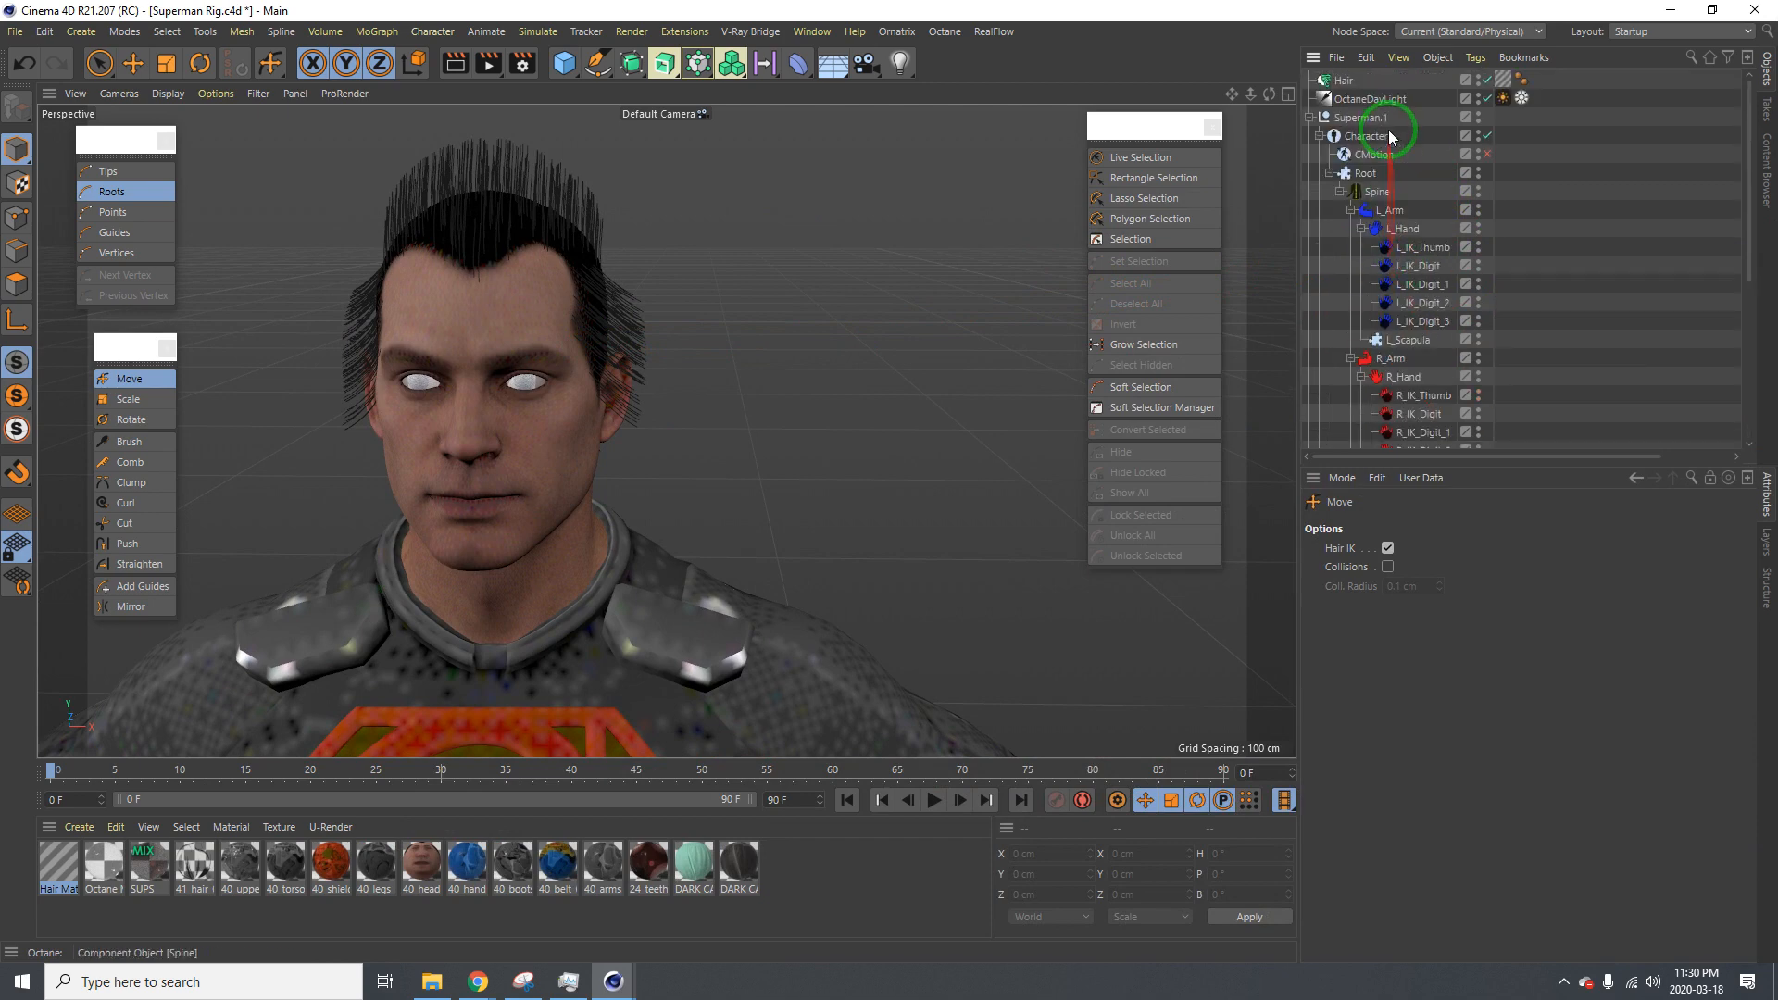
click(1328, 80)
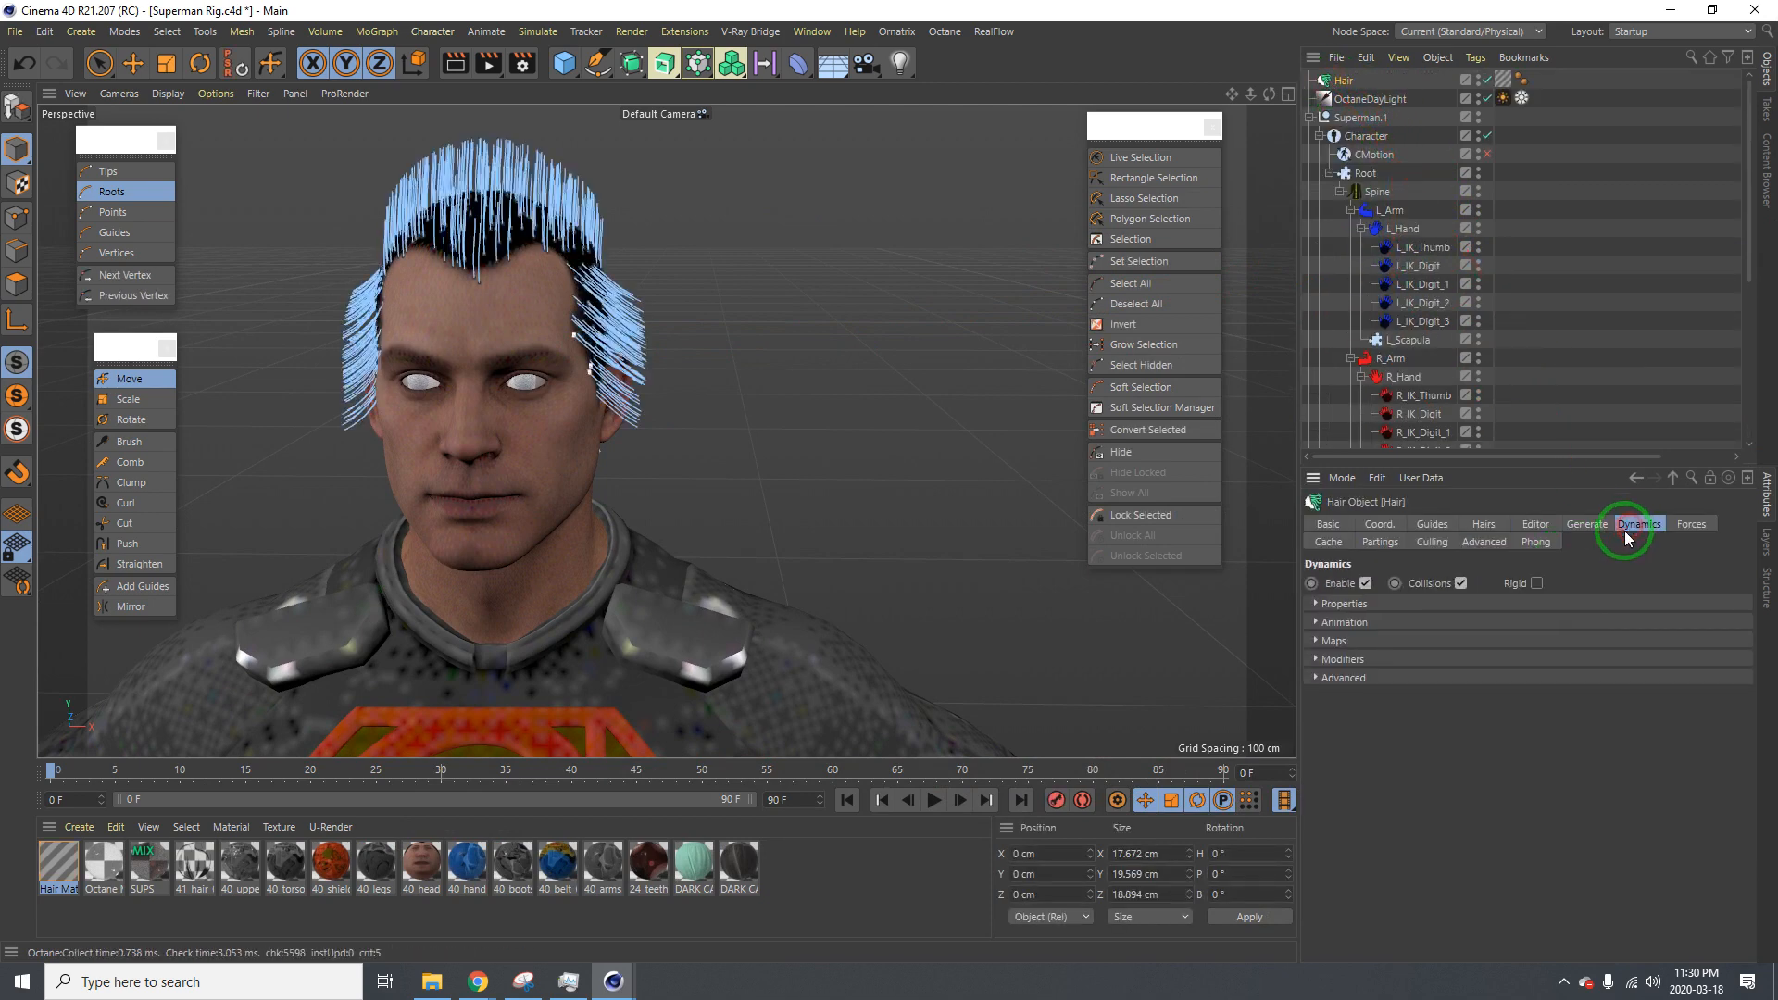
click(1637, 524)
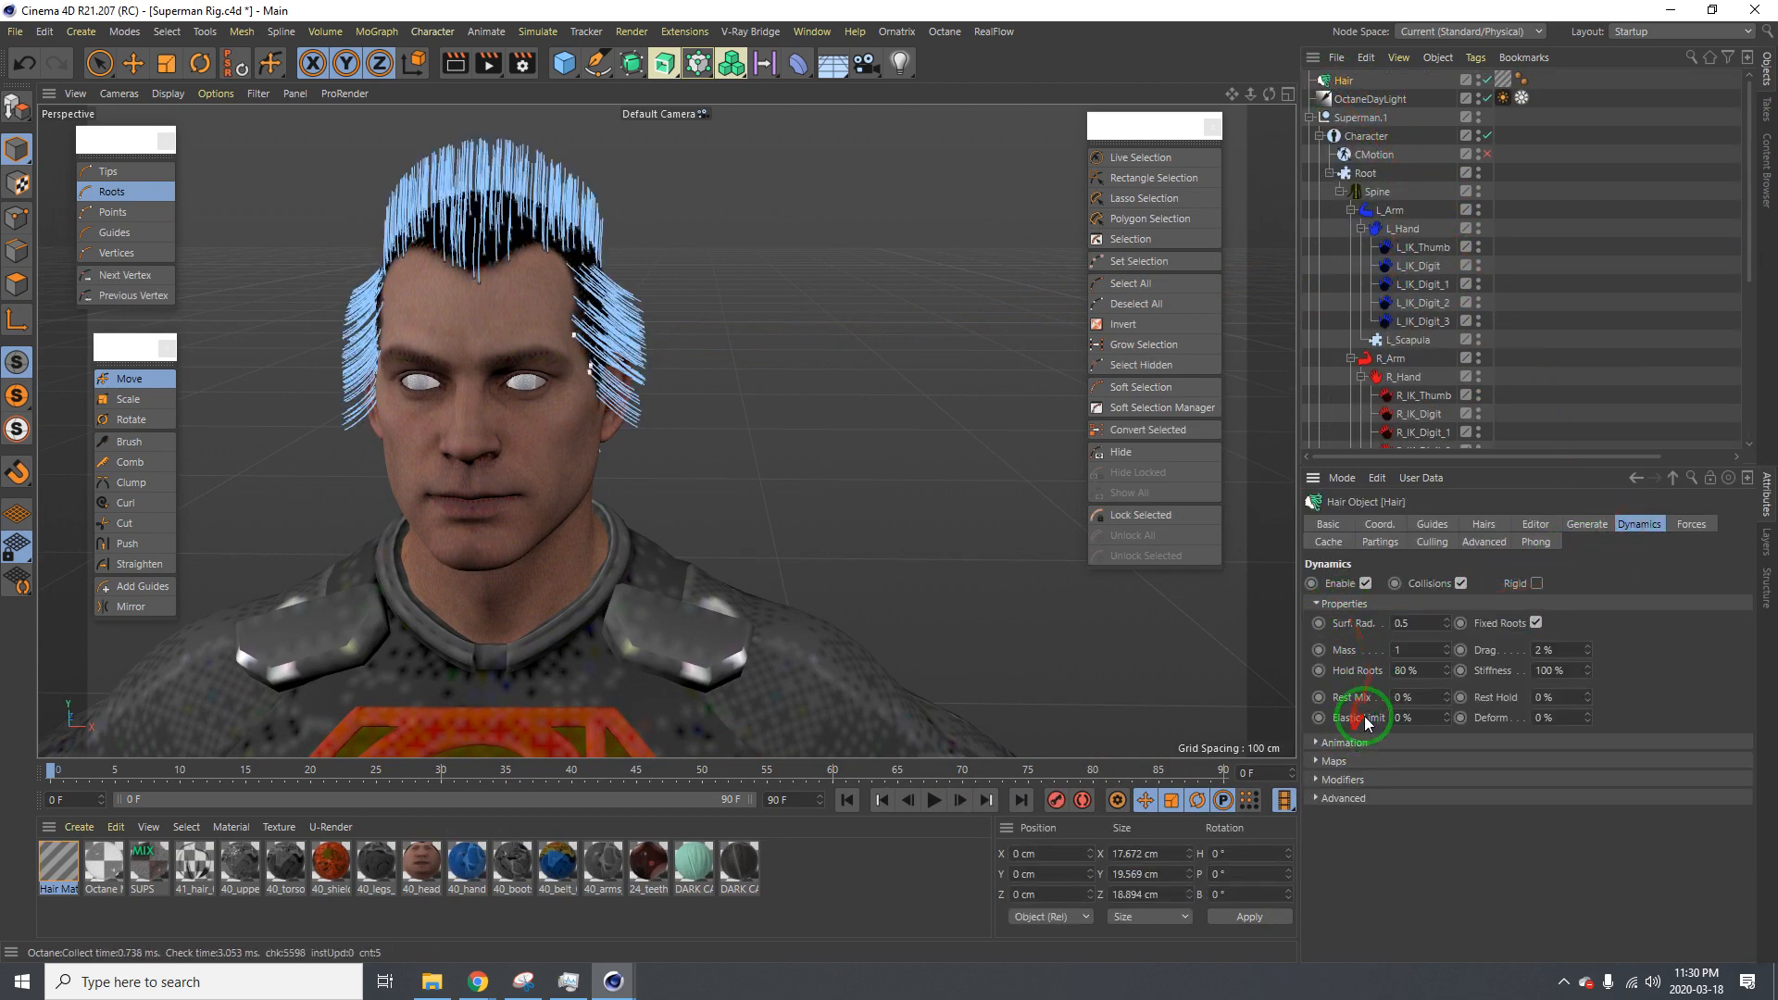
click(1368, 583)
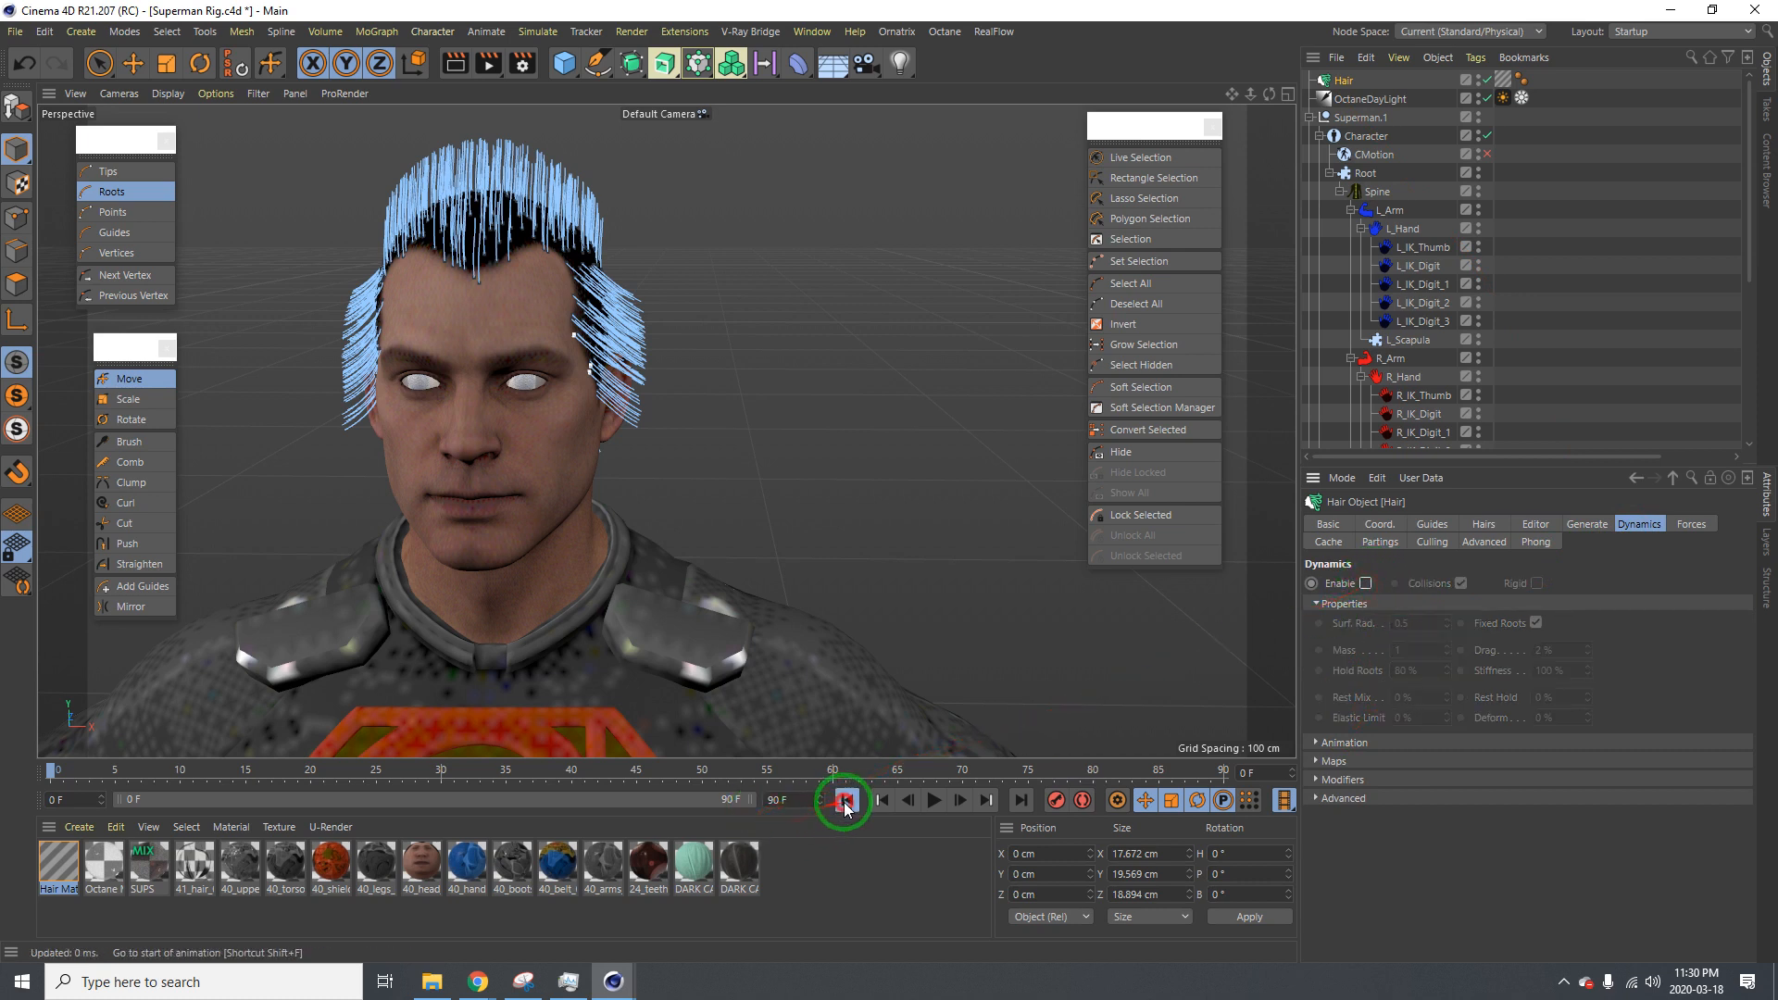
Play the animation to check the hair with dynamics disabled, and rewind to frame 0
click(934, 802)
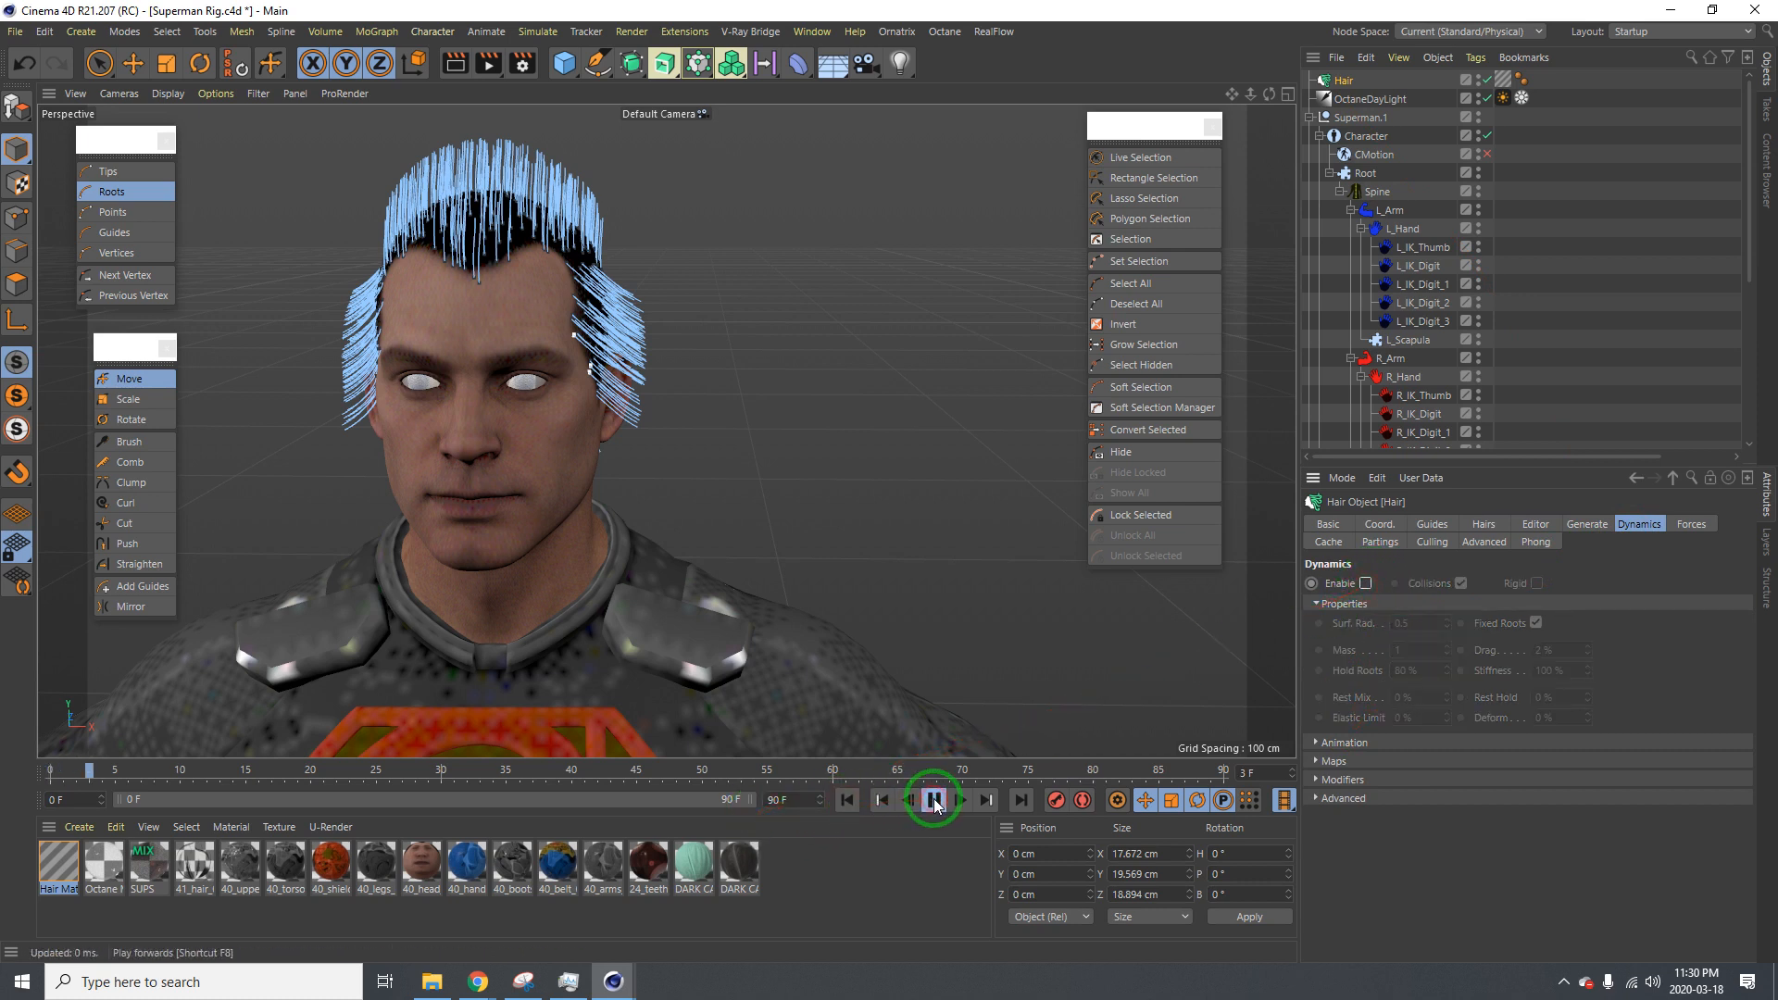
click(849, 802)
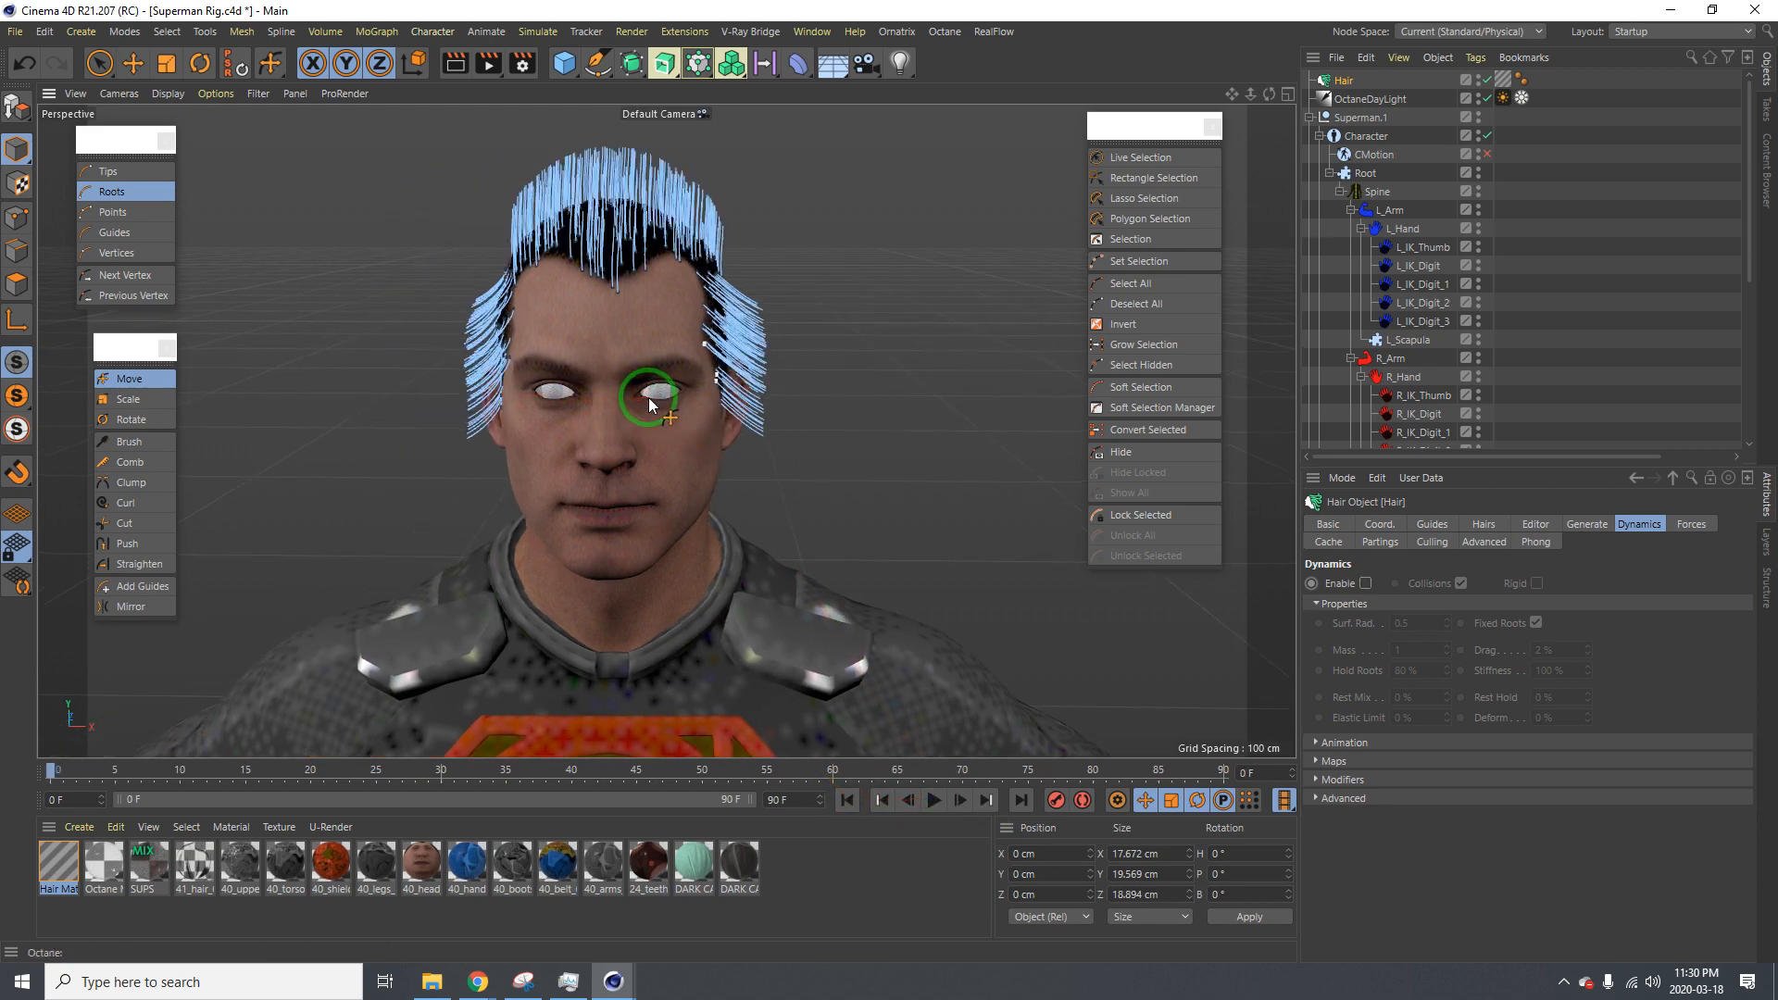
alt+drag(649, 397, 655, 353)
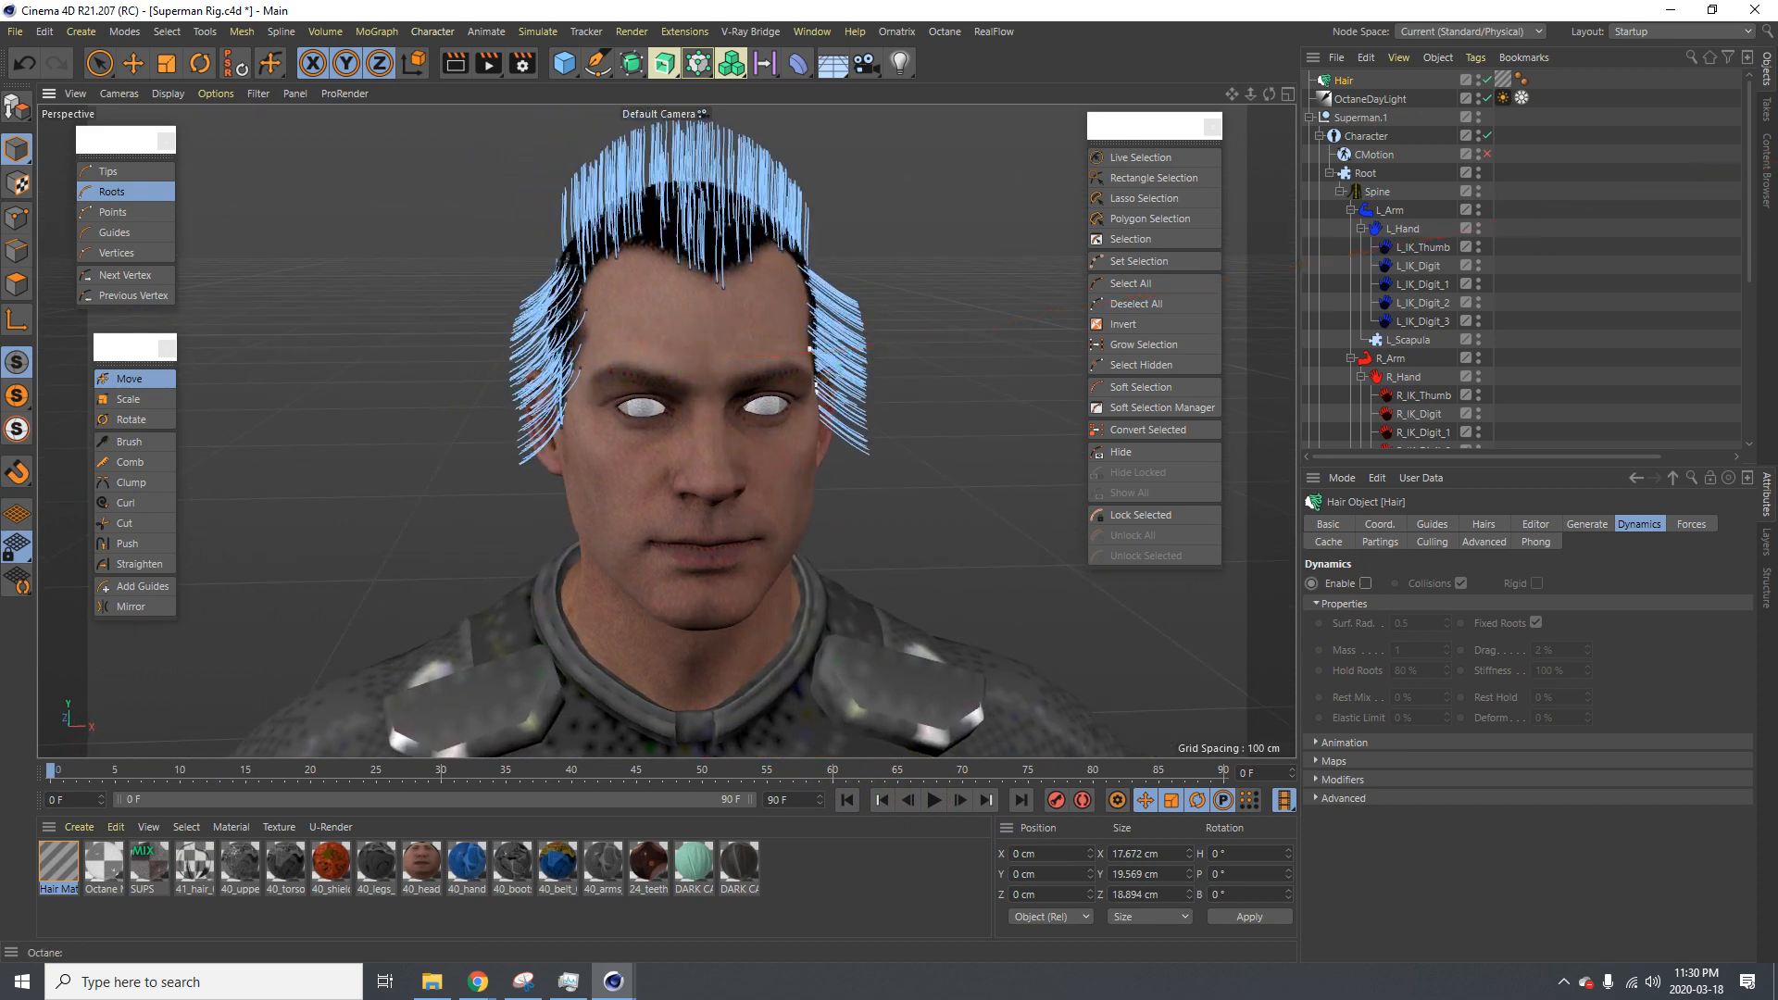
Shrink the Live Viewer window and place it clear of the character's head in the viewport
drag(1777, 314, 949, 180)
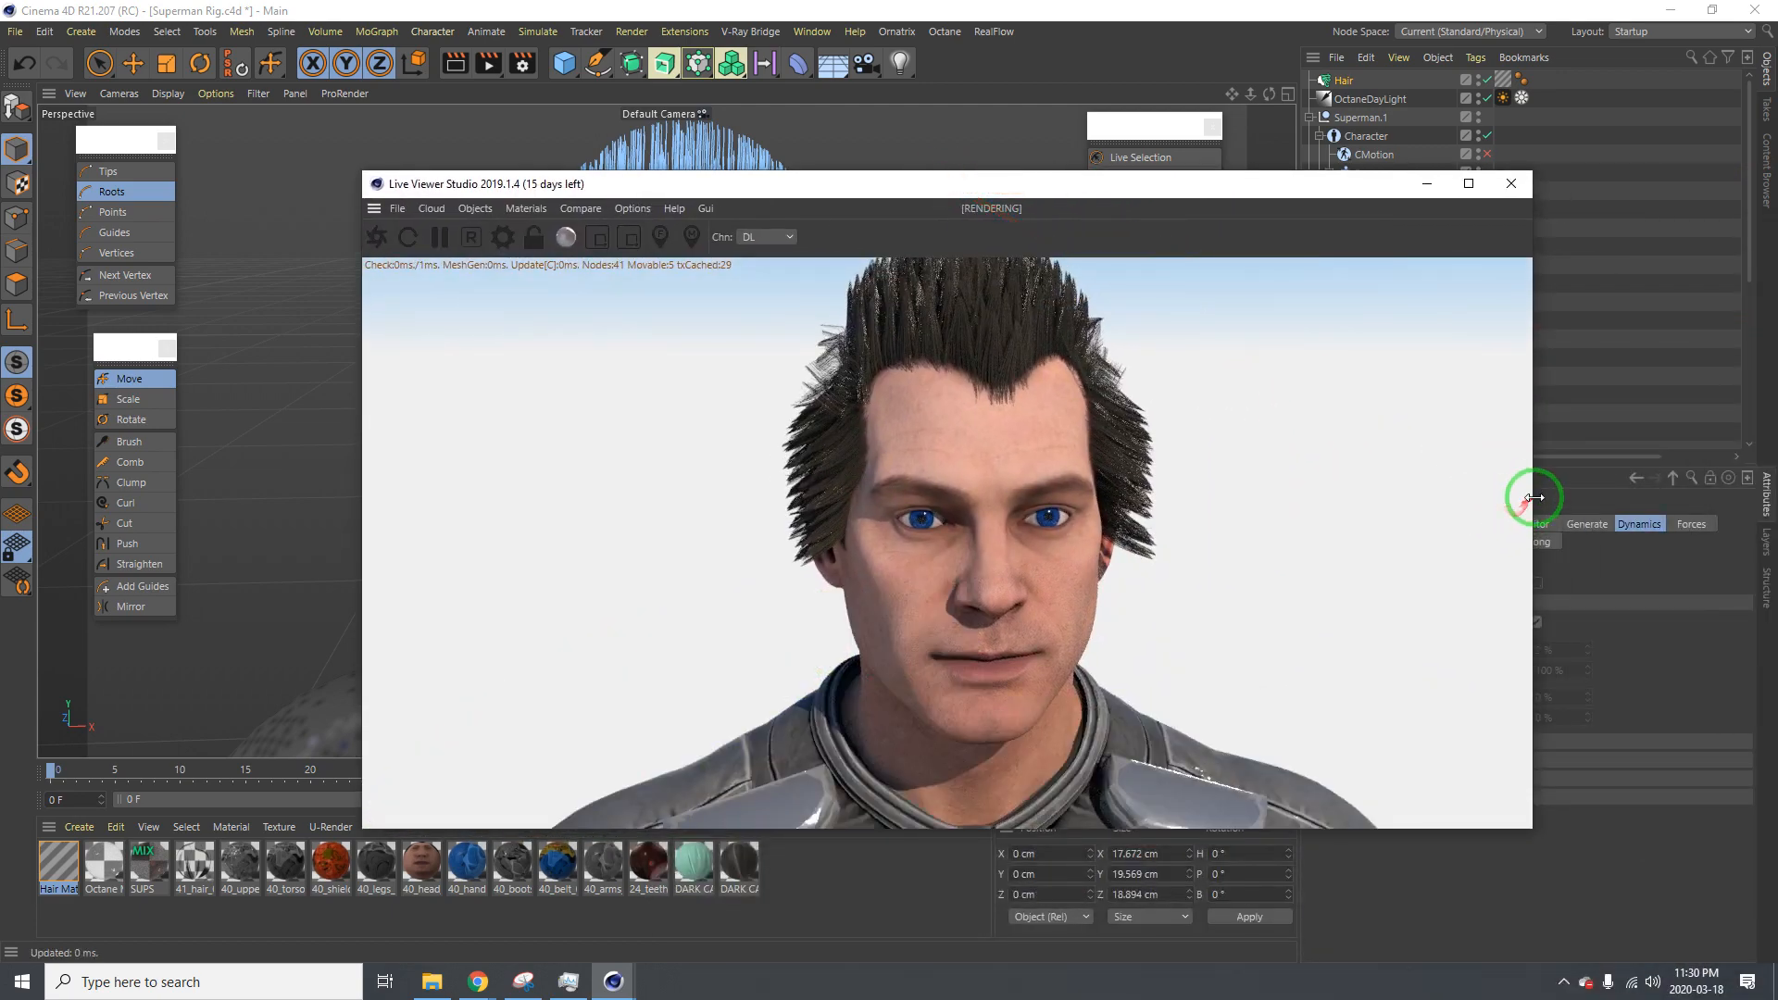
drag(1535, 507, 1077, 509)
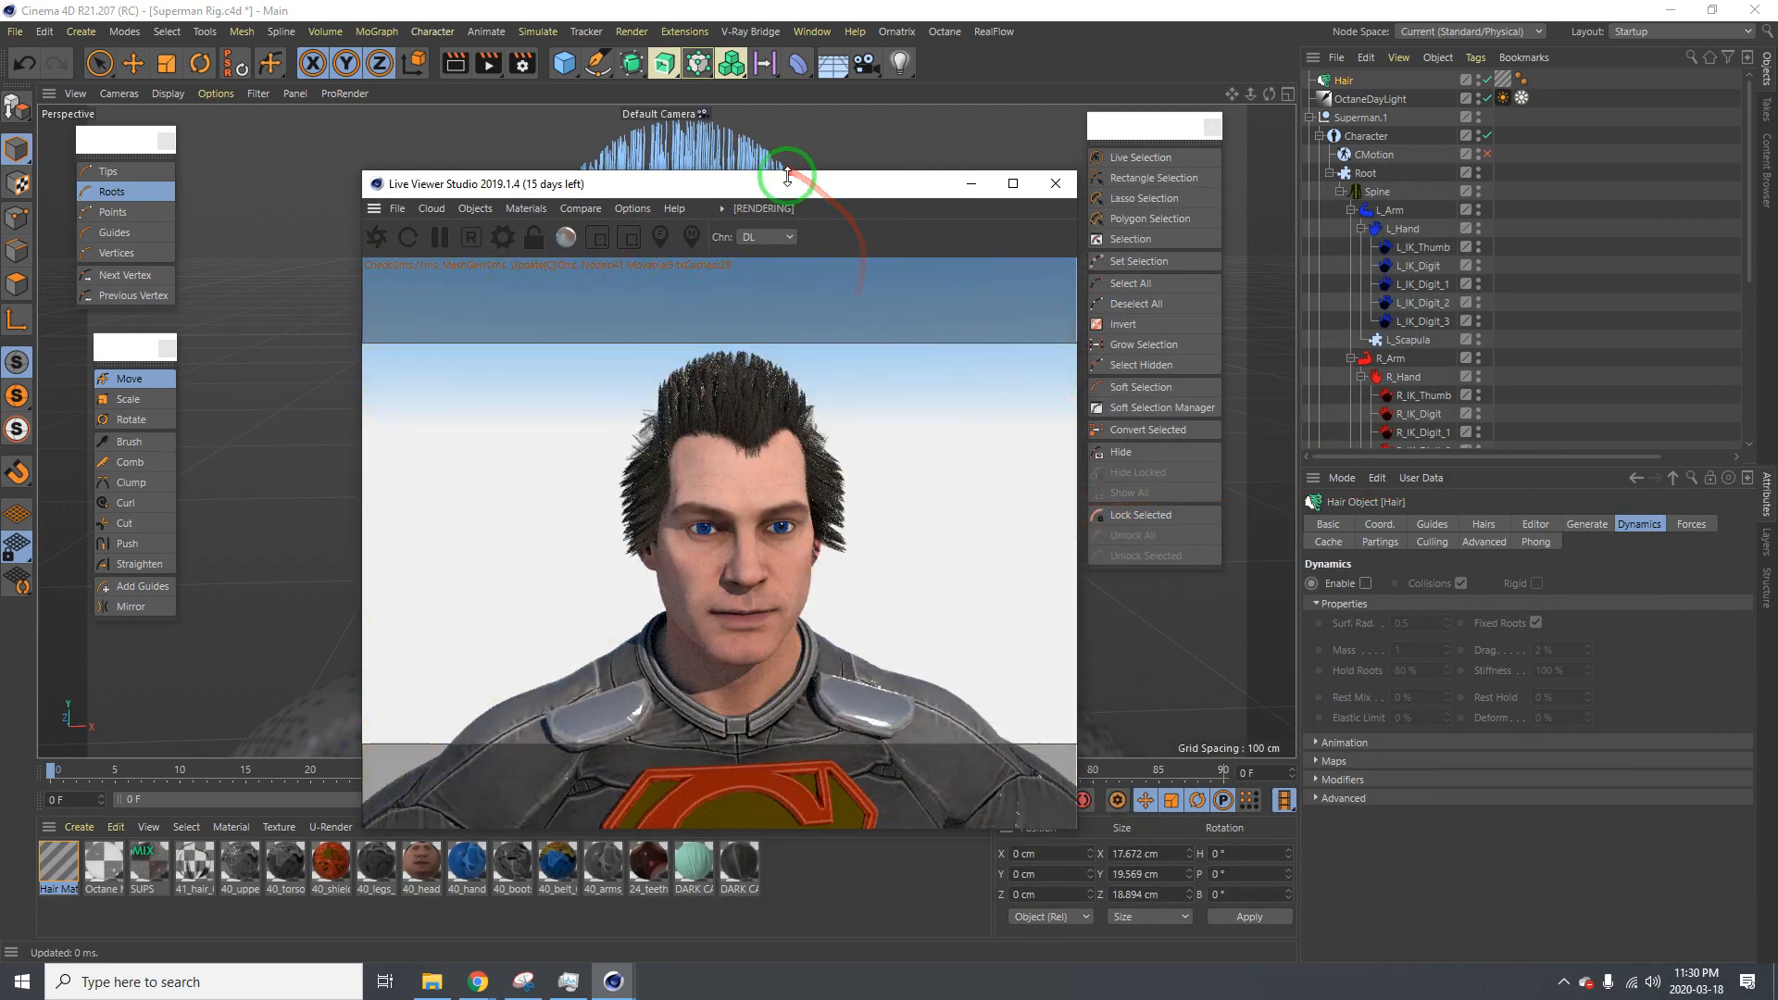
drag(788, 176, 1421, 548)
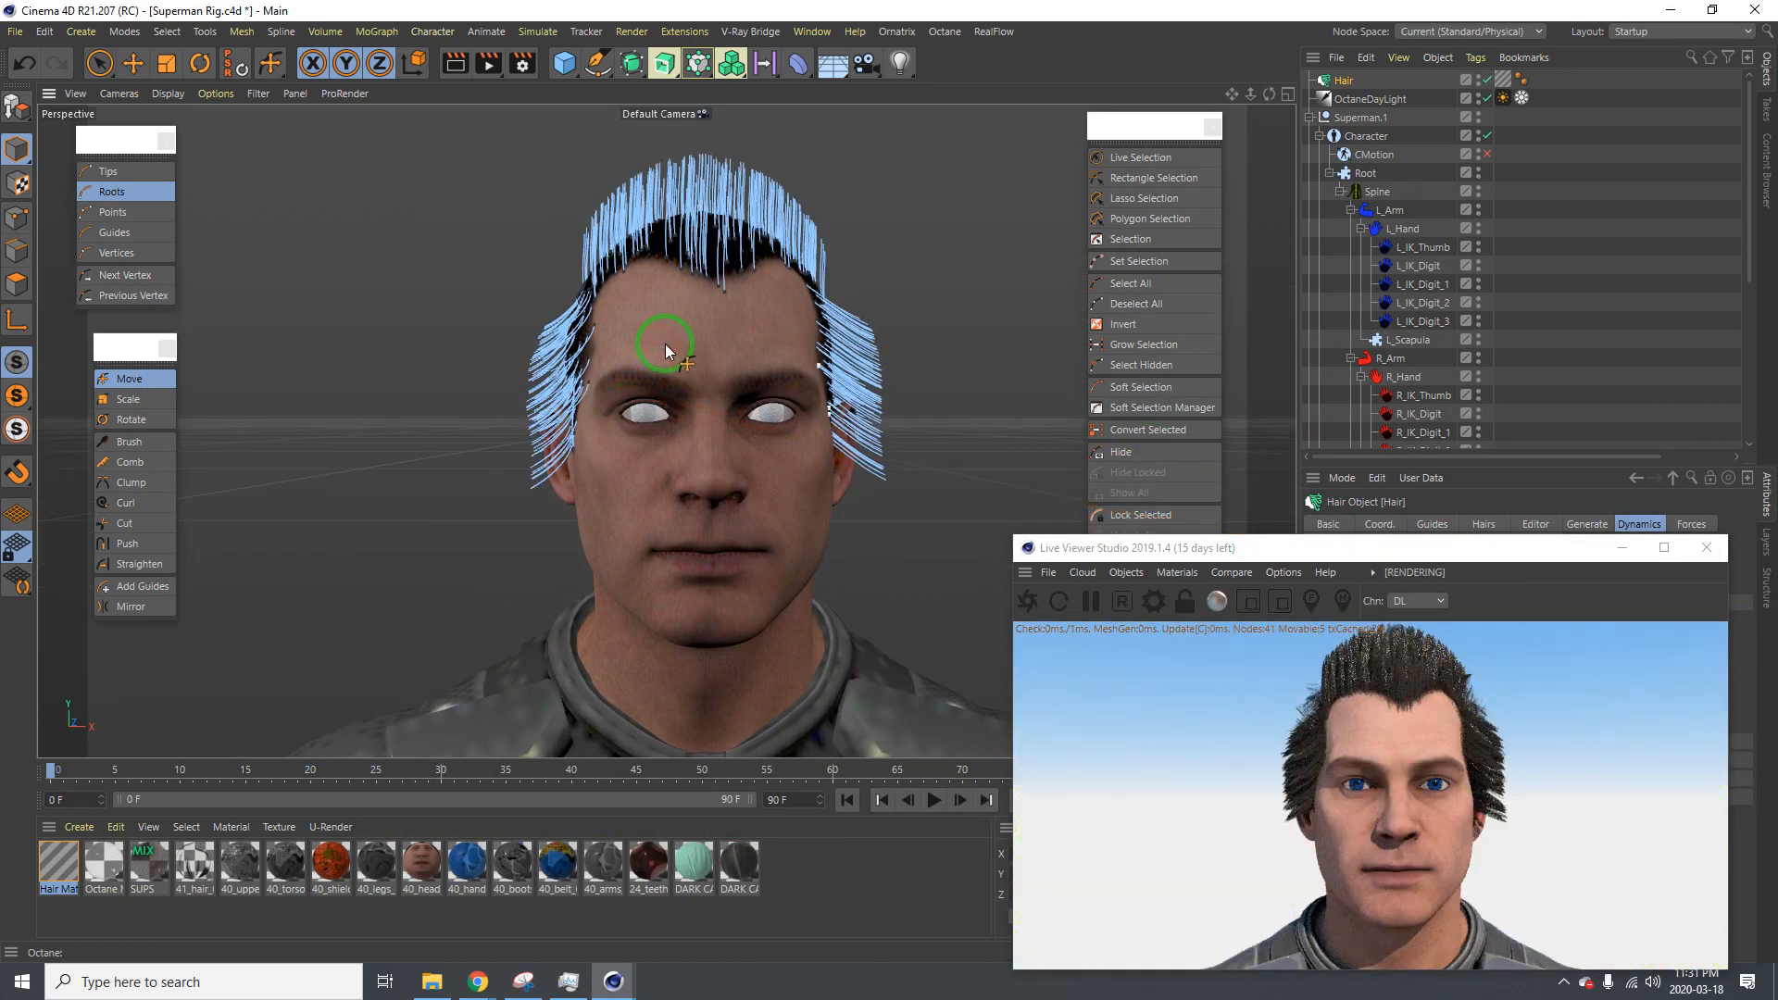
Select the guide roots on the character's left side with Live Selection and move those guides toward the back of the head
mouse_move(665, 343)
alt+right_down()
mouse_move(731, 333)
mouse_move(759, 369)
mouse_move(689, 352)
alt+right_up()
alt+middle_drag(690, 352, 706, 455)
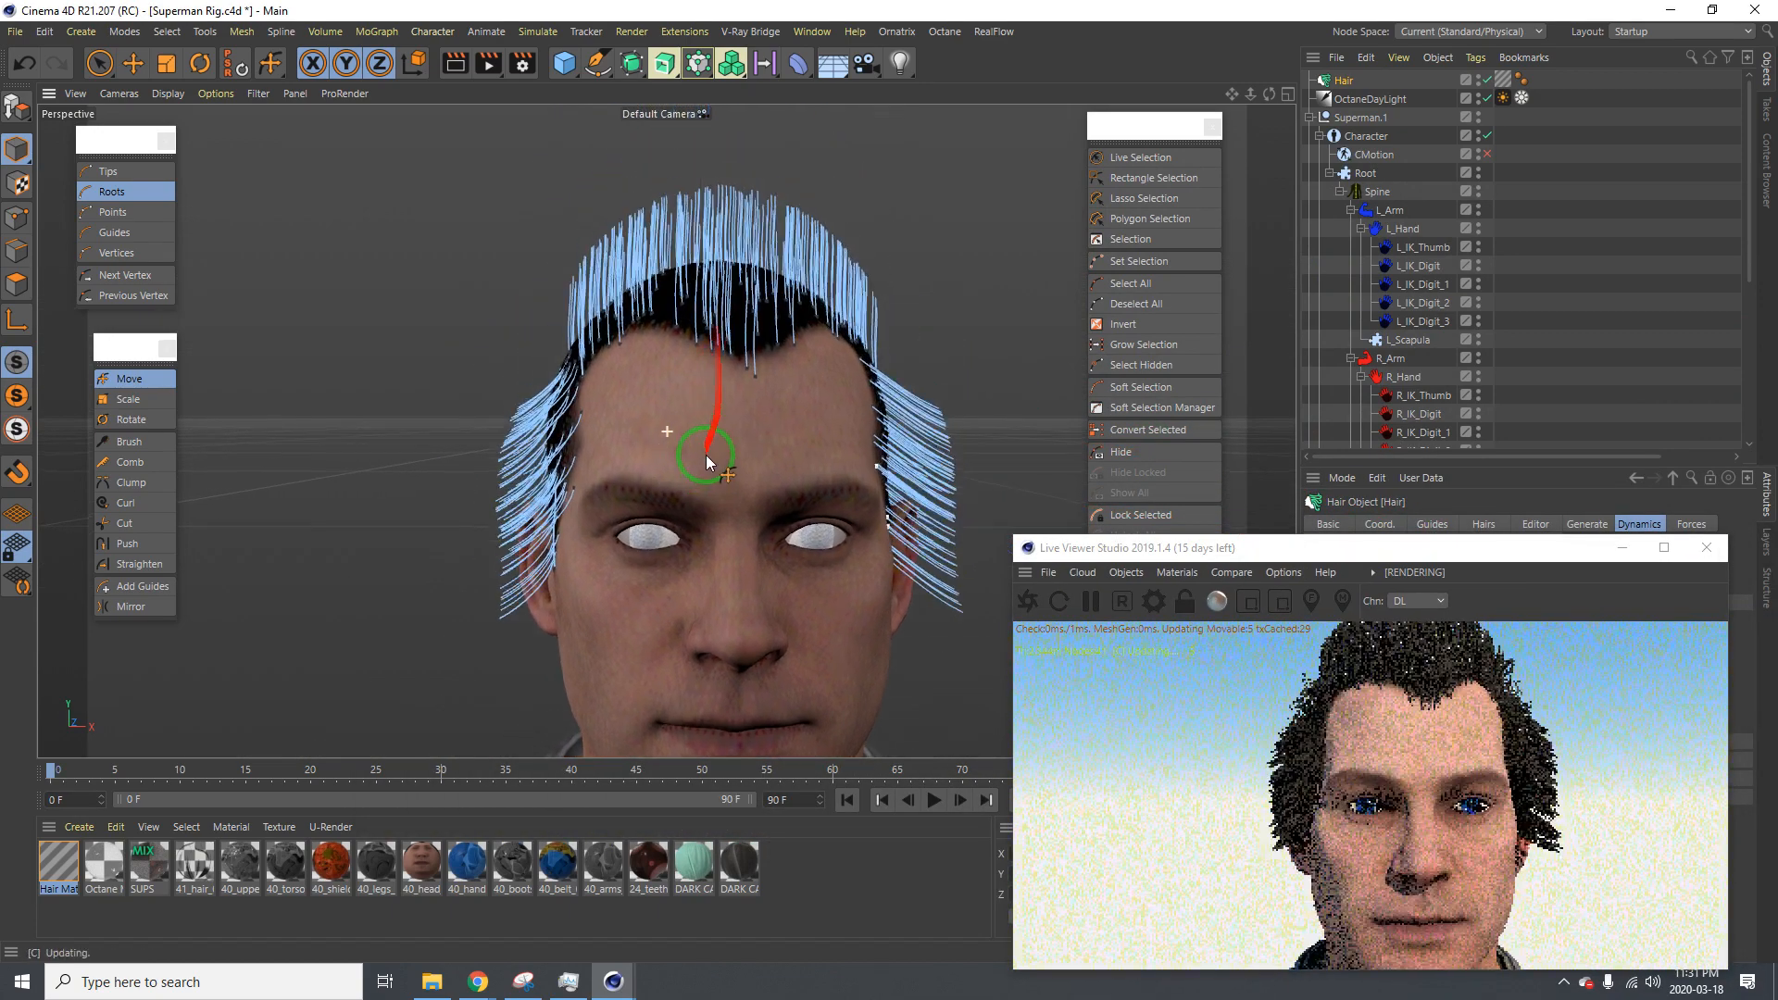
alt+drag(706, 455, 289, 339)
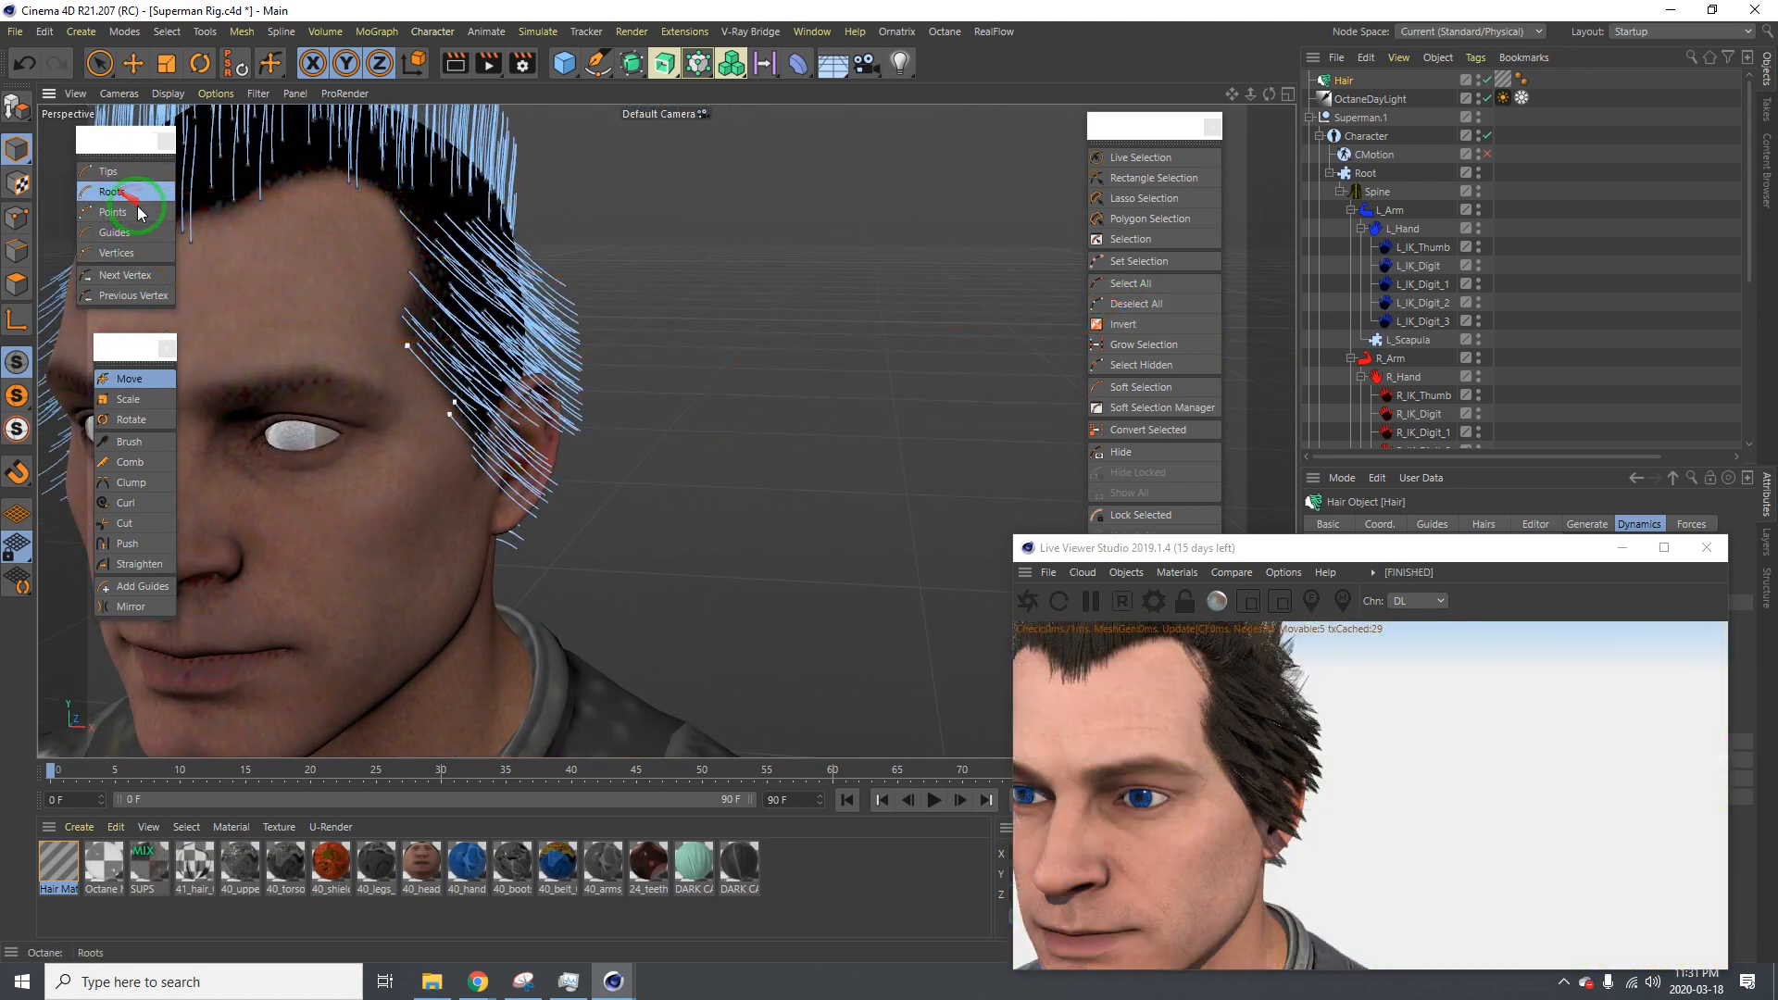
click(1116, 160)
mouse_move(443, 320)
alt+mouse_down()
mouse_move(373, 352)
mouse_move(436, 307)
mouse_move(556, 297)
mouse_move(497, 397)
mouse_move(449, 301)
mouse_move(556, 317)
mouse_move(476, 417)
mouse_move(541, 326)
mouse_move(433, 294)
mouse_move(507, 302)
mouse_move(422, 305)
alt+mouse_up()
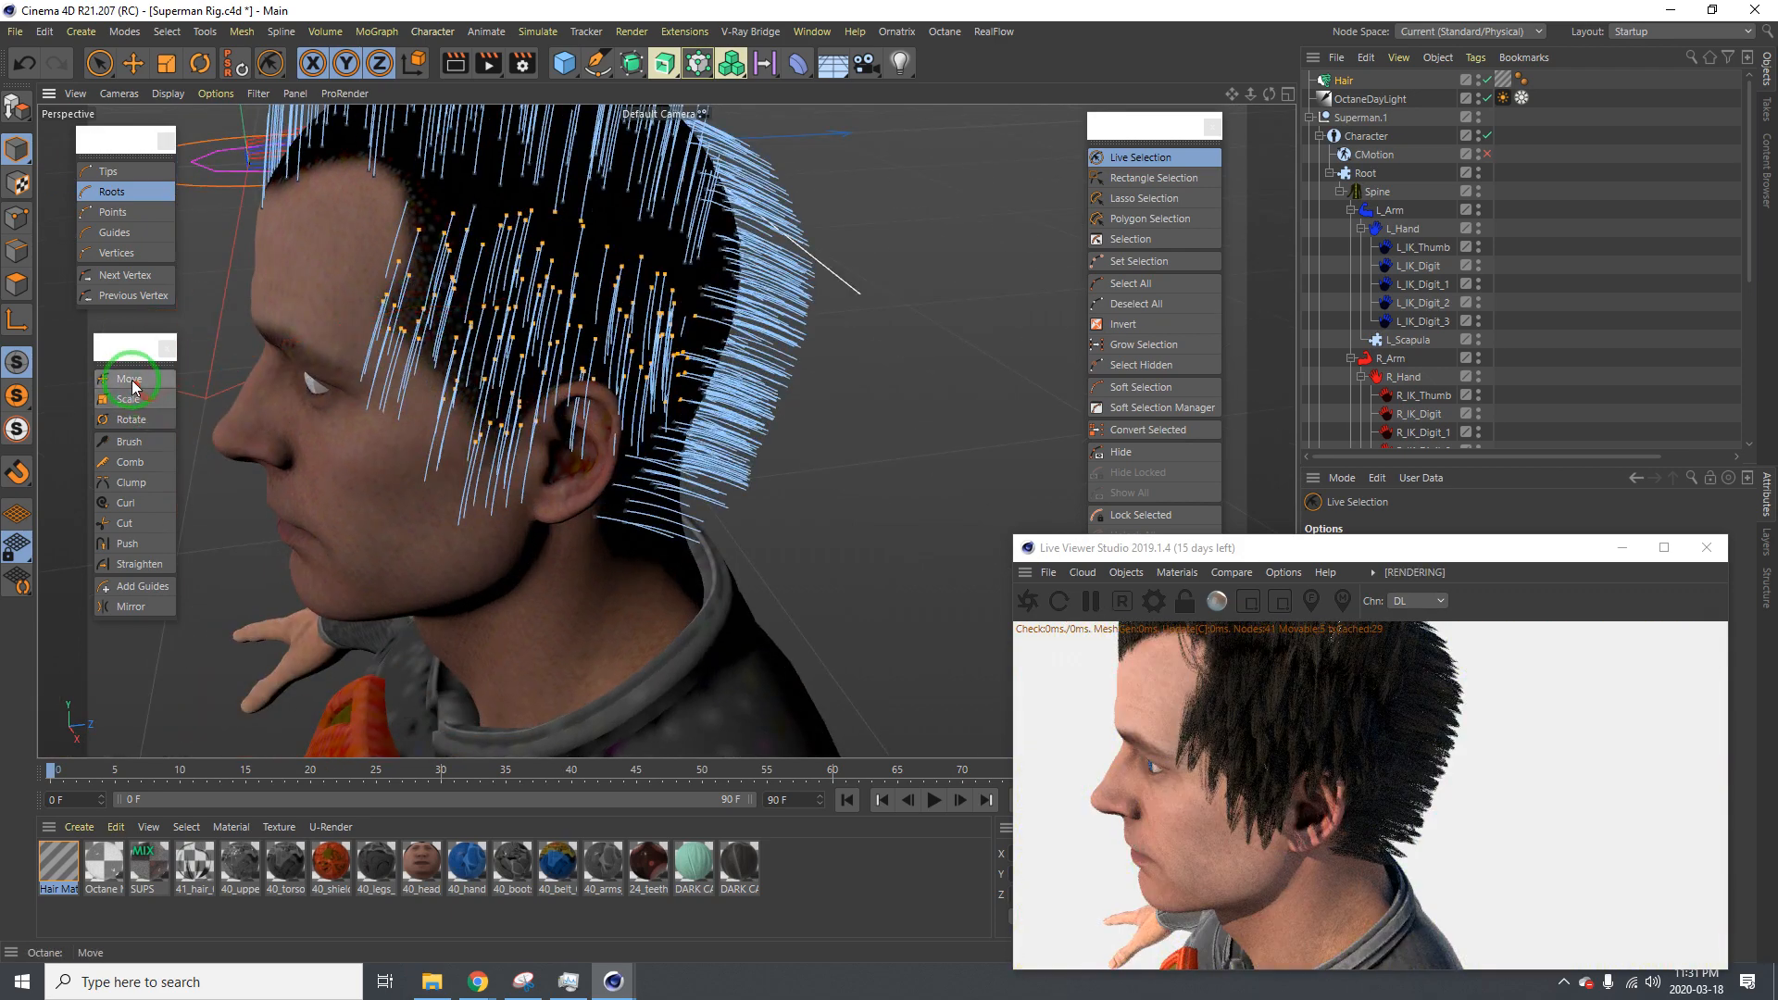
click(130, 380)
drag(940, 476, 890, 480)
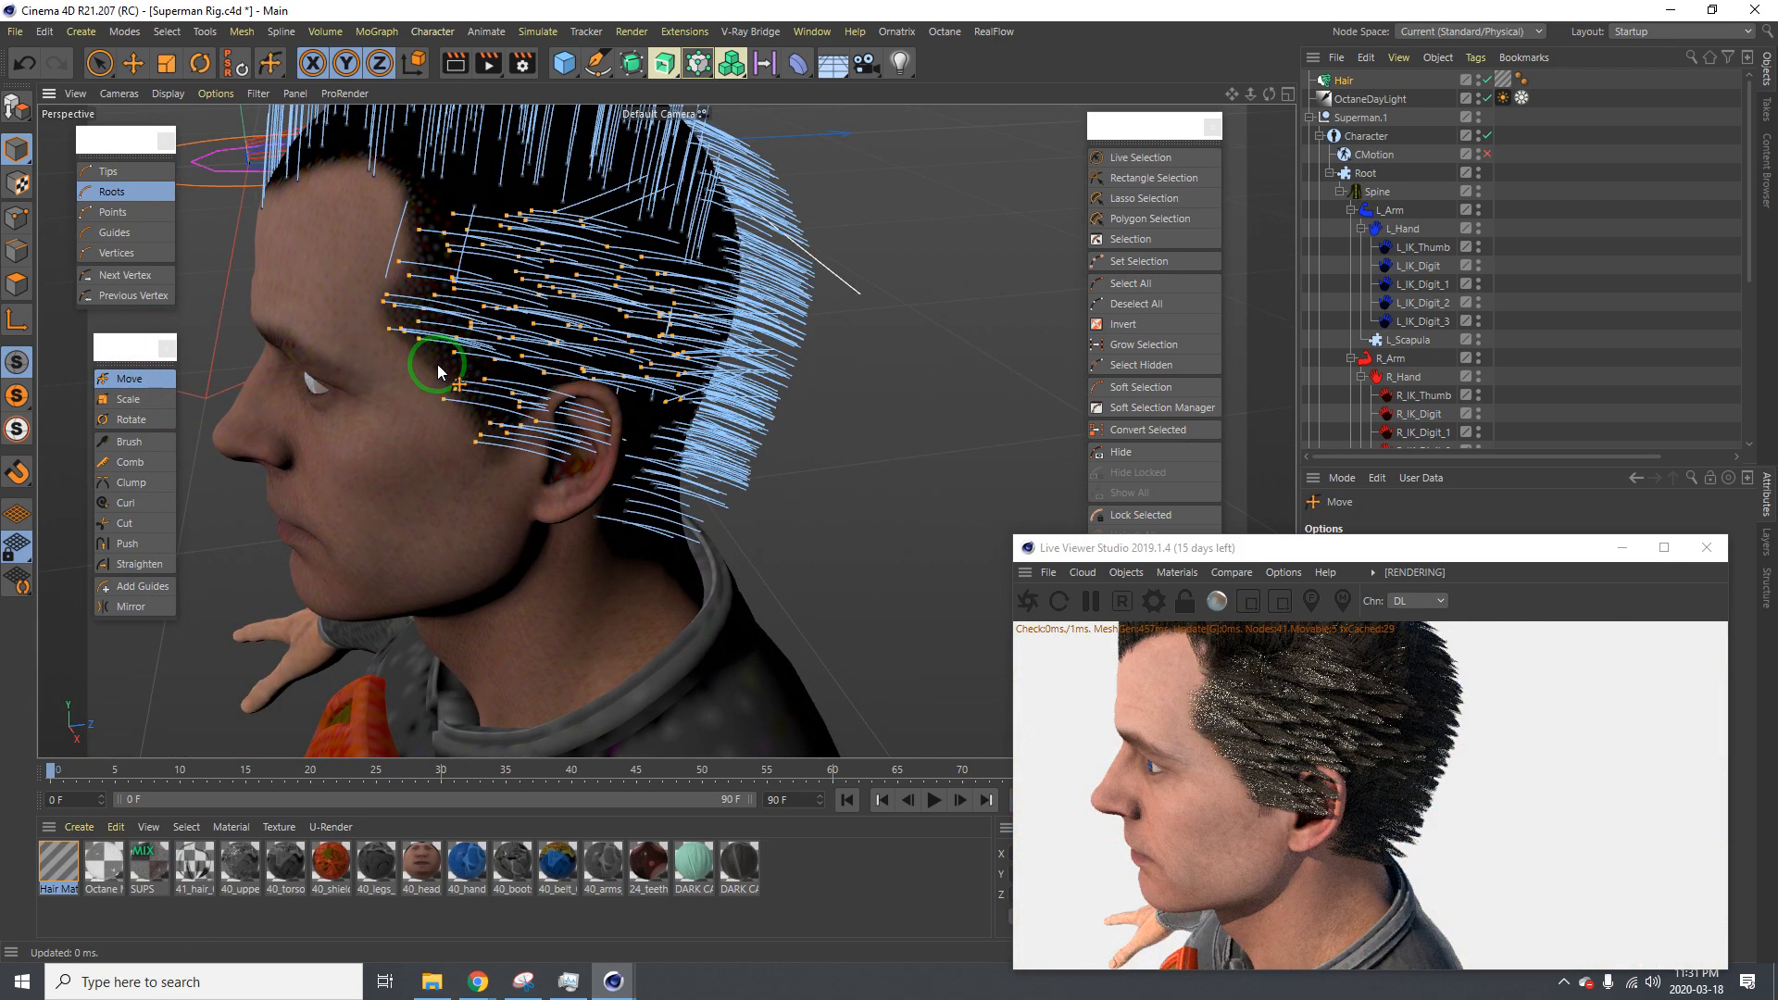
Adjust the selected left-side guides from several angles so they sweep back above the ear
mouse_move(439, 370)
alt+mouse_down()
mouse_move(476, 397)
mouse_move(890, 481)
alt+mouse_up()
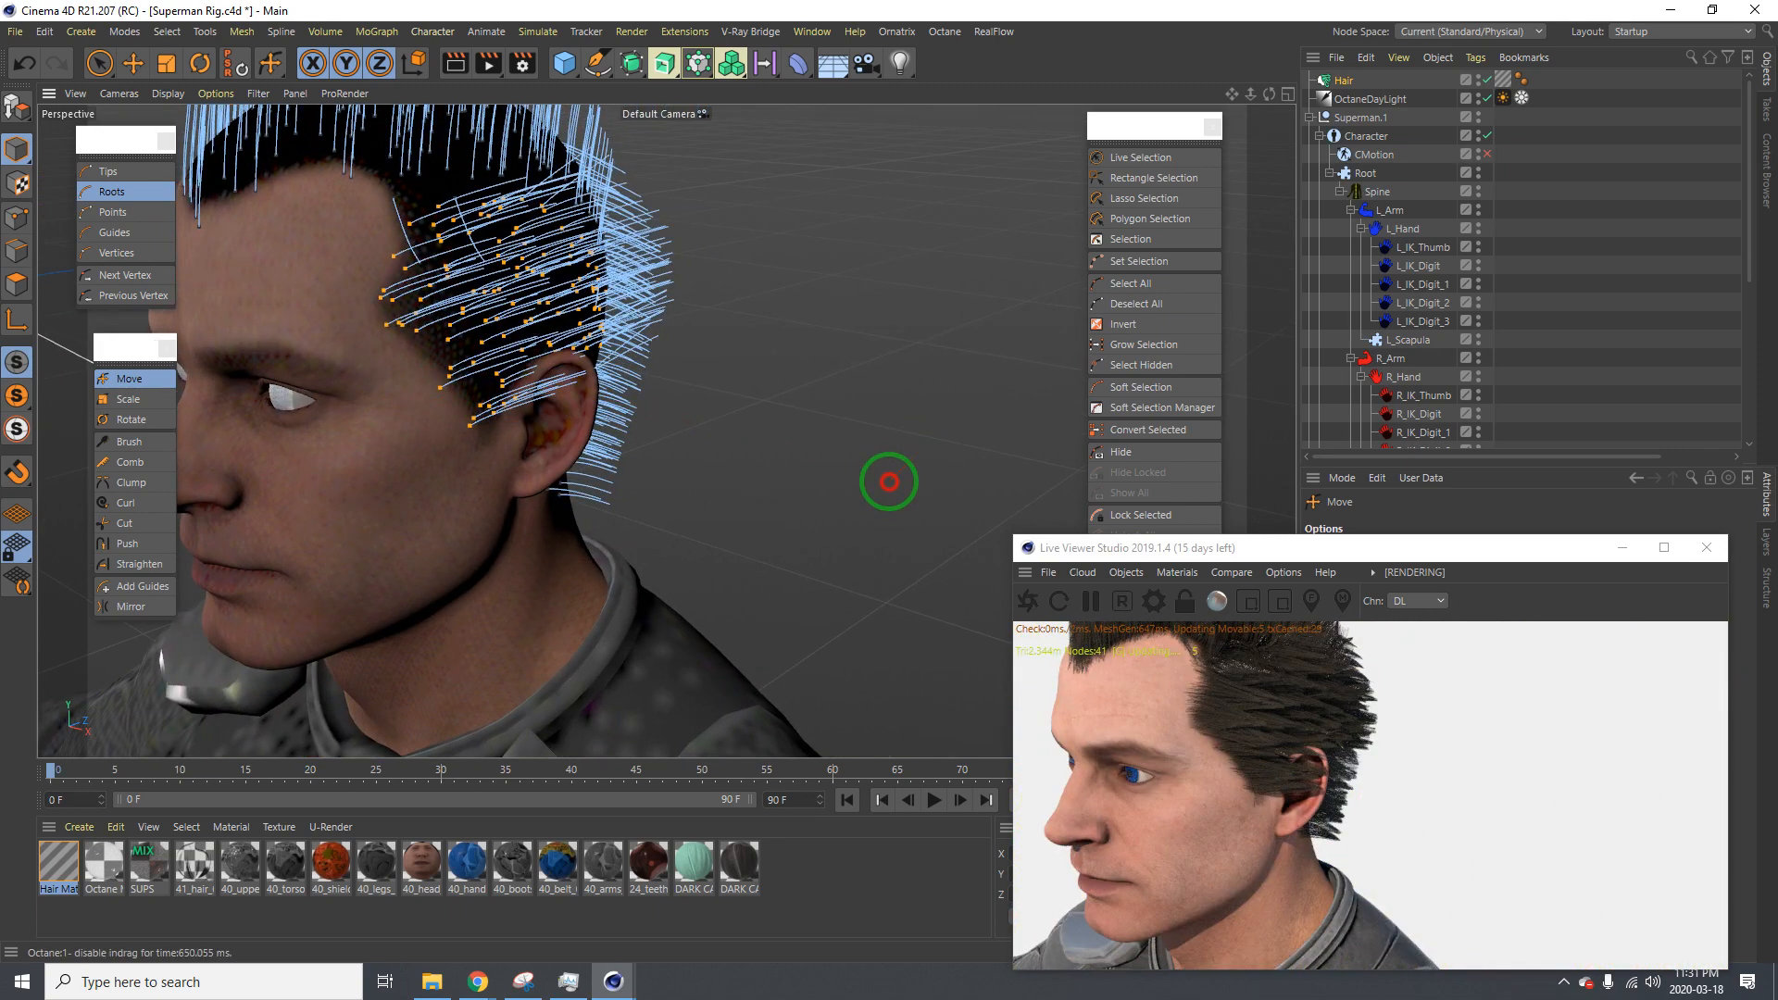
mouse_move(477, 377)
alt+mouse_down()
mouse_move(488, 297)
mouse_move(925, 501)
mouse_move(890, 483)
alt+mouse_up()
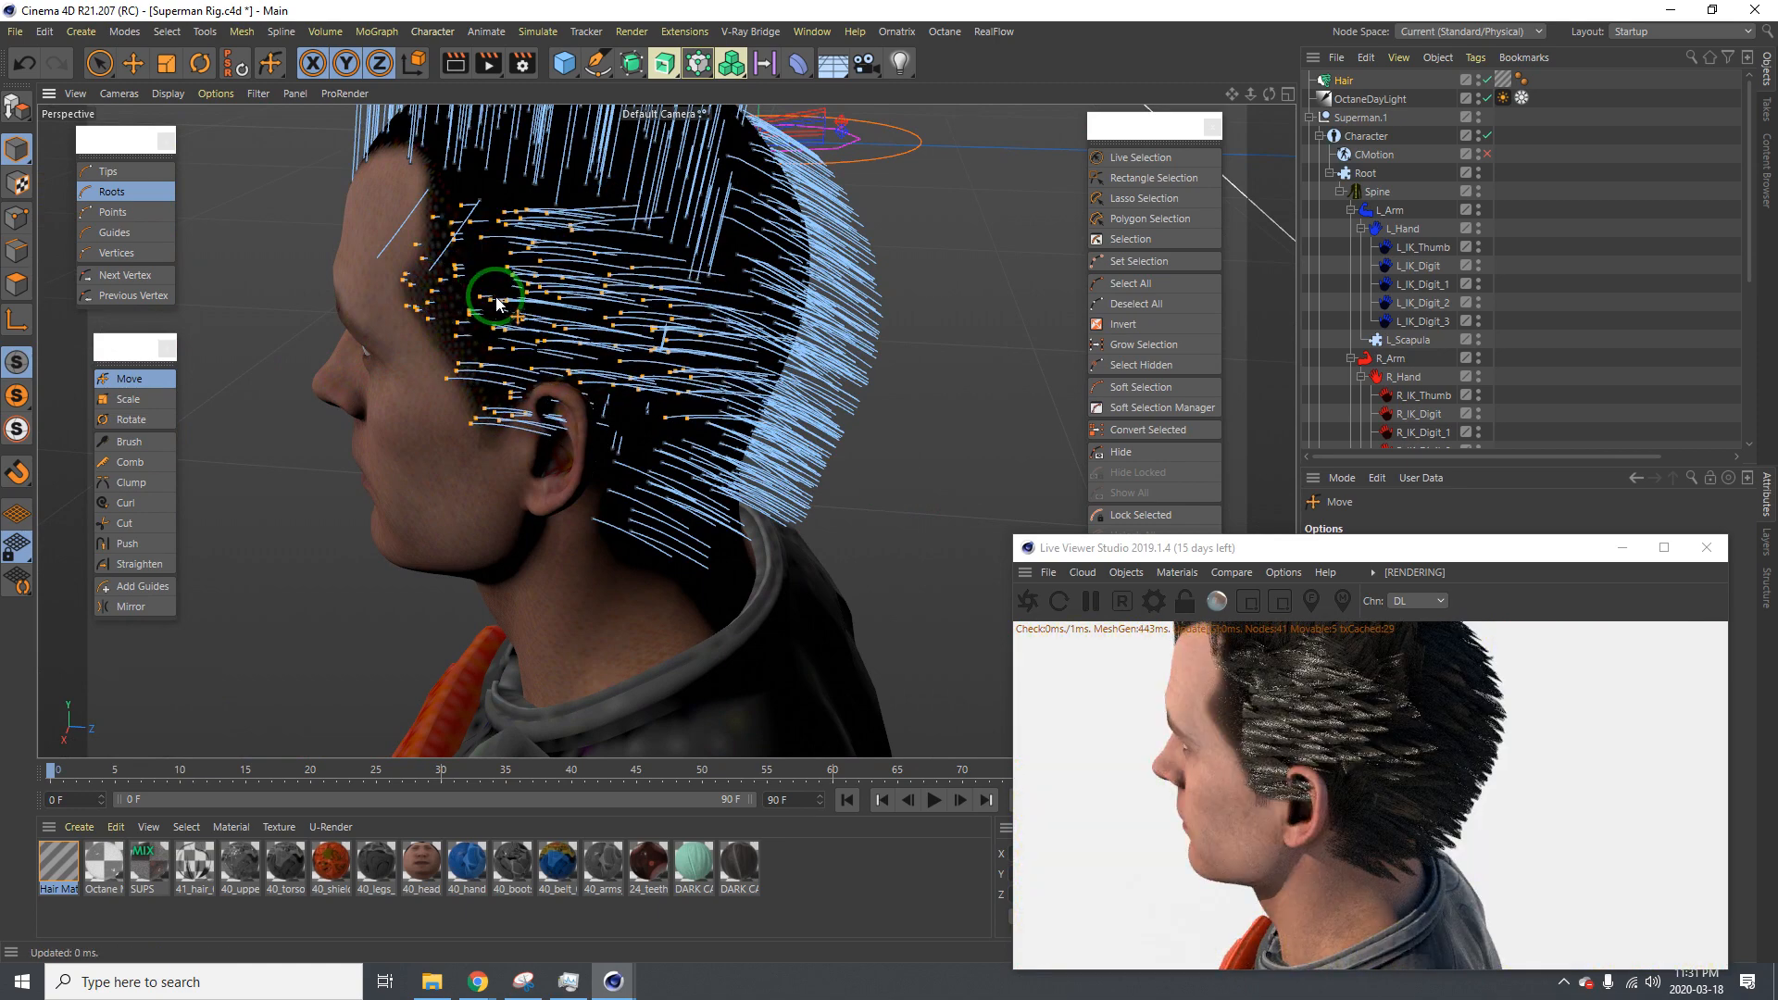
alt+drag(459, 351, 349, 334)
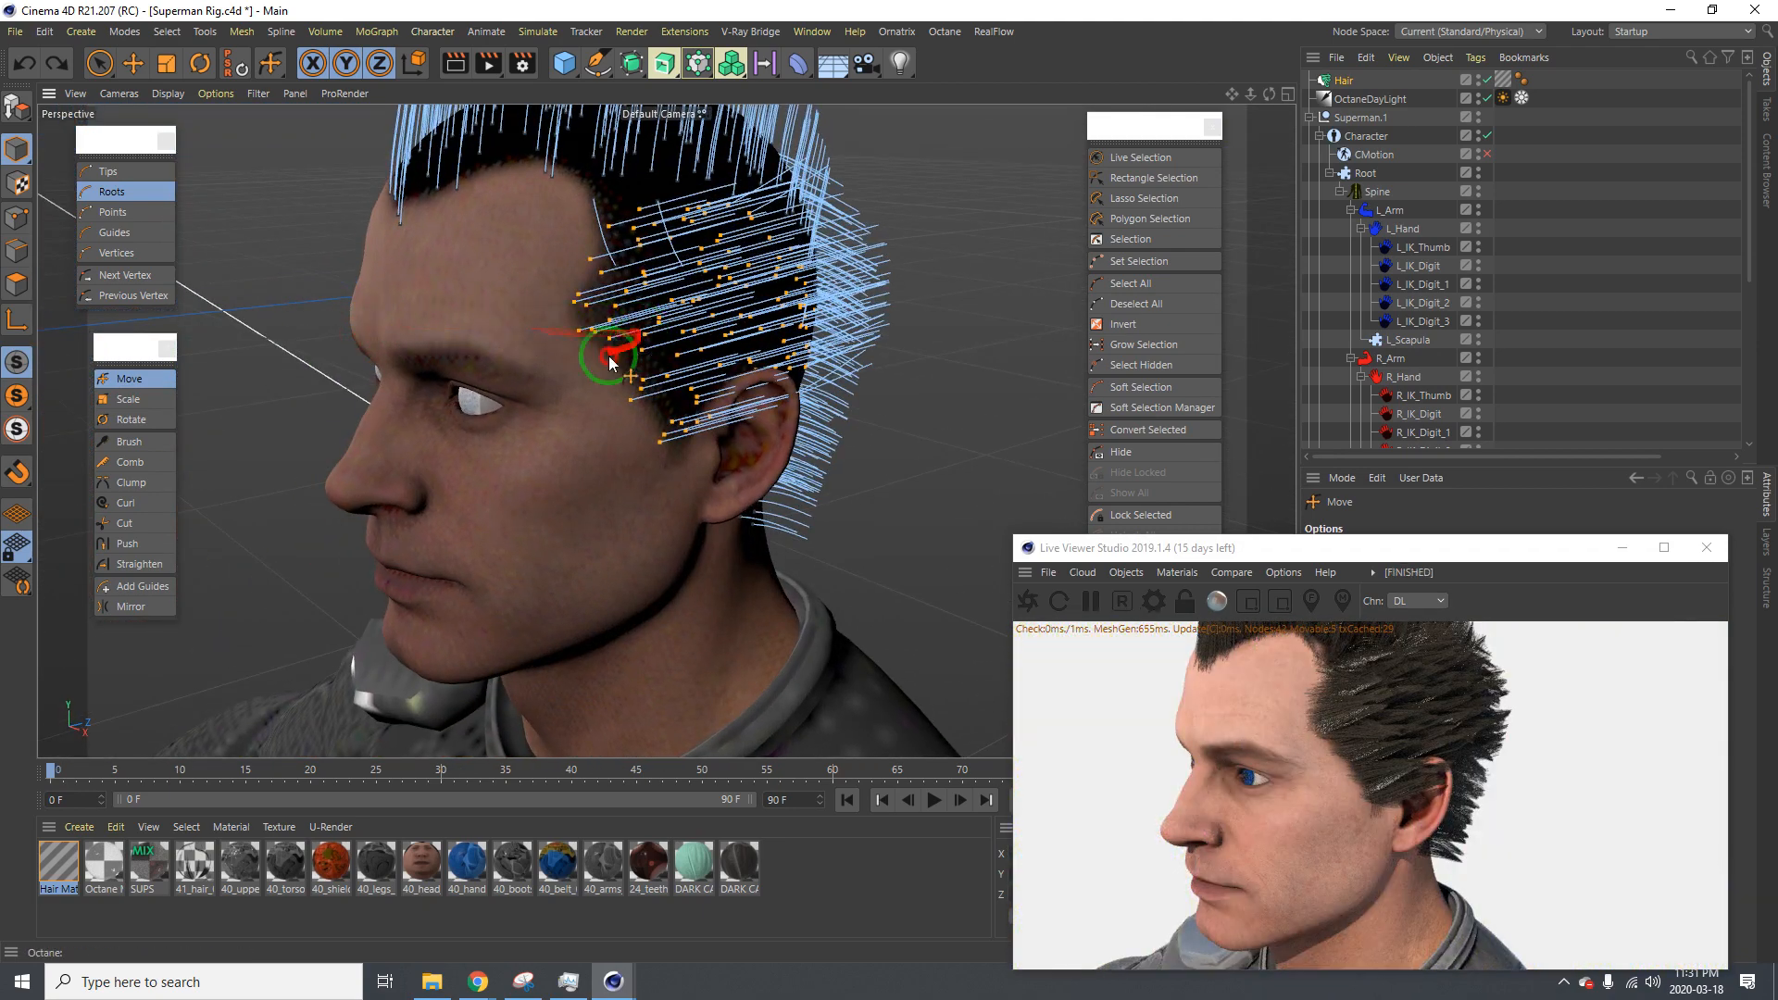
alt+drag(611, 352, 677, 368)
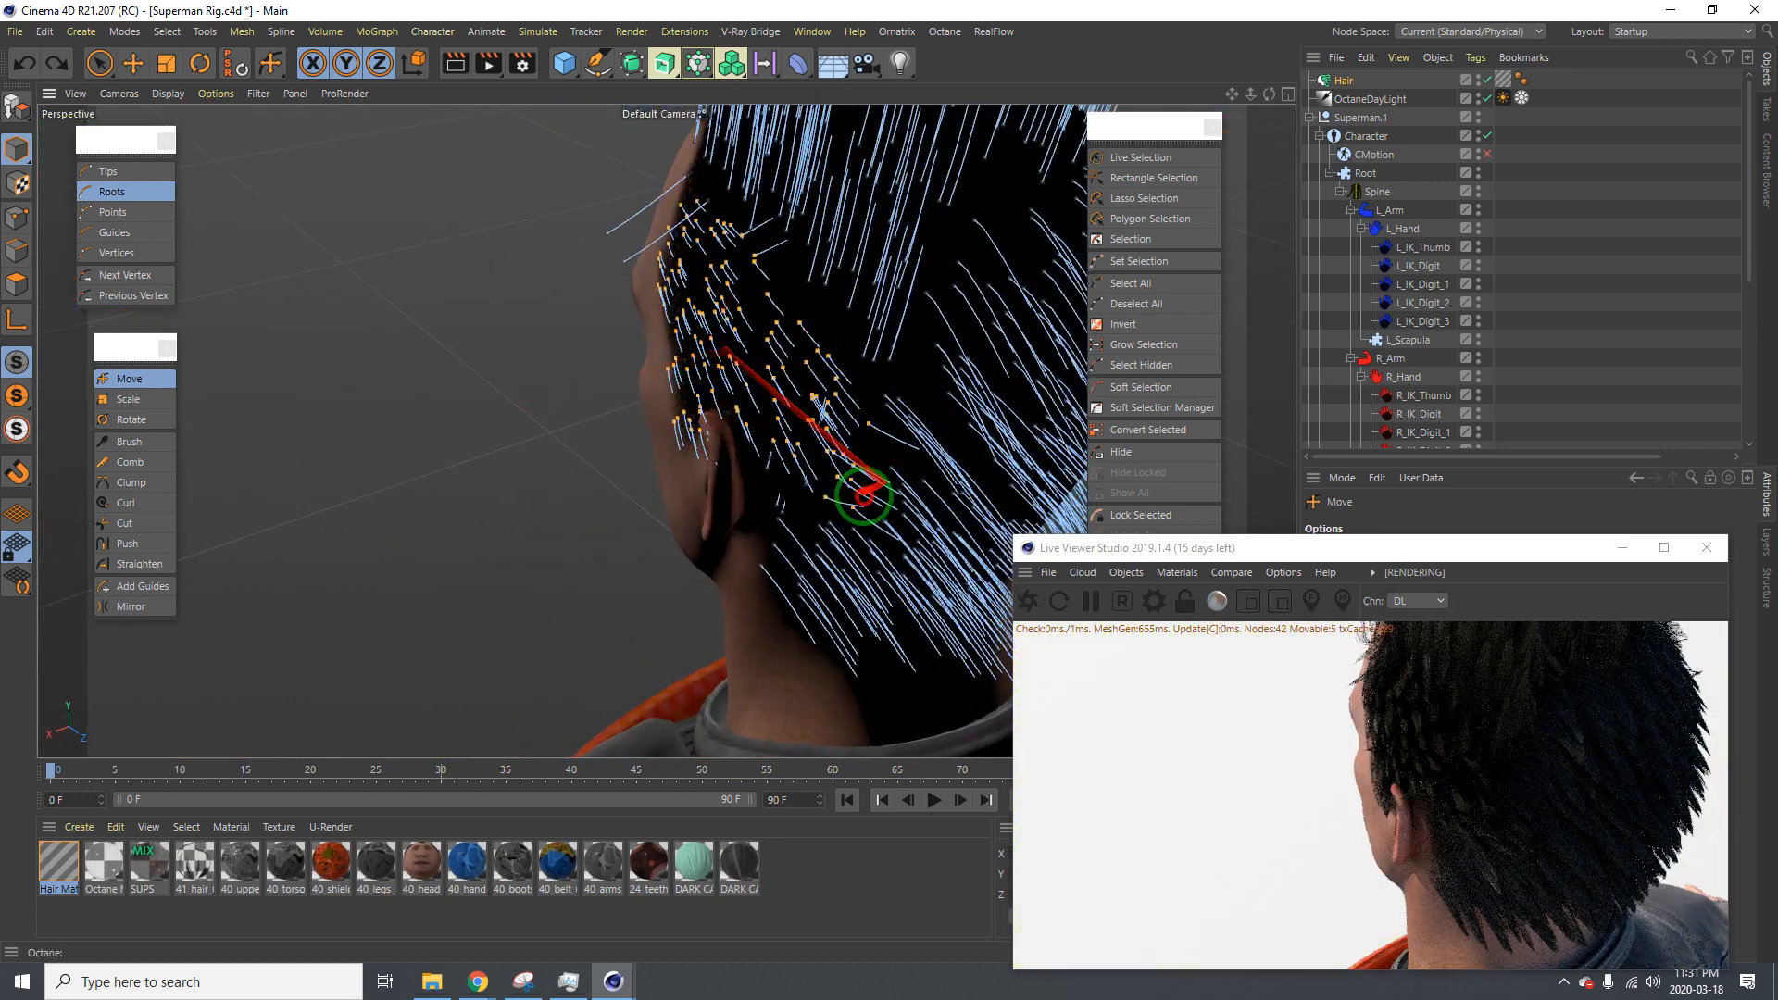
mouse_move(865, 492)
mouse_down()
mouse_move(917, 496)
mouse_move(818, 486)
mouse_move(893, 481)
mouse_up()
Move the selected left-side guides closer to the head, angling them slightly downward around the temple and ear
alt+drag(676, 313, 741, 336)
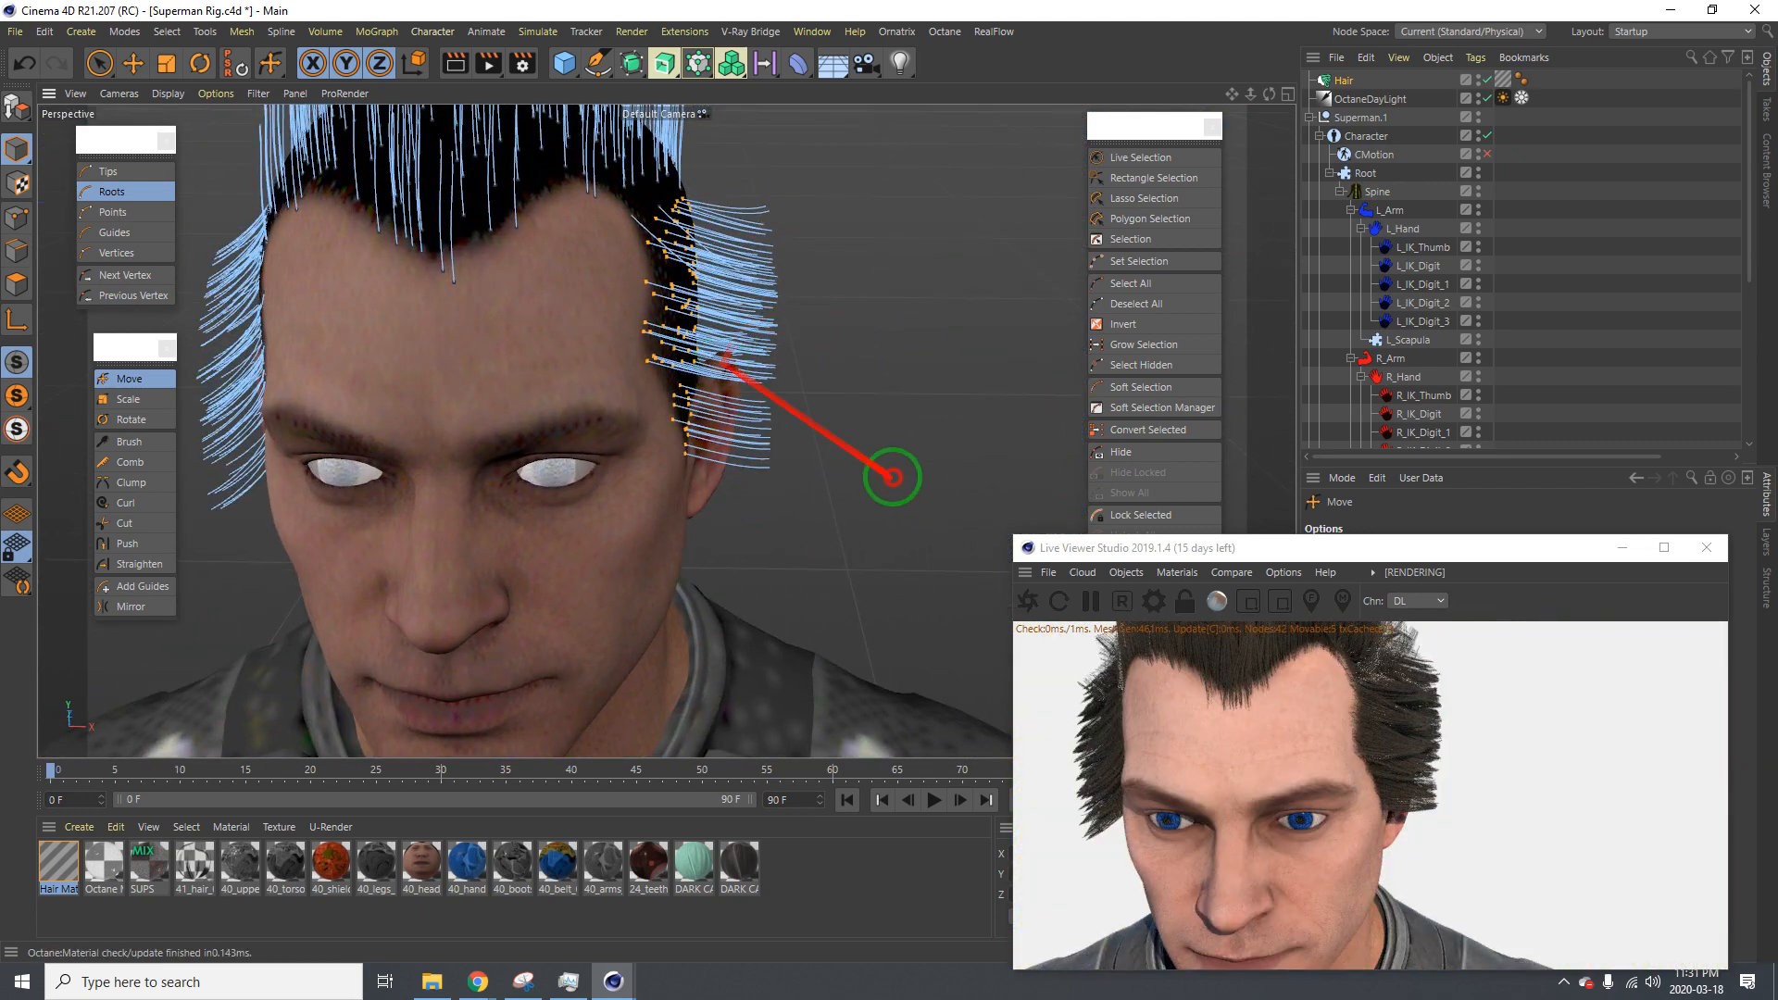
drag(893, 477, 889, 485)
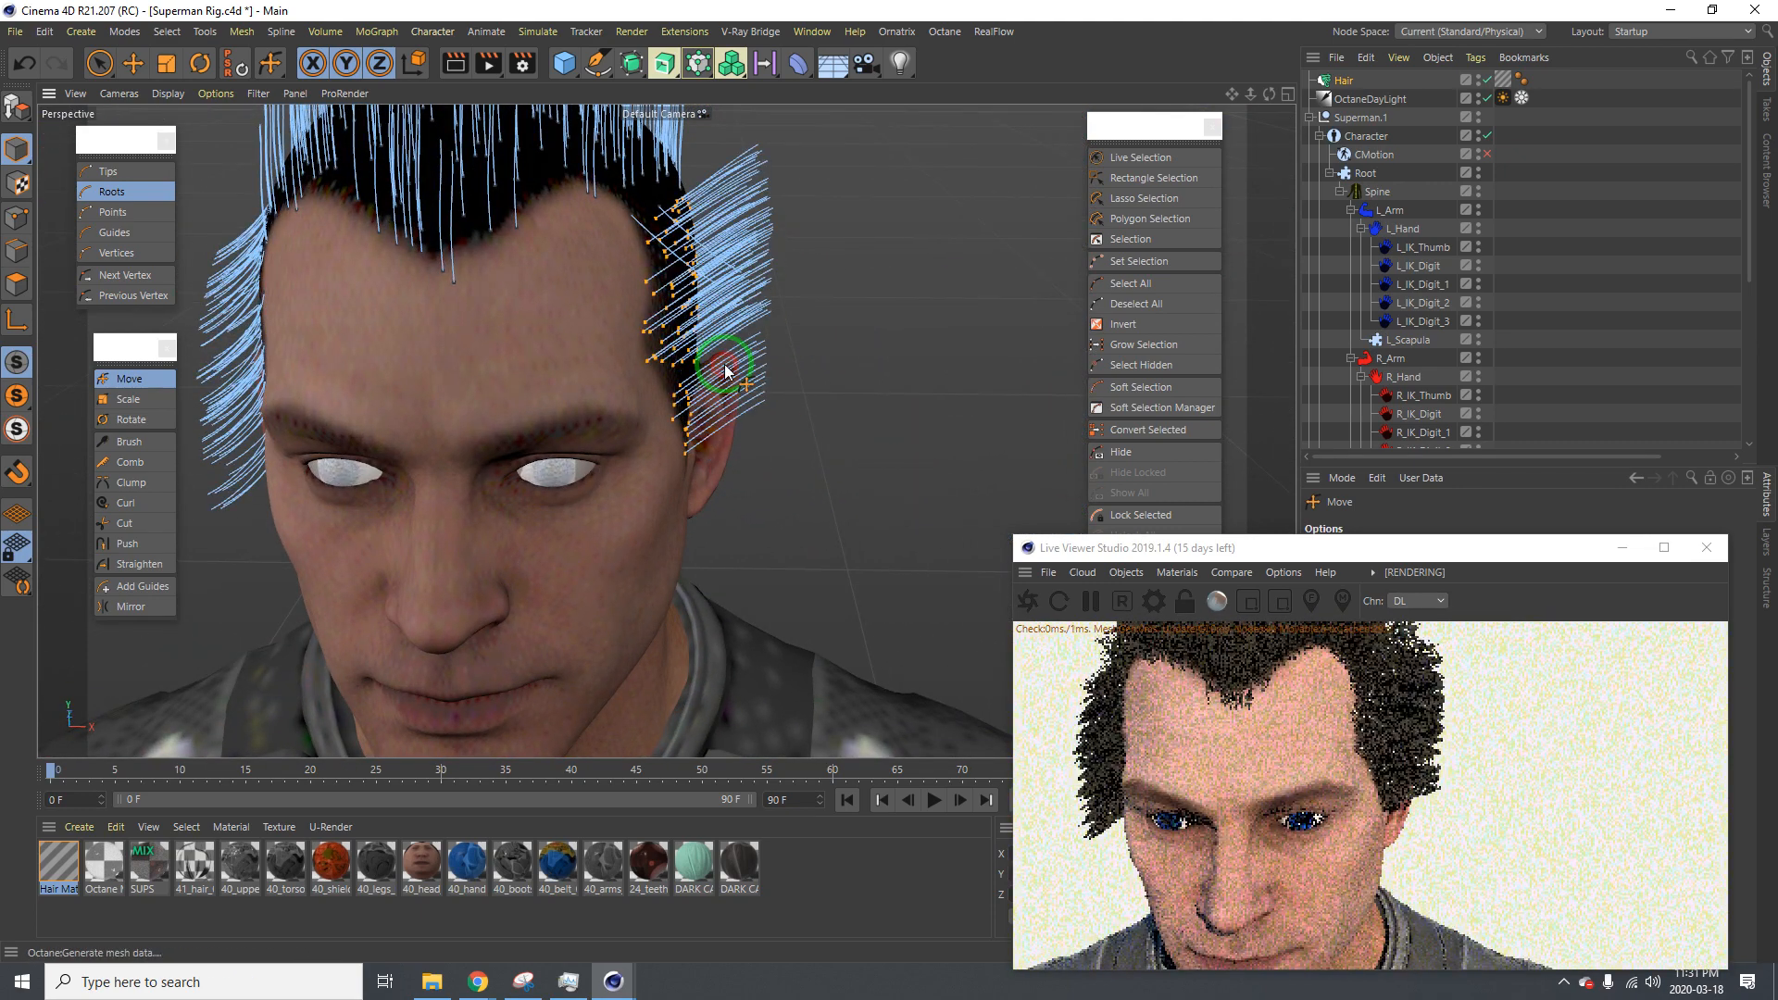
alt+drag(621, 417, 741, 302)
drag(901, 491, 781, 314)
alt+drag(741, 398, 741, 454)
drag(912, 489, 747, 457)
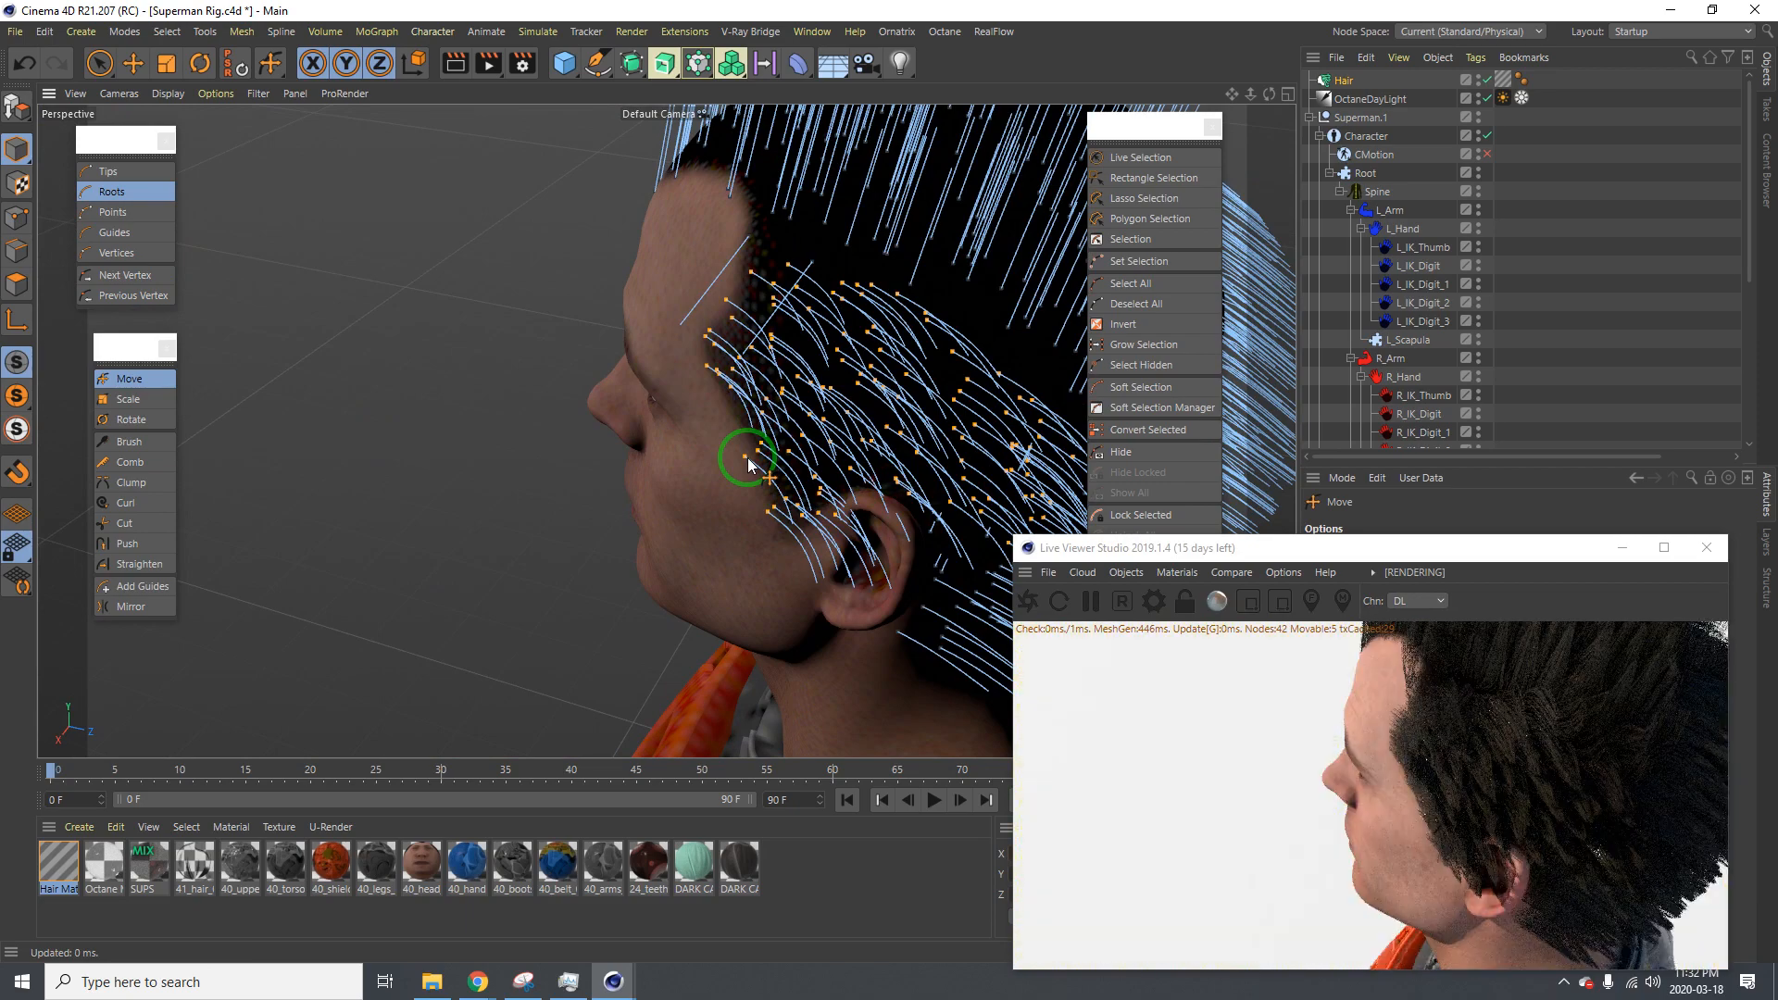
mouse_move(681, 402)
alt+mouse_down()
mouse_move(922, 336)
mouse_move(759, 398)
mouse_move(669, 338)
mouse_move(744, 345)
alt+mouse_up()
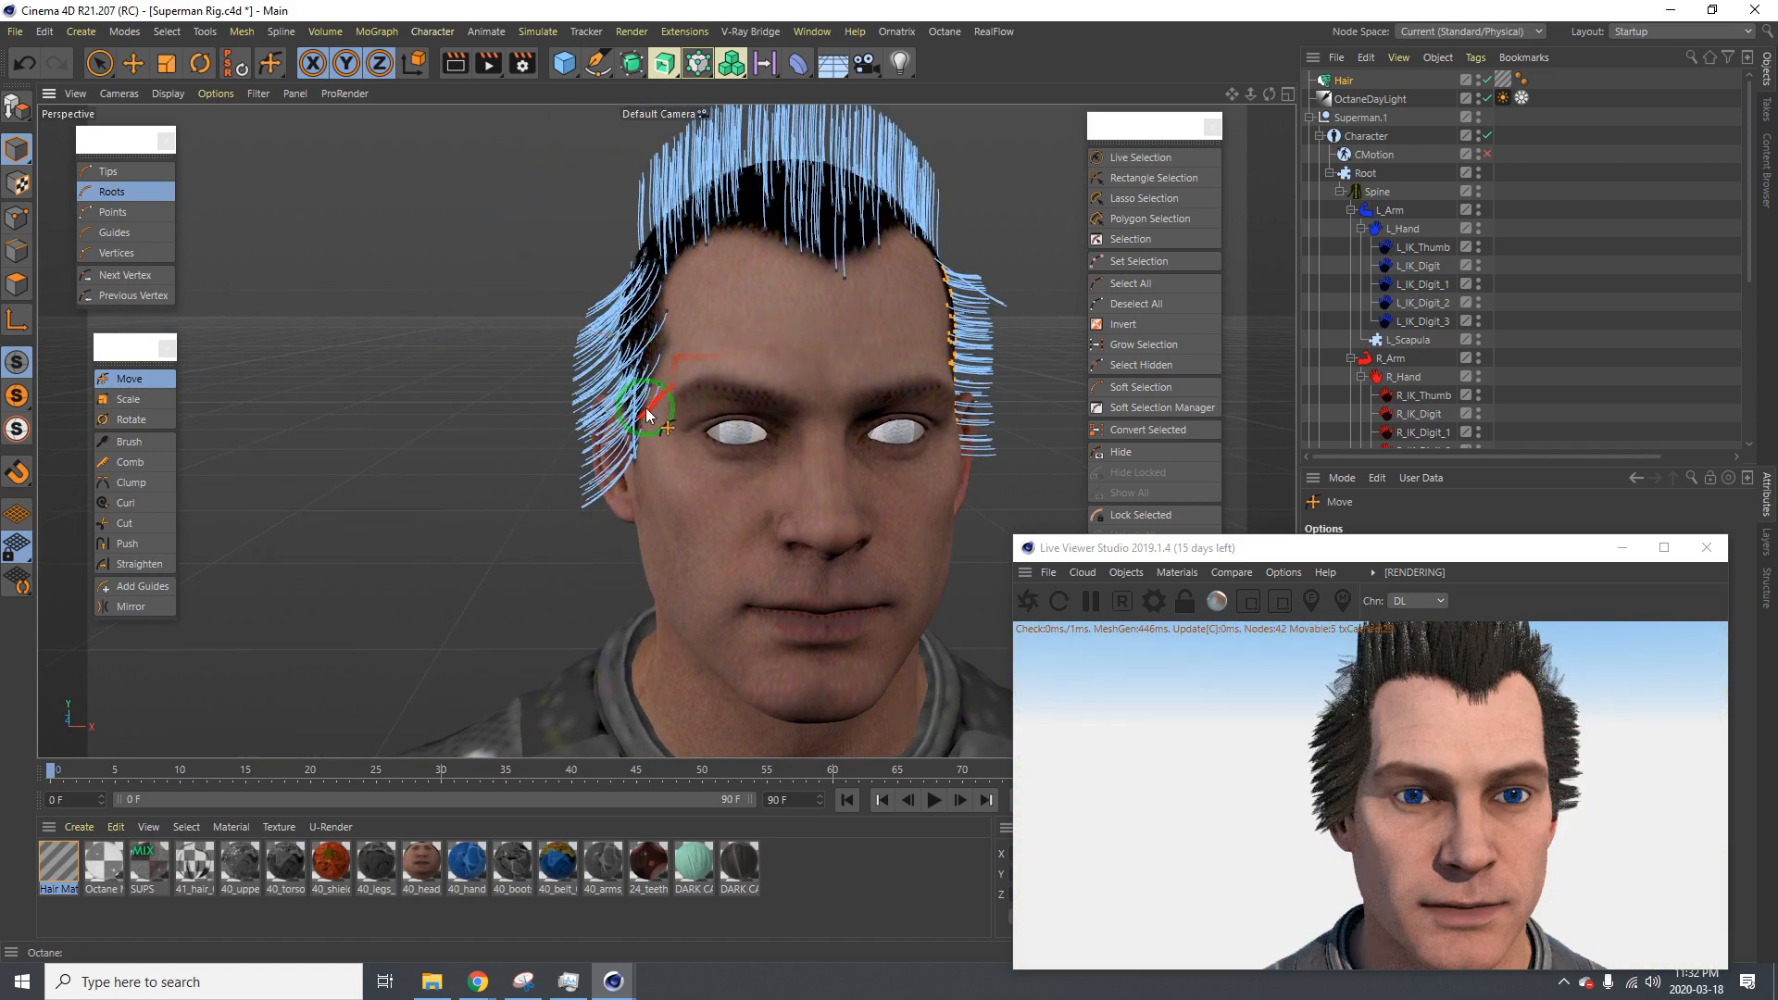
Try to select the guide roots on the character's right side and move them backward, and undo the move
key(9)
mouse_move(630, 319)
mouse_down()
mouse_move(646, 412)
mouse_move(626, 360)
mouse_move(575, 370)
mouse_move(814, 358)
mouse_move(675, 317)
mouse_move(236, 304)
mouse_up()
click(148, 387)
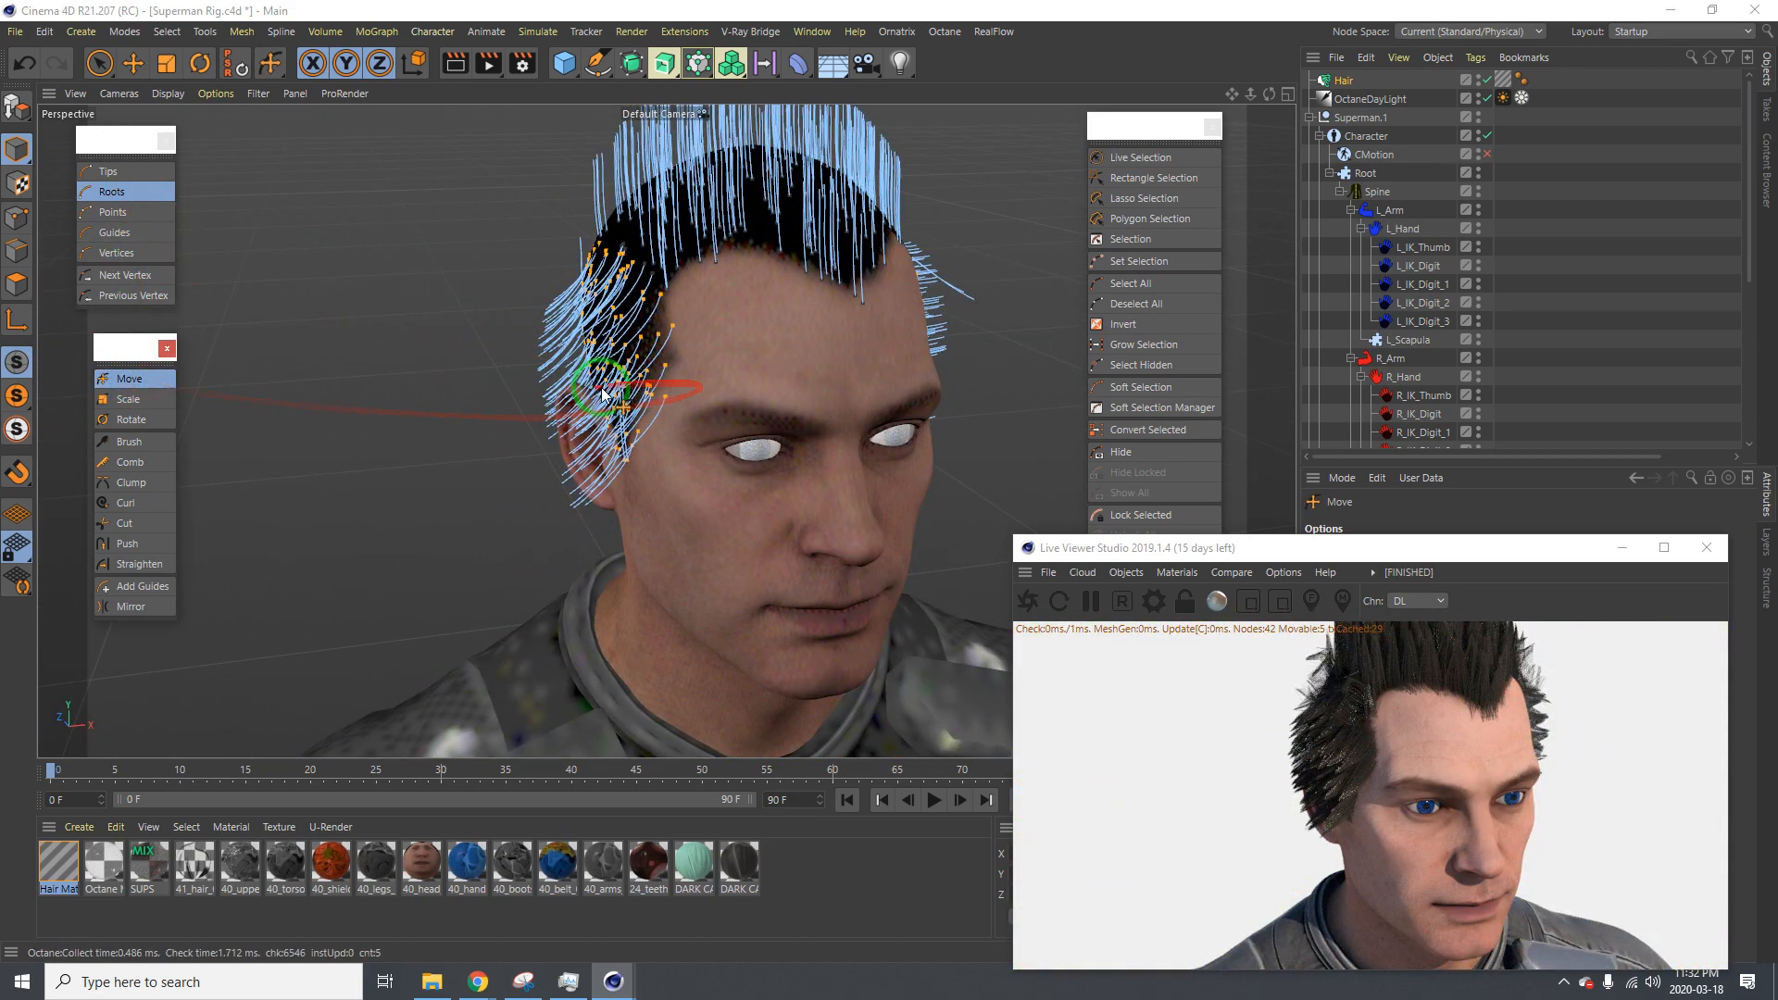
mouse_move(853, 464)
mouse_down()
mouse_move(839, 464)
mouse_move(889, 481)
mouse_move(834, 467)
mouse_up()
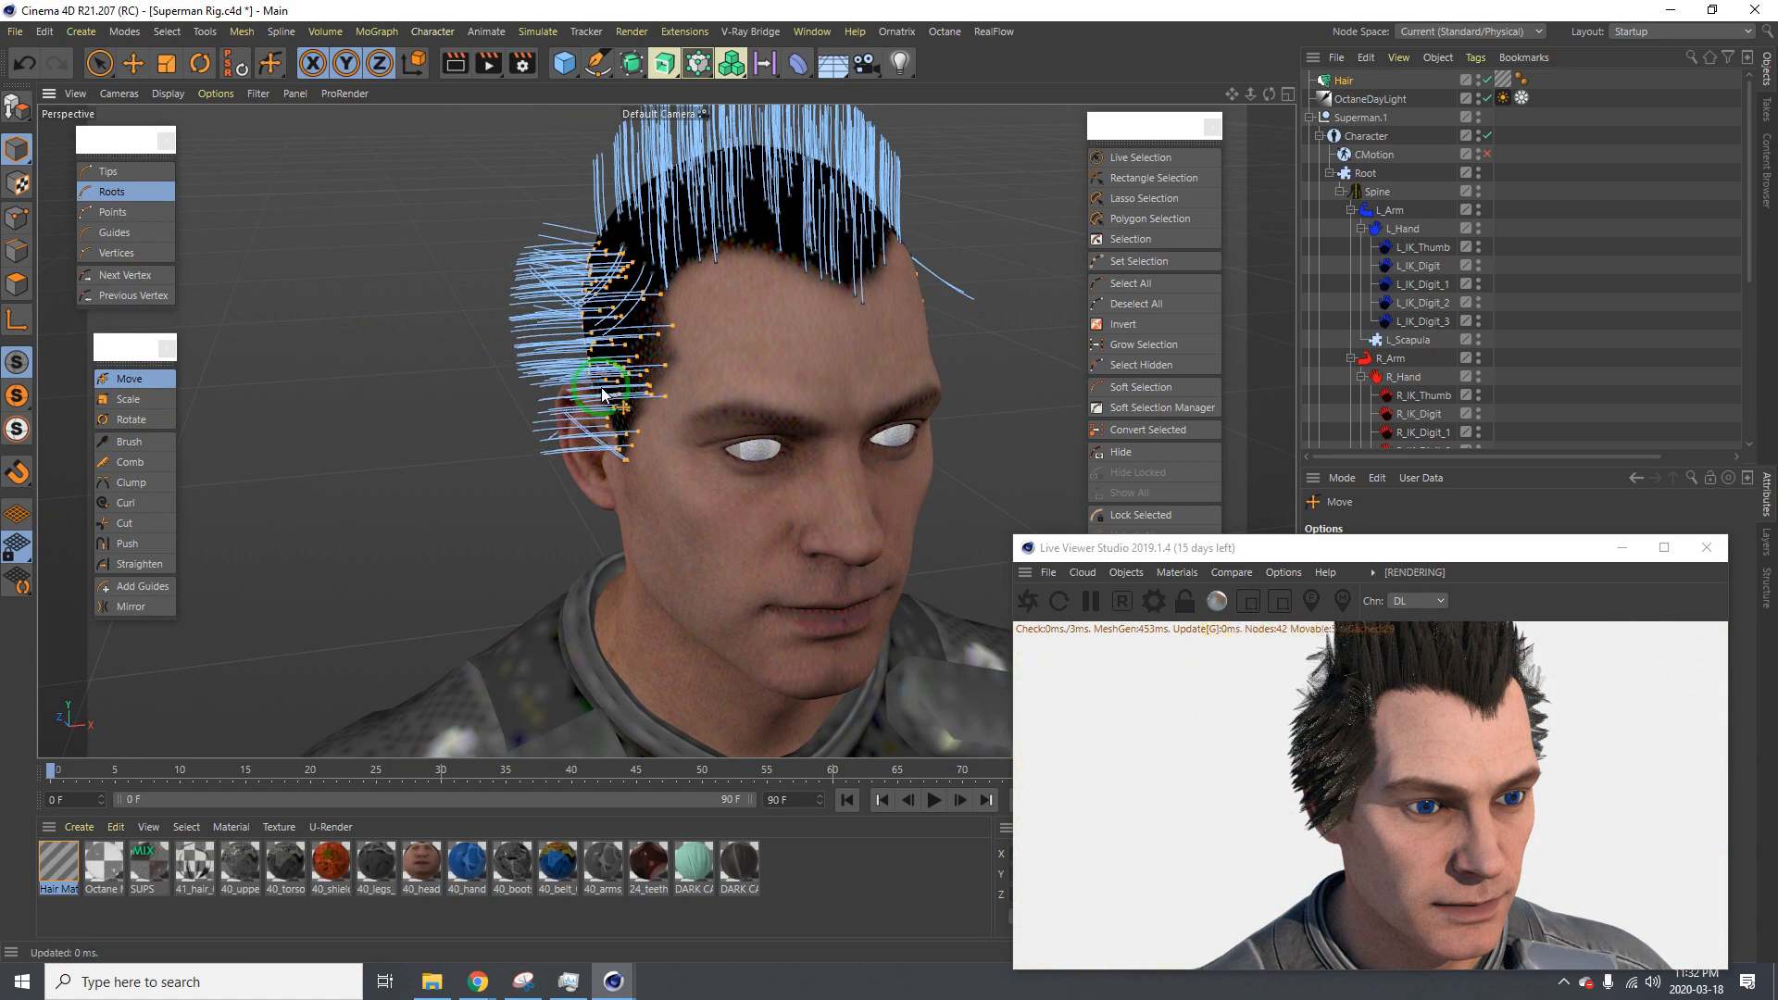
alt+drag(735, 420, 561, 402)
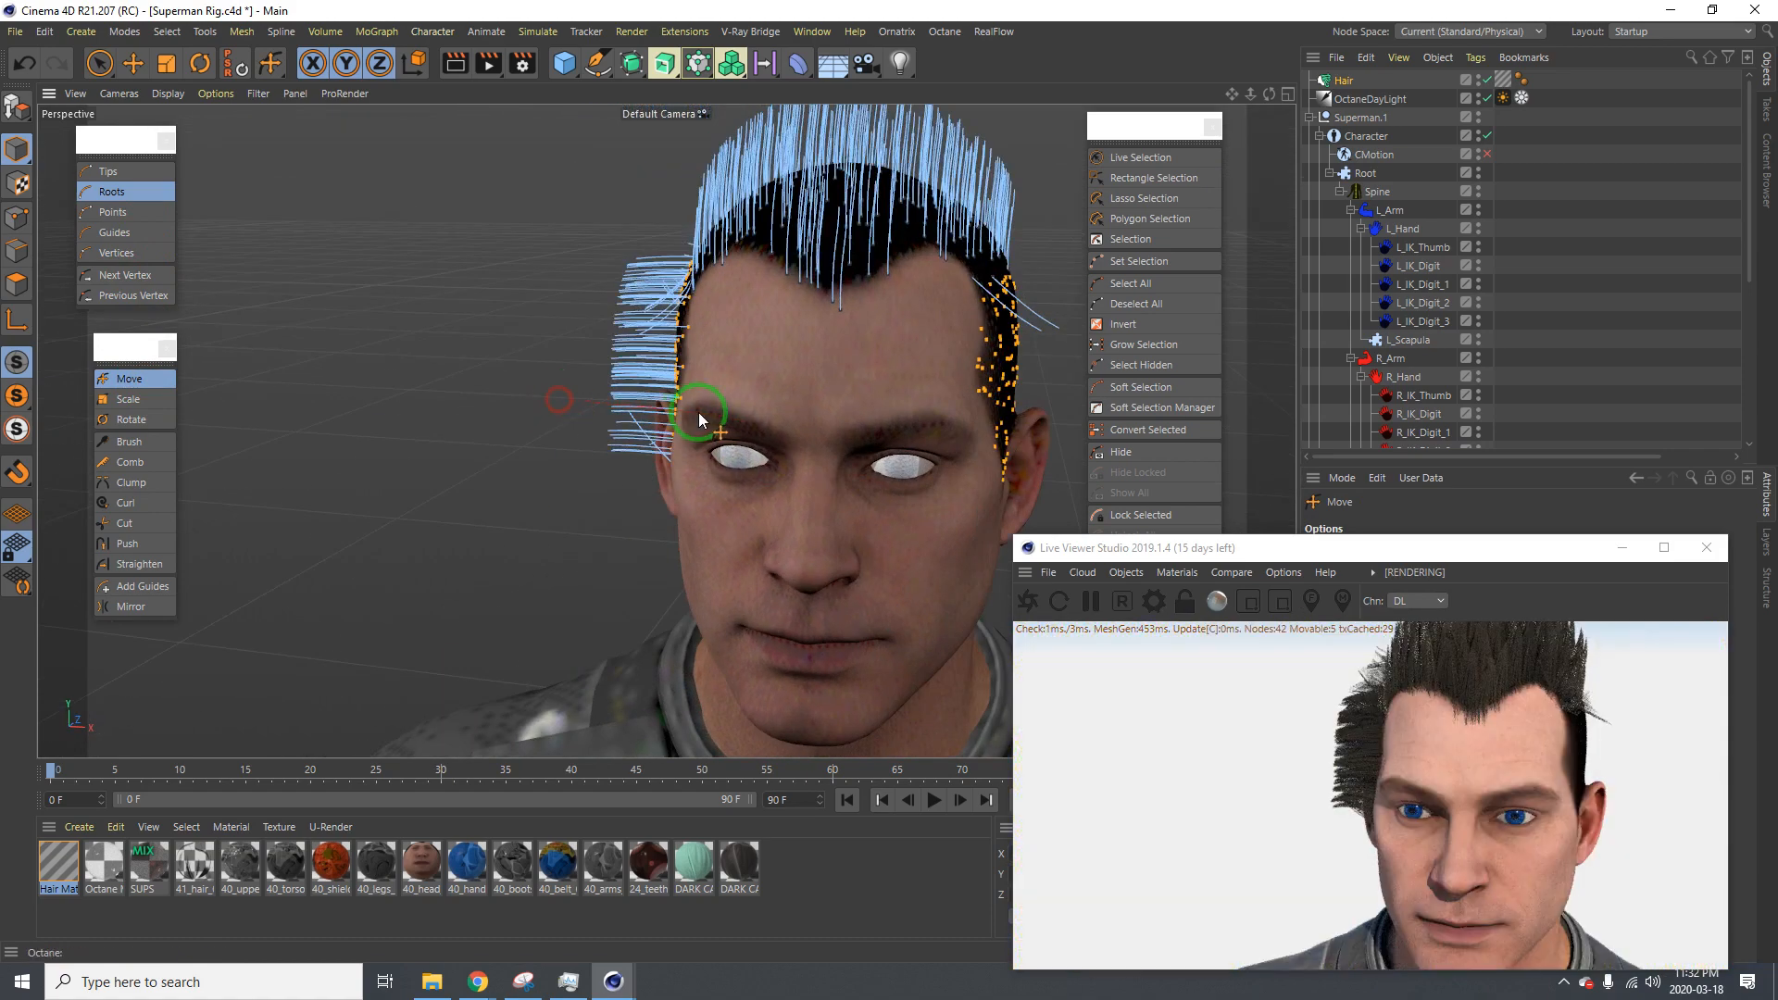
key(ctrl+z)
Reselect the guide roots on the character's right side with Live Selection and move those guides toward the back of the head
mouse_move(713, 415)
mouse_down()
mouse_move(700, 378)
mouse_move(794, 385)
mouse_up()
key(space)
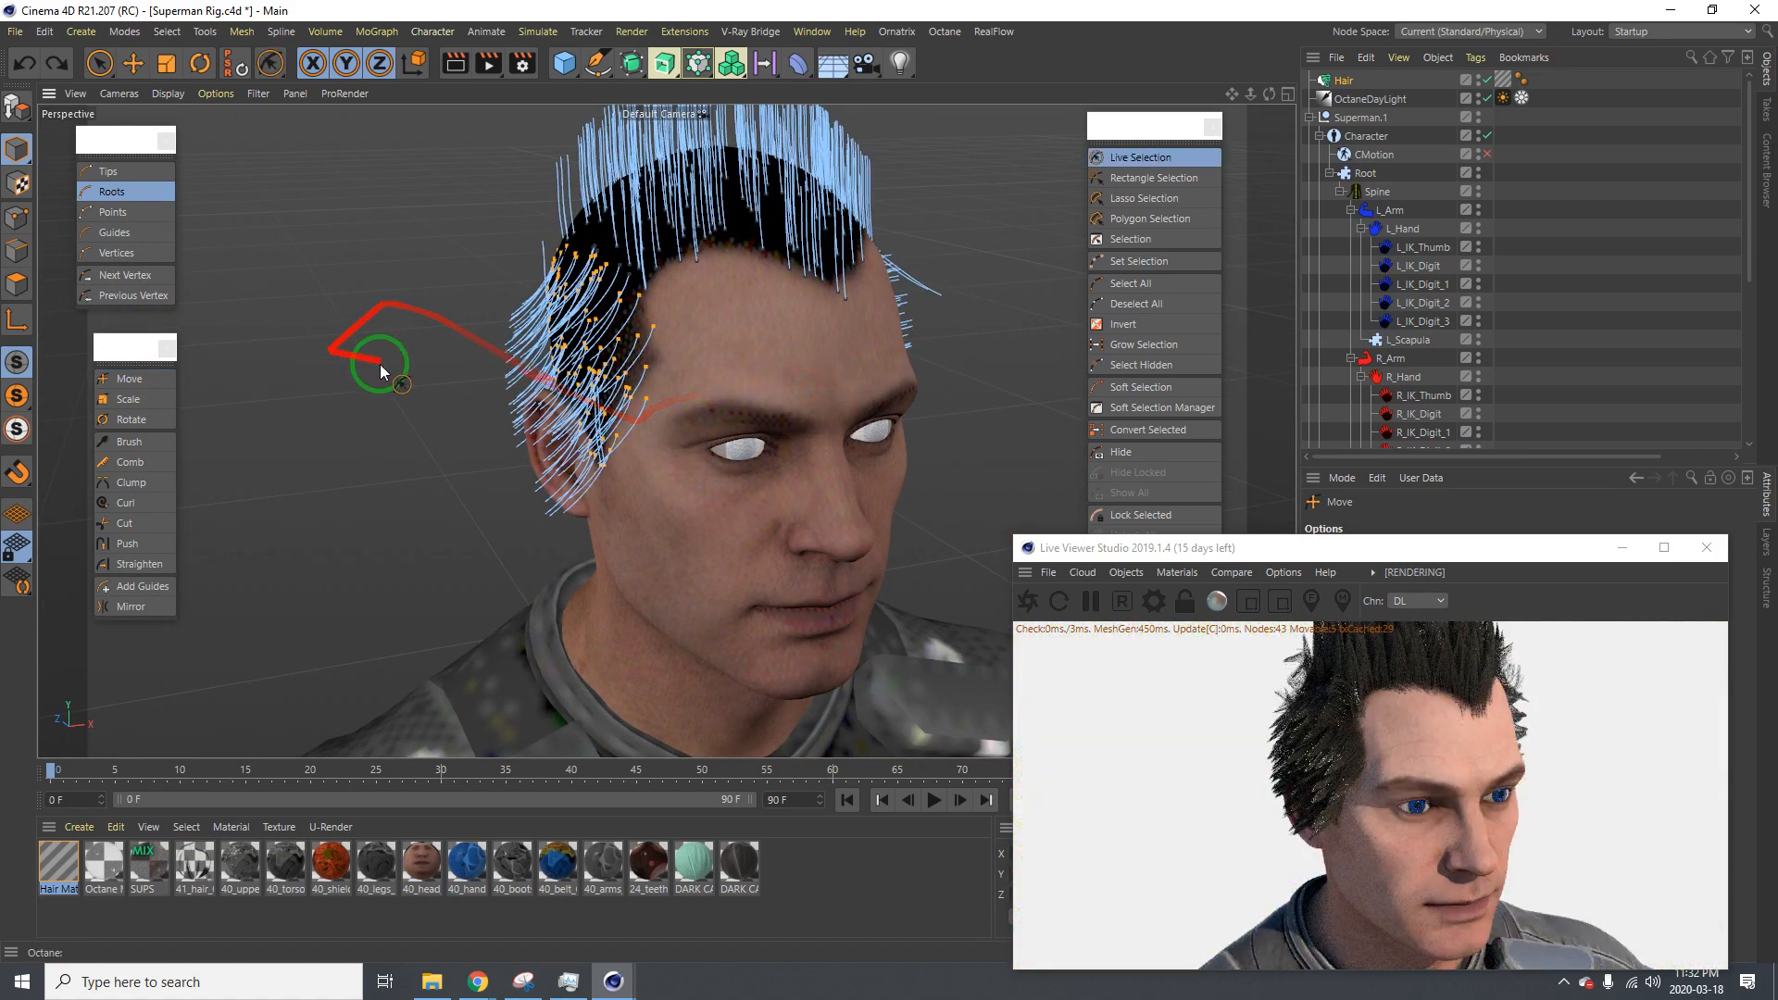
mouse_move(576, 385)
mouse_down()
mouse_move(583, 370)
mouse_move(545, 373)
mouse_move(680, 369)
mouse_move(652, 387)
mouse_move(413, 361)
mouse_up()
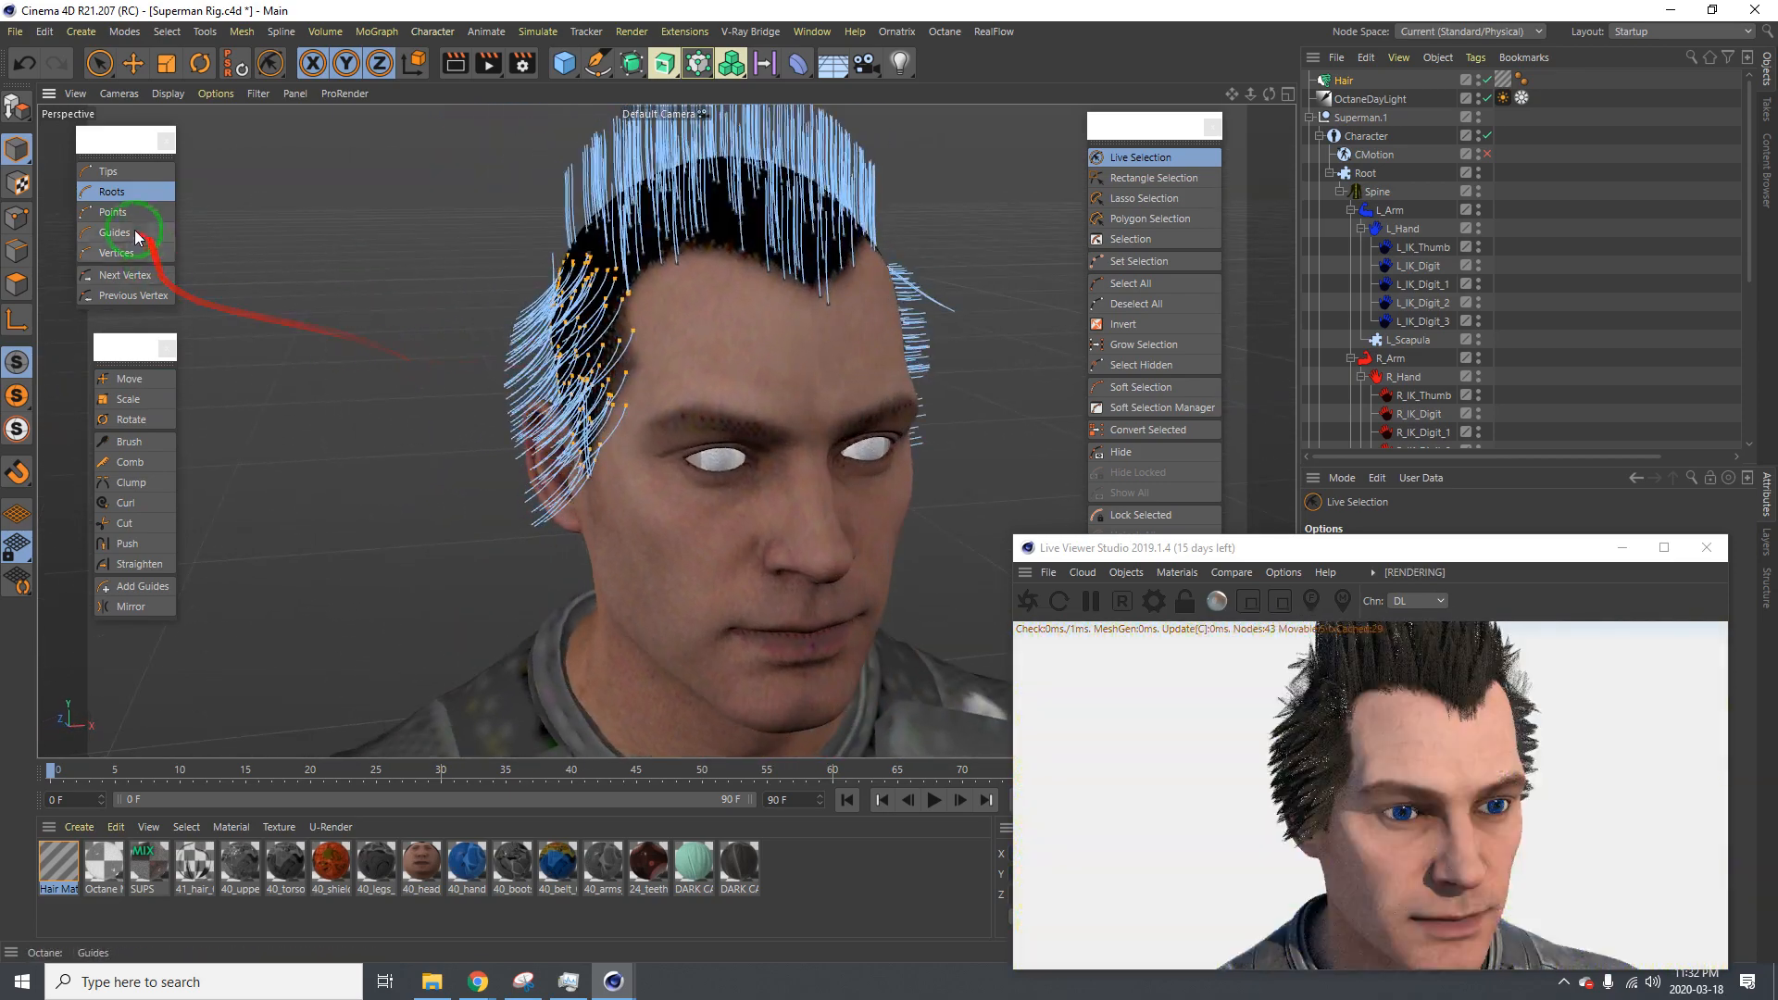
click(131, 380)
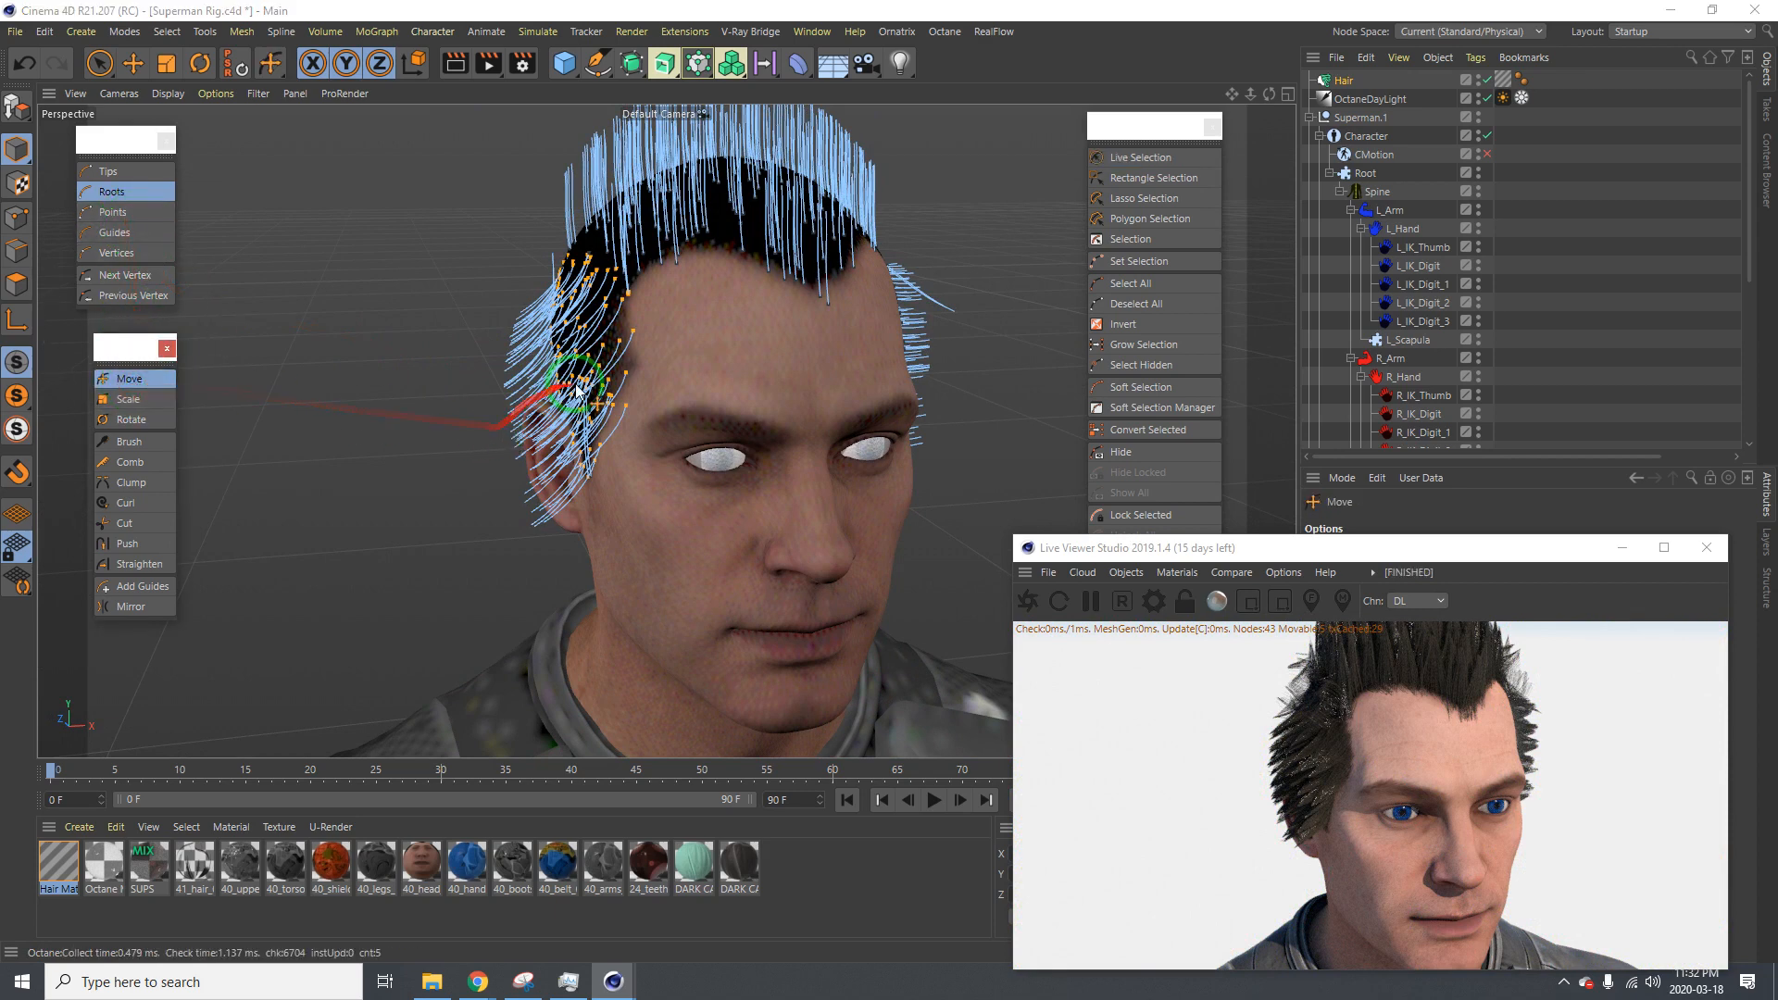
drag(576, 391, 879, 483)
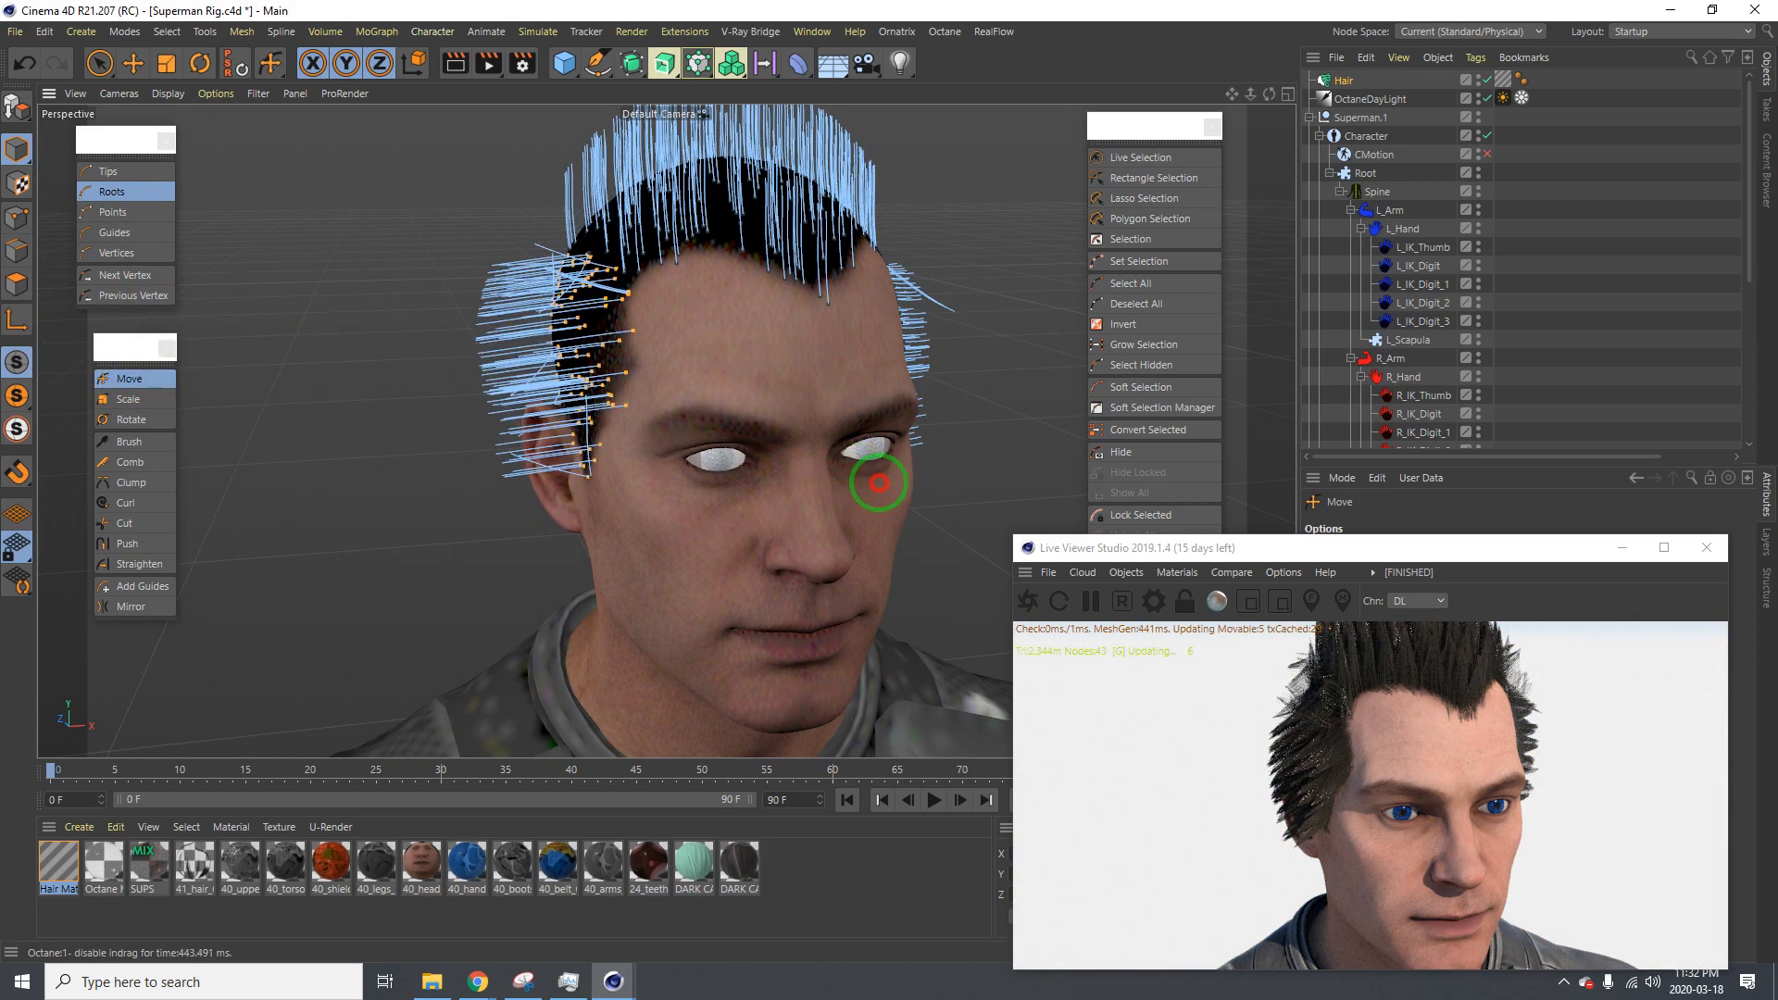
Move the selected right-side guides from profile and rear angles so they lie back along the head above the ear
alt+drag(675, 369, 936, 409)
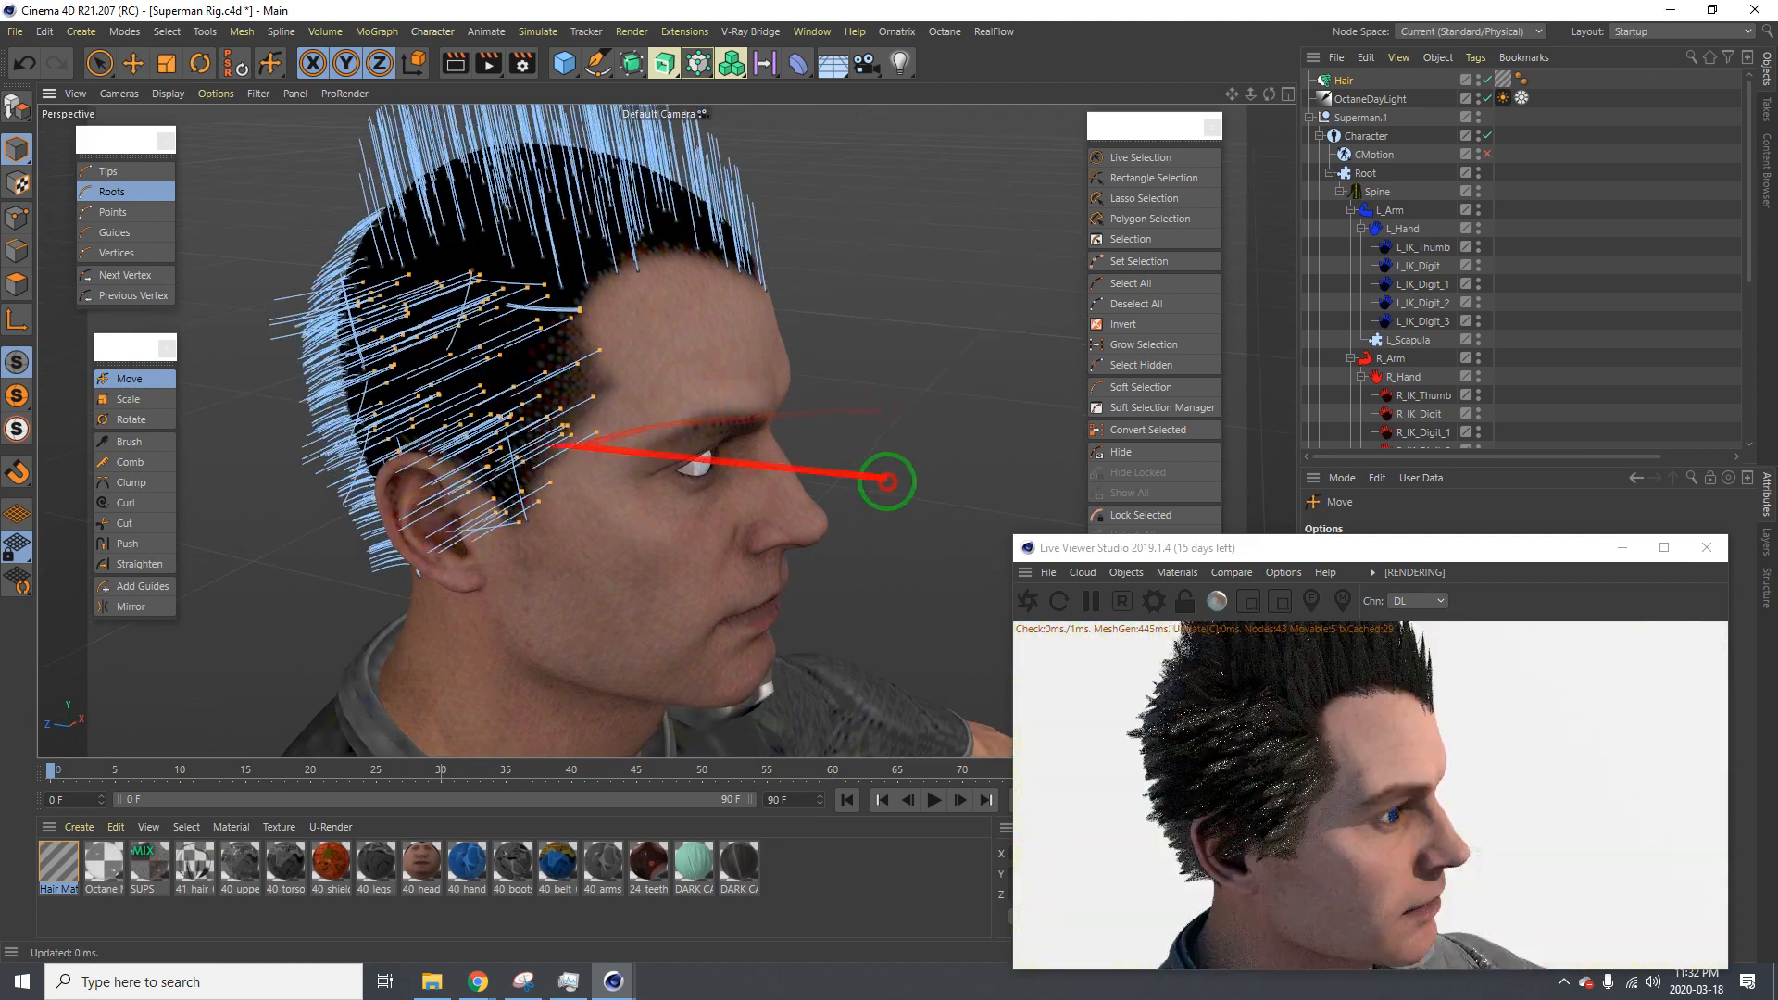
drag(887, 481, 890, 482)
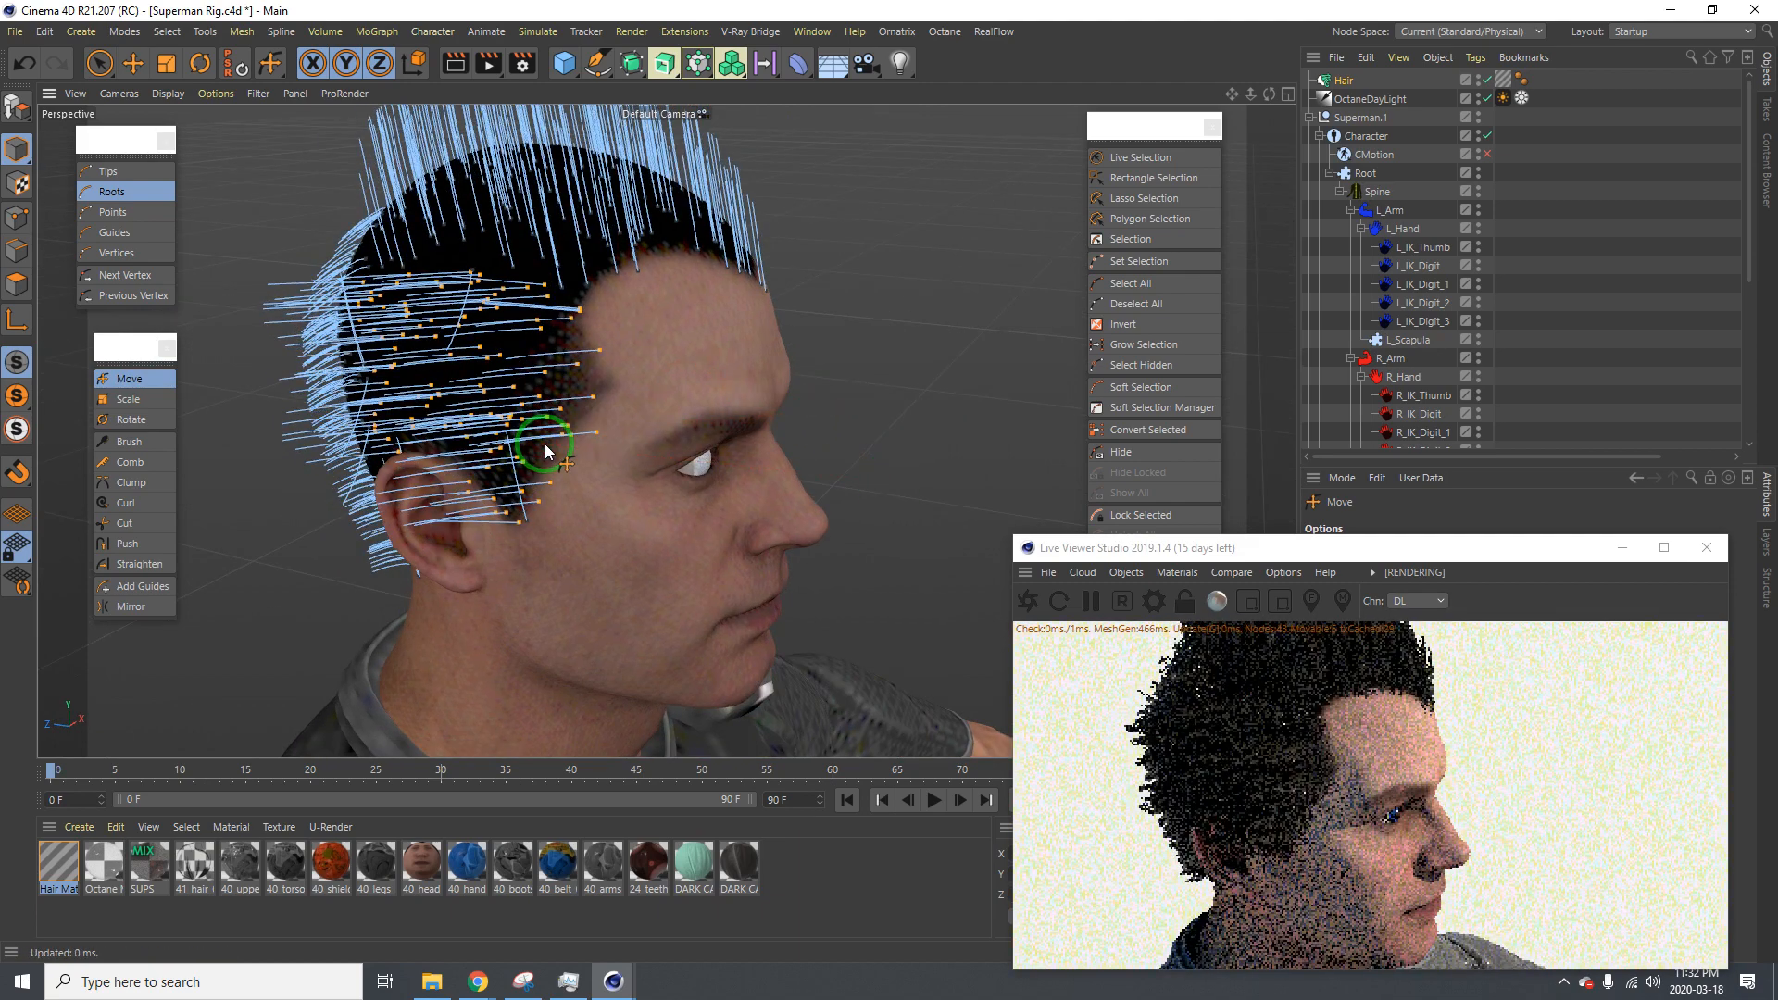
alt+drag(596, 425, 889, 481)
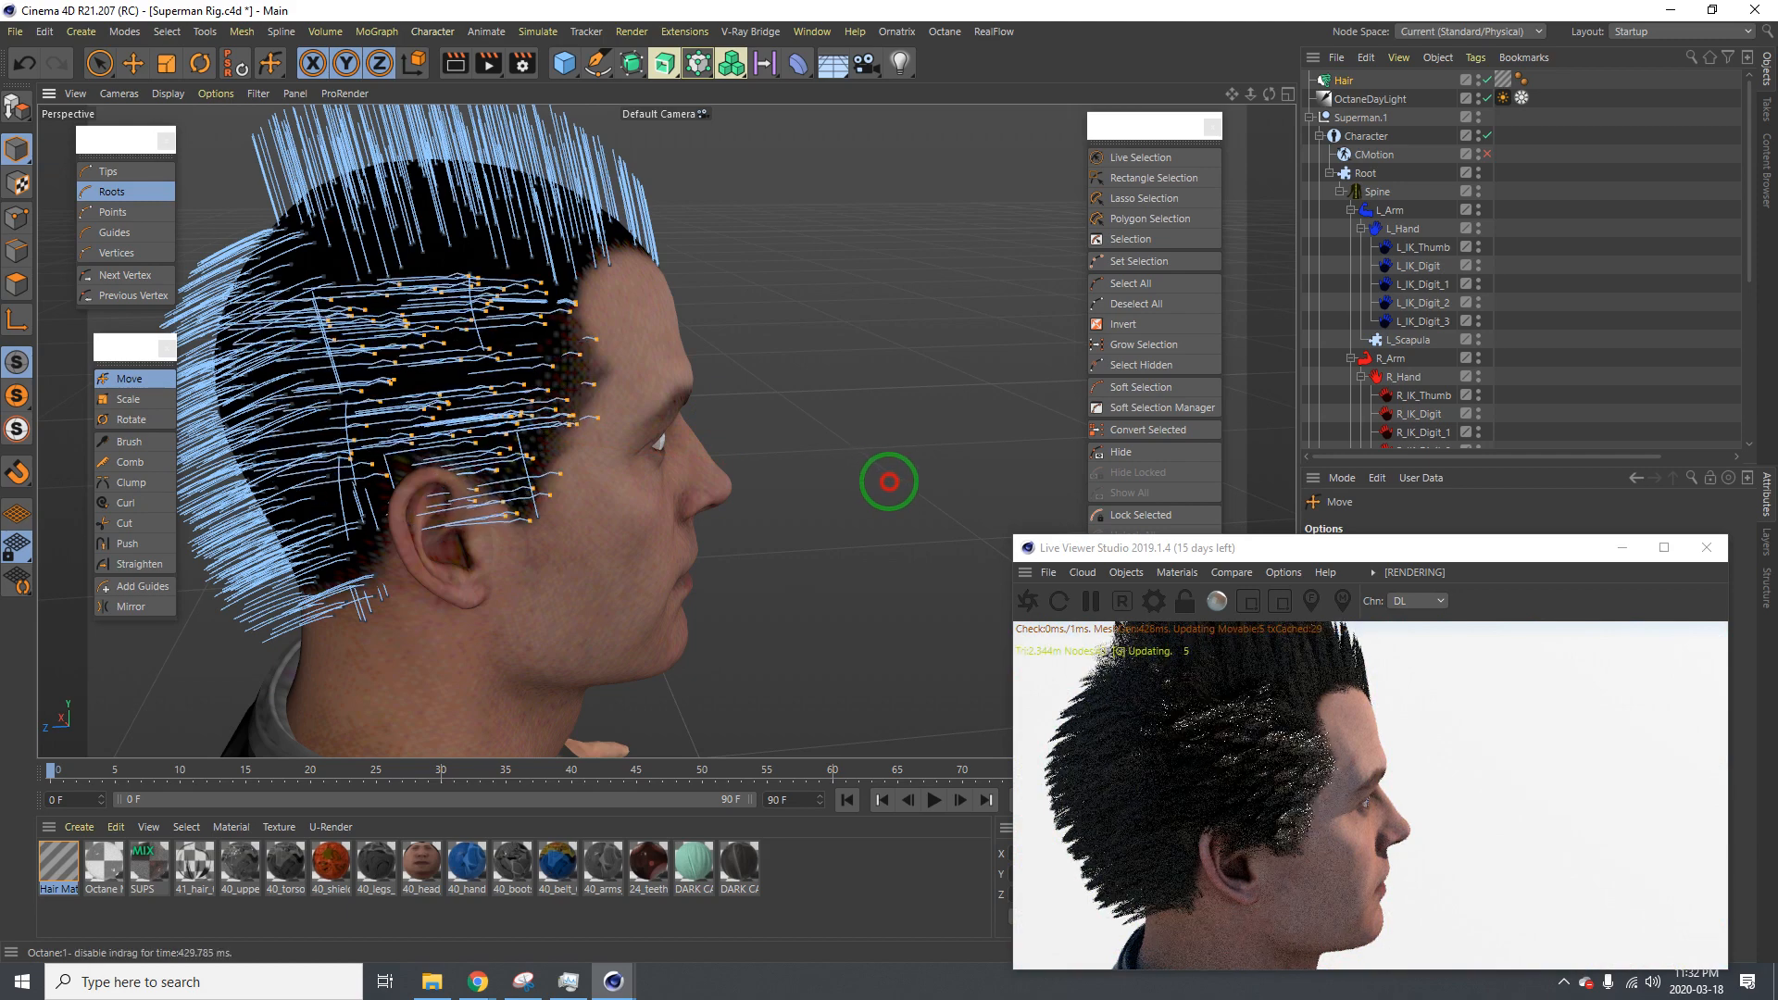
drag(508, 404, 889, 482)
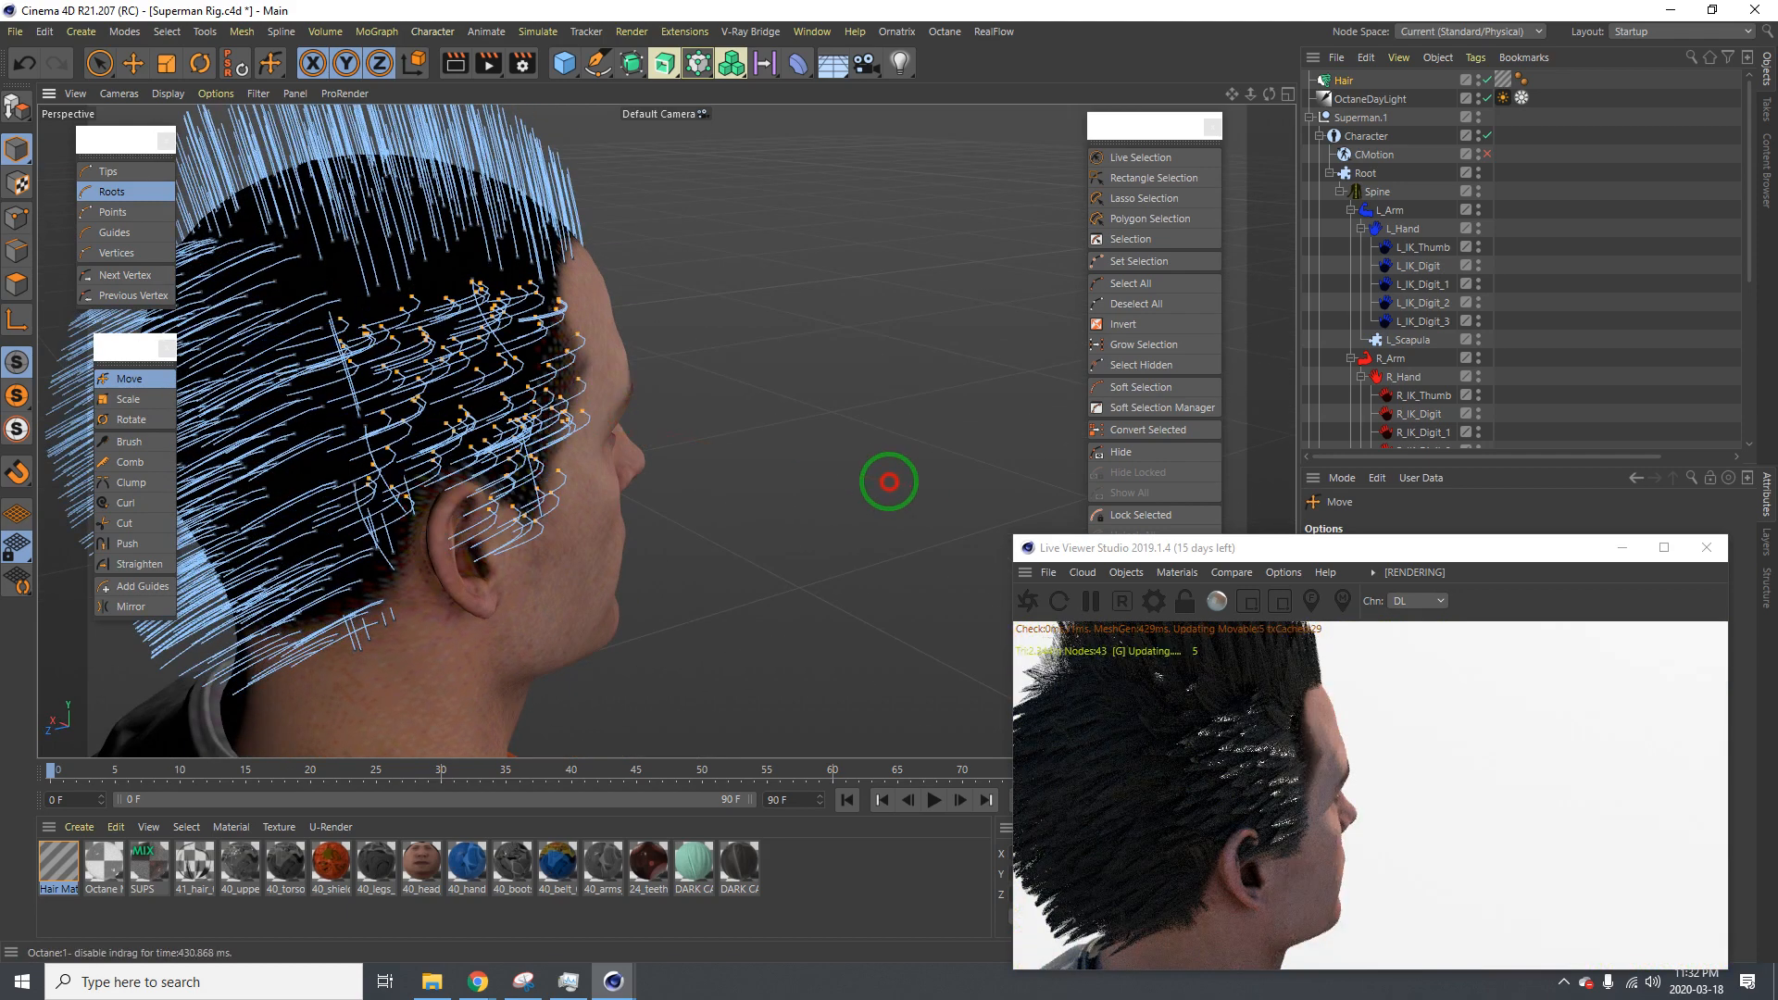
alt+drag(516, 396, 297, 349)
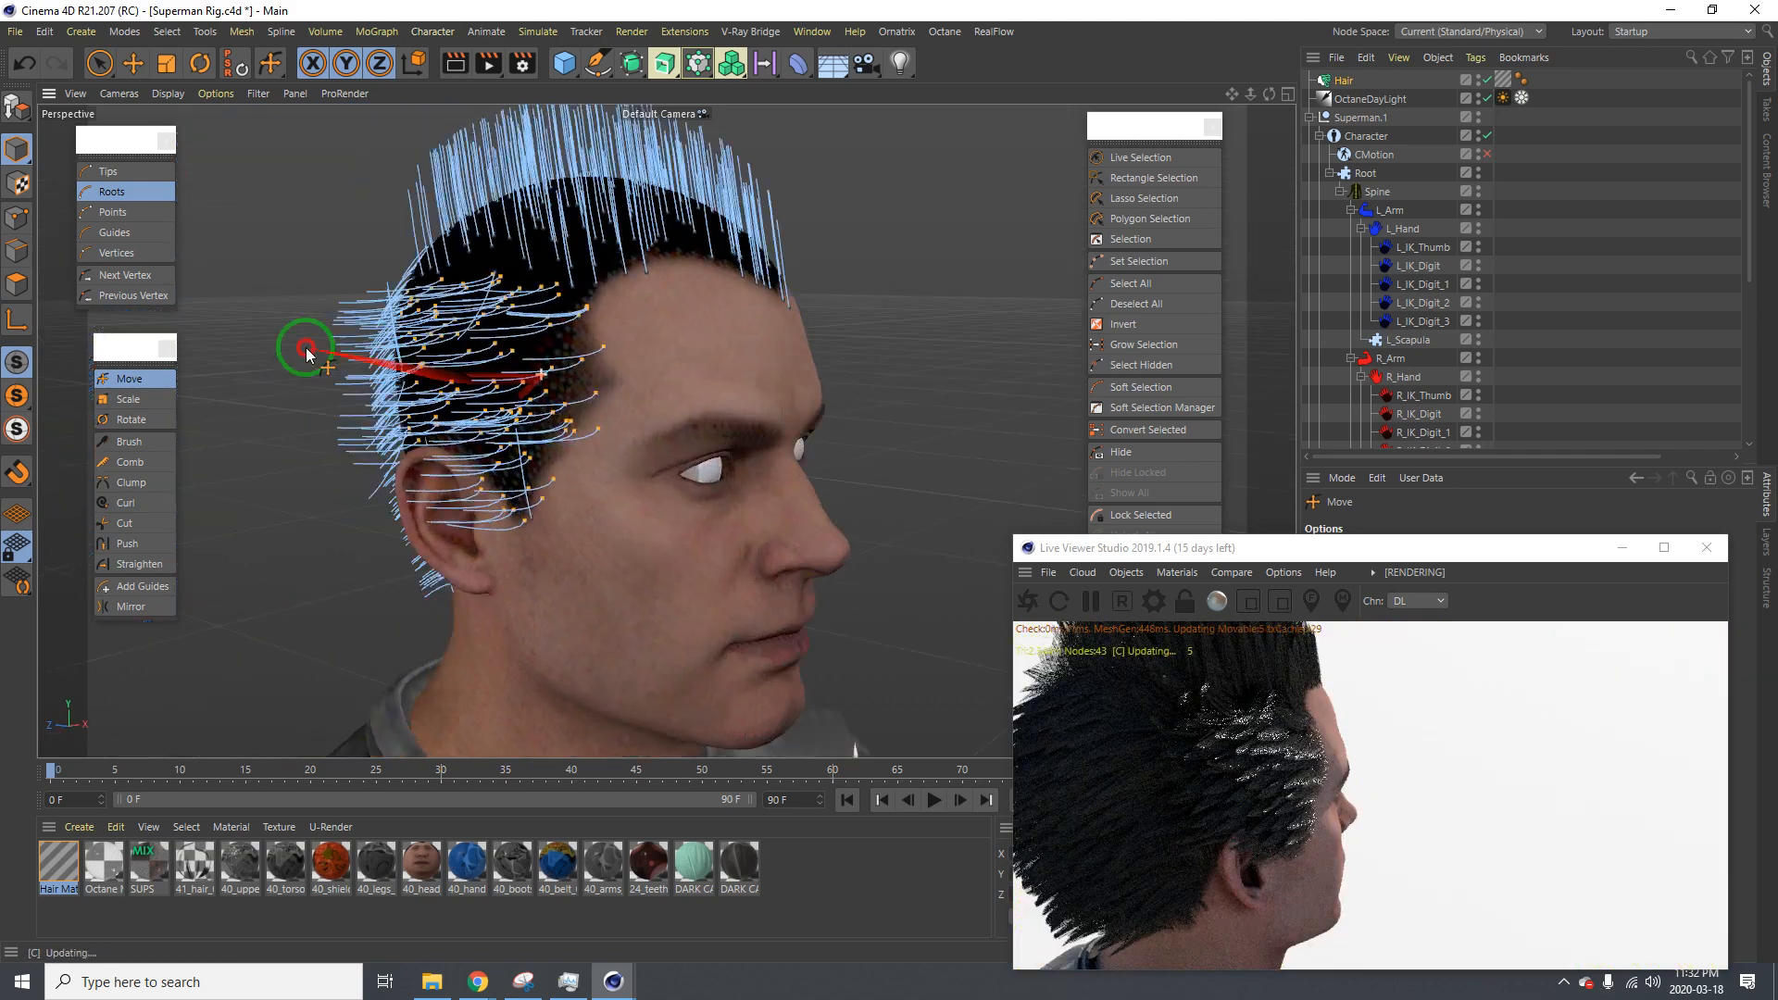
mouse_move(502, 432)
alt+mouse_down()
mouse_move(464, 428)
mouse_move(568, 436)
mouse_move(528, 450)
alt+mouse_up()
Activate the hair Cut tool and set the guide editing mode to Tips for work around the left ear
alt+drag(650, 458, 442, 519)
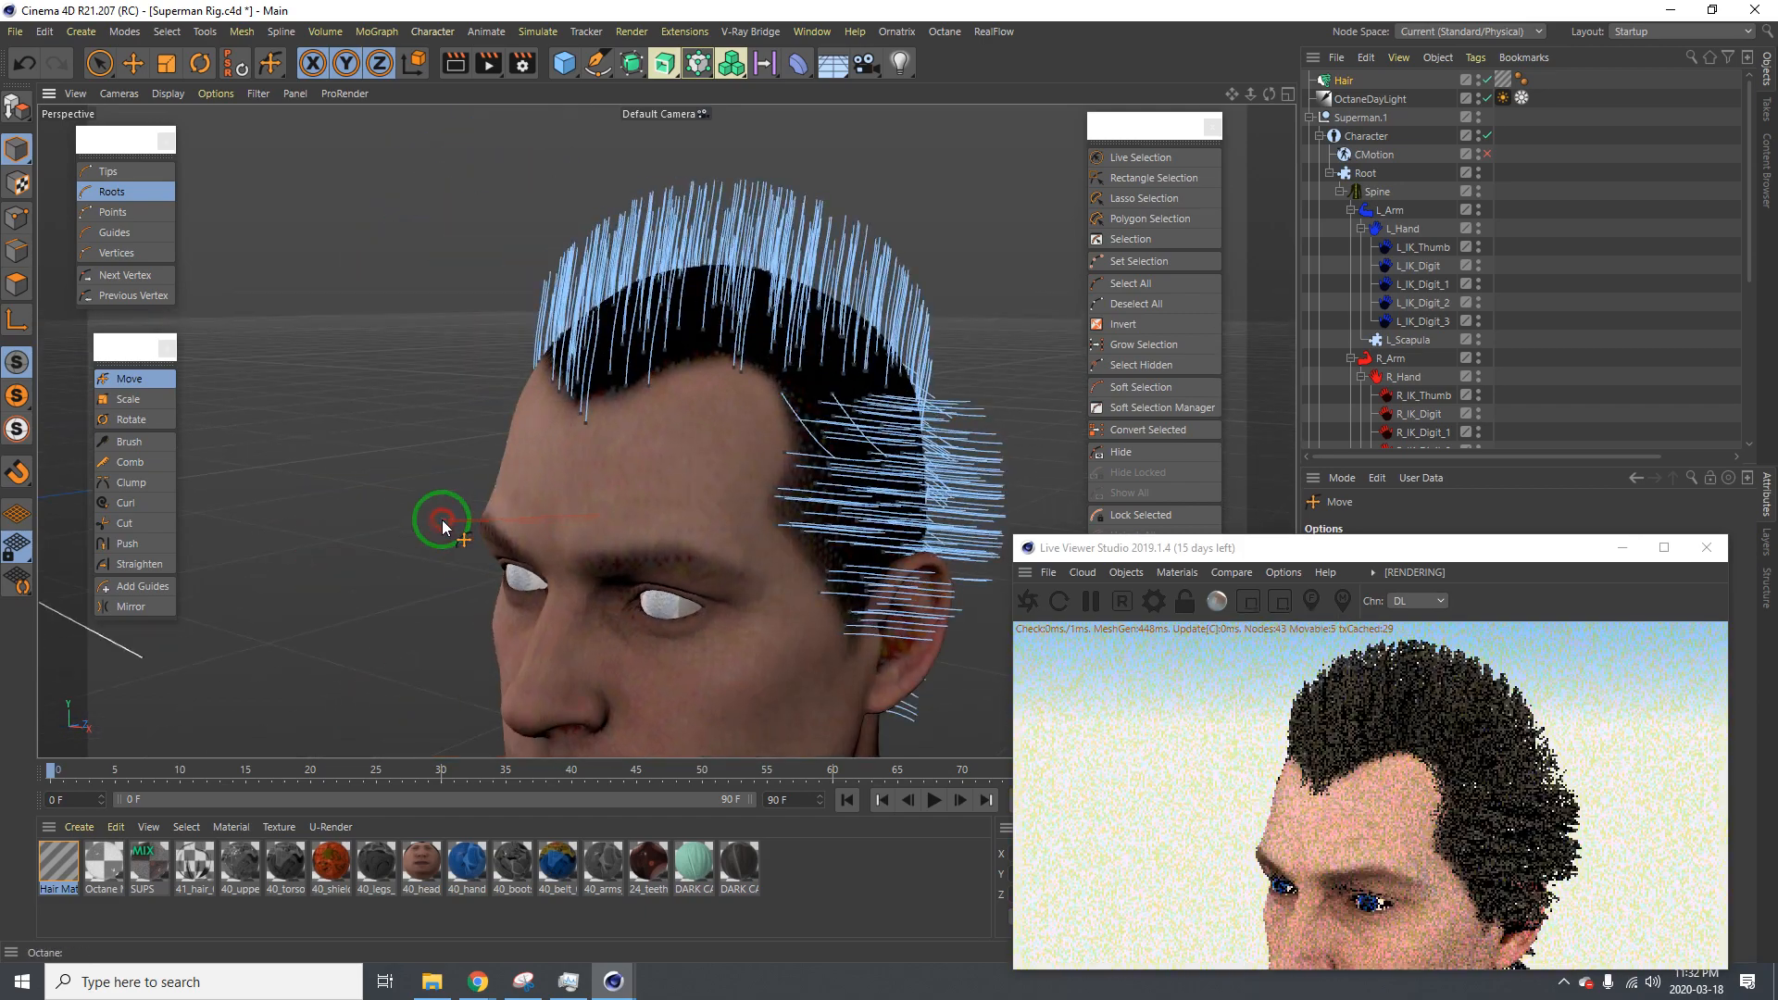
alt+drag(580, 519, 456, 412)
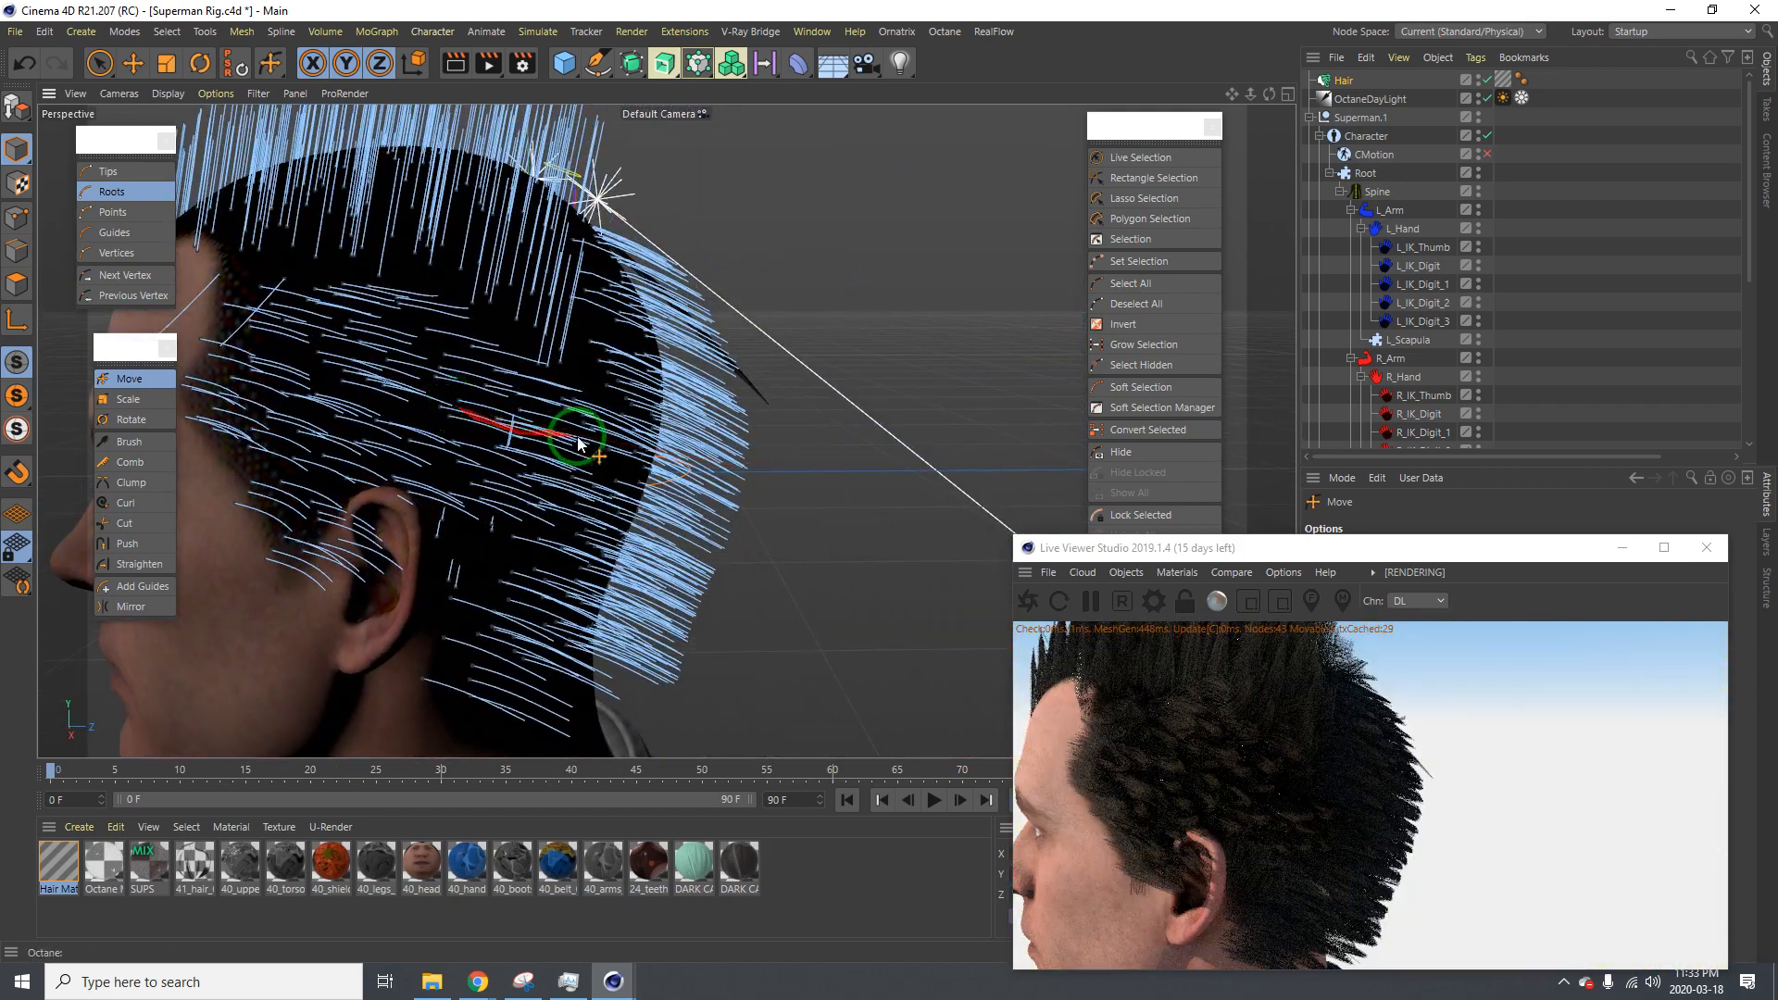
alt+drag(593, 444, 445, 429)
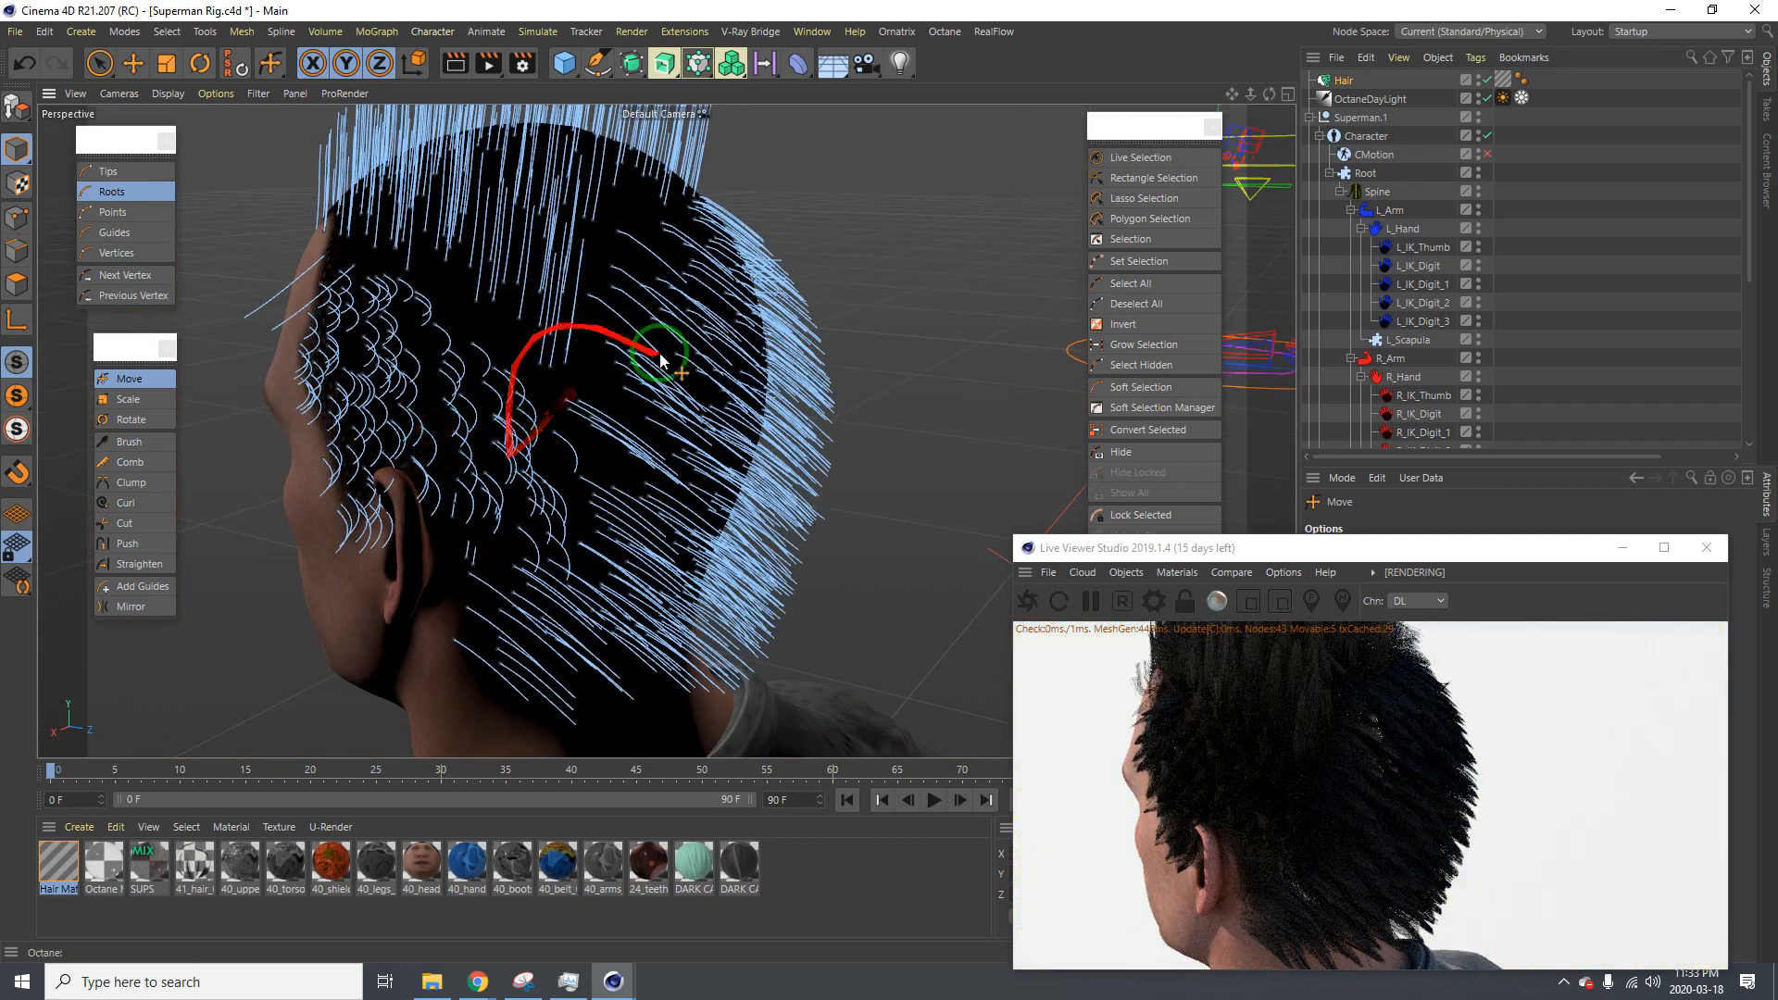
alt+drag(589, 361, 439, 406)
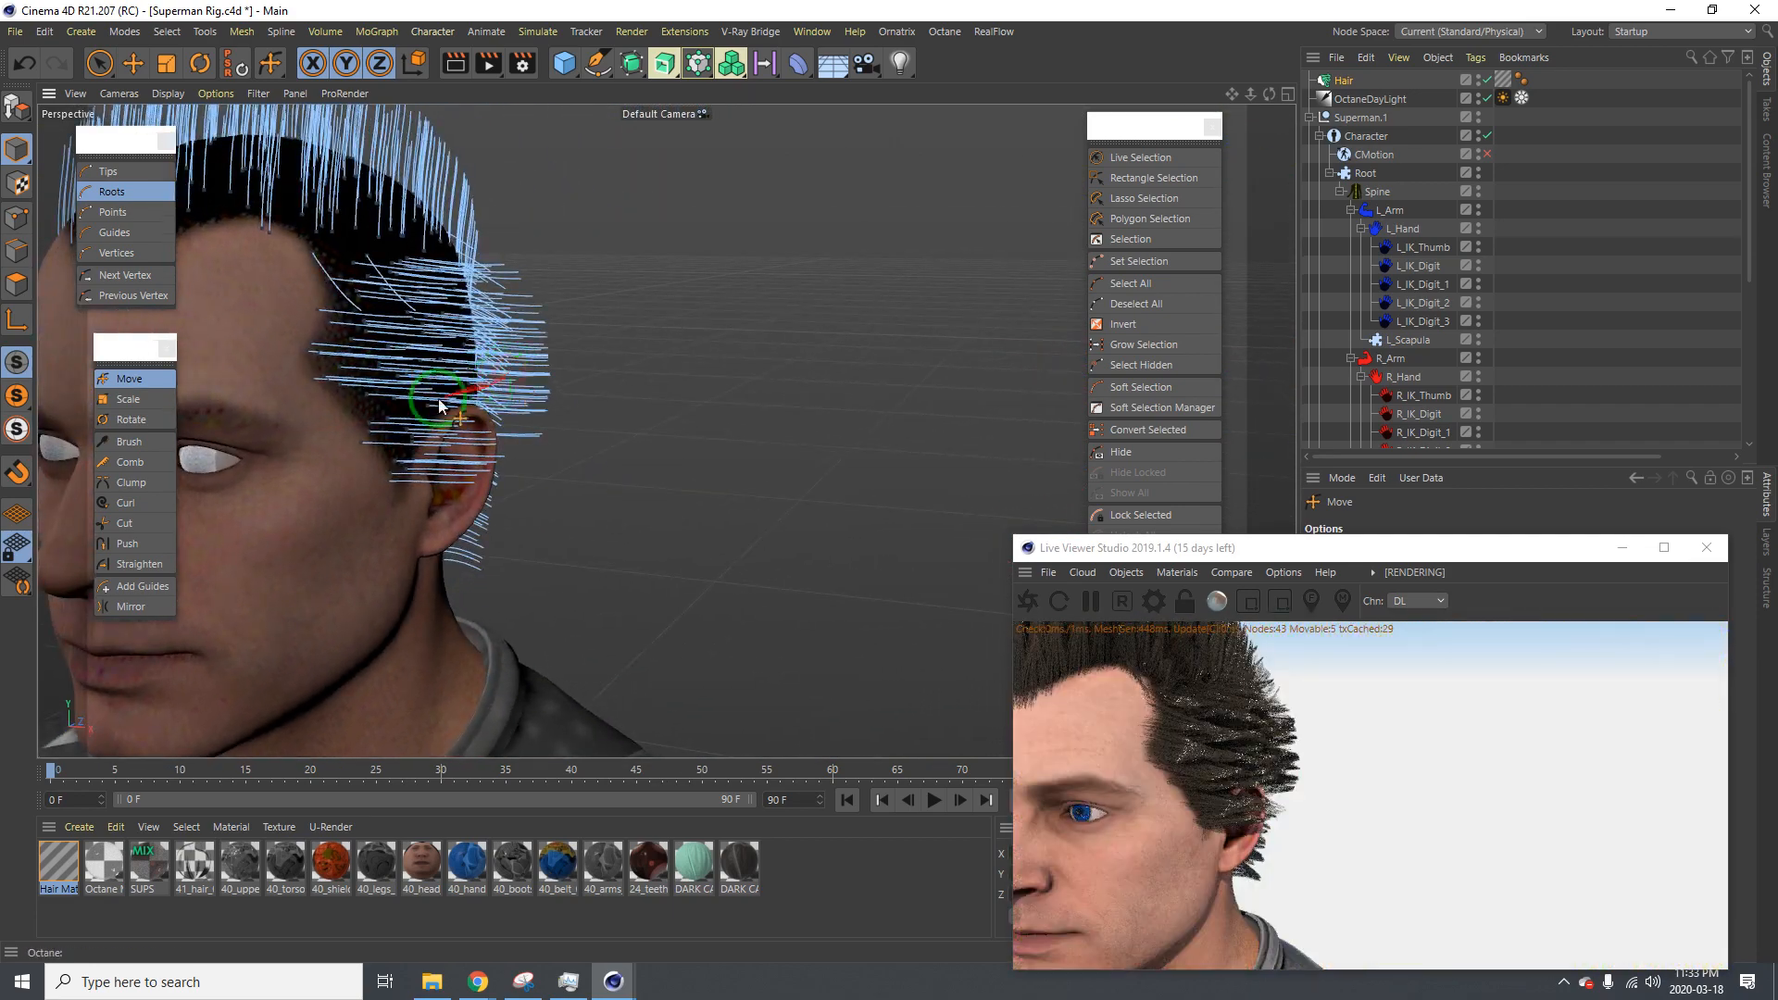
click(146, 523)
mouse_move(335, 527)
mouse_down()
mouse_move(258, 568)
mouse_move(127, 528)
mouse_up()
drag(429, 512, 483, 456)
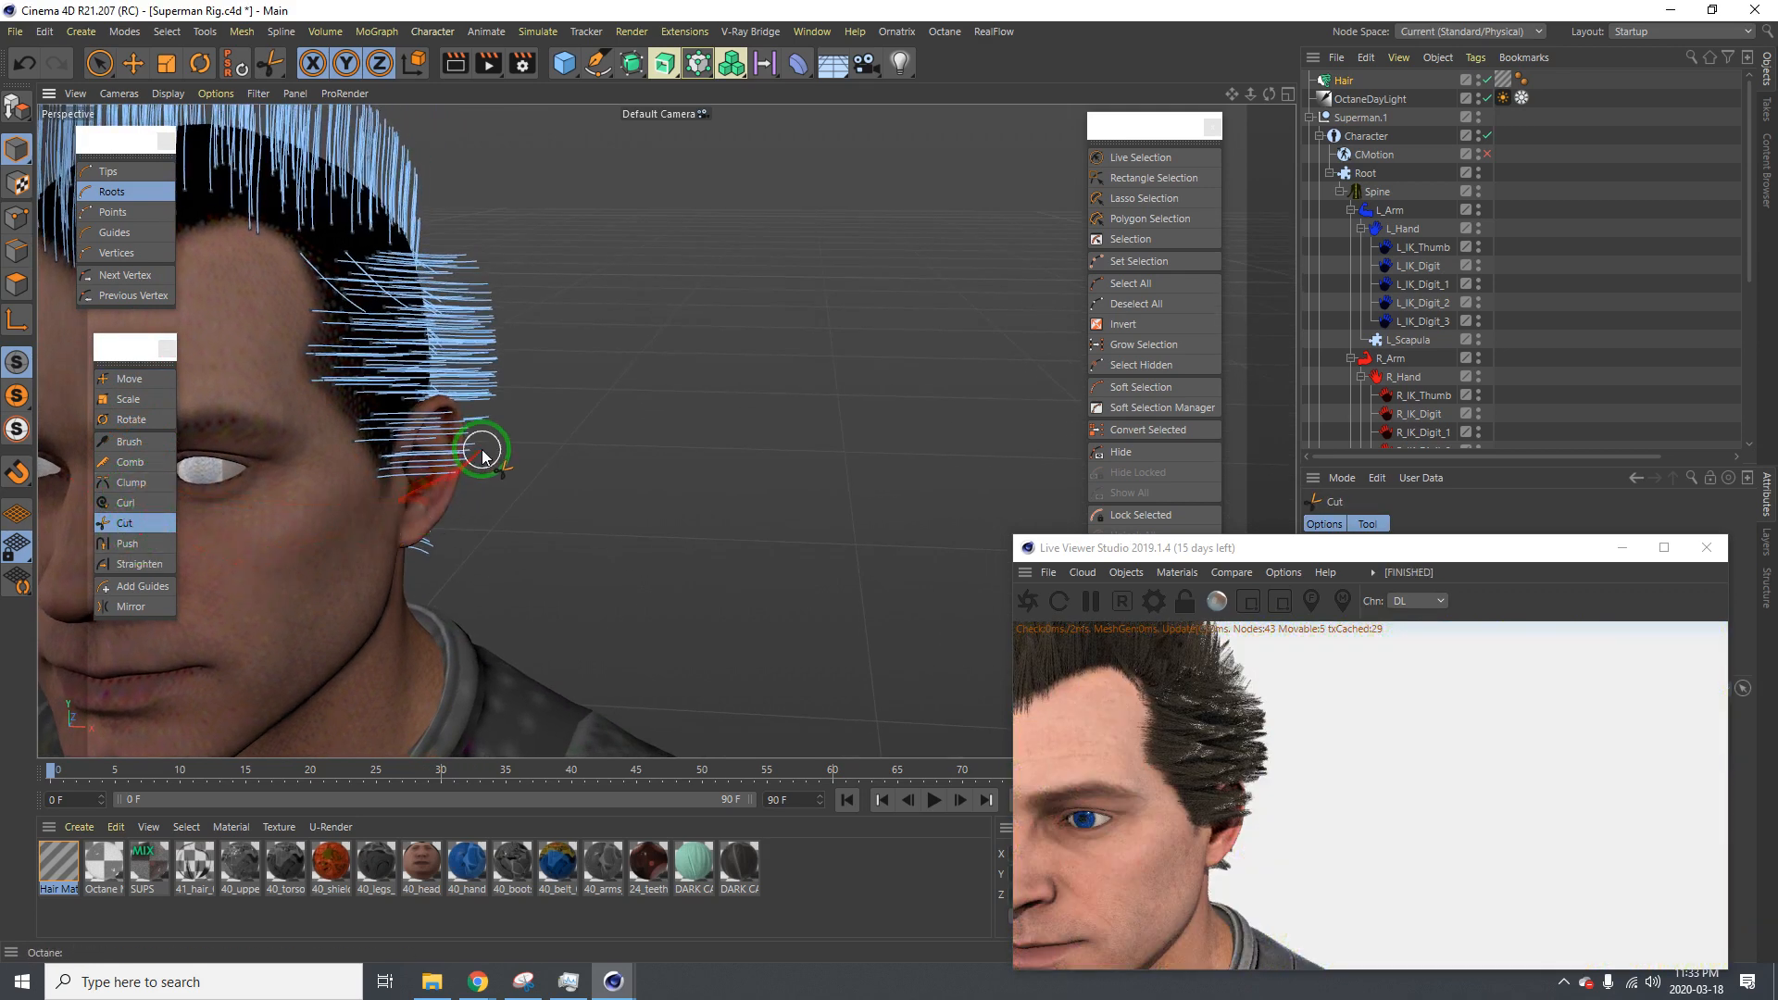
drag(490, 363, 119, 219)
click(116, 173)
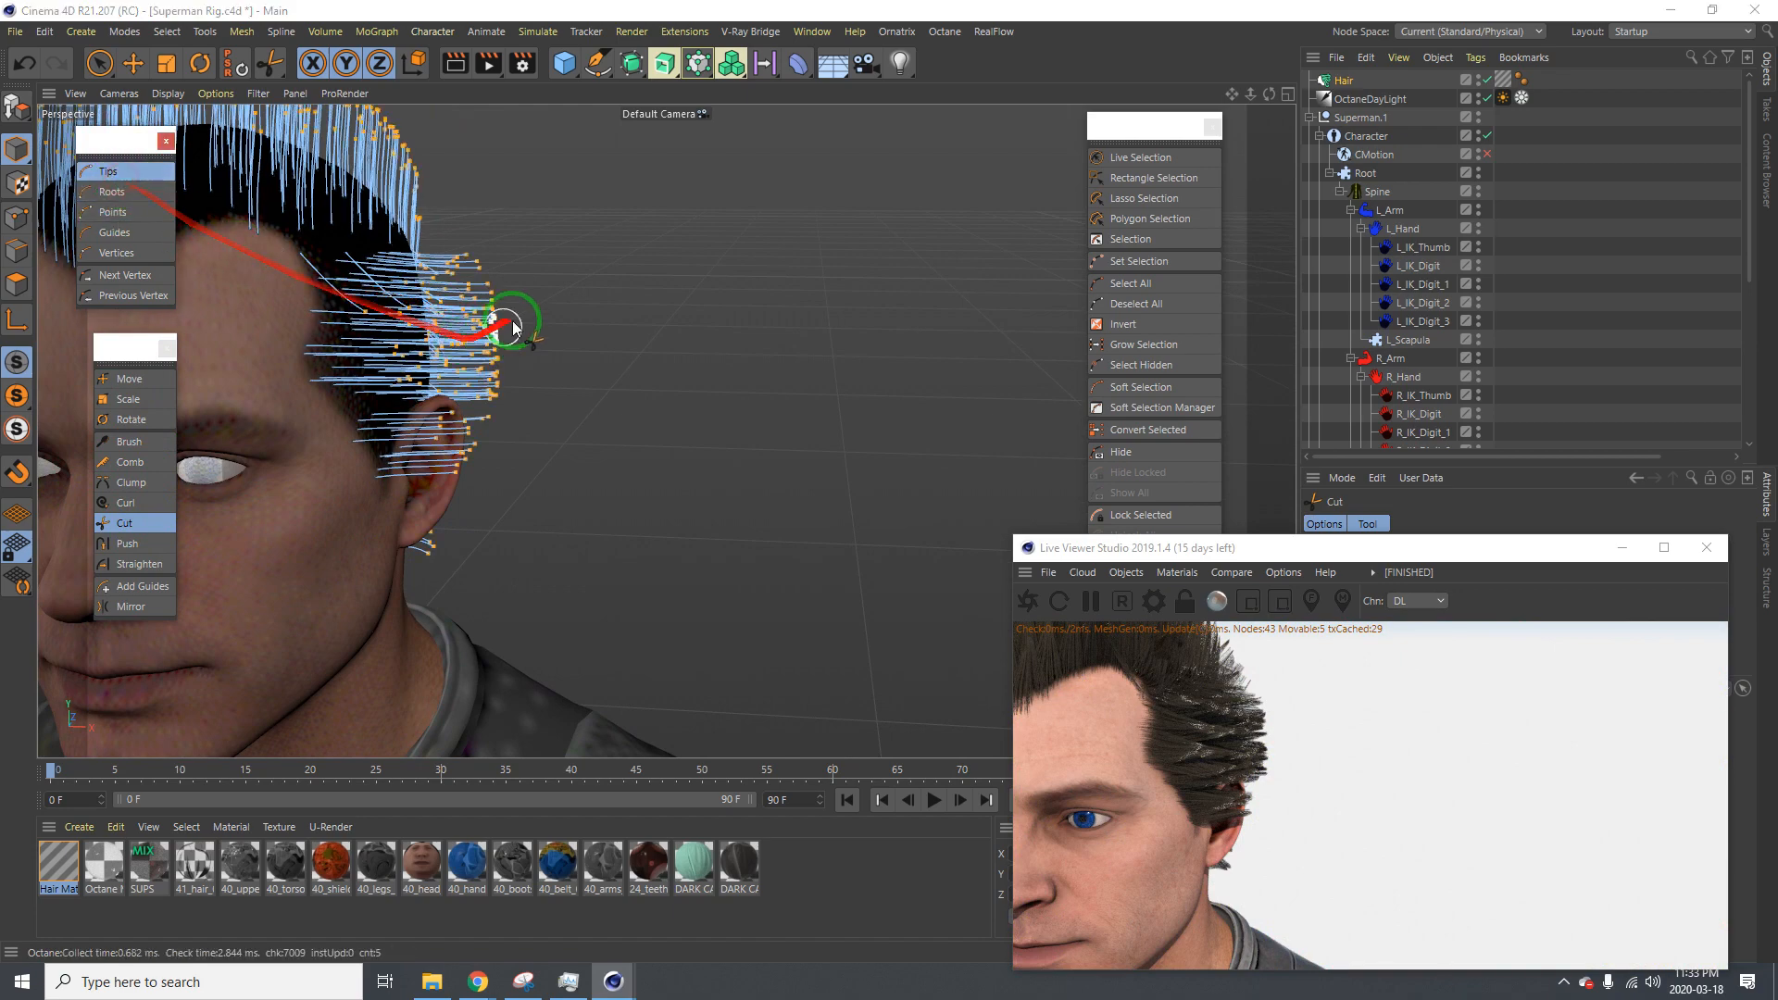
Trim the protruding guide tips on the character's left side, from above the temple down to the ear
alt+drag(422, 354, 431, 431)
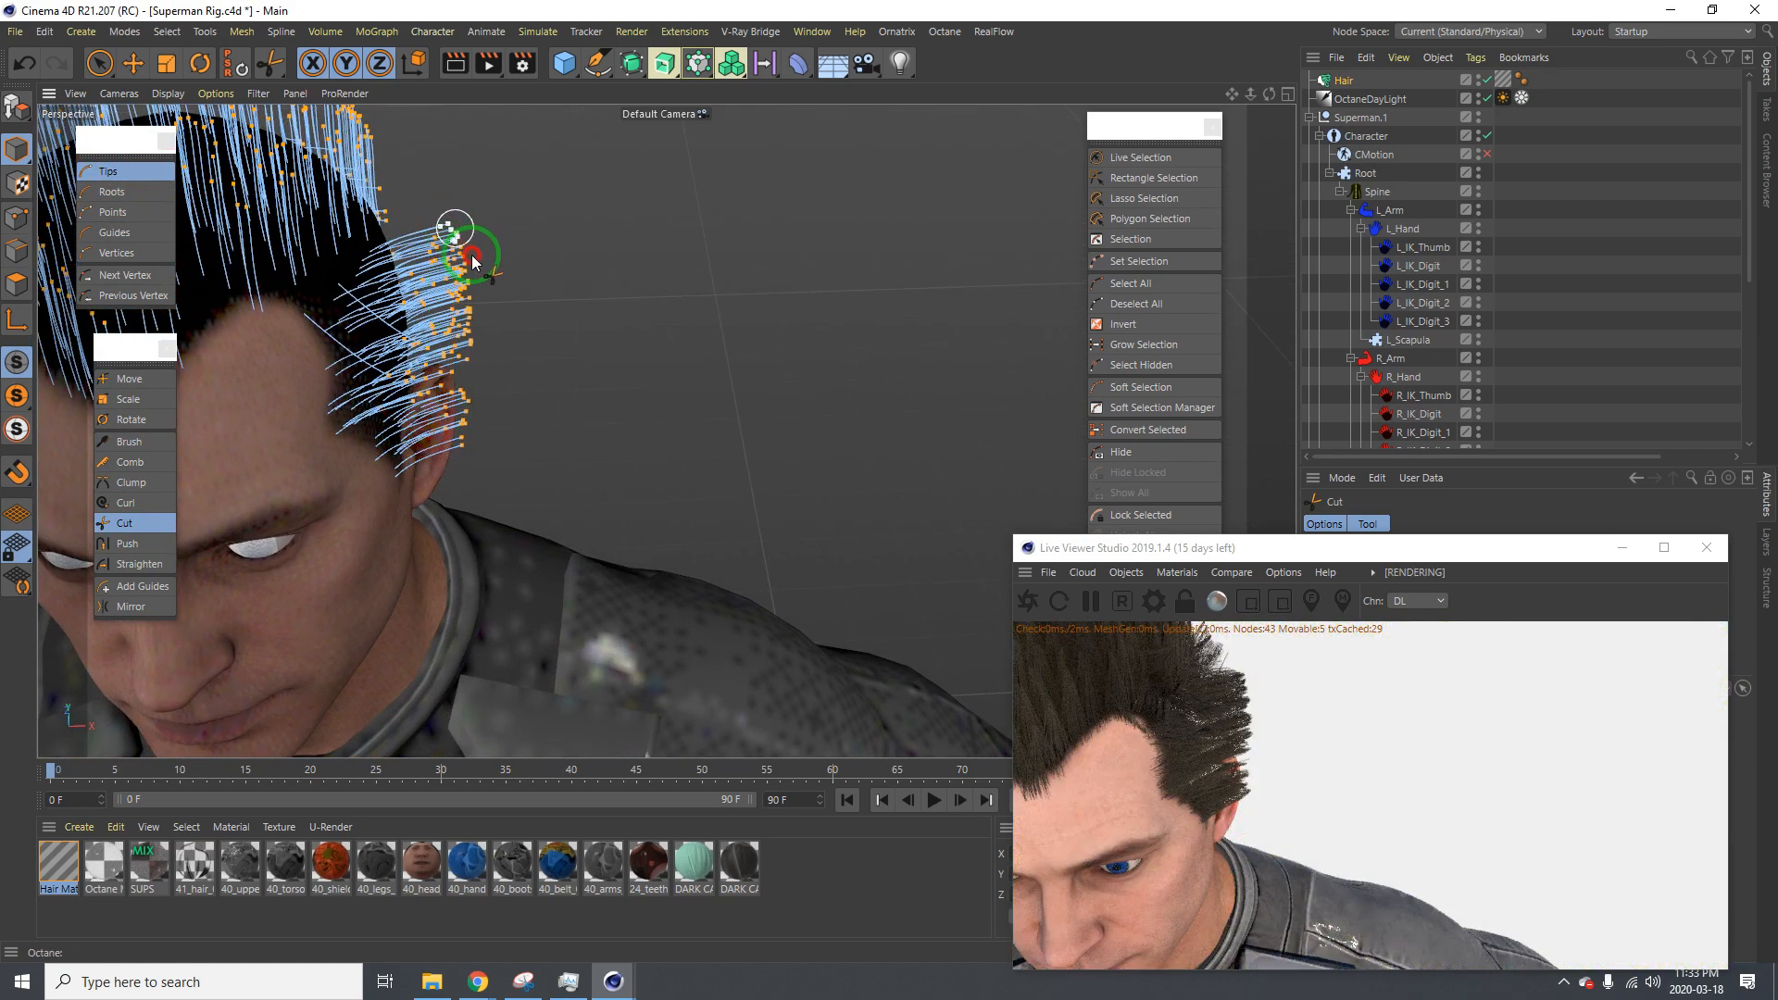
mouse_move(472, 255)
mouse_down()
mouse_move(460, 234)
mouse_move(466, 292)
mouse_move(451, 260)
mouse_up()
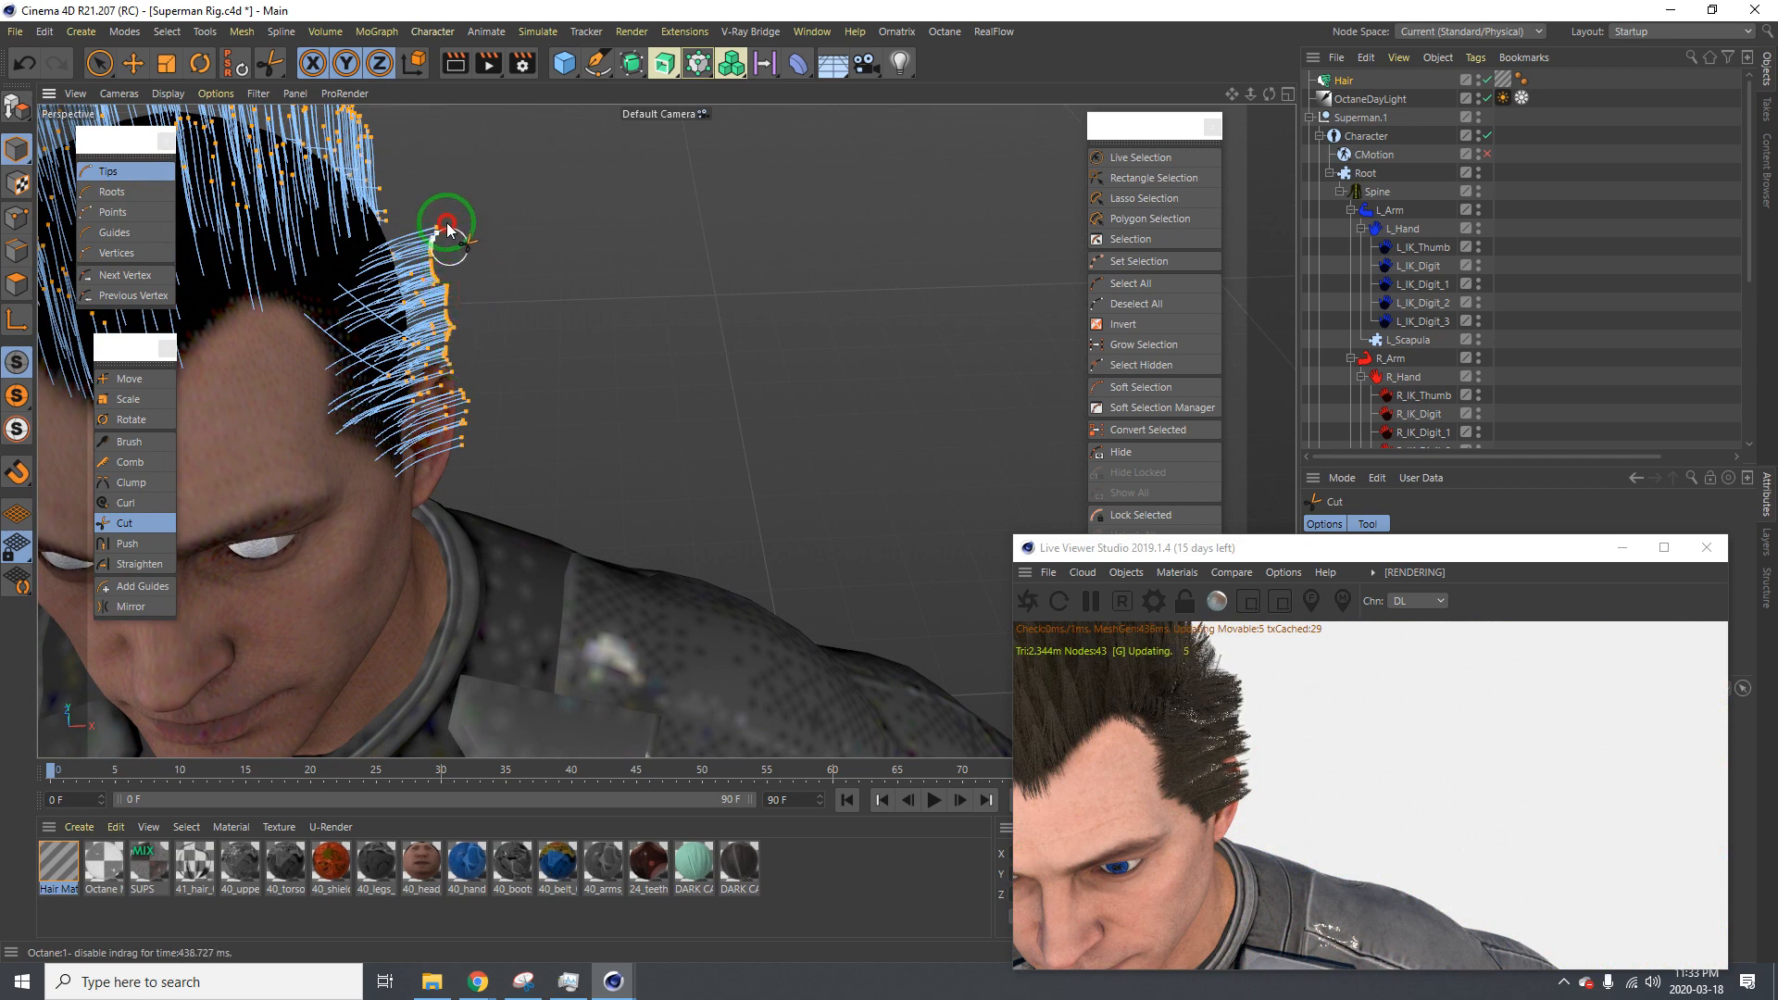
mouse_move(453, 336)
mouse_down()
mouse_move(466, 422)
mouse_move(434, 461)
mouse_up()
alt+drag(364, 394, 361, 333)
drag(441, 483, 446, 416)
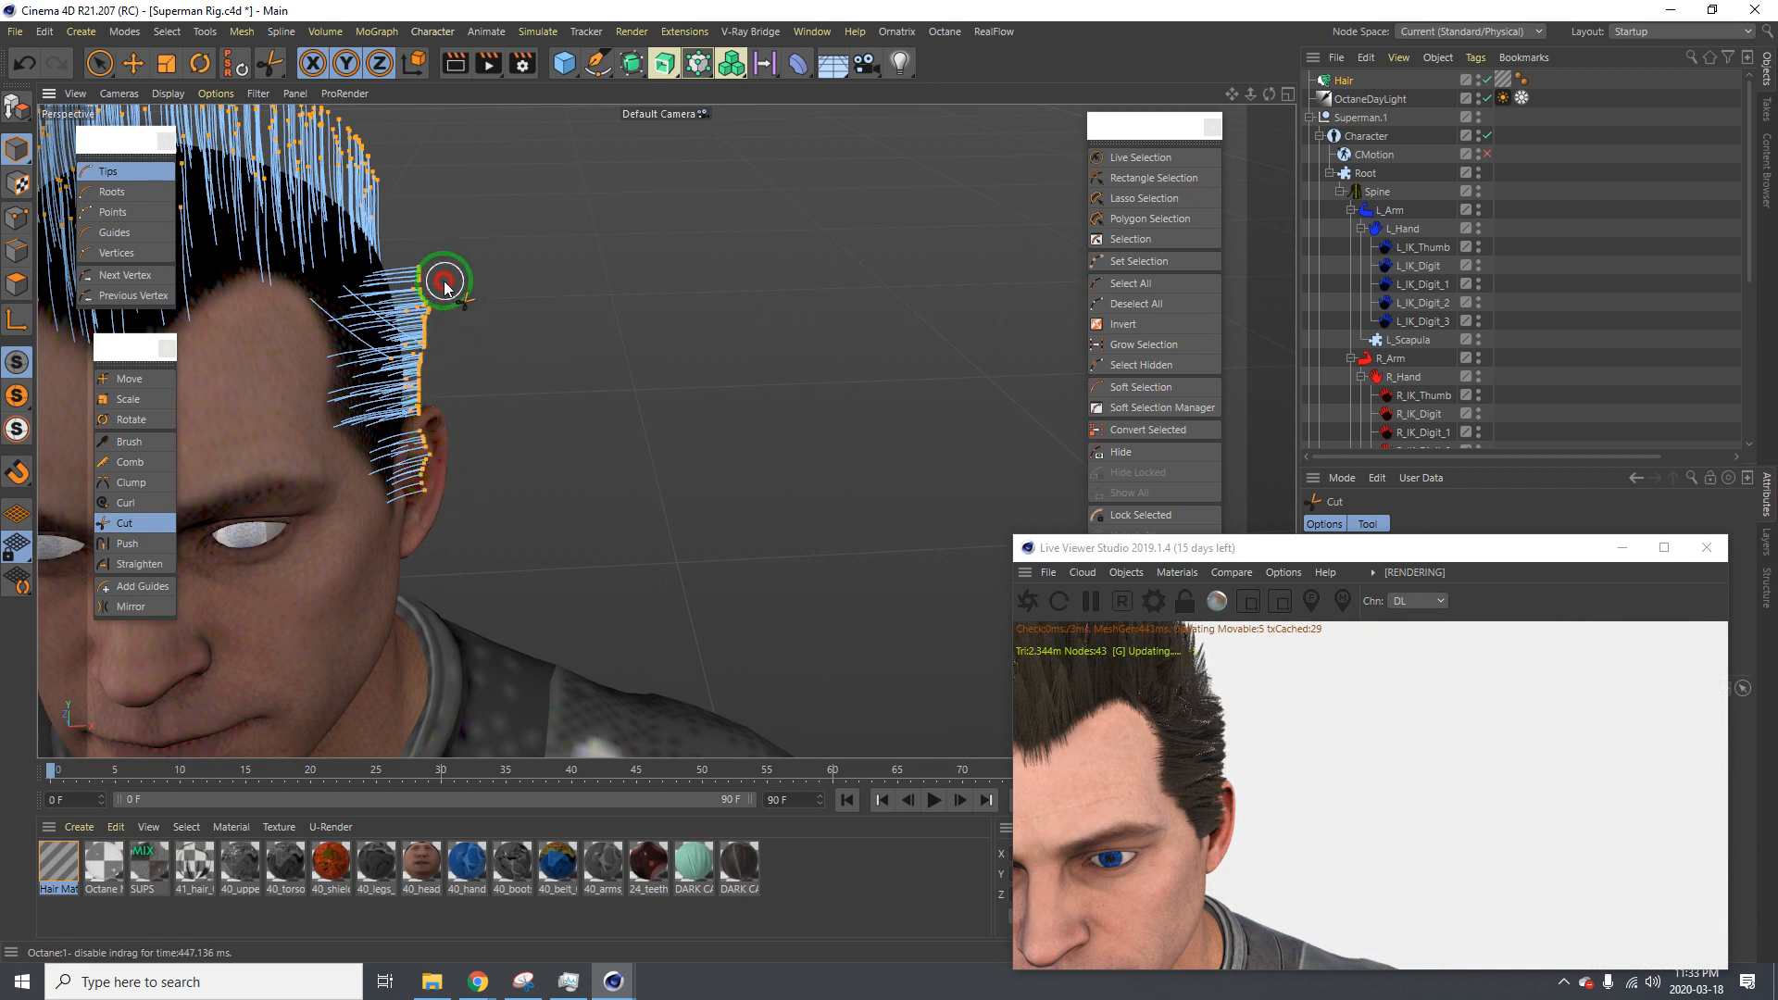
drag(431, 280, 436, 304)
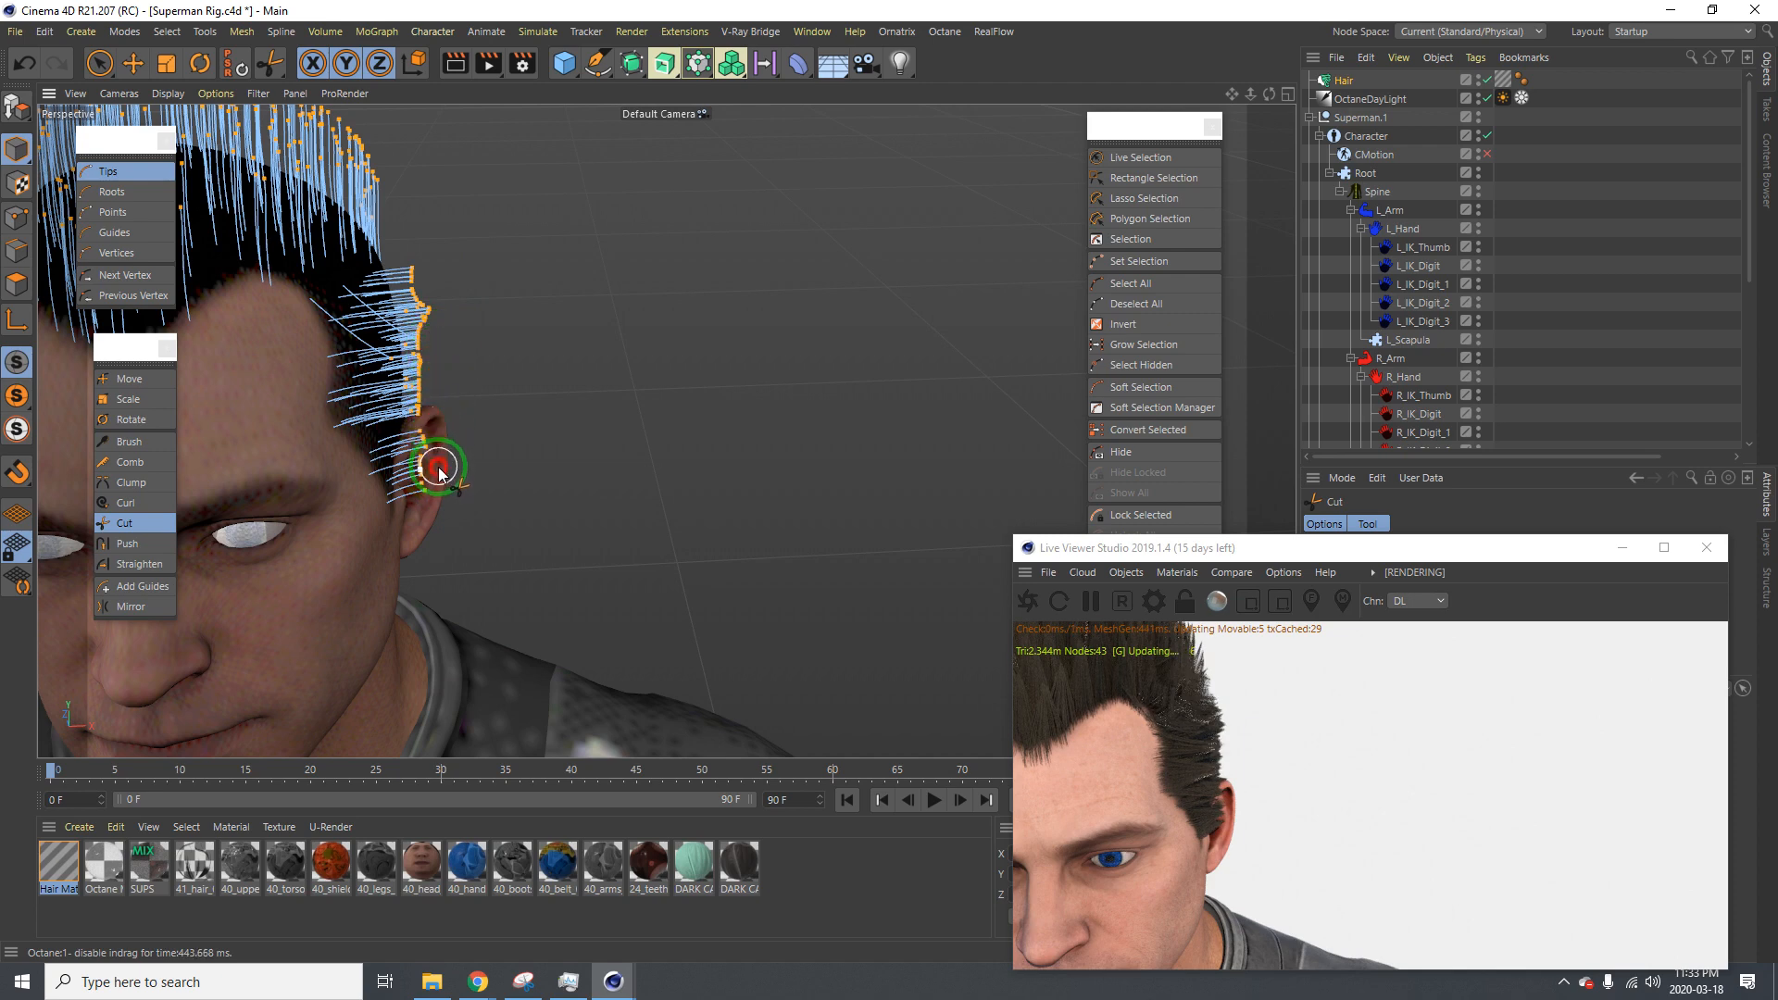
mouse_move(435, 438)
mouse_down()
mouse_move(449, 365)
mouse_move(123, 343)
mouse_up()
Trim the left-side guides closer to the head beside the ear, pausing the live render while cutting
alt+drag(595, 421, 528, 417)
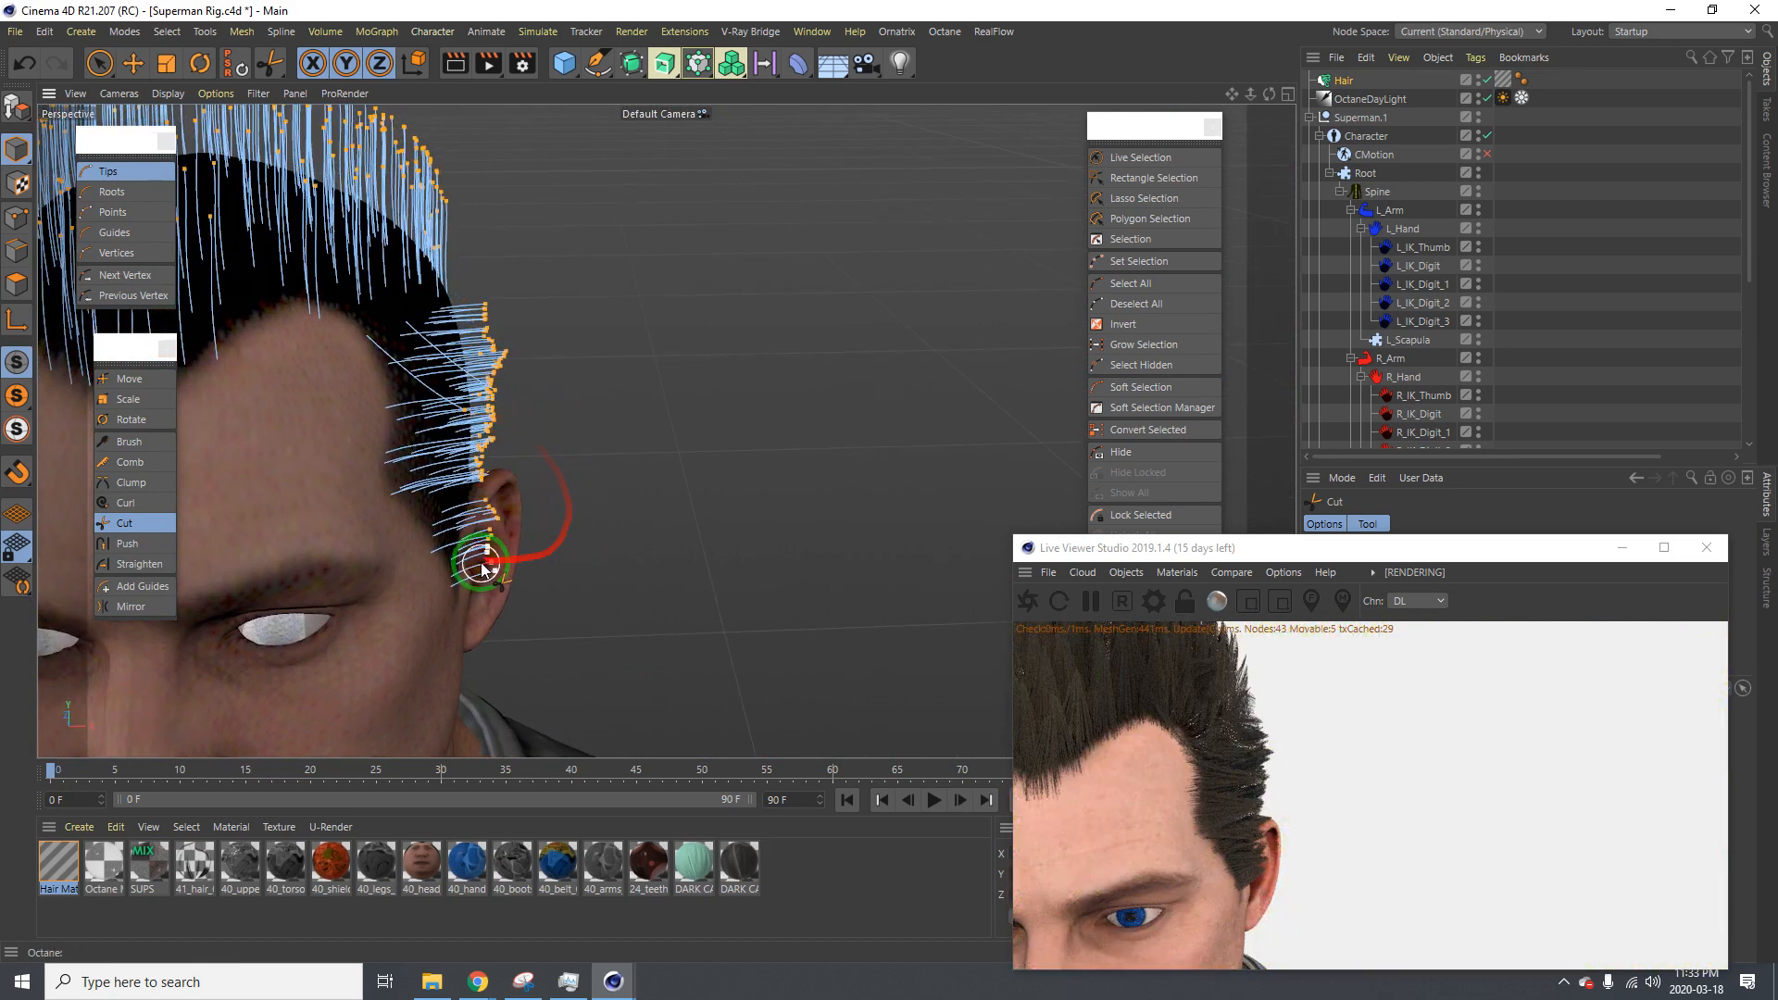
drag(505, 553, 493, 512)
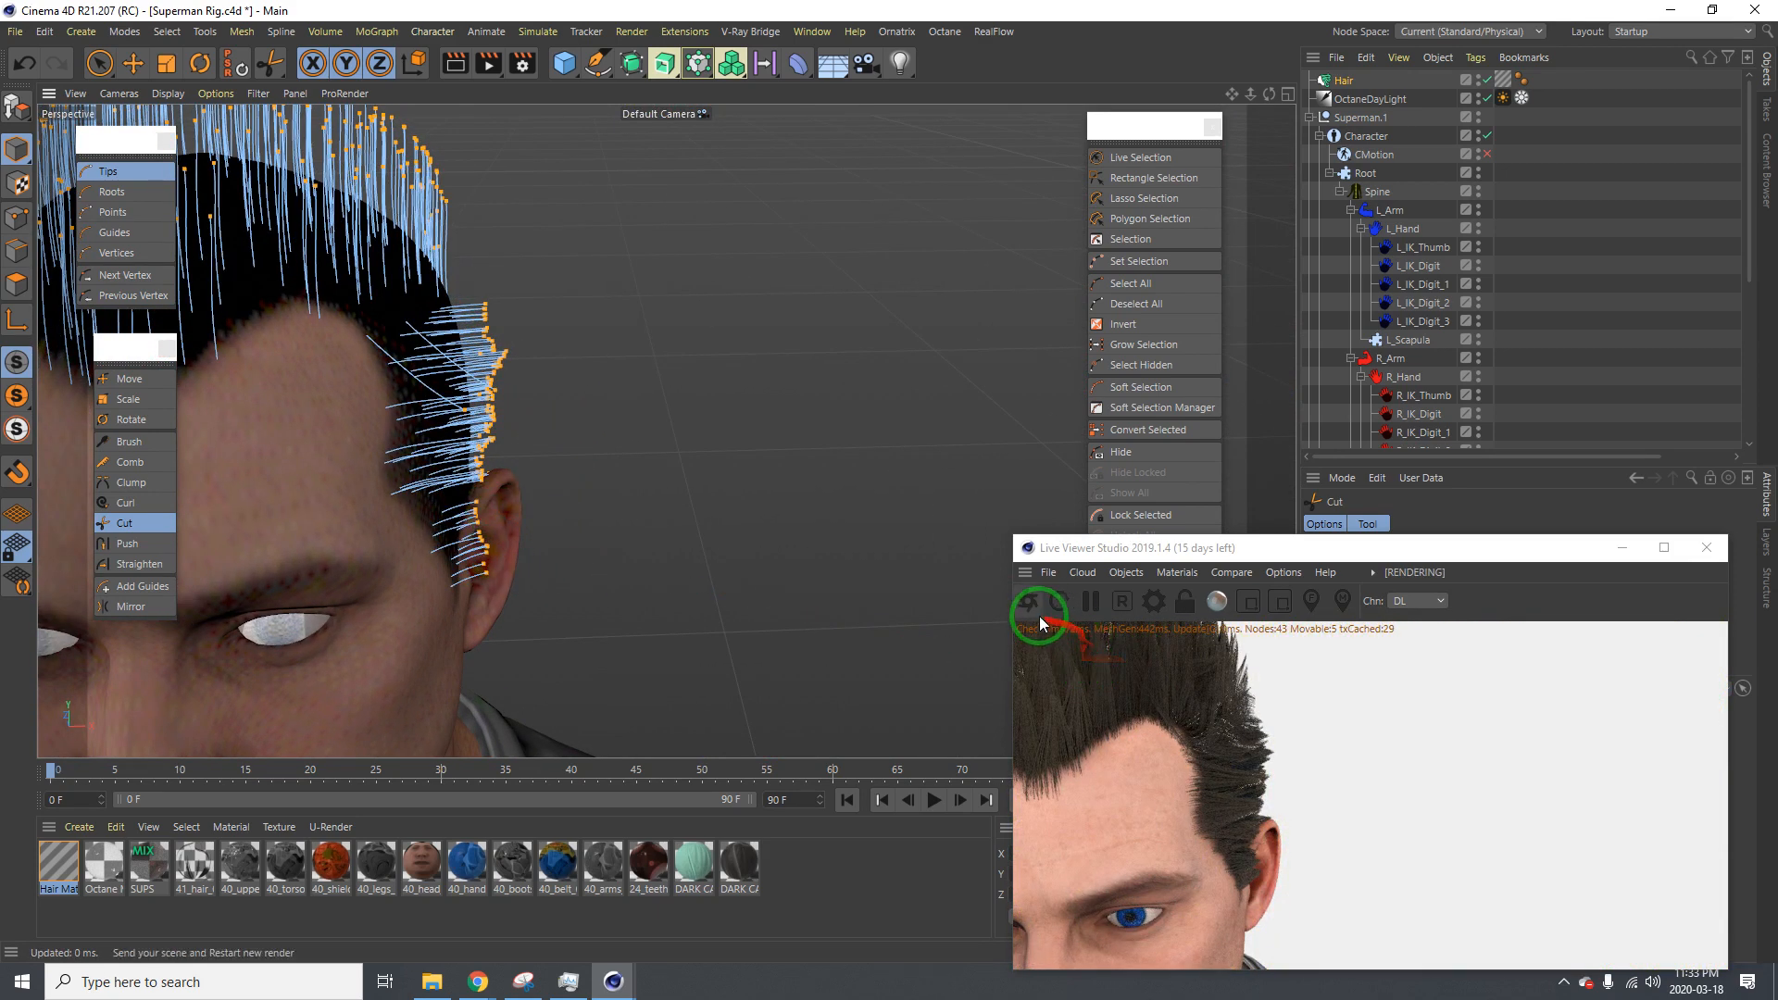
click(1090, 611)
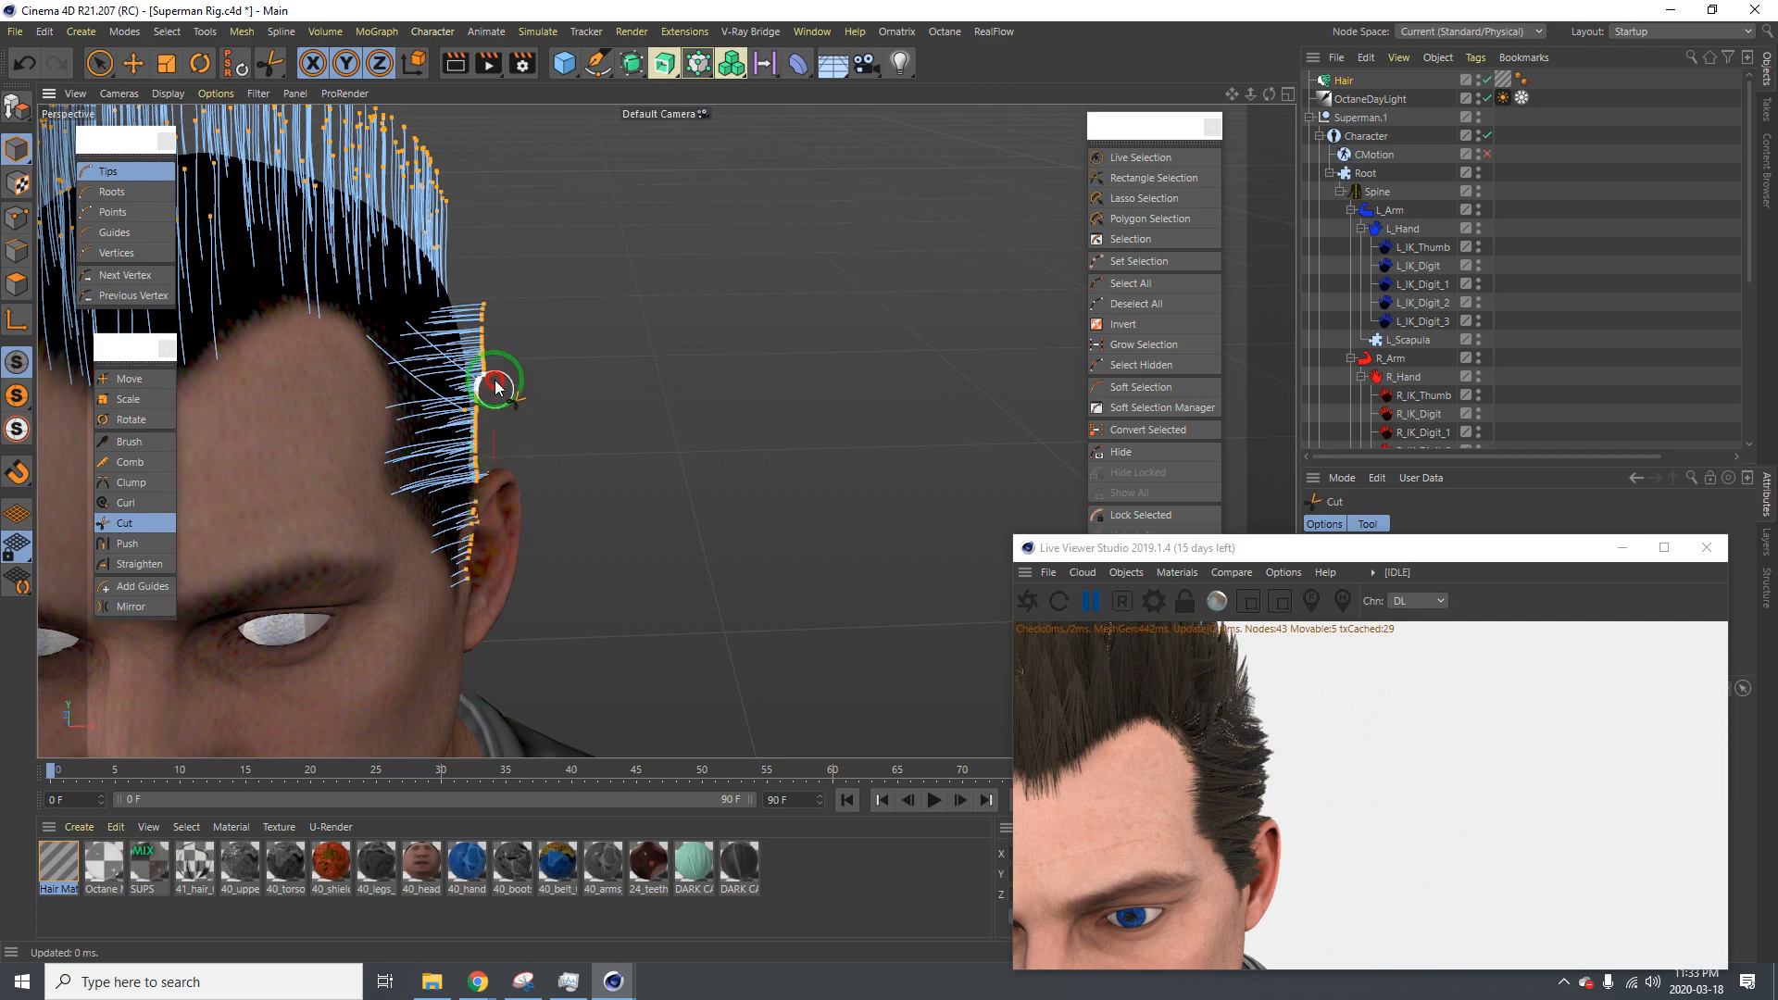
mouse_move(501, 513)
alt+mouse_down()
mouse_move(286, 508)
mouse_move(386, 519)
mouse_move(505, 477)
alt+mouse_up()
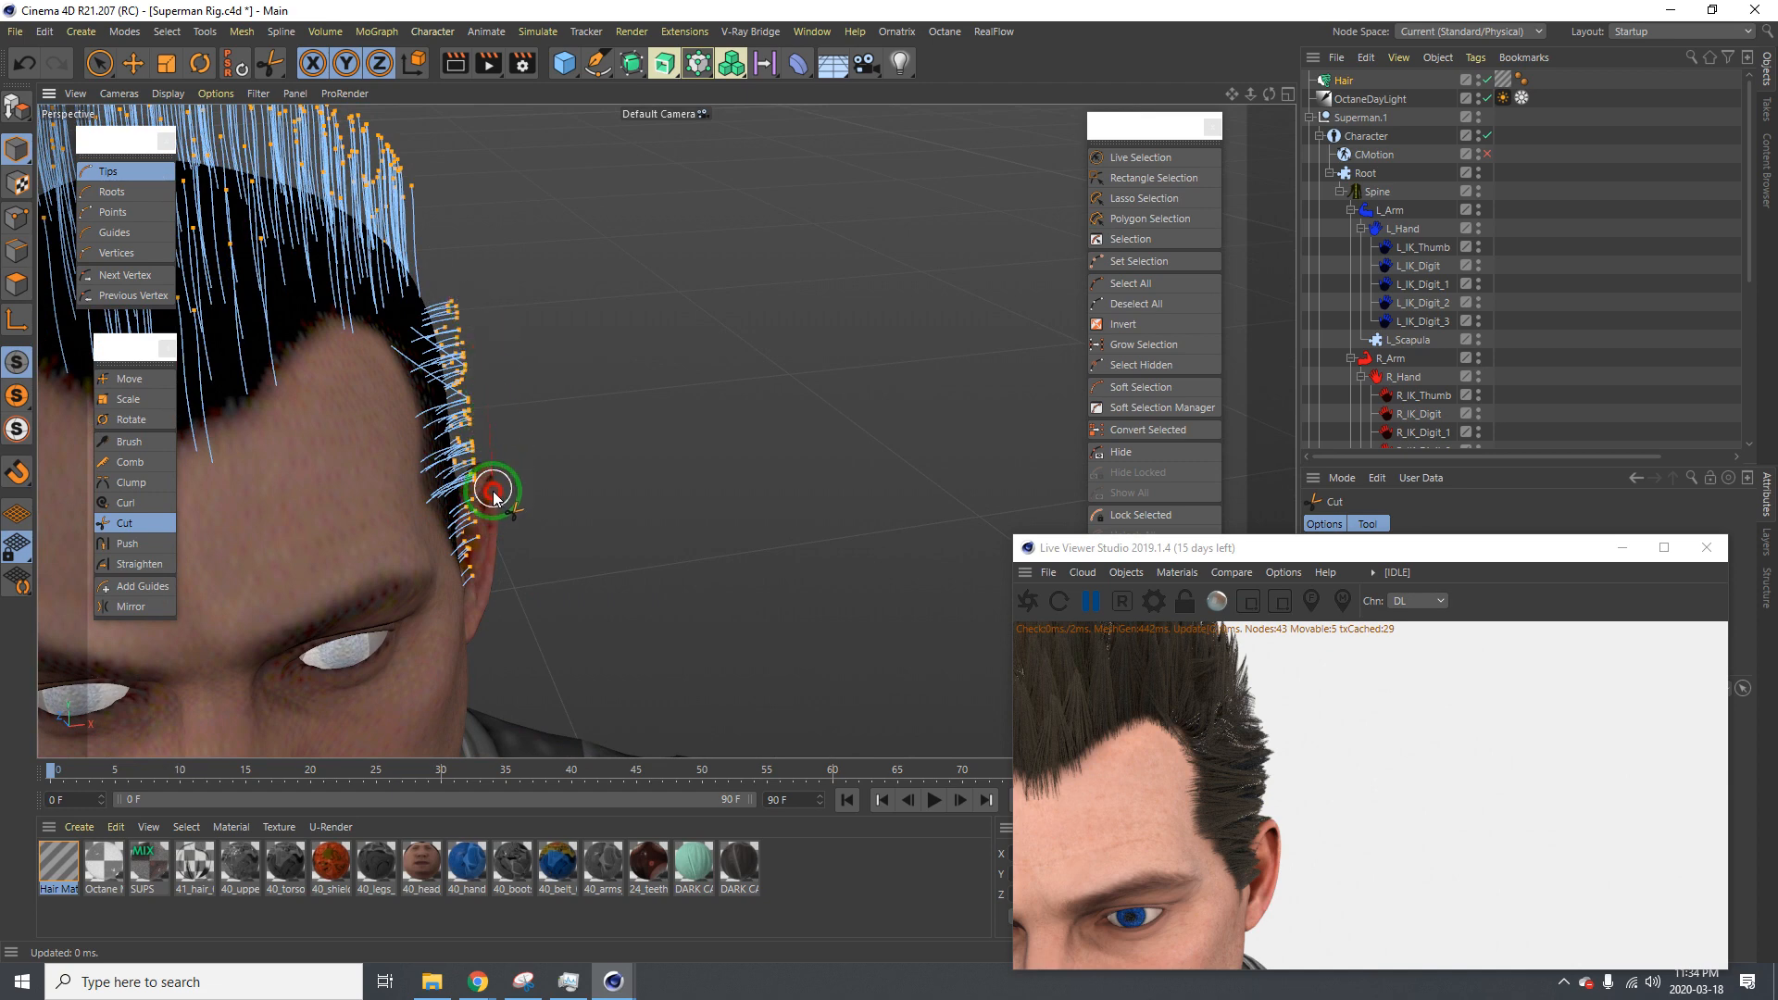
click(1089, 603)
Trim the guide tips along the back of the head down to the nape in profile, pausing the live render while cutting
alt+right_drag(404, 516, 398, 475)
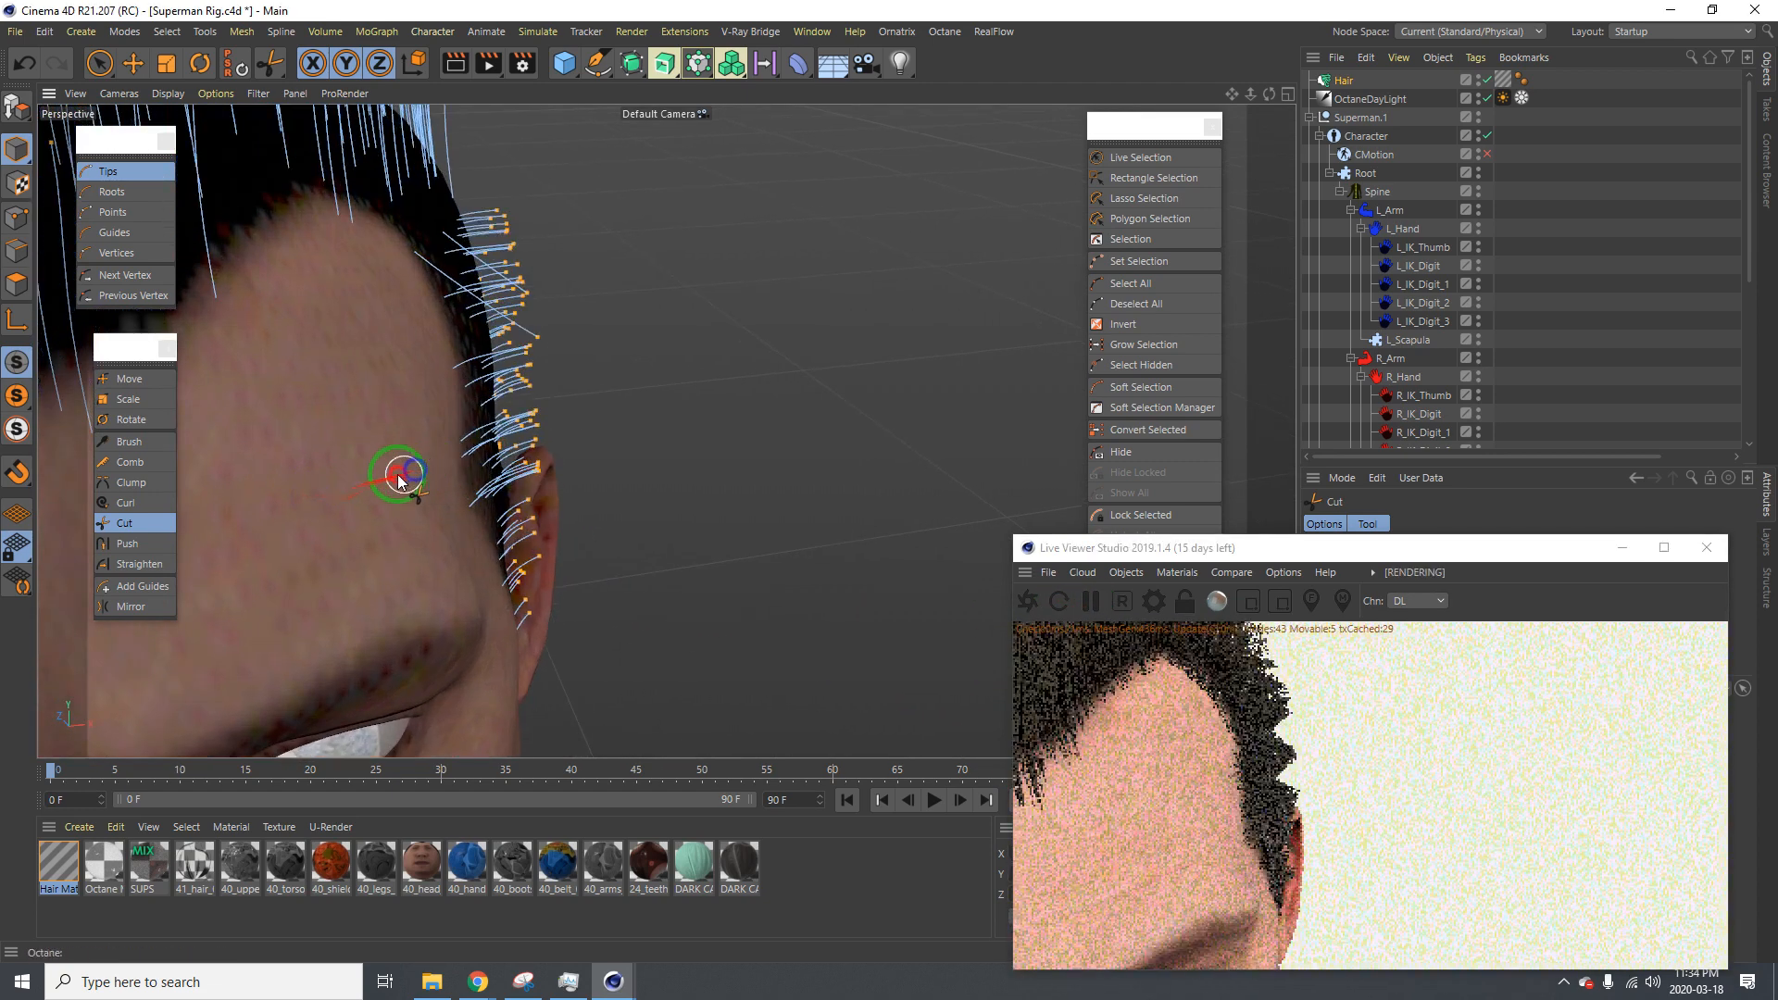
alt+drag(397, 474, 266, 460)
alt+right_drag(488, 465, 434, 464)
alt+drag(434, 464, 330, 451)
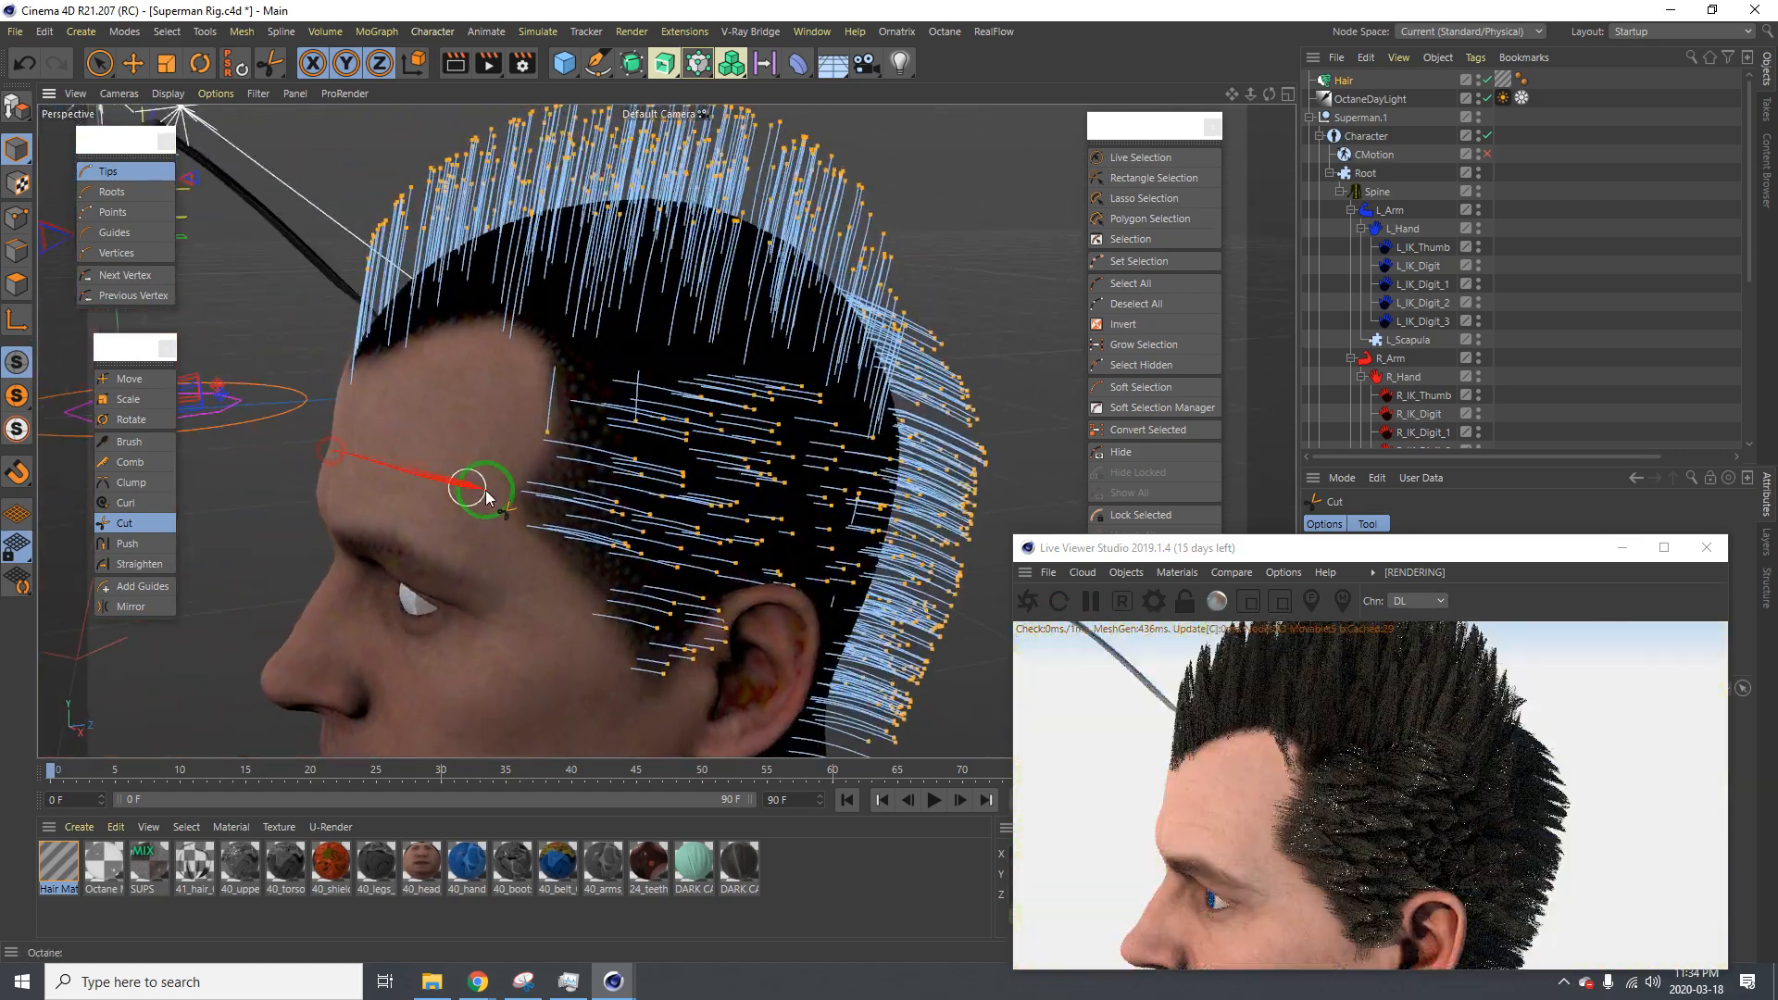
alt+drag(694, 516, 774, 401)
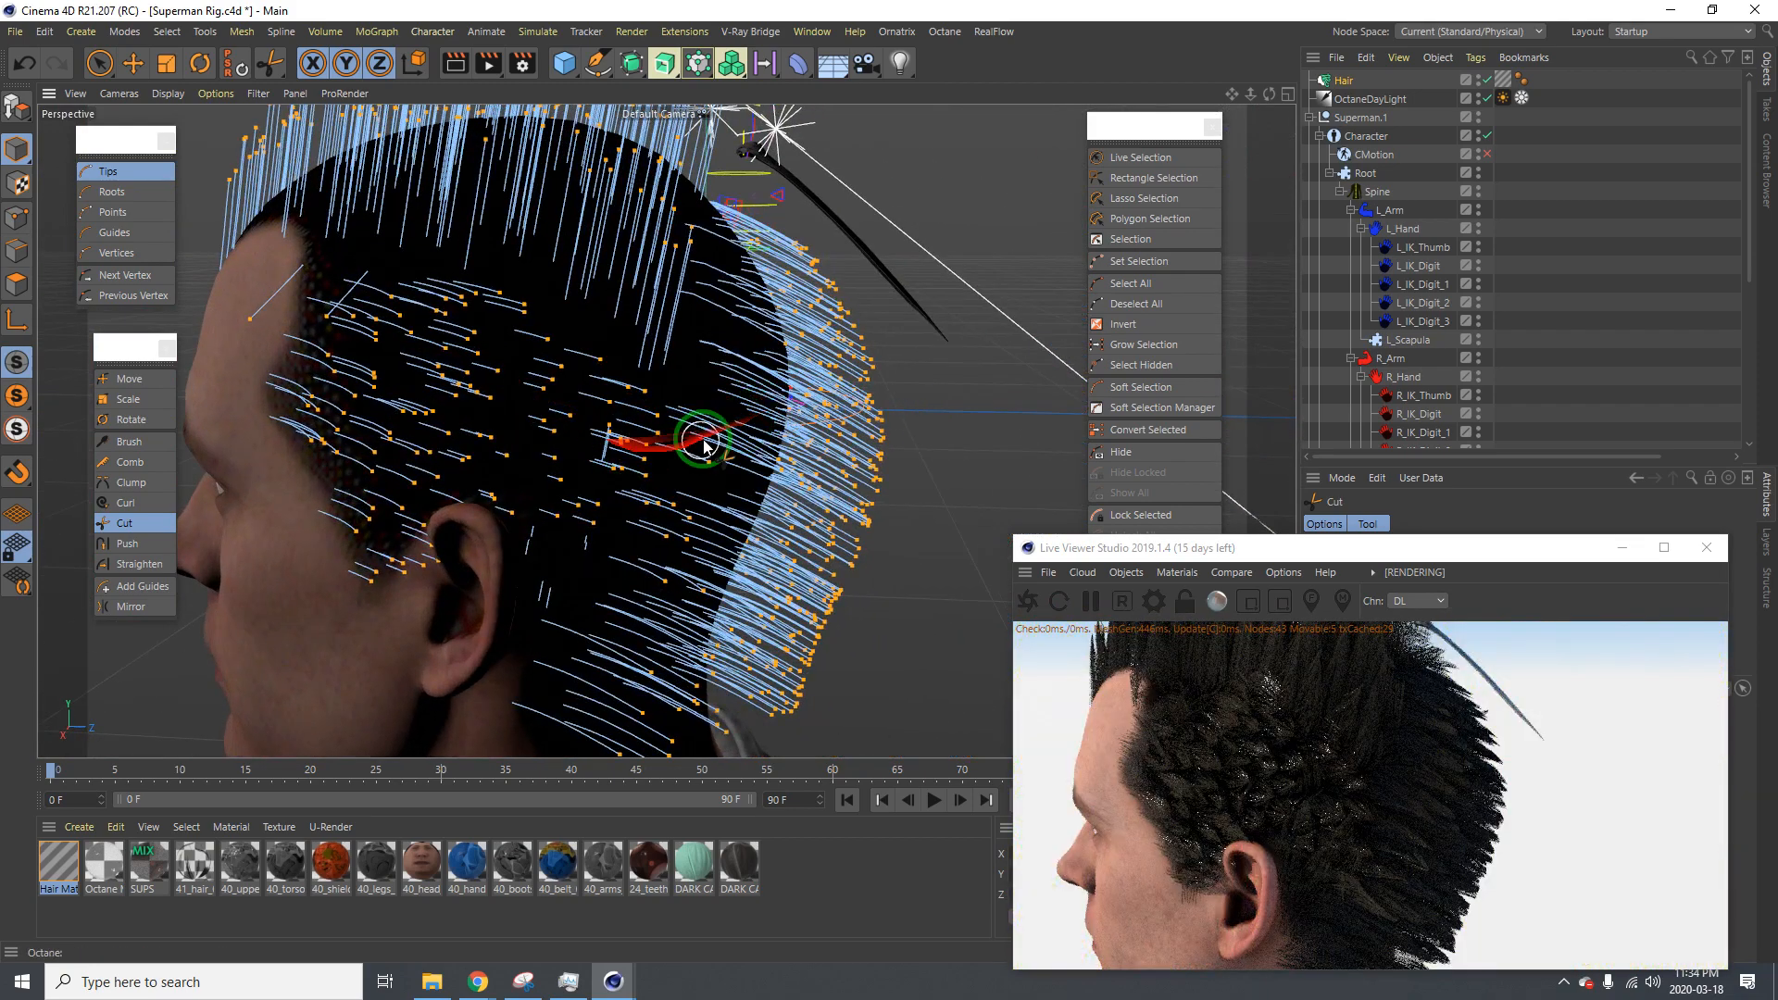
alt+right_drag(704, 448, 667, 441)
alt+middle_drag(681, 441, 523, 391)
alt+drag(523, 391, 575, 409)
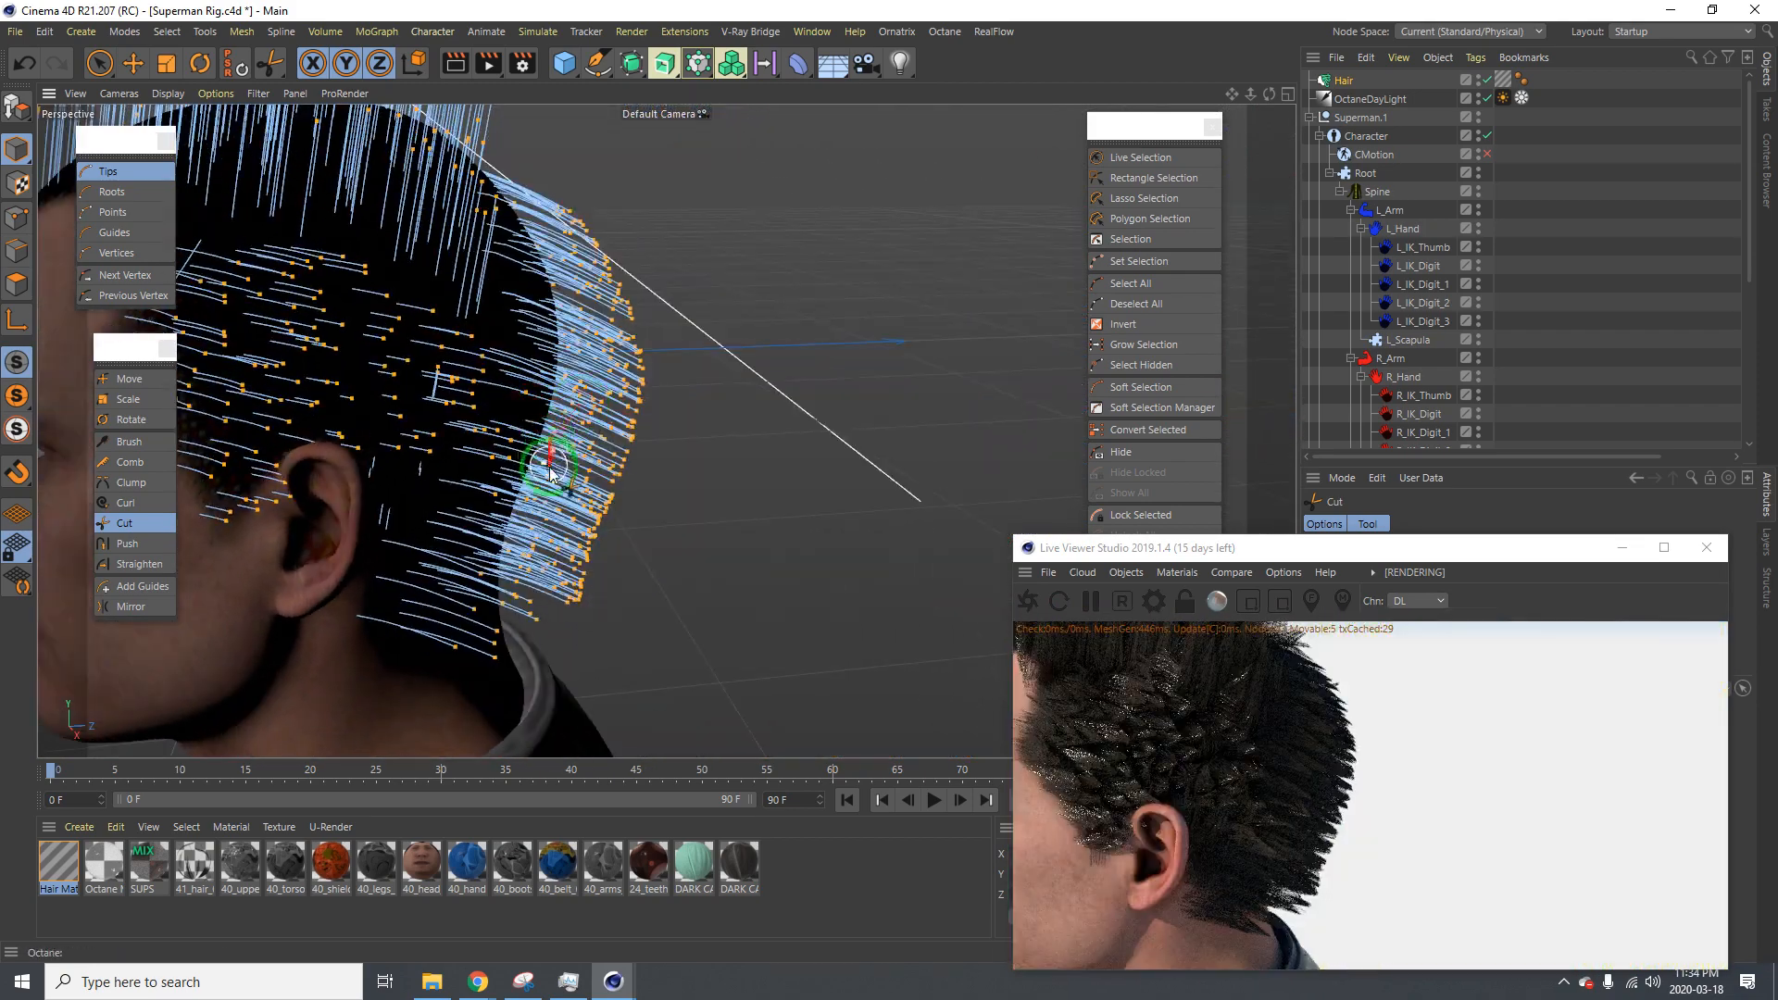
click(1126, 602)
click(1093, 603)
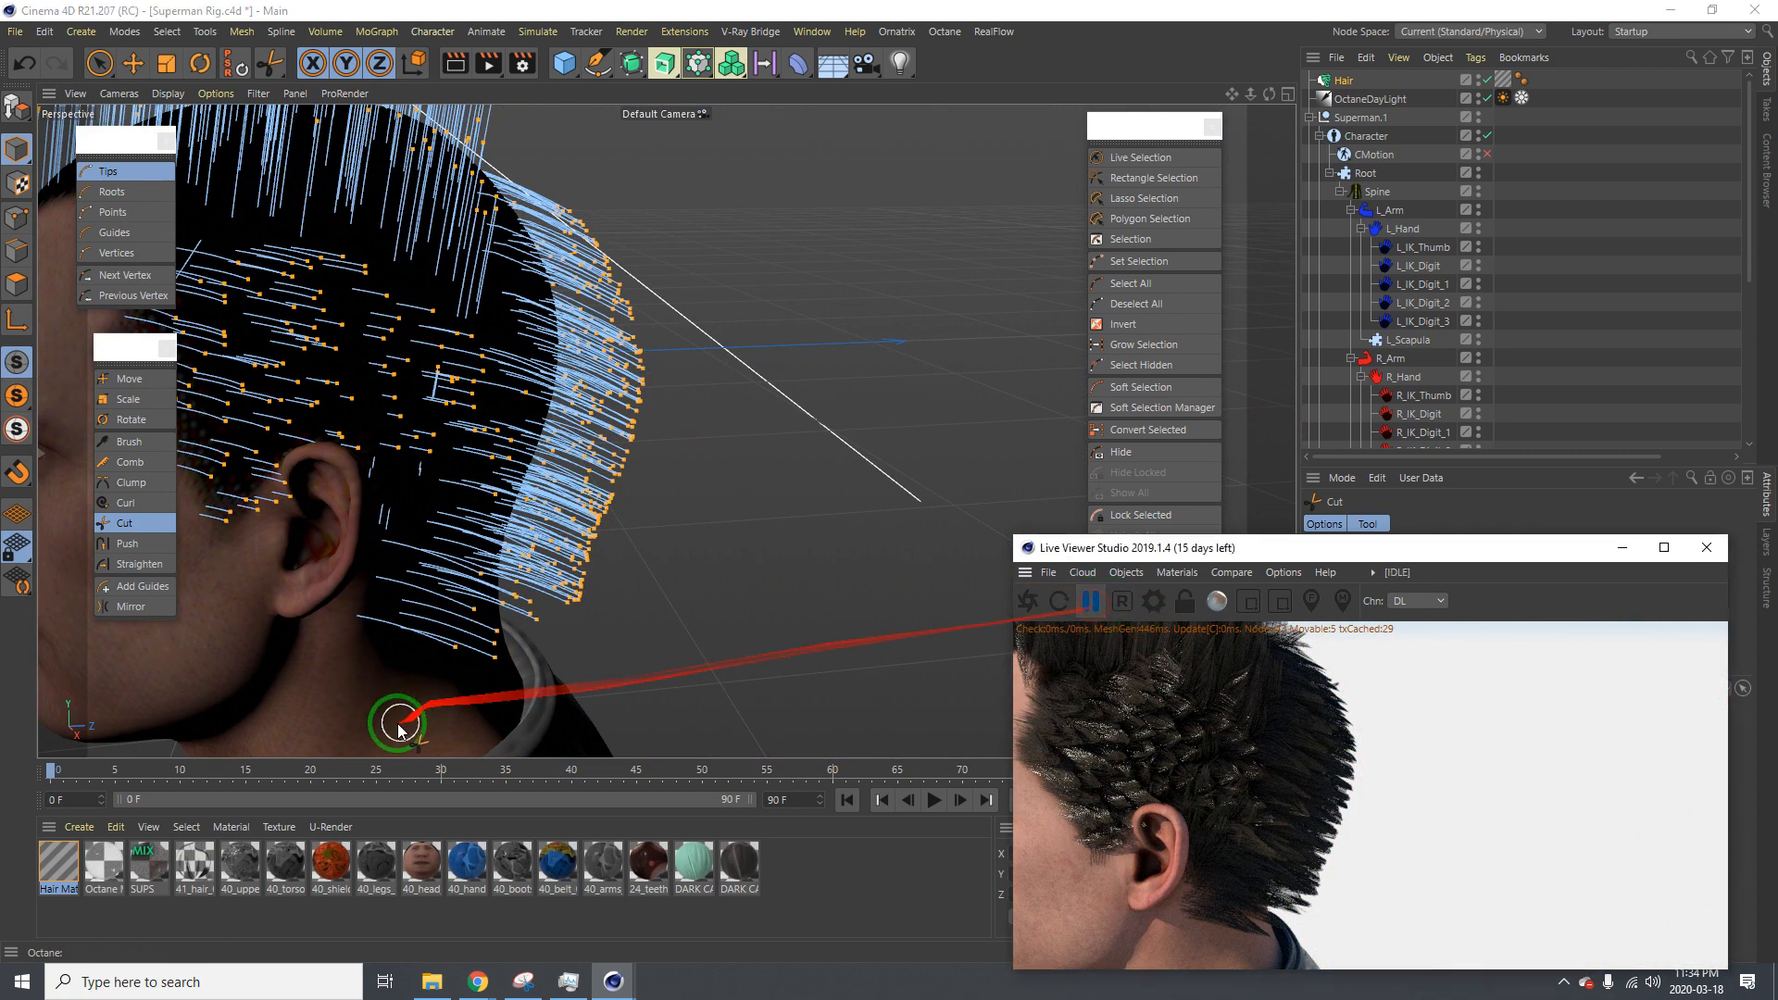
mouse_move(397, 723)
mouse_down()
mouse_move(484, 648)
mouse_move(457, 647)
mouse_move(574, 579)
mouse_move(613, 380)
mouse_move(592, 206)
mouse_move(627, 408)
mouse_move(594, 261)
mouse_move(610, 445)
mouse_up()
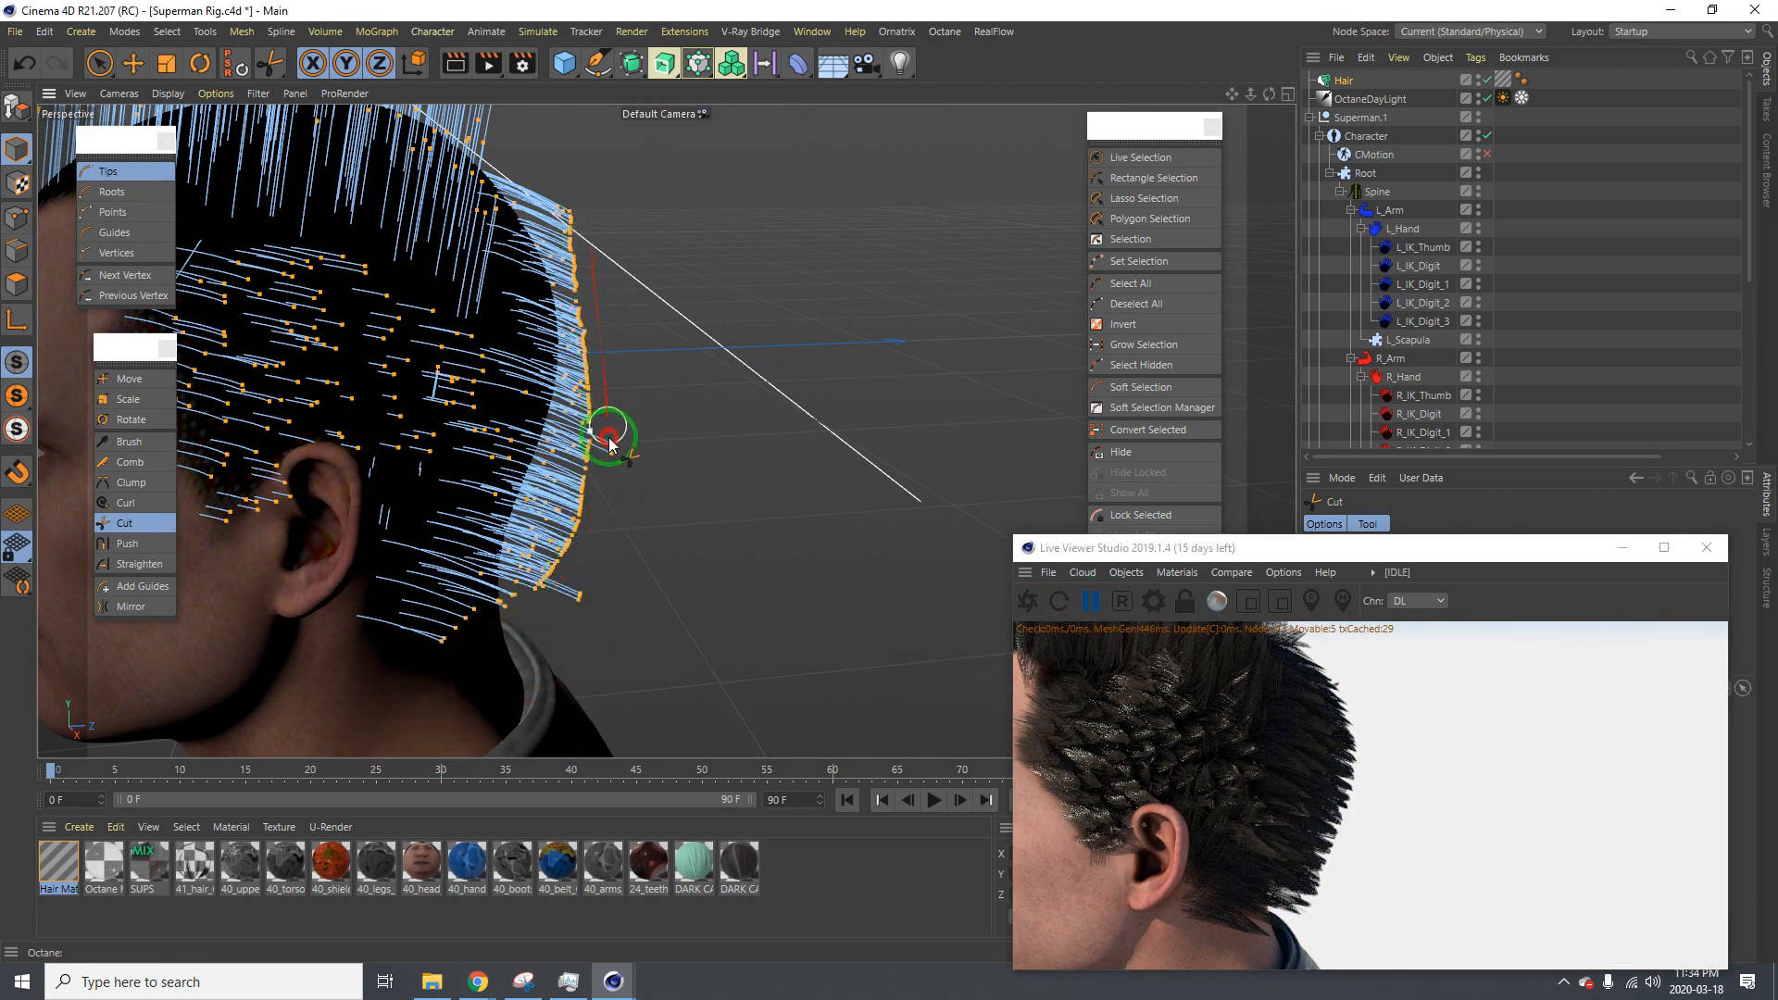
drag(574, 630, 594, 222)
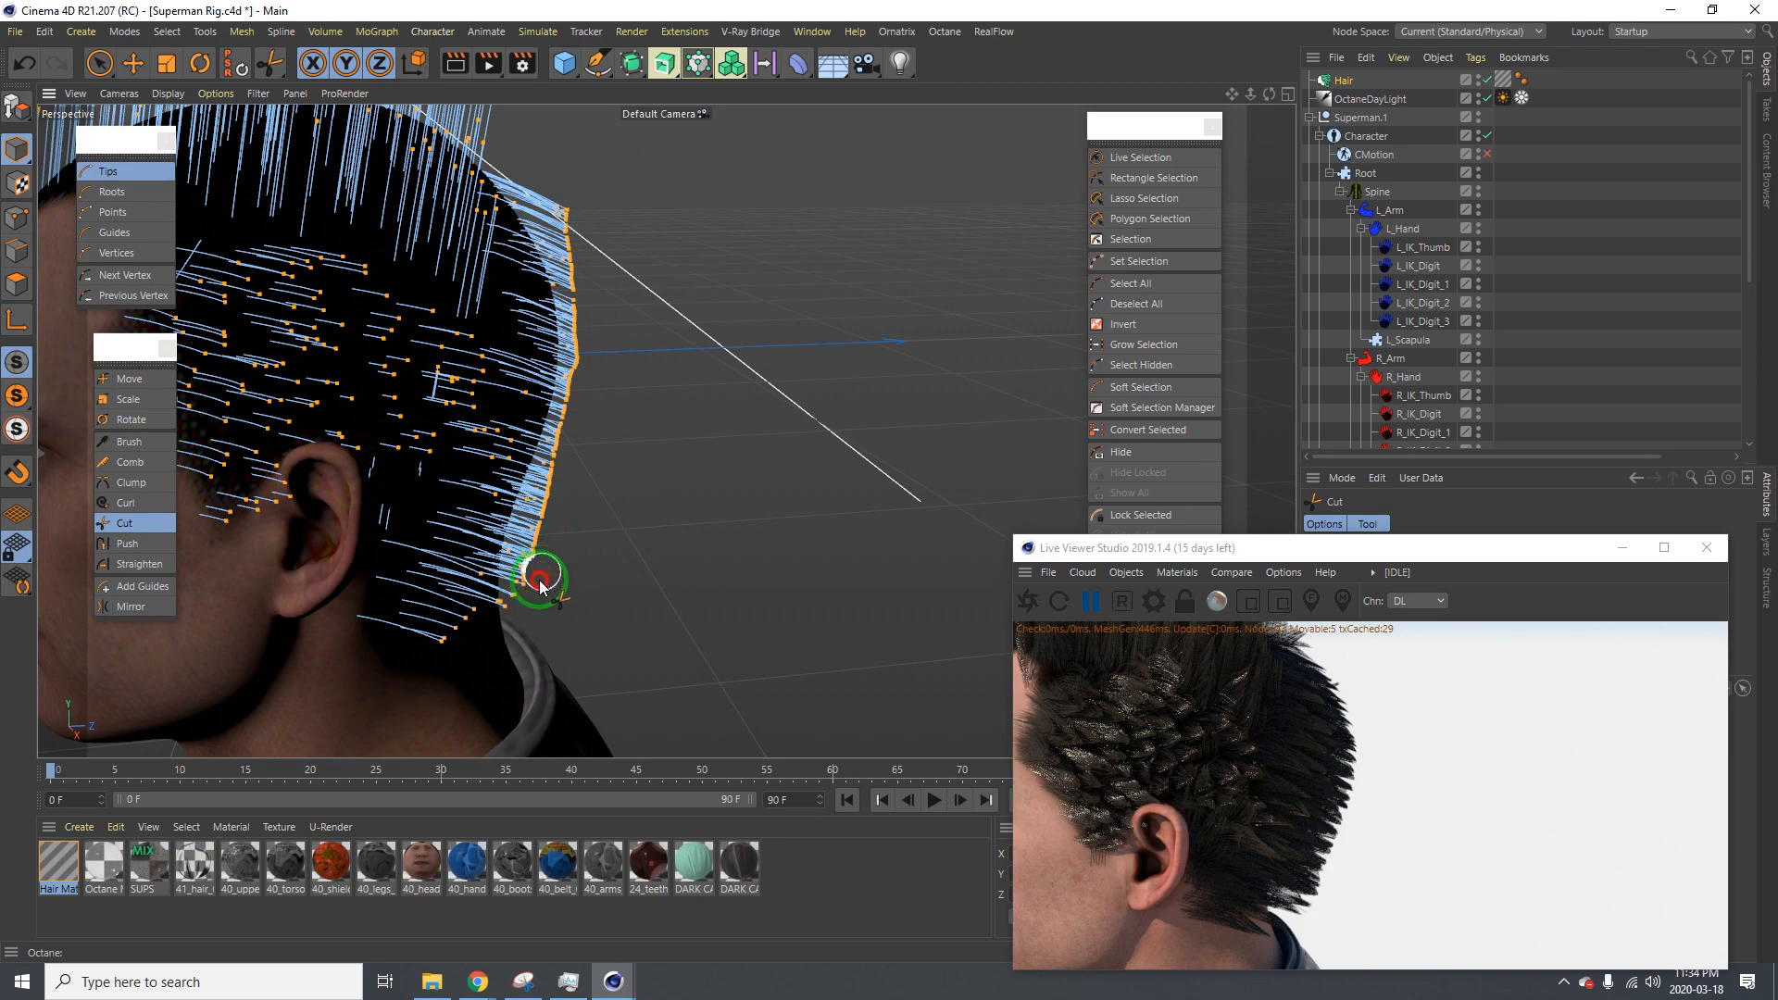
click(1092, 601)
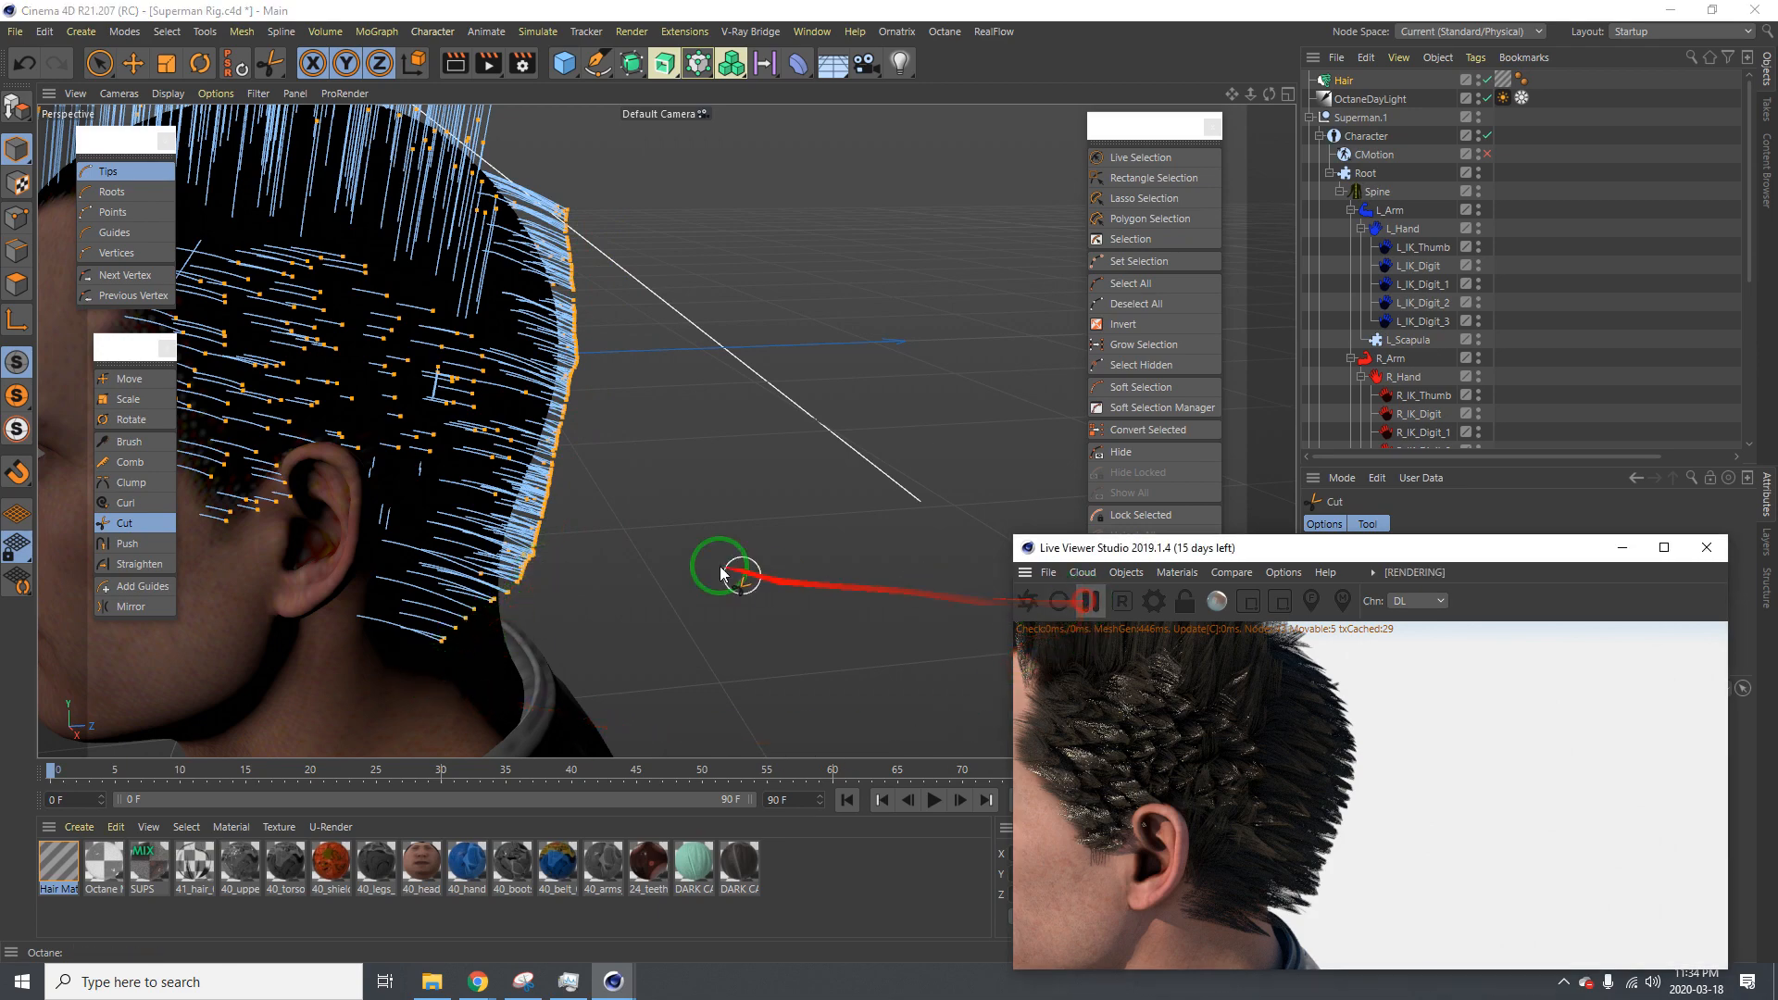
Trim the guides sticking out above the character's right ear from a rear view, pausing the live render while cutting
alt+drag(534, 418, 389, 398)
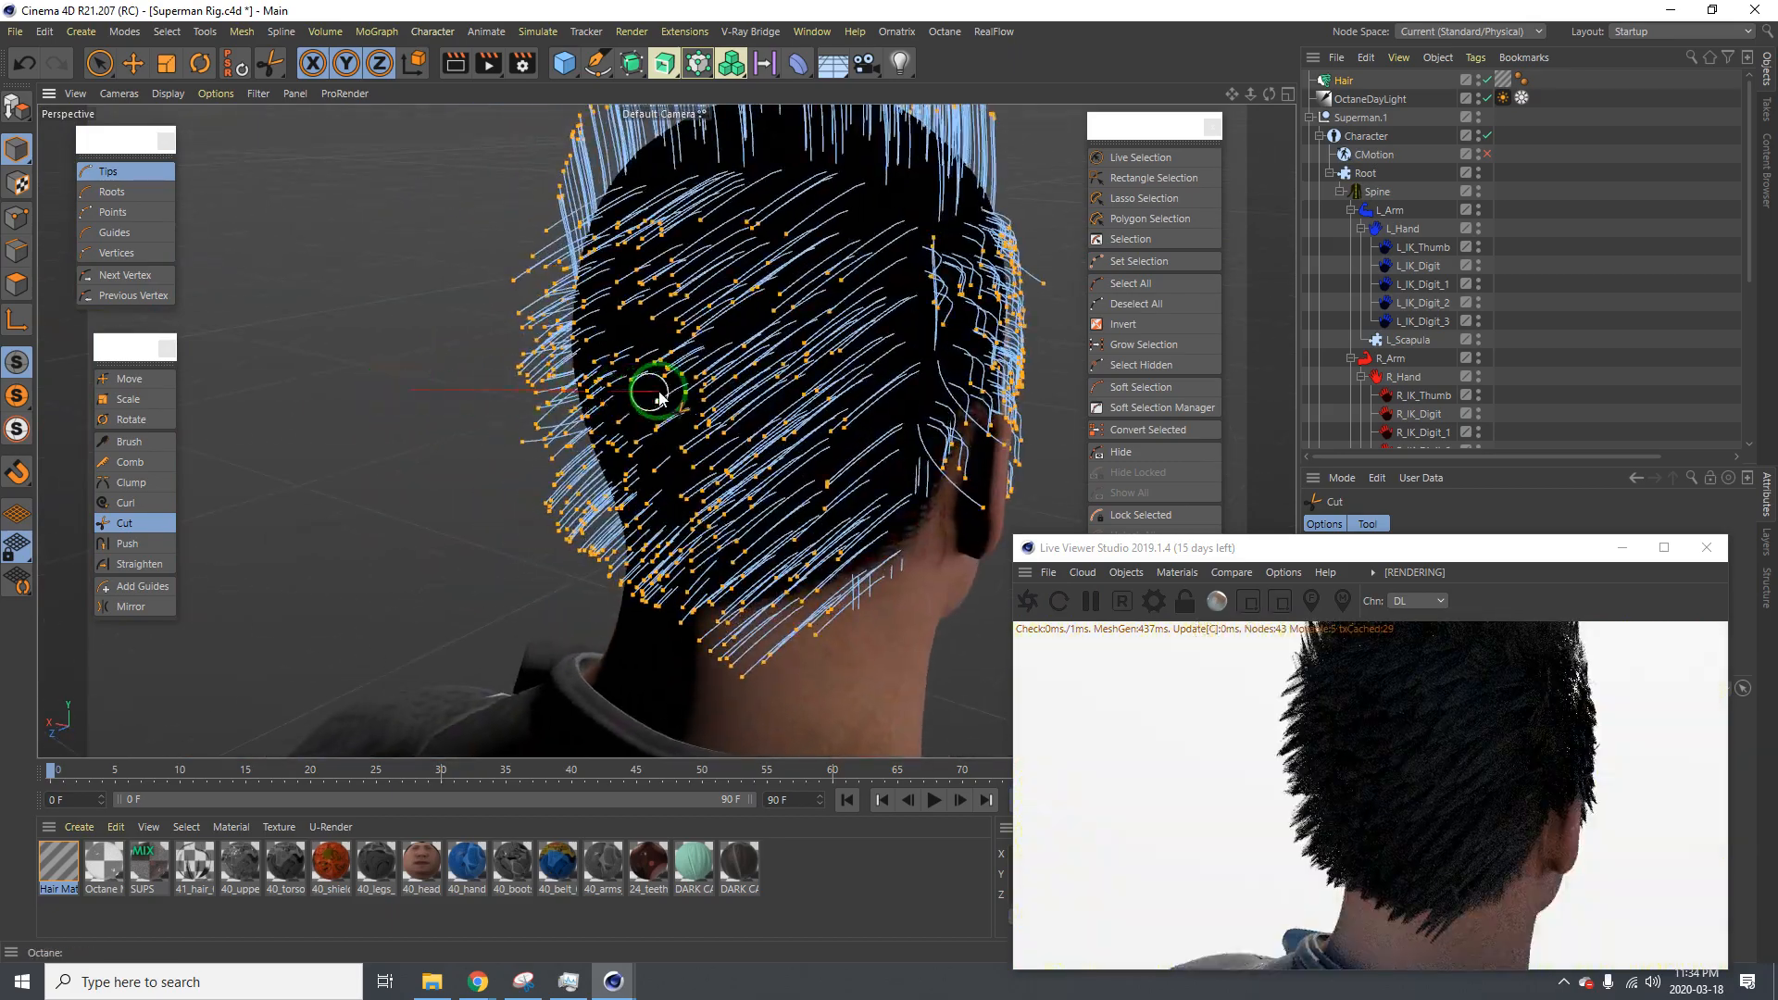
alt+drag(659, 397, 558, 384)
alt+drag(754, 397, 635, 370)
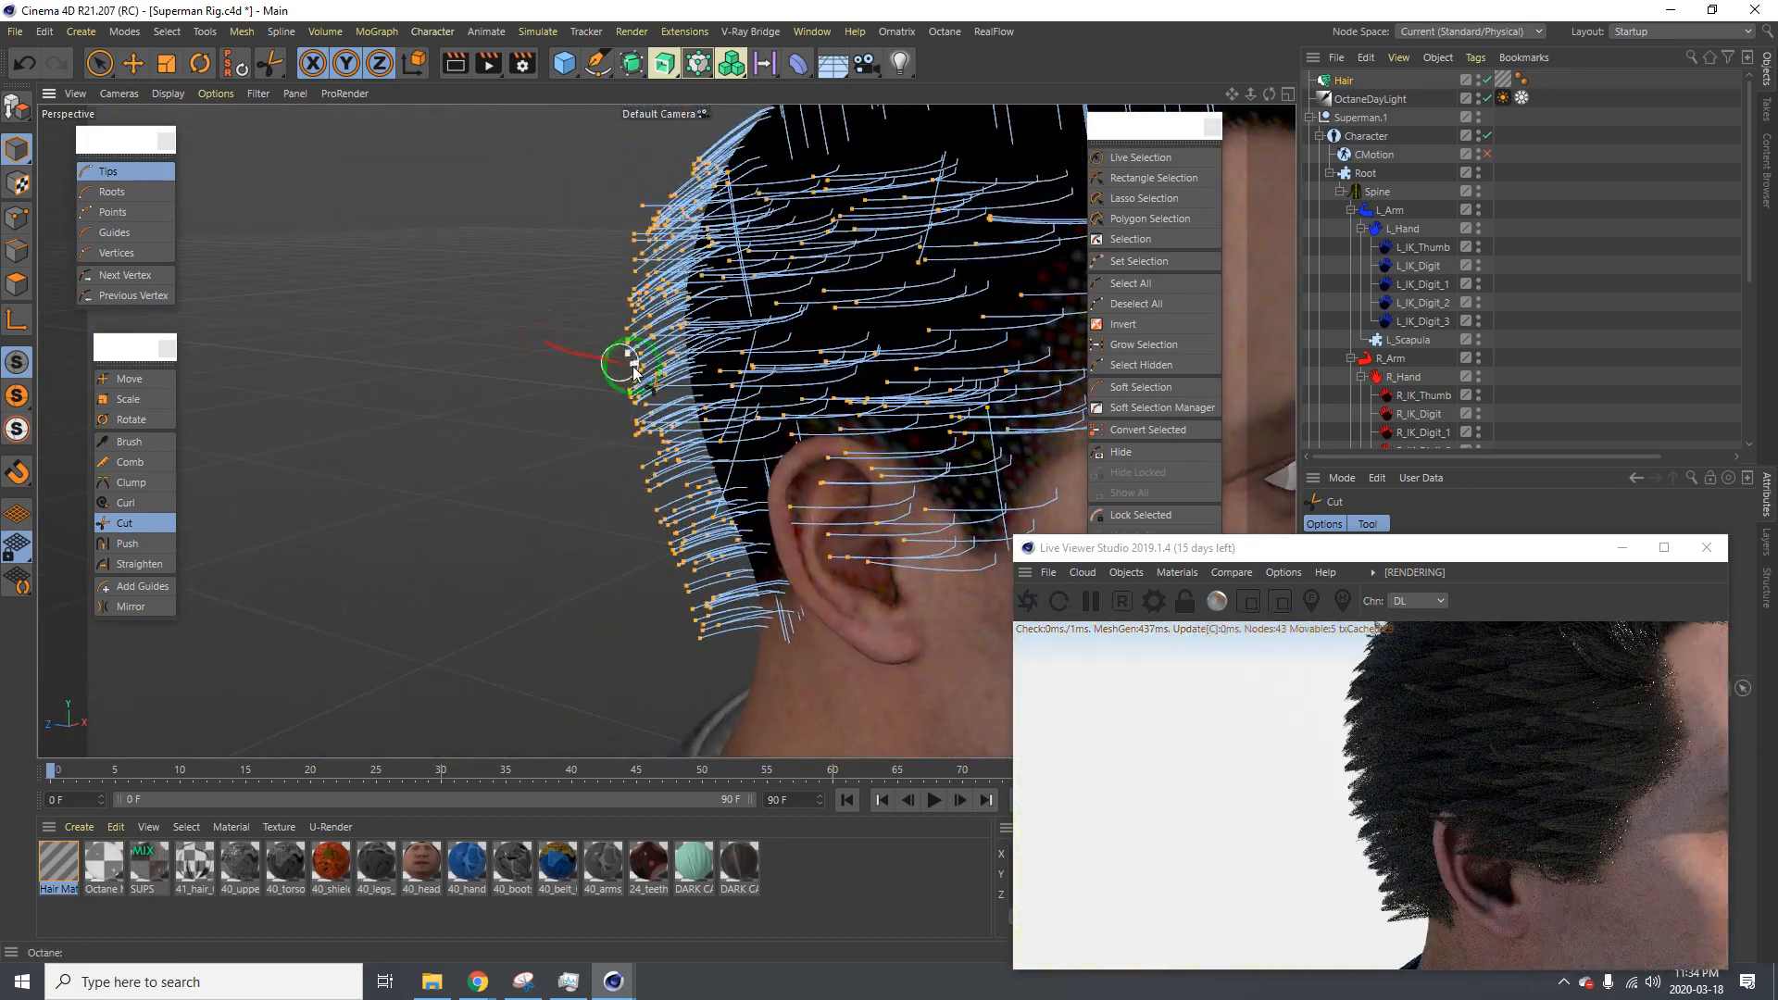
alt+drag(702, 436, 1093, 432)
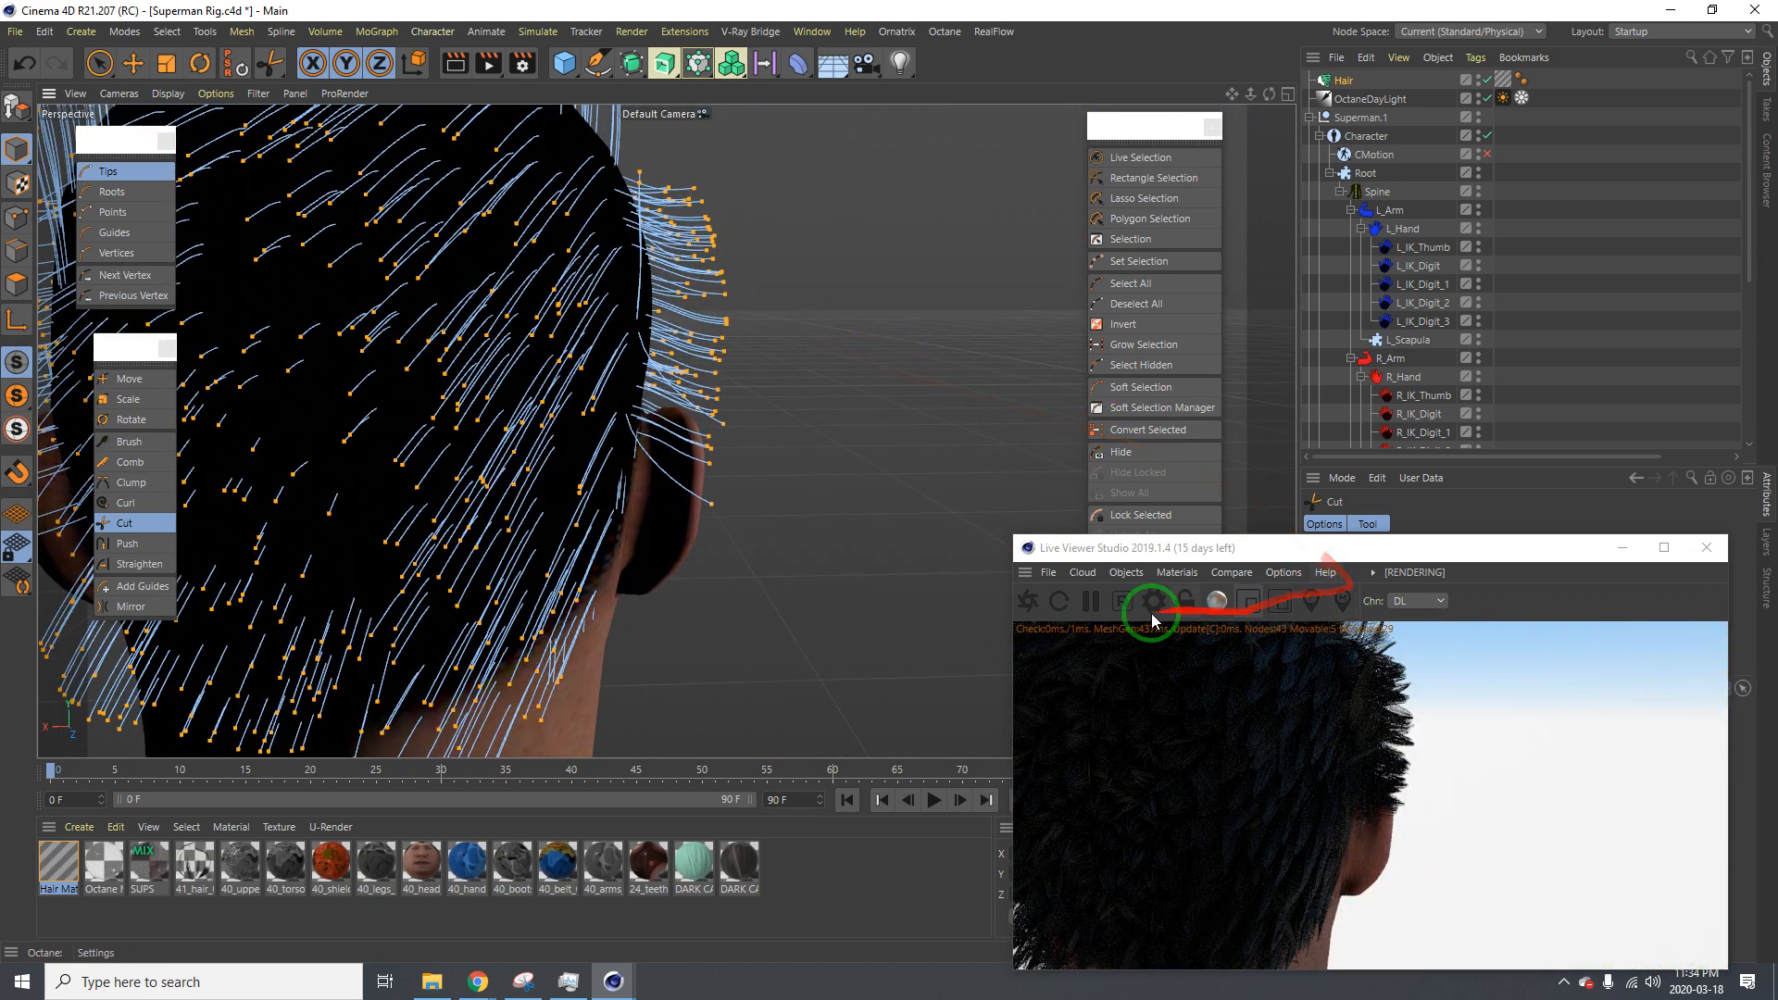
click(1096, 607)
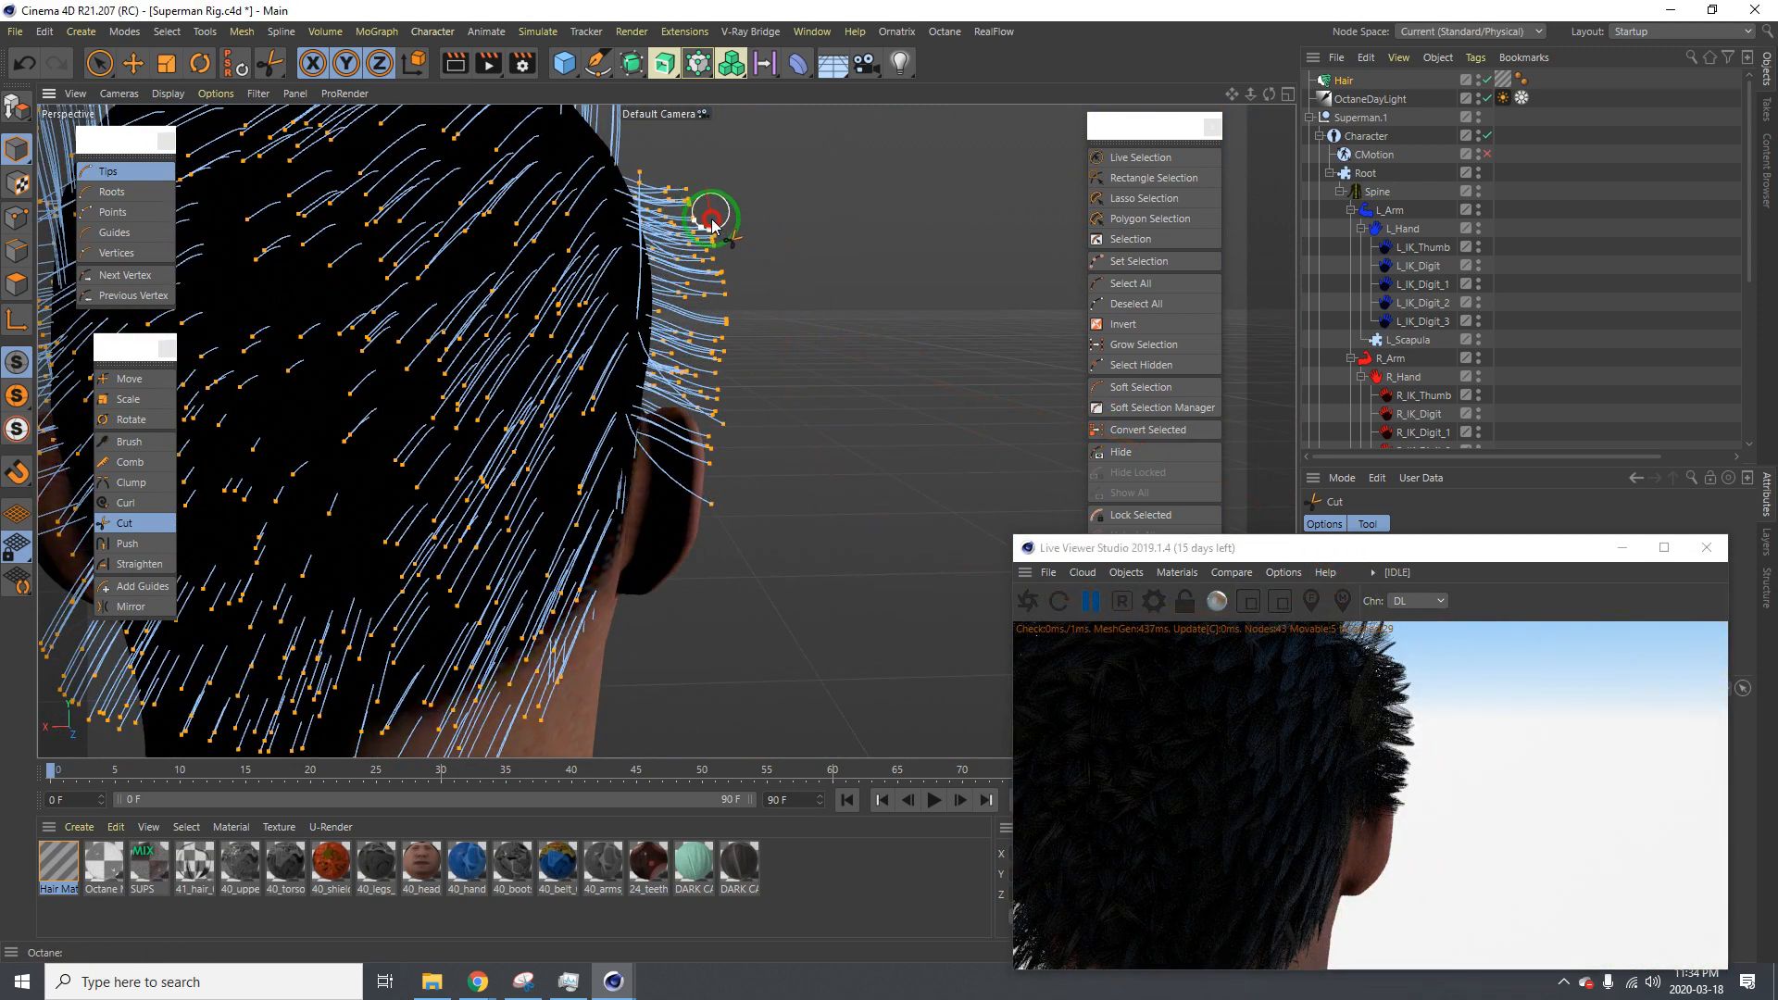
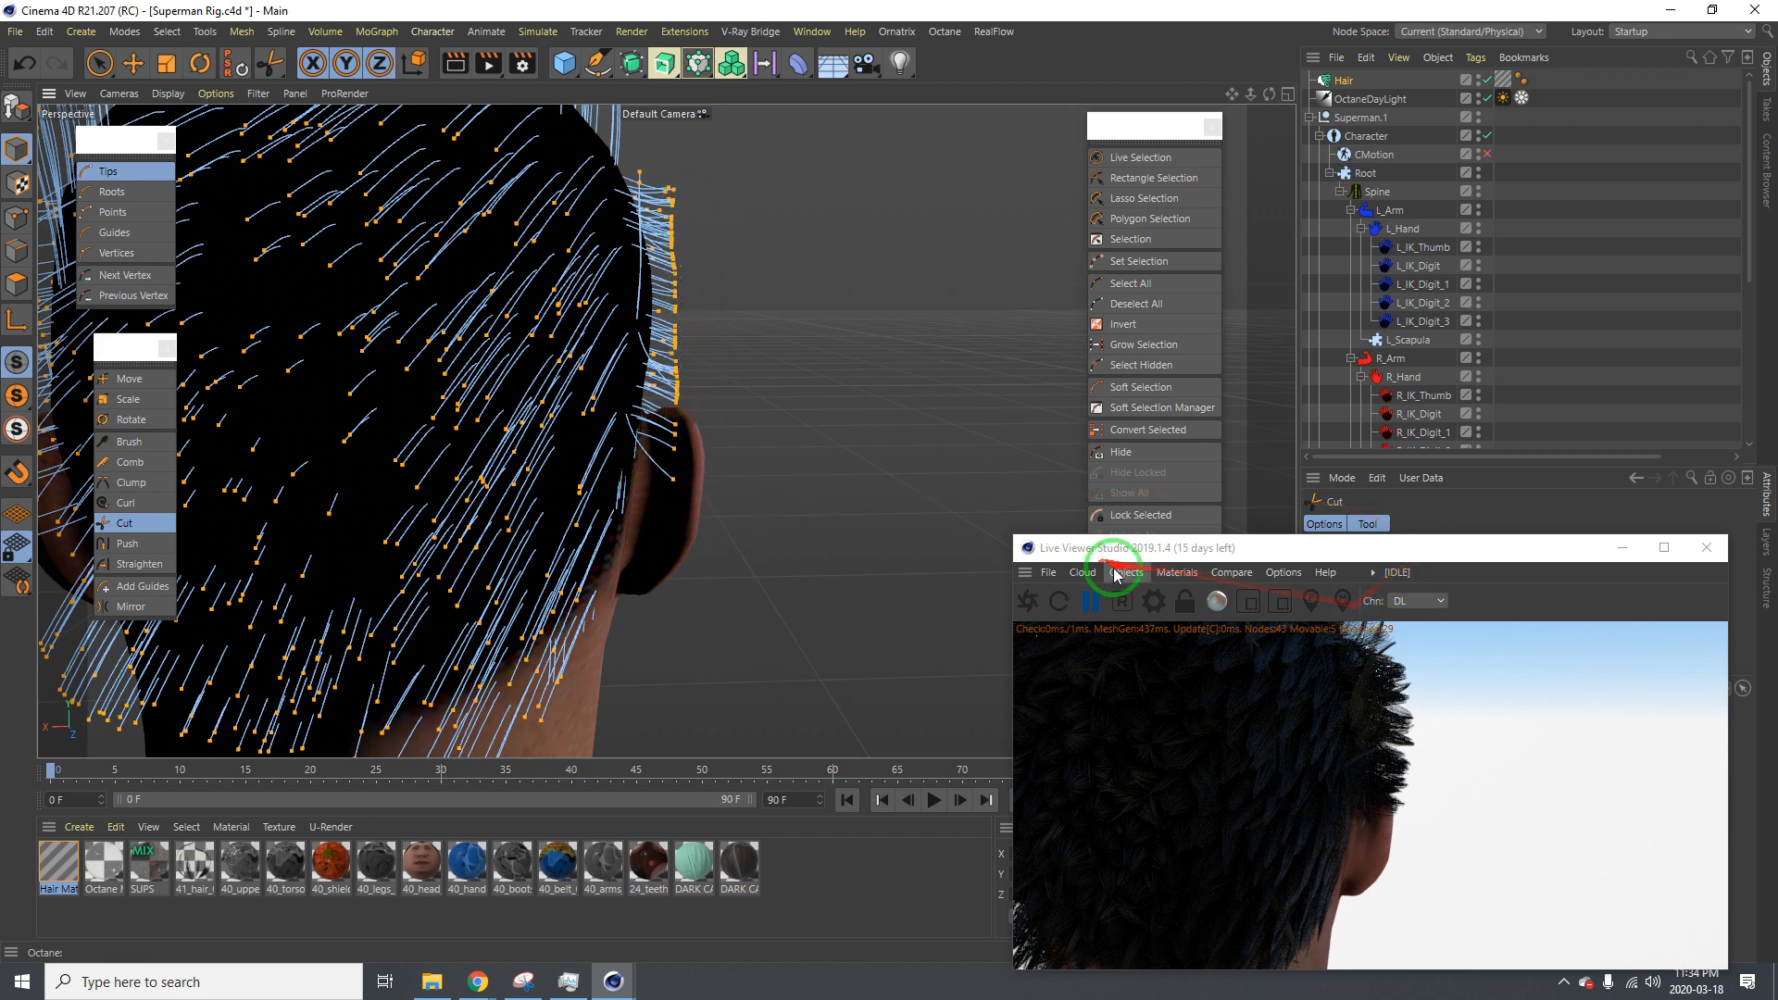
click(1094, 603)
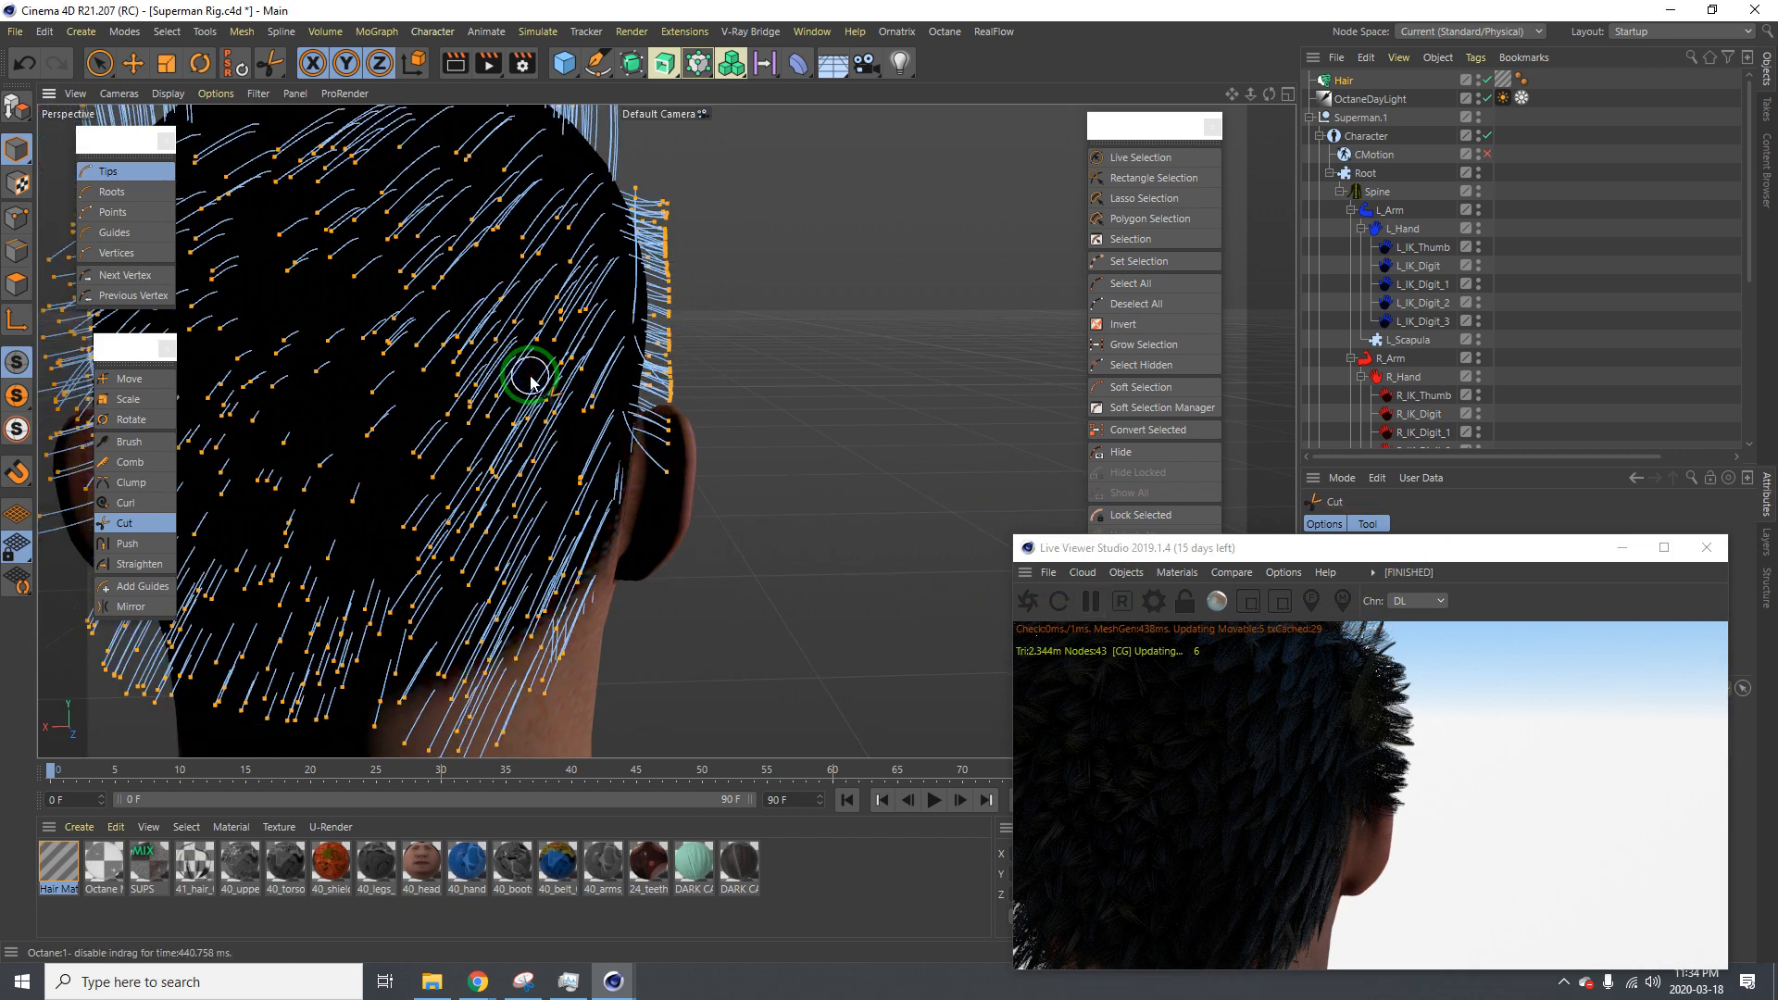
Add an Octane Arealight to the scene and move it from in front of the character to behind the head
click(1126, 572)
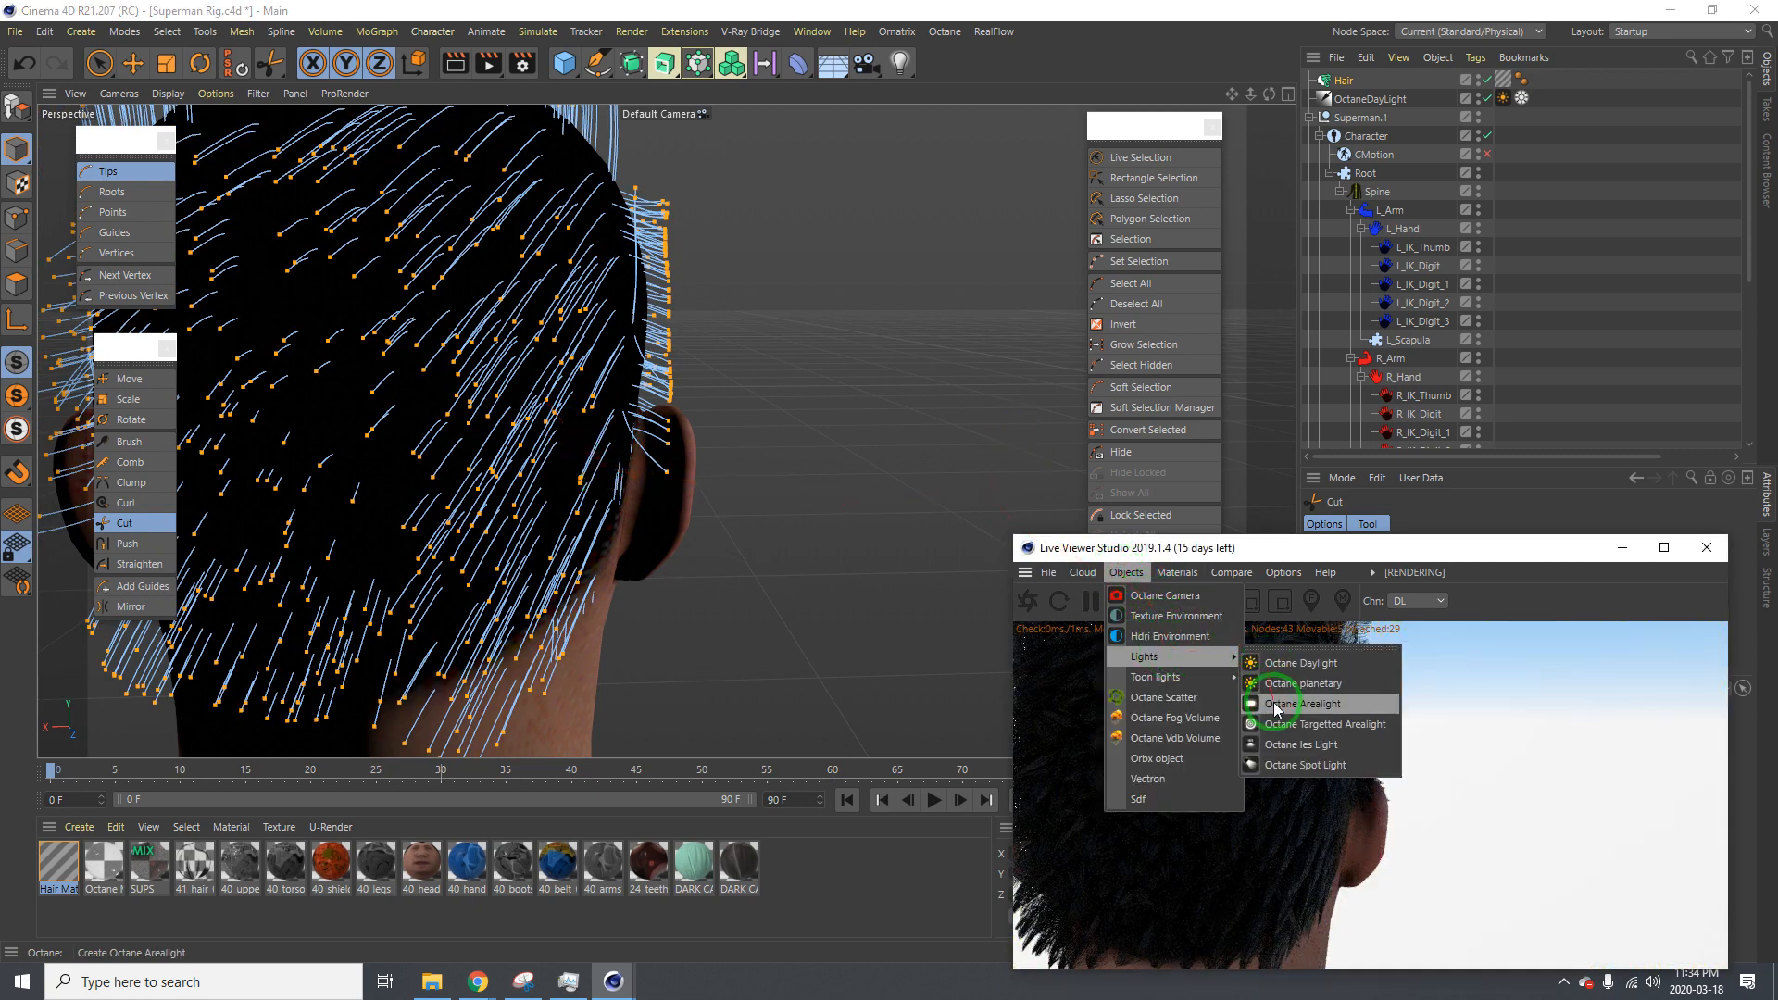
click(1306, 708)
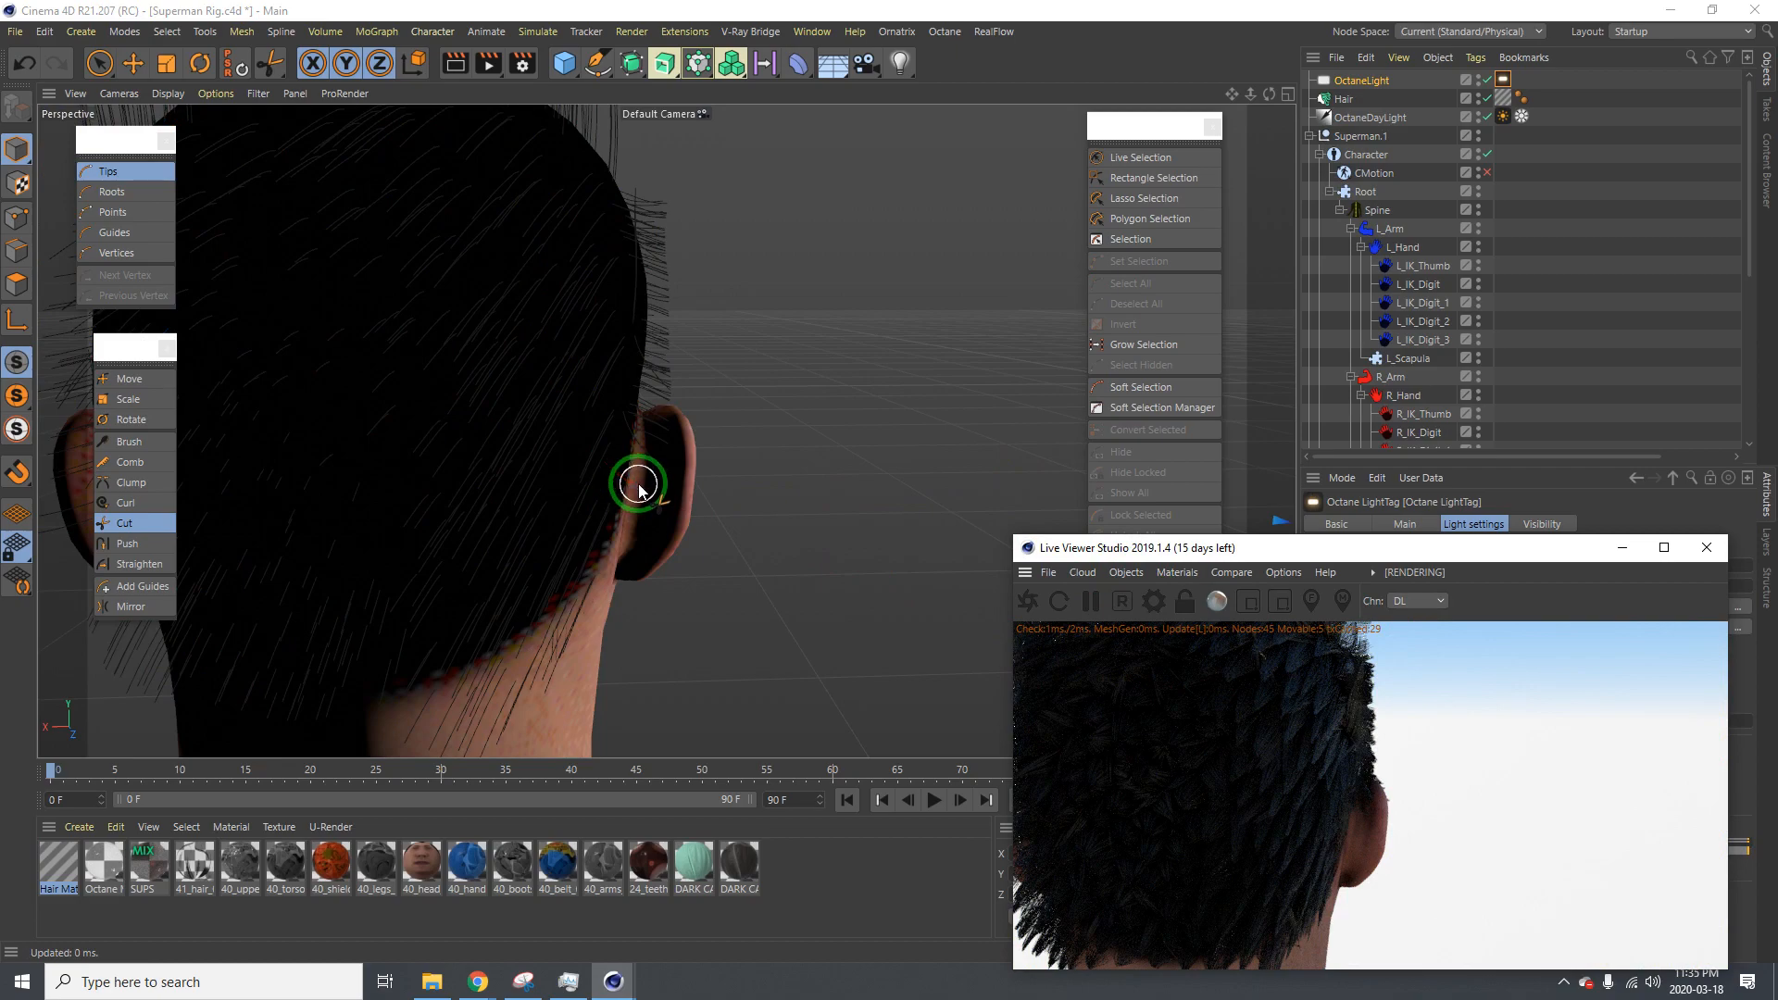
key(e)
alt+drag(593, 465, 482, 471)
alt+right_drag(695, 471, 501, 464)
alt+drag(648, 495, 141, 505)
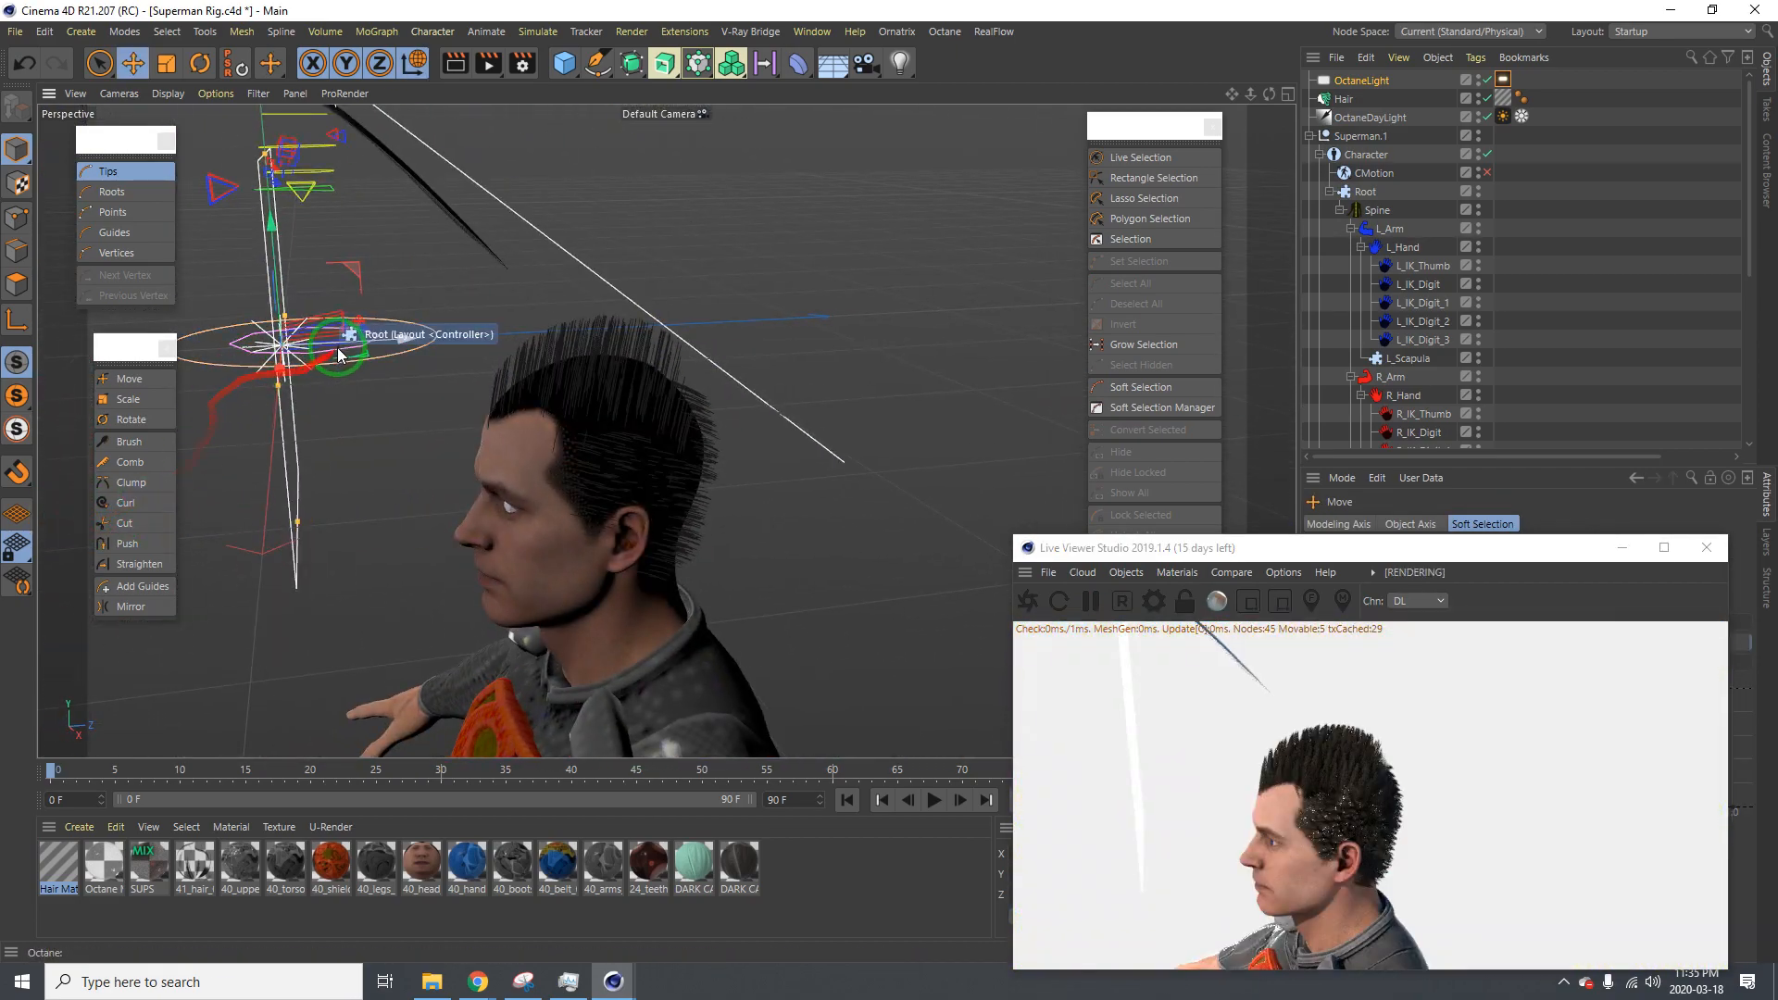
drag(360, 349, 1231, 604)
drag(1019, 500, 918, 277)
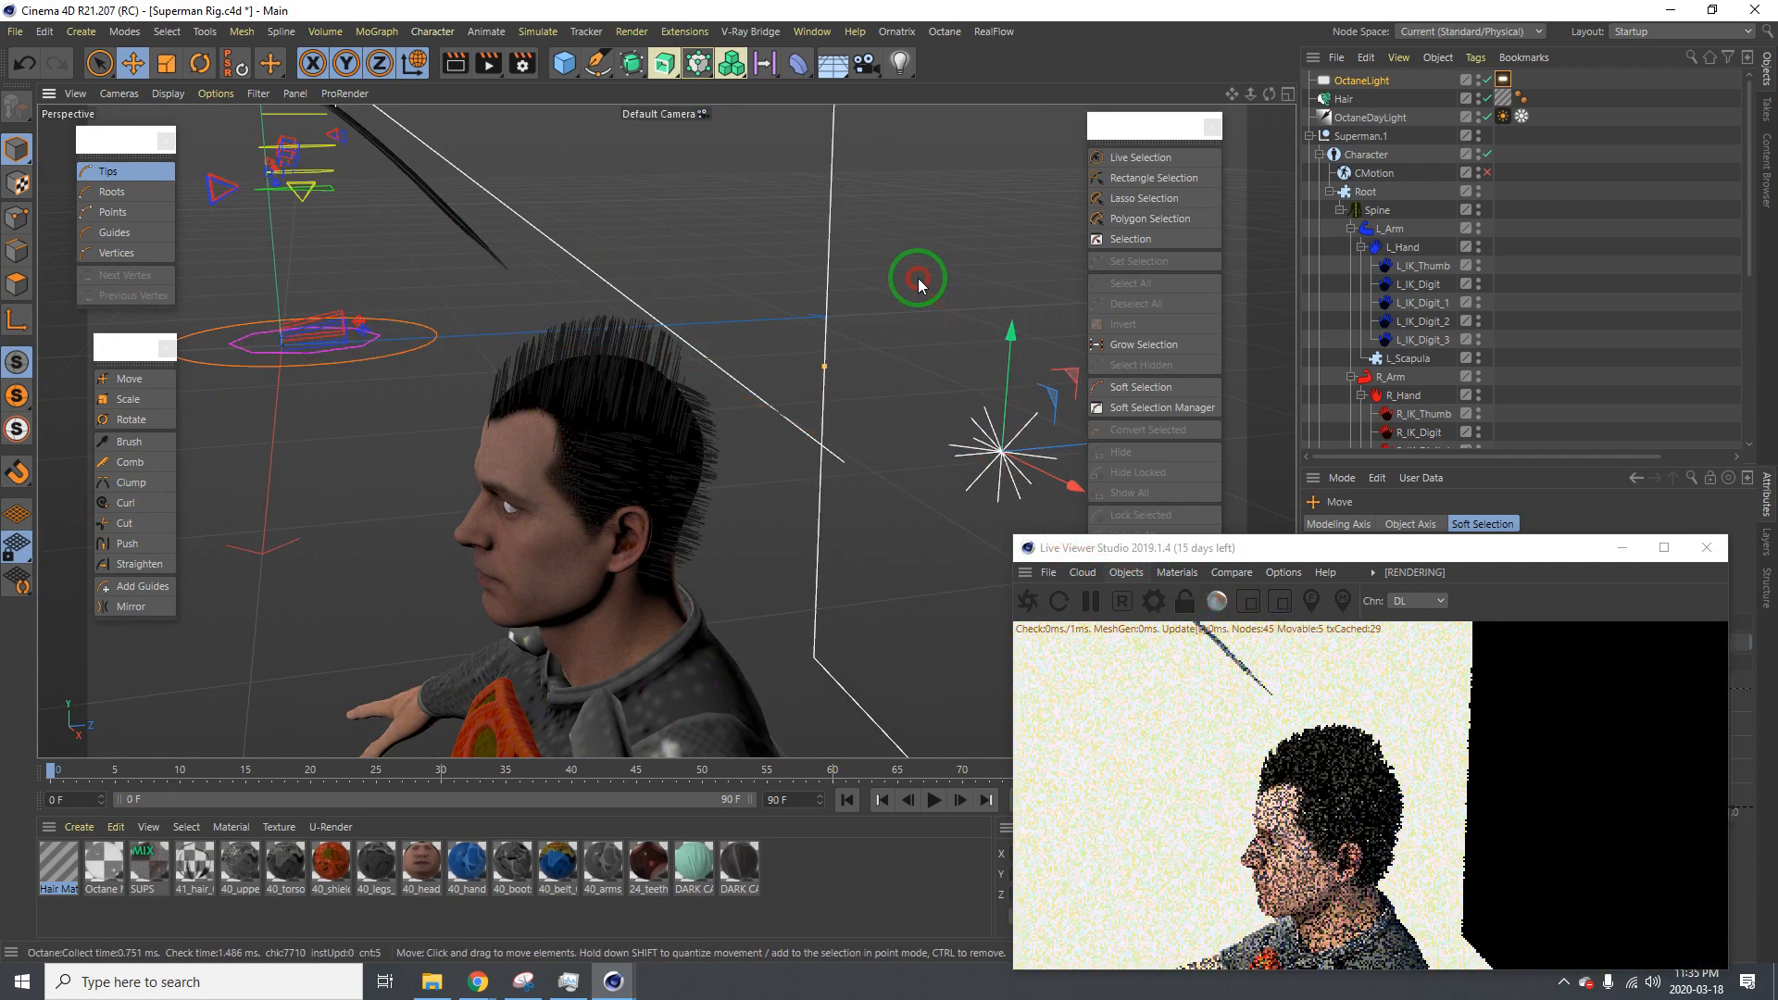
Rotate the area light behind the character and inspect the lighting on the back of the hair
key(r)
drag(941, 355, 579, 408)
alt+right_drag(537, 453, 674, 429)
alt+drag(674, 429, 468, 404)
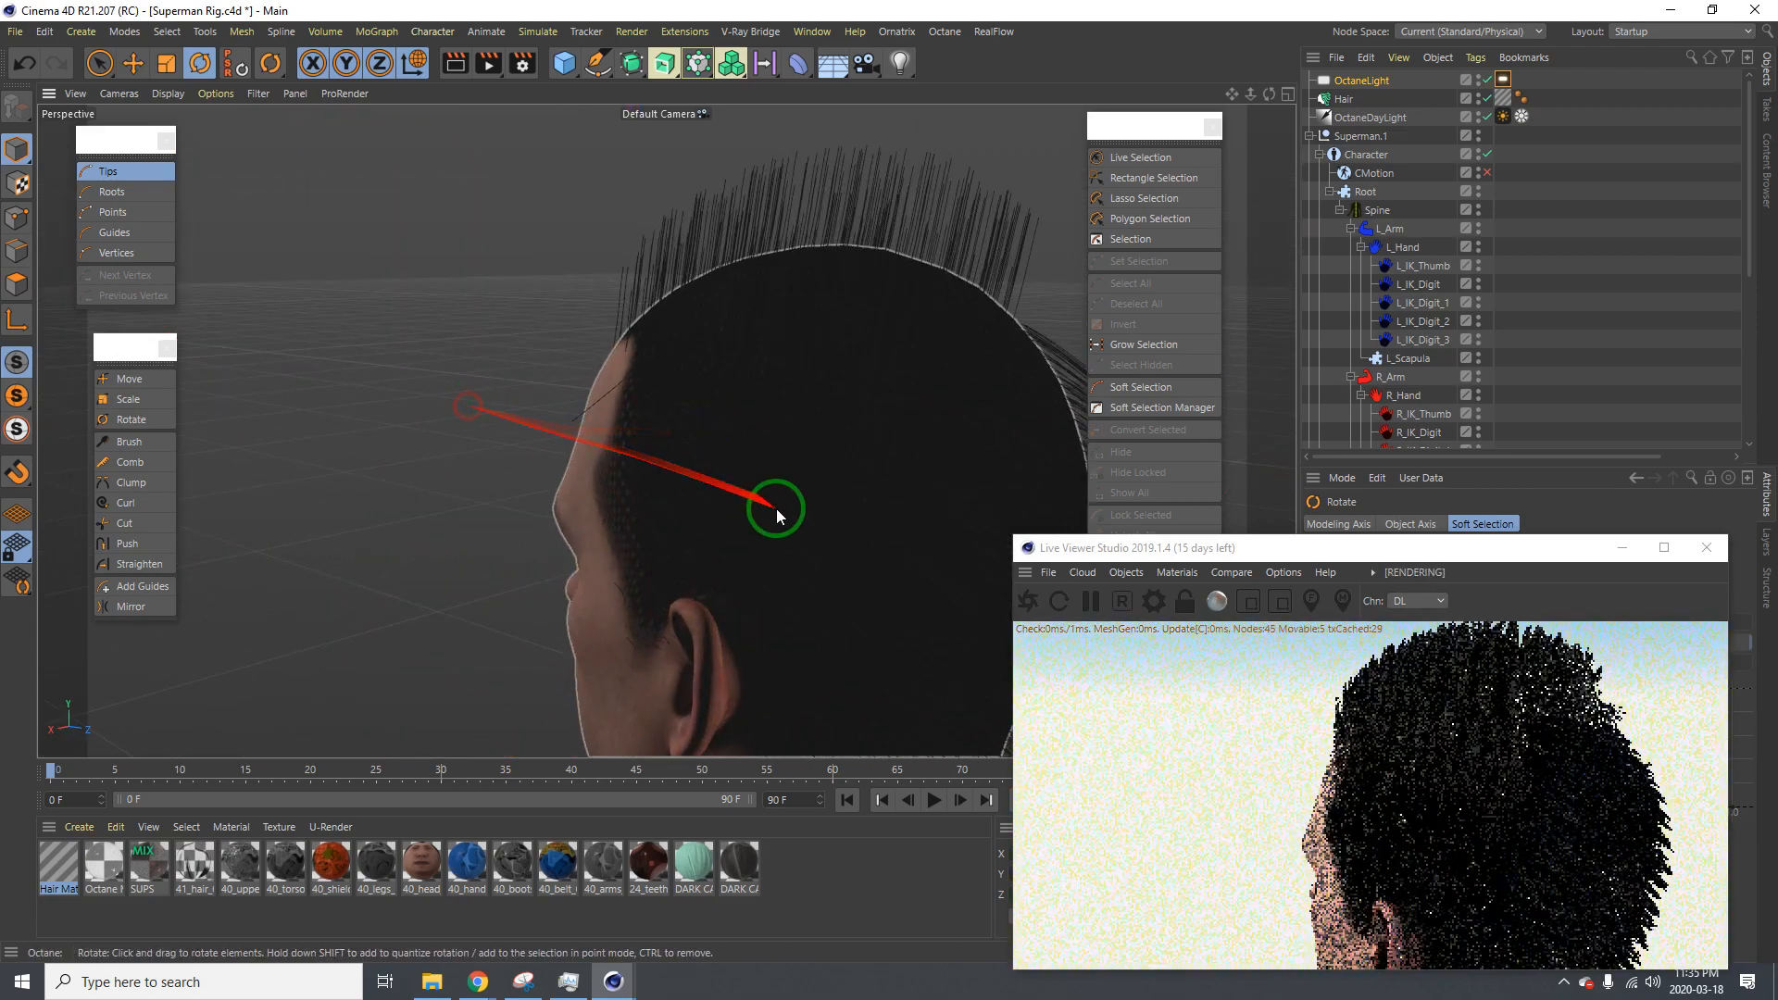
alt+drag(778, 513, 345, 131)
alt+right_drag(436, 183, 530, 171)
alt+drag(526, 197, 387, 196)
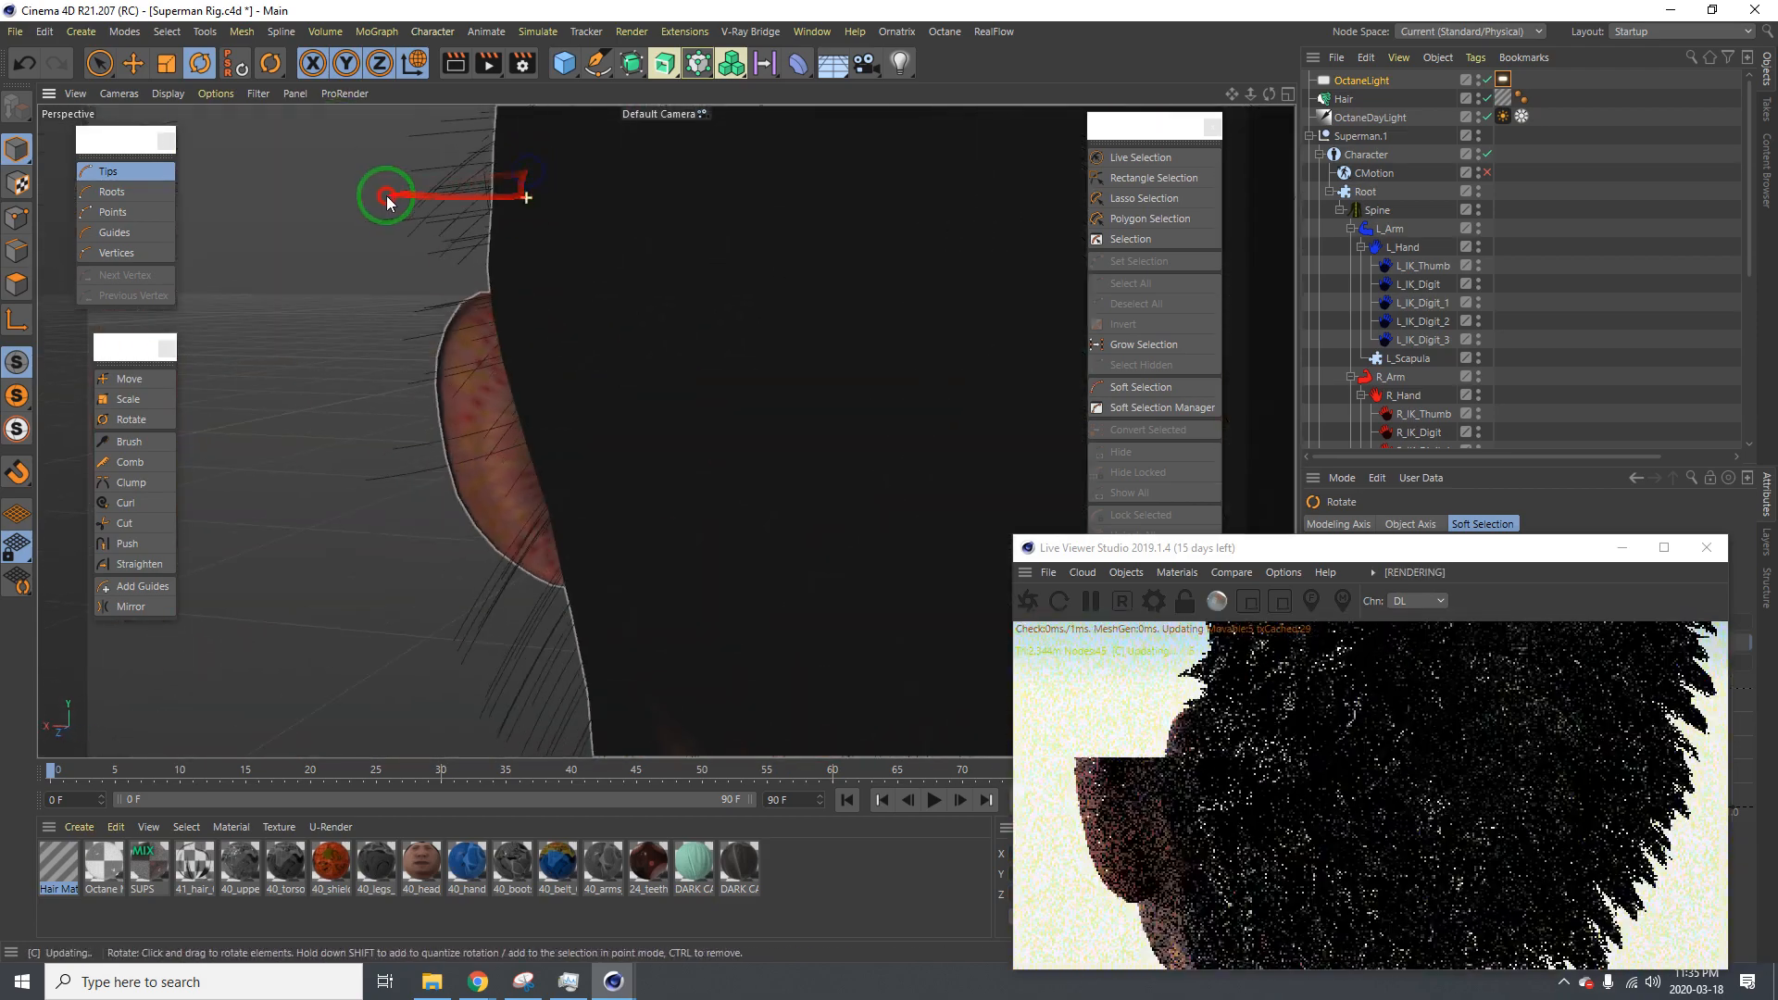
alt+right_drag(688, 254, 510, 258)
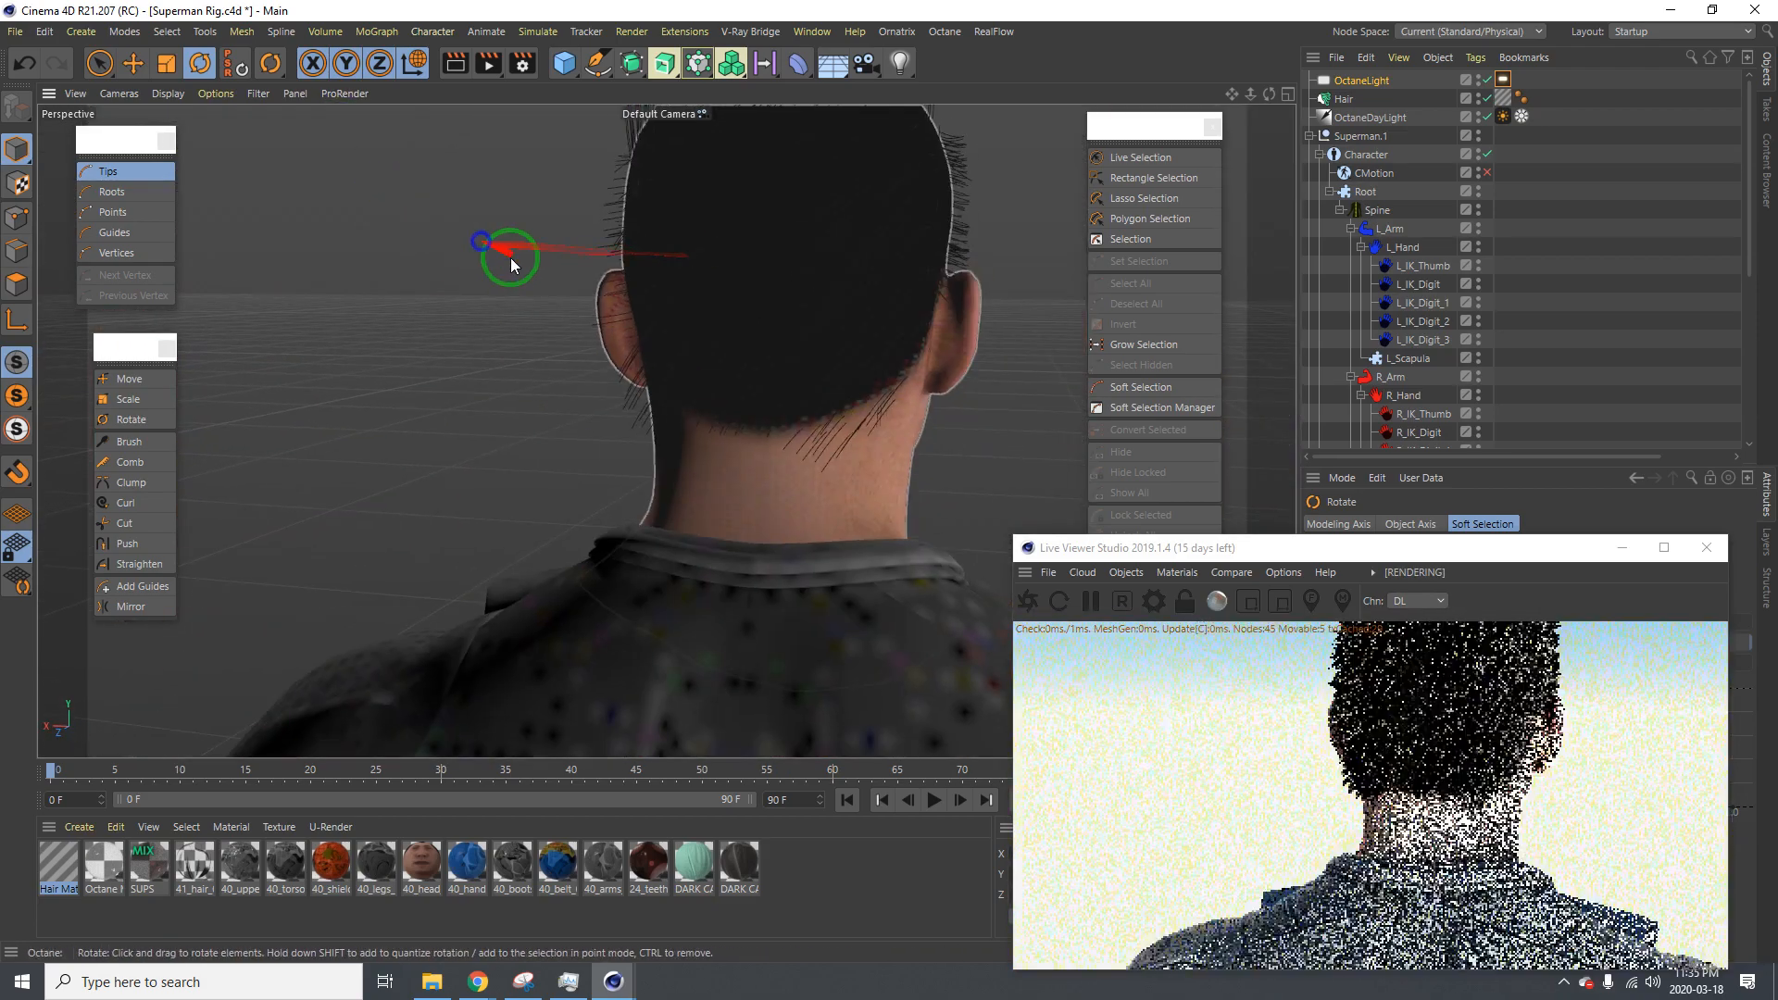
Check the area light on the back of the hair and set its Octane light tag's power to 80
alt+middle_drag(767, 271, 535, 264)
alt+drag(603, 247, 636, 227)
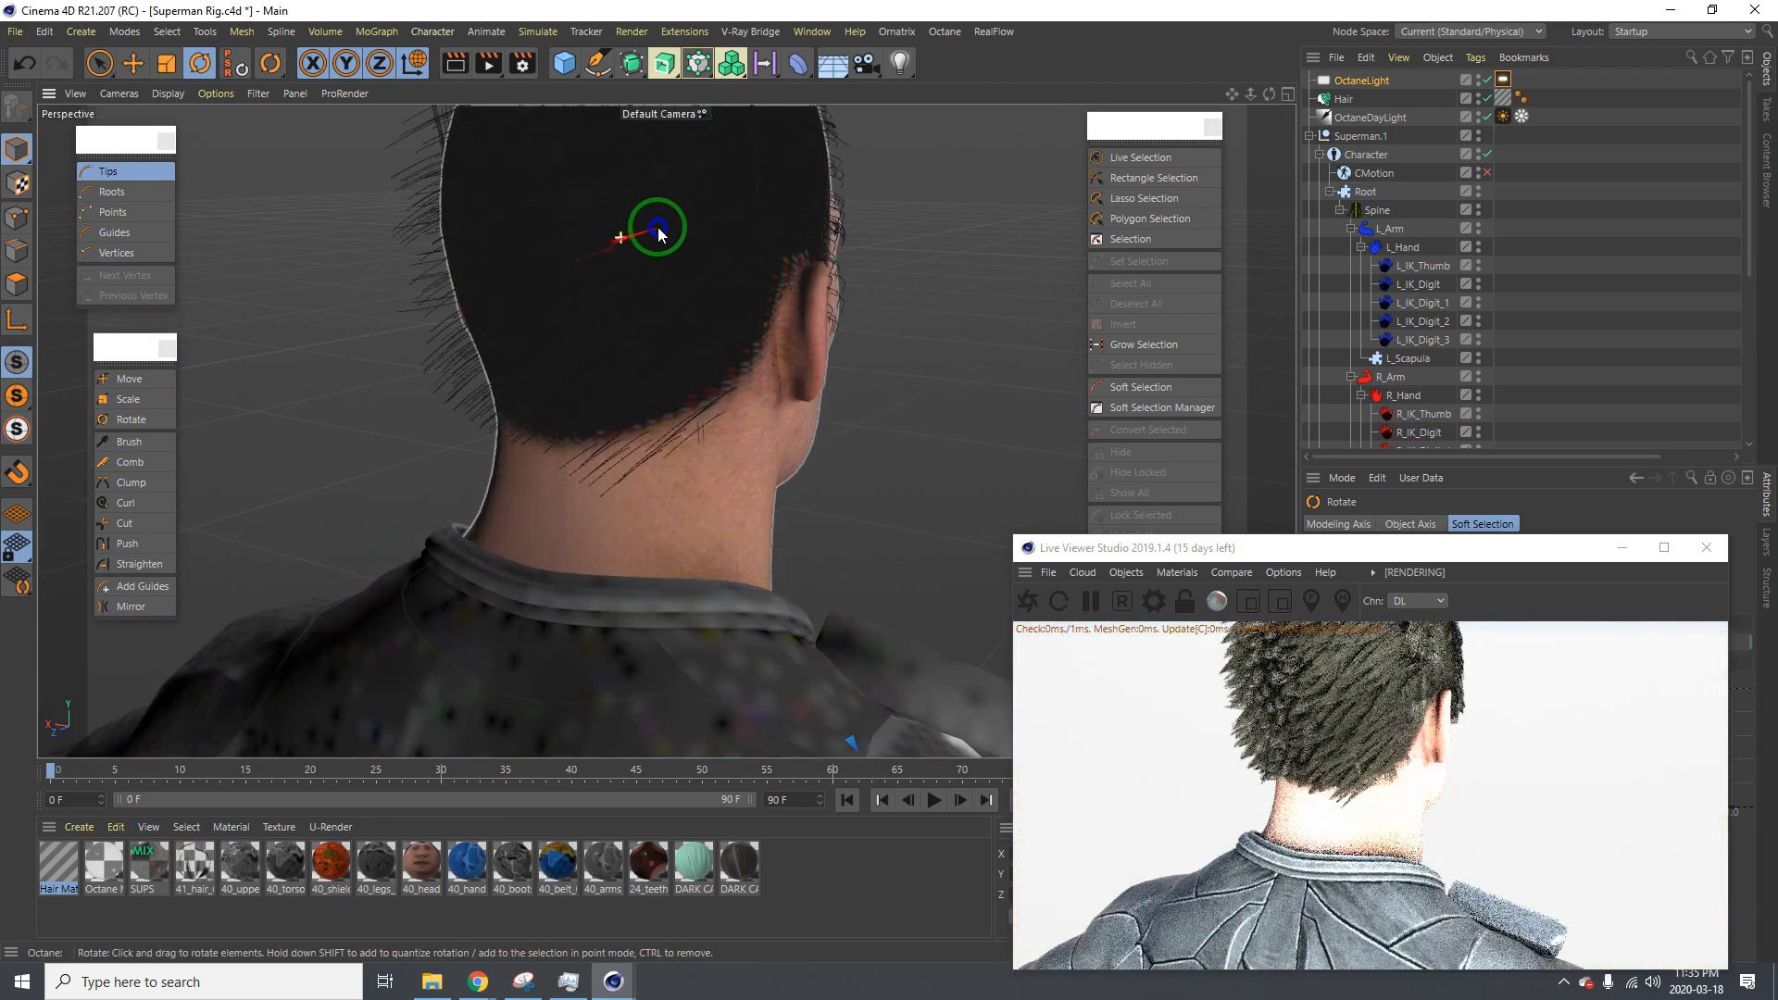
alt+right_drag(636, 226, 530, 325)
alt+drag(530, 324, 573, 265)
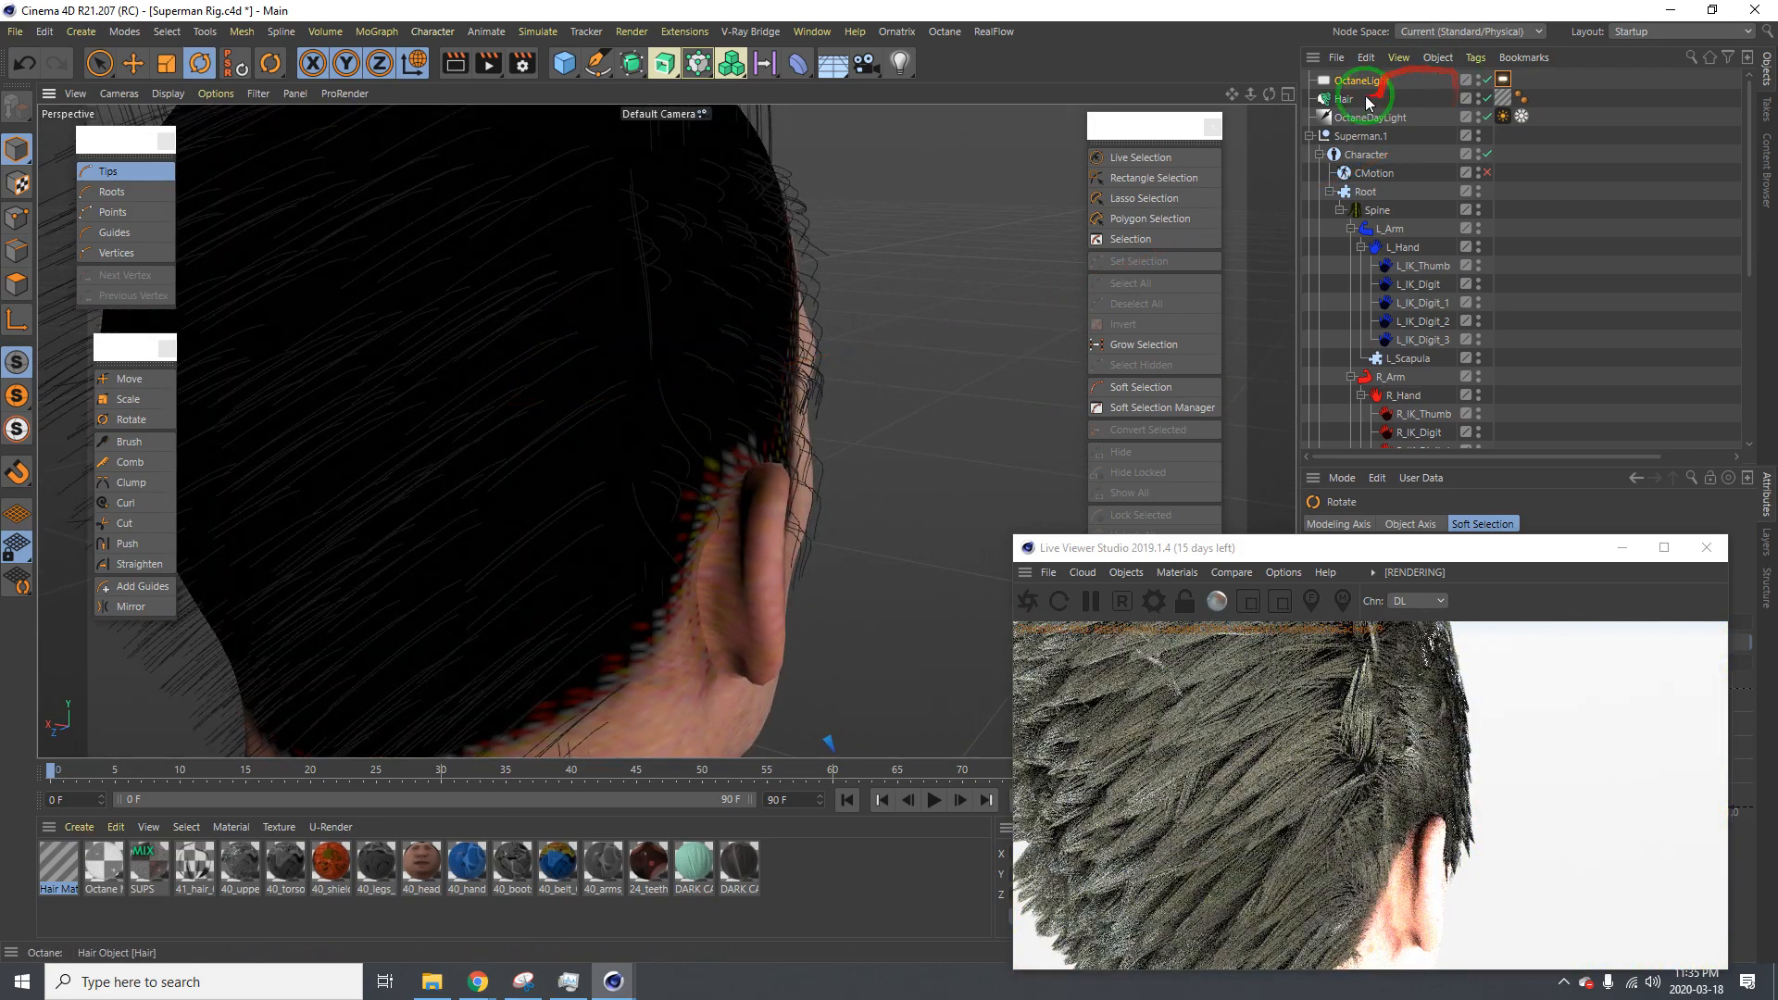
click(1360, 98)
mouse_move(616, 332)
alt+right_down()
mouse_move(583, 352)
mouse_move(603, 357)
alt+right_up()
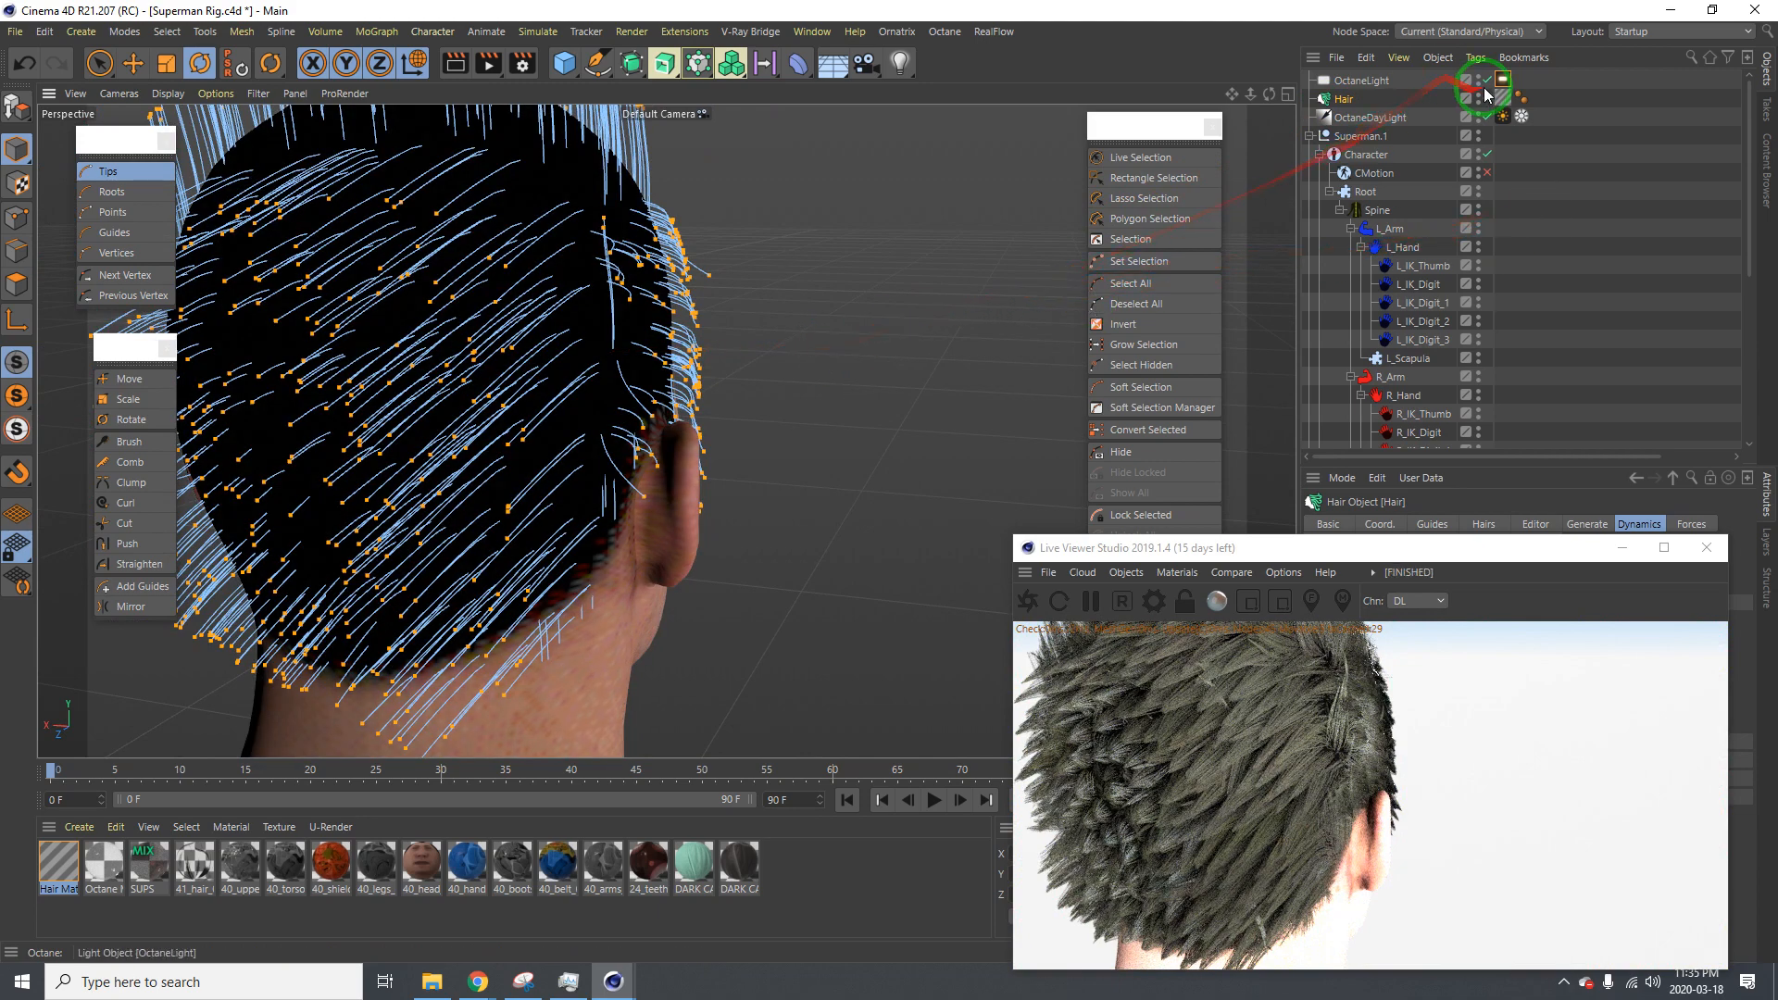
click(1504, 80)
drag(1480, 554, 957, 478)
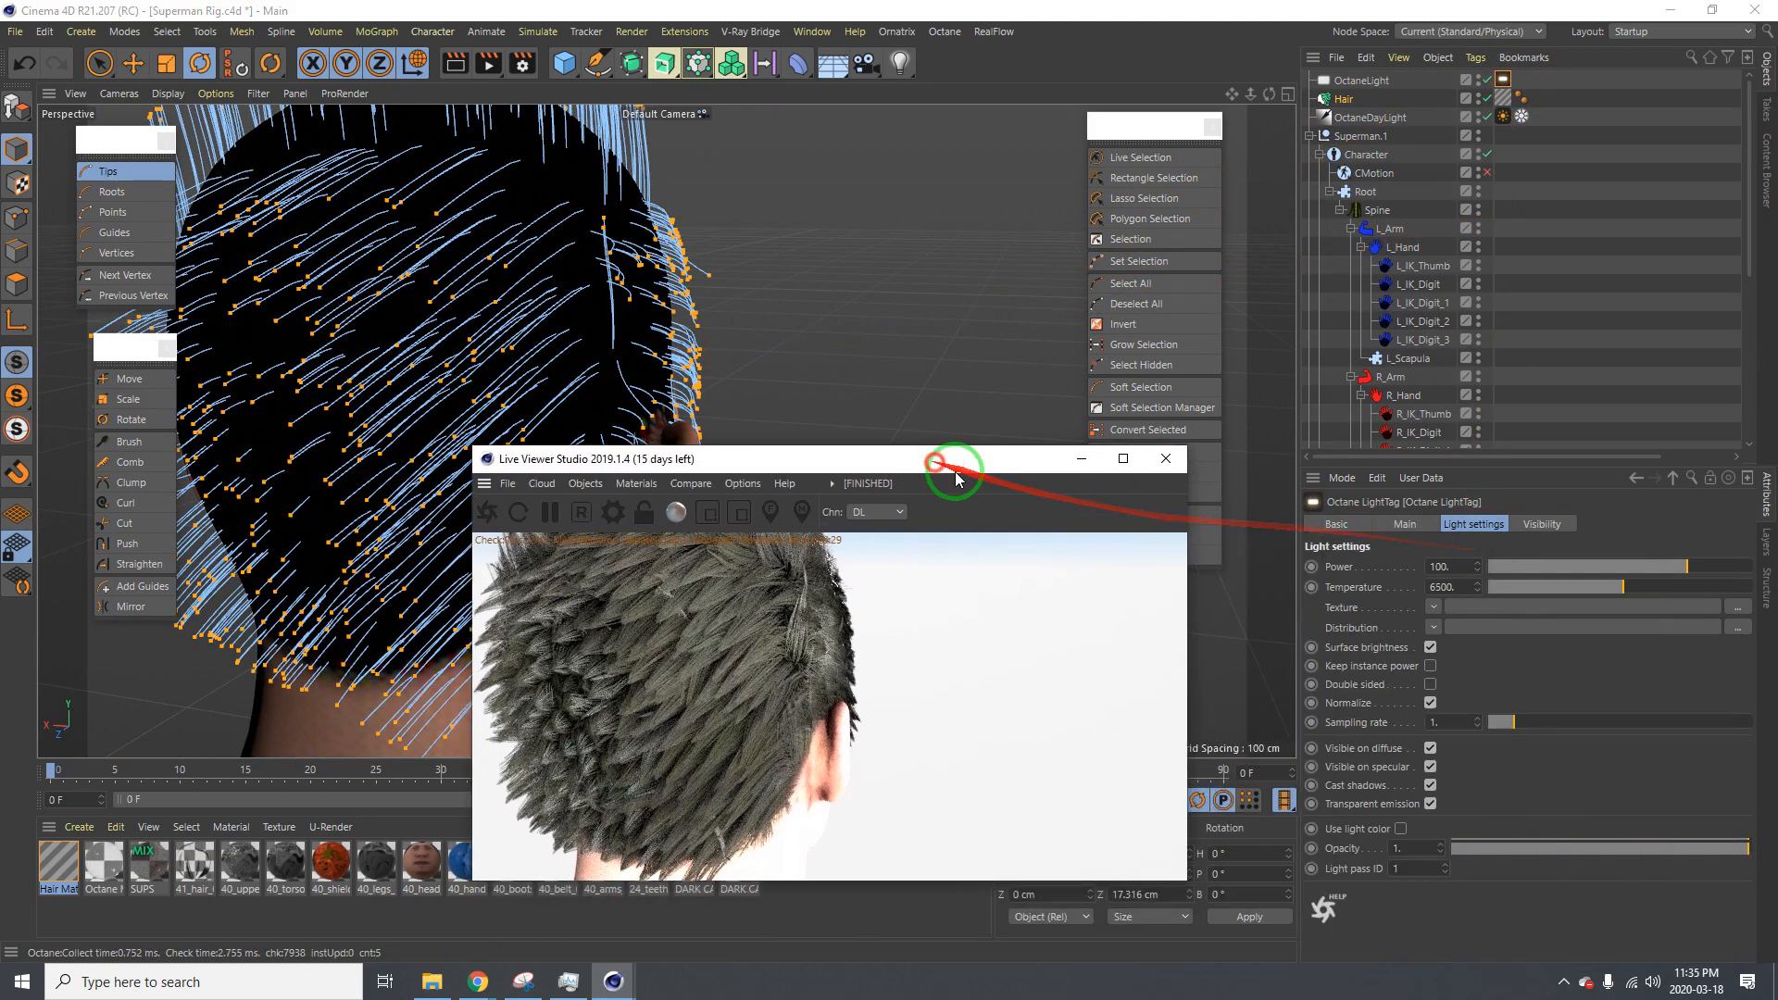
click(1644, 566)
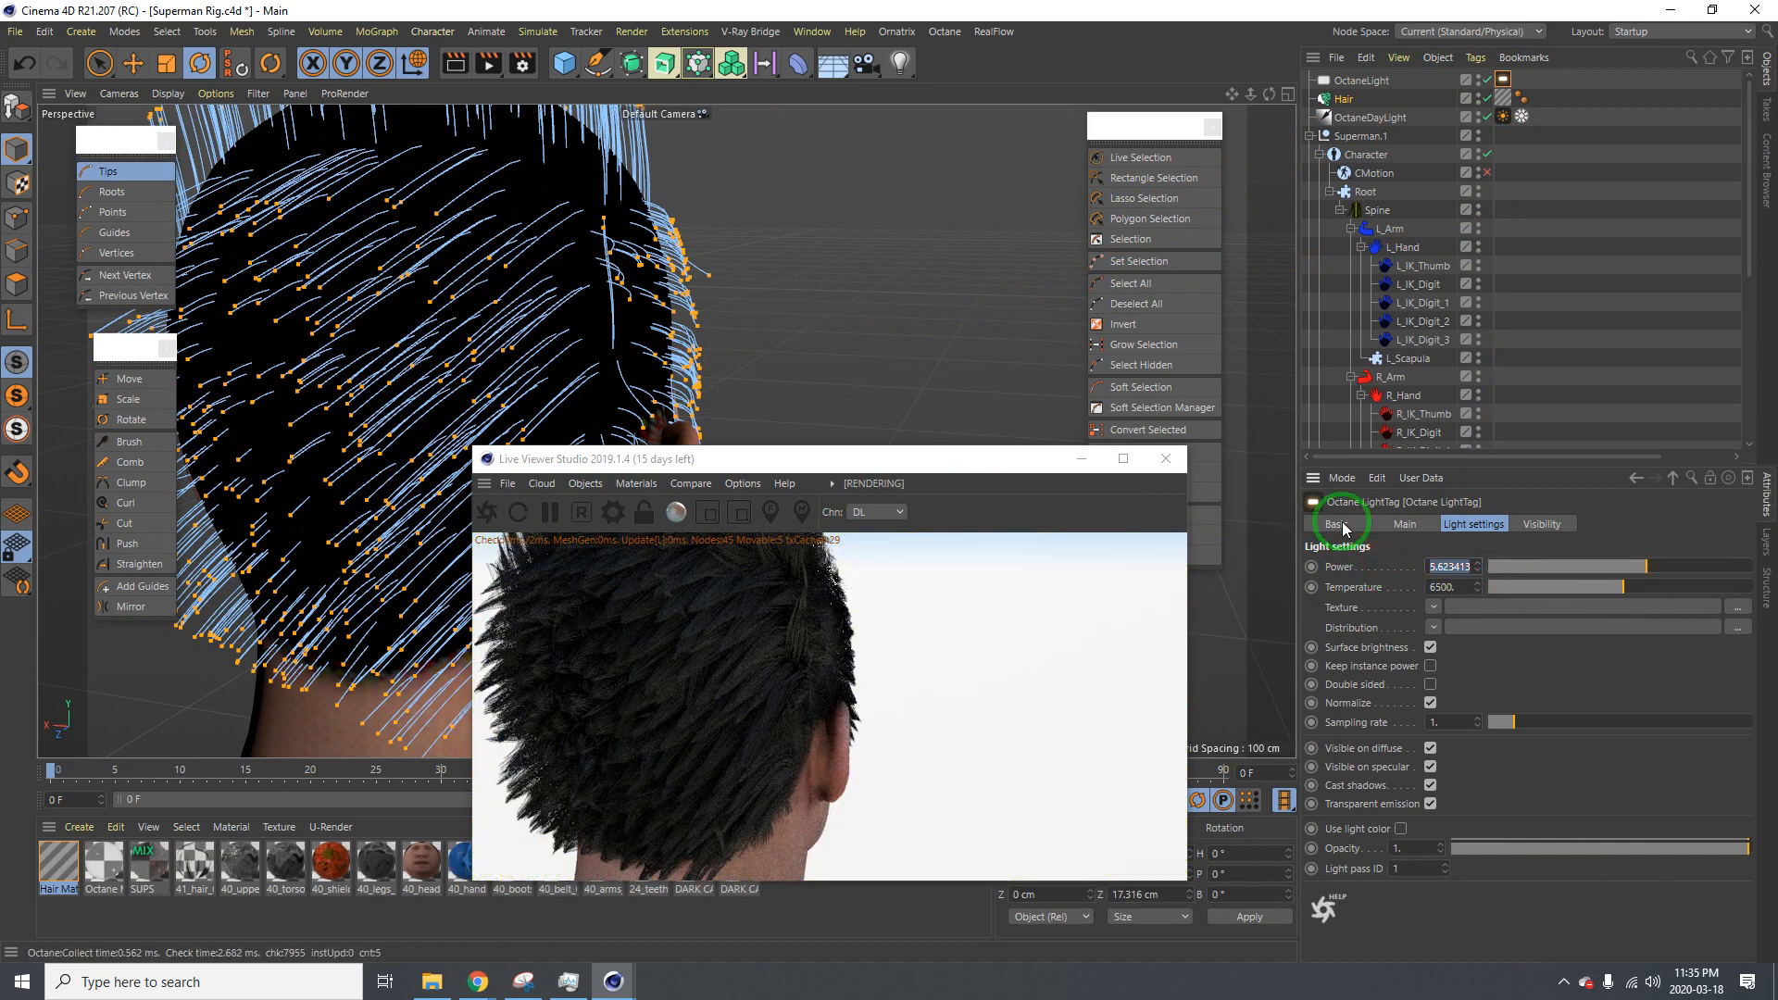
text(80)
key(Return)
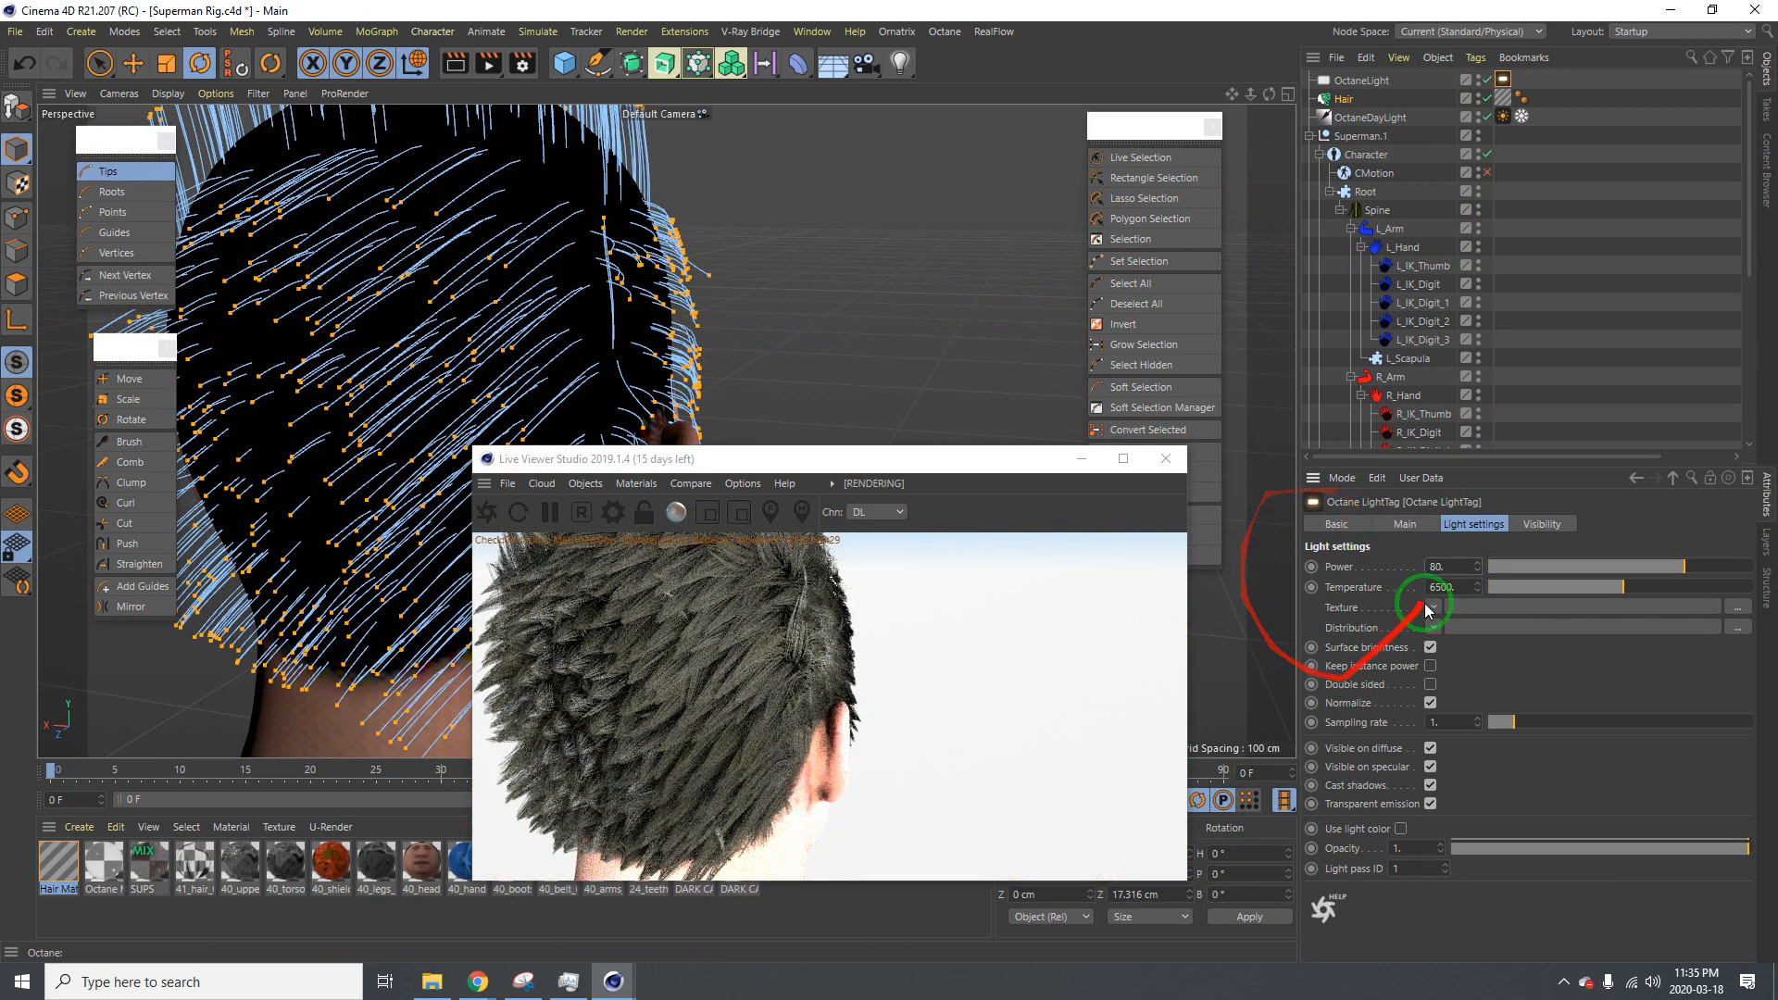
drag(1469, 570, 1365, 568)
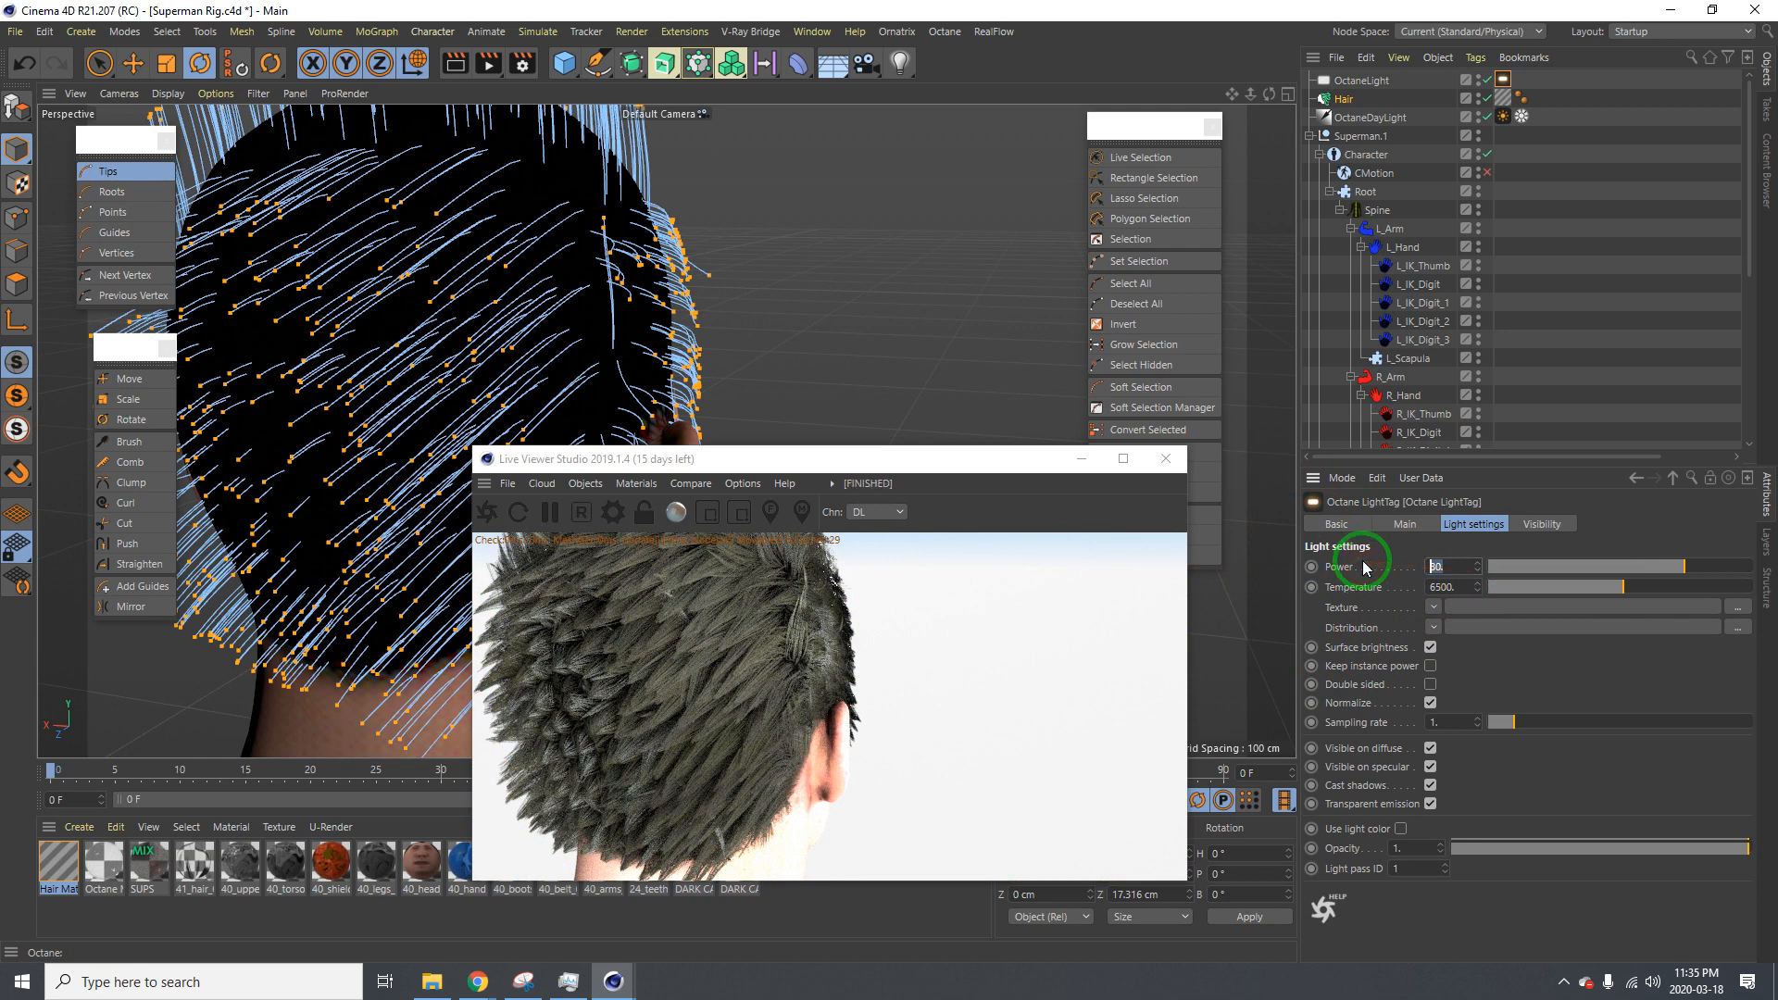
drag(869, 470, 1431, 570)
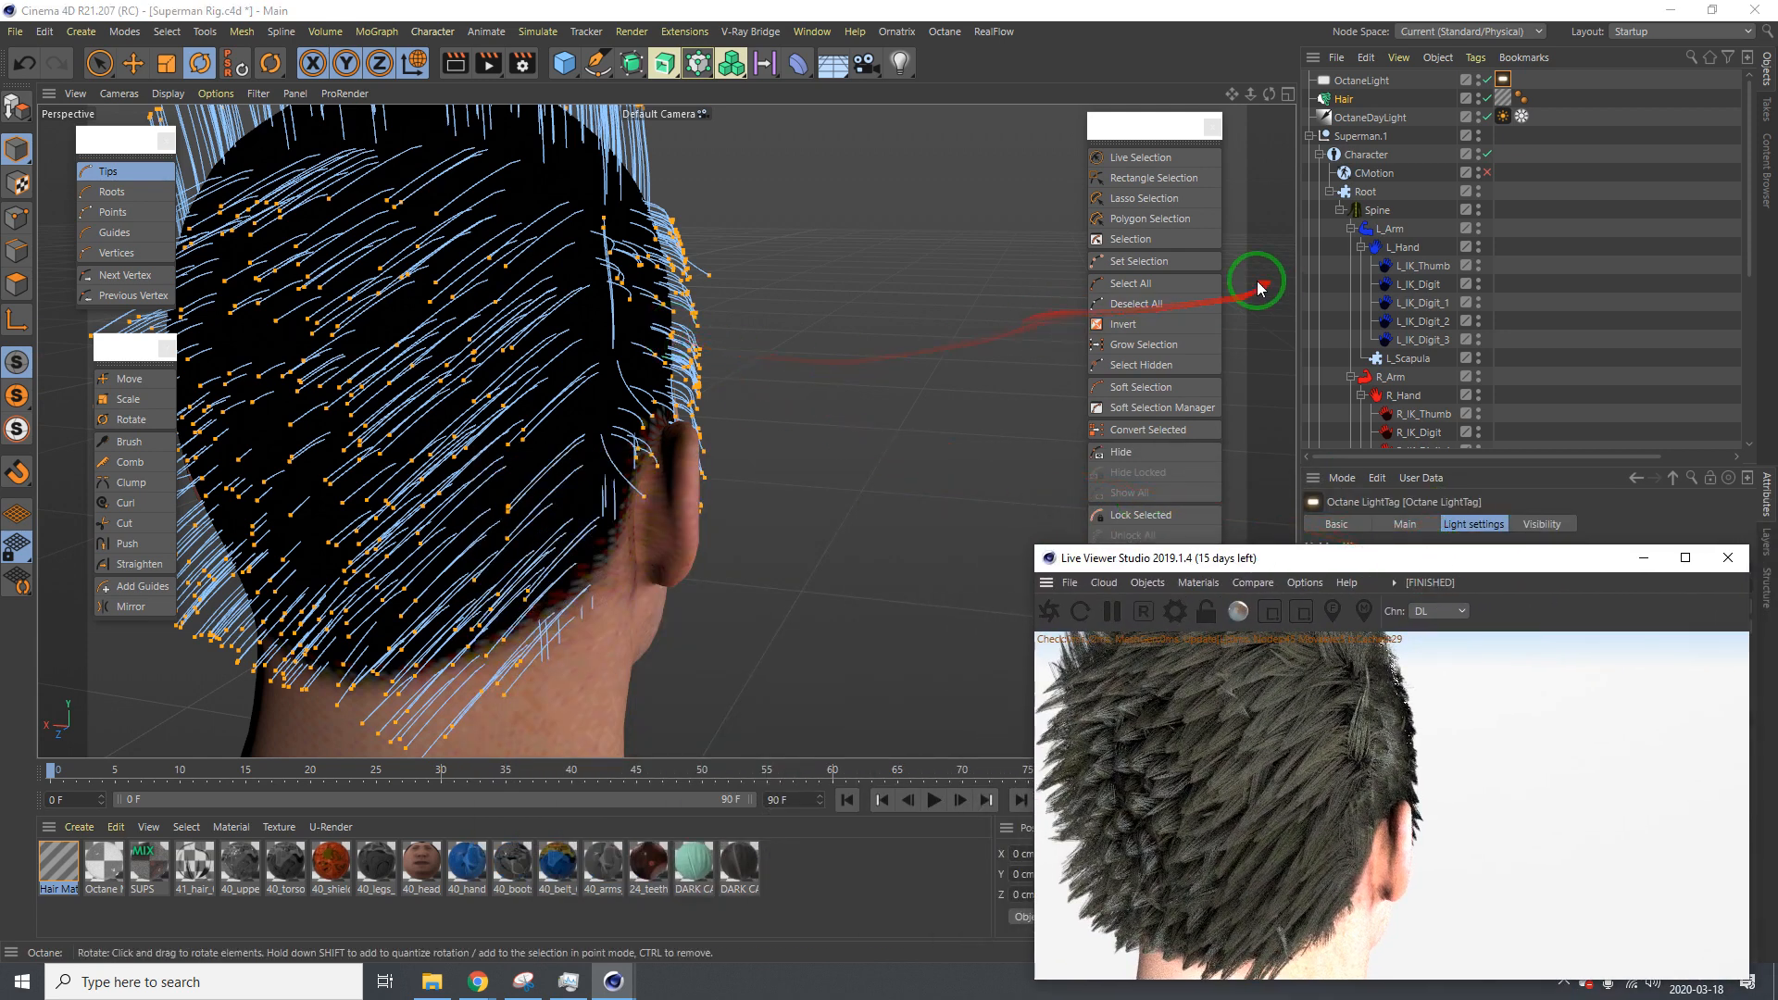
Cut the guide tips along the back of the head from the character's right profile, pausing the live render while trimming
click(1345, 100)
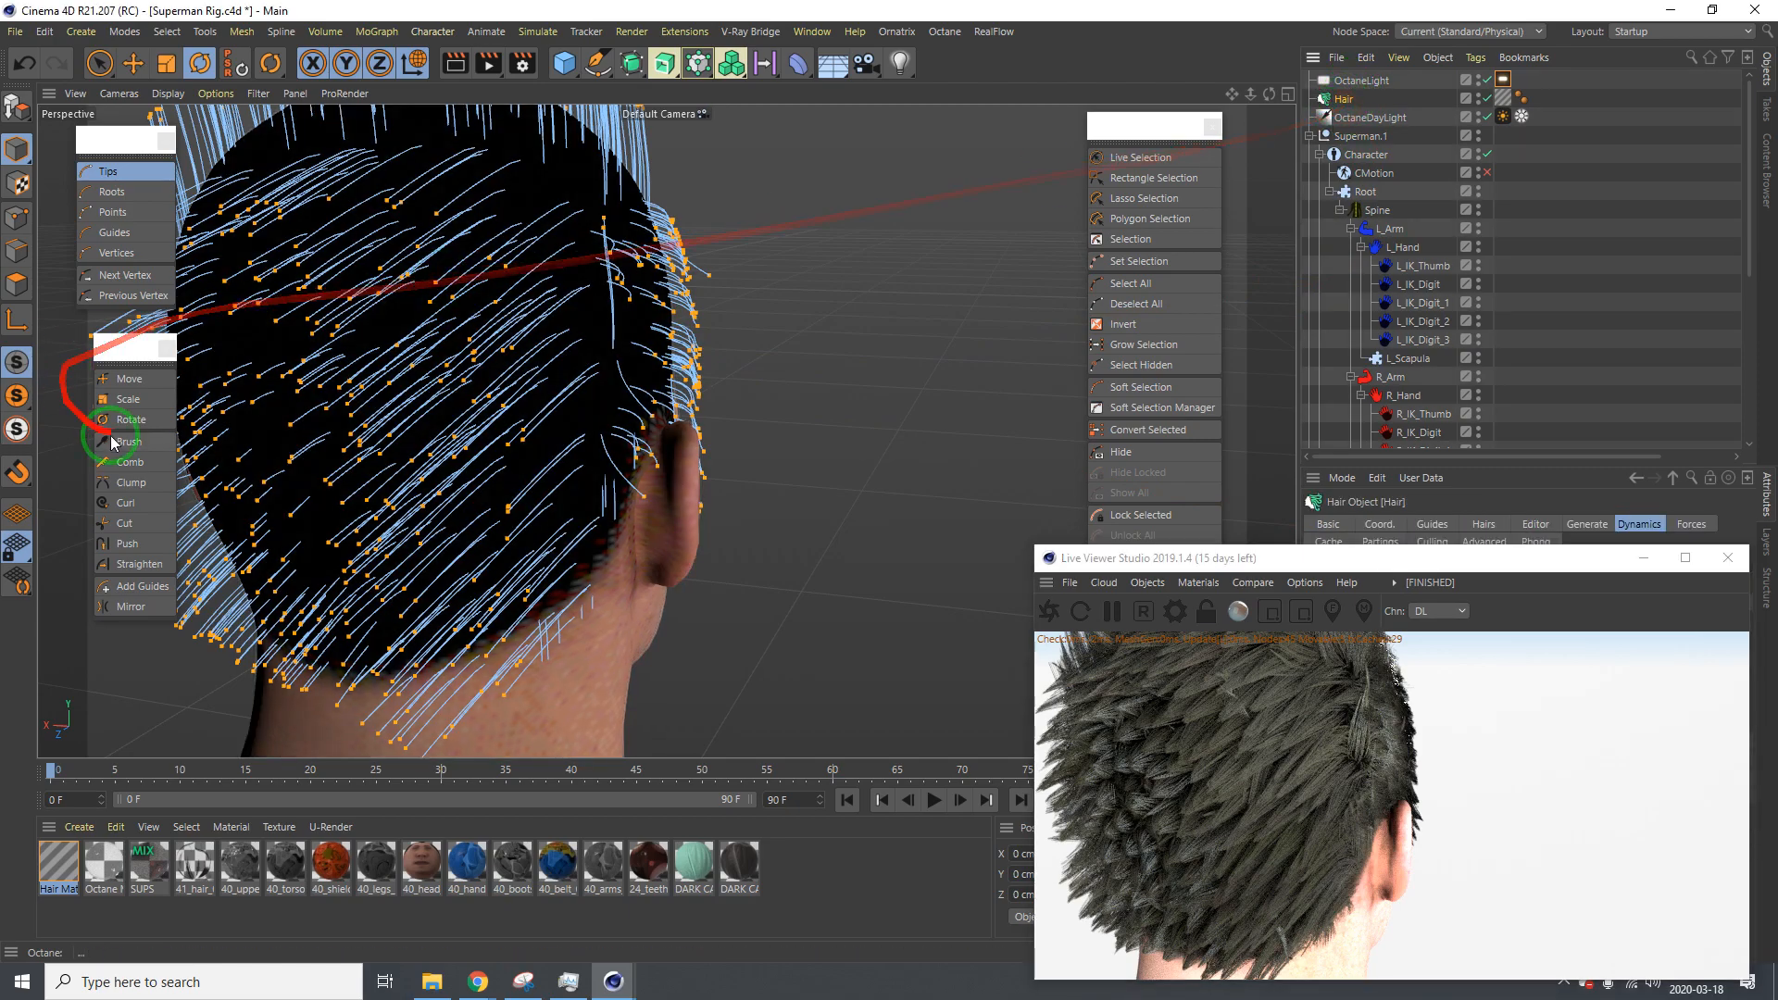
click(128, 503)
alt+drag(508, 465, 330, 401)
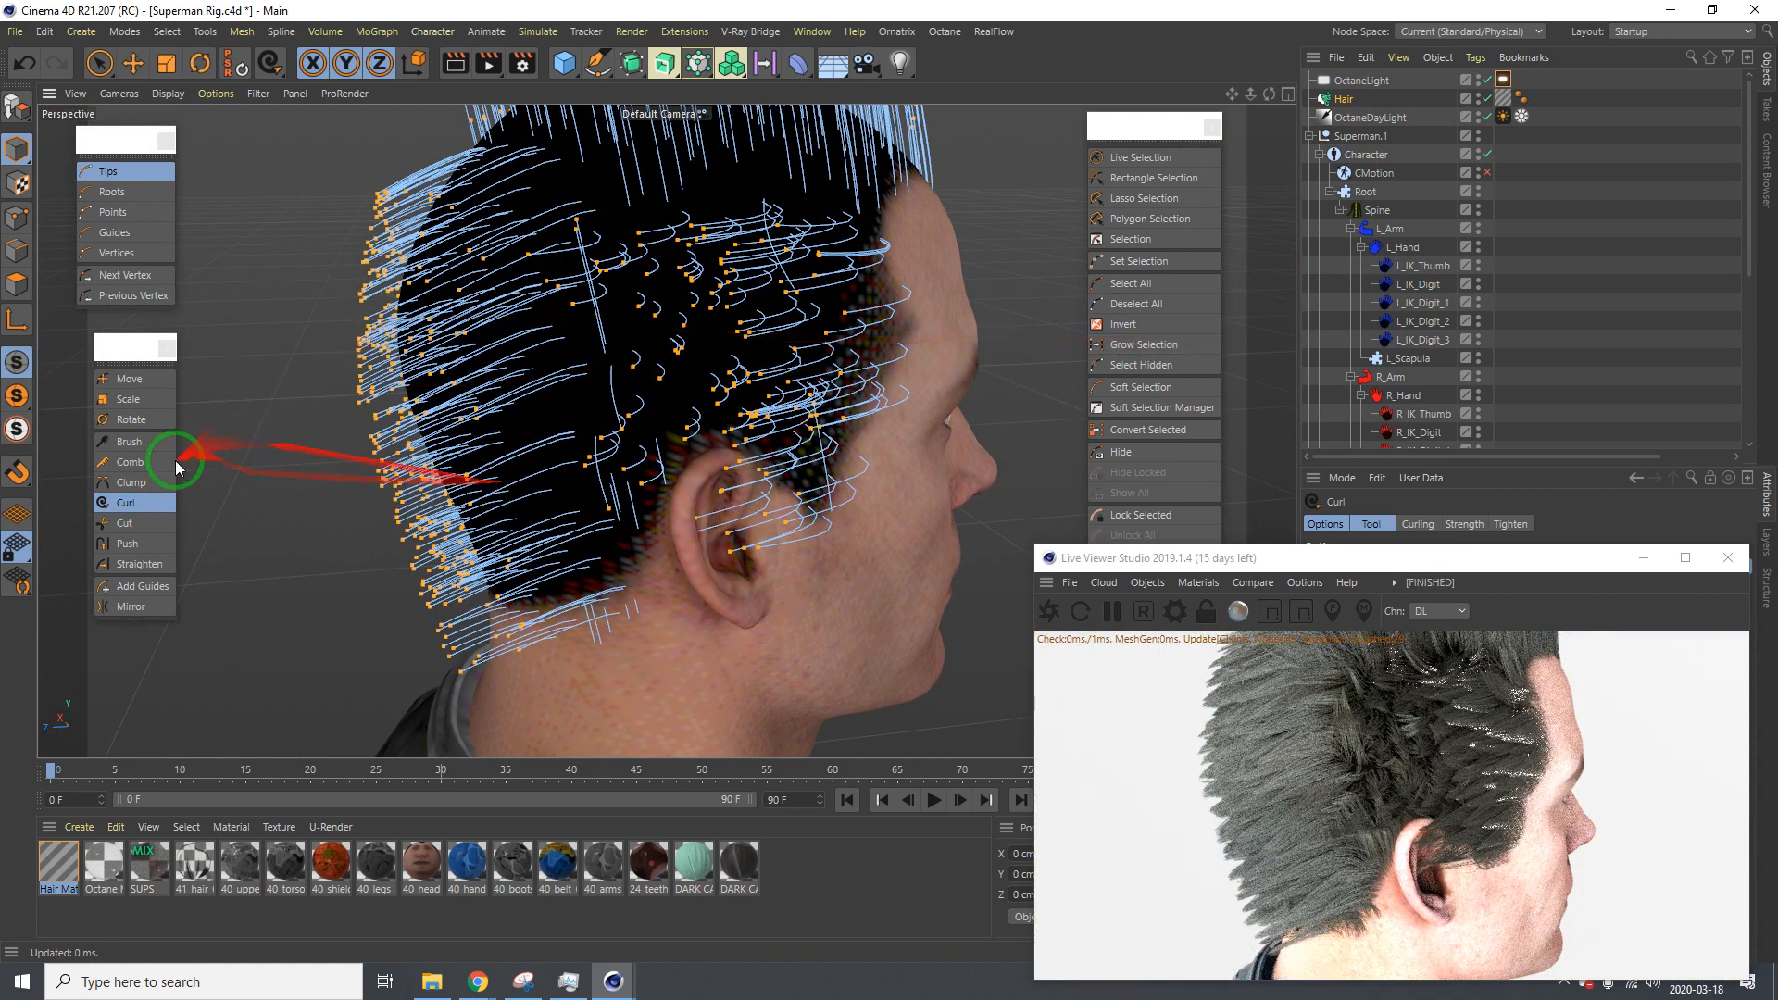
click(126, 525)
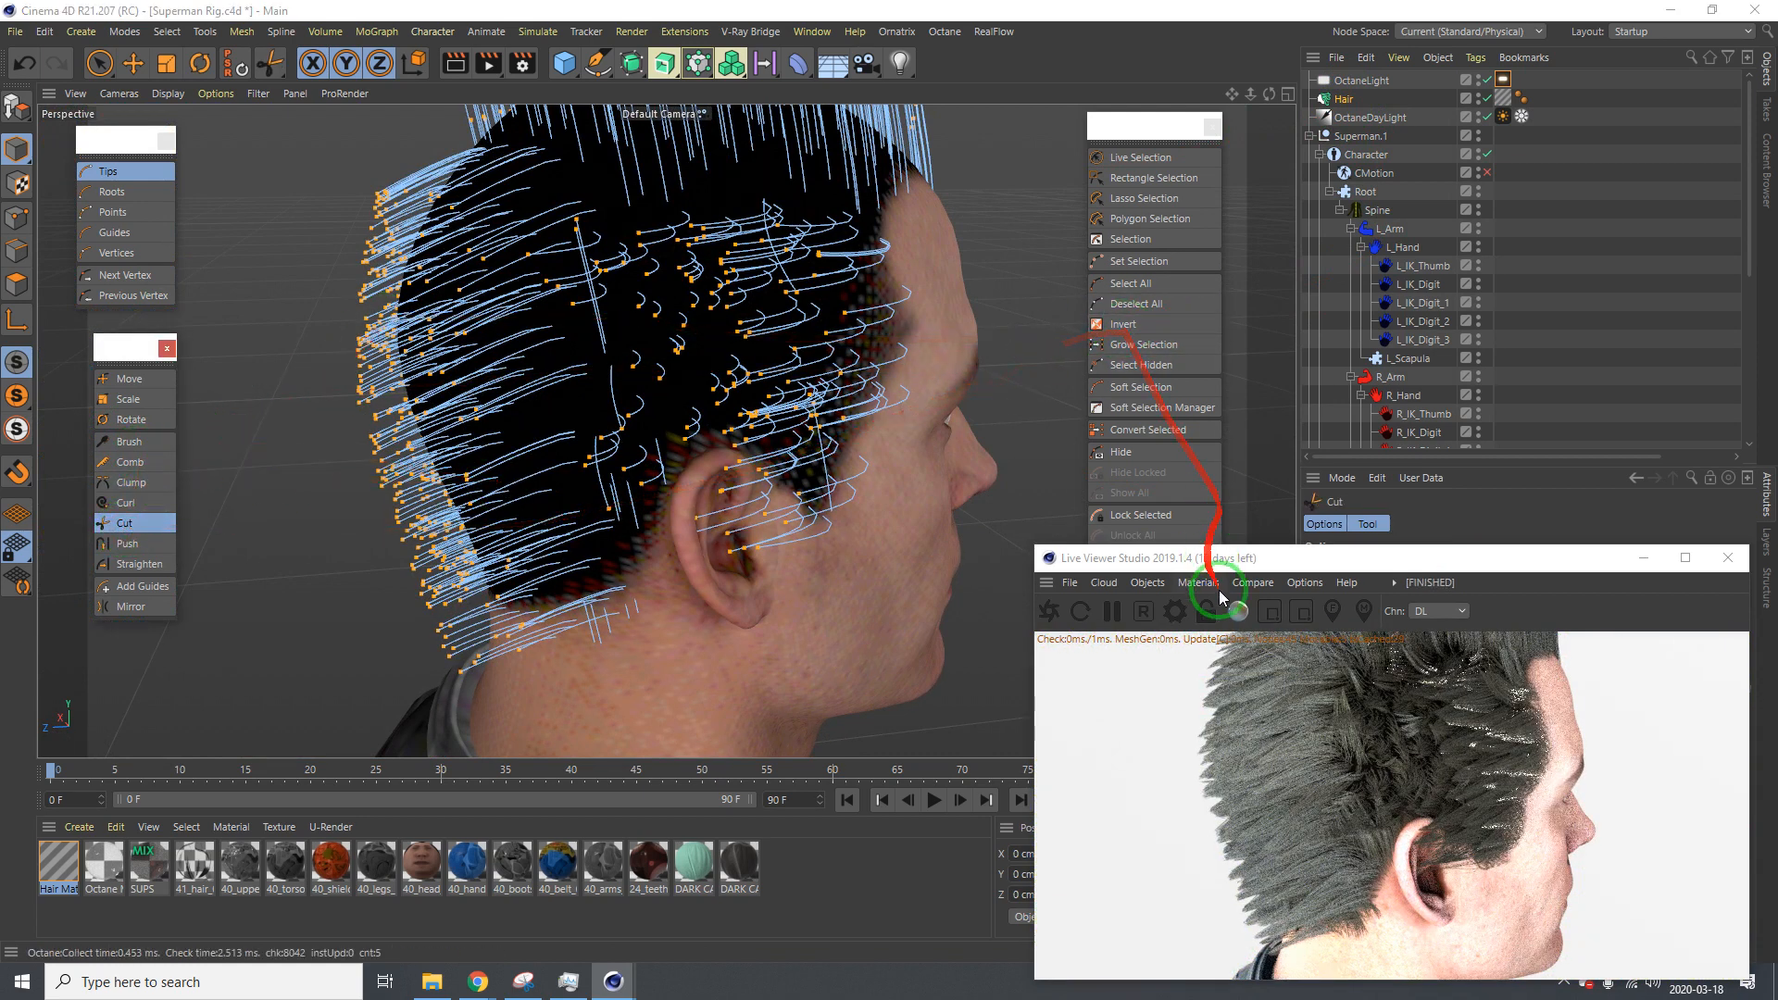
click(1111, 612)
drag(349, 183, 402, 611)
mouse_move(386, 419)
mouse_down()
mouse_move(461, 674)
mouse_move(401, 411)
mouse_up()
key(ctrl+z)
alt+drag(468, 474, 439, 480)
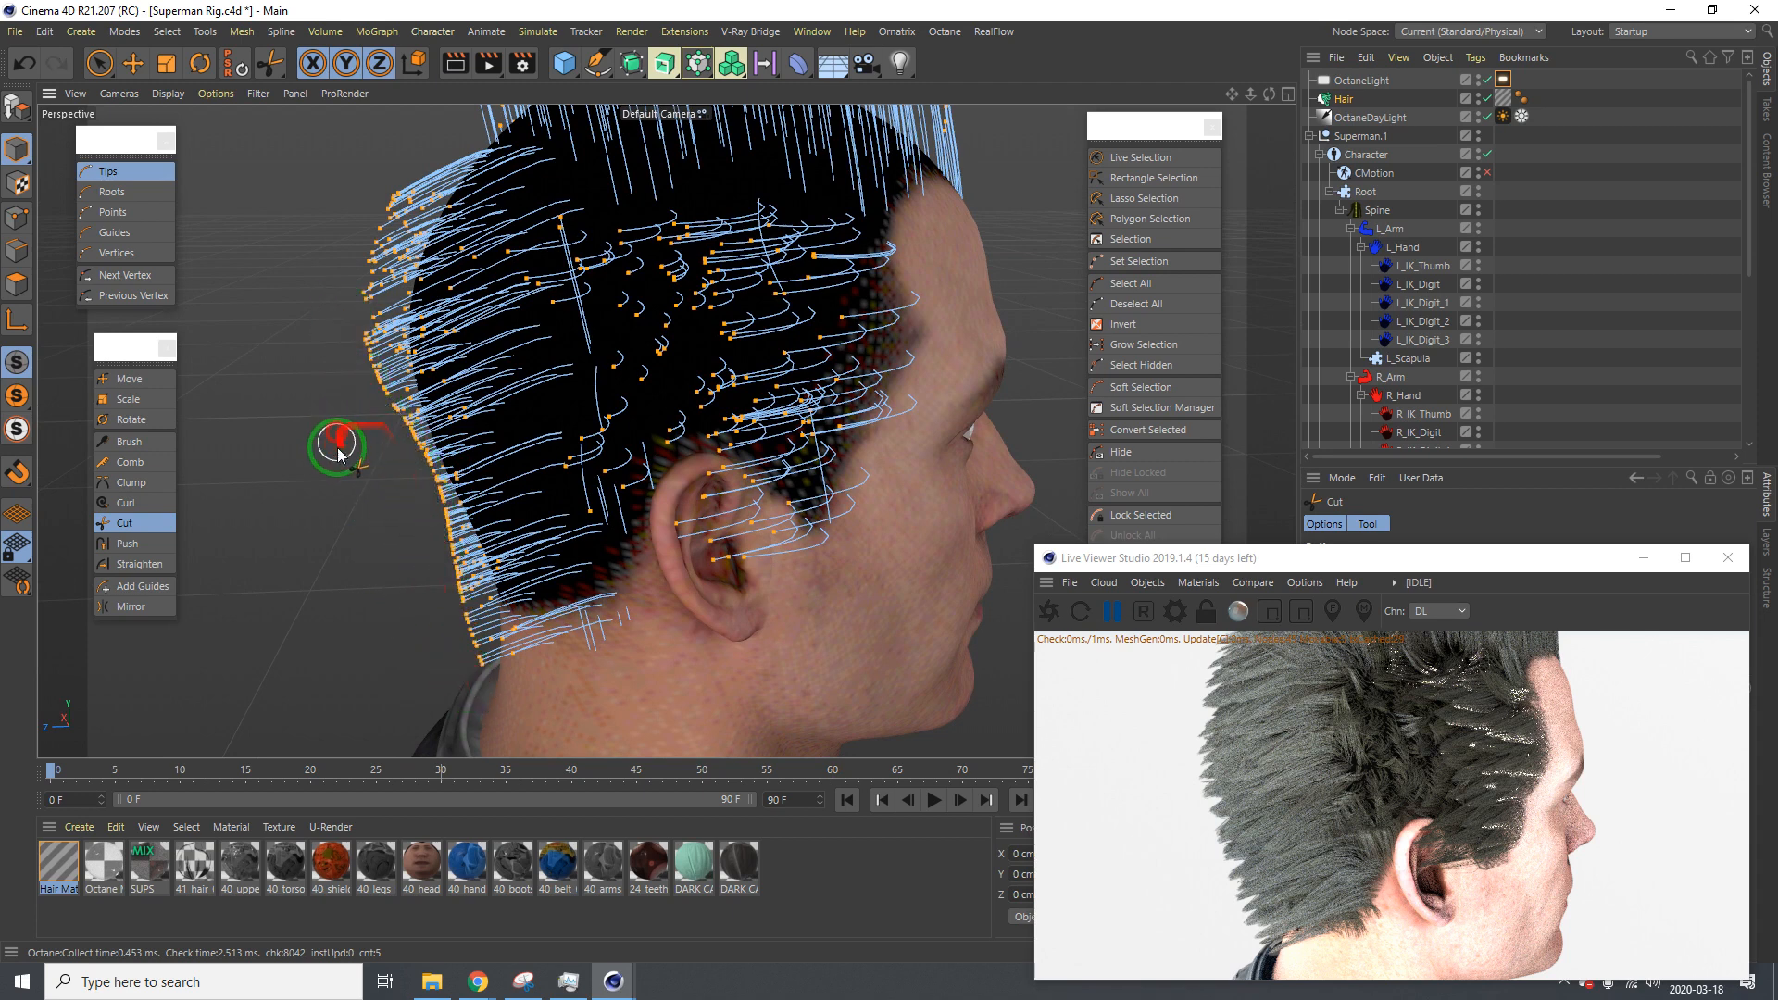
click(1113, 611)
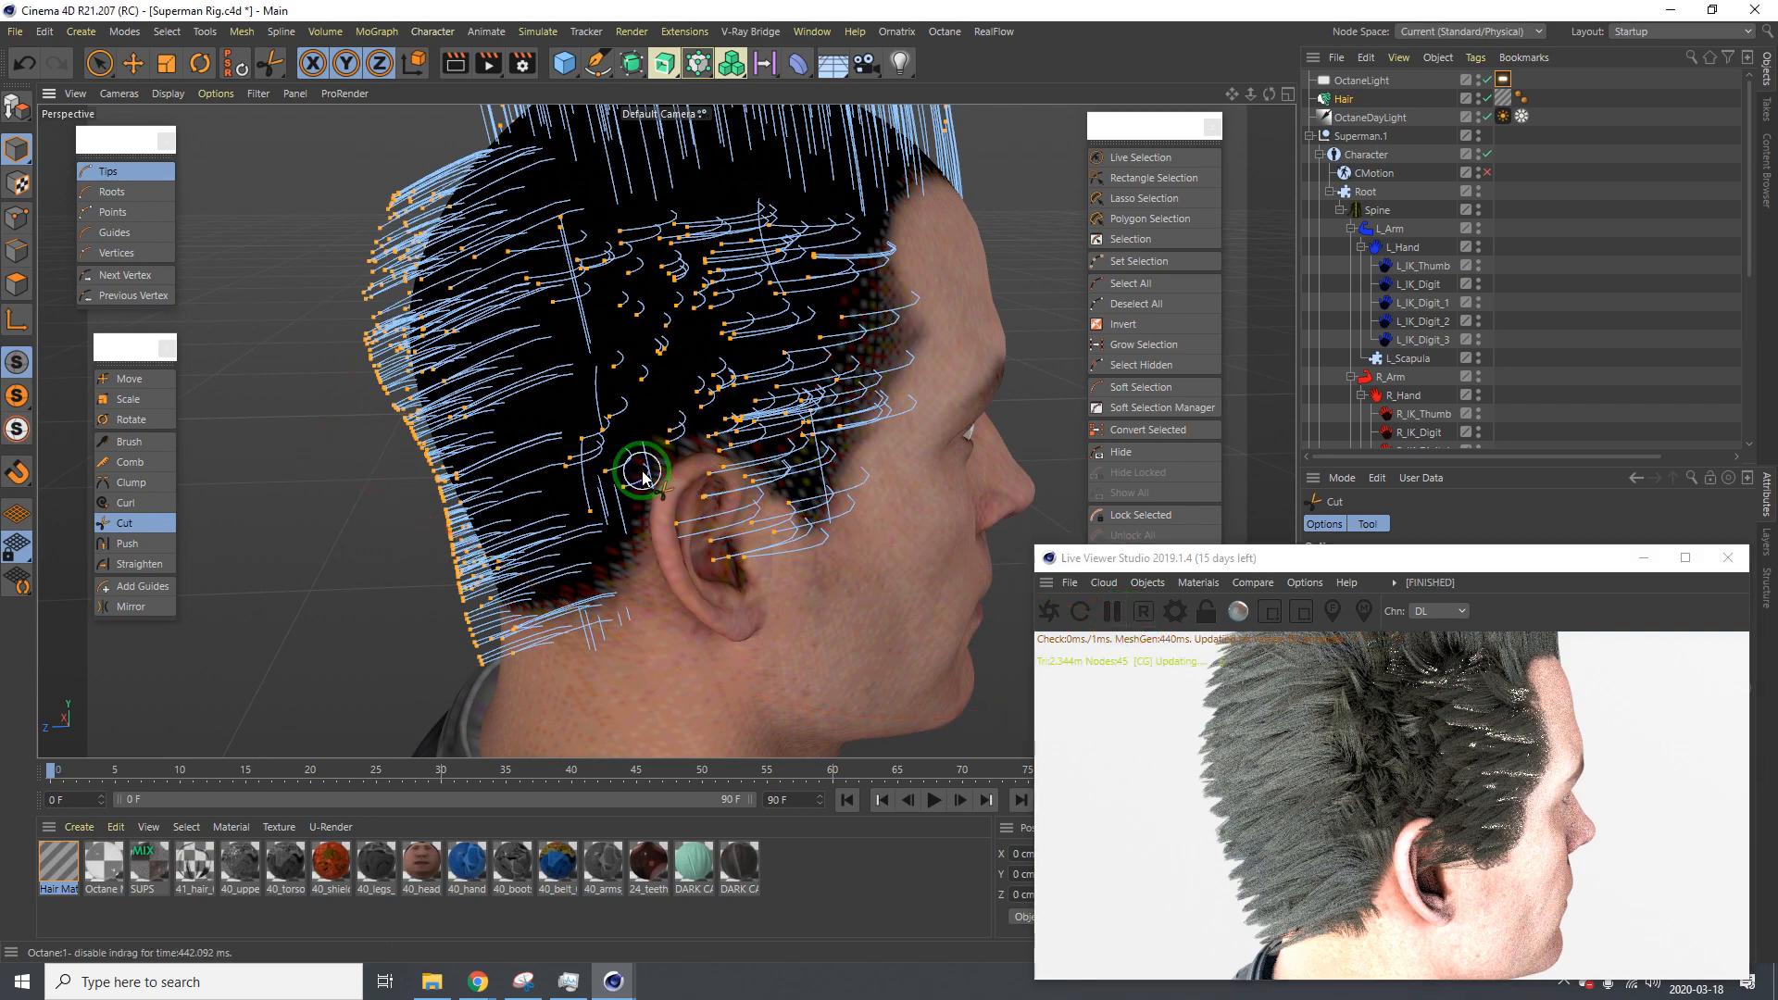
Trim the guide tips from the back of the head to the nape in left profile, pausing the live render while cutting
alt+drag(636, 476, 688, 597)
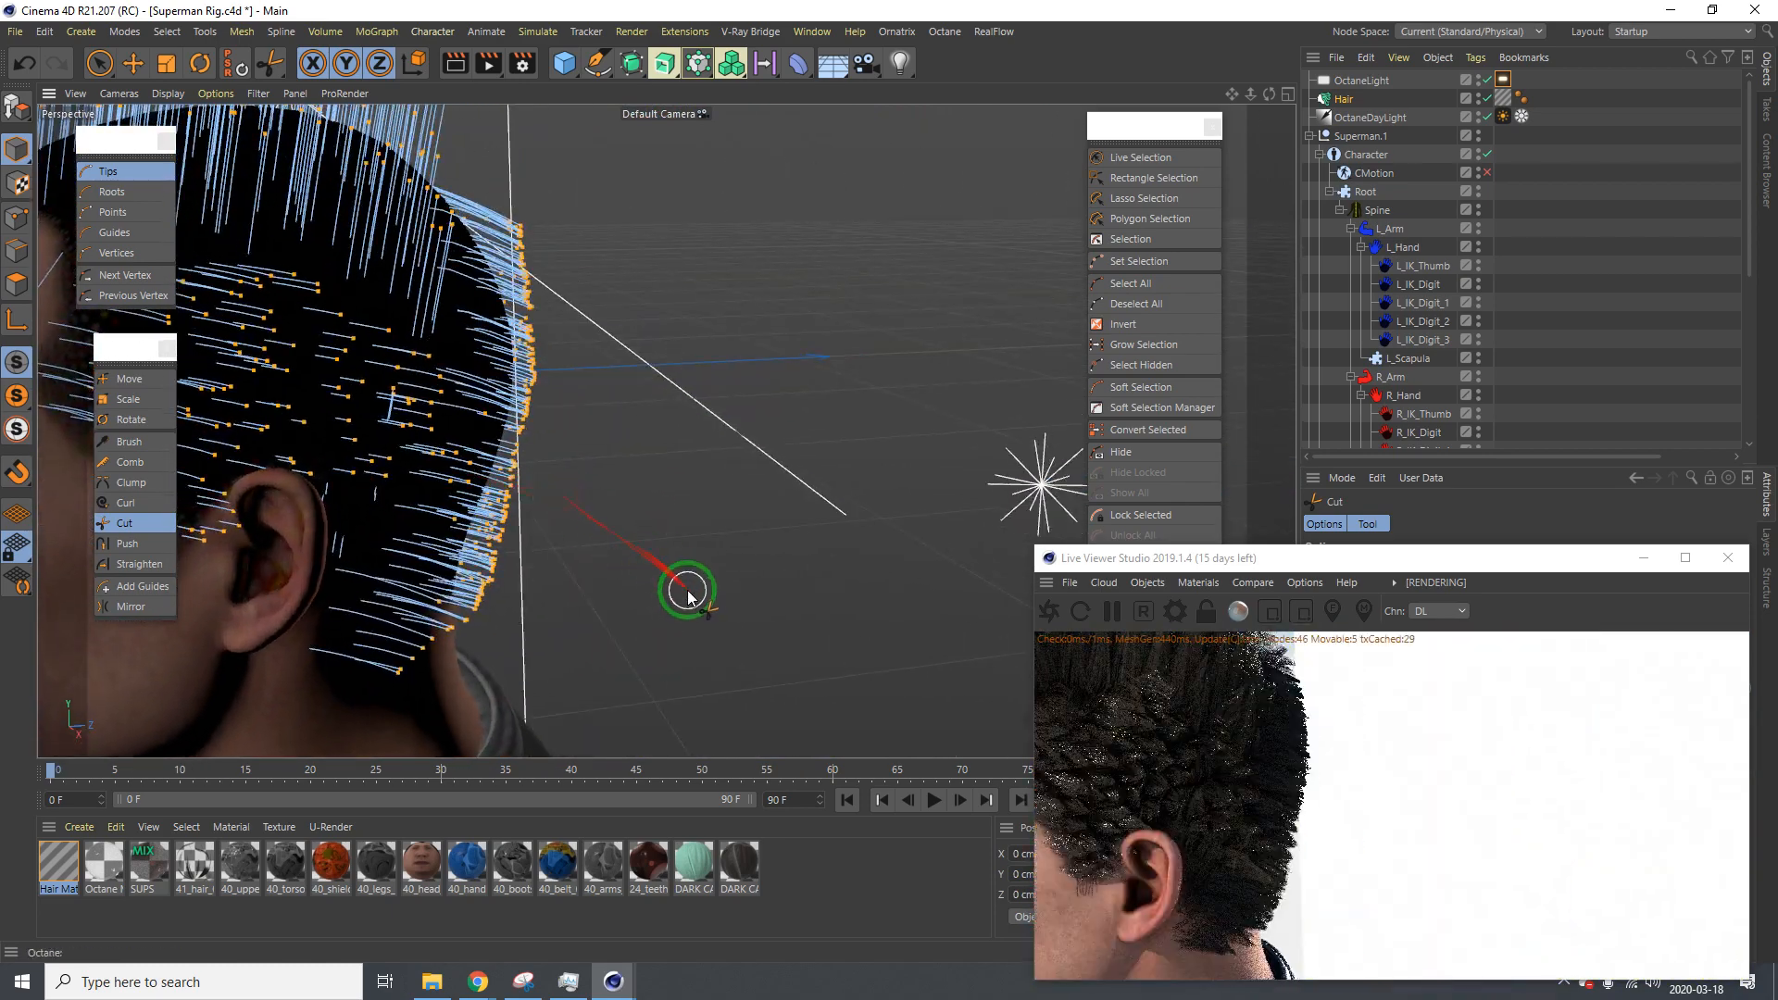
click(1112, 610)
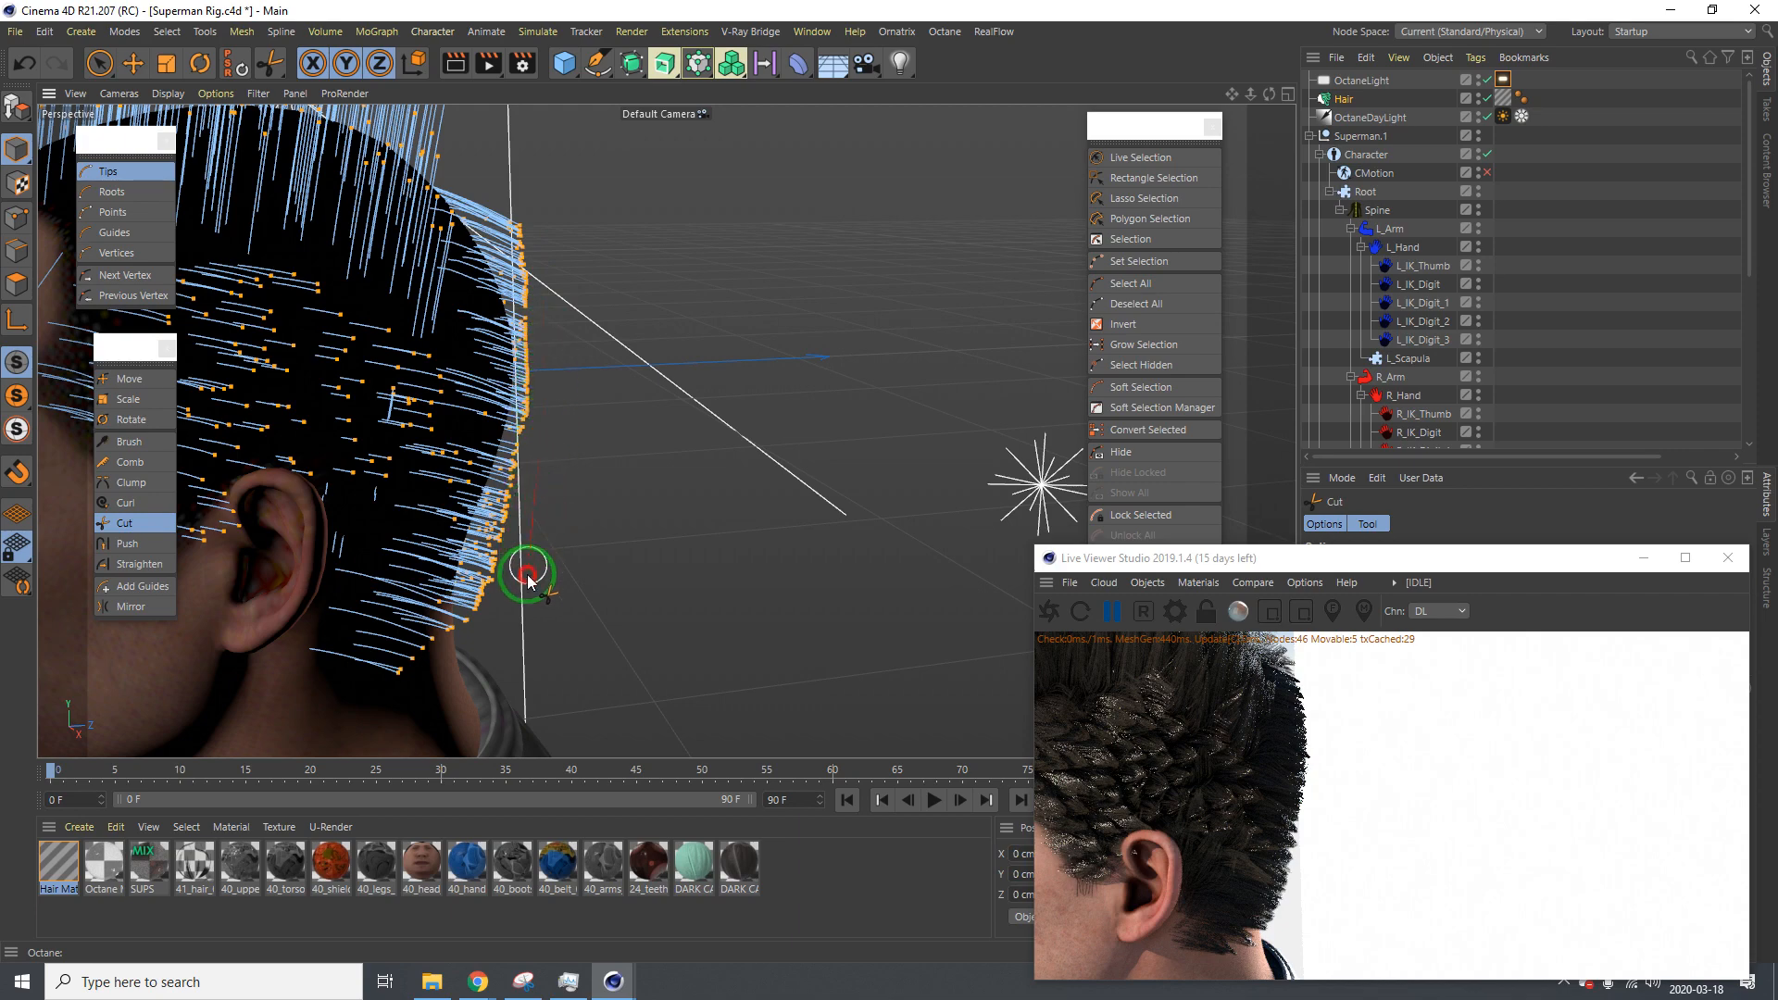
alt+drag(528, 579, 361, 507)
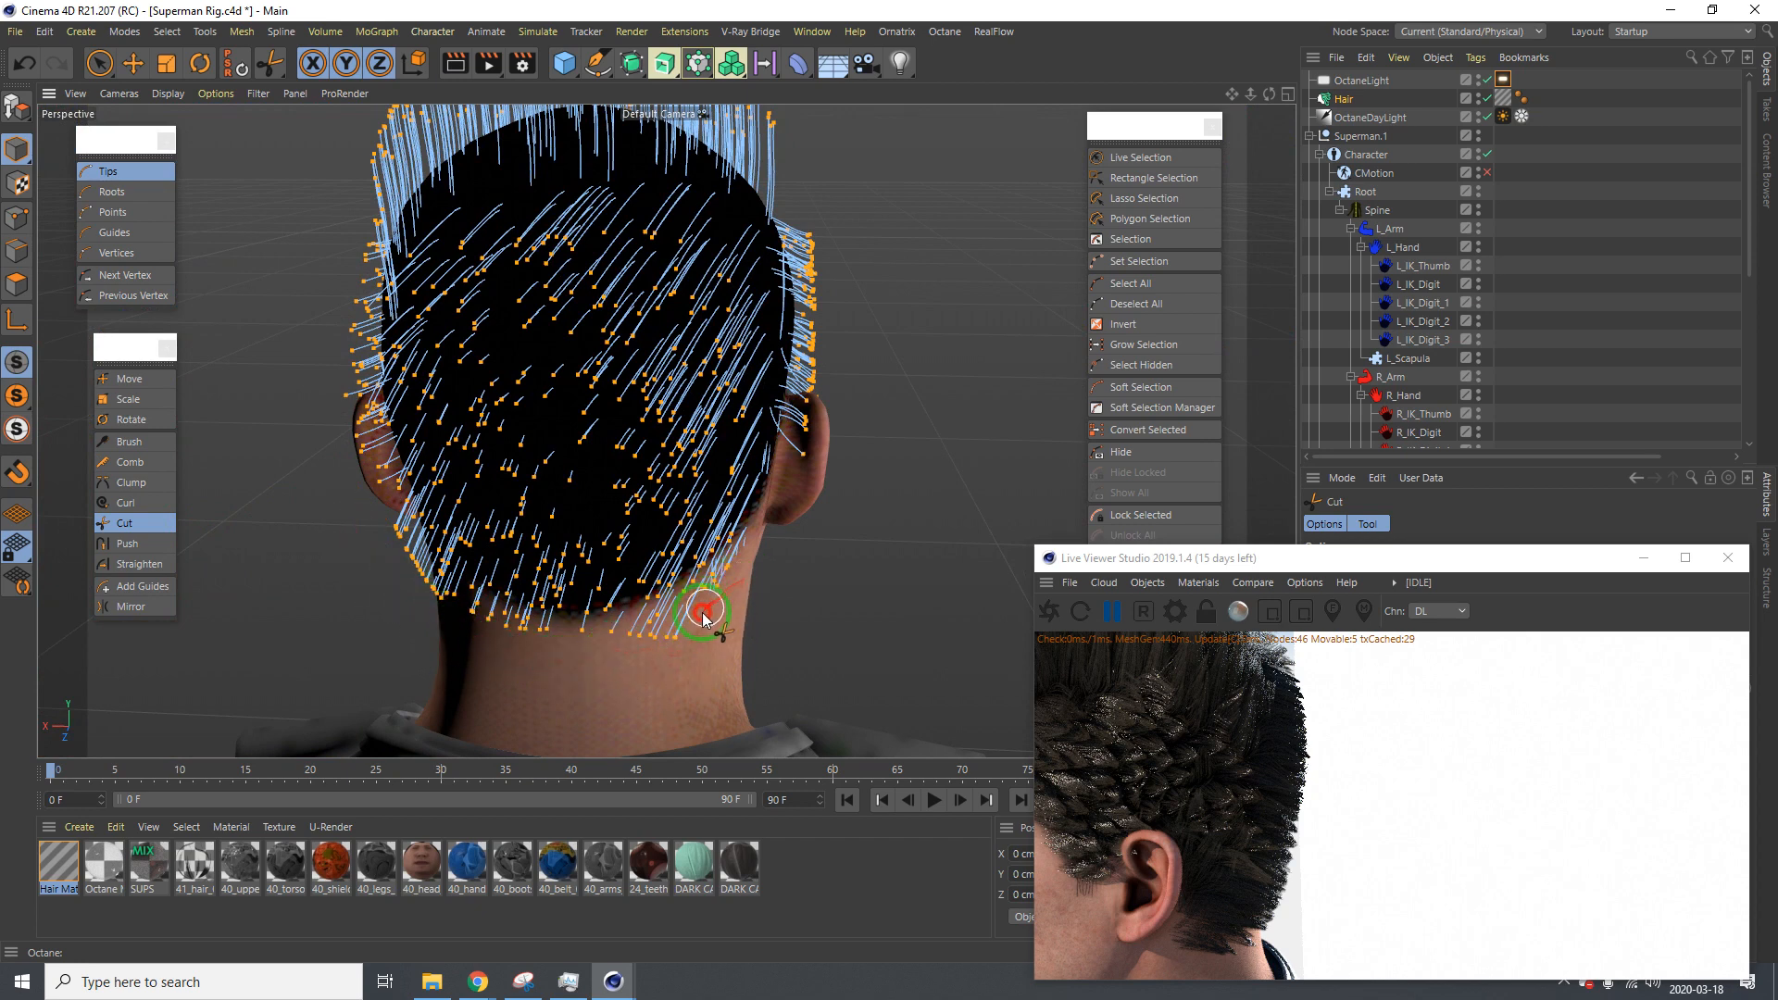
alt+drag(608, 648, 755, 455)
drag(484, 497, 455, 559)
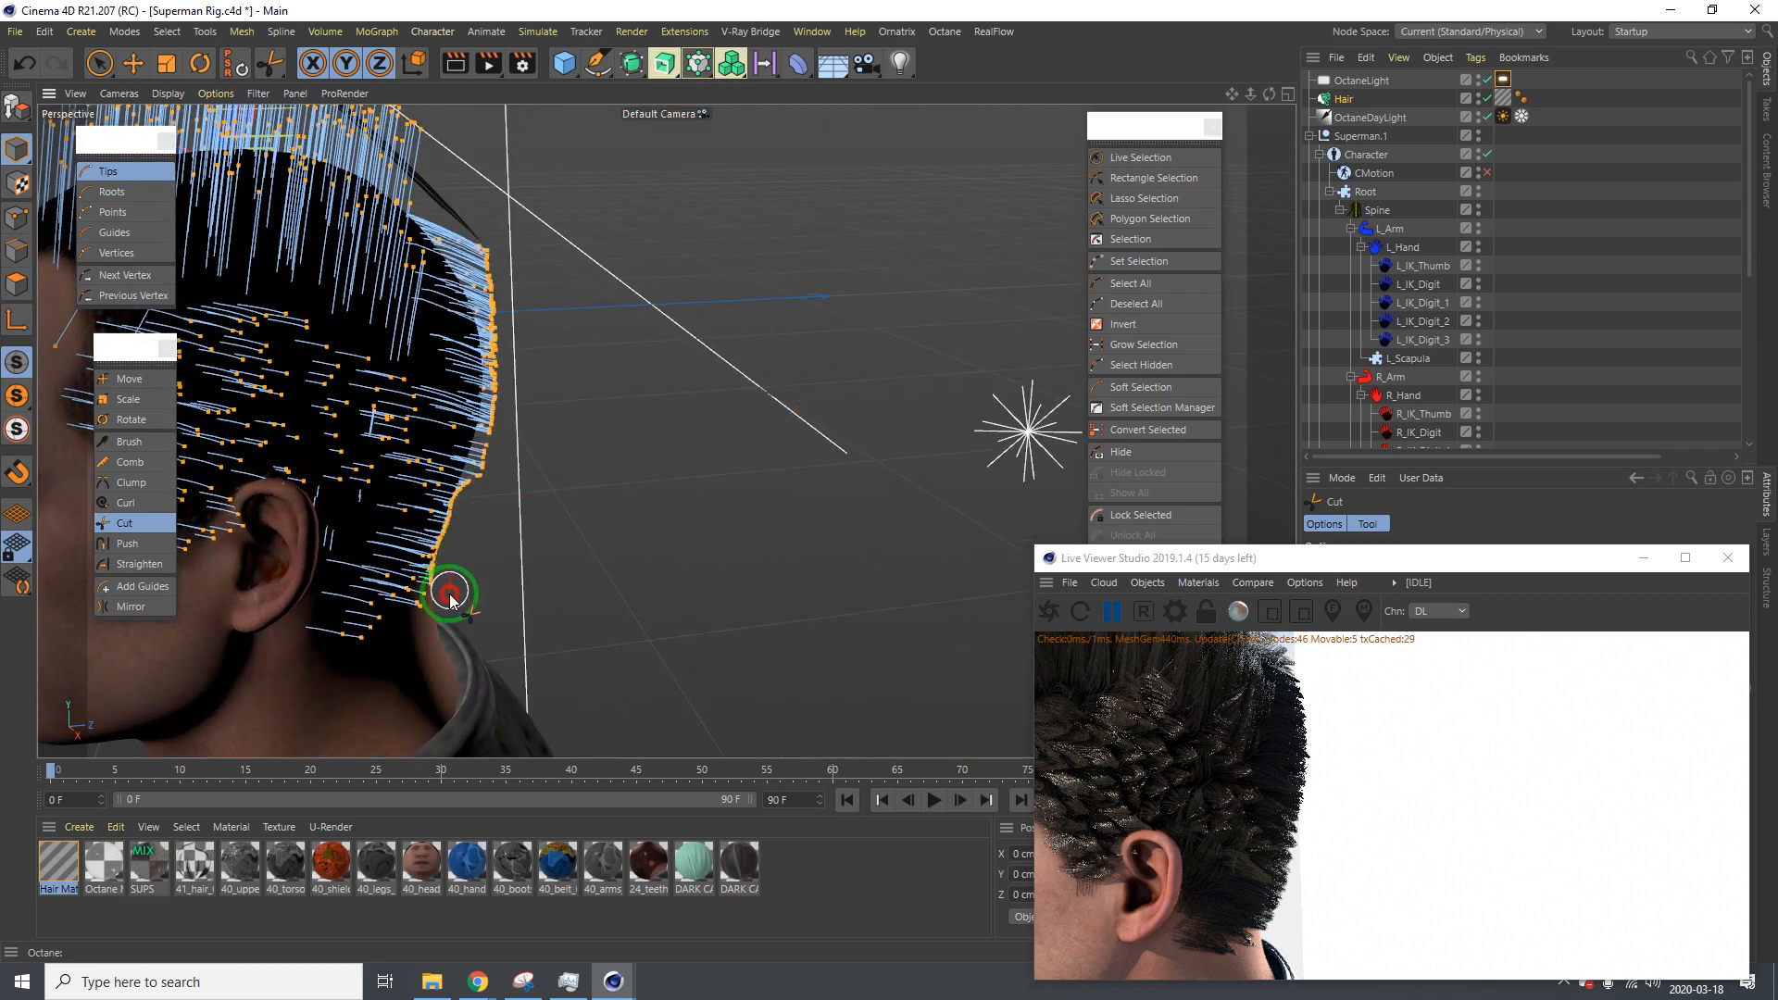
click(1105, 615)
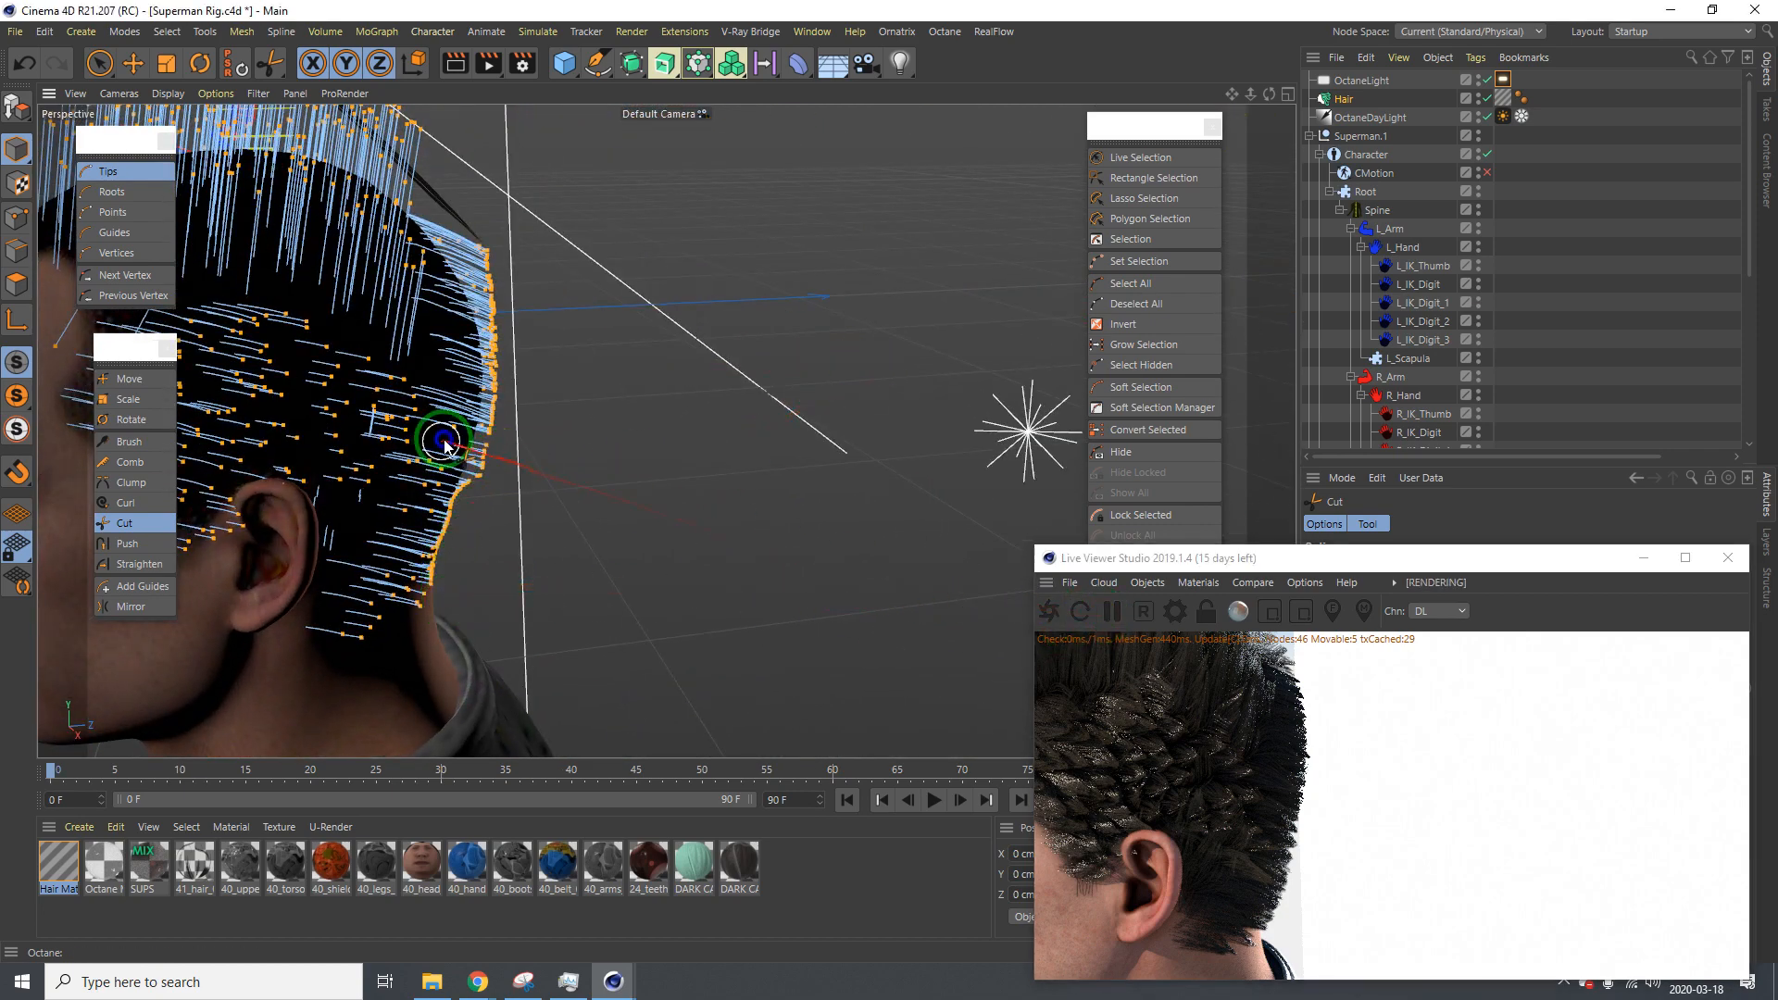
Pause the live render and select the hair guide tips along the back of the head with Live Selection
scroll(448, 435, up, 1)
alt+drag(457, 430, 269, 376)
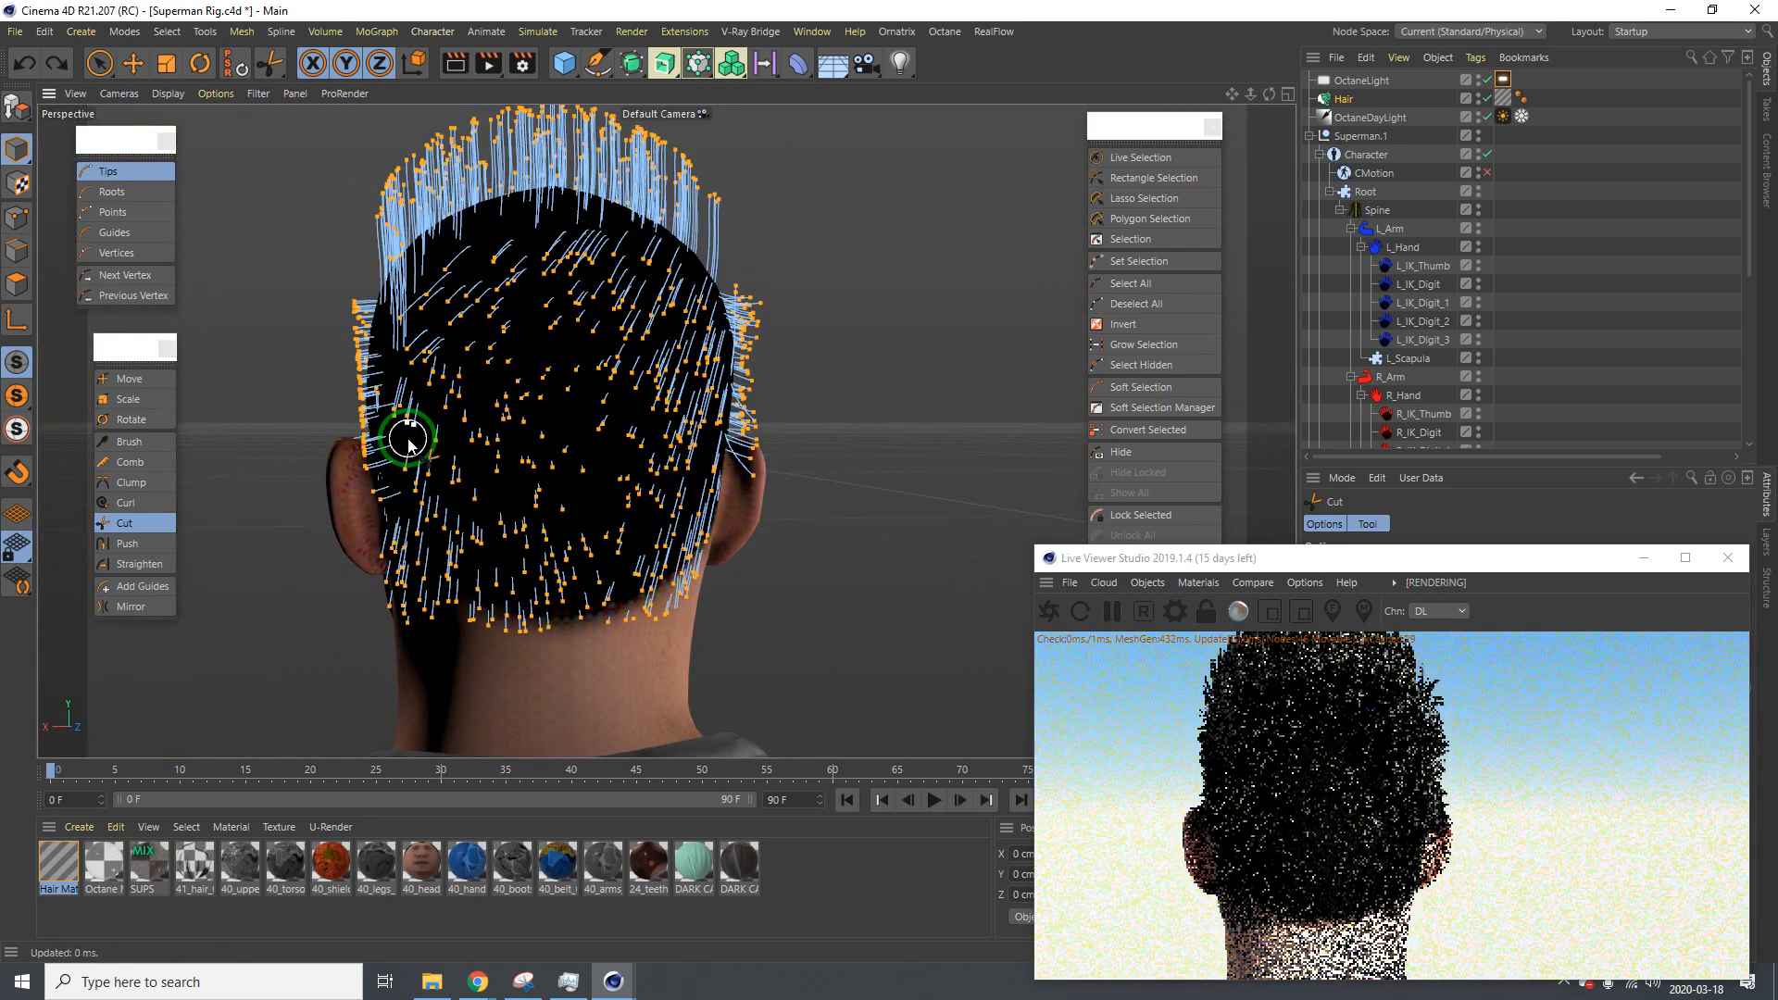
alt+drag(409, 457, 635, 464)
alt+drag(460, 432, 938, 398)
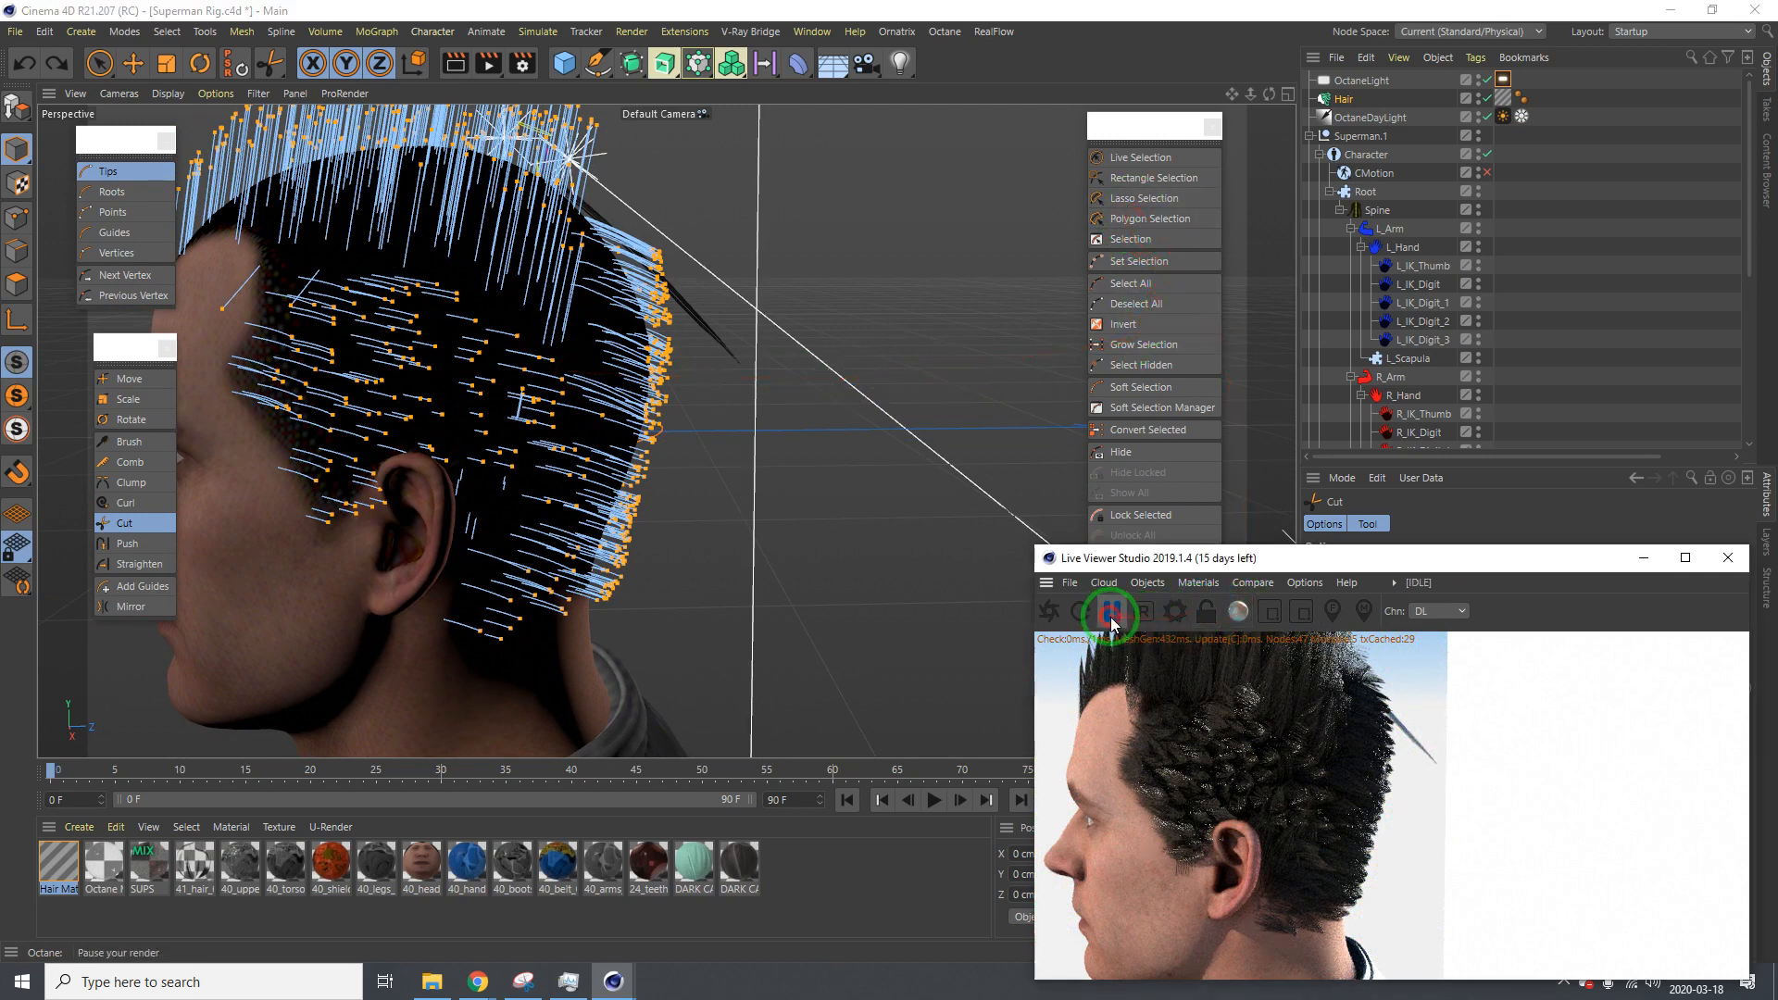
click(106, 213)
click(117, 199)
mouse_move(510, 368)
alt+mouse_down()
mouse_move(622, 406)
mouse_move(666, 297)
alt+mouse_up()
key(space)
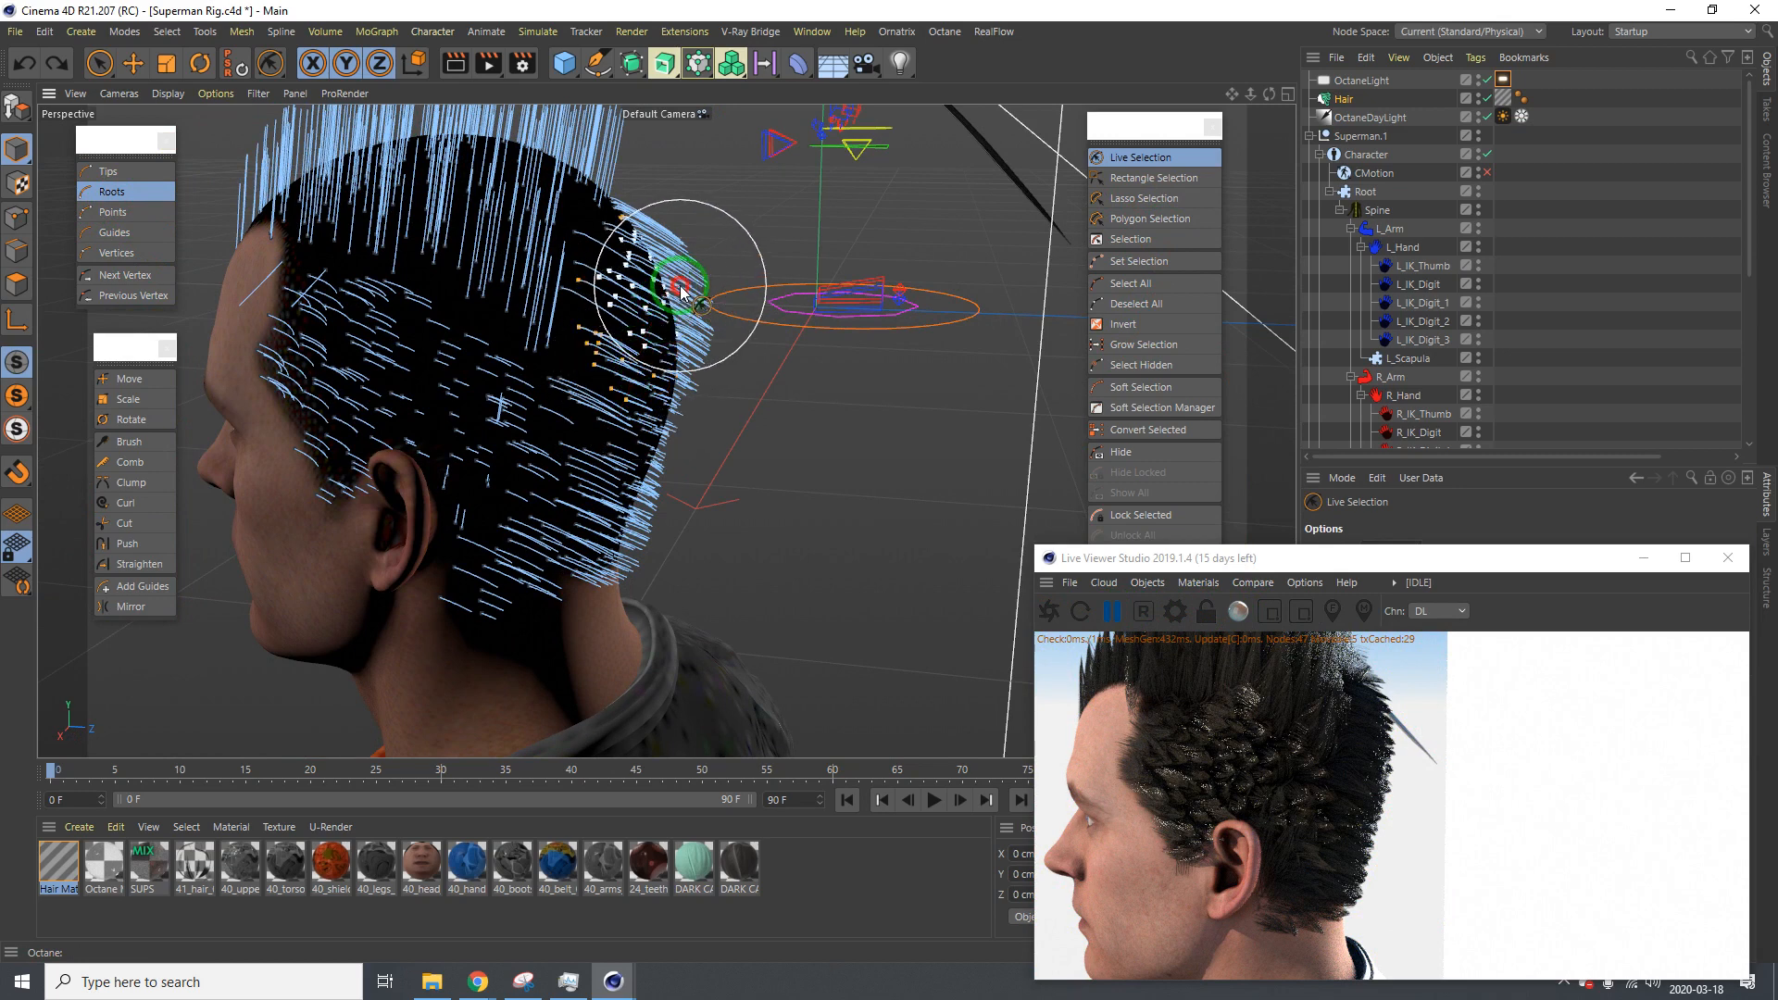
click(149, 213)
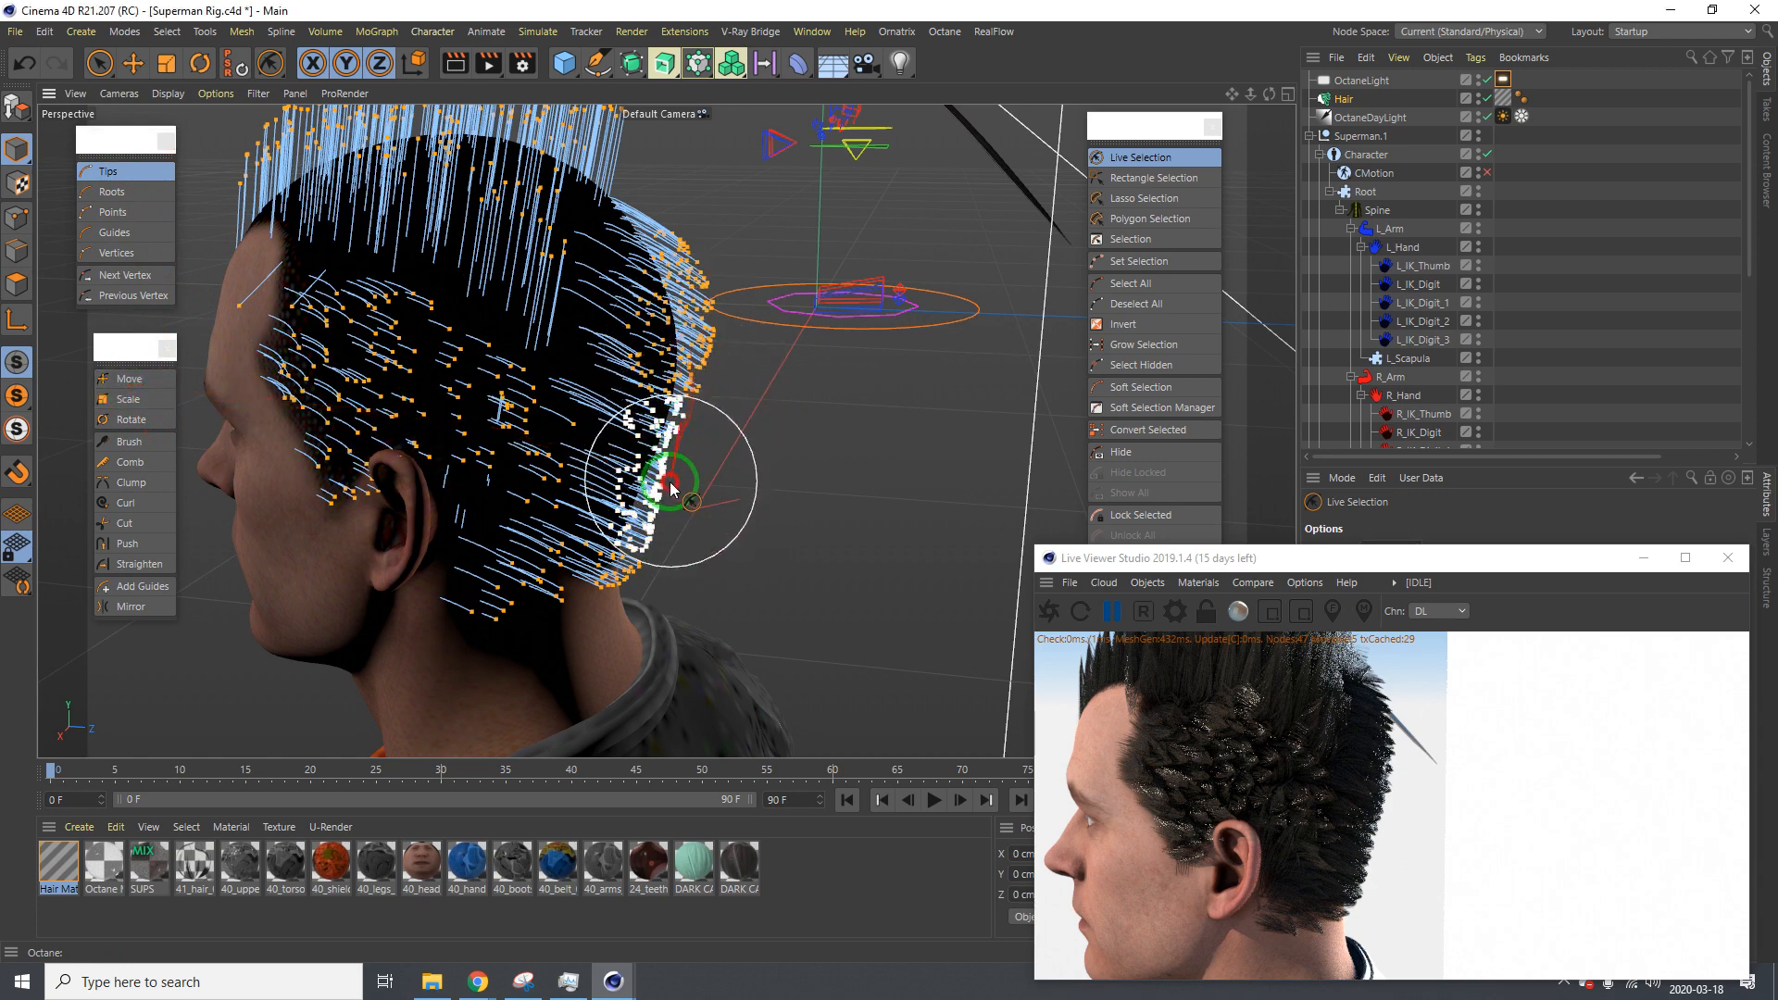
mouse_move(671, 489)
mouse_down()
mouse_move(686, 503)
mouse_move(669, 287)
mouse_move(699, 405)
mouse_move(667, 531)
mouse_up()
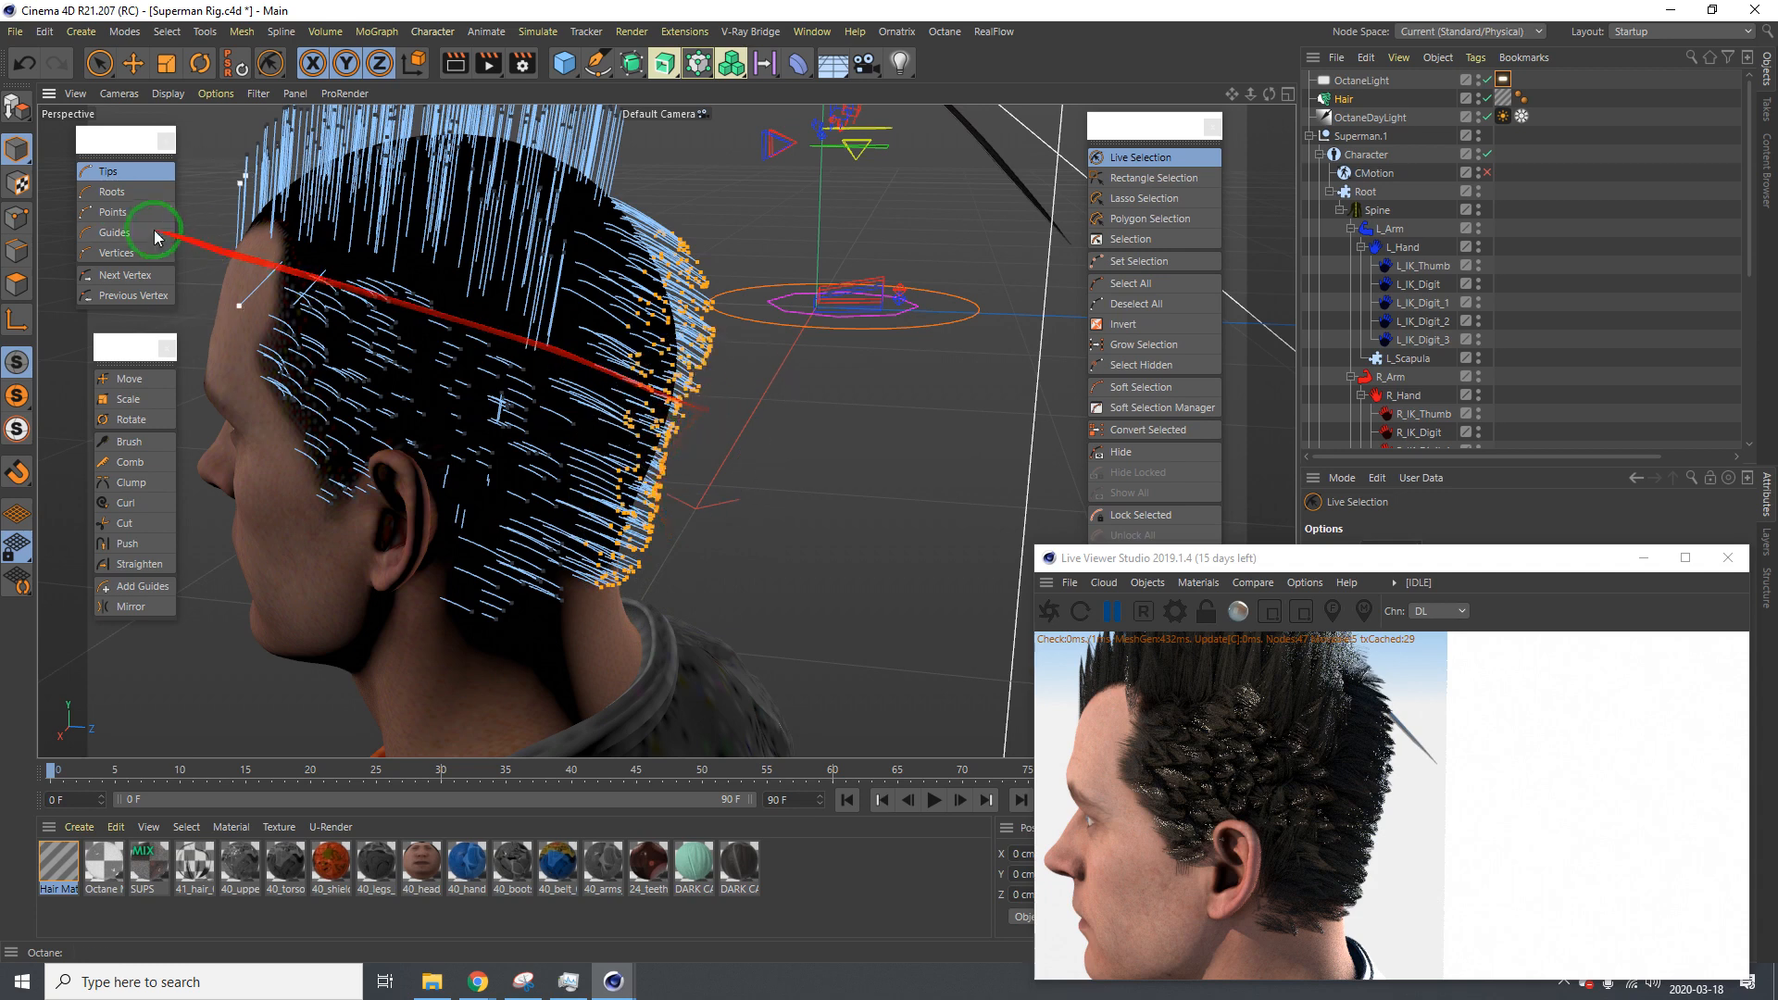
click(118, 192)
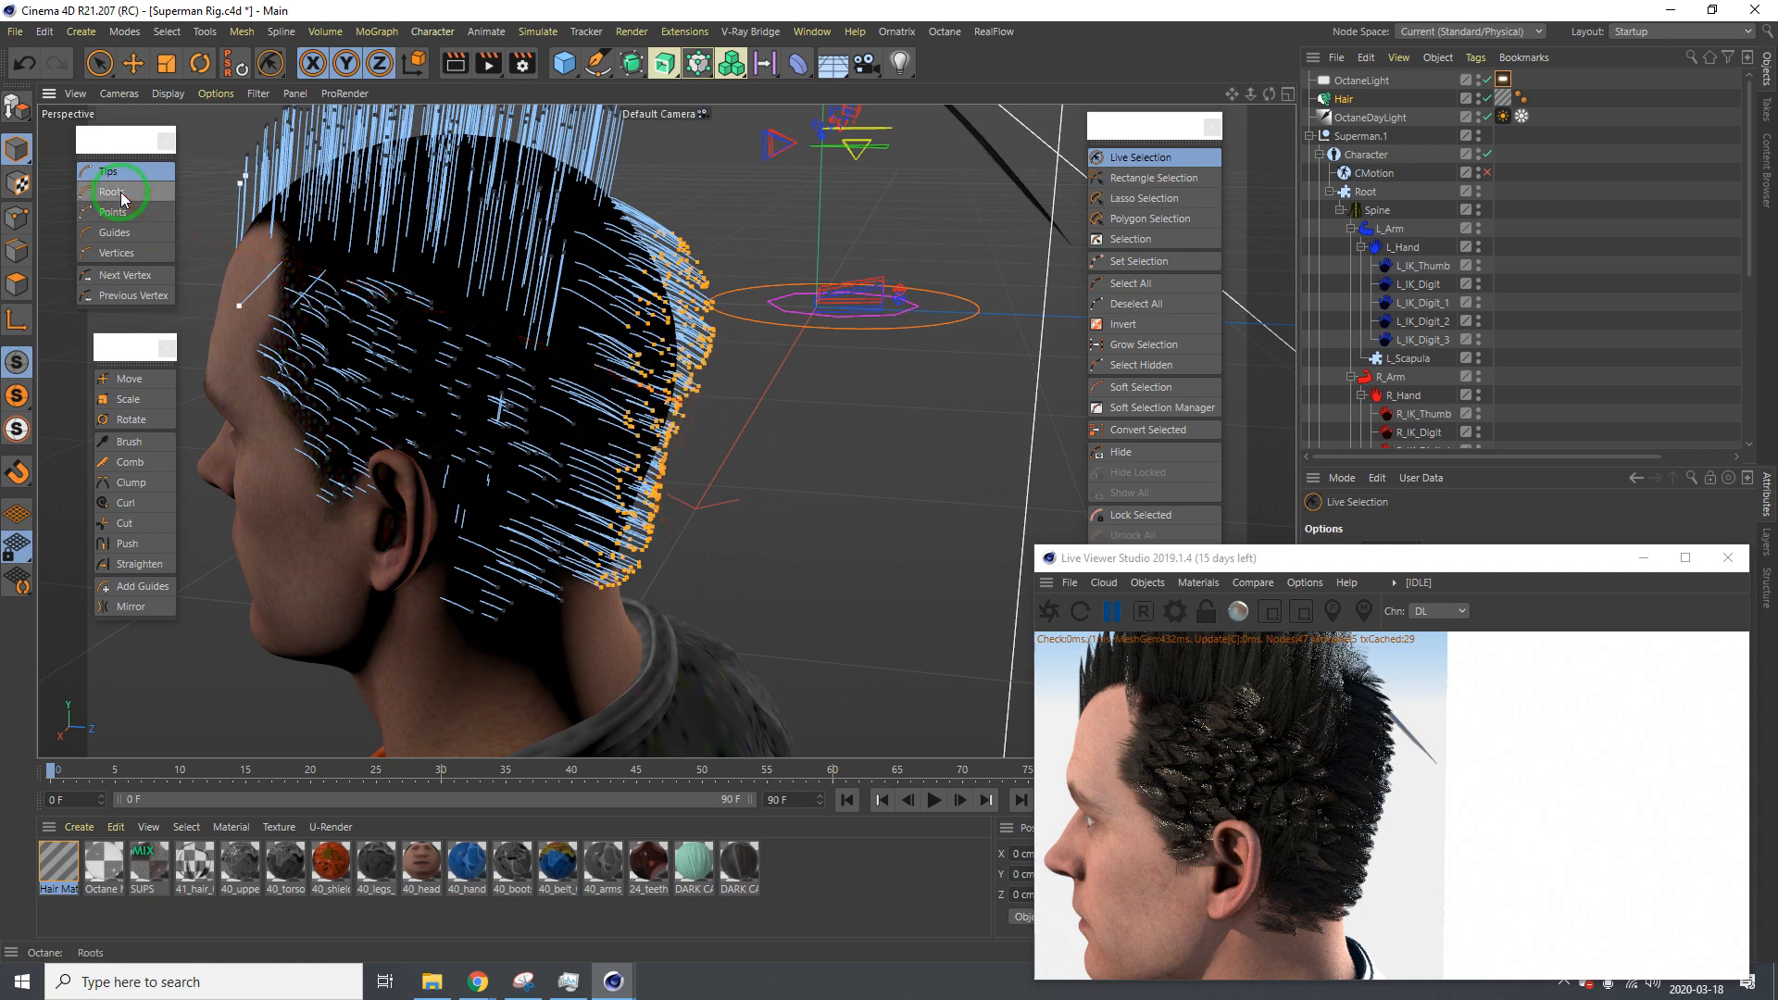
Shift the selected back-of-head tips downward with the hair Move tool and resume the live render
click(129, 463)
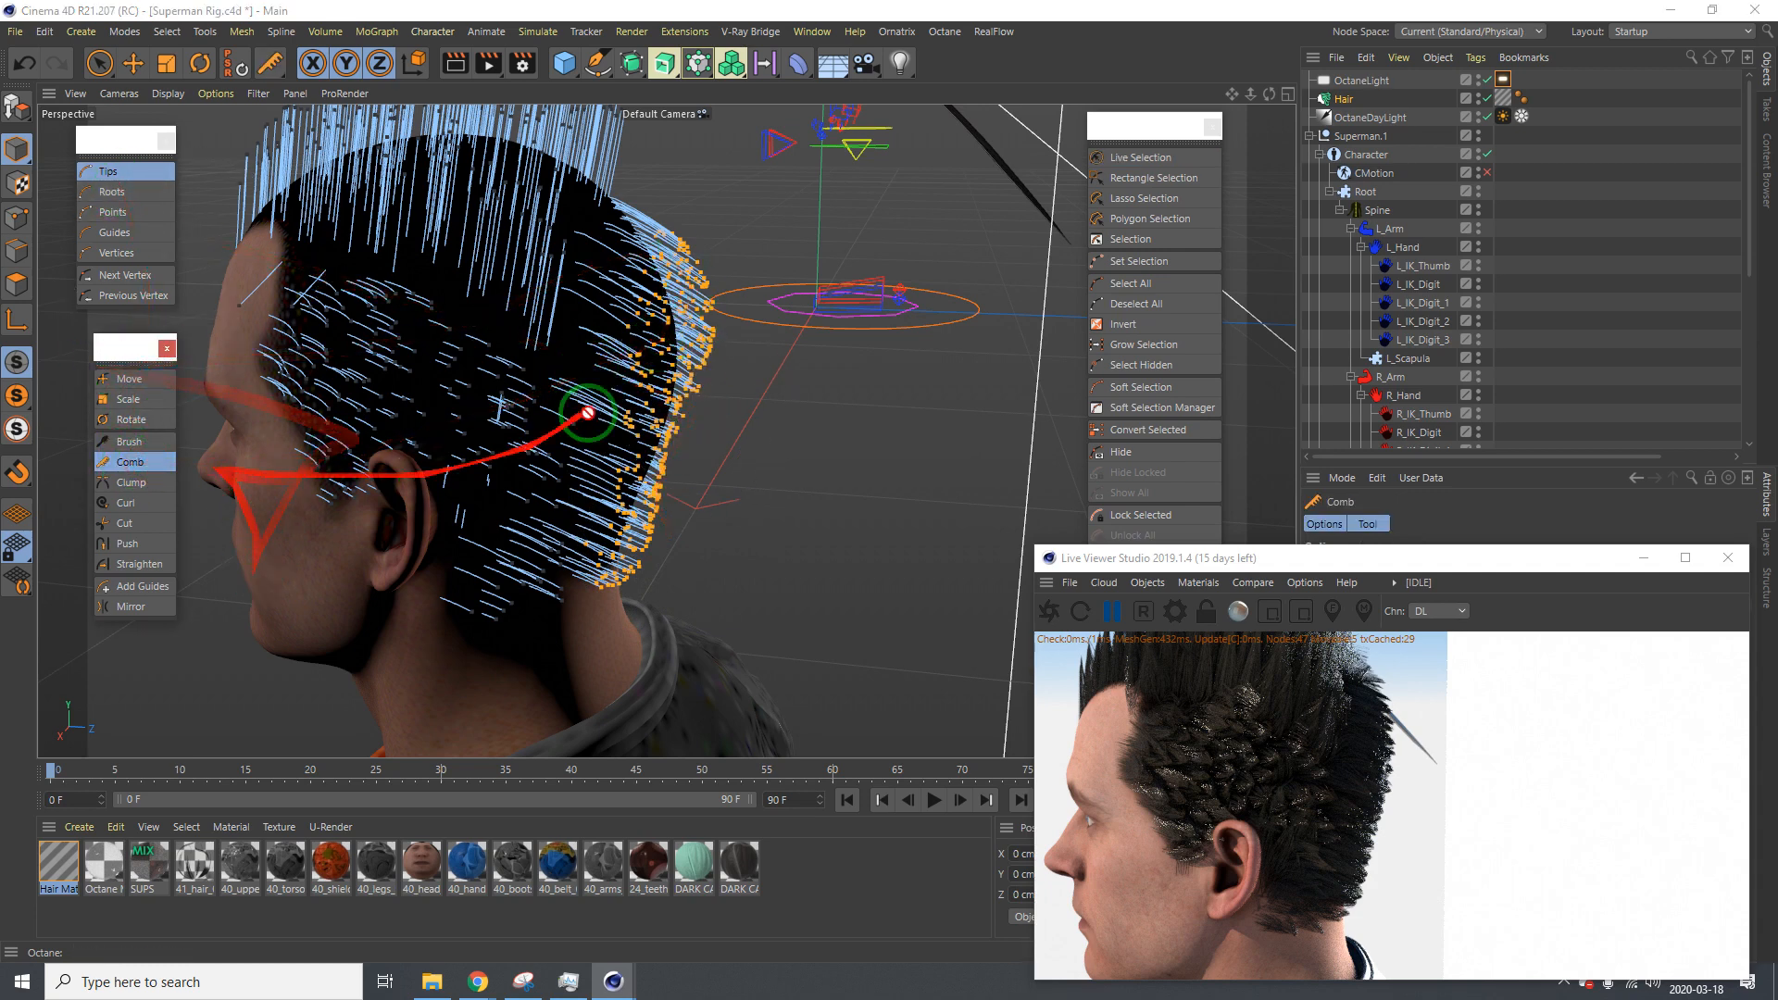
click(130, 482)
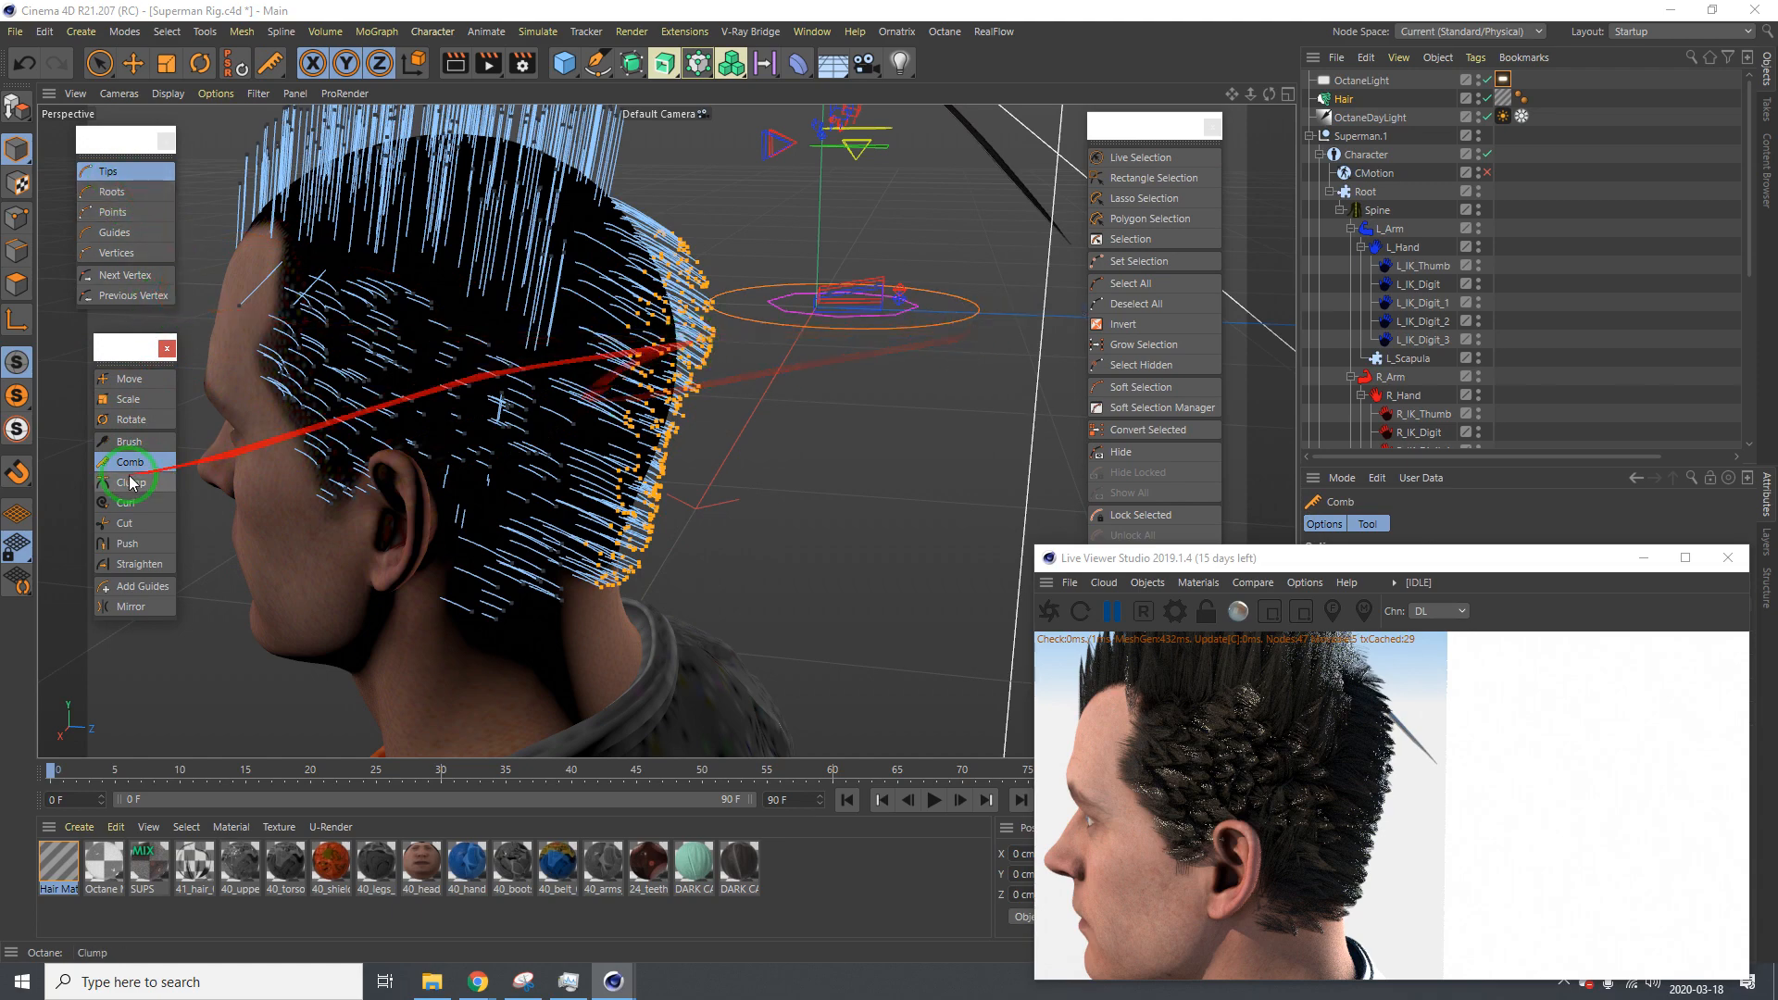
click(130, 380)
drag(637, 315, 576, 414)
mouse_move(743, 291)
mouse_down()
mouse_move(756, 321)
mouse_move(751, 293)
mouse_up()
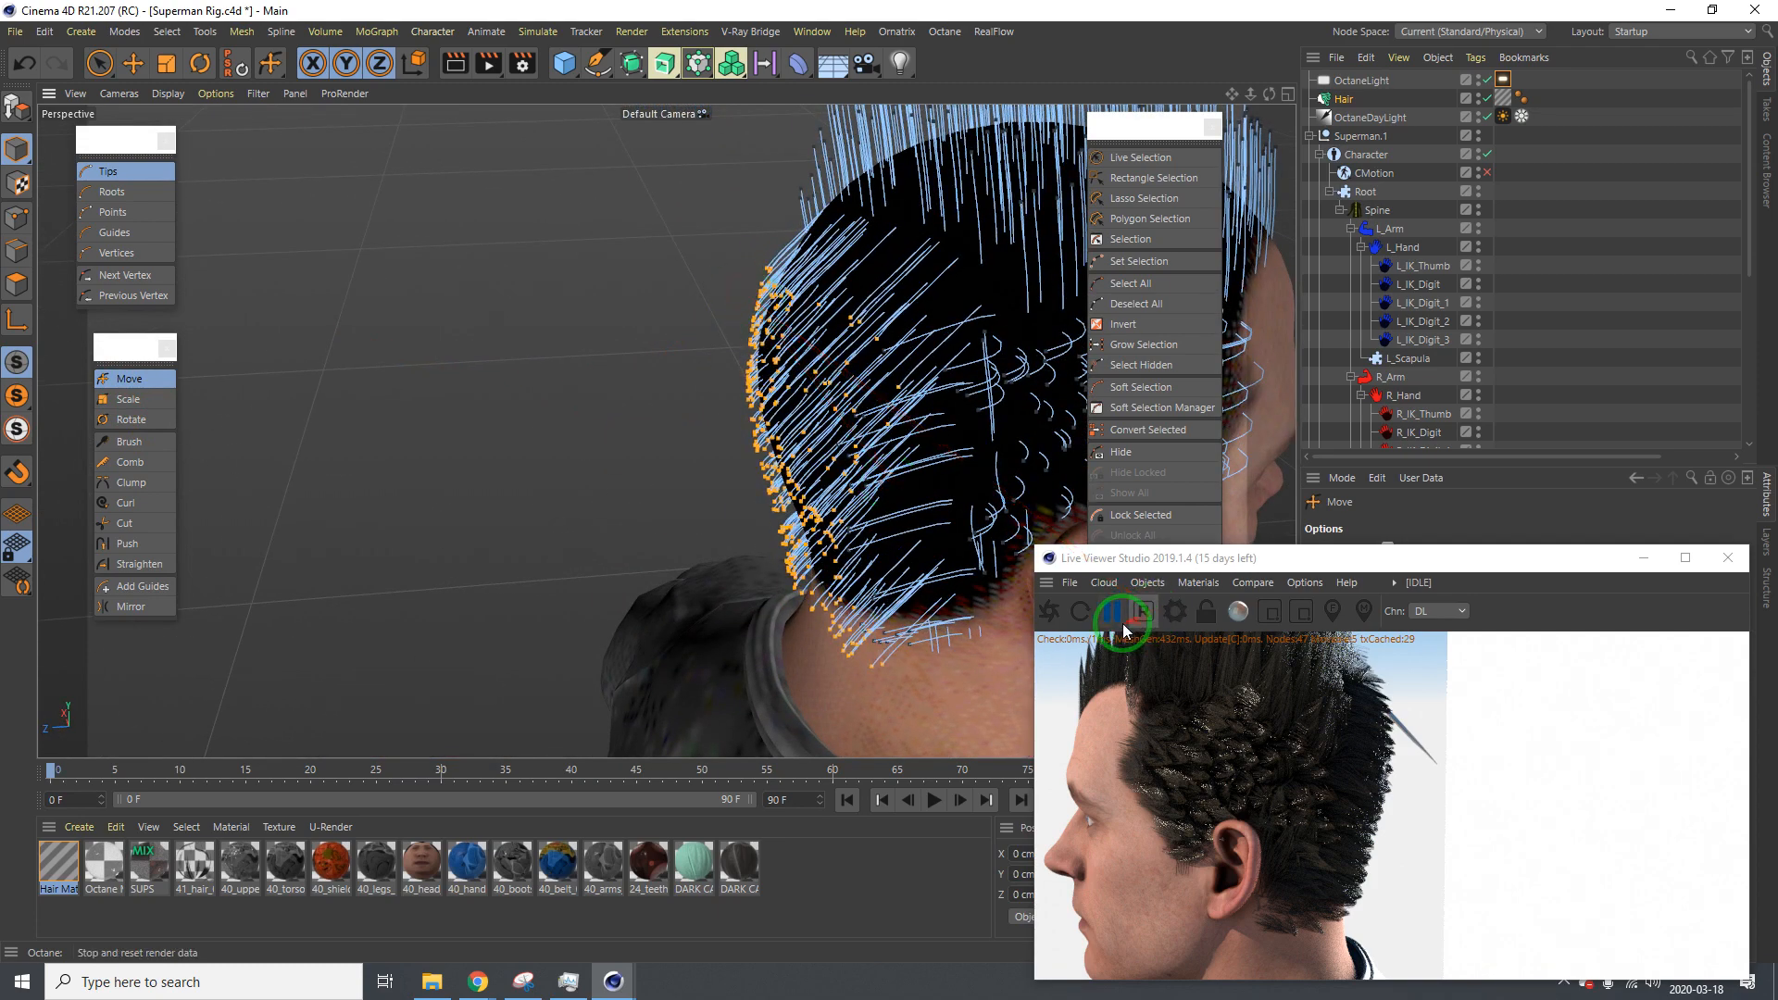
click(1114, 613)
Pull the selected guide tips further down toward the nape from the character's right side
alt+right_drag(915, 393, 860, 362)
alt+middle_drag(889, 368, 768, 297)
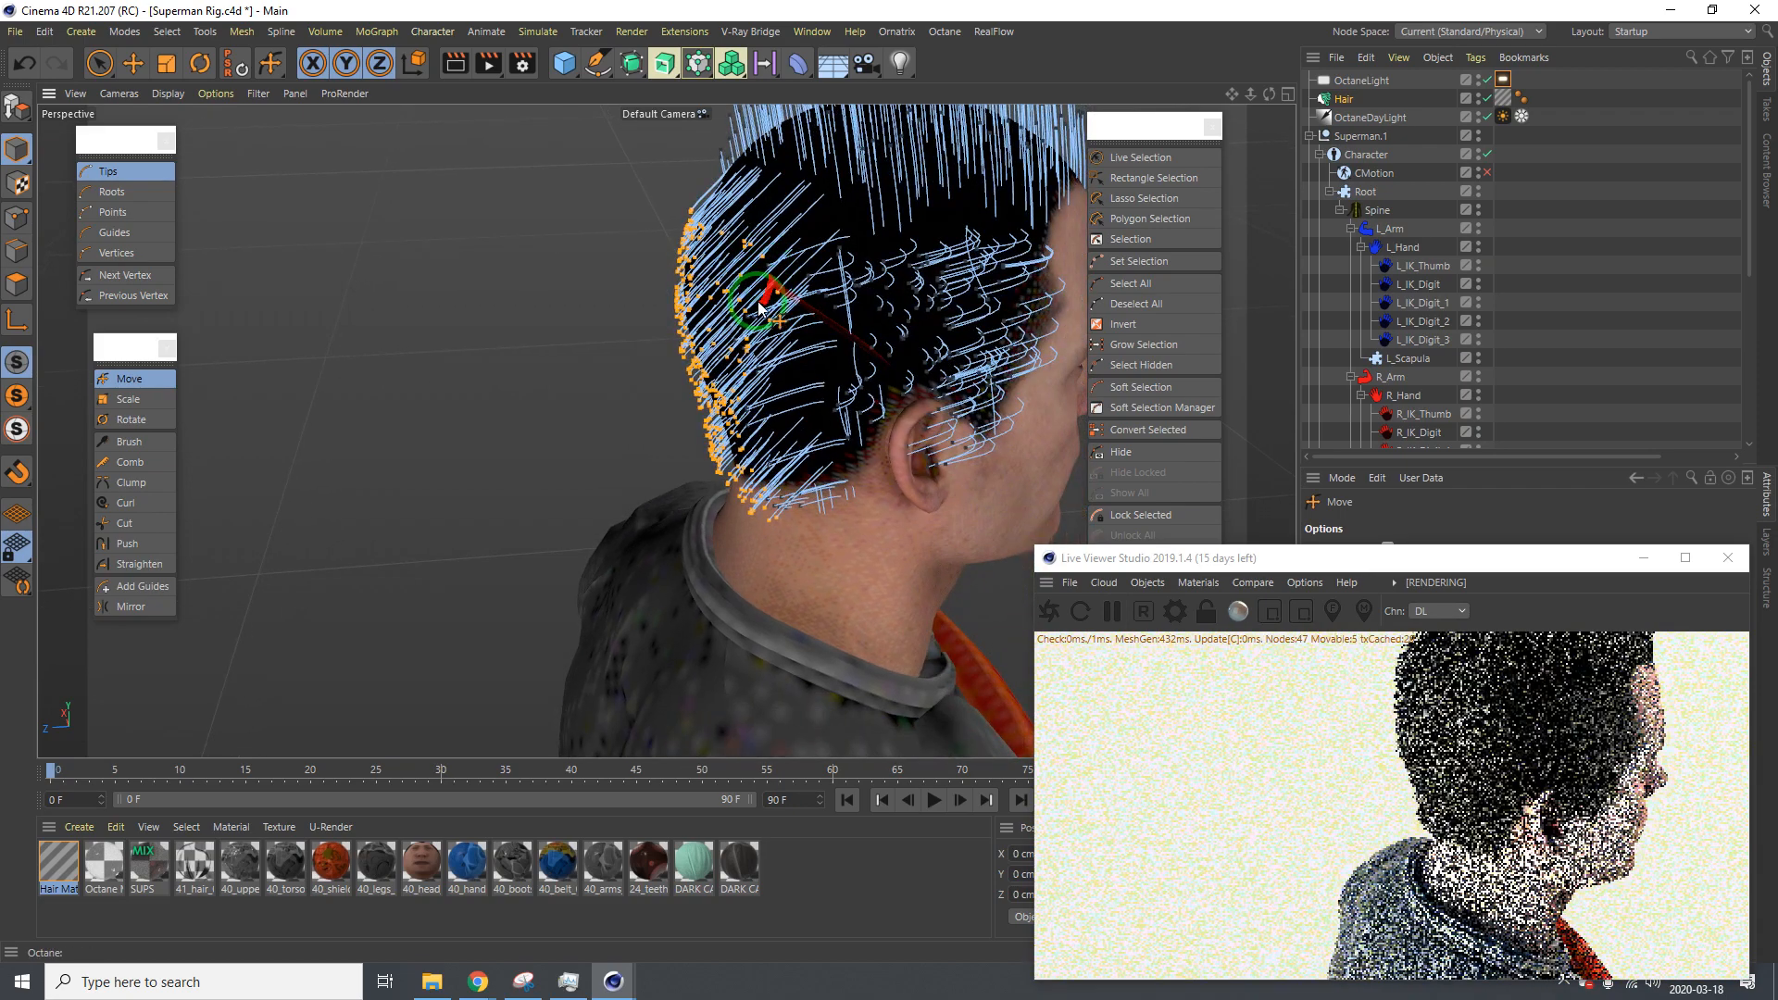
alt+right_drag(764, 296, 825, 286)
alt+drag(818, 278, 774, 271)
drag(639, 228, 857, 463)
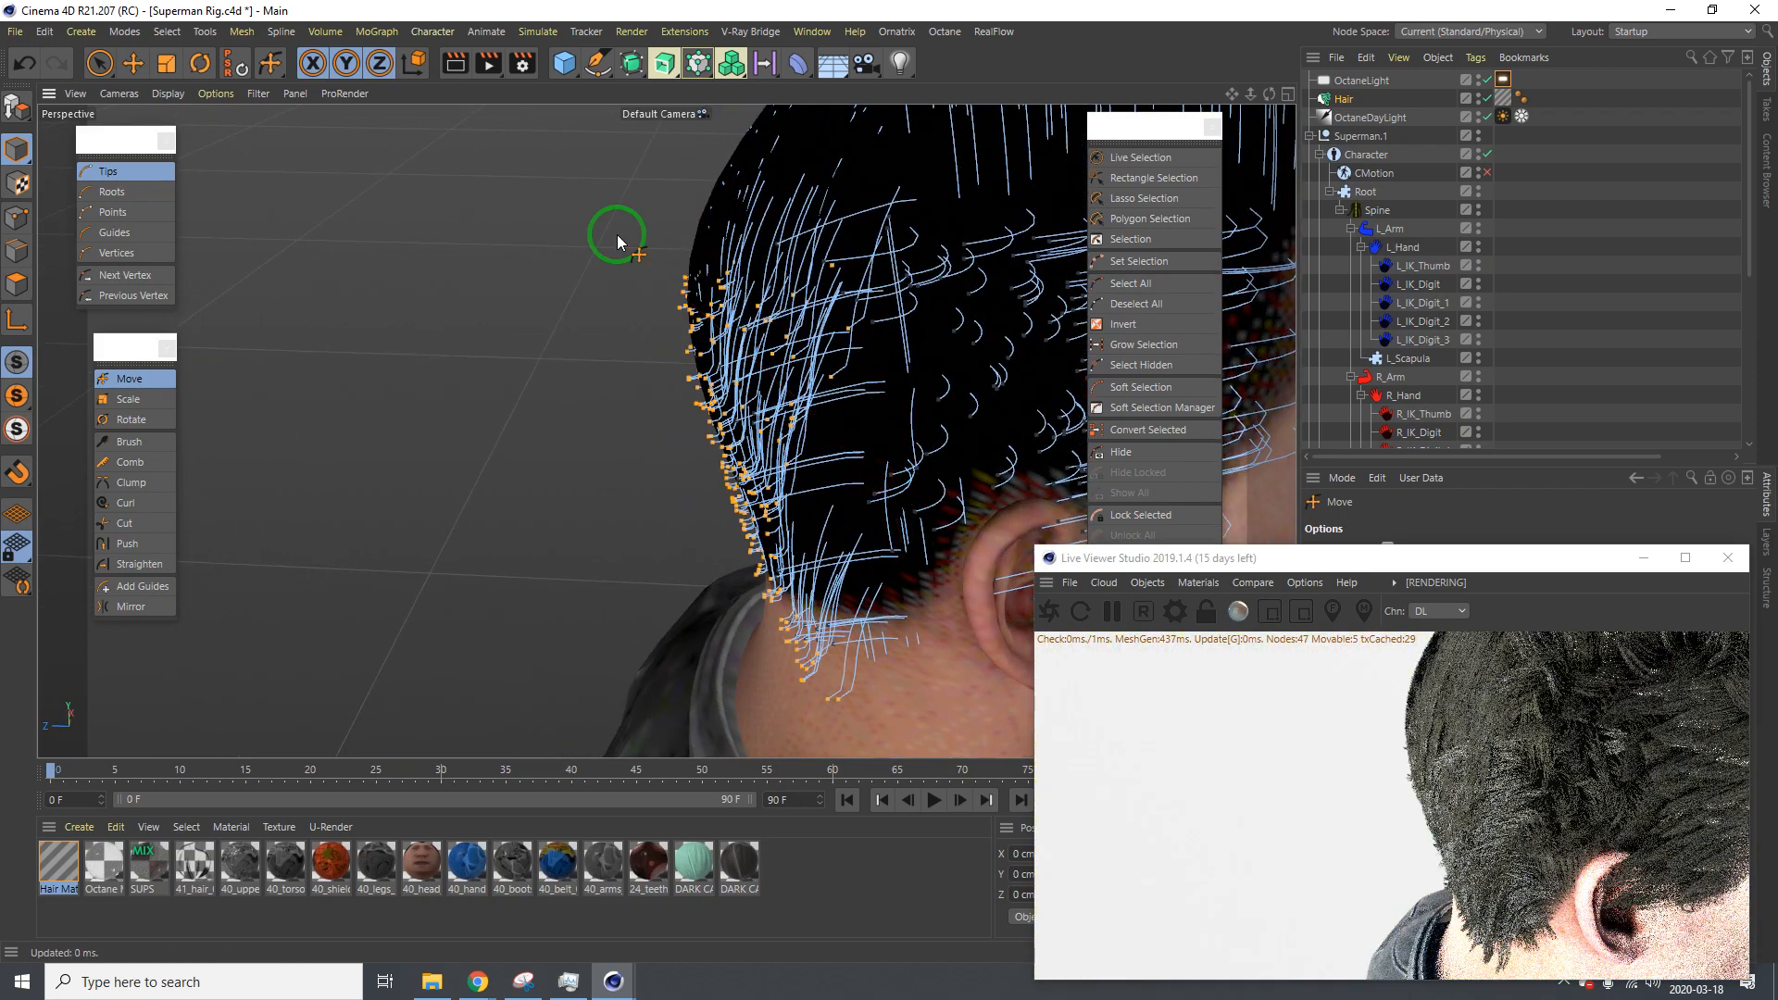
Adjust the selected tips from behind so the guides hang straight down over the nape, checking both sides
alt+drag(766, 239, 448, 306)
alt+drag(738, 304, 660, 324)
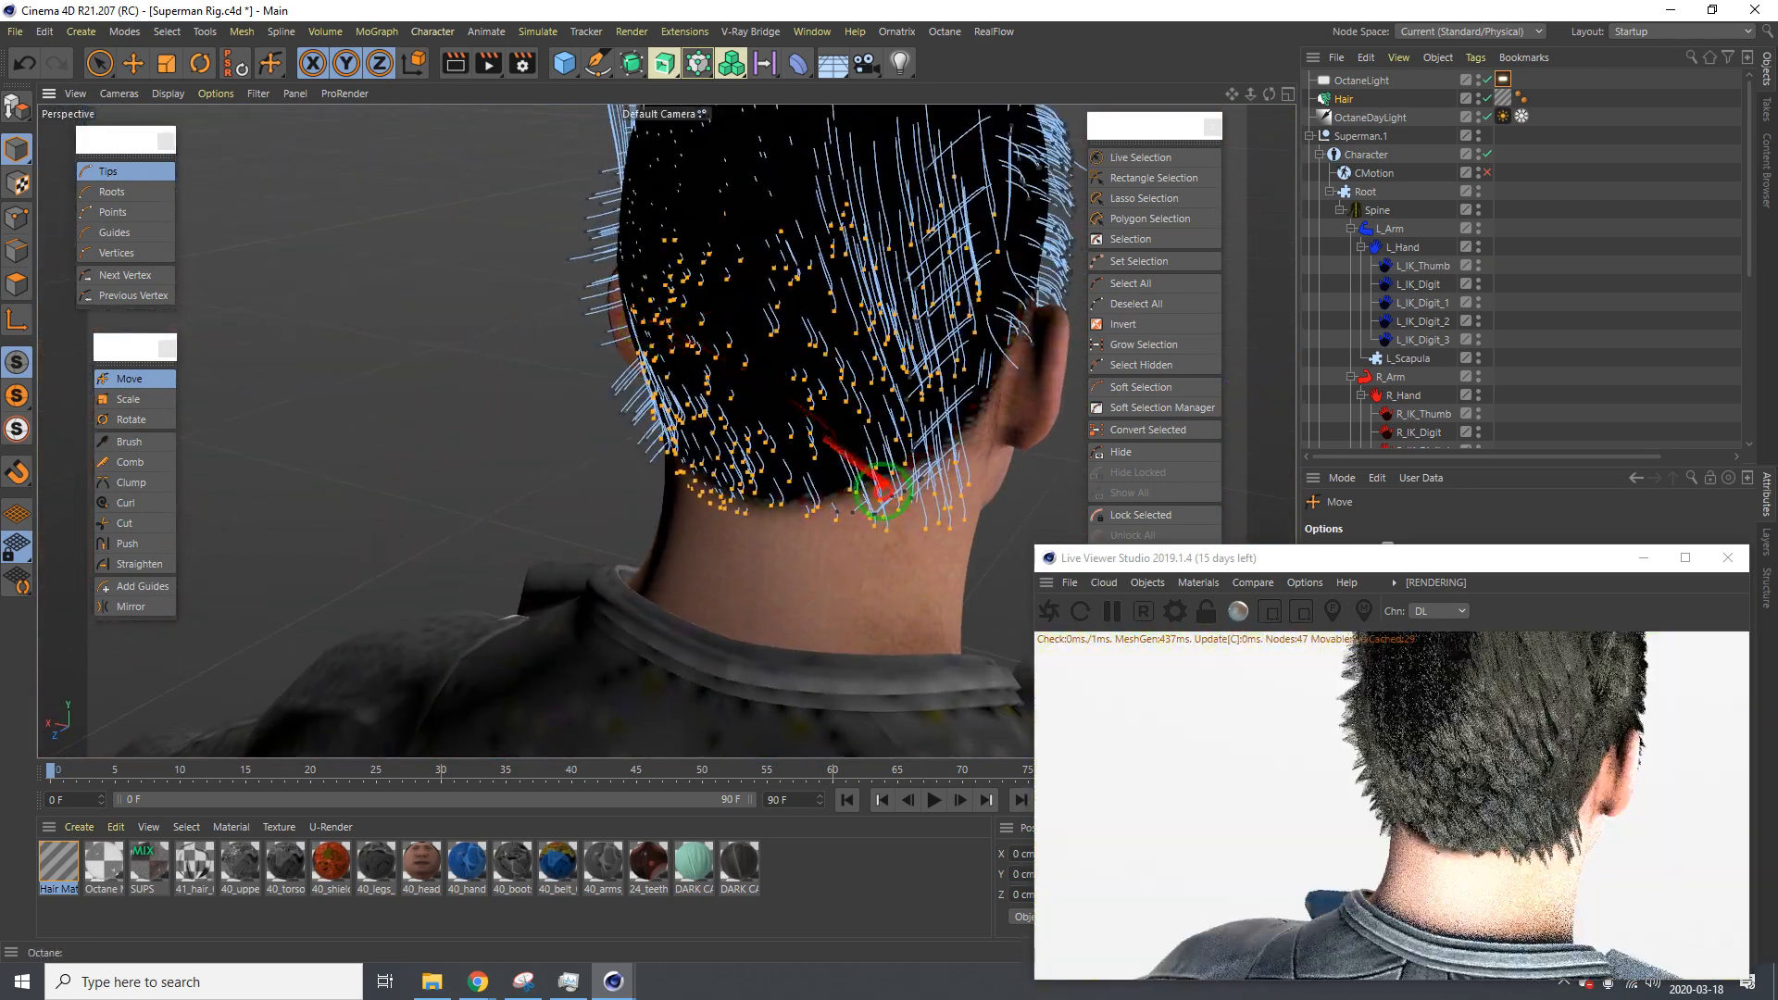
mouse_move(873, 501)
mouse_down()
mouse_move(894, 486)
mouse_move(834, 453)
mouse_move(900, 510)
mouse_up()
alt+drag(834, 353, 890, 482)
alt+drag(684, 503, 468, 359)
alt+drag(736, 354, 472, 318)
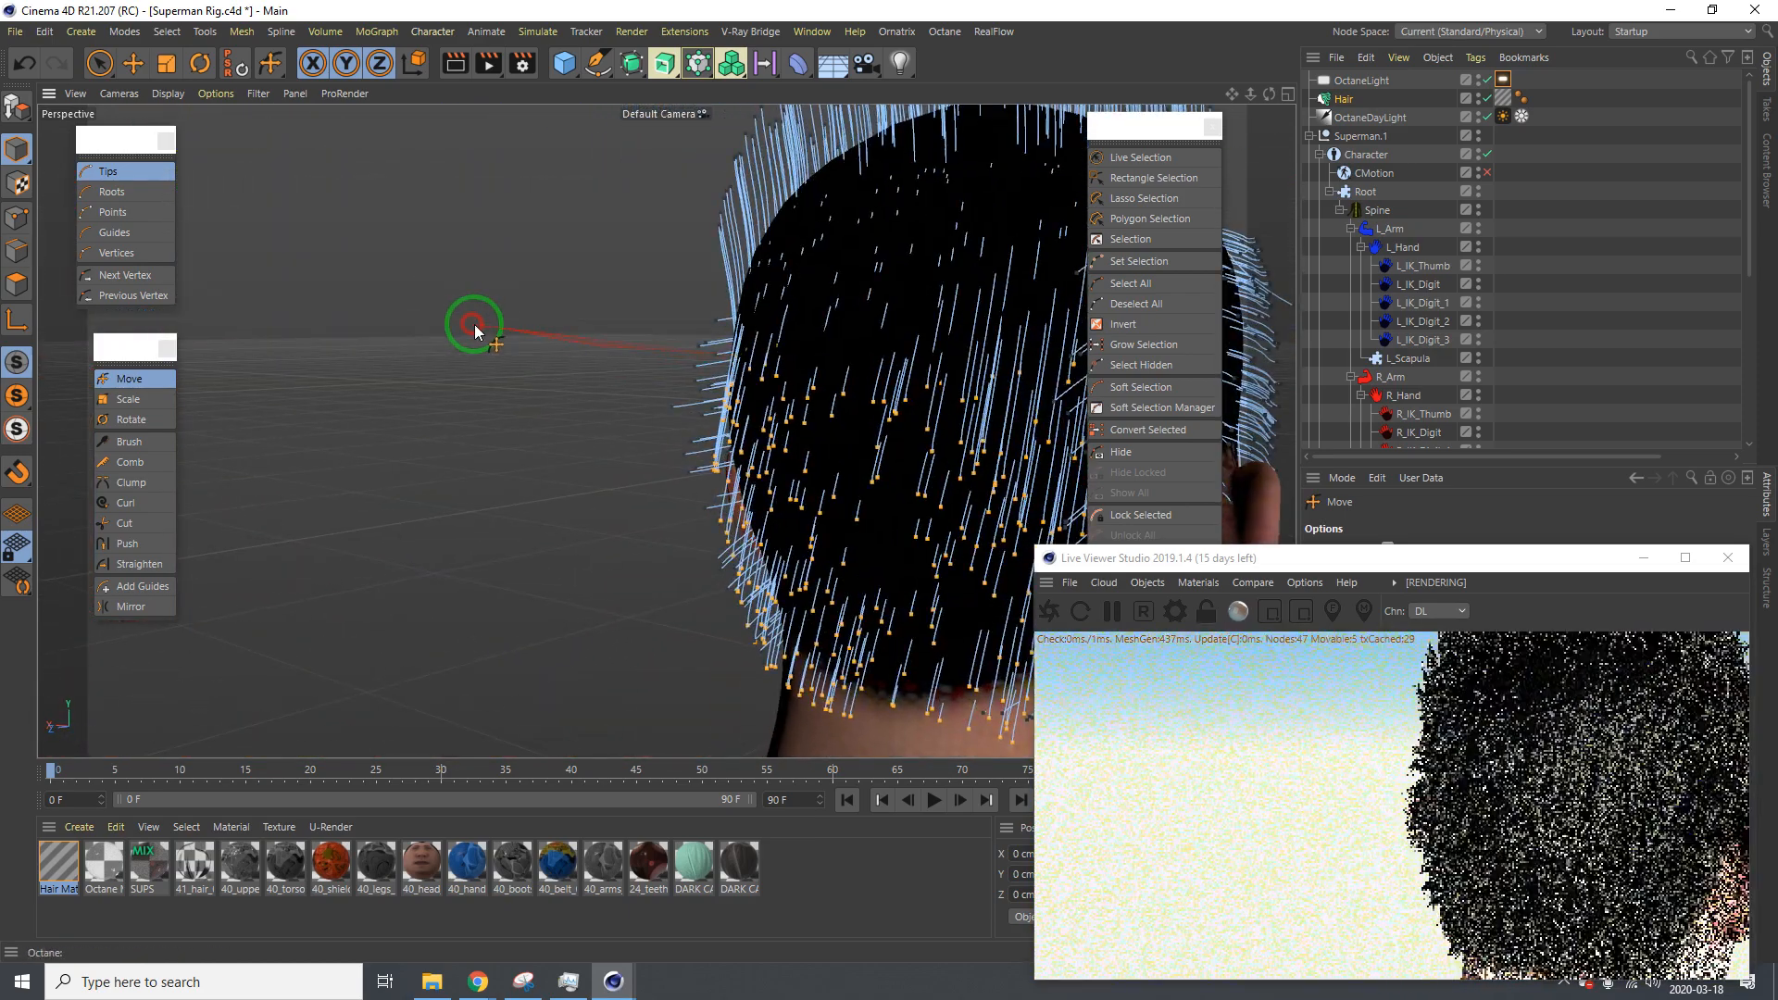
alt+drag(778, 436, 488, 335)
scroll(489, 335, up, 3)
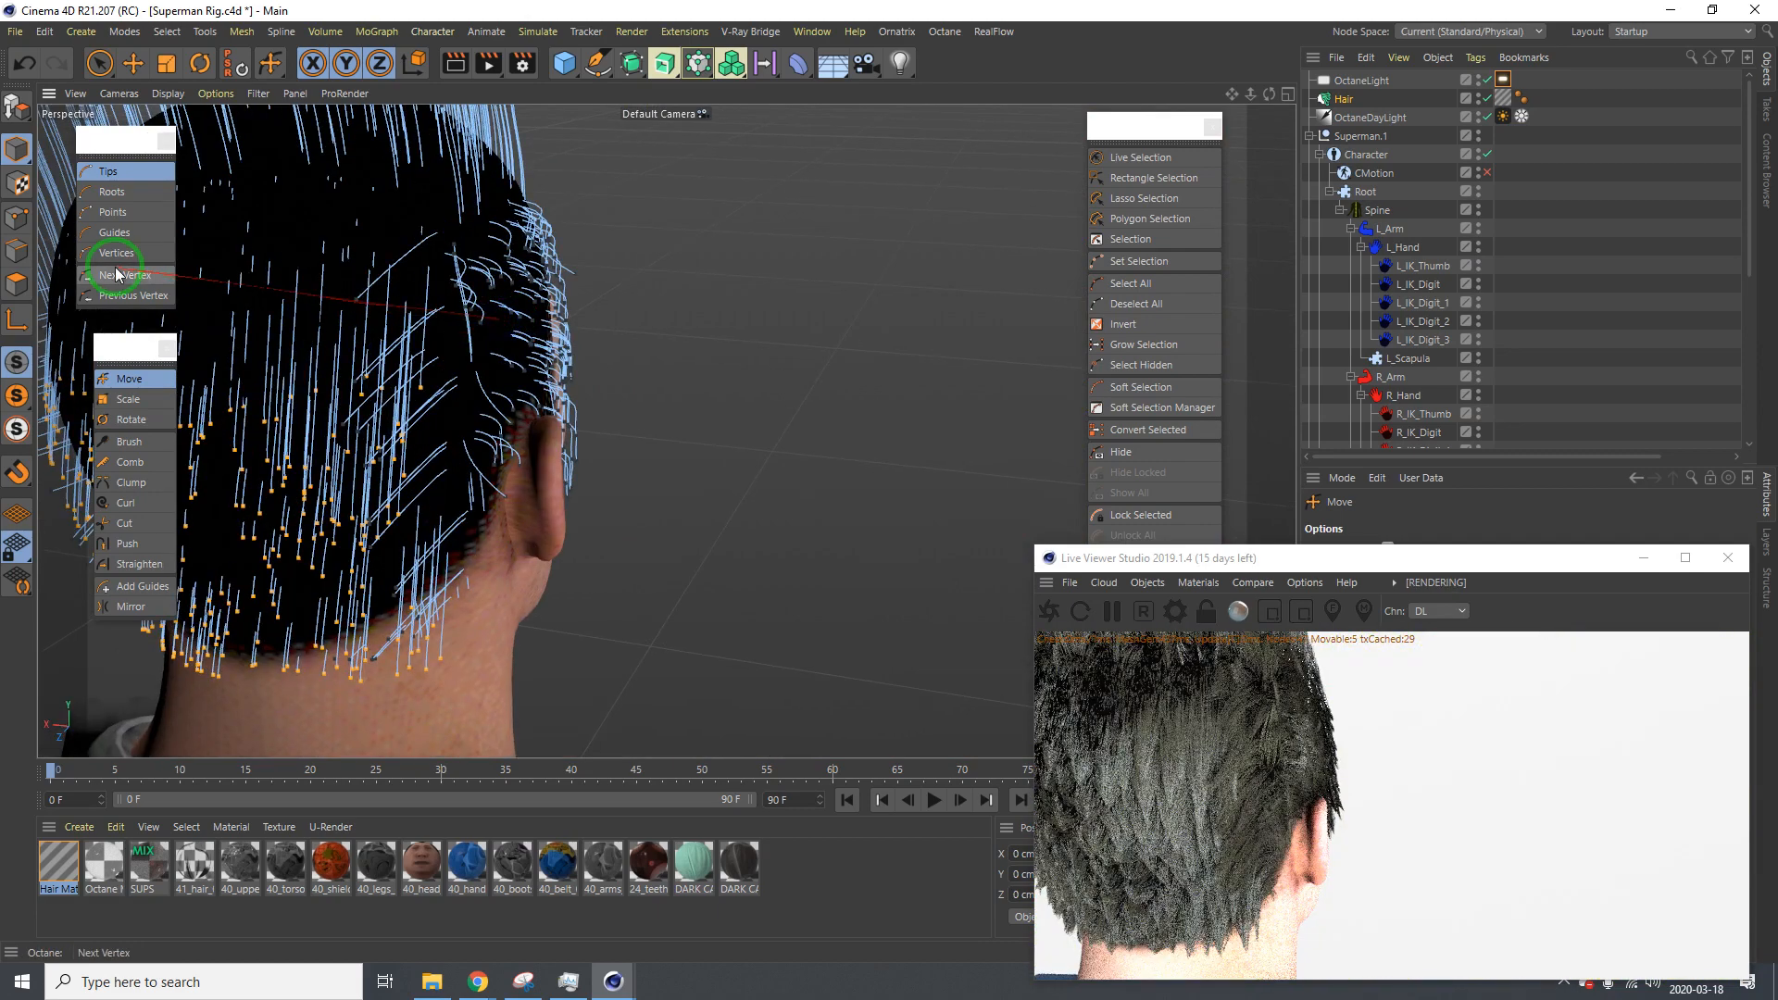
Select the guide tips on the character's right side, above and around the ear, using Live Selection in Tips mode
click(112, 192)
click(115, 171)
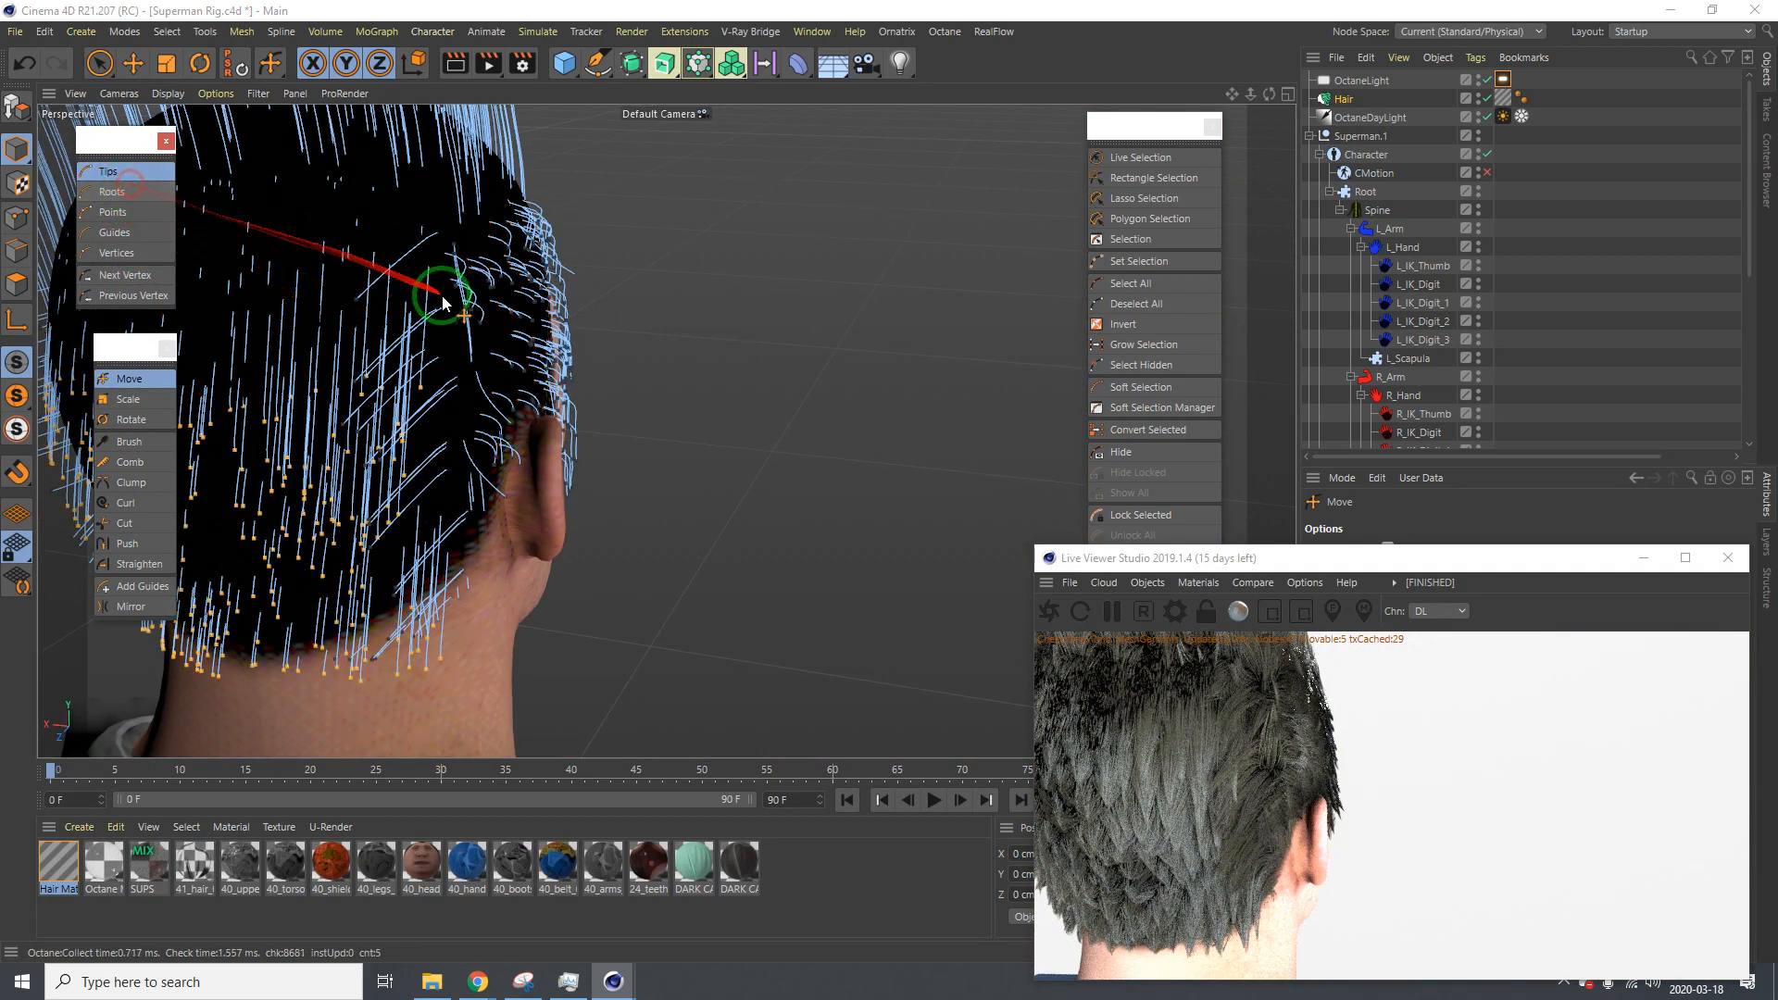
mouse_move(445, 293)
alt+mouse_down()
mouse_move(561, 330)
mouse_move(536, 323)
mouse_move(612, 291)
mouse_move(648, 399)
mouse_move(555, 394)
alt+mouse_up()
key(space)
drag(613, 451, 591, 446)
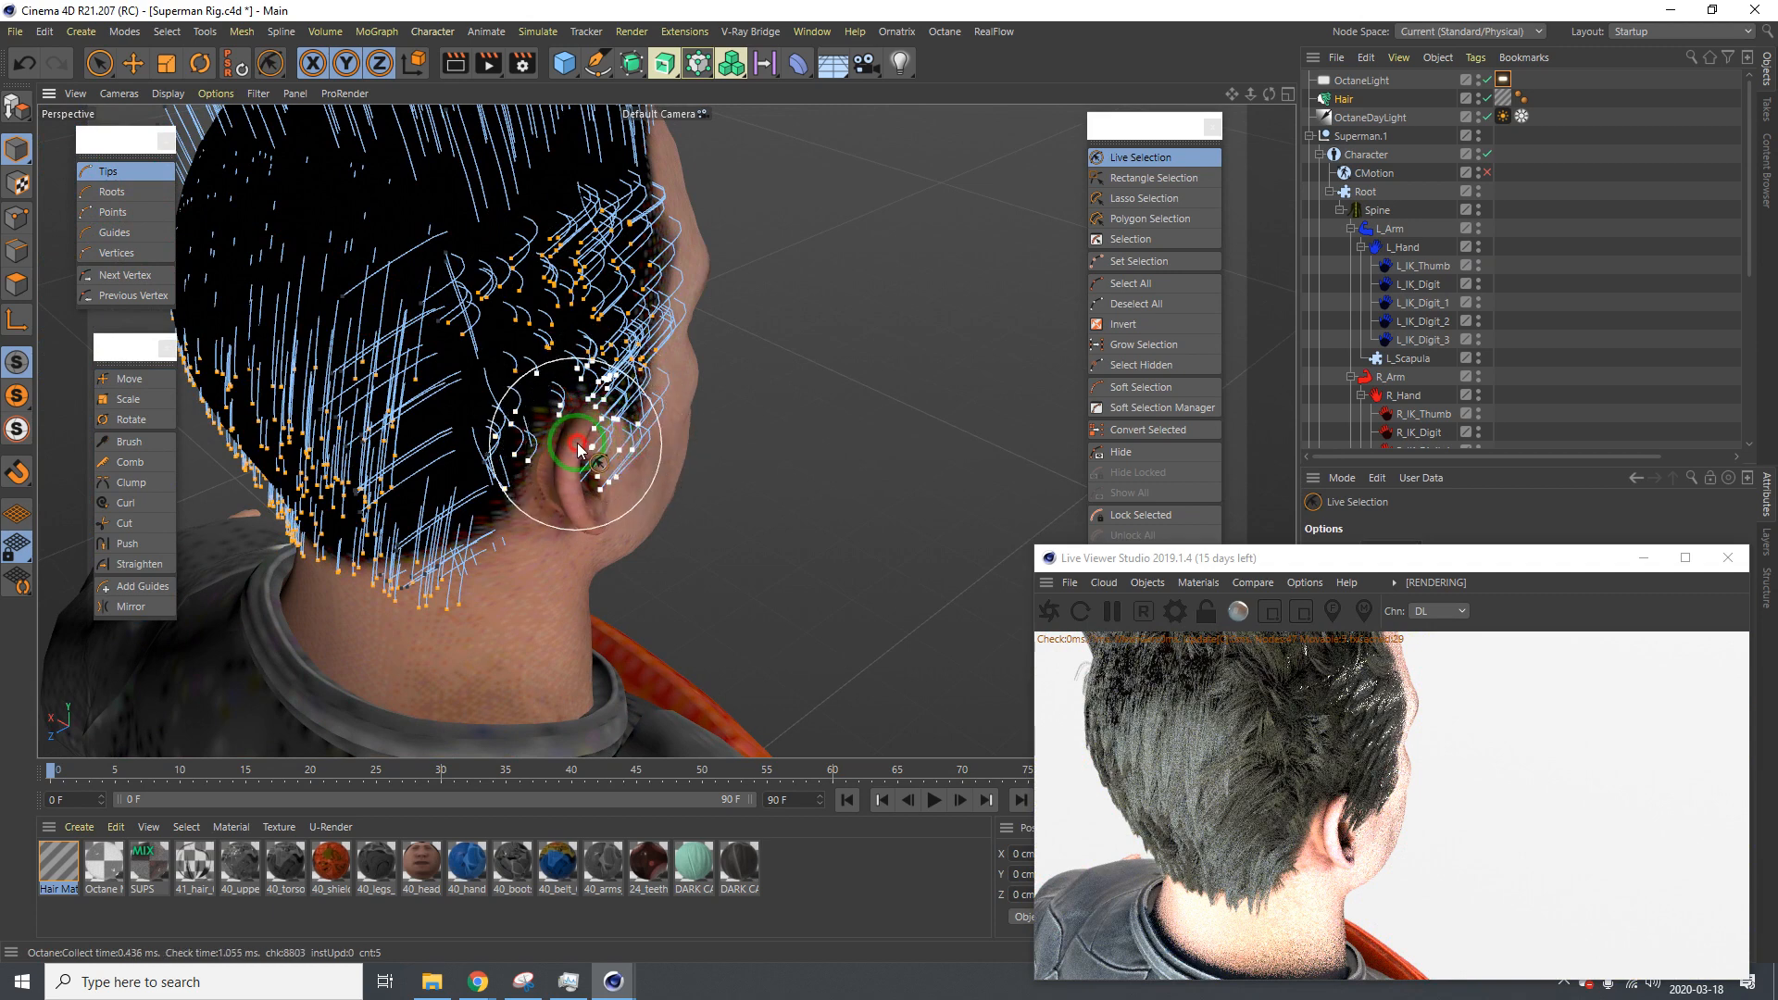
Try to shift the selected side and back guide tips together with the hair Move tool
click(141, 384)
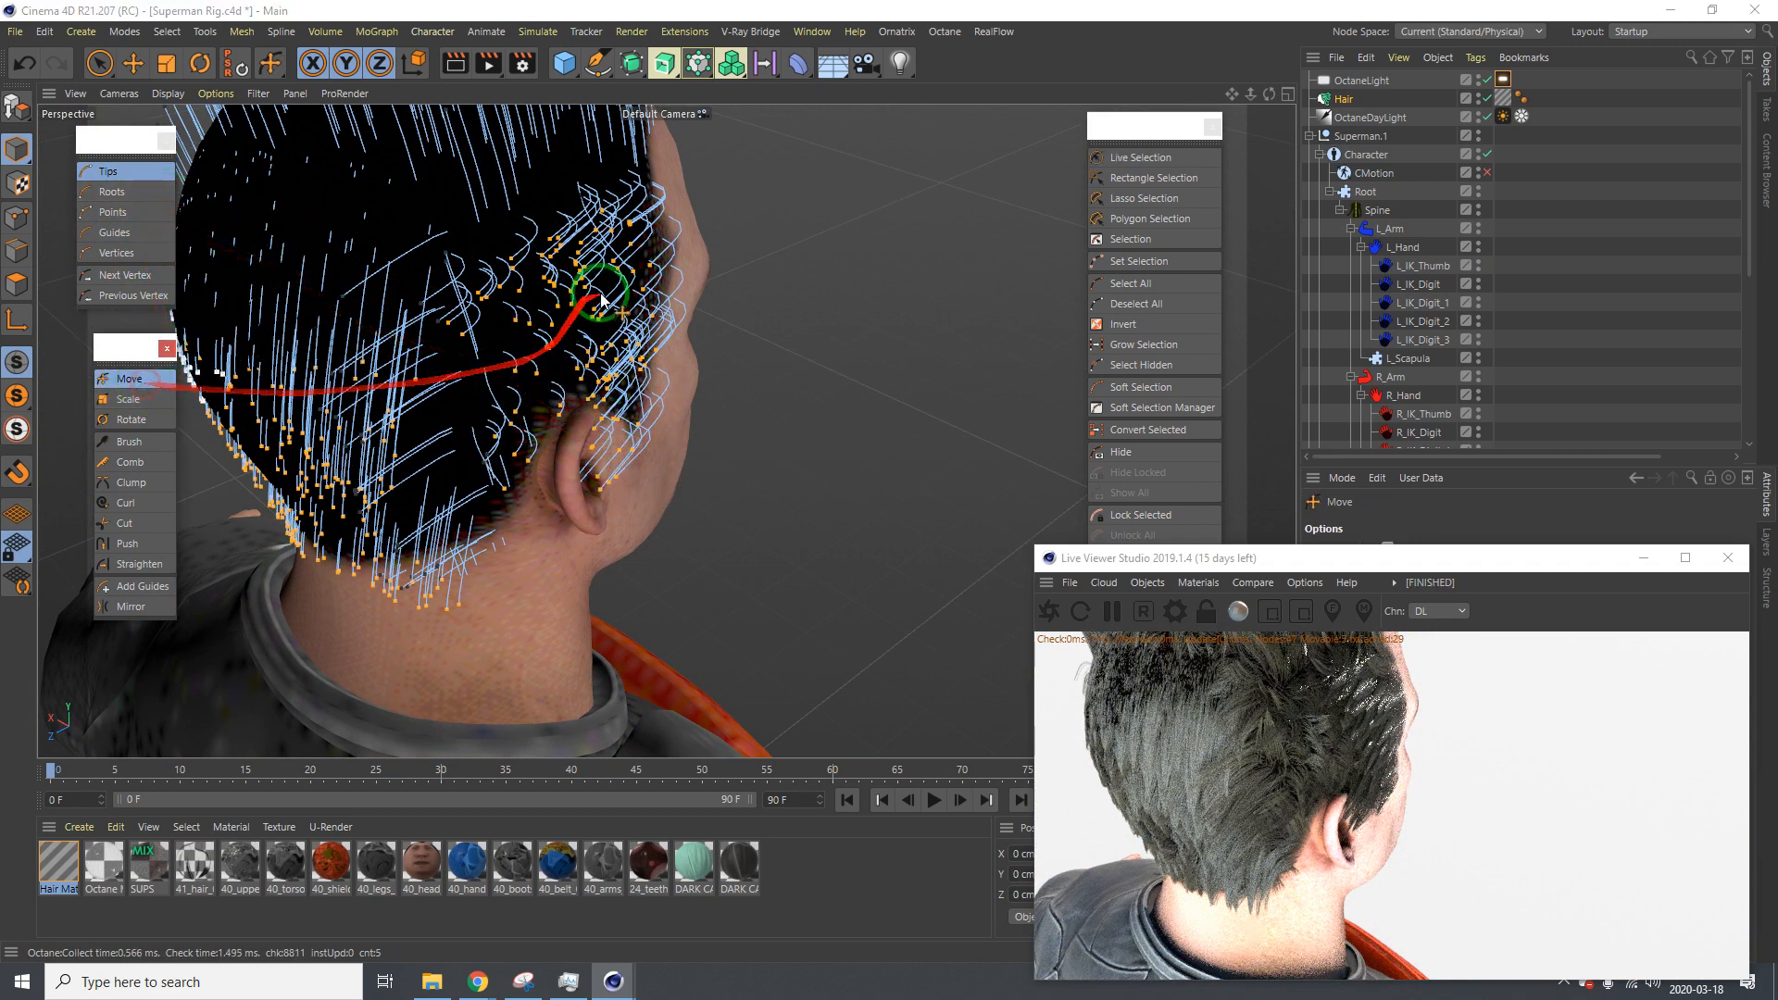
drag(931, 528, 978, 551)
key(ctrl+z)
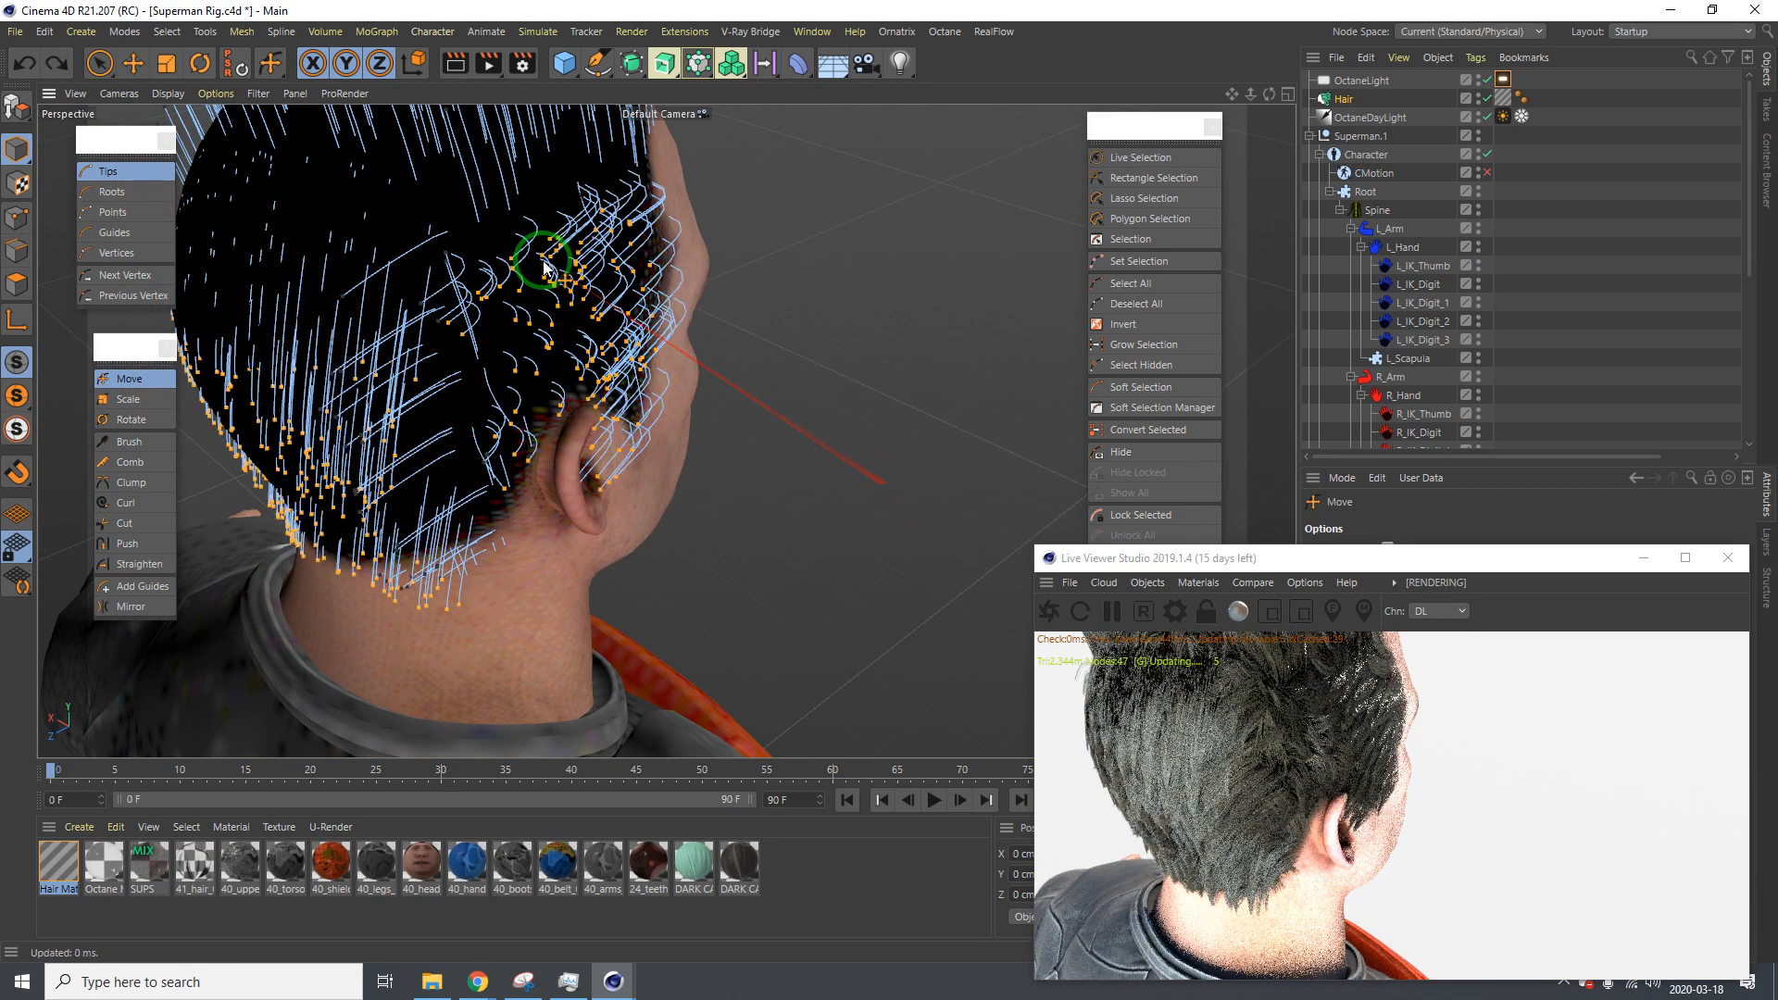
Limit the selection to the tips above and around the right ear and sweep them toward the back of the head
key(space)
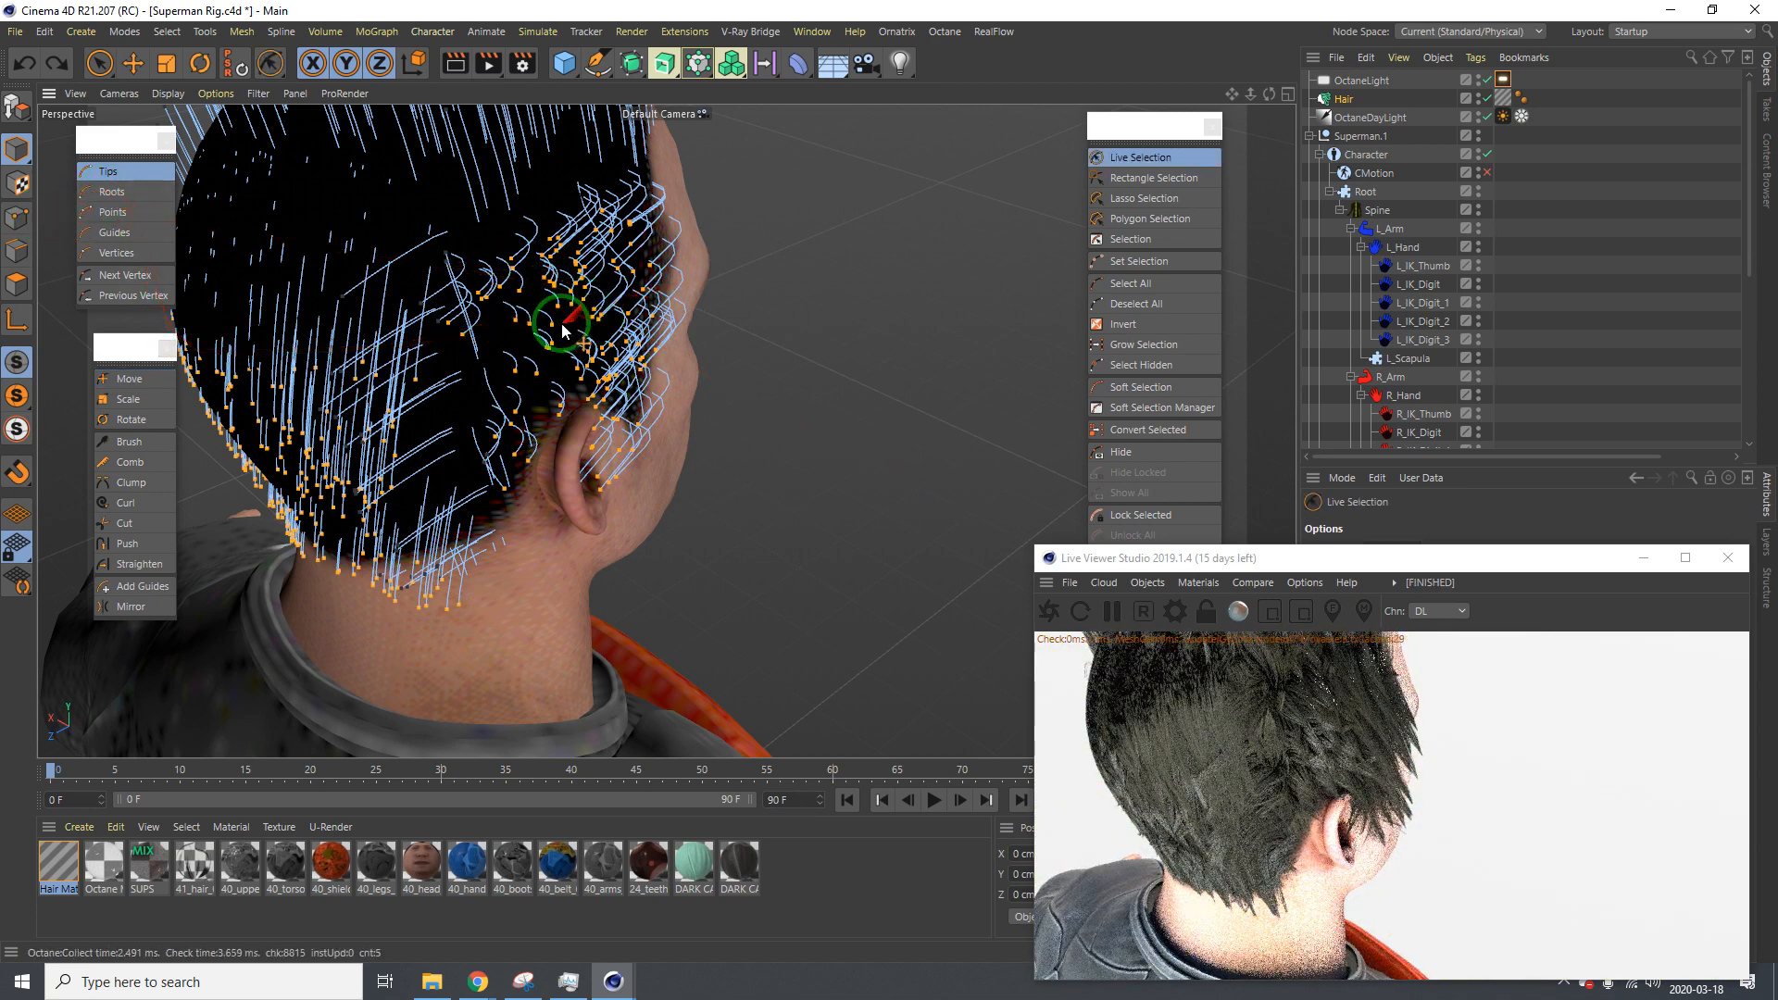
mouse_move(600, 318)
mouse_down()
mouse_move(595, 298)
mouse_move(596, 357)
mouse_move(596, 309)
mouse_move(632, 275)
mouse_move(517, 310)
mouse_move(549, 443)
mouse_move(615, 274)
mouse_move(612, 435)
mouse_up()
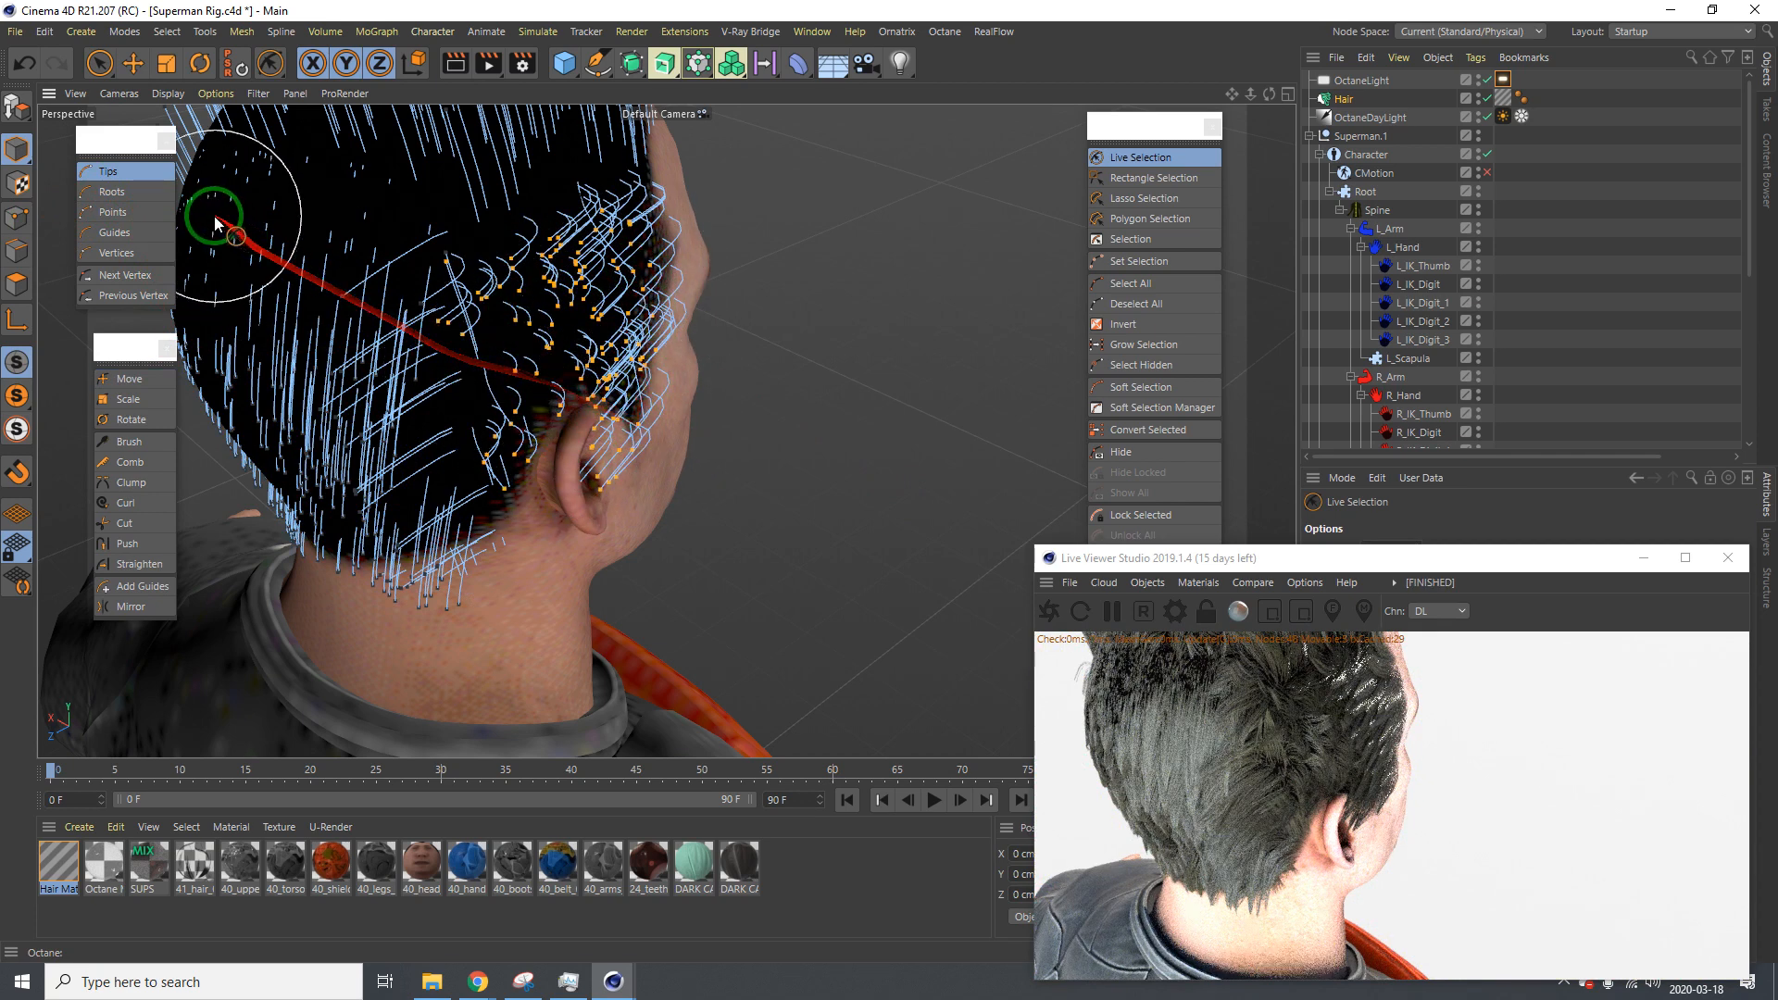
click(126, 383)
mouse_move(889, 486)
mouse_down()
mouse_move(908, 528)
mouse_move(893, 484)
mouse_move(994, 505)
mouse_move(890, 484)
mouse_move(585, 250)
mouse_move(377, 170)
mouse_move(508, 286)
mouse_move(866, 488)
mouse_move(890, 482)
mouse_move(560, 294)
mouse_up()
alt+drag(706, 336, 754, 397)
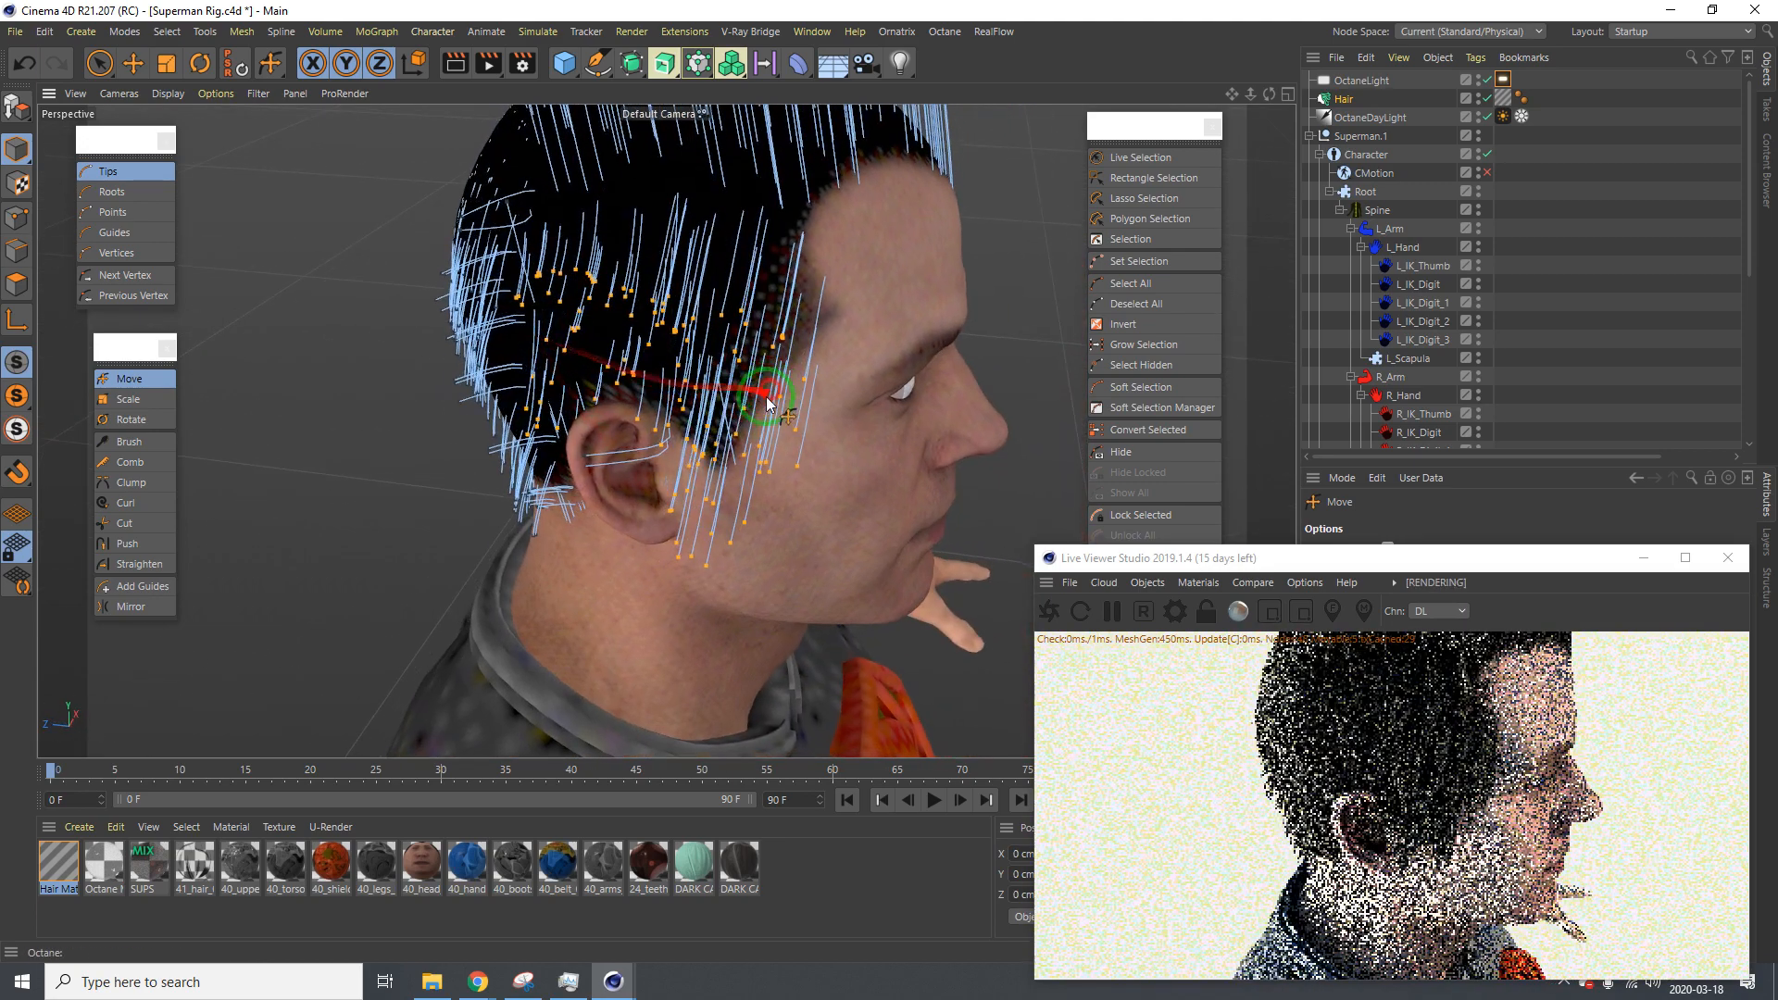
drag(831, 482, 889, 482)
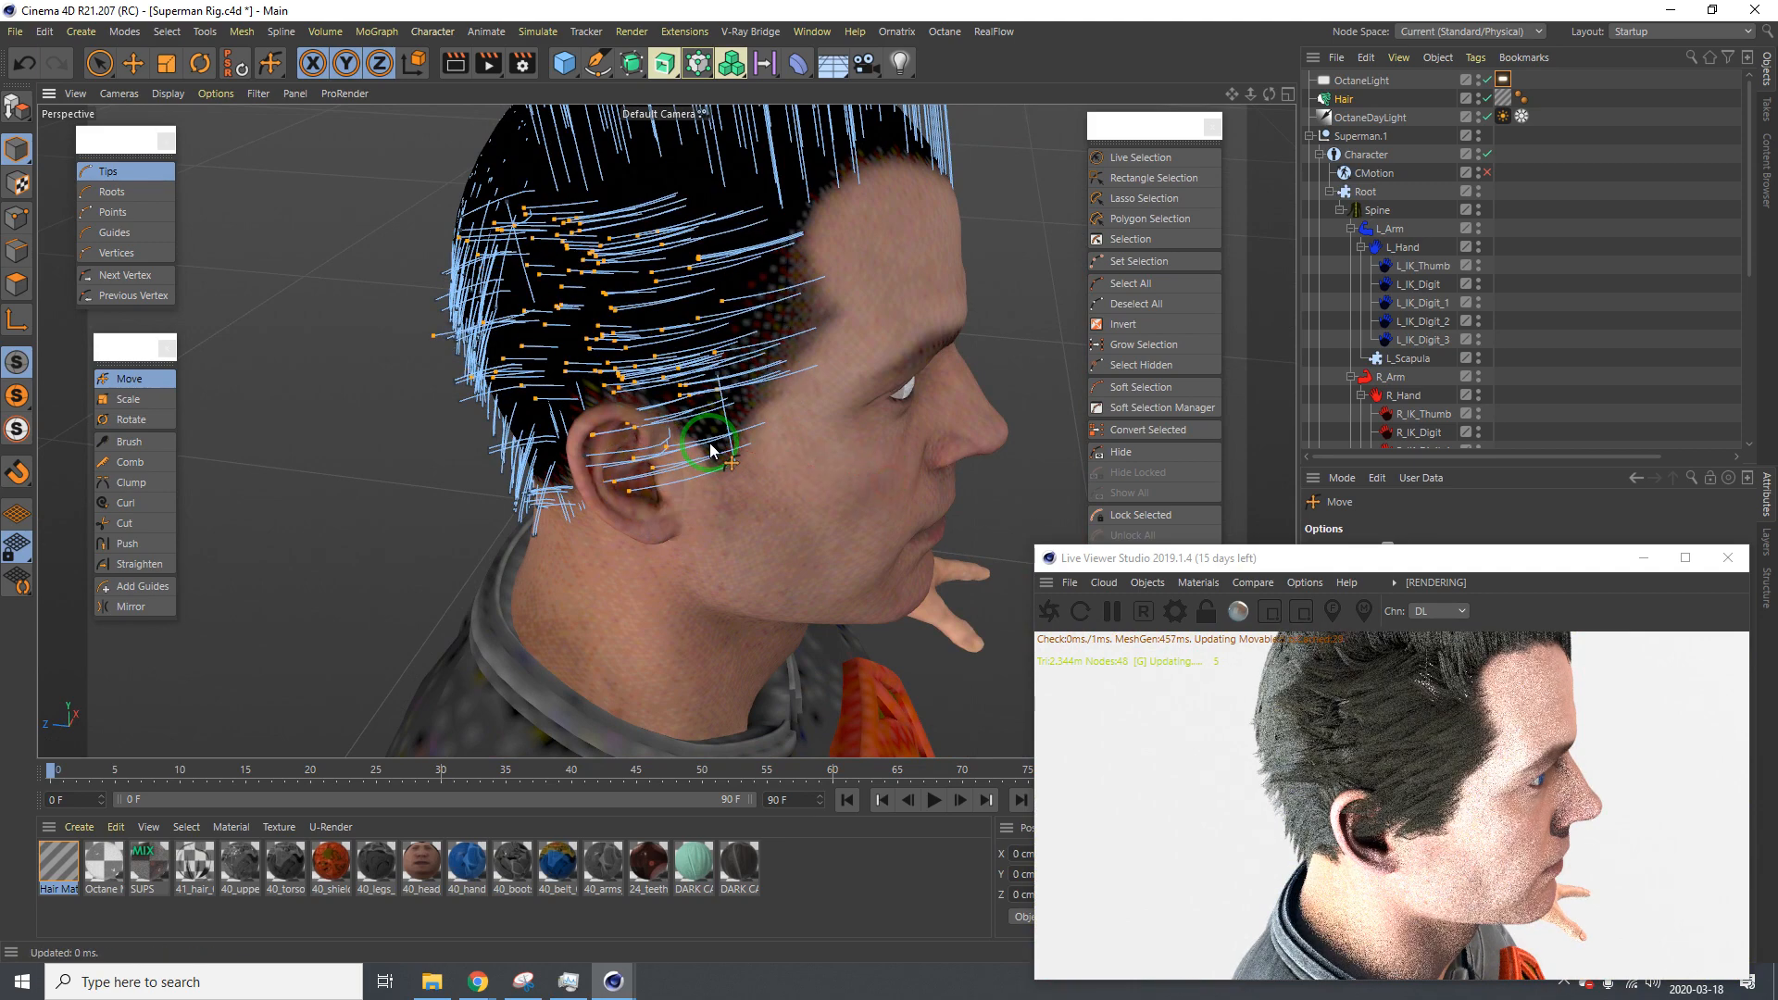
Adjust the swept-back side tips so the guides run straight backward over the right side of the head
mouse_move(780, 404)
alt+mouse_down()
mouse_move(664, 389)
mouse_move(710, 363)
mouse_move(726, 404)
mouse_move(867, 430)
mouse_move(801, 421)
alt+mouse_up()
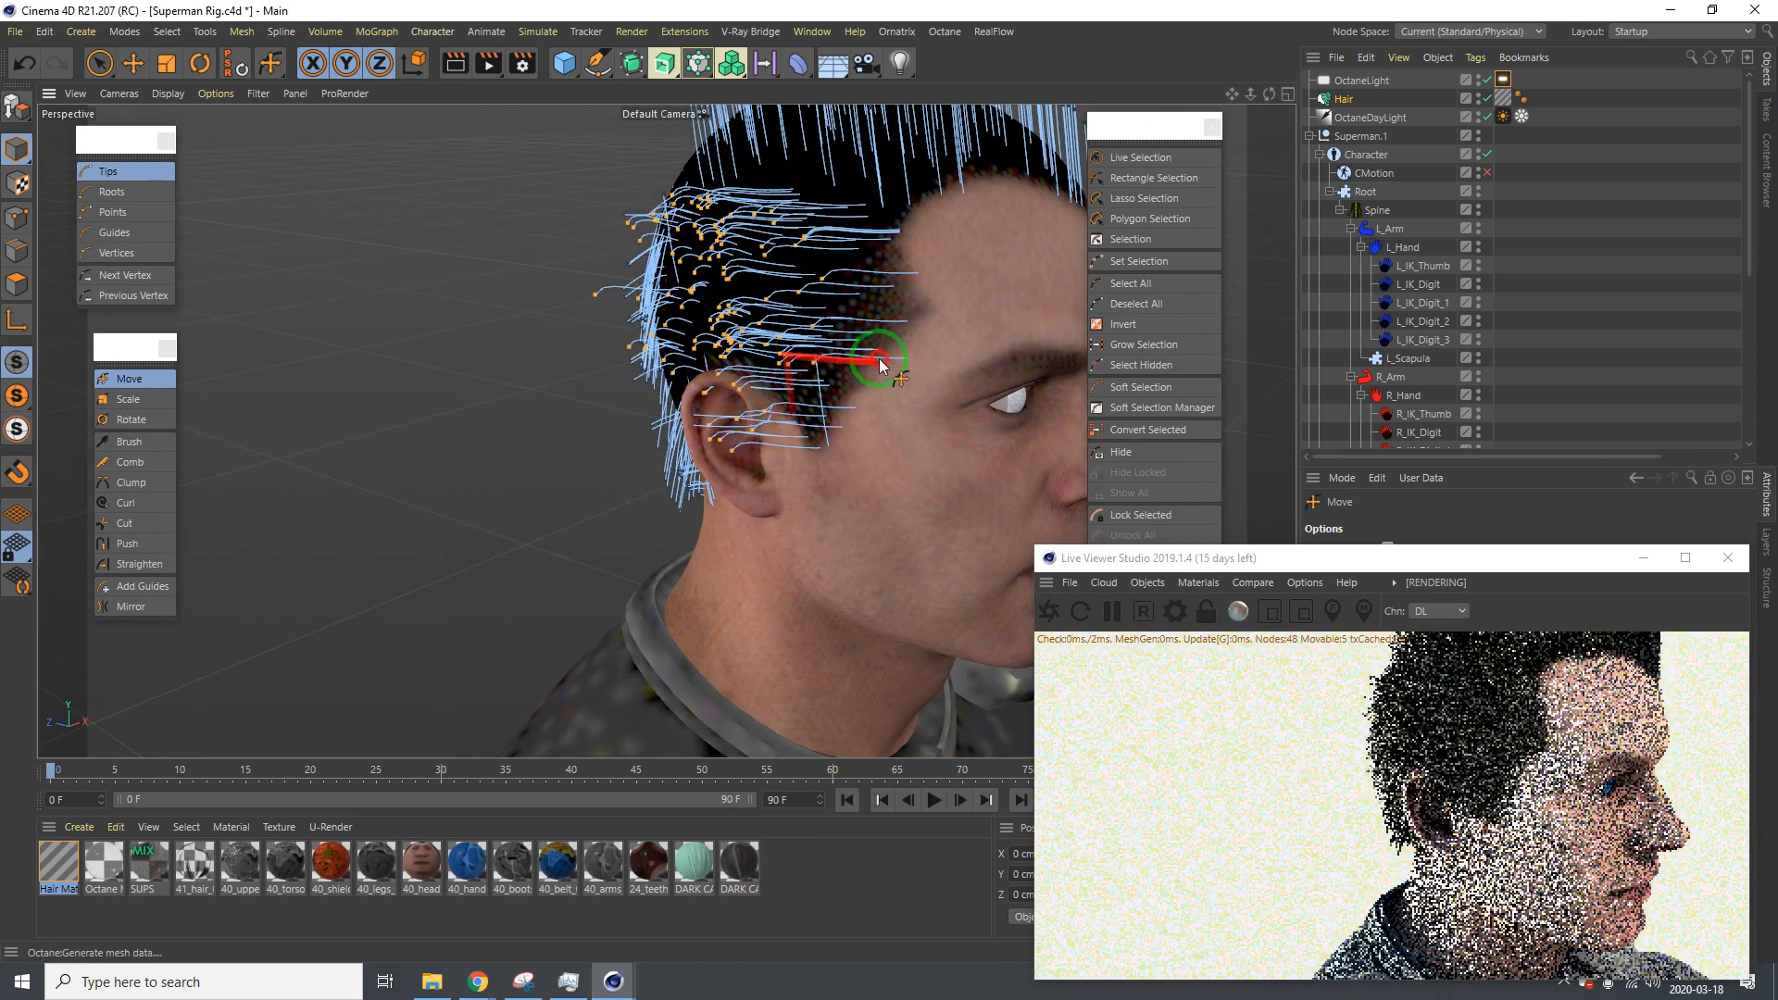
alt+drag(874, 358, 838, 483)
key(ctrl+z)
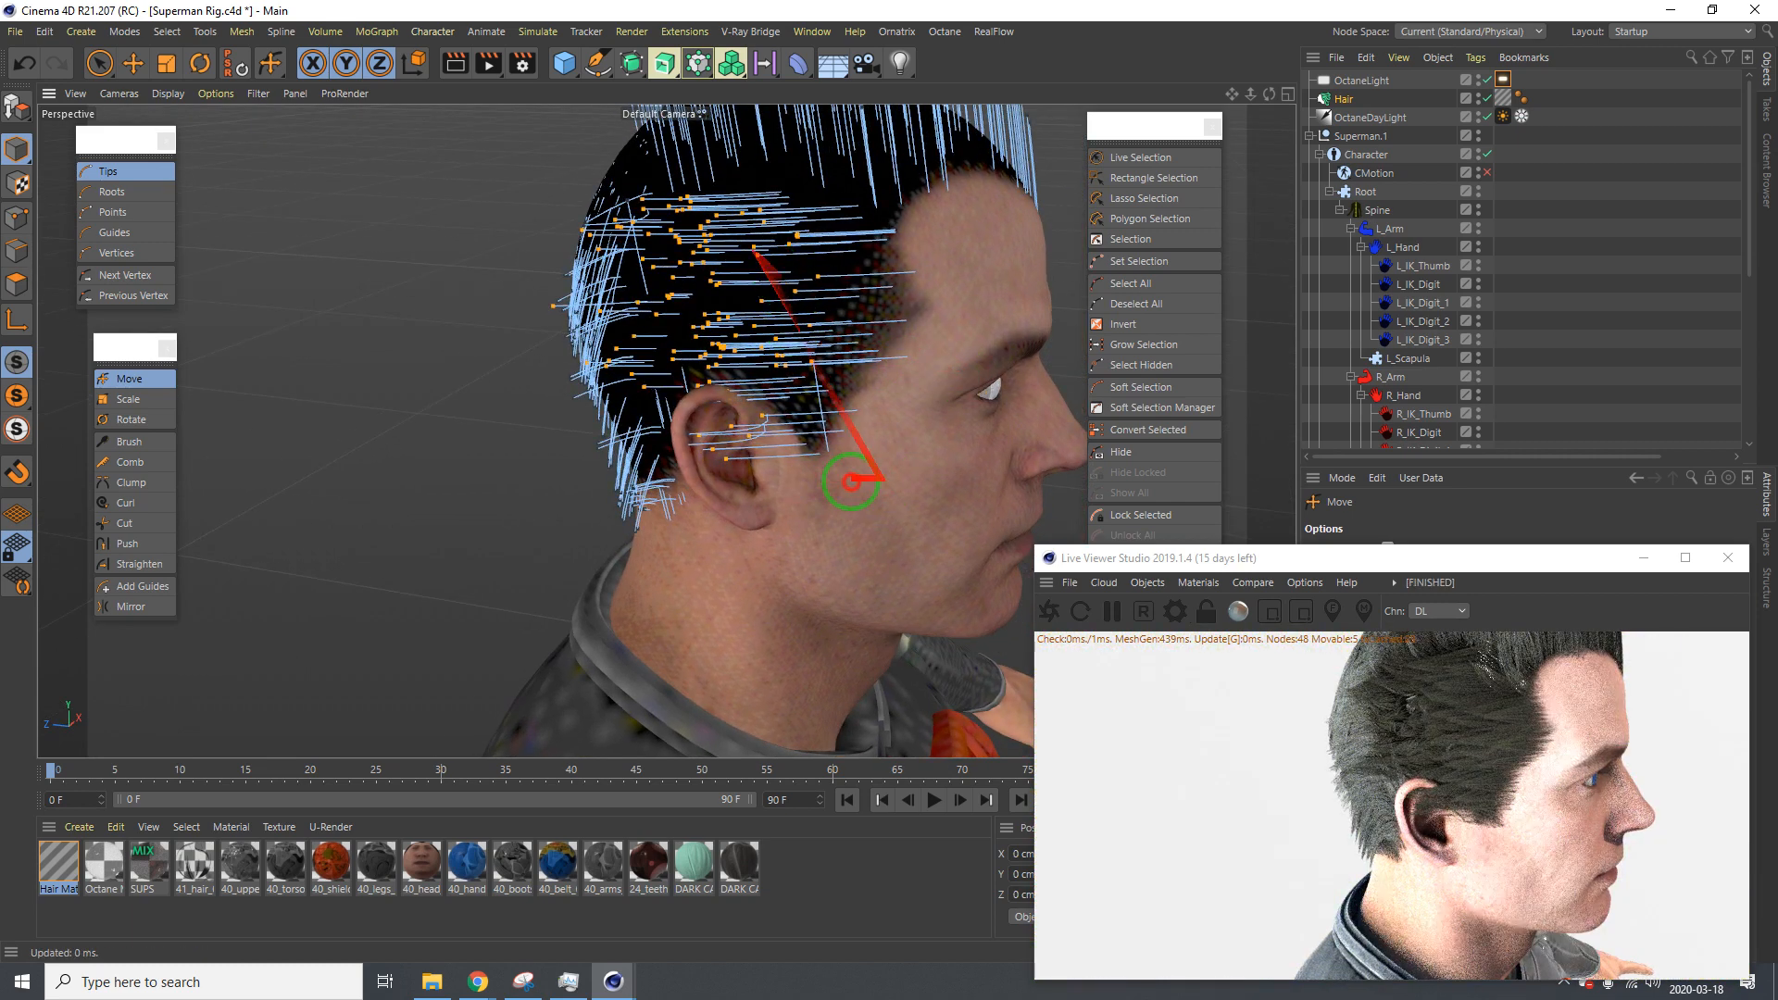
drag(851, 481, 889, 481)
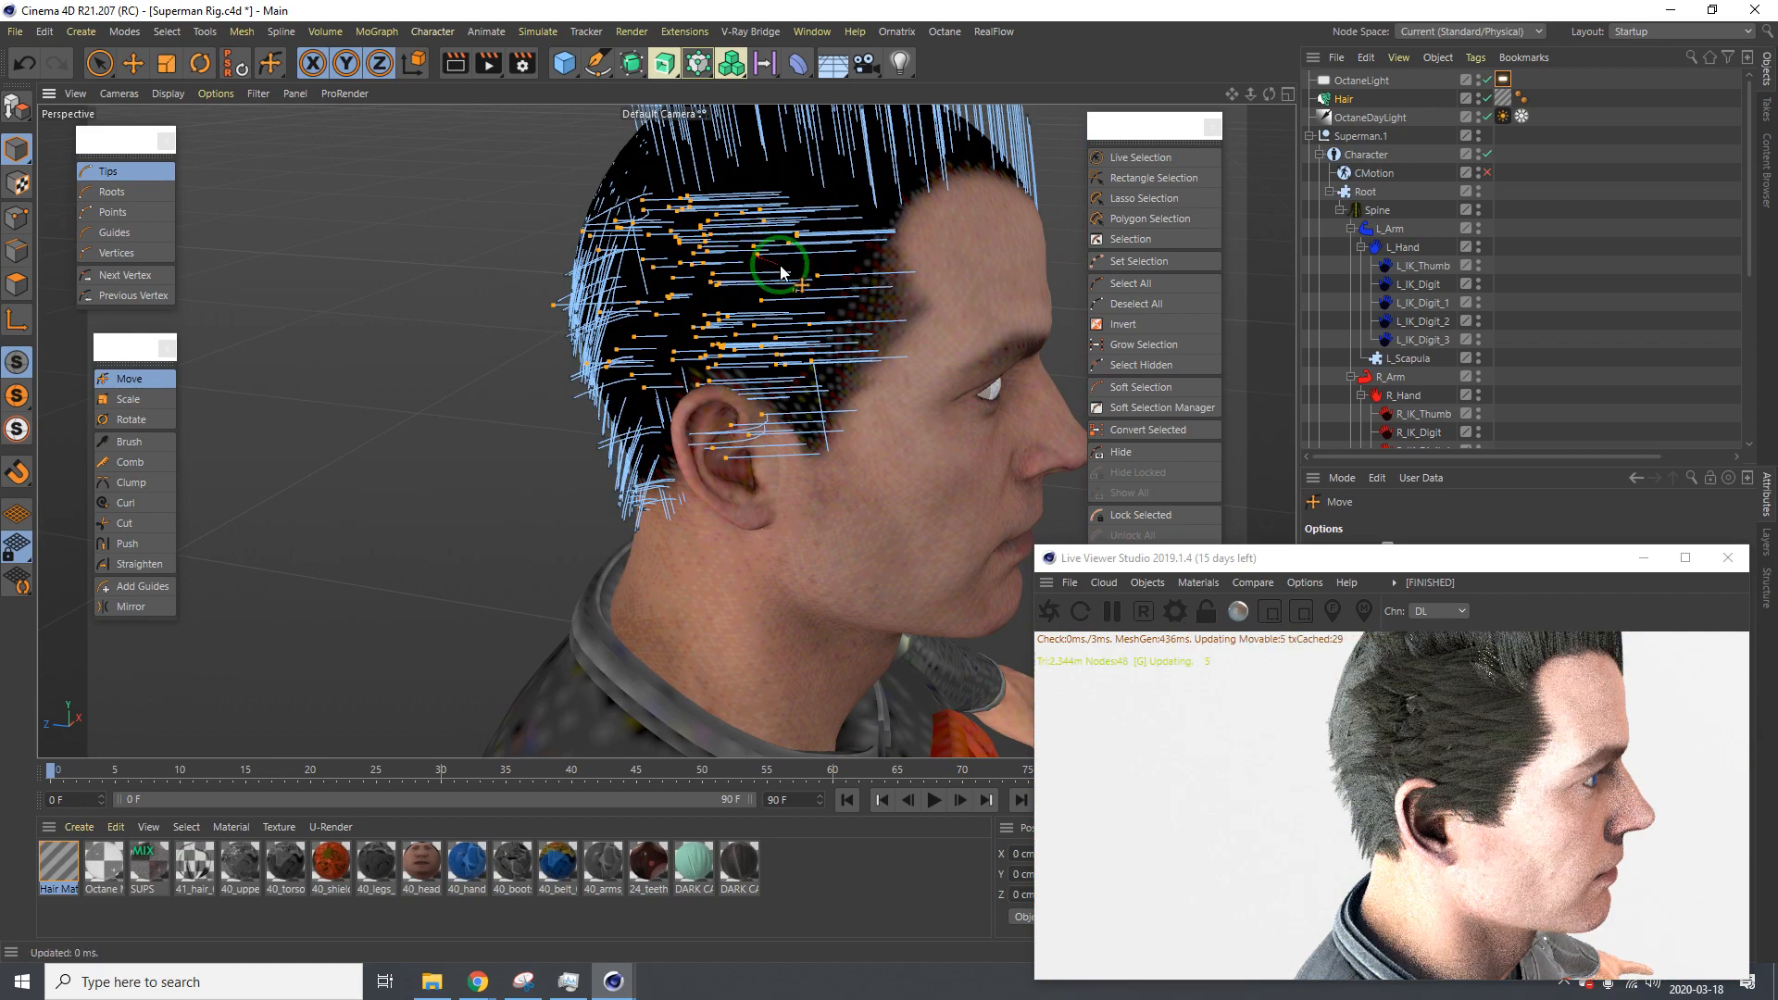
Trim the guide ends sticking out beside the character's right temple and ear with the Cut tool, and deselect all tips
alt+drag(774, 269, 465, 264)
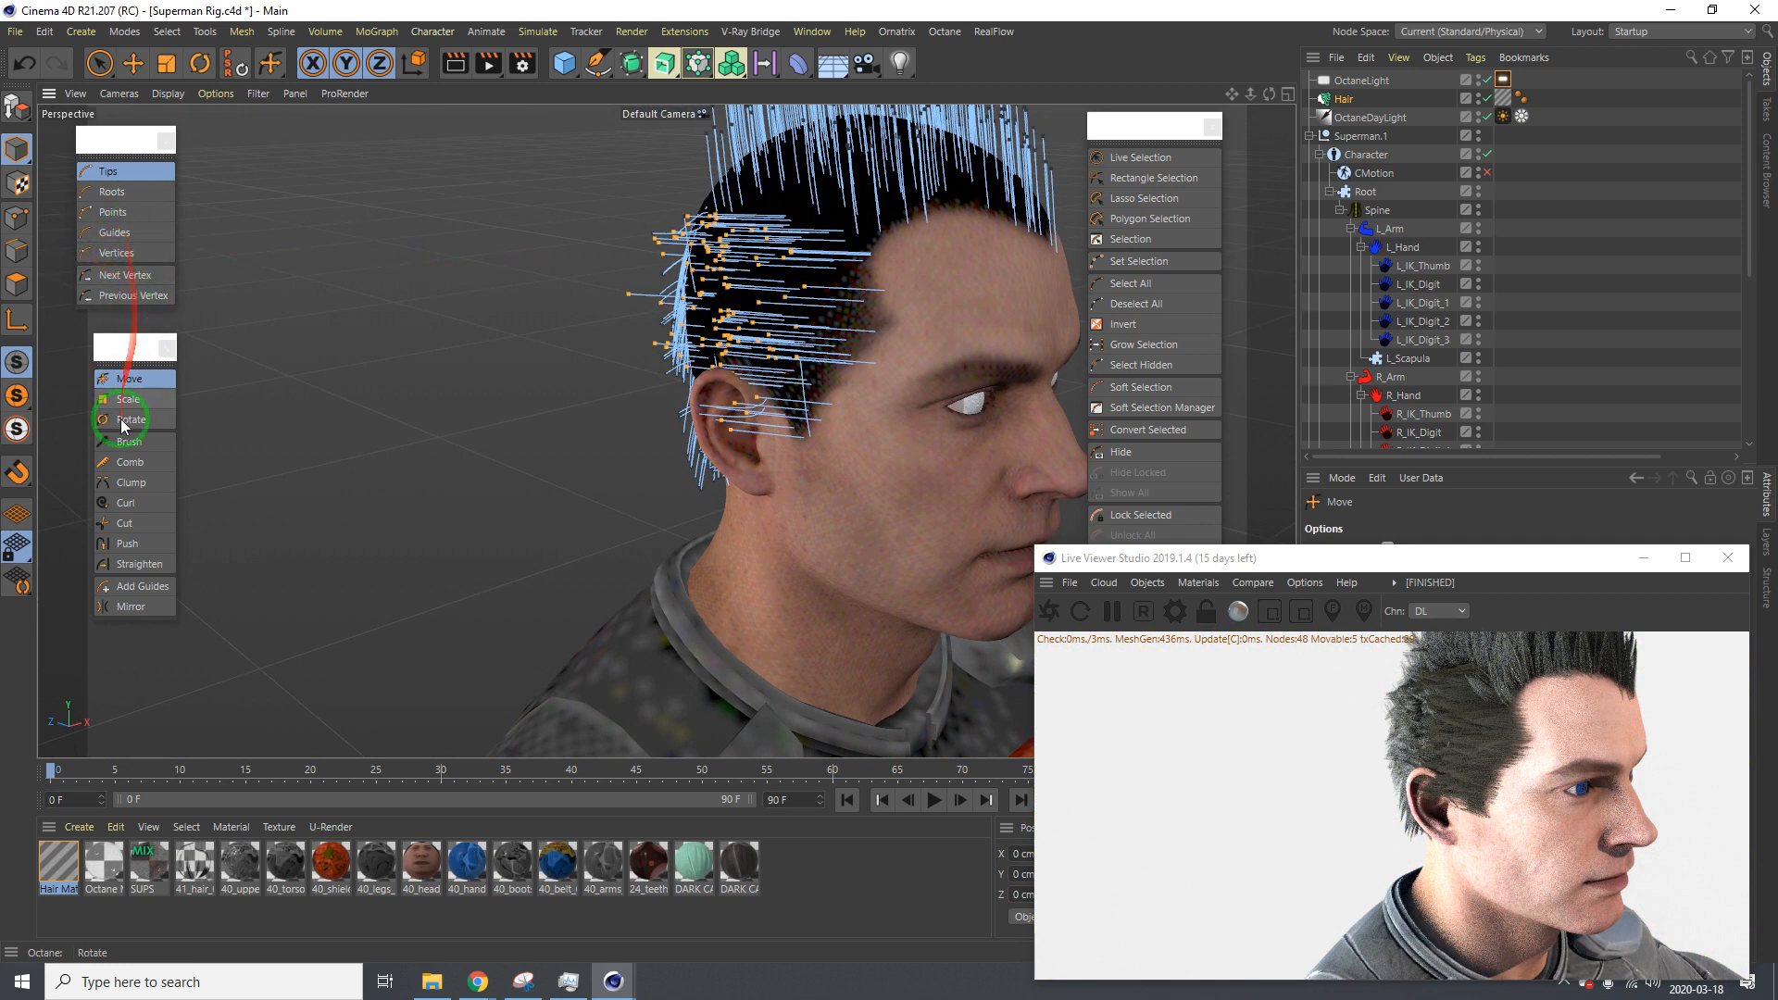
click(130, 502)
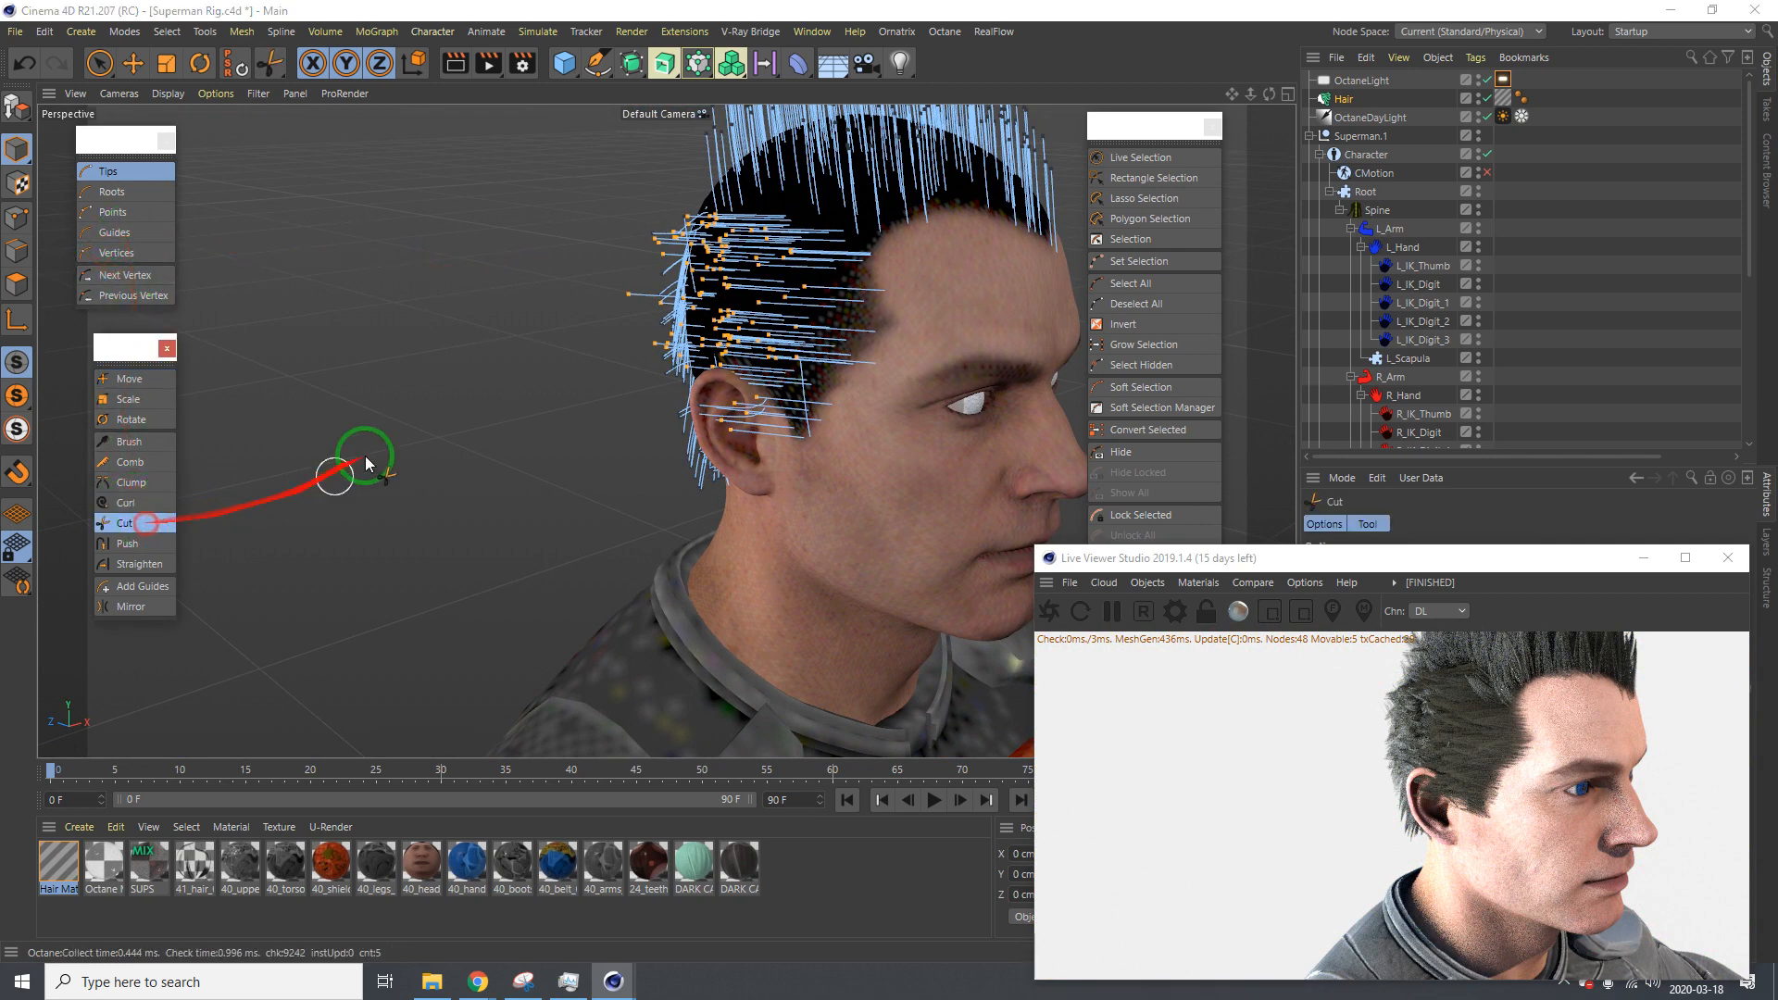
mouse_move(614, 295)
mouse_down()
mouse_move(615, 332)
mouse_move(627, 294)
mouse_move(603, 323)
mouse_up()
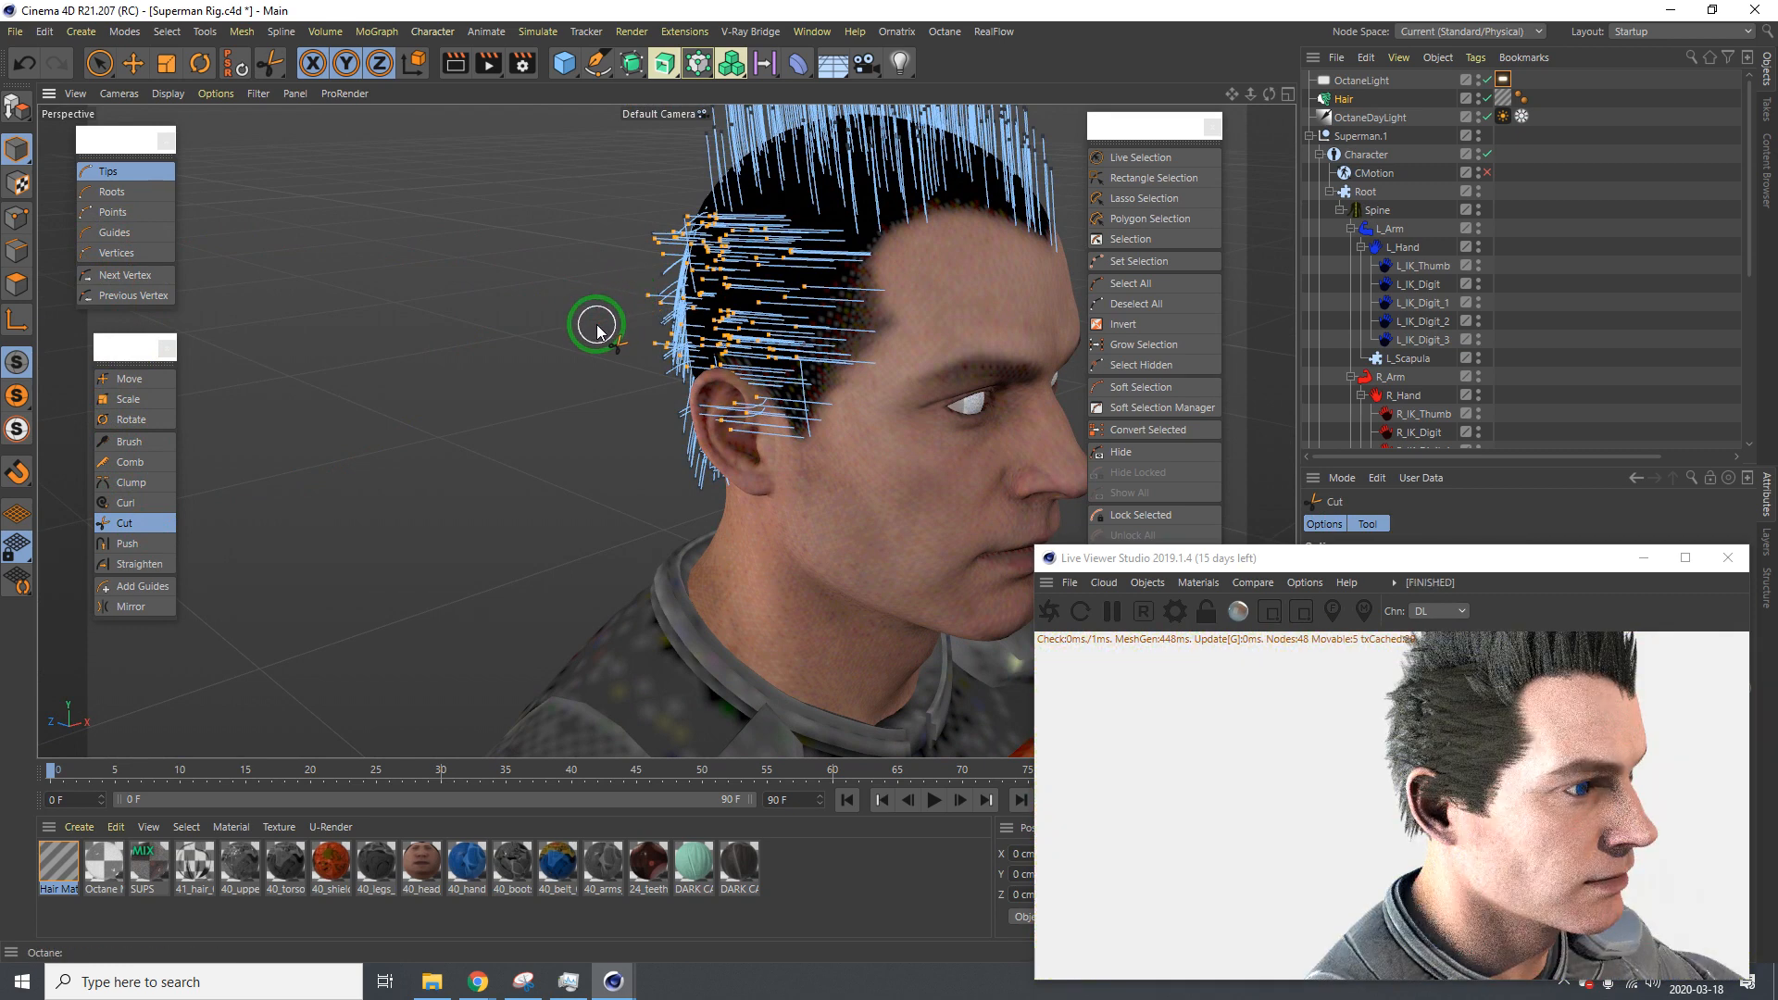
alt+drag(867, 299, 608, 276)
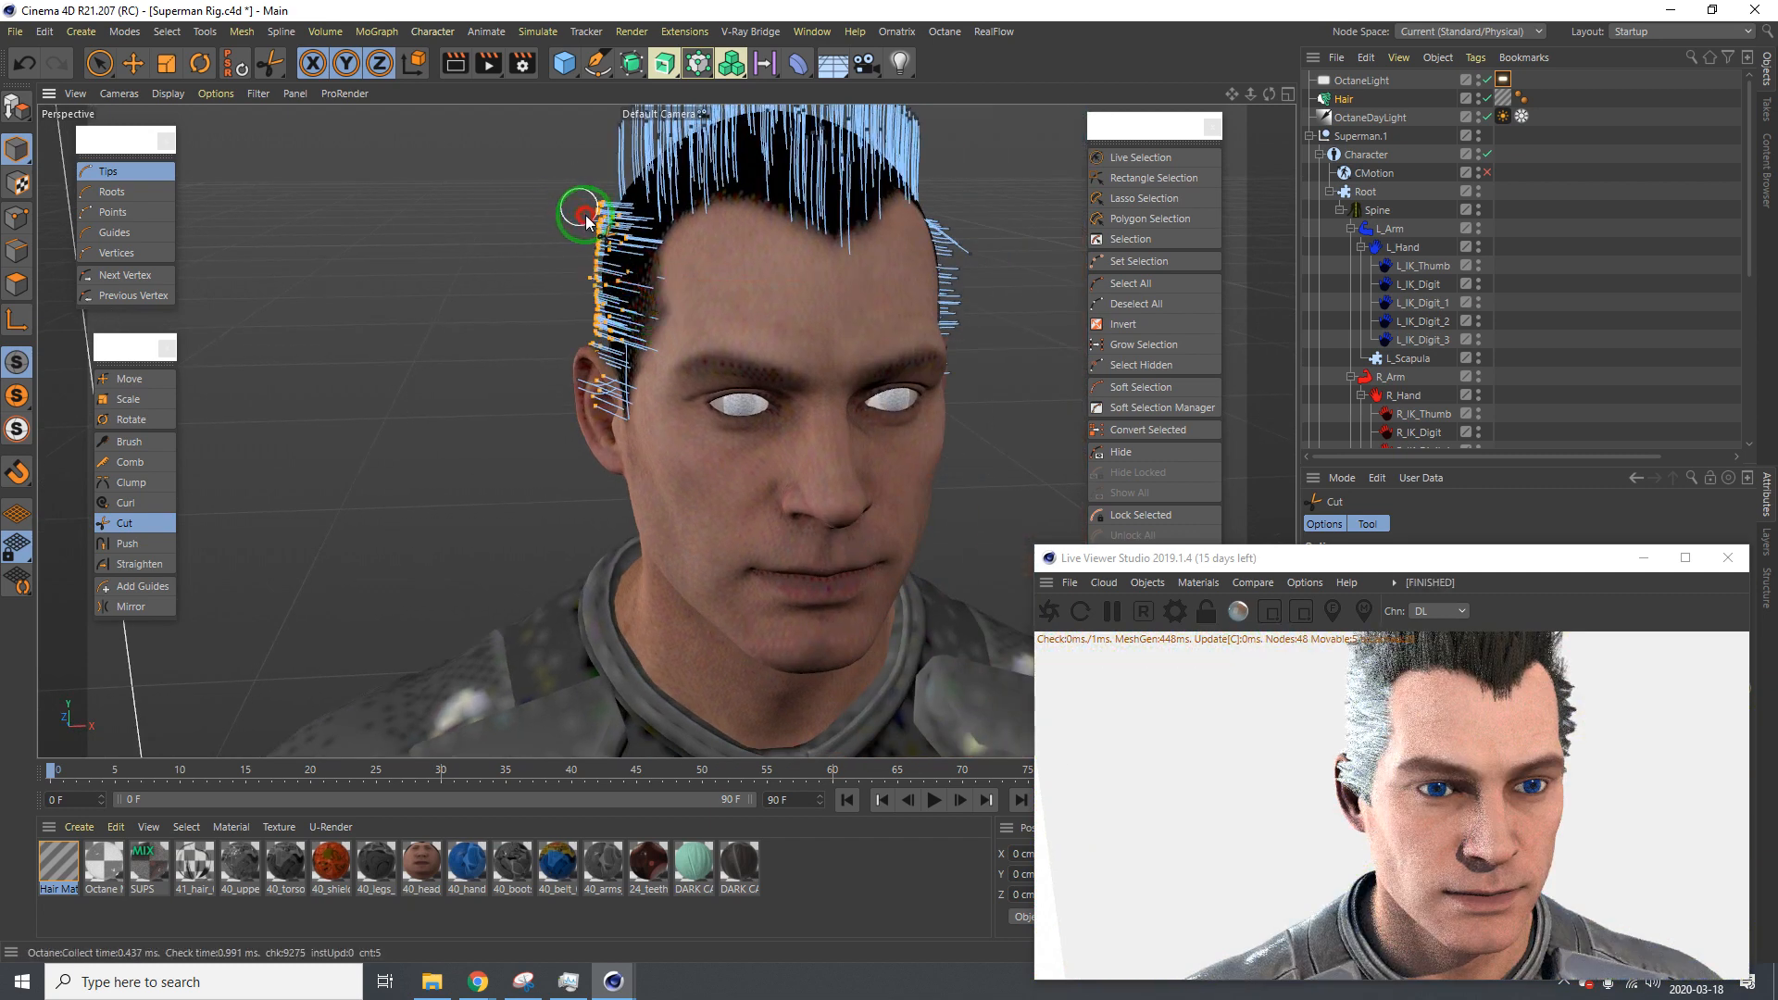
drag(588, 225, 582, 326)
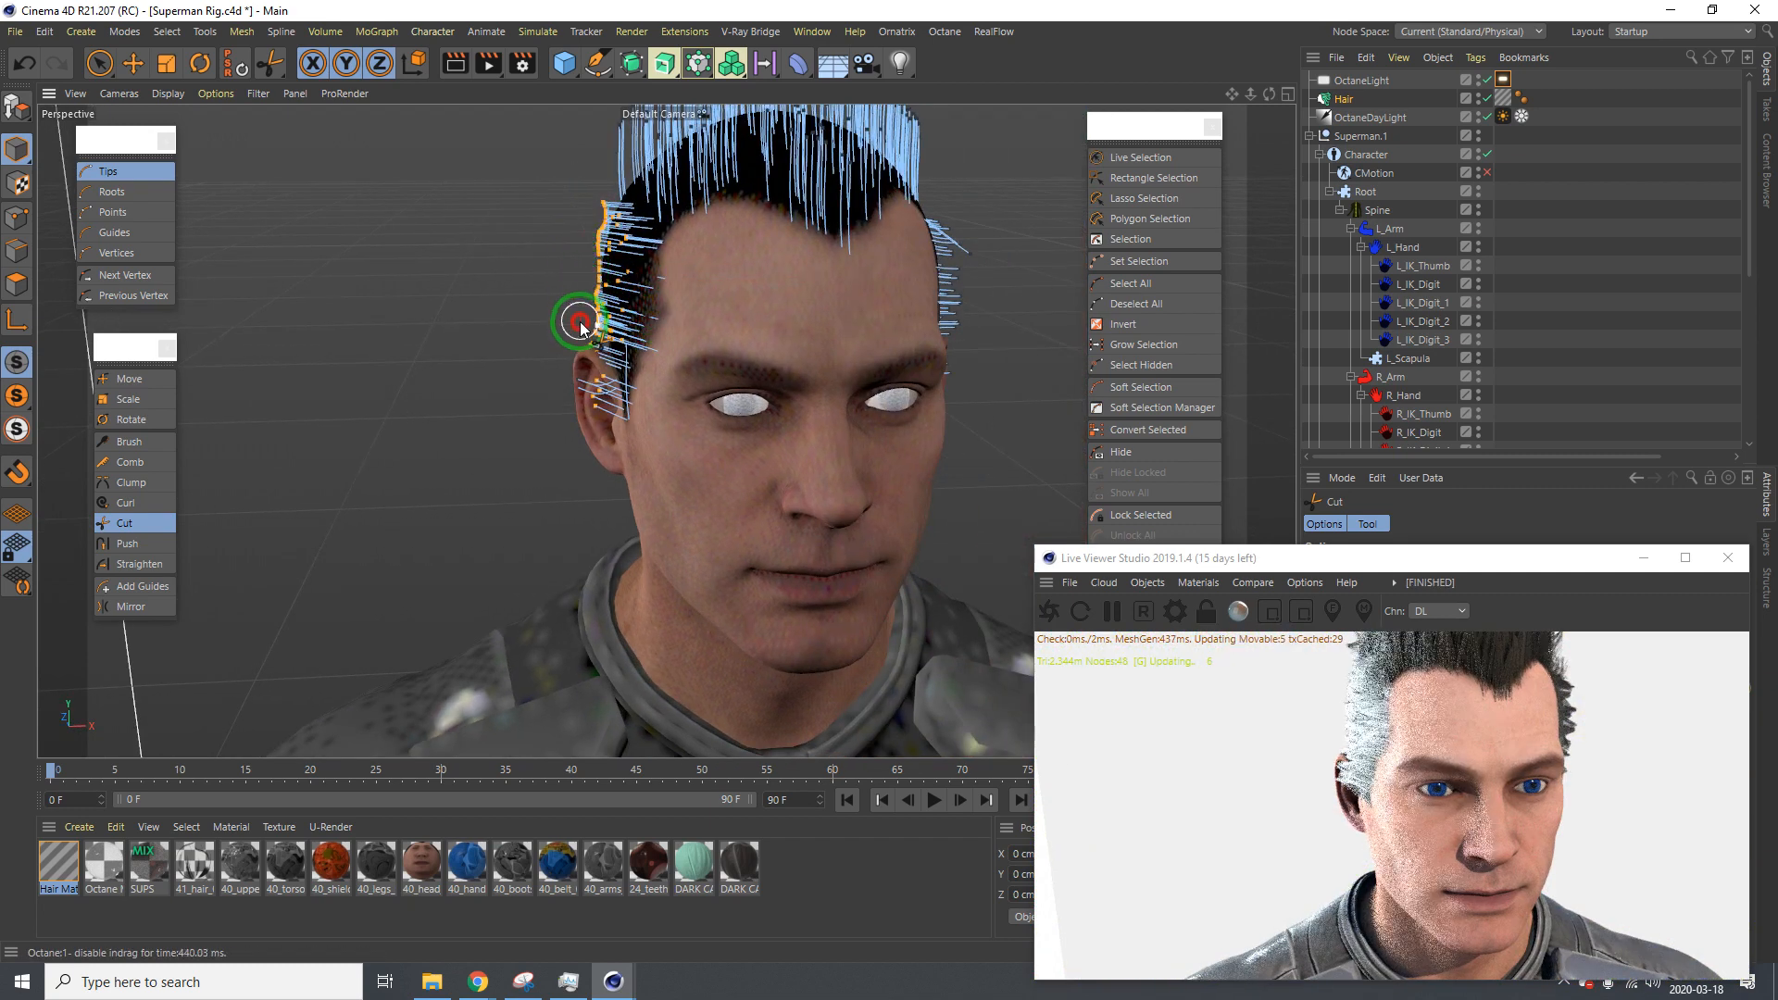
drag(589, 410, 560, 412)
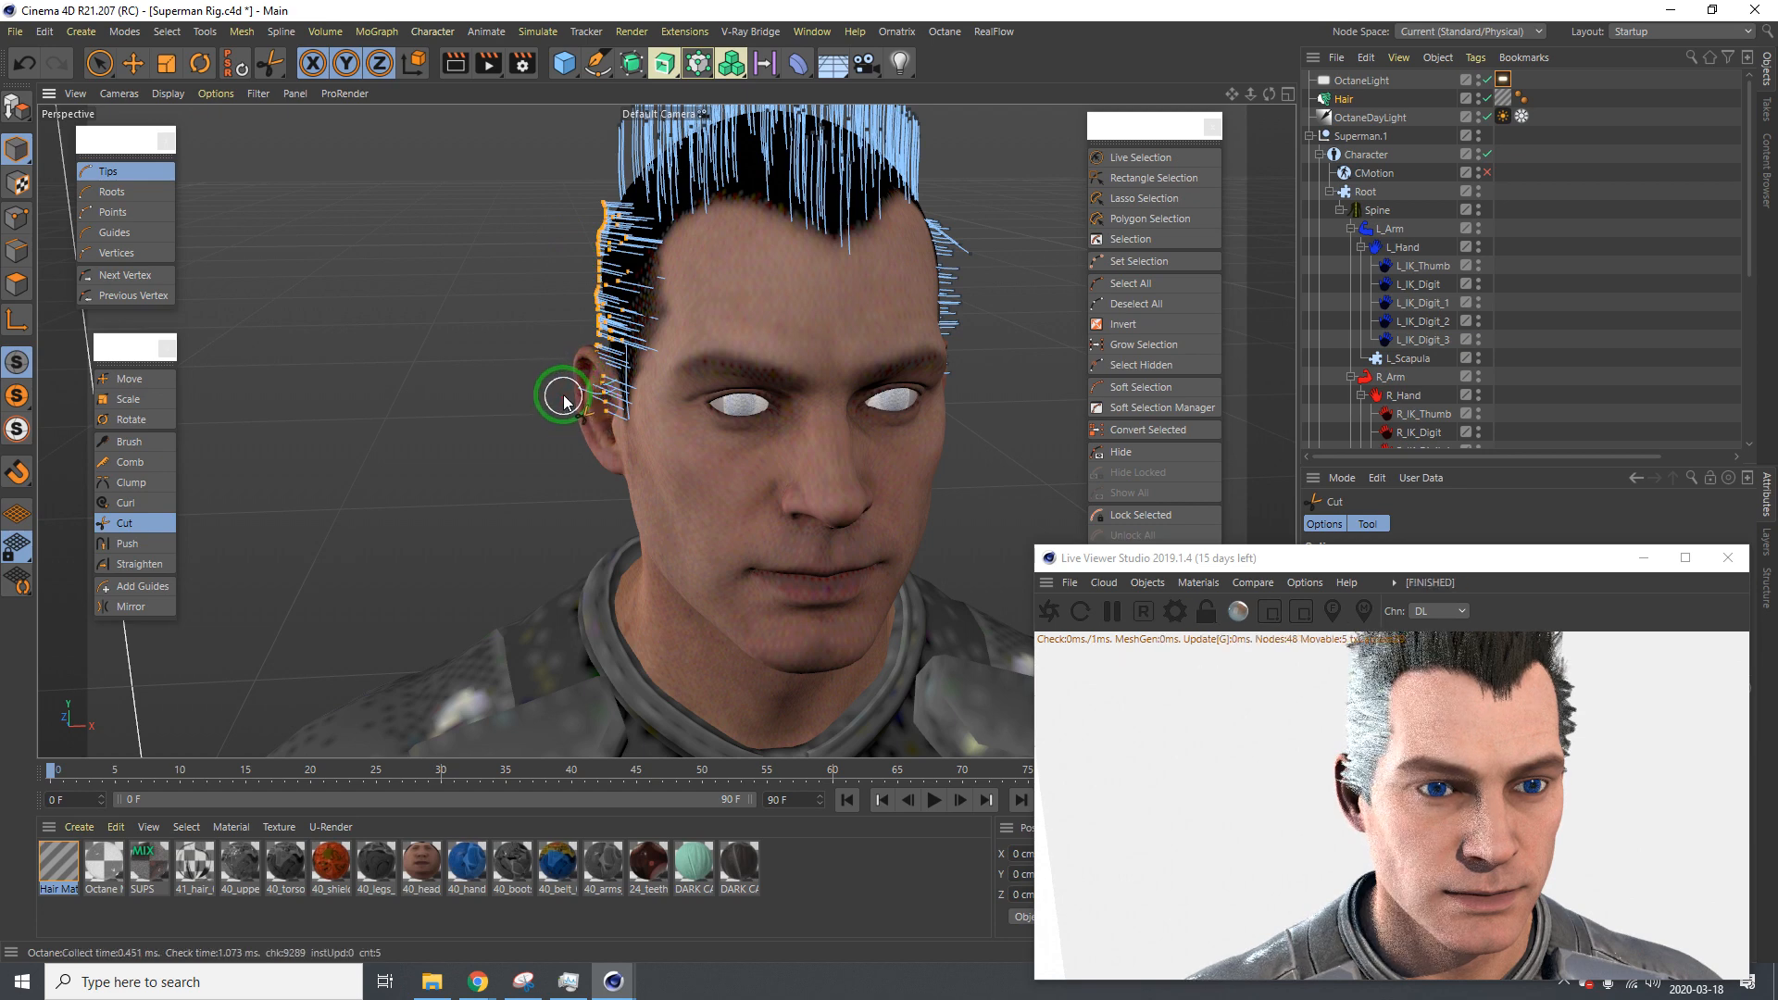
click(1136, 303)
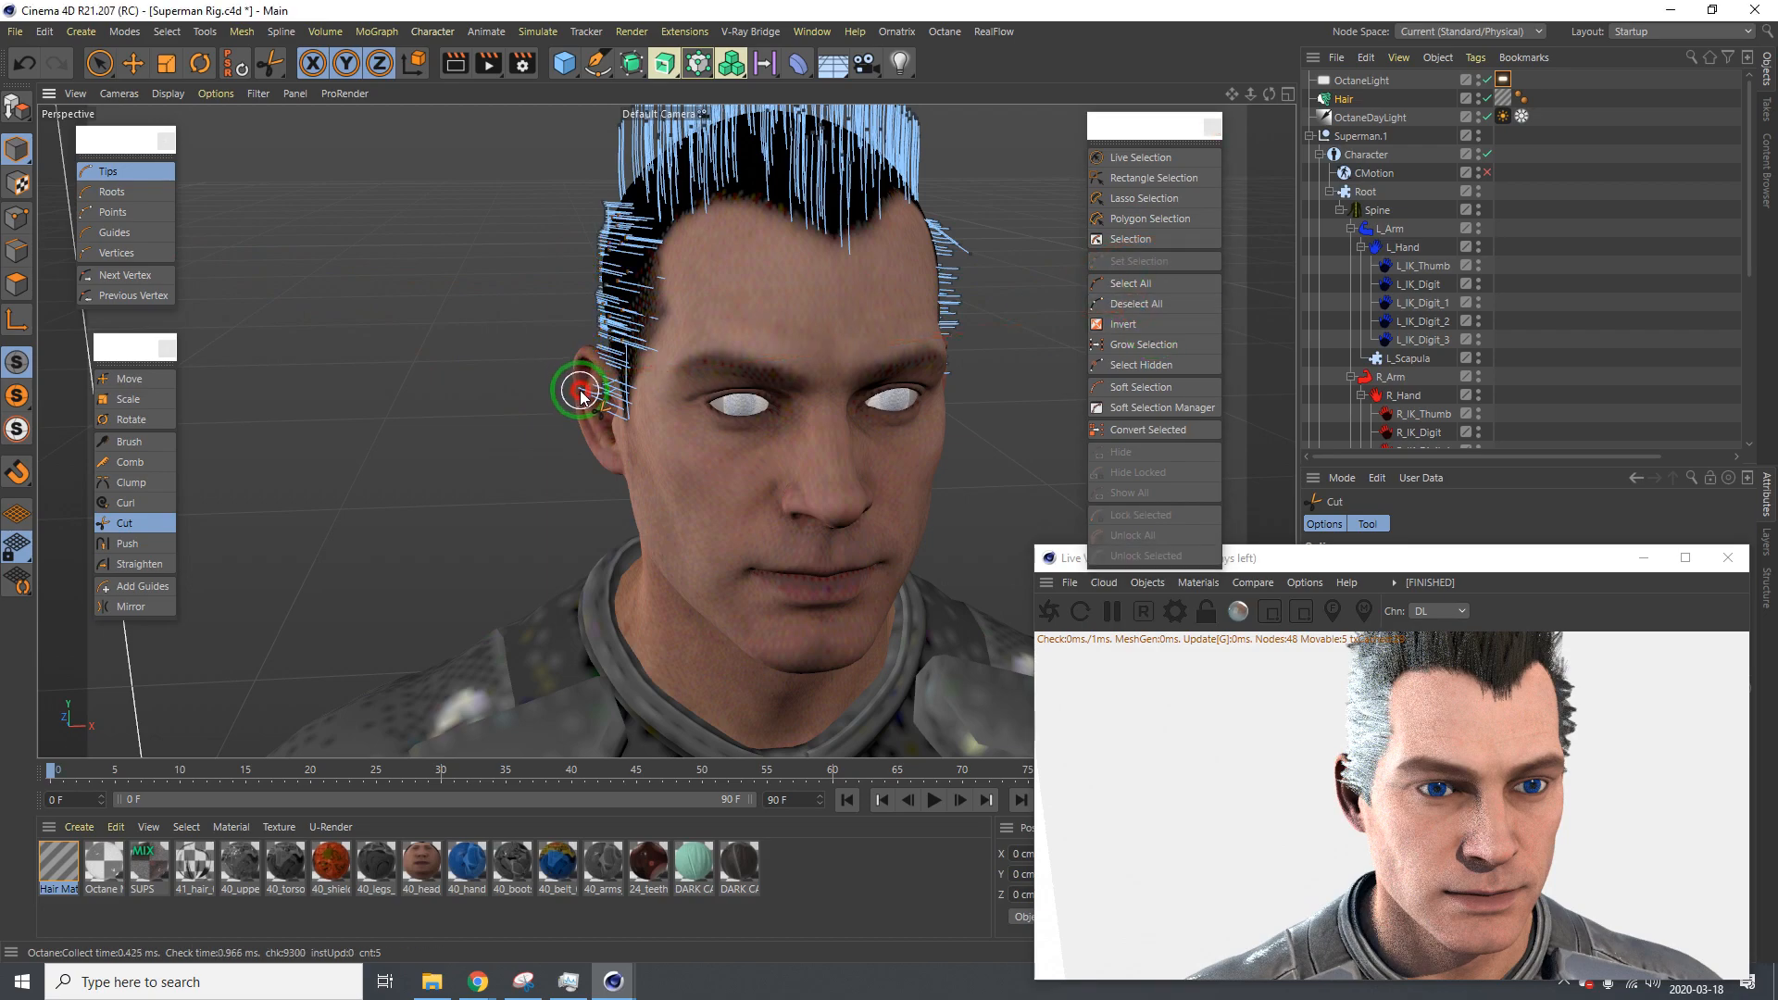
Try to reposition the stray guide tips lying over the right ear by selecting and moving them
alt+drag(578, 396, 365, 397)
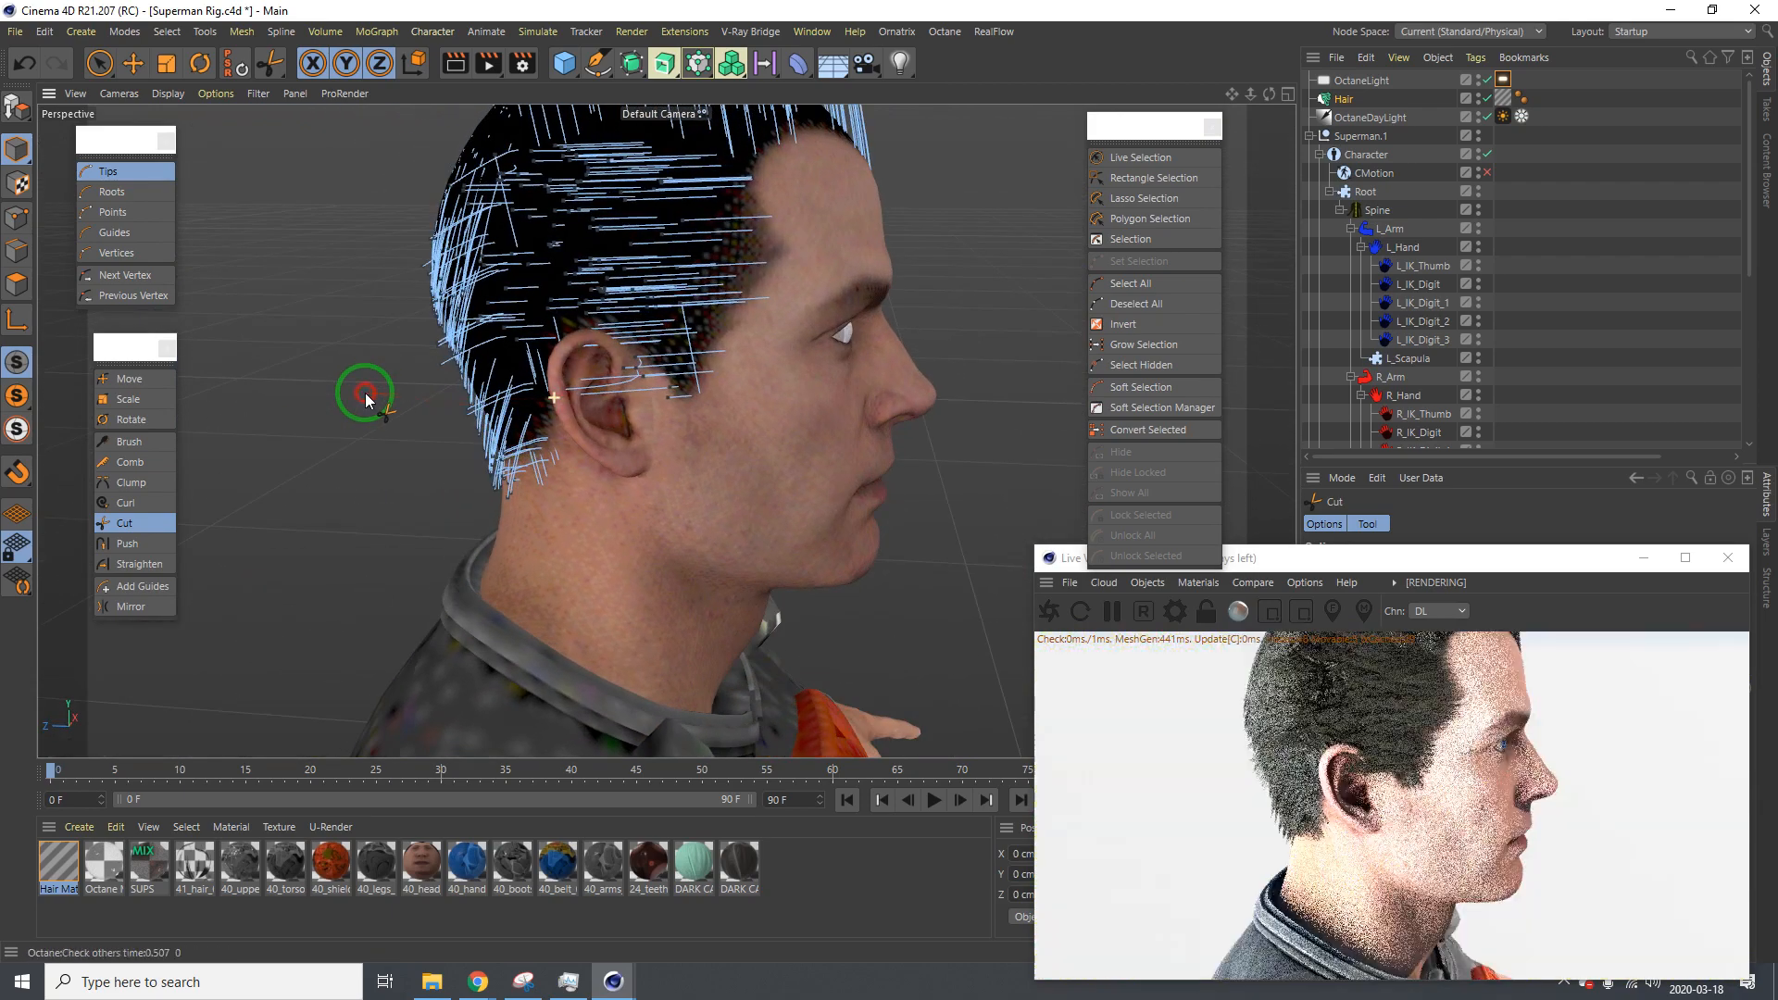
alt+drag(477, 452, 596, 389)
scroll(676, 385, up, 4)
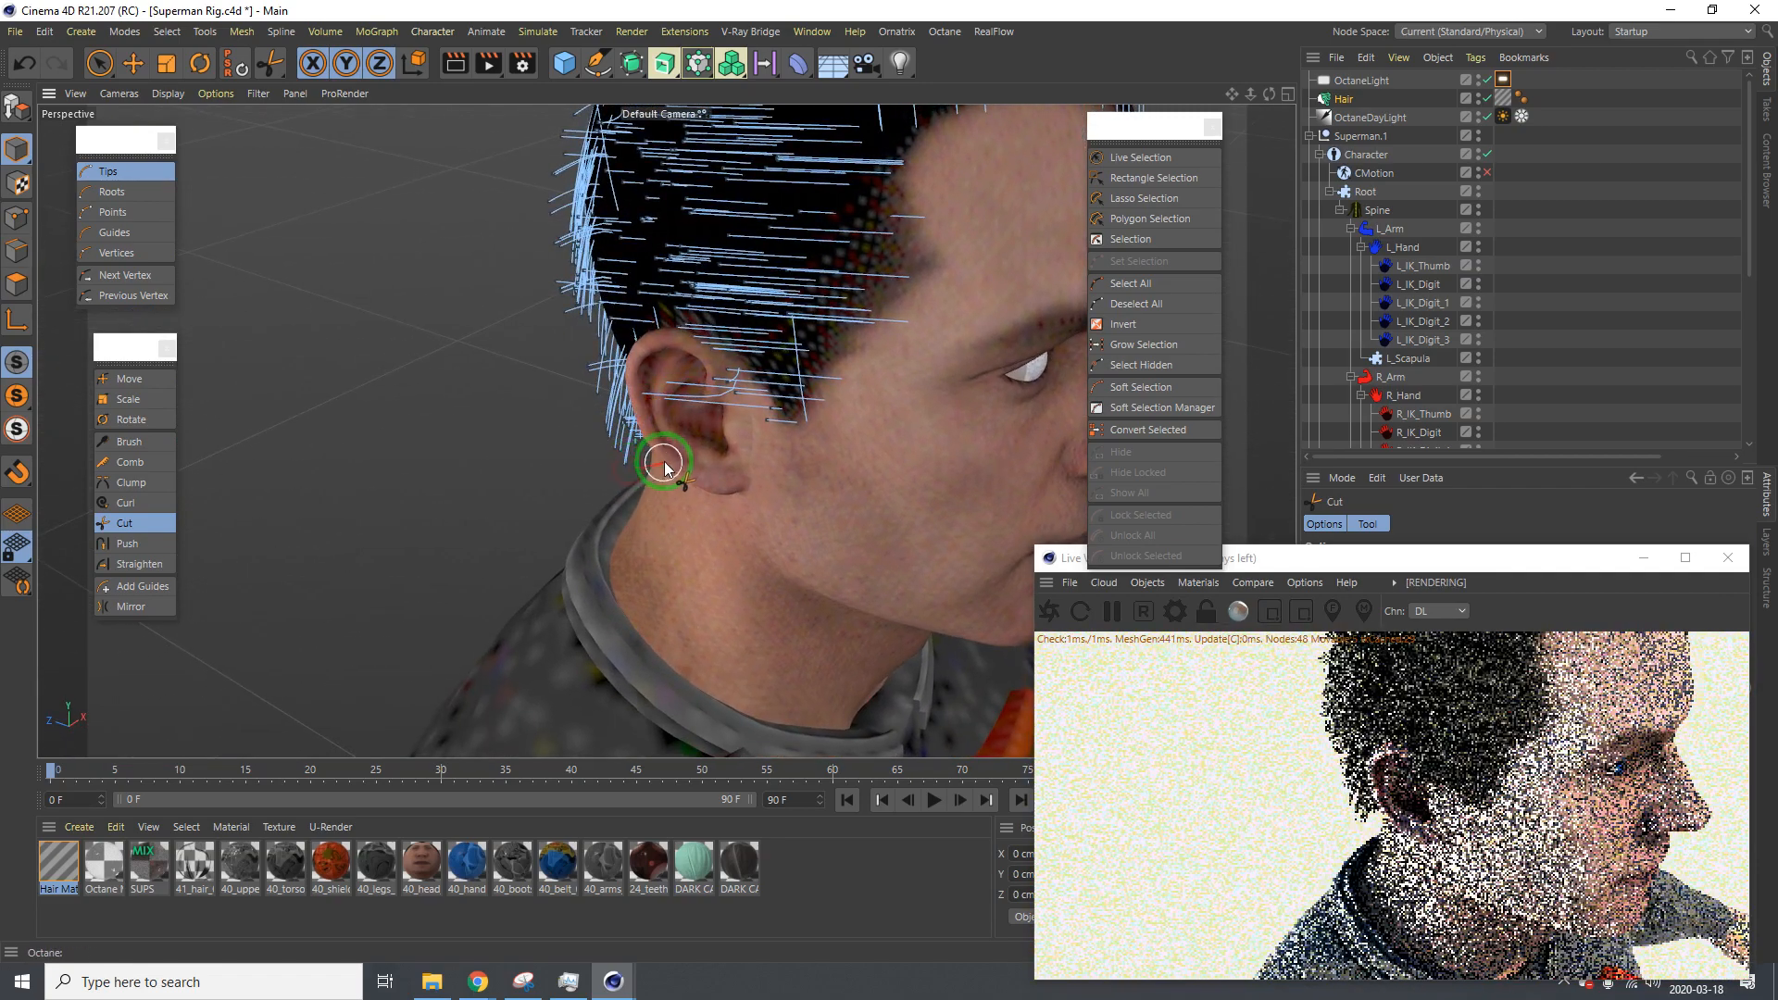
click(1129, 164)
click(630, 426)
alt+drag(646, 435, 941, 409)
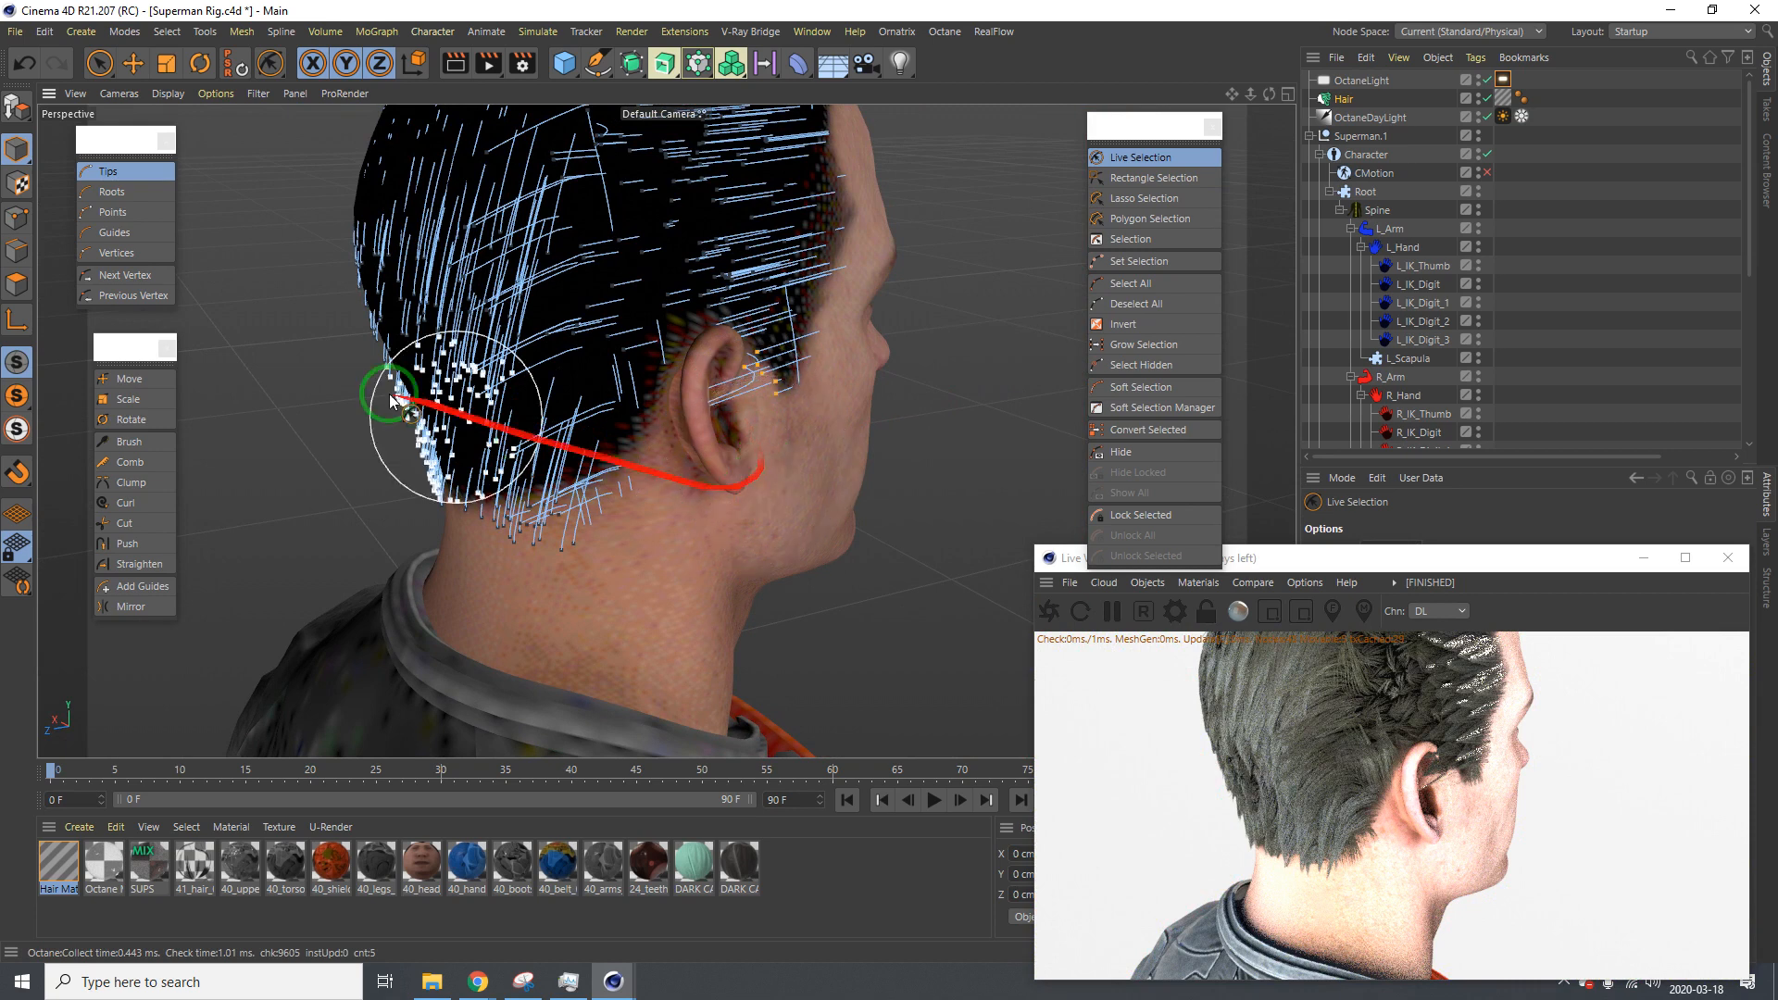
click(133, 380)
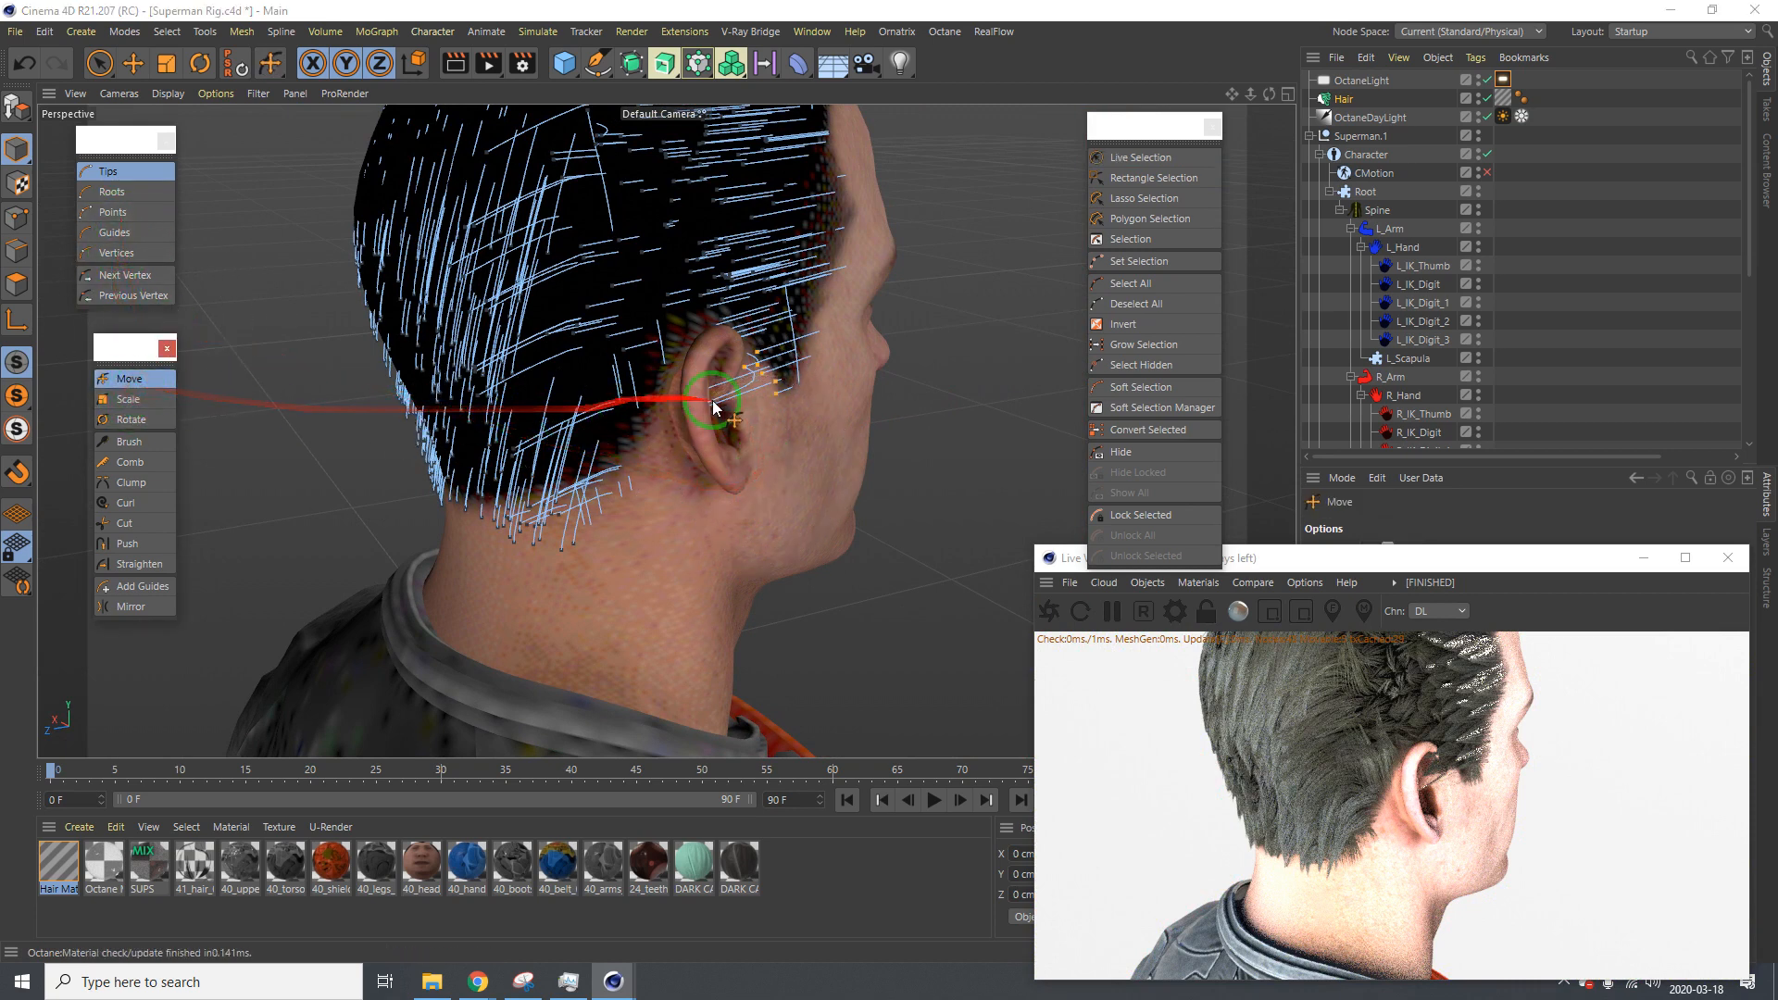
drag(829, 492, 889, 481)
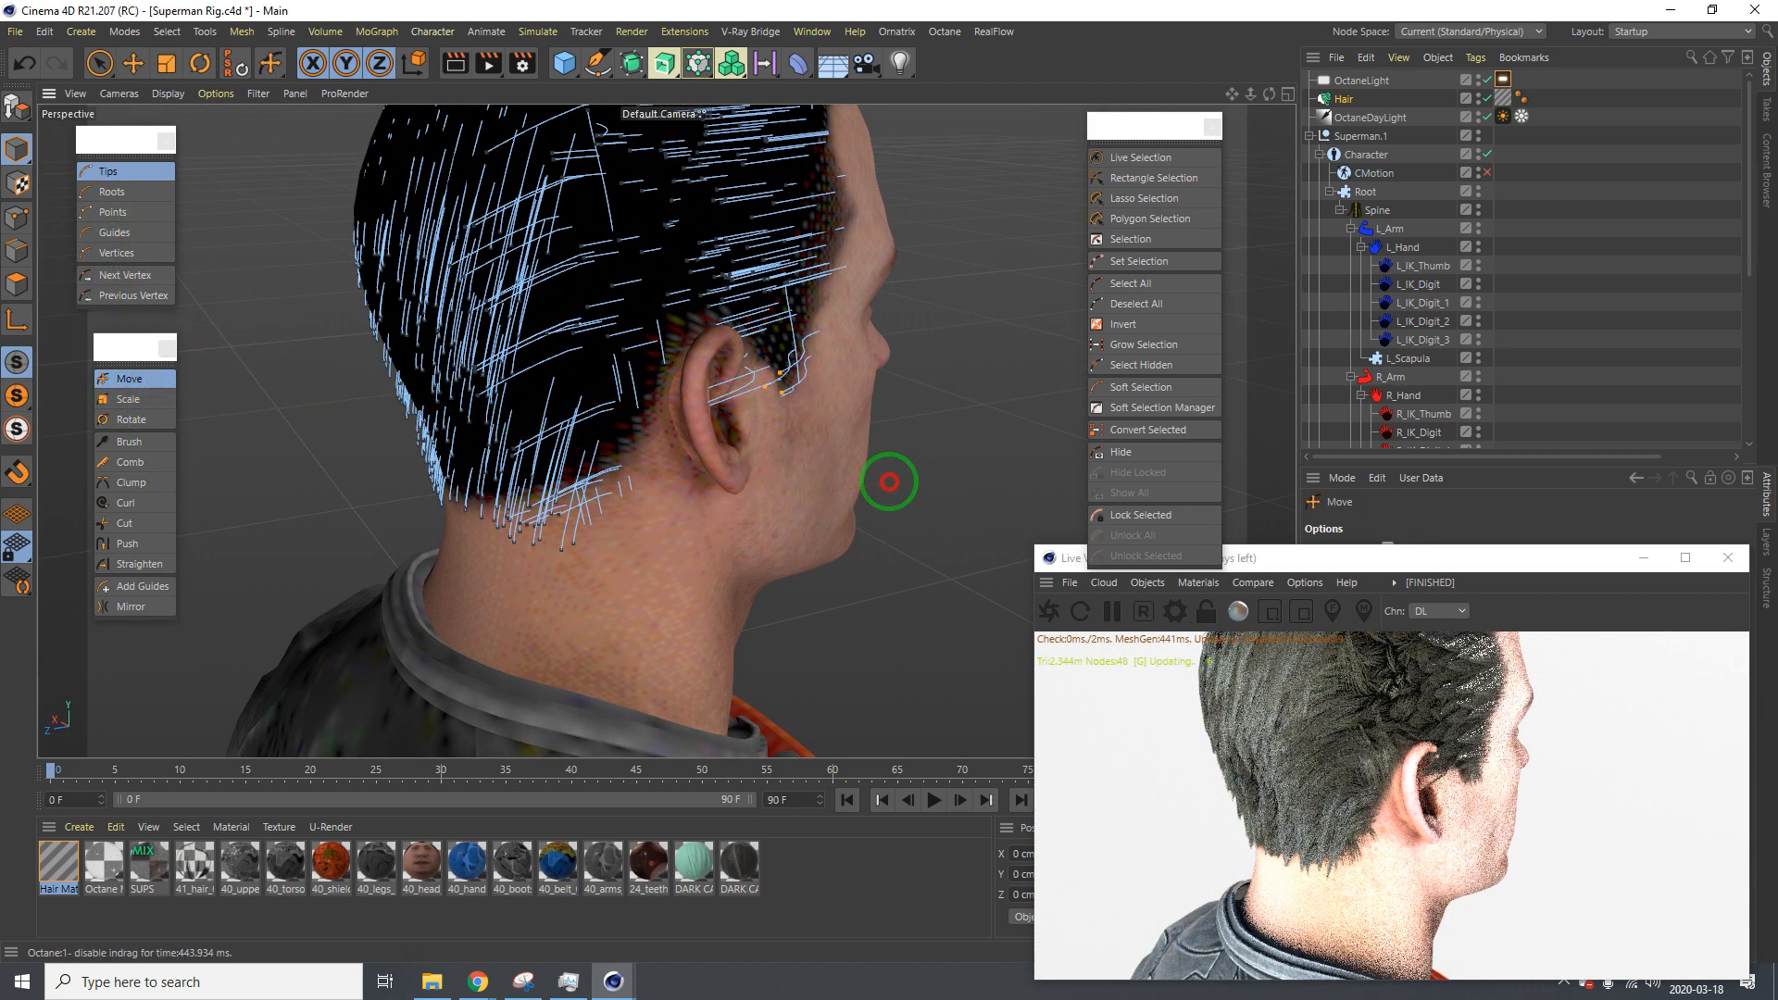
key(ctrl+z)
Hide the Head mesh in the viewport to expose the hair guides around the right ear
alt+drag(699, 378, 399, 364)
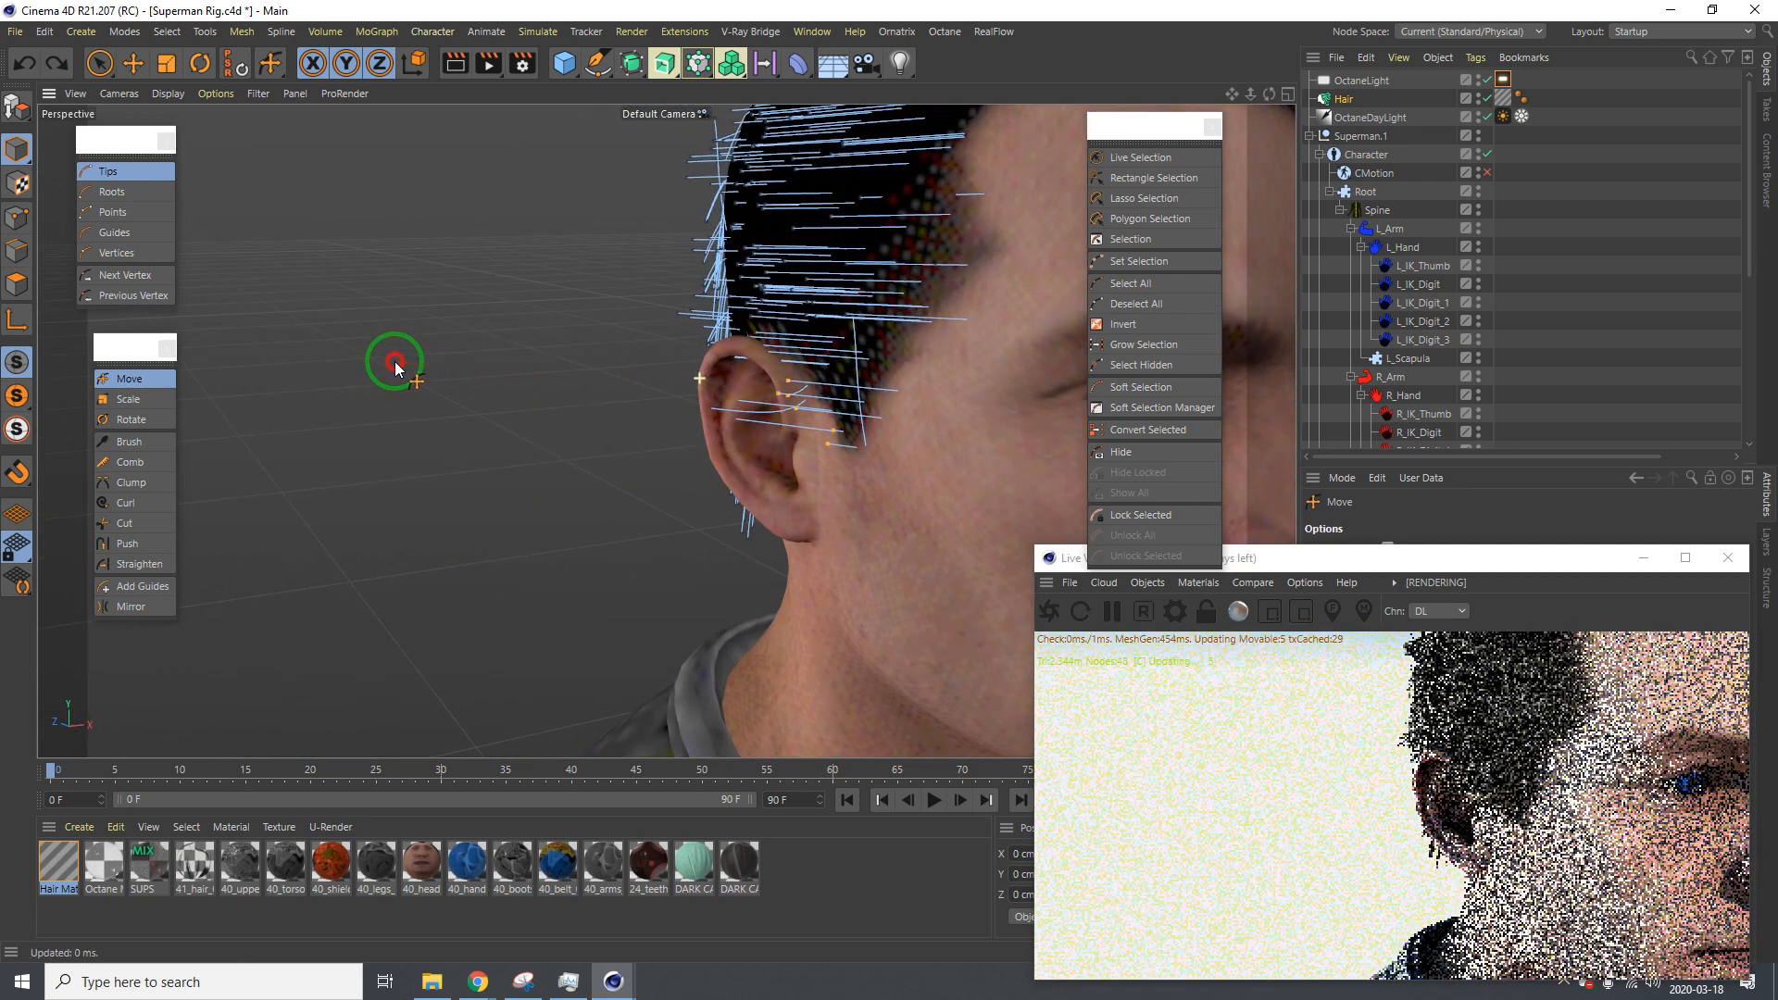
scroll(1387, 296, down, 5)
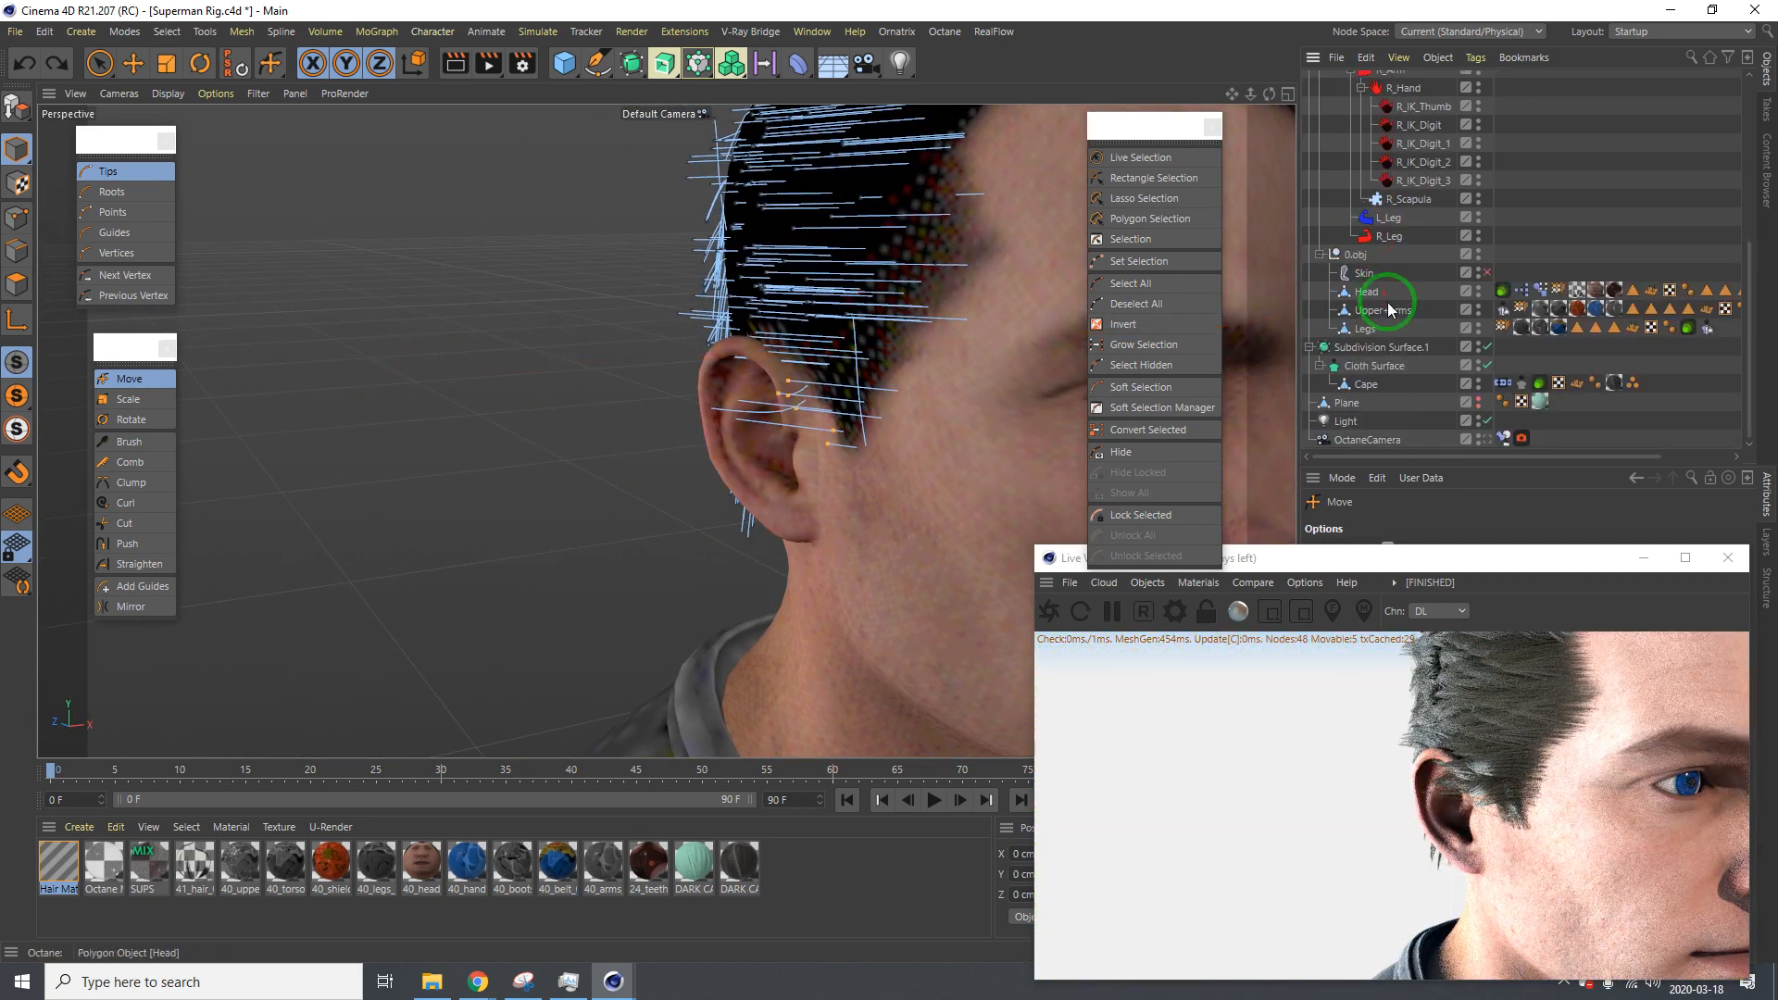
click(1482, 294)
alt+drag(903, 372, 664, 405)
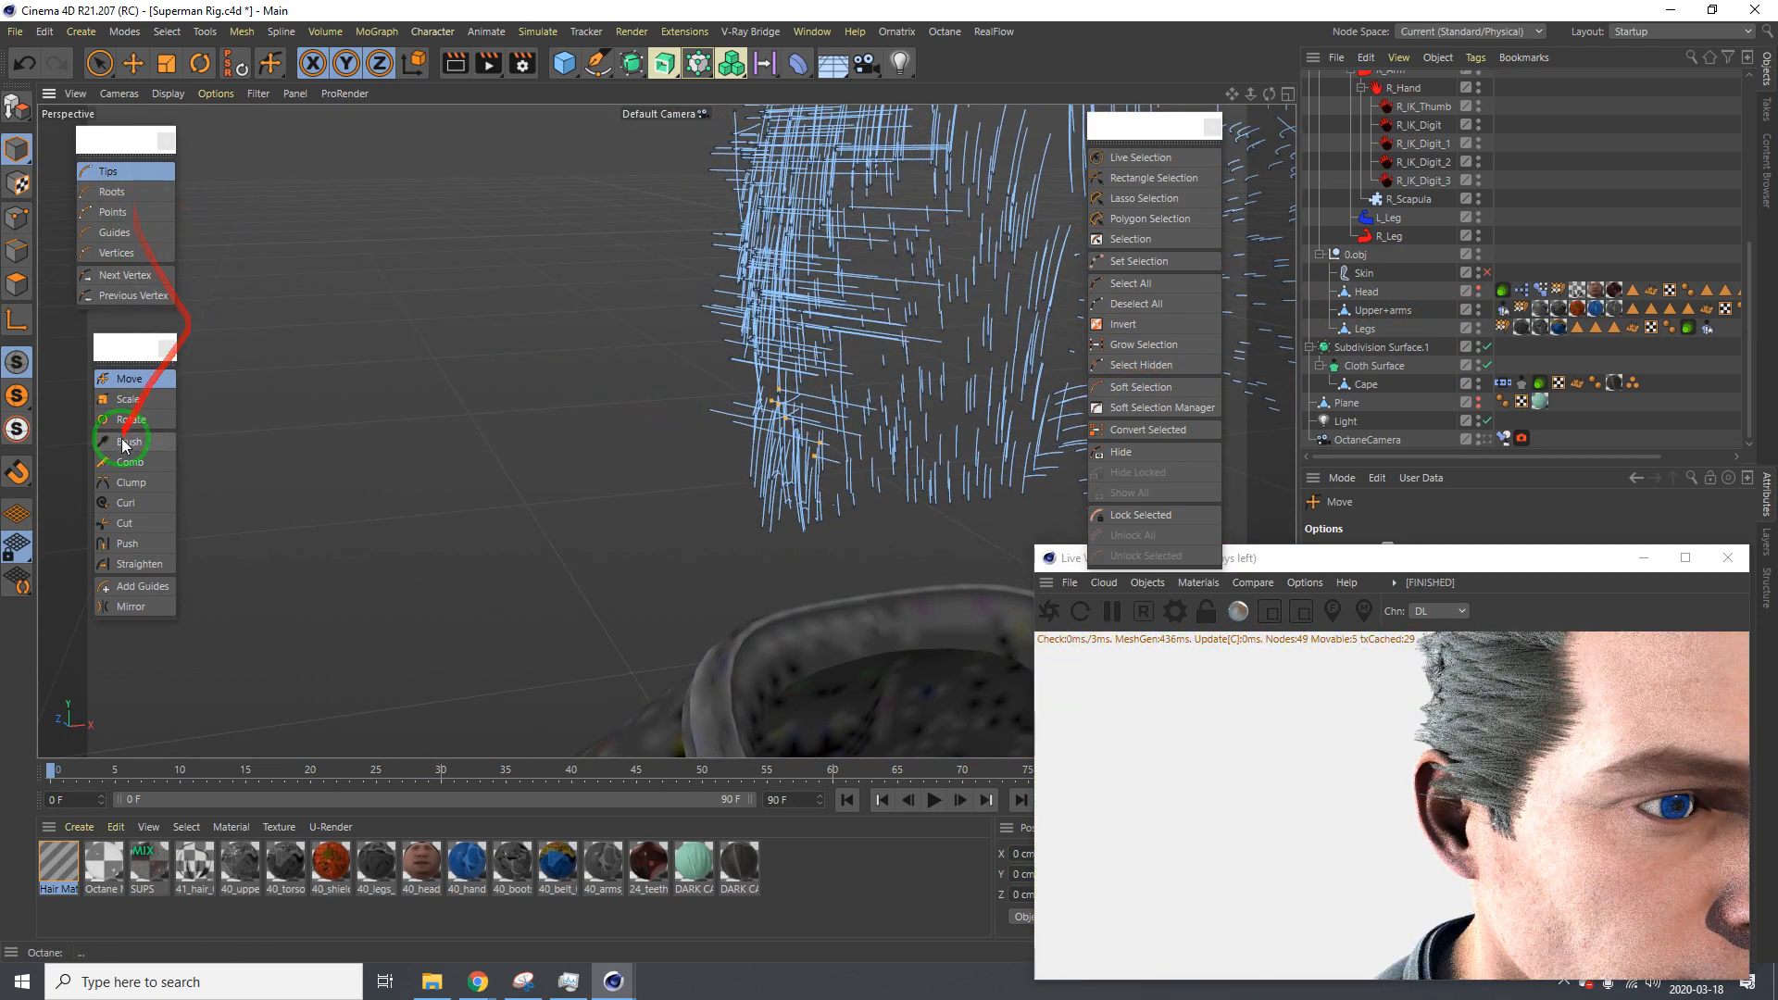
Deselect all tips and cut back the guides covering the right ear area, working from the side and from behind
click(129, 524)
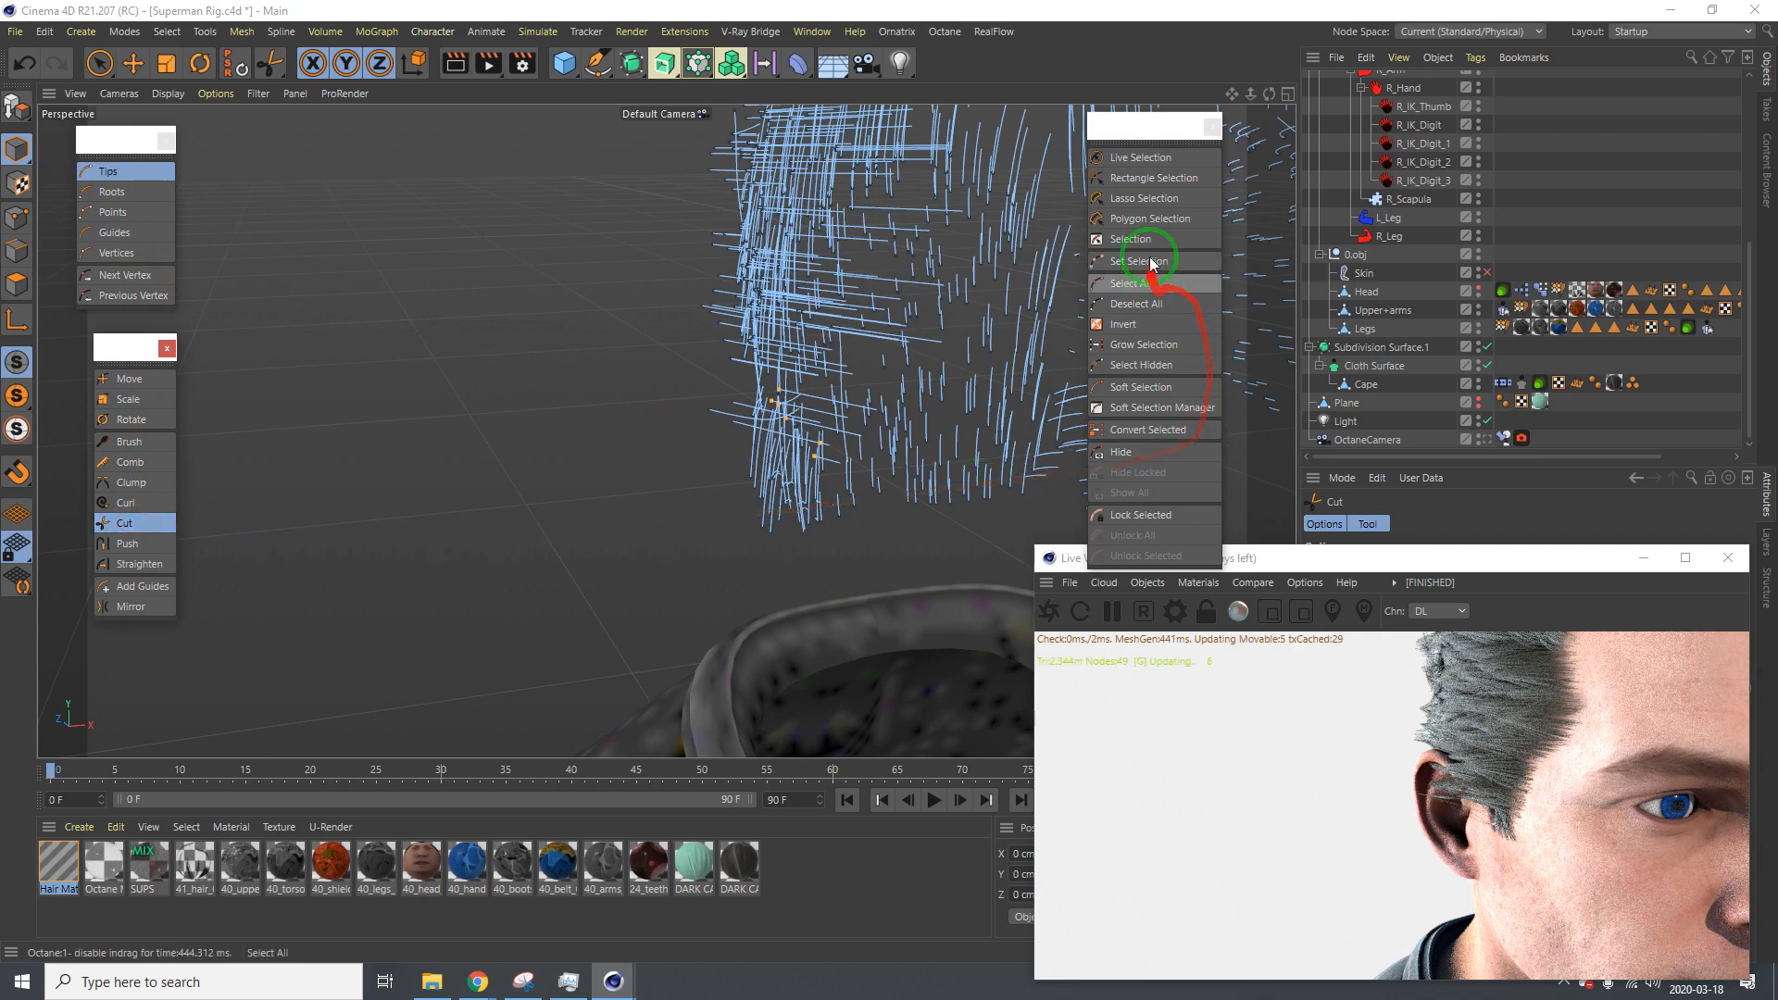
click(1136, 304)
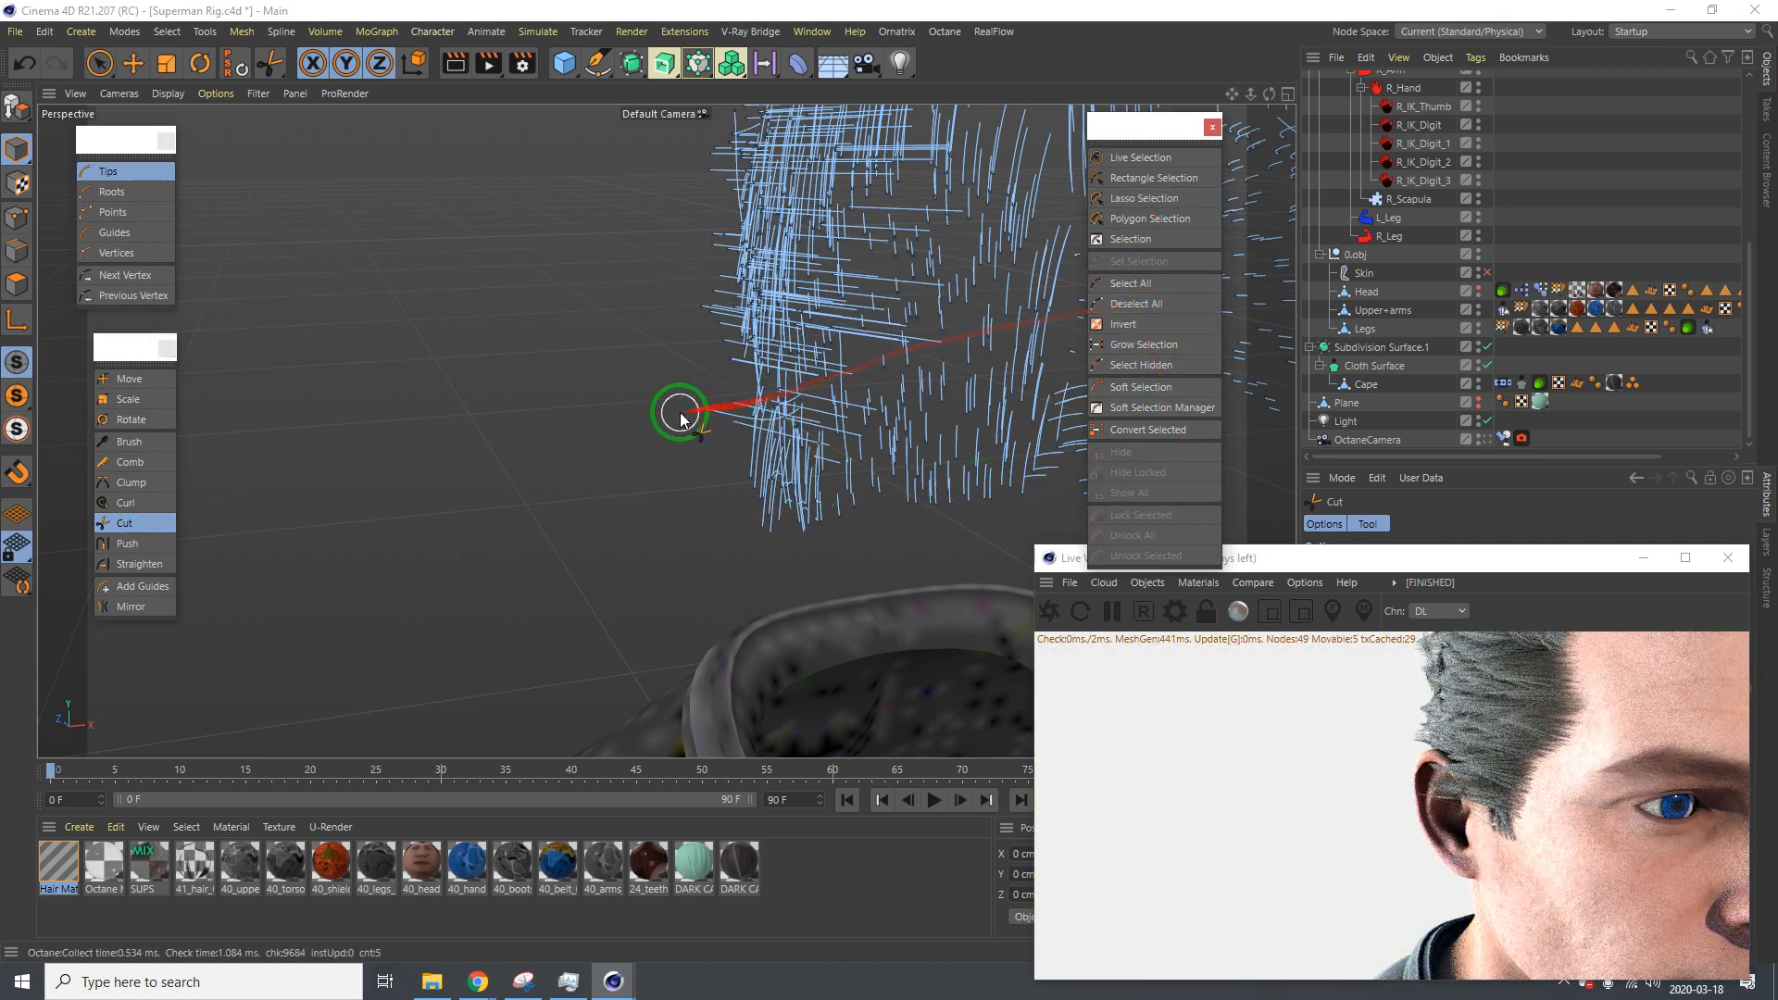
drag(699, 409, 937, 369)
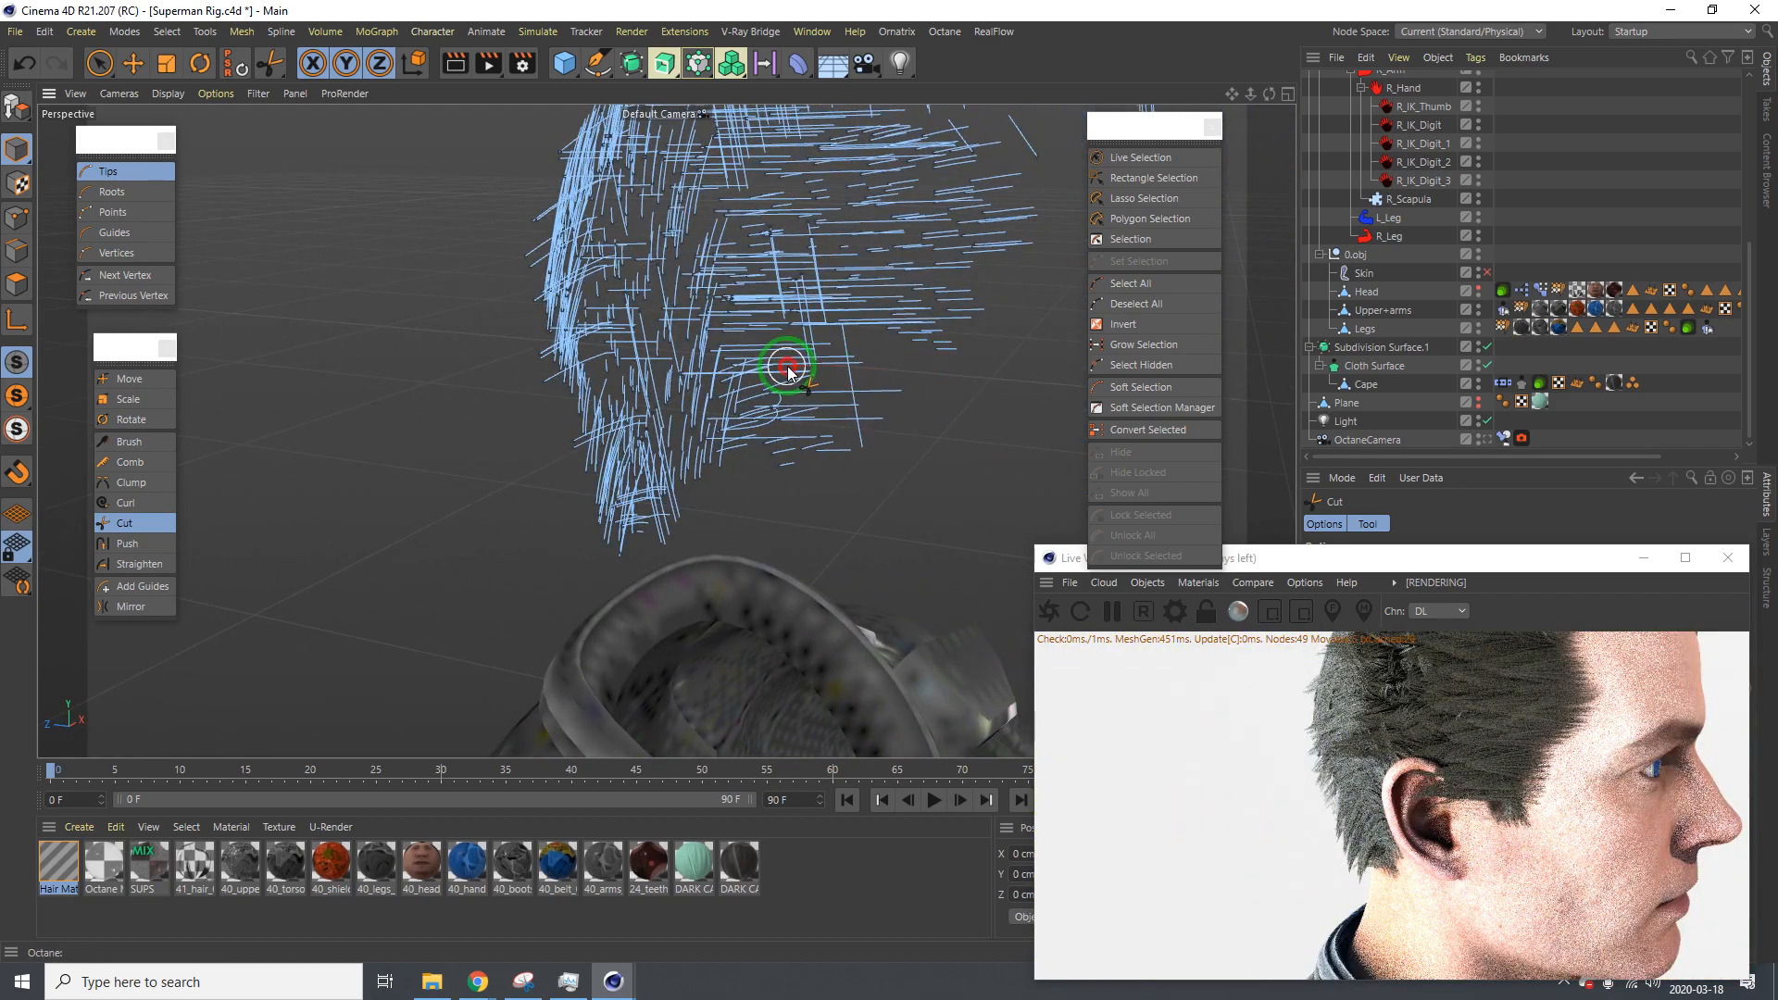
mouse_move(787, 371)
alt+mouse_down()
mouse_move(953, 385)
mouse_move(762, 459)
alt+mouse_up()
alt+drag(774, 410, 837, 497)
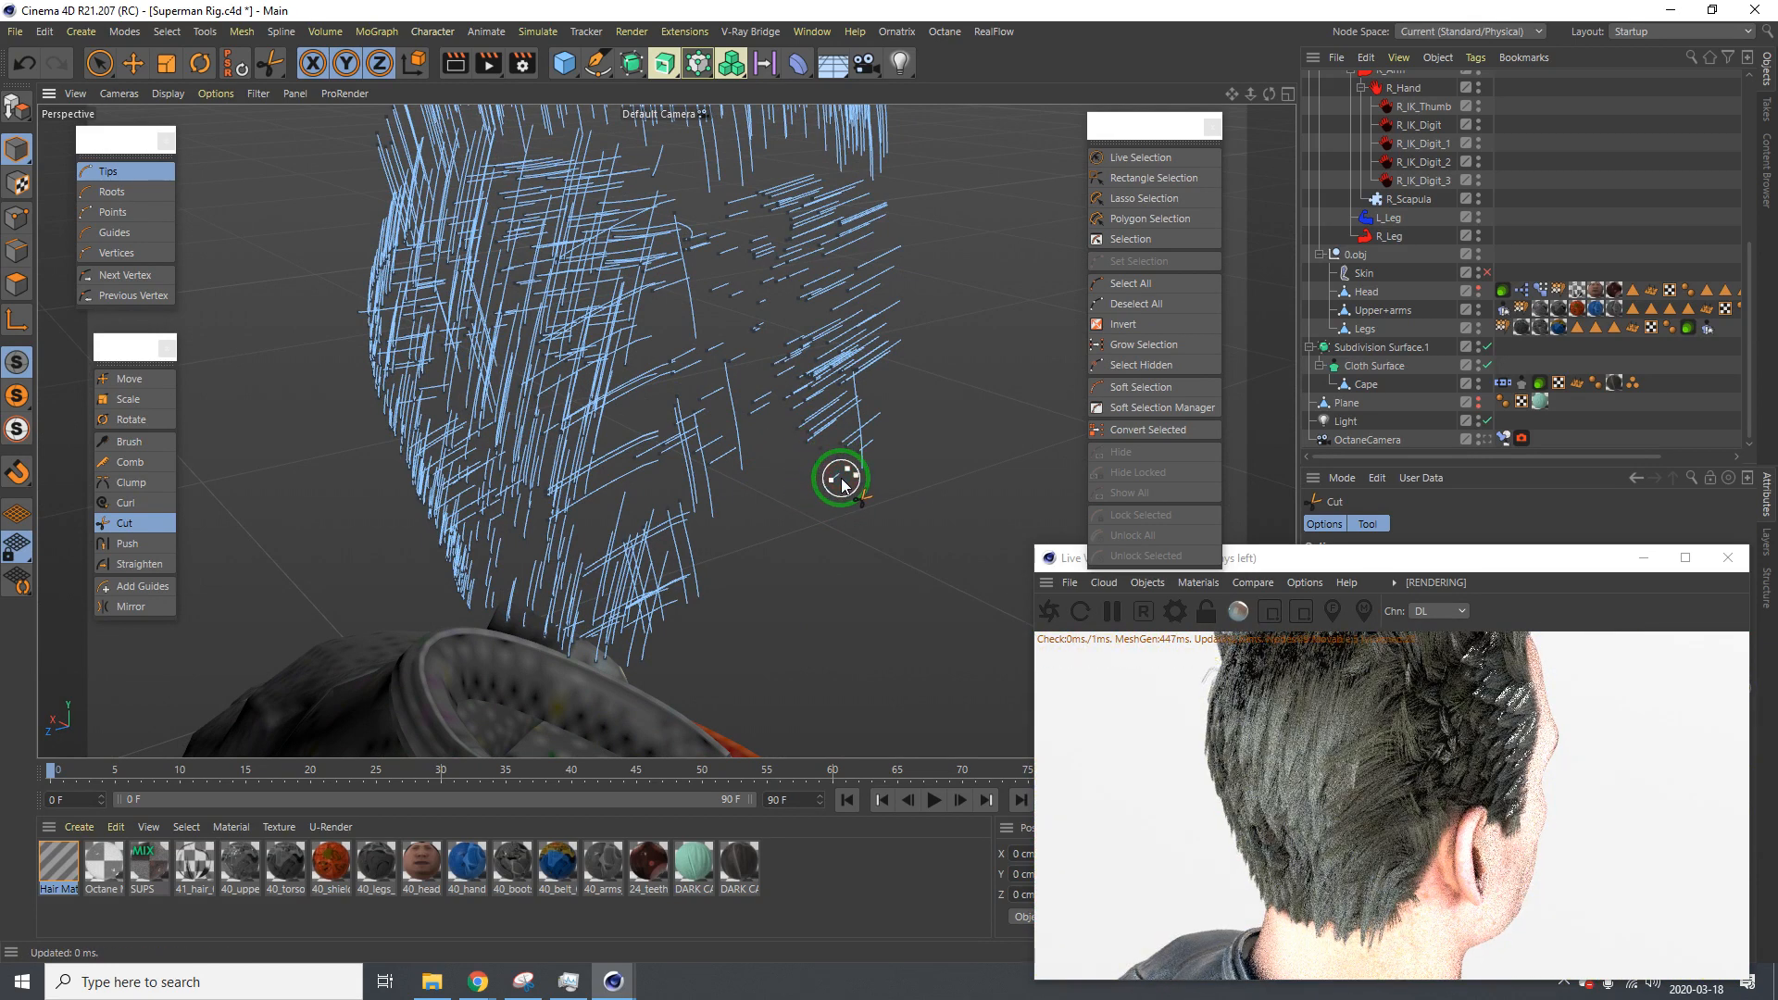
mouse_move(826, 405)
alt+mouse_down()
mouse_move(707, 337)
mouse_move(794, 487)
mouse_move(769, 481)
alt+mouse_up()
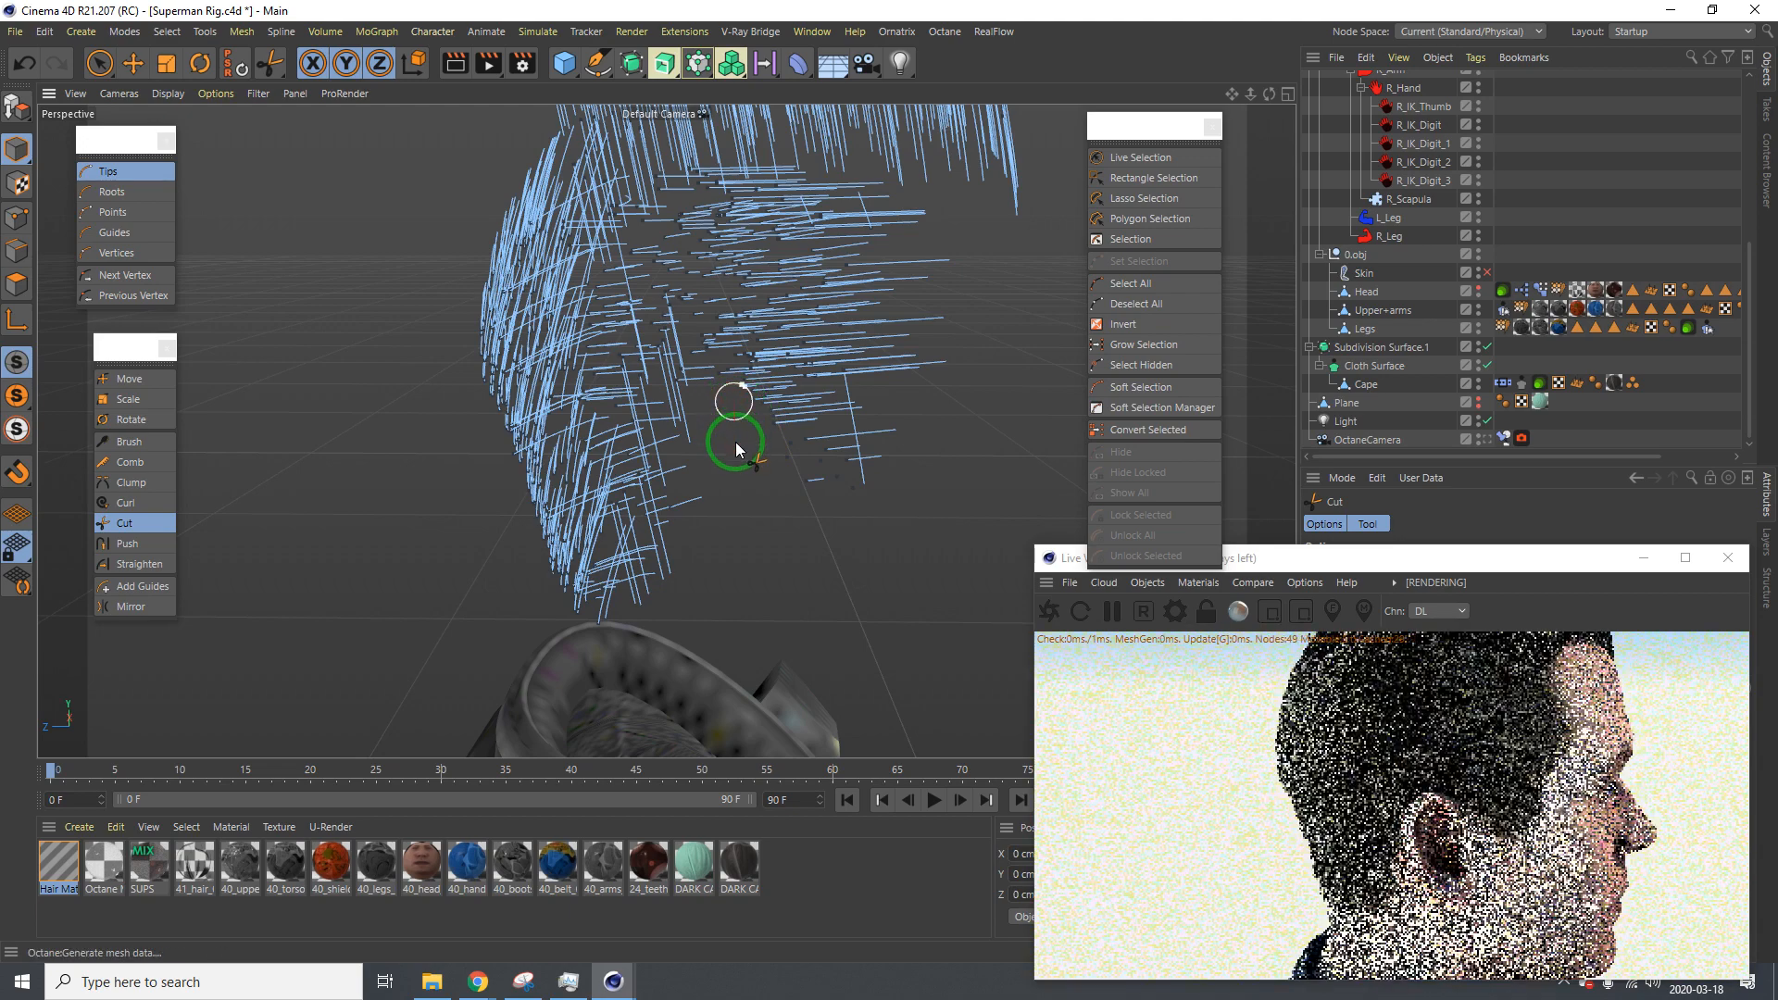
alt+middle_drag(746, 360, 654, 344)
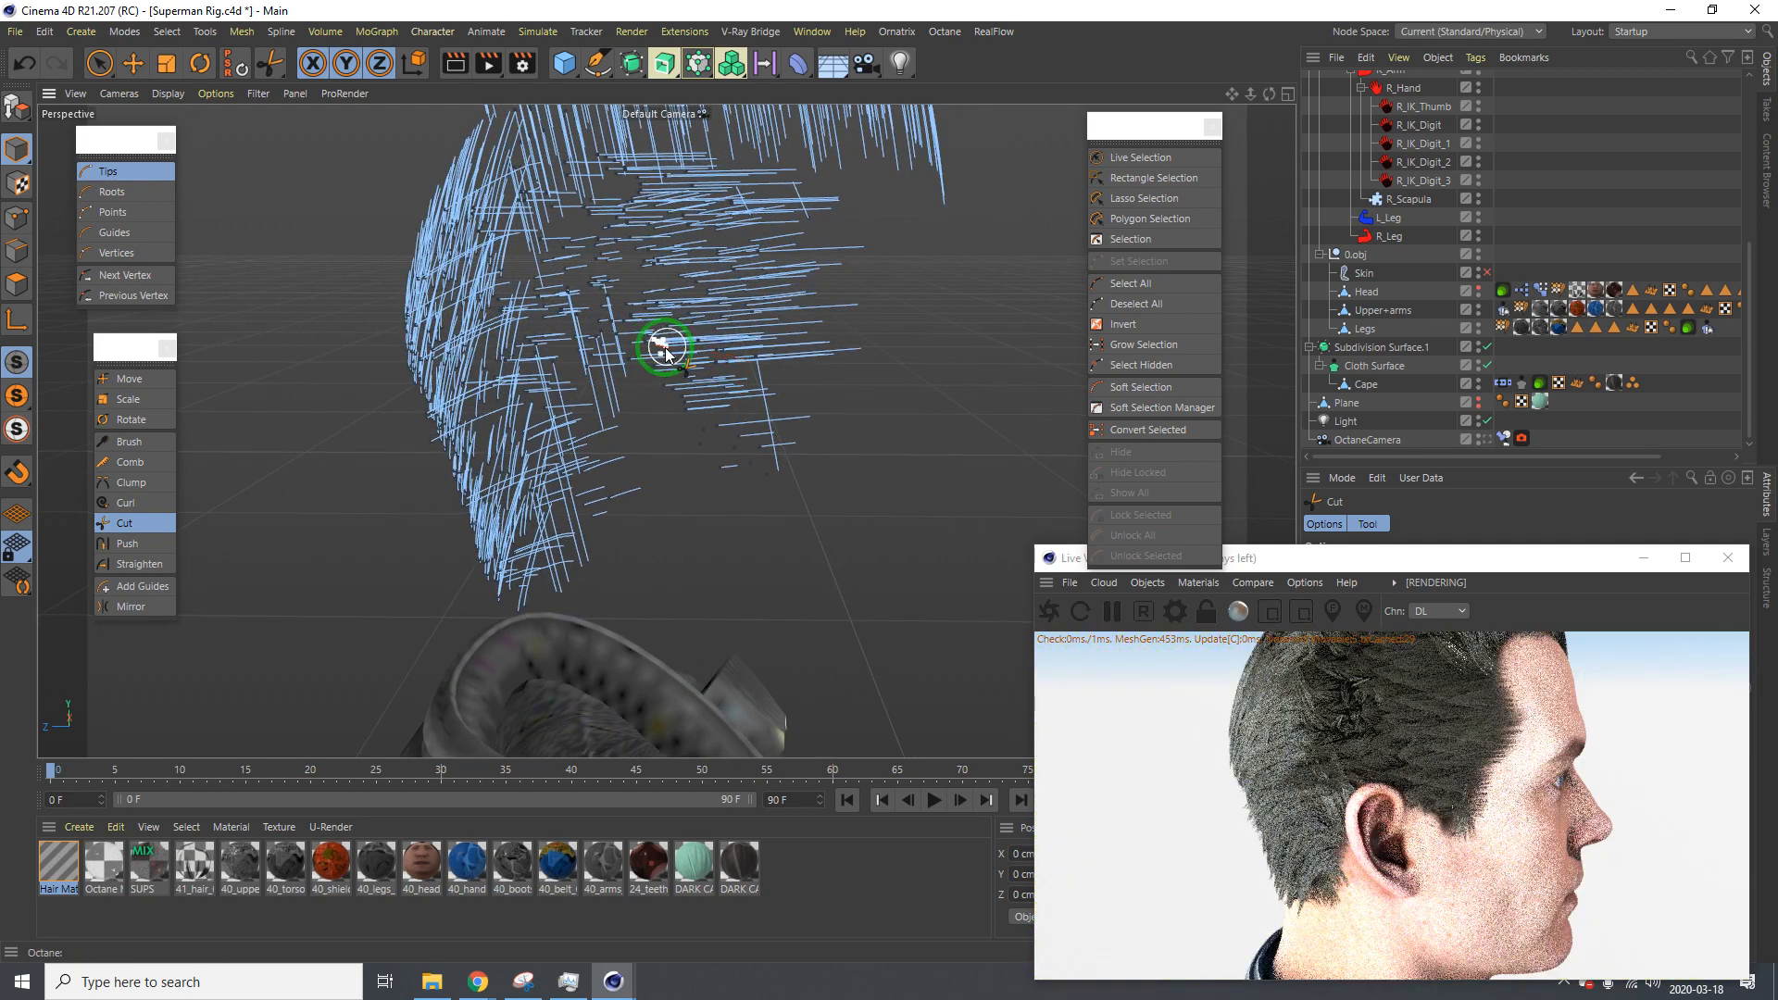
Switch the Skin deformer on and back off
alt+drag(703, 333, 643, 311)
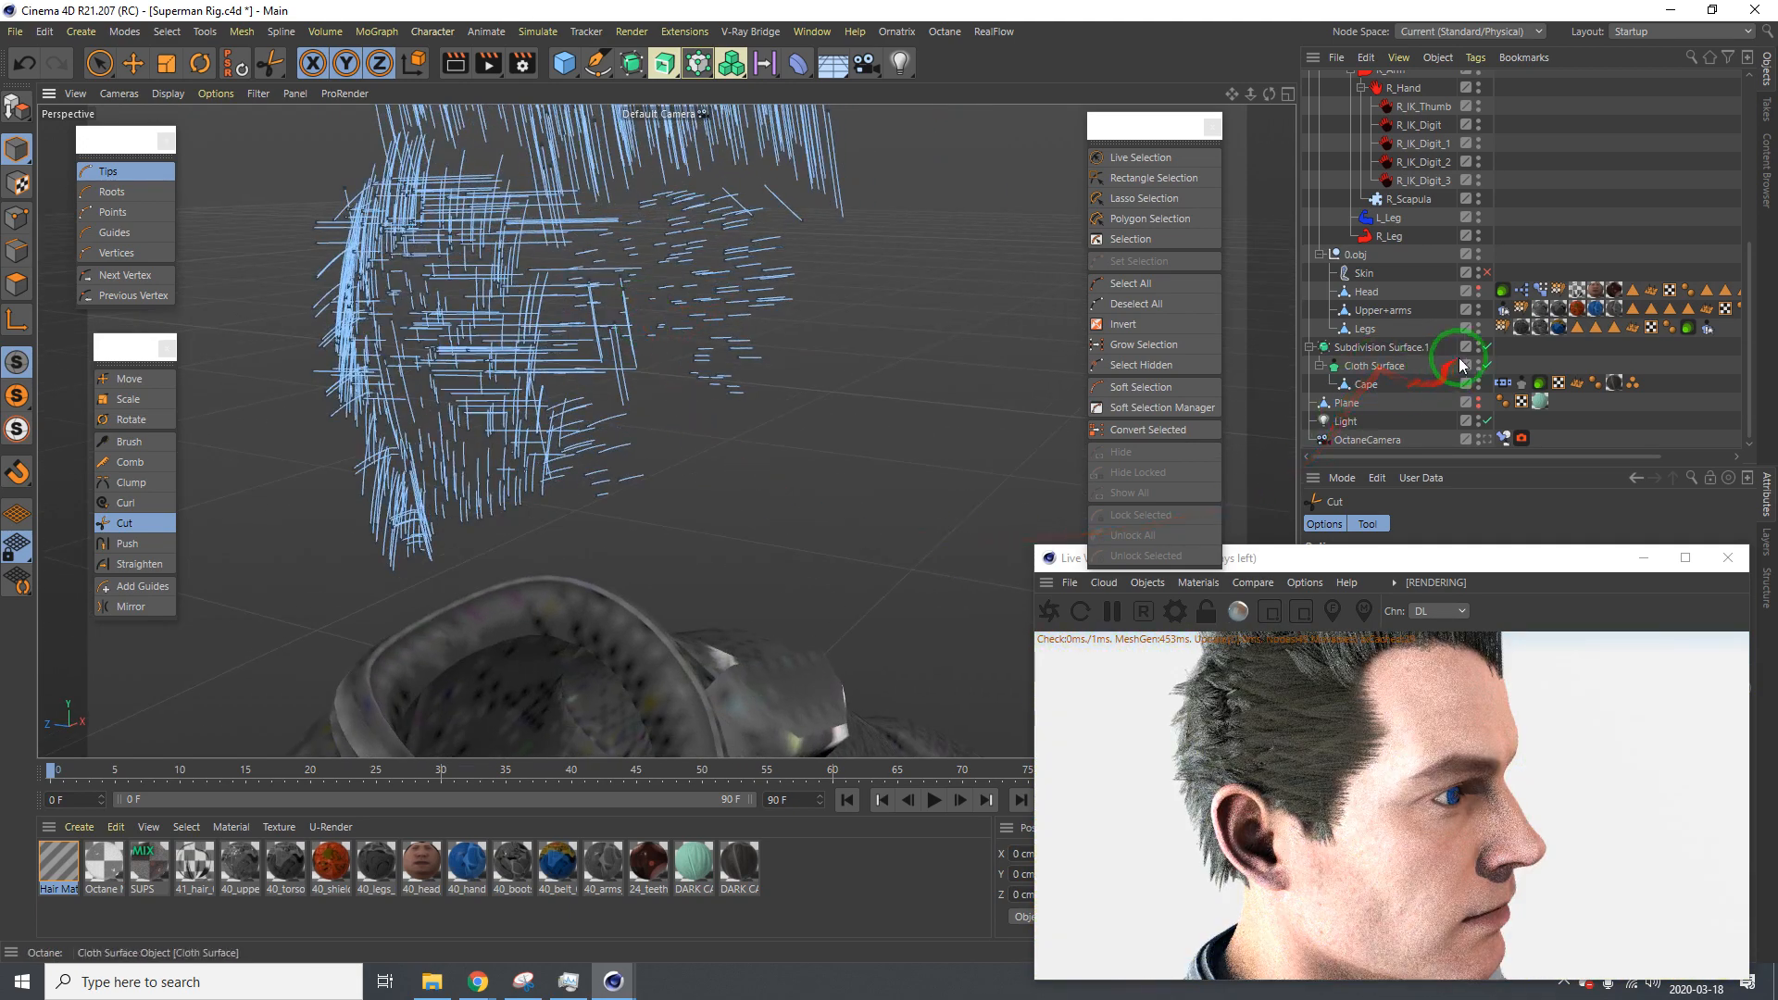
click(1486, 273)
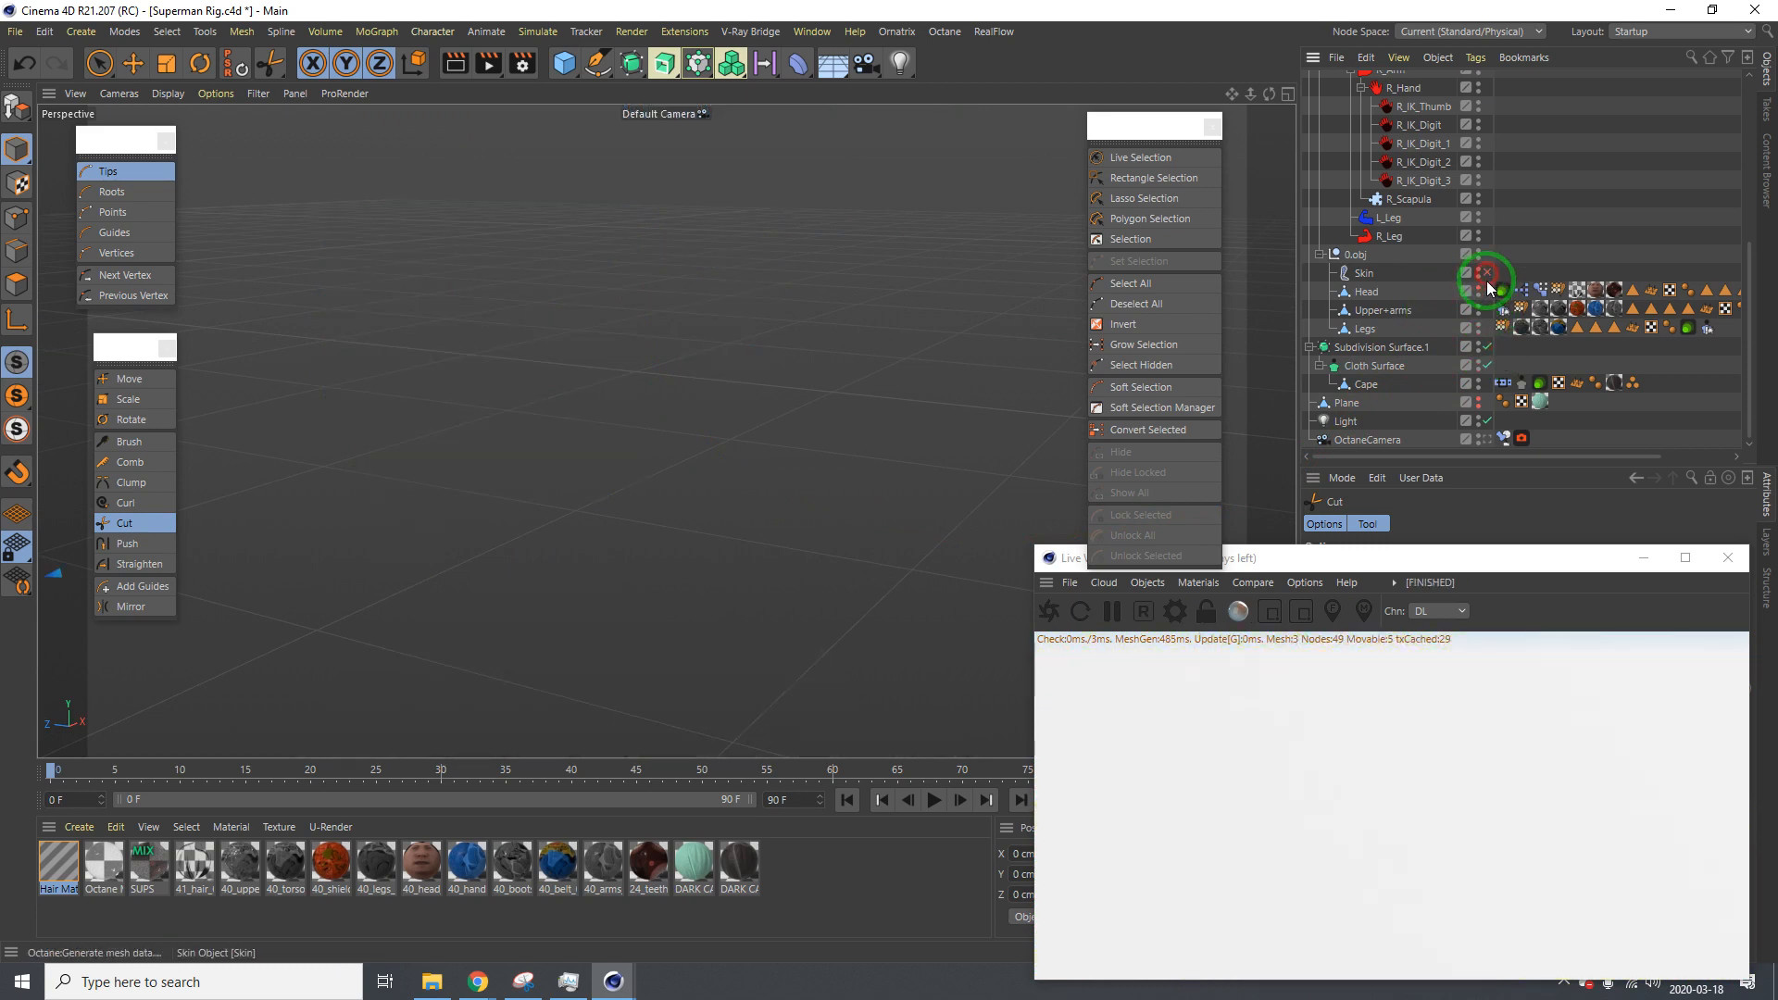
click(1487, 273)
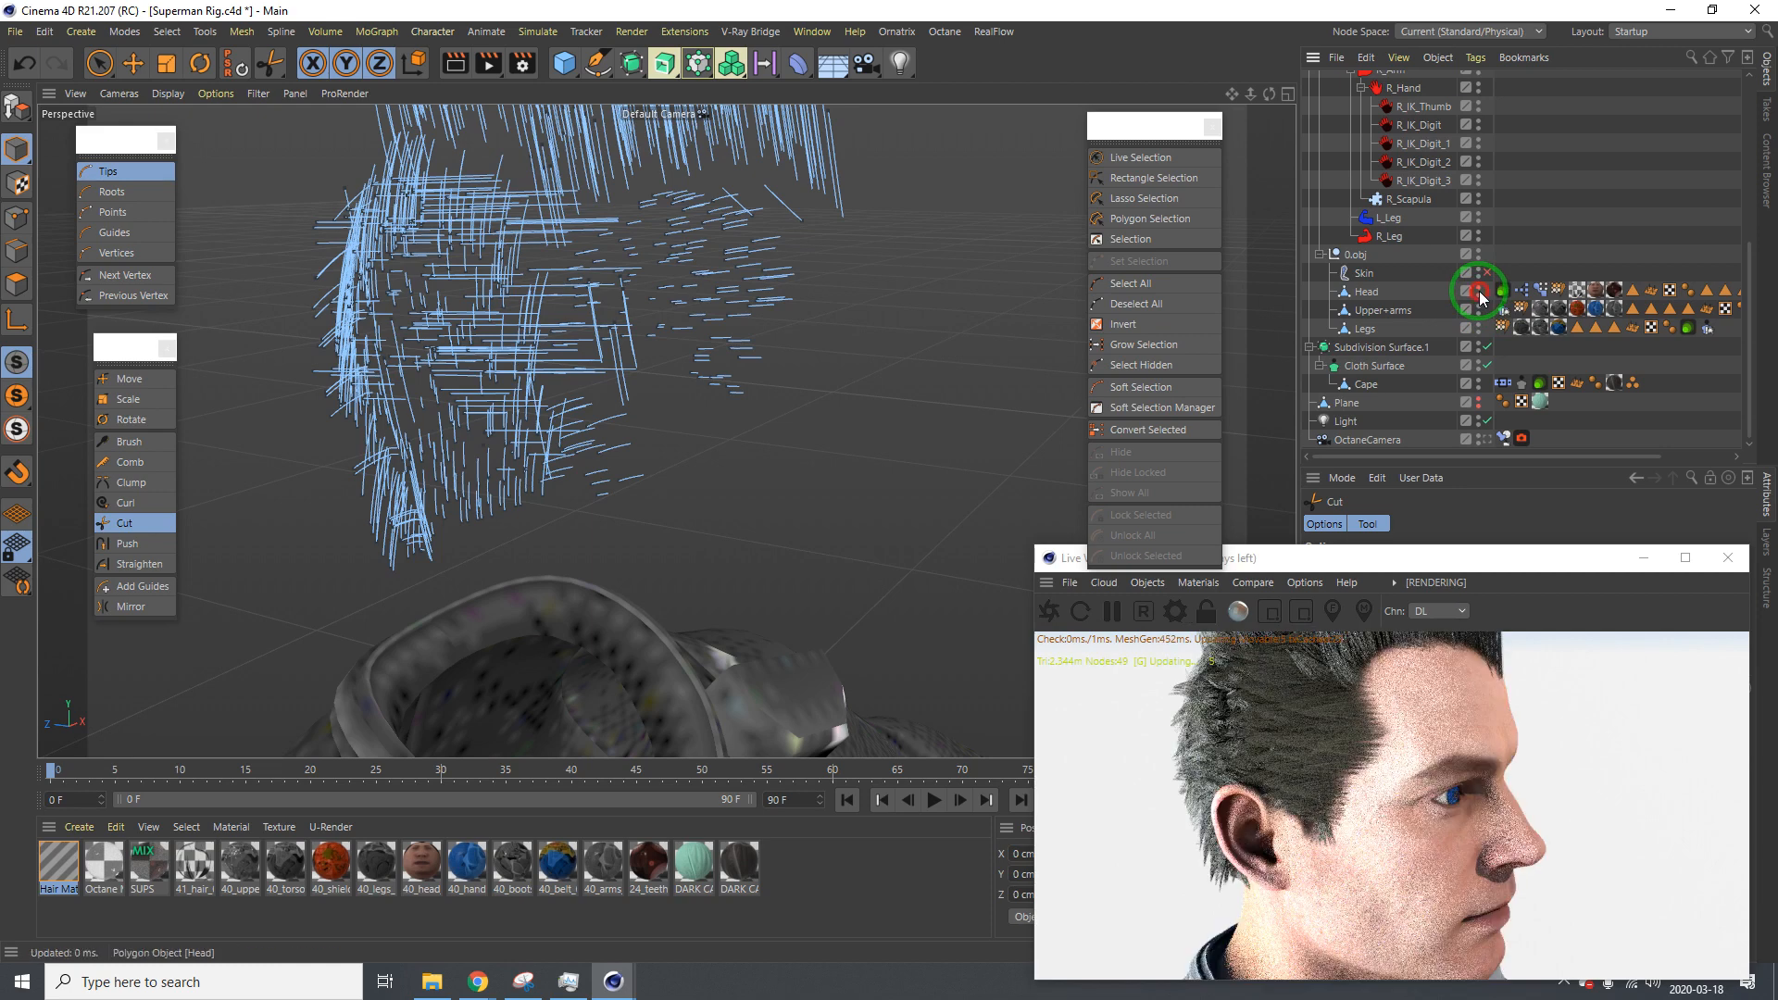
Show the Head mesh in the viewport again to check the trimmed guides against the right ear and face
click(1480, 291)
click(1479, 291)
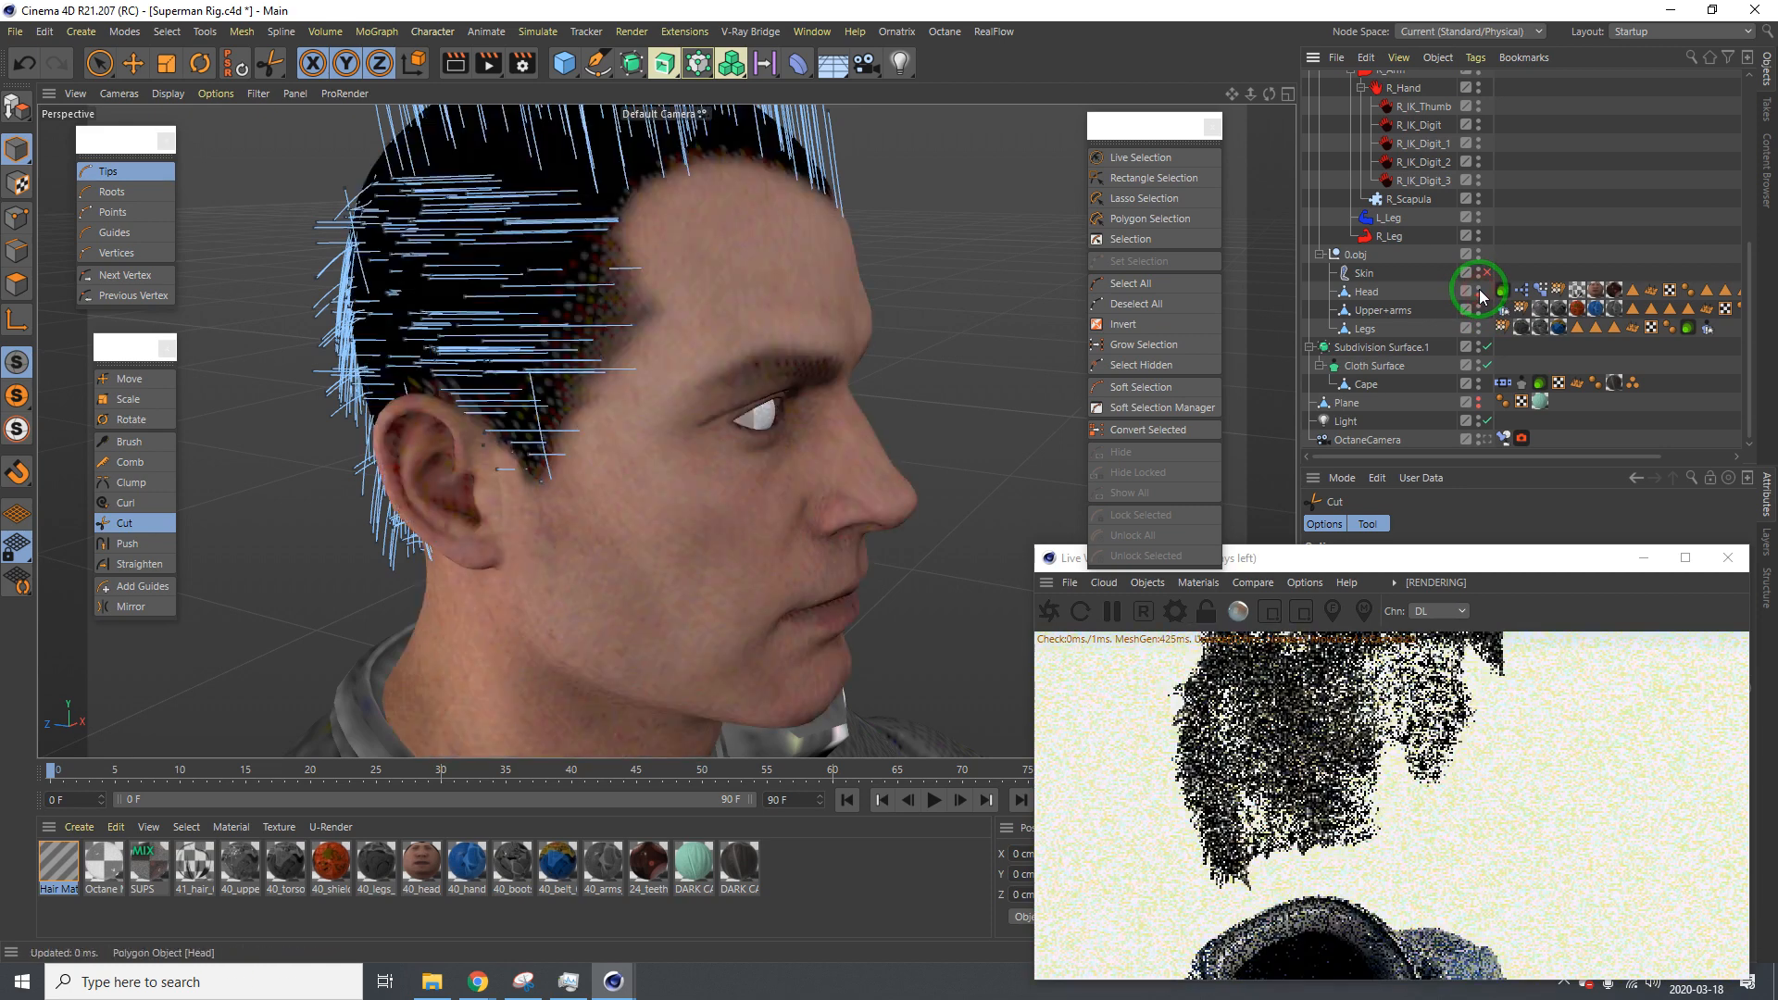
scroll(659, 363, down, 5)
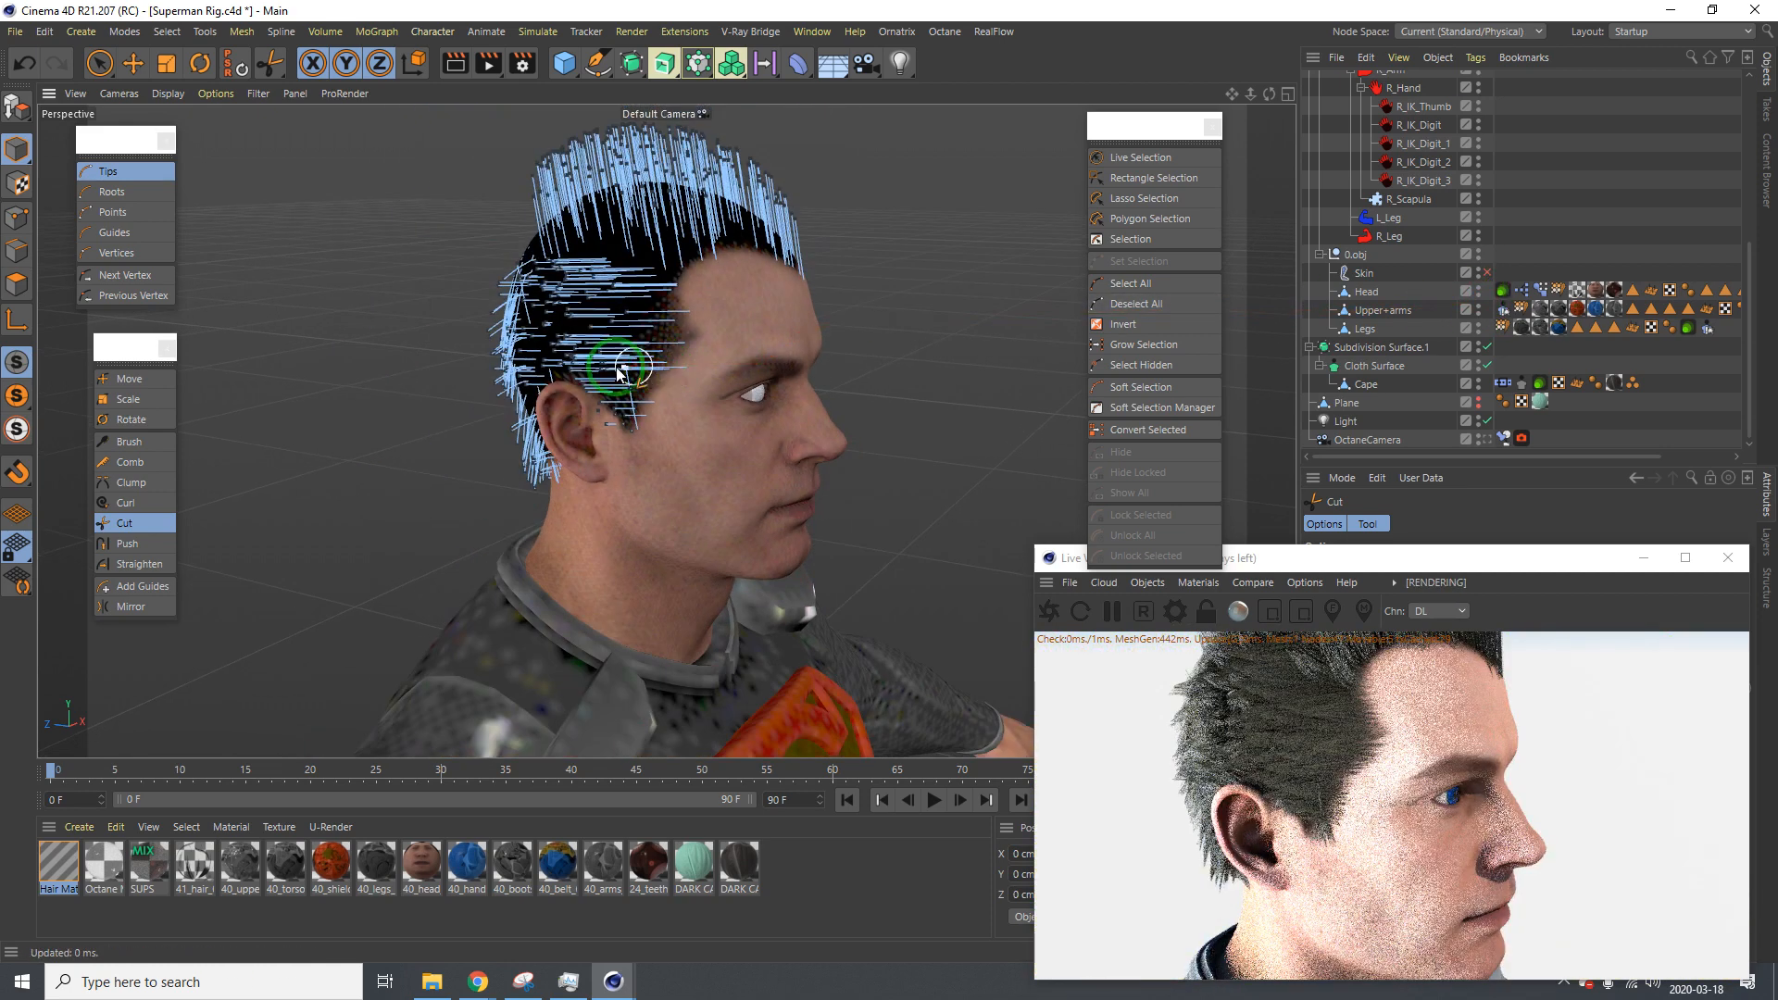
scroll(657, 342, up, 3)
alt+drag(659, 345, 569, 374)
mouse_move(521, 304)
alt+mouse_down()
mouse_move(417, 350)
mouse_move(707, 302)
mouse_move(500, 306)
alt+mouse_up()
mouse_move(699, 284)
alt+mouse_down()
mouse_move(557, 354)
mouse_move(413, 350)
mouse_move(547, 364)
mouse_move(555, 338)
mouse_move(730, 310)
mouse_move(669, 278)
alt+mouse_up()
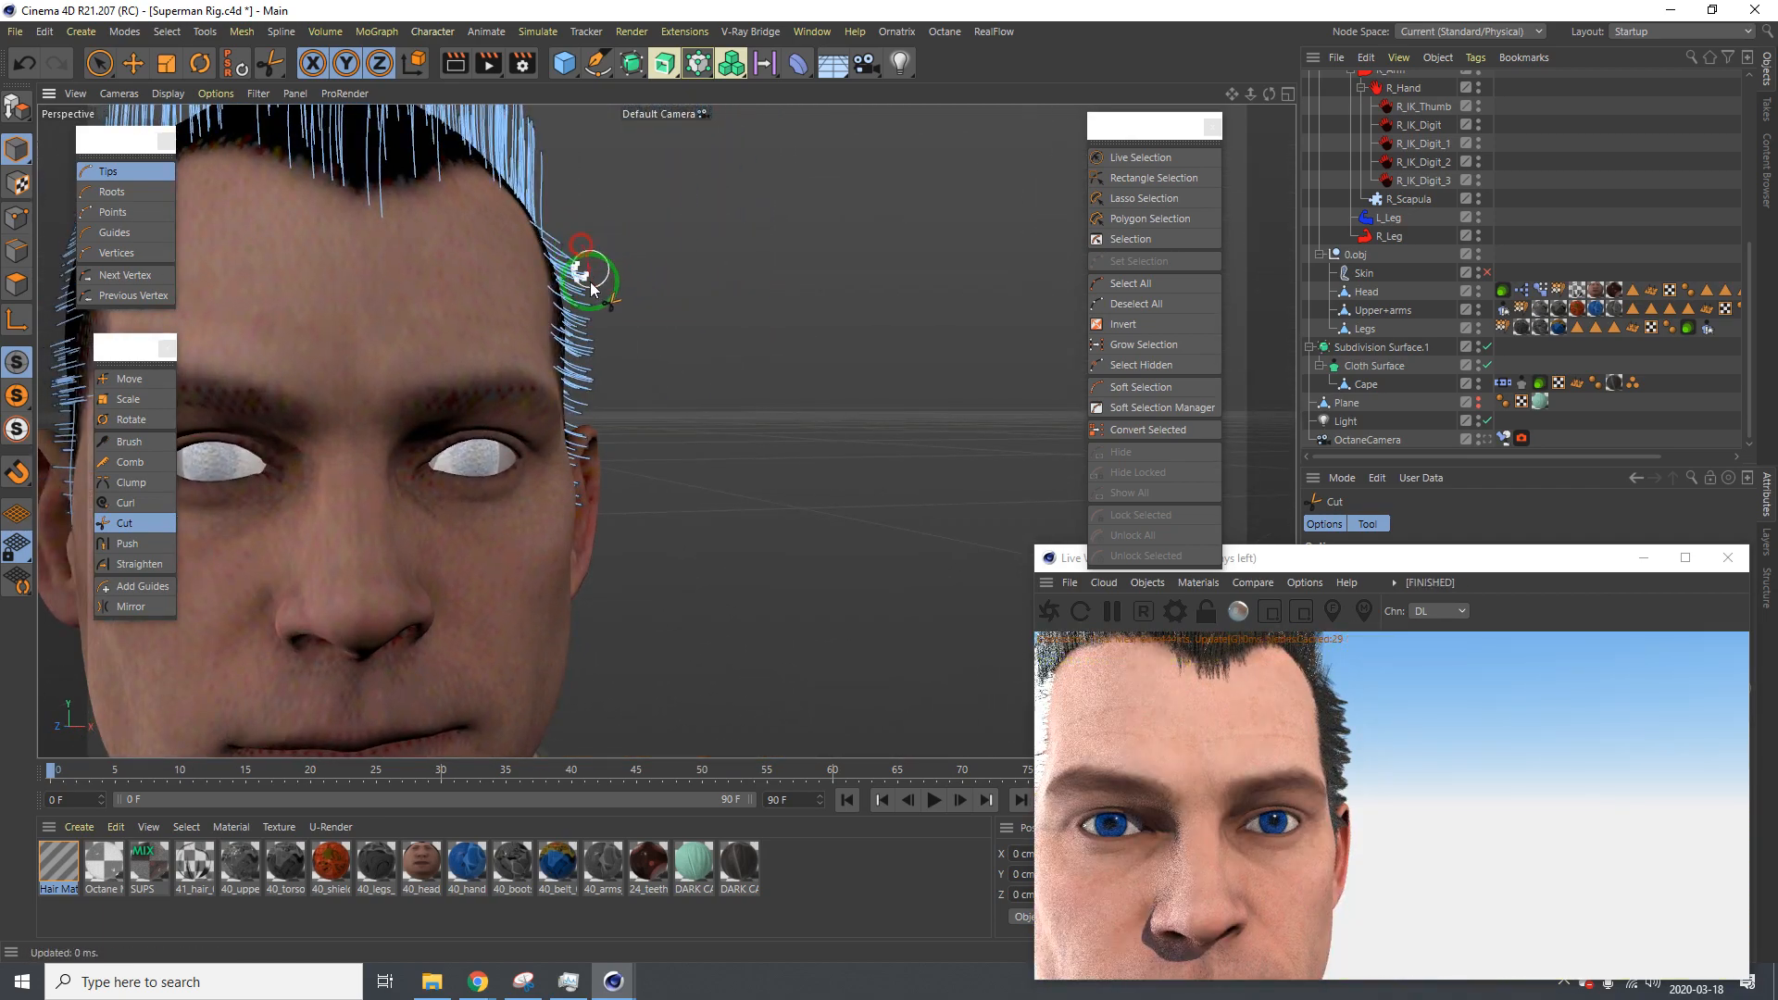
Select the guide tips above and around the left ear with Live Selection and move them closer to the scalp
mouse_move(591, 288)
alt+mouse_down()
mouse_move(500, 389)
mouse_move(408, 294)
mouse_move(451, 292)
mouse_move(474, 266)
alt+mouse_up()
drag(468, 367, 636, 397)
key(9)
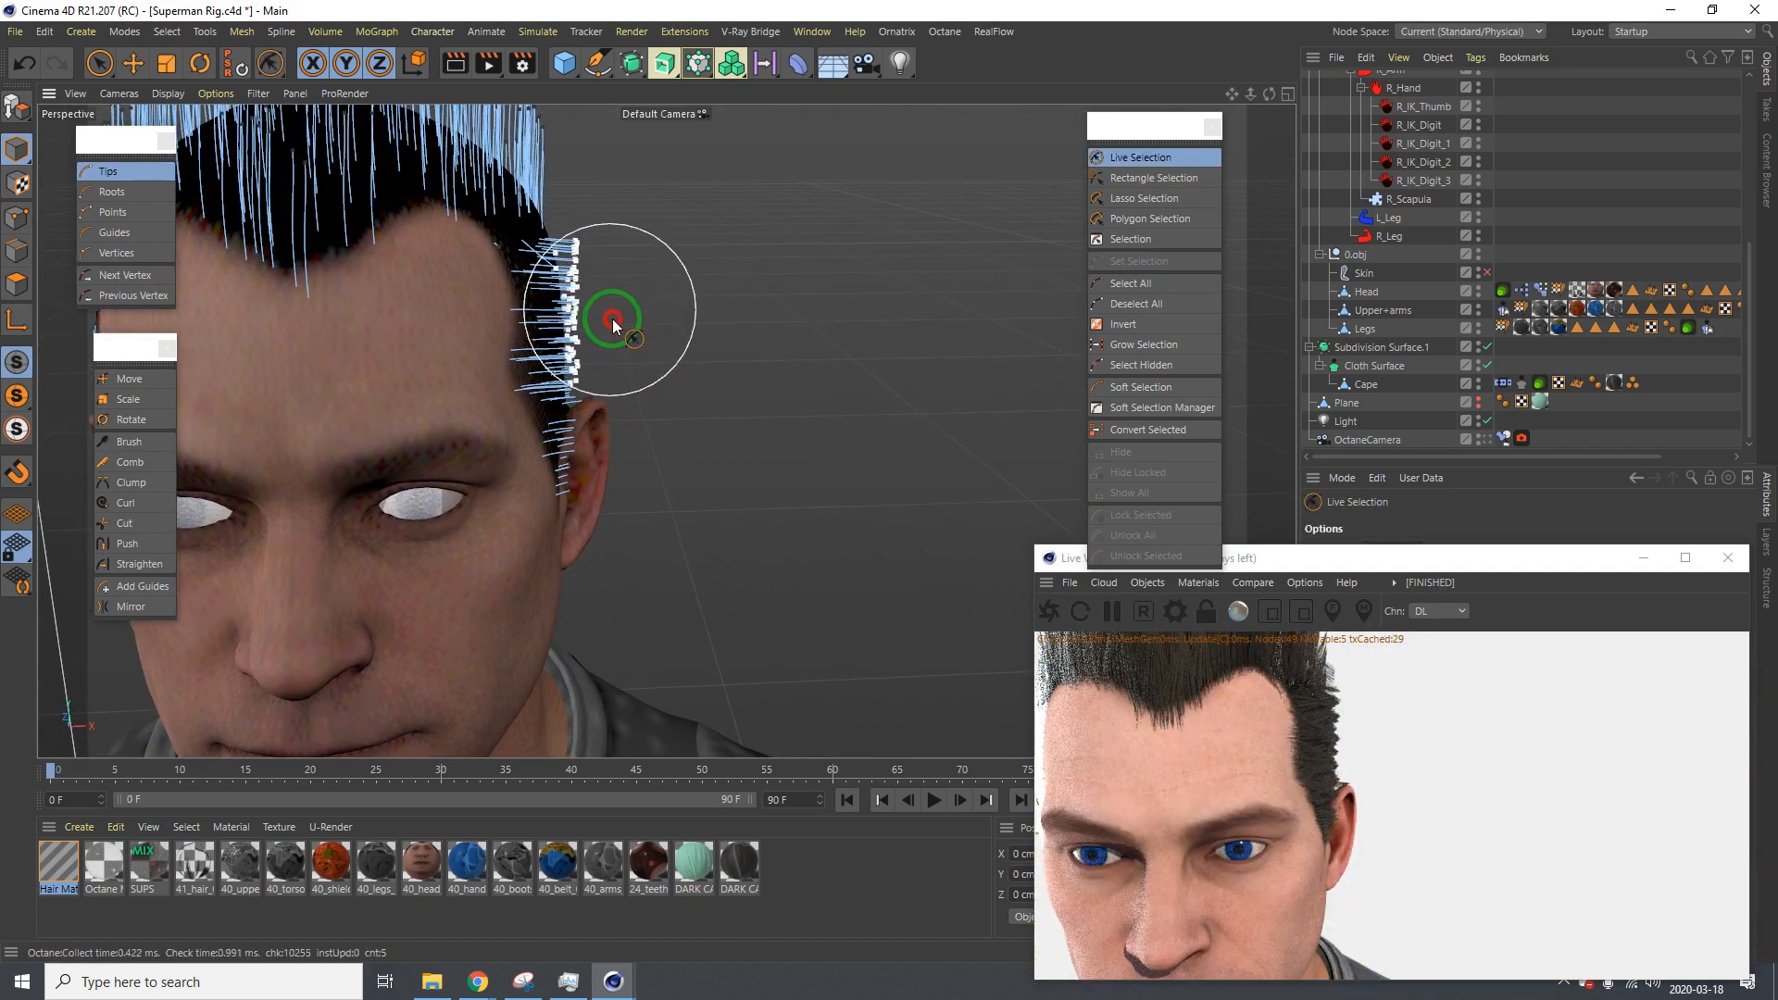
alt+drag(603, 443, 349, 405)
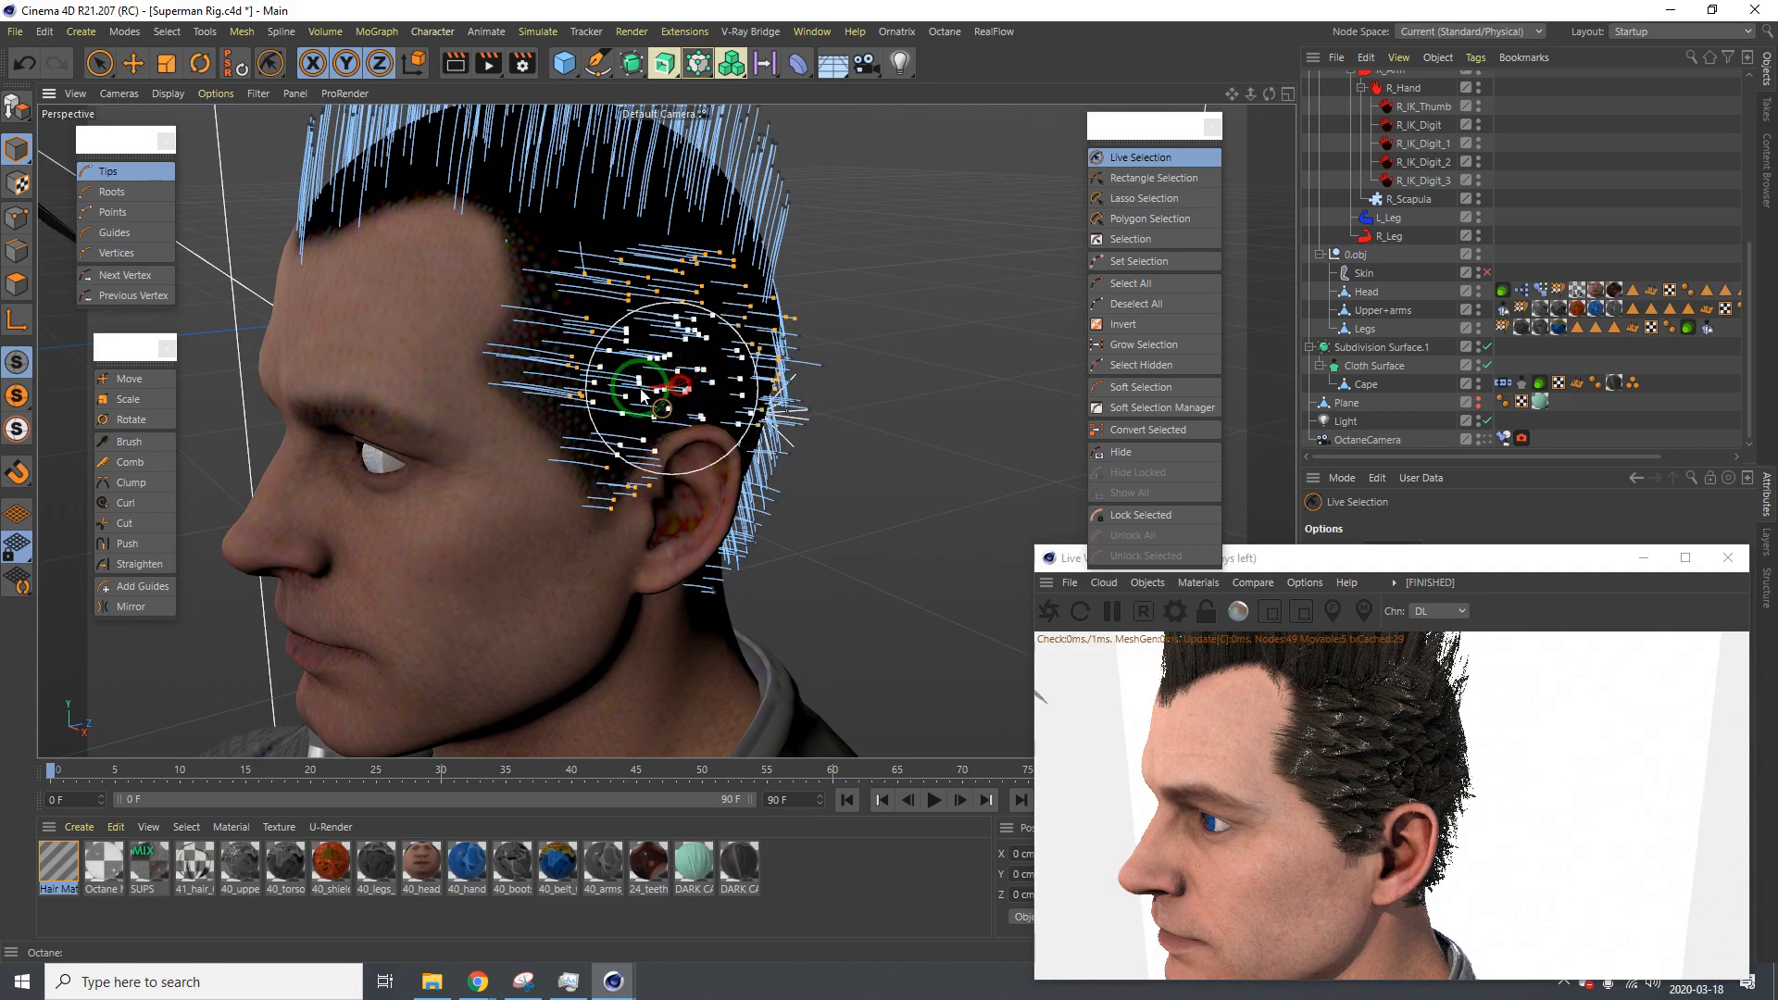
alt+drag(642, 394, 374, 409)
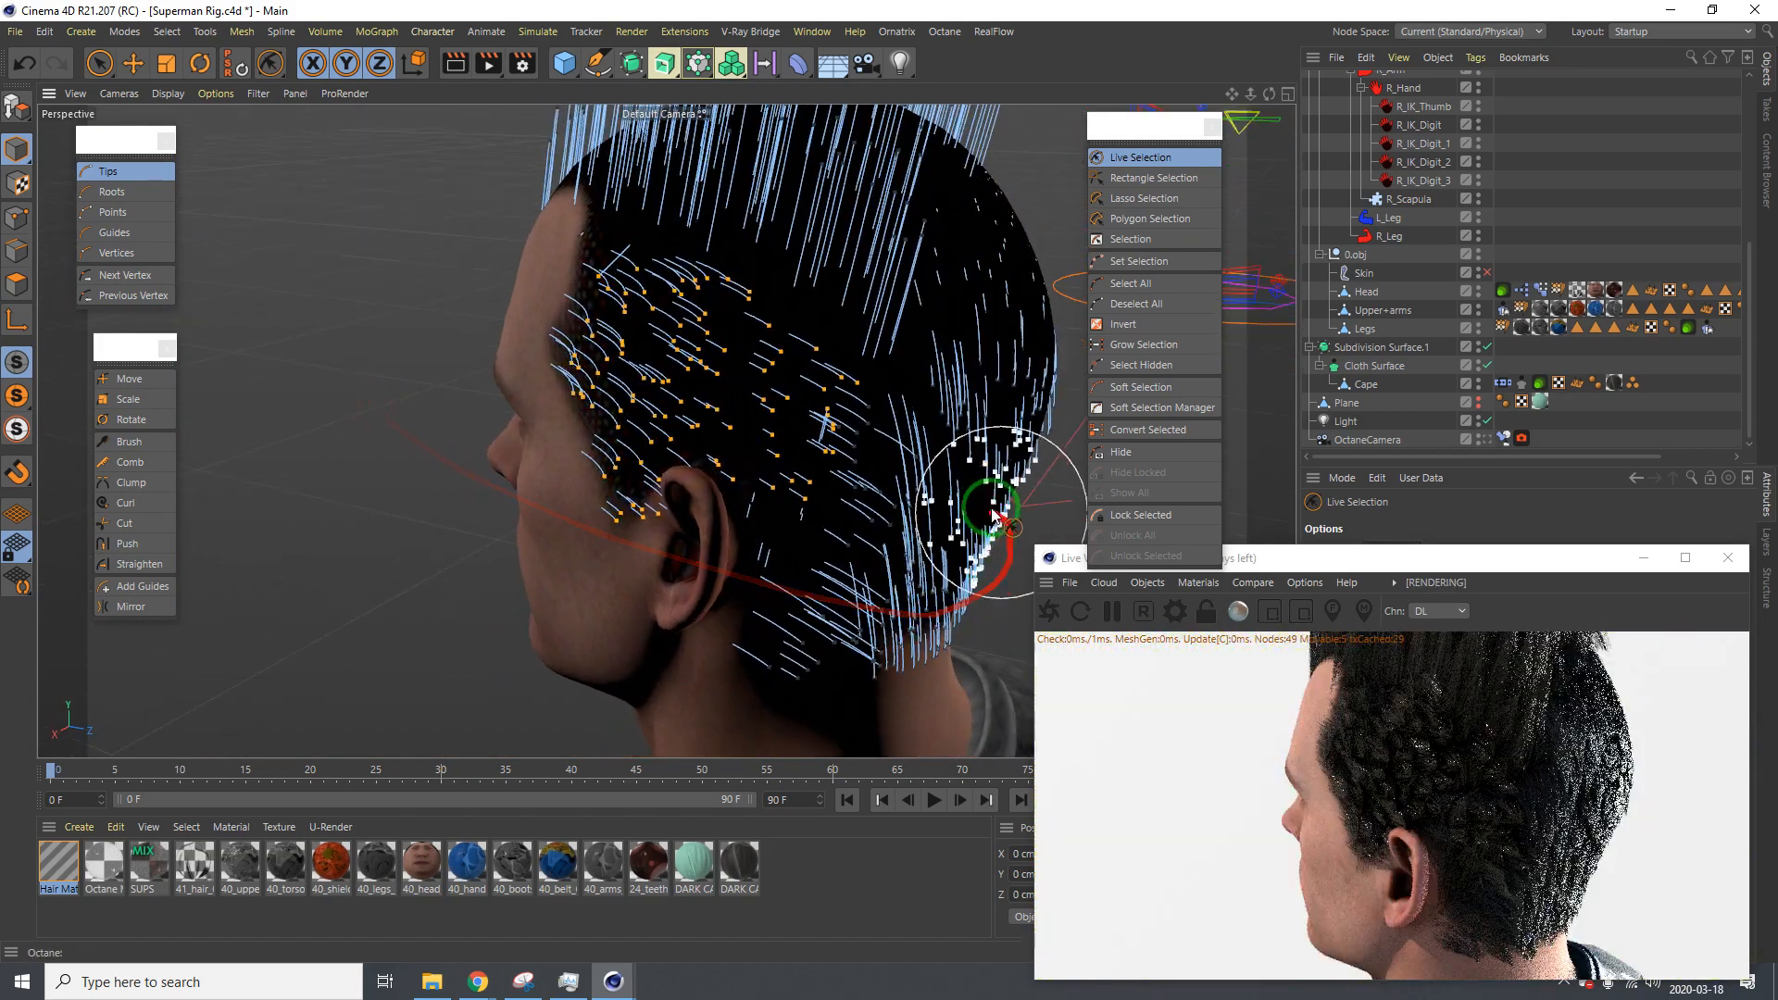
alt+drag(635, 476, 721, 448)
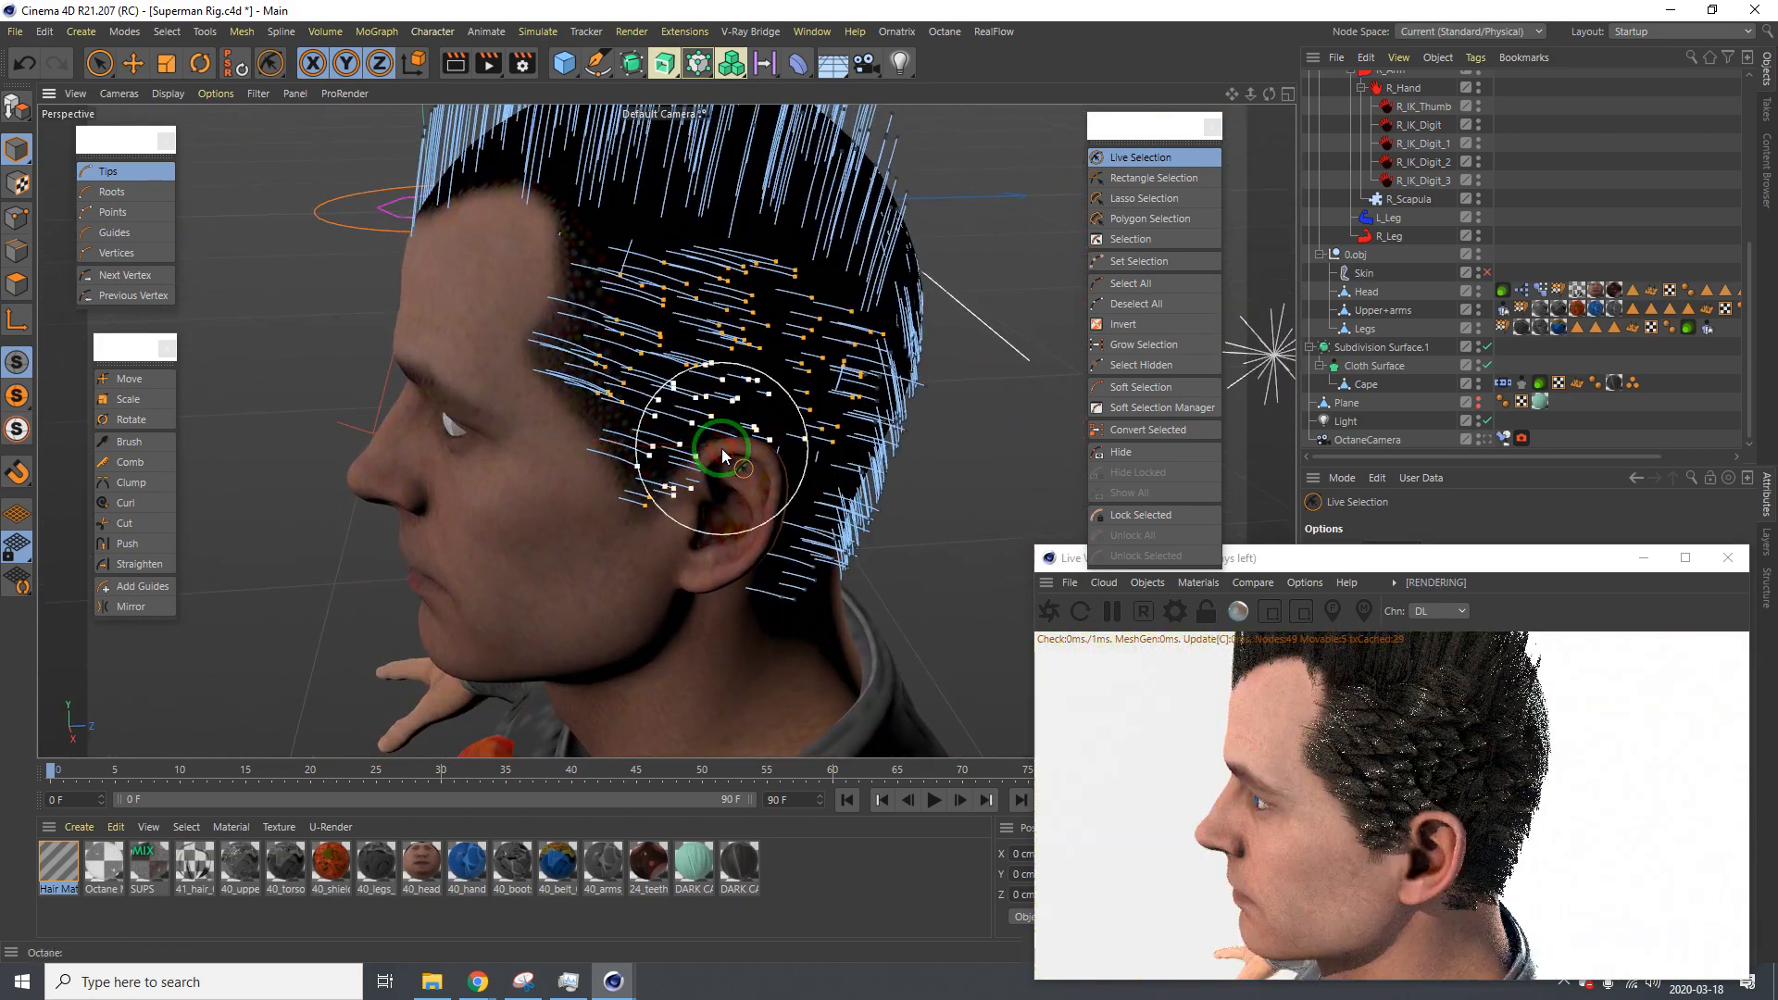
alt+drag(615, 408, 116, 252)
click(129, 379)
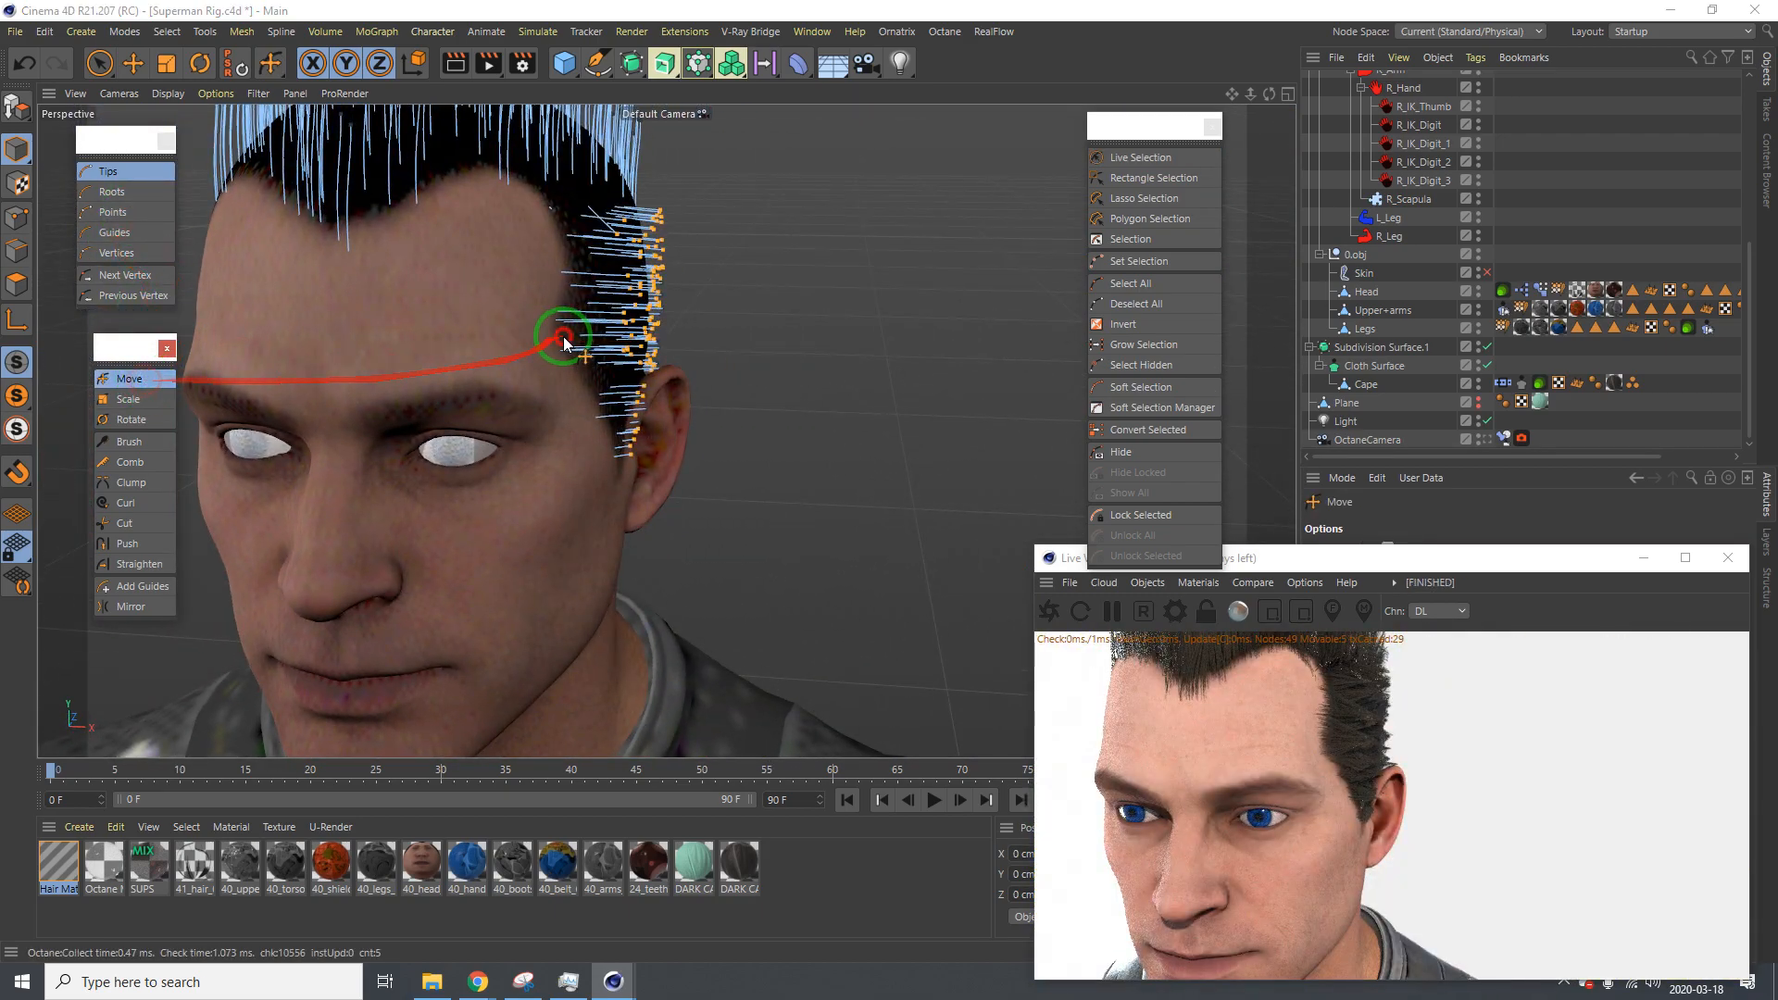
mouse_move(577, 329)
alt+mouse_down()
mouse_move(916, 477)
mouse_move(574, 359)
alt+mouse_up()
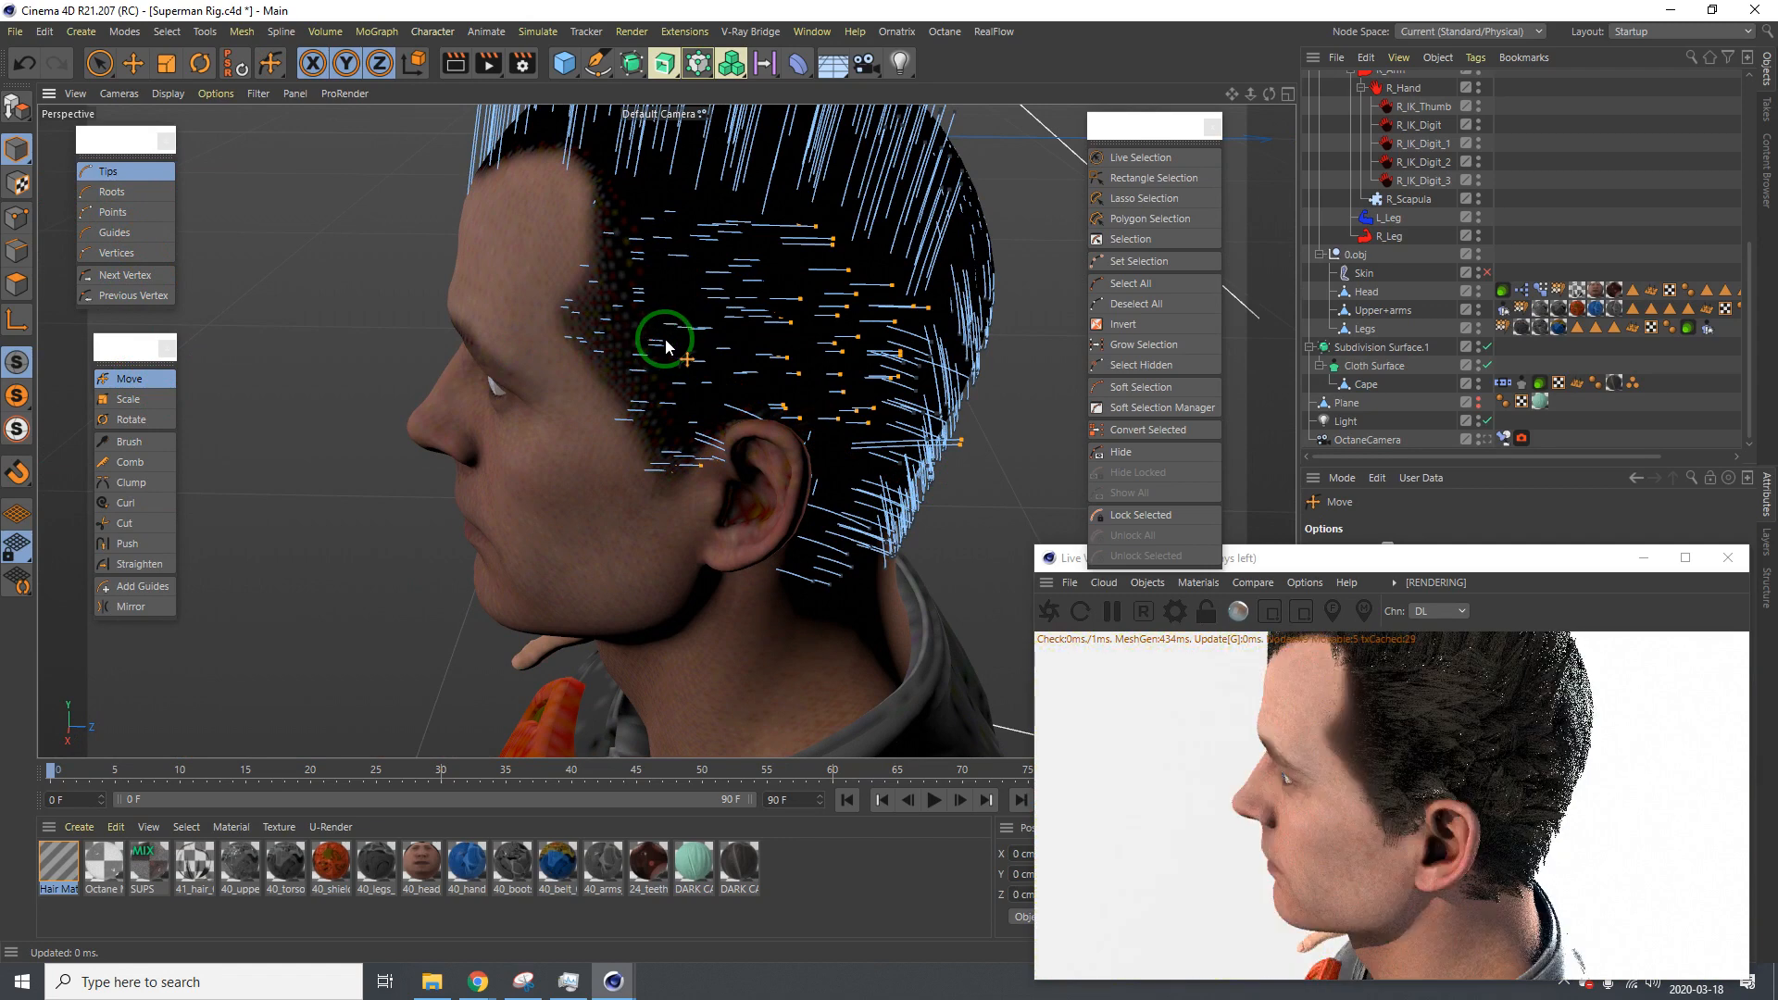
key(ctrl+y)
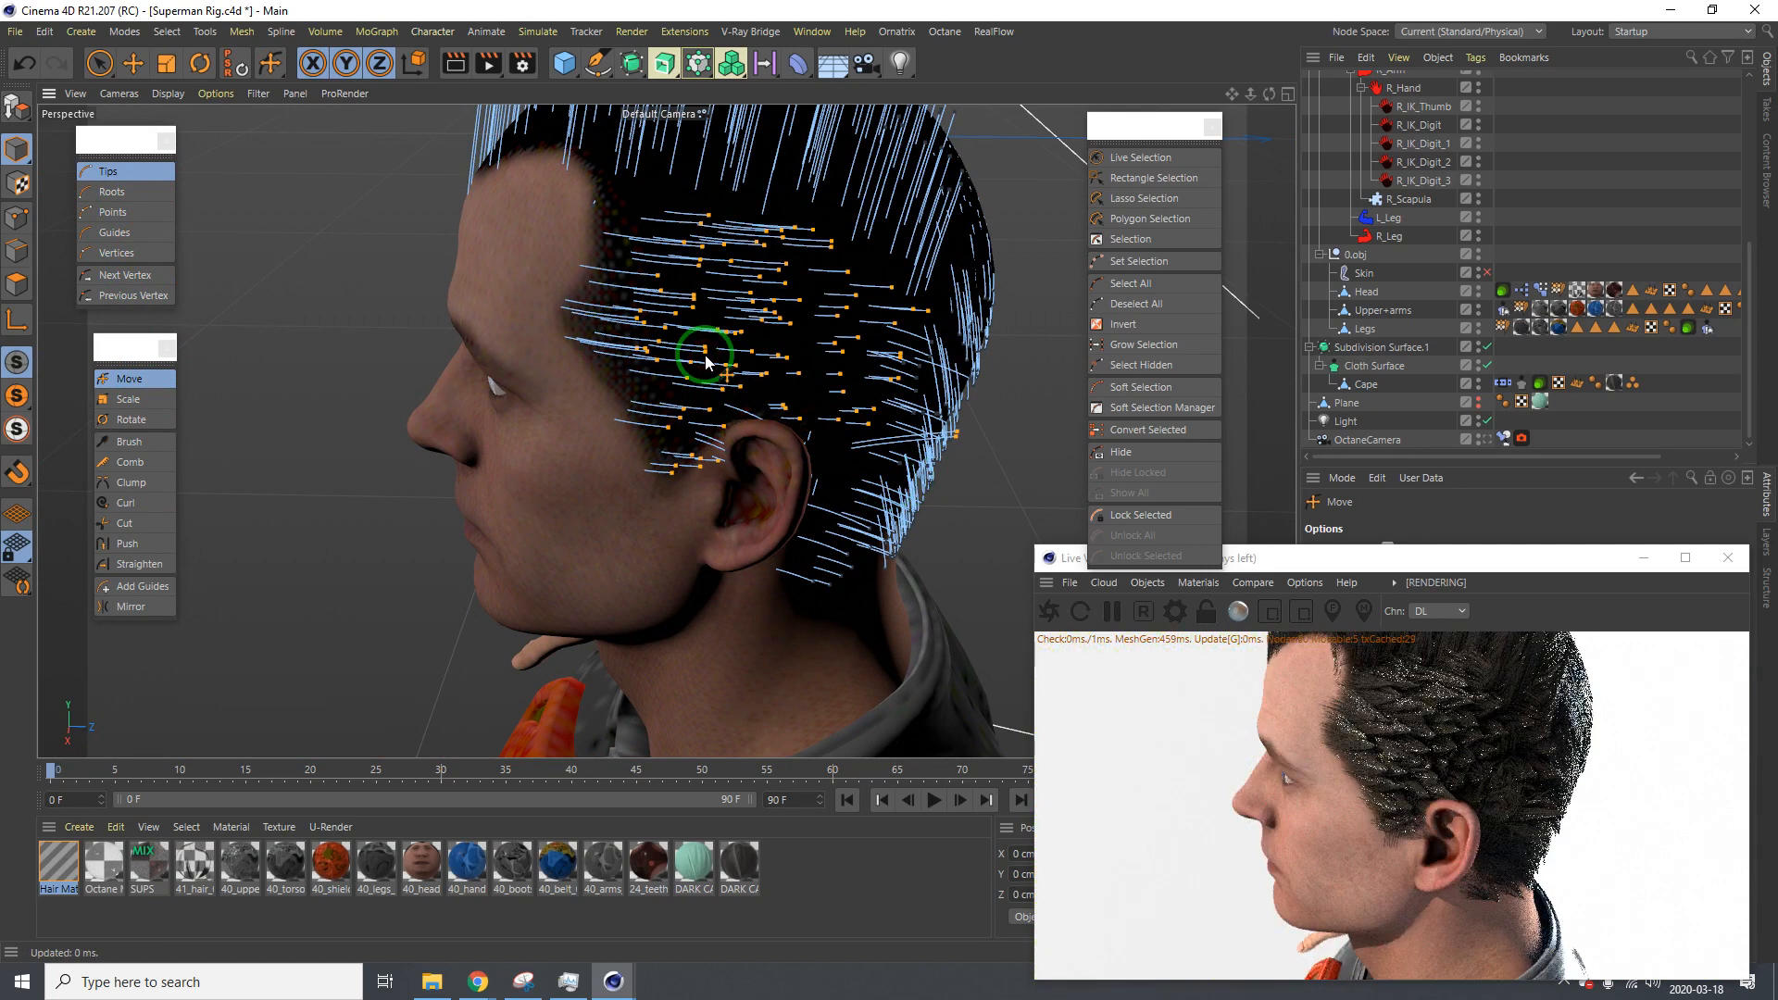
drag(901, 482, 583, 311)
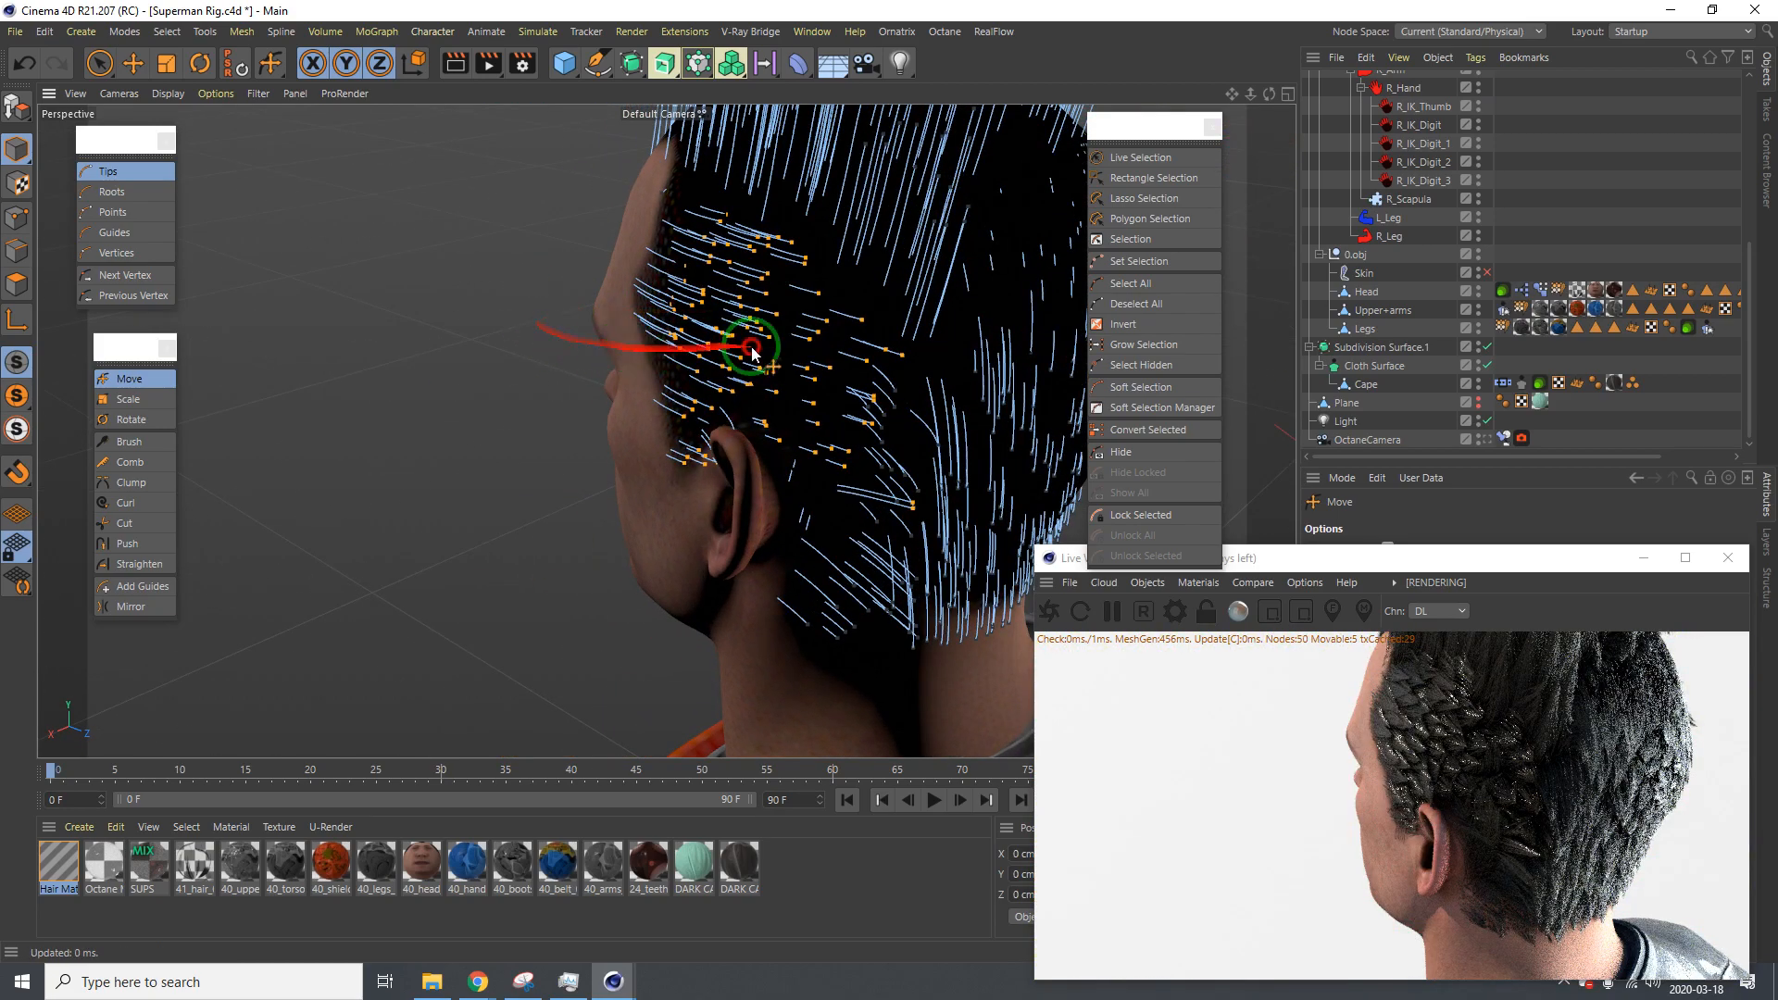
alt+drag(752, 352, 992, 297)
alt+drag(901, 361, 582, 452)
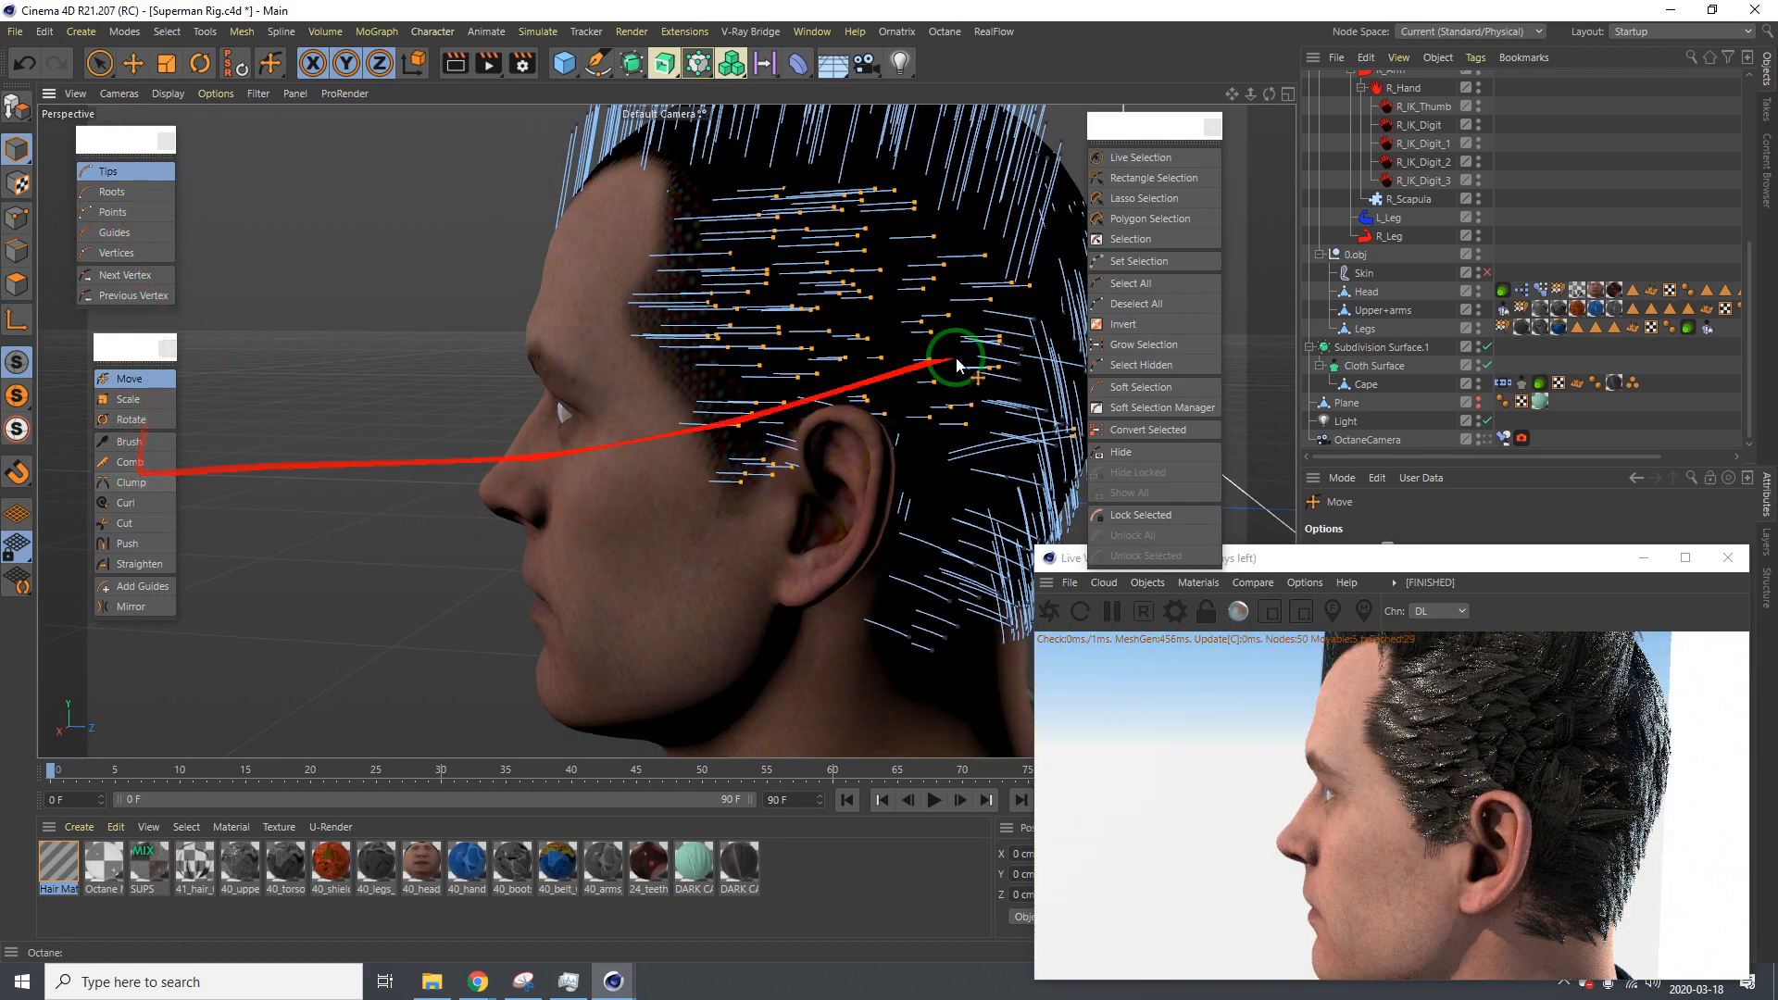
Deselect all tips, hide the Head mesh in the viewport, and cut back the guides covering the left ear
click(1130, 303)
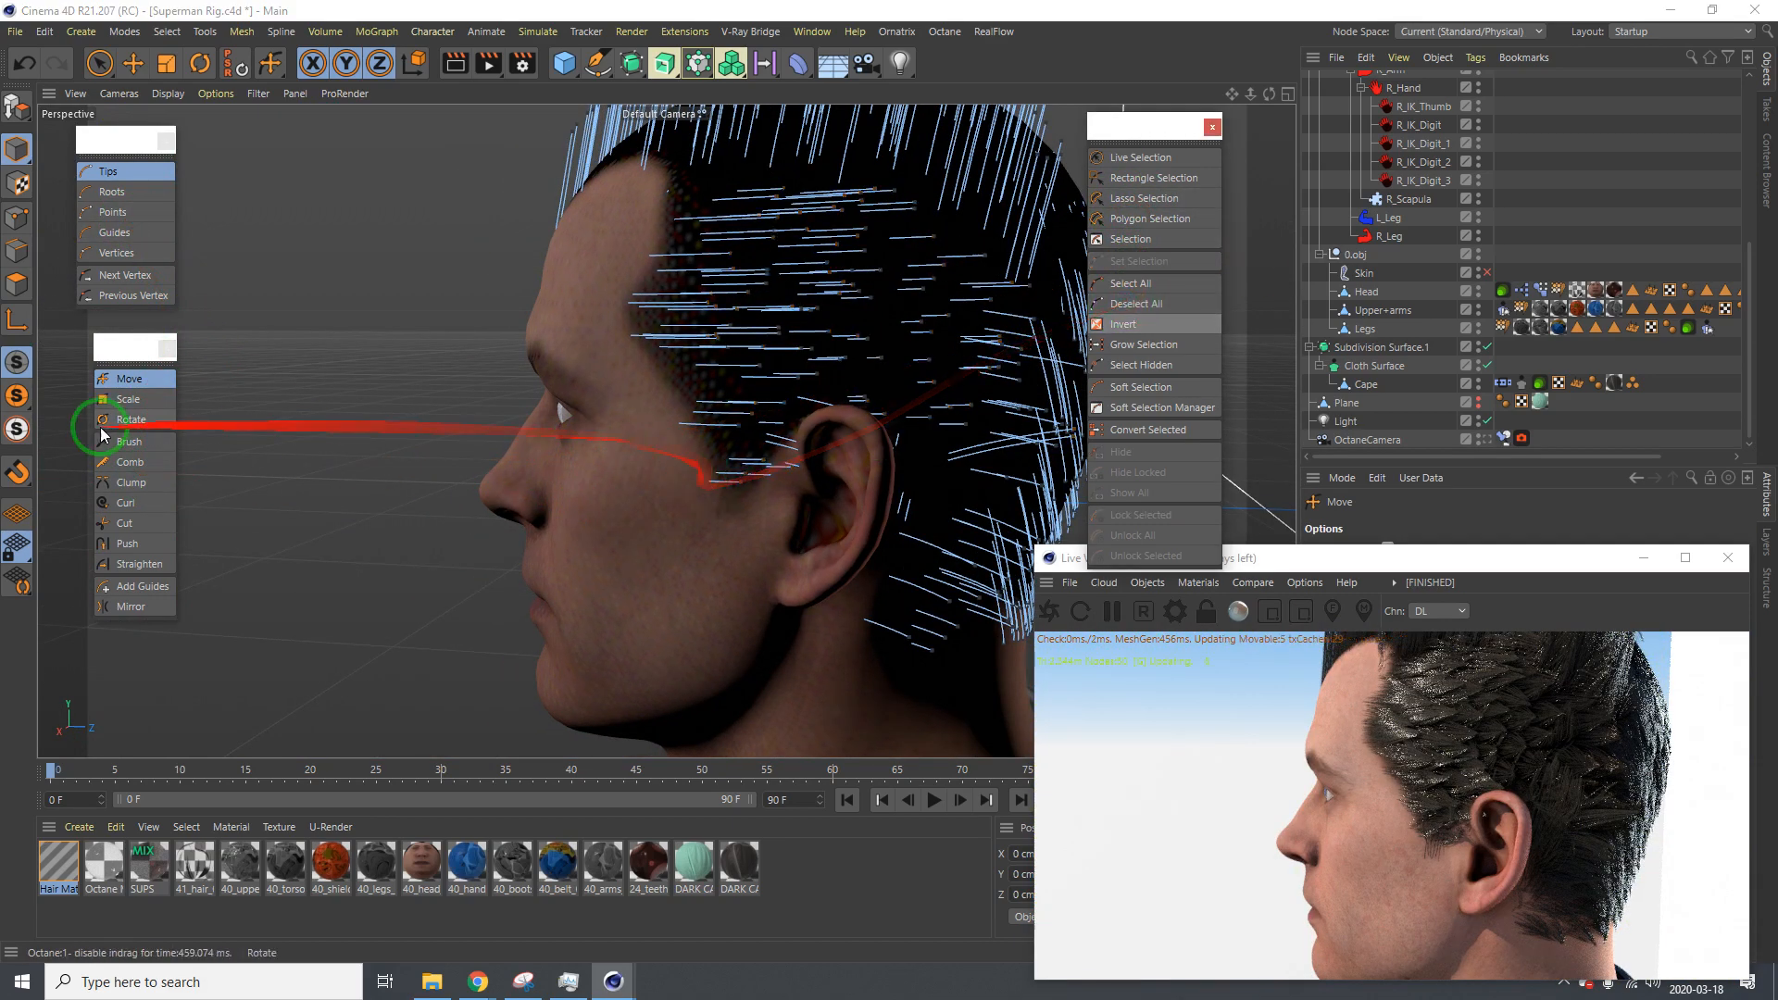
click(123, 523)
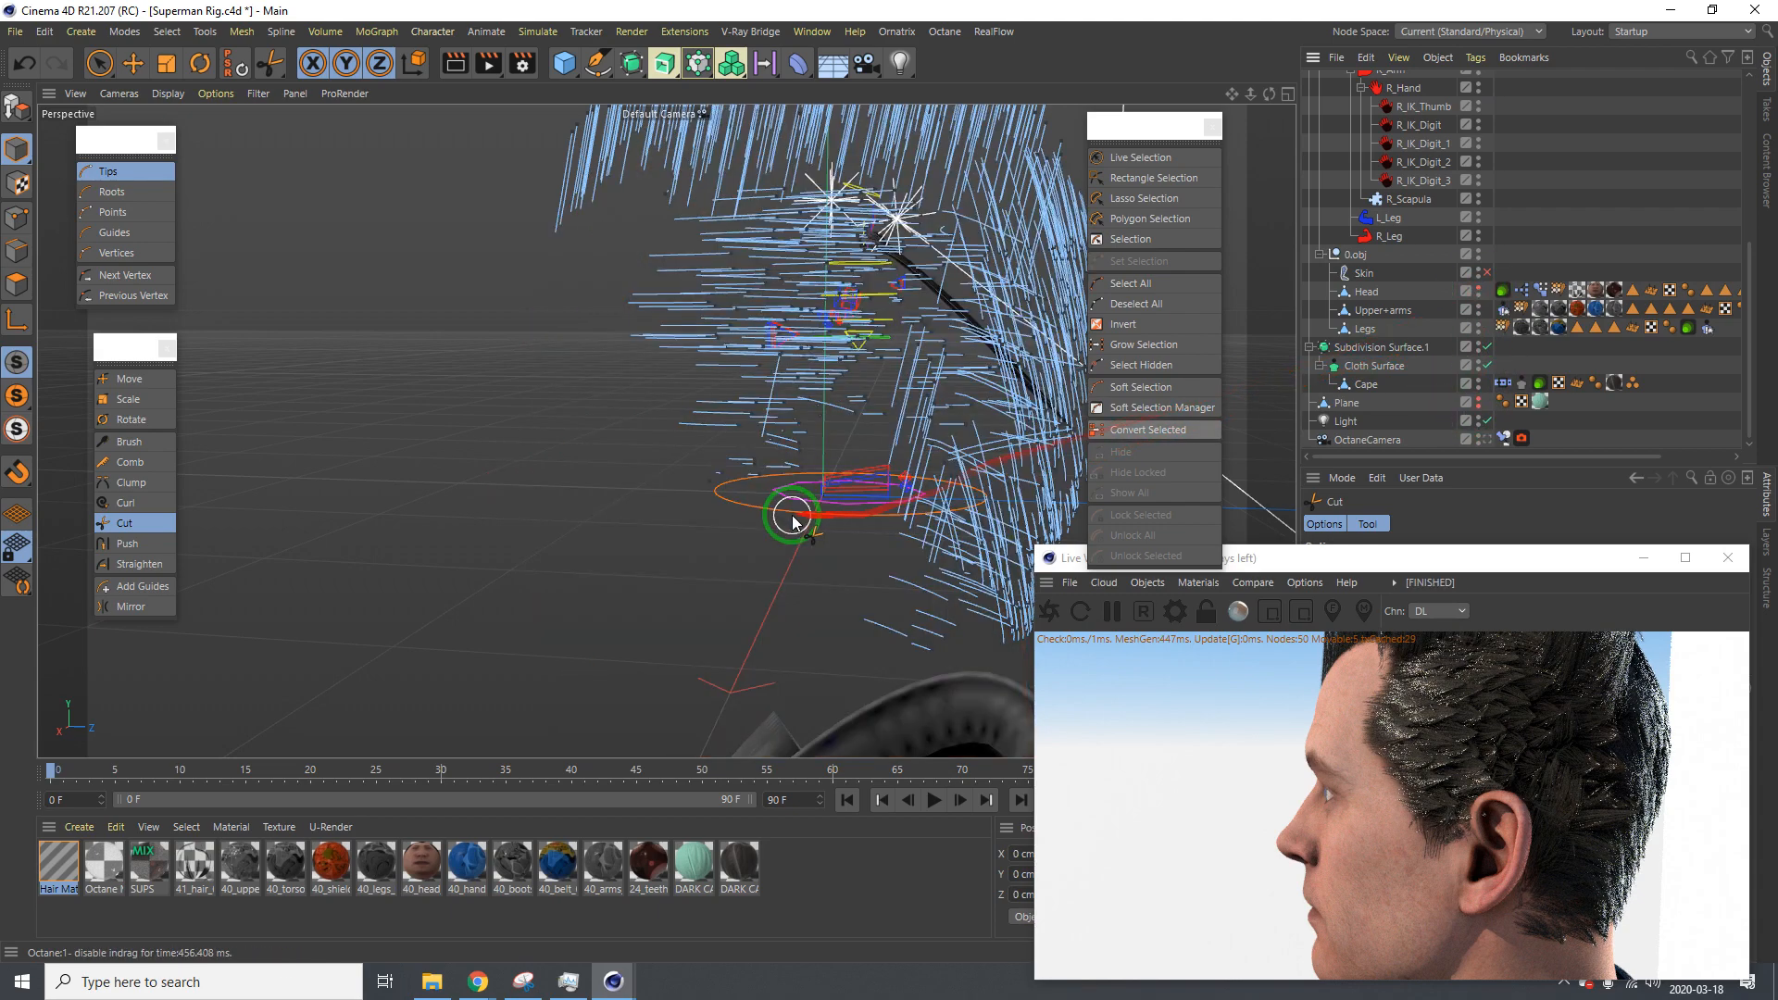
alt+drag(754, 536, 763, 484)
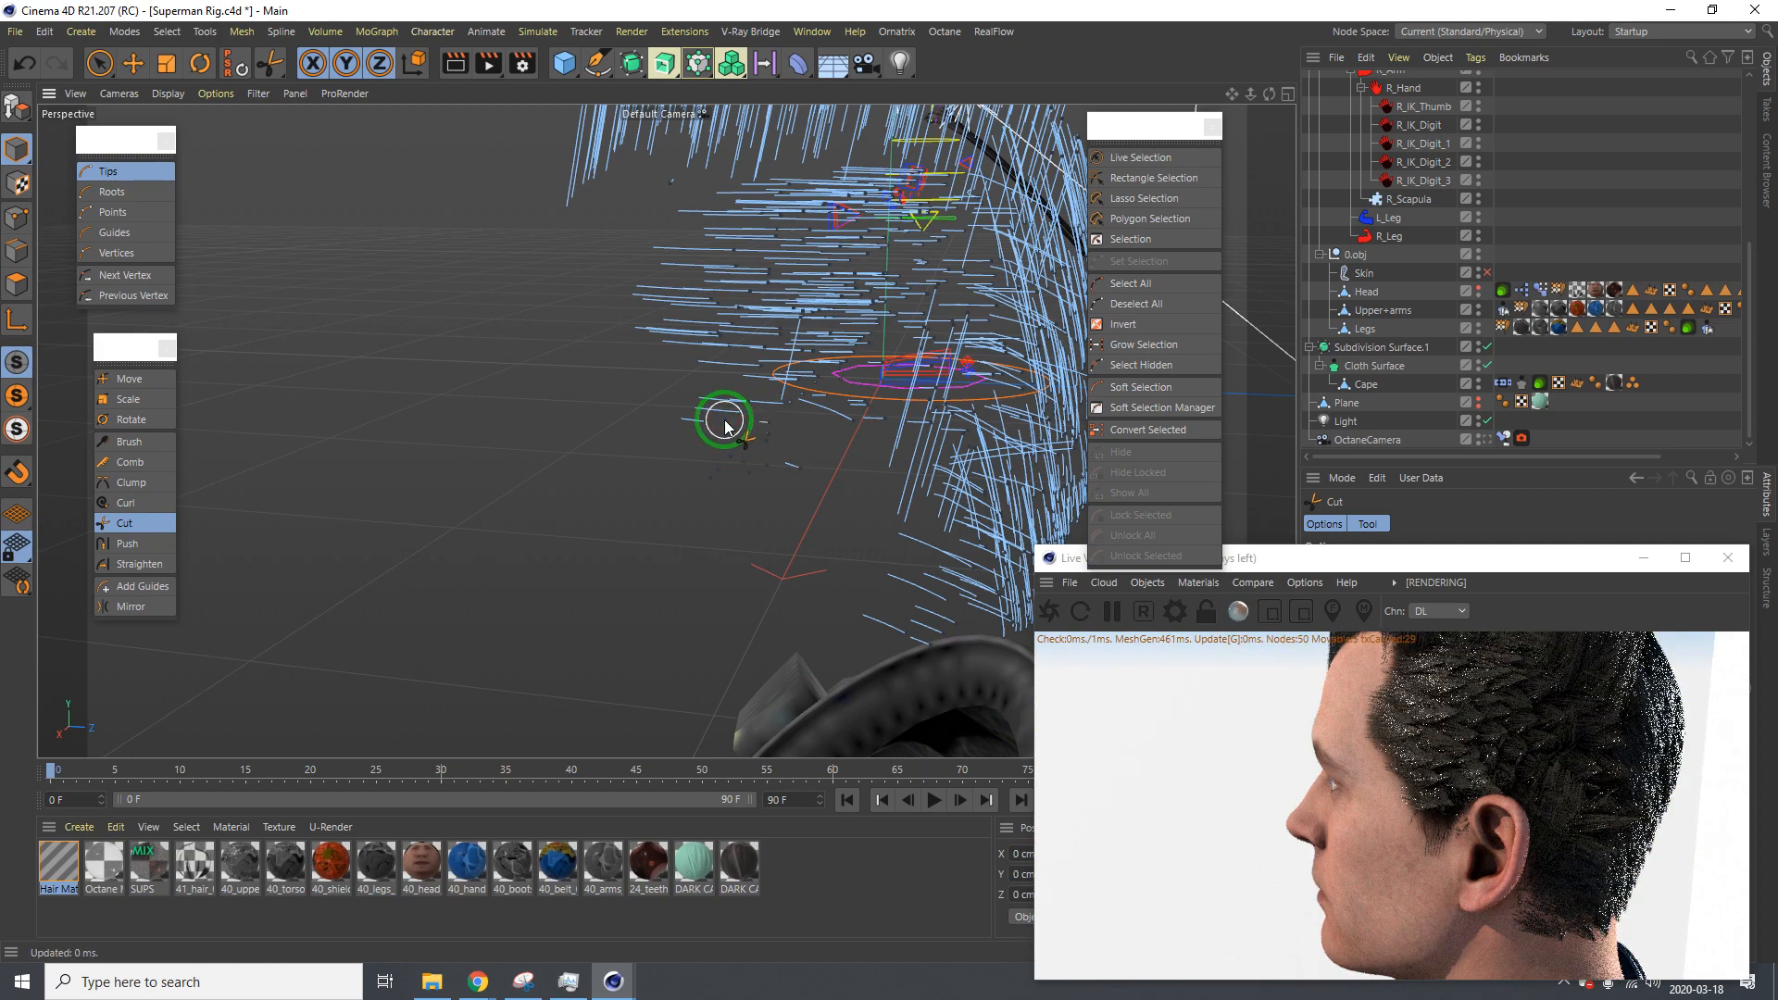
alt+drag(730, 424, 841, 424)
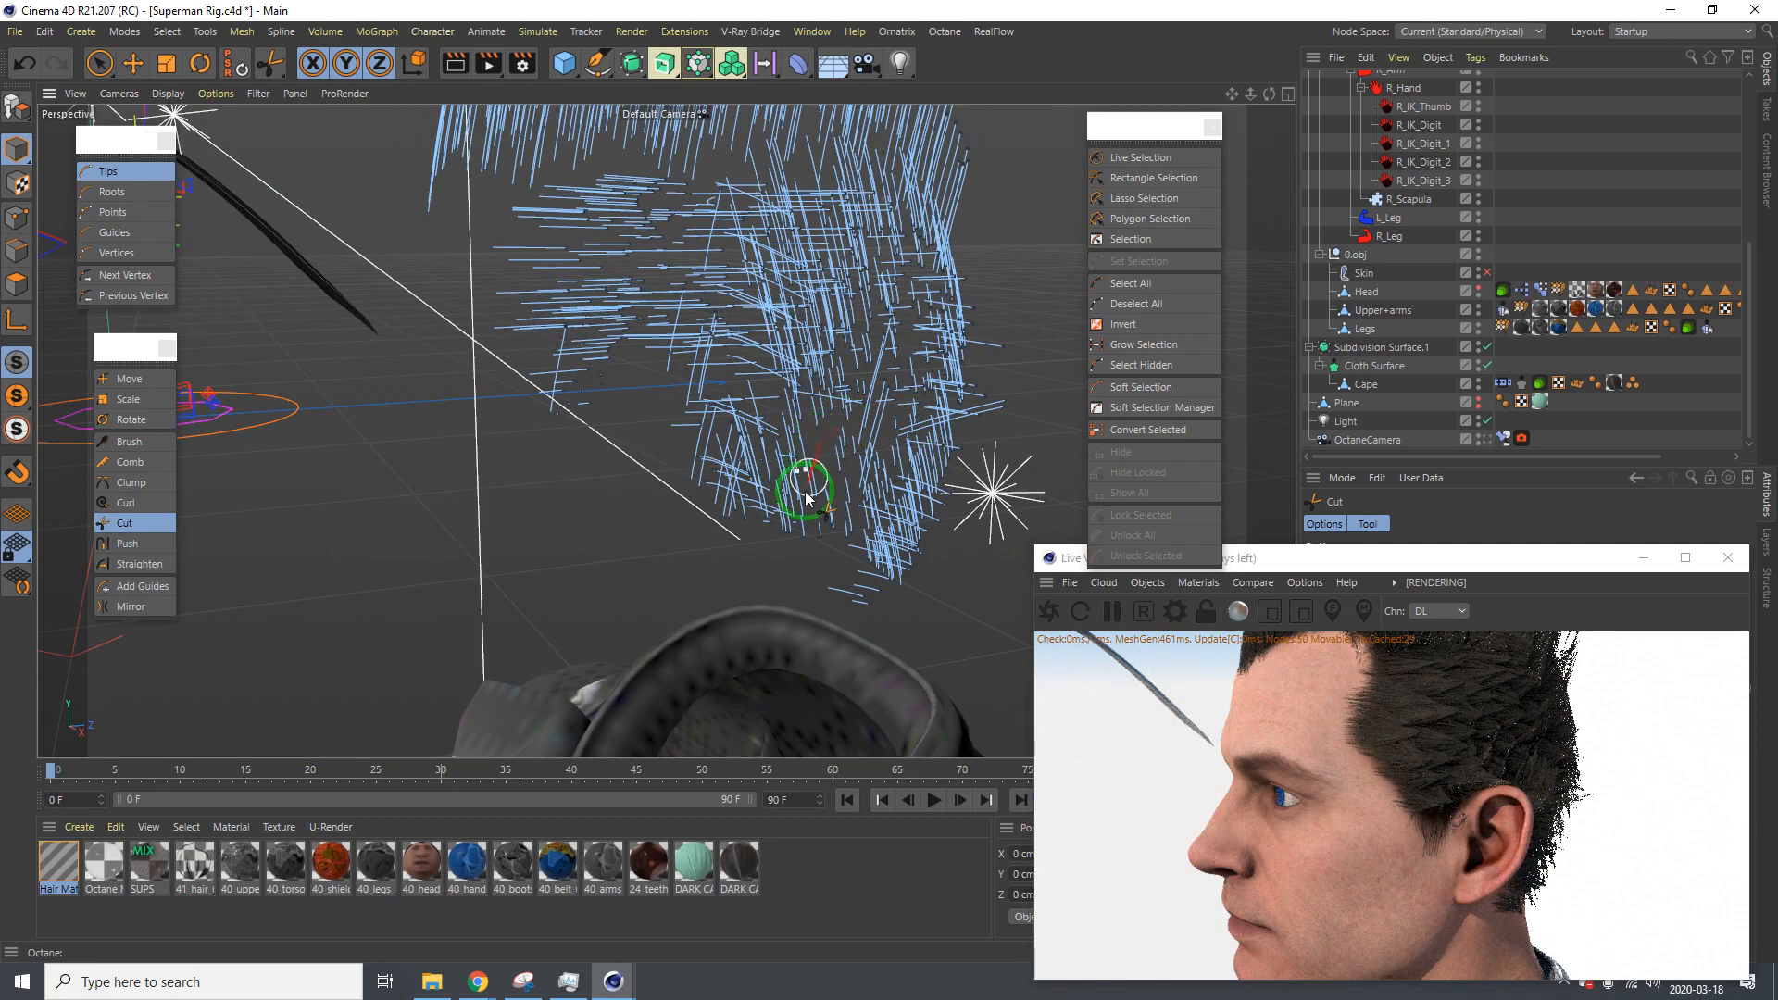
mouse_move(661, 434)
alt+mouse_down()
mouse_move(596, 358)
mouse_move(675, 457)
alt+mouse_up()
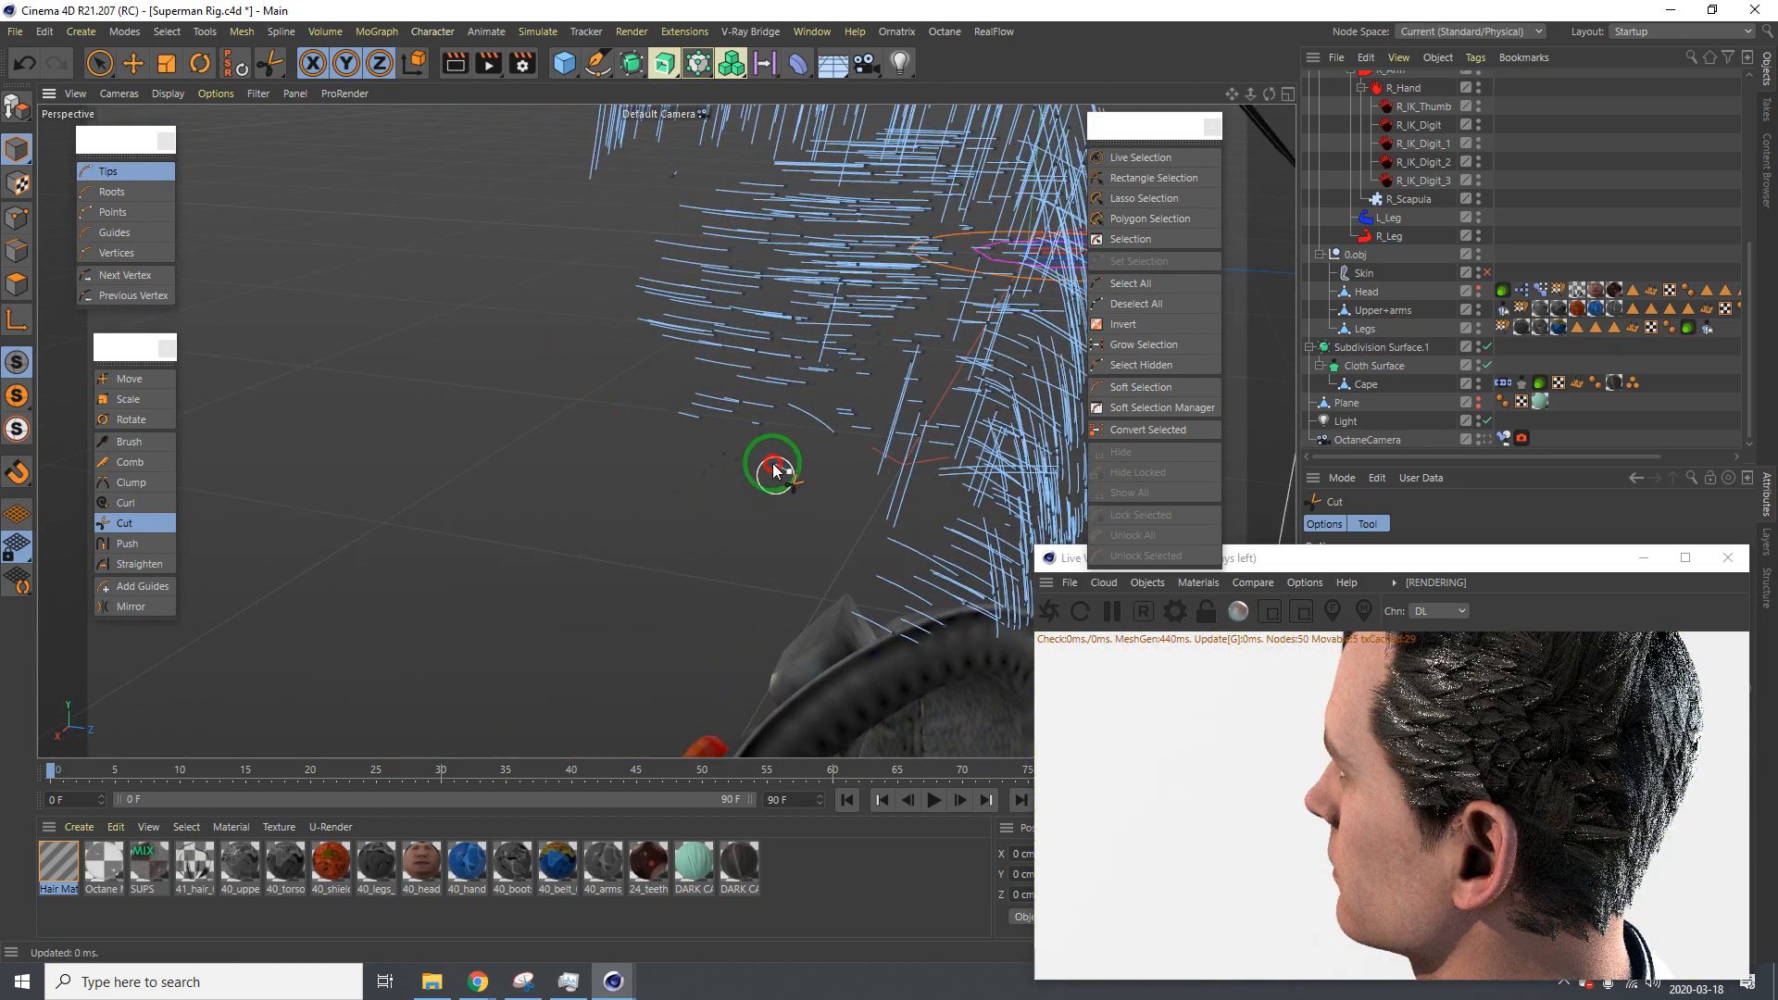
mouse_move(772, 461)
mouse_down()
mouse_move(770, 505)
mouse_move(762, 428)
mouse_move(686, 421)
mouse_move(912, 327)
mouse_up()
Trim the remaining stray guides behind the left ear with the Cut tool, working from behind and from the side
alt+drag(790, 347, 480, 345)
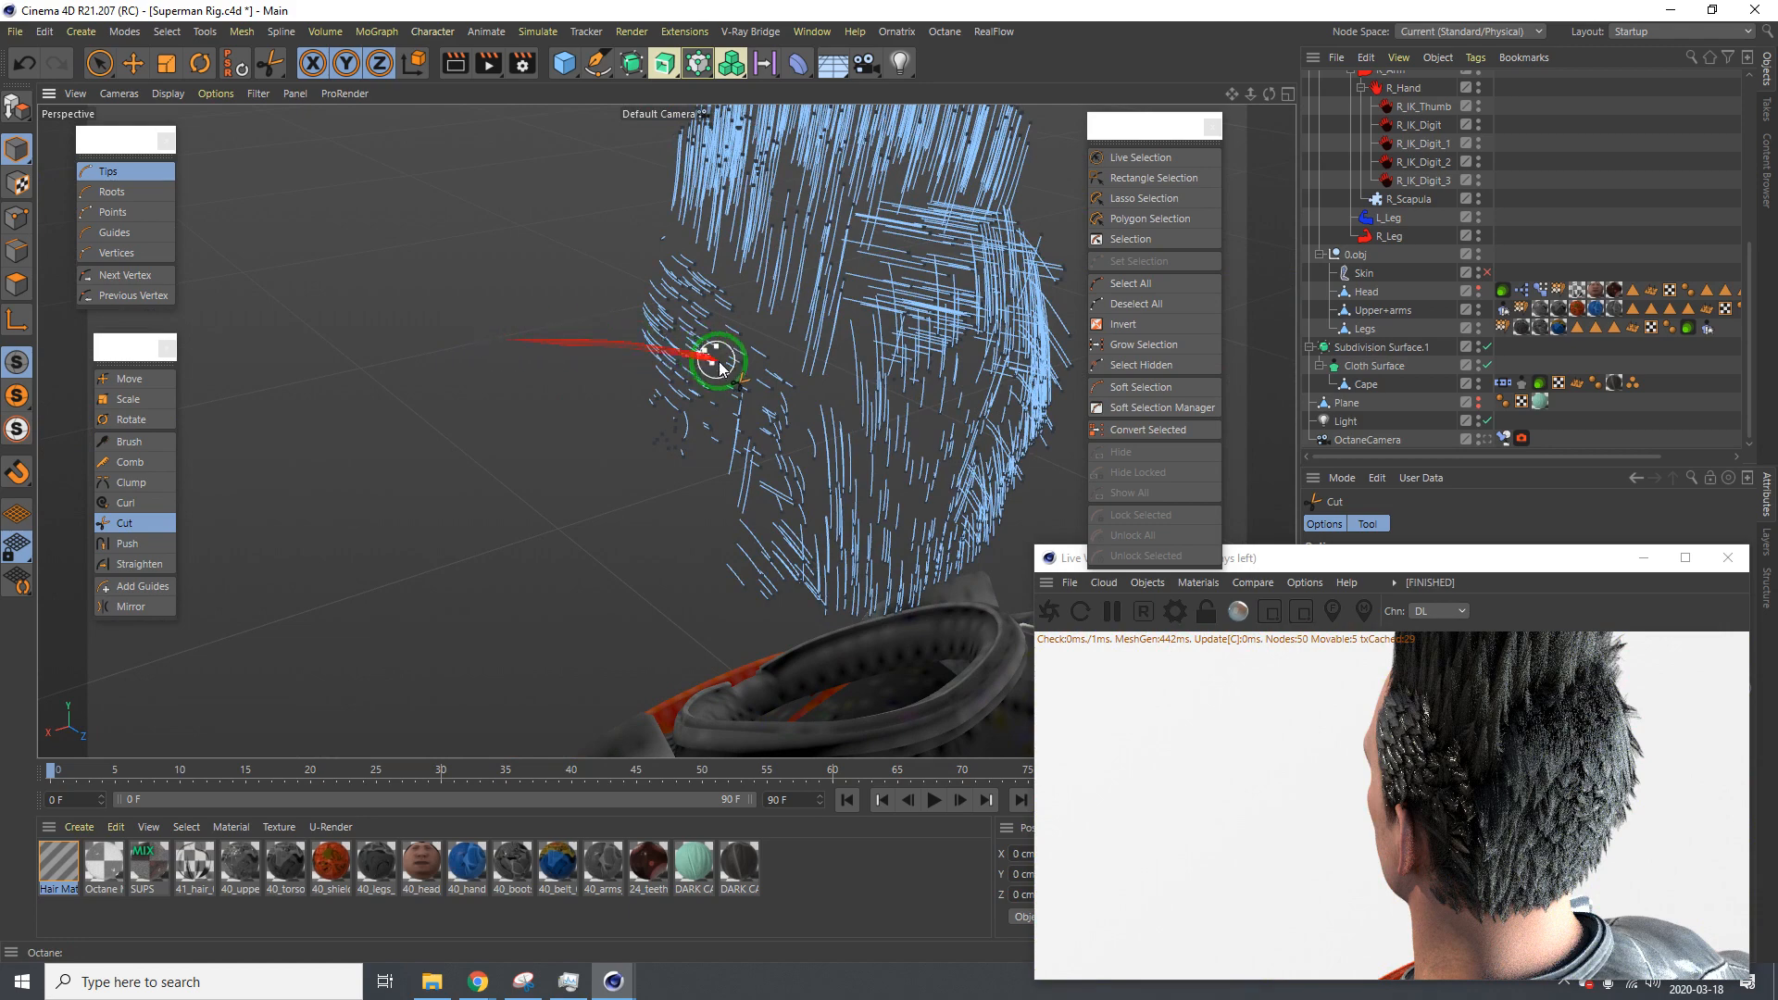
mouse_move(721, 368)
alt+mouse_down()
mouse_move(615, 358)
mouse_move(754, 337)
mouse_move(713, 375)
alt+mouse_up()
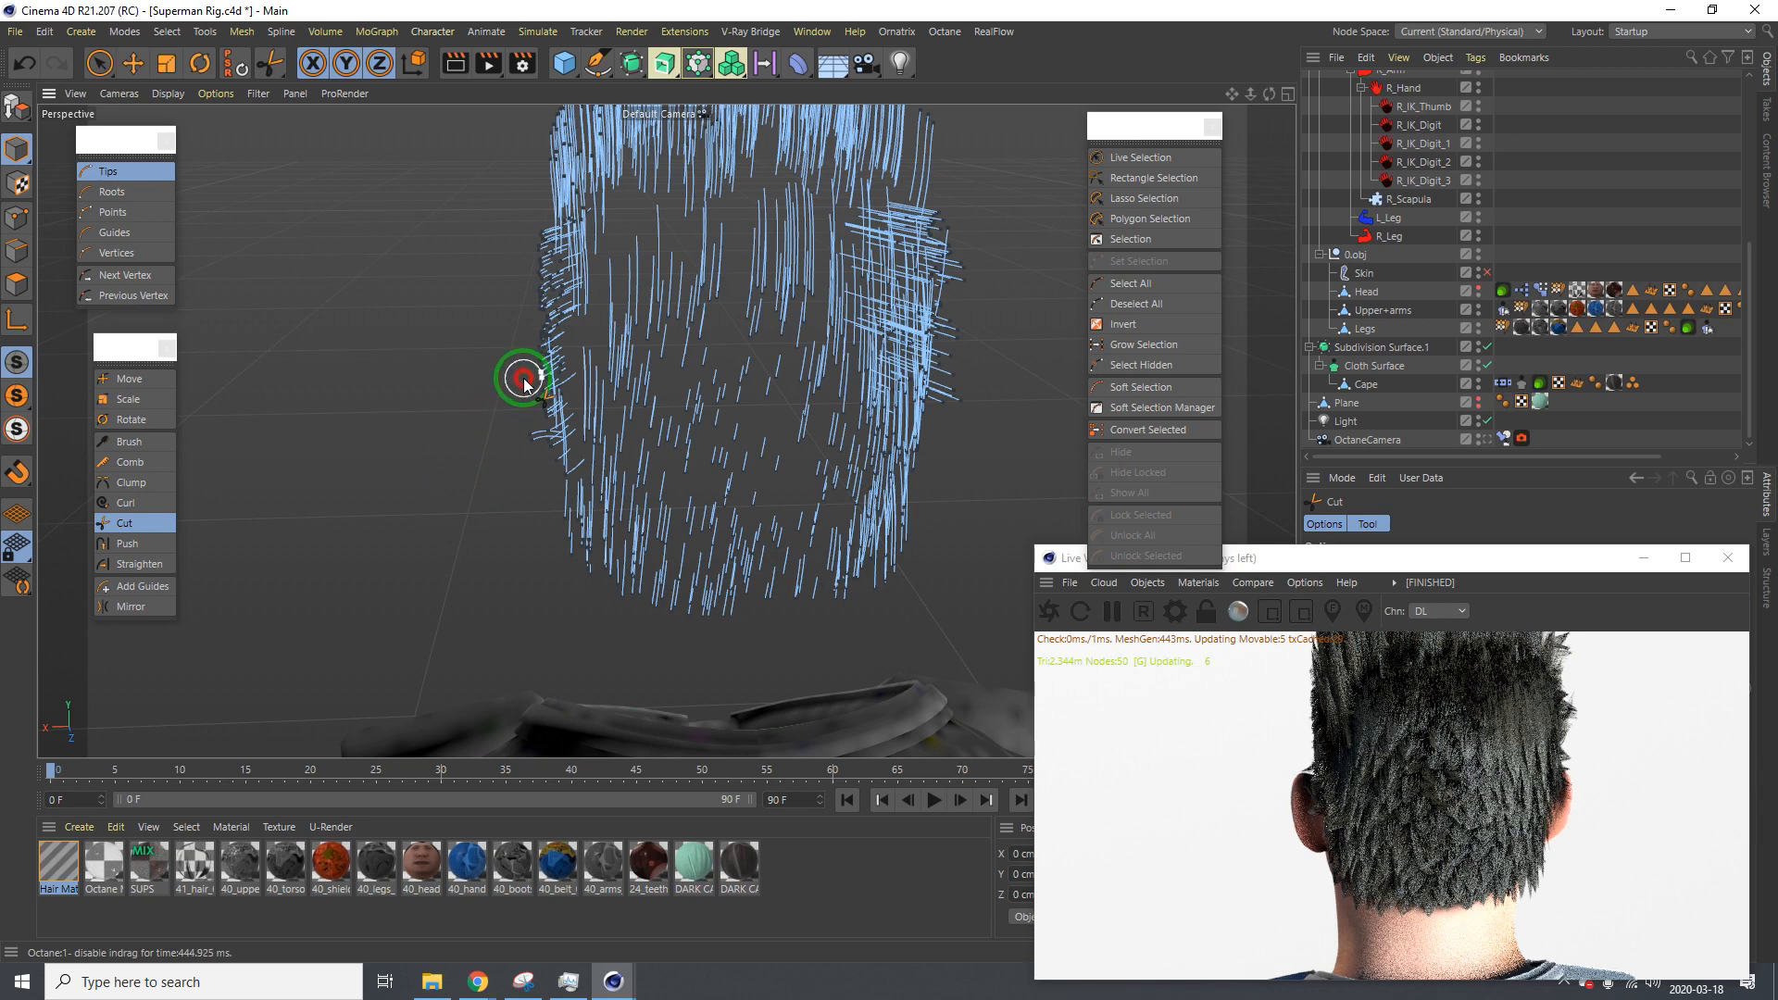
drag(503, 458, 524, 442)
alt+drag(754, 367, 468, 420)
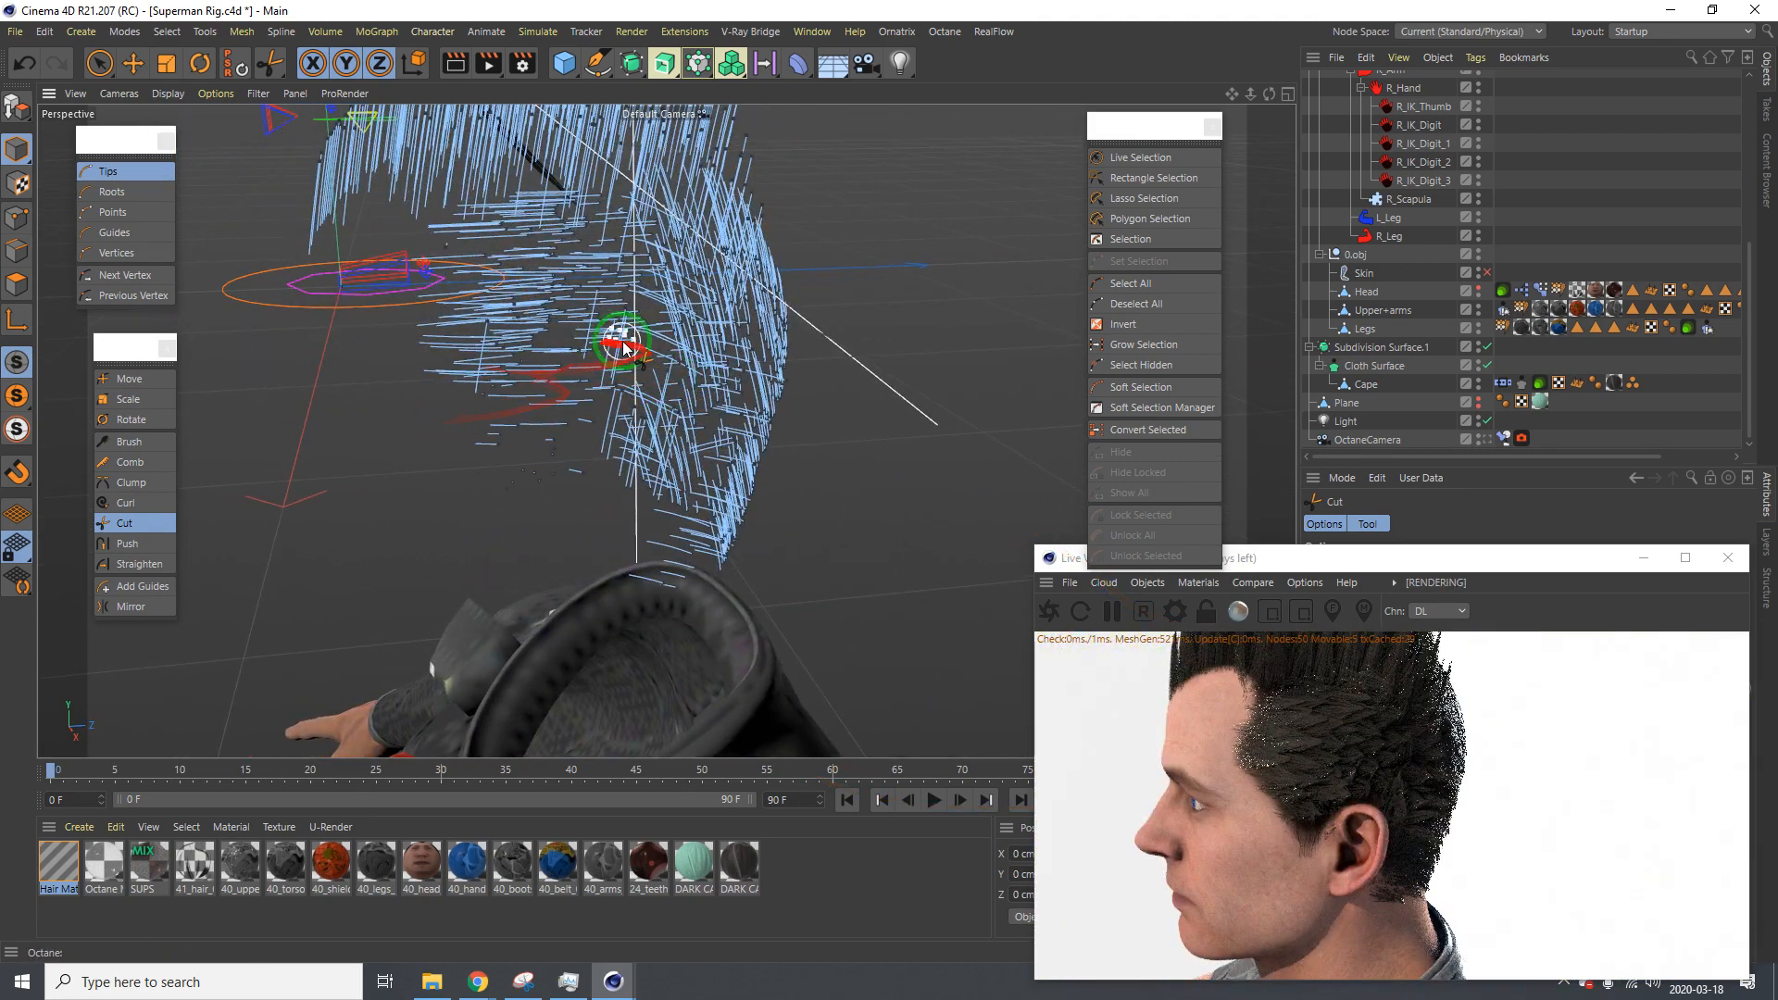
alt+drag(504, 315, 730, 360)
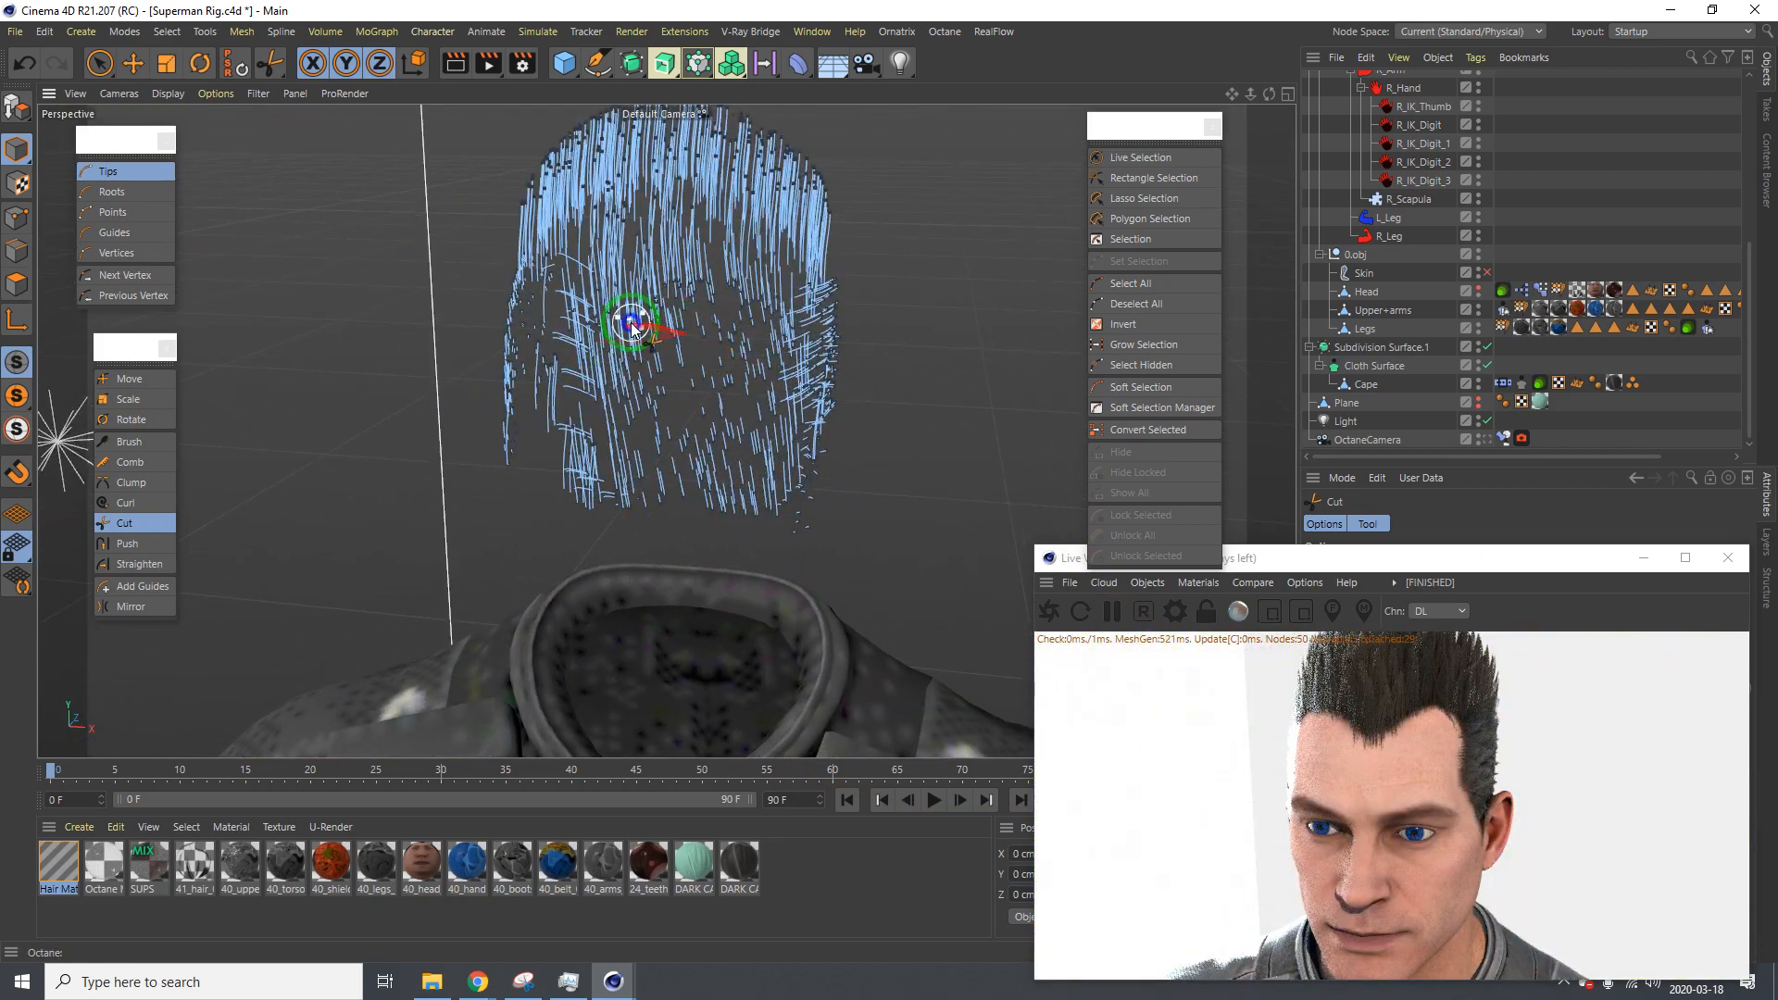
alt+drag(632, 326, 454, 320)
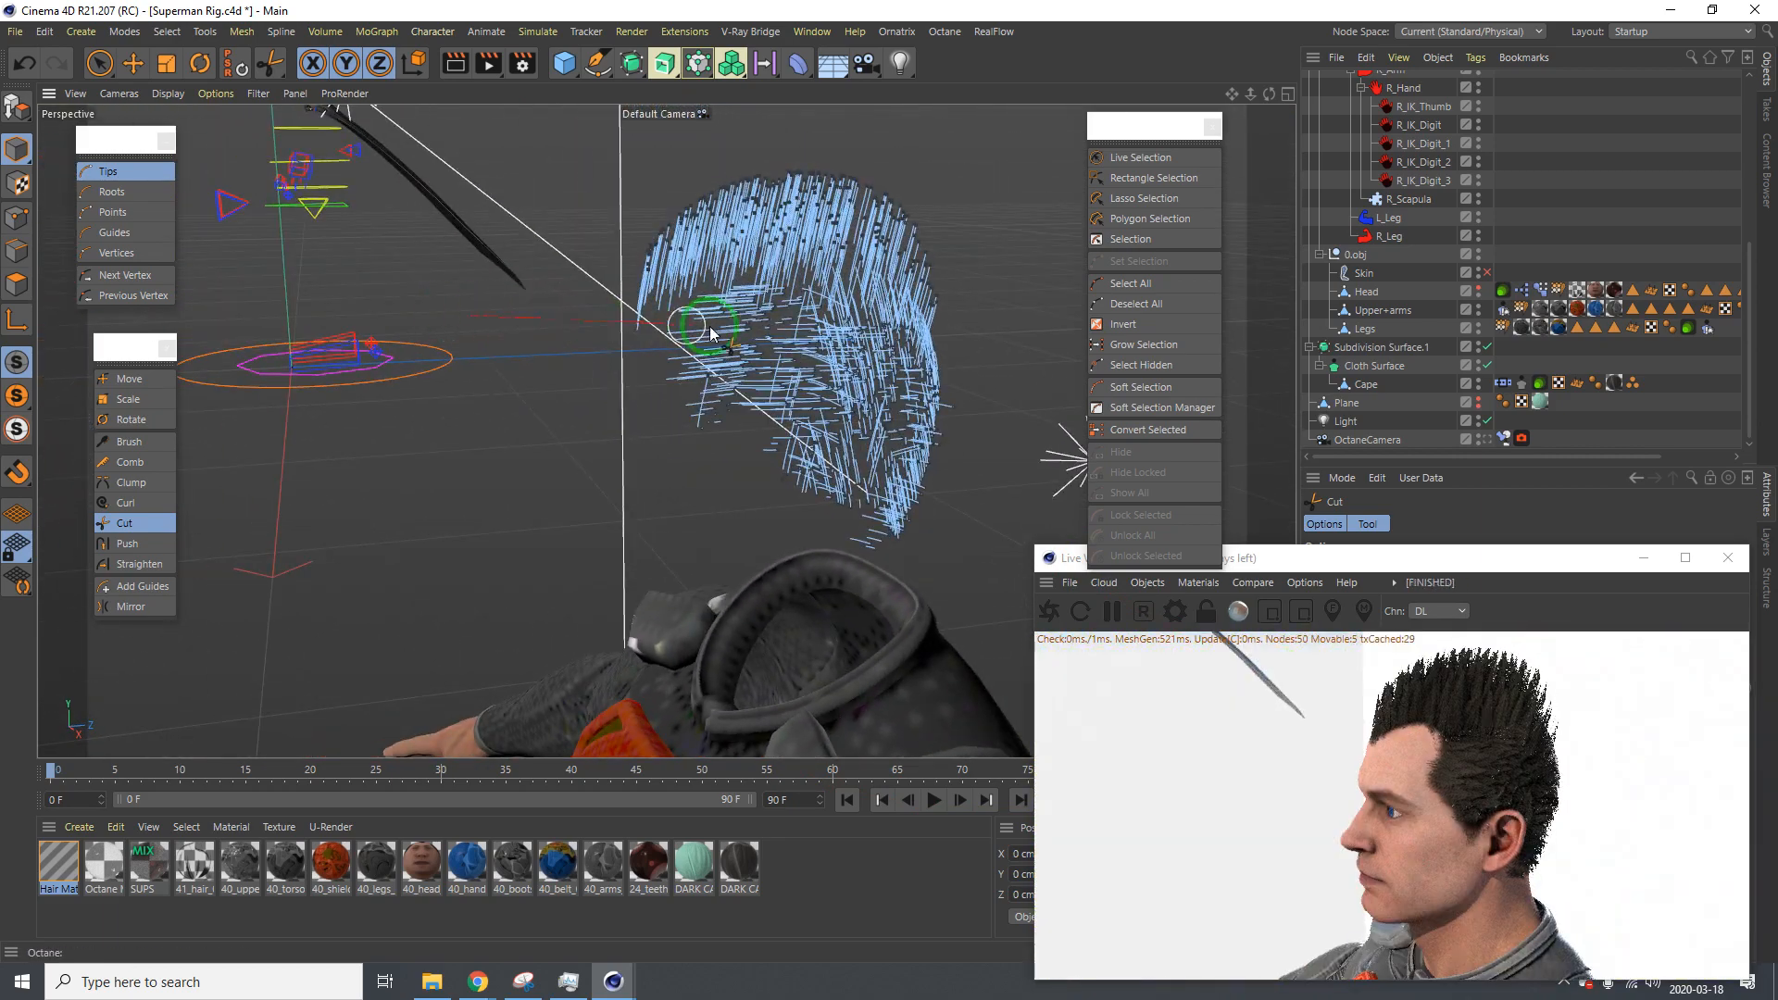
Try to bend the front hairline guides forward by selecting and moving their tips
click(109, 193)
click(108, 172)
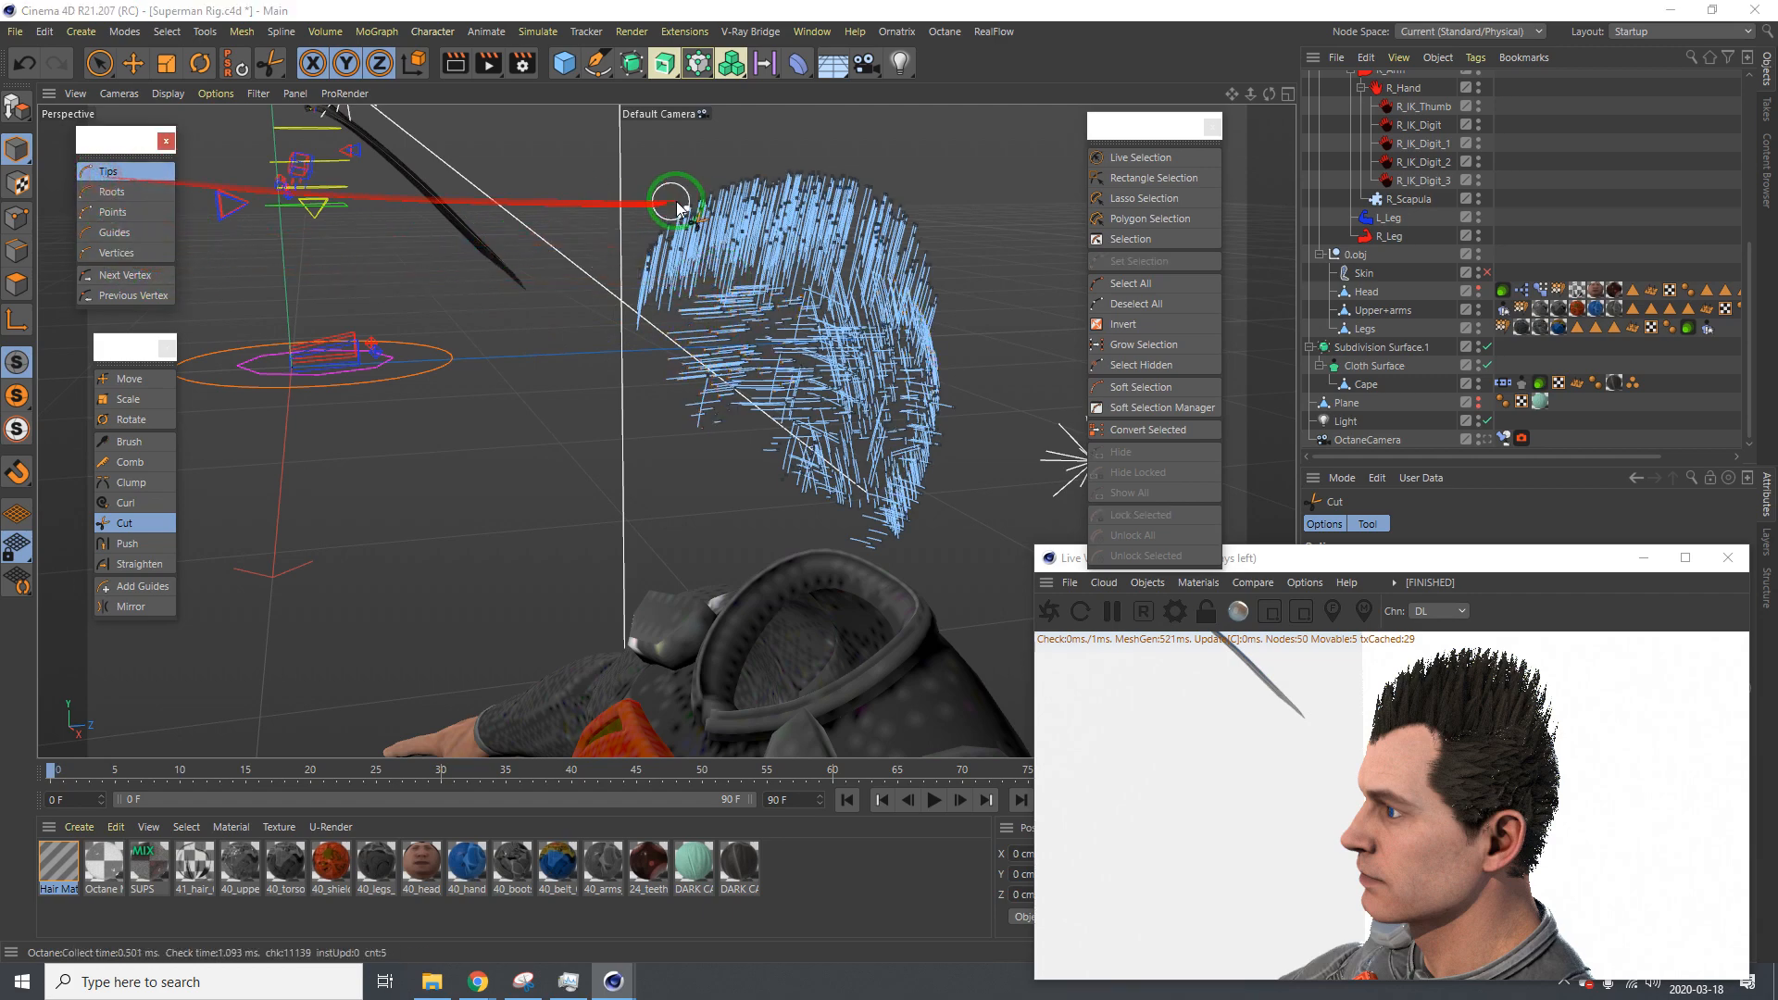
alt+drag(676, 191, 651, 242)
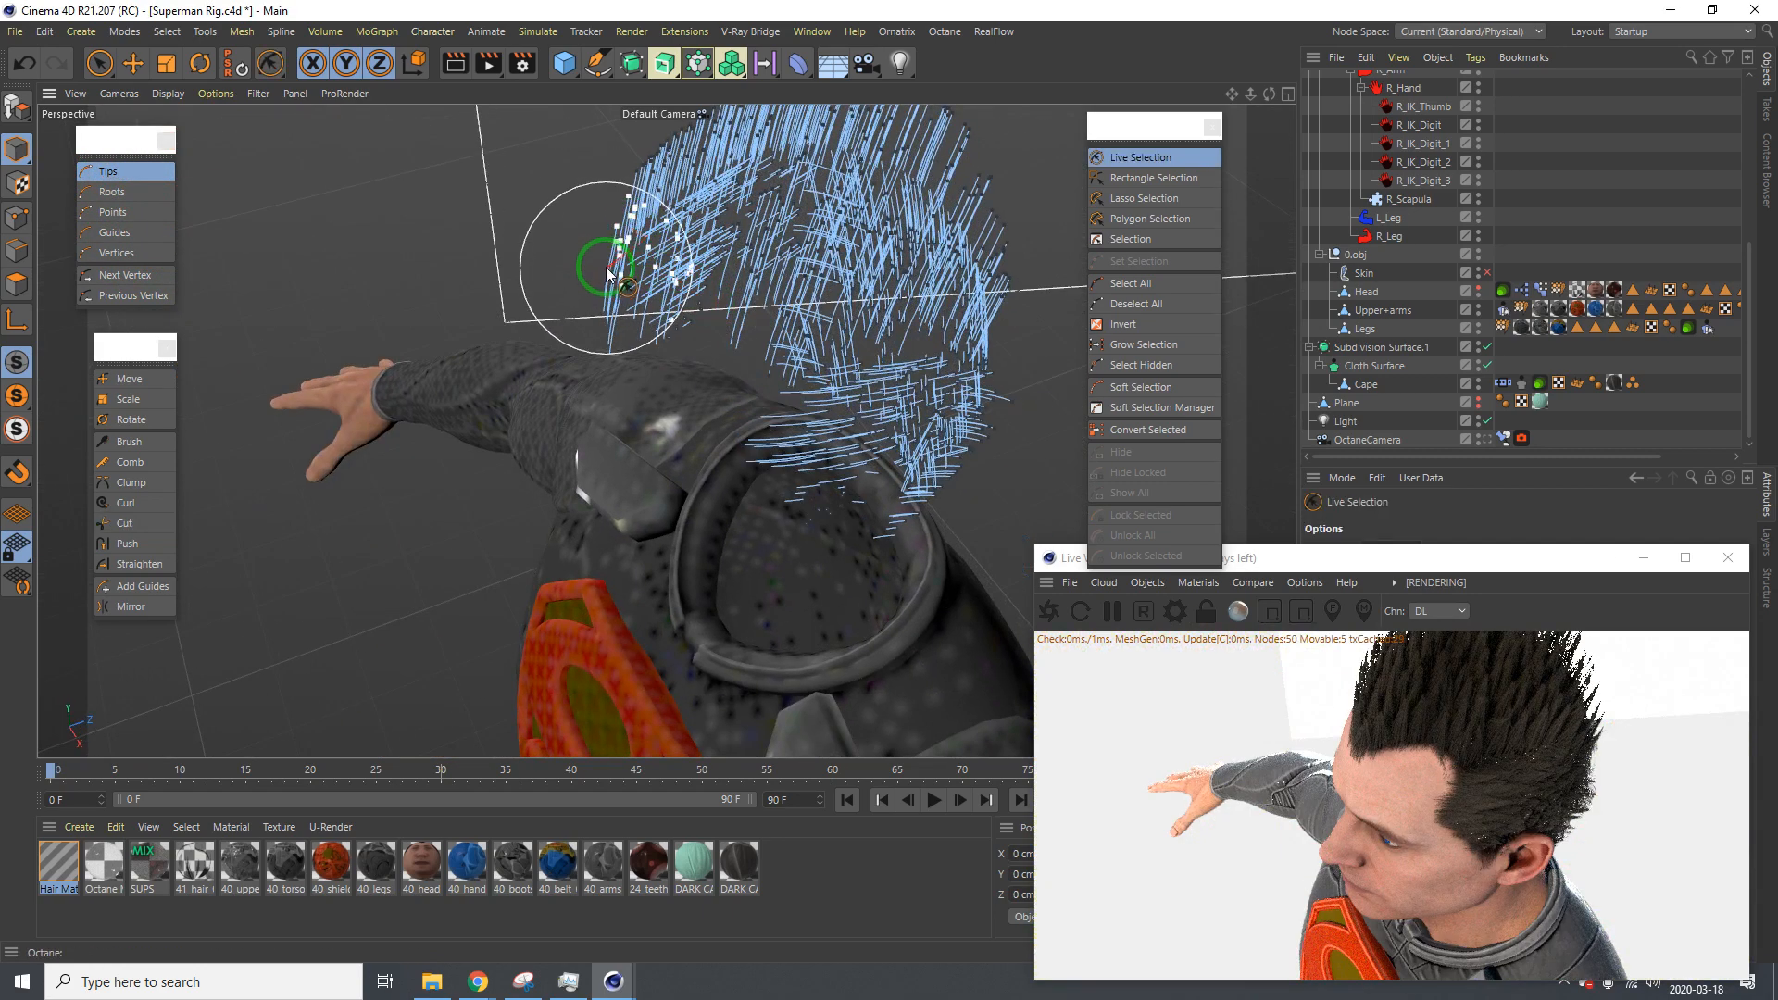
drag(623, 307, 563, 241)
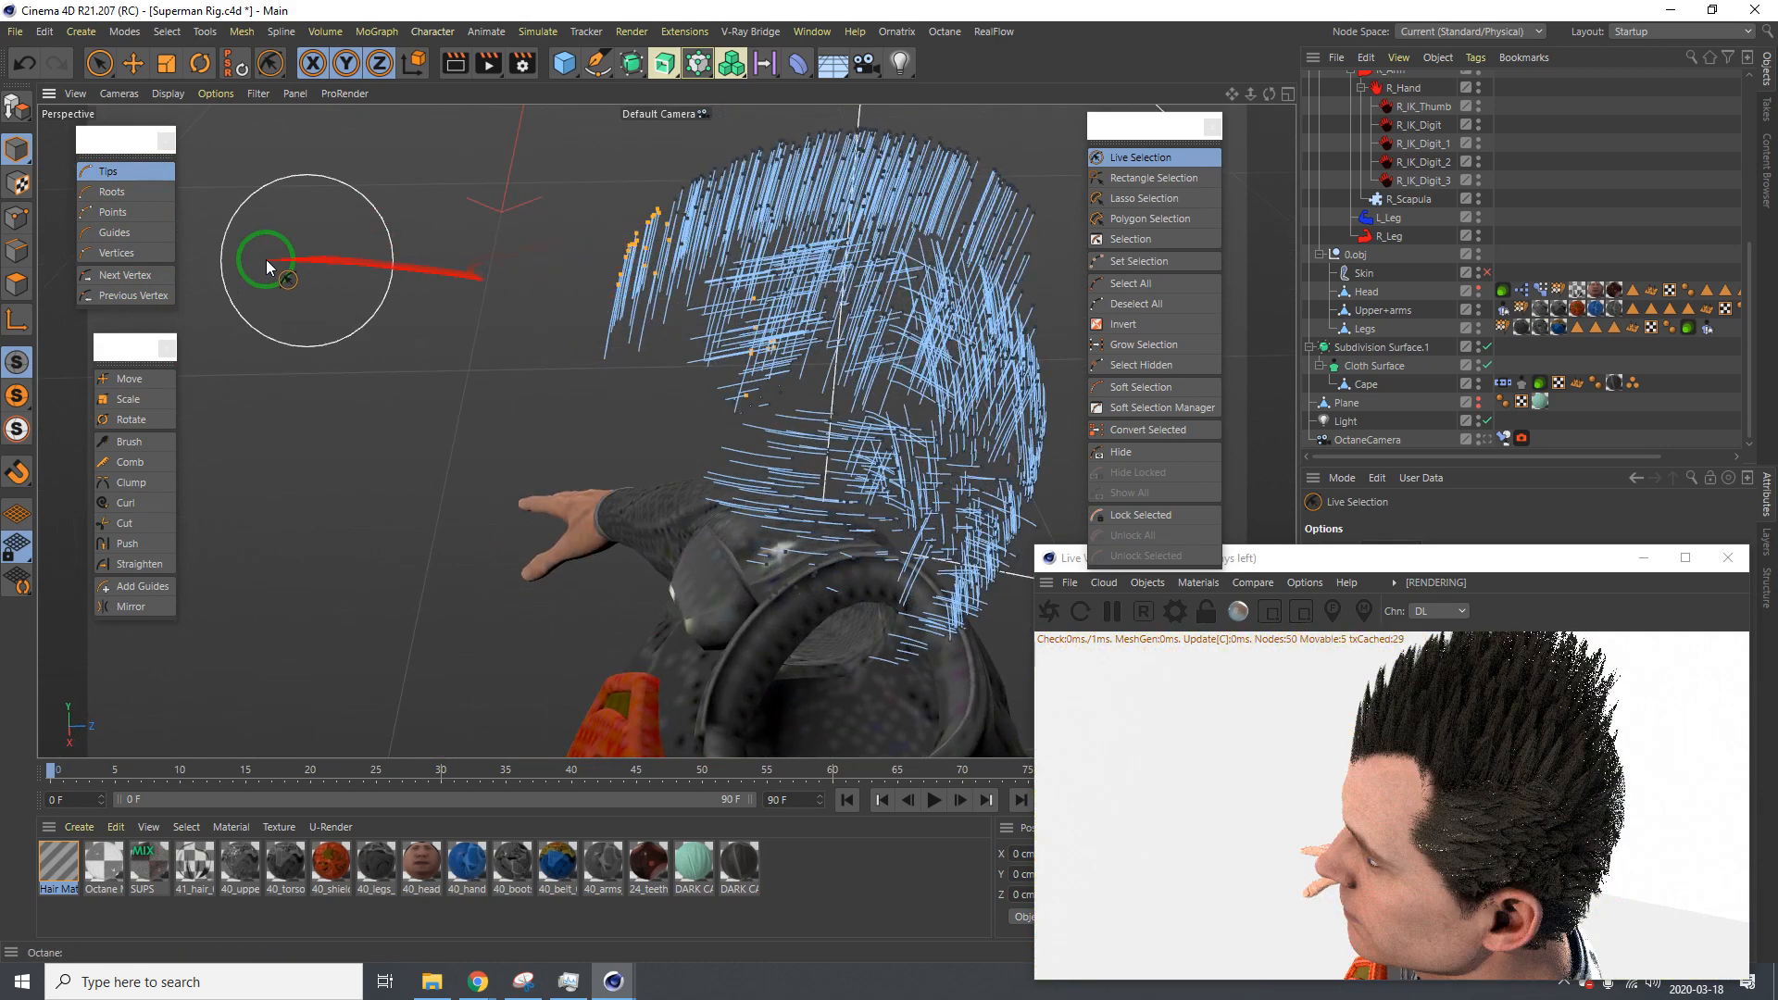
click(130, 379)
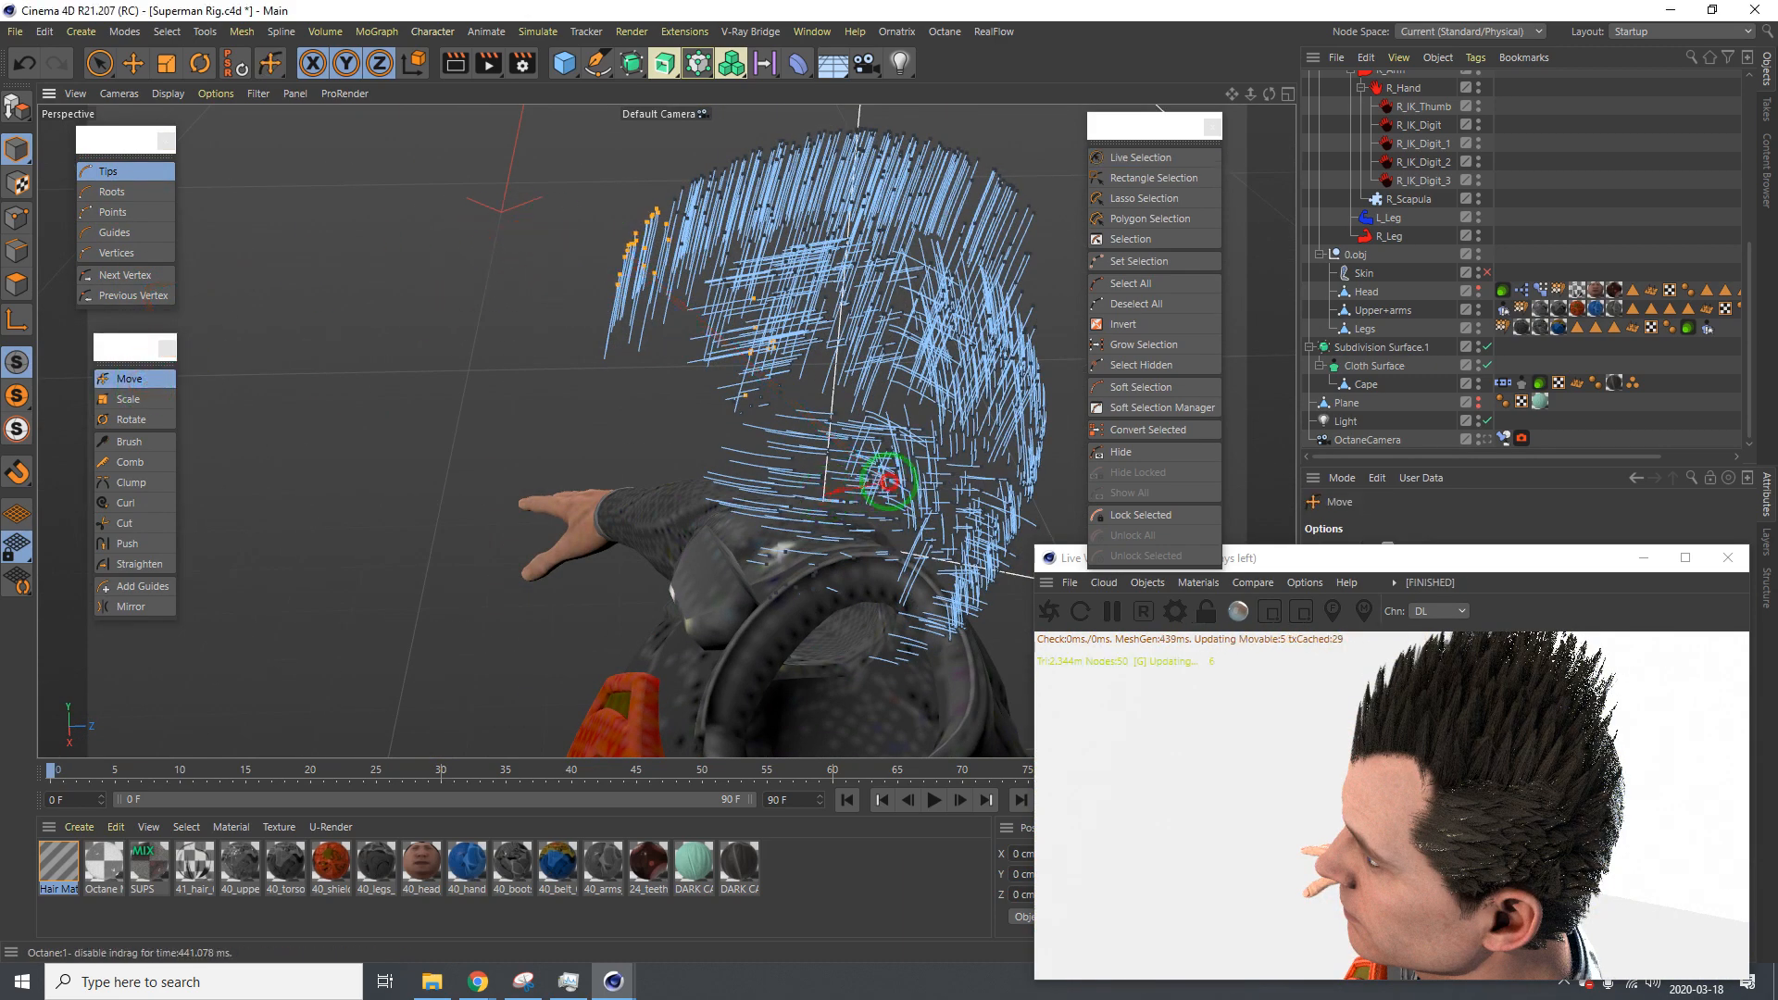
drag(865, 486, 887, 481)
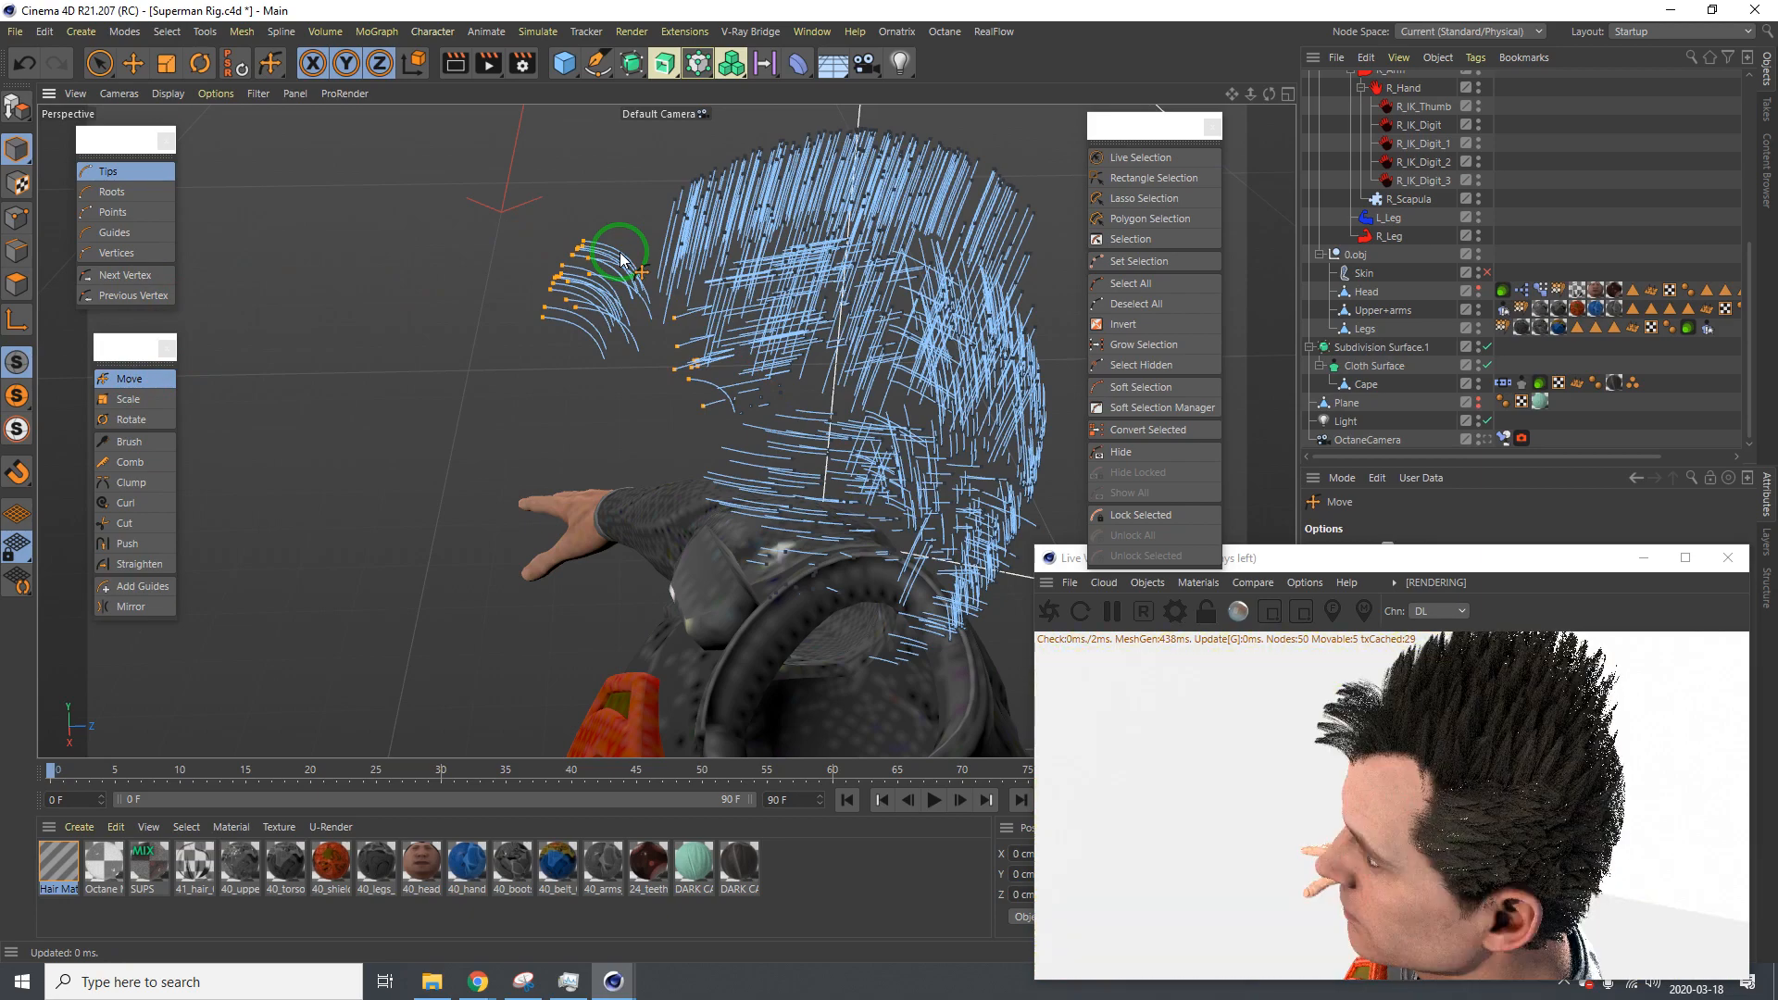
Reselect the tips along the front hairline and move them forward so the guides curve out over the forehead
mouse_move(813, 276)
alt+mouse_down()
mouse_move(984, 246)
mouse_move(853, 309)
mouse_move(714, 310)
mouse_move(737, 340)
mouse_move(804, 350)
mouse_move(655, 370)
mouse_move(807, 450)
mouse_move(853, 385)
mouse_move(815, 298)
mouse_move(593, 235)
mouse_move(623, 278)
mouse_move(647, 259)
mouse_move(639, 380)
alt+mouse_up()
key(9)
key(e)
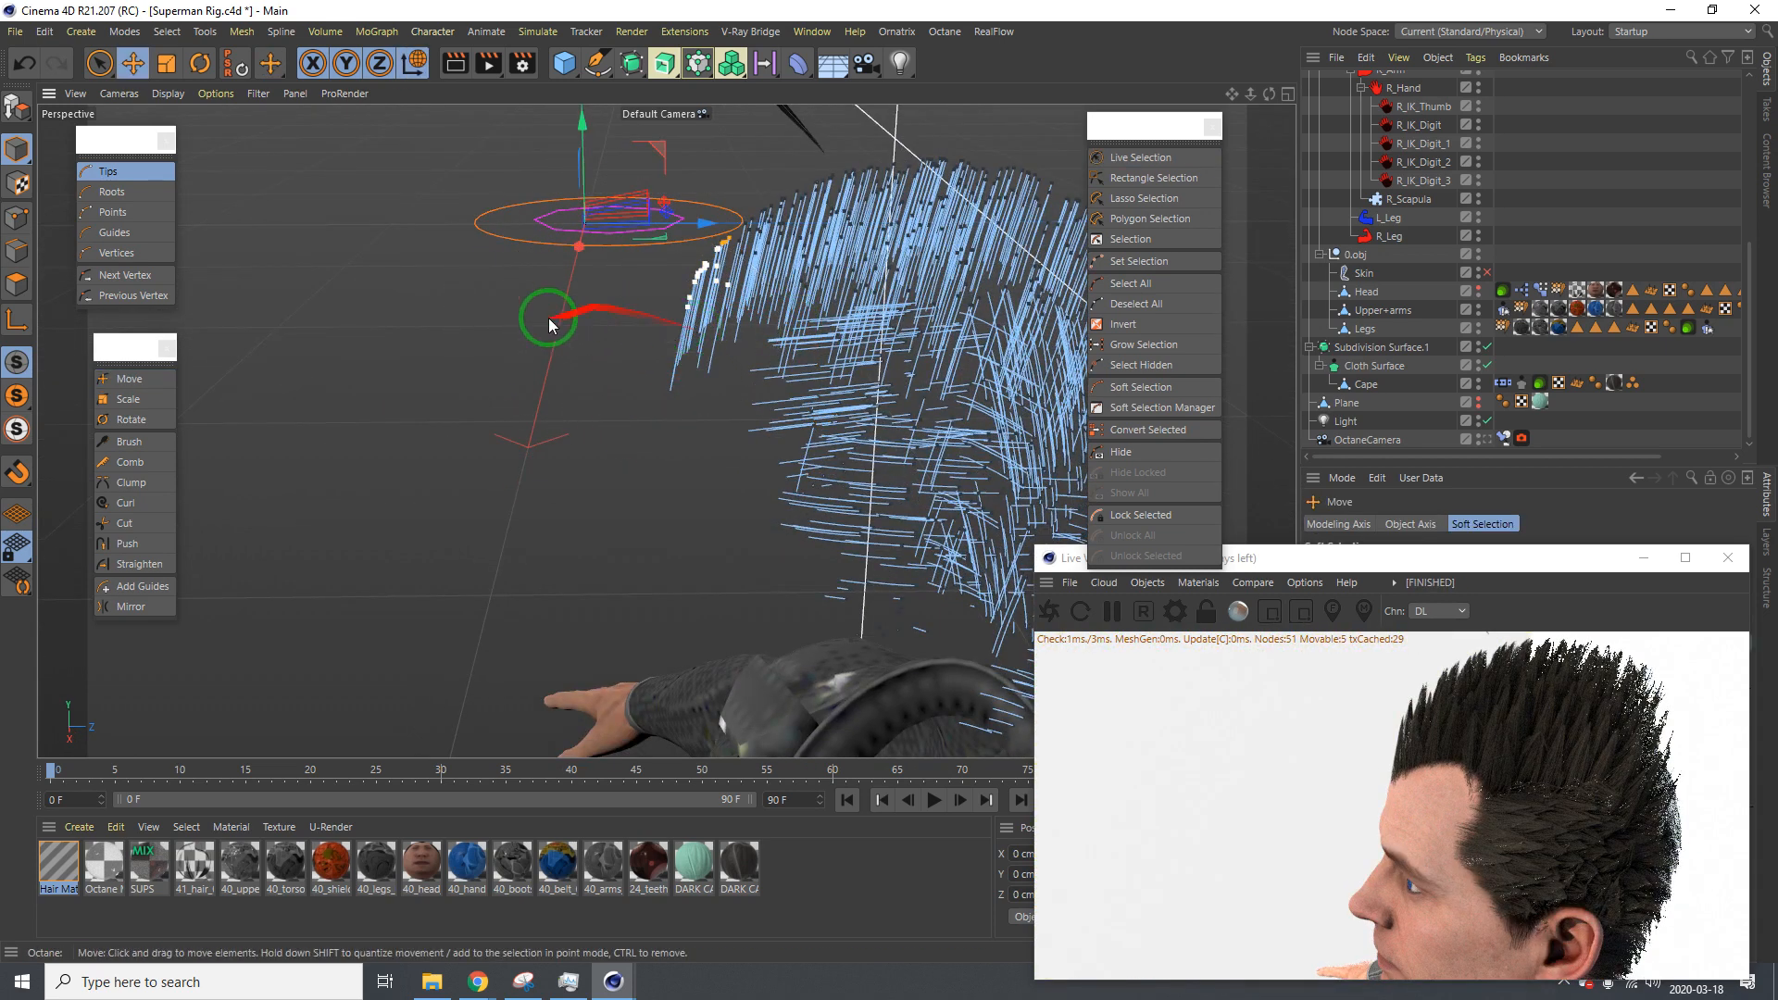
click(163, 378)
drag(689, 275, 637, 288)
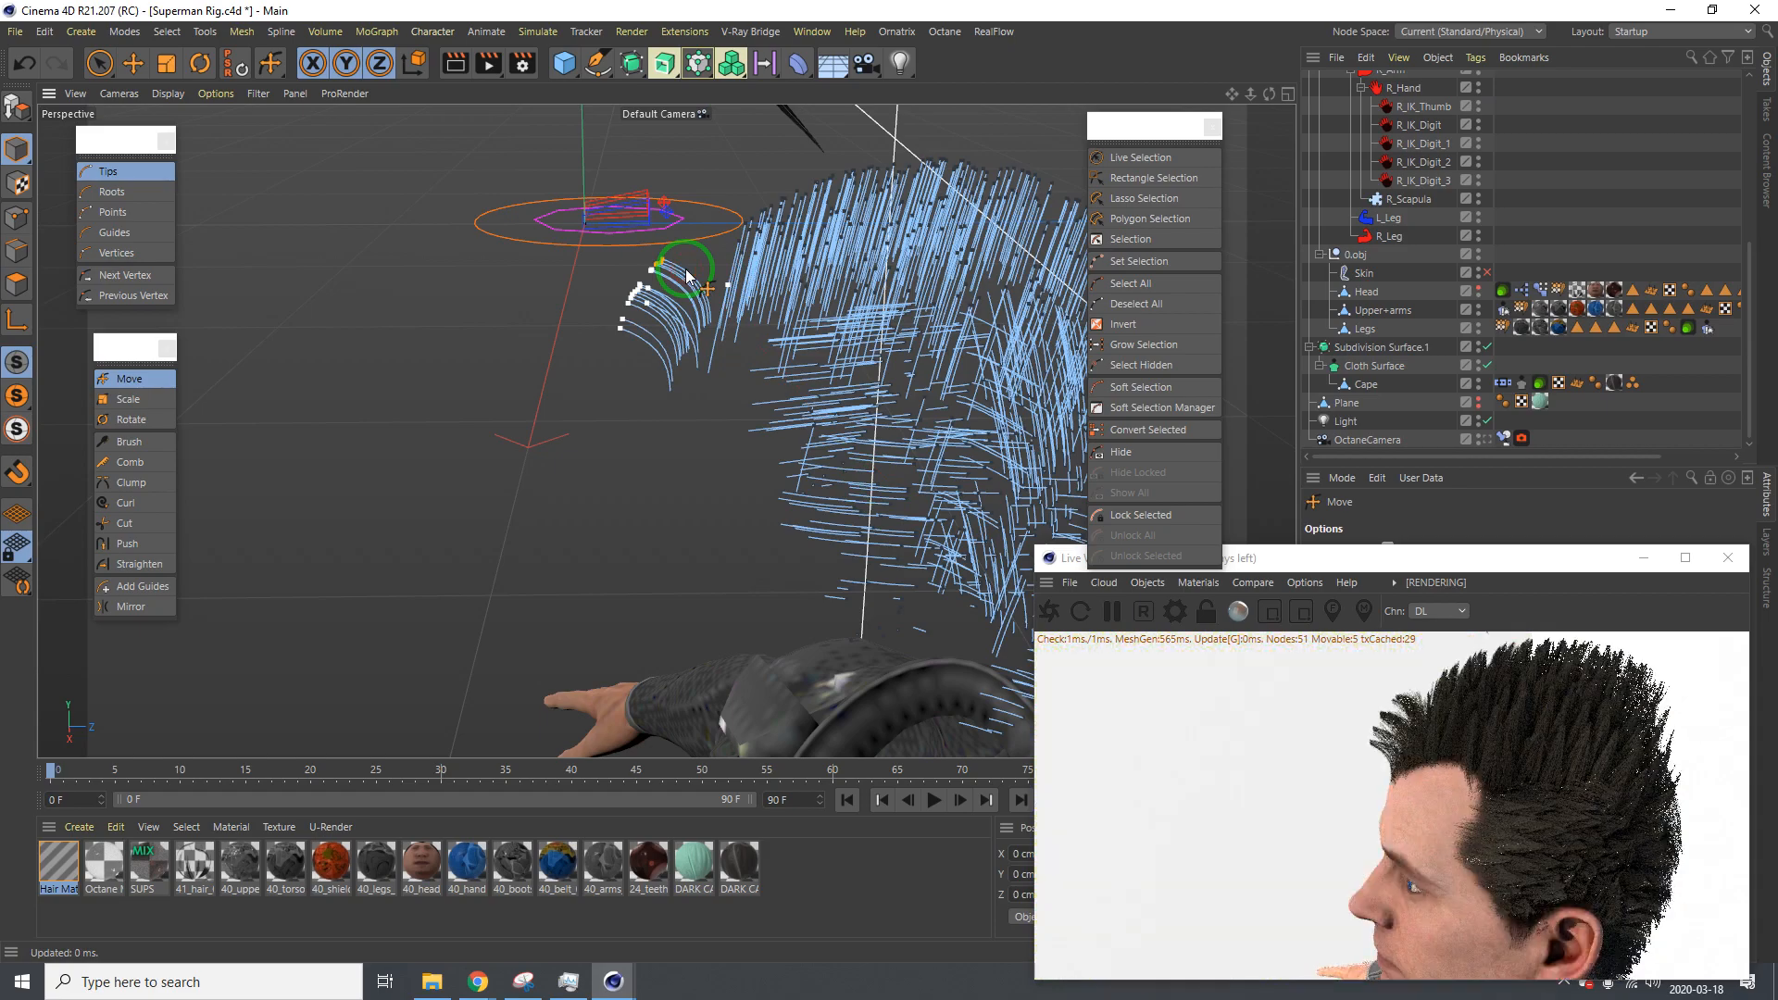
alt+drag(682, 278, 954, 339)
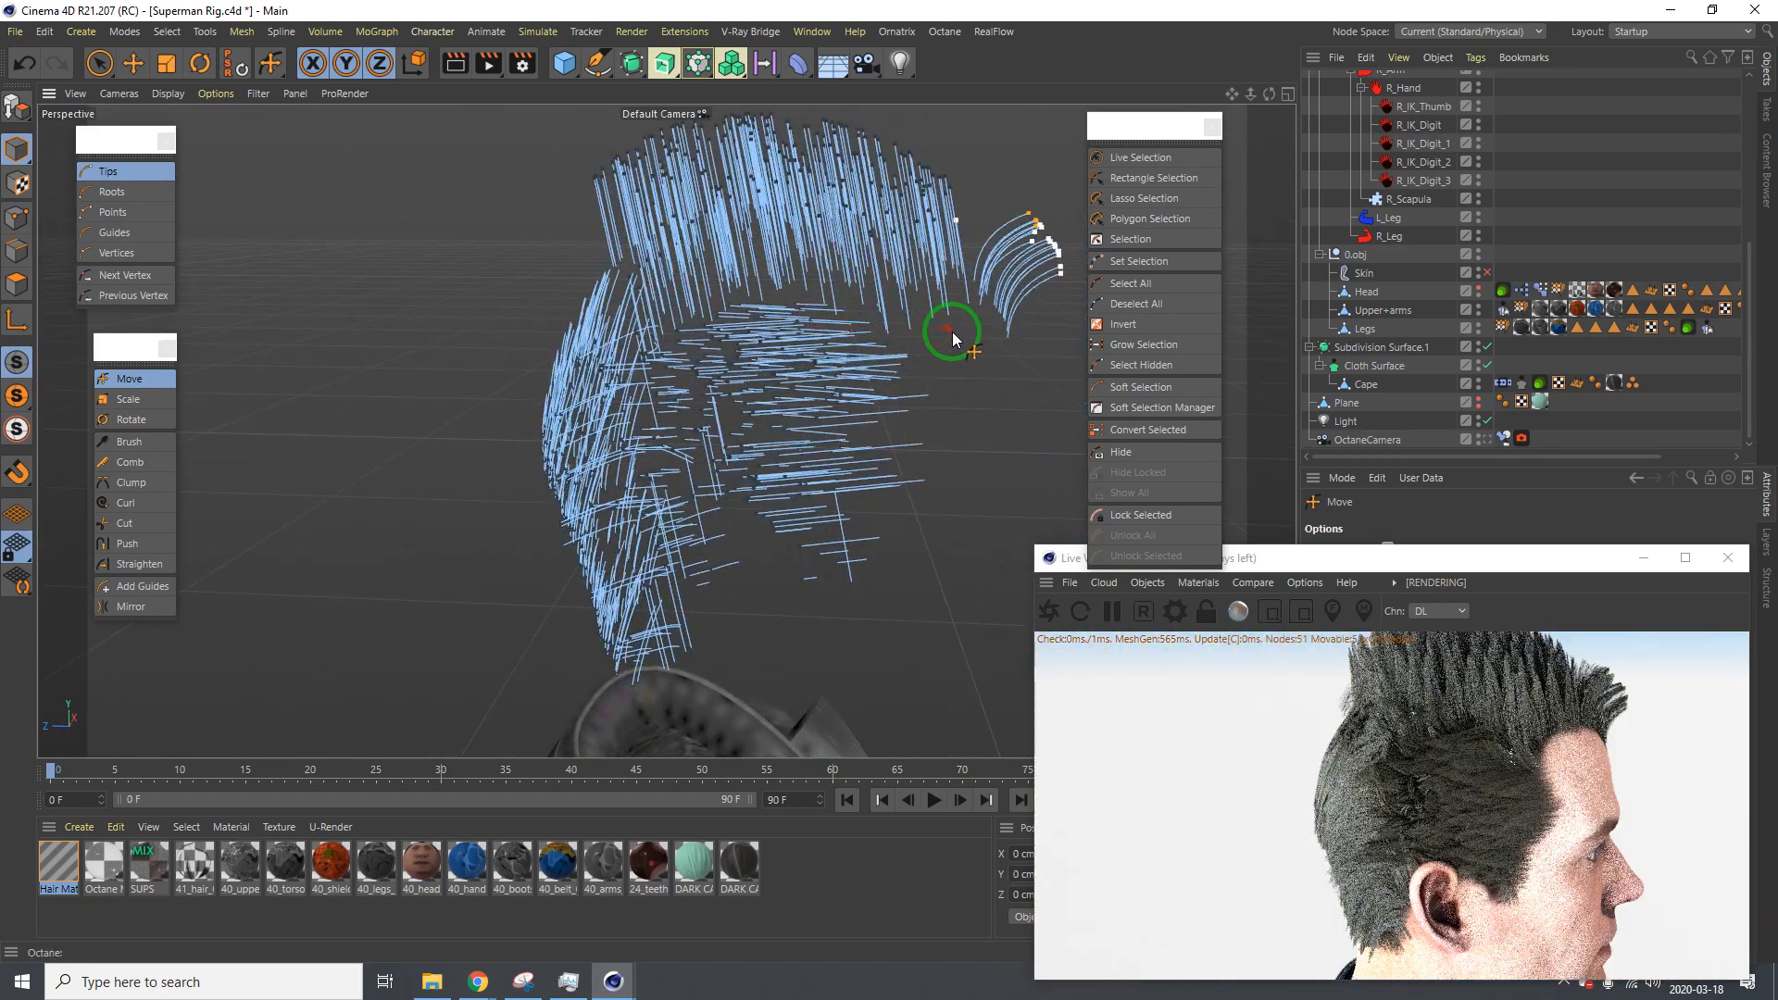
Bend the selected front forelock guides forward and down over the forehead by moving their tips, checking the shape from several sides
mouse_move(792, 269)
alt+mouse_down()
mouse_move(857, 259)
mouse_move(890, 482)
alt+mouse_up()
drag(892, 487, 889, 482)
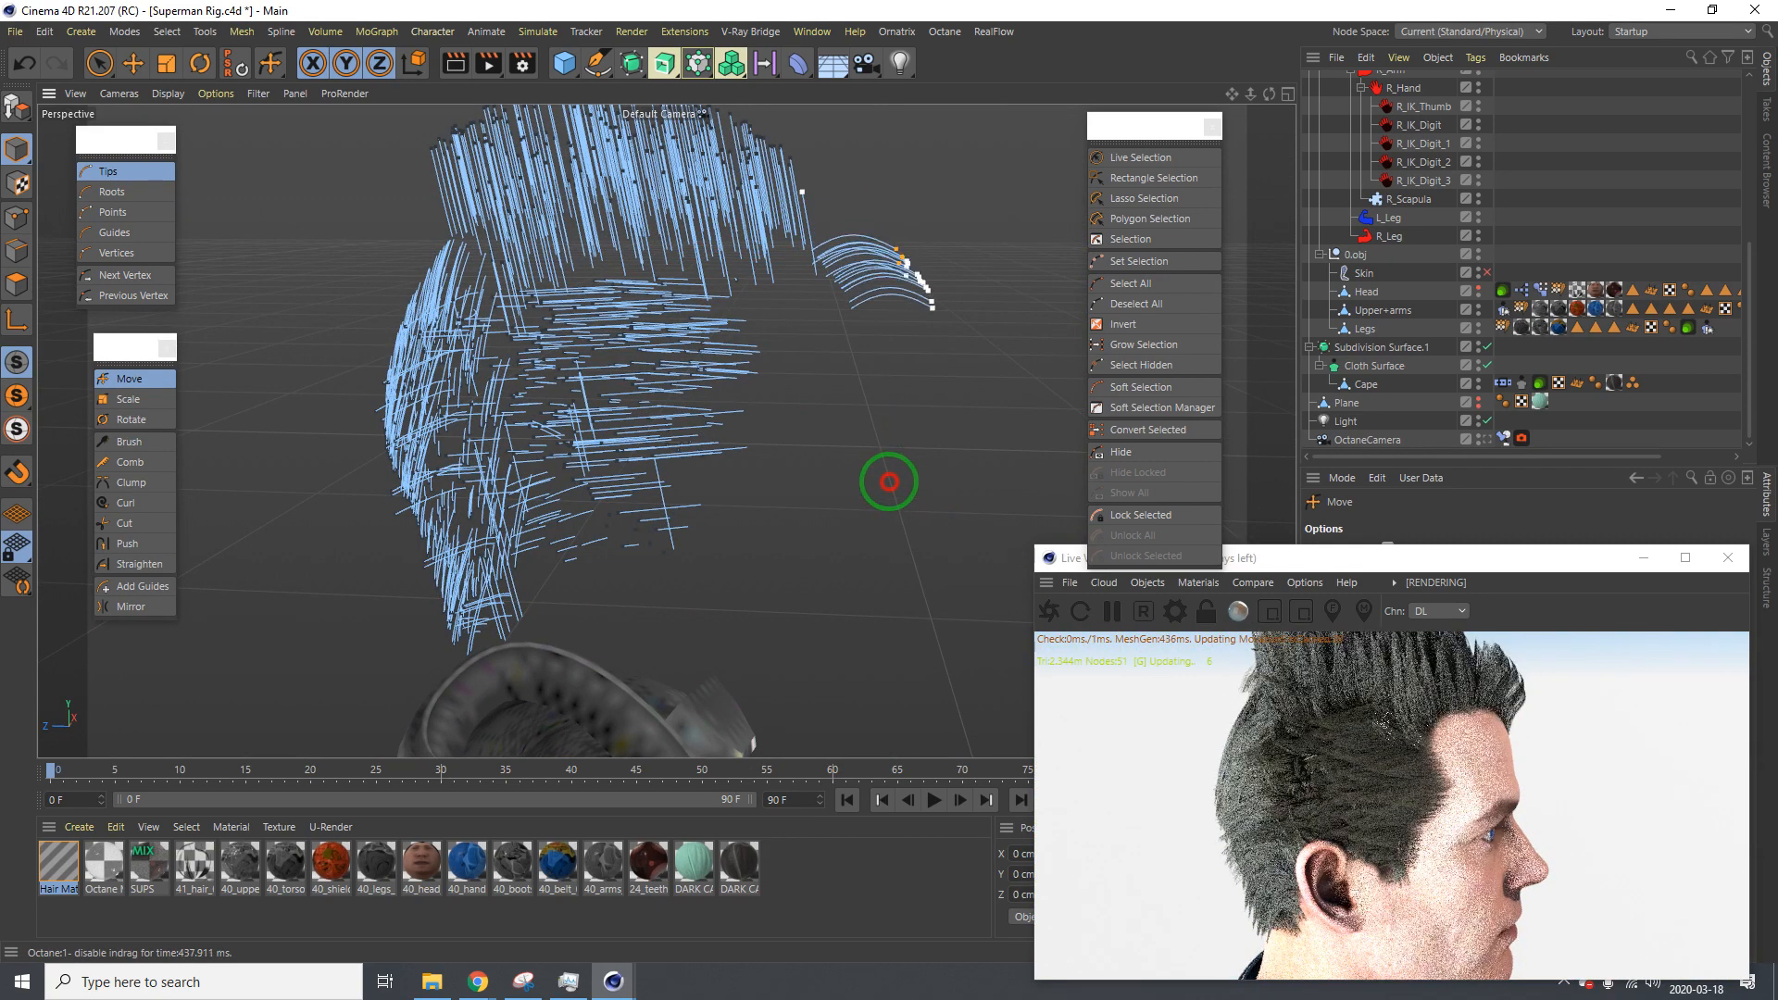
alt+drag(893, 212, 608, 232)
alt+drag(876, 264, 774, 263)
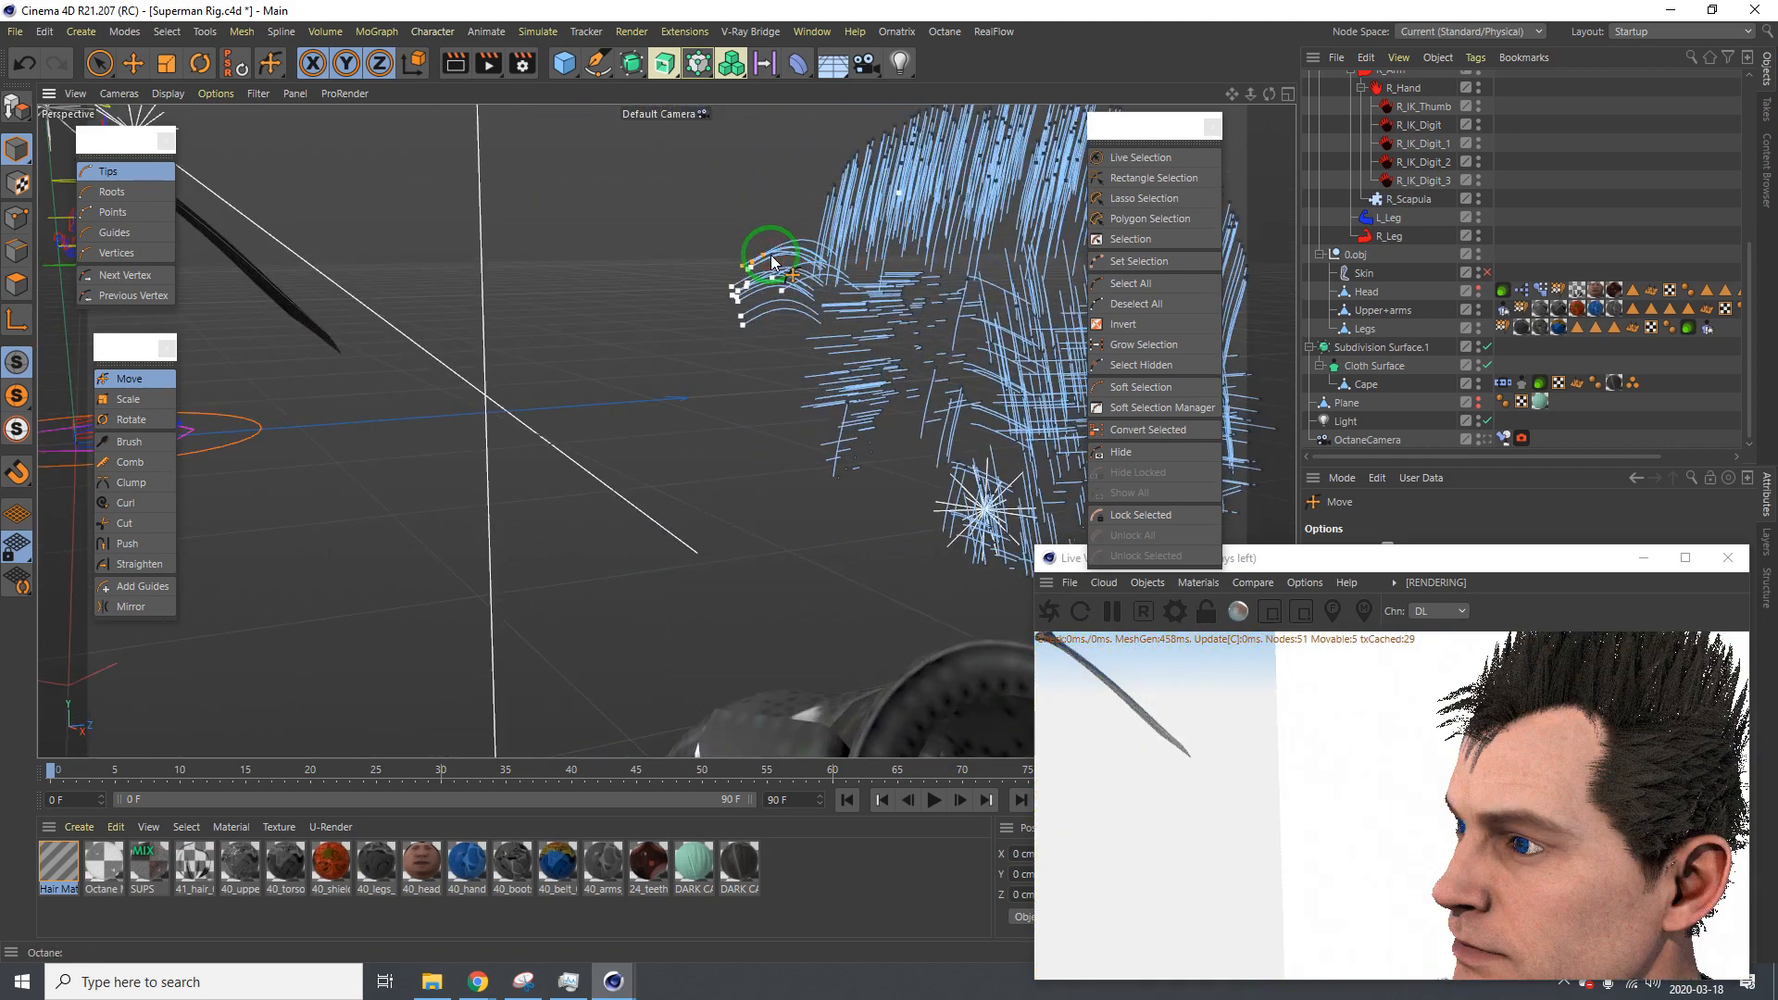
mouse_move(890, 514)
mouse_down()
mouse_move(890, 480)
mouse_move(888, 519)
mouse_up()
alt+drag(921, 286, 679, 319)
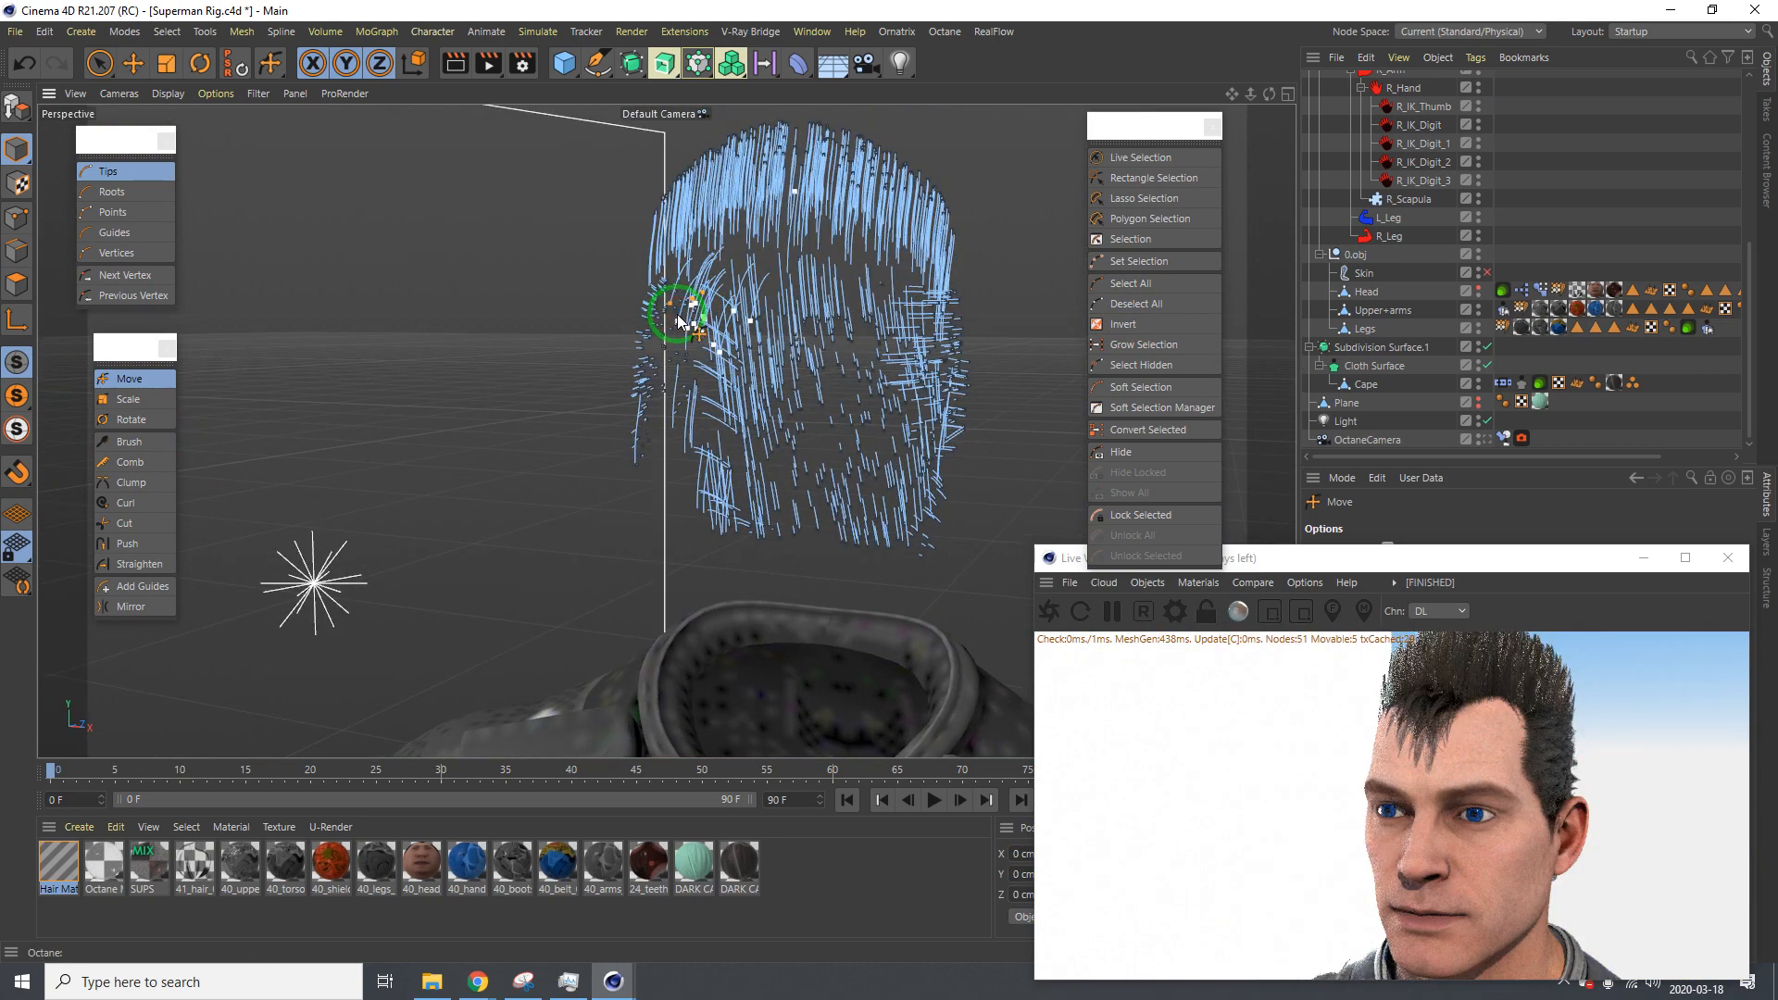
alt+drag(722, 250, 547, 269)
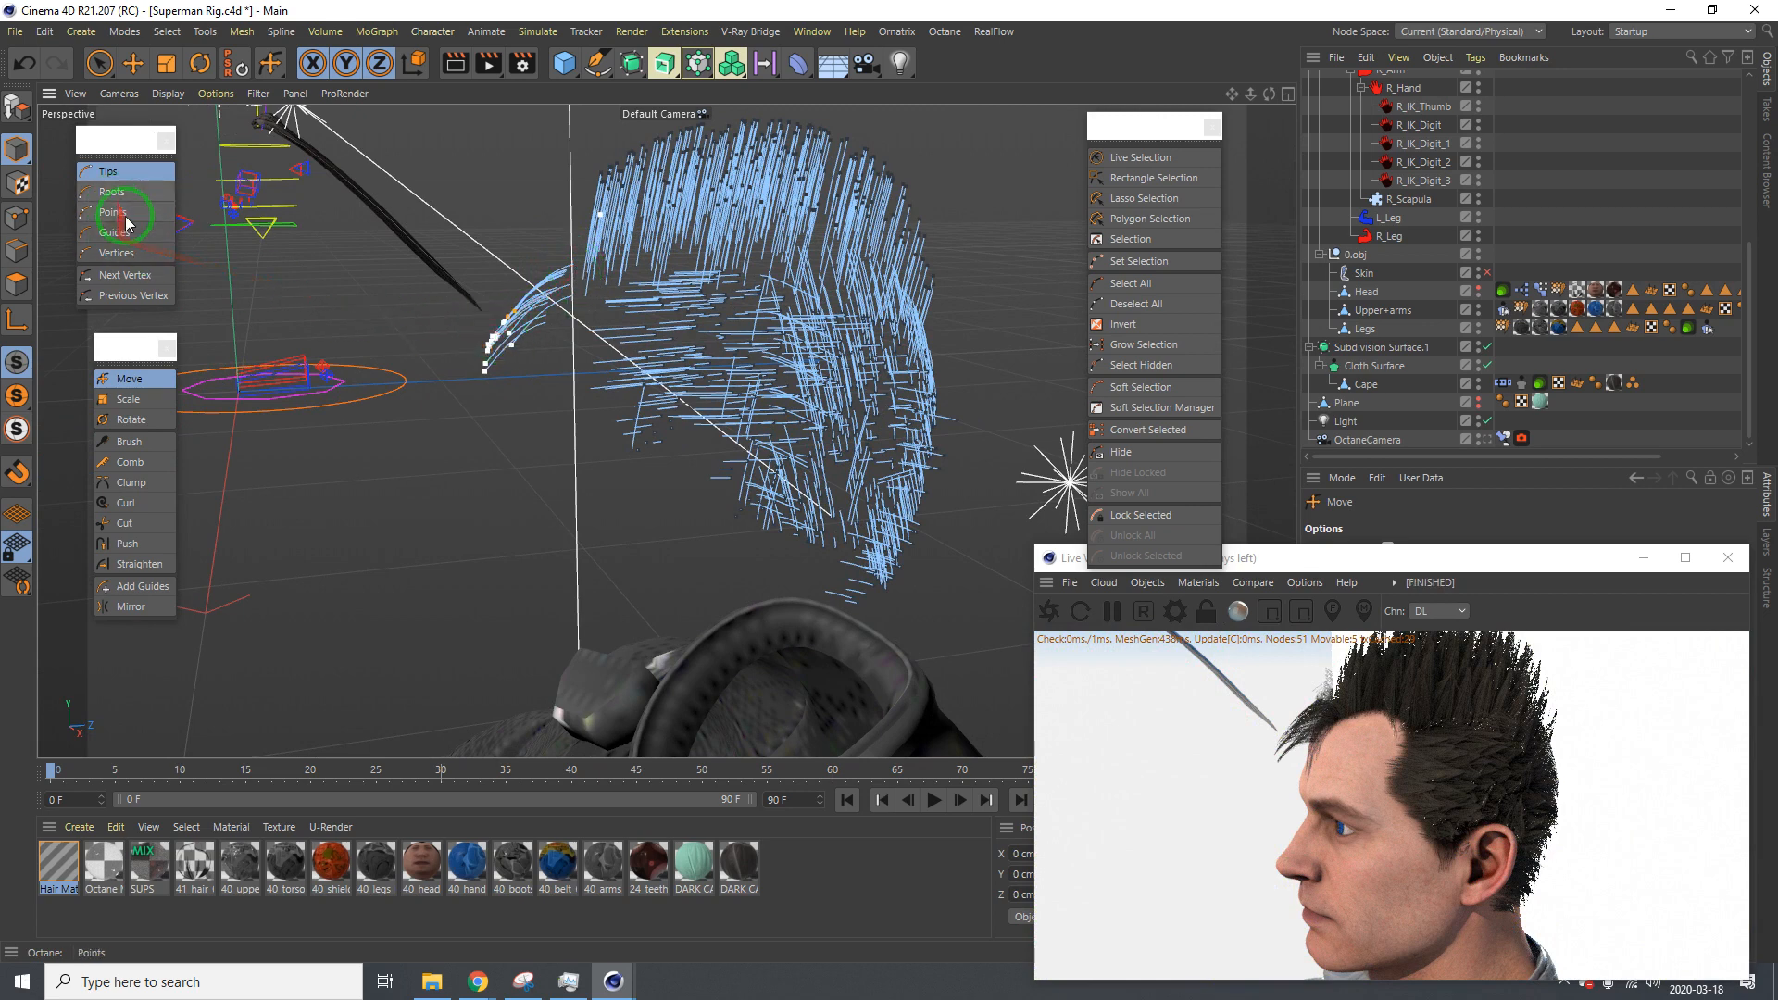
Trim the tips of the front forelock guides with the Cut tool and check the shortened fringe from the front and side
click(125, 523)
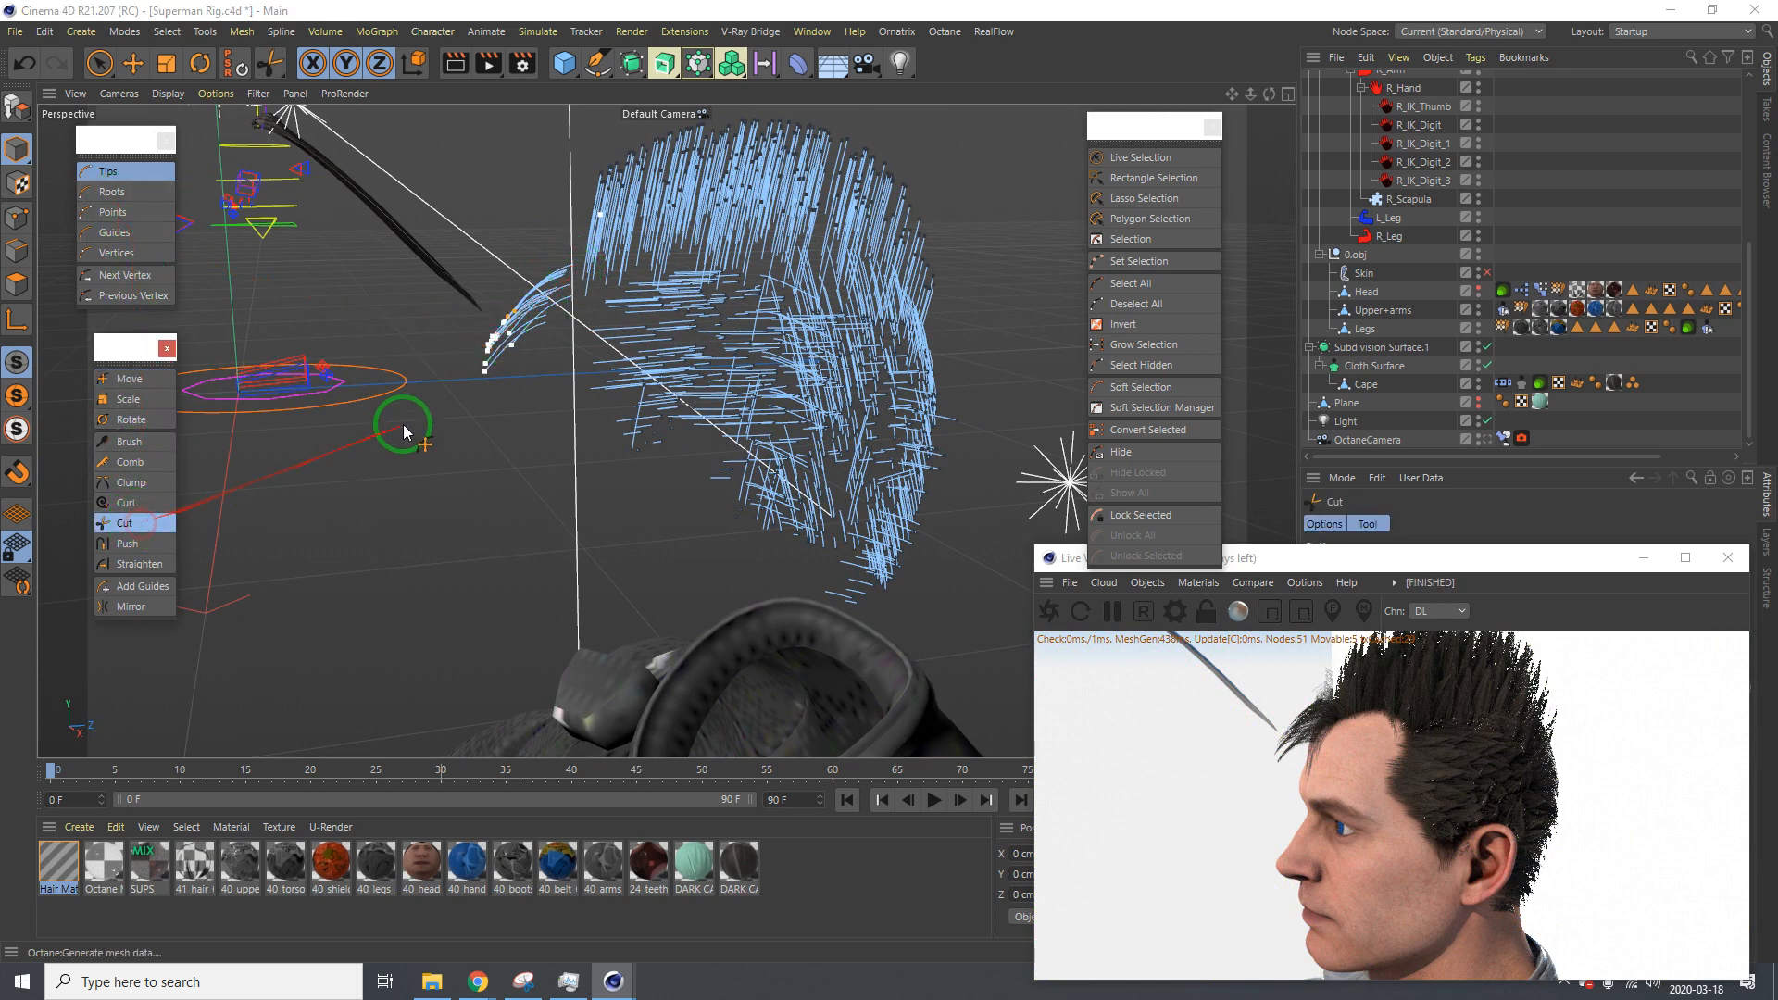
drag(477, 353, 486, 352)
alt+drag(553, 295, 746, 310)
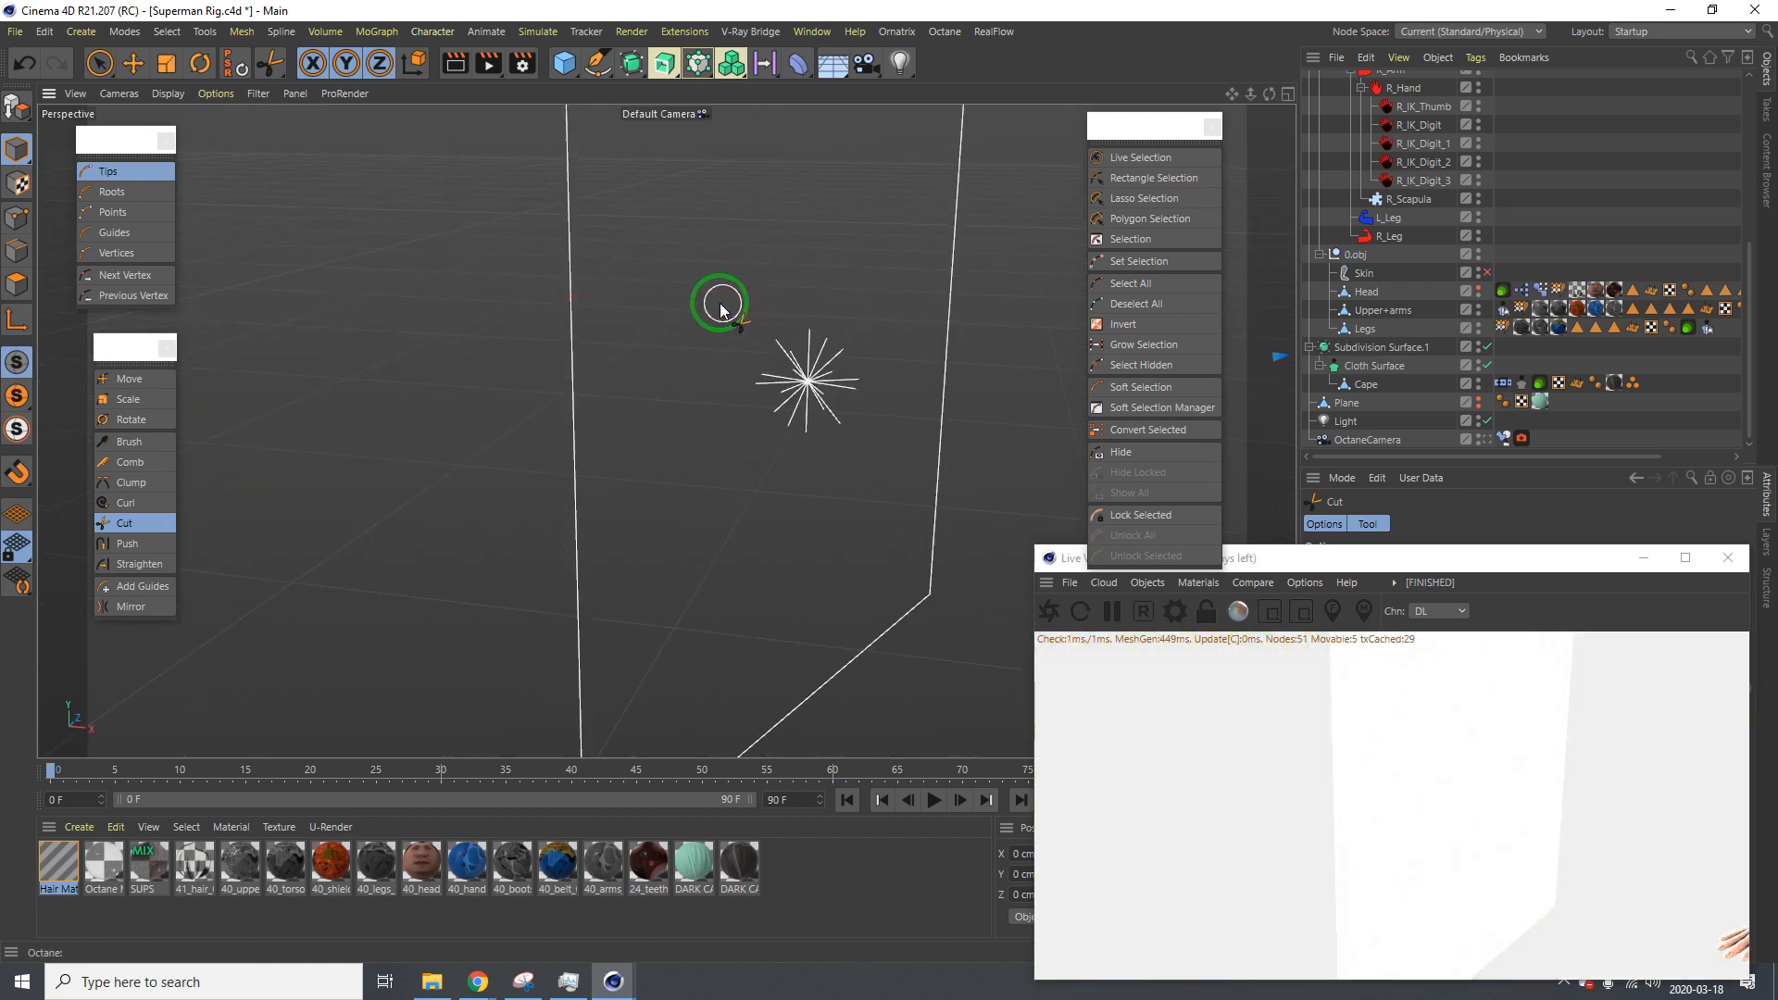
alt+middle_drag(778, 355, 120, 311)
alt+middle_drag(912, 215, 726, 201)
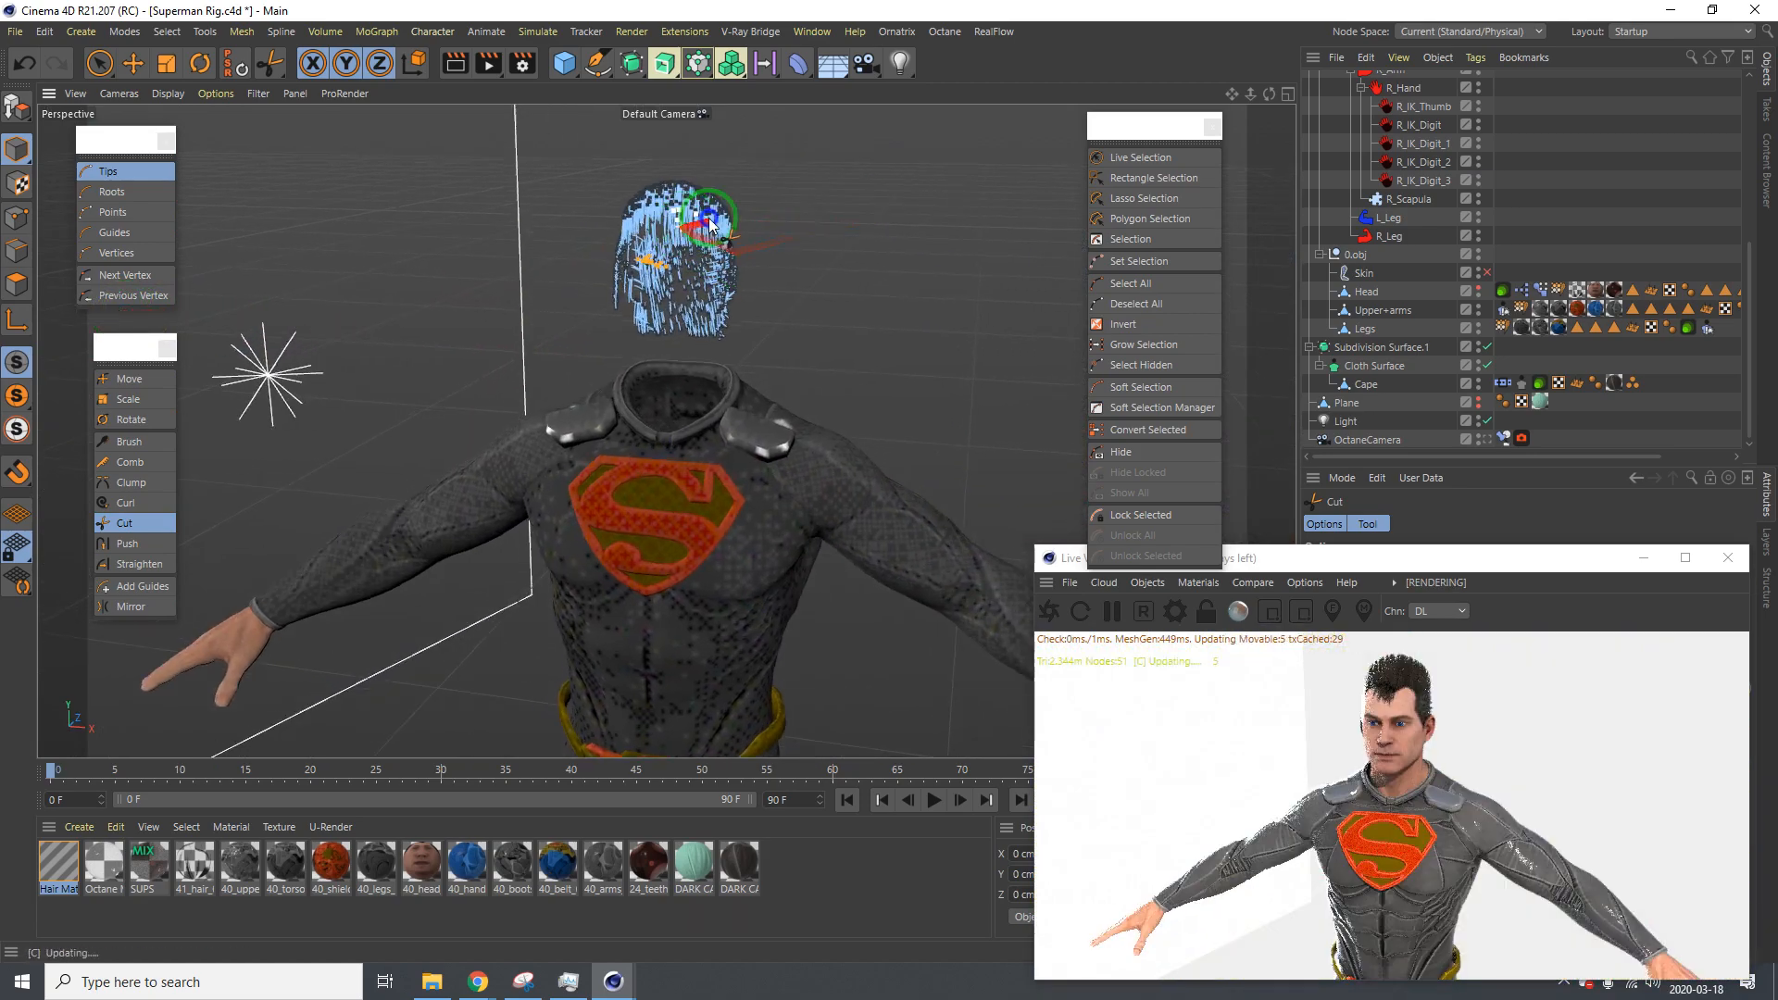
alt+right_drag(727, 200, 816, 191)
alt+drag(681, 235, 550, 230)
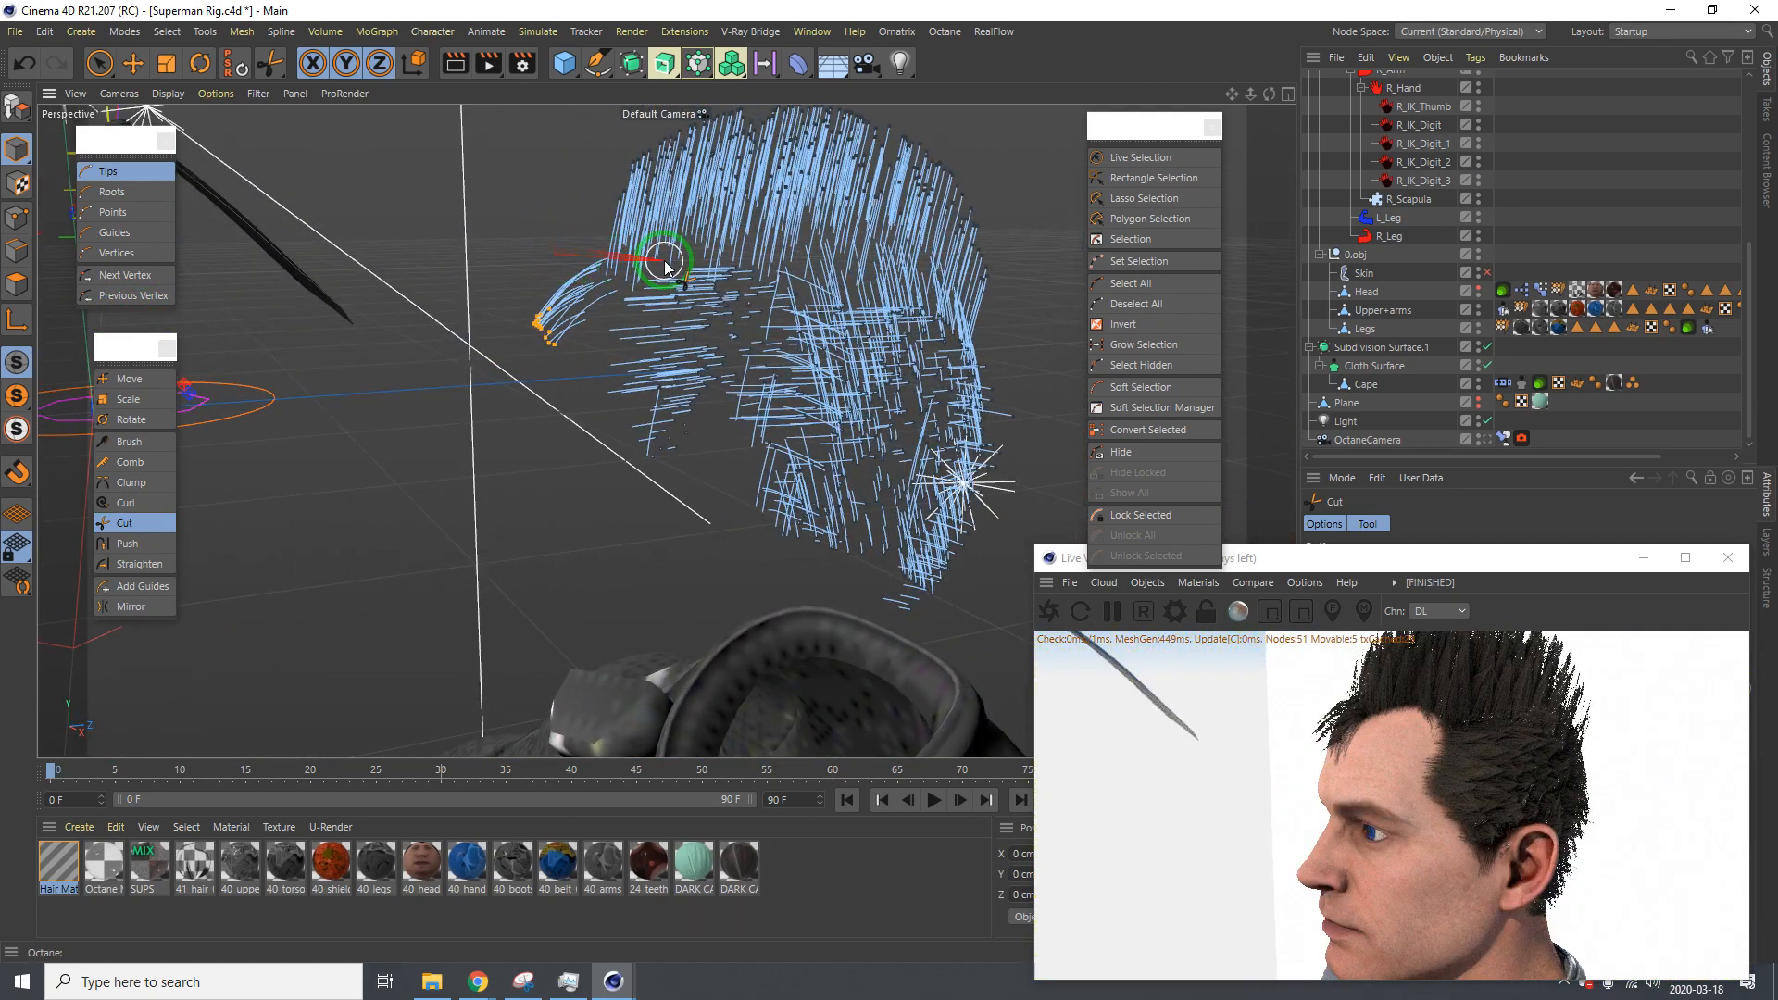
mouse_move(667, 264)
alt+mouse_down()
mouse_move(624, 253)
mouse_move(939, 335)
alt+mouse_up()
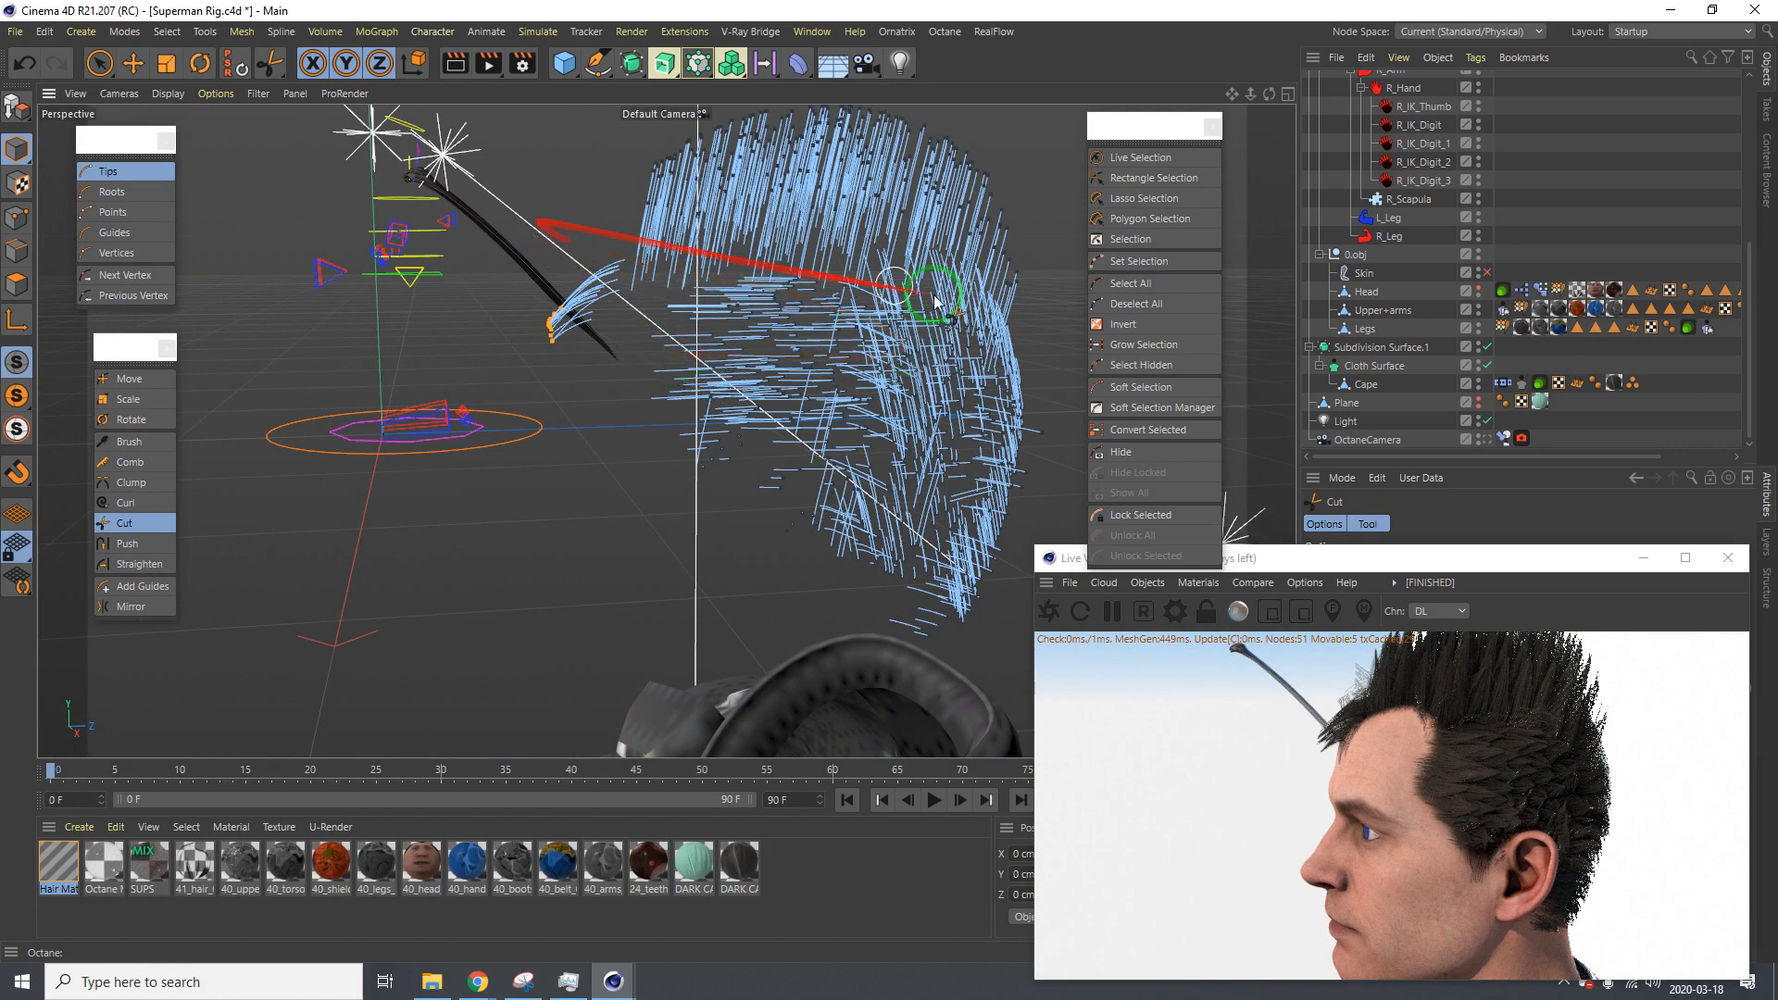
Make the Head object visible in the viewport beneath the hair guides
drag(936, 301, 1480, 382)
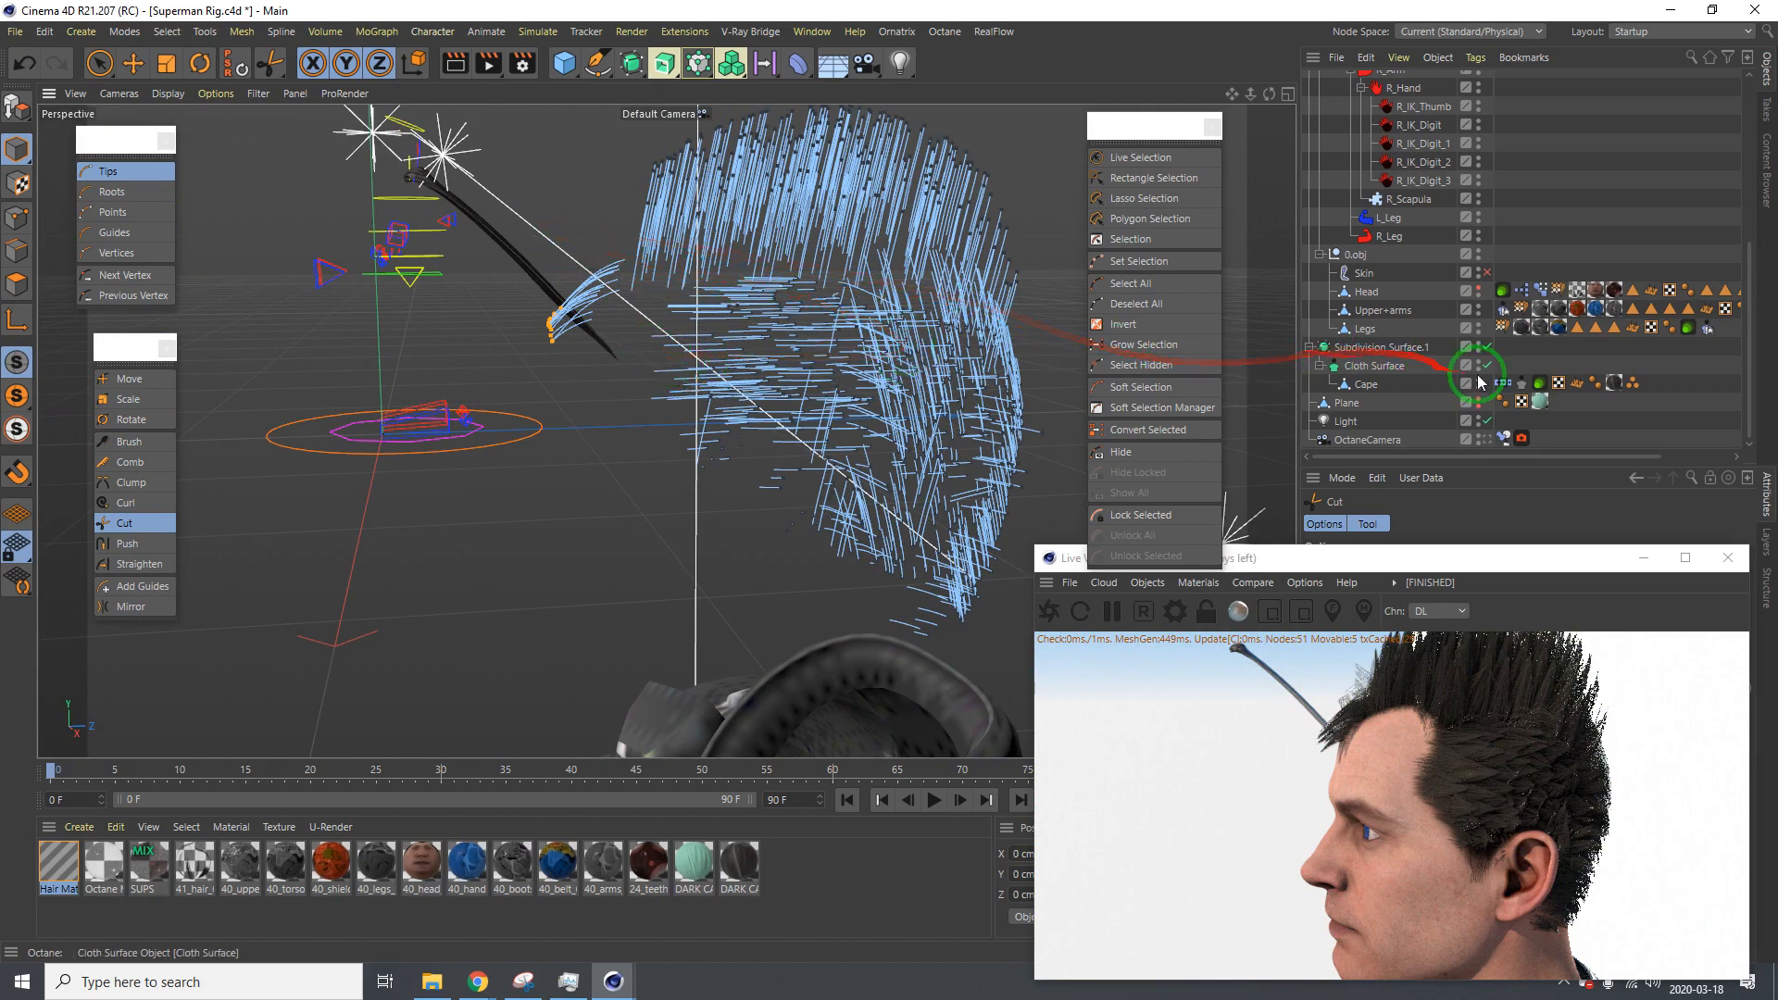
click(1480, 289)
alt+drag(813, 270, 657, 414)
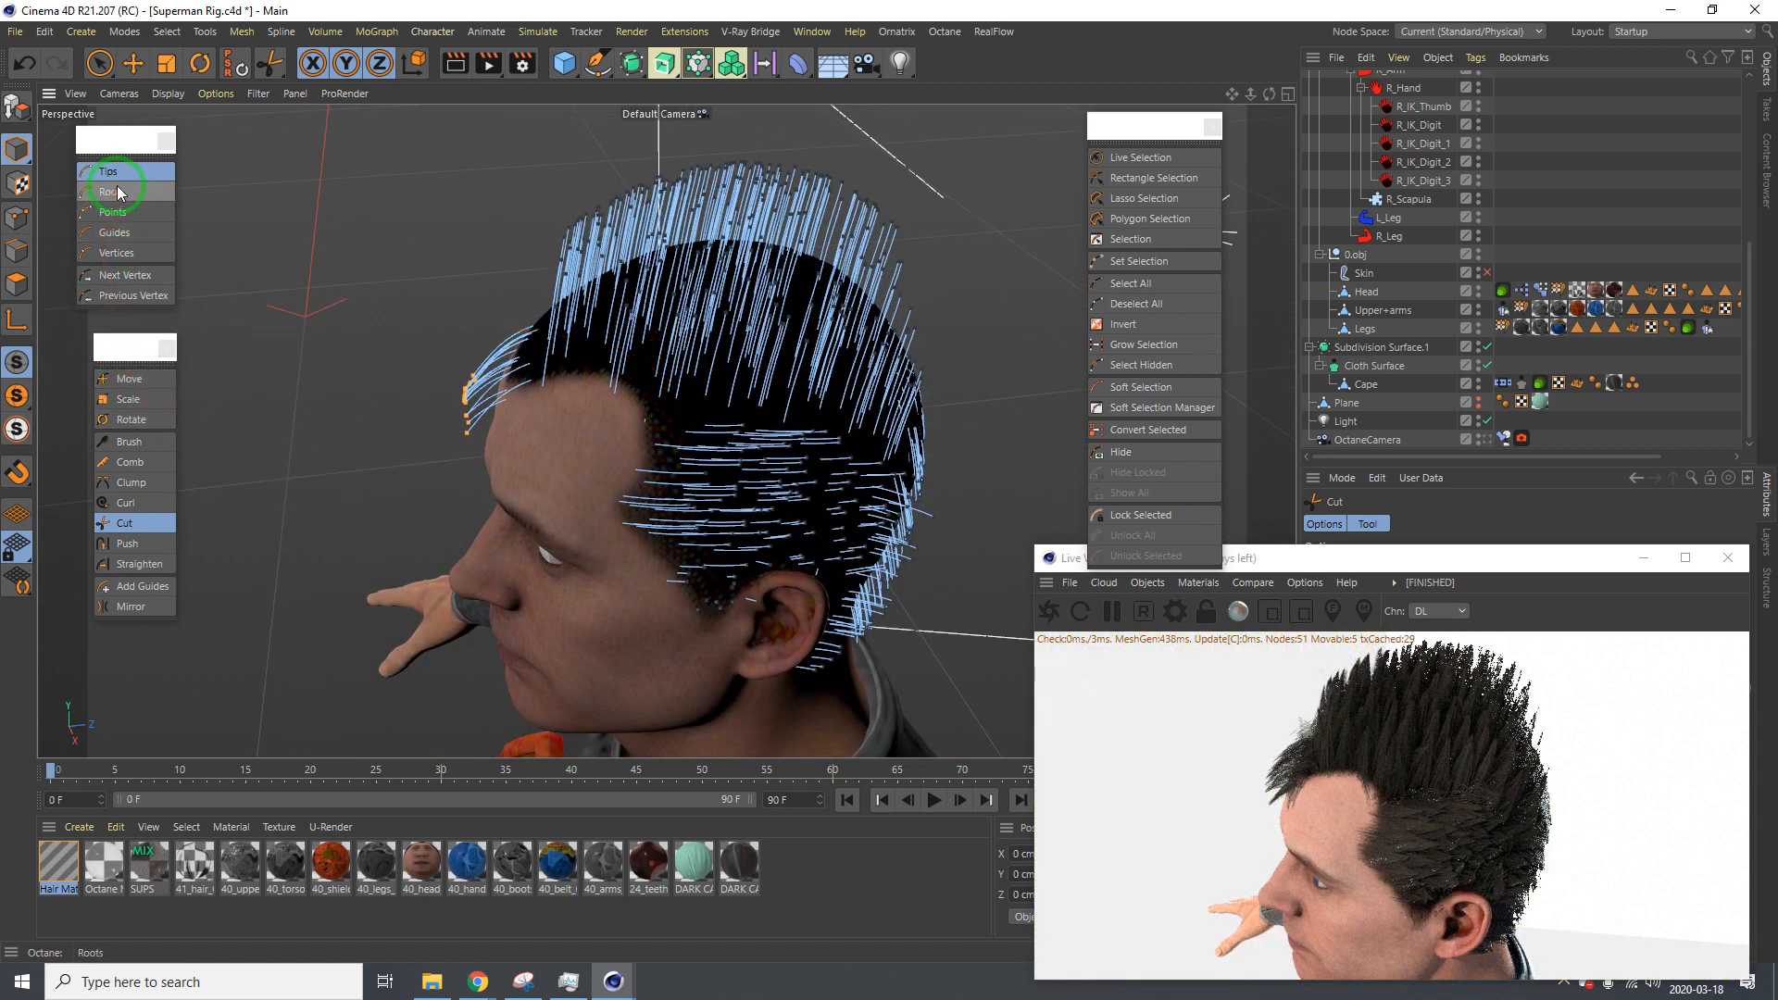
Select the guide tips across the crown with Live Selection and move them forward so the top hair curves toward the forehead
key(space)
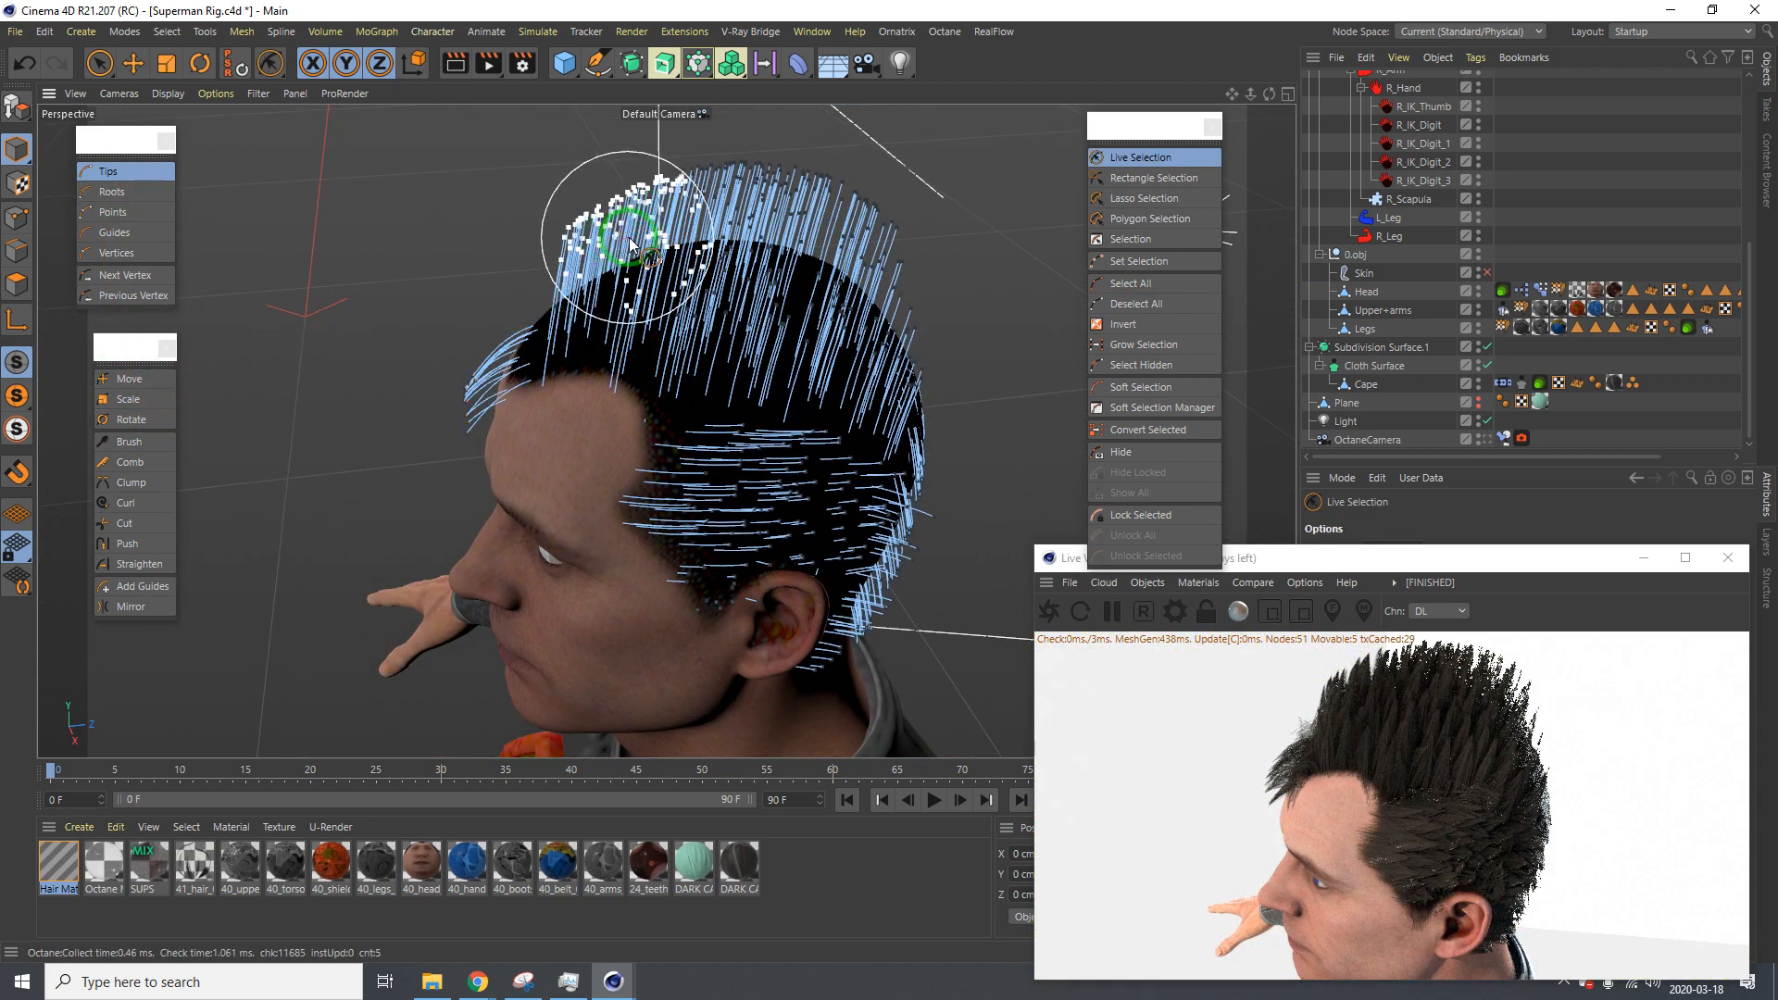
mouse_move(630, 244)
mouse_down()
mouse_move(708, 227)
mouse_move(857, 276)
mouse_up()
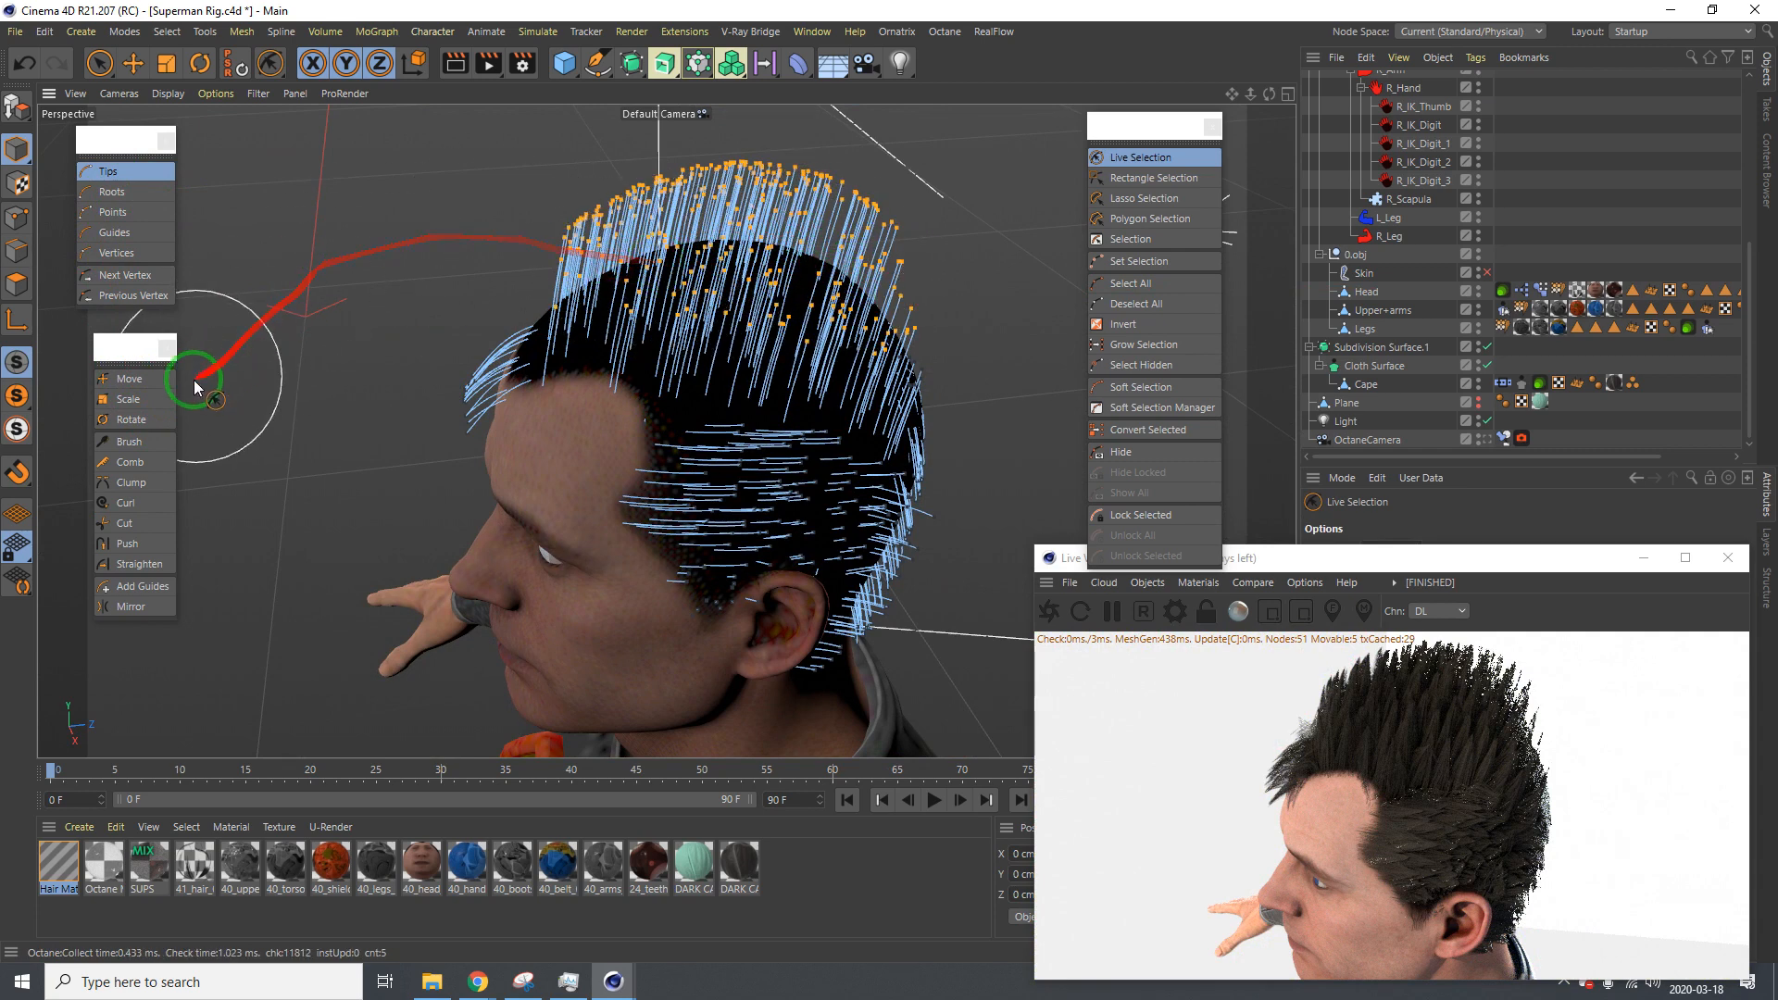
click(139, 379)
drag(865, 476, 889, 481)
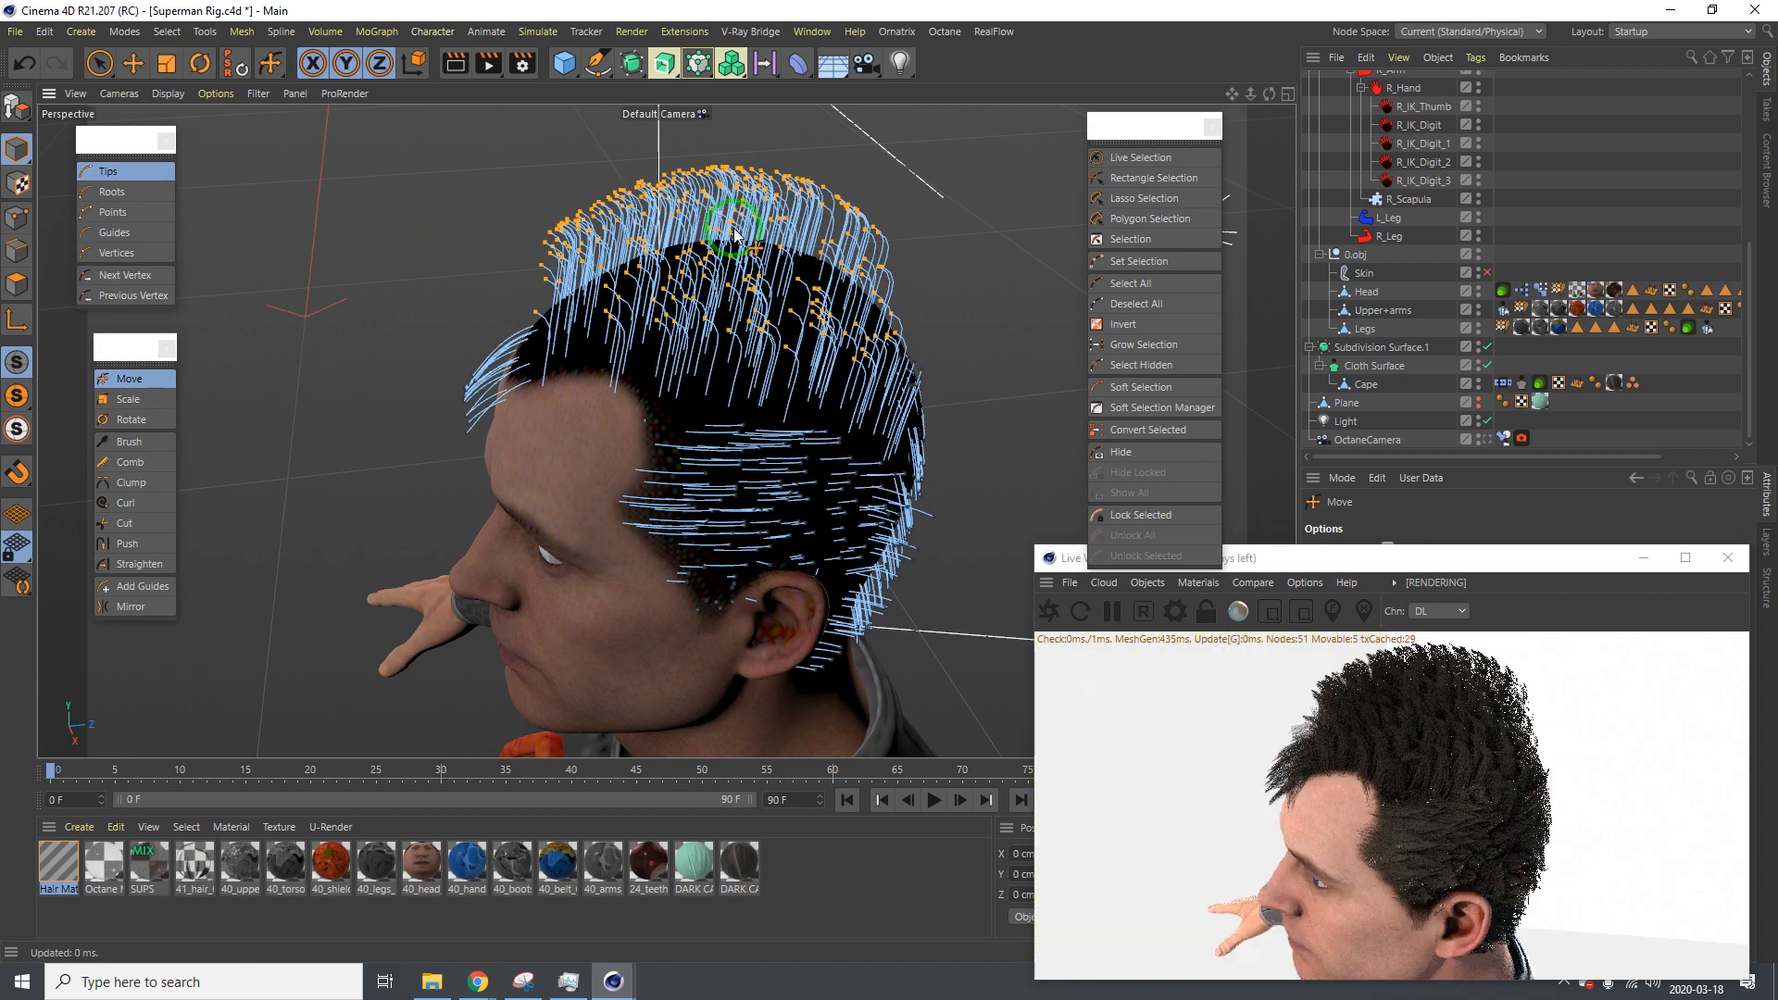
drag(733, 232, 696, 241)
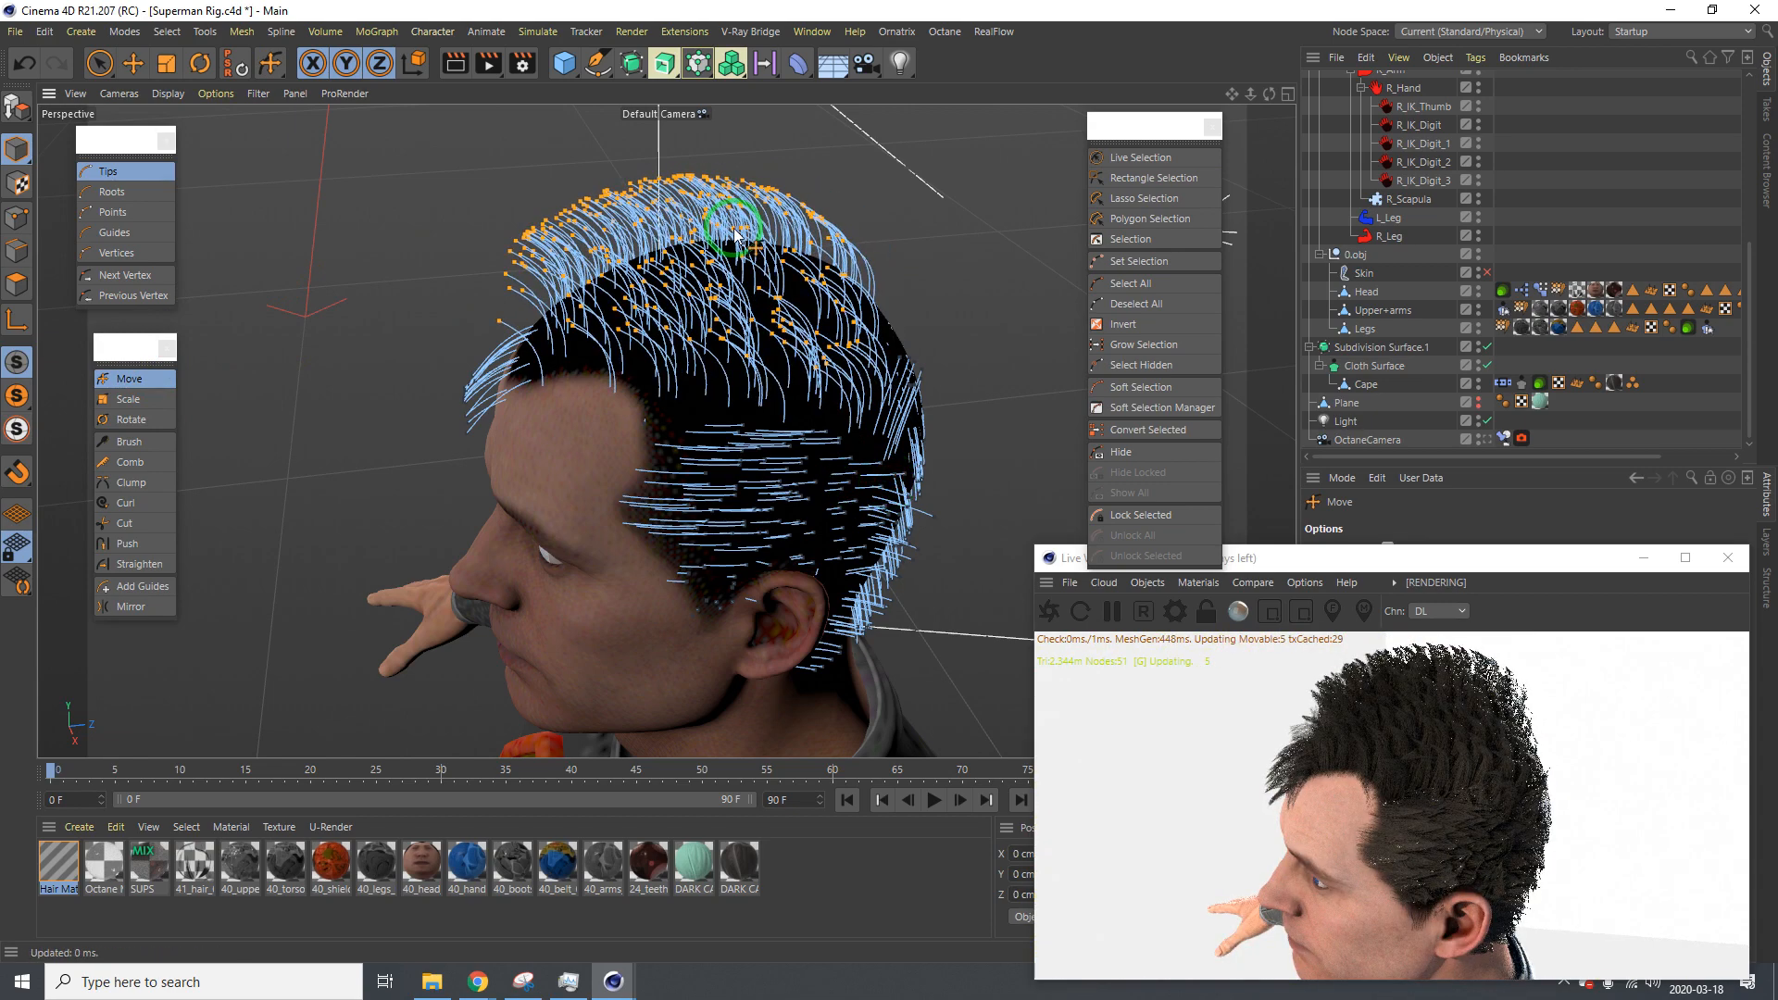
Trim the guide tips sticking out from the character's right side above the ear with the Cut tool
alt+drag(779, 307, 622, 259)
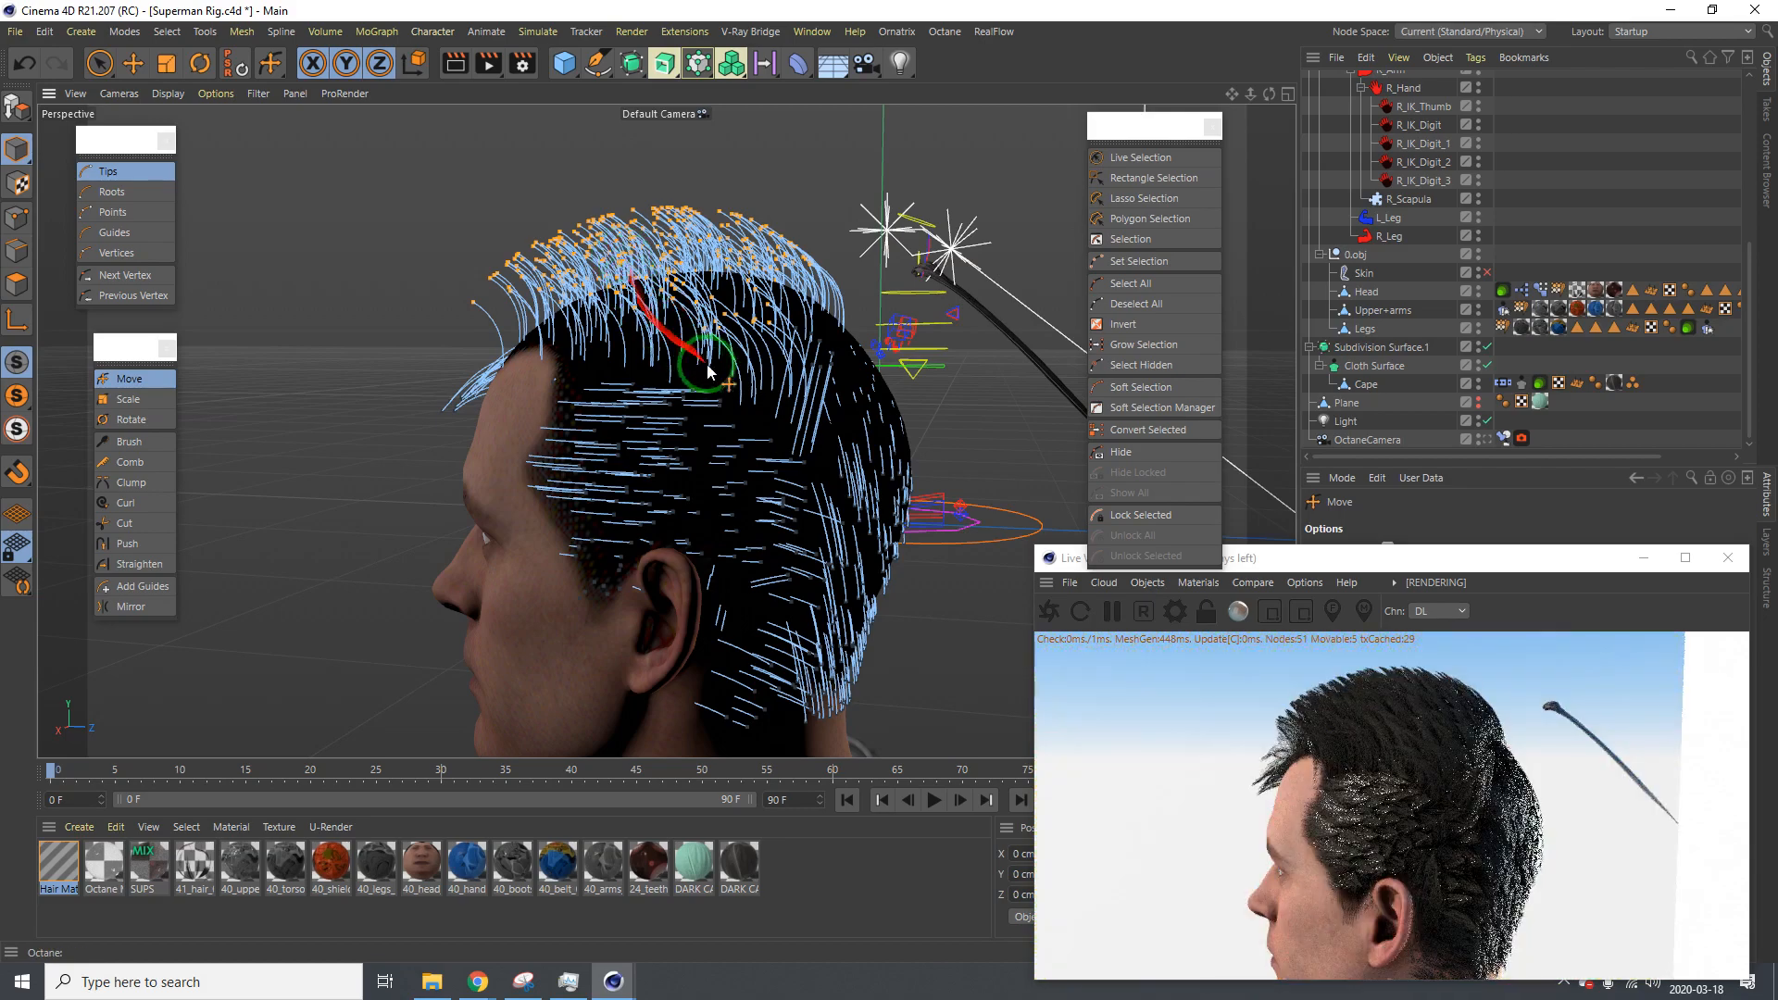
alt+drag(709, 371, 838, 429)
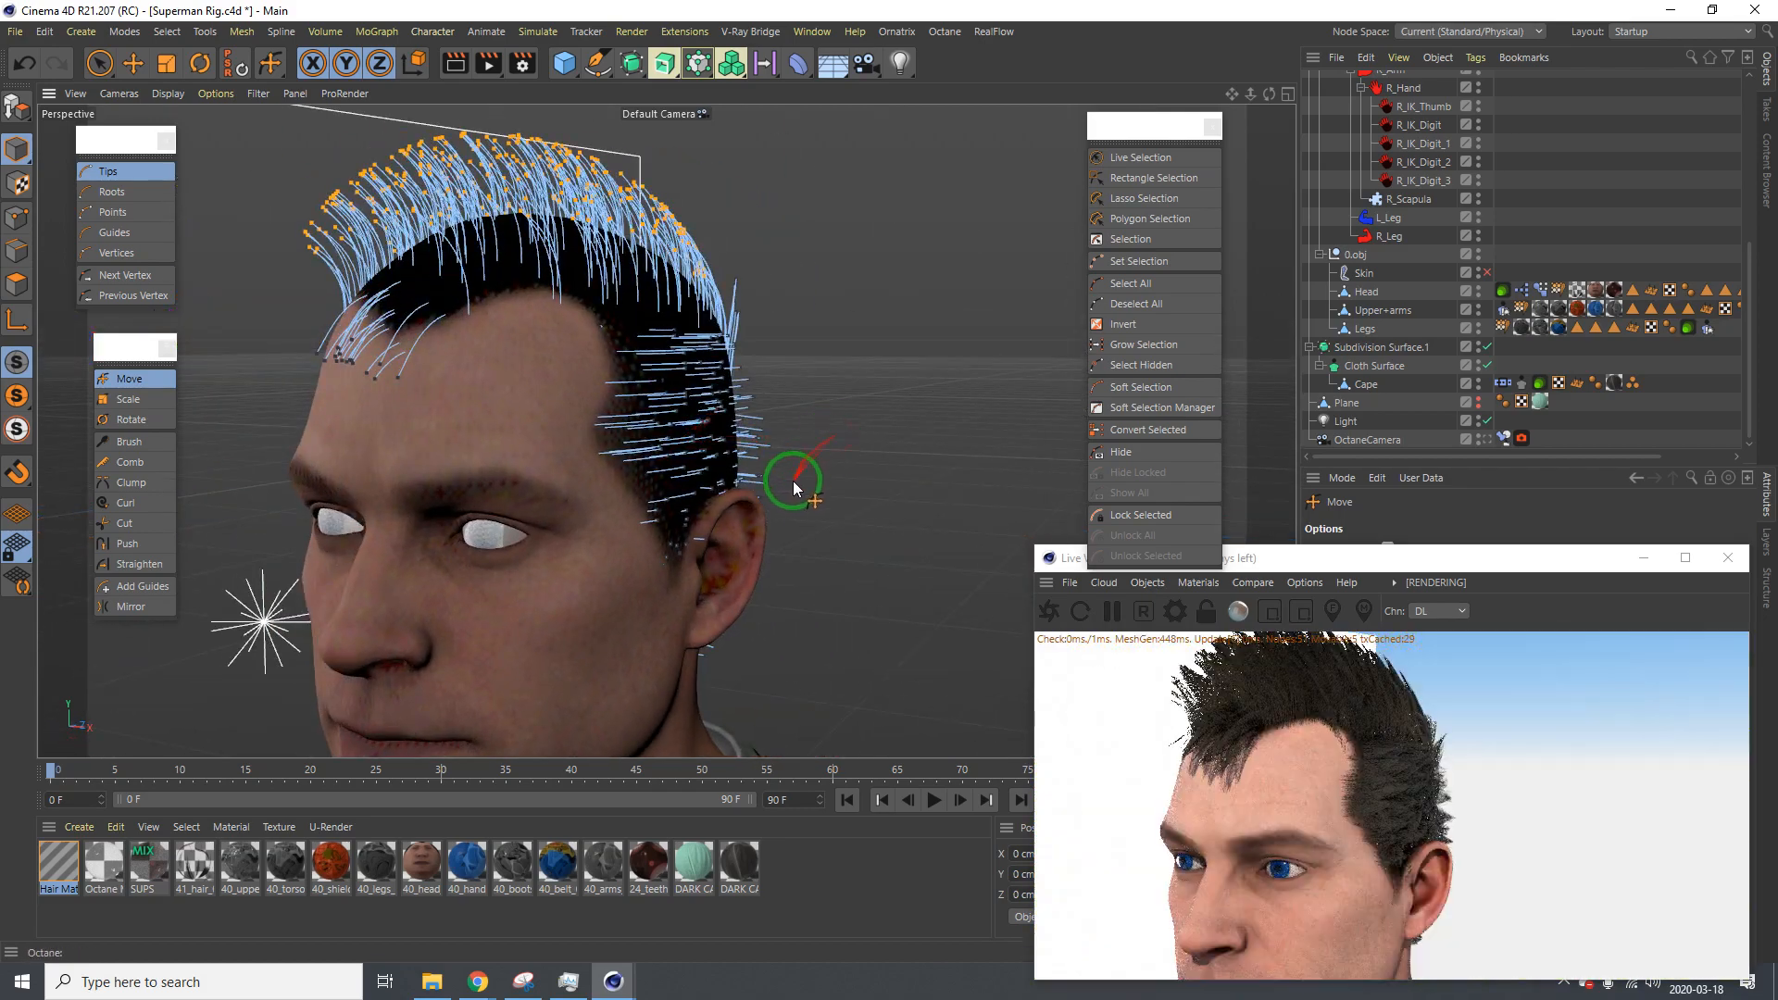
mouse_move(793, 488)
alt+mouse_down()
mouse_move(655, 508)
mouse_move(726, 491)
mouse_move(762, 440)
mouse_move(930, 363)
mouse_move(695, 464)
mouse_move(659, 441)
mouse_move(762, 461)
mouse_move(572, 408)
mouse_move(699, 436)
mouse_move(486, 408)
mouse_move(476, 386)
mouse_move(793, 397)
mouse_move(559, 394)
mouse_move(278, 294)
alt+mouse_up()
click(143, 522)
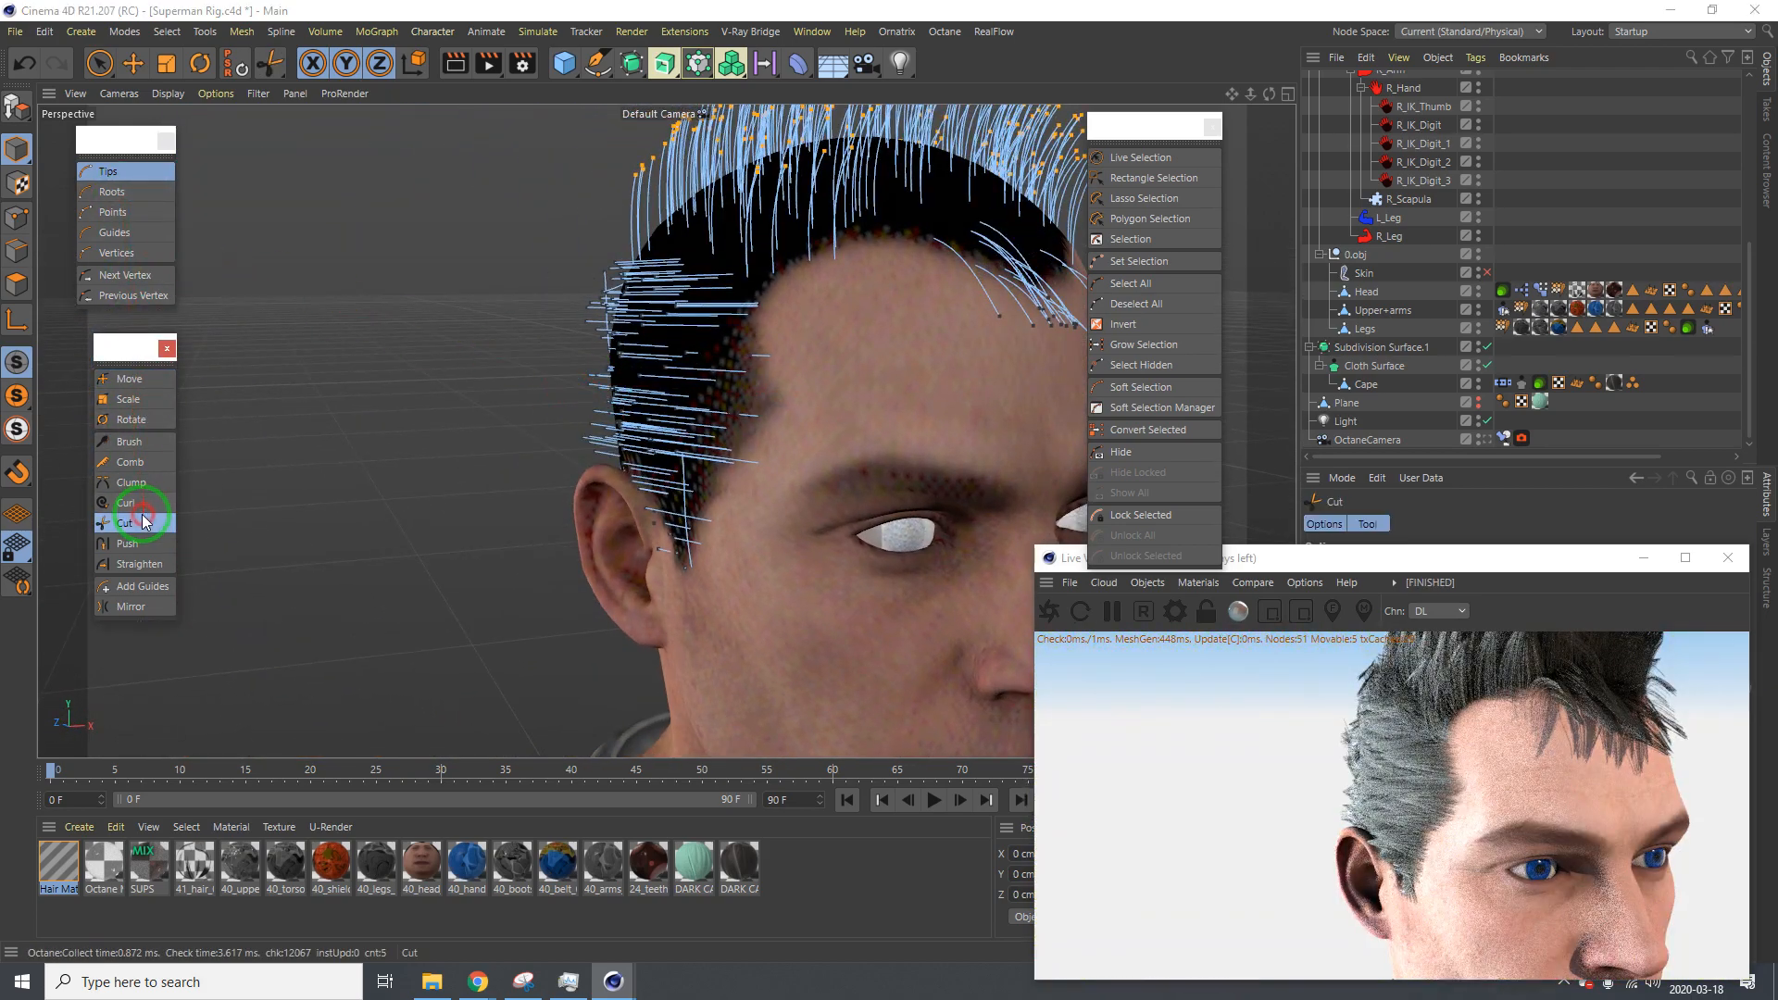
click(608, 276)
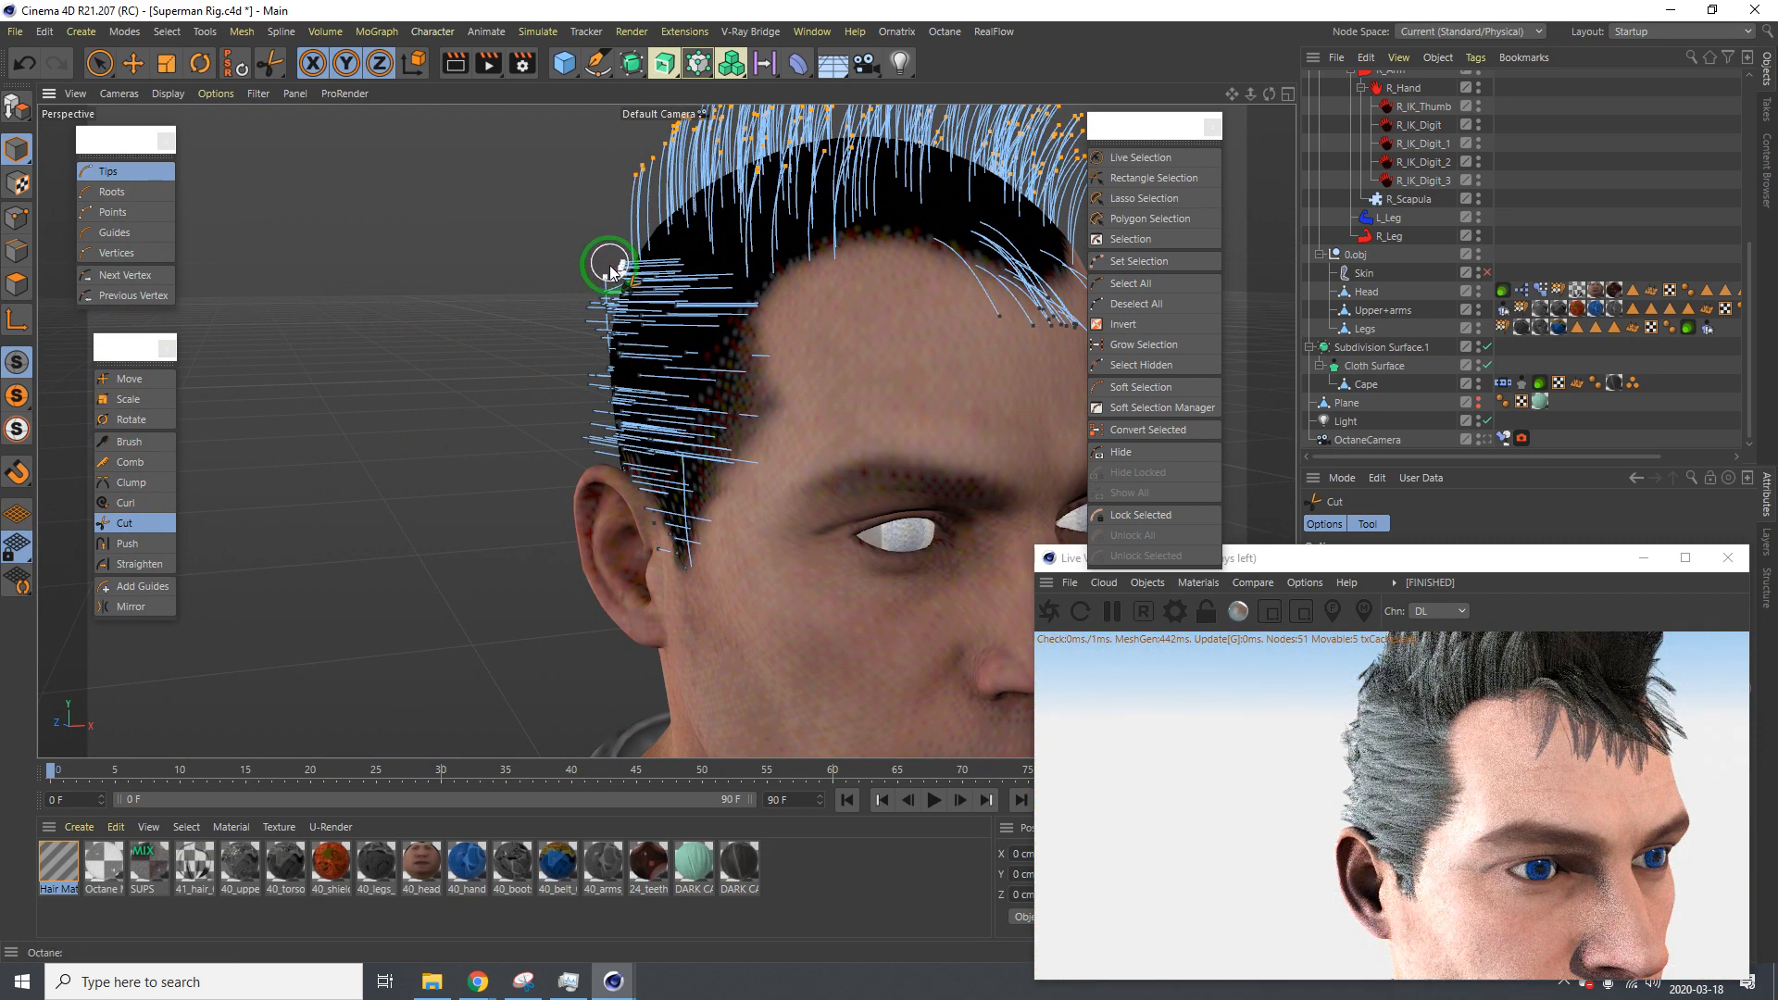
click(594, 301)
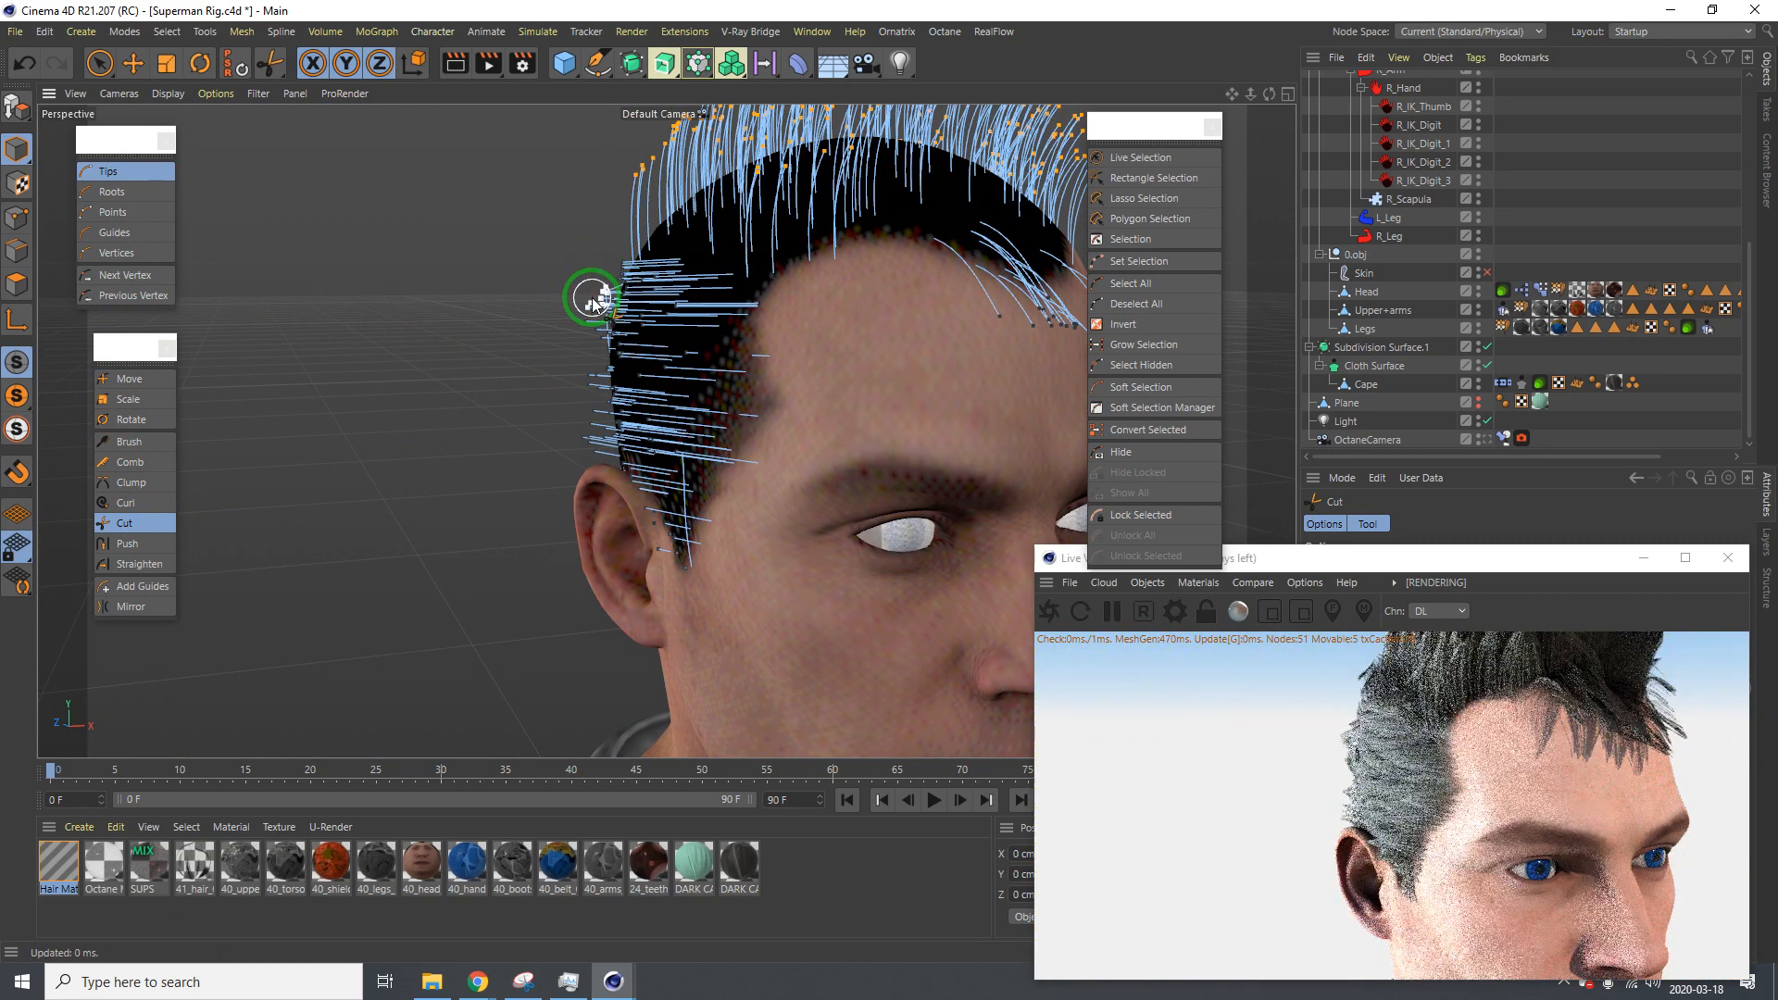
mouse_move(590, 319)
mouse_down()
mouse_move(608, 386)
mouse_move(676, 317)
mouse_move(853, 350)
mouse_up()
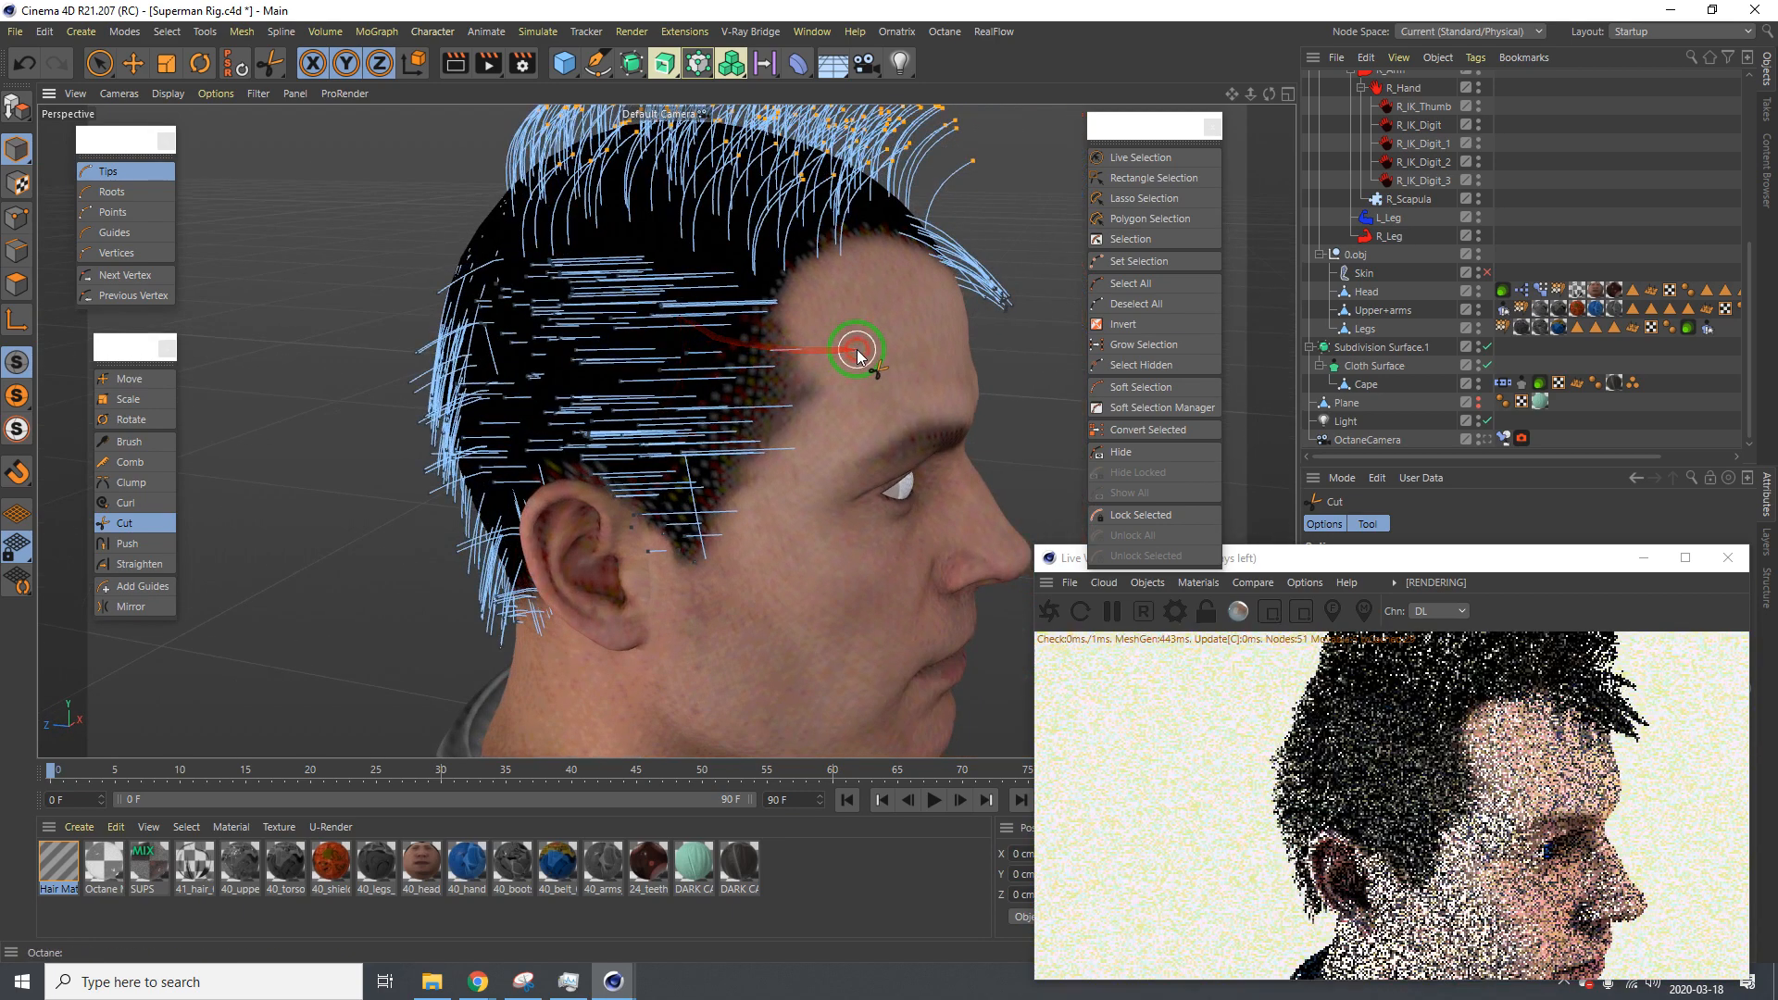
Trim the guides protruding from the upper left side of the head, working from behind
alt+drag(615, 349, 865, 358)
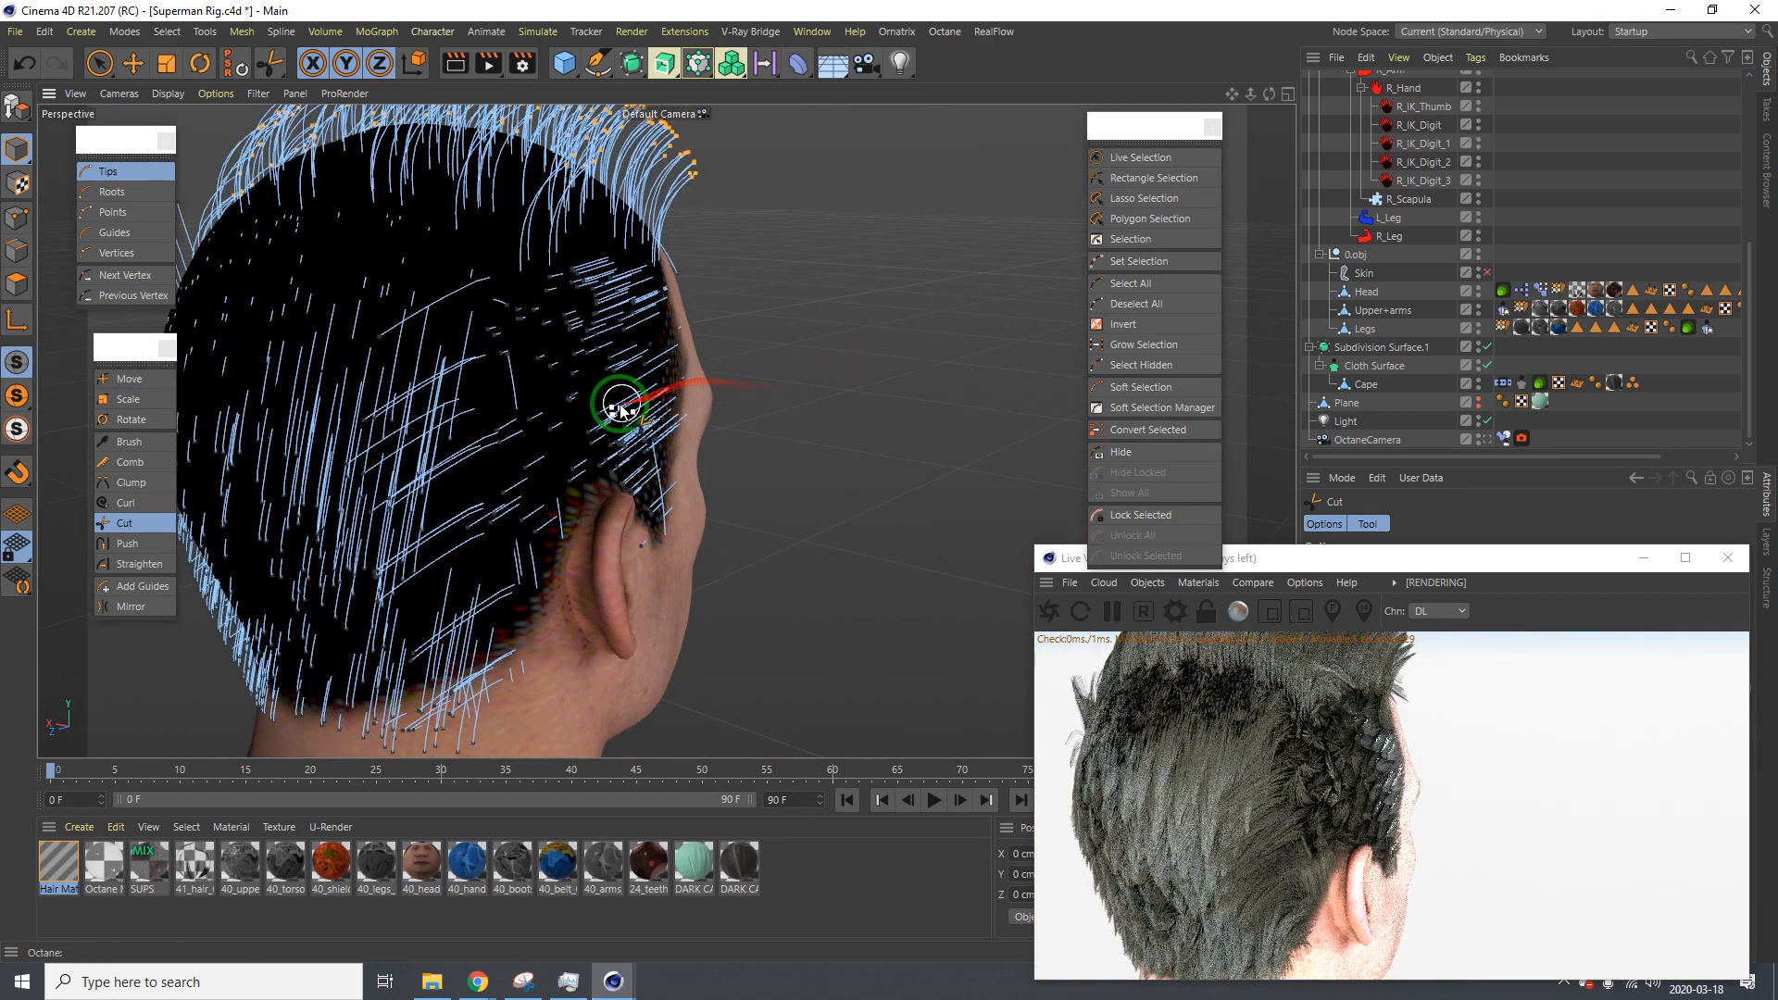
alt+drag(615, 397, 732, 325)
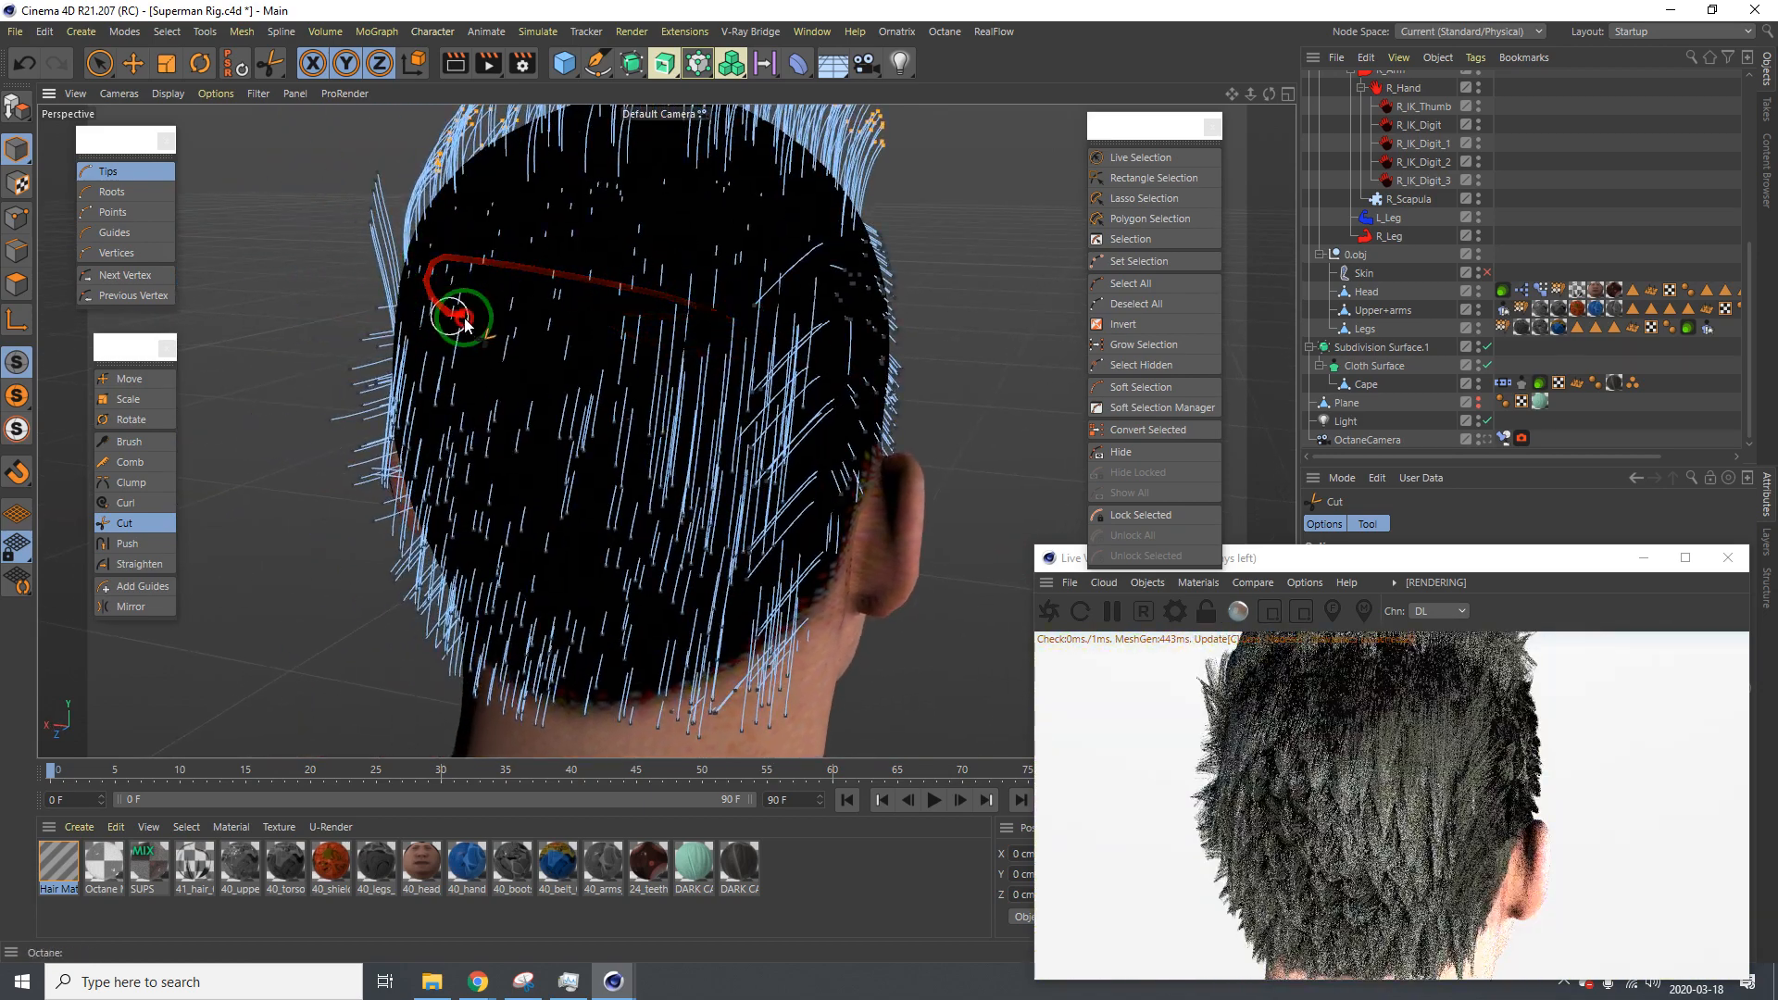
alt+drag(457, 309, 535, 310)
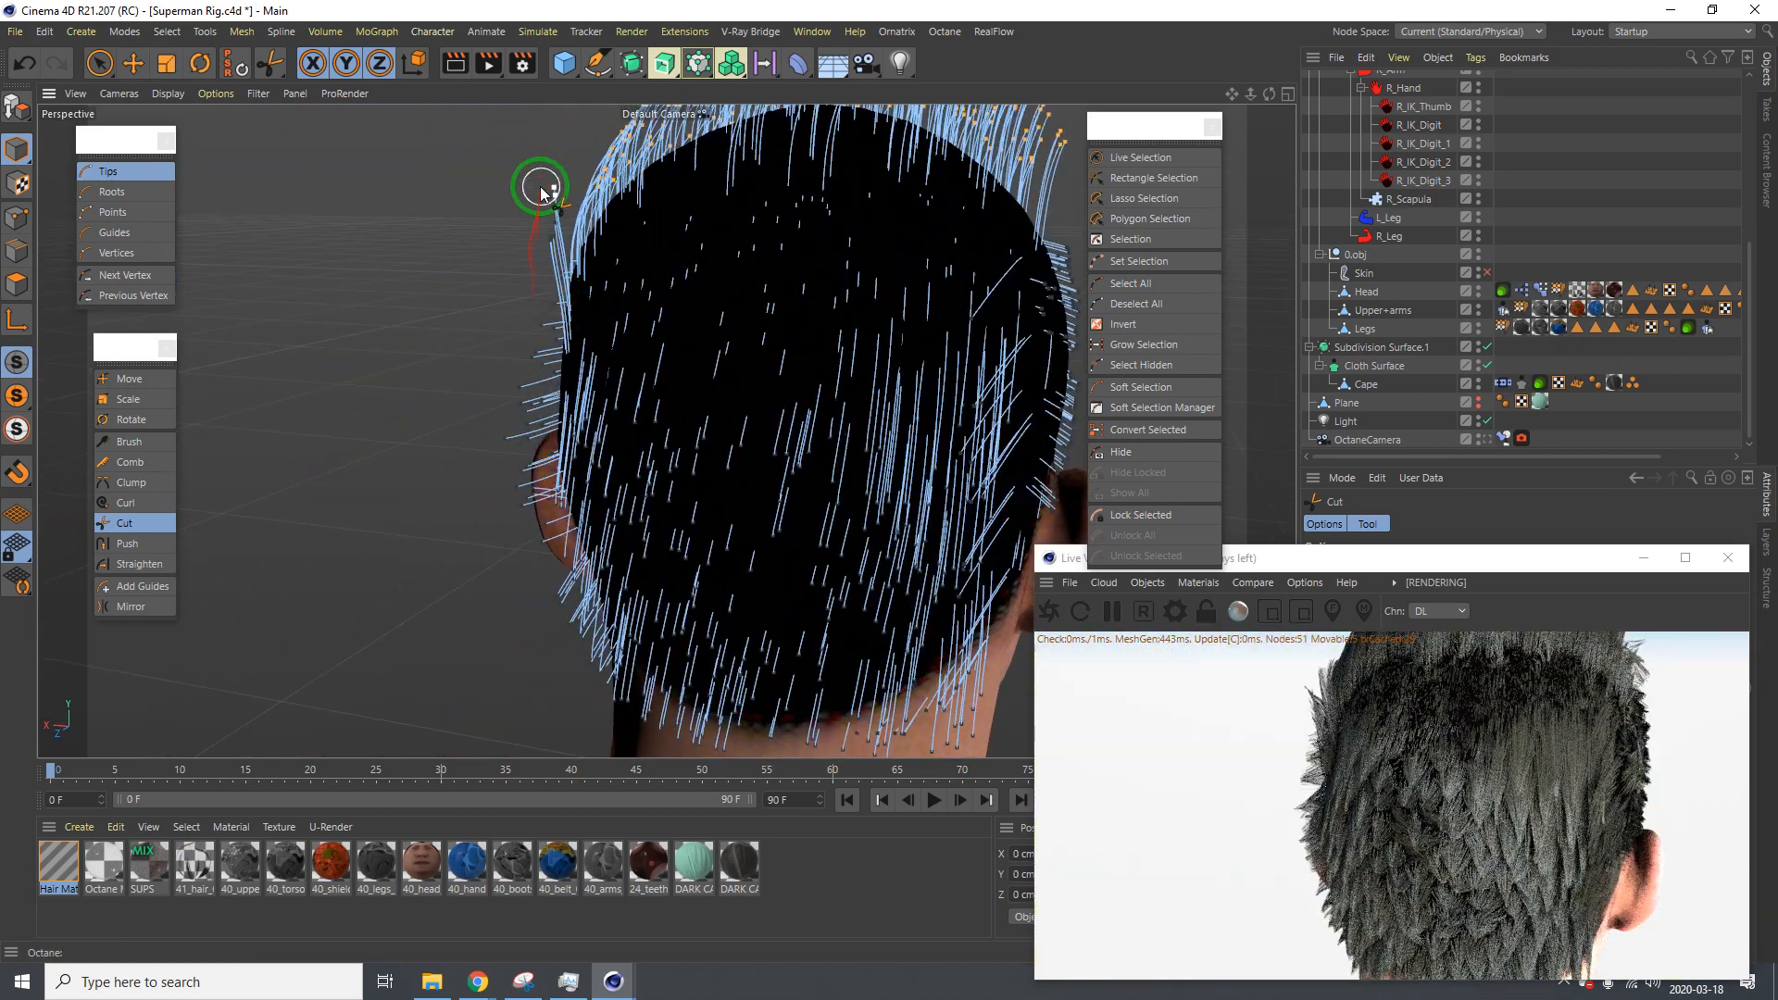
drag(547, 243, 555, 277)
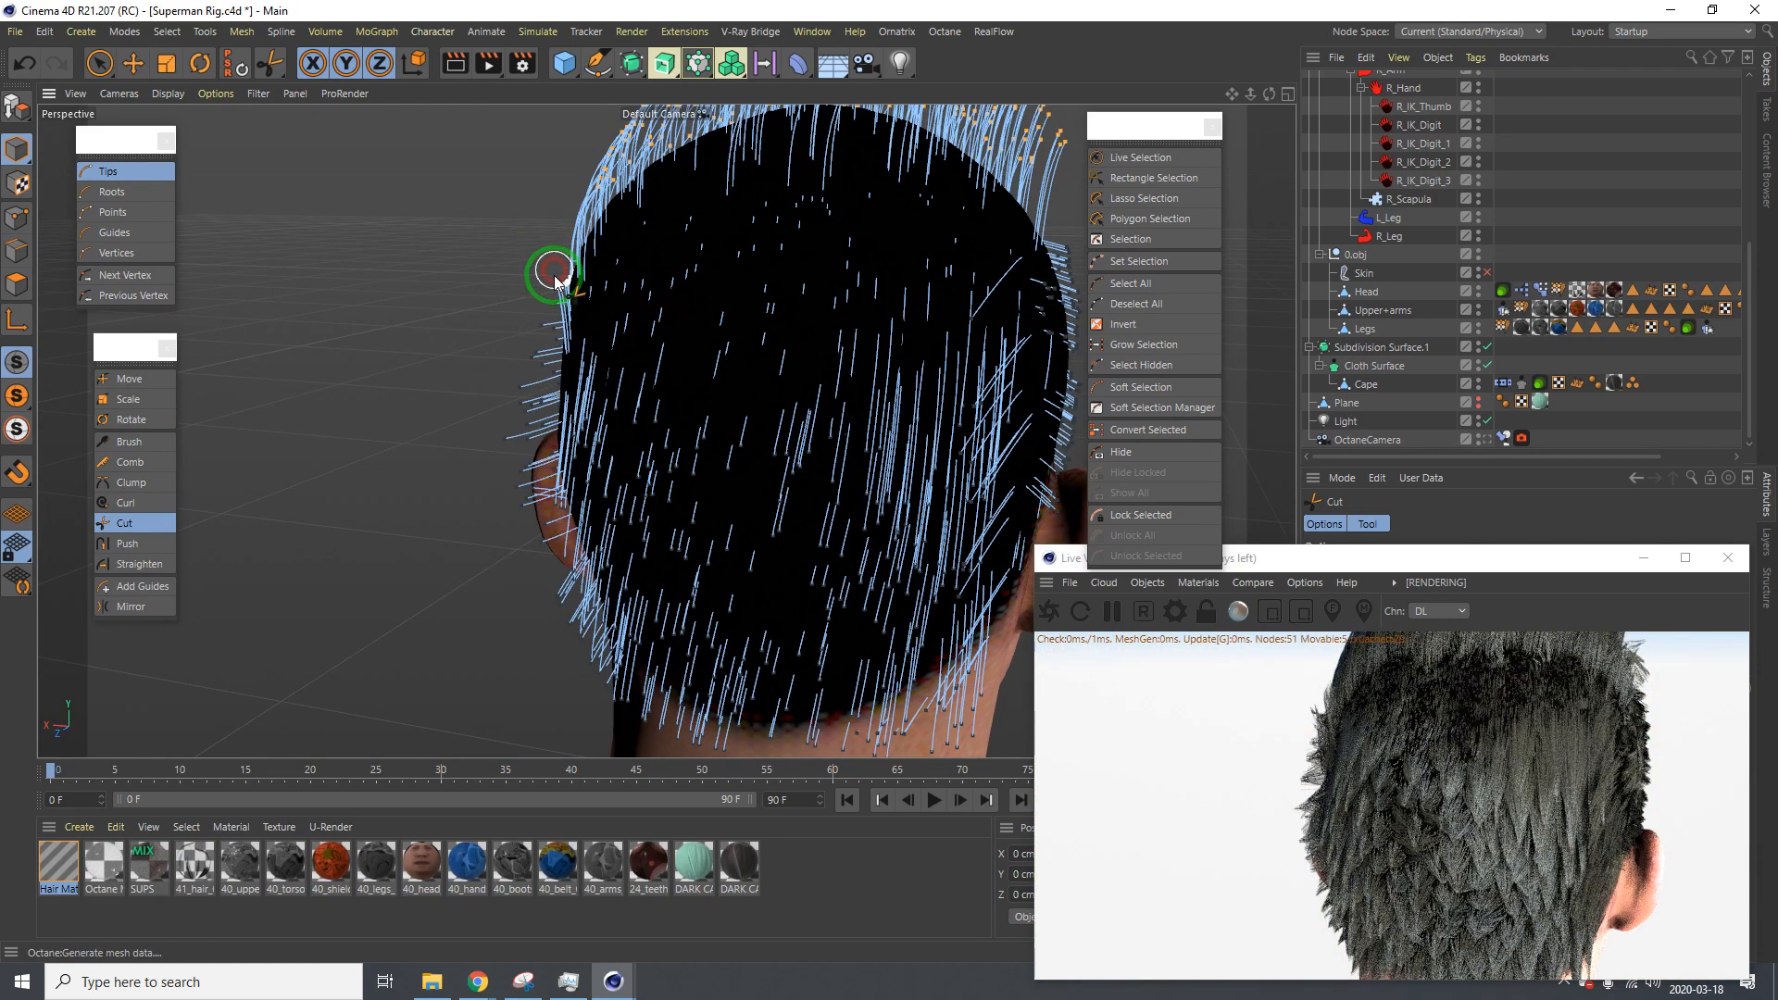
Cut the stray guide tips protruding along the back of the head, working from the character's left profile
alt+drag(575, 365, 704, 342)
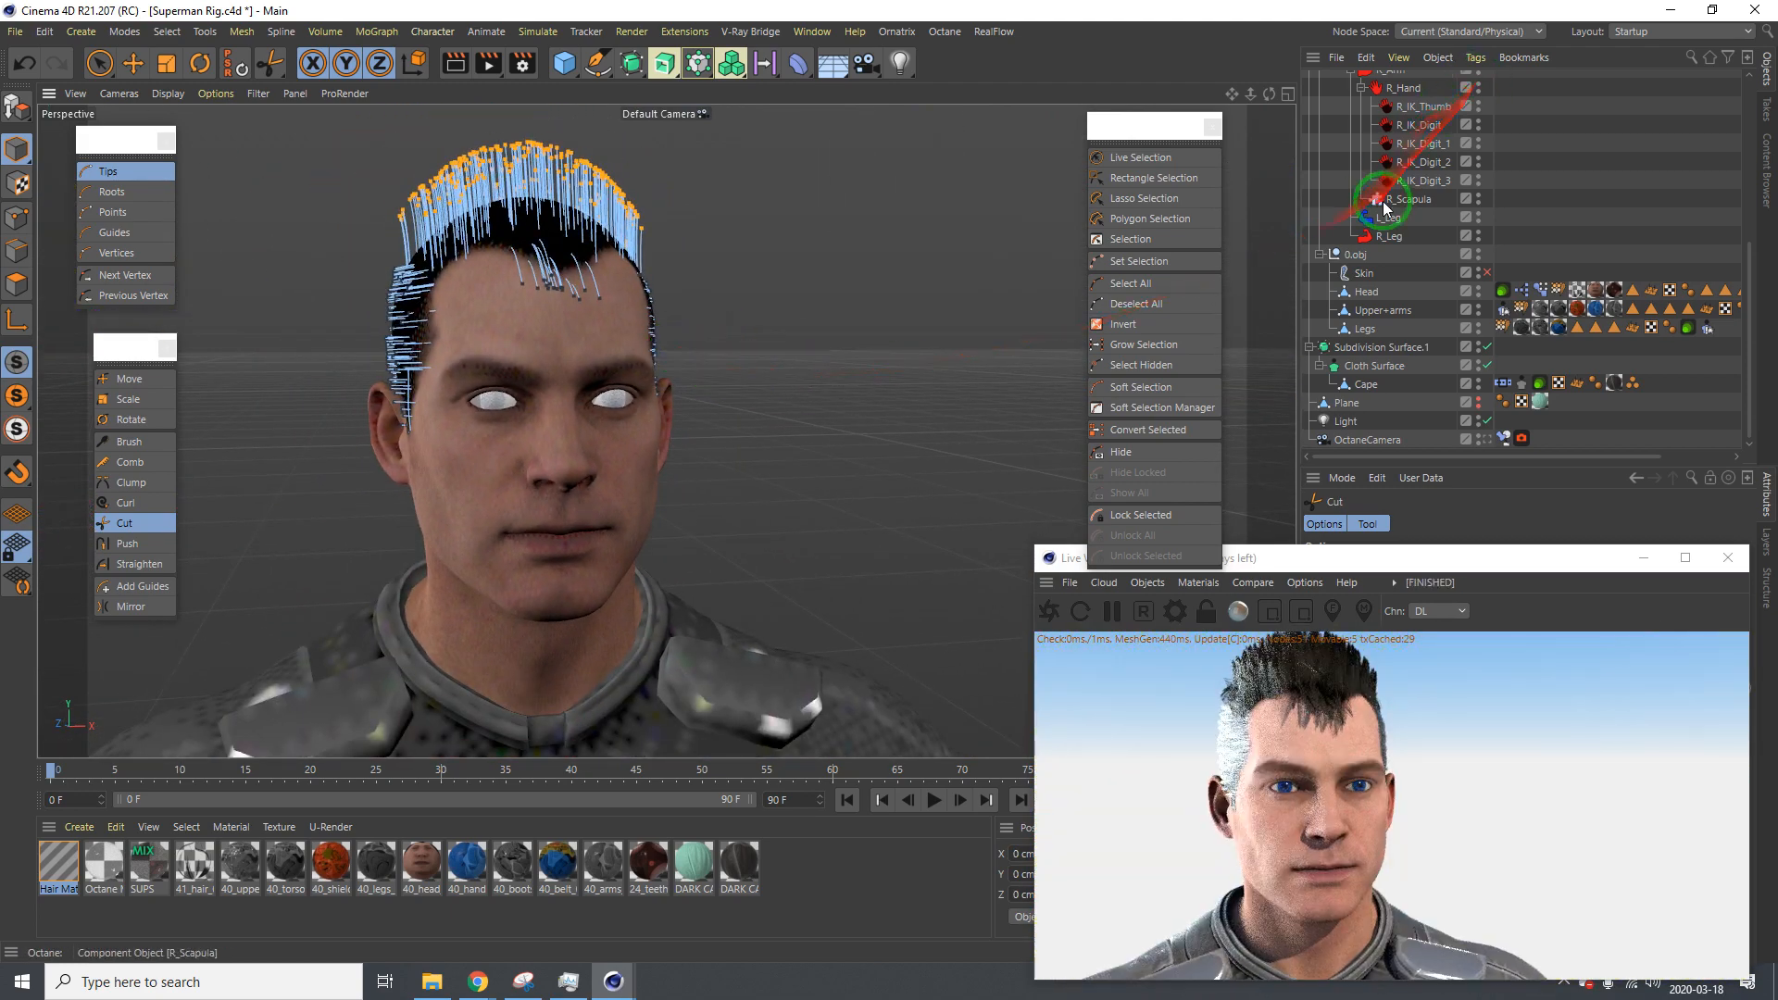
scroll(1389, 167, up, 6)
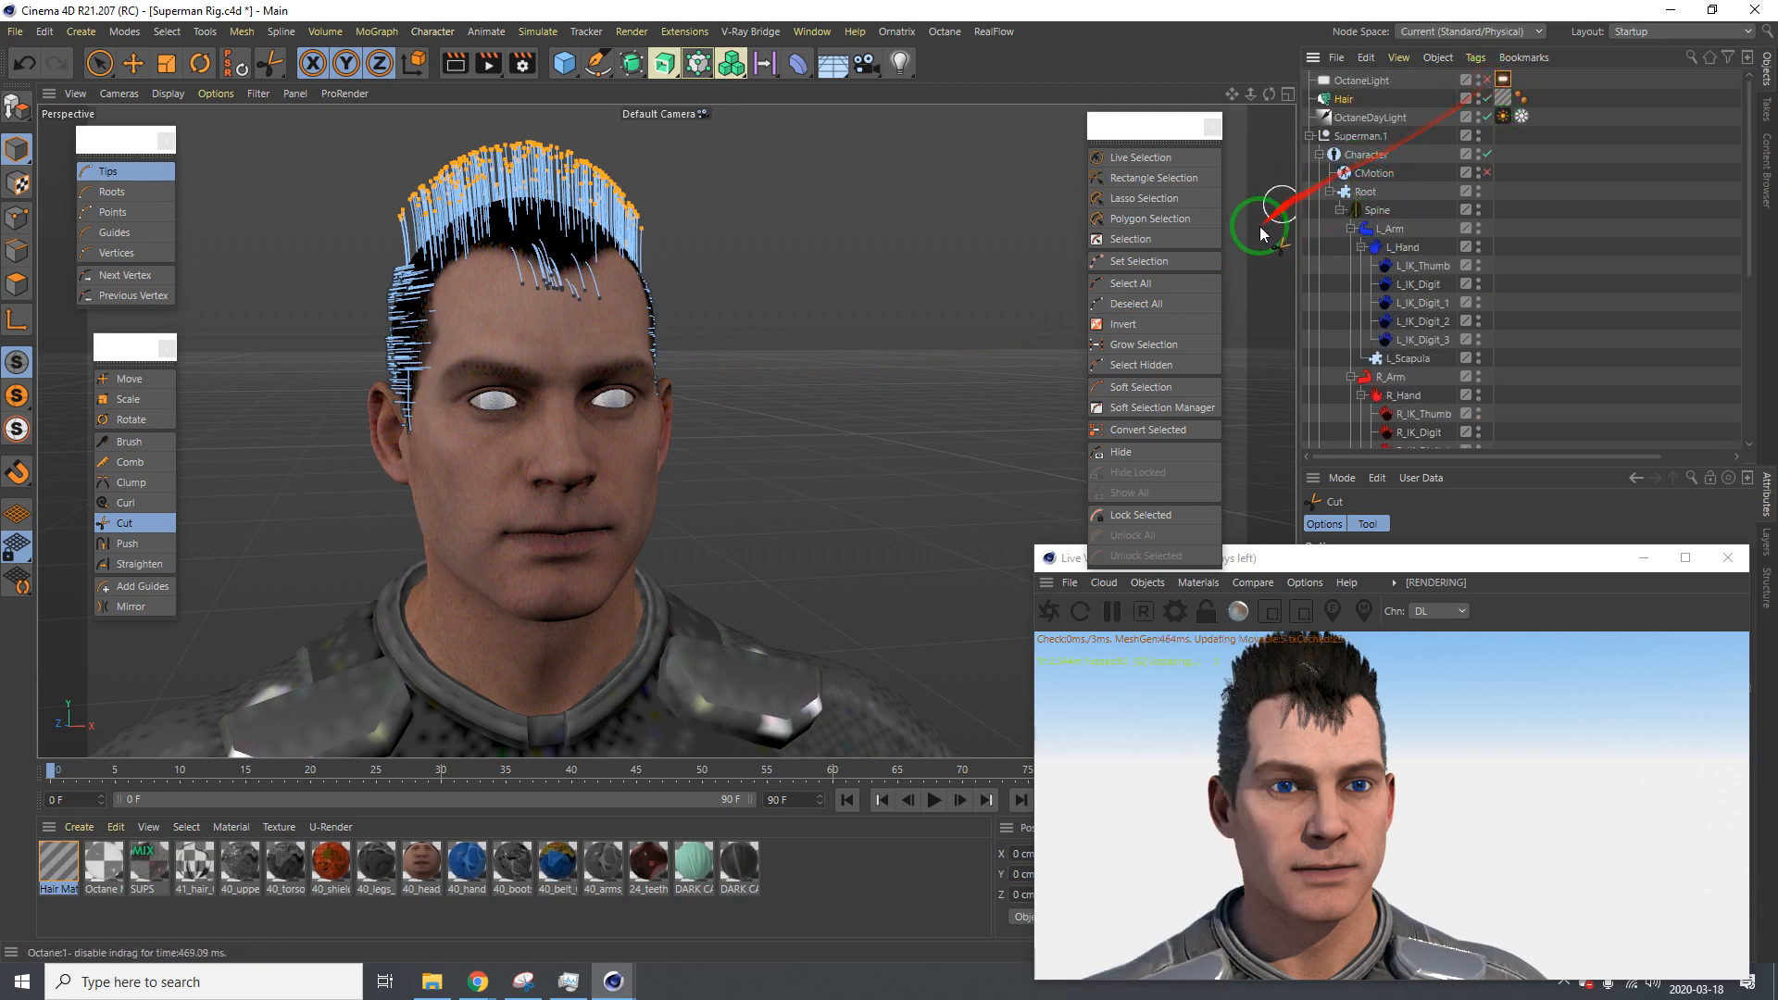
alt+drag(754, 484, 613, 456)
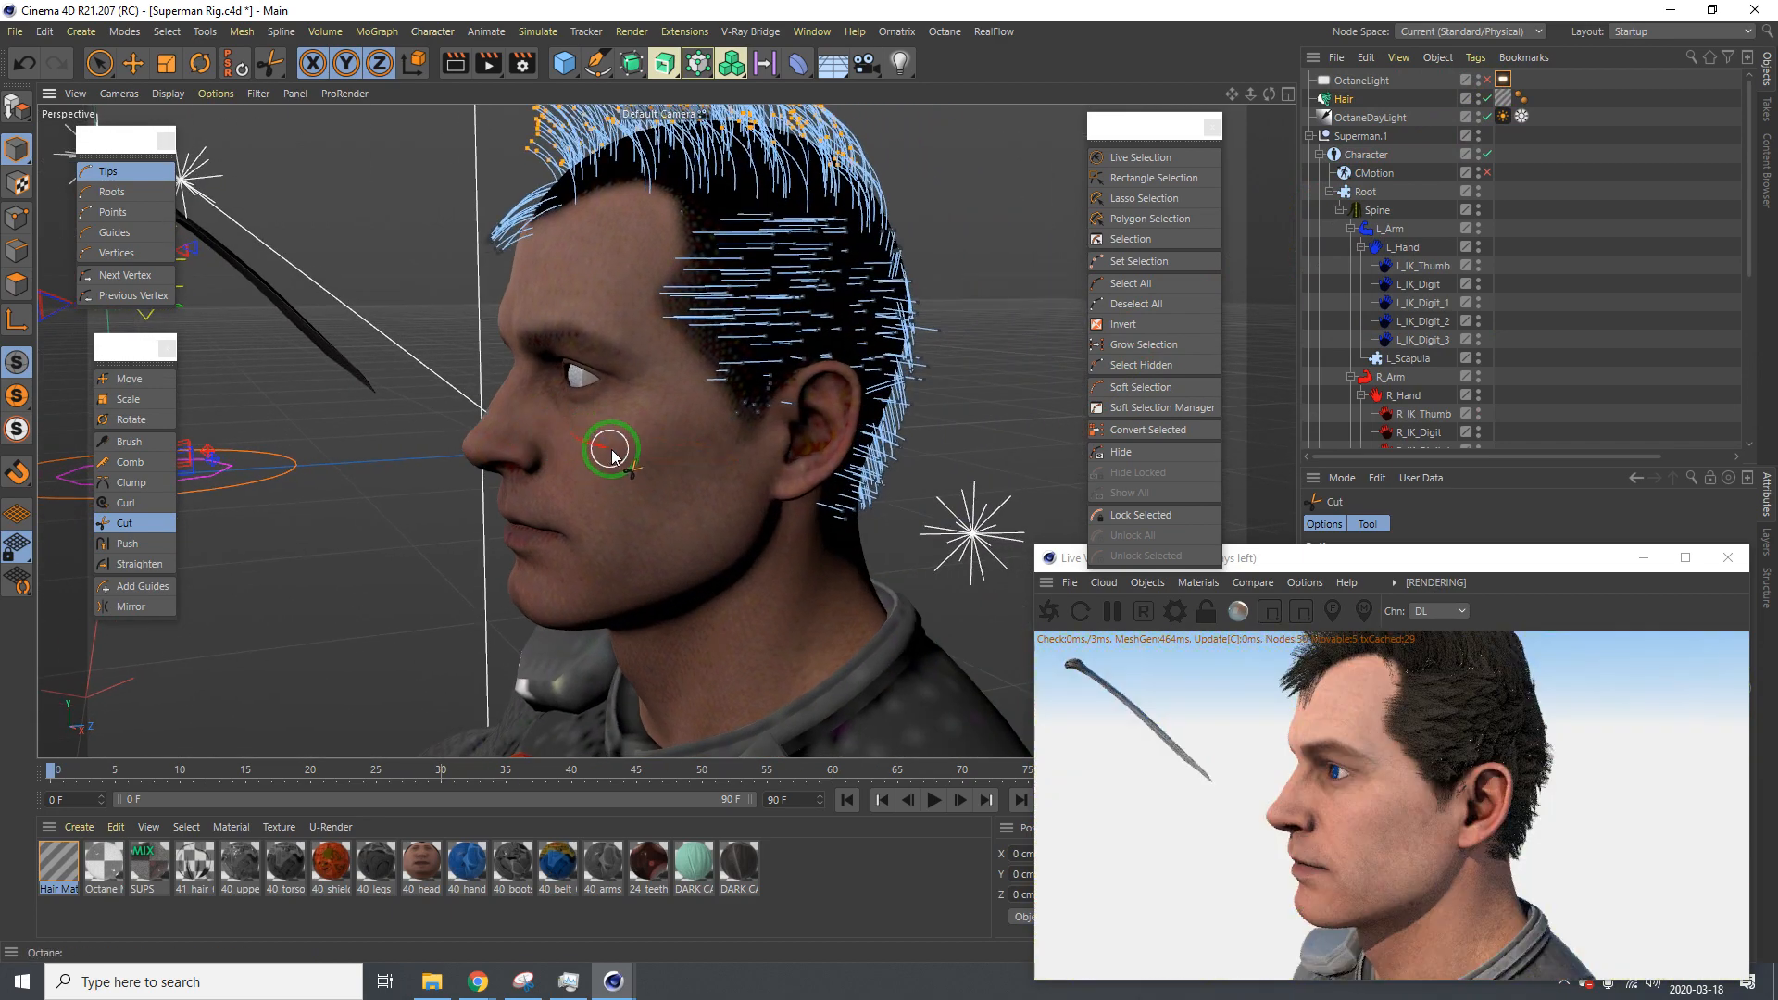
drag(948, 352, 944, 369)
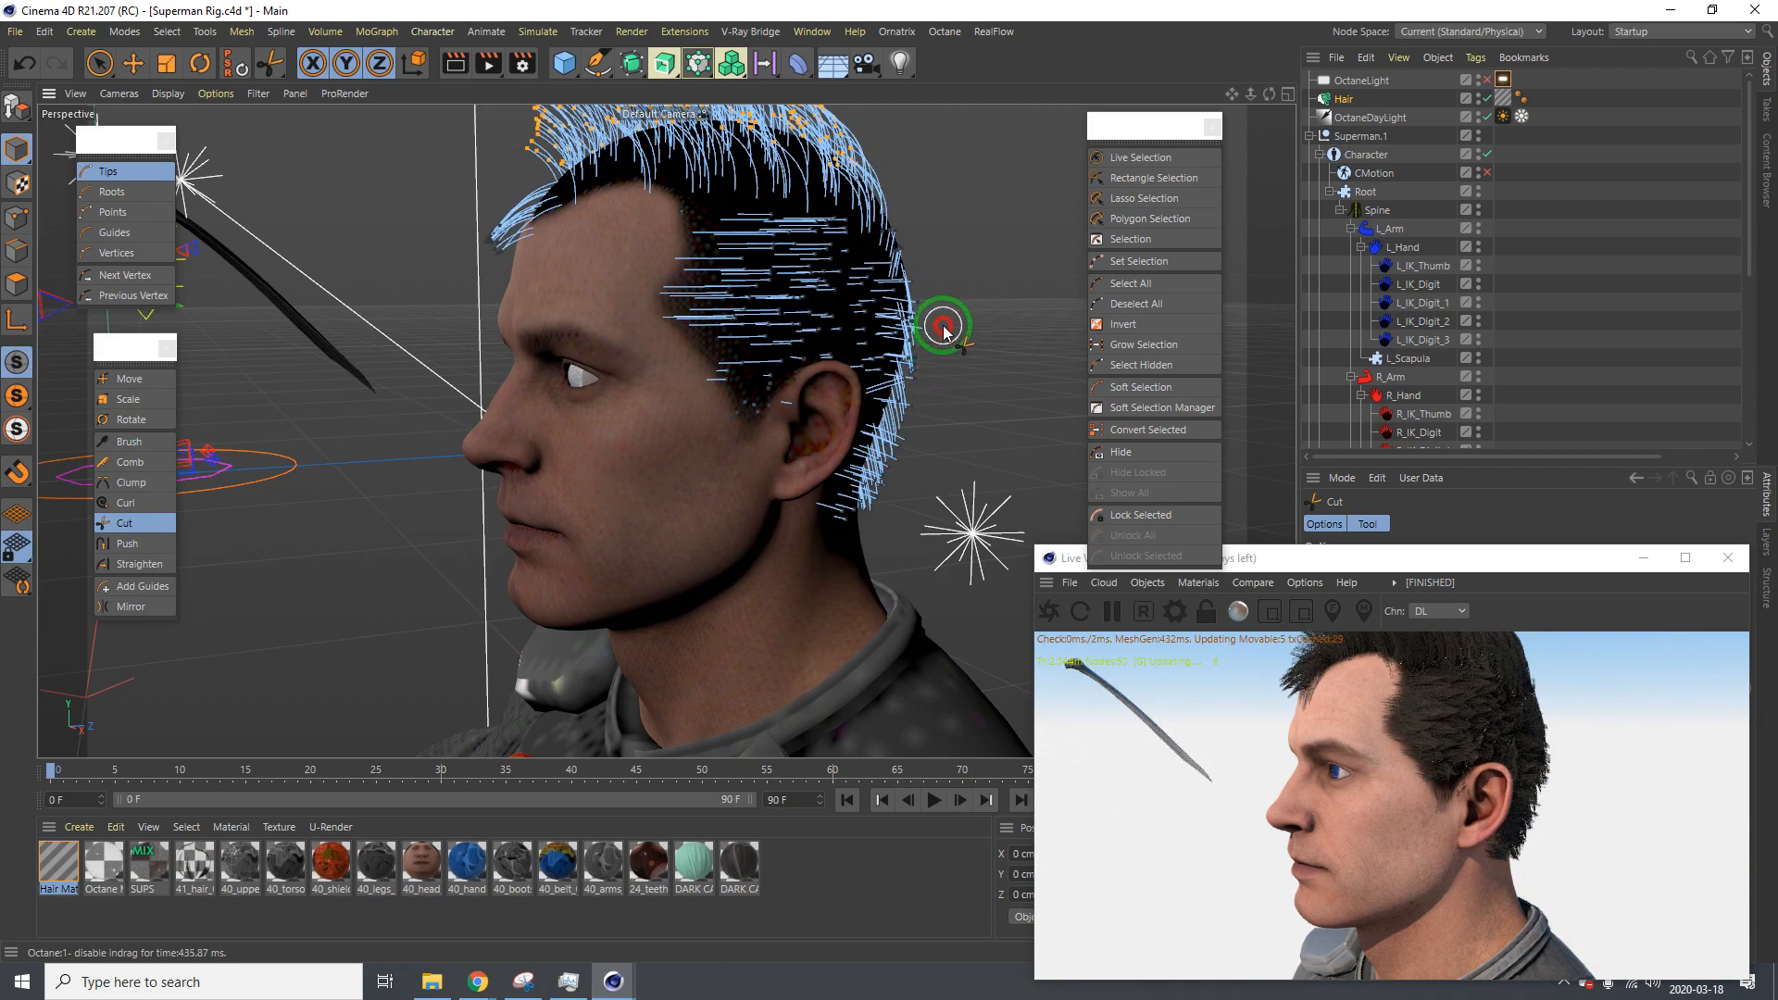
Trim the remaining guides sticking out behind and above the right ear to even the back outline
alt+drag(814, 349, 349, 349)
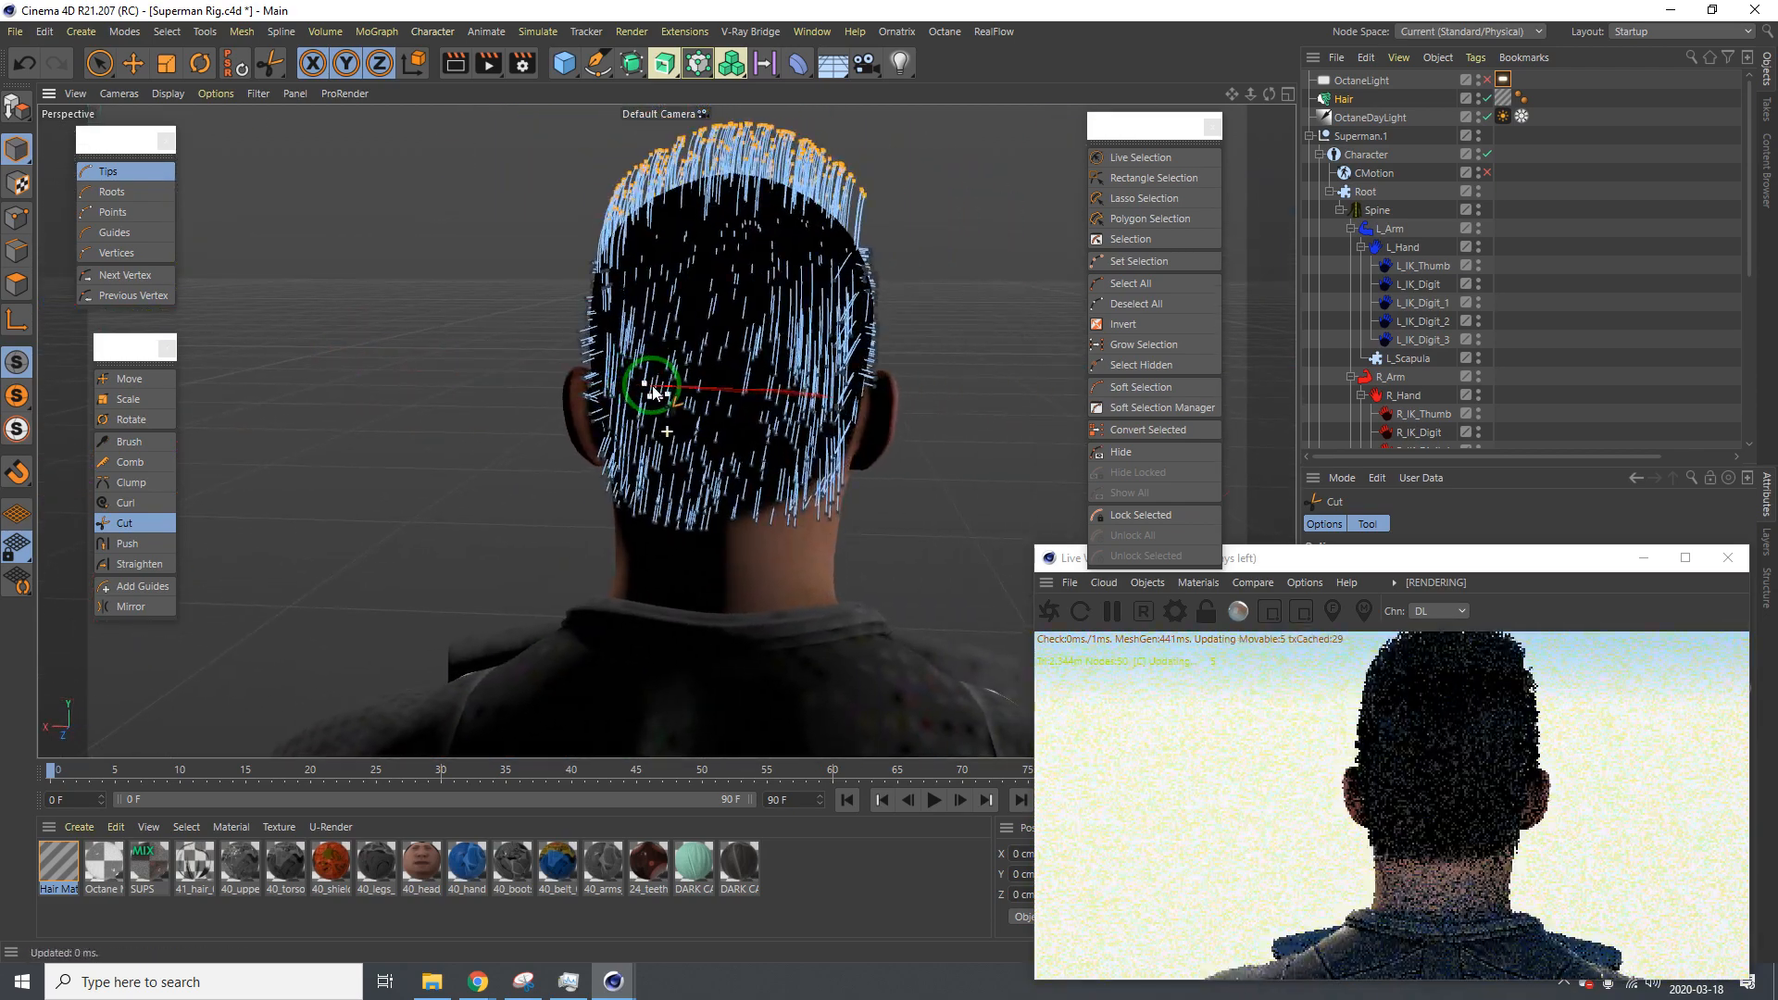
drag(655, 393, 793, 430)
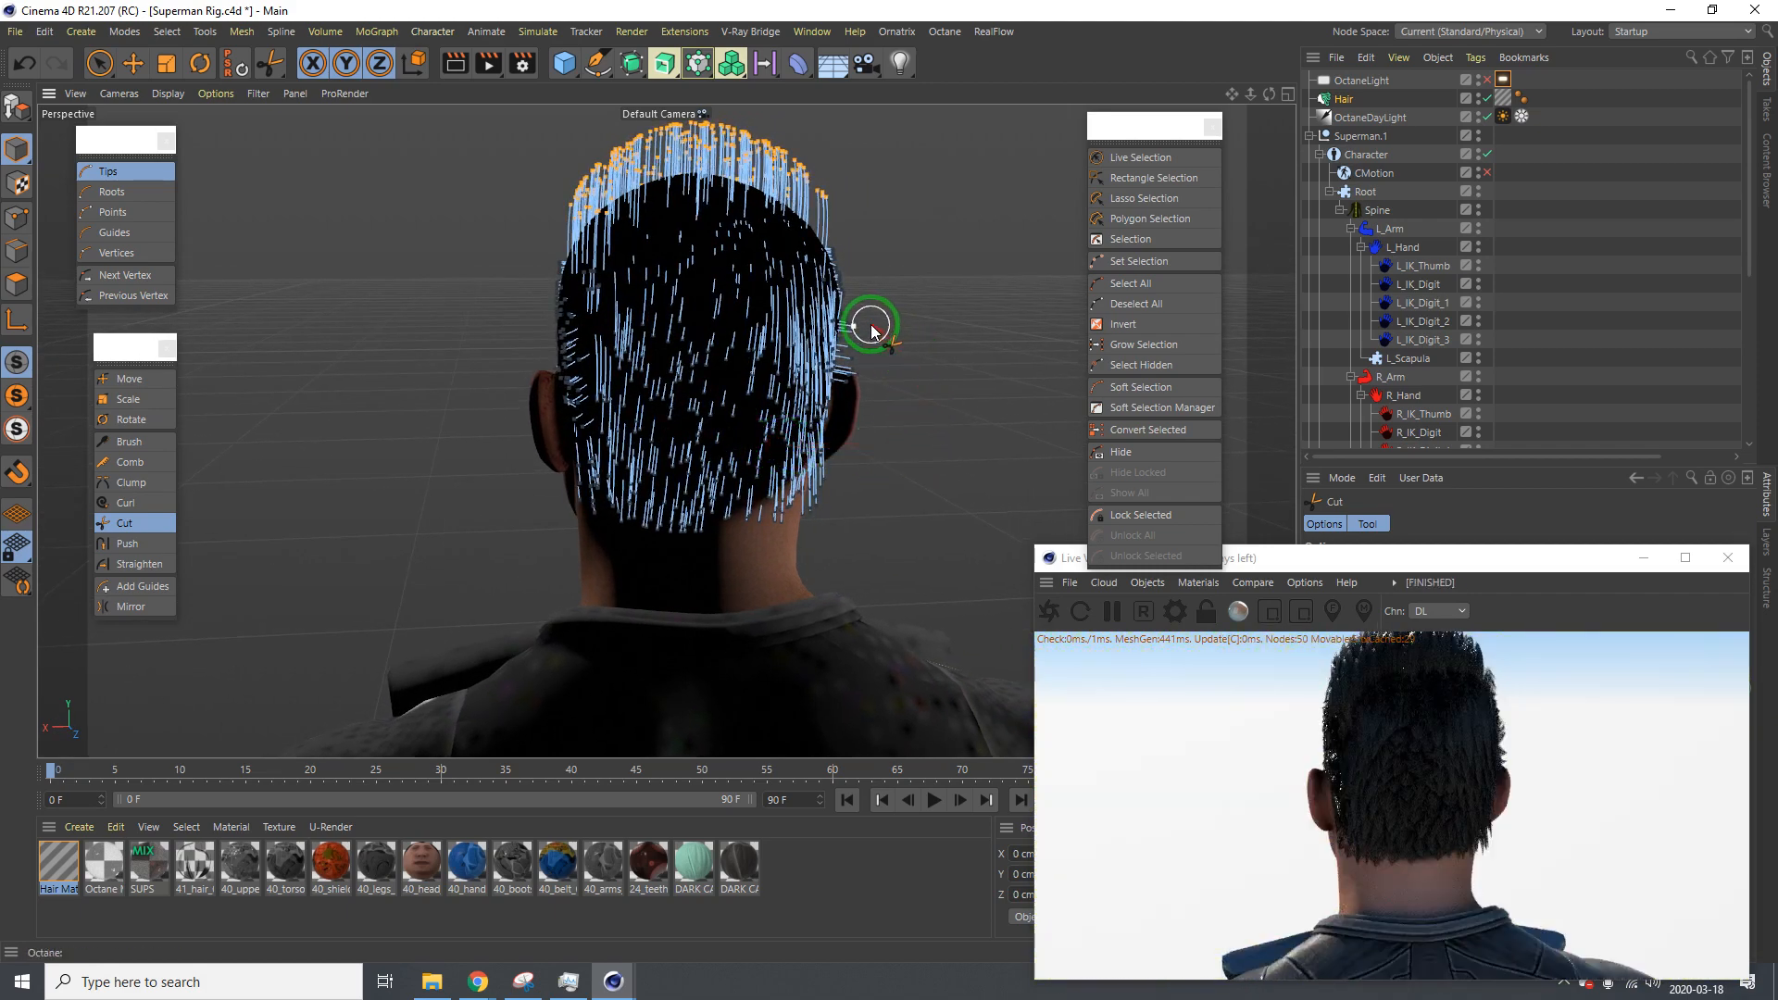
drag(872, 331, 868, 357)
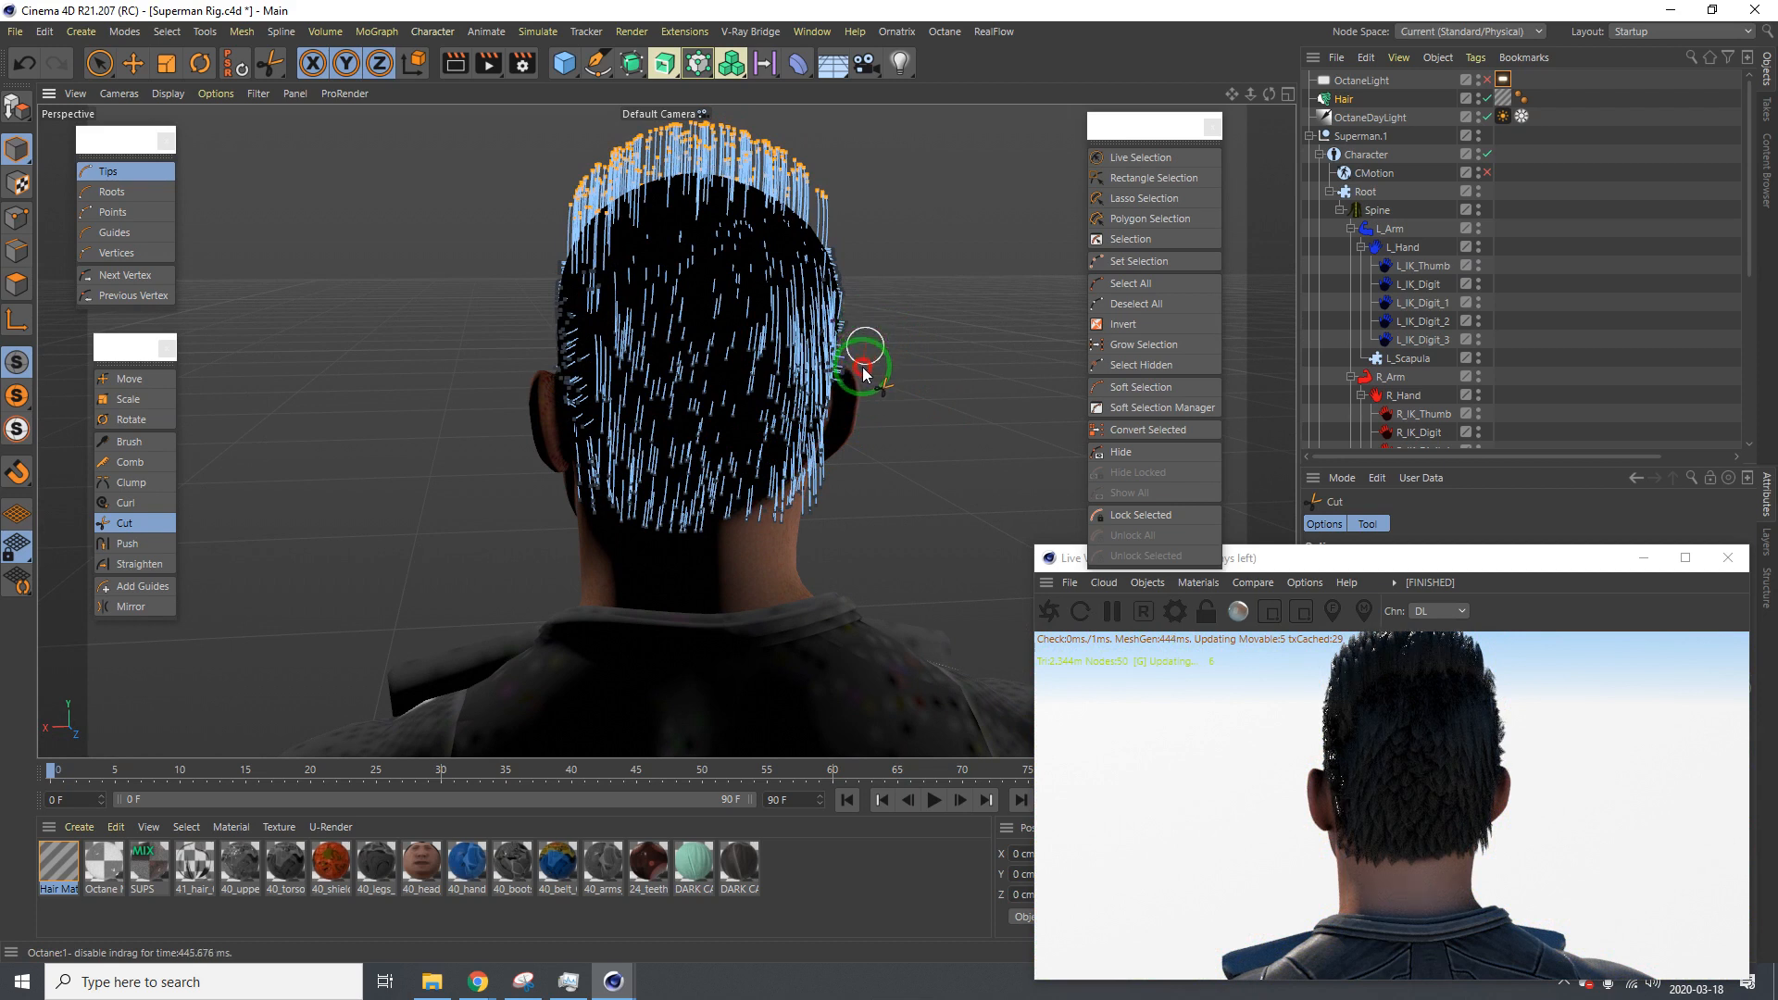
mouse_move(858, 390)
mouse_down()
mouse_move(858, 367)
mouse_move(584, 358)
mouse_move(822, 386)
mouse_move(697, 385)
mouse_move(628, 355)
mouse_move(587, 306)
mouse_up()
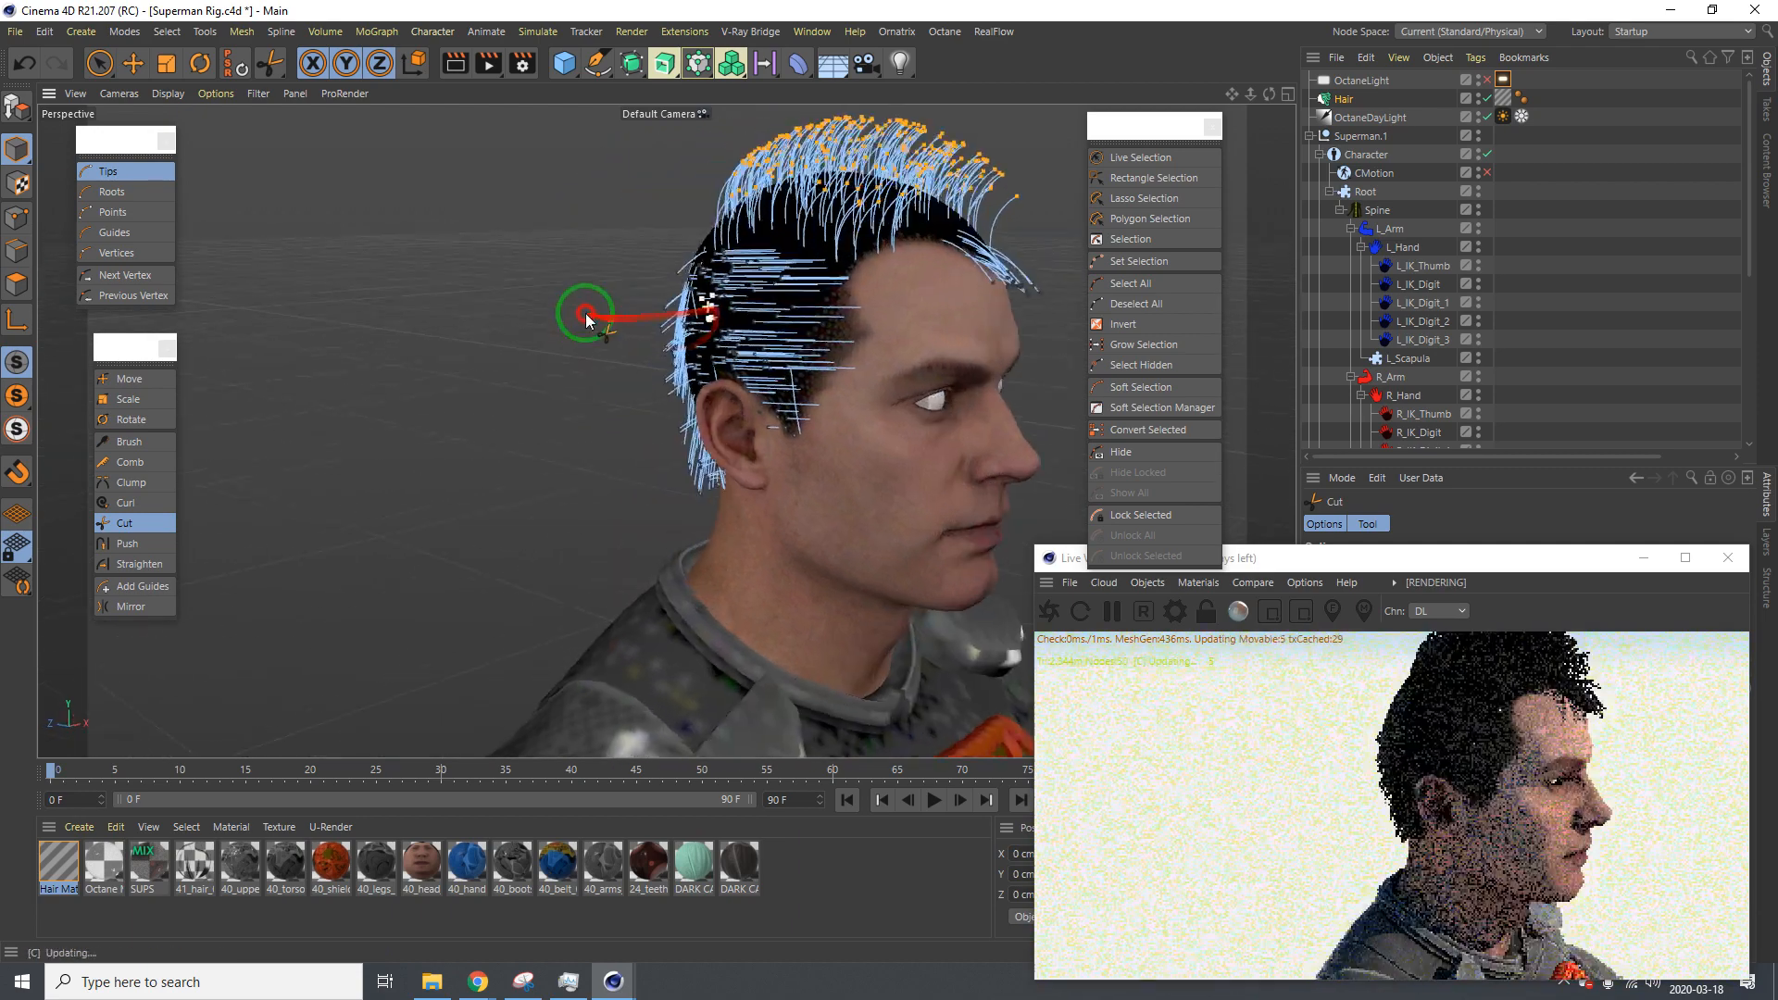
drag(739, 358, 606, 352)
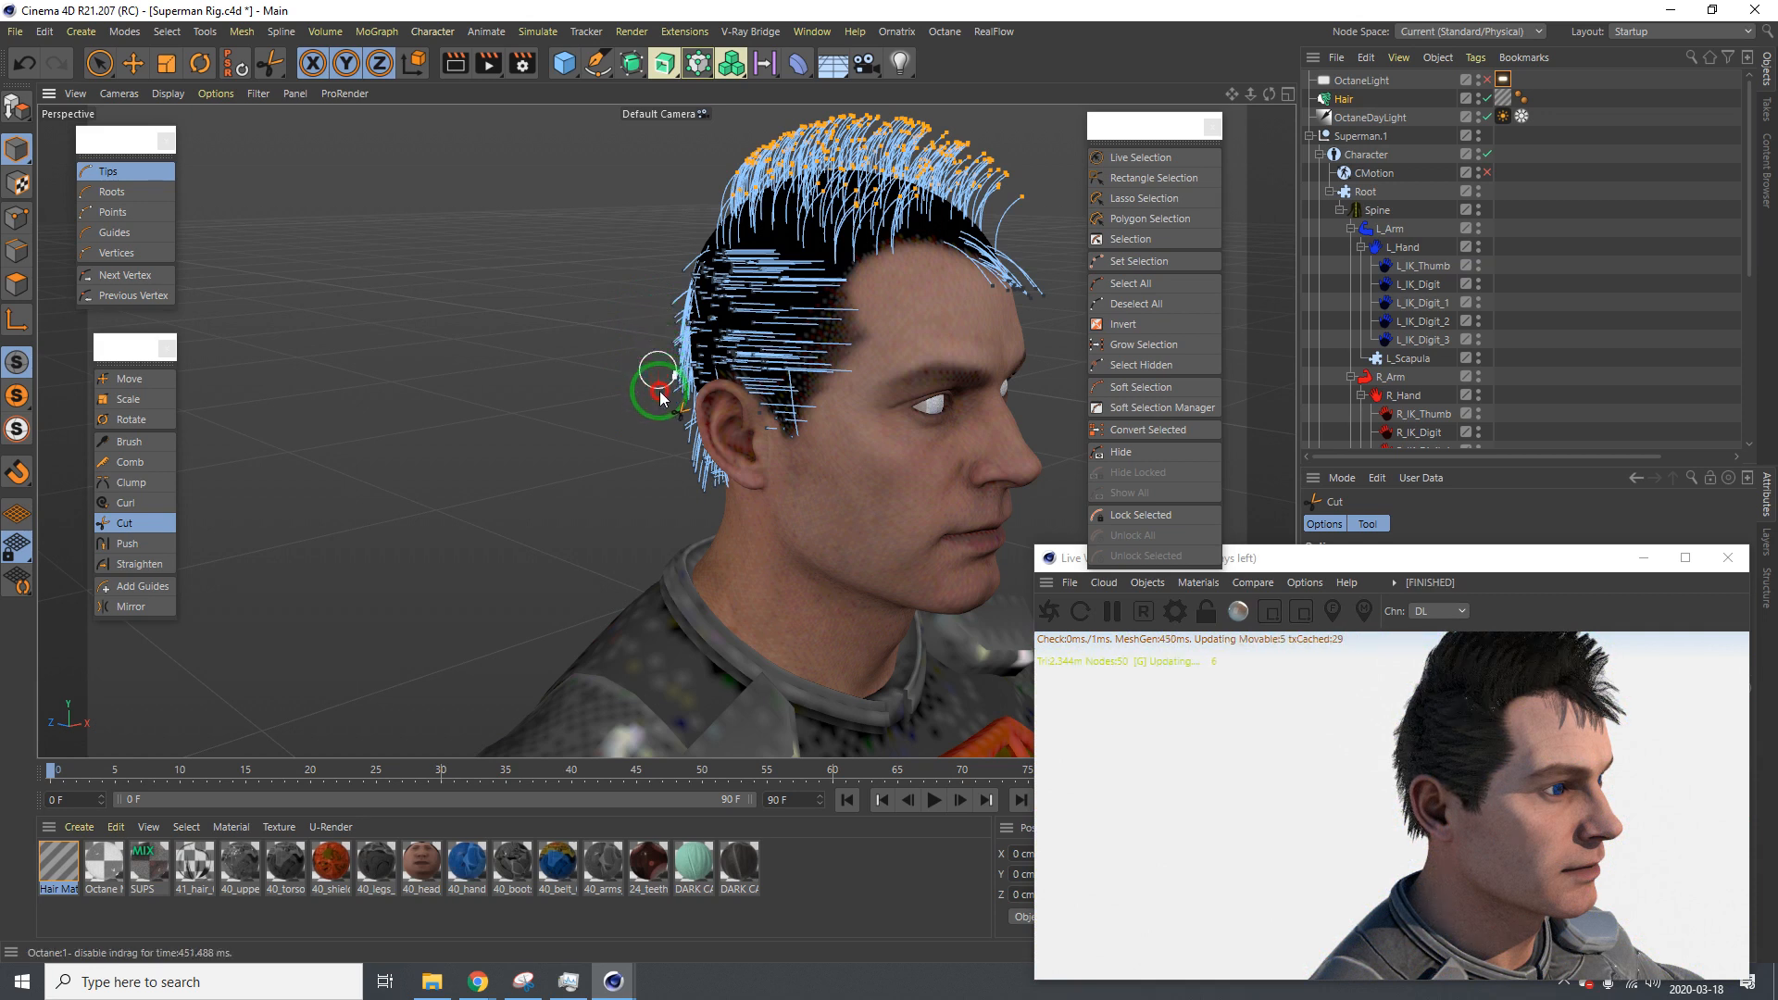
alt+drag(660, 405, 300, 340)
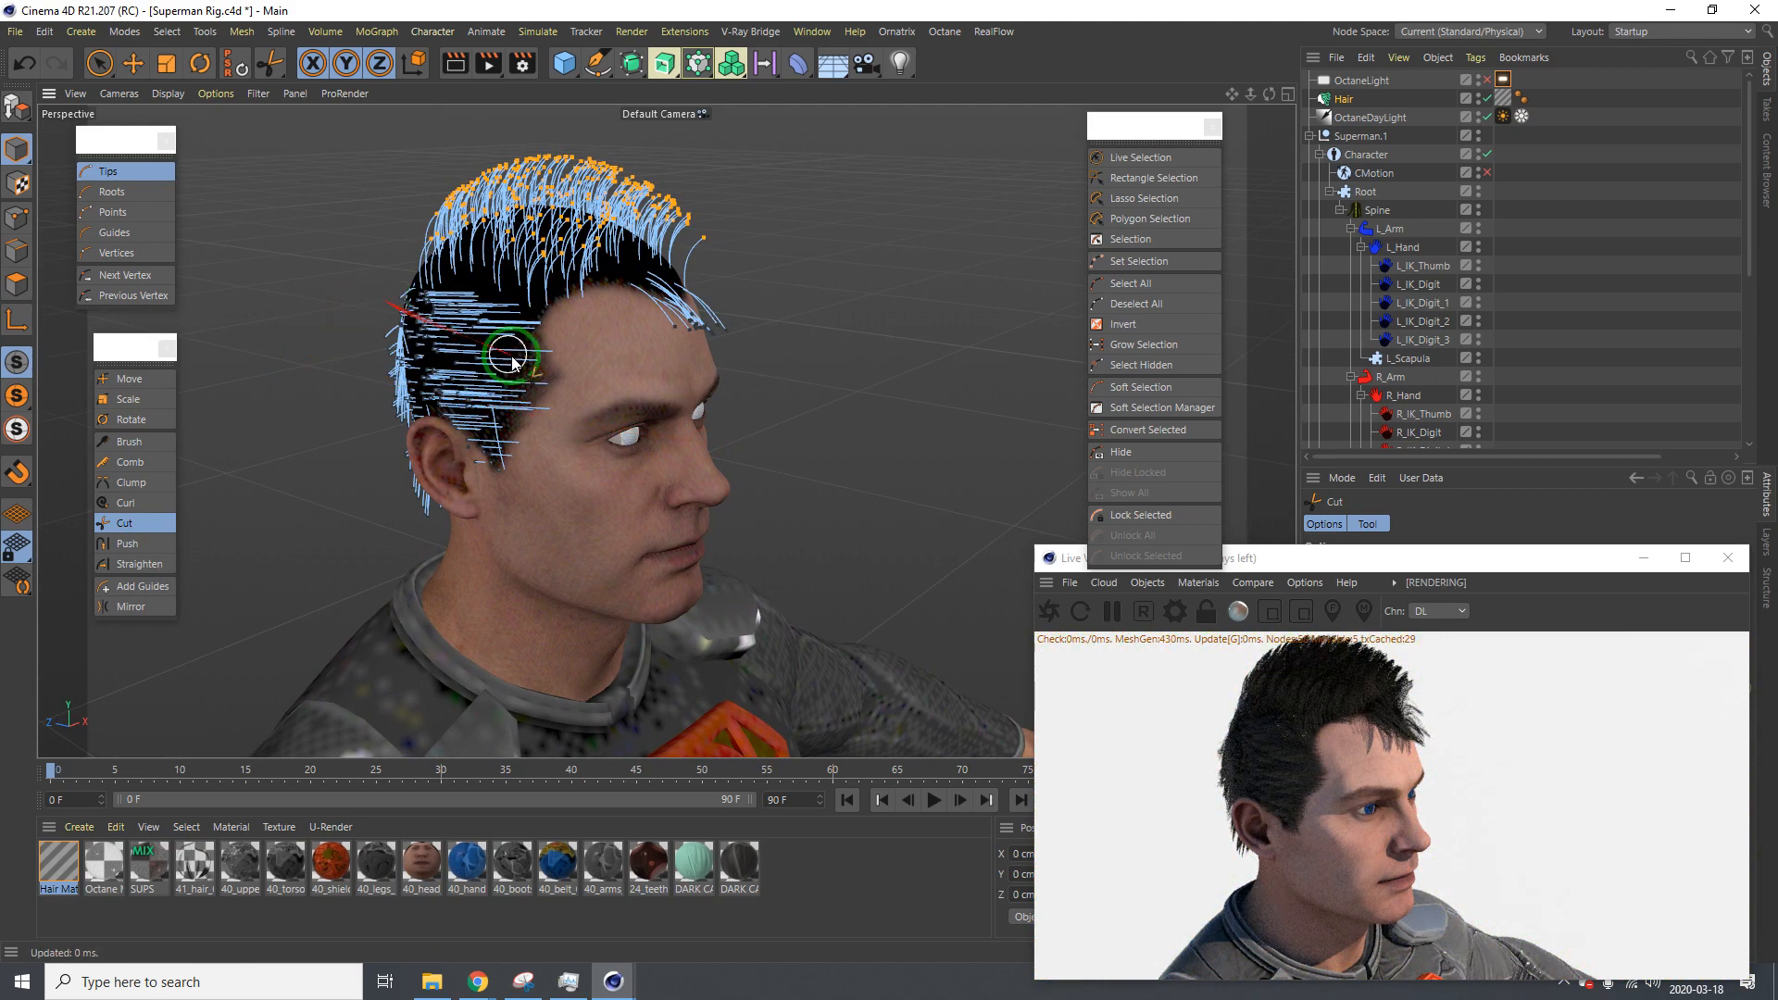
Trim the guide tips sticking out along the upper edge of the character's right temple with the Cut tool
mouse_move(509, 349)
alt+mouse_down()
mouse_move(317, 337)
mouse_move(572, 410)
alt+mouse_up()
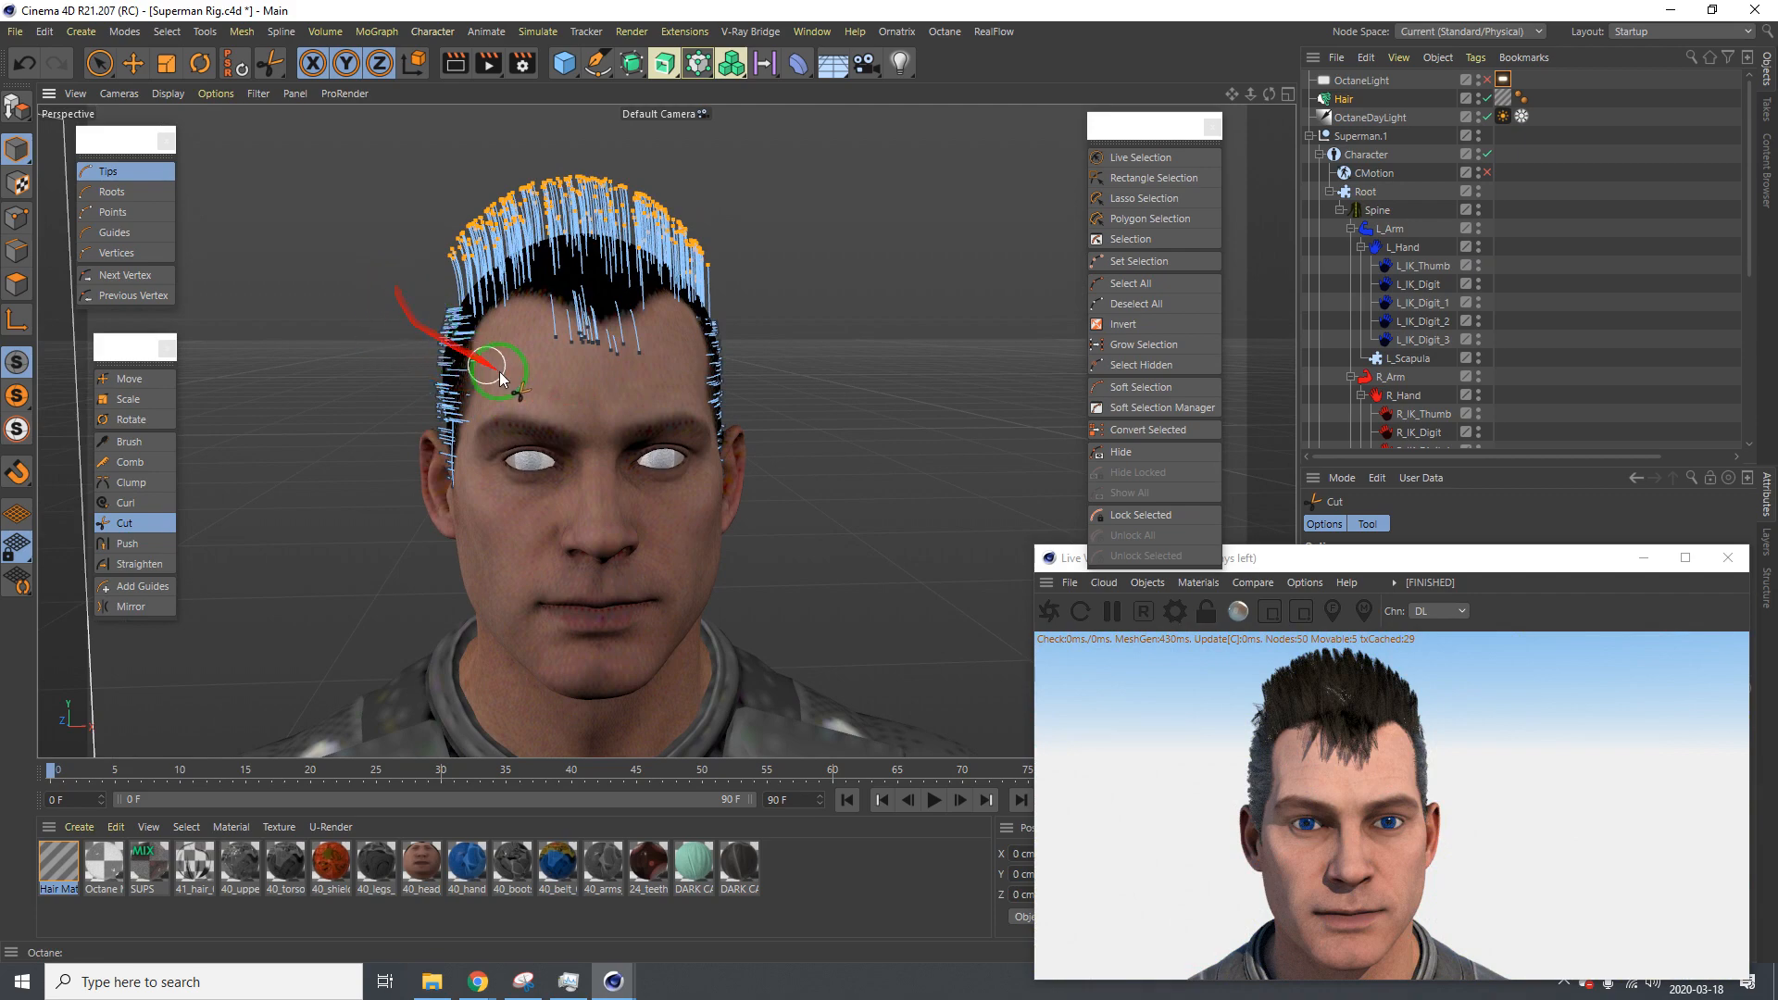
mouse_move(500, 378)
alt+mouse_down()
mouse_move(779, 405)
mouse_move(399, 409)
mouse_move(457, 405)
mouse_move(319, 356)
alt+mouse_up()
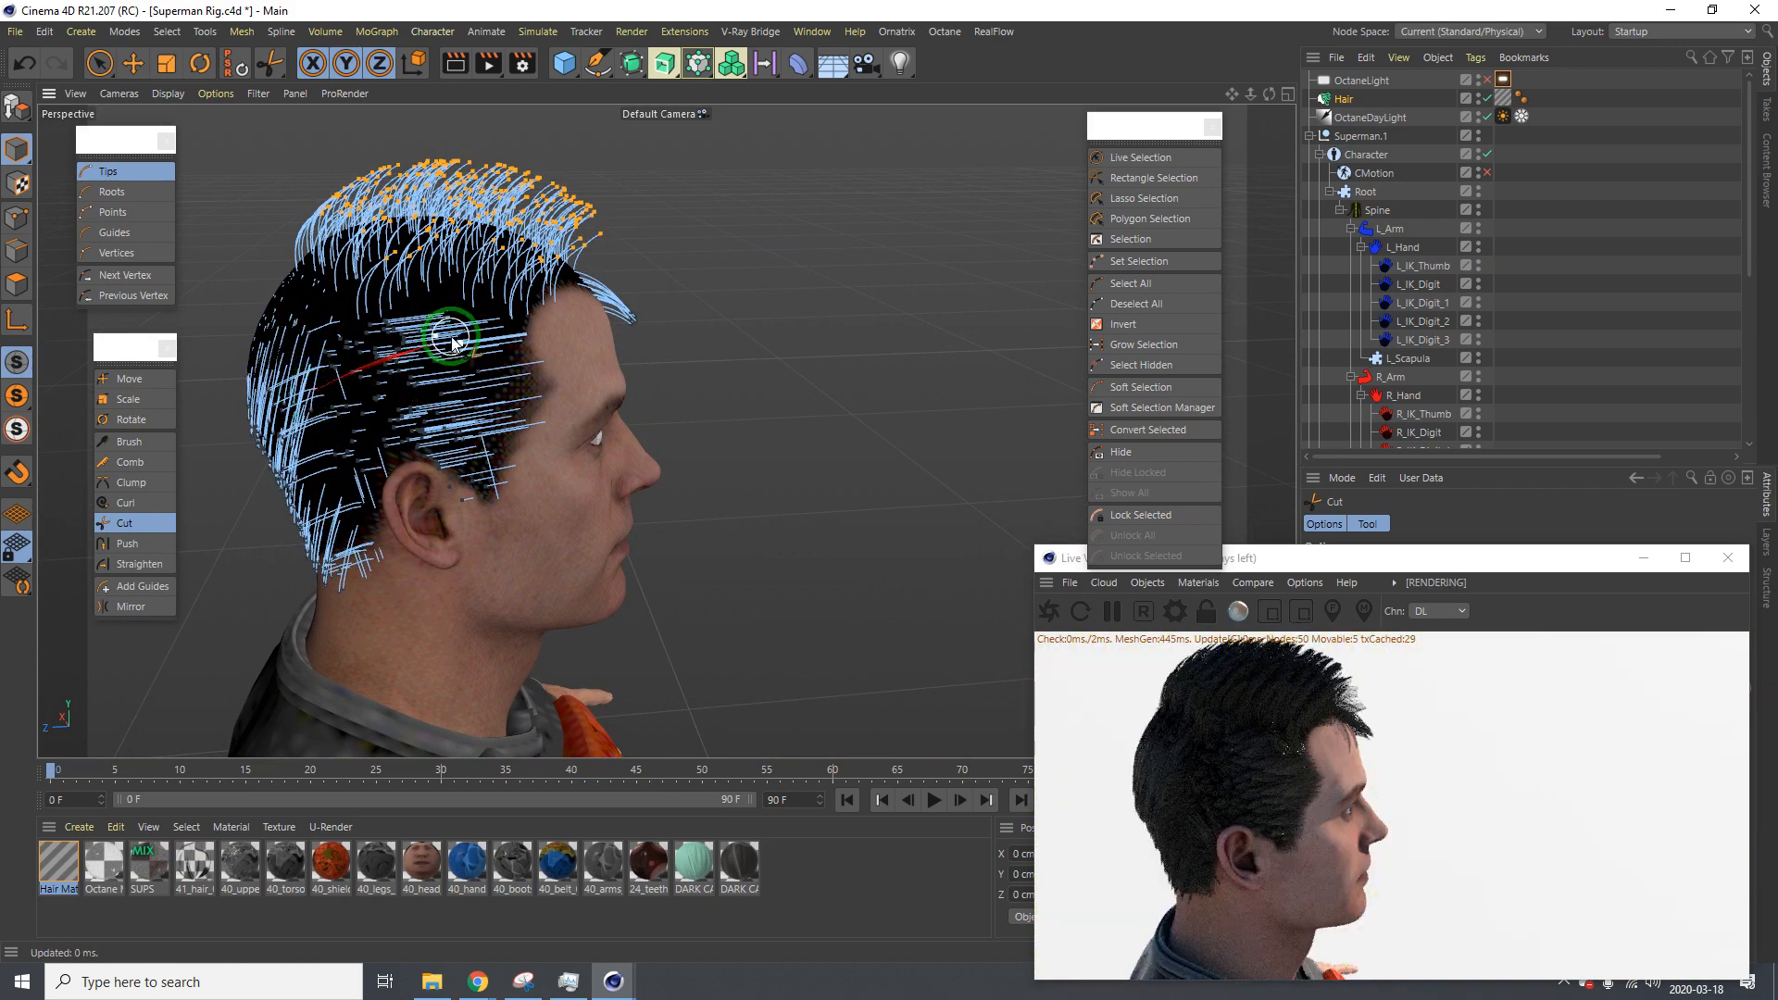
alt+drag(448, 337, 234, 307)
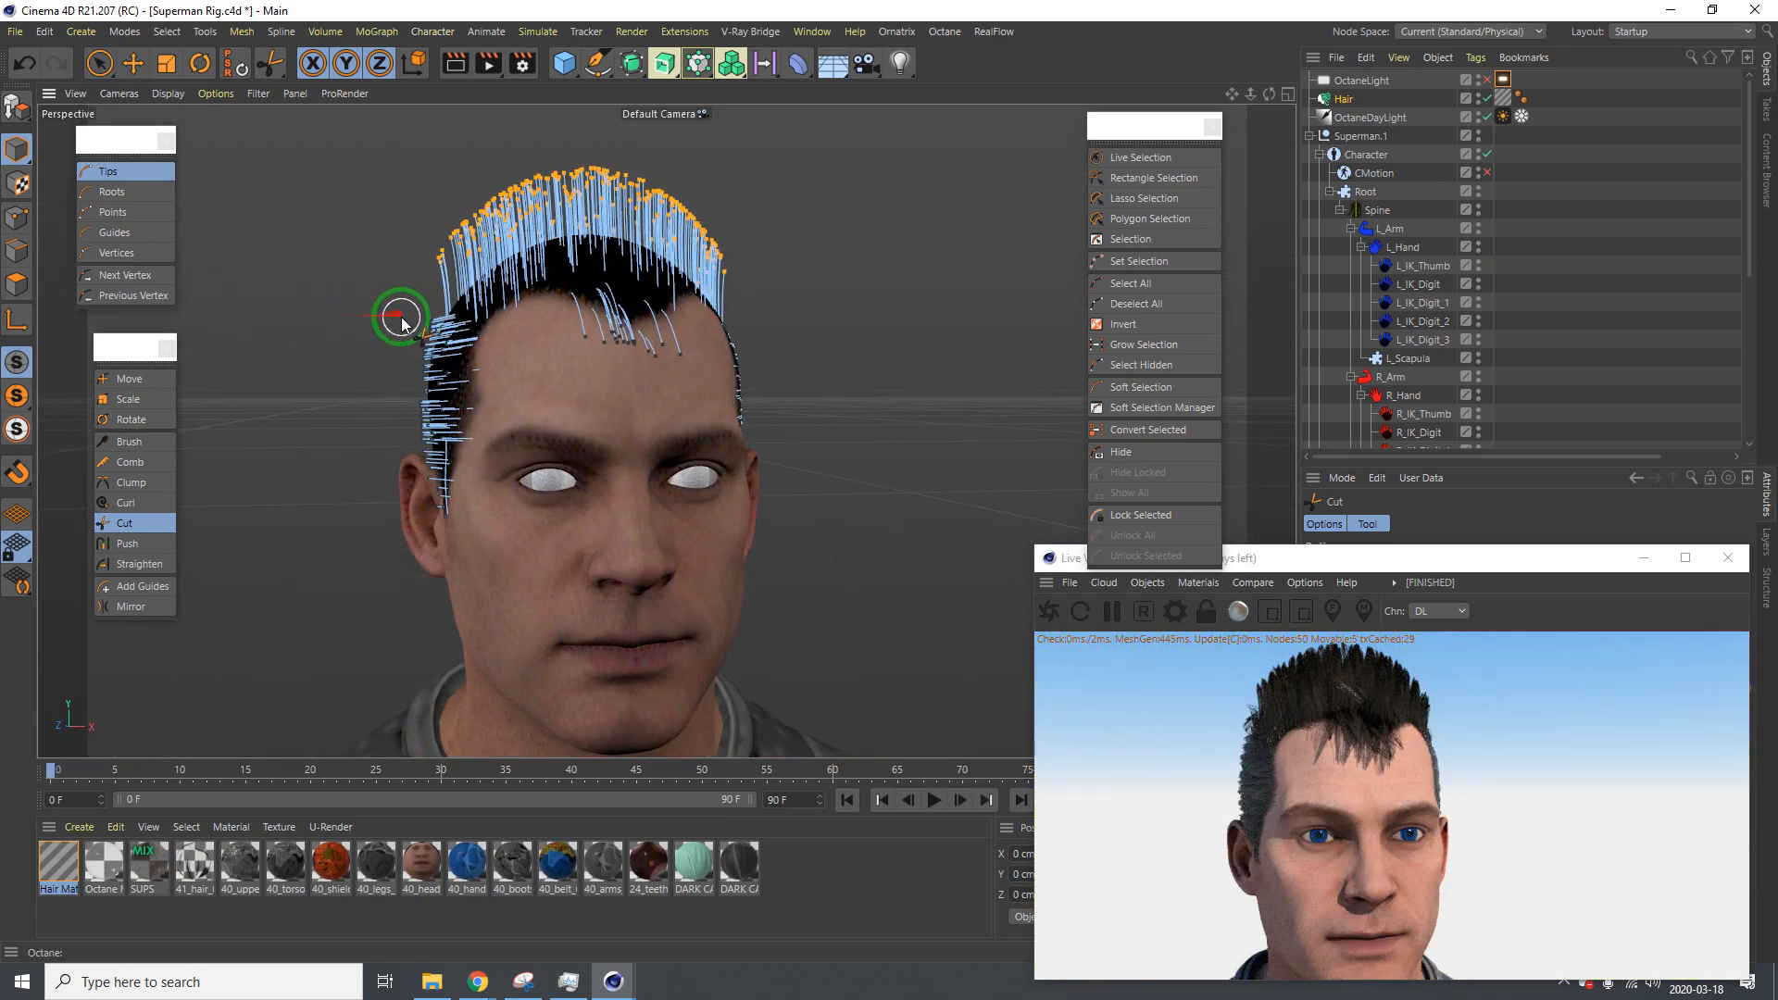
alt+drag(414, 350, 500, 398)
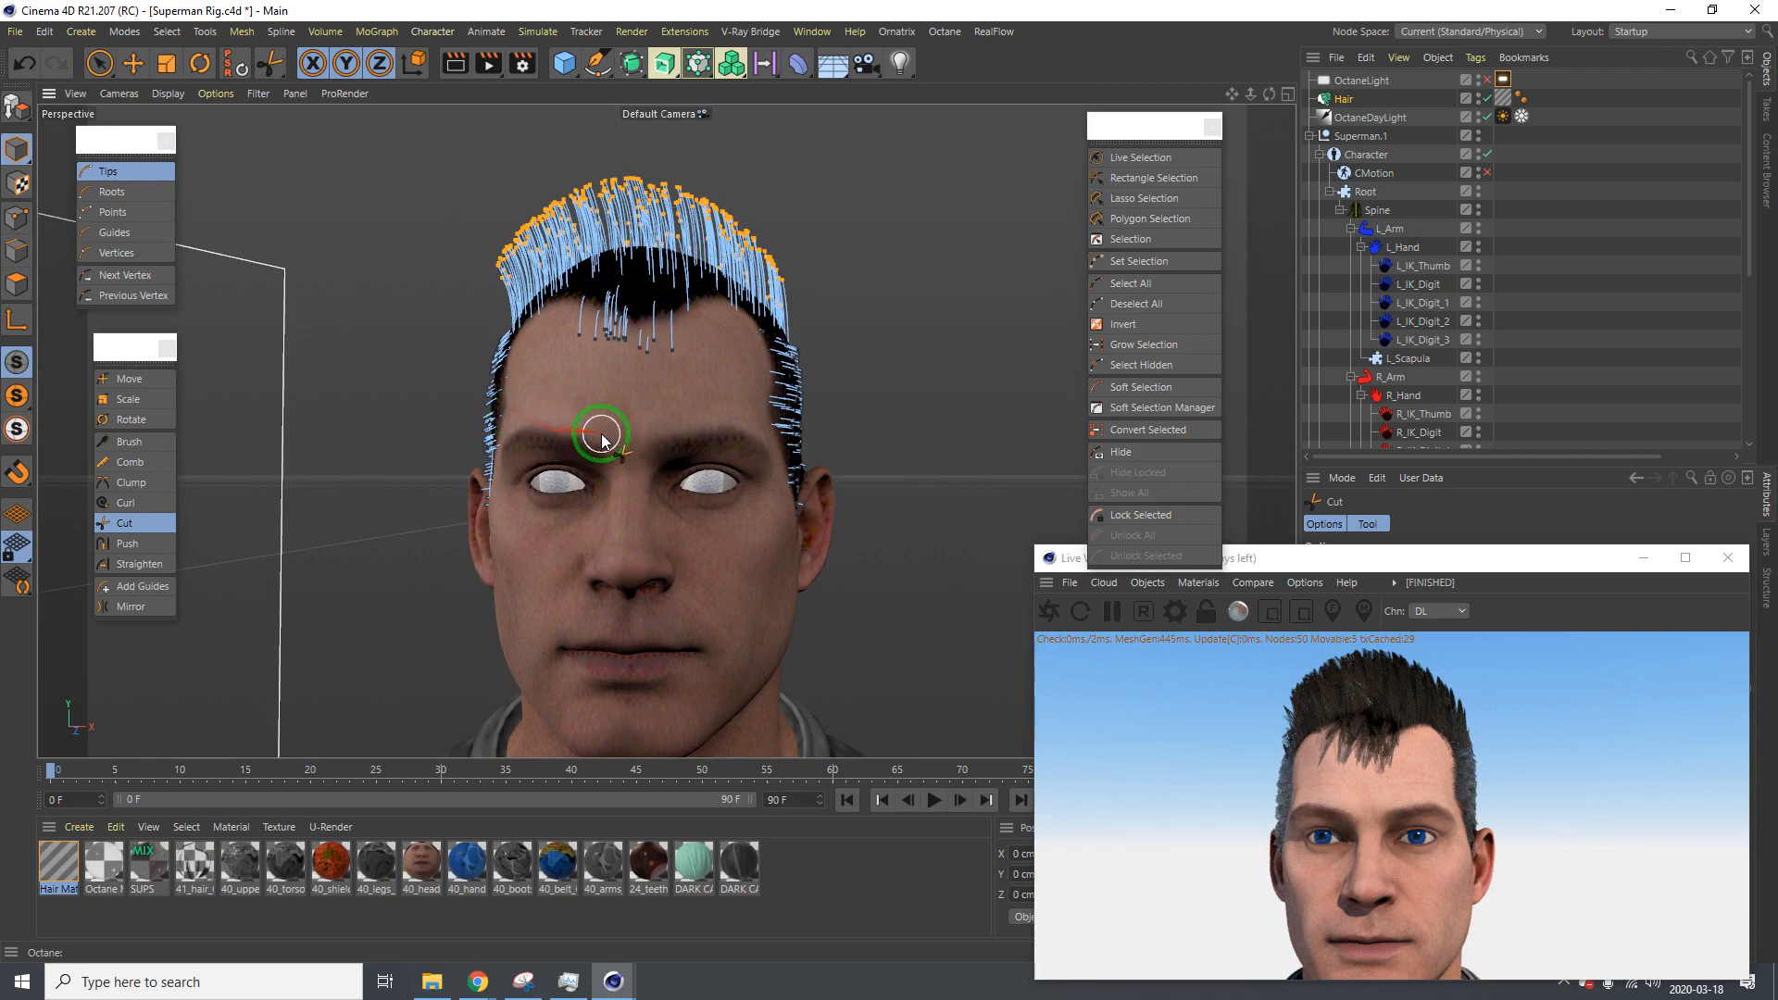
mouse_move(538, 416)
alt+mouse_down()
mouse_move(524, 363)
mouse_move(493, 353)
mouse_move(798, 385)
mouse_move(516, 384)
alt+mouse_up()
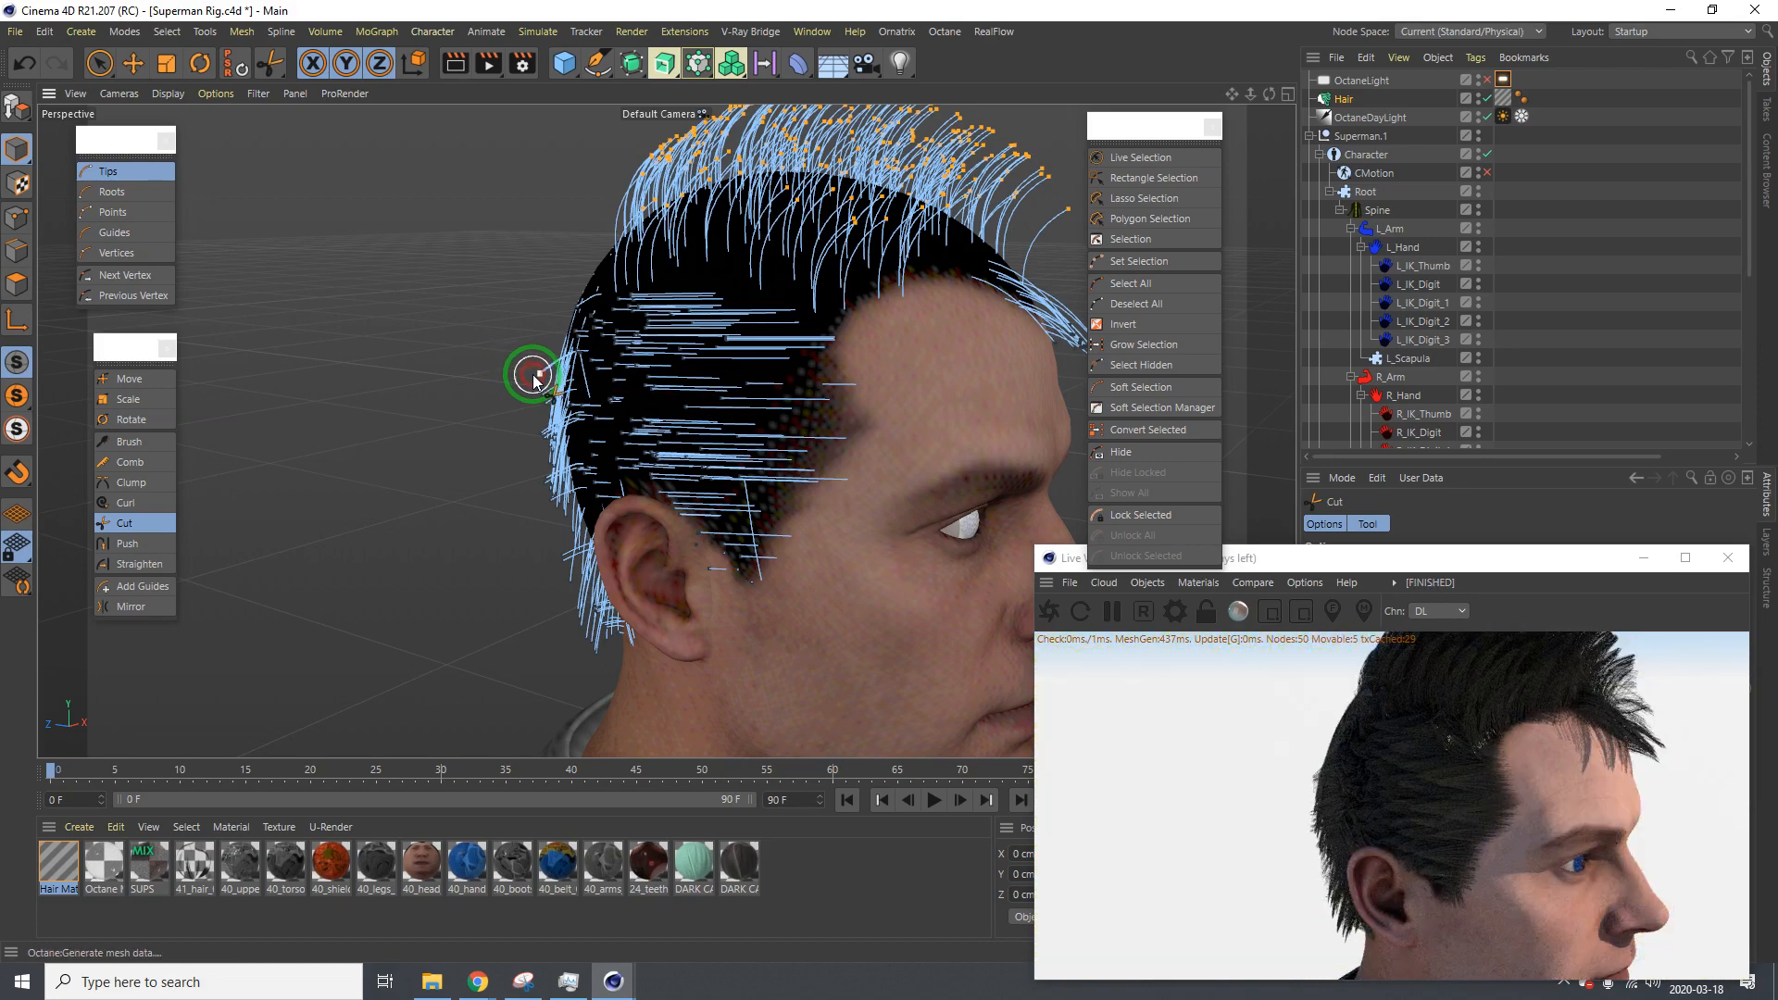
mouse_move(533, 380)
alt+mouse_down()
mouse_move(659, 393)
mouse_move(491, 370)
alt+mouse_up()
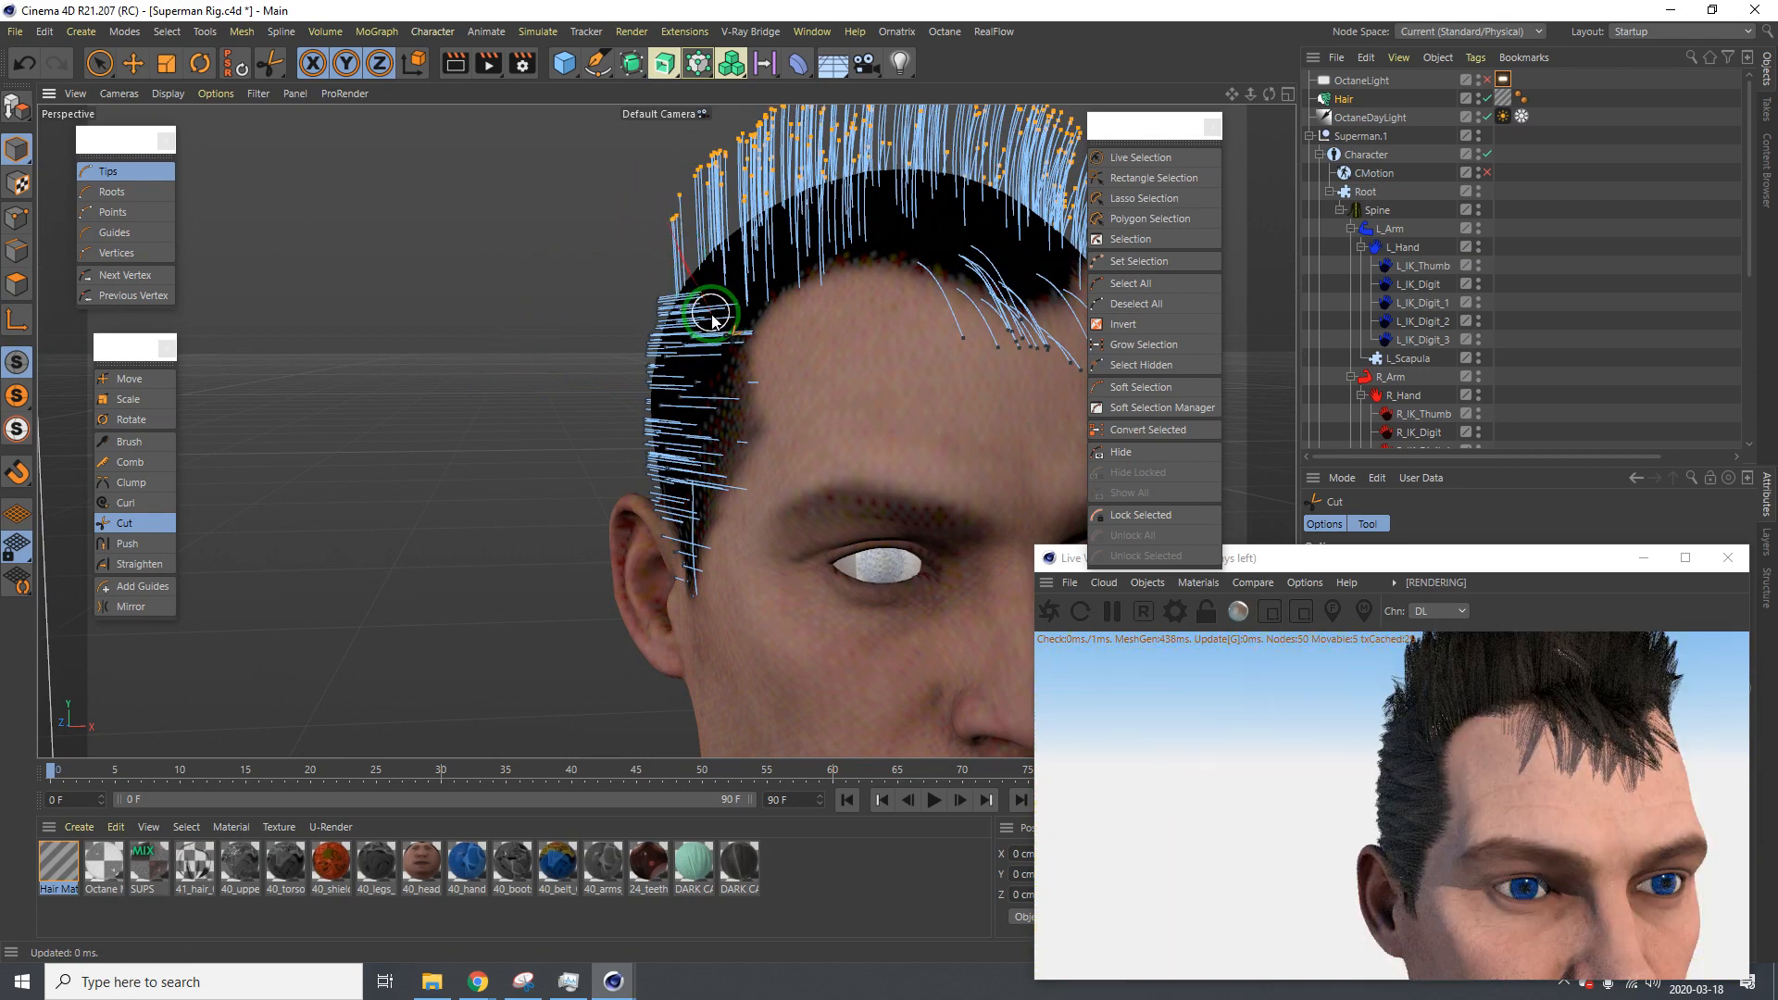
mouse_move(693, 366)
mouse_down()
mouse_move(596, 297)
mouse_move(639, 297)
mouse_up()
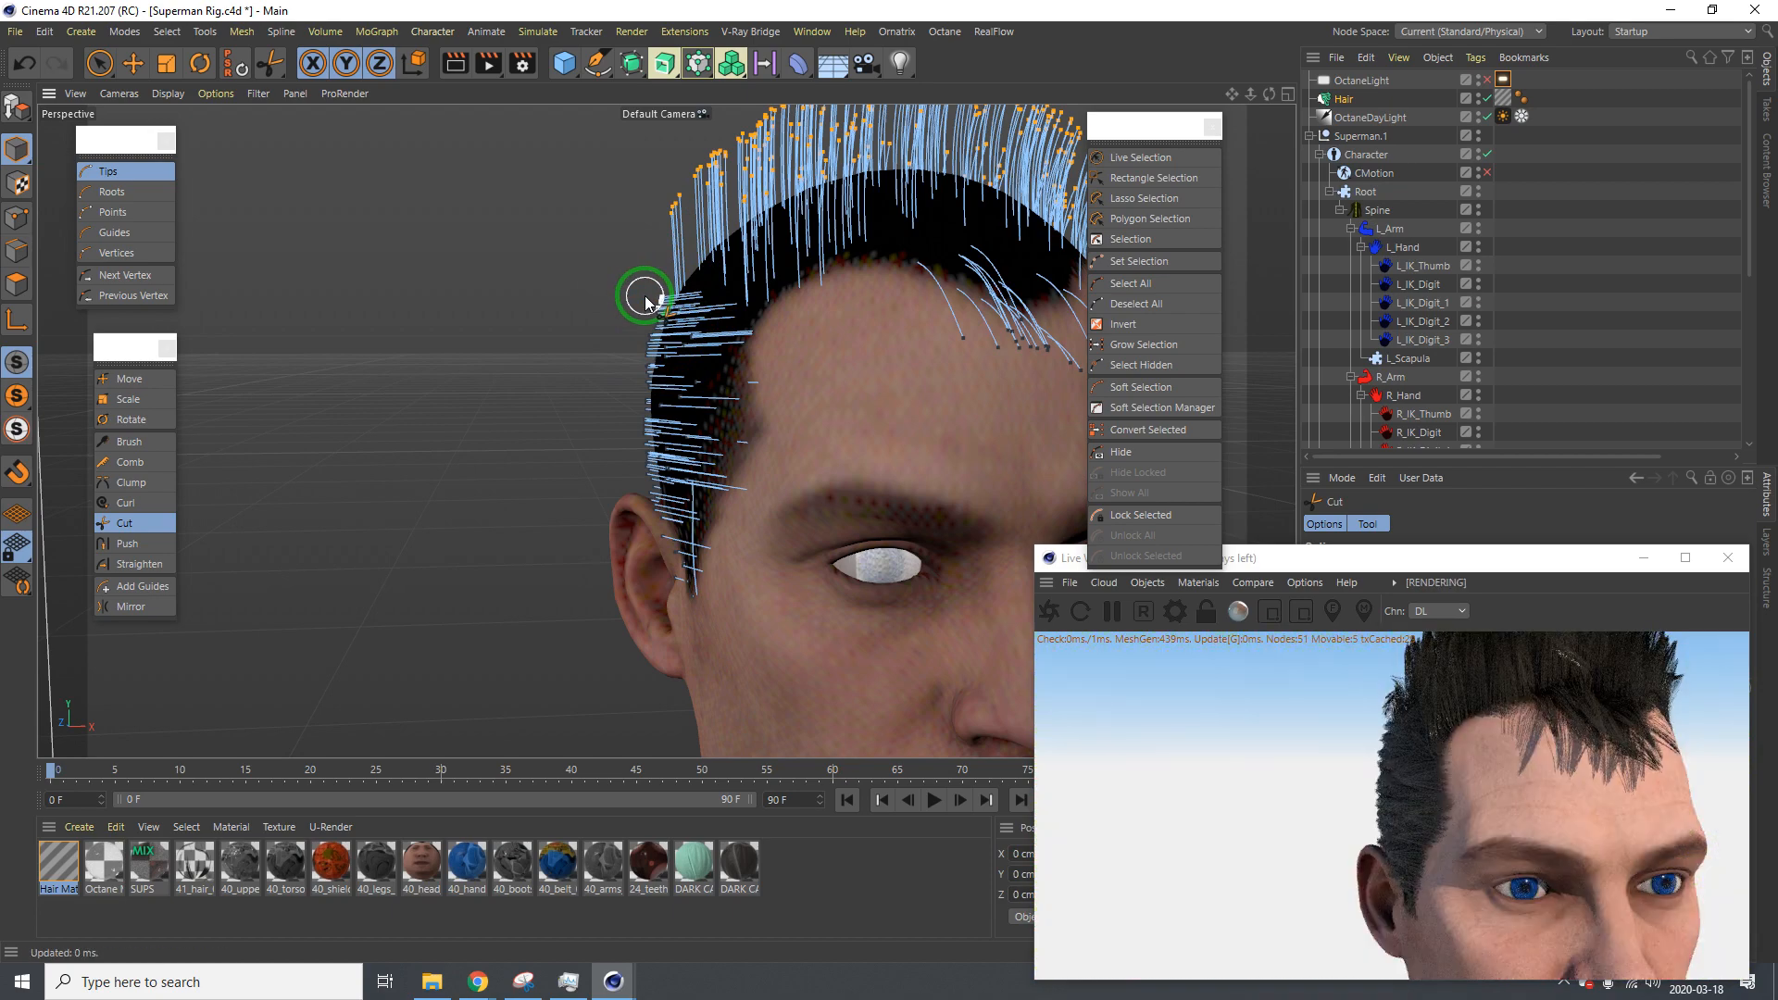
Inspect the trimmed hair outline around the side, back and front of the head
mouse_move(644, 298)
mouse_down()
mouse_move(709, 467)
mouse_move(863, 438)
mouse_move(1024, 452)
mouse_up()
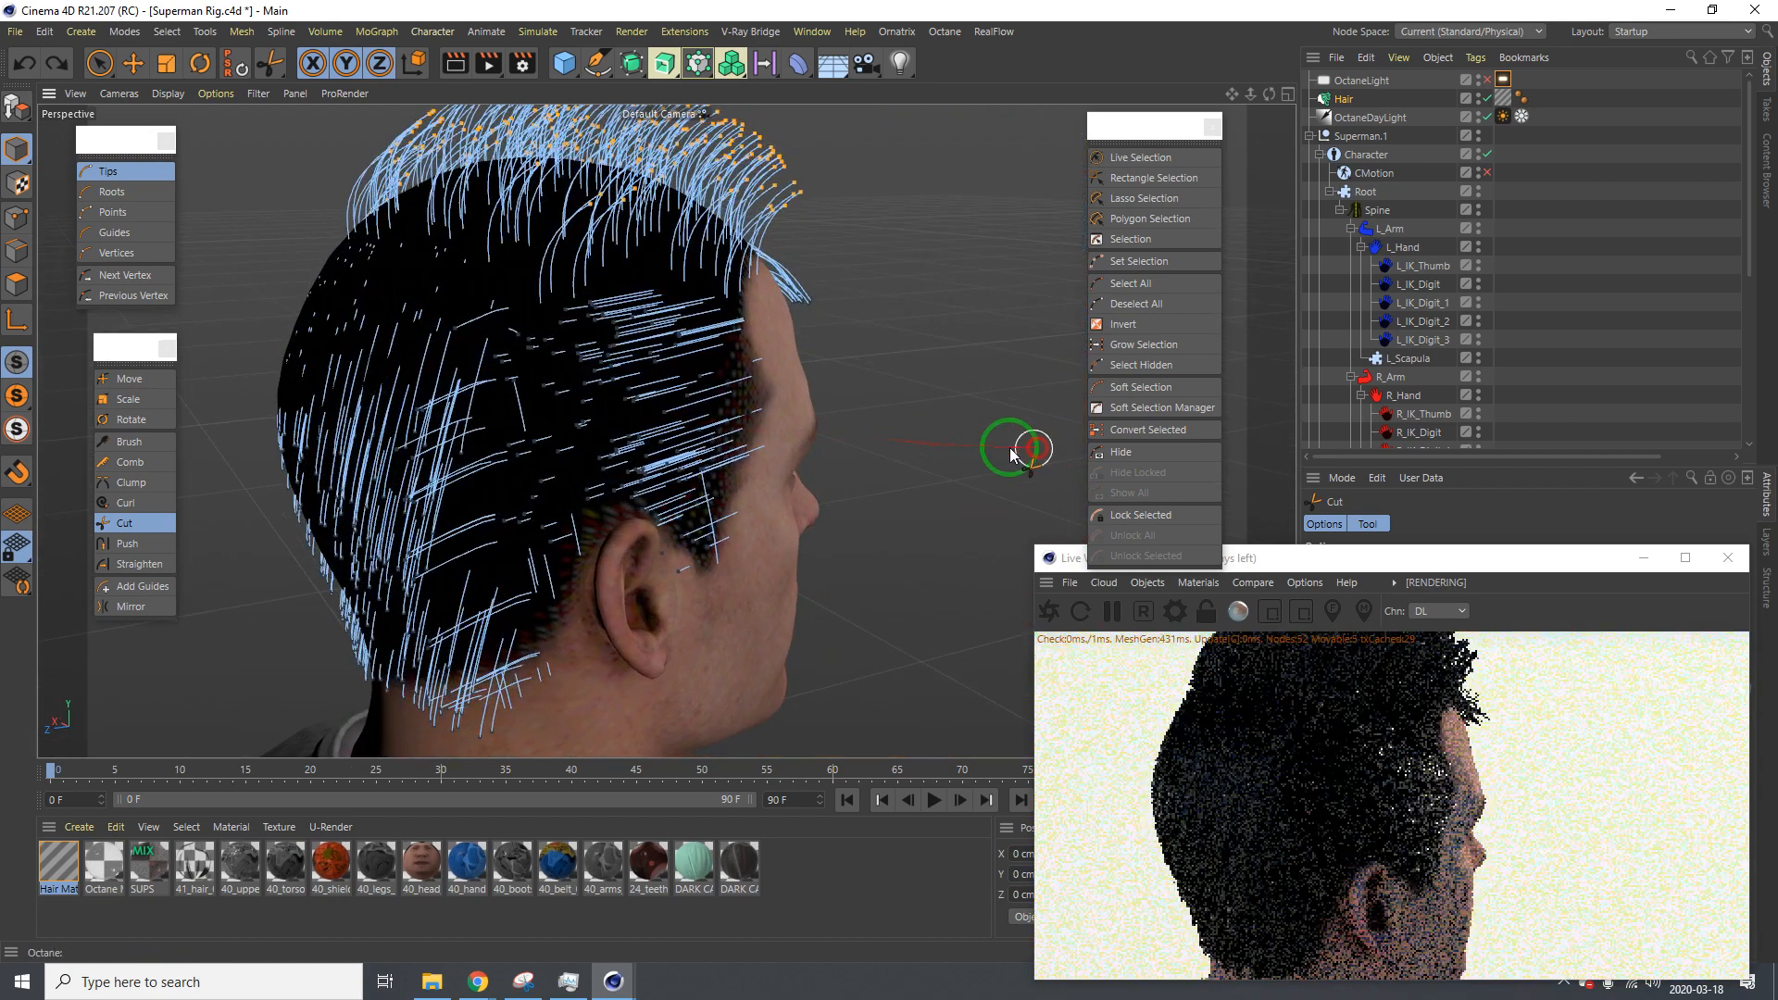
alt+drag(563, 413, 566, 368)
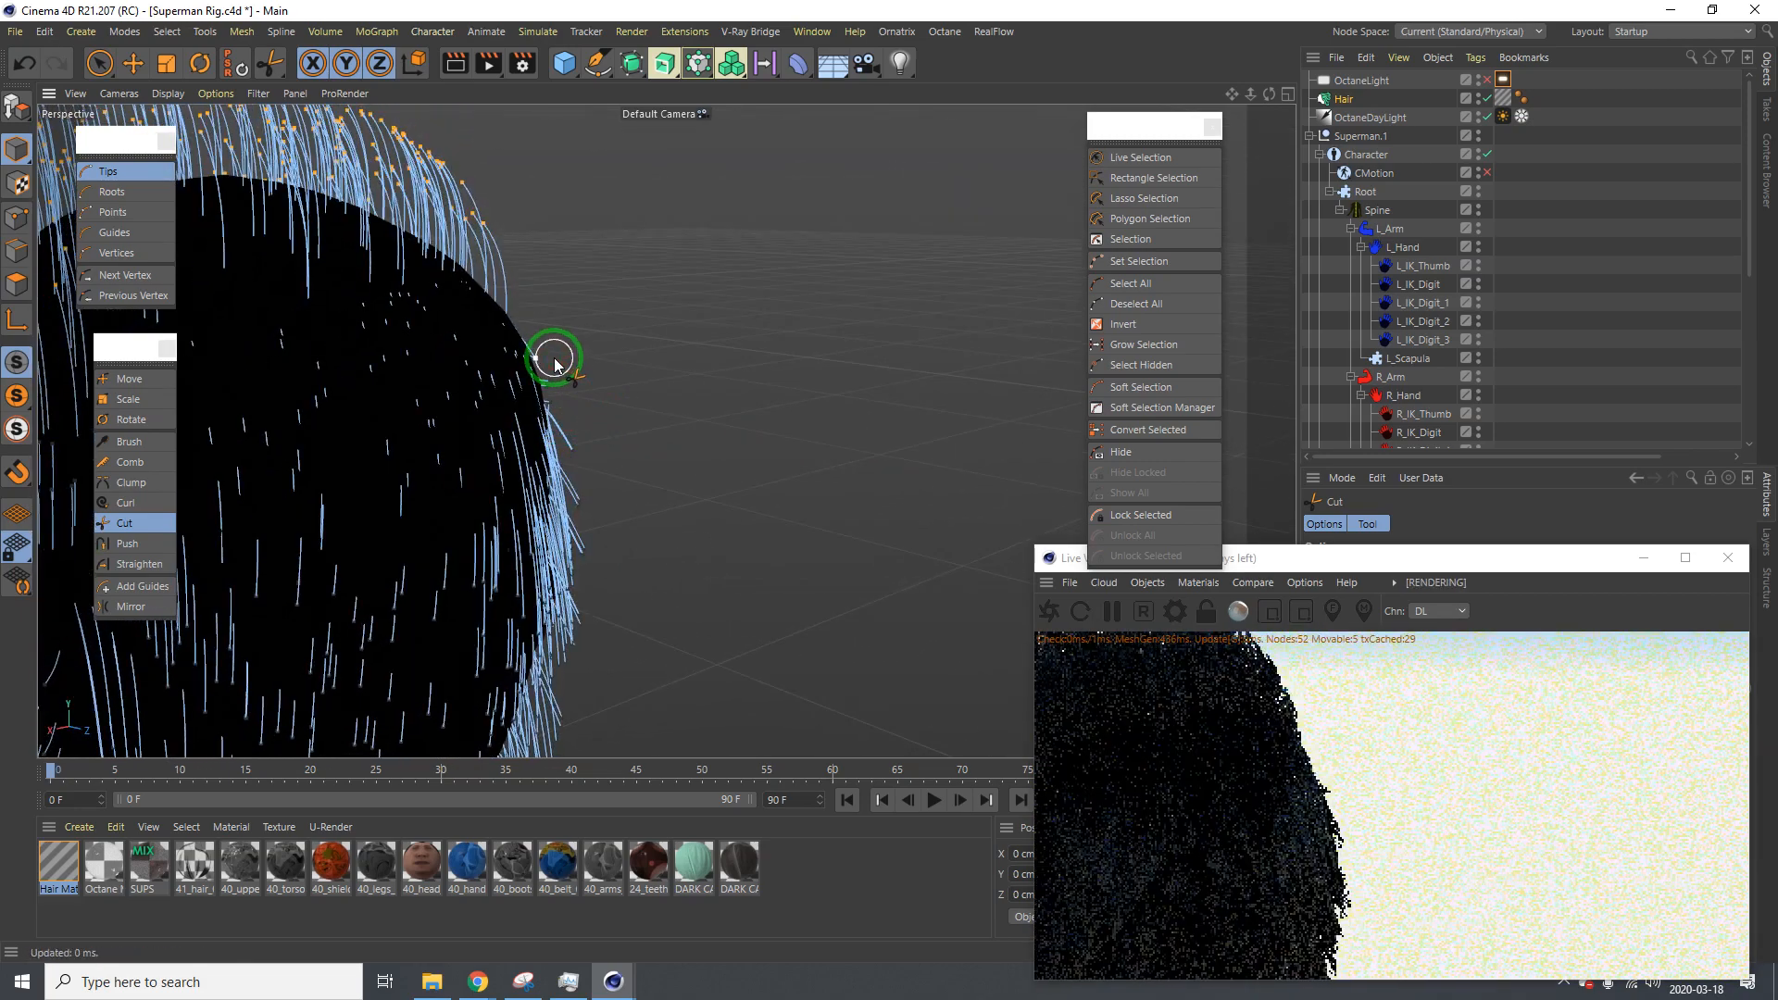
alt+drag(528, 401, 532, 455)
alt+drag(641, 454, 845, 461)
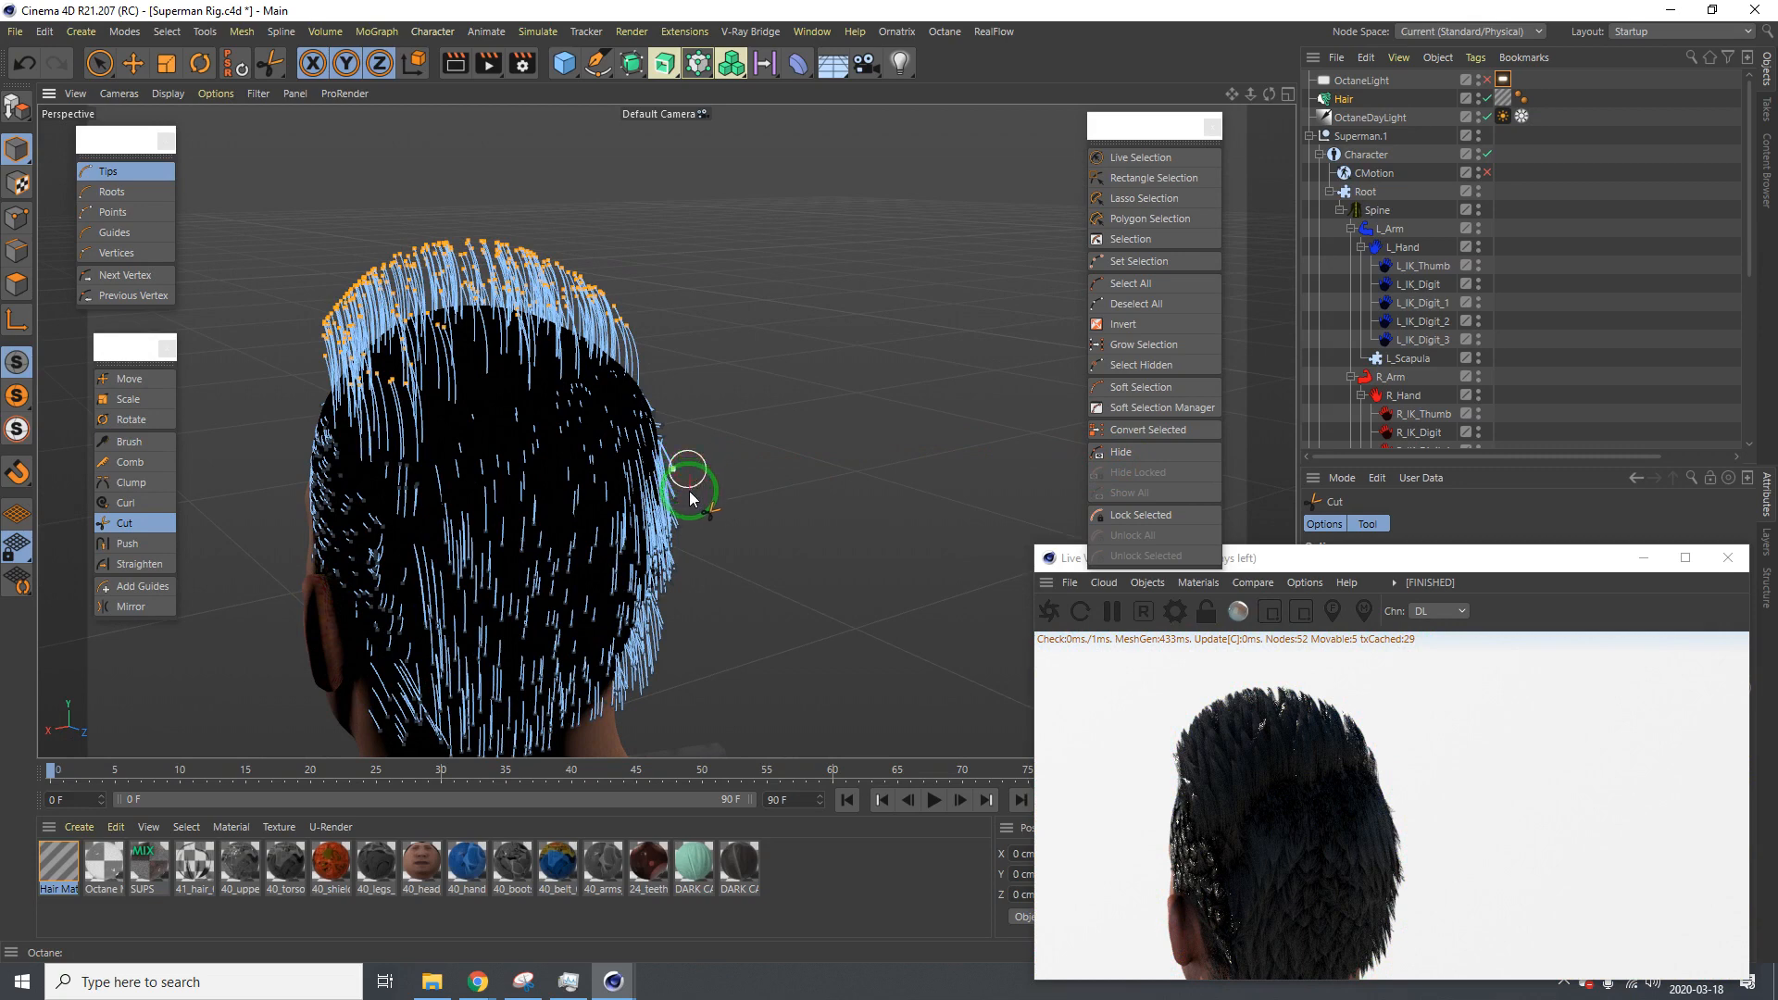
mouse_move(690, 497)
mouse_down()
mouse_move(683, 516)
mouse_move(600, 508)
mouse_move(707, 469)
mouse_move(276, 424)
mouse_move(786, 519)
mouse_move(636, 556)
mouse_move(766, 587)
mouse_move(903, 582)
mouse_move(834, 569)
mouse_move(665, 435)
mouse_move(675, 397)
mouse_move(797, 460)
mouse_up()
alt+right_drag(795, 458, 648, 406)
alt+drag(648, 406, 658, 401)
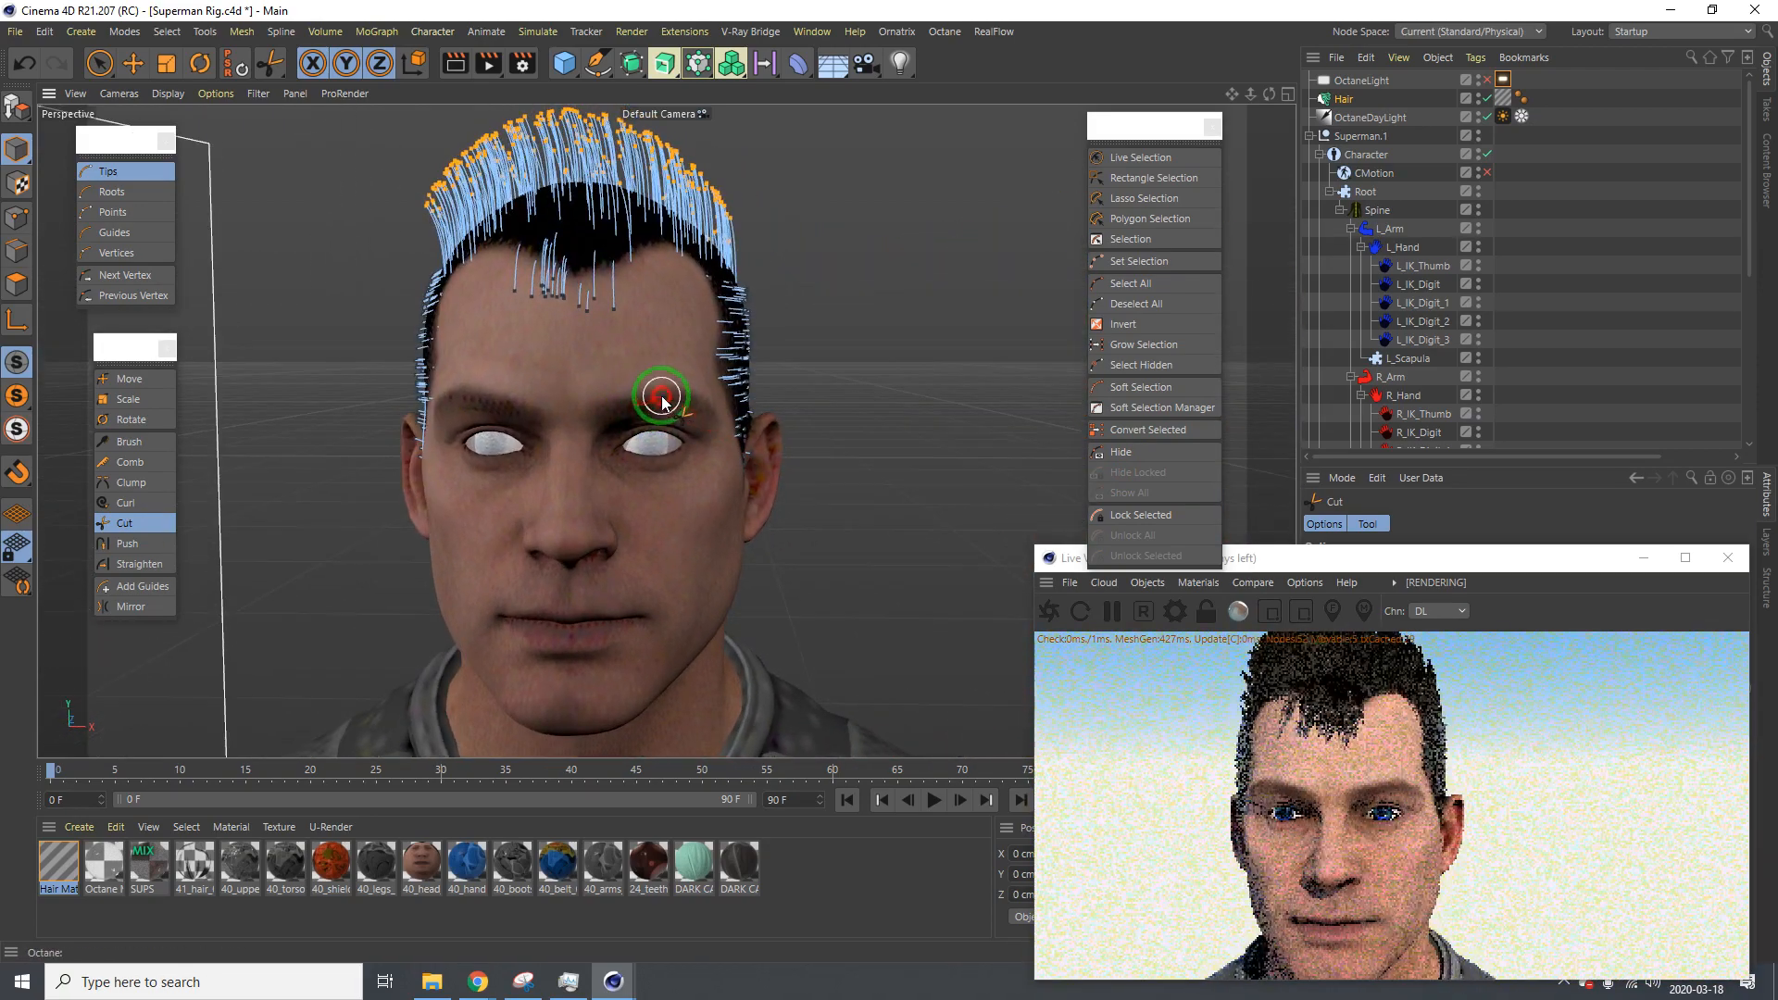
Open the Hair Mat material for editing and show the Octane render in the viewport, moving the floating windows clear of the head
double_click(80, 866)
click(1327, 563)
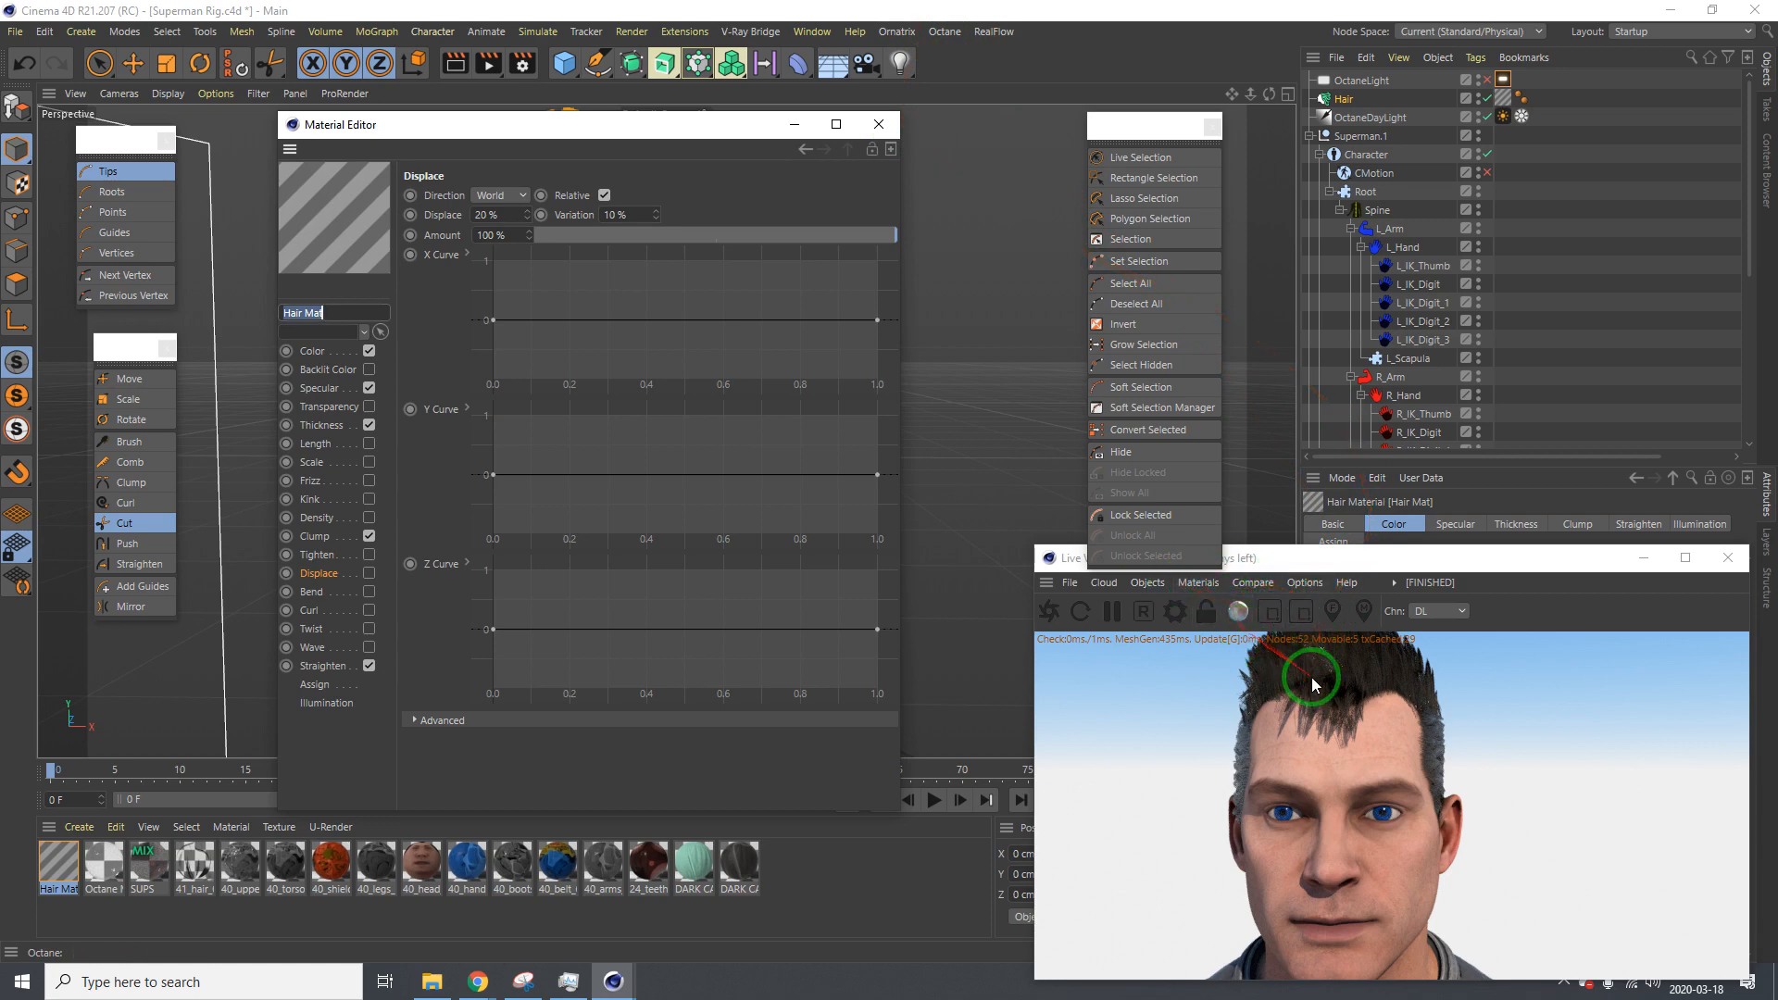
click(1316, 581)
click(1310, 836)
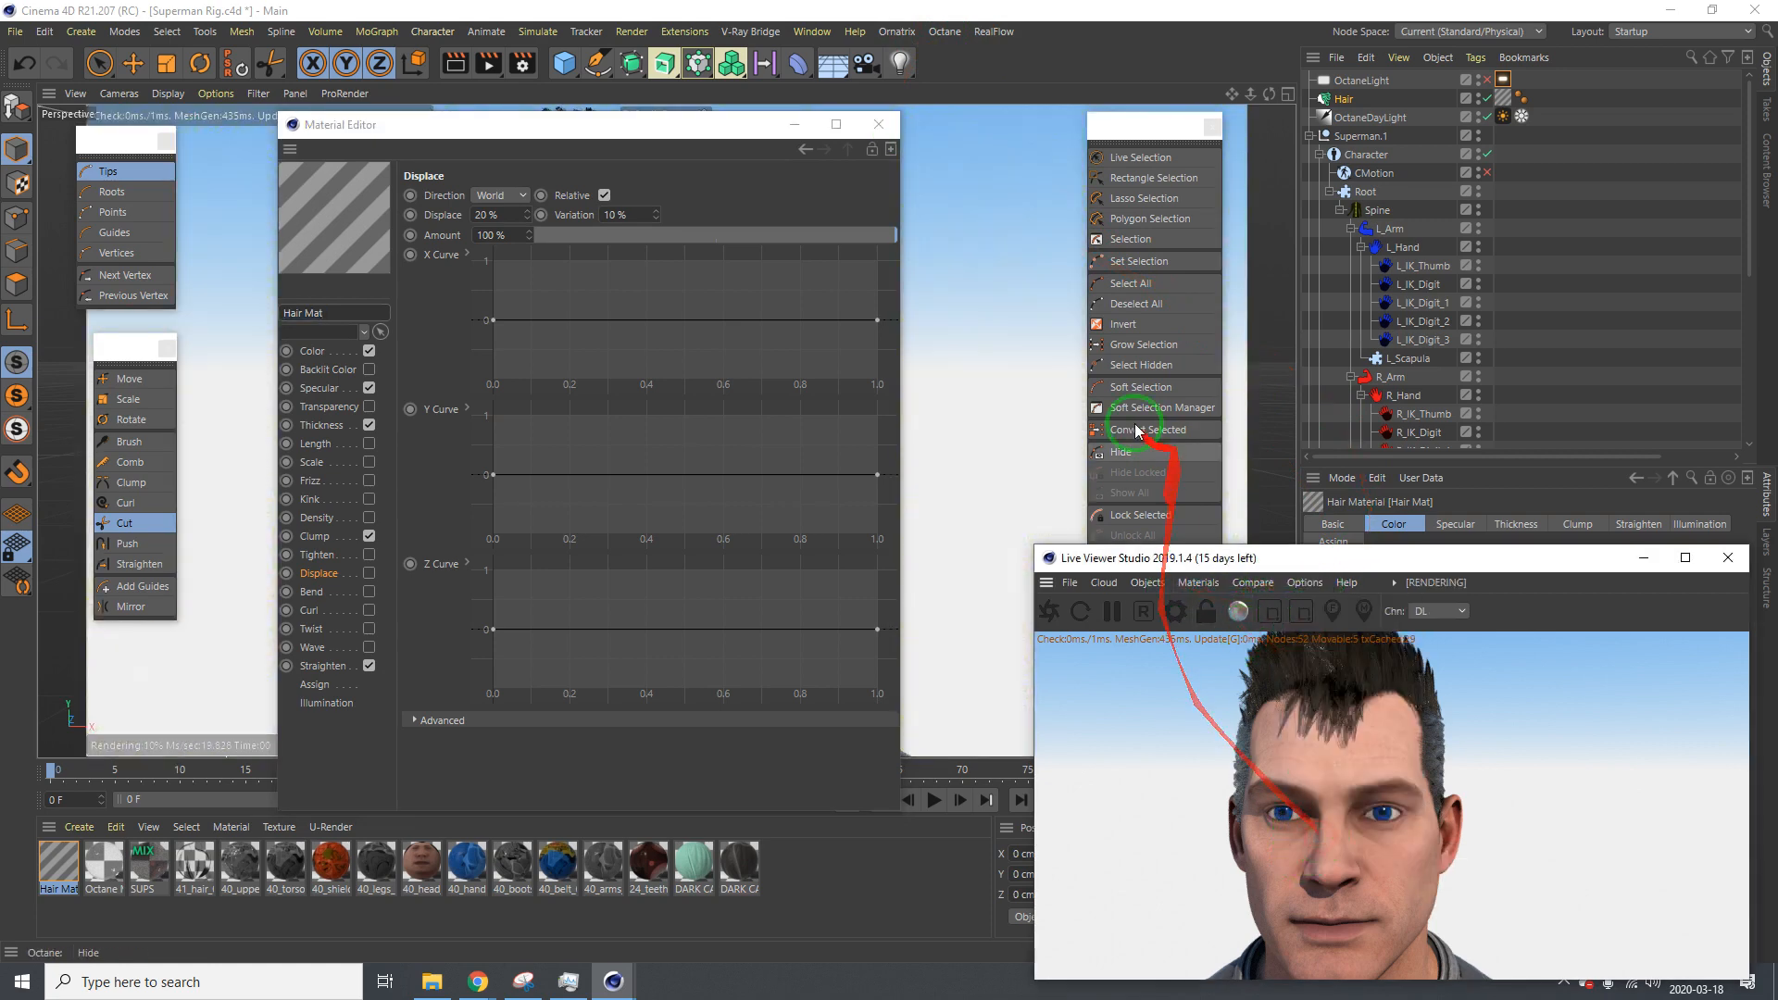
drag(1338, 560, 1777, 579)
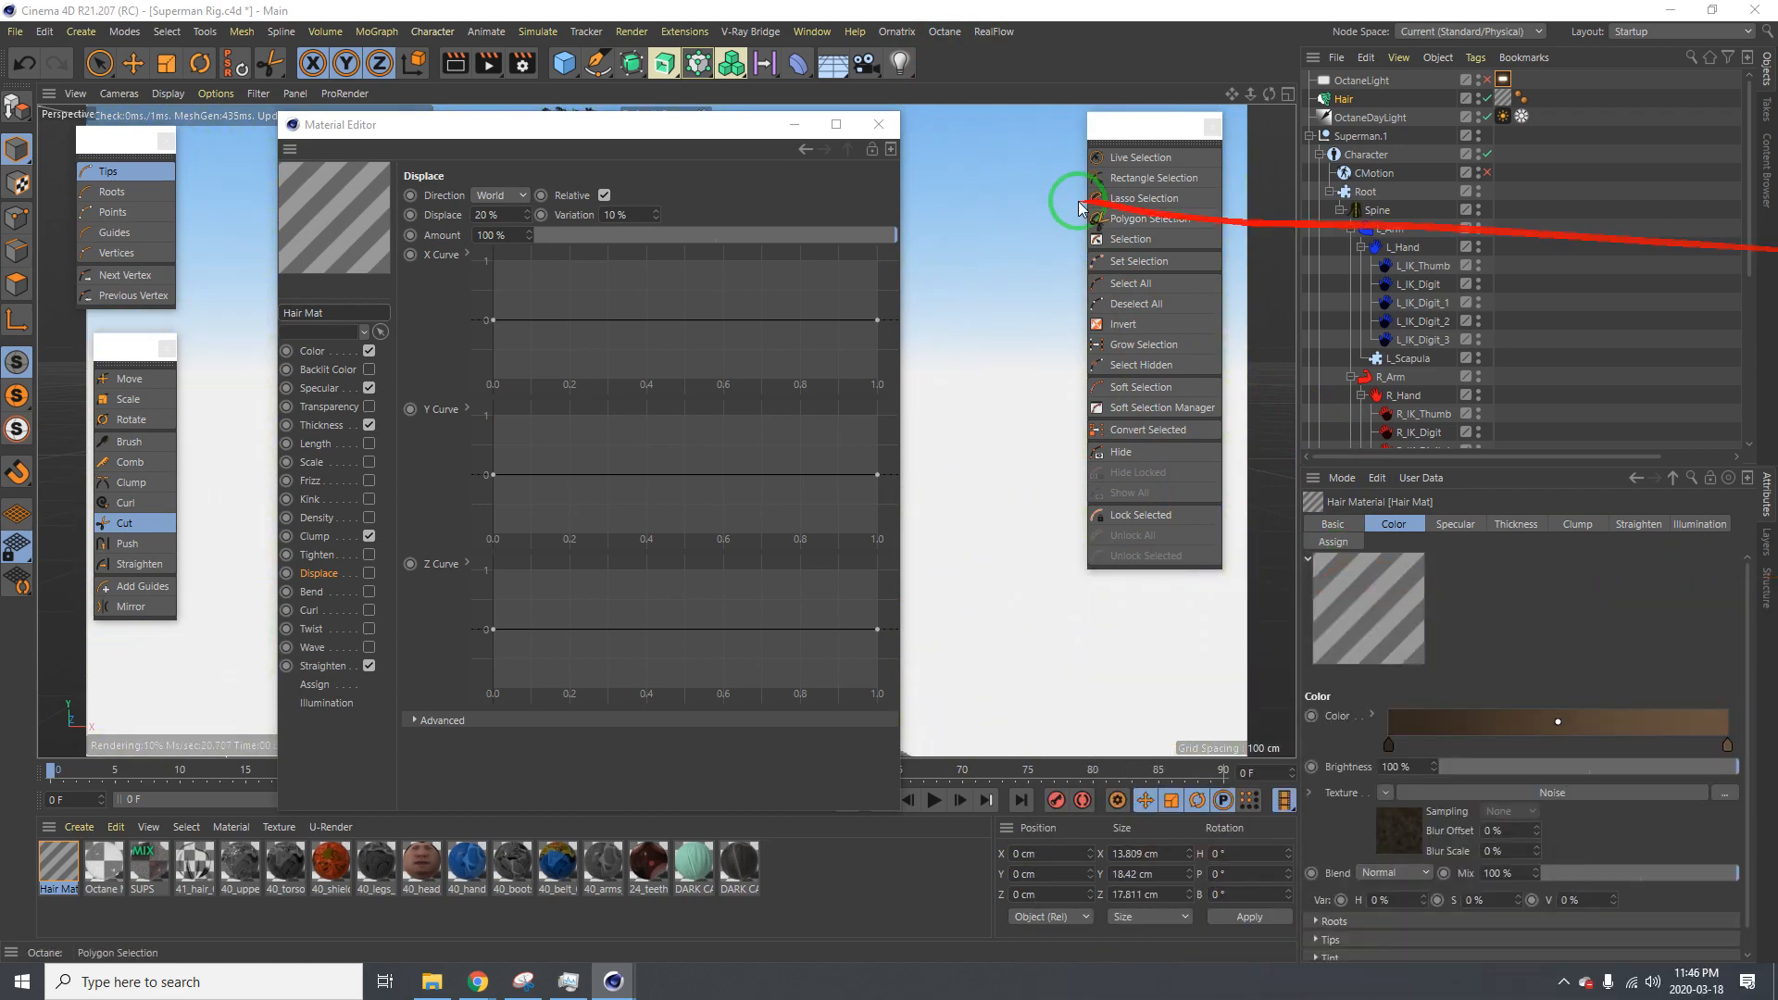
drag(659, 126, 1320, 162)
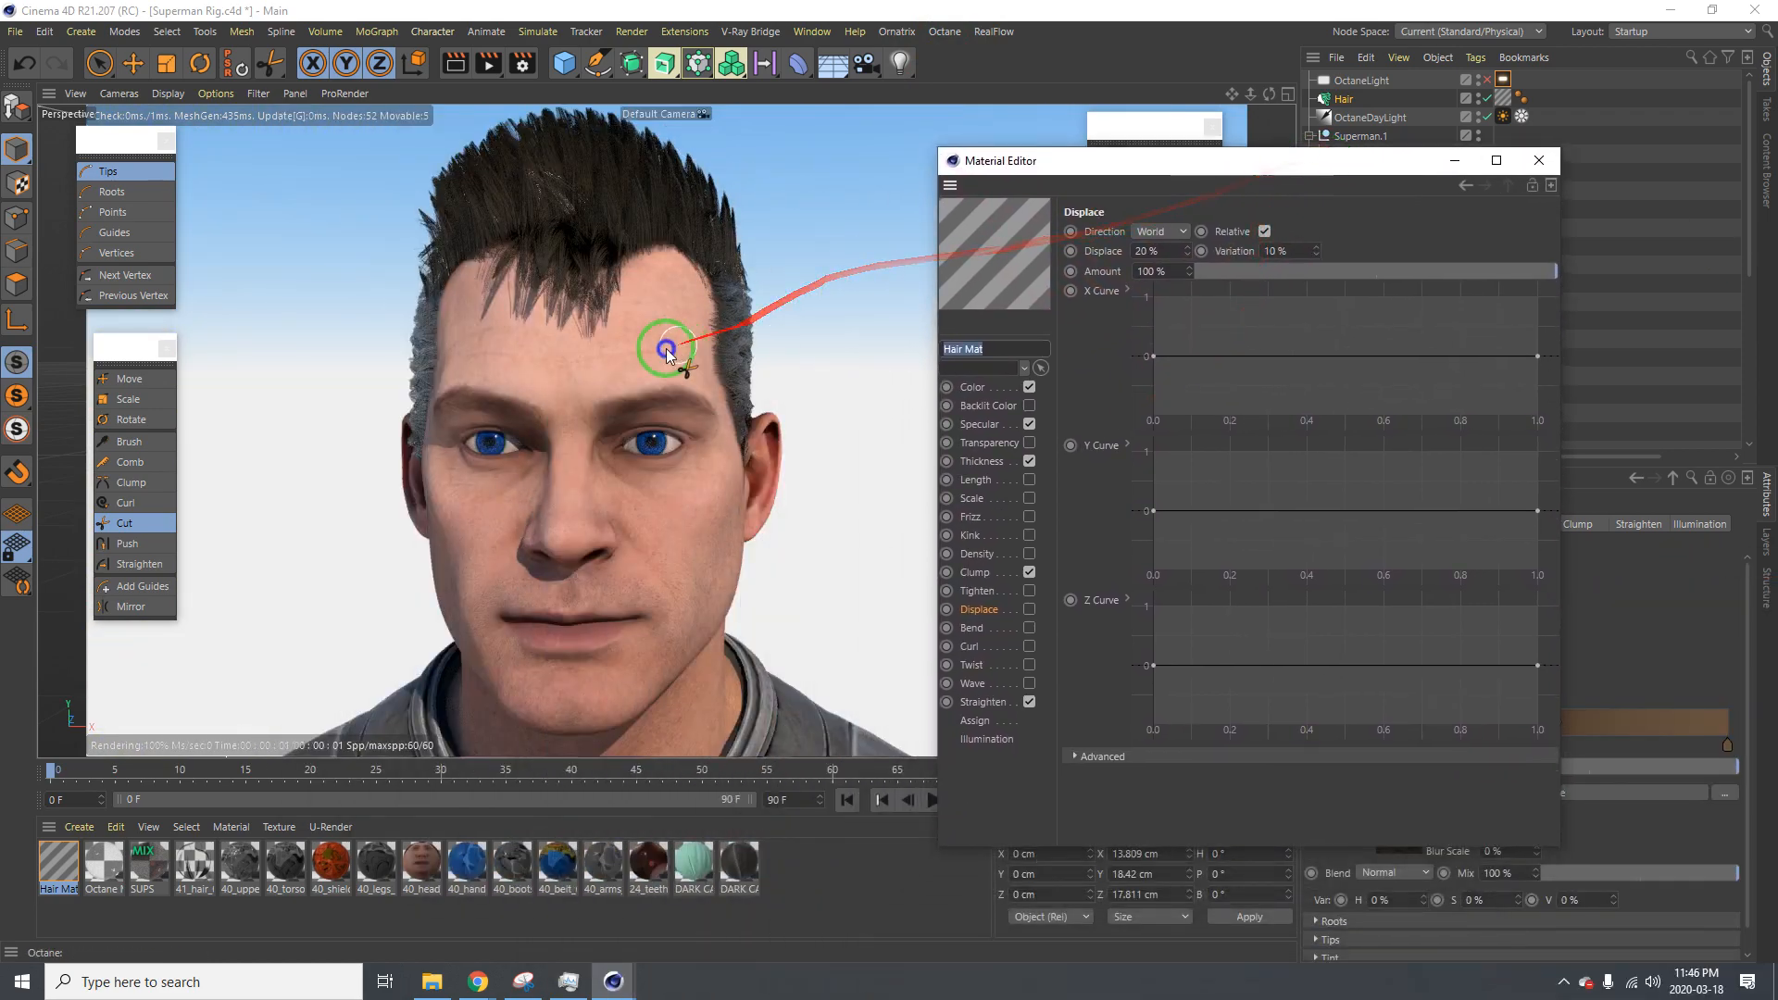
Enable the Displace channel in the Hair Mat material
alt+right_drag(666, 350, 619, 365)
alt+drag(619, 365, 654, 374)
alt+drag(550, 337, 363, 358)
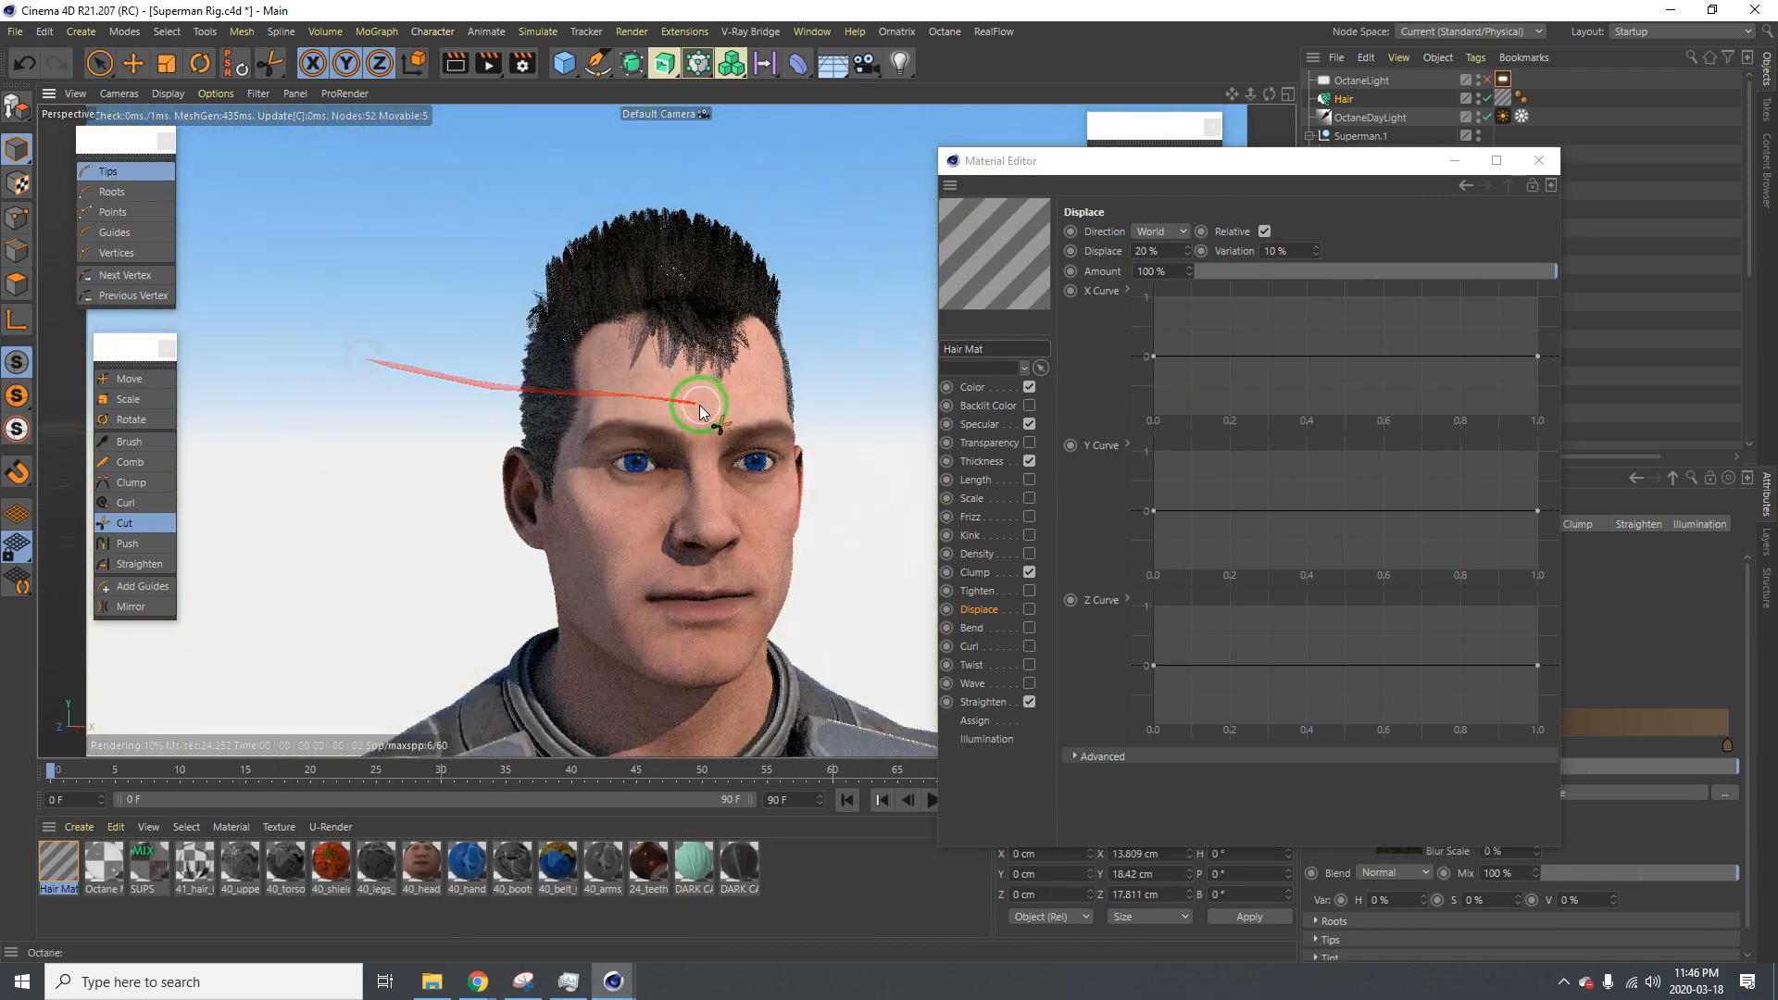
alt+drag(698, 405, 500, 374)
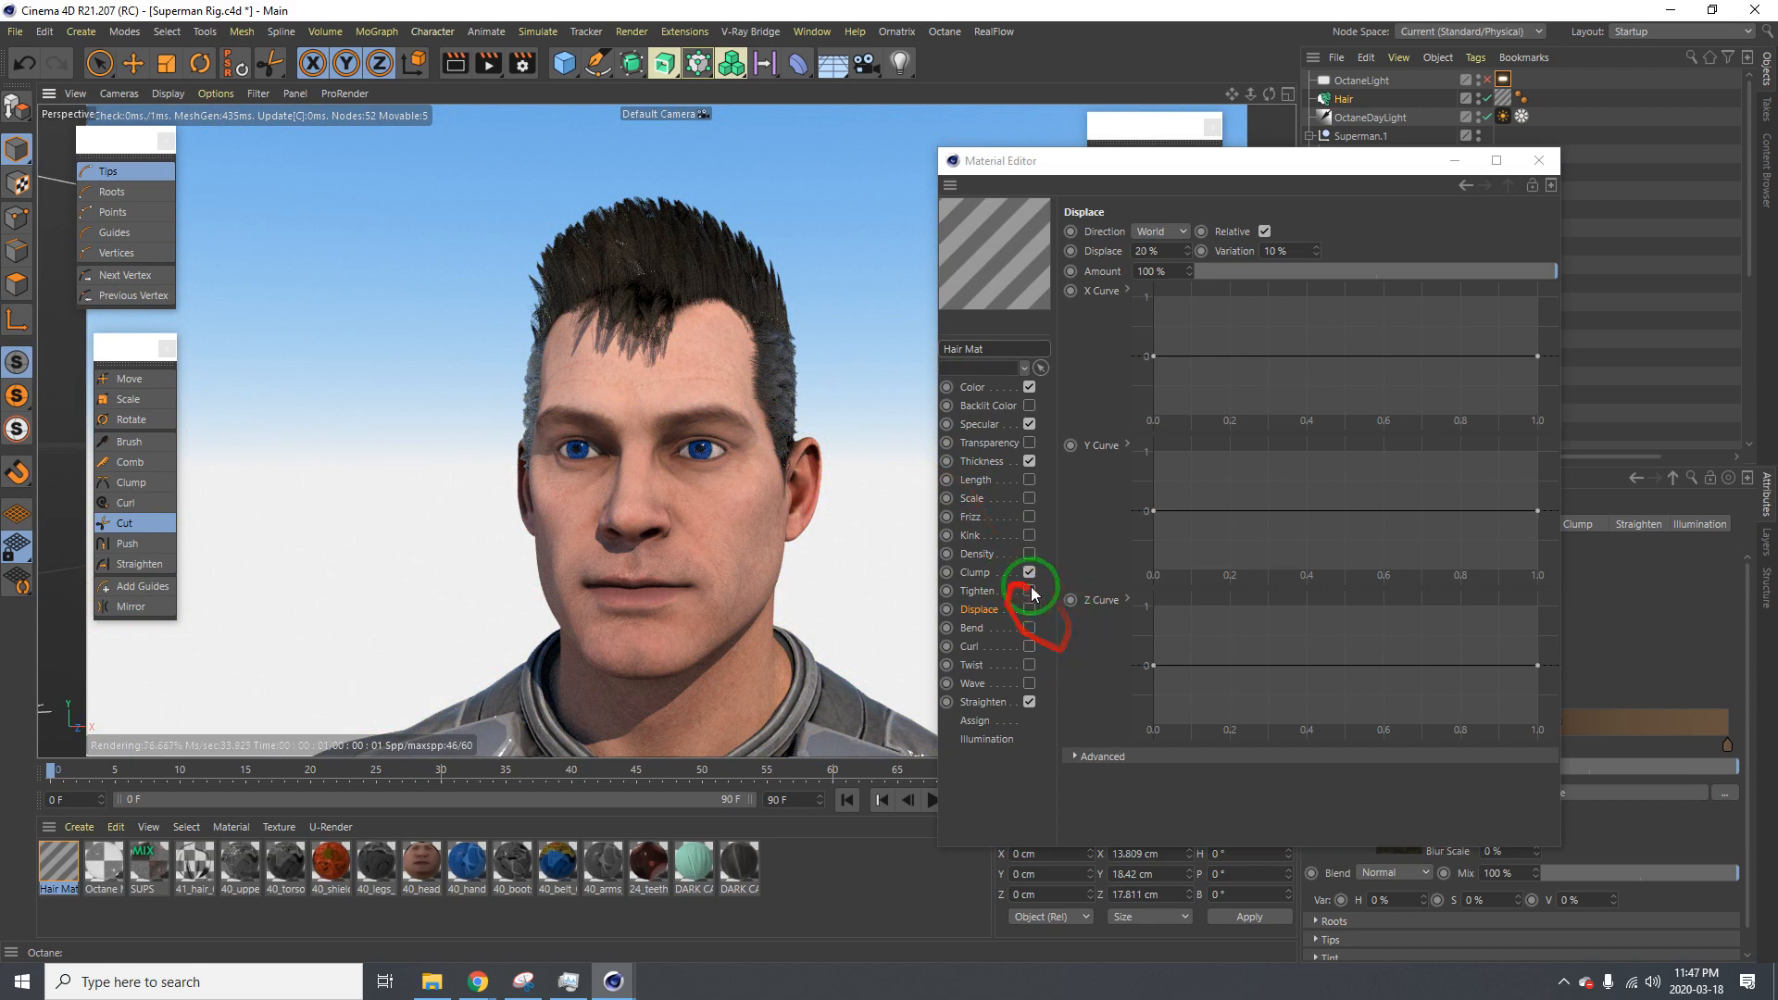
click(1155, 356)
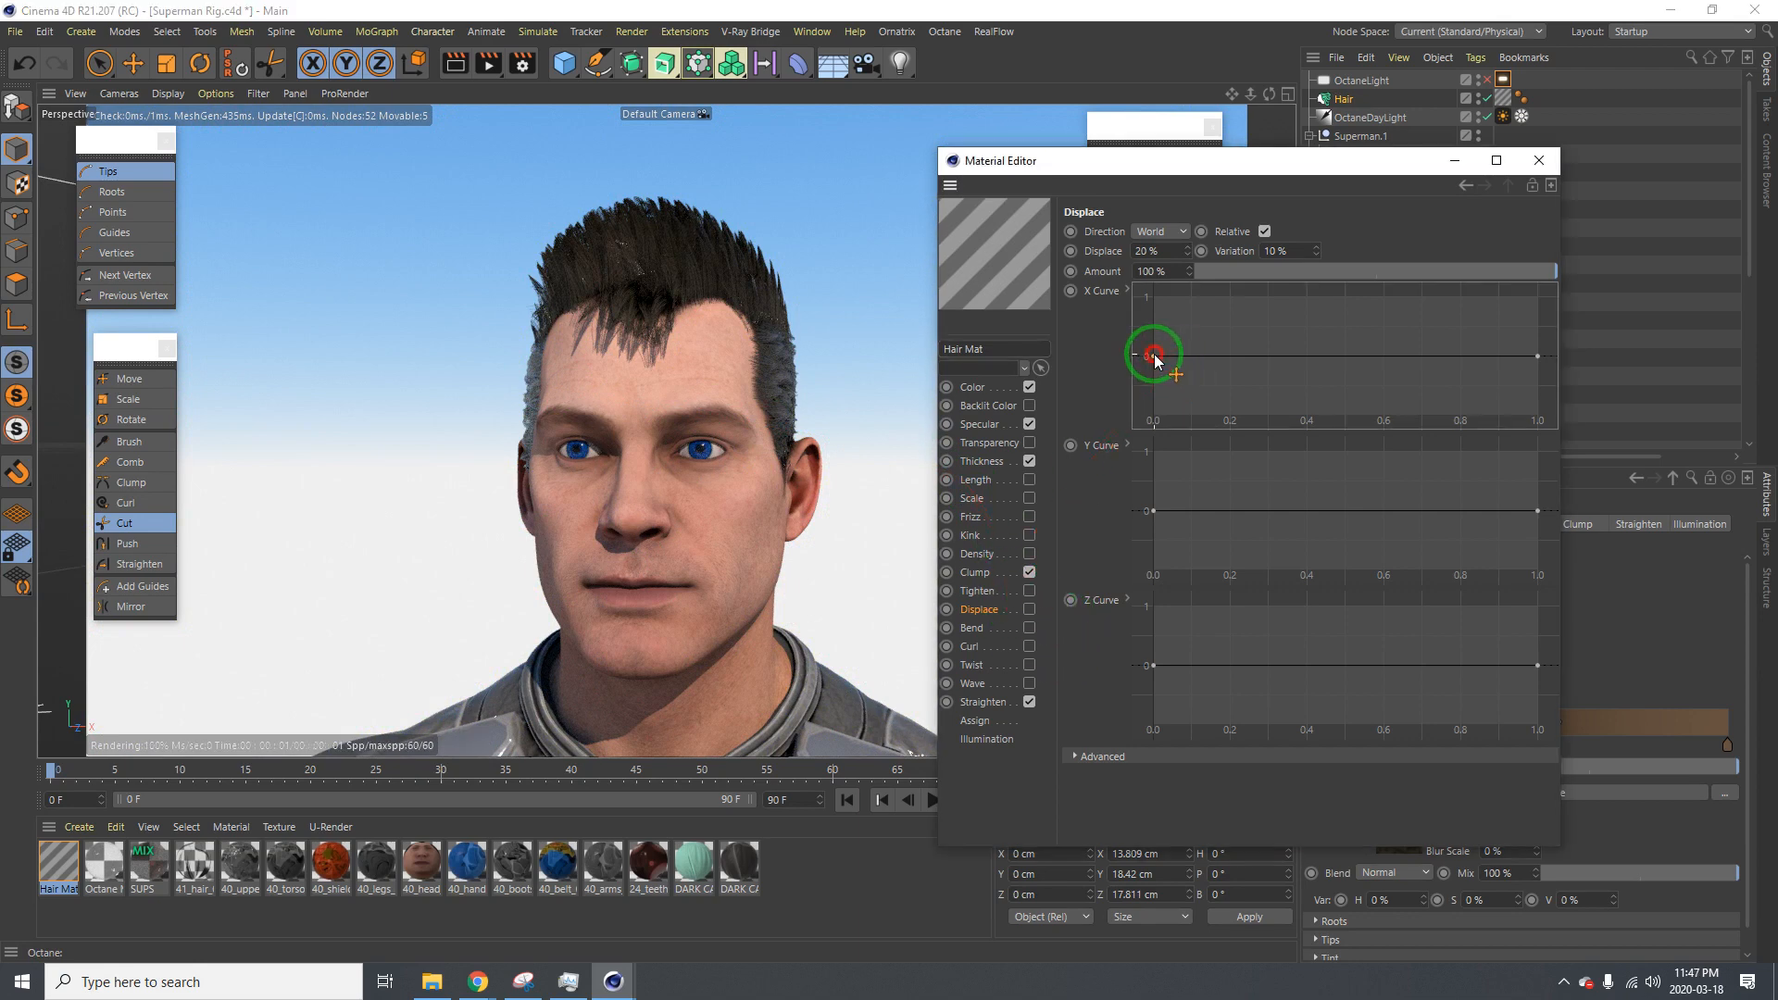
click(1030, 611)
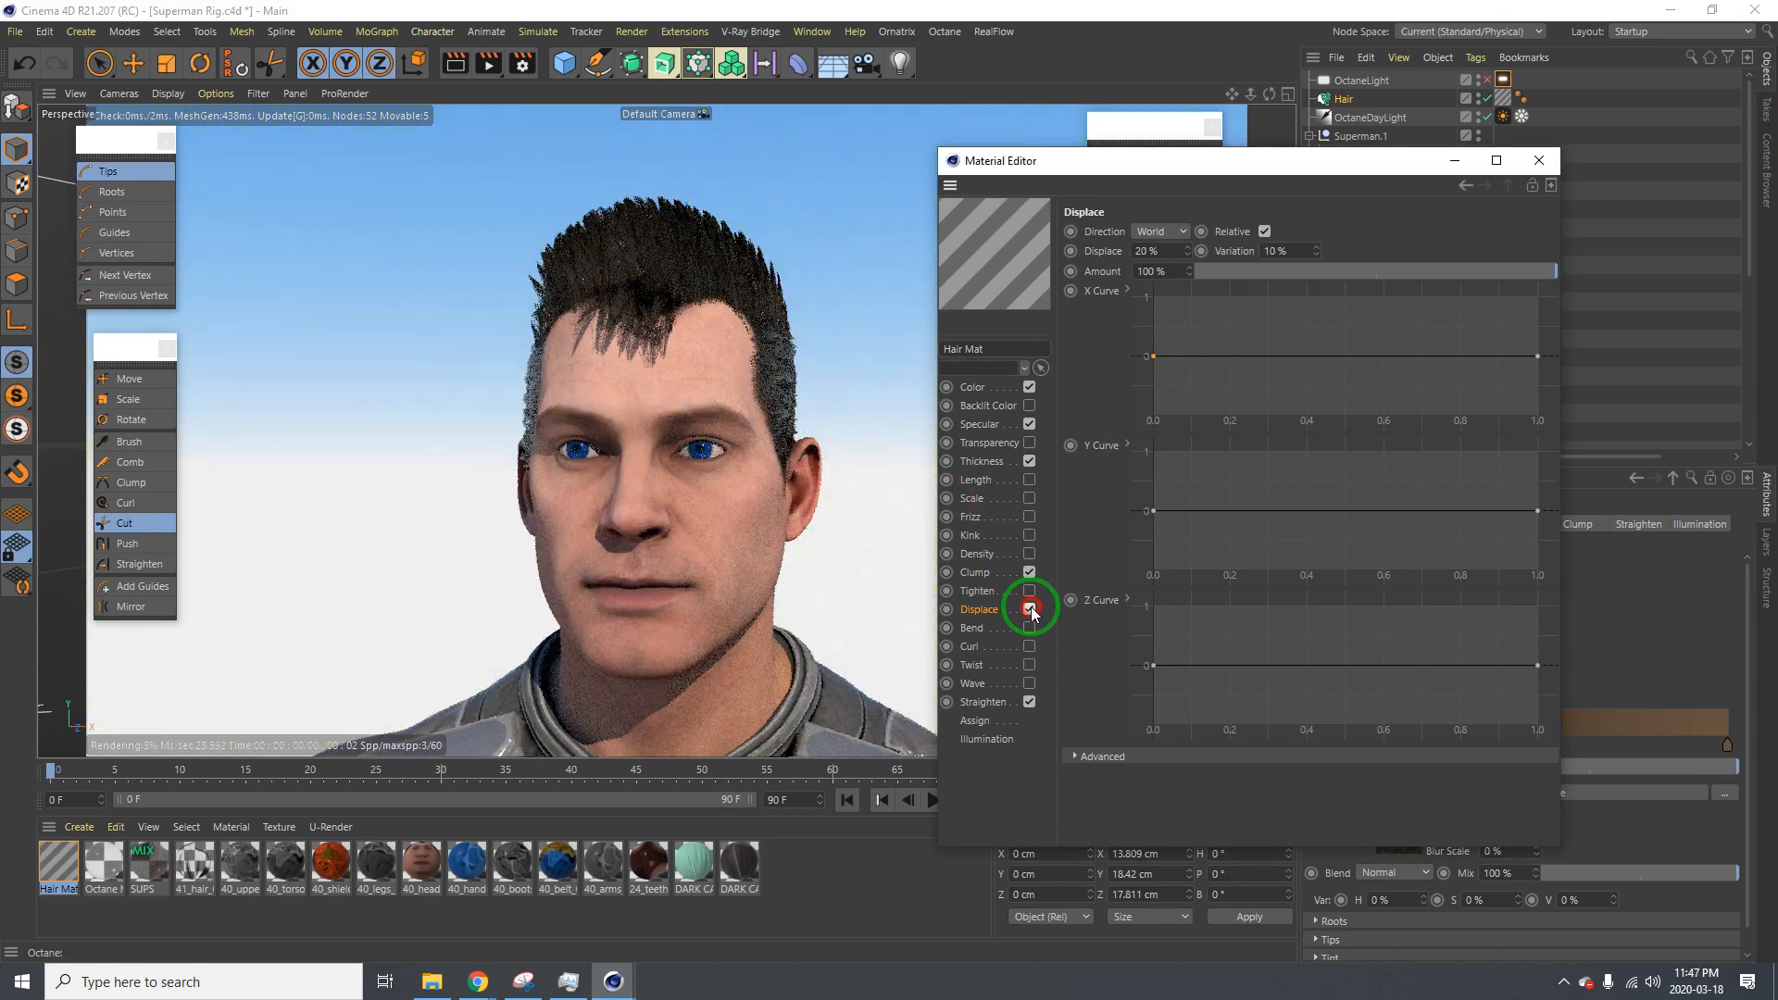
Try a Displace X curve falling from about 0.8 at the root to about -1 at the tip, and undo it
click(1227, 353)
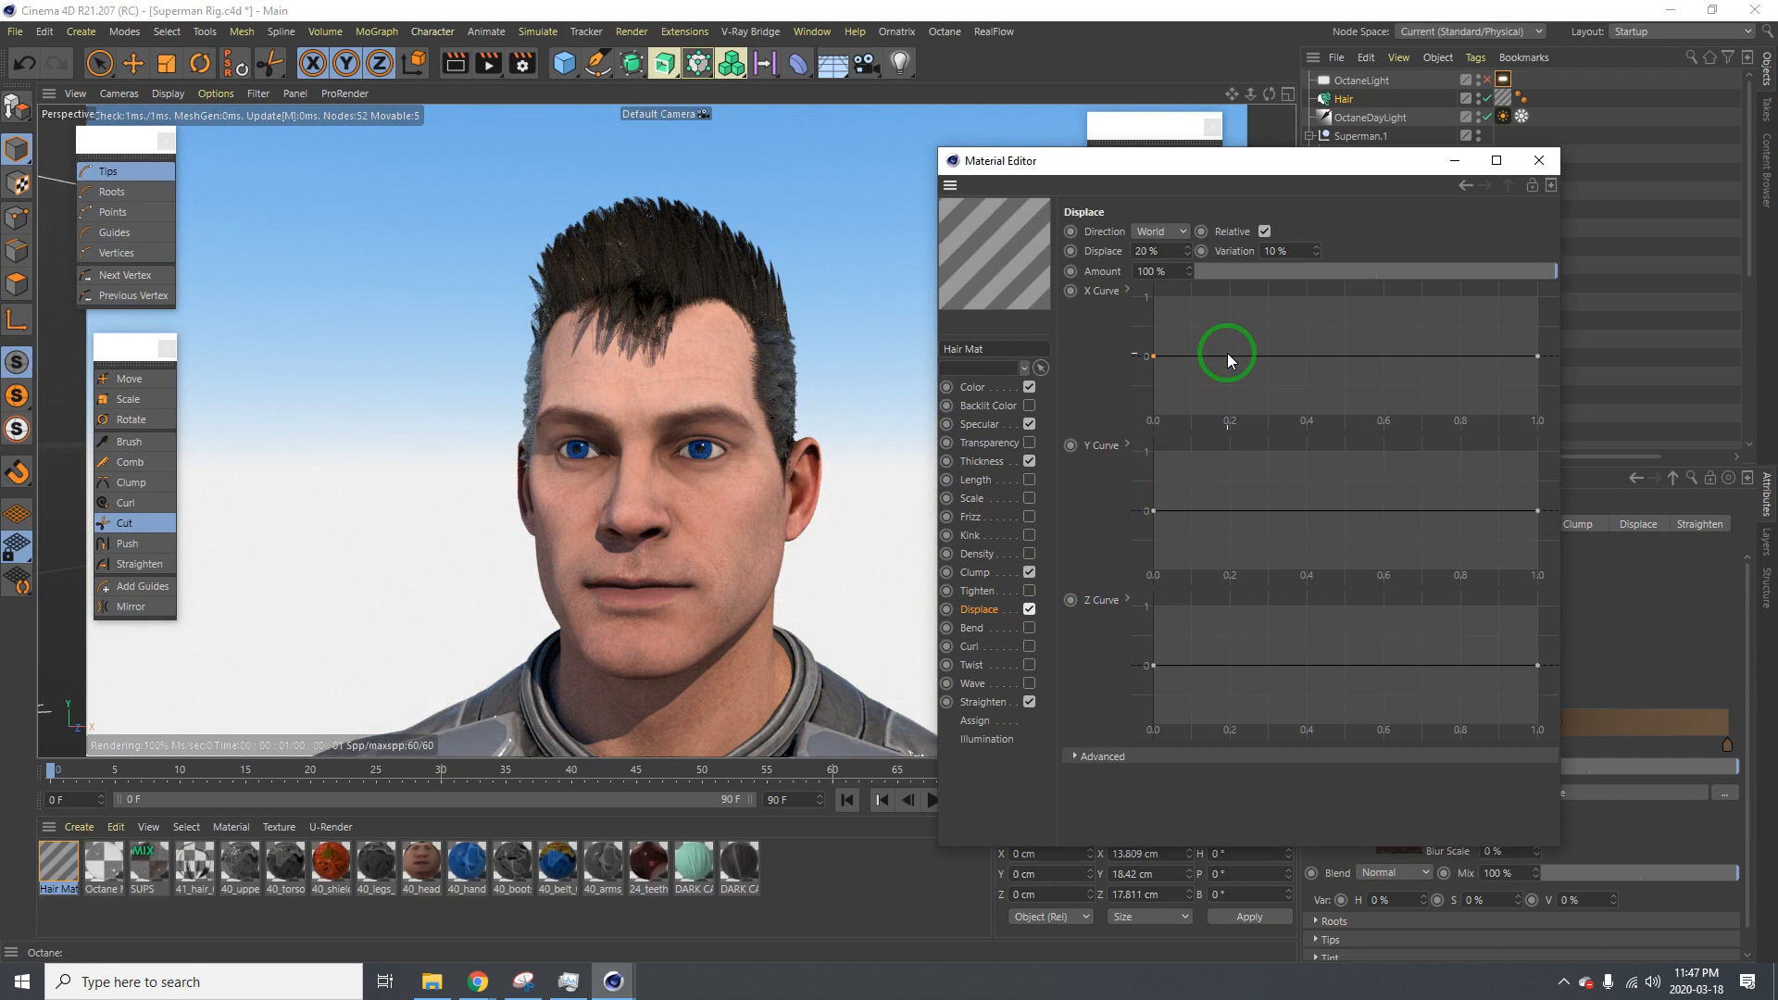
drag(1226, 353, 1165, 310)
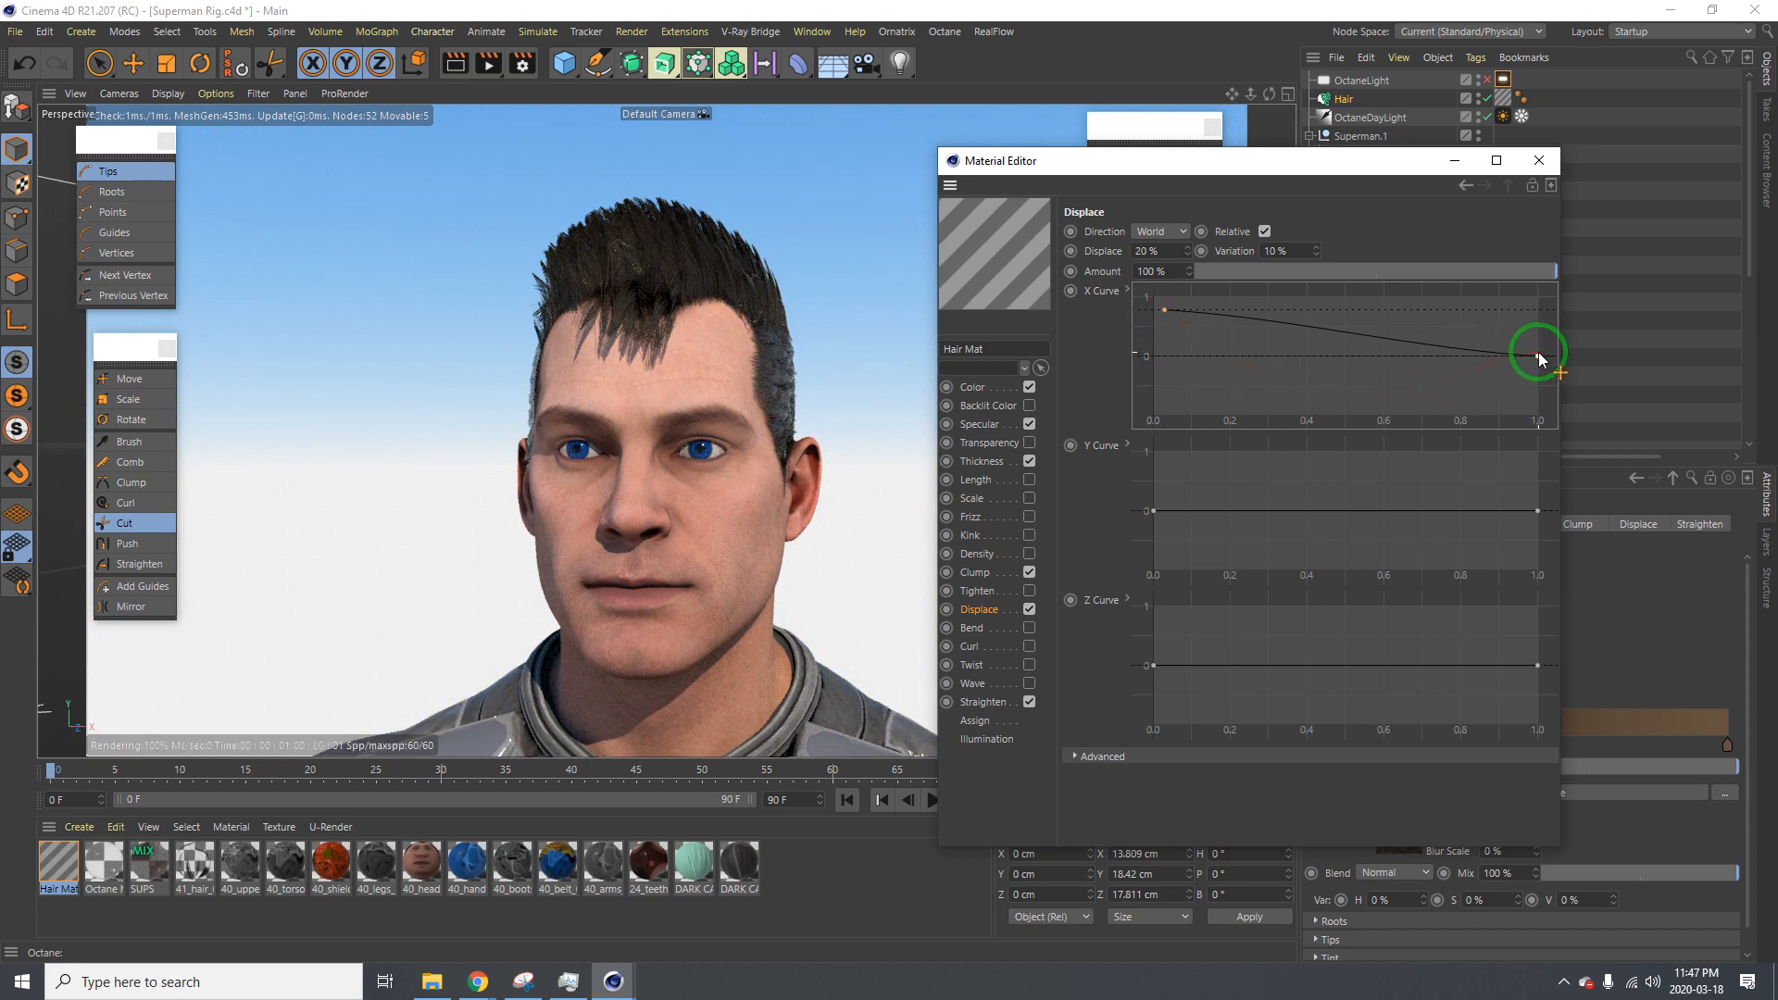
drag(1540, 356, 1537, 417)
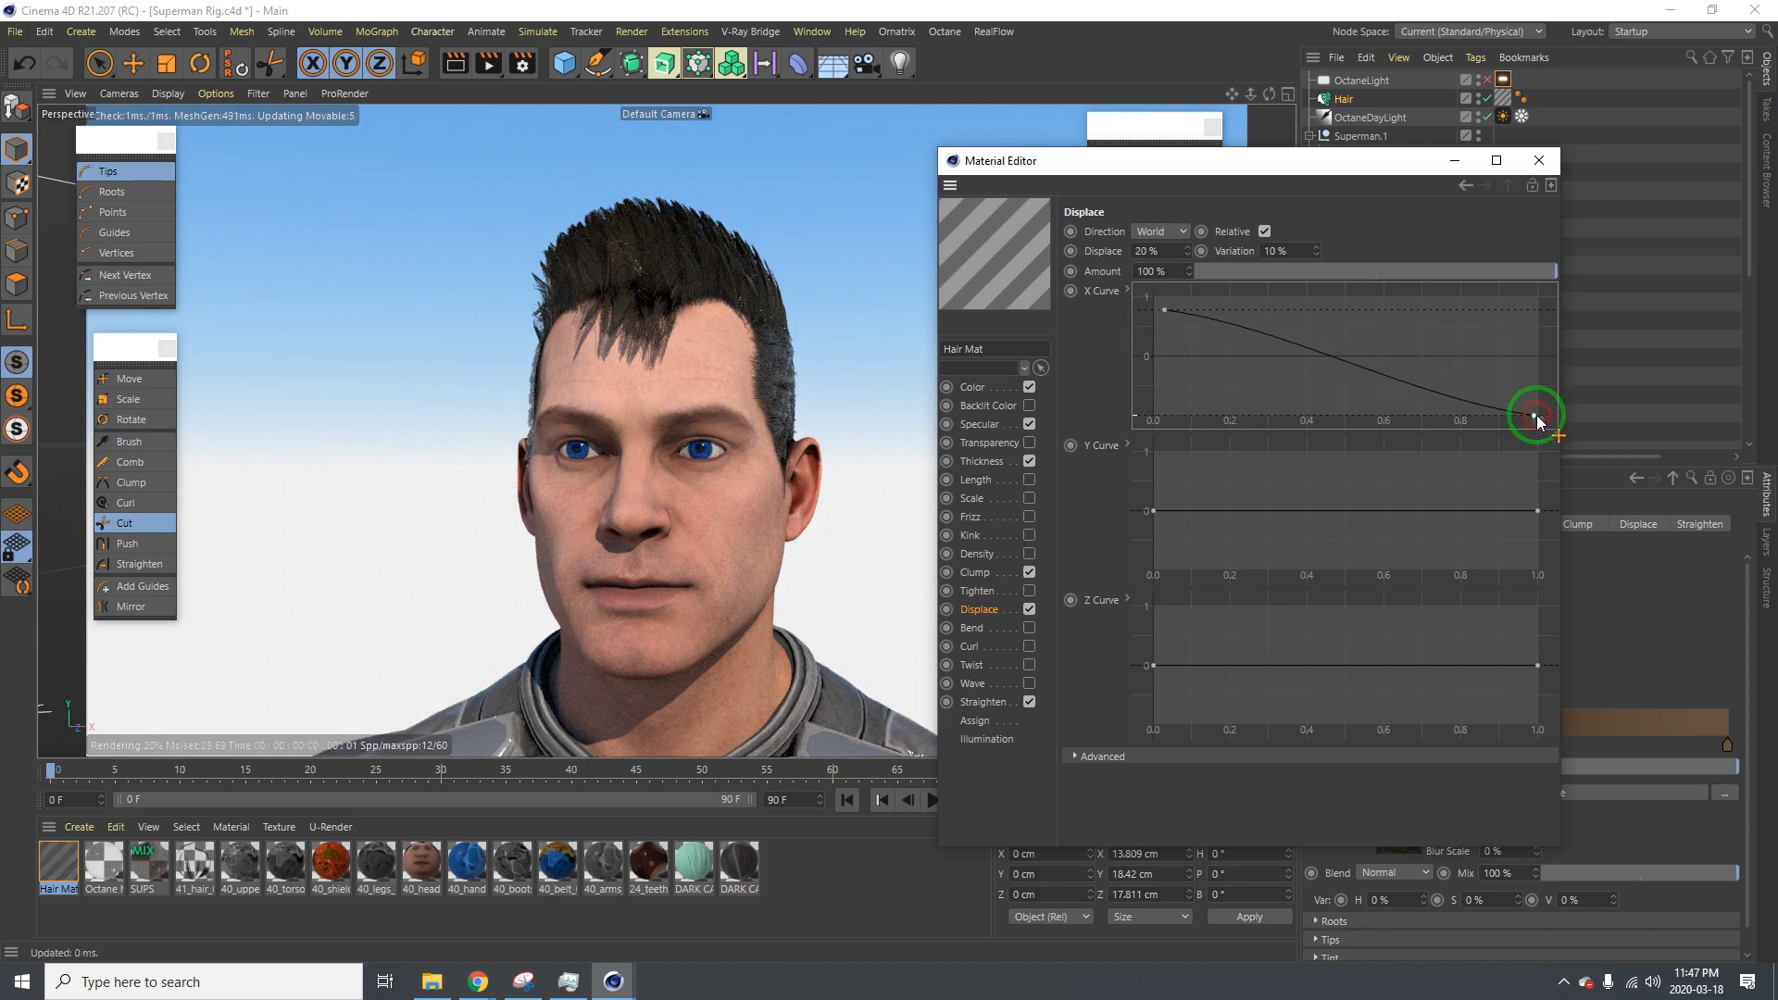
click(690, 432)
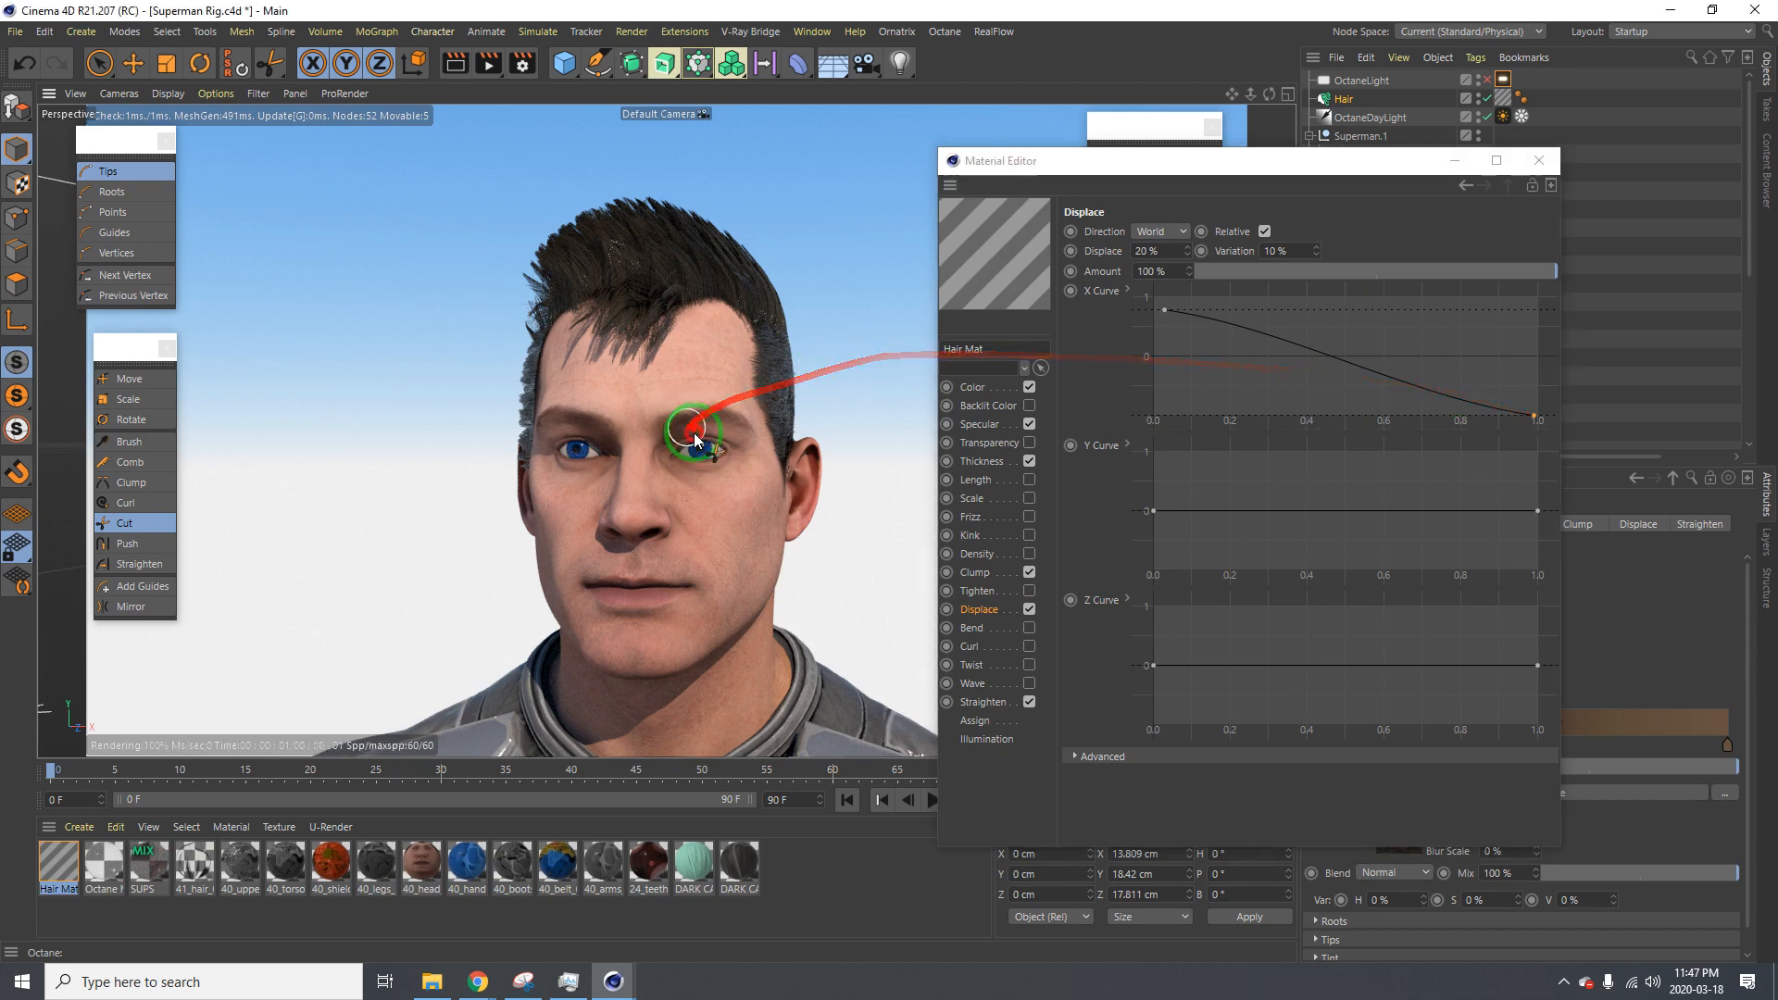
alt+drag(695, 433, 730, 439)
click(1206, 503)
key(ctrl+z)
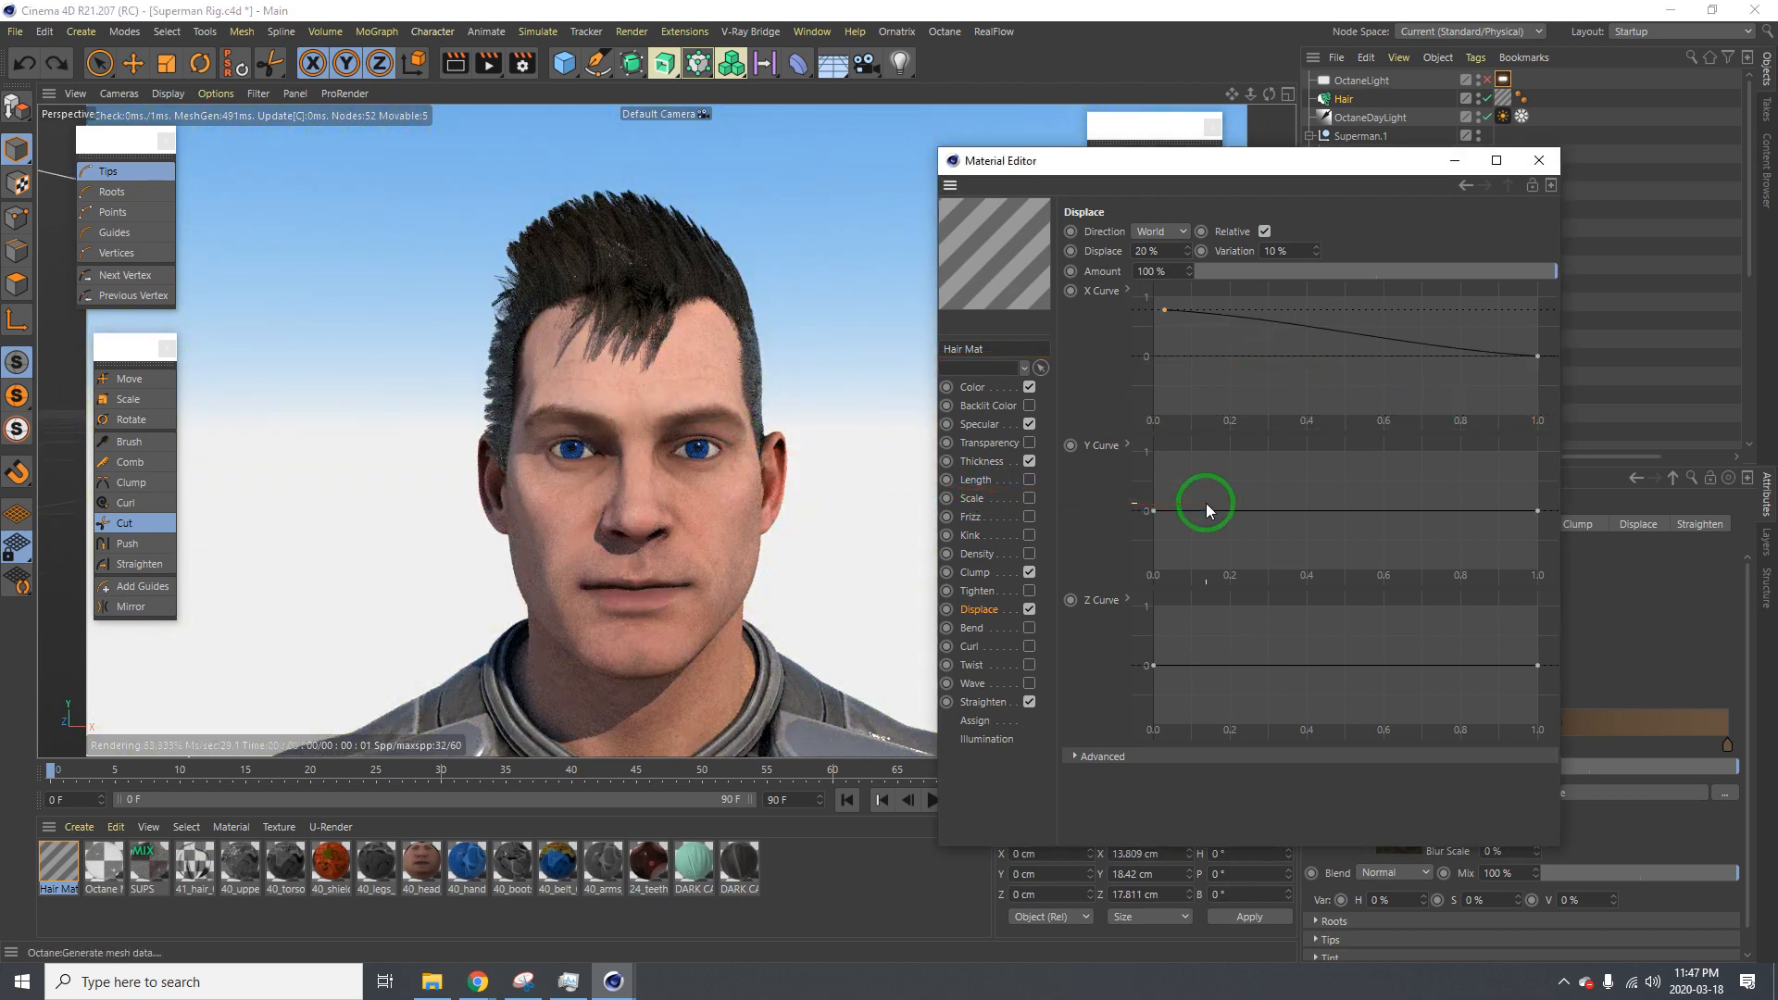
key(ctrl+z)
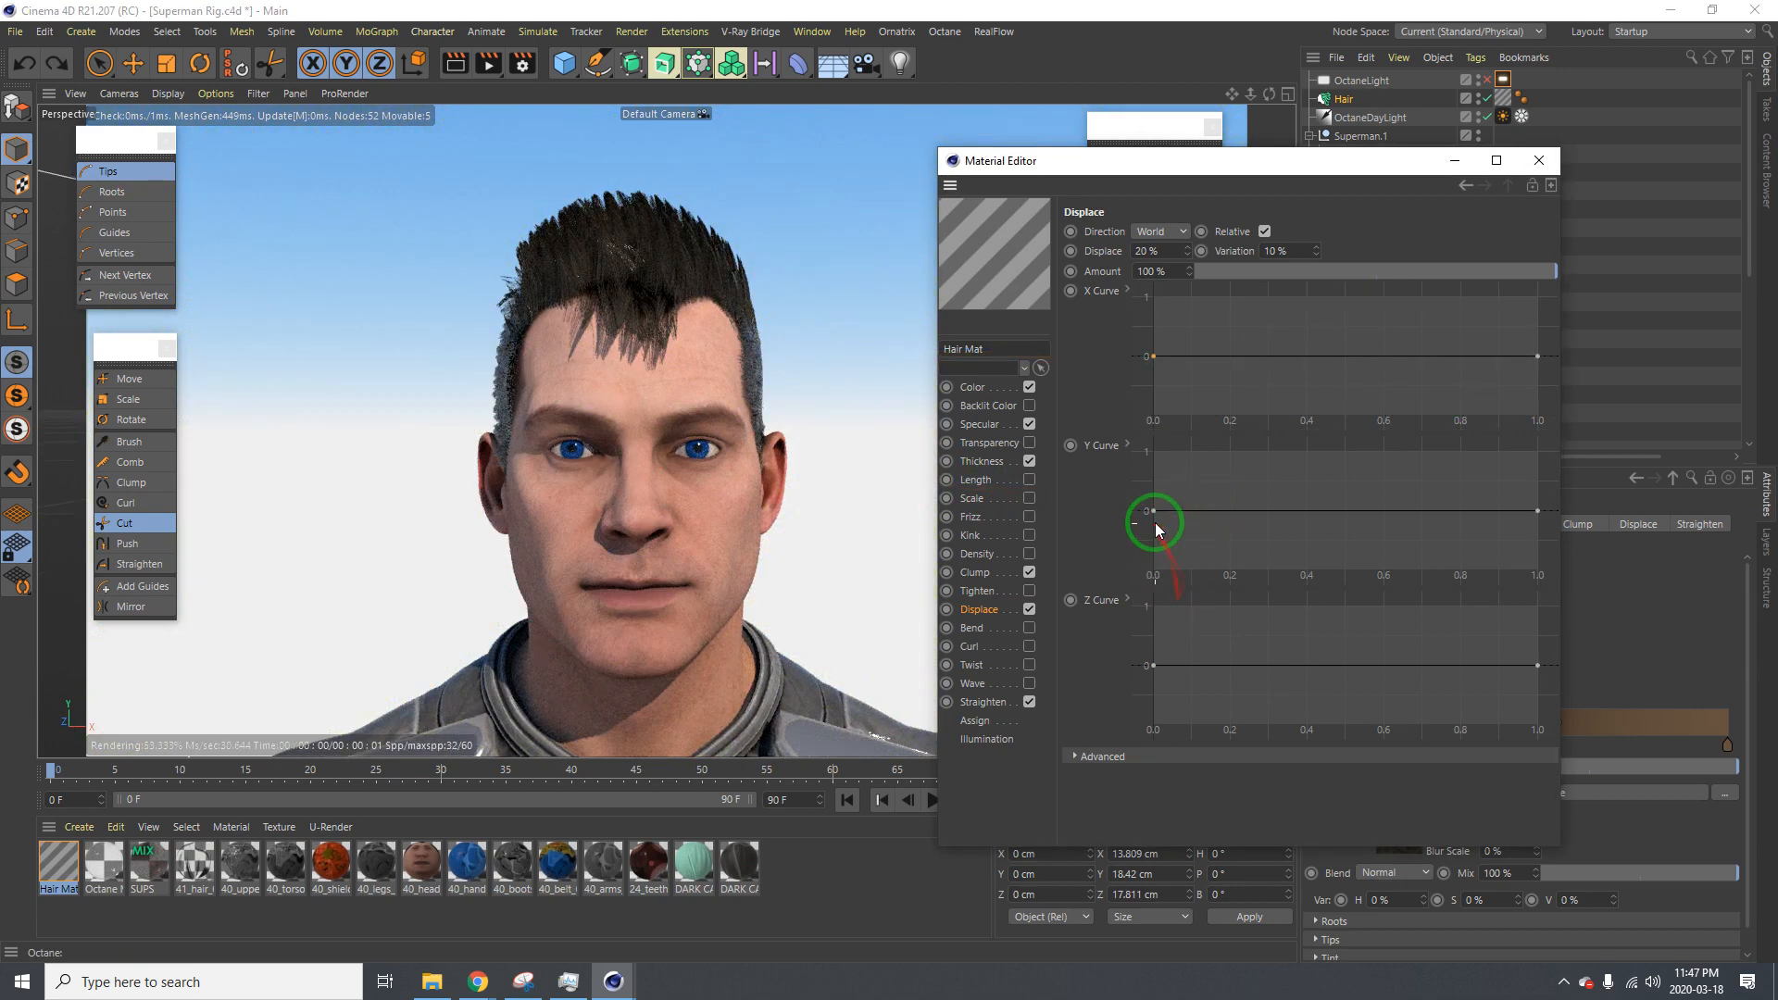
Try a Displace Y curve rising from about -0.7 at the root to about 0.8 at the tip, and undo it
drag(1154, 511, 1158, 561)
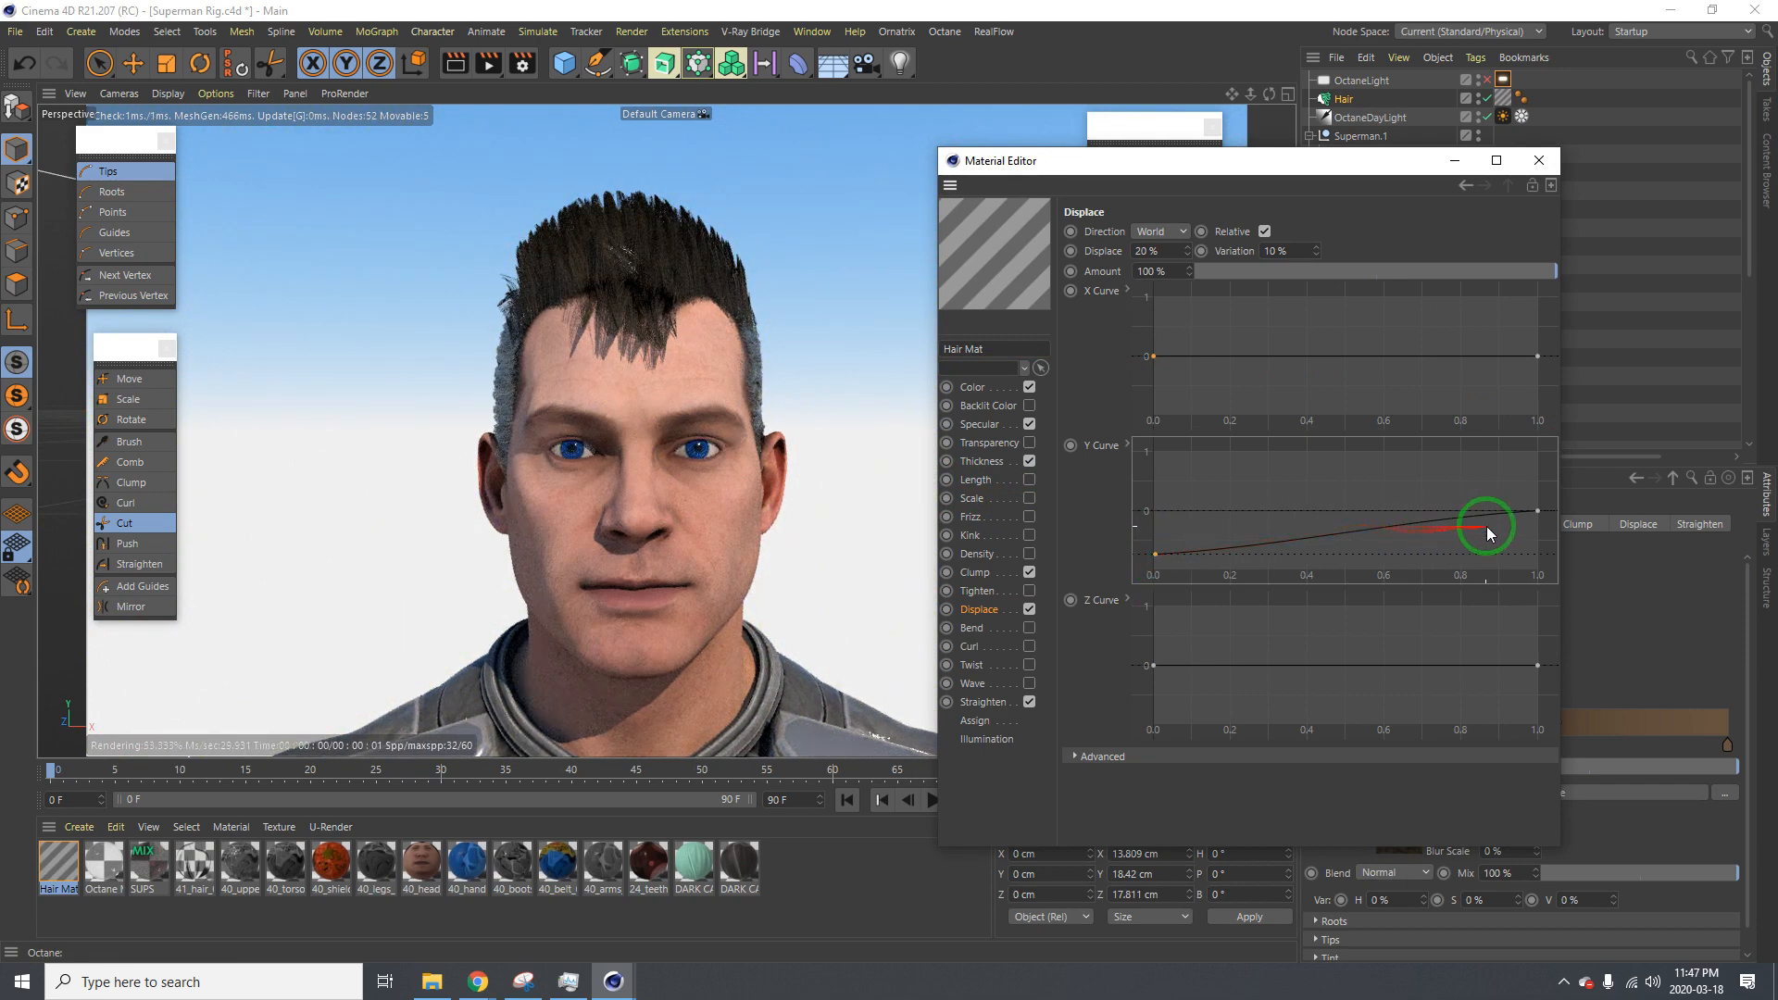
drag(1537, 508, 1542, 462)
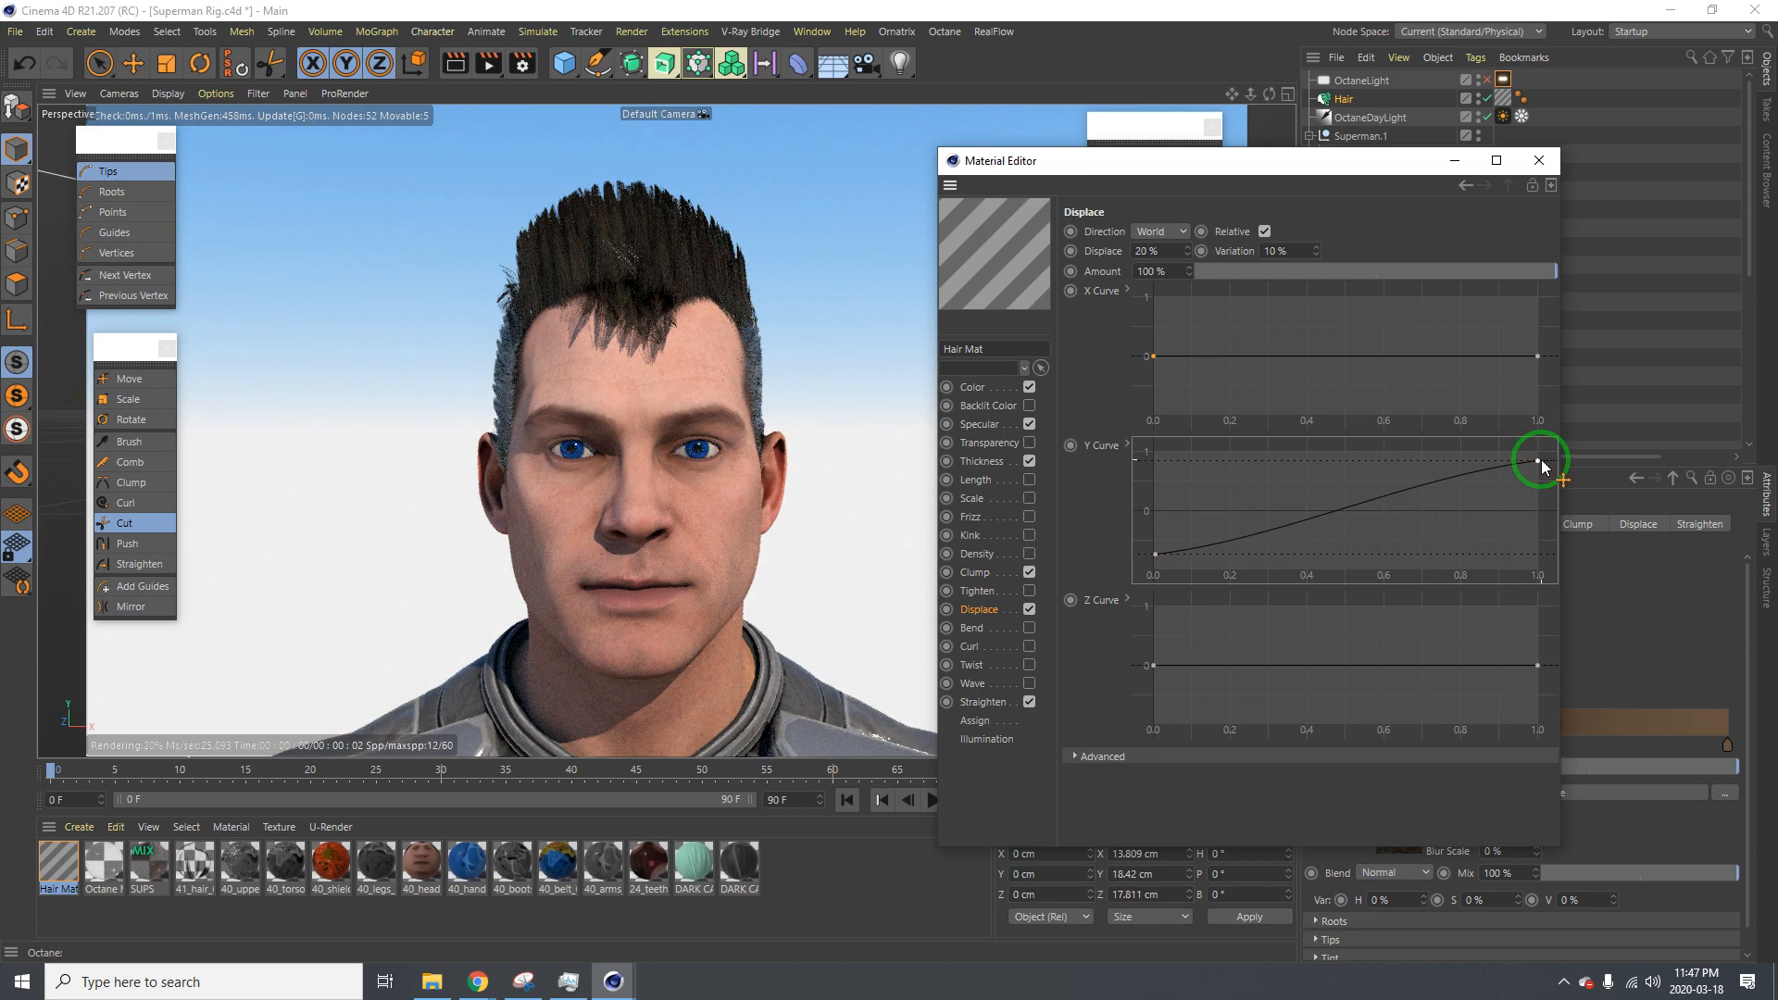
key(ctrl+z)
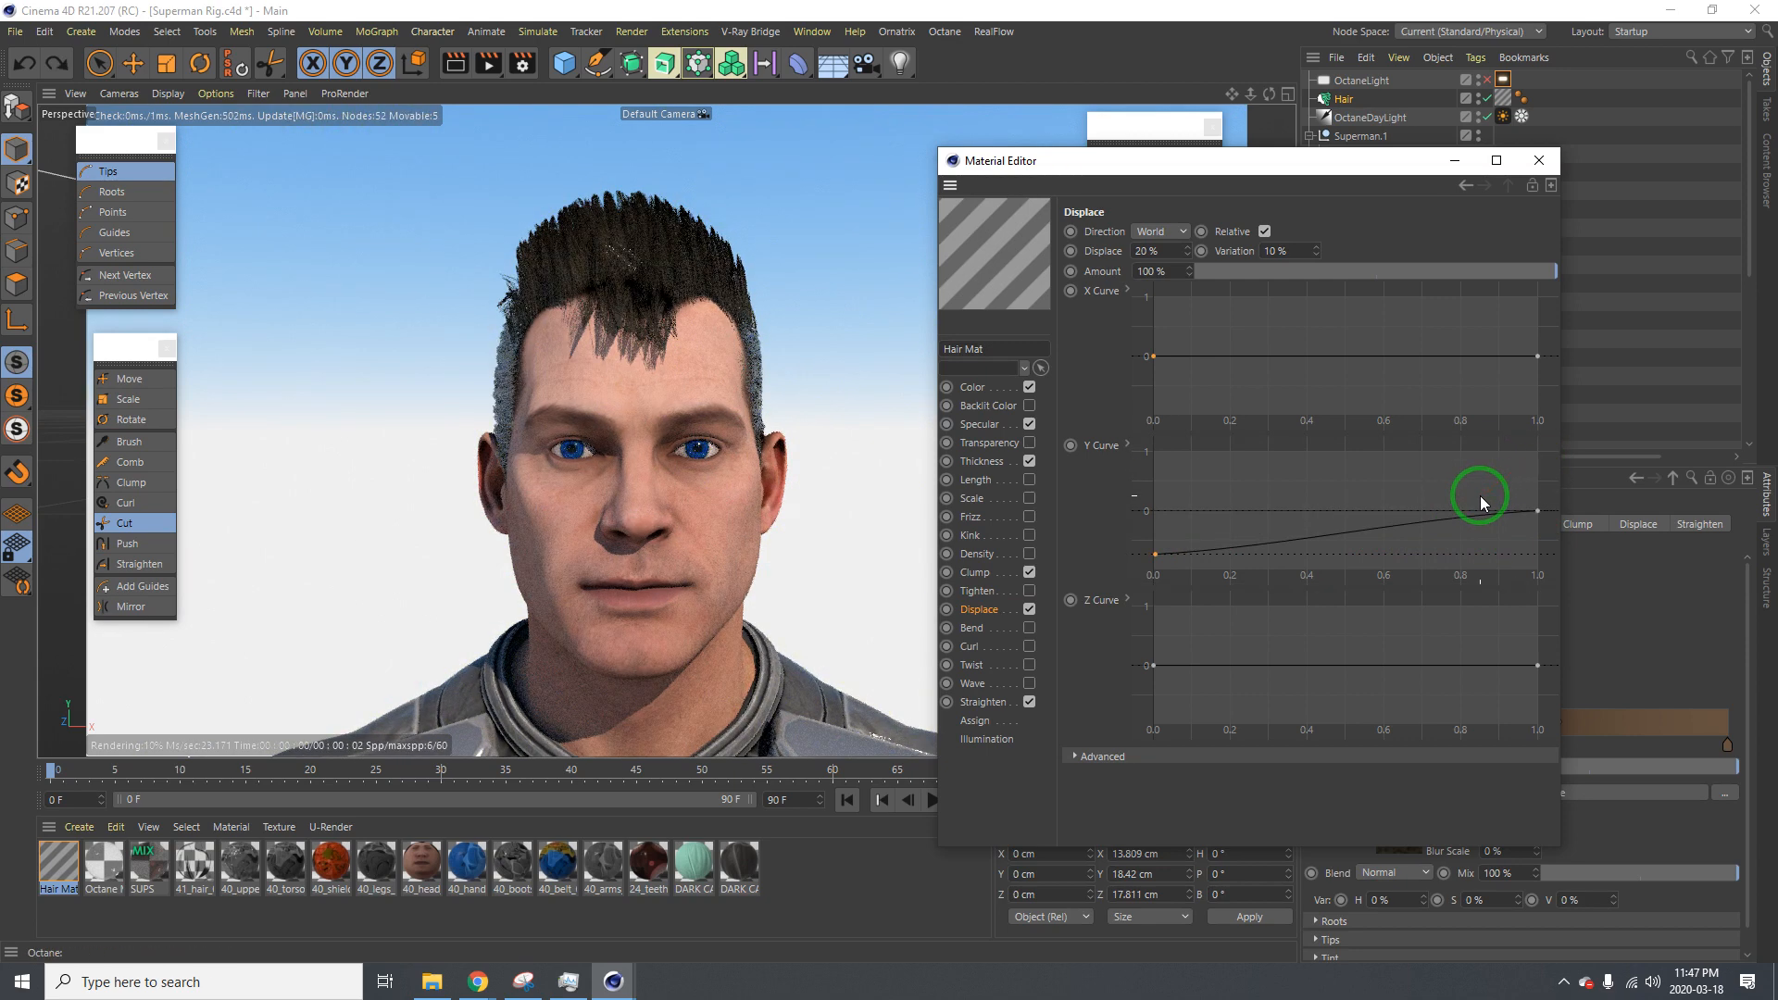
key(ctrl+z)
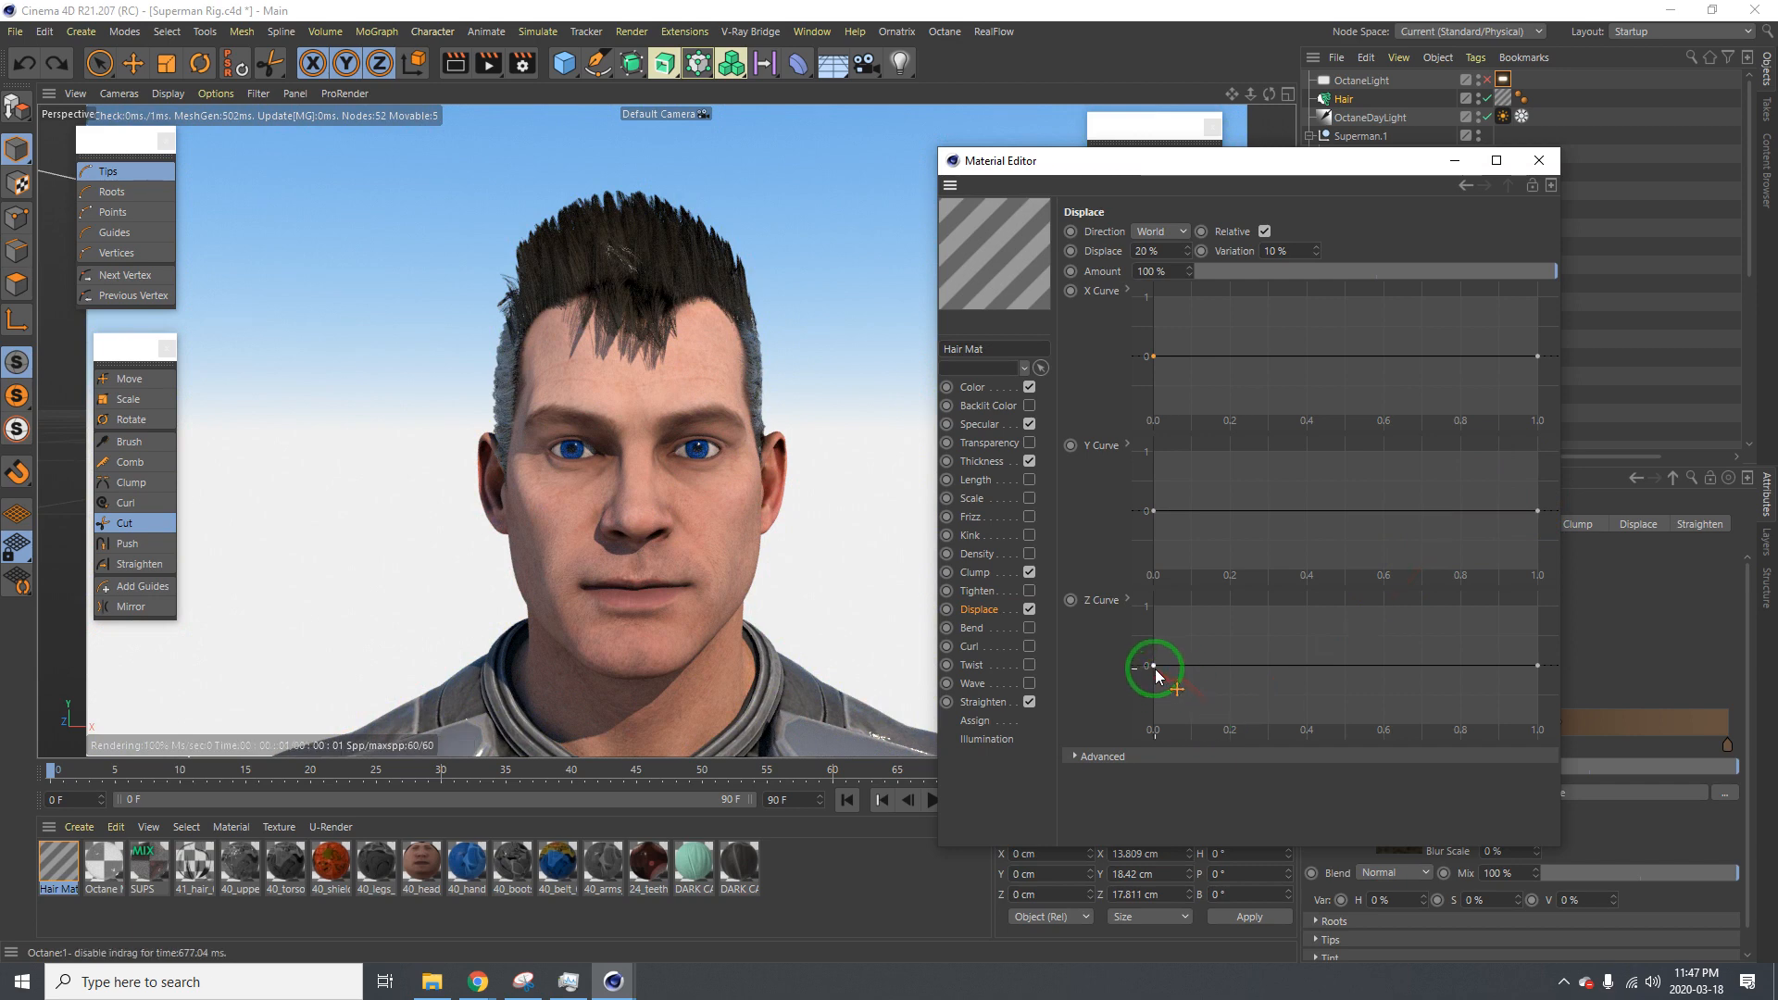
Try a Displace Z curve falling from about 0.5 at the root to about -1 at the tip, and undo it
drag(1154, 667, 1159, 636)
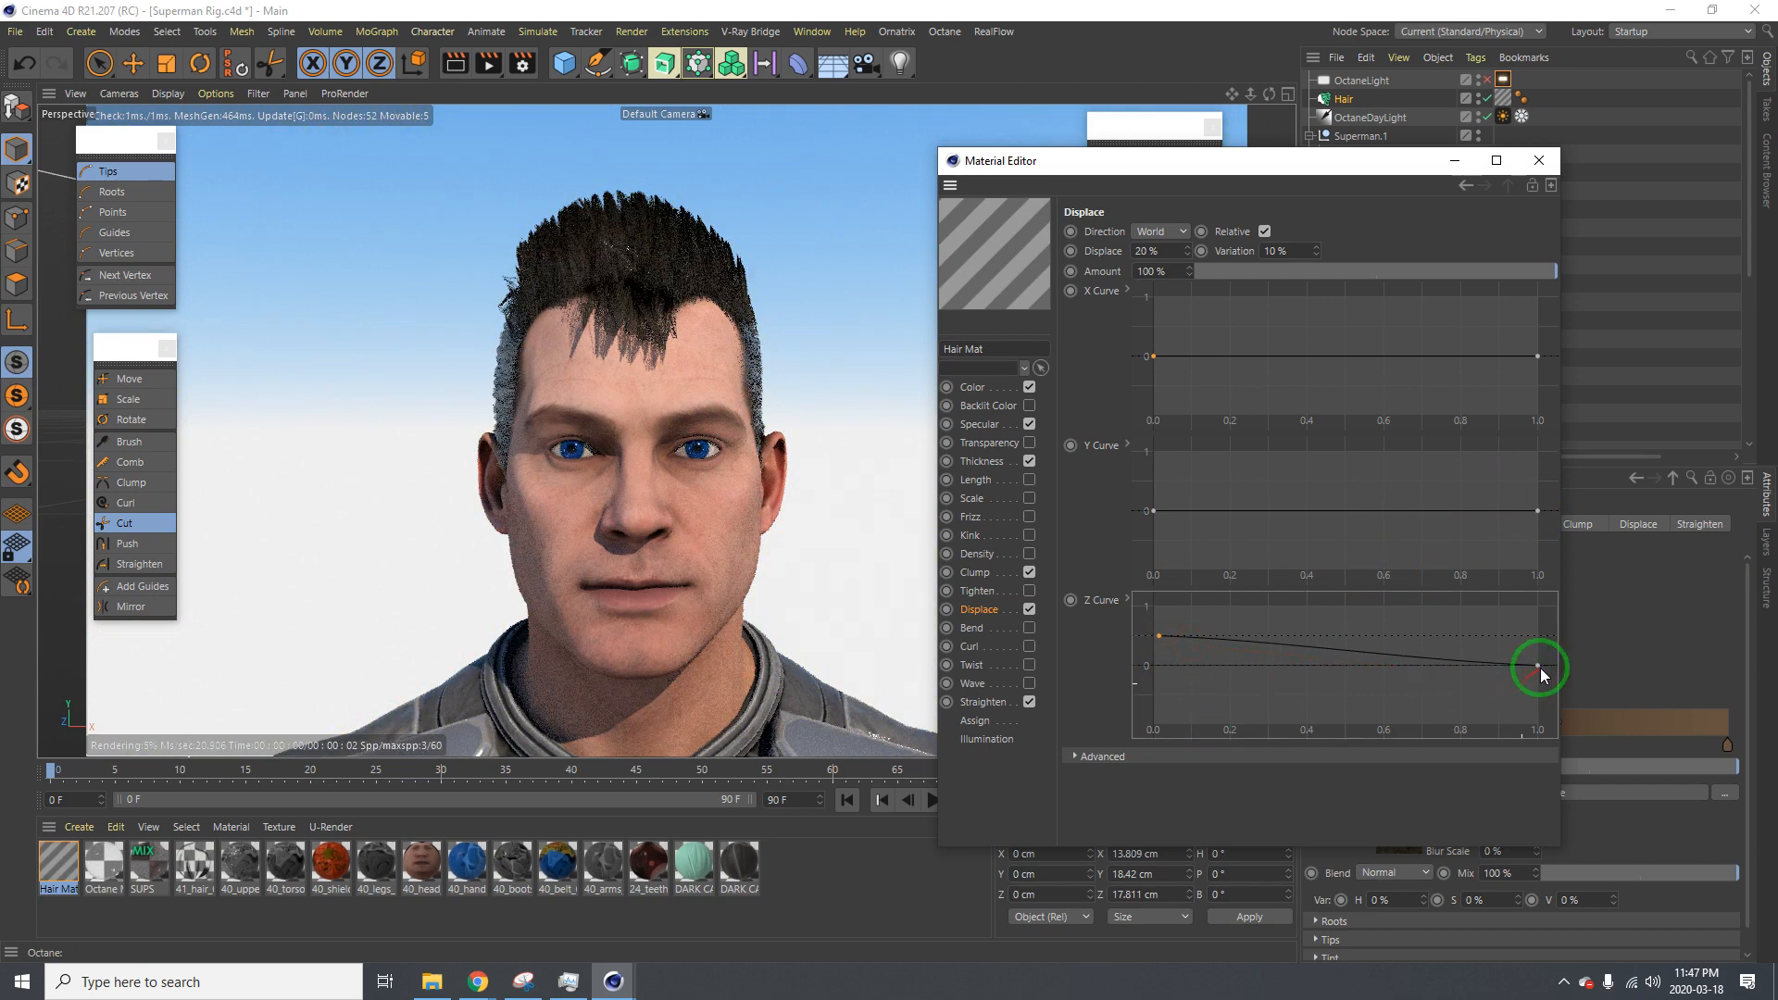
drag(1541, 667, 1538, 726)
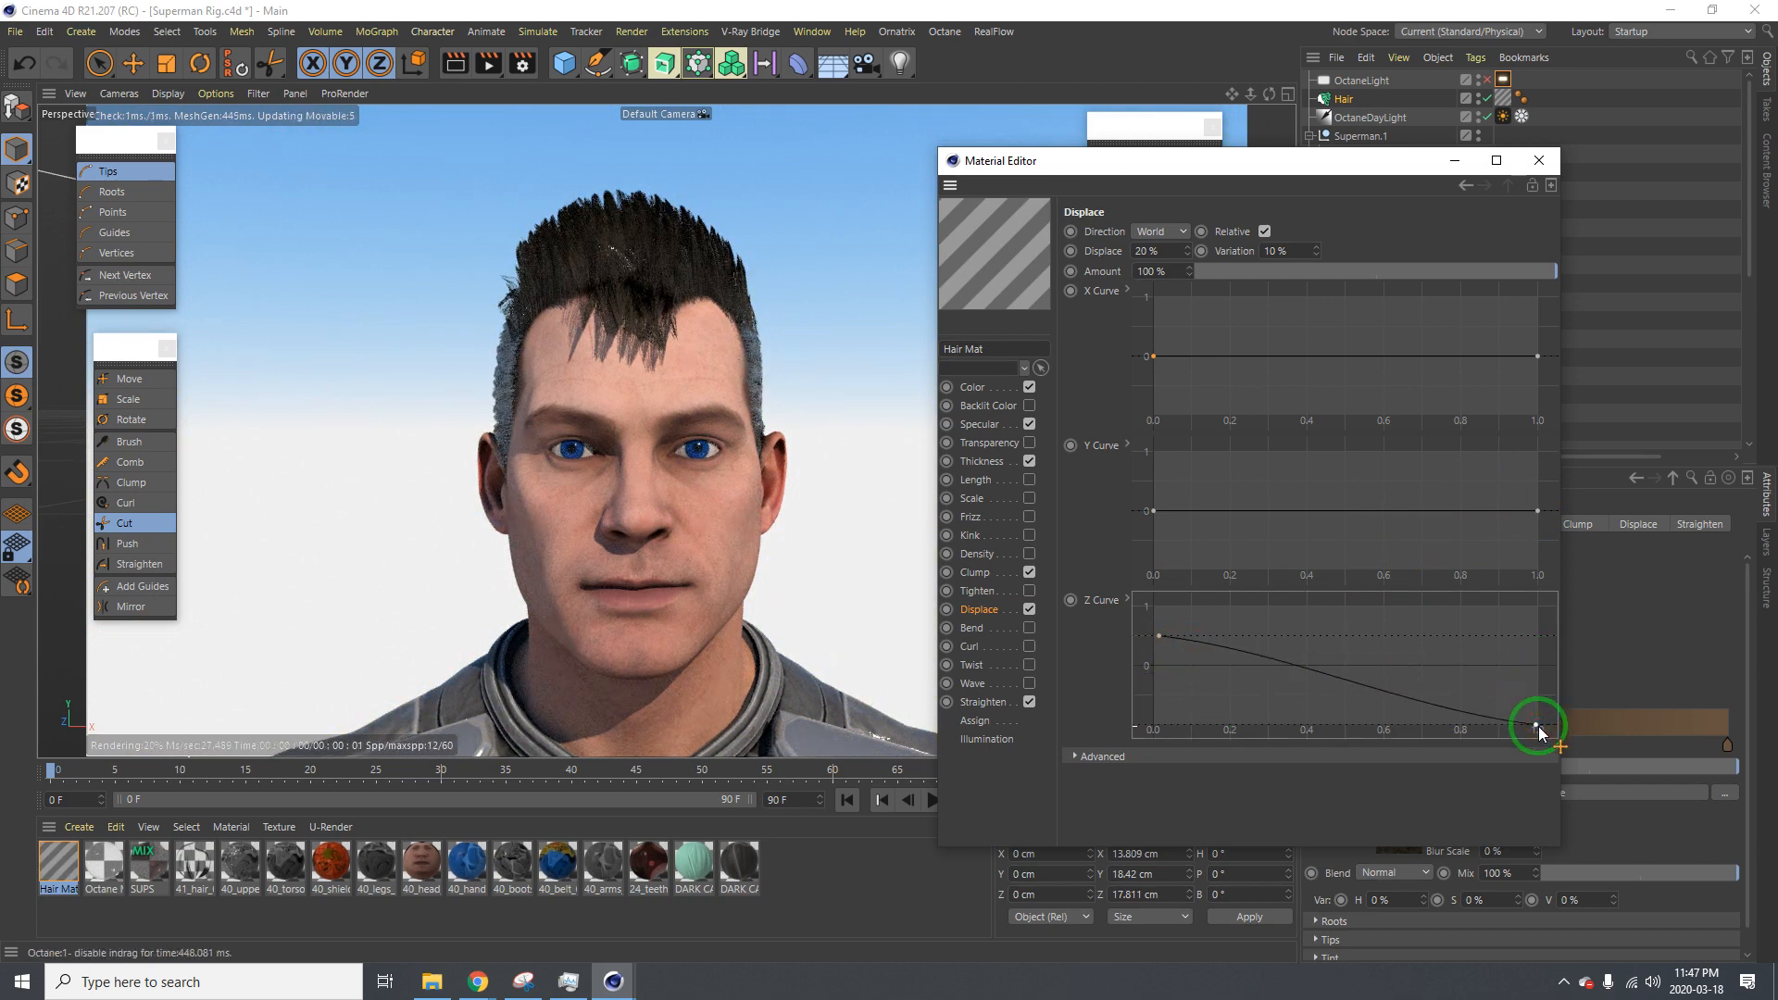
key(ctrl+z)
key(ctrl+z)
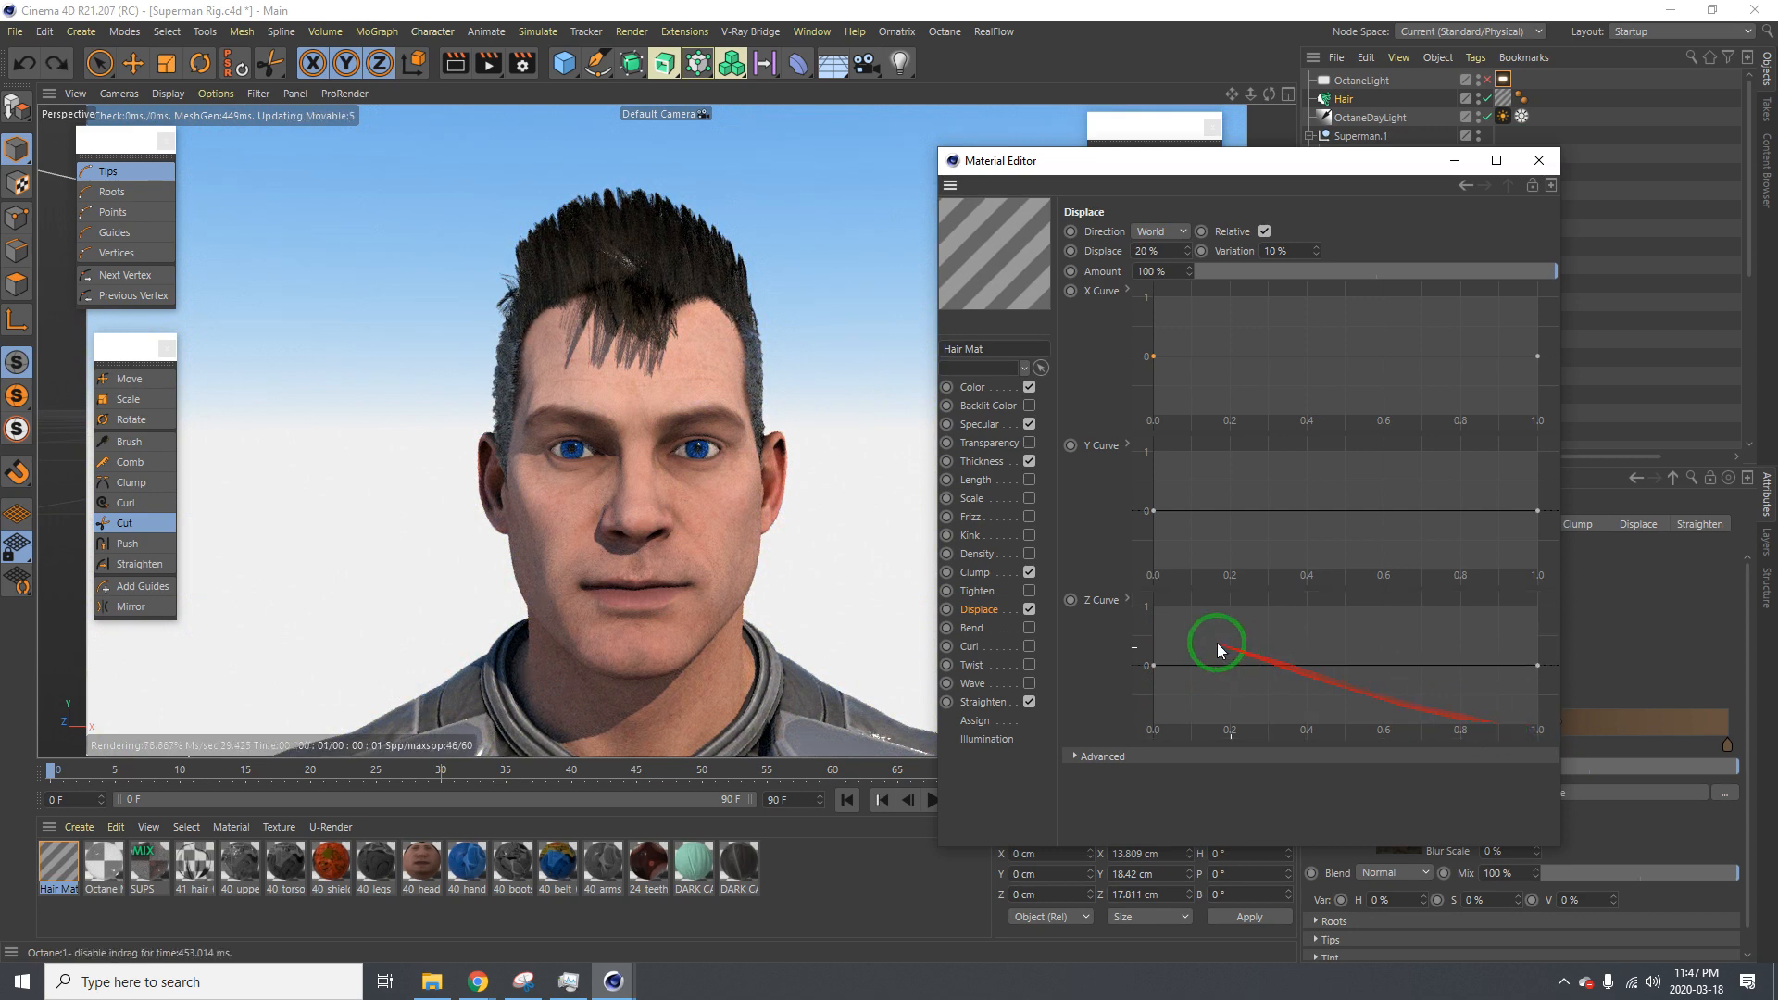
Enable the Kink channel in the Hair Mat material and check its effect on the hair up close from the side
click(1028, 534)
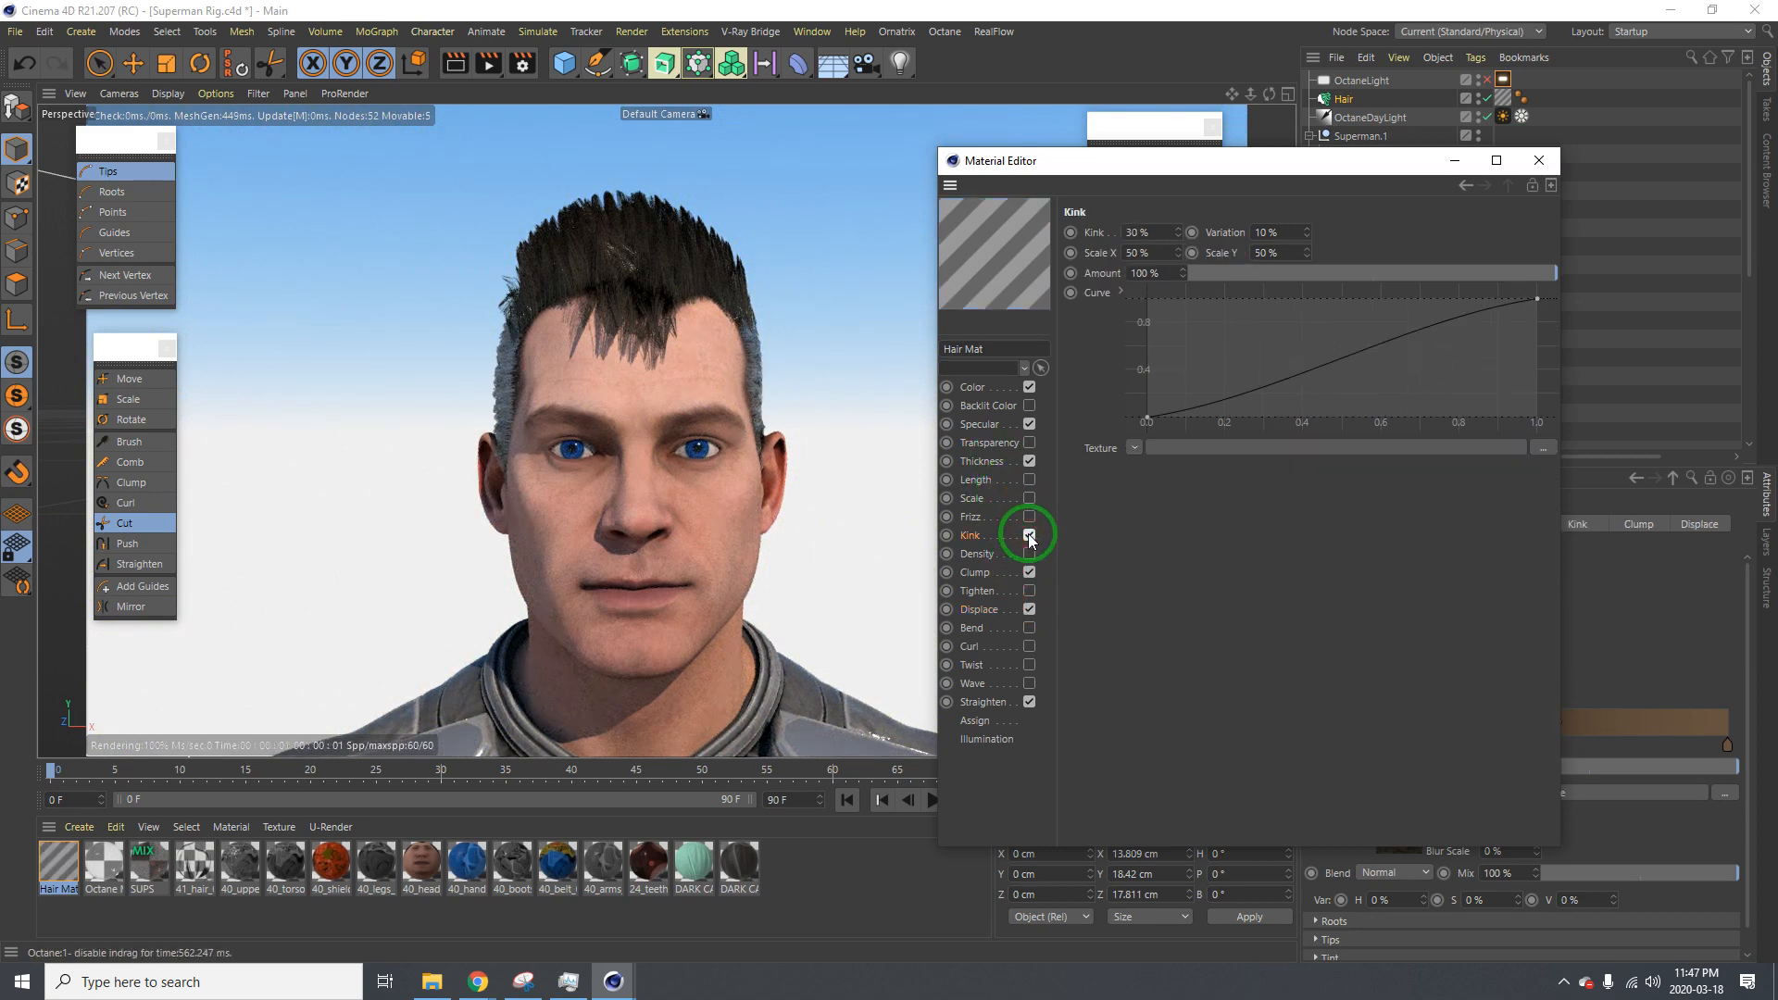
alt+drag(680, 292, 550, 305)
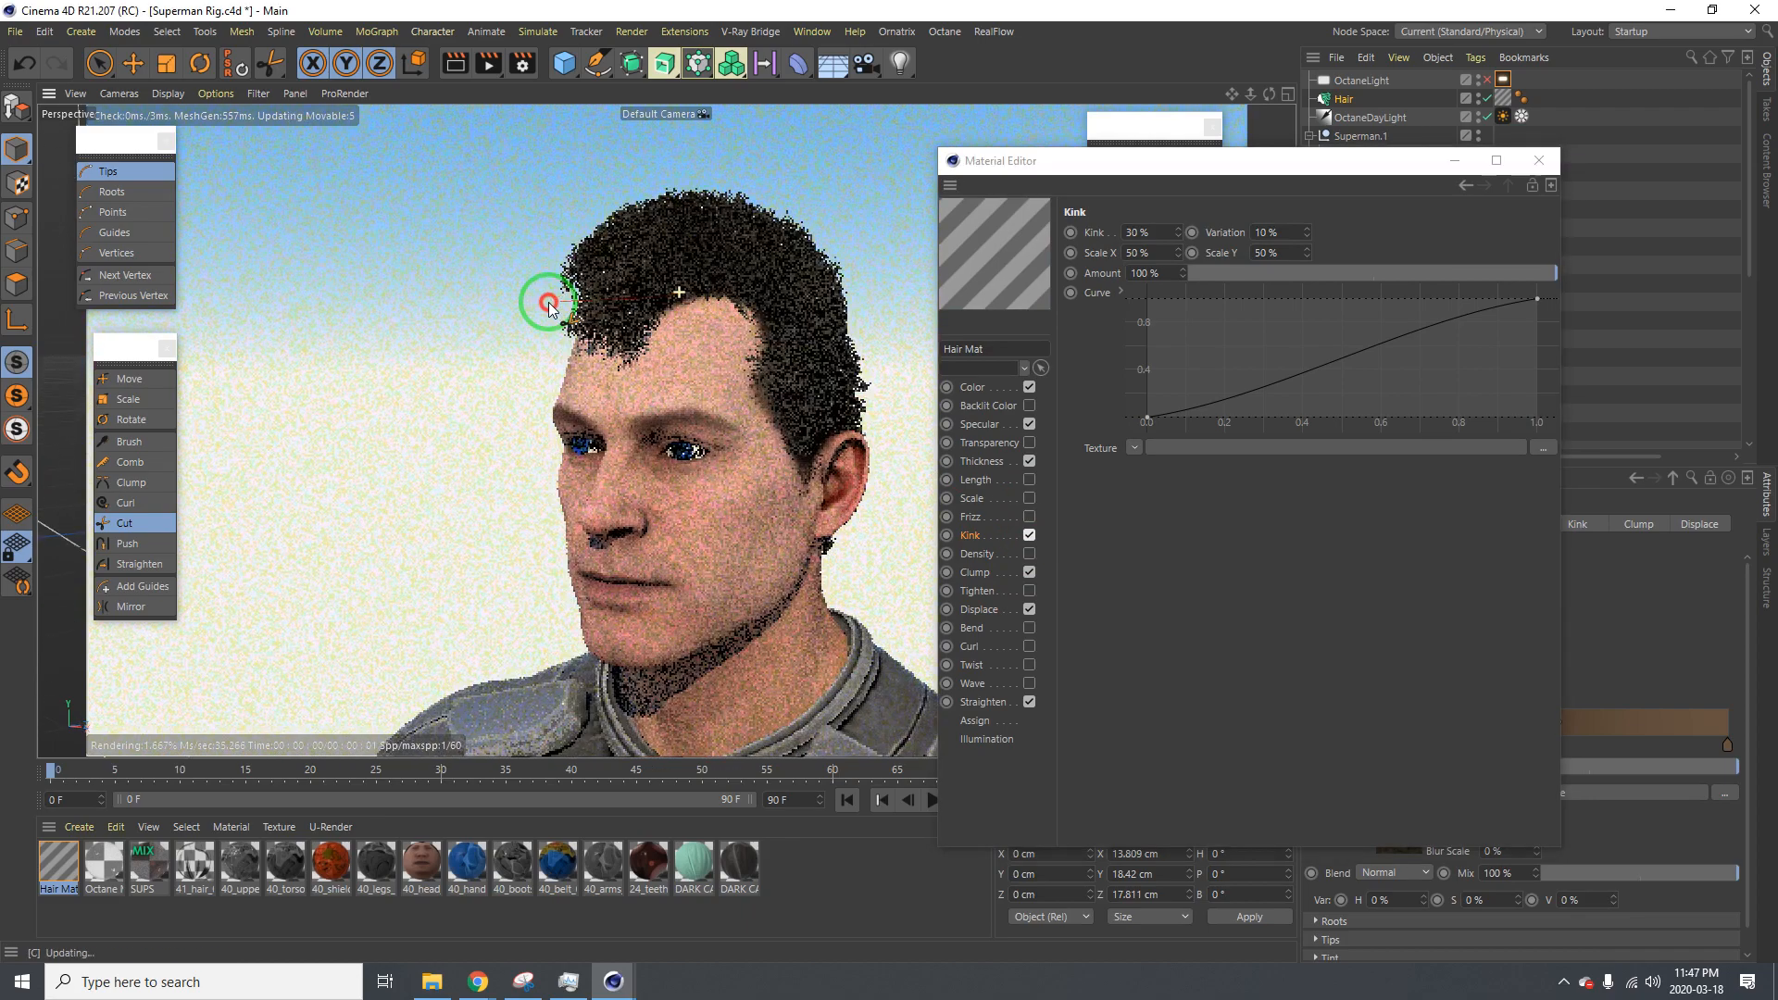
scroll(715, 326, up, 5)
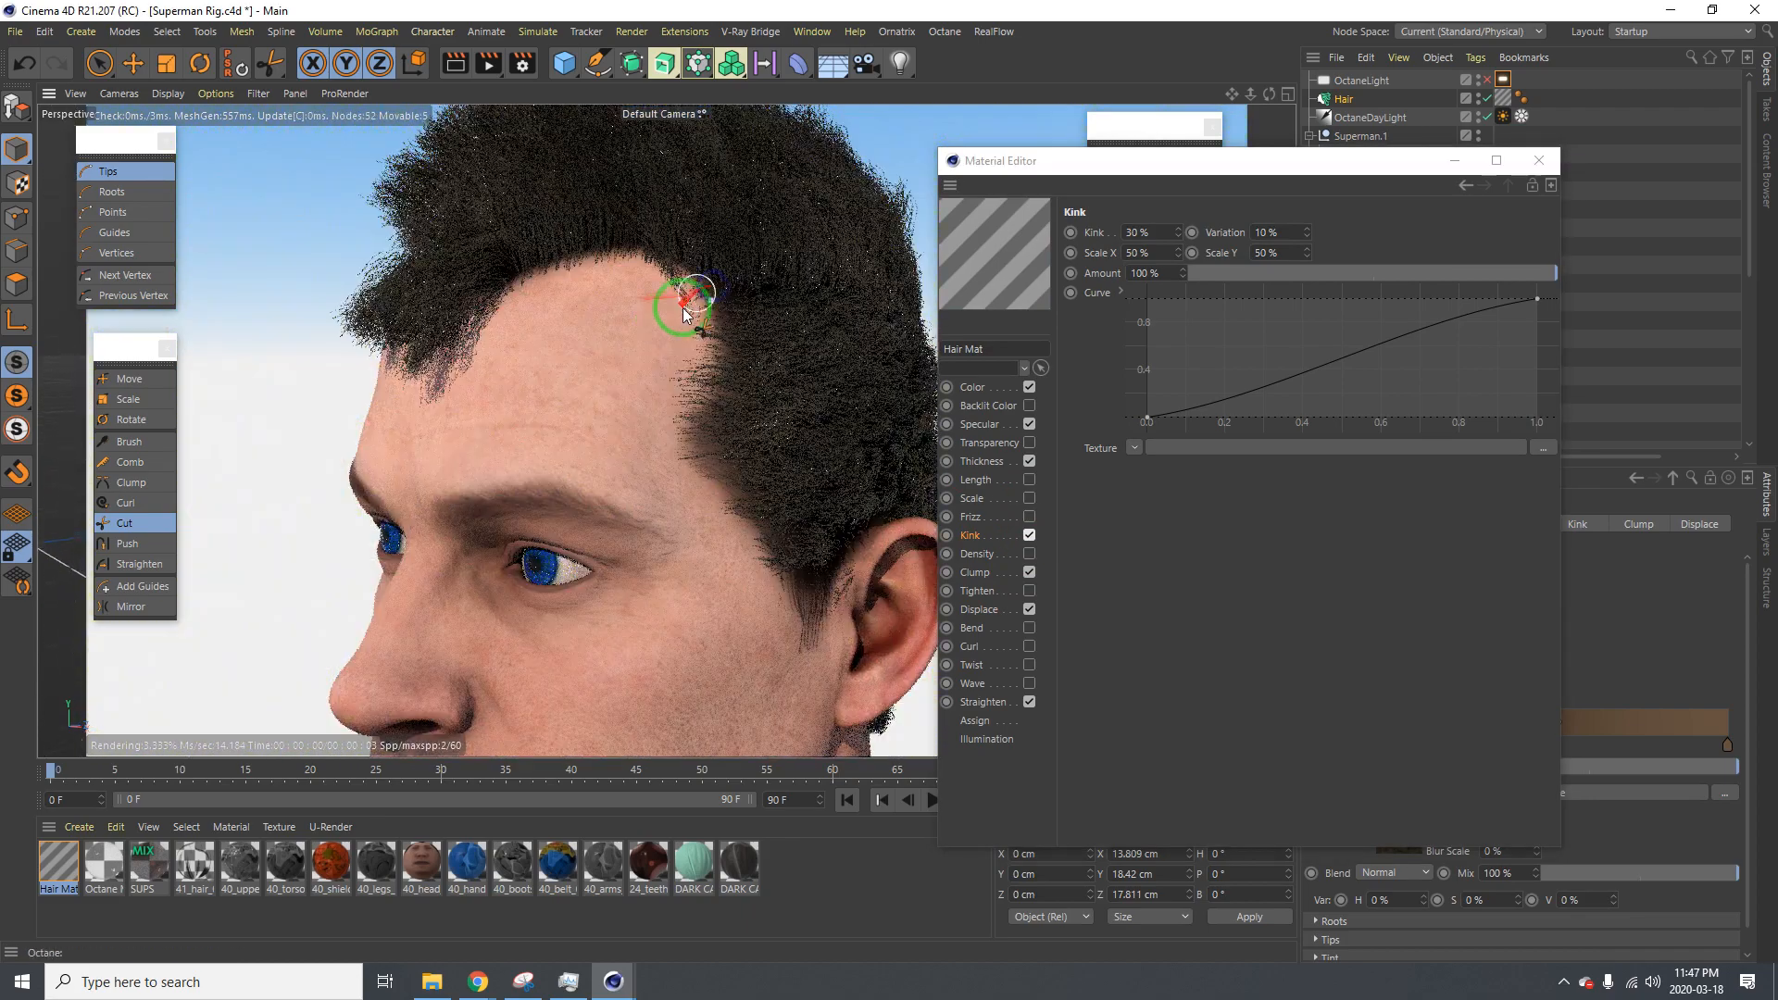
Disable the Kink channel in the Hair Mat material and view the hair from the front
alt+drag(682, 307, 865, 397)
click(1029, 535)
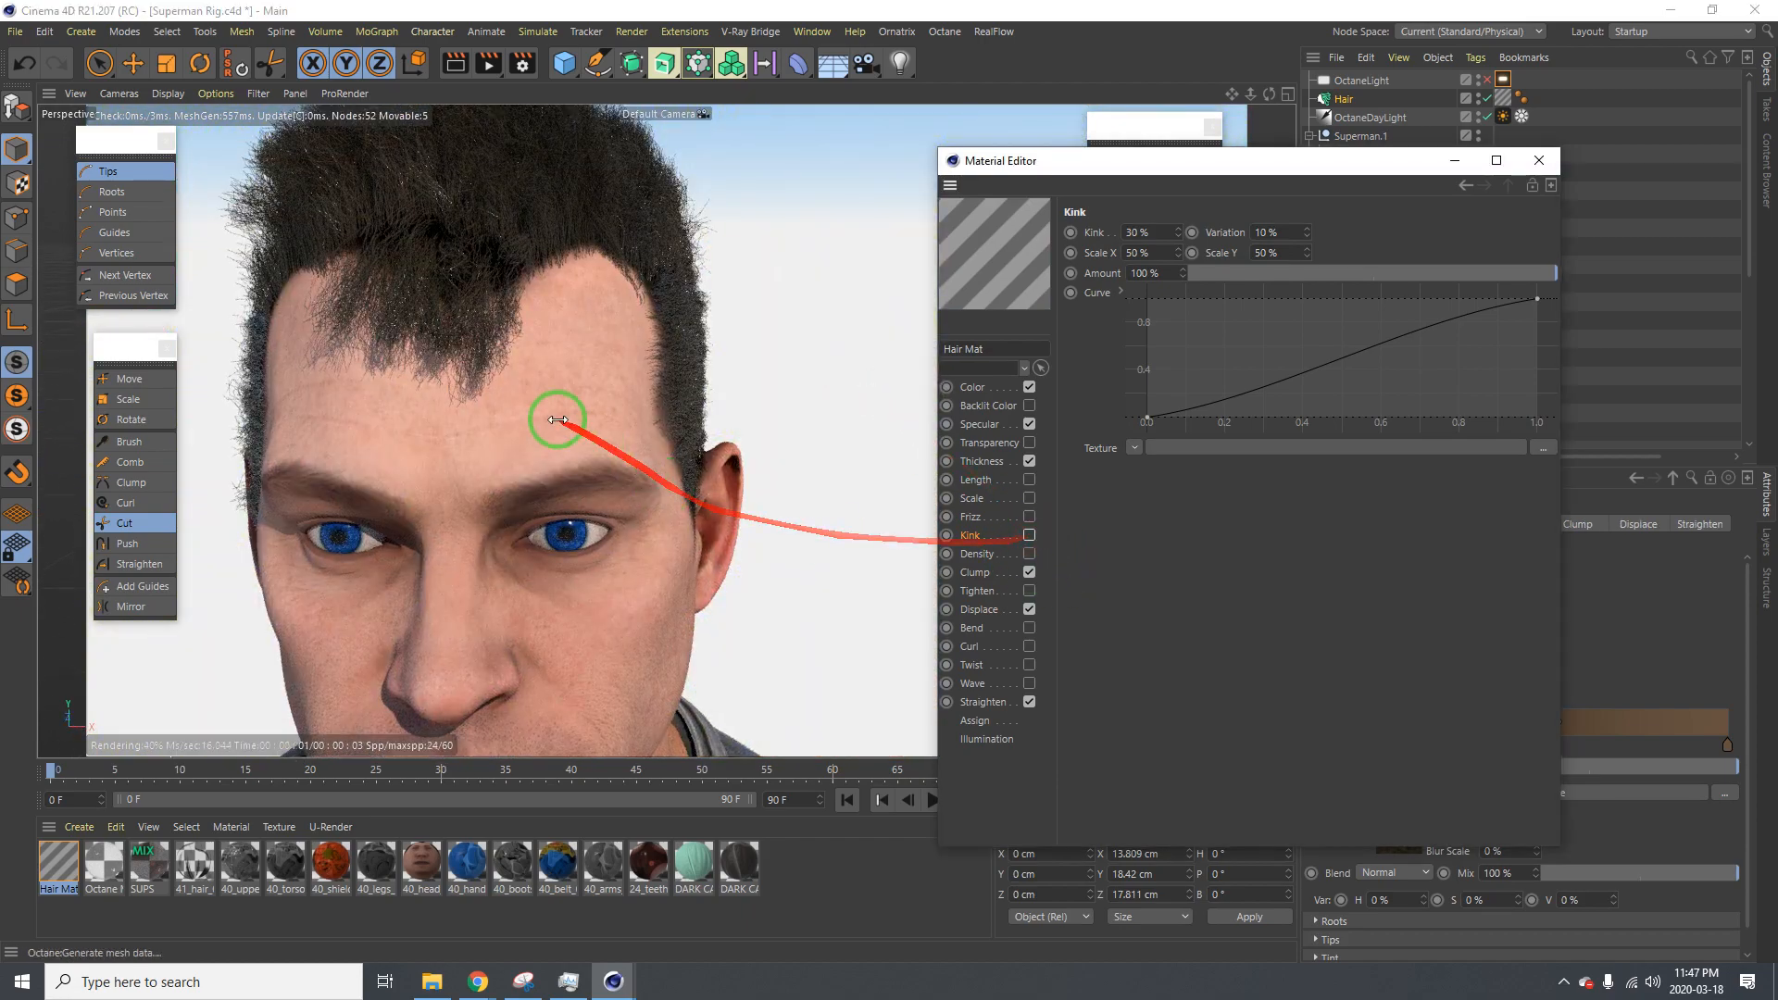
alt+right_drag(491, 411, 456, 410)
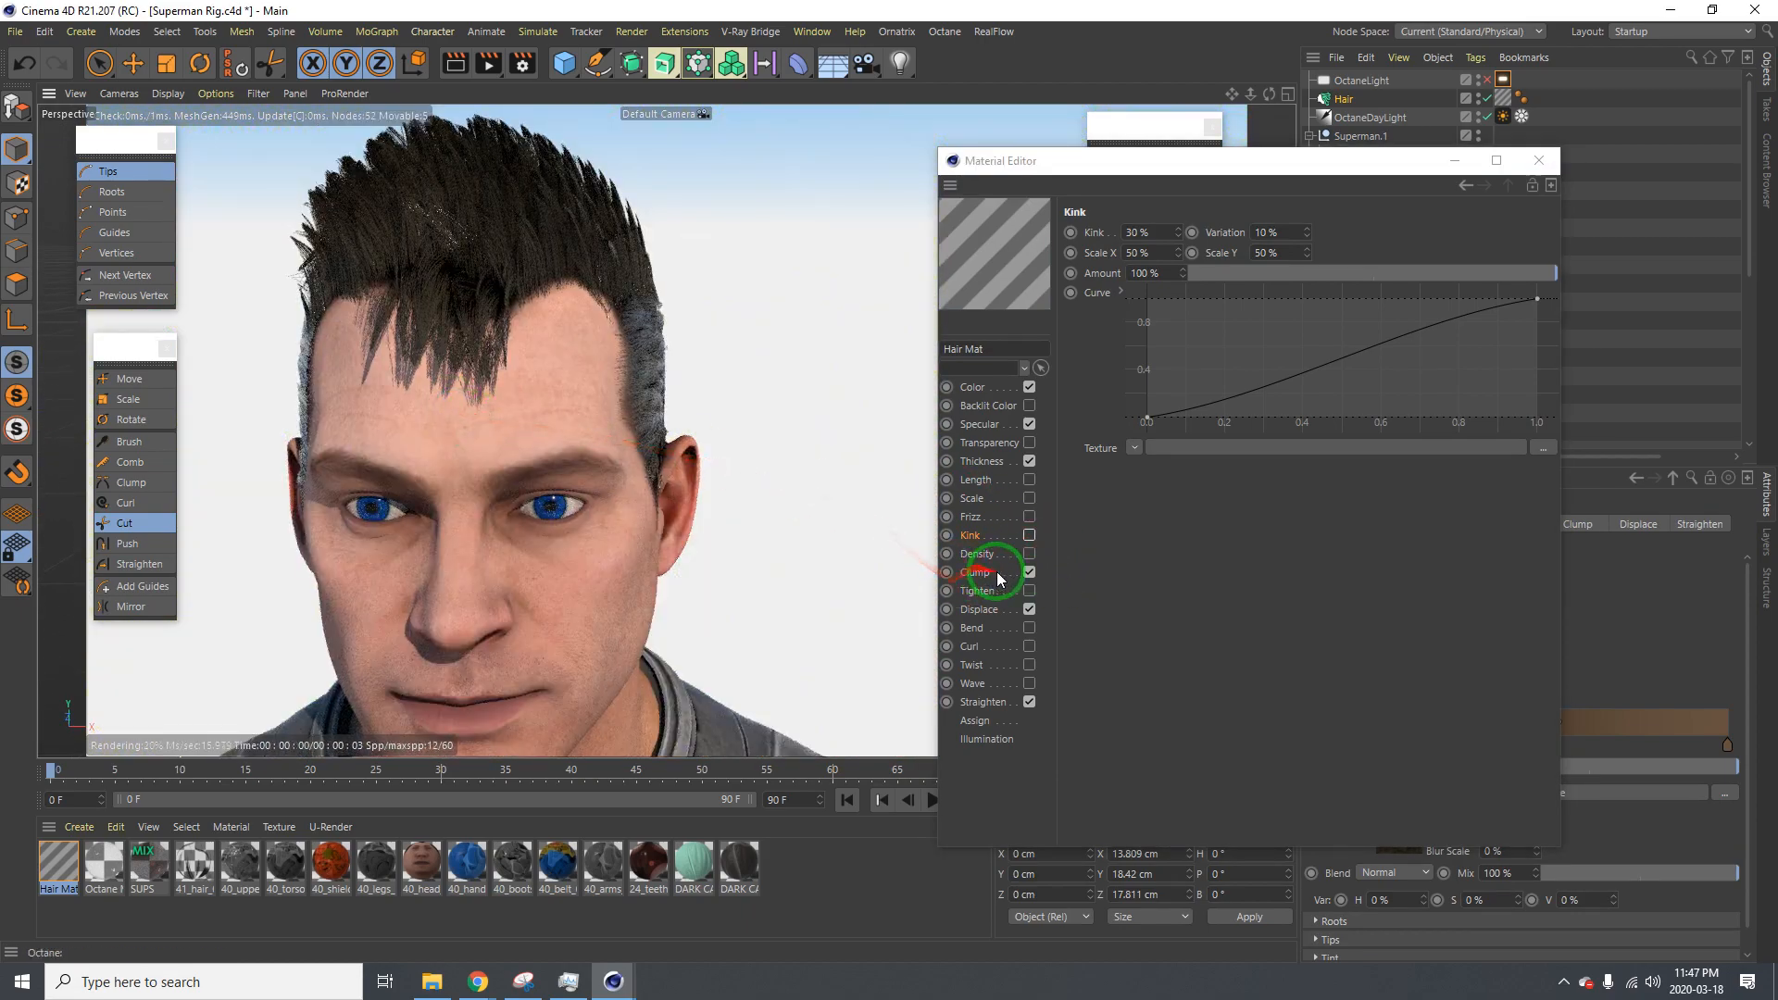
Try the Density and Frizz channels in the Hair Mat material, checking the hair from both sides, and turn them off
click(1029, 554)
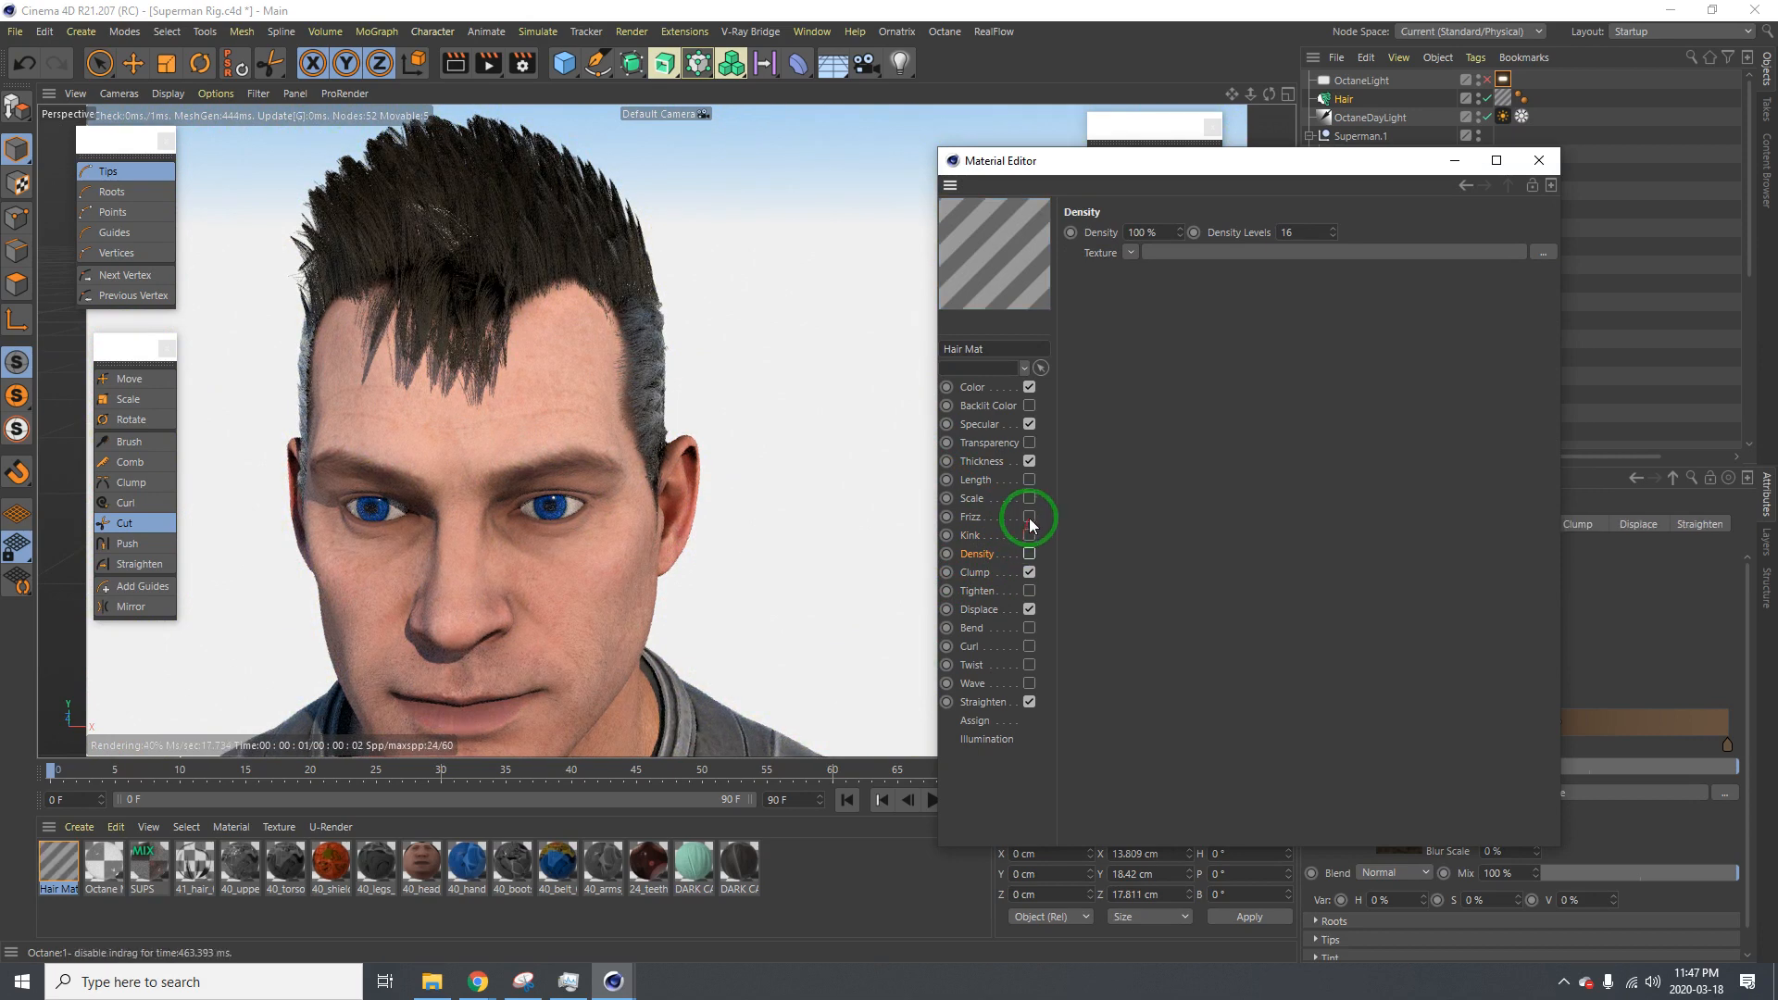
click(1029, 517)
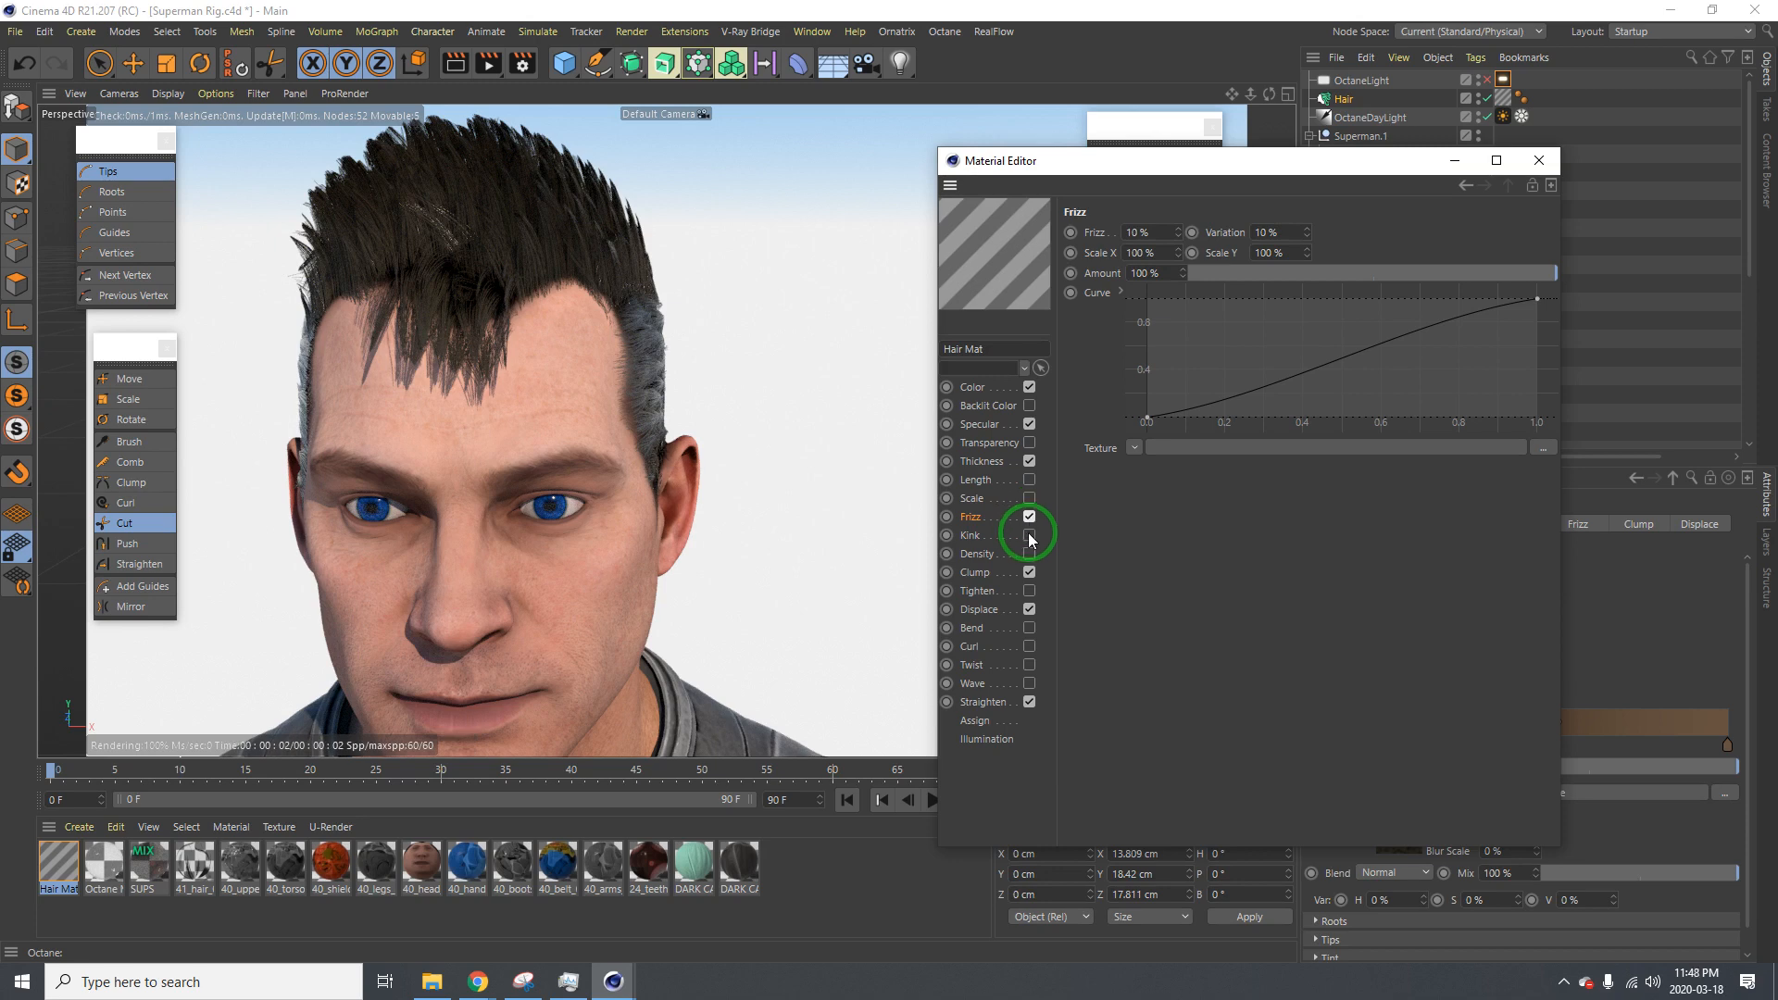
scroll(617, 462, down, 5)
click(1031, 517)
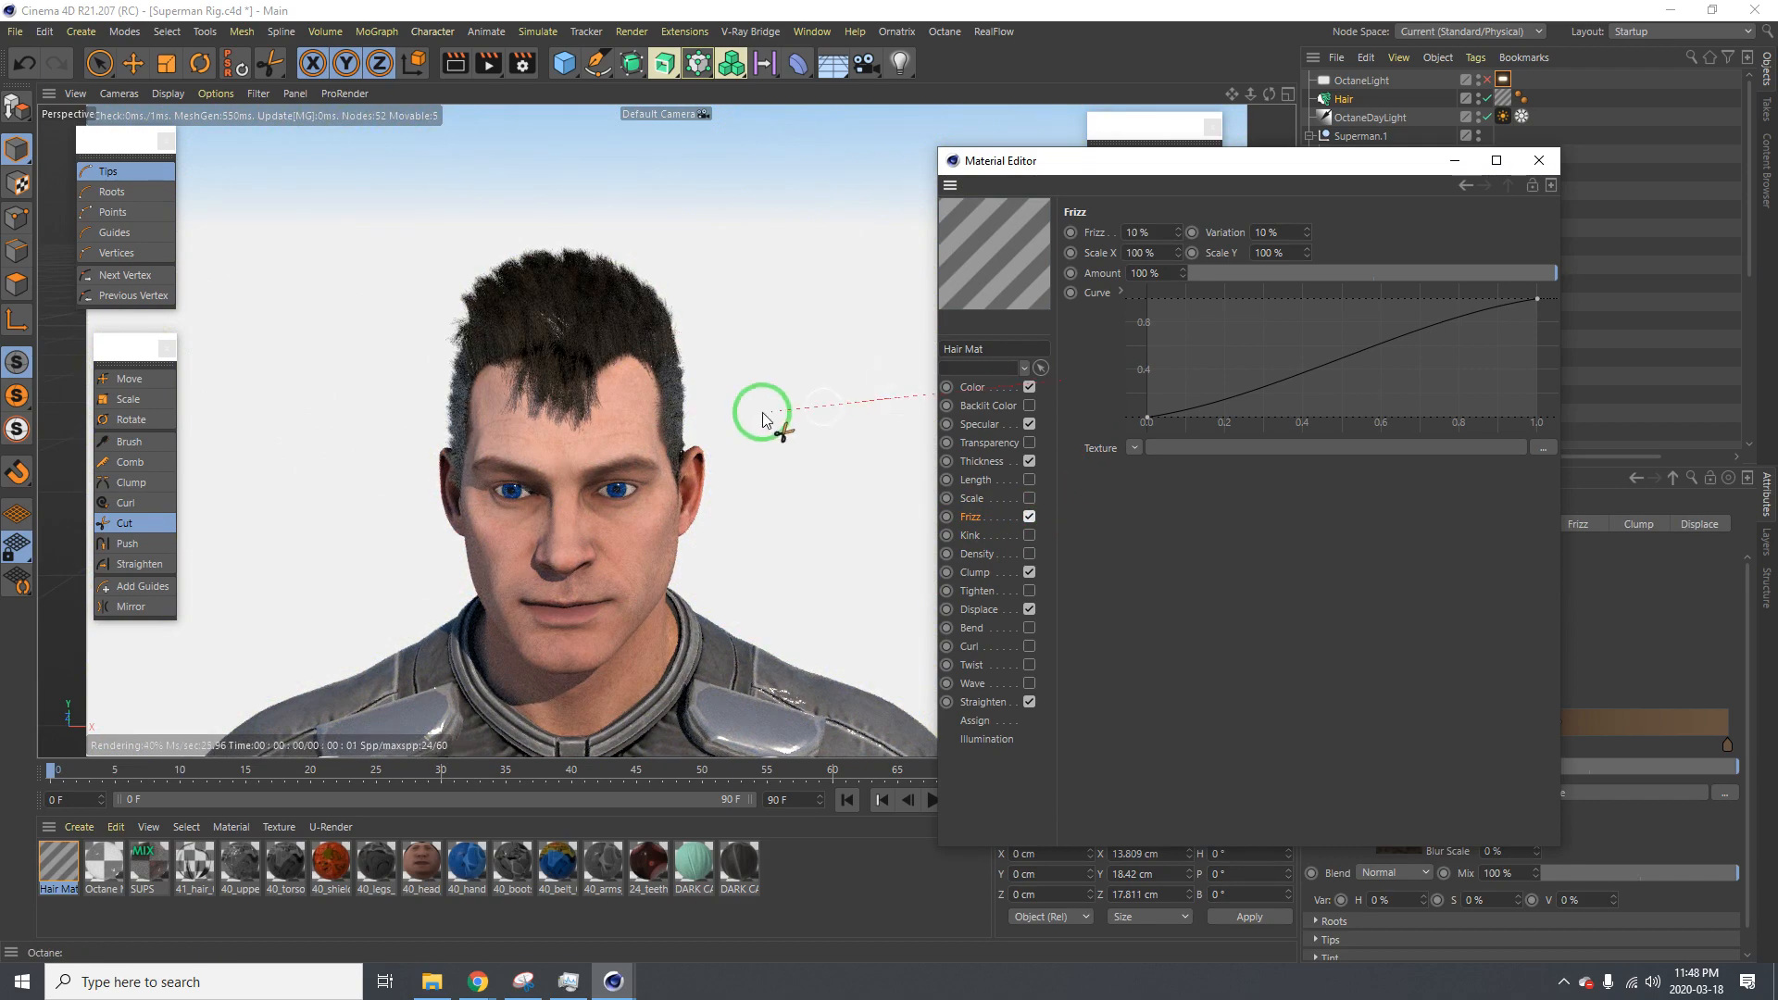
alt+drag(578, 400, 708, 376)
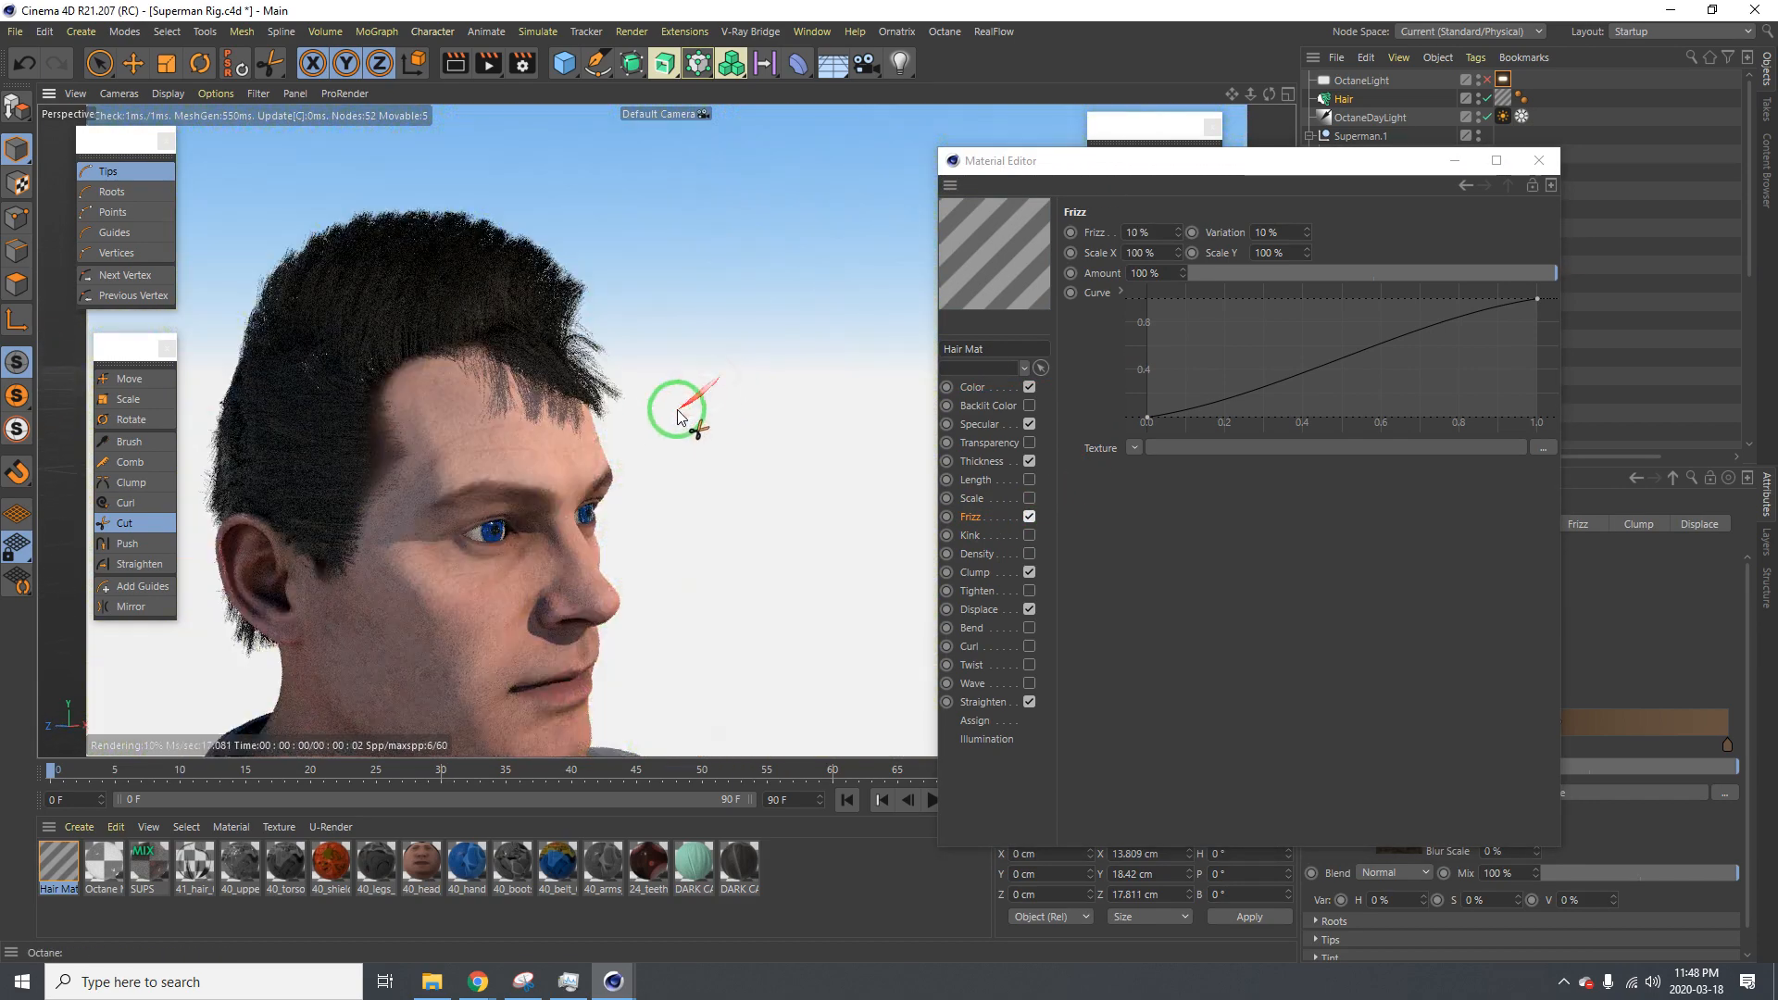
alt+drag(571, 407, 389, 432)
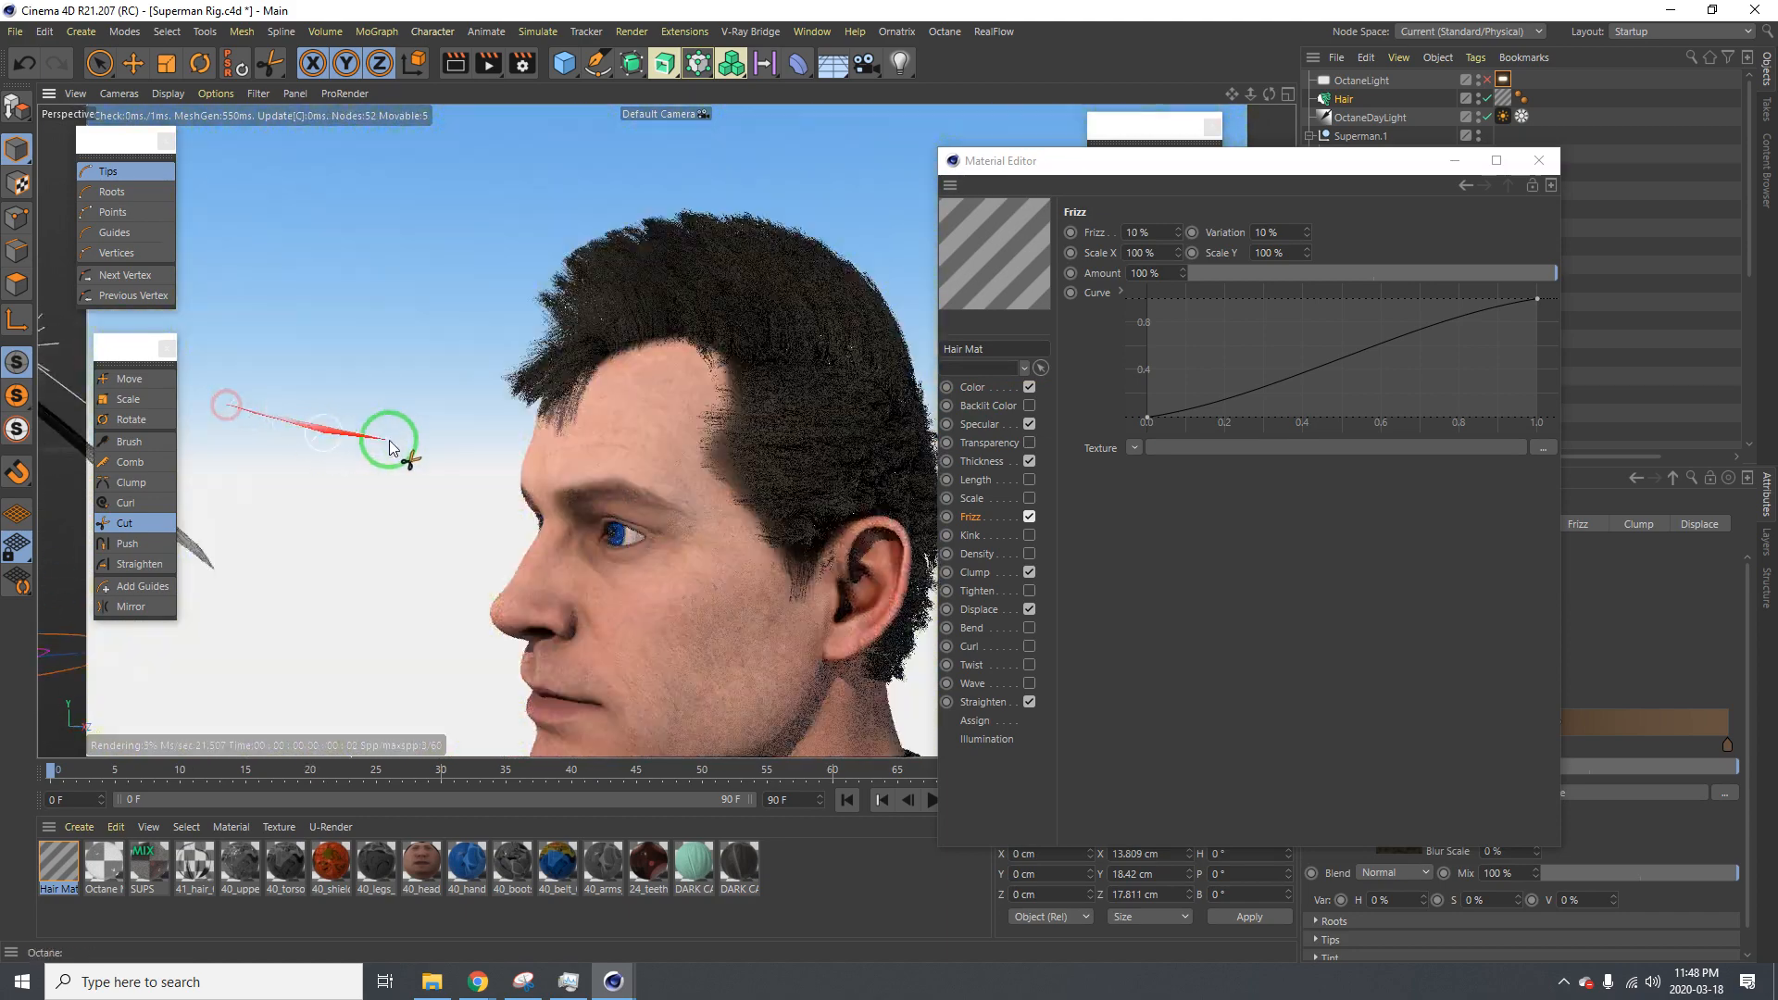
click(1032, 516)
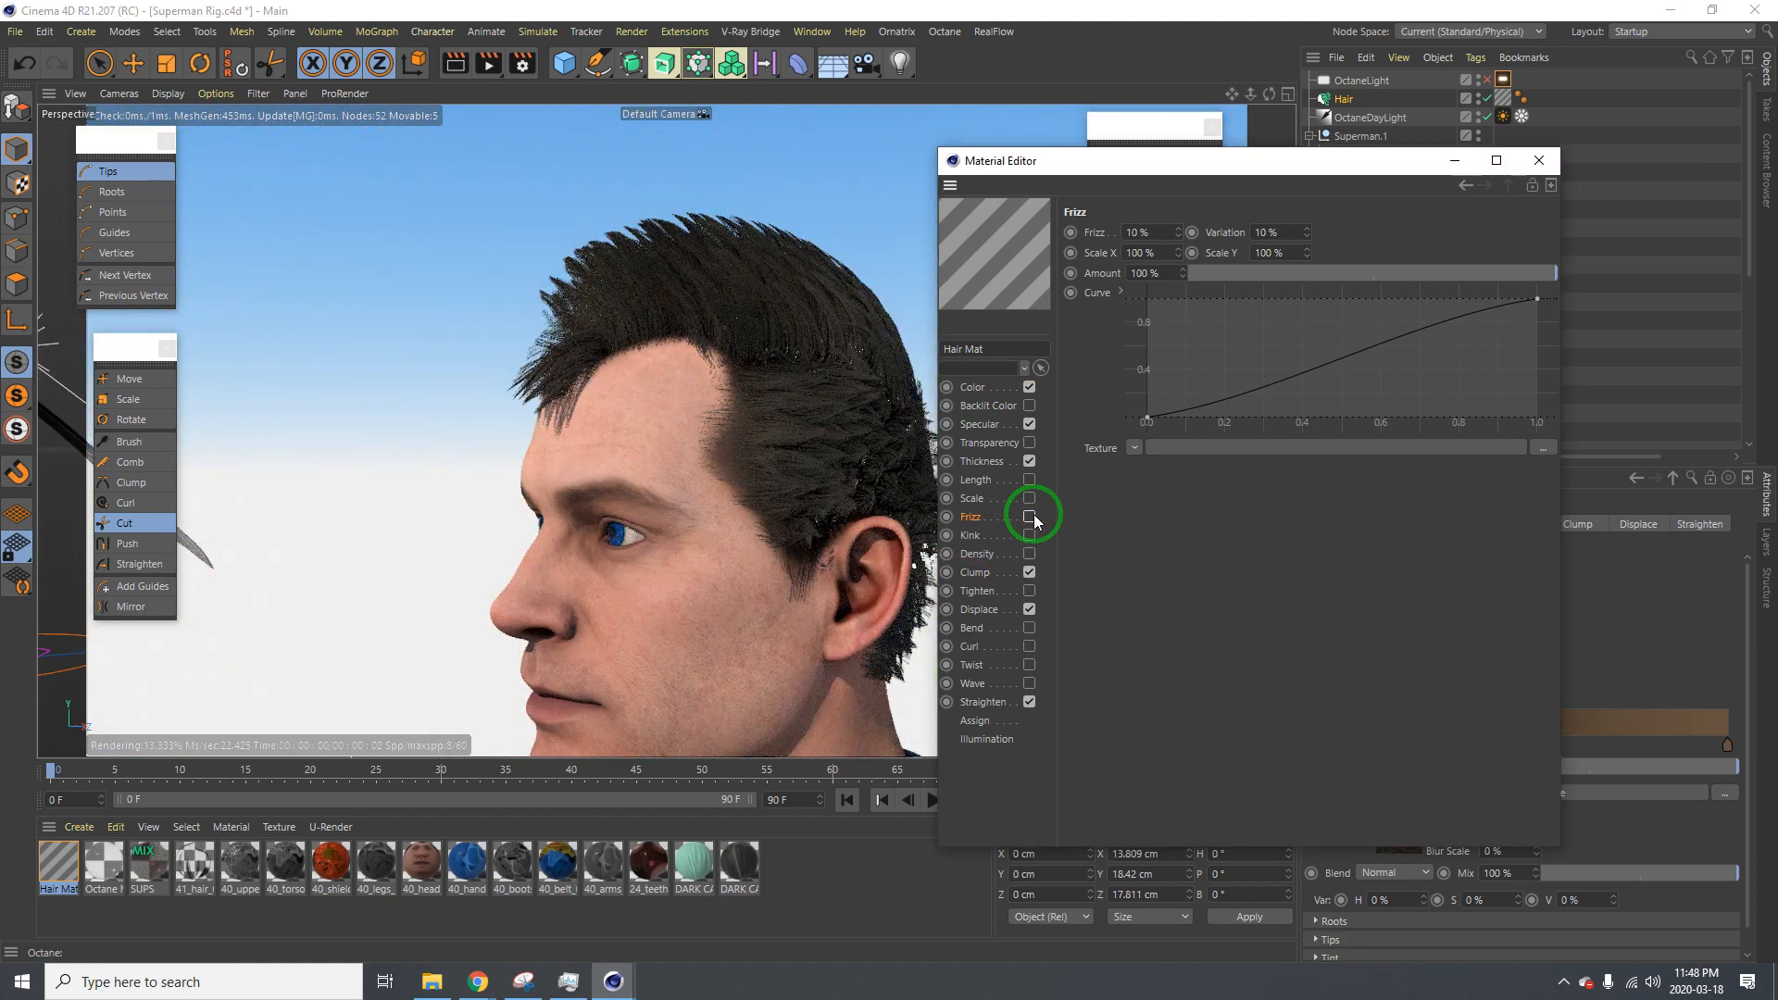
Inspect the haircut from the front, both sides and up close at the temple
alt+right_drag(786, 471, 723, 521)
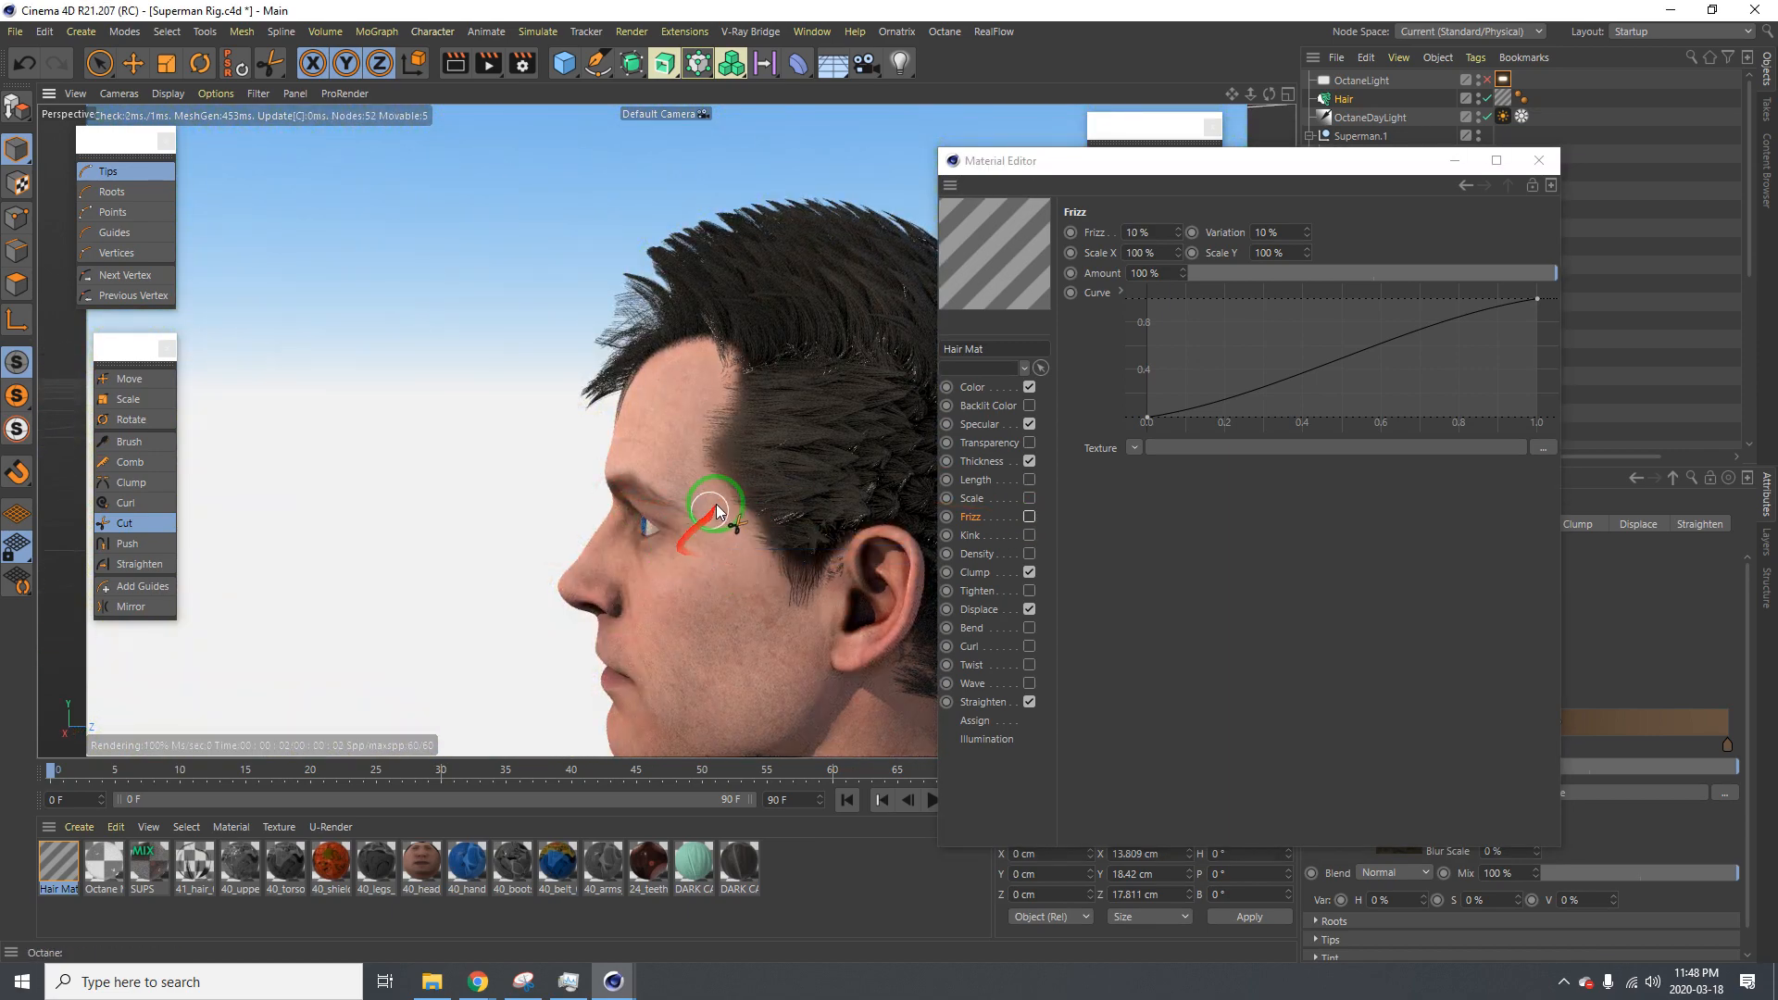
alt+drag(715, 503, 893, 502)
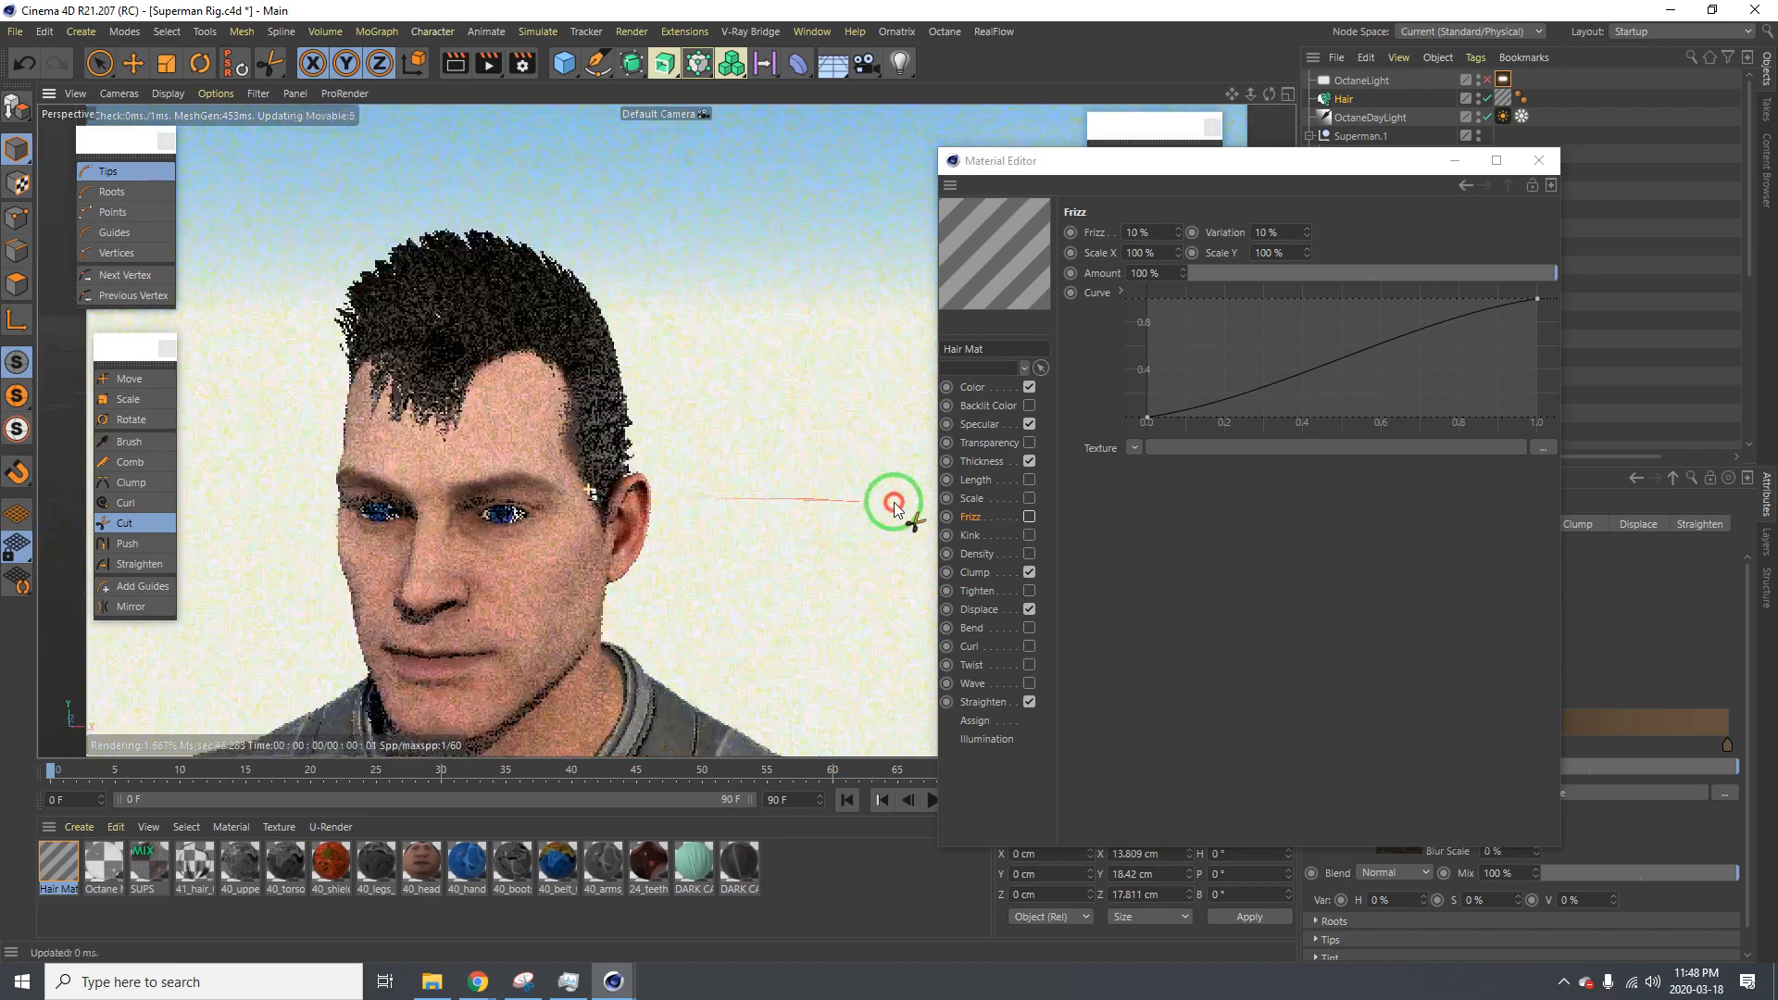
alt+drag(535, 467, 834, 461)
alt+drag(480, 441, 584, 461)
alt+right_drag(614, 469, 542, 479)
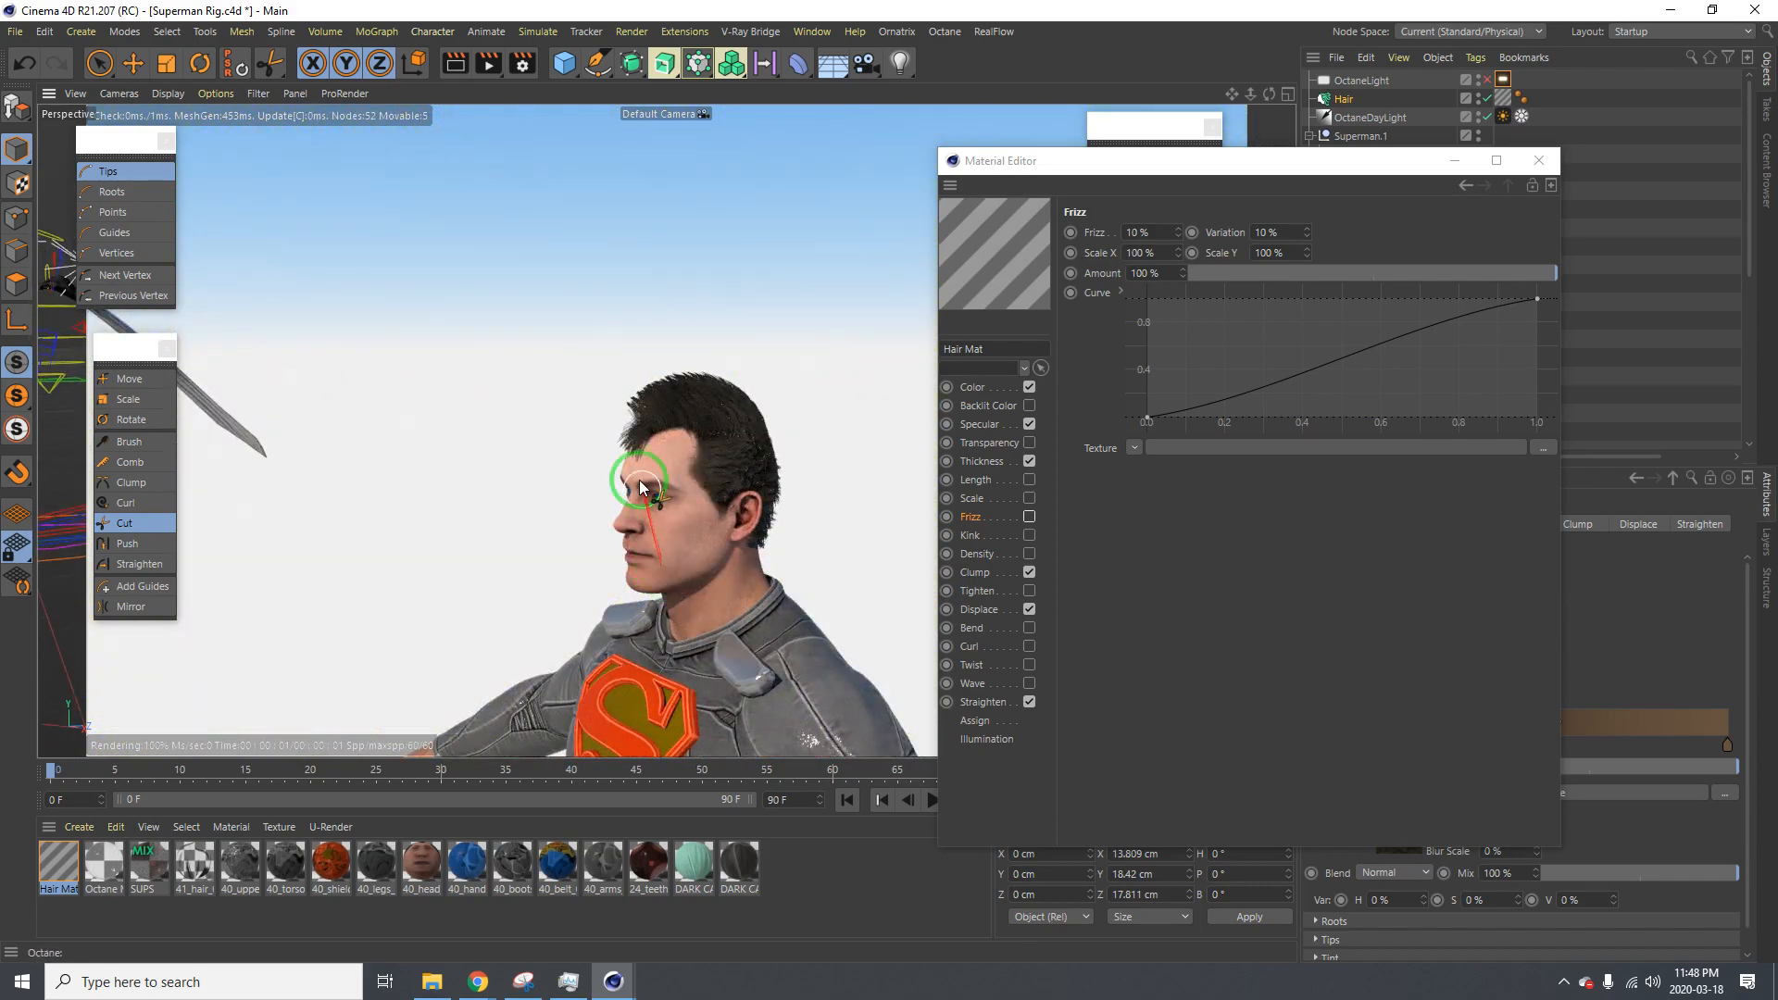
alt+drag(639, 480, 903, 466)
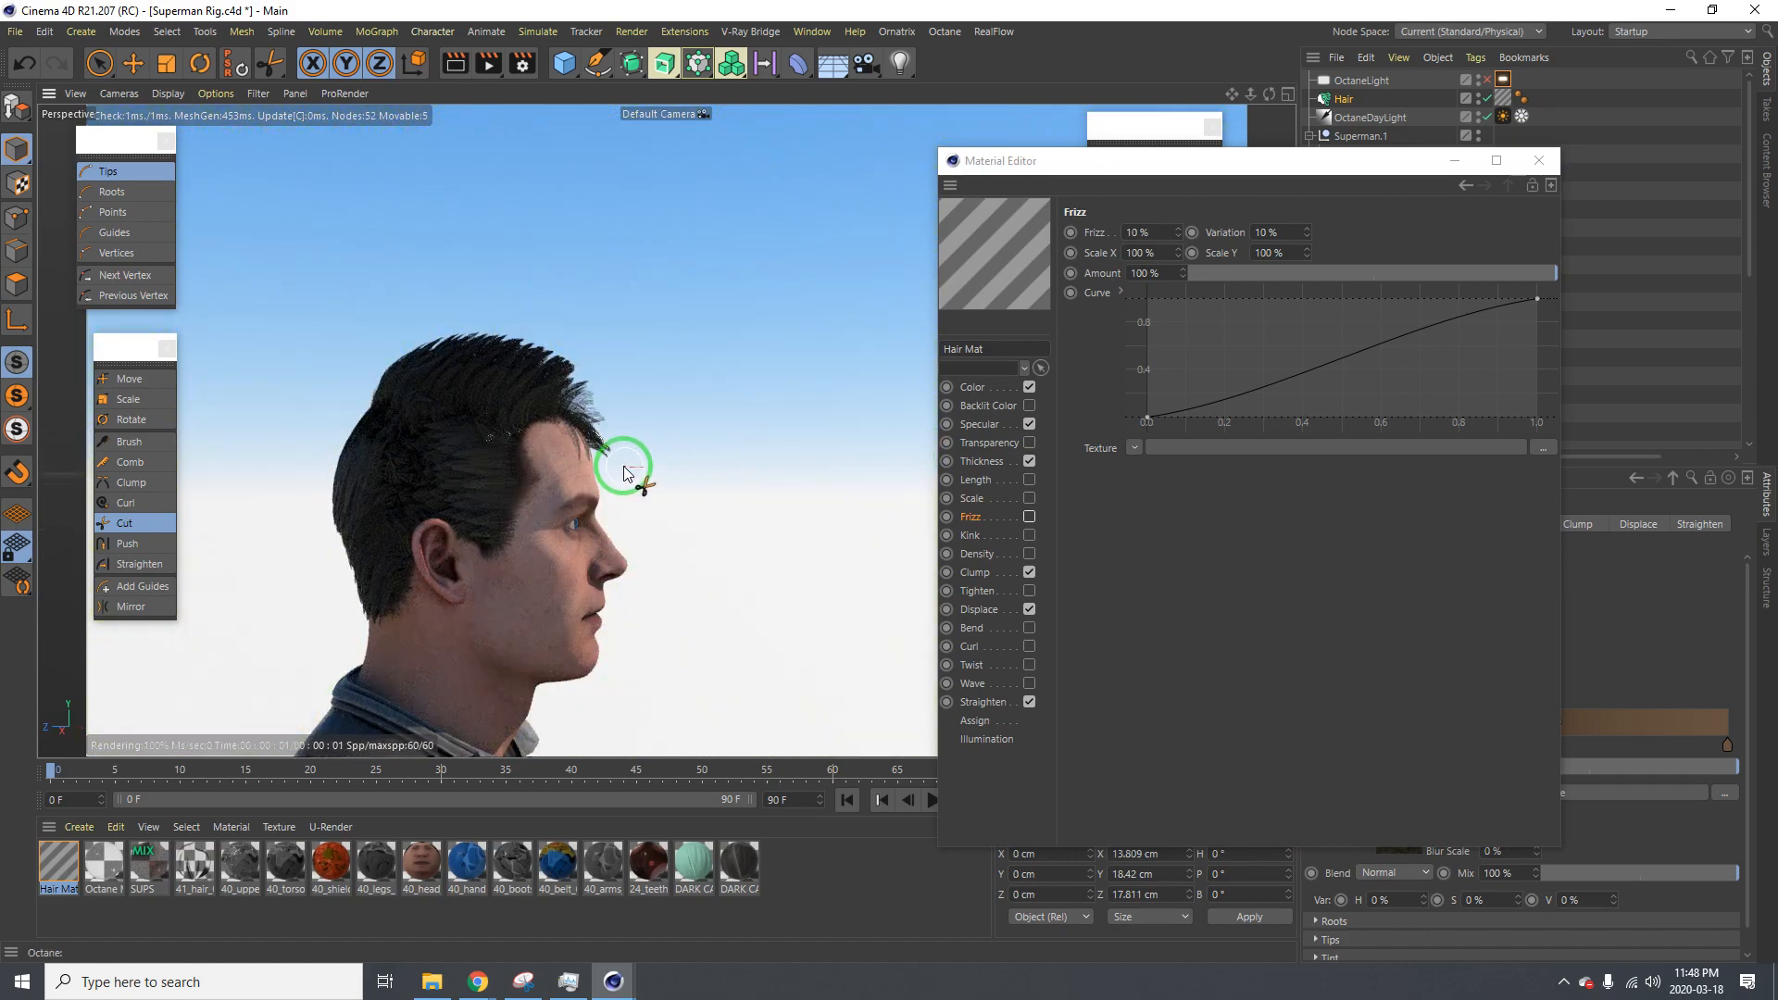
alt+drag(553, 467, 133, 475)
alt+right_drag(643, 463, 821, 438)
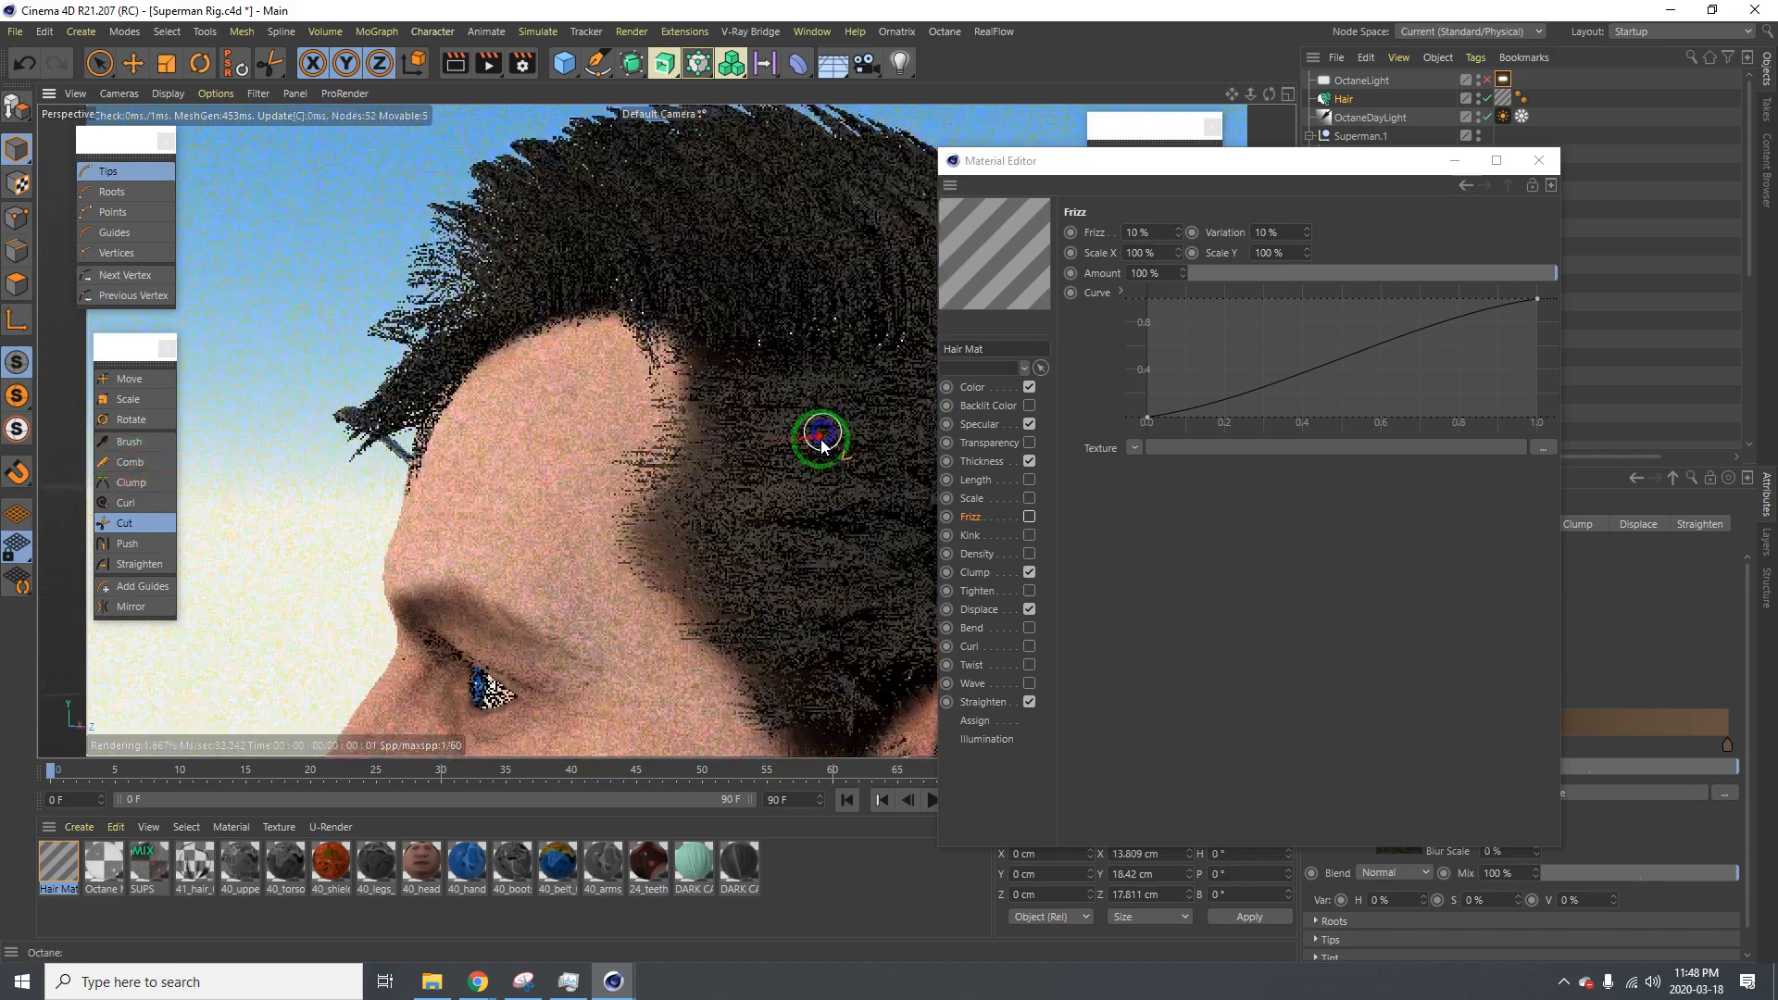
alt+right_drag(769, 591, 596, 559)
alt+drag(596, 560, 755, 560)
Try a guide length of 4 cm on the Hair object, and undo it
drag(1326, 162, 970, 121)
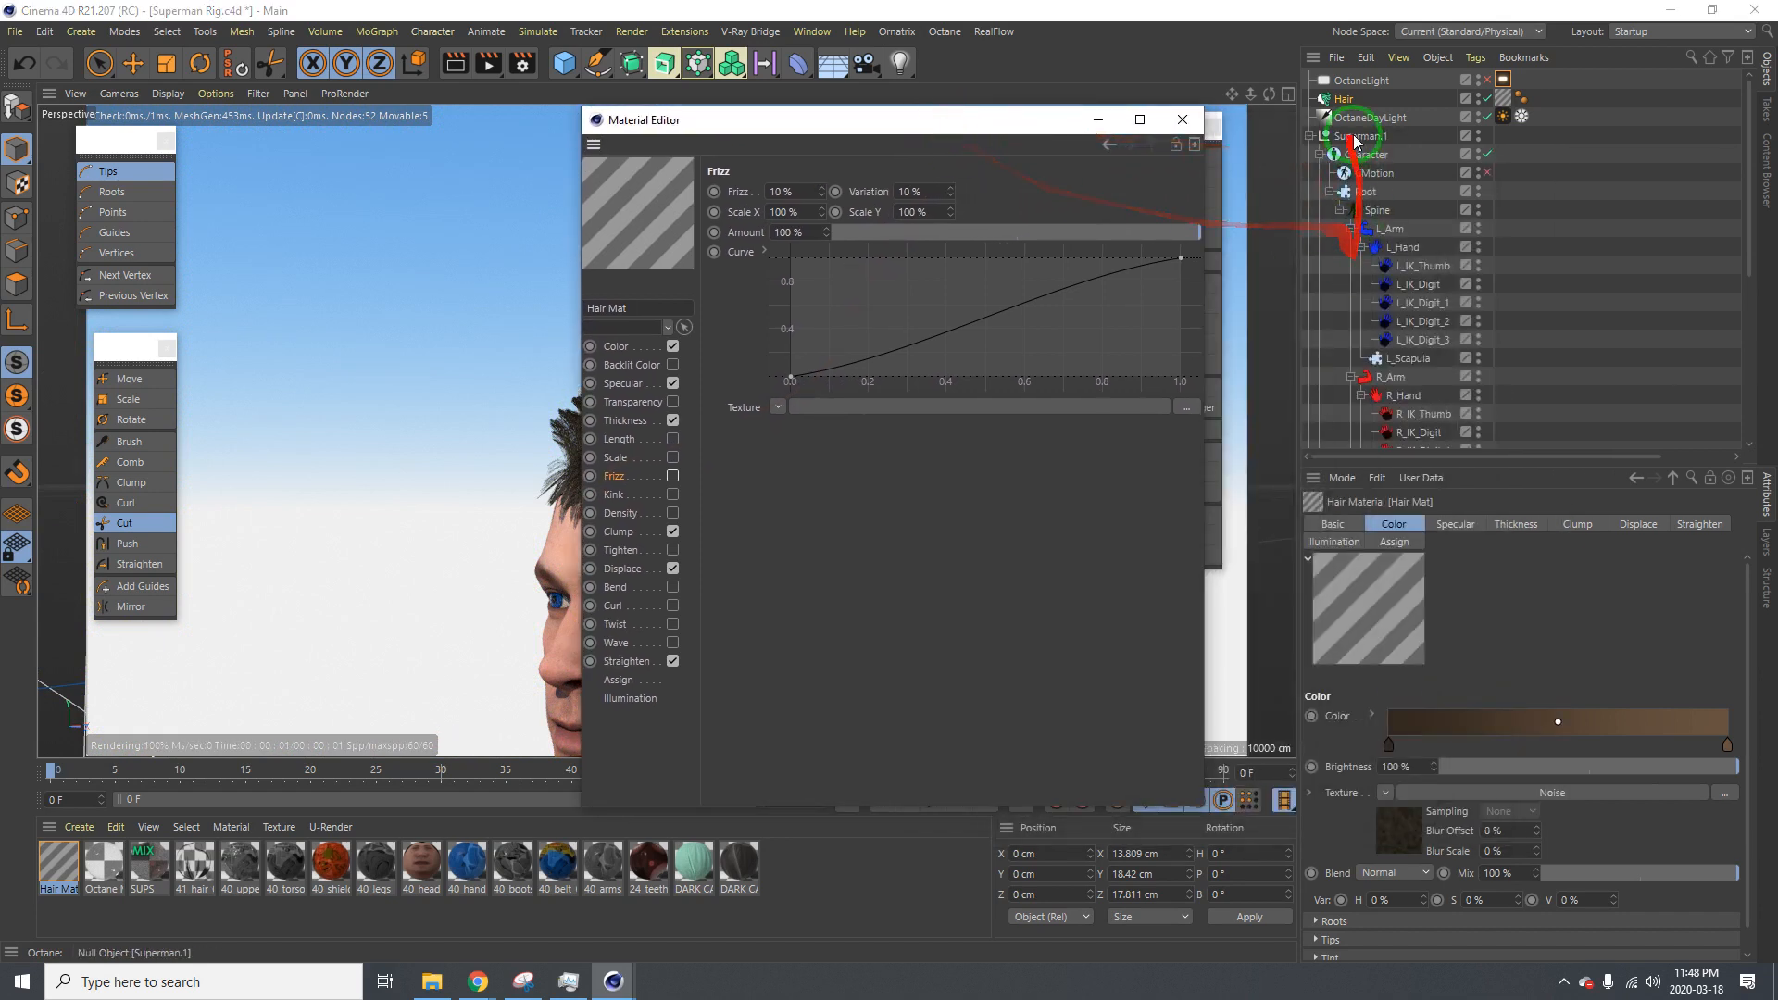
click(1351, 100)
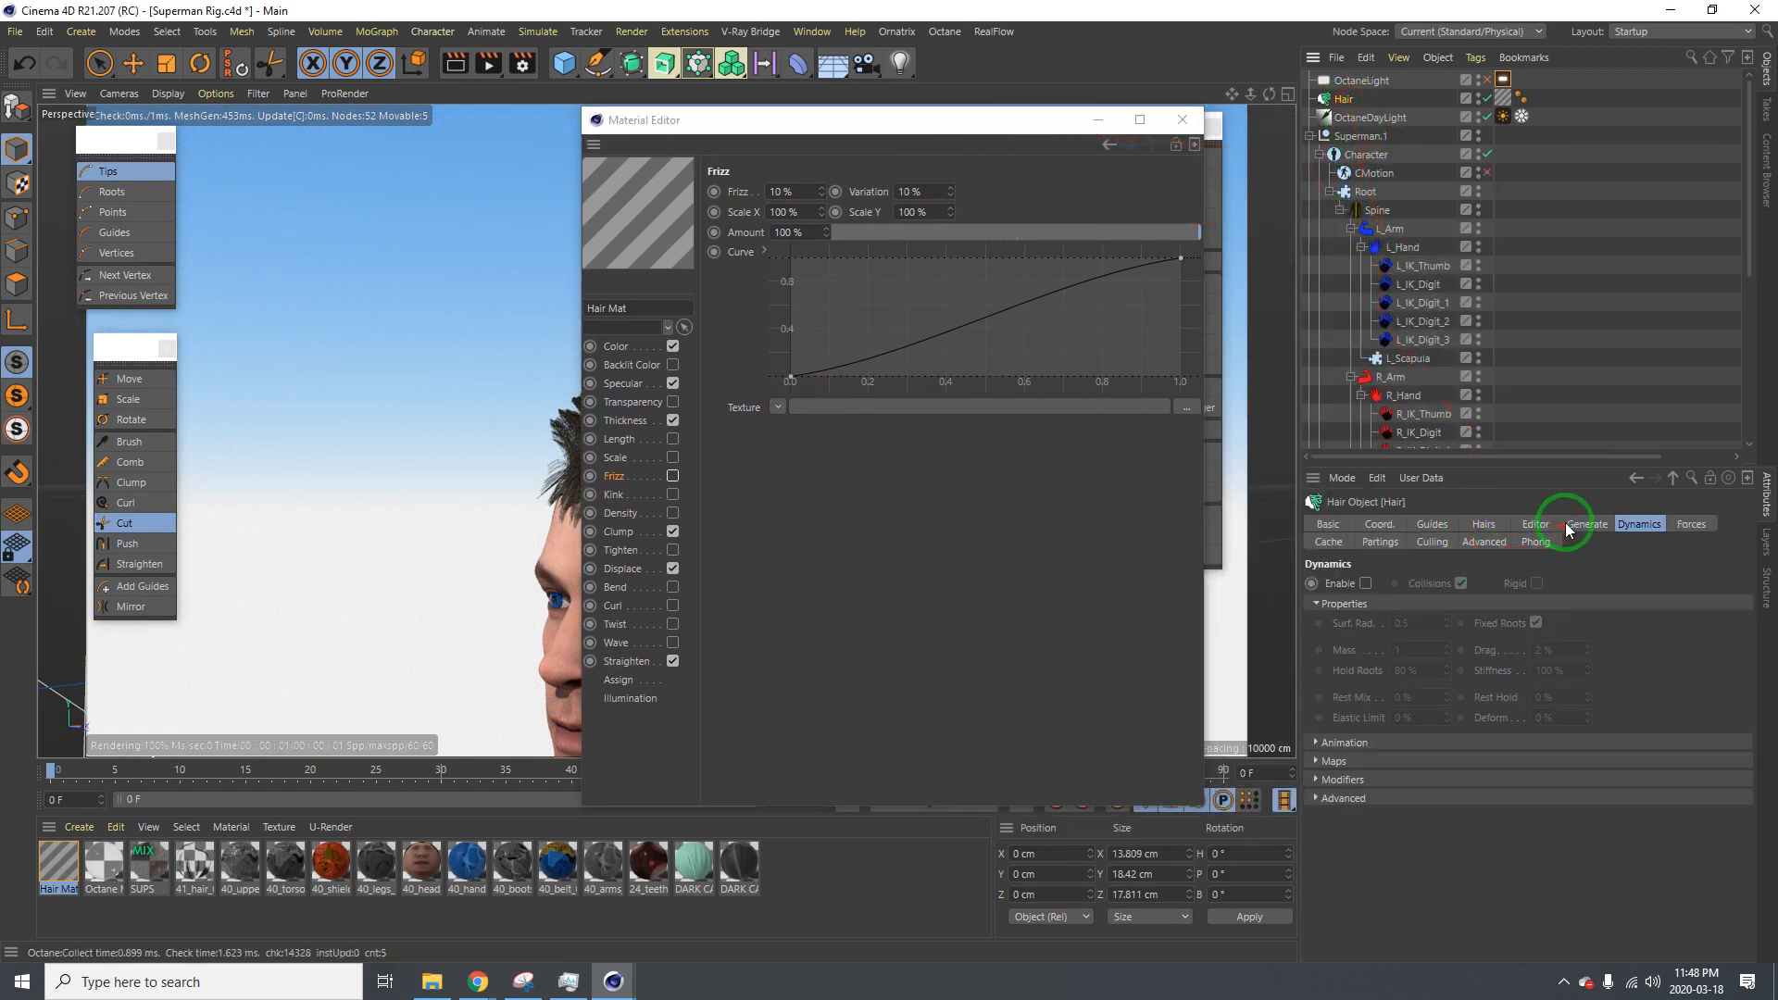
click(1433, 525)
click(1482, 520)
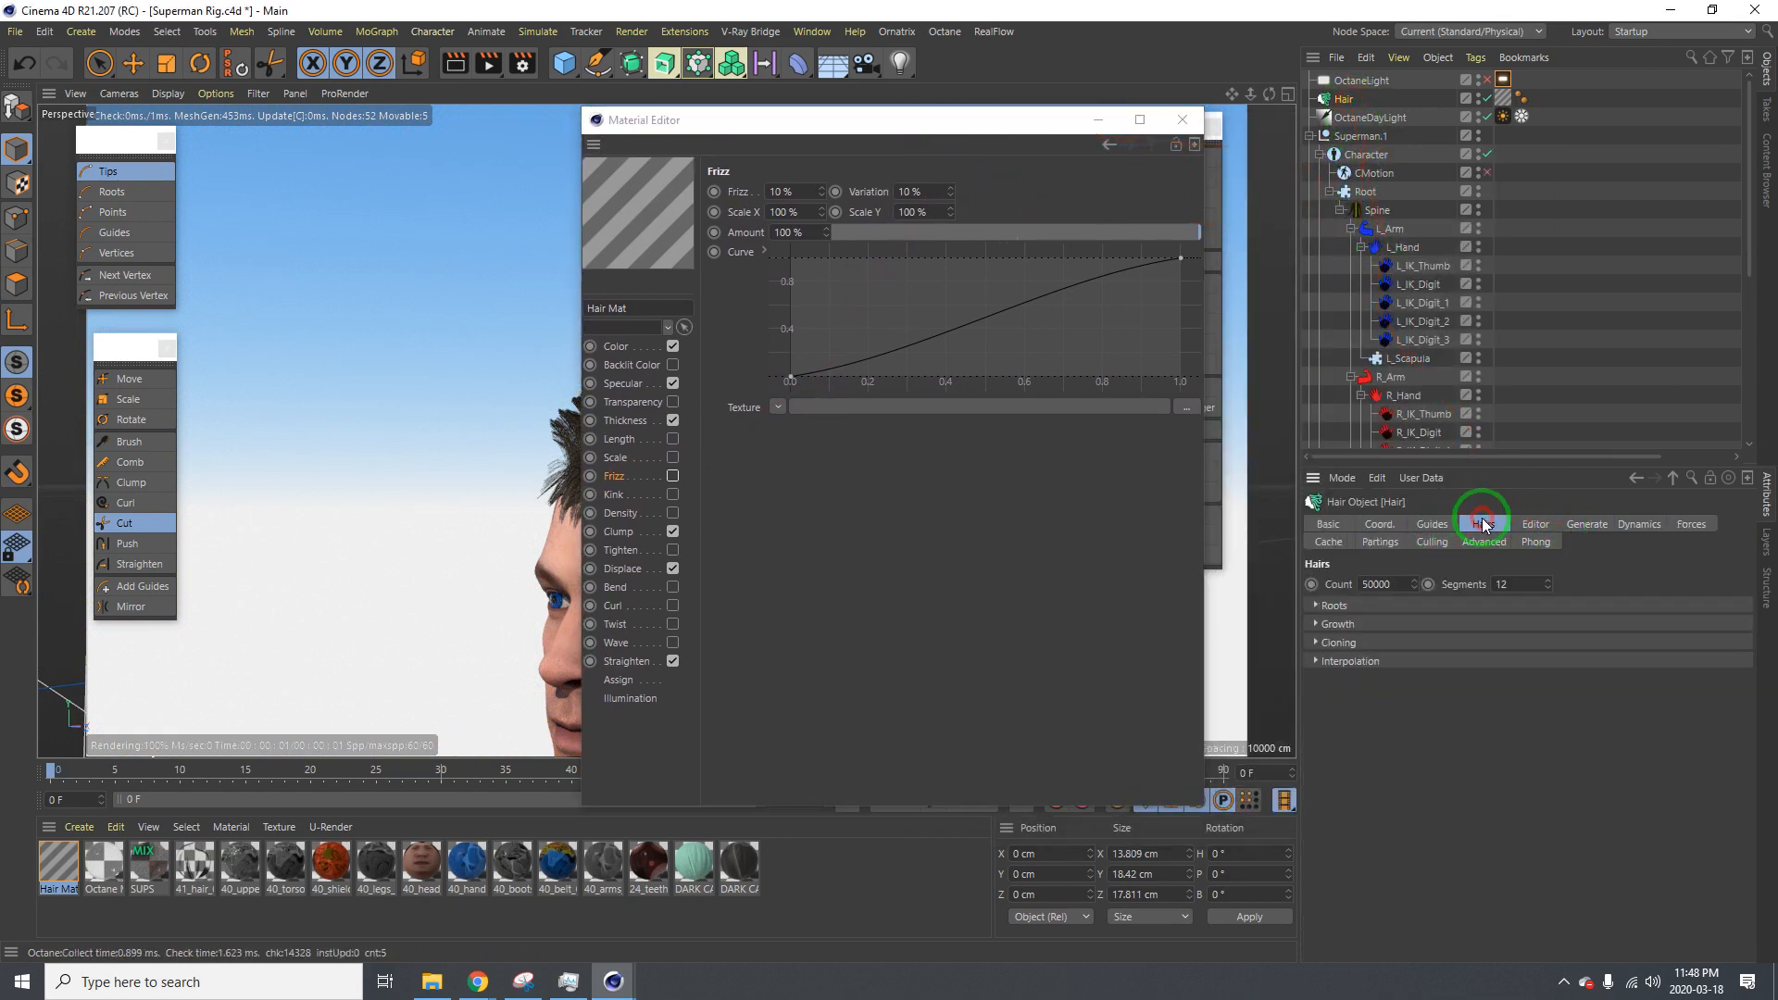
click(1430, 520)
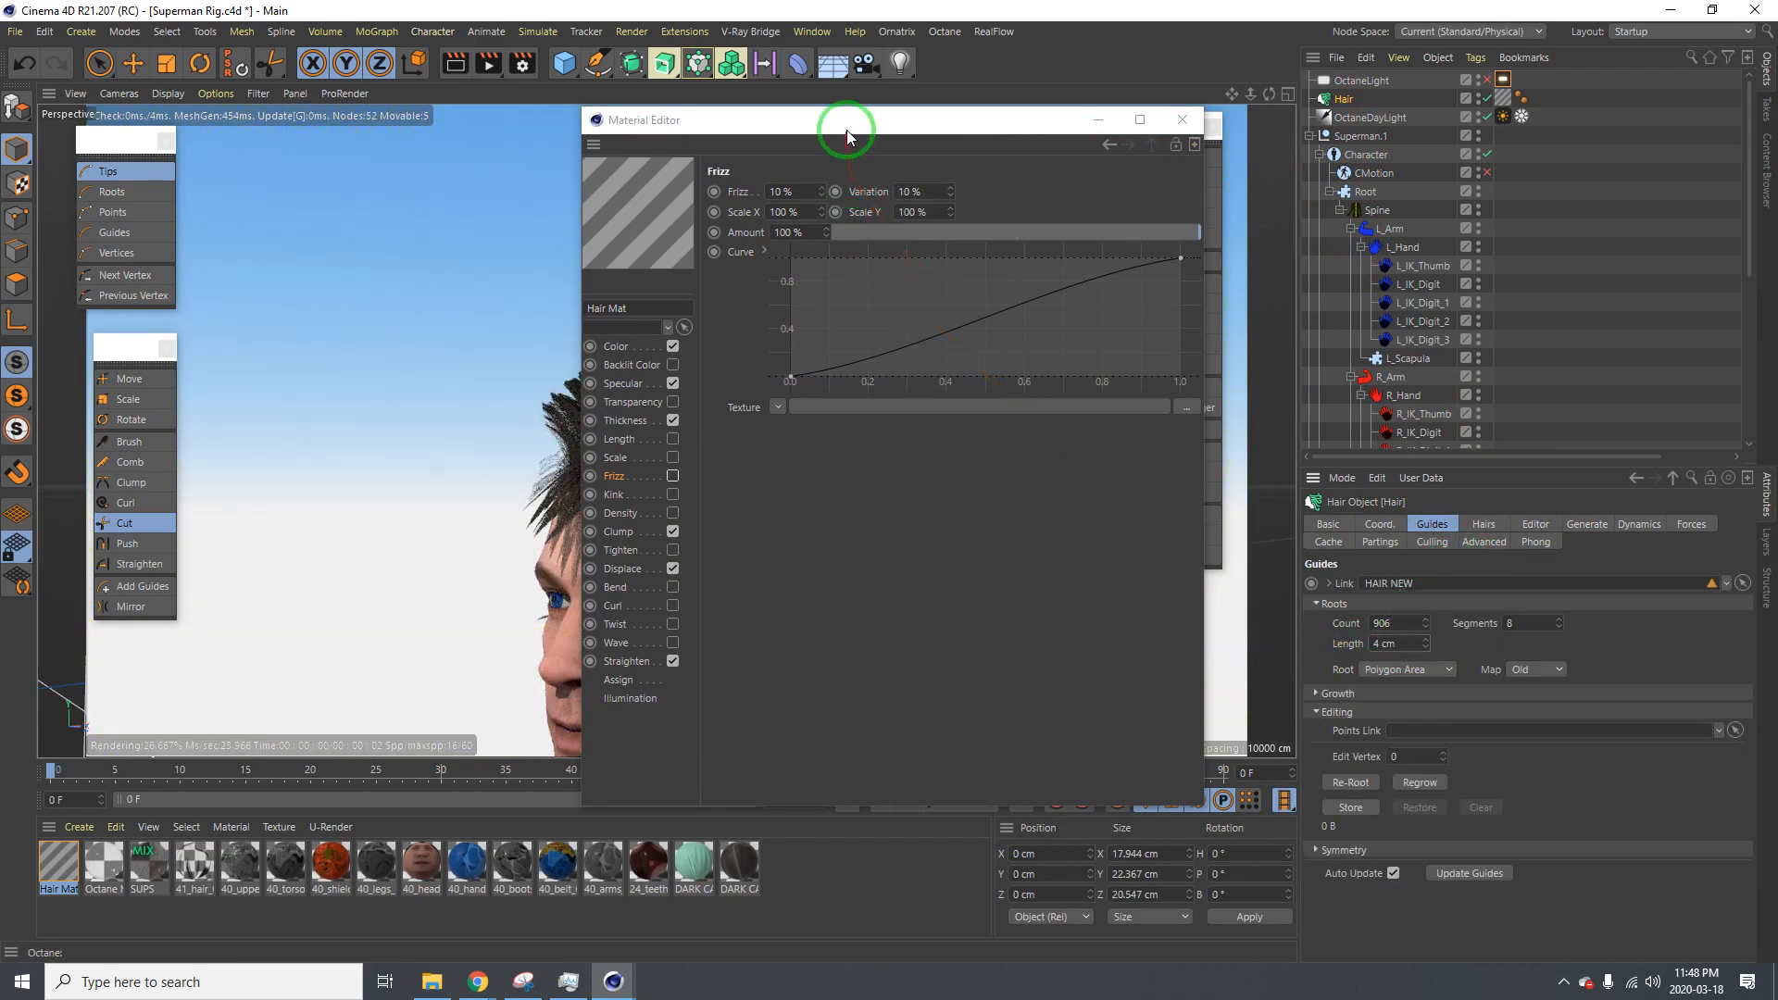
drag(847, 129, 1247, 120)
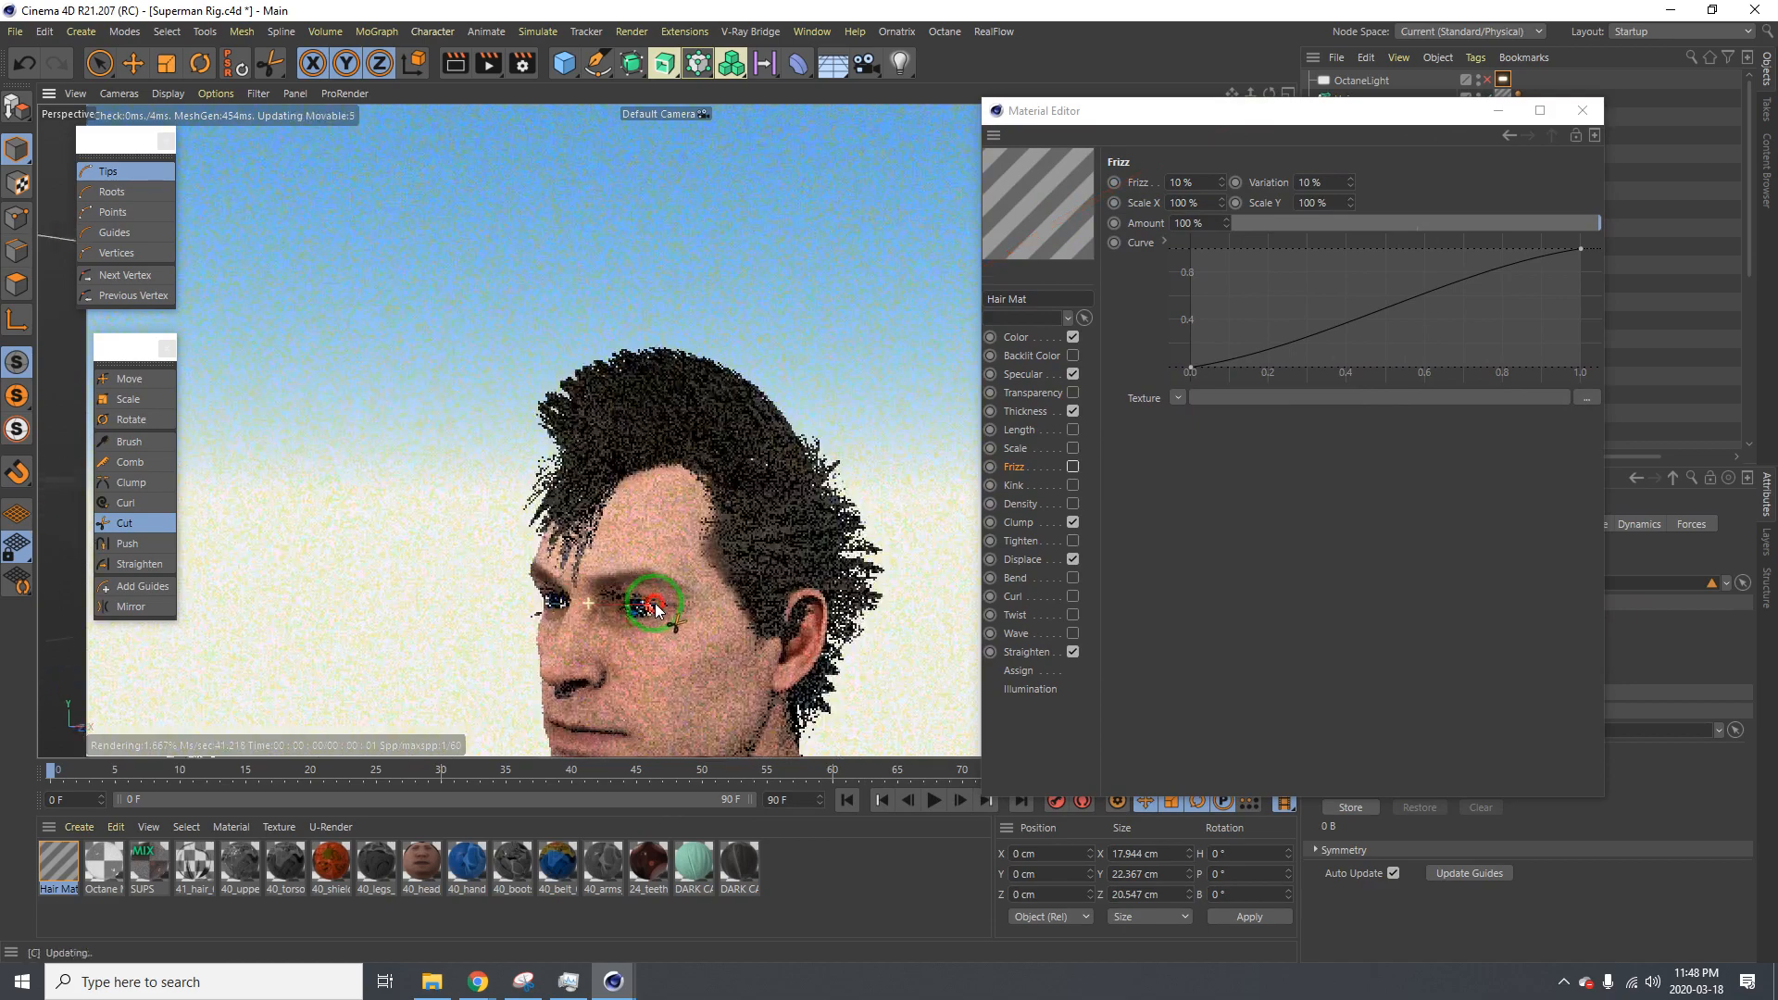
alt+drag(654, 603, 546, 571)
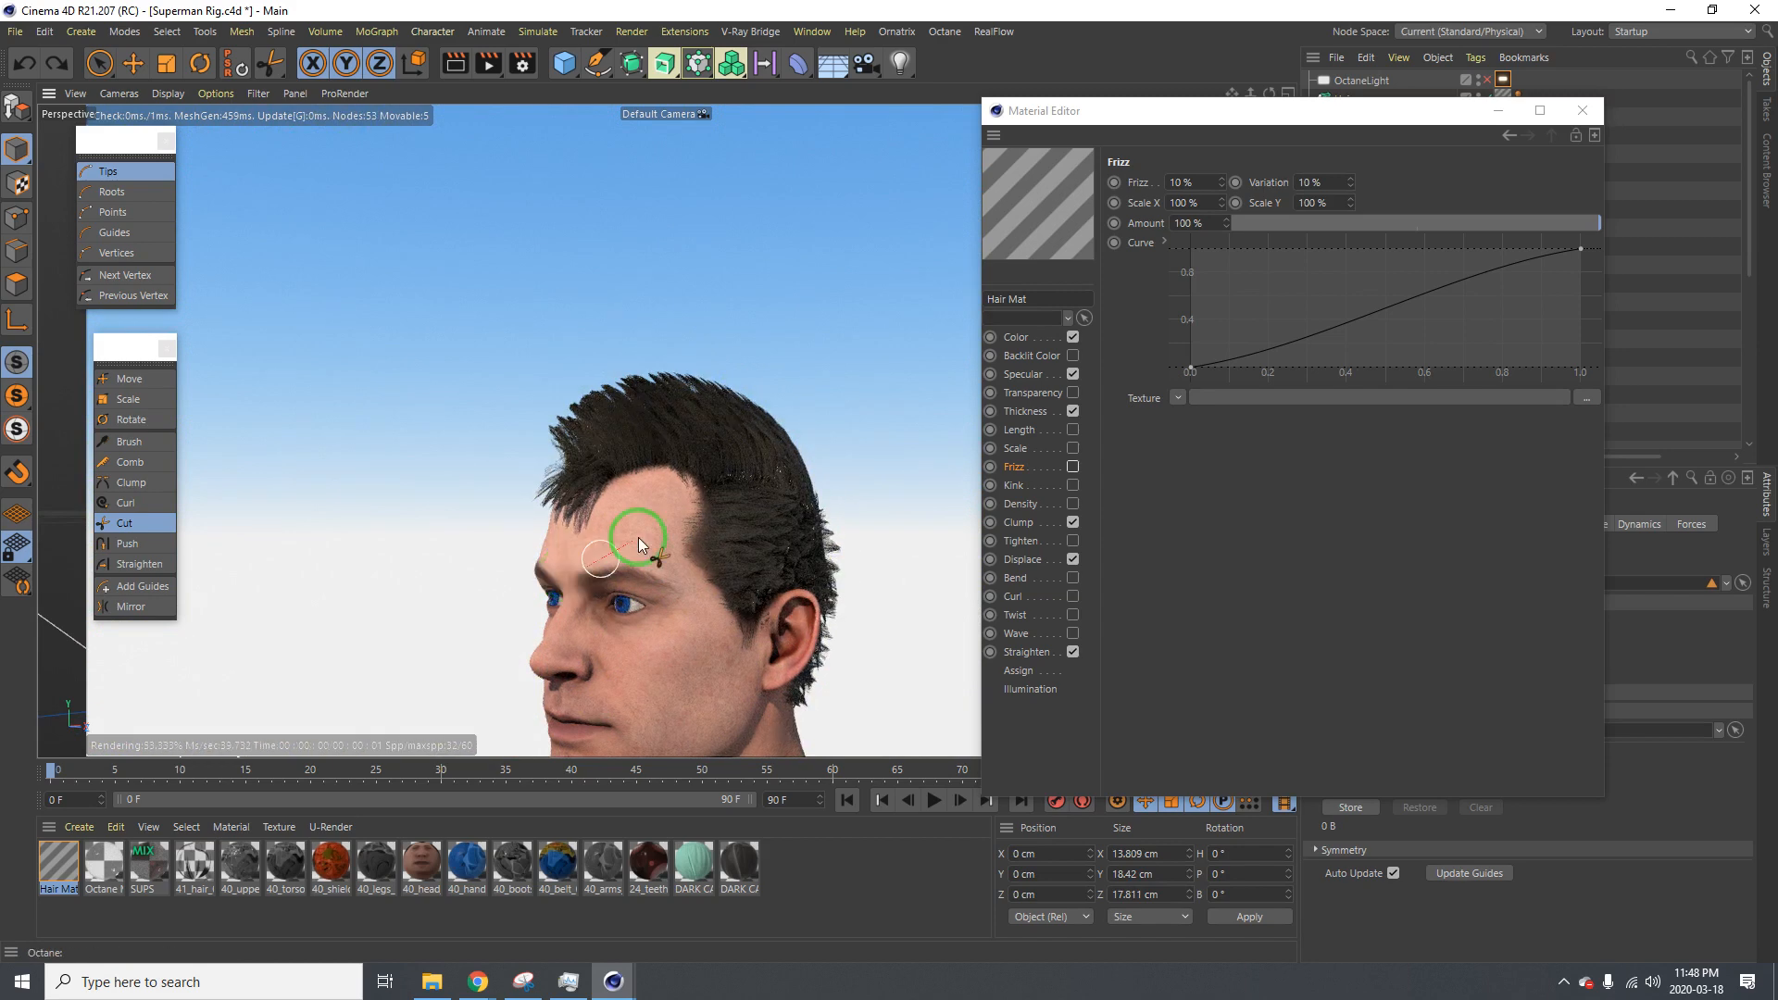
Try shortening the Hair object's guide length to 2 cm, and undo it
alt+drag(663, 519, 565, 528)
drag(1288, 111, 948, 86)
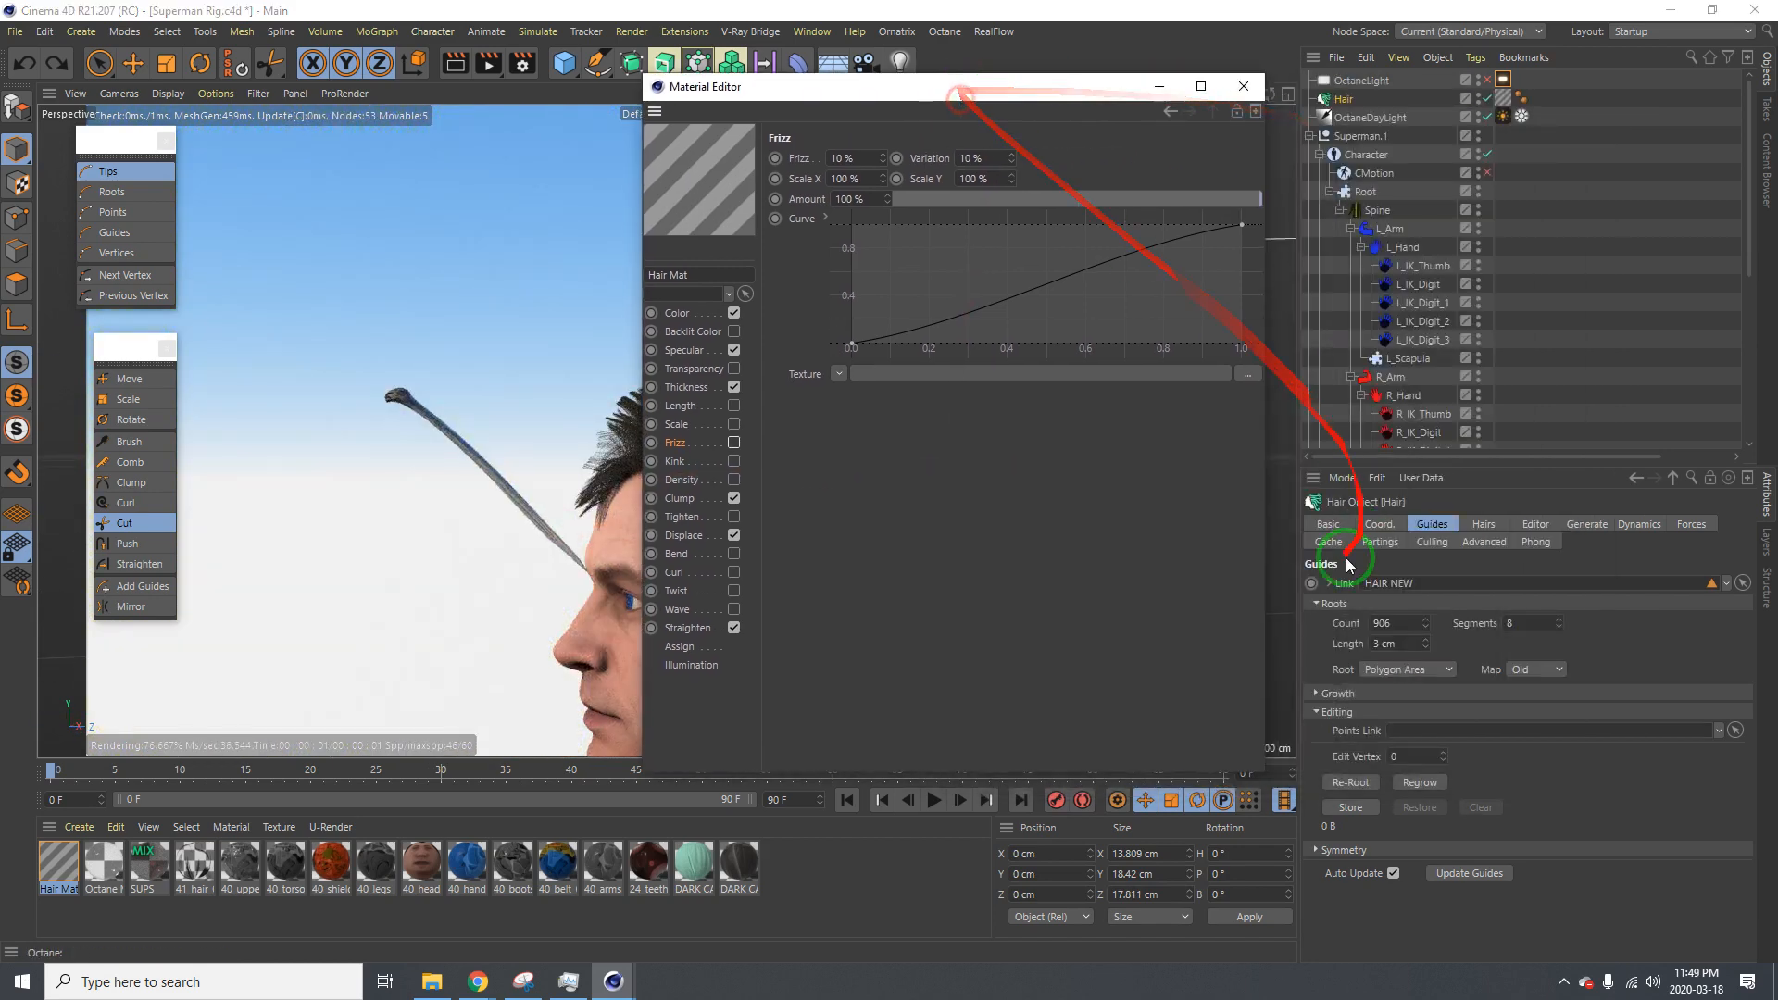
drag(1405, 645, 1348, 647)
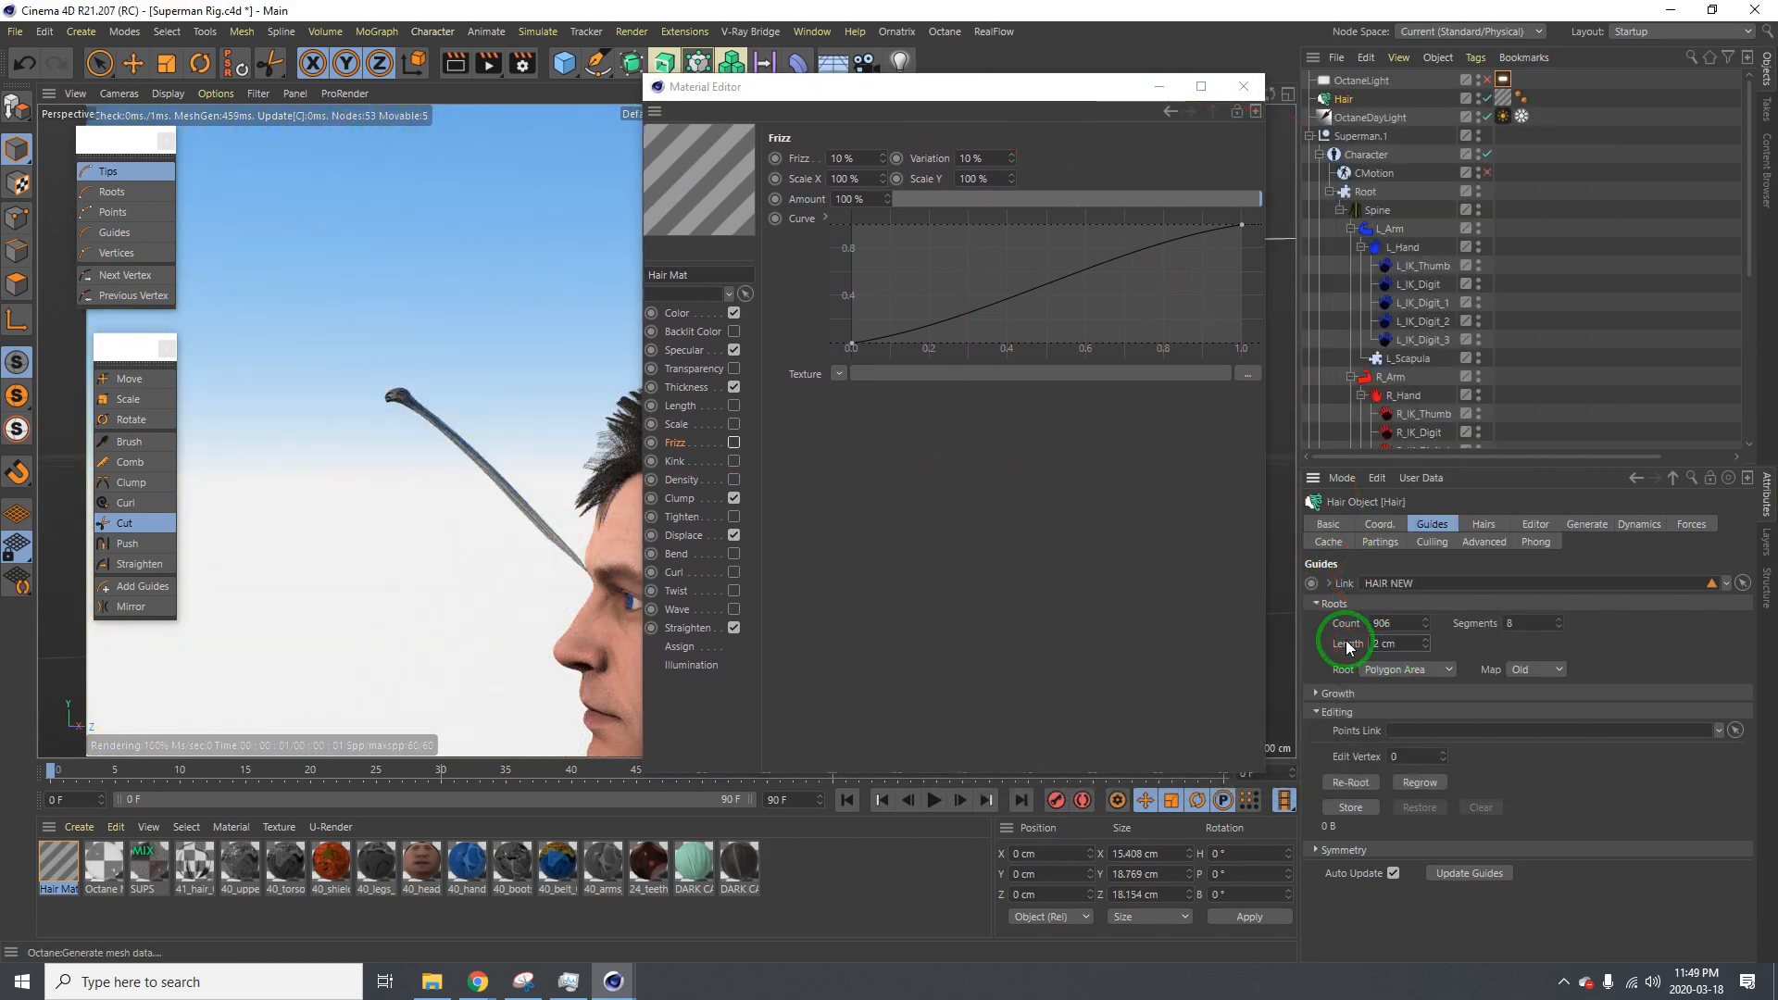
drag(888, 89, 1188, 121)
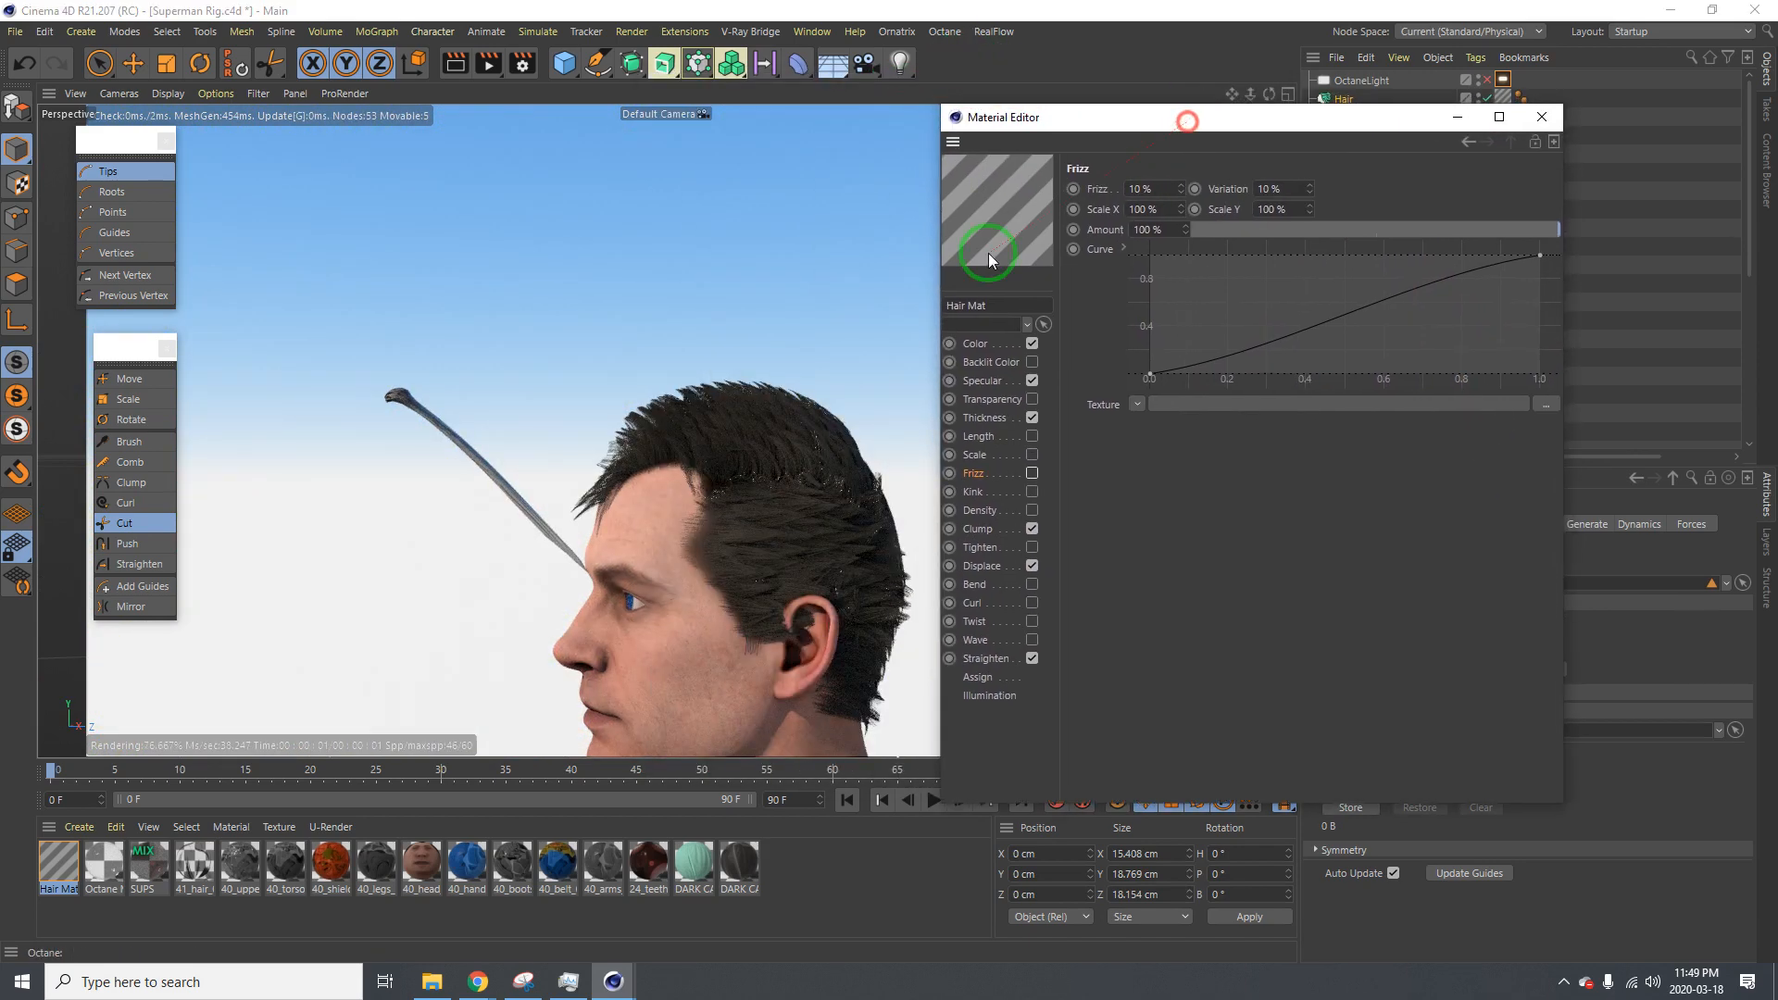
alt+drag(814, 555, 692, 542)
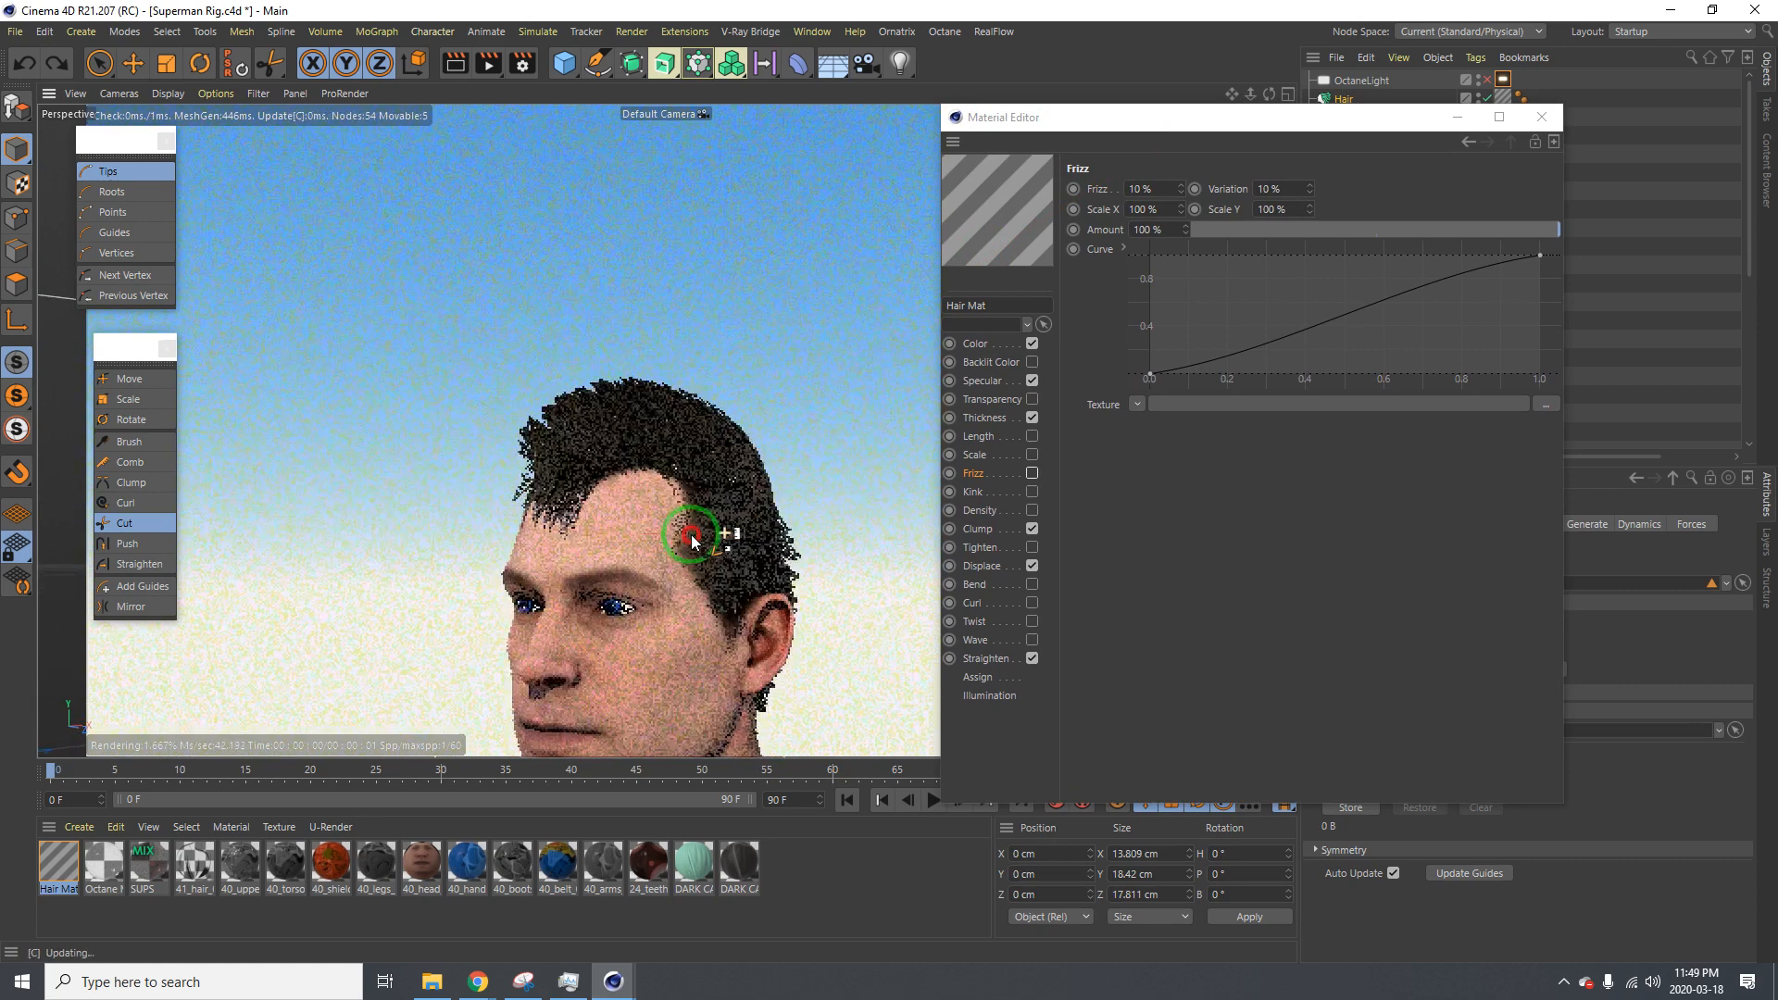
Set the Hair object's hair count to 100000 and check the hair from the side and front
drag(1223, 127, 891, 90)
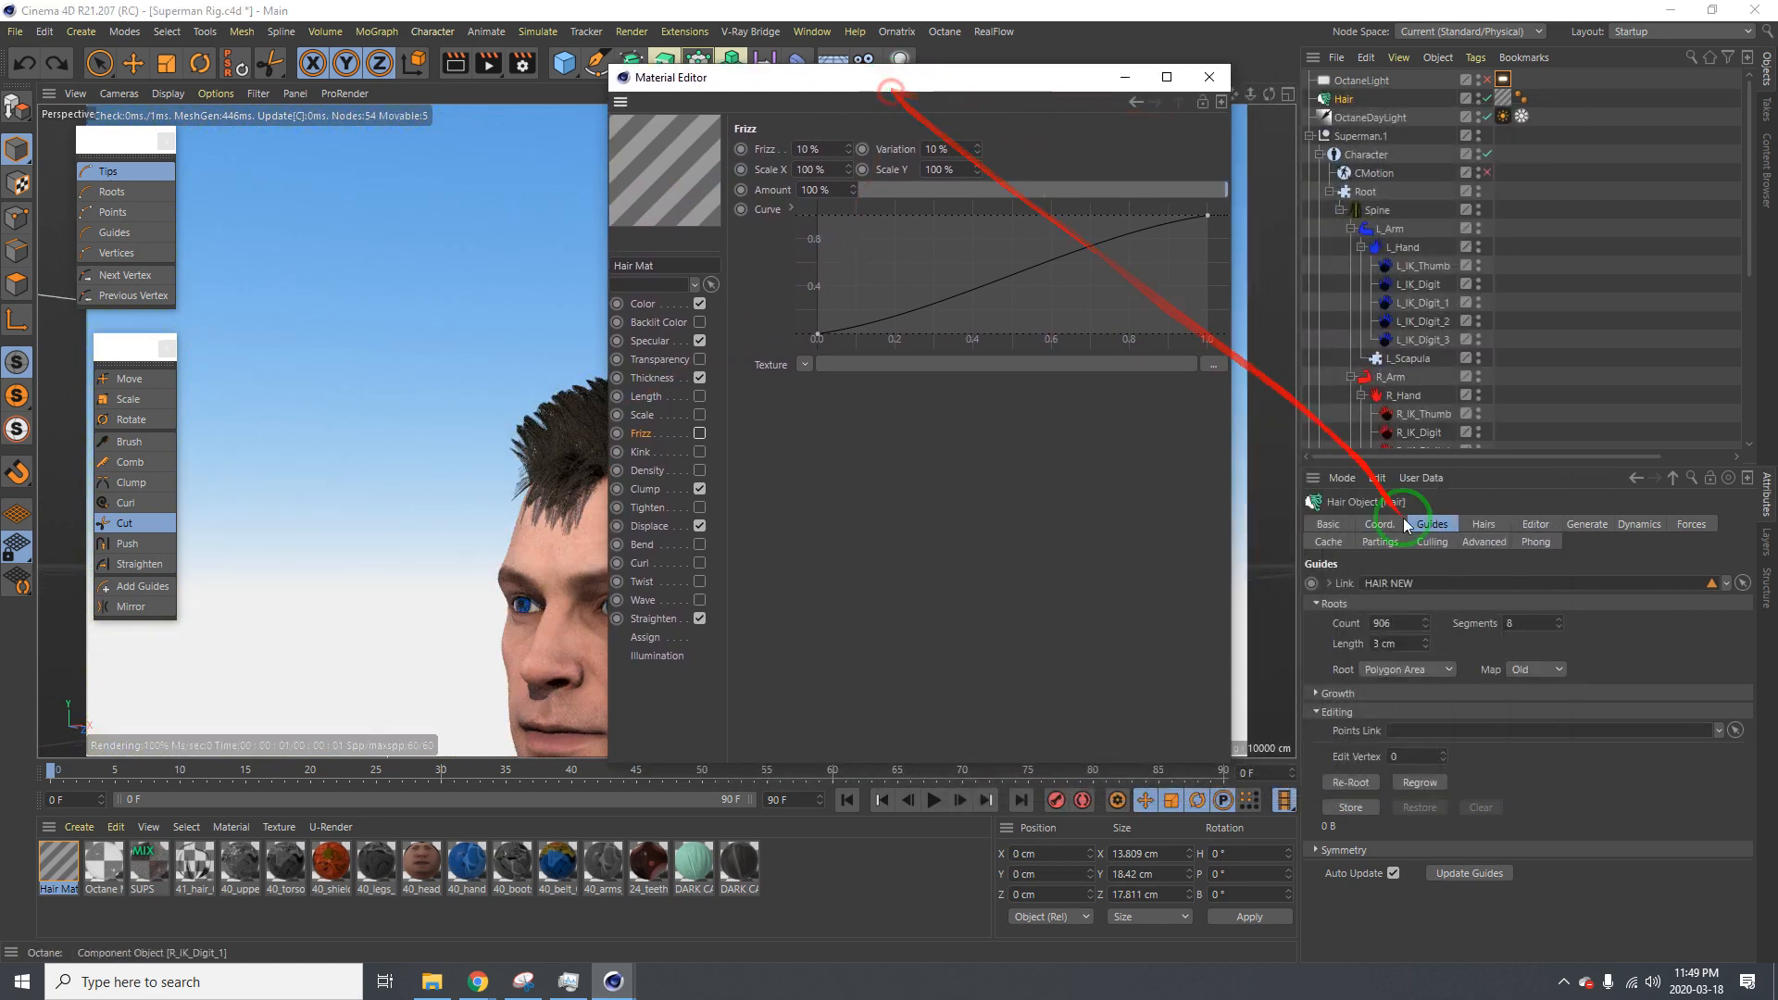
click(1475, 524)
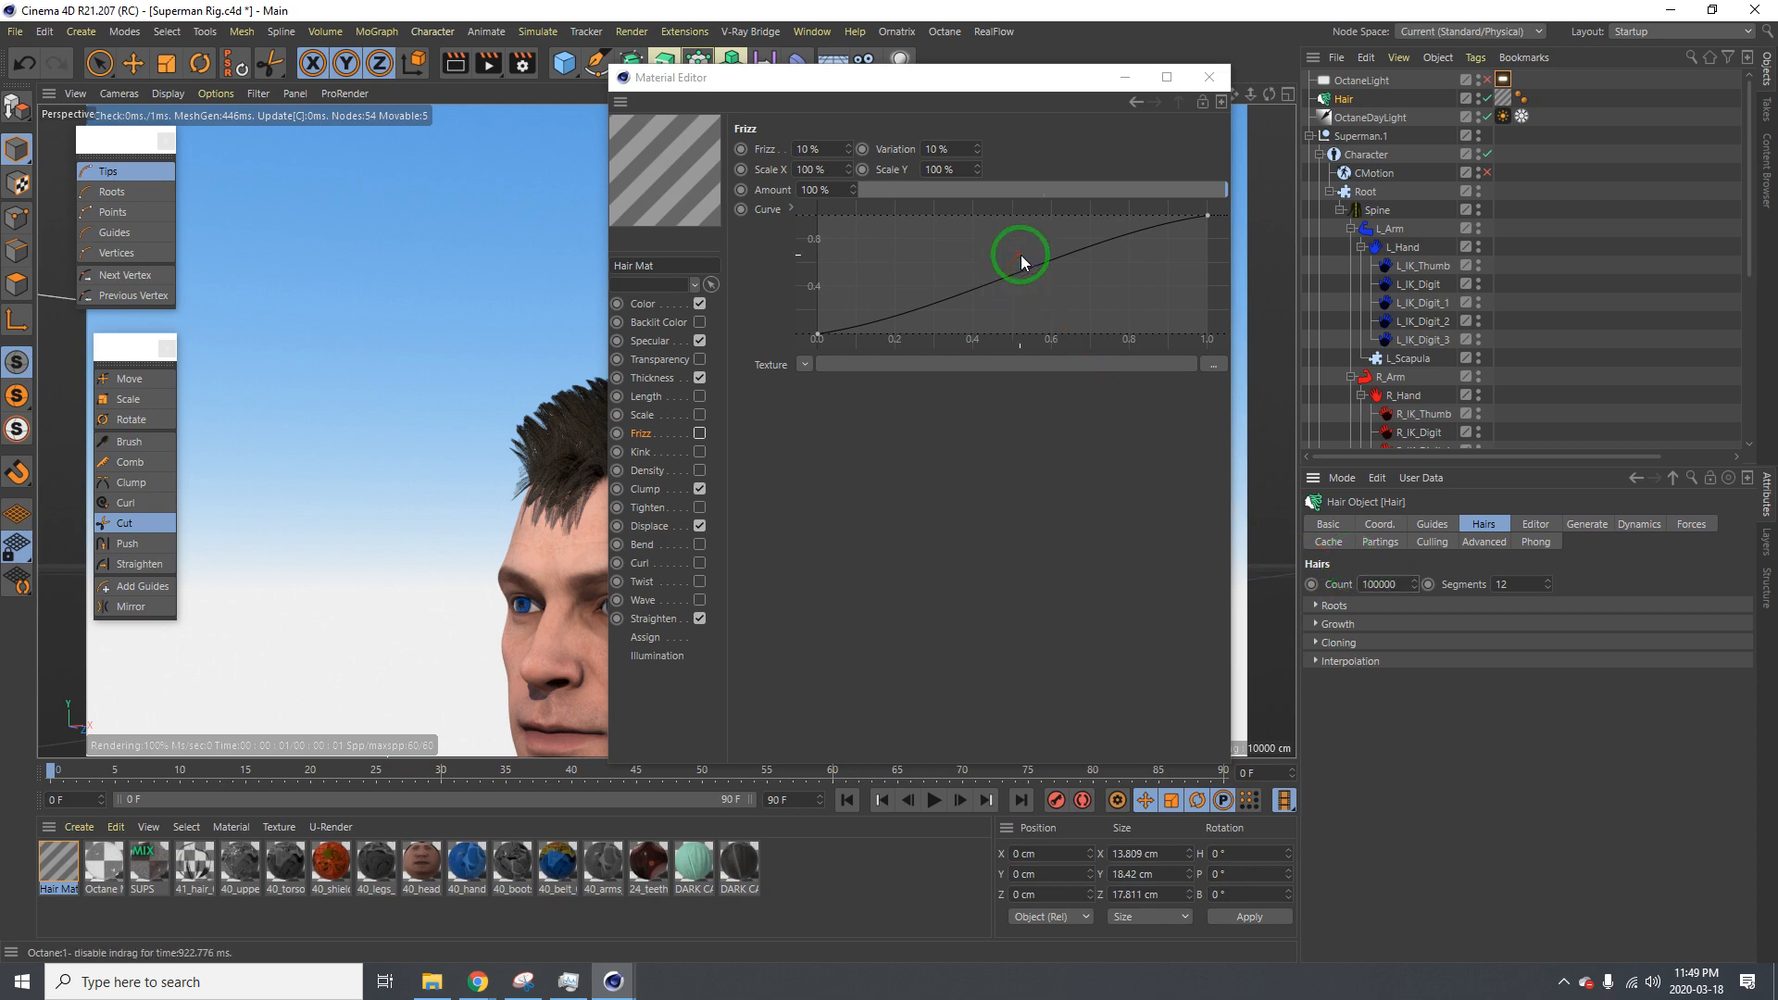
drag(910, 80, 1202, 99)
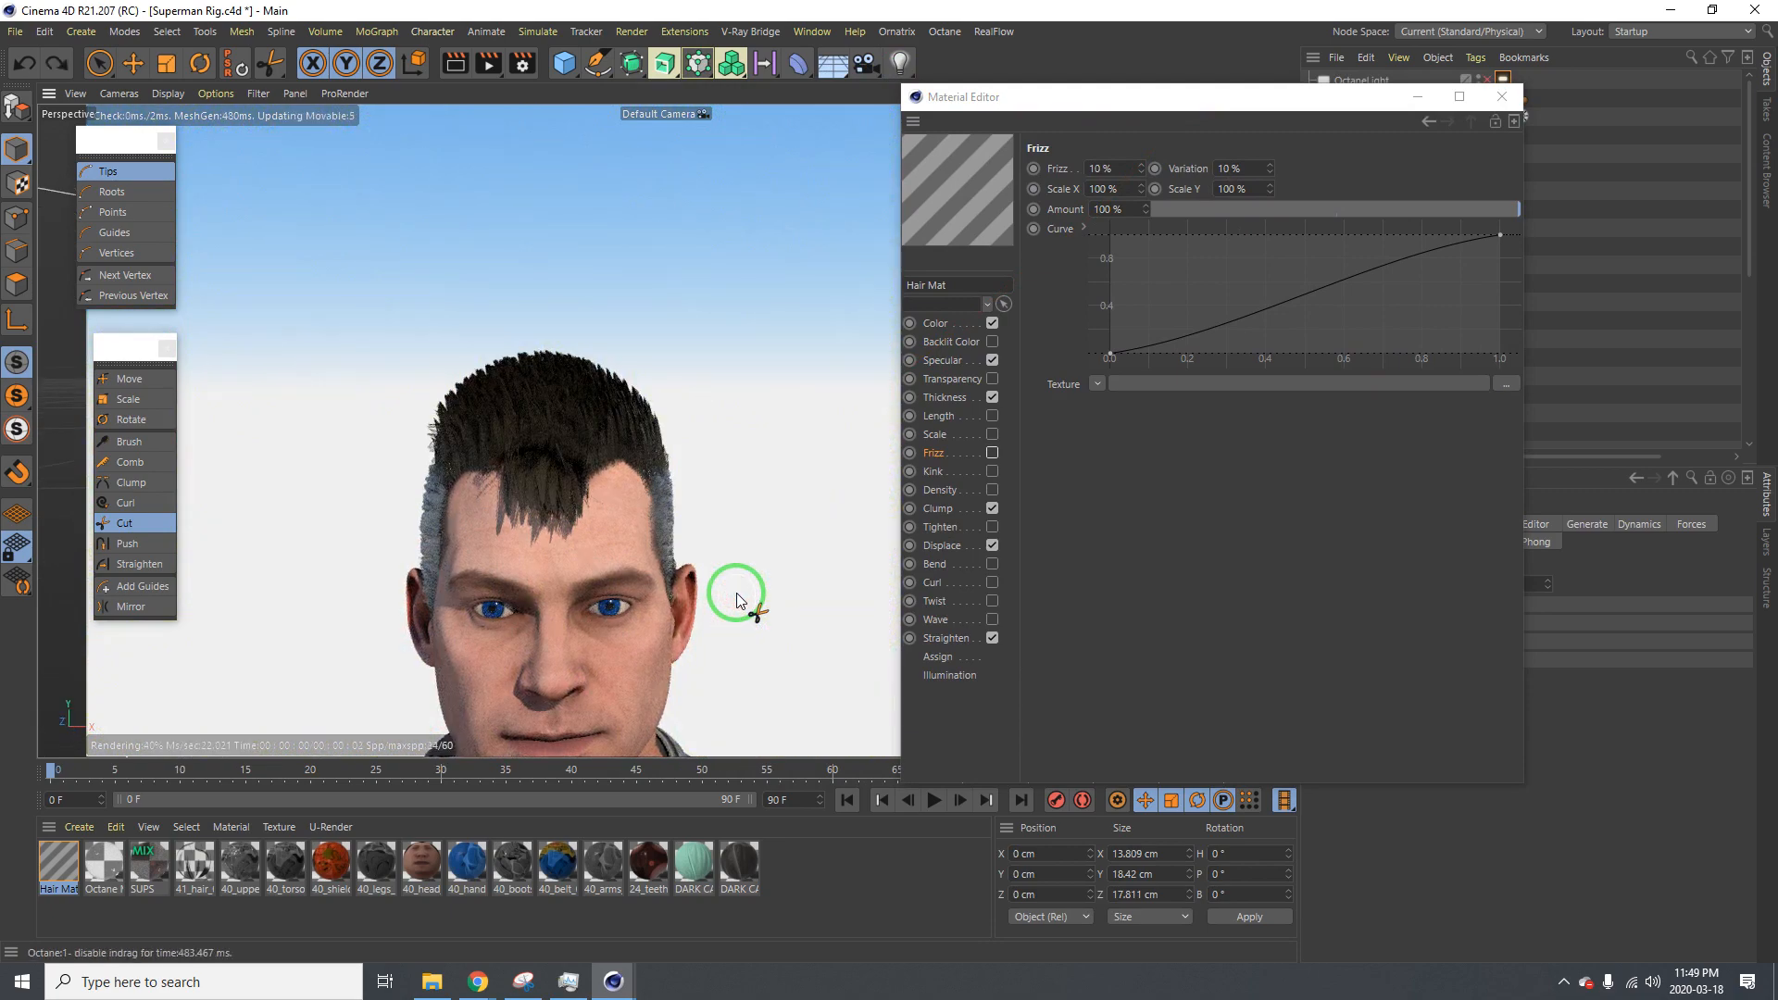
mouse_move(736, 593)
alt+mouse_down()
mouse_move(687, 519)
mouse_move(369, 498)
alt+mouse_up()
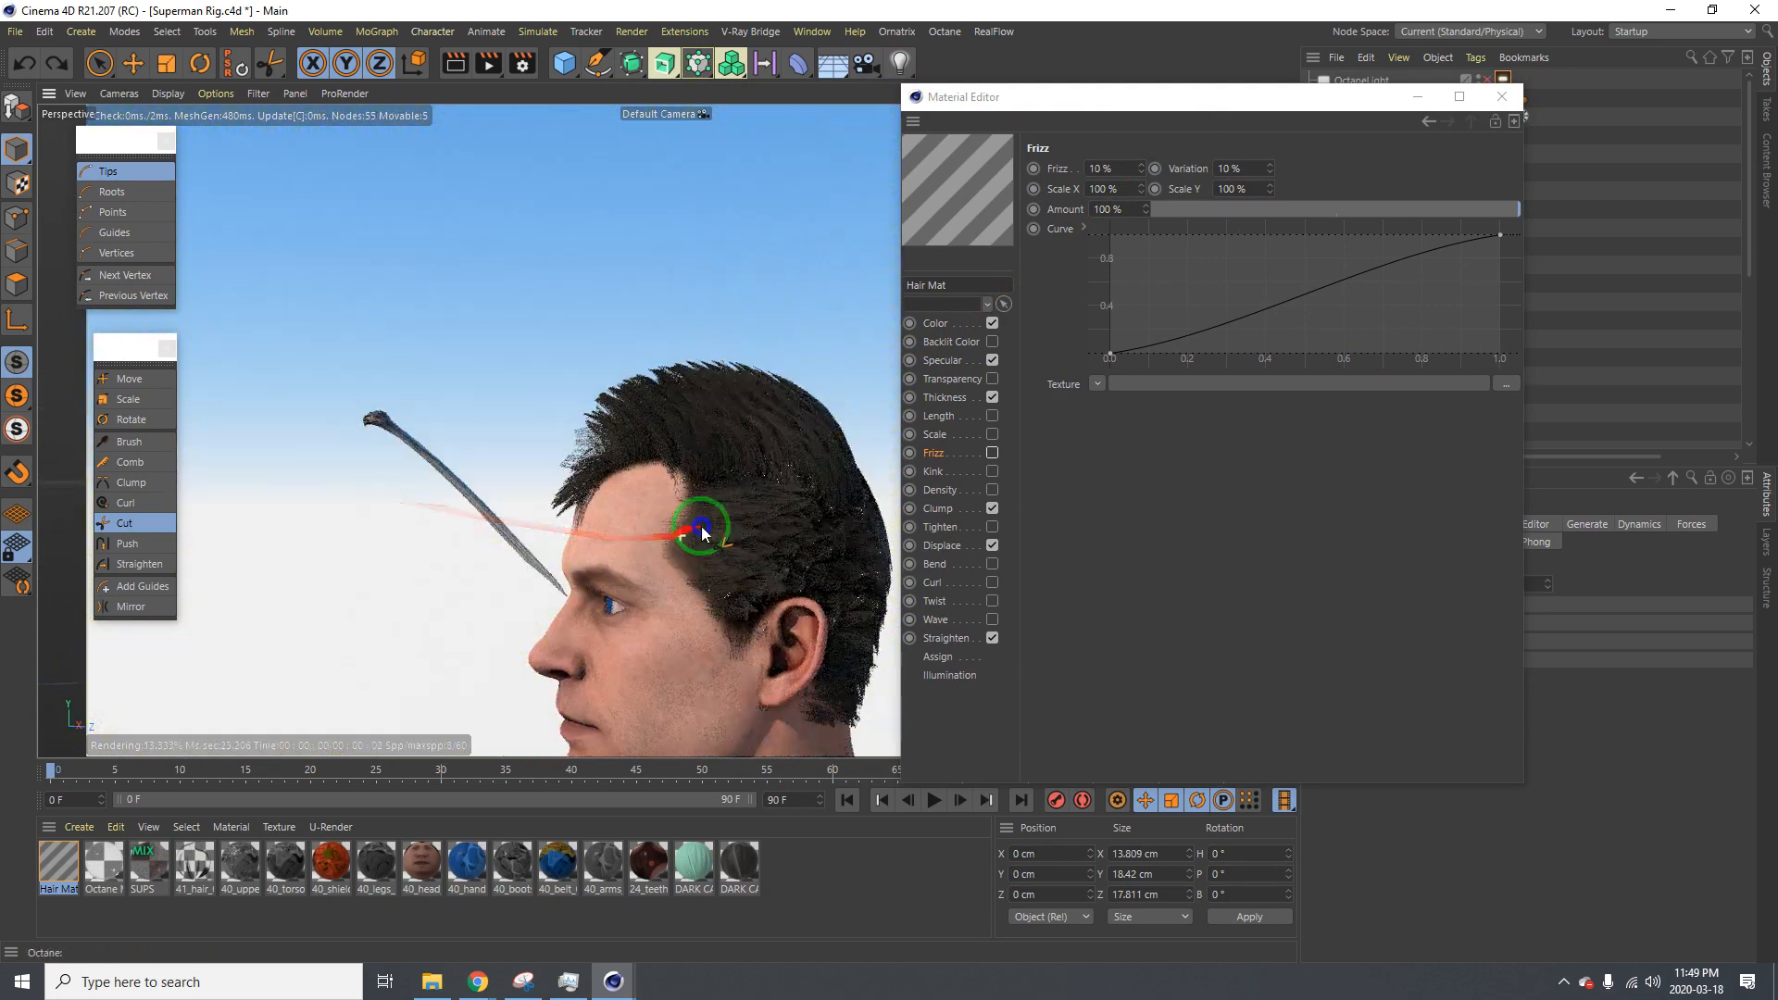
alt+right_drag(703, 532, 780, 510)
mouse_move(680, 515)
mouse_down()
mouse_move(675, 615)
mouse_move(635, 532)
mouse_move(706, 537)
mouse_up()
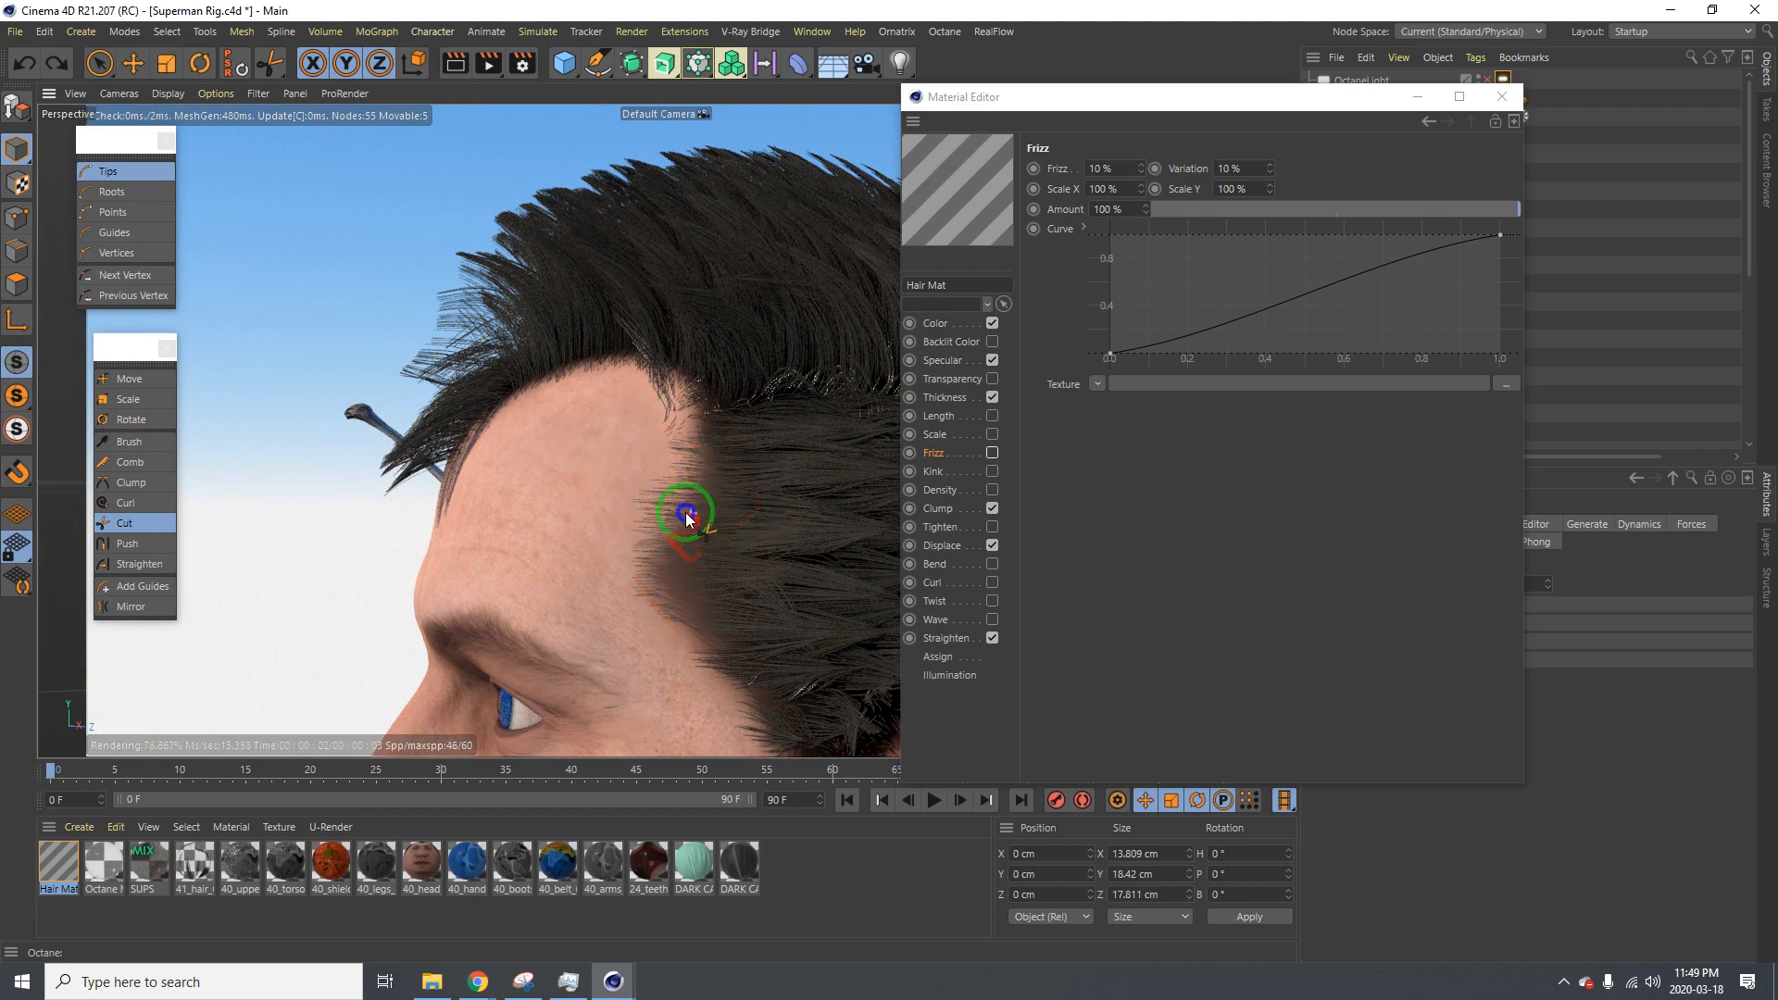
alt+right_drag(688, 514, 639, 537)
alt+drag(574, 532, 694, 535)
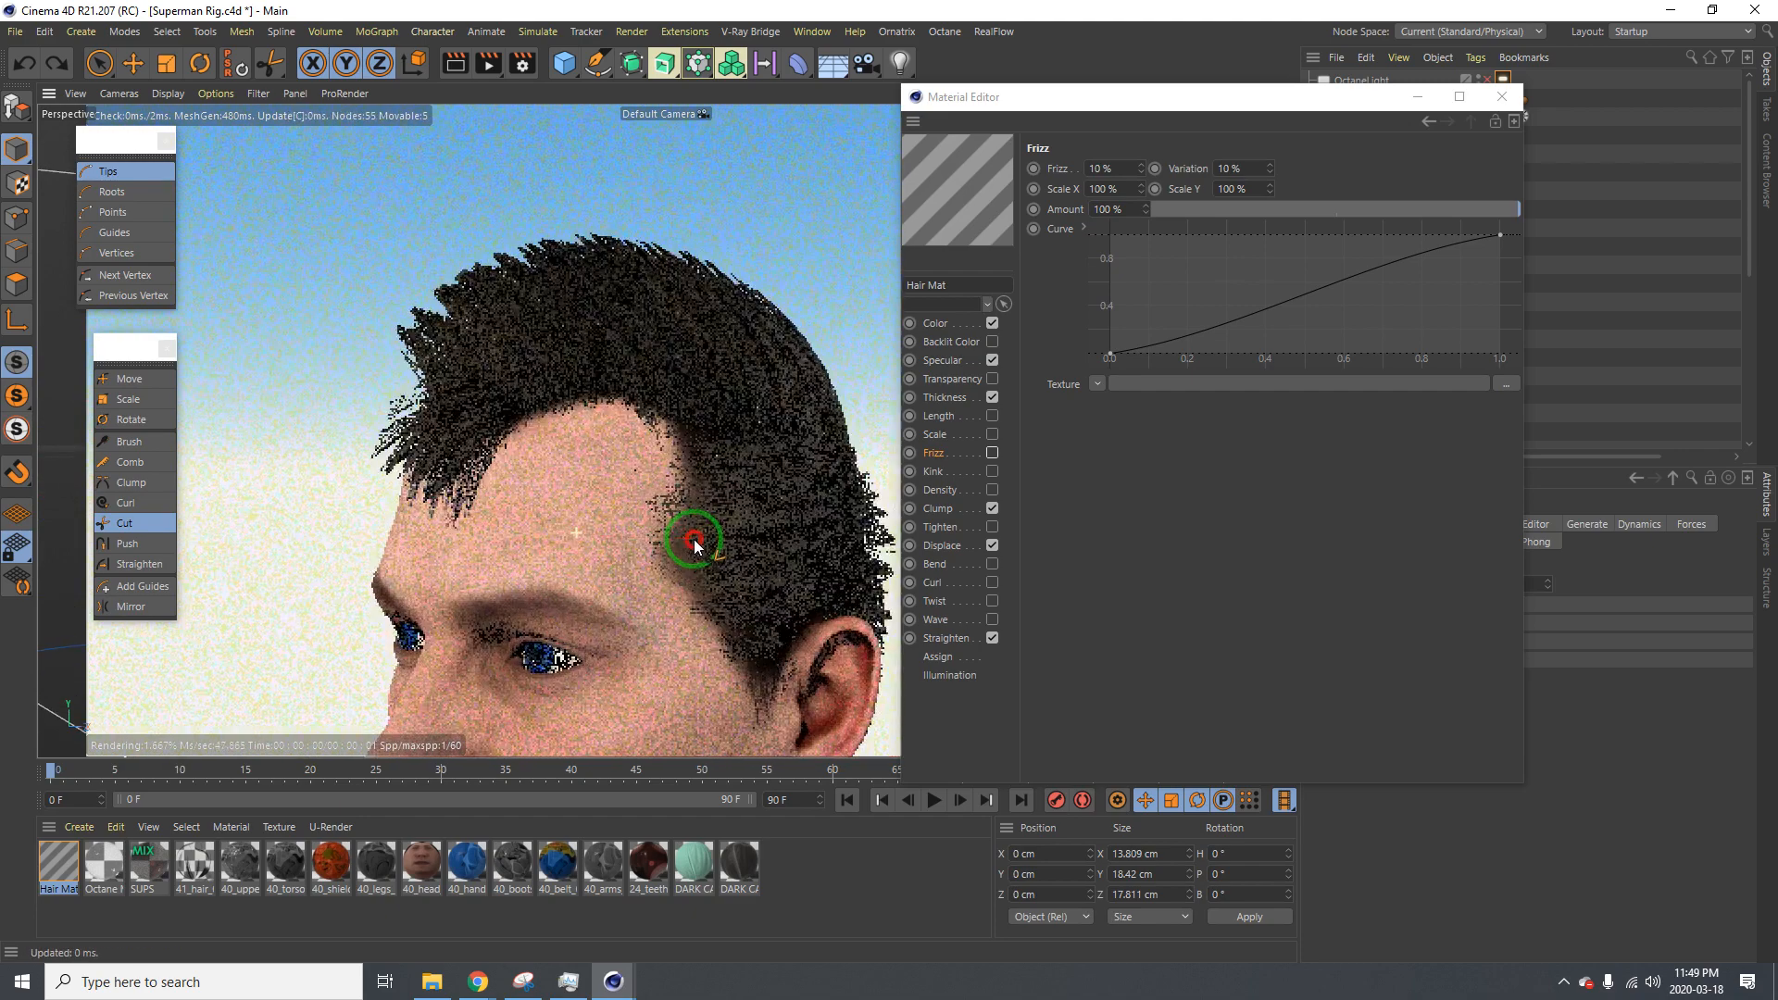
mouse_move(647, 596)
alt+mouse_down()
mouse_move(704, 571)
mouse_move(615, 471)
mouse_move(668, 491)
alt+mouse_up()
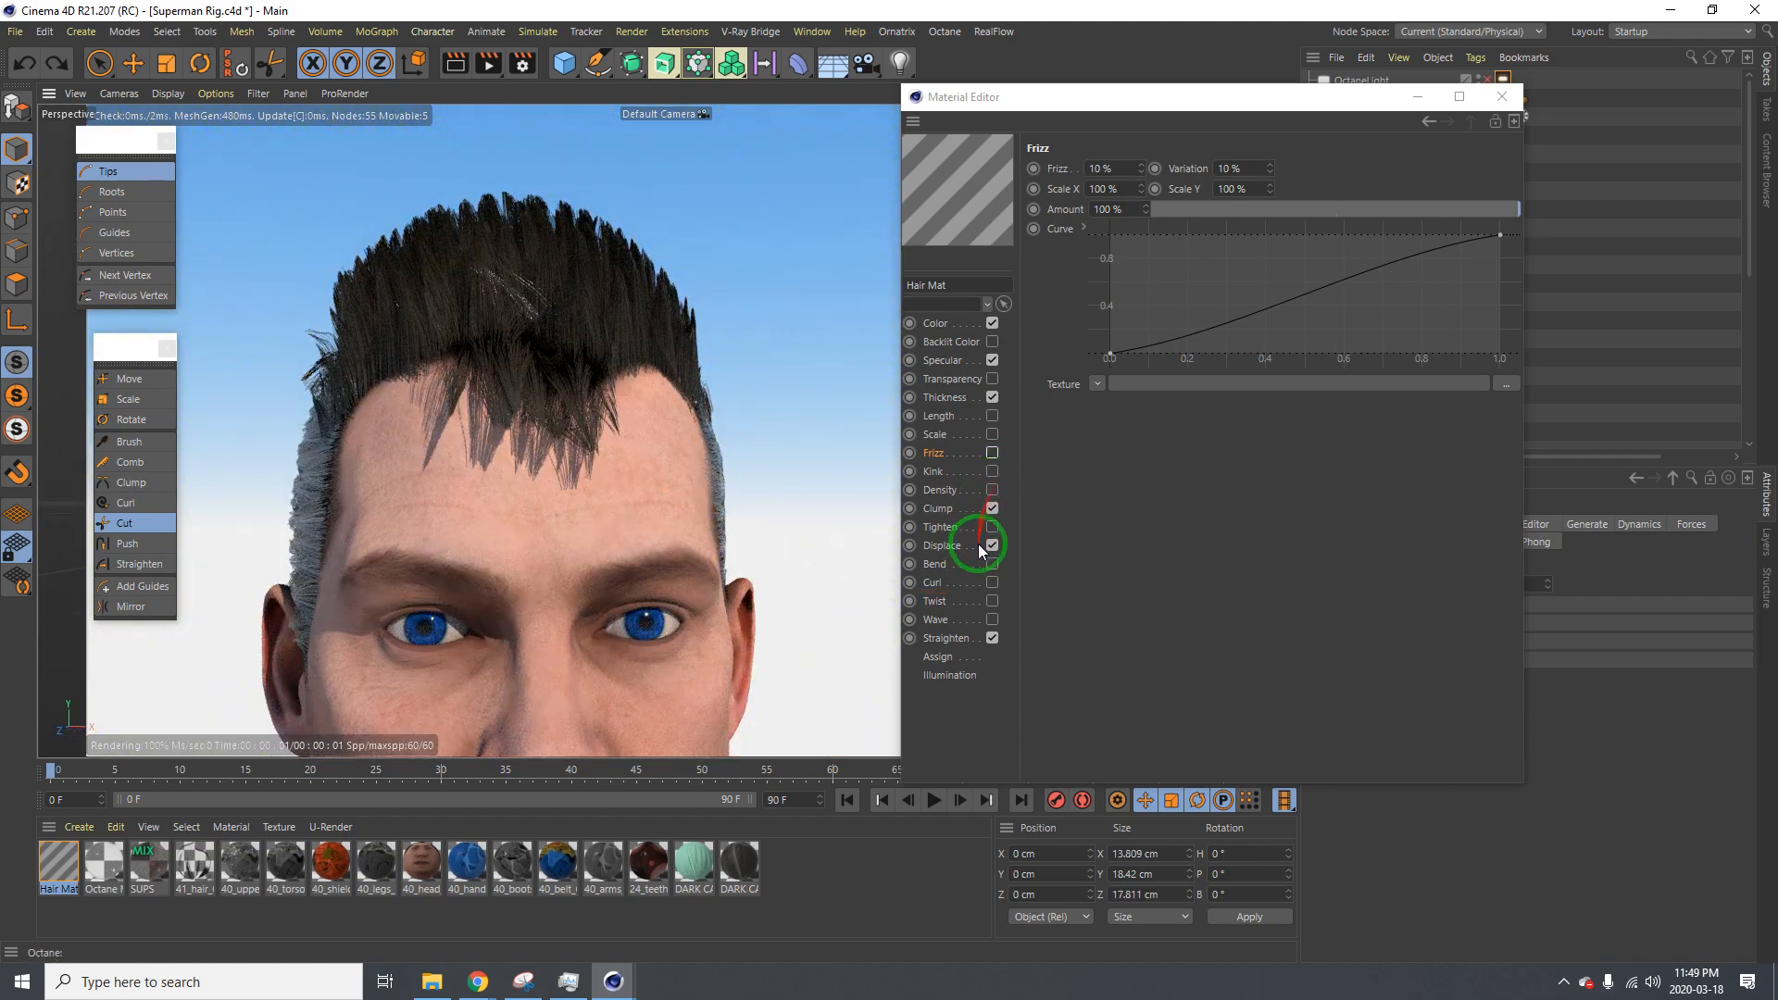
Try the Twist channel in the Hair Mat material, turn it off and enable the Wave channel instead
click(992, 602)
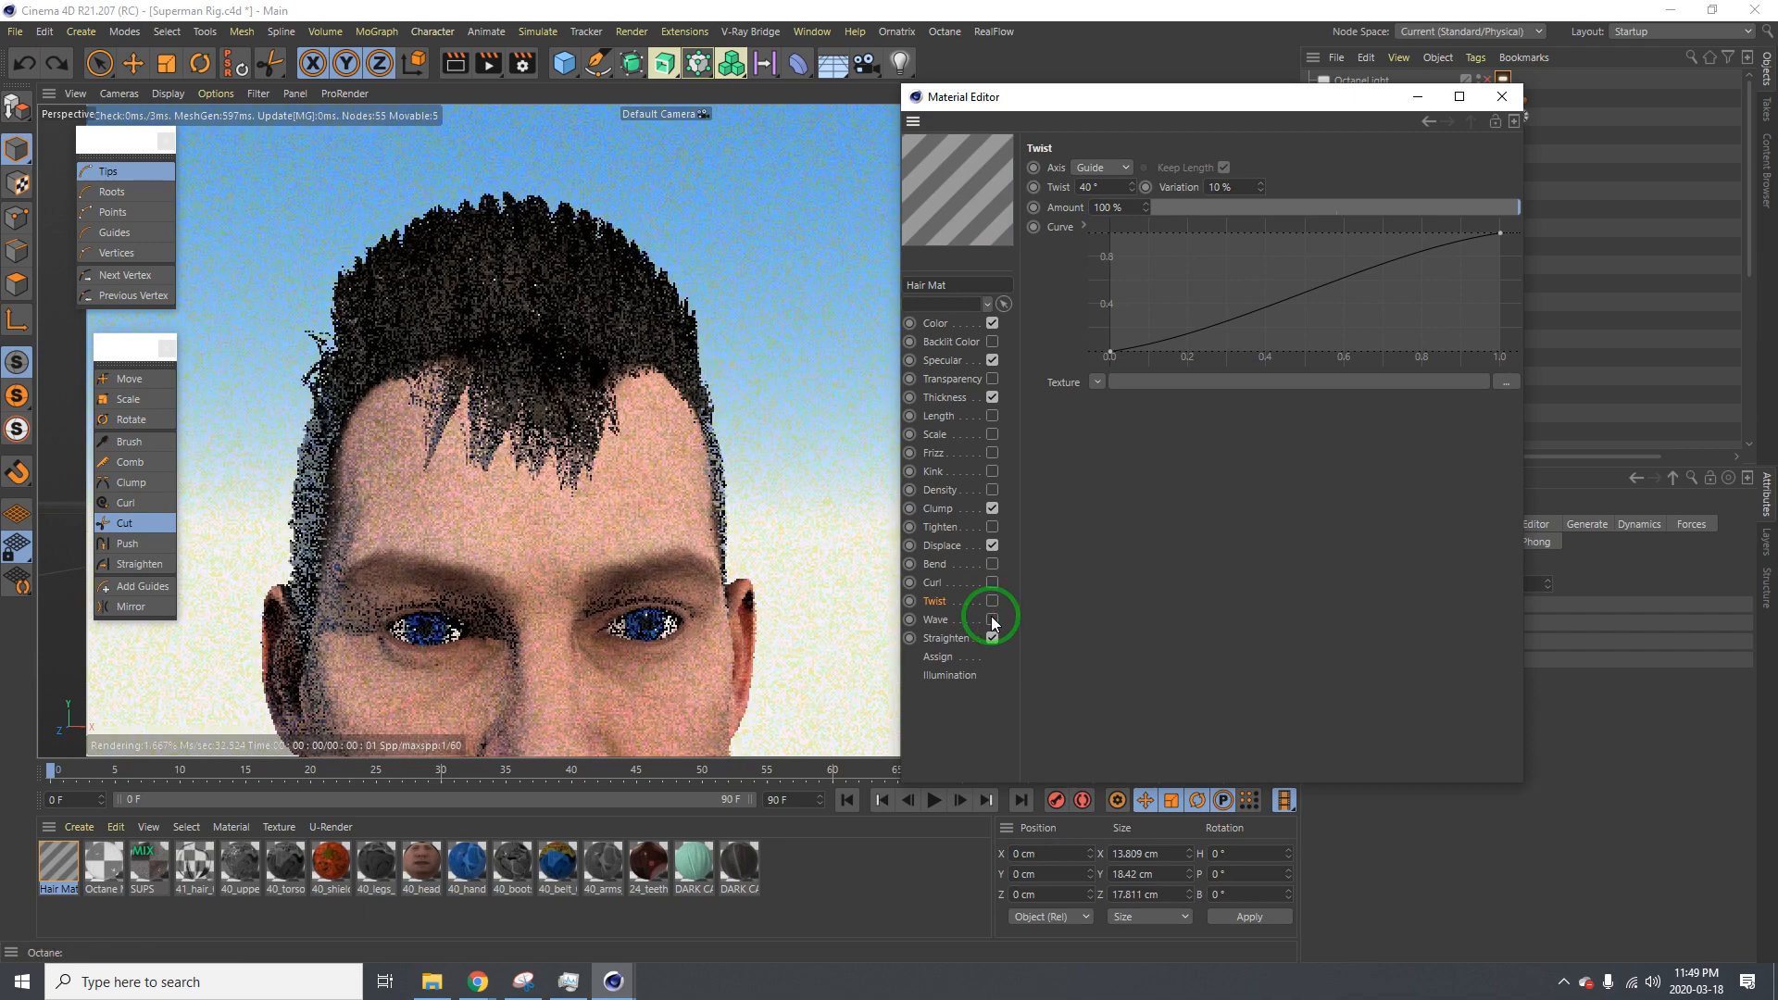
click(991, 619)
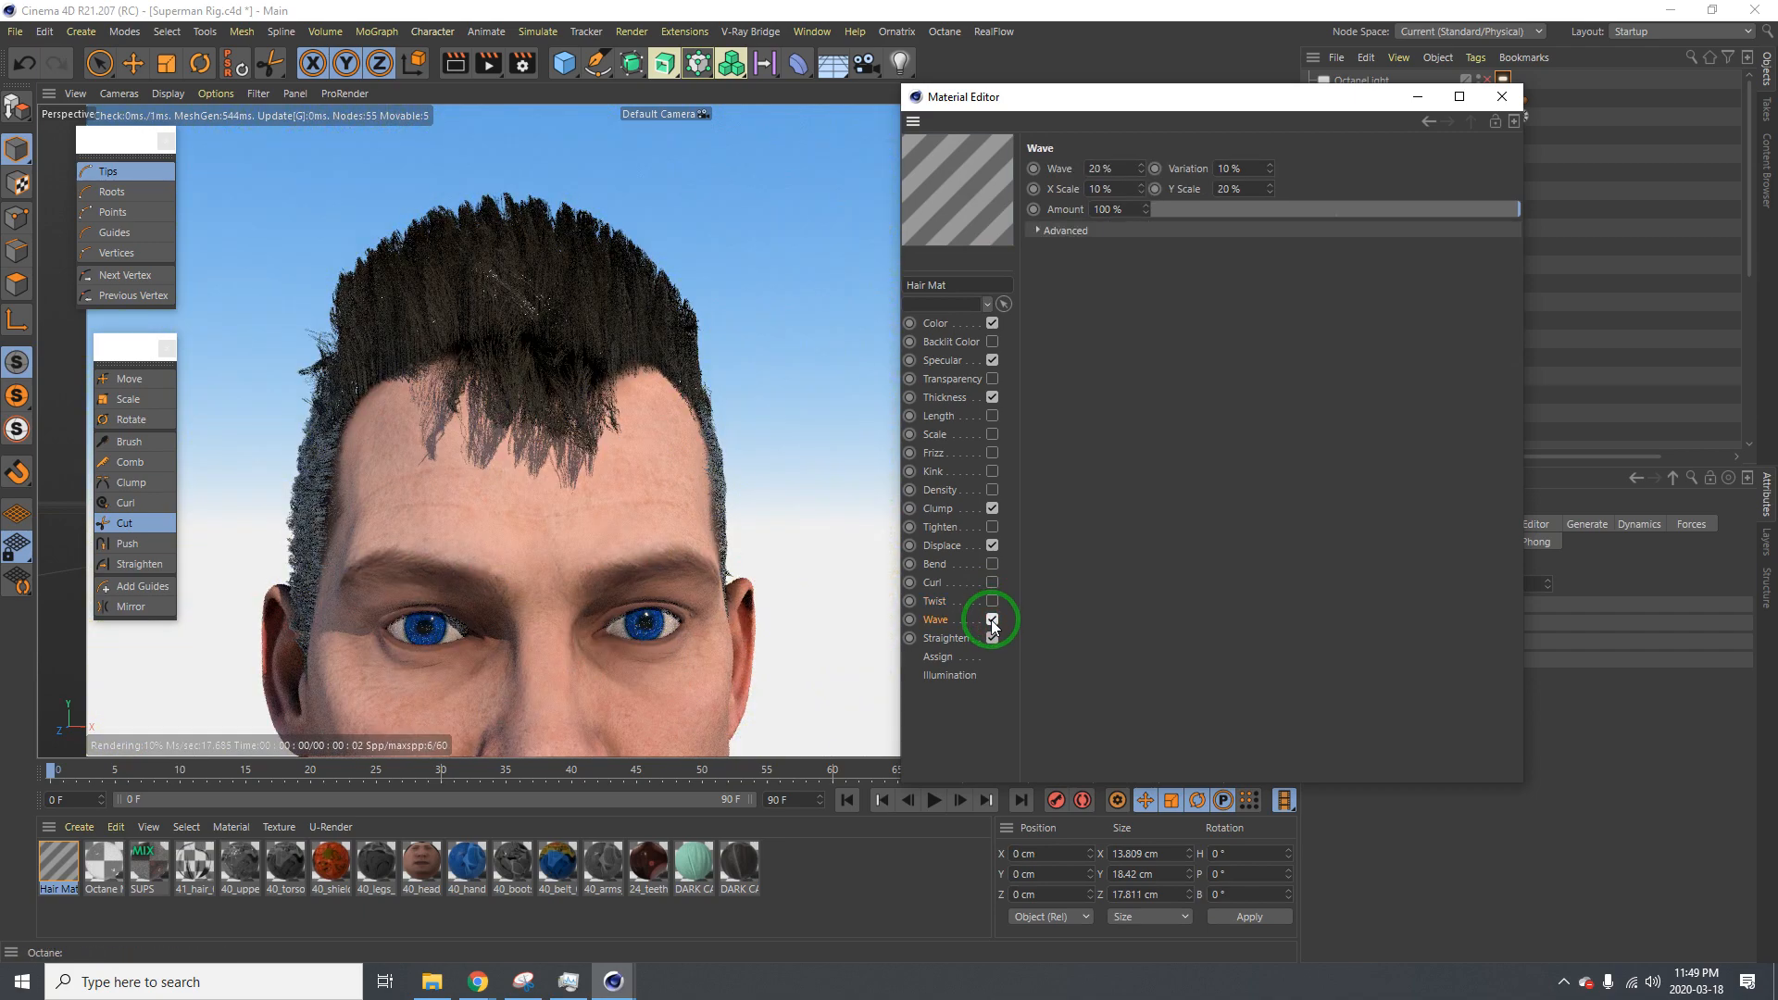
alt+drag(833, 536, 631, 476)
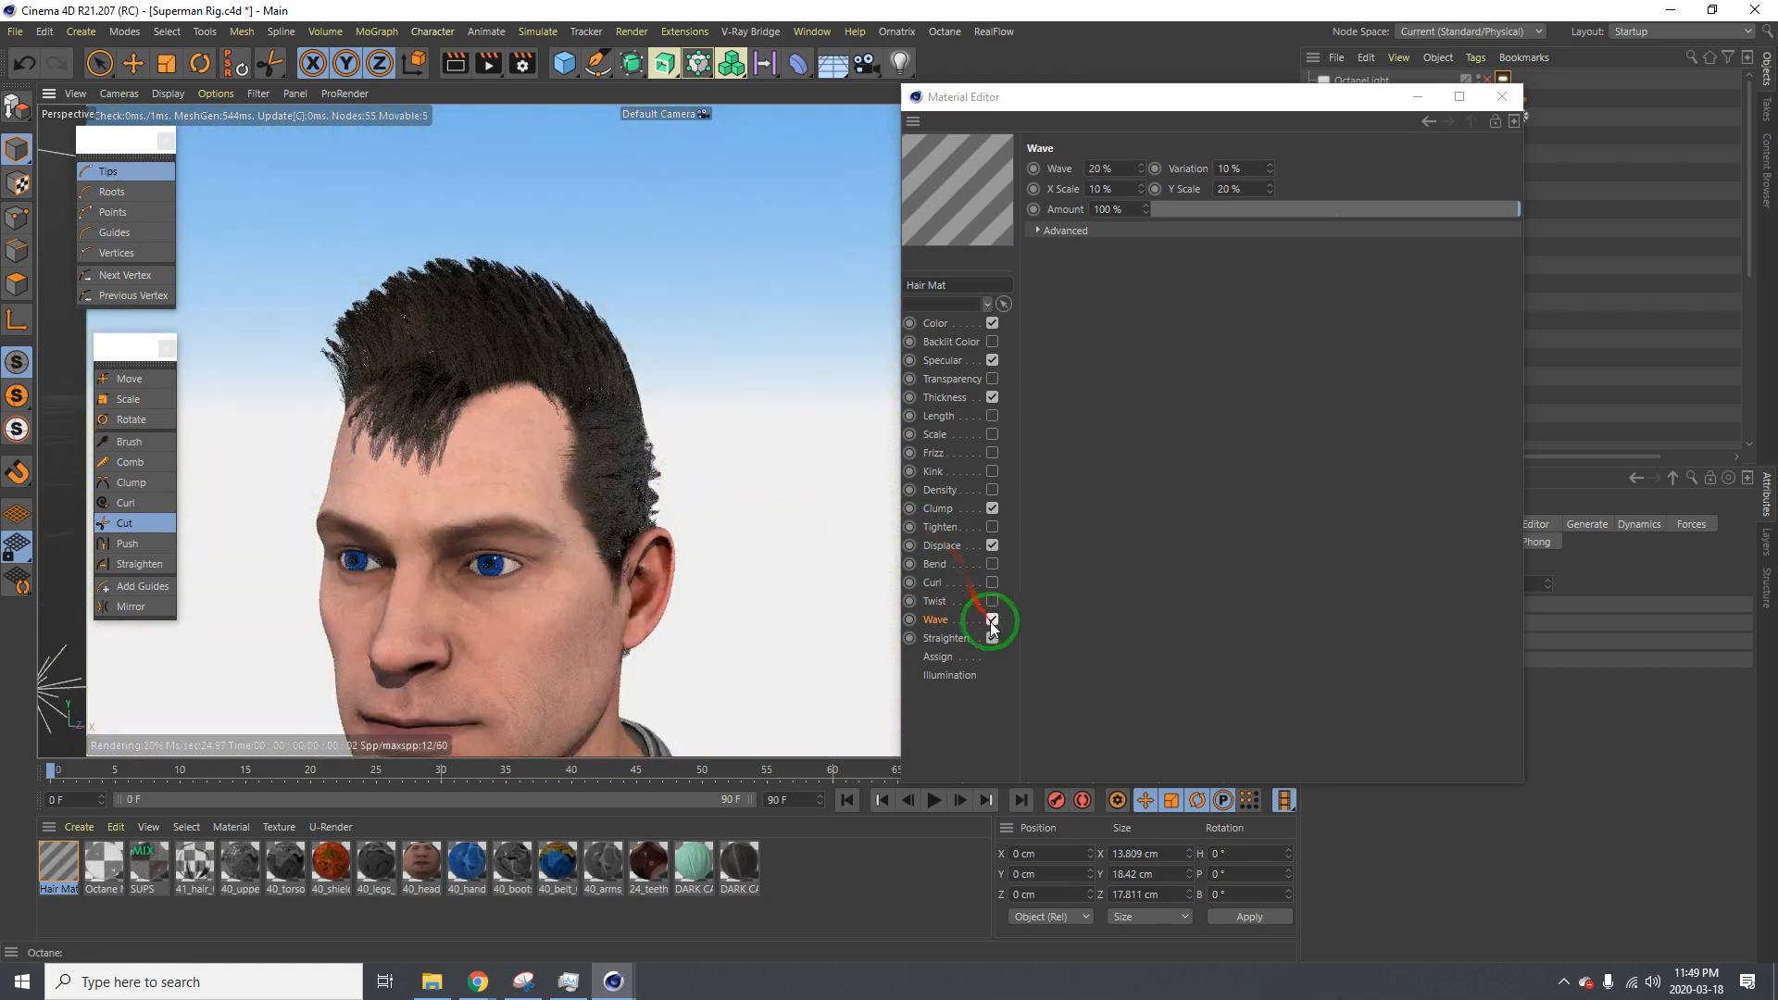
Enable the Curl channel in the Hair Mat material and set Curl to 10°
click(992, 582)
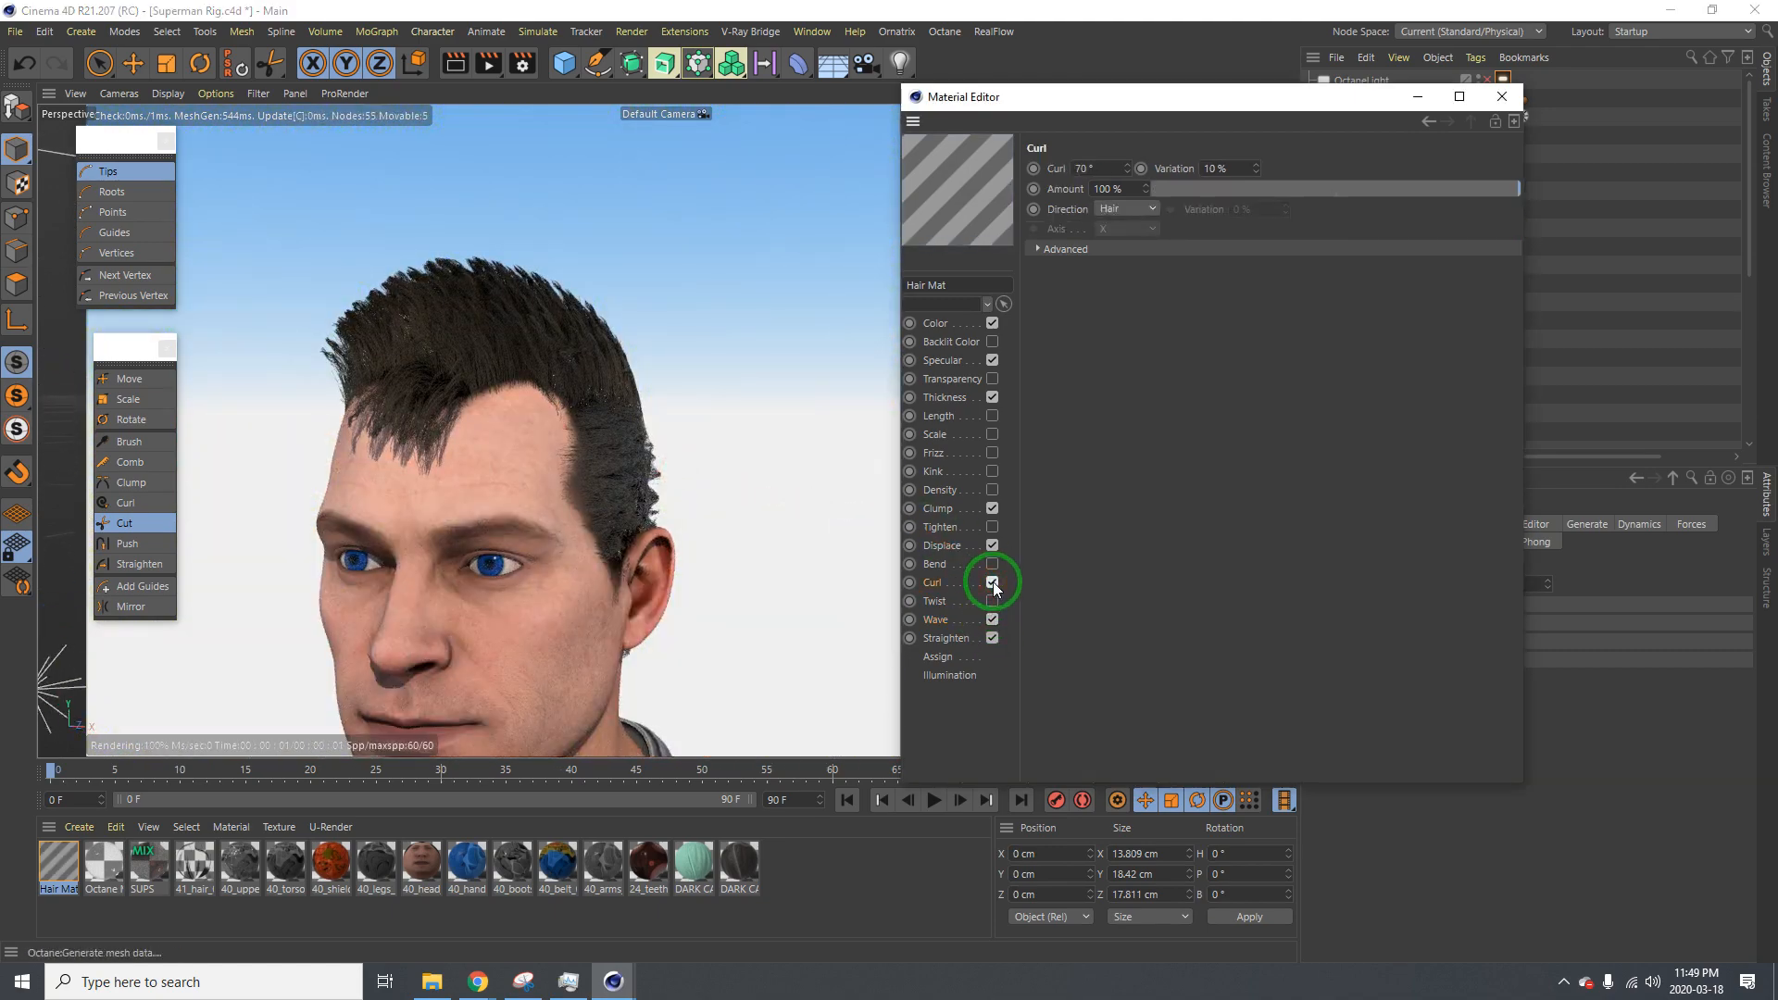
drag(1004, 560, 1081, 140)
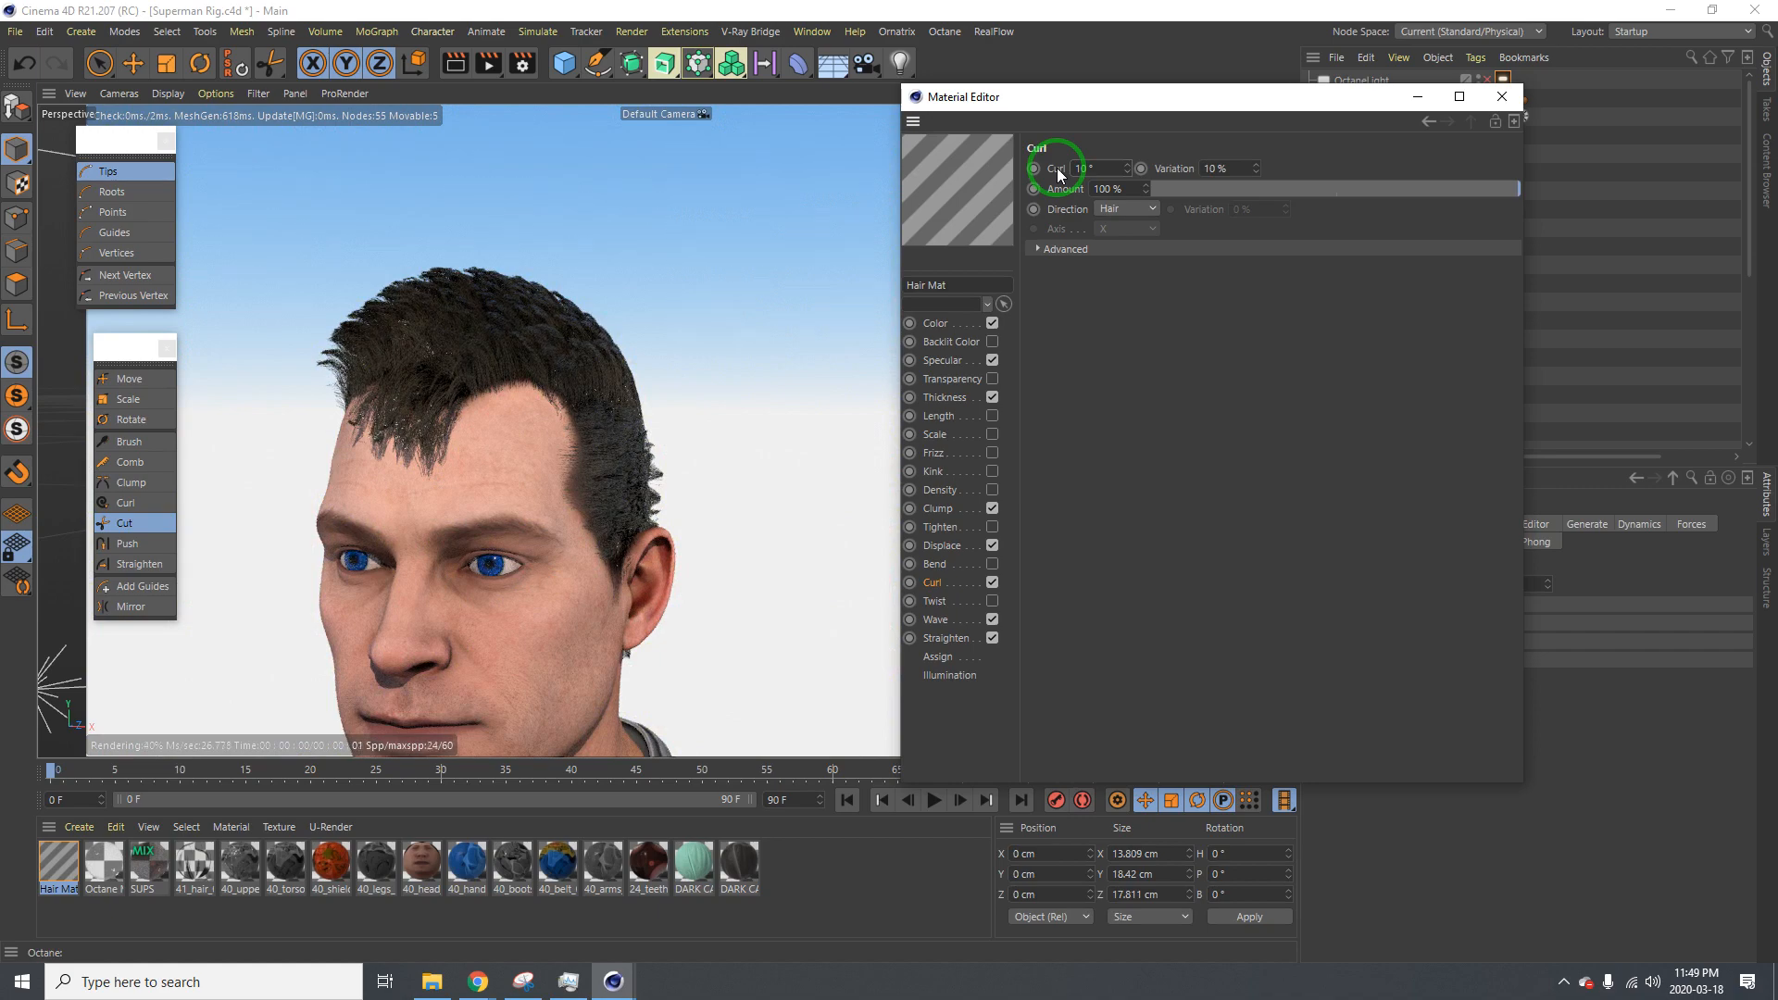
Lower the Hair Mat's Curl to 1°, check the hair from the side and front, and turn the Curl channel off
mouse_move(1058, 169)
mouse_down()
mouse_move(450, 434)
mouse_move(531, 440)
mouse_up()
alt+middle_drag(532, 441, 738, 398)
mouse_move(519, 425)
alt+mouse_down()
mouse_move(703, 426)
mouse_move(1078, 200)
mouse_move(1085, 165)
alt+mouse_up()
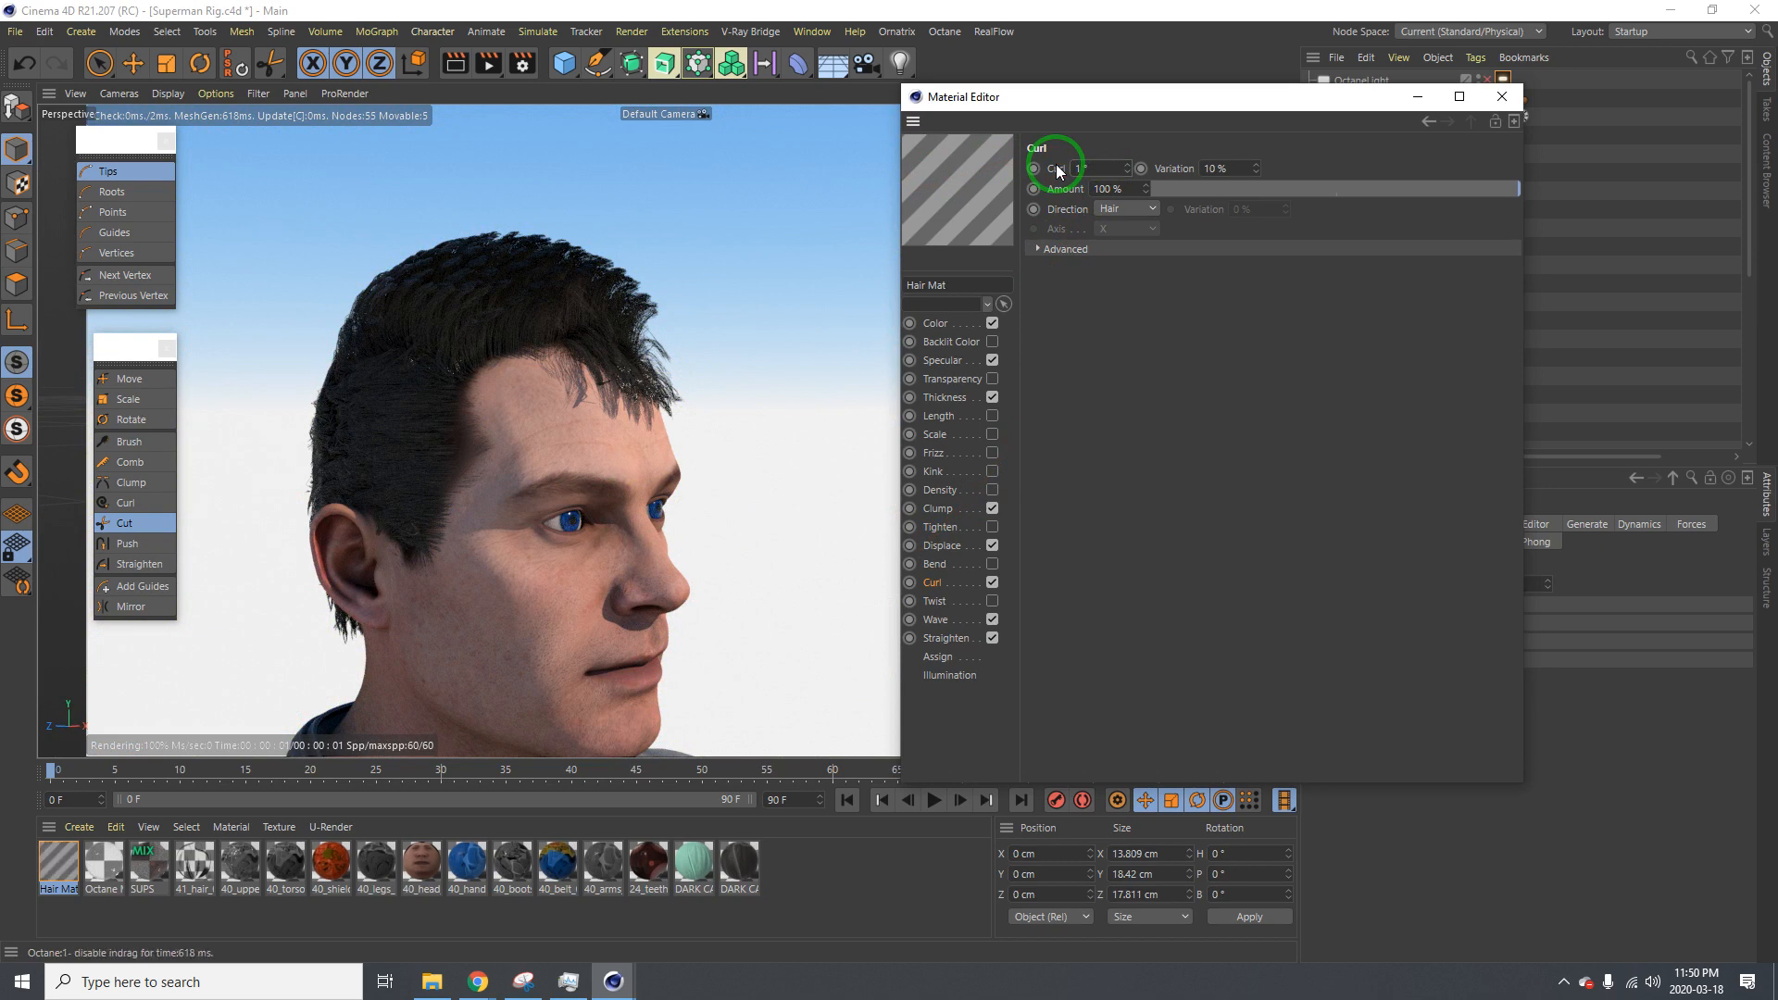
alt+drag(615, 398, 460, 401)
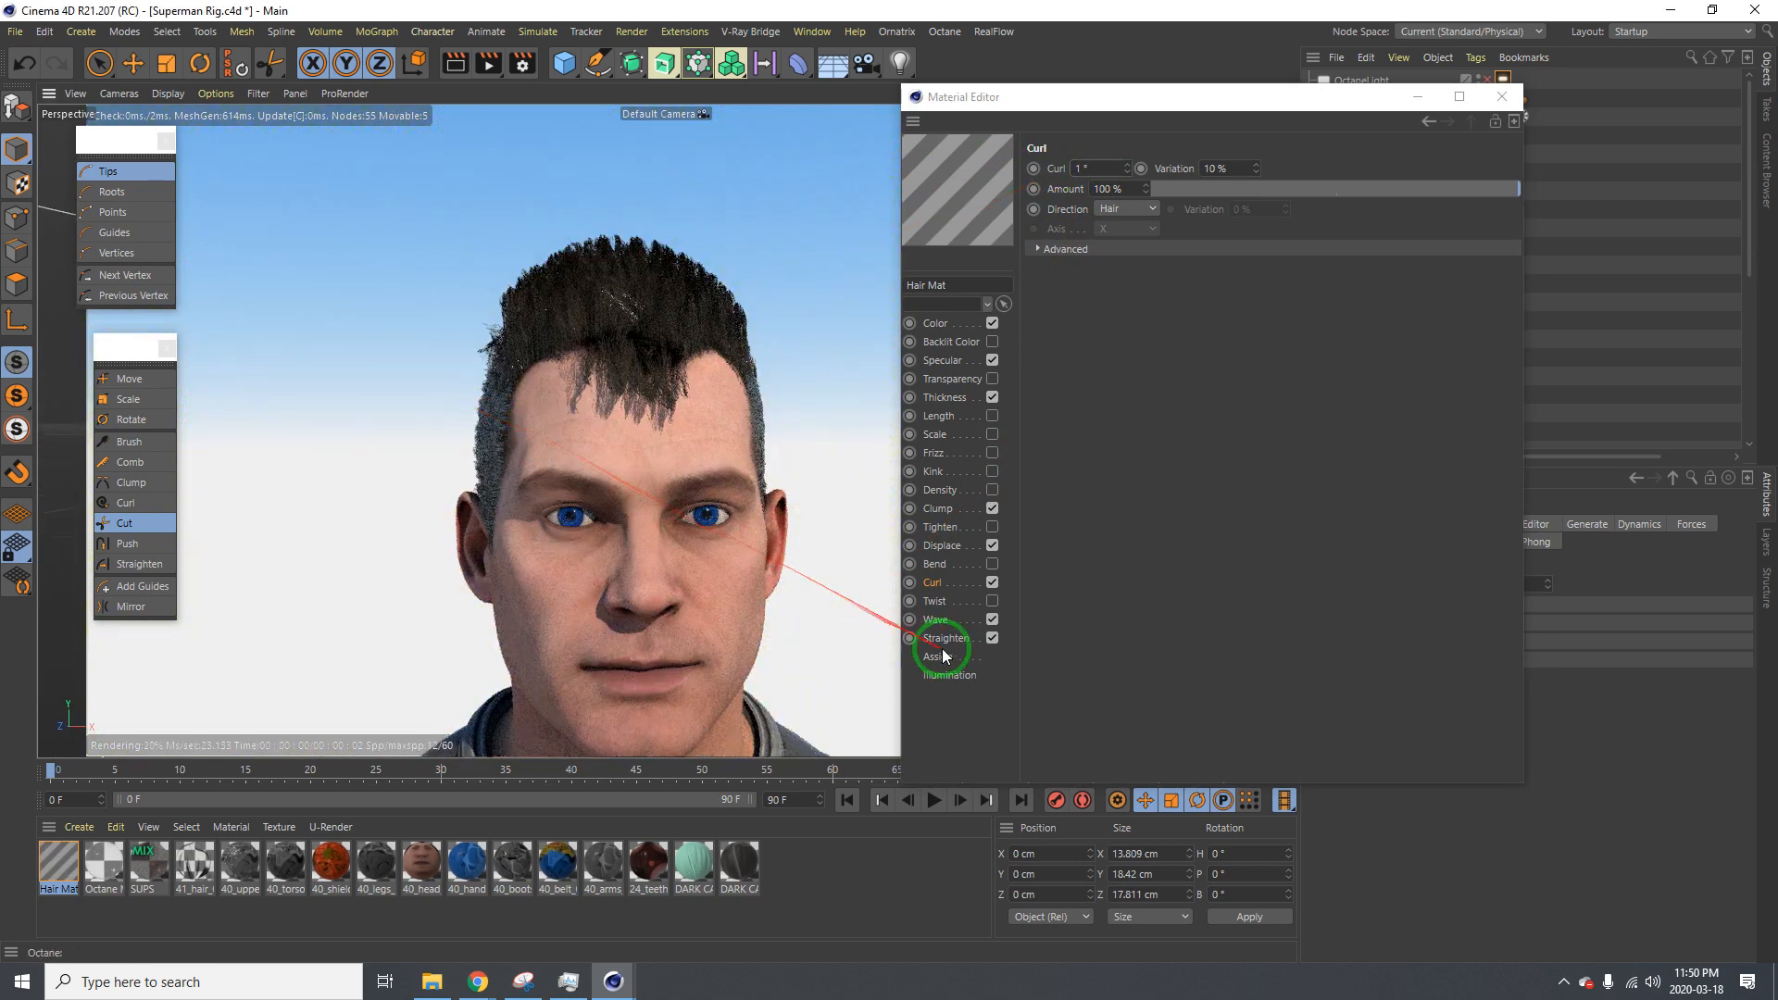
click(992, 584)
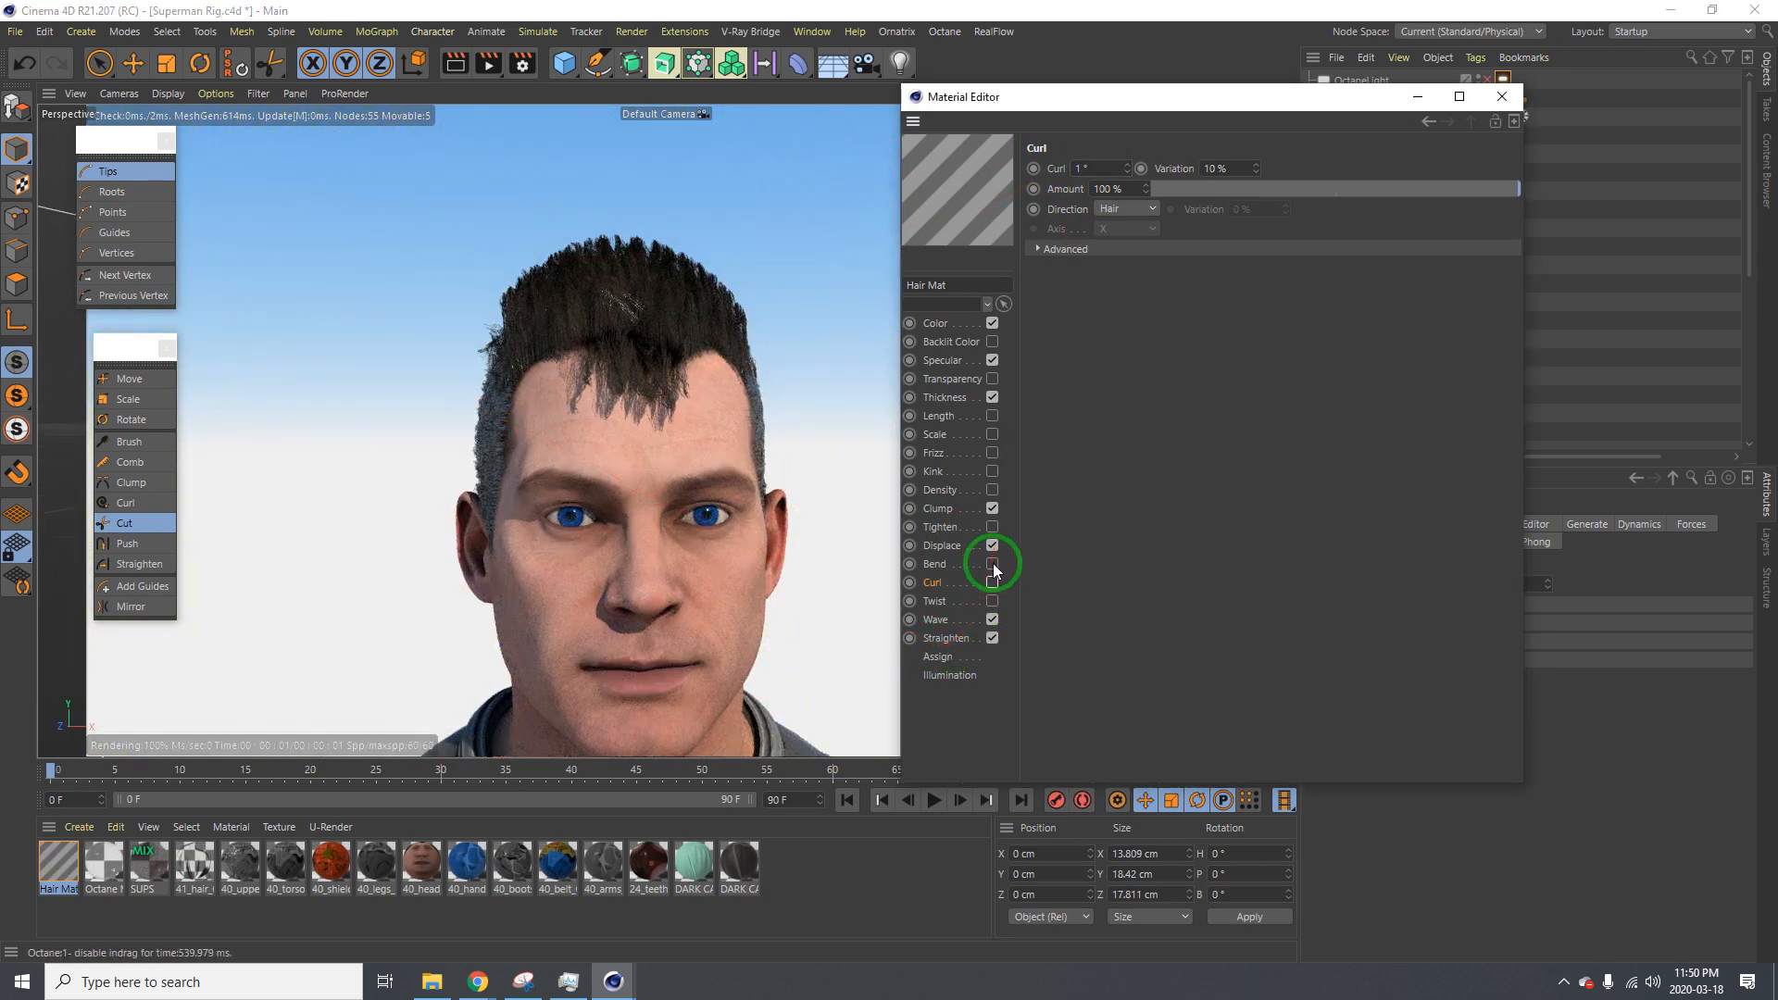
Try the Bend channel in the Hair Mat material with Bend at 100% and 10%, and turn it off again
click(993, 564)
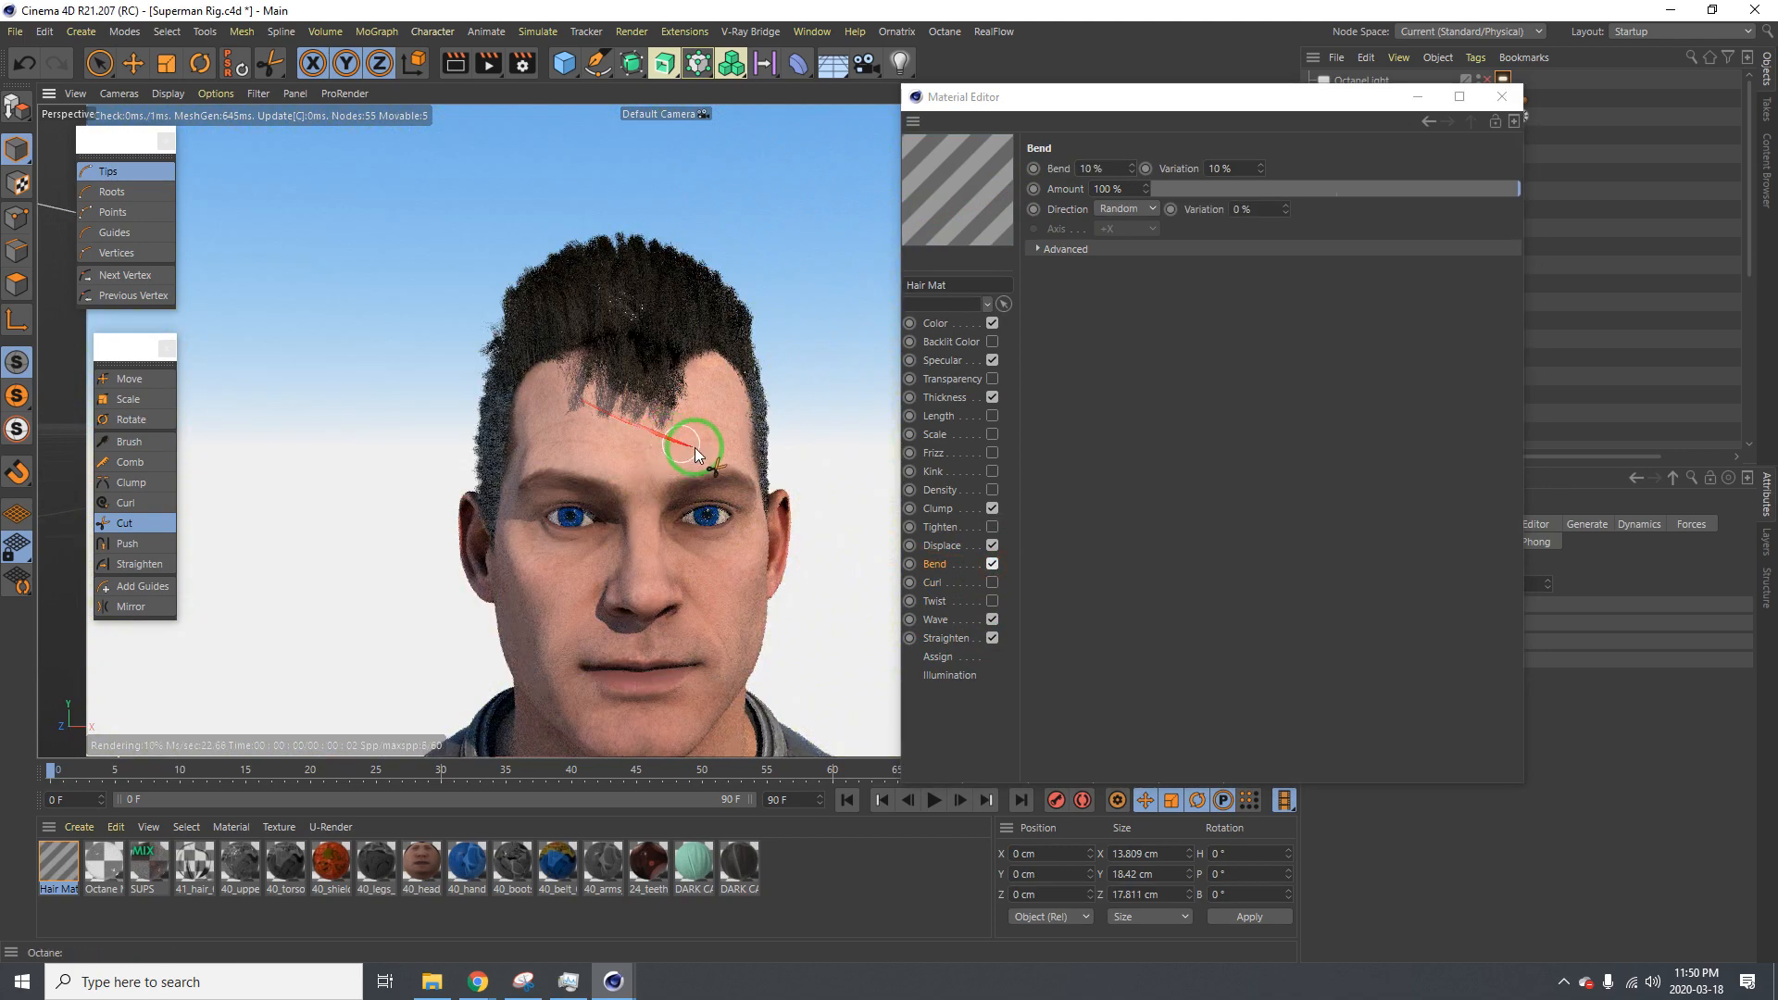
alt+drag(737, 422, 589, 423)
alt+drag(712, 452, 587, 426)
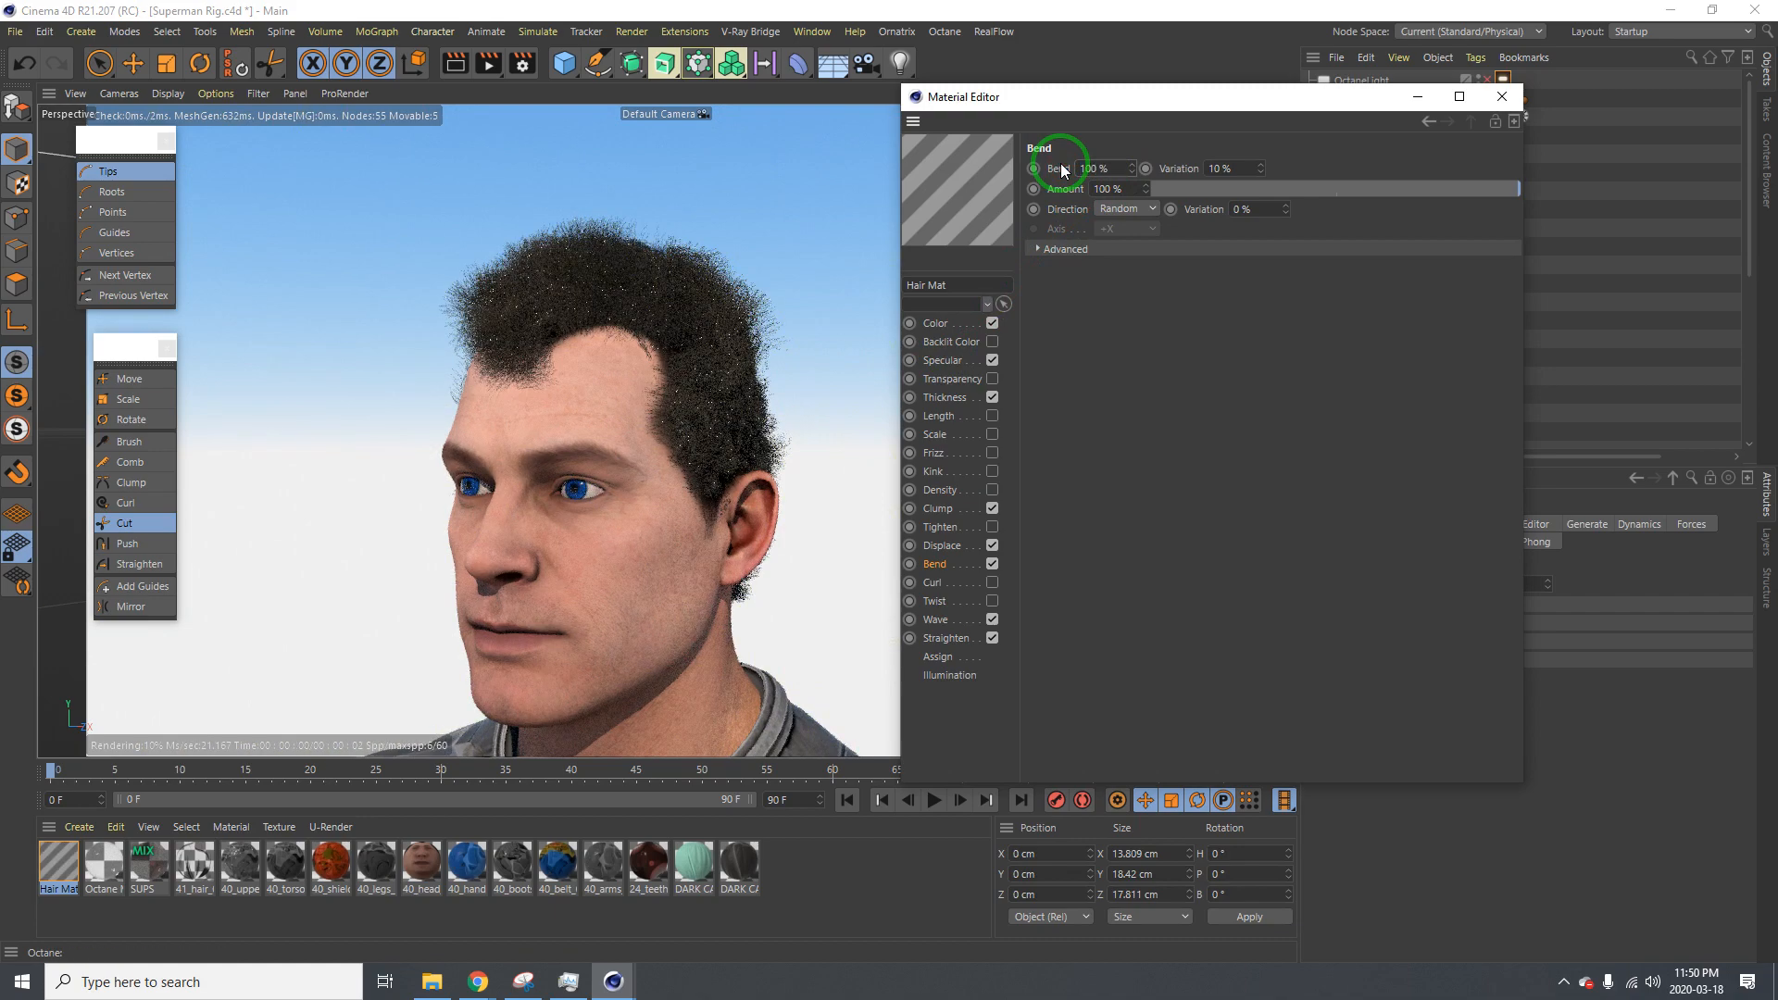
mouse_move(765, 359)
mouse_down()
mouse_move(503, 397)
mouse_move(759, 401)
mouse_up()
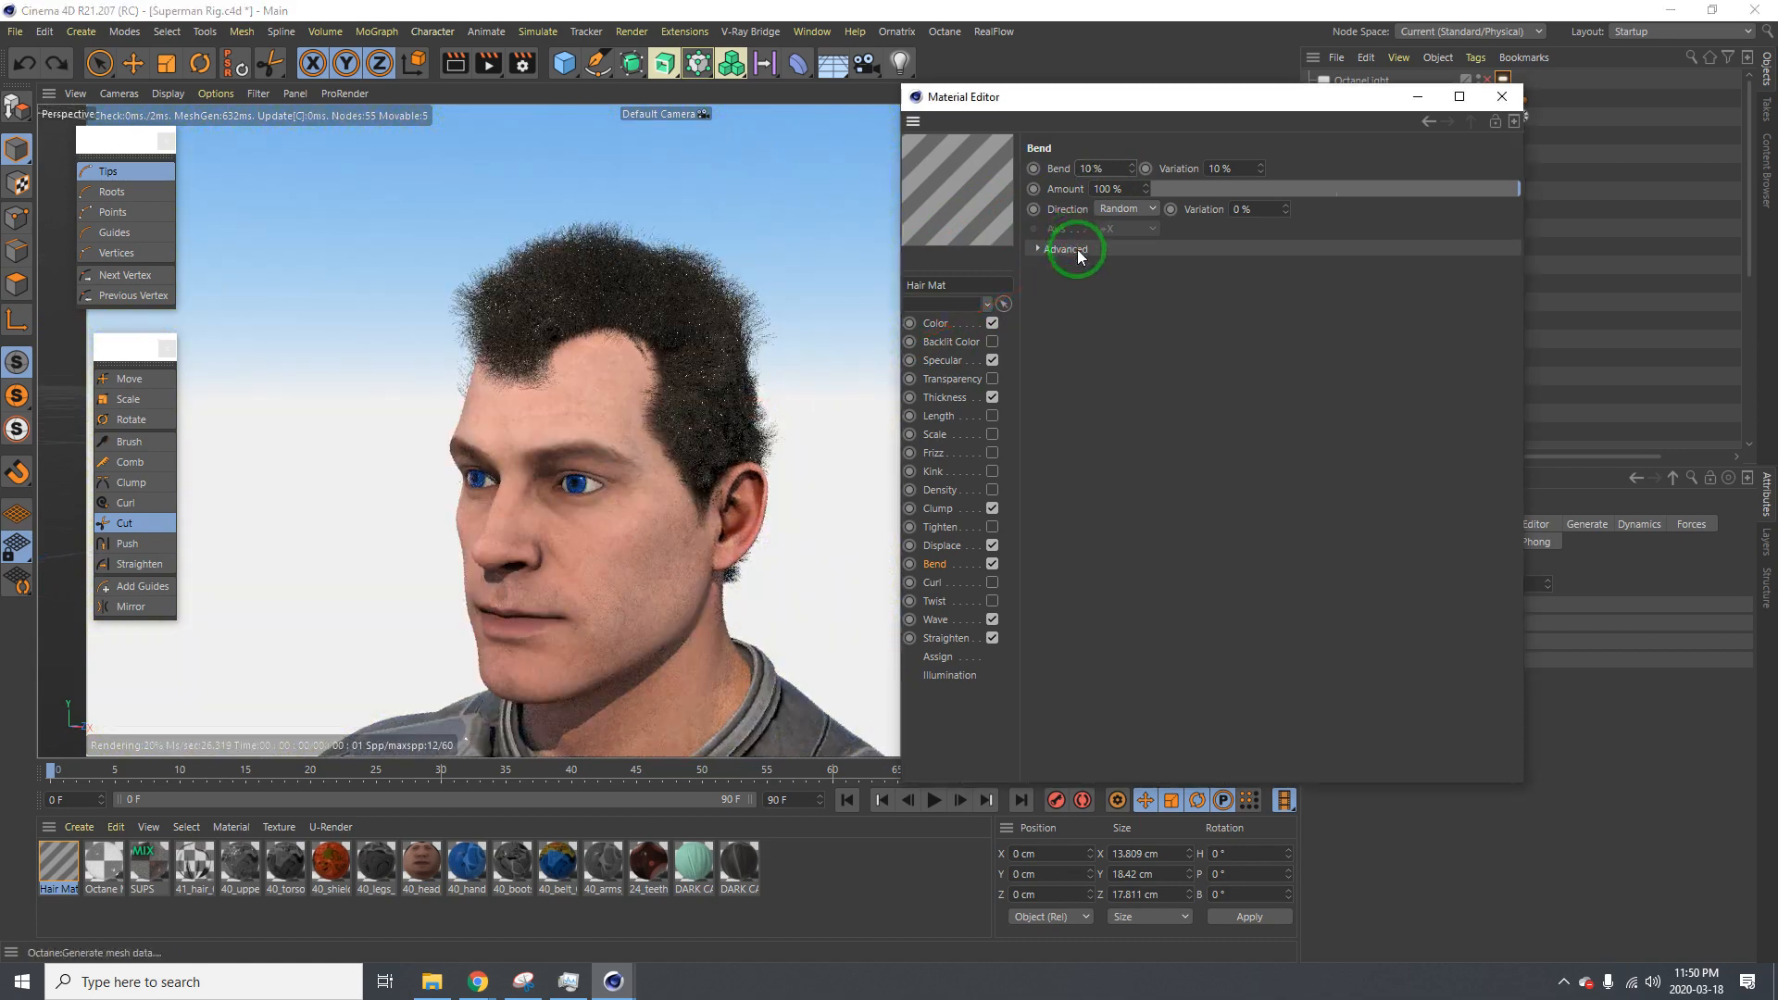
click(992, 563)
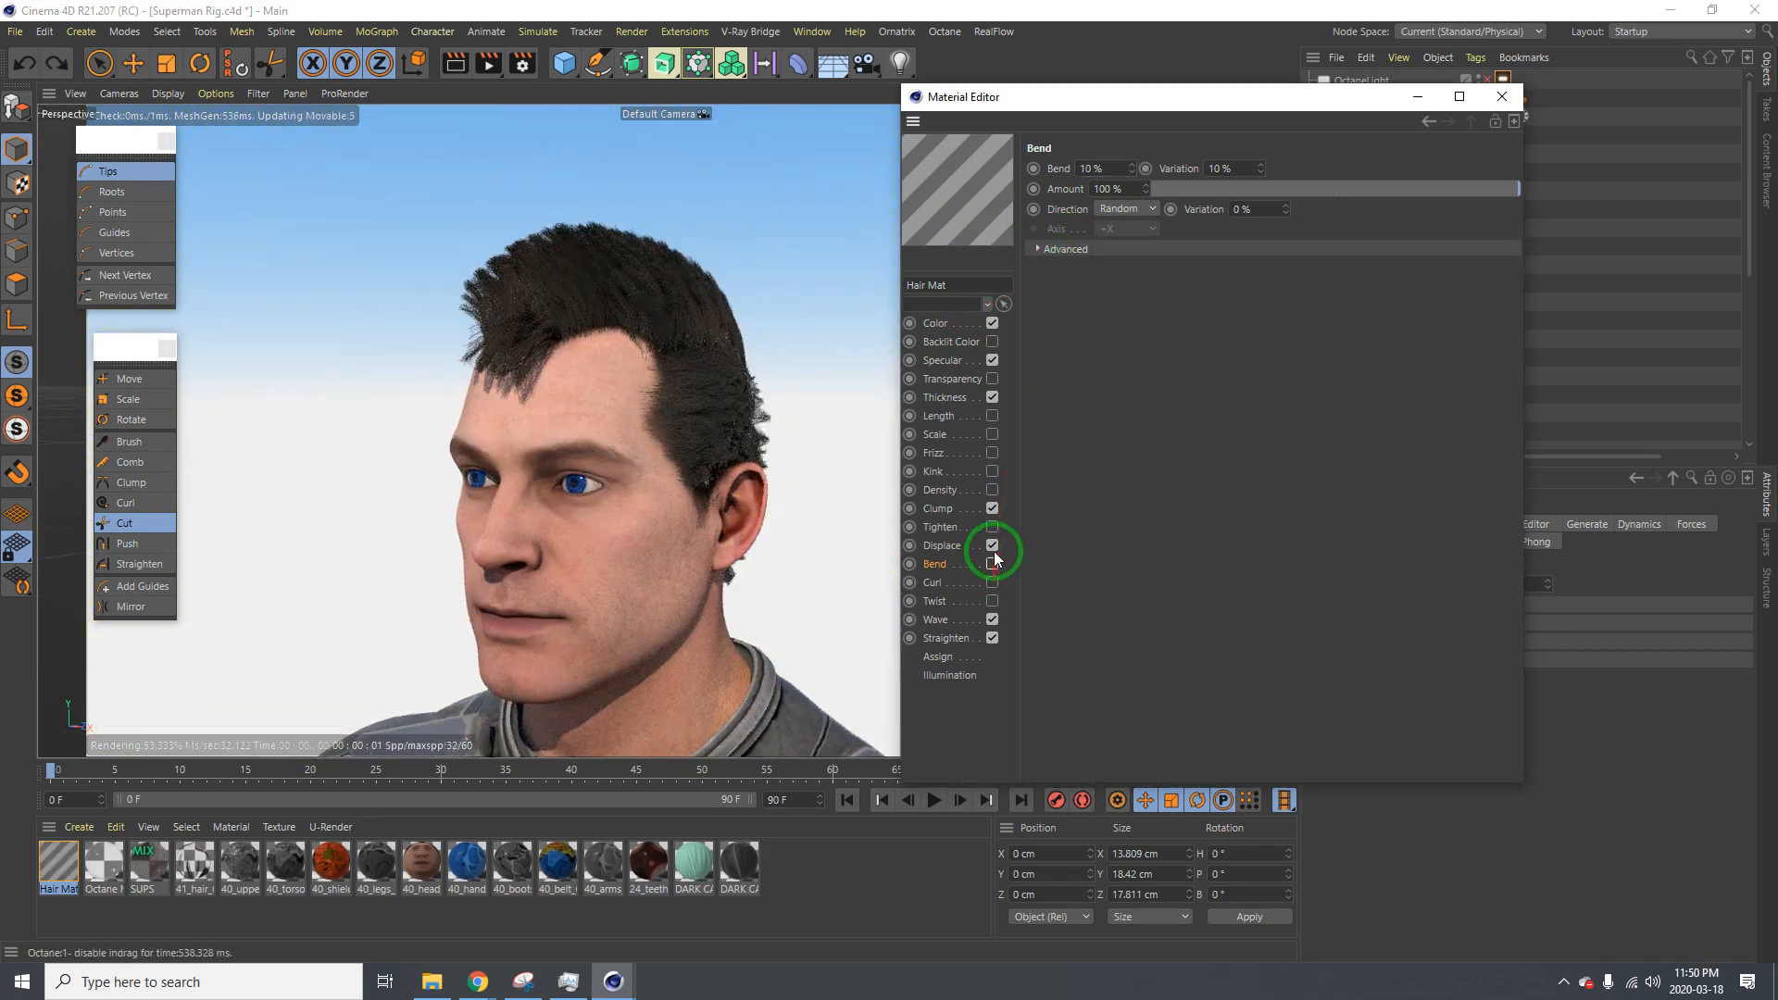
Enable the Kink channel in the Hair Mat material and set Kink to 100% with an Amount of 10%
click(992, 472)
click(994, 471)
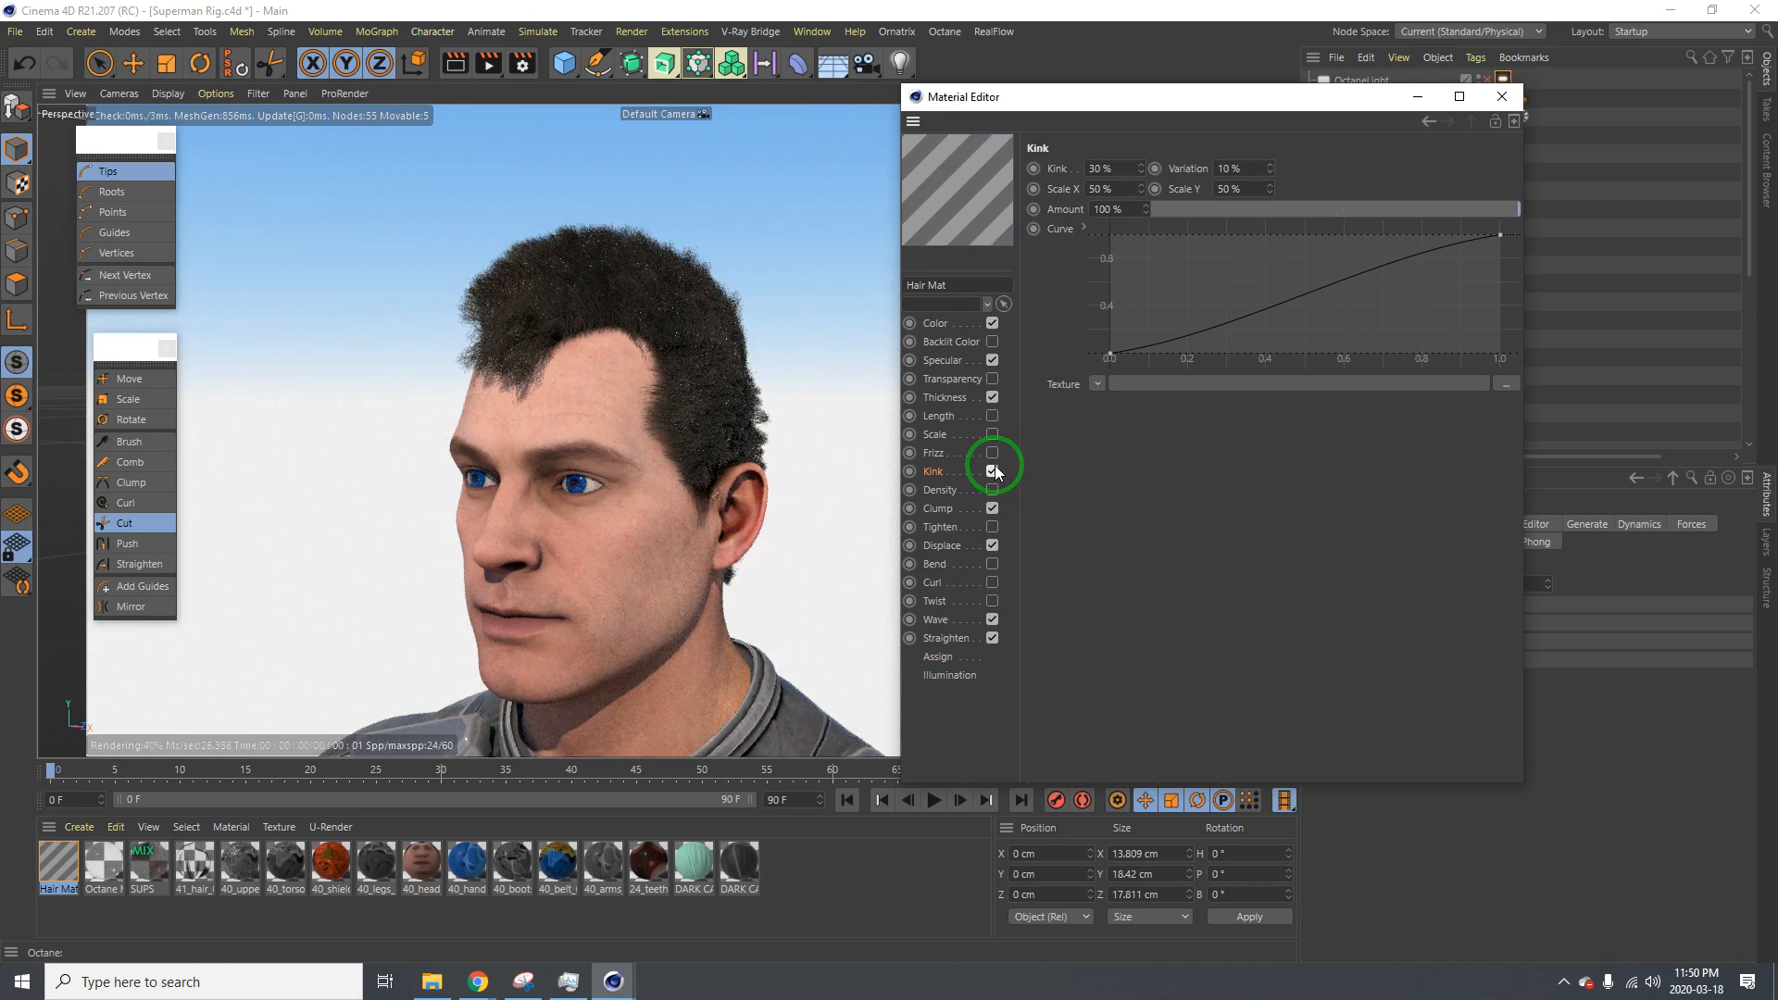
click(1104, 168)
text(1)
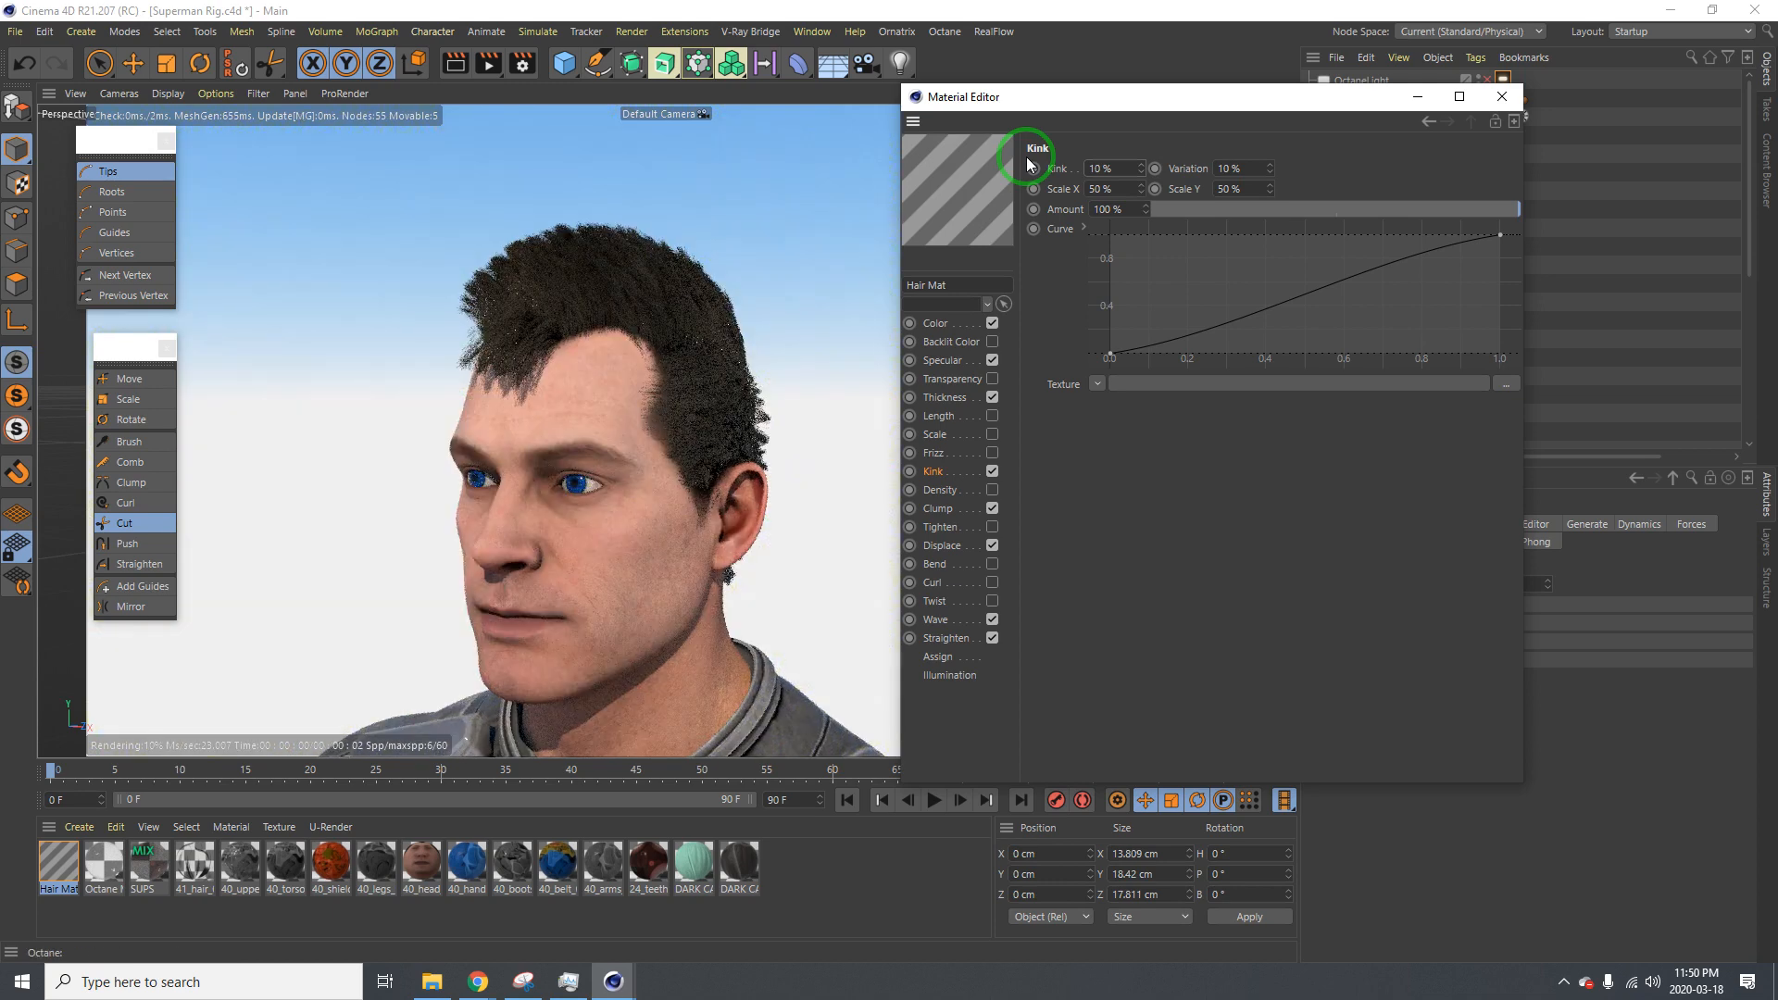
click(1086, 166)
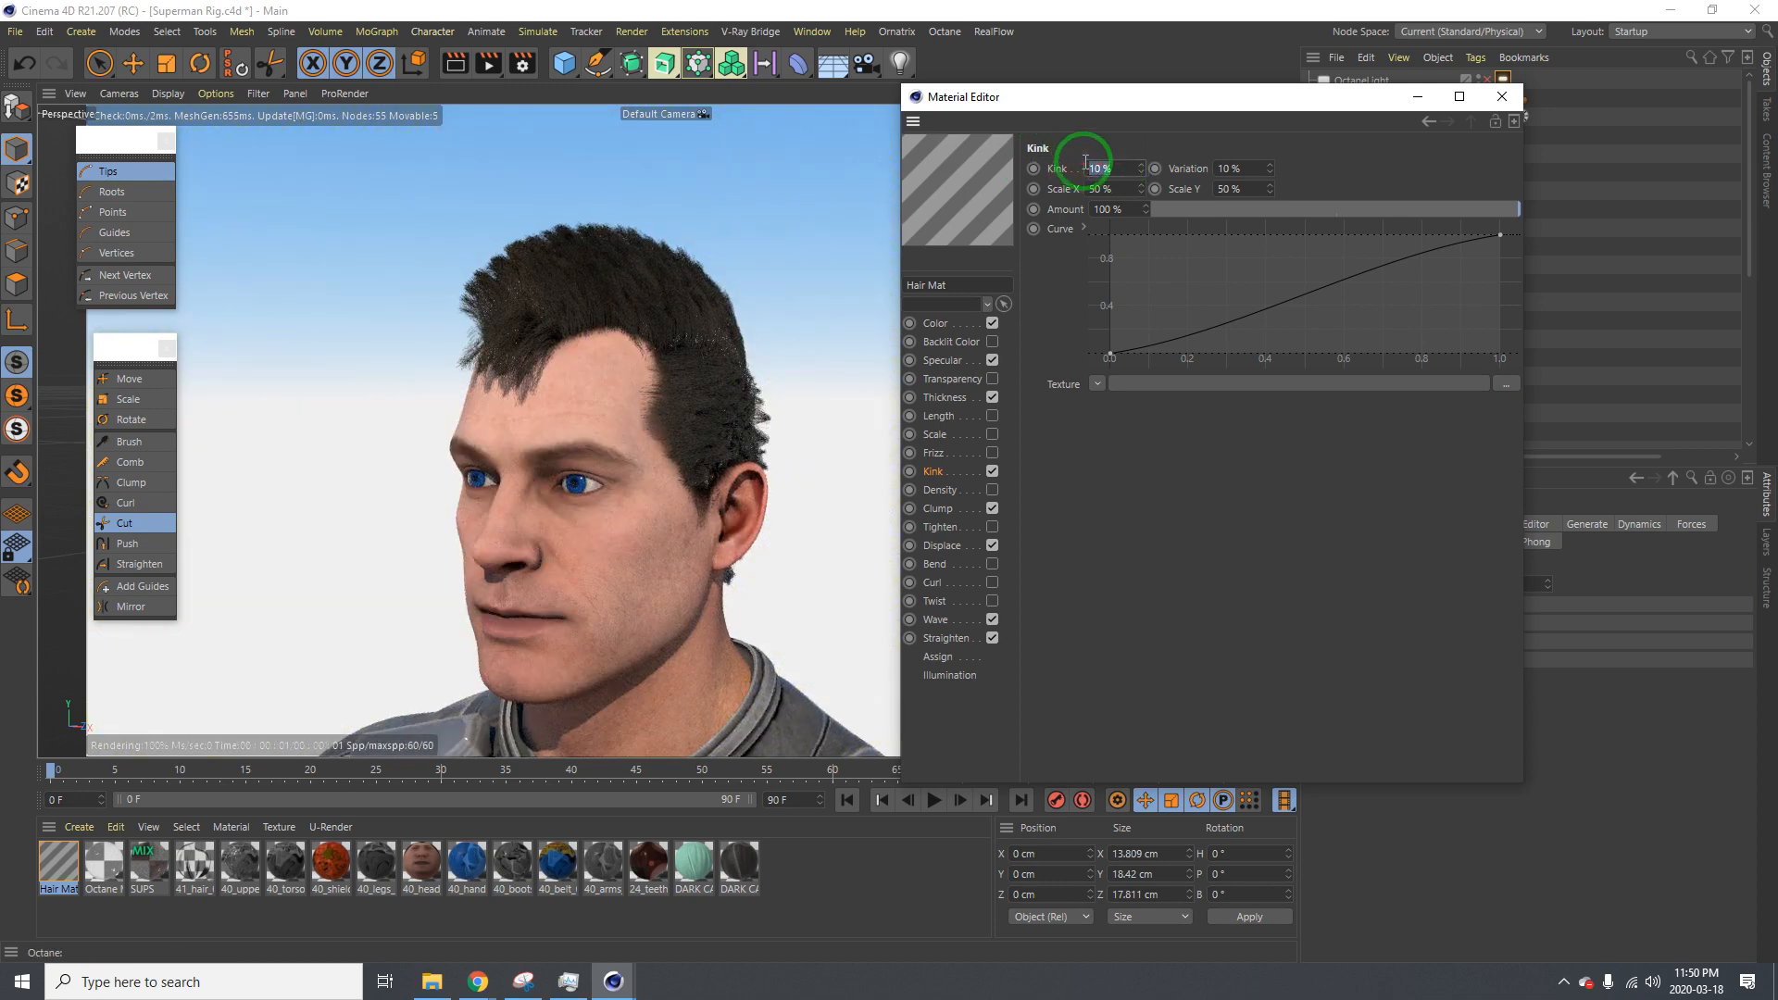
key(Return)
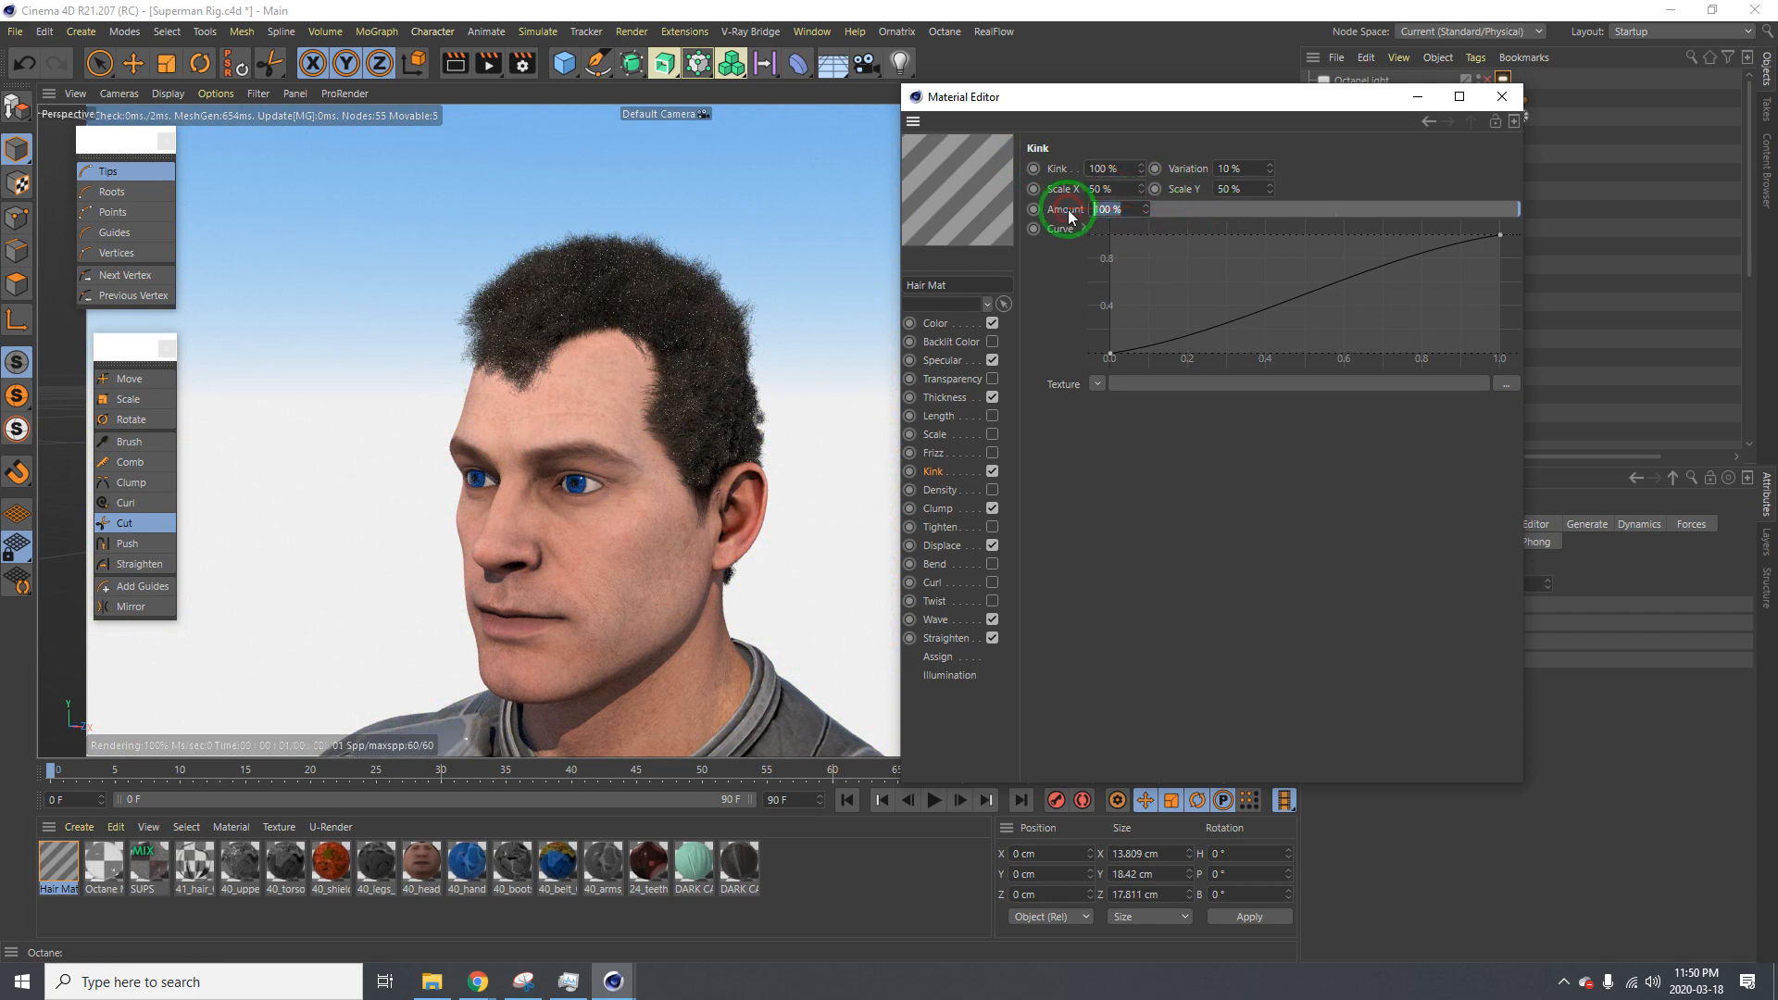
key(Return)
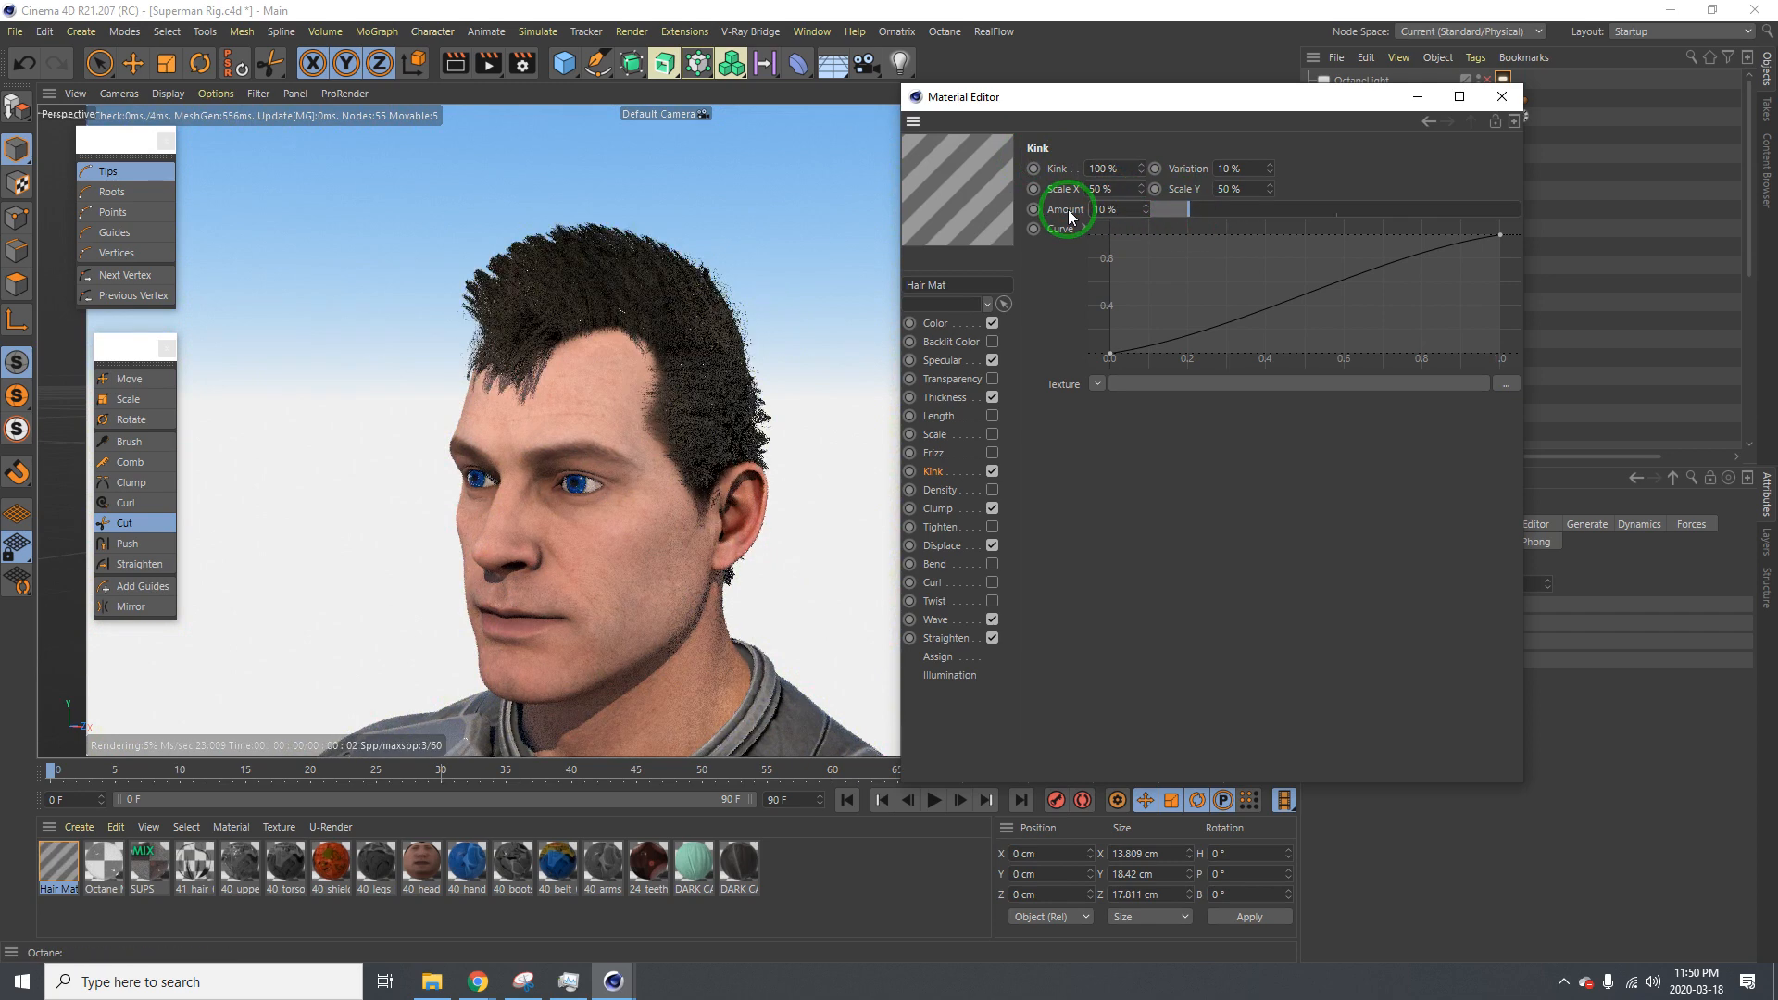
Inspect the hairline up close from both sides and lower the Kink channel's Amount to 1%
alt+drag(504, 412, 687, 413)
alt+middle_drag(346, 383, 496, 353)
alt+right_drag(497, 353, 611, 355)
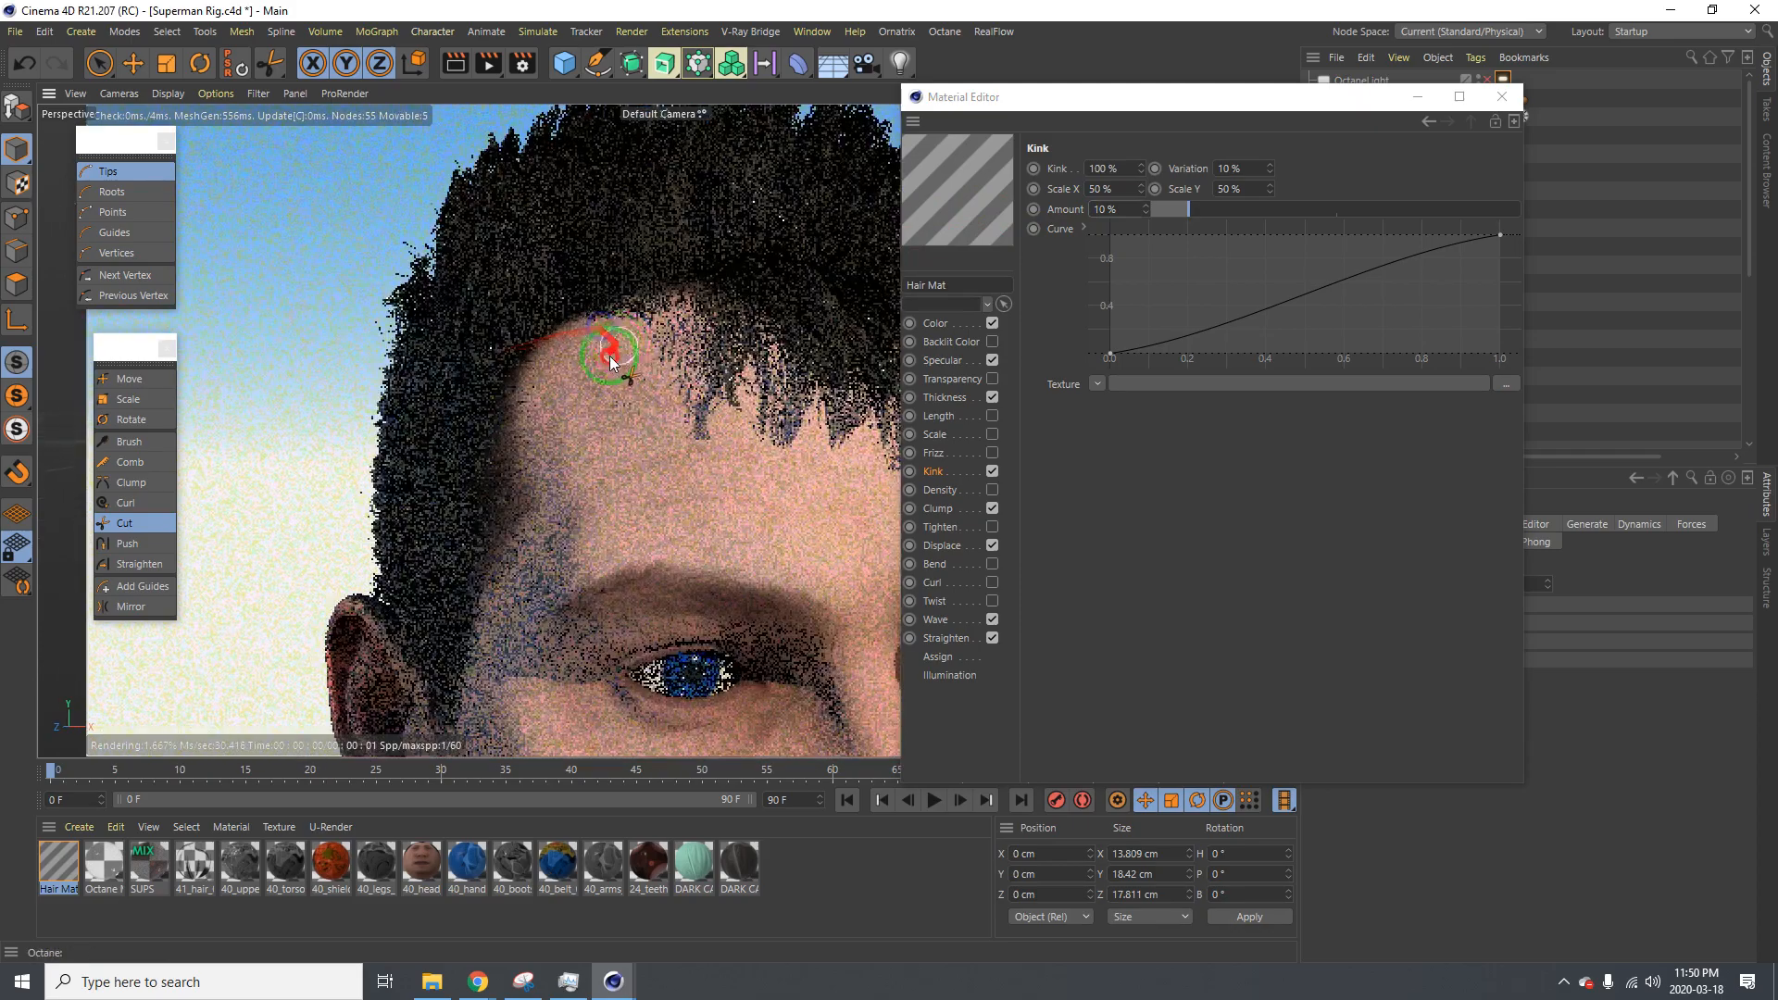
alt+drag(611, 354, 463, 378)
alt+middle_drag(340, 394, 405, 405)
scroll(445, 408, down, 3)
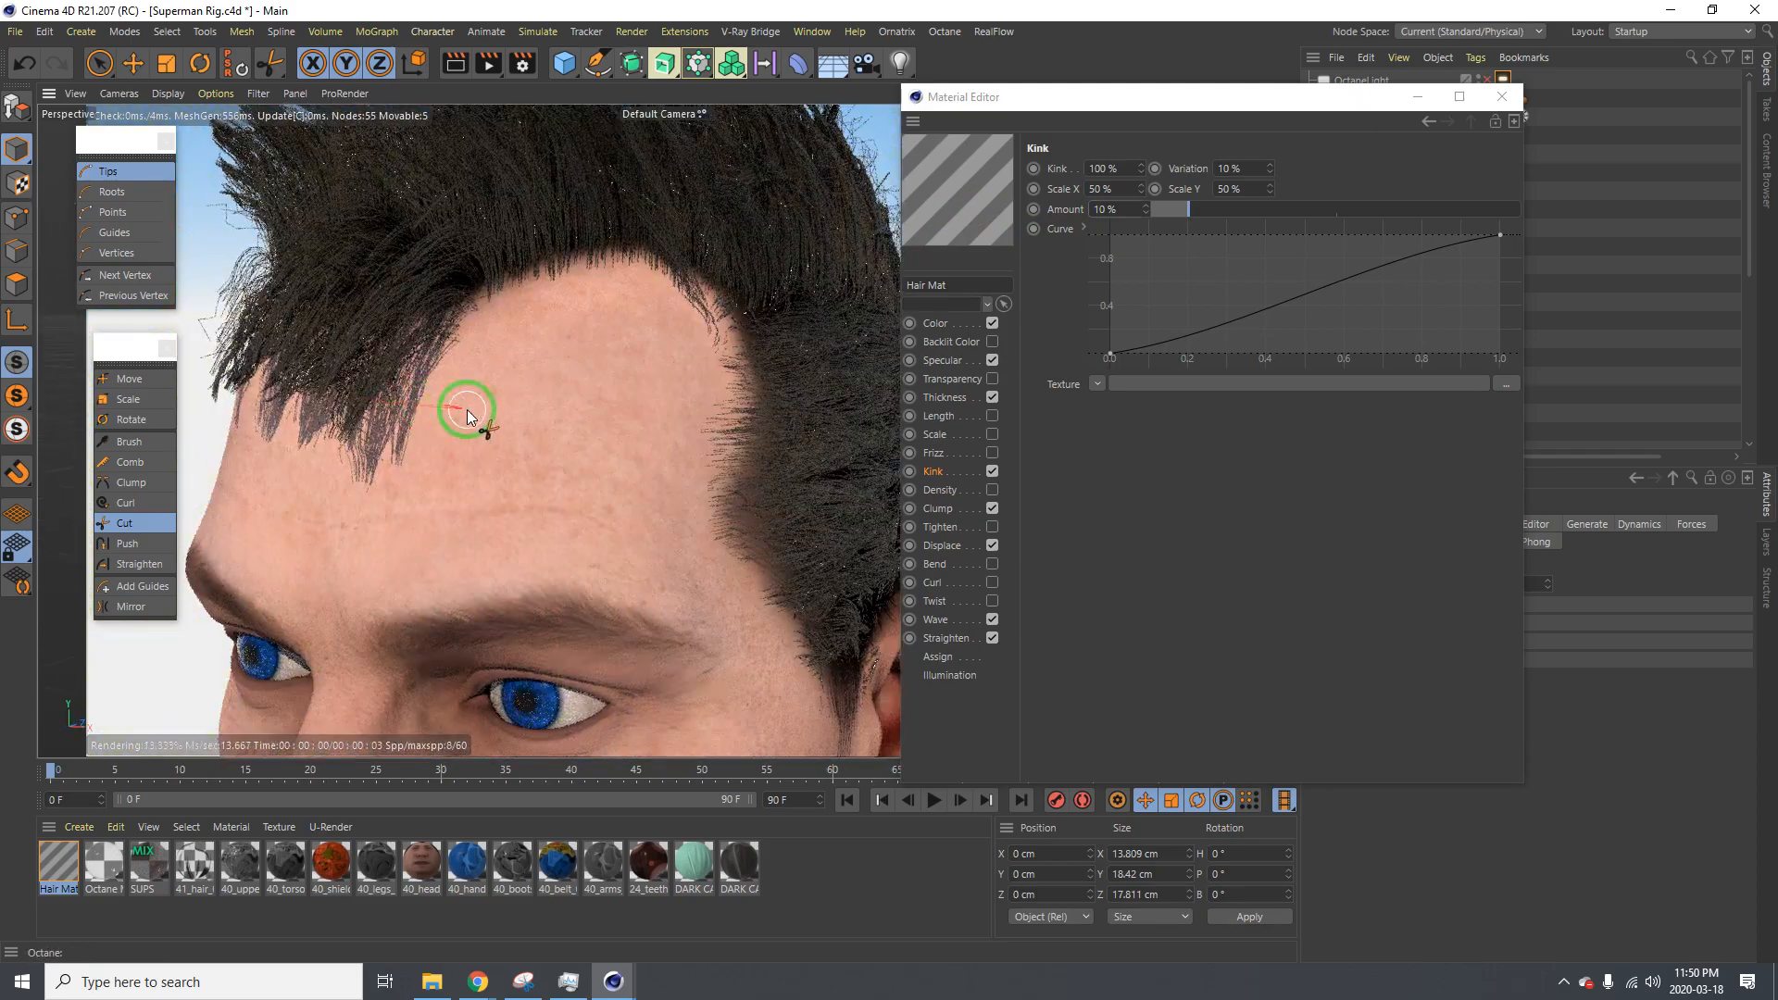
click(452, 402)
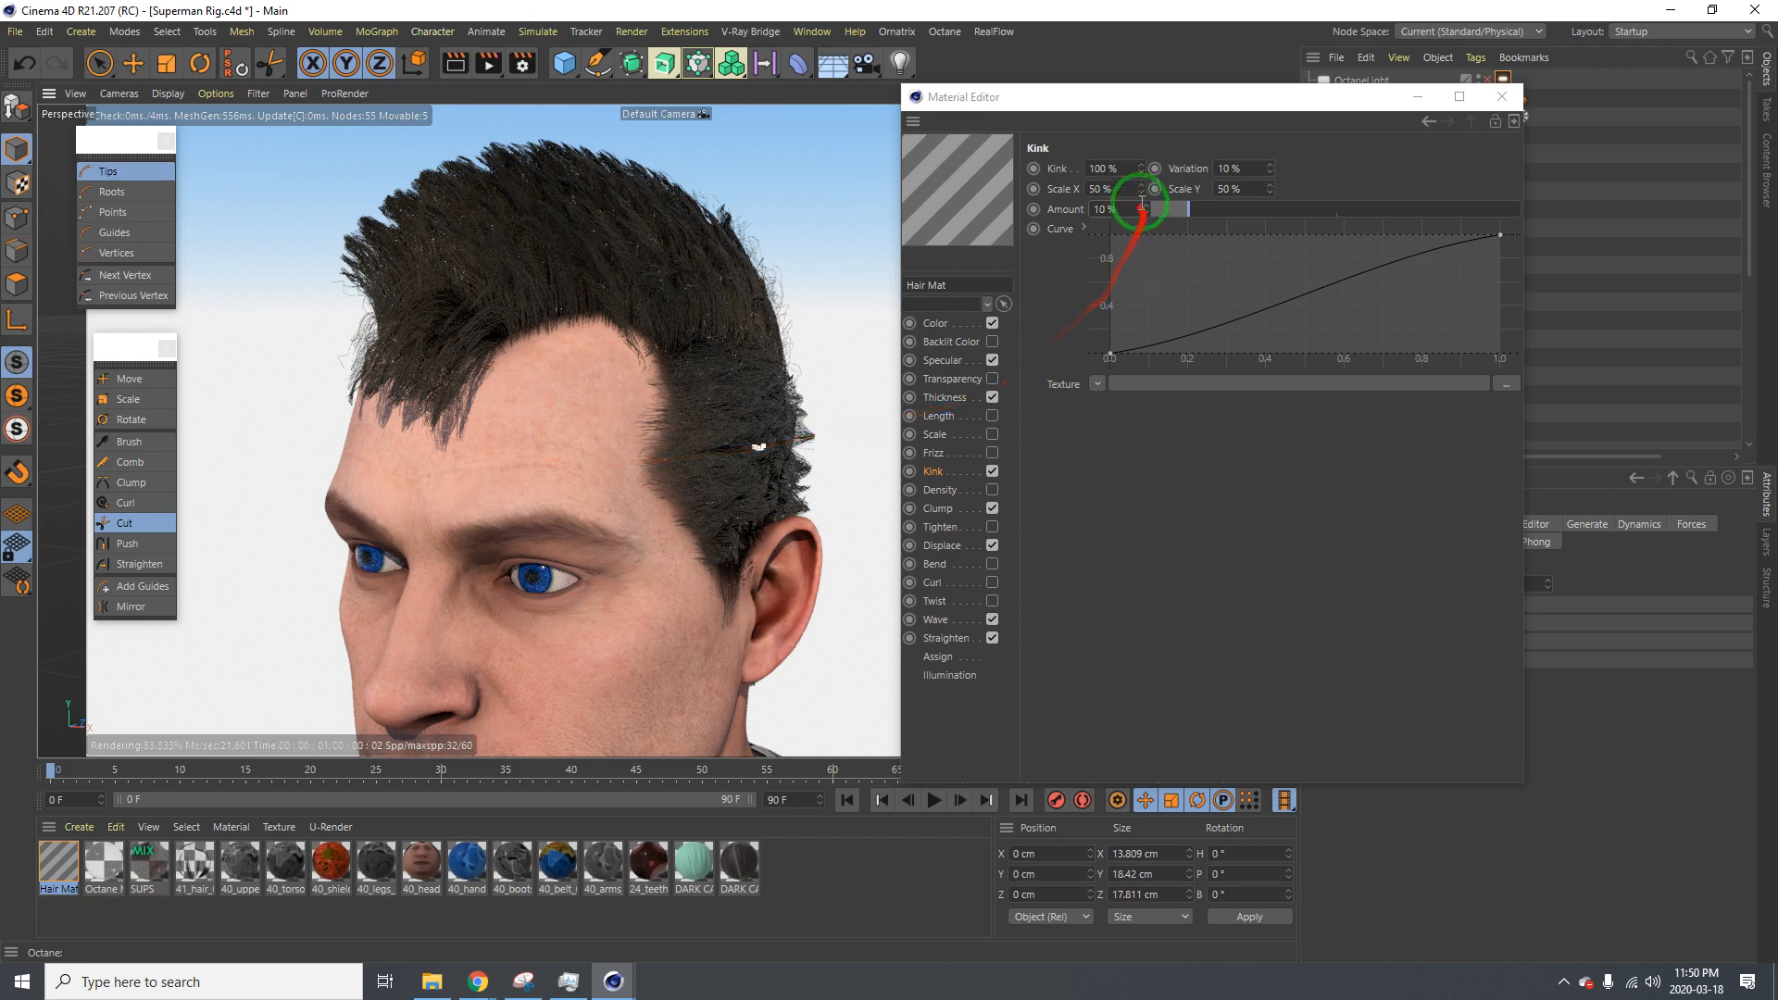
drag(1124, 189, 1072, 190)
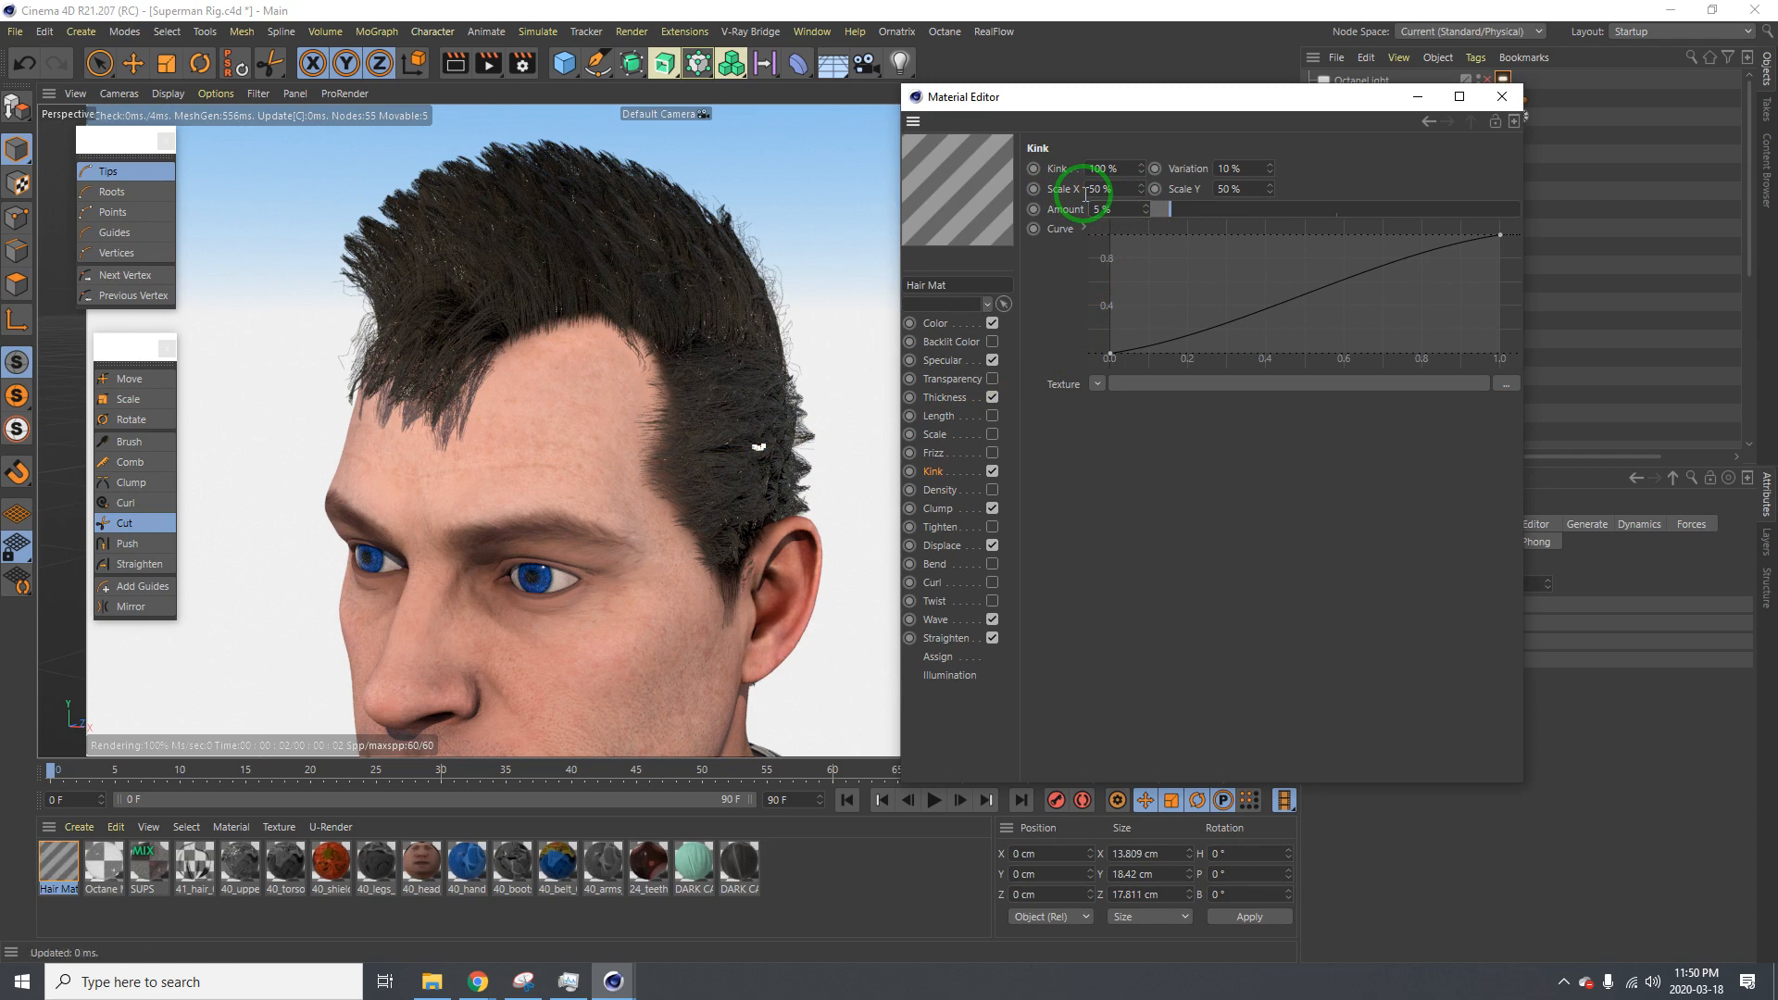
click(1108, 210)
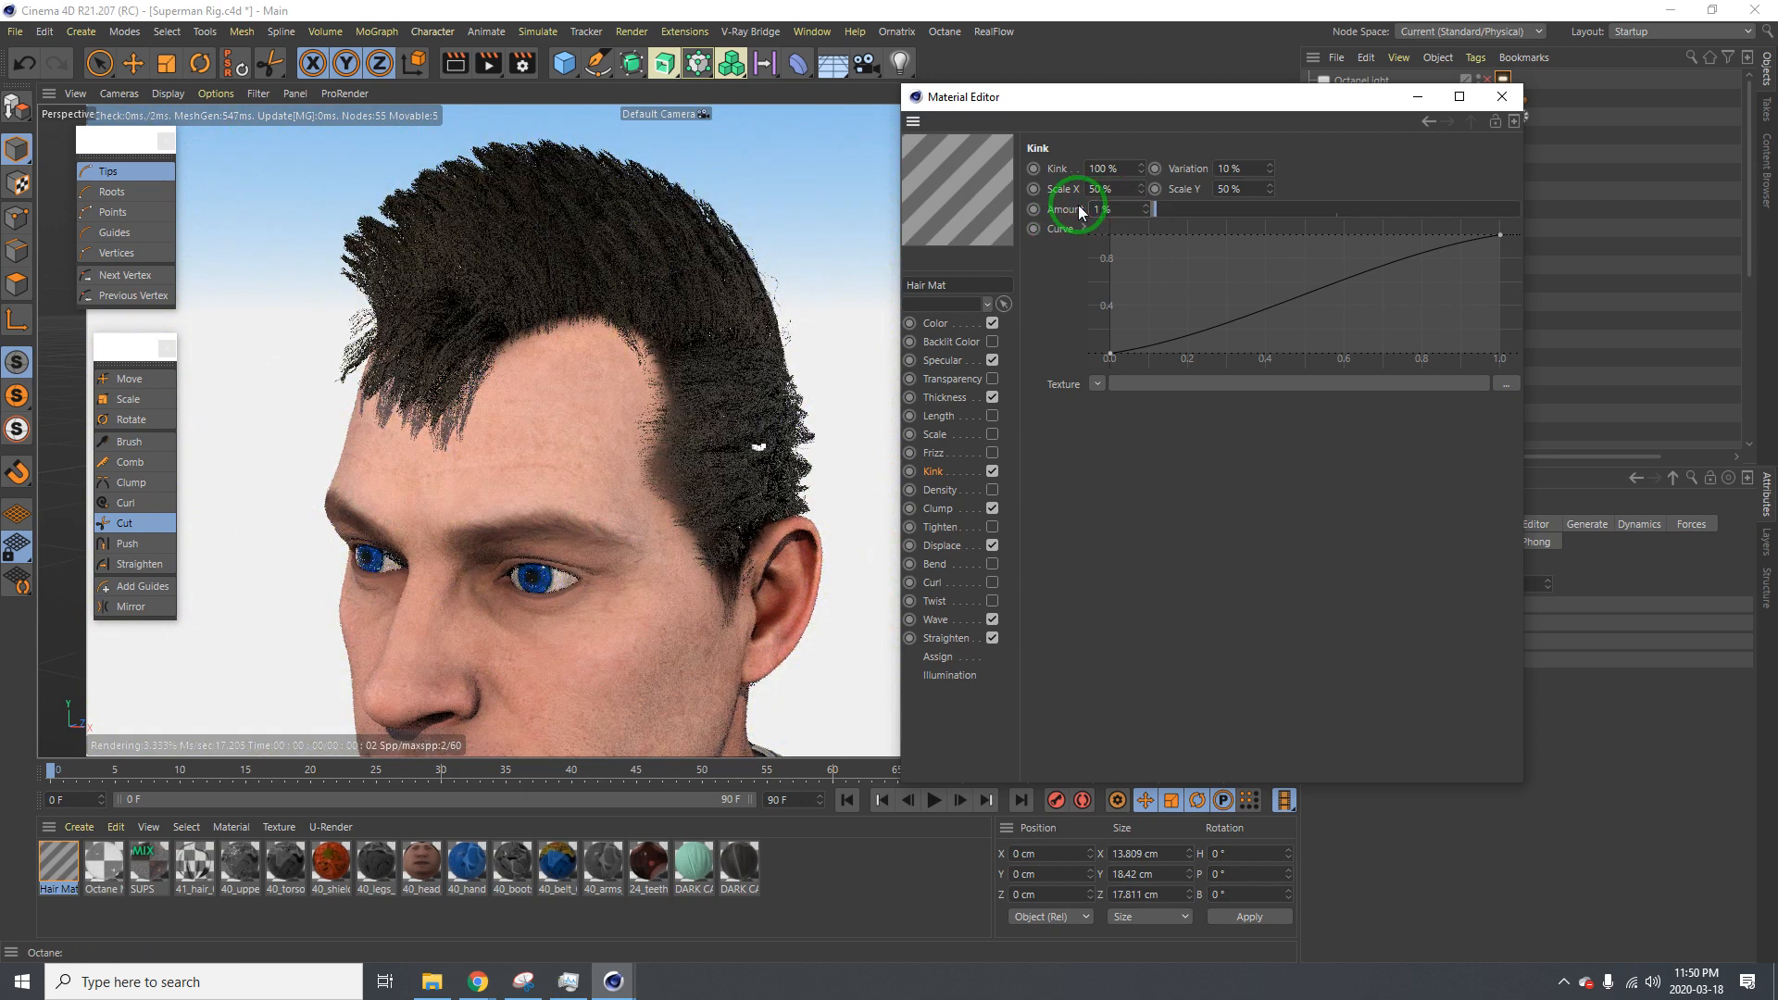
Reshape the Kink curve so it starts high and falls to near zero at its end
drag(1119, 347, 1113, 361)
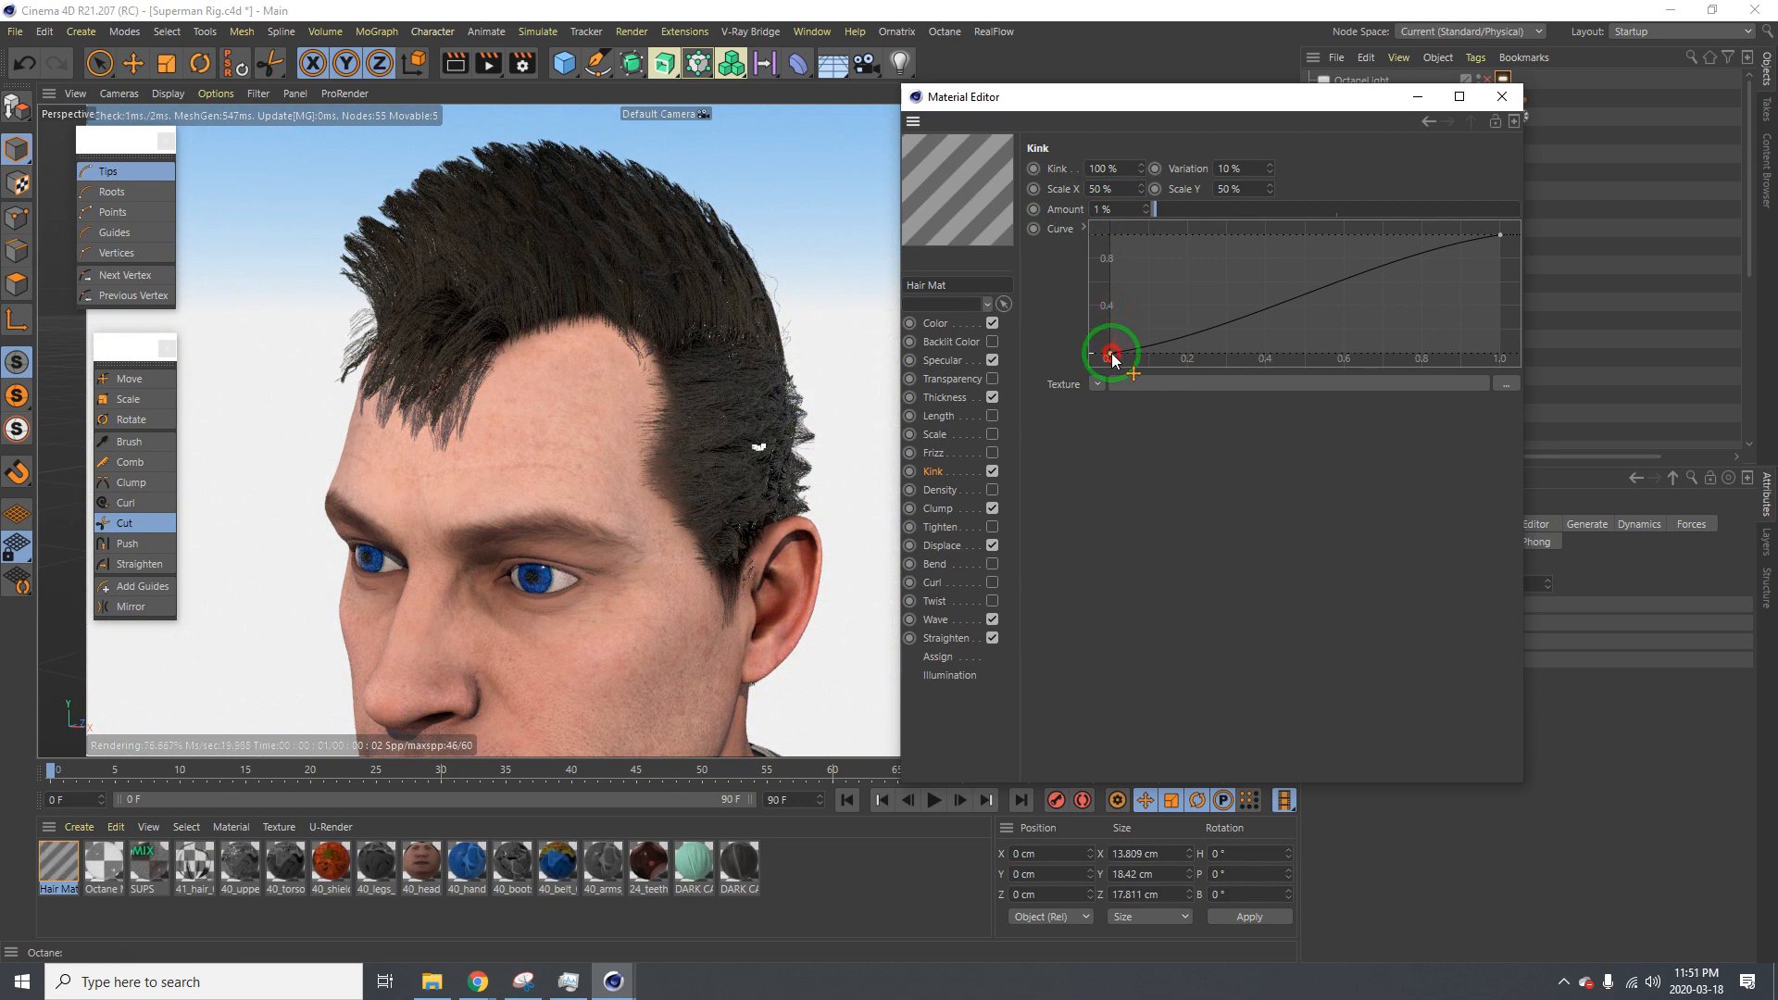
drag(1121, 292, 1121, 262)
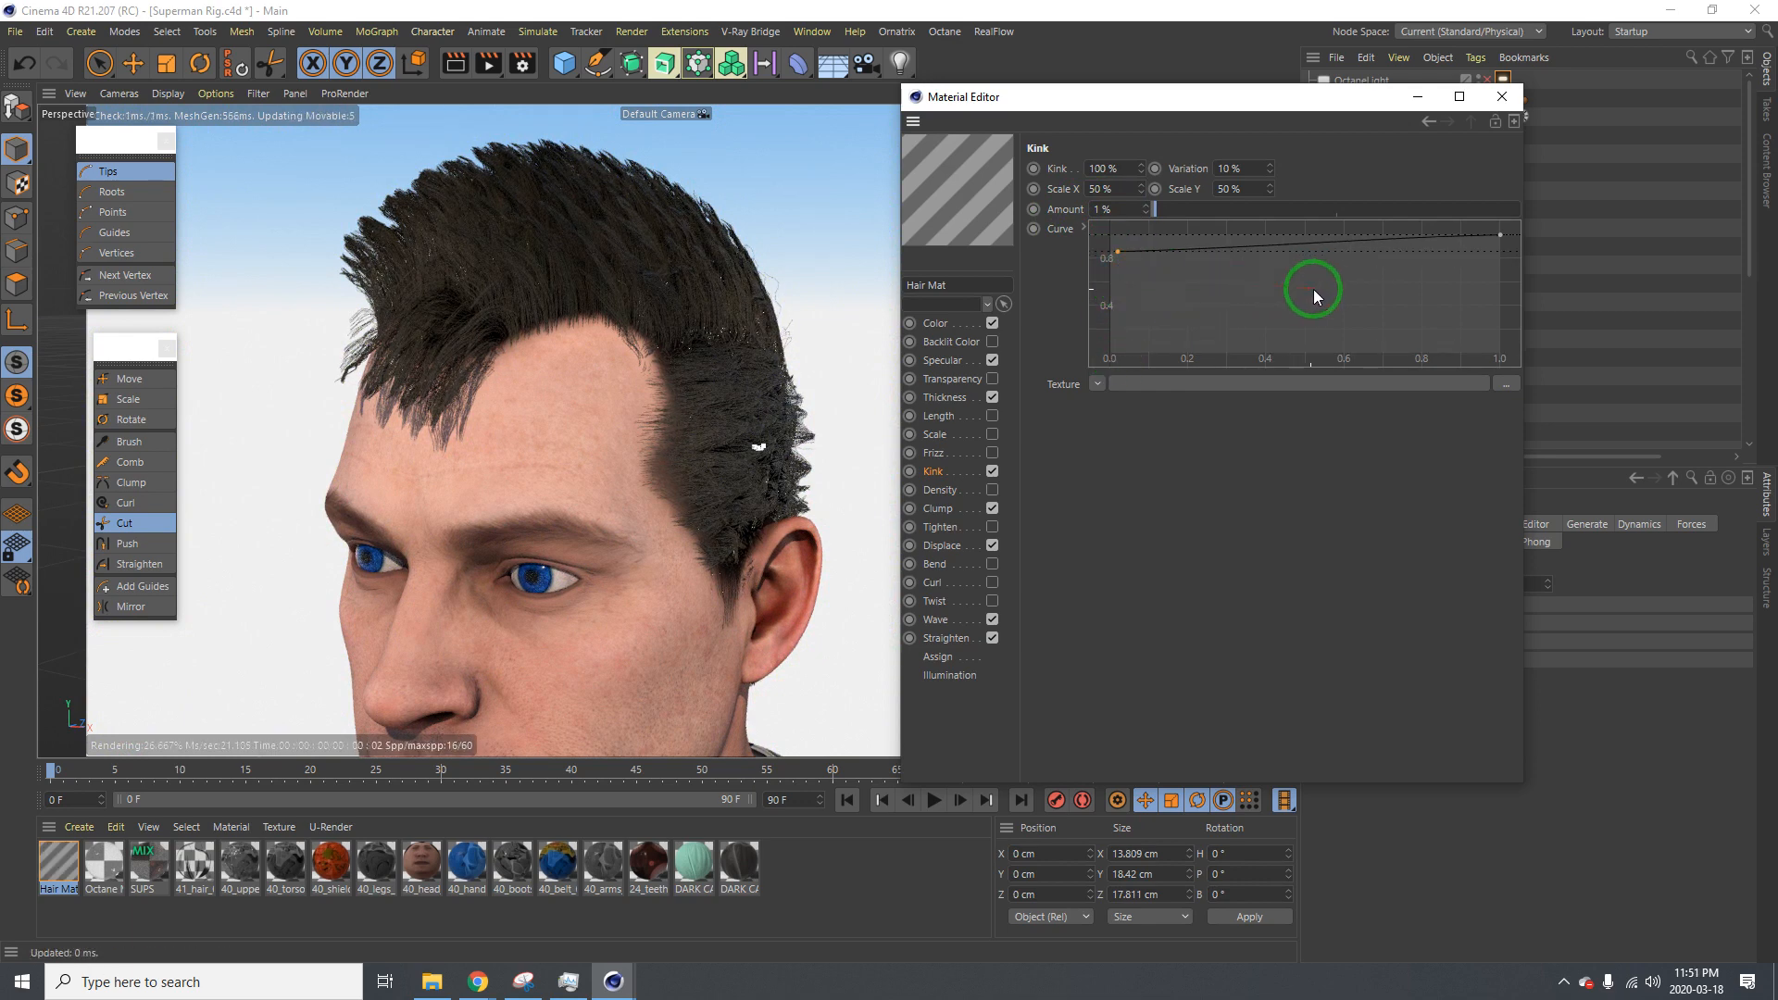
drag(1498, 235, 1486, 342)
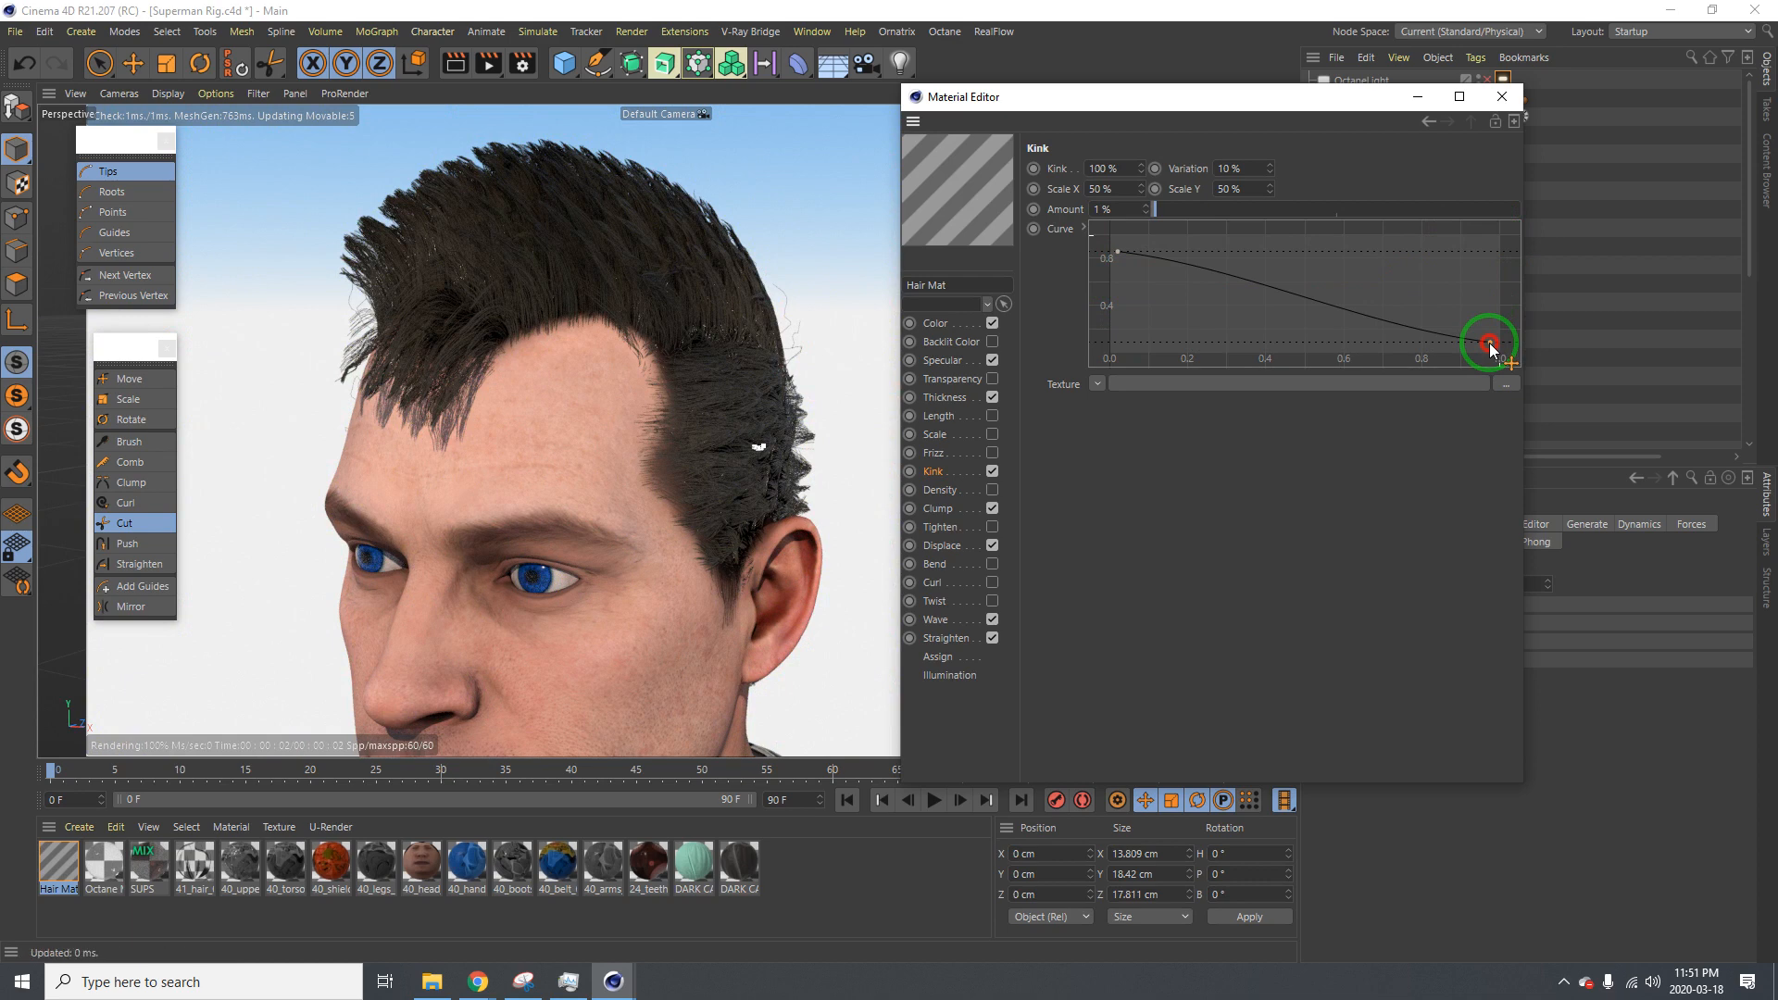
Try Kink at 50%, check the hair from farther away, and turn the Kink channel off
click(1103, 168)
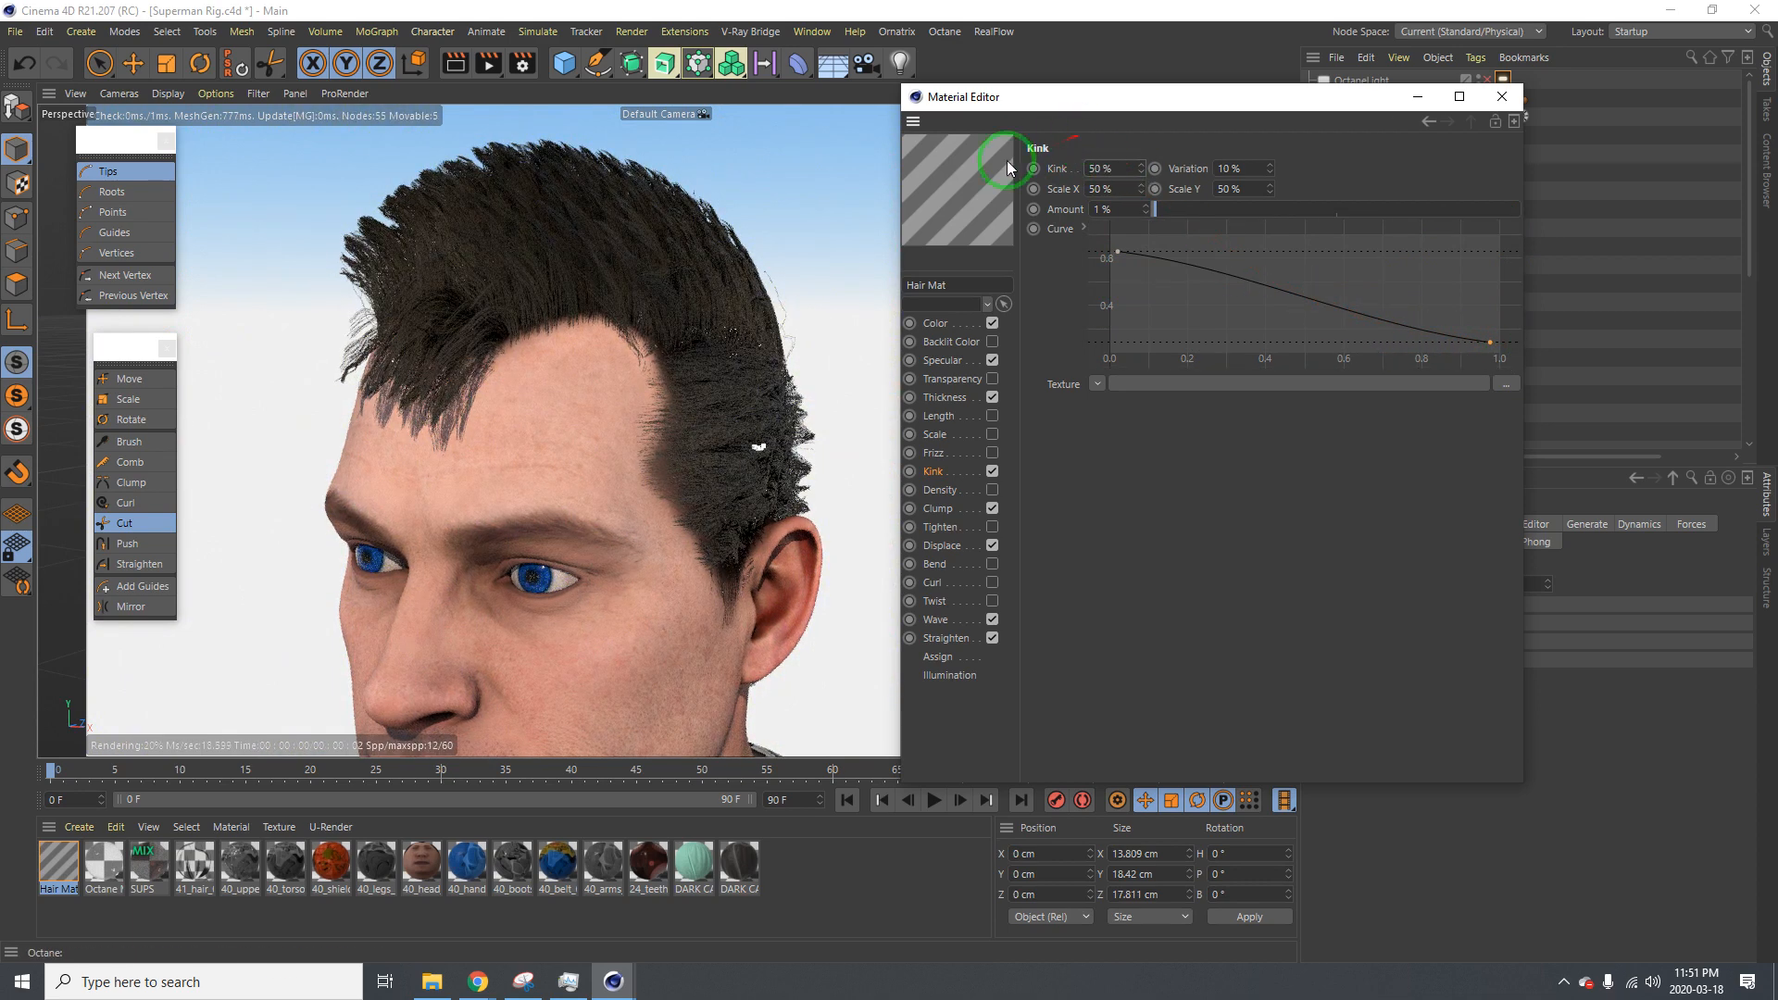
click(604, 319)
alt+right_drag(604, 319, 565, 335)
alt+drag(565, 335, 731, 345)
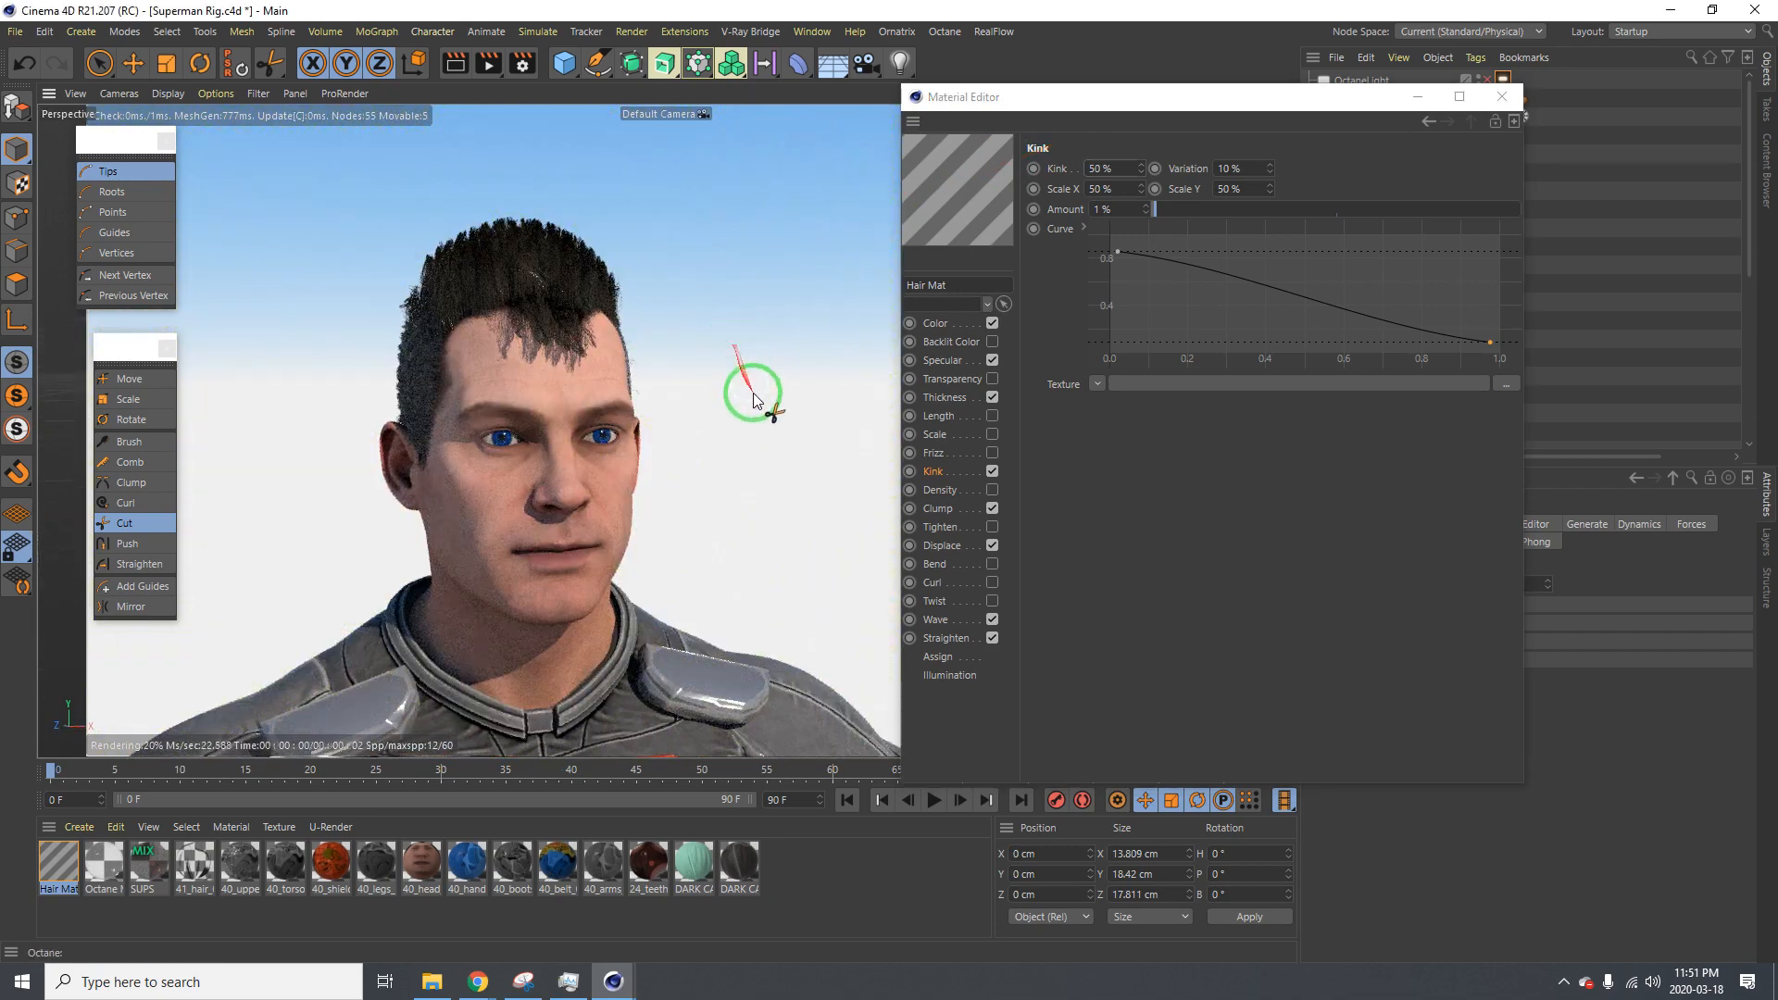
click(992, 471)
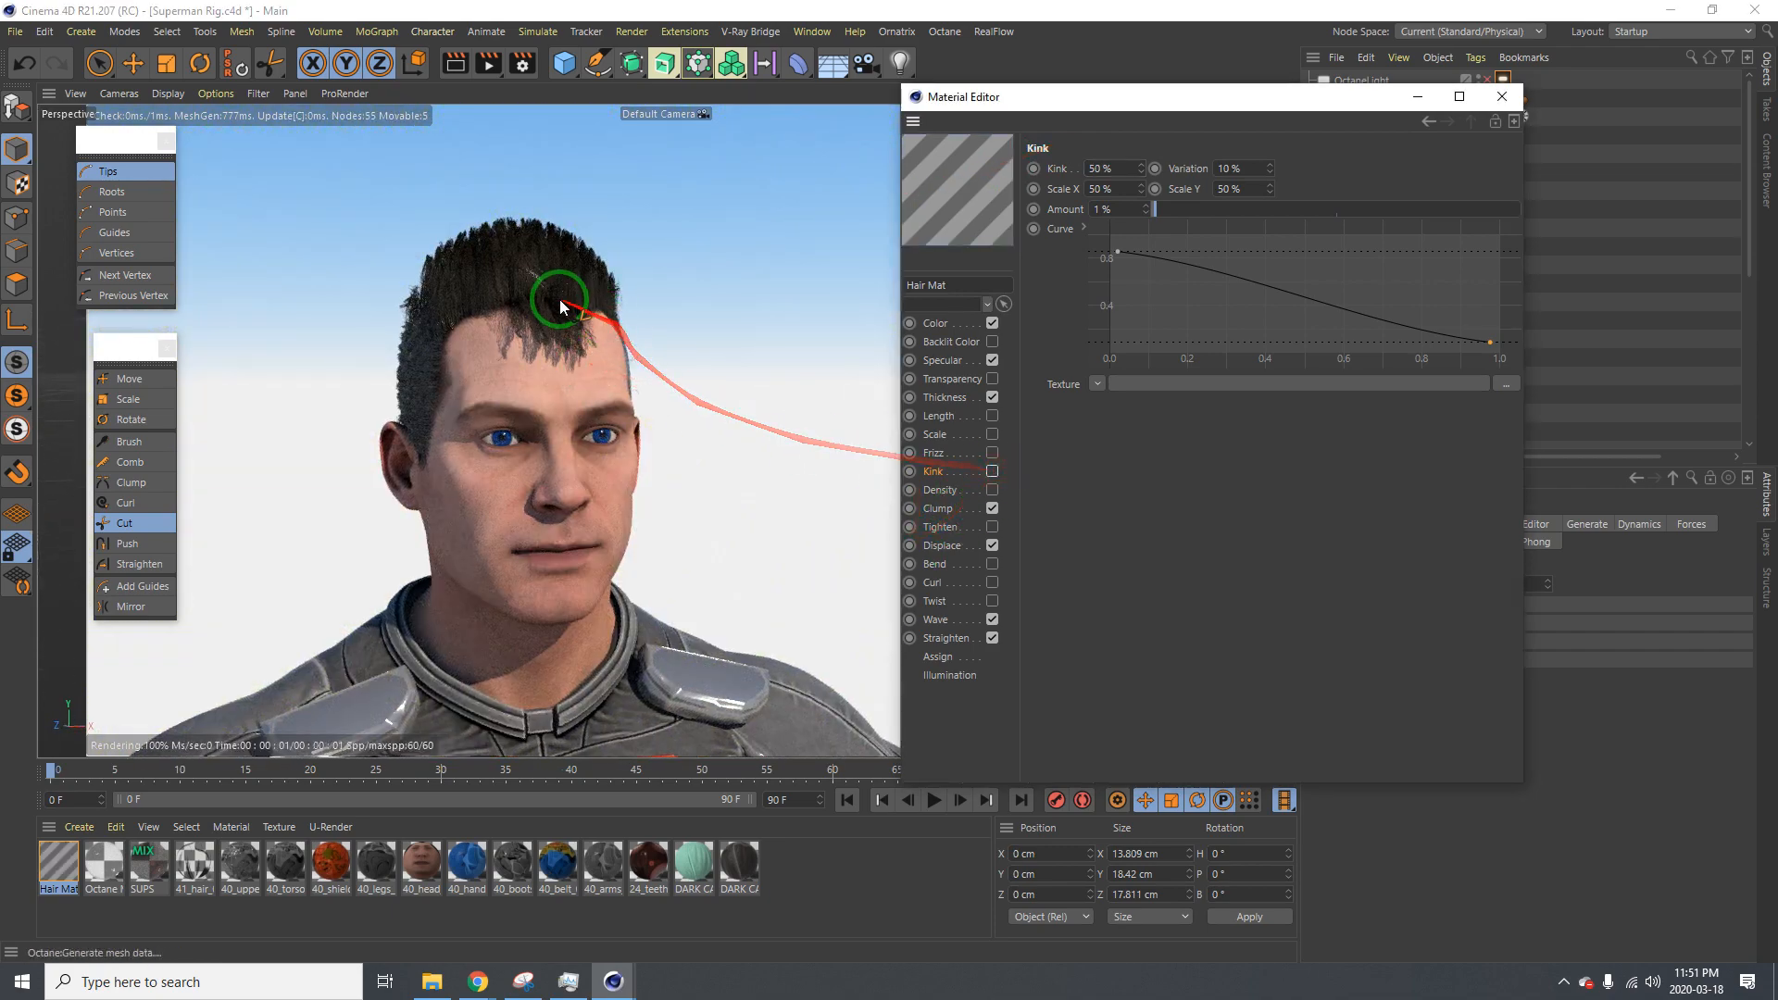
Check the rendered hair from both sides of the head with the Kink channel off
alt+right_drag(627, 270, 437, 241)
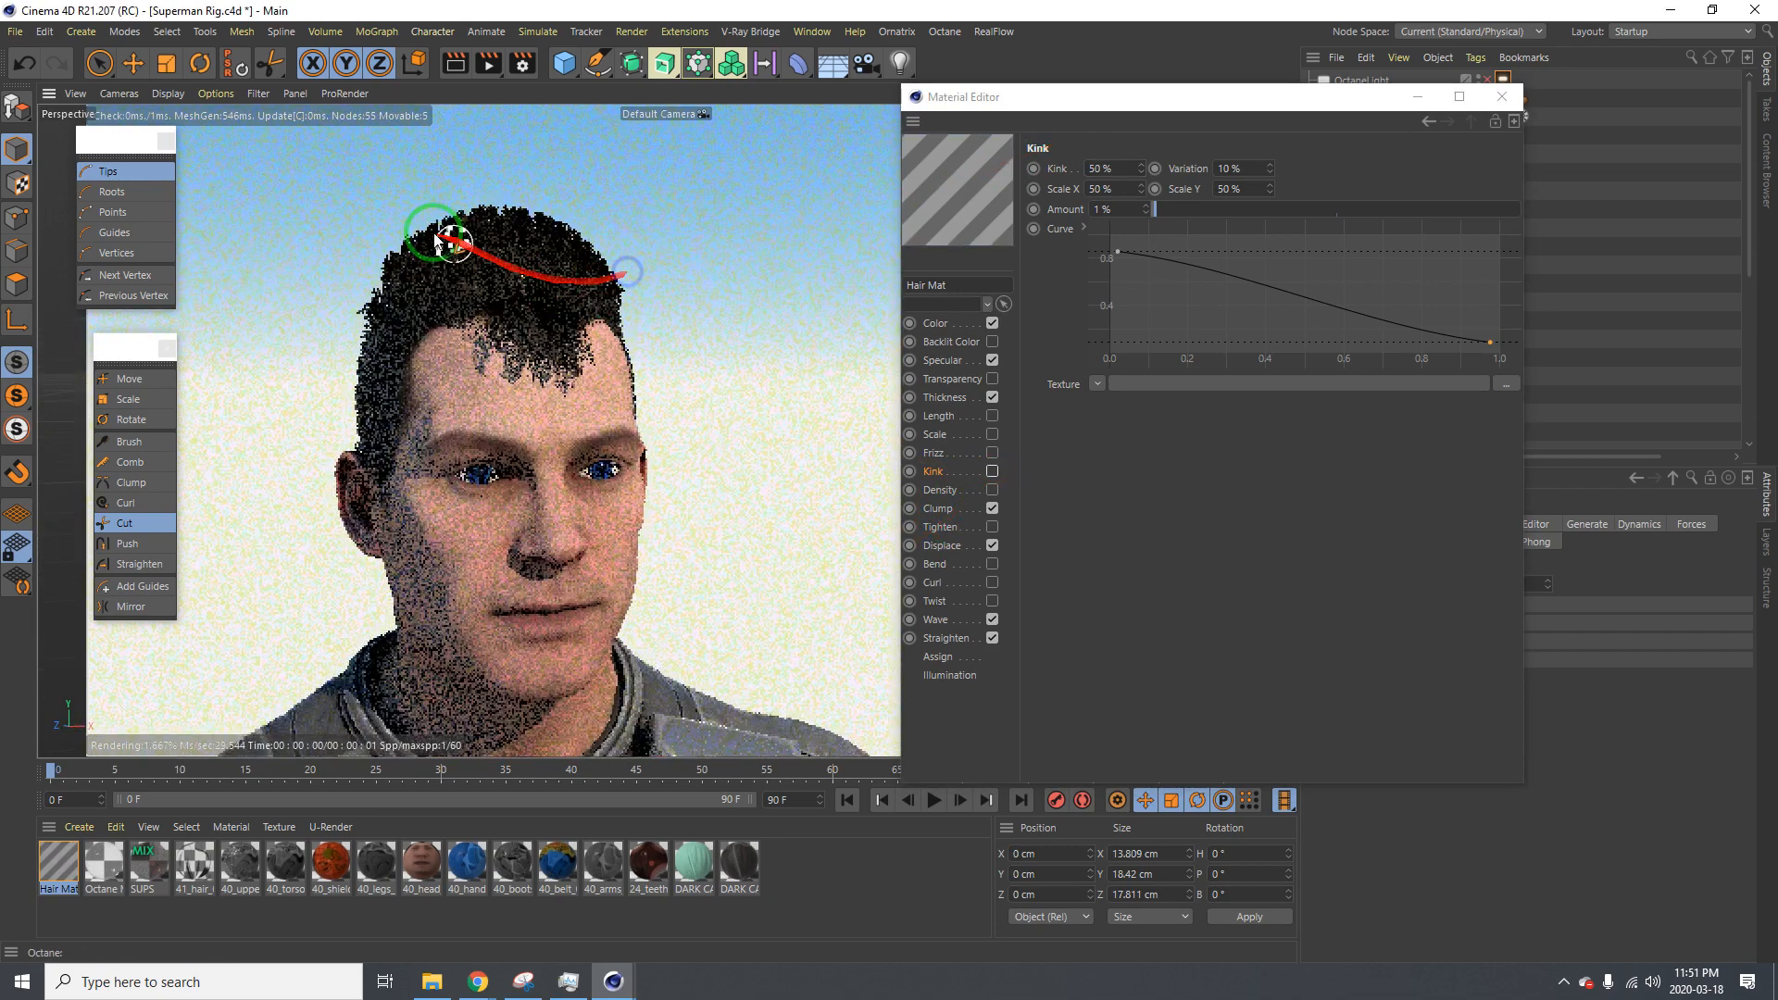
alt+drag(575, 365, 417, 357)
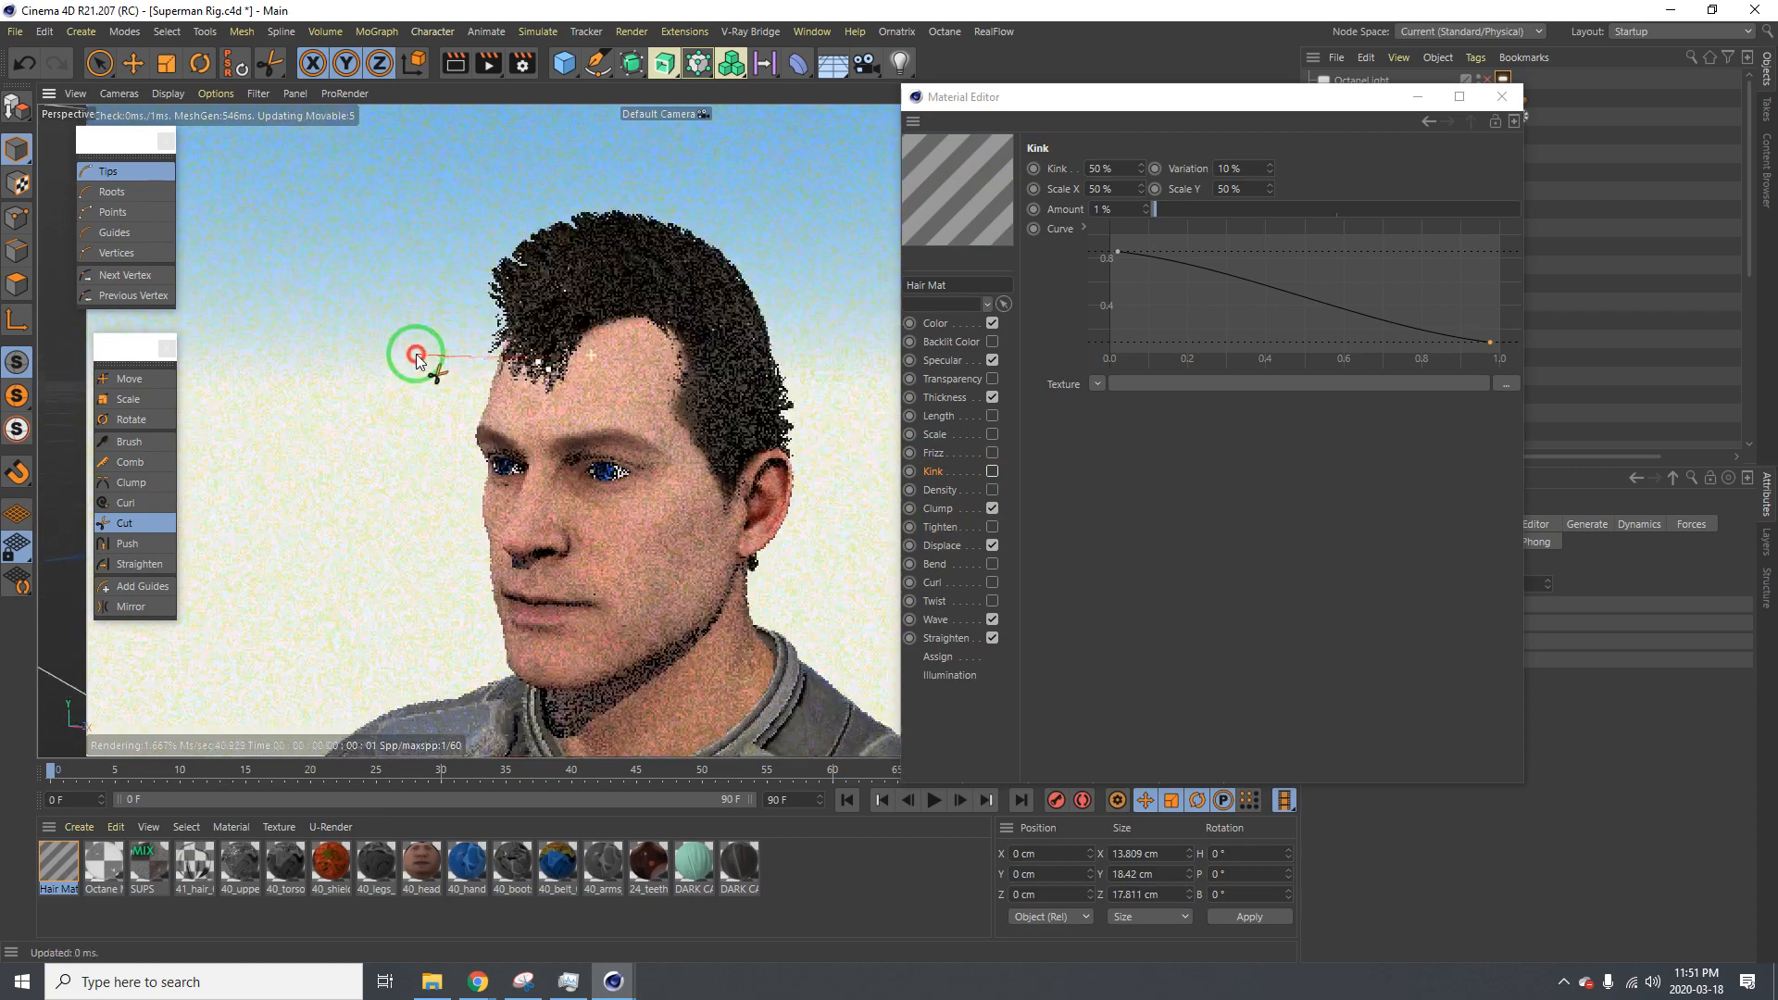
key(e)
alt+drag(651, 357, 931, 38)
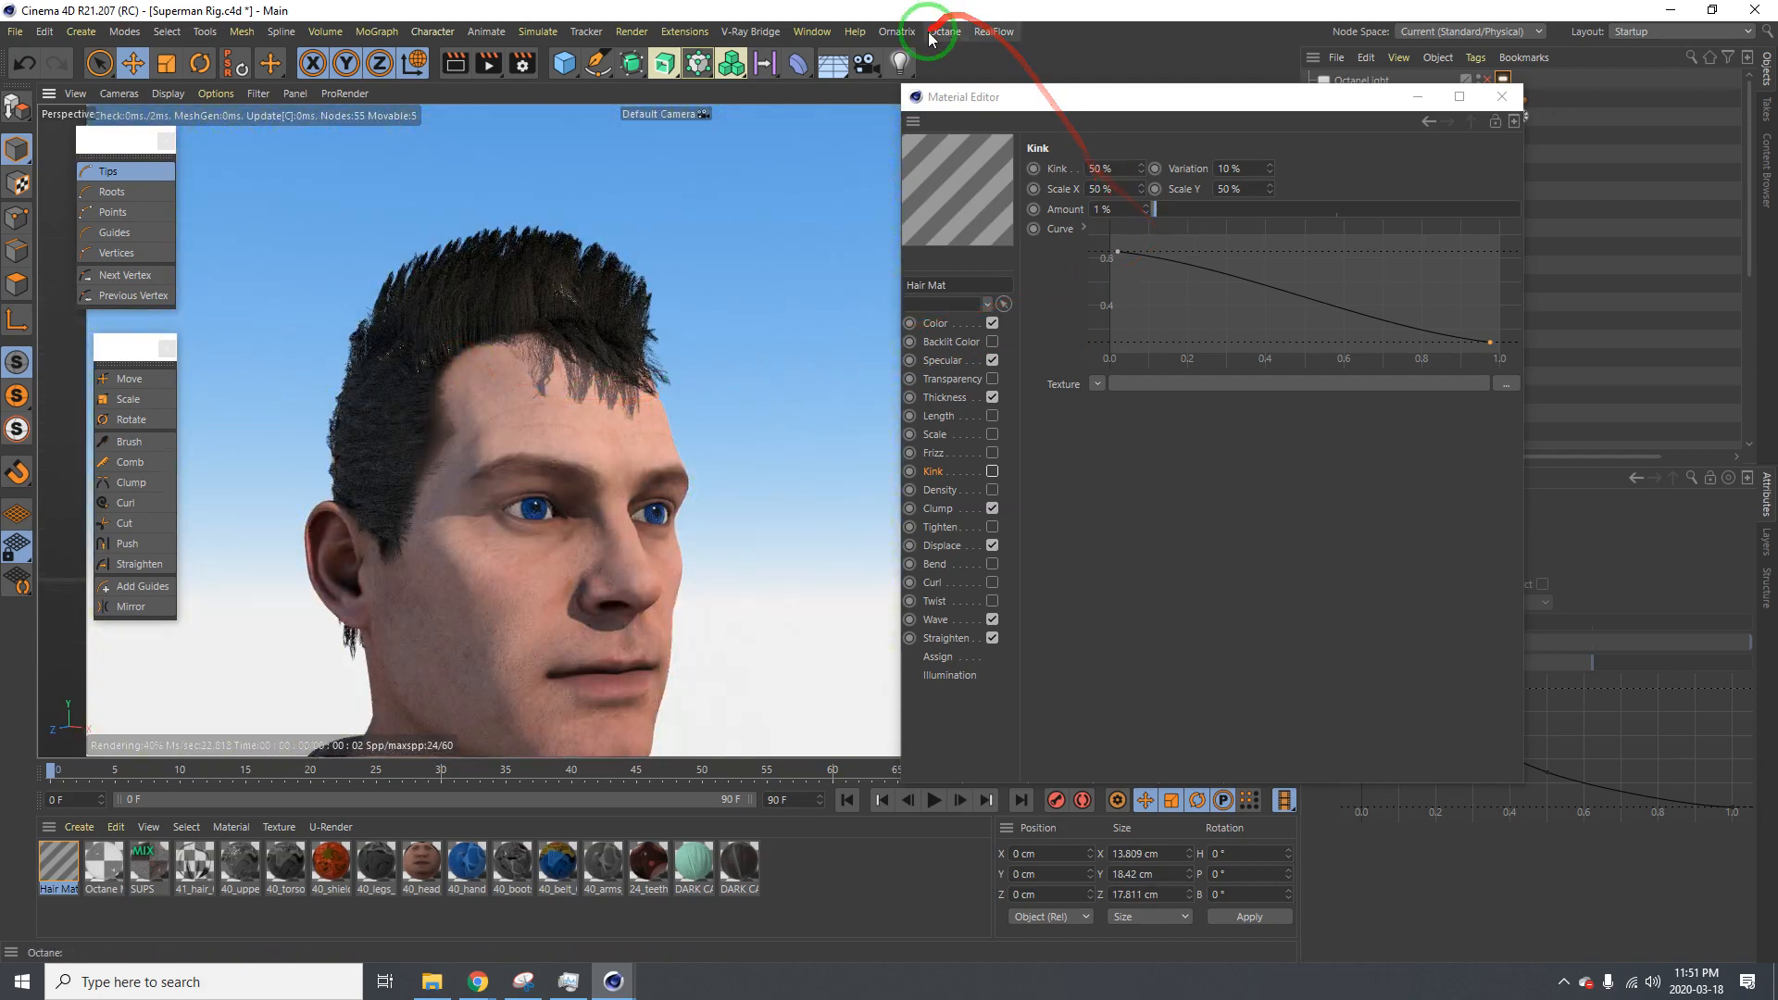
click(903, 31)
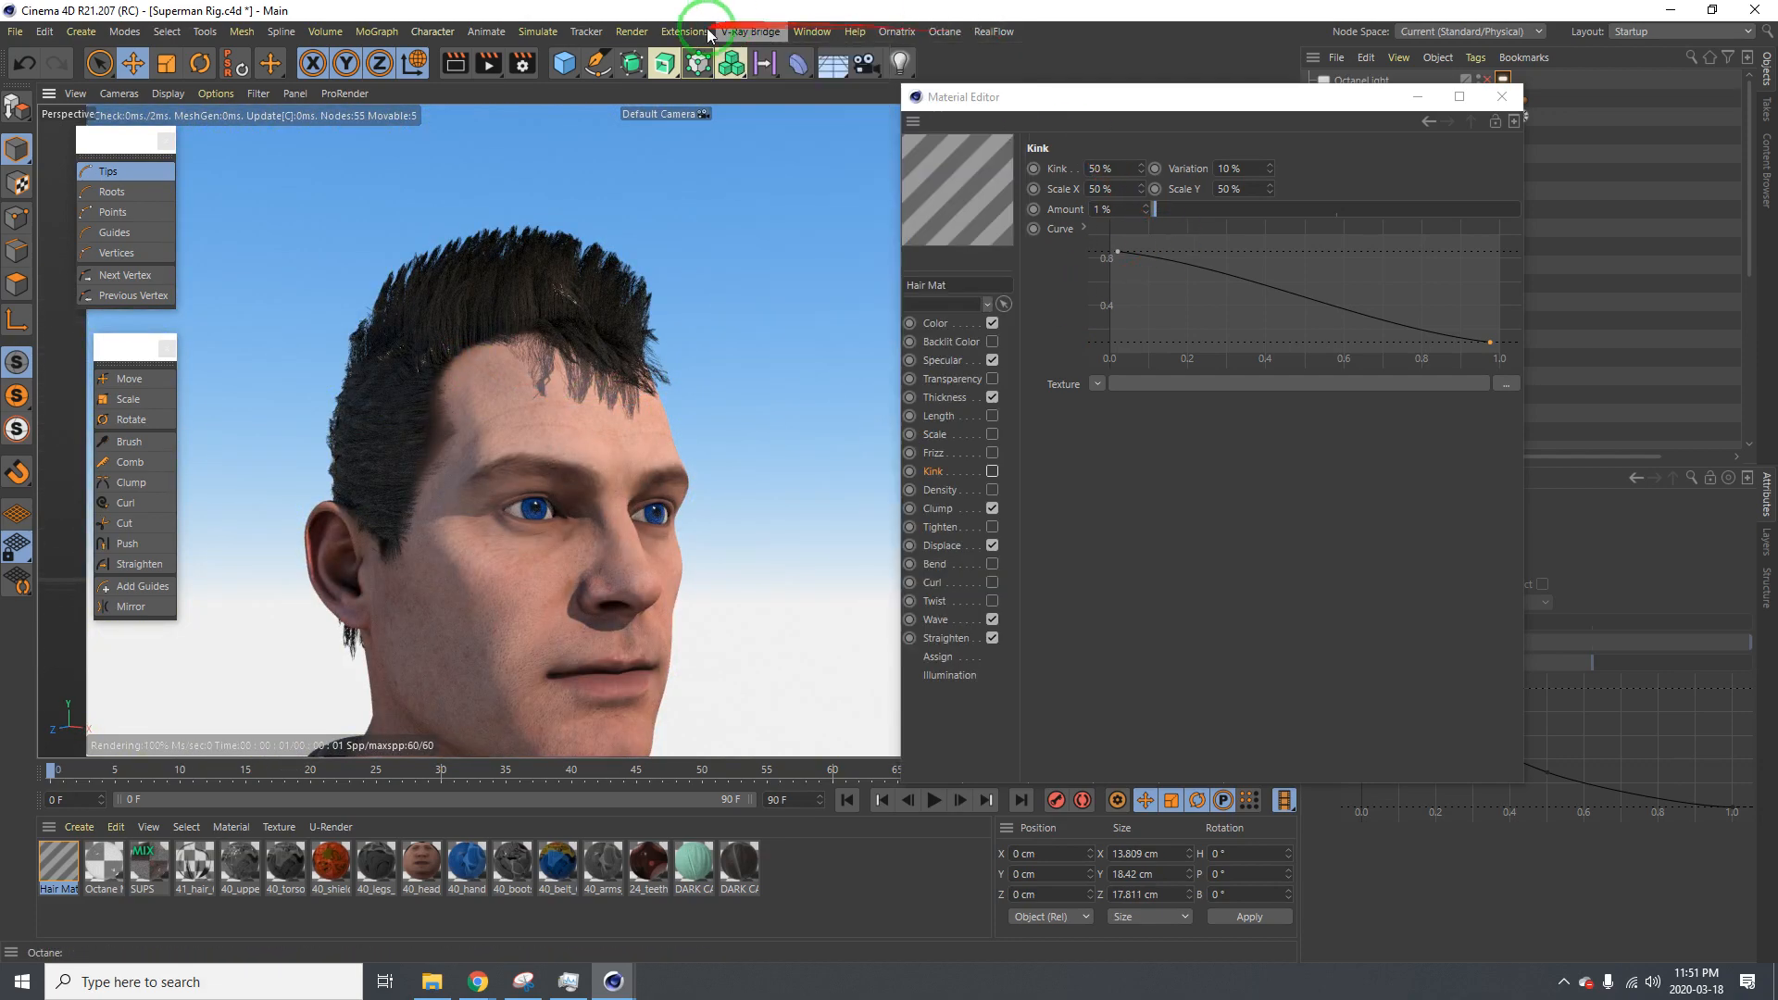
key(Escape)
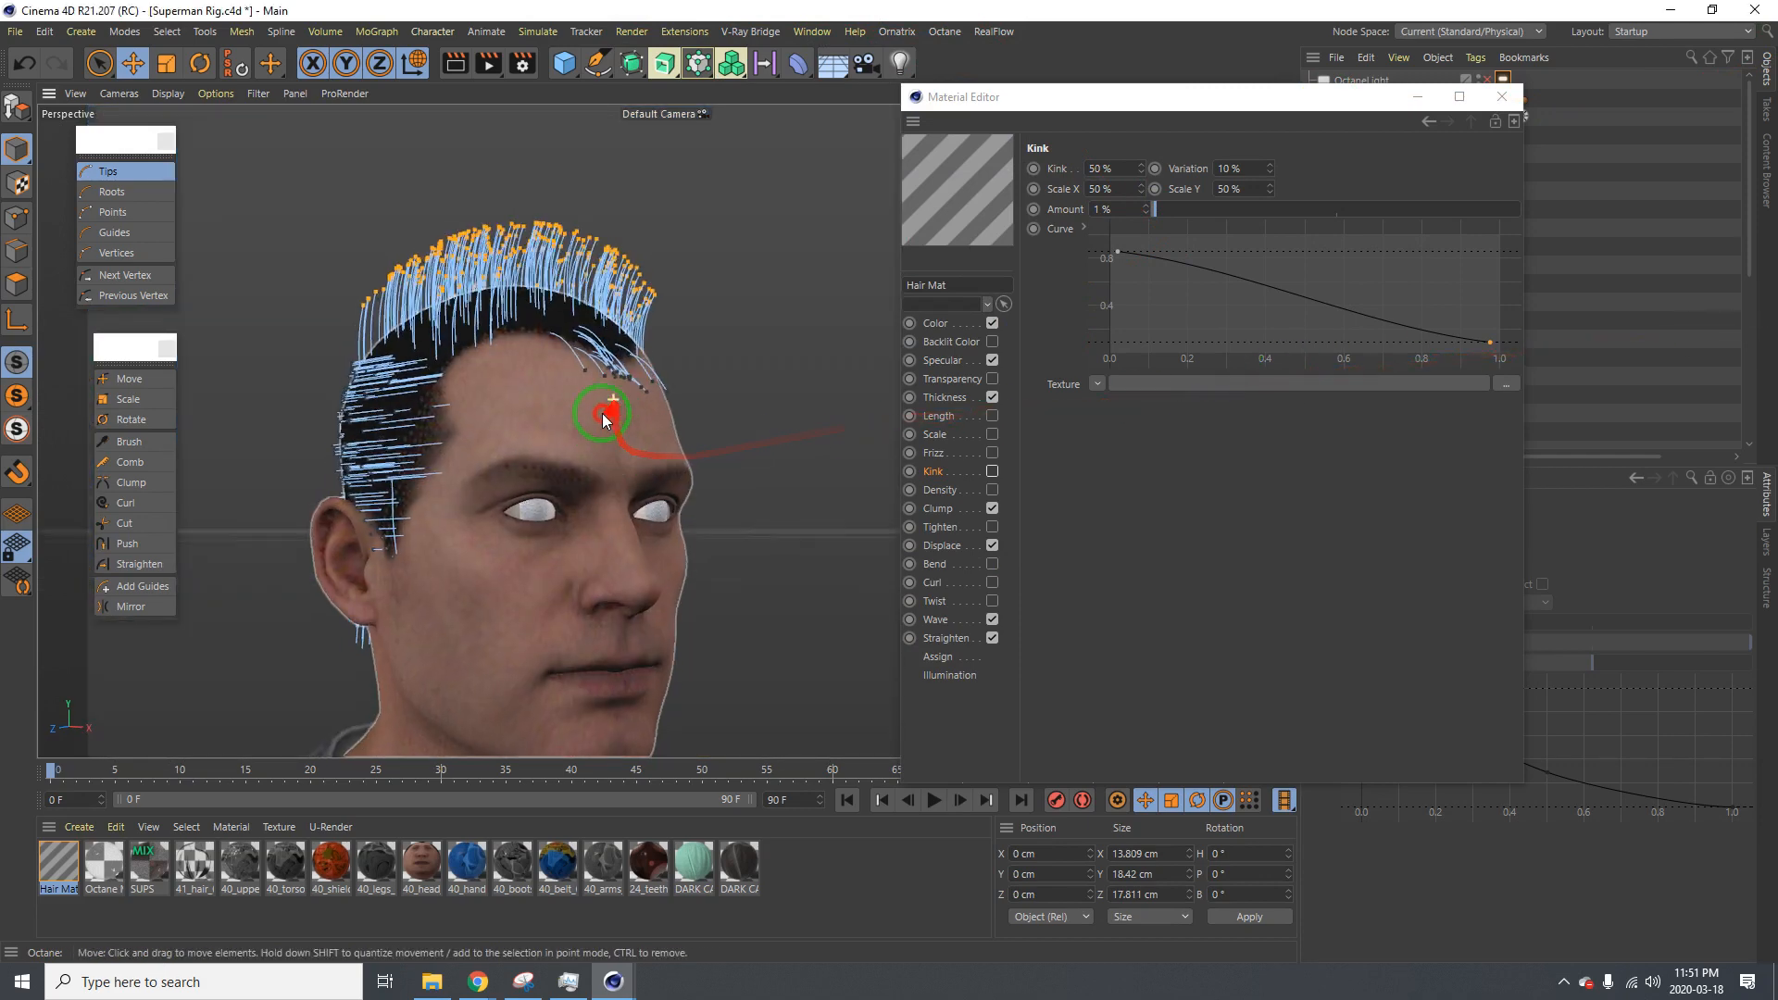
Place the Octane Live Viewer window beside the hair guides, view the head from the side, and close the Material Editor
alt+drag(602, 414, 637, 478)
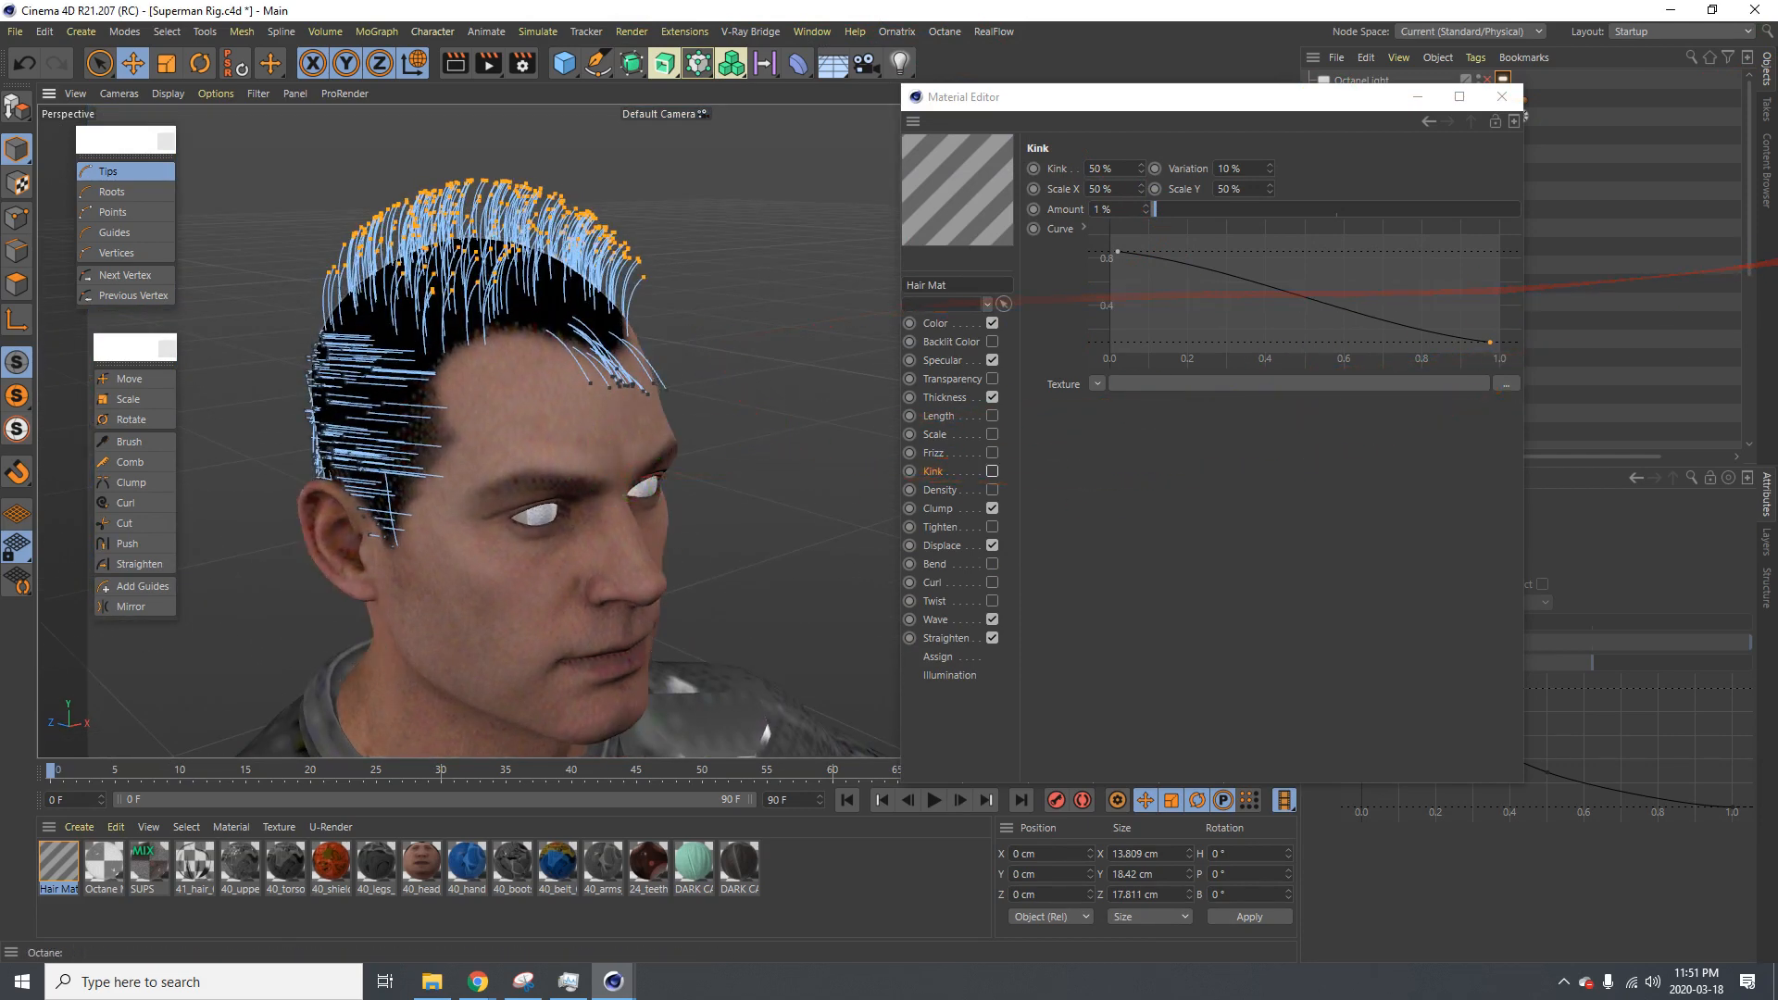
drag(1777, 259, 1006, 483)
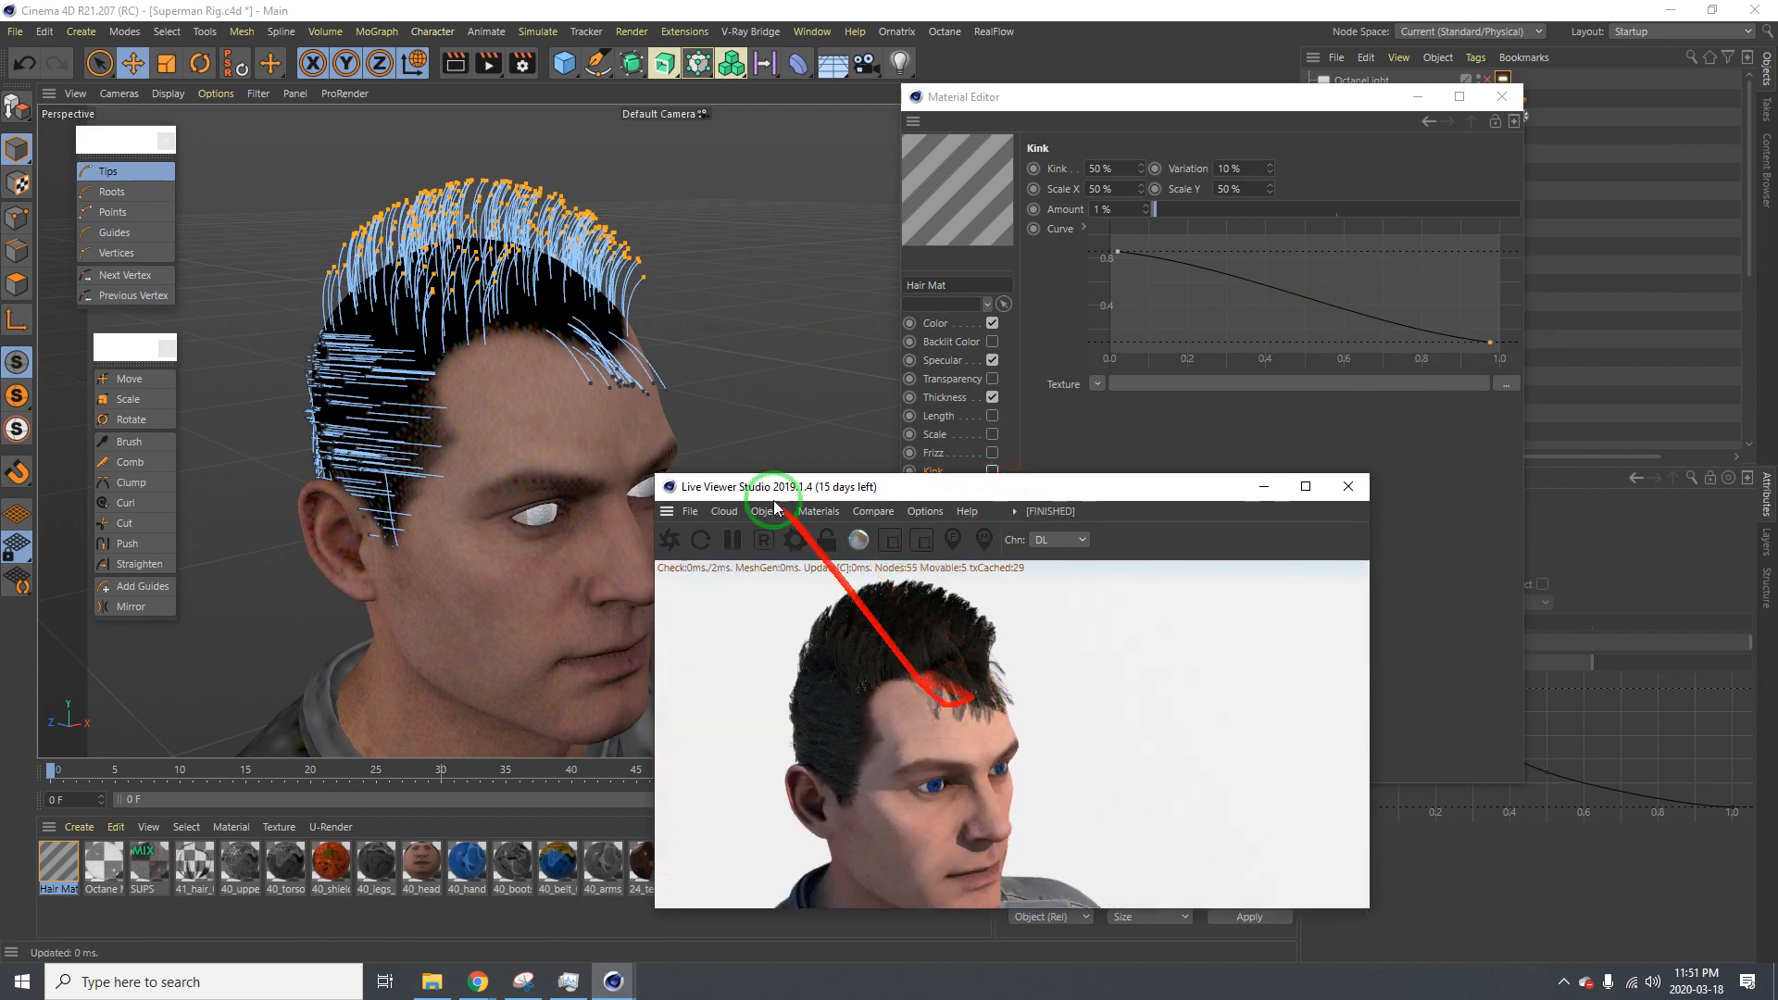
alt+drag(952, 704, 643, 405)
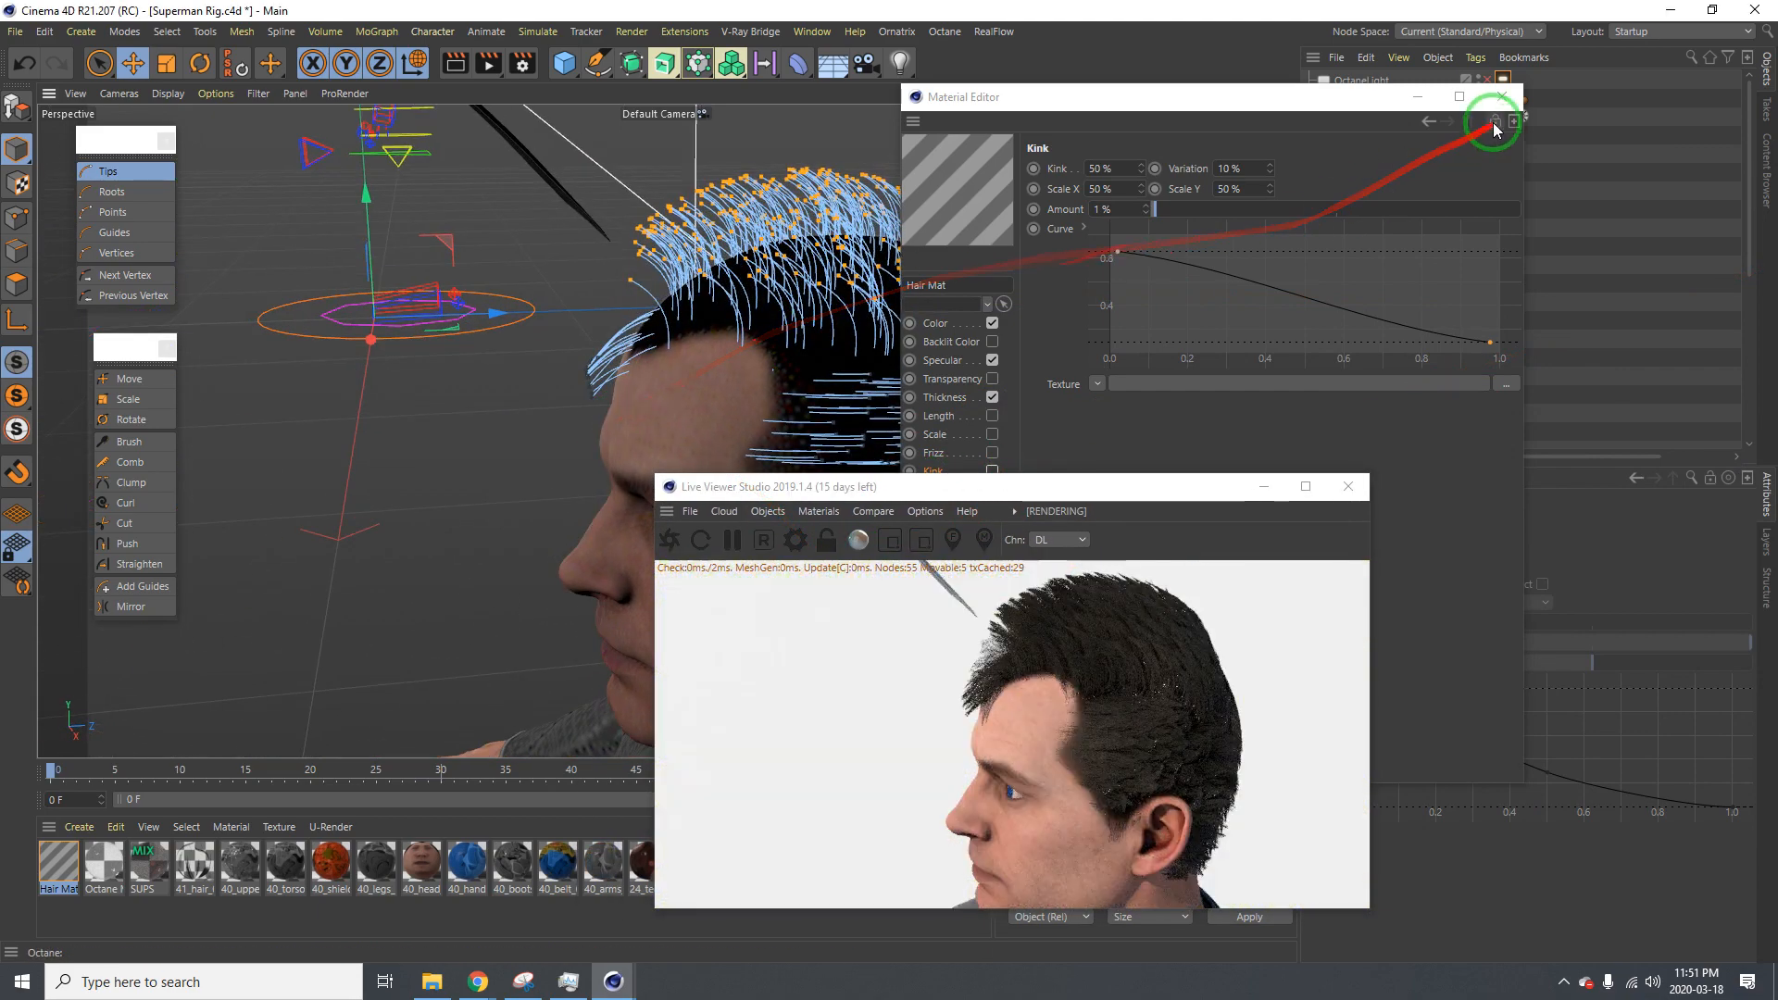
click(1502, 96)
Live-select the hair guide tips at the front of the hairline and move them down closer to the forehead
click(1140, 178)
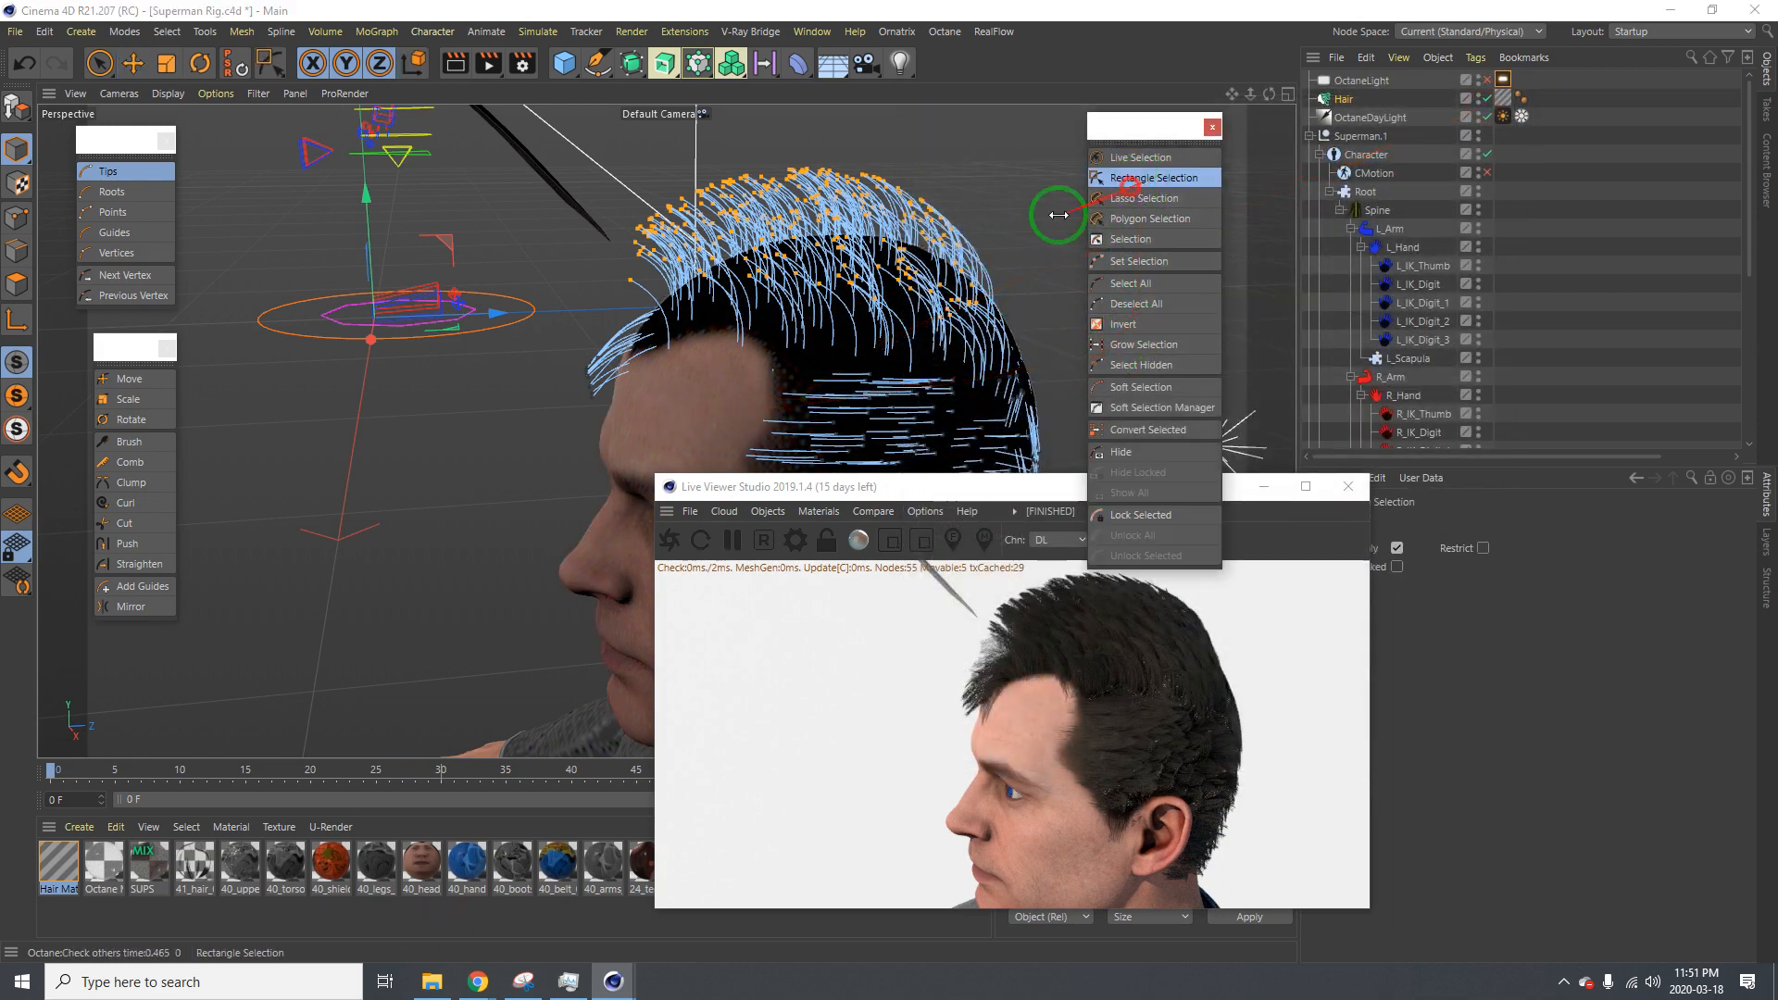
key(space)
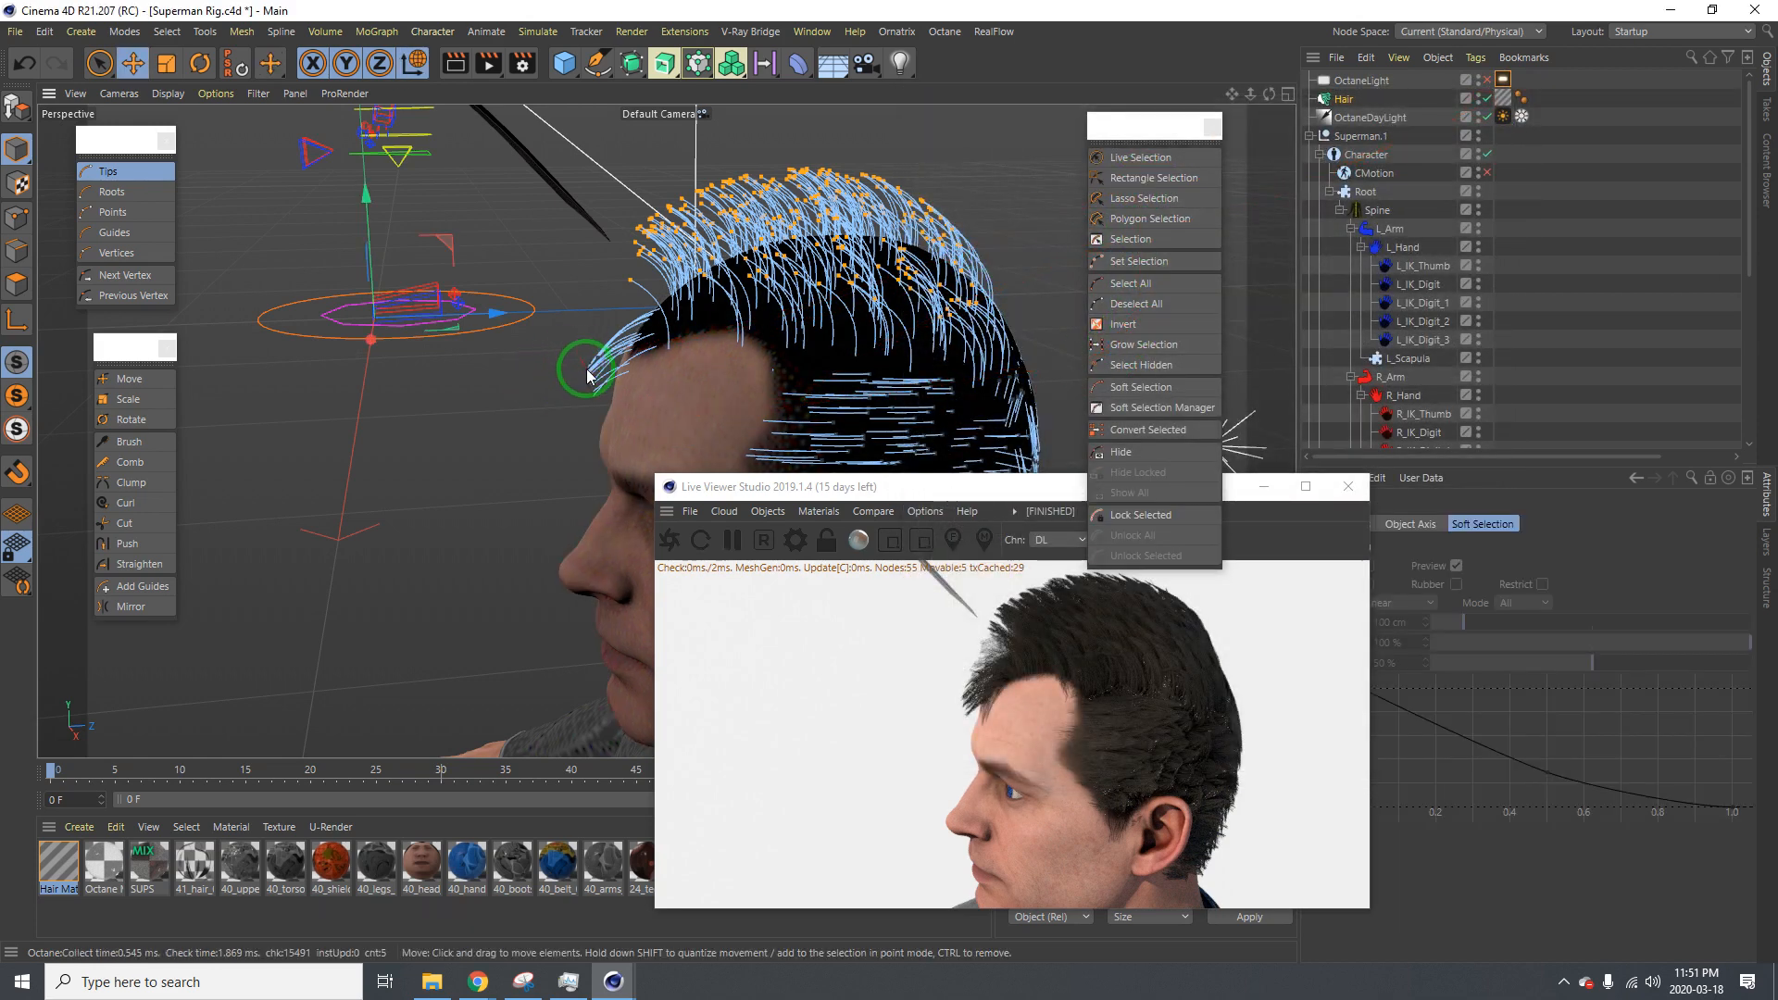
click(1140, 158)
click(575, 381)
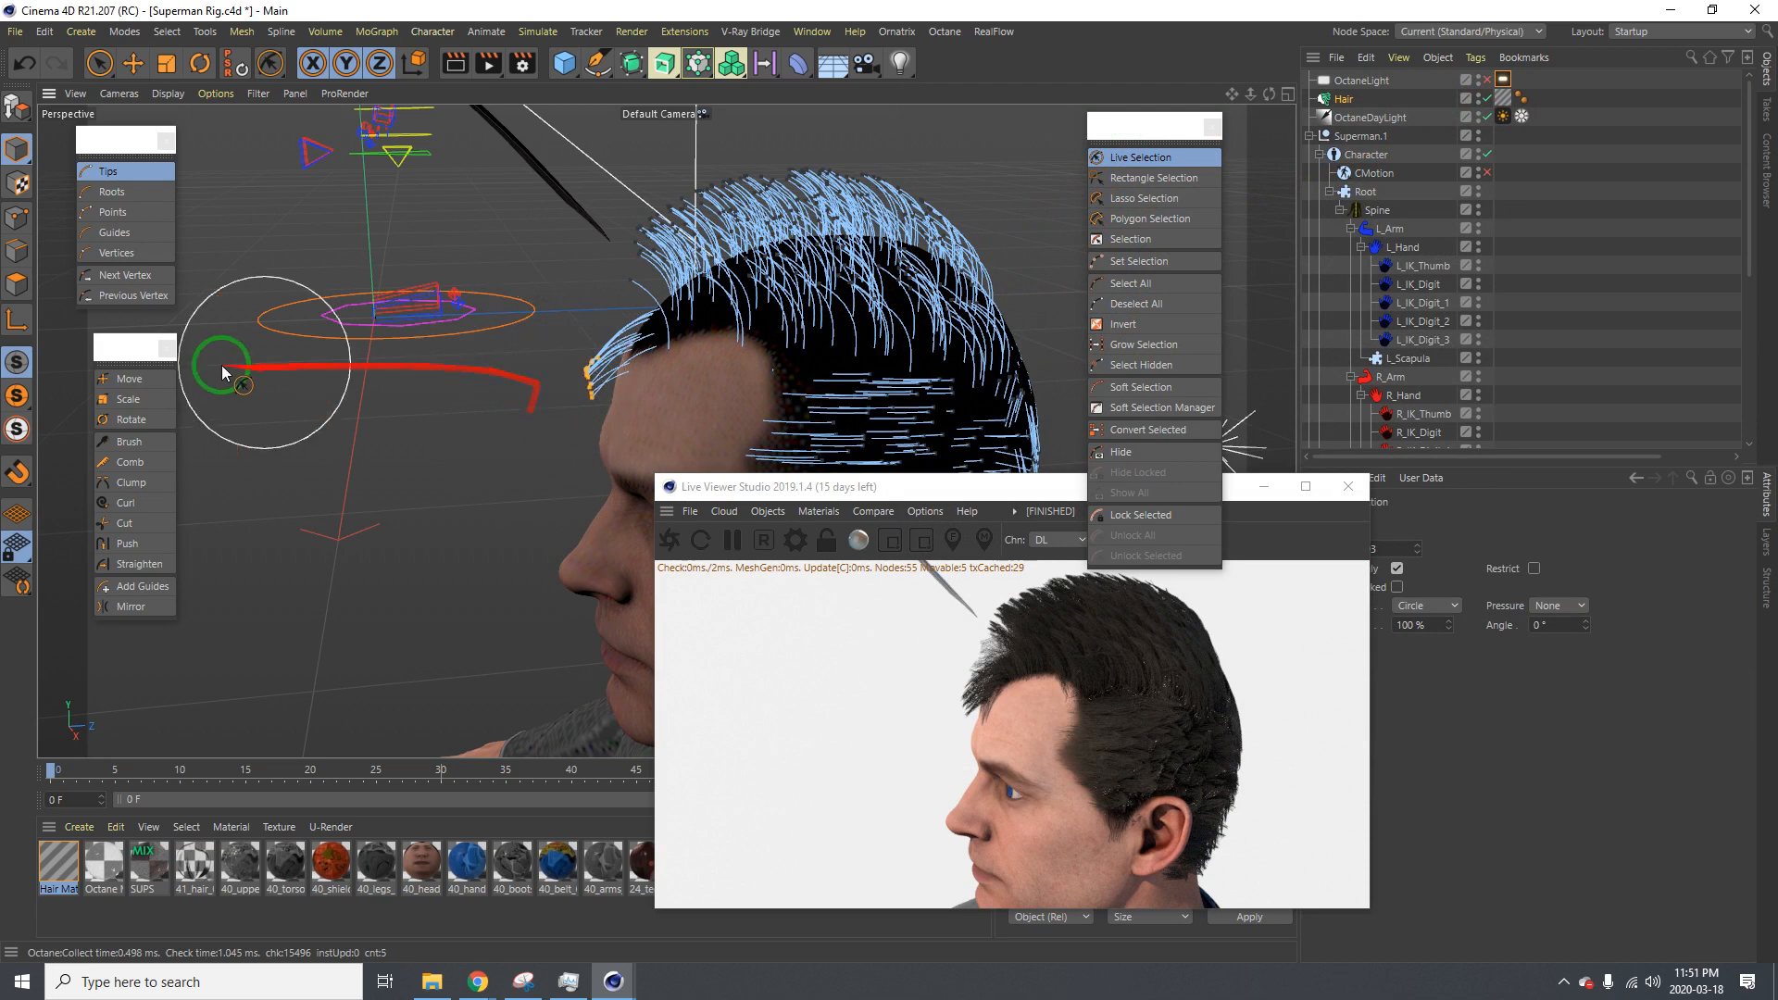
click(128, 378)
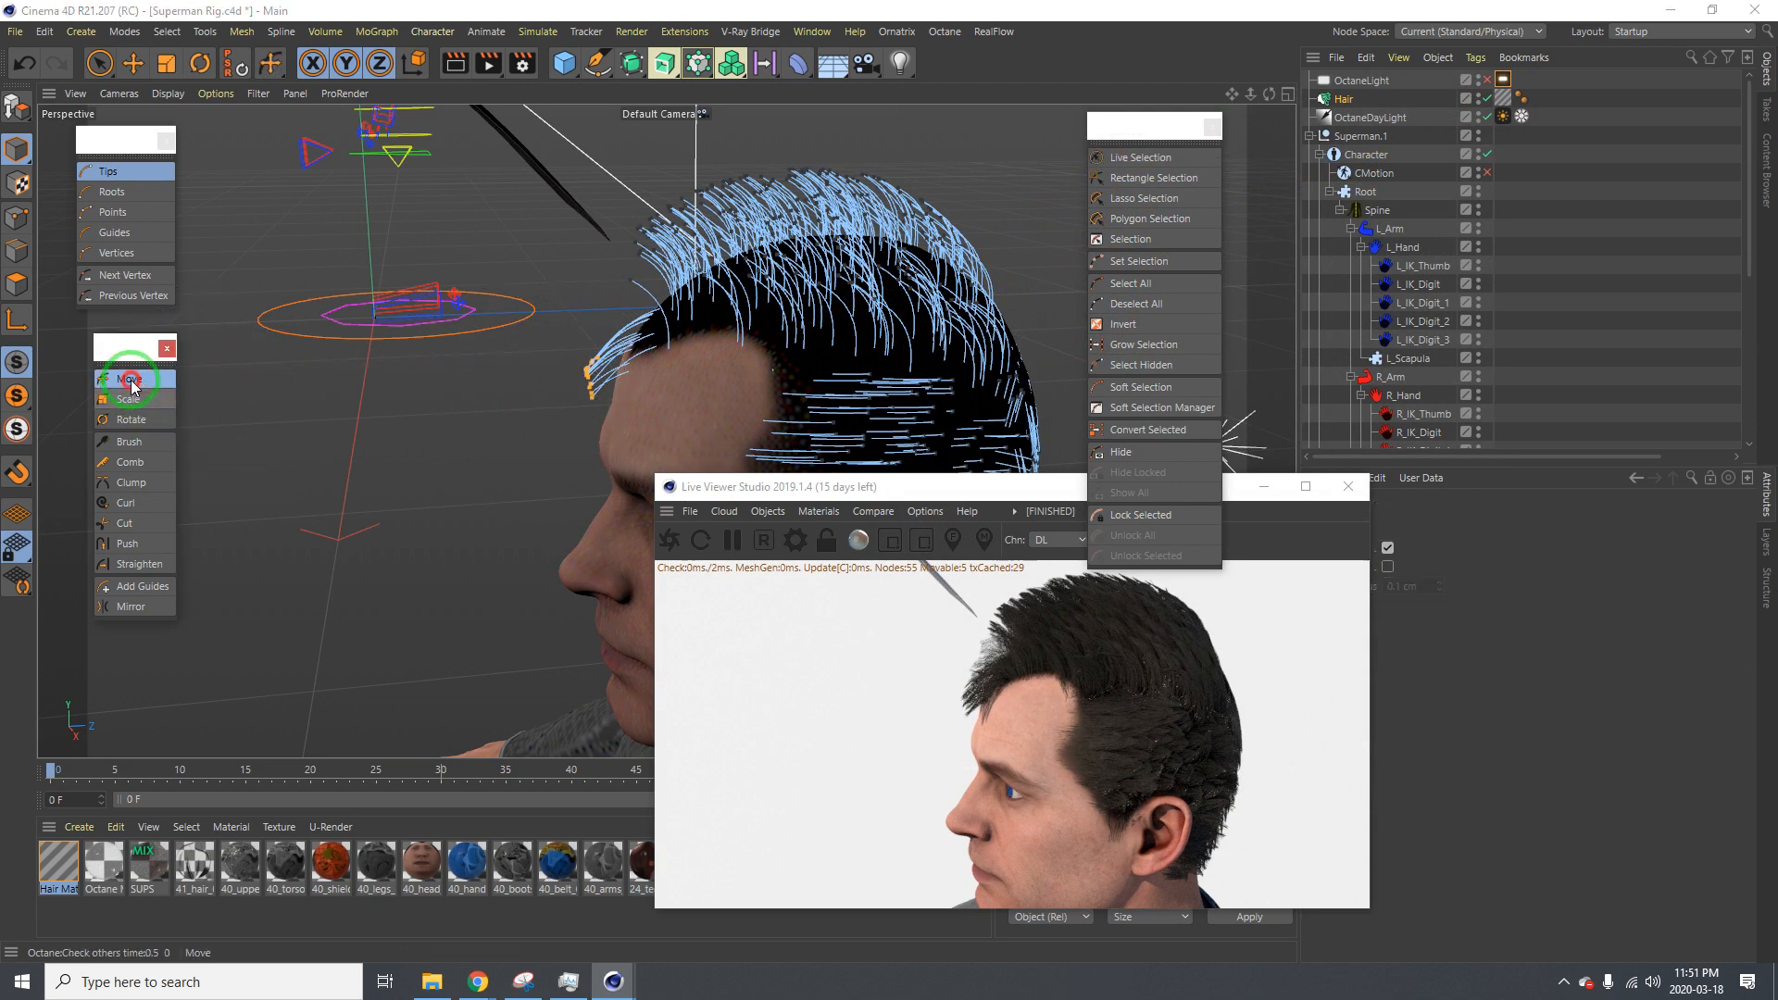
drag(570, 382, 890, 481)
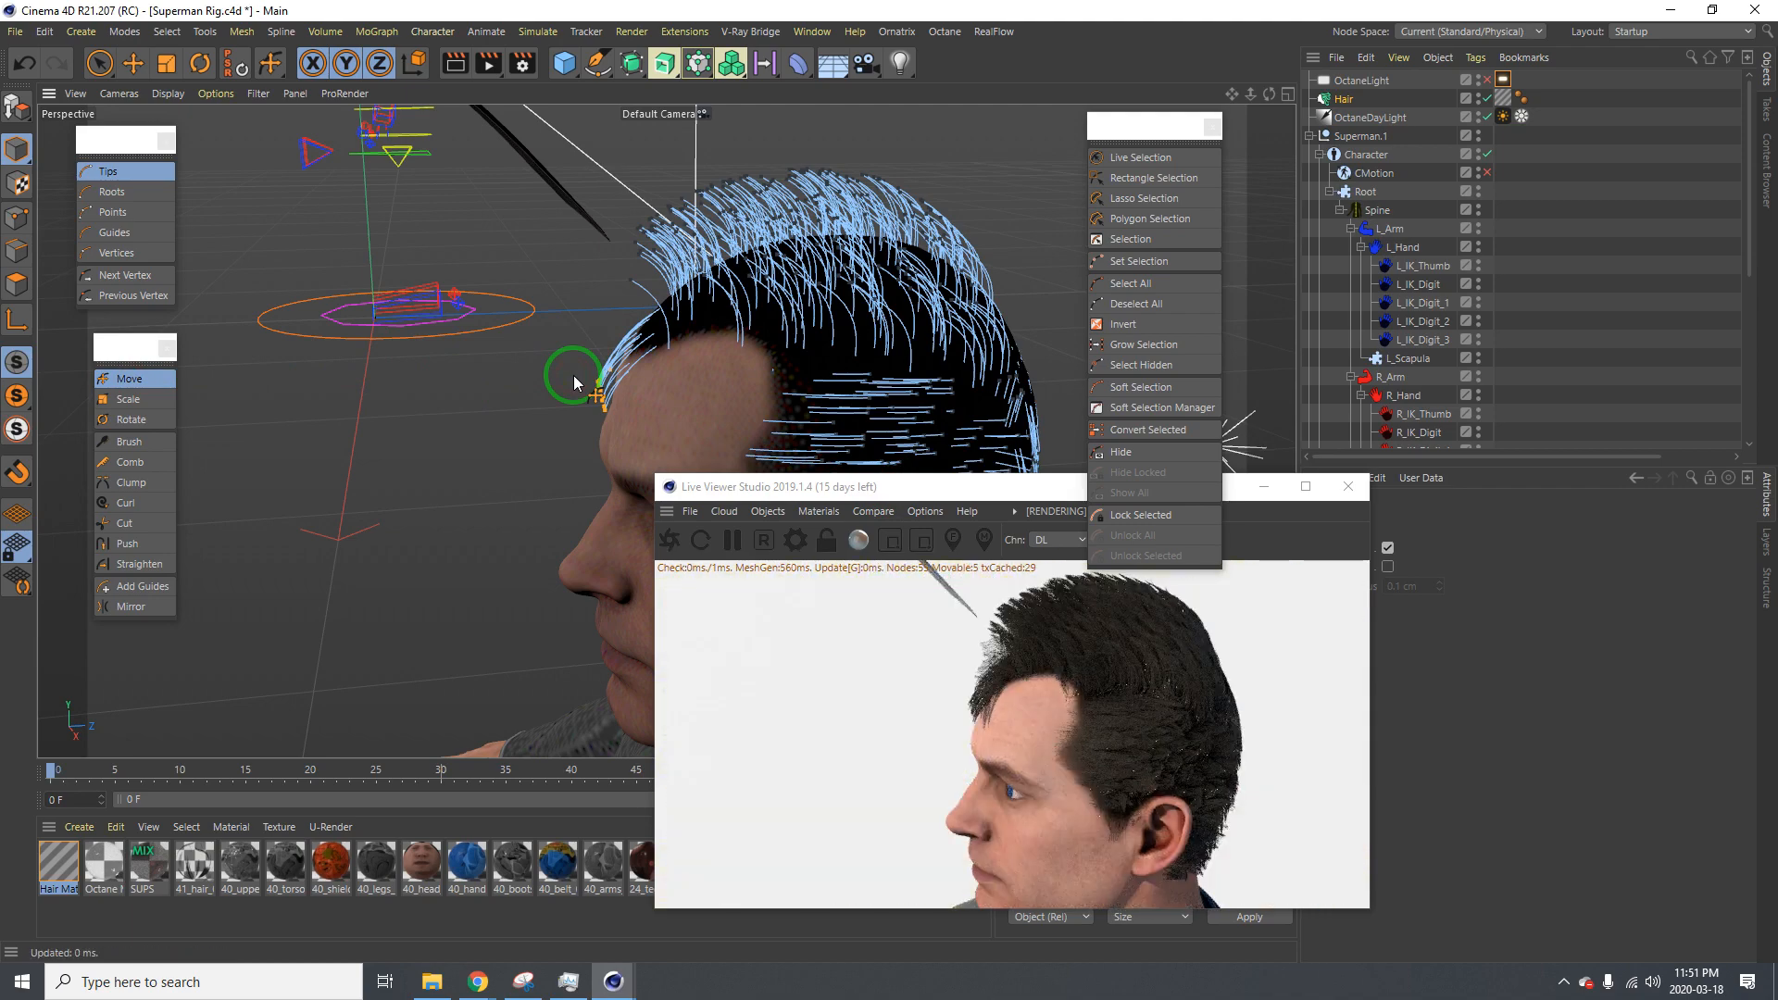
Shift the selected front tips sideways so the fringe hangs straight down, and lift them away from the forehead
alt+drag(637, 368, 802, 395)
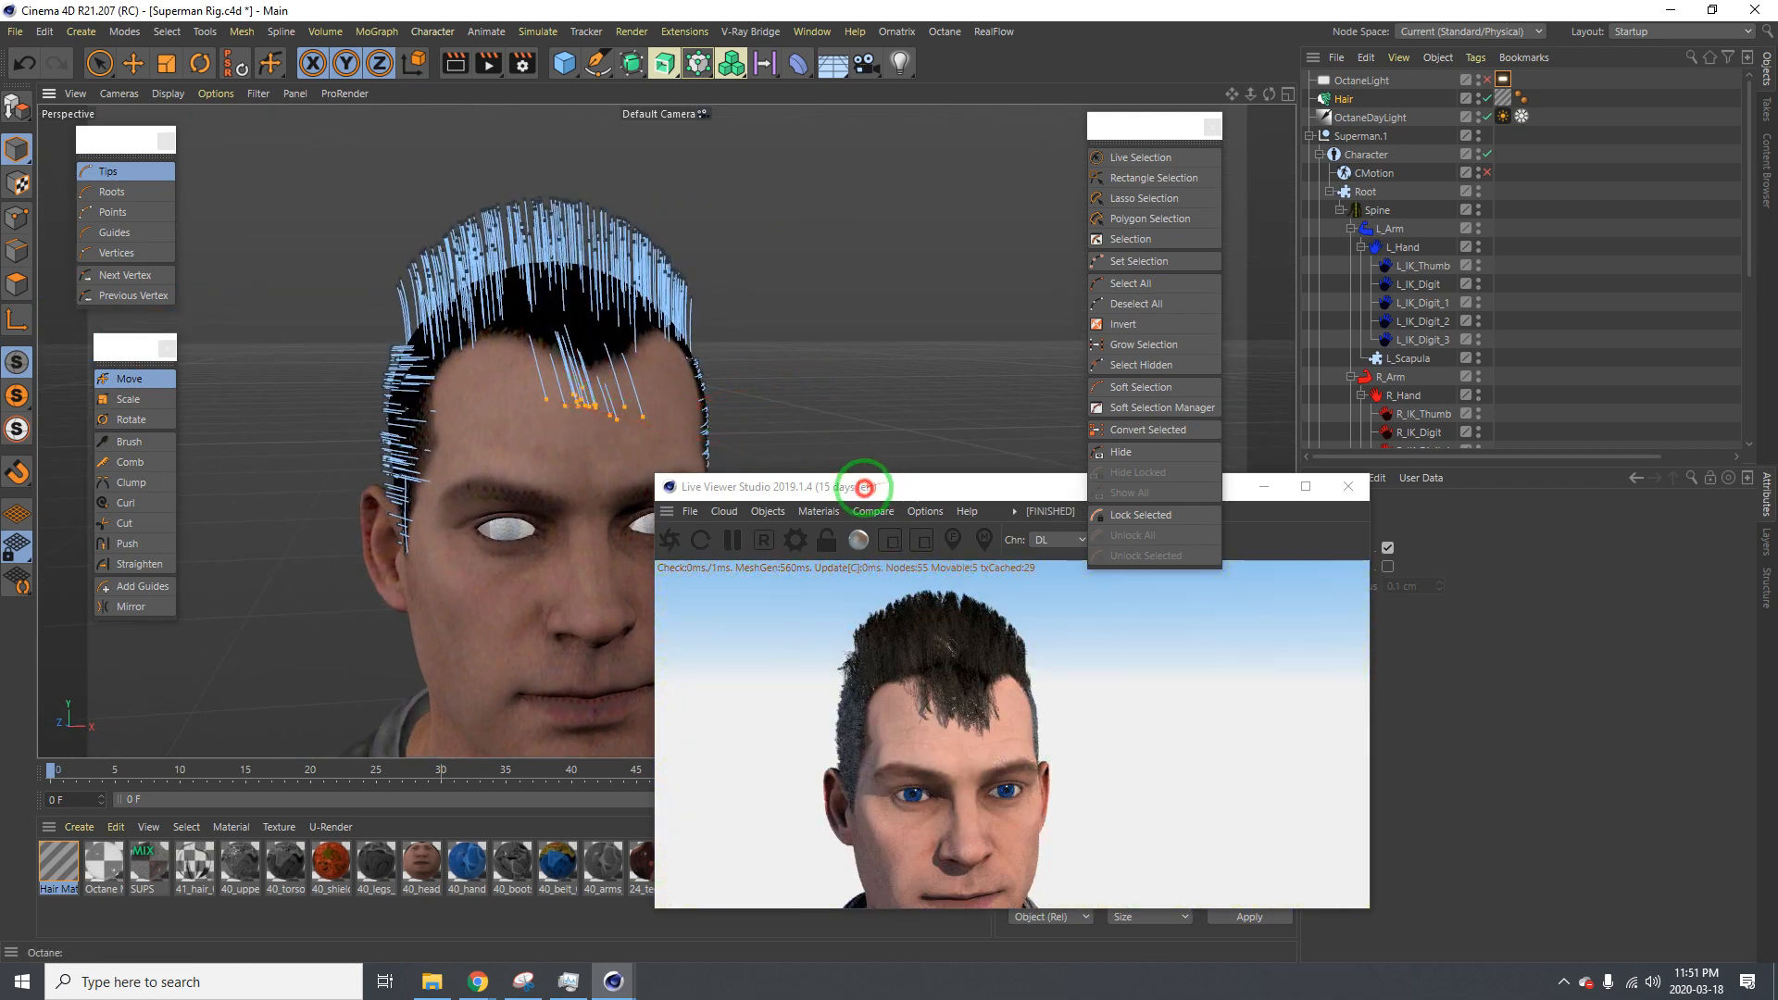
drag(864, 488, 887, 486)
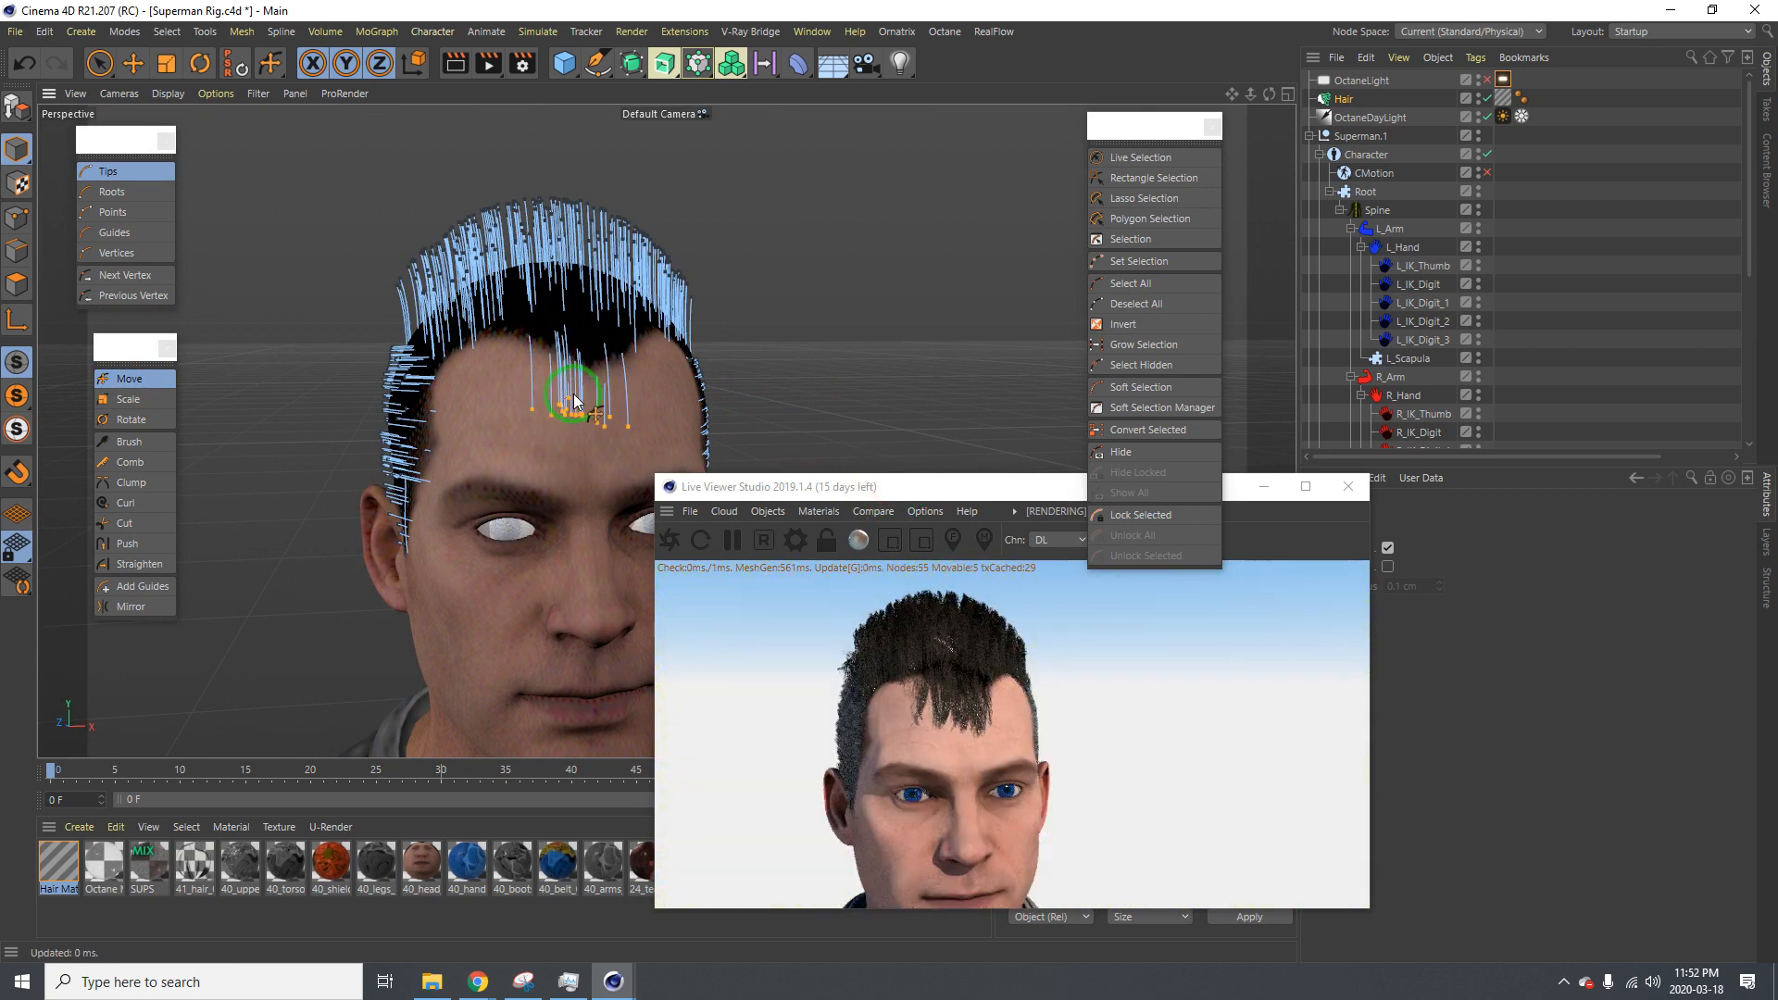
alt+drag(574, 392, 609, 411)
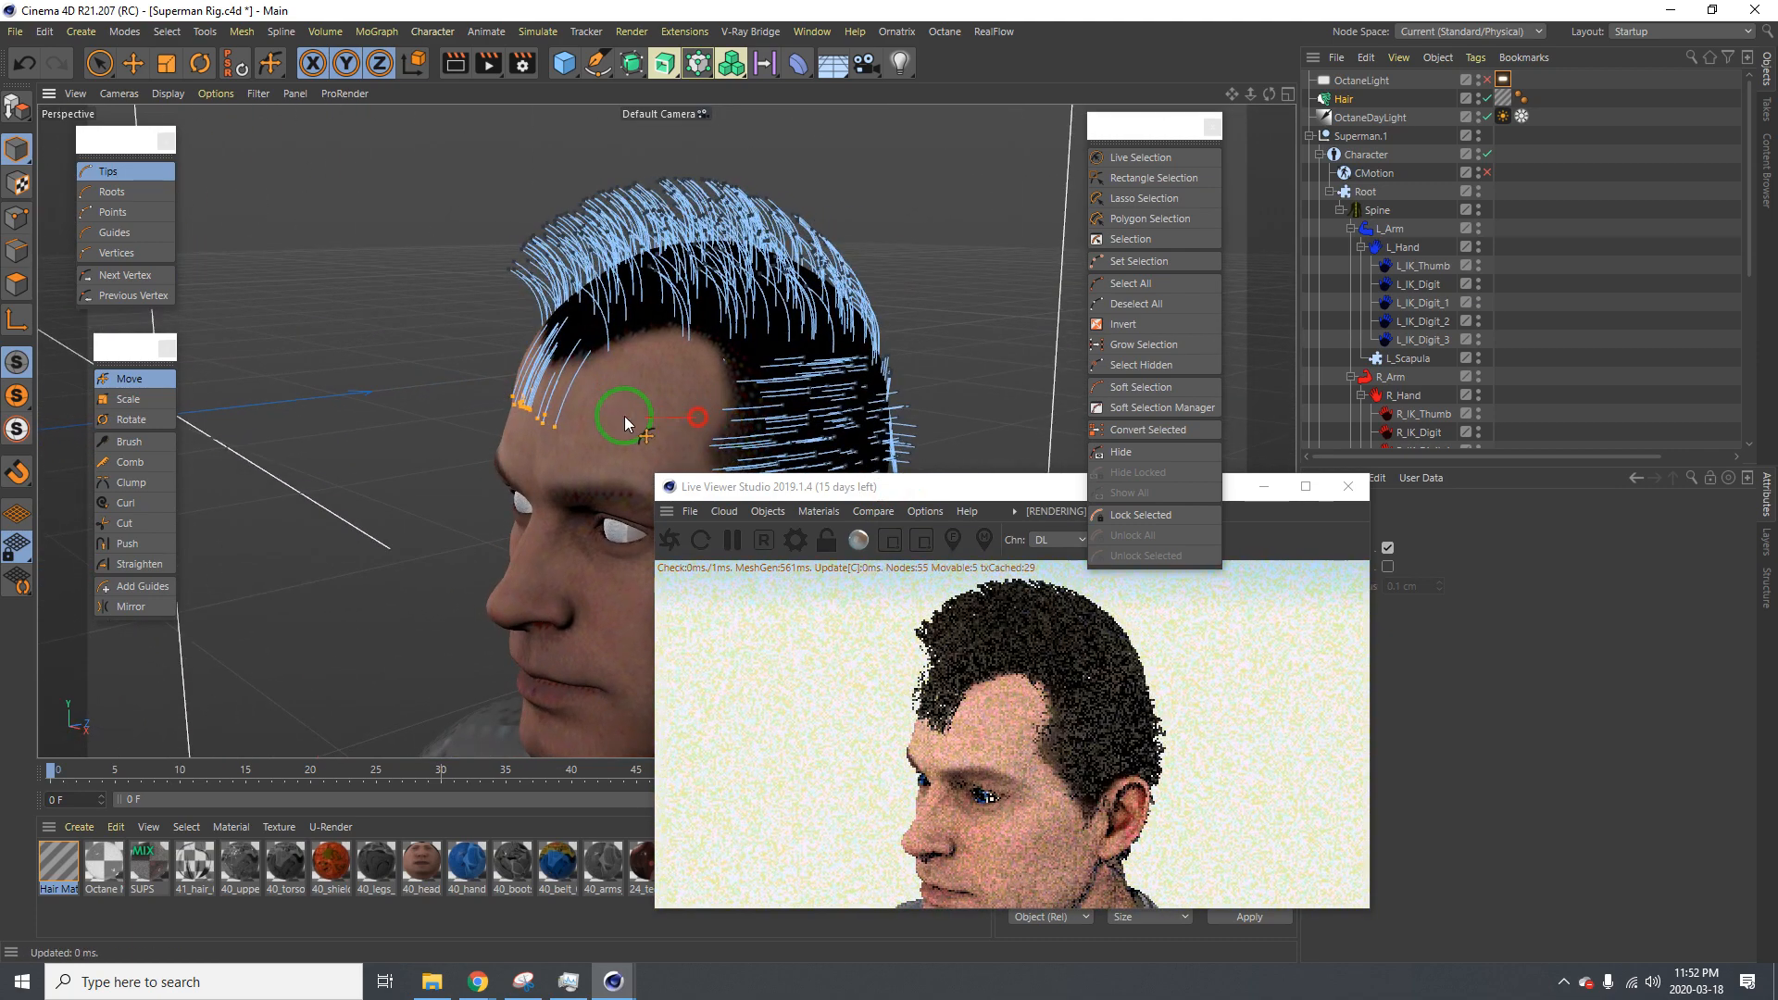
drag(883, 468, 889, 481)
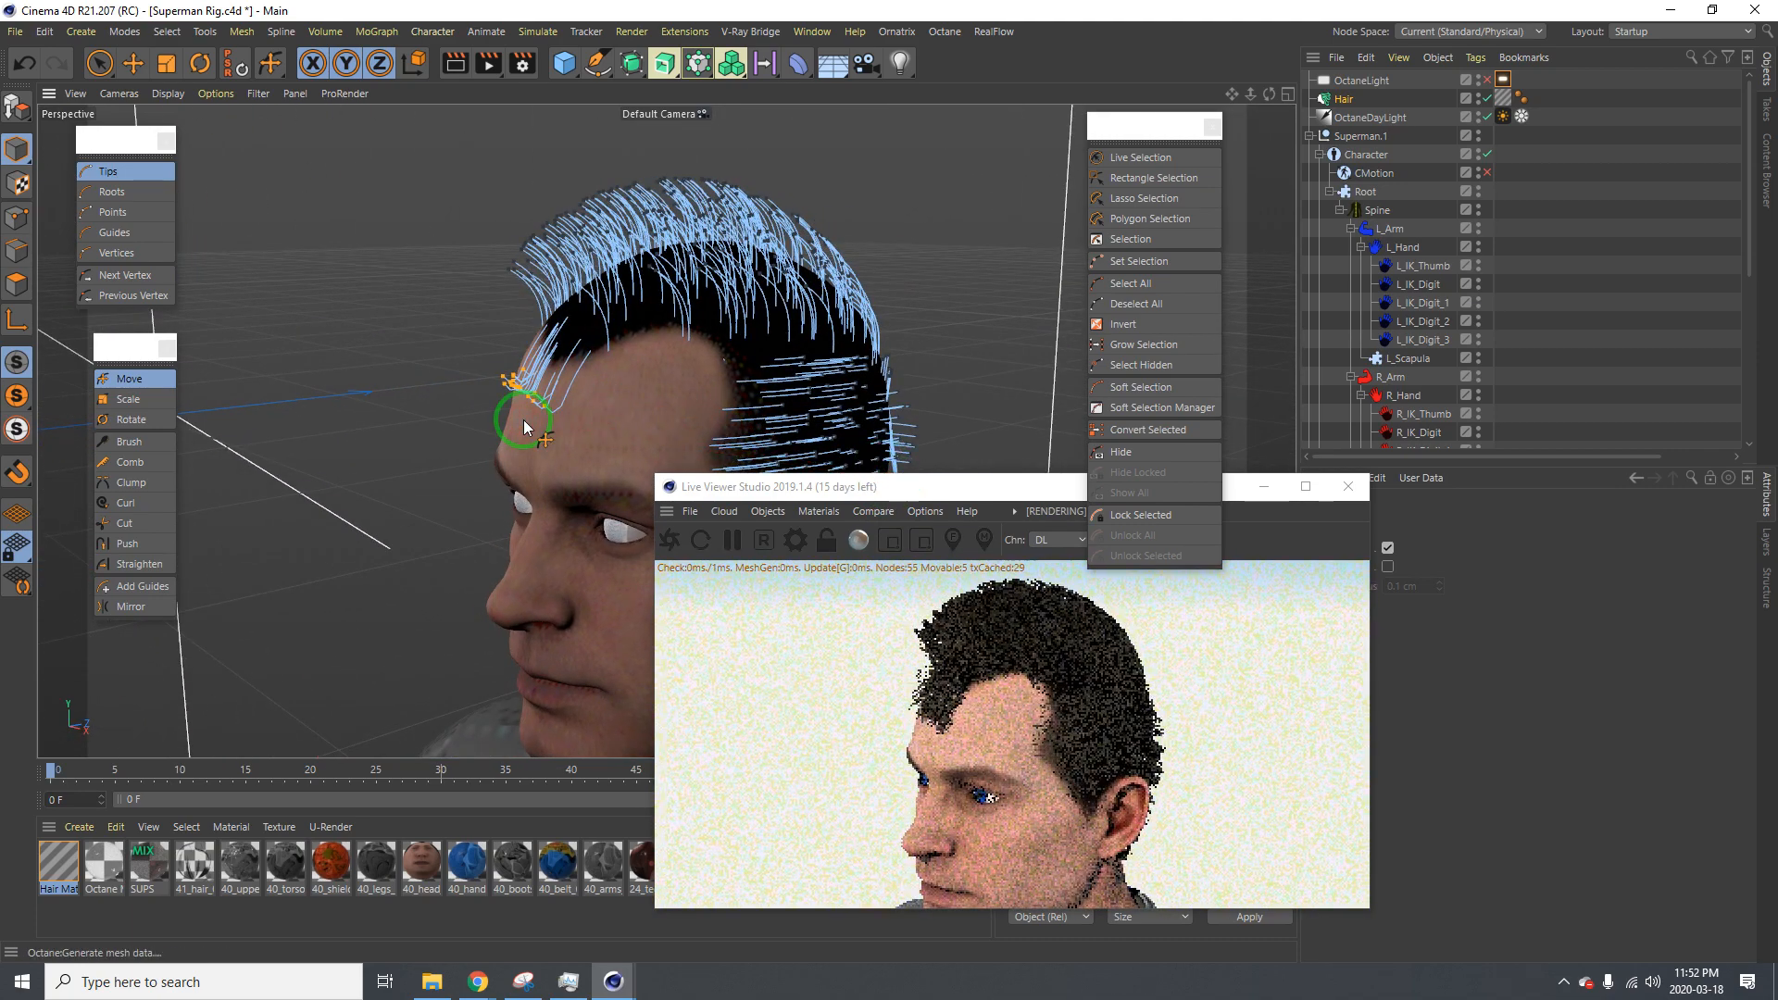
Move the selected fringe tips back down against the forehead, judging their position from the side and three-quarter views
alt+drag(586, 404, 824, 491)
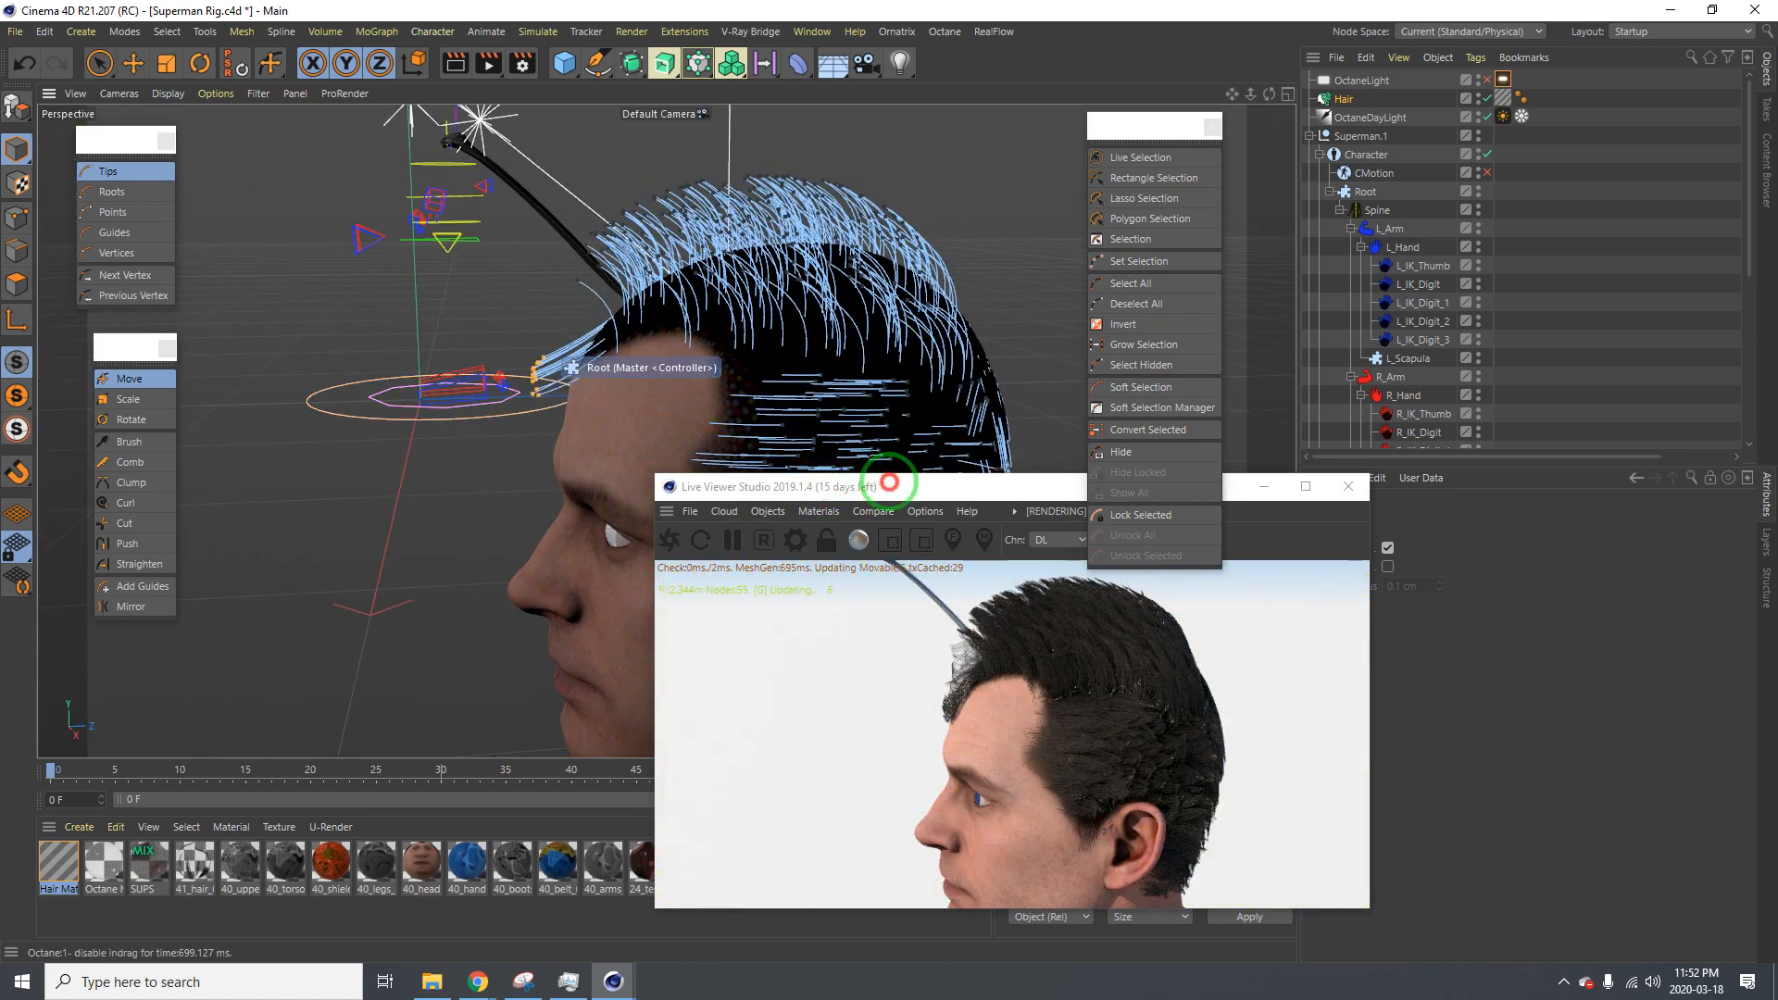
click(560, 389)
alt+drag(561, 392, 834, 408)
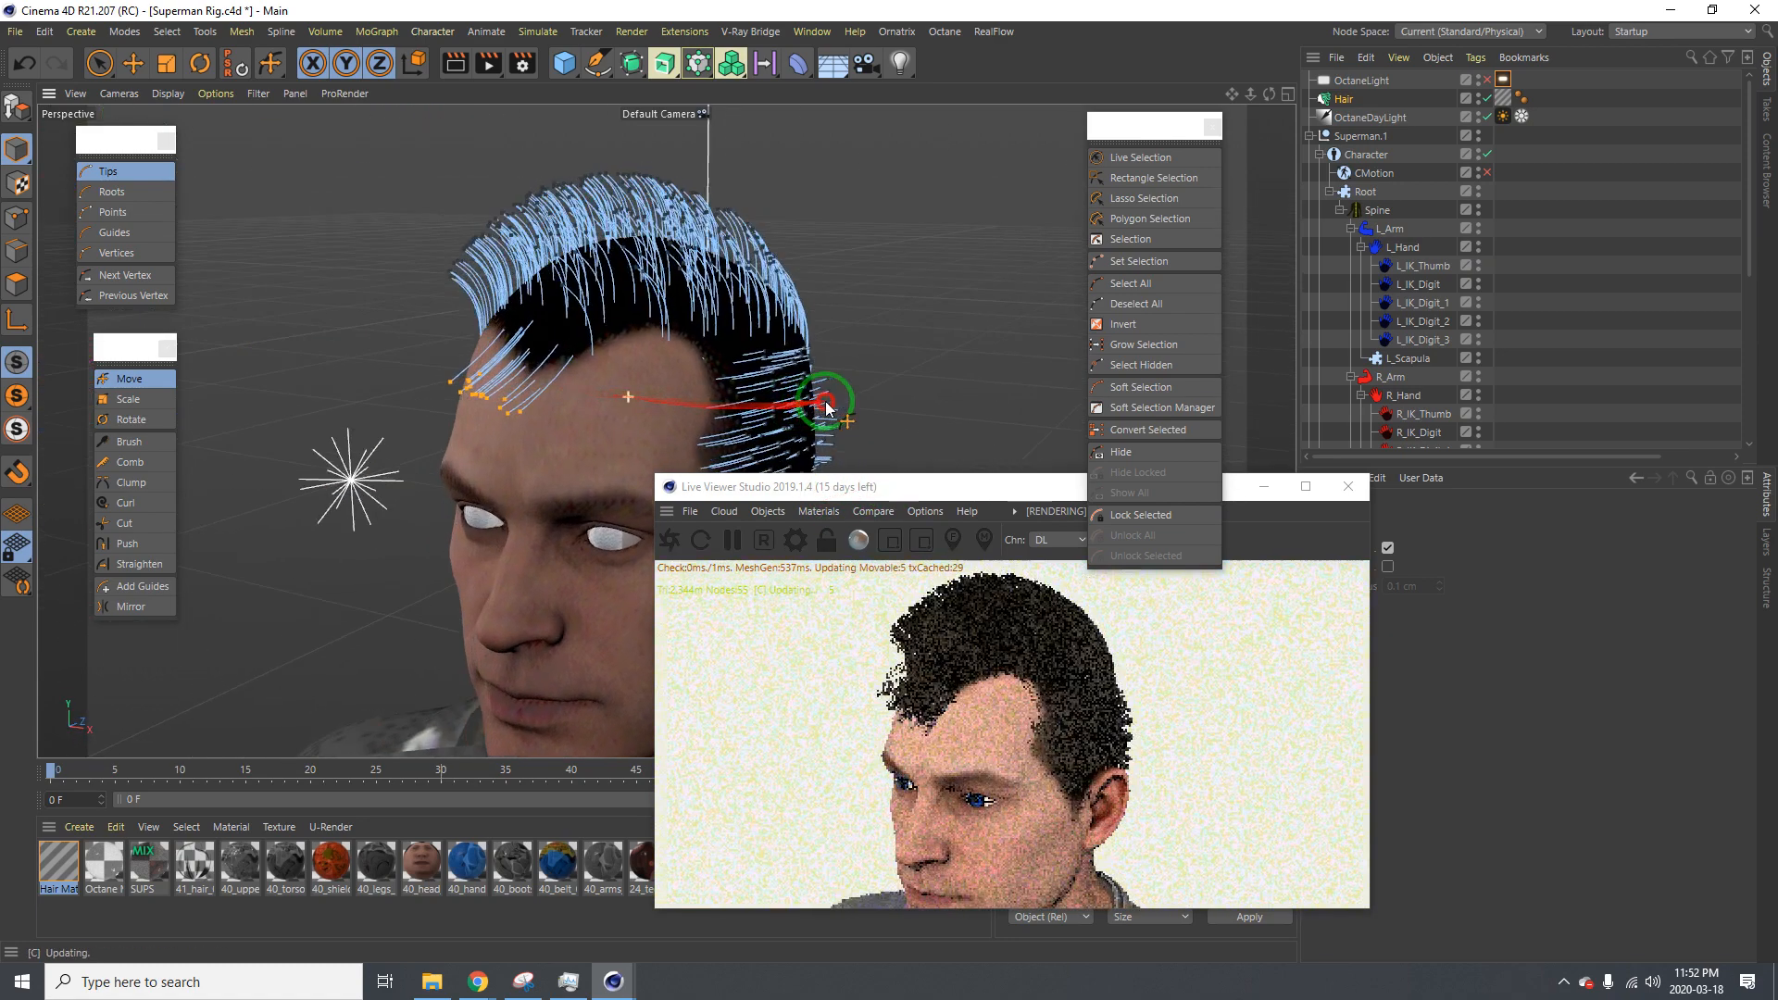
drag(470, 357, 880, 483)
click(462, 364)
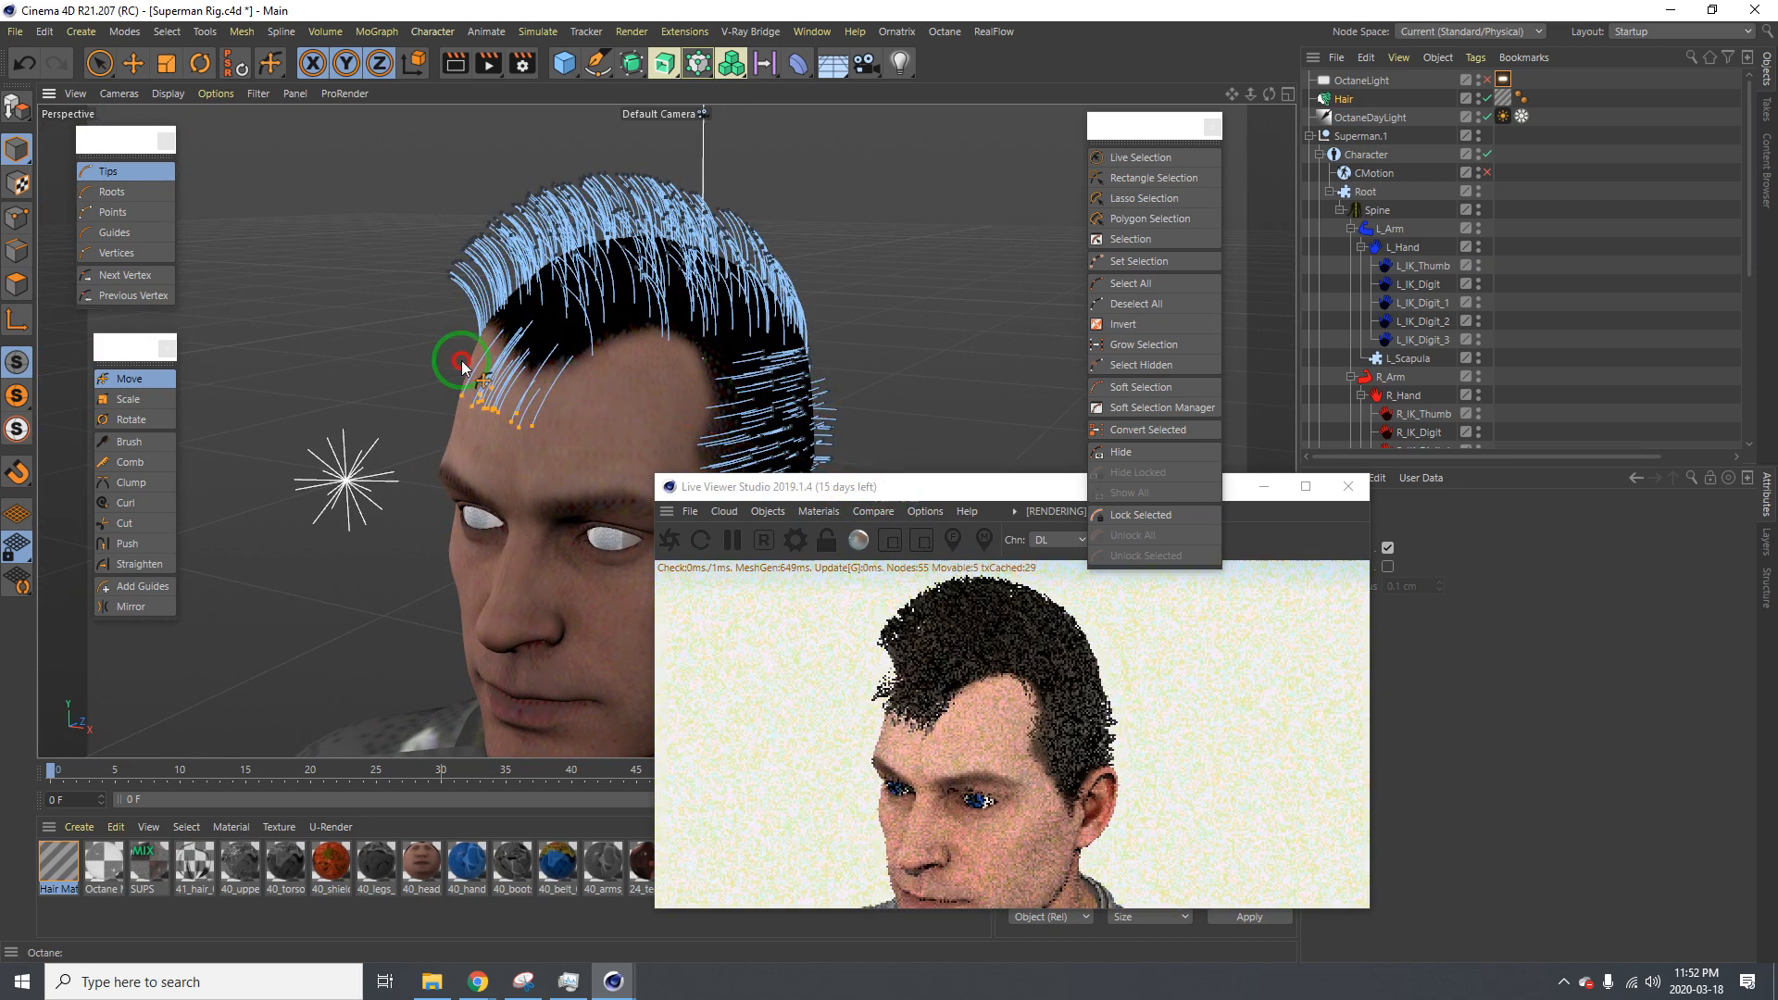
alt+drag(558, 372, 662, 373)
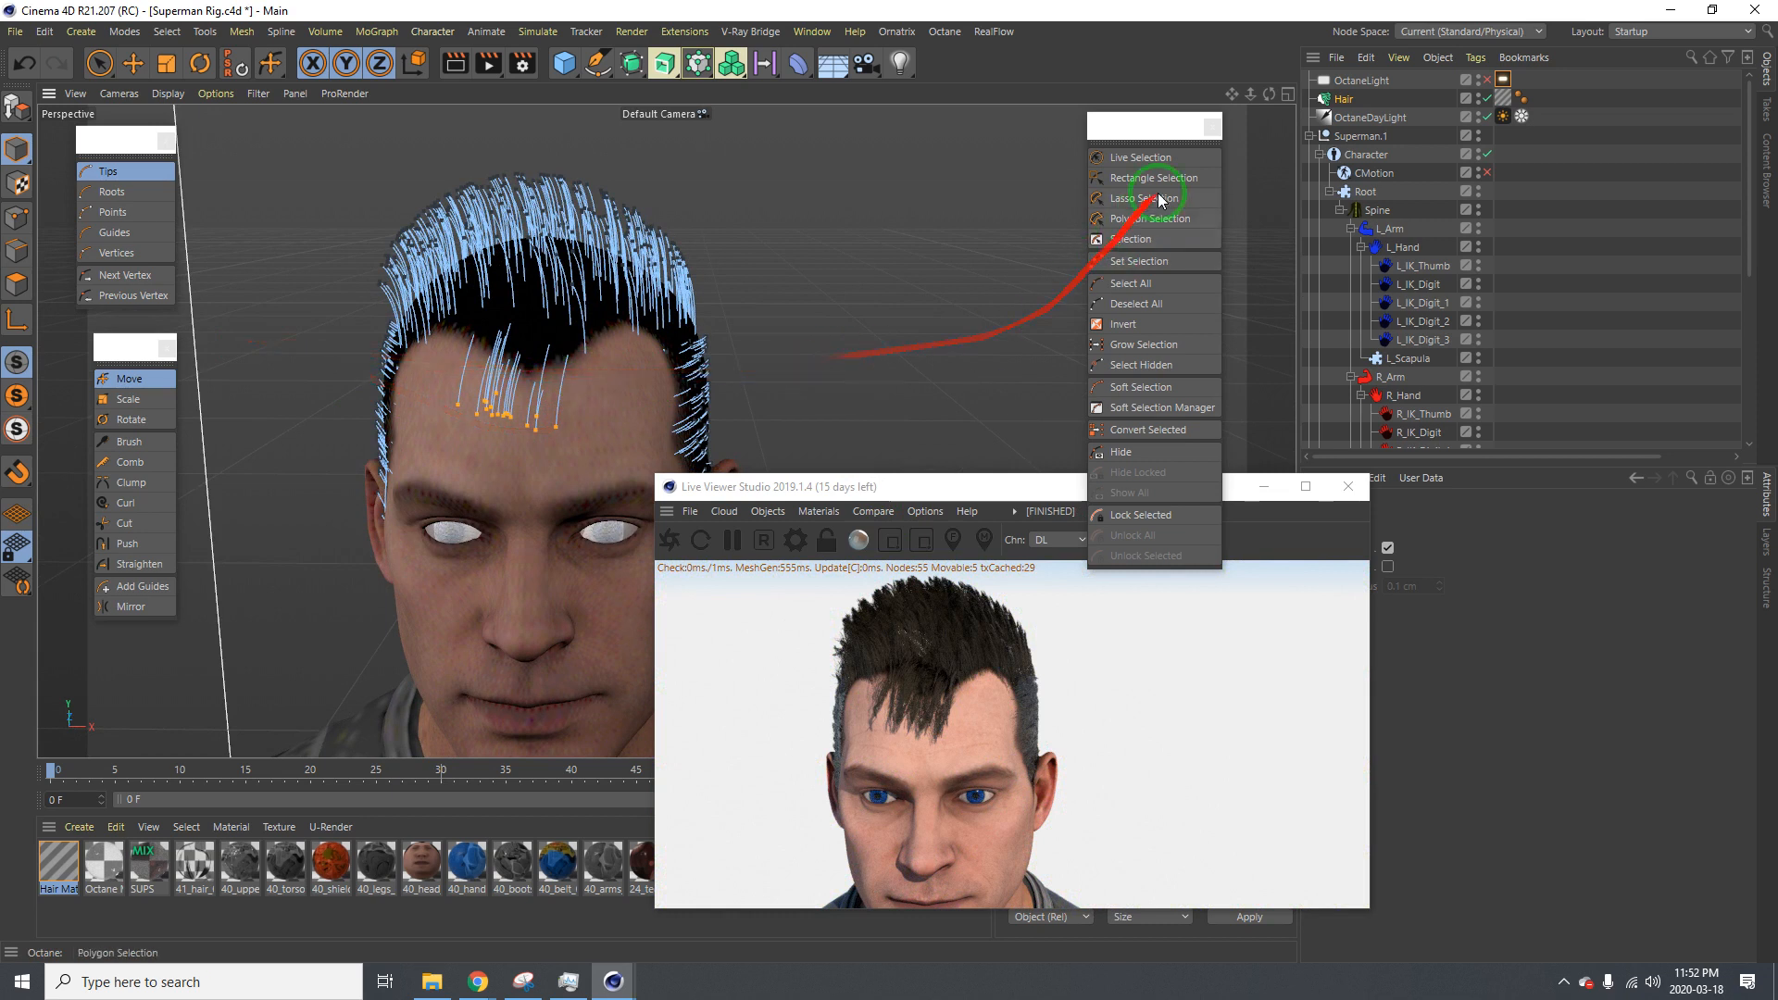
Live-select part of the fringe tips and spread them apart across the forehead so the strands curve outward
click(1140, 157)
mouse_move(587, 428)
mouse_down()
mouse_move(576, 387)
mouse_move(238, 278)
mouse_up()
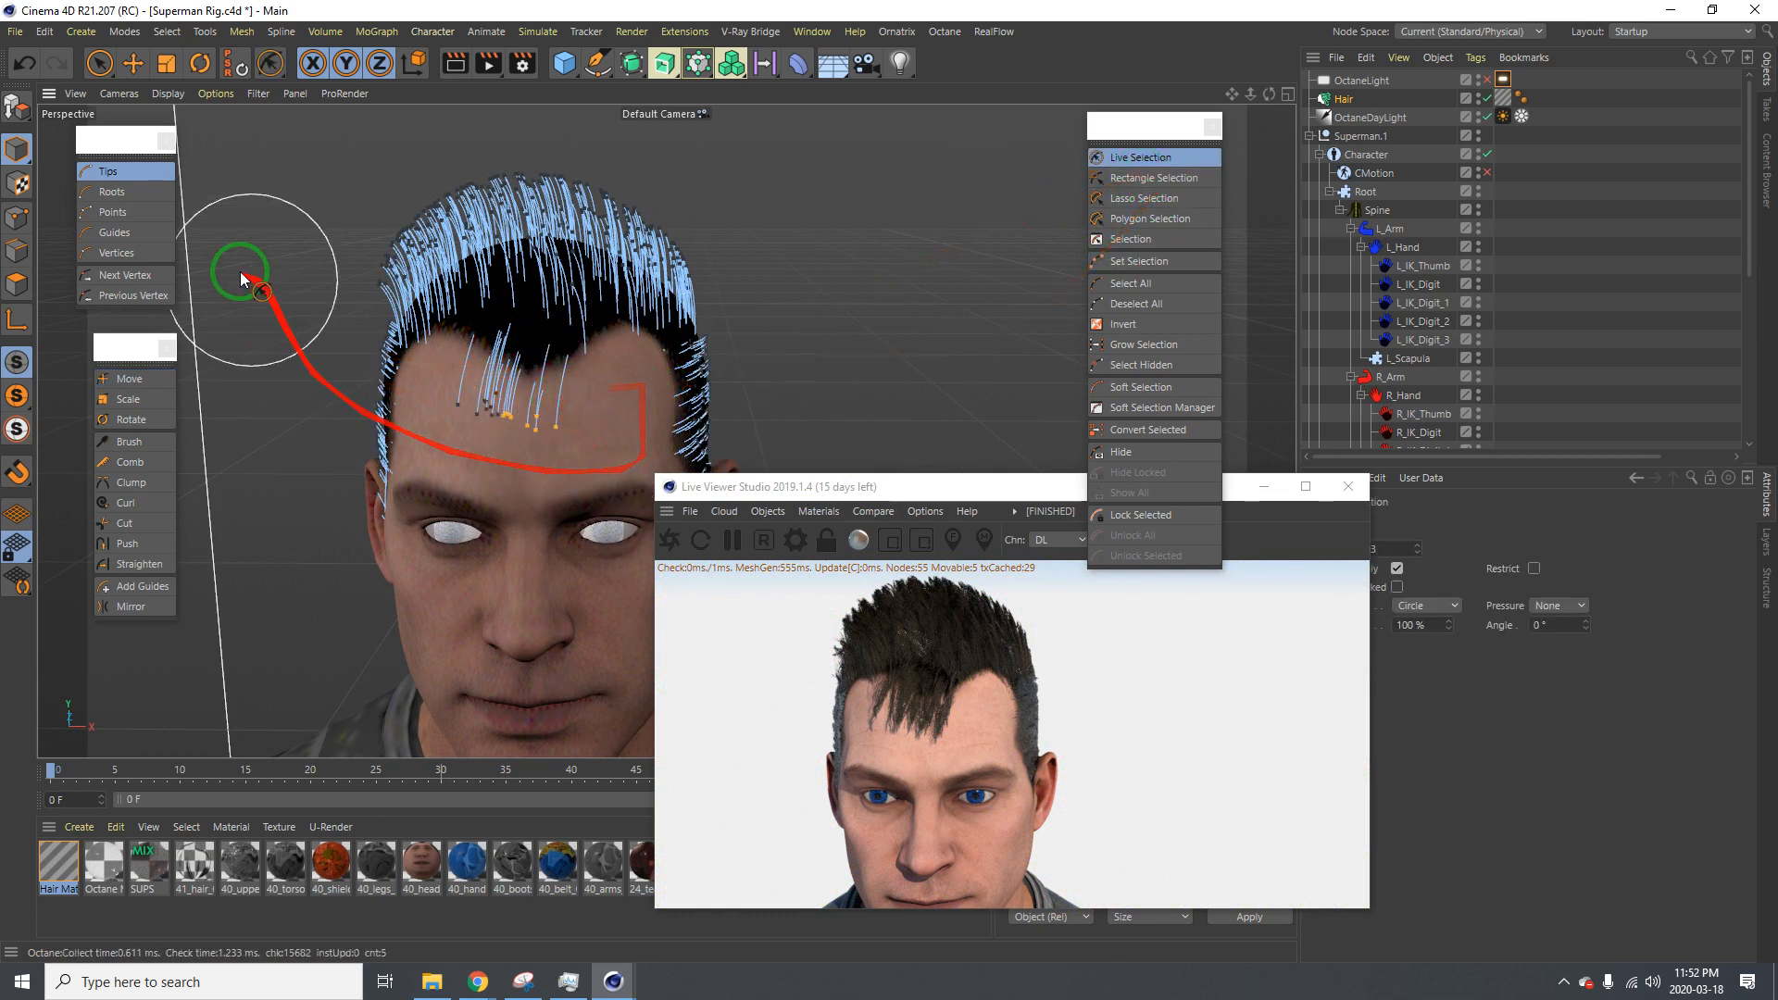
click(130, 378)
drag(550, 422, 441, 406)
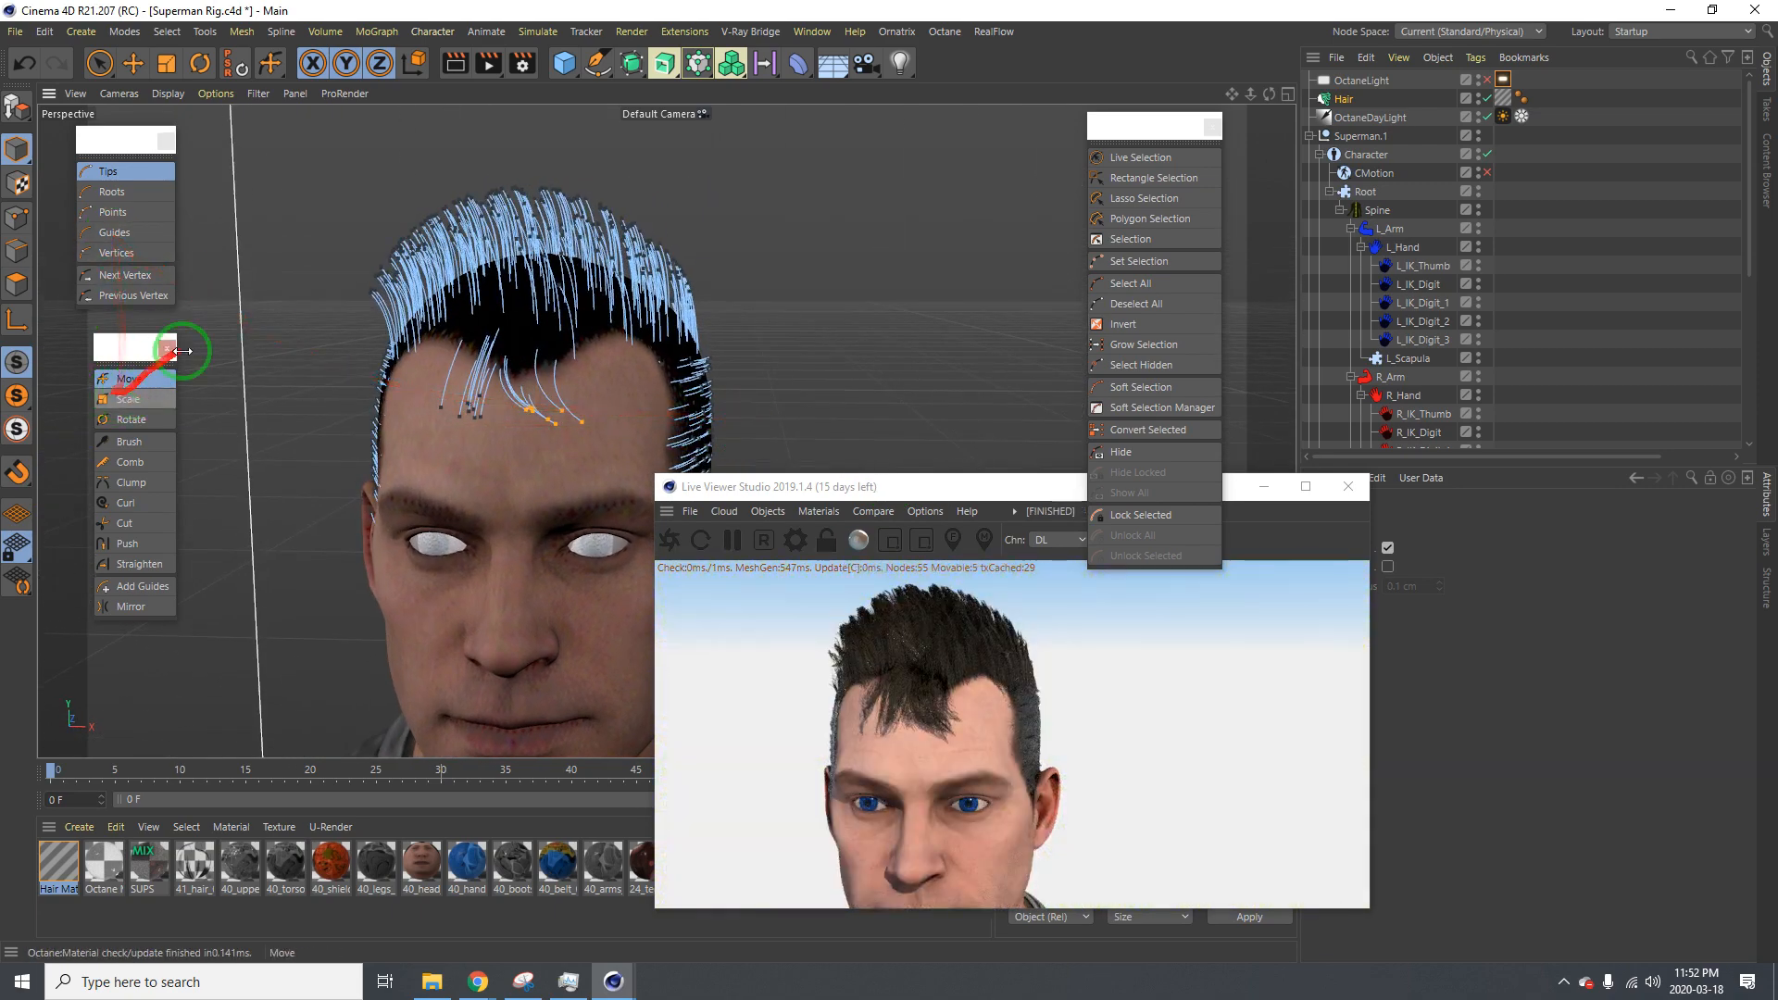
Live-select the fringe tips on the character's right side and move them slightly up and outward
click(1126, 159)
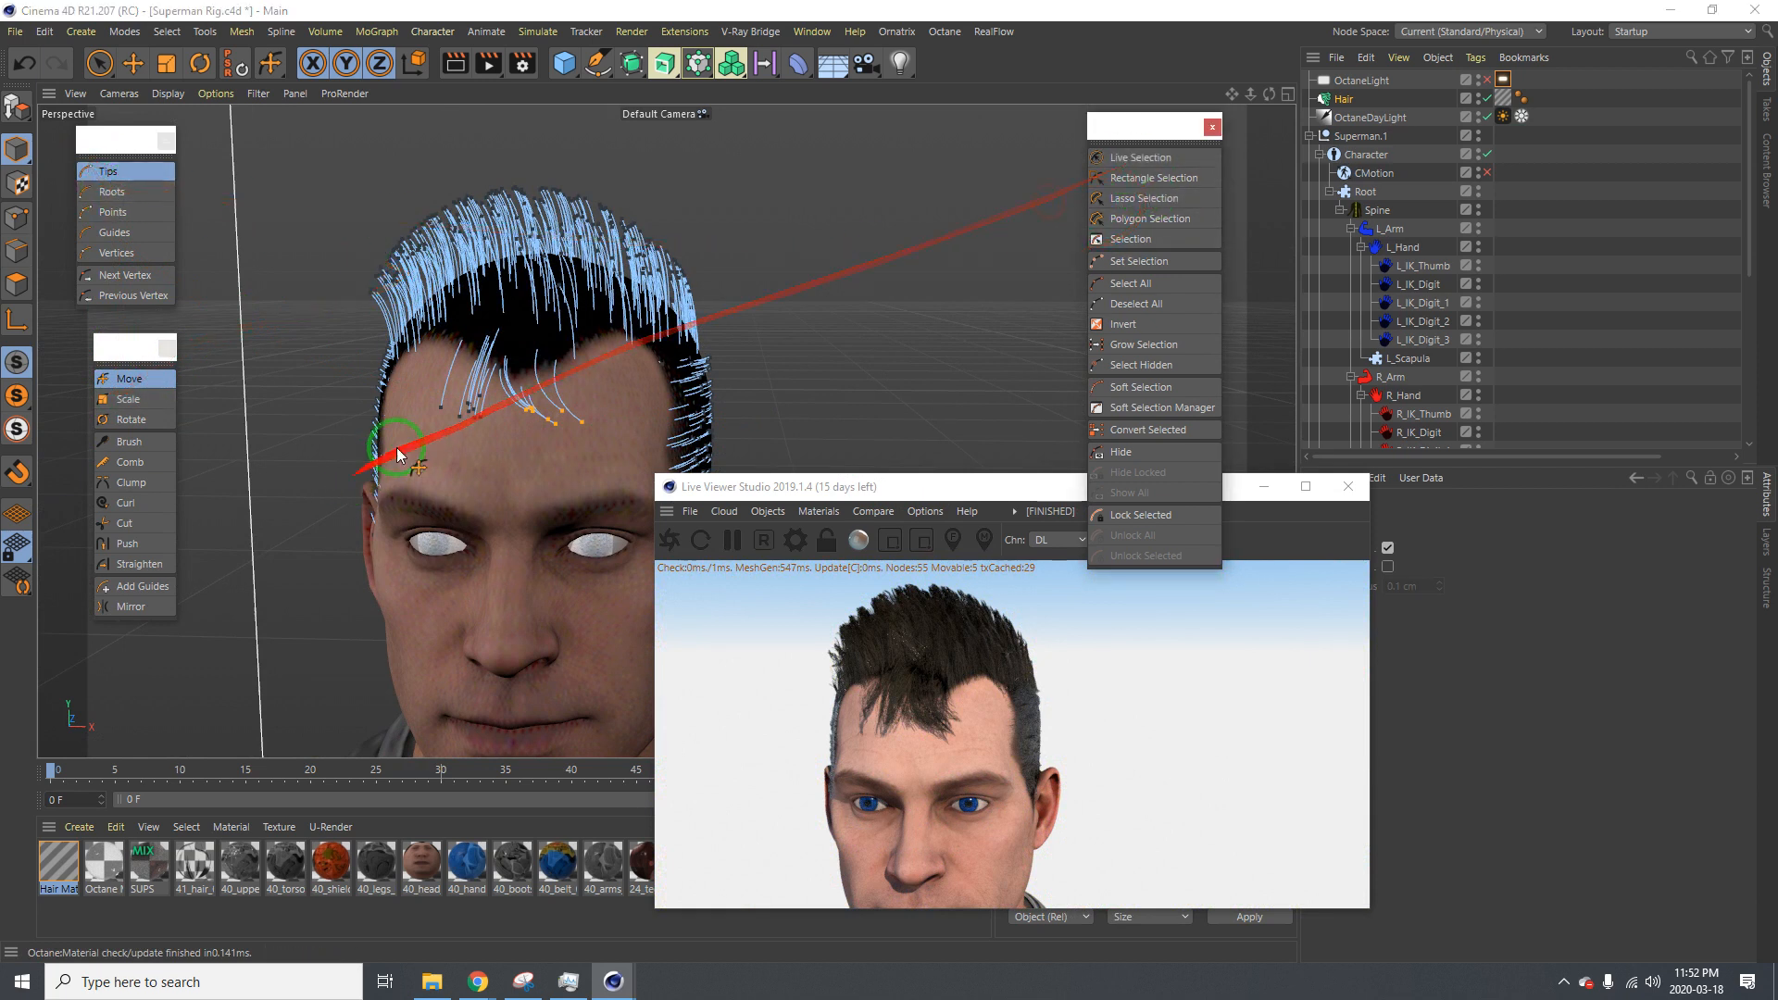
drag(459, 414, 419, 435)
middle_drag(420, 436, 426, 424)
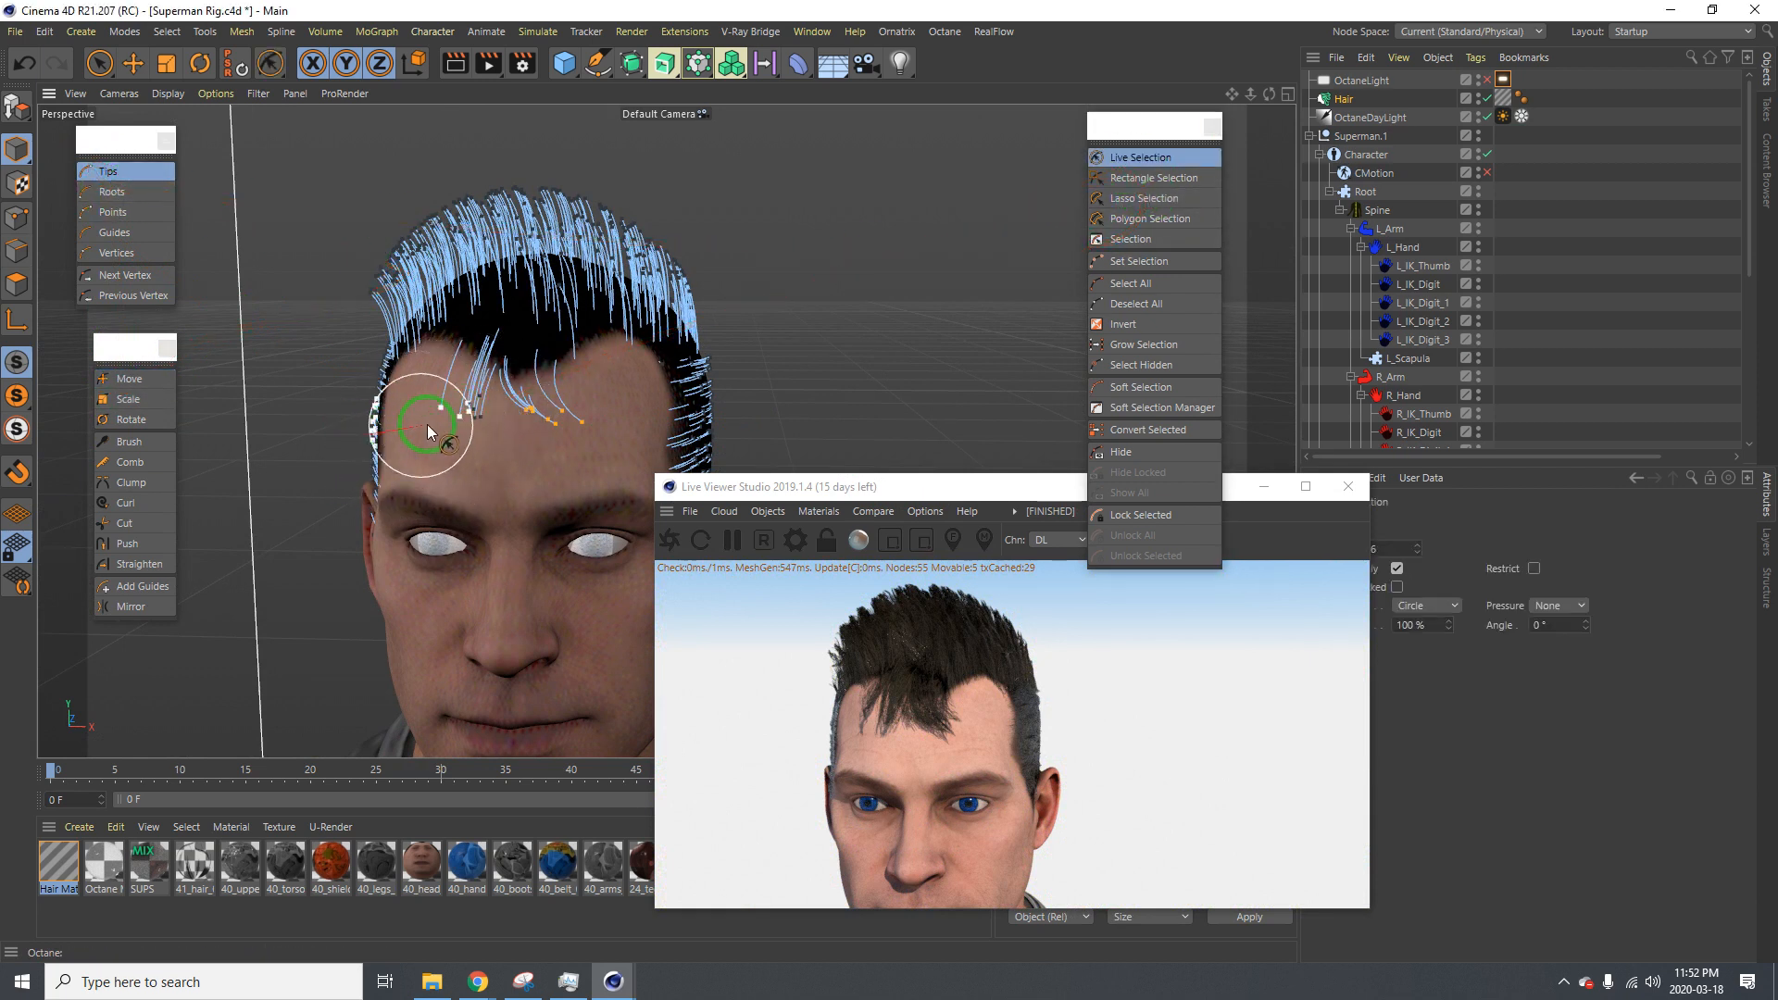
click(447, 422)
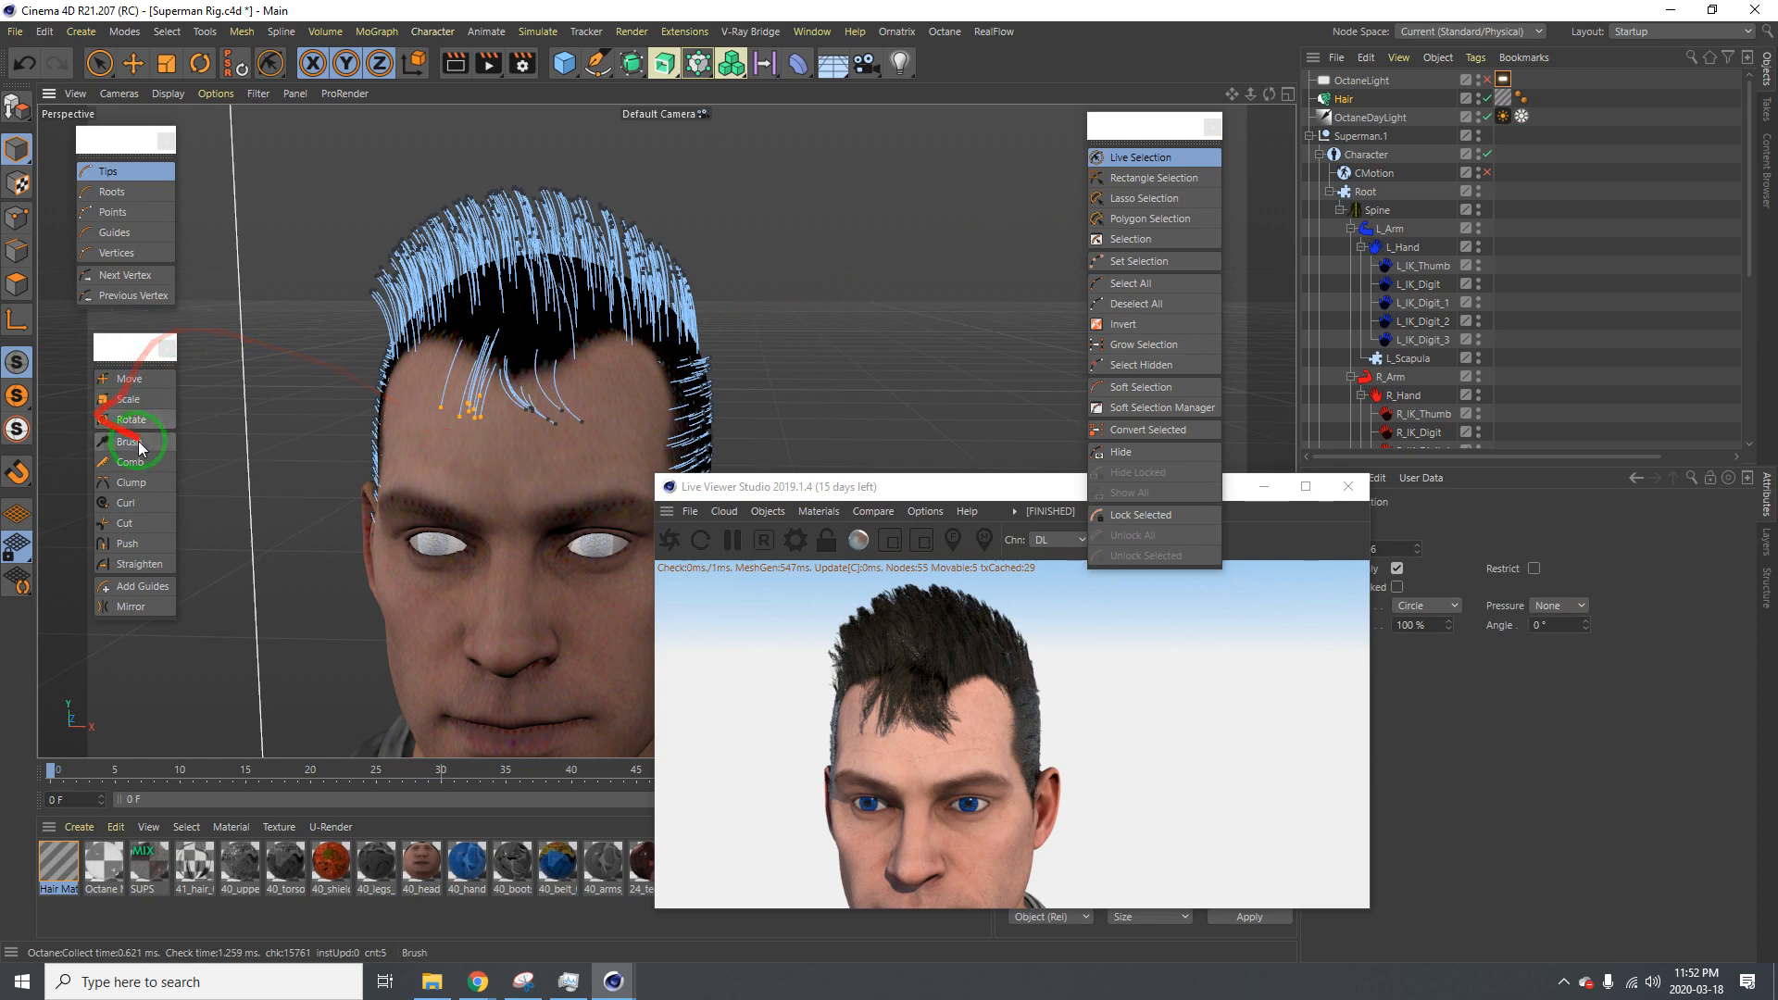
click(128, 379)
drag(440, 416, 423, 414)
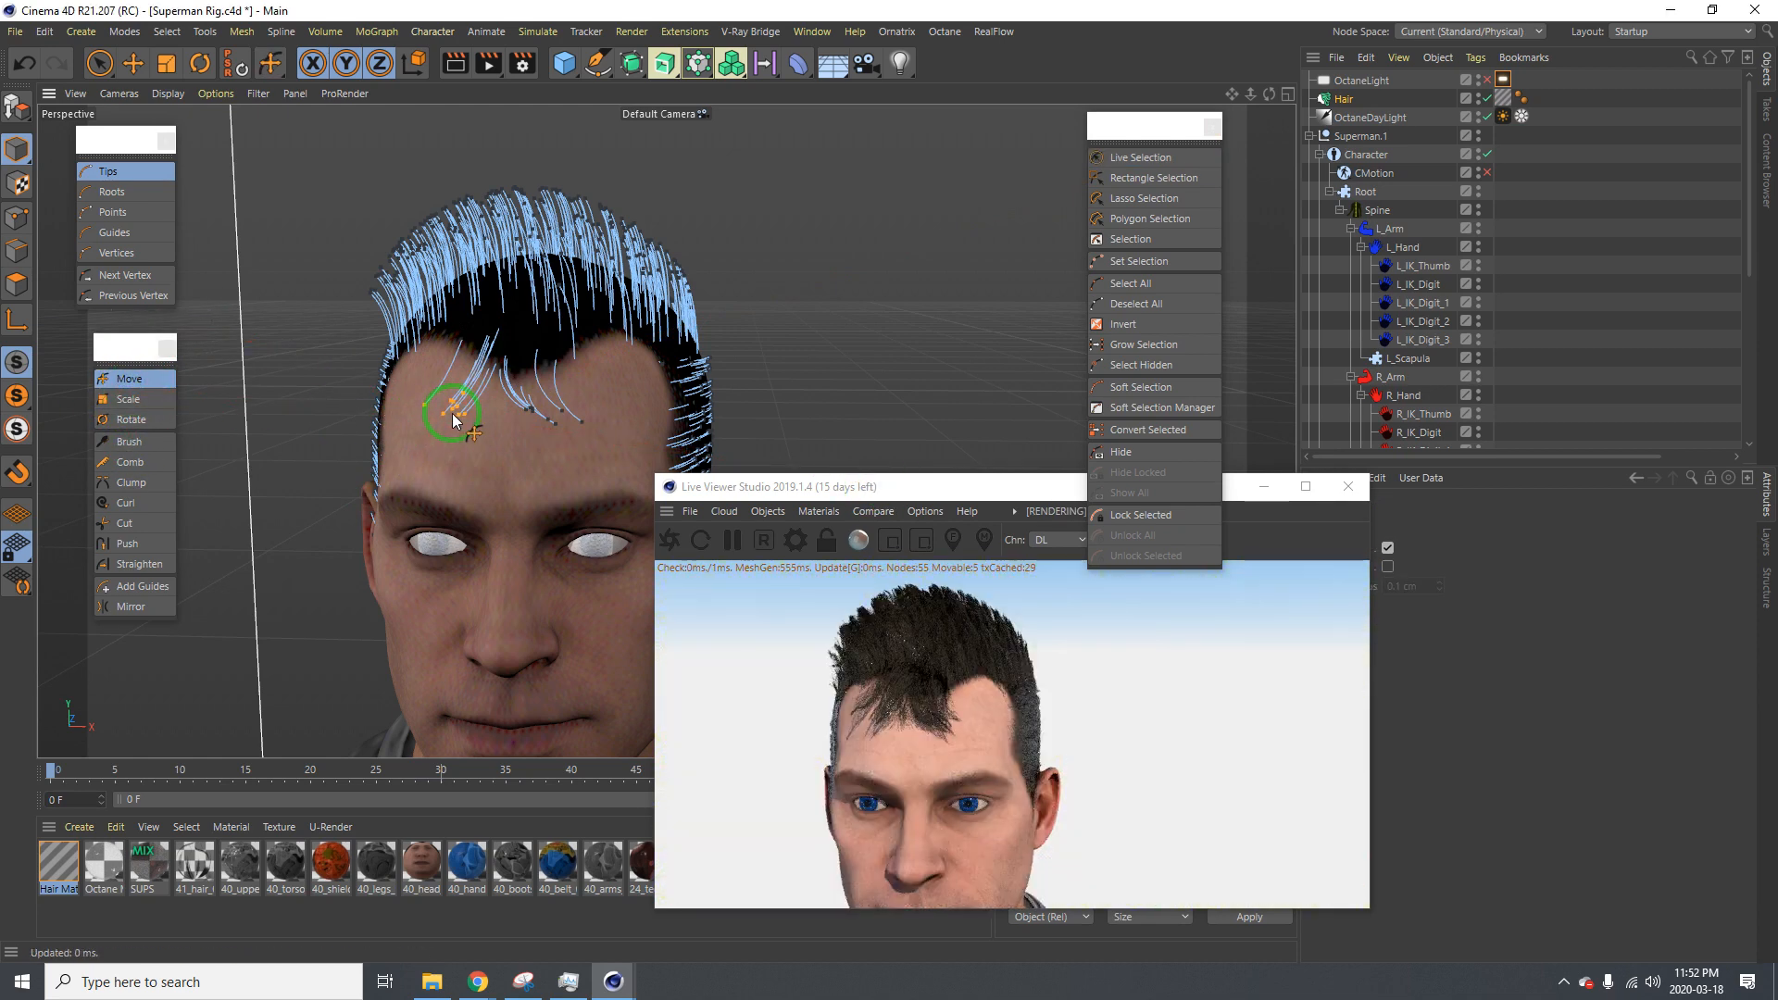
Trim the ends of the fringe guides over the forehead with the Cut tool, working from the side and front
alt+drag(610, 373, 363, 432)
scroll(492, 409, down, 3)
click(124, 524)
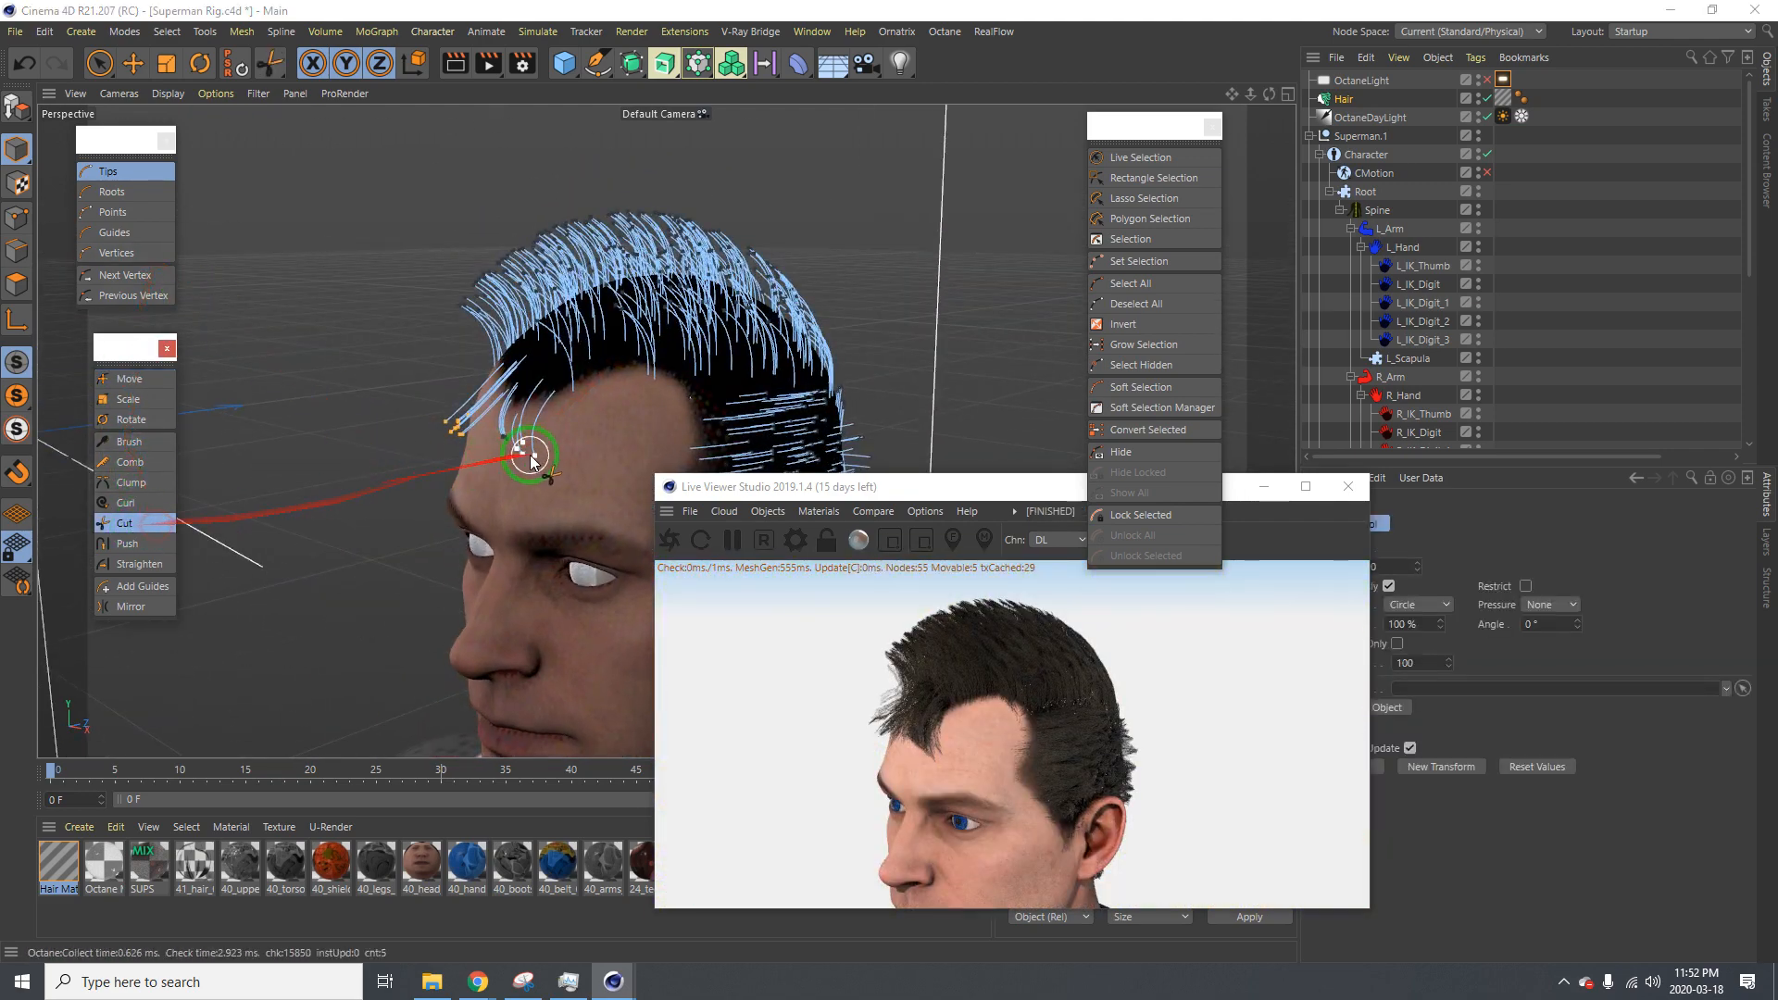
drag(516, 455, 505, 452)
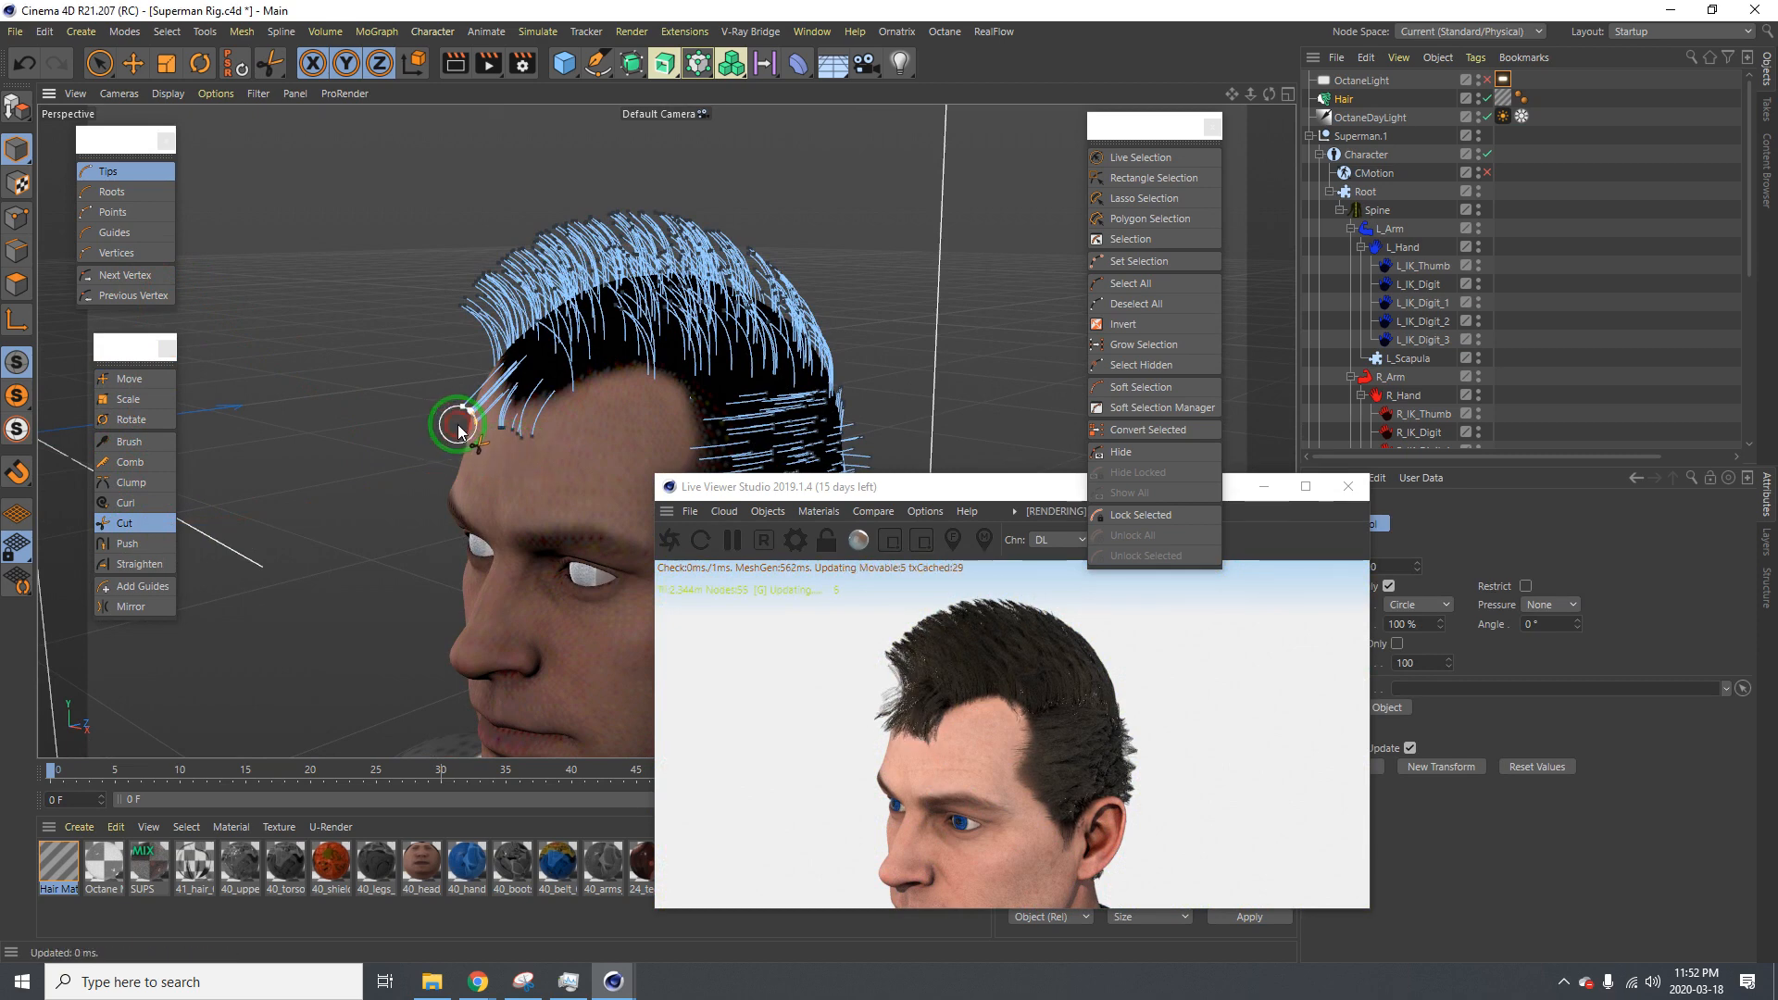
alt+drag(458, 431, 652, 433)
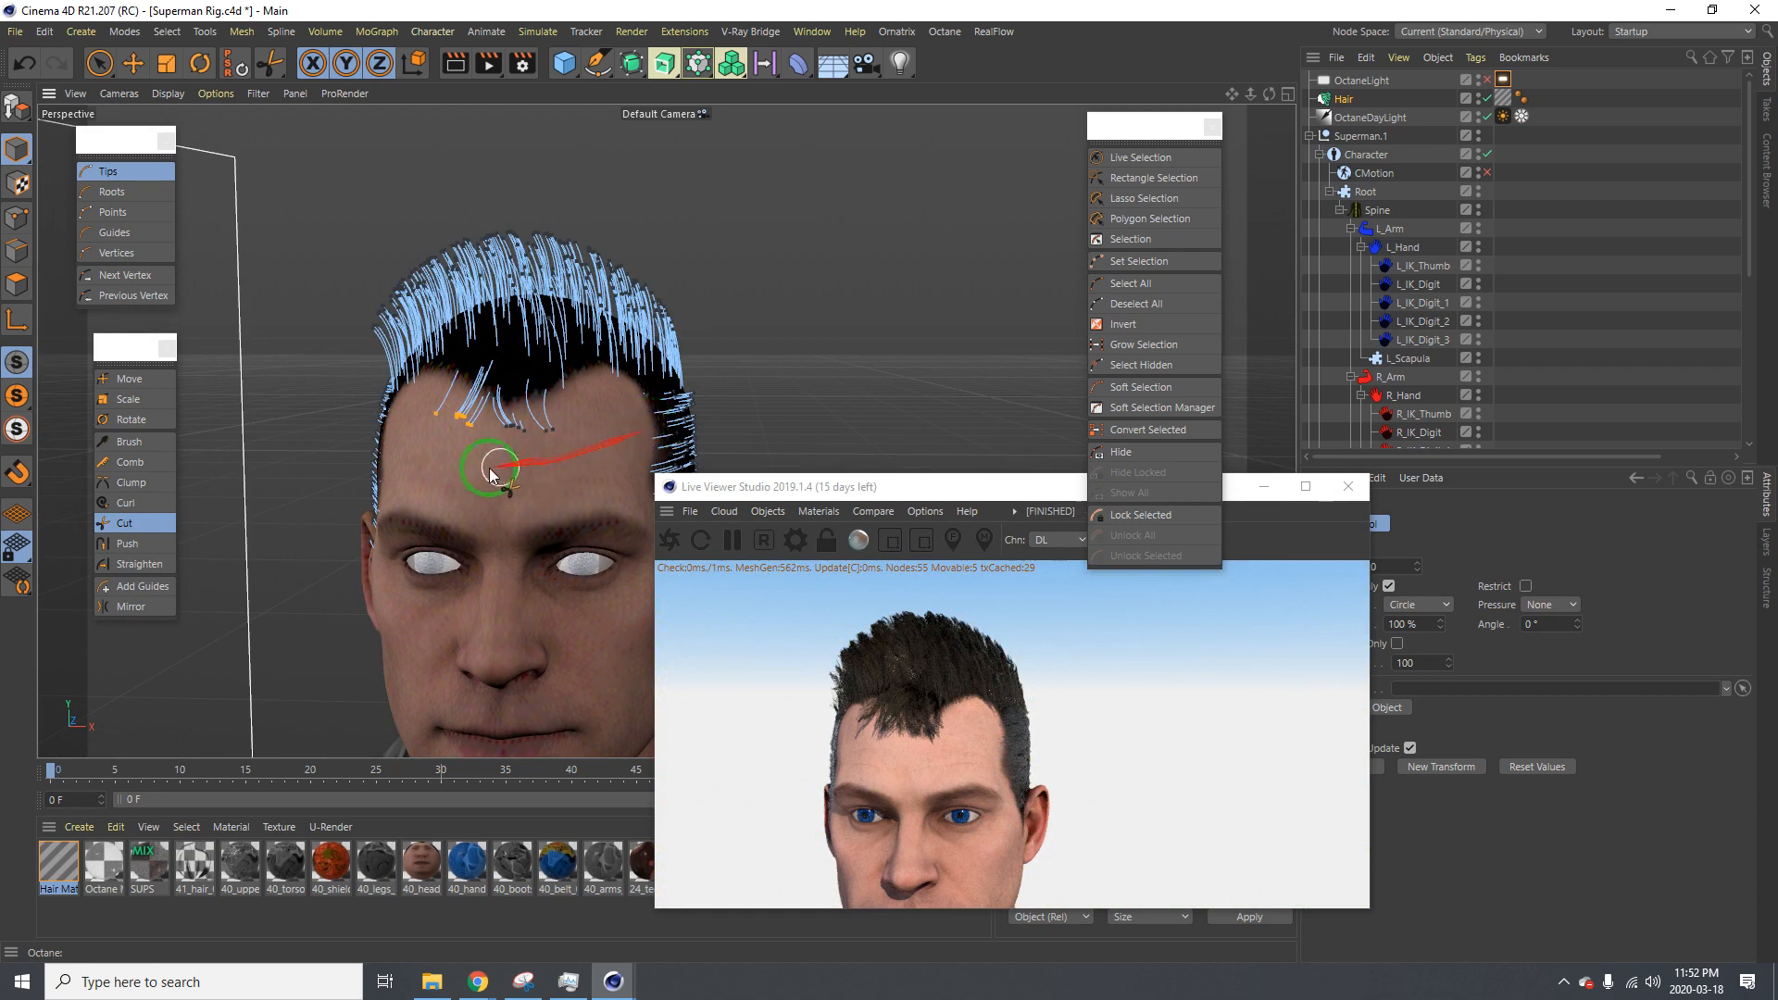
alt+drag(489, 469, 517, 469)
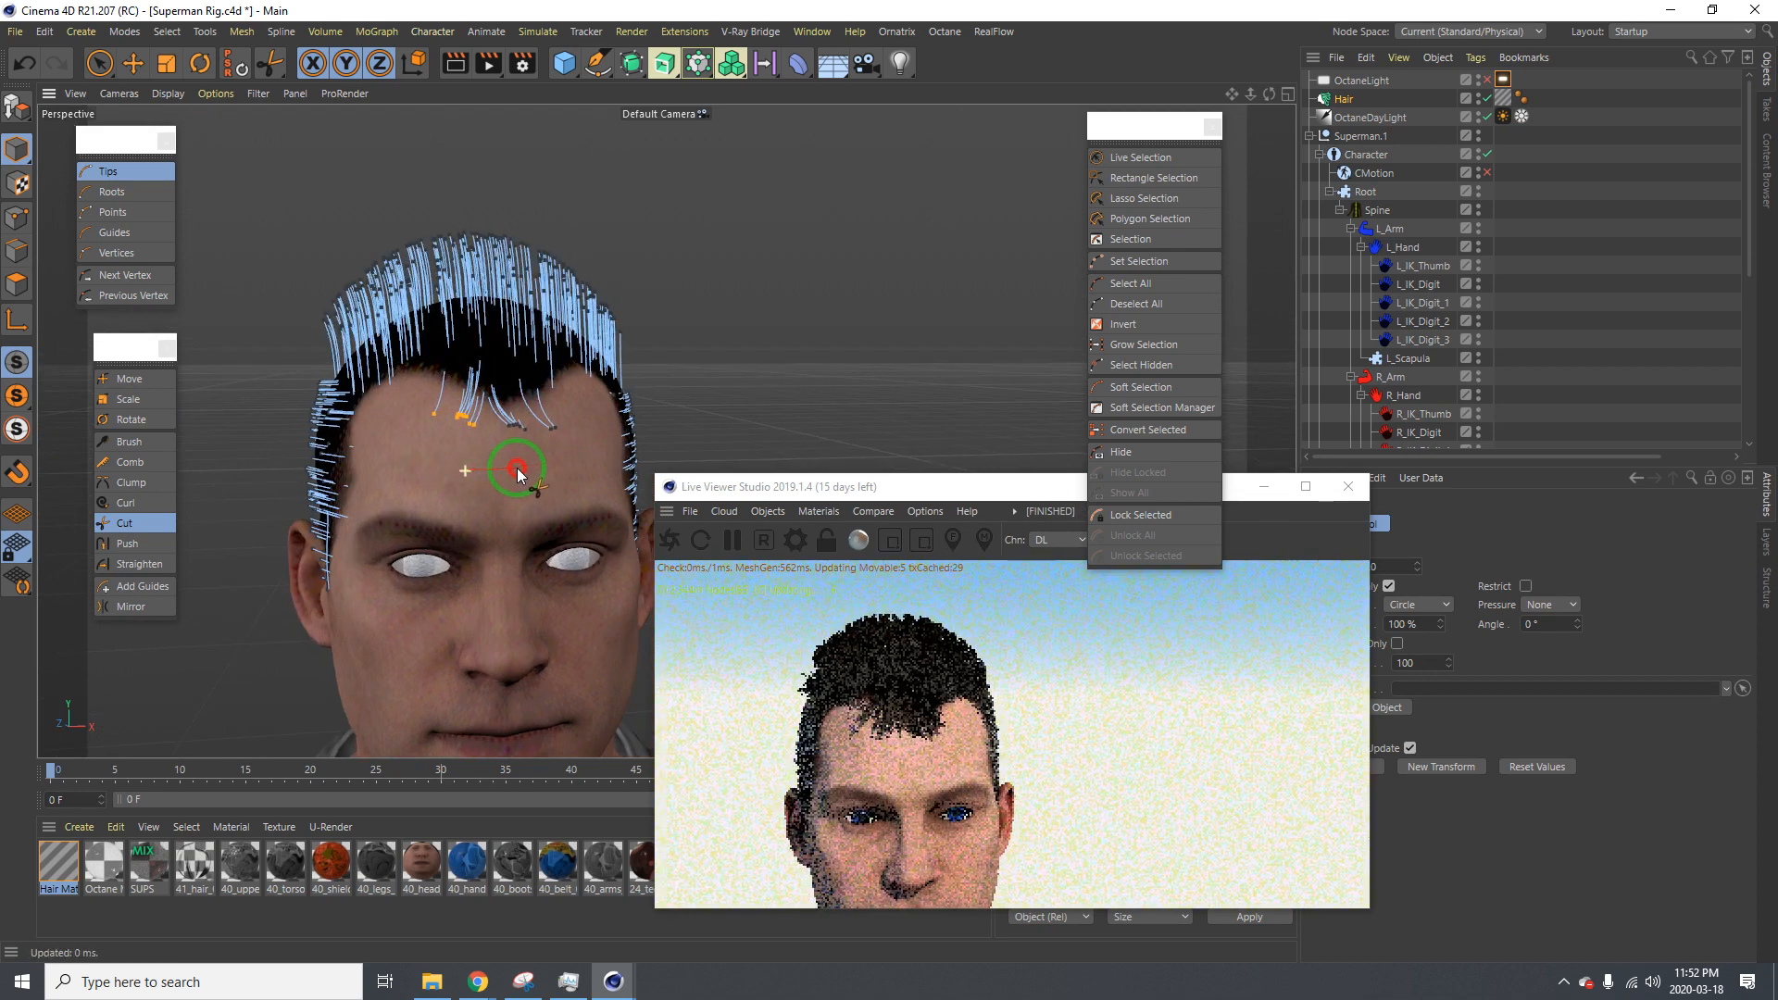
click(549, 431)
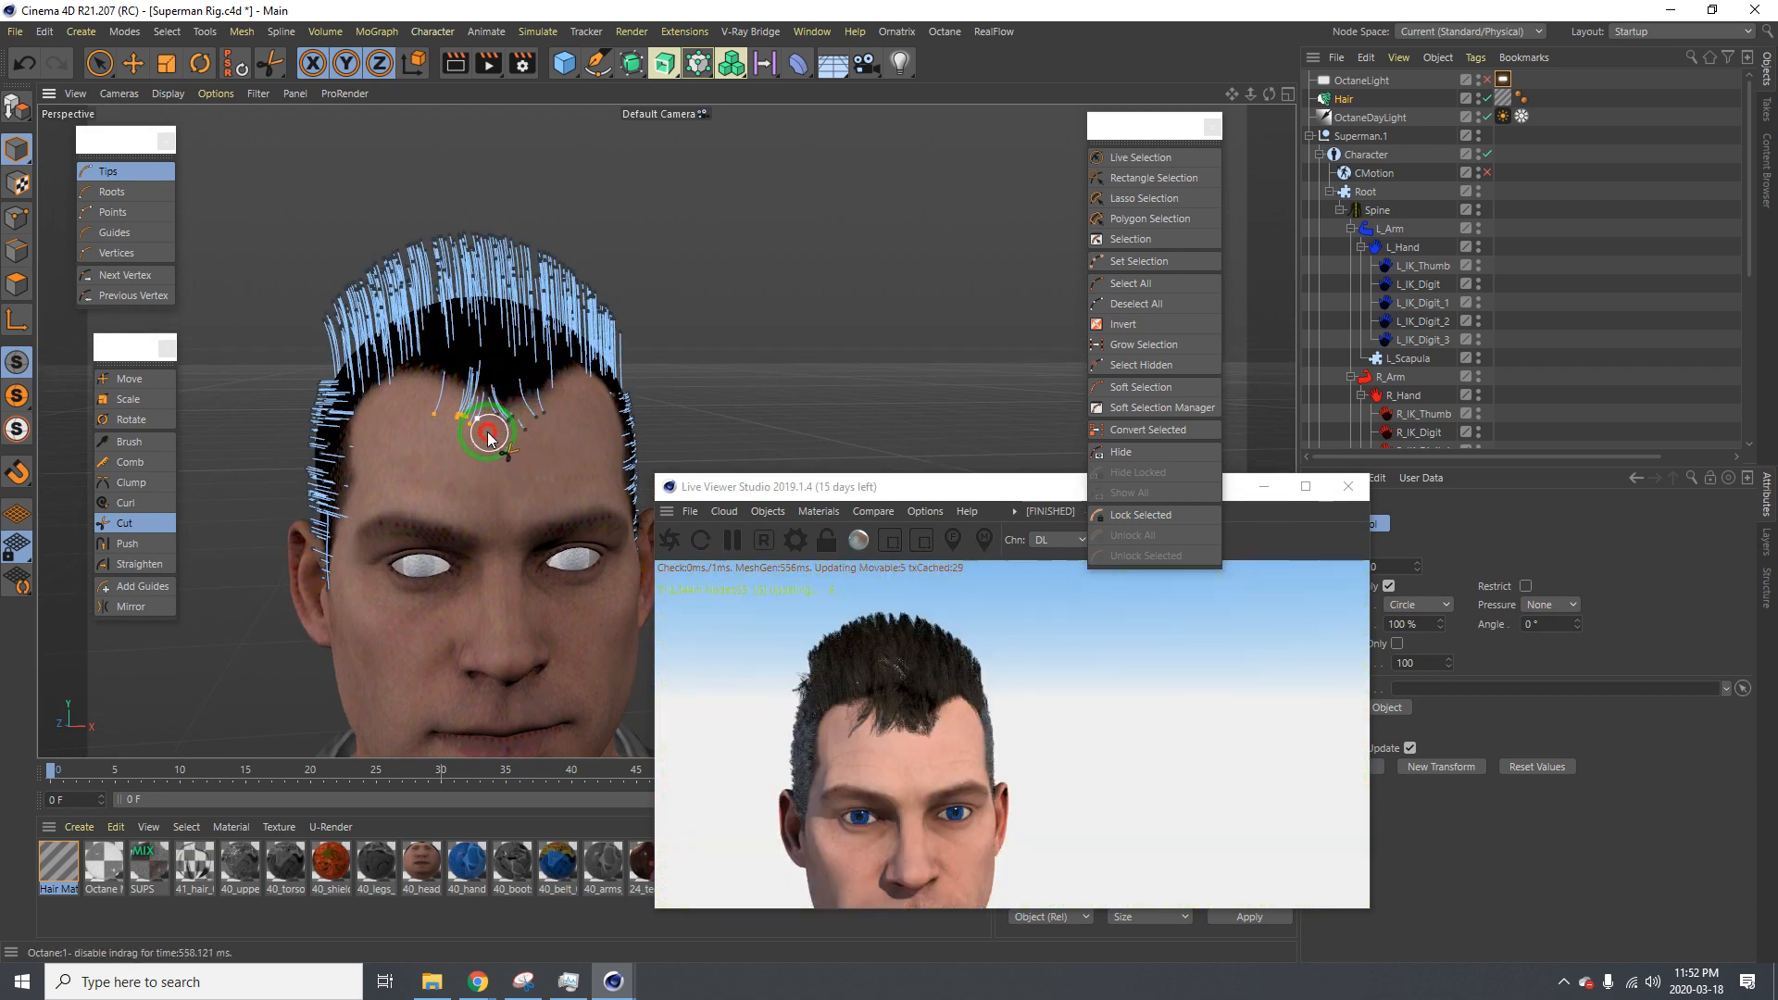
drag(492, 437, 513, 437)
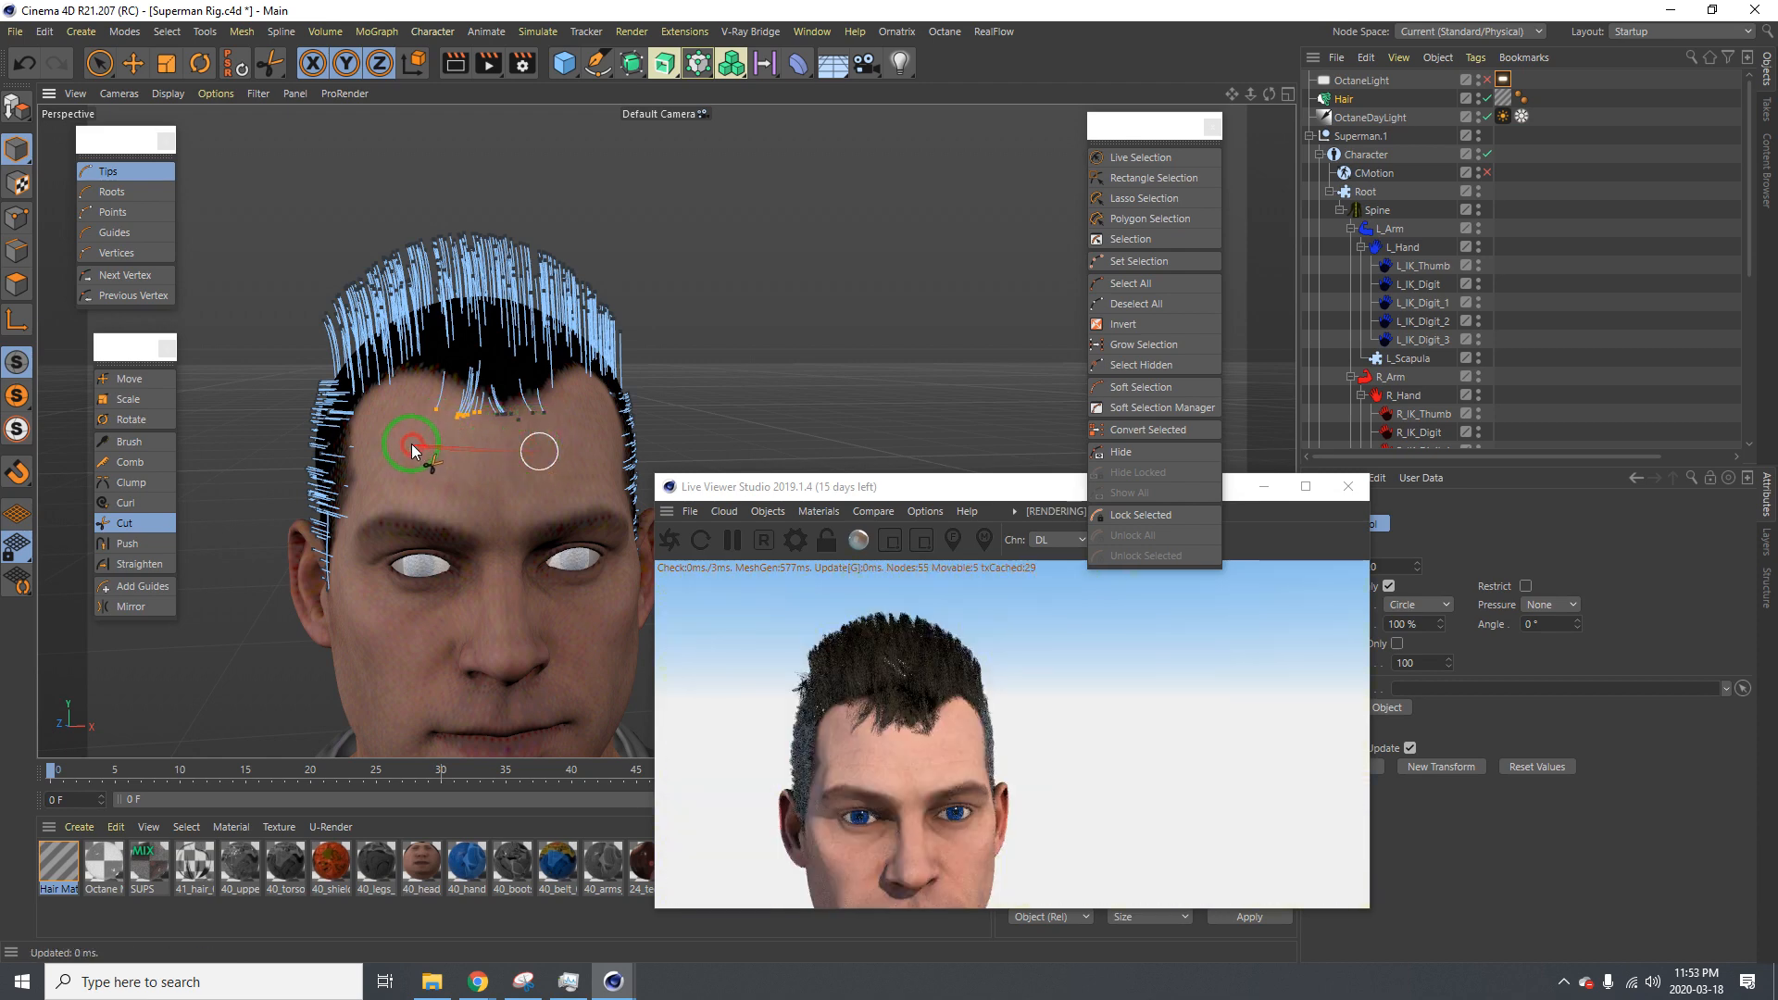
Examine the trimmed fringe and the rendered hair from both sides and the front of the head
alt+drag(499, 428, 262, 435)
alt+drag(392, 416, 334, 442)
alt+drag(580, 440, 687, 477)
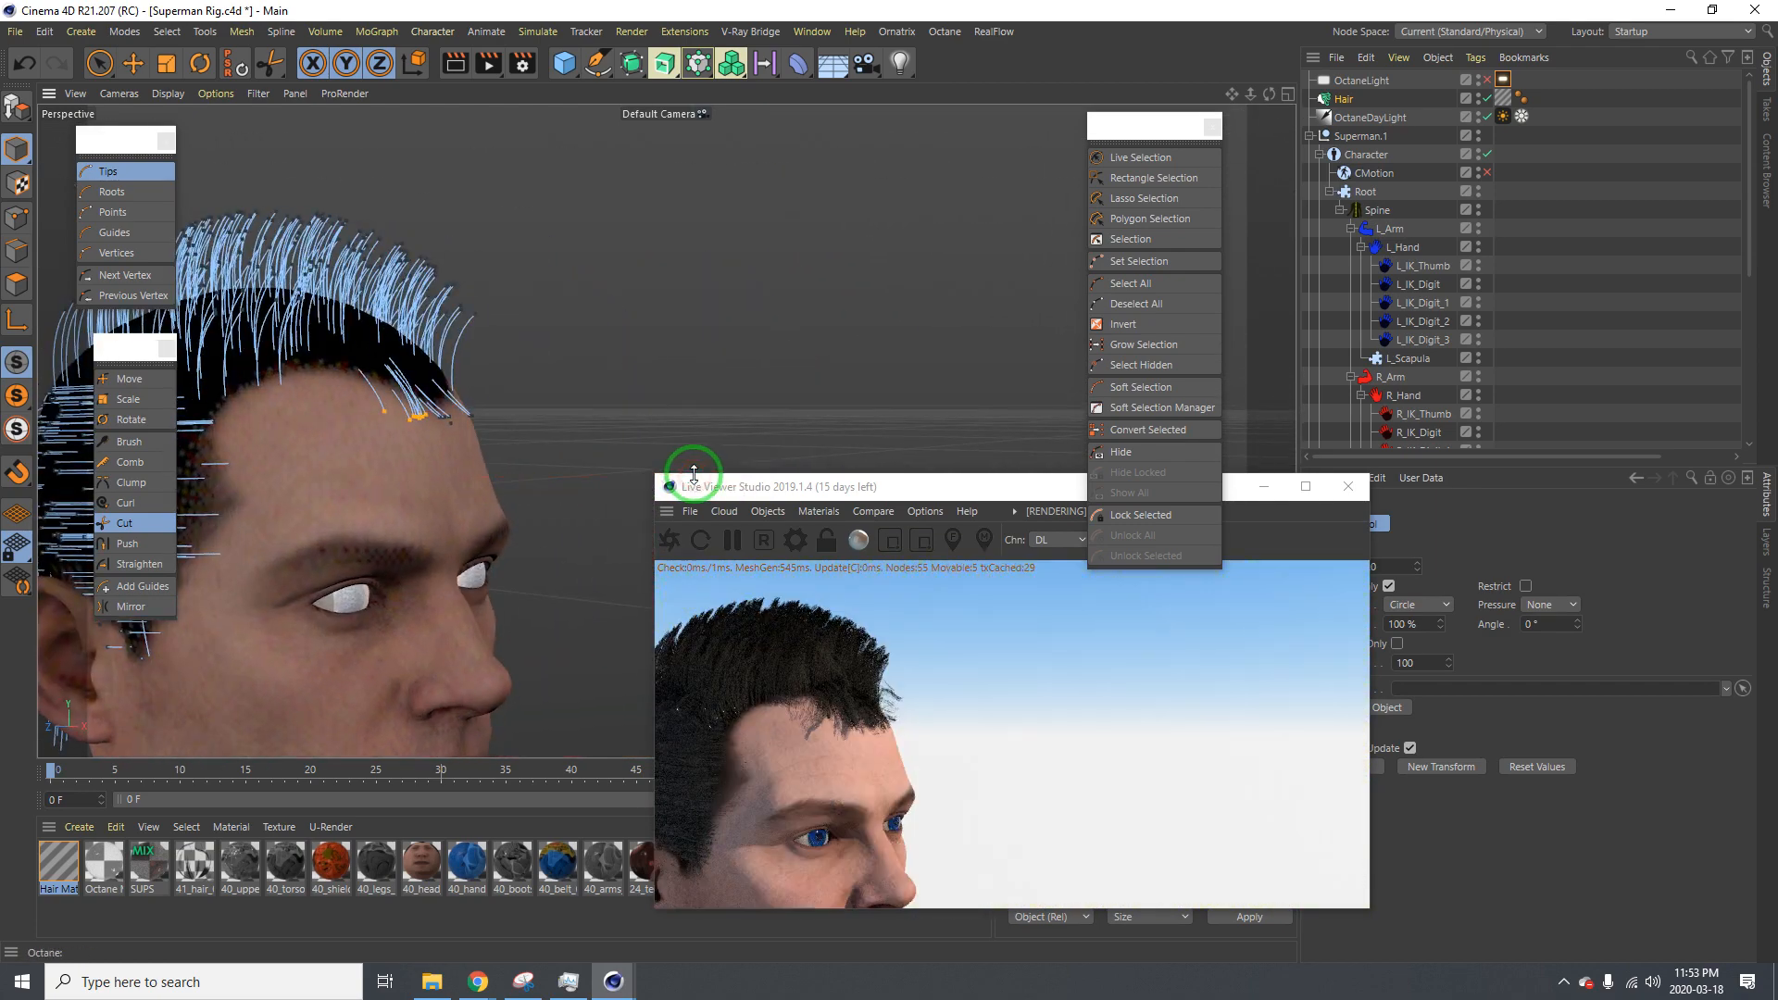
alt+drag(516, 485, 352, 524)
alt+middle_drag(474, 551, 500, 488)
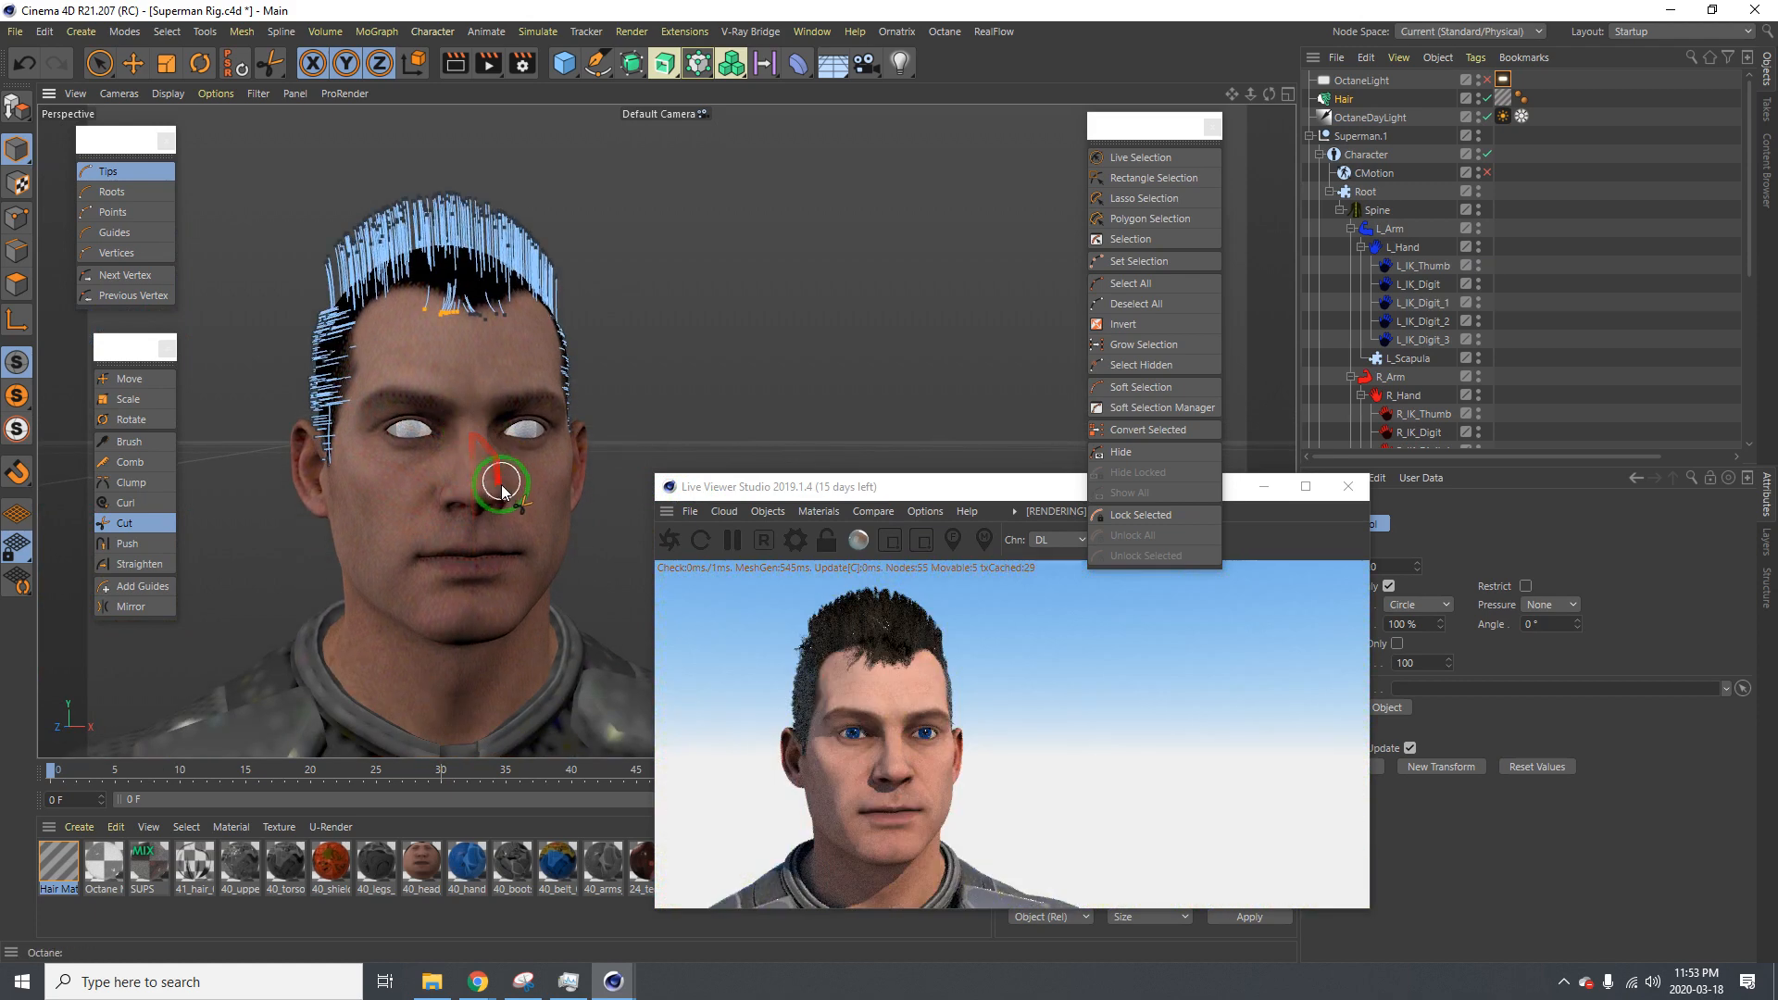
alt+drag(500, 488, 456, 509)
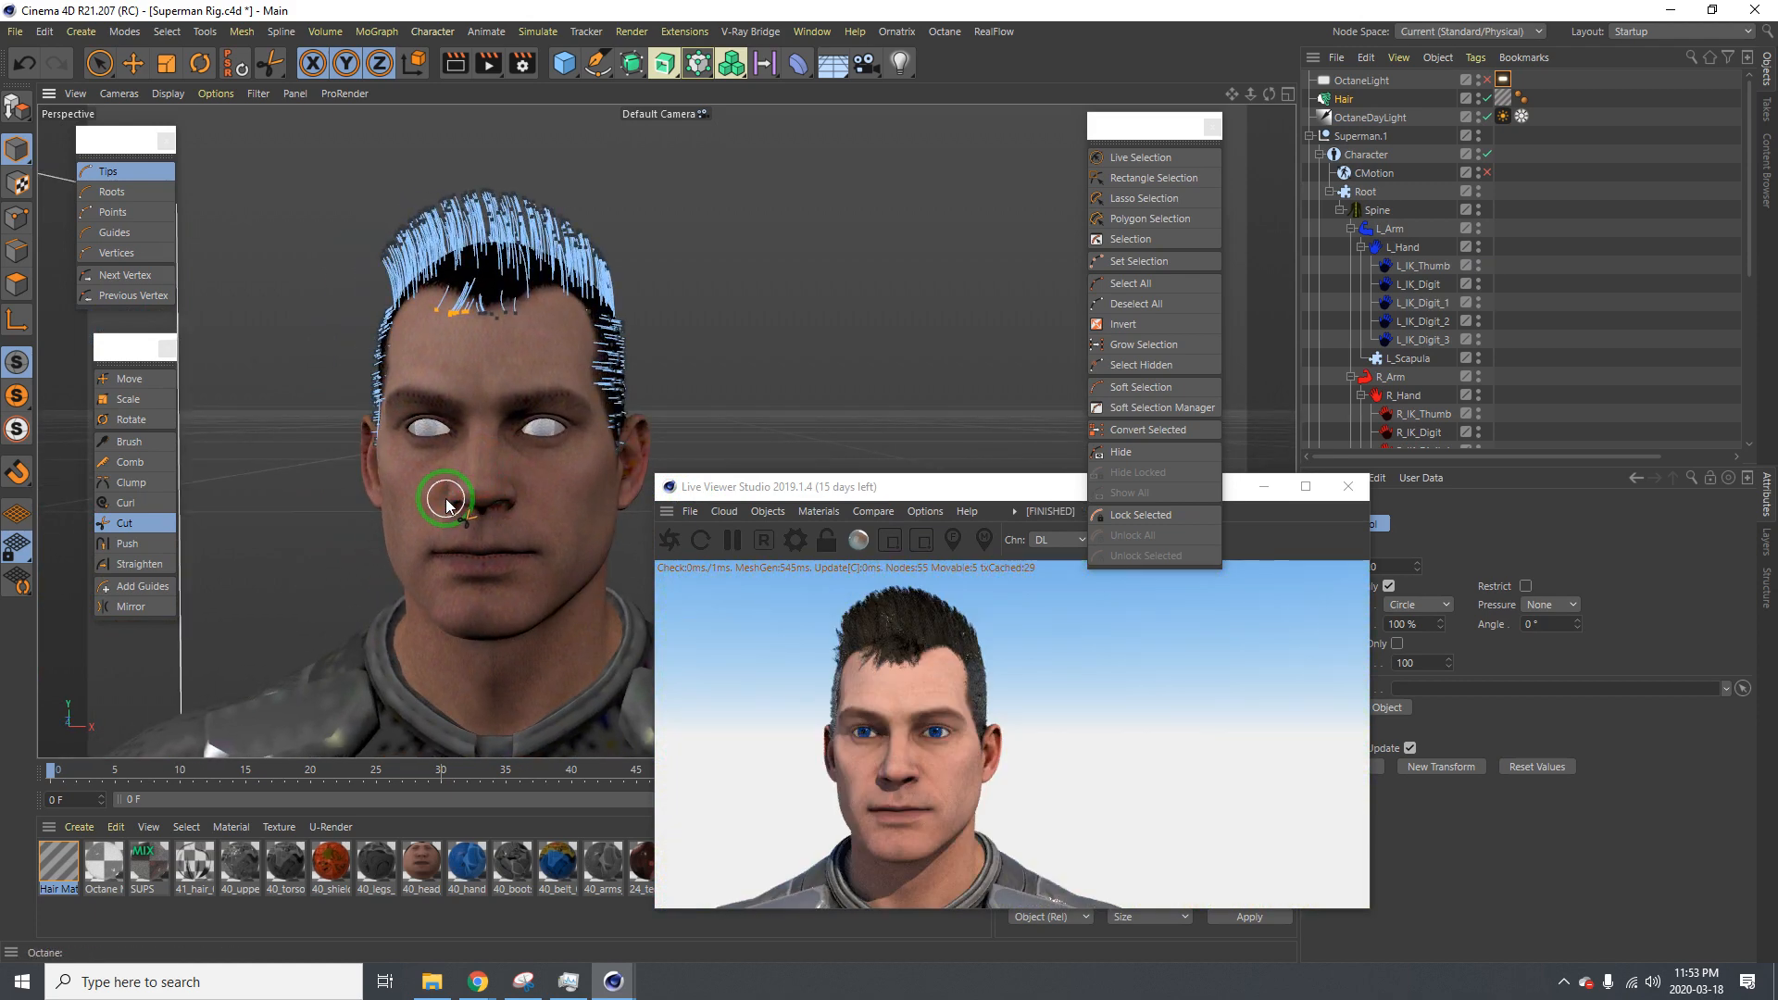
alt+drag(458, 476, 410, 453)
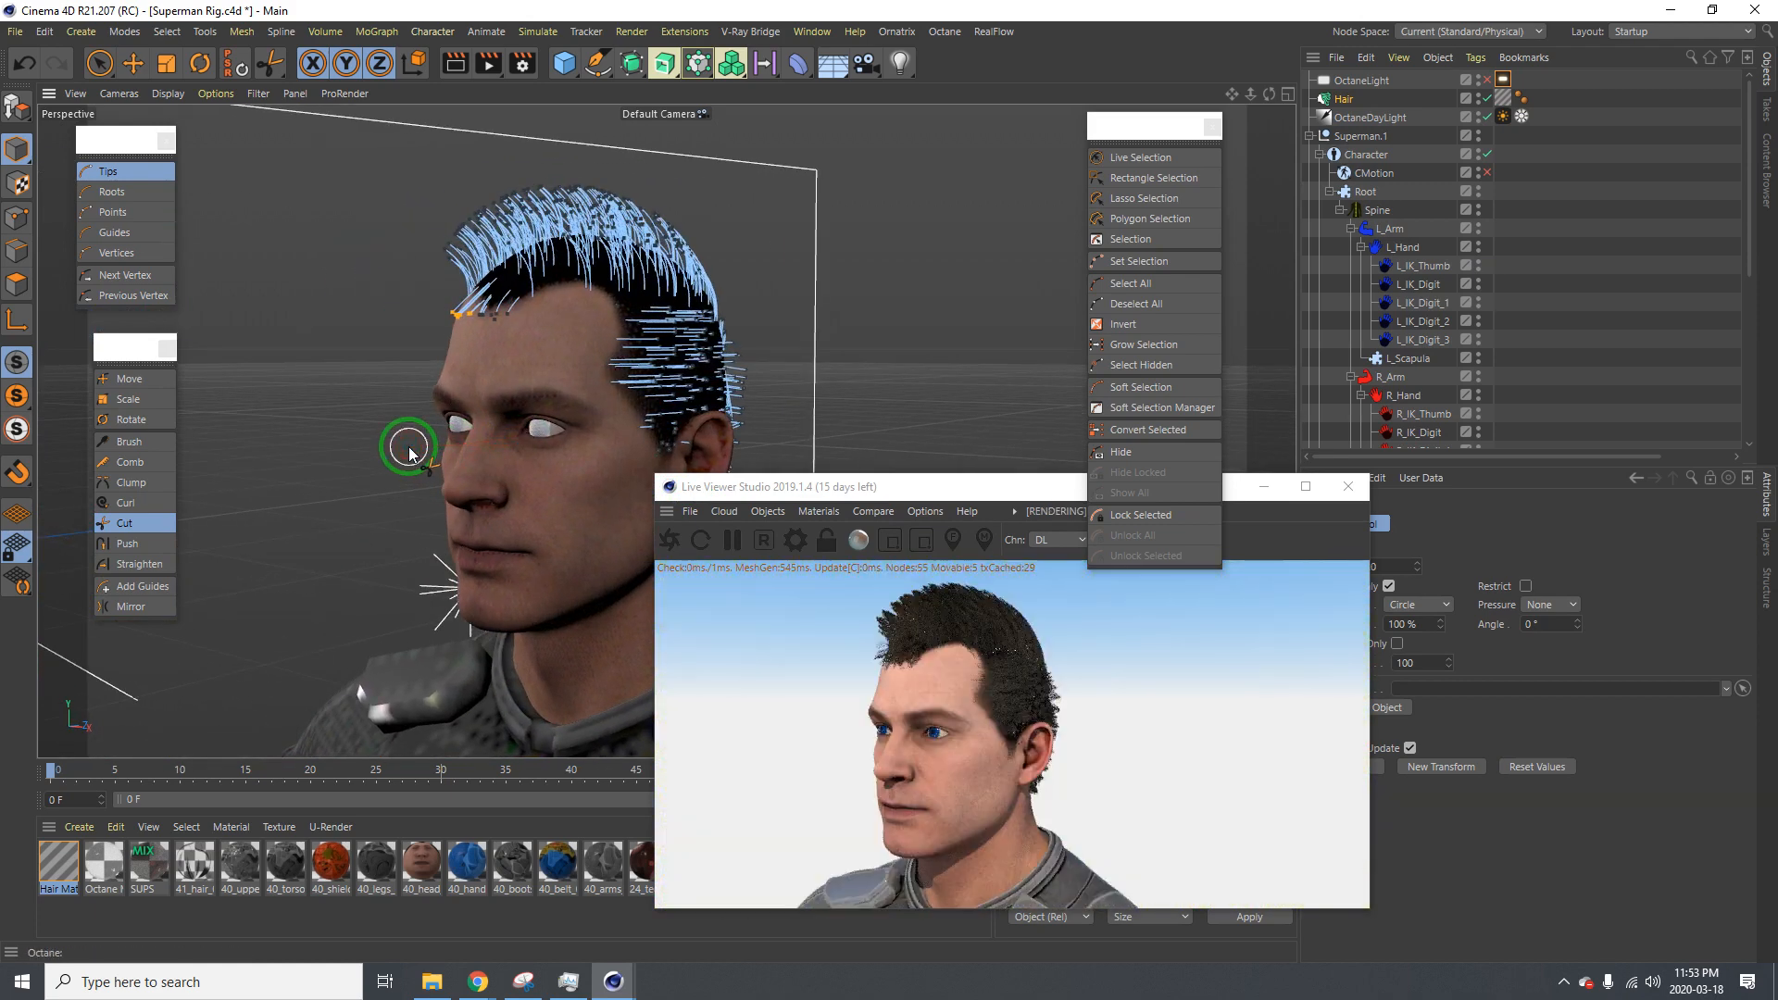
alt+drag(514, 434, 389, 445)
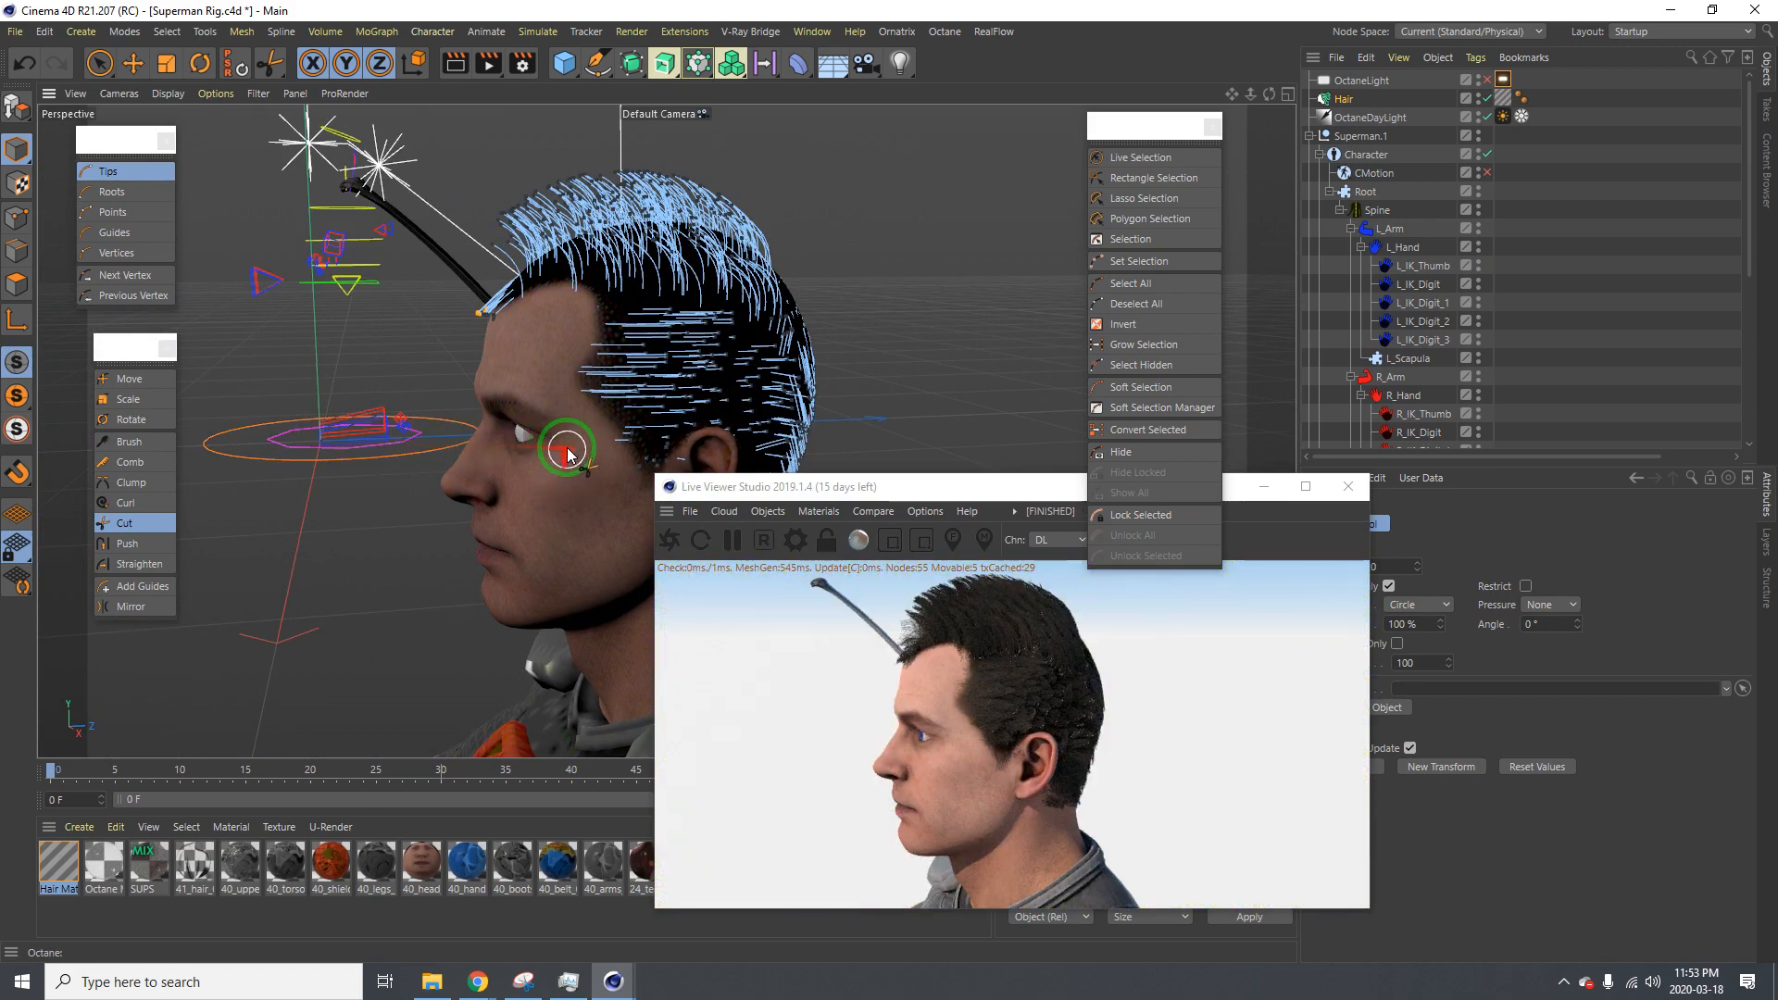
Switch to Roots mode, live-select the hair roots on the side above the ear, and move them forward toward the temple
drag(568, 449, 190, 352)
click(111, 194)
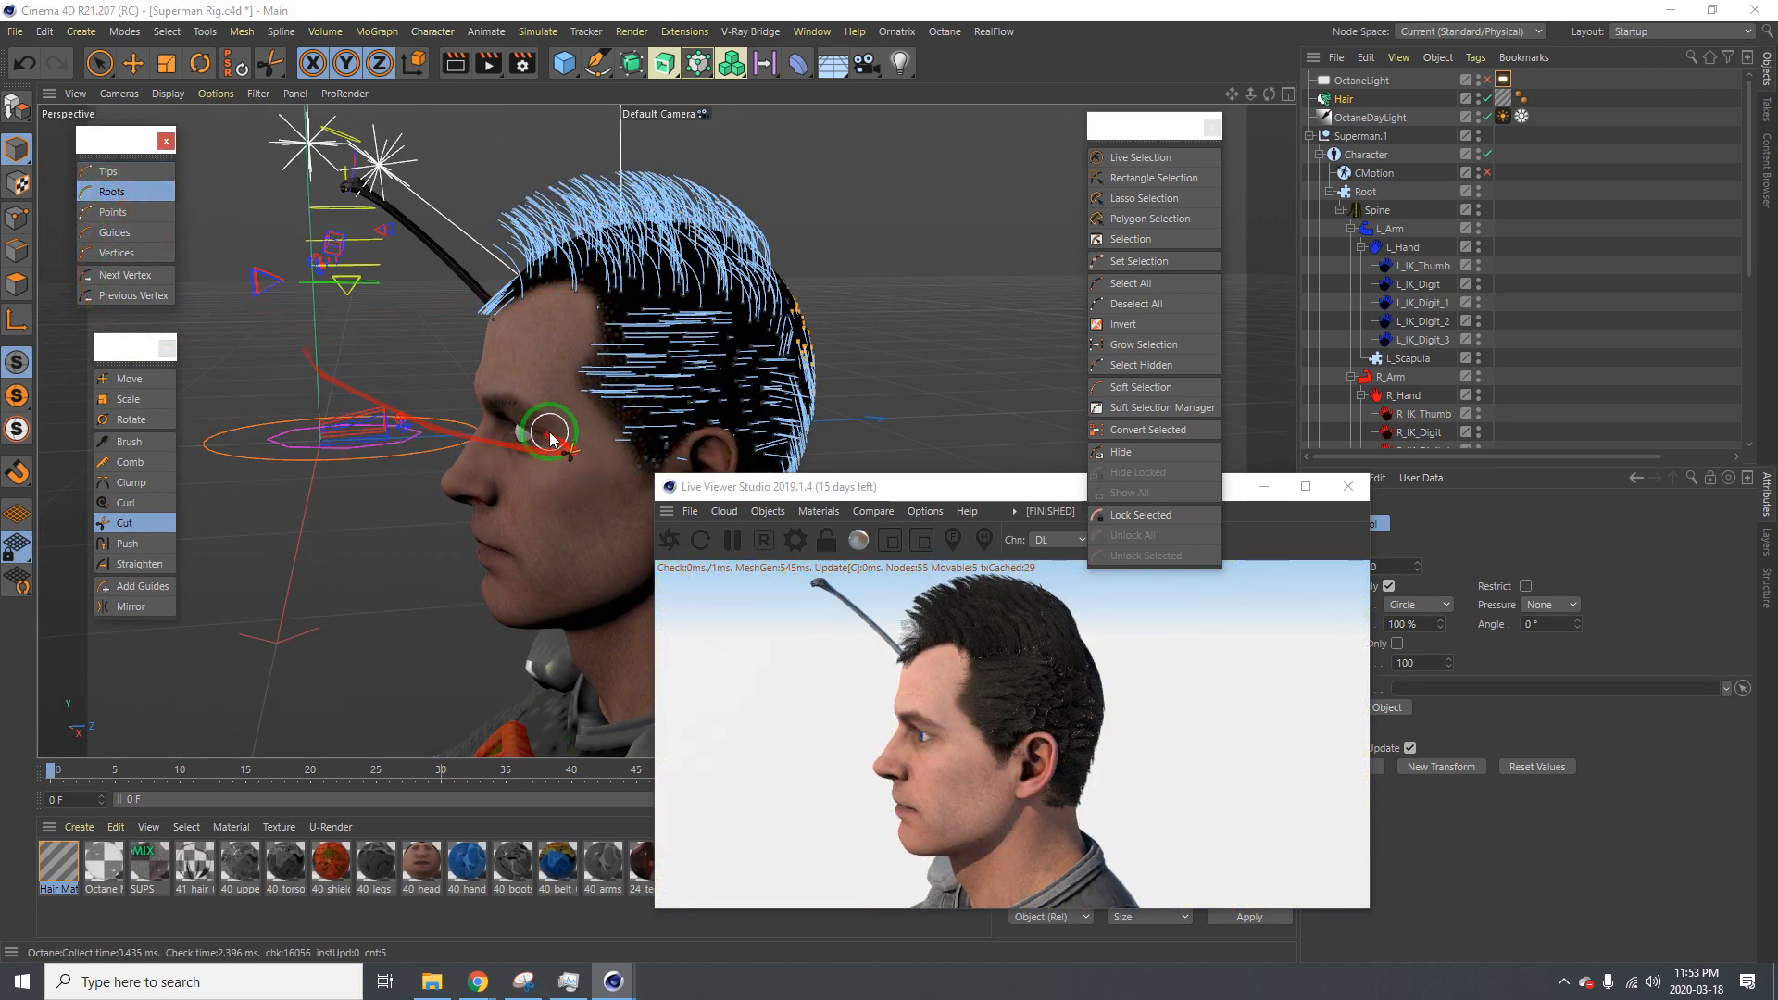
alt+right_drag(578, 389, 599, 389)
mouse_move(626, 399)
alt+mouse_down()
mouse_move(694, 421)
mouse_move(664, 386)
mouse_move(632, 385)
mouse_move(650, 372)
mouse_move(724, 405)
mouse_move(596, 413)
mouse_move(725, 397)
mouse_move(652, 456)
alt+mouse_up()
key(space)
mouse_move(581, 385)
alt+mouse_down()
mouse_move(532, 393)
mouse_move(657, 378)
mouse_move(484, 389)
mouse_move(659, 397)
alt+mouse_up()
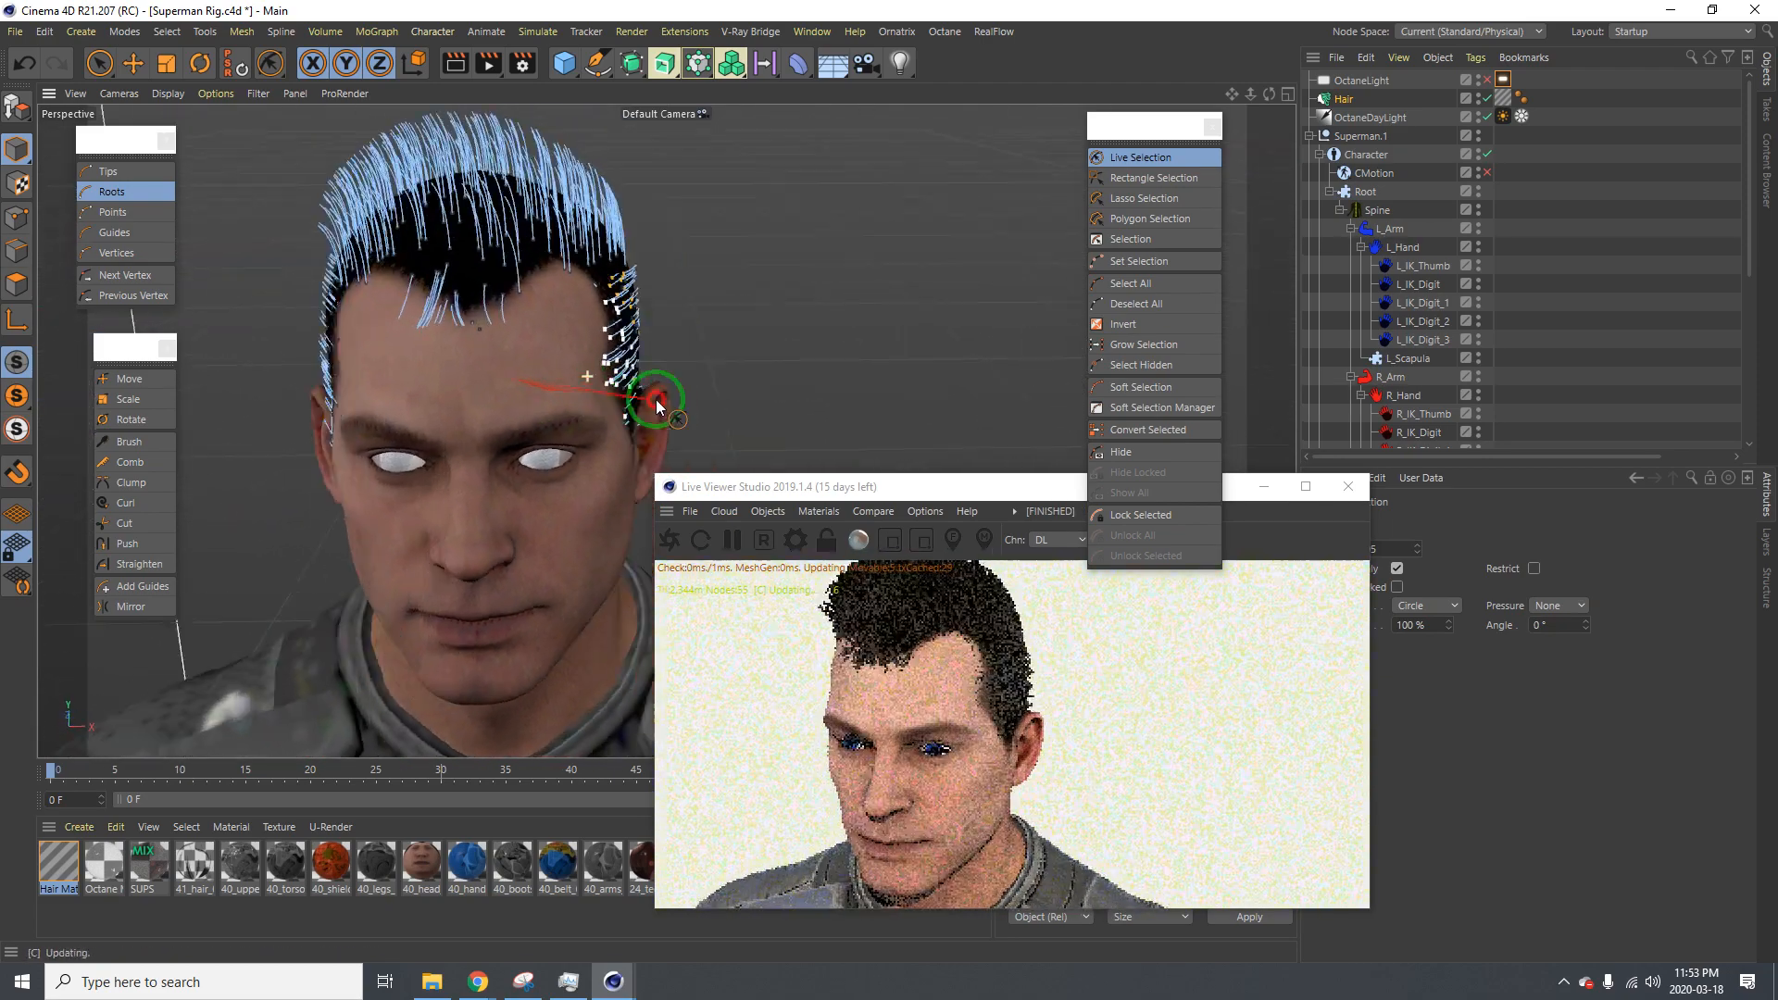
click(130, 379)
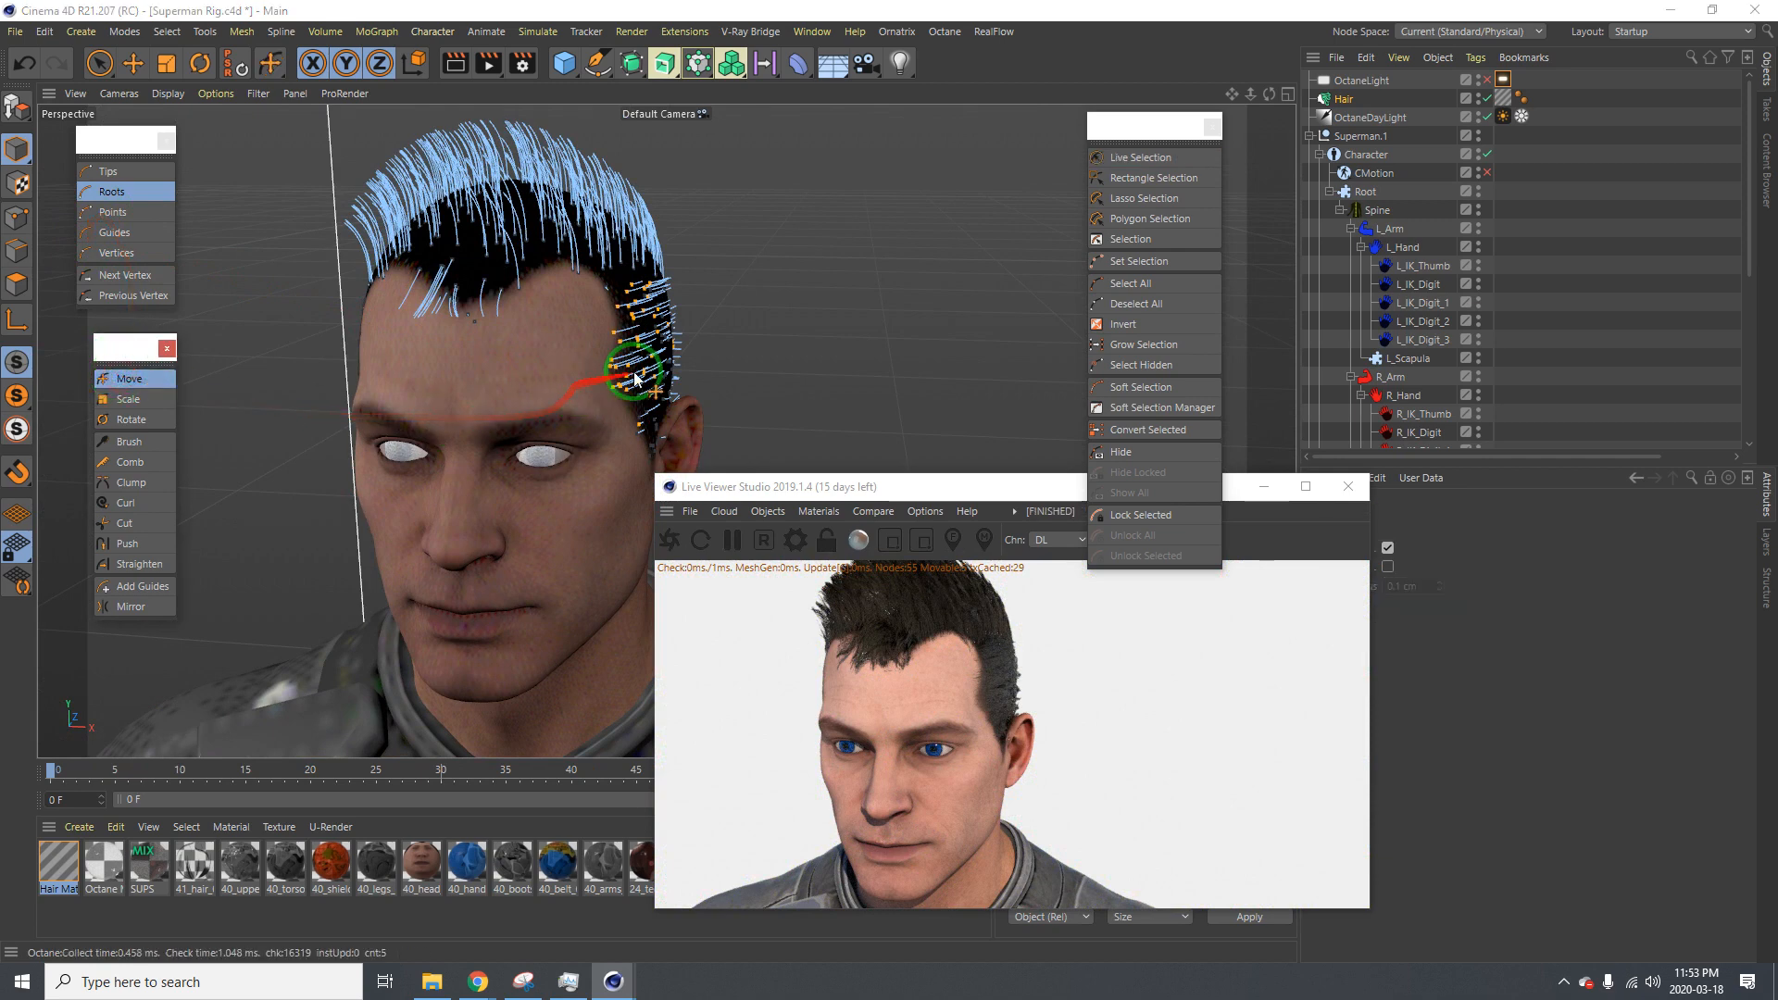
drag(905, 484, 889, 481)
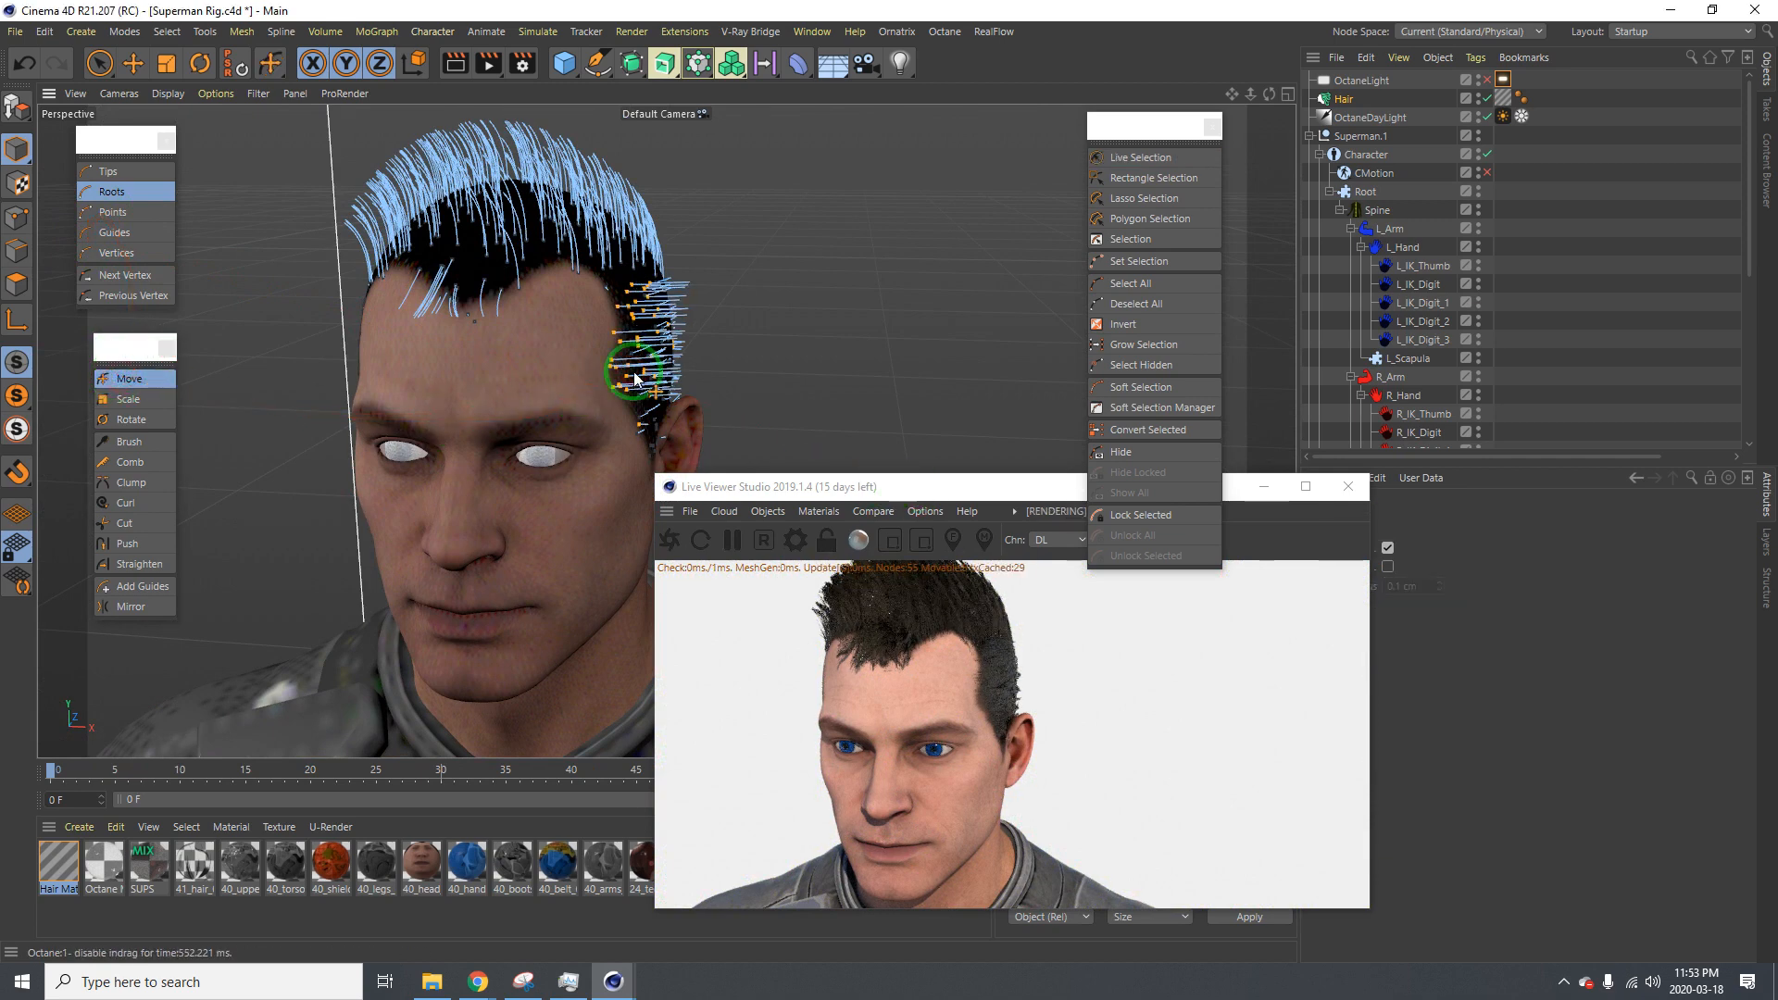
alt+drag(583, 393, 414, 378)
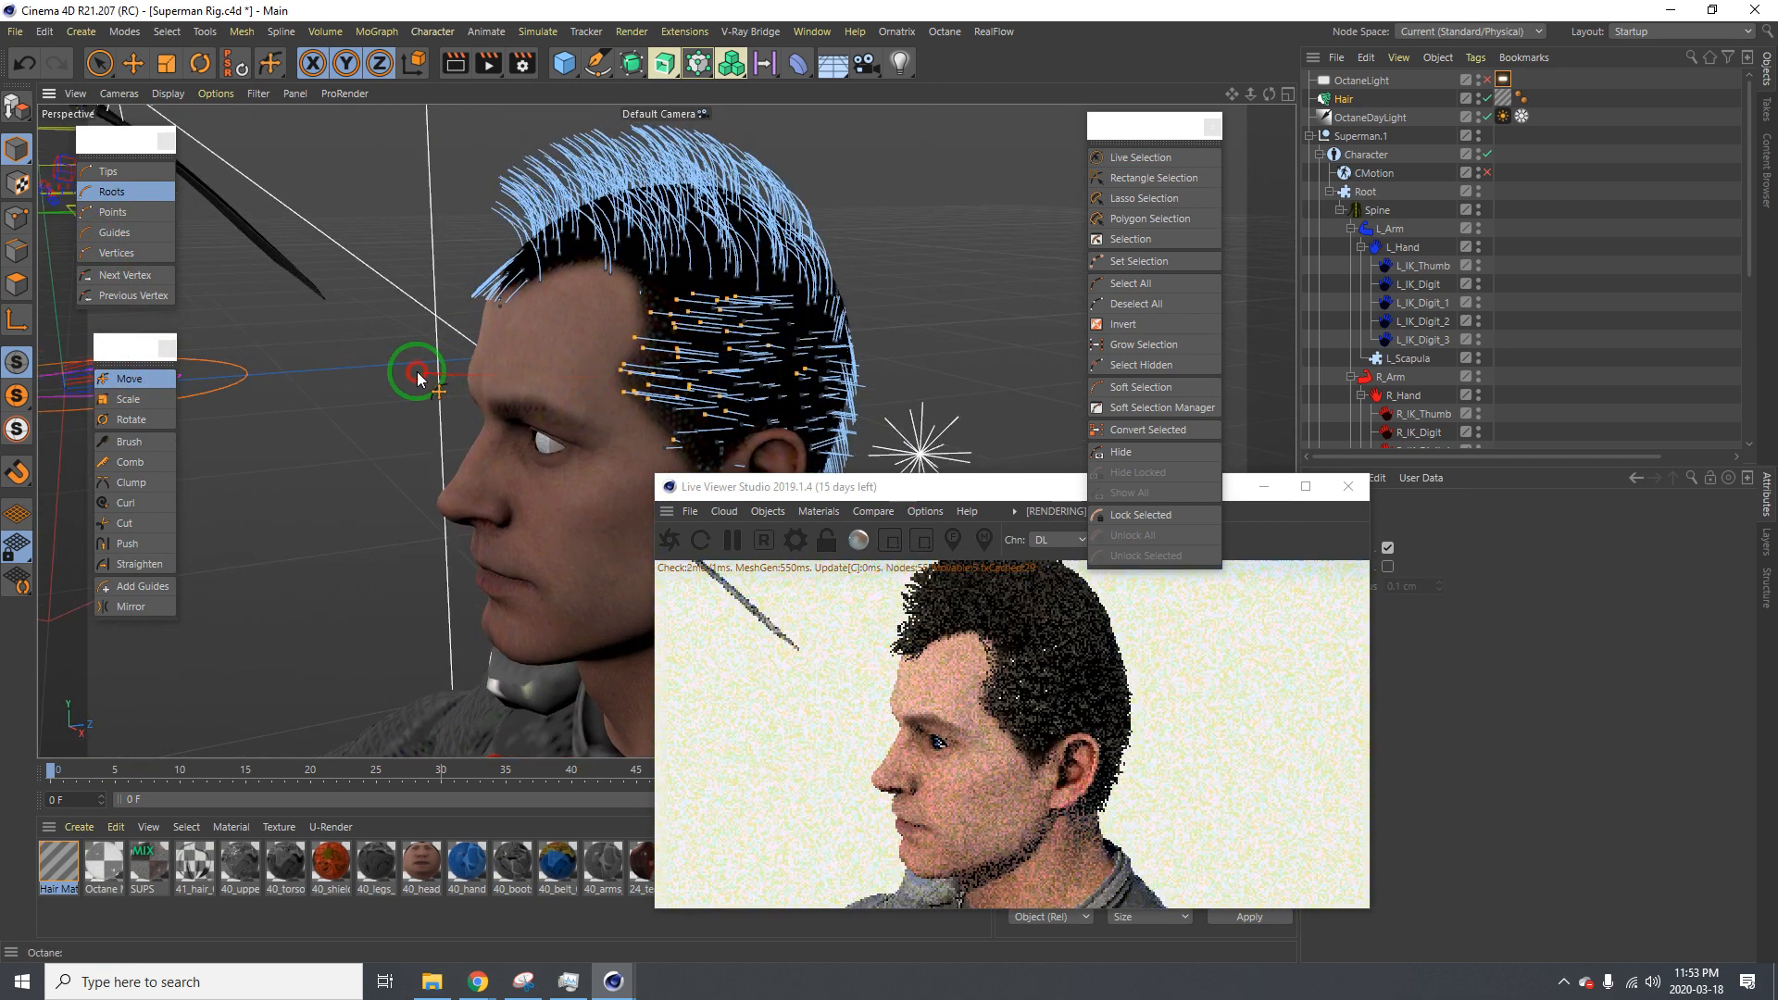
Move the selected hair roots on the character's left side upward so the temple guides hang straight down
drag(673, 365, 890, 482)
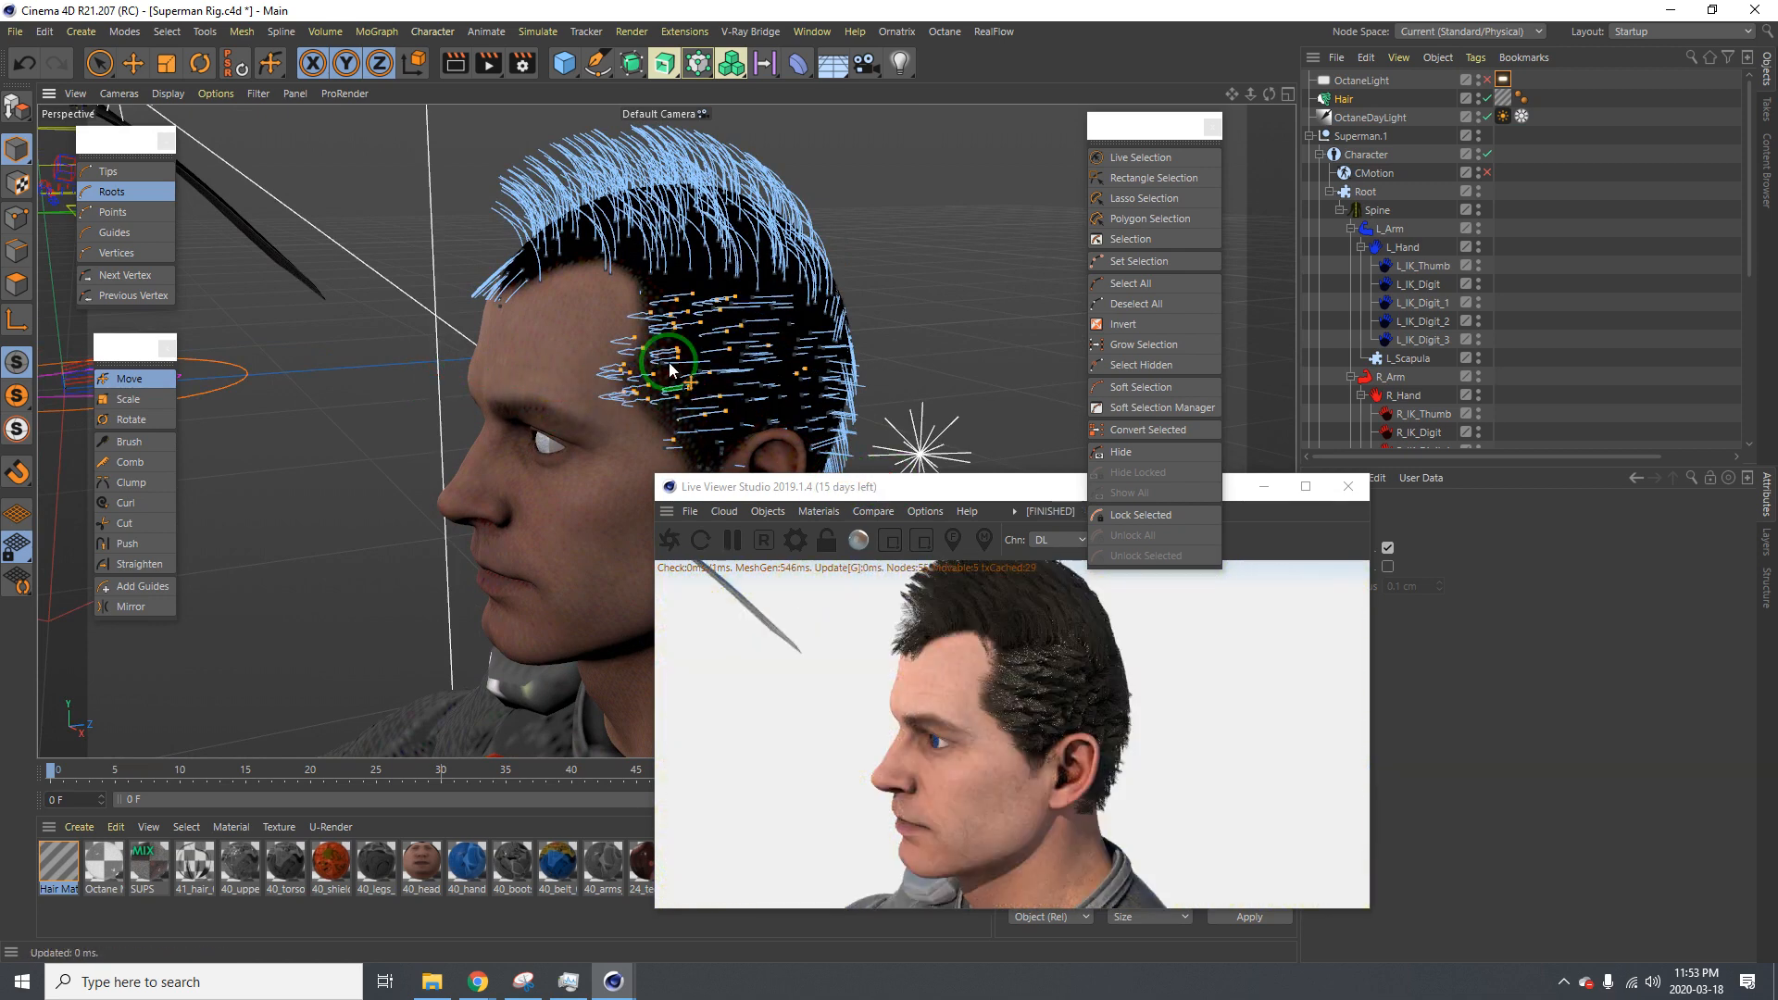
drag(671, 368, 889, 482)
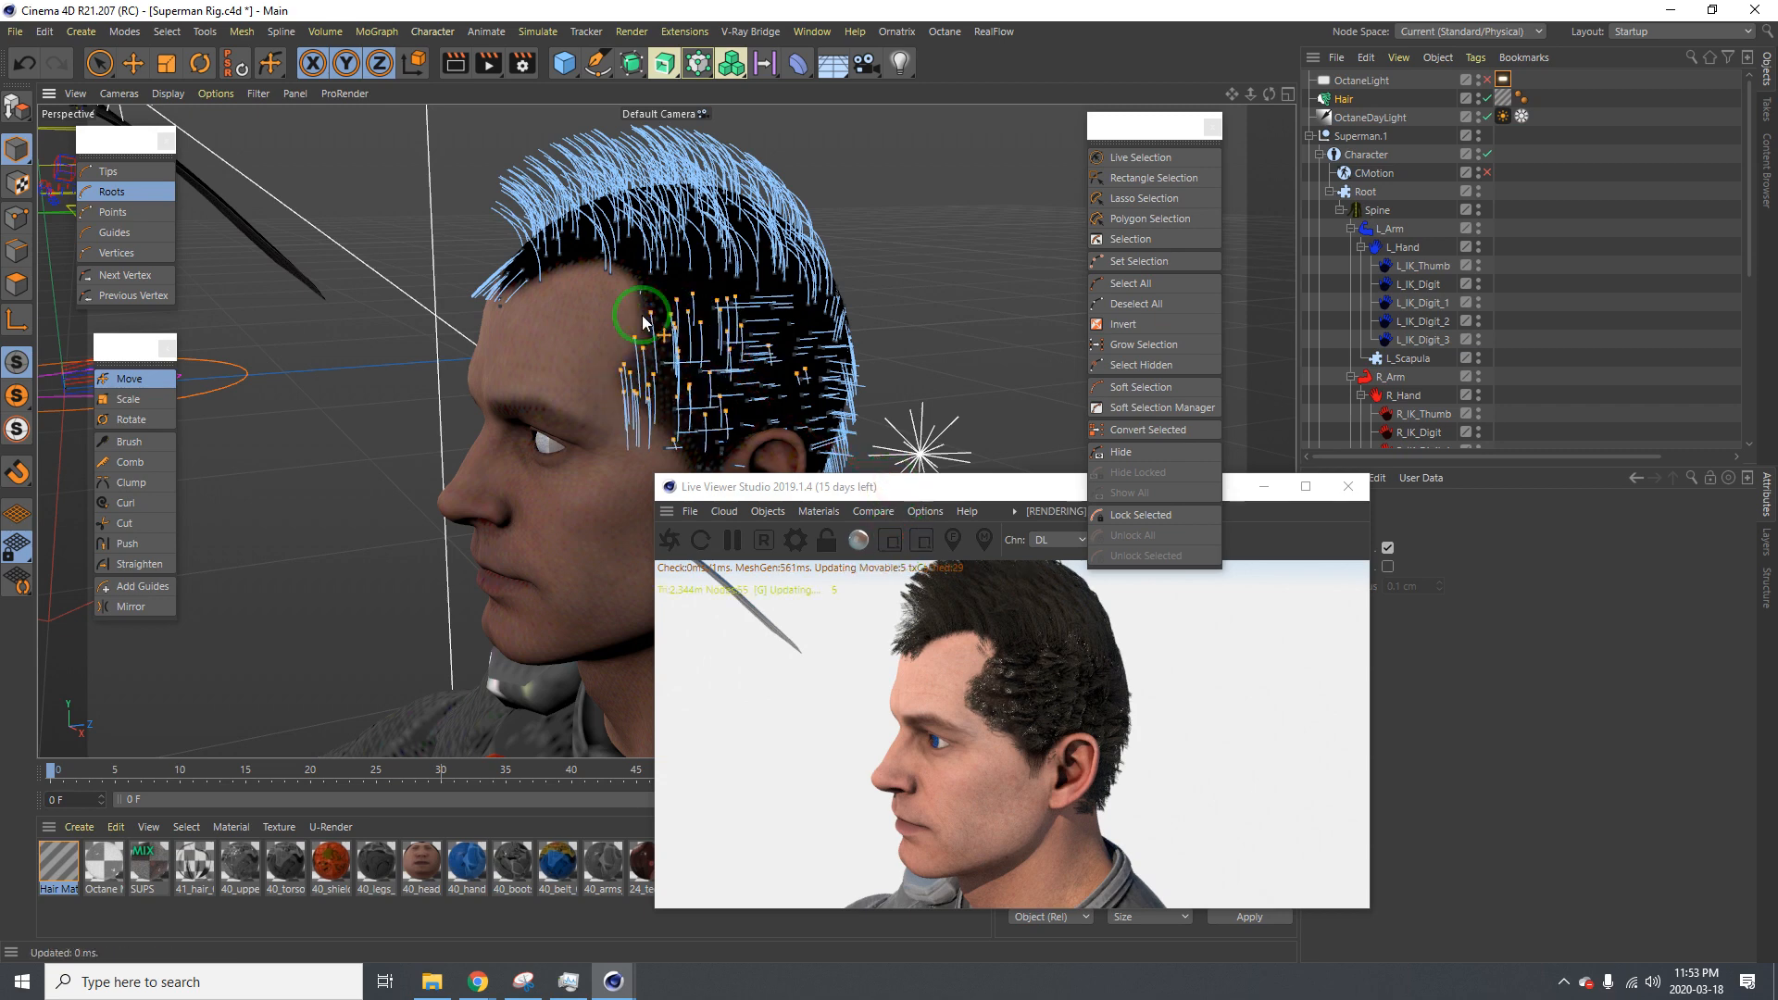
Examine the repositioned side guides and the rendered hair from the front, side and back of the head
alt+drag(617, 330, 827, 316)
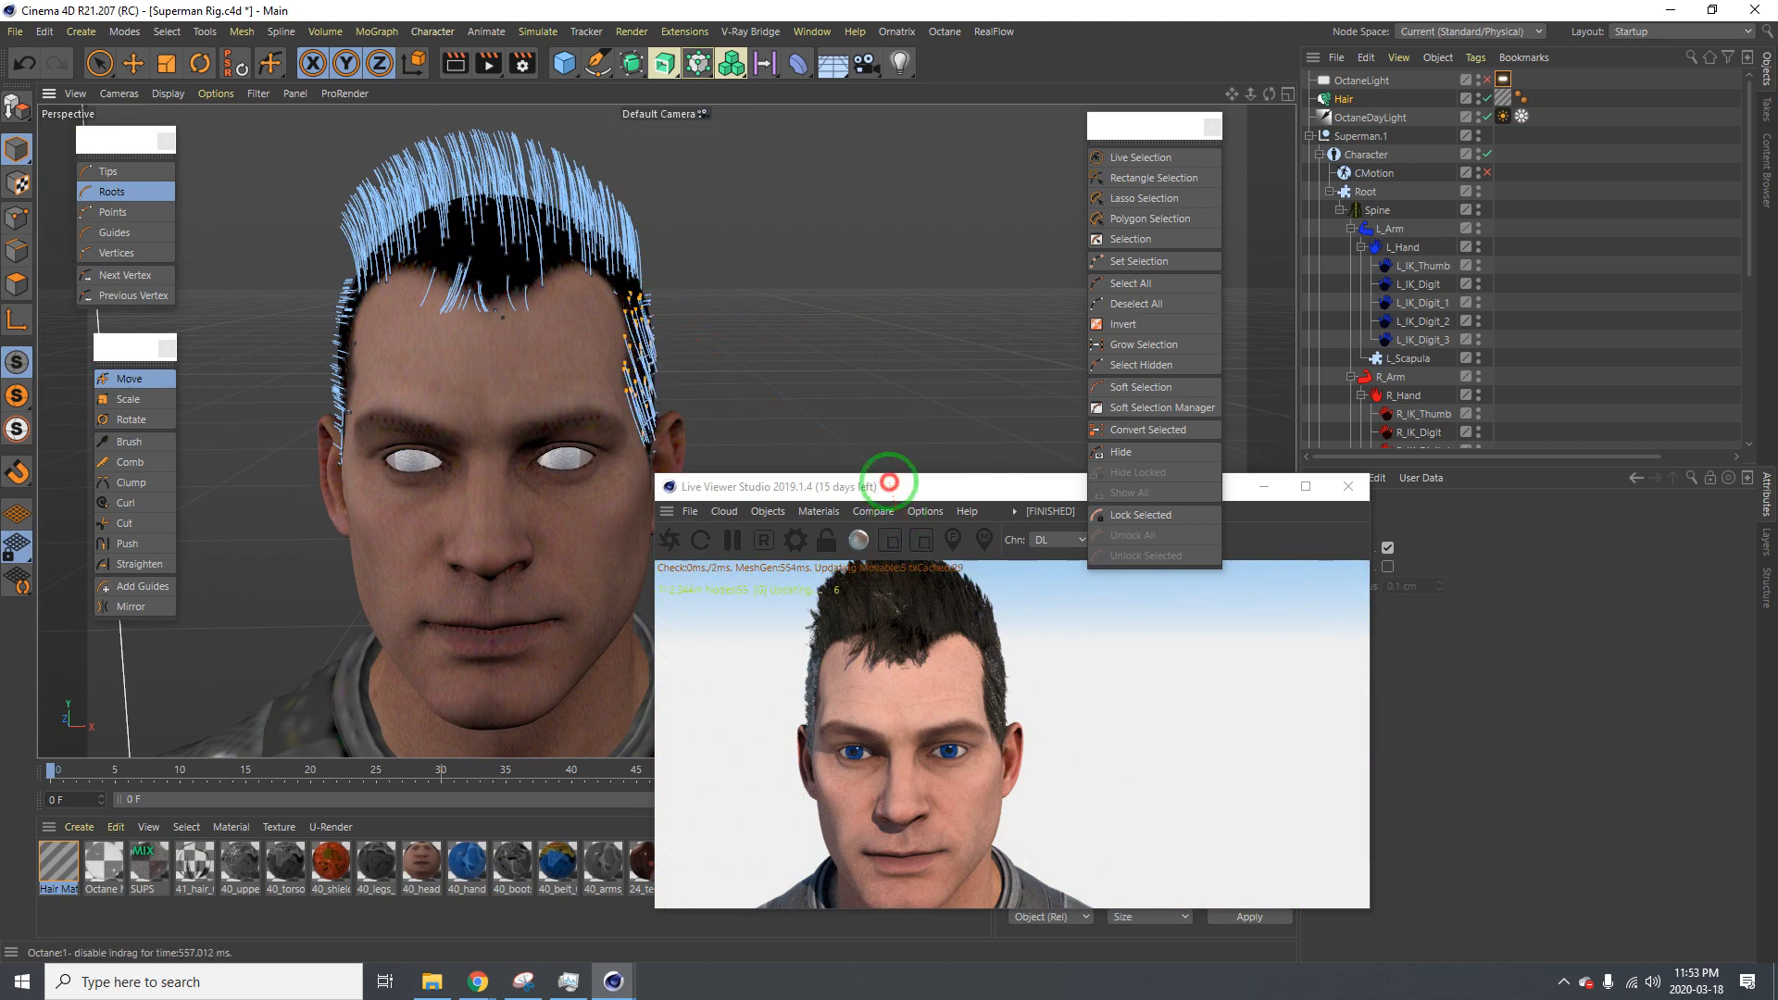
alt+drag(592, 313, 375, 317)
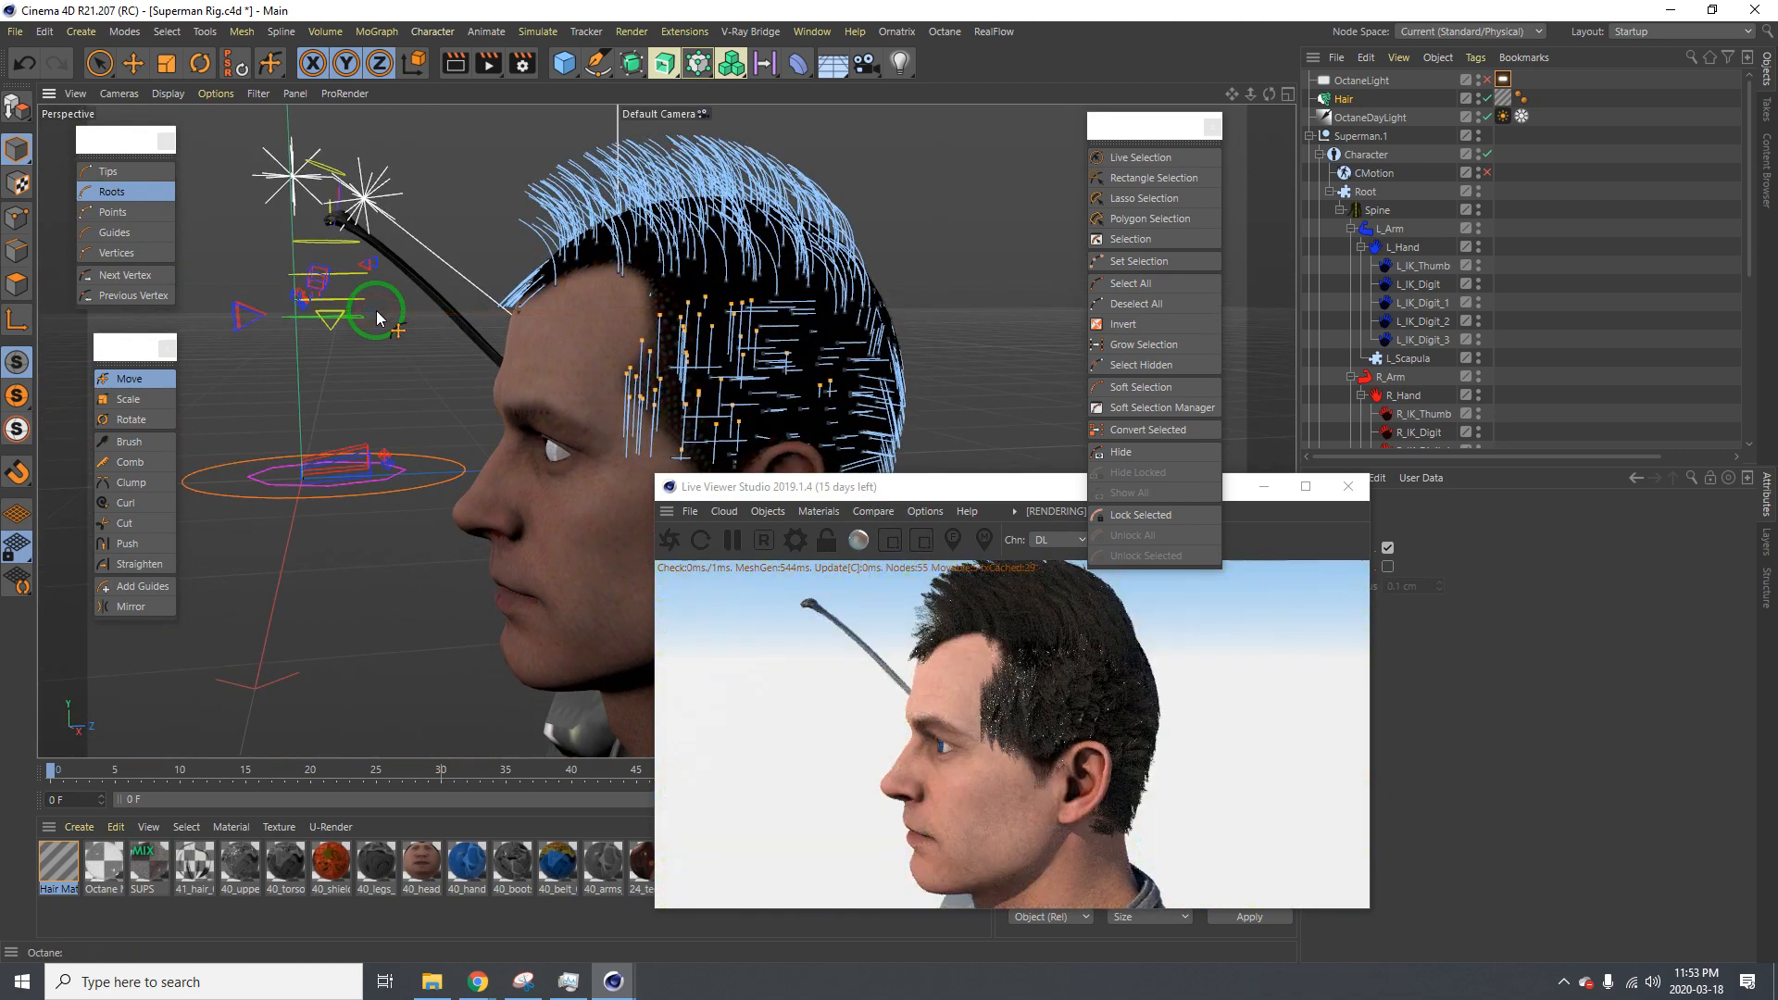
mouse_move(685, 364)
alt+mouse_down()
mouse_move(579, 371)
mouse_move(726, 375)
mouse_move(664, 380)
mouse_move(889, 481)
alt+mouse_up()
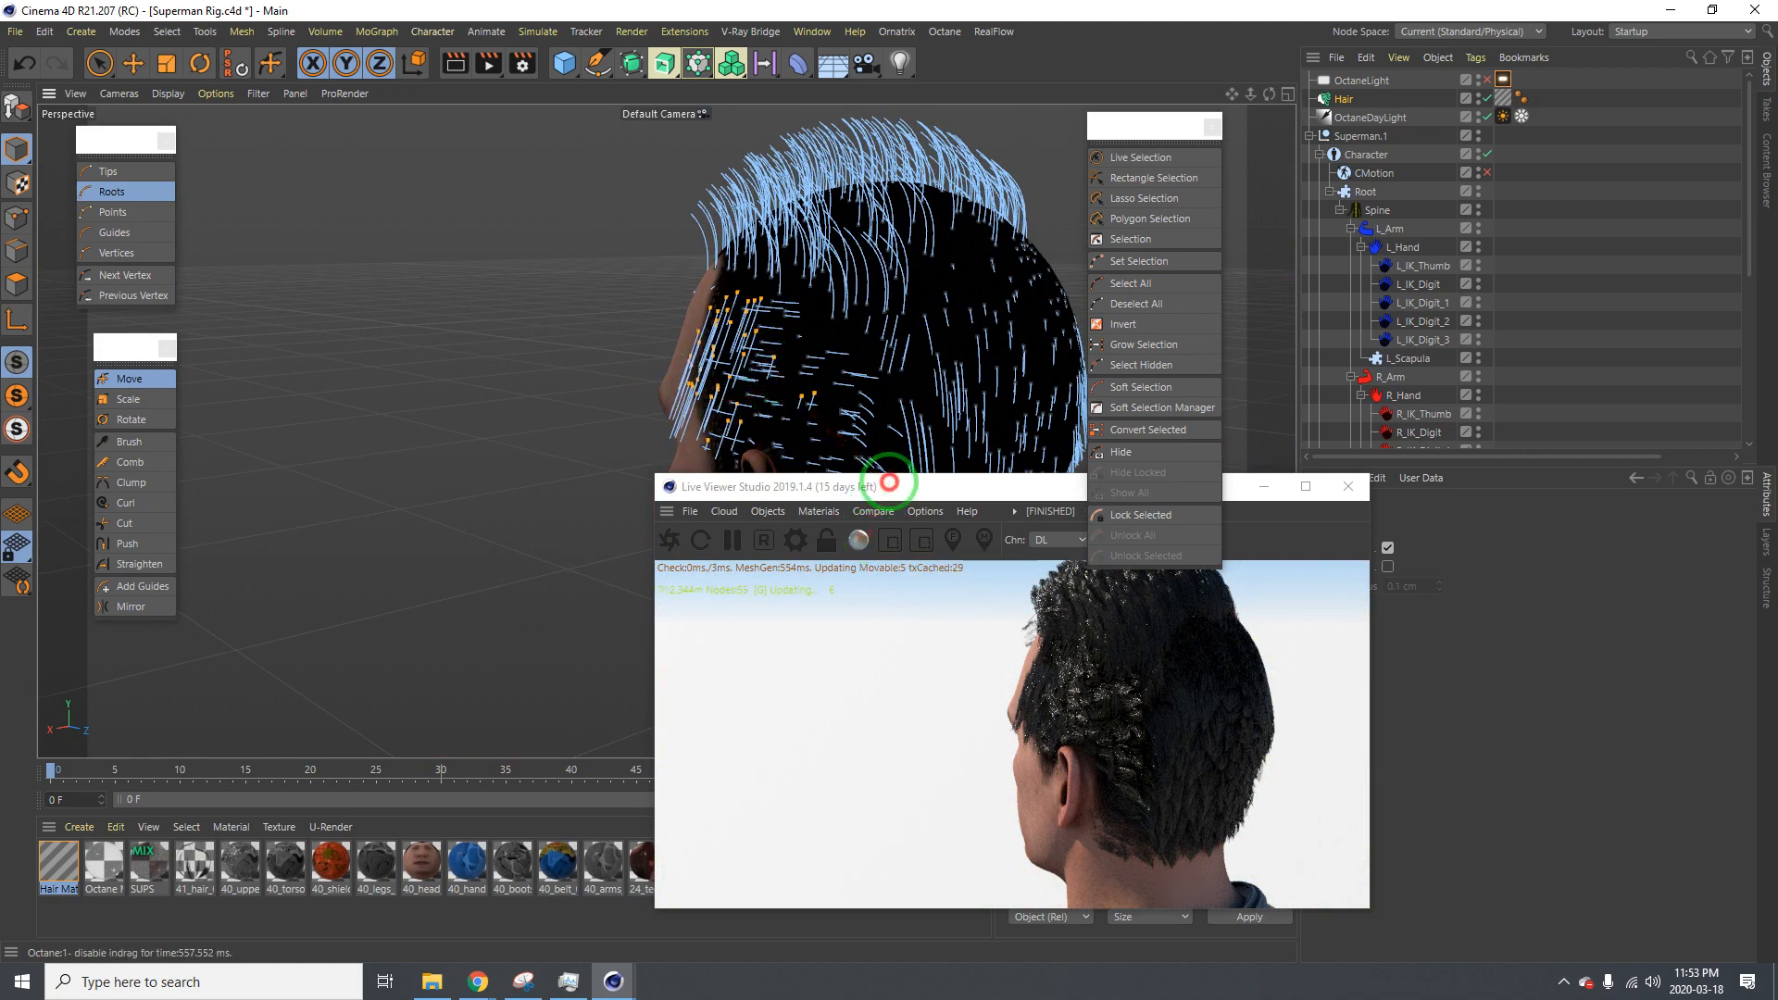
alt+drag(818, 426, 636, 191)
alt+right_drag(540, 302, 488, 286)
alt+drag(488, 290, 556, 351)
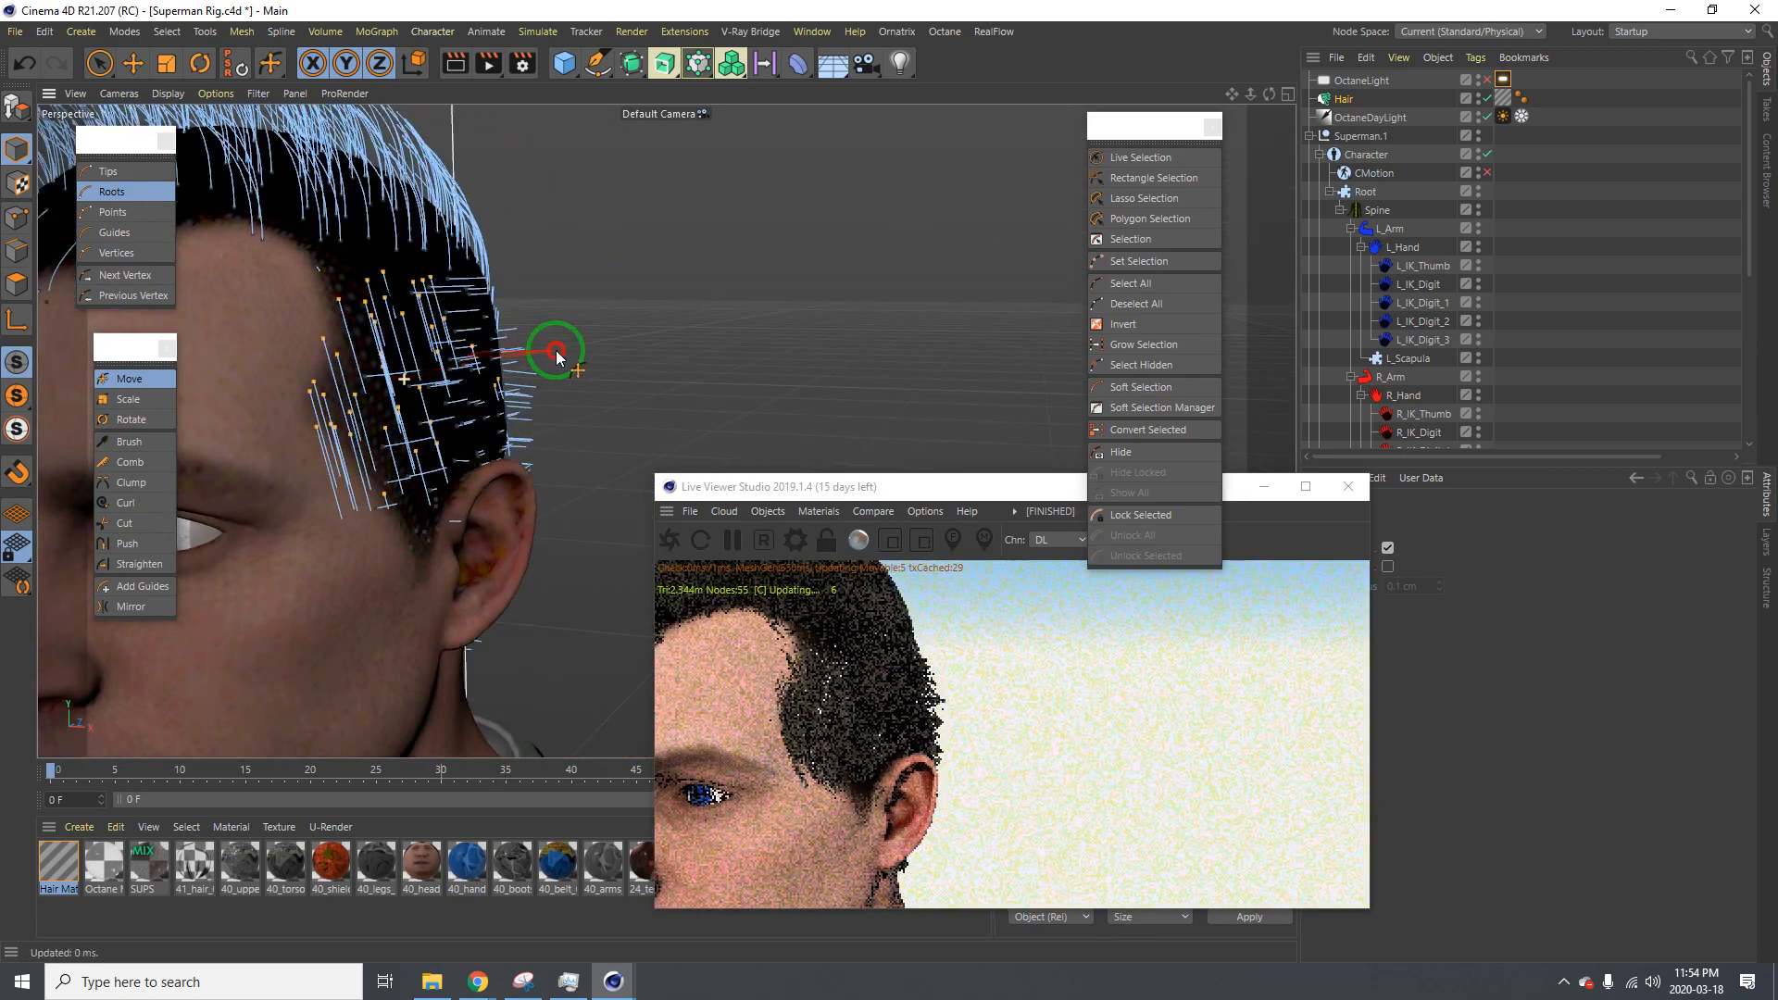
alt+drag(317, 405, 192, 413)
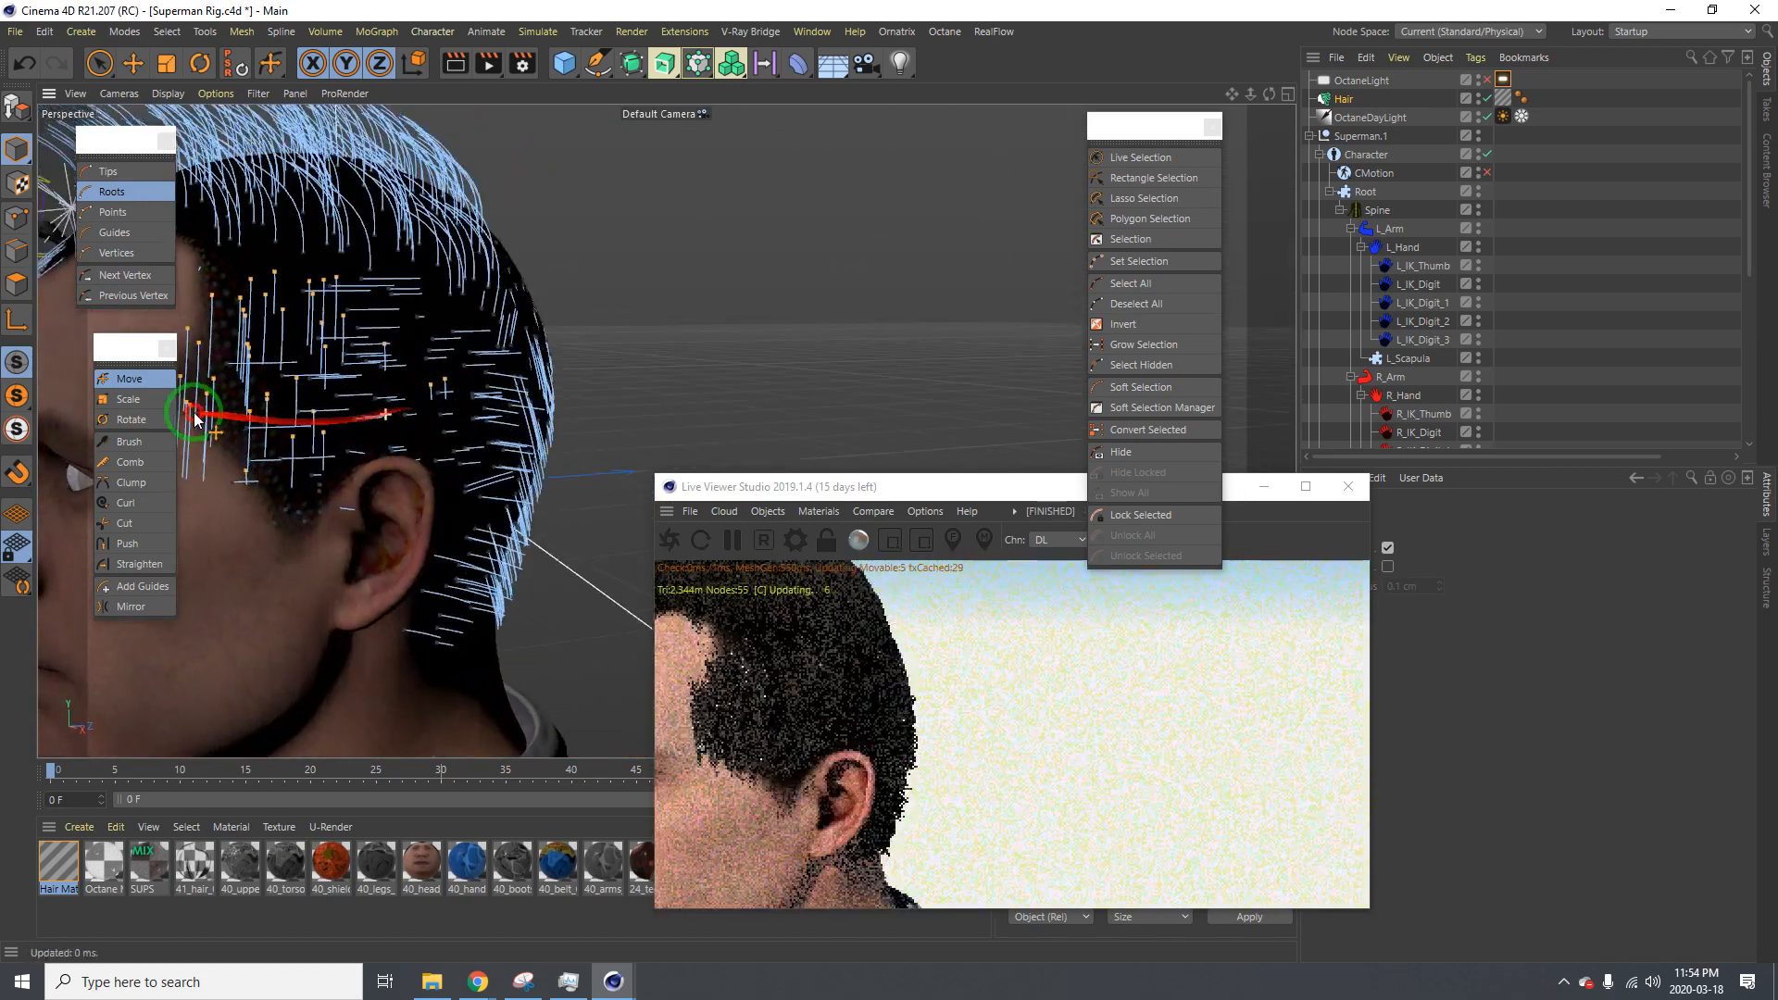
alt+middle_drag(308, 445, 521, 403)
alt+drag(528, 435, 479, 451)
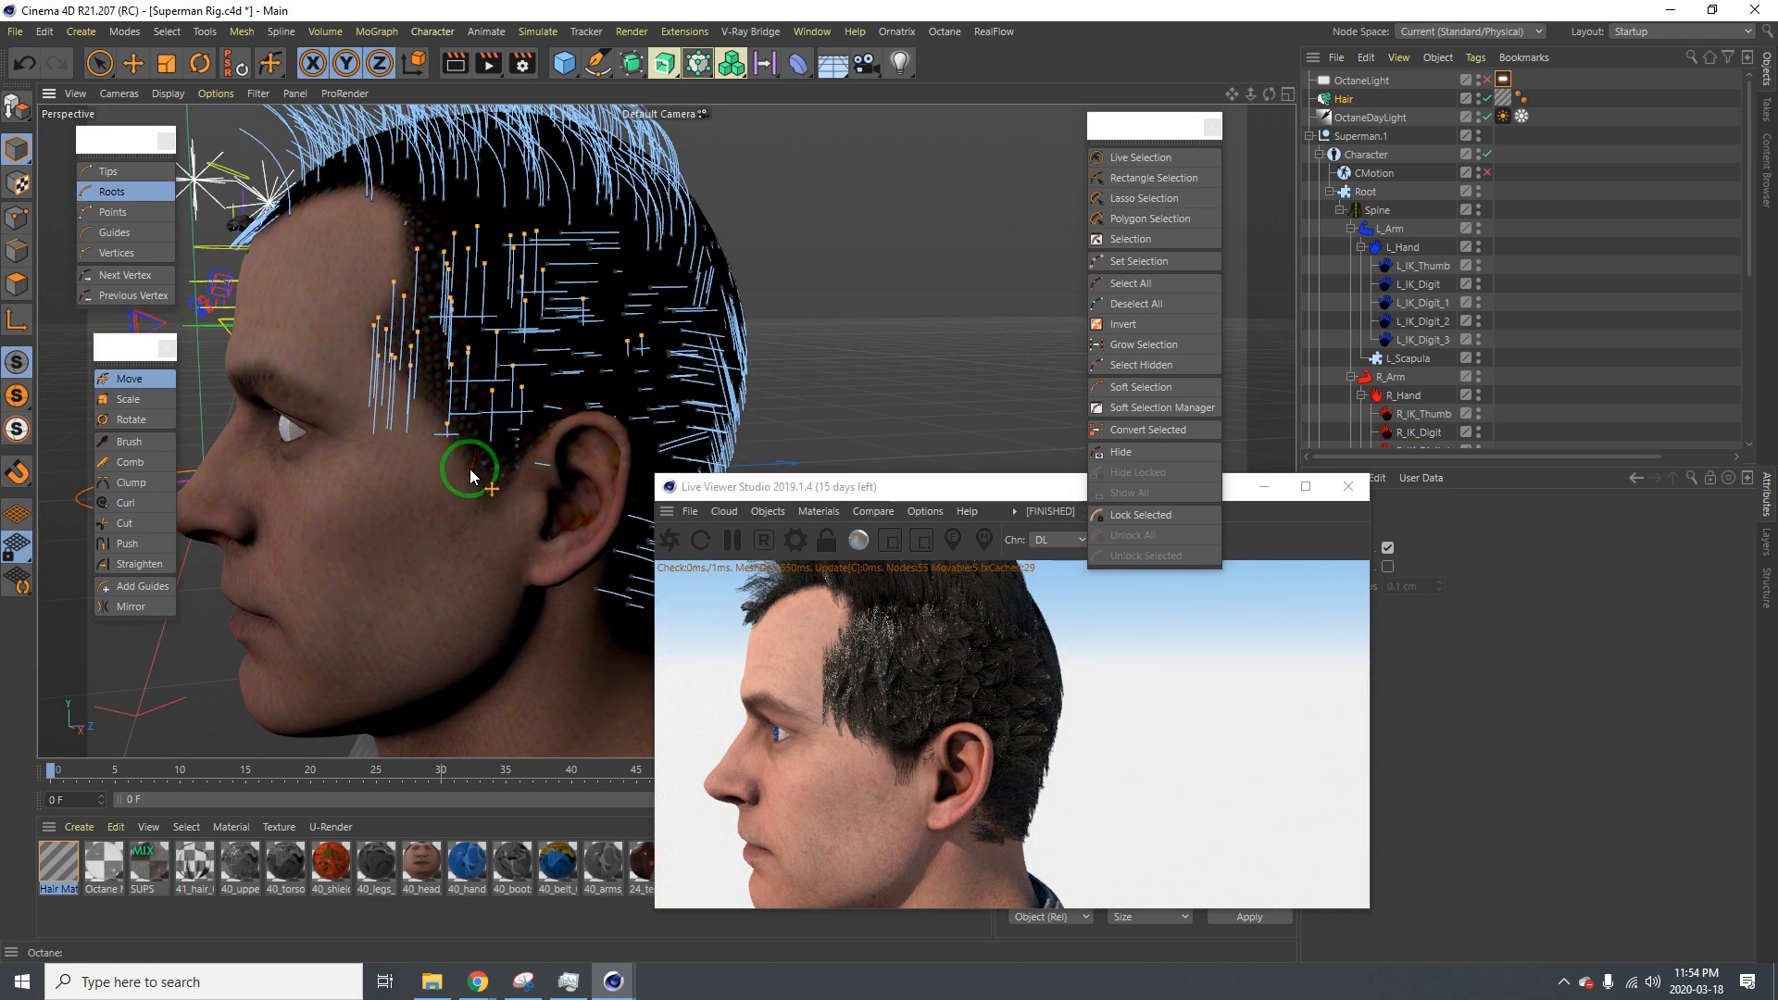
Try to trim the frontmost temple guides on the character's left side with the Cut tool in Roots mode
click(128, 523)
drag(368, 340, 373, 333)
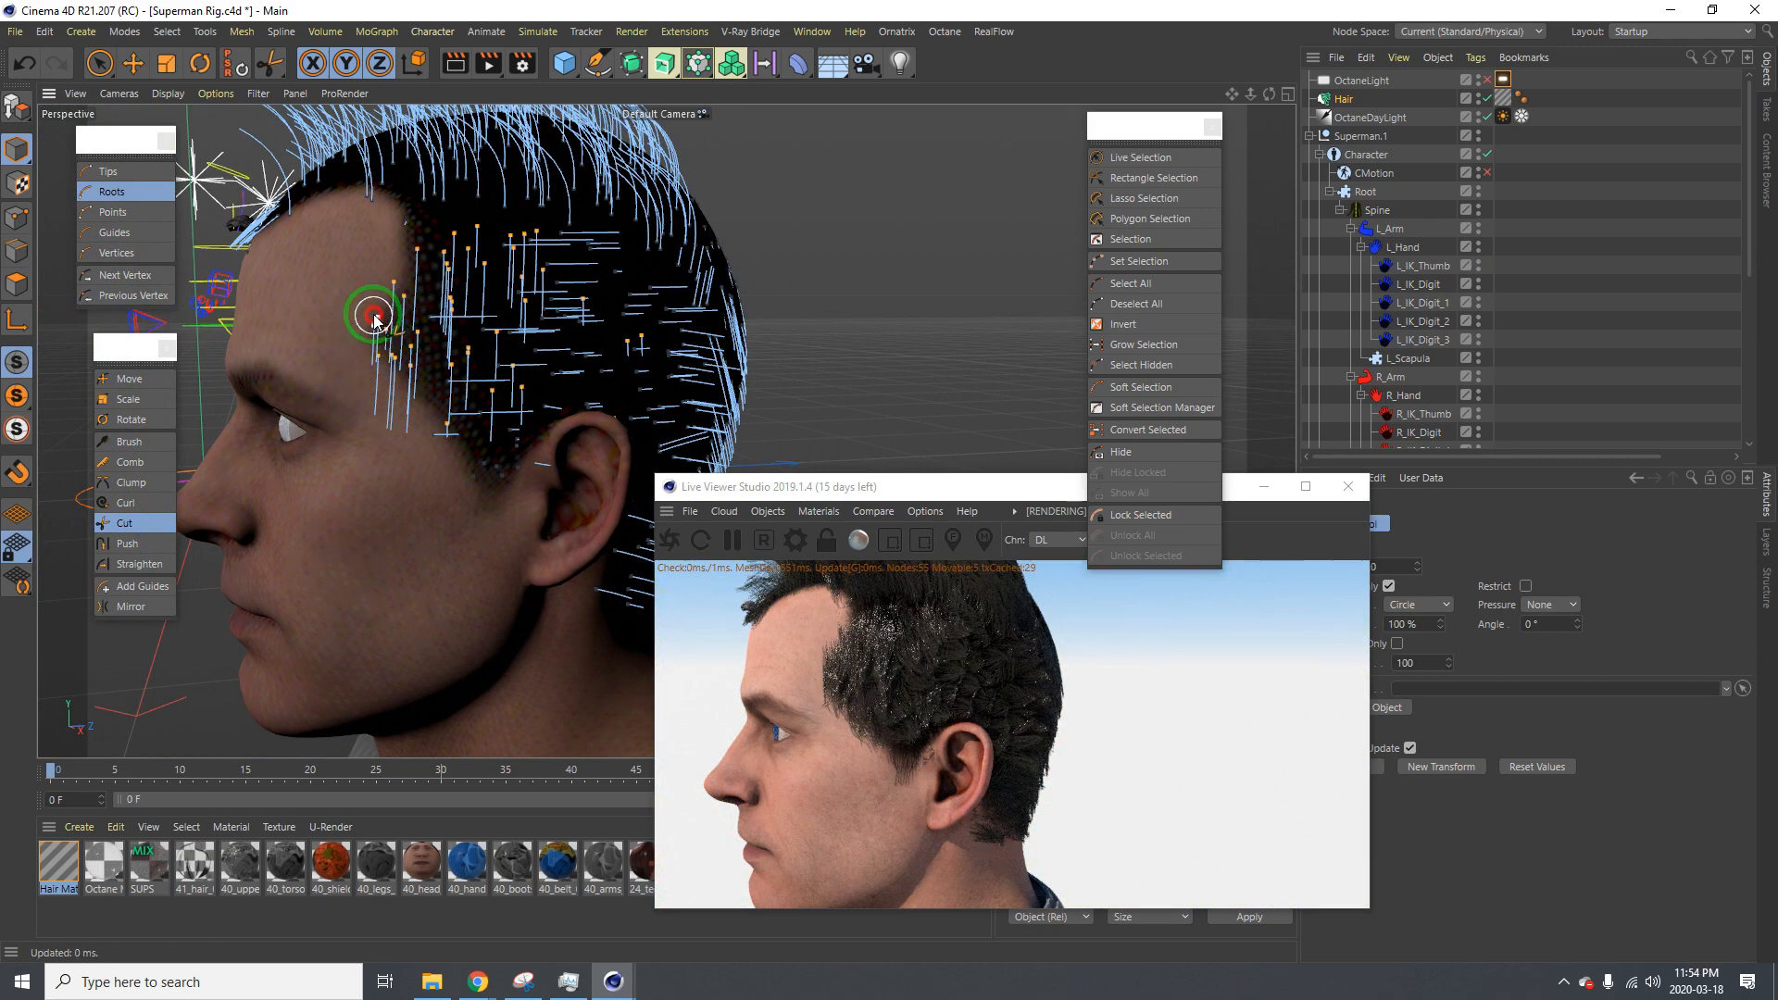
drag(387, 298, 392, 288)
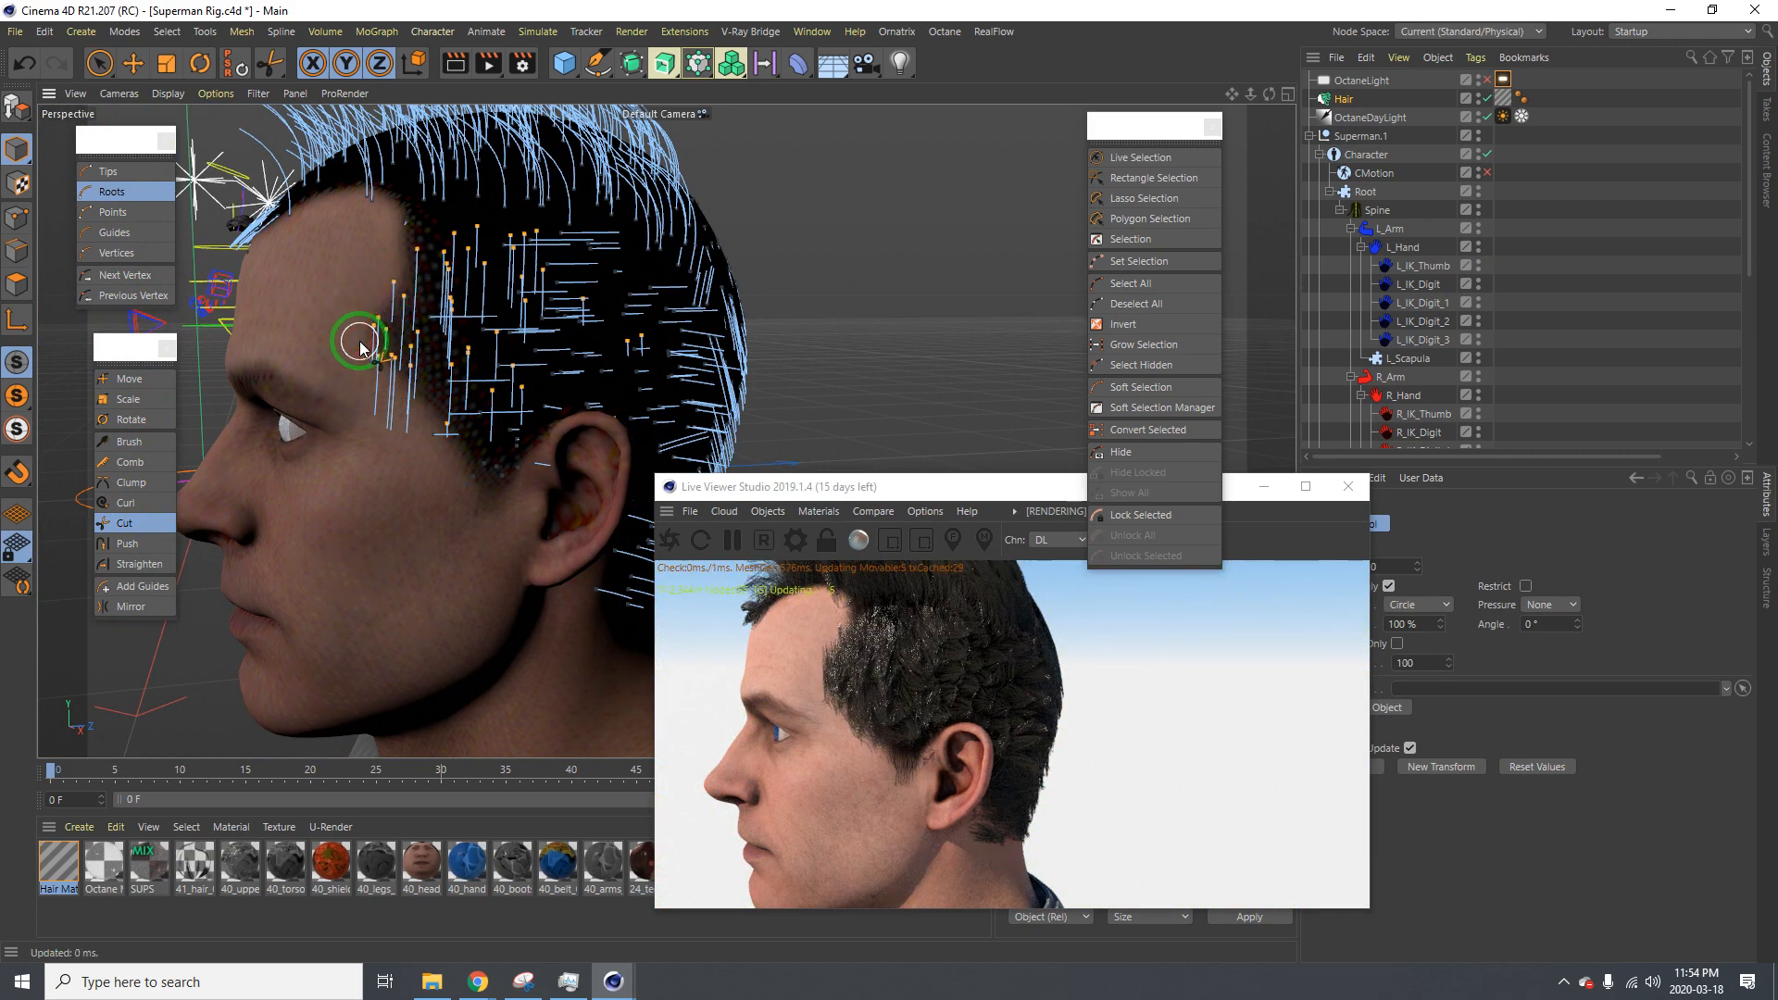
mouse_move(365, 346)
mouse_down()
mouse_move(397, 420)
mouse_move(399, 361)
mouse_move(367, 330)
mouse_up()
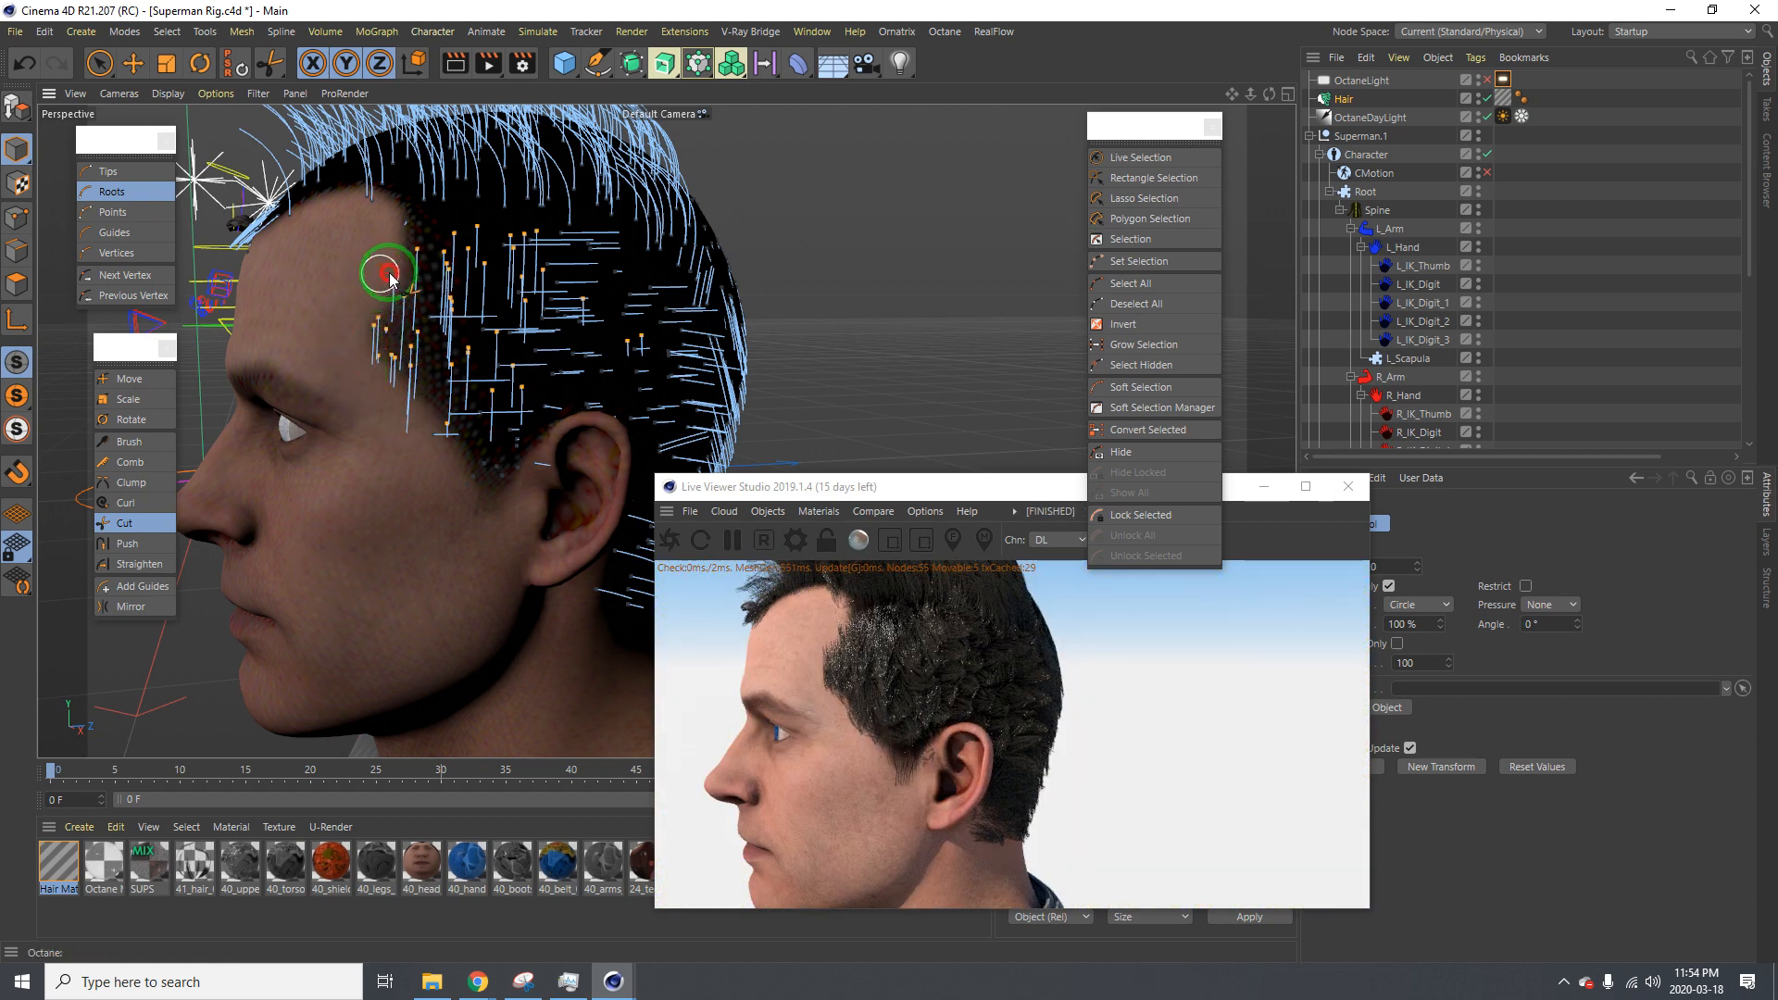
mouse_move(390, 278)
mouse_down()
mouse_move(429, 245)
mouse_move(414, 266)
mouse_up()
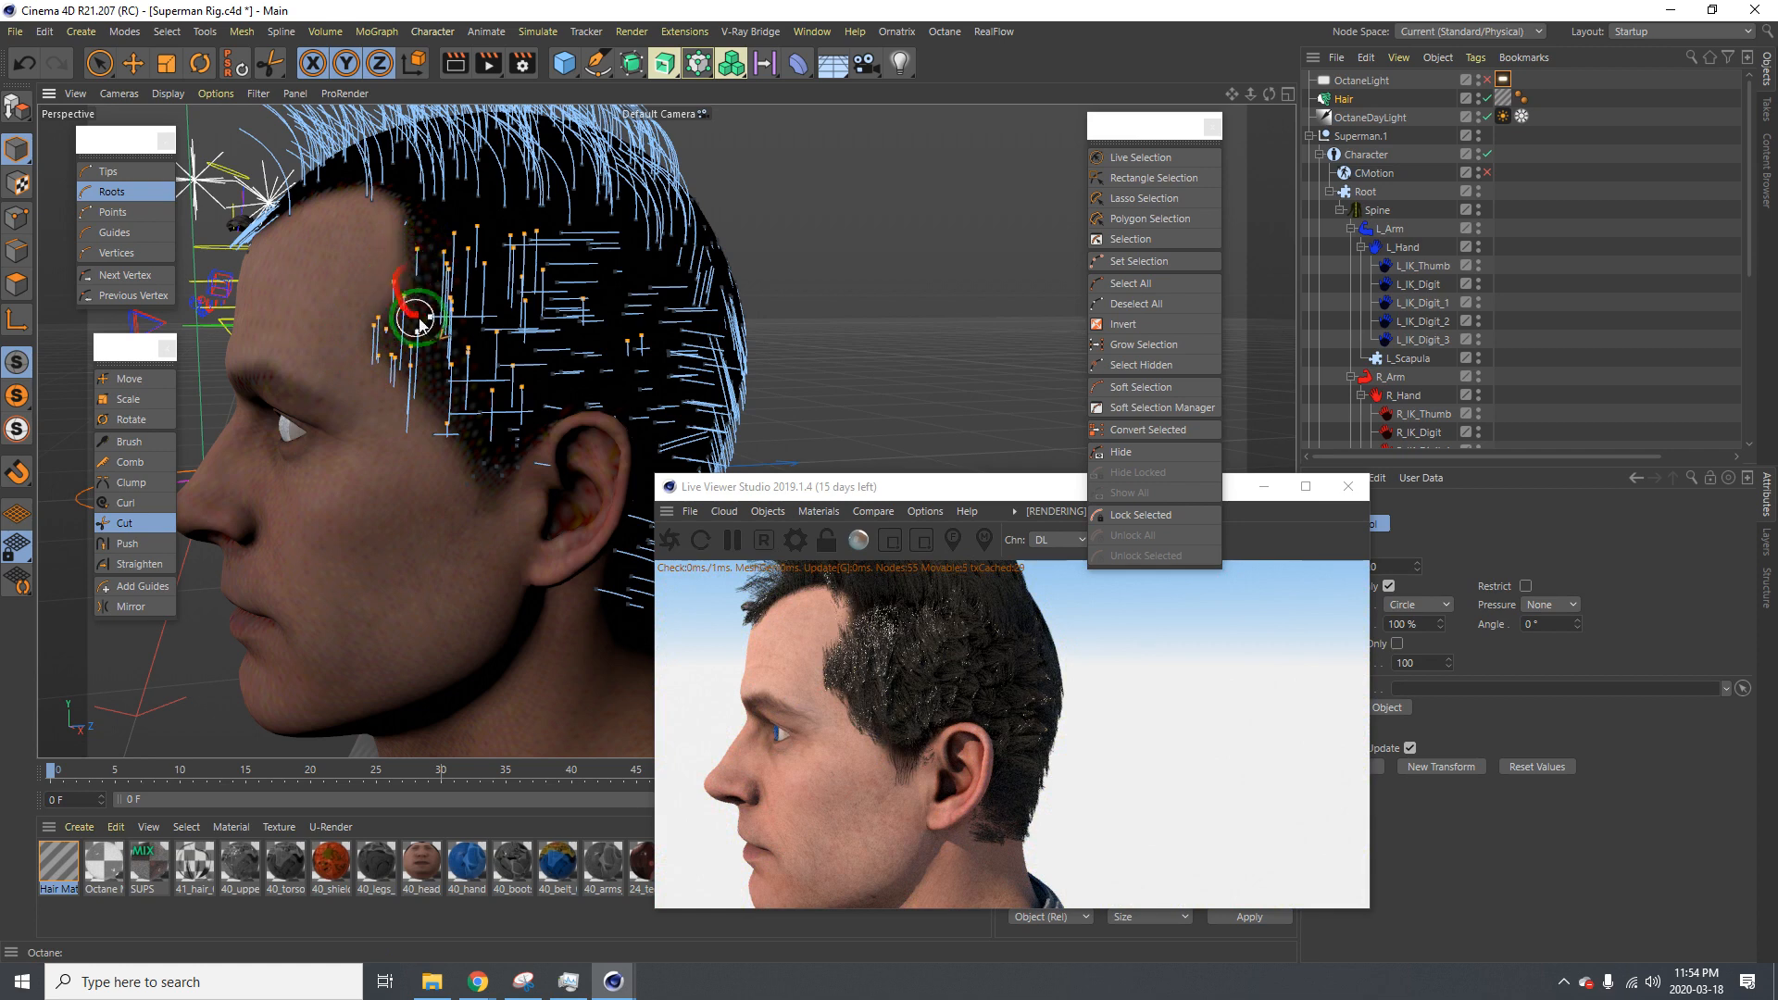
mouse_move(419, 319)
alt+right_down()
mouse_move(371, 324)
mouse_move(413, 286)
alt+right_up()
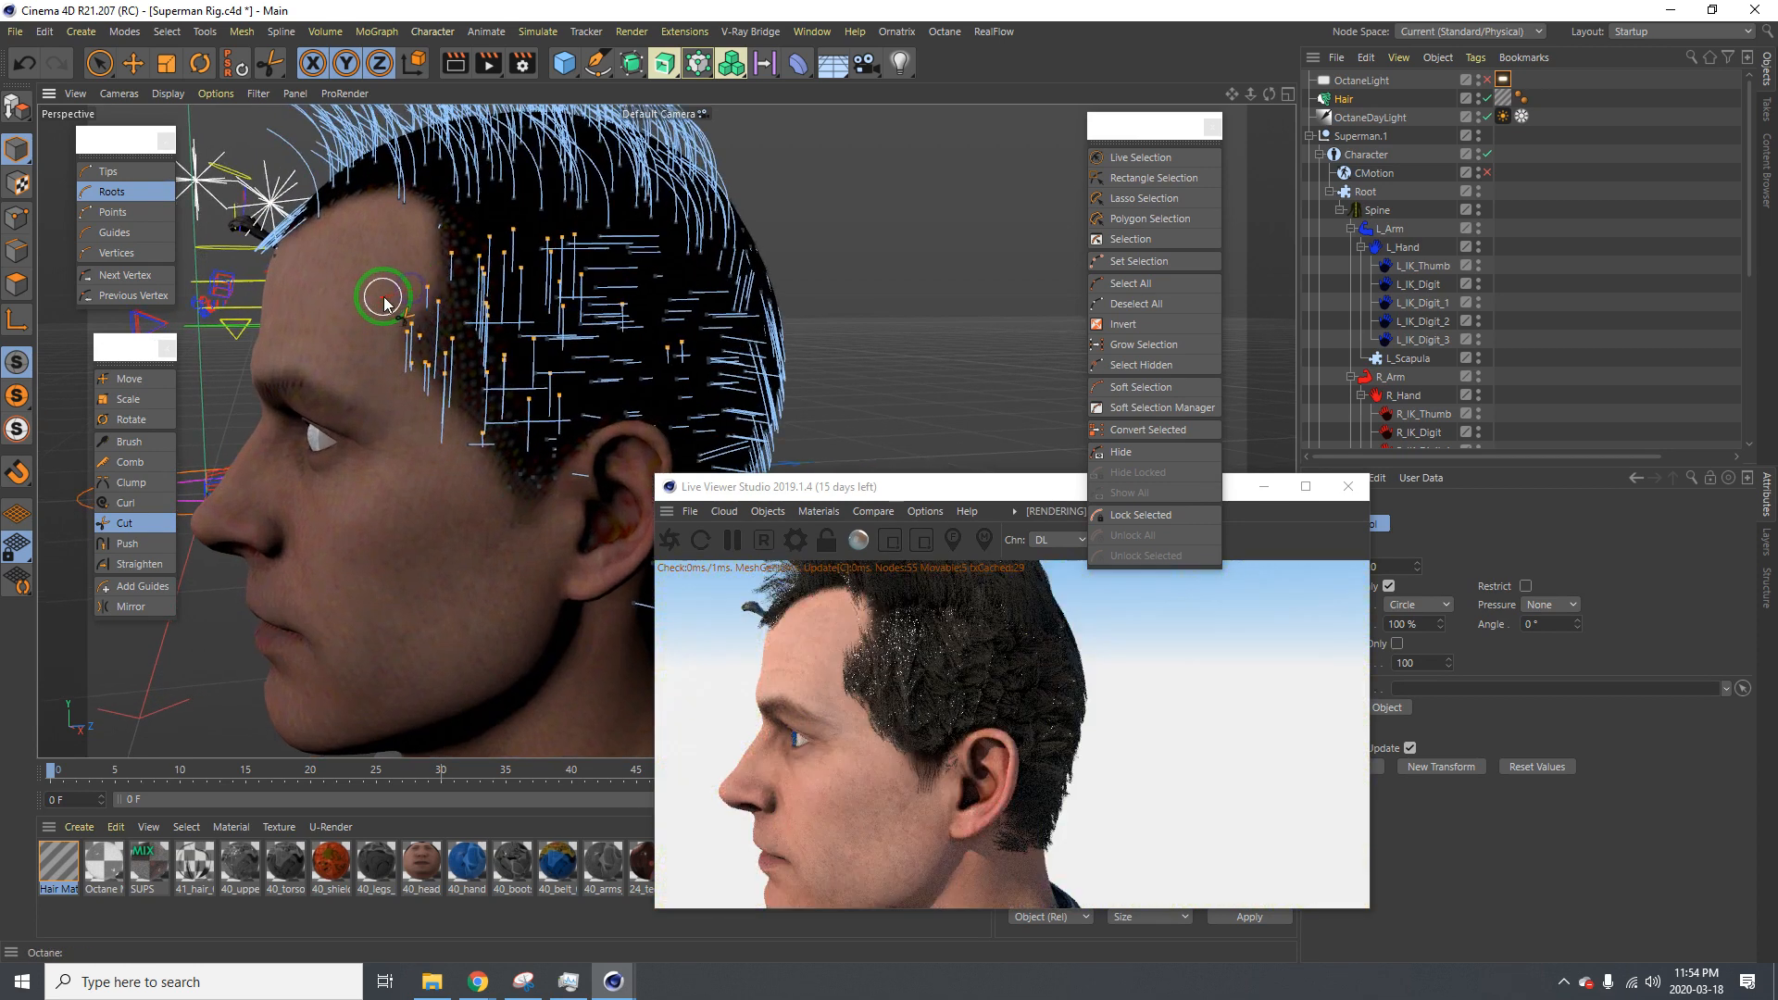
drag(405, 339, 430, 408)
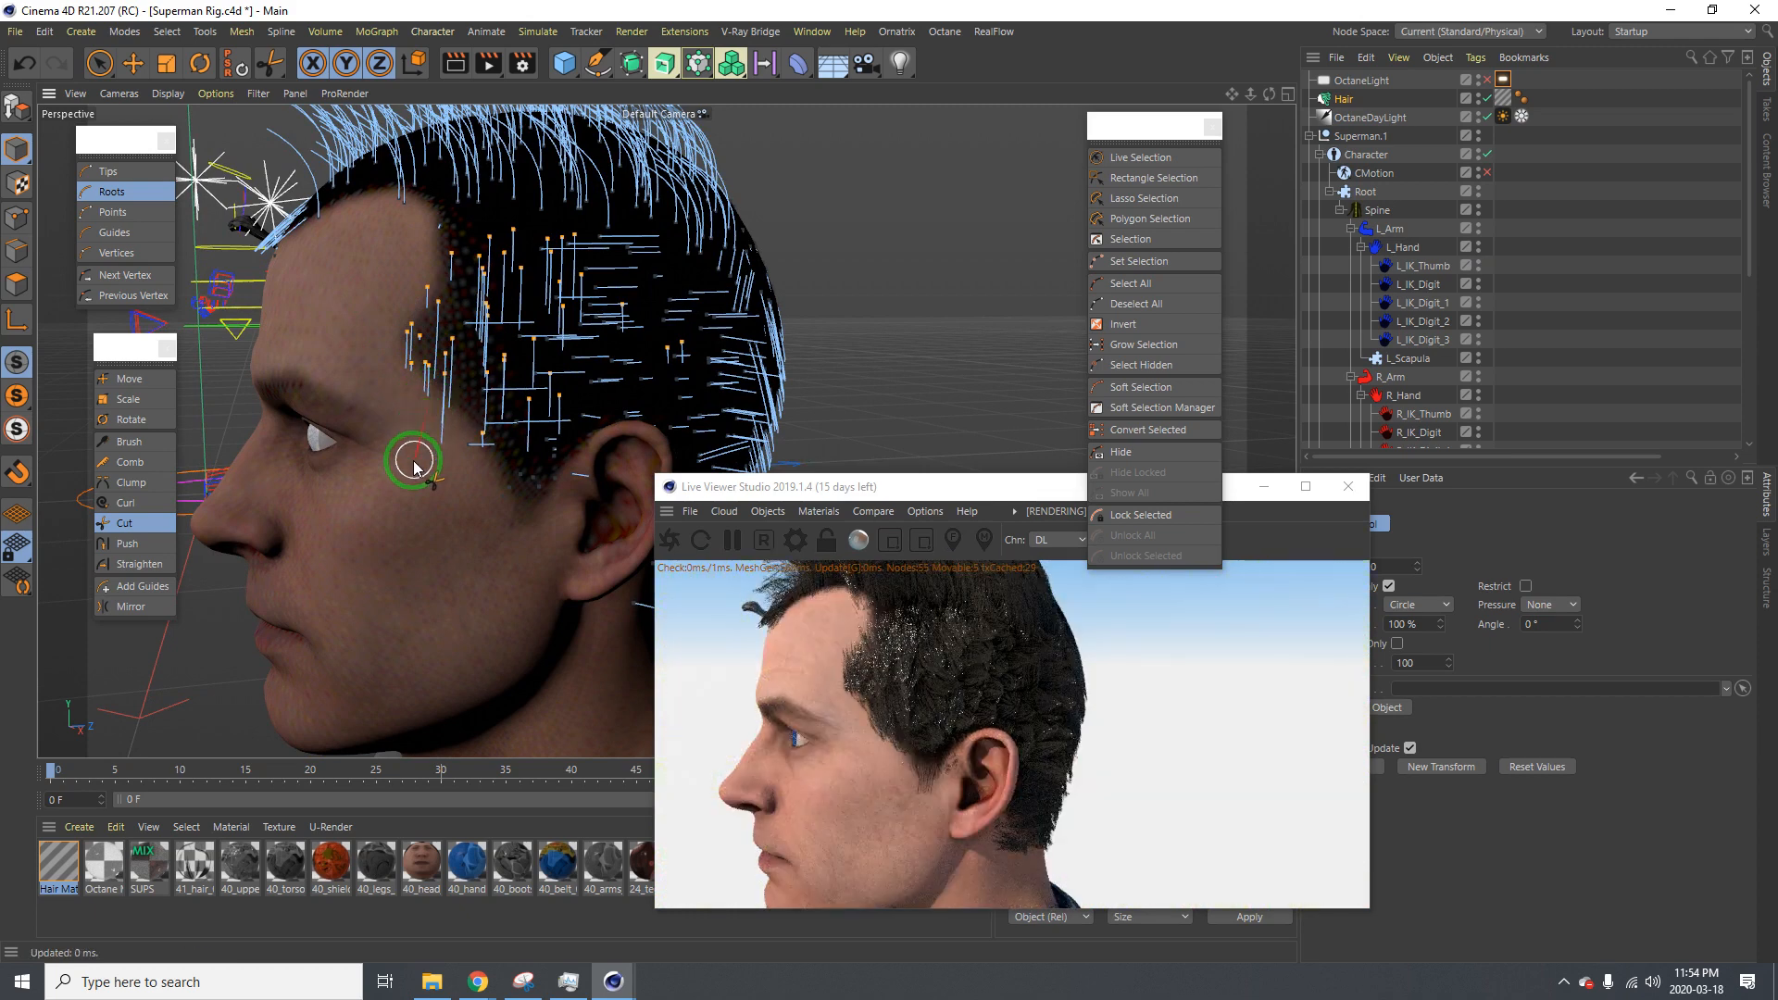
Try trimming the same temple guides with the Cut tool in Tips mode, working down the hairline
click(108, 171)
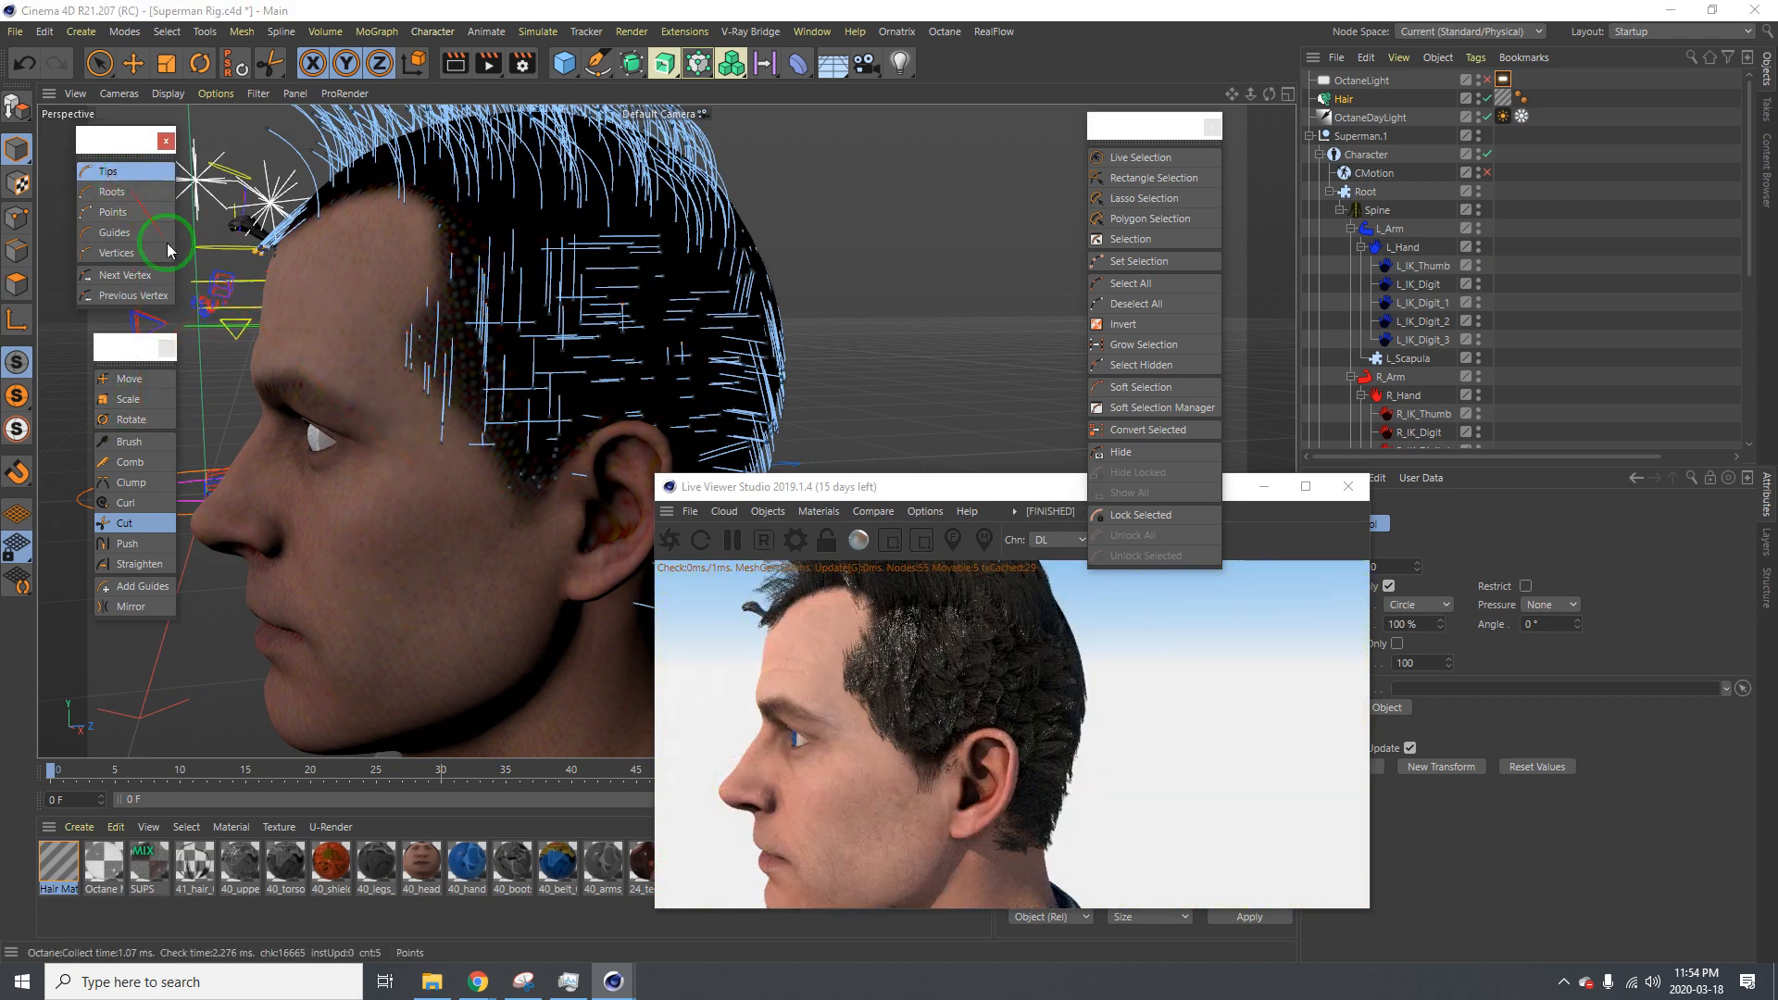
drag(447, 405, 406, 372)
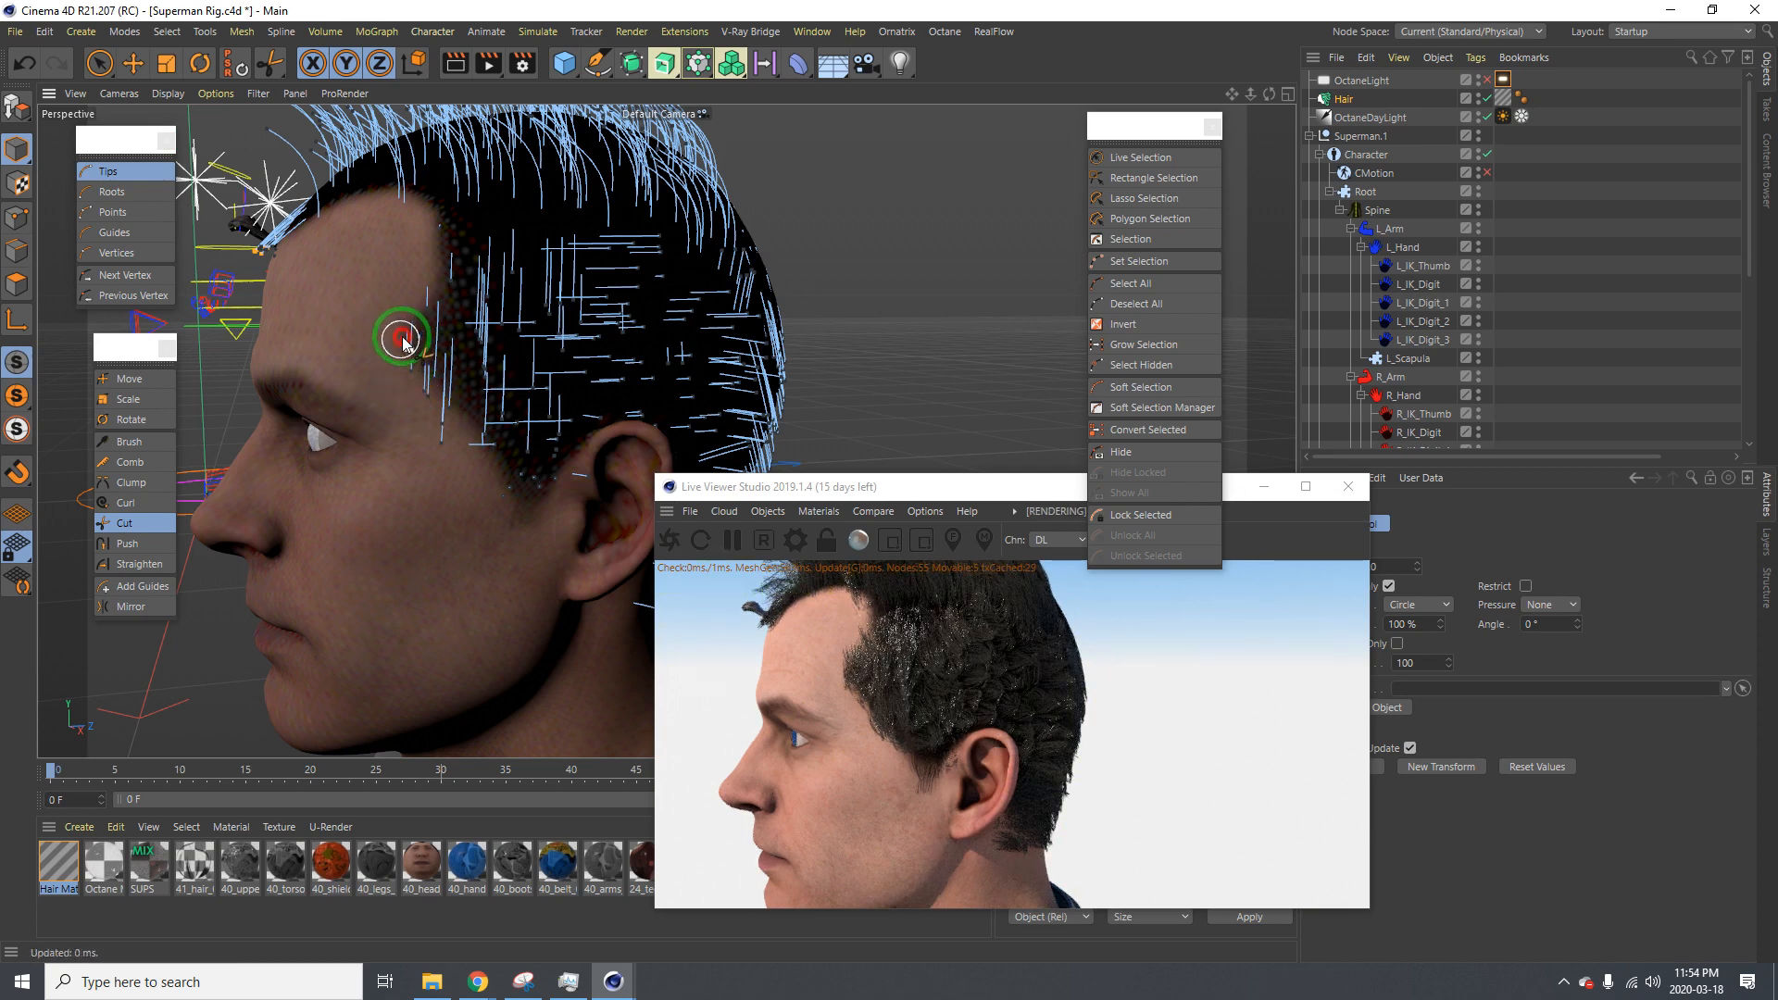
click(404, 356)
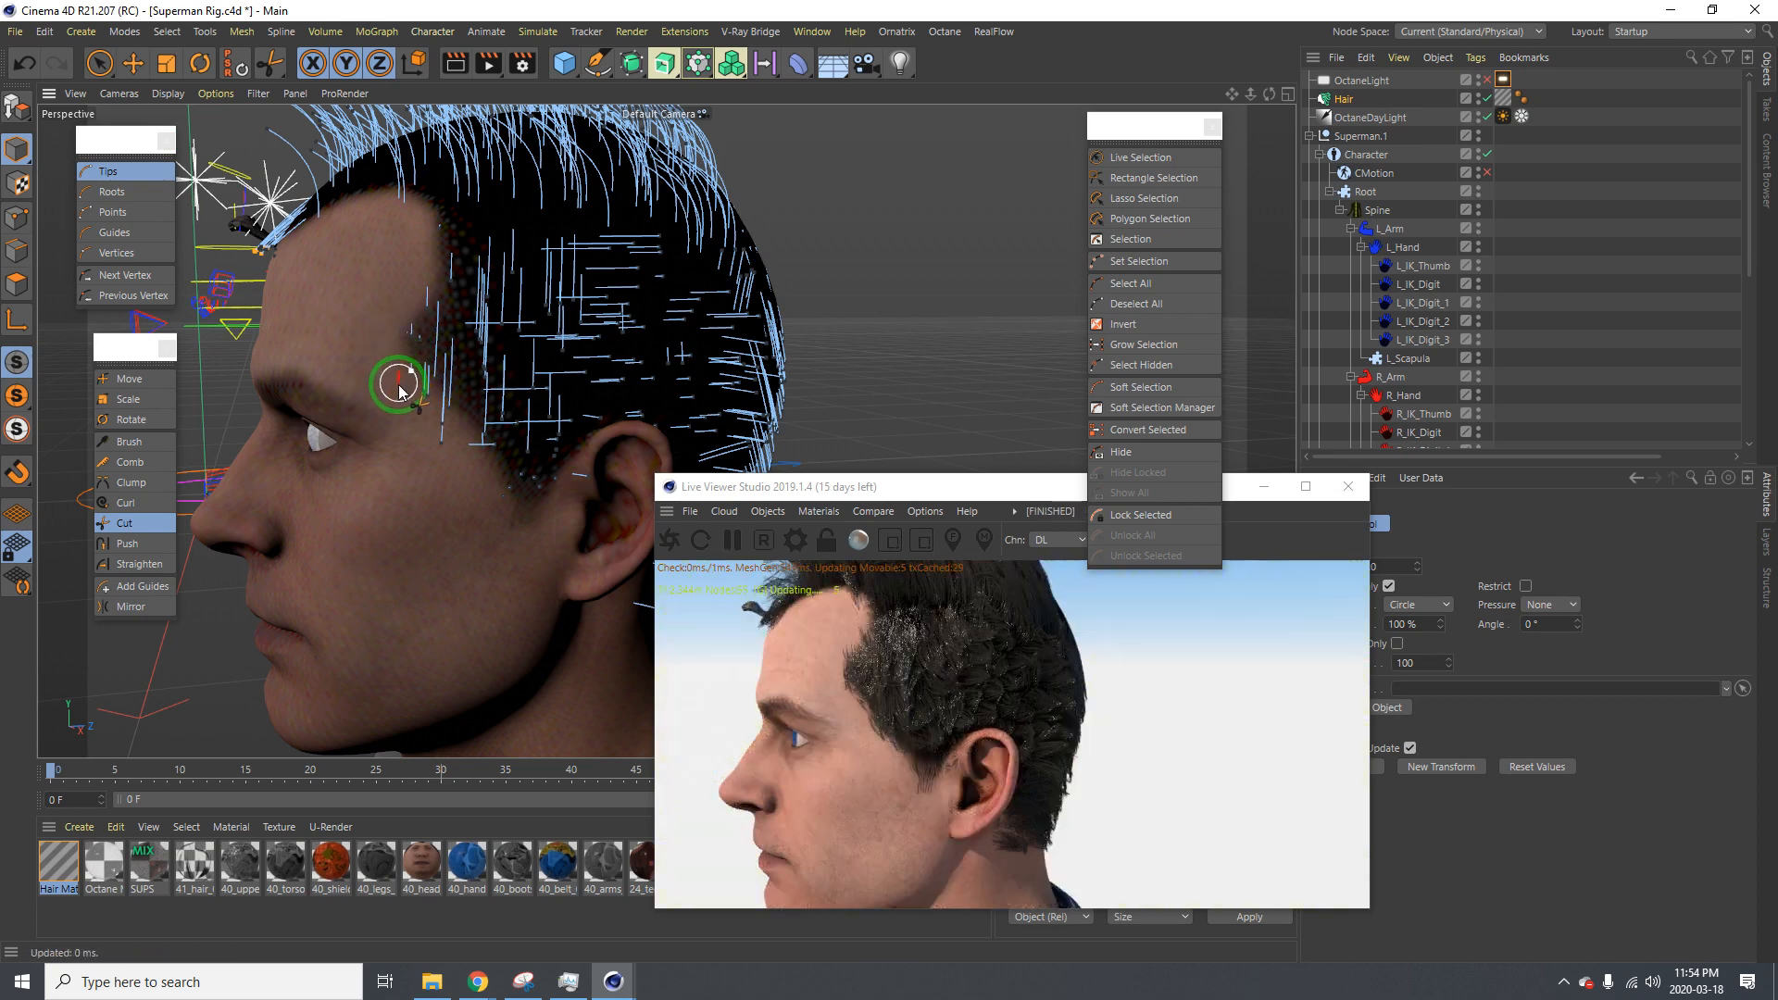
drag(398, 381, 403, 404)
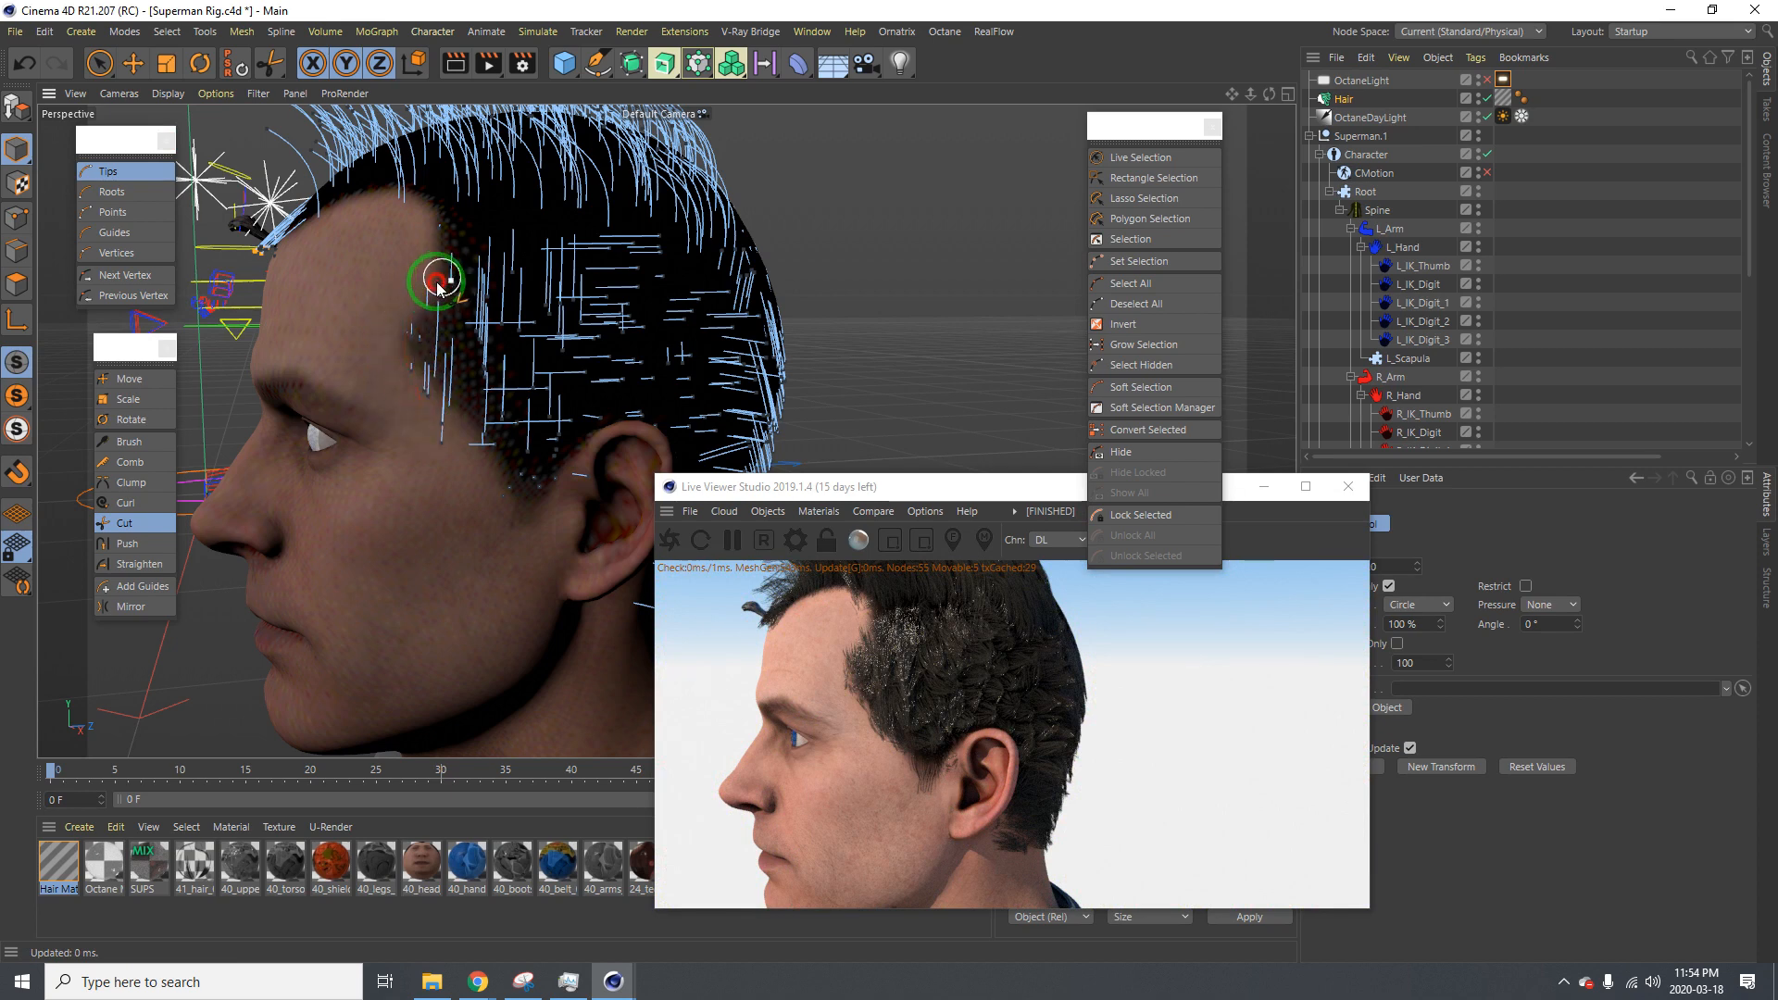
drag(438, 287, 431, 440)
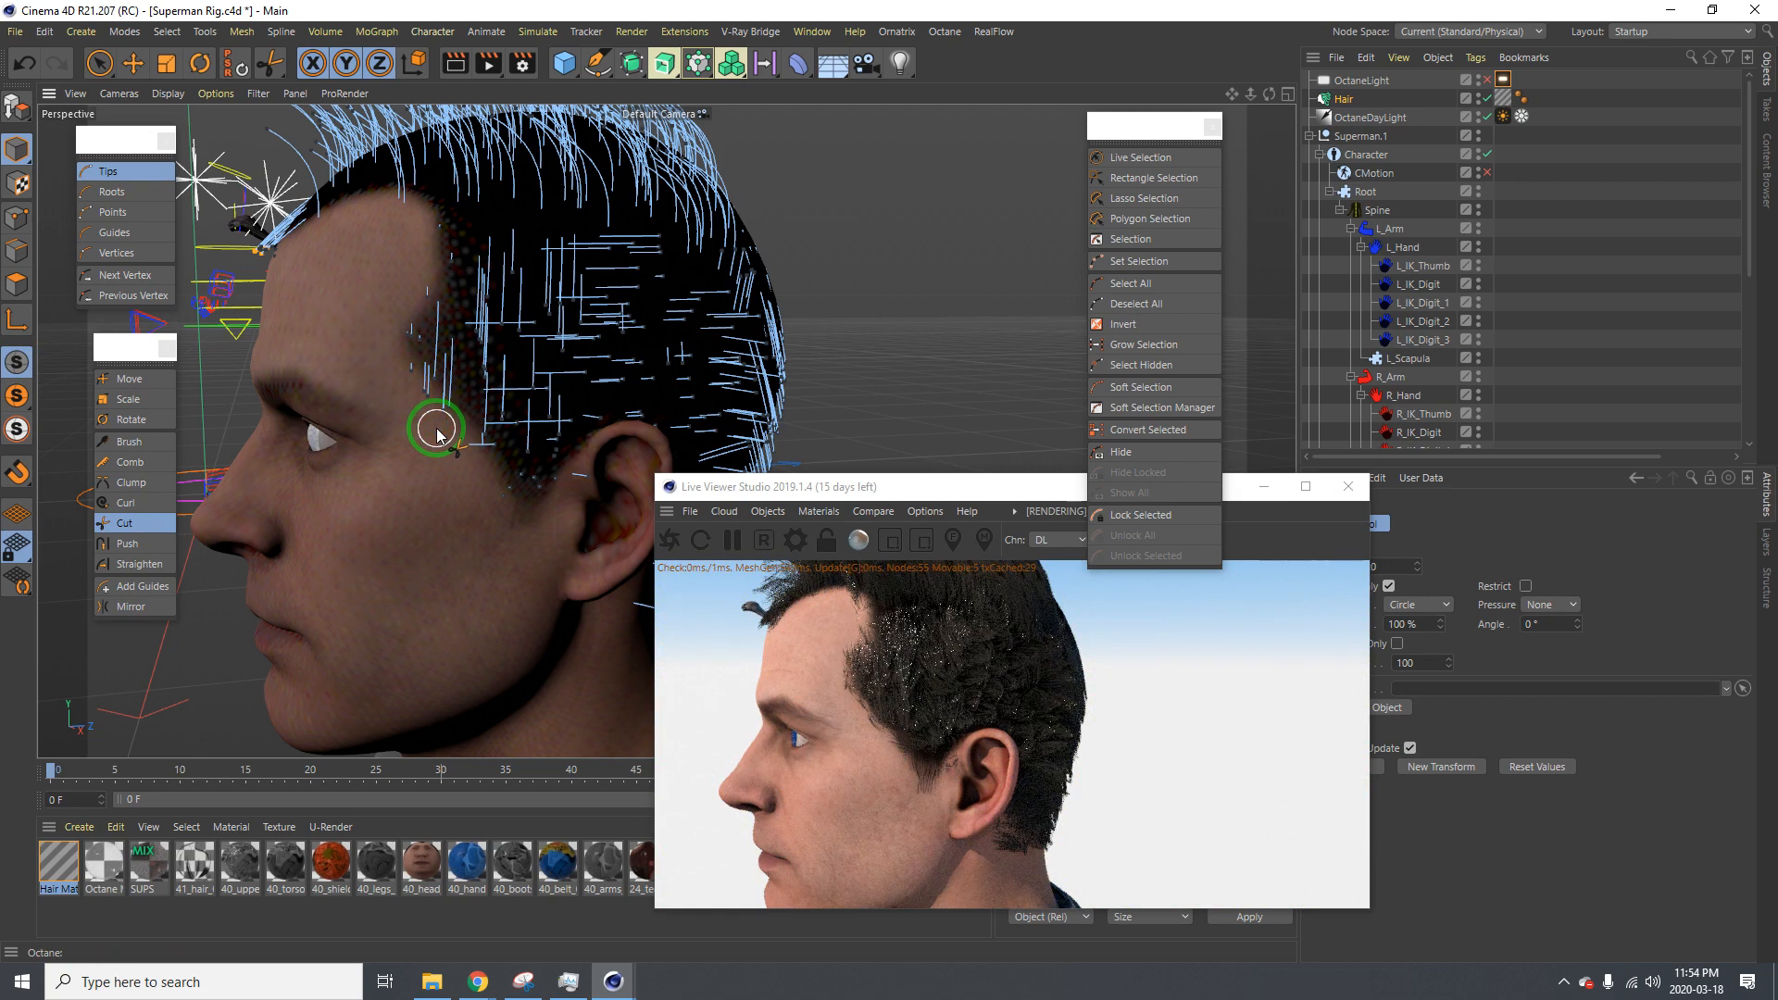
mouse_move(433, 413)
mouse_down()
mouse_move(497, 377)
mouse_move(445, 358)
mouse_move(574, 371)
mouse_up()
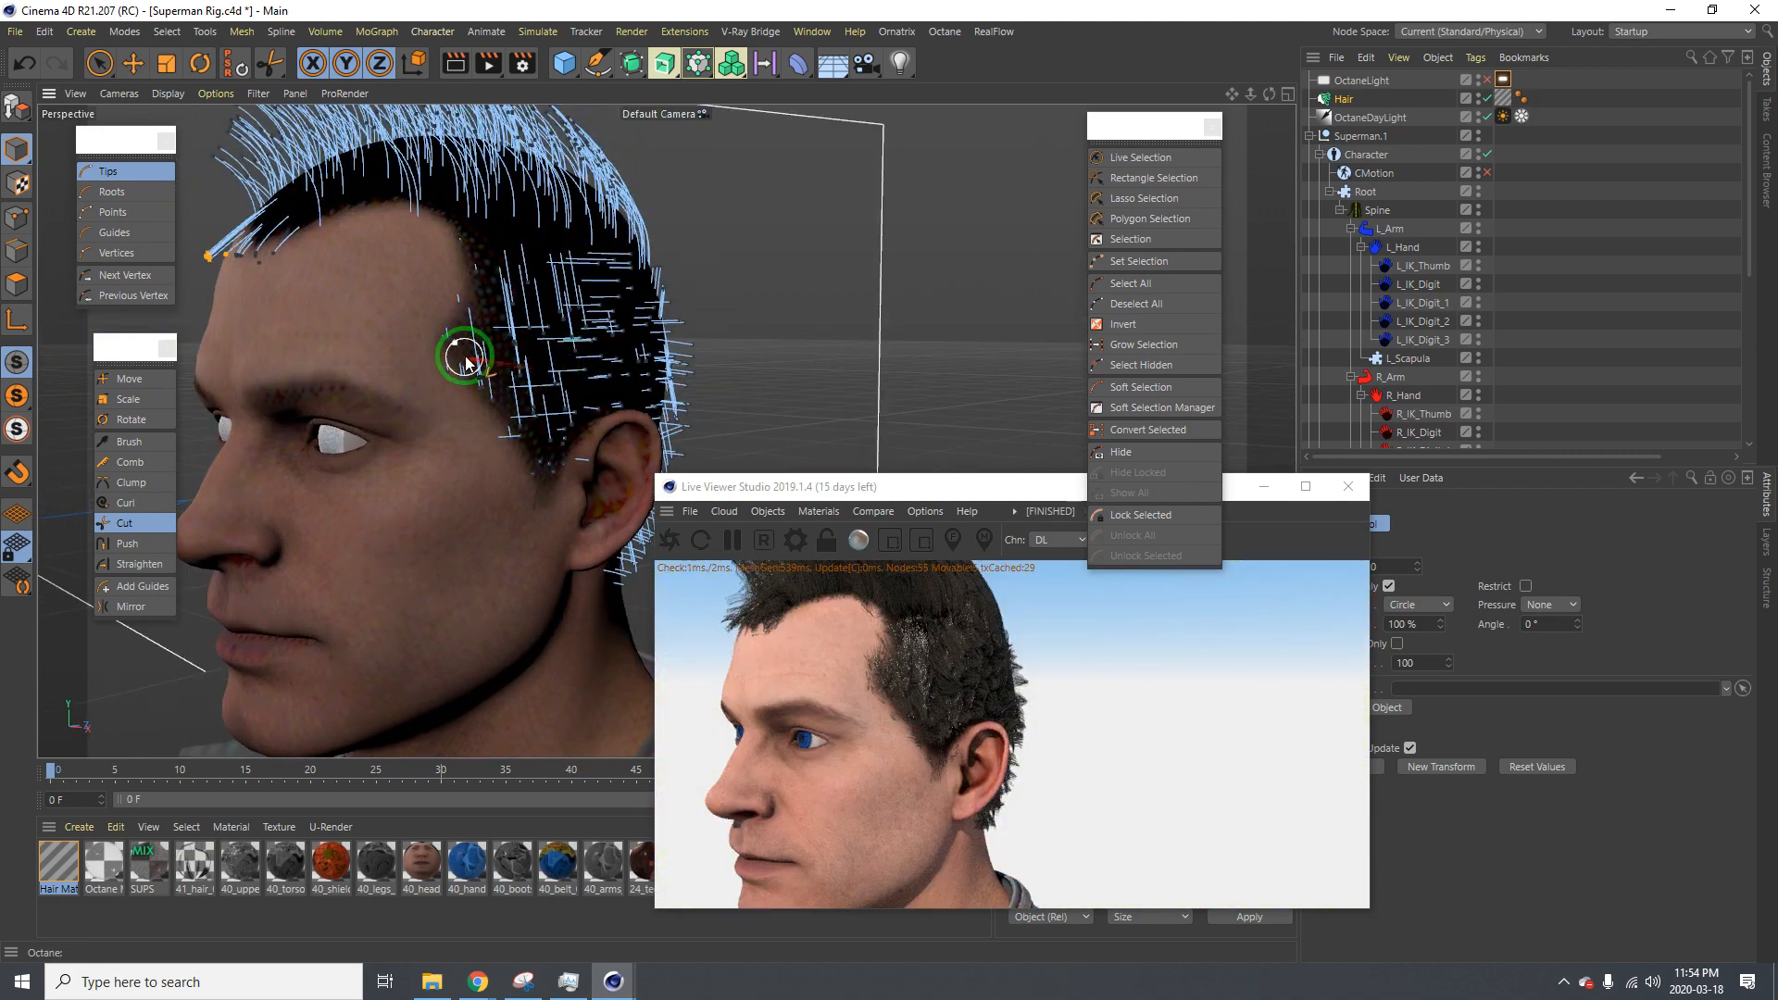
alt+right_drag(462, 356, 540, 338)
mouse_move(540, 337)
alt+mouse_down()
mouse_move(406, 387)
mouse_move(486, 468)
alt+mouse_up()
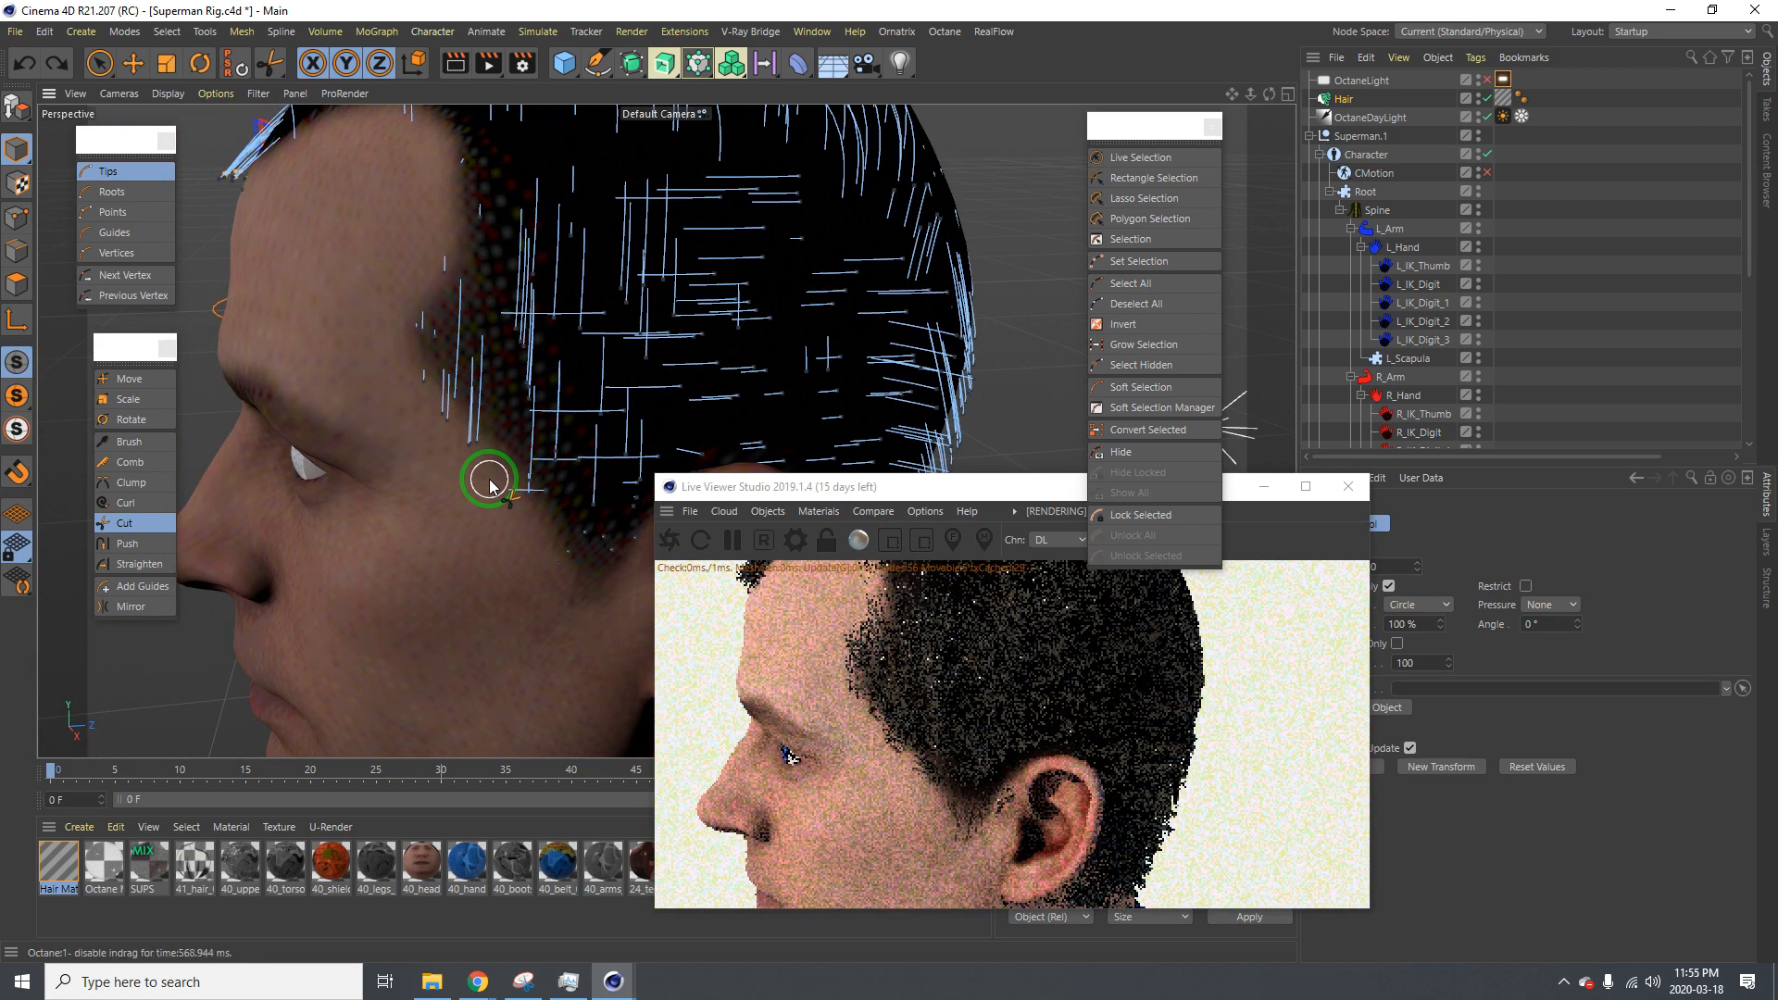
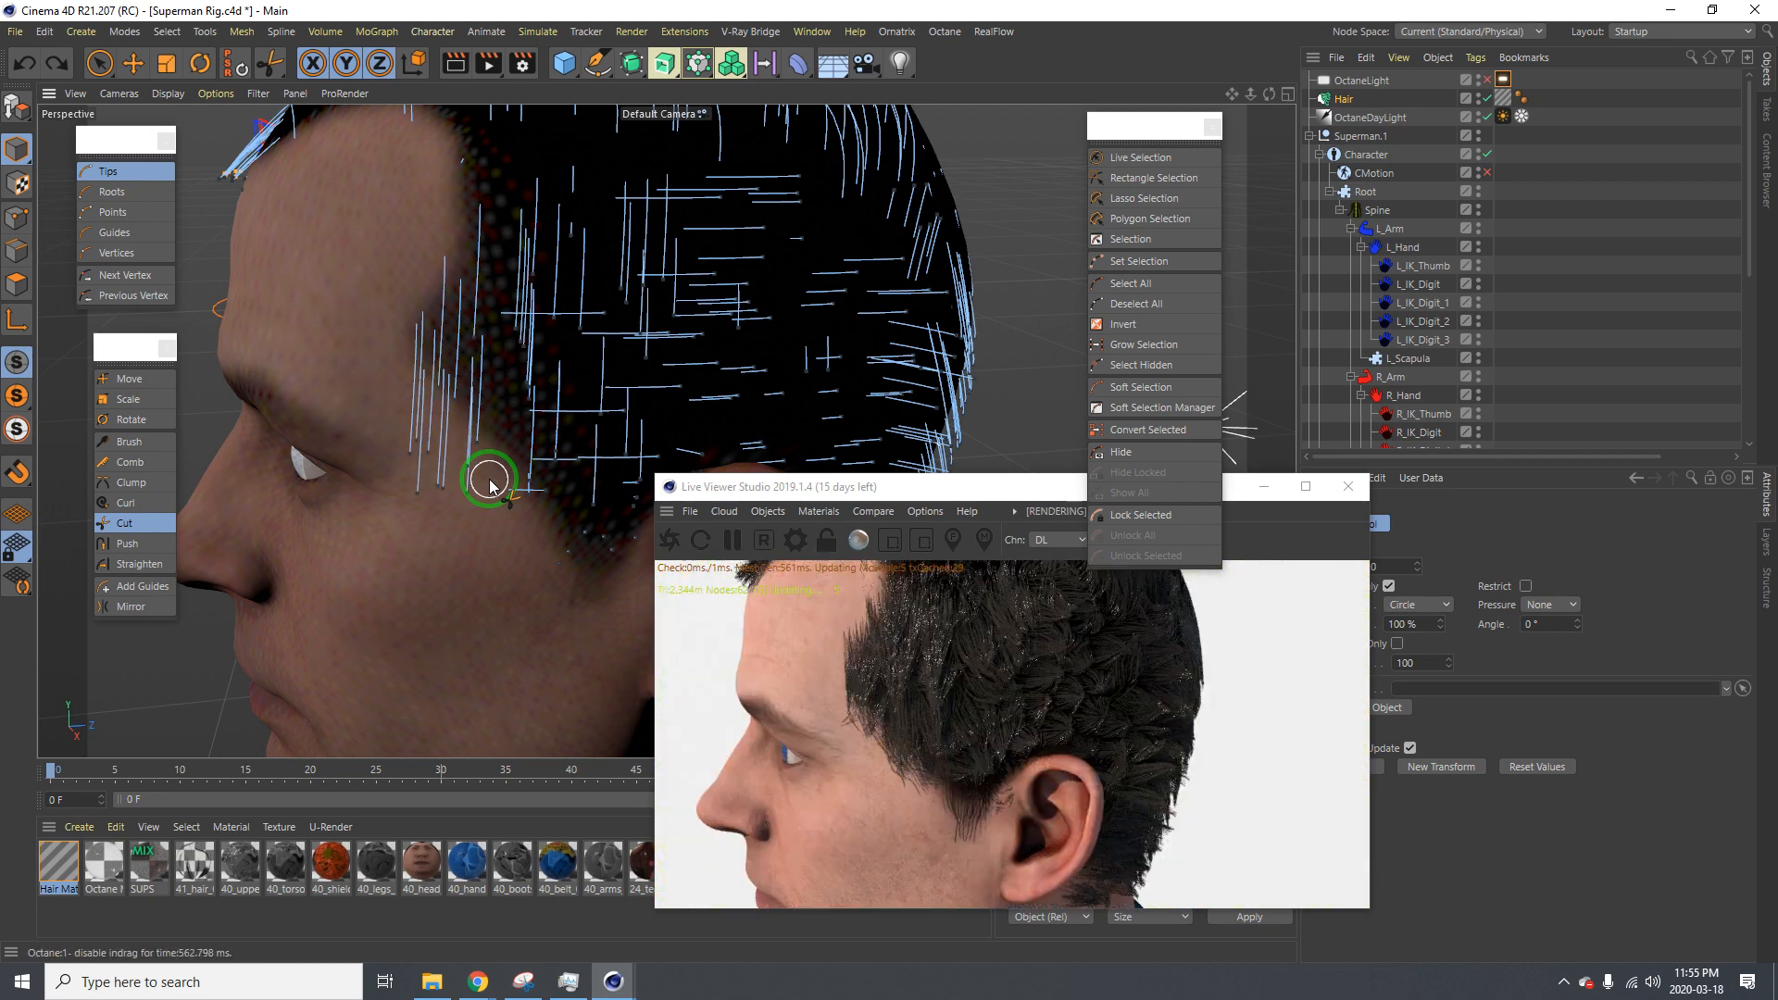
Live-select the tips of the long temple guides on the character's left side and move them back toward the ear
alt+drag(488, 445, 429, 469)
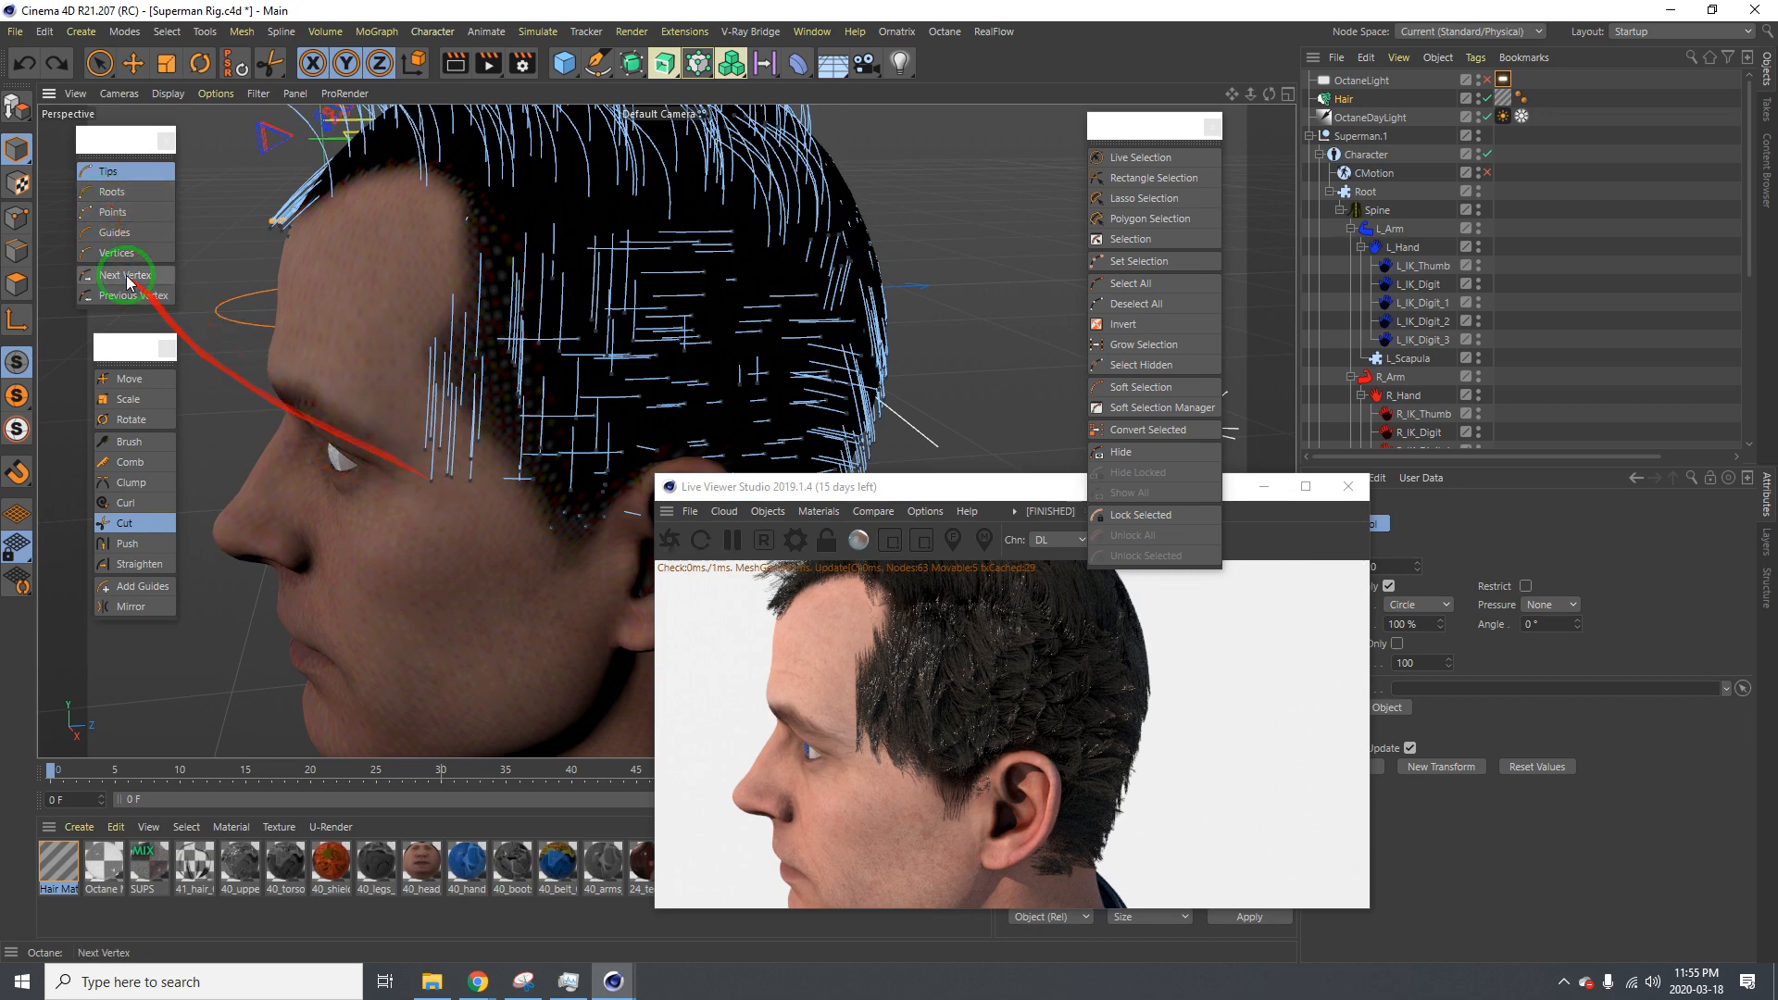
key(space)
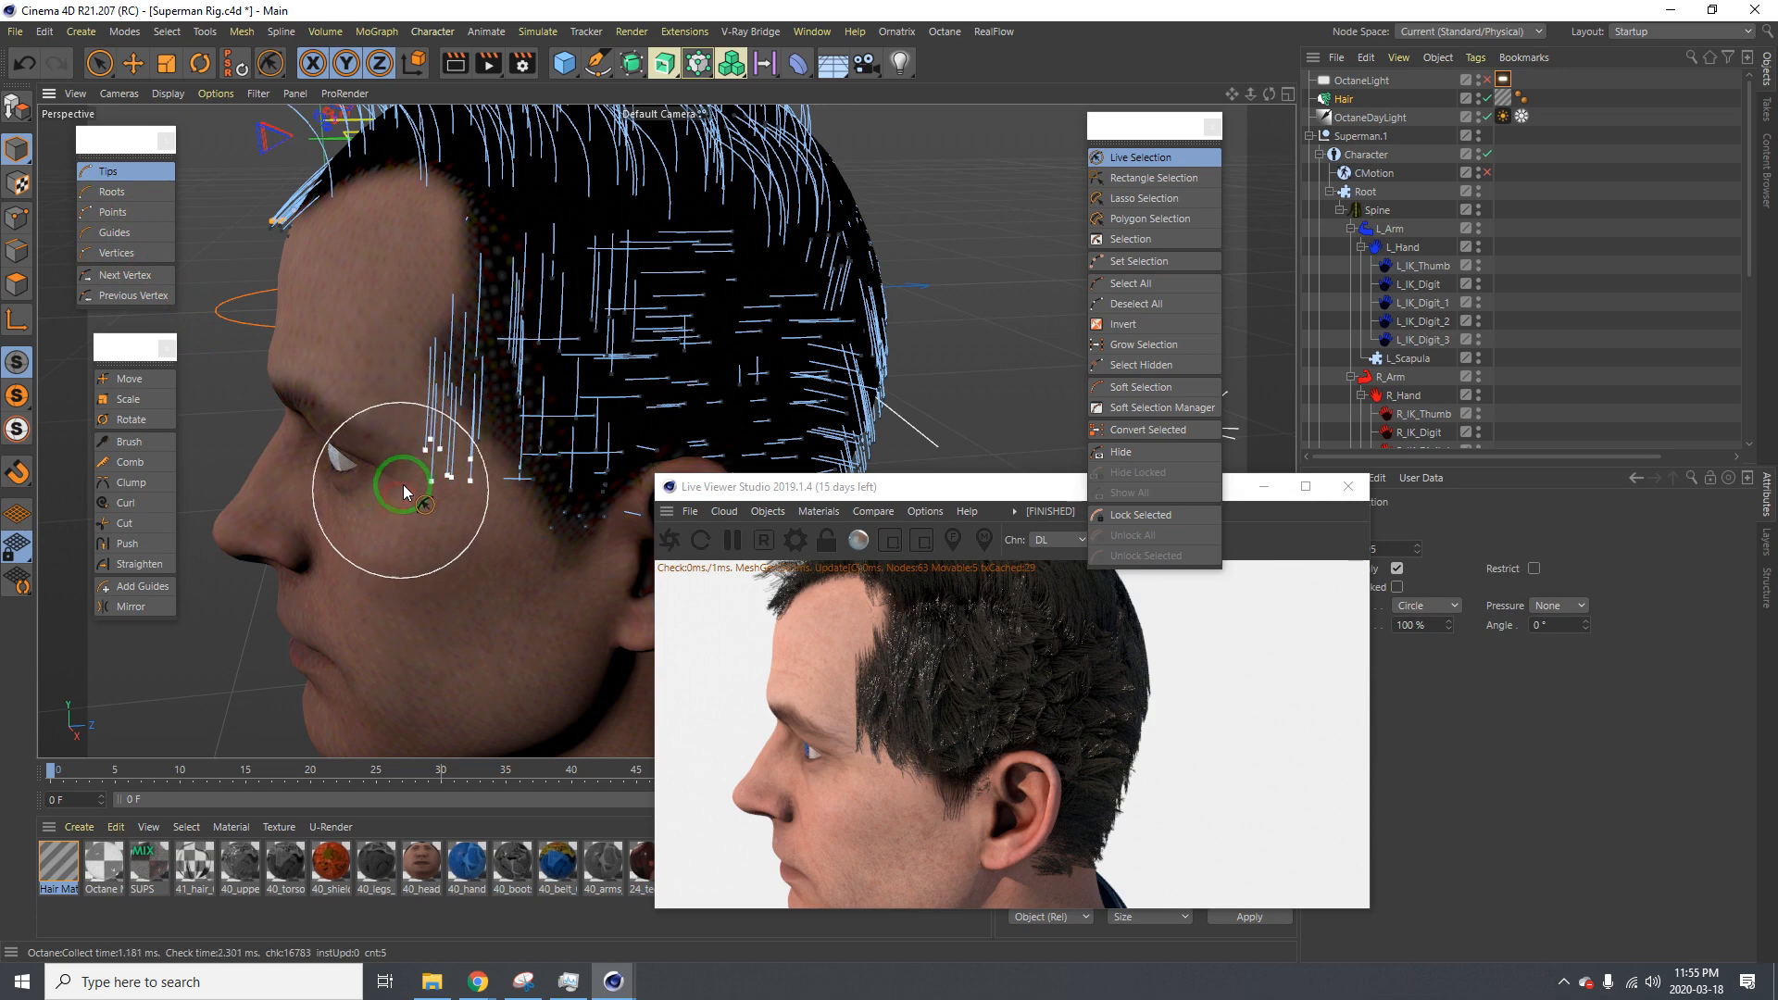
click(408, 478)
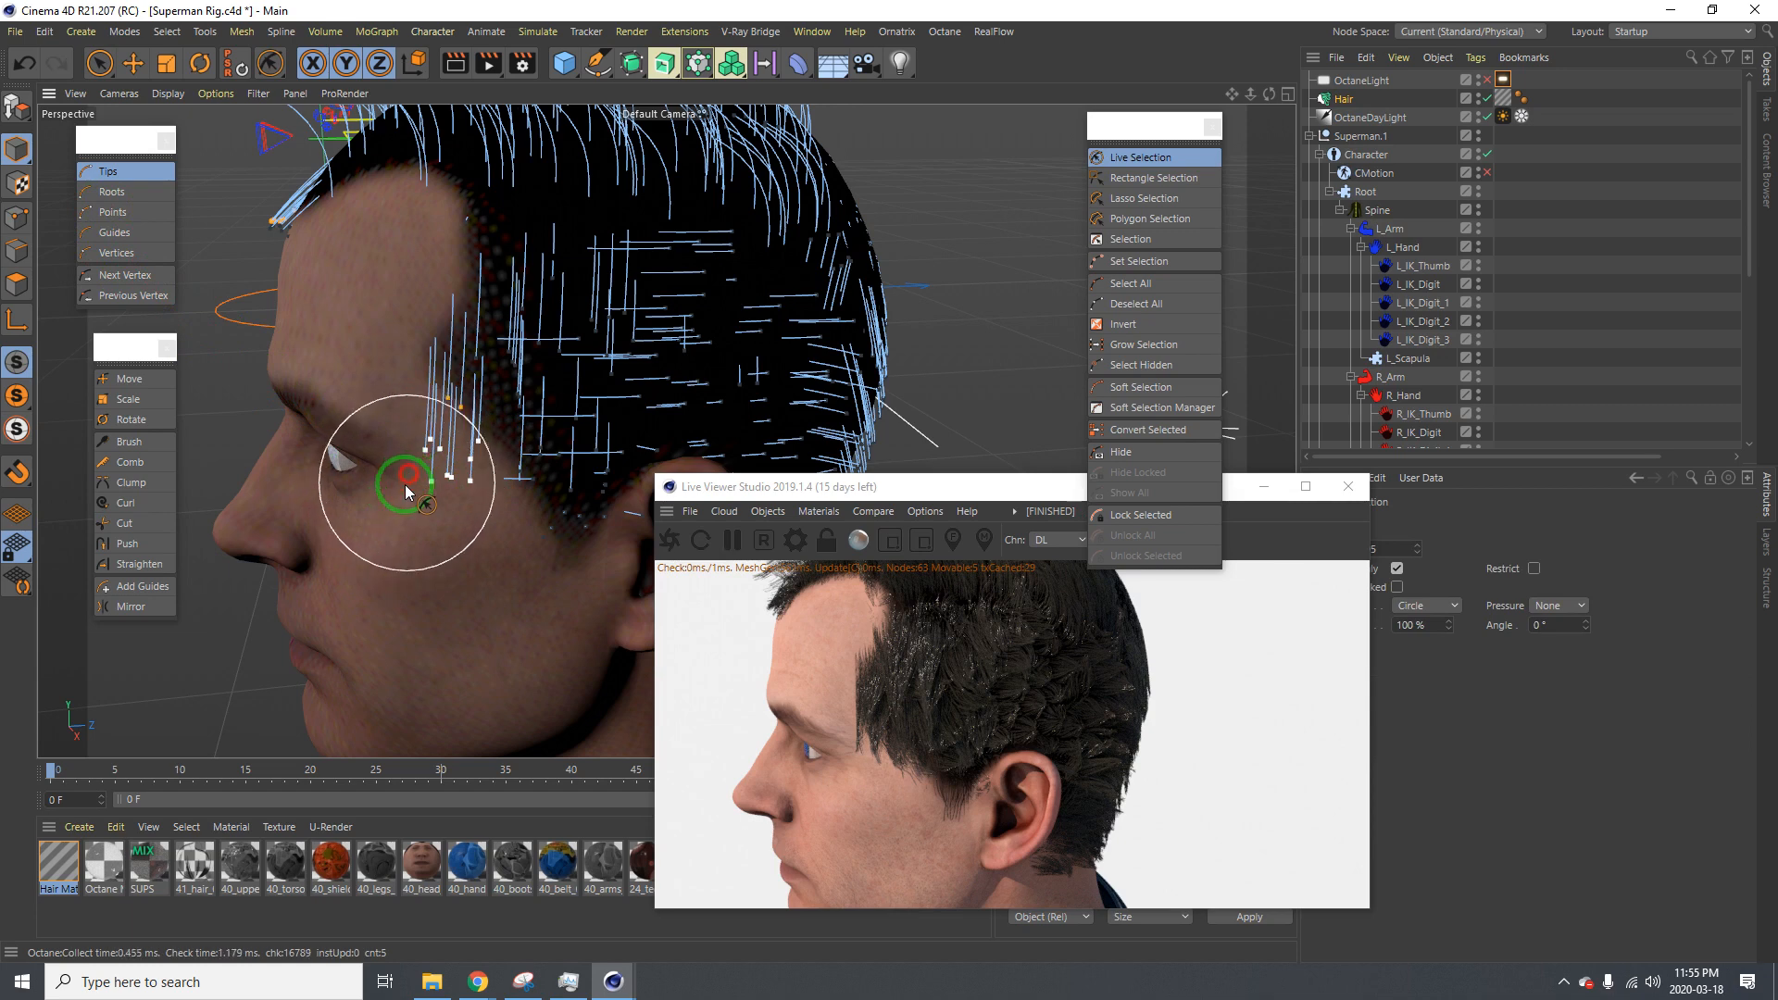
click(139, 379)
drag(406, 478, 505, 437)
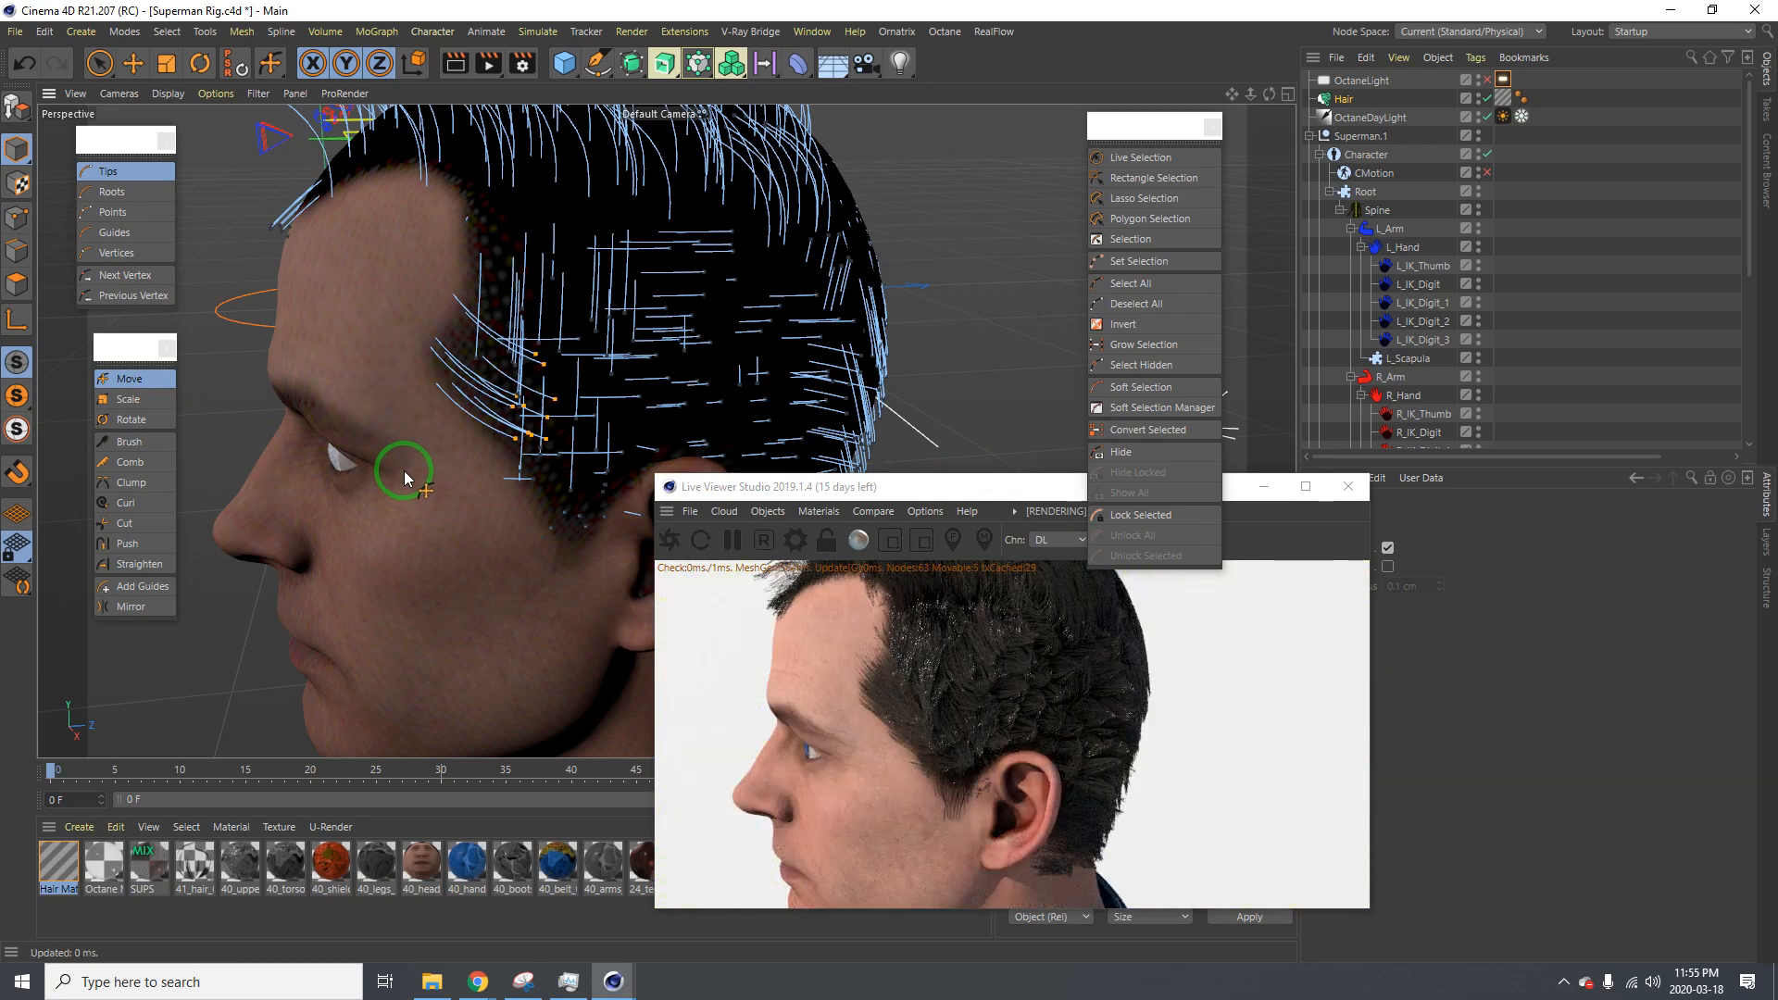
Trim the stray guide in front of the character's left ear with the Cut tool
alt+drag(367, 432, 415, 587)
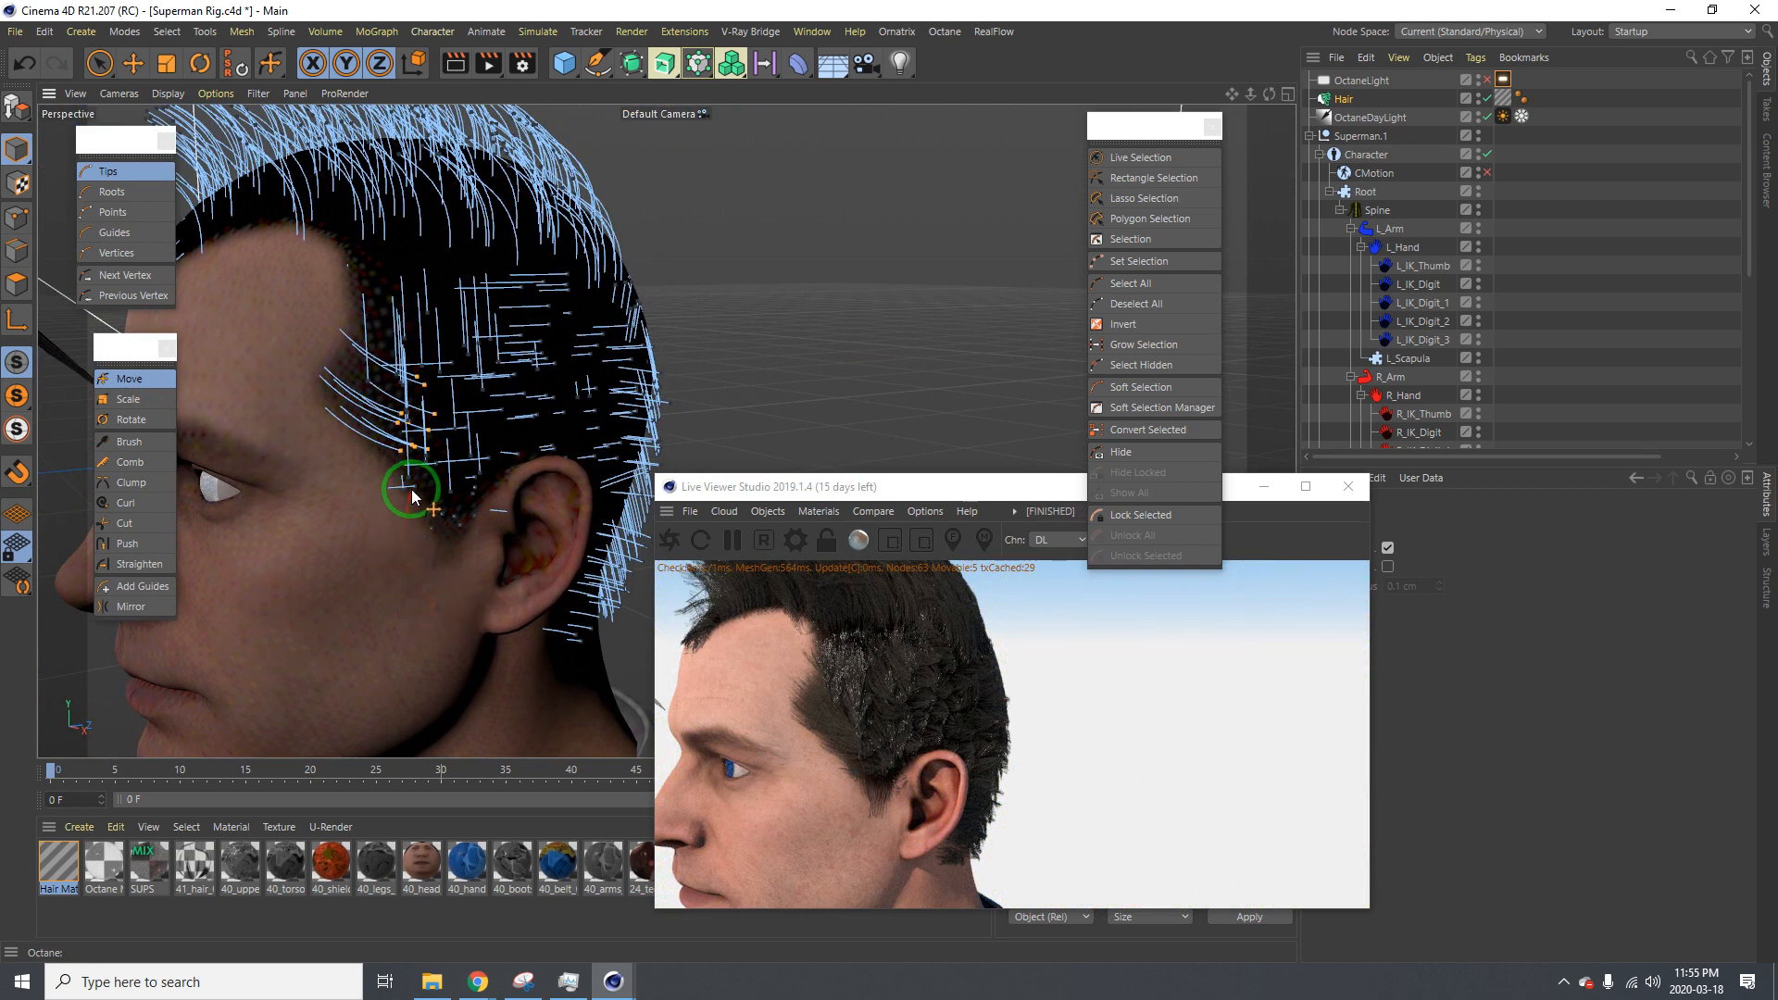
click(124, 523)
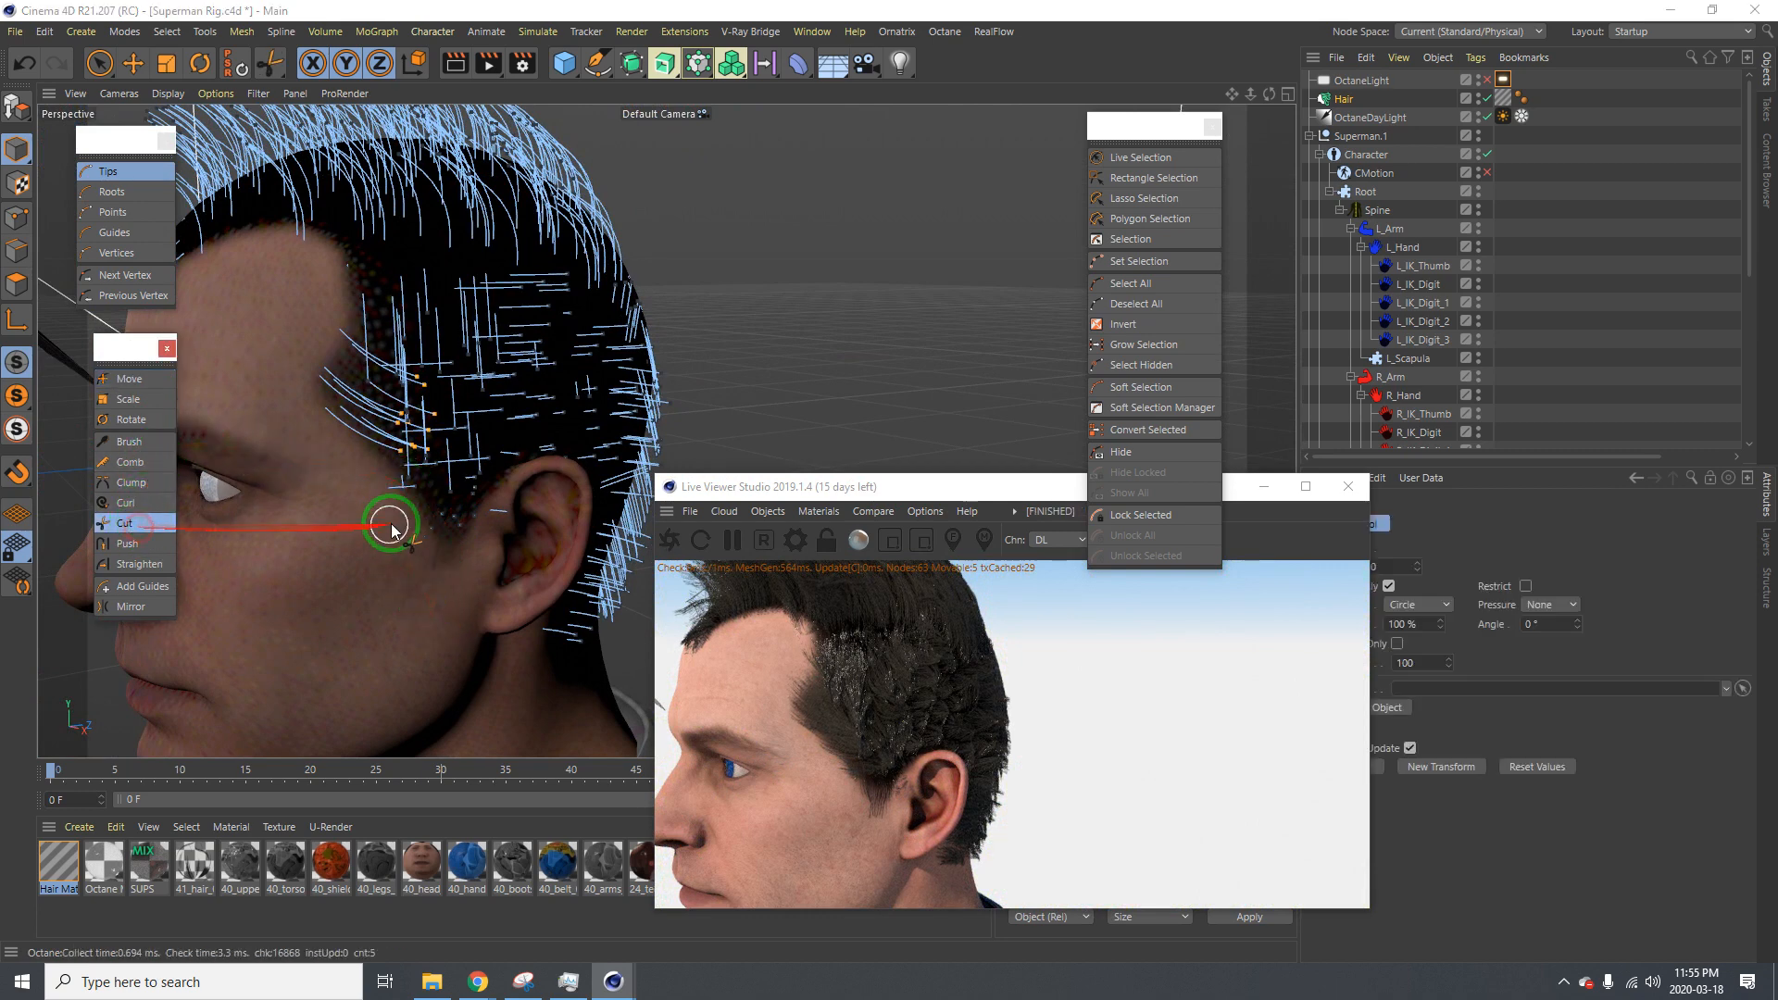
click(410, 503)
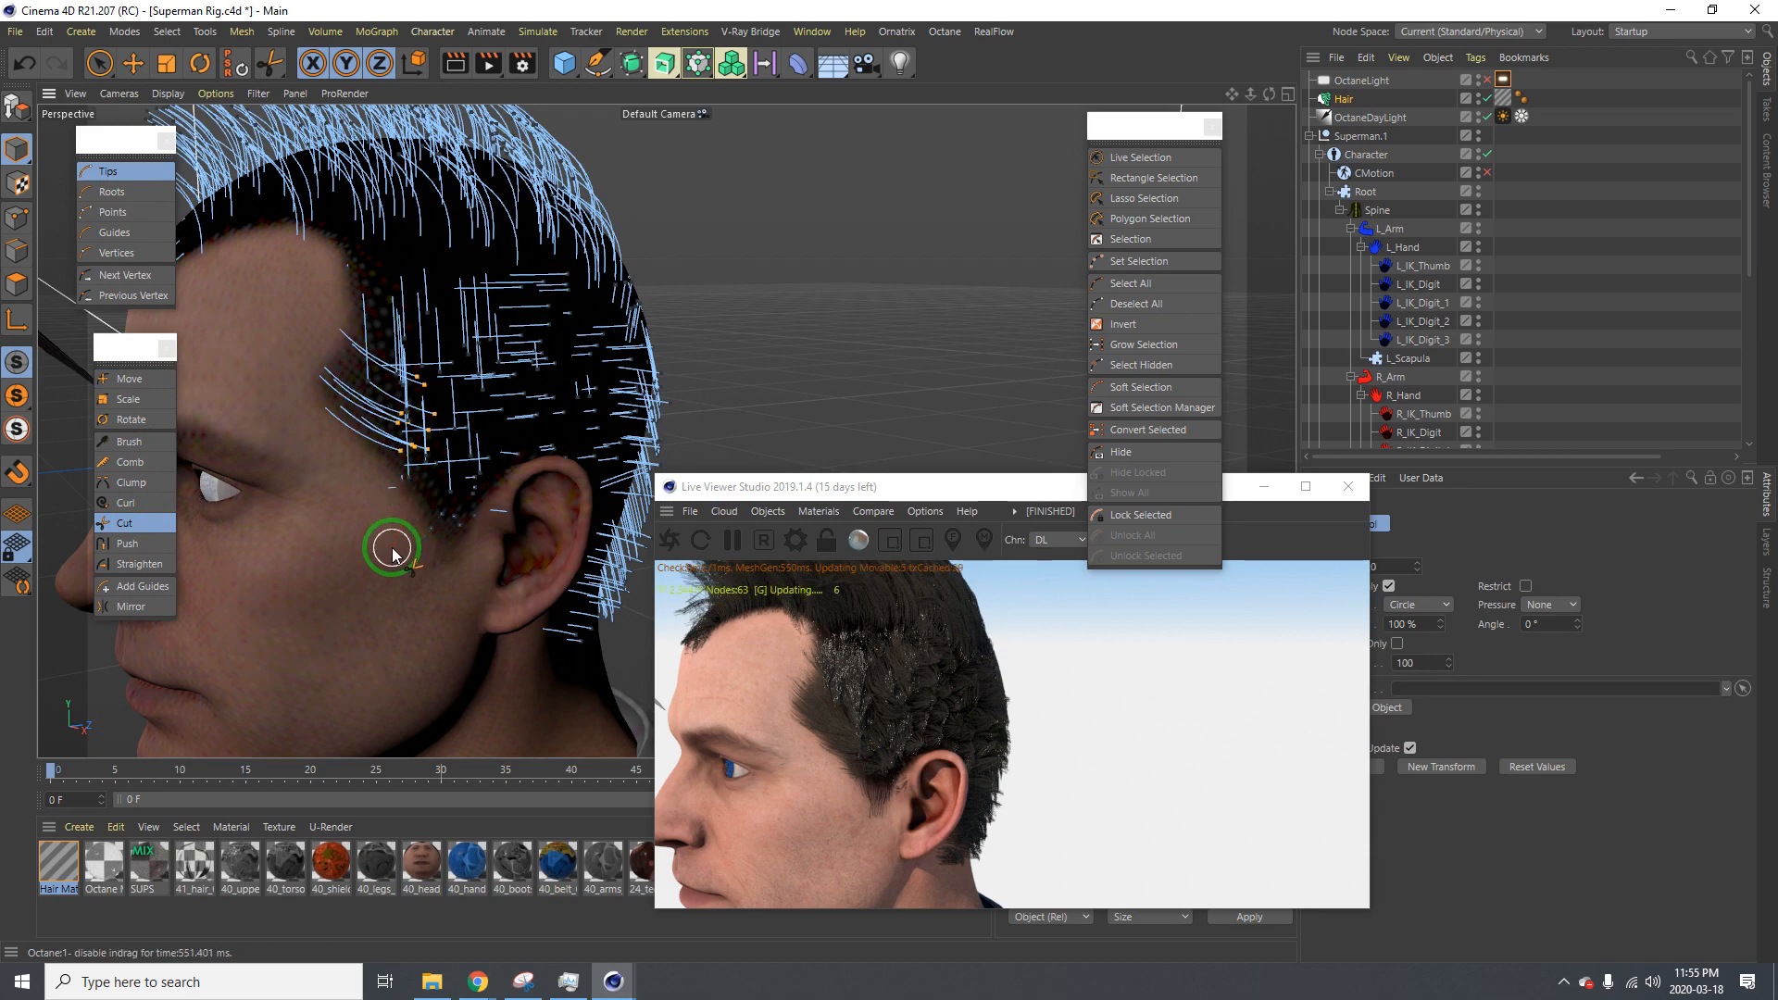
Switch to Roots mode, live-select the roots on the character's right side, and move them so the guides hang downward
alt+right_drag(408, 414, 360, 405)
mouse_move(360, 404)
alt+mouse_down()
mouse_move(492, 416)
mouse_move(458, 423)
mouse_move(472, 436)
mouse_move(290, 437)
mouse_move(667, 397)
mouse_move(754, 365)
mouse_move(647, 370)
mouse_move(575, 349)
mouse_move(469, 377)
mouse_move(584, 402)
alt+mouse_up()
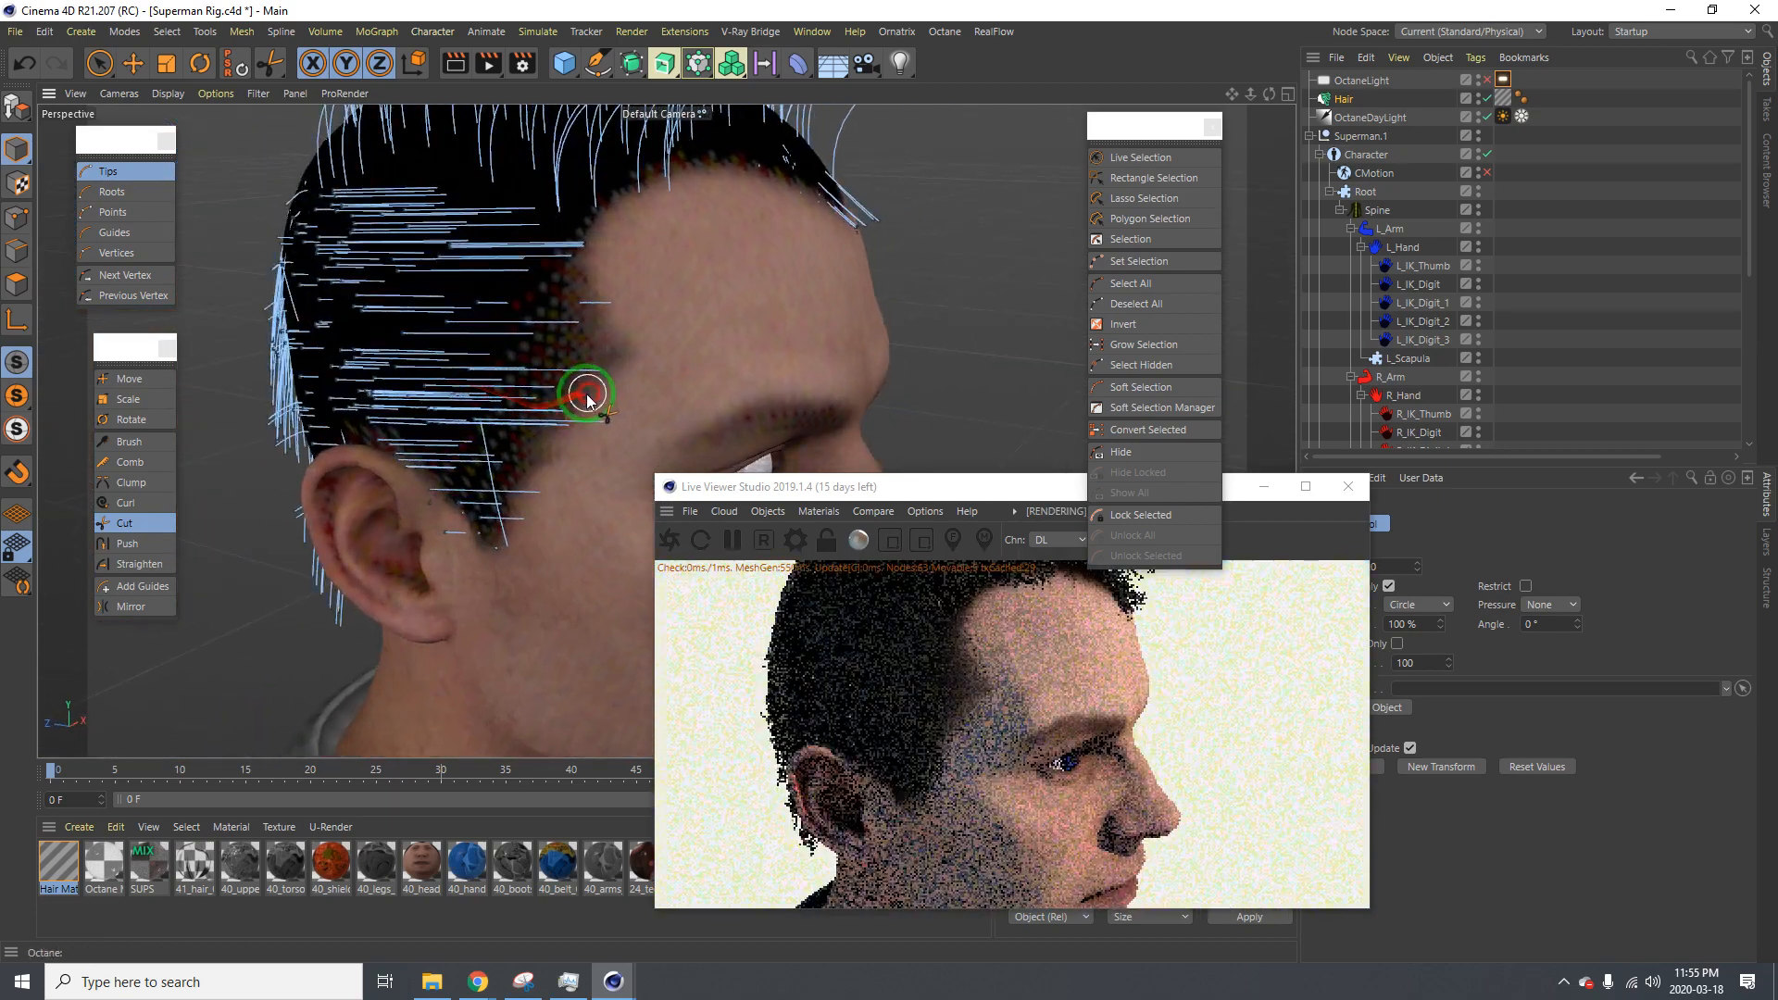
key(space)
click(112, 192)
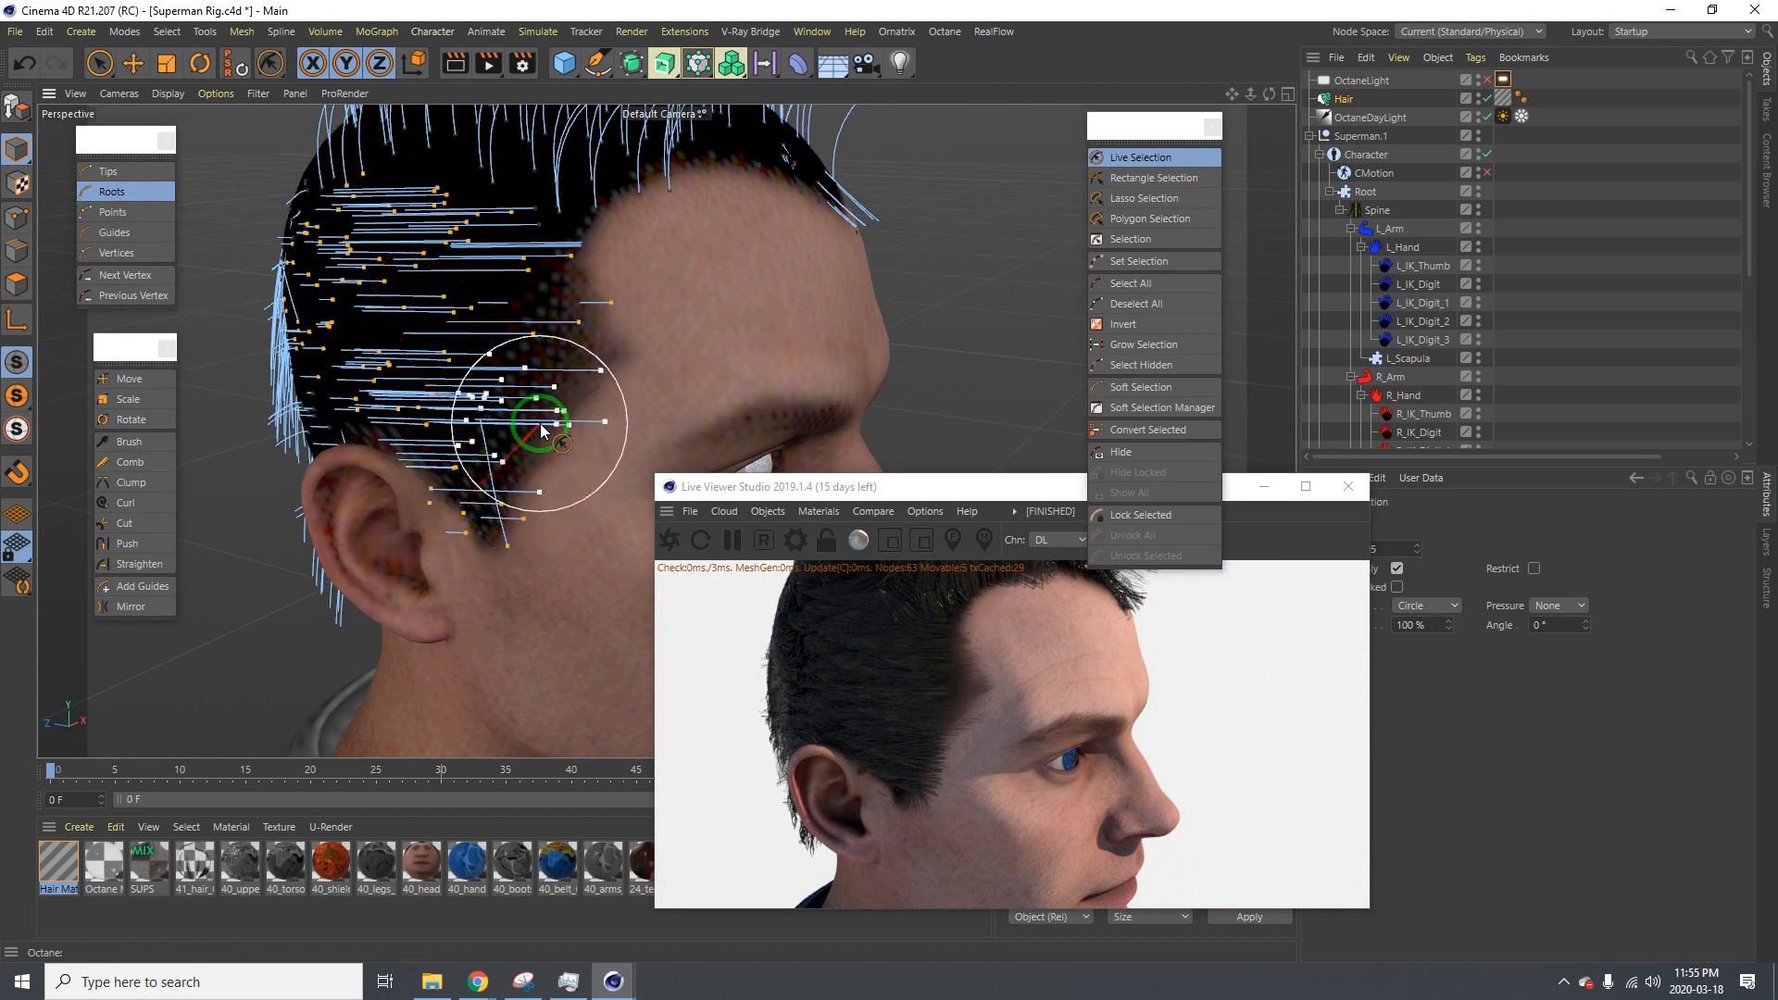
click(130, 379)
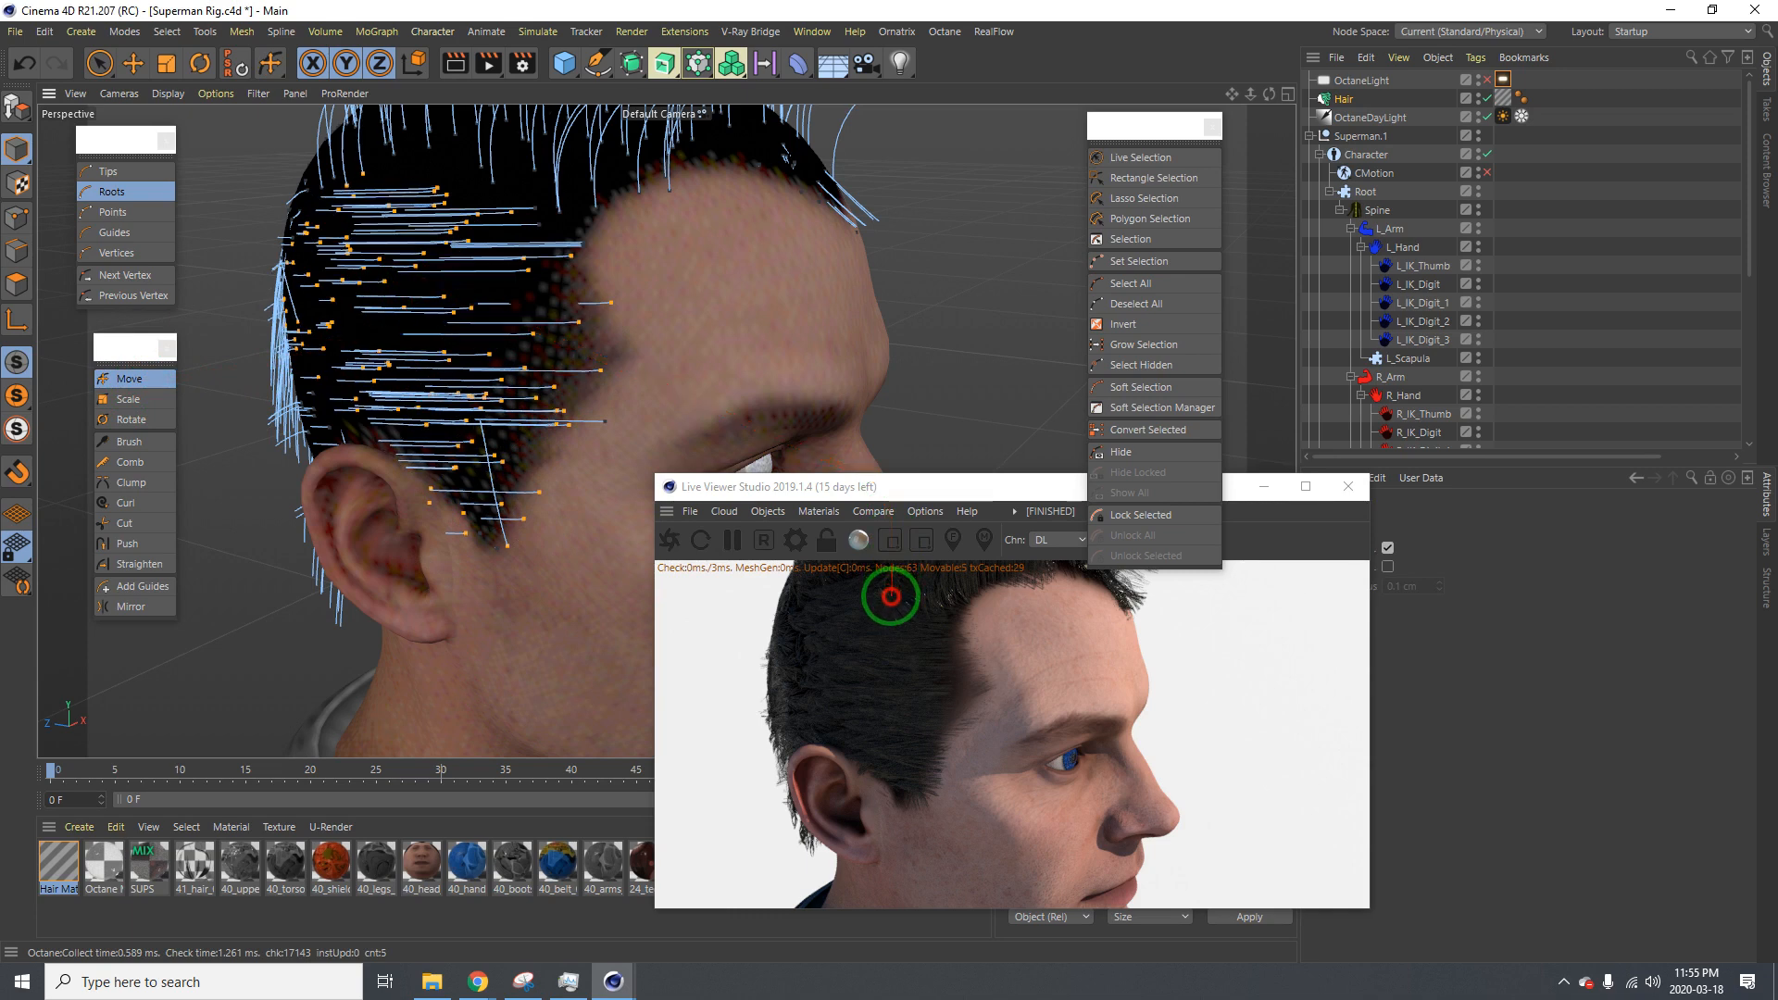
drag(905, 536, 876, 482)
alt+drag(433, 207, 403, 167)
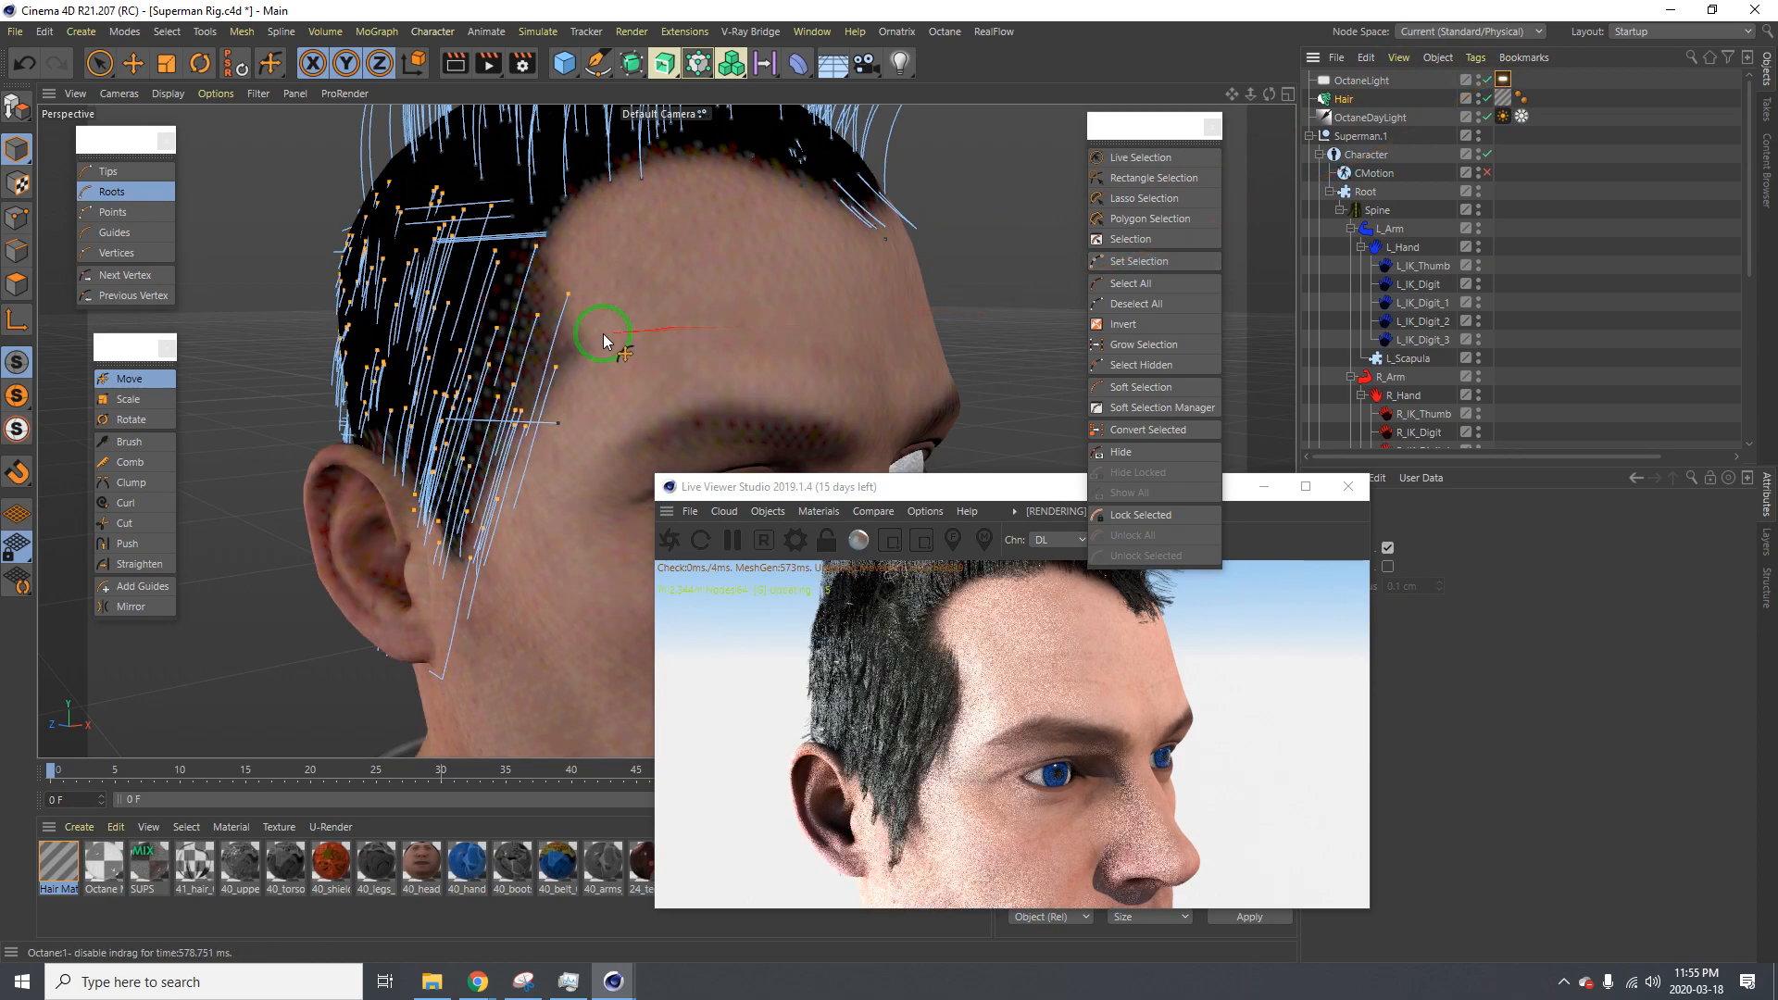
Switch the hair editing mode from Roots to Tips for the guides on the character's right side
mouse_move(454, 375)
alt+mouse_down()
mouse_move(437, 397)
mouse_move(484, 389)
alt+mouse_up()
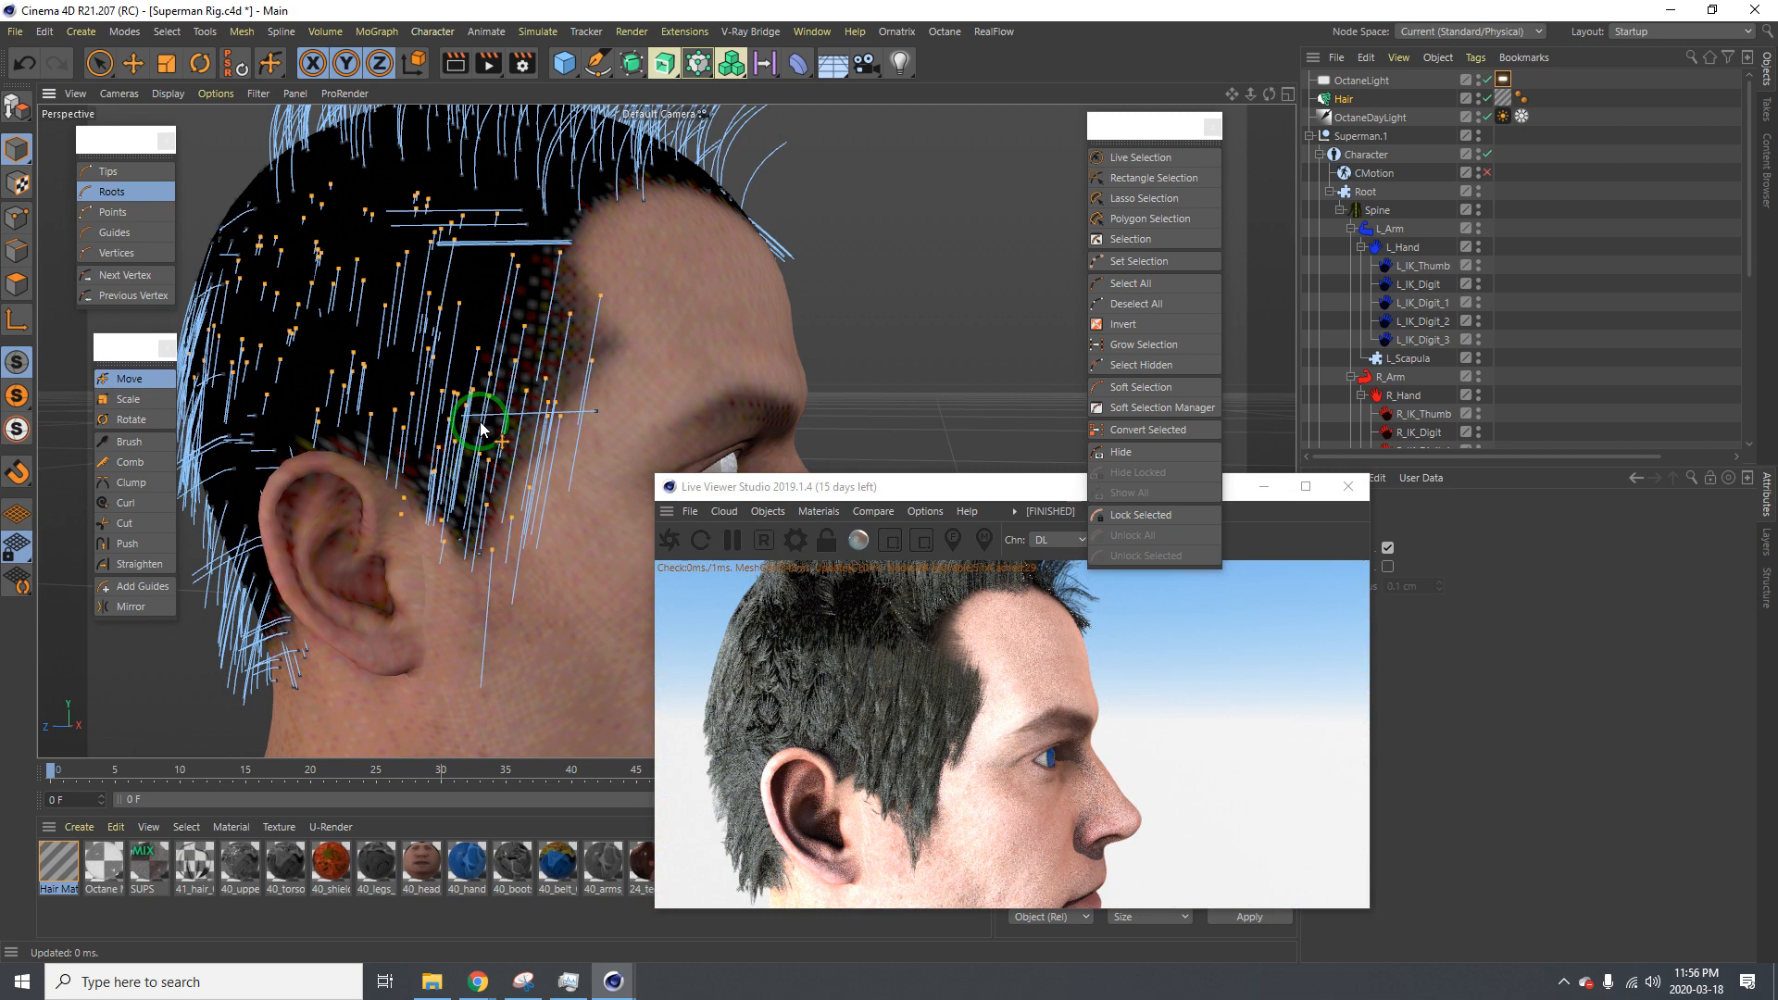
click(127, 212)
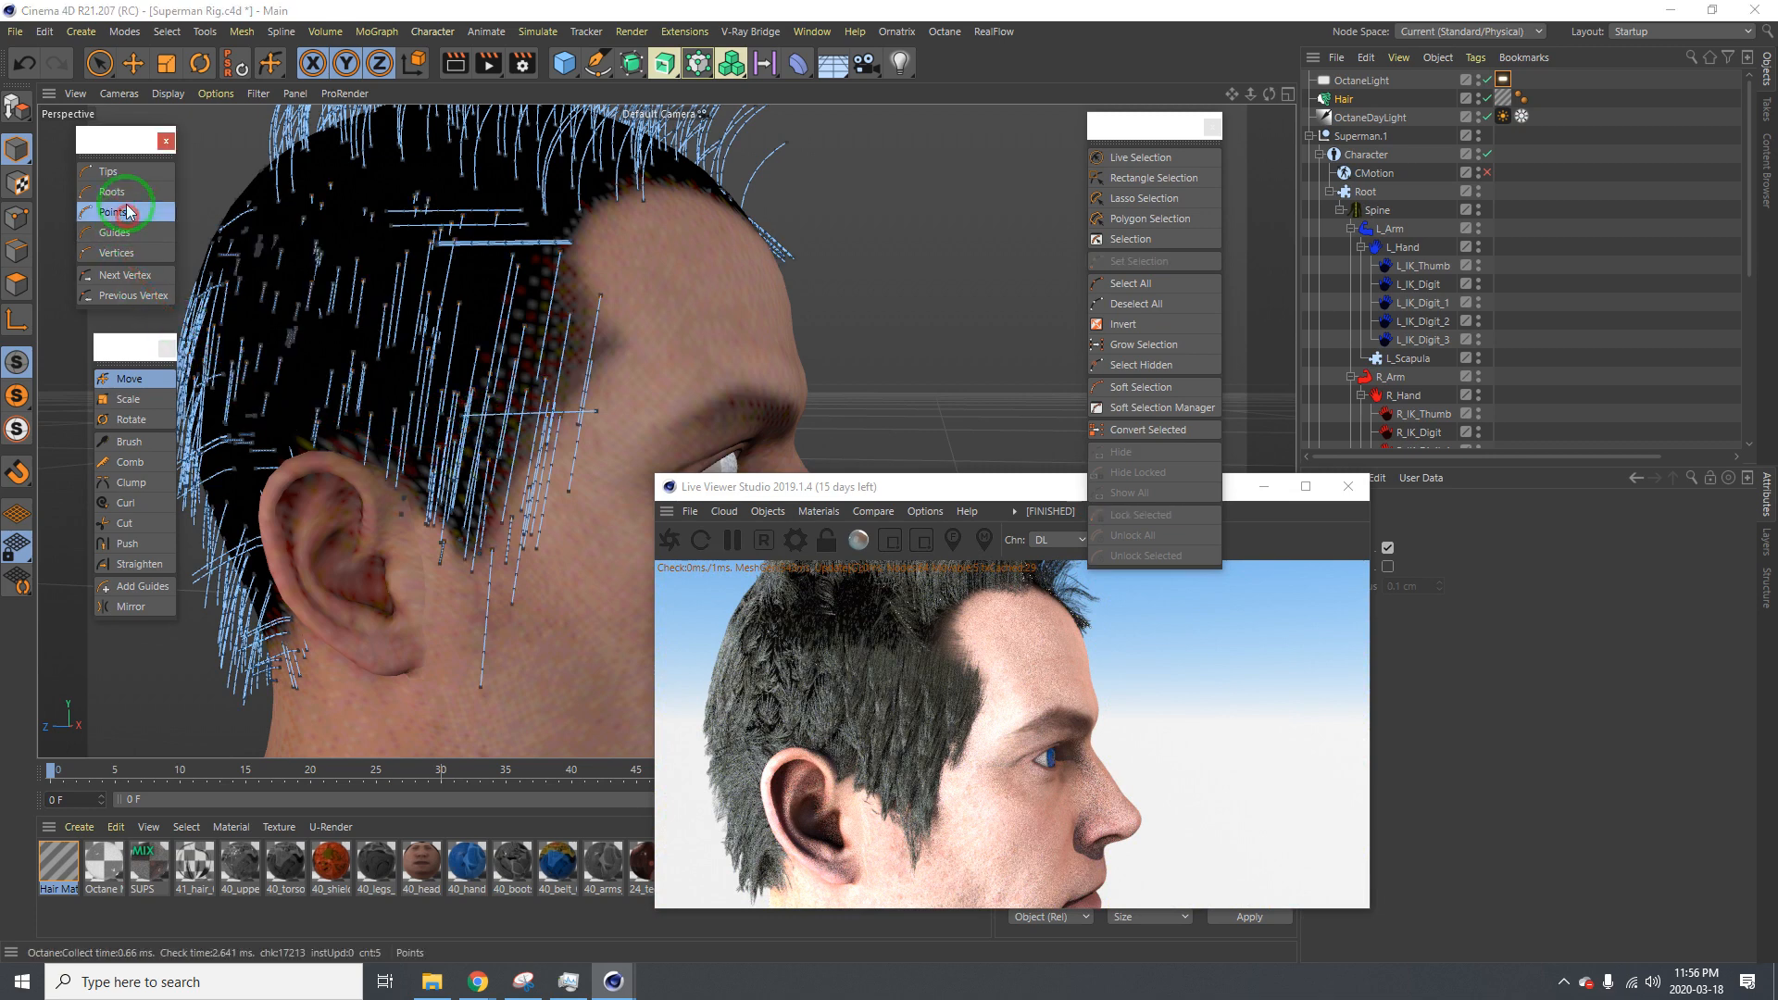
click(124, 178)
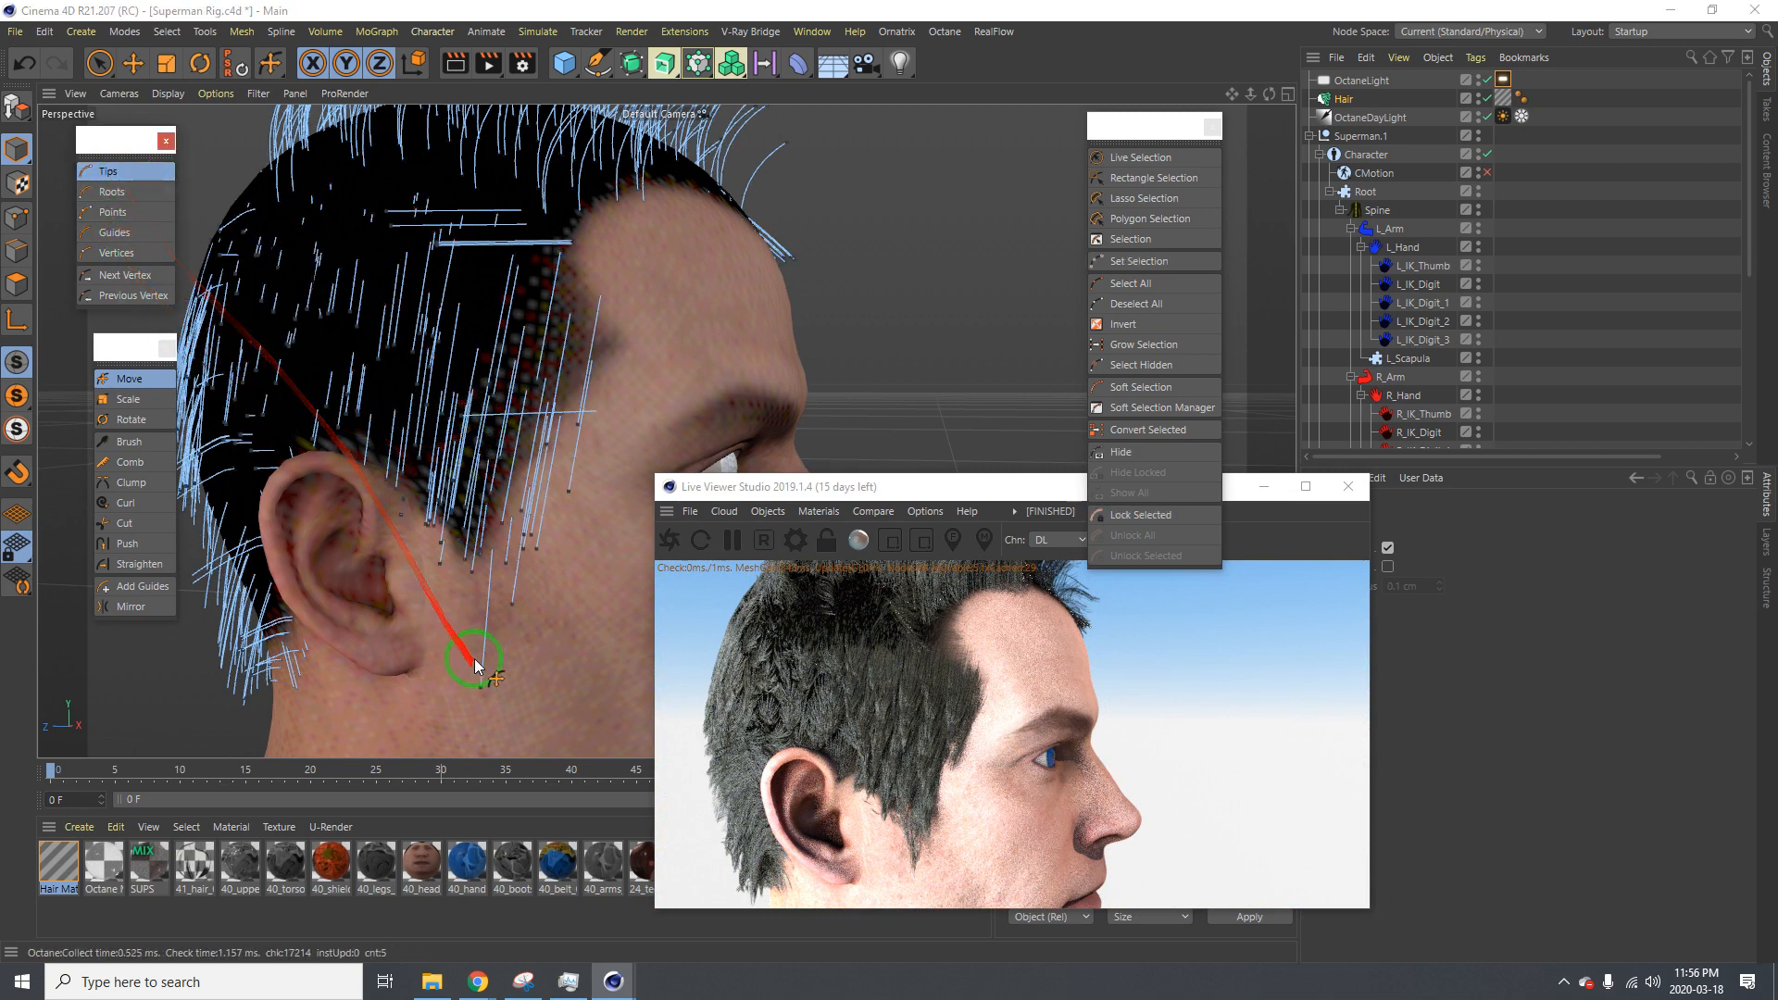
Live-select the tips of the hanging temple guides on the character's right side and move them back toward the ear
key(9)
mouse_move(496, 685)
mouse_down()
mouse_move(559, 508)
mouse_move(482, 540)
mouse_move(847, 468)
mouse_move(889, 484)
mouse_move(865, 481)
mouse_up()
click(129, 379)
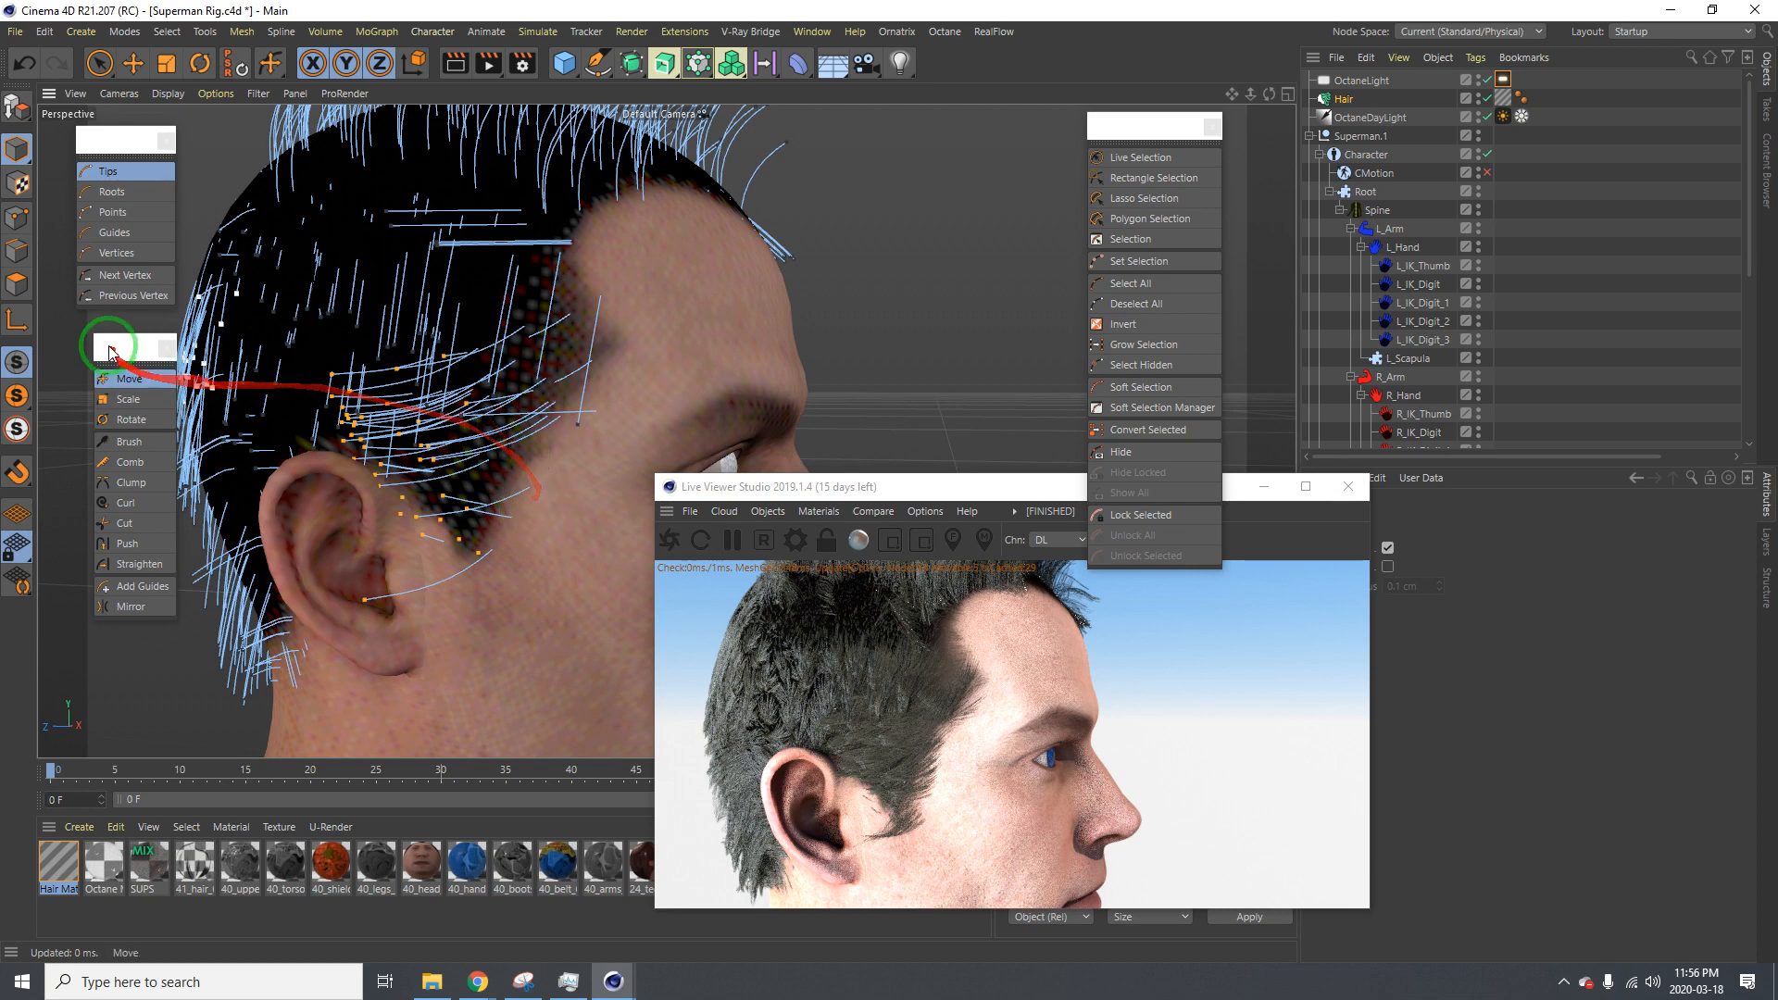
Trim the long stray guide crossing in front of the character's right ear with the Cut tool
mouse_move(130, 524)
mouse_down()
mouse_move(534, 464)
mouse_move(585, 412)
mouse_move(540, 604)
mouse_move(484, 576)
mouse_up()
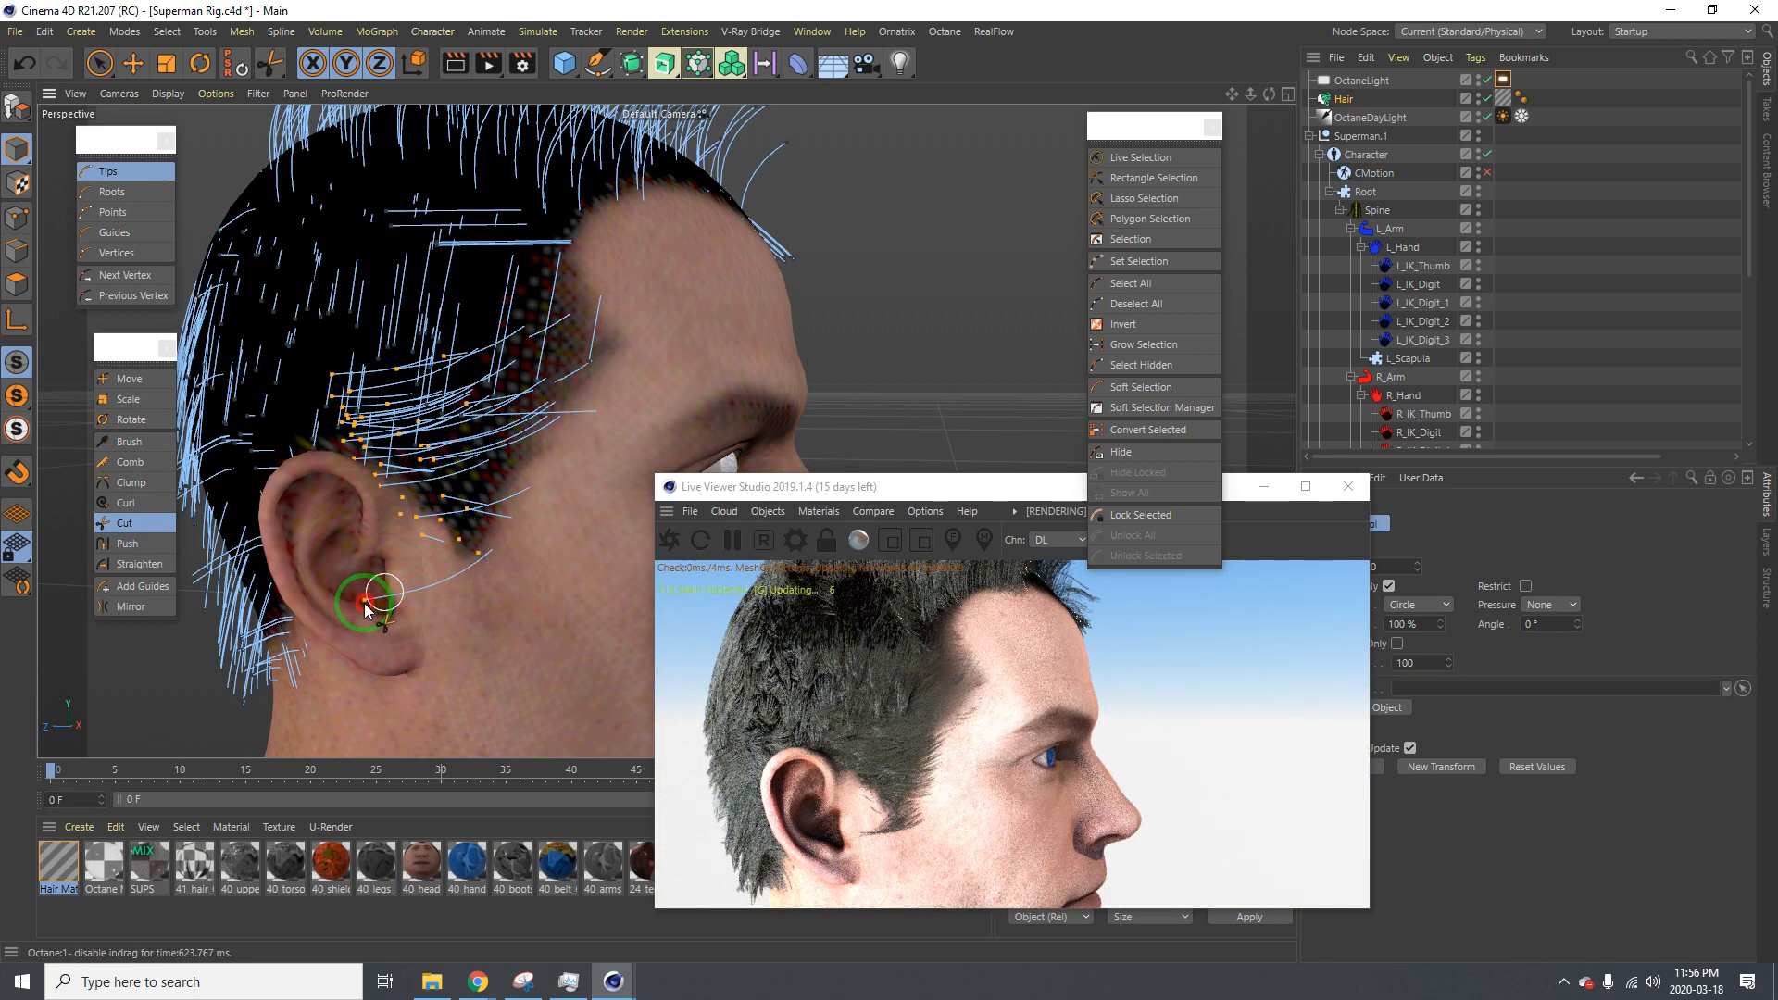
drag(419, 586, 445, 585)
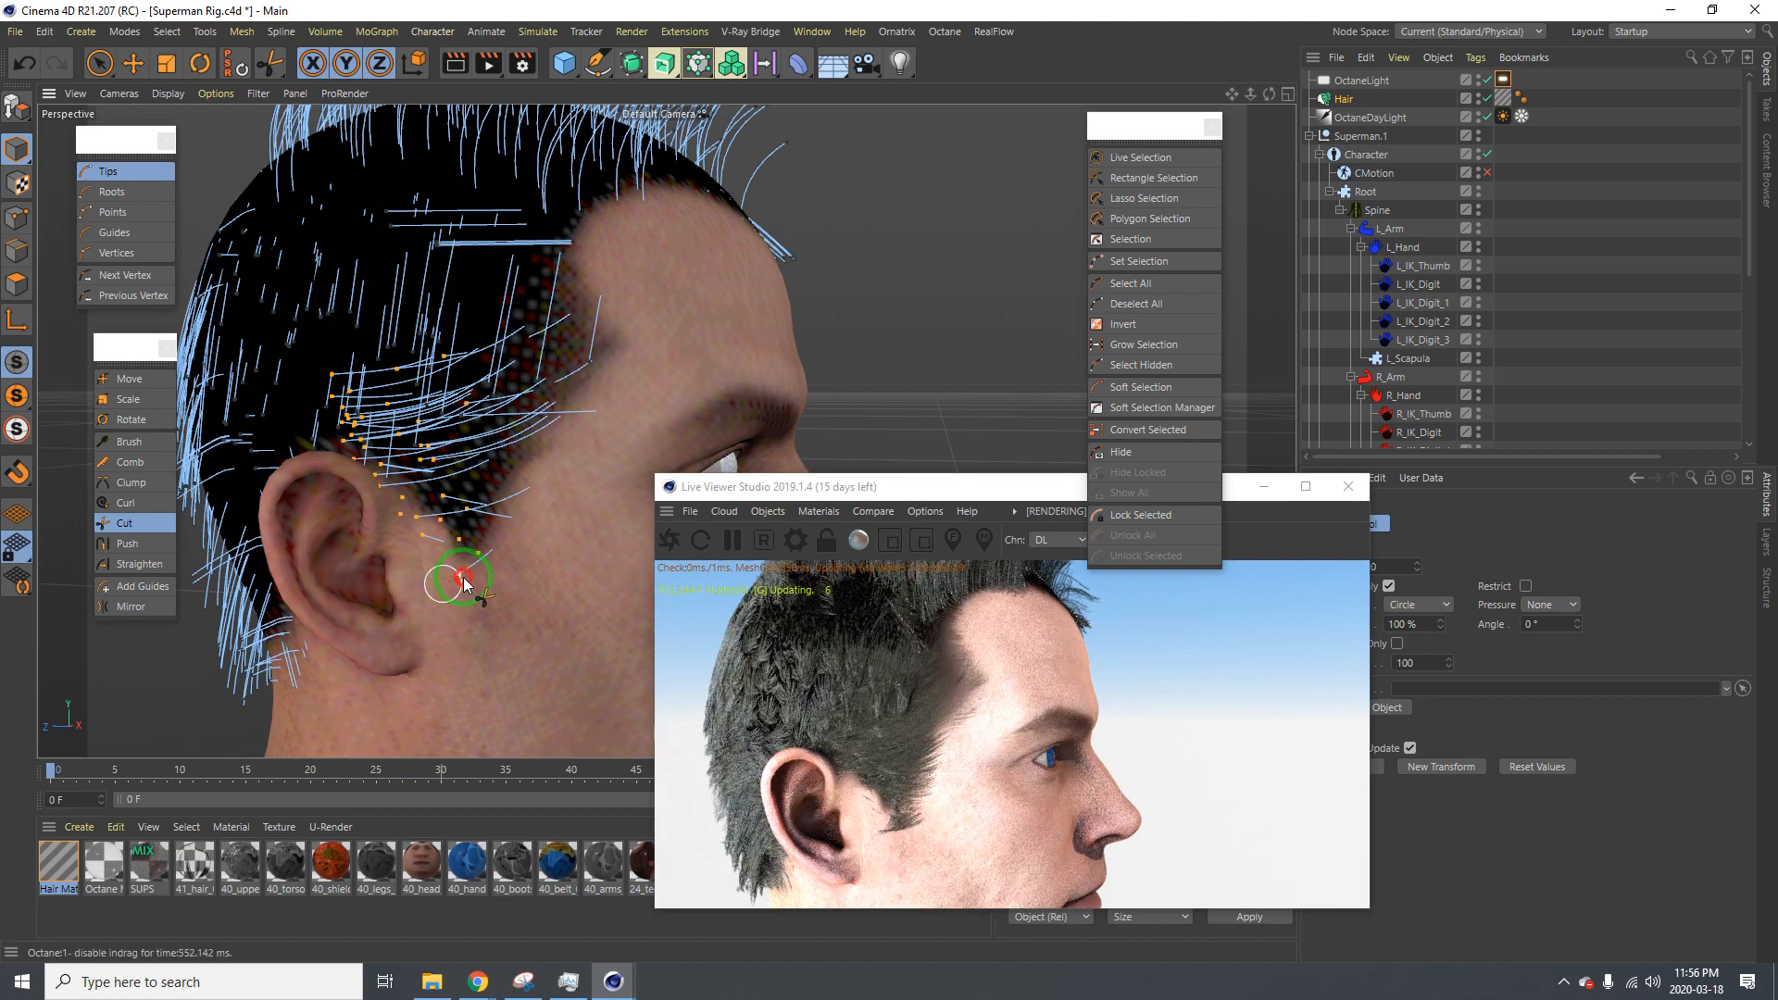
drag(464, 582, 481, 574)
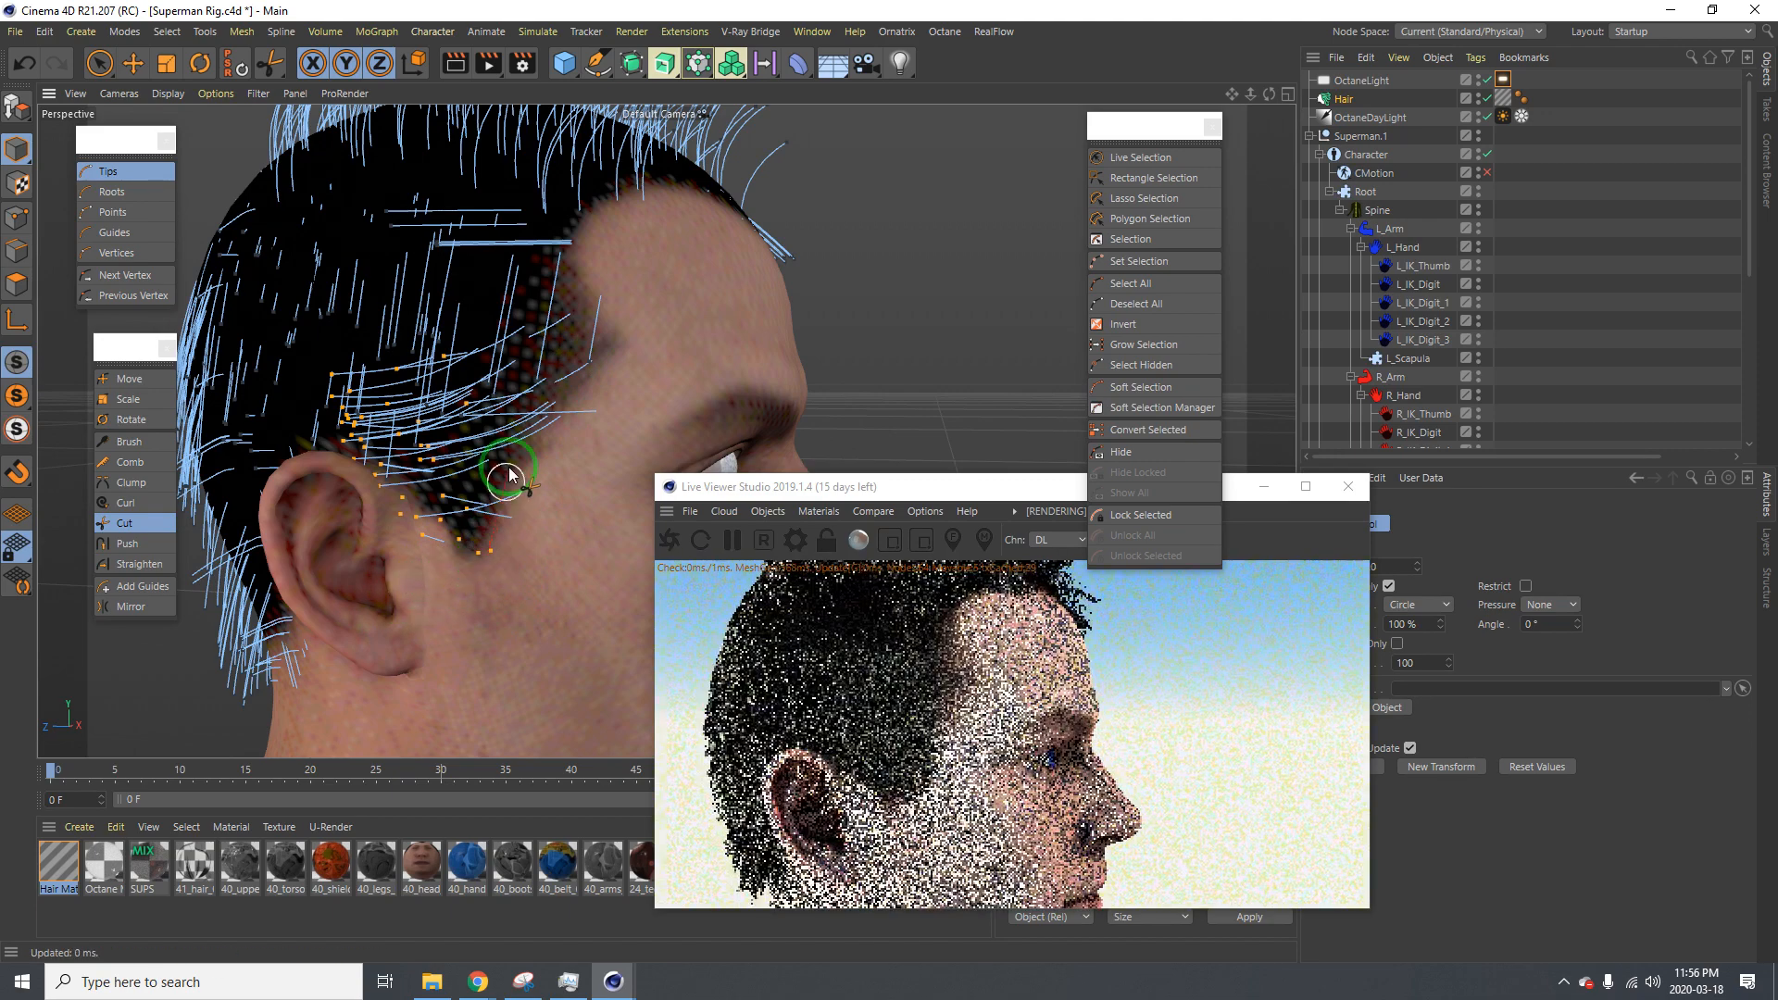
alt+right_drag(506, 434, 485, 436)
mouse_move(498, 430)
mouse_down()
mouse_move(525, 542)
mouse_move(491, 650)
mouse_up()
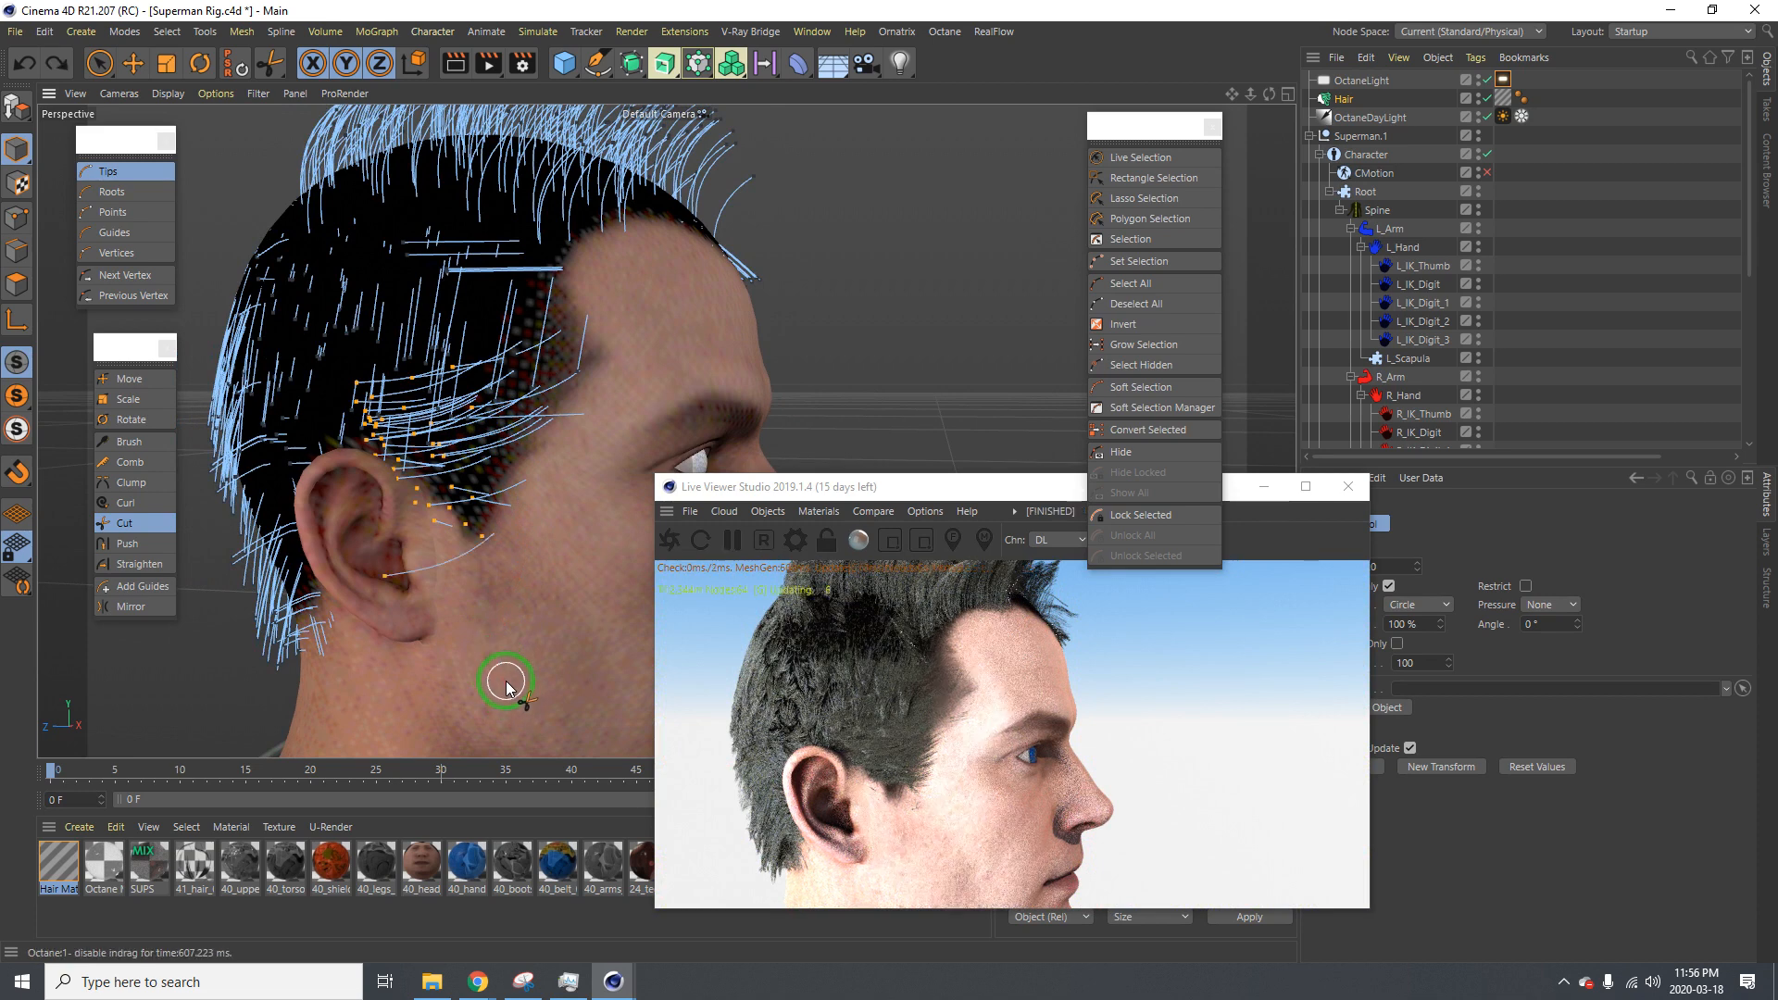
mouse_move(506, 681)
mouse_down()
mouse_move(443, 636)
mouse_move(438, 578)
mouse_move(461, 564)
mouse_move(460, 609)
mouse_move(492, 546)
mouse_move(530, 556)
mouse_up()
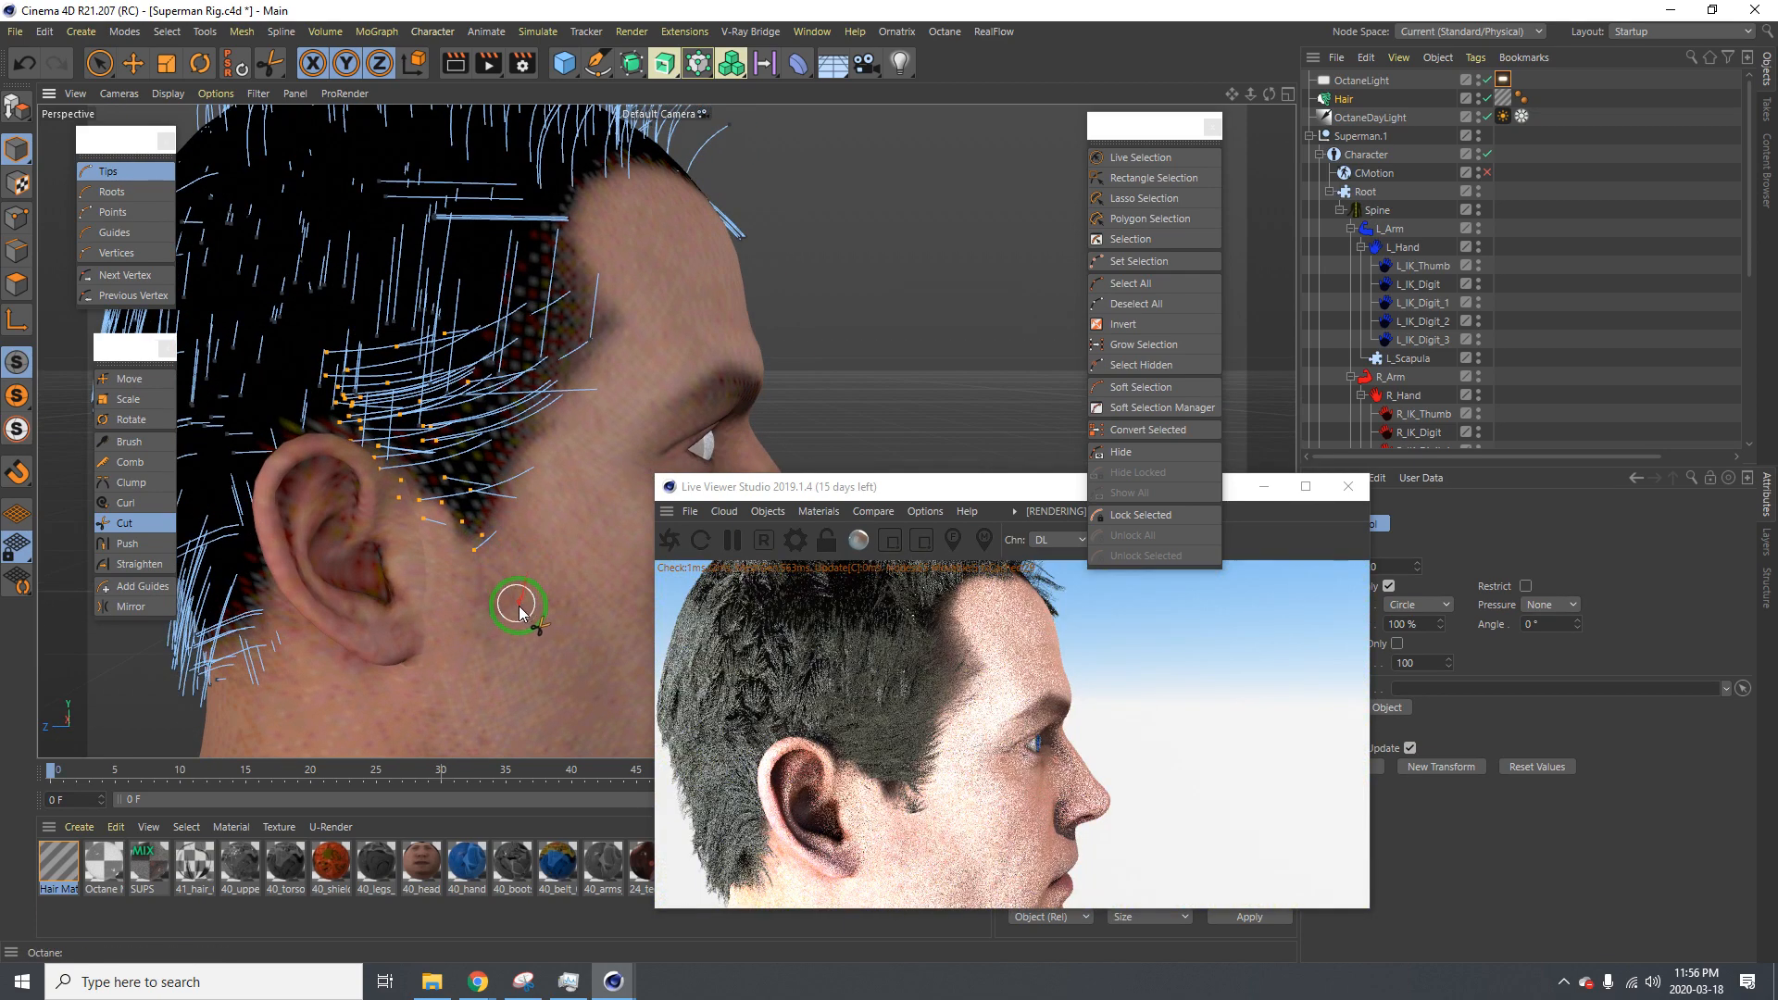
Live-select the guide tips at the bottom of the right sideburn and move them downward
key(space)
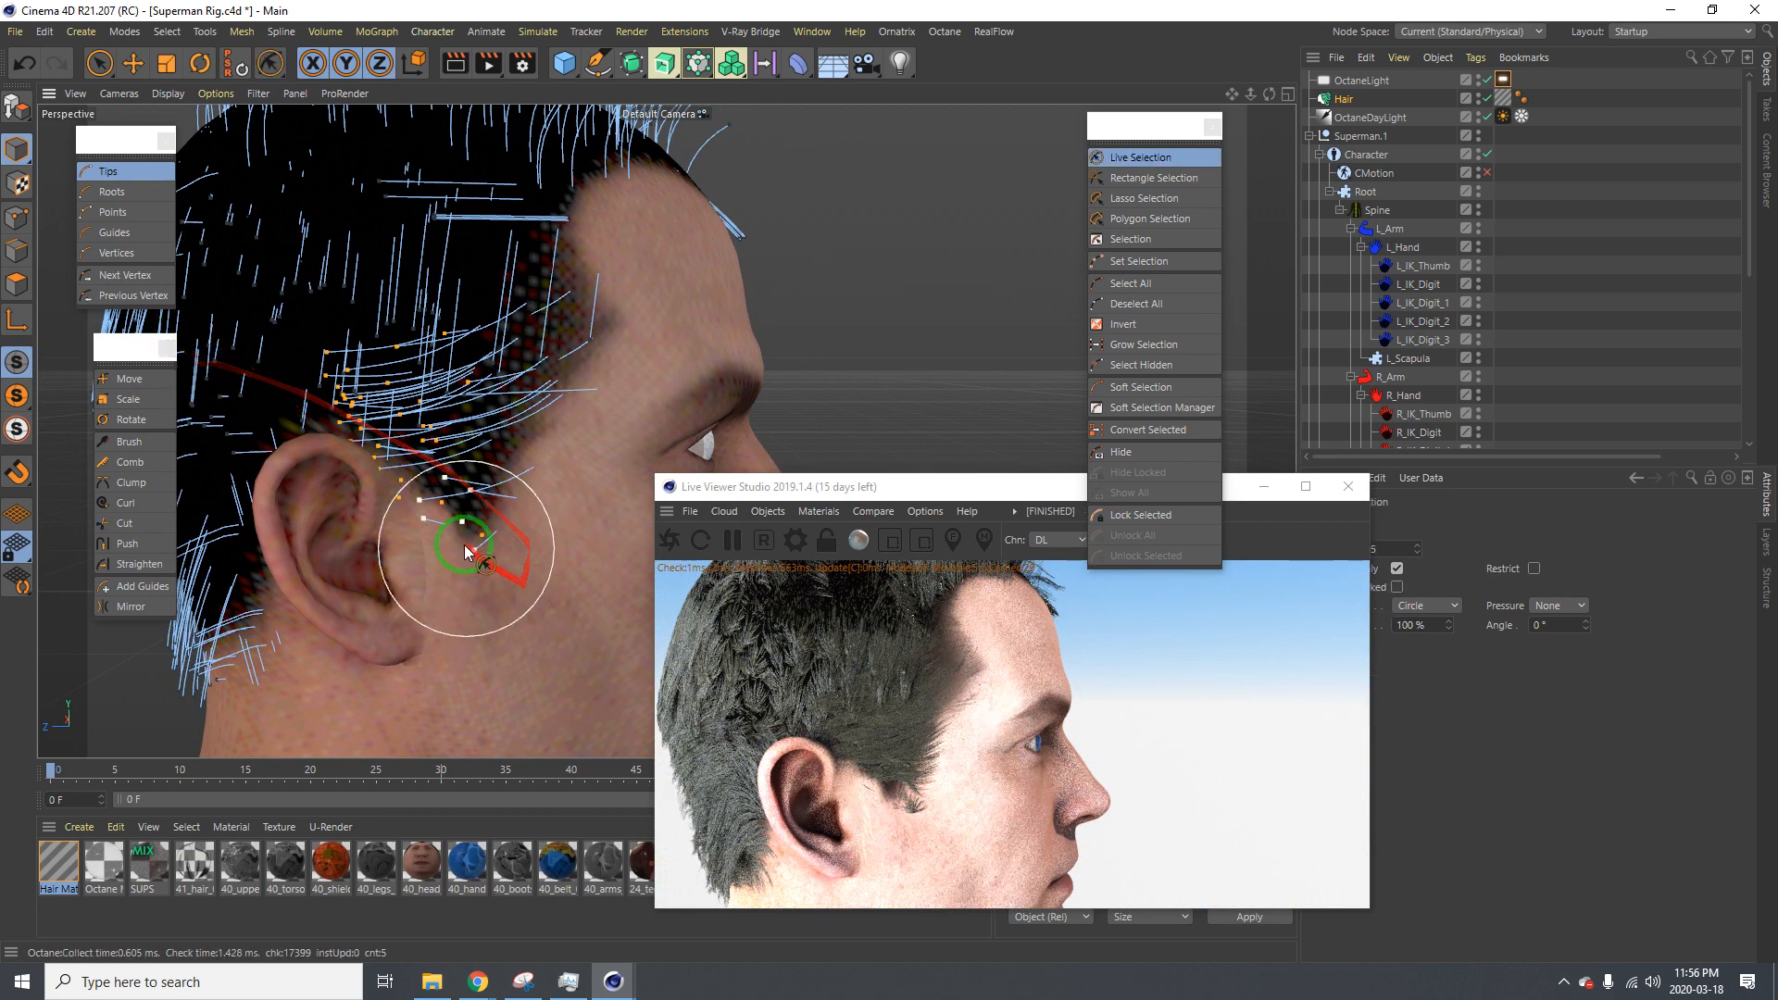
click(132, 380)
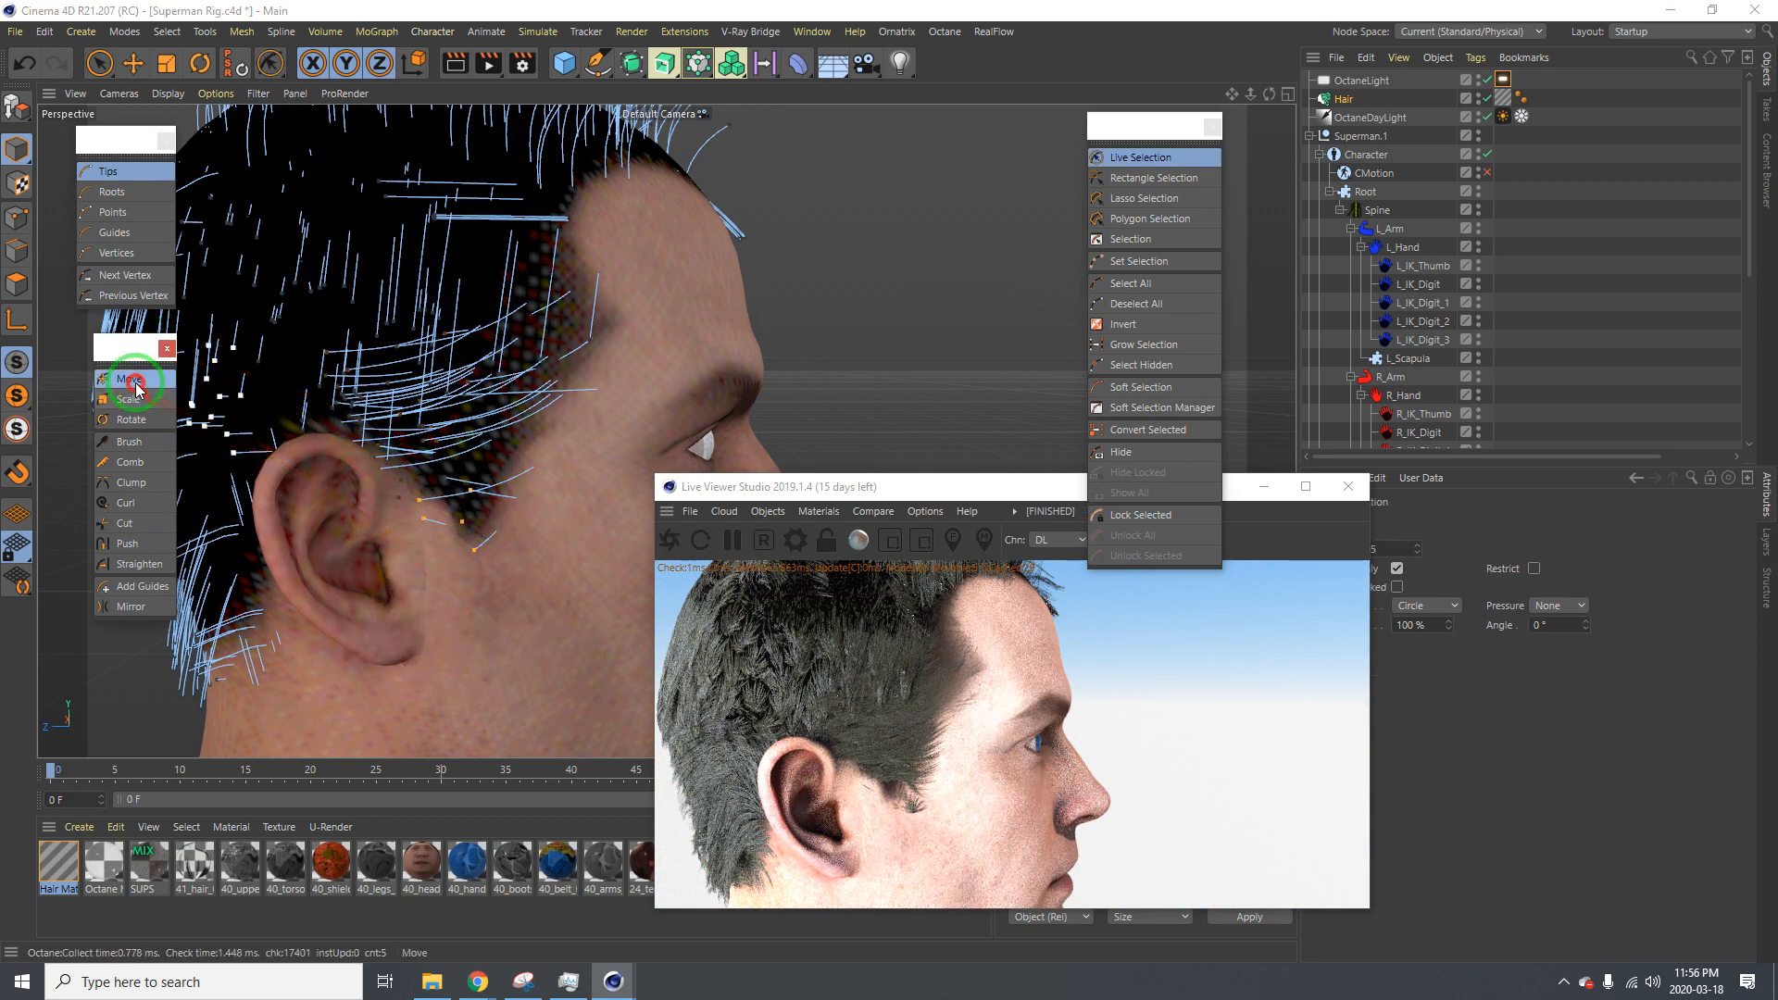
drag(444, 491, 461, 528)
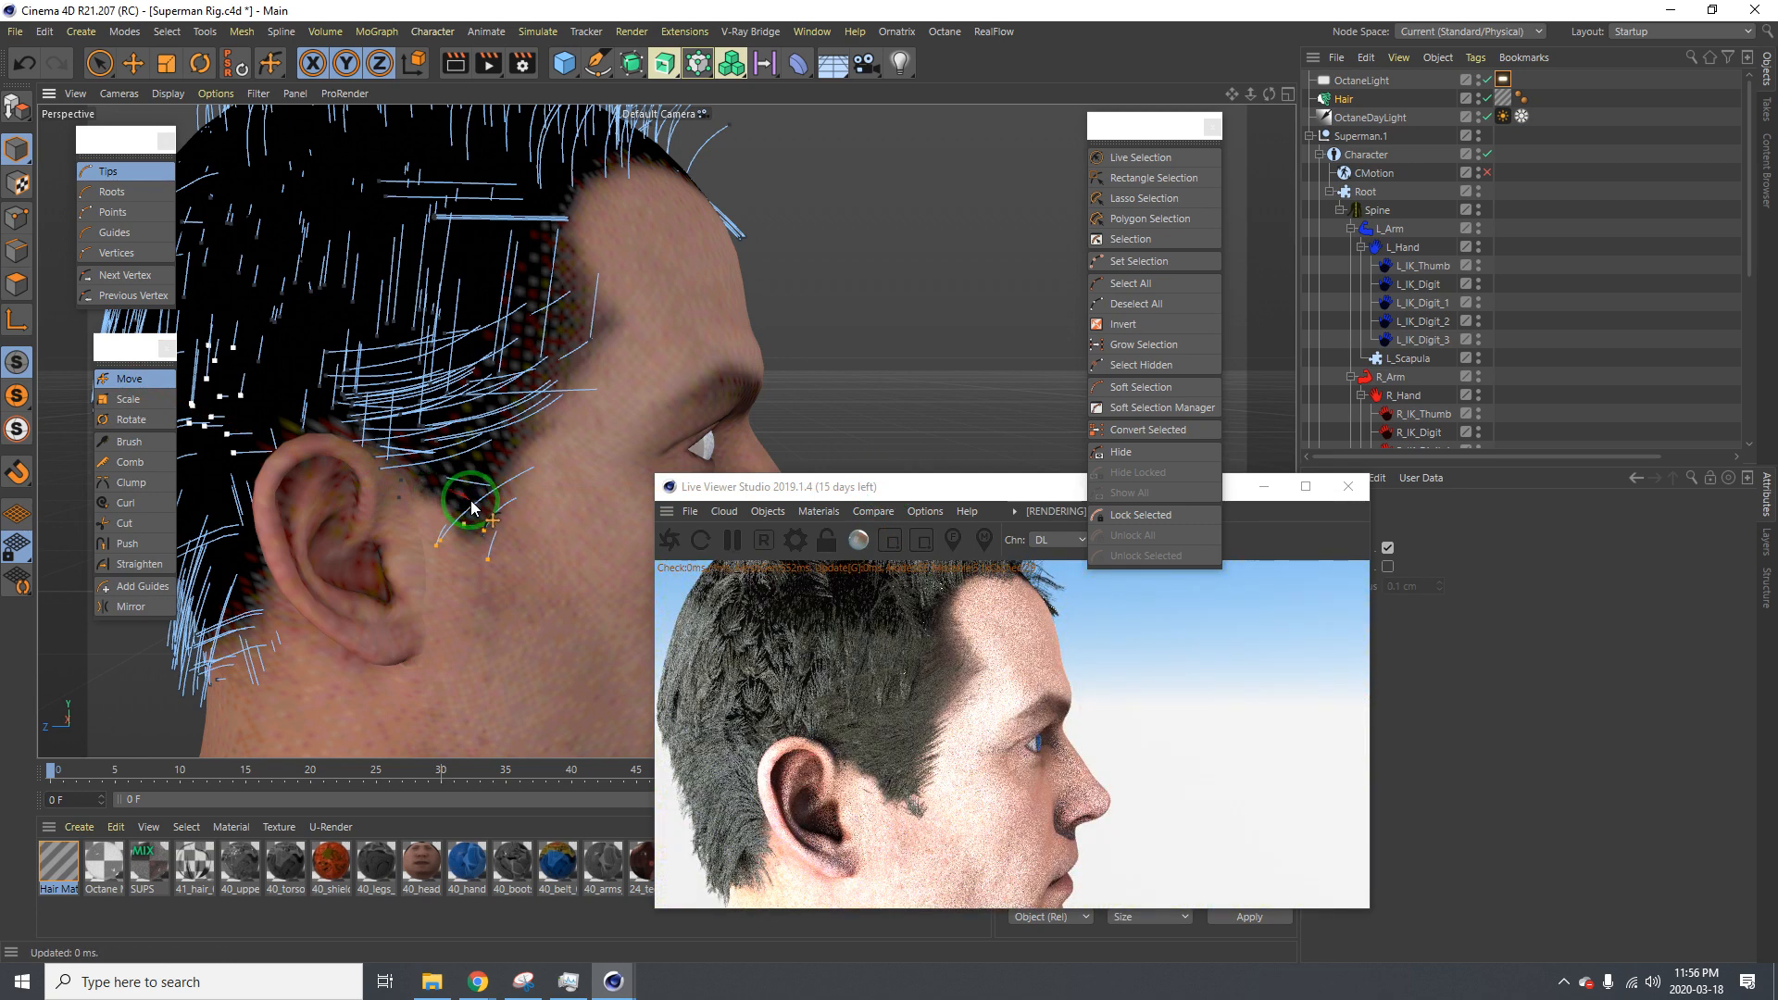
drag(486, 521, 458, 428)
Check the temple guides on both sides of the head and undo the recent tip moves and trims
alt+drag(583, 436, 408, 449)
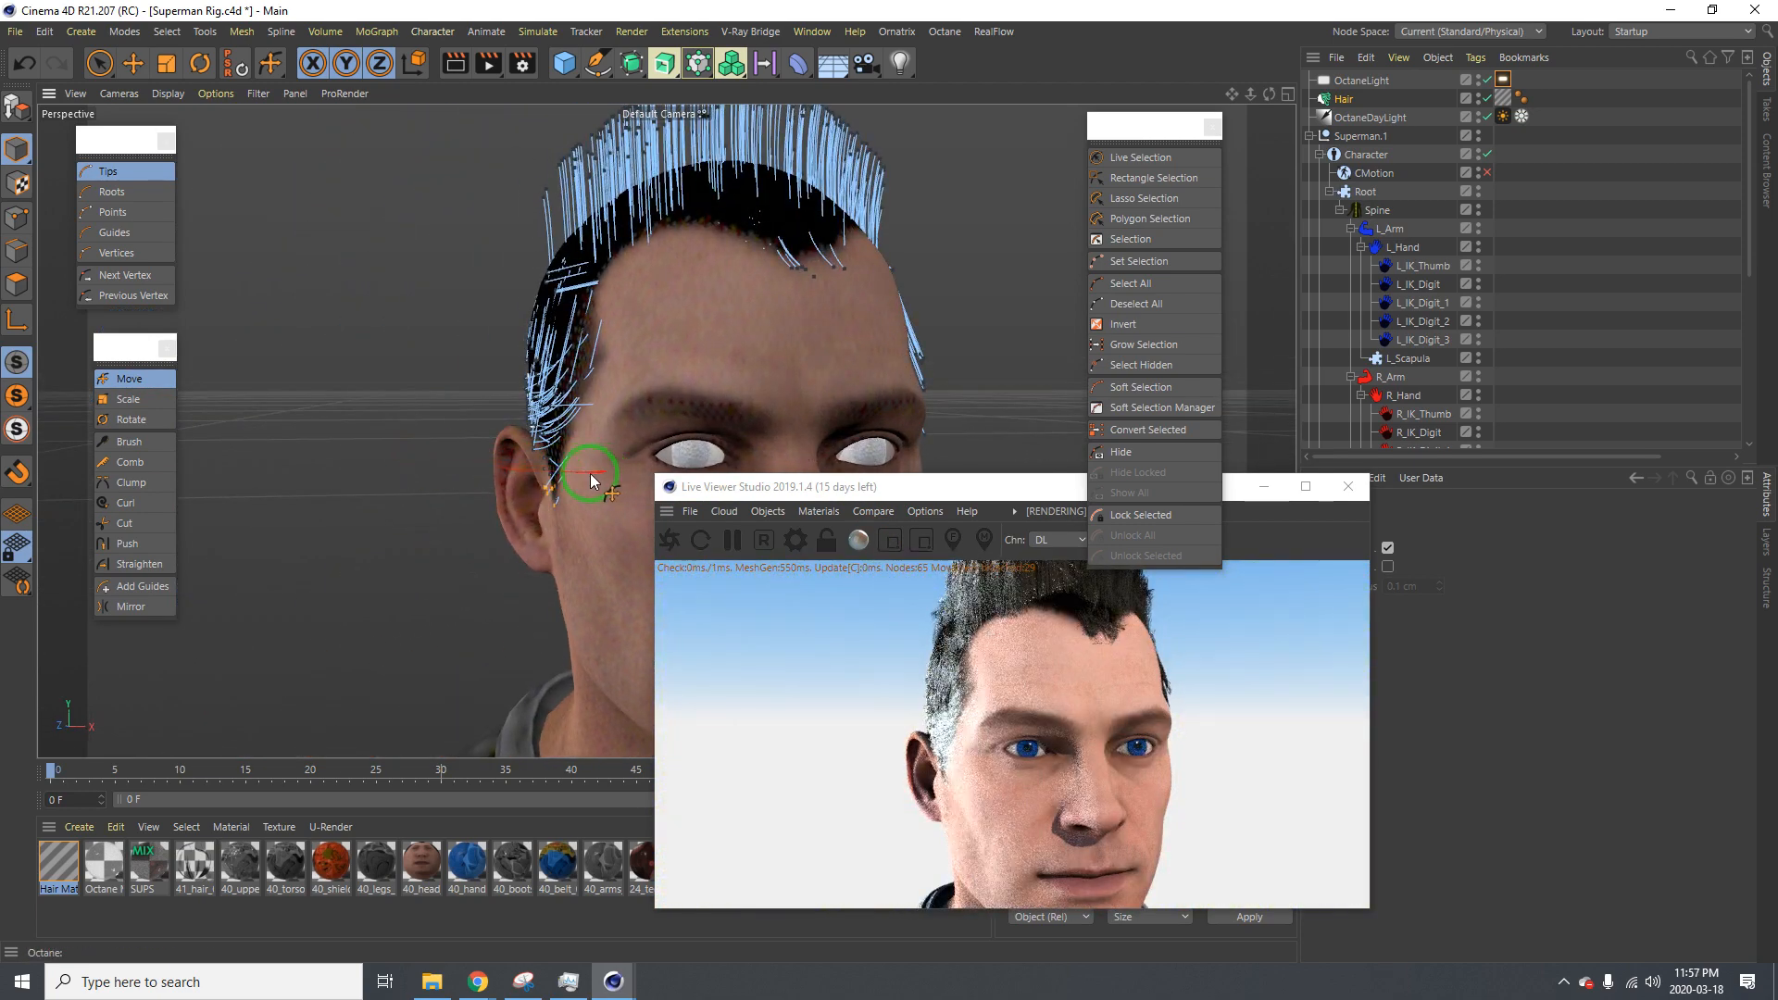
alt+drag(591, 475, 237, 423)
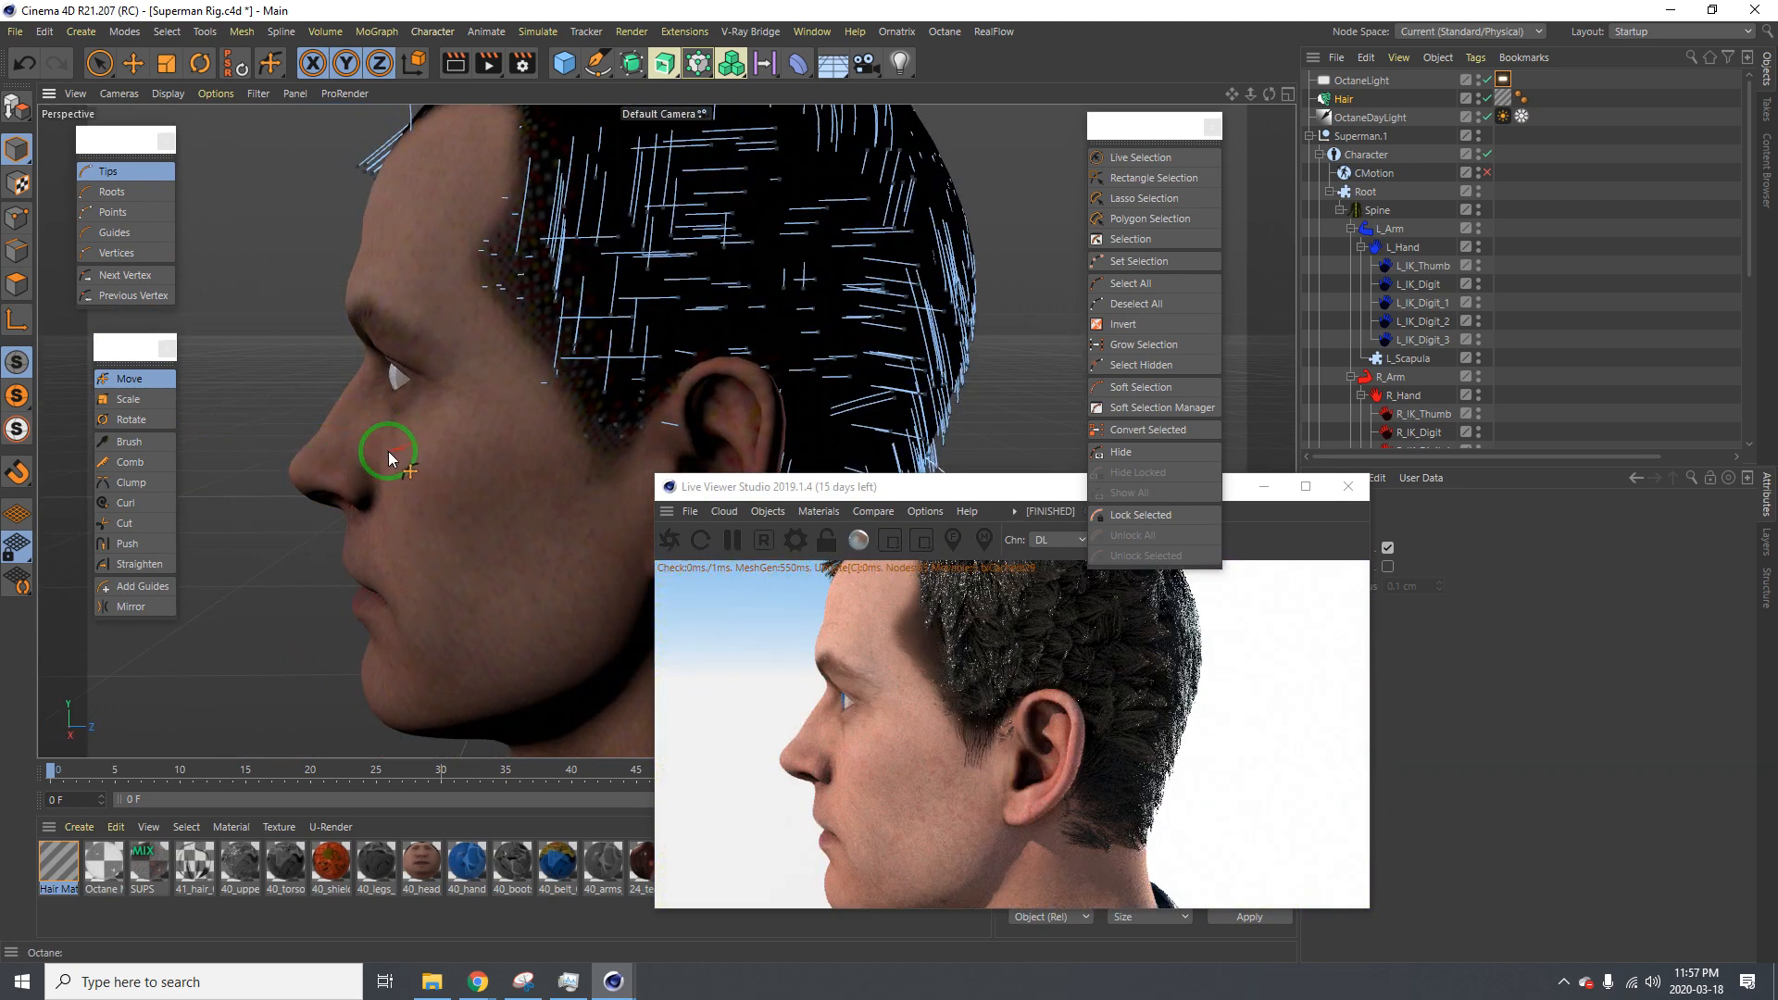
alt+drag(371, 453, 470, 447)
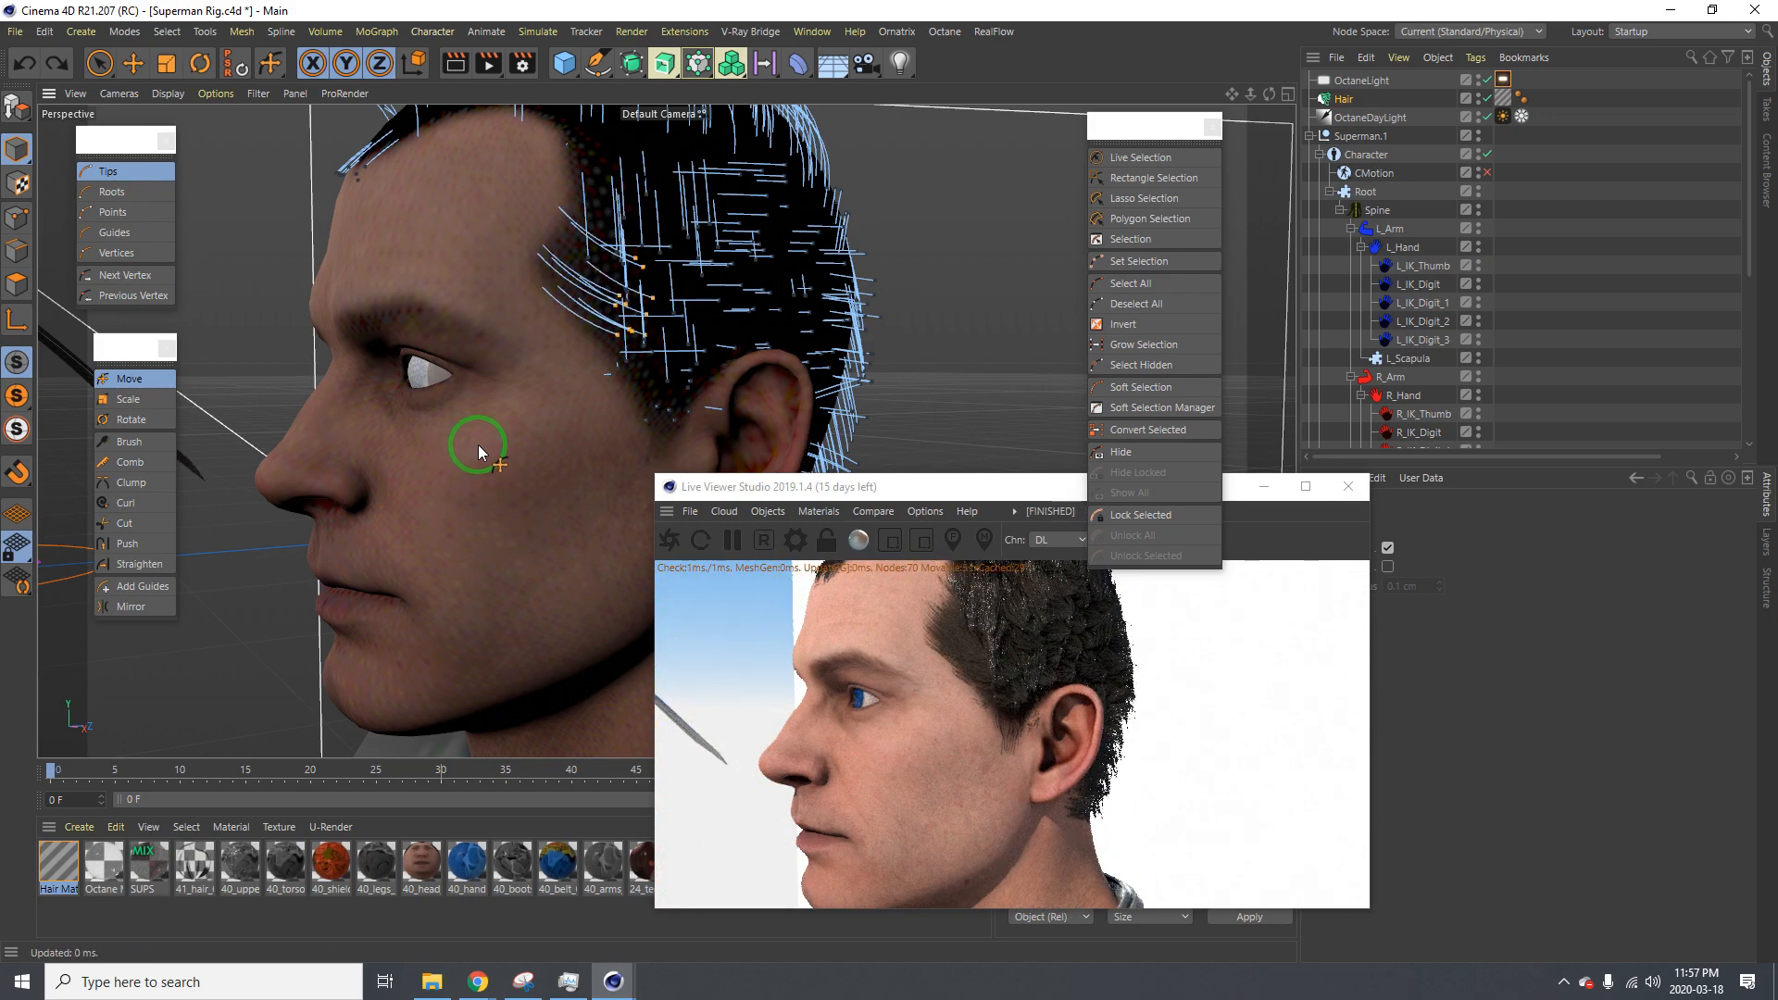
alt+drag(488, 408, 597, 493)
alt+drag(380, 426, 619, 441)
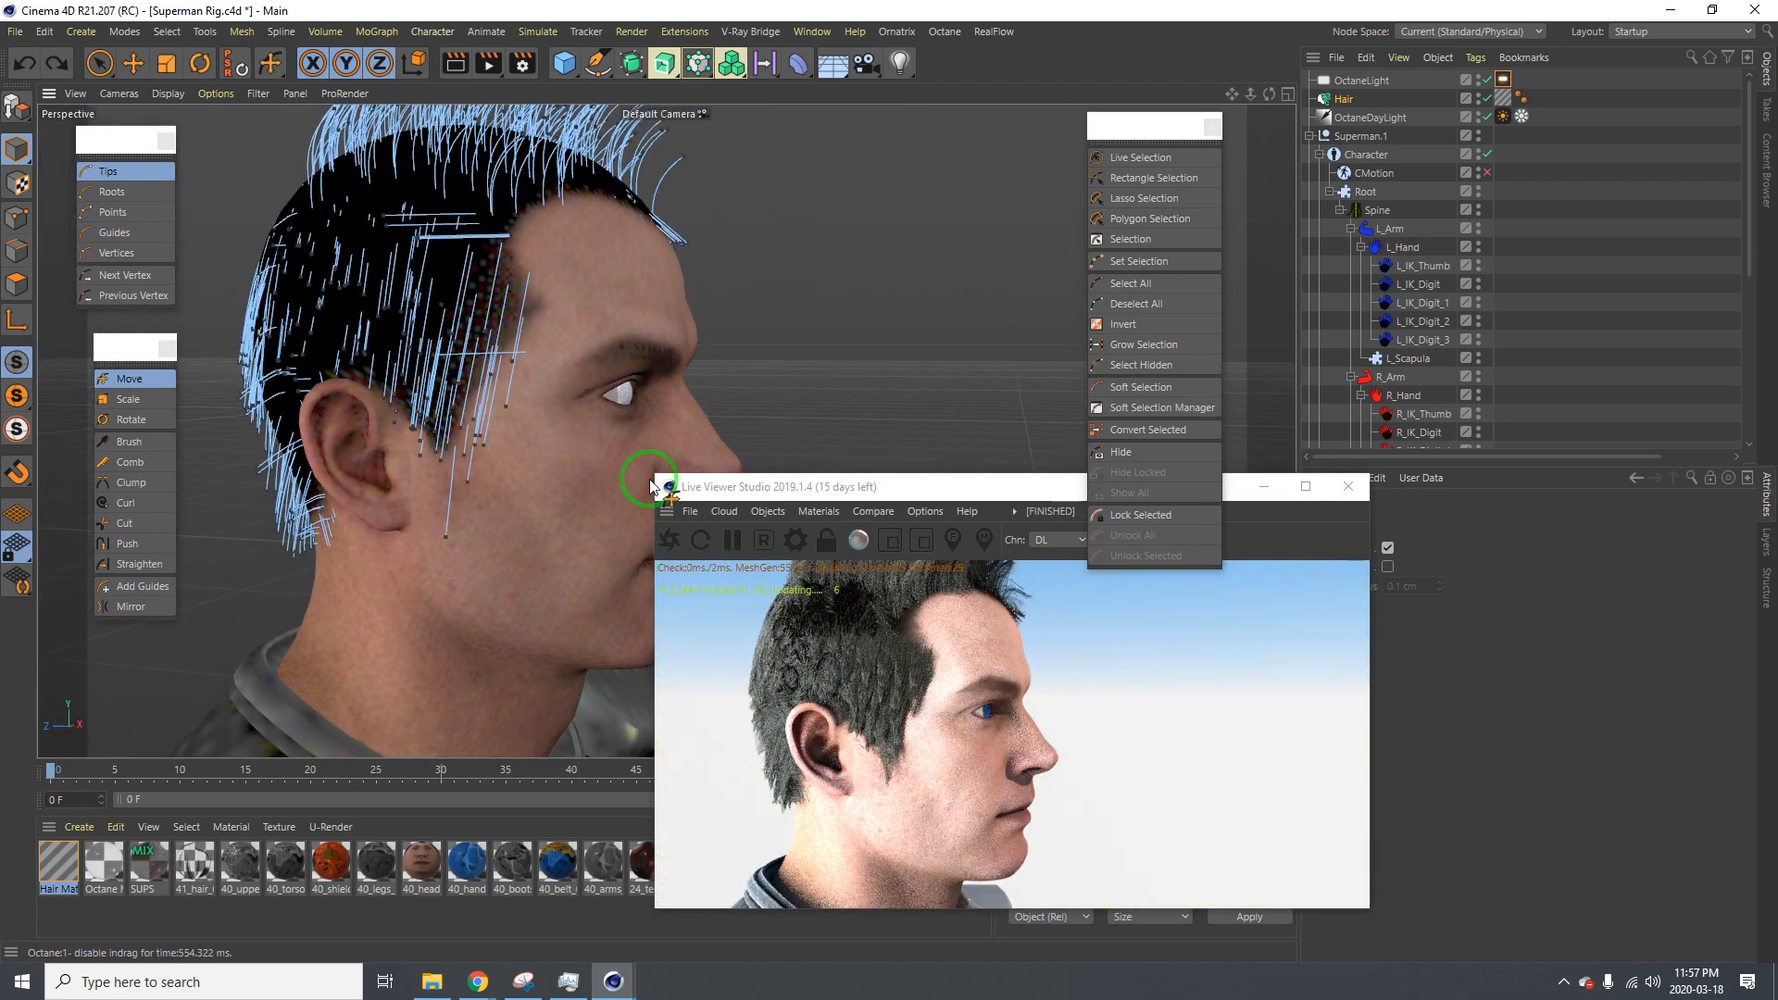
Live-select the tips of the right temple guides again and sweep them back toward the ear with the Move tool
scroll(520, 453, up, 5)
key(9)
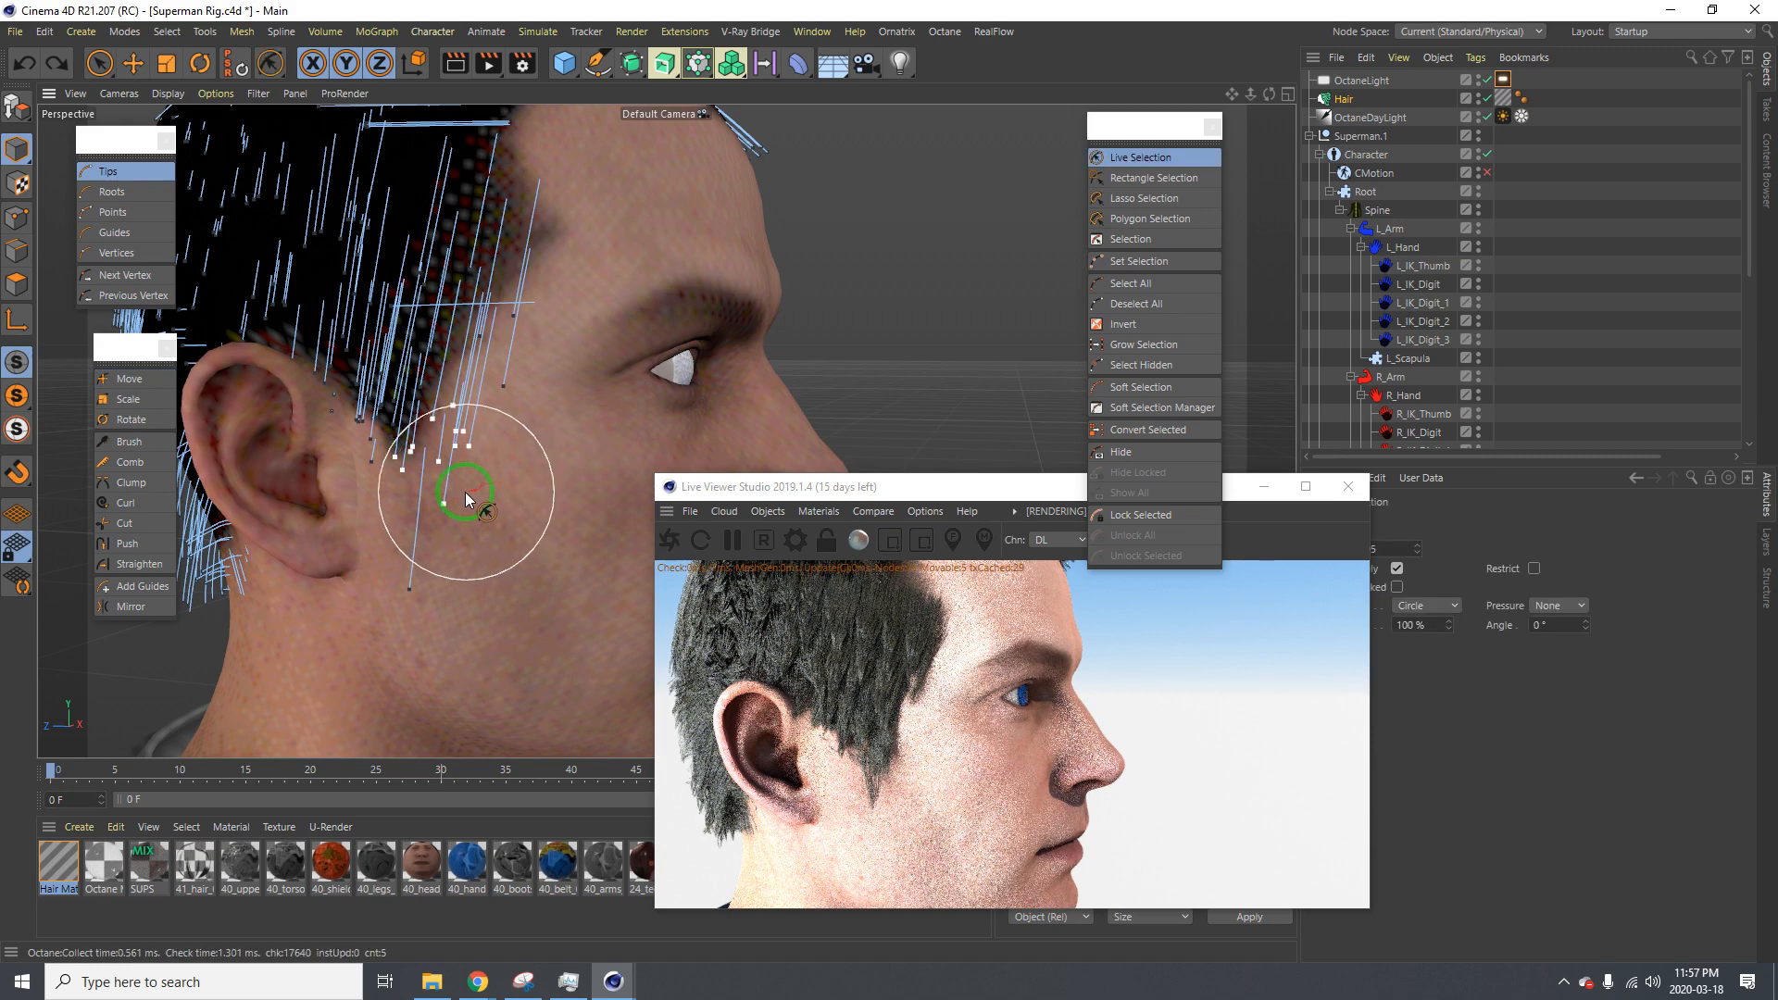
mouse_move(425, 516)
mouse_down()
mouse_move(397, 426)
mouse_move(503, 526)
mouse_move(430, 524)
mouse_move(396, 397)
mouse_move(455, 381)
mouse_move(425, 365)
mouse_move(421, 405)
mouse_up()
click(129, 379)
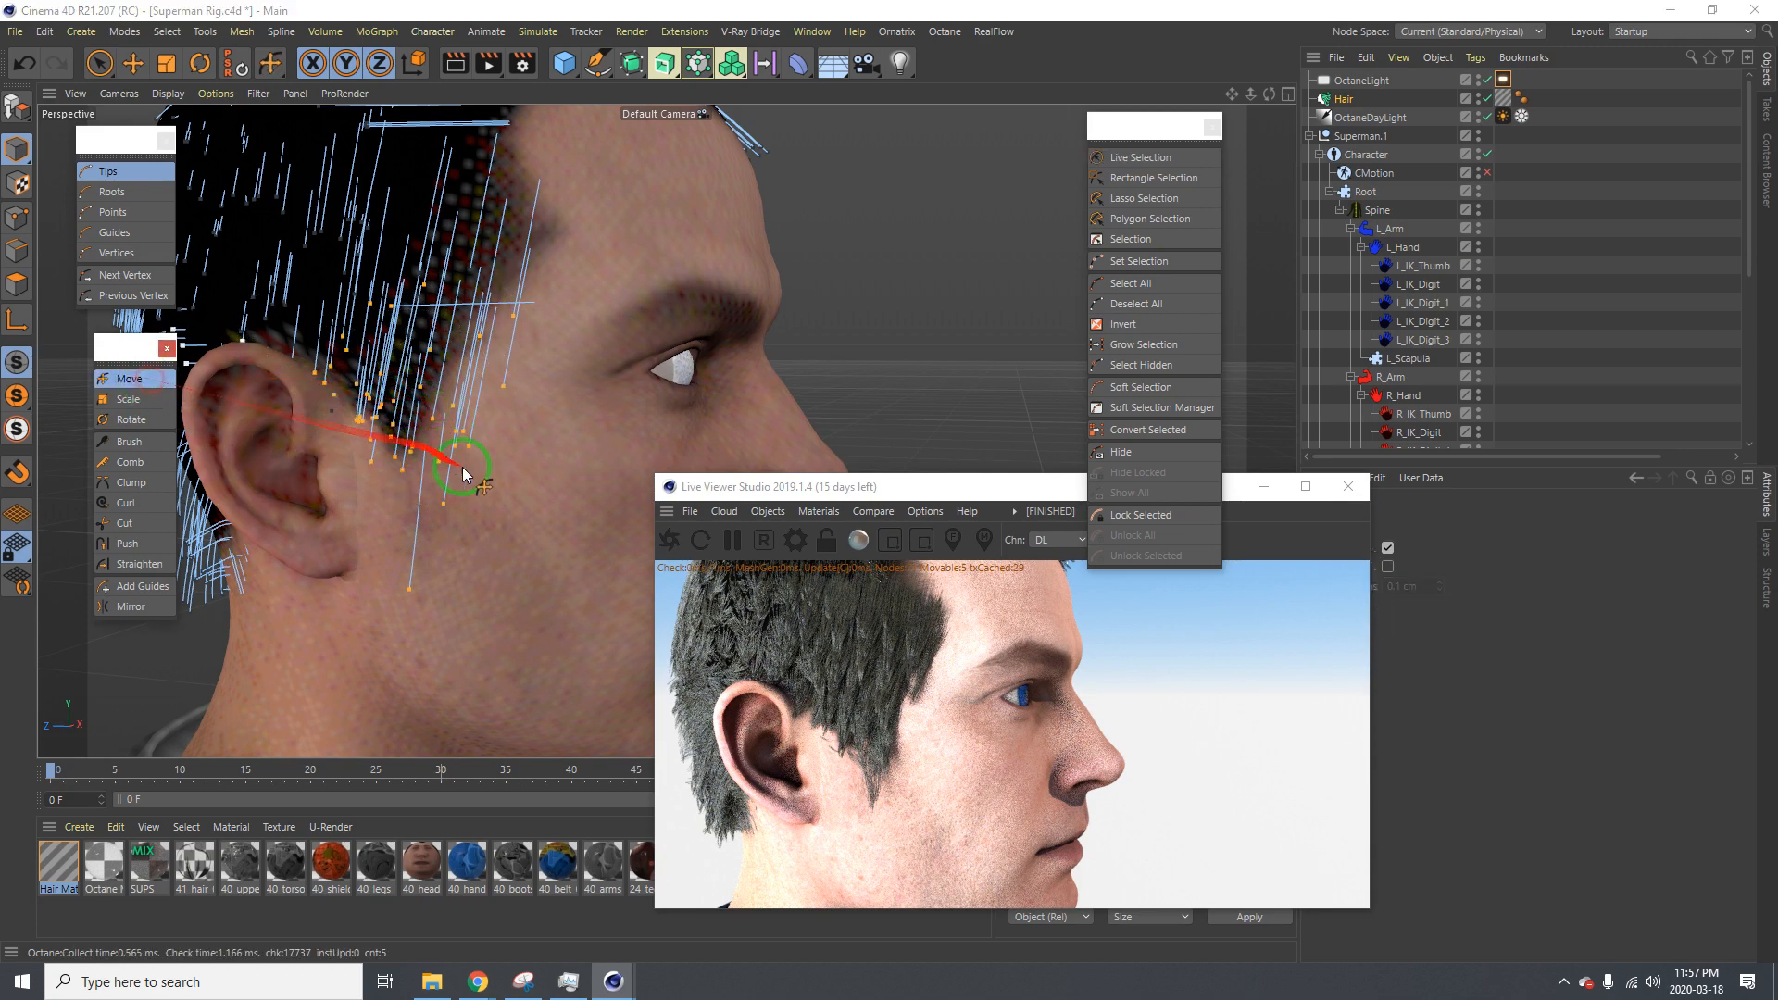
mouse_move(462, 468)
mouse_down()
mouse_move(790, 460)
mouse_move(889, 484)
mouse_move(847, 466)
mouse_move(463, 467)
mouse_up()
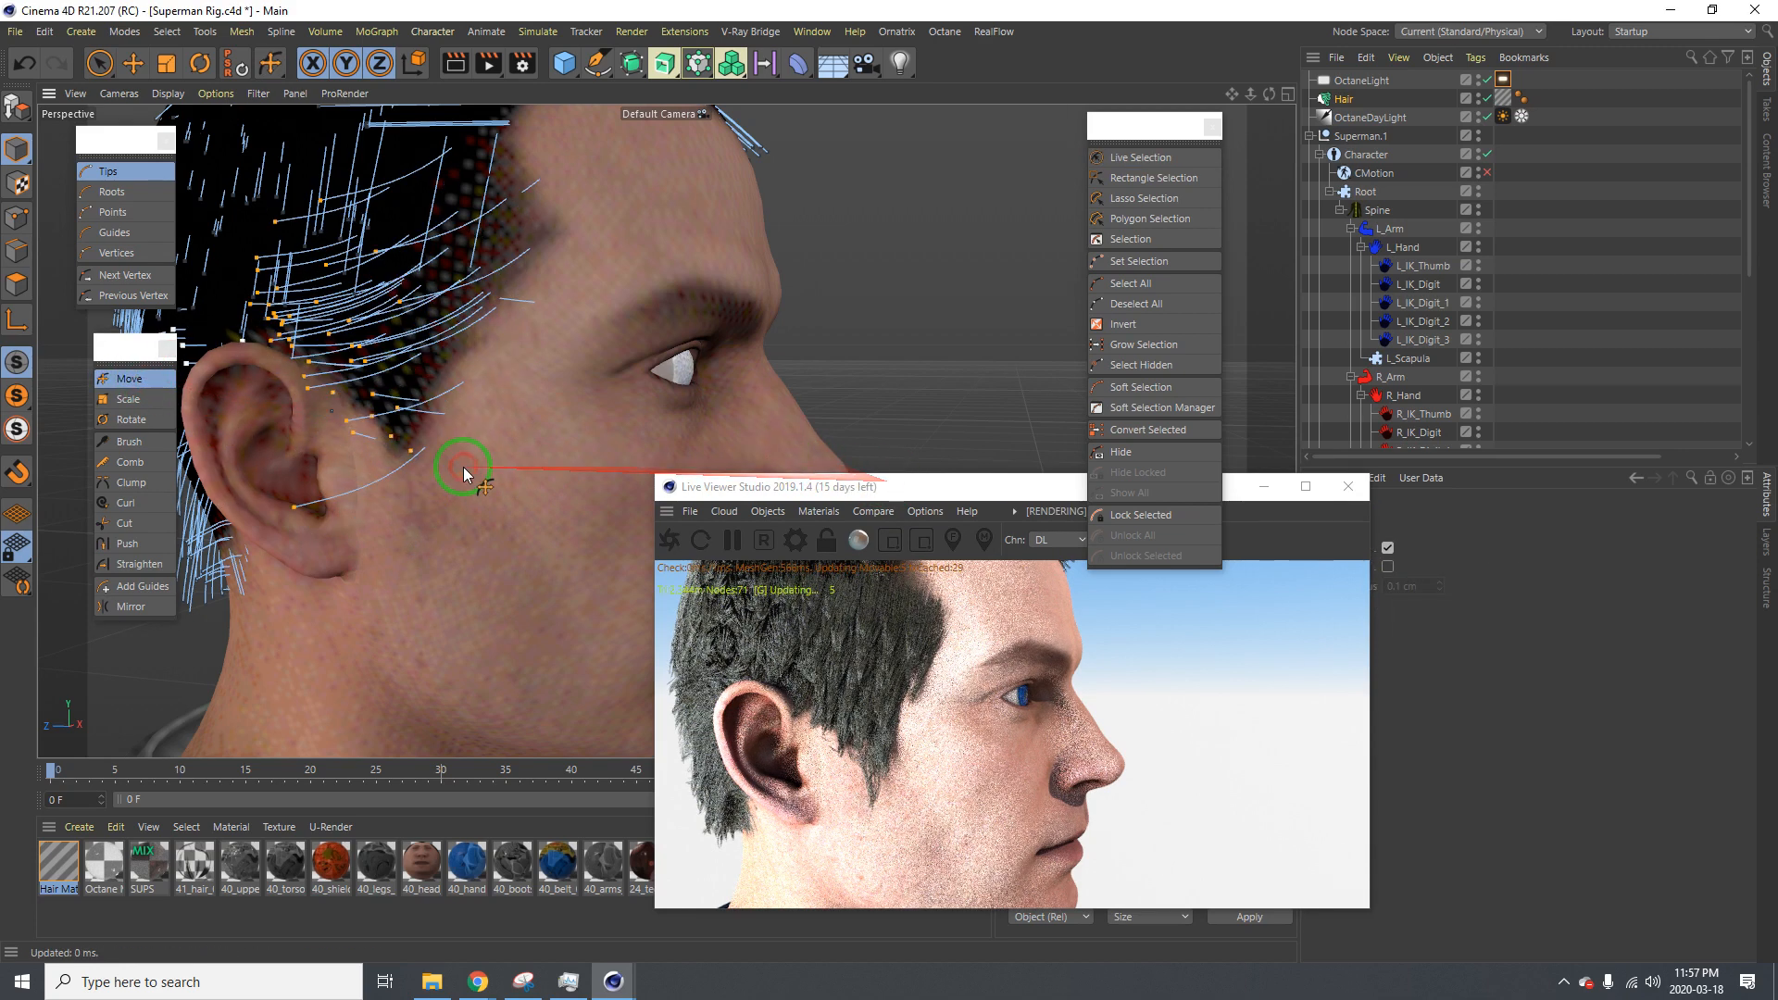
Cut back the long stray guide hanging over the character's right ear to the sideburn
alt+middle_drag(690, 401, 621, 455)
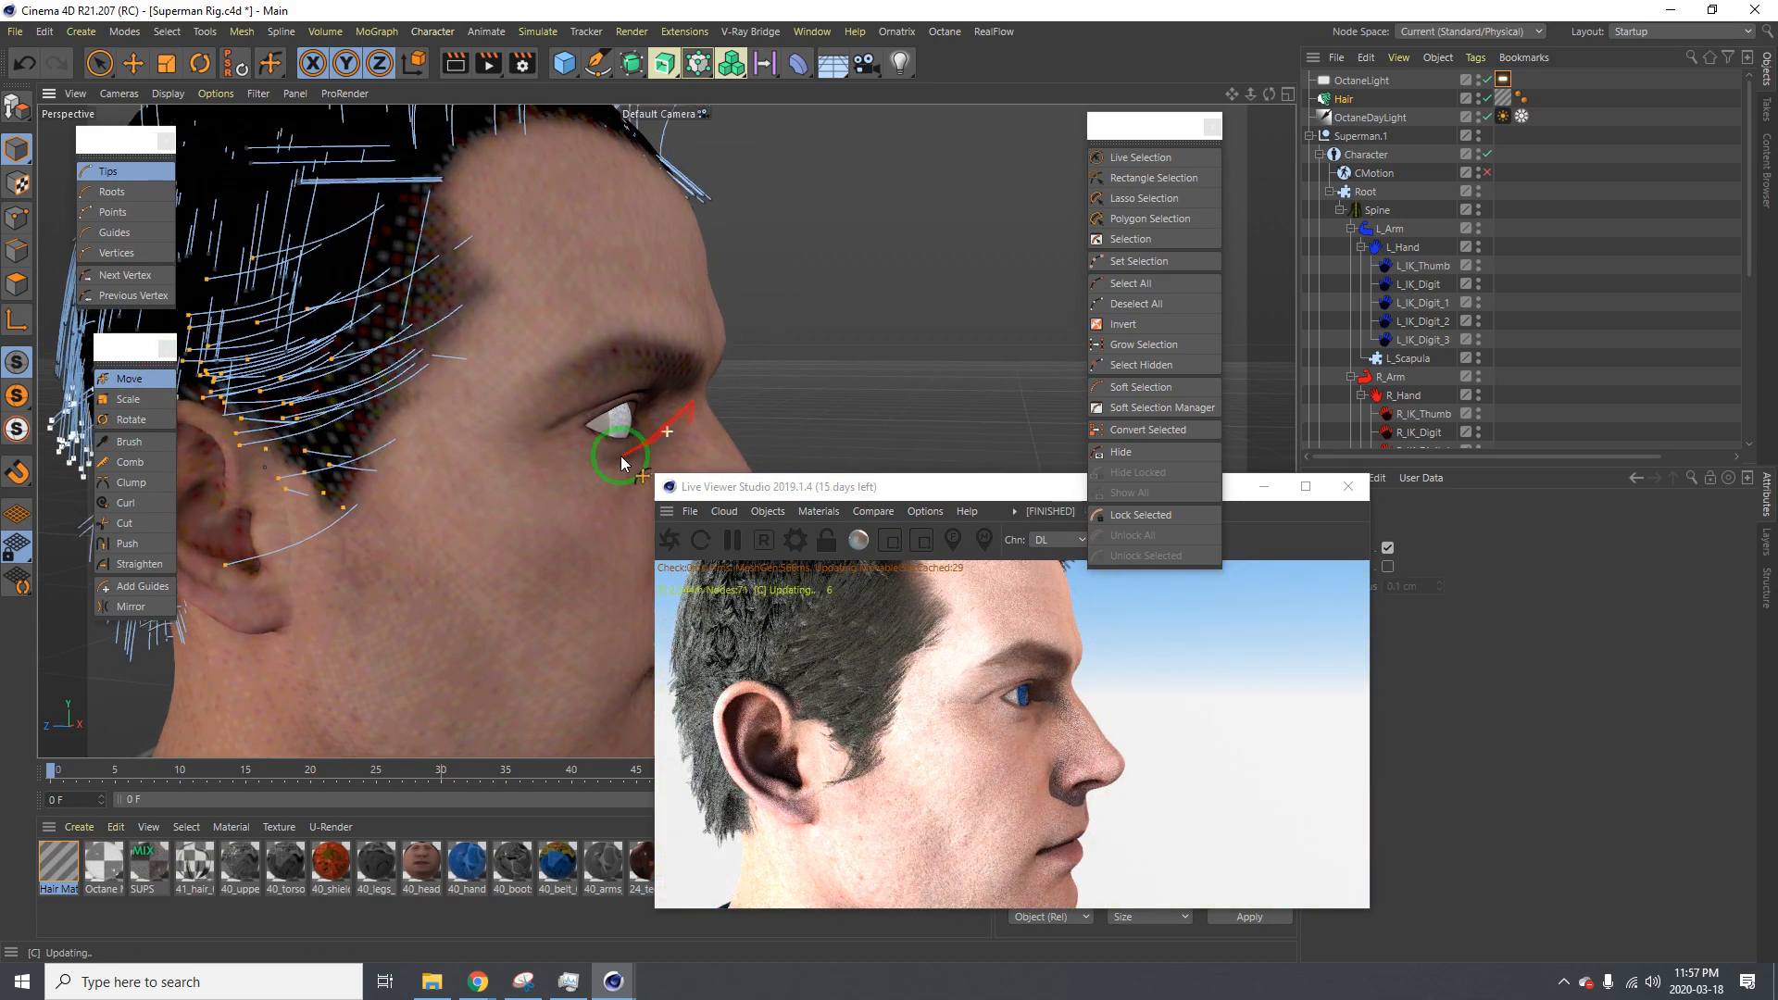
alt+drag(620, 456, 664, 356)
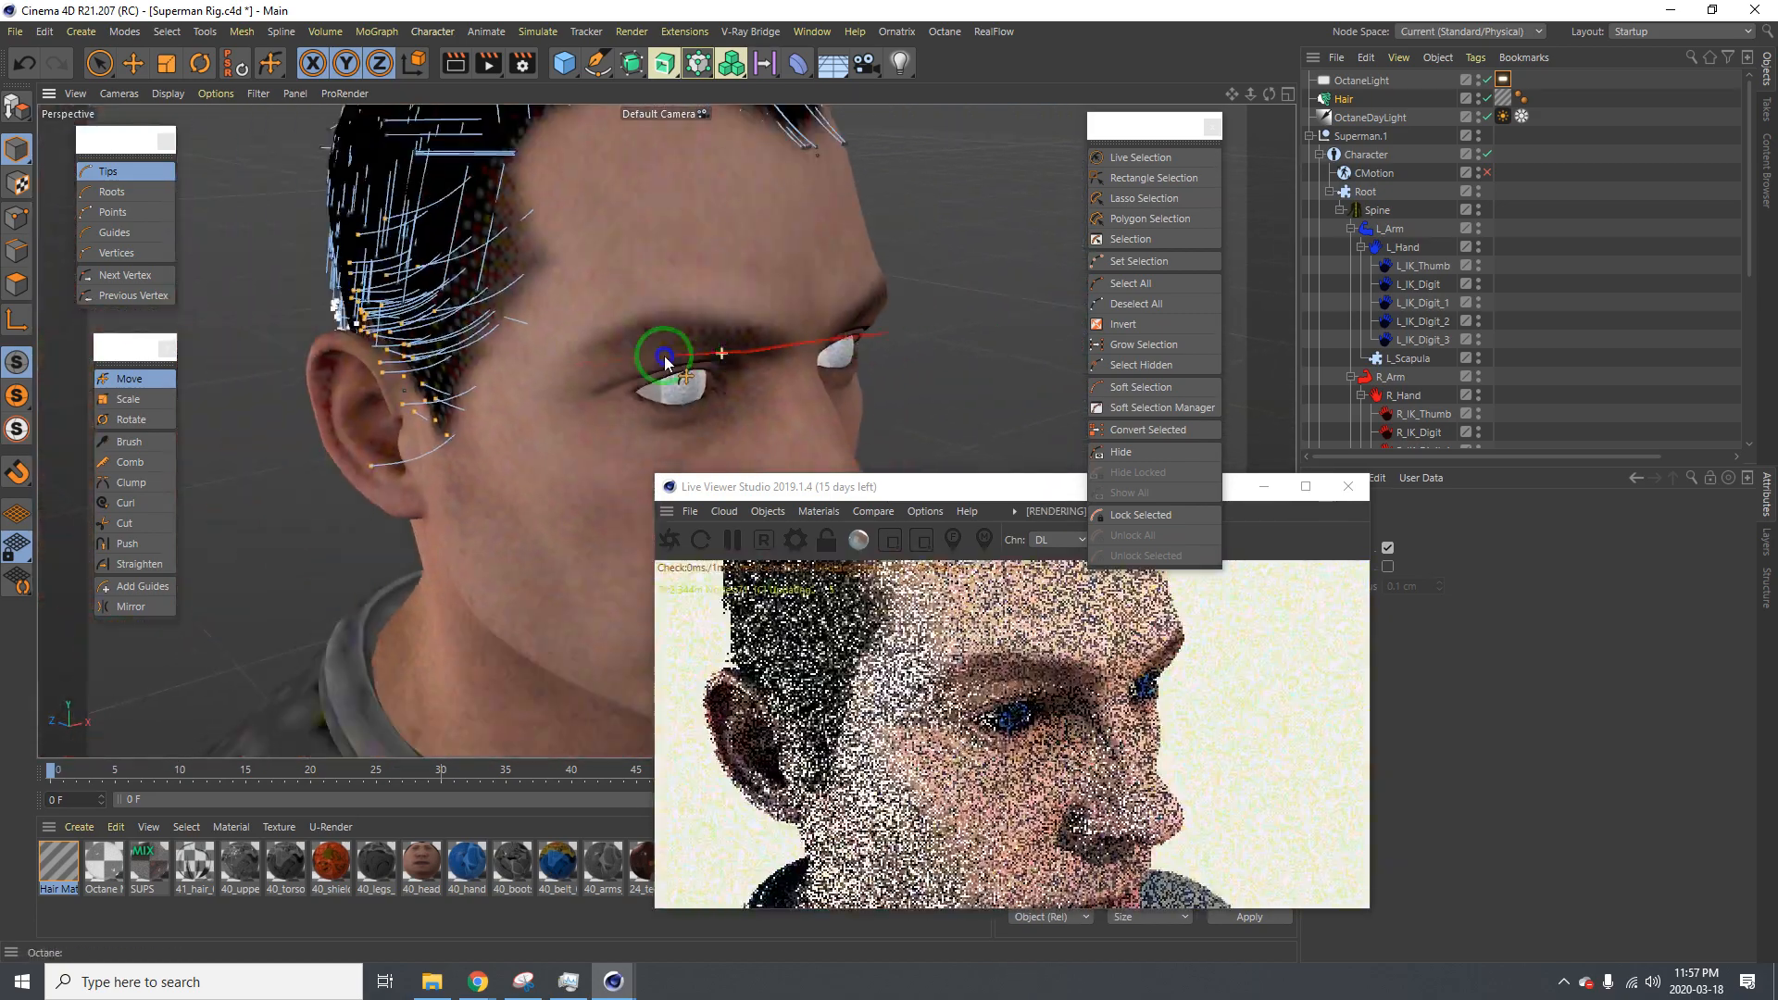
alt+right_drag(664, 356, 602, 369)
alt+drag(602, 368, 694, 357)
alt+right_drag(556, 380, 649, 377)
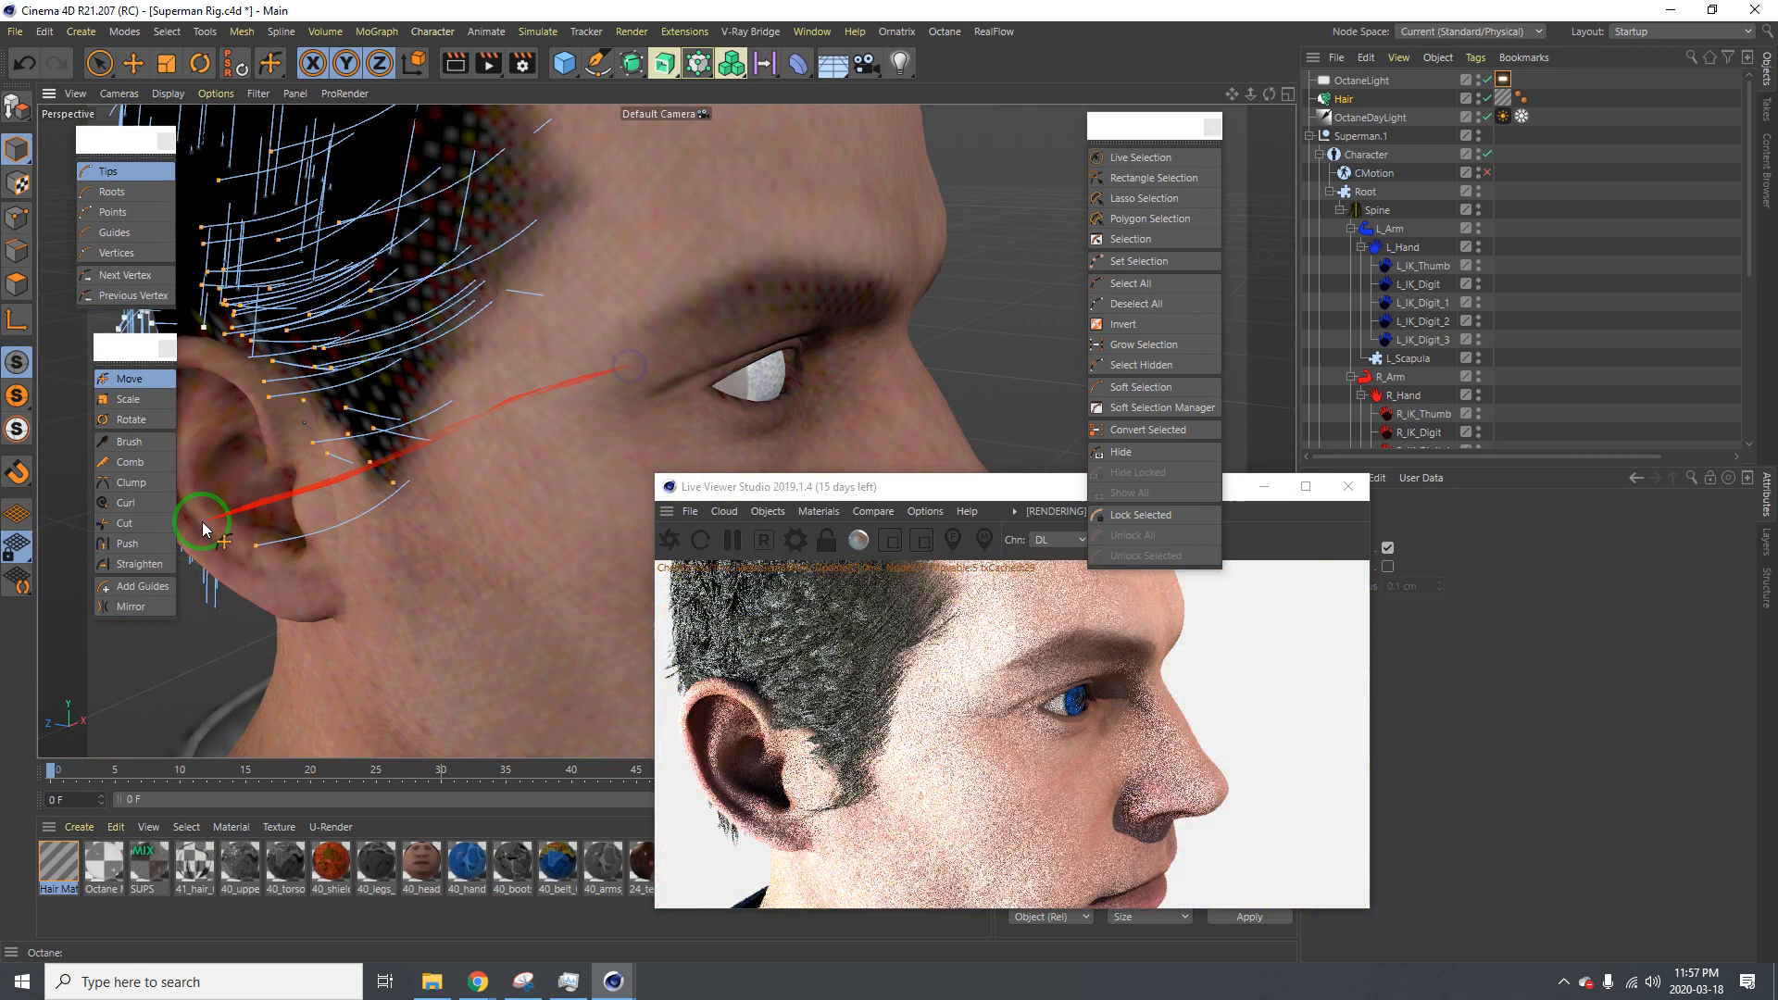
click(124, 524)
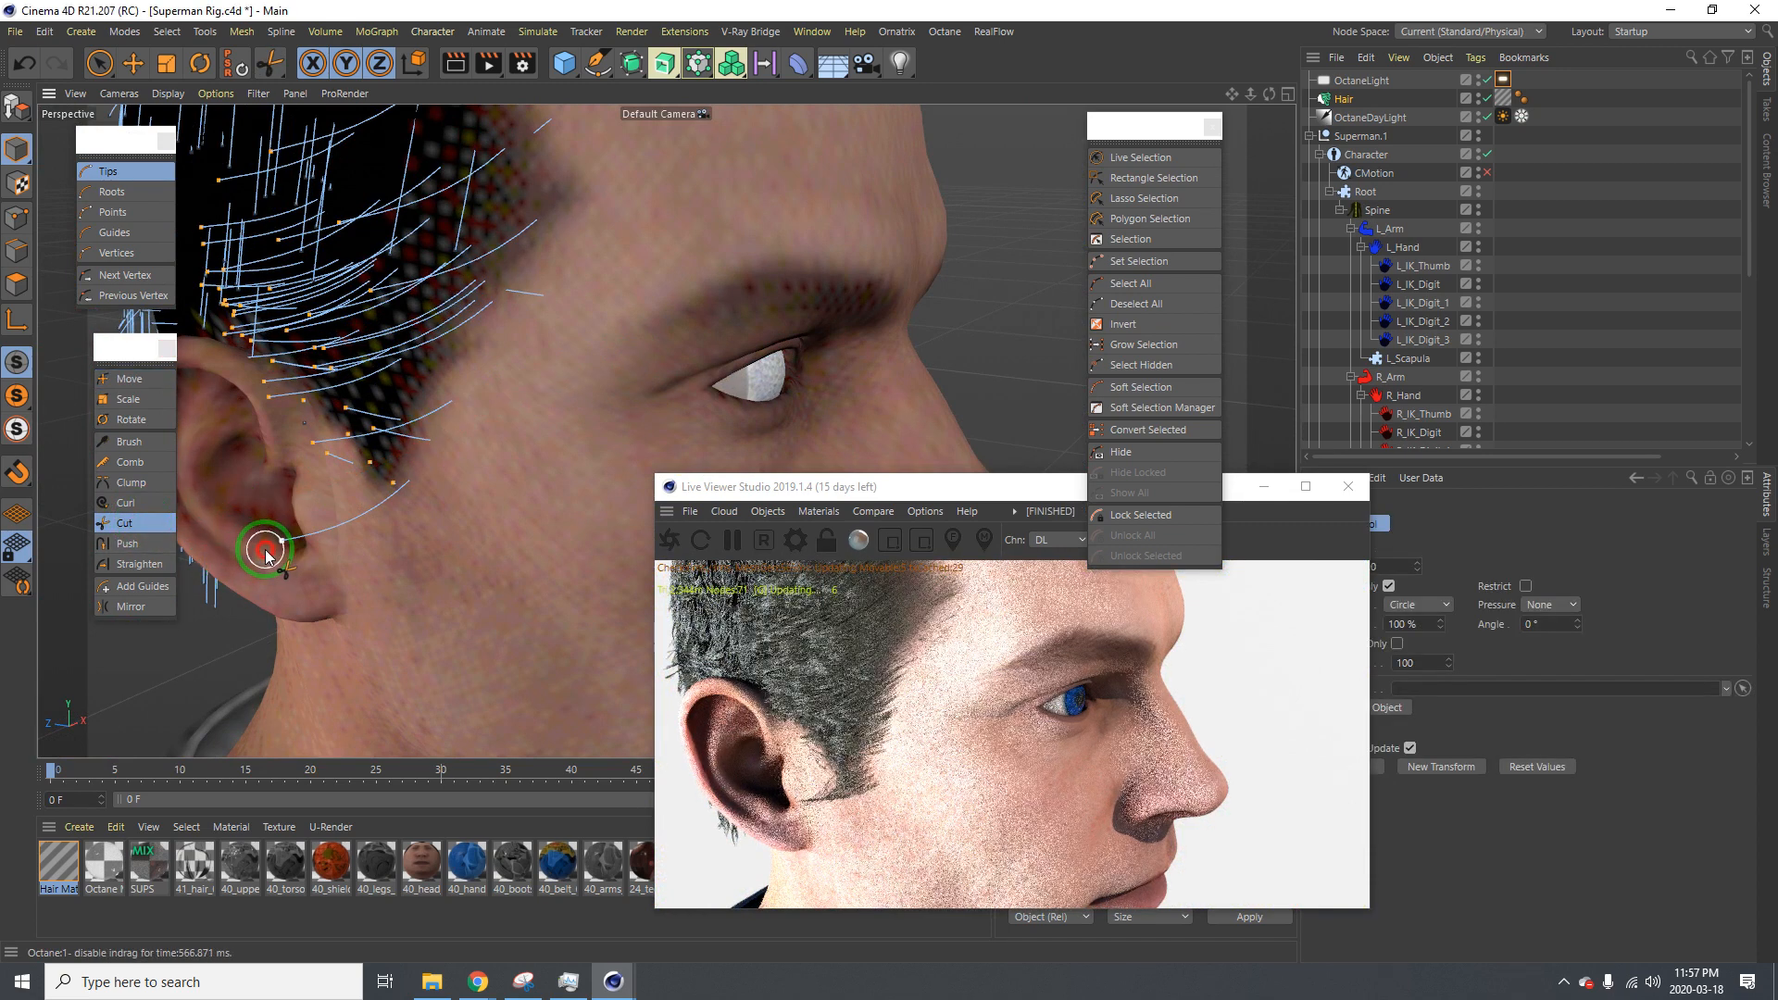
mouse_move(302, 539)
mouse_down()
mouse_move(345, 526)
mouse_move(290, 549)
mouse_move(370, 513)
mouse_up()
Live-select the lowest guide tips of the right sideburn and move them down so the hair points toward the jaw
mouse_move(511, 378)
alt+mouse_down()
mouse_move(530, 365)
mouse_move(515, 421)
alt+mouse_up()
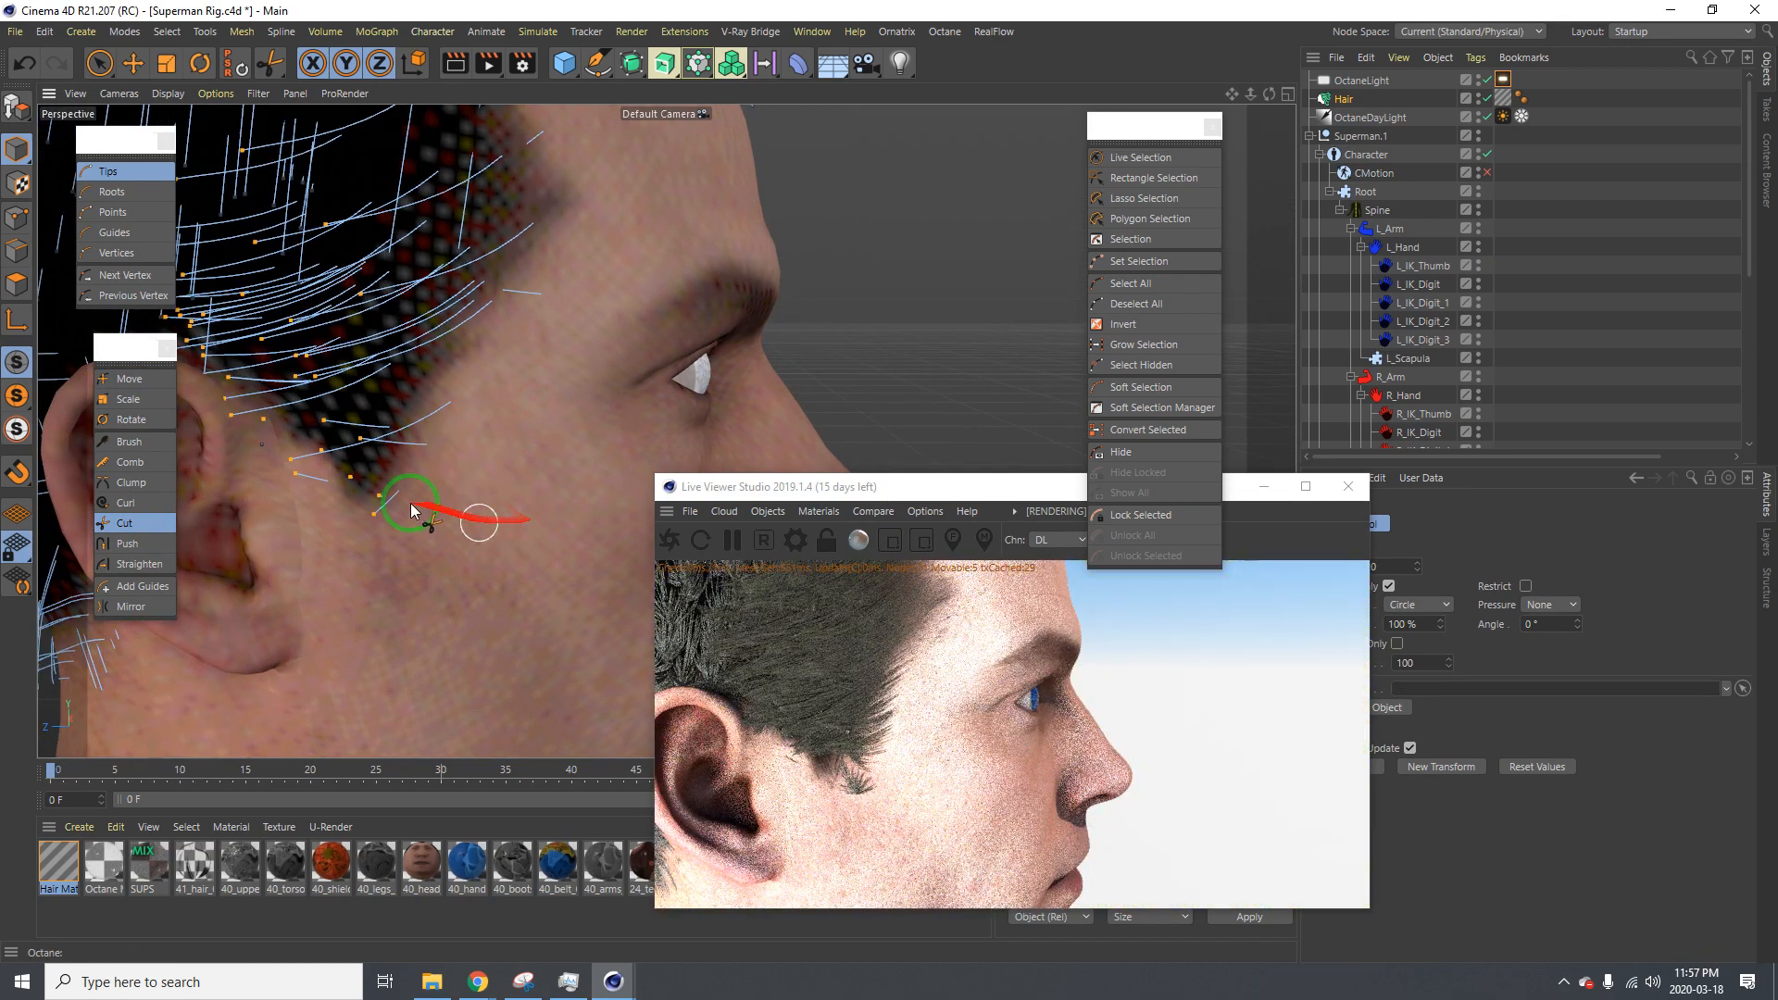
key(space)
click(365, 489)
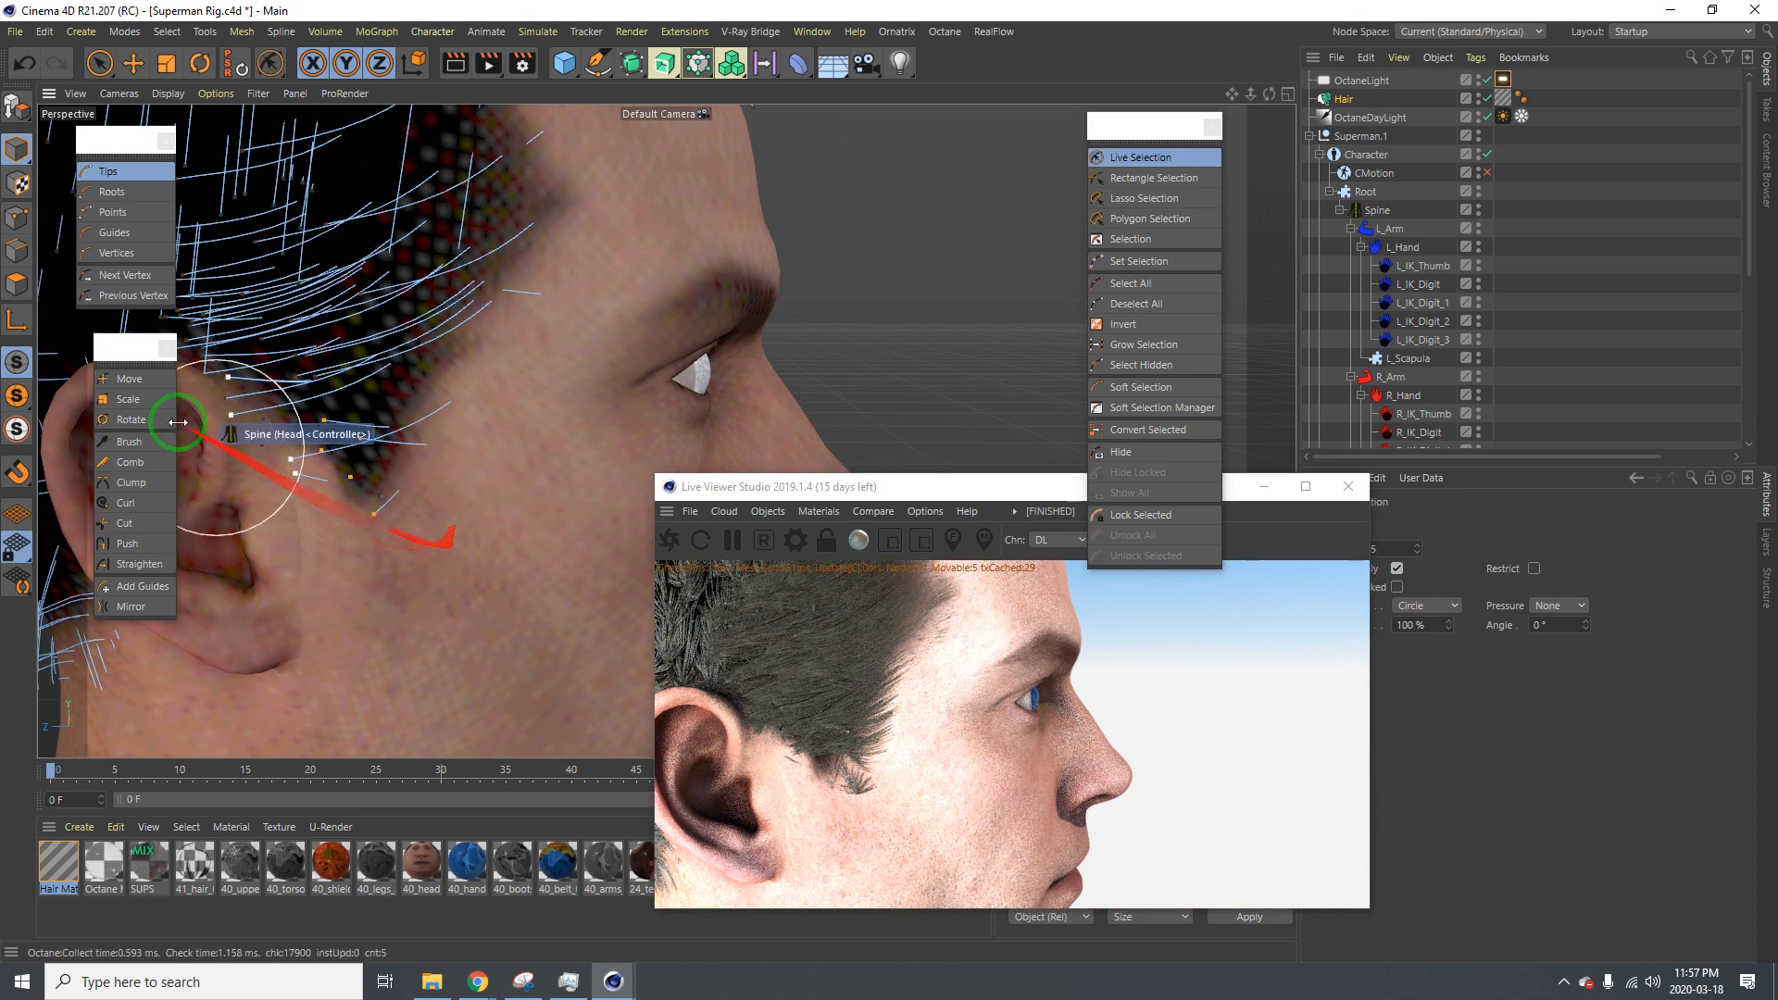
click(148, 380)
drag(324, 422, 356, 480)
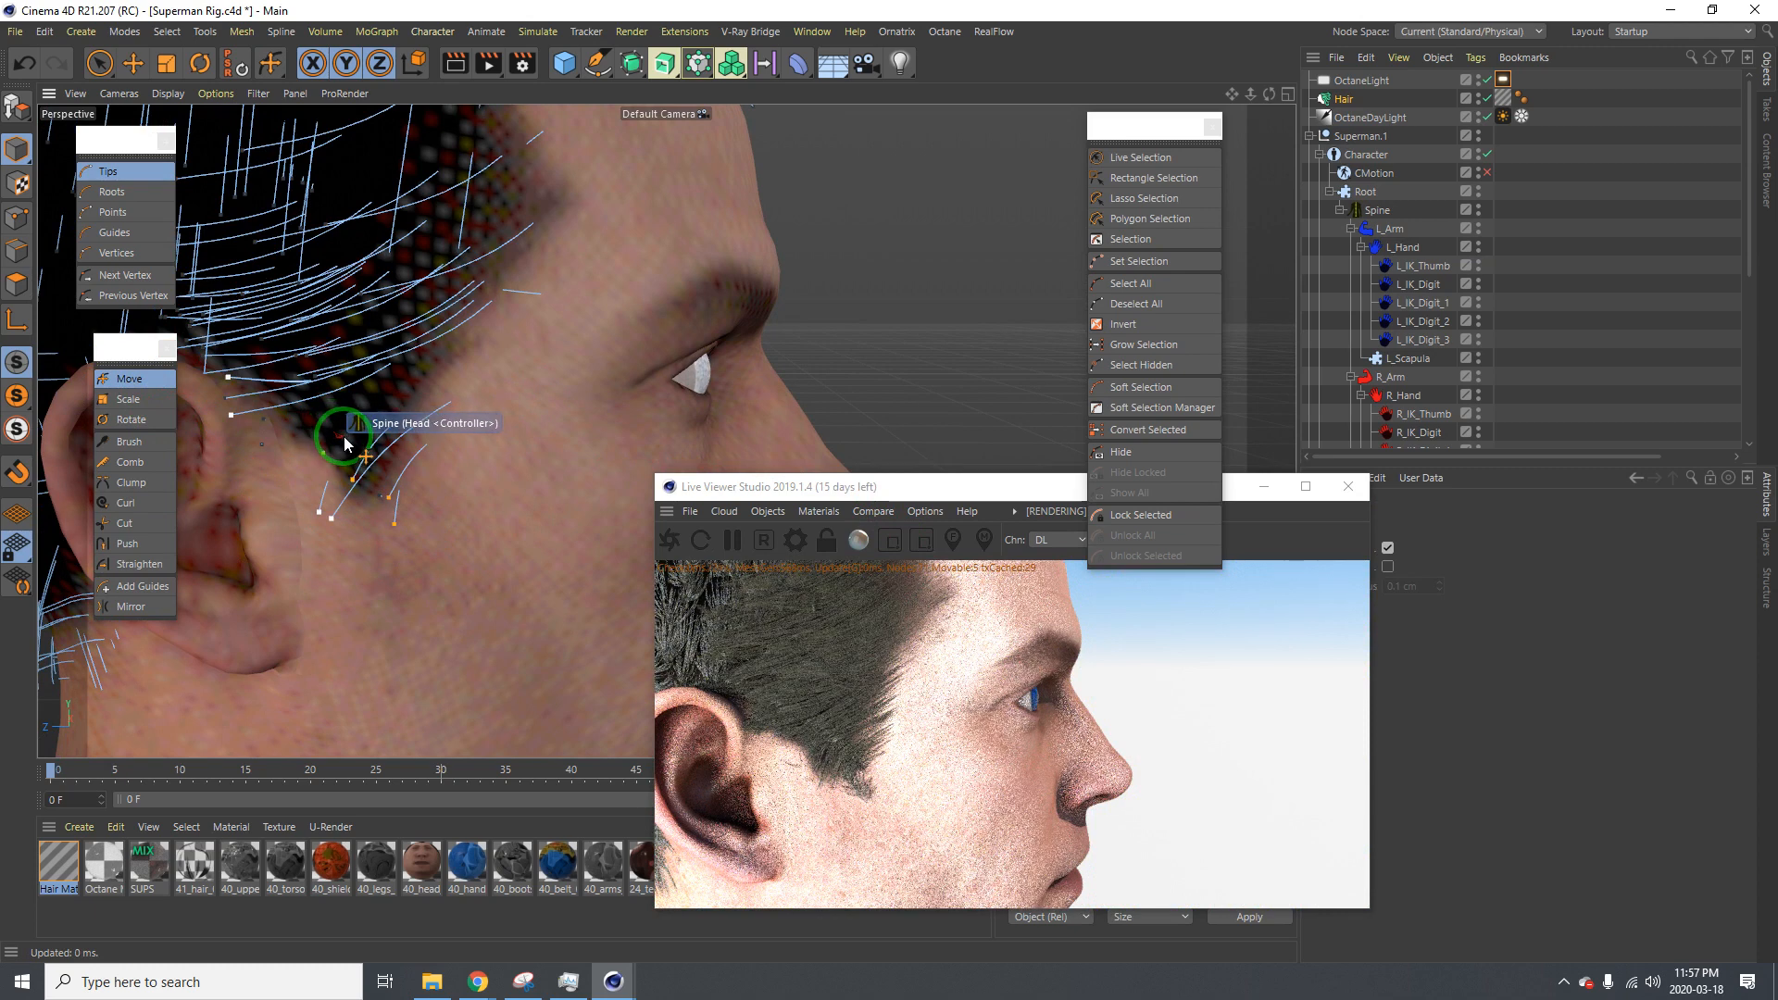
Shorten the downward-pointing guides at the front of the right sideburn with the Cut tool
alt+drag(443, 419, 448, 497)
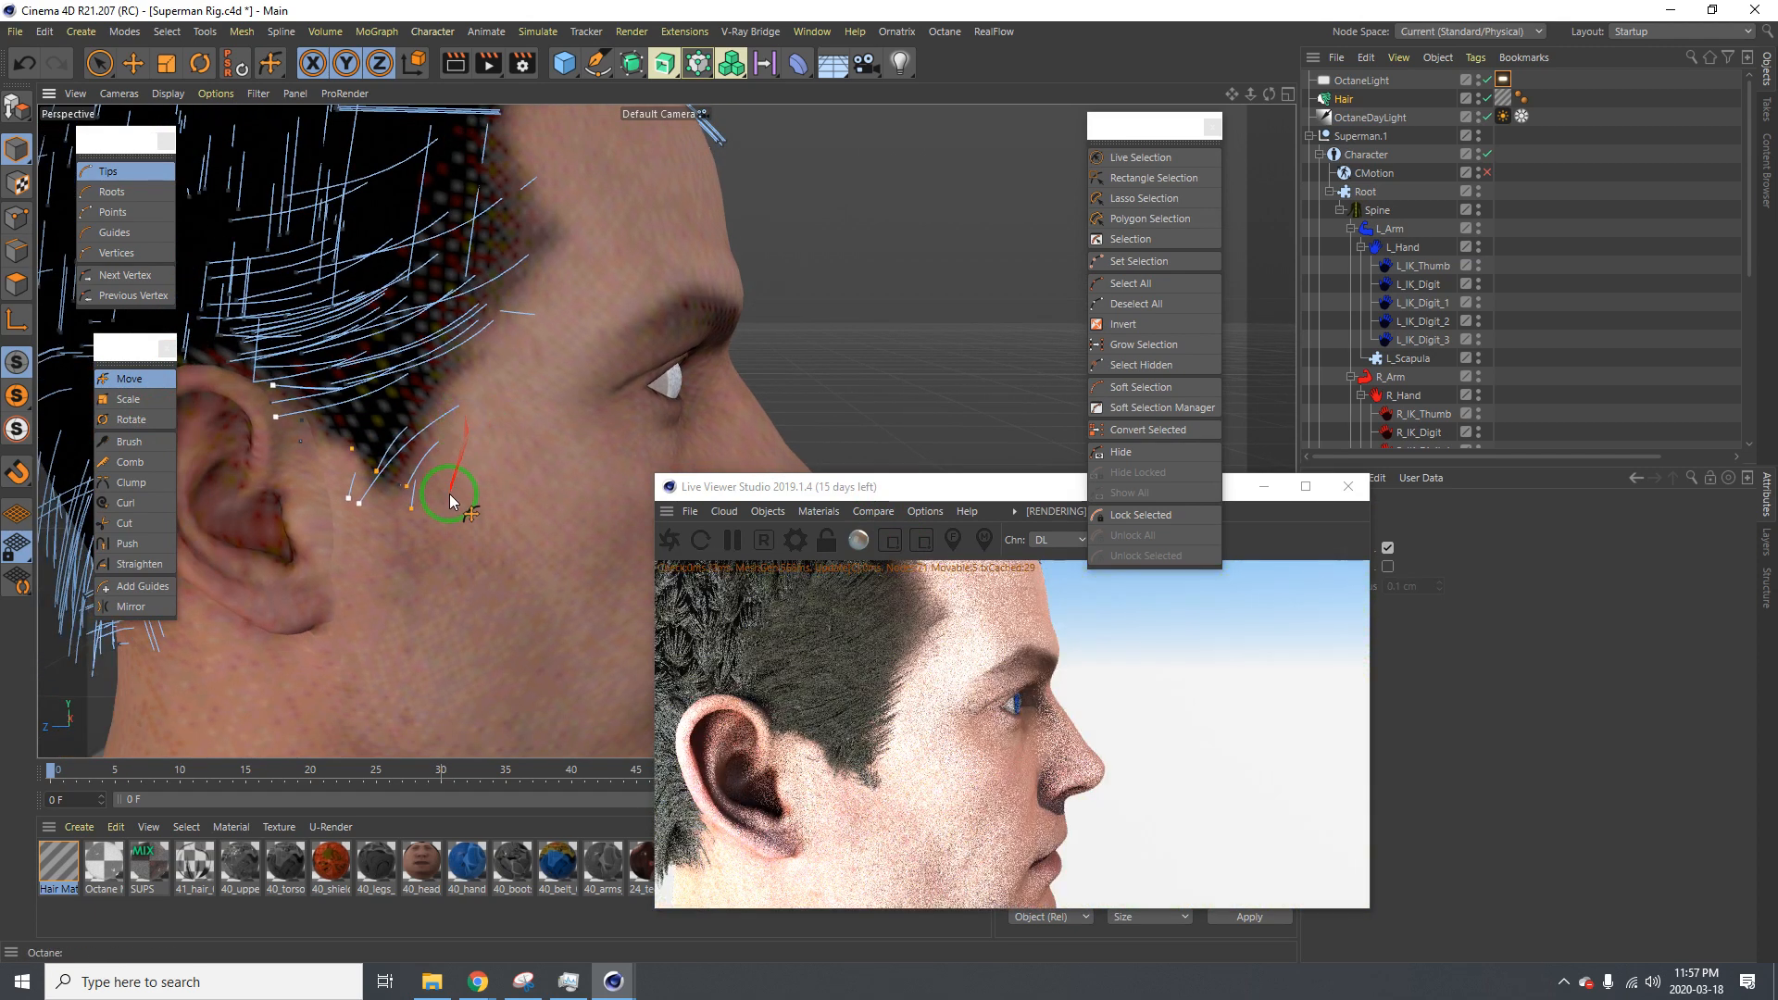
click(128, 522)
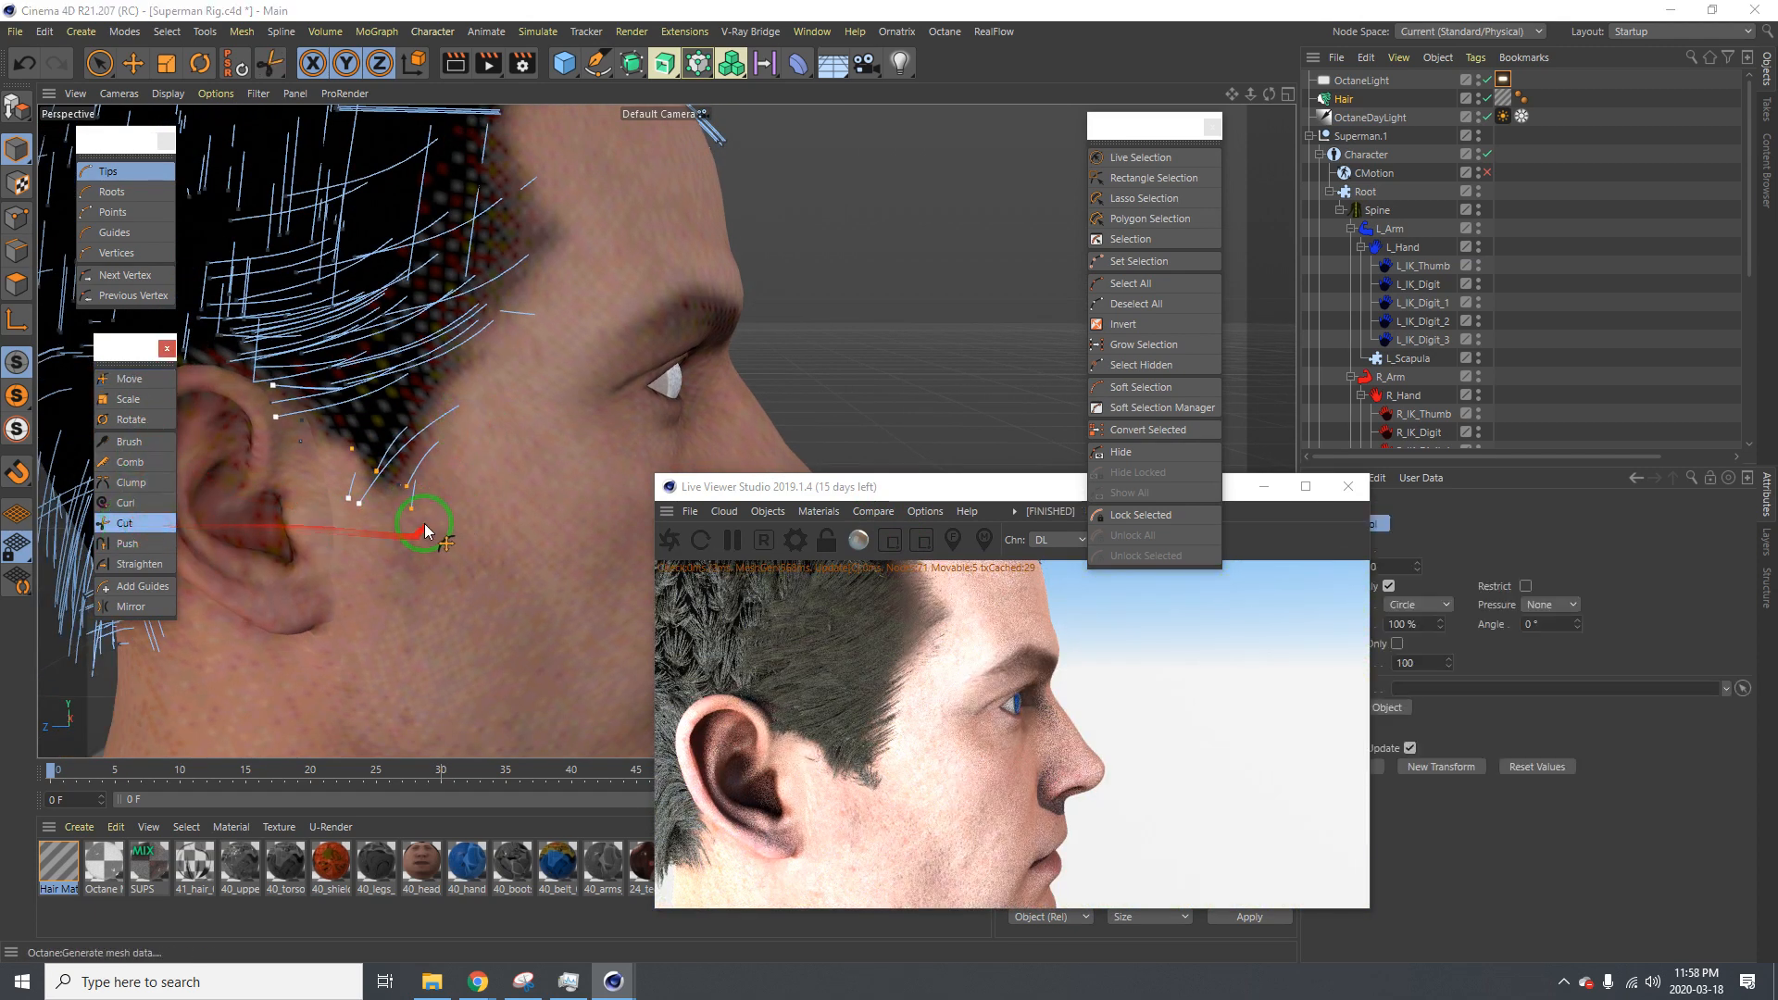
click(419, 511)
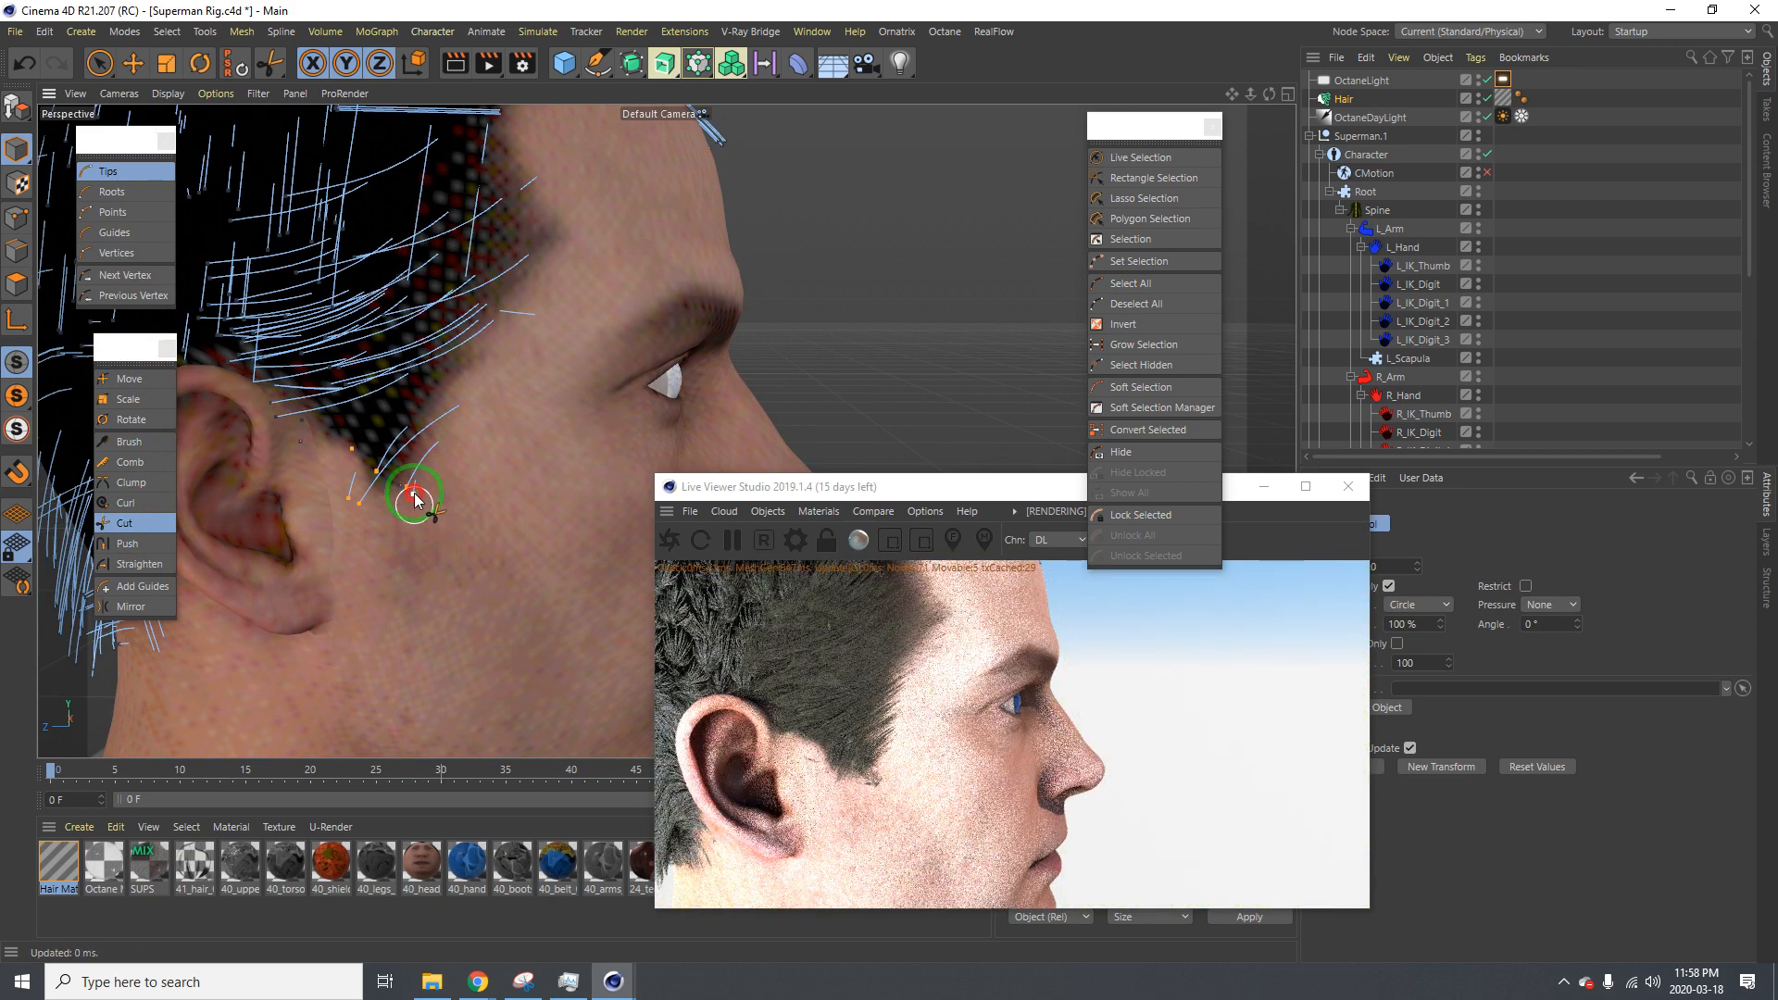
drag(449, 534, 484, 397)
alt+middle_drag(486, 487, 551, 458)
alt+drag(519, 508, 491, 517)
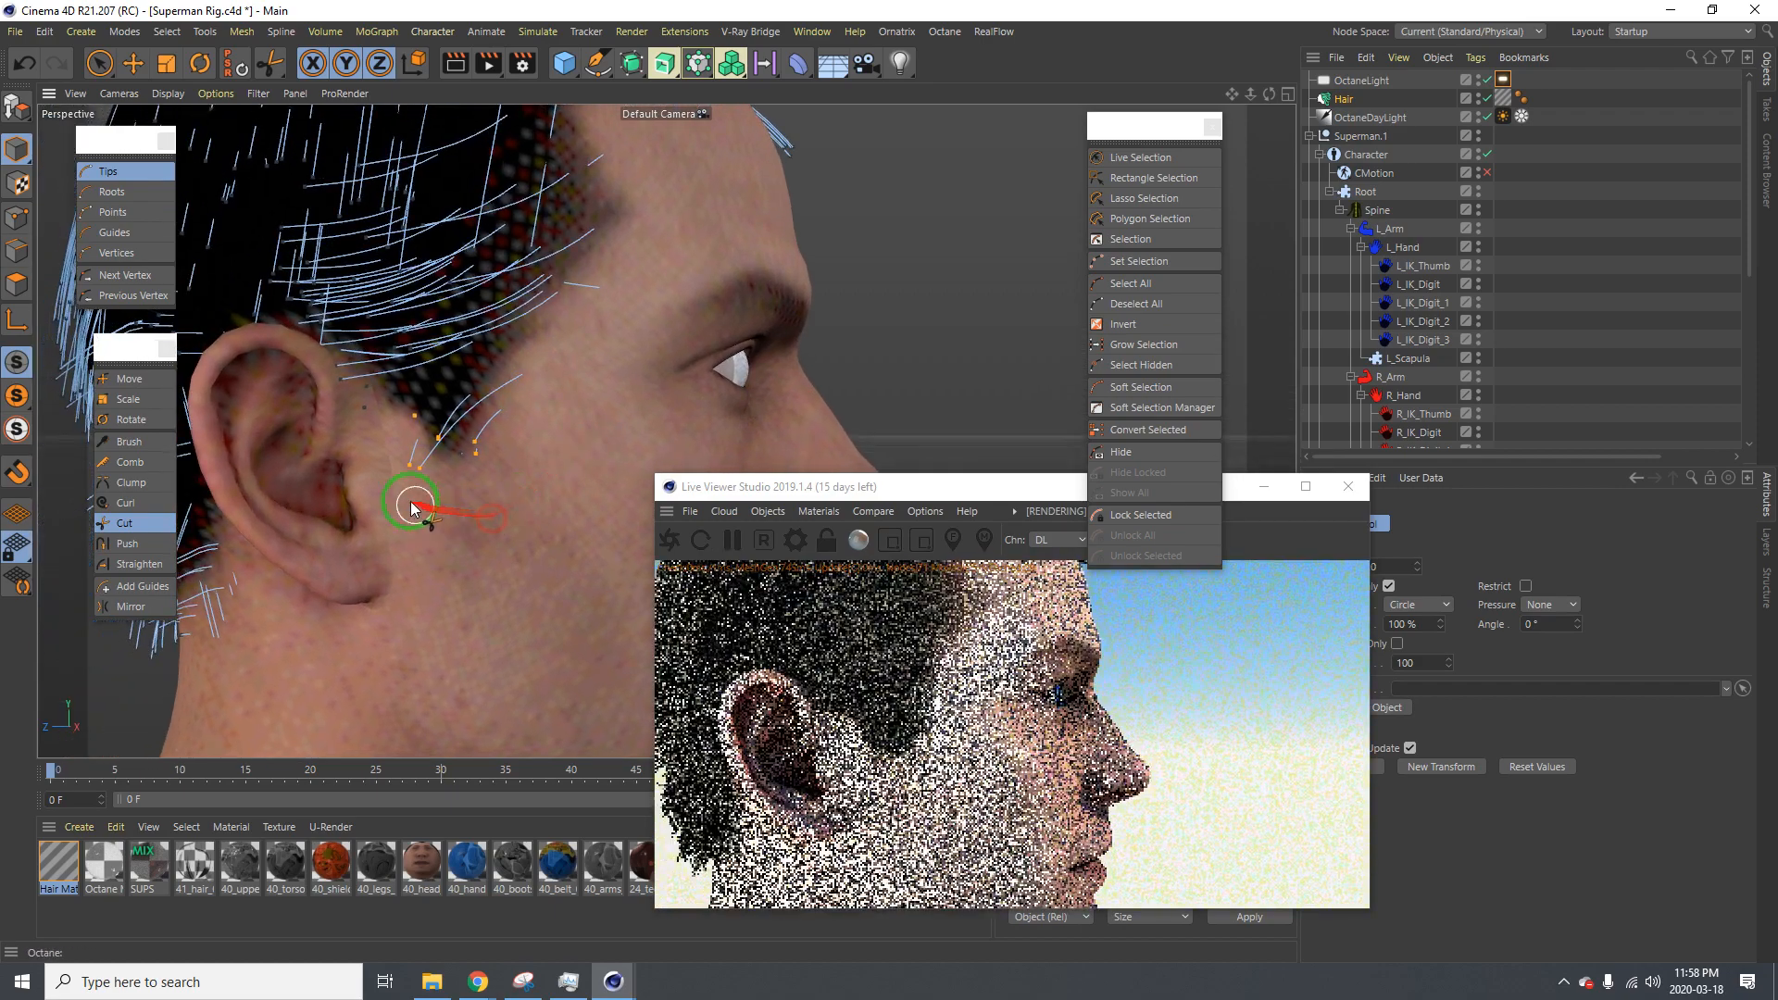
Try trimming the right sideburn's lowest guide tips further, and undo the last cuts
click(480, 453)
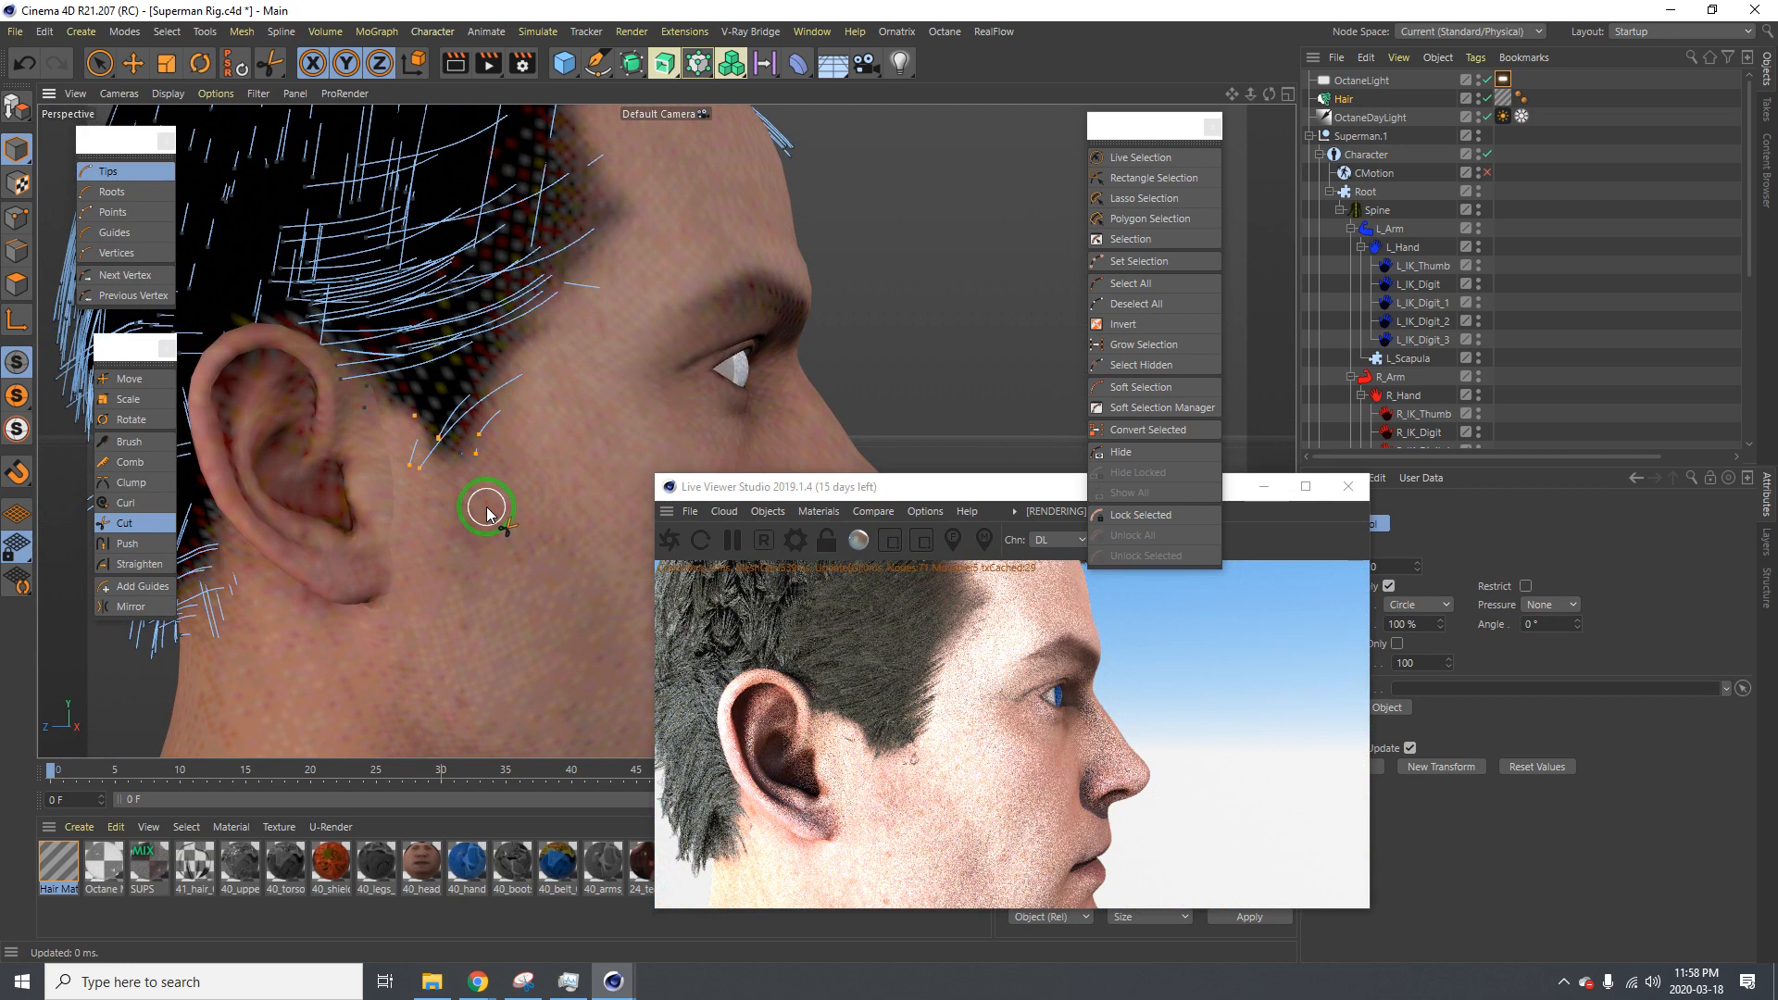
click(414, 469)
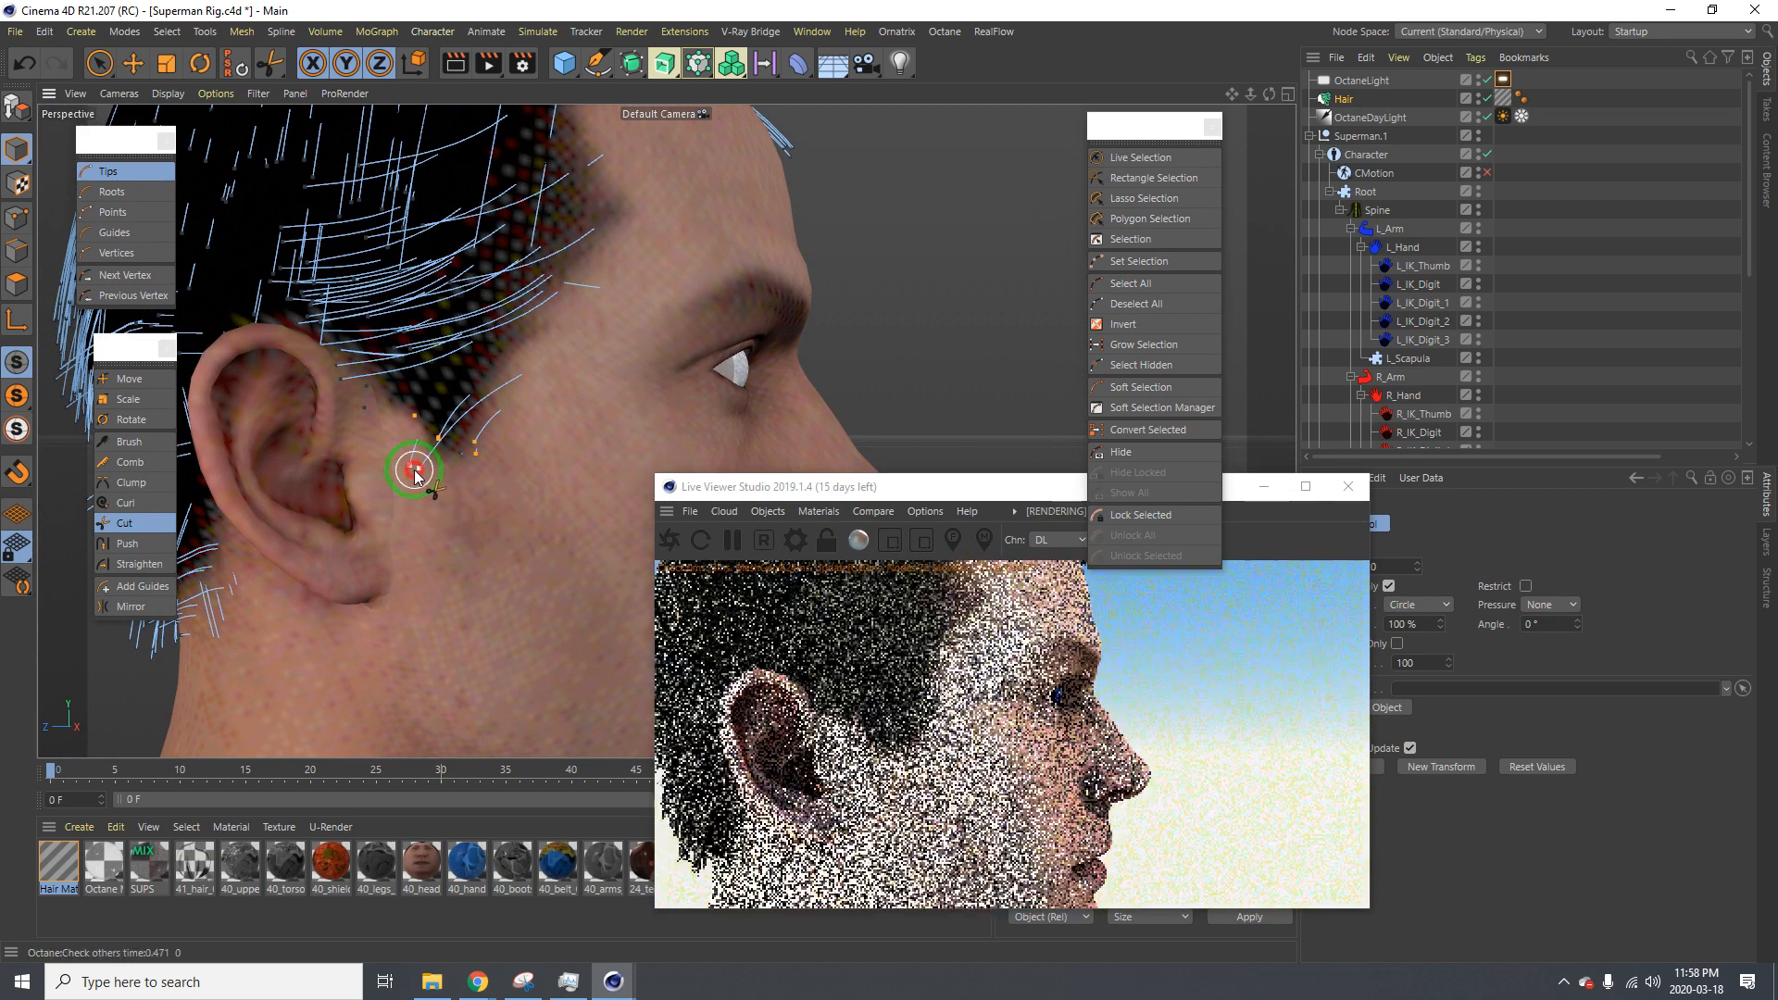
click(404, 498)
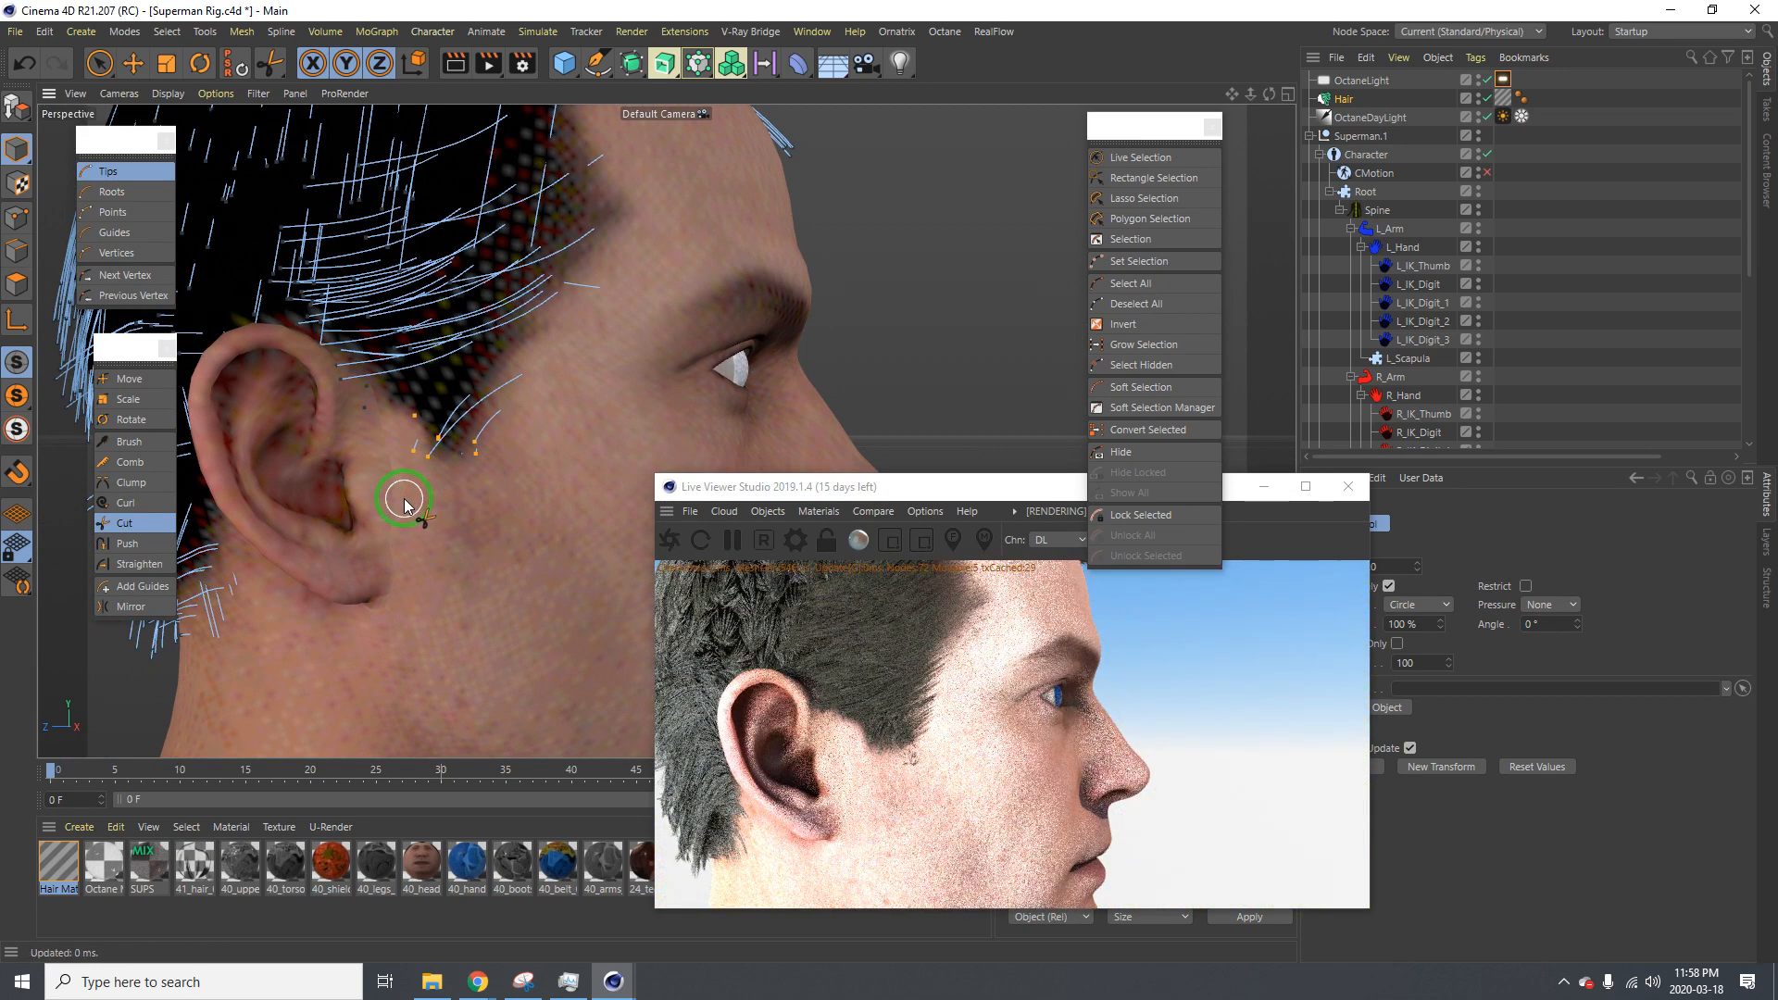
key(ctrl+y)
key(ctrl+y)
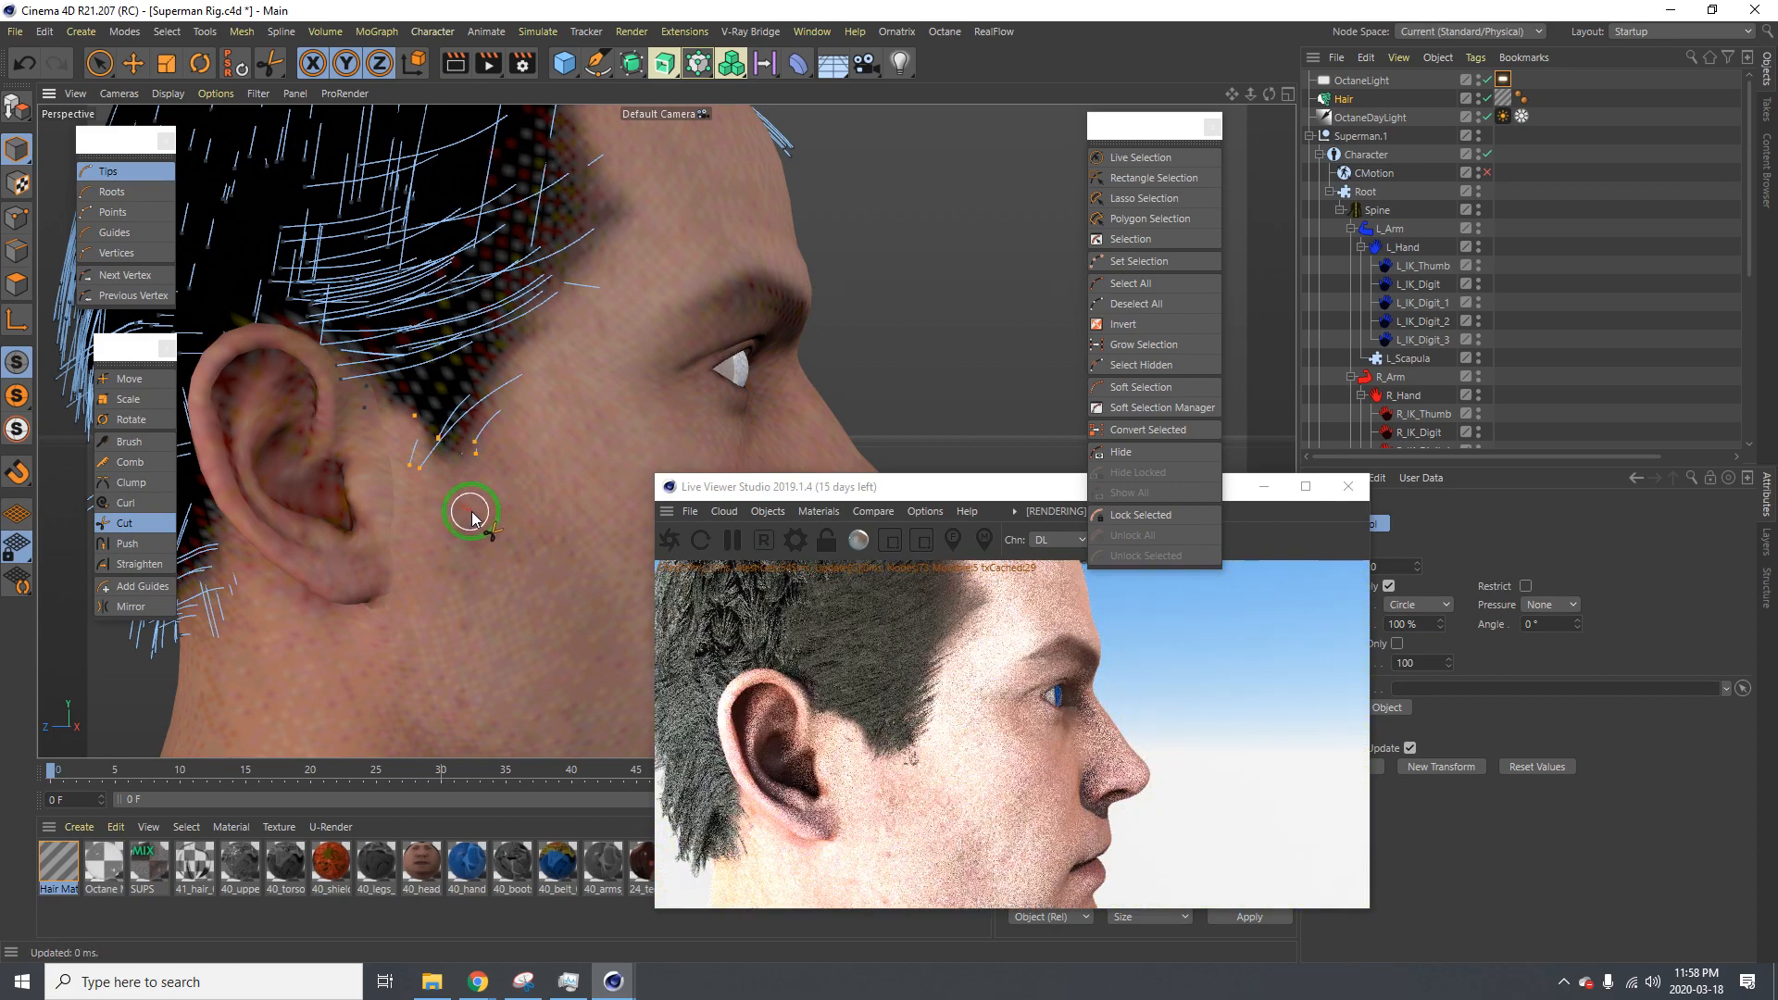
Shorten the lowest guides at the front edge of the right sideburn with the Cut tool
alt+drag(470, 511, 415, 456)
mouse_move(502, 476)
alt+right_down()
mouse_move(564, 469)
mouse_move(499, 449)
alt+right_up()
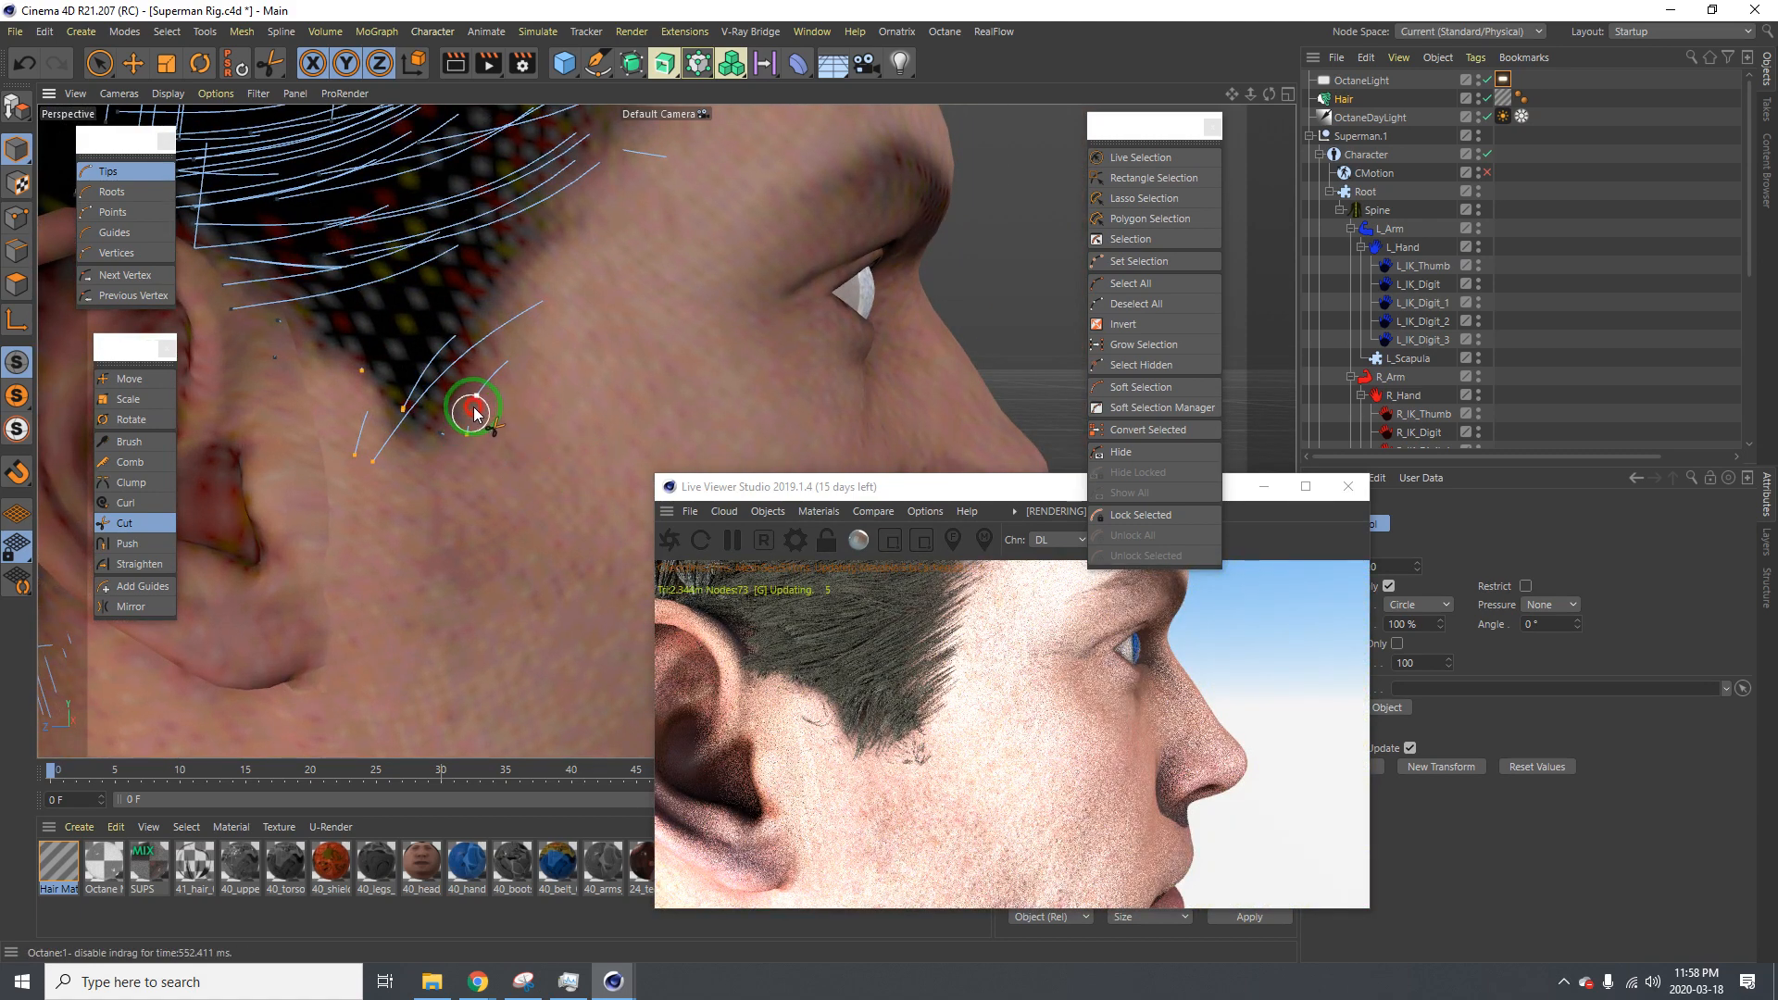
click(493, 438)
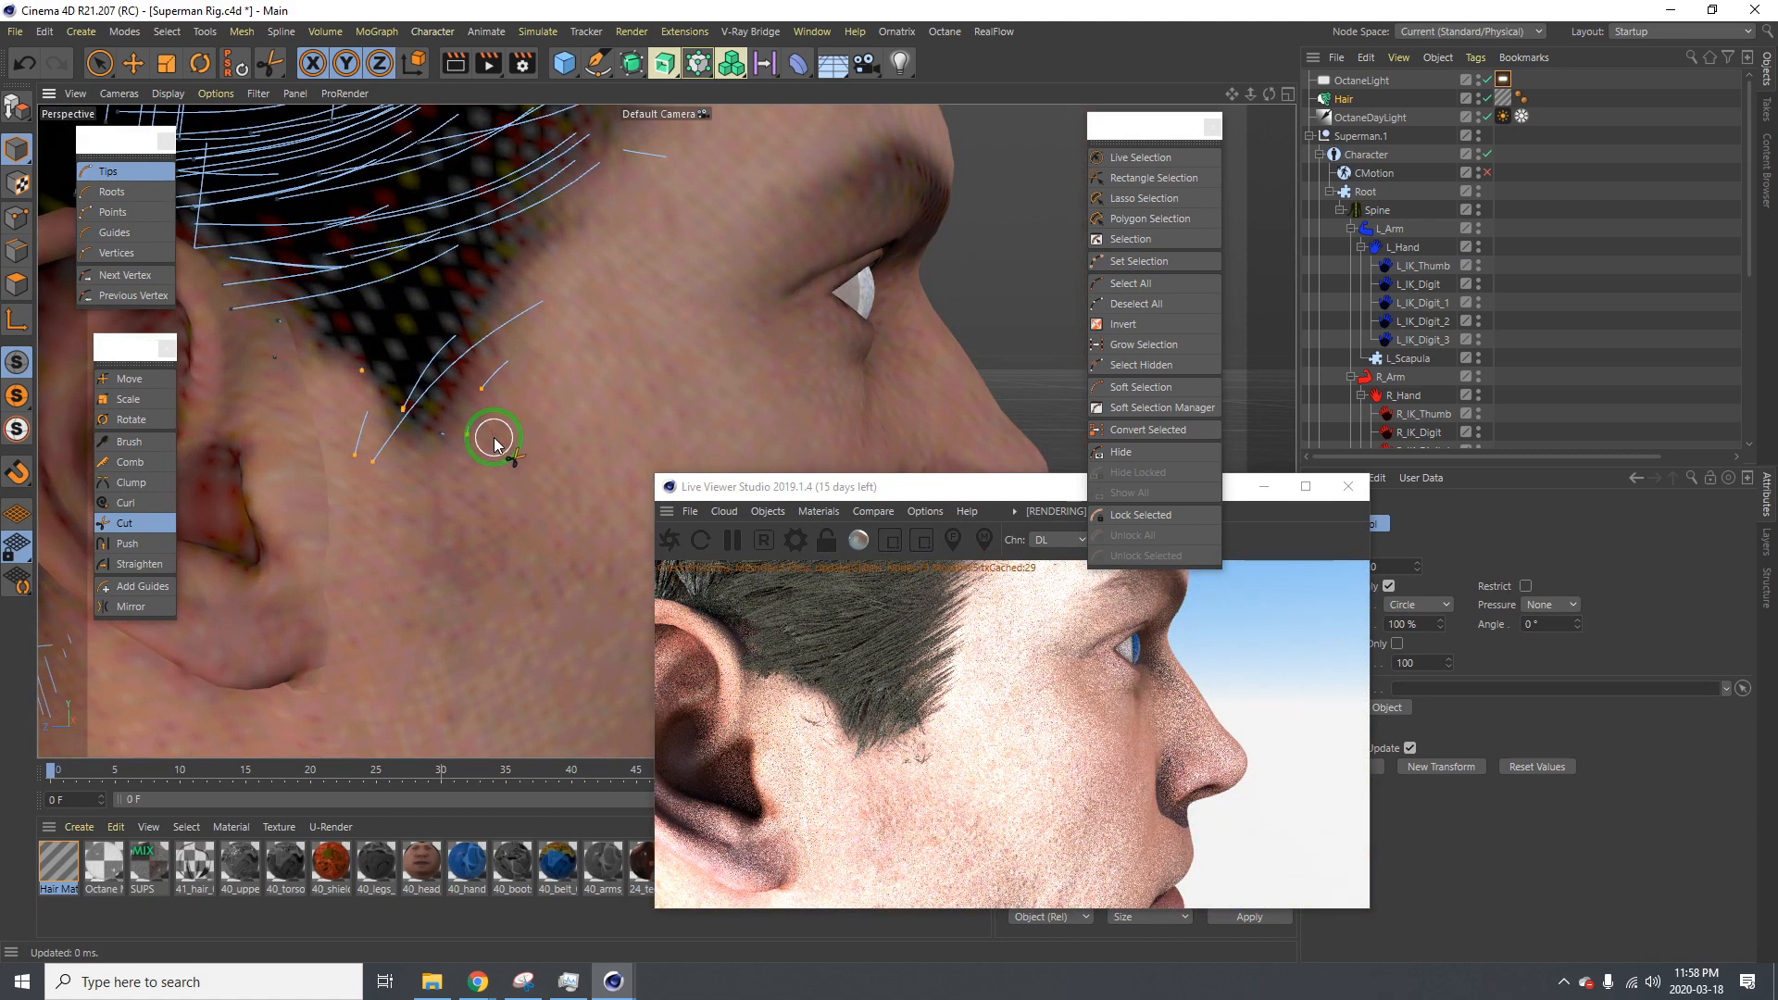
drag(467, 442, 461, 435)
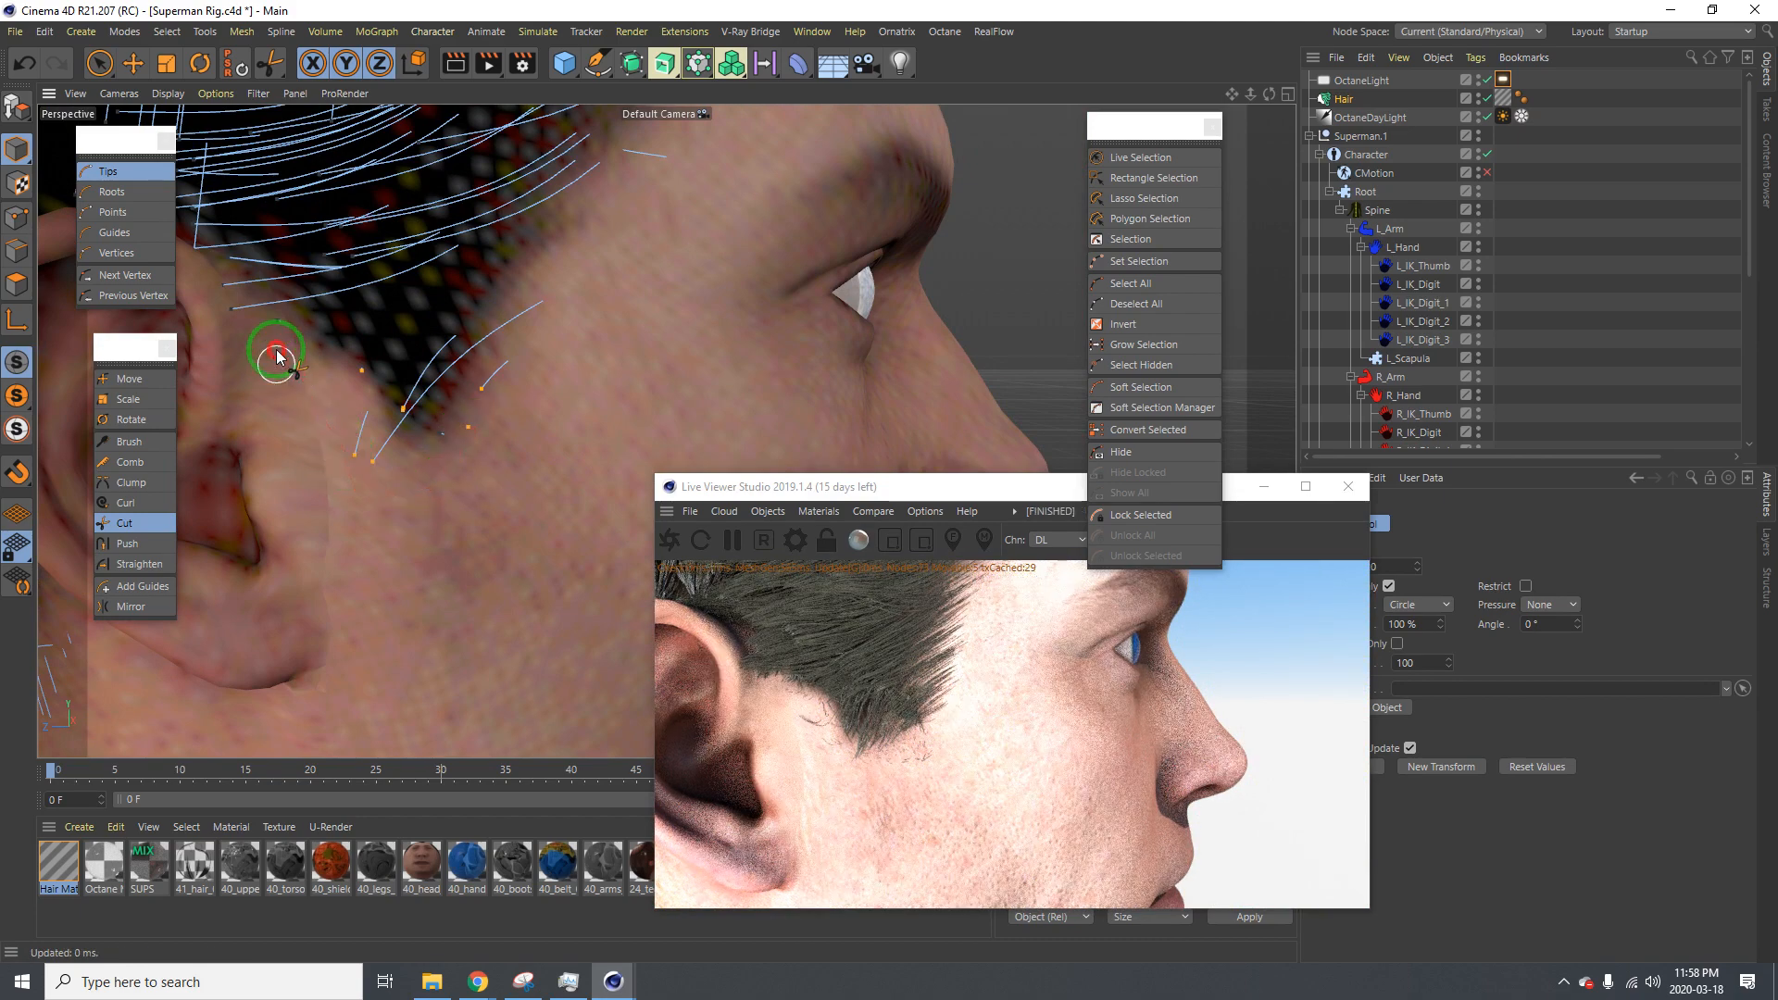
Switch hair editing to Roots mode and try cutting away the stray guide stubs around the right sideburn's tip
click(111, 192)
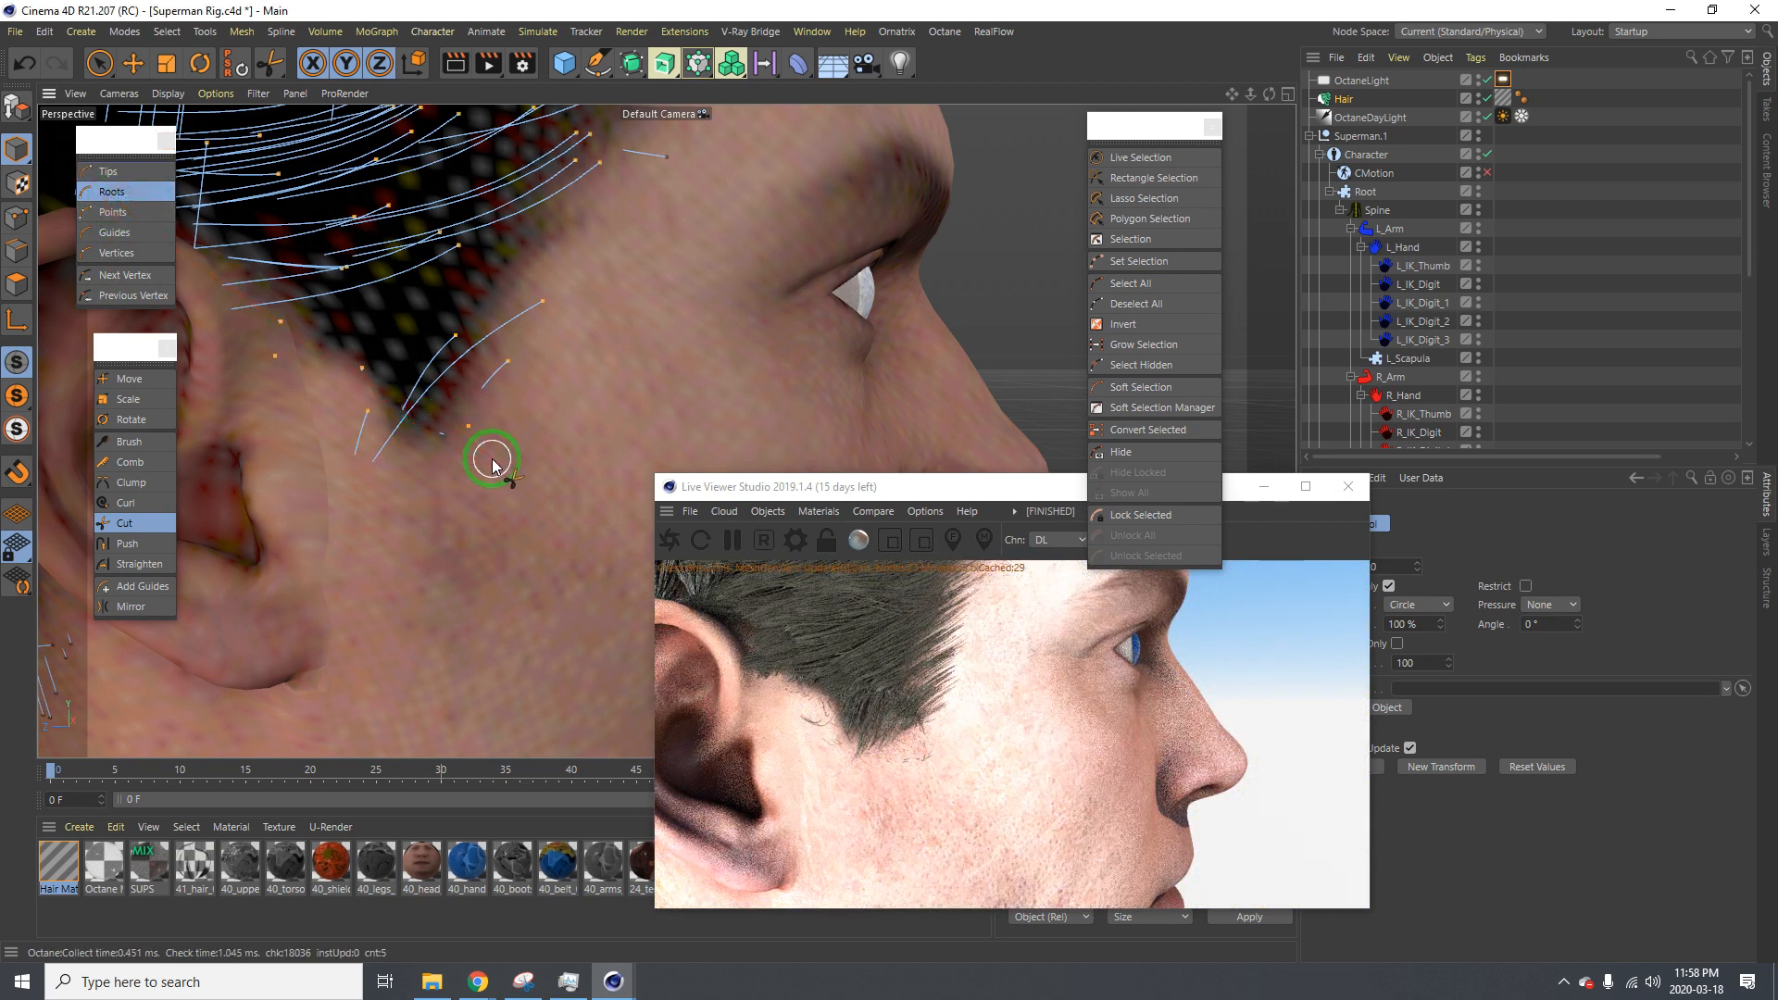
drag(445, 438, 456, 476)
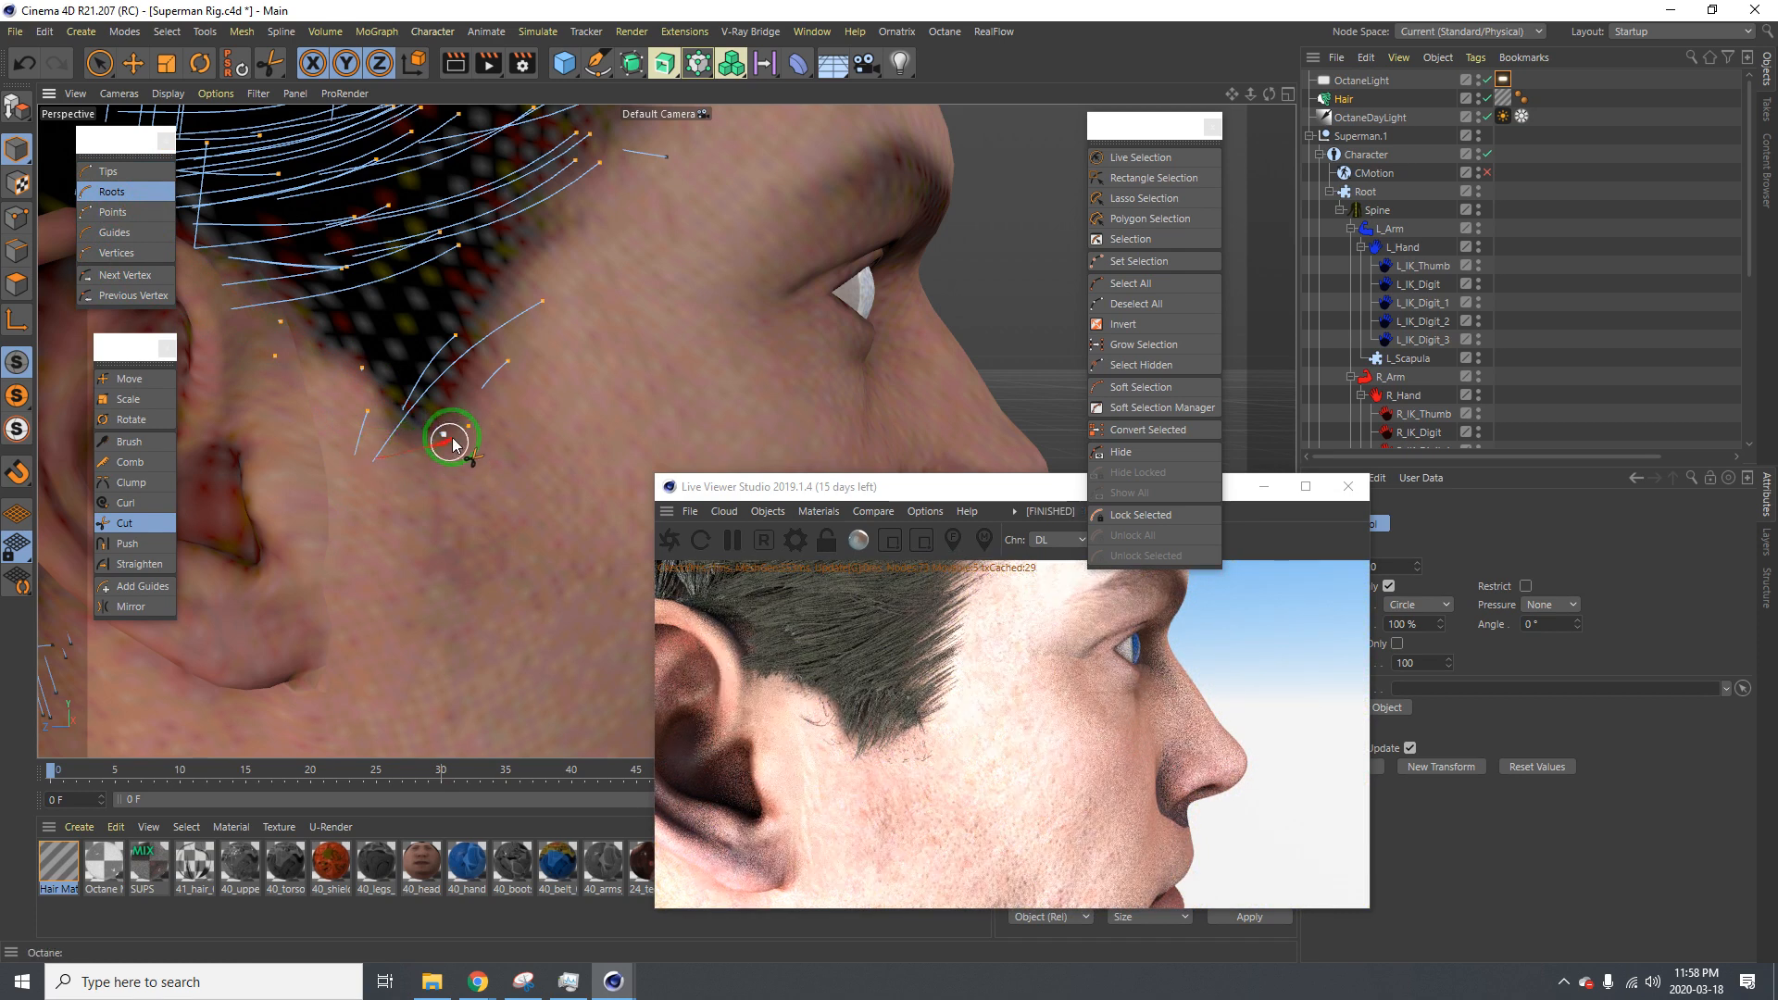
drag(483, 418, 472, 432)
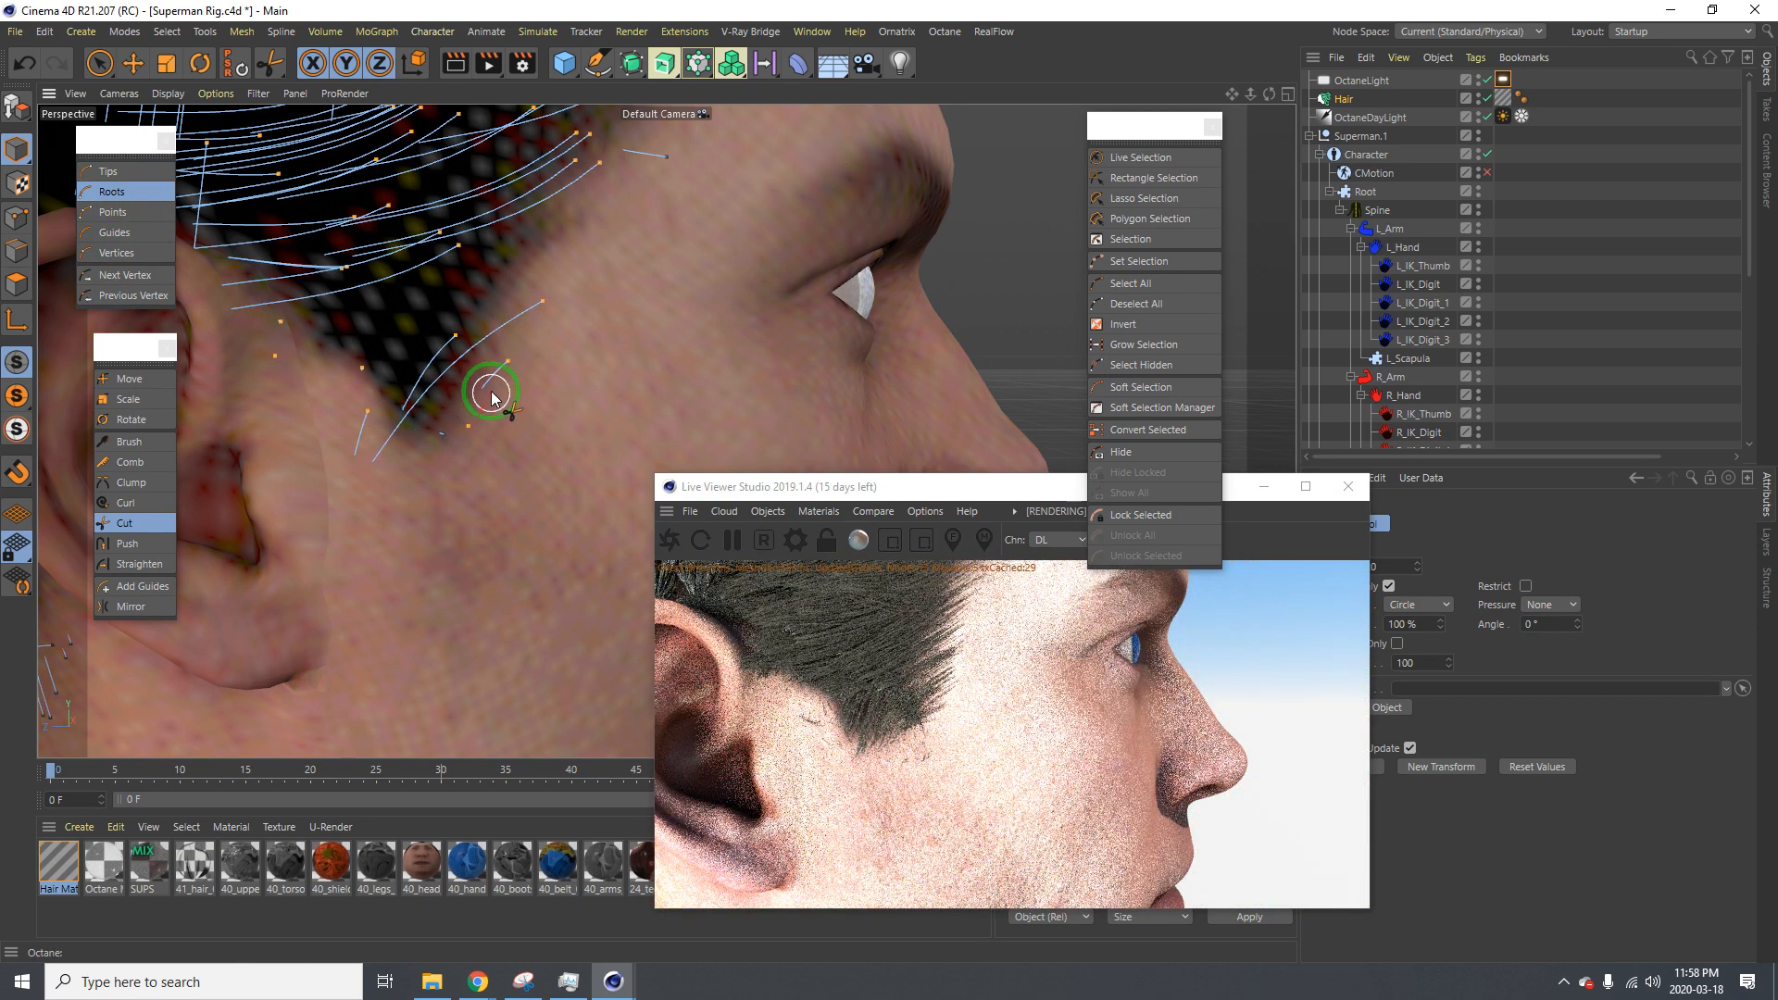
click(508, 369)
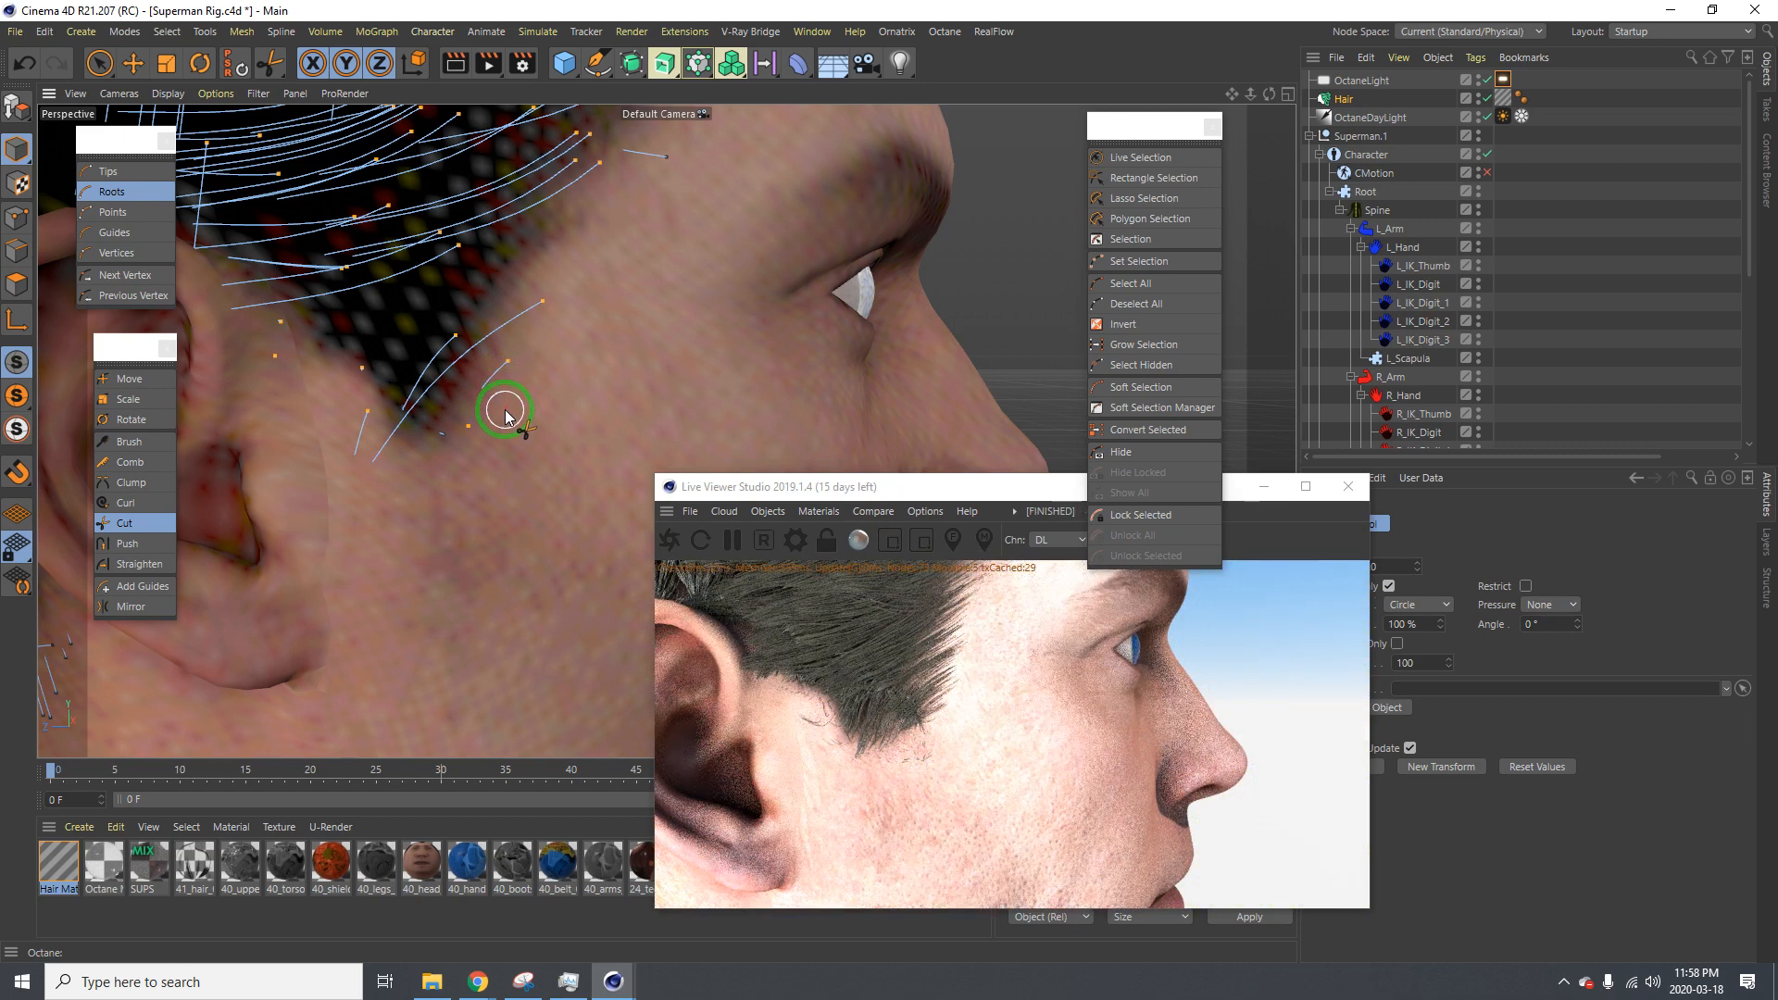
Try the Straighten tool on the right sideburn's guides, and undo the change
click(128, 544)
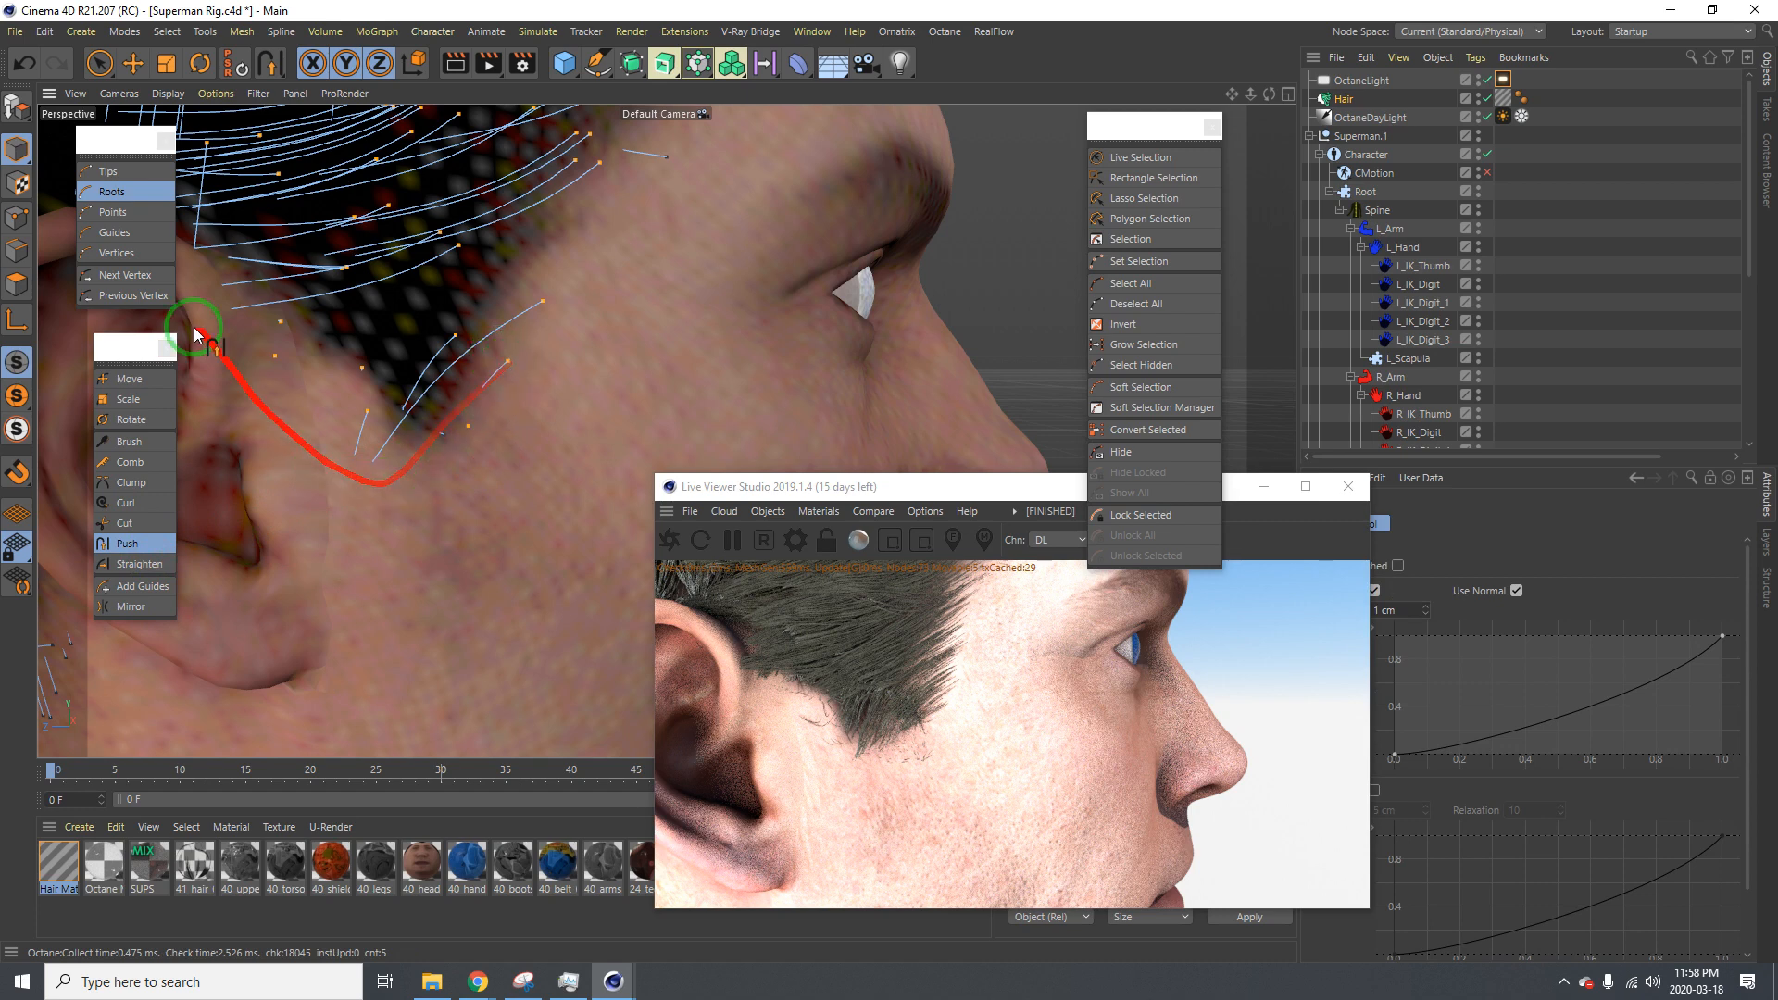
click(139, 564)
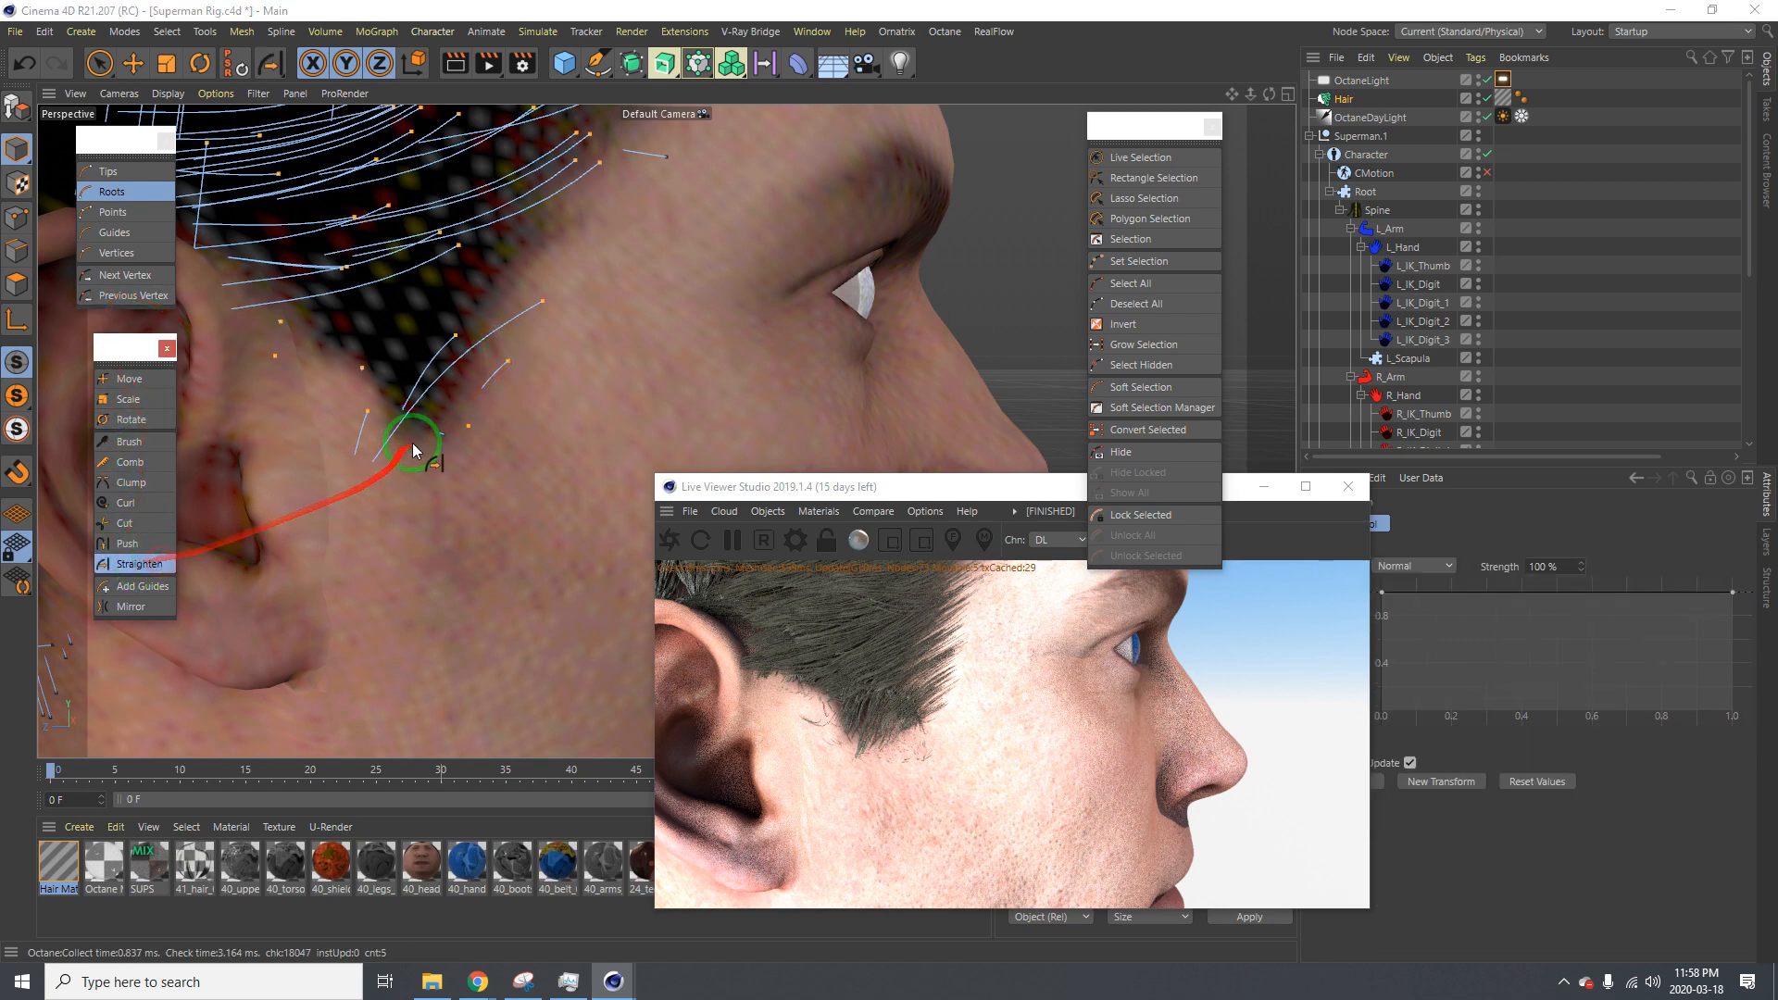
click(889, 485)
drag(1034, 422, 452, 399)
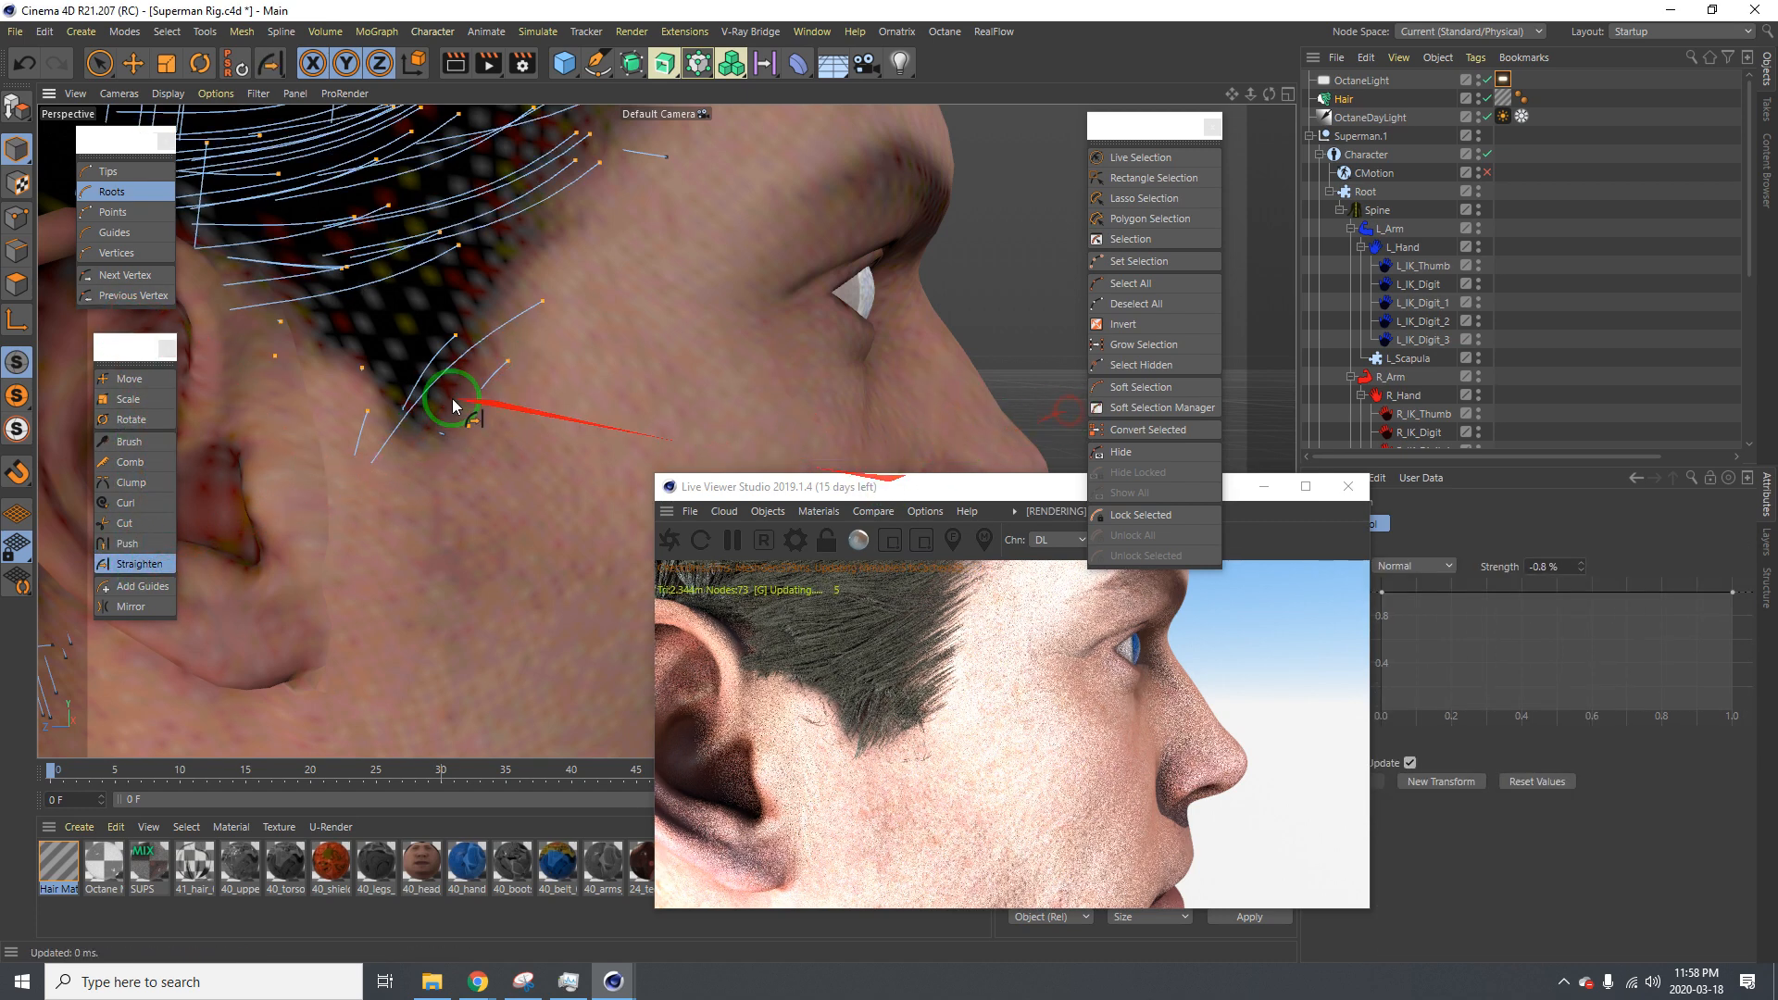
alt+right_drag(440, 361, 404, 399)
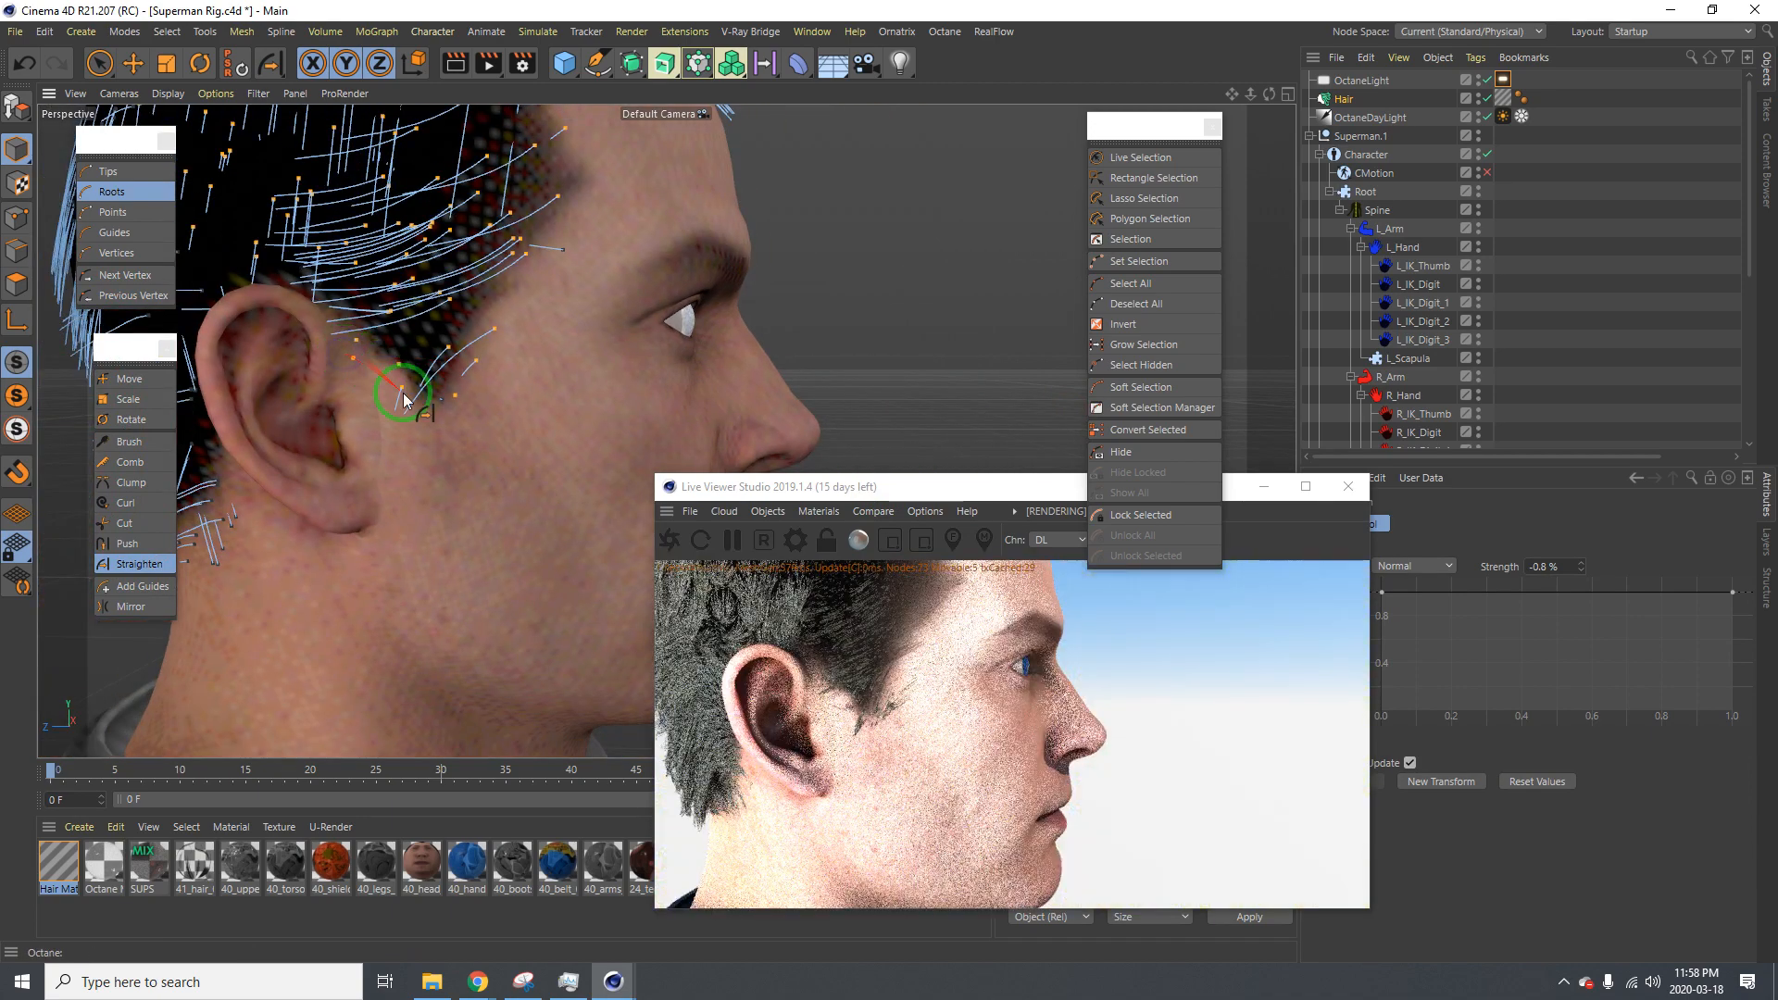
key(ctrl+z)
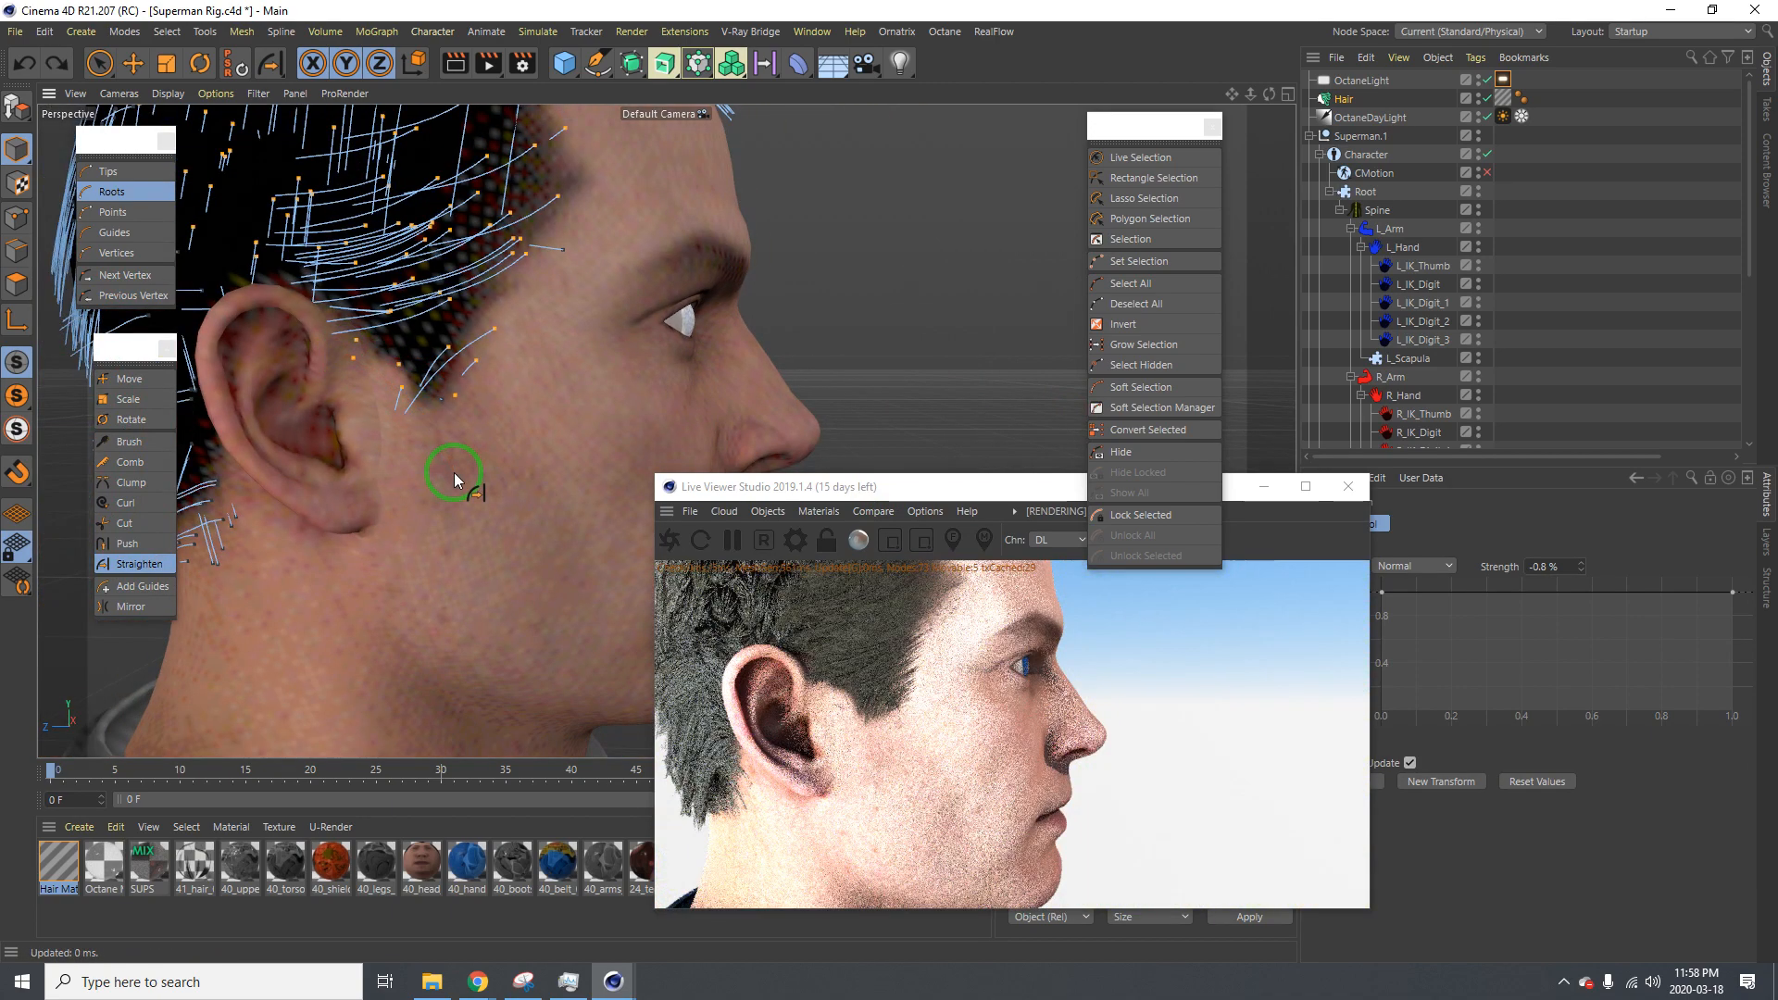
Try cutting the stray guide stubs between the right ear and the sideburn with the Cut tool
alt+right_drag(454, 463, 437, 437)
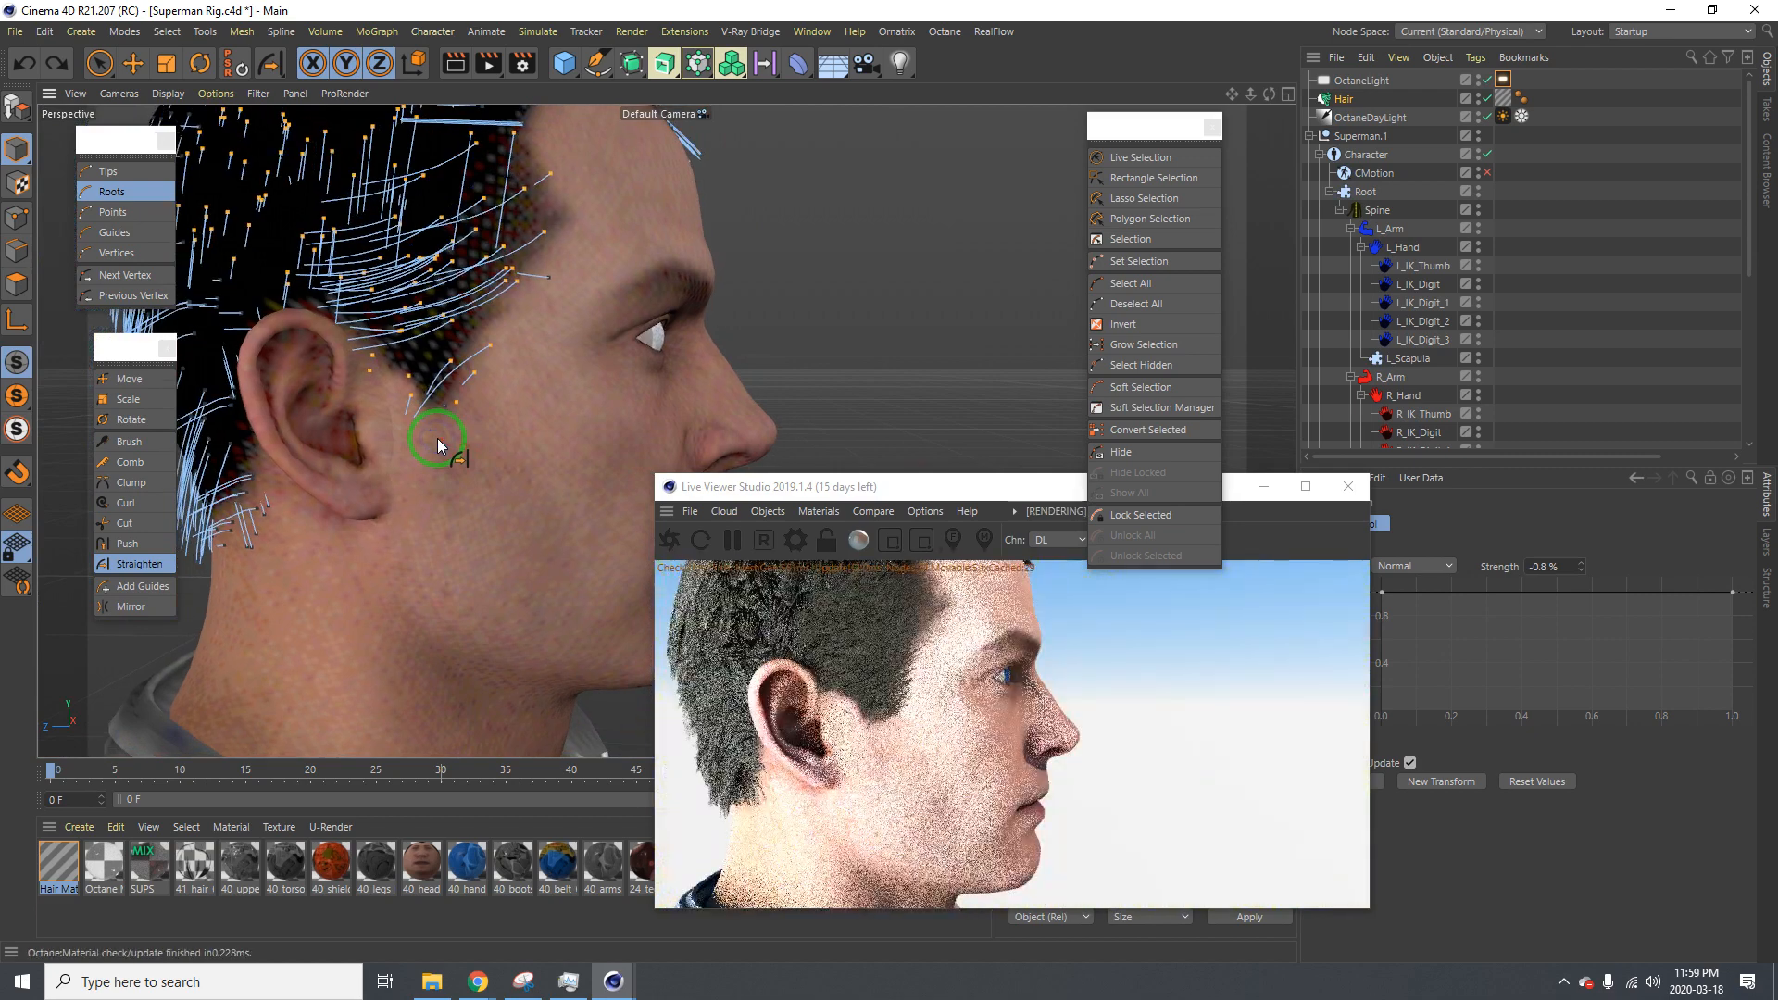
drag(437, 437, 353, 437)
alt+right_drag(353, 438, 428, 428)
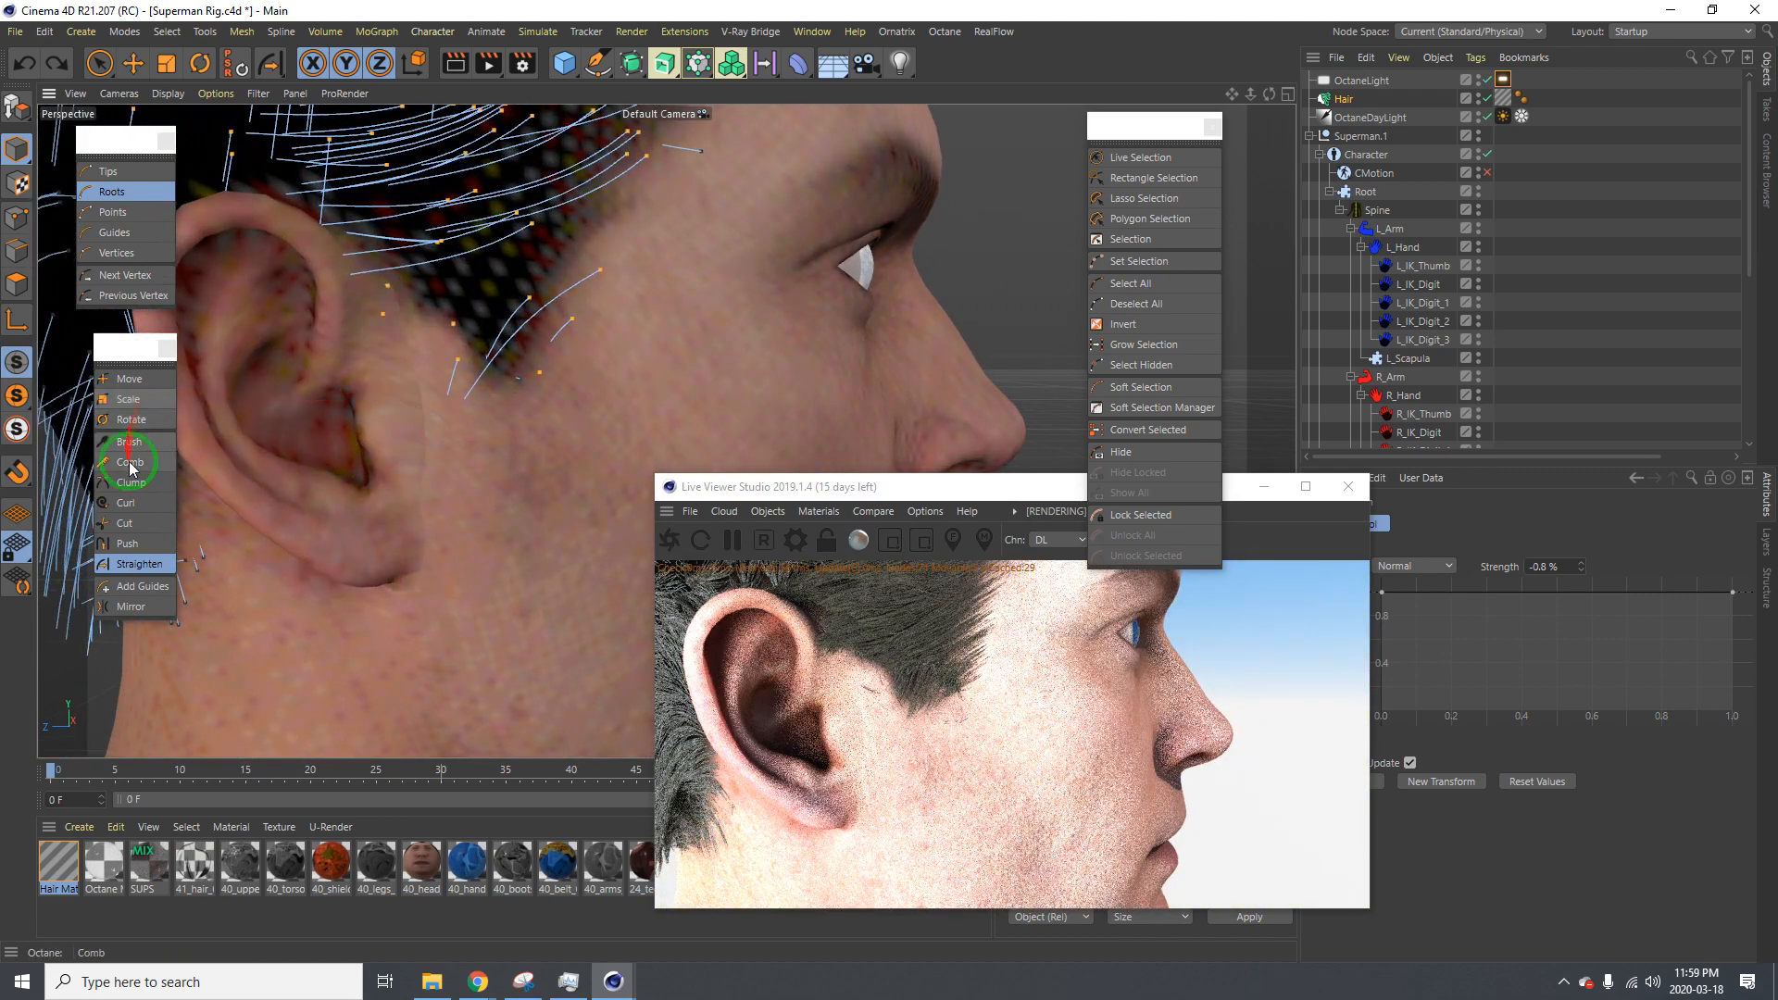
click(128, 523)
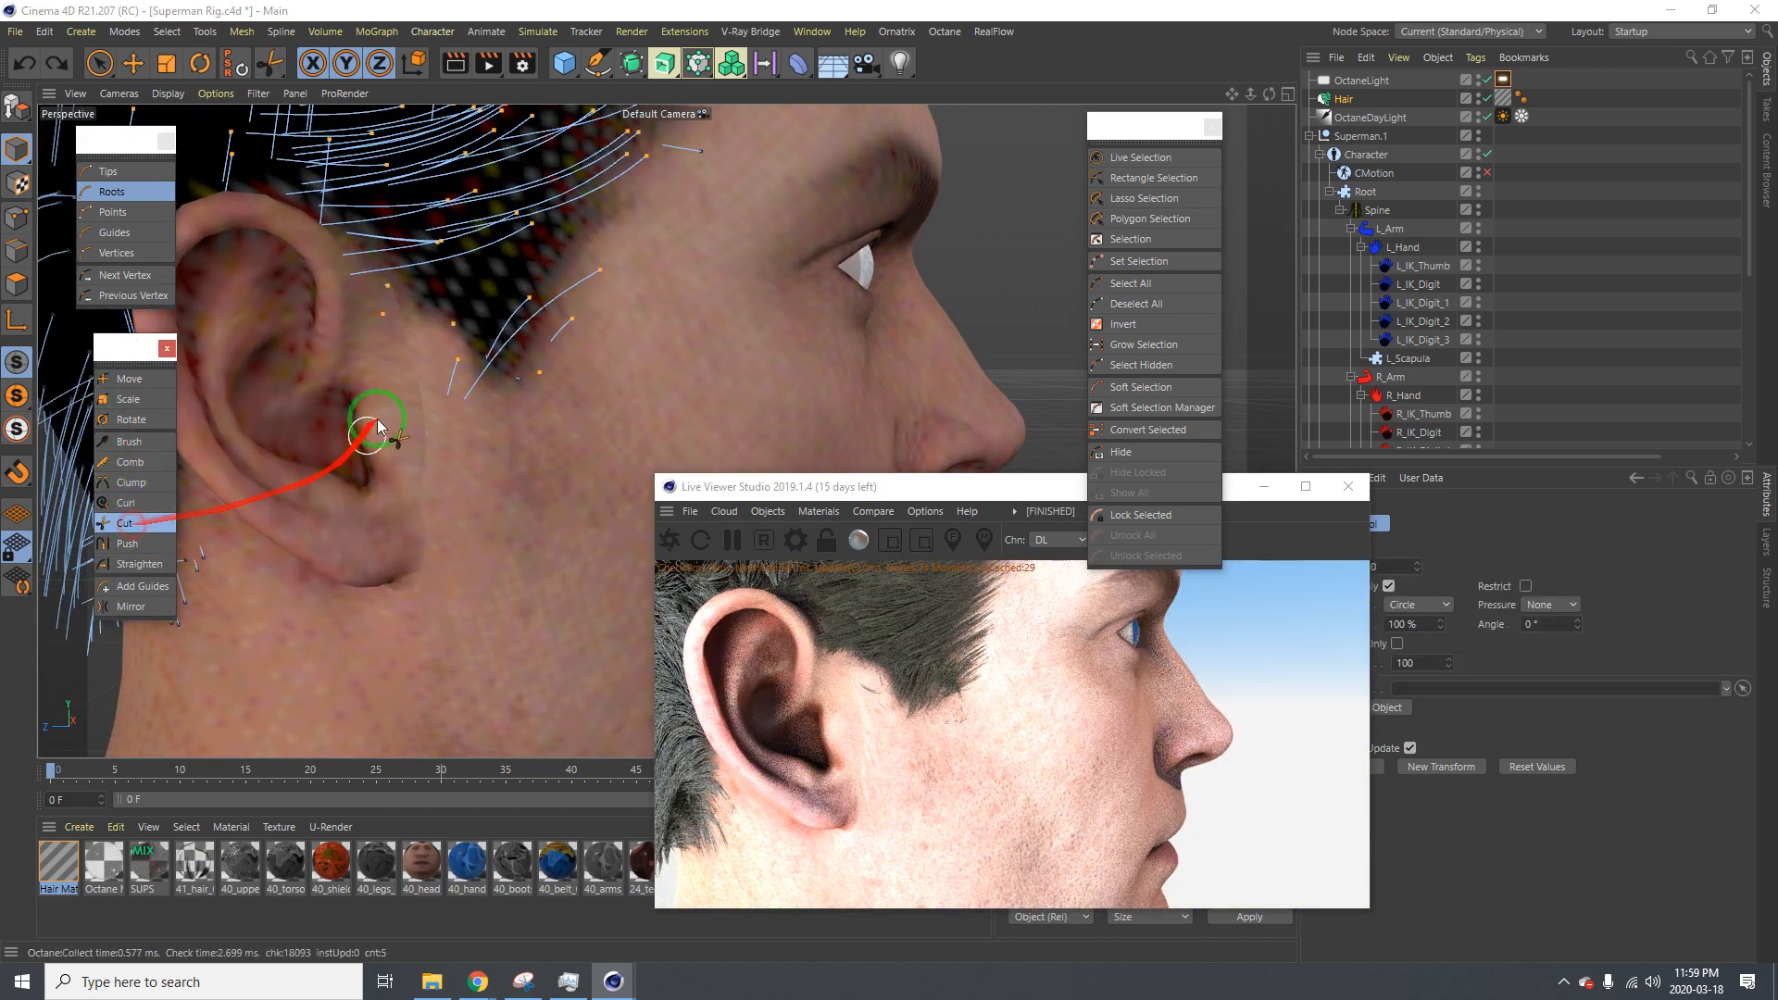
click(387, 313)
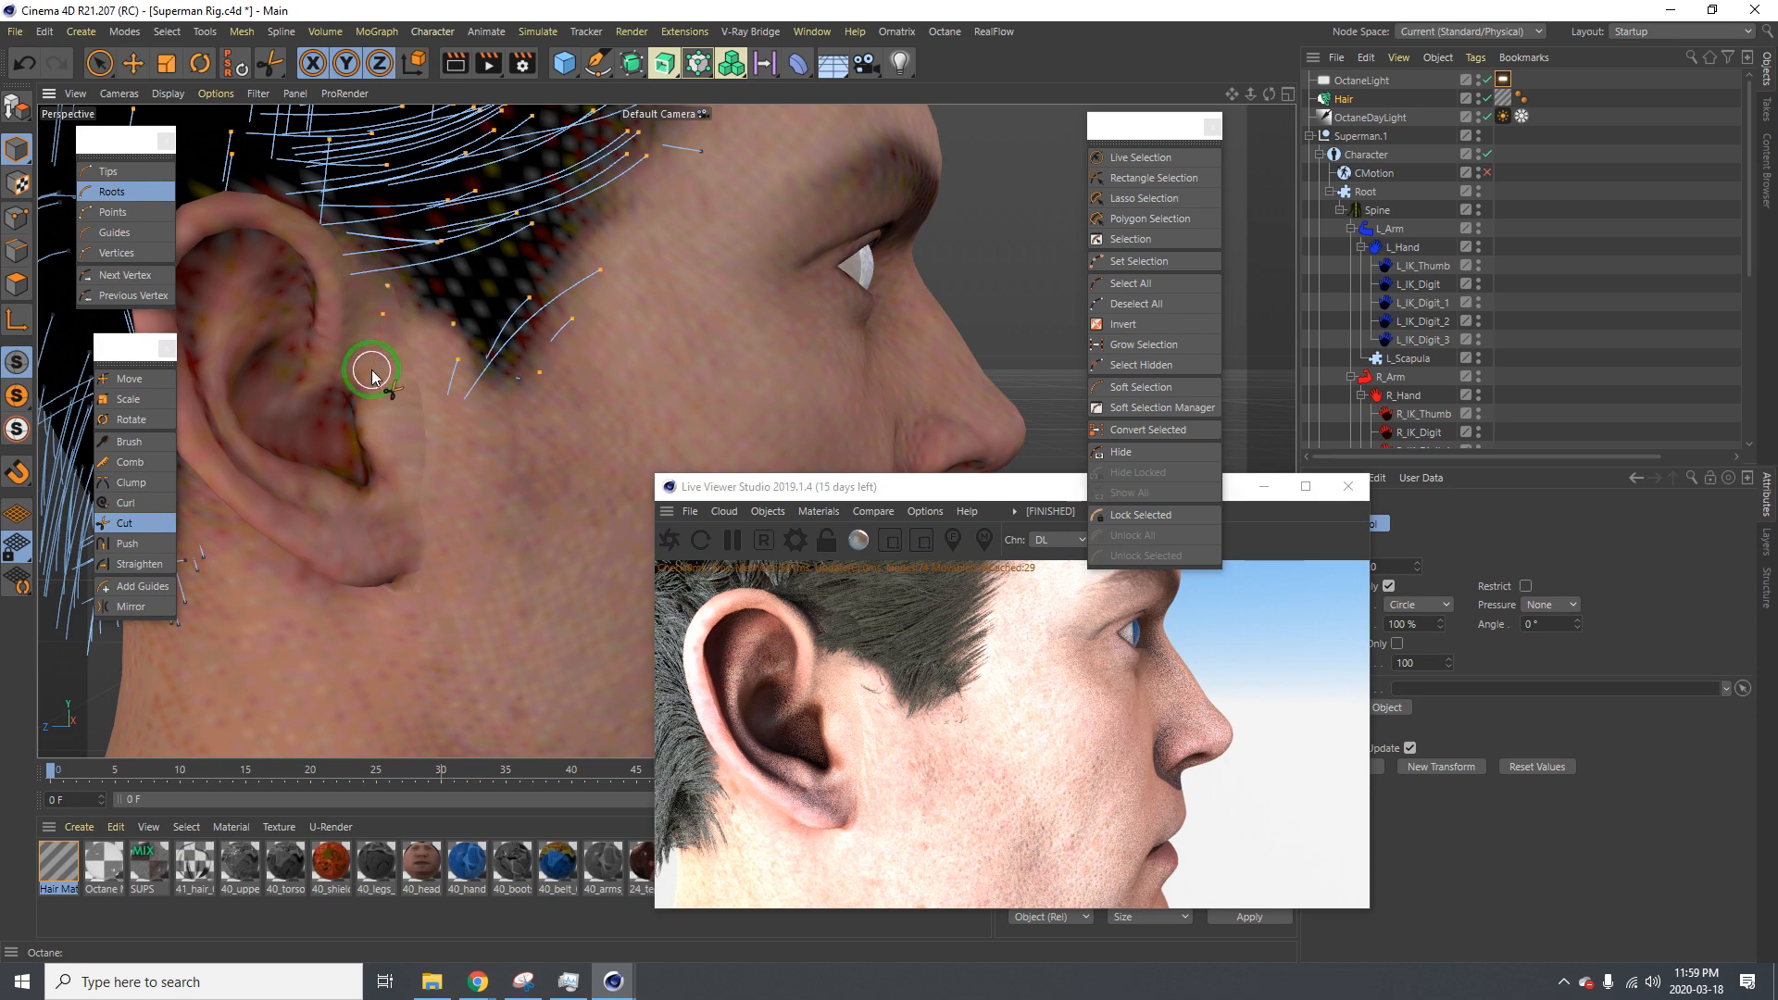
Hide the Head mesh in the viewport and cut at the leftover guide stubs below the right sideburn
scroll(1395, 381, down, 5)
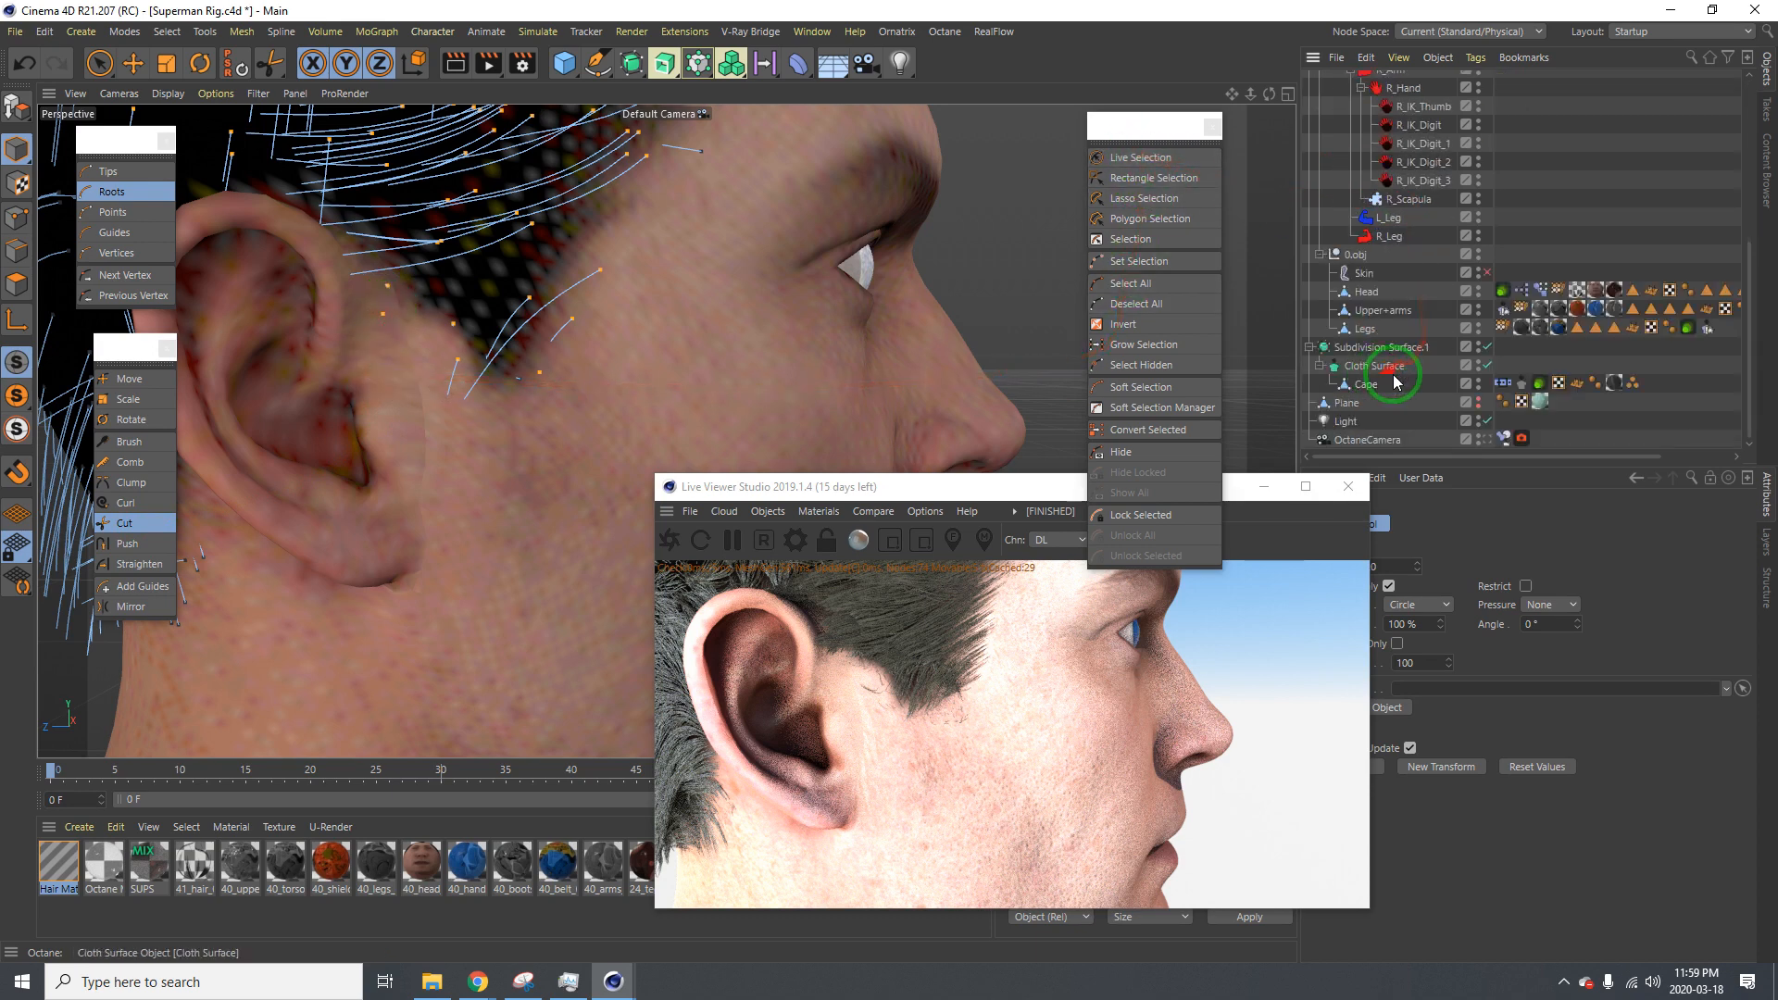
click(1477, 290)
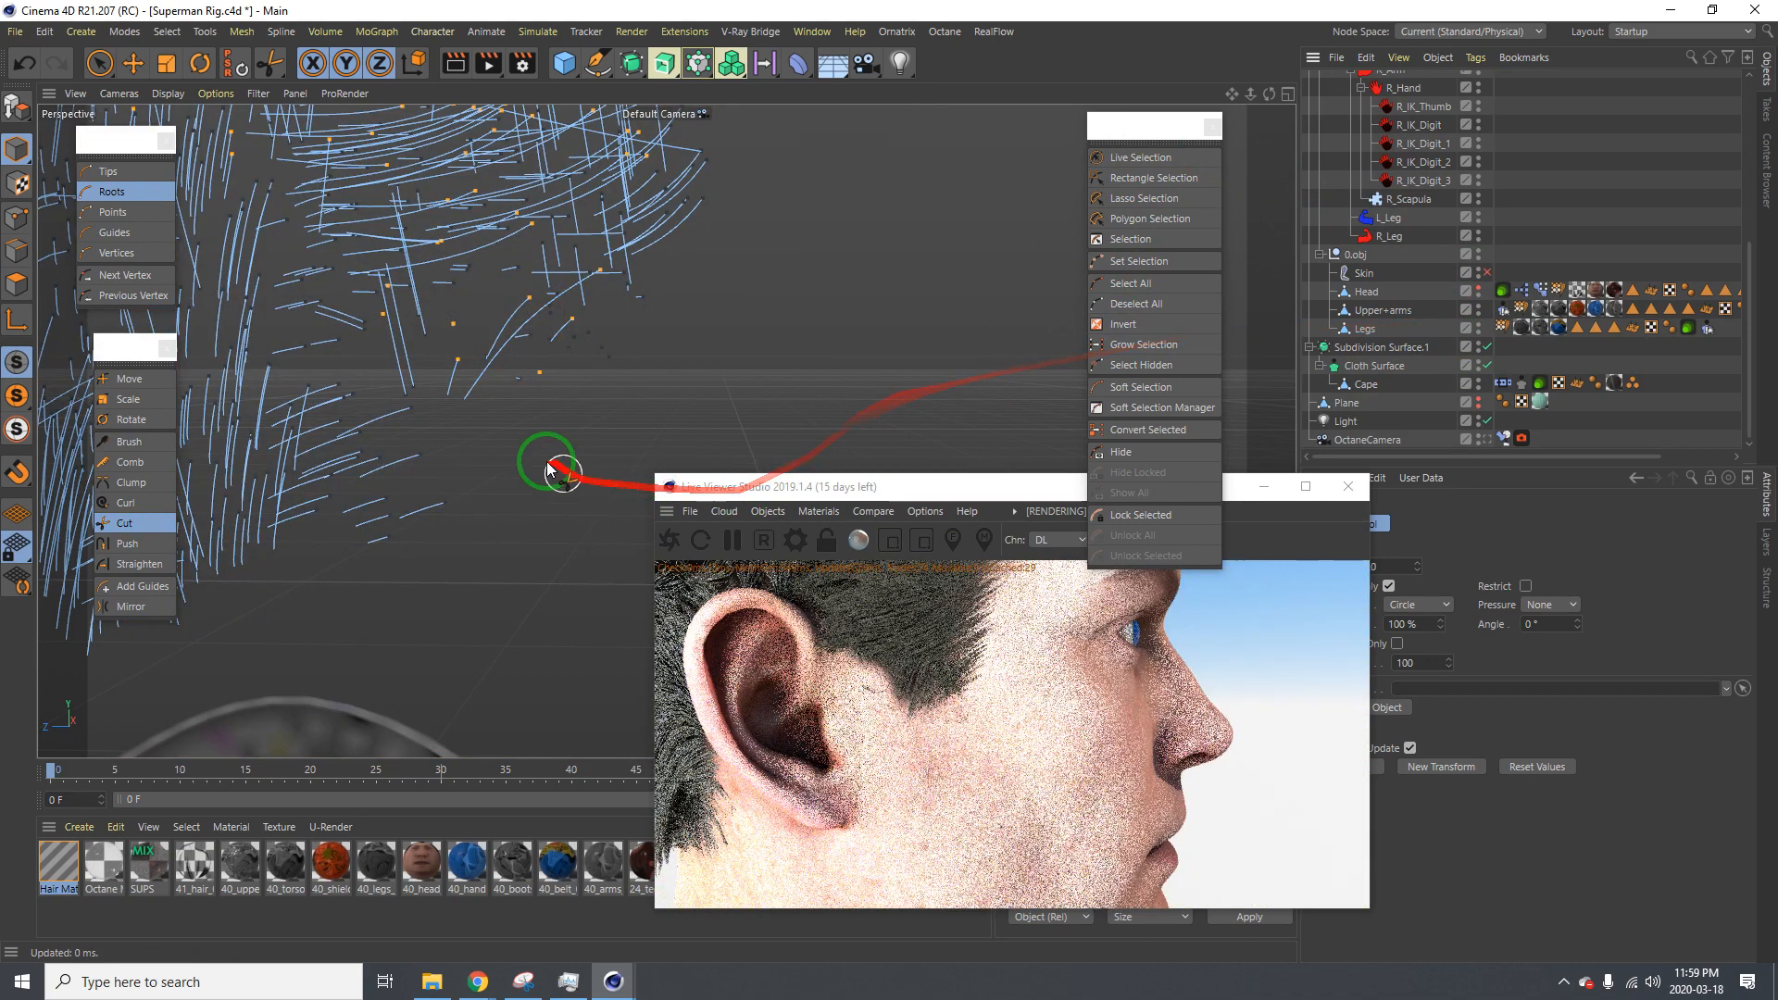
click(537, 384)
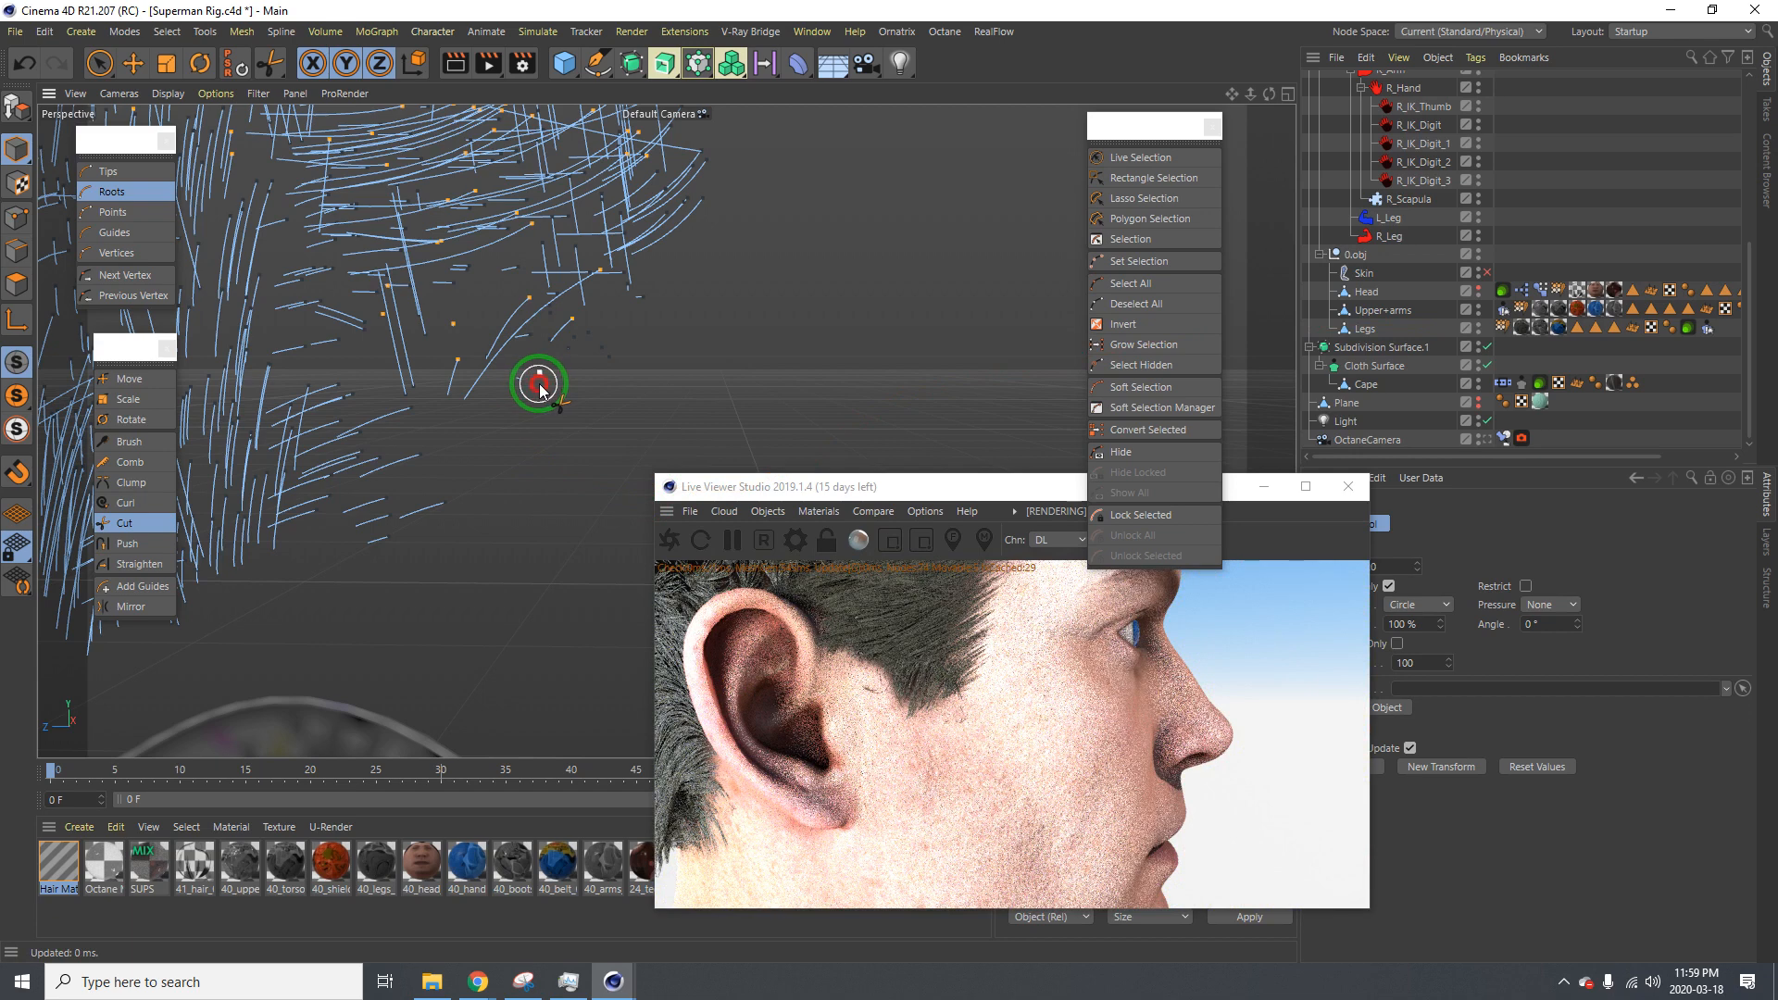
drag(541, 390, 538, 433)
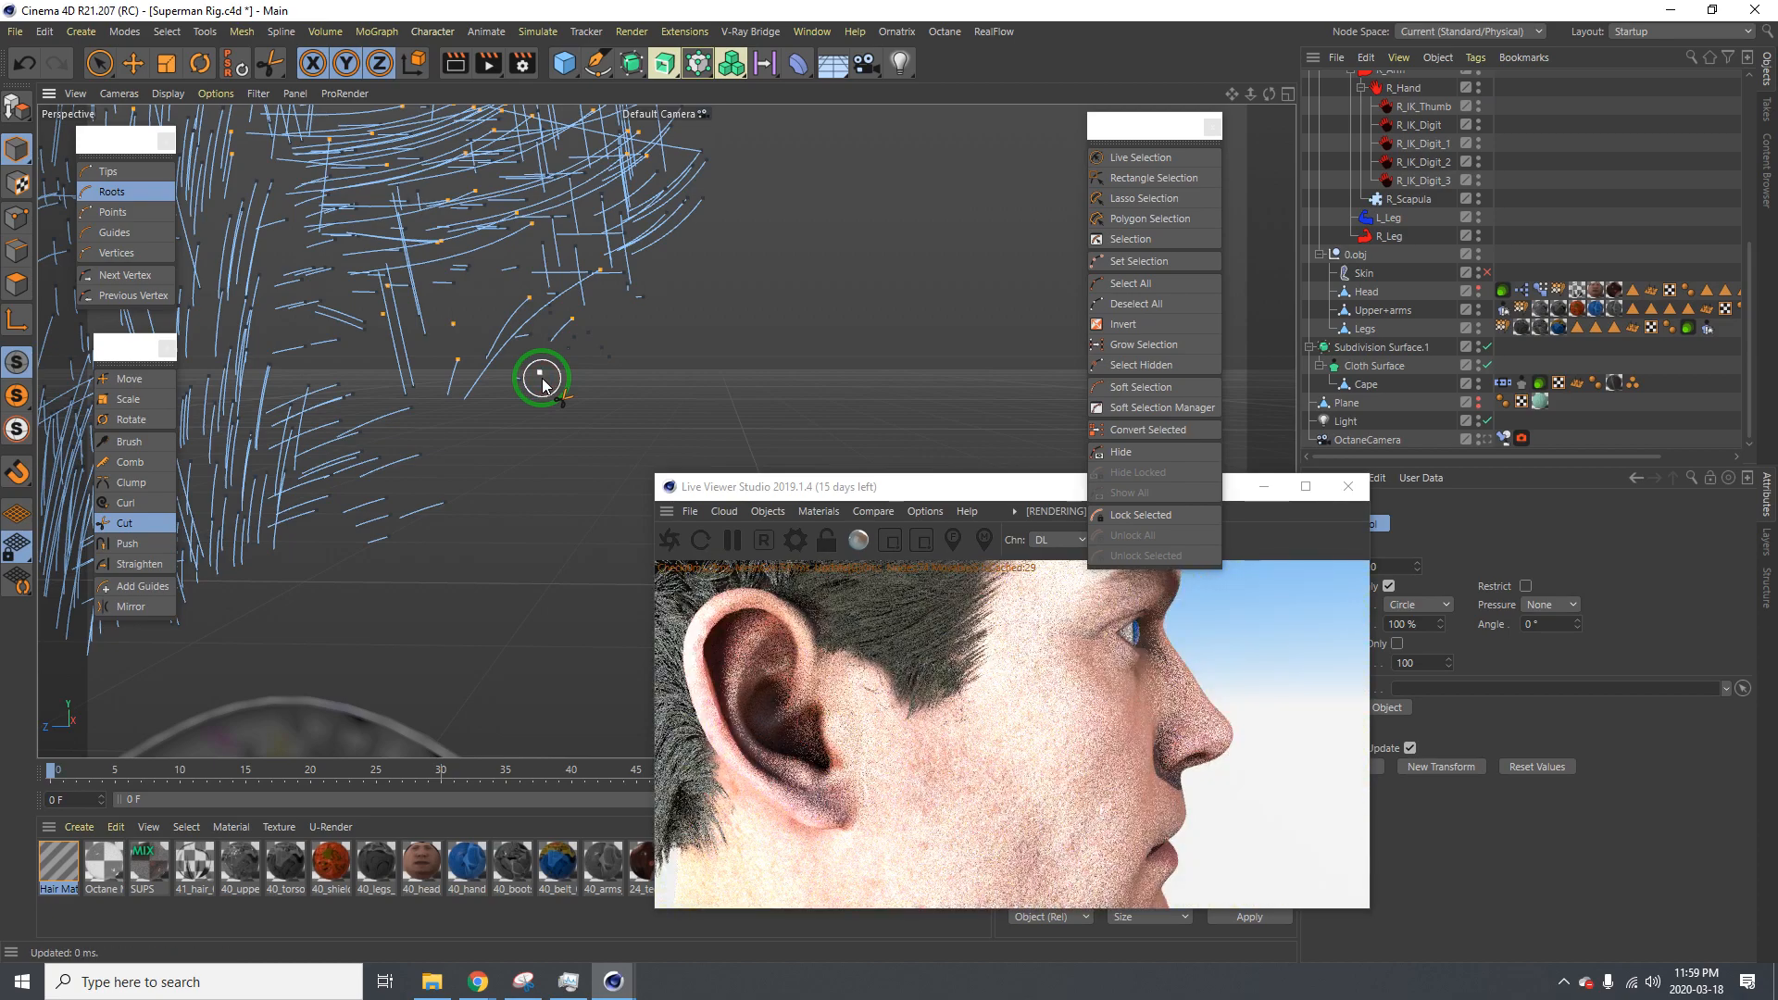
drag(543, 393, 541, 445)
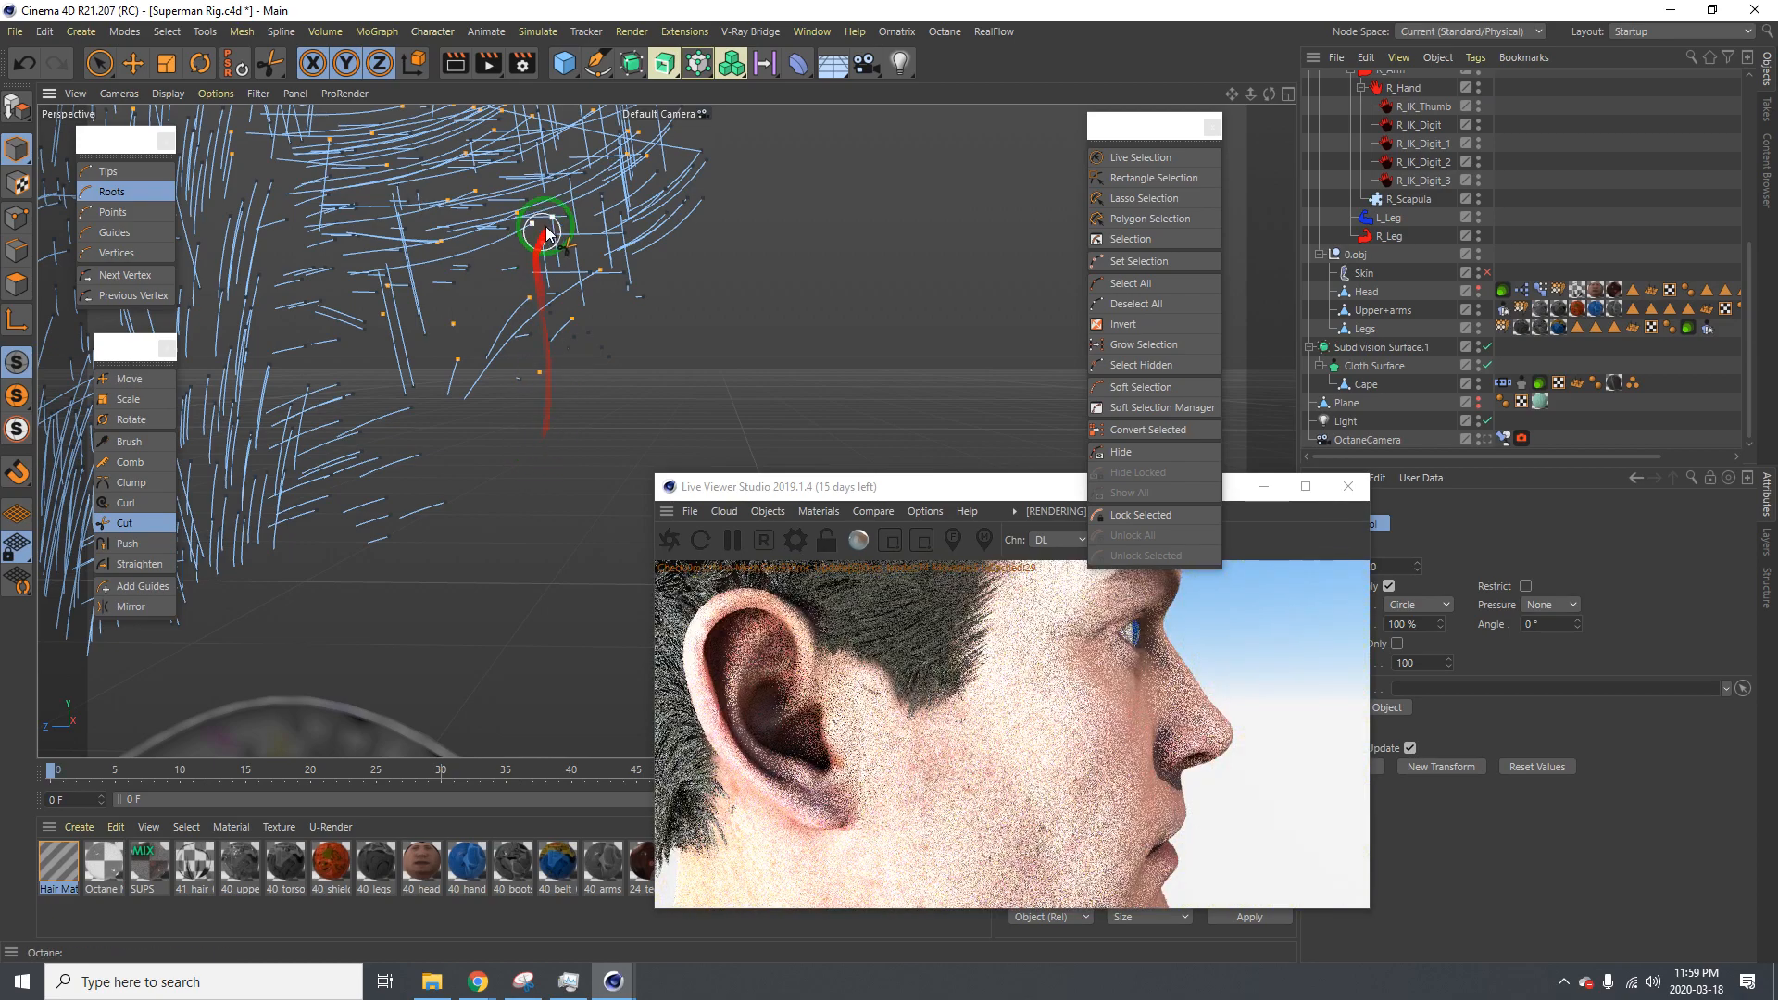
Examine the haircut from the front and the character's left side in the viewport and the Octane render
alt+drag(544, 247, 215, 333)
alt+drag(655, 350, 690, 426)
alt+drag(361, 455, 487, 456)
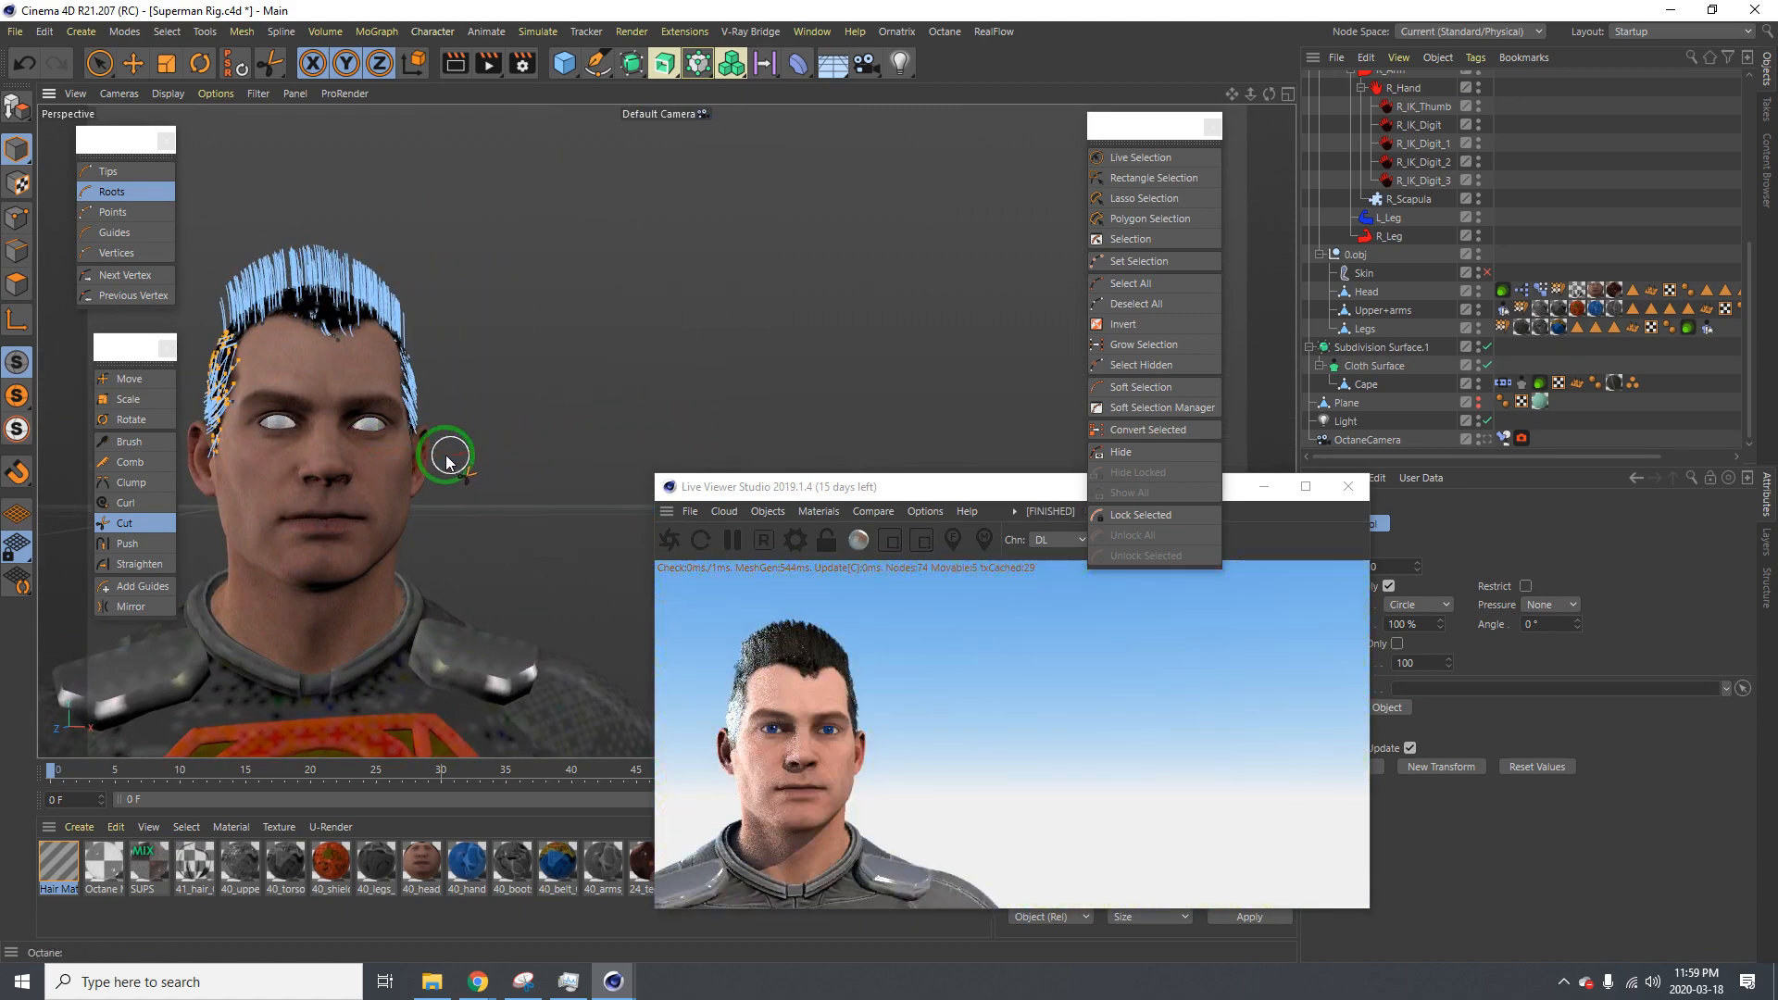
alt+right_drag(398, 446, 460, 410)
alt+drag(401, 453, 581, 445)
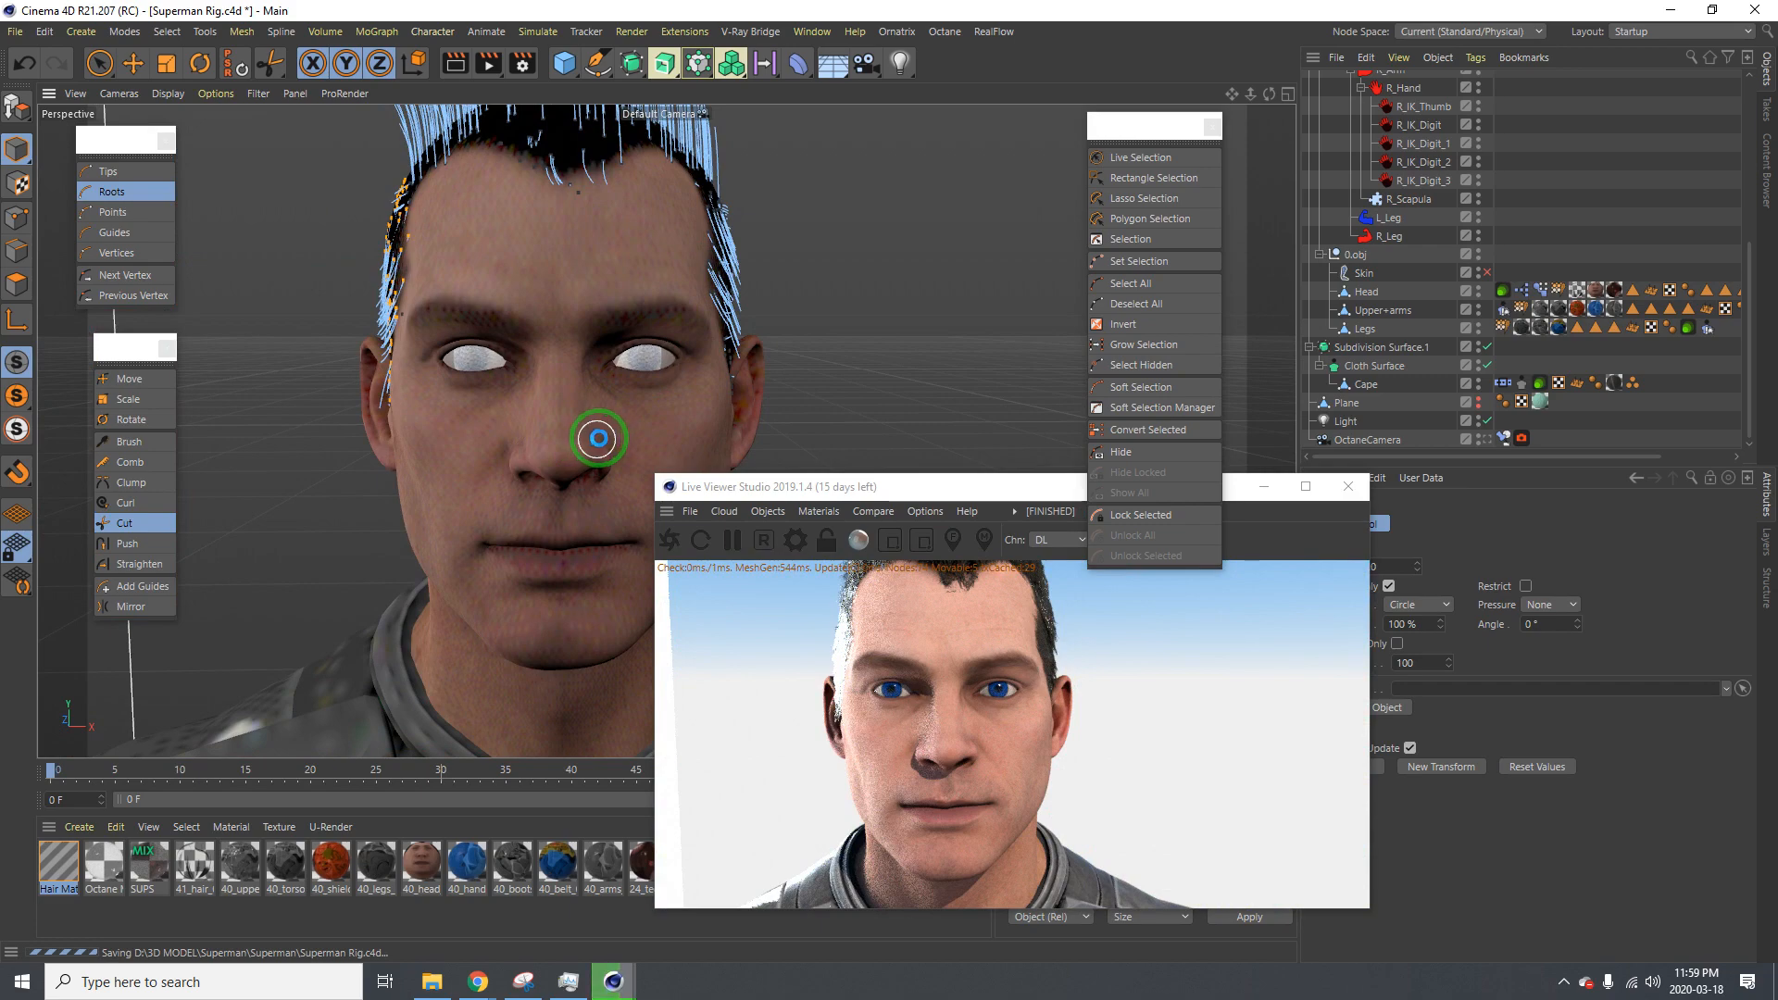
alt+drag(596, 417, 715, 258)
key(e)
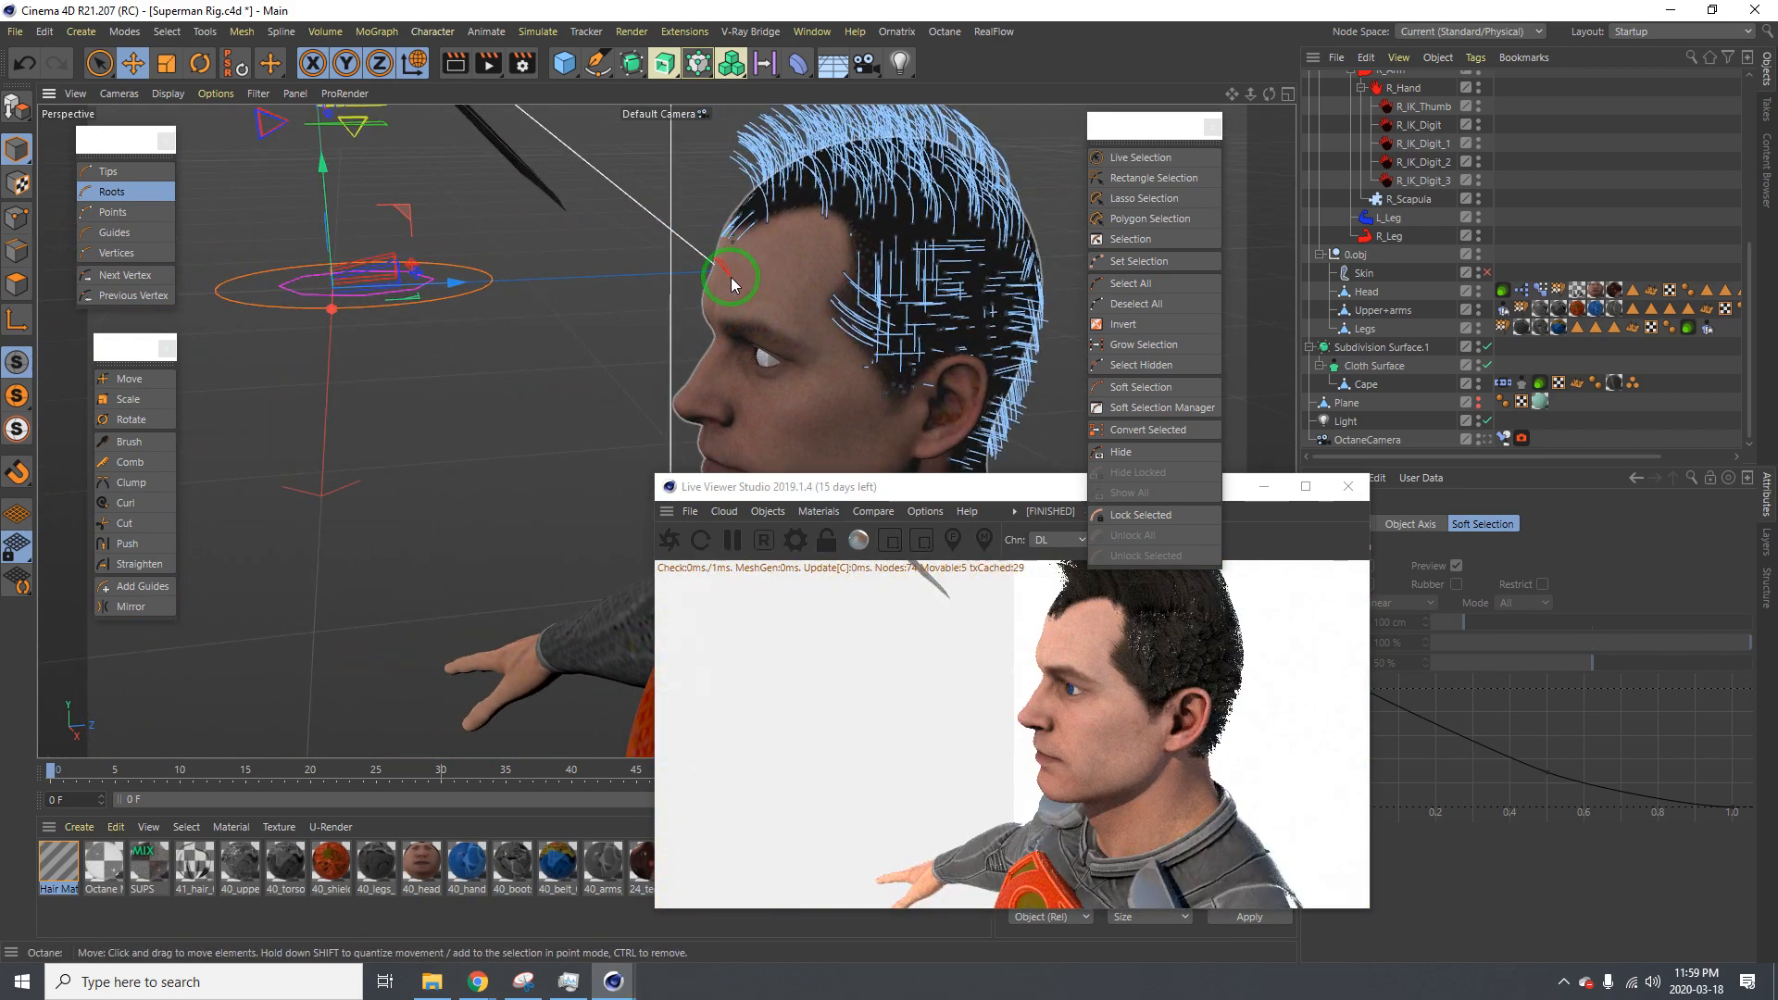
scroll(741, 260, up, 5)
alt+drag(738, 269, 723, 302)
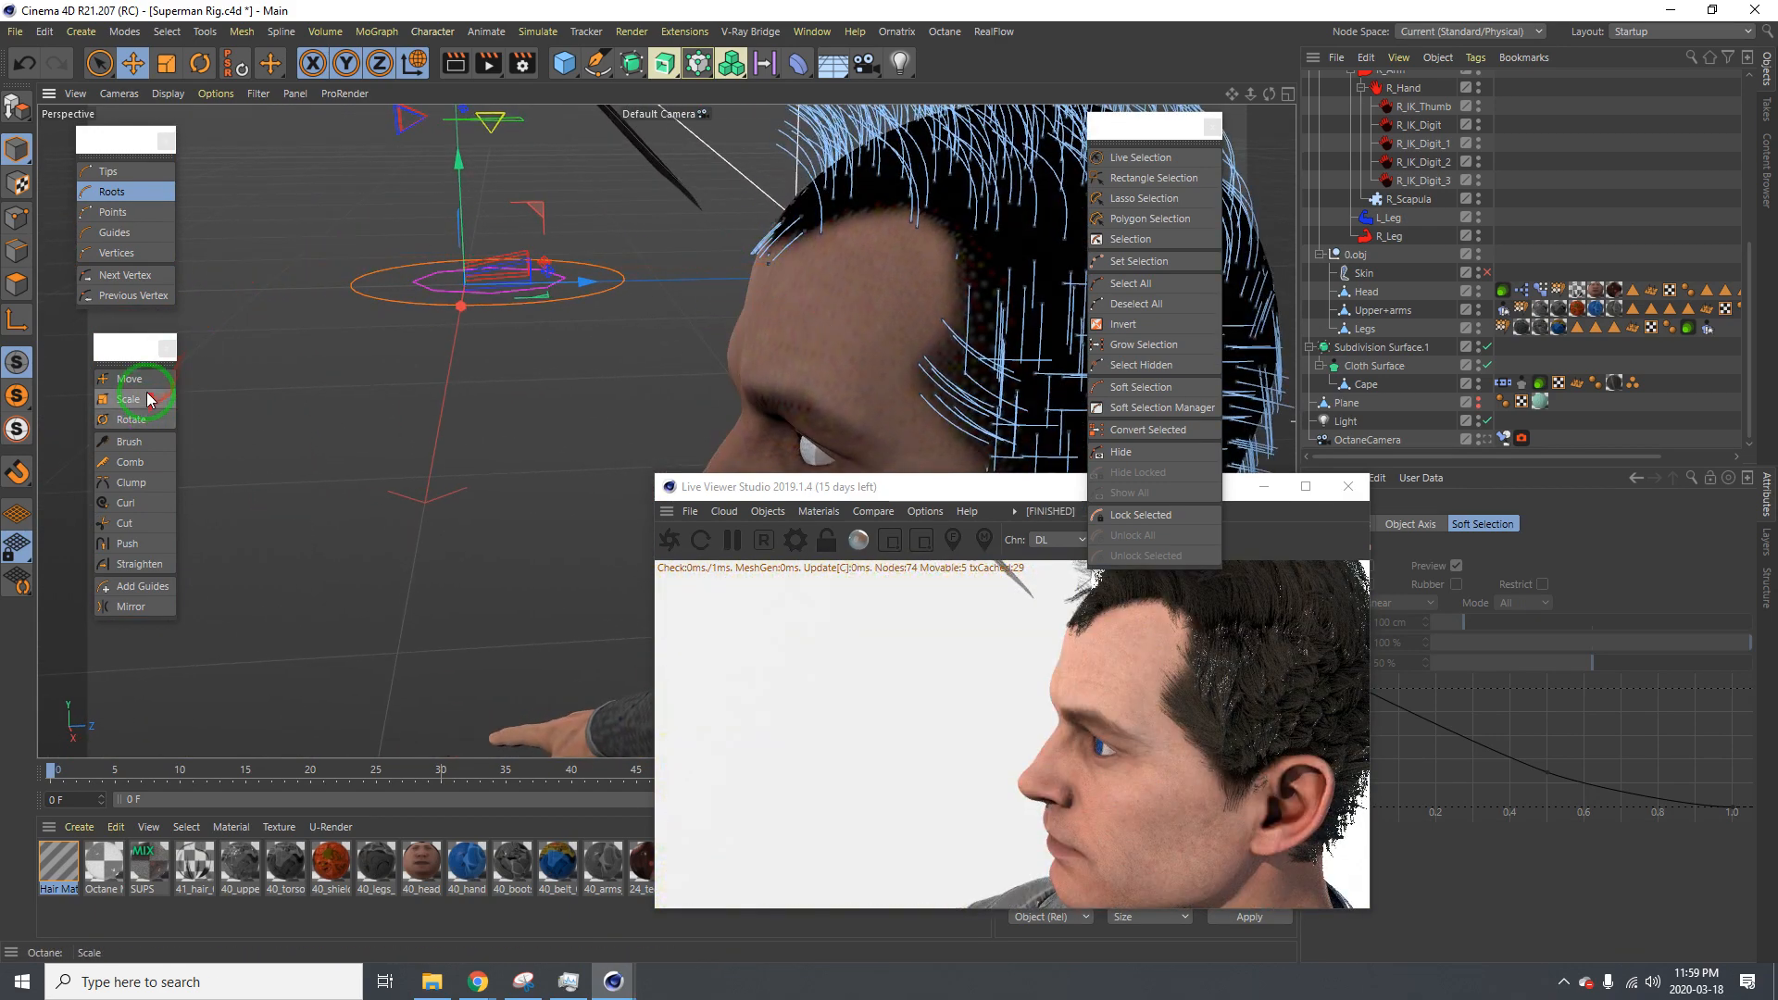
Live-select the roots at the front of the fringe, try moving their guides with the hair Move tool, and undo the move
key(space)
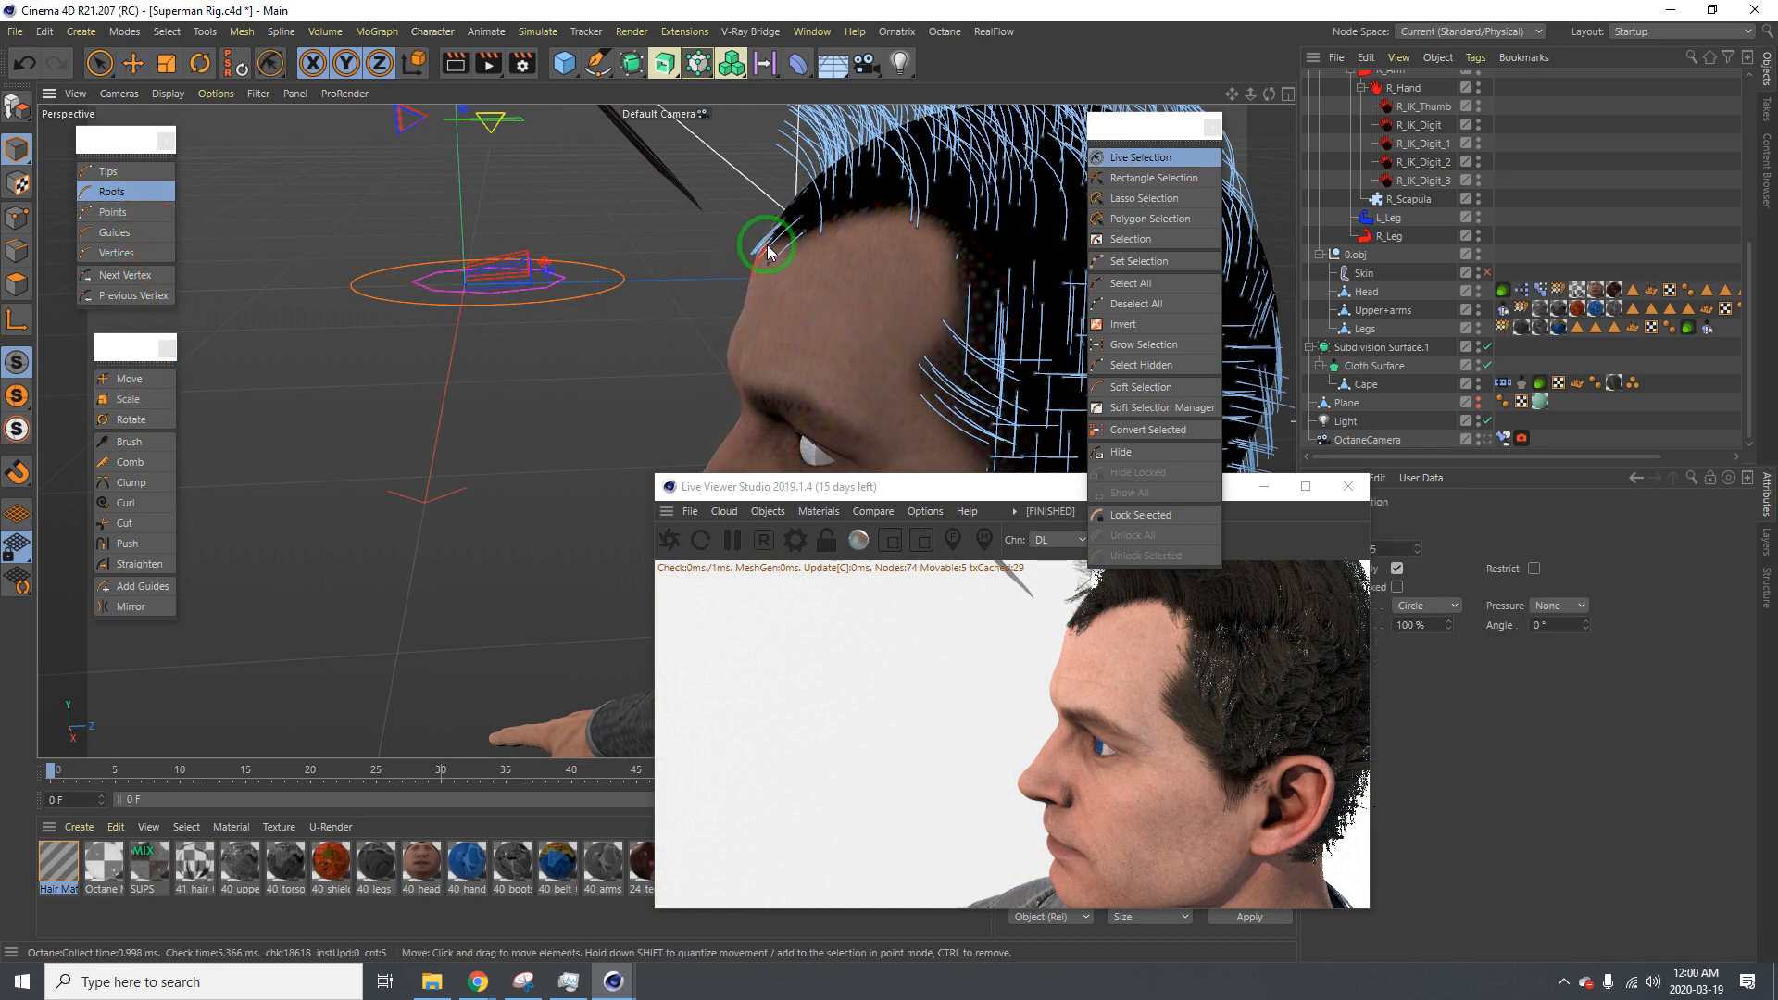
click(747, 276)
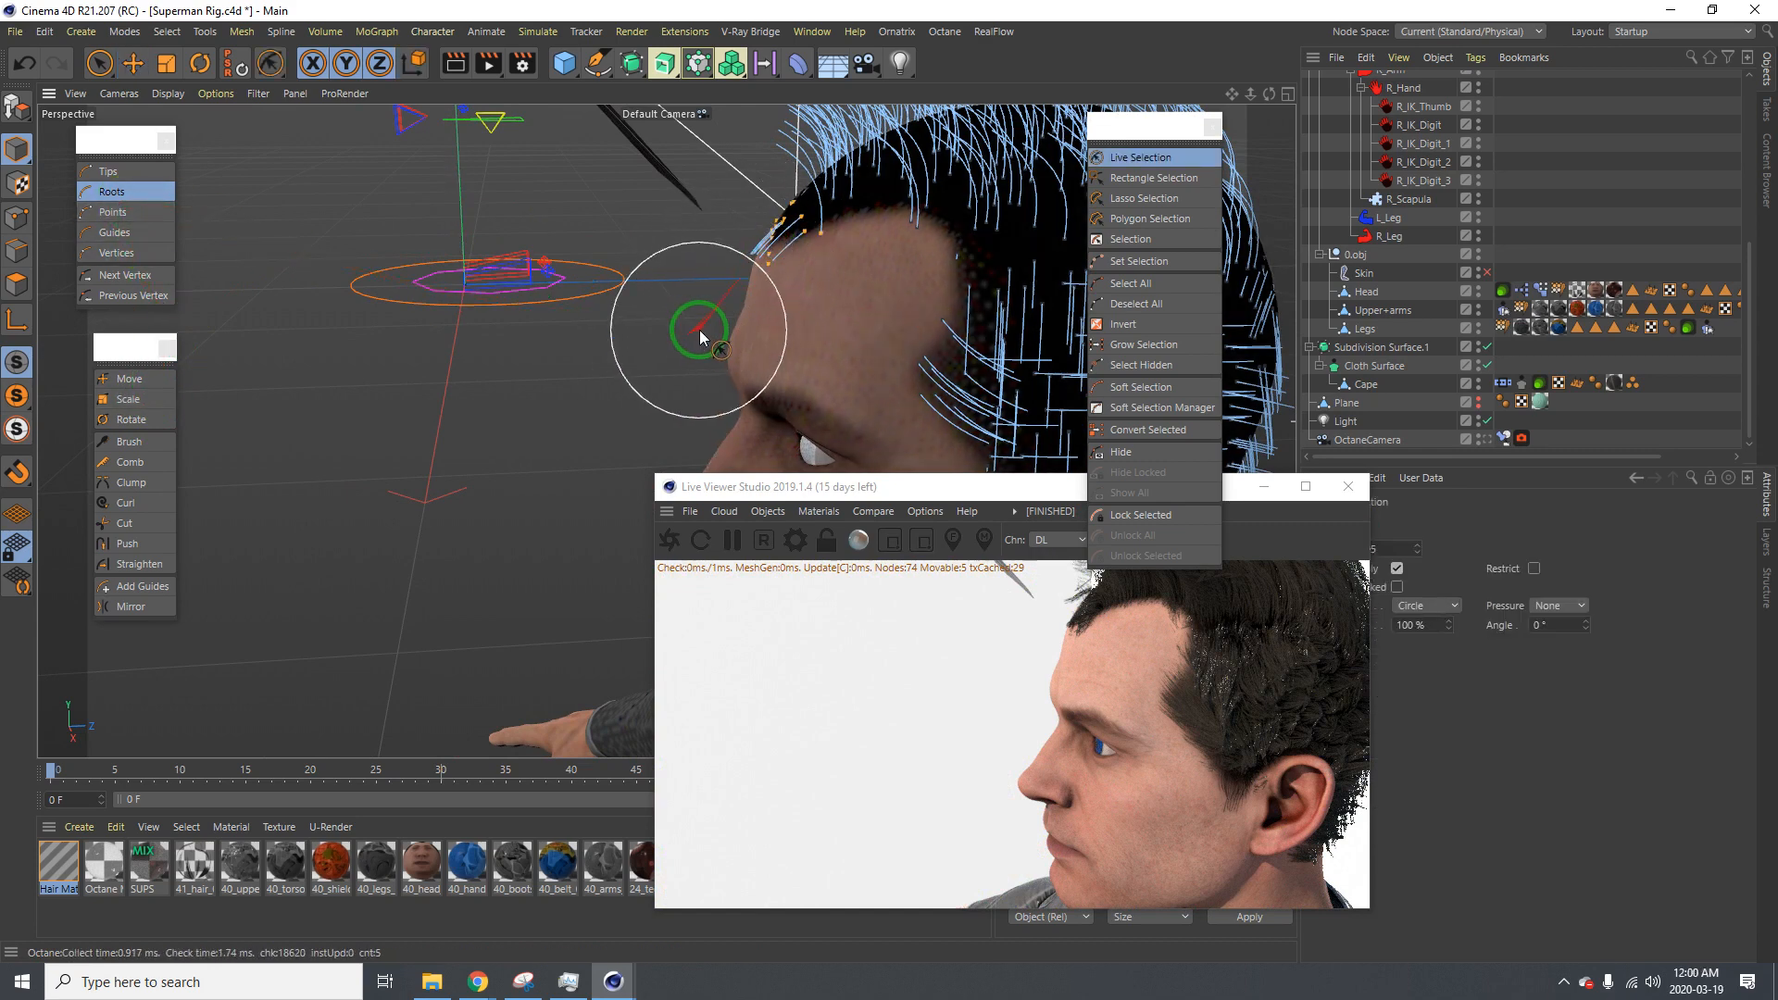
click(137, 384)
click(137, 384)
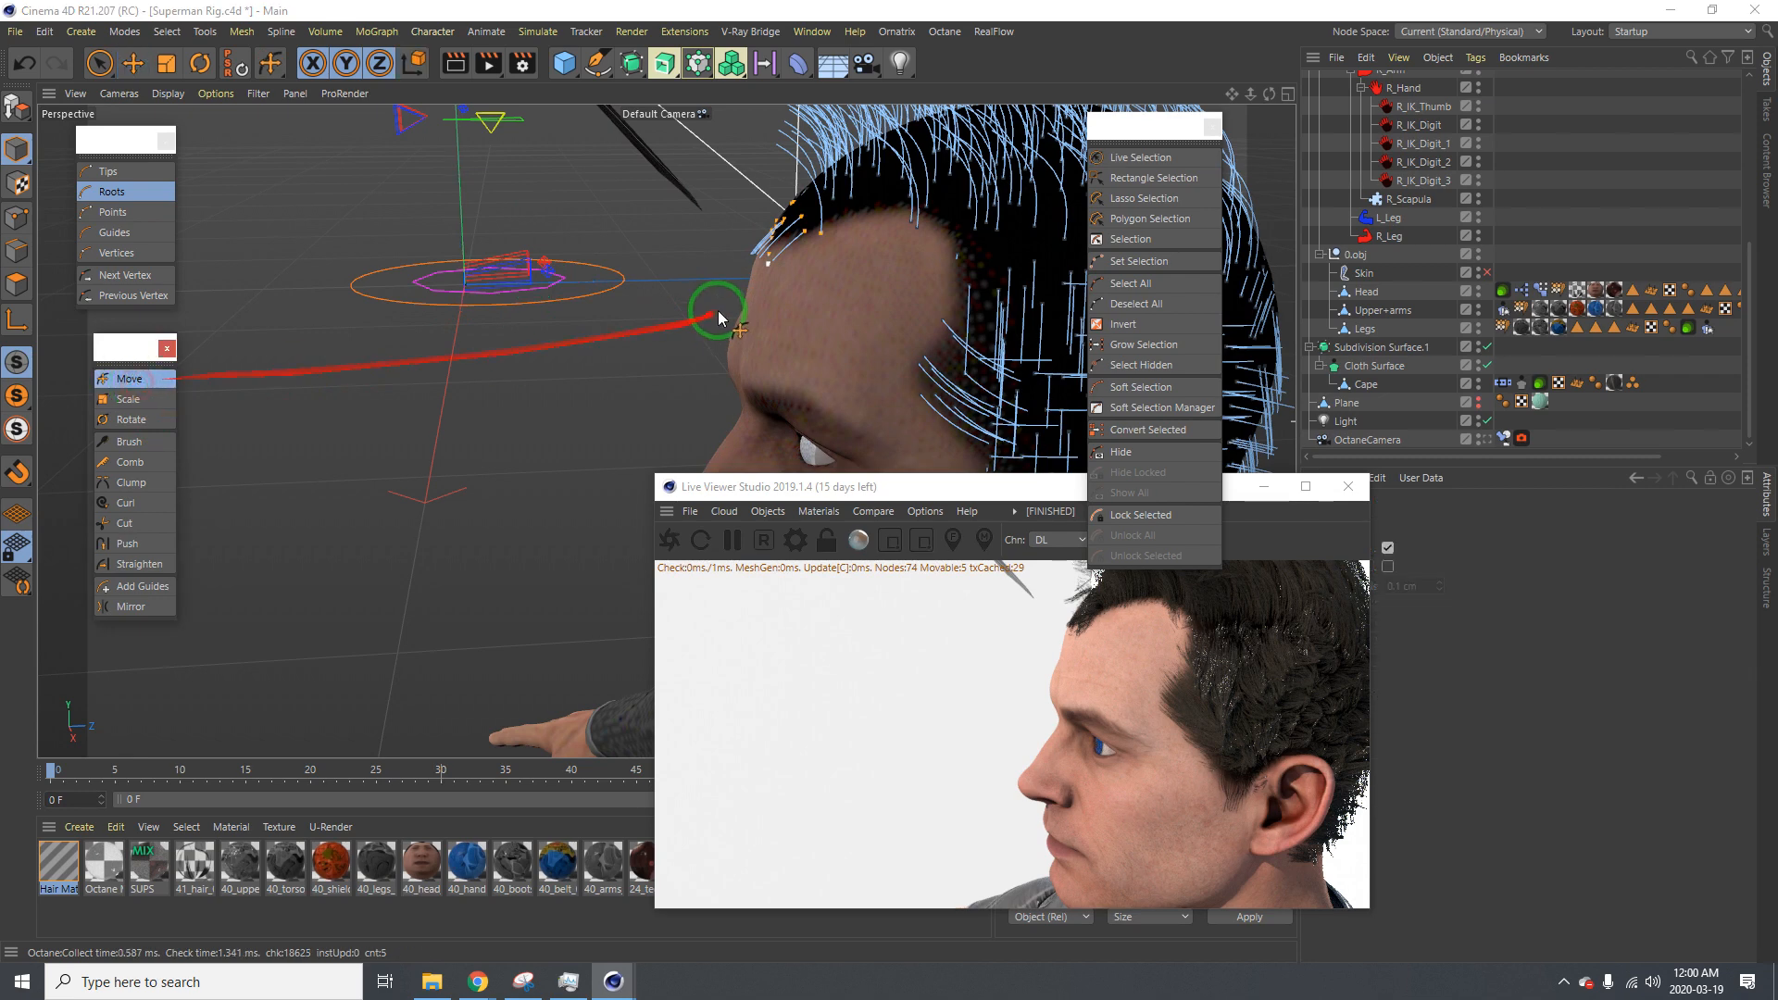
drag(871, 450, 880, 481)
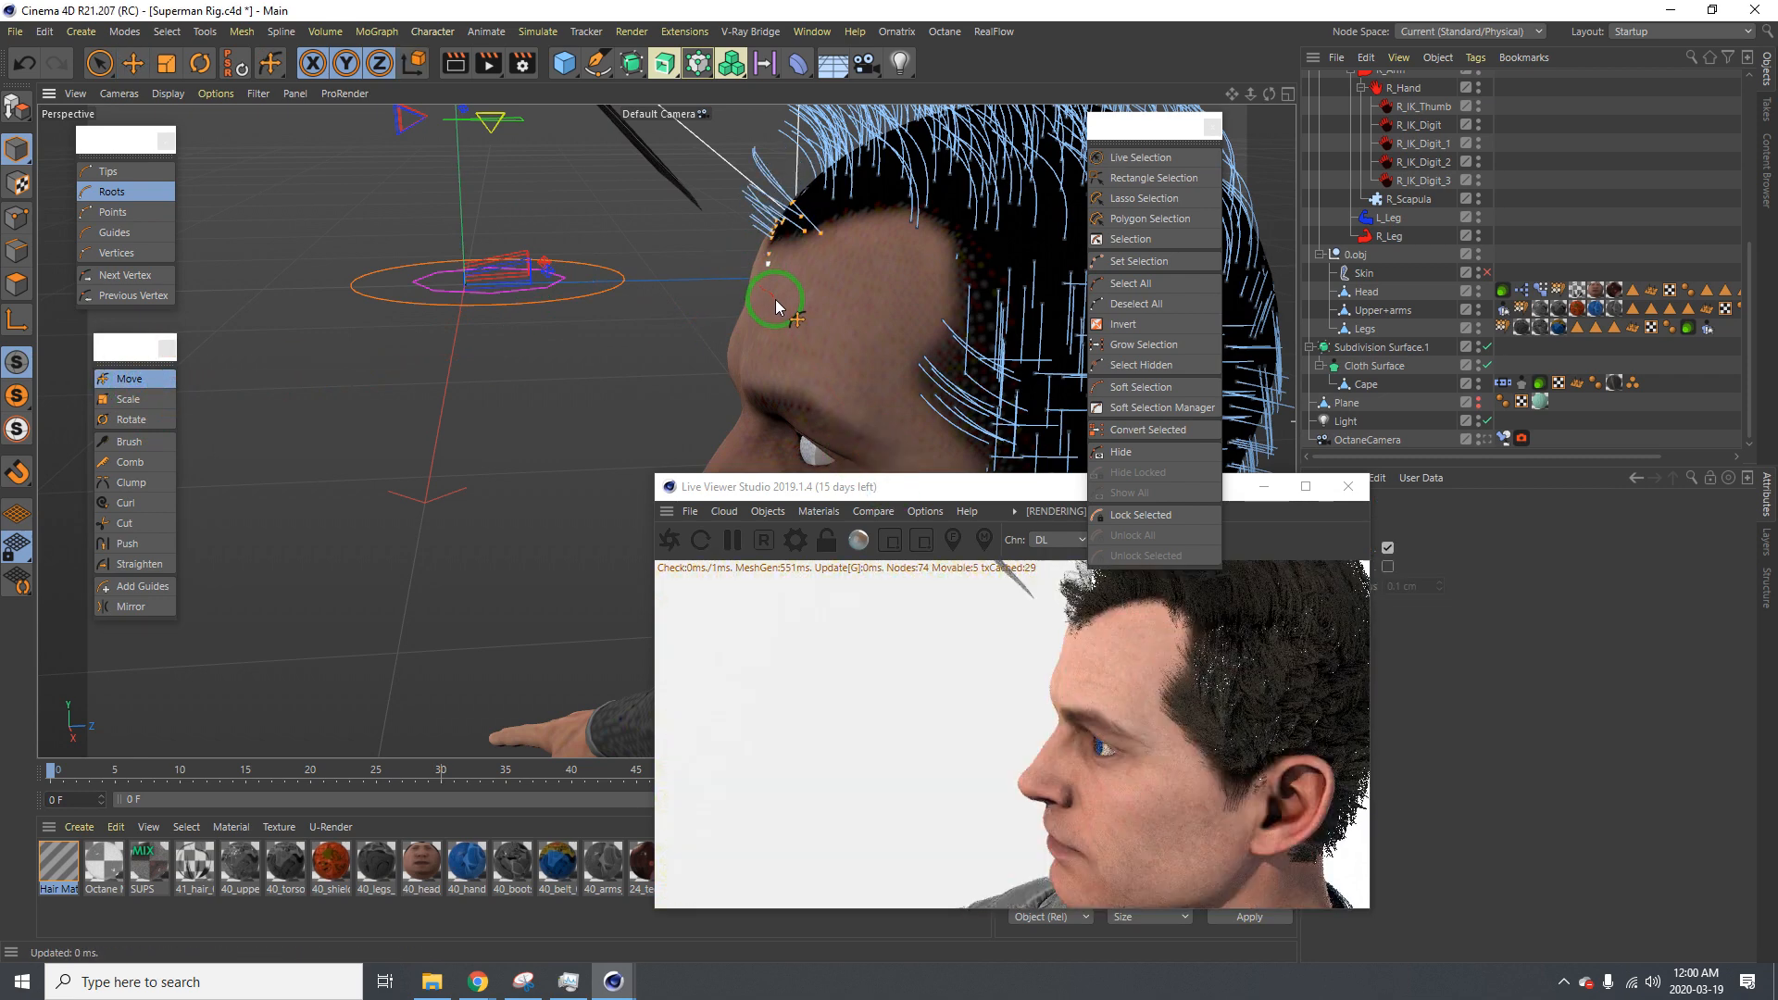
alt+right_drag(849, 301, 794, 286)
alt+drag(794, 286, 1047, 290)
alt+drag(669, 269, 716, 273)
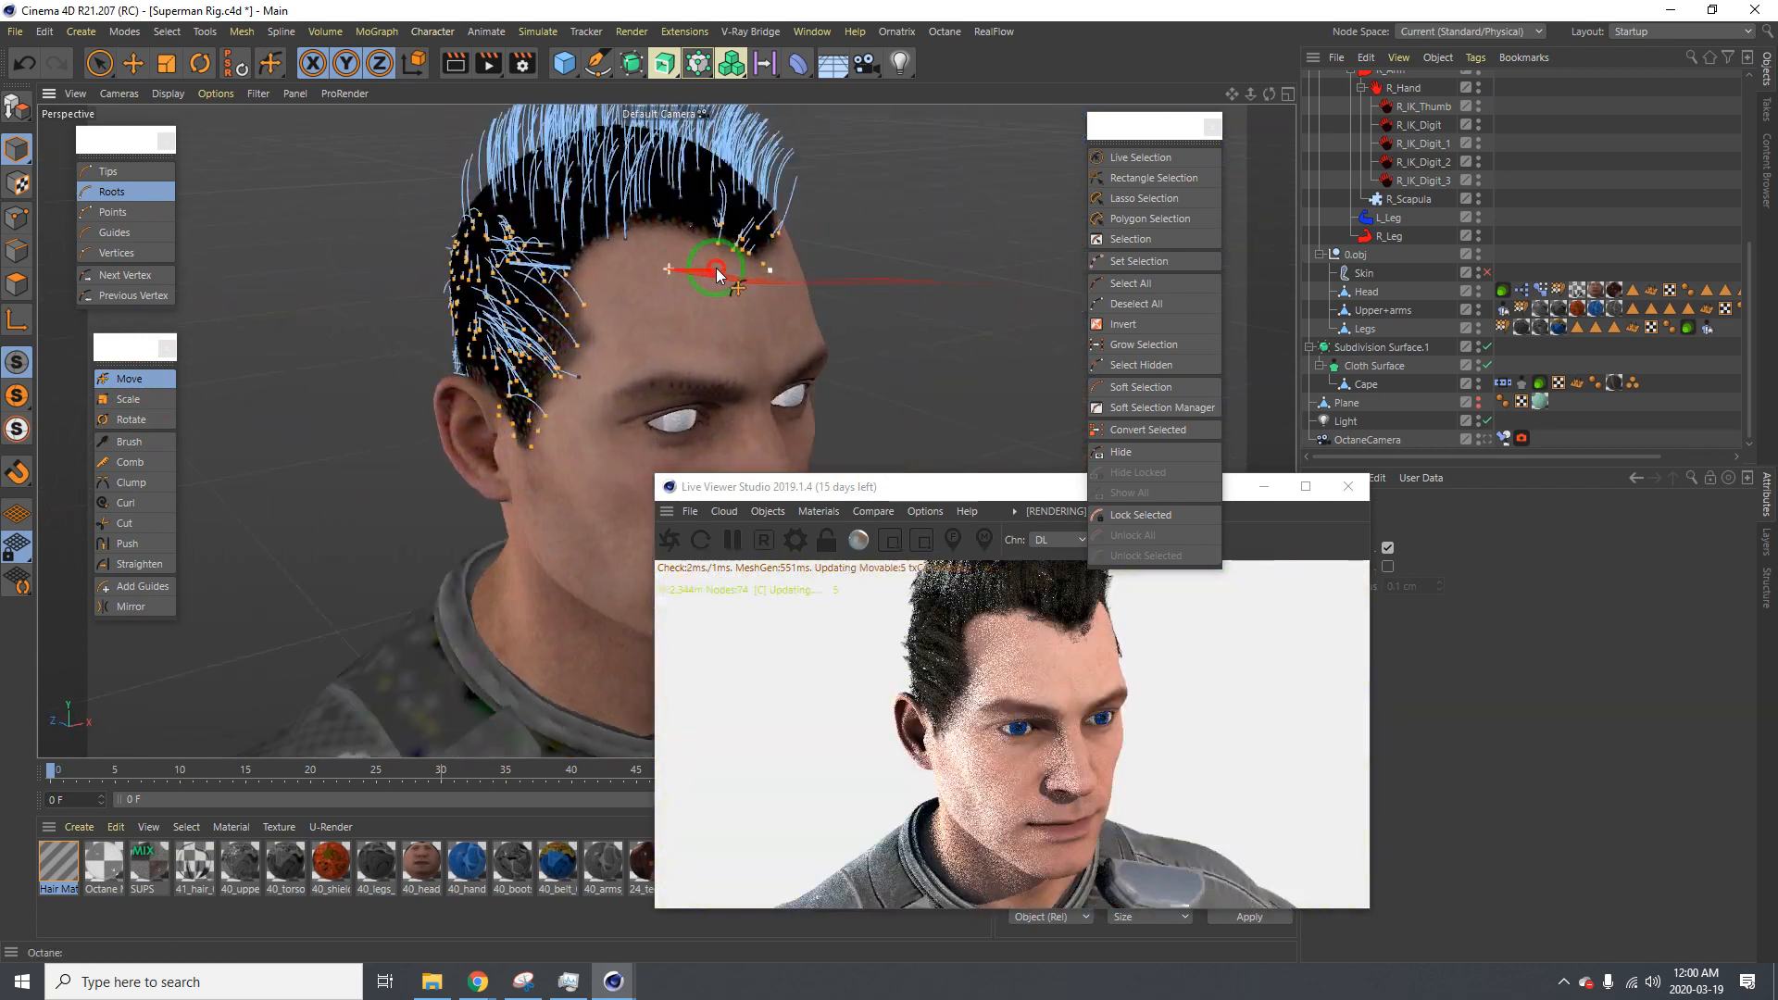
key(ctrl+z)
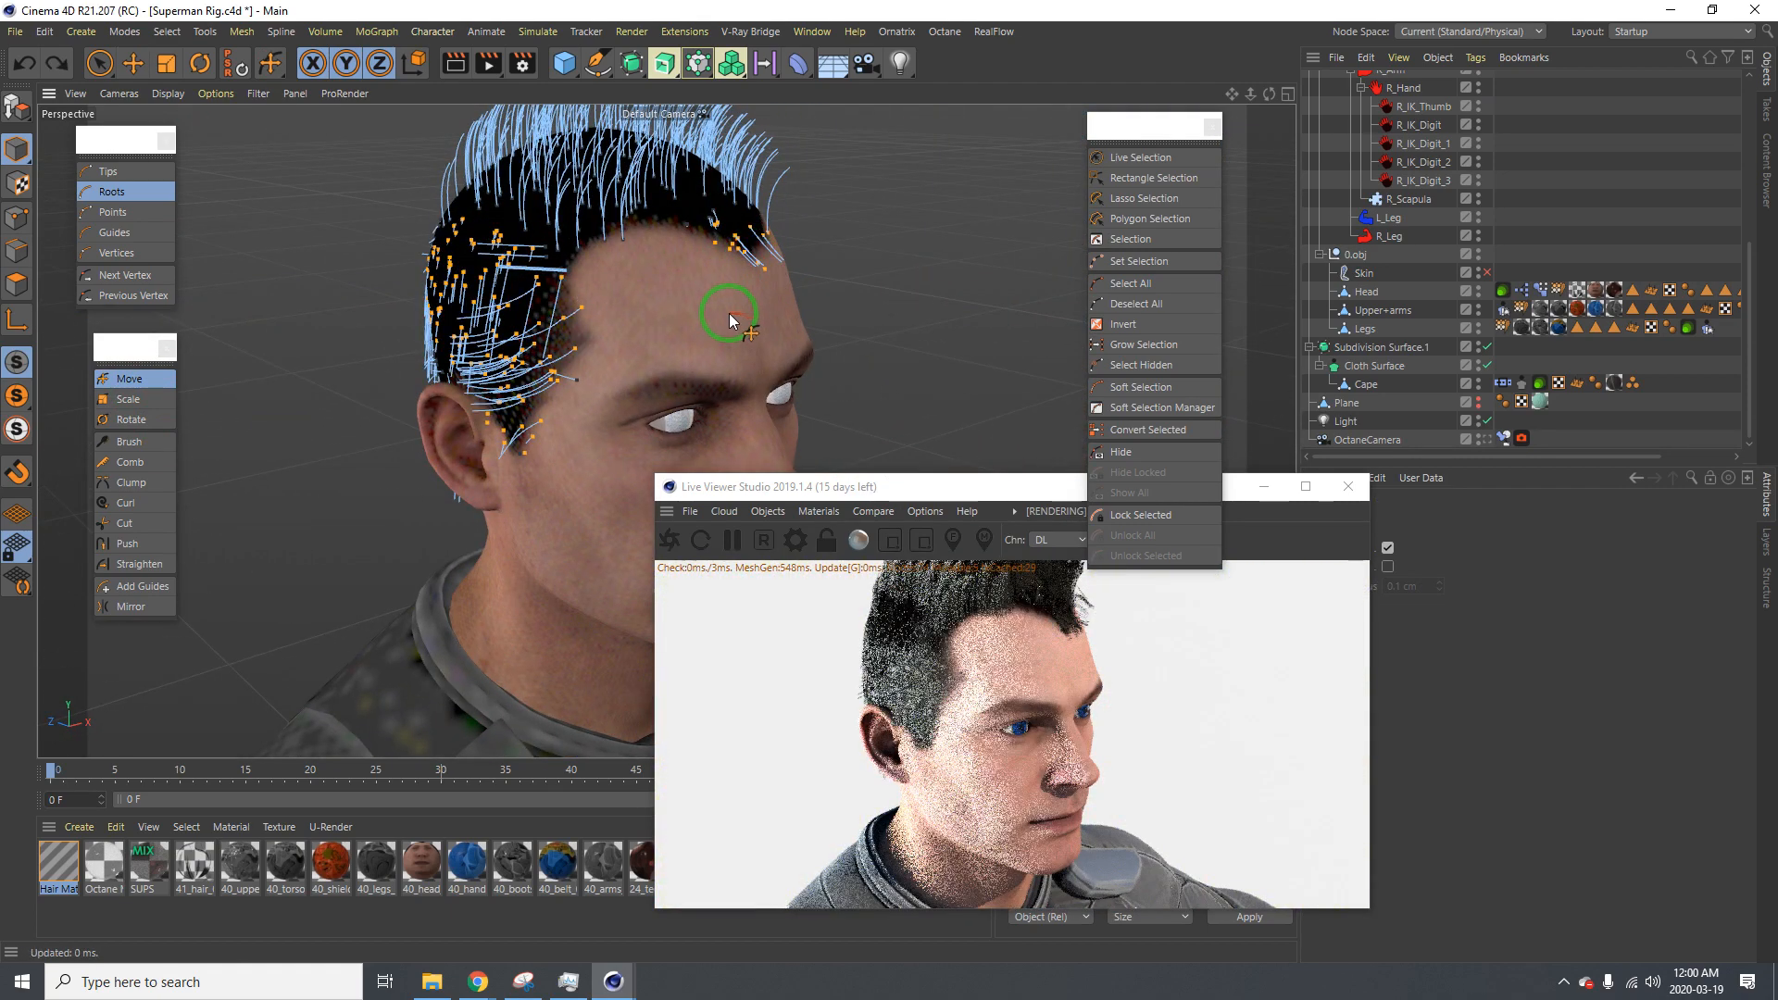
Clear the side-hair roots from the selection and live-select only the roots at the front of the fringe
alt+drag(717, 290, 710, 294)
key(space)
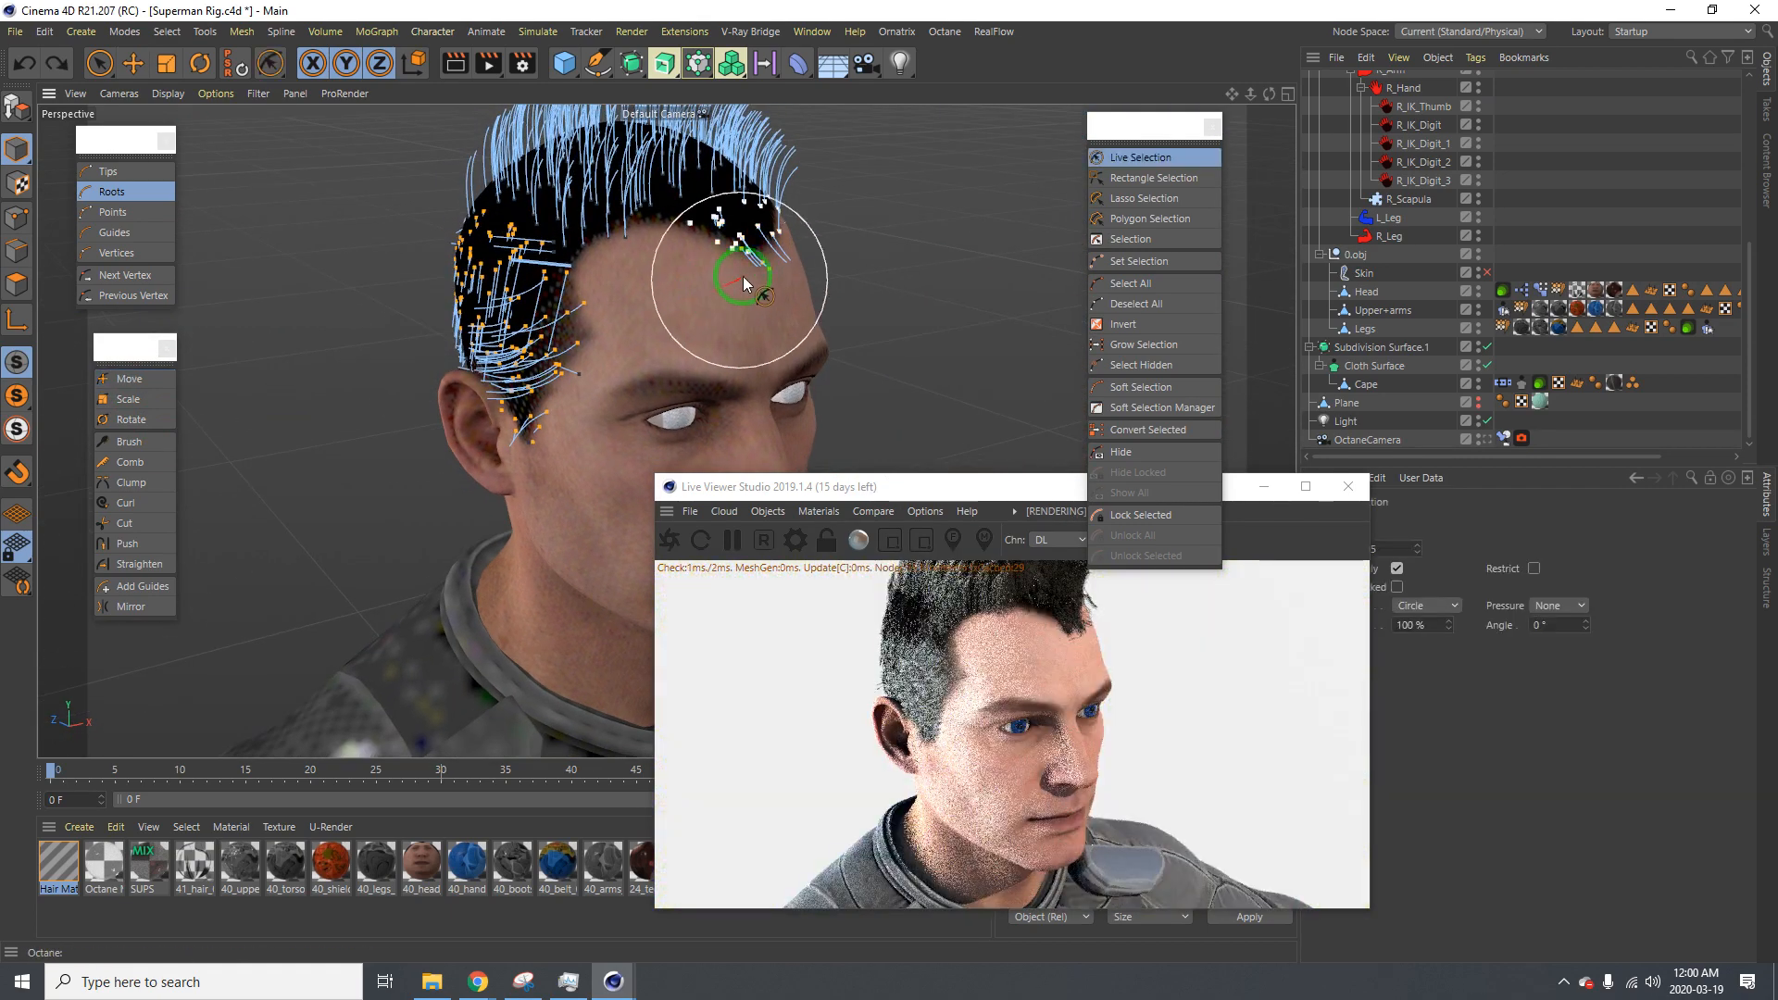
click(743, 276)
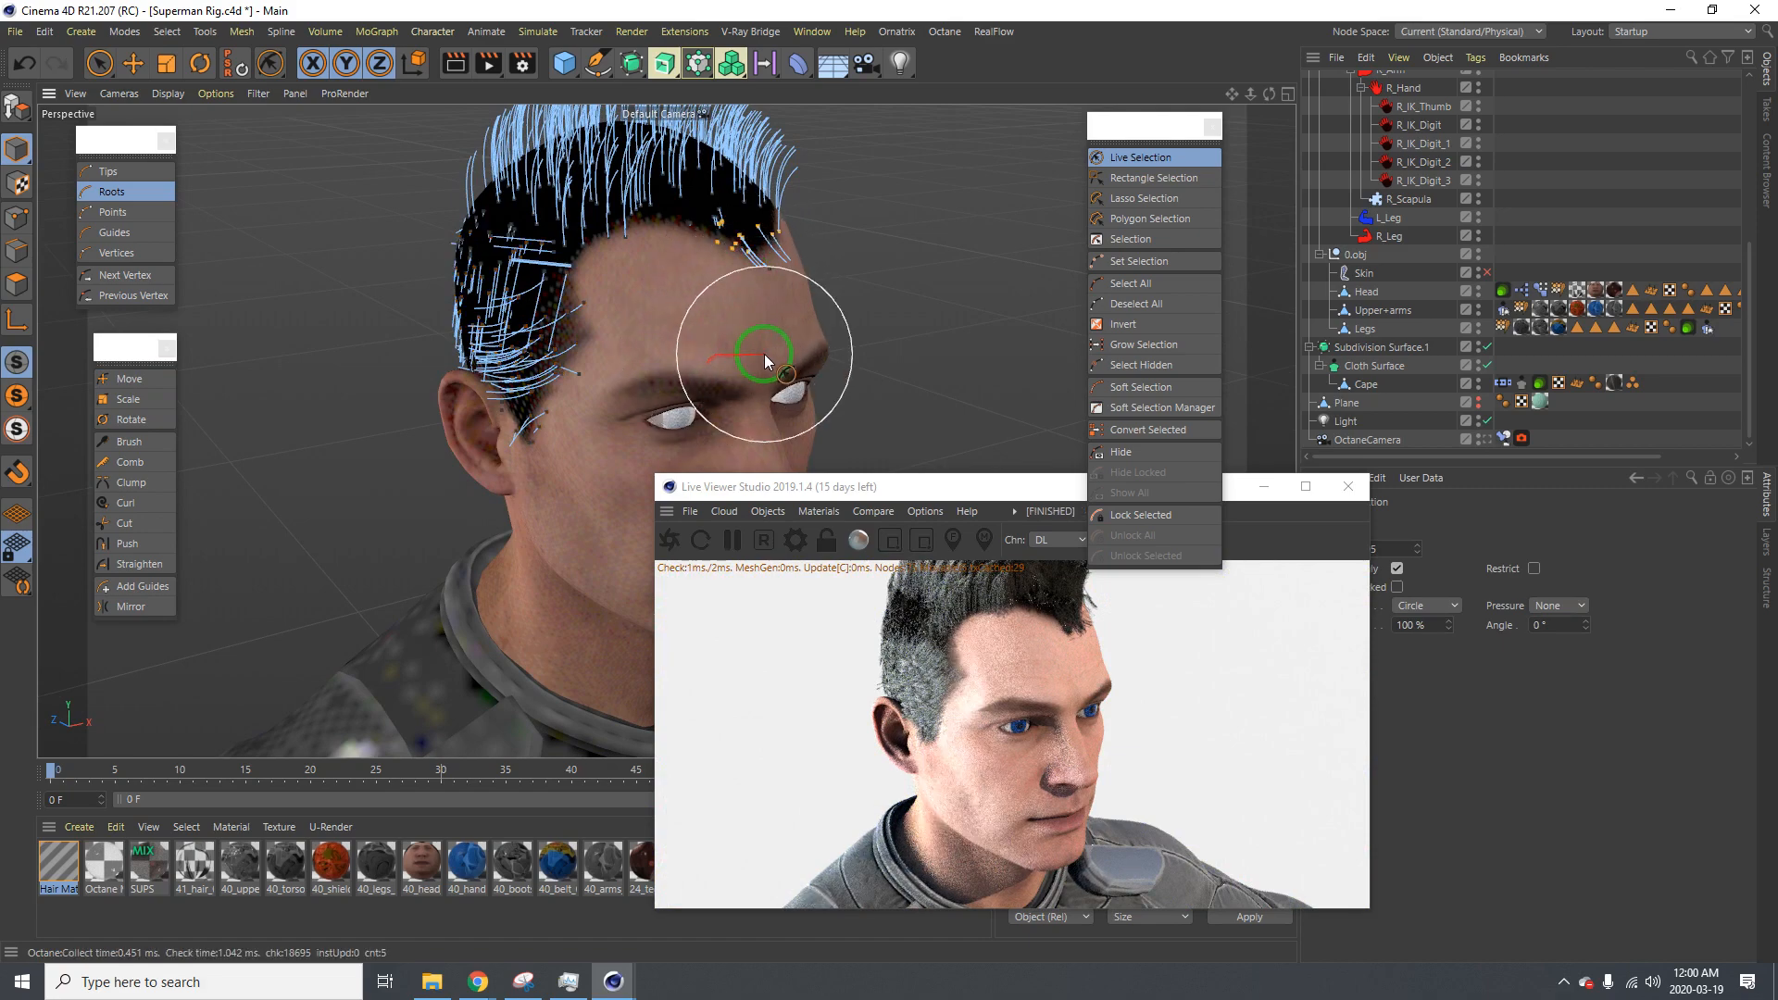
click(806, 342)
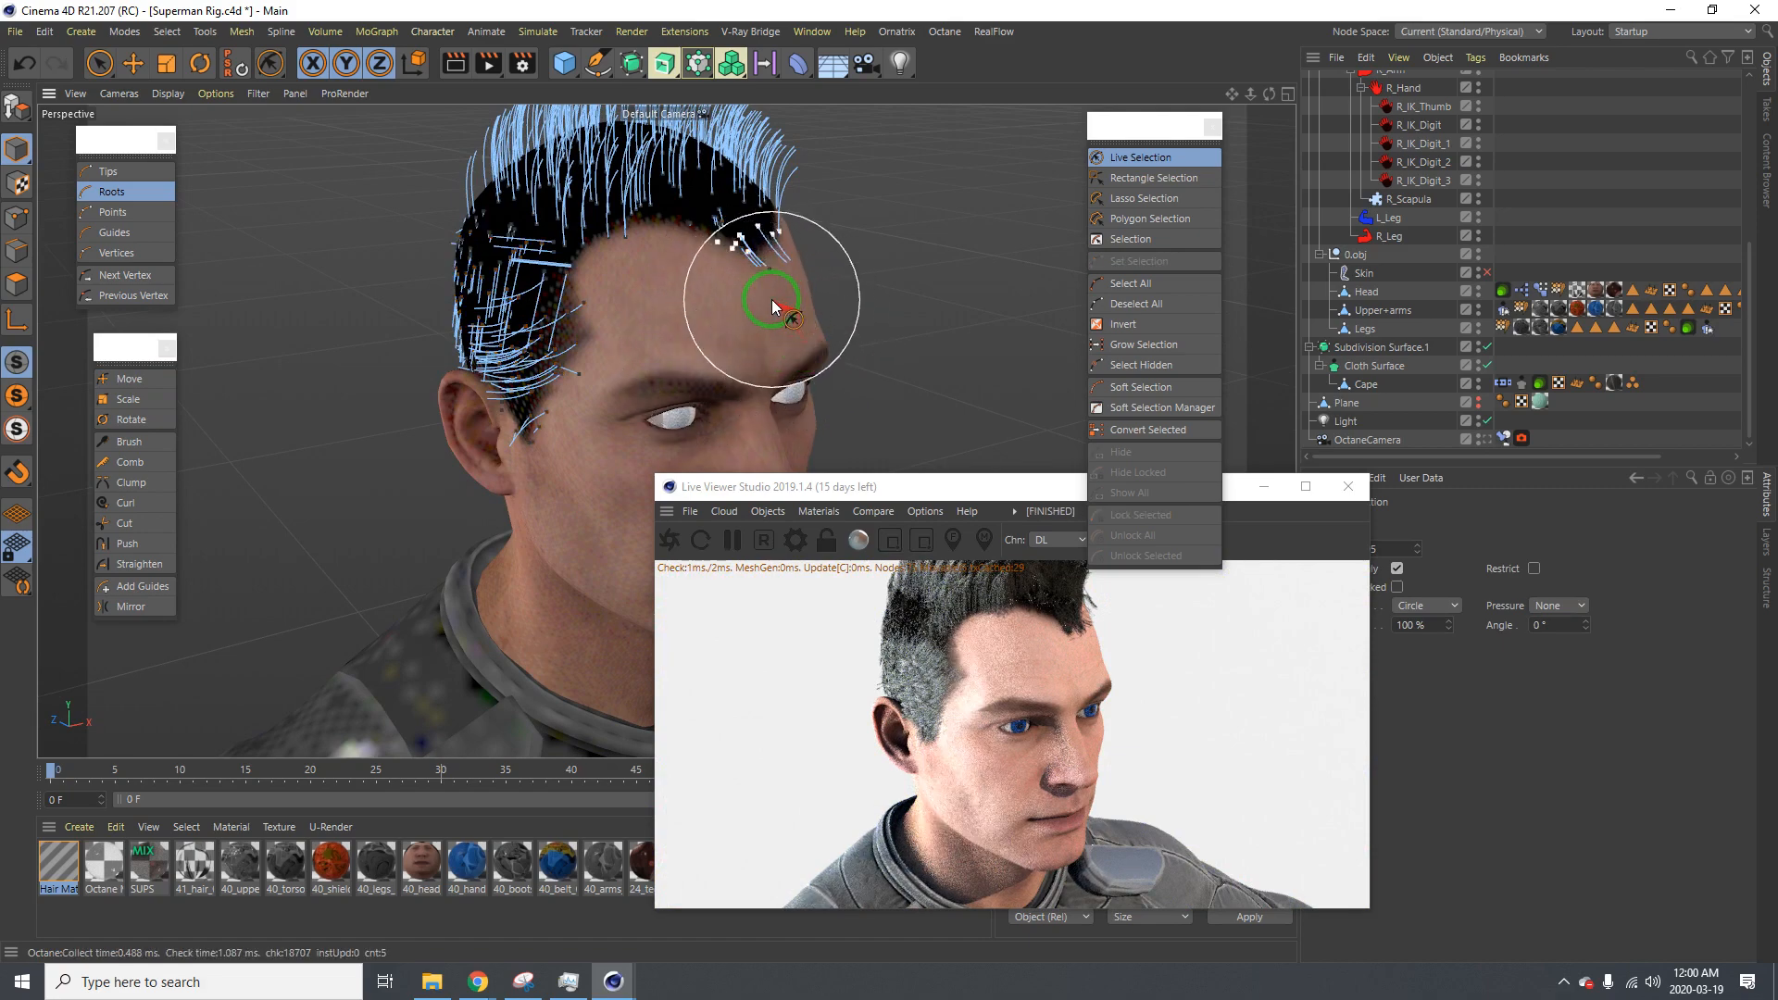
alt+drag(831, 297, 613, 330)
click(759, 276)
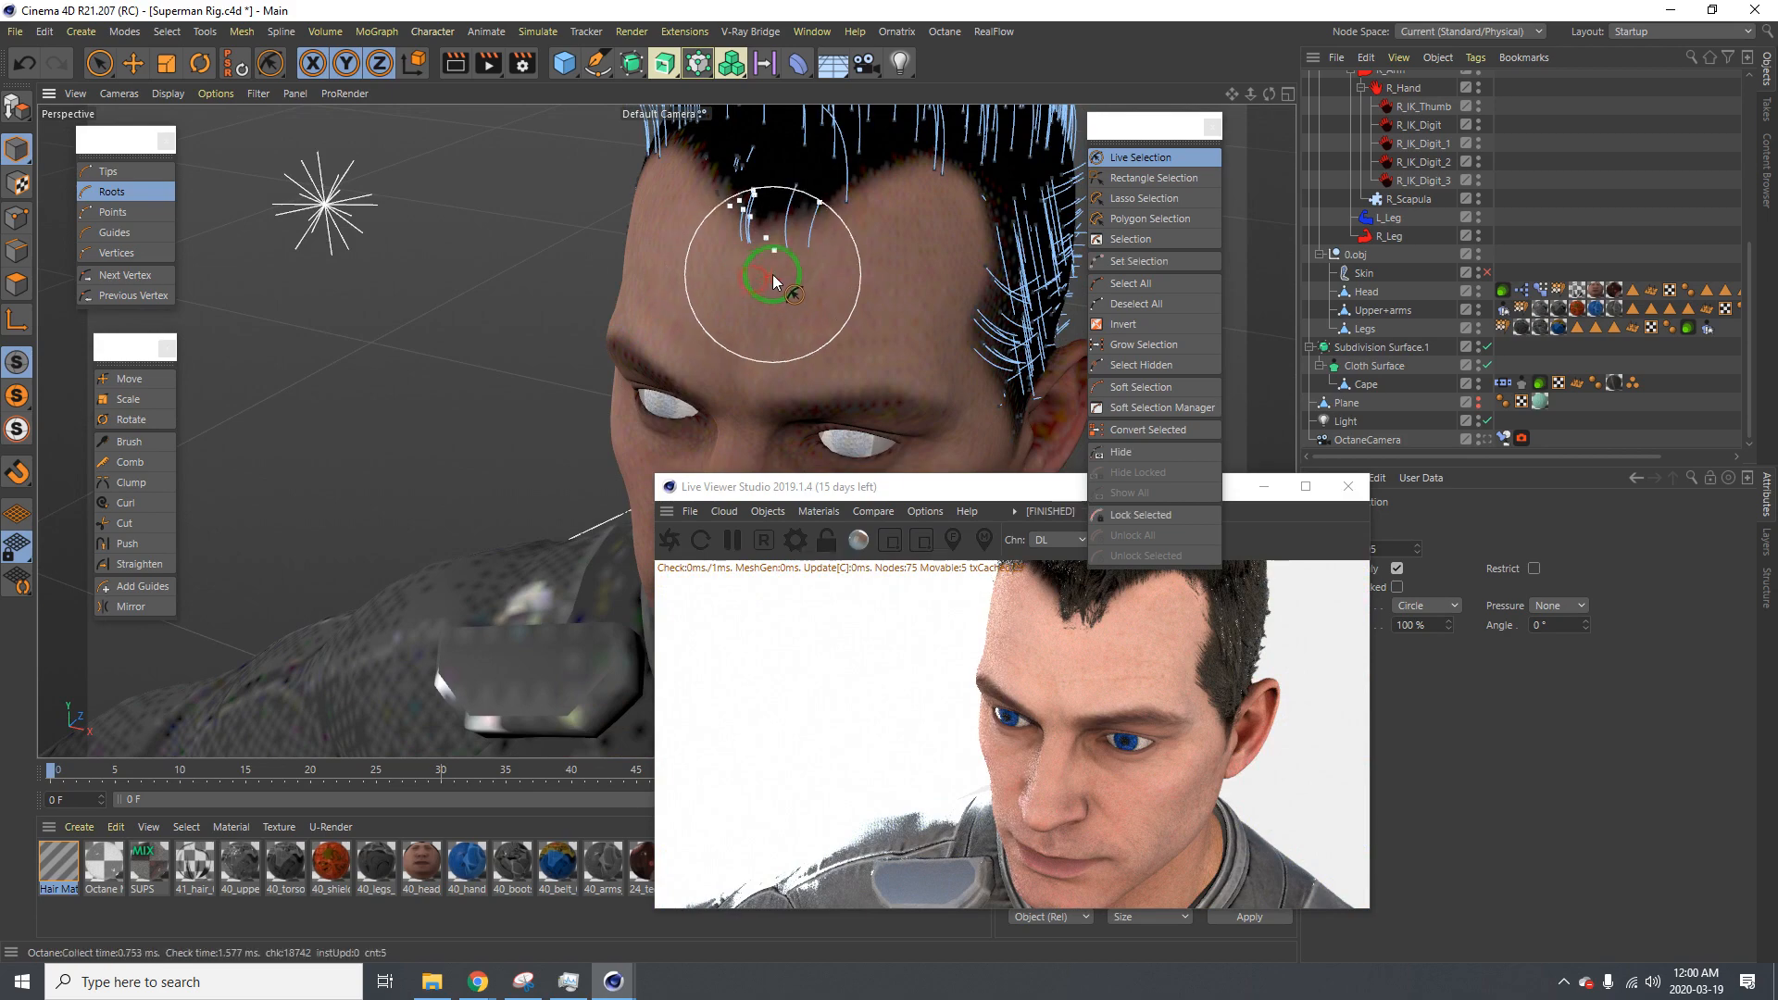
Bend the selected fringe guides forward, away from the forehead, with the hair Move tool
mouse_move(754, 338)
alt+mouse_down()
mouse_move(783, 306)
mouse_move(673, 278)
mouse_move(889, 480)
mouse_move(769, 258)
alt+mouse_up()
click(129, 379)
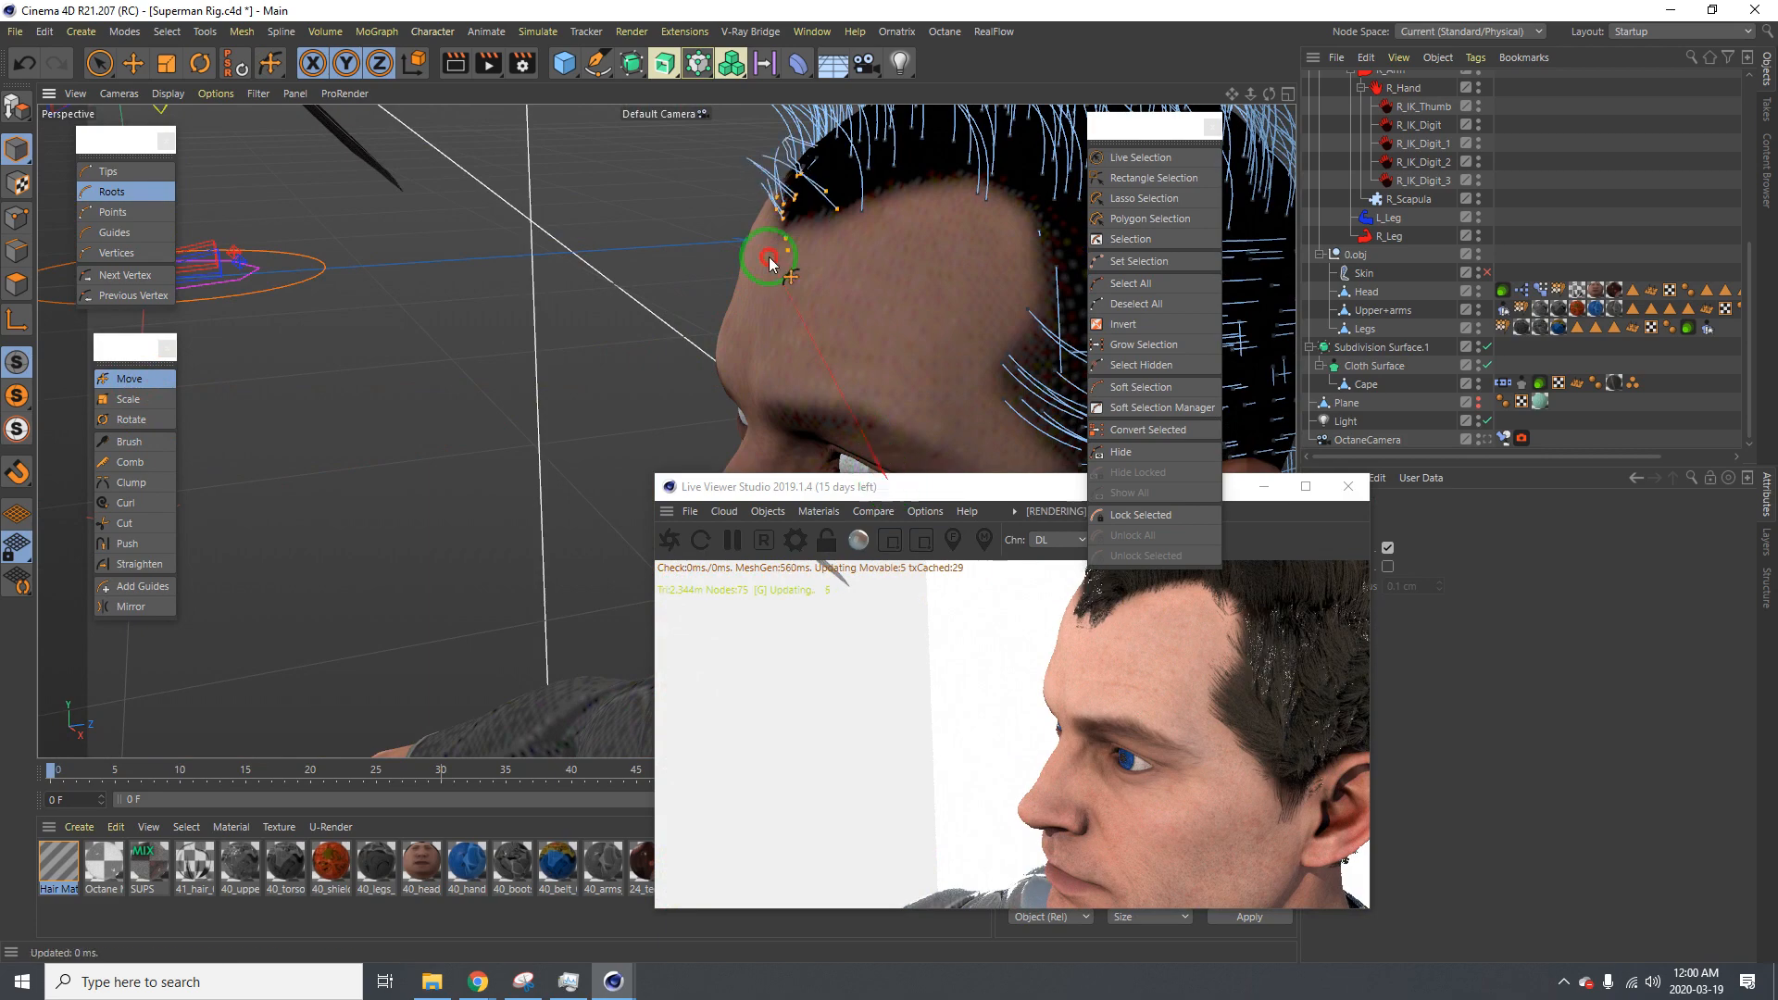
alt+middle_drag(871, 284, 759, 303)
alt+drag(758, 303, 719, 287)
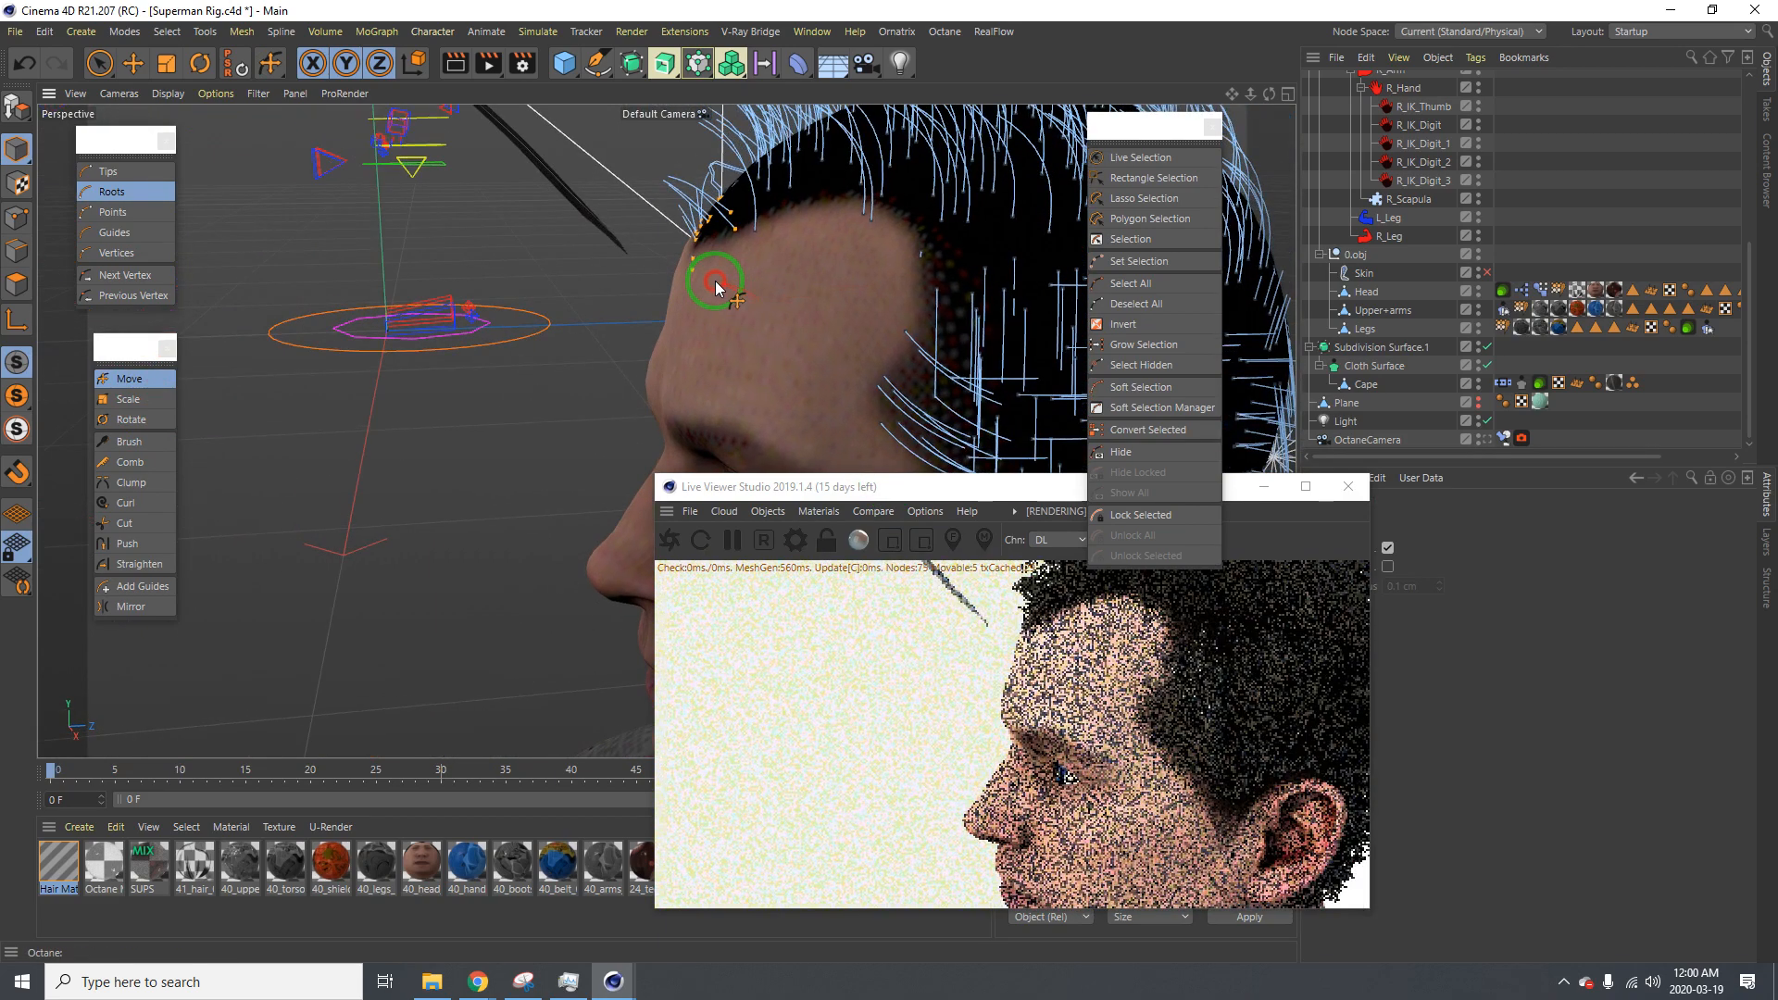
mouse_move(696, 213)
mouse_down()
mouse_move(881, 481)
mouse_move(808, 475)
mouse_move(889, 482)
mouse_up()
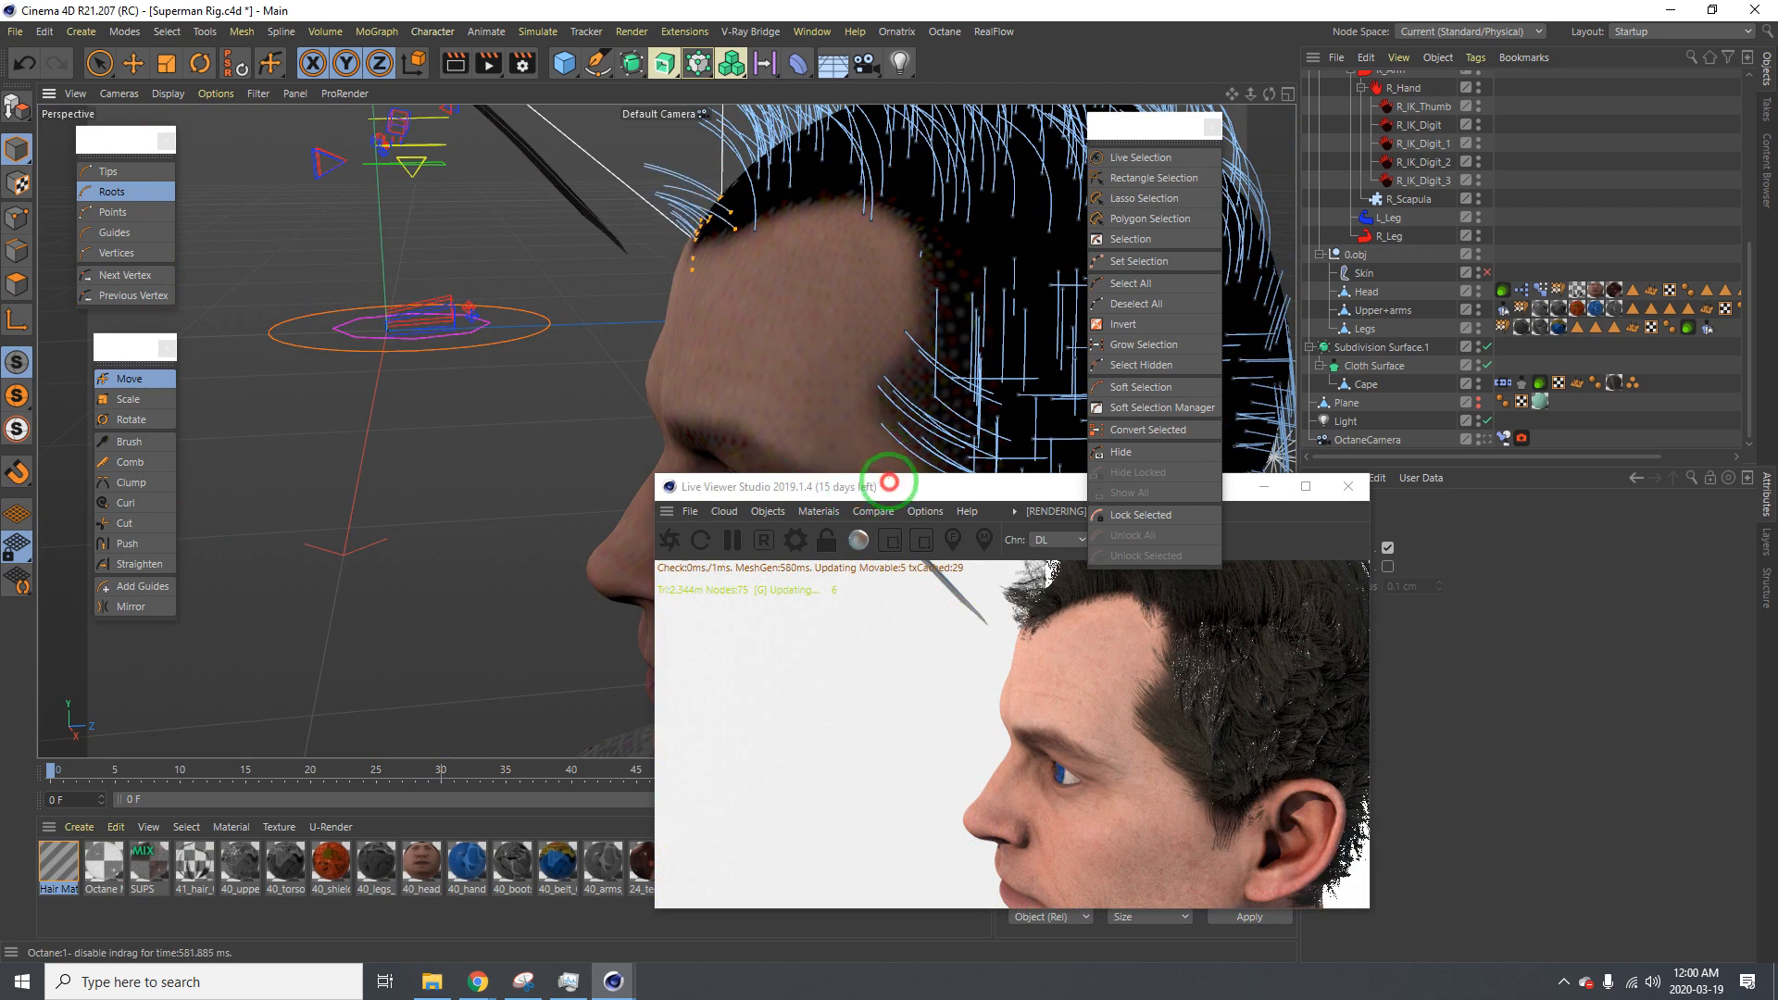
drag(690, 211, 221, 407)
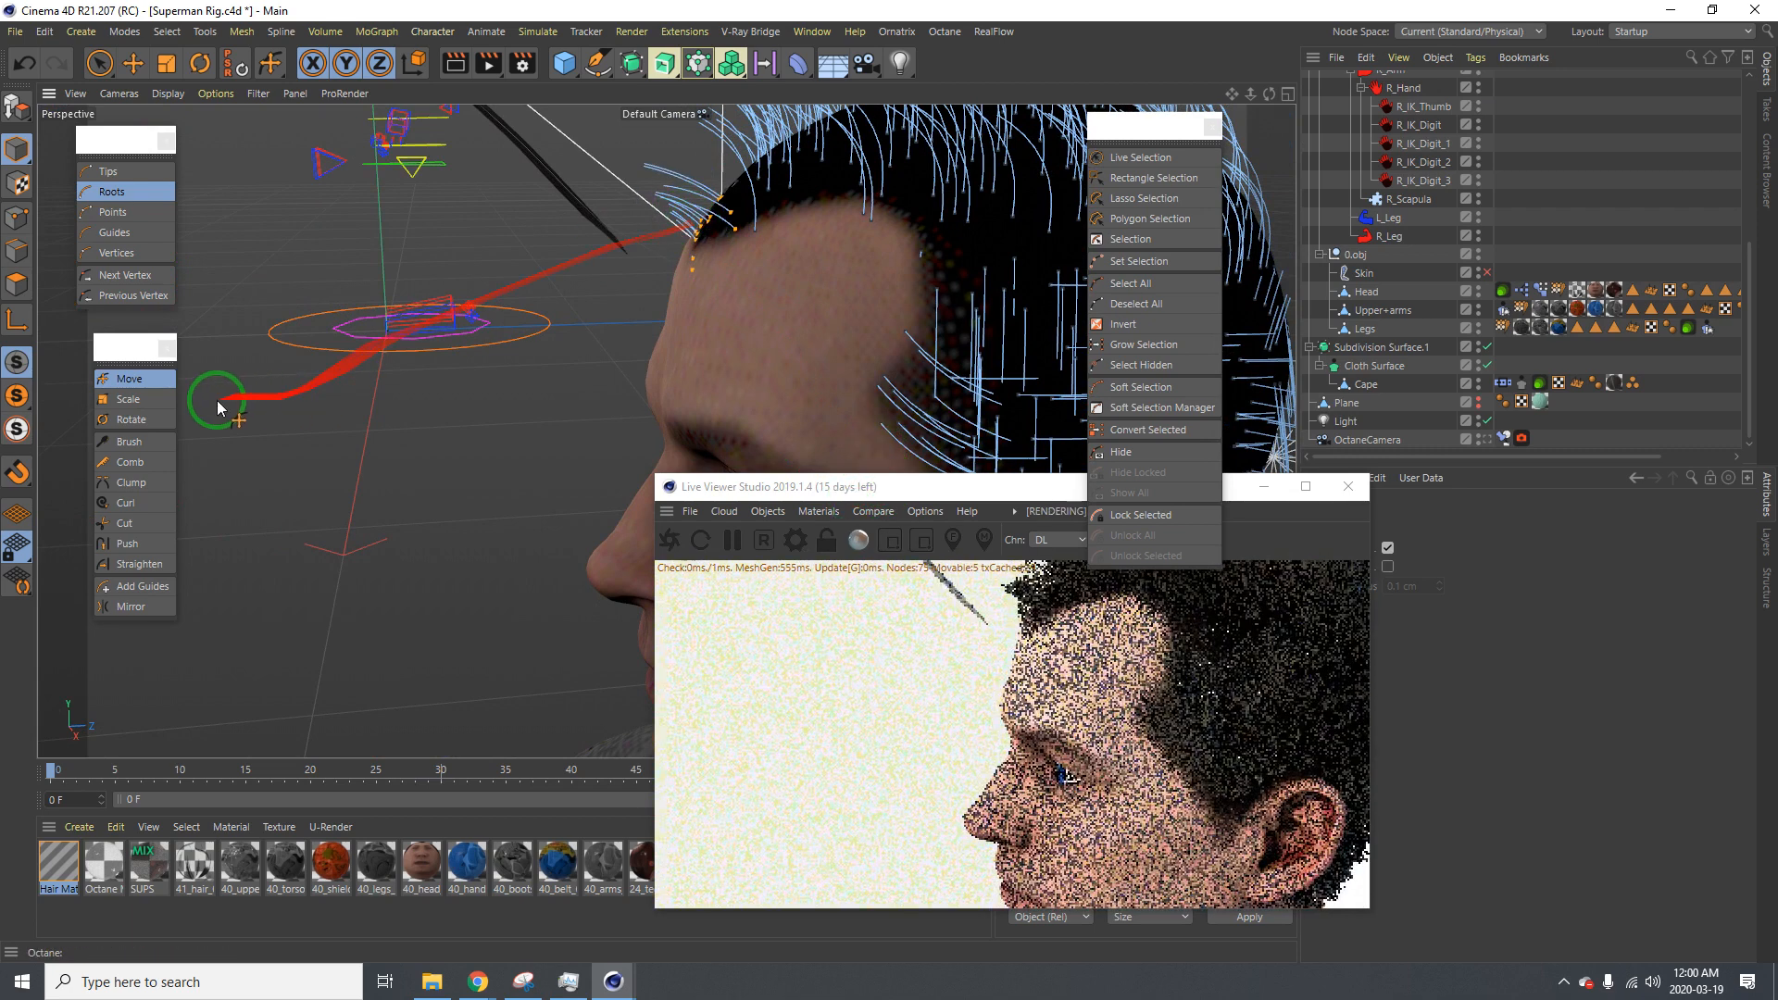
Lengthen the selected fringe guides with the hair Scale tool and inspect the profile from both sides
click(139, 402)
drag(667, 218, 889, 482)
drag(1249, 580, 504, 156)
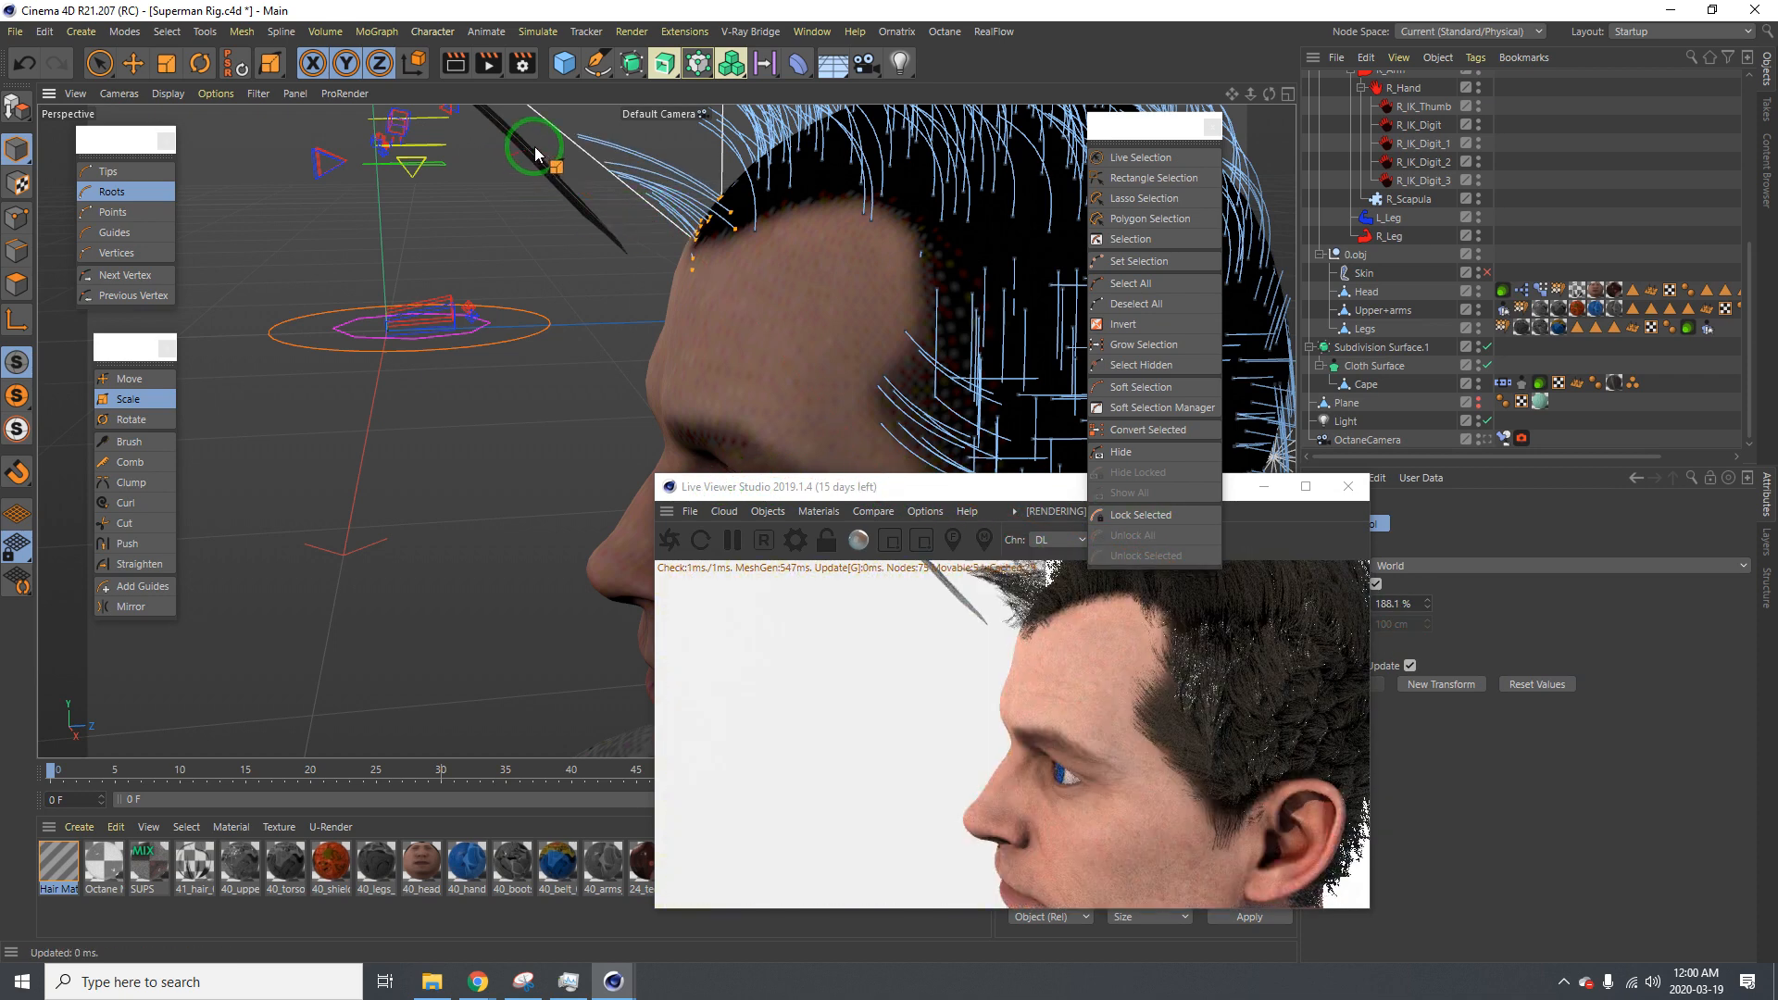
scroll(504, 176, up, 3)
scroll(417, 276, down, 5)
alt+drag(274, 299, 373, 278)
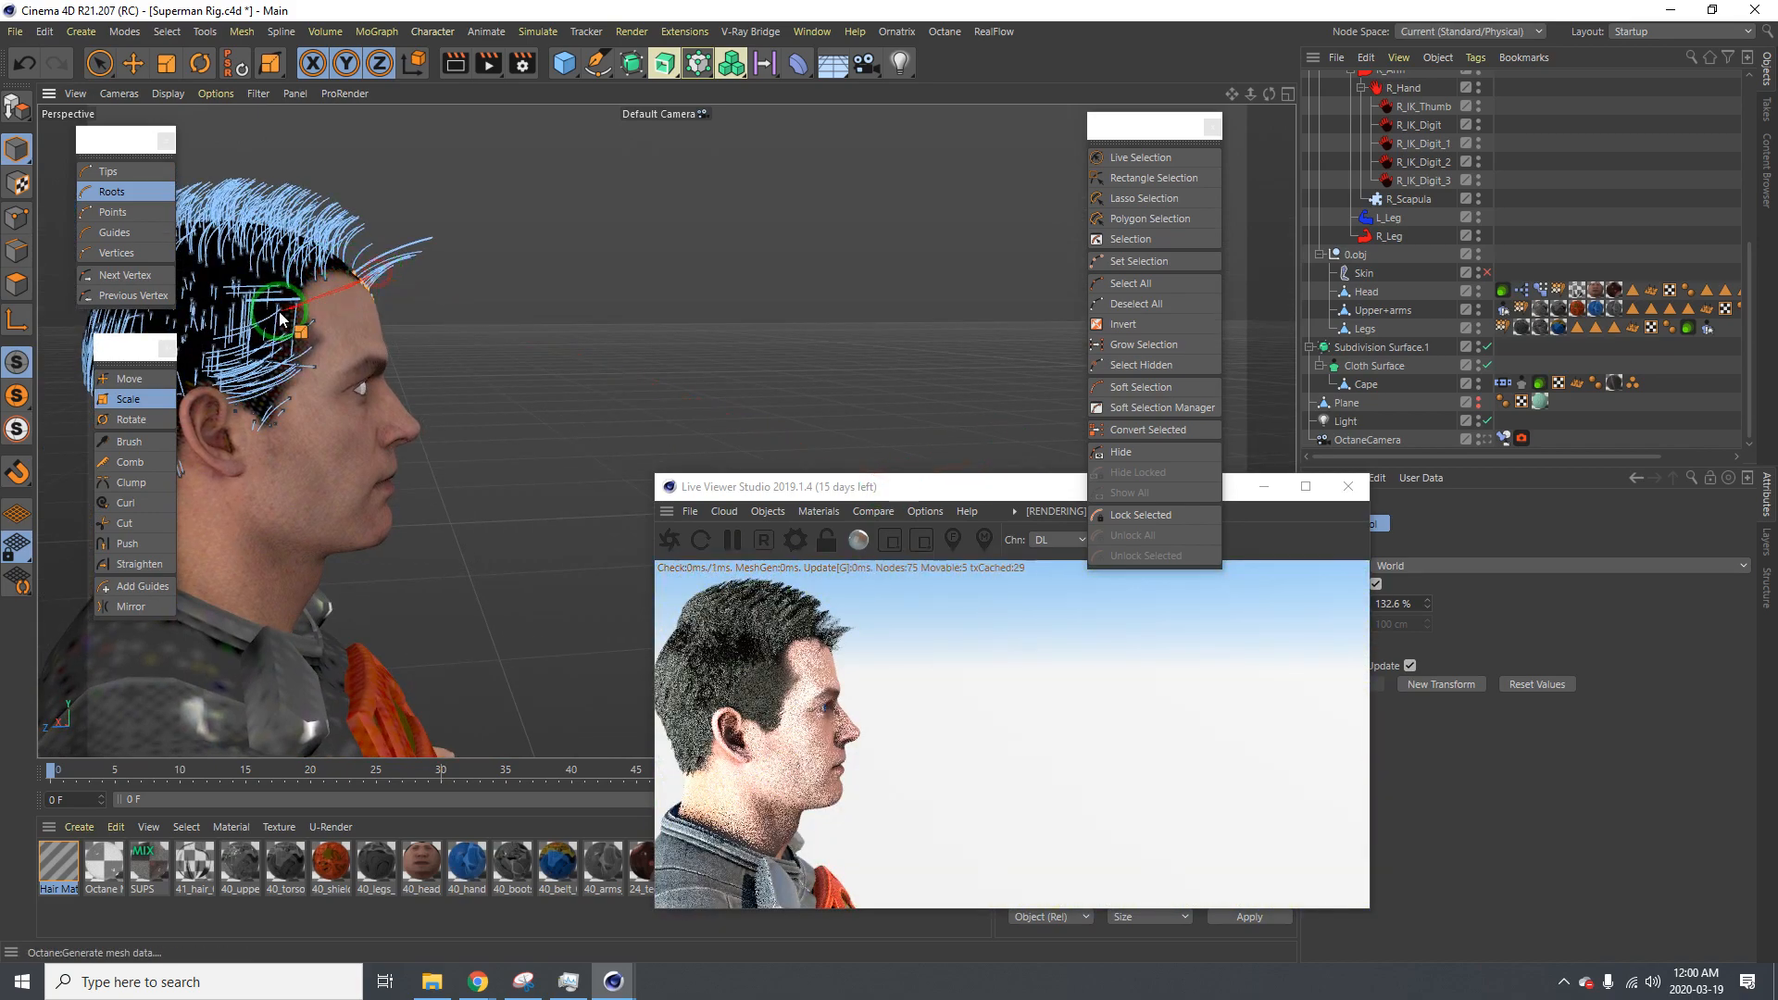
alt+drag(270, 318, 889, 483)
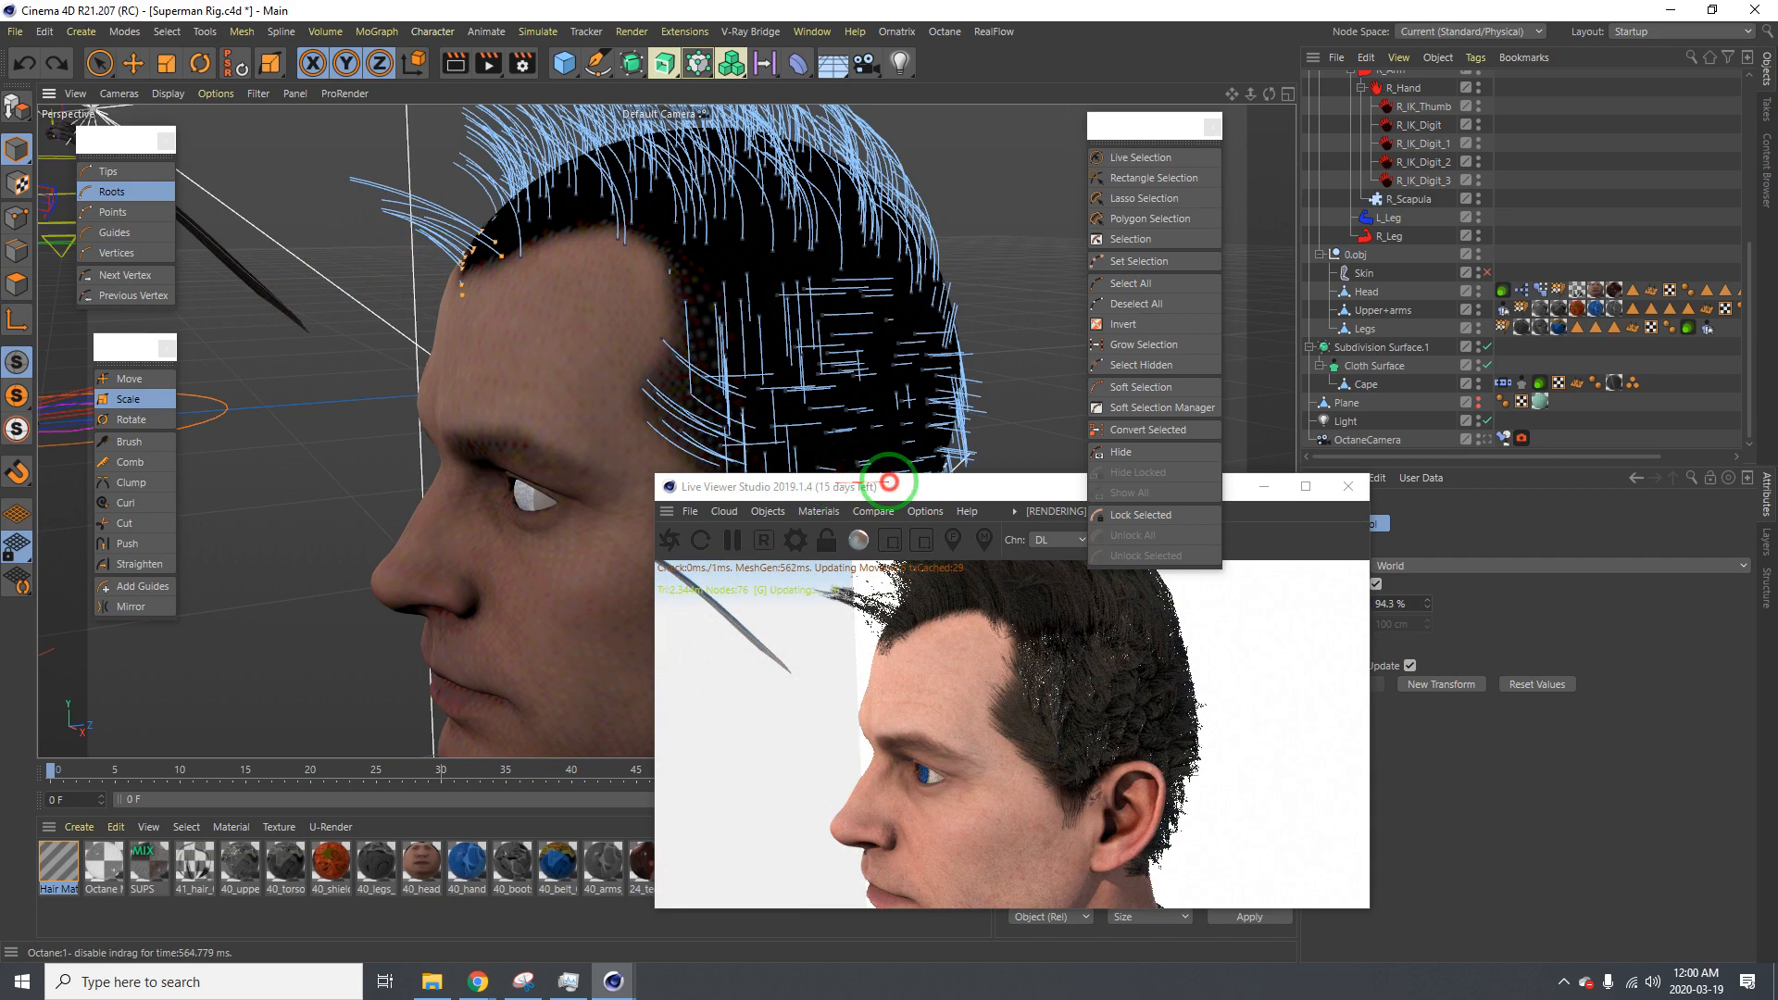
Live-select the tips of the front fringe guides and curve them down toward the forehead with the hair Move tool
click(96, 174)
key(space)
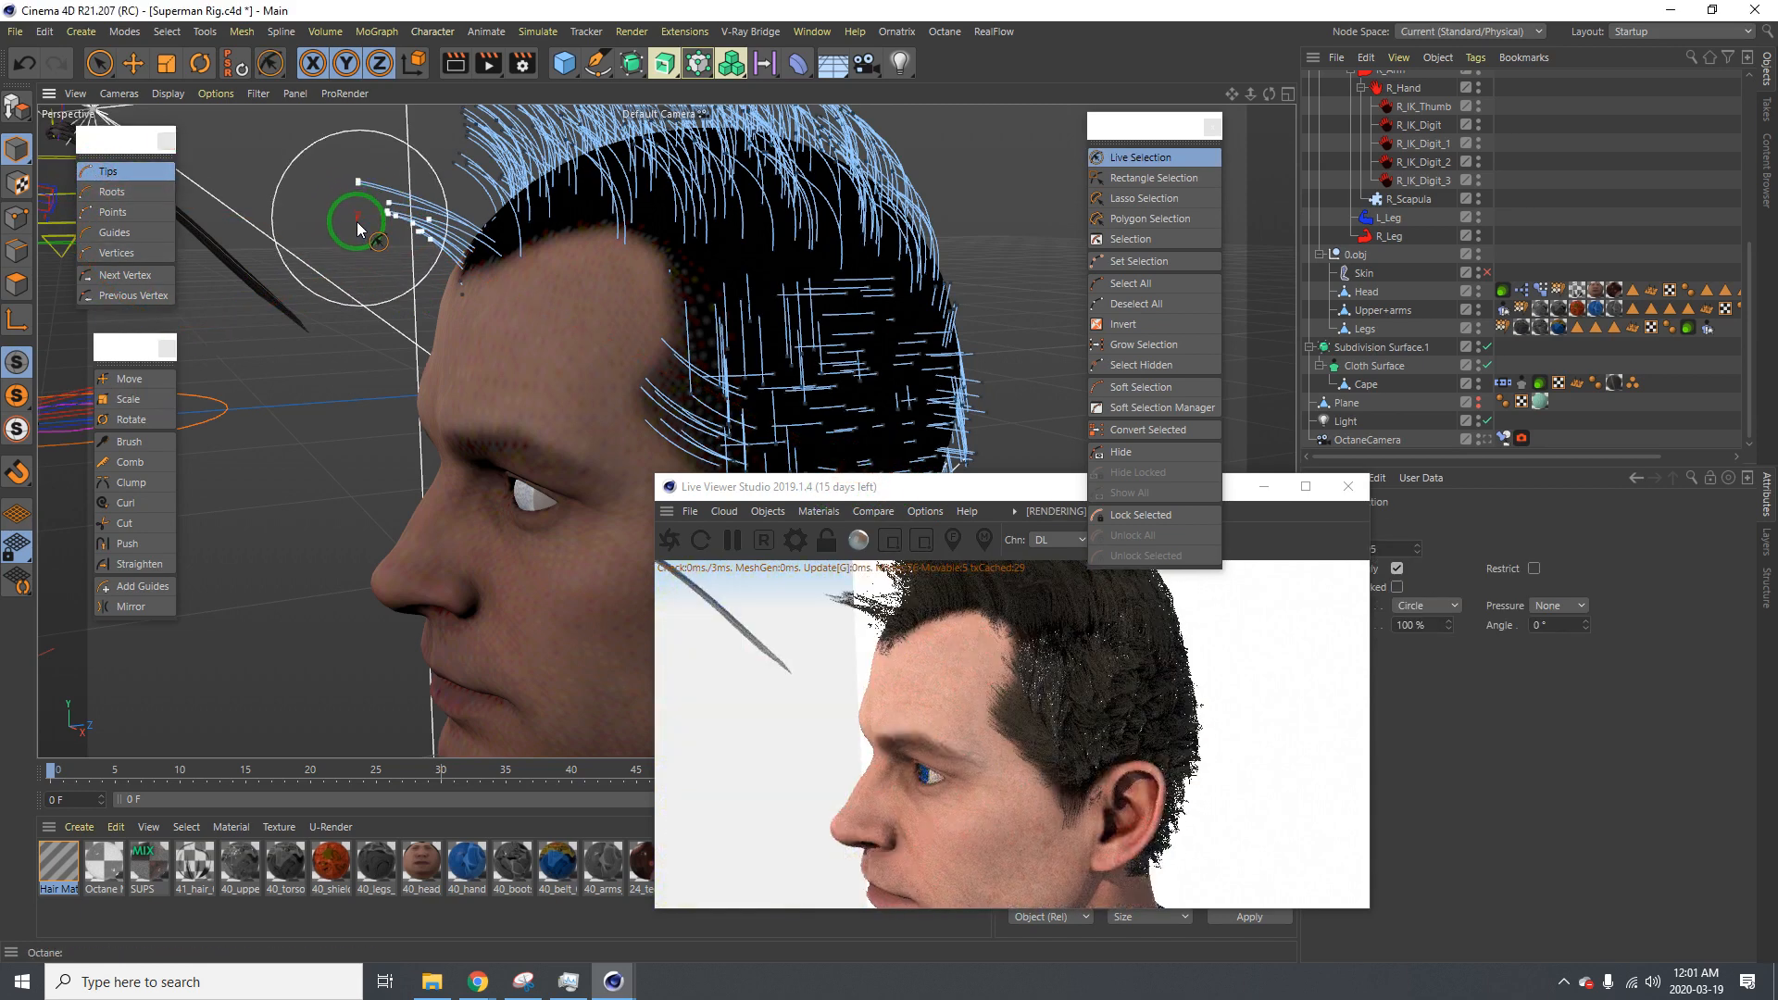
click(377, 231)
mouse_move(385, 238)
mouse_down()
mouse_move(402, 242)
mouse_move(385, 333)
mouse_move(328, 280)
mouse_move(340, 264)
mouse_move(889, 481)
mouse_up()
click(129, 379)
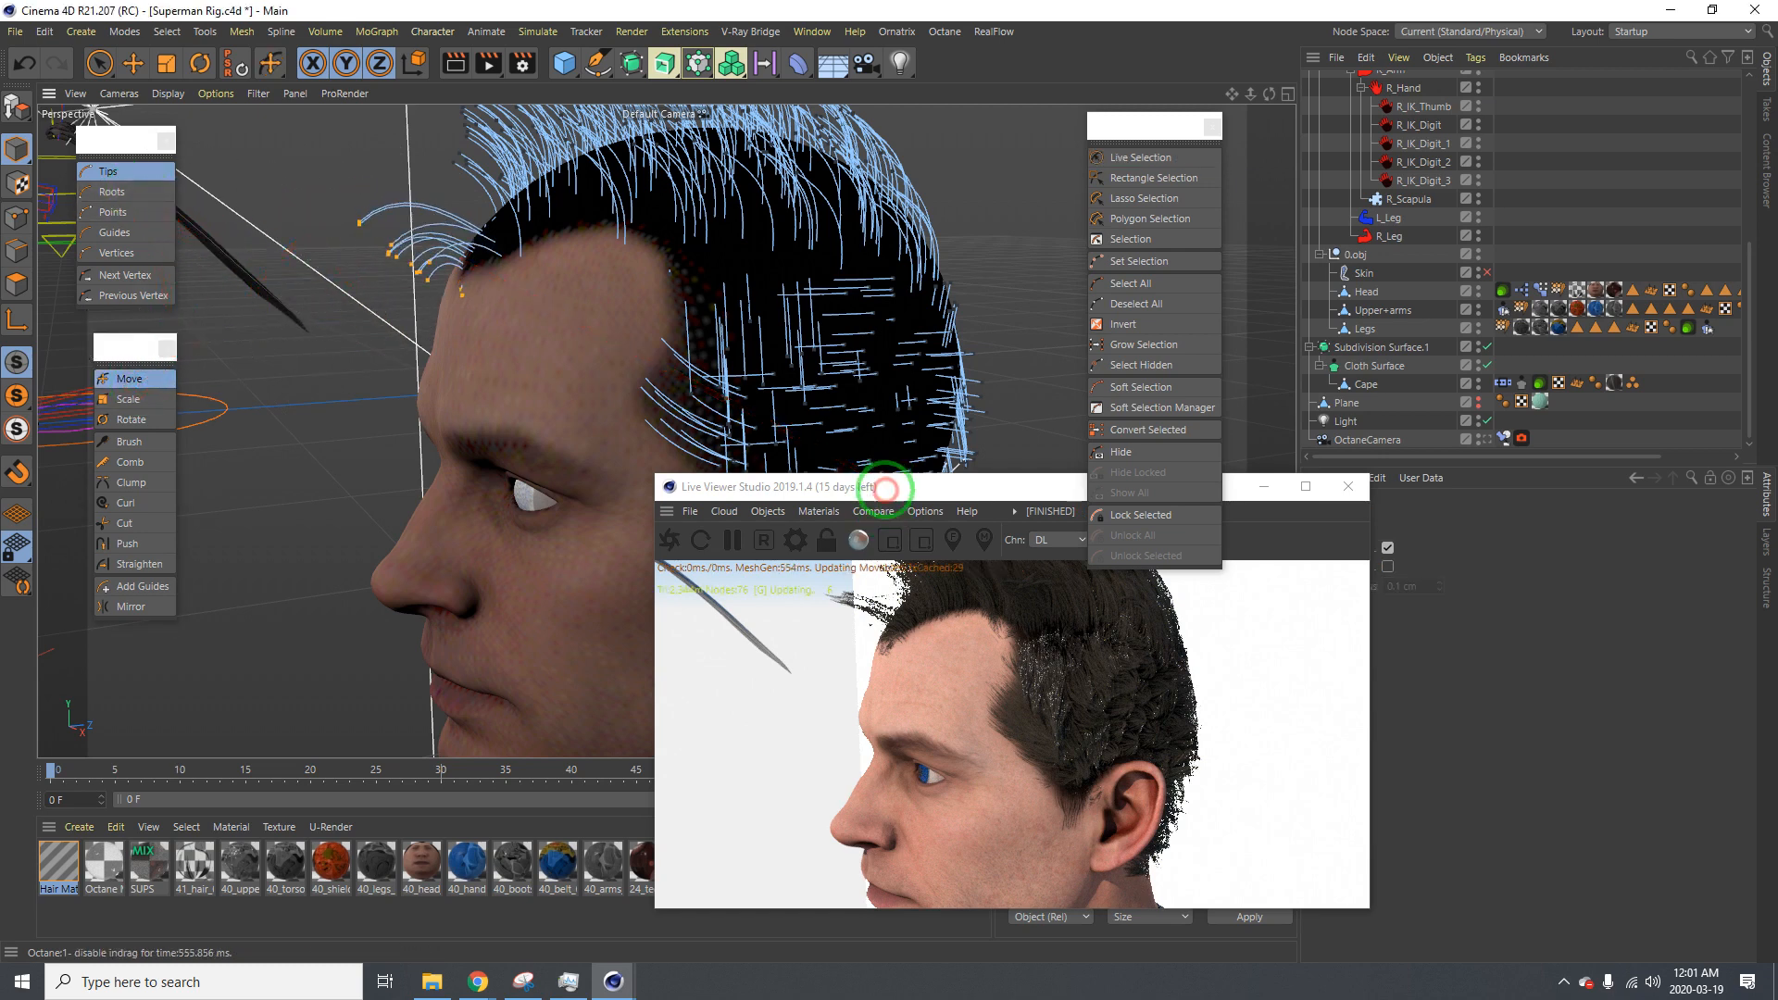
mouse_move(505, 258)
mouse_down()
mouse_move(551, 276)
mouse_move(814, 274)
mouse_up()
alt+drag(480, 367, 608, 358)
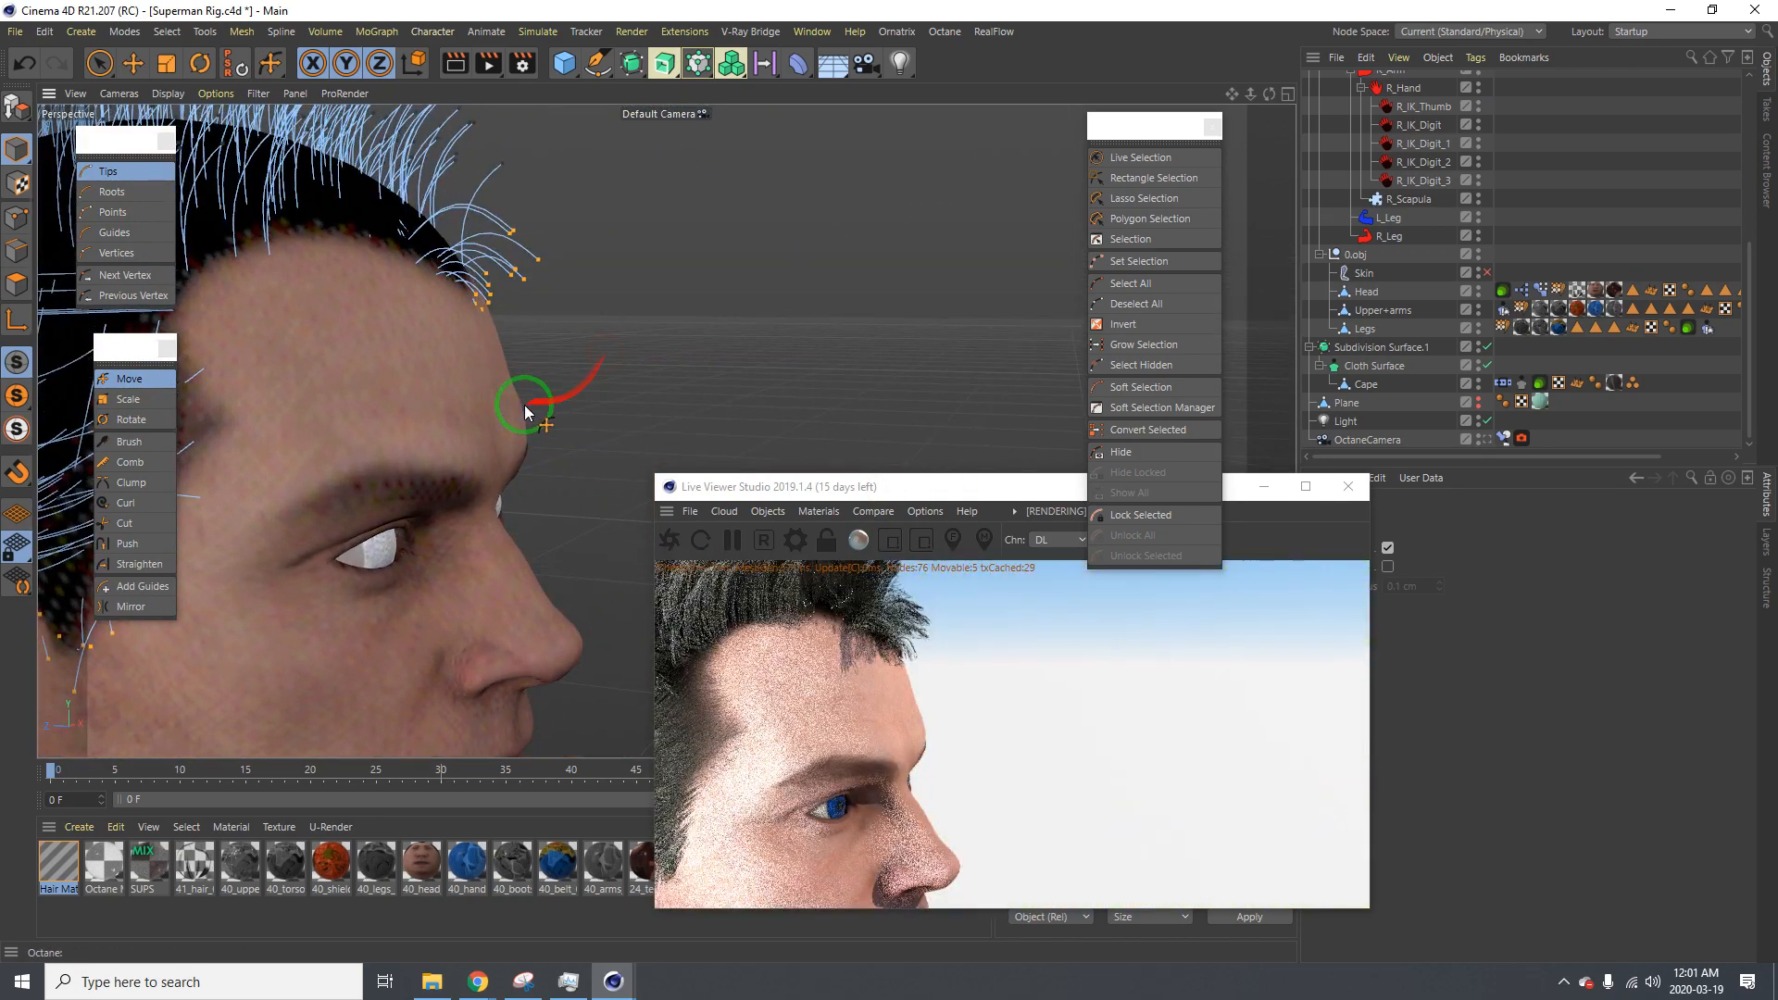
alt+drag(525, 413, 575, 399)
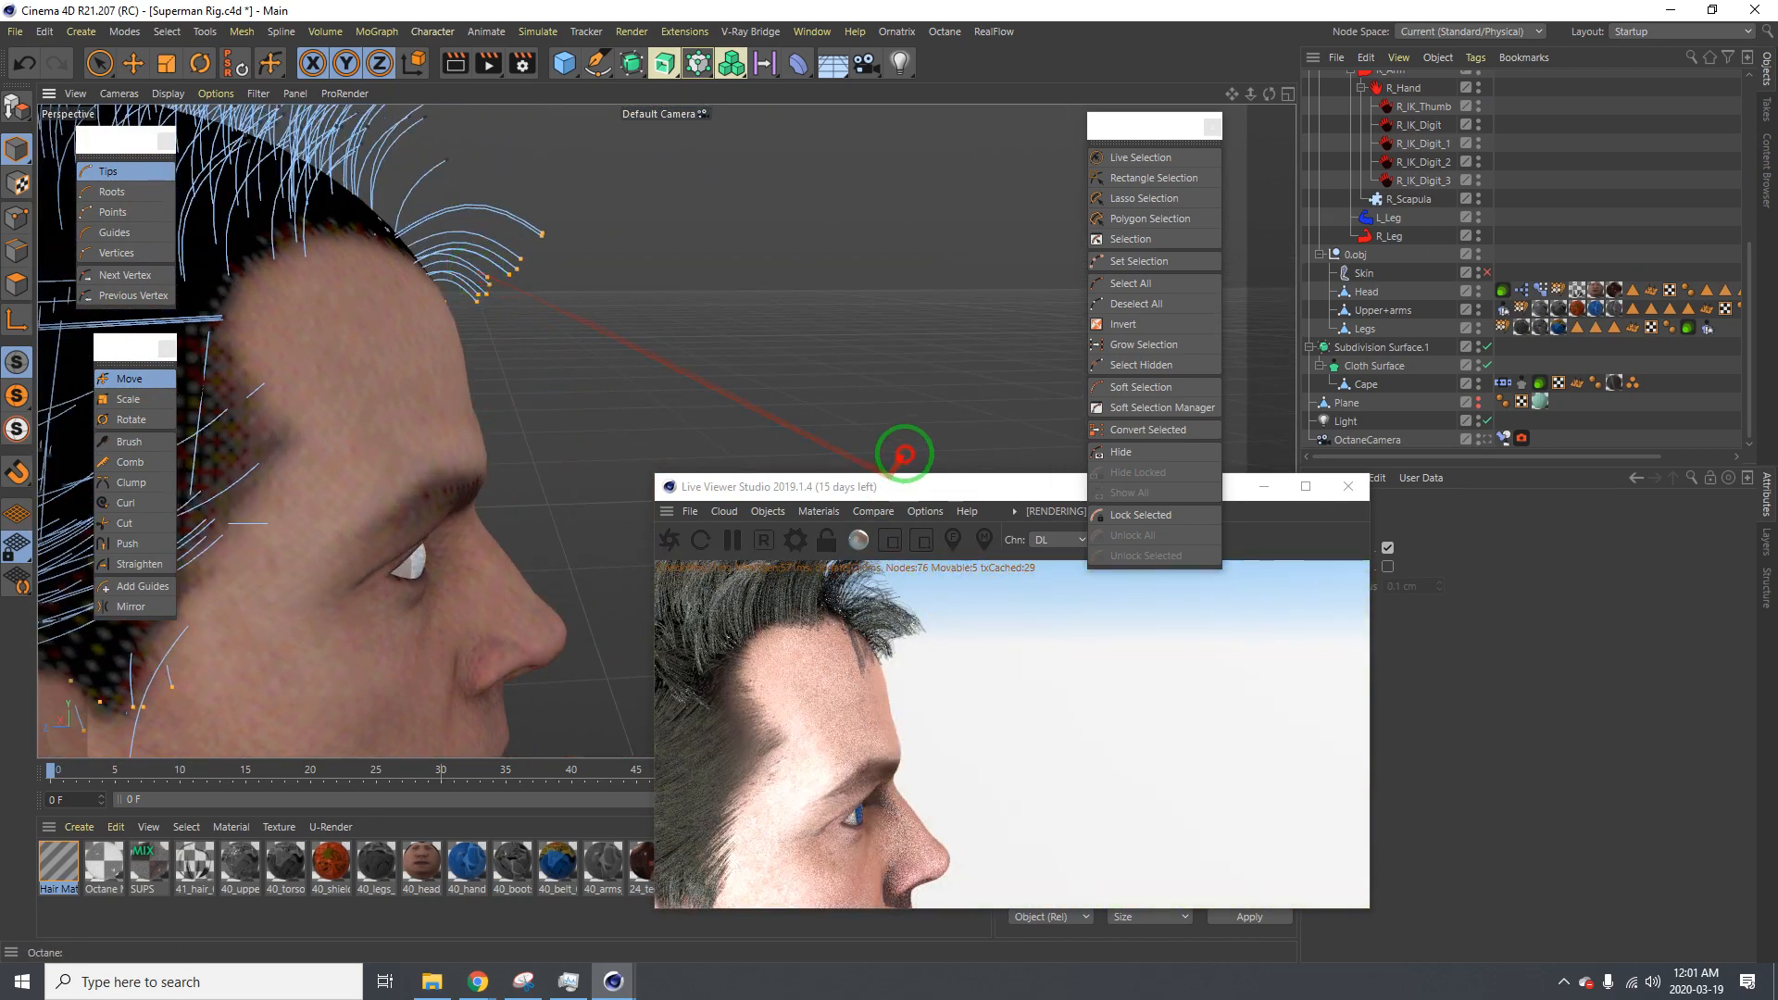
alt+drag(456, 310, 444, 396)
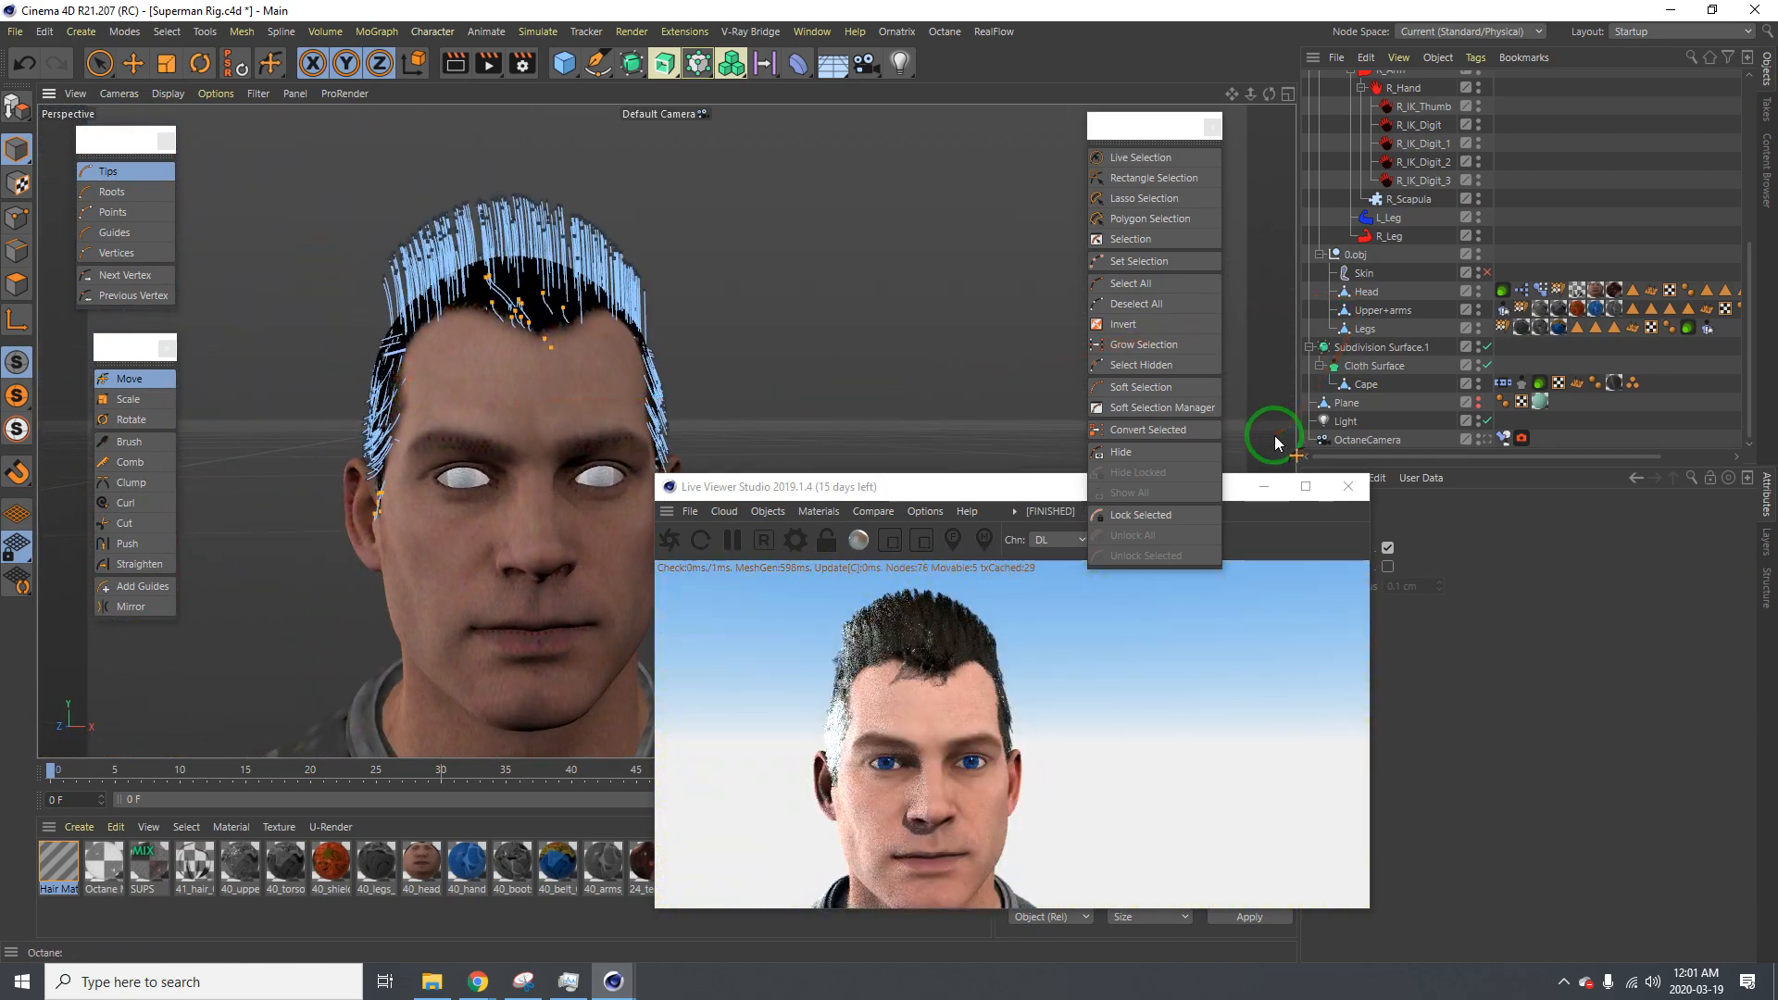
Select the Hair object and open its Dynamics settings
scroll(1406, 247, up, 8)
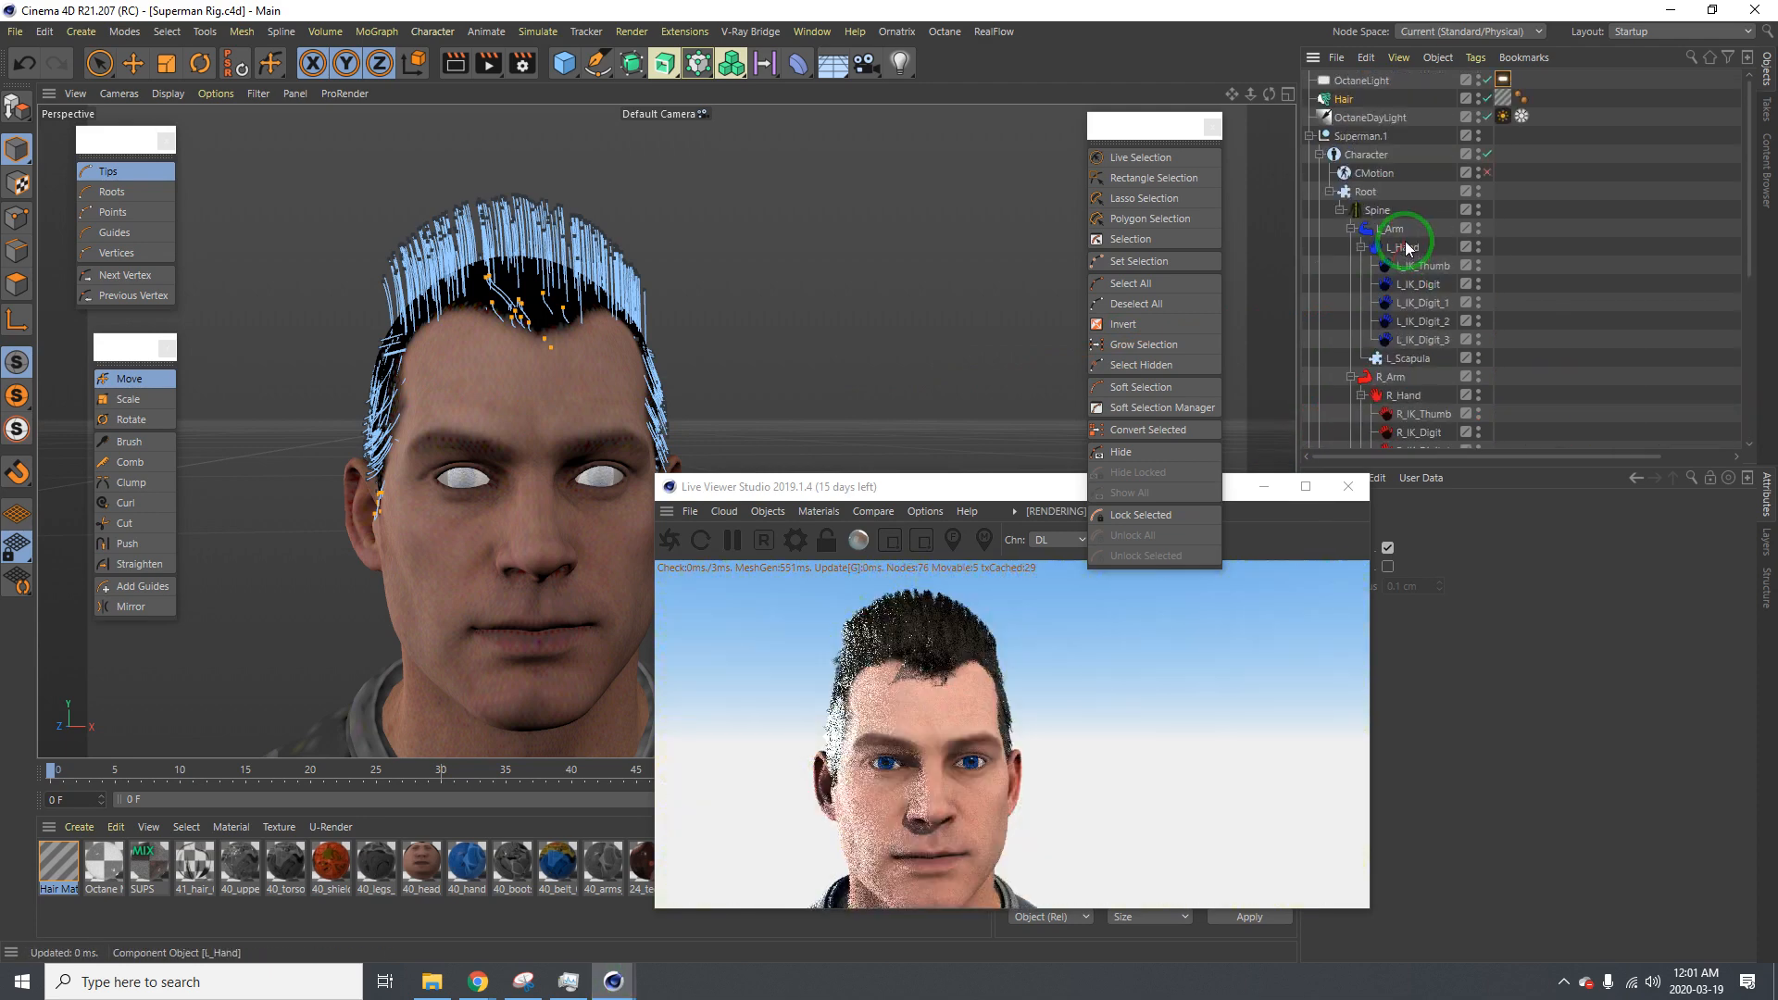
click(1344, 99)
drag(1586, 526, 640, 378)
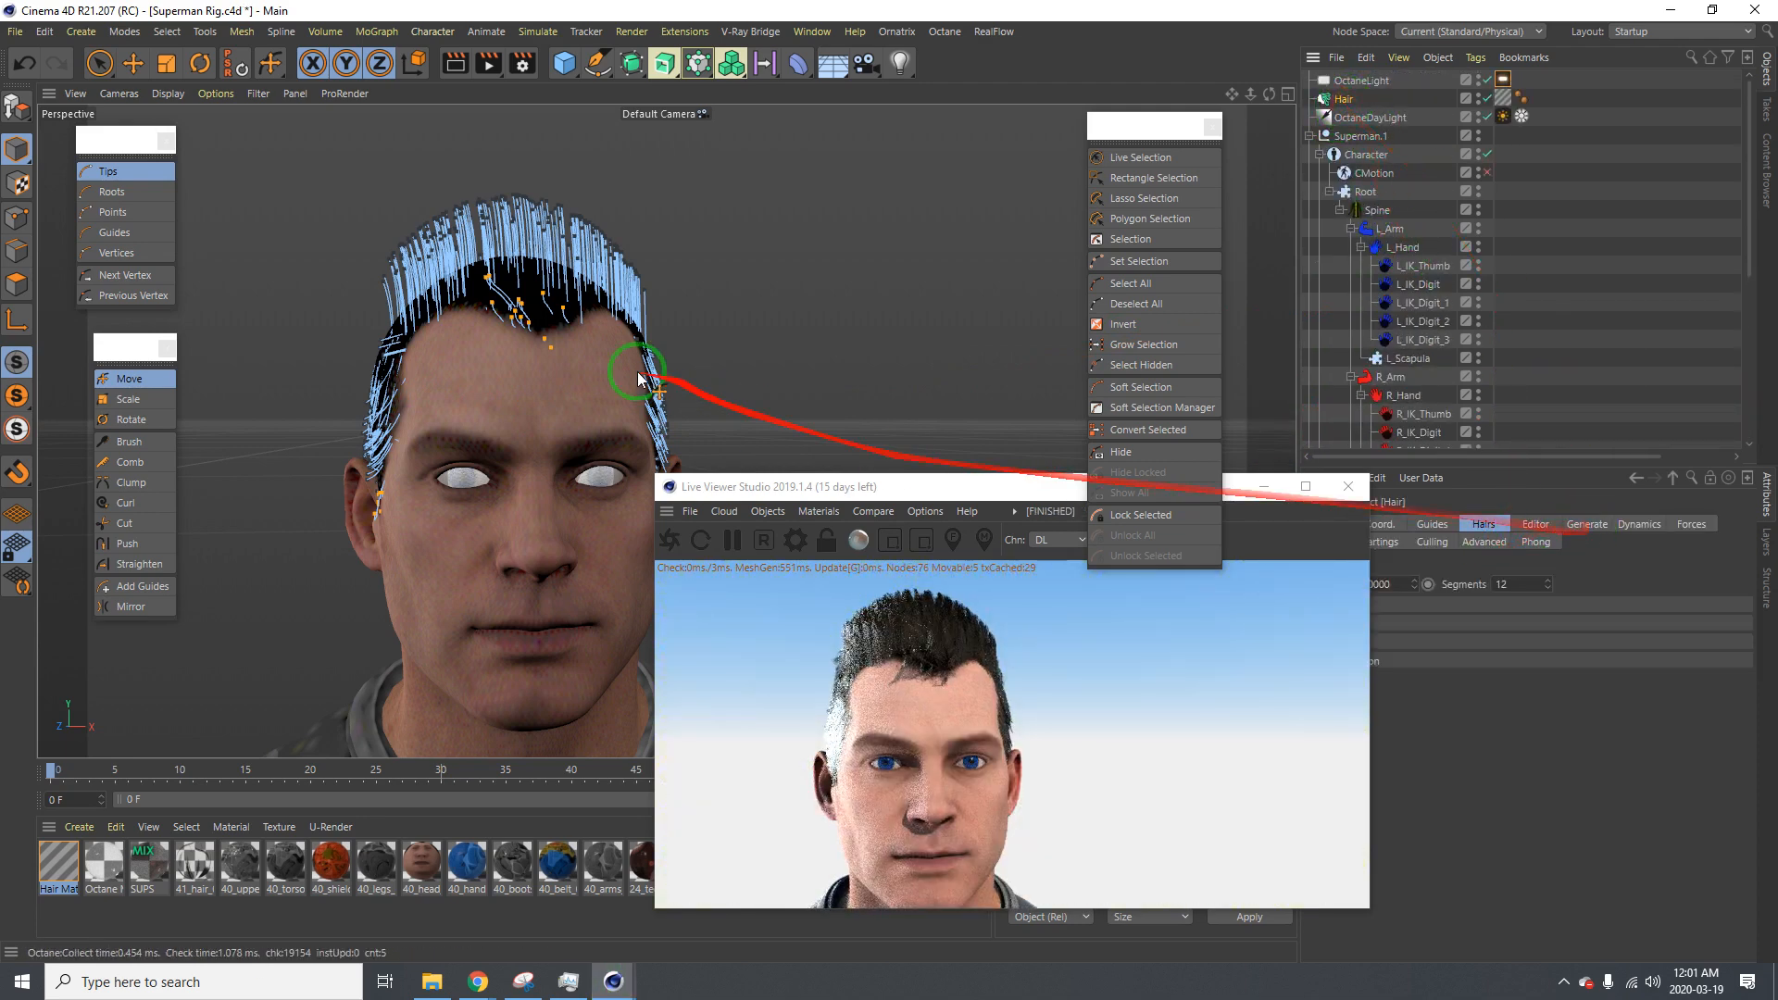
click(1638, 525)
Play the animation briefly to test the hair dynamics in the Octane render, and return to the first frame
drag(1030, 499, 1458, 395)
click(934, 801)
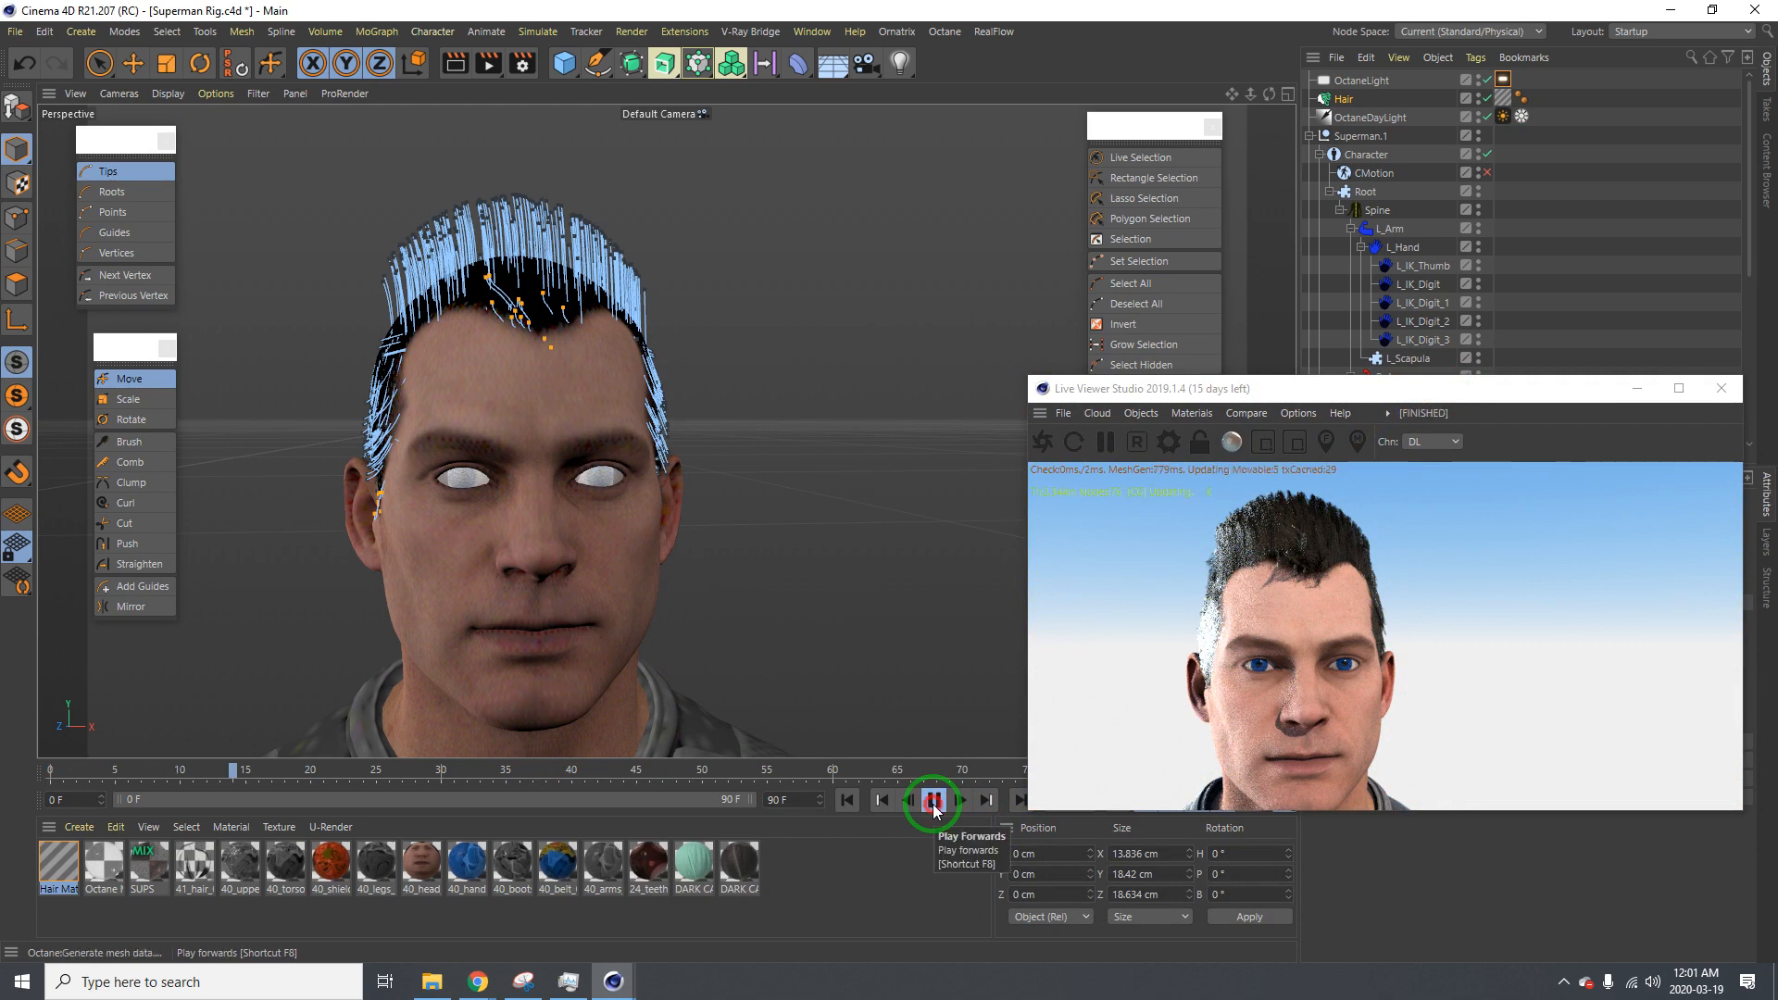
click(934, 803)
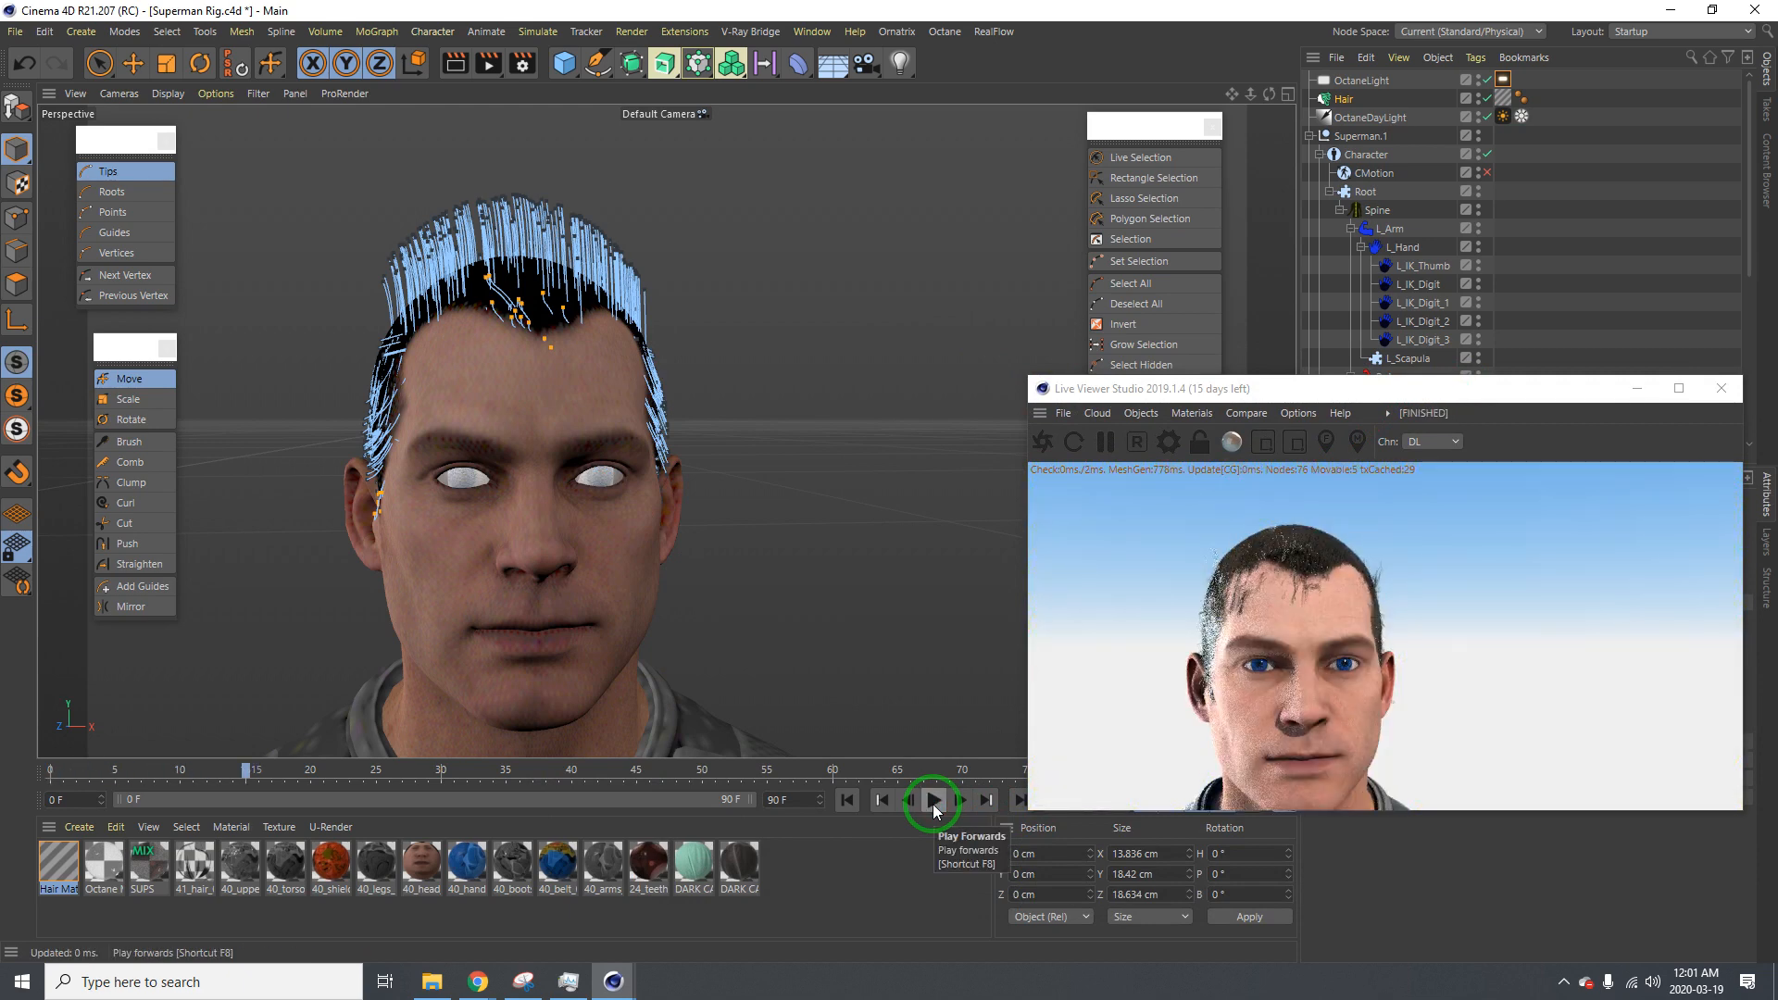
alt+drag(616, 417, 508, 437)
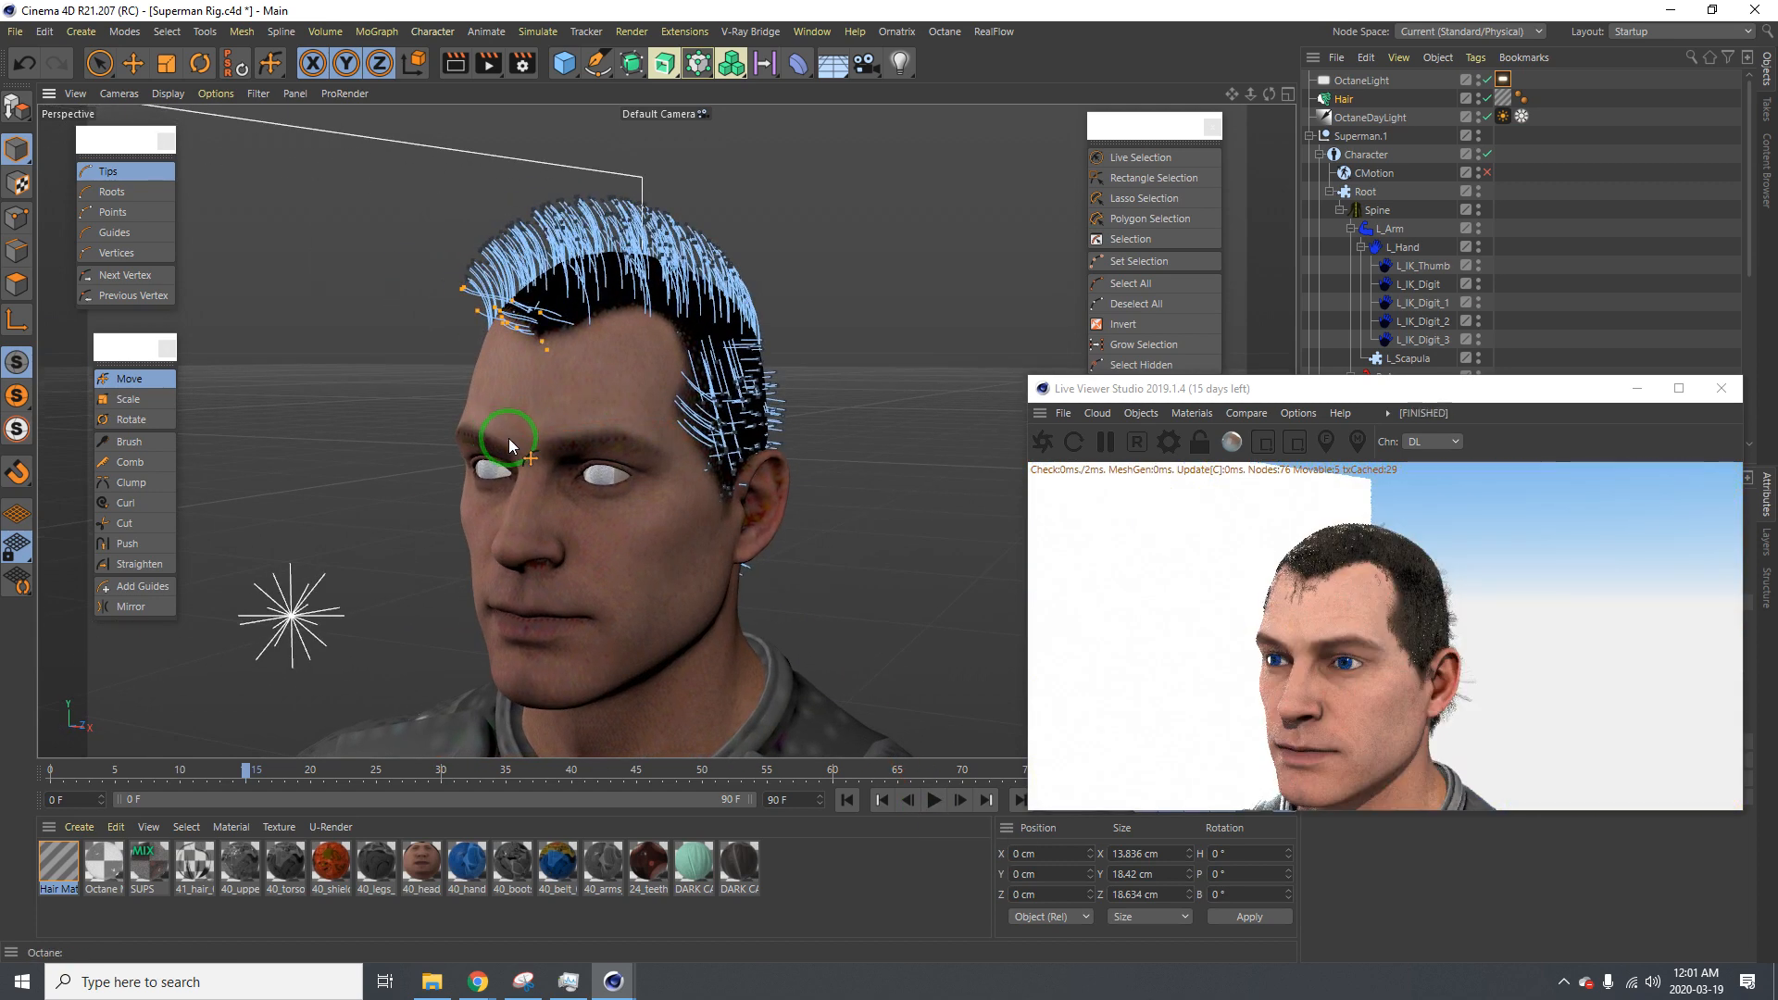
click(883, 802)
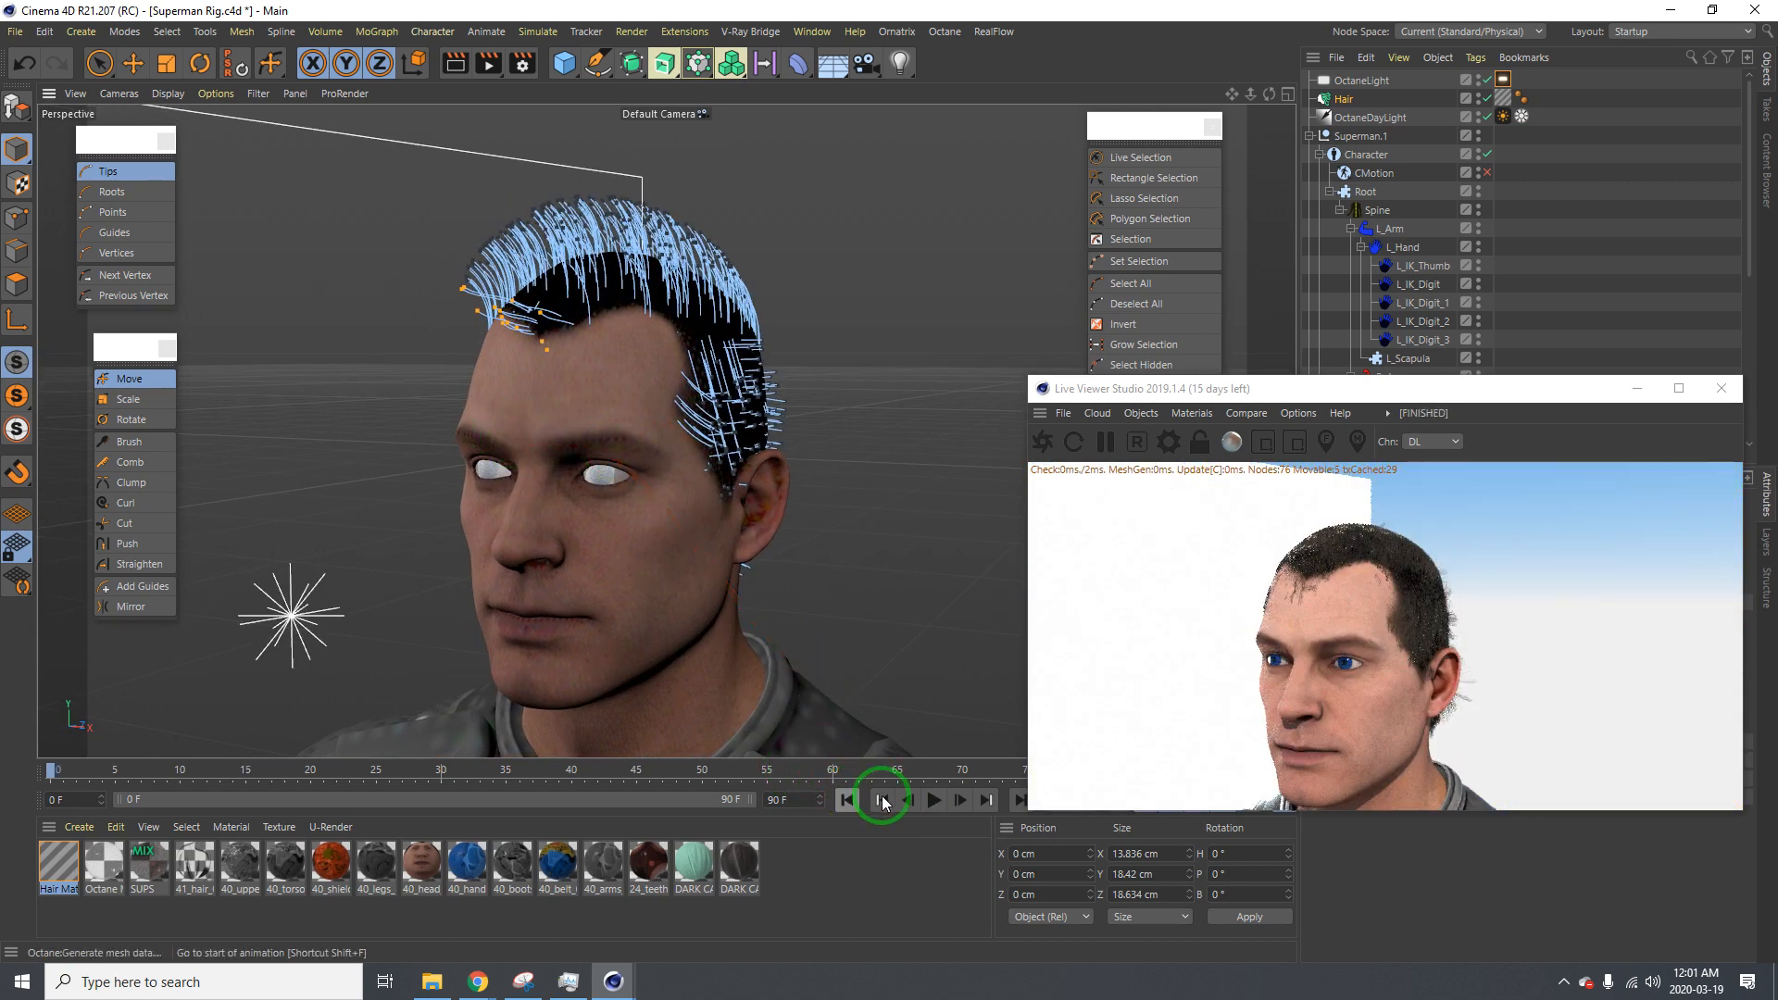
Pause the Octane live render and move its window clear of the viewport and the hair's Dynamics properties
drag(1389, 394, 736, 216)
click(1414, 664)
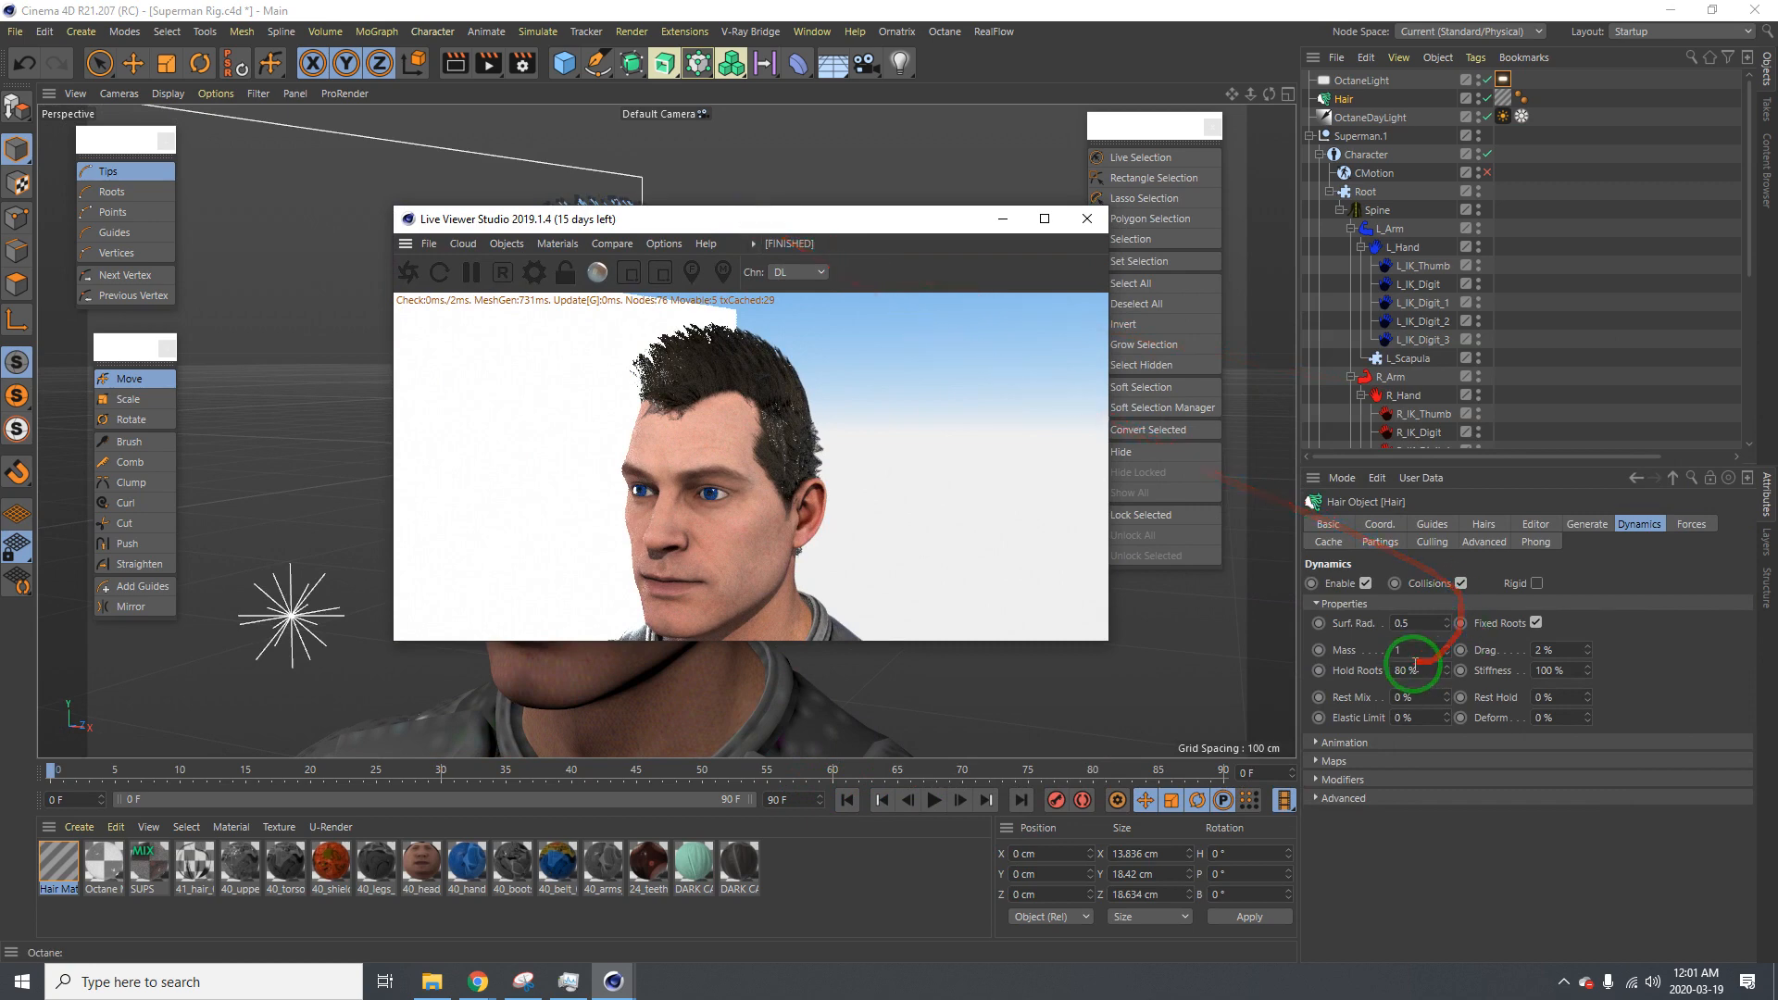
drag(850, 219, 1342, 289)
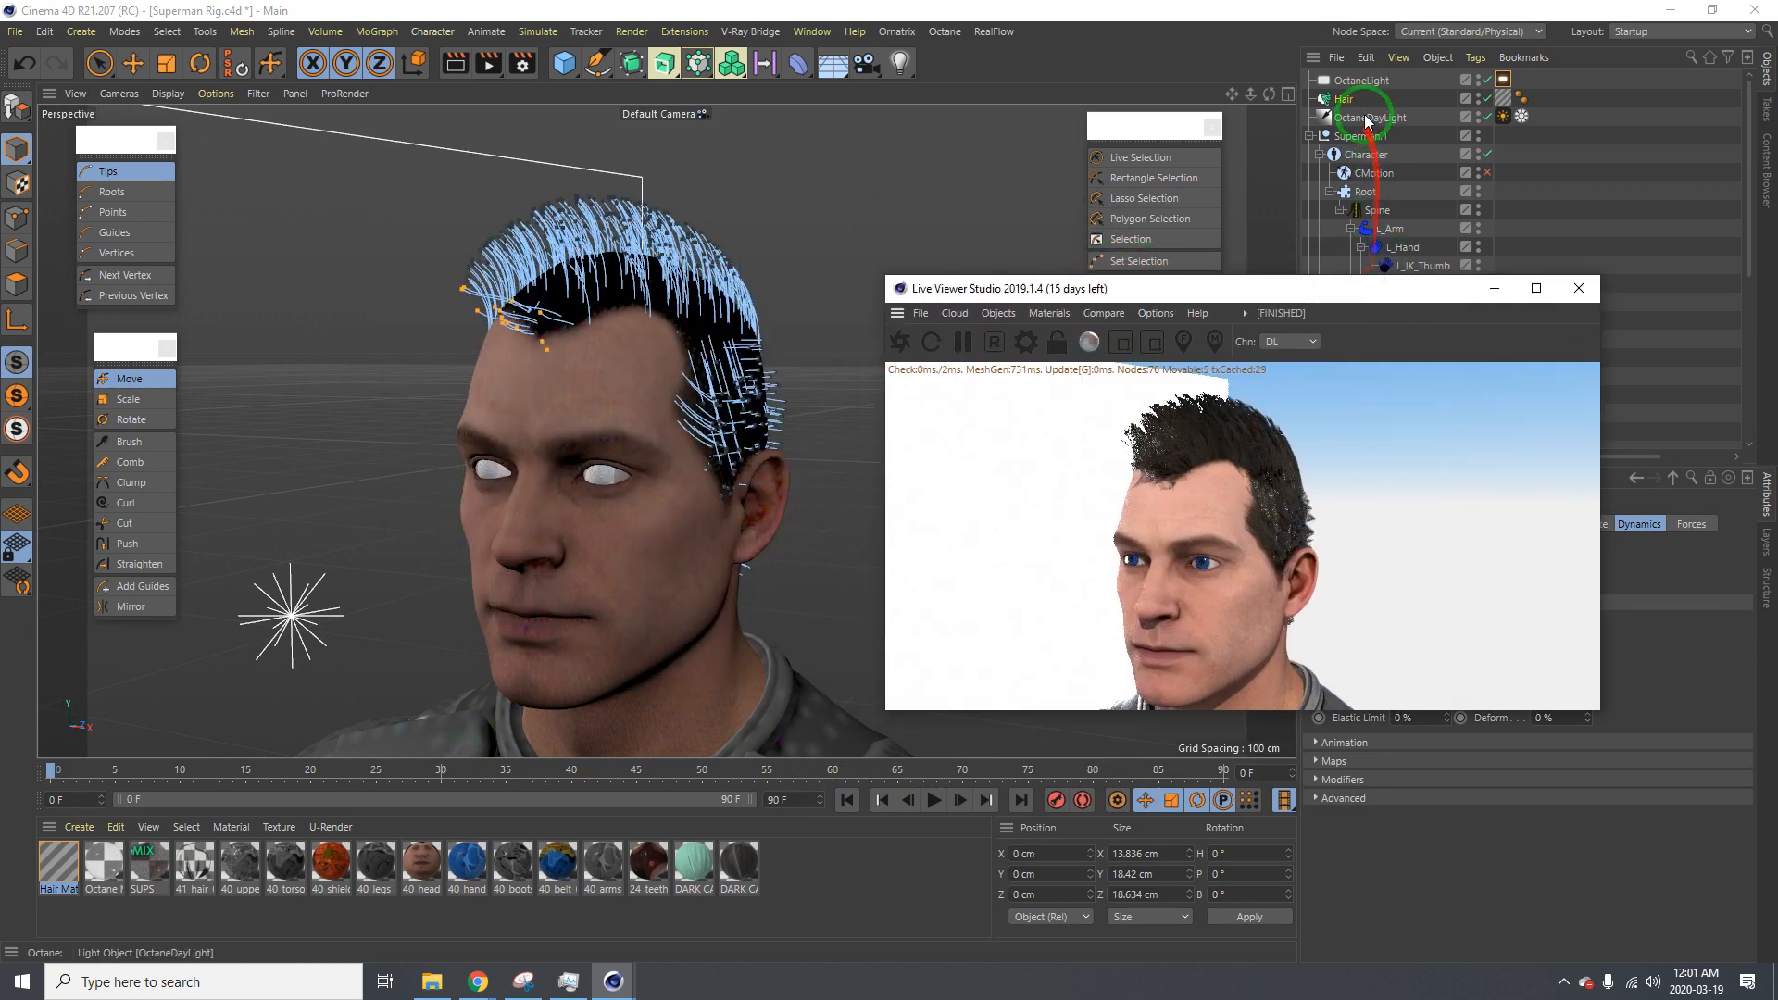
click(963, 341)
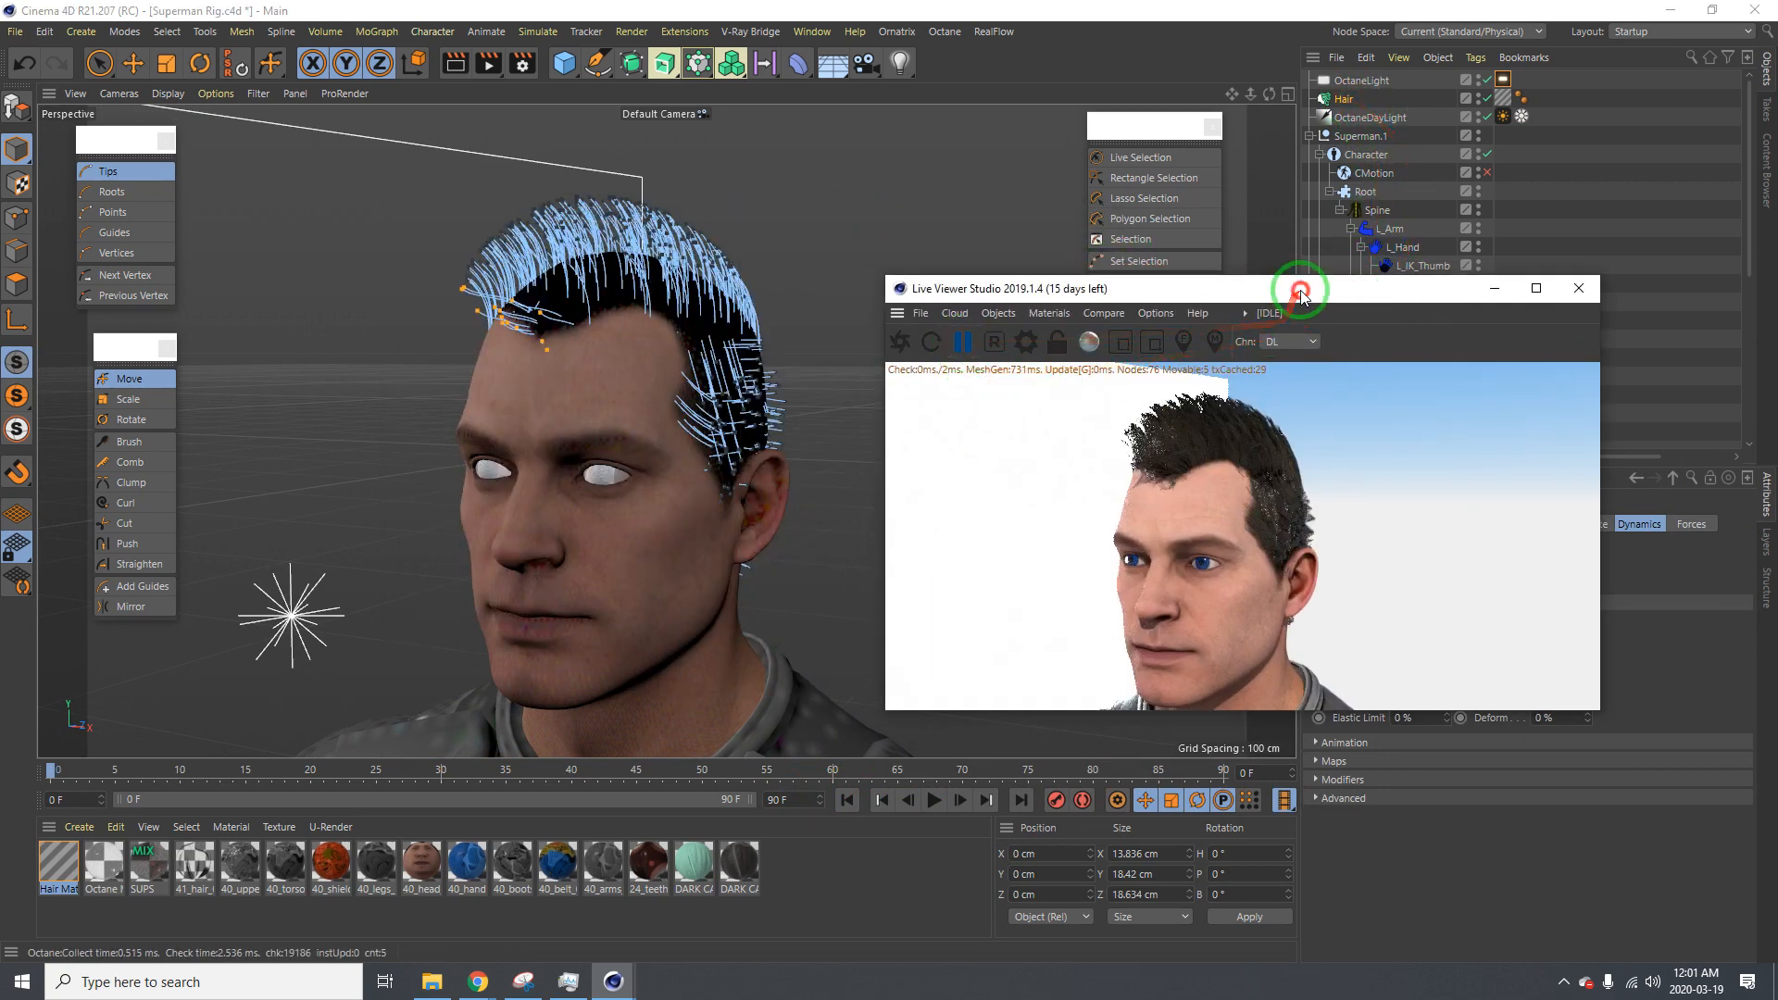
drag(1297, 289, 1777, 482)
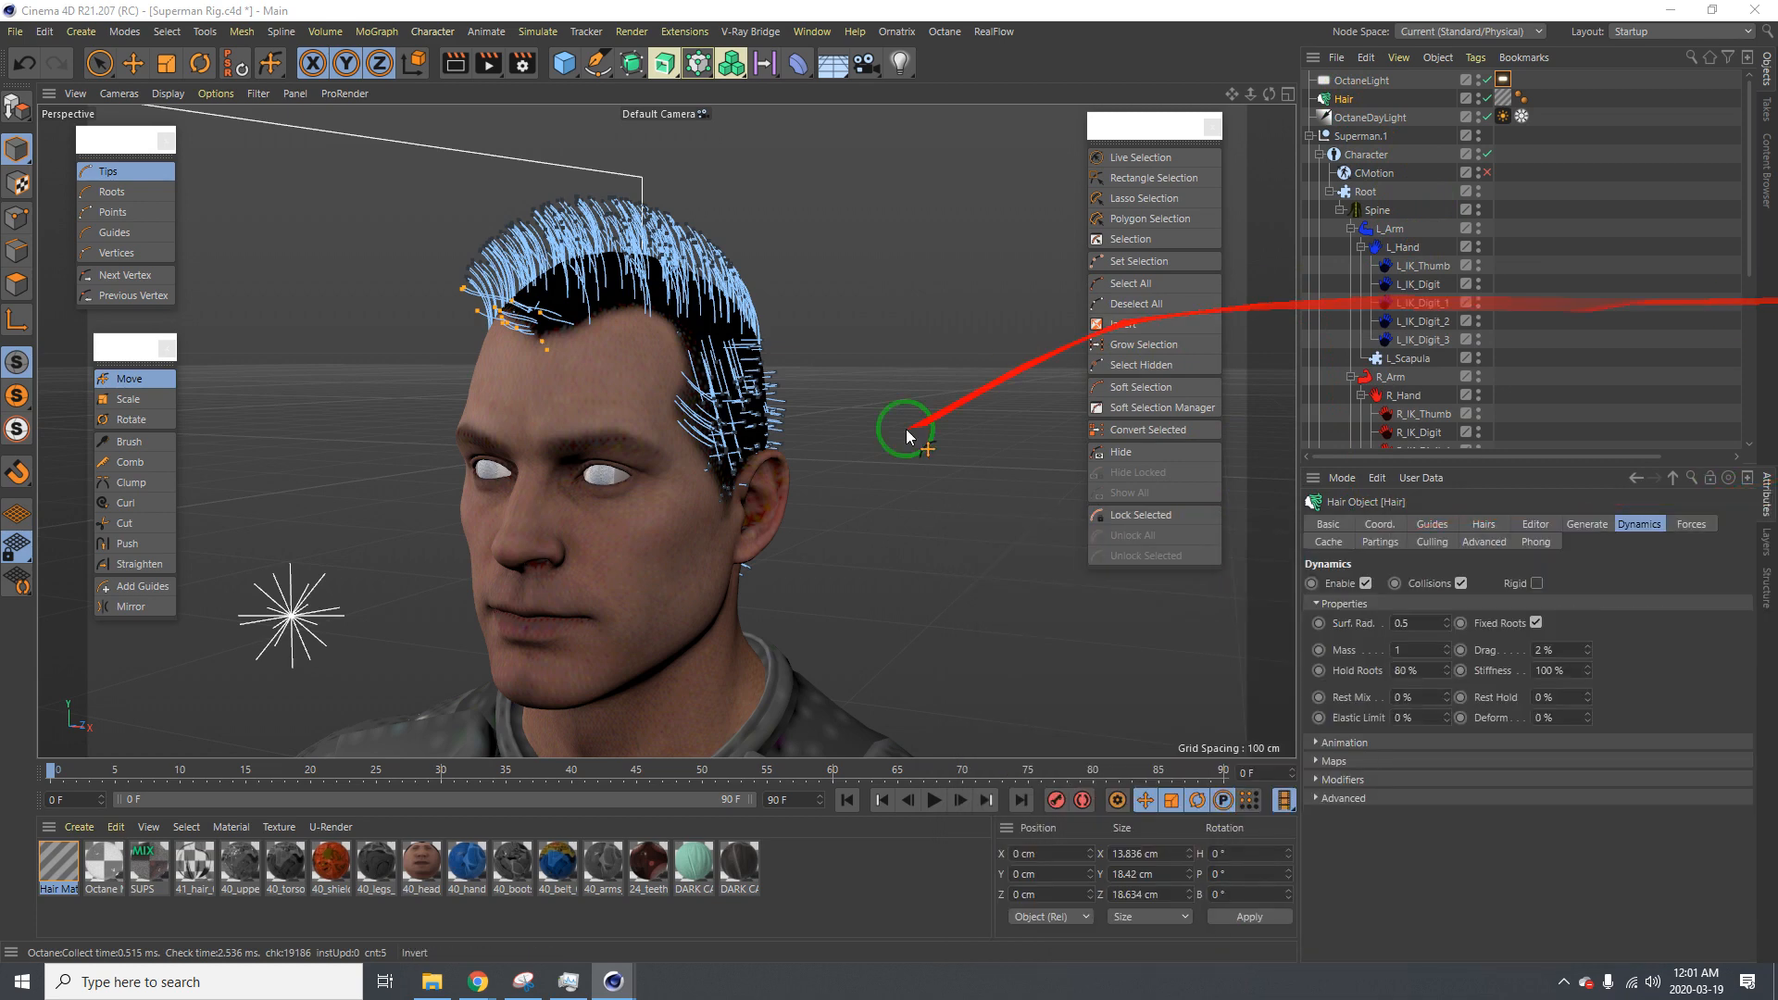
Deselect the Hair object, replay the hair dynamics in the viewport, and rewind to frame 0
click(1331, 313)
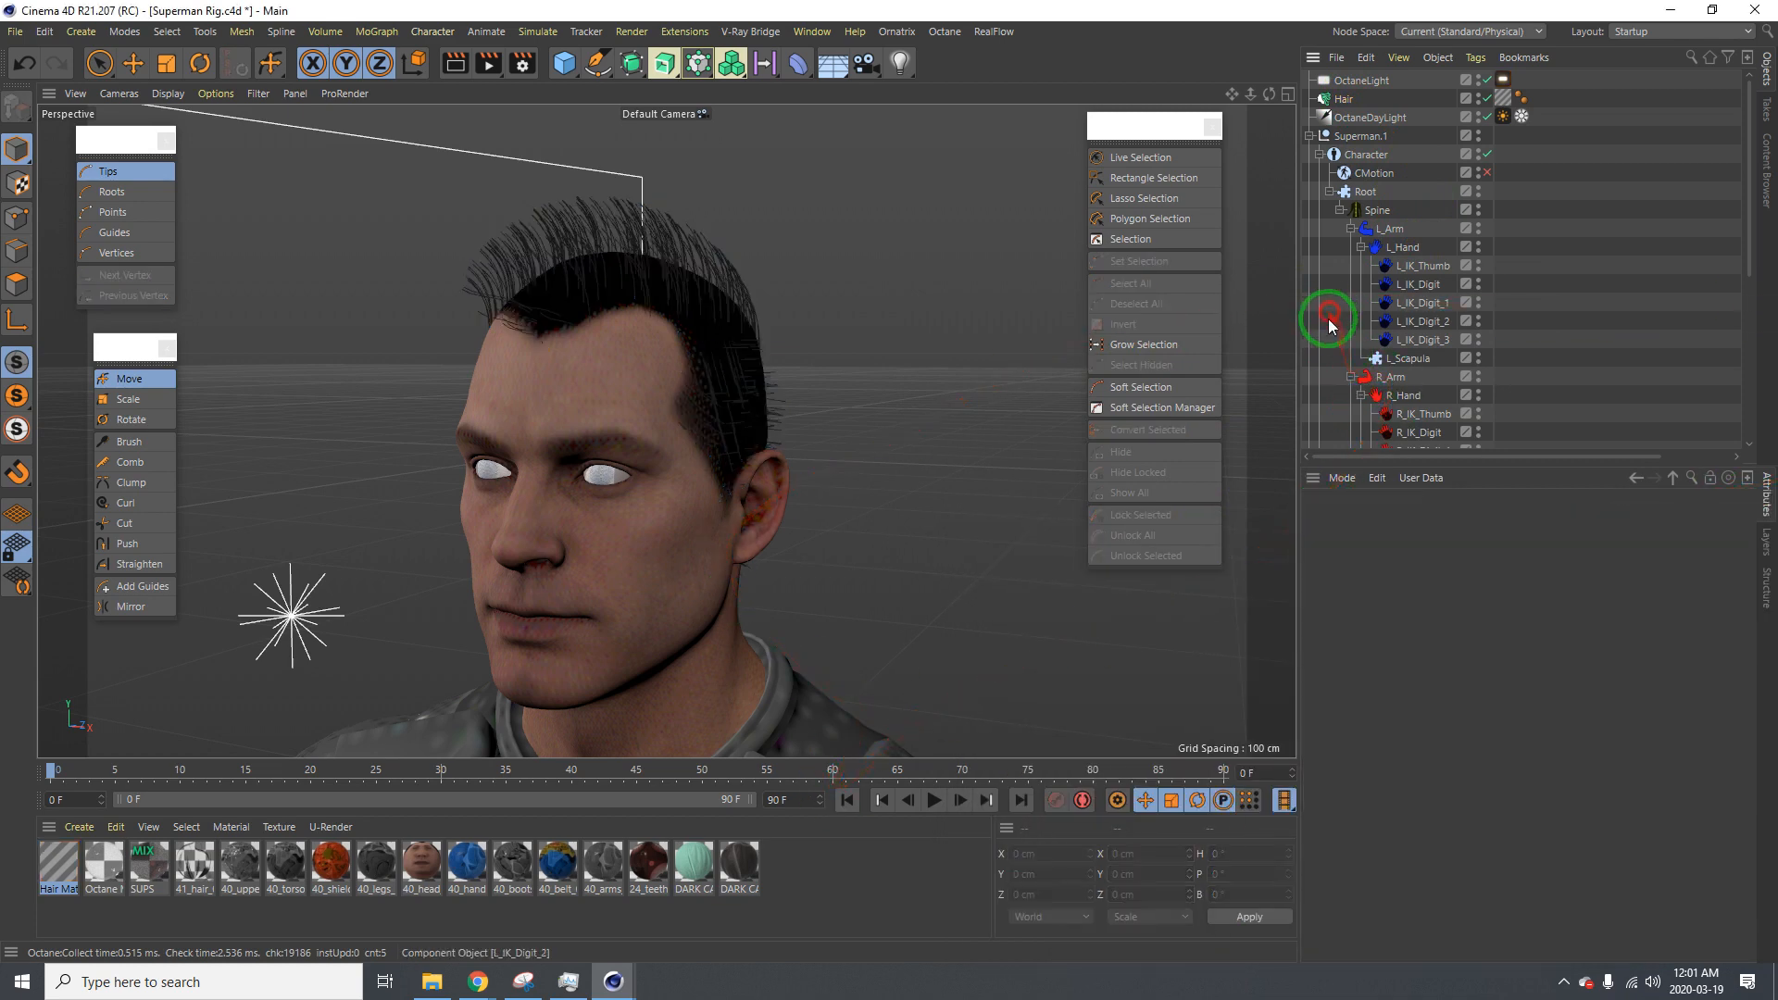
click(933, 801)
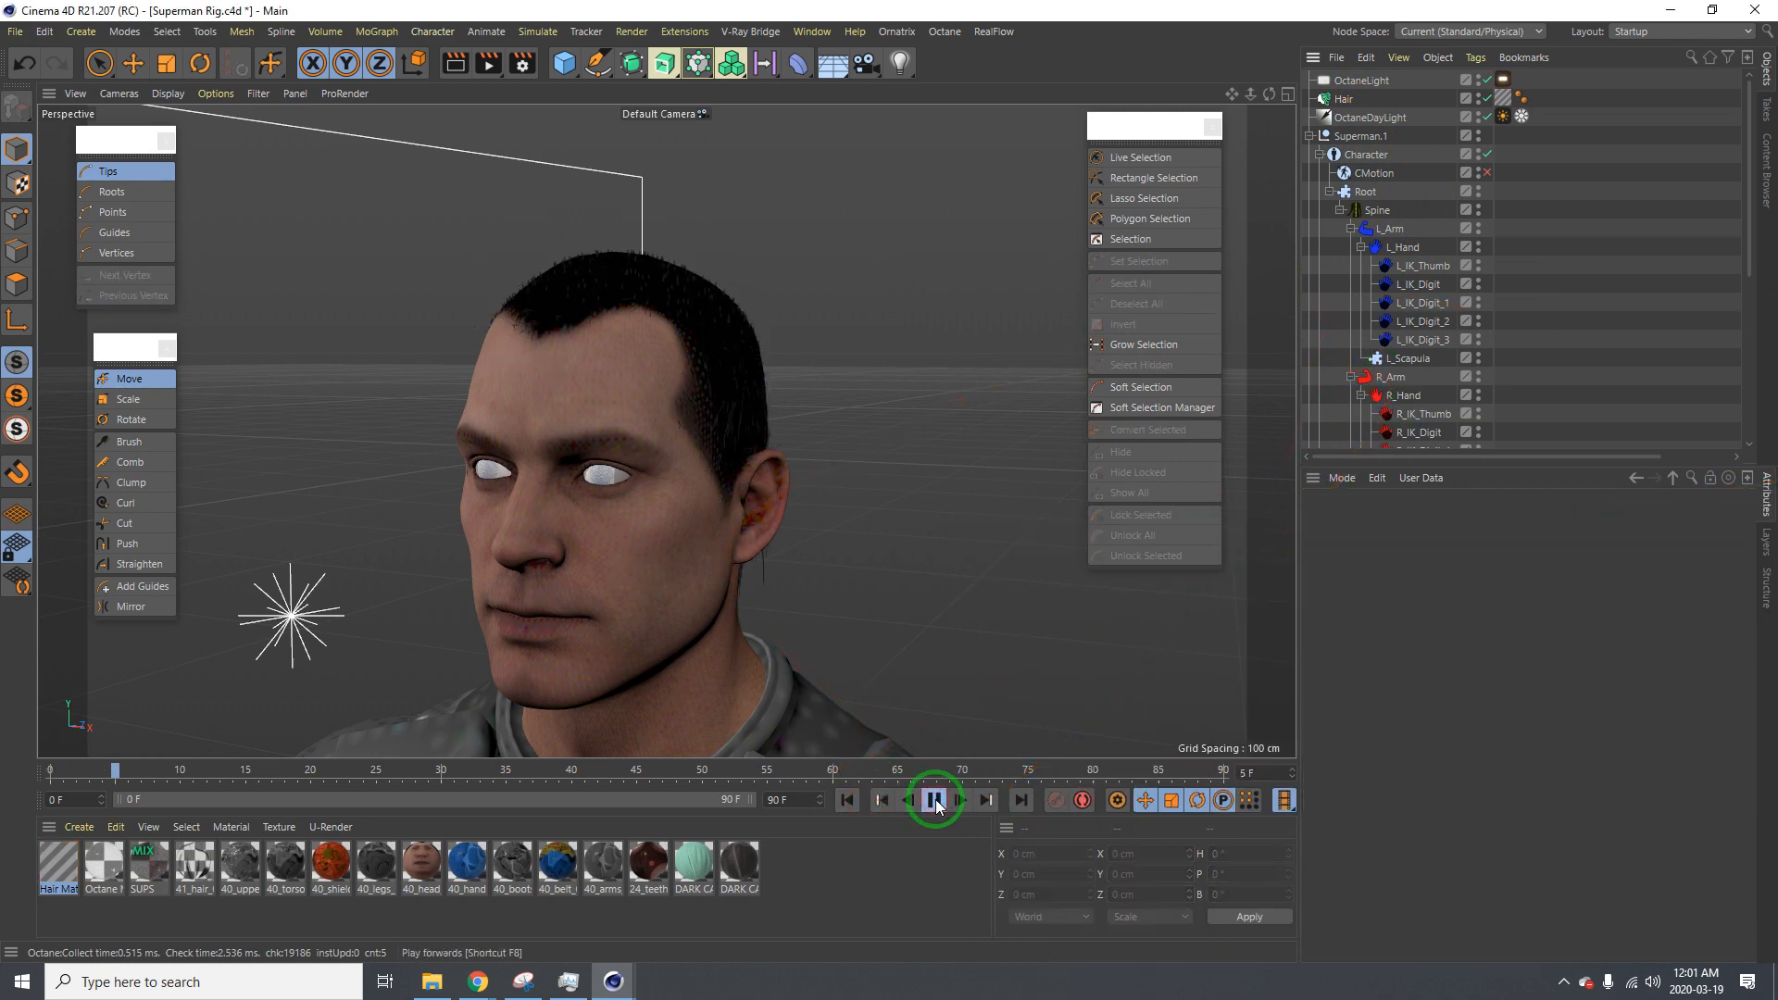
click(847, 801)
Set the Hair object's dynamics Drag to 50%, test it with repeated playback, and rewind to frame 0
click(1344, 99)
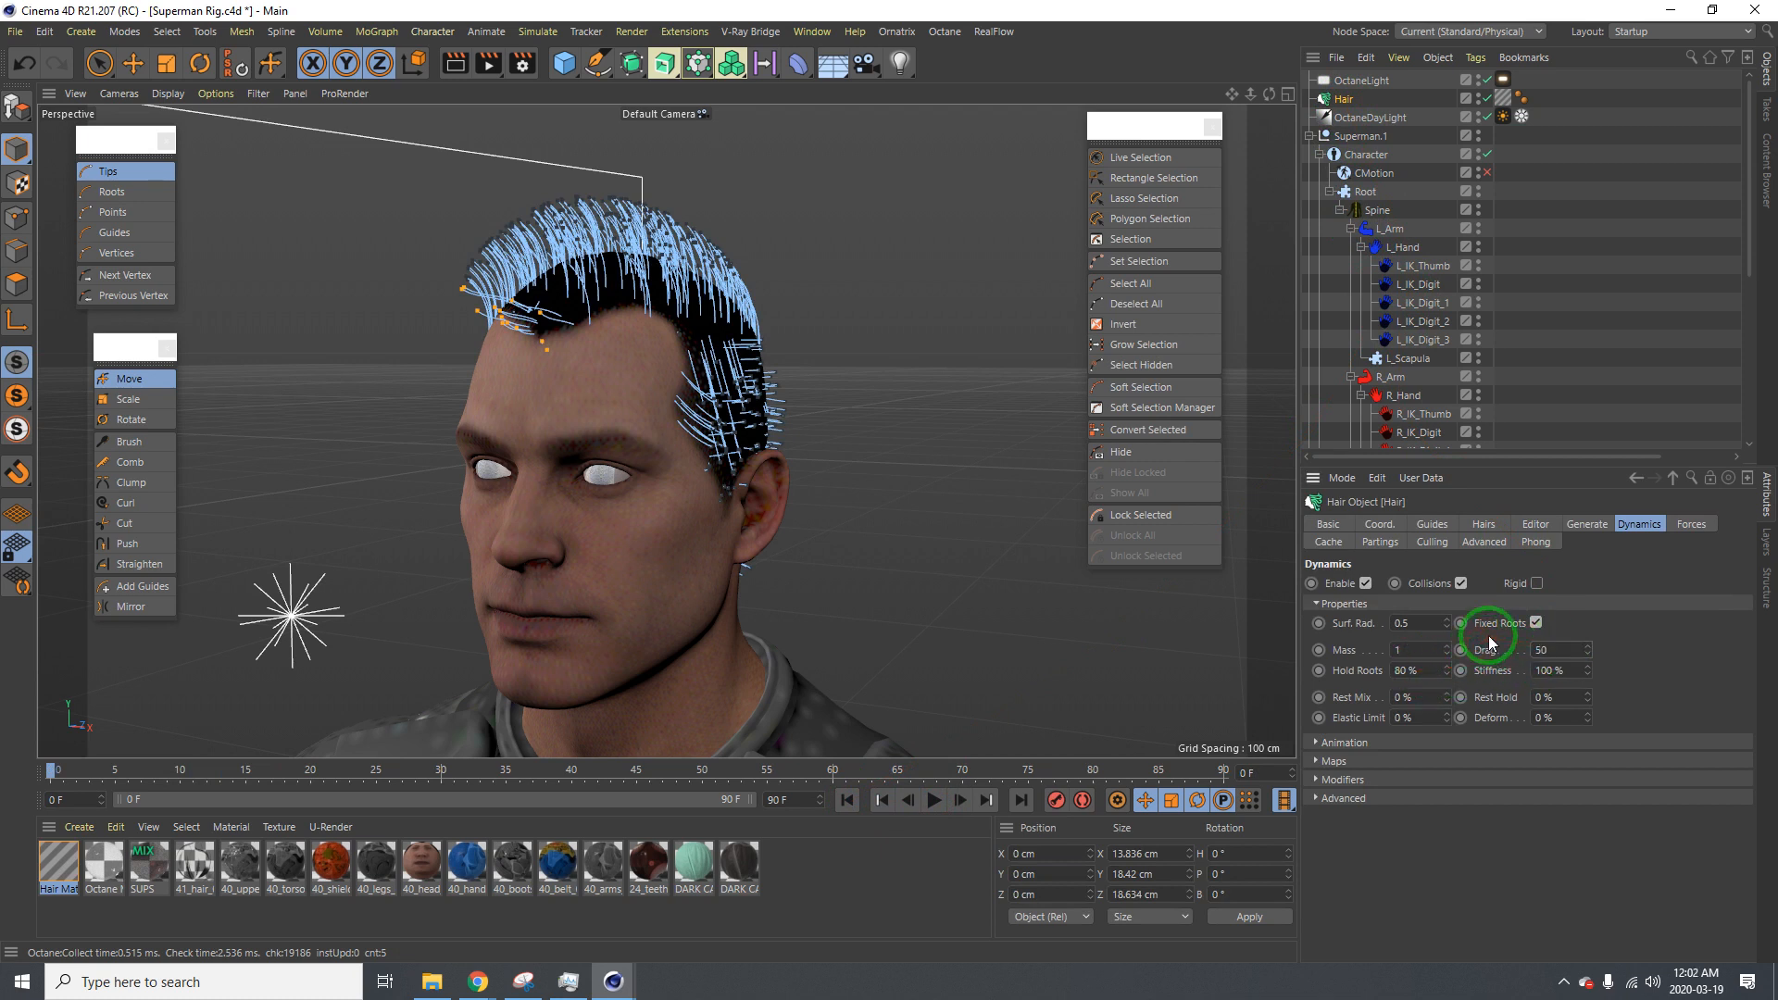
click(932, 802)
click(1010, 701)
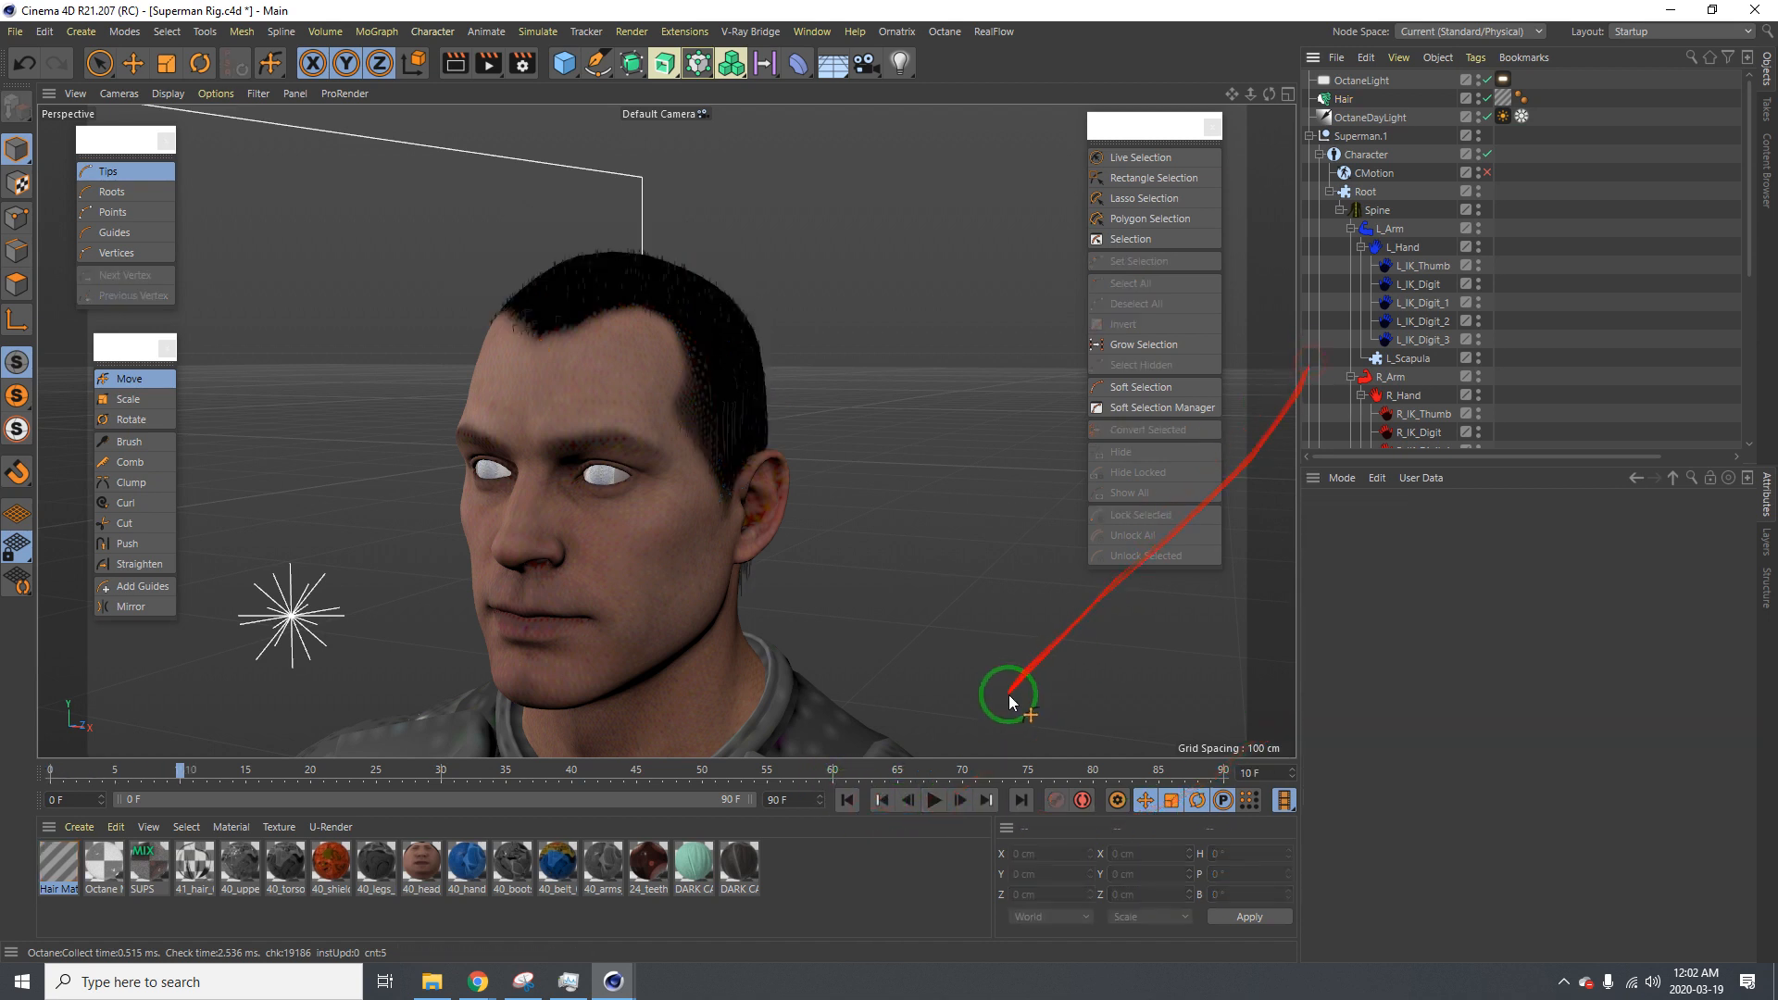
key(e)
click(847, 800)
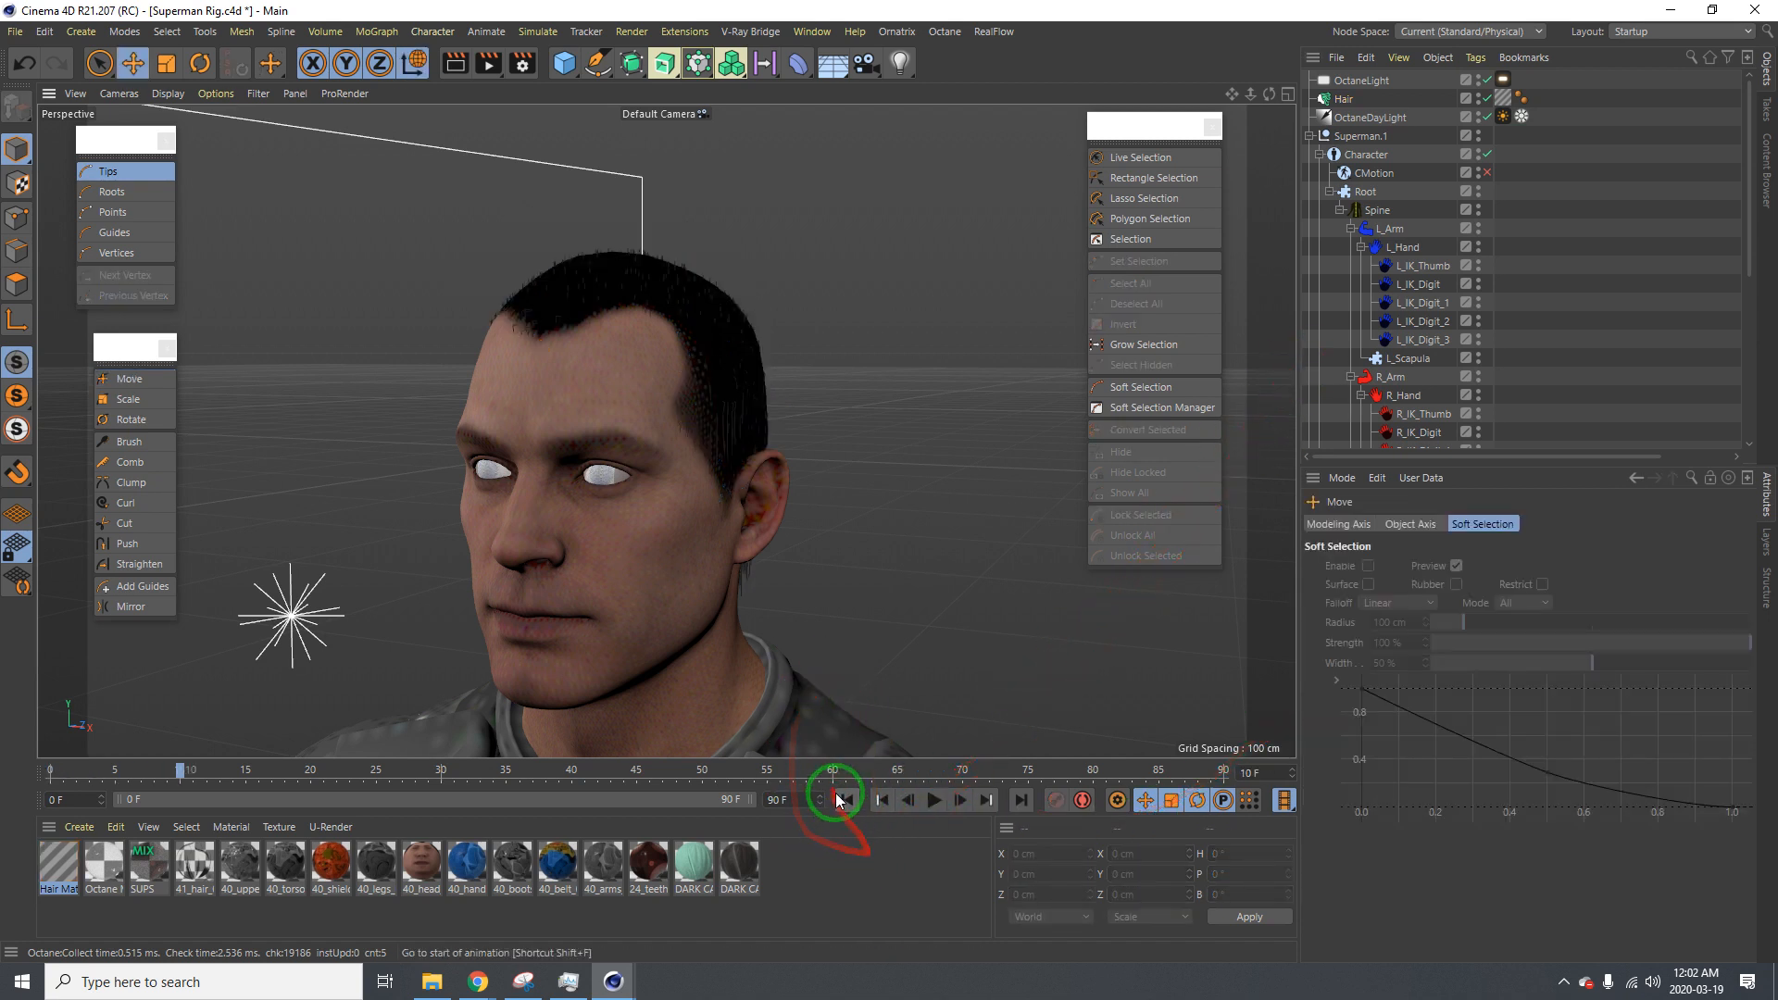
click(936, 803)
click(941, 804)
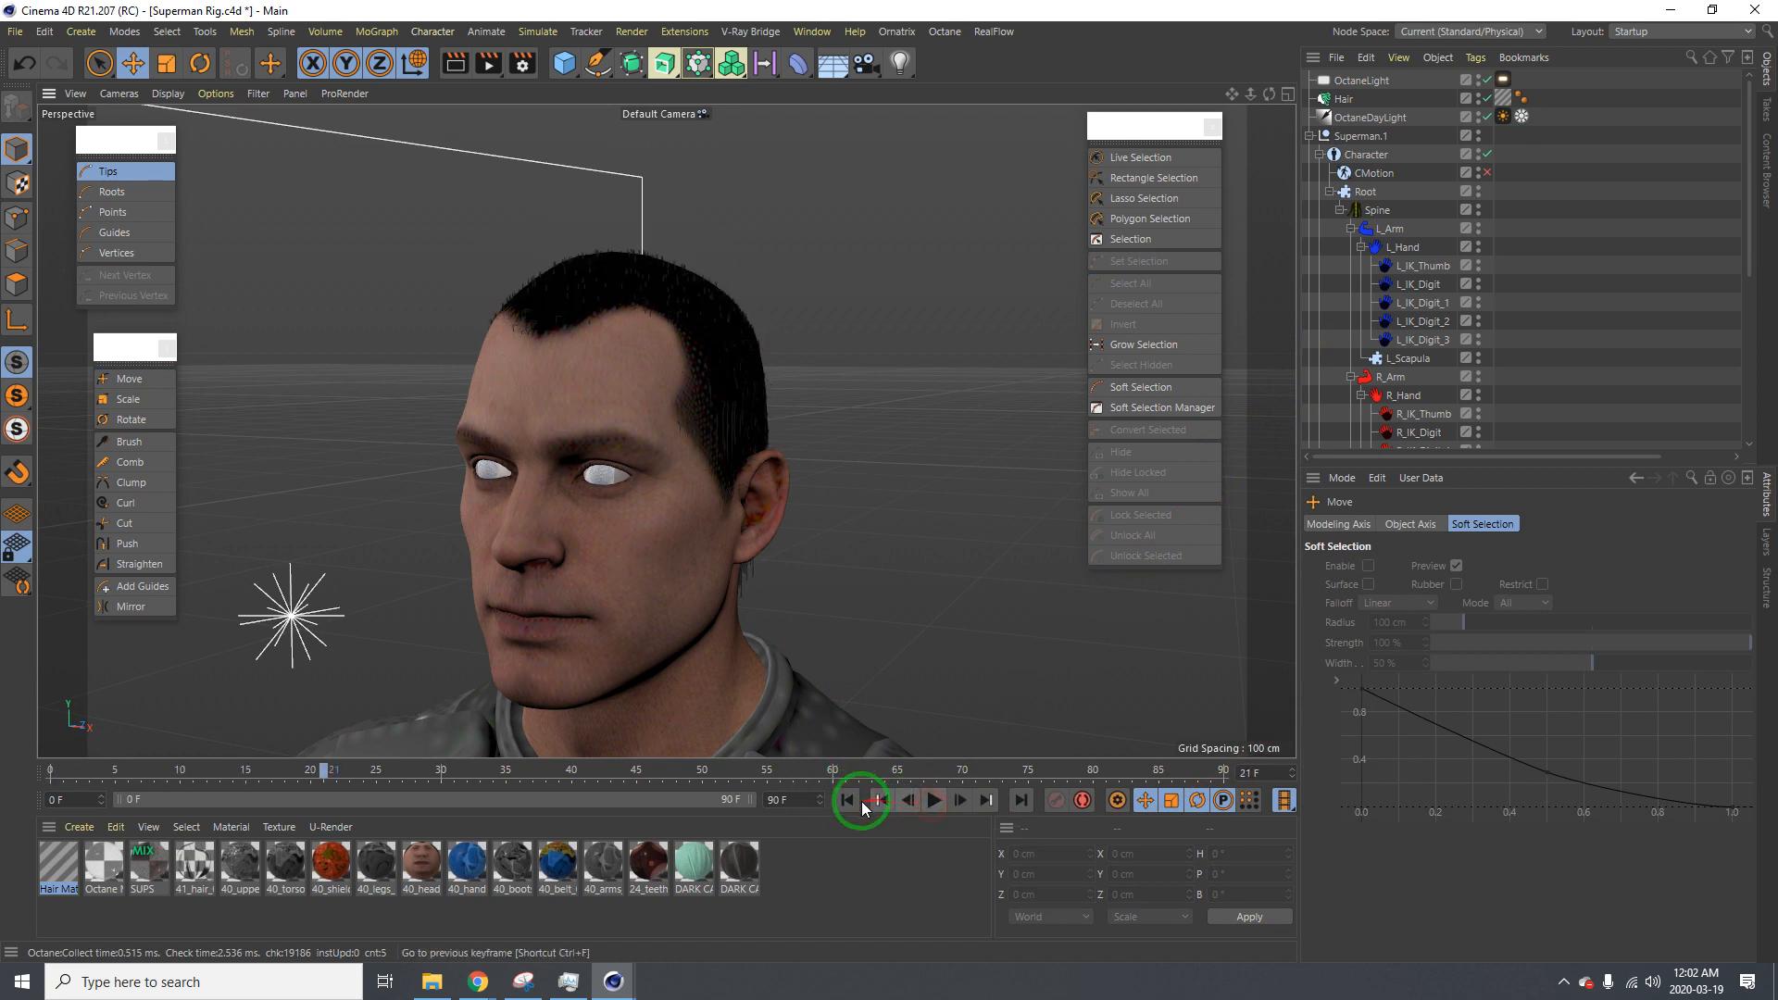
click(846, 802)
Undo the Hair object's last Drag change and retest the hair dynamics with a short playback from frame 0
click(1344, 99)
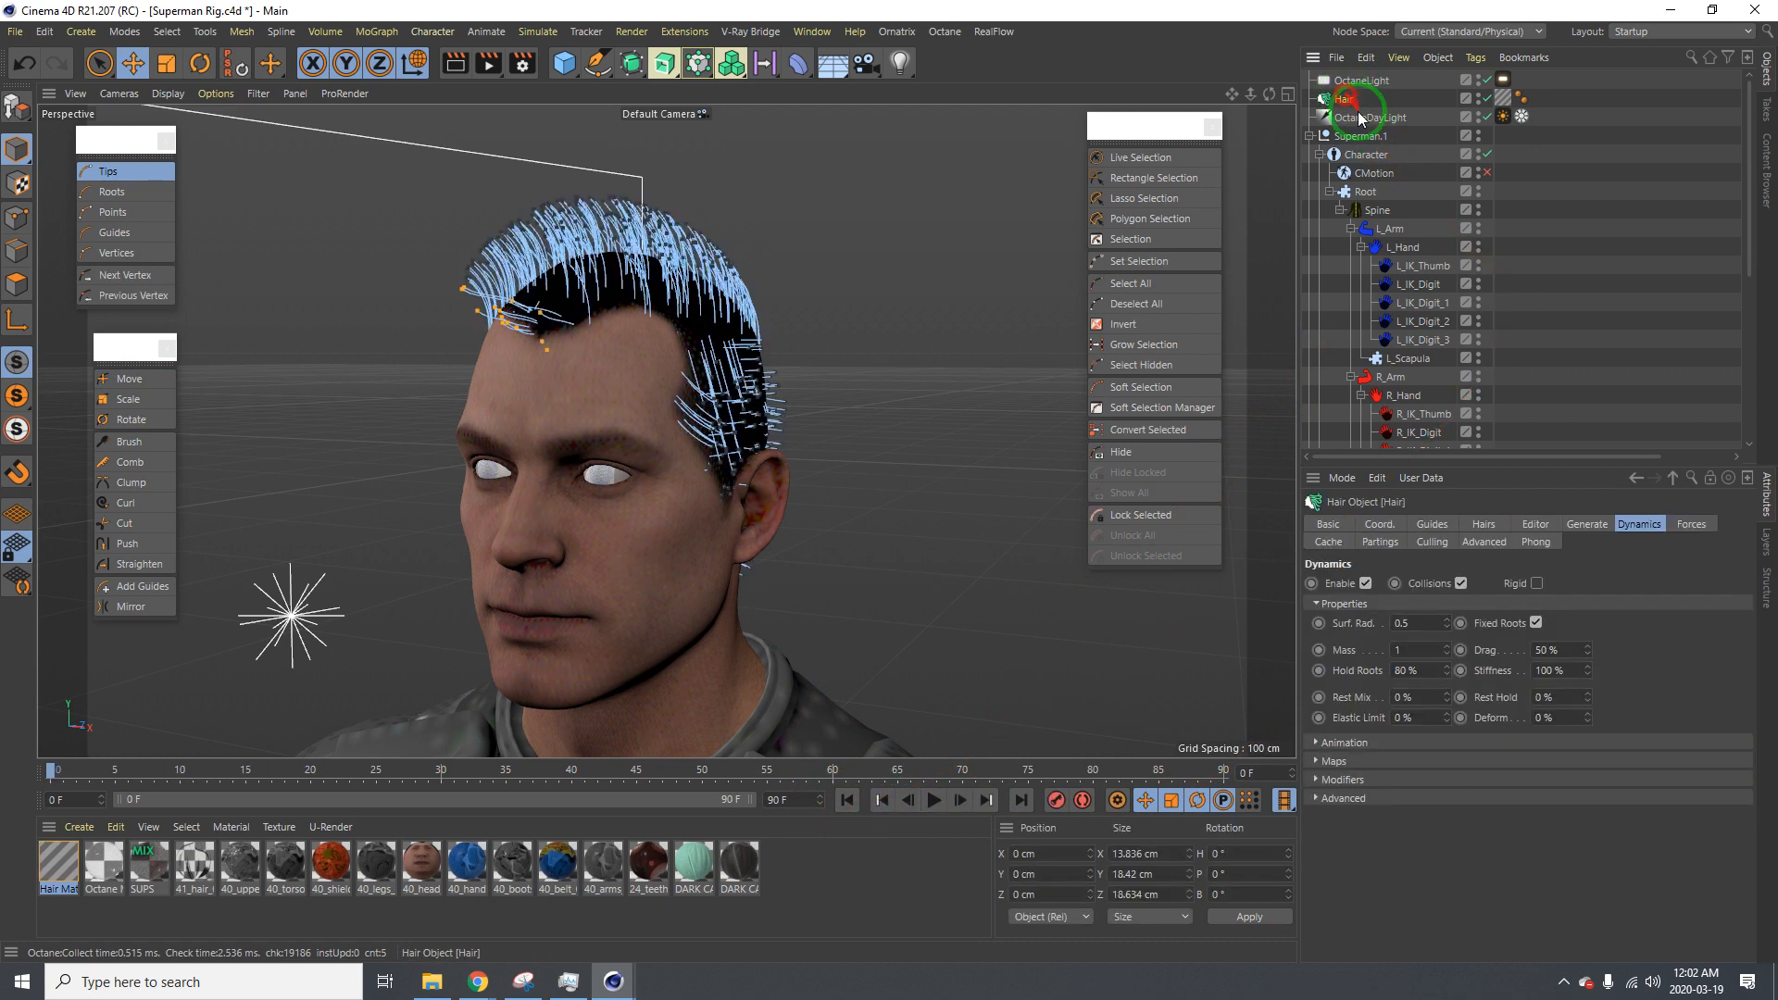
key(ctrl+z)
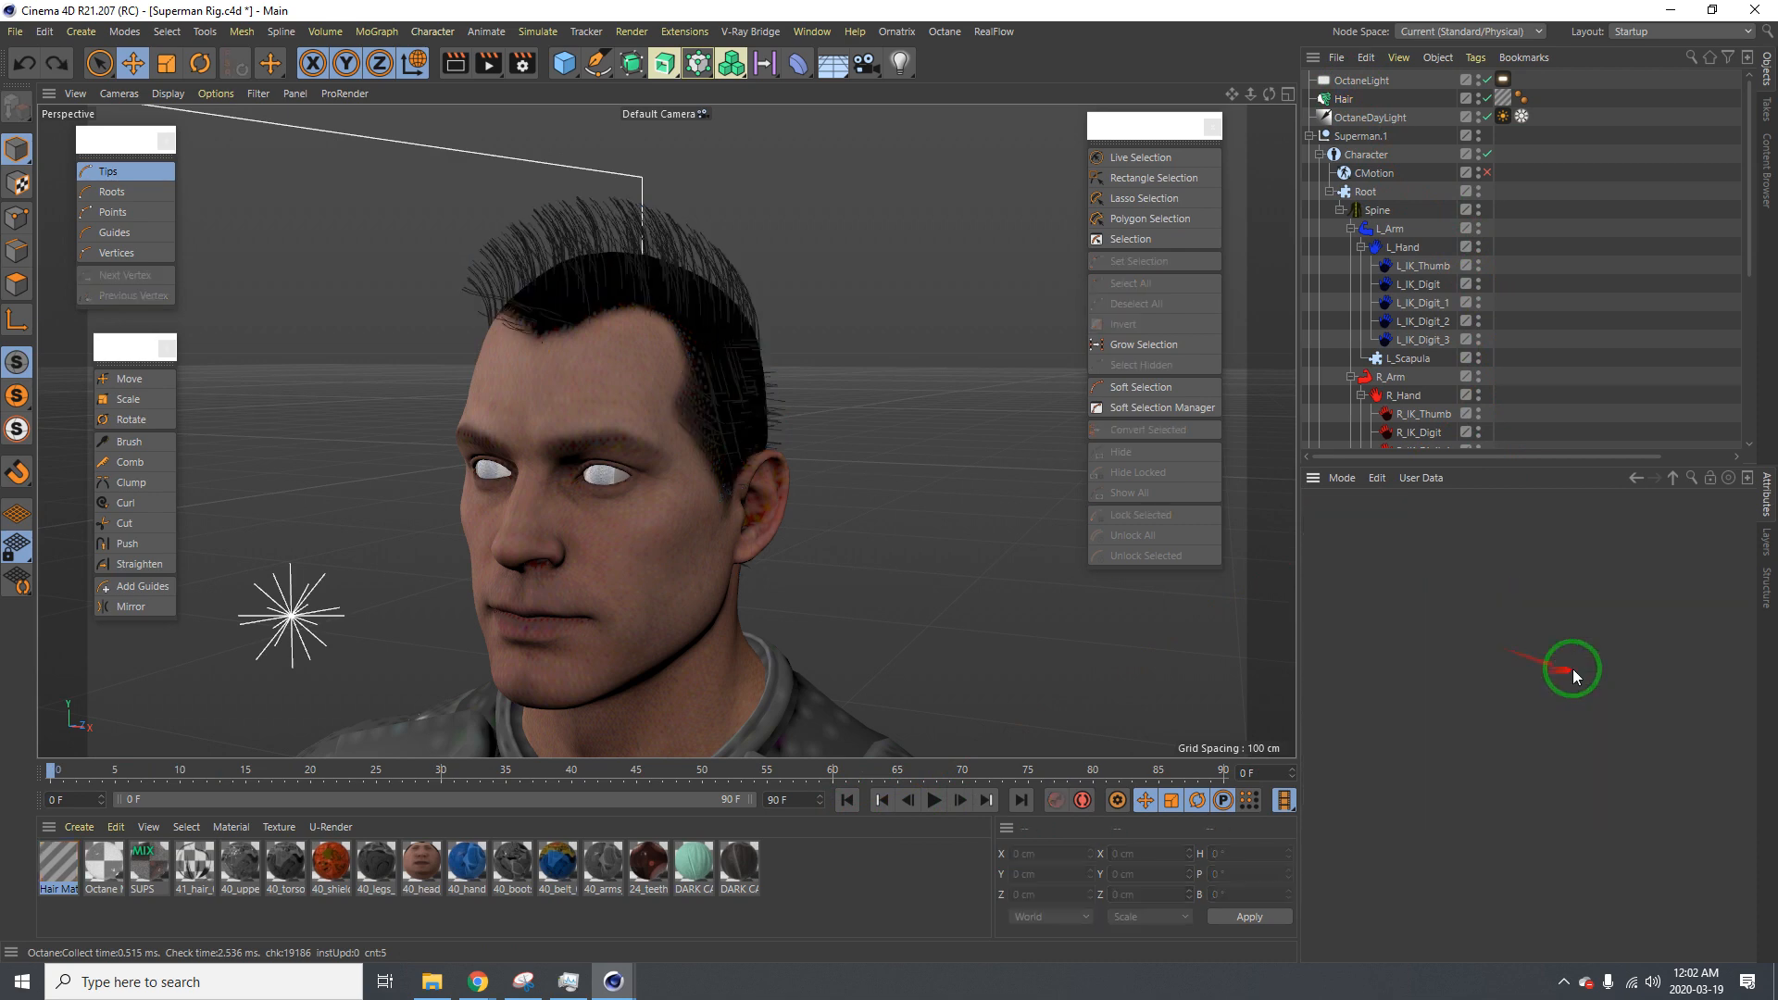
drag(1337, 98, 1481, 447)
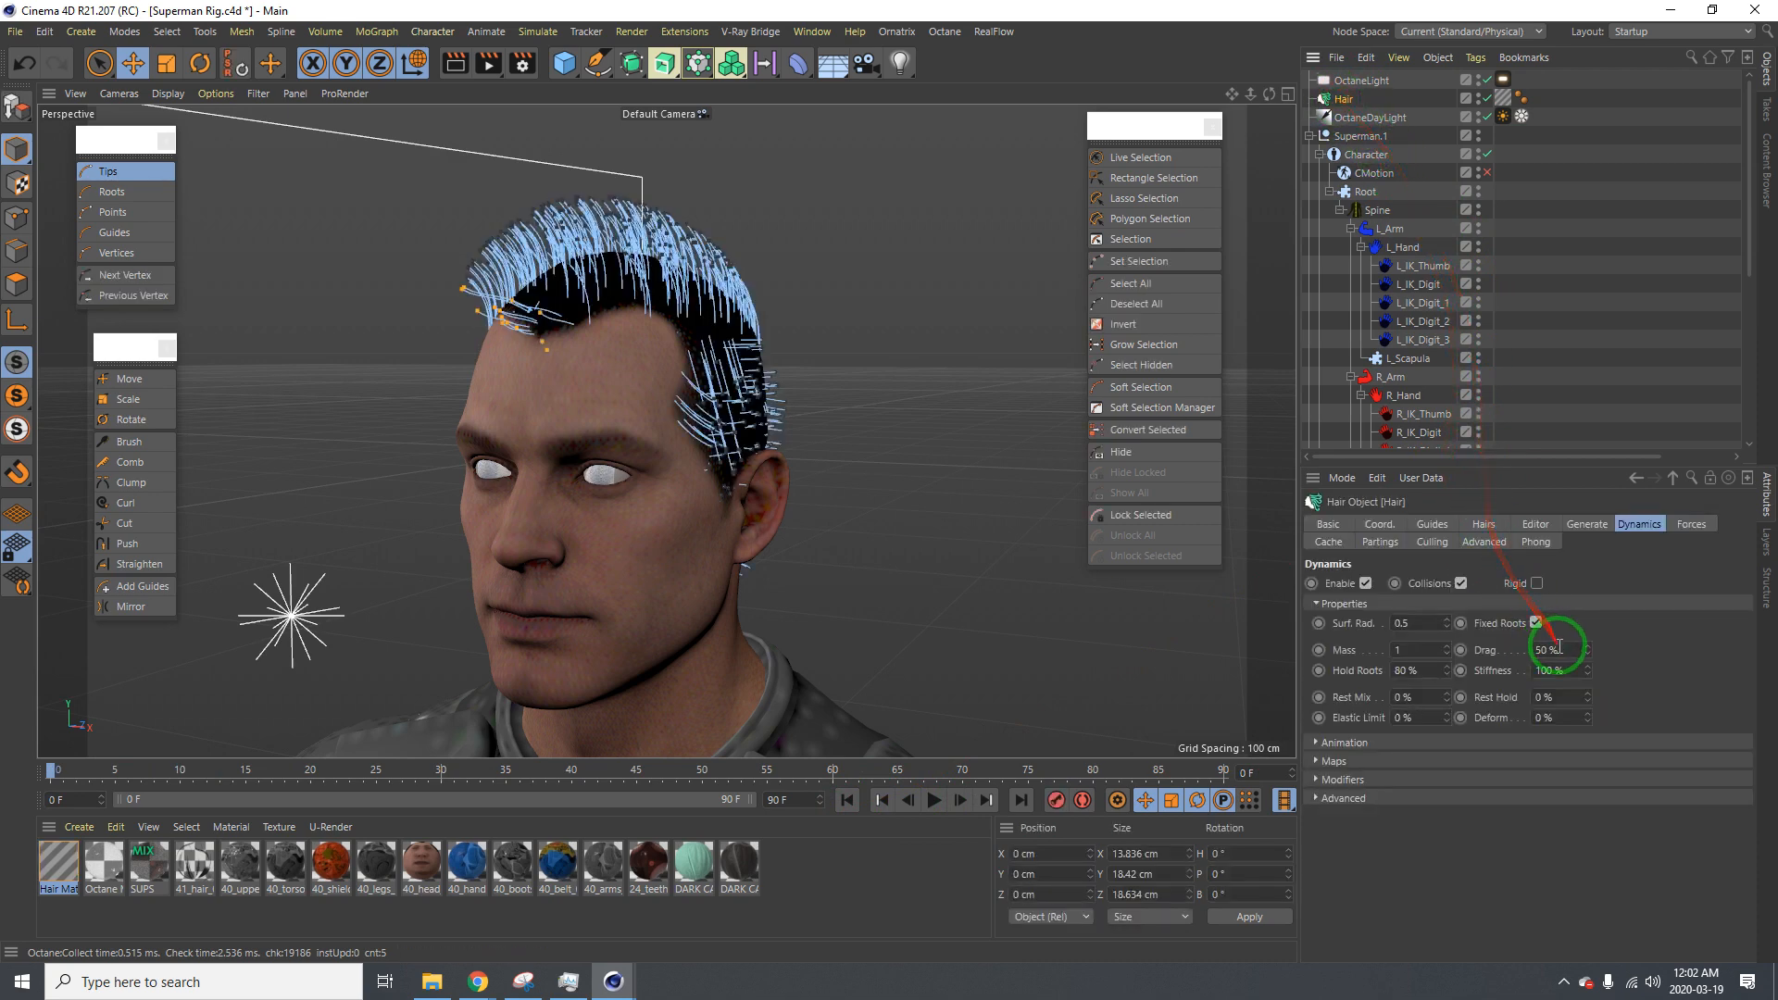
key(ctrl+z)
key(ctrl+z)
click(1334, 426)
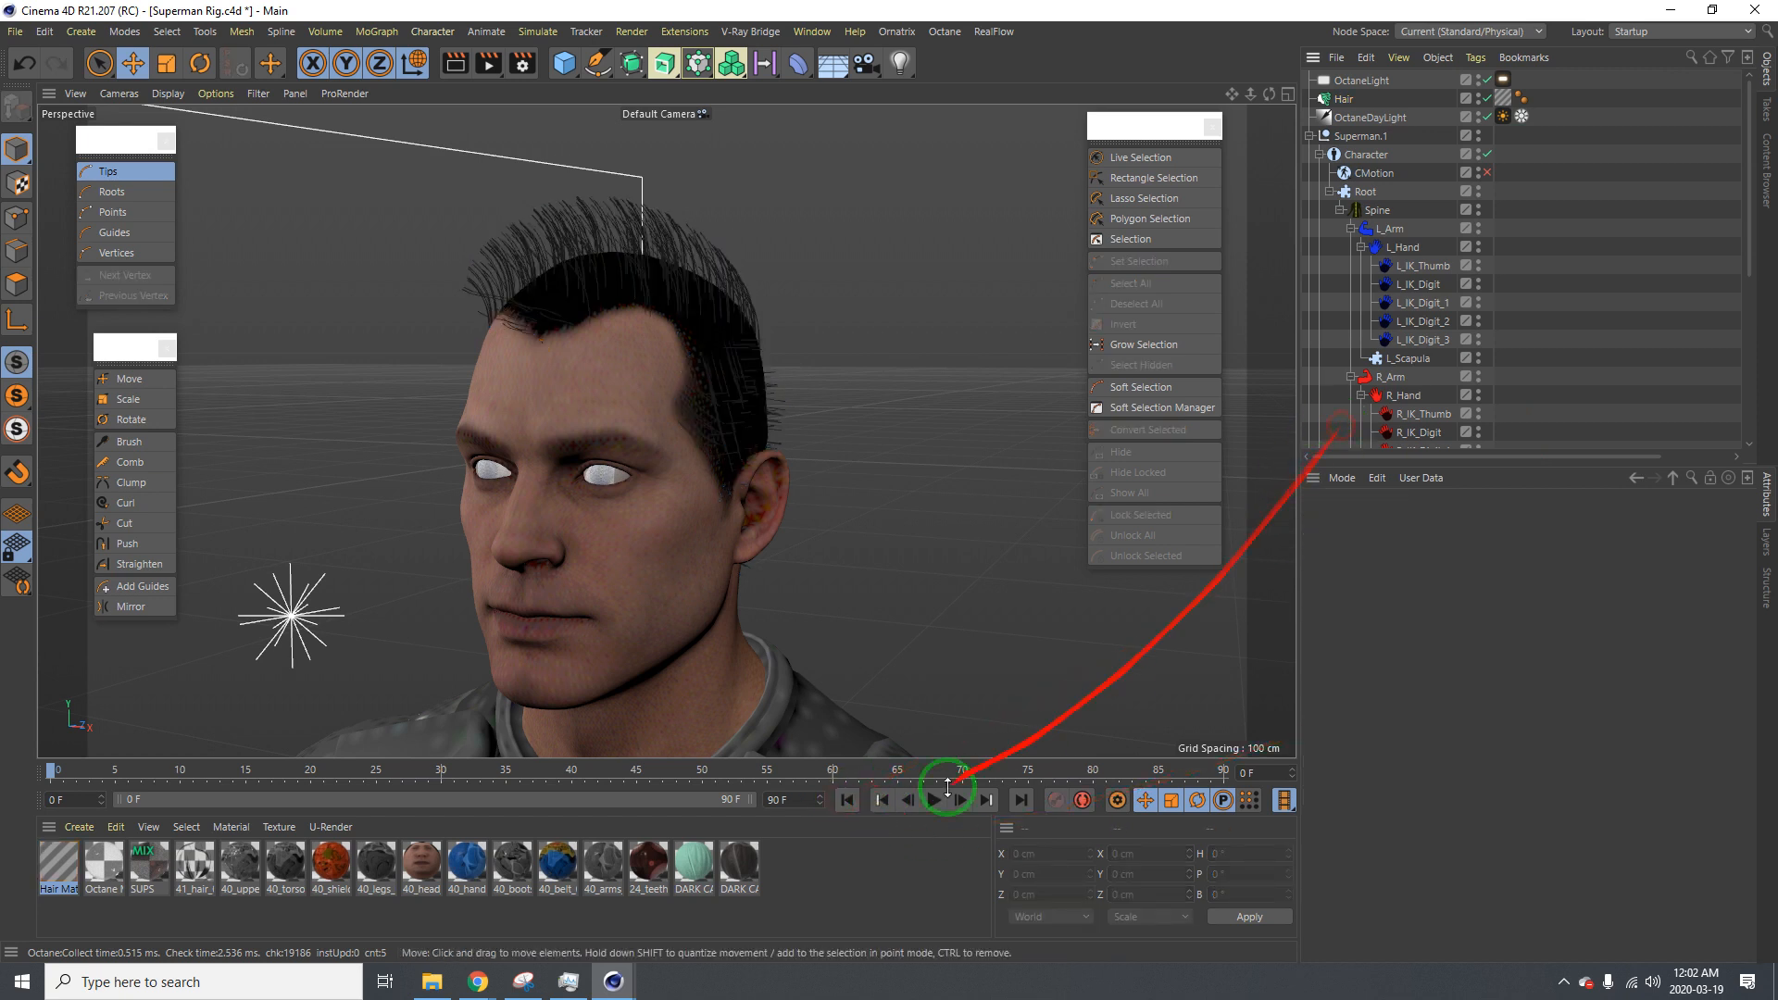
click(936, 800)
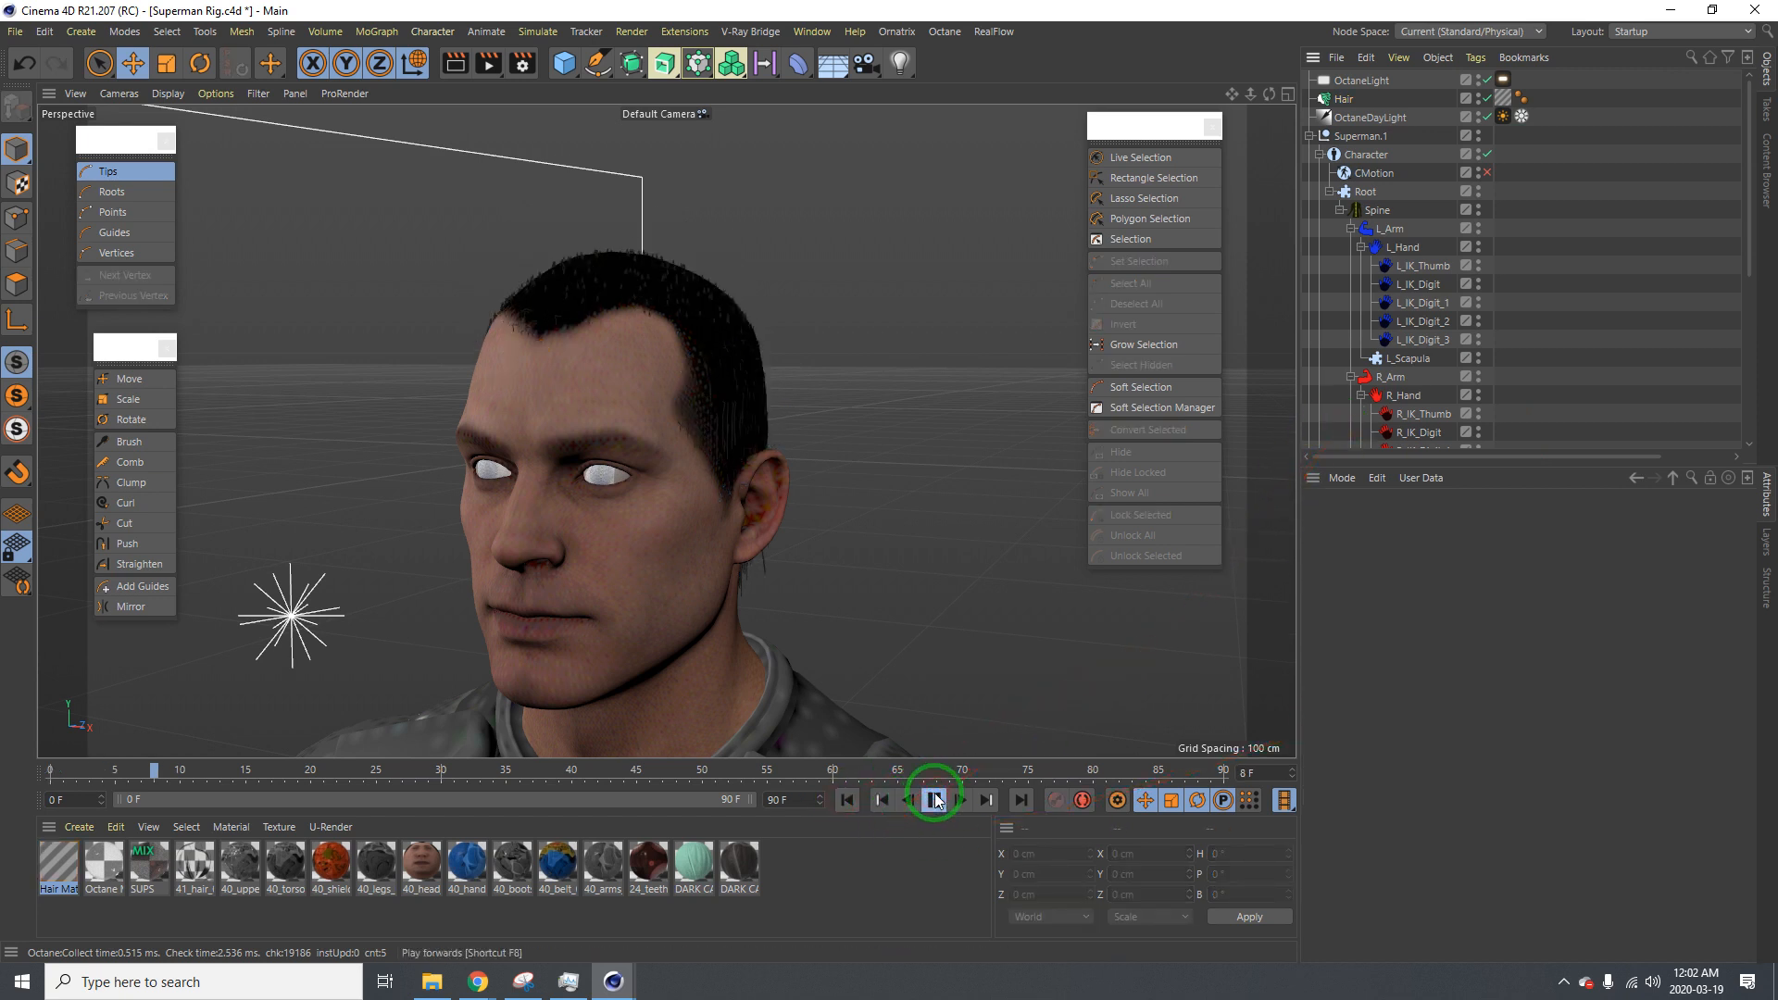
click(847, 802)
key(ctrl+z)
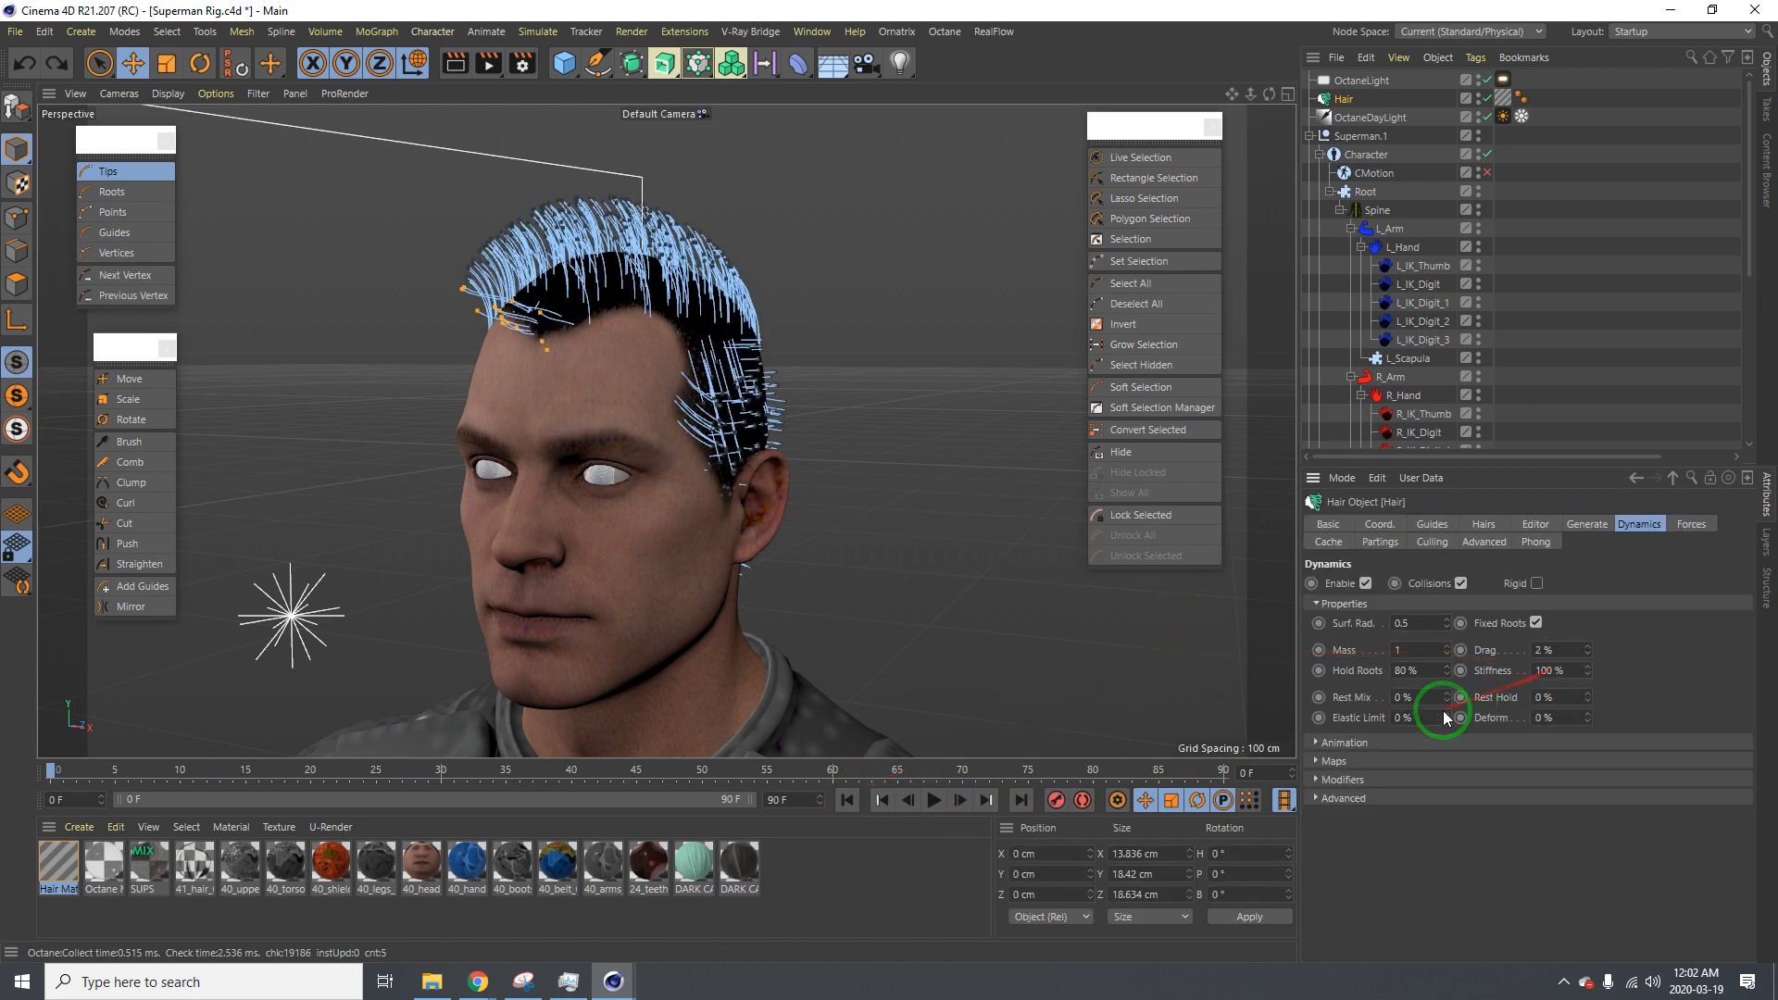
Set the Hair object's dynamics Rest Hold to 50%, test it with playback, and rewind to frame 0
click(1334, 761)
click(1372, 762)
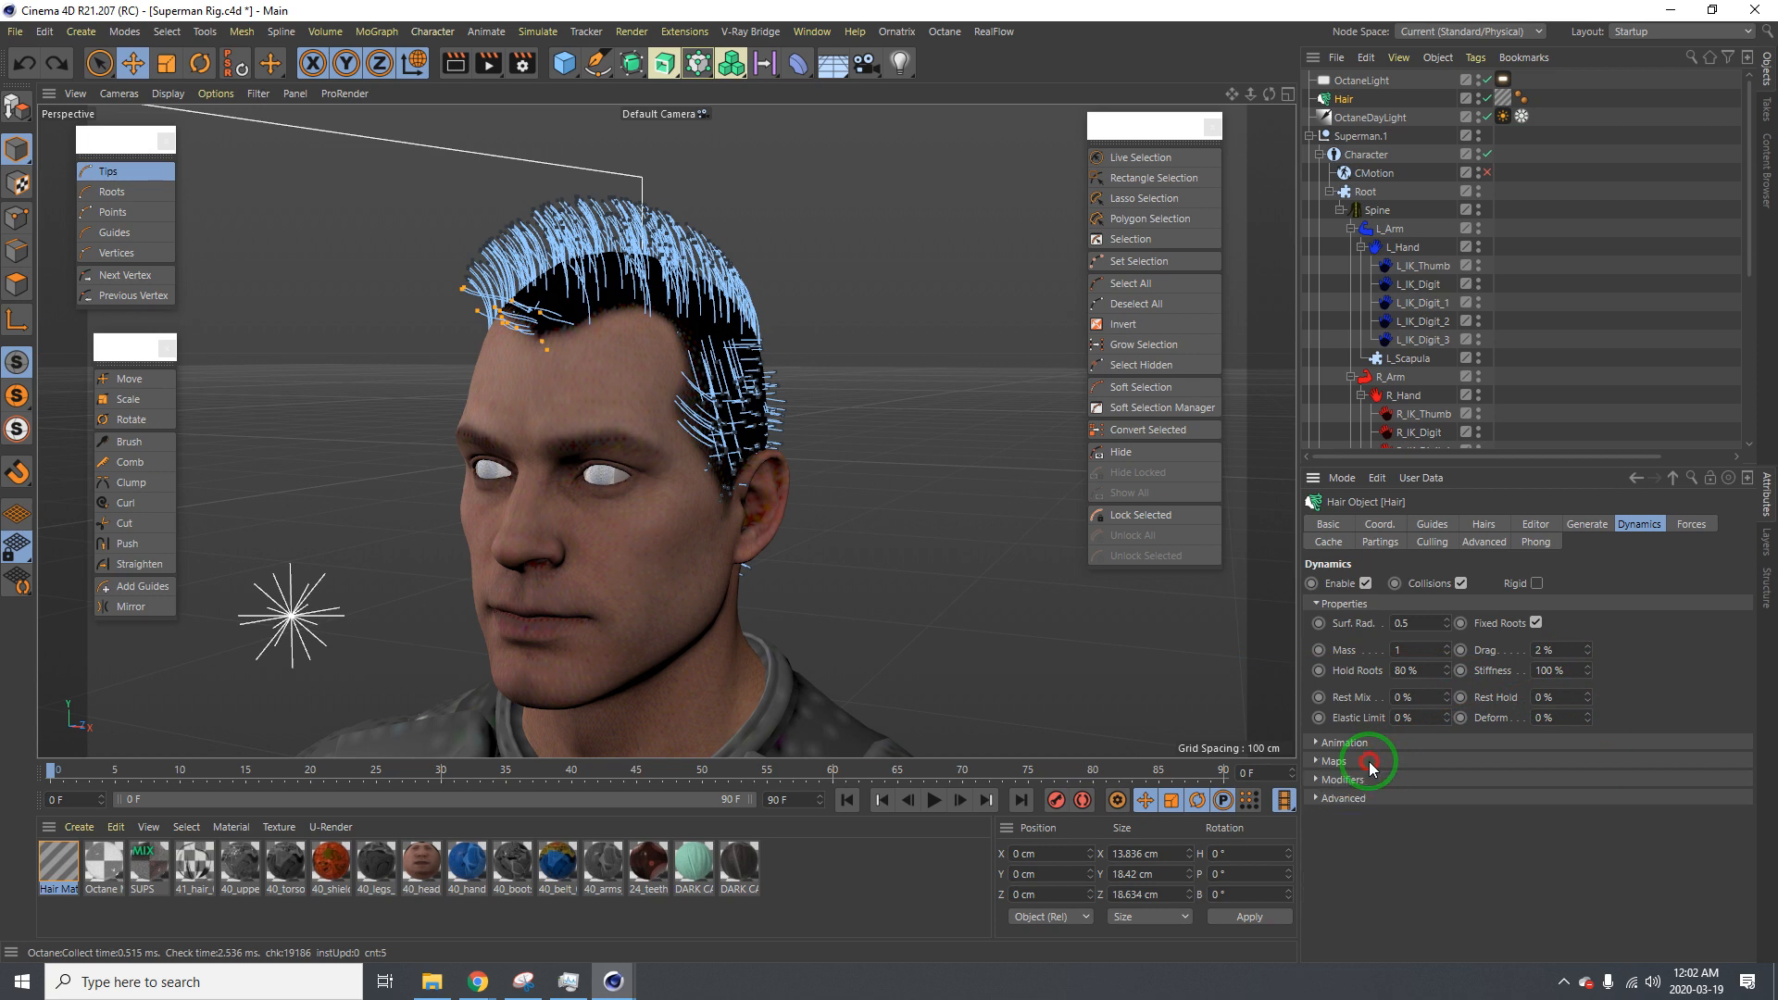
click(1352, 781)
click(1350, 781)
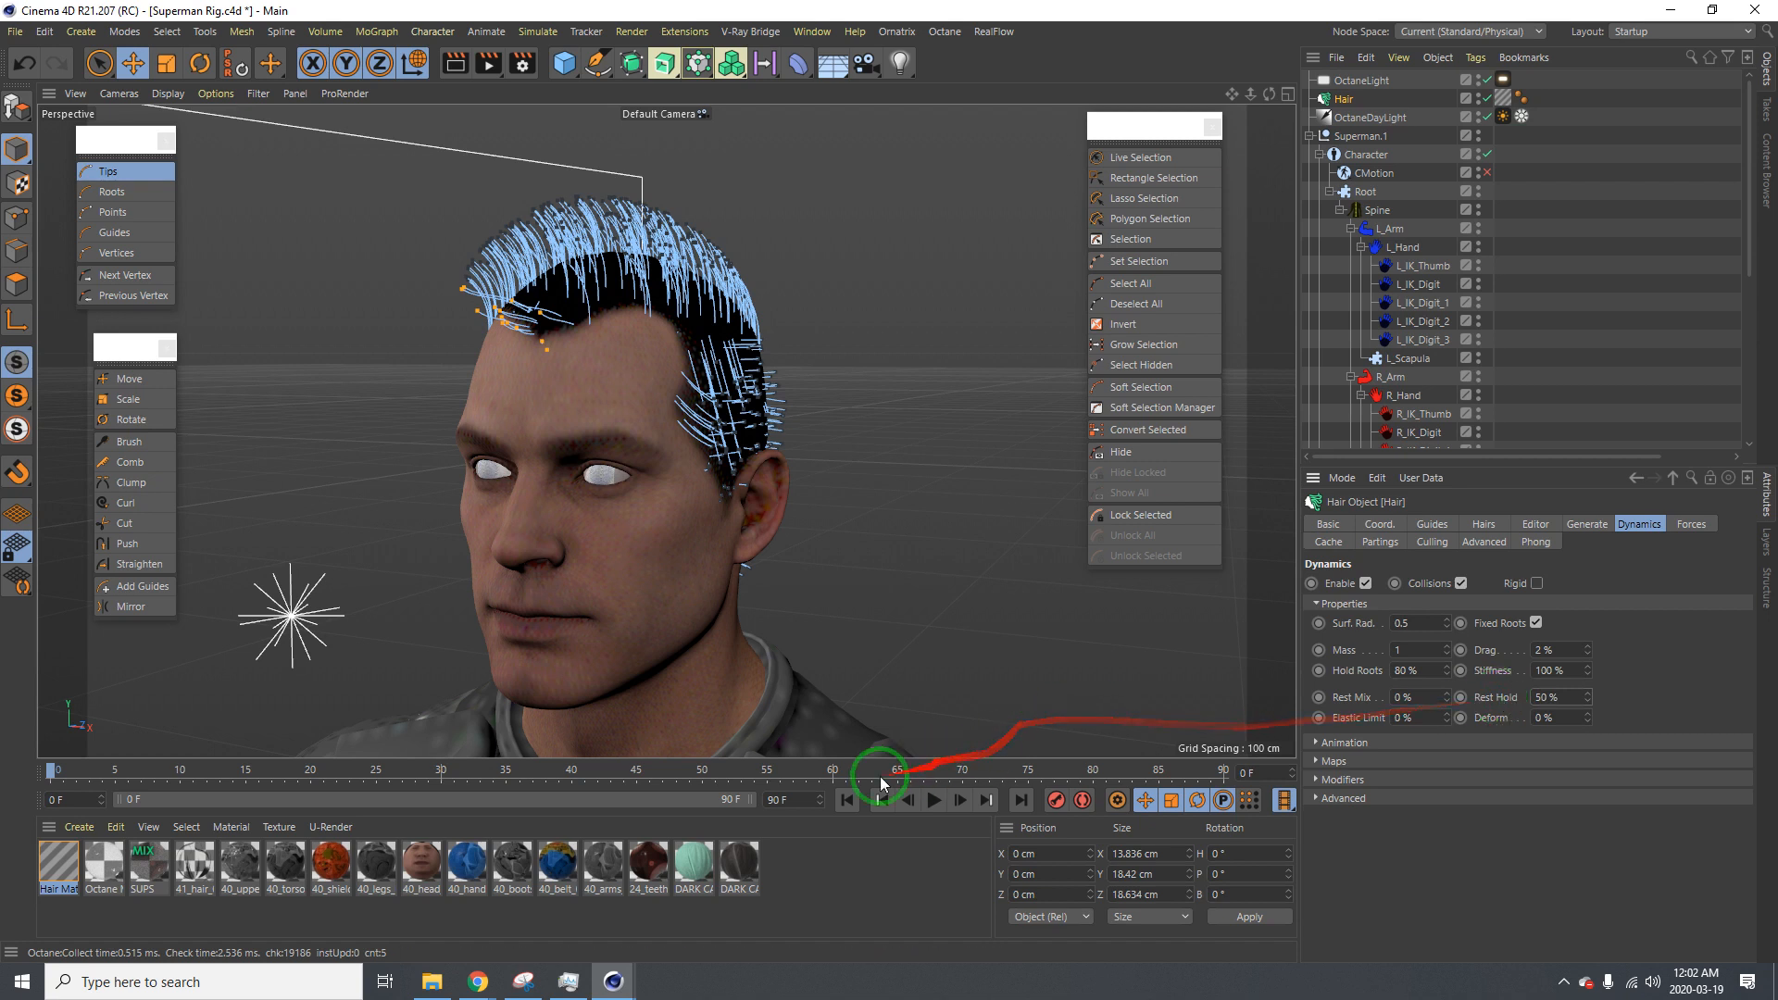
click(1326, 400)
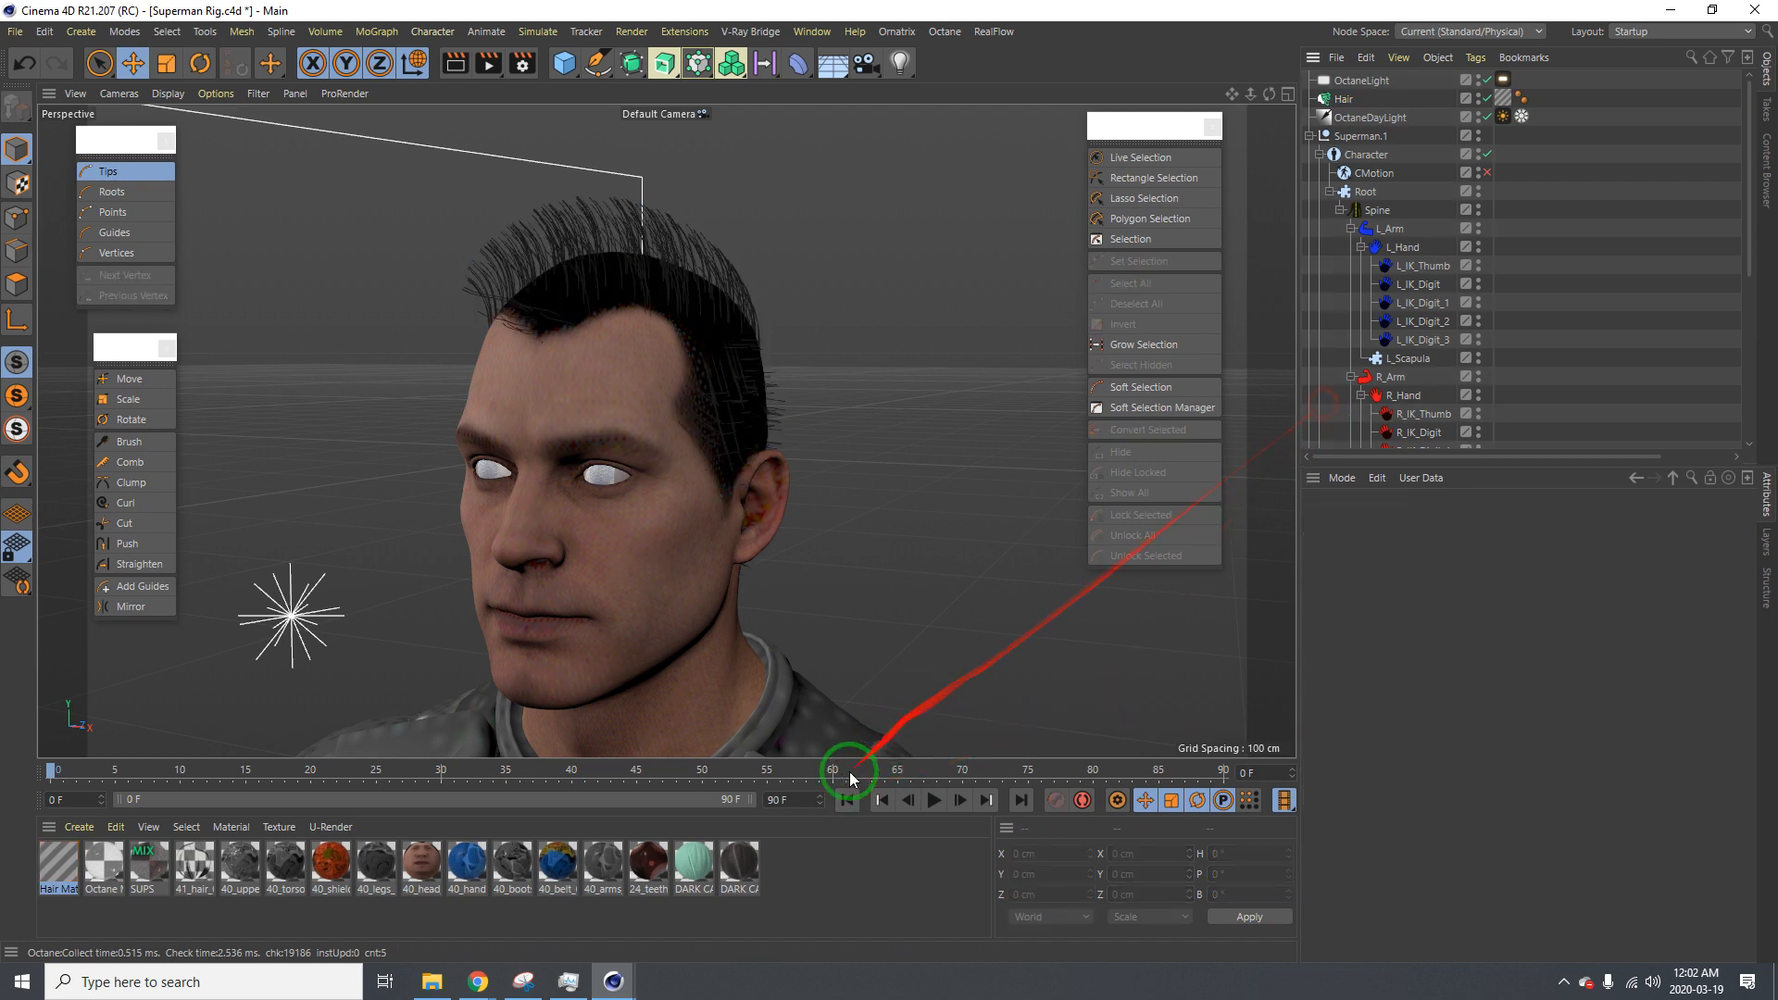
click(936, 810)
click(913, 810)
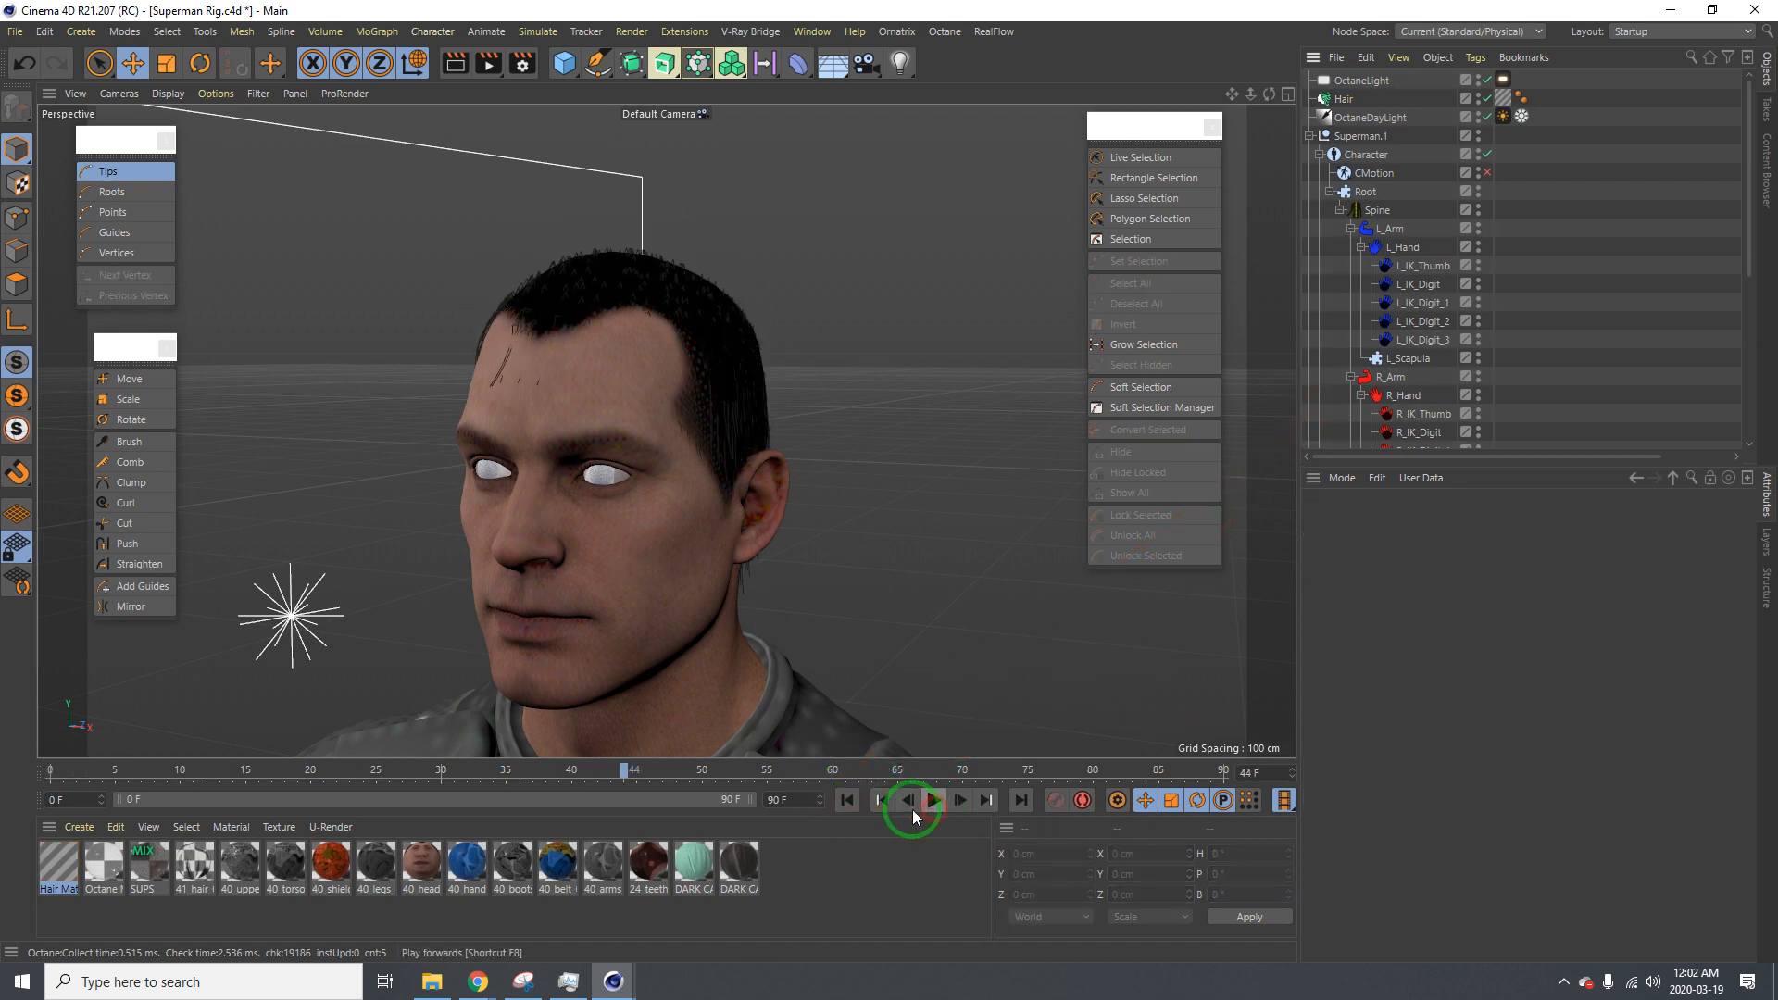
click(846, 800)
Set the Hair object's Hold Roots to 100% and Rest Hold to 0%, play the simulation, and rewind to frame 0
click(1363, 99)
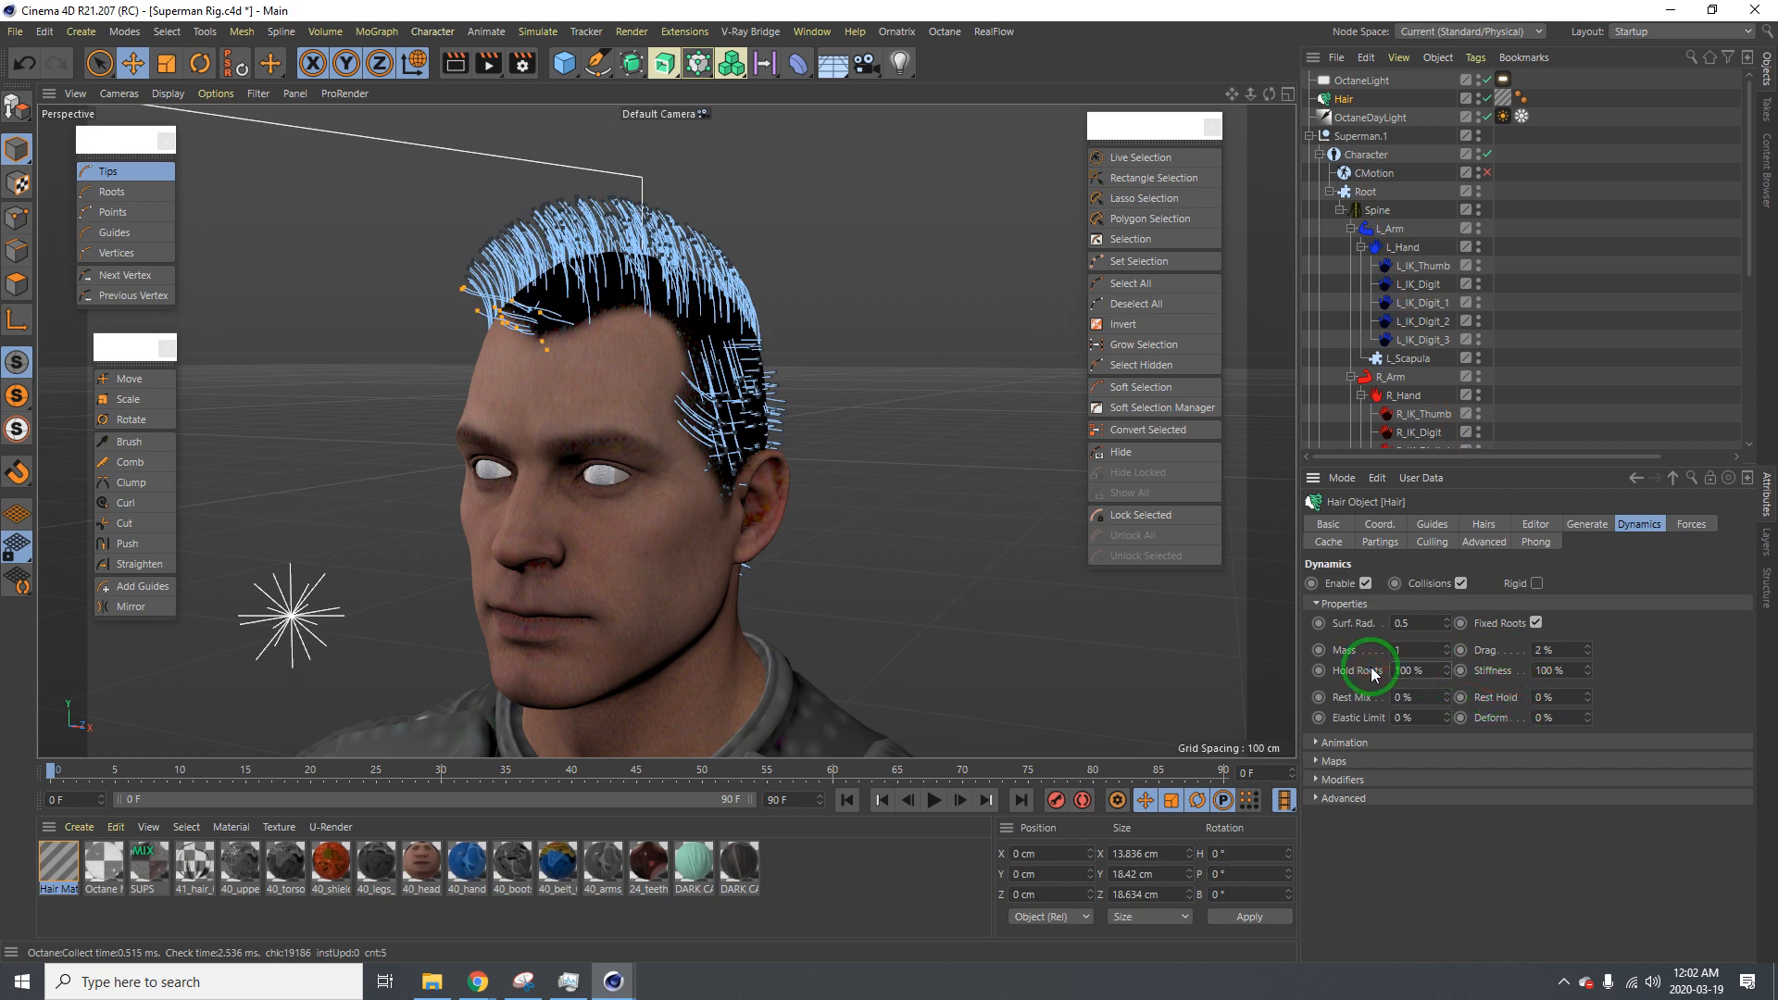
click(1329, 438)
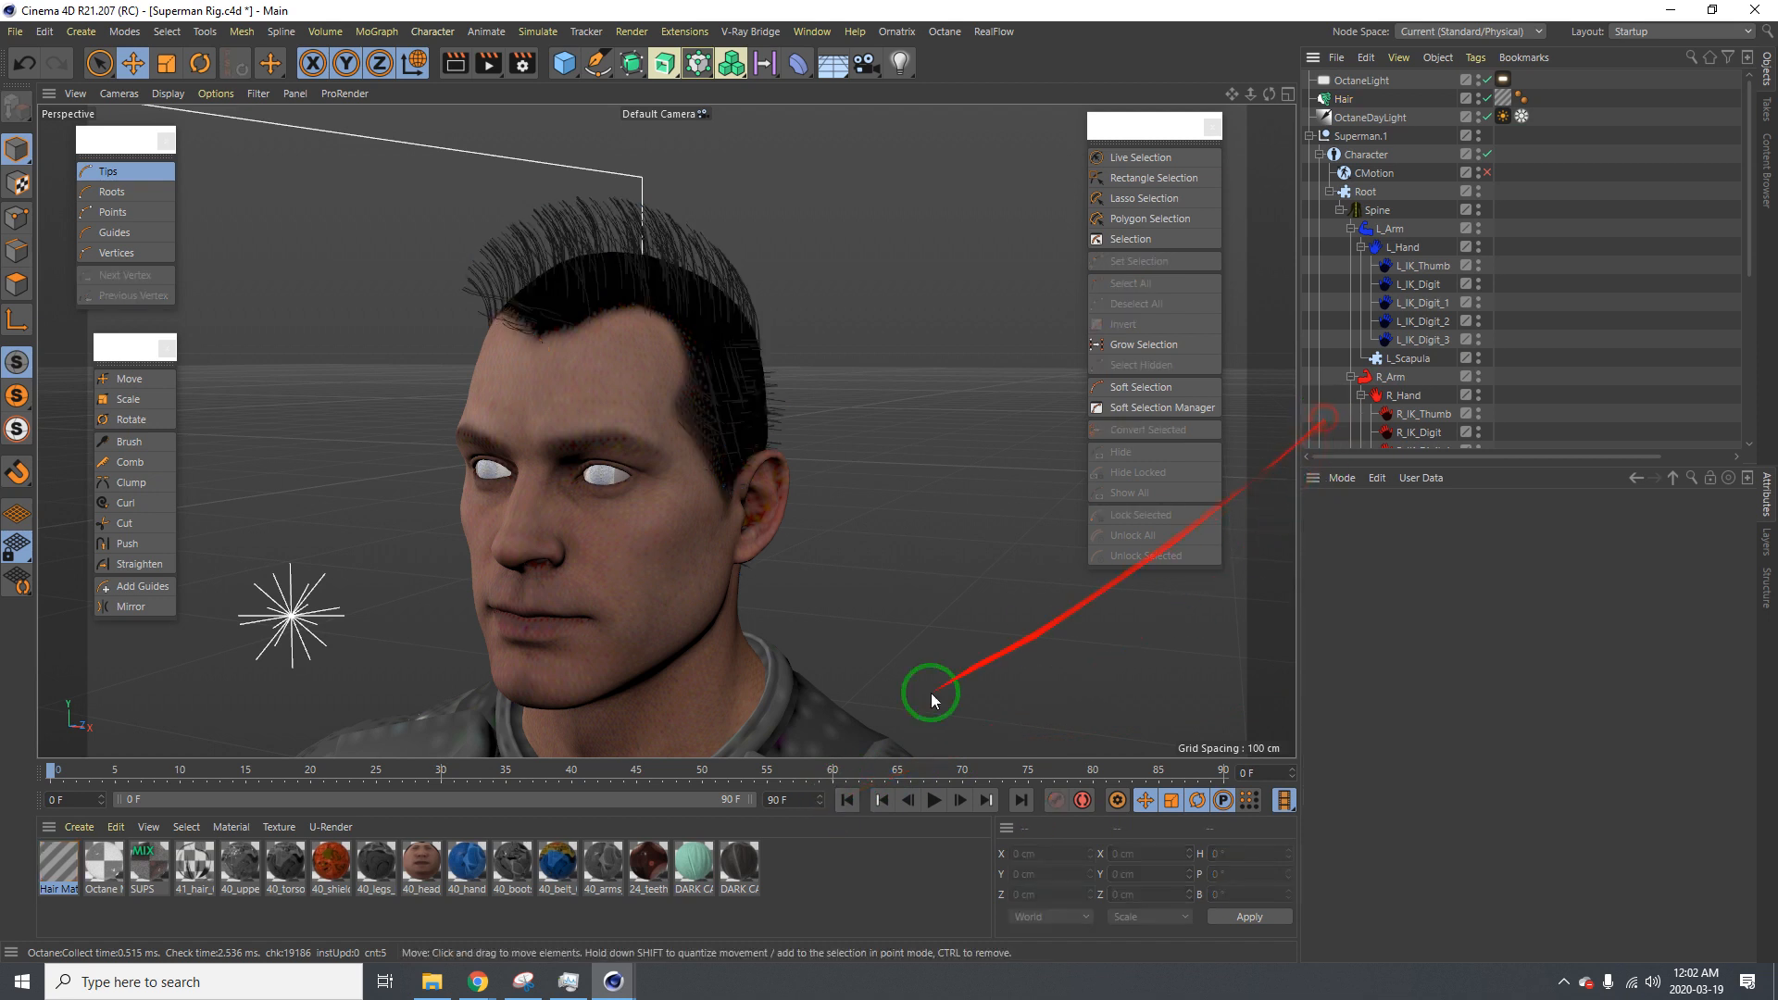
click(934, 801)
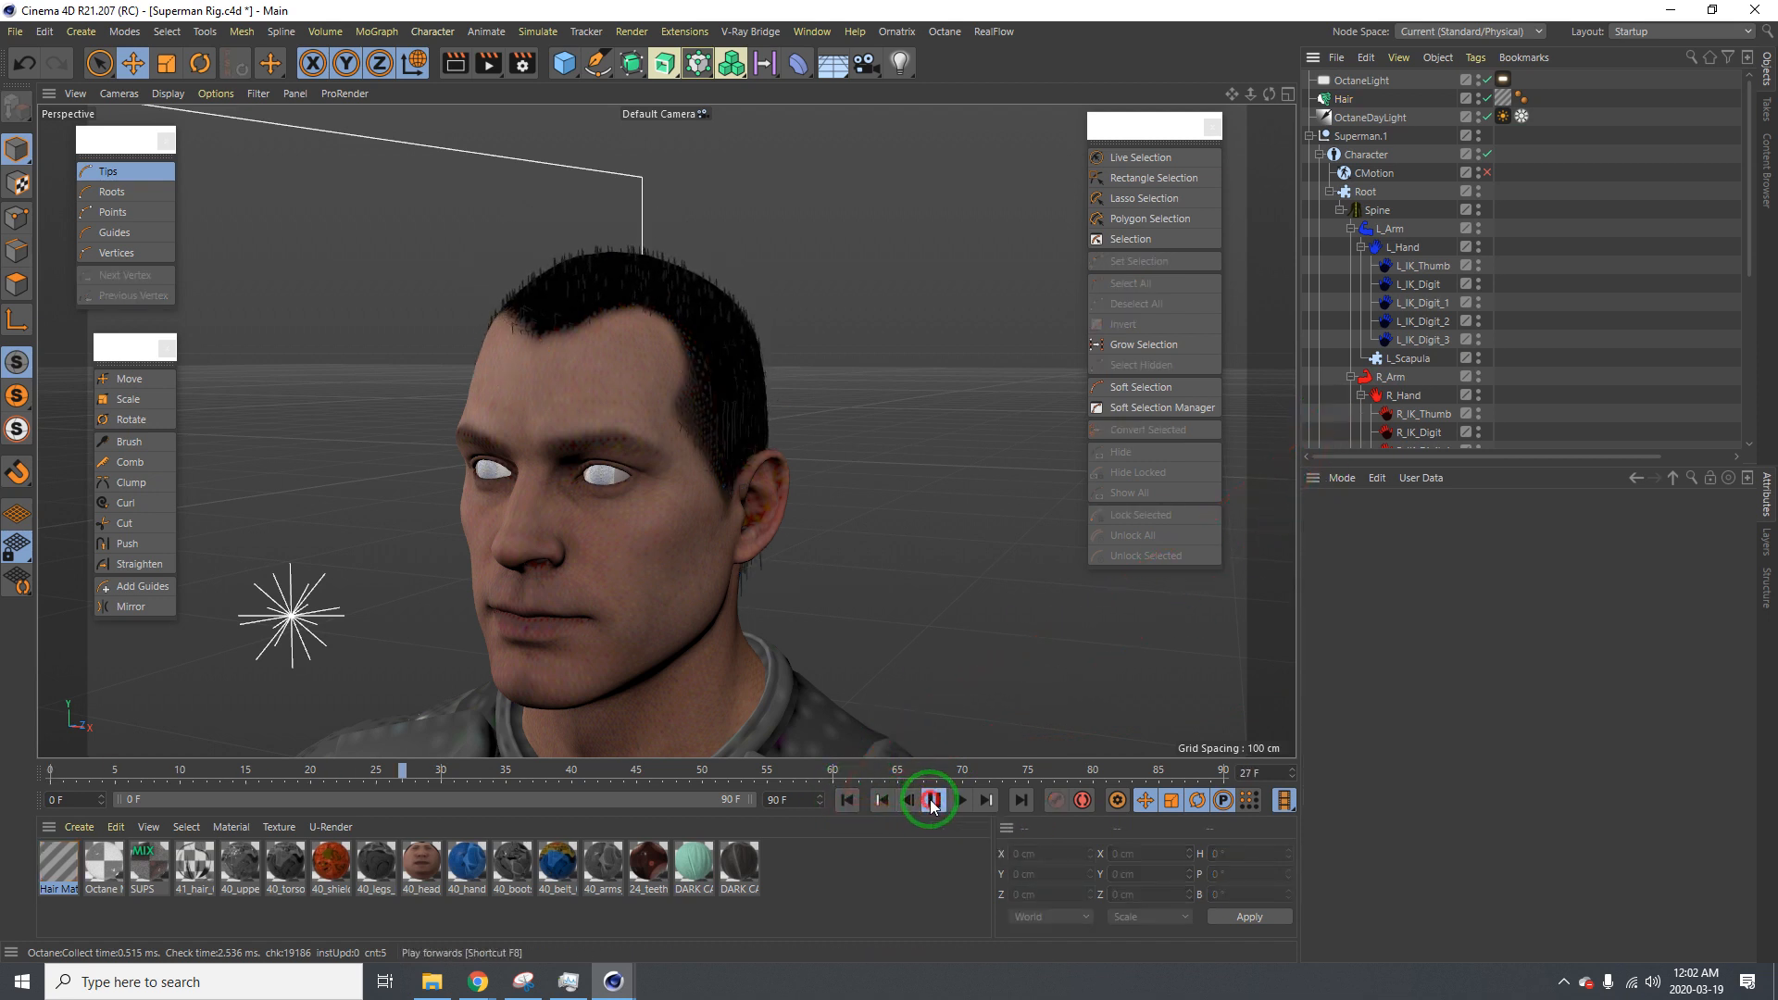
click(847, 802)
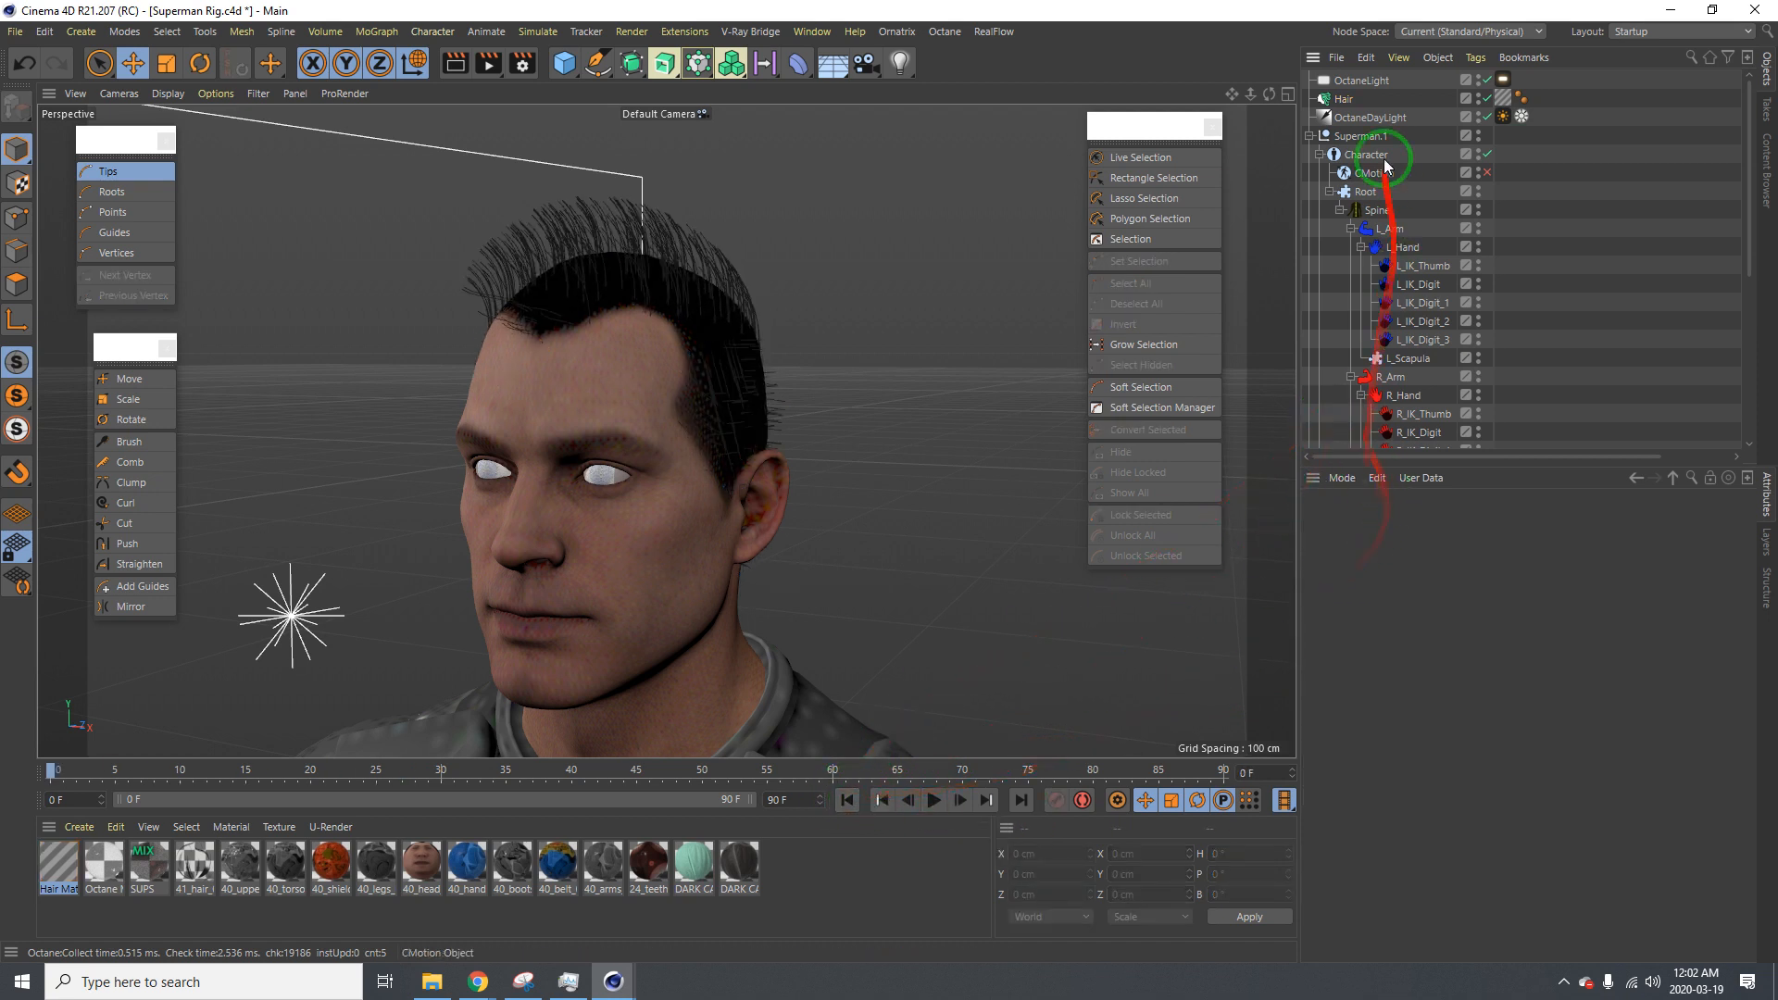
Set the Hair object's Drag, Rest Hold and Deform to 100% and test the dynamics with playback
click(1347, 100)
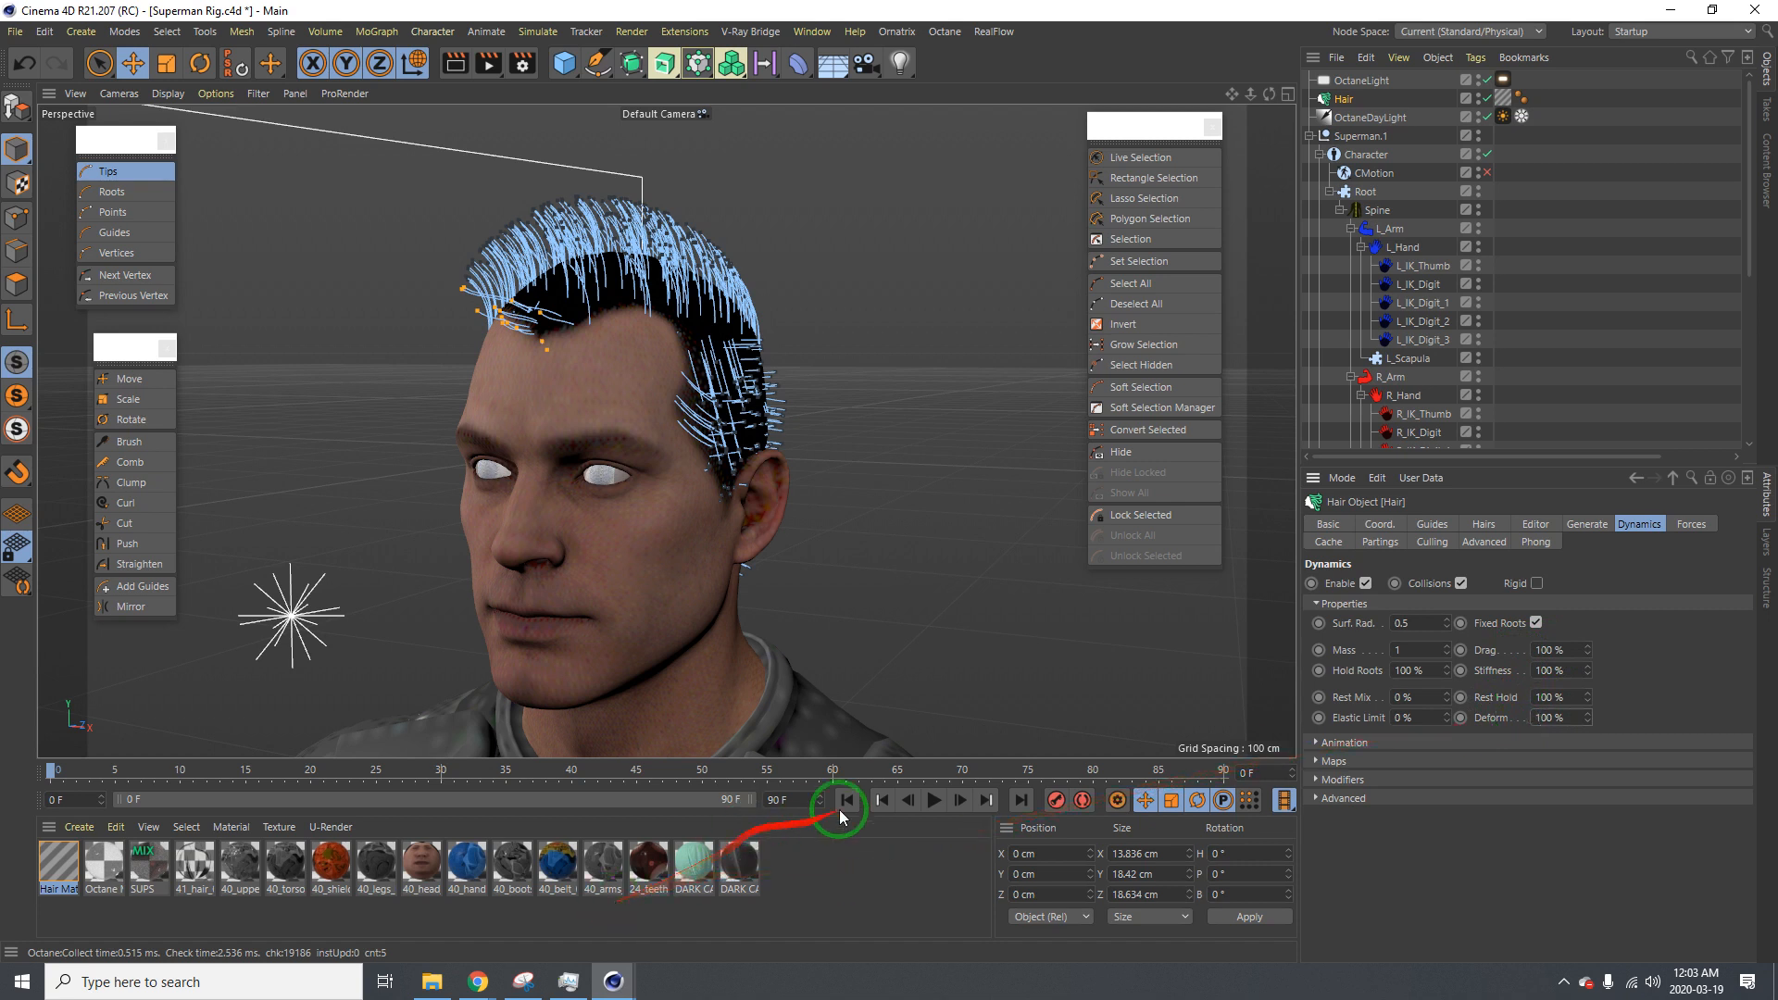
click(1324, 391)
click(936, 799)
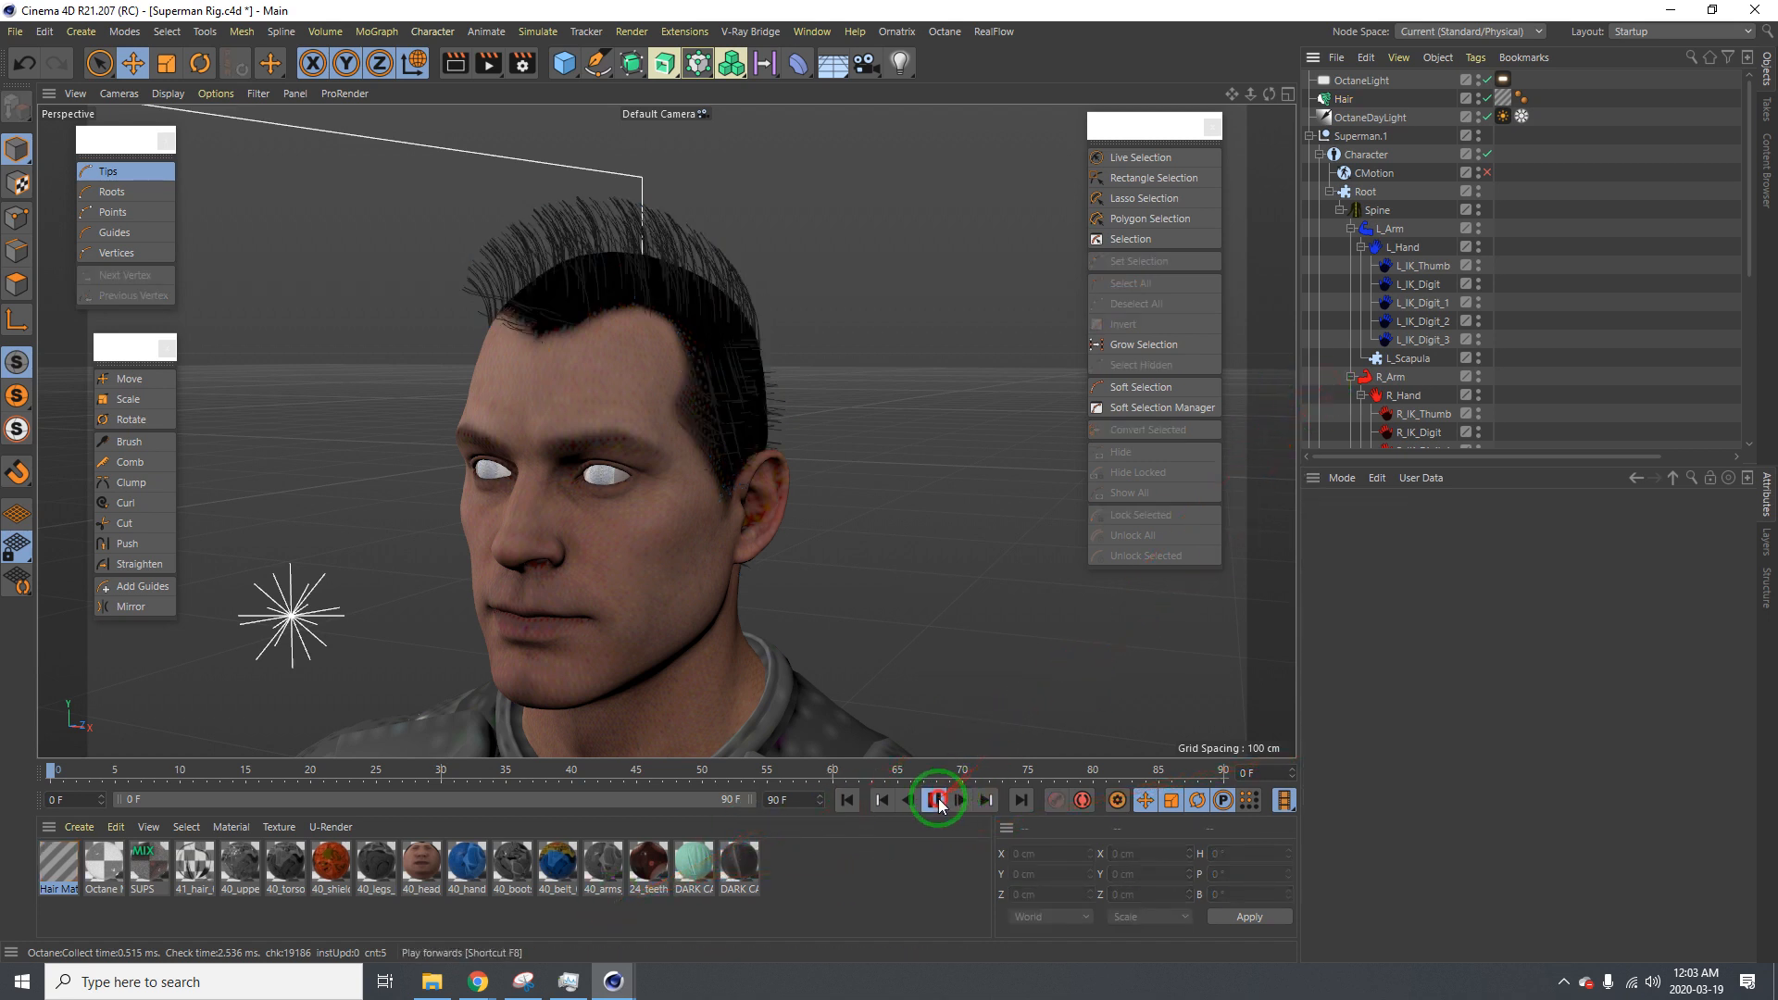
click(937, 798)
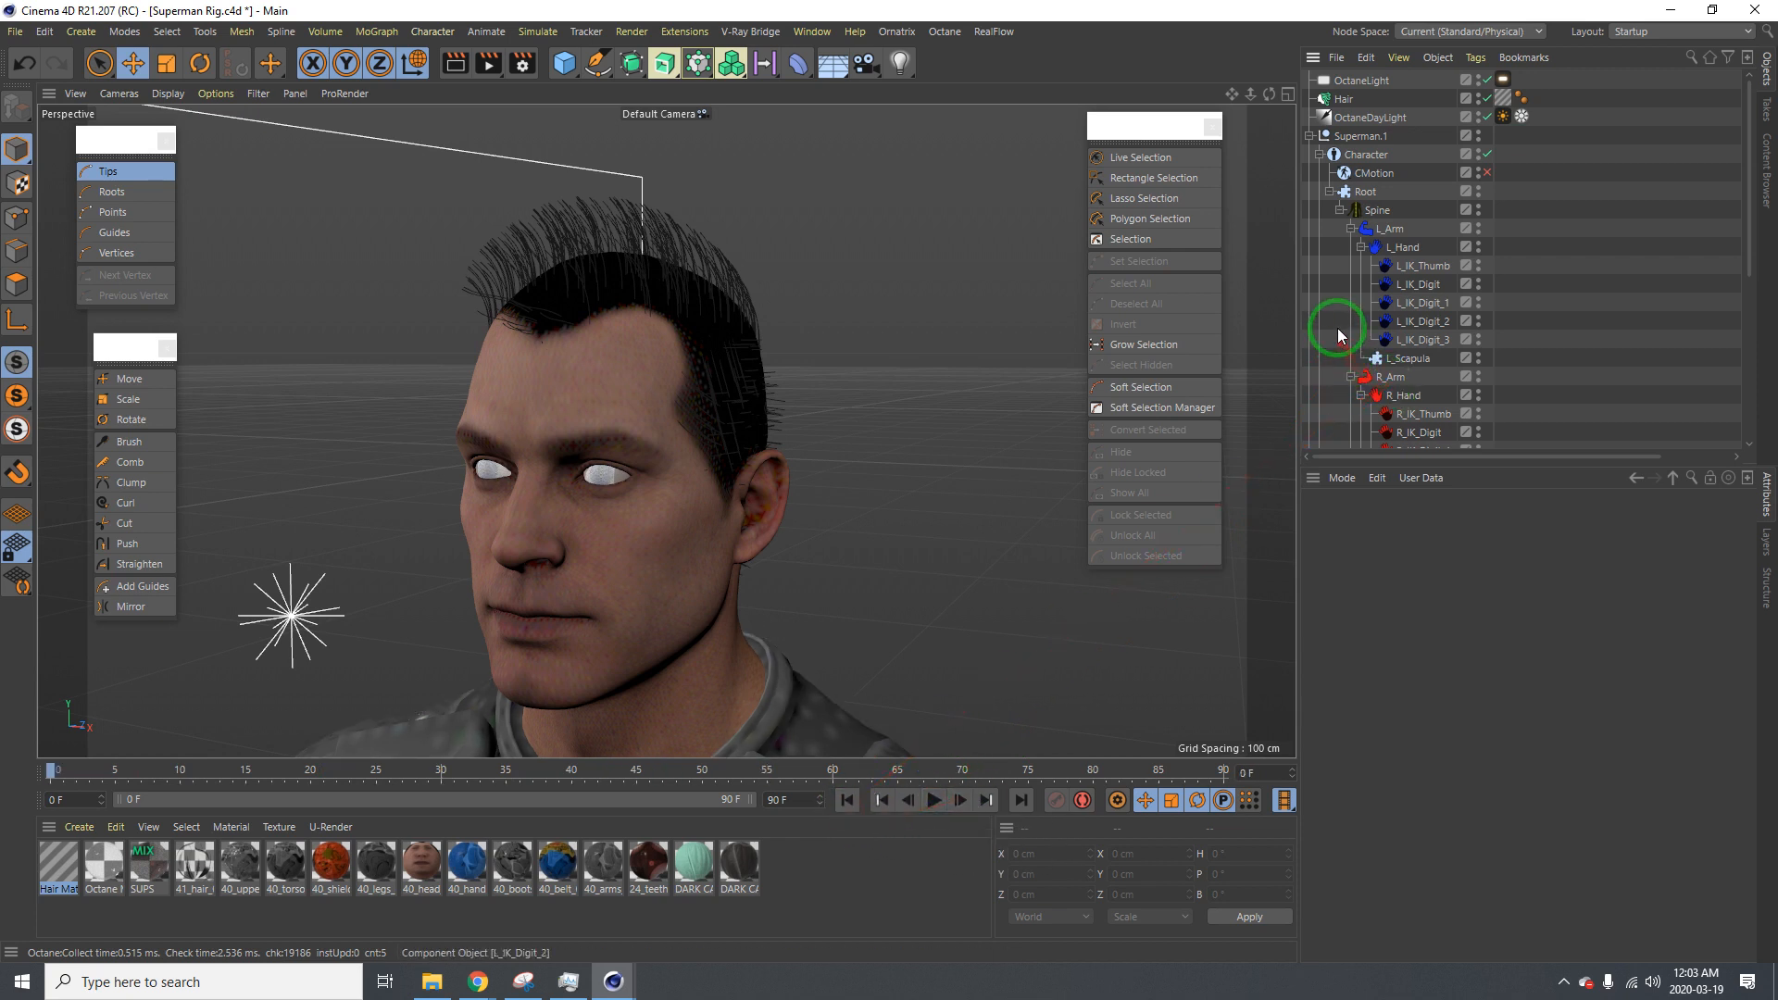
Set the Hair object's dynamics Deform to 0%, replay the simulation, and rewind to frame 0
click(1344, 100)
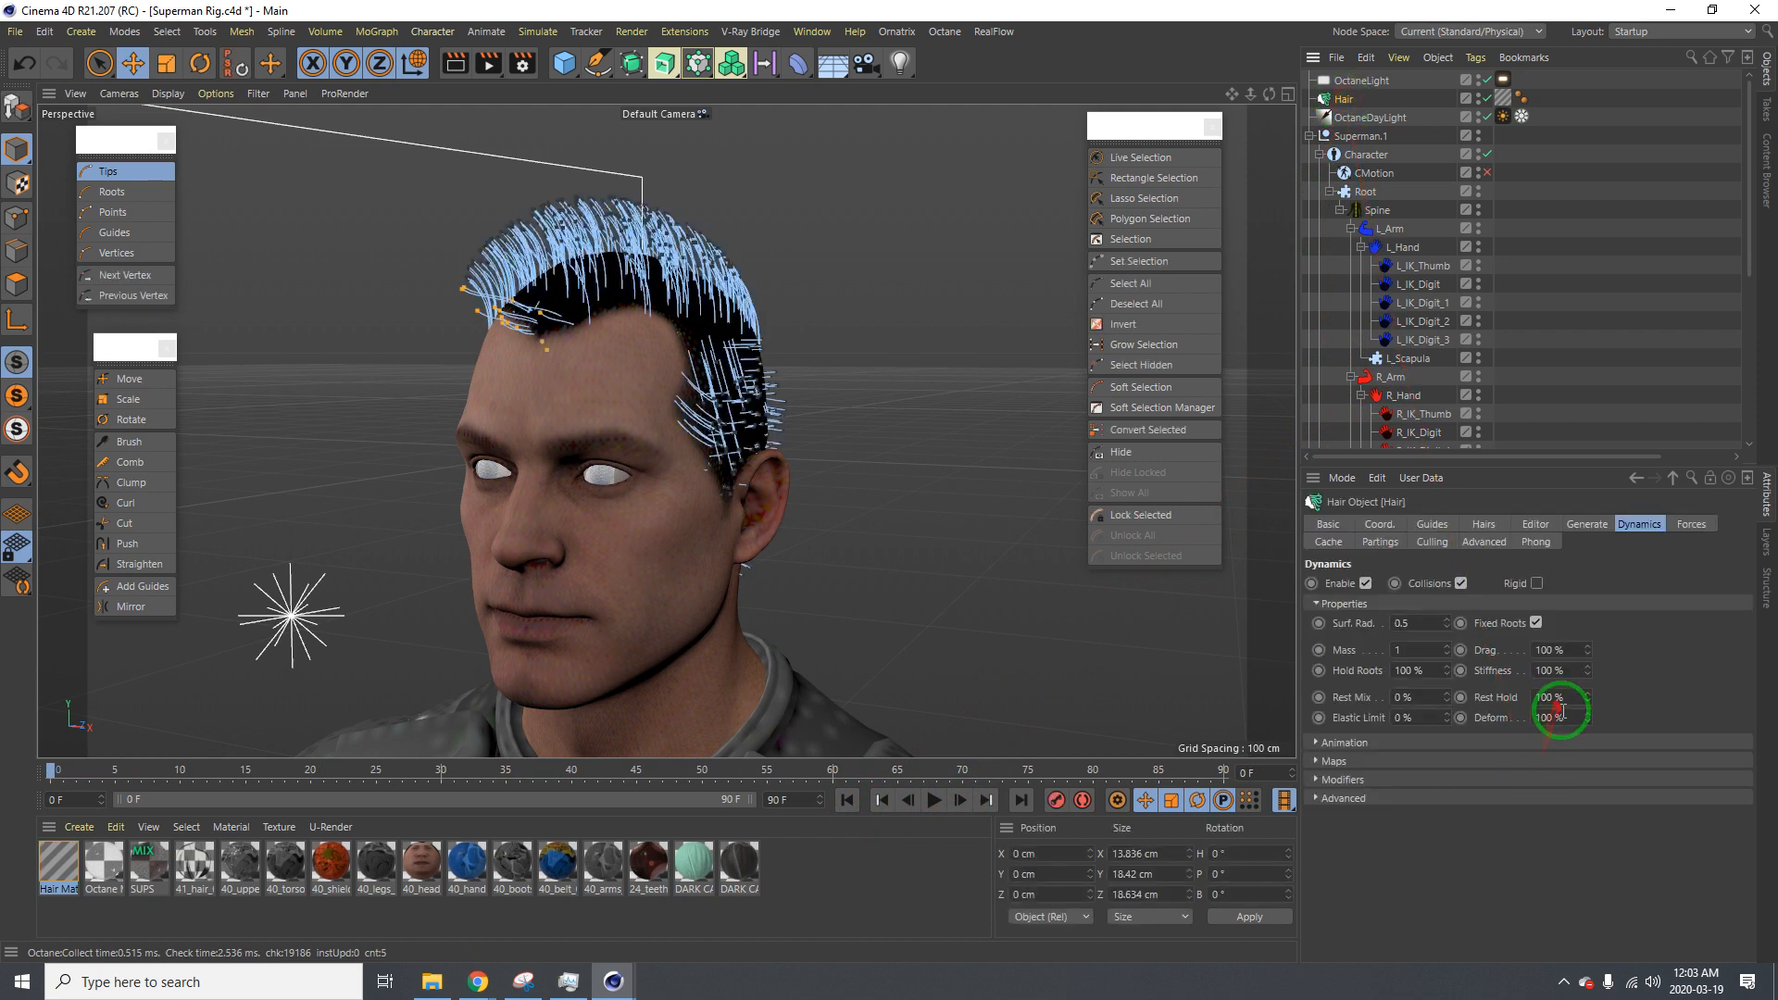
drag(1560, 718, 1495, 713)
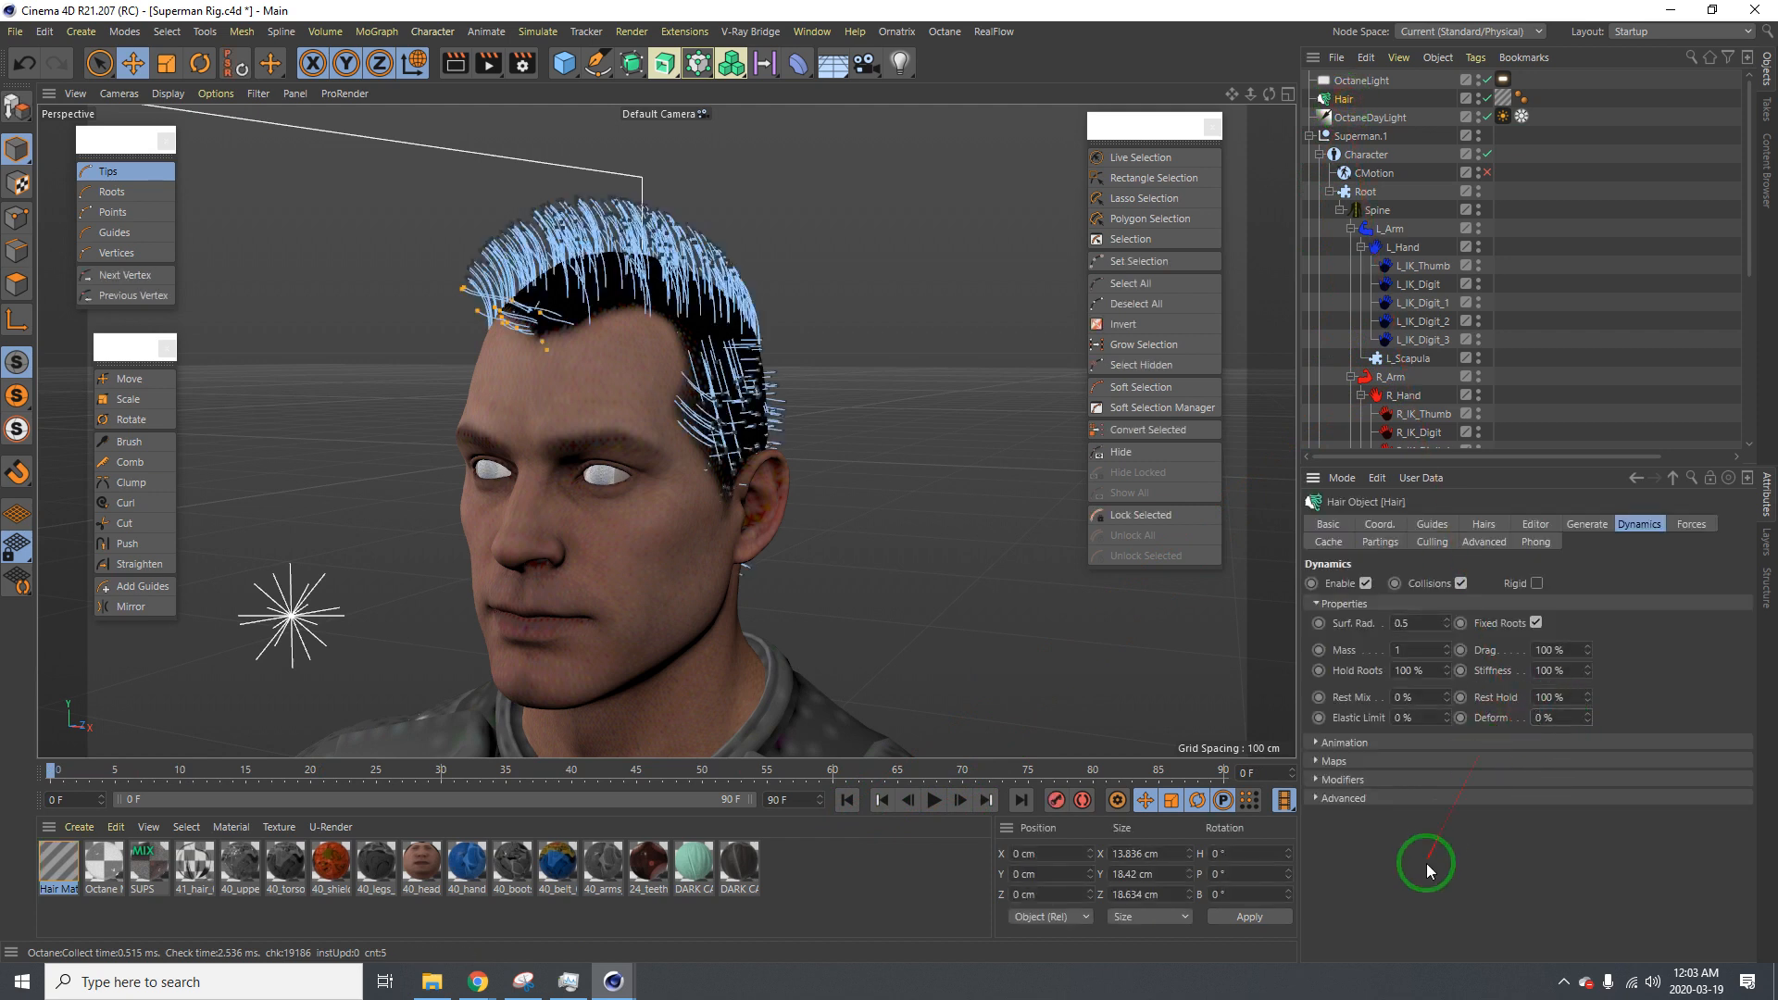
click(1322, 375)
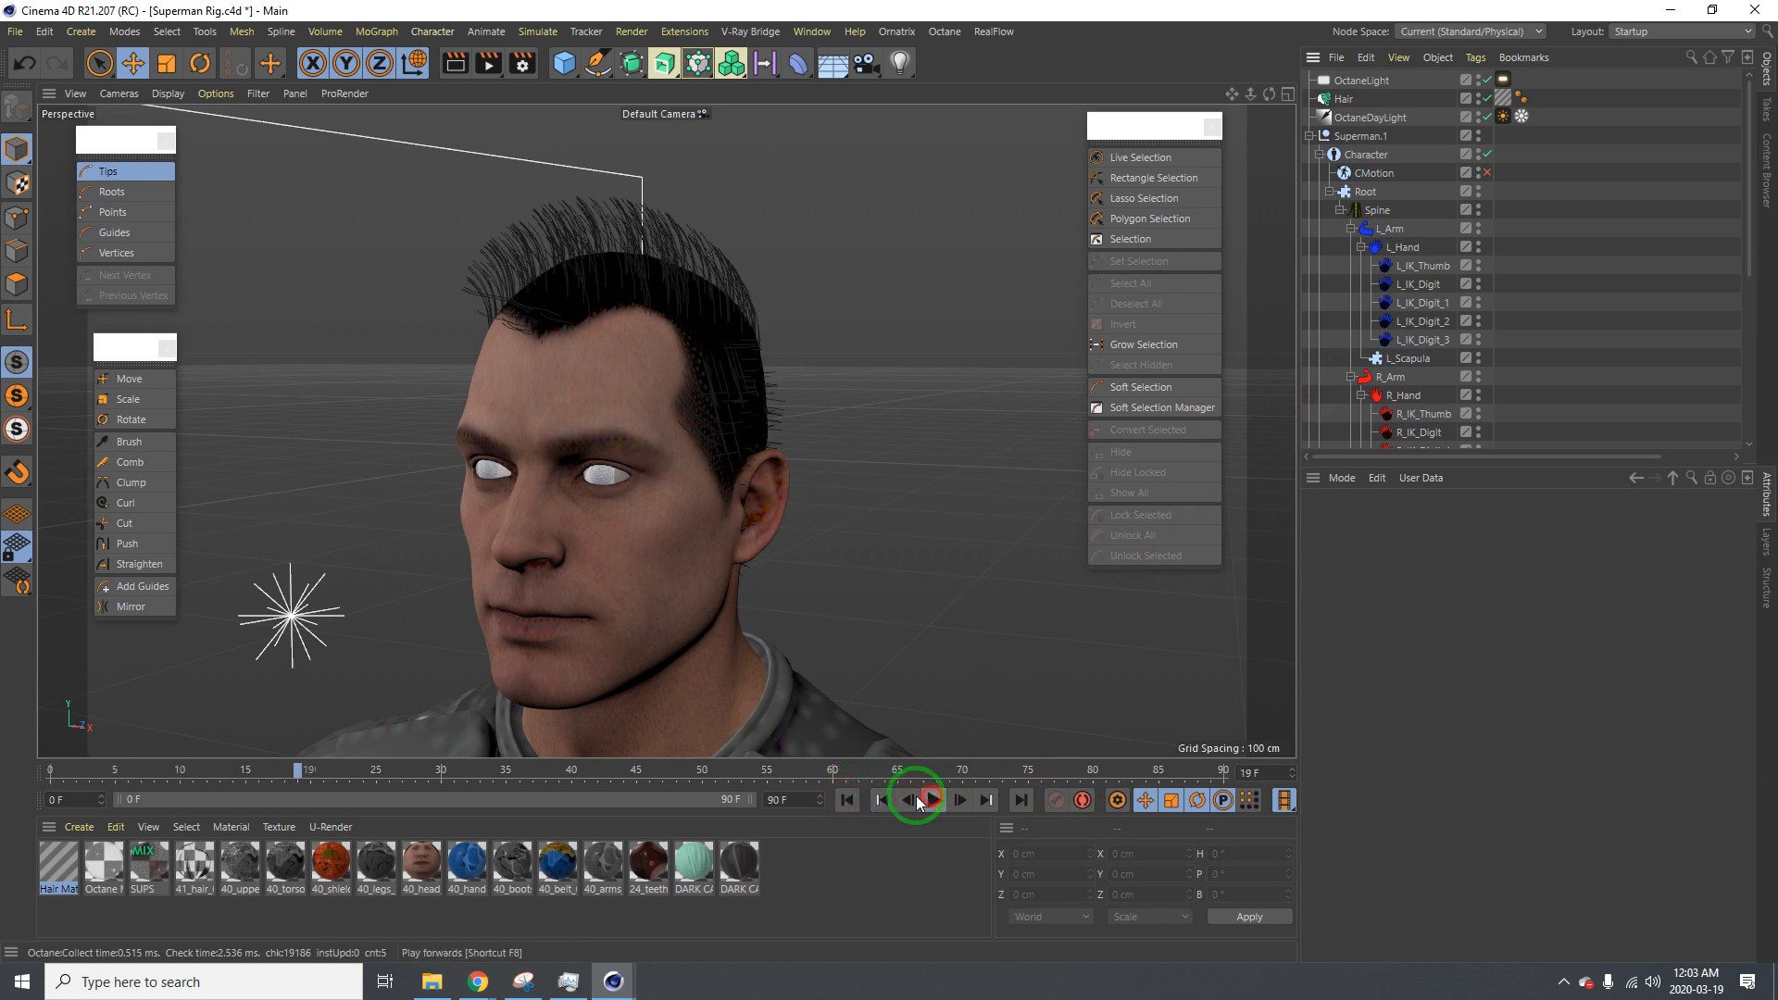
click(935, 800)
click(847, 800)
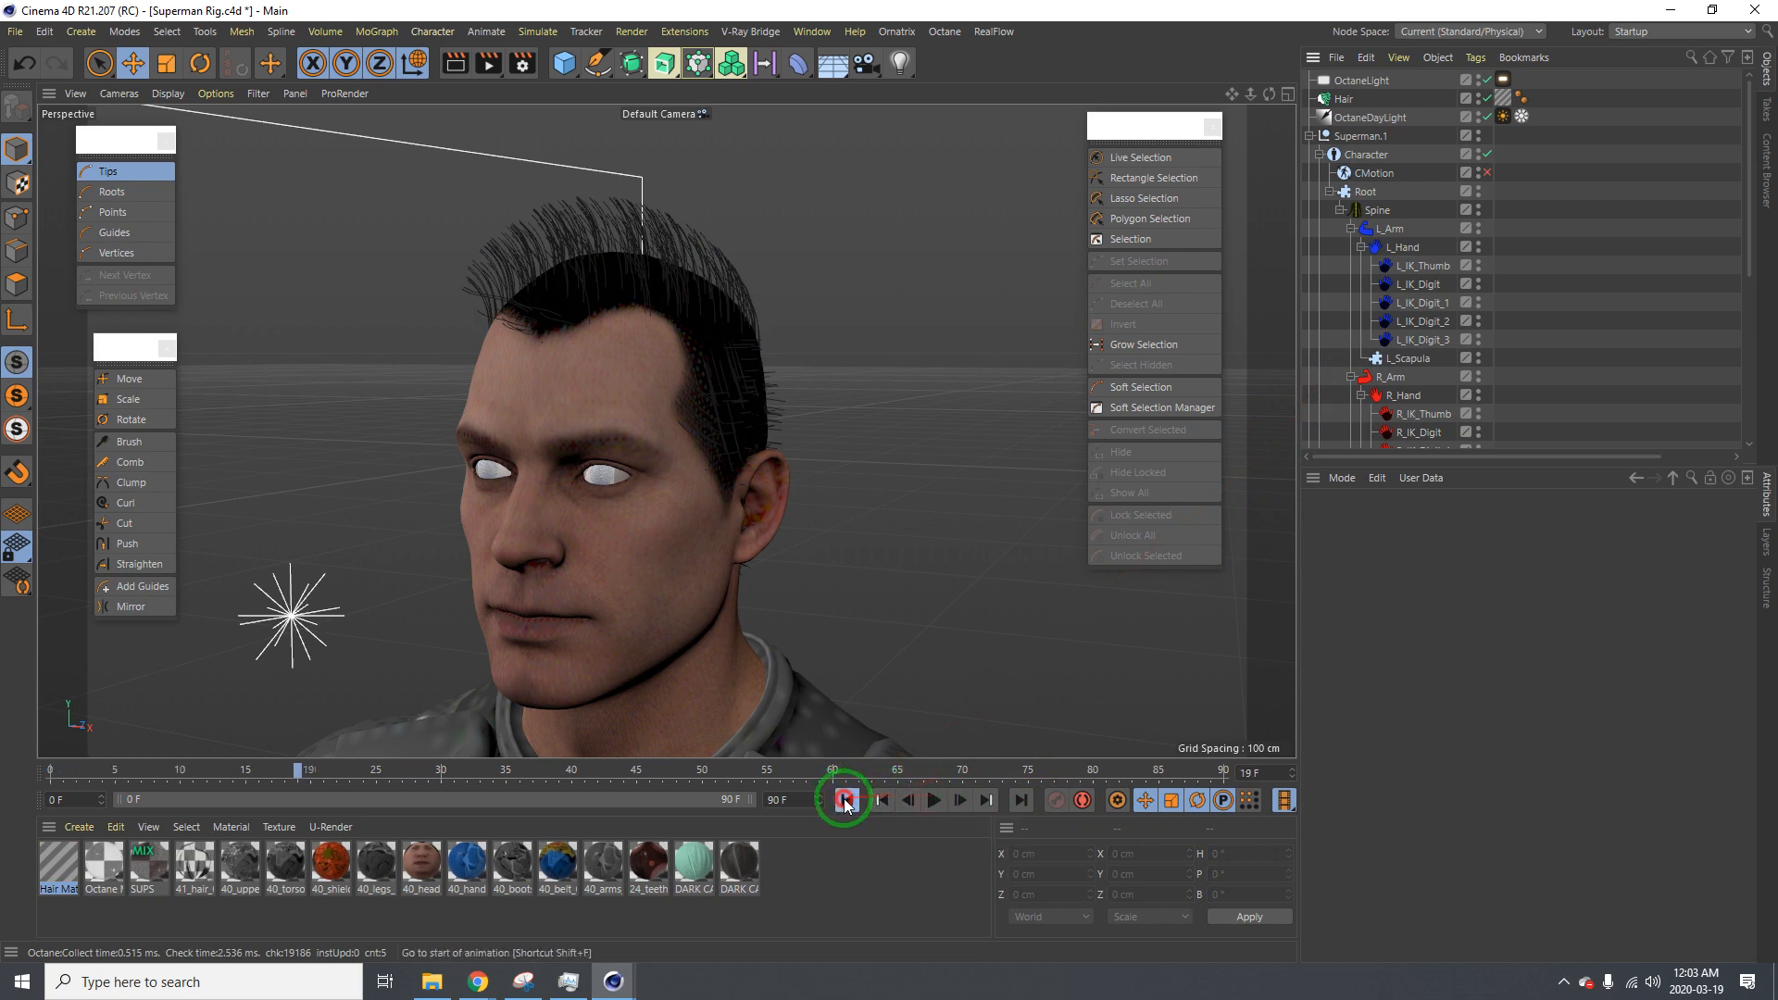
Set the Hair object's dynamics Rest Hold to 0%, play the animation briefly, and rewind to frame 0
click(1344, 99)
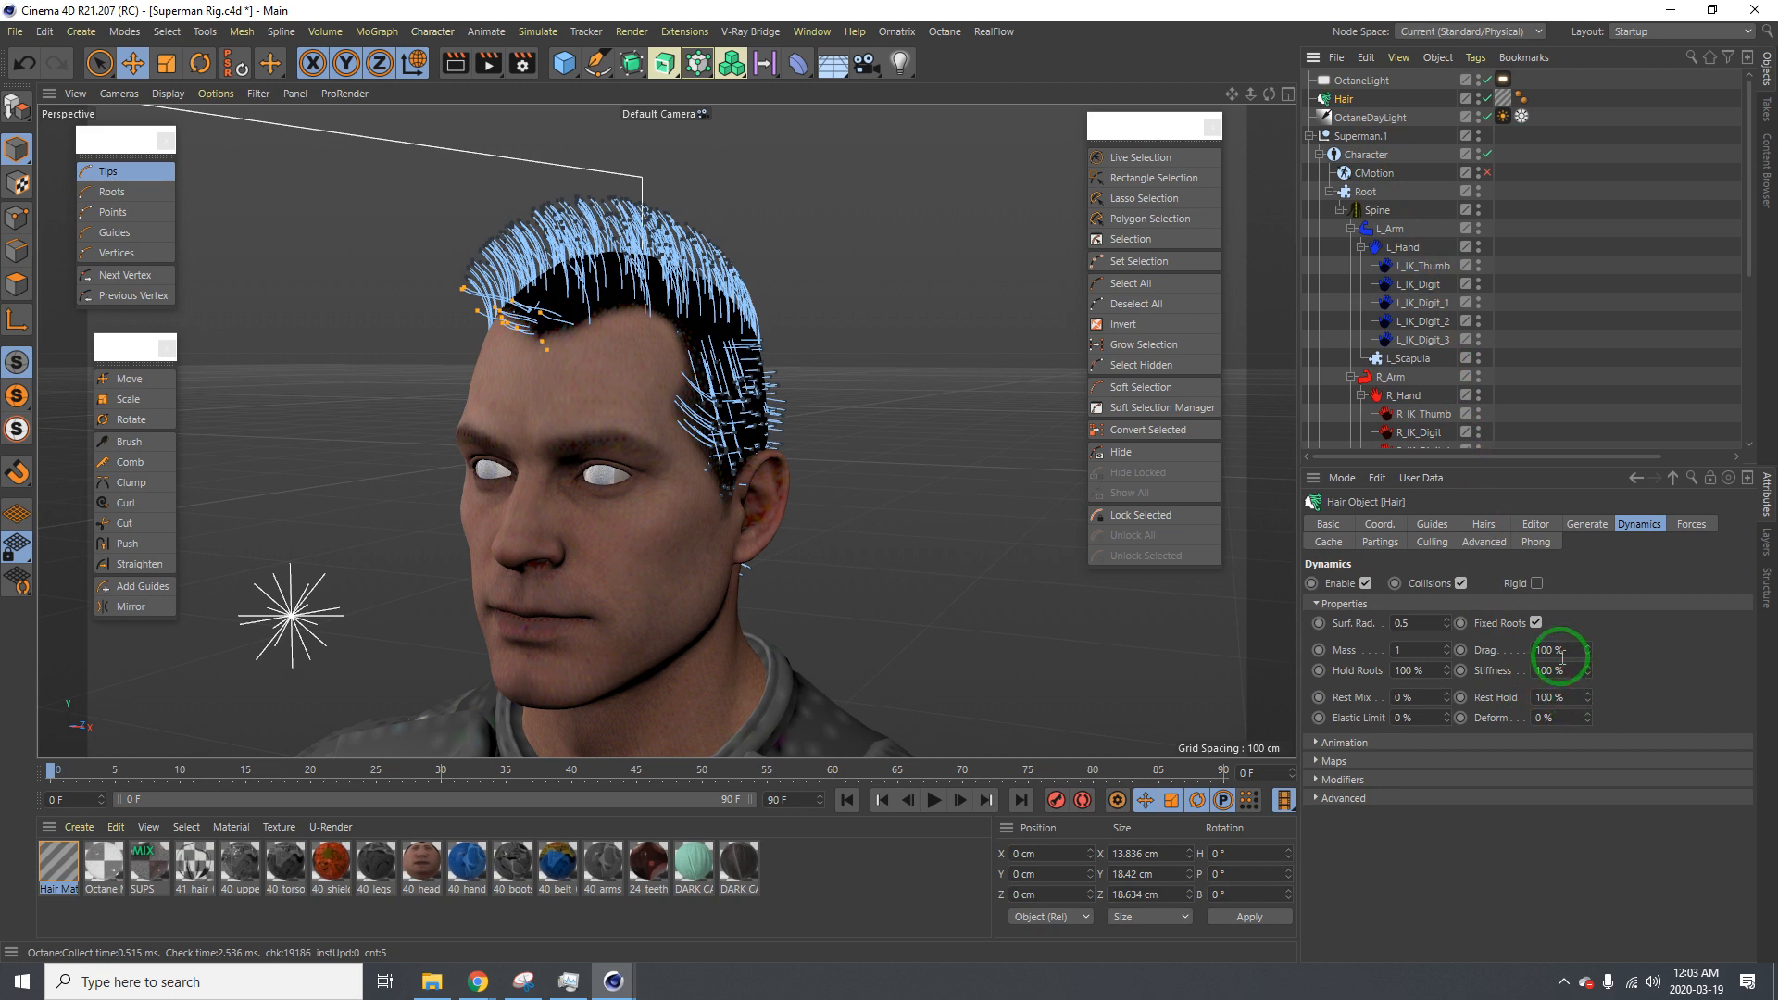
click(1533, 696)
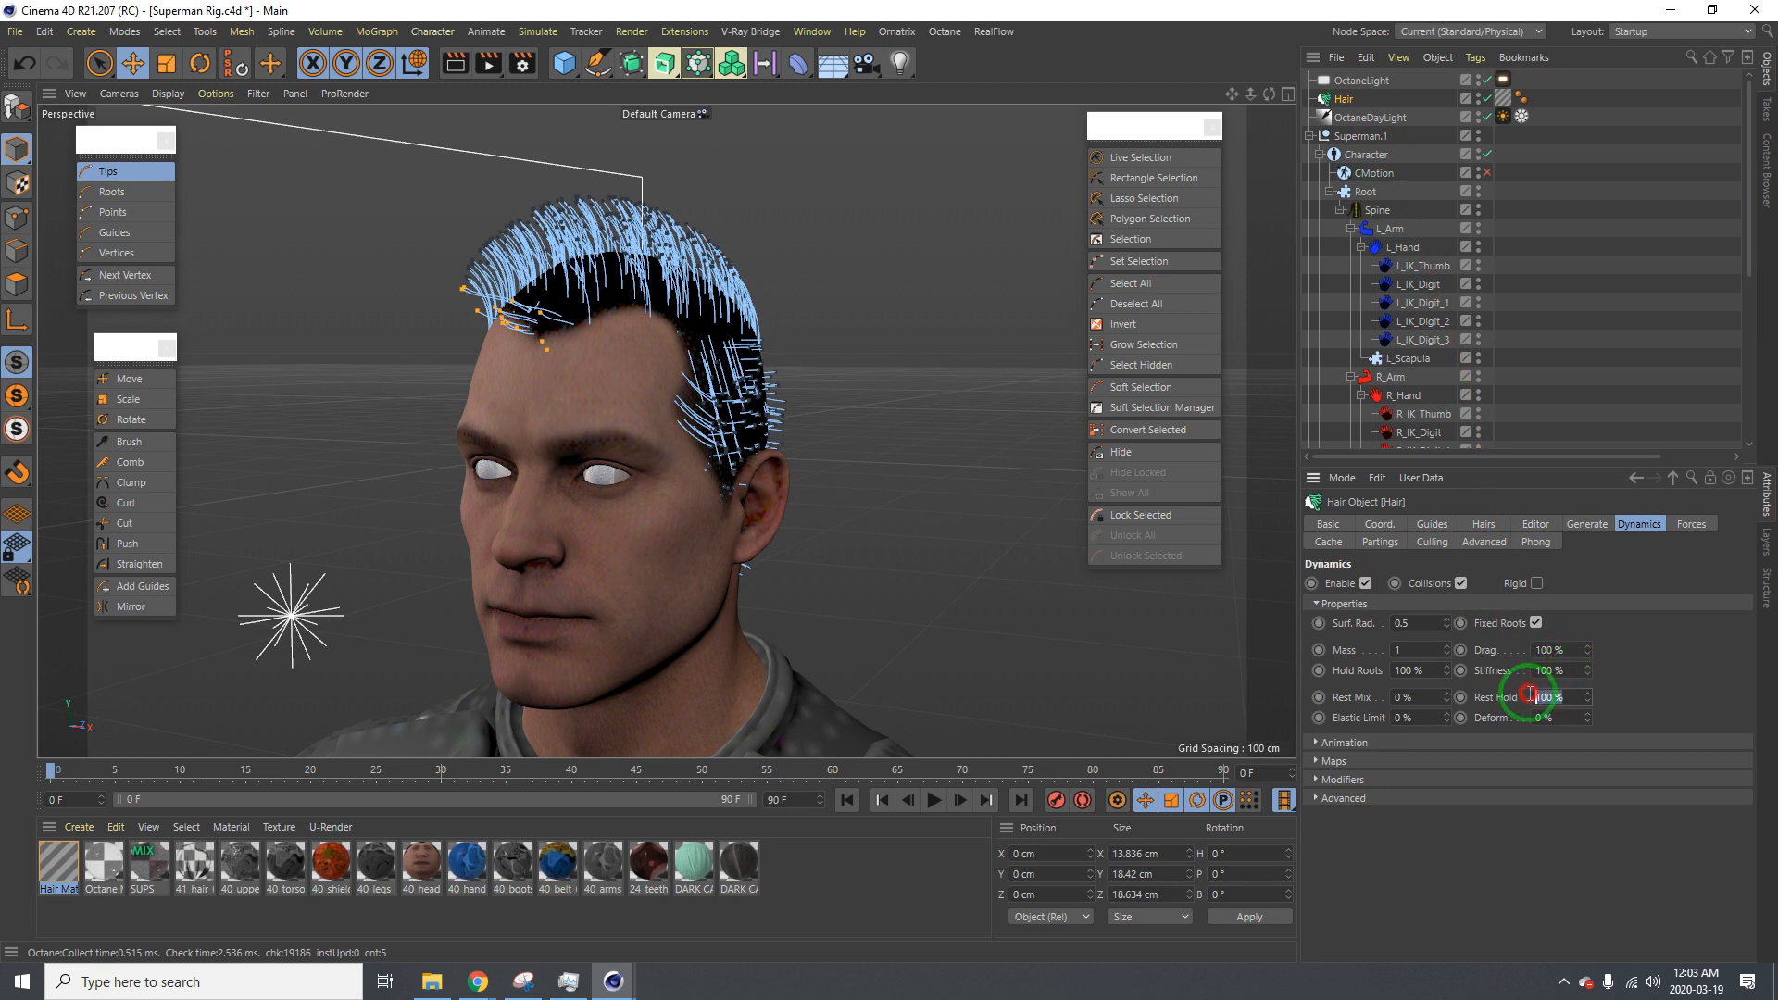
click(1341, 296)
click(934, 801)
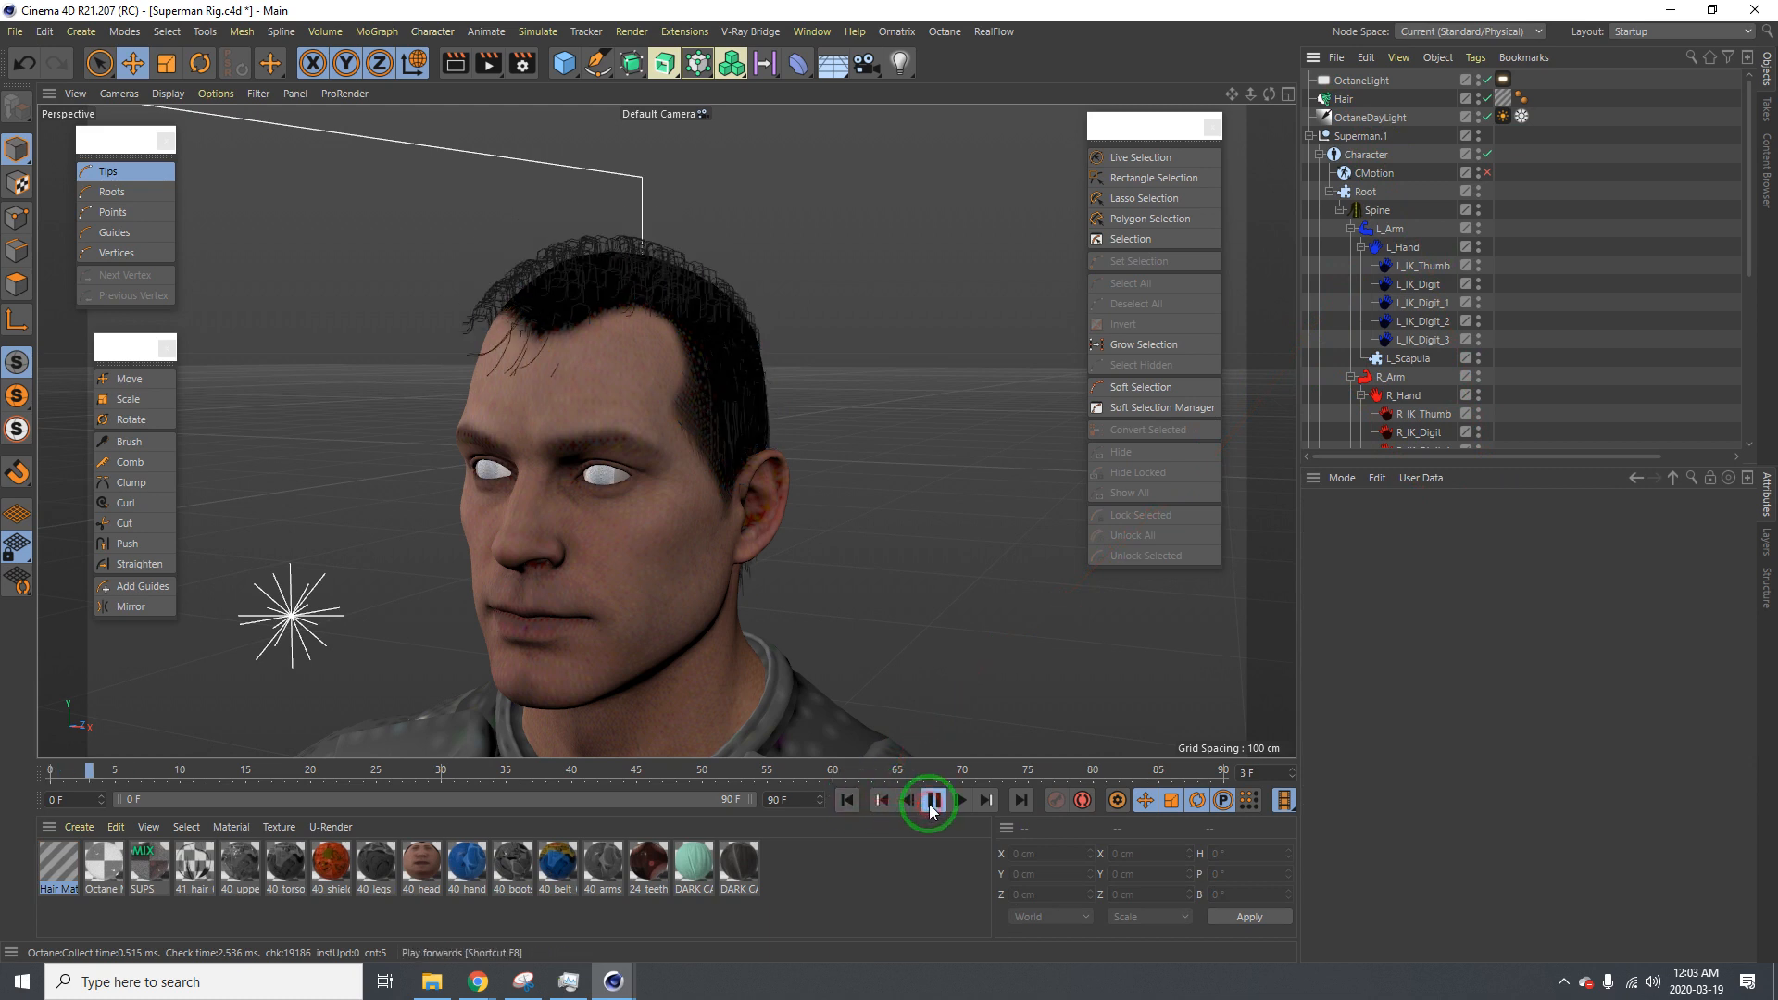
click(933, 801)
click(848, 801)
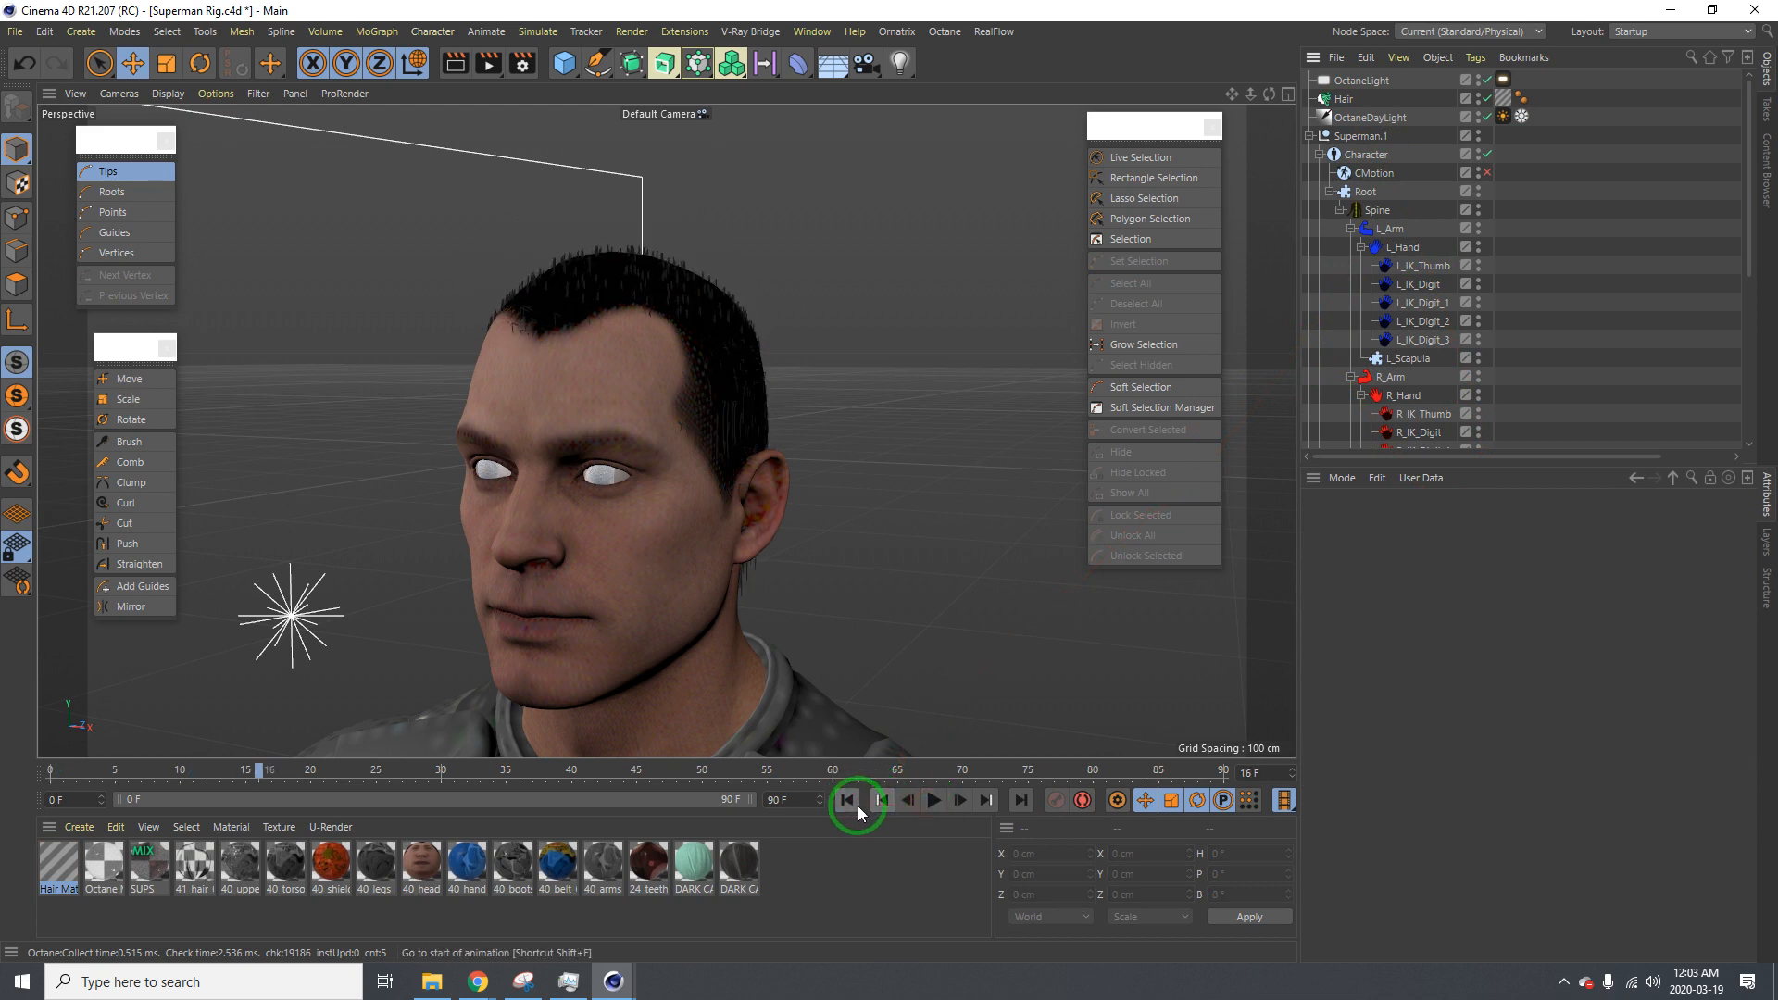
Set the Hair object's dynamics Rest Hold to 80%, test it with playback, and rewind to frame 0
click(1336, 102)
drag(1557, 697, 1495, 696)
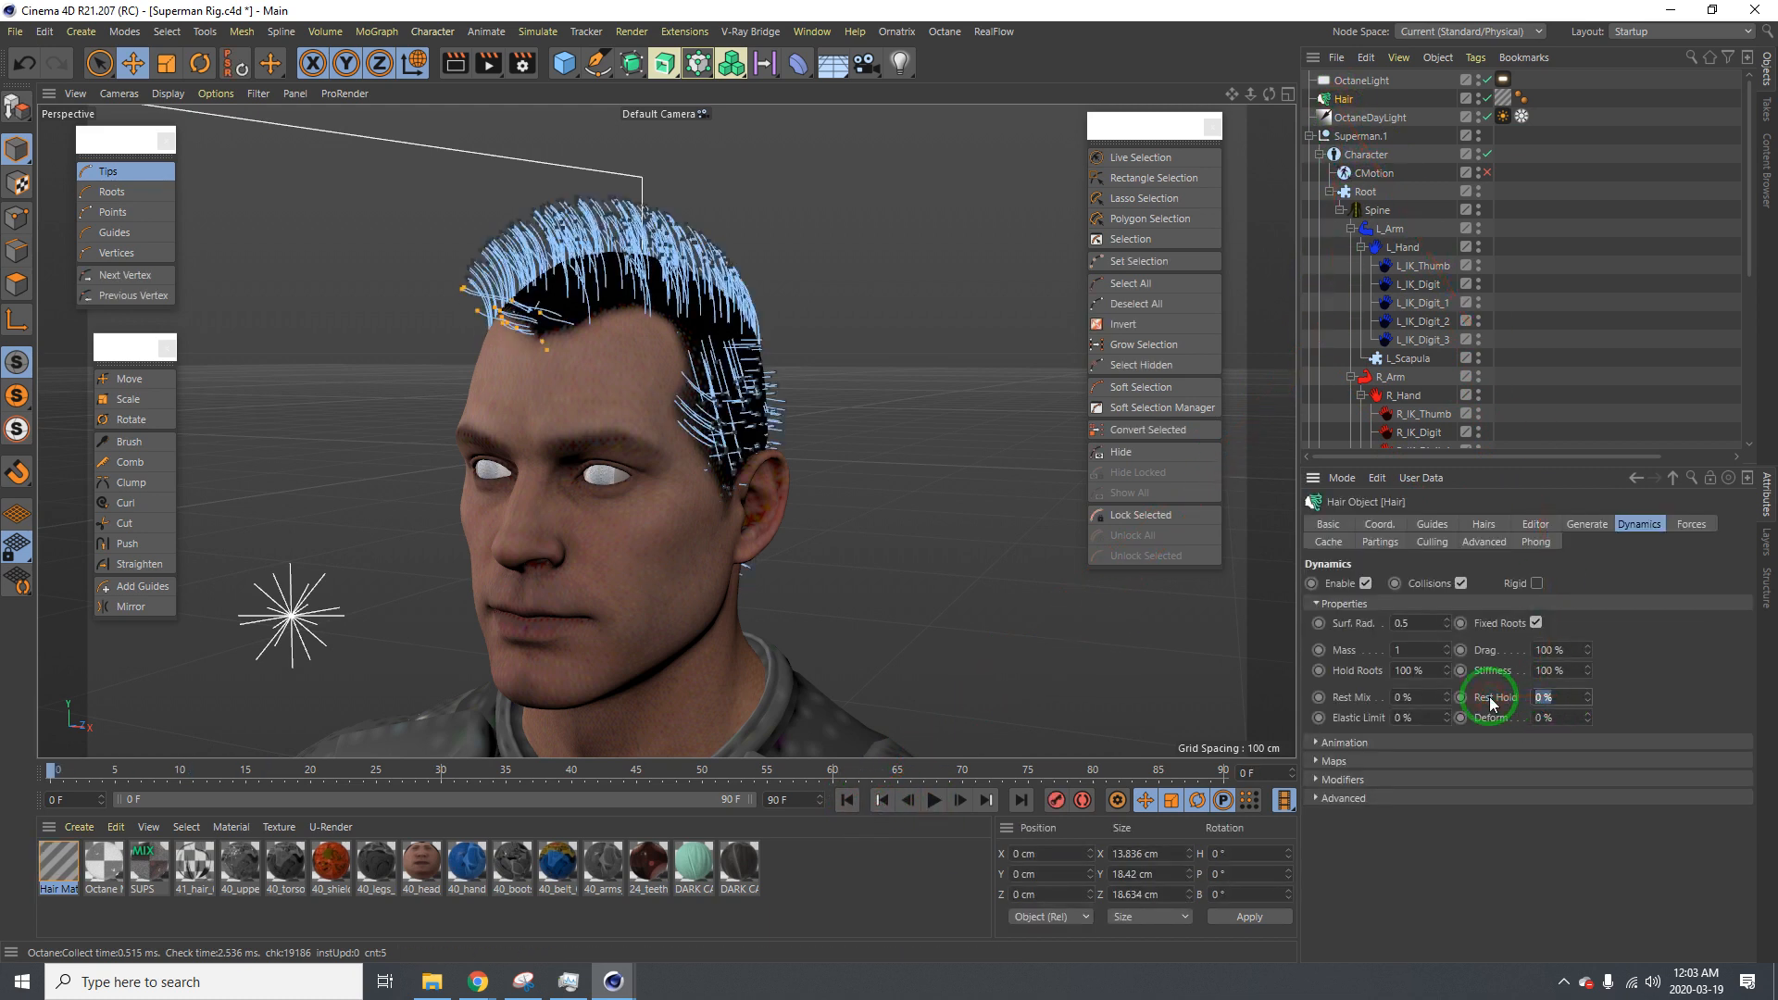
text(80)
key(Return)
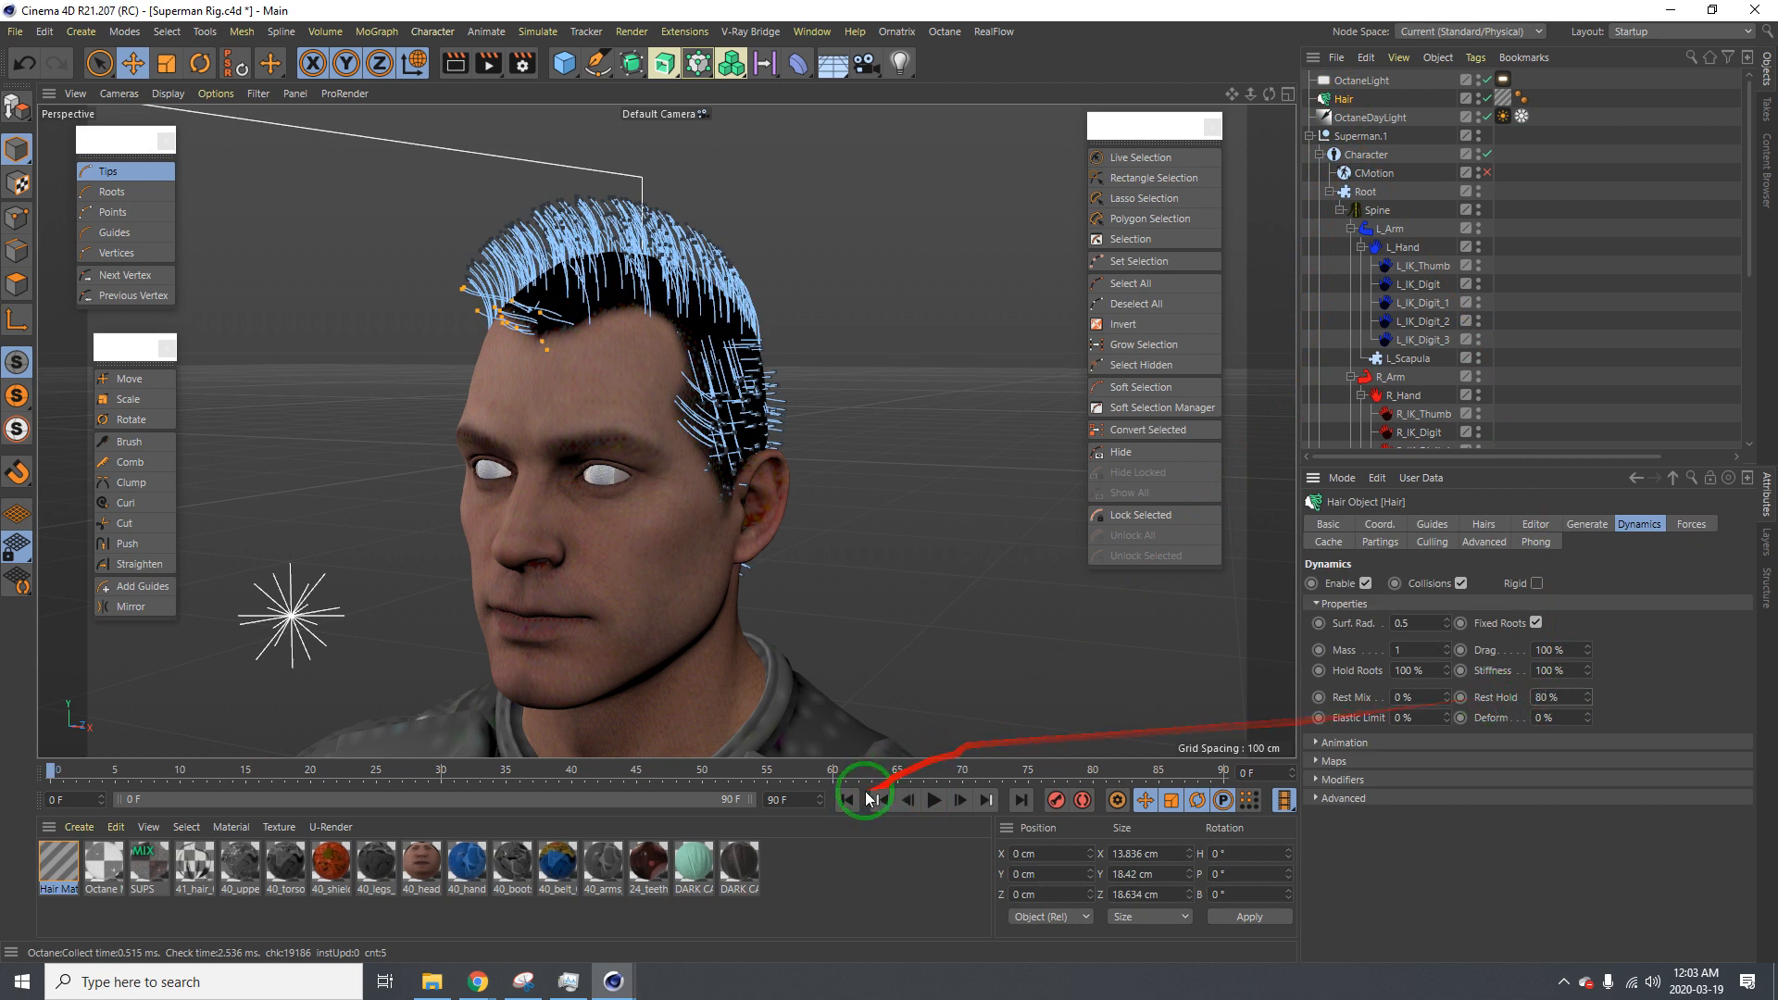
click(1279, 489)
click(934, 801)
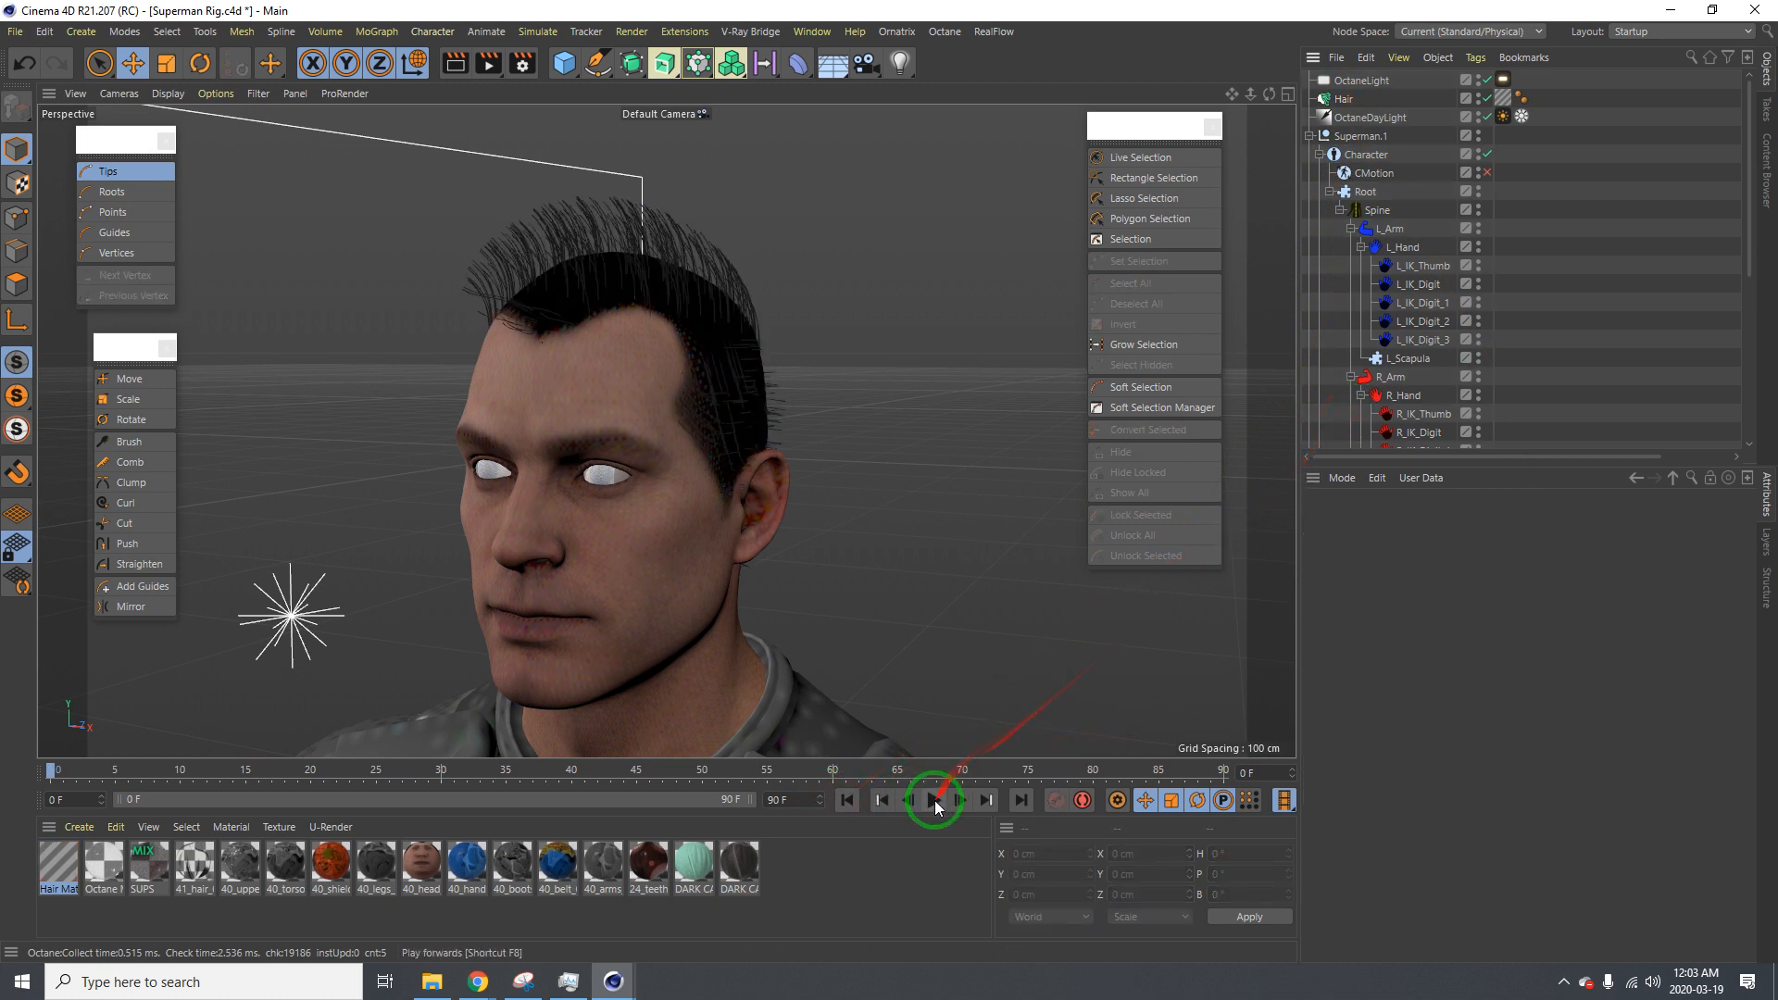
click(936, 800)
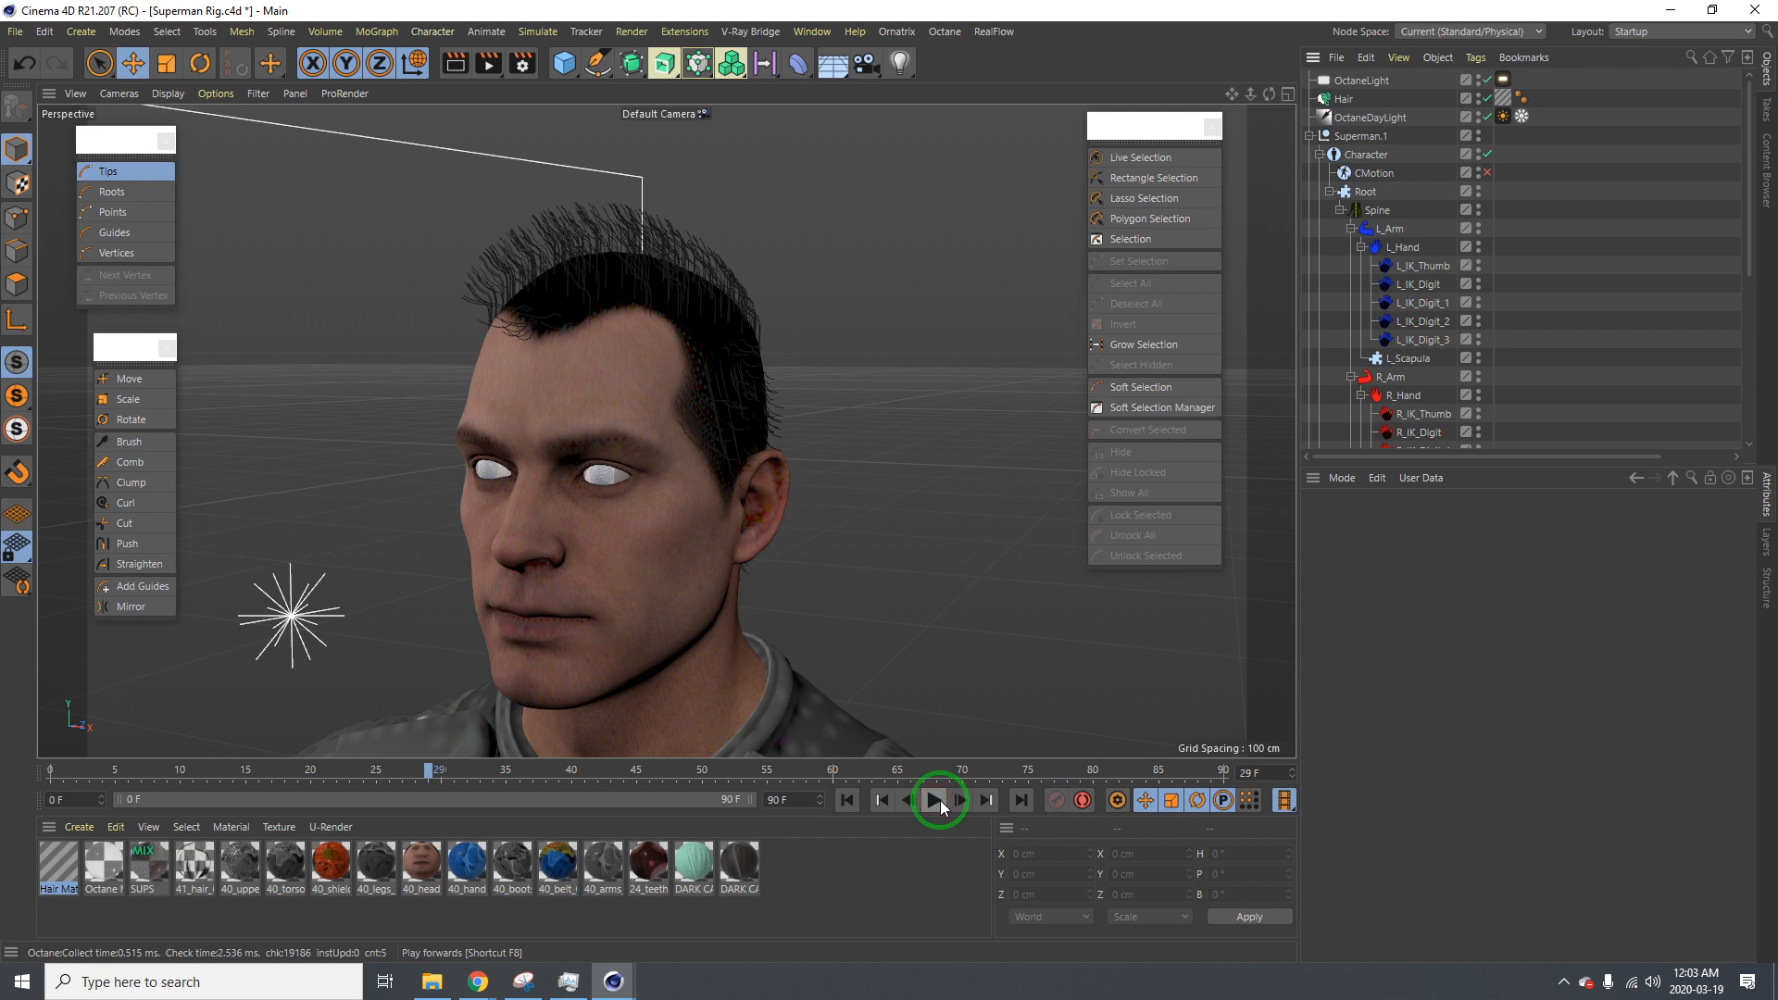
click(846, 800)
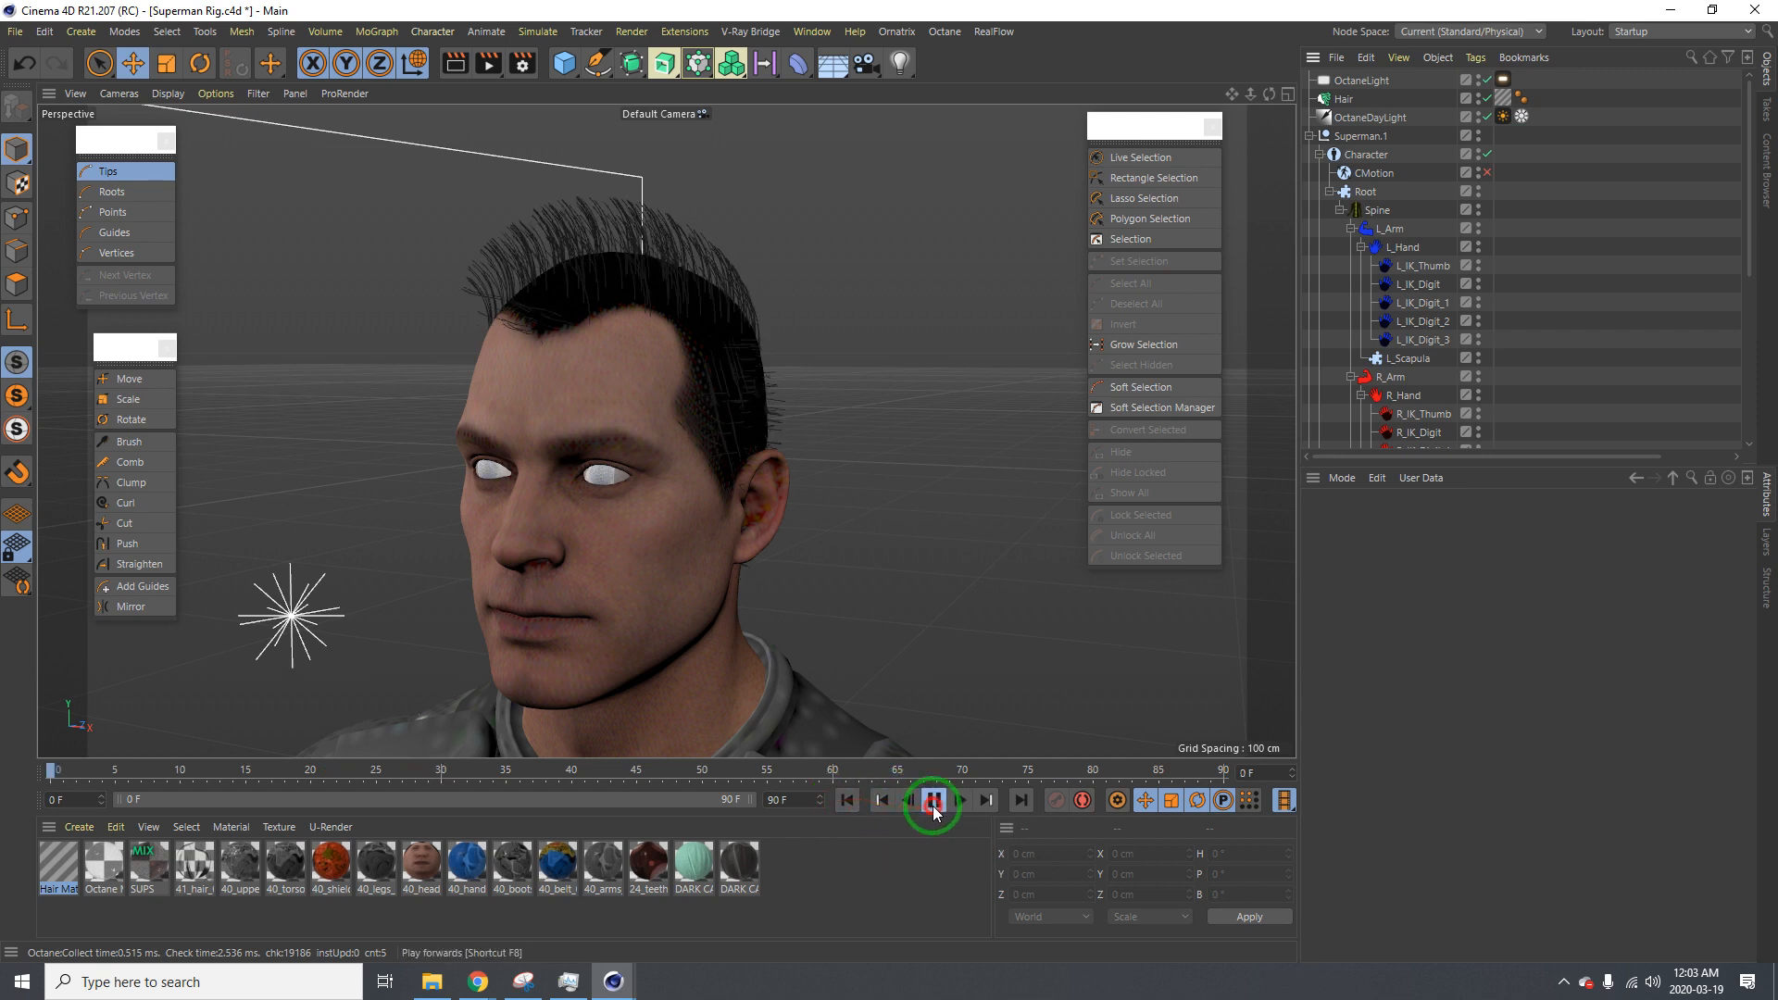
Return playback to the first frame and expand the Maps settings in the Hair object's dynamics
click(846, 800)
click(1358, 308)
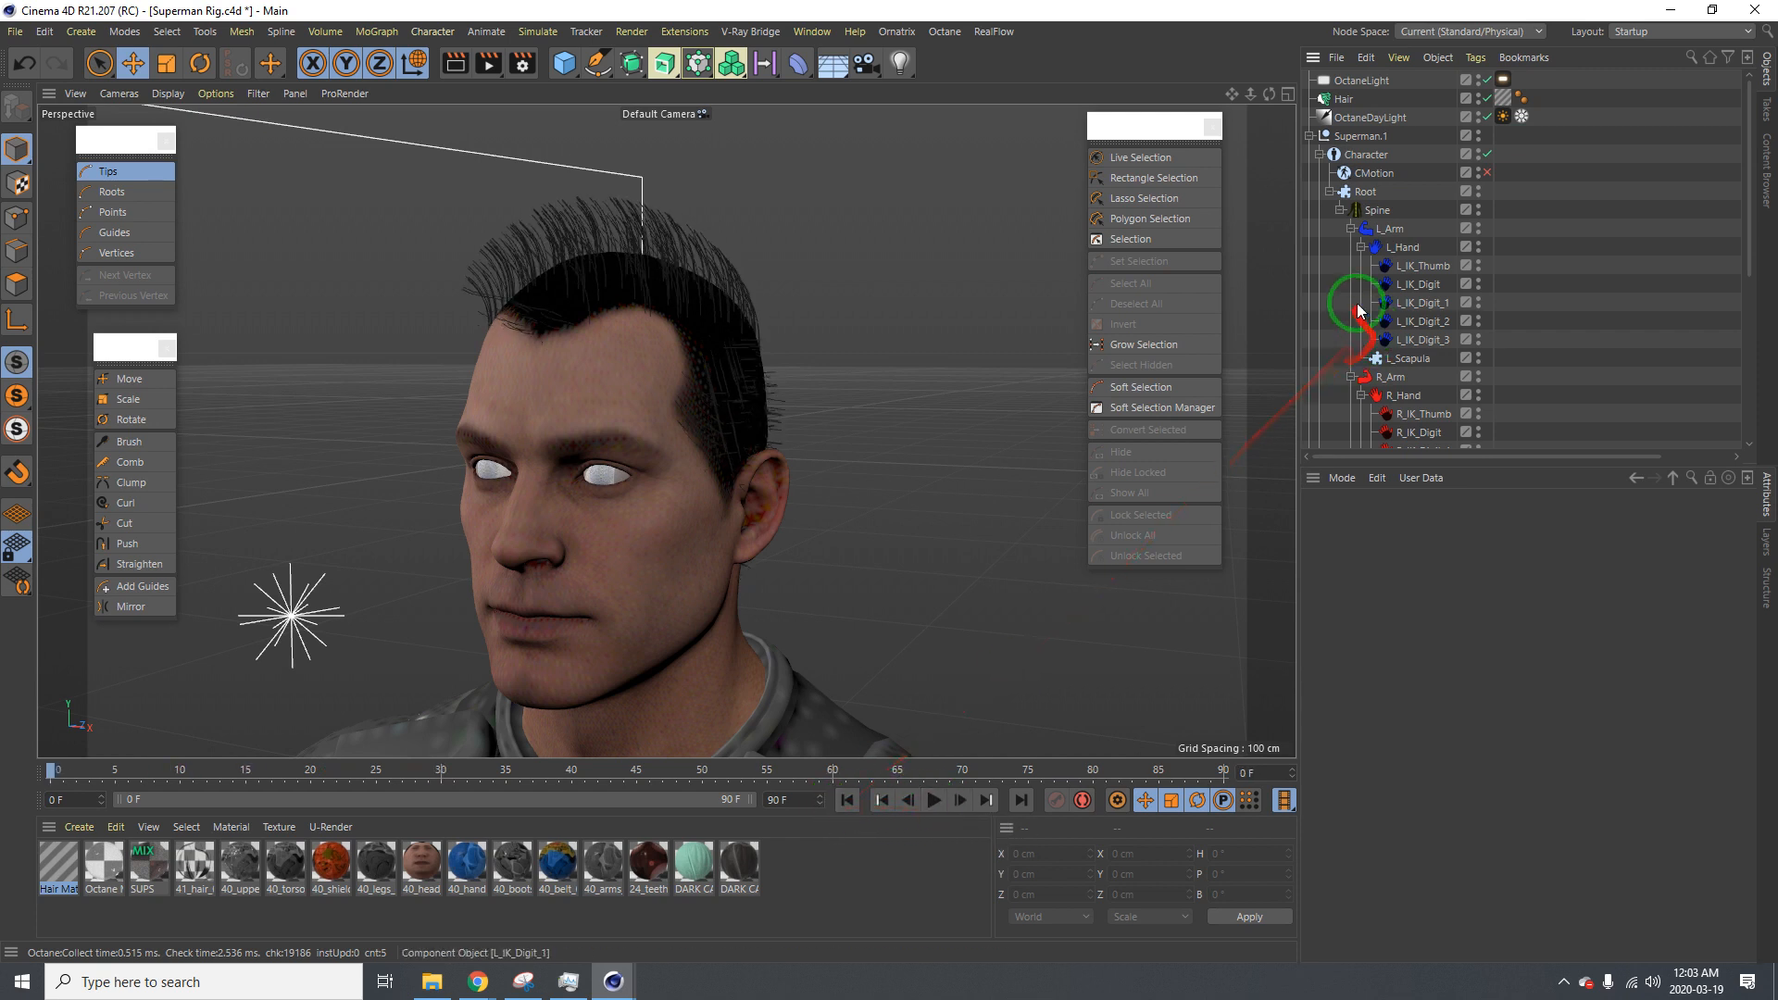
click(1348, 100)
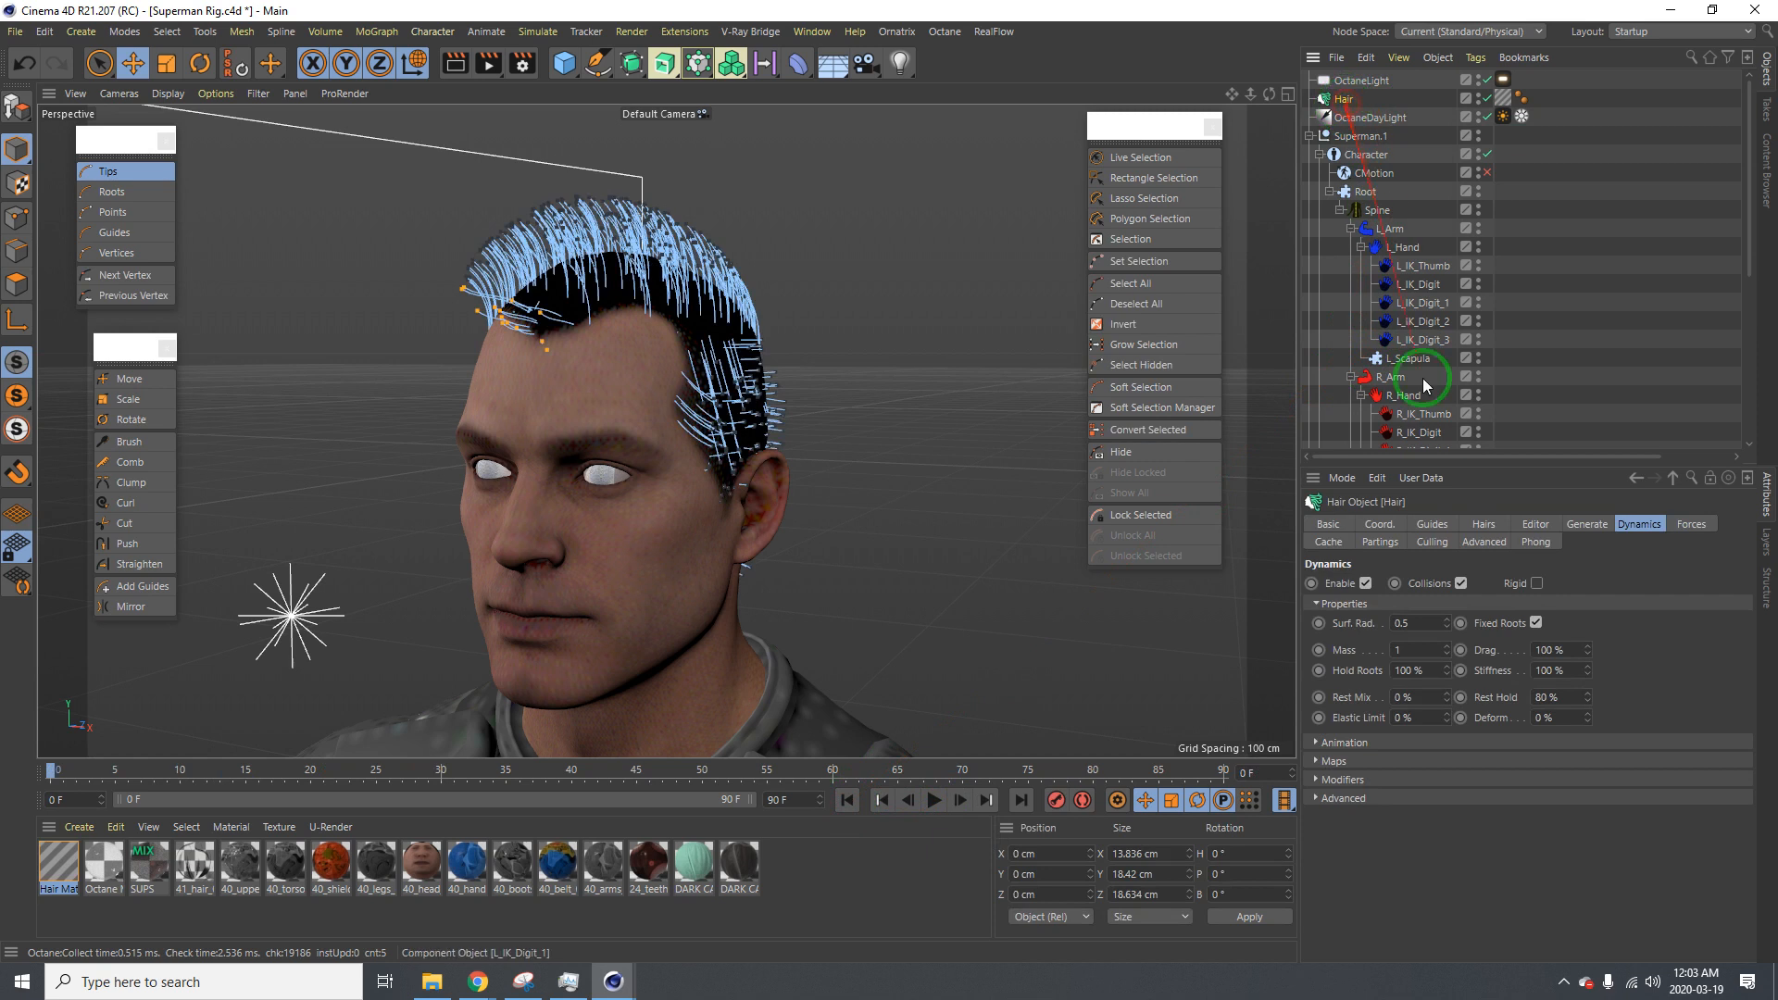
click(1351, 747)
click(1352, 747)
click(1343, 763)
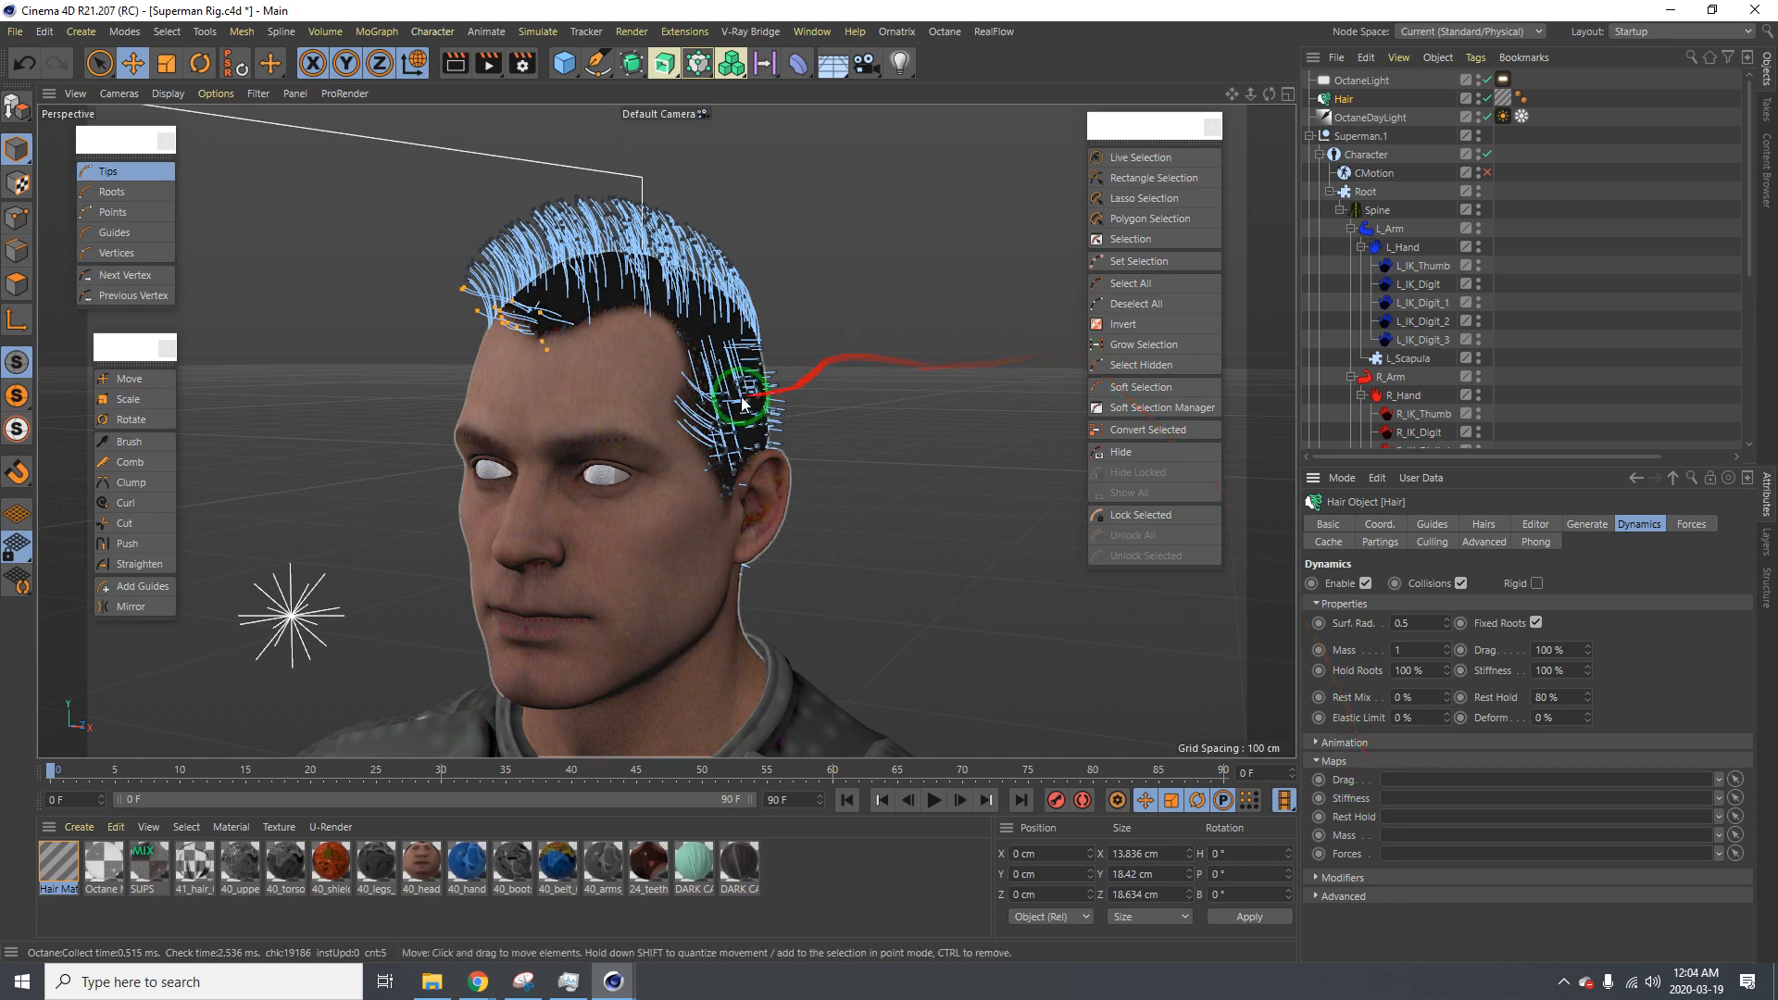
Store the selected front hair guides as a hair selection tag on the Hair object
alt+right_drag(652, 369, 669, 362)
mouse_move(670, 362)
alt+mouse_down()
mouse_move(509, 378)
mouse_move(552, 389)
mouse_move(473, 359)
alt+mouse_up()
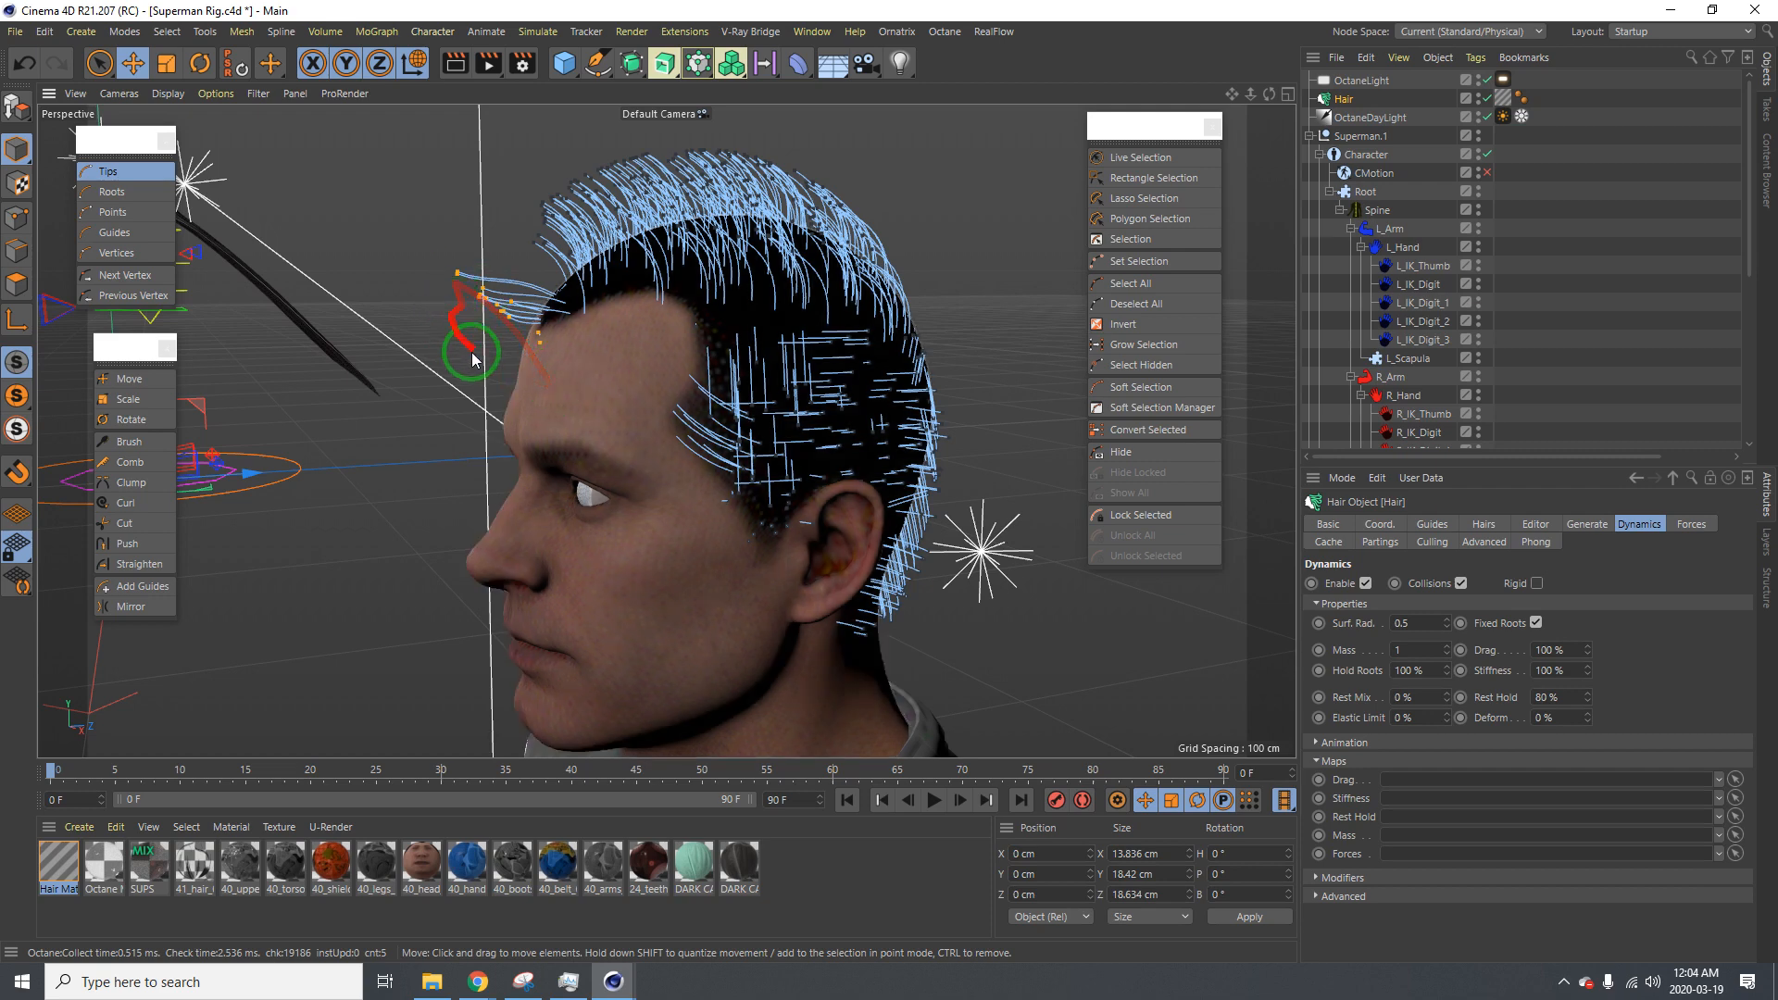
click(1140, 262)
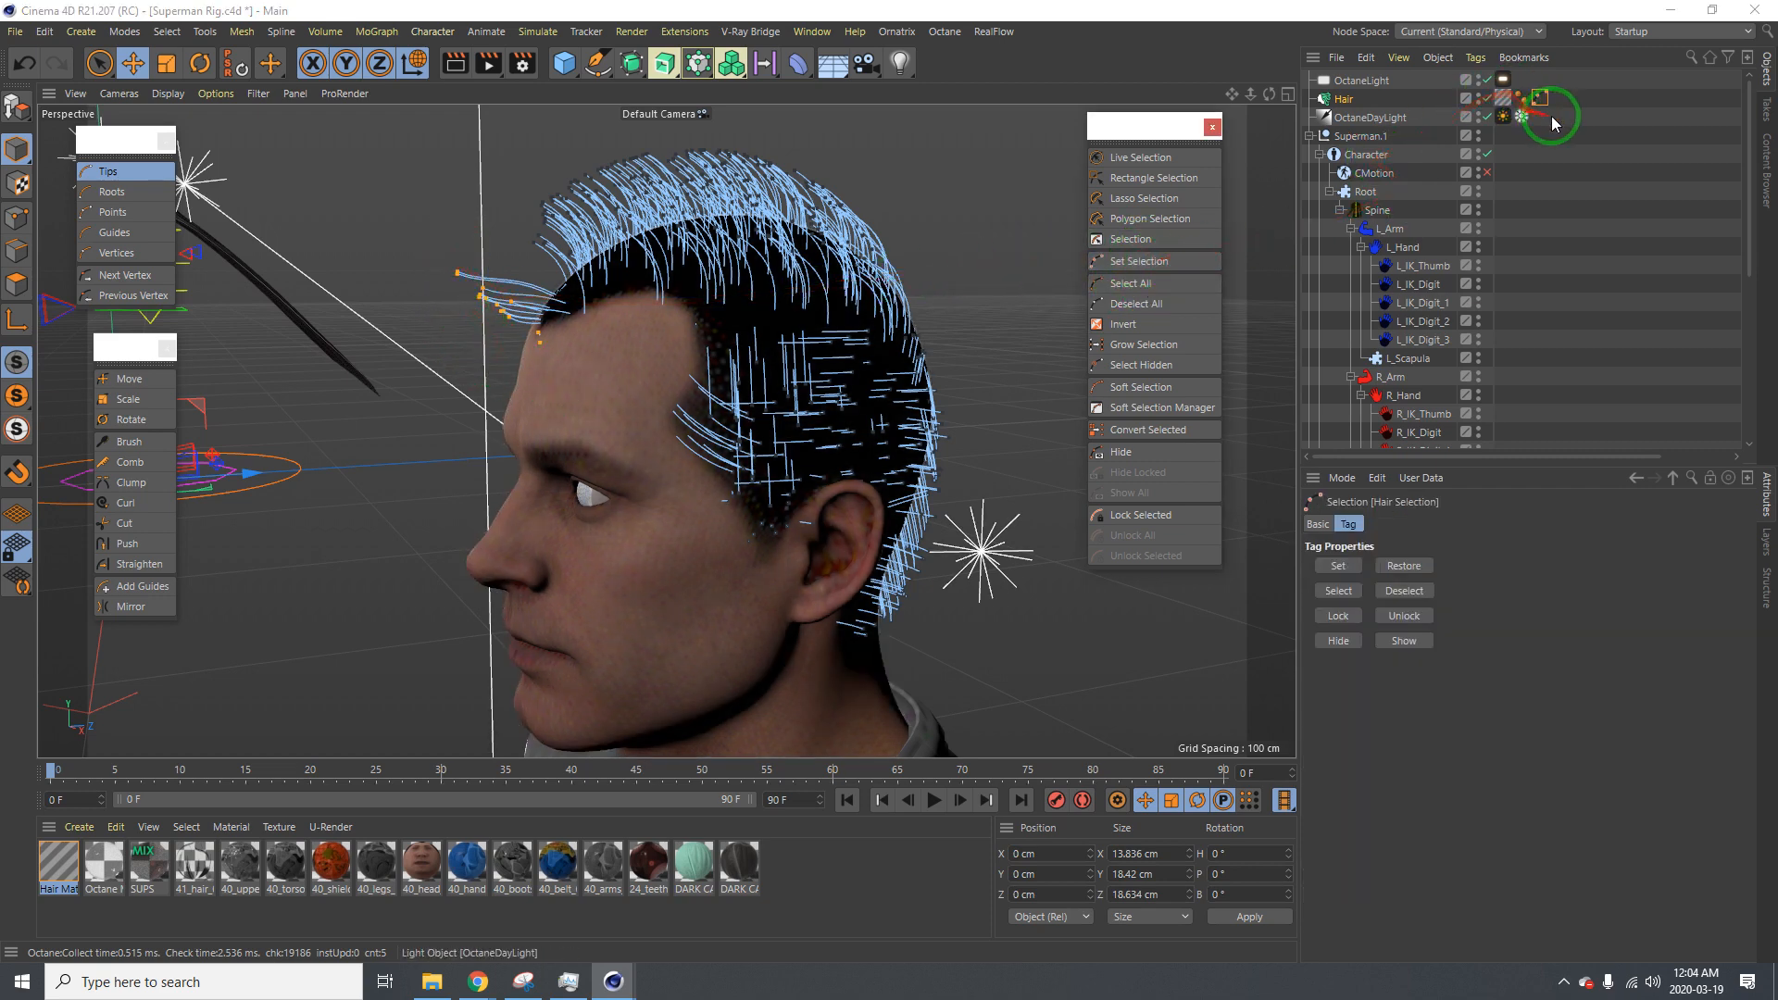
Try to assign the hair selection tag to the Rest Hold map in the Hair object's dynamics
click(1347, 99)
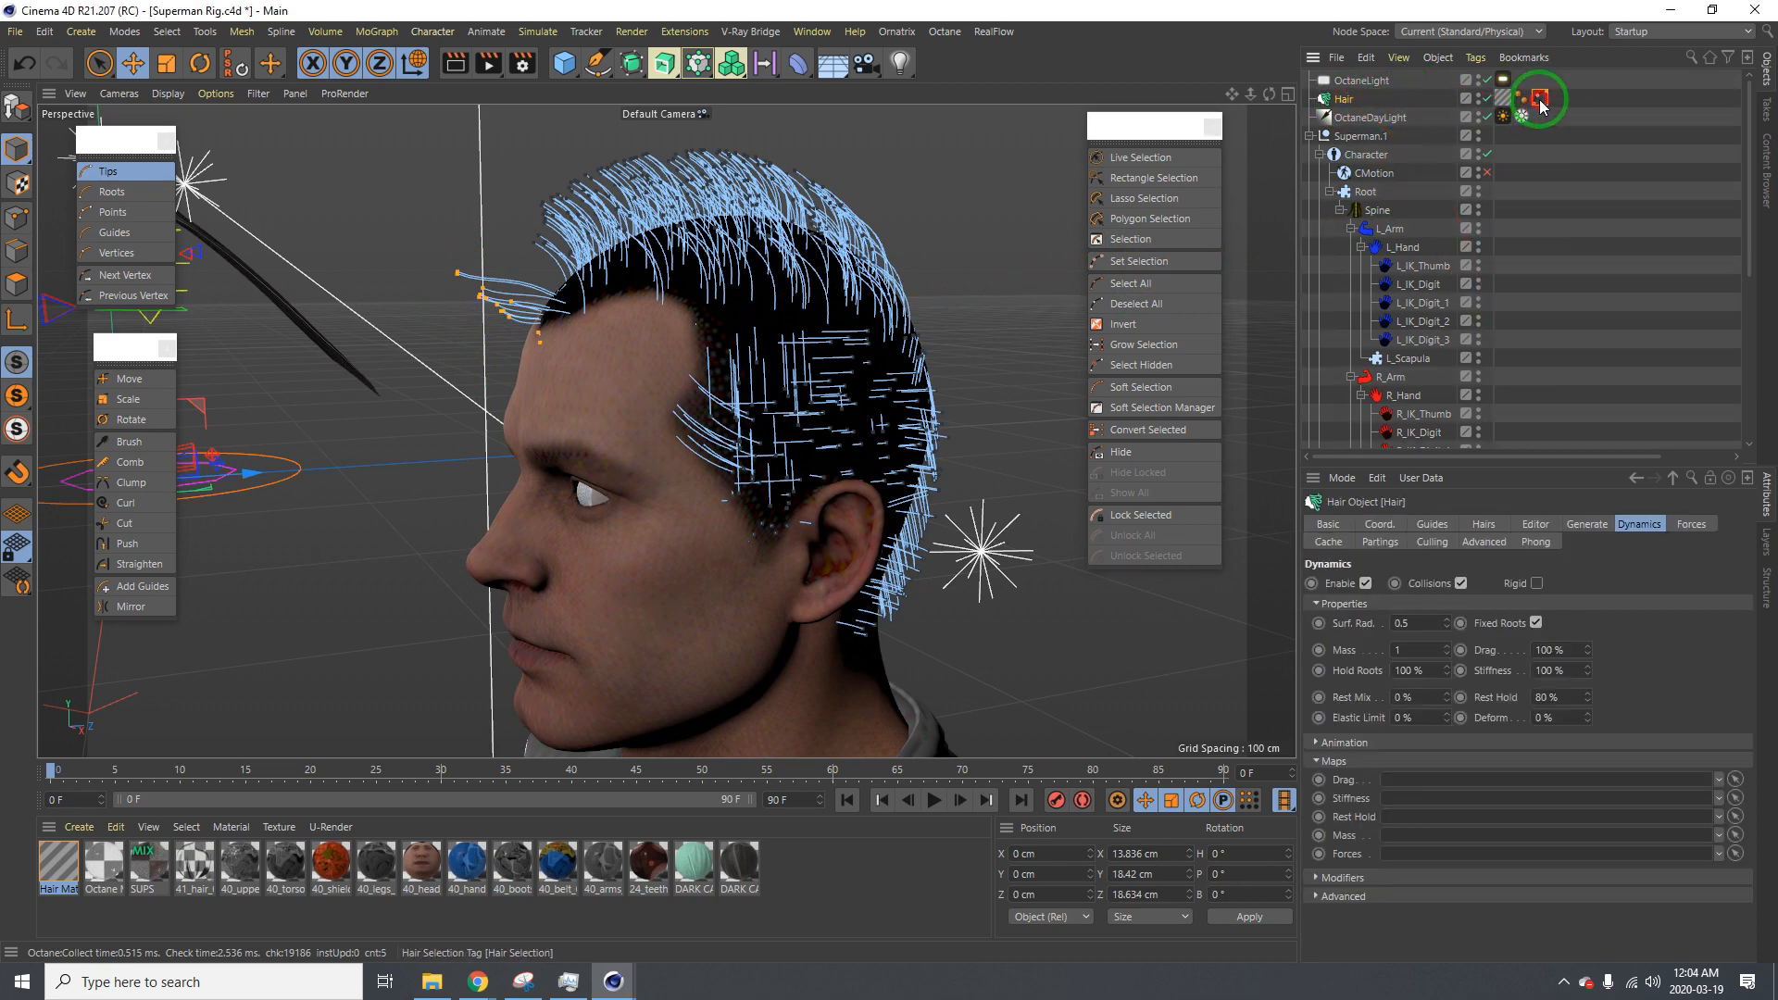
drag(1593, 269, 1397, 865)
click(1735, 816)
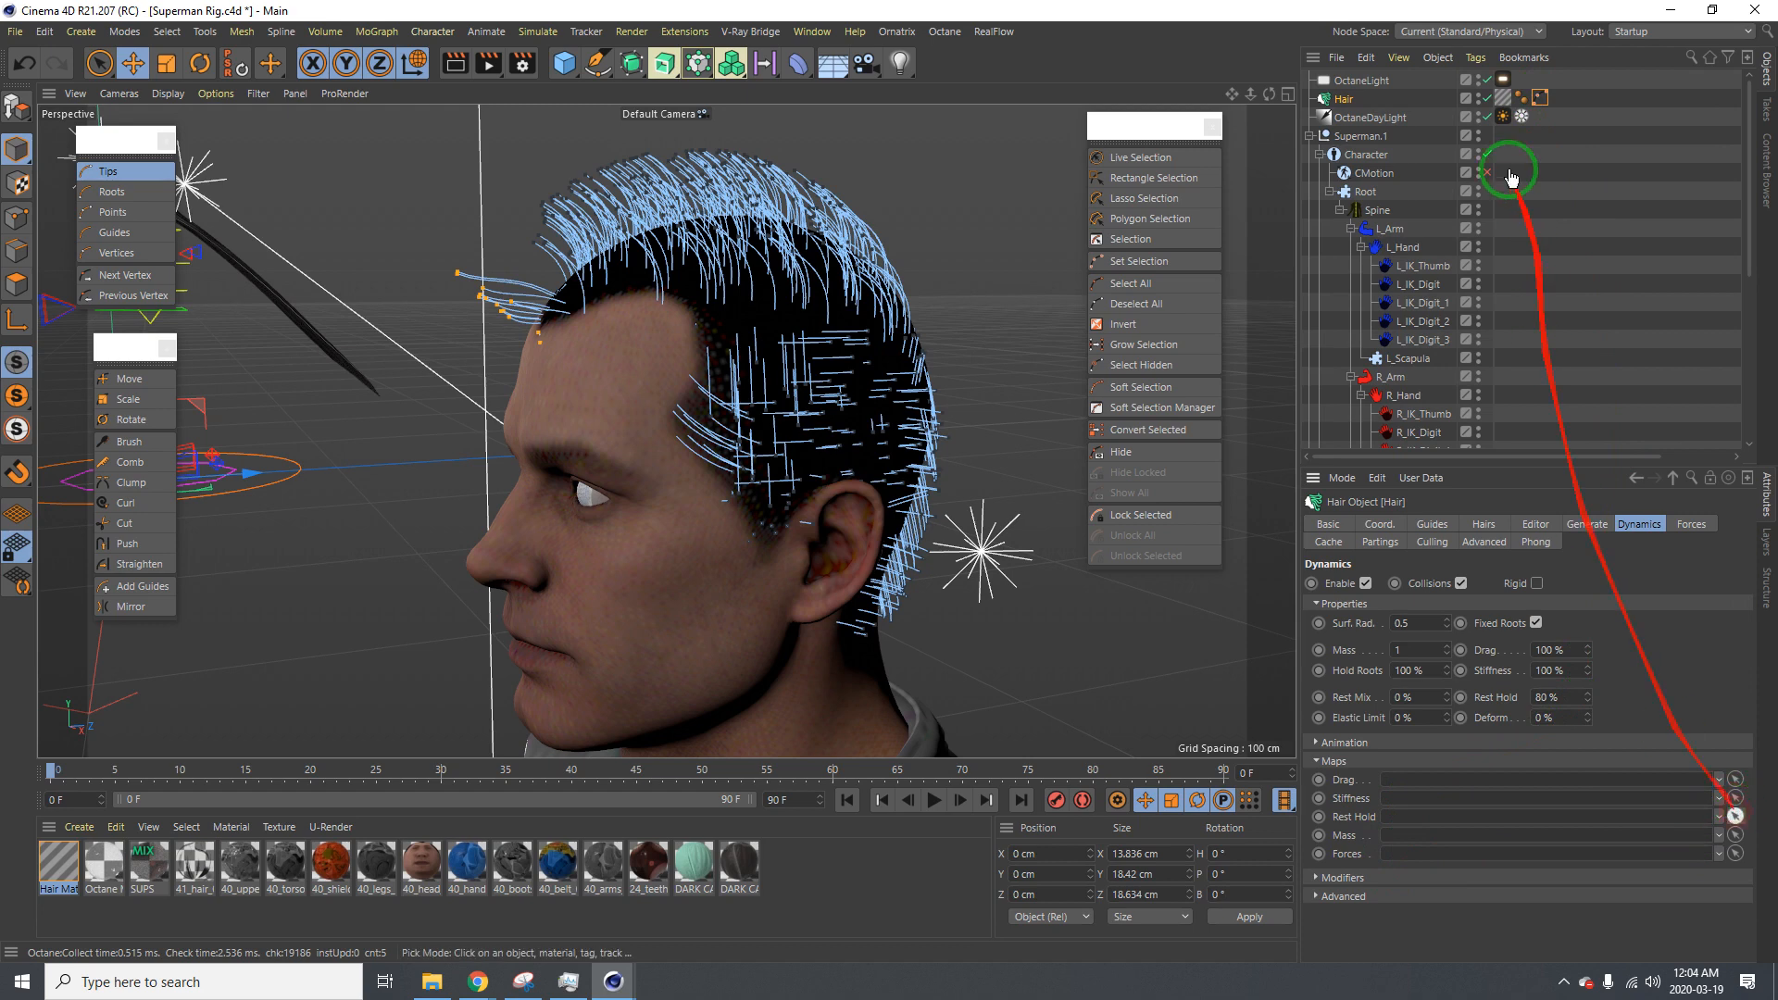
drag(1543, 105, 1517, 722)
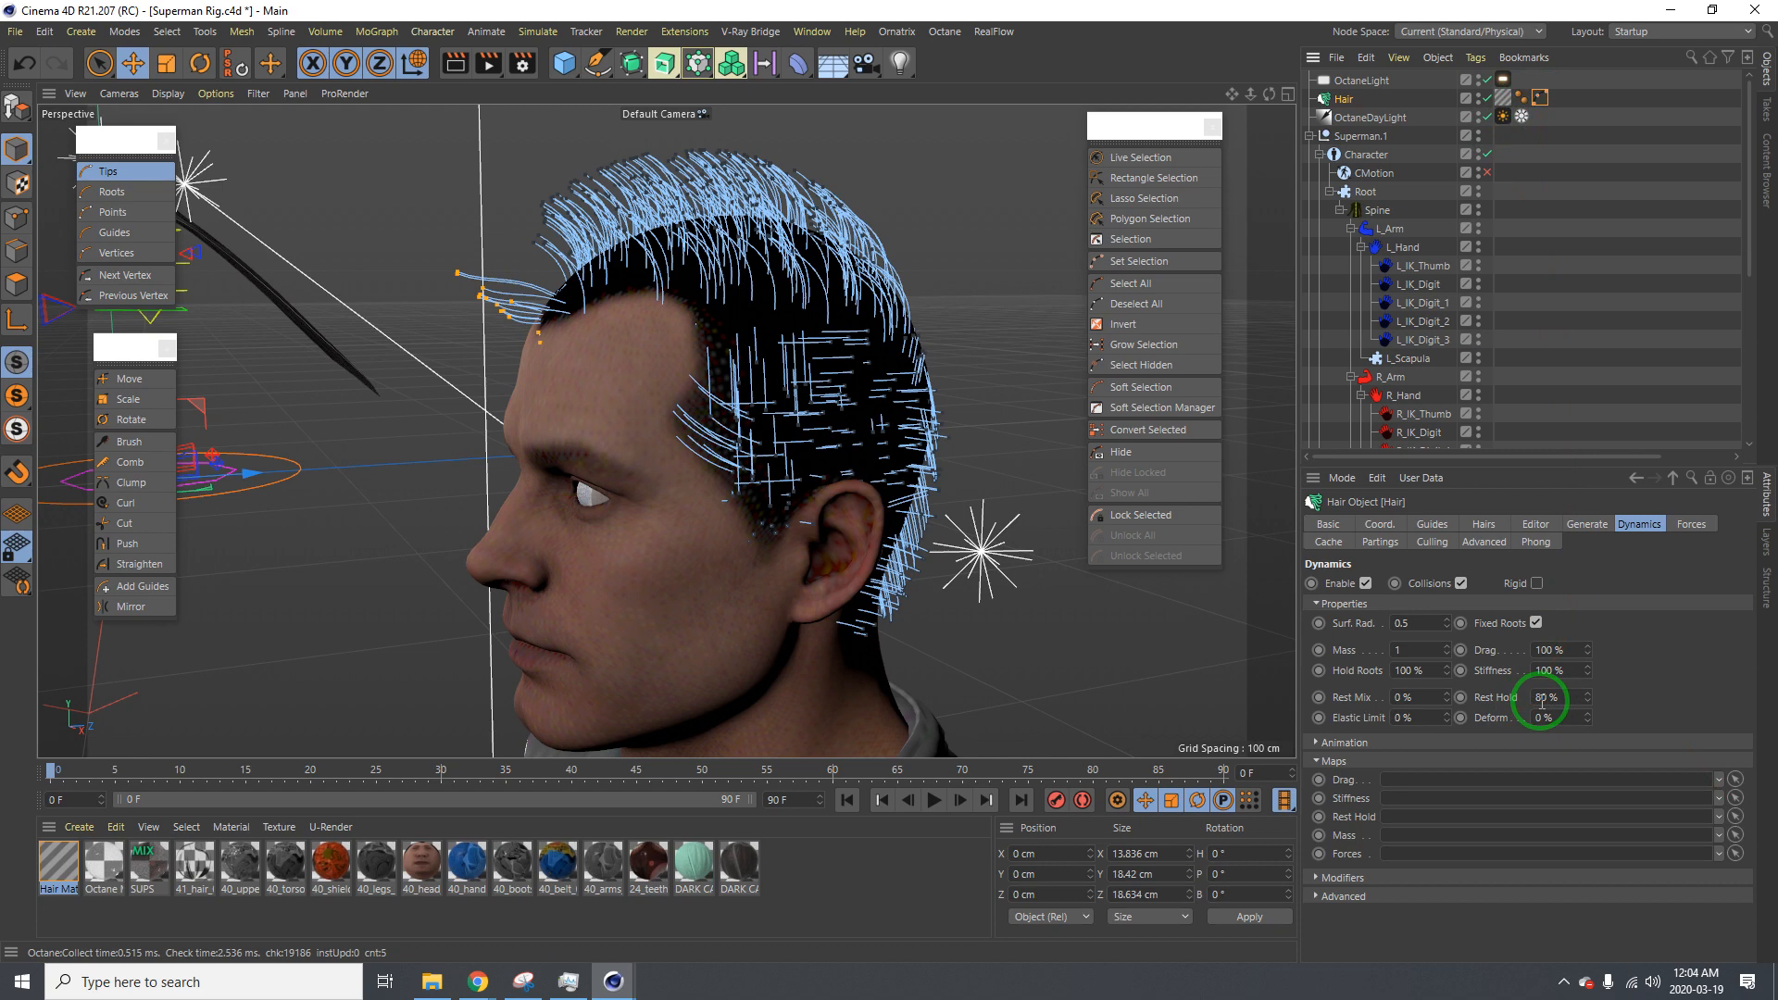
Try to assign the hair selection tag to the Drag map in the Hair object's dynamics
click(1338, 742)
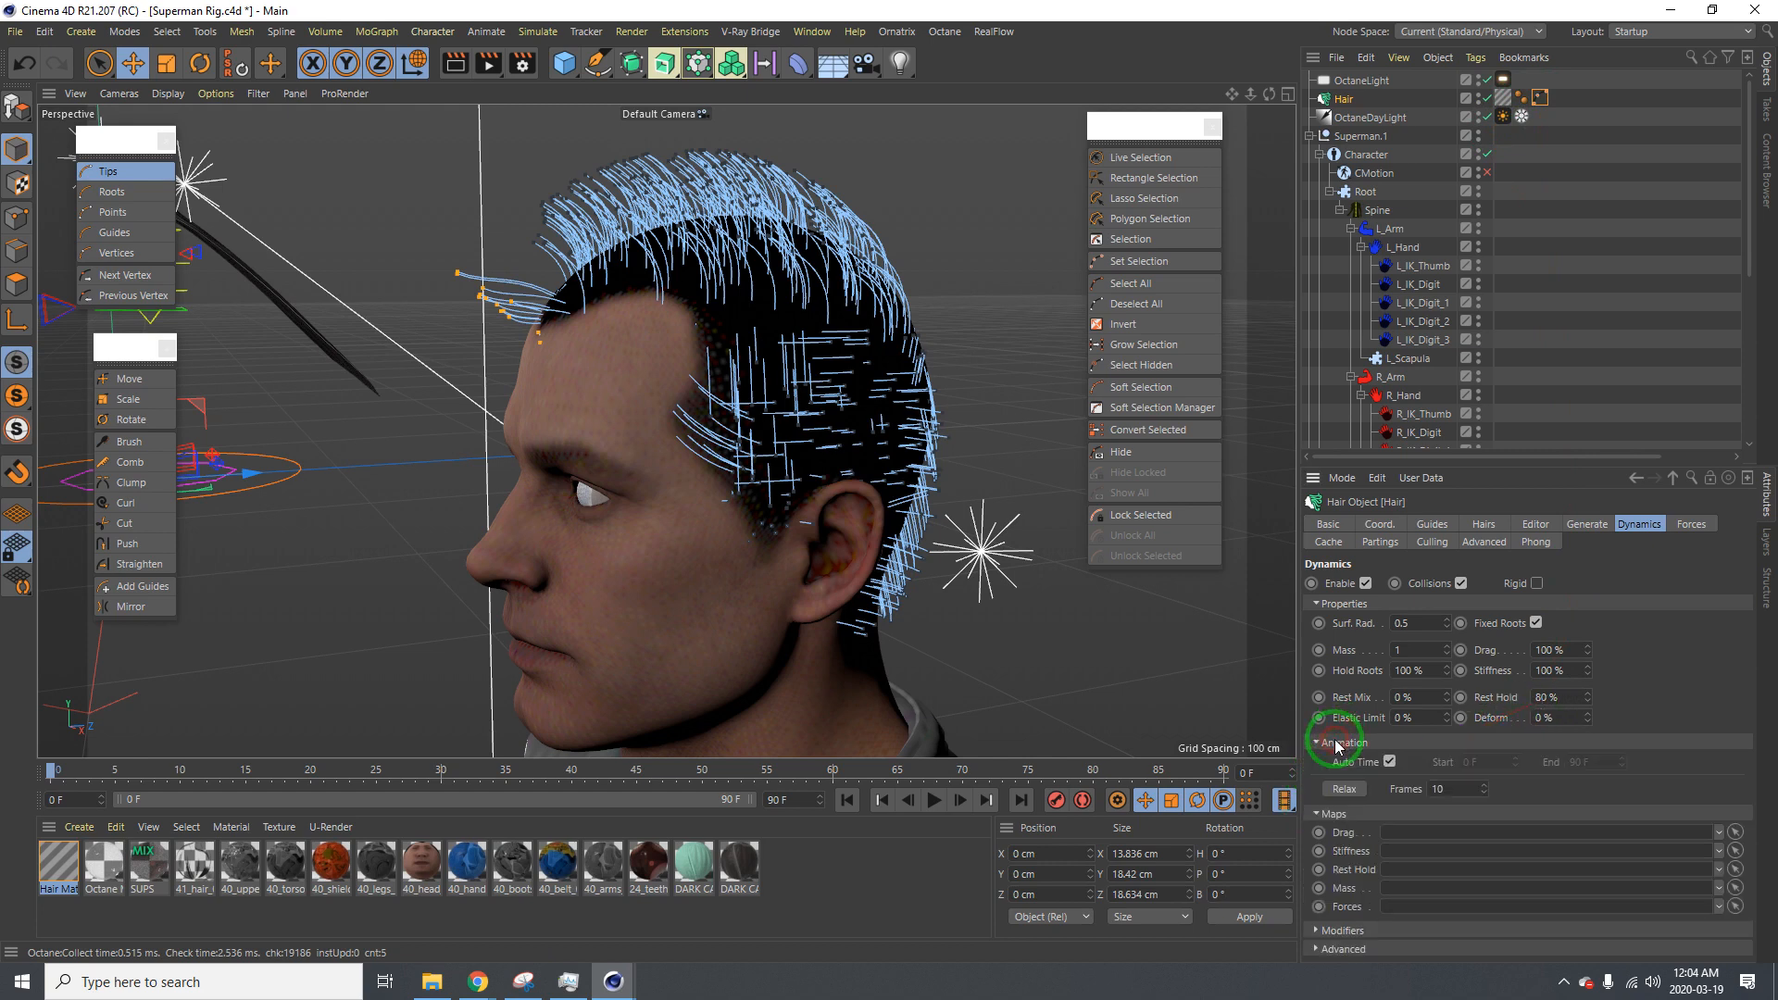
click(1336, 742)
click(1349, 759)
click(1349, 761)
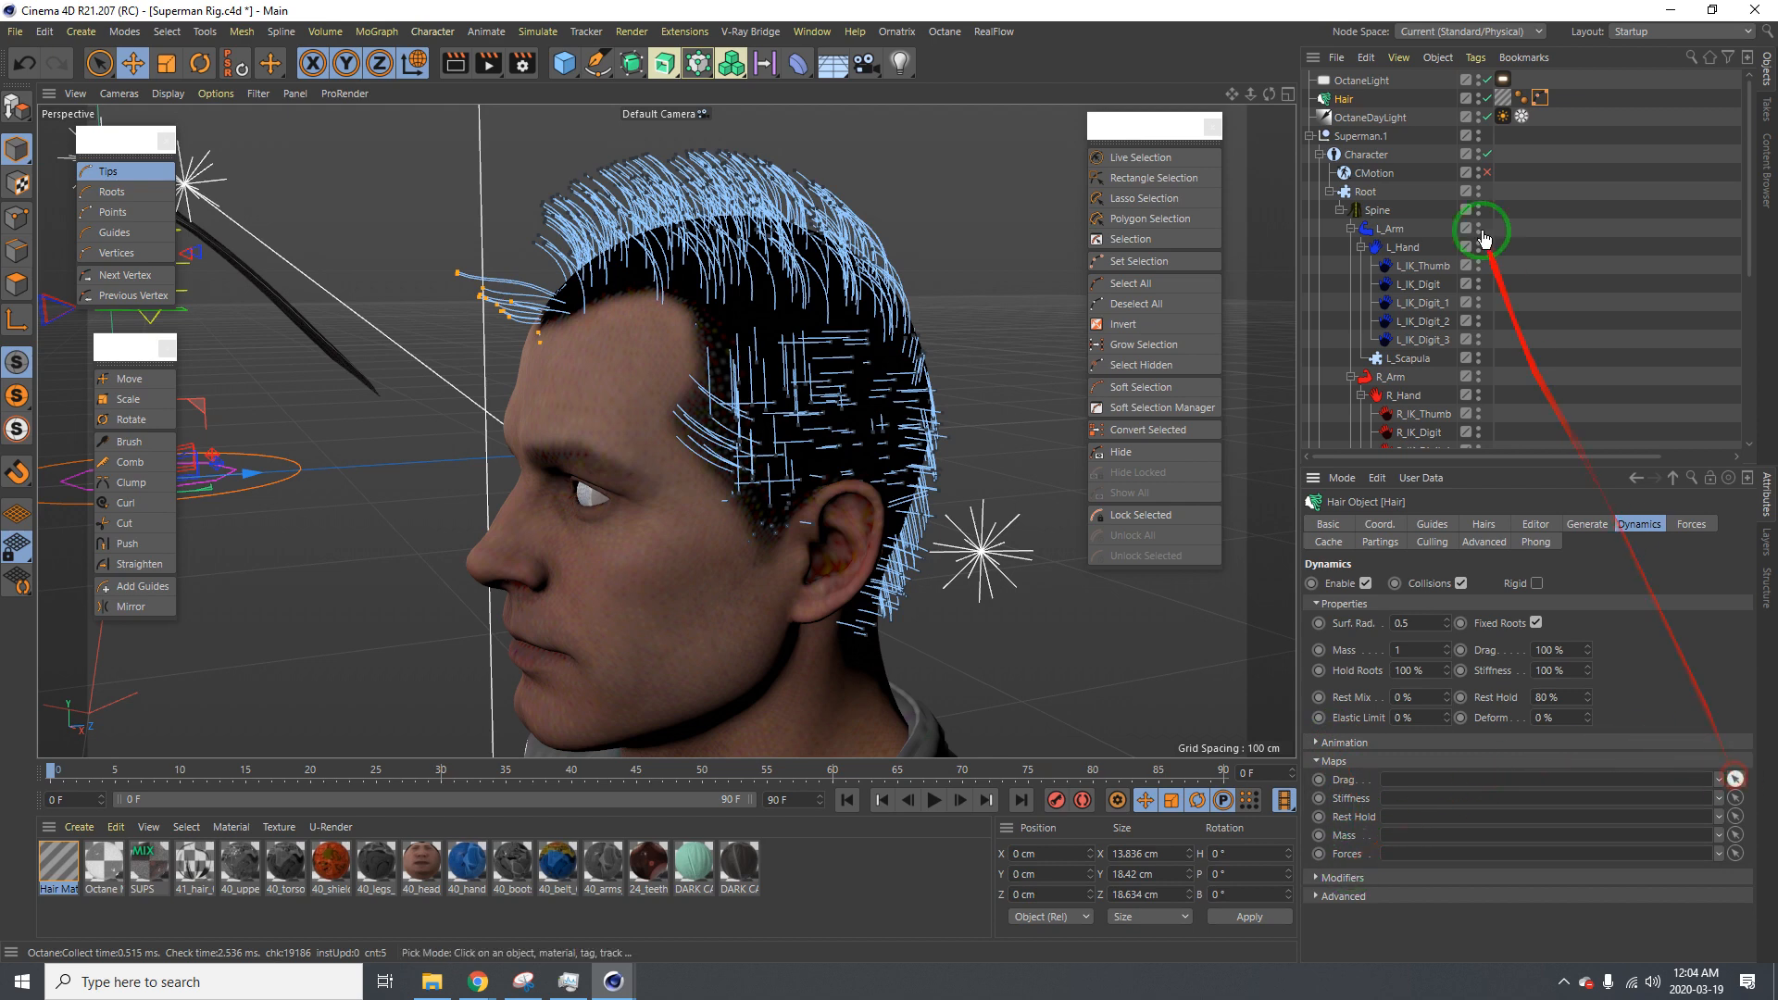
drag(1541, 97, 1553, 665)
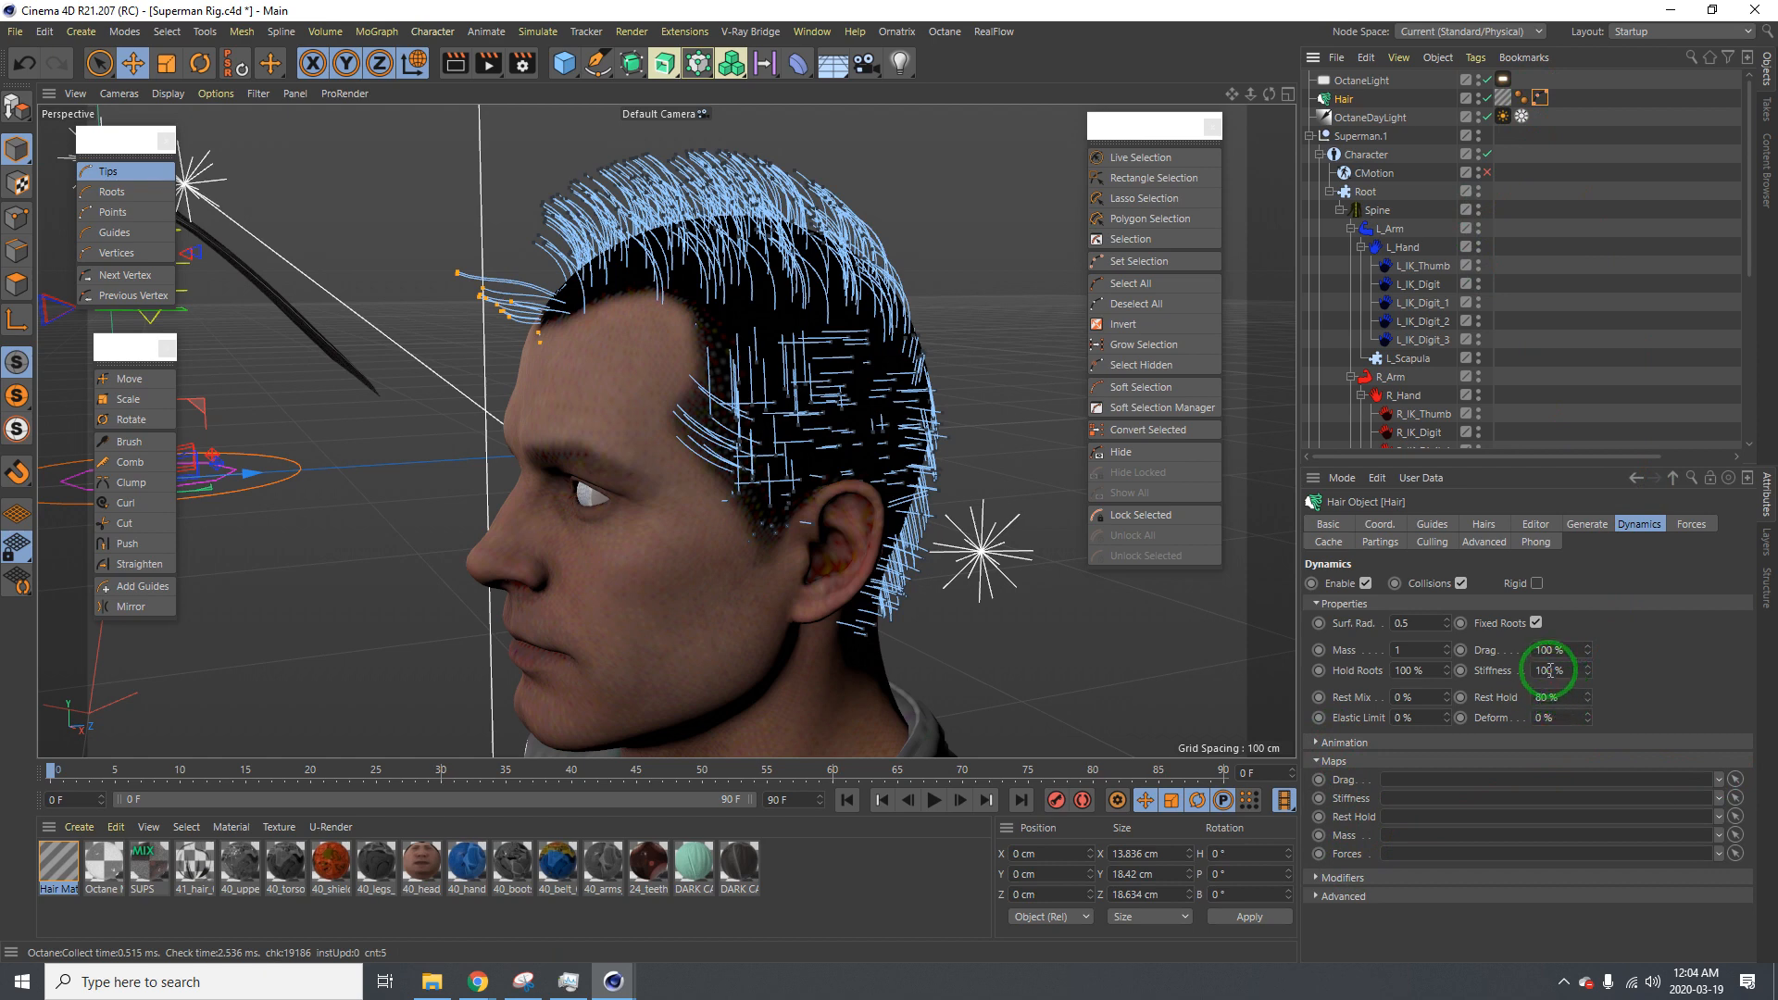
Check the Hair object's Editor and Hairs settings, and inspect the deselected hair around the head
mouse_move(1545, 530)
mouse_down()
mouse_move(1582, 535)
mouse_move(1537, 535)
mouse_up()
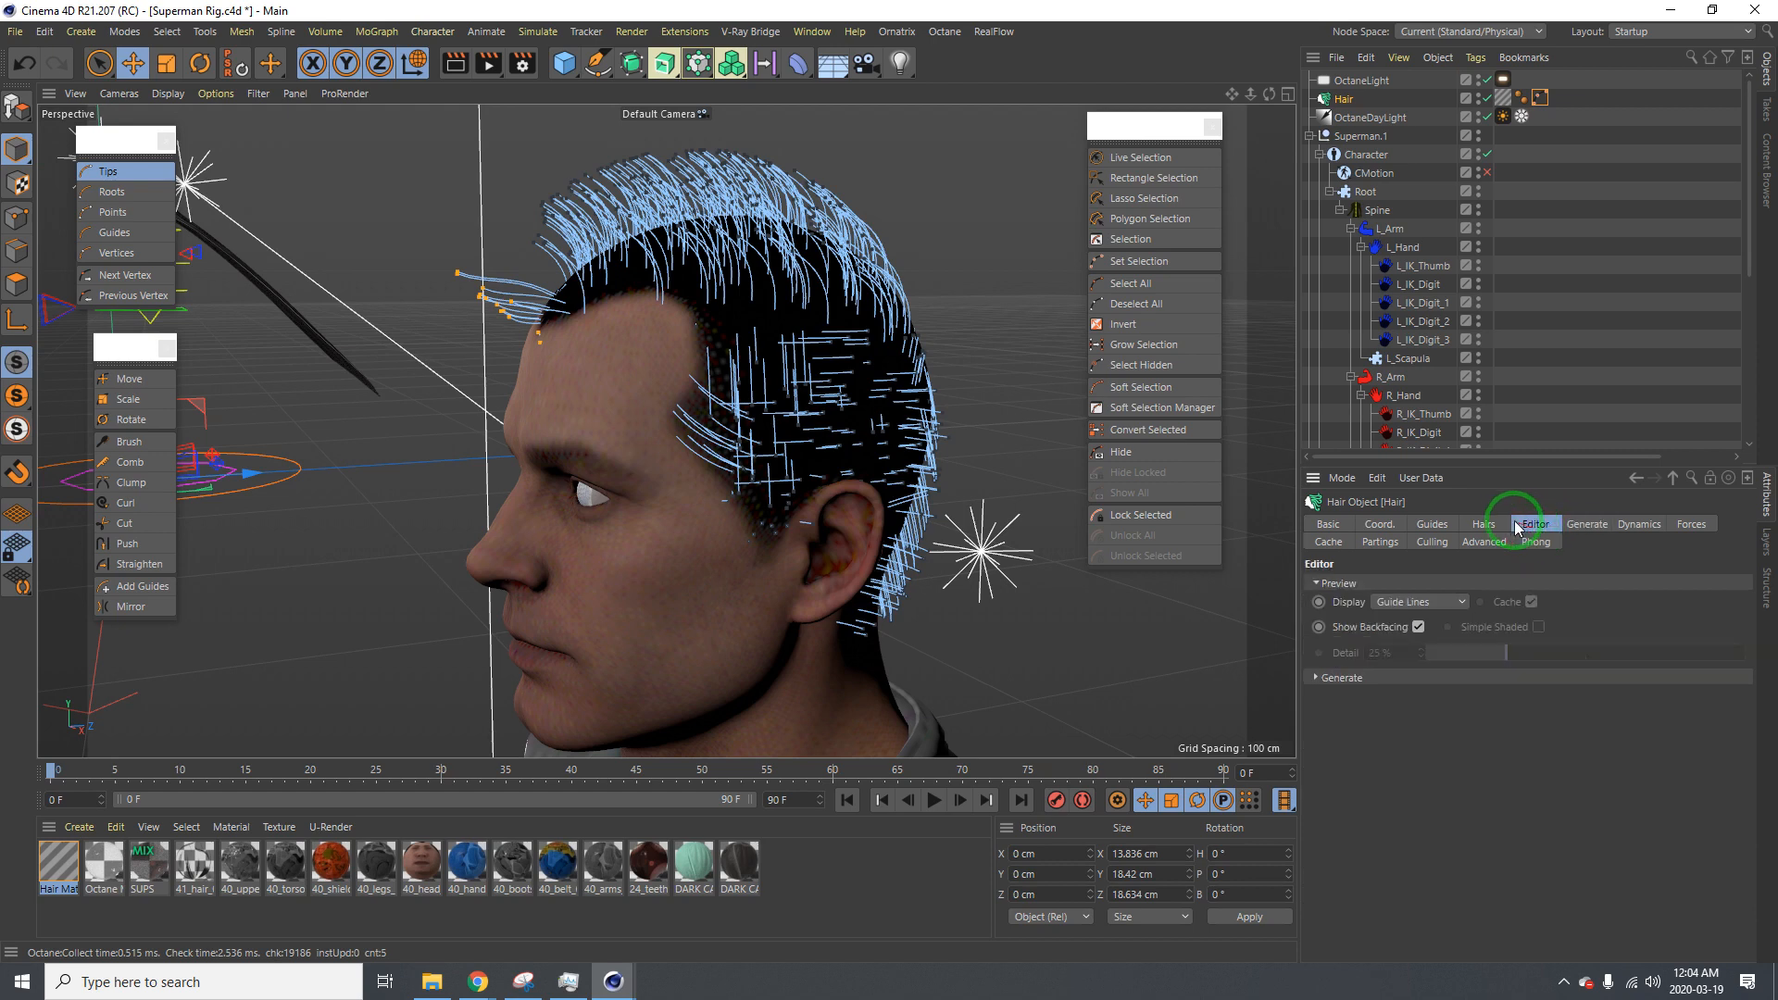
click(1493, 525)
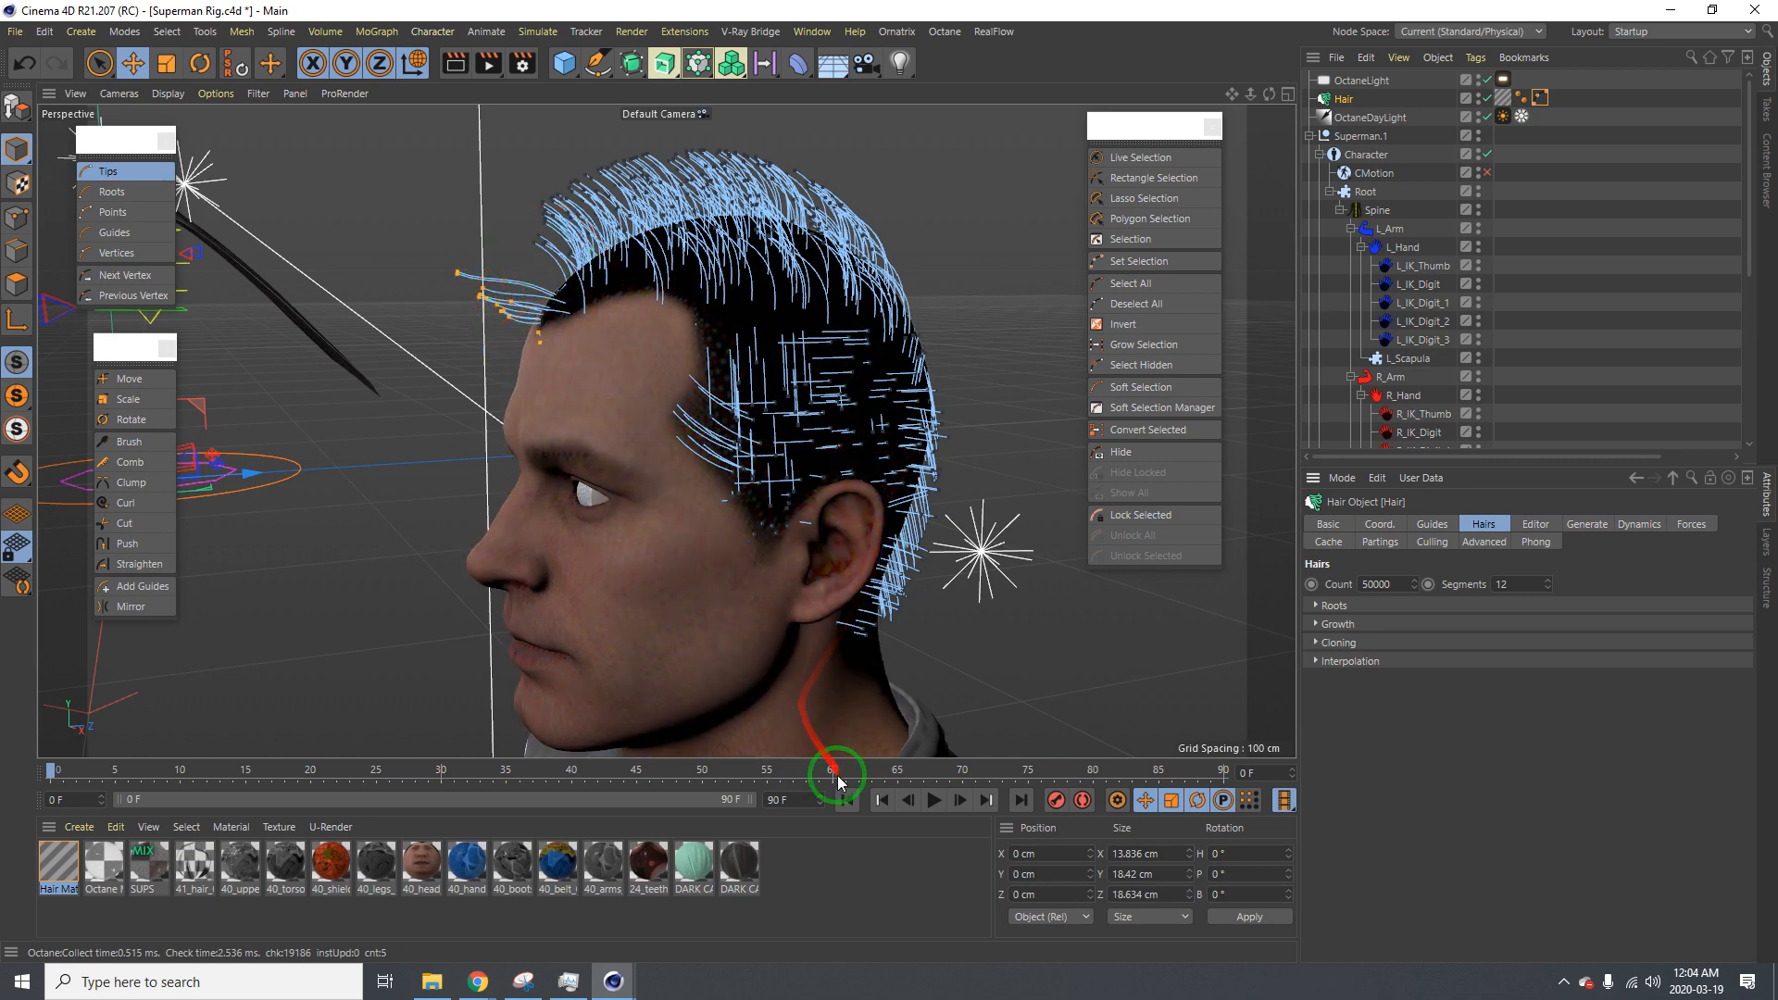
alt+drag(726, 293, 636, 314)
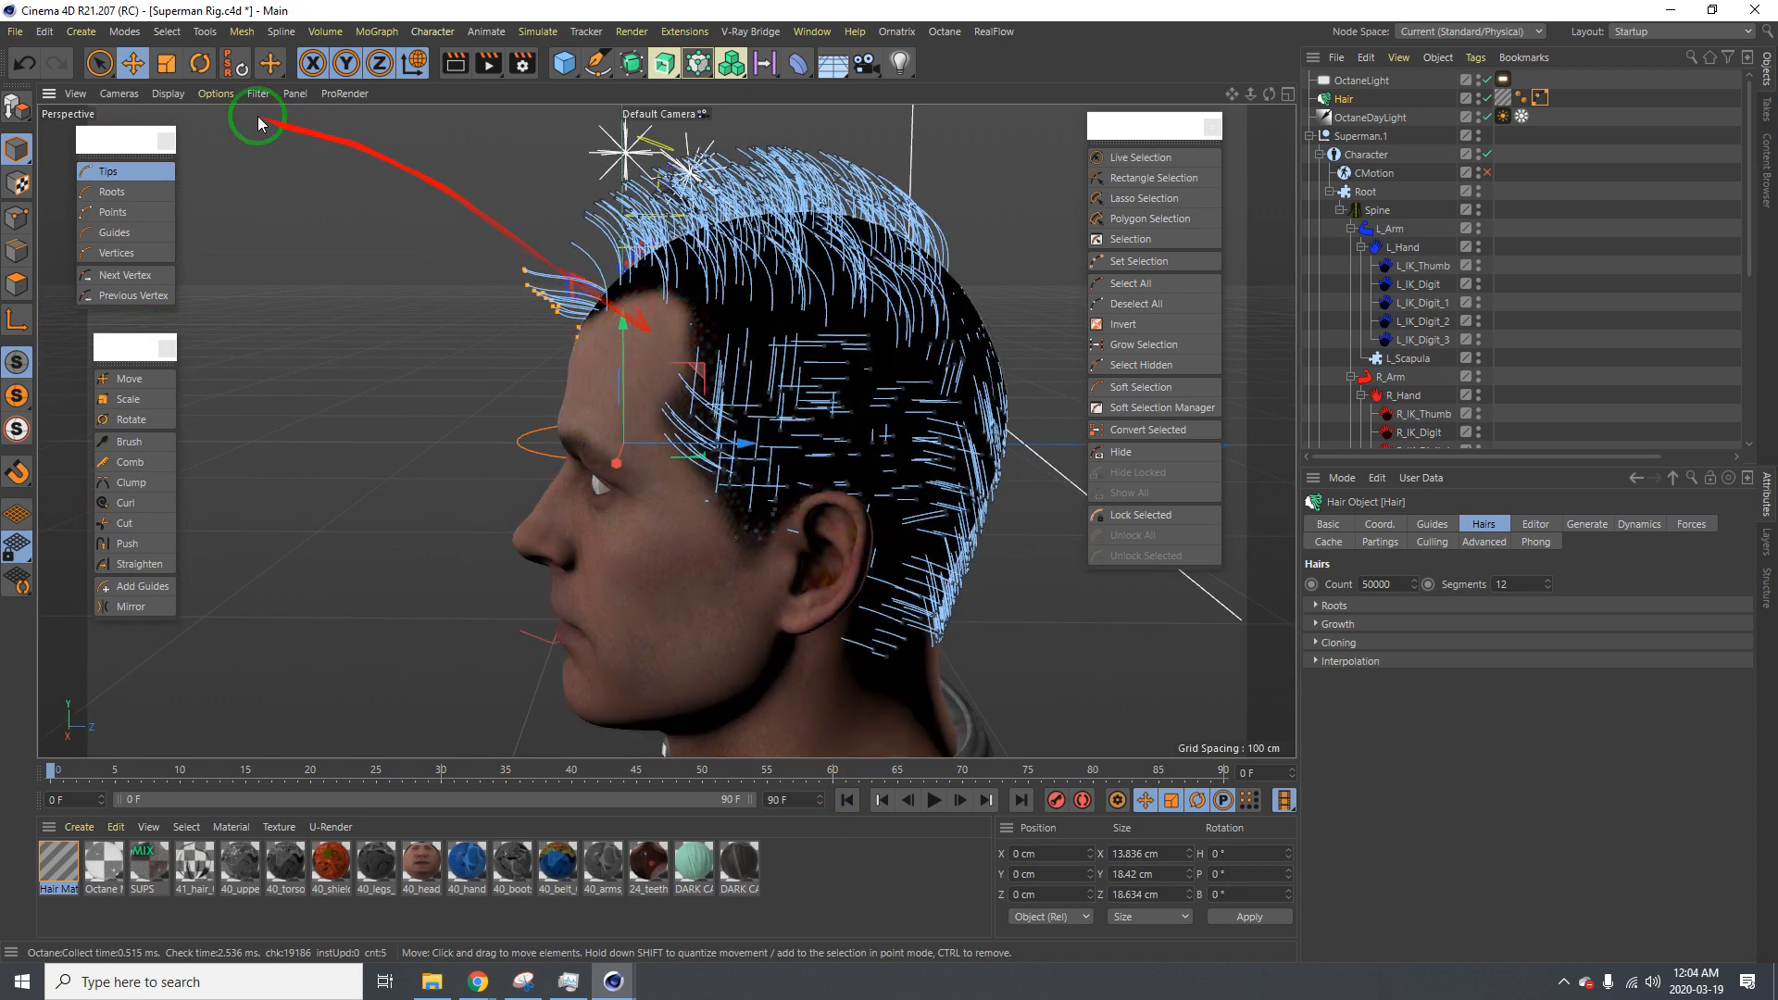
click(1278, 317)
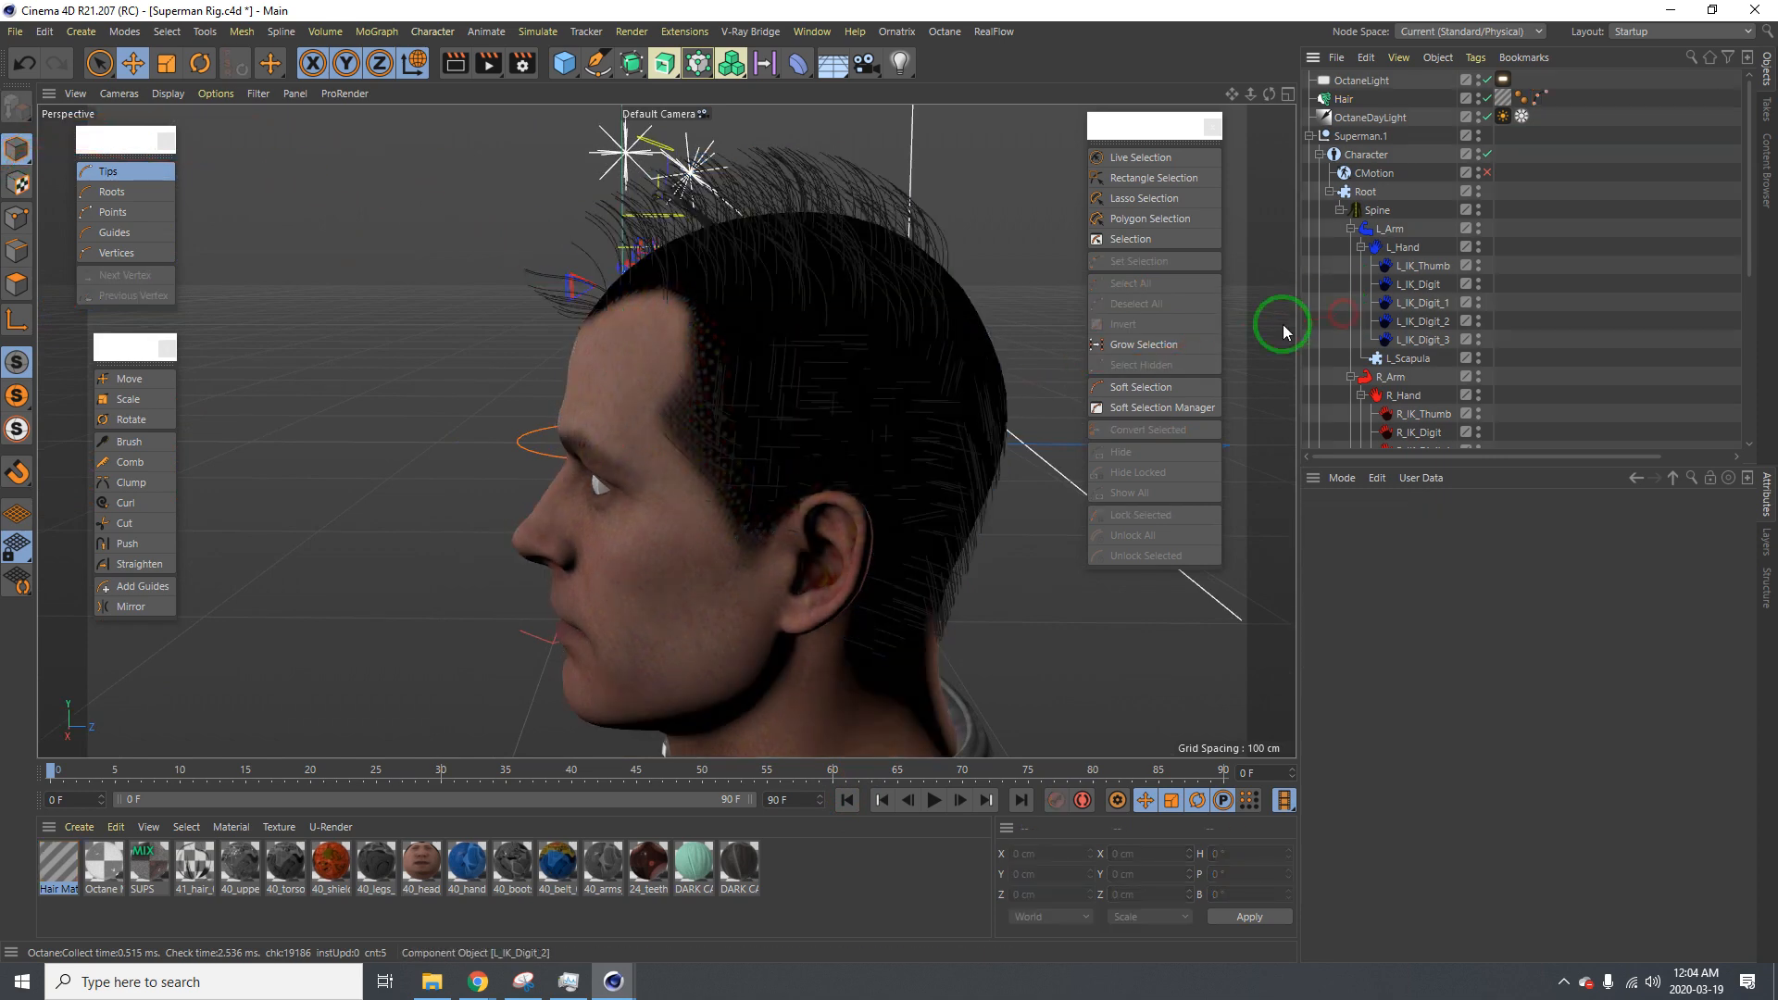
alt+drag(1278, 317, 1140, 388)
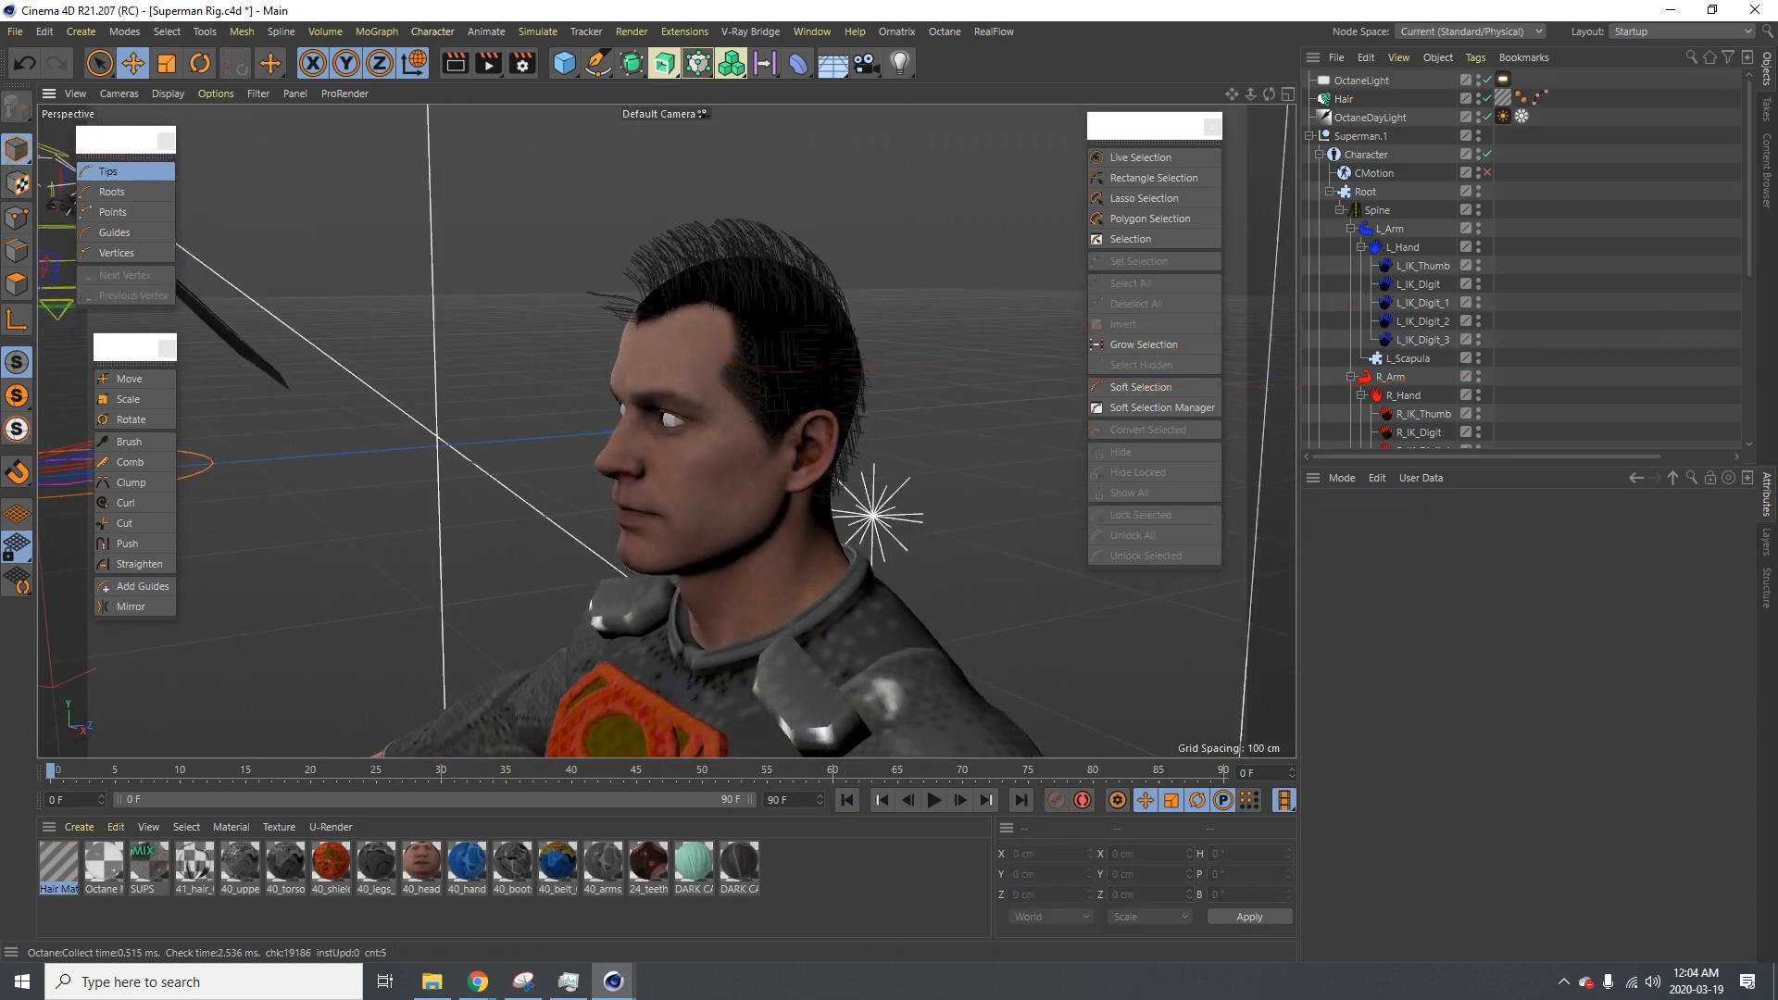
Start the Octane Live Viewer render with Viewport Rendering enabled and move the viewer window aside
drag(1777, 171, 765, 173)
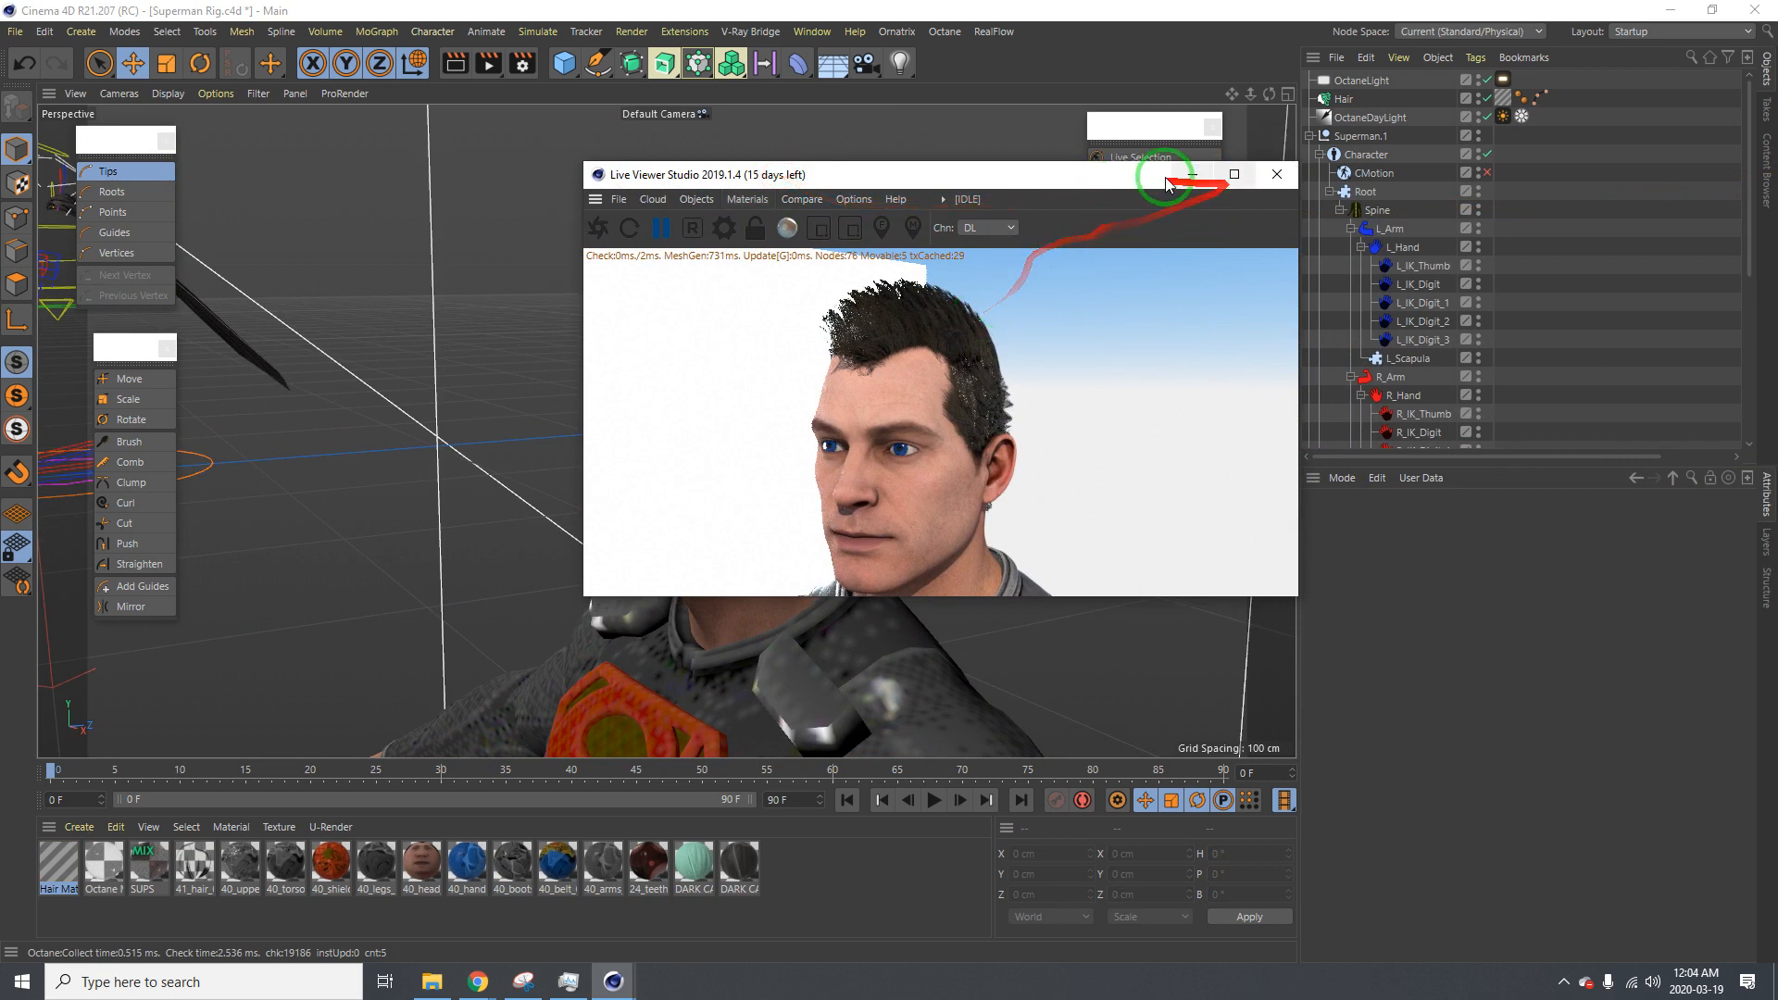
click(853, 199)
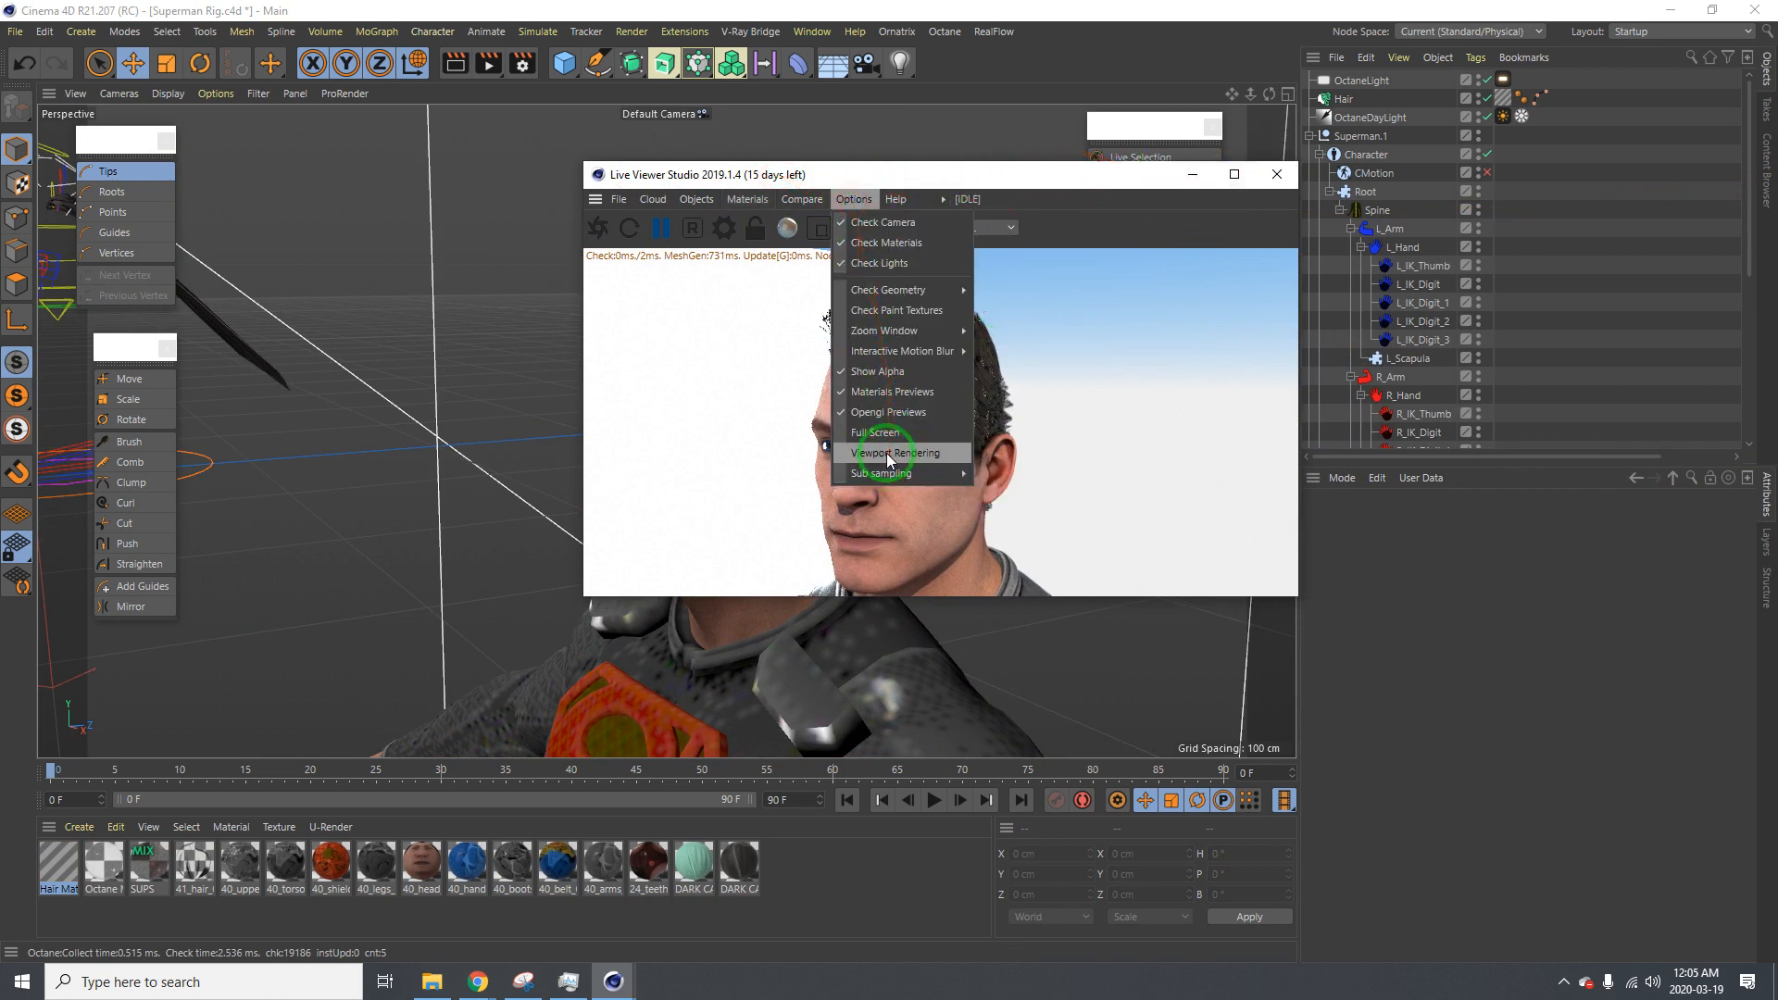
click(886, 453)
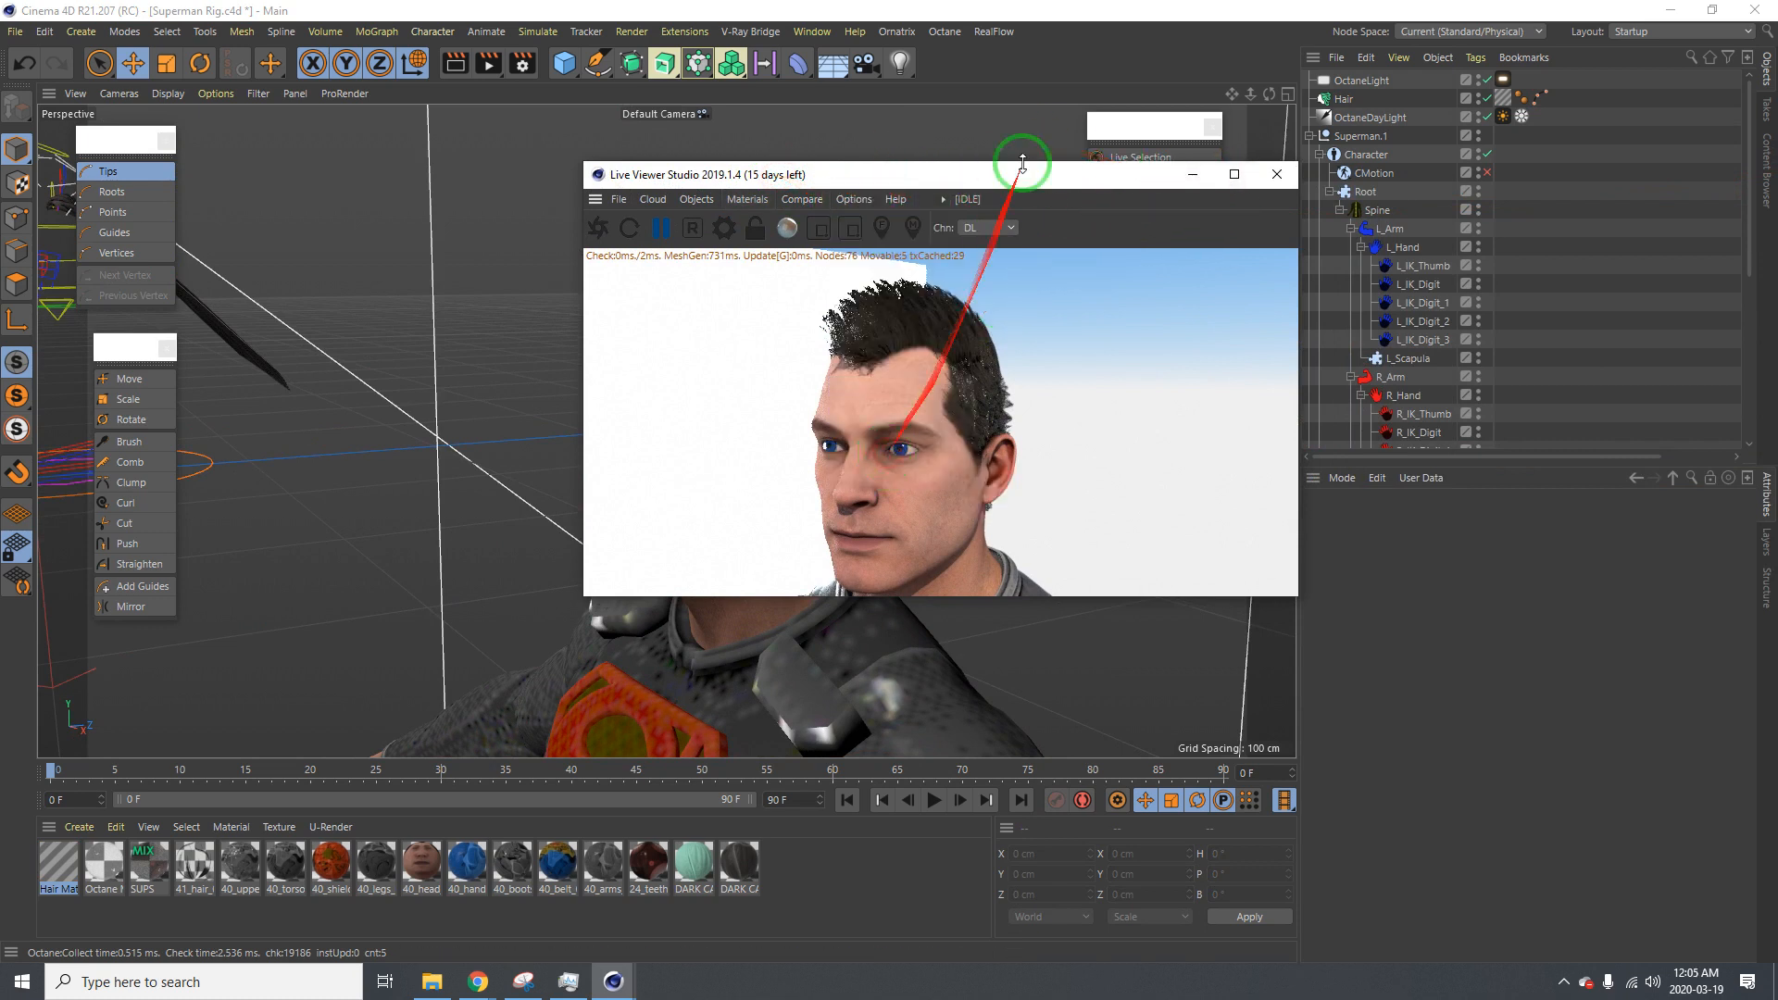
click(677, 232)
click(869, 206)
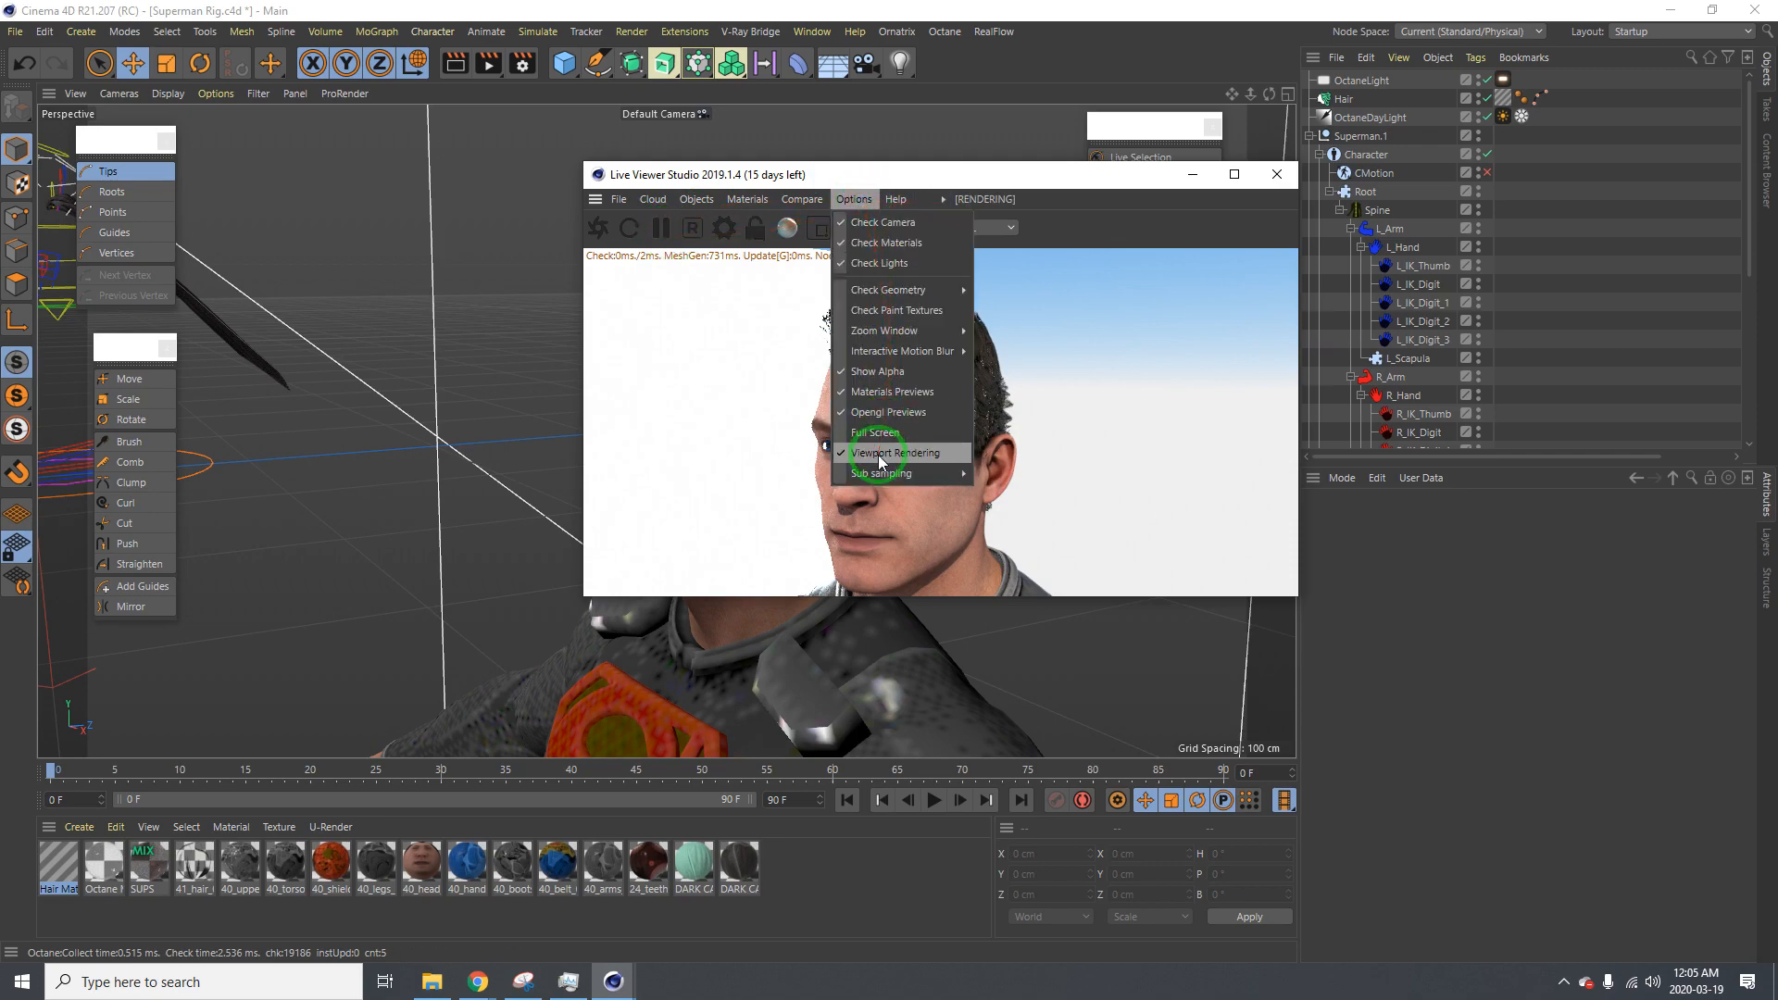
click(879, 453)
drag(930, 176, 1320, 239)
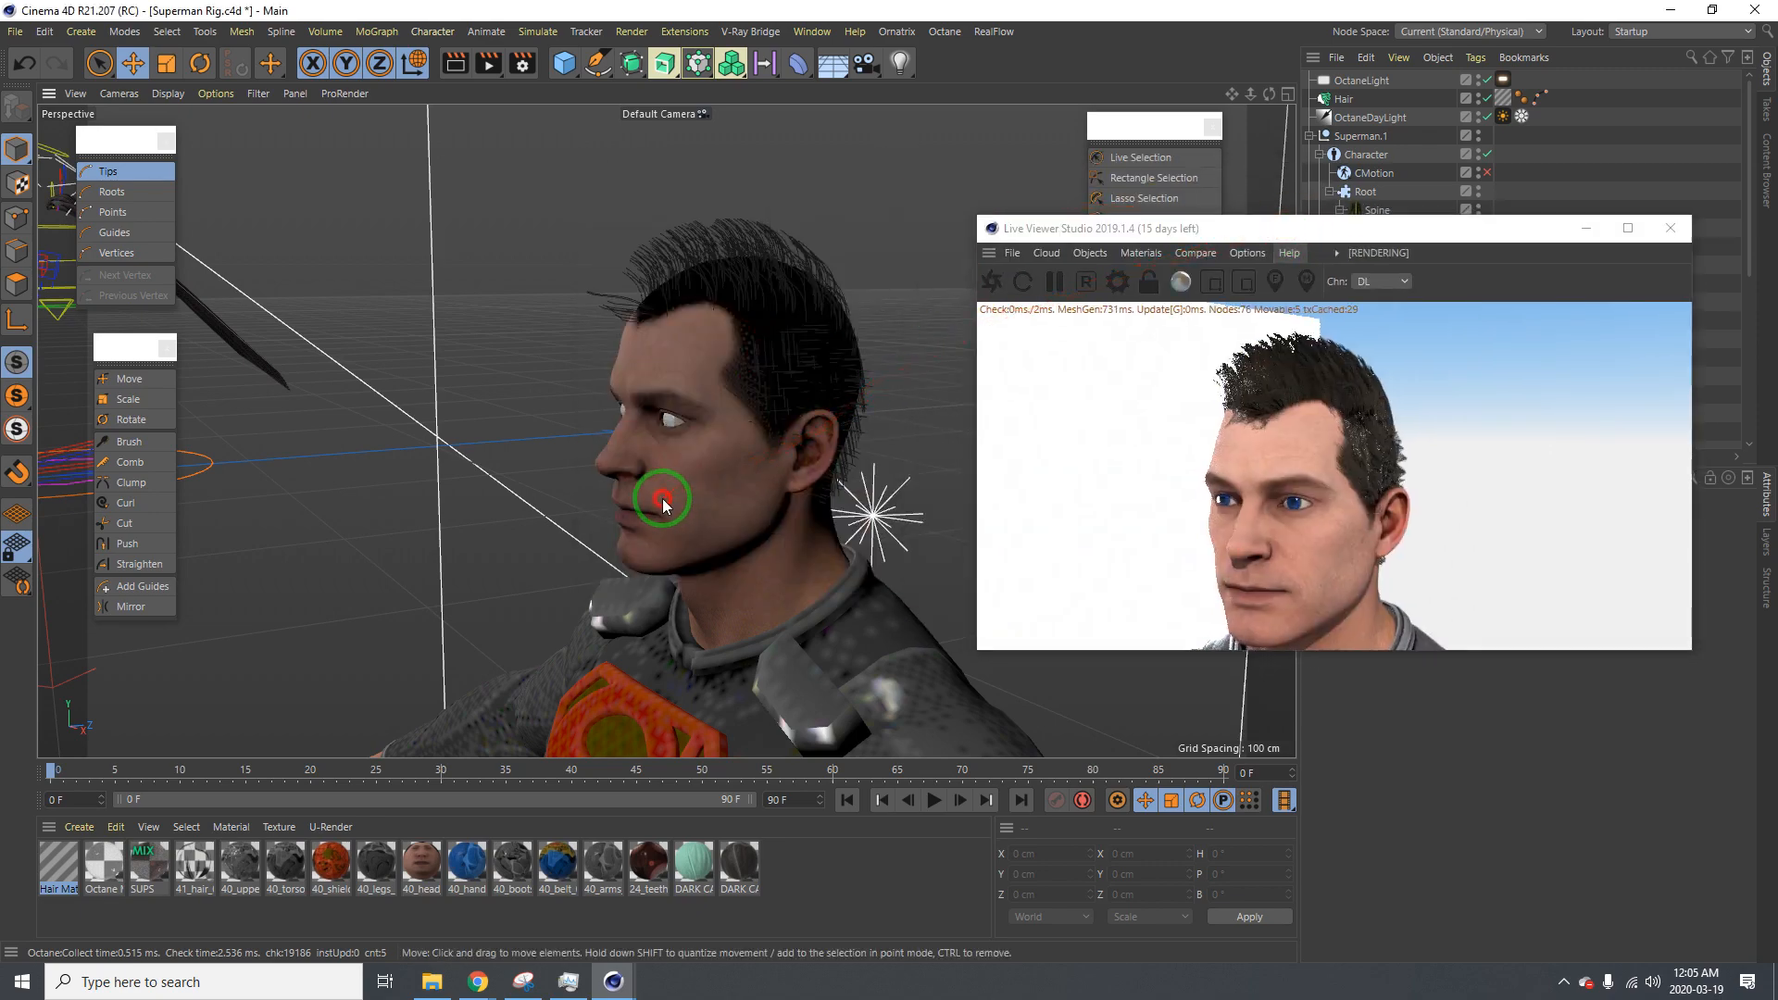
alt+drag(663, 503, 648, 410)
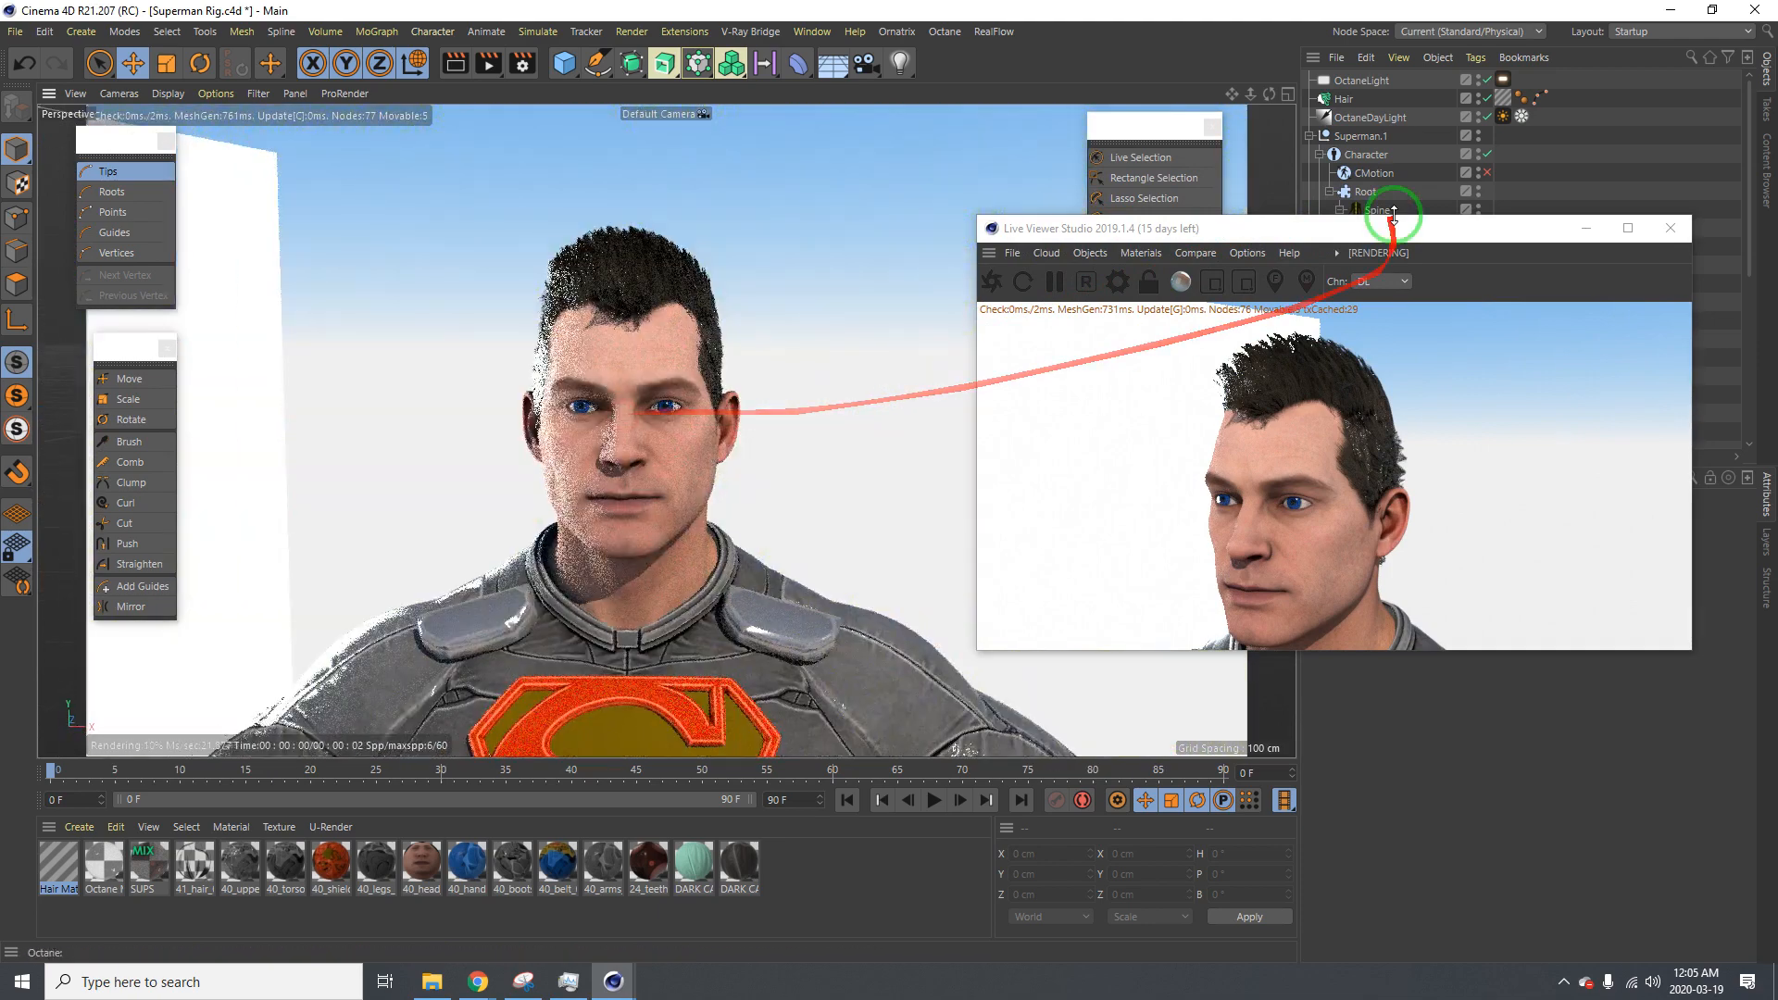
Disable dynamics on the Hair object and move the Live Viewer window out of the way
click(1343, 99)
drag(1462, 230, 1039, 213)
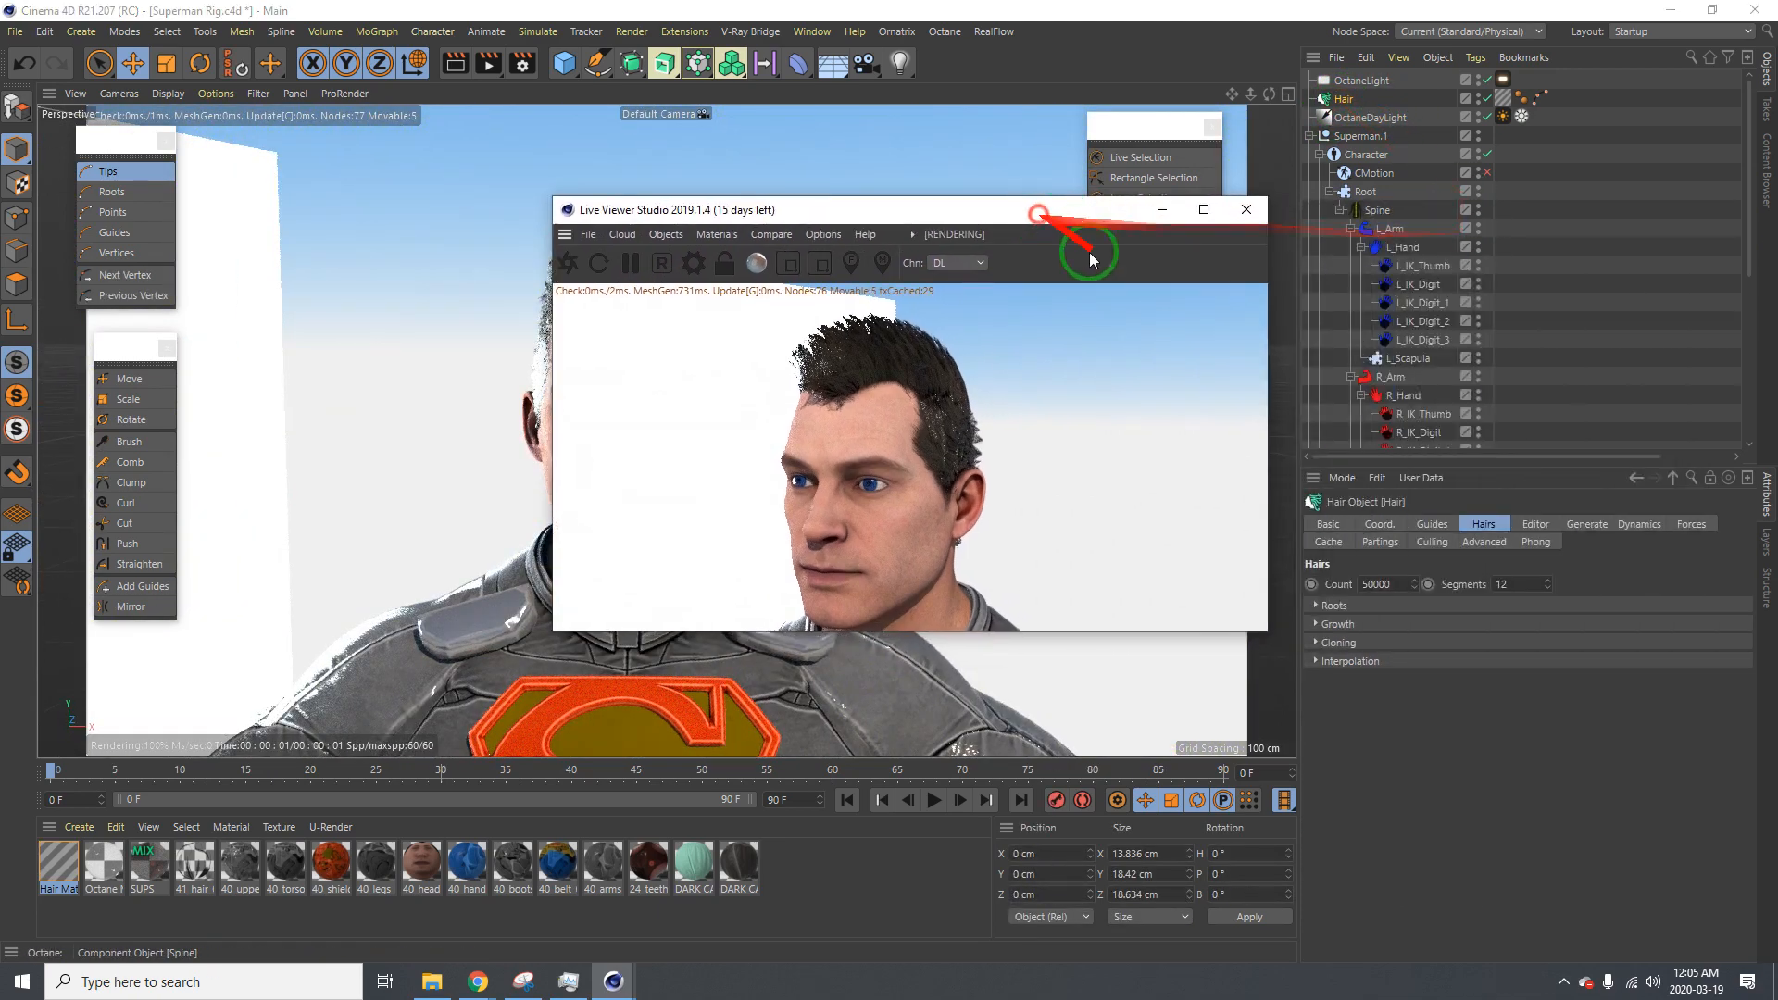
click(1636, 524)
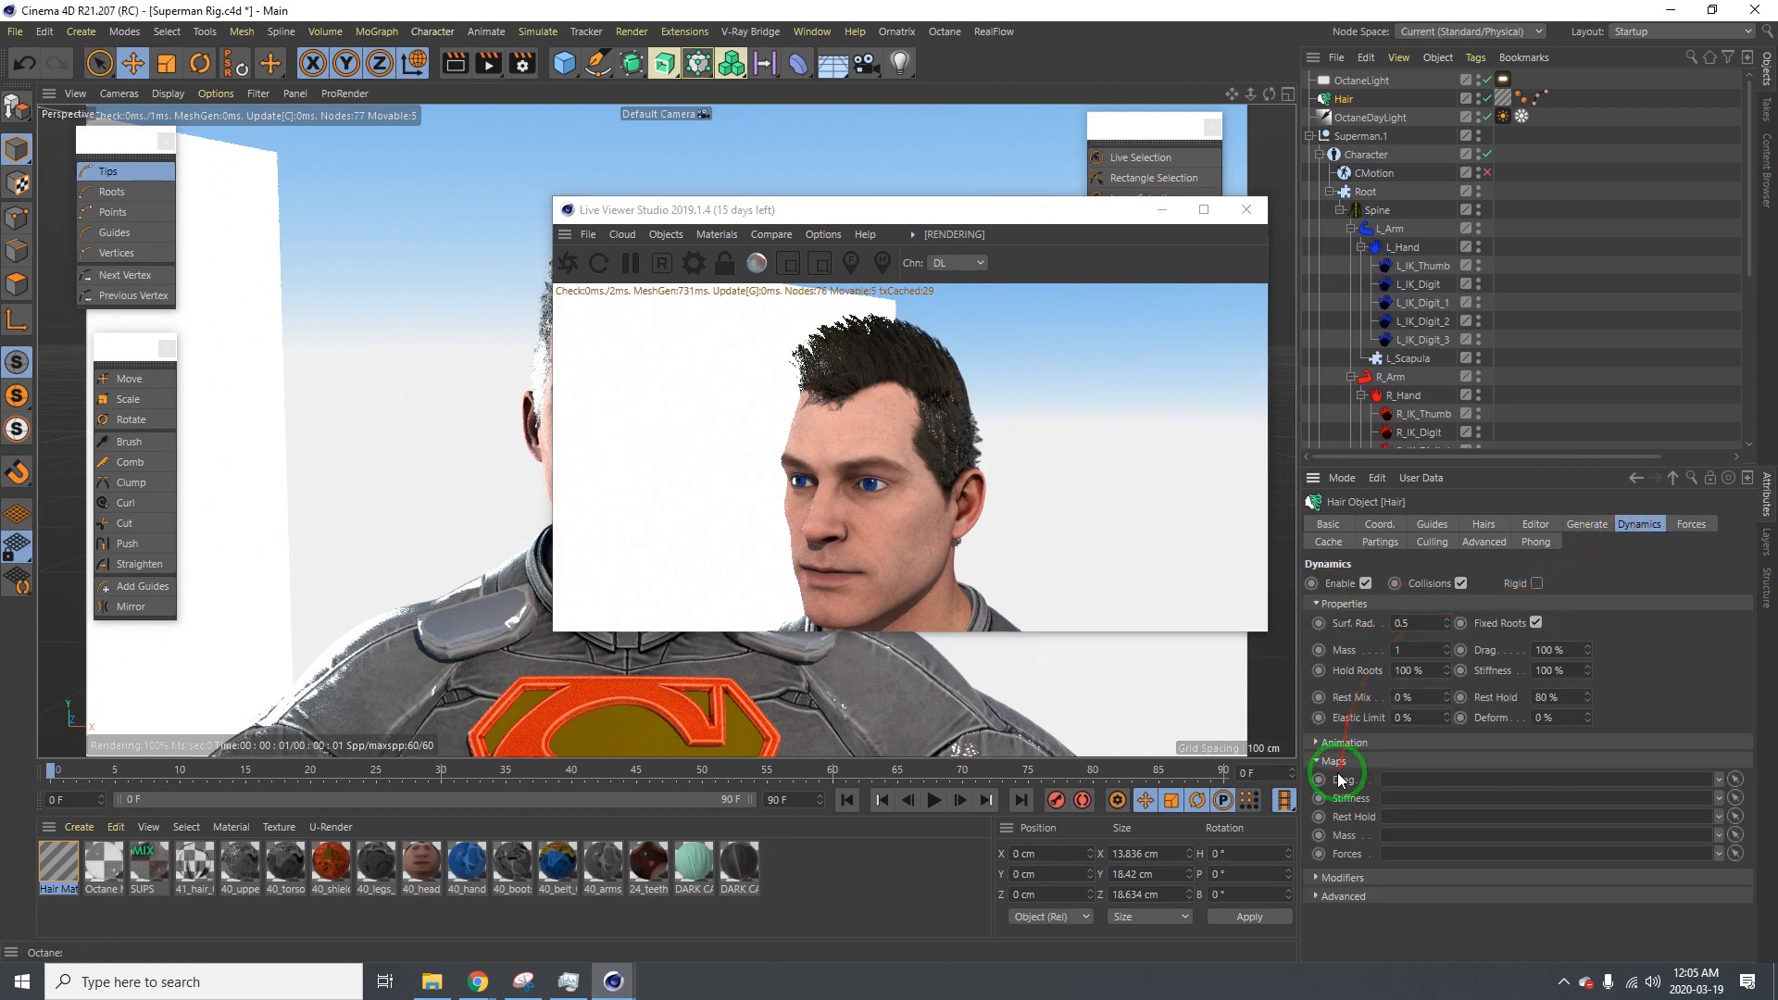
click(1365, 583)
drag(1025, 206, 1777, 259)
Turn off the OctaneLight object and save the Superman Rig scene
alt+drag(1044, 349, 471, 440)
scroll(767, 296, up, 5)
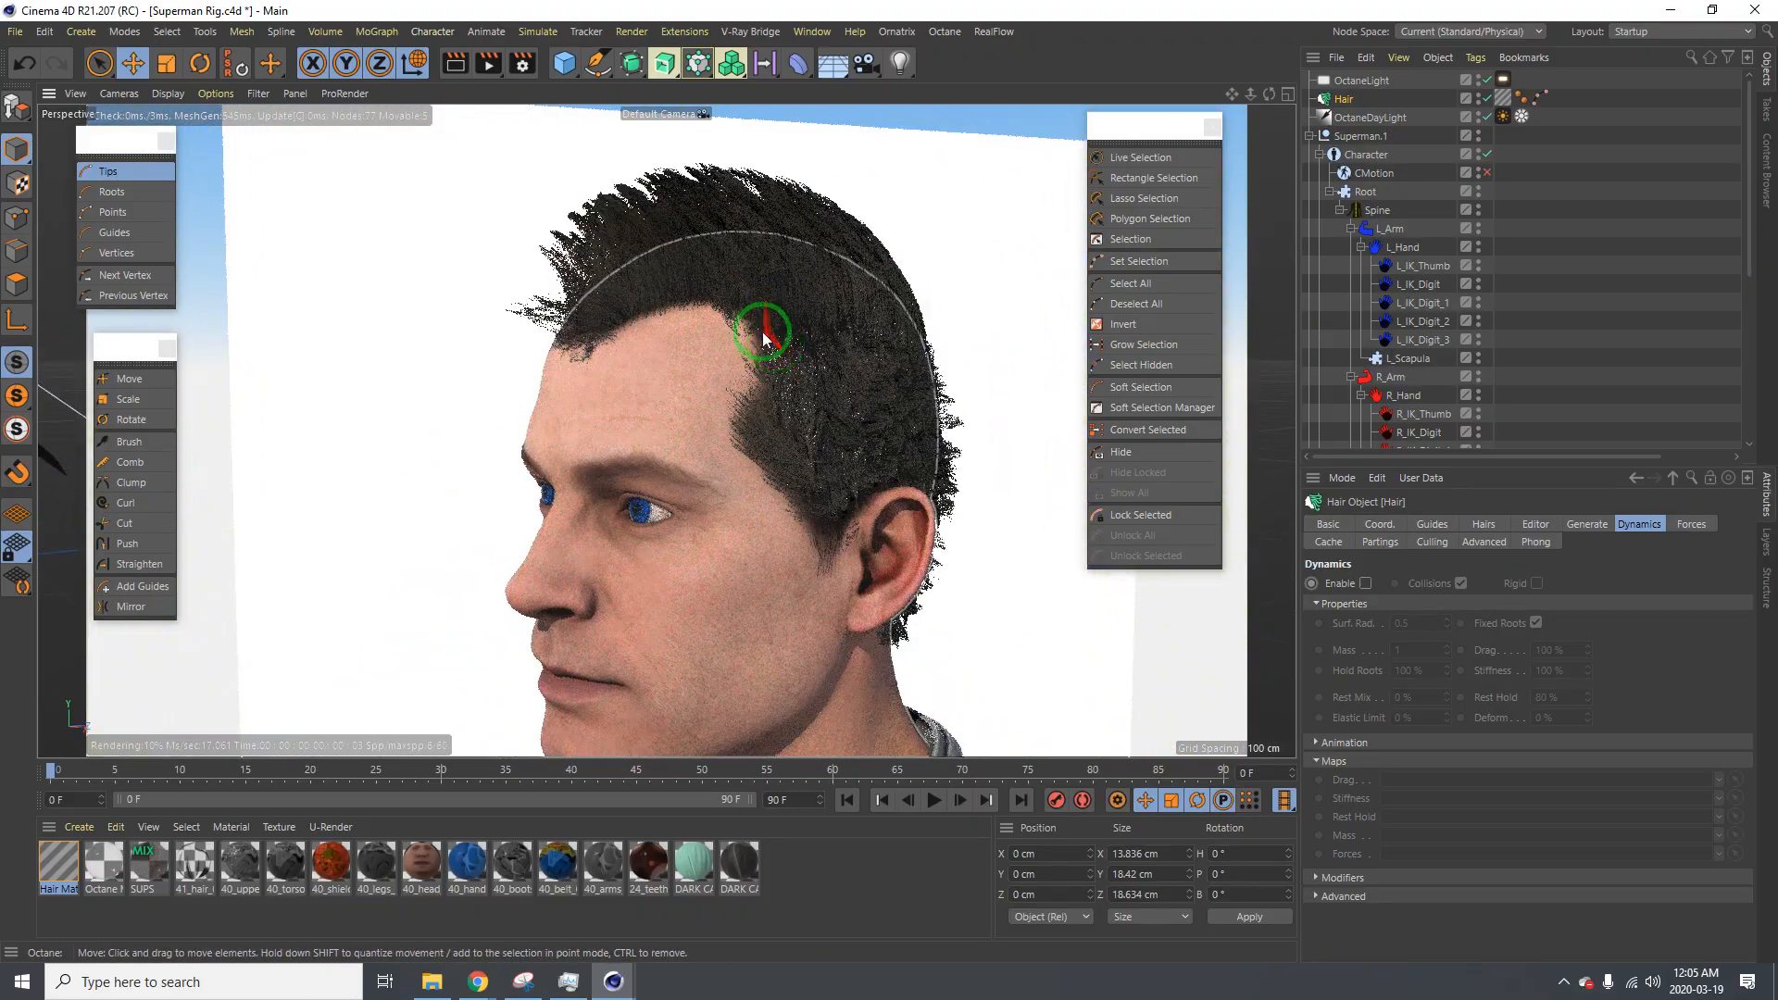
alt+drag(765, 338, 625, 377)
alt+right_drag(421, 405, 361, 405)
alt+drag(562, 479, 365, 472)
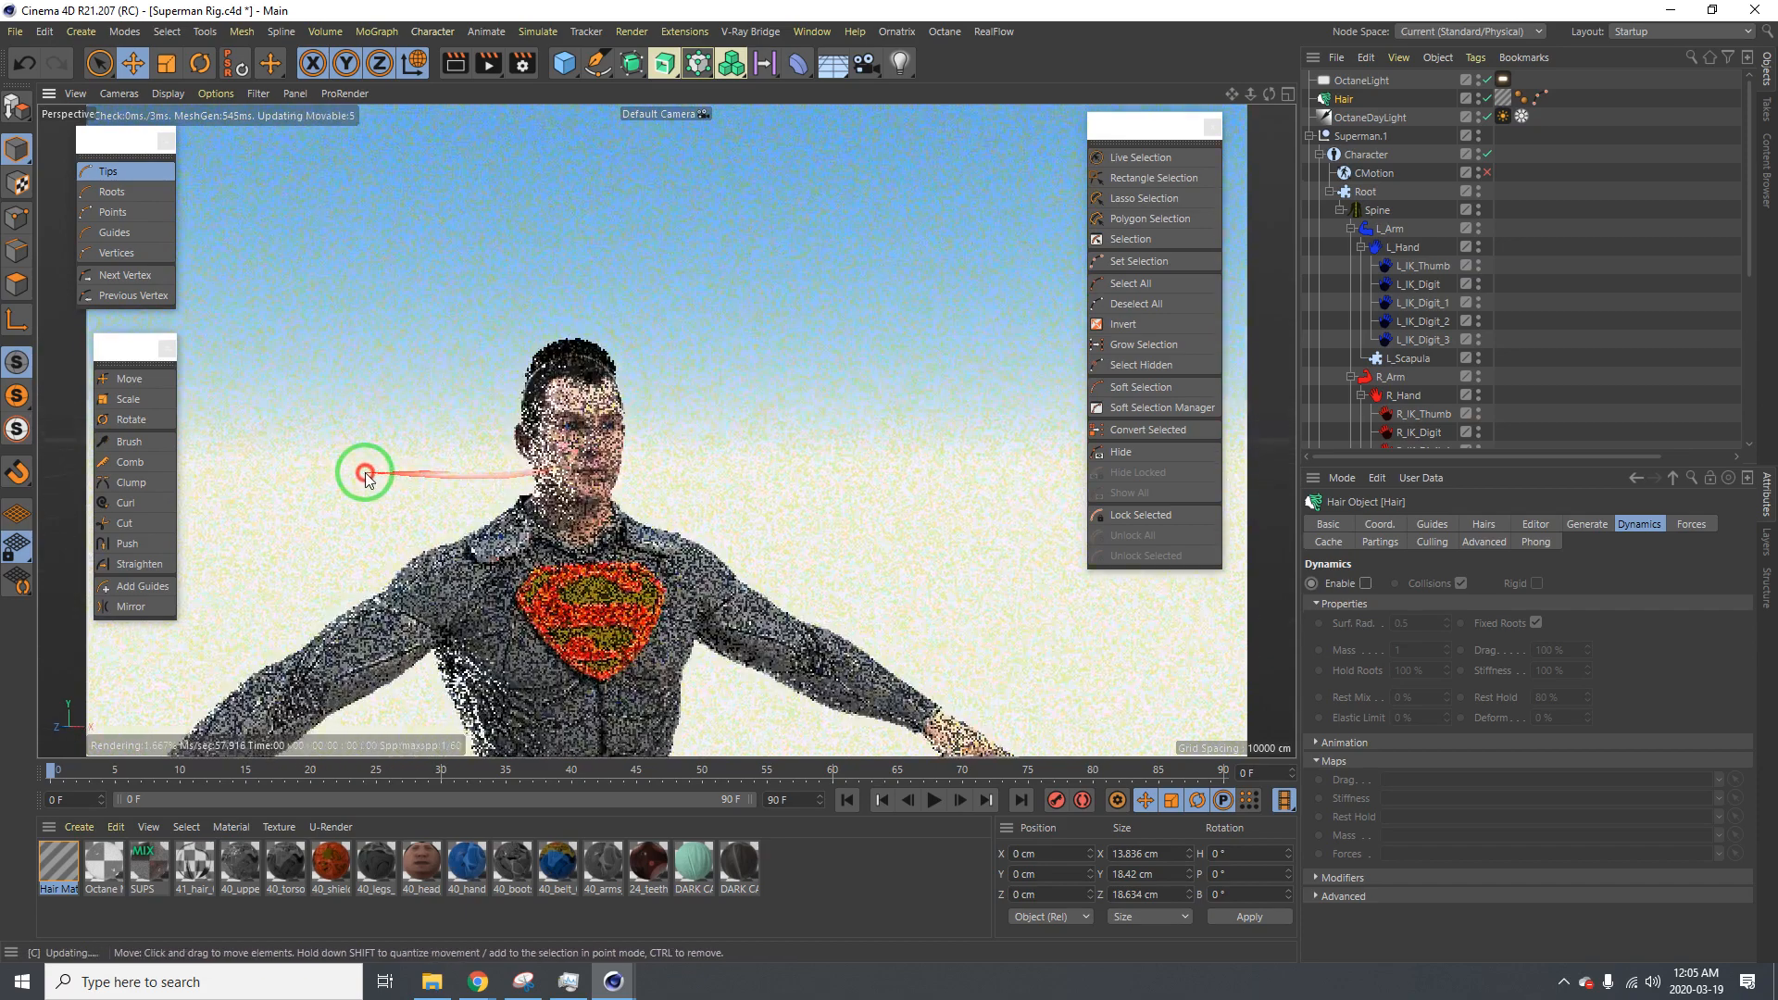
click(1487, 81)
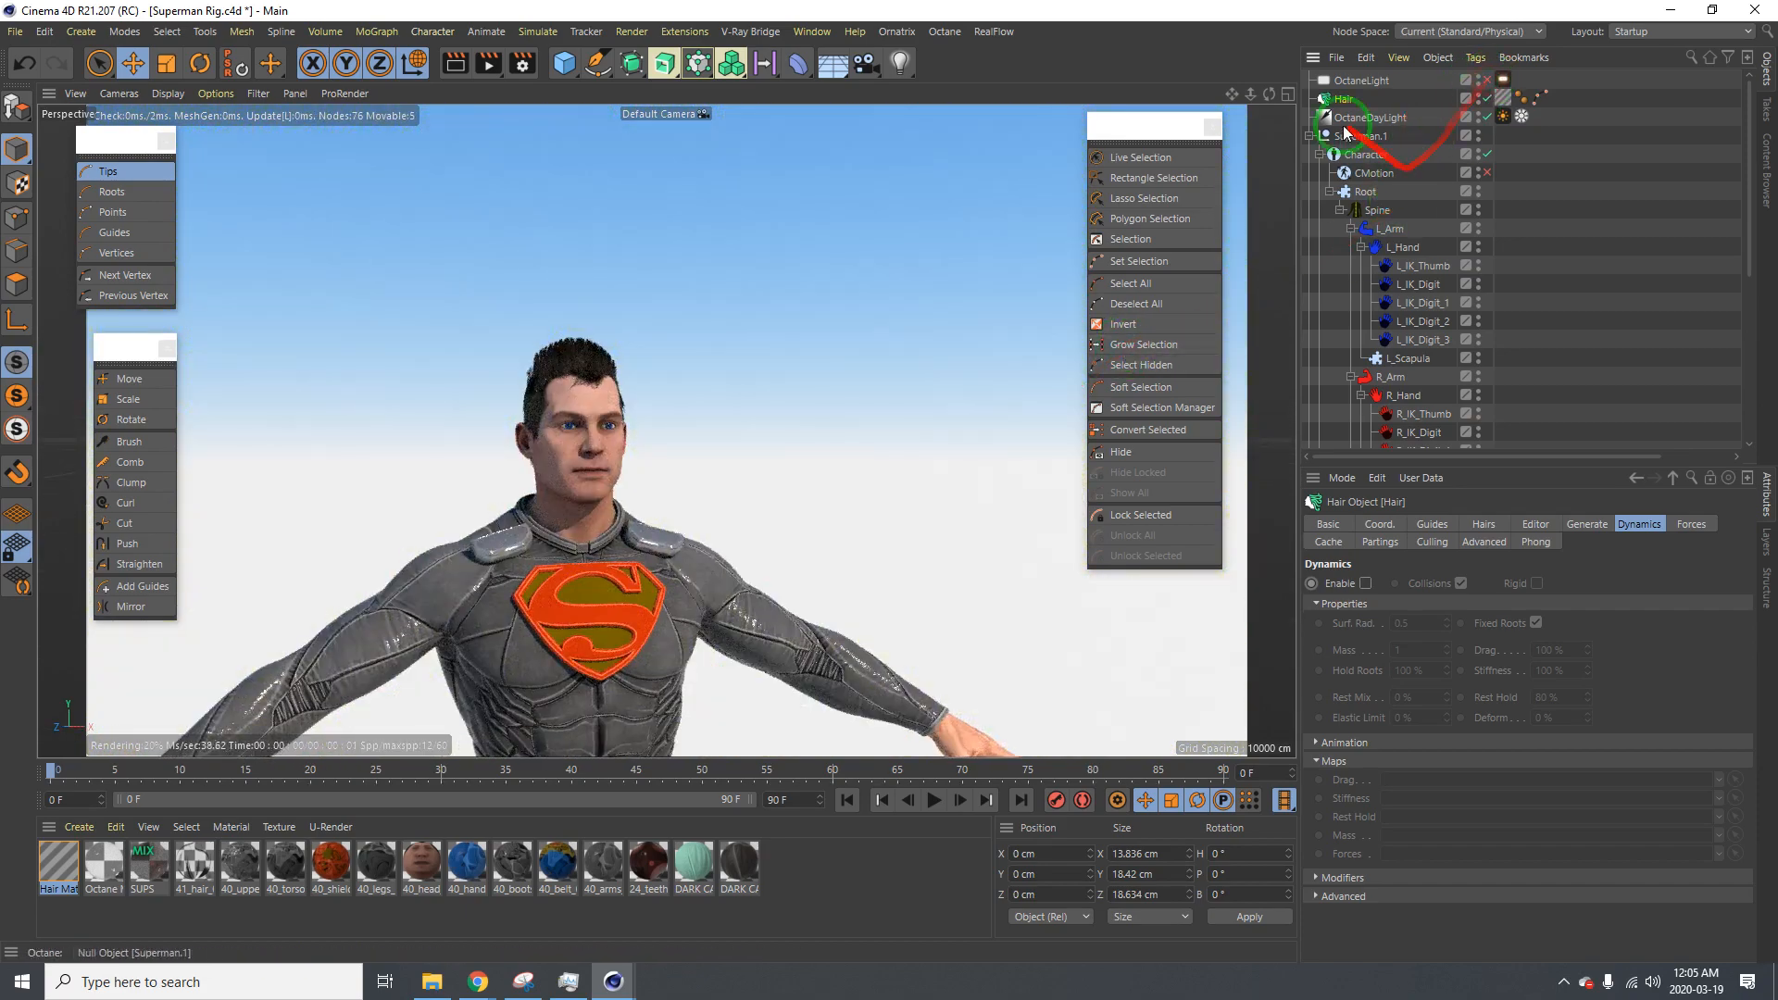
key(ctrl+s)
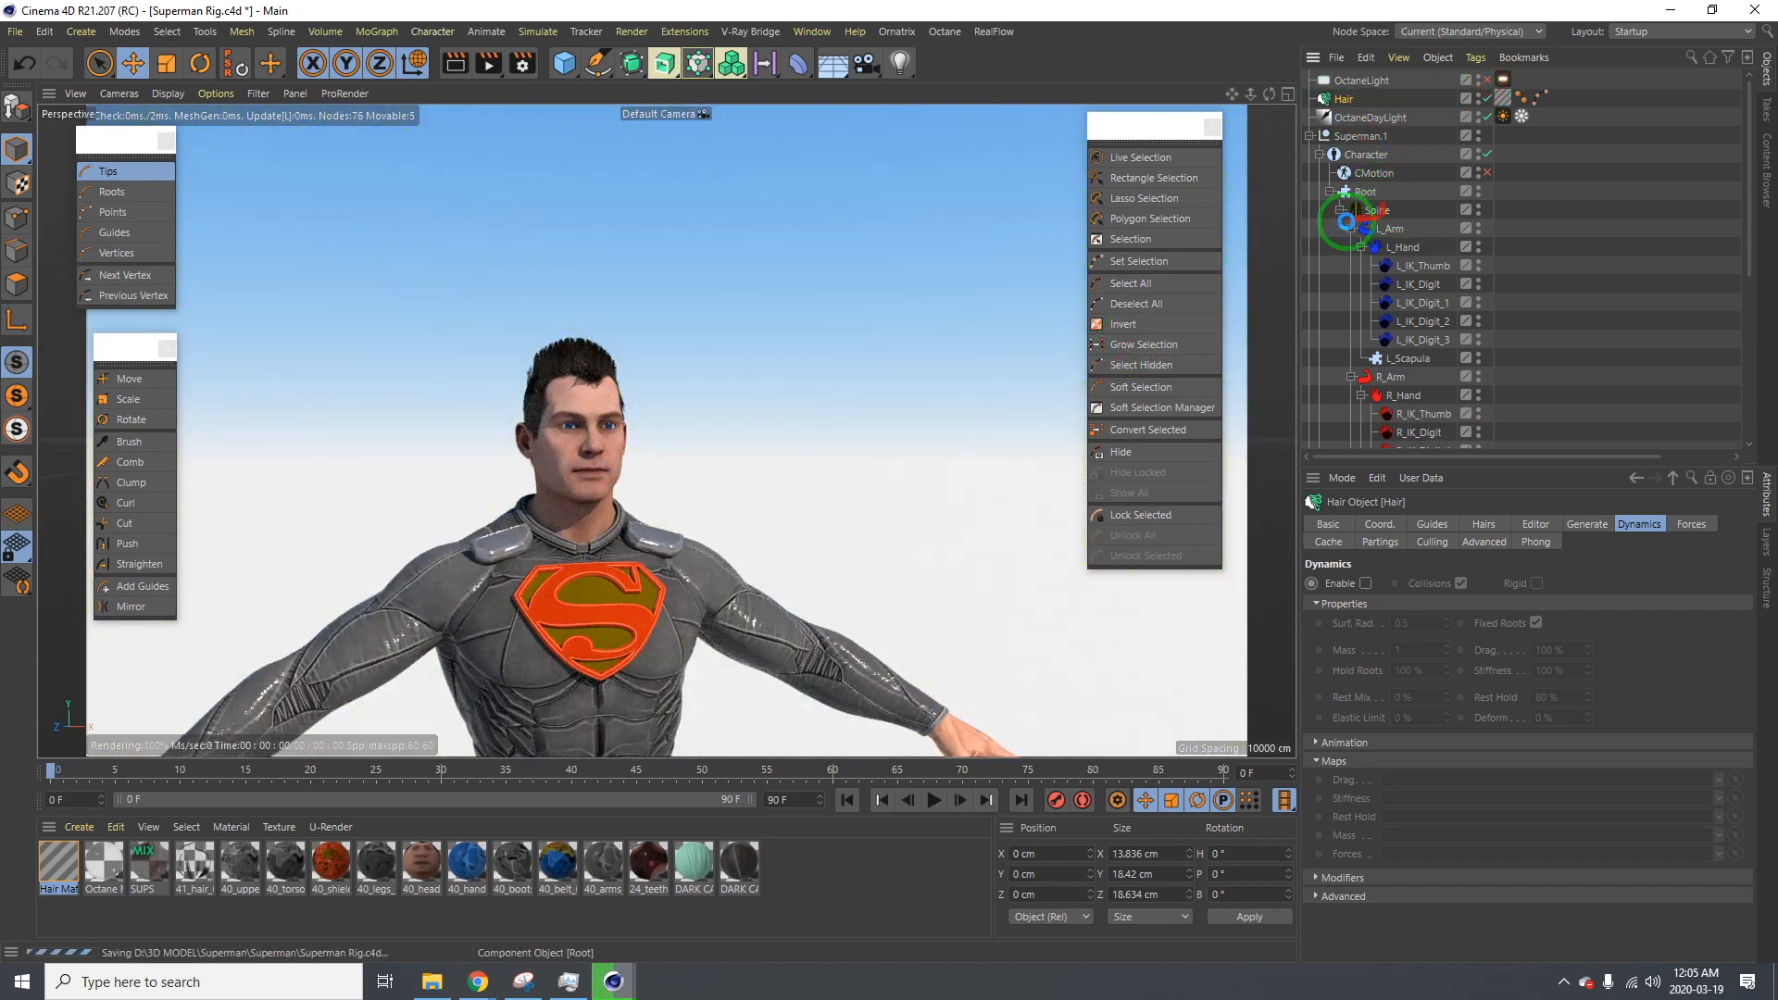
Make the hidden cape under Subdivision Surface.1 visible in the scene
alt+drag(555, 470, 541, 472)
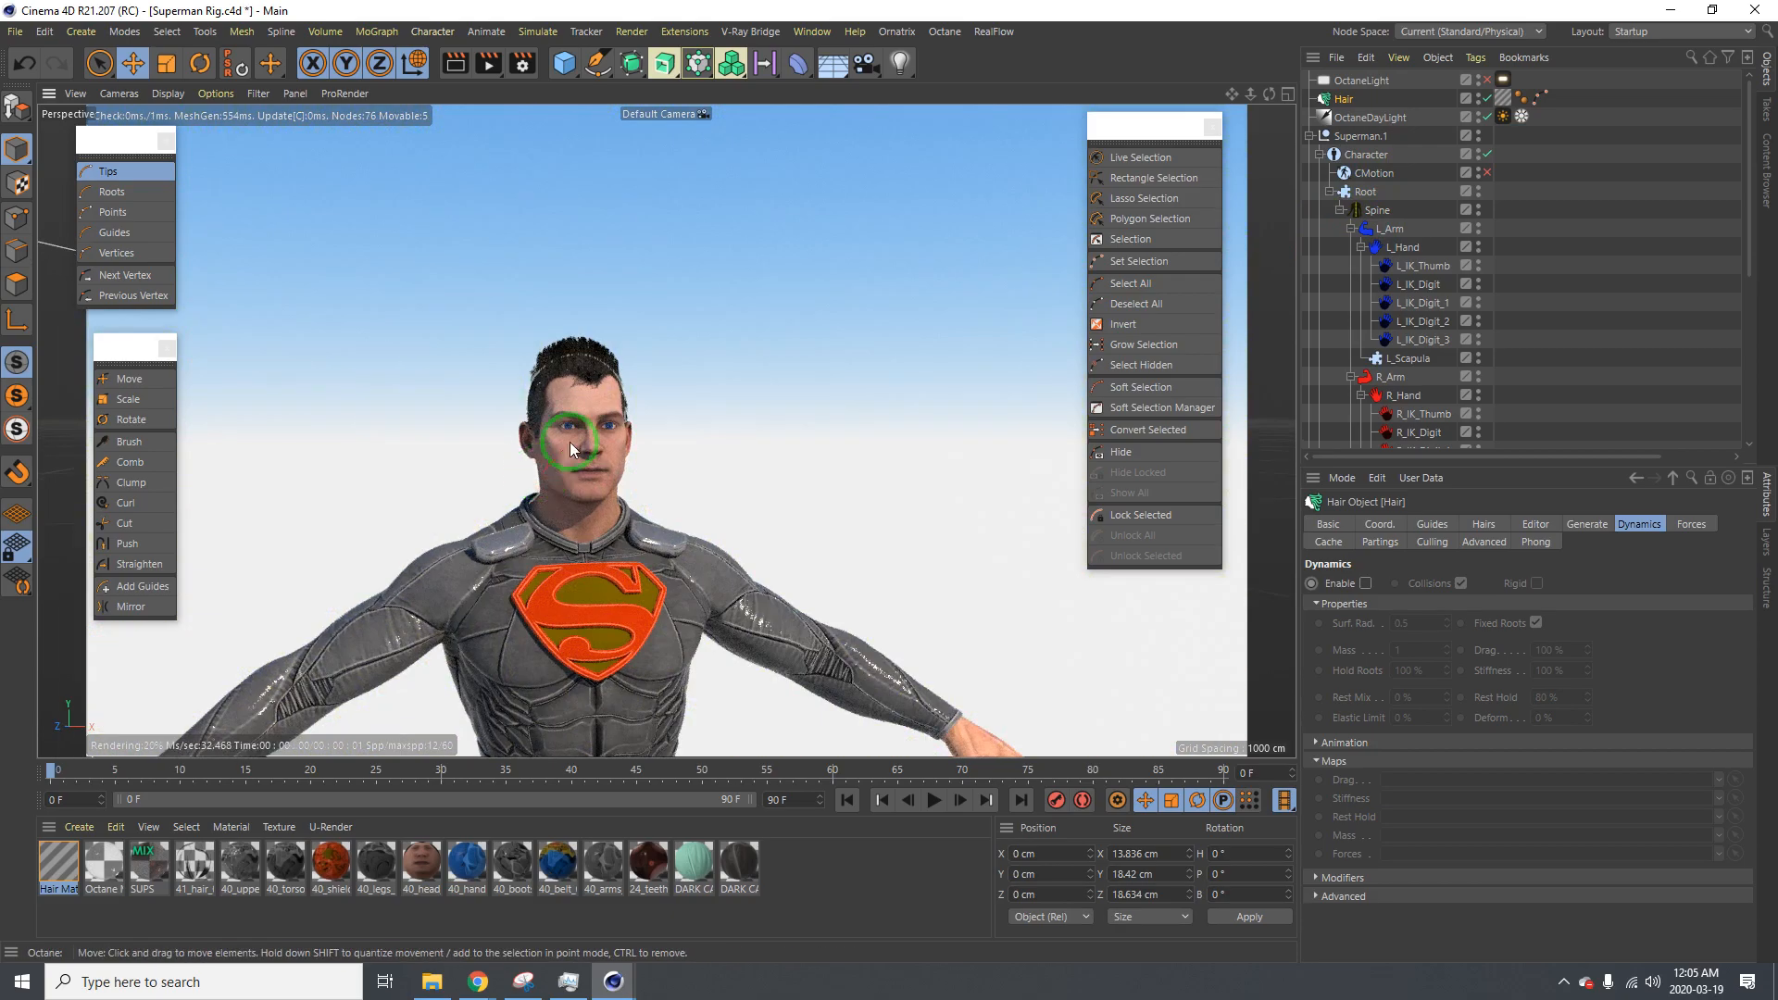
scroll(568, 350, up, 6)
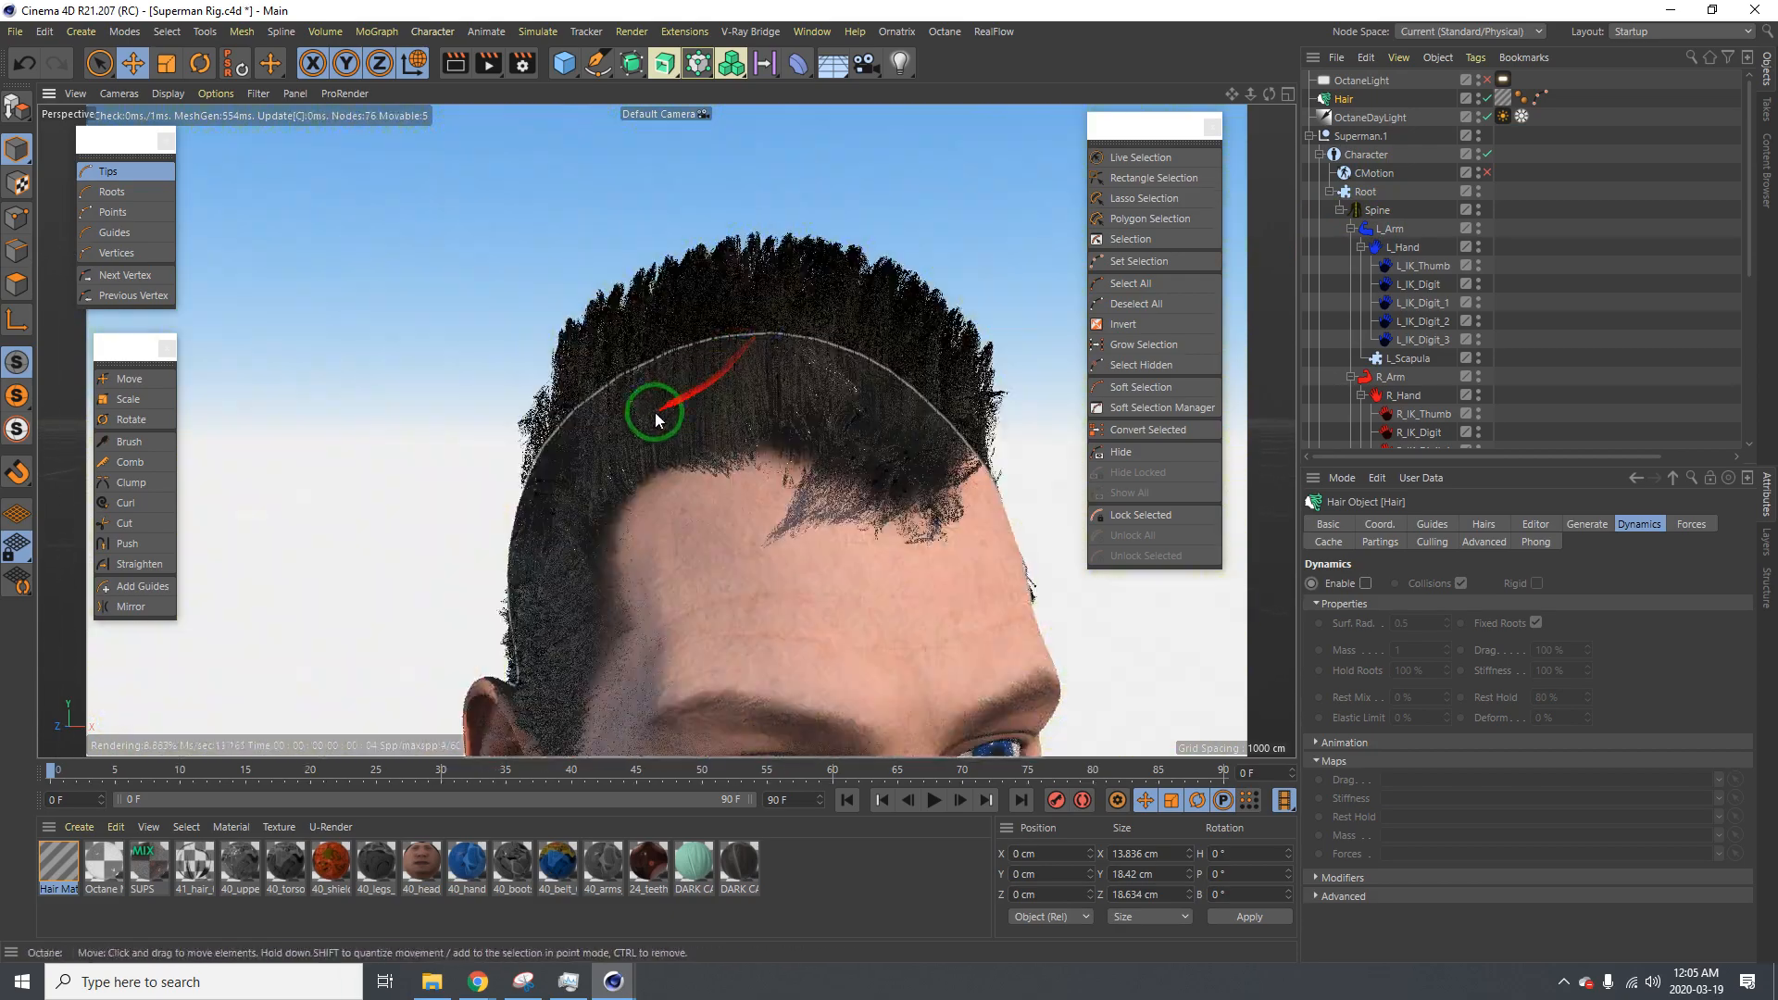
alt+drag(654, 413, 716, 572)
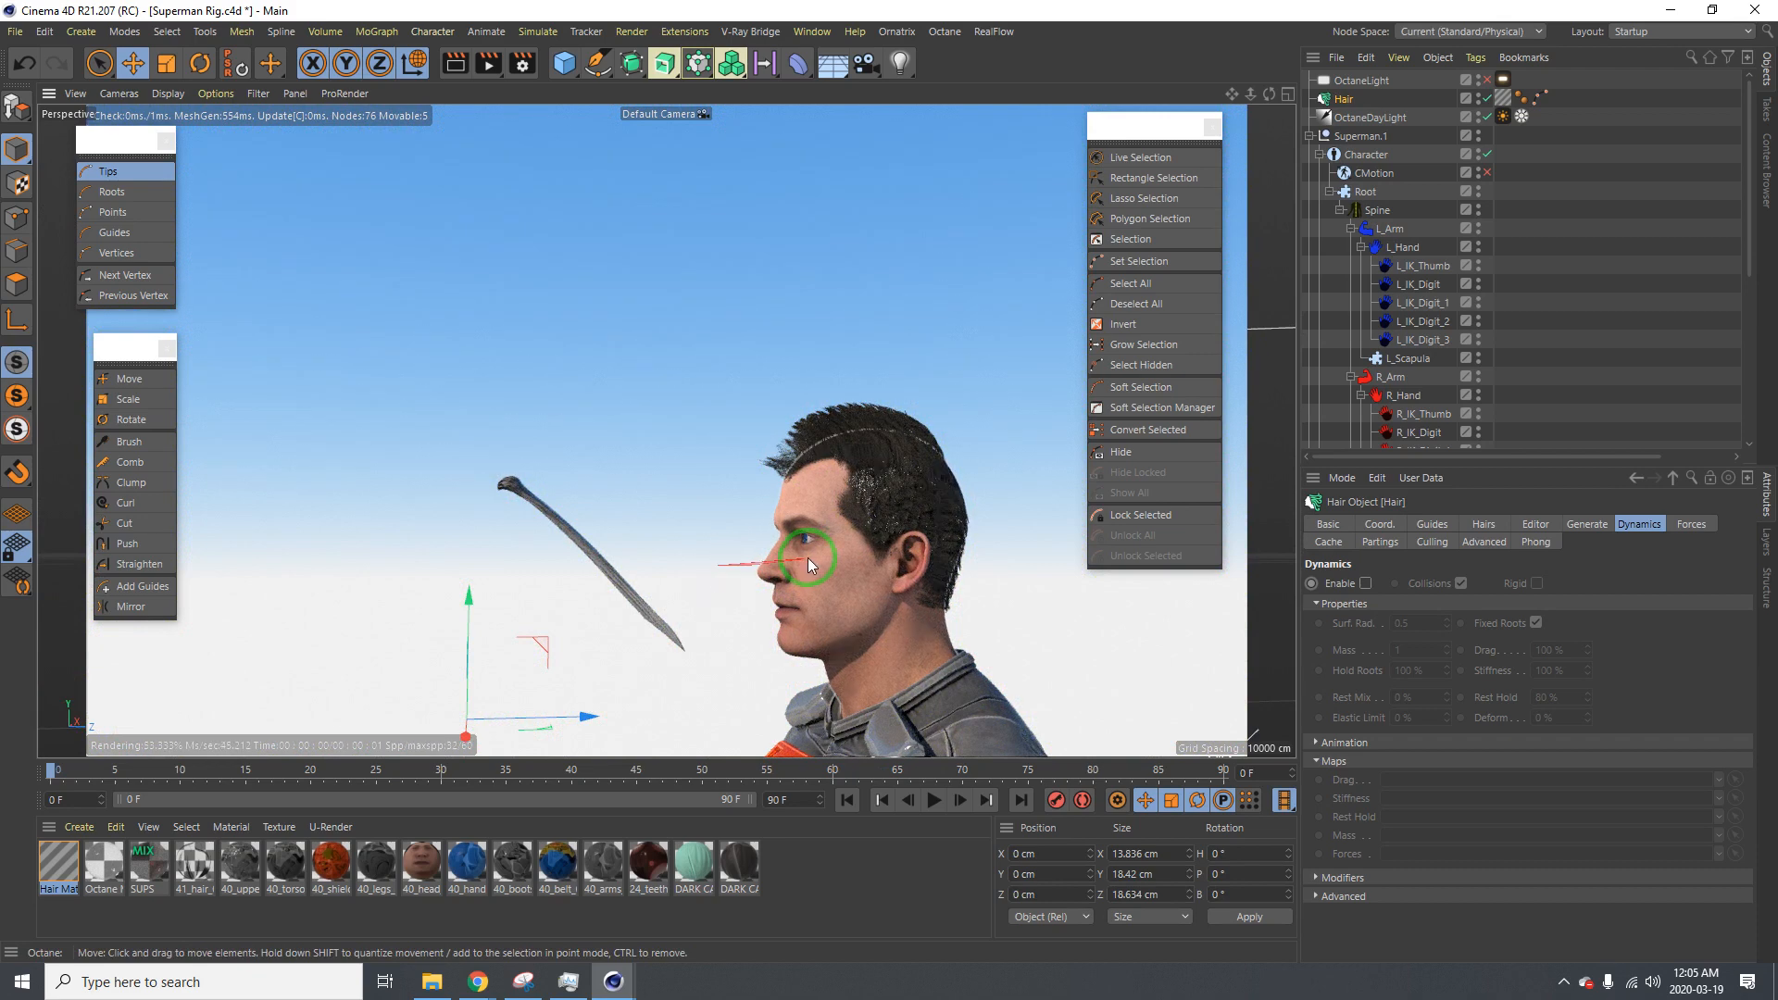
drag(826, 542, 1485, 280)
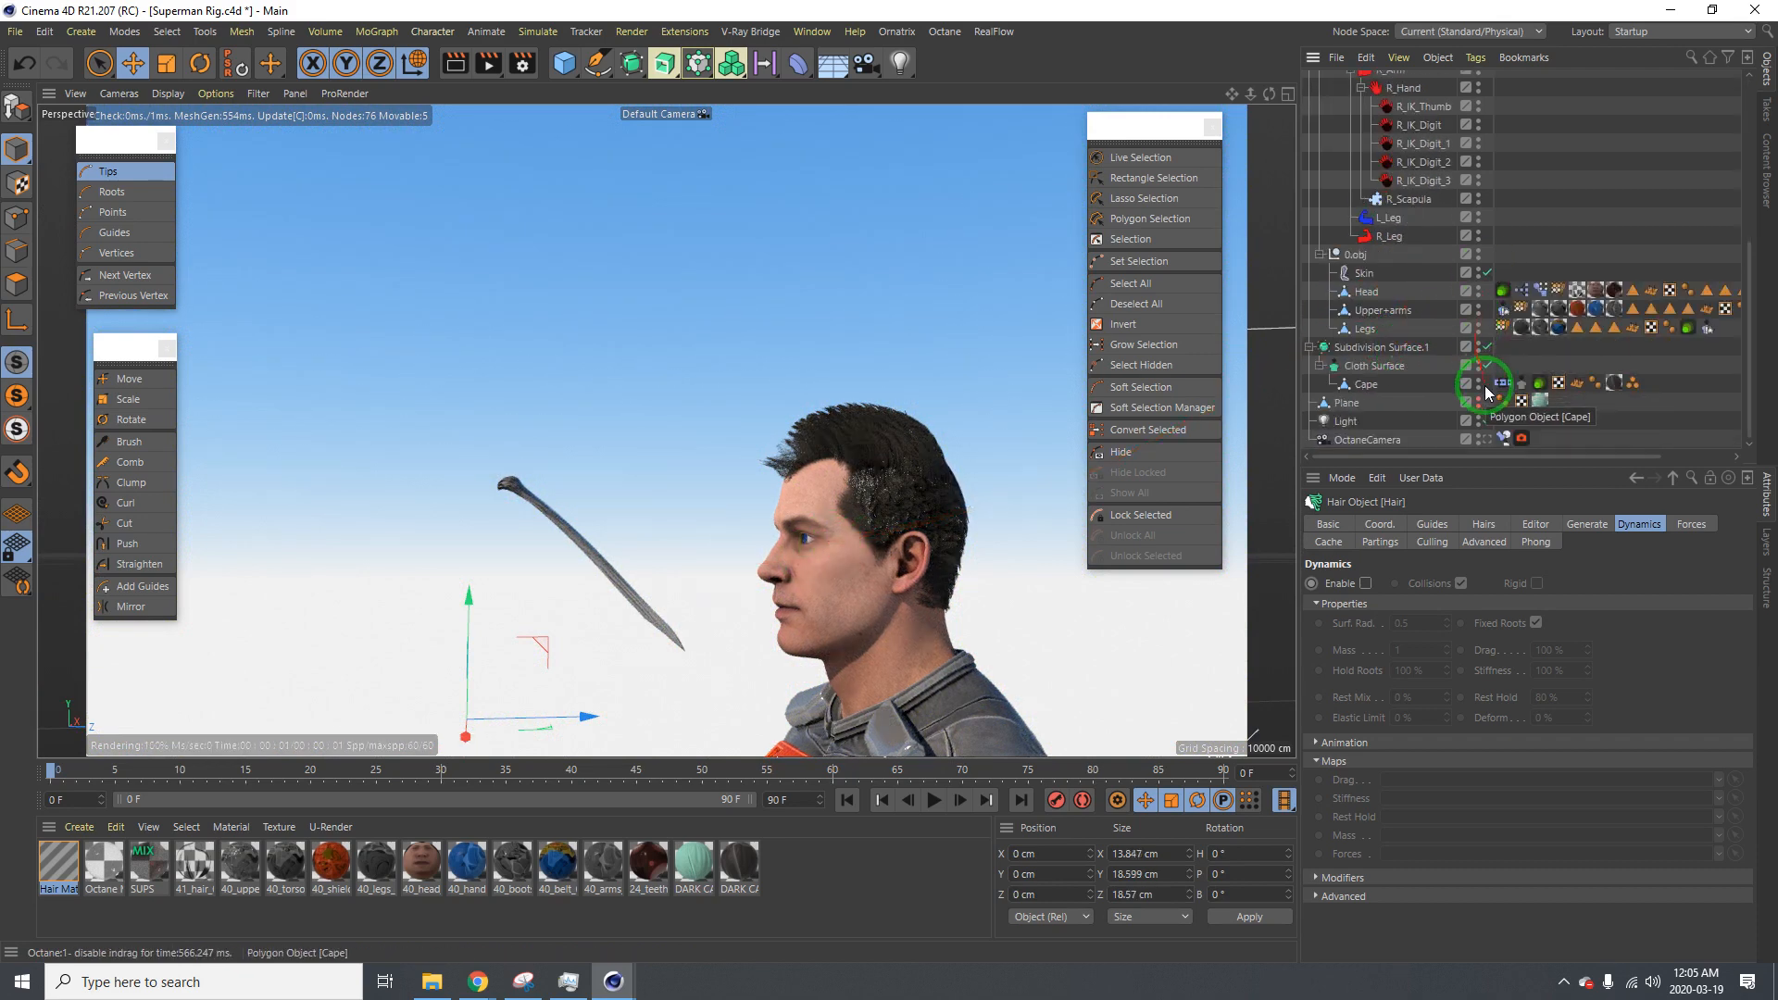
Examine the rendered Superman character with hair and cape from the side, the front and an angled view
alt+right_drag(514, 463, 926, 447)
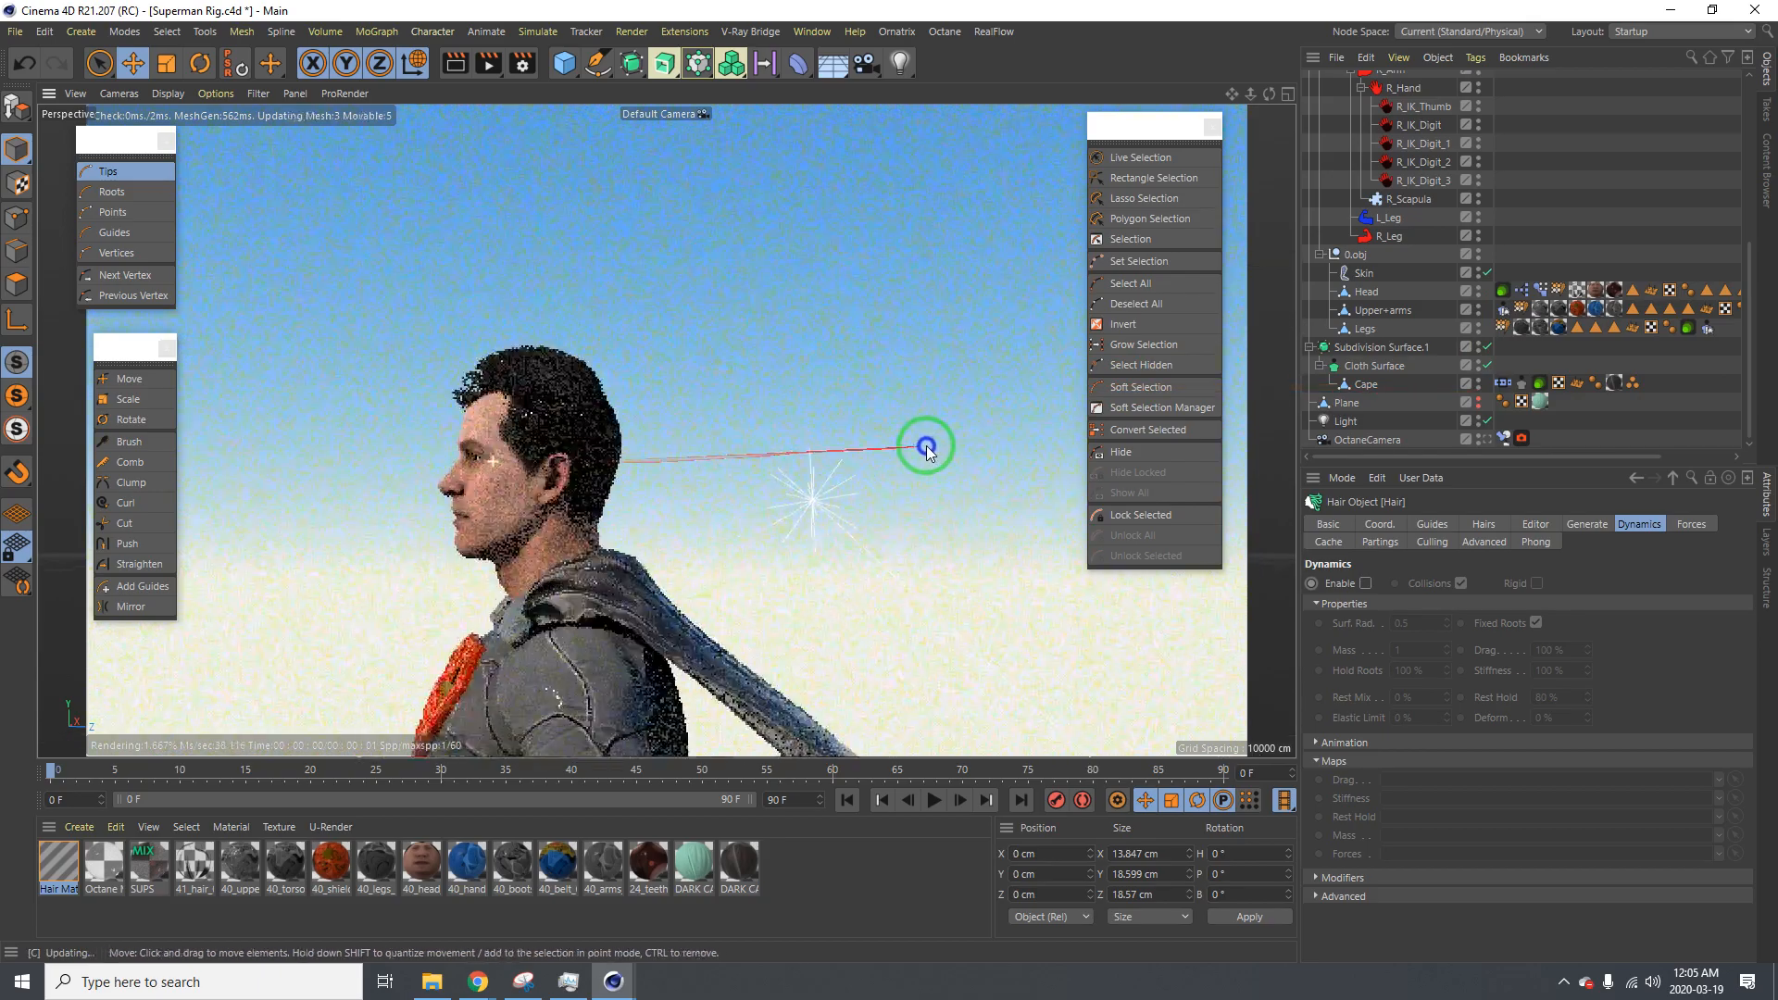
alt+drag(534, 458, 421, 527)
alt+right_drag(421, 526, 389, 528)
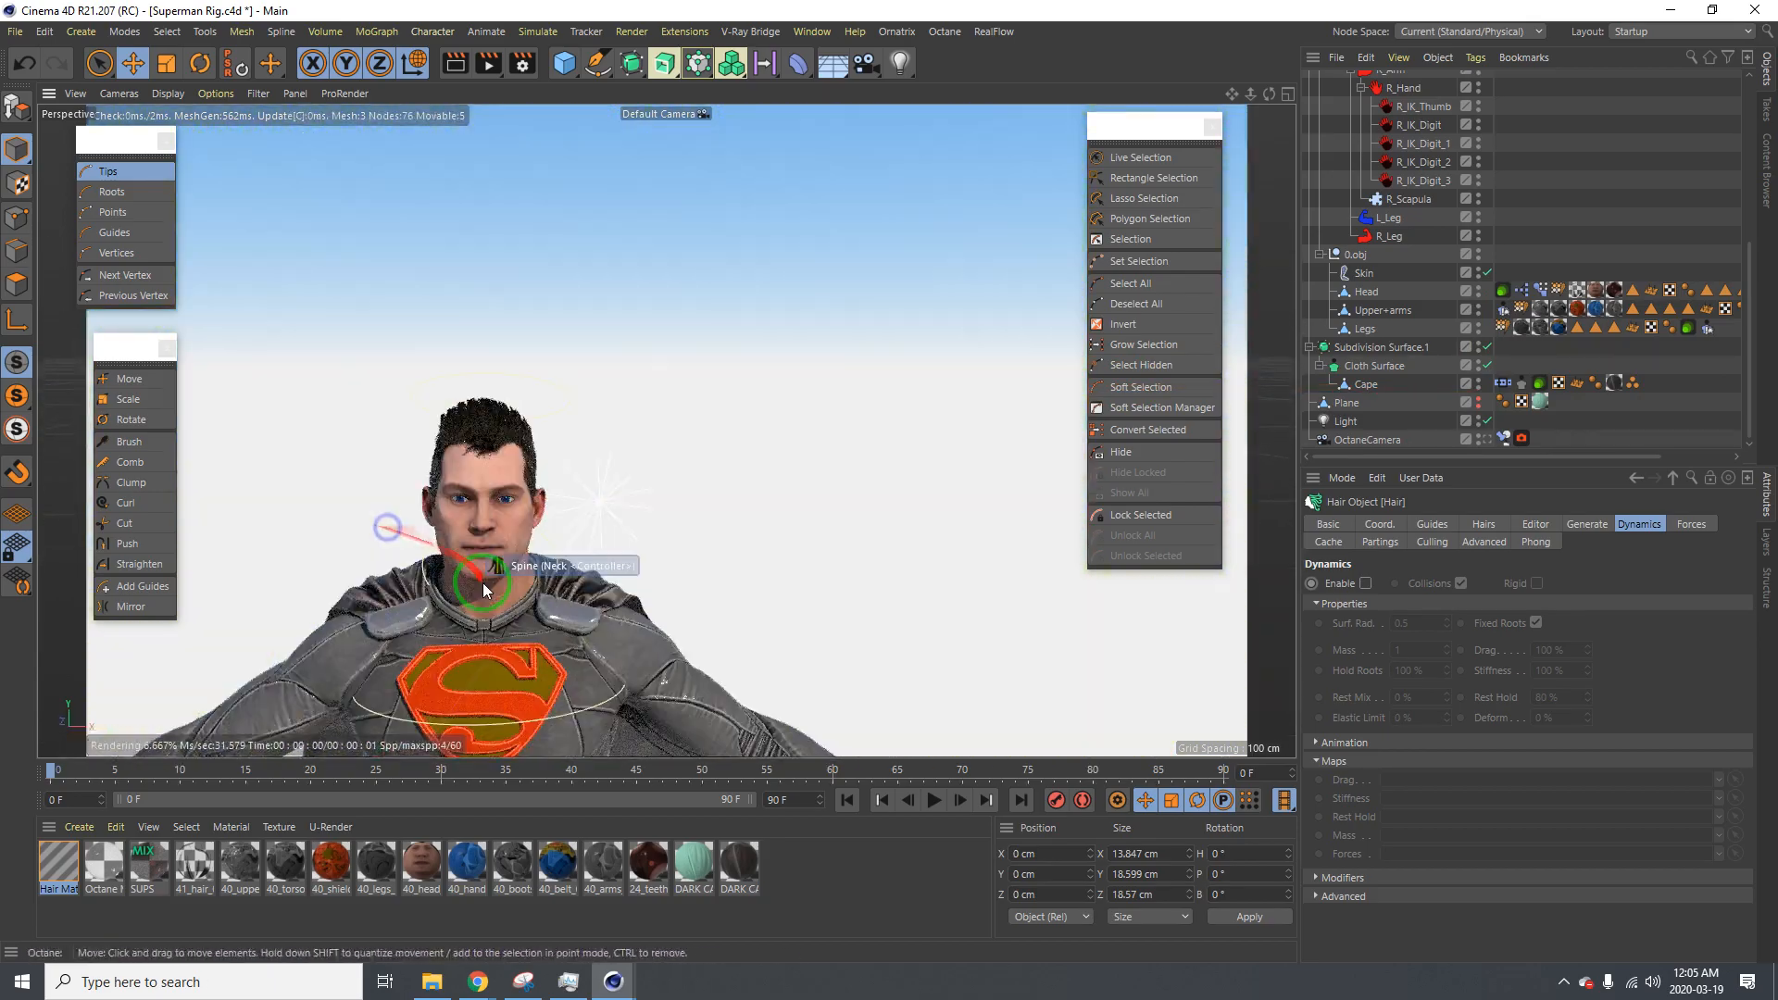
alt+middle_drag(485, 584, 615, 349)
alt+right_drag(615, 350, 526, 479)
alt+drag(526, 479, 592, 492)
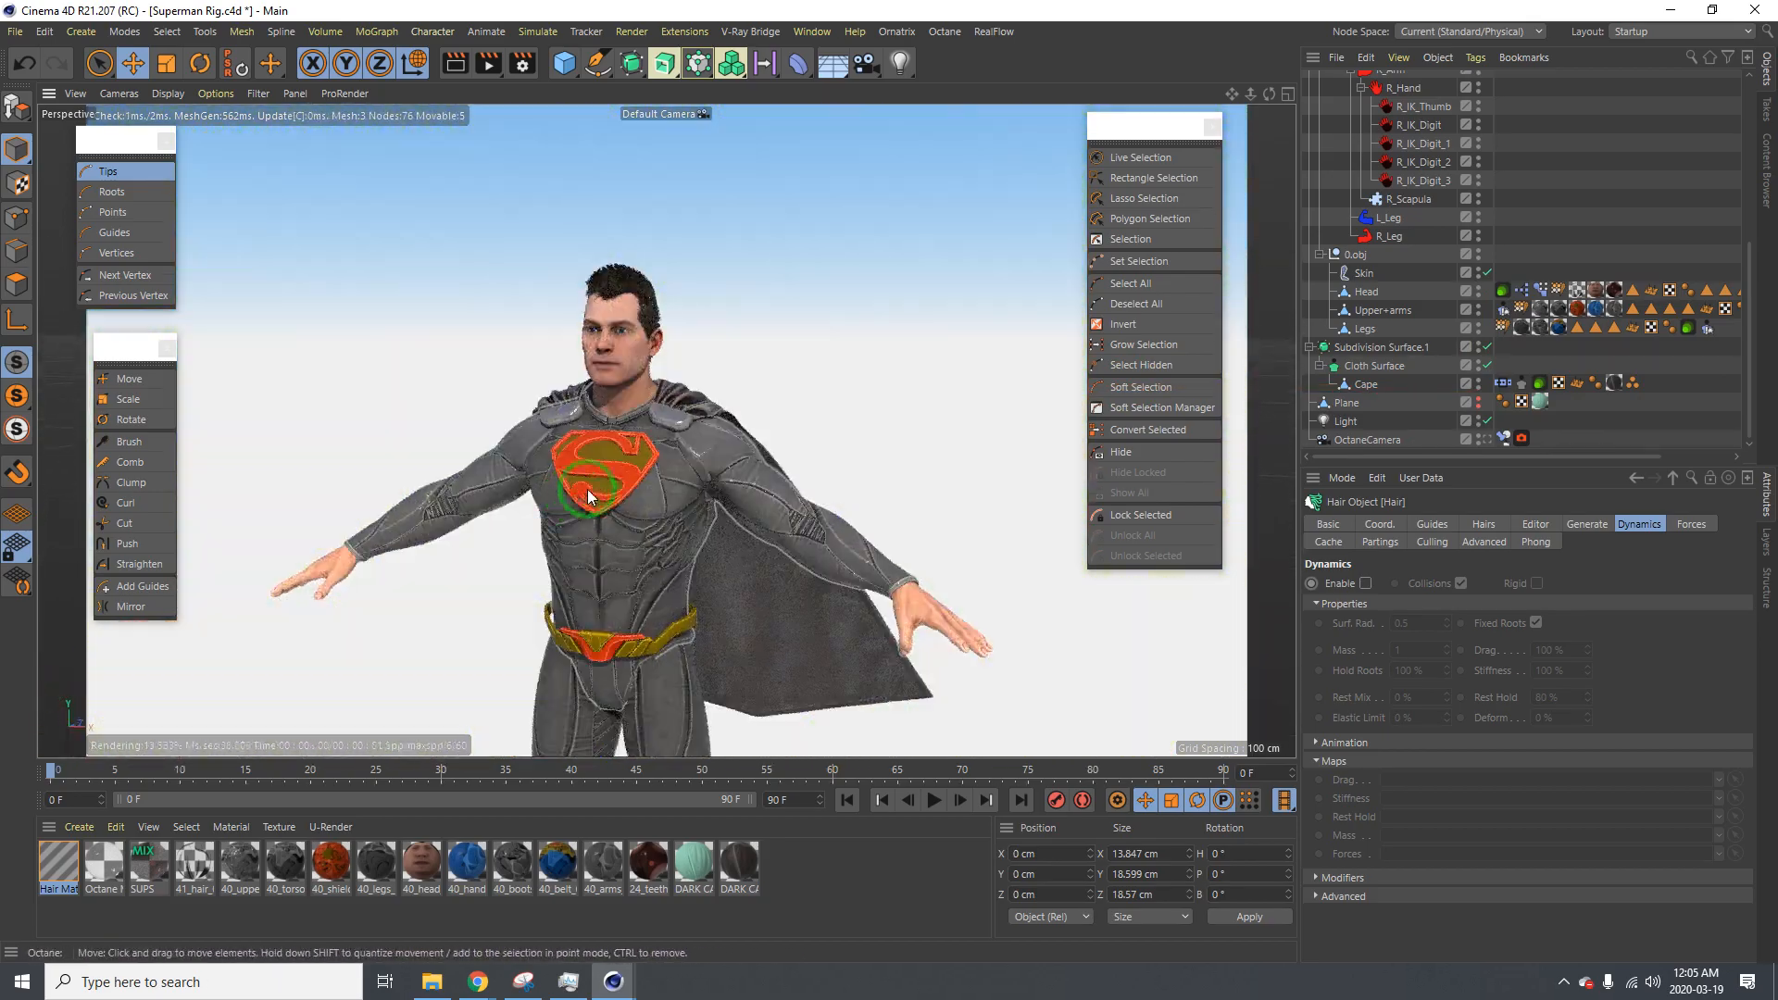
Play a few frames of the animation and return the timeline to frame 0
click(941, 807)
click(938, 802)
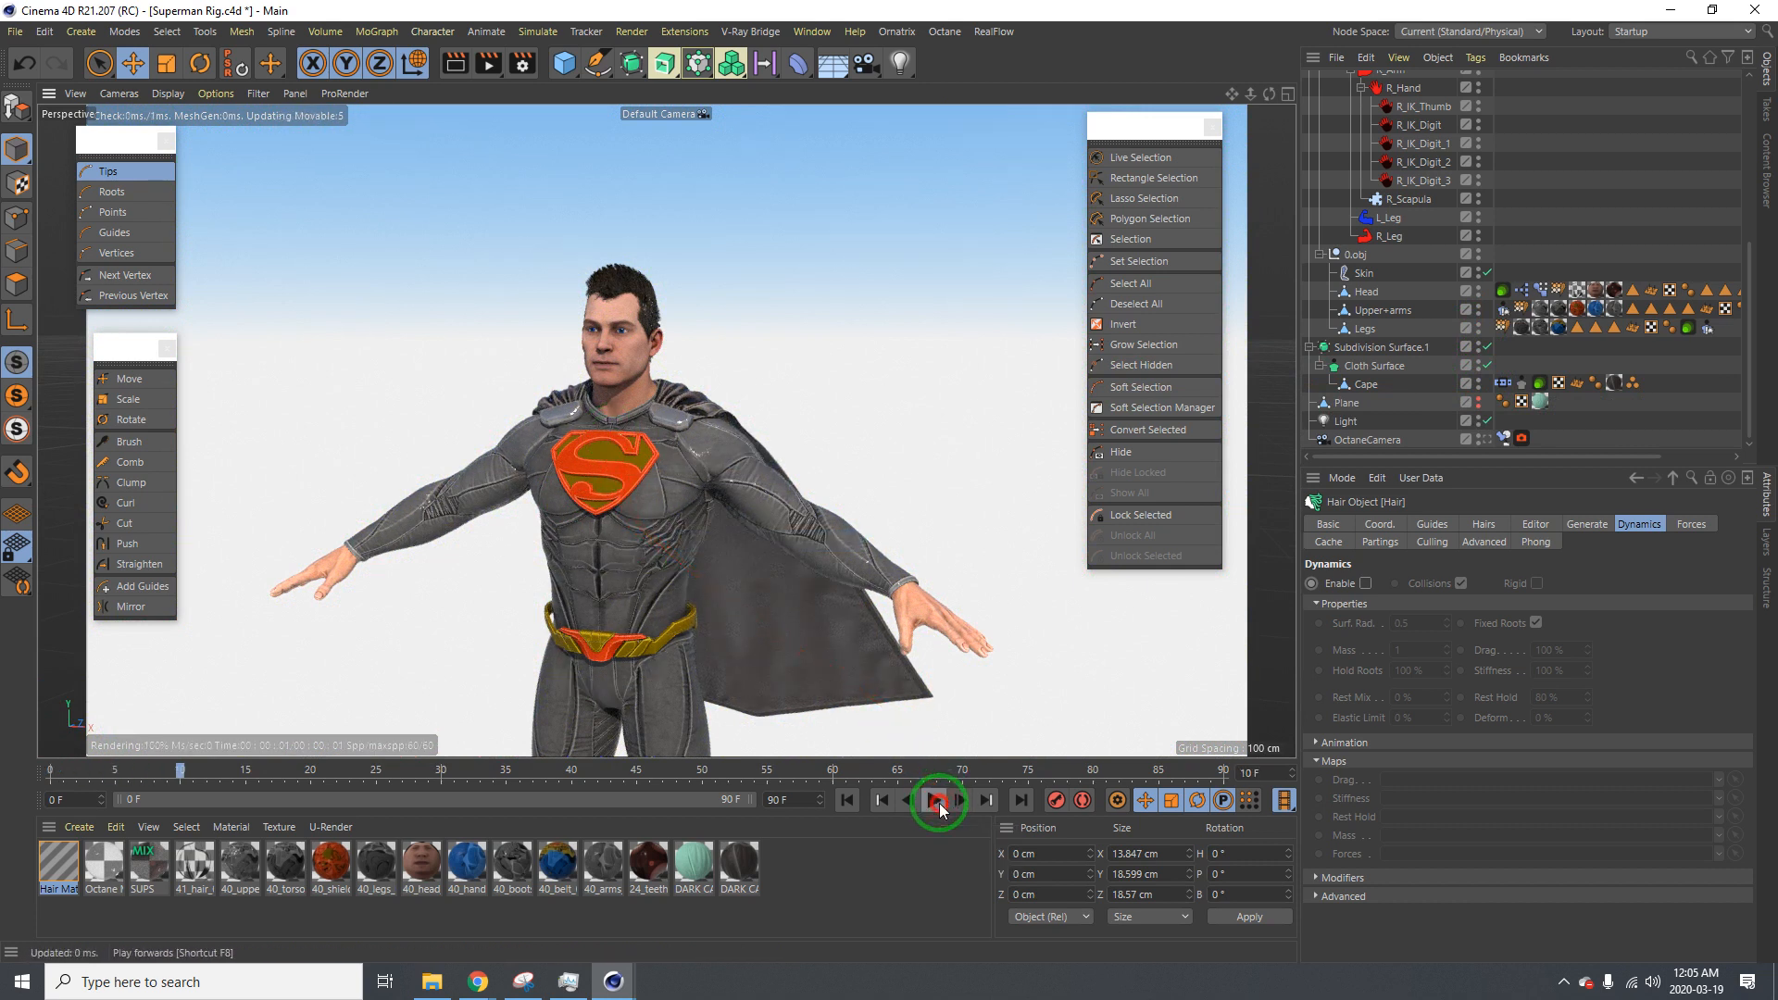
click(847, 800)
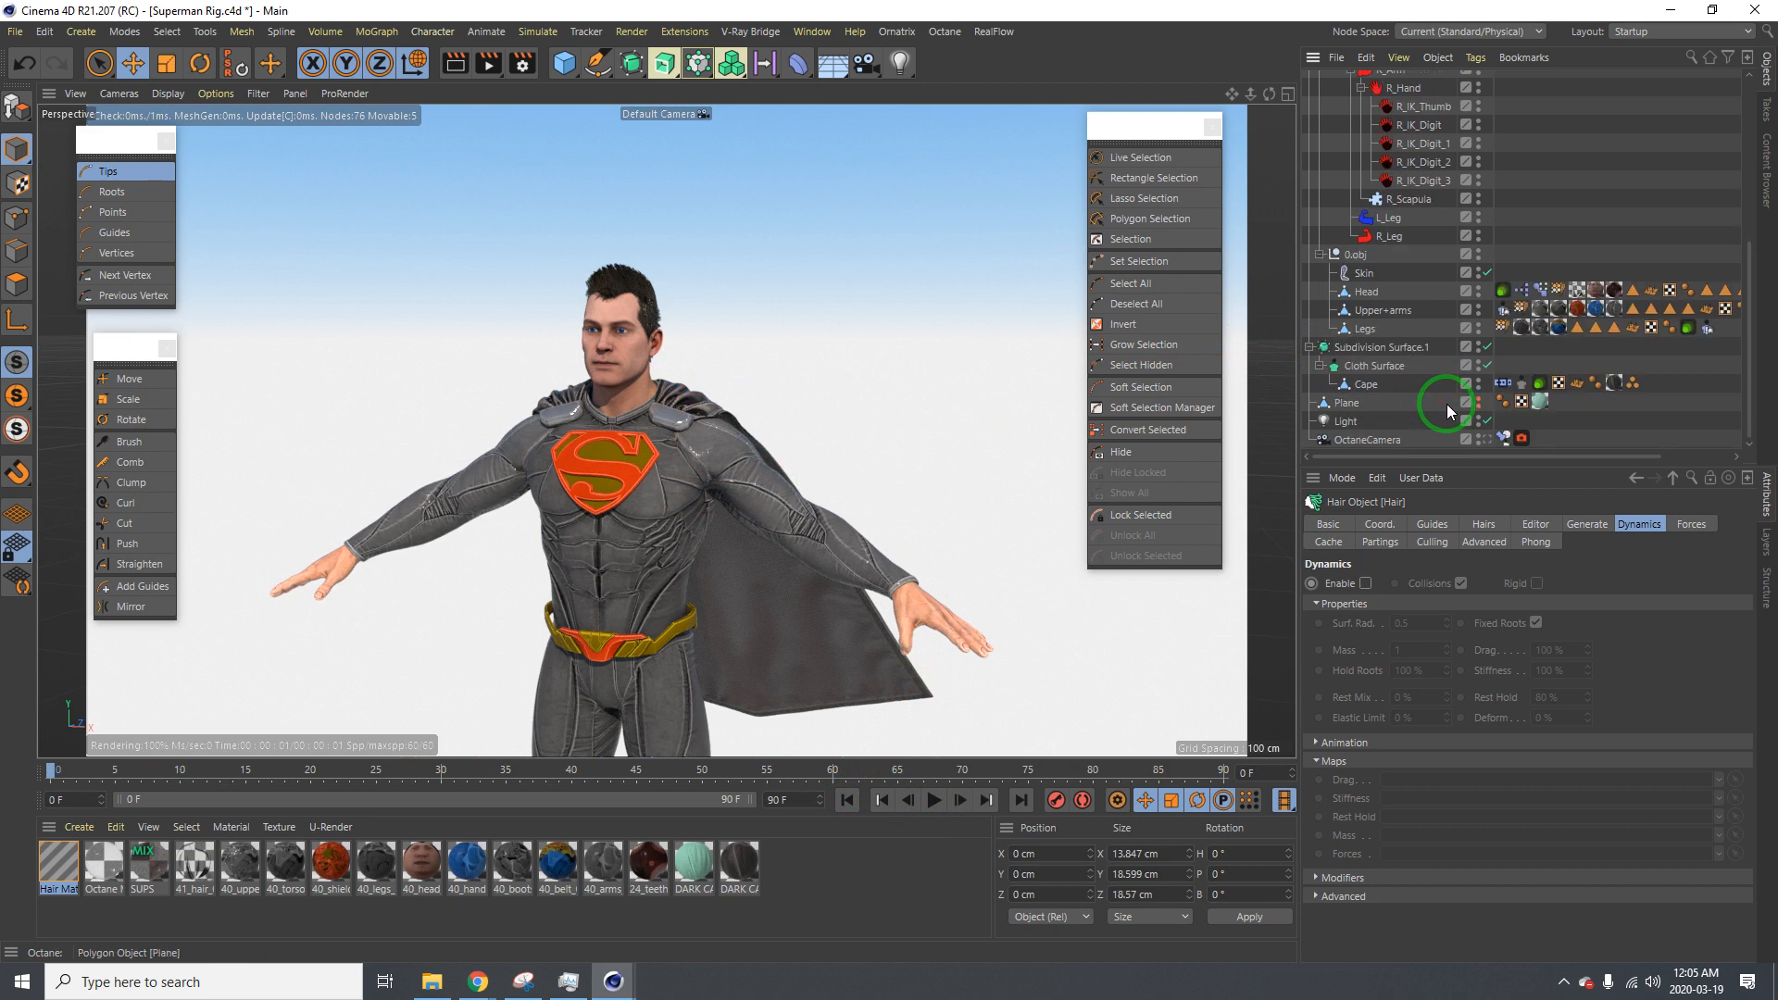
Enable the cape's Cloth tag and turn on Use Collider in the Cloth Collider tags of Upper+arms and Legs
click(1515, 383)
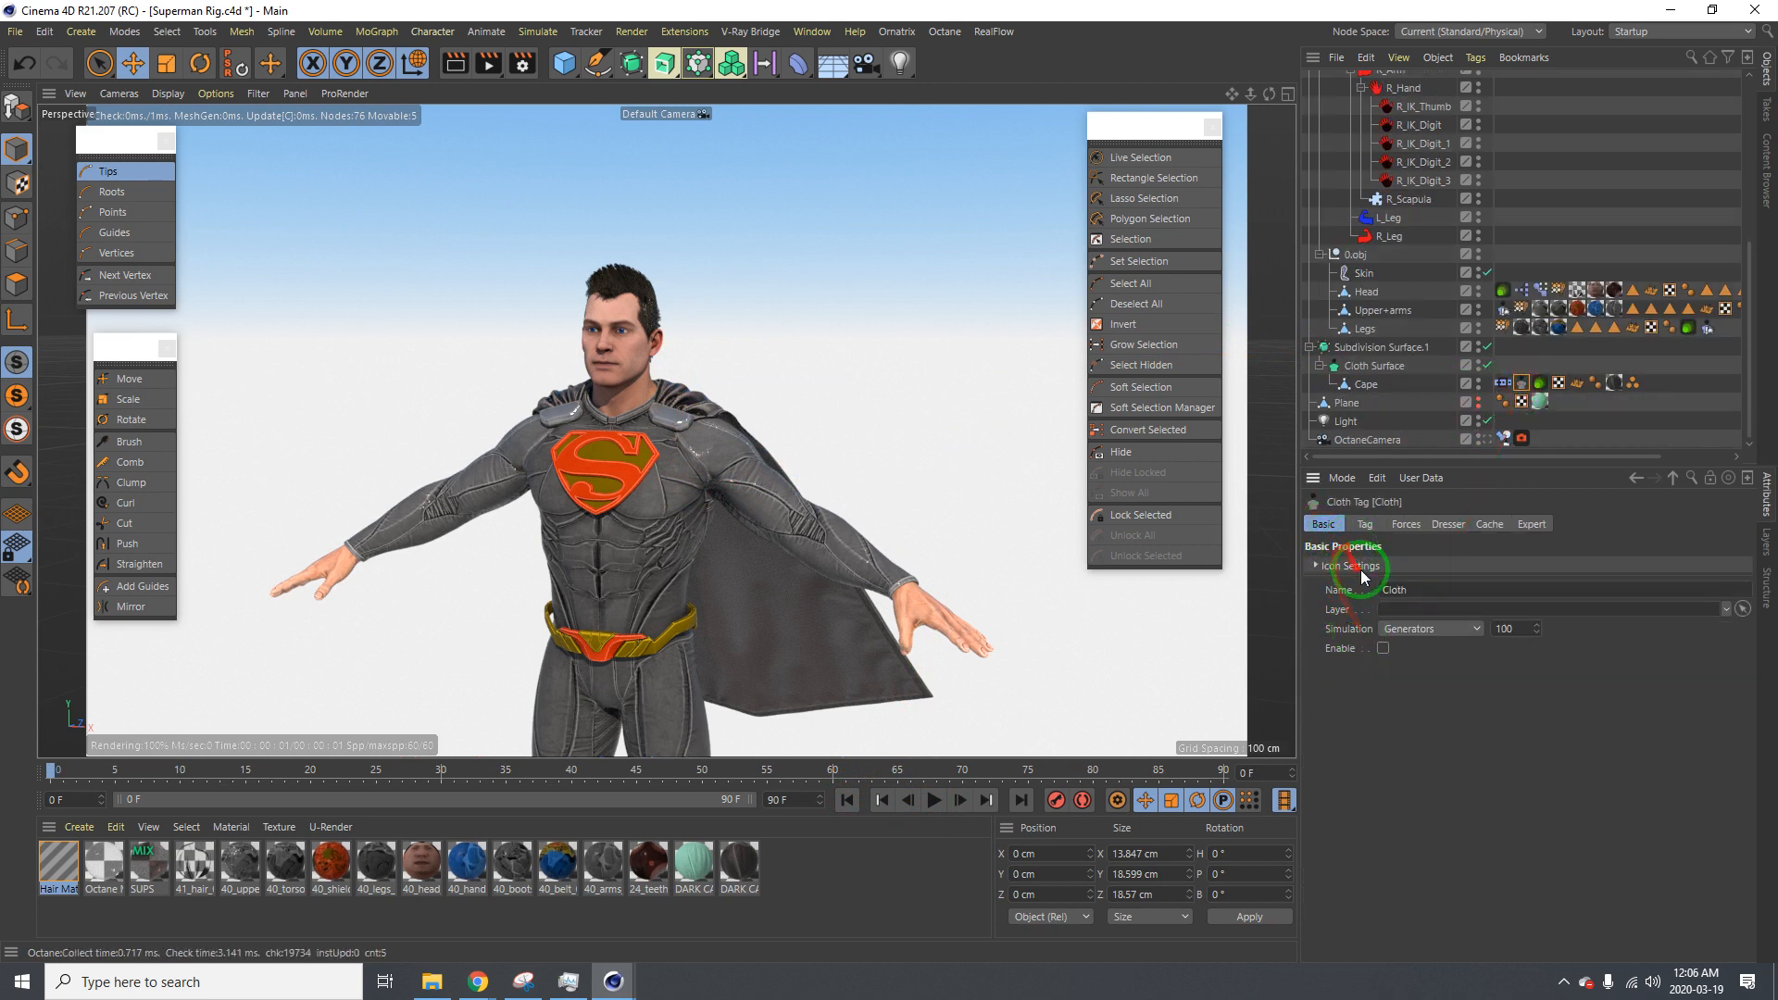
click(1502, 309)
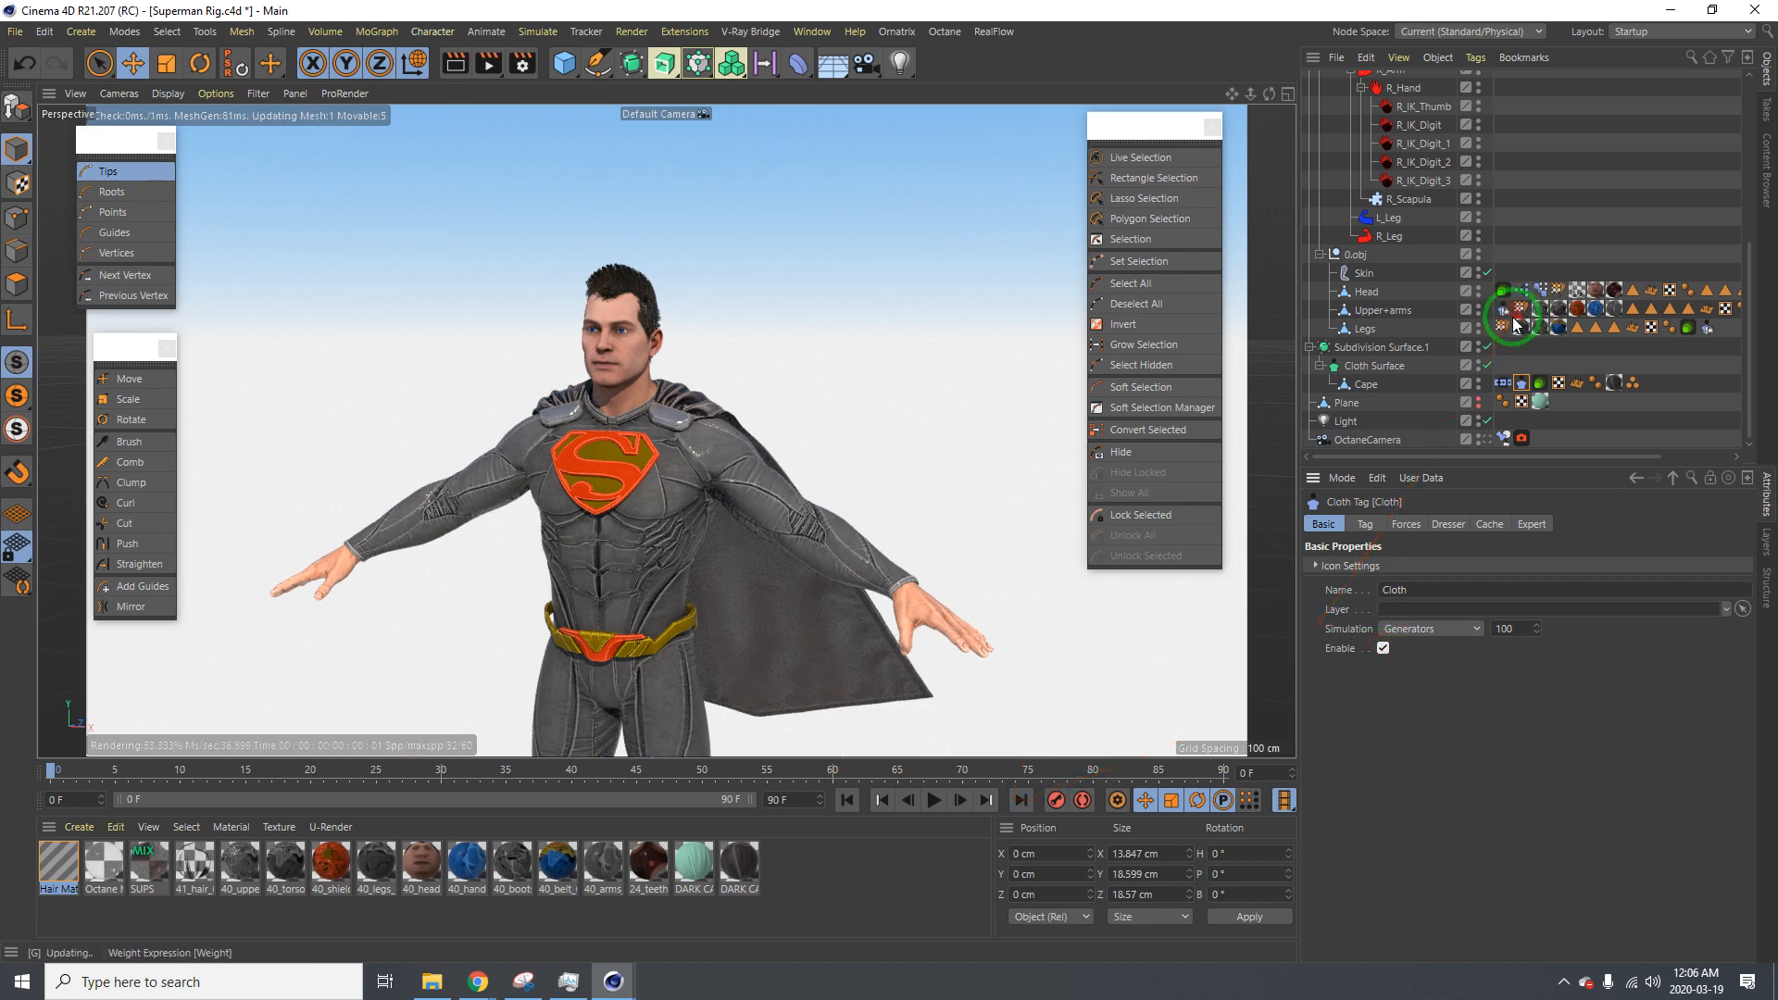
click(1351, 524)
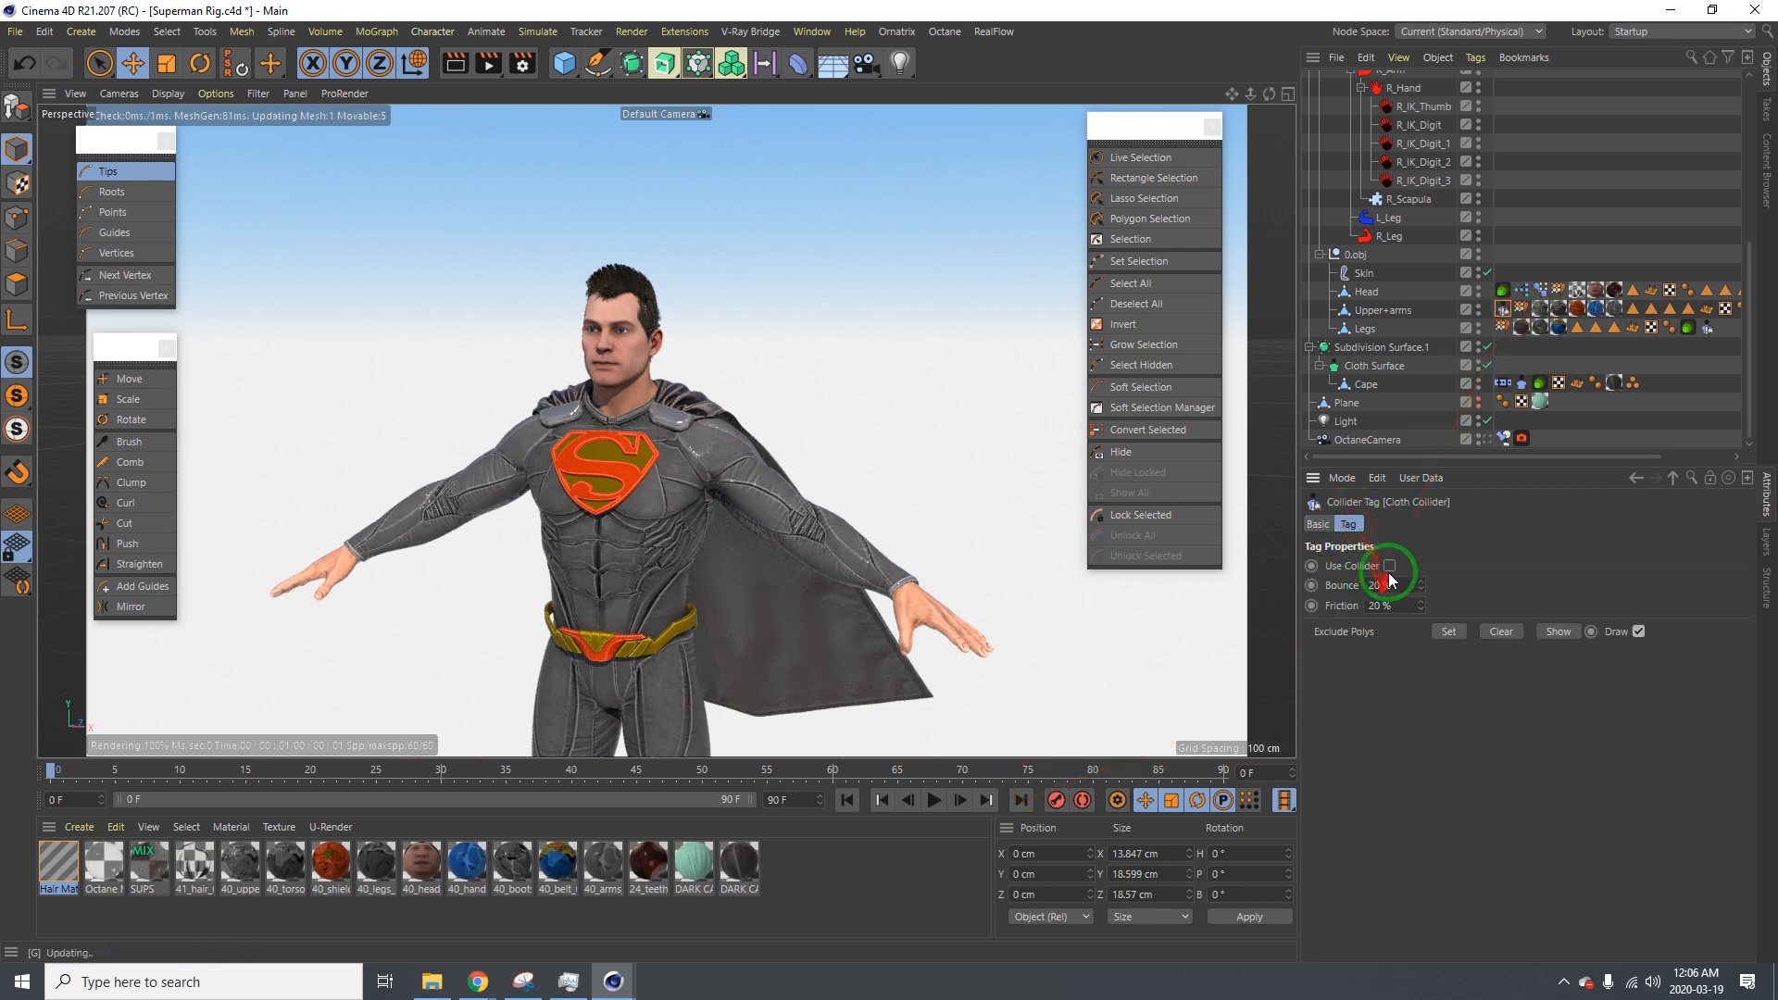
click(1707, 328)
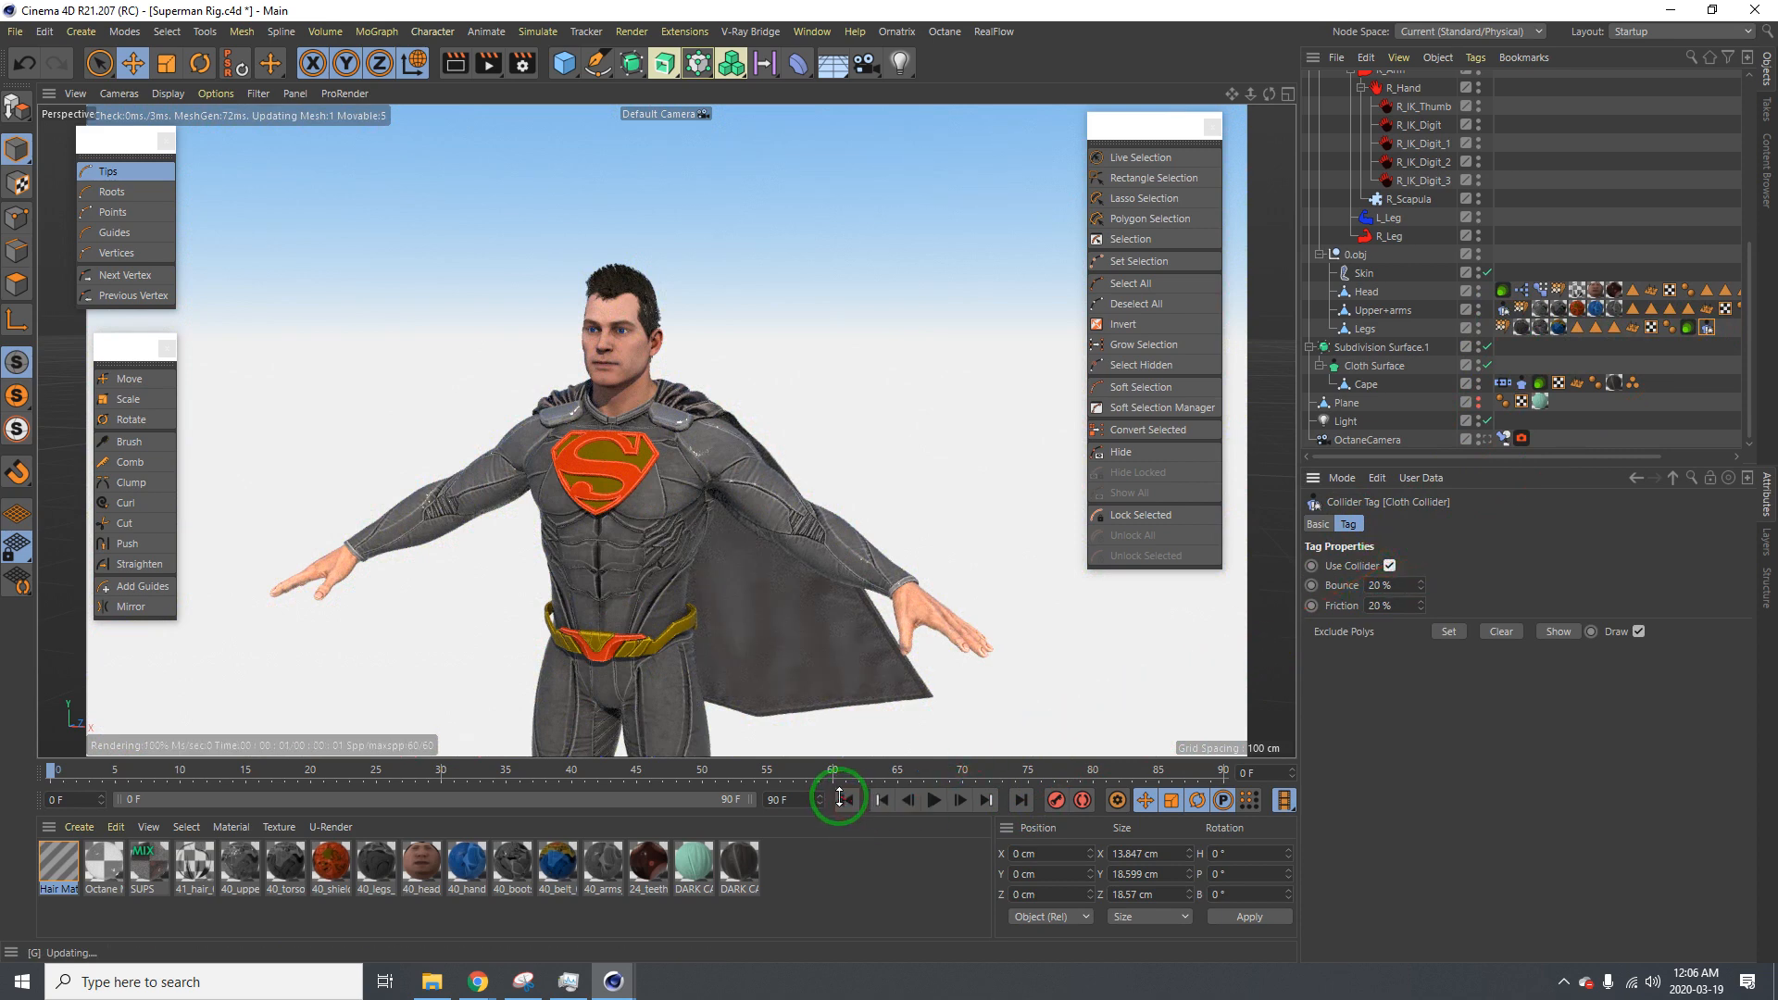
Play the animation to frame 31 to simulate the cape against the body
click(940, 802)
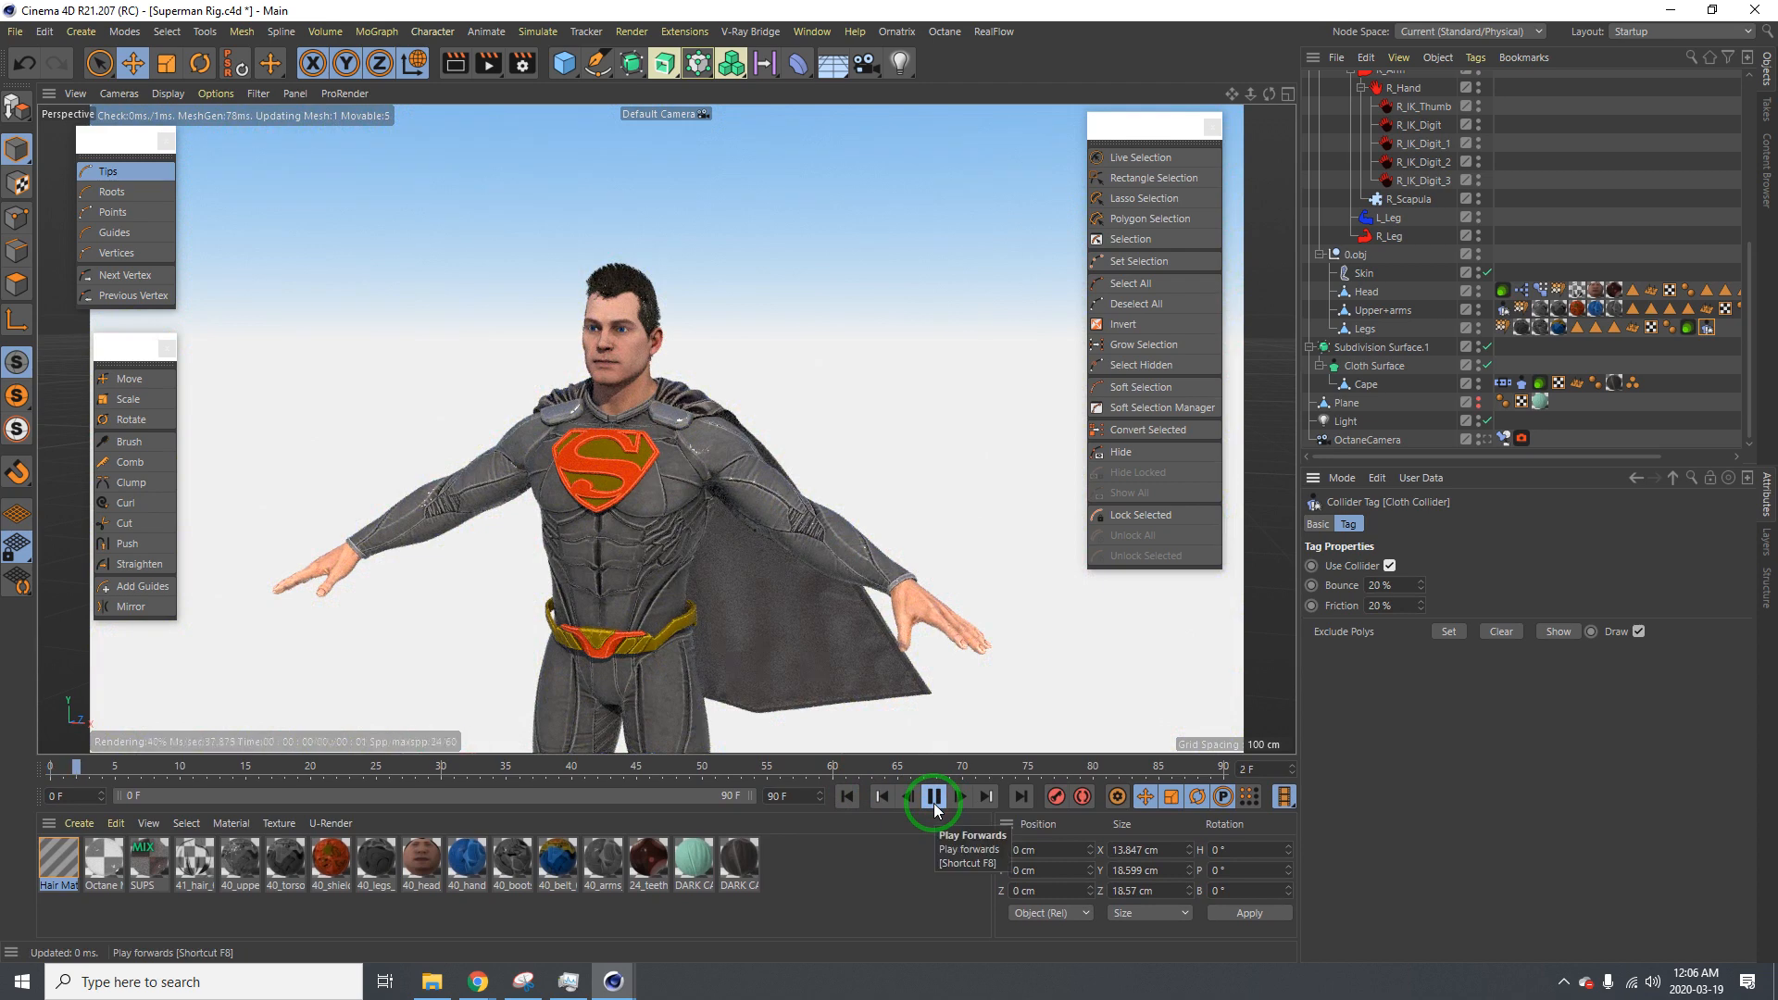
click(933, 797)
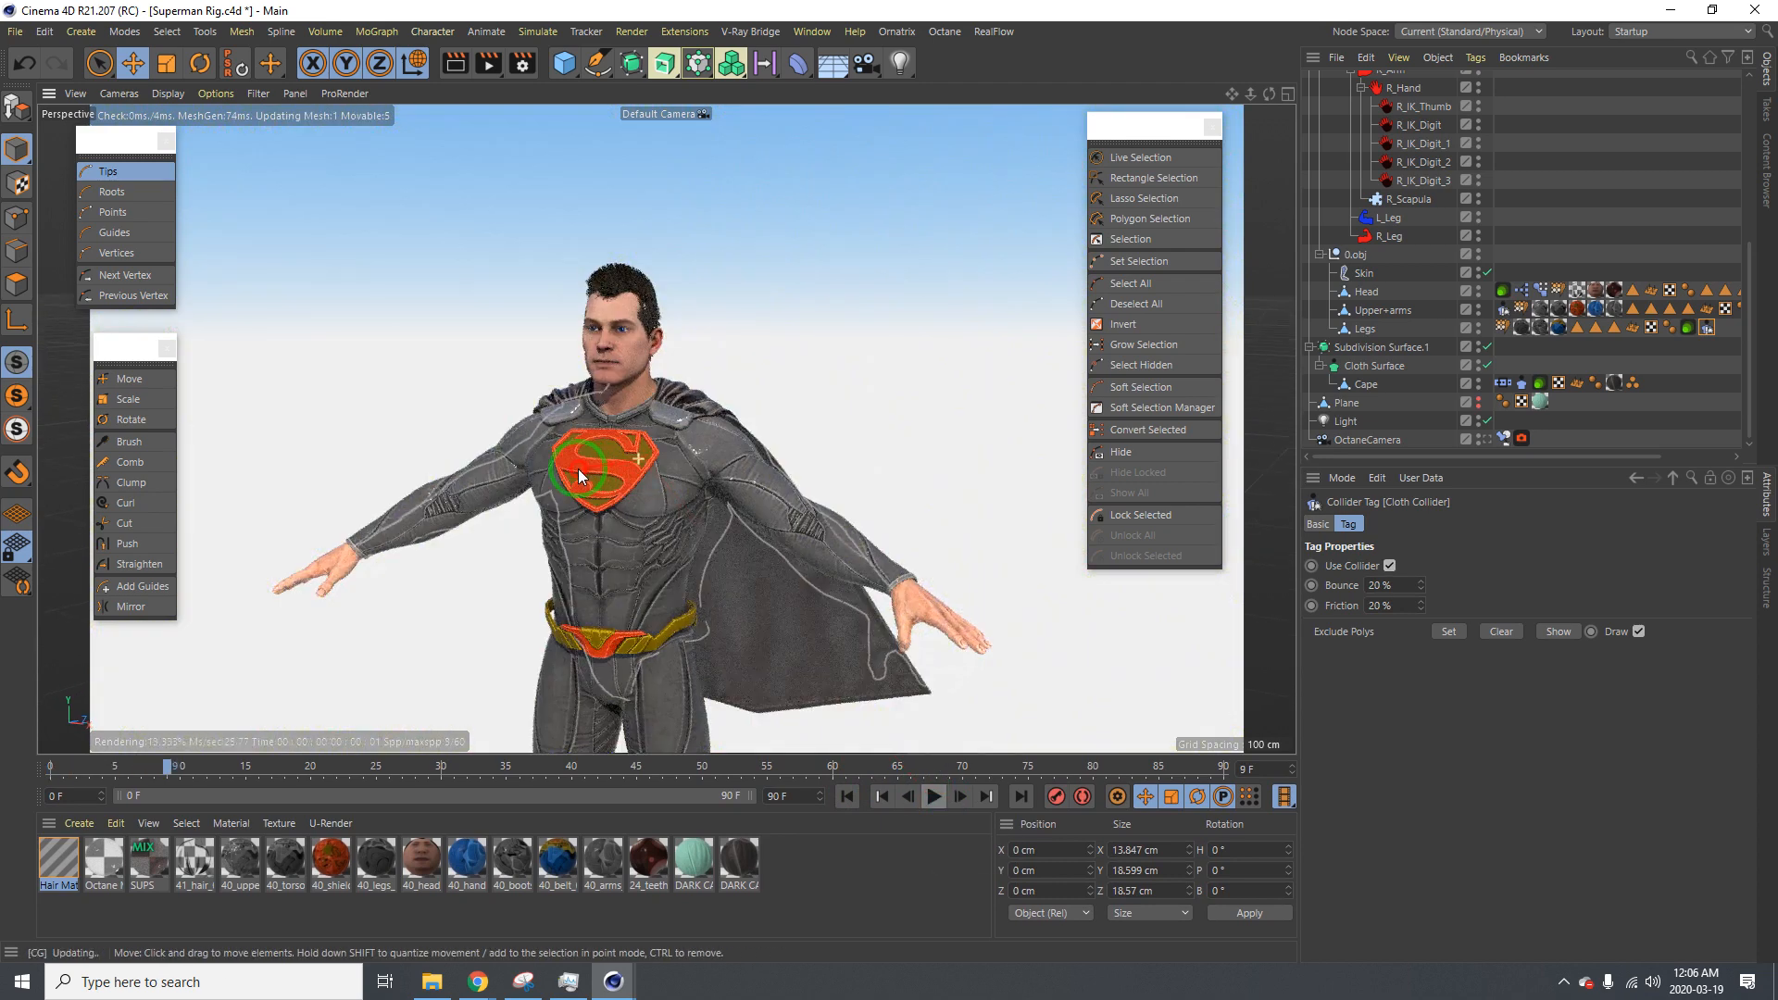
drag(735, 507, 675, 464)
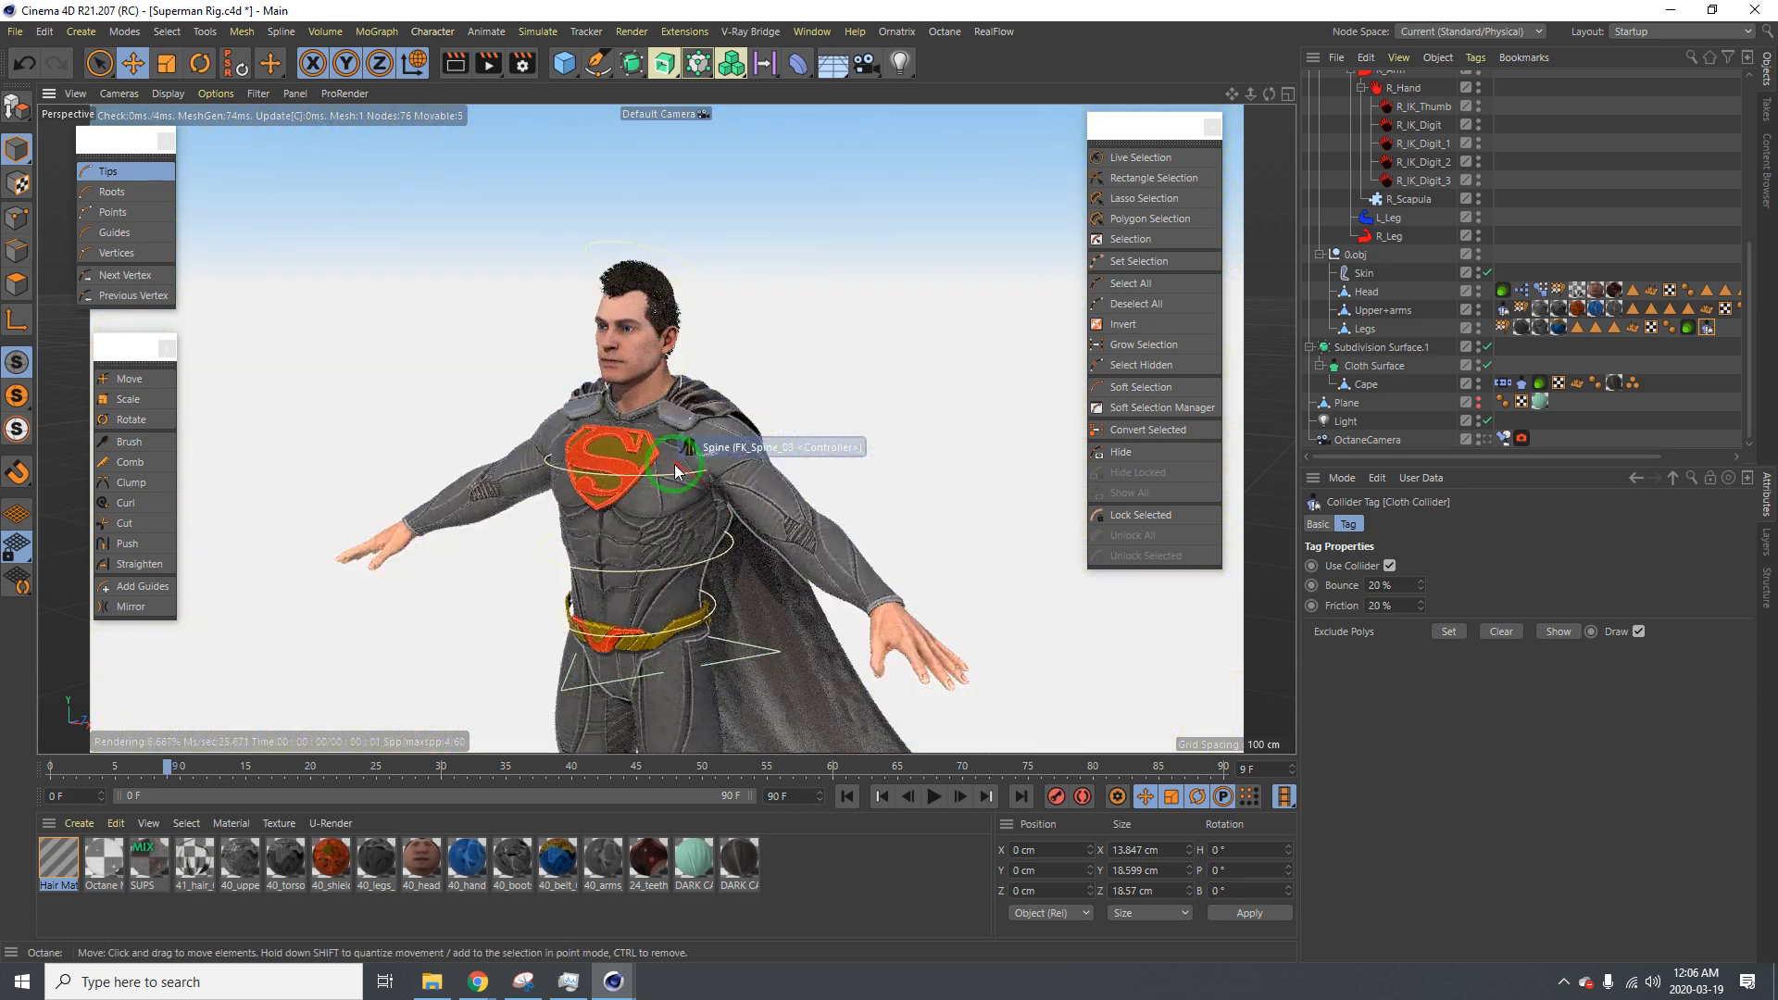
click(933, 797)
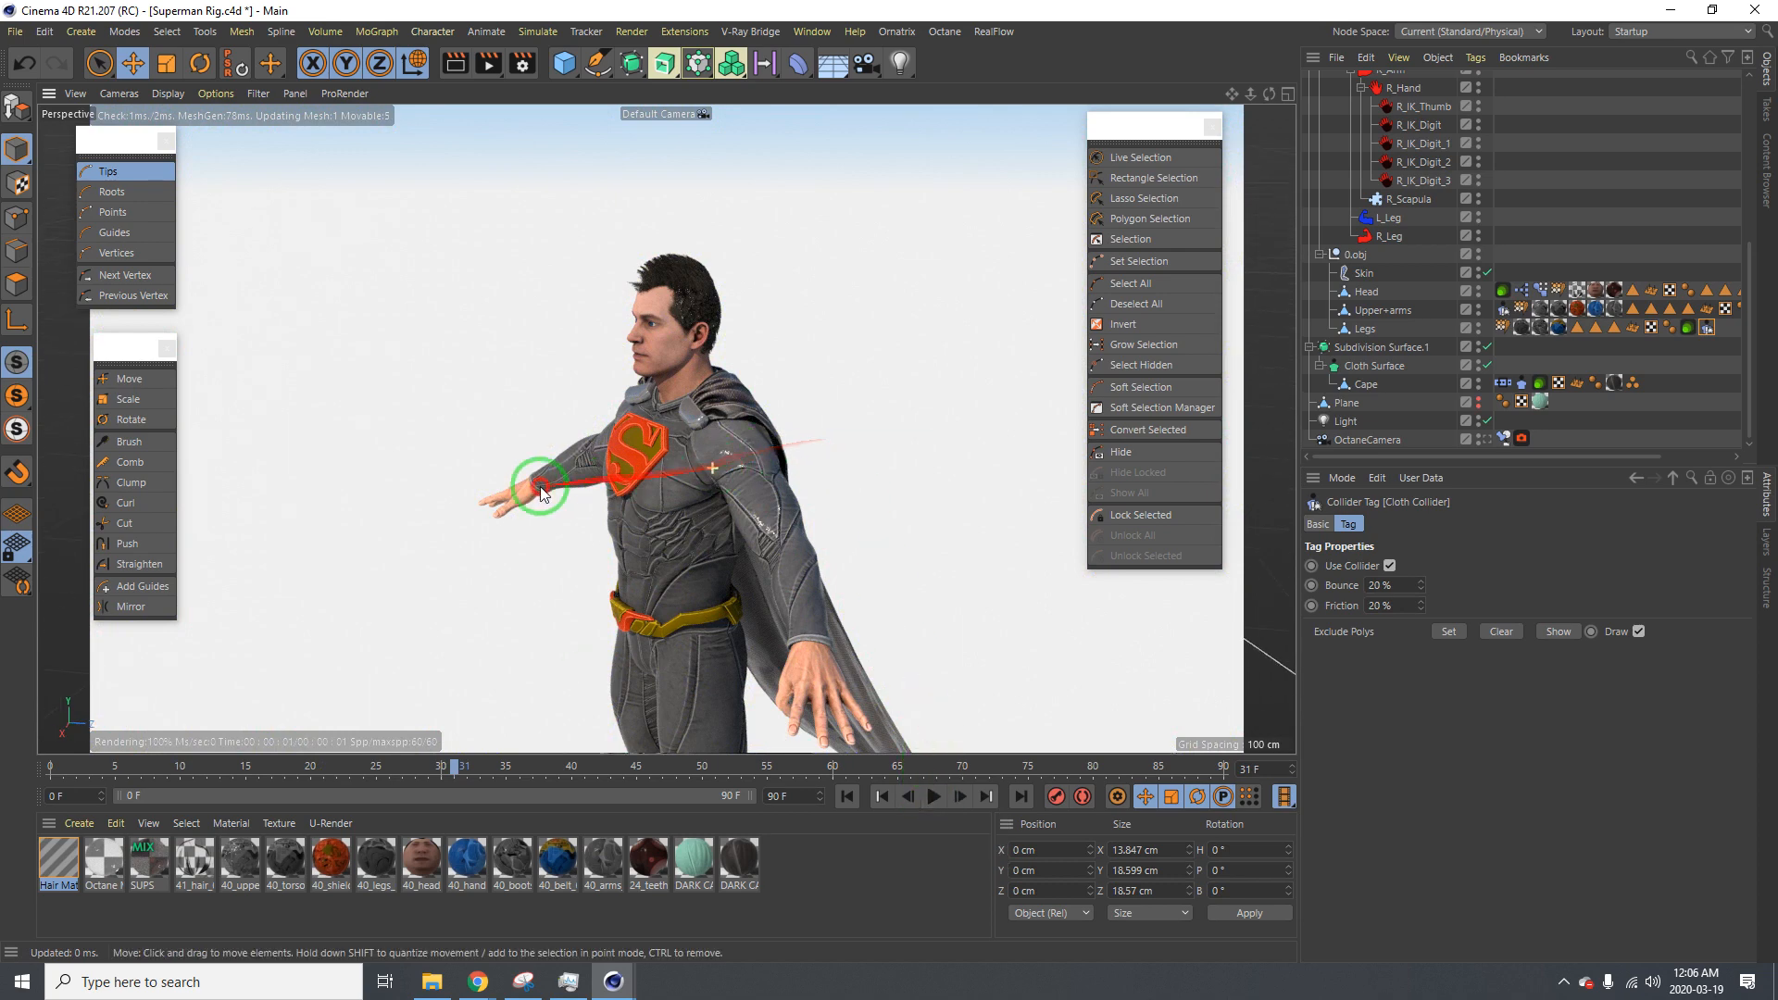
Examine how the cape hangs on the character from the side and the full front
alt+drag(540, 489, 524, 484)
alt+drag(726, 470, 615, 482)
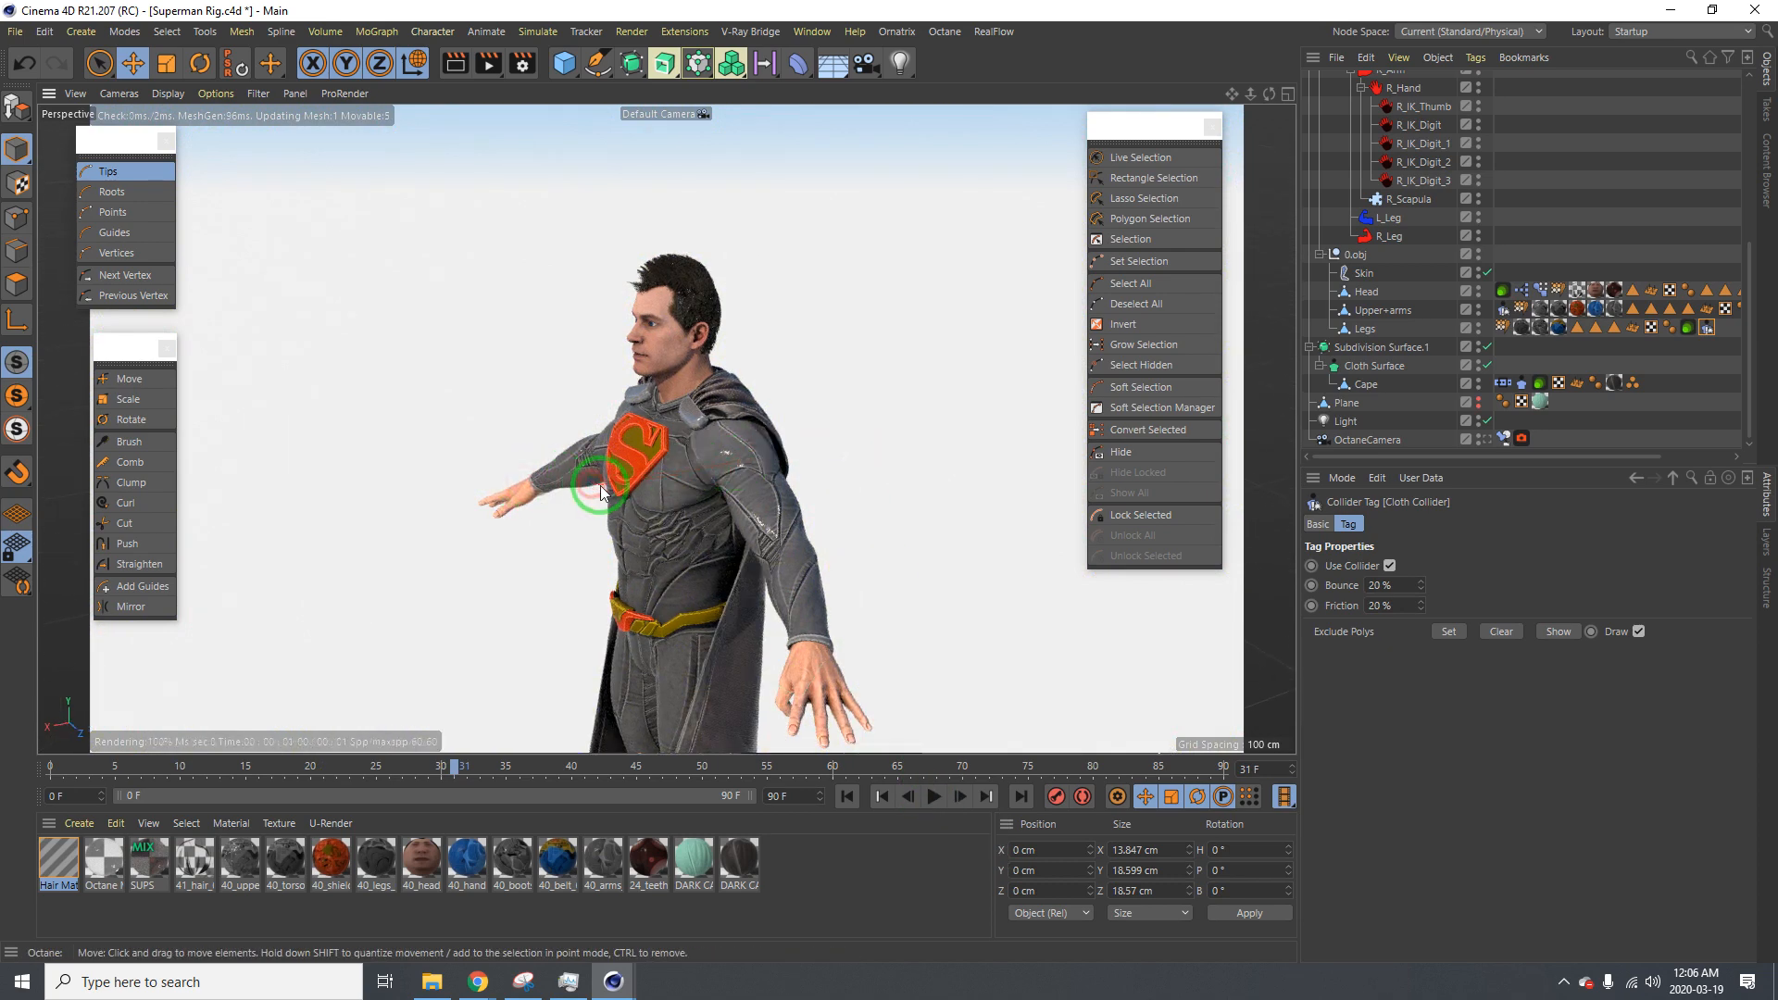
alt+drag(780, 471, 572, 537)
alt+middle_drag(570, 601, 639, 417)
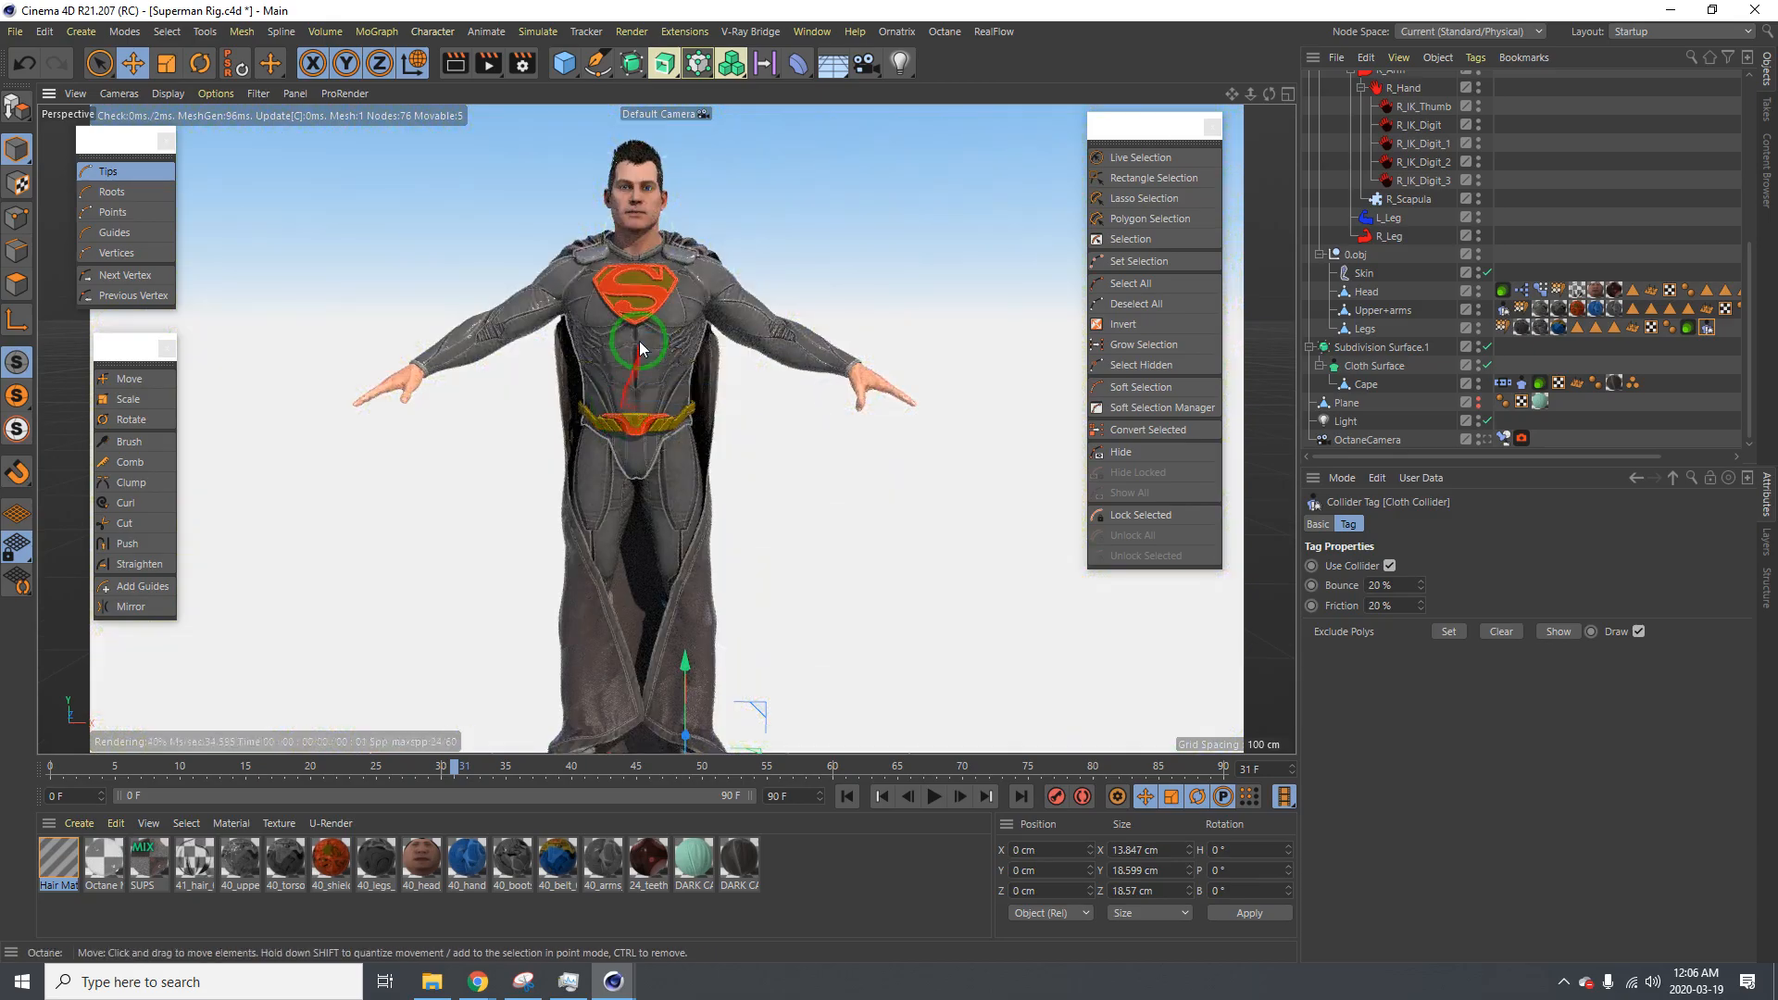
Examine the rendered face up close, including the hairline, eyebrows, skin and eyes
alt+middle_drag(640, 341, 601, 463)
alt+right_drag(626, 306, 857, 270)
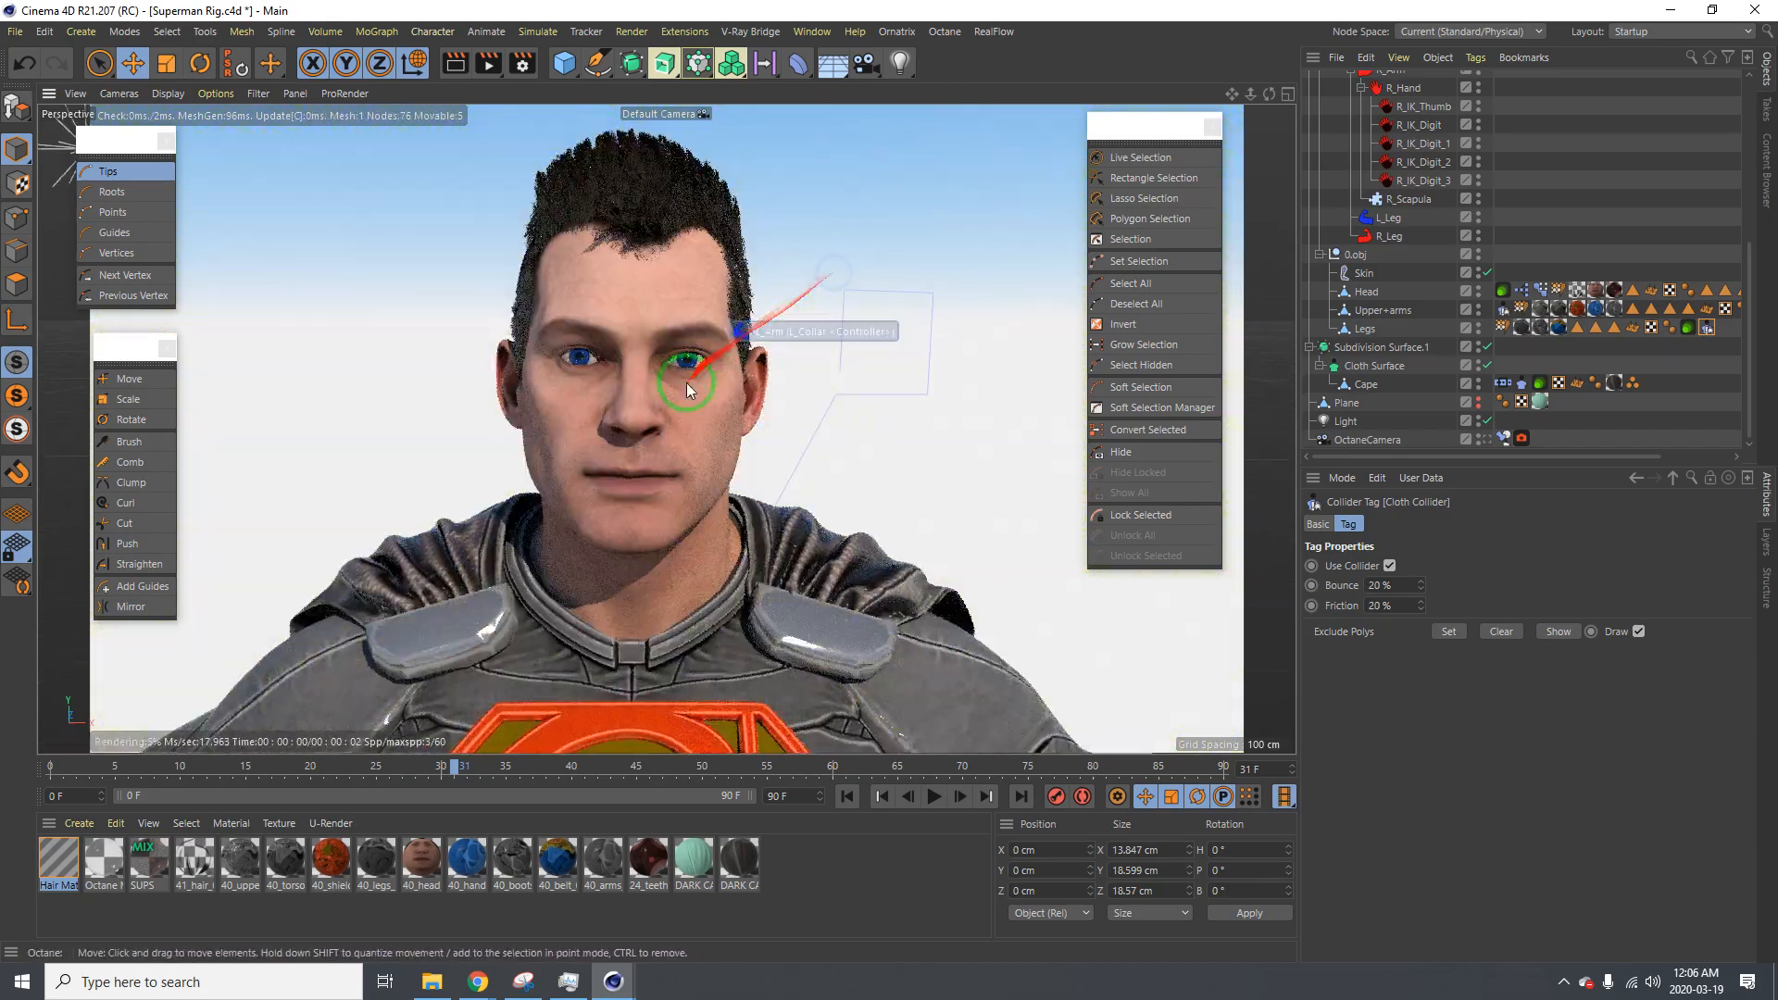
alt+drag(593, 307, 610, 402)
alt+right_drag(610, 402, 708, 337)
alt+drag(528, 375, 476, 338)
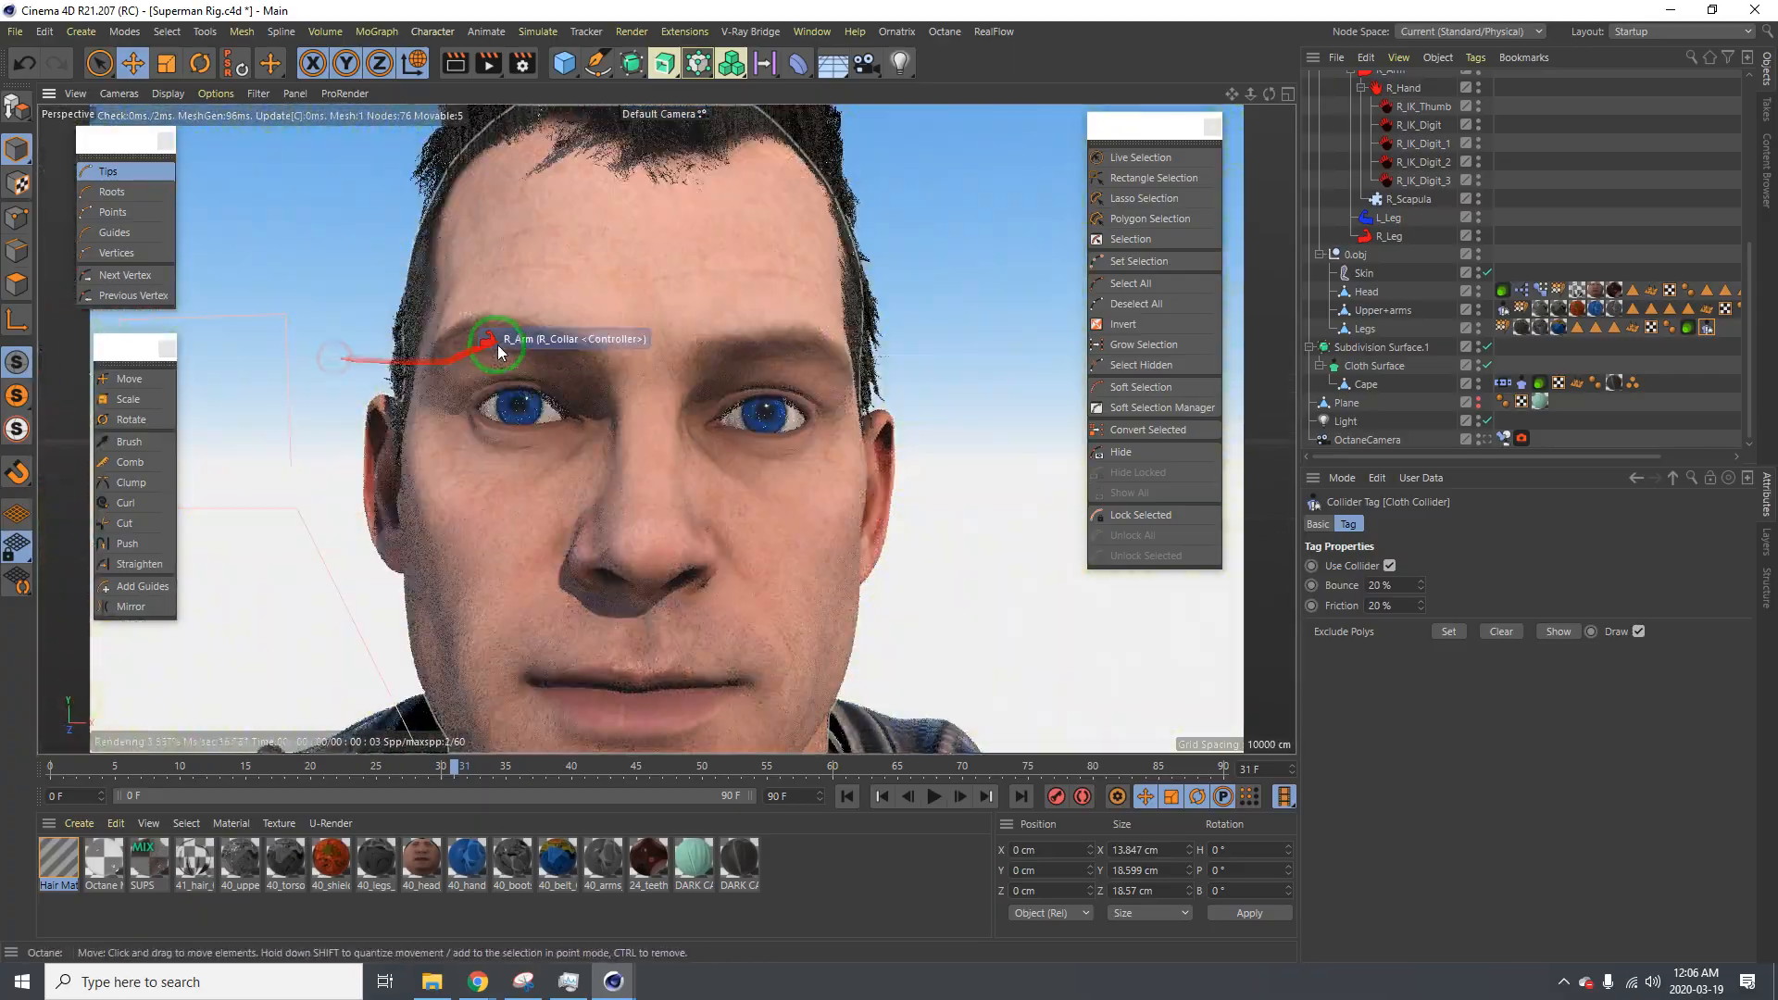
alt+right_drag(476, 337, 636, 385)
alt+right_drag(502, 368, 571, 365)
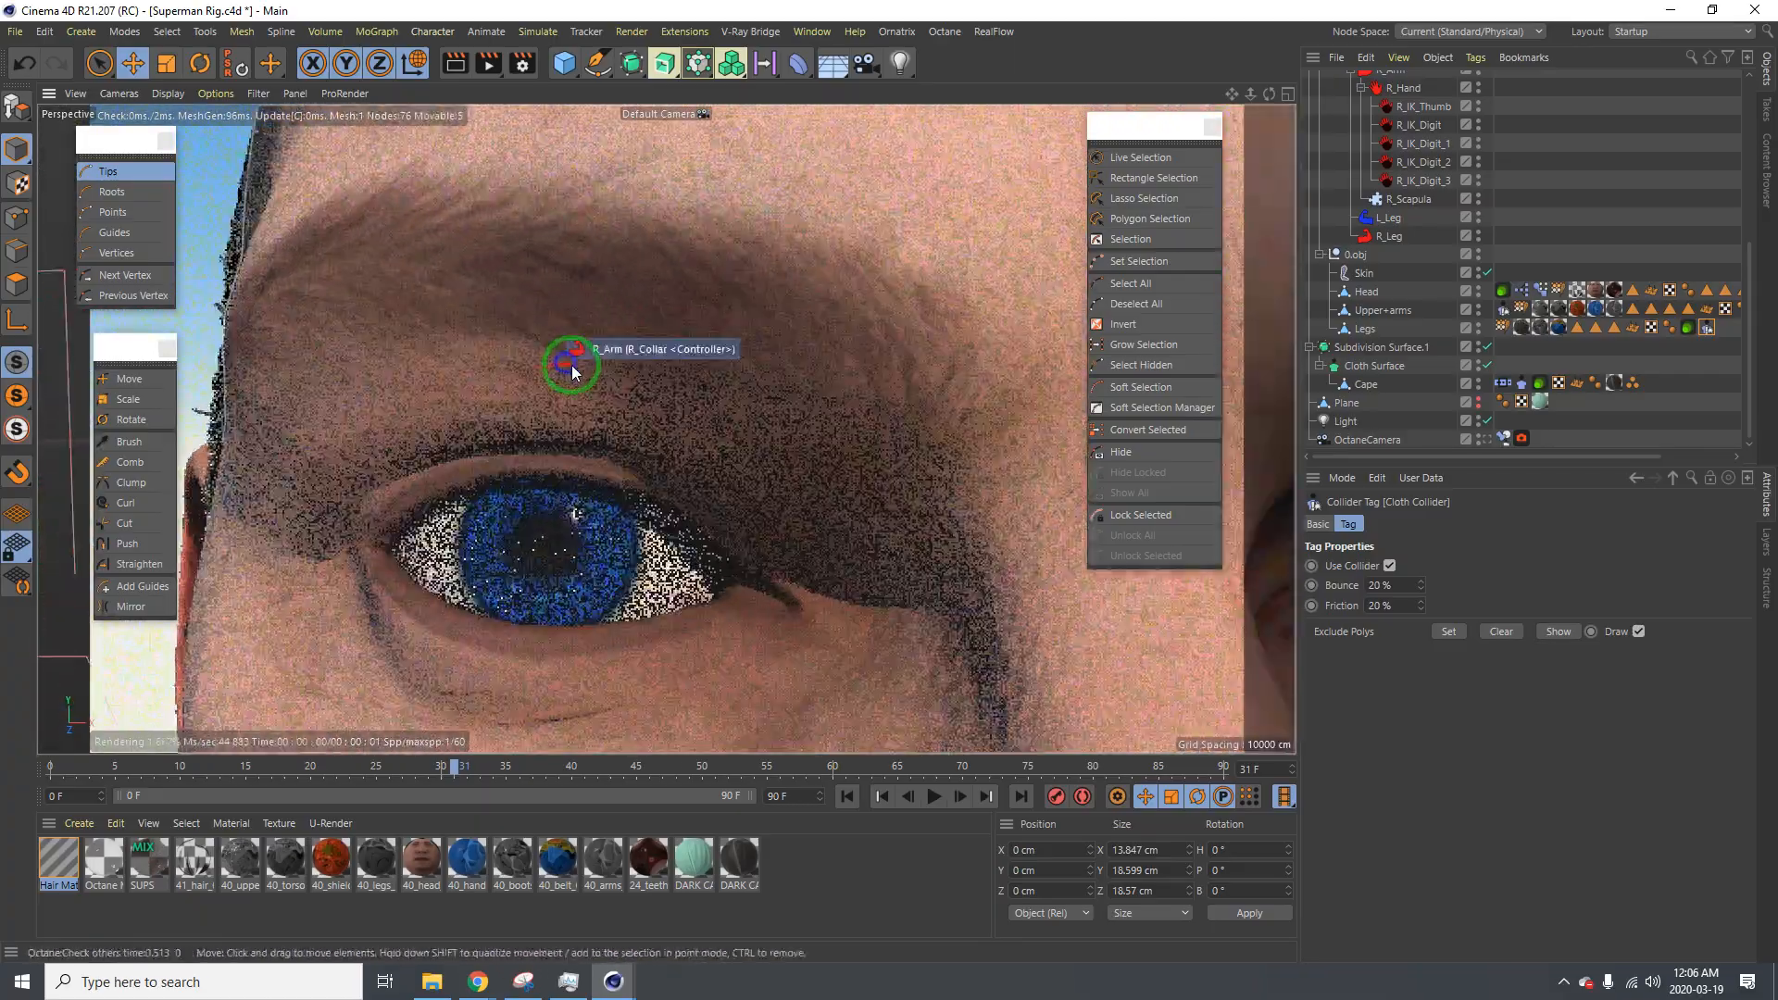
alt+right_drag(741, 409, 602, 395)
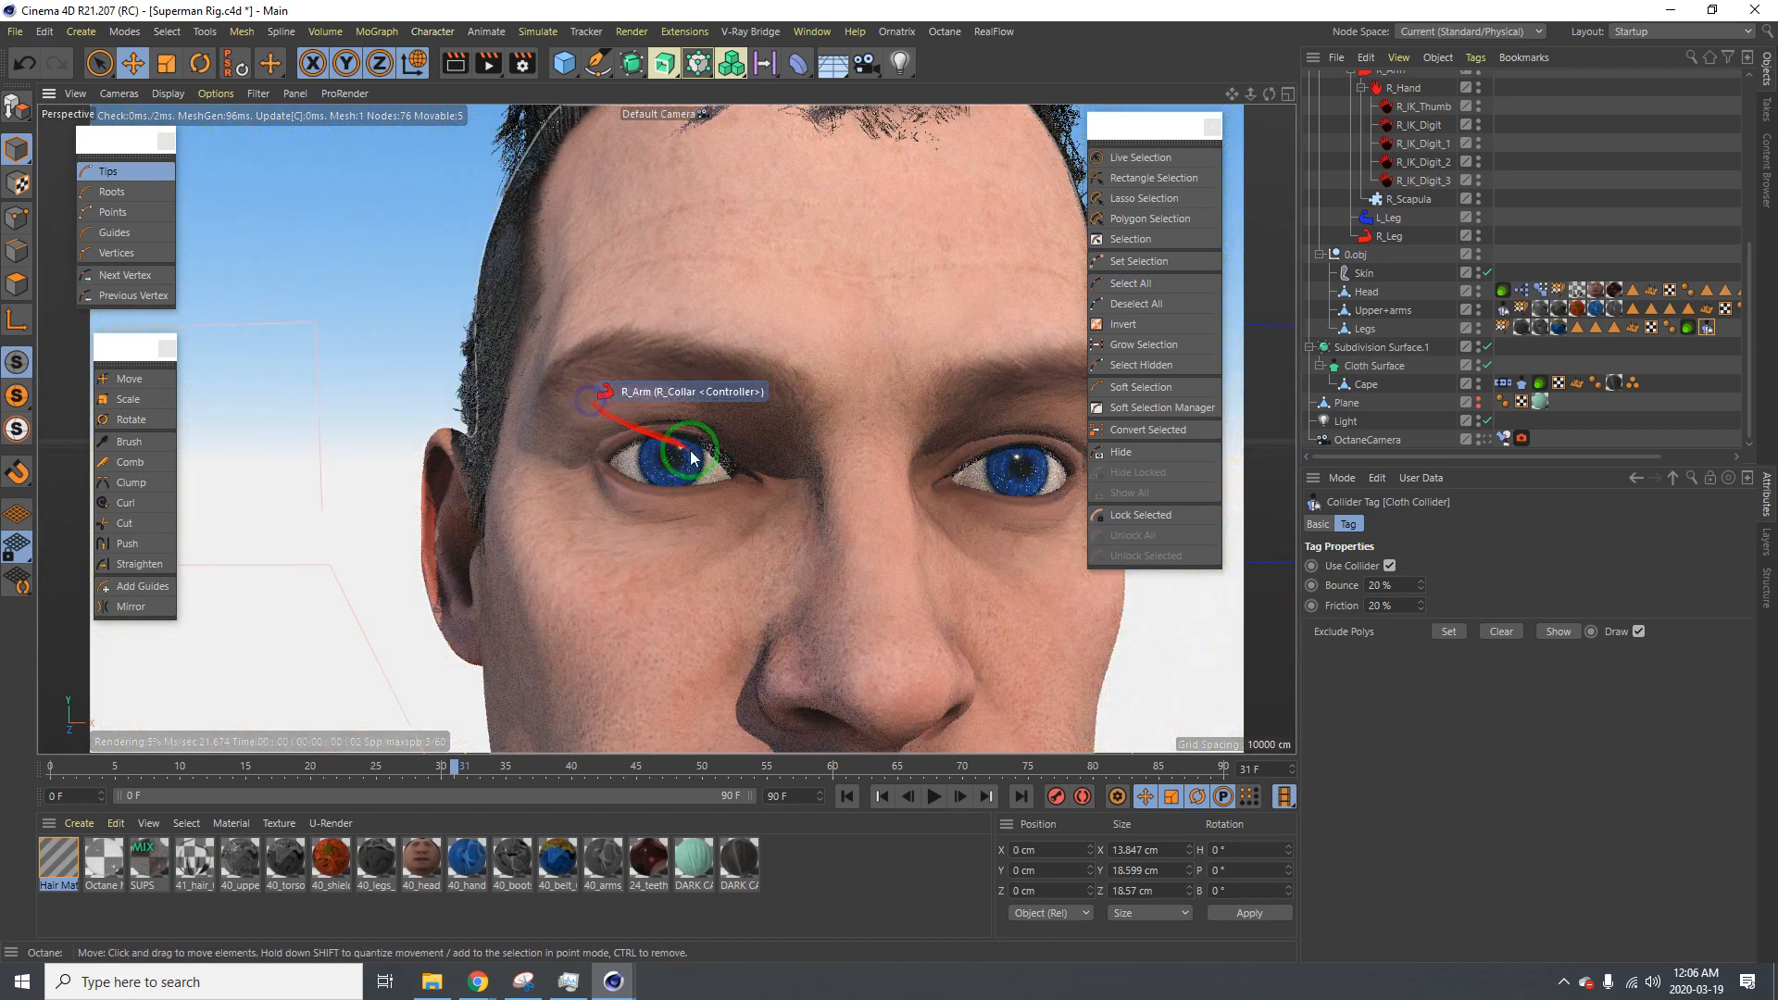
alt+middle_drag(670, 403, 630, 386)
alt+drag(648, 365, 670, 476)
alt+right_drag(730, 486, 754, 414)
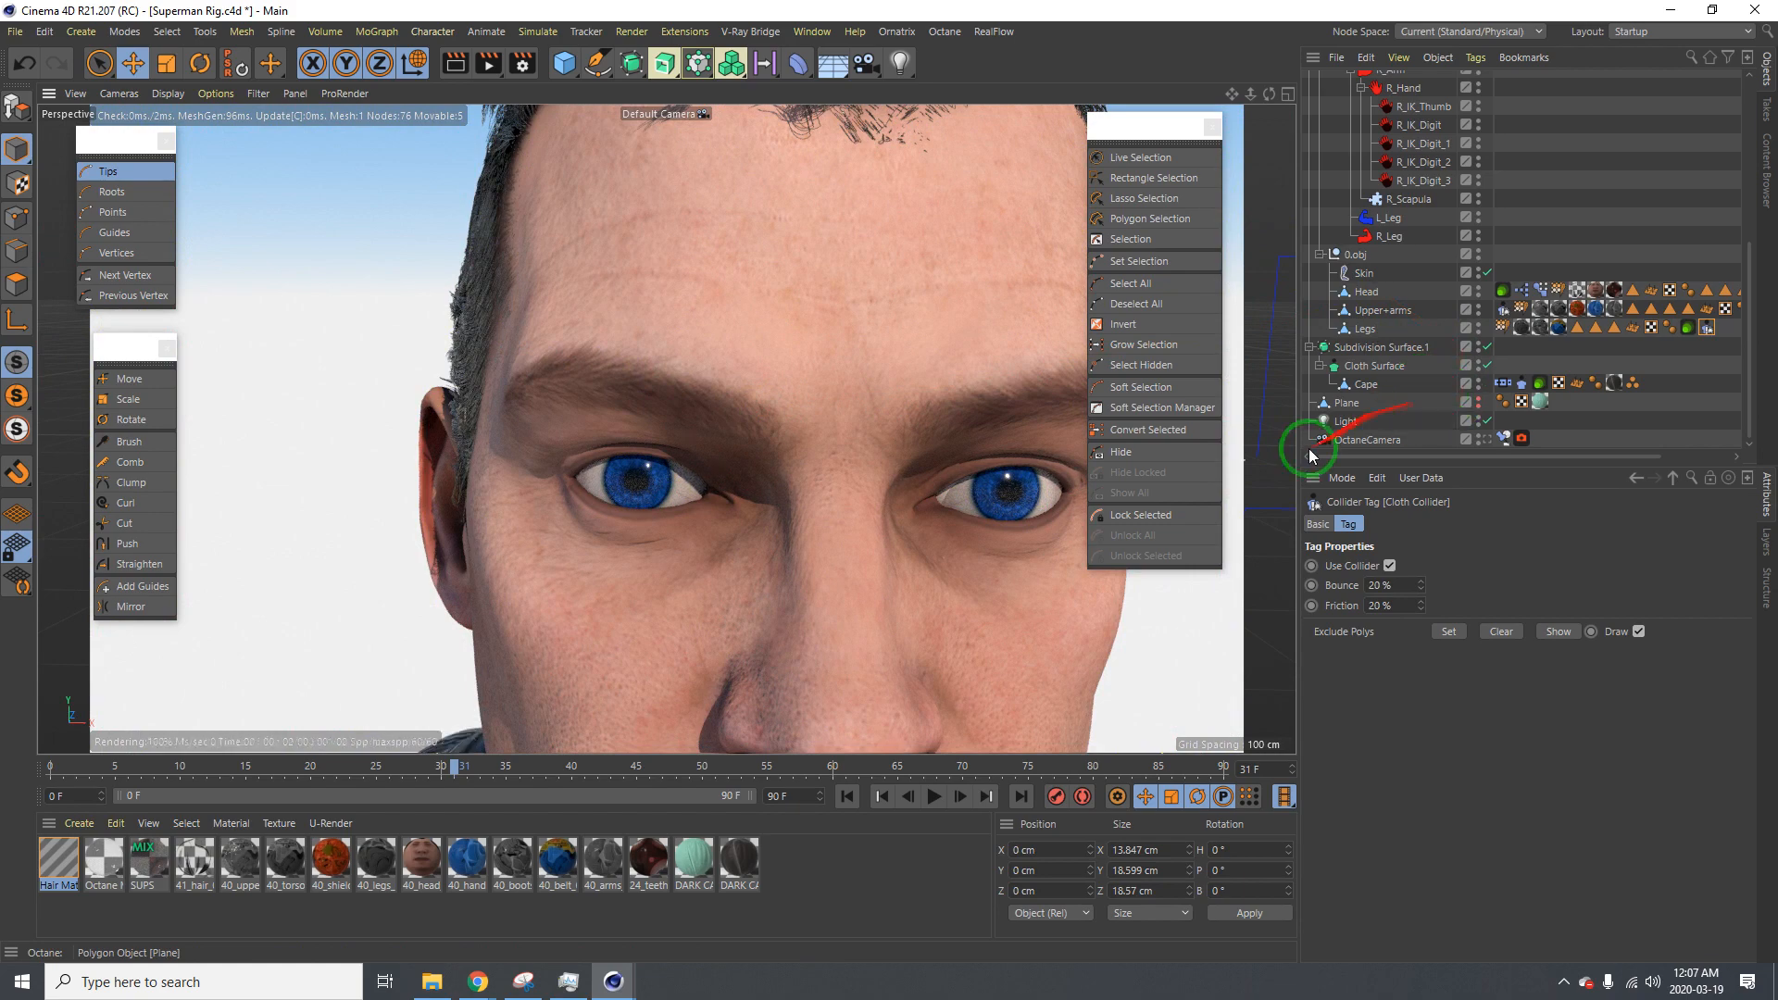
Save the Superman Rig scene and check the face from an angle
key(ctrl+s)
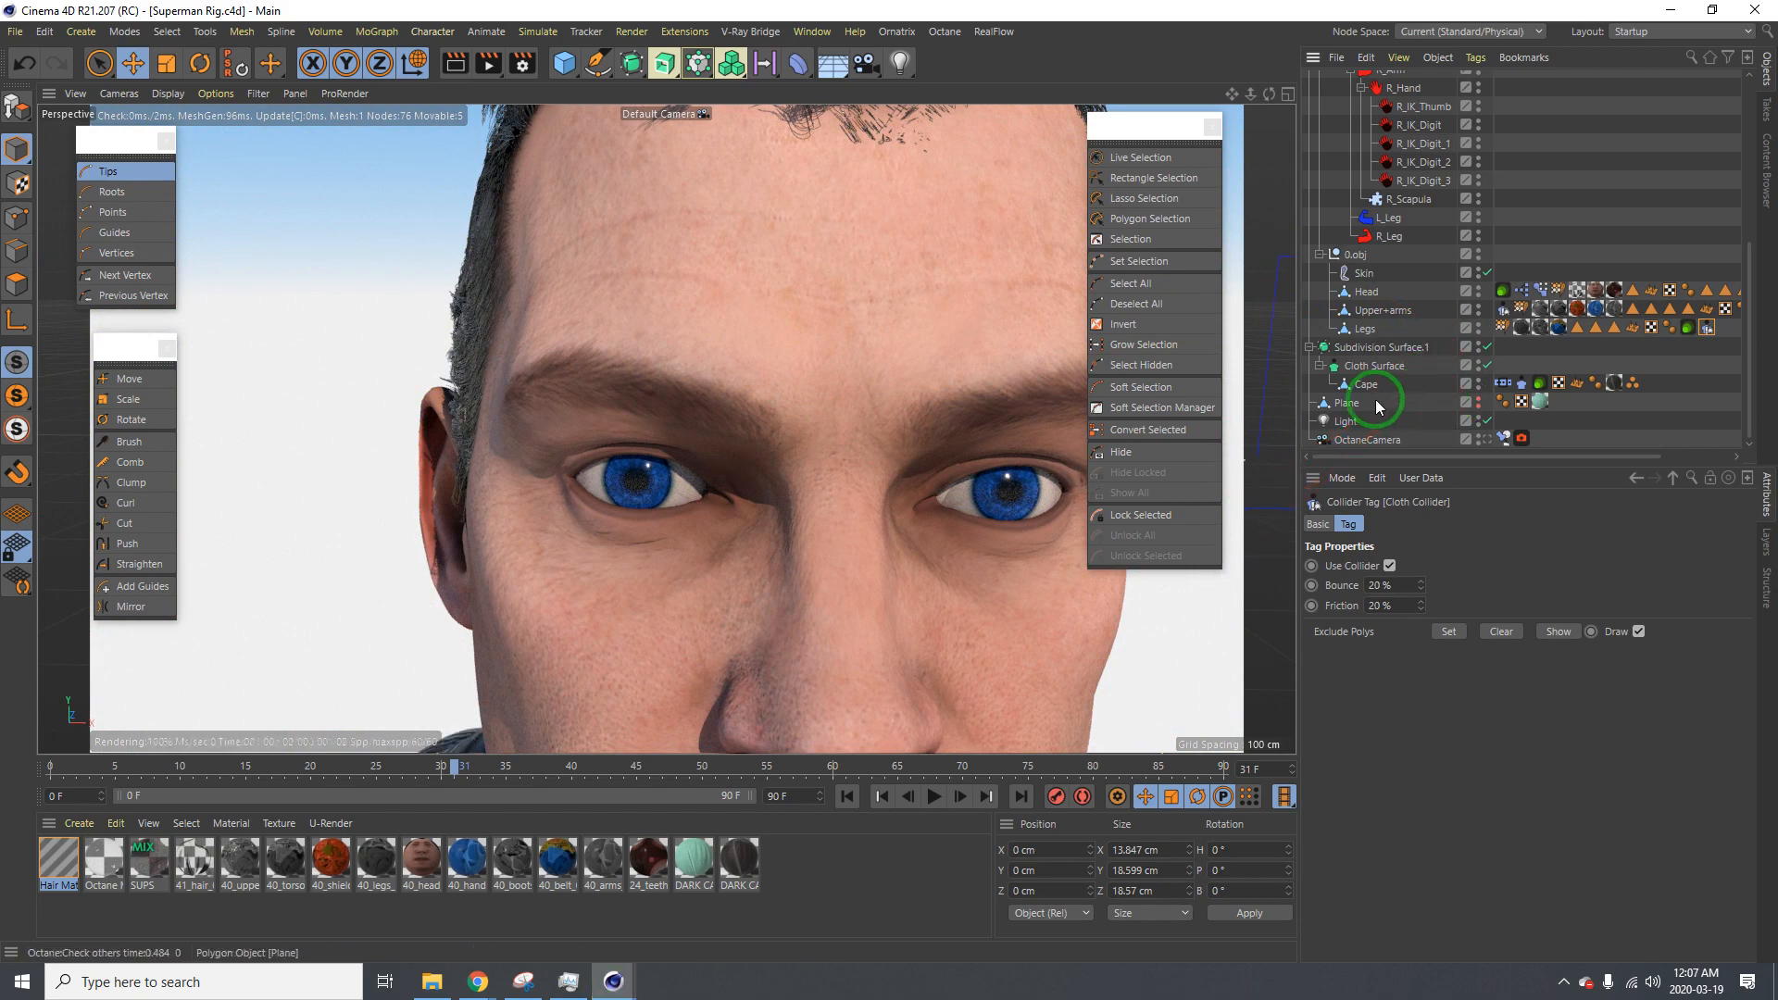
alt+right_drag(933, 276, 863, 291)
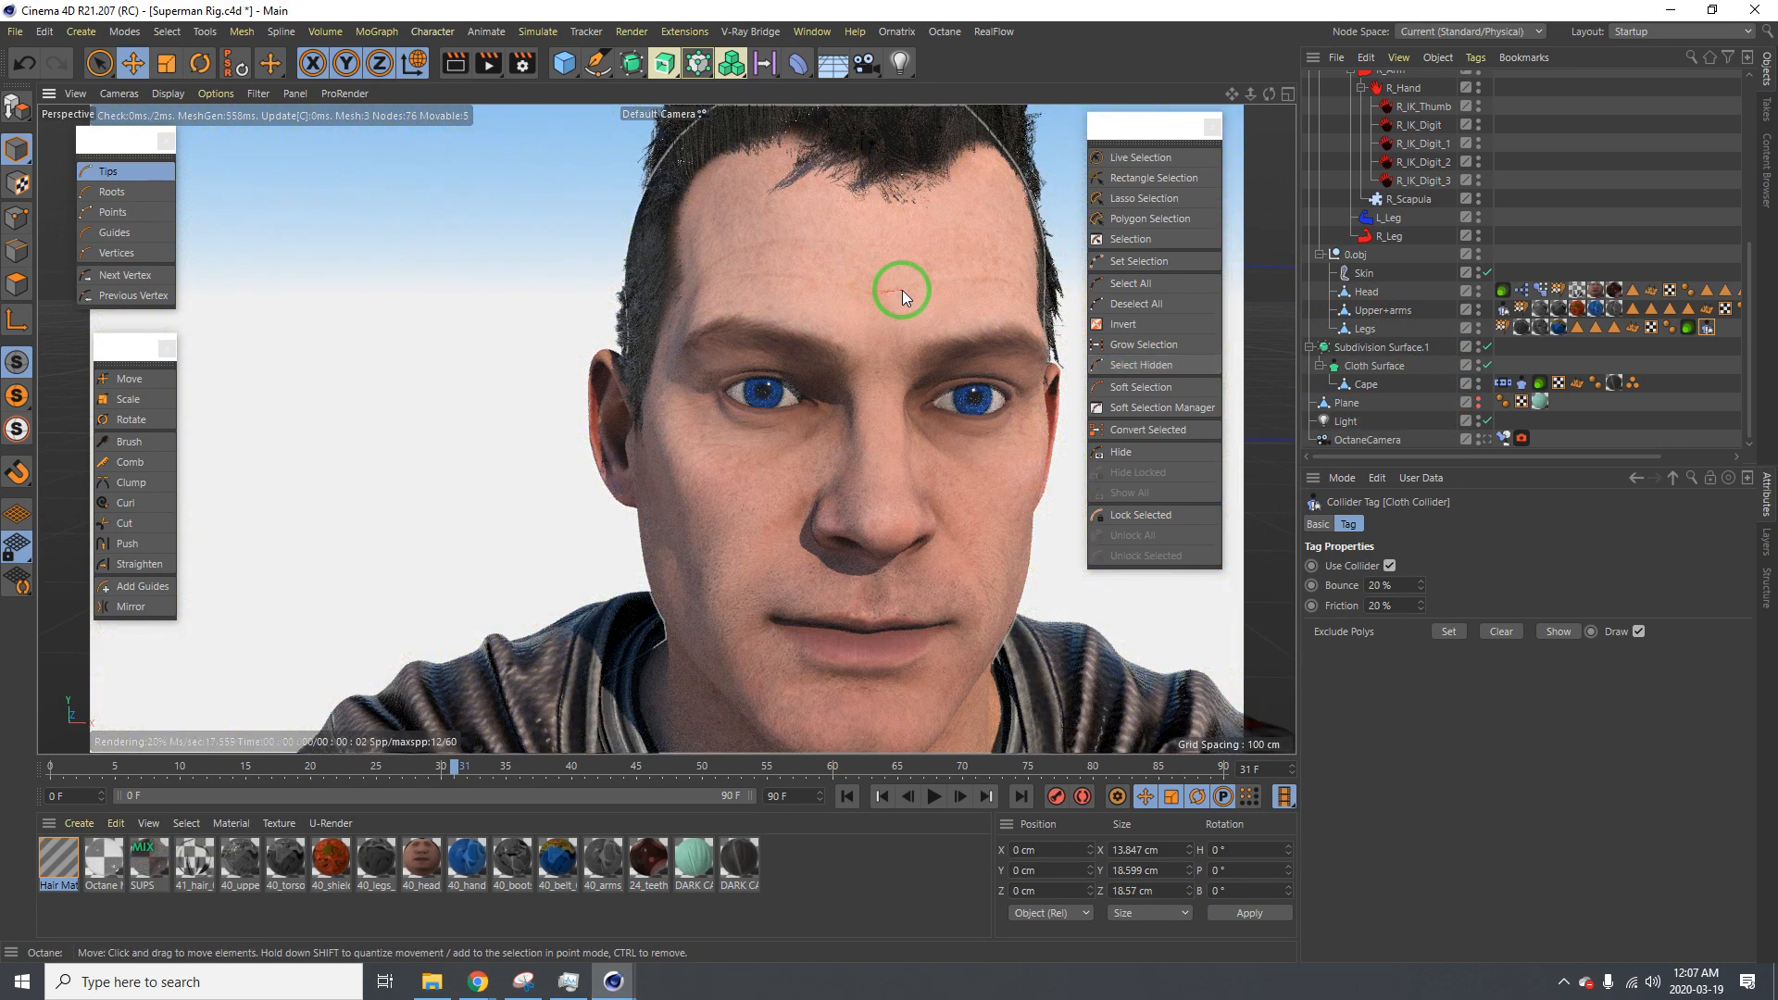
alt+drag(903, 291, 1004, 338)
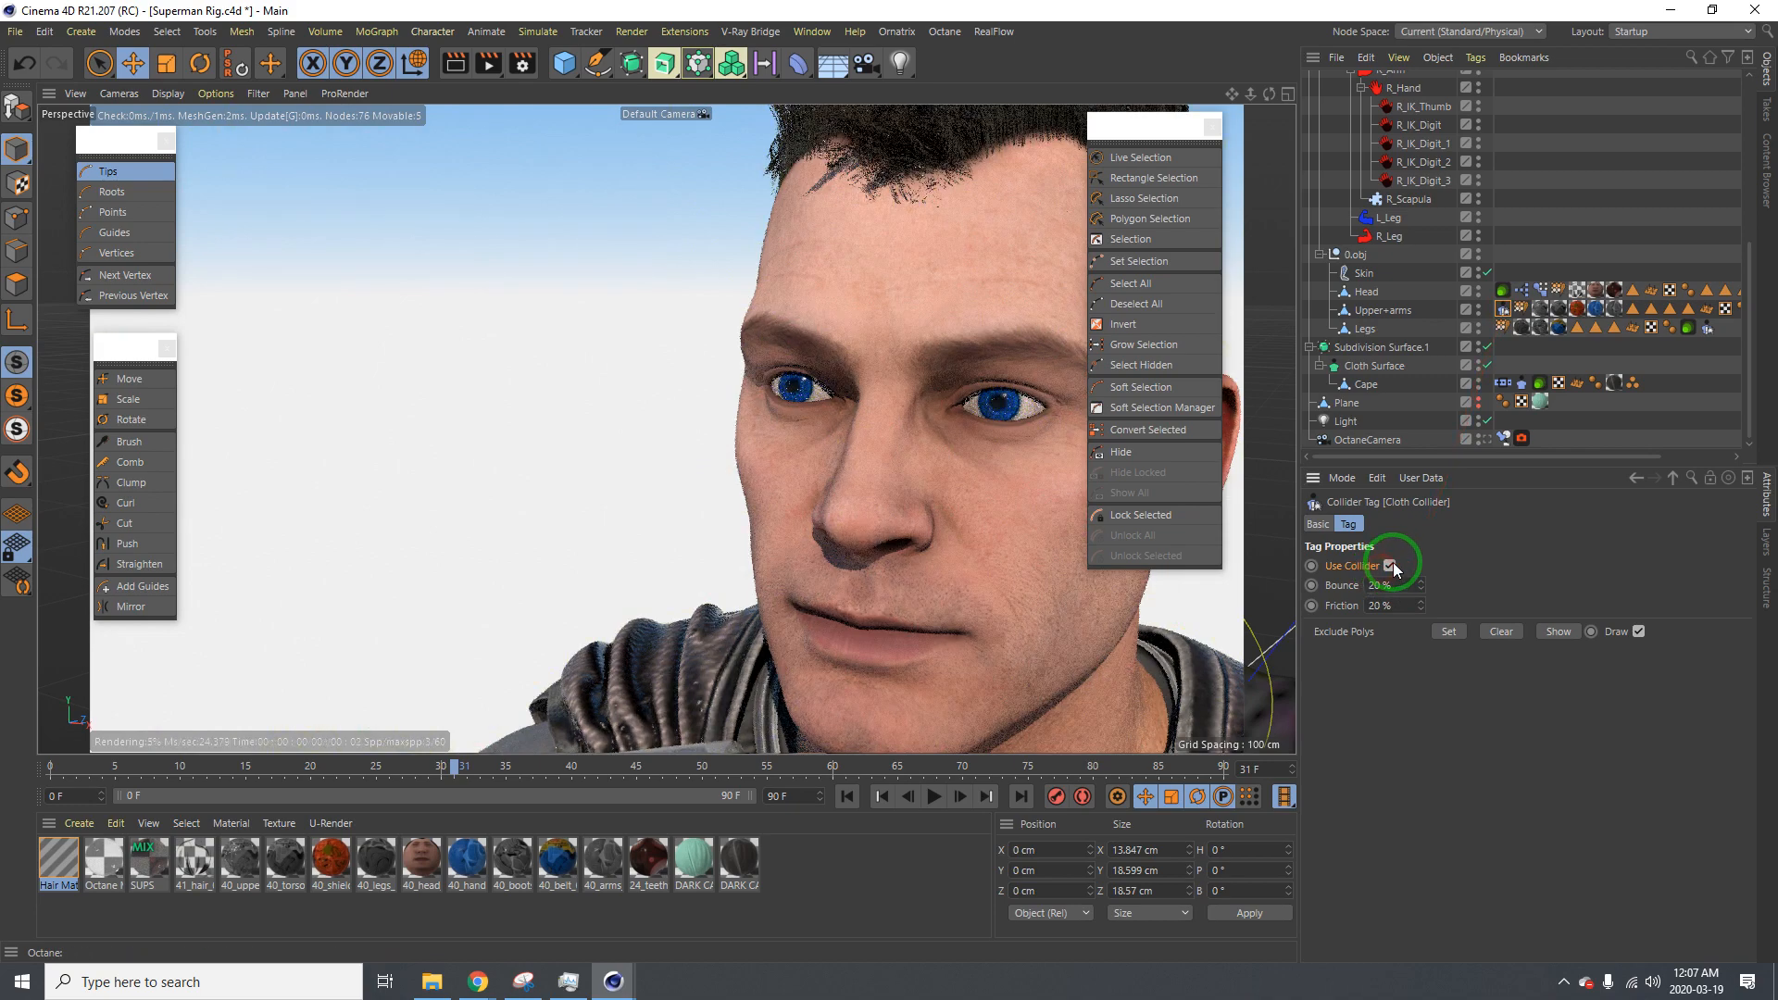
Turn off Use Collider on the Upper+arms Cloth Collider, disable the cape's Cloth tag, and save the scene
click(1390, 566)
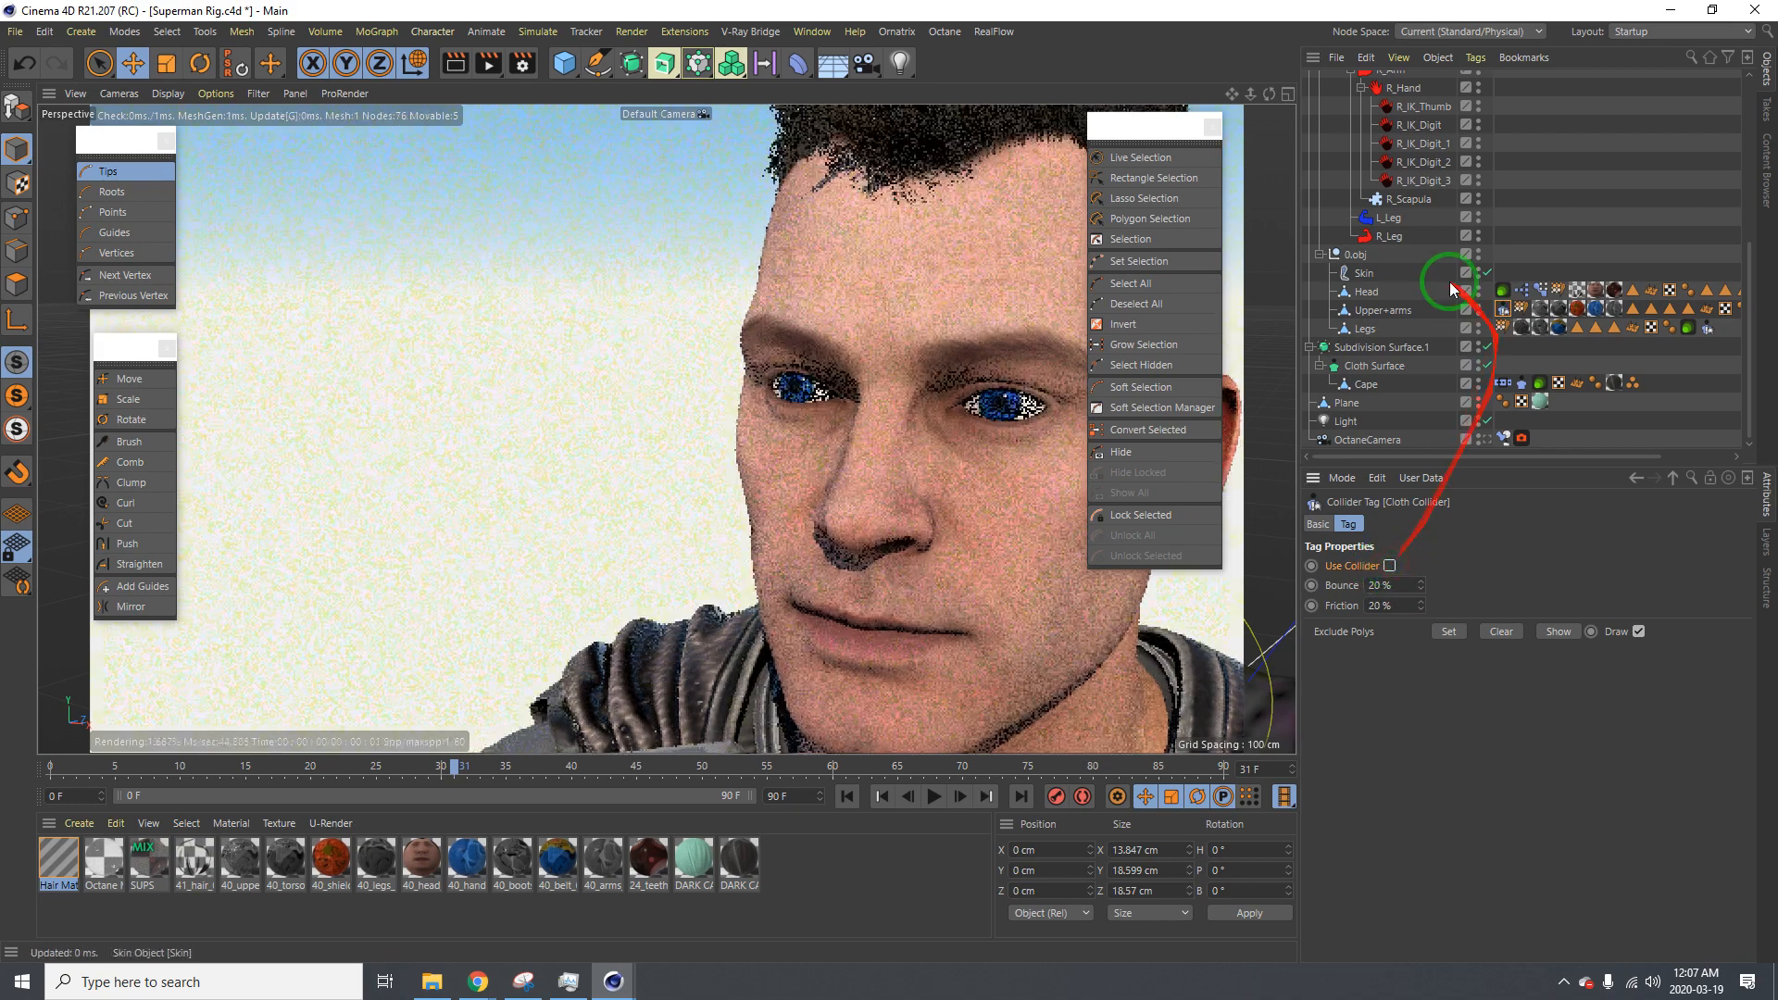
click(1524, 385)
click(1324, 526)
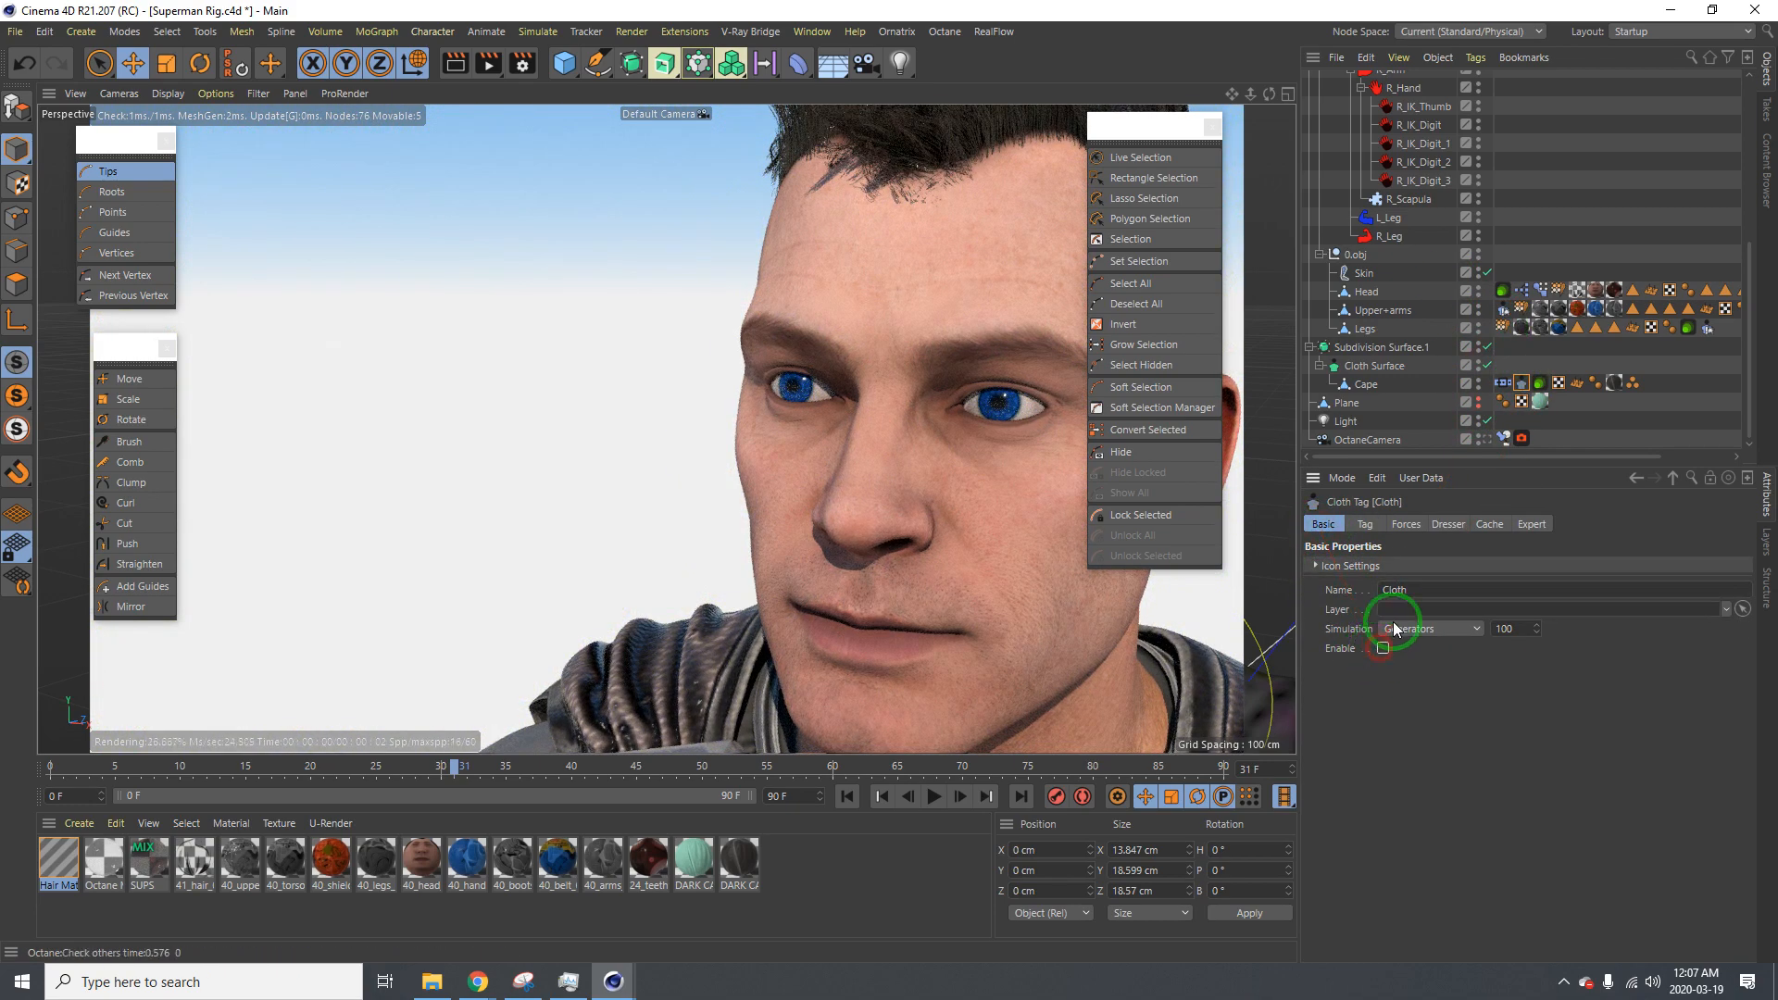
click(1502, 383)
click(1523, 384)
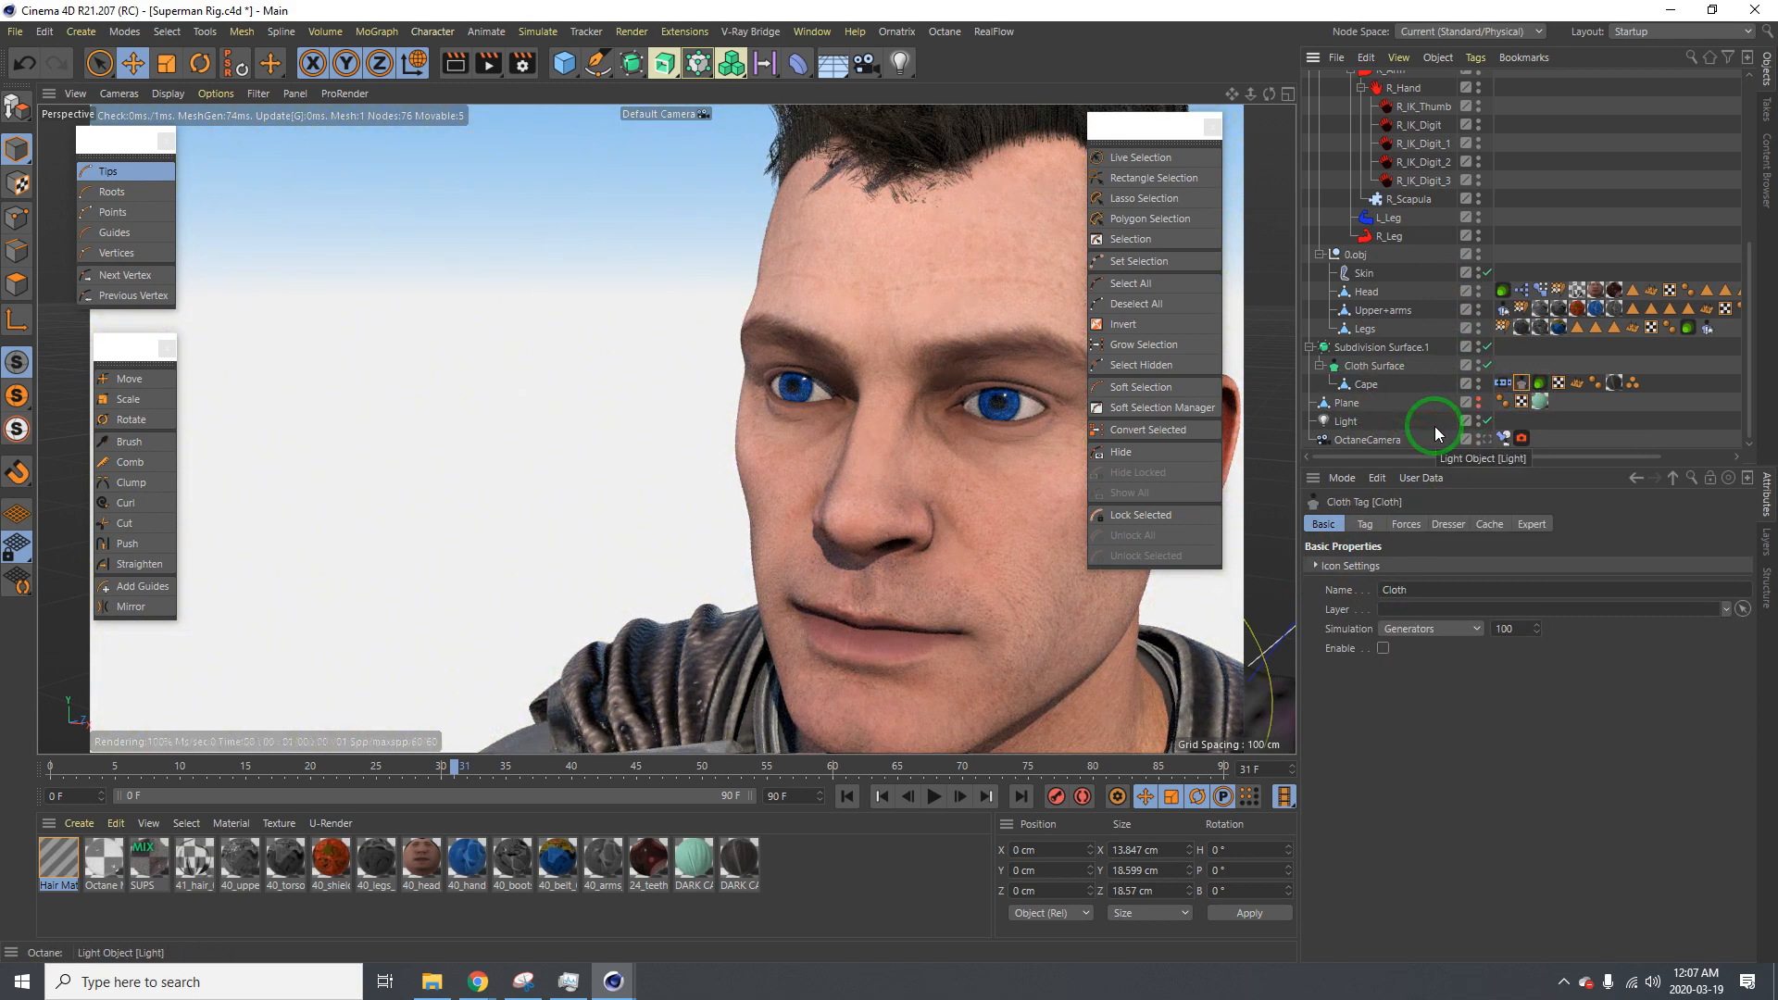
drag(1494, 321, 1530, 306)
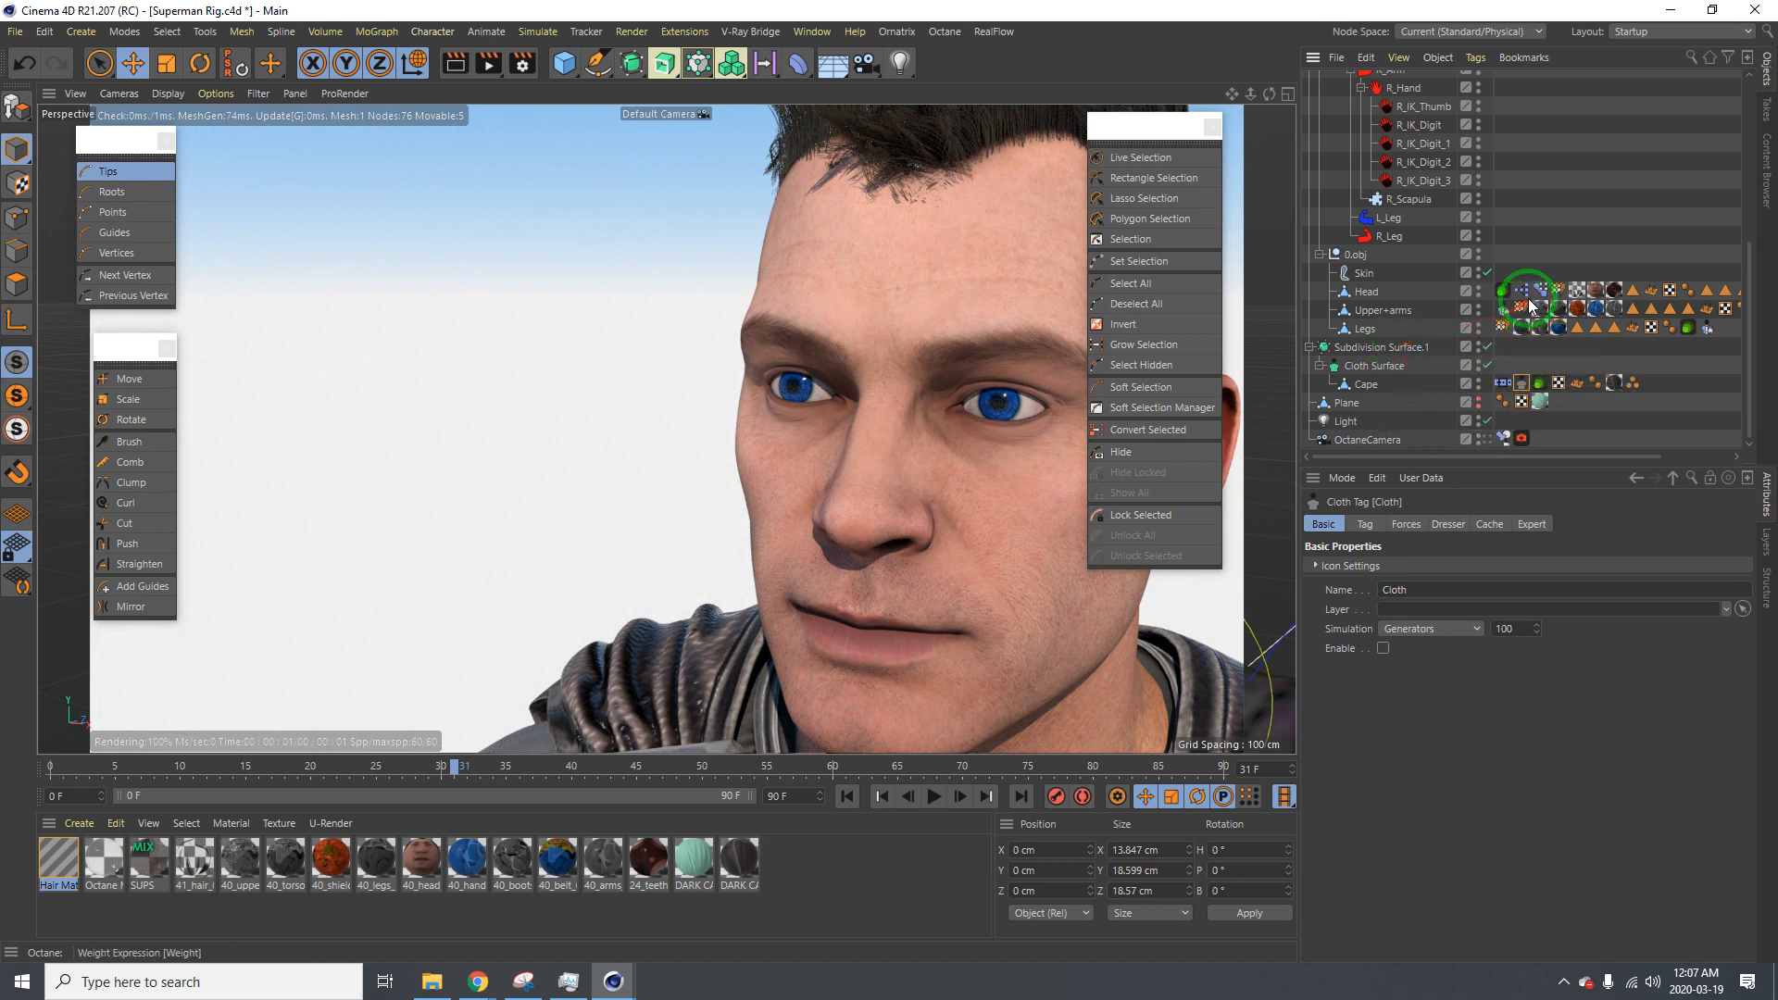
key(ctrl+s)
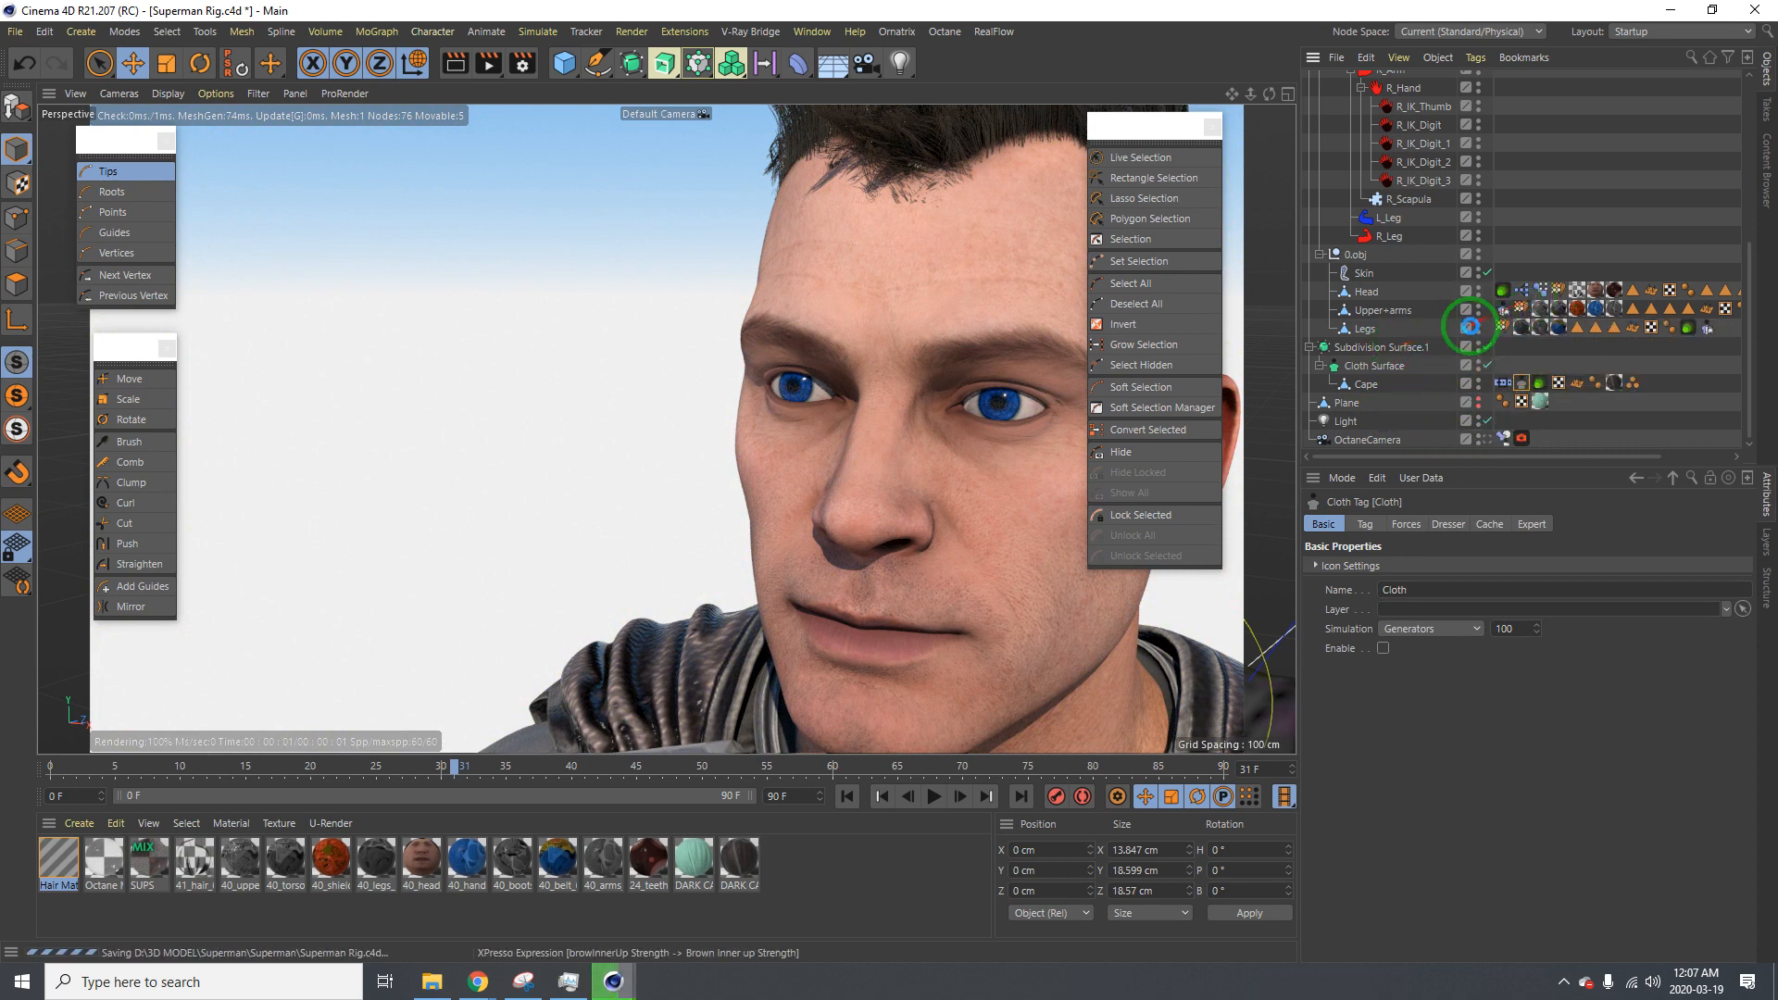
Turn off the Skin deformer under 0.obj and check the head from the front and side
click(1487, 272)
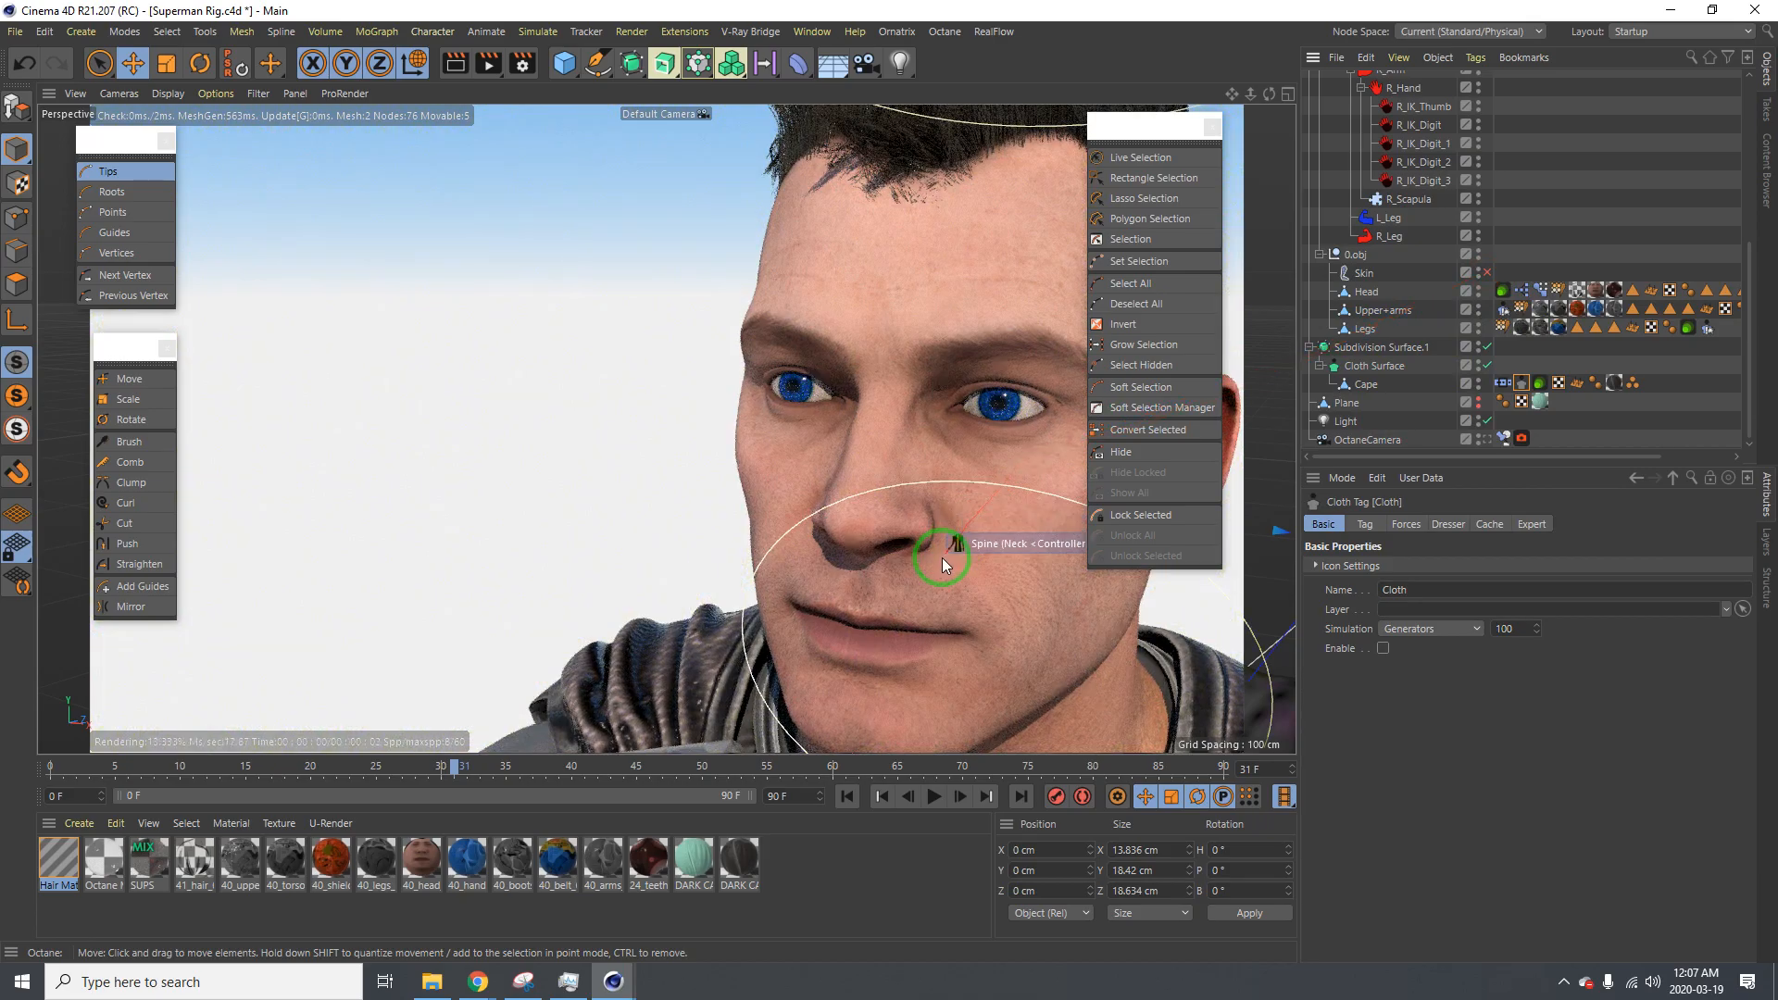
alt+drag(906, 565, 1033, 556)
alt+right_drag(1033, 555, 798, 565)
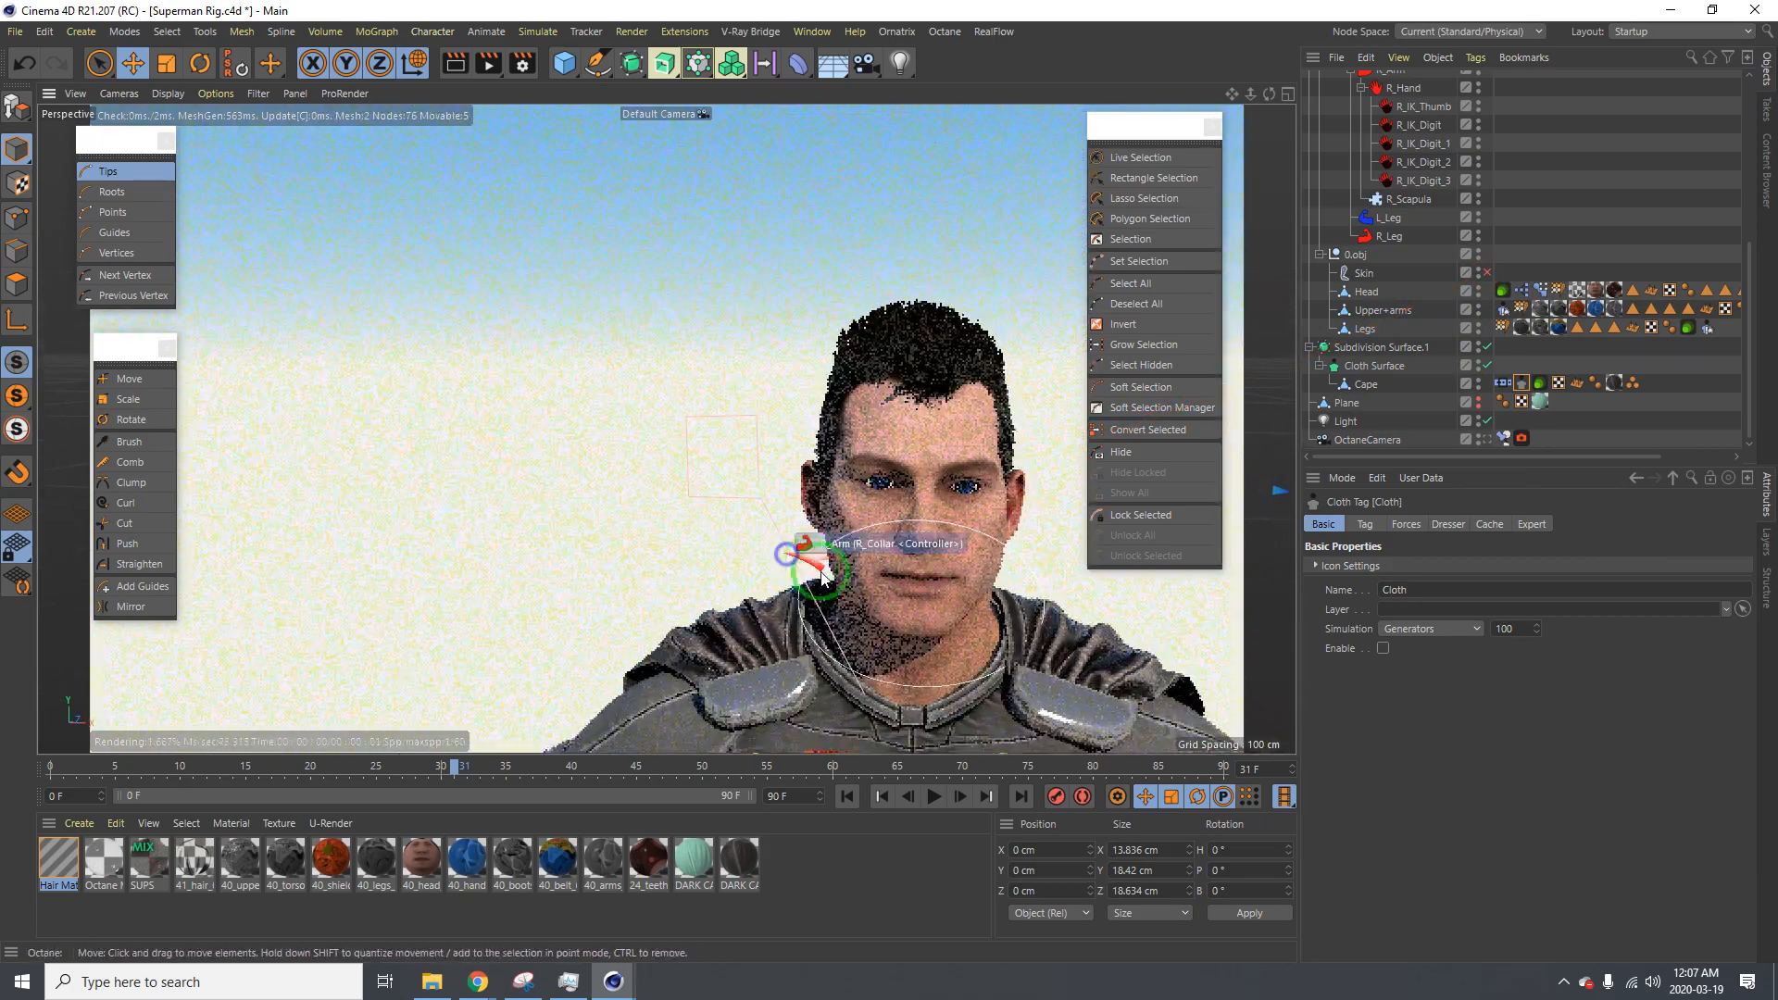
alt+drag(799, 565, 1132, 435)
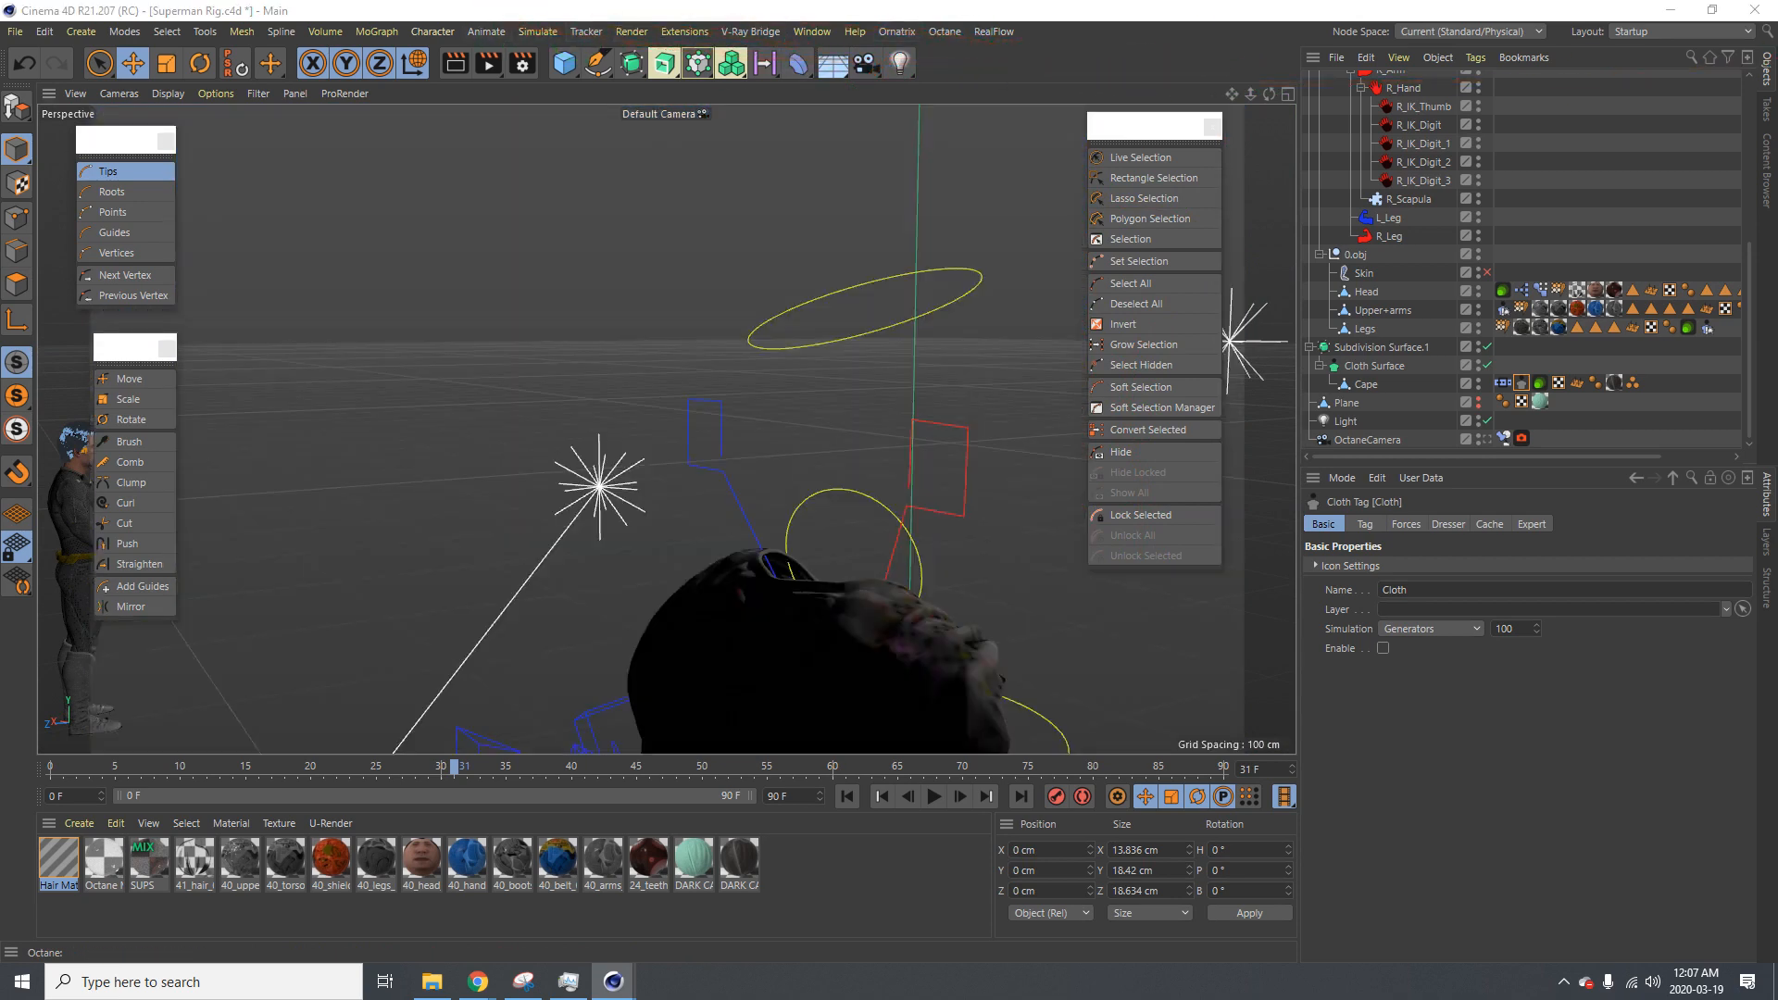
Bring the Live Viewer window back into view and frame the character's face from the front in the viewport
drag(1775, 377, 1297, 604)
alt+drag(760, 638, 643, 657)
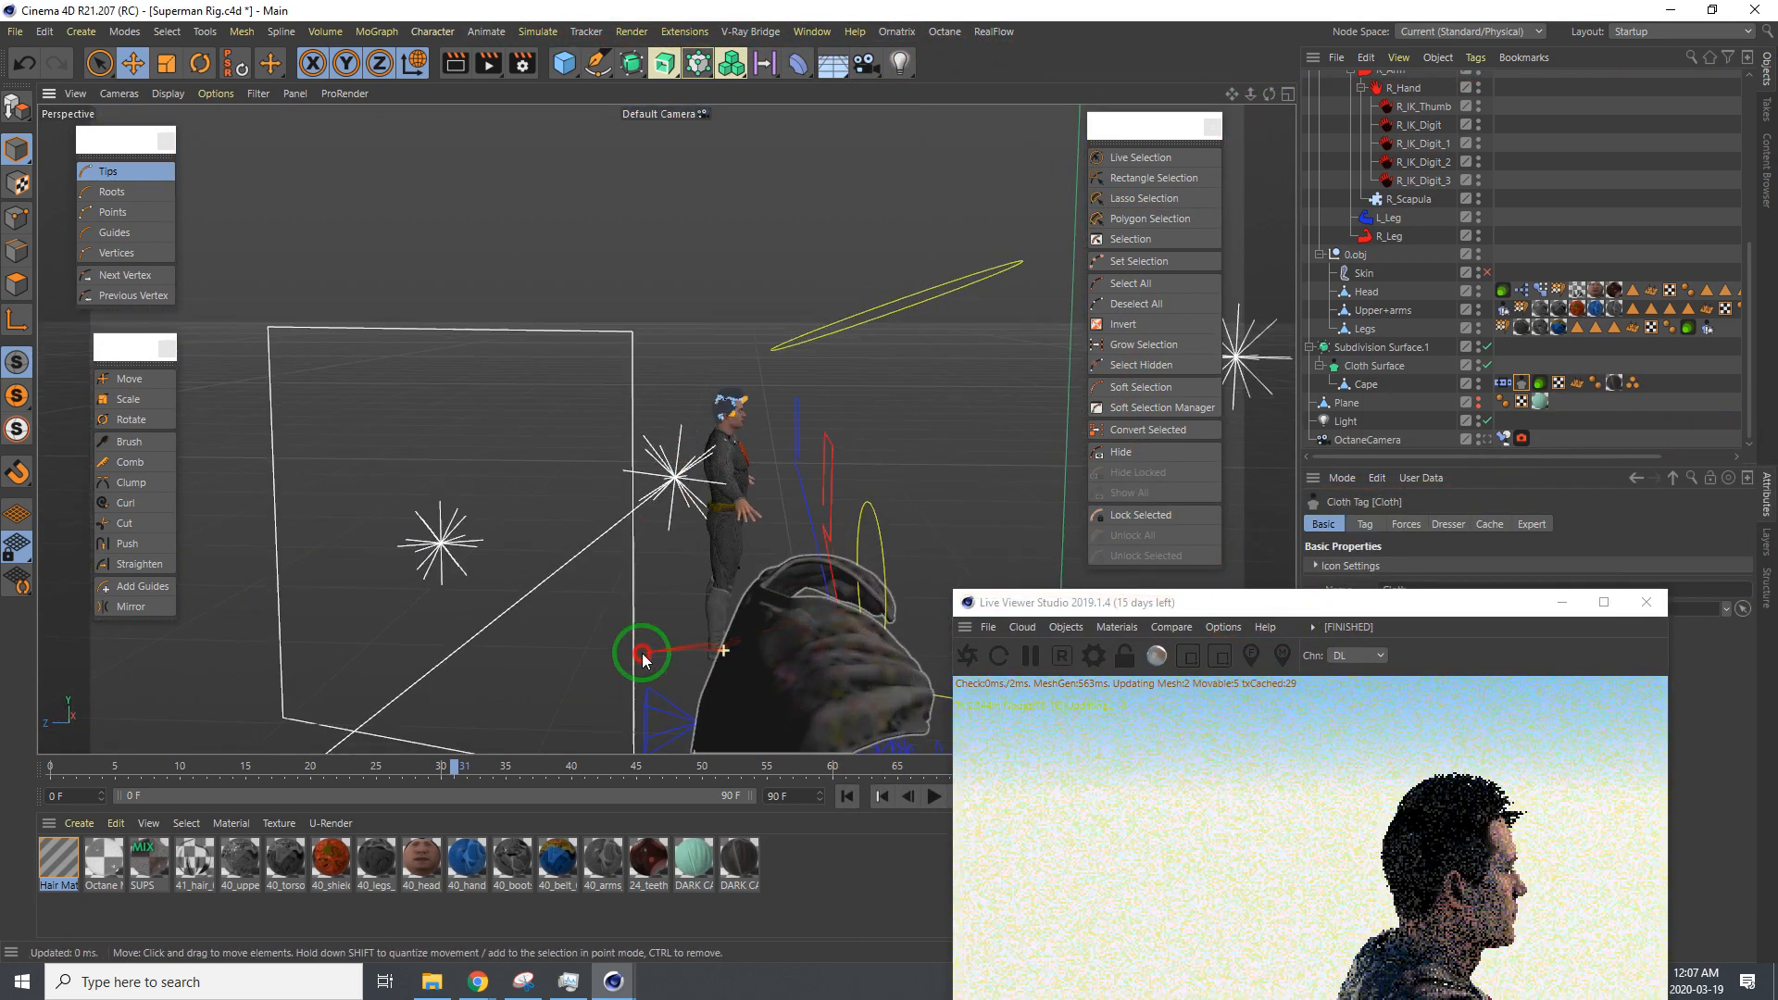
alt+right_drag(723, 402, 1107, 361)
alt+right_drag(855, 443, 949, 447)
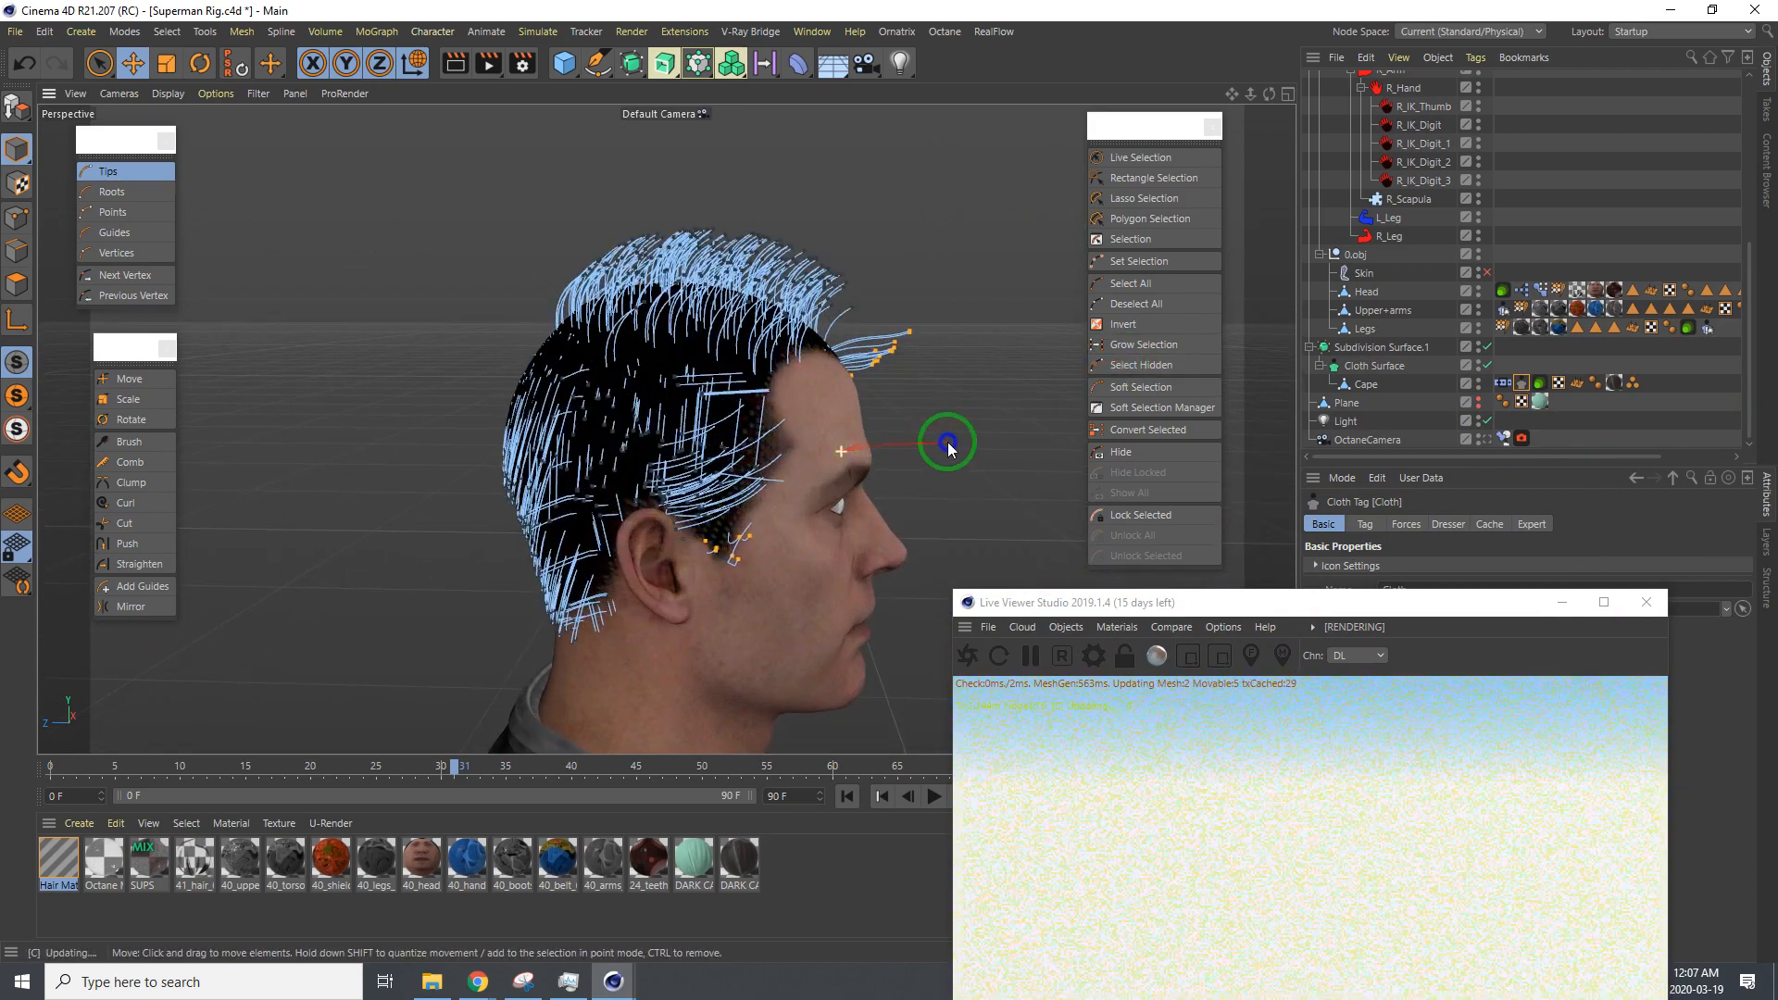
alt+drag(881, 465, 697, 475)
alt+middle_drag(800, 519, 751, 404)
alt+right_drag(750, 404, 867, 368)
alt+drag(768, 380, 1364, 304)
Switch the Head mesh to polygon mode and select a polygon on the lower lid of the character's right eye
click(1364, 295)
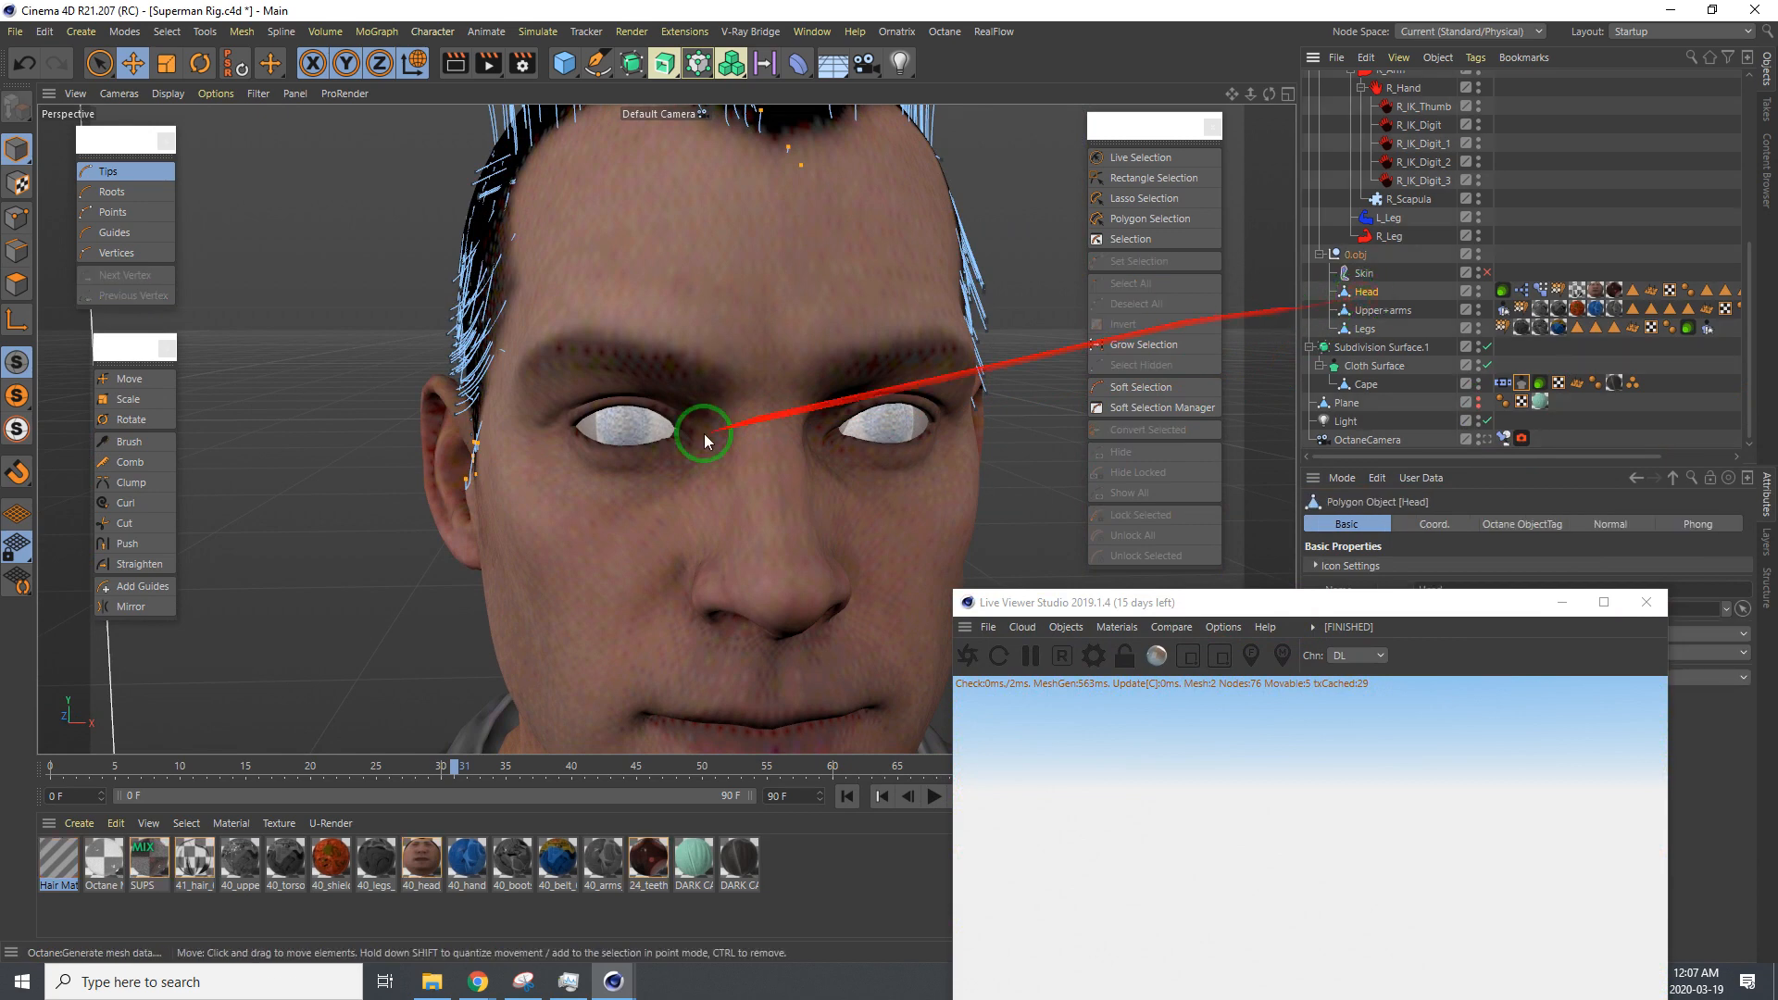
alt+right_drag(704, 433, 726, 441)
click(19, 285)
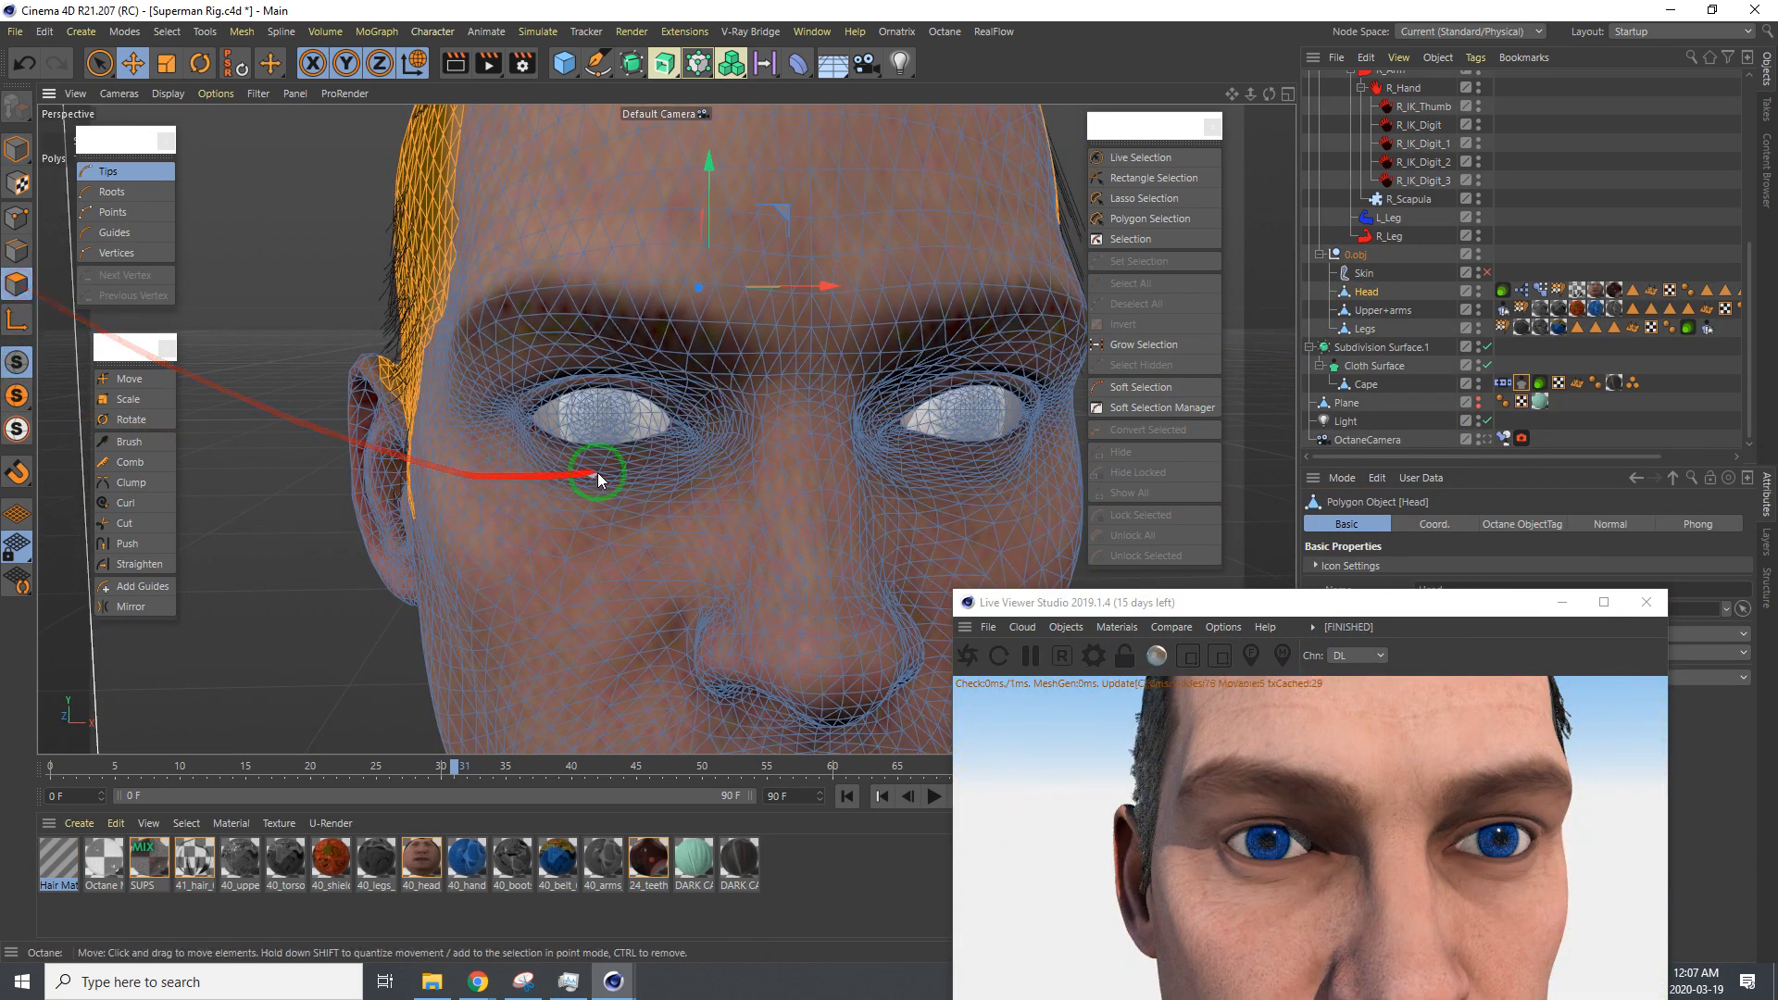
alt+right_drag(598, 473, 637, 475)
key(9)
key(e)
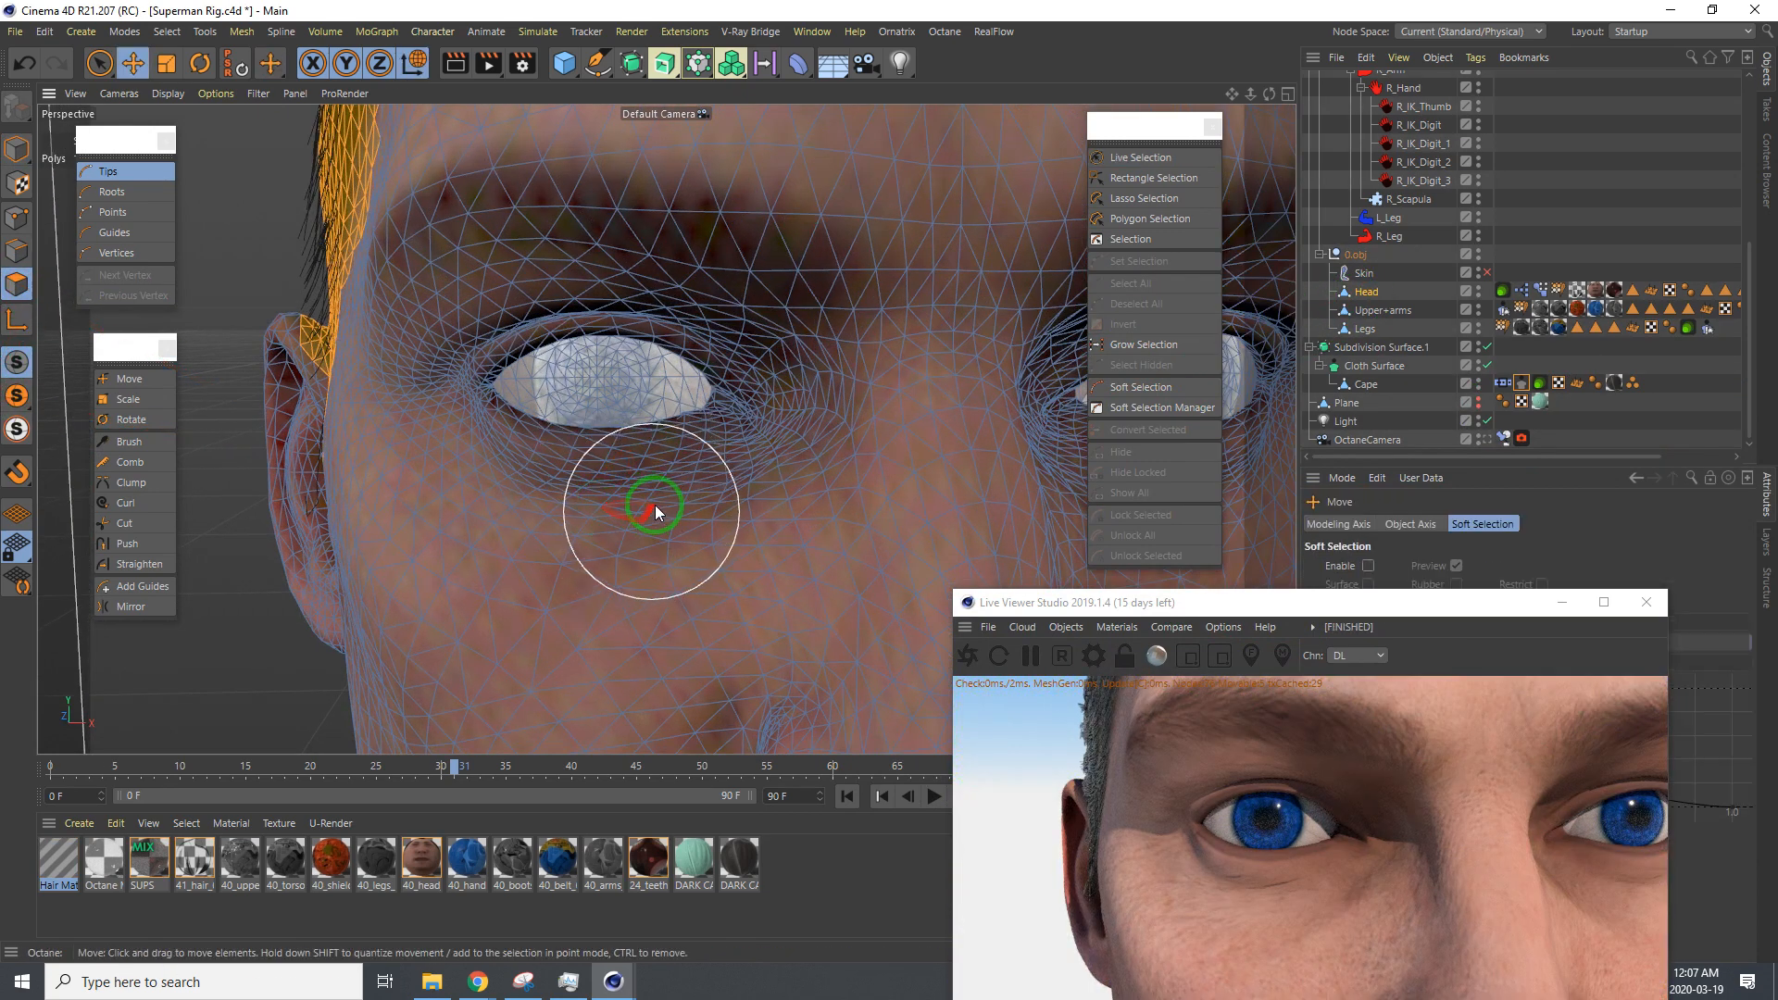
click(604, 443)
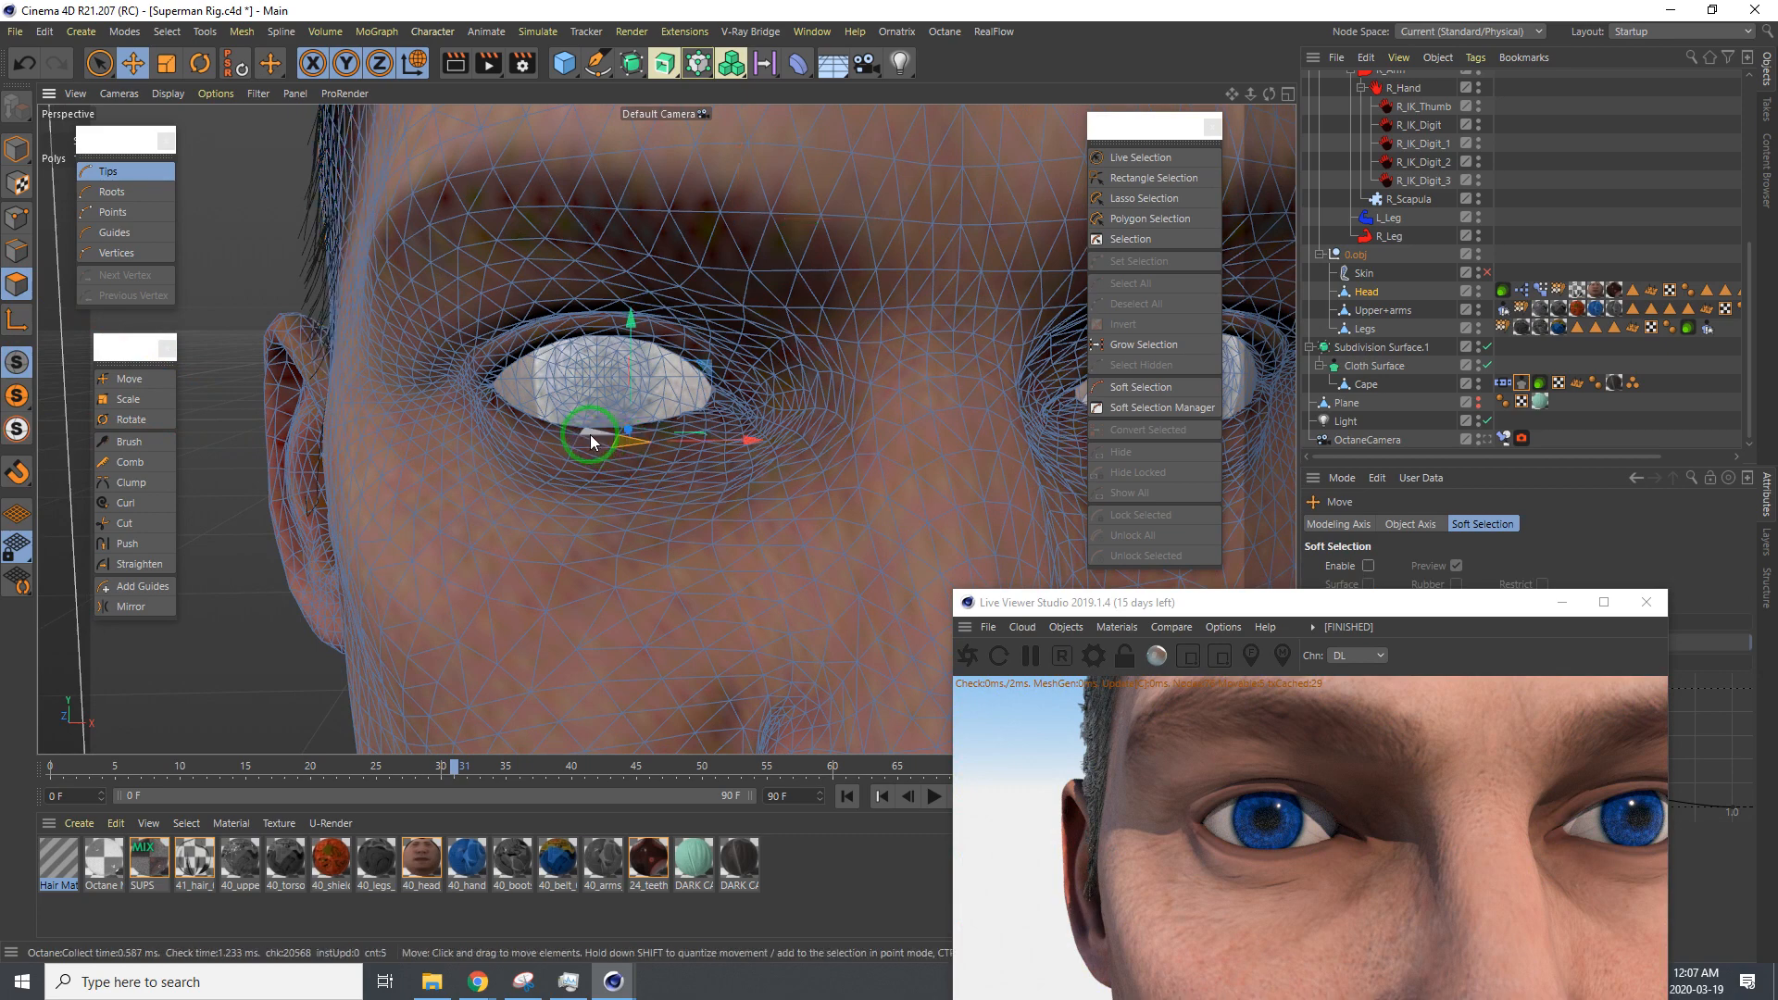
Try selecting a different polygon along the lower lid of the character's right eye, then undo that selection
alt+drag(587, 432, 685, 482)
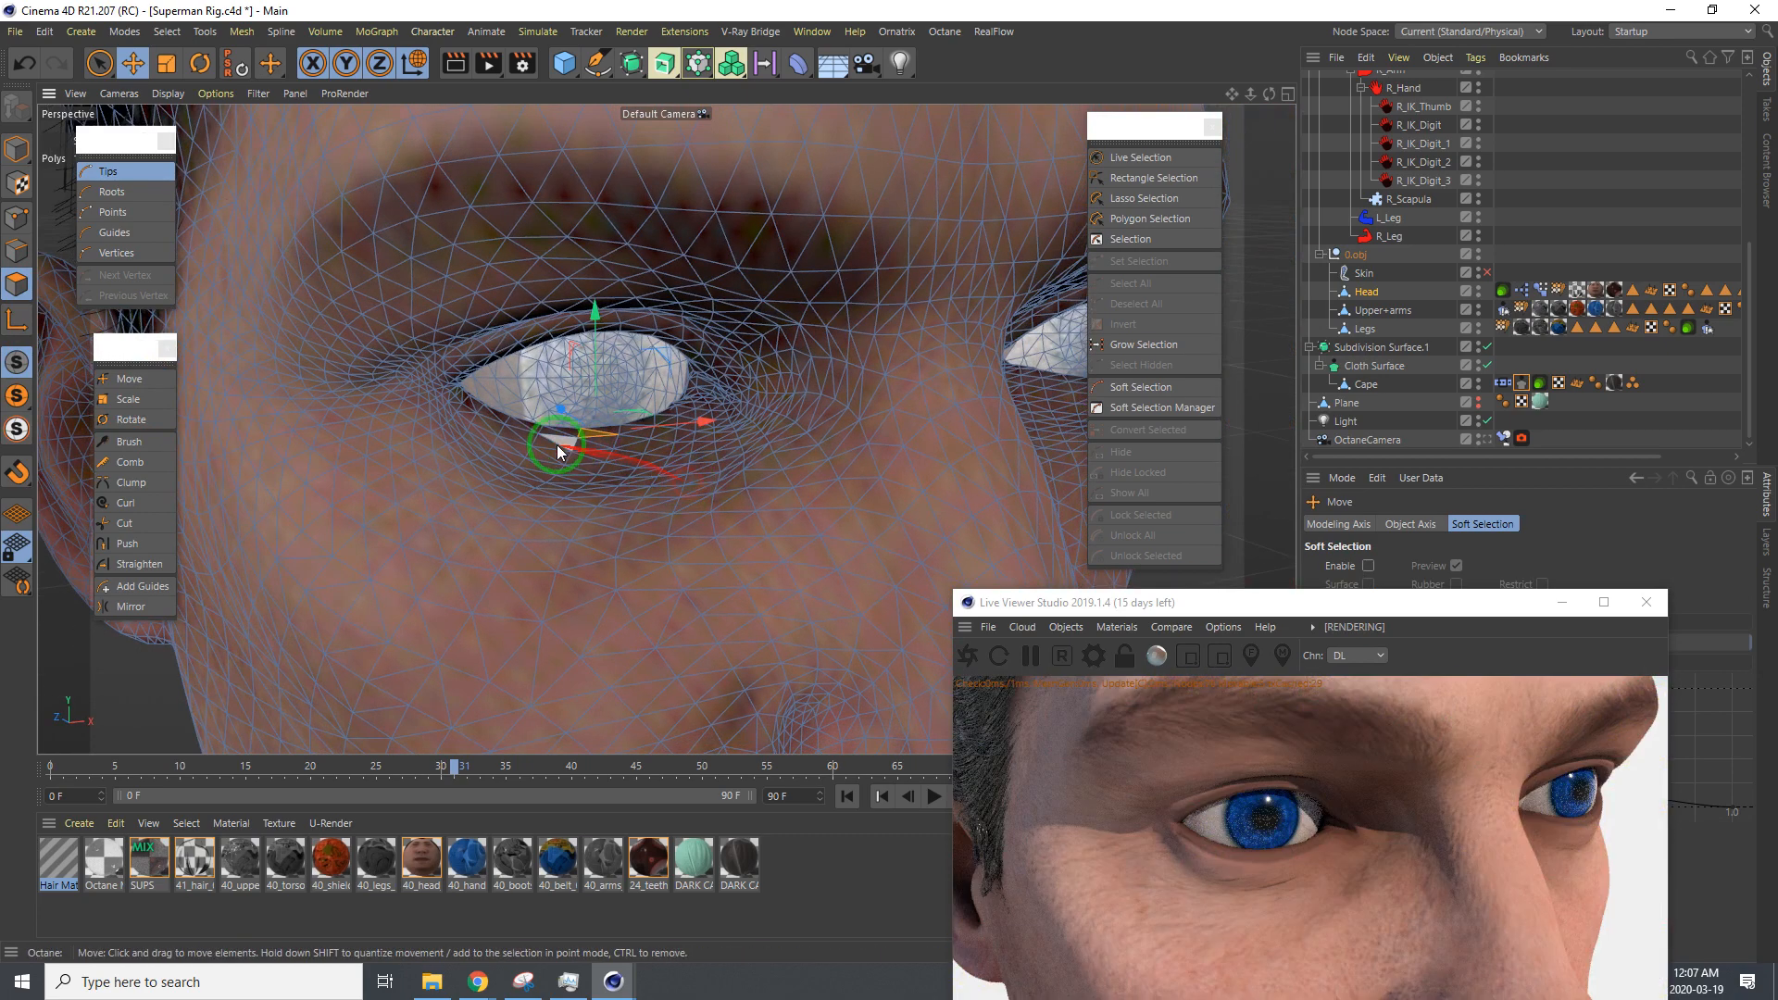
alt+drag(557, 445, 619, 430)
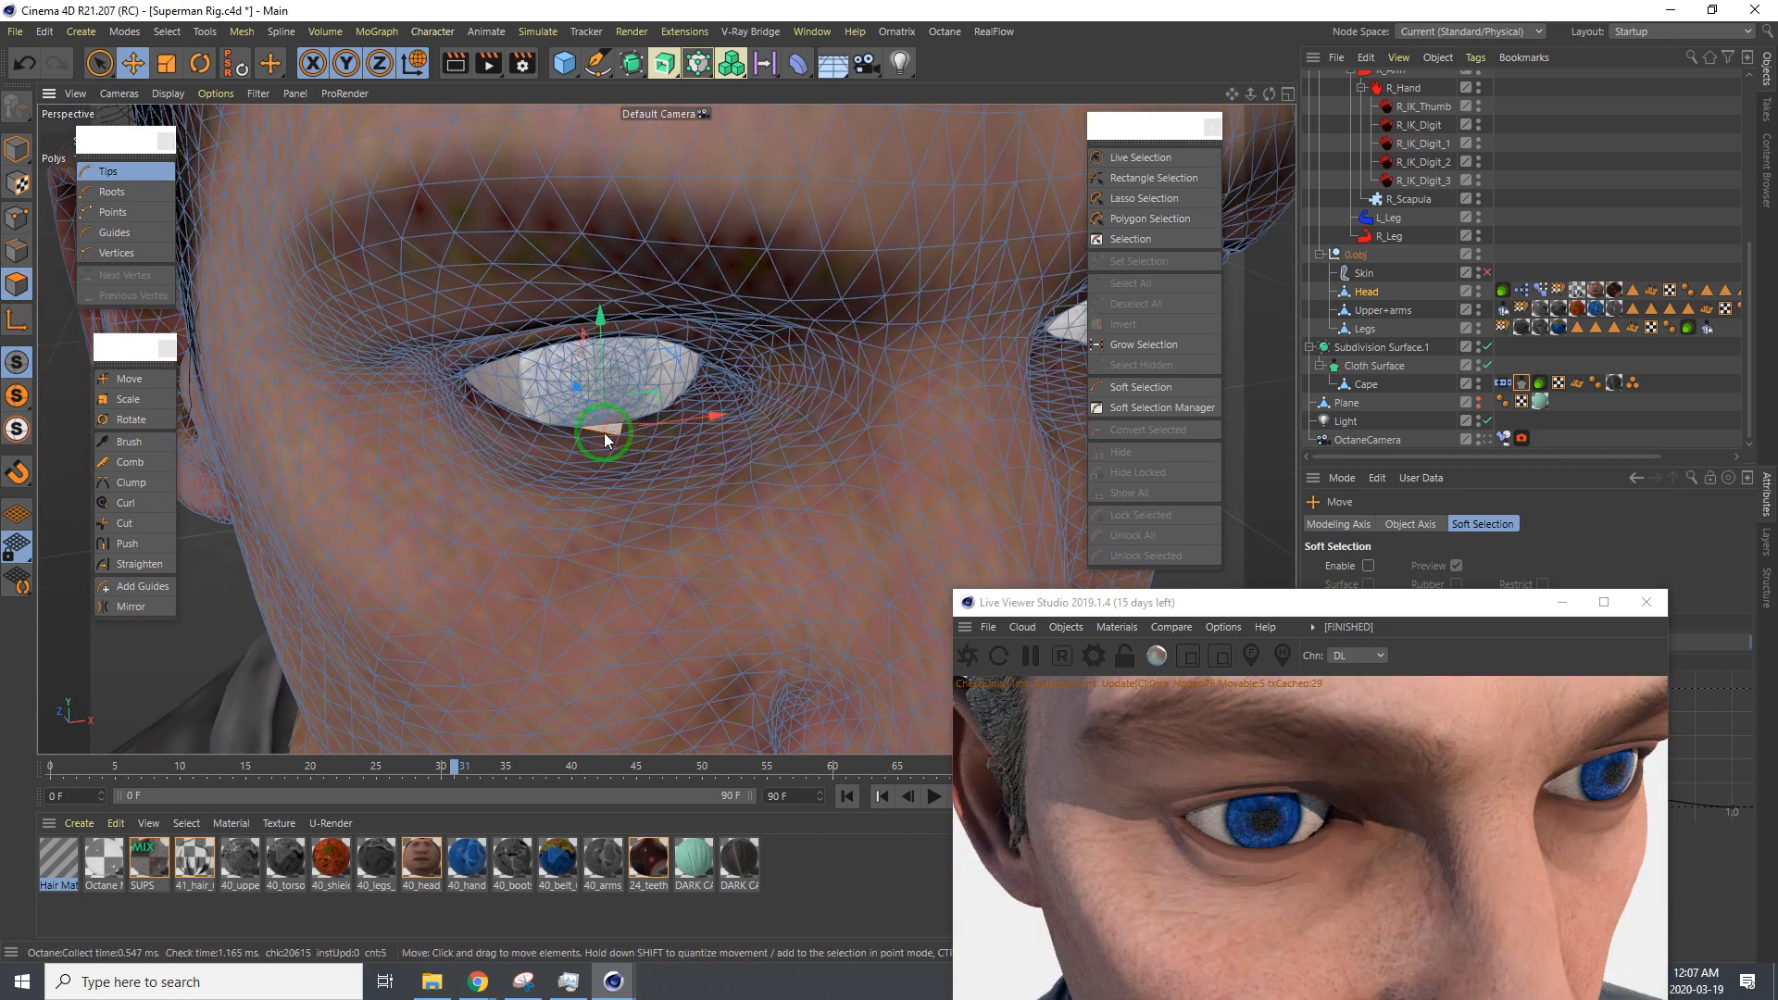
drag(509, 425, 497, 426)
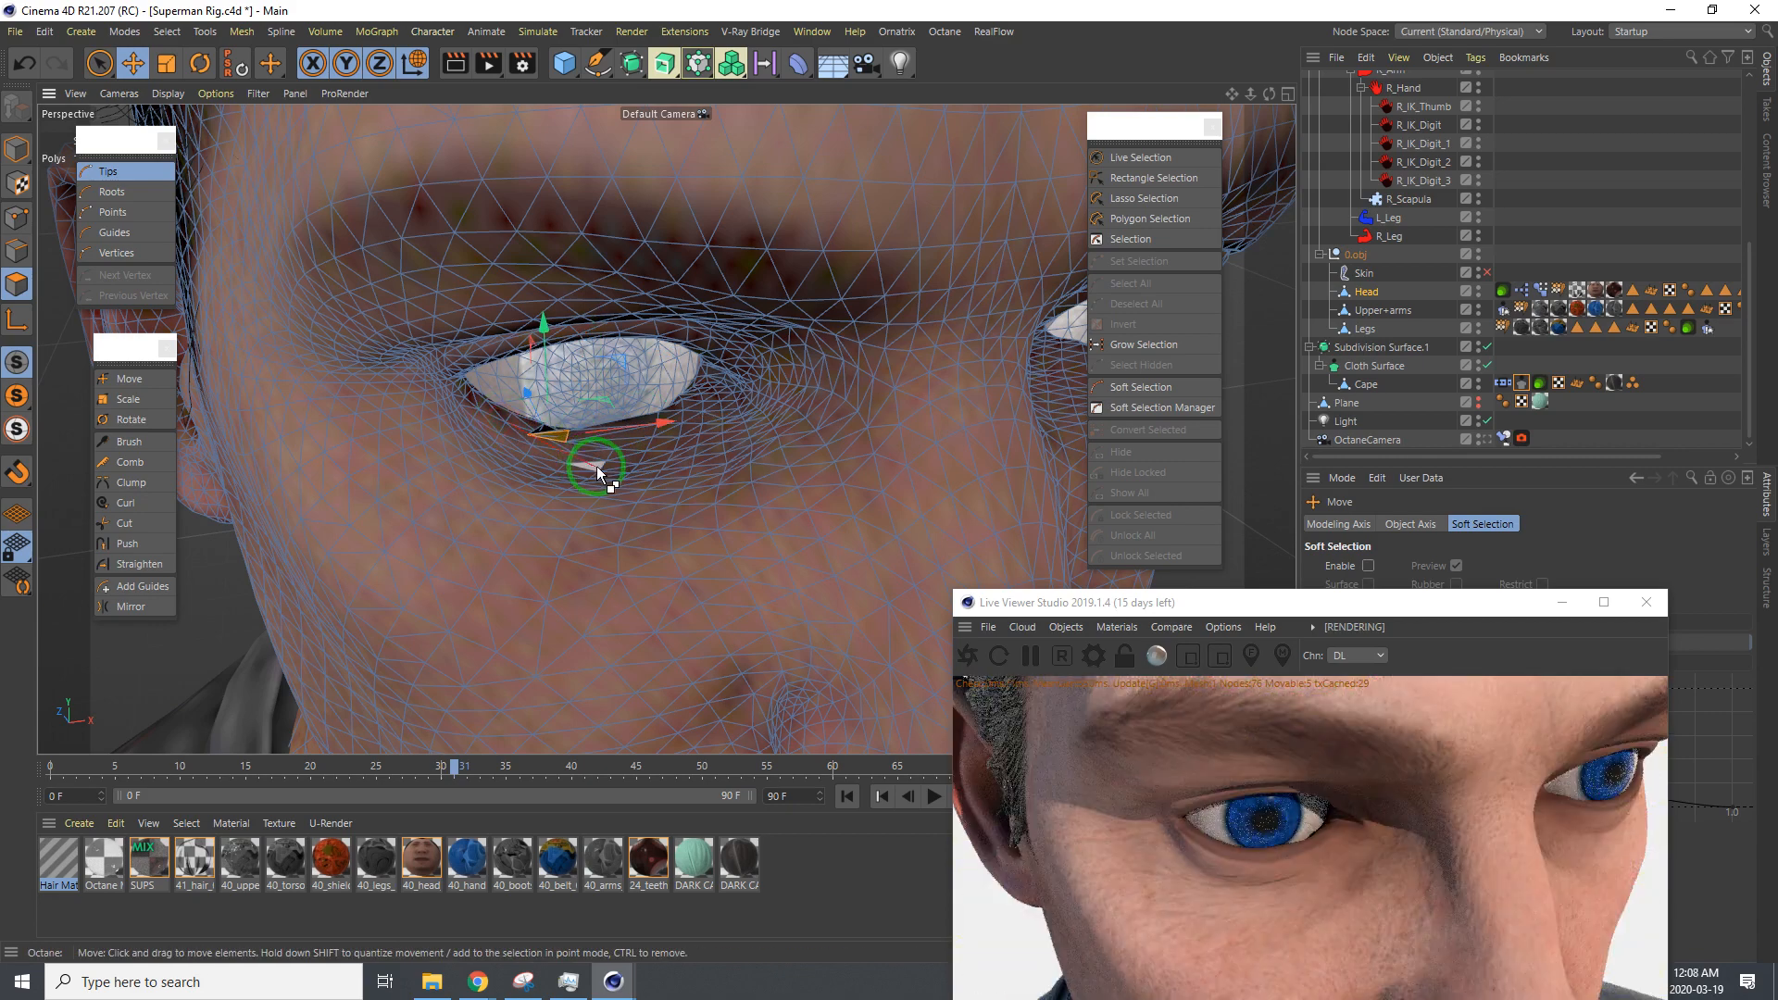
key(ctrl+z)
alt+drag(686, 464, 589, 491)
key(9)
key(e)
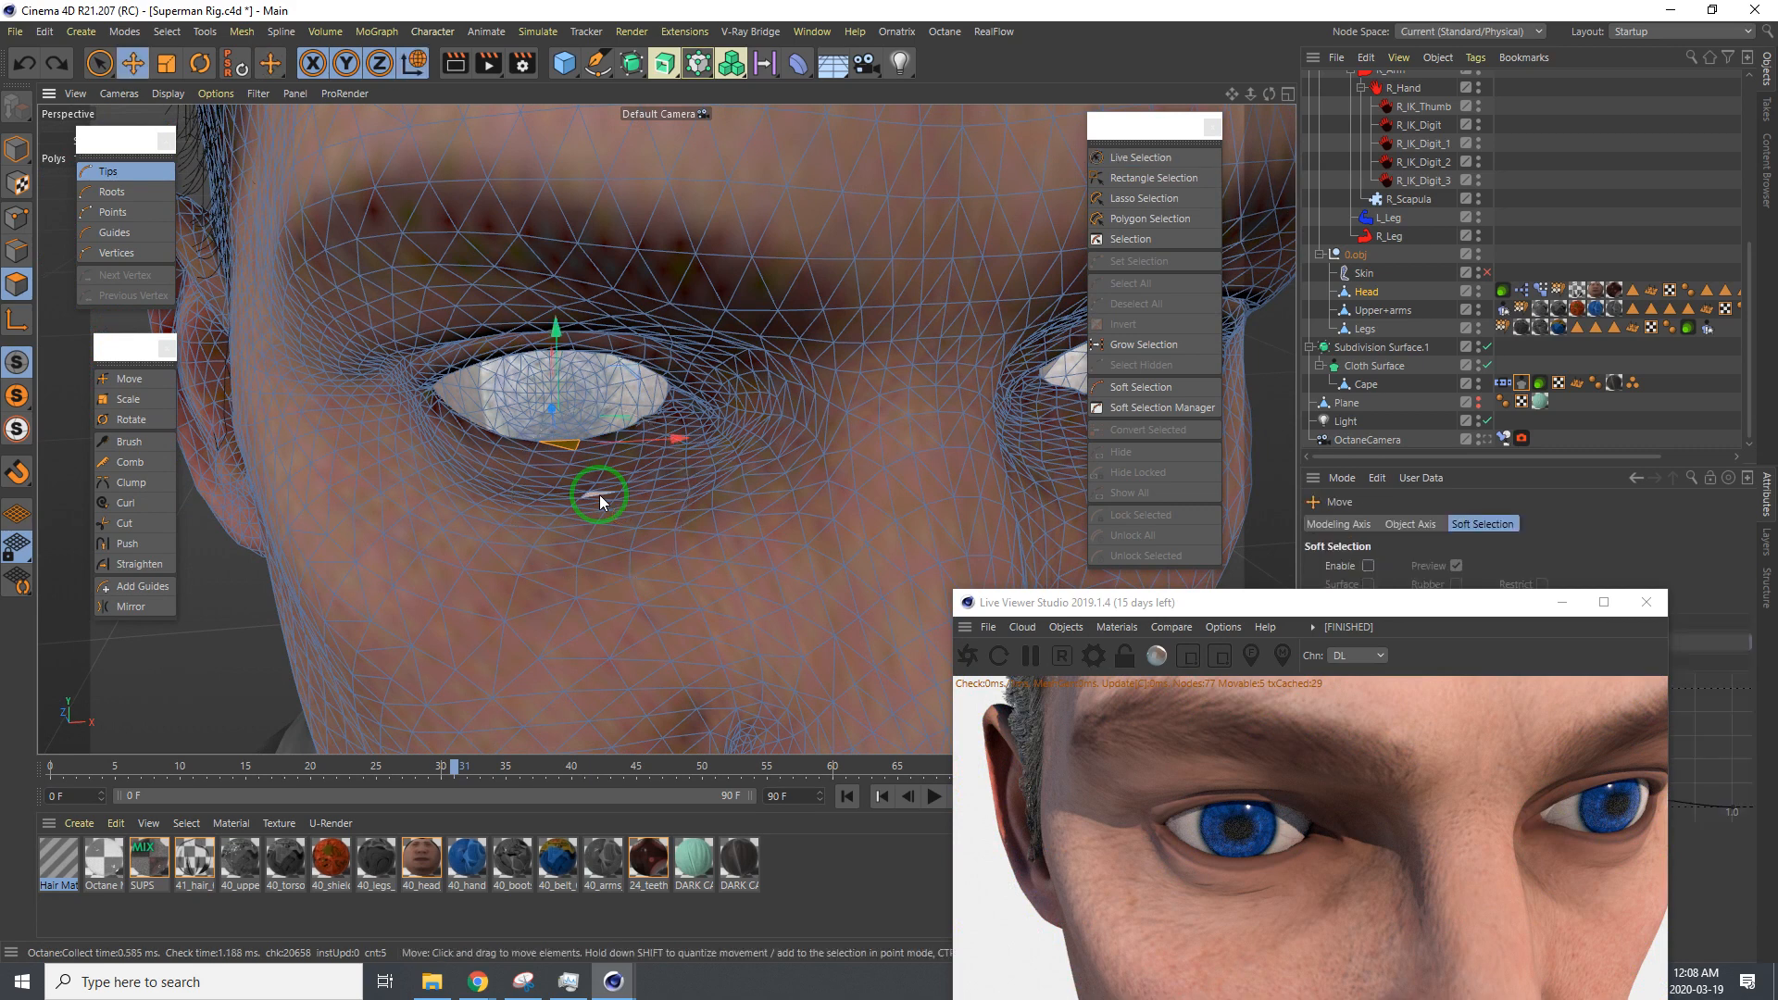
Select the lower lid rim polygons of the character's right eye using Live Selection with radius 15, deselecting the excess polygons below
click(99, 65)
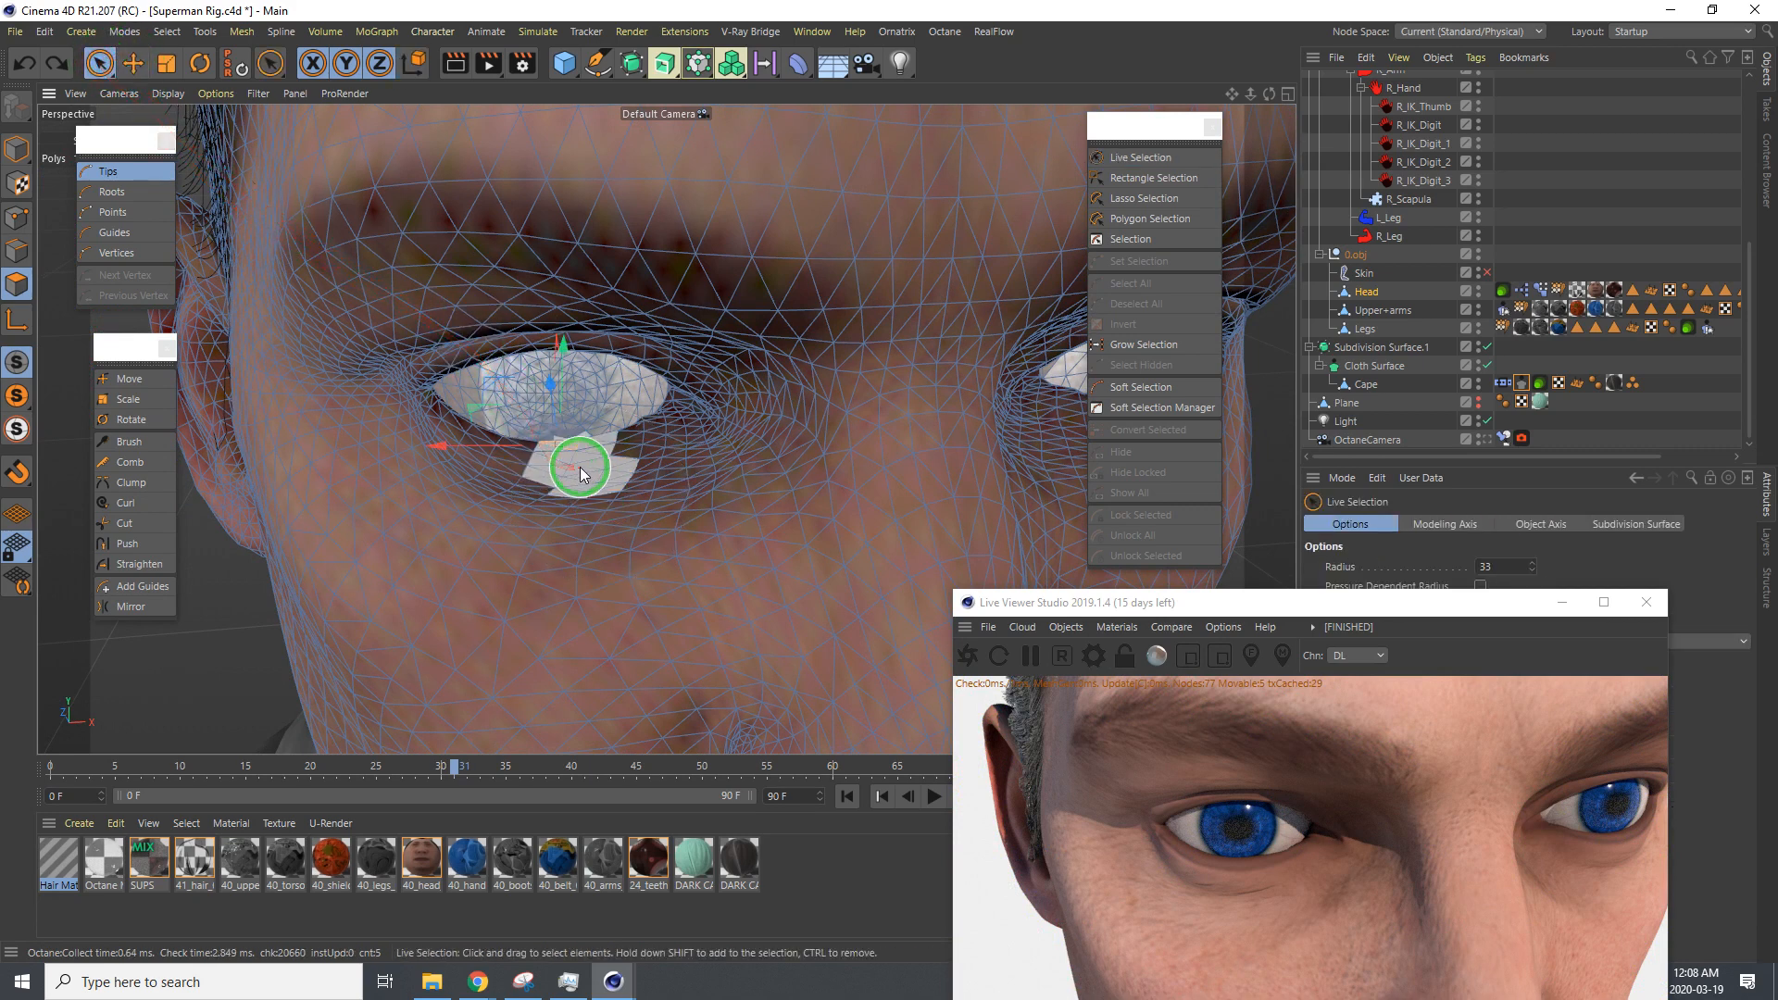
shift+drag(580, 467, 674, 416)
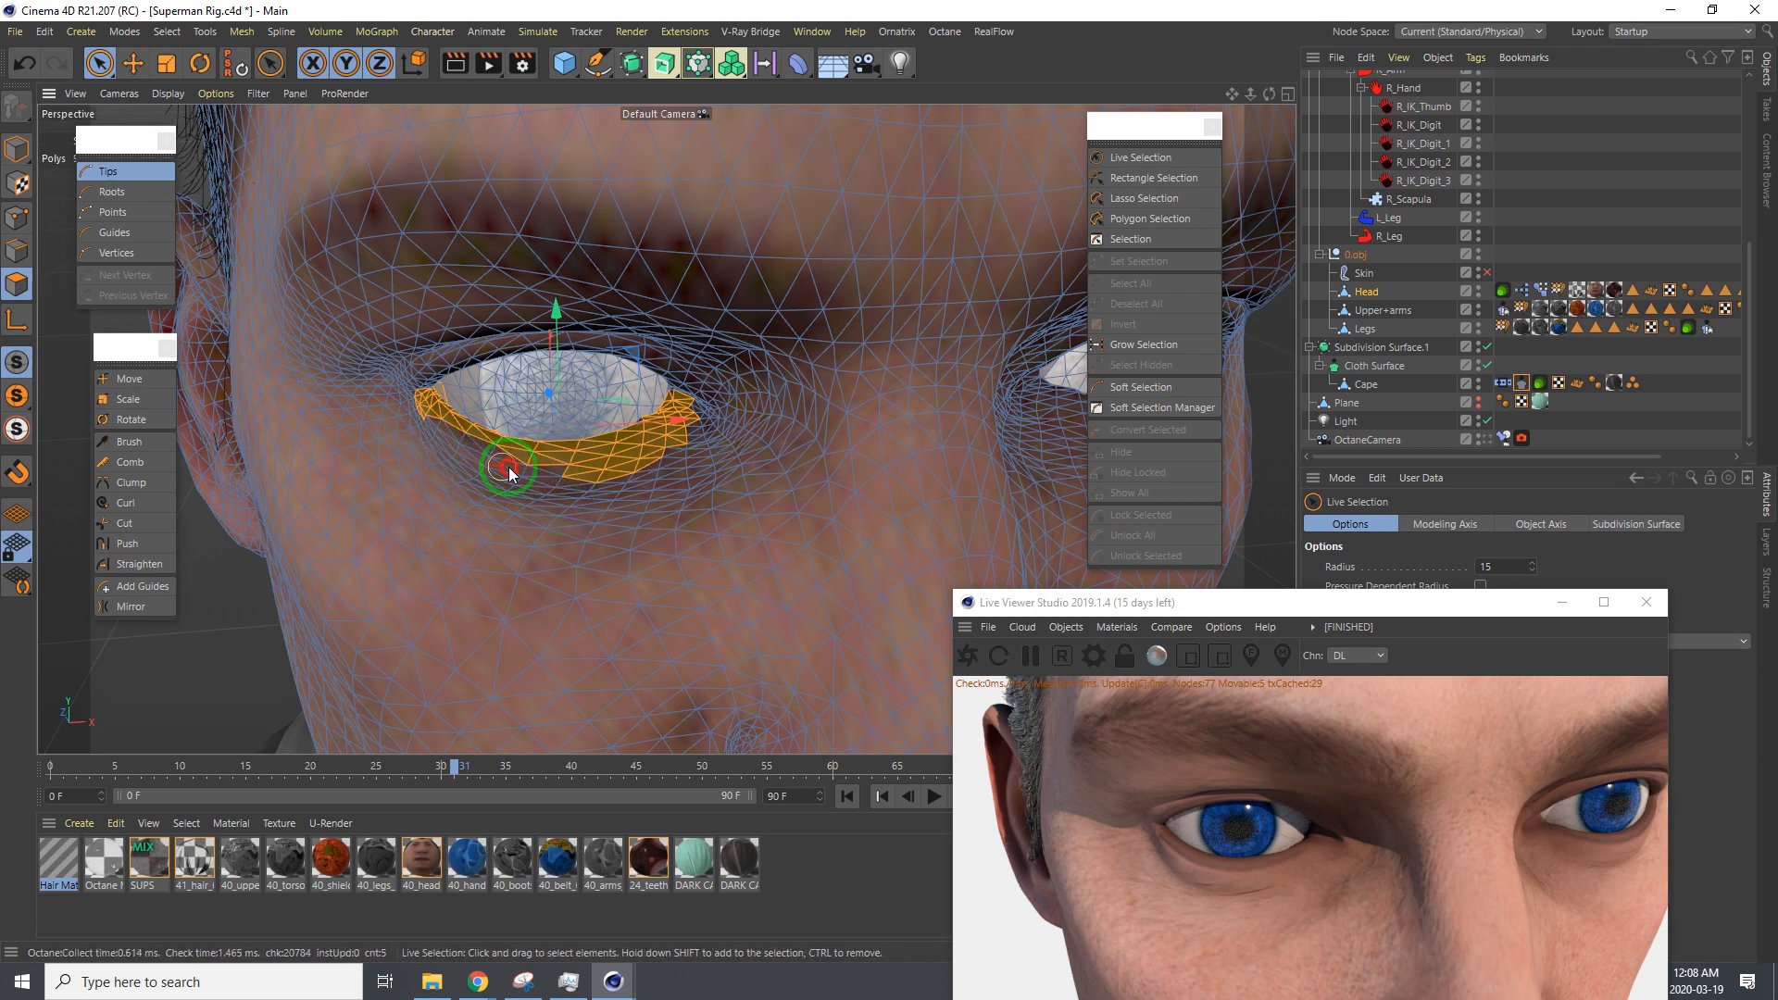
mouse_move(509, 472)
ctrl+mouse_down()
mouse_move(637, 460)
mouse_move(463, 471)
ctrl+mouse_up()
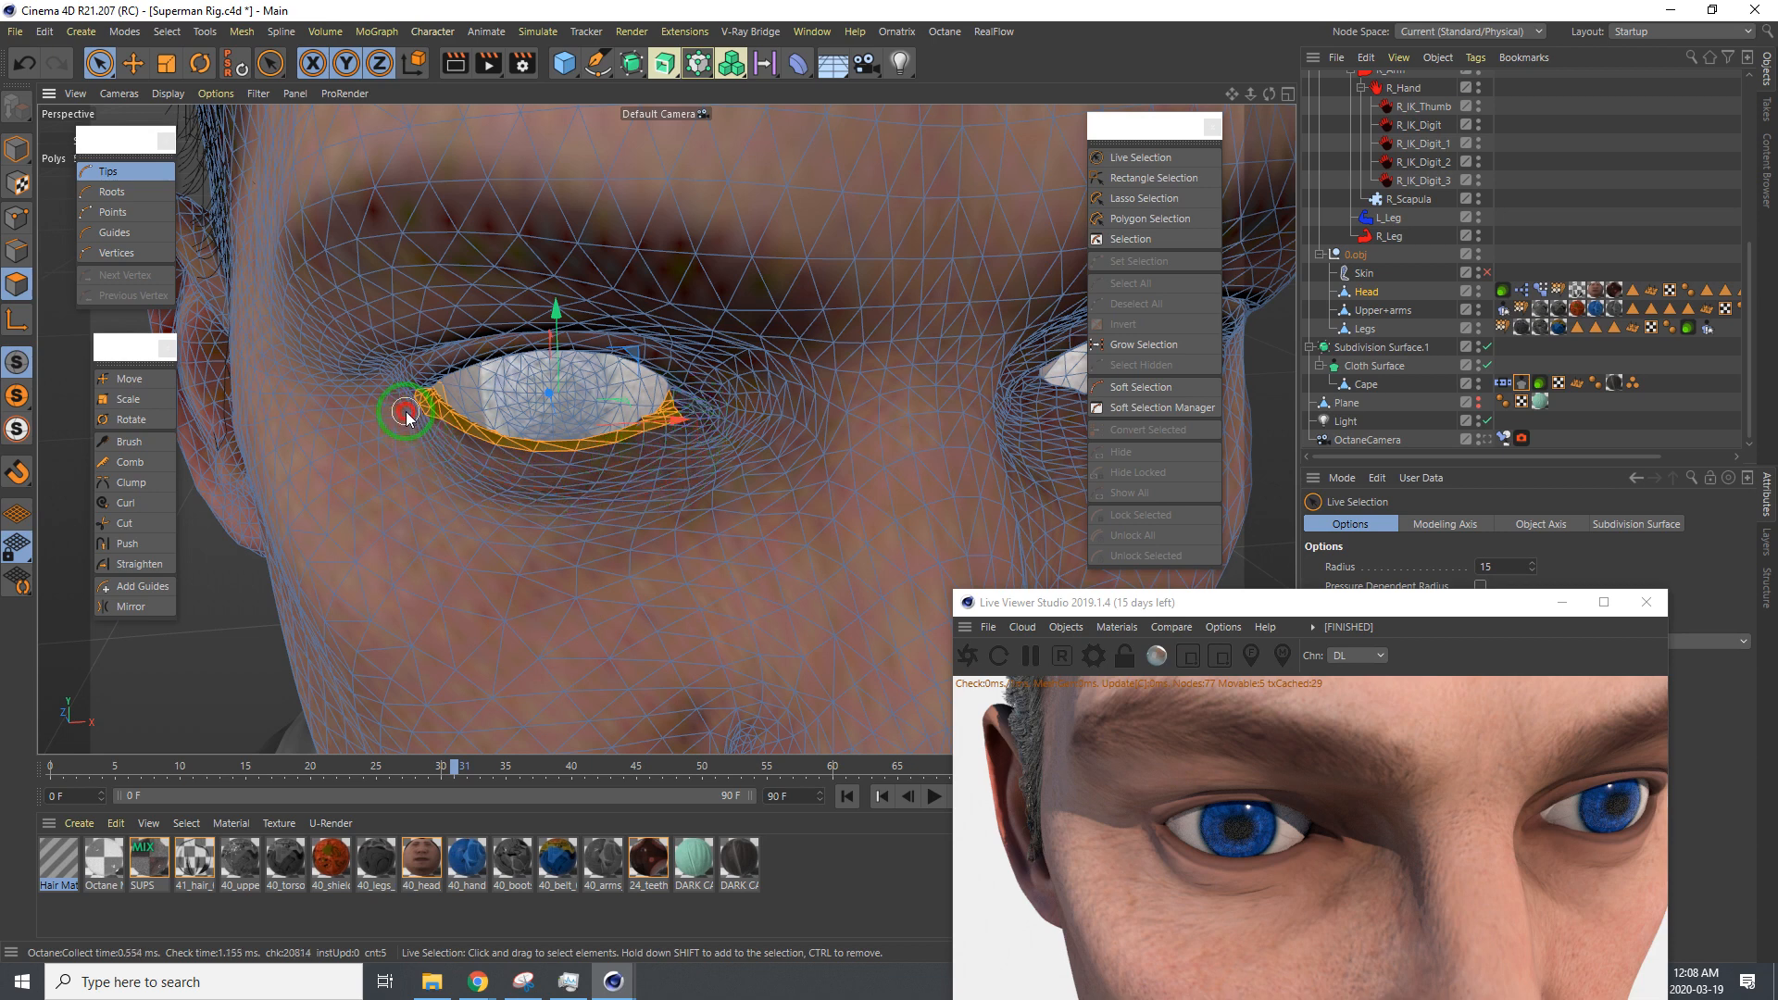
Add the upper lid rim polygons of the character's right eye to the selection, from the inner to the outer corner
alt+middle_drag(606, 499, 580, 534)
alt+drag(693, 406, 702, 337)
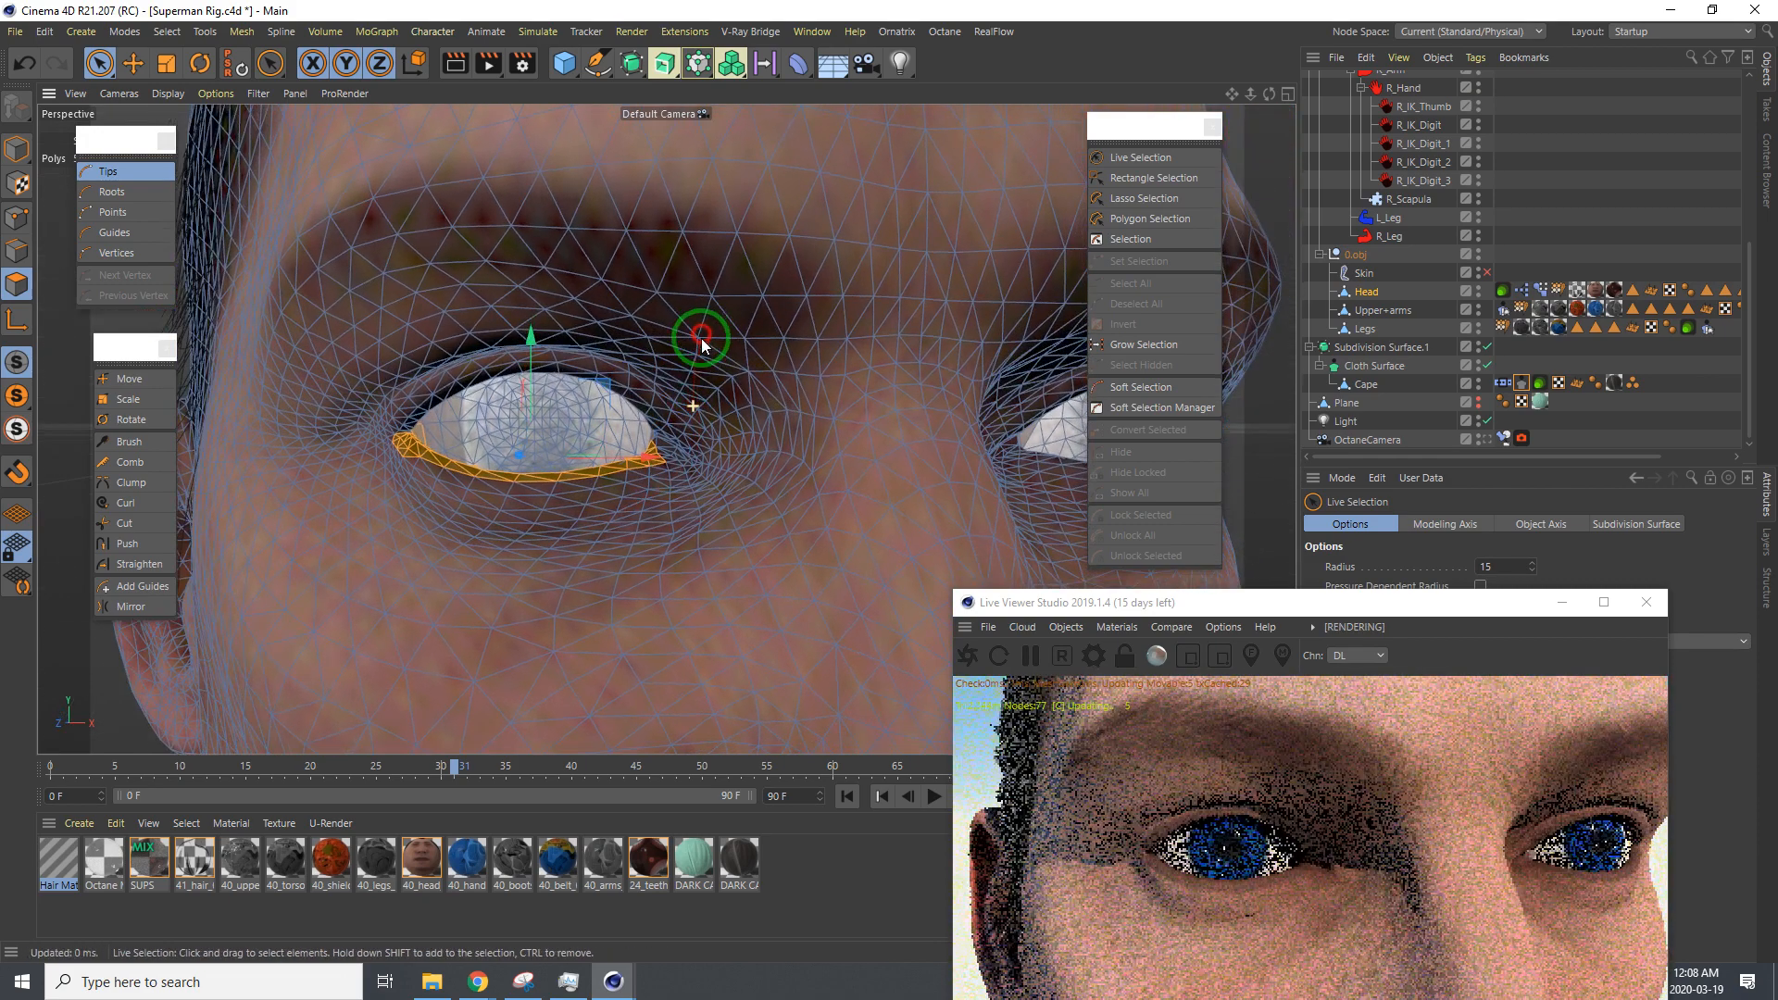
mouse_move(665, 419)
mouse_down()
mouse_move(625, 380)
mouse_move(556, 359)
mouse_move(404, 414)
mouse_up()
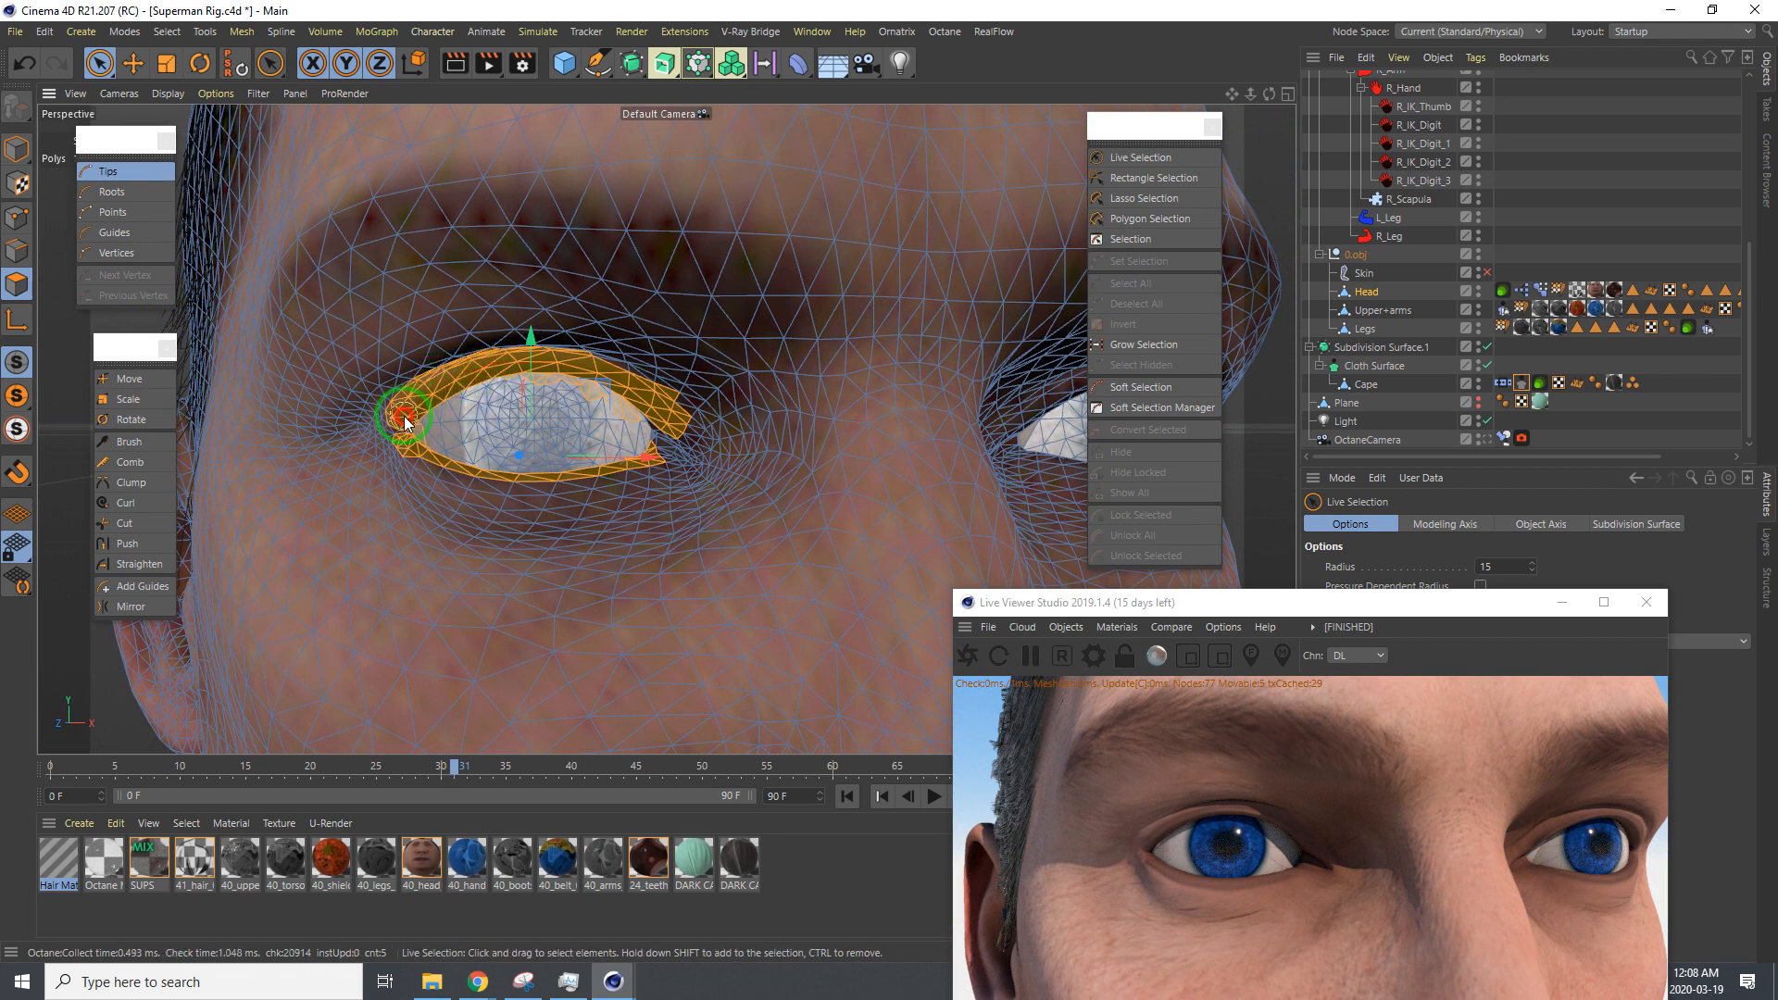
mouse_move(635, 520)
mouse_down()
mouse_move(615, 413)
mouse_move(583, 410)
mouse_up()
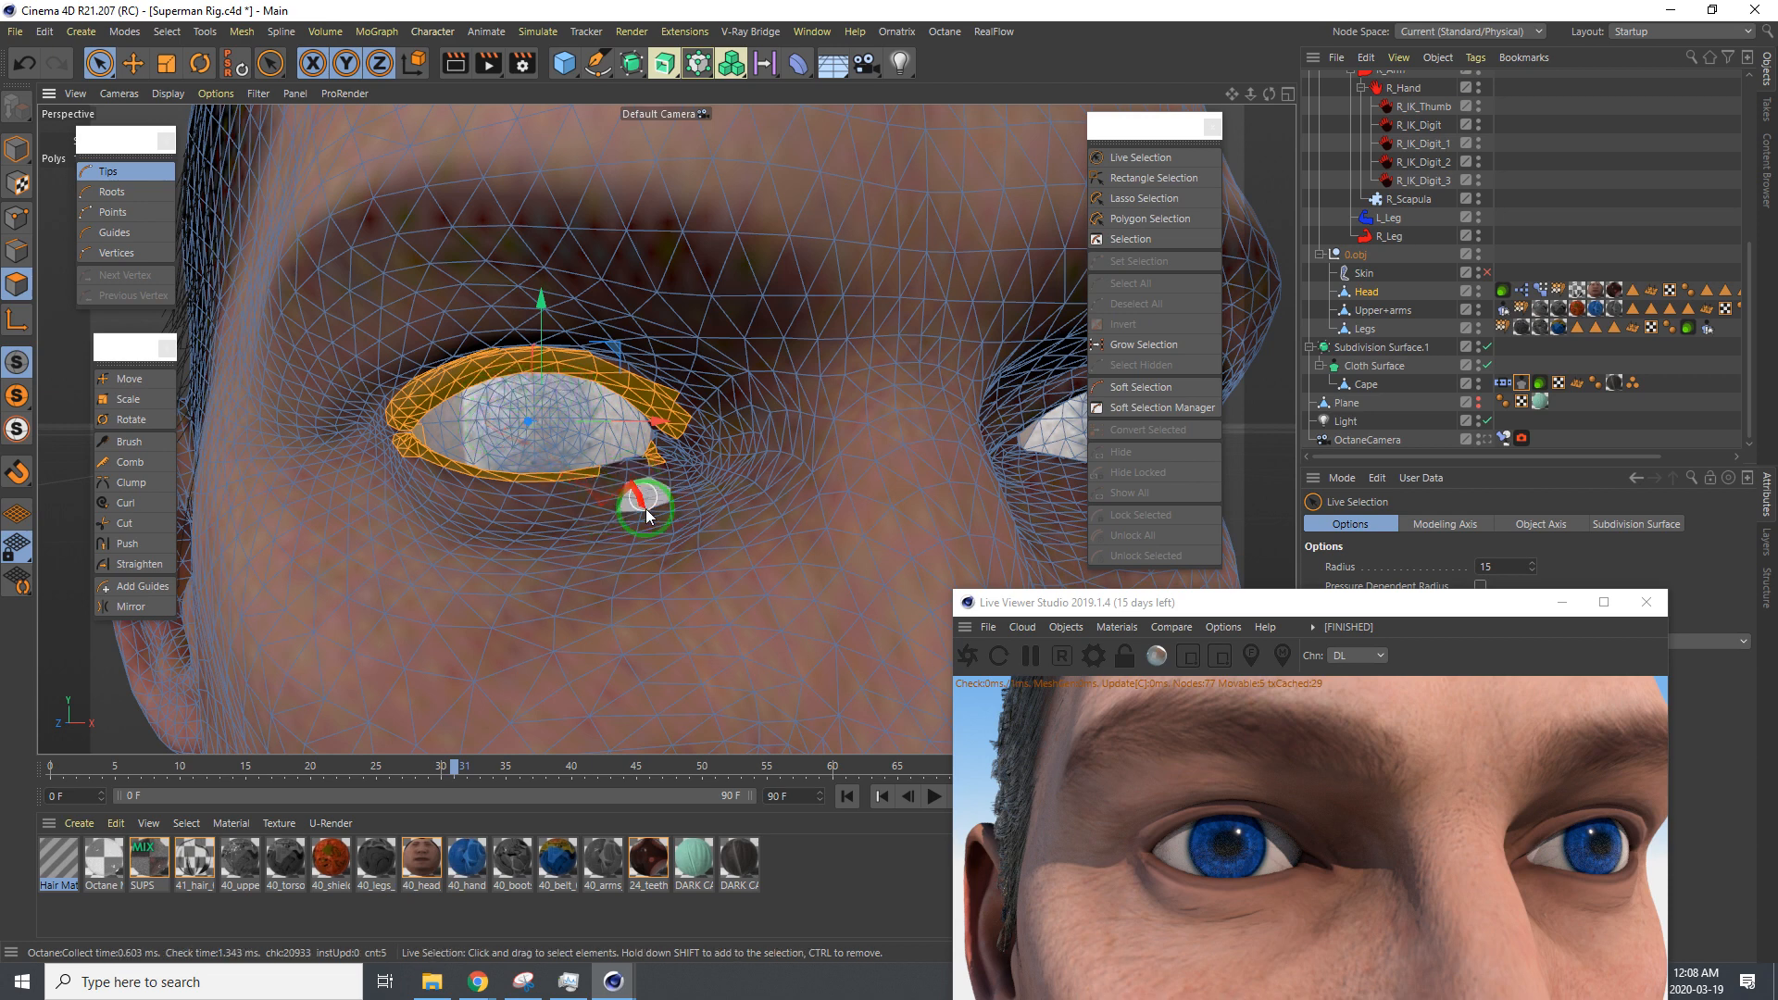
Close the selection around the character's right eye by adding the missing inner-corner polygons and removing stray ones
mouse_move(640, 492)
alt+mouse_down()
mouse_move(615, 575)
mouse_move(635, 515)
mouse_move(766, 513)
mouse_move(636, 516)
alt+mouse_up()
shift+drag(622, 446, 641, 442)
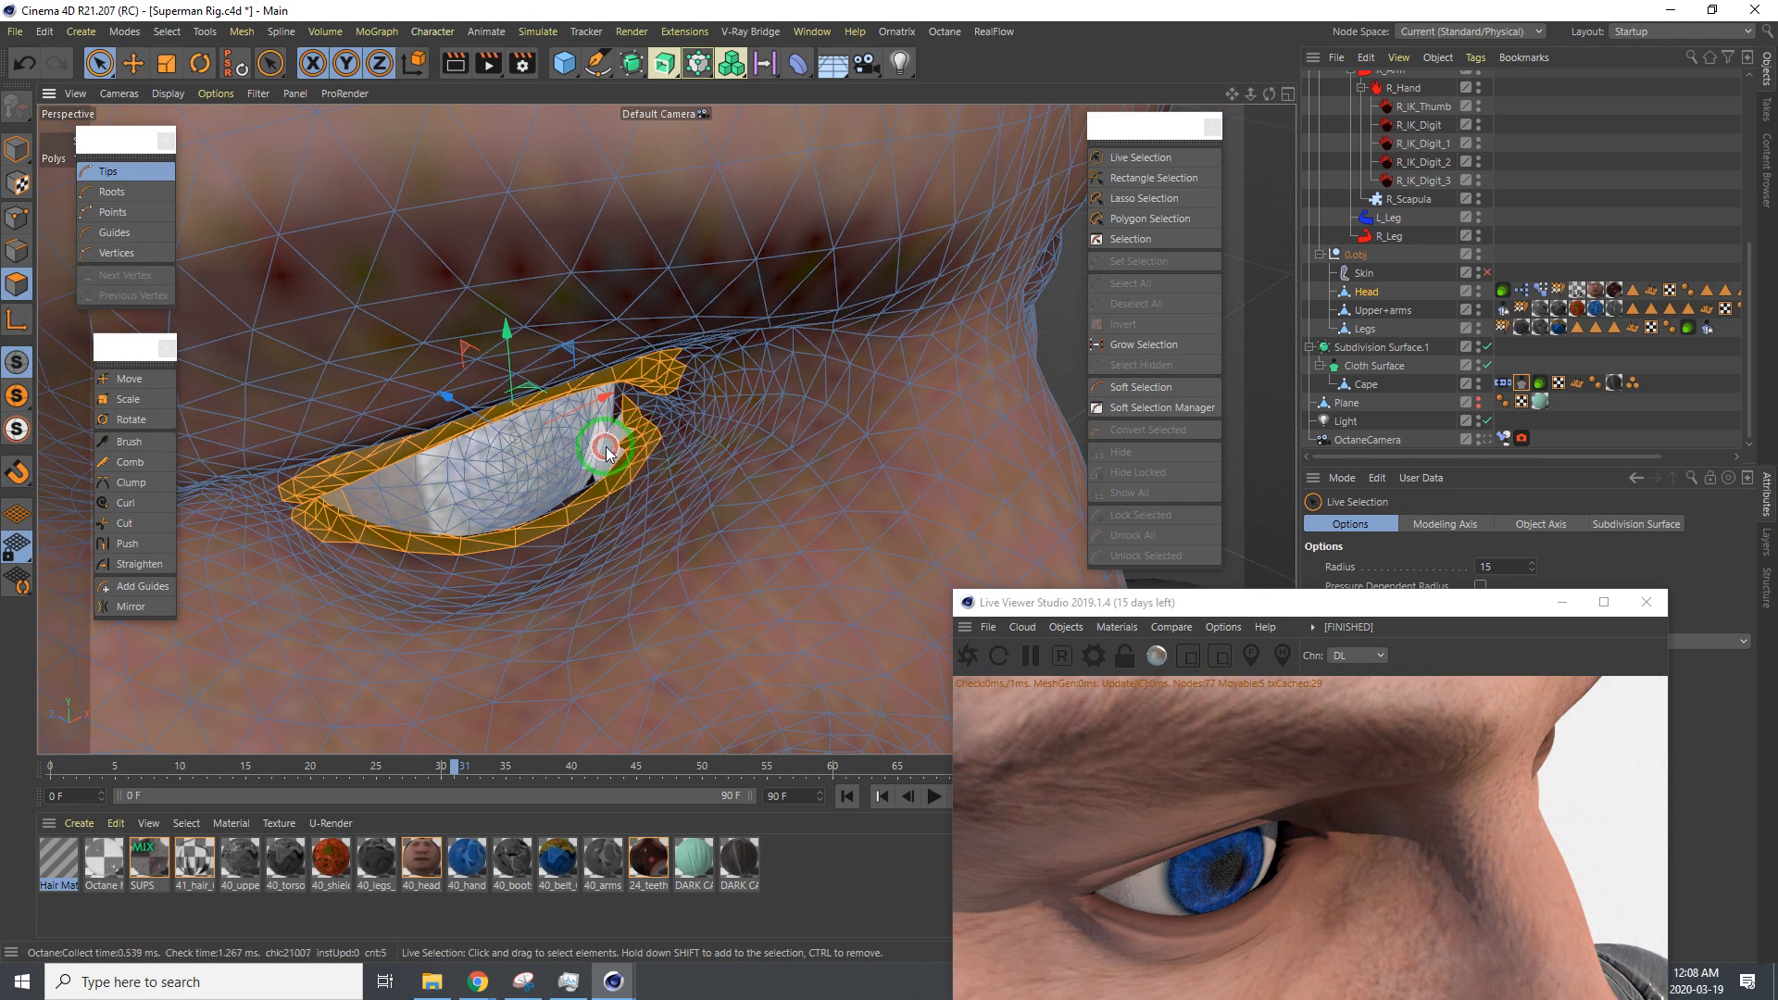
click(647, 486)
key(ctrl+z)
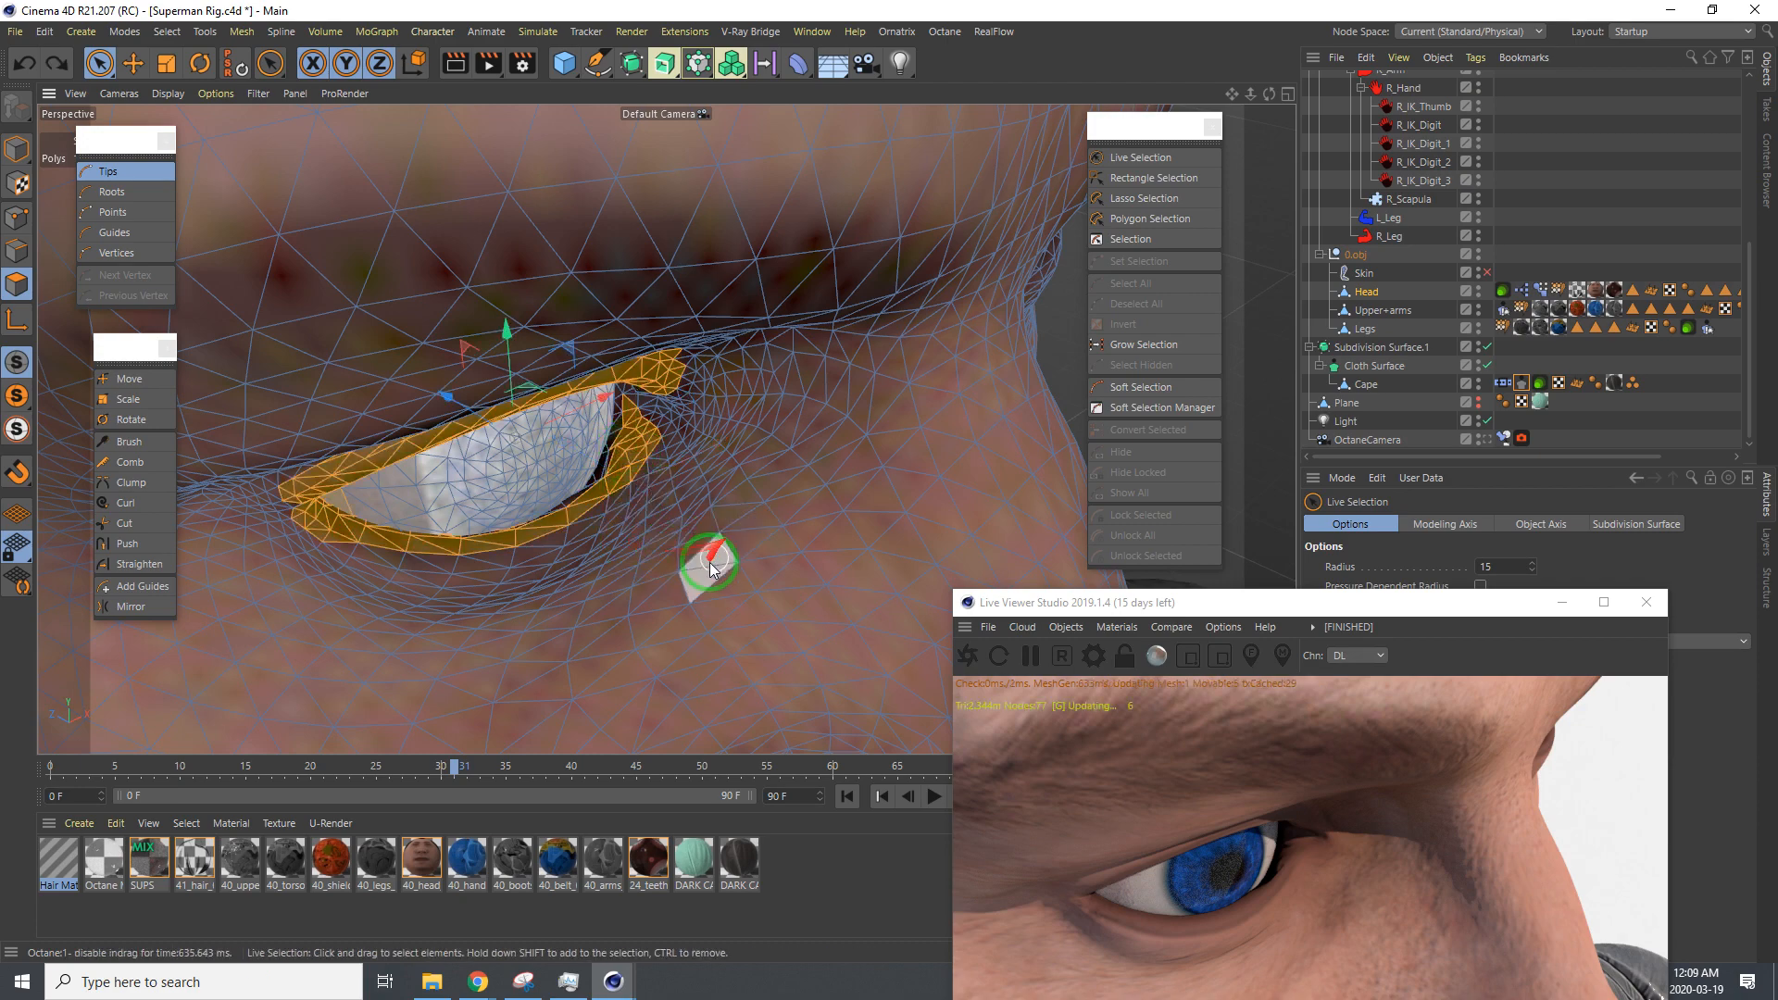
alt+drag(639, 558, 496, 453)
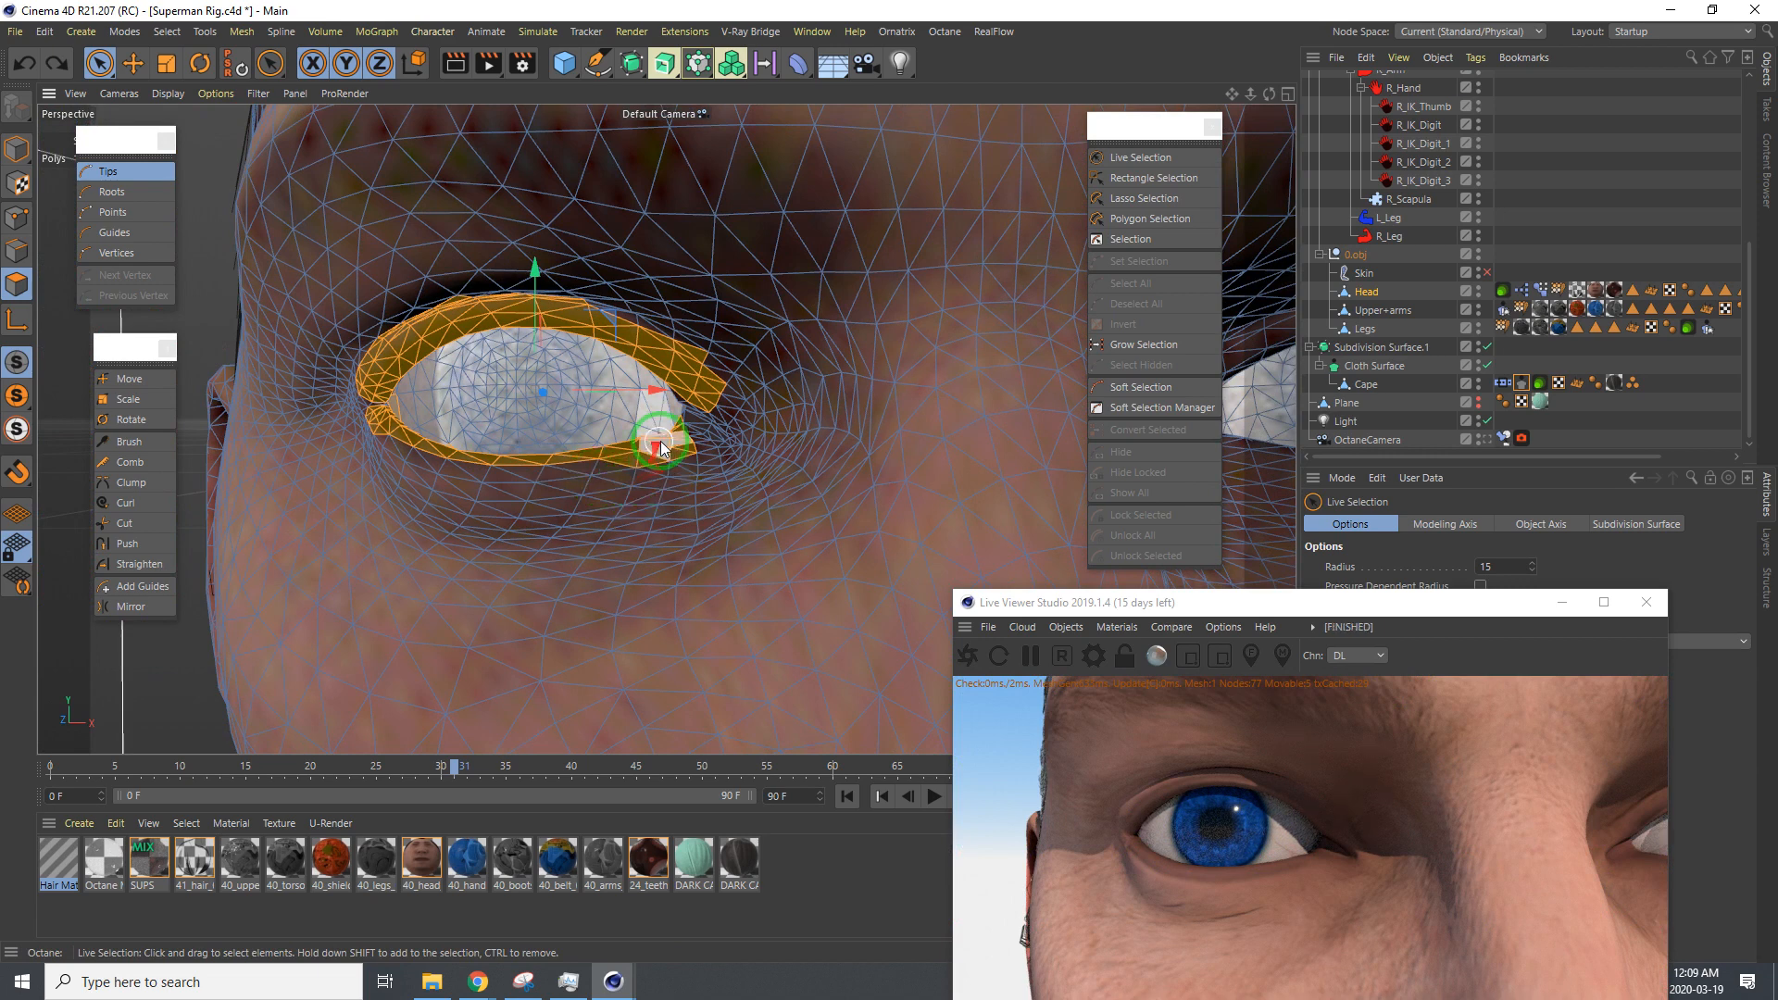
click(692, 439)
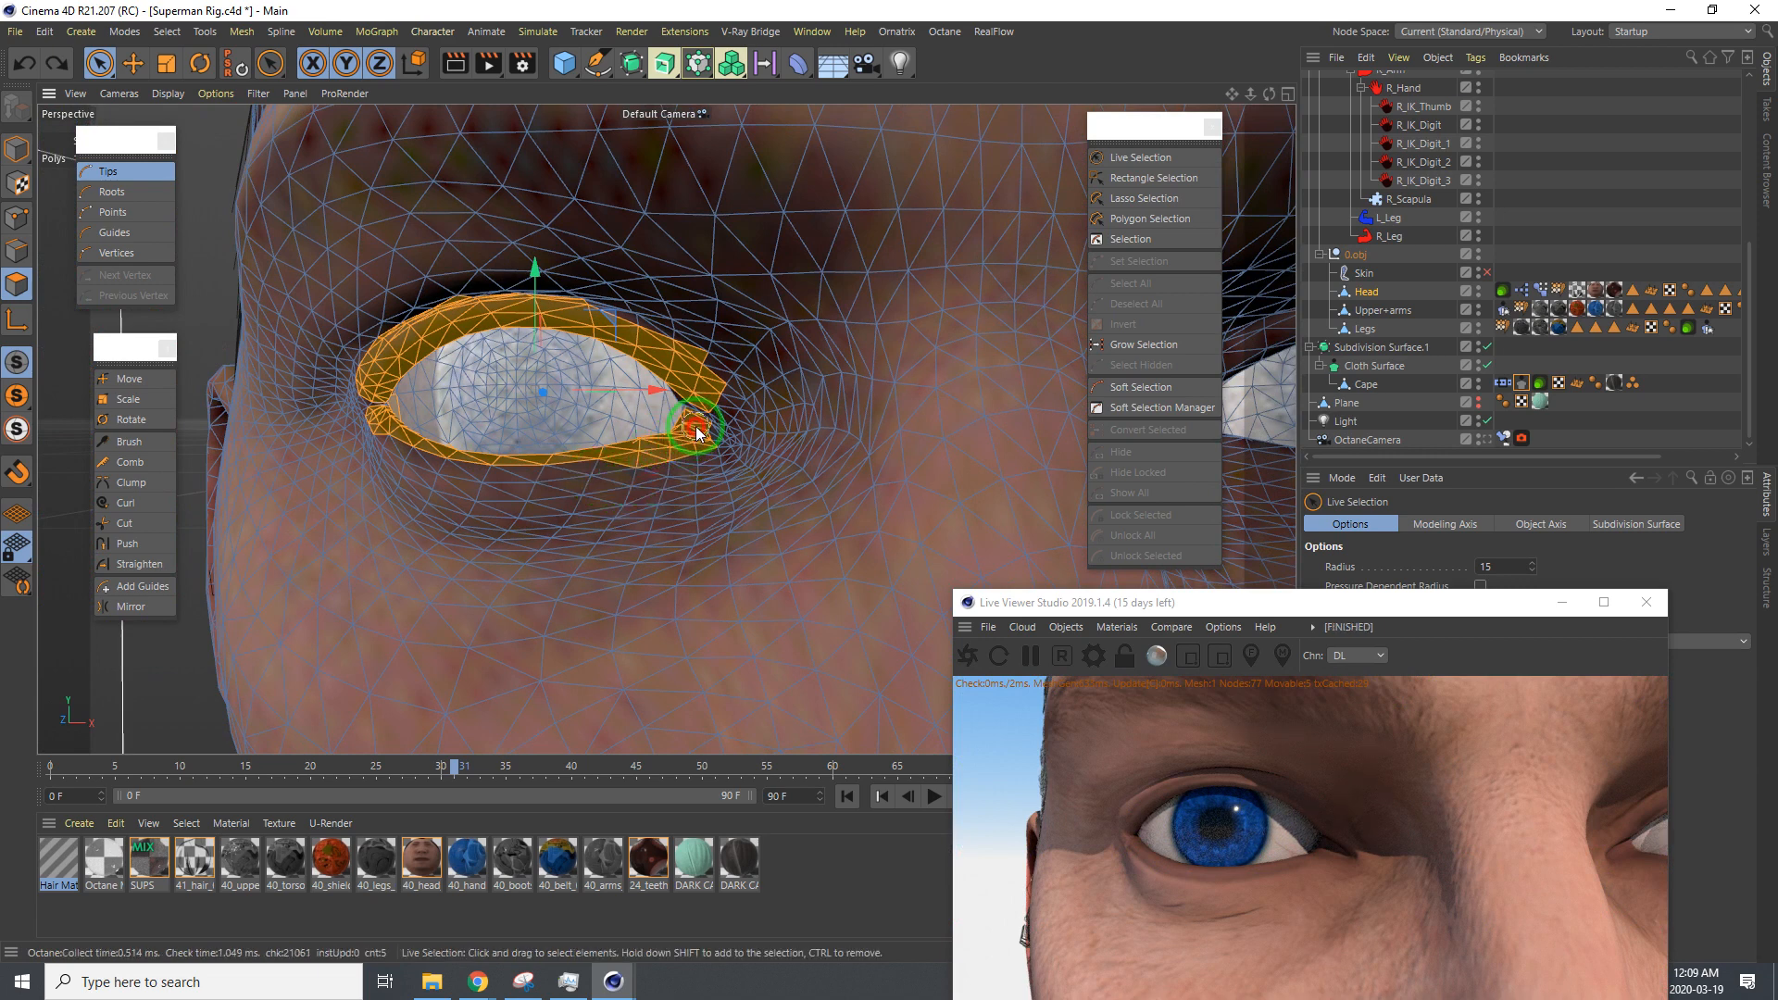
ctrl+click(692, 422)
mouse_move(685, 460)
alt+mouse_down()
mouse_move(664, 480)
mouse_move(725, 520)
mouse_move(718, 436)
mouse_move(699, 458)
alt+mouse_up()
alt+right_drag(724, 471, 664, 459)
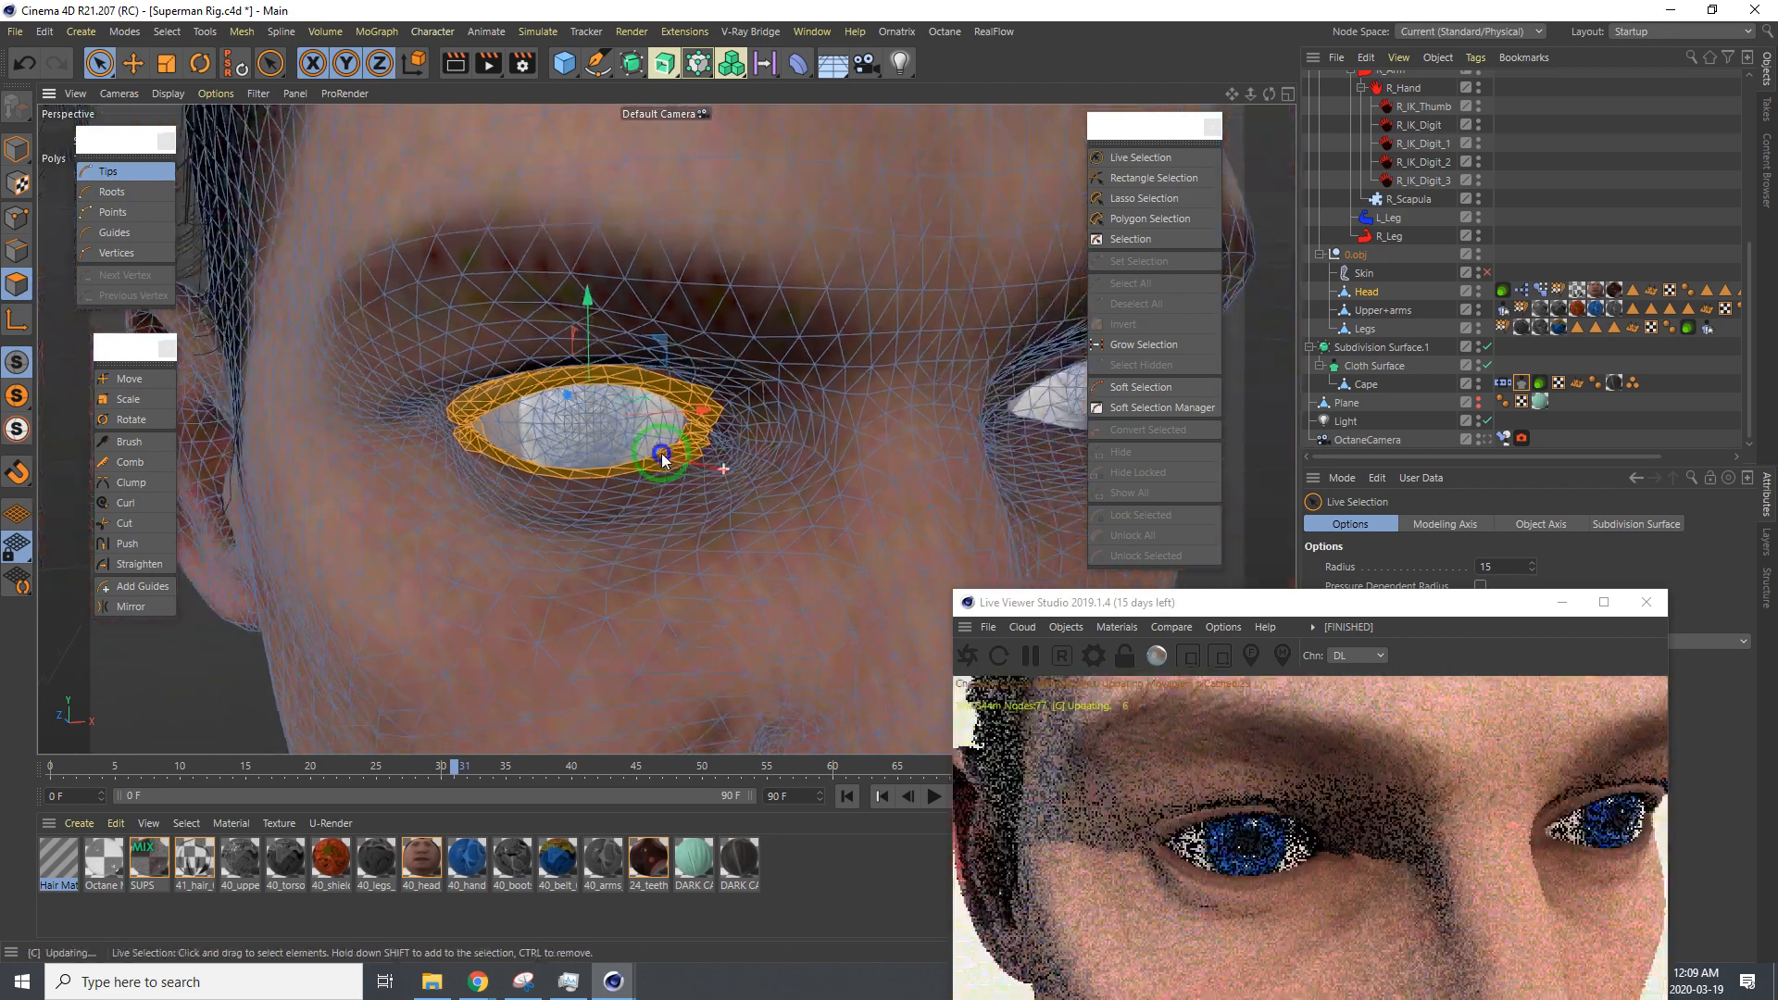
Check the selected rim around the character's right eye from several angles and store it as a polygon selection with Set Selection
alt+middle_drag(633, 468, 480, 475)
alt+drag(608, 516, 576, 491)
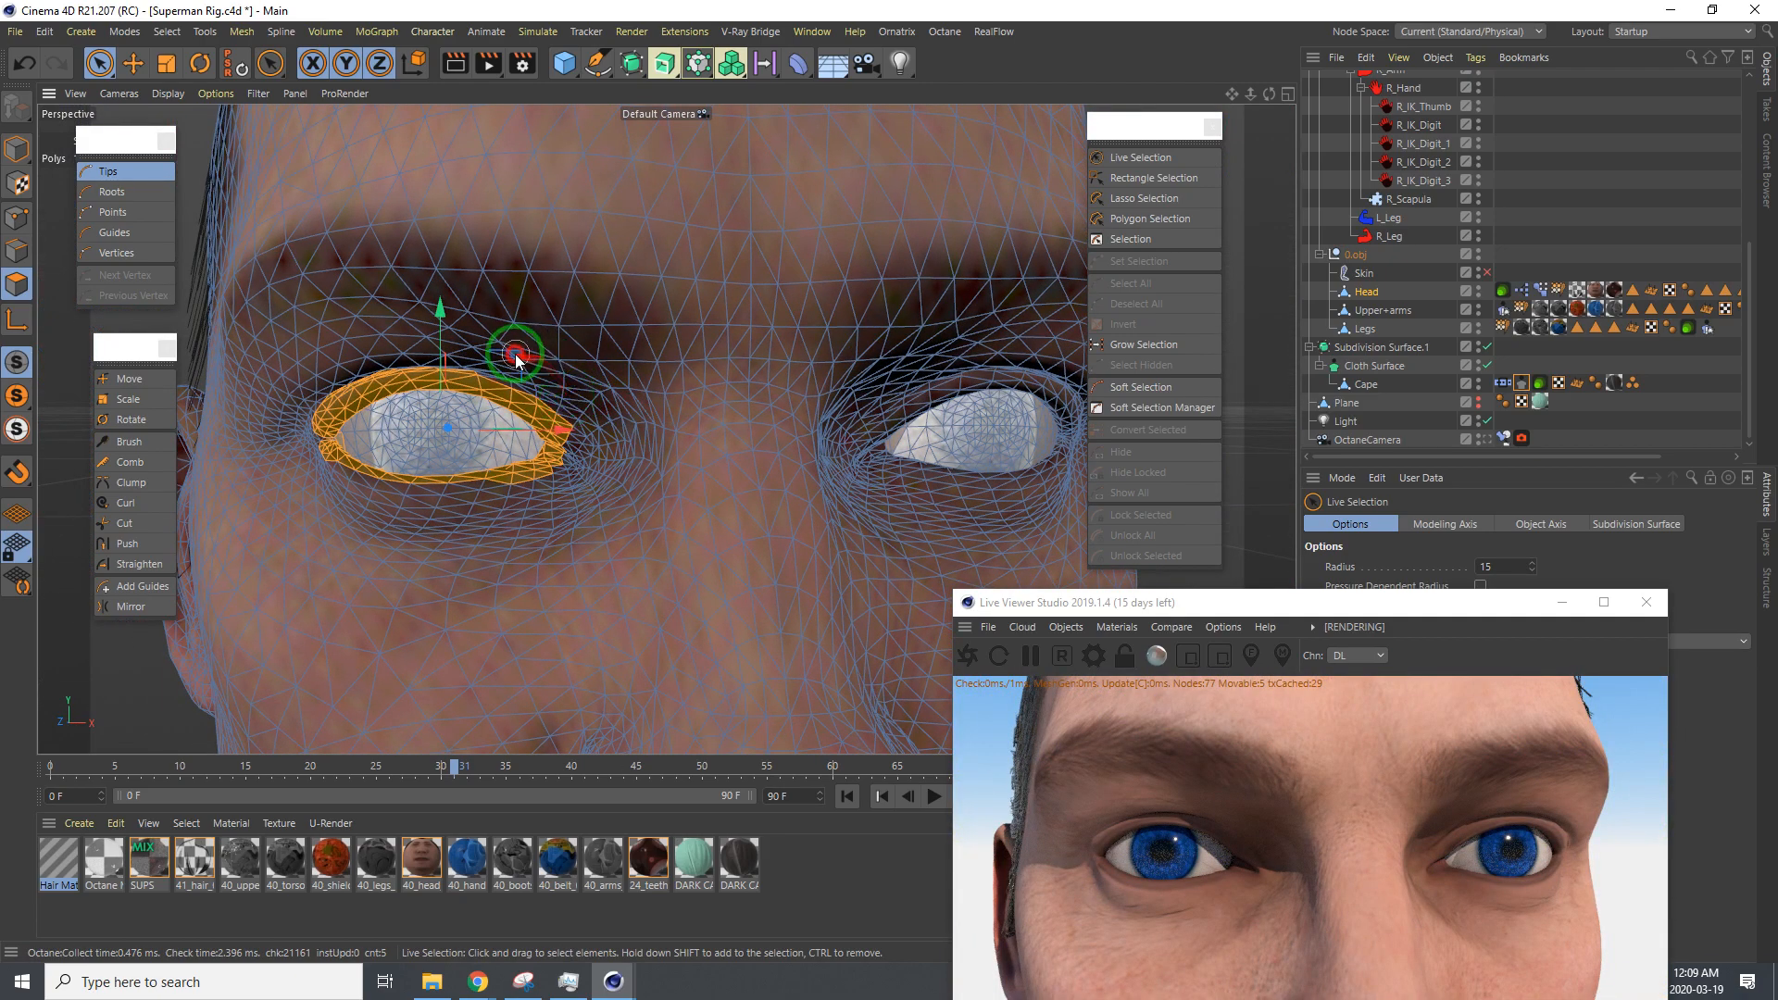
scroll(698, 496, up, 1)
alt+middle_drag(699, 496, 470, 501)
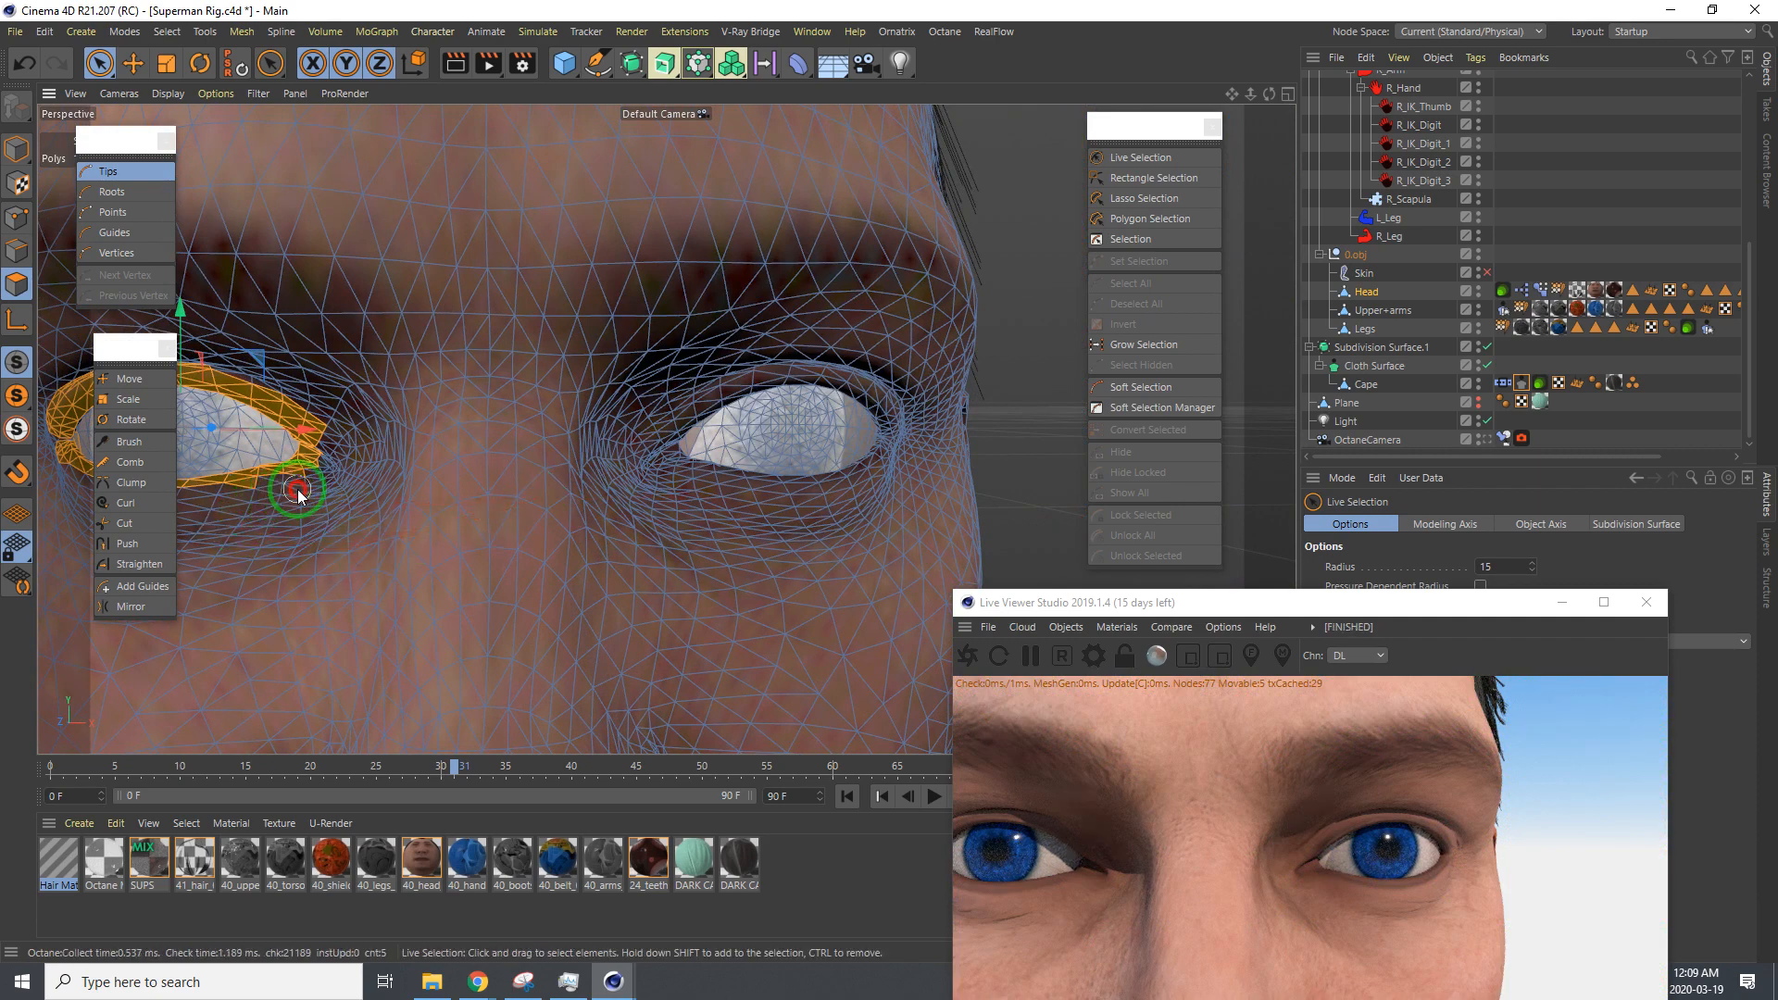
alt+drag(257, 503, 348, 495)
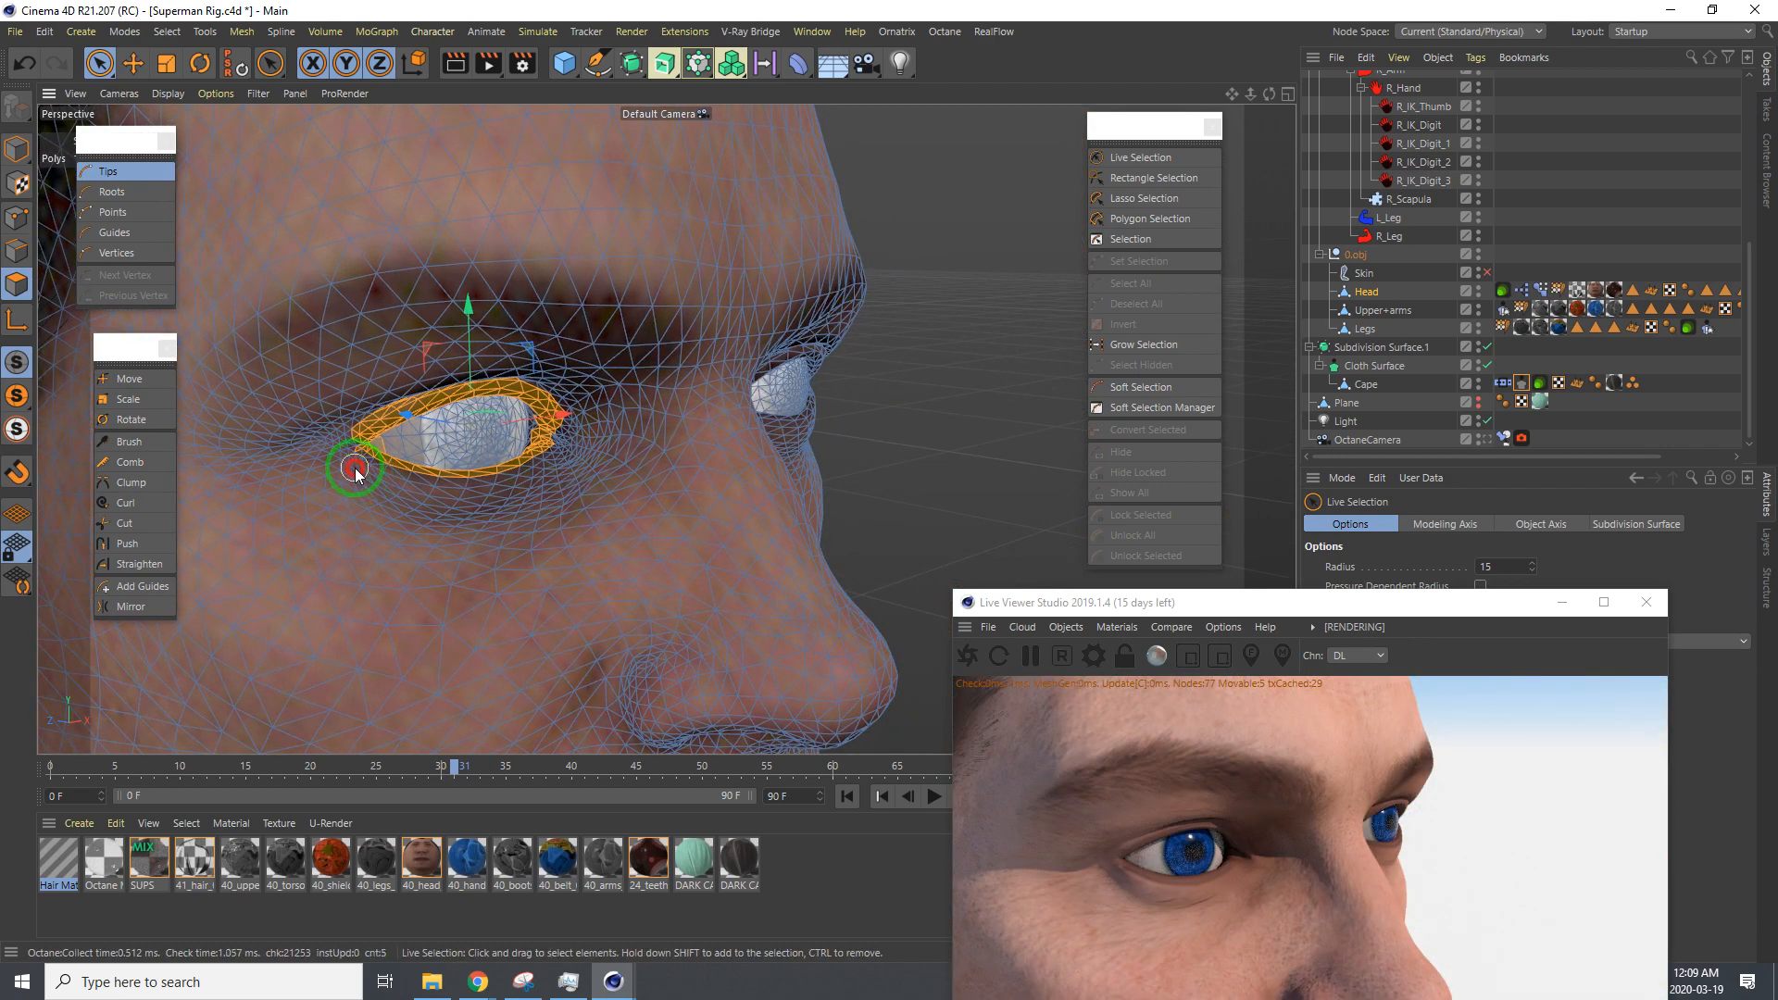
alt+drag(587, 524, 524, 497)
alt+right_drag(524, 497, 715, 548)
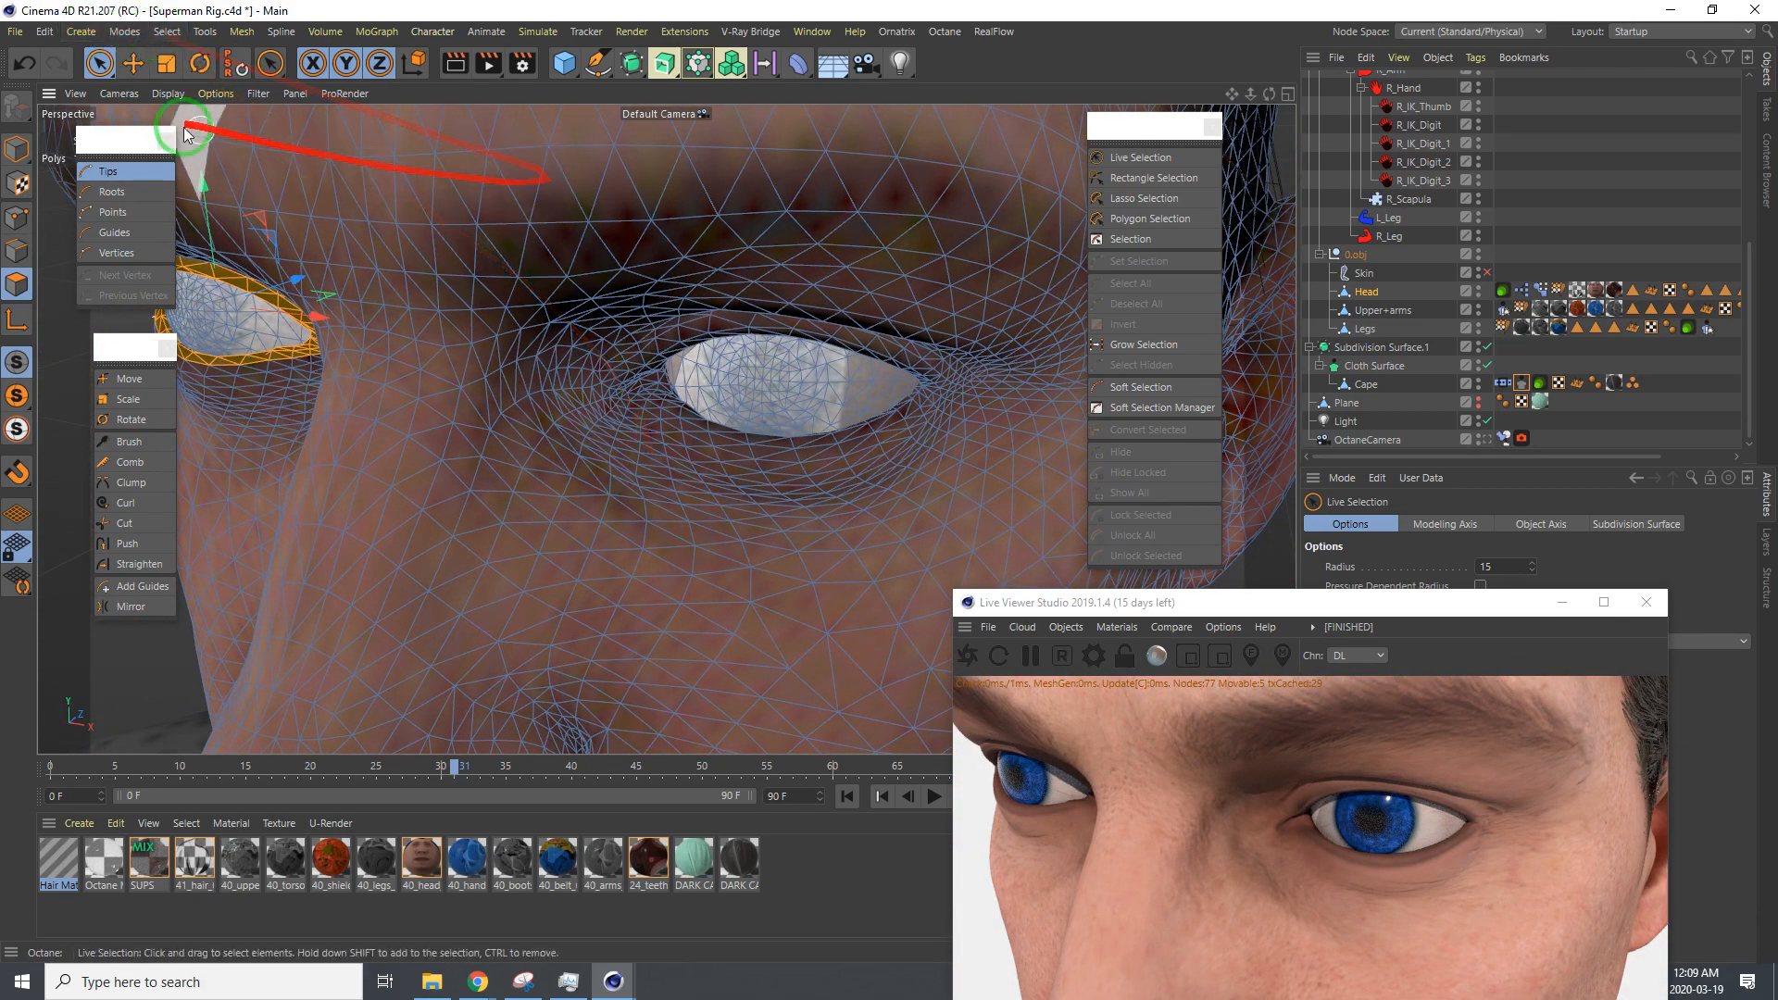
click(166, 32)
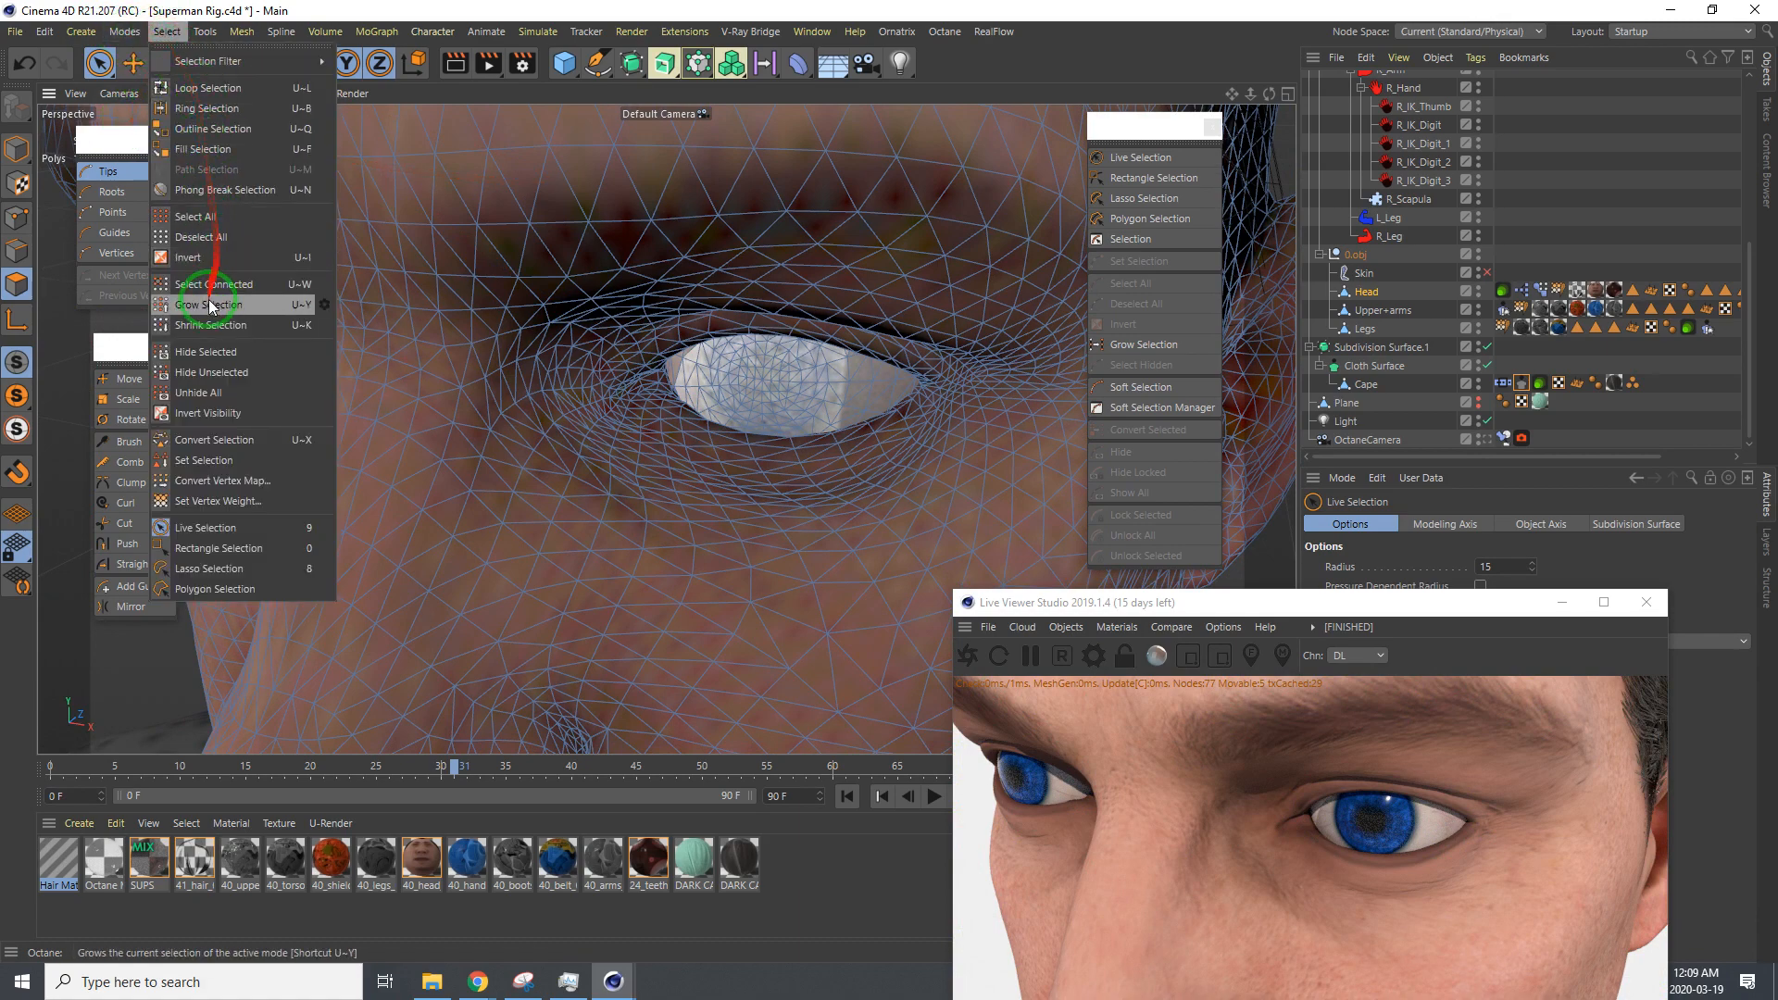
click(218, 461)
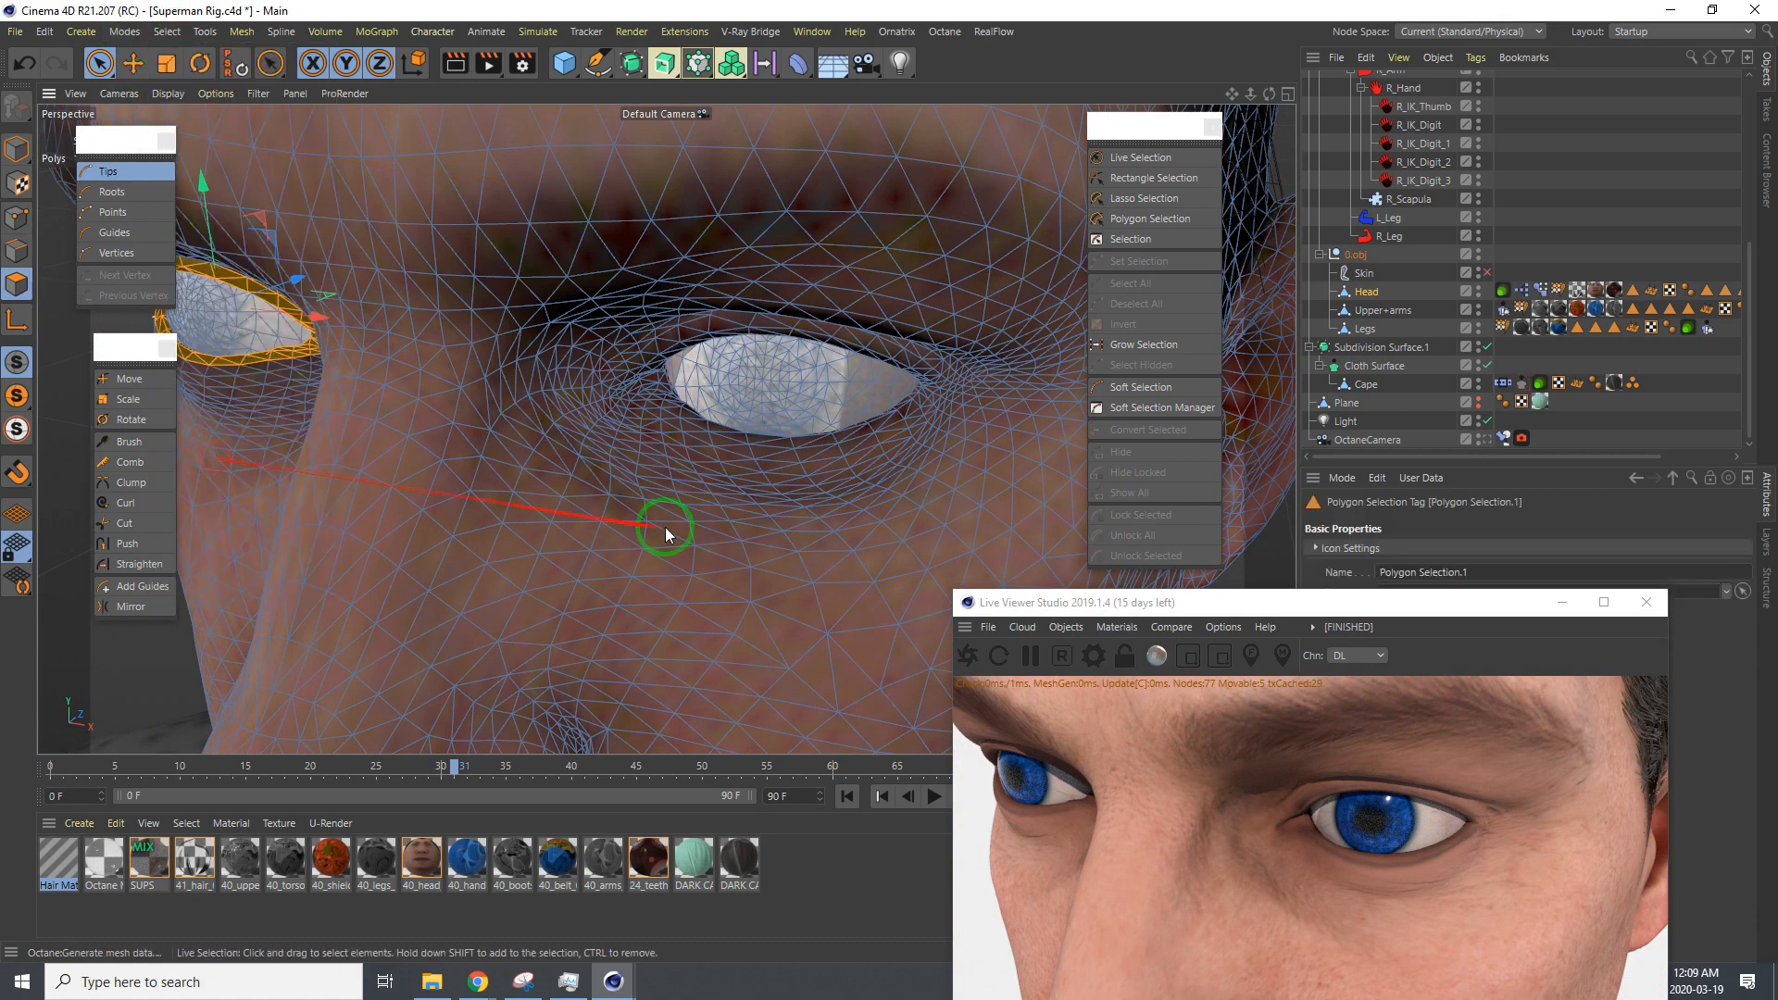
Select the lower lid rim polygons of the character's left eye from the inner to the outer corner
drag(637, 474, 587, 424)
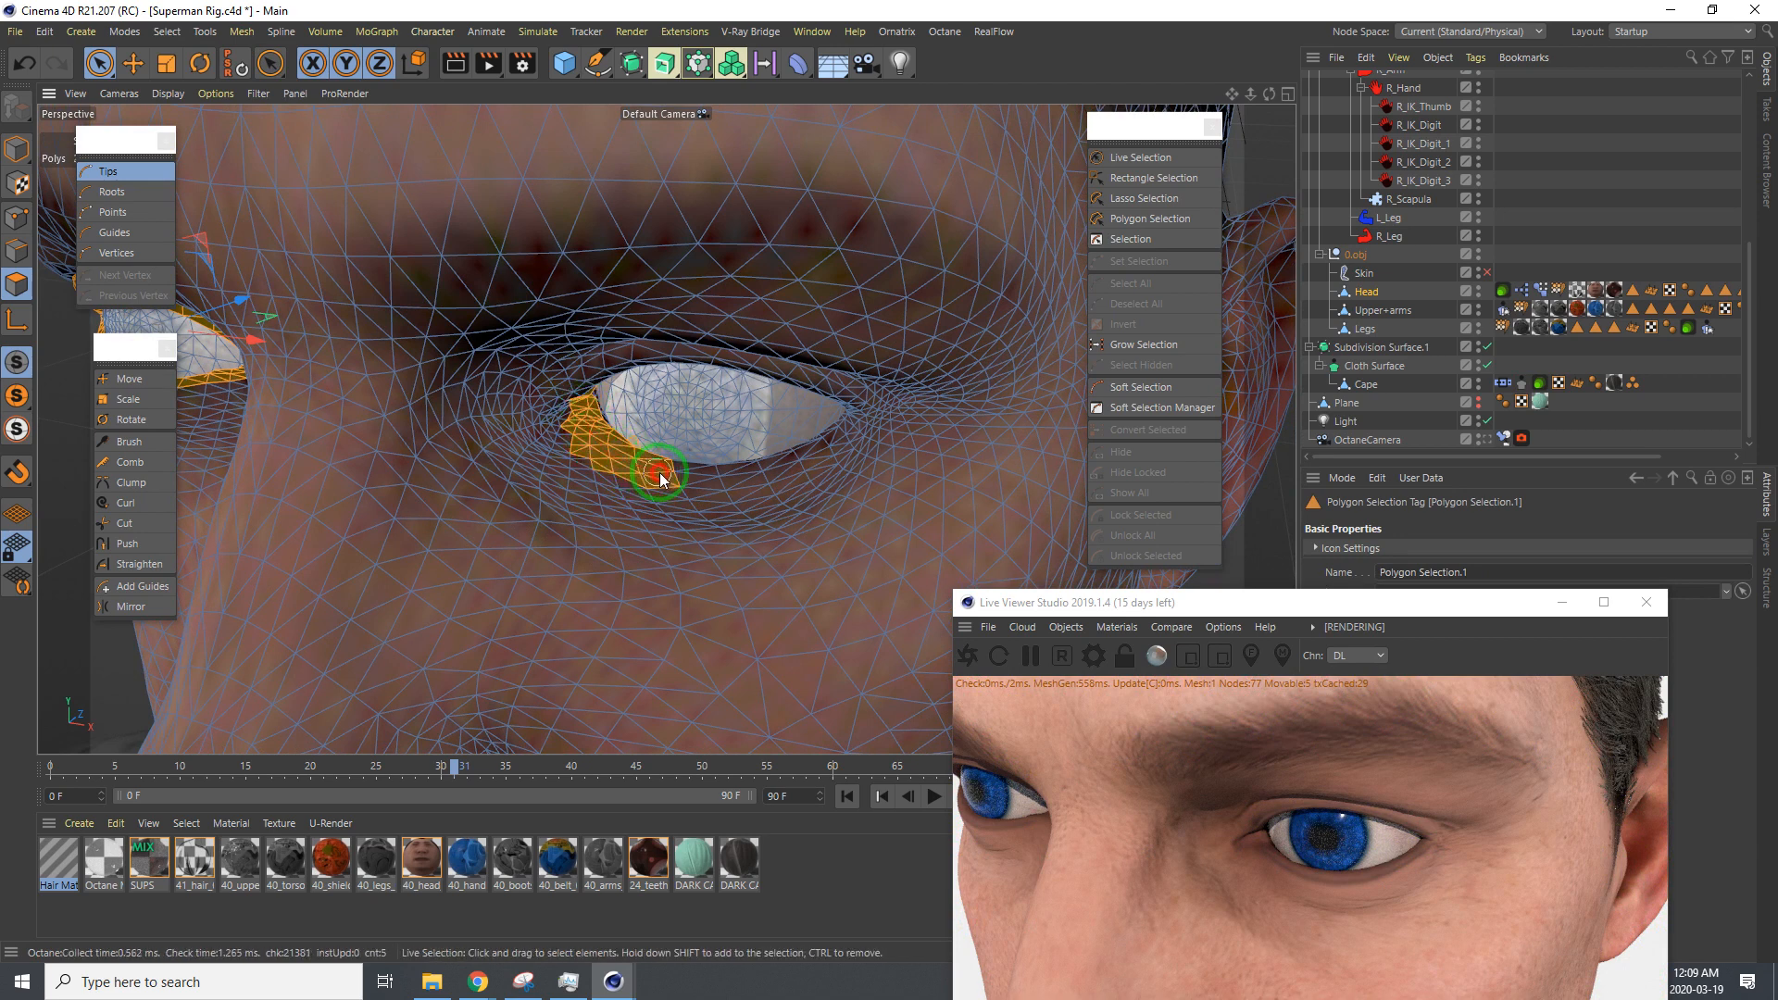
mouse_move(661, 478)
mouse_down()
mouse_move(741, 489)
mouse_move(843, 440)
mouse_up()
mouse_move(770, 468)
ctrl+mouse_down()
mouse_move(709, 440)
mouse_move(818, 429)
mouse_move(760, 443)
mouse_move(739, 509)
mouse_move(766, 485)
ctrl+mouse_up()
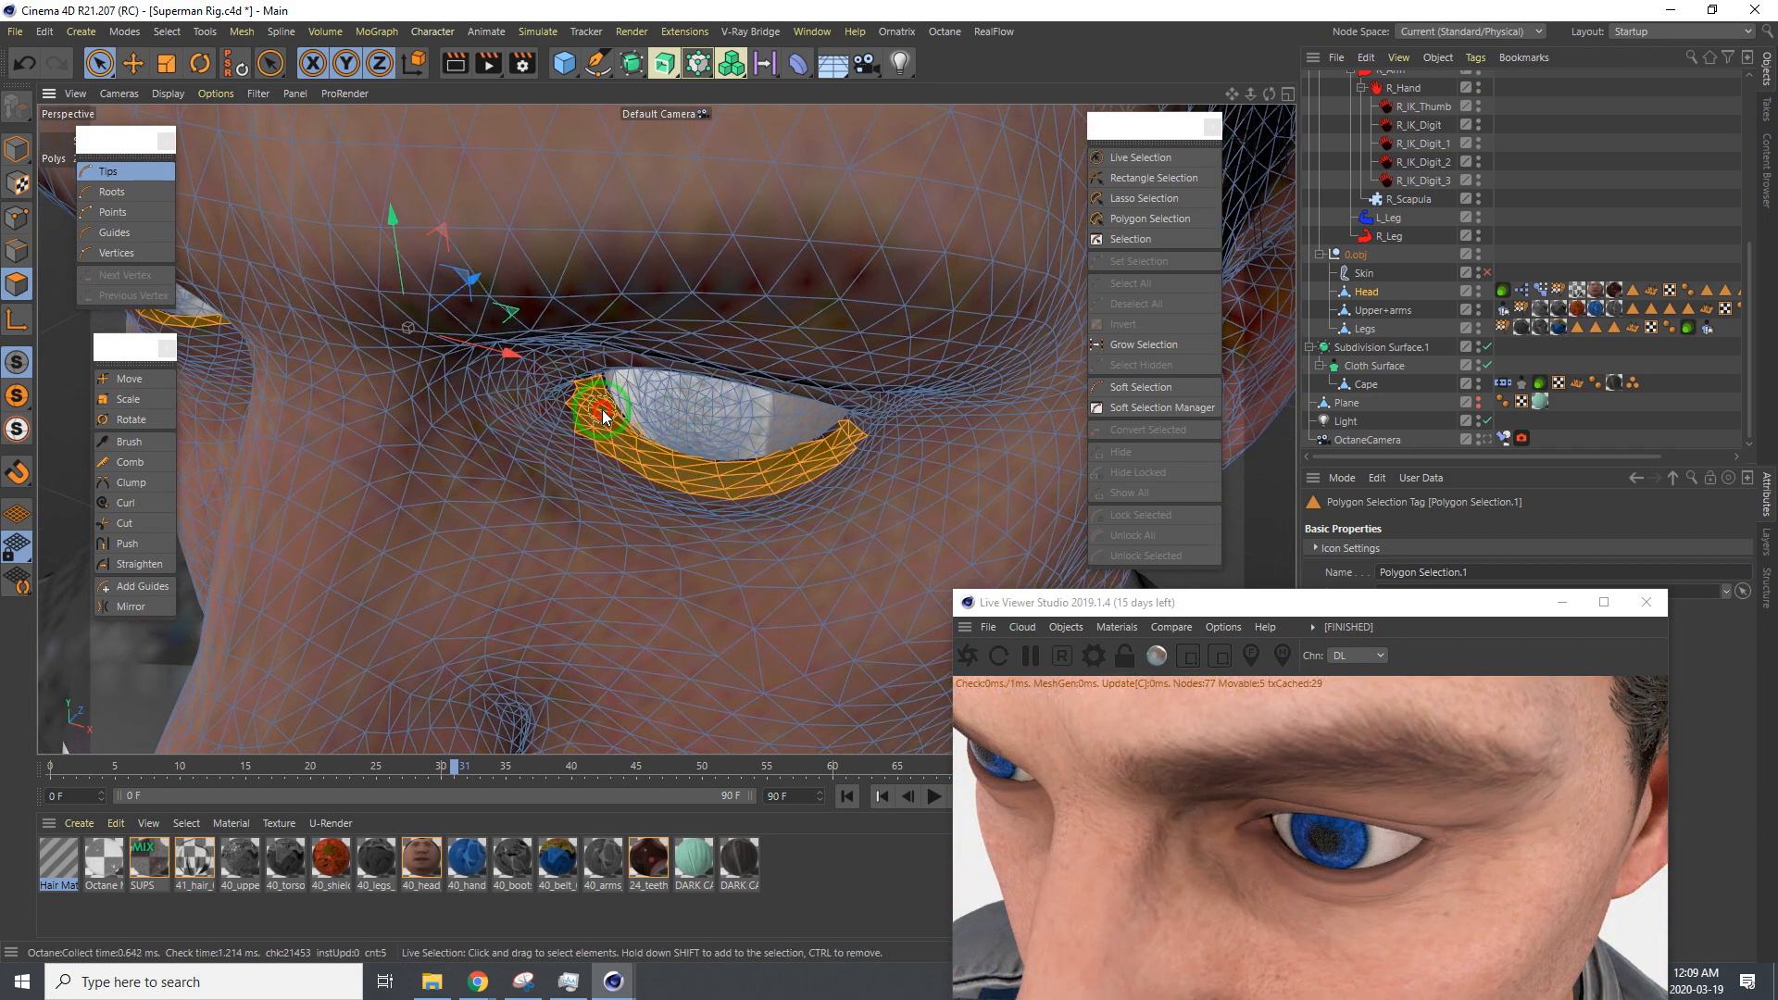
mouse_move(617, 432)
mouse_down()
mouse_move(732, 471)
mouse_move(838, 438)
mouse_move(806, 406)
mouse_move(824, 422)
mouse_move(694, 443)
mouse_up()
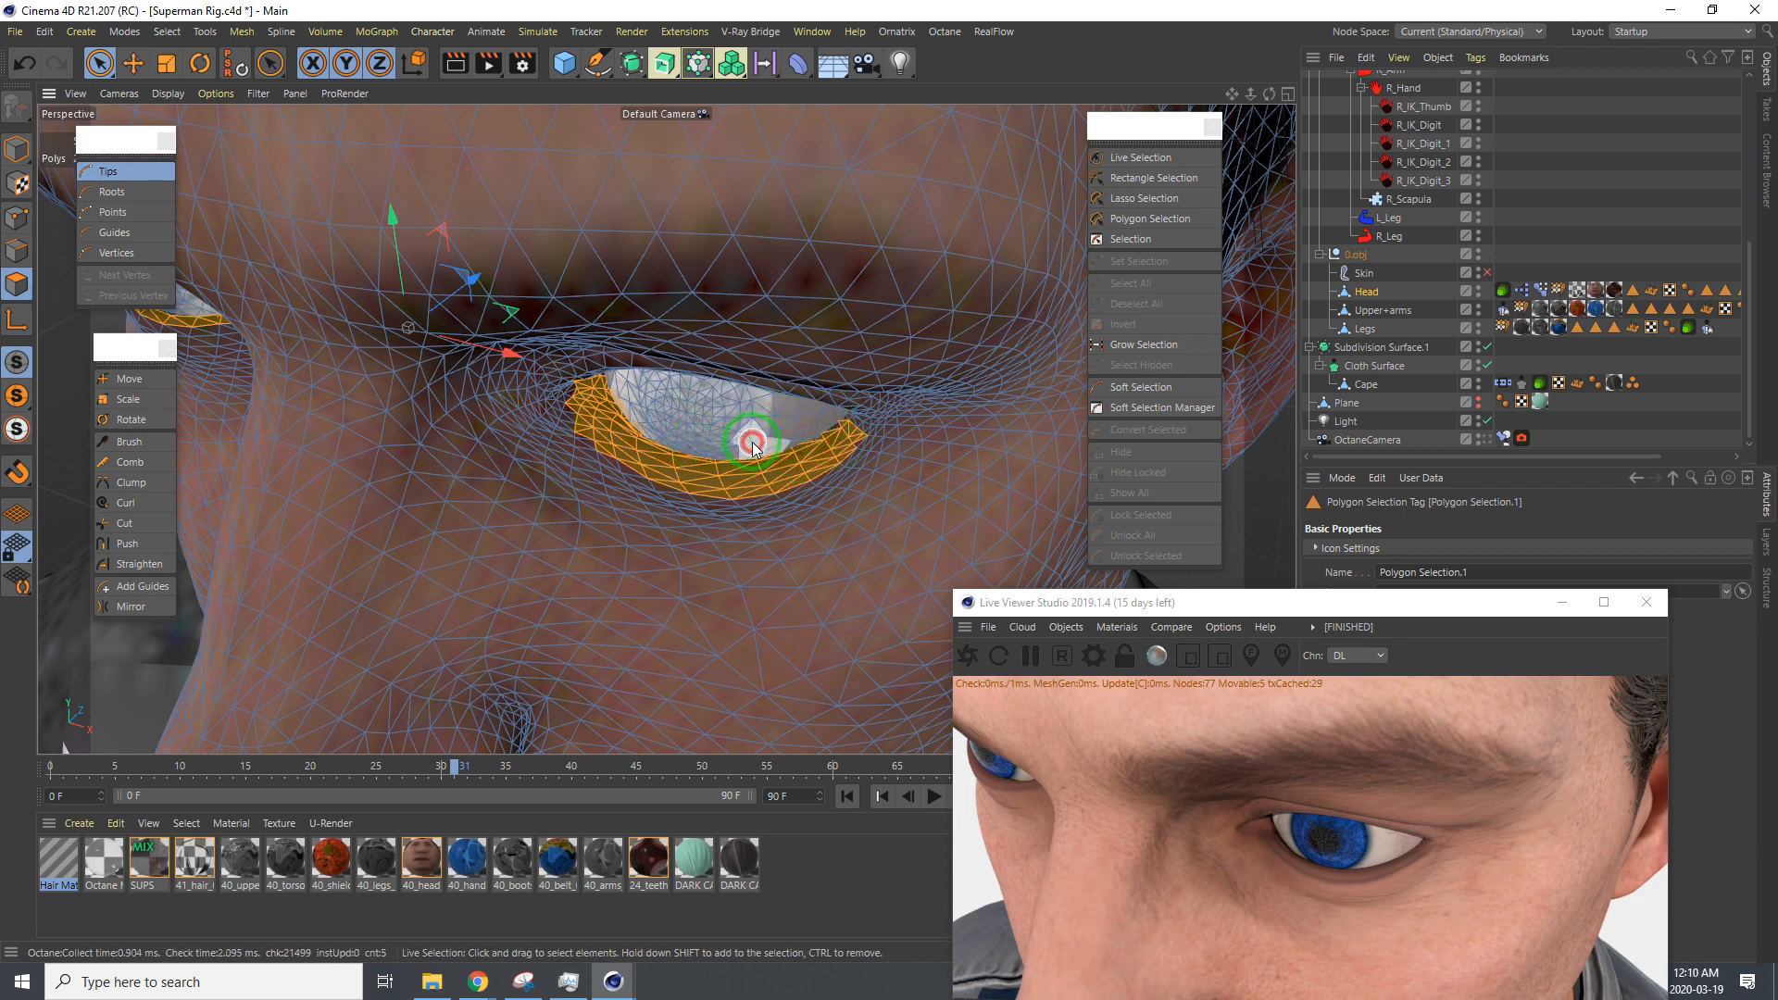
Add the upper lid rim polygons and the outer-corner polygons of the character's left eye, removing stray ones at the corner
alt+drag(731, 372, 786, 302)
mouse_move(836, 394)
alt+mouse_down()
mouse_move(845, 412)
mouse_move(686, 382)
mouse_move(593, 412)
mouse_move(586, 480)
alt+mouse_up()
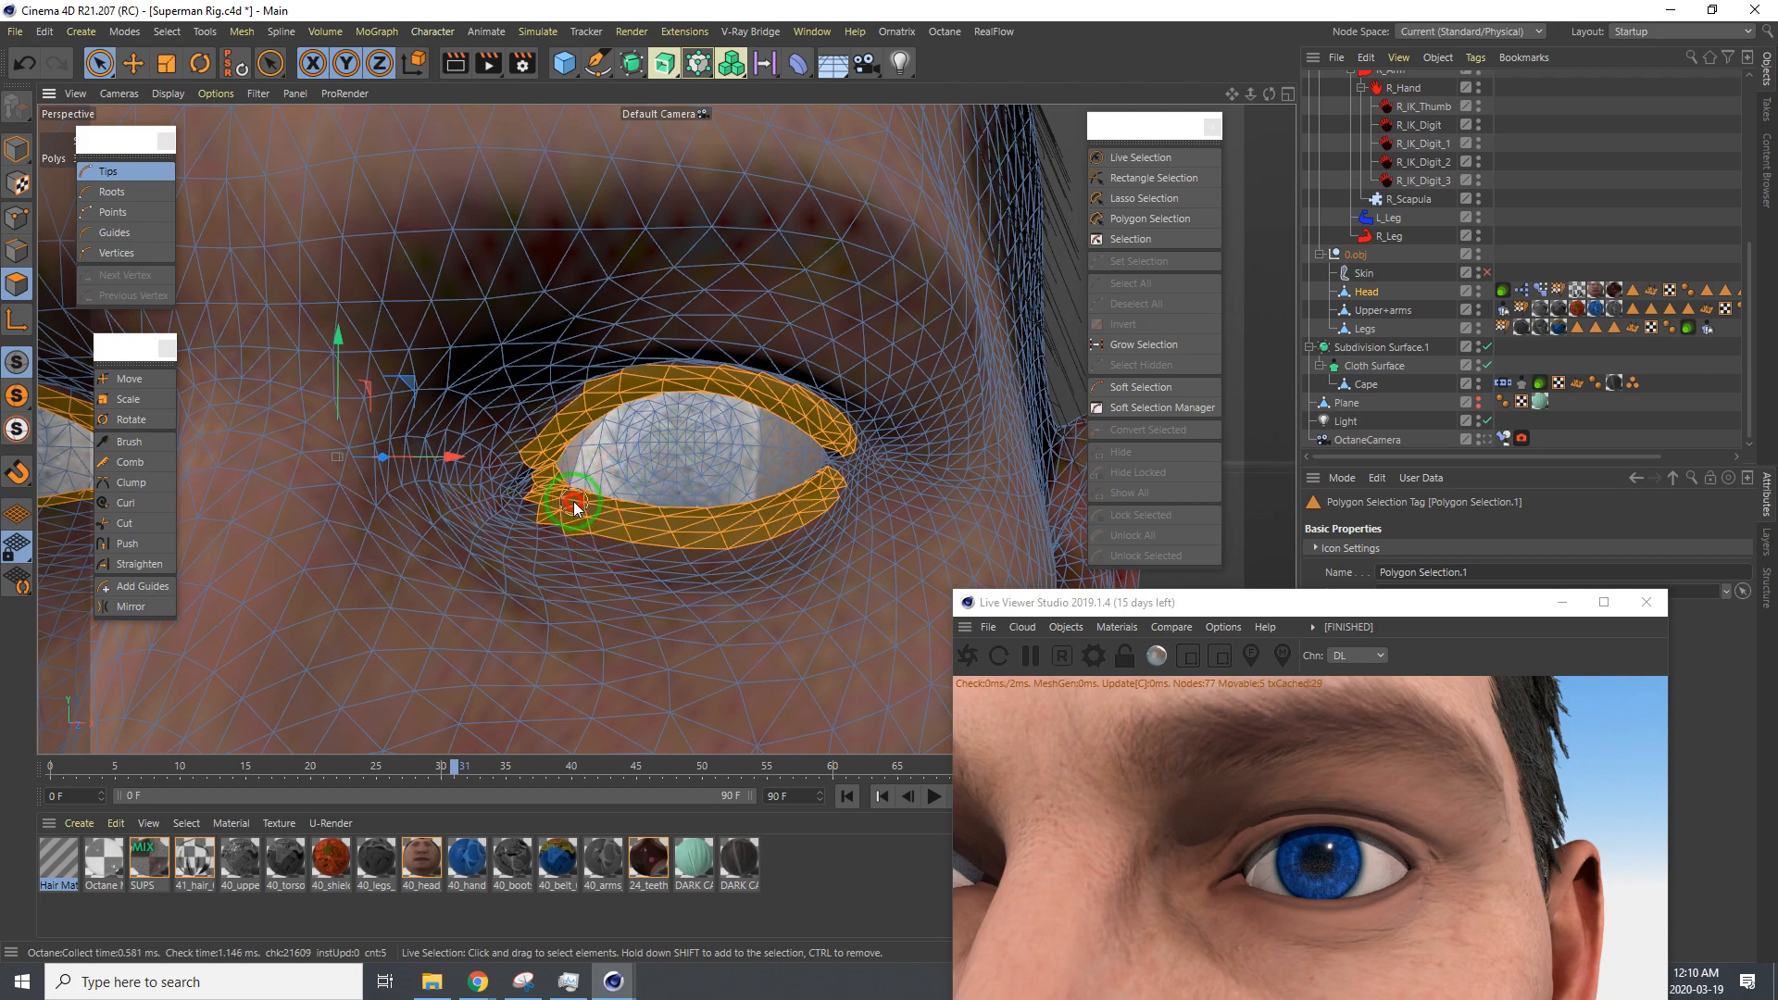
alt+drag(629, 505, 689, 614)
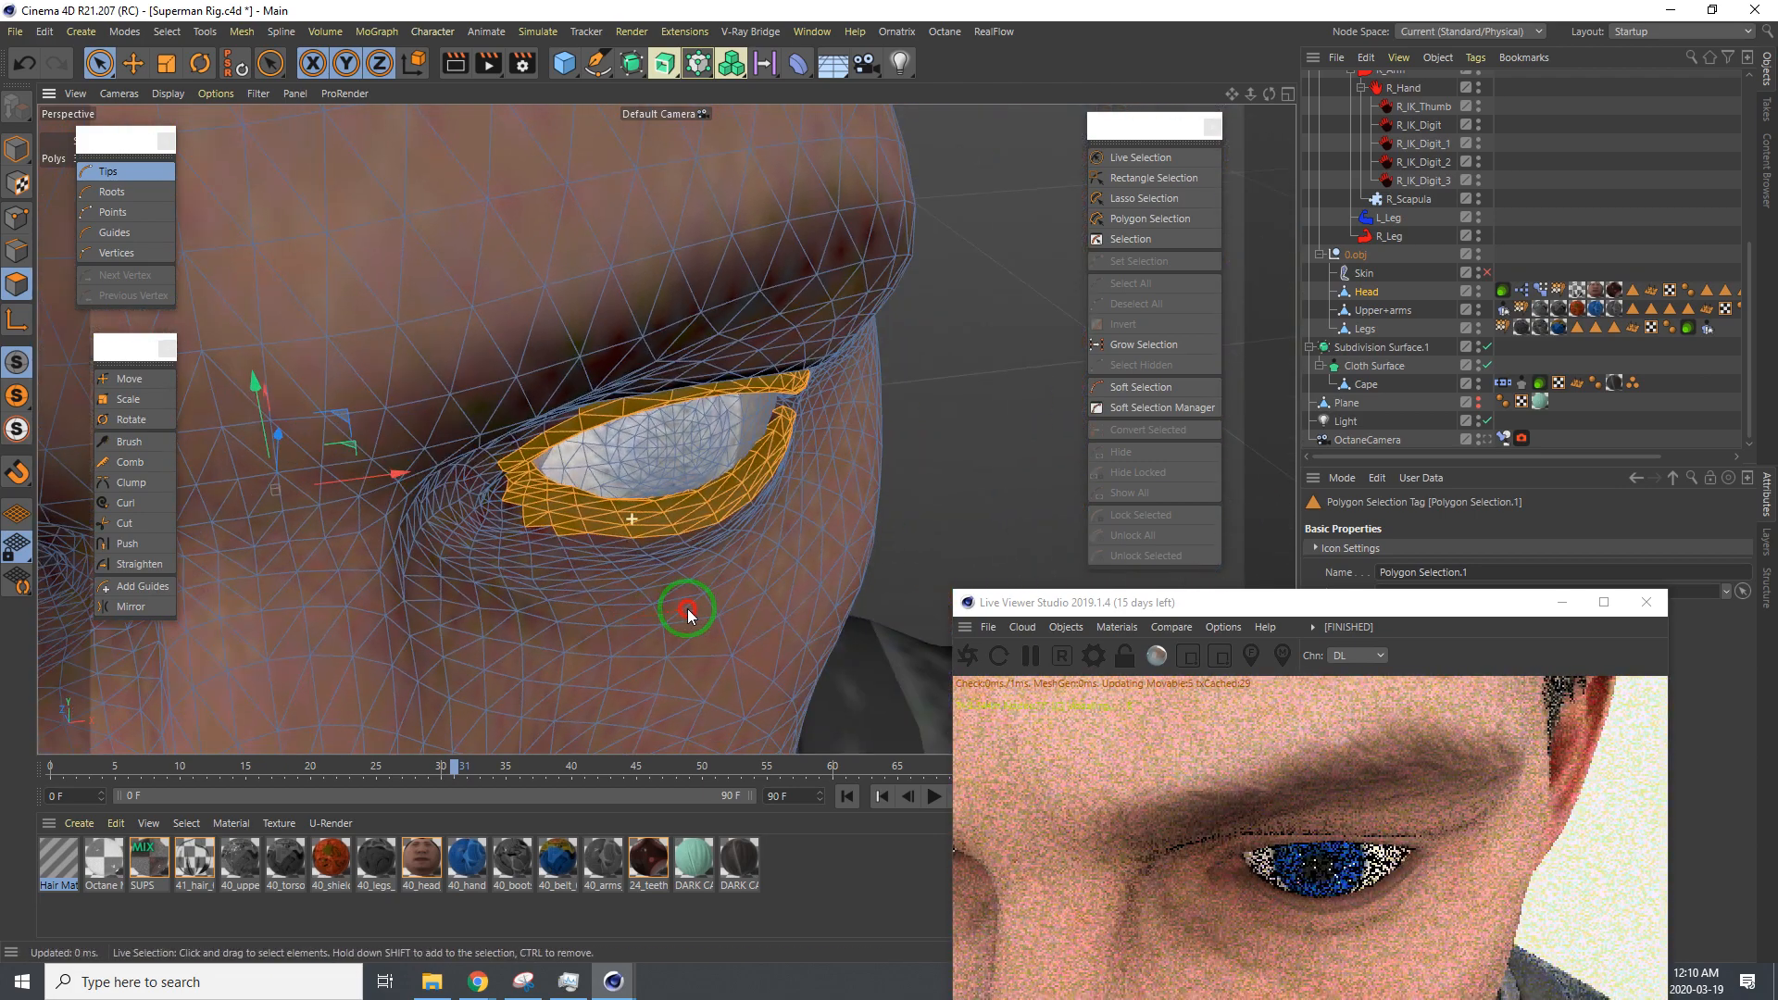
shift+drag(779, 425, 797, 435)
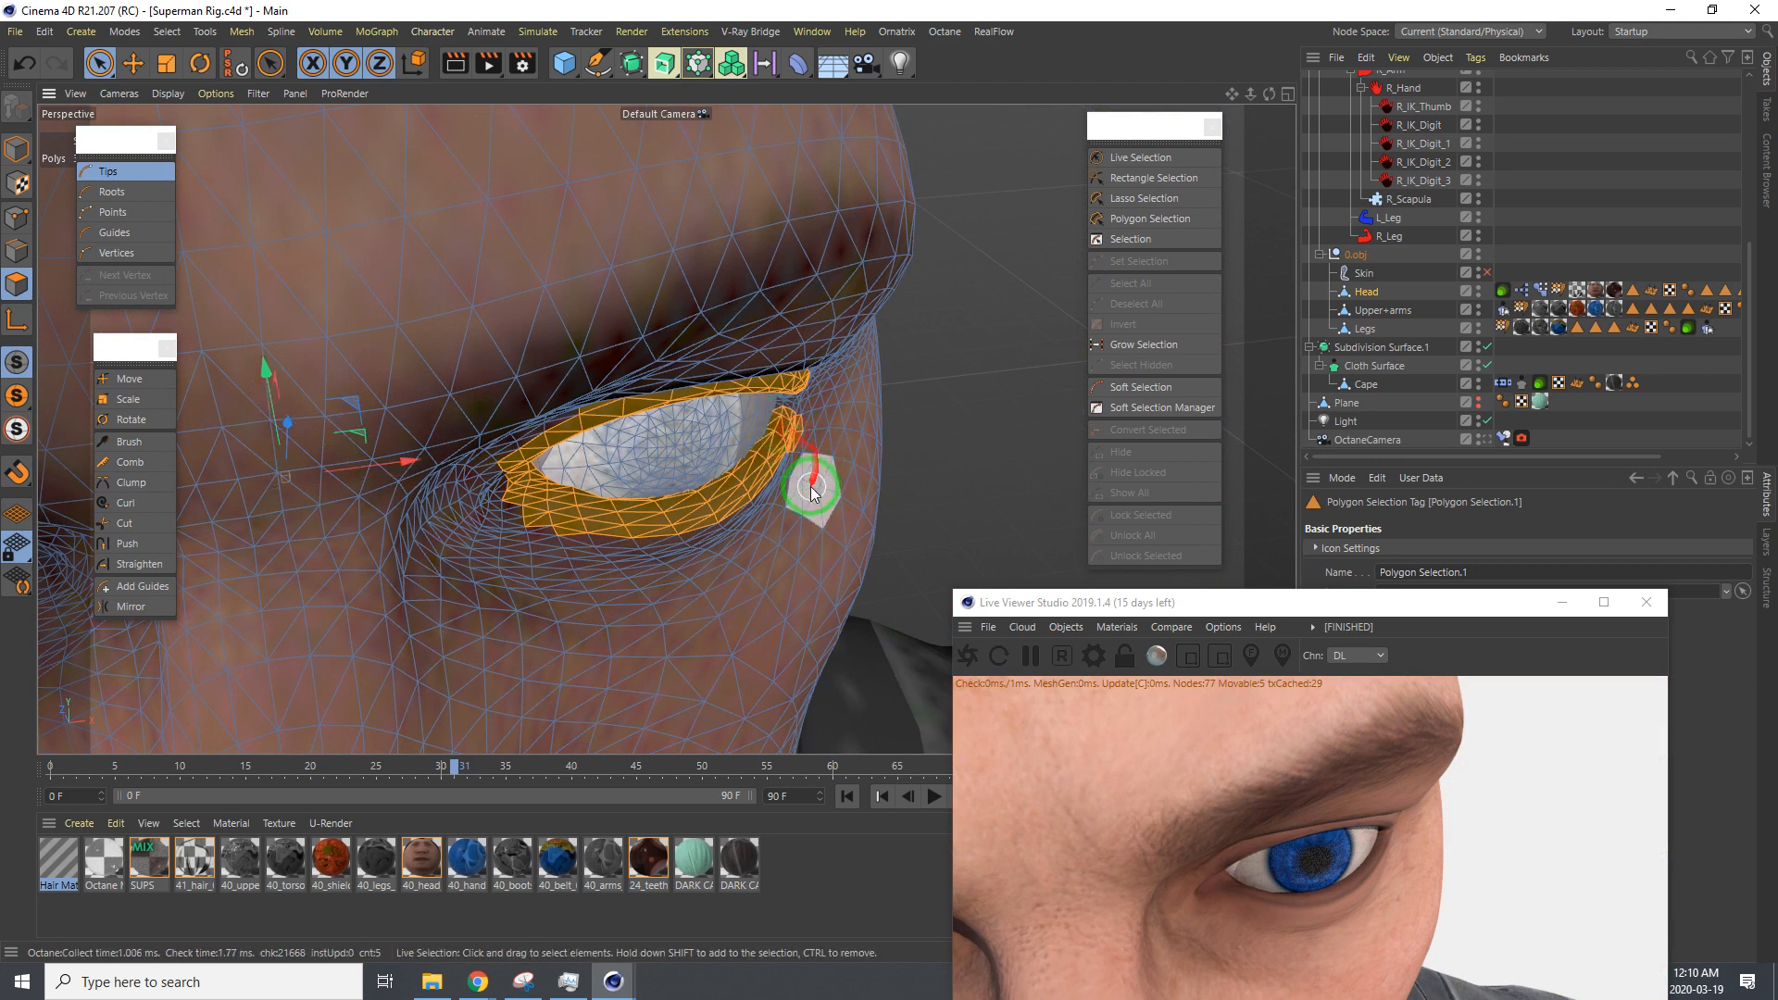
ctrl+click(806, 437)
Trim the selection around the character's left eye to a thin band along the upper and lower lid edges
alt+drag(770, 519, 710, 450)
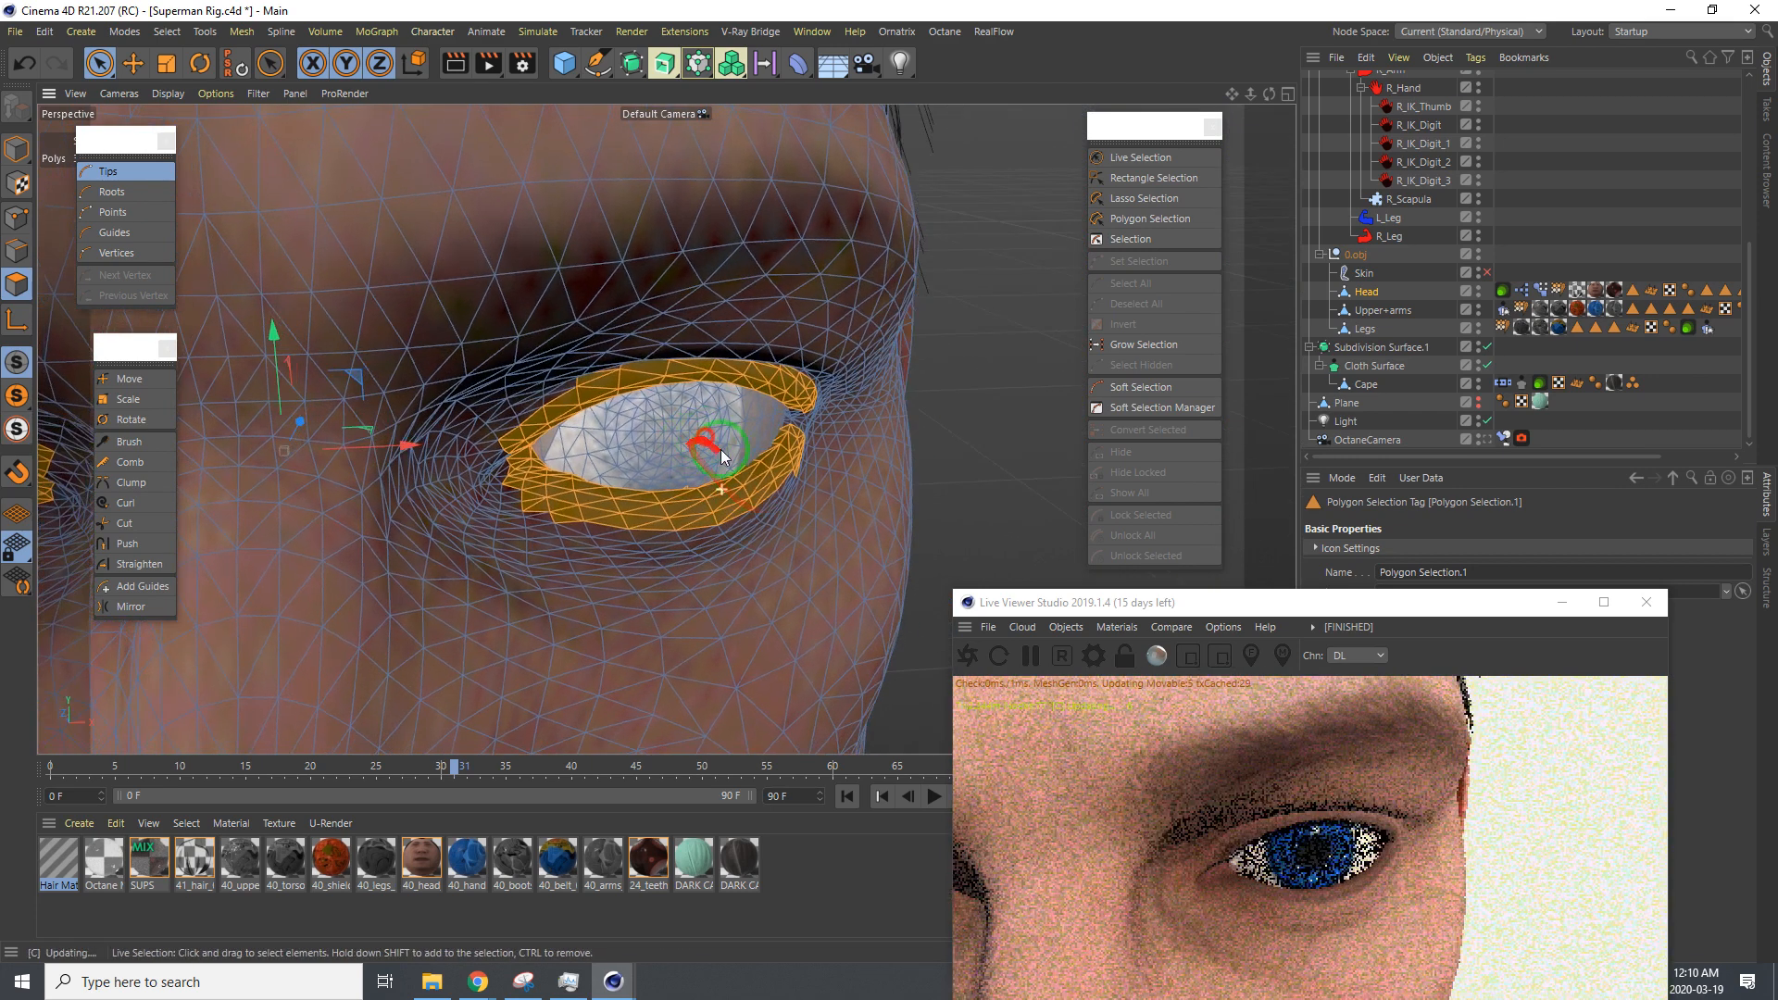
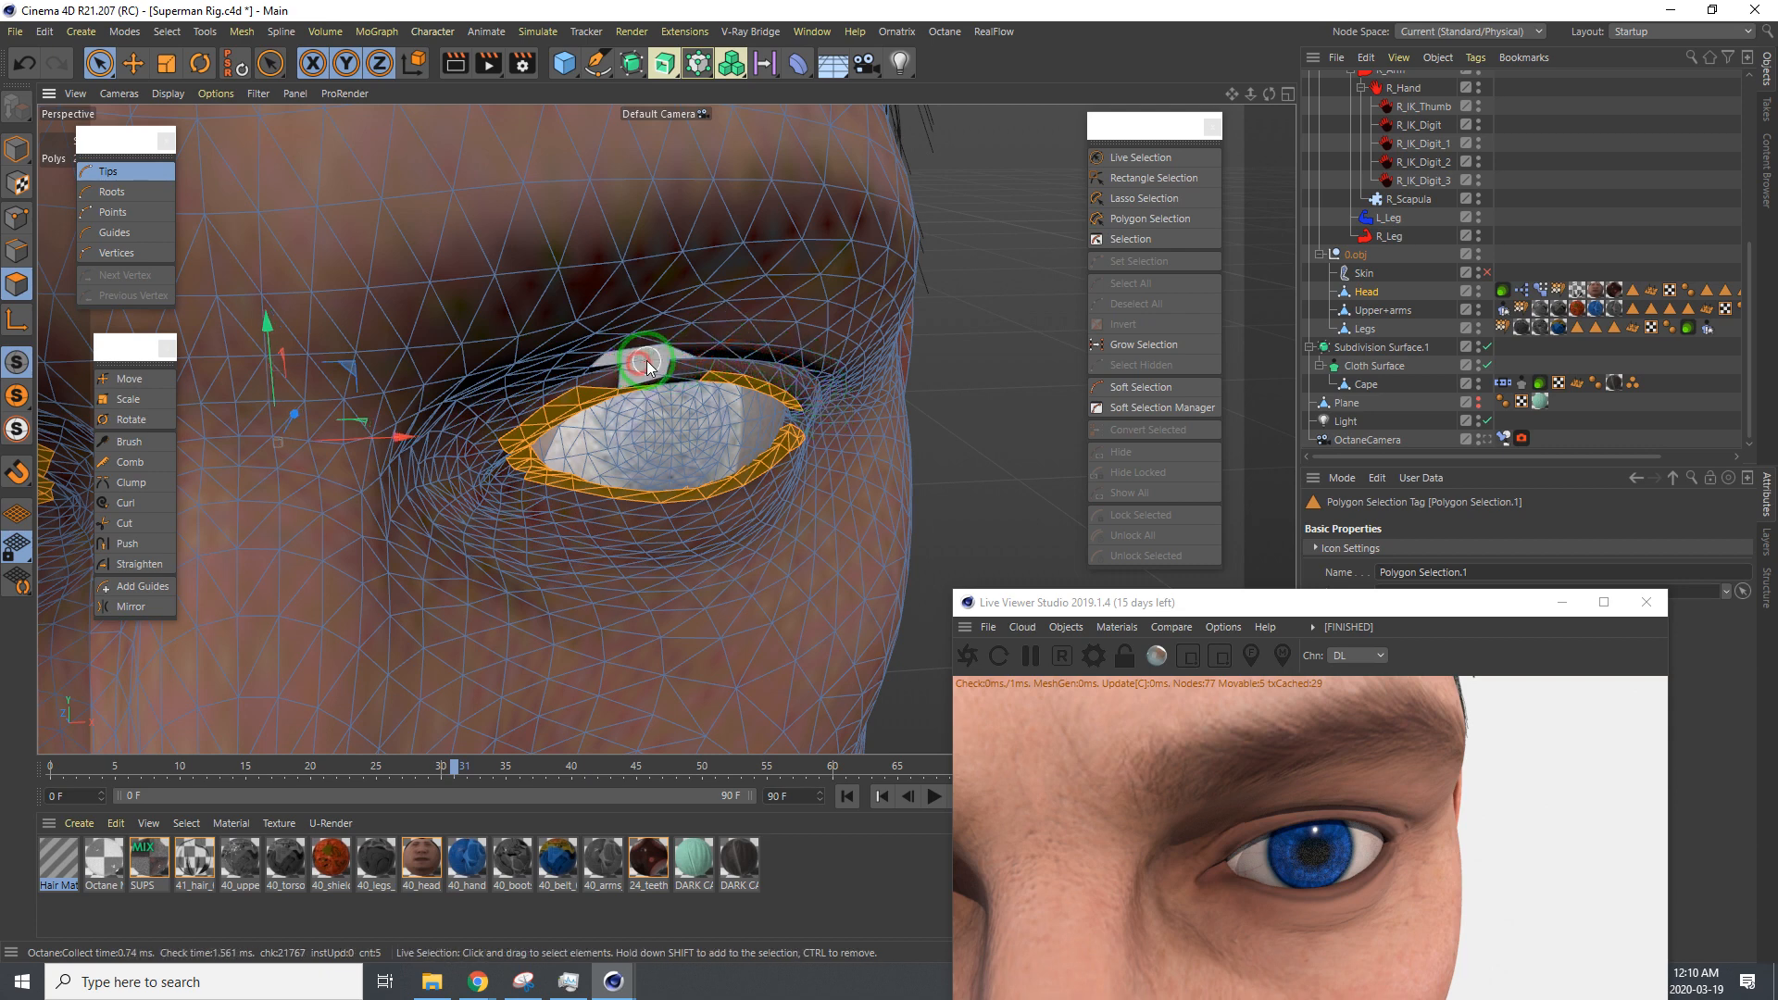
drag(683, 371, 816, 389)
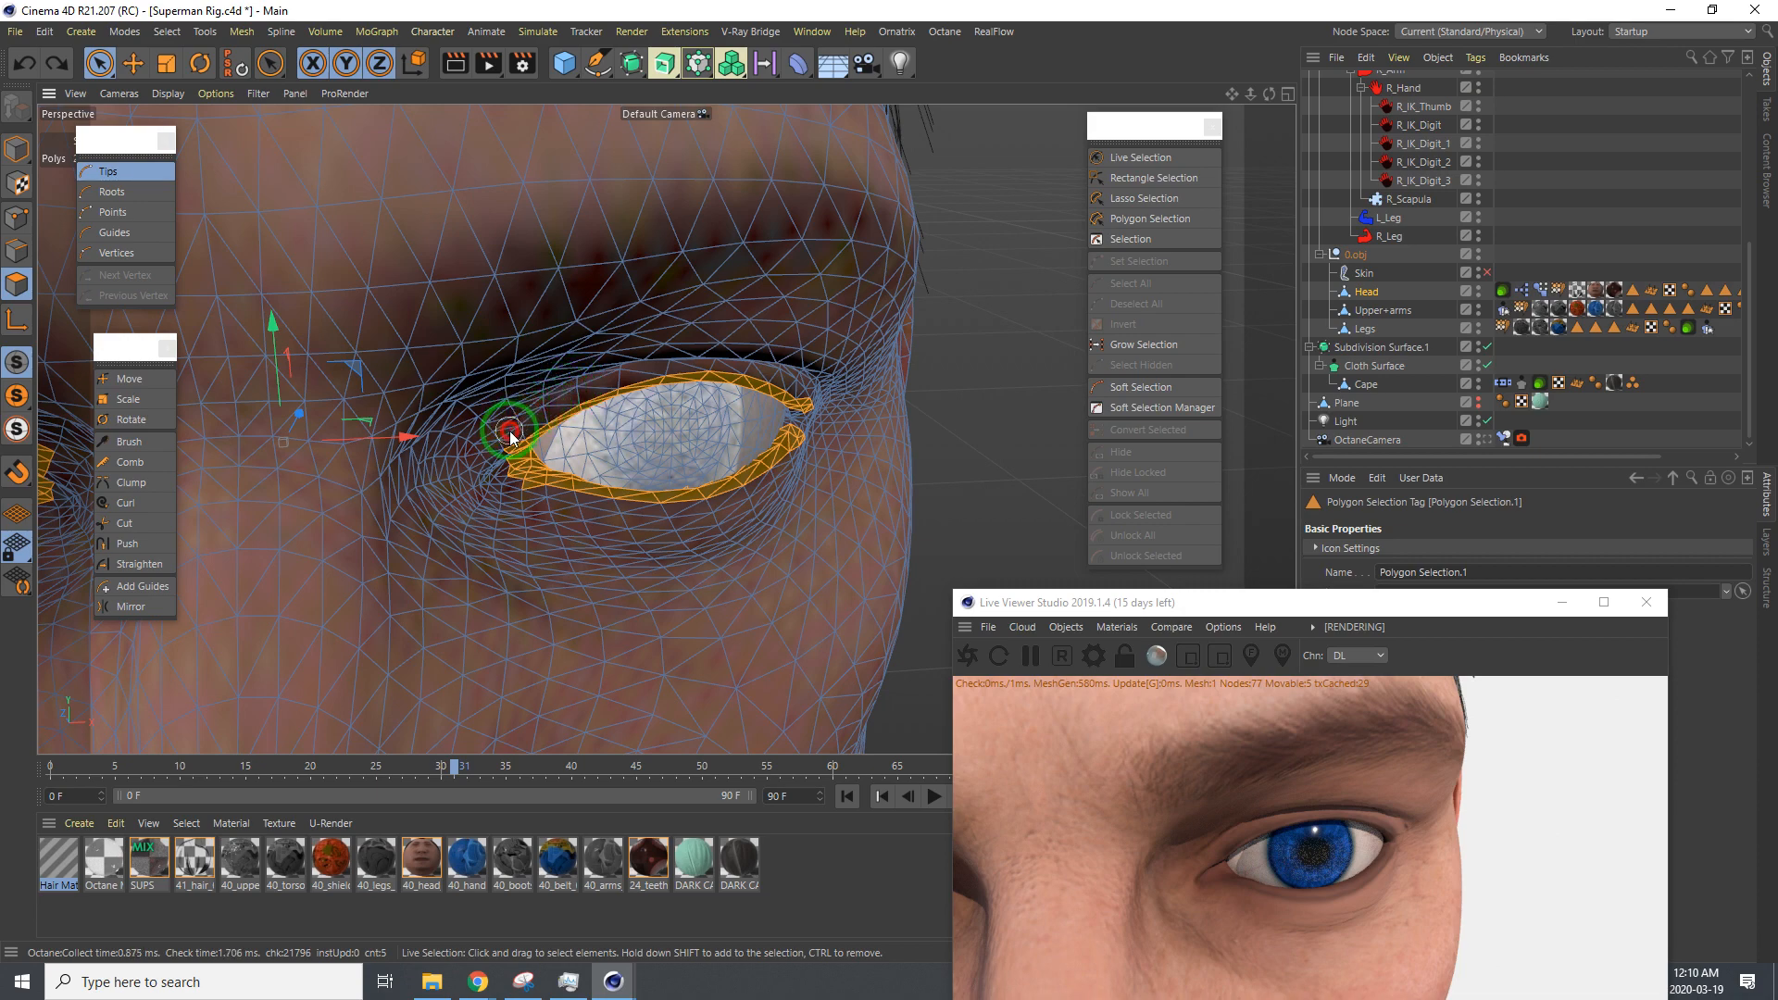
scroll(602, 556, down, 3)
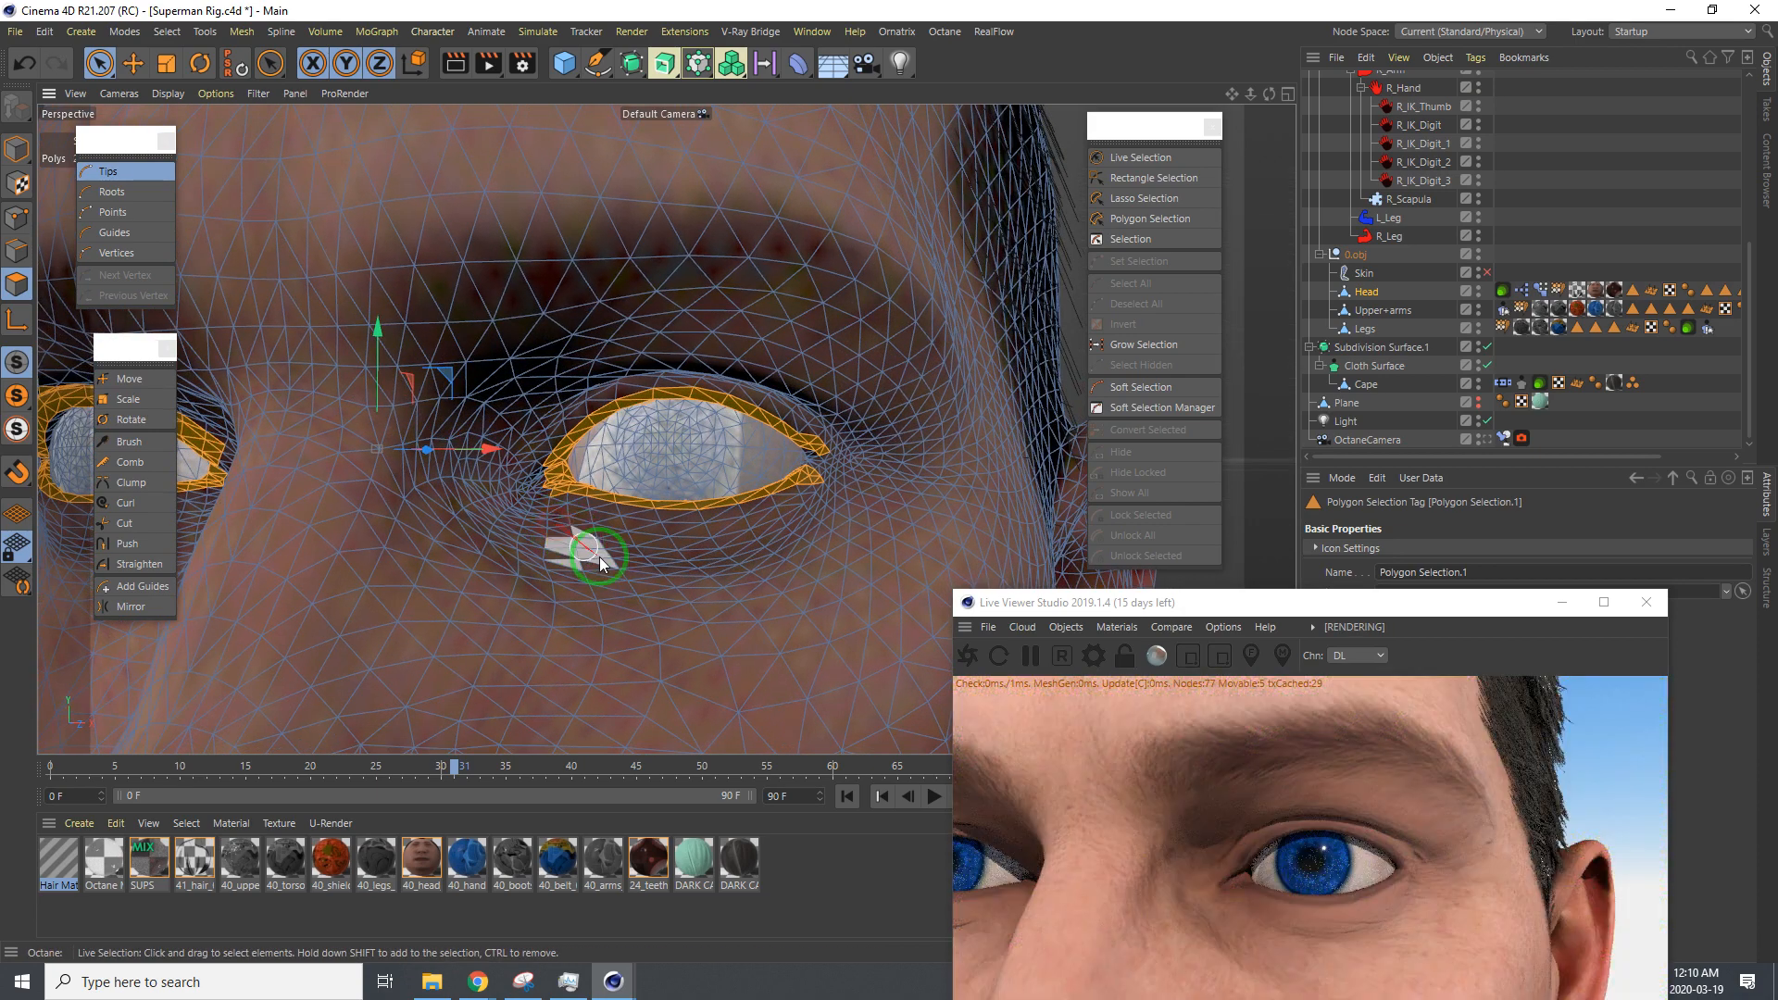
Clean up the selected rim around the character's left eye at the outer corner and along the inner lower lid
scroll(613, 564, down, 1)
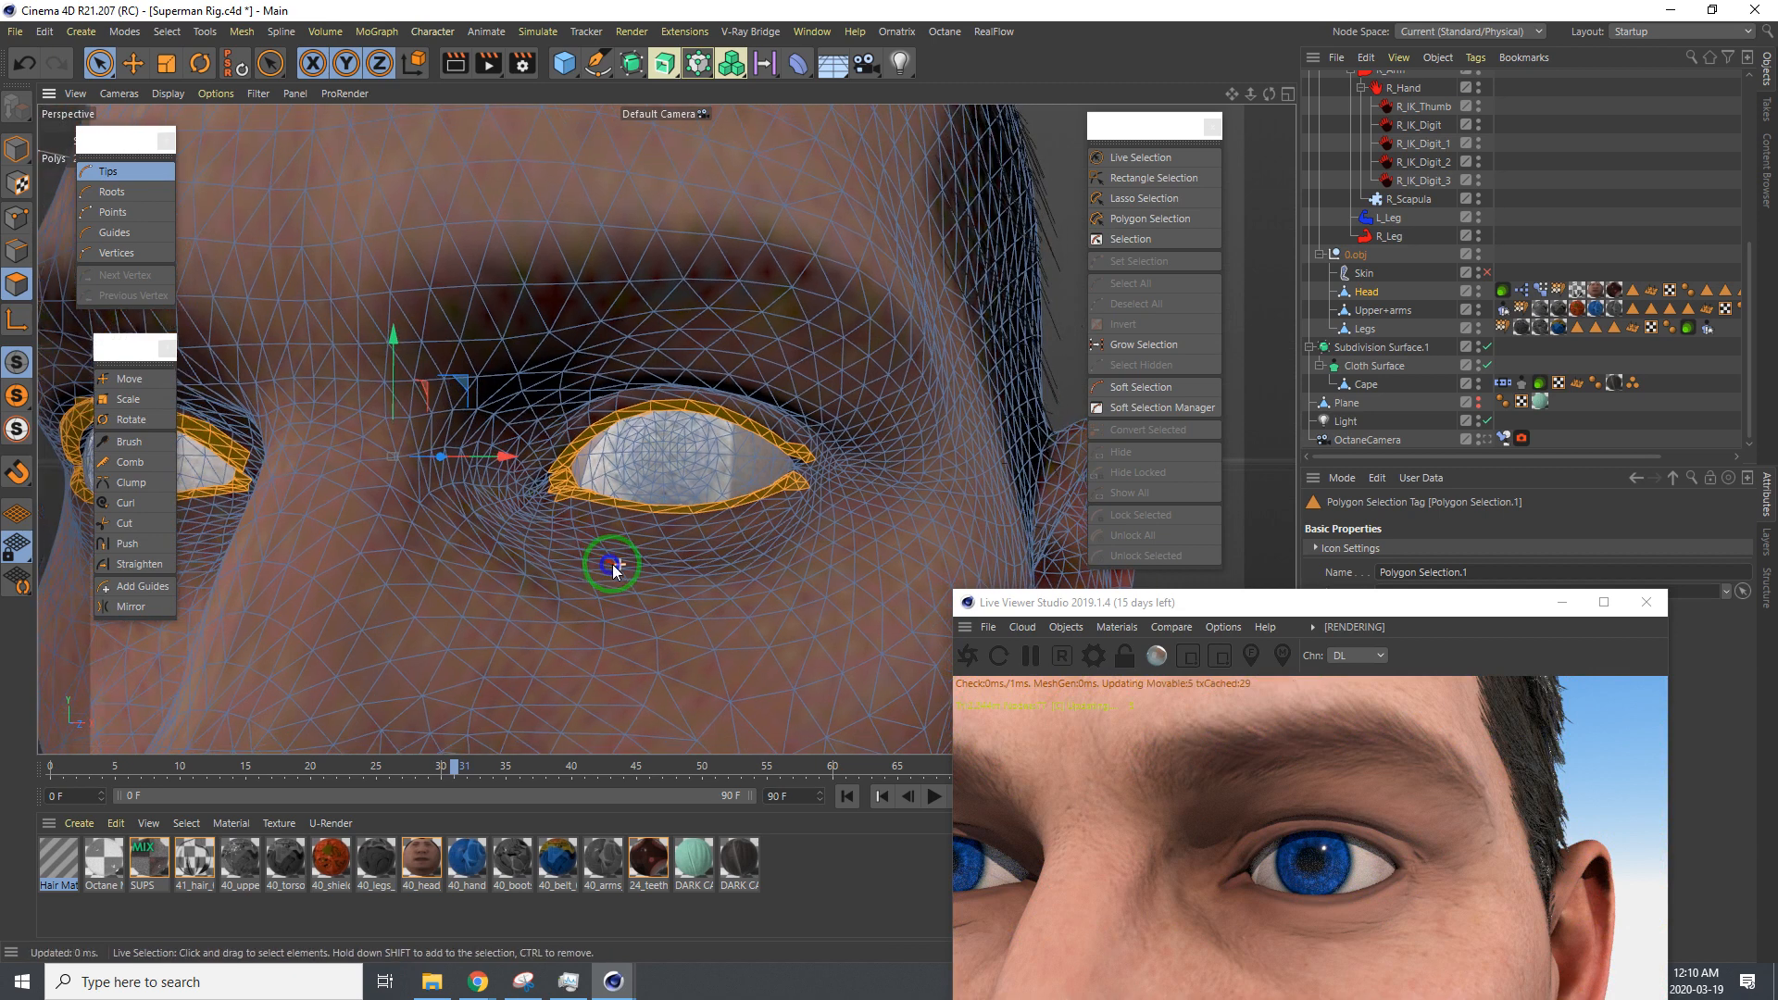
shift+click(807, 457)
mouse_move(833, 453)
ctrl+mouse_down()
mouse_move(818, 440)
mouse_move(816, 513)
ctrl+mouse_up()
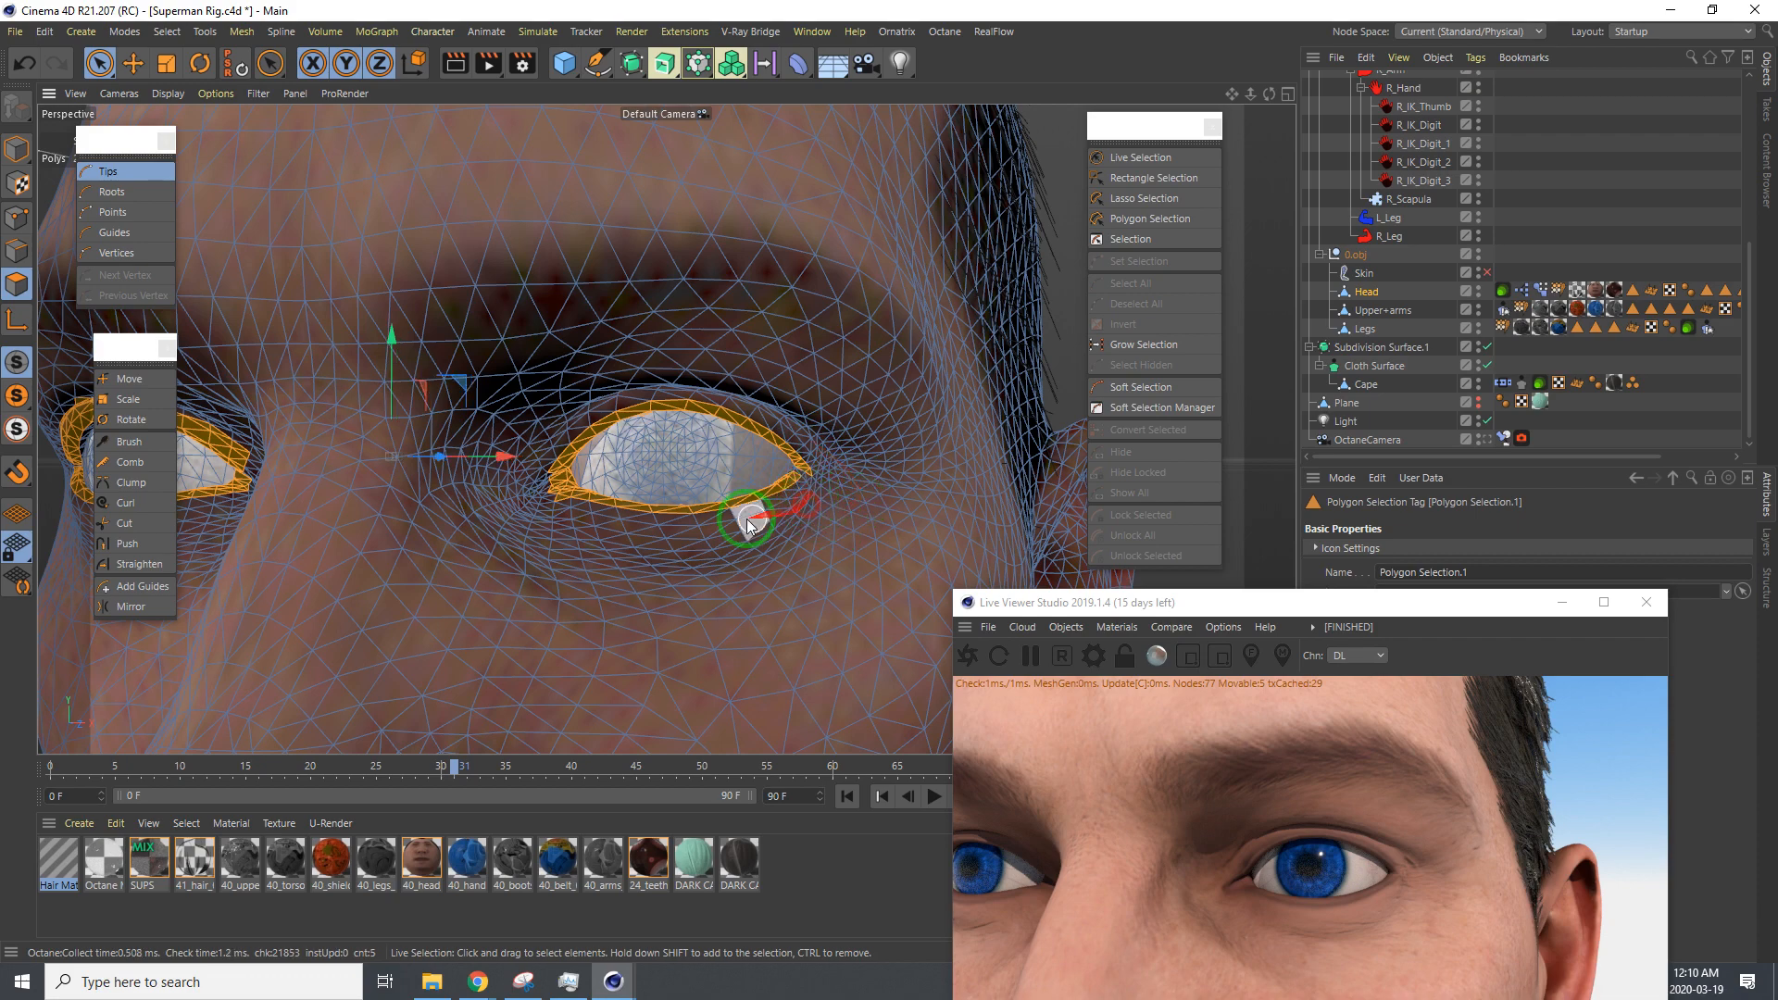
scroll(720, 524, down, 1)
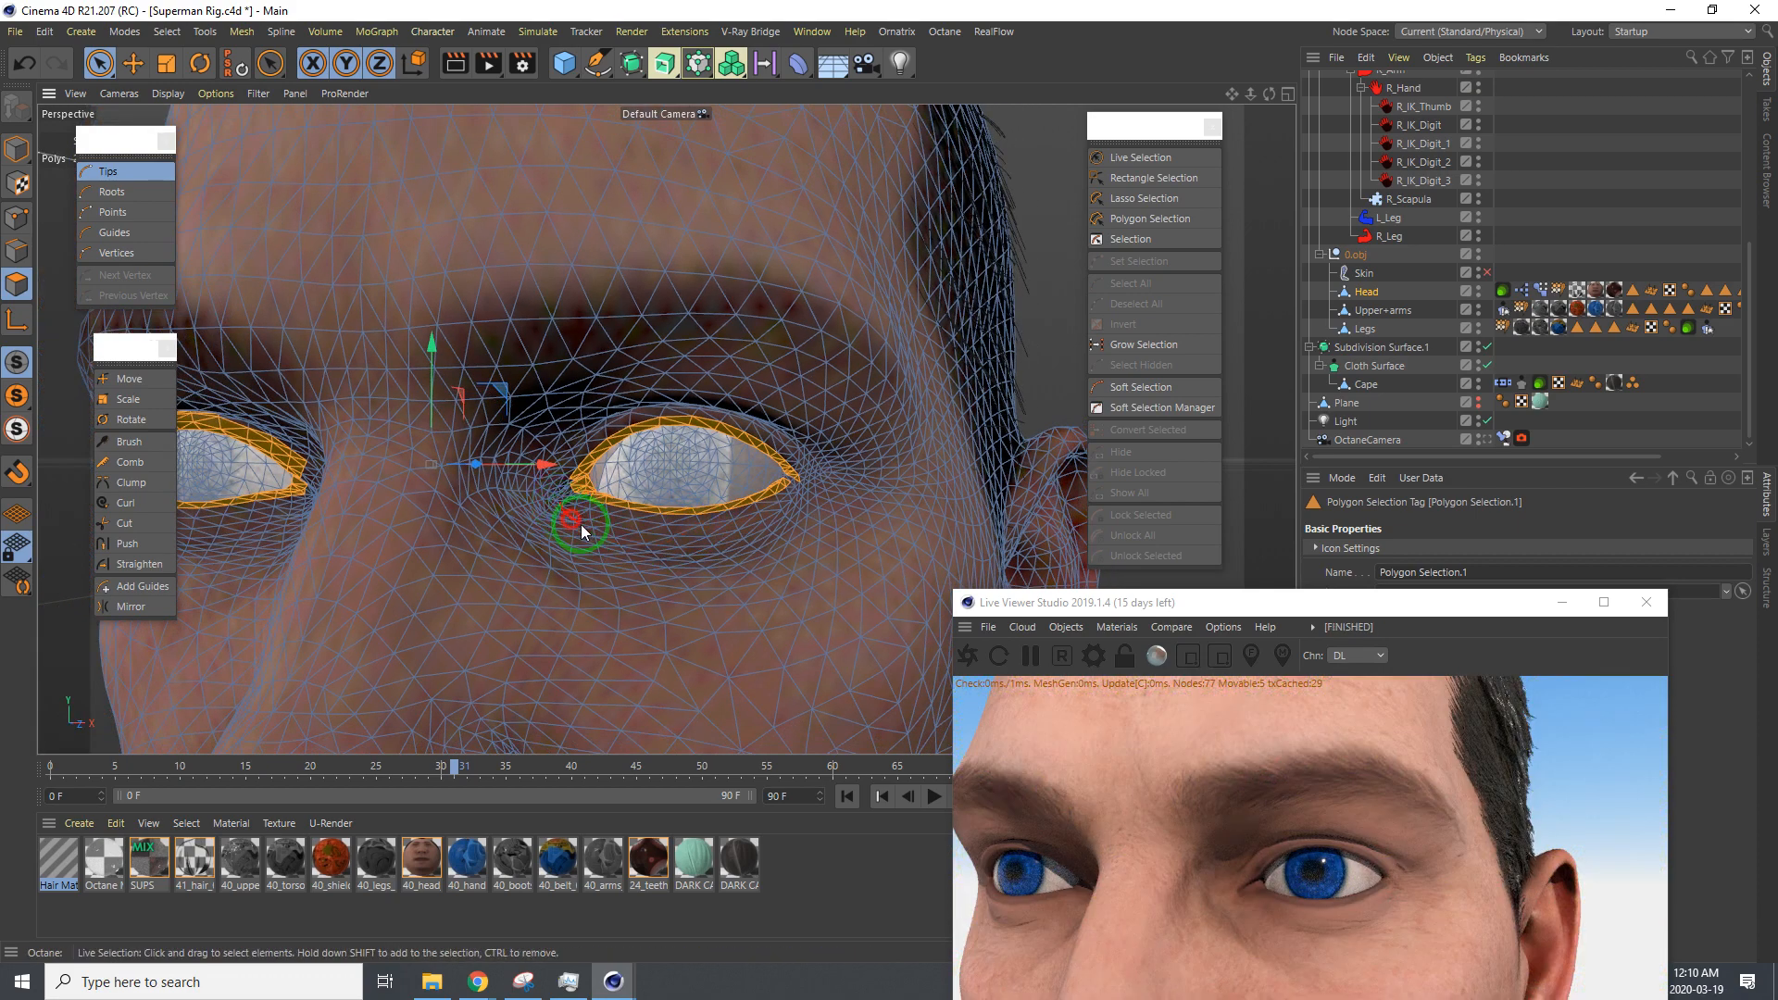
scroll(567, 513, down, 1)
scroll(567, 514, up, 3)
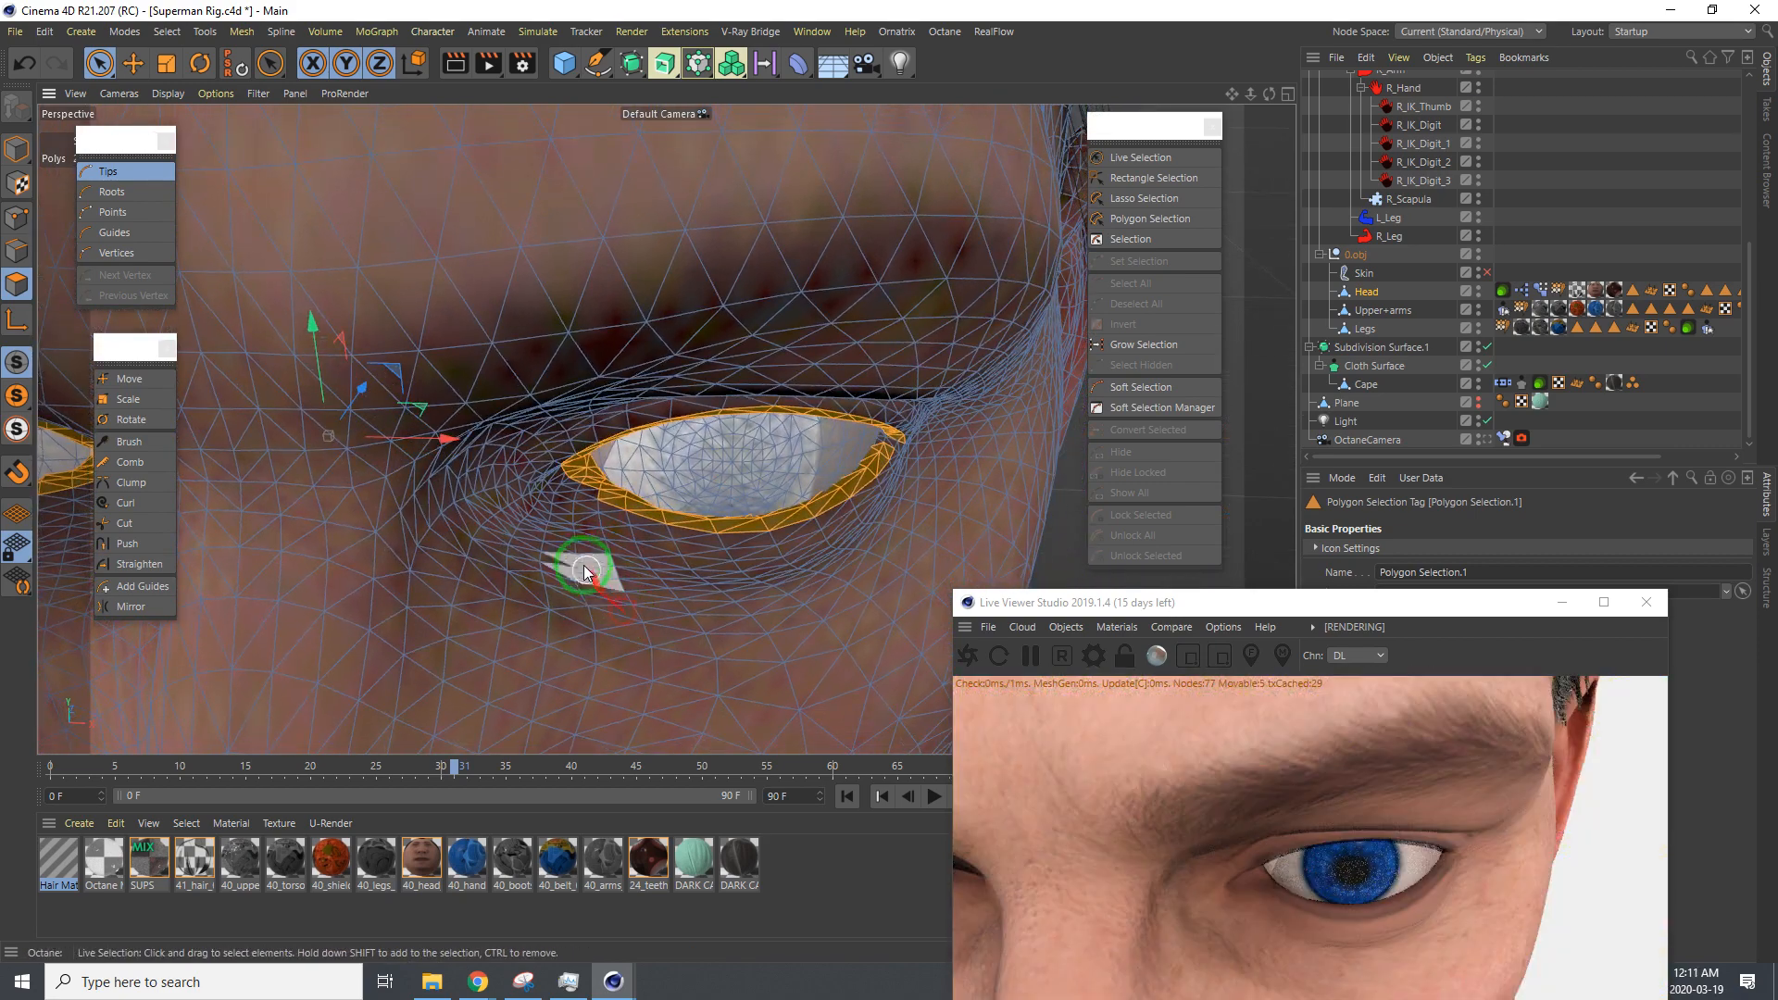
click(588, 507)
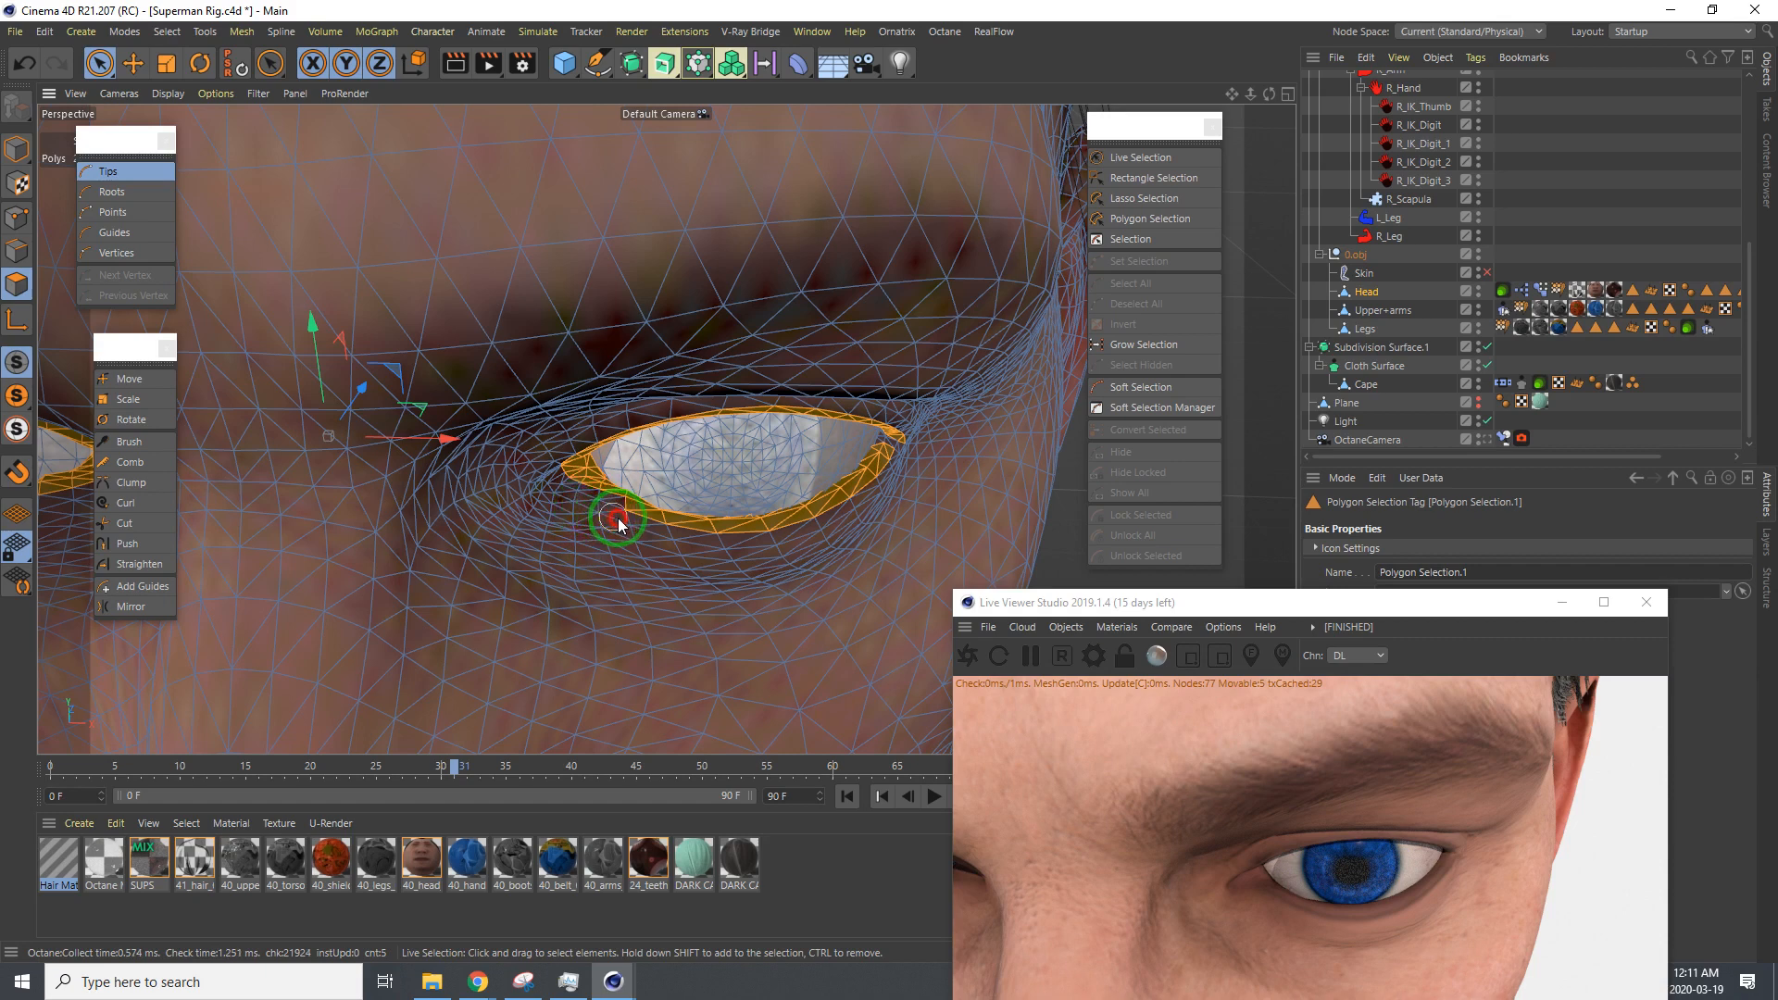
click(619, 525)
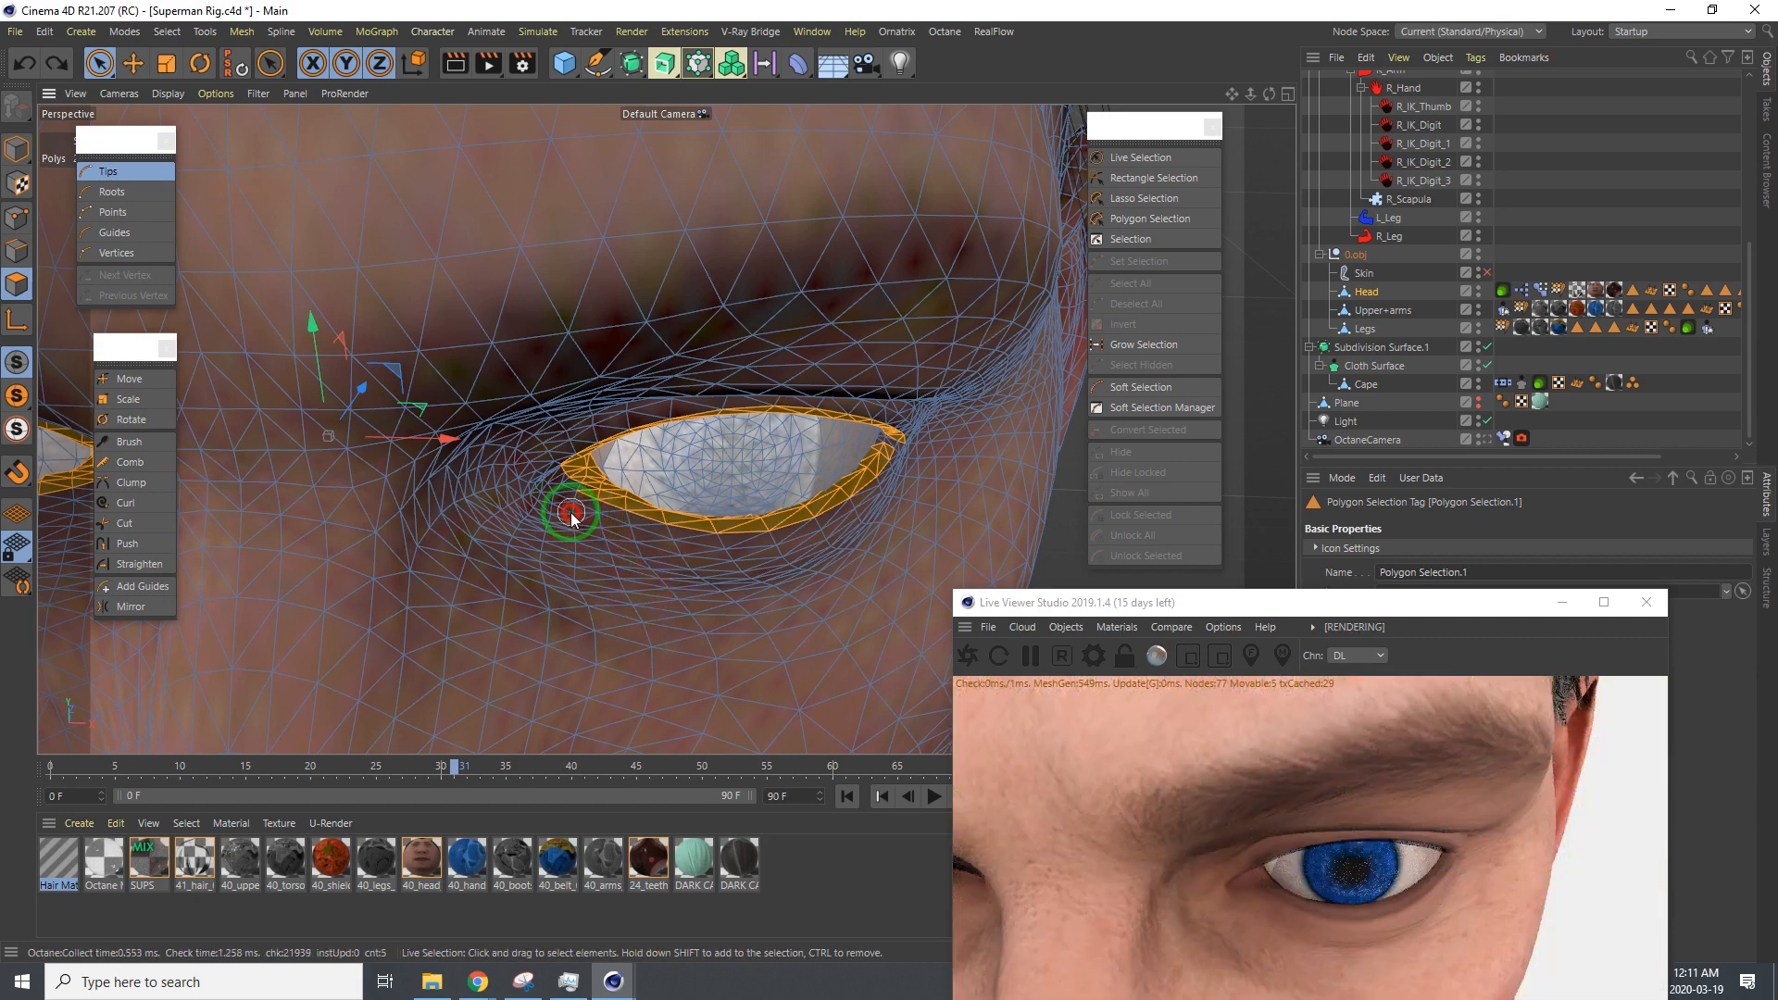
Check the selected lid rims of both eyes from several angles and save the project
scroll(567, 519, down, 5)
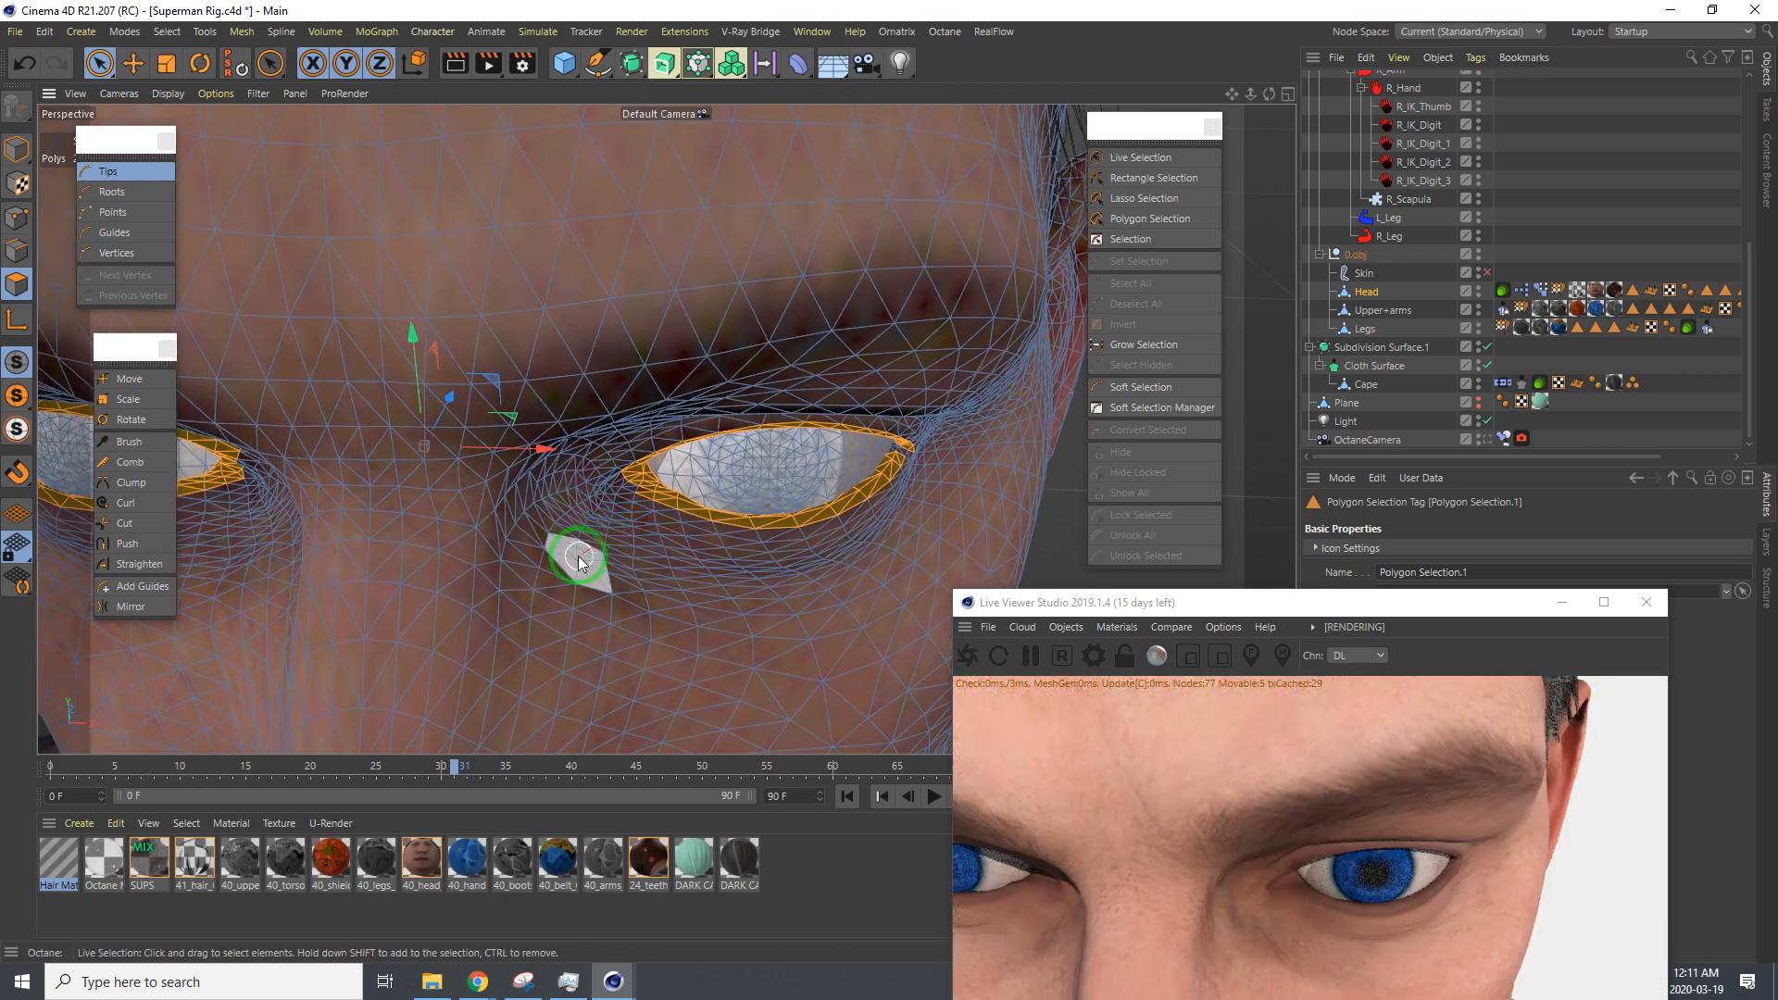
scroll(579, 558, down, 3)
alt+drag(723, 476, 715, 357)
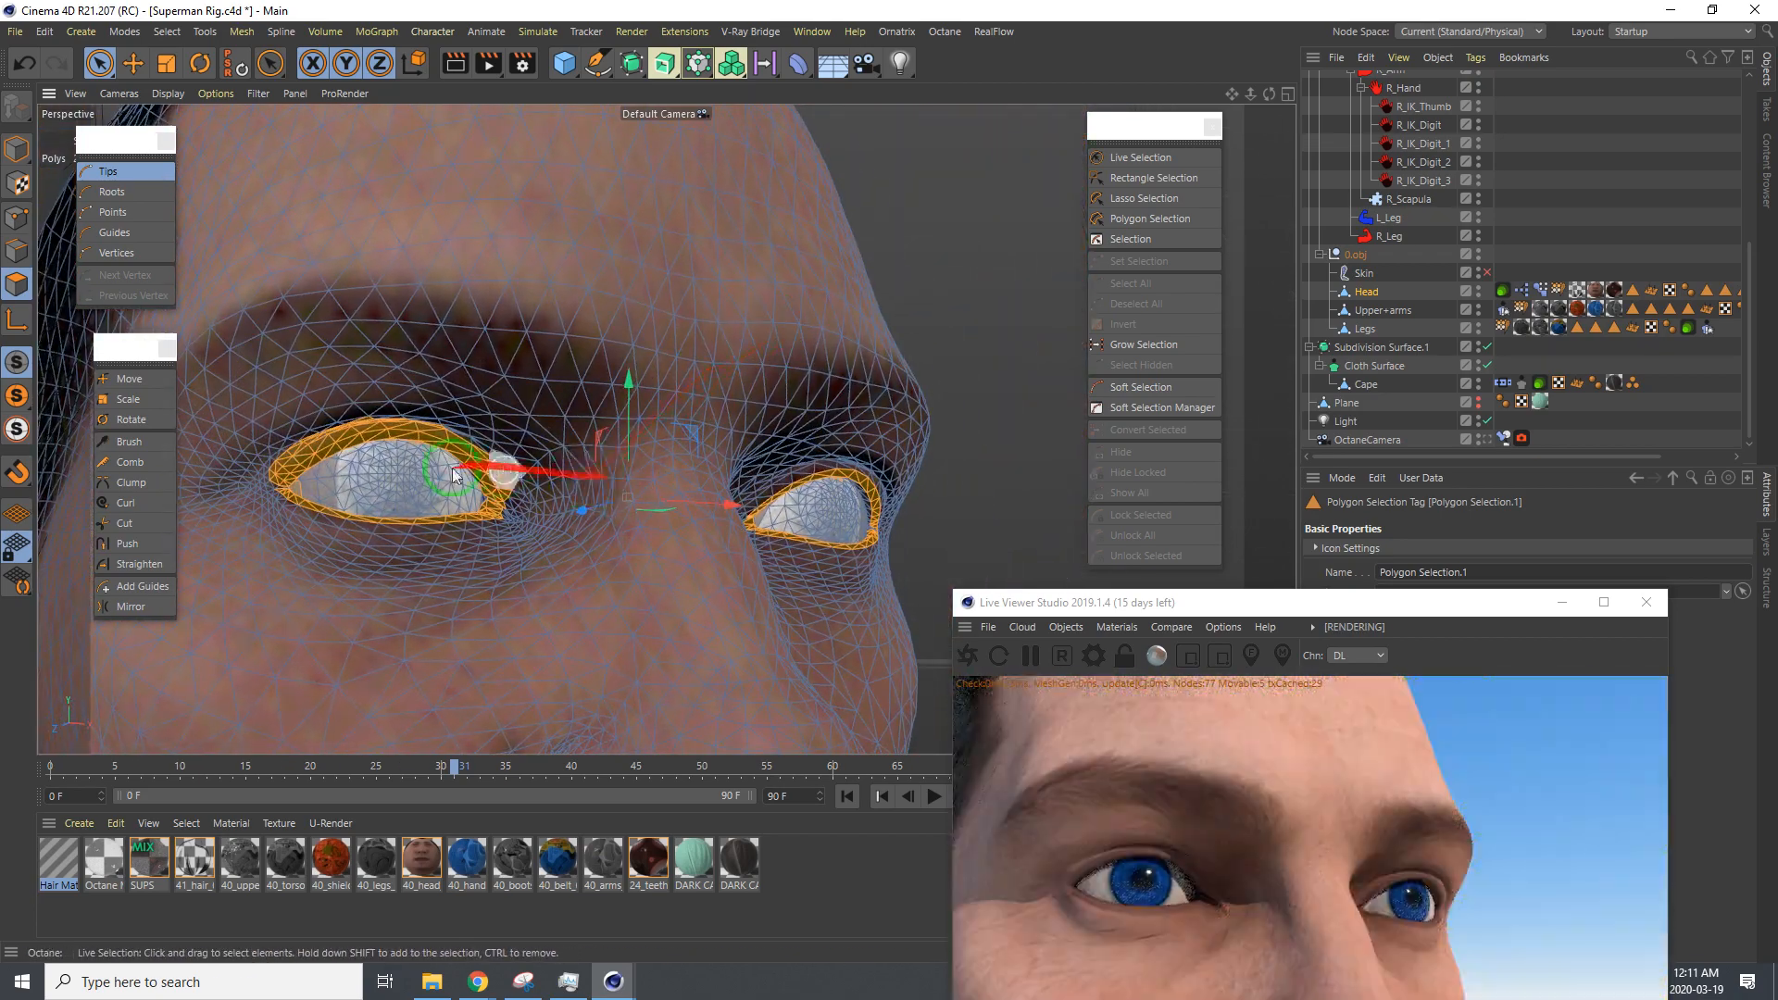
scroll(477, 454, up, 4)
alt+drag(468, 476, 531, 476)
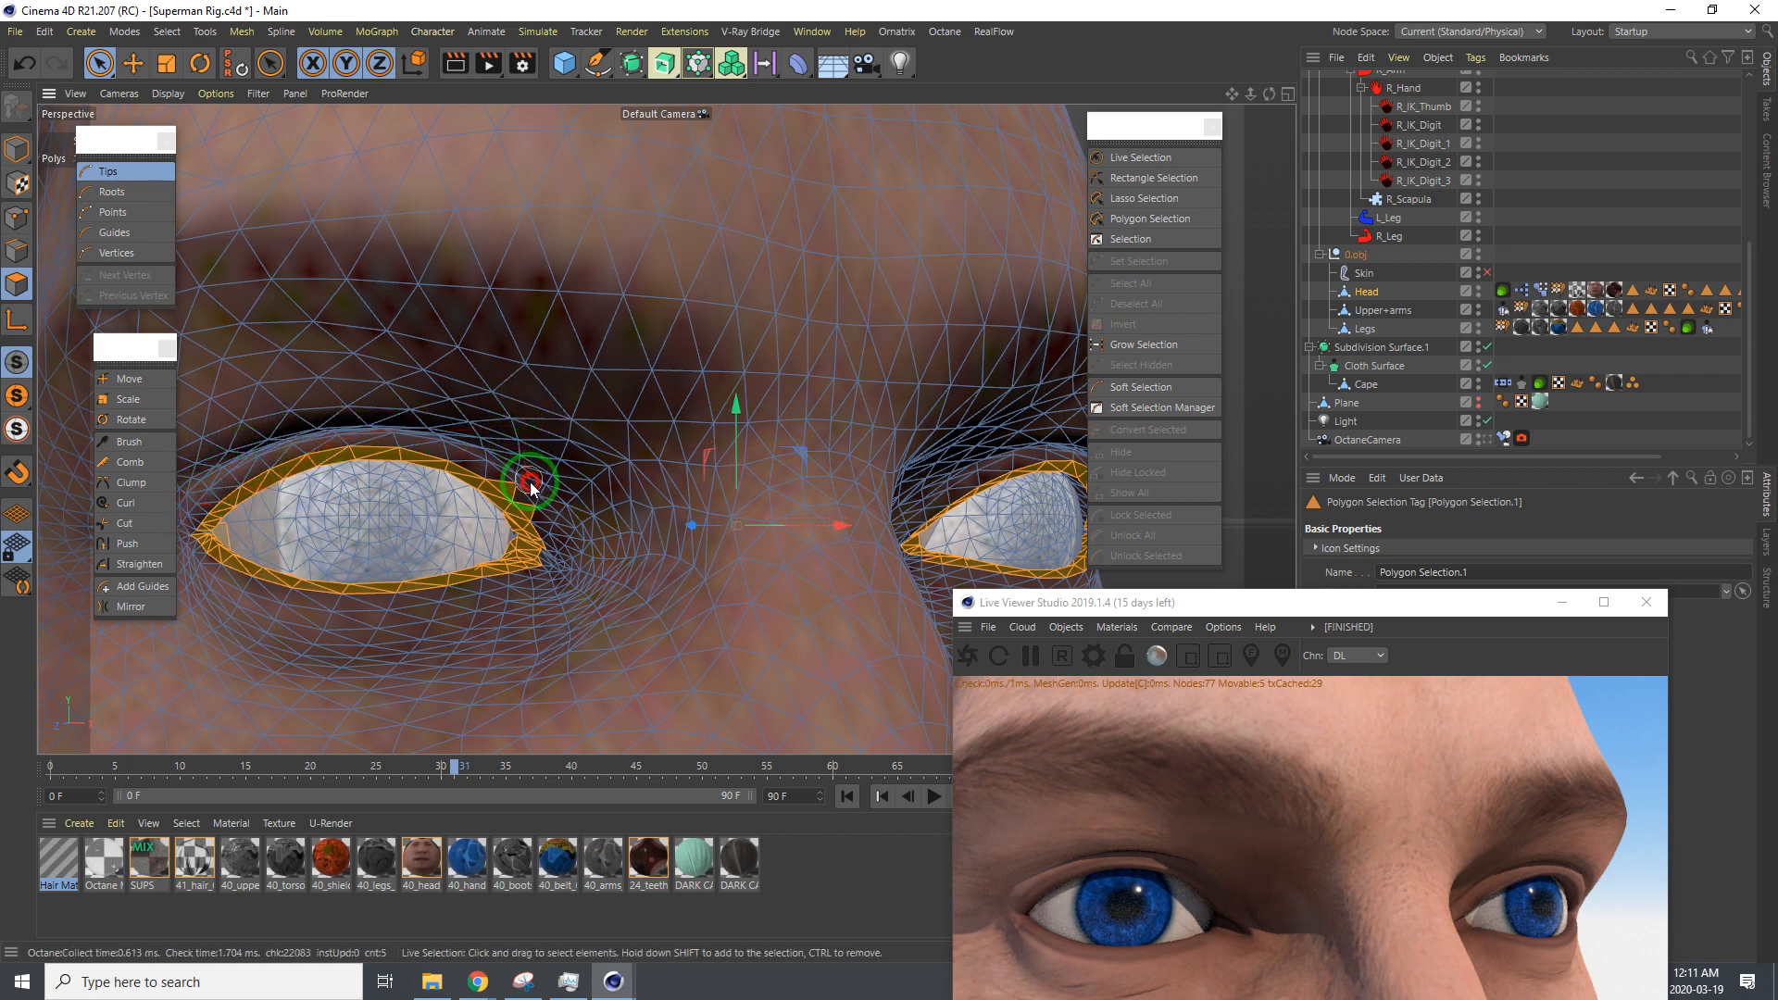
scroll(568, 500, down, 4)
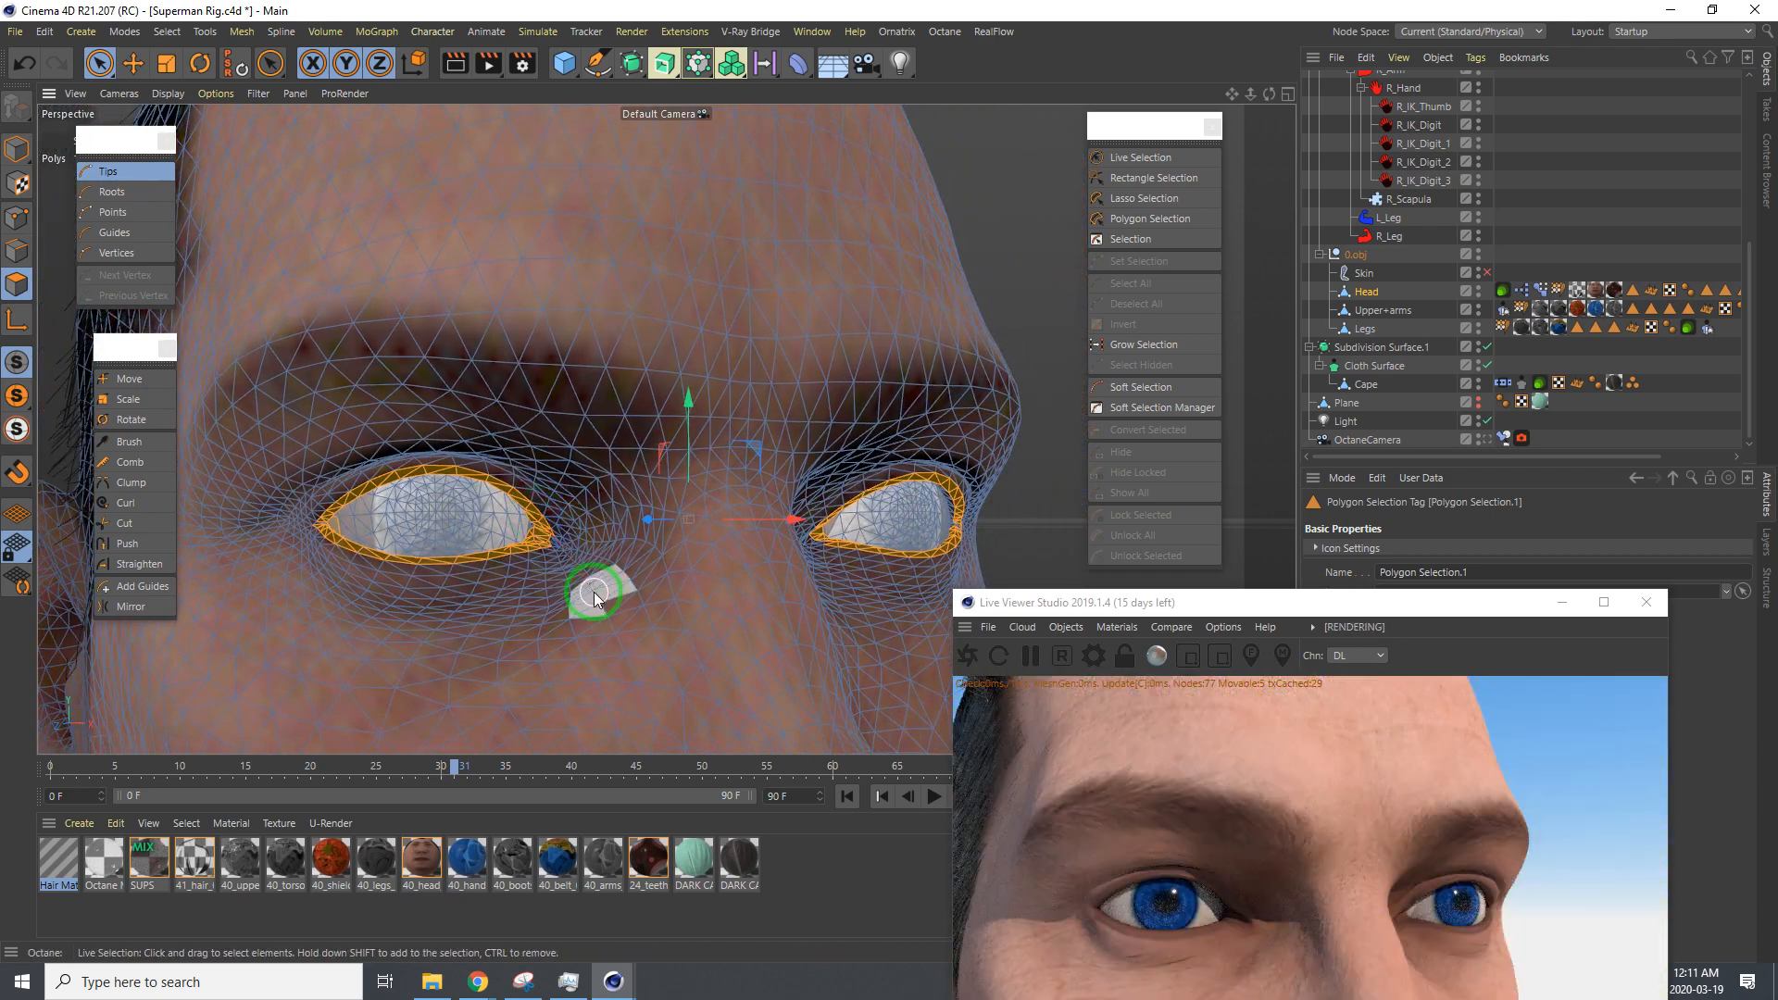
key(ctrl+s)
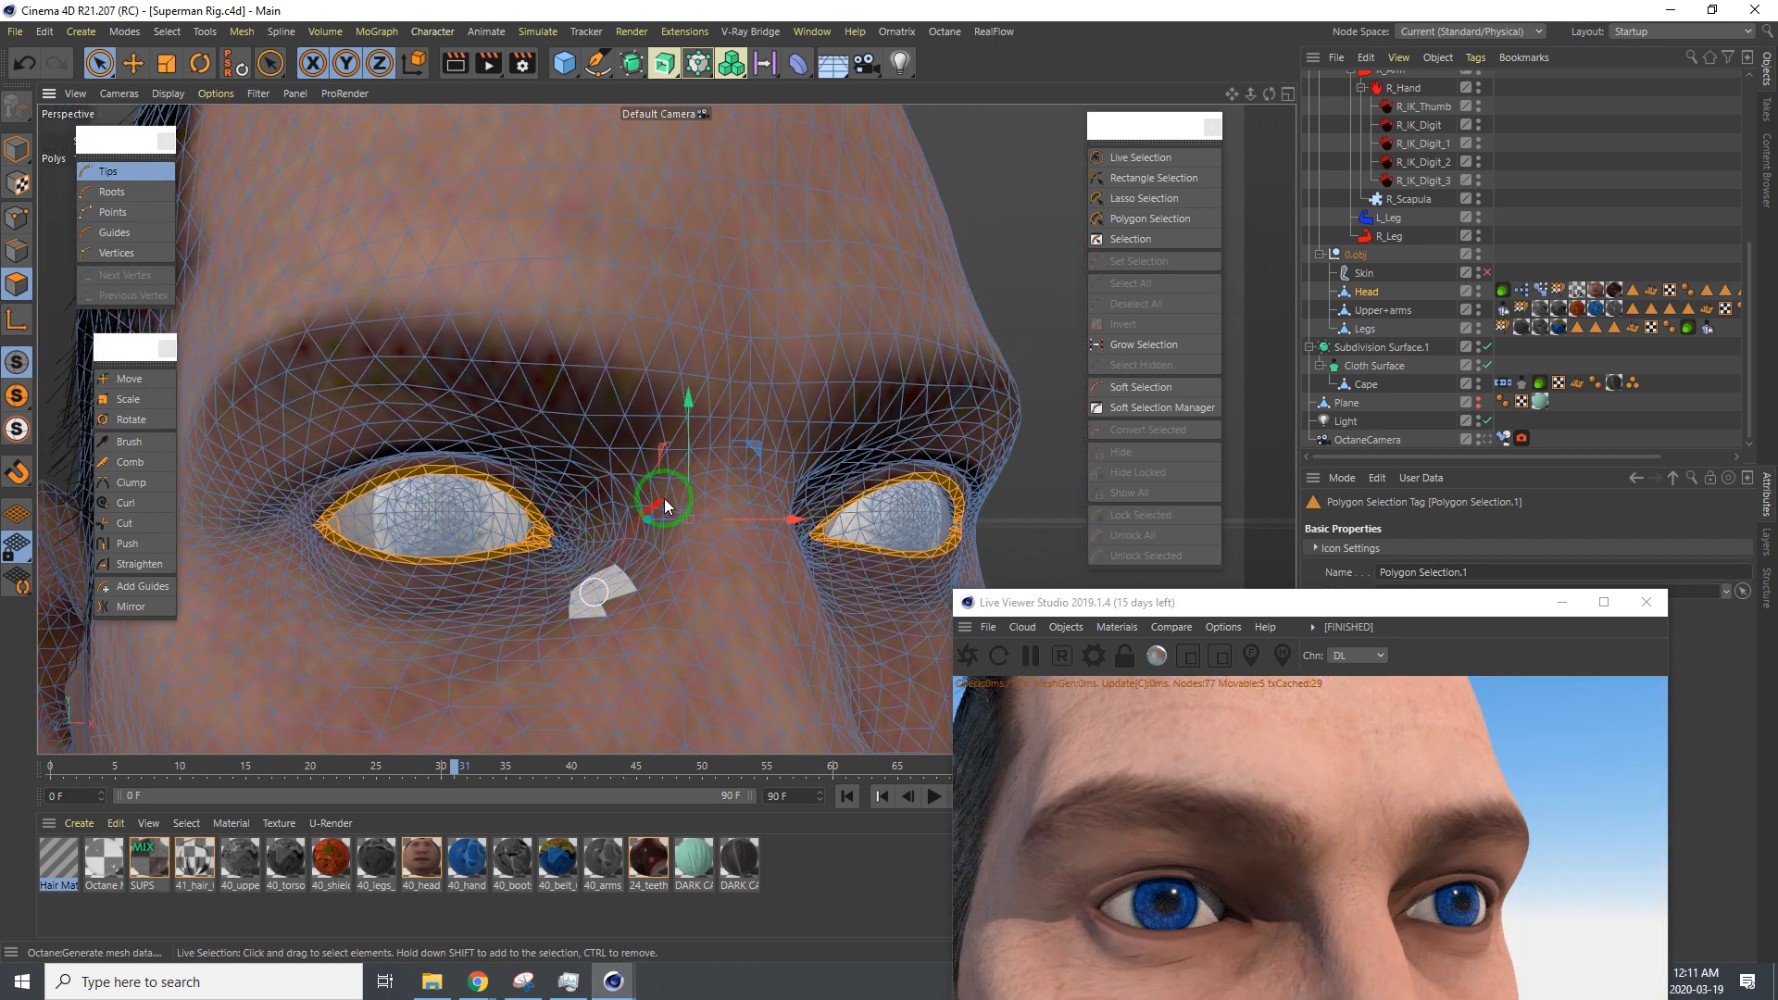
alt+drag(676, 559, 619, 620)
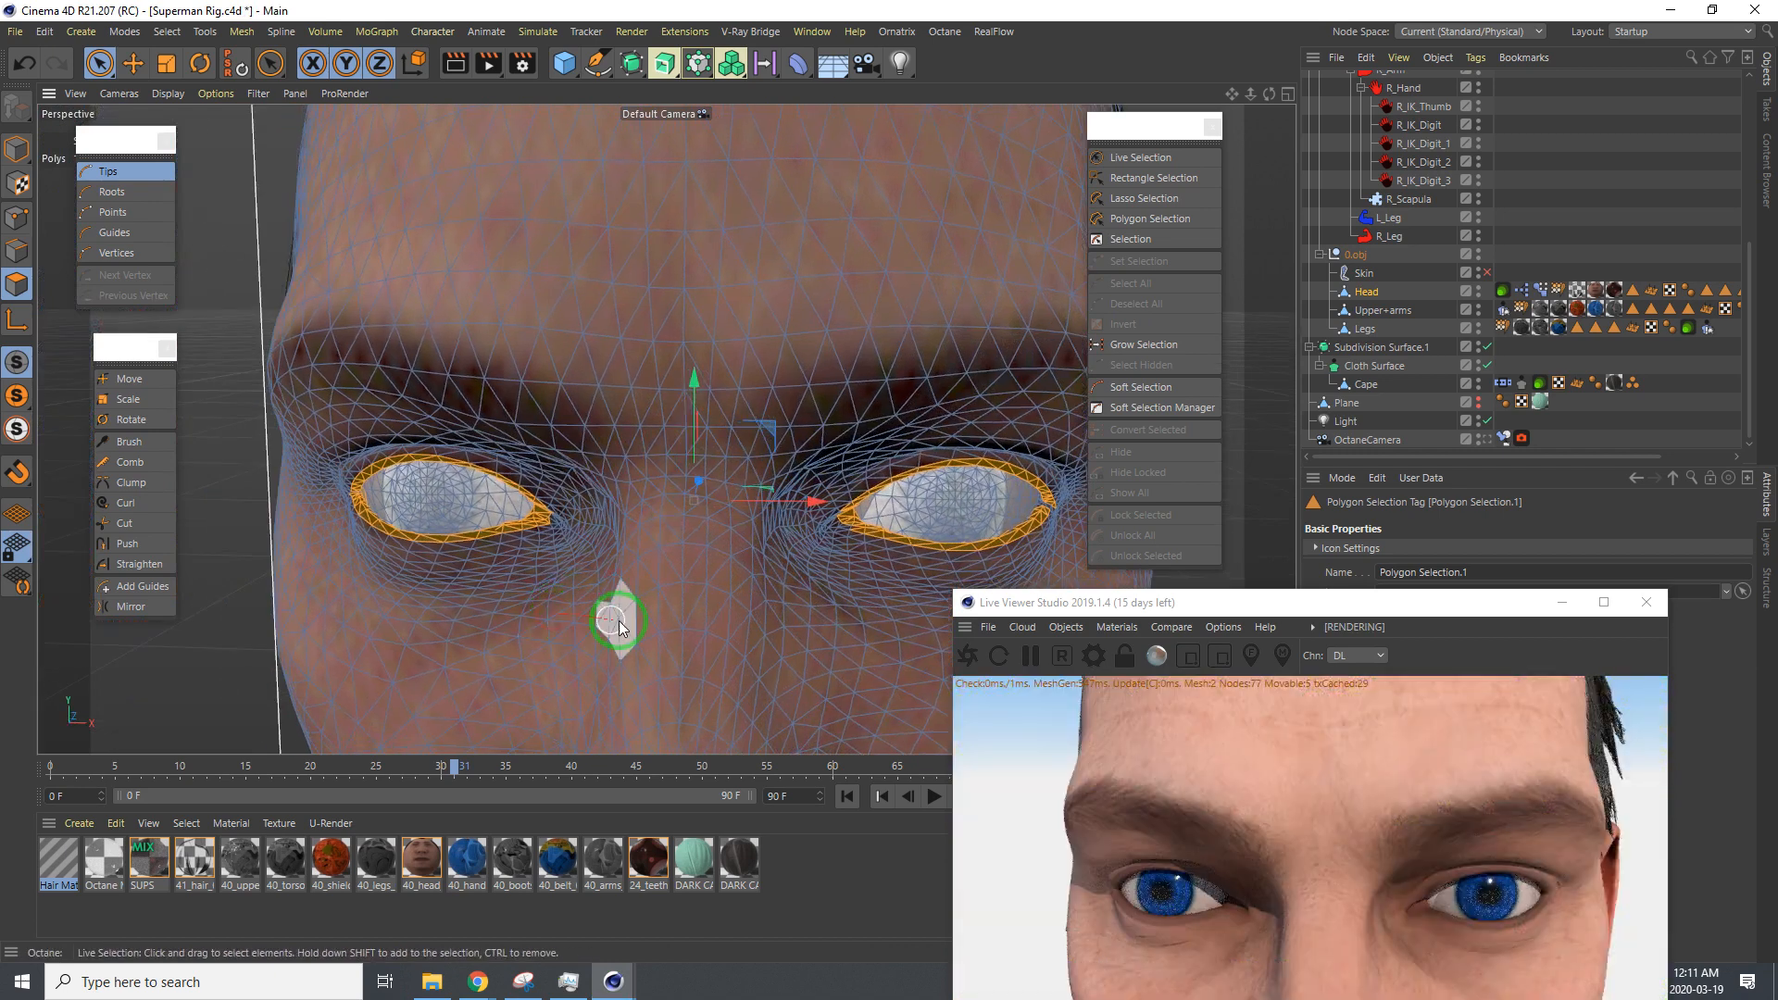
key(shift+c)
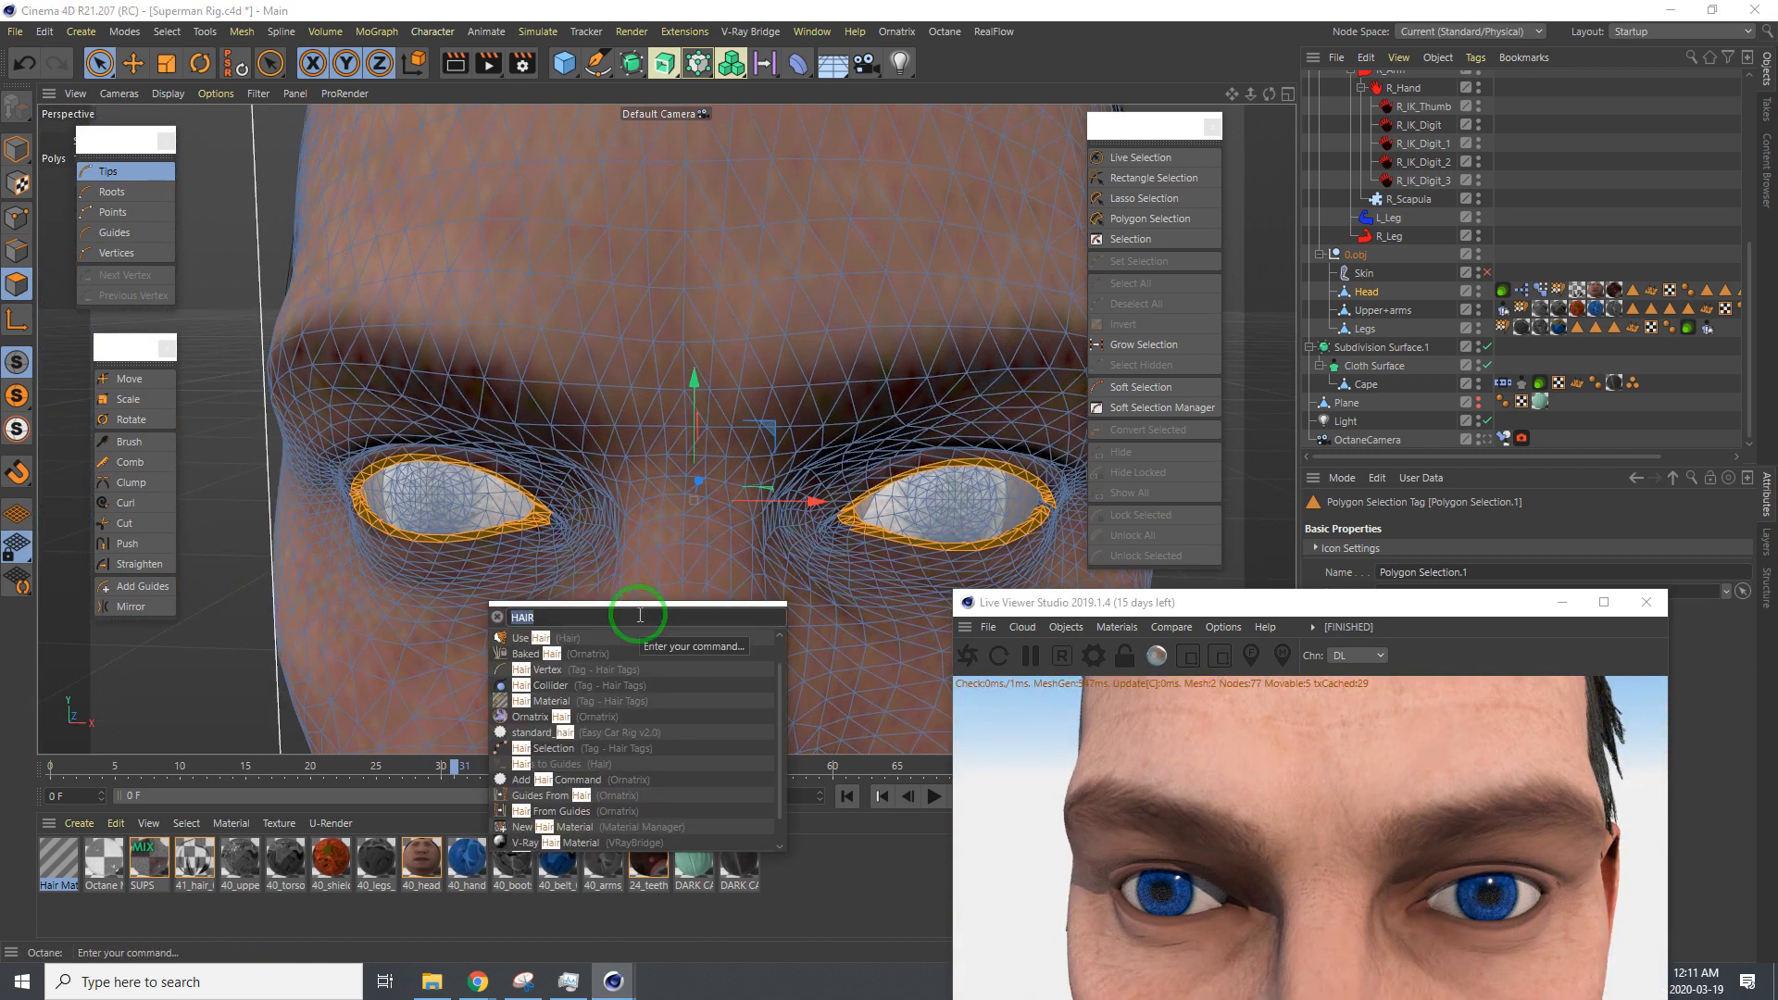
text(HA)
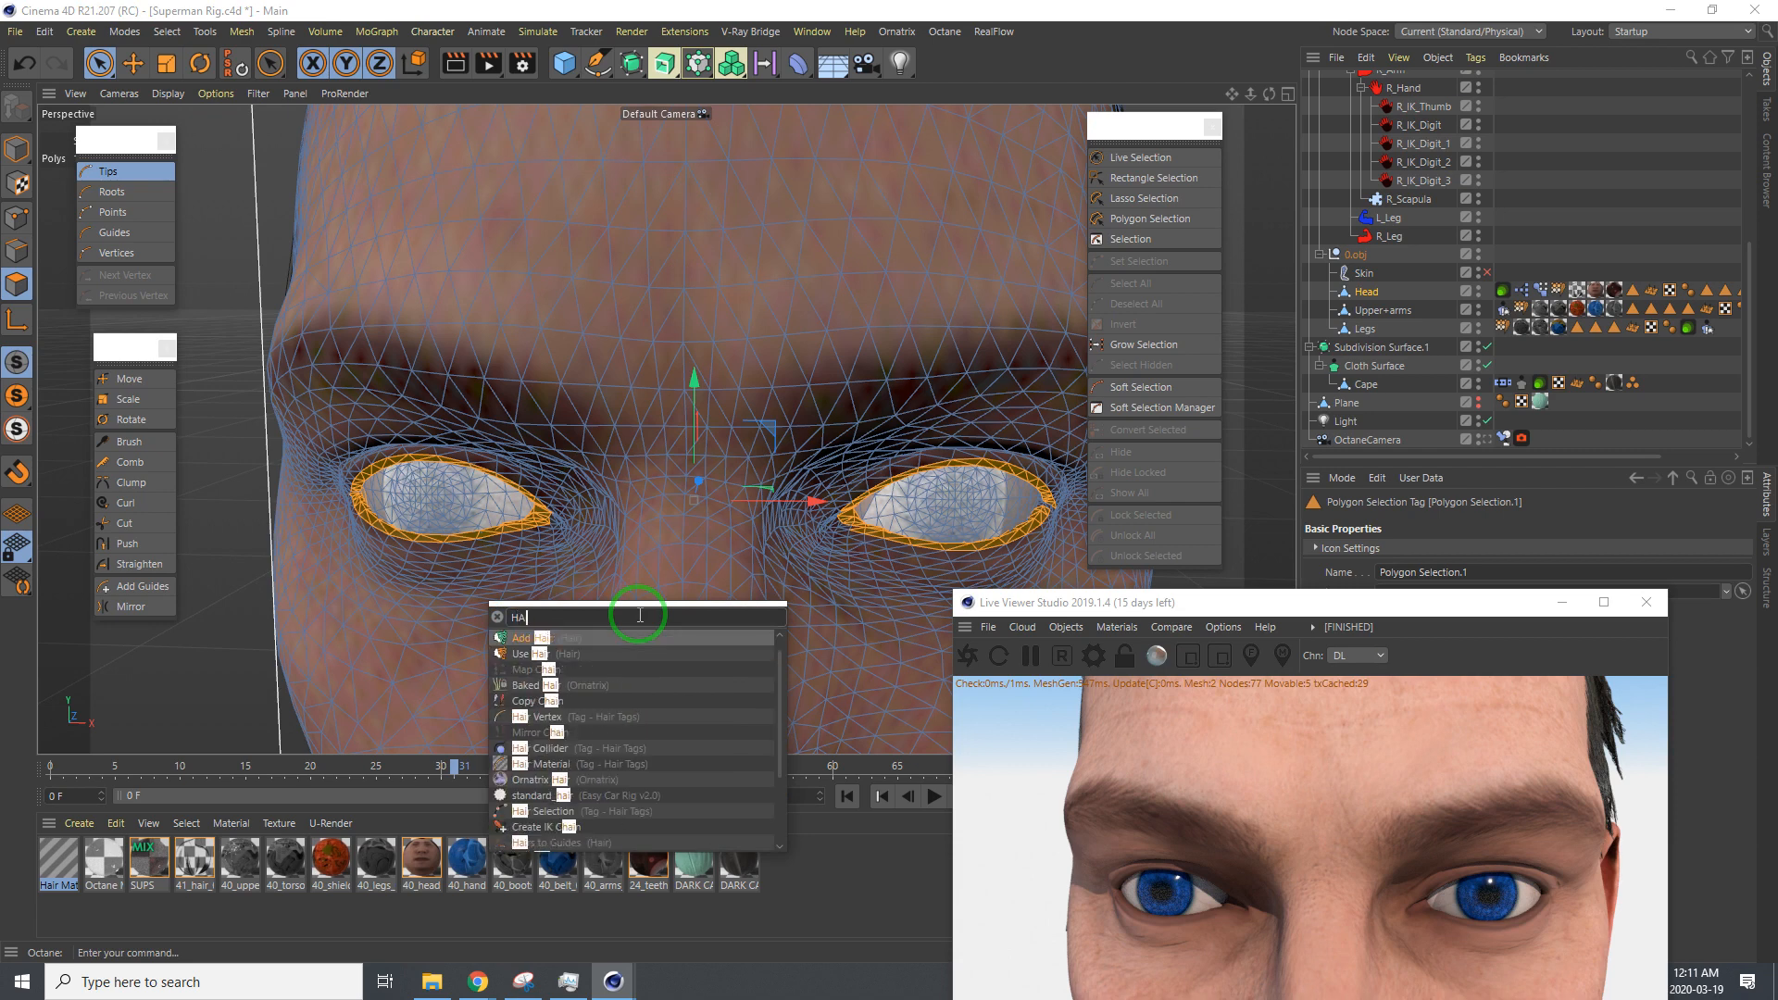
key(Escape)
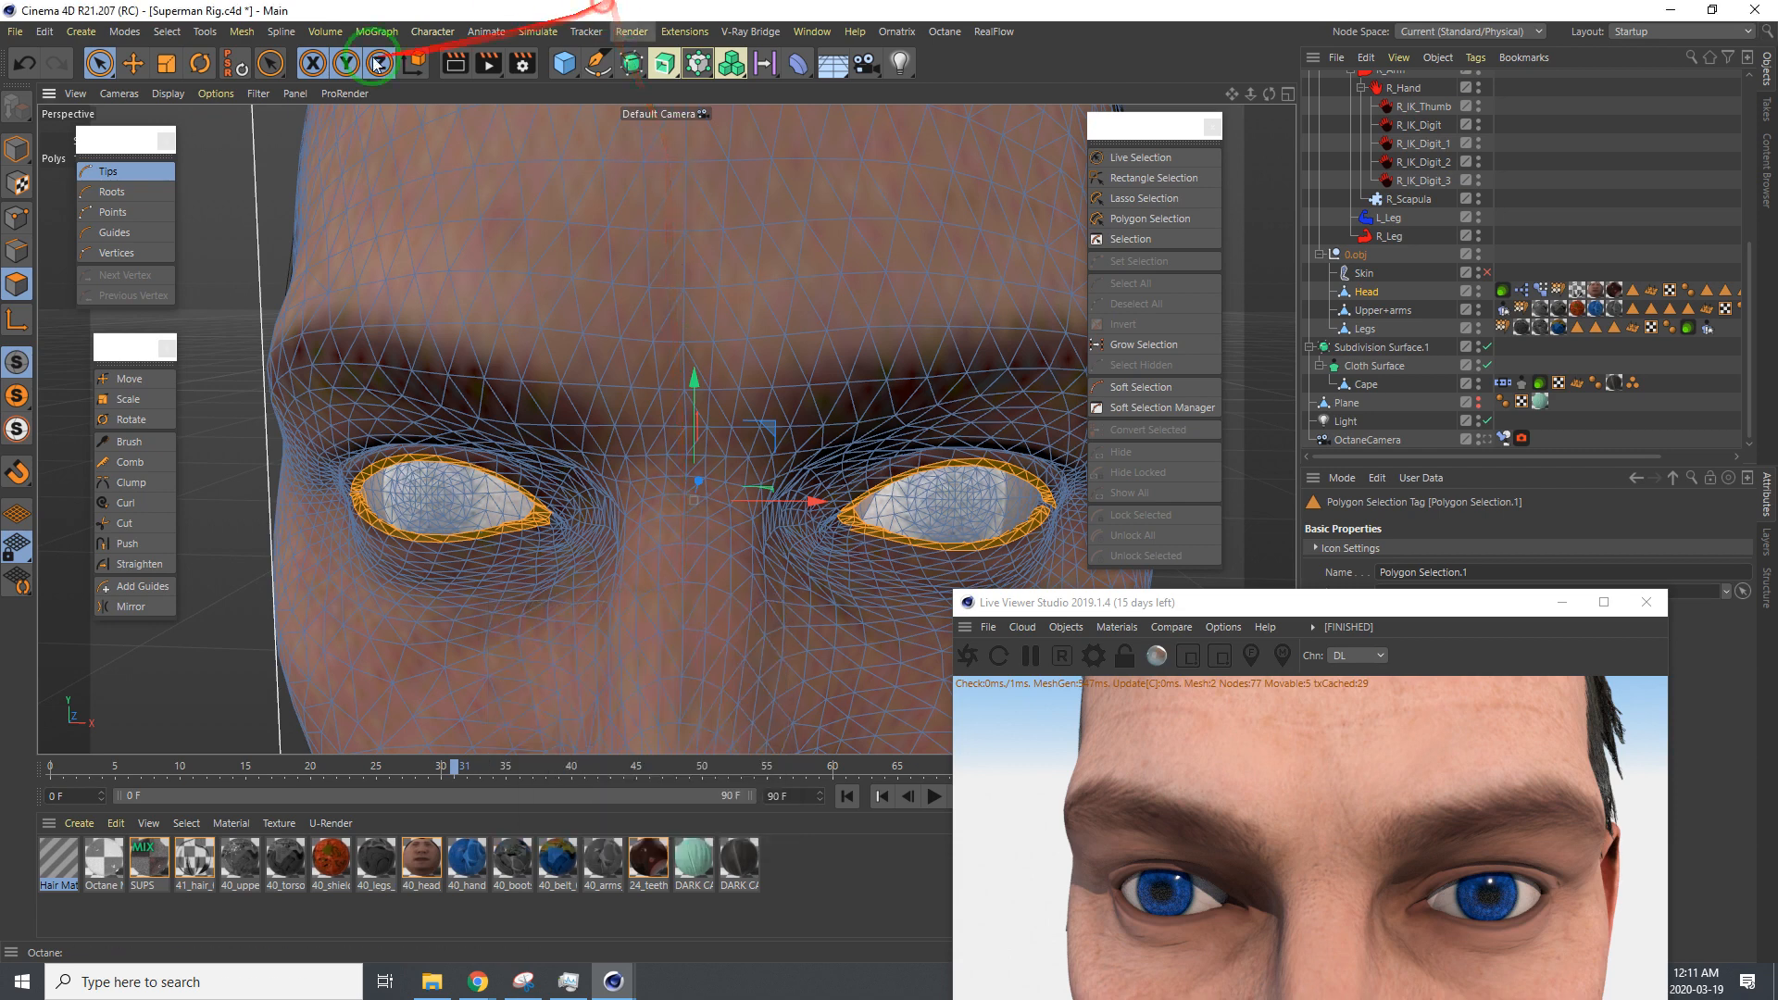
Store the selected lid rim polygons of both eyes as a polygon selection on the head mesh with Set Selection
click(141, 33)
mouse_move(167, 32)
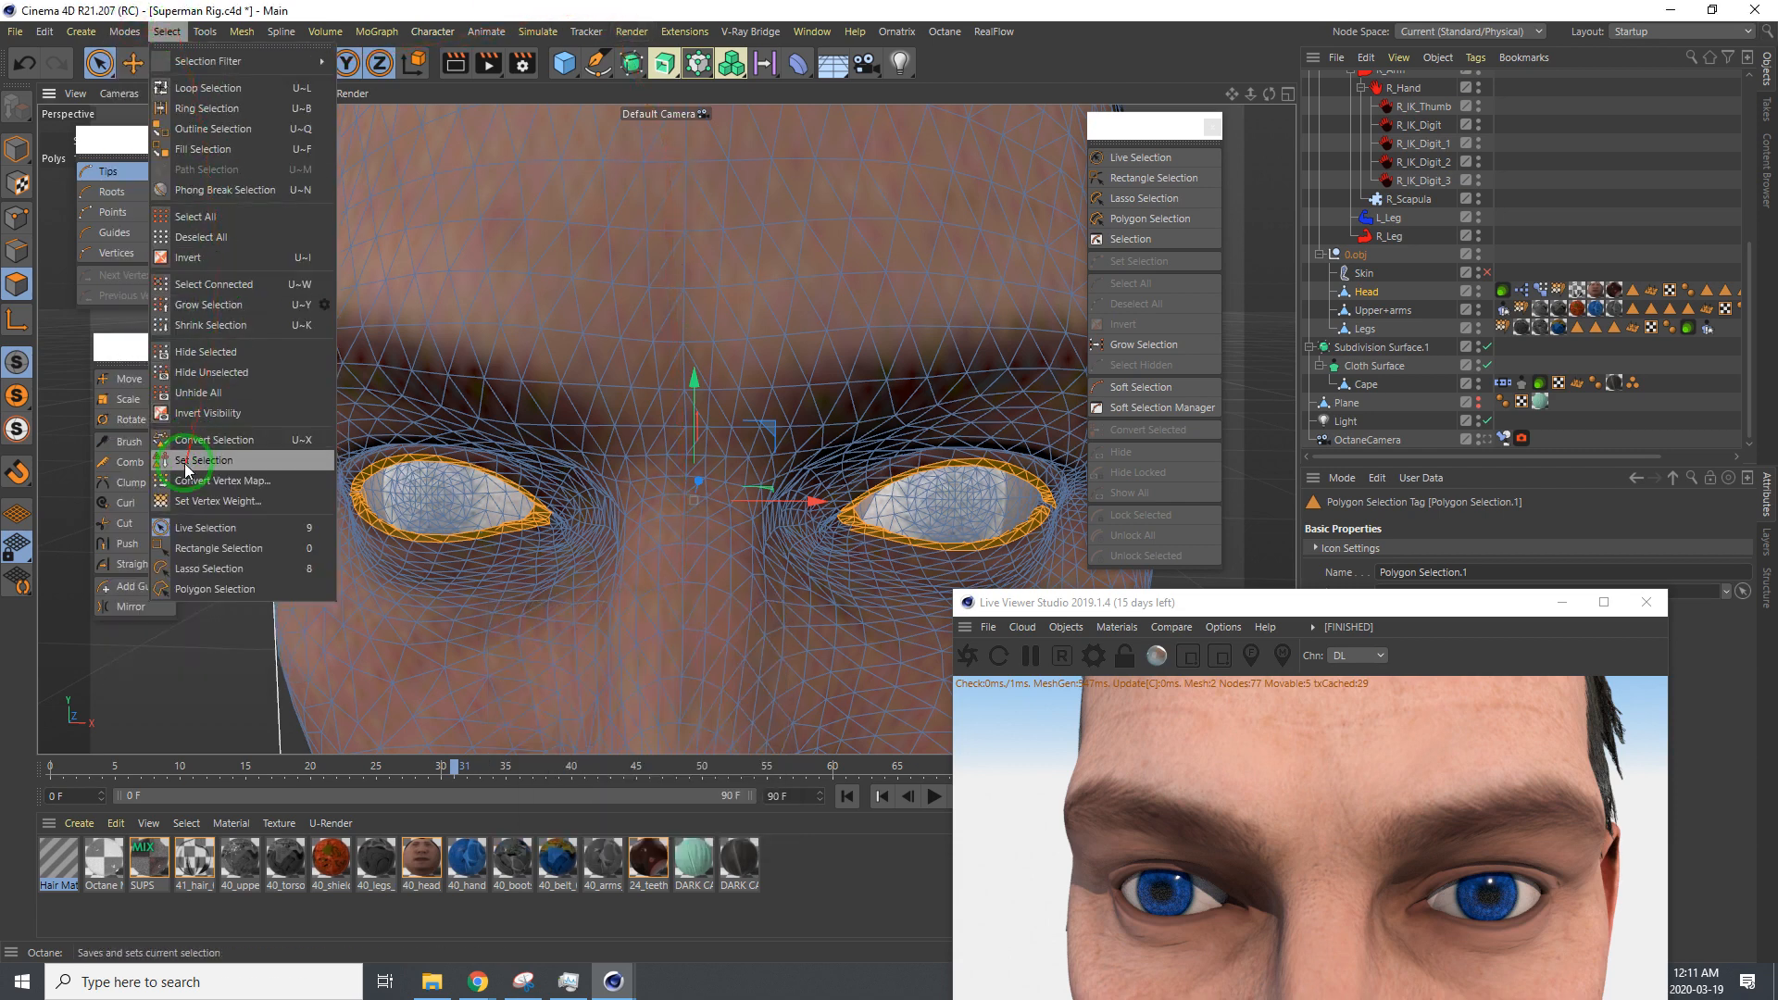
click(1381, 460)
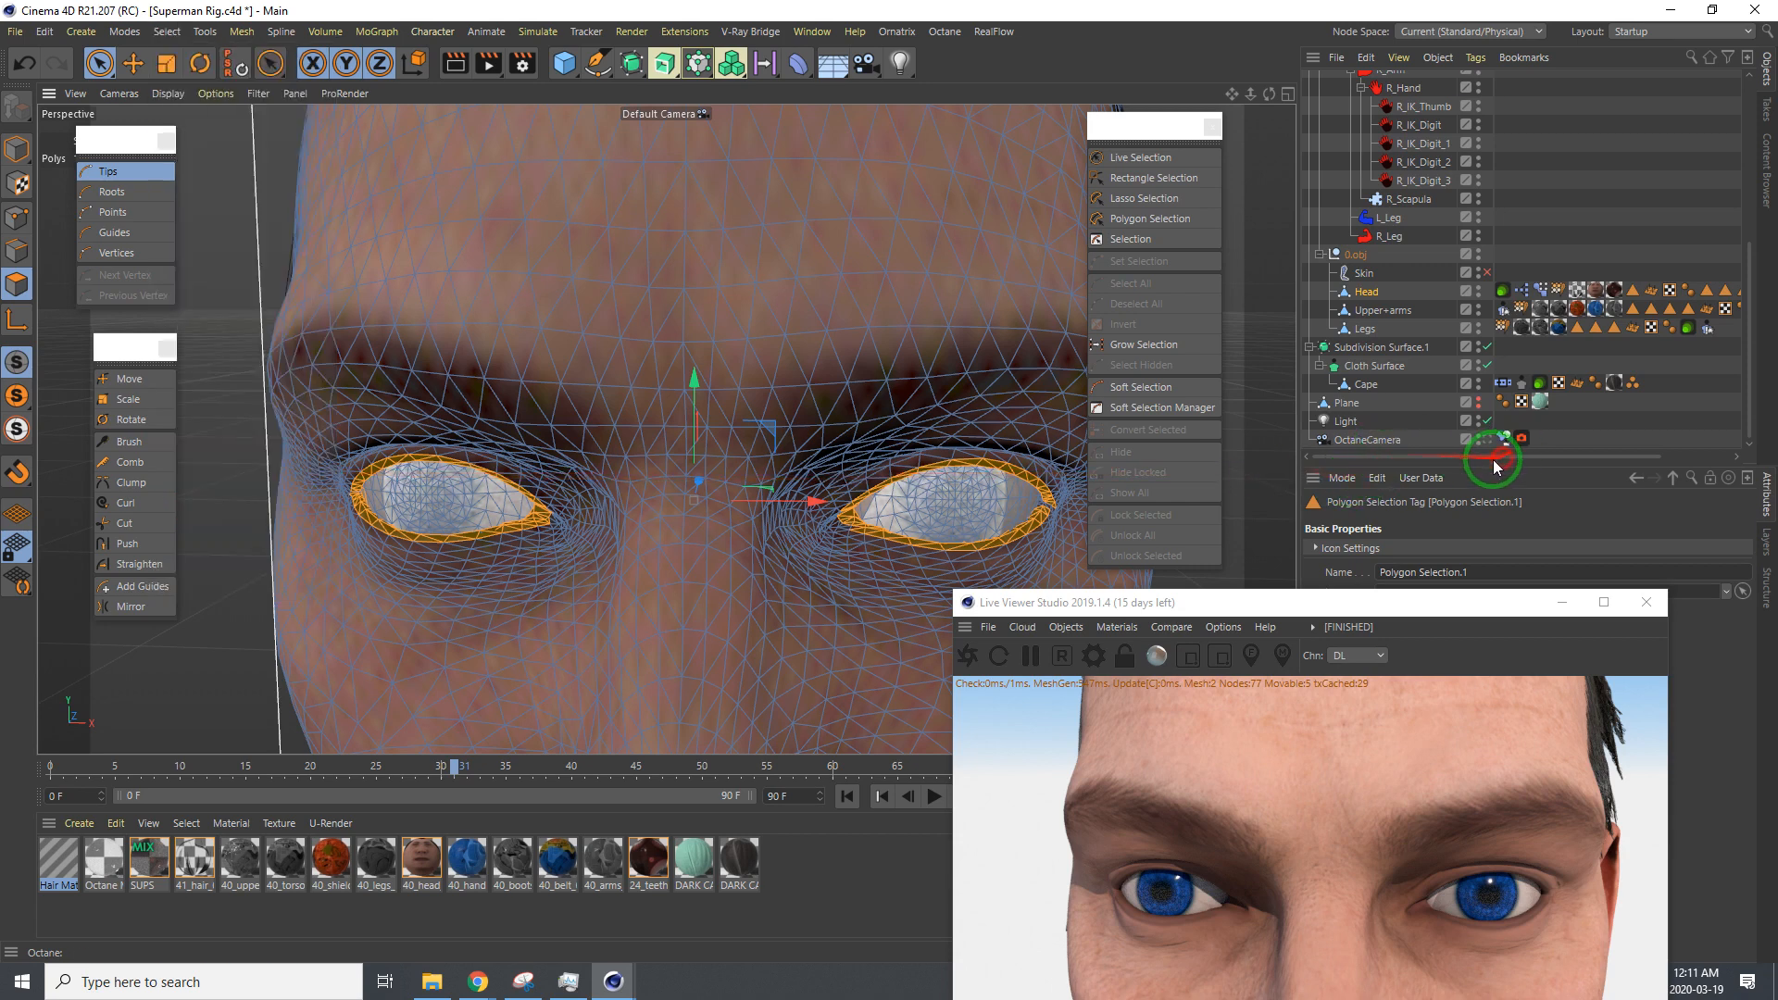
drag(1494, 468, 1581, 452)
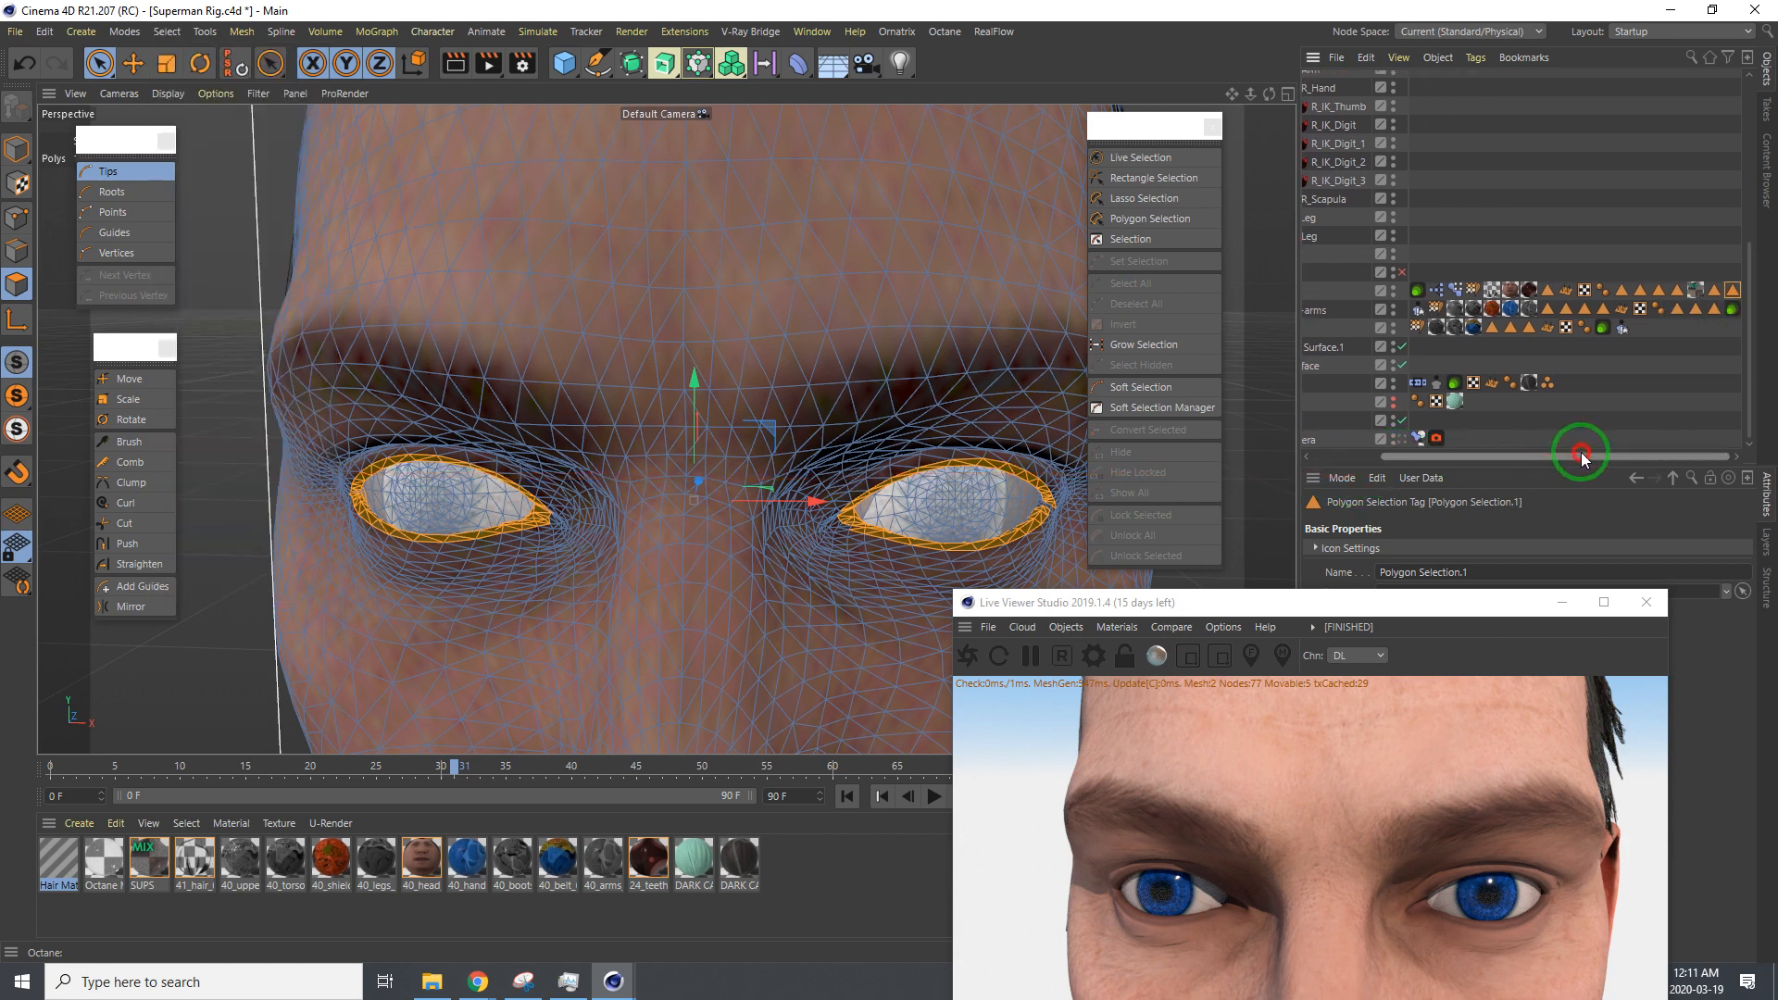
click(125, 27)
mouse_move(167, 32)
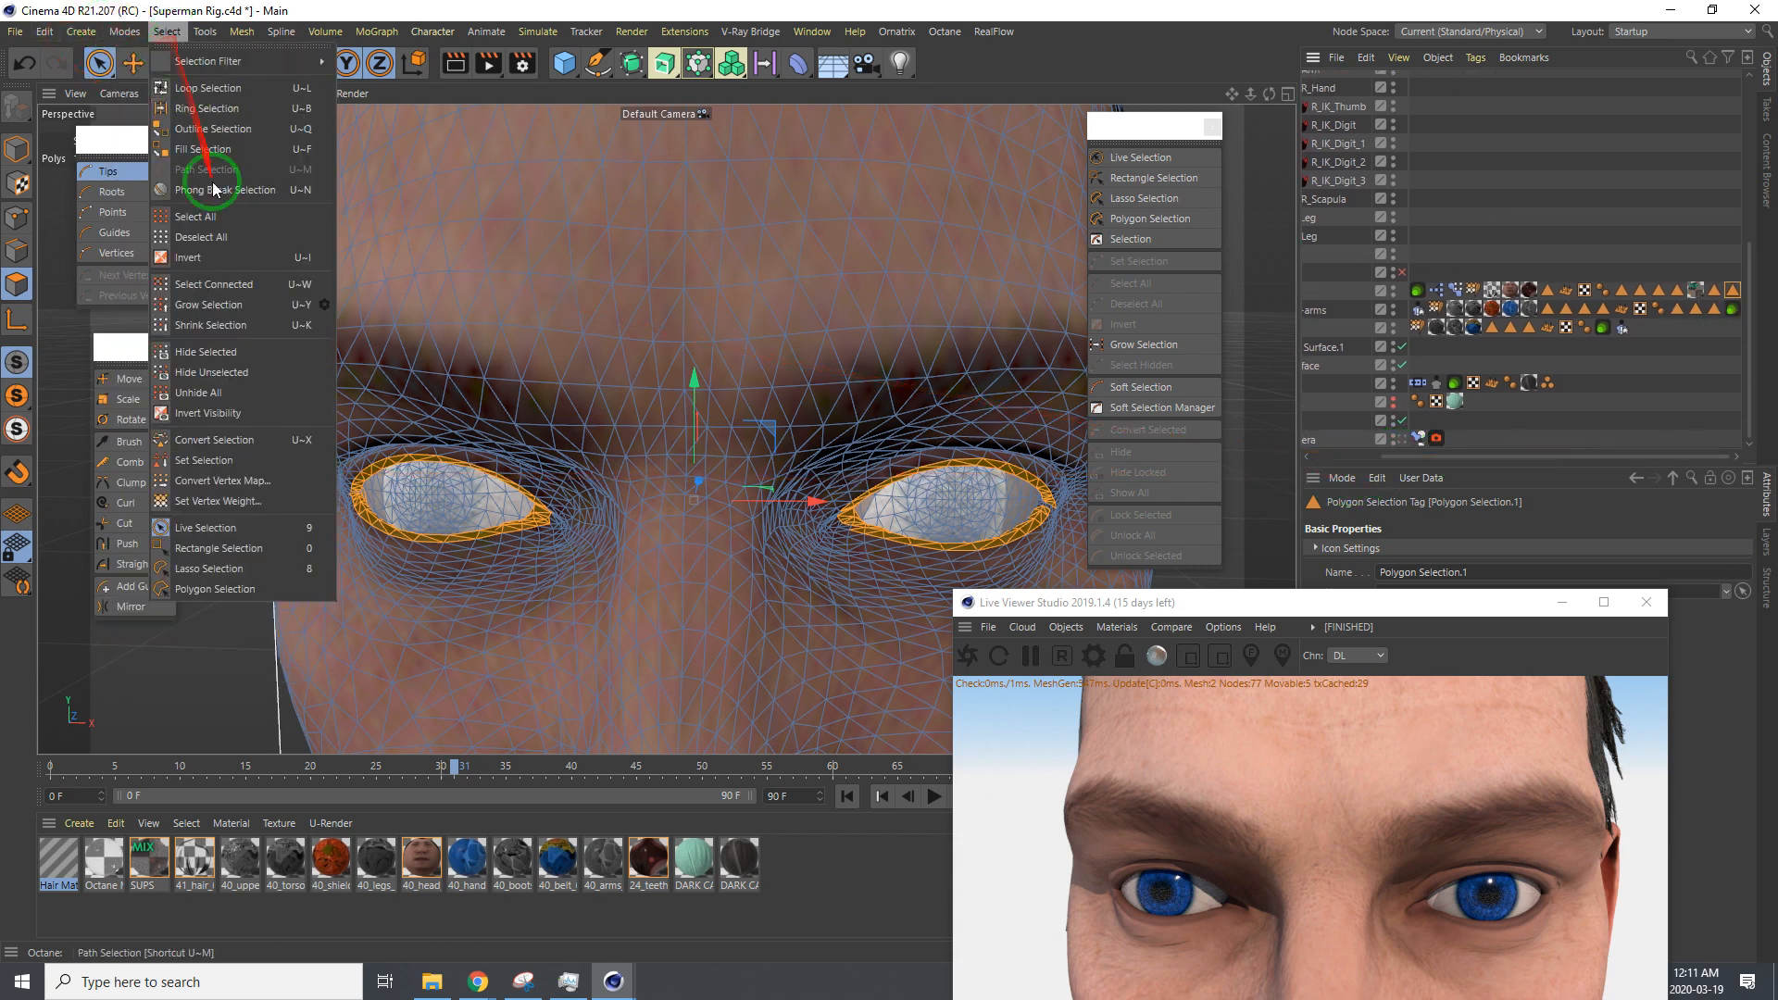
click(198, 461)
click(838, 719)
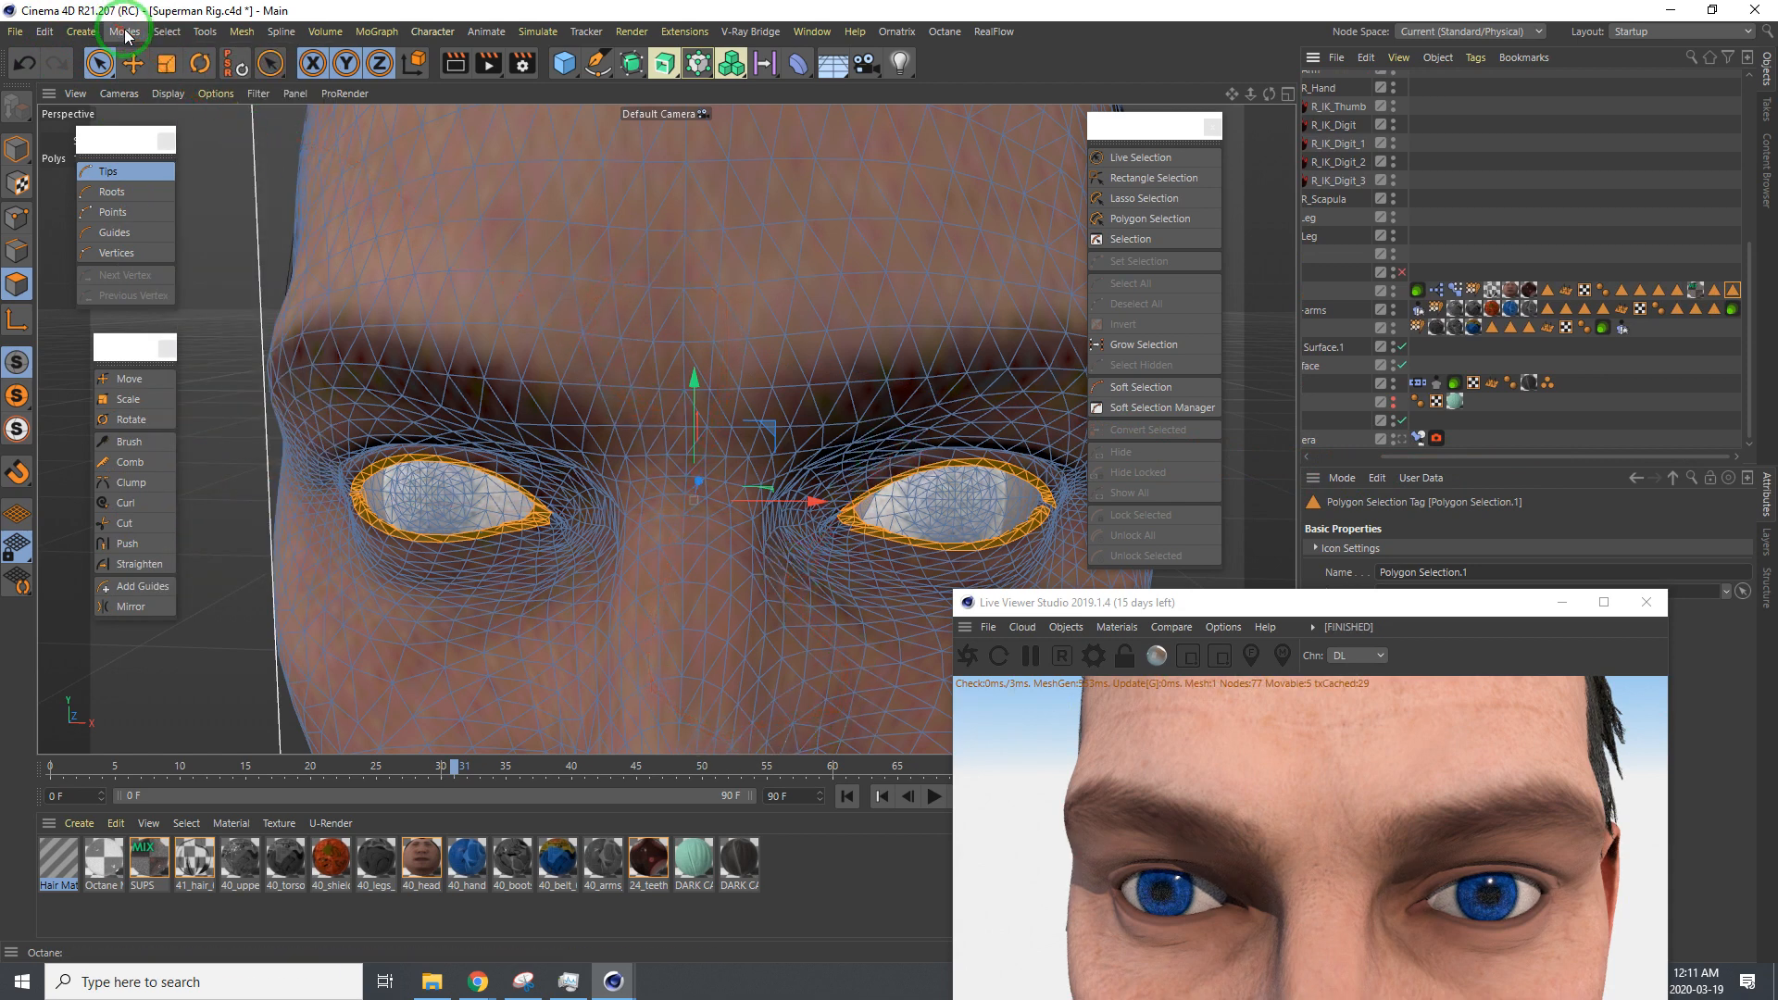
Add a Hair object to the selected lid rim polygons of both eyes
click(537, 402)
key(shift+c)
text(HA)
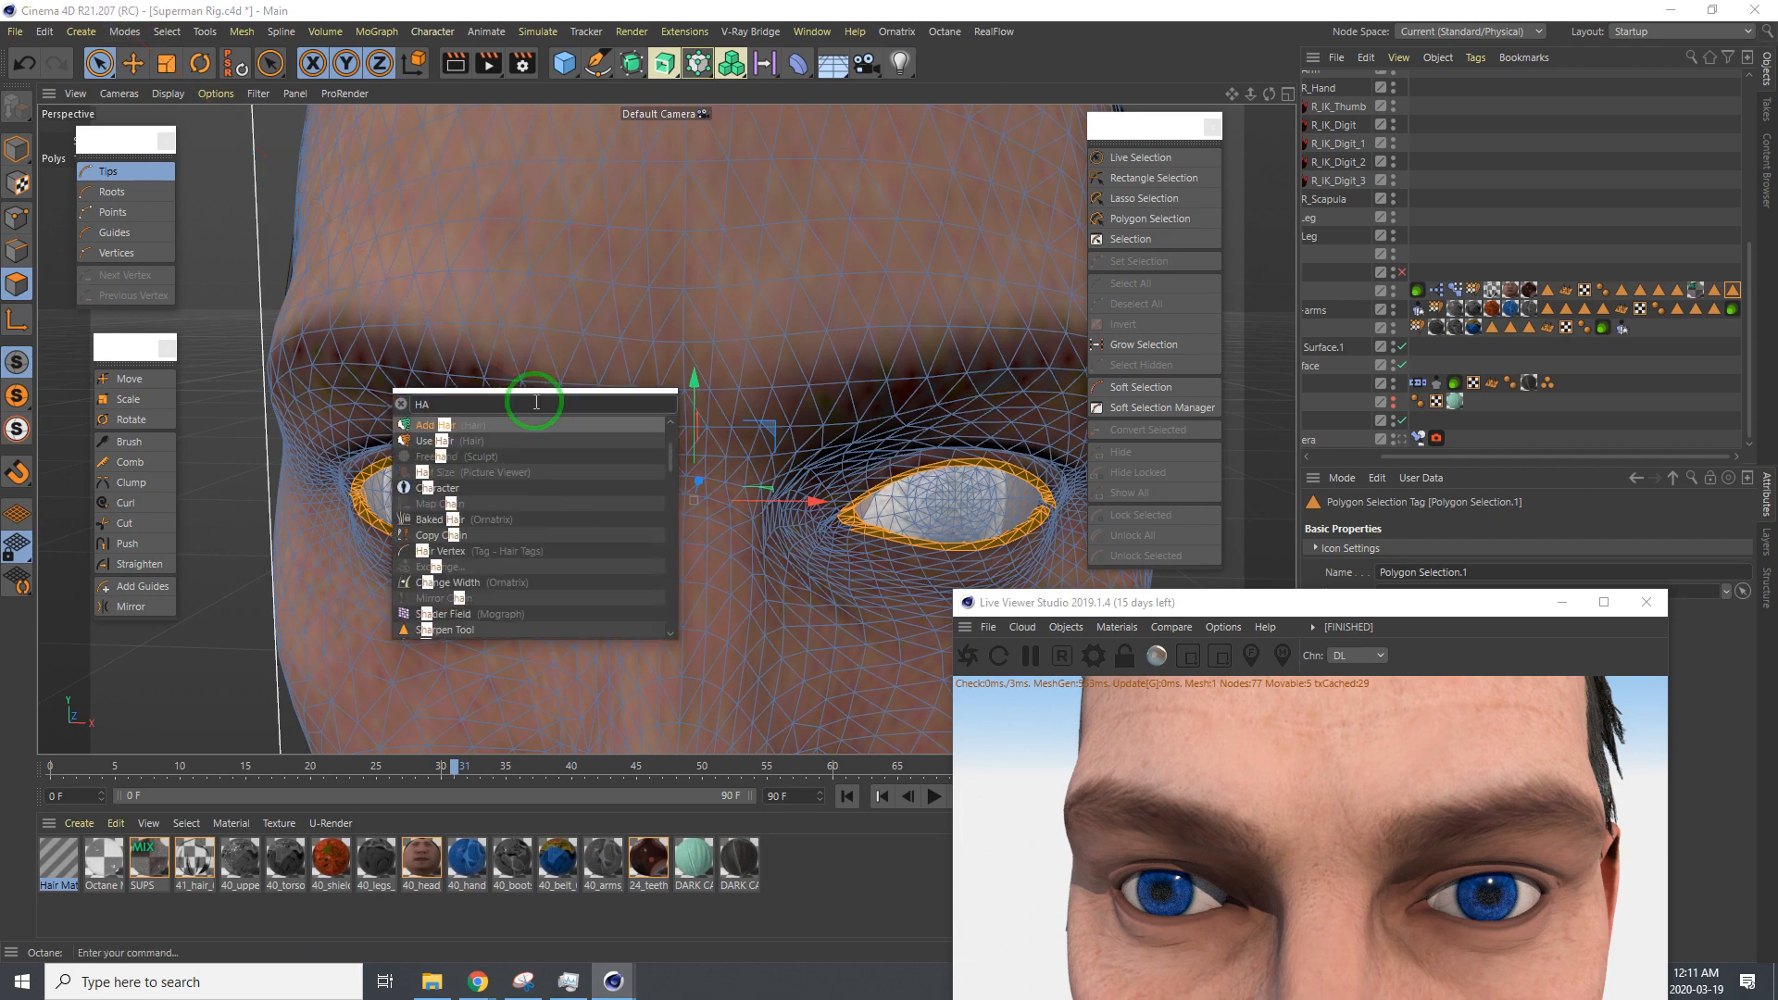
text(IR)
key(Return)
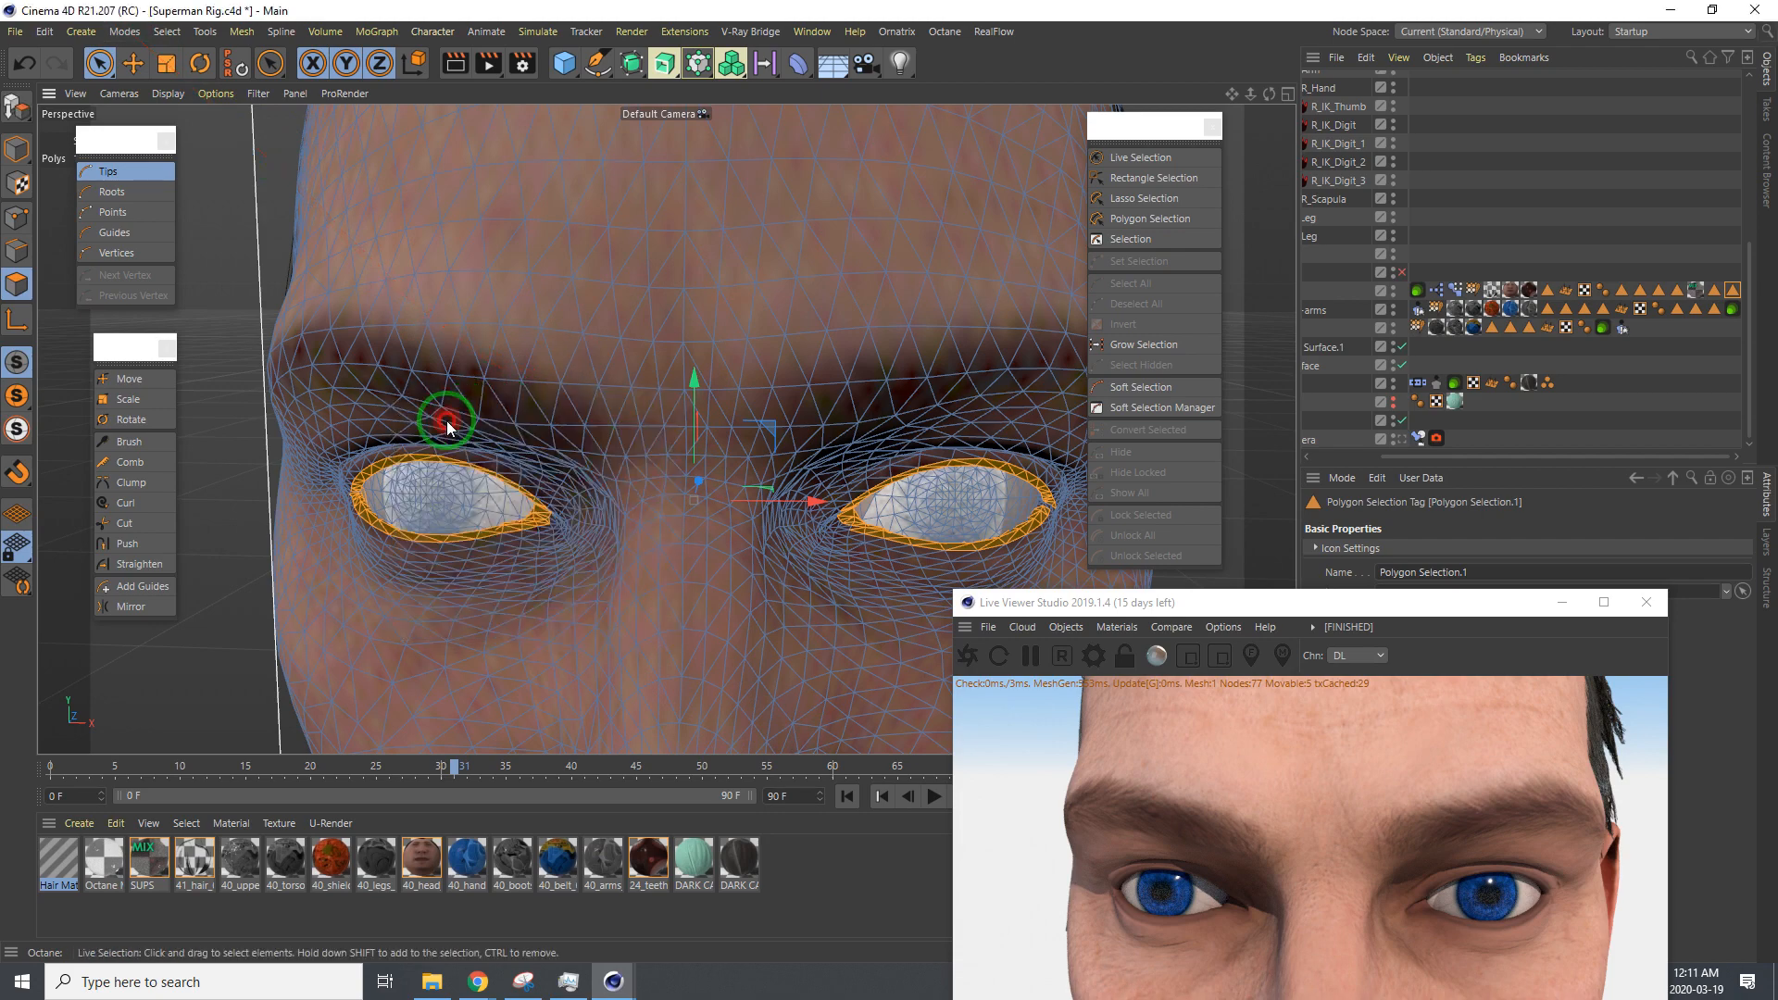
alt+right_drag(744, 479, 663, 476)
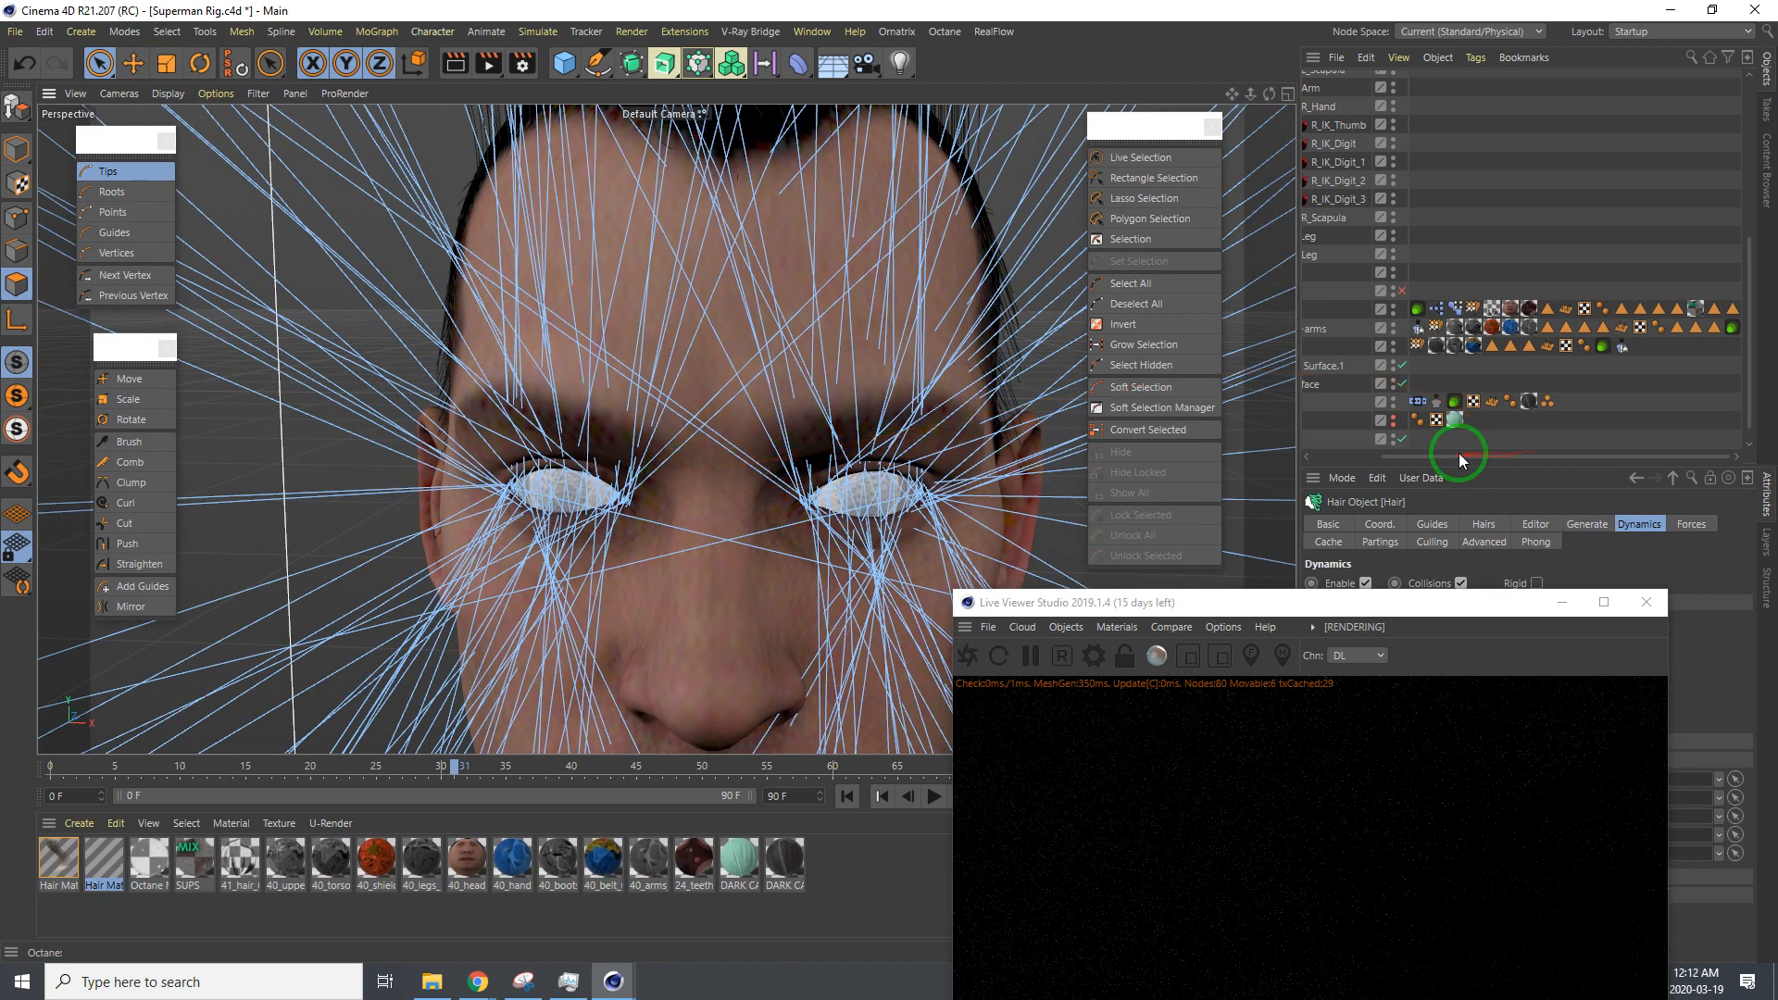
Move the Octane Live Viewer clear of the object attributes and select the new Hair object above OctaneLight
drag(1459, 453, 1263, 469)
drag(1398, 596, 917, 499)
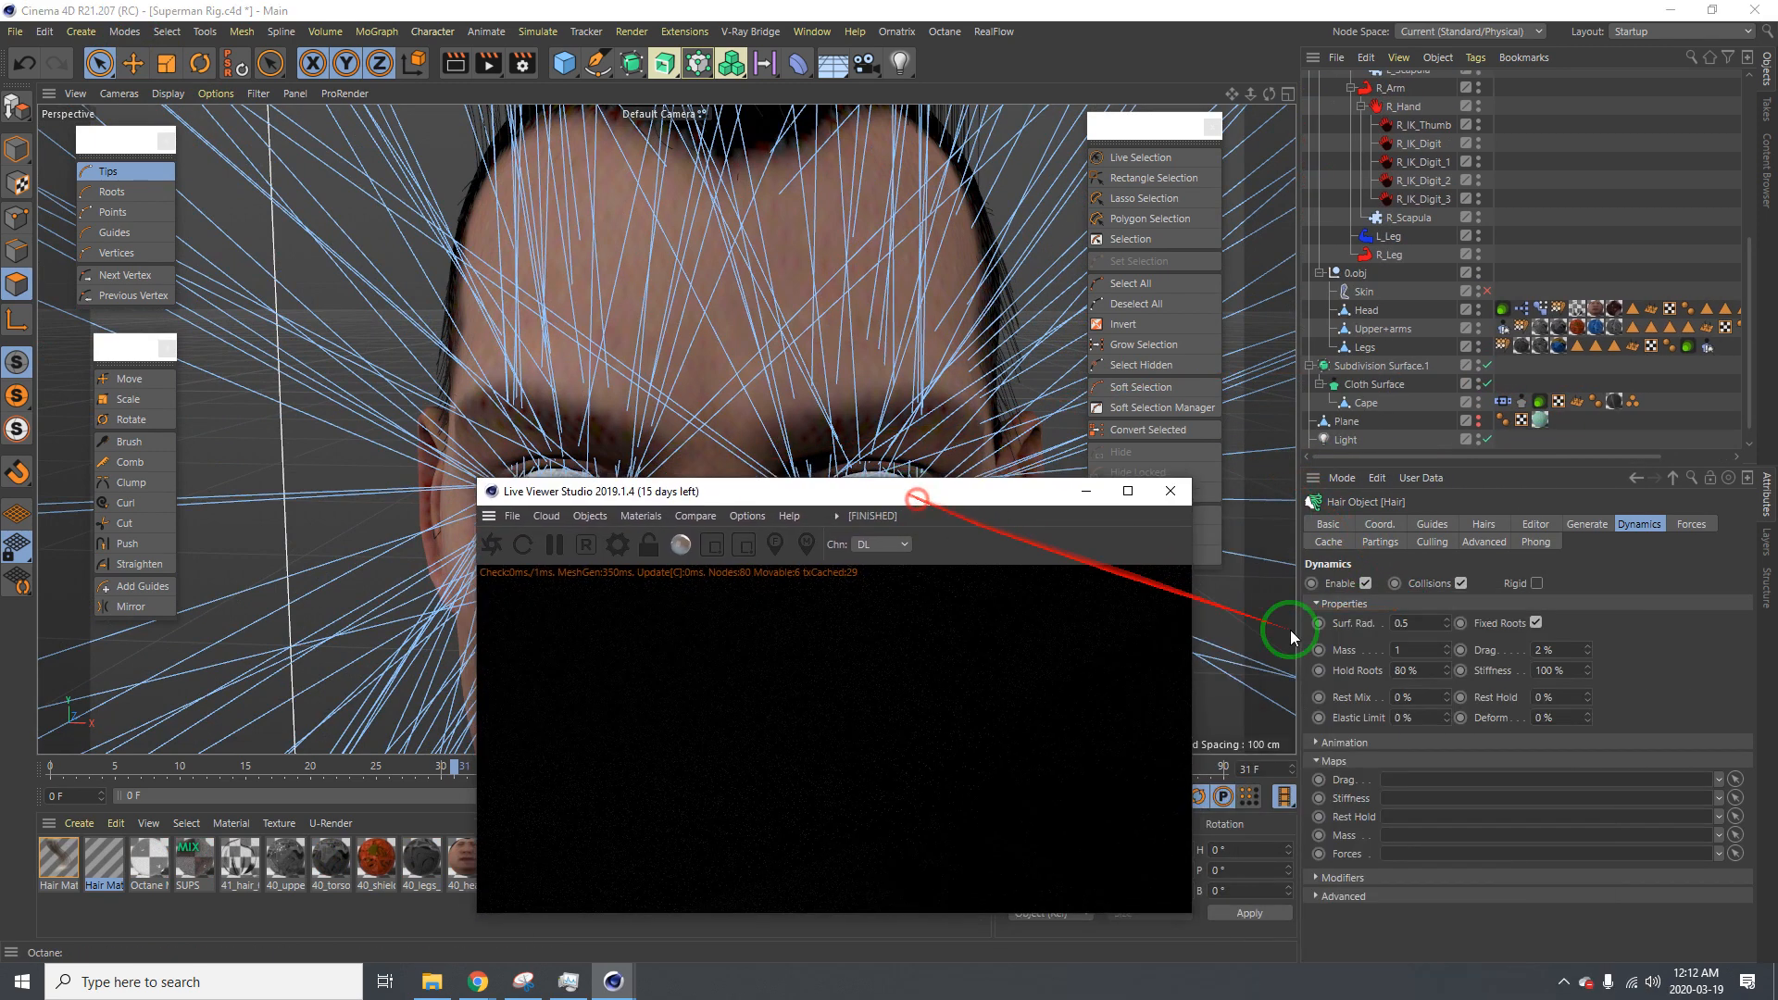
scroll(1389, 260, up, 5)
click(1345, 96)
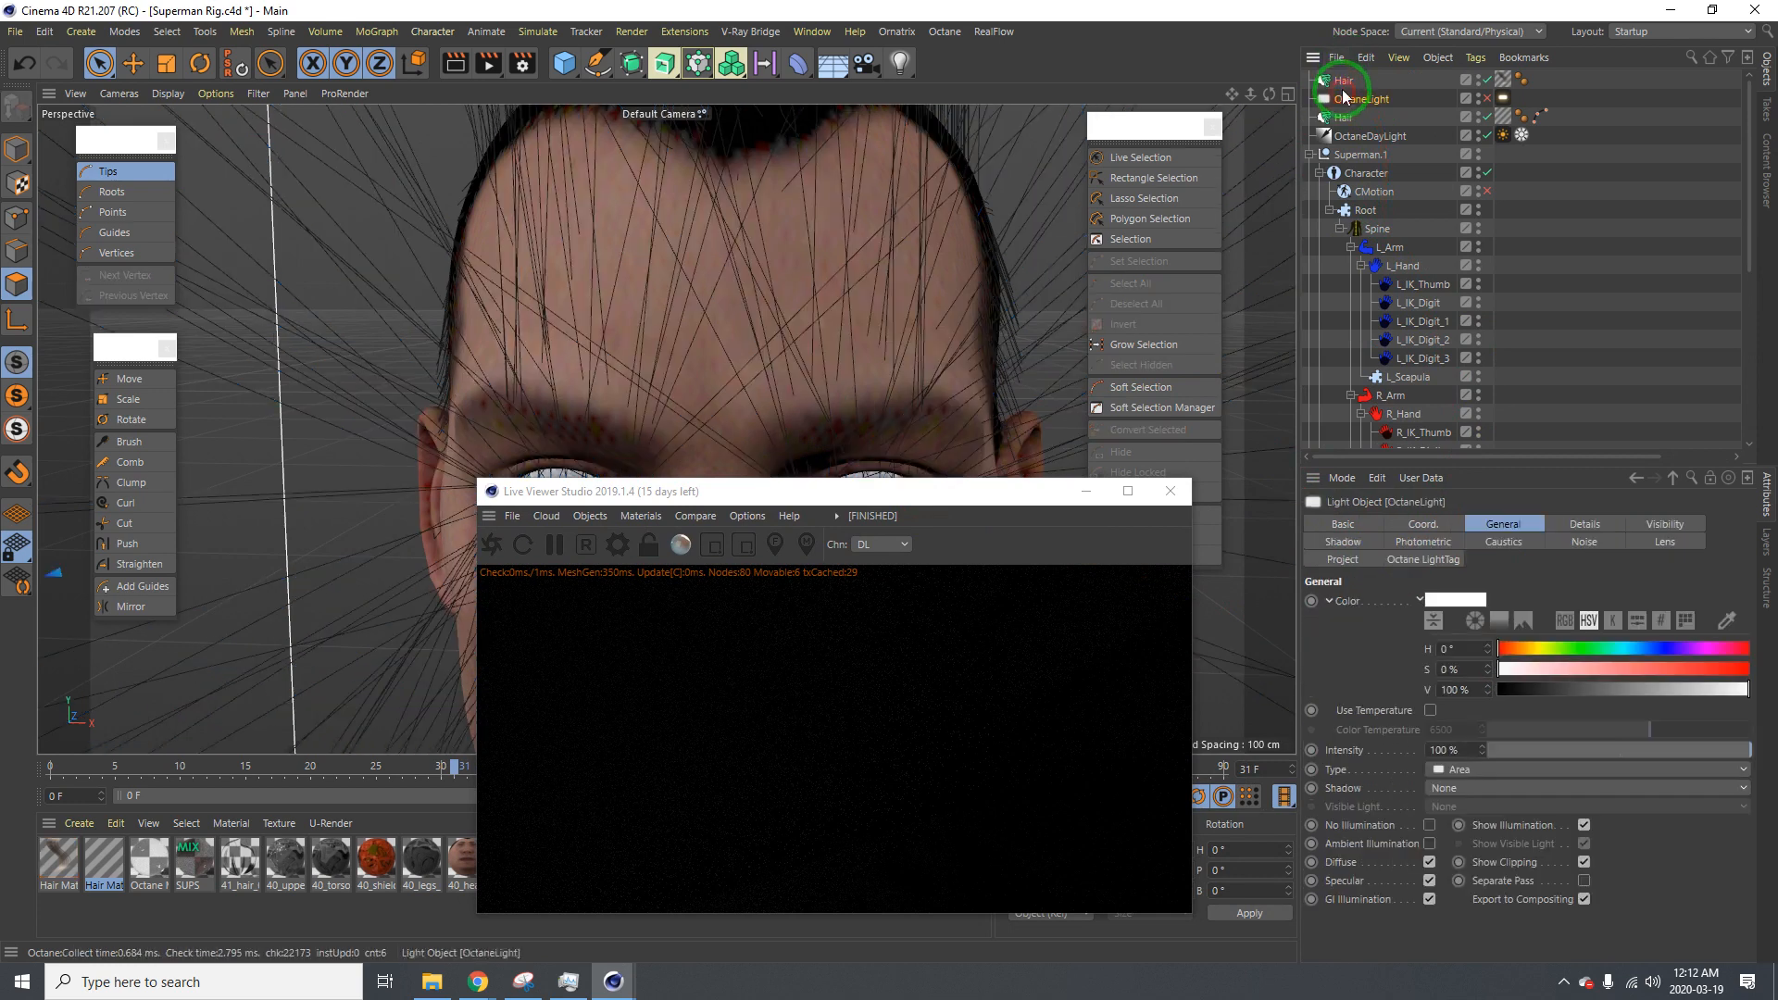
click(1343, 81)
click(1435, 647)
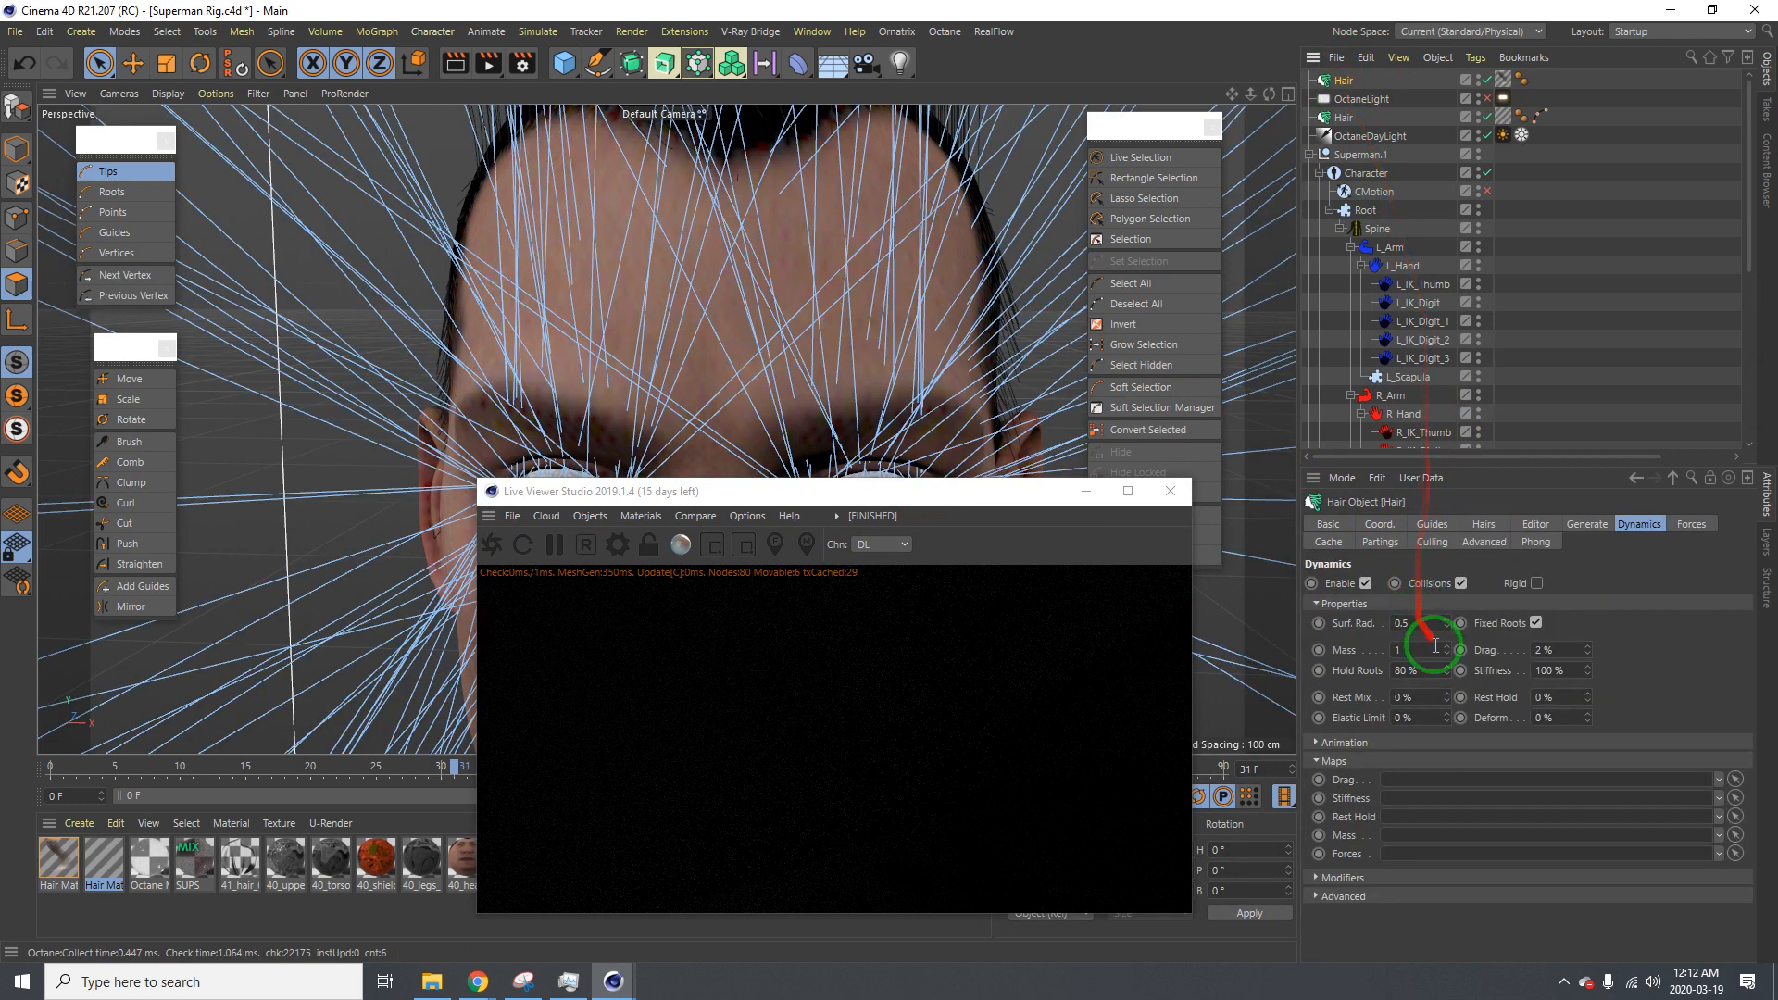
Shorten the new Hair object's guides to 1 cm and set their root to Polygon Area
click(1424, 523)
click(1408, 643)
click(1339, 645)
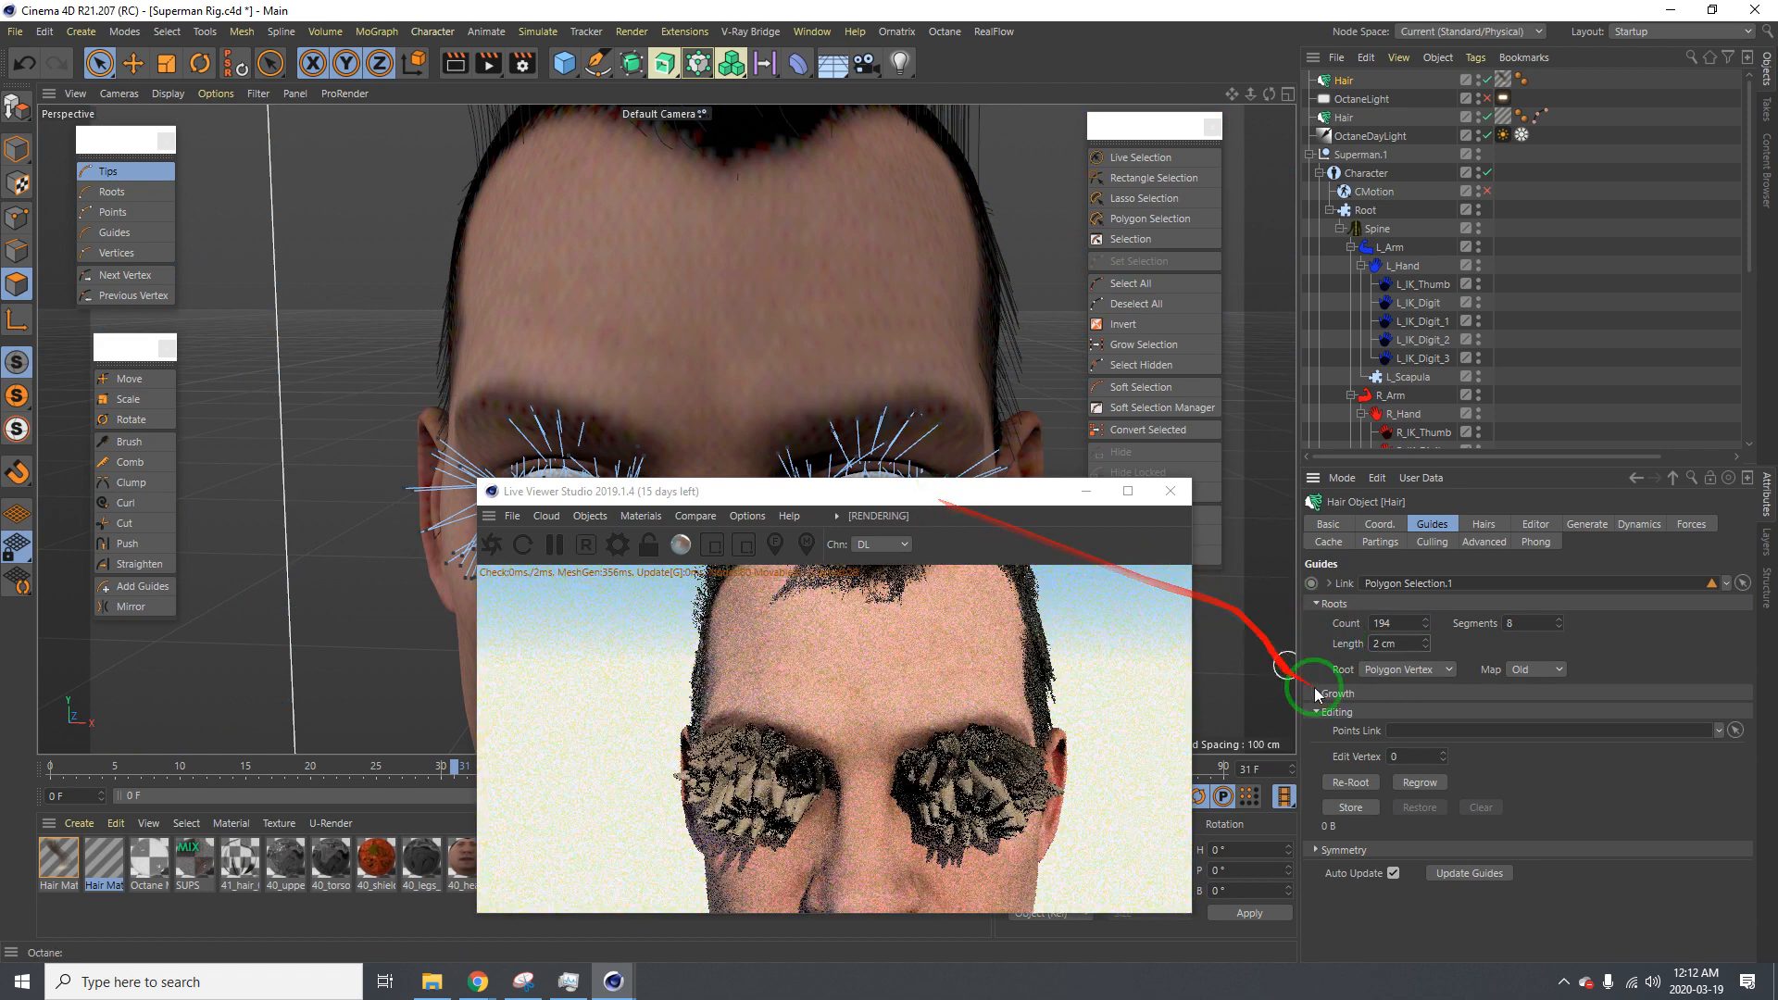
text(1)
key(Return)
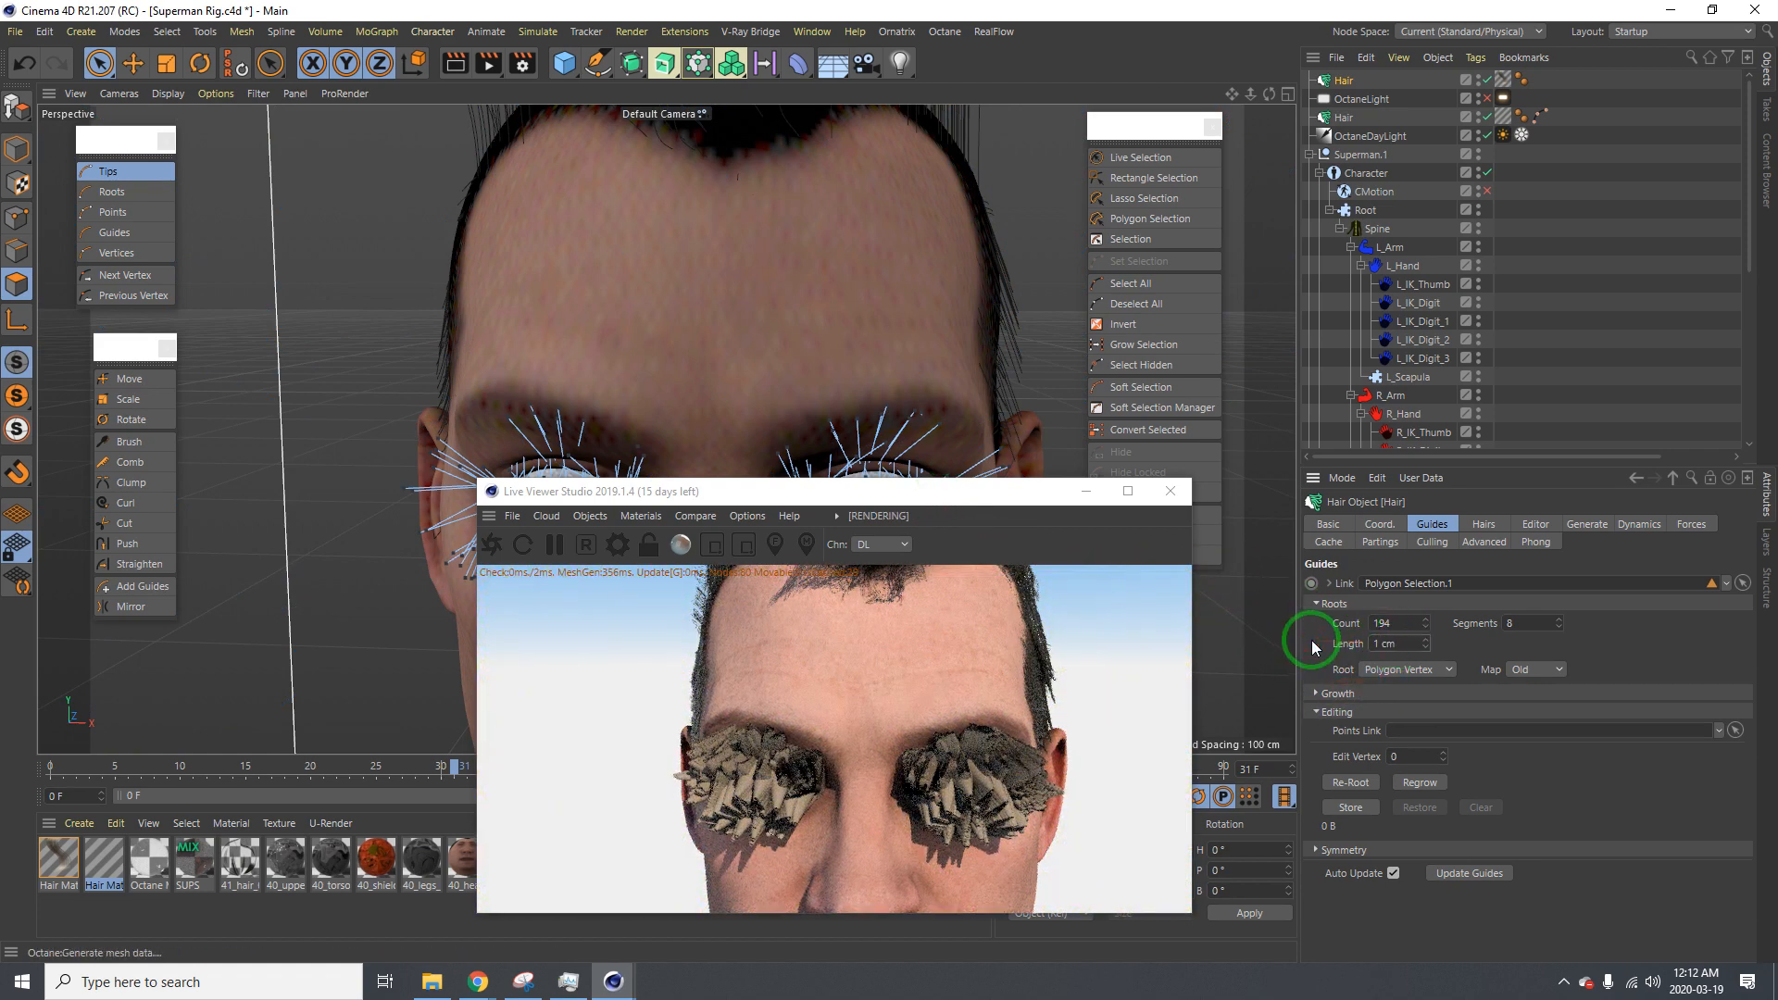
click(1371, 671)
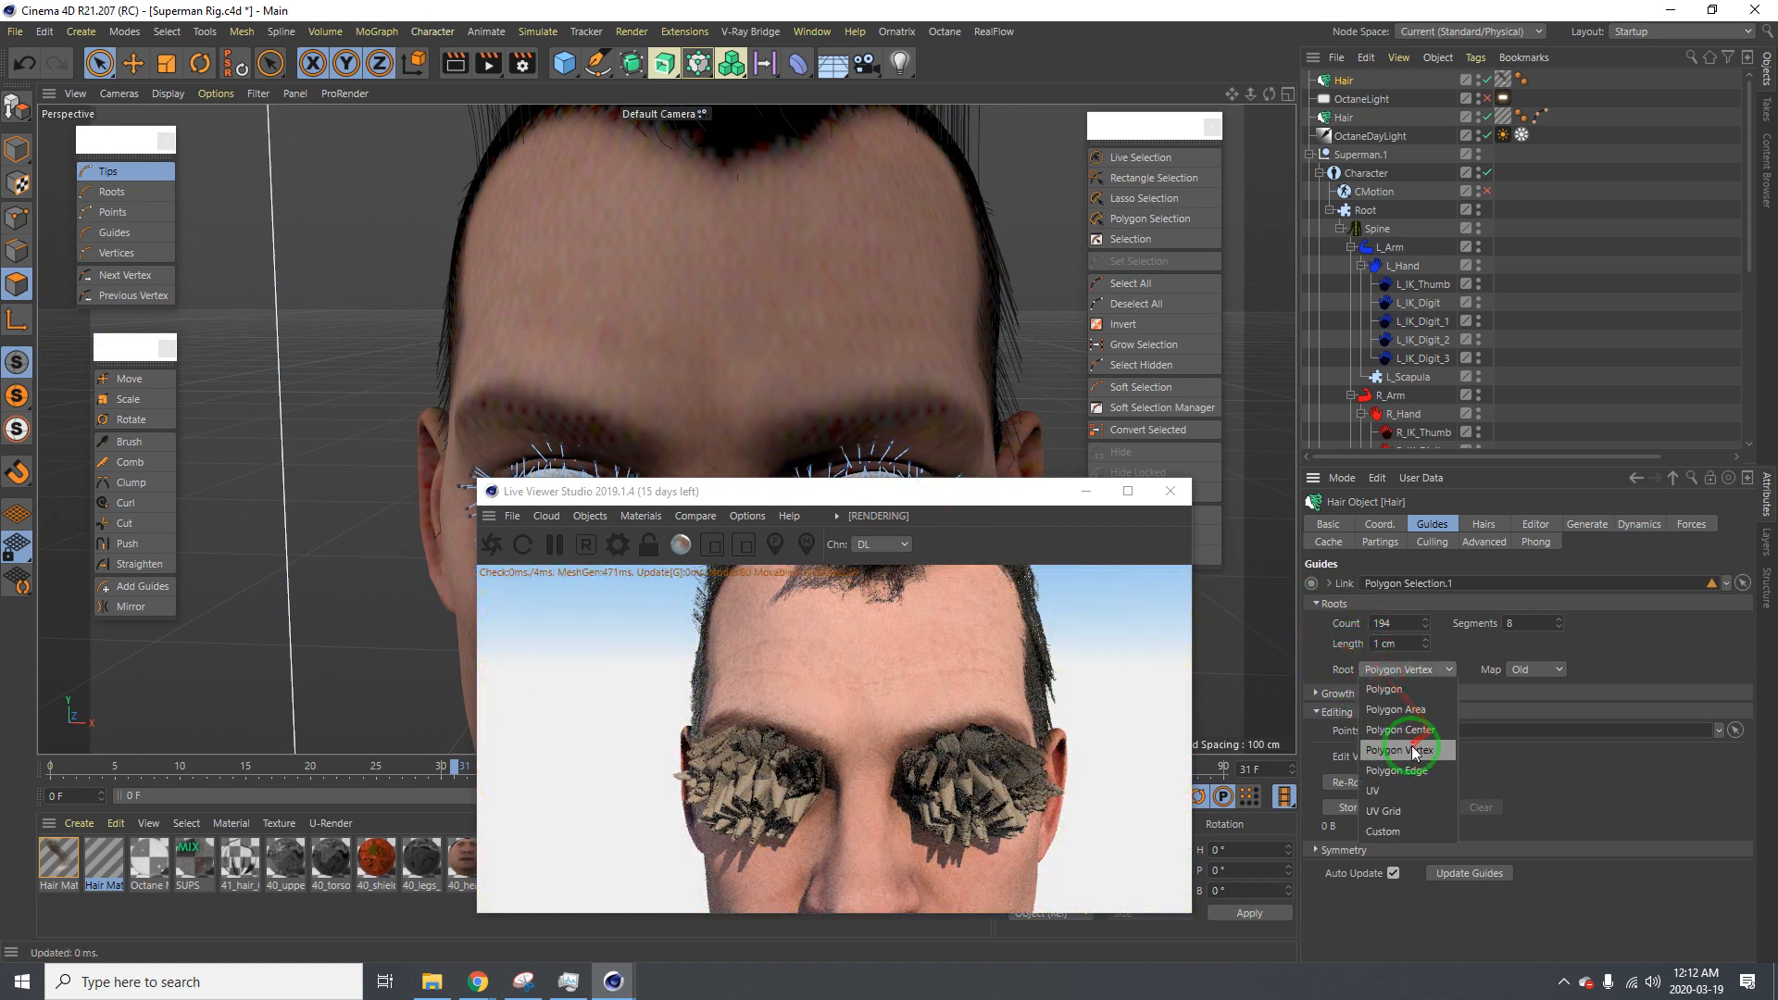
click(1434, 716)
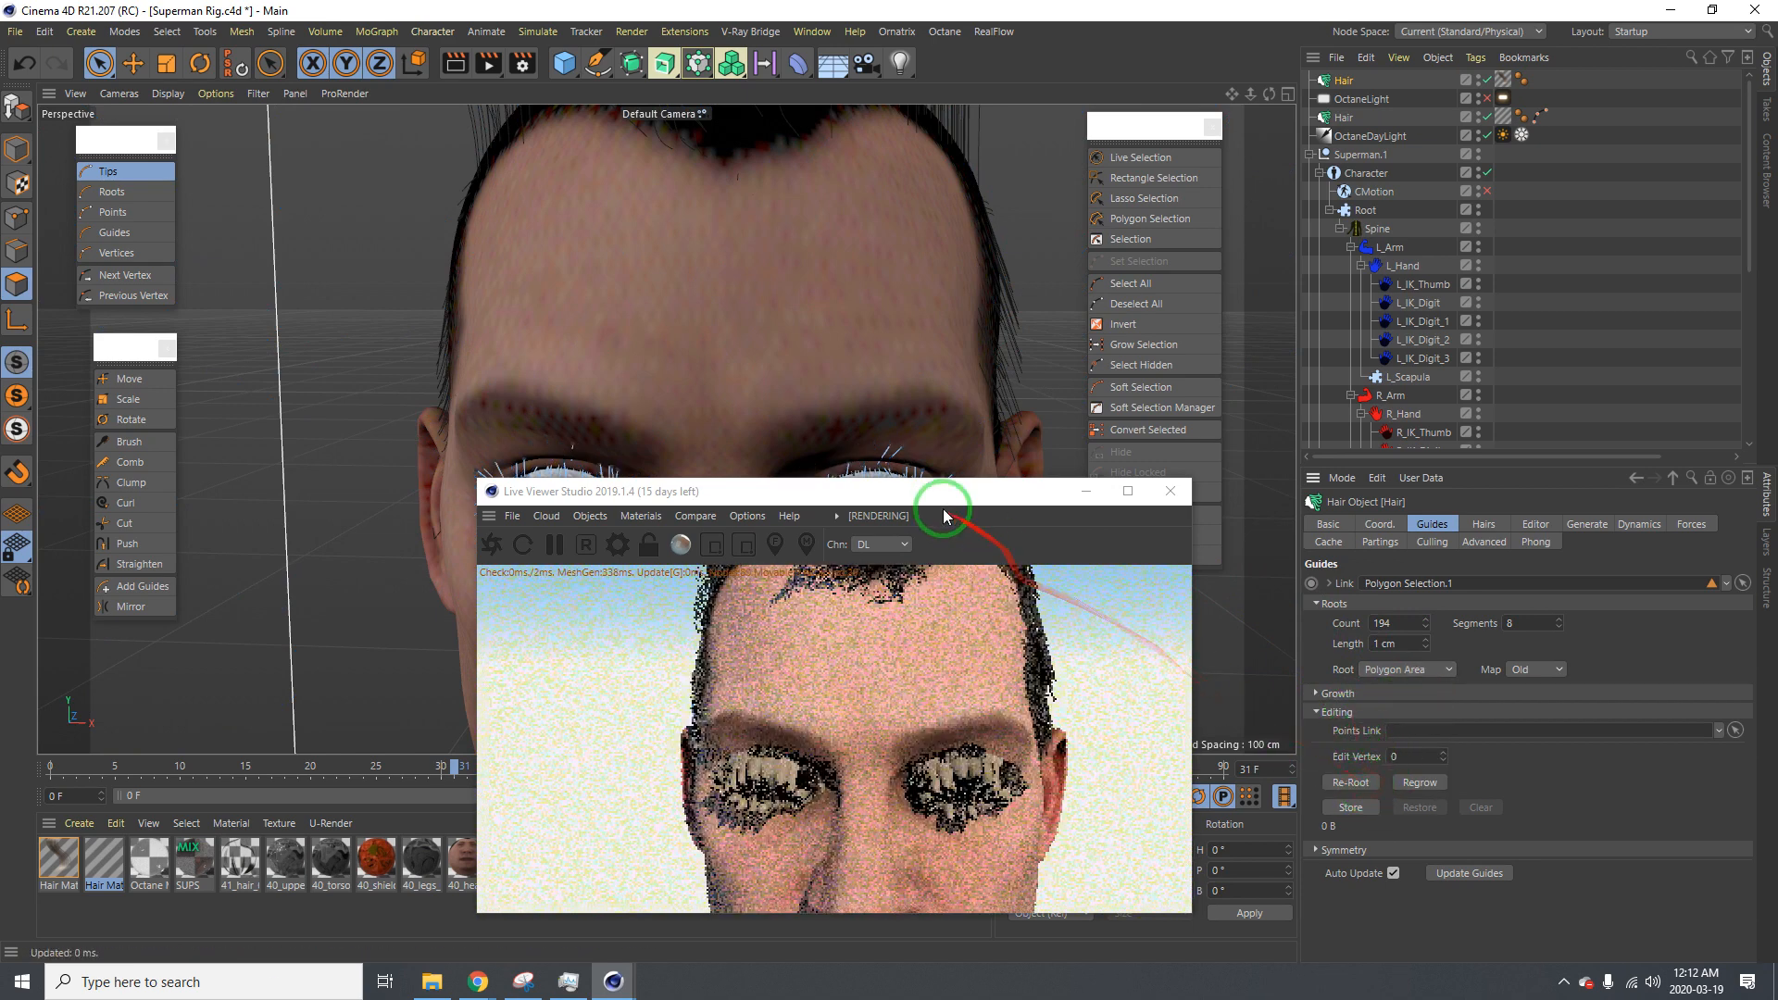
Set the guide length to 0.5 cm and move the Live Viewer off the face to inspect the lashes
mouse_move(935, 497)
mouse_down()
mouse_move(1104, 488)
mouse_move(1189, 510)
mouse_move(930, 474)
mouse_up()
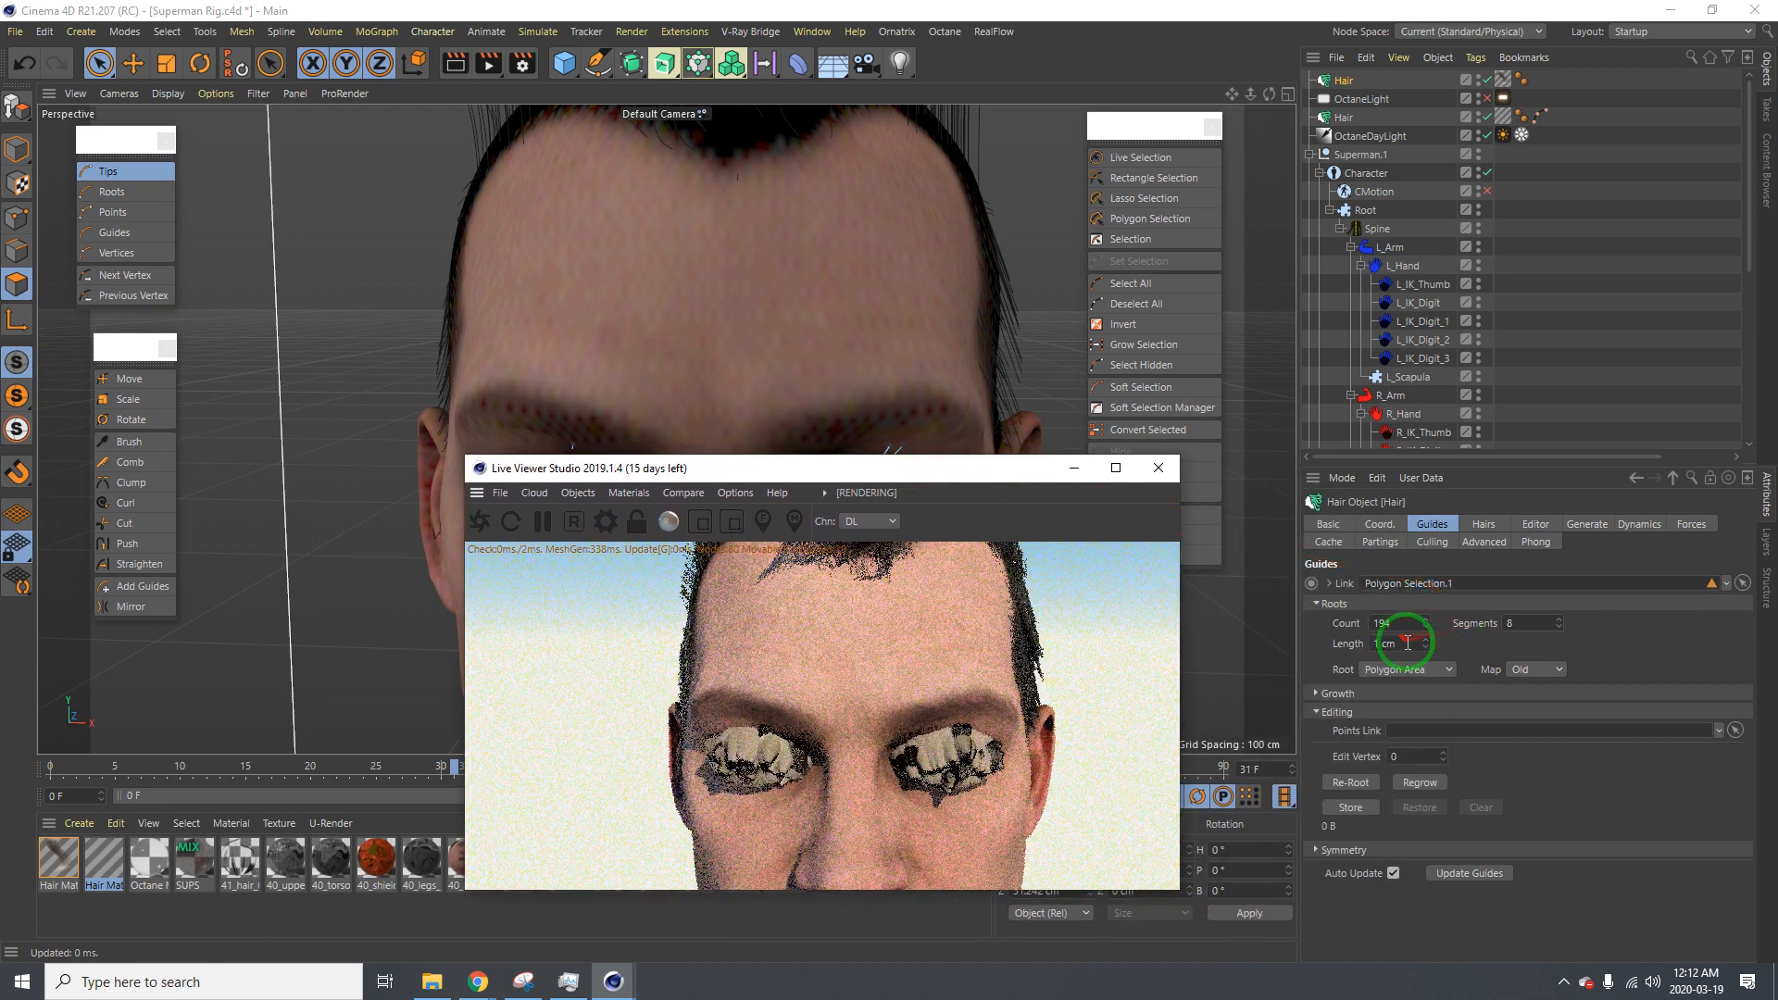
drag(1408, 642, 1325, 644)
text(0.5)
key(Return)
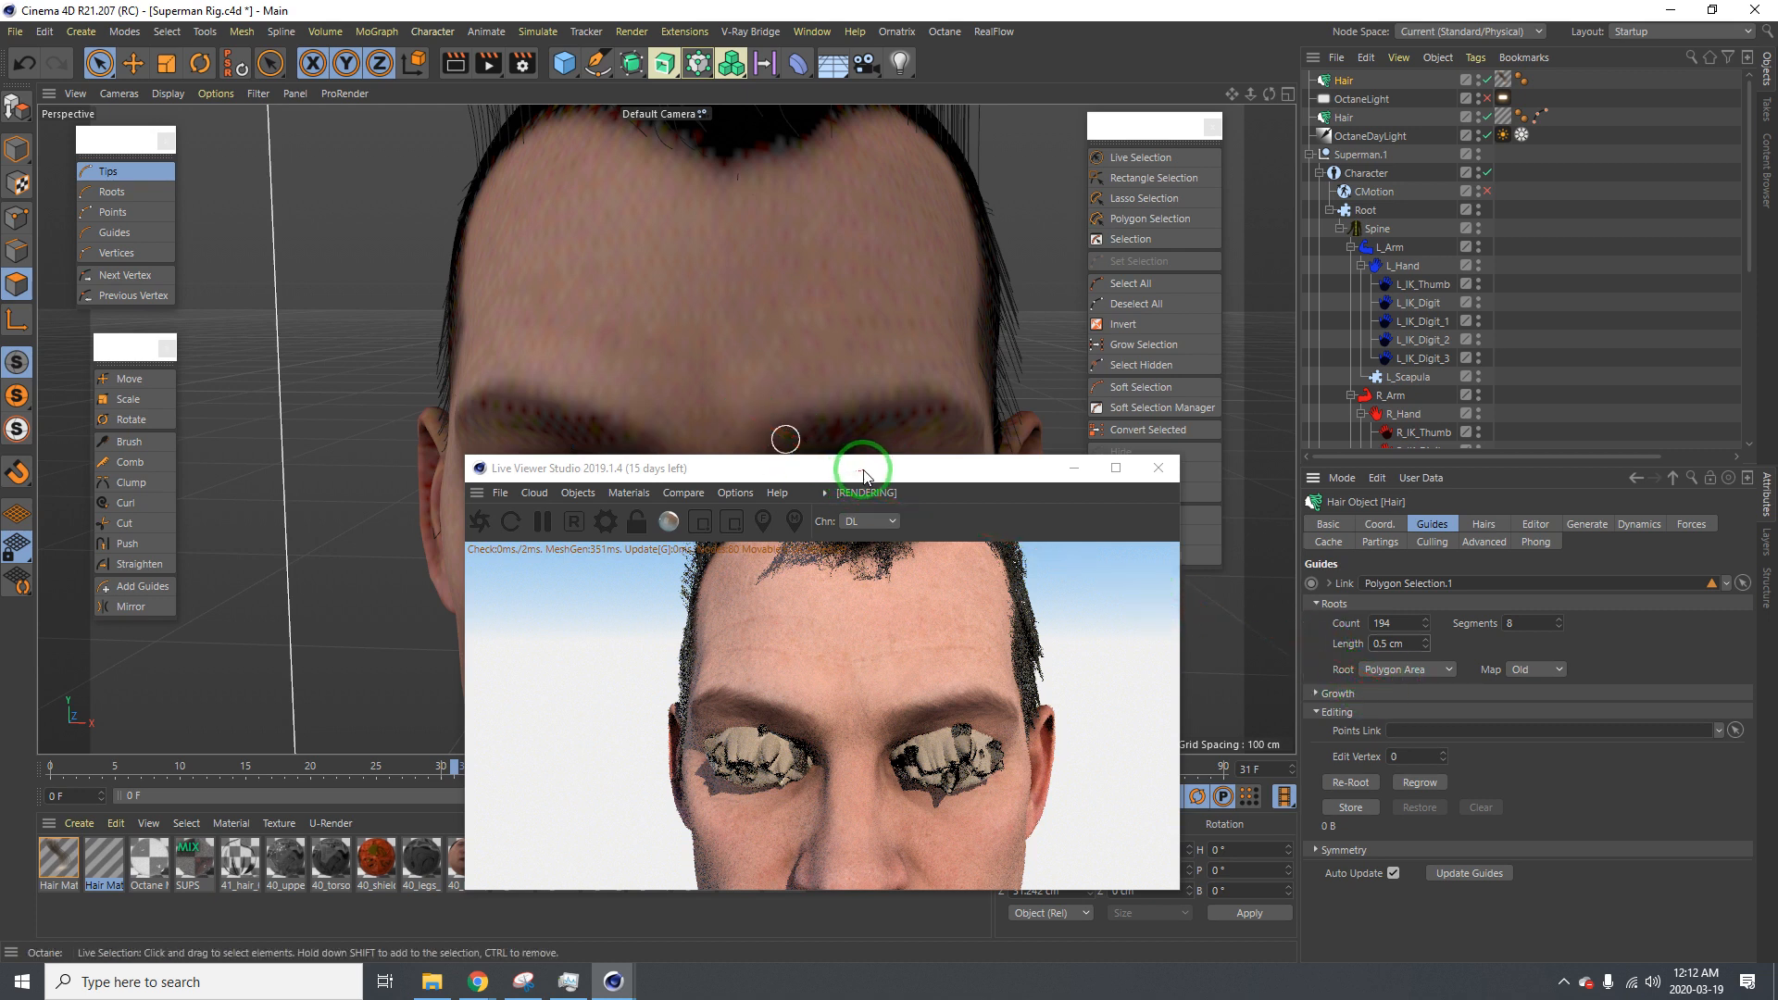
drag(871, 477, 1136, 338)
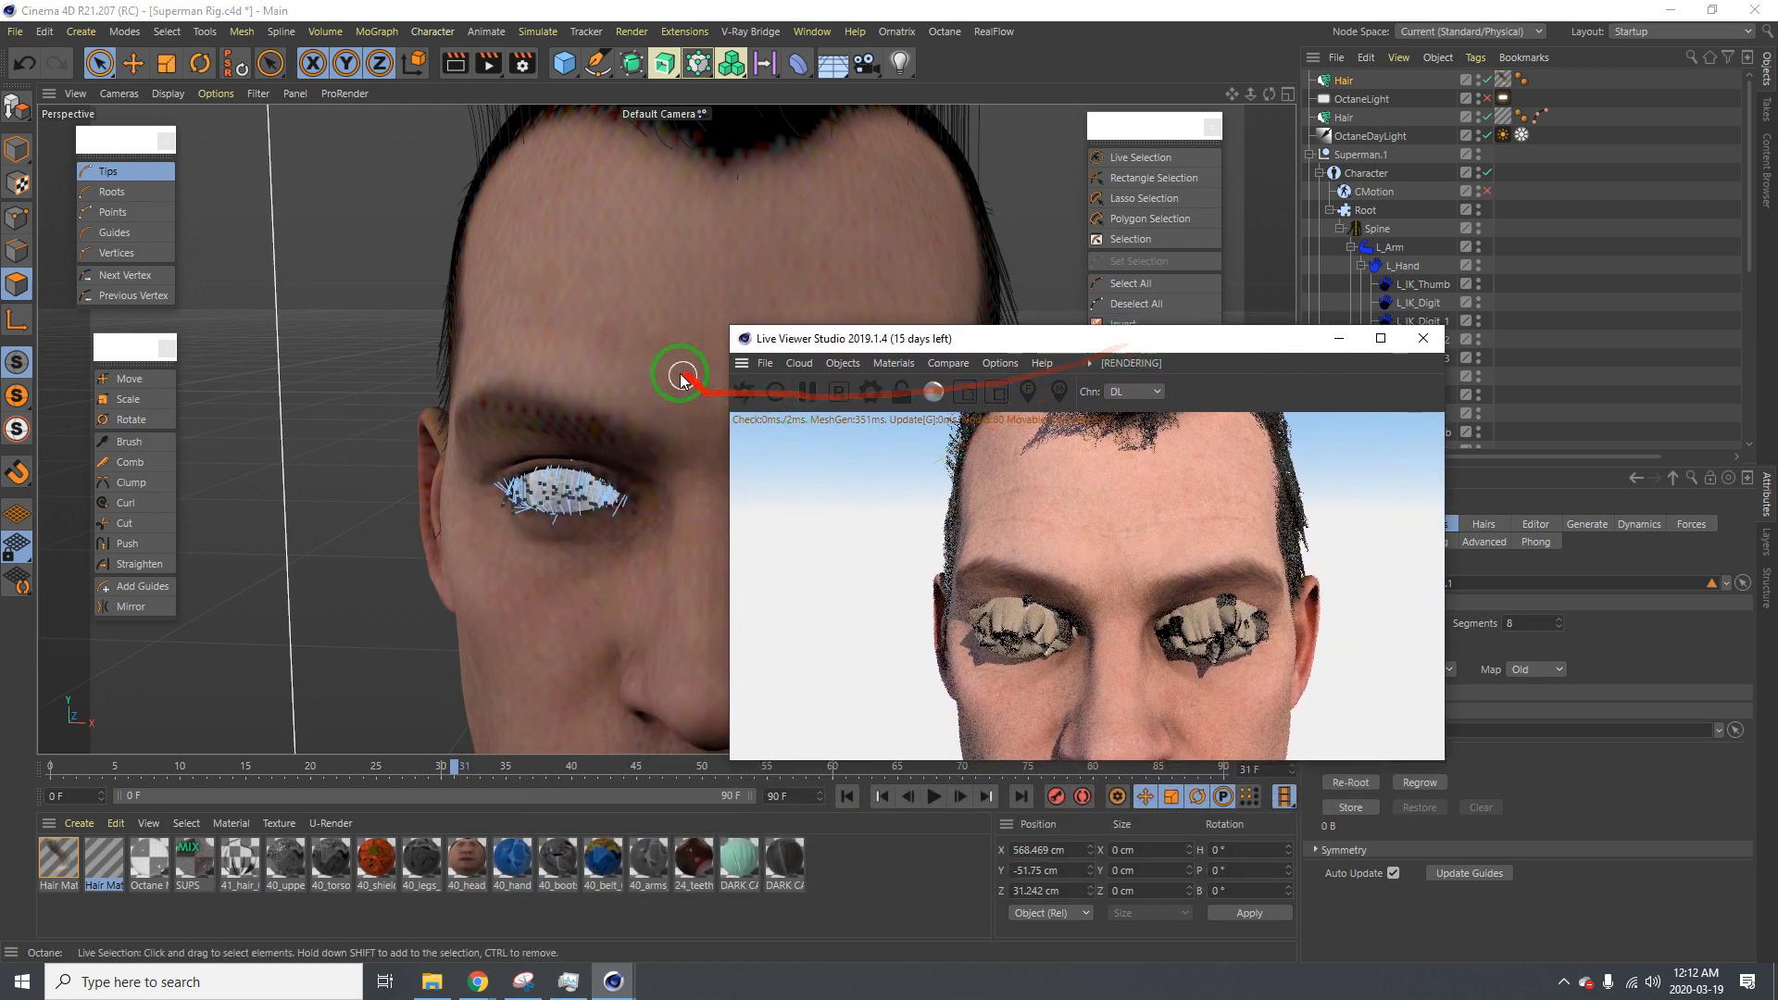
alt+drag(651, 377, 556, 302)
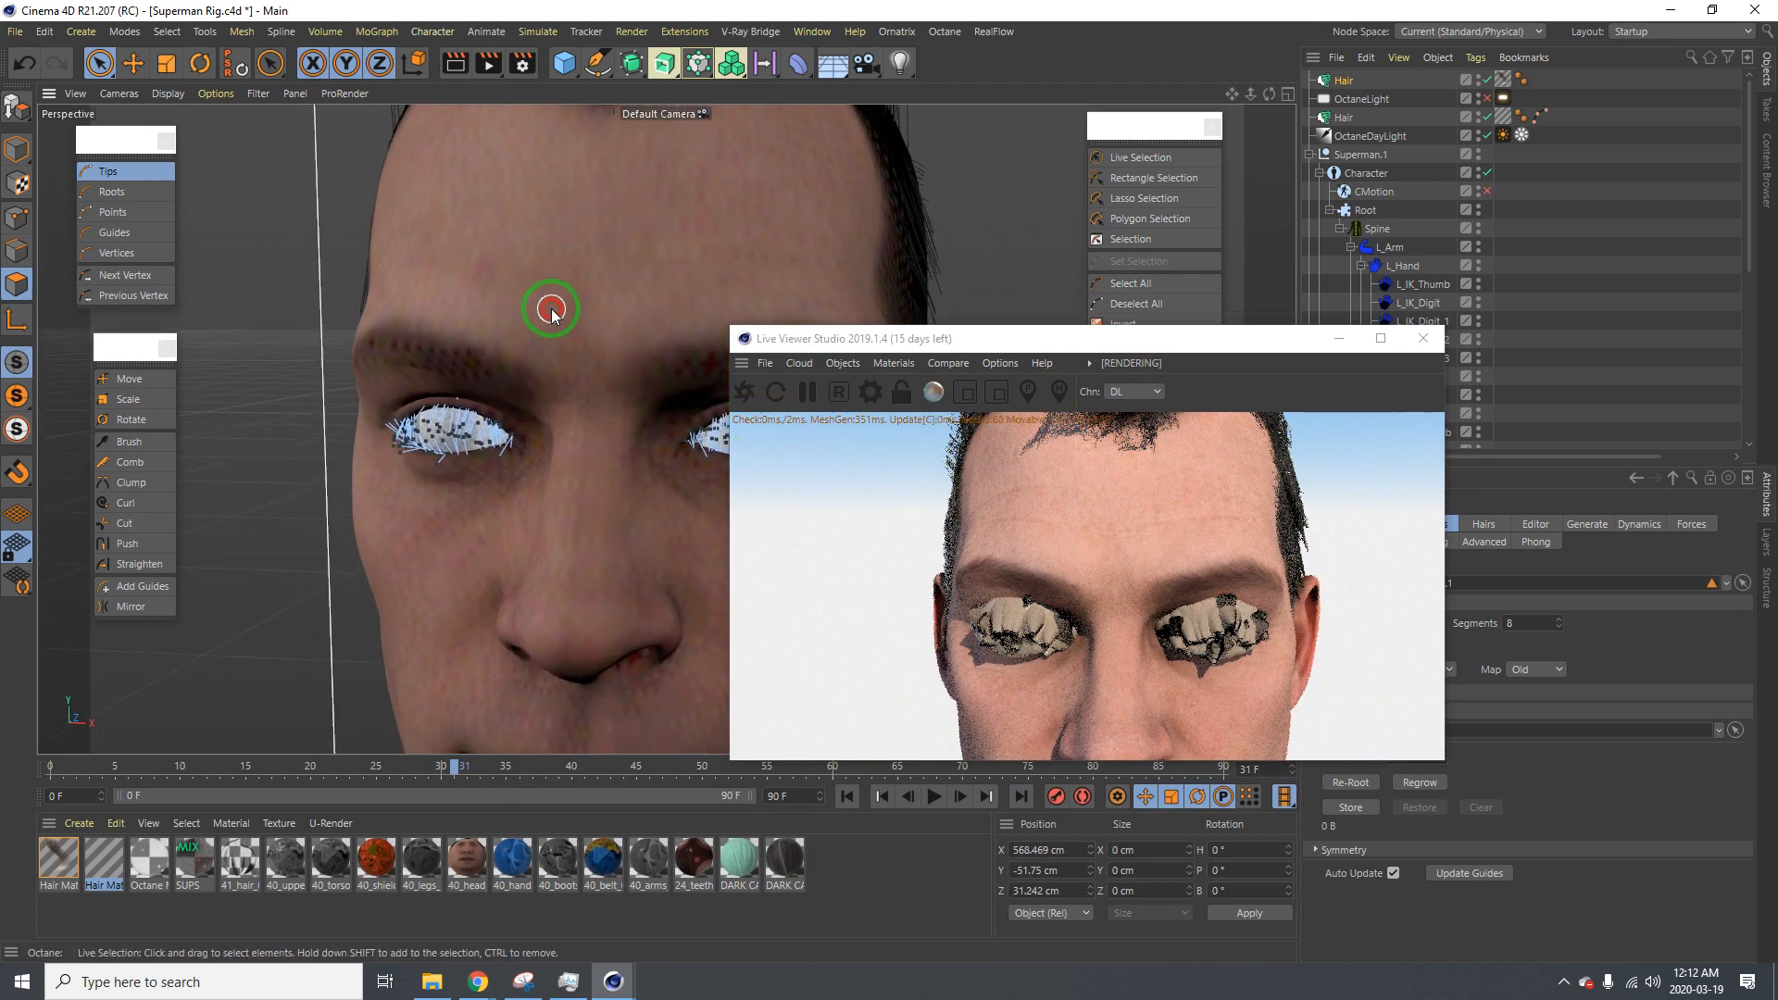
drag(745, 393, 588, 505)
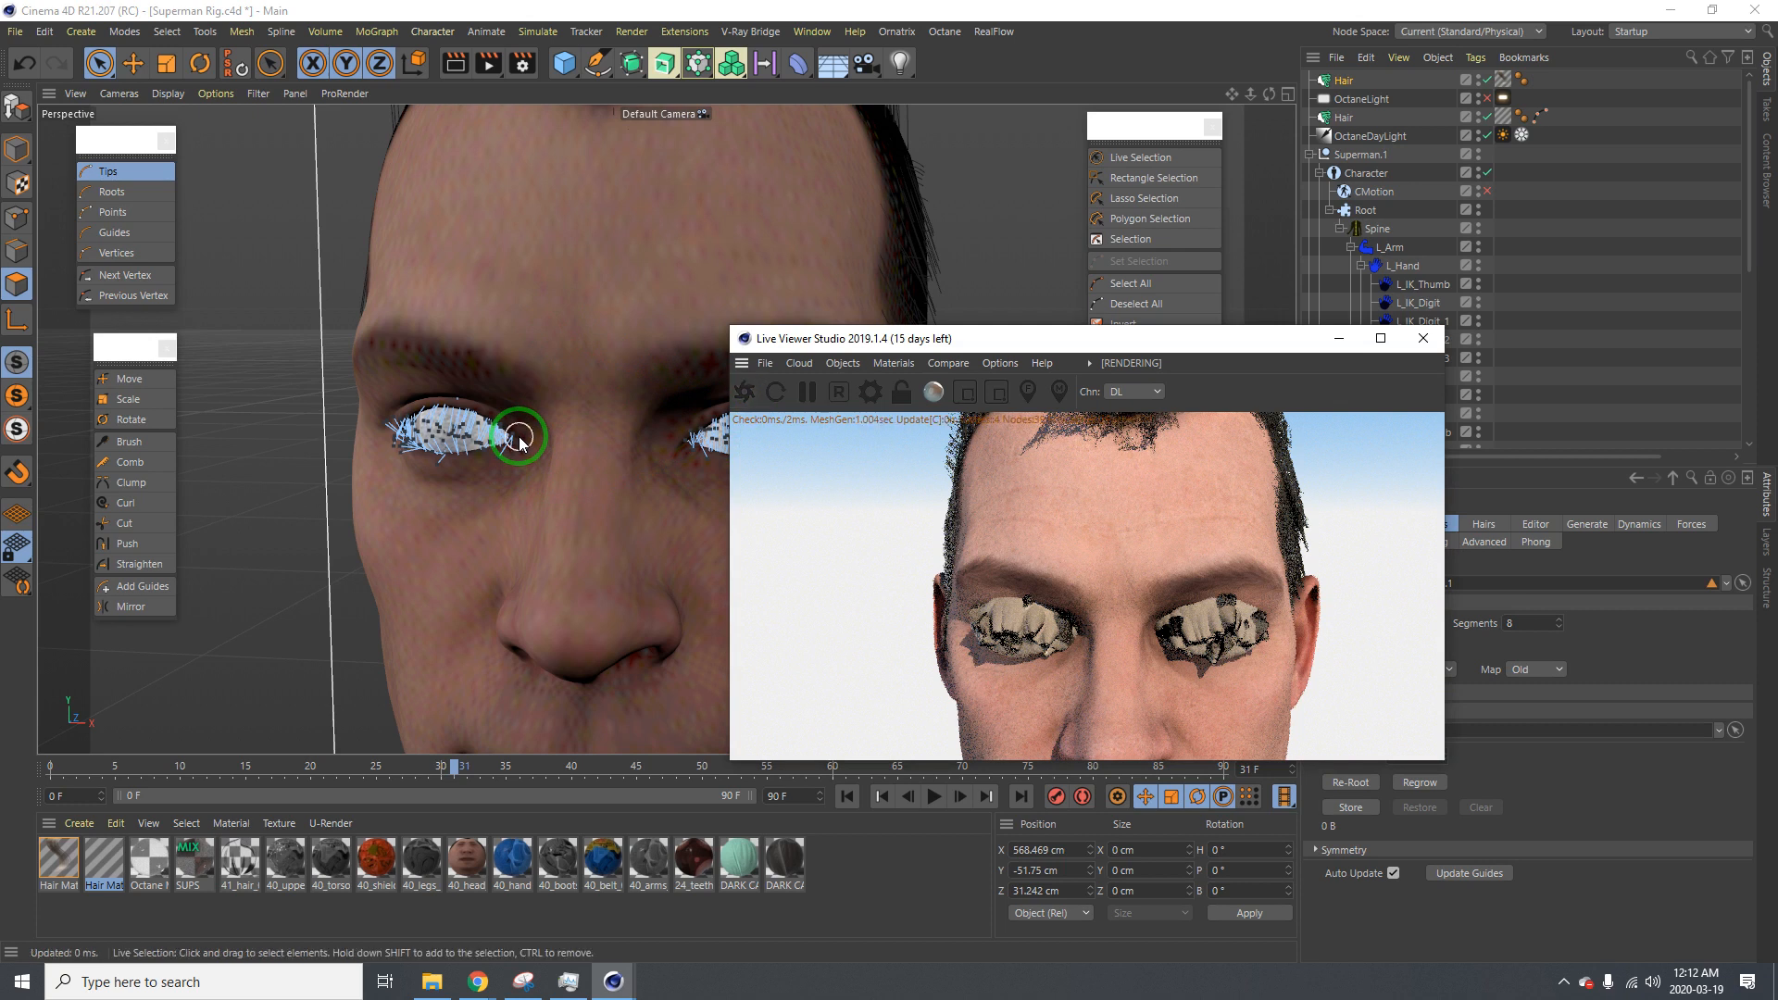
Open the eyelash hair material's color settings and load a Noise shader as the color texture
scroll(533, 346, up, 2)
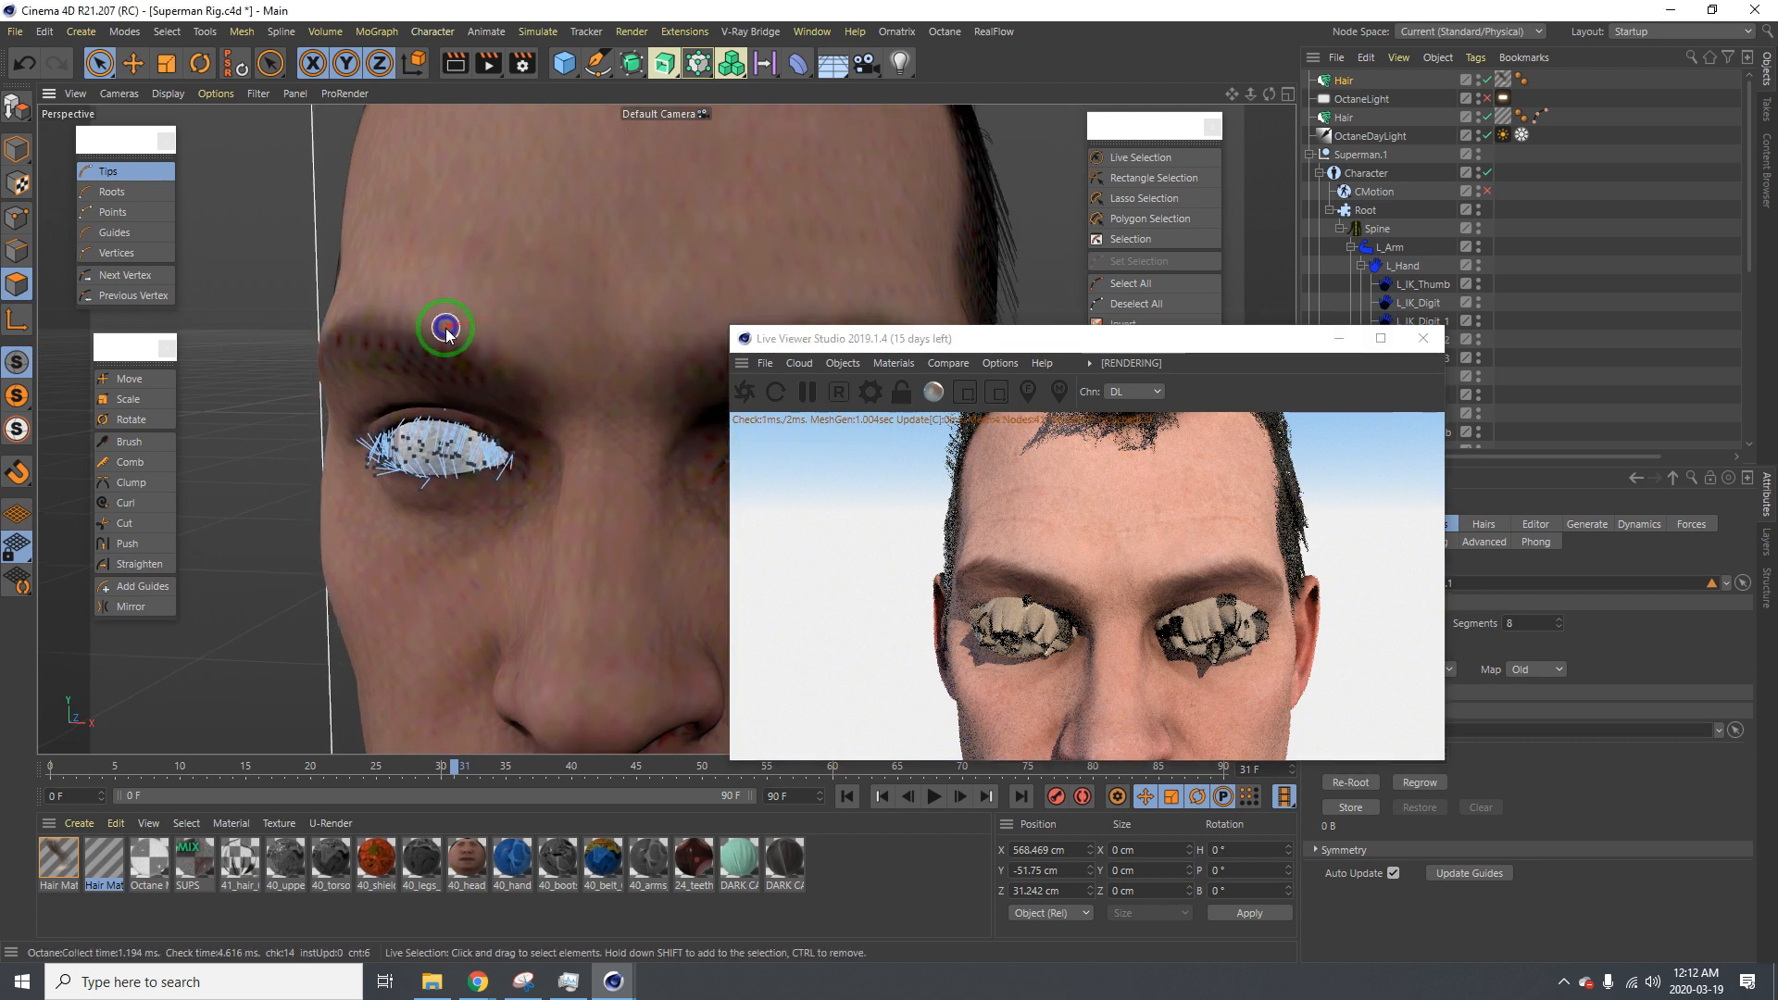
alt+drag(509, 319, 588, 338)
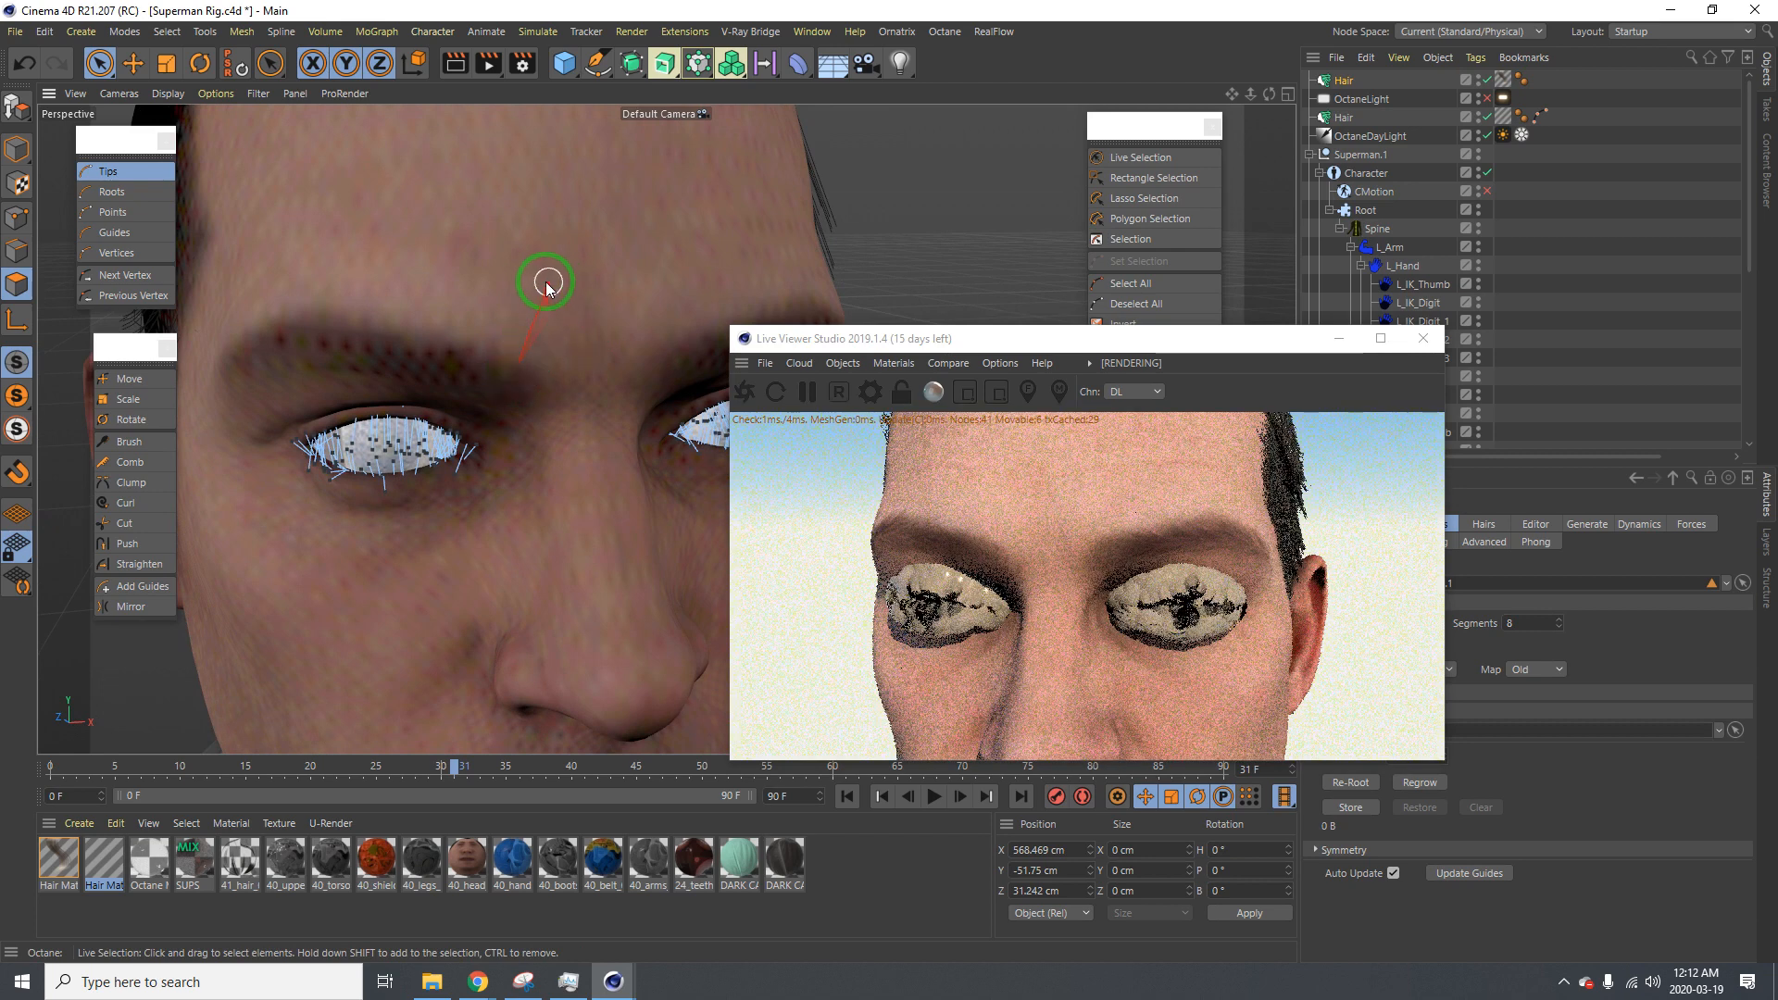
alt+drag(547, 282, 500, 280)
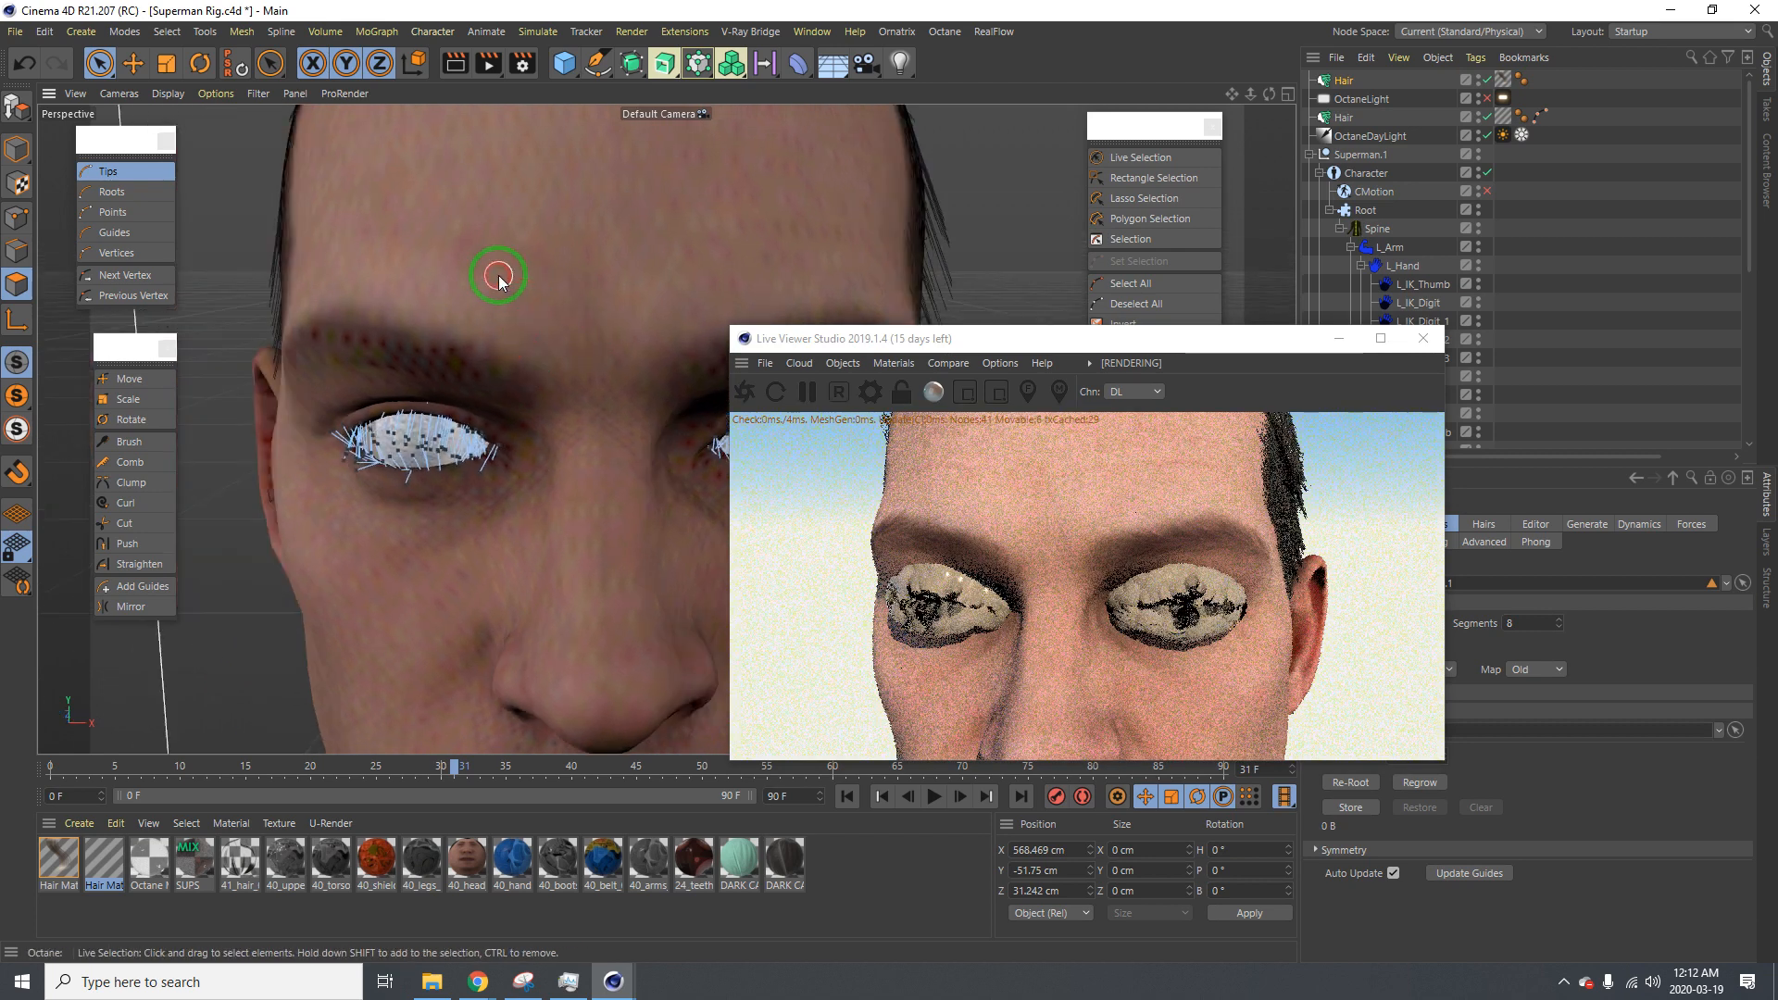
click(57, 860)
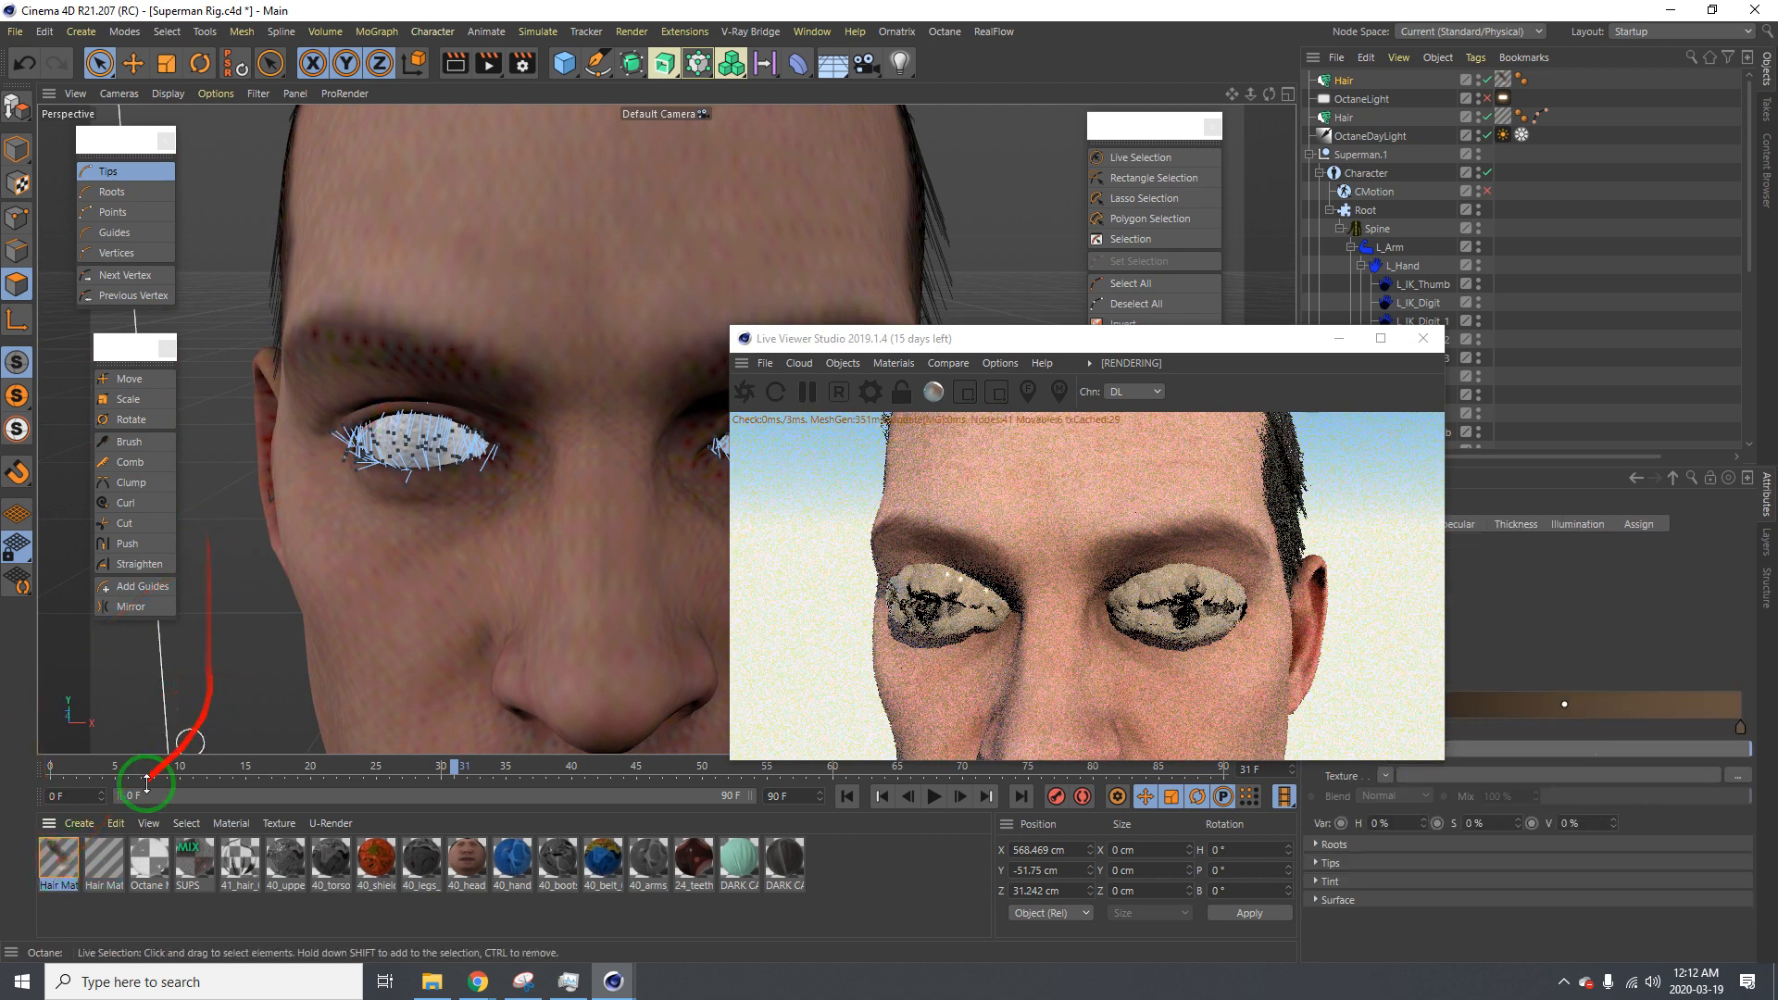
double_click(58, 857)
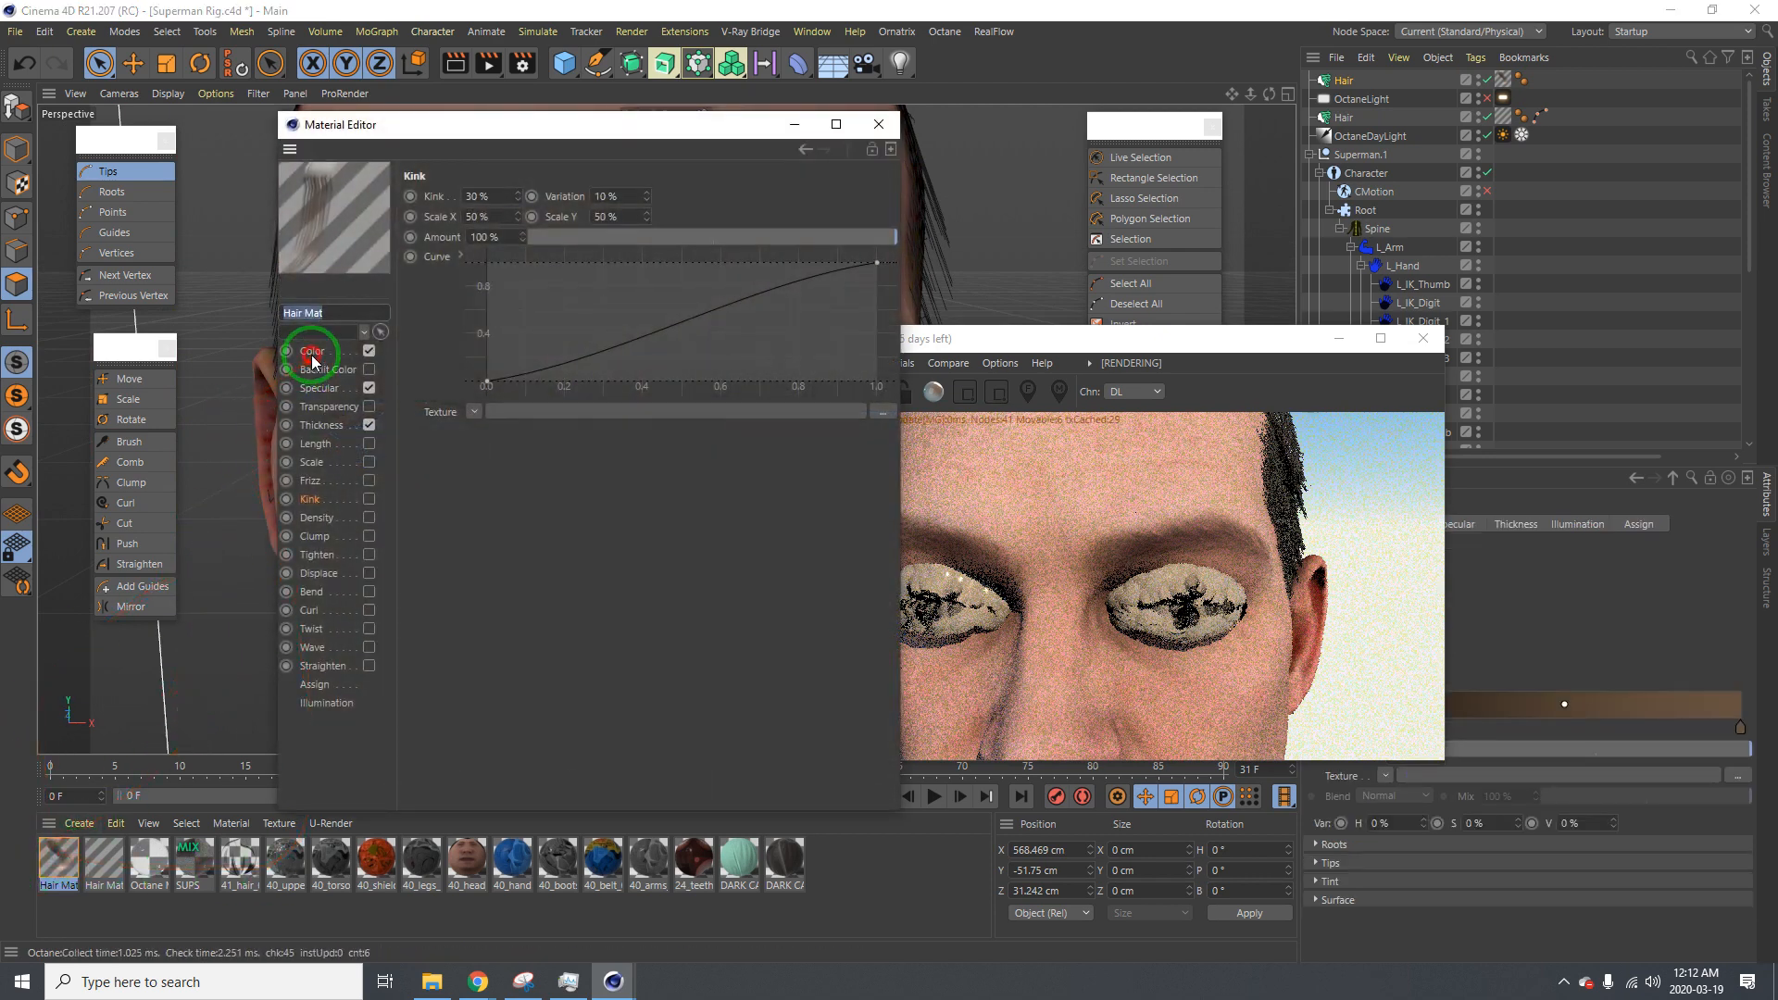
click(313, 353)
click(482, 273)
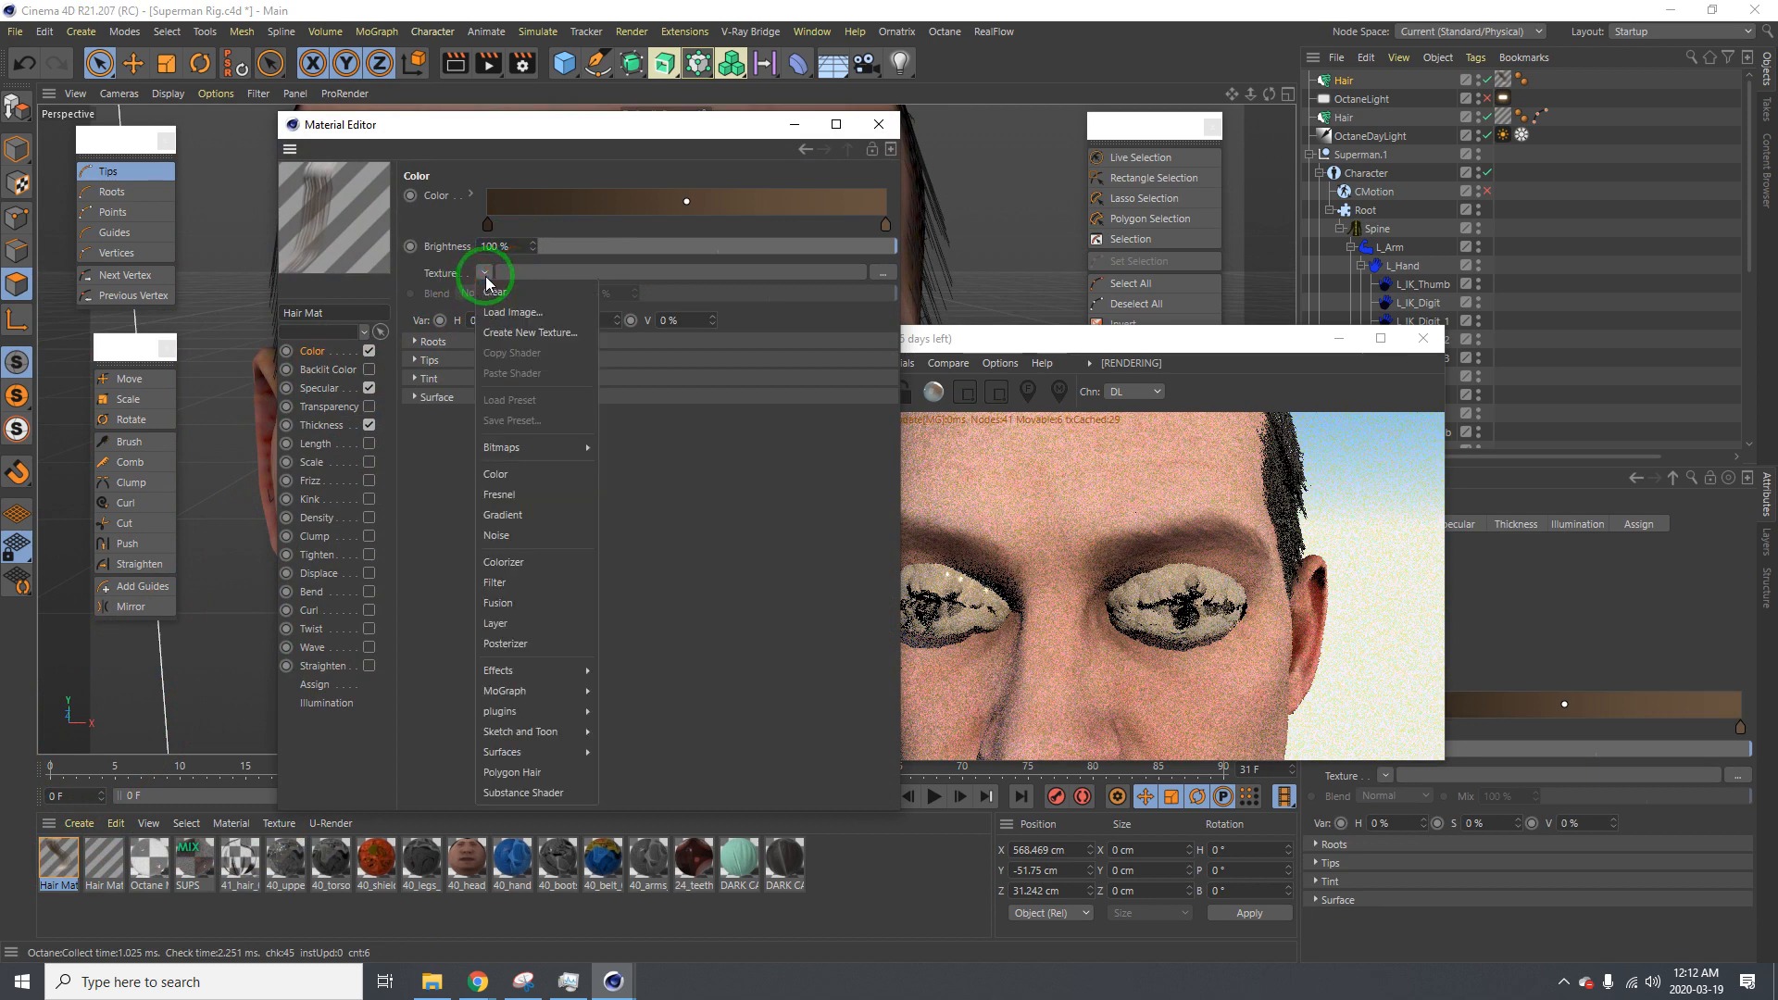
click(520, 537)
Set the noise shader's Color 1 to dark brown and Color 2 to black
click(497, 301)
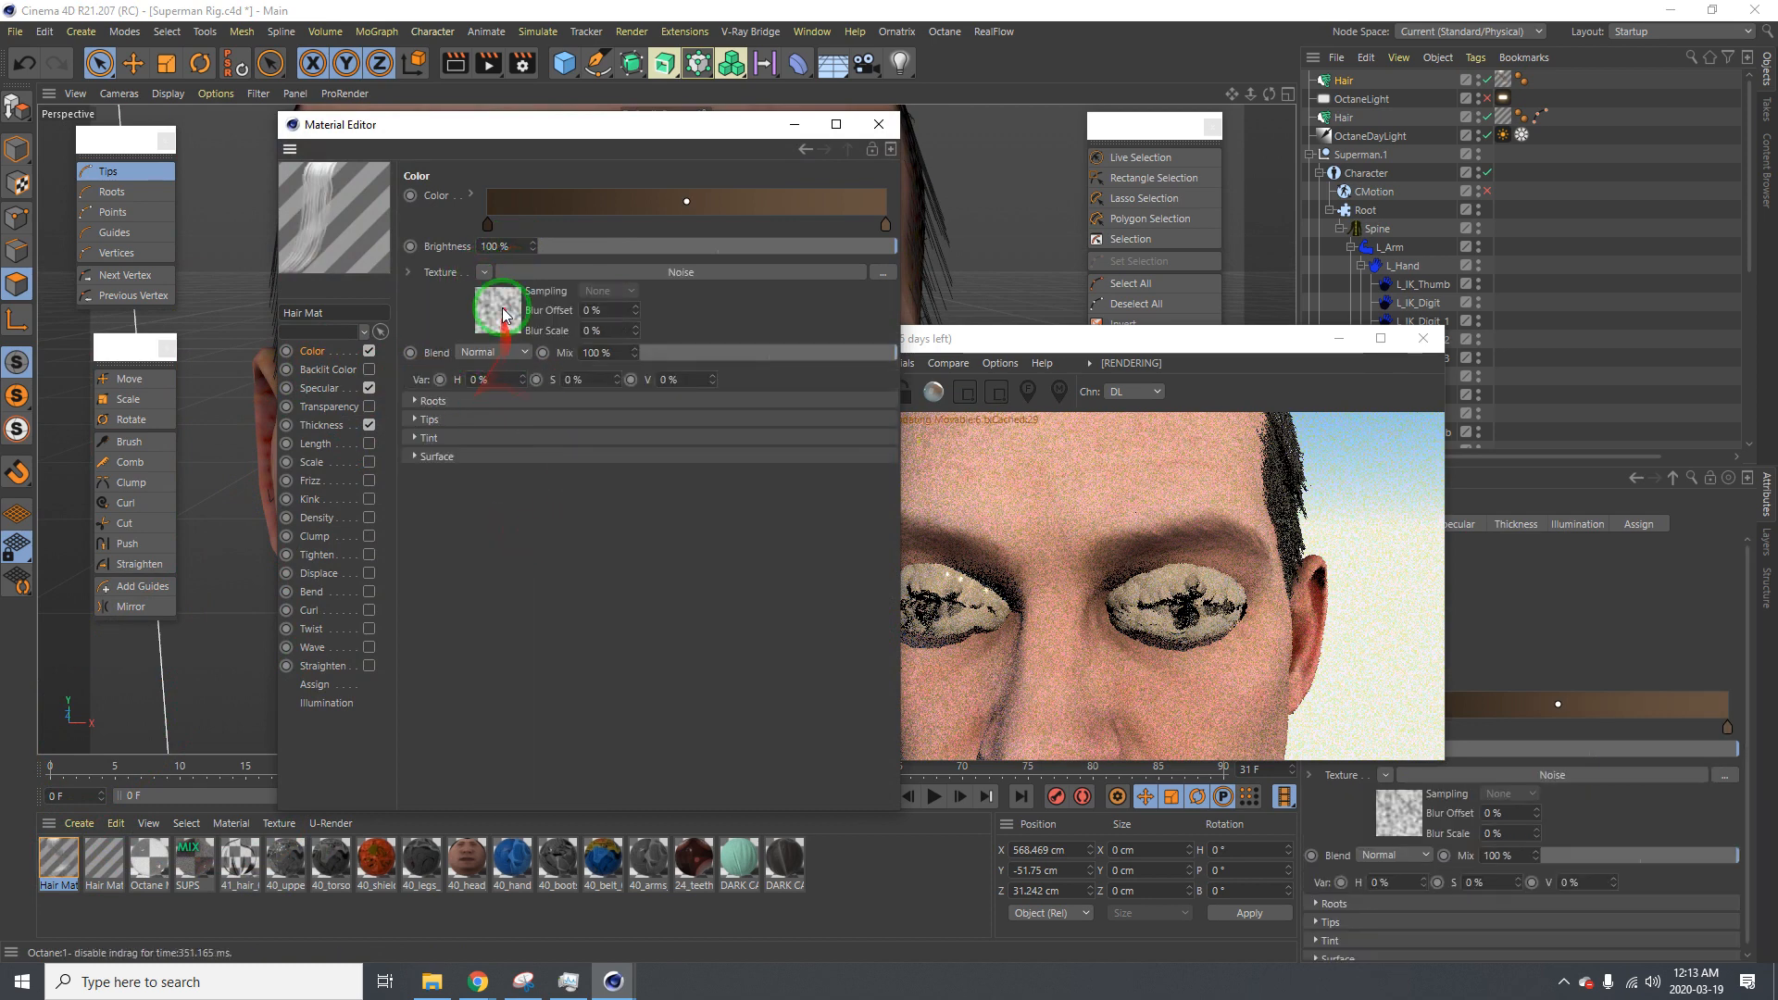
click(528, 345)
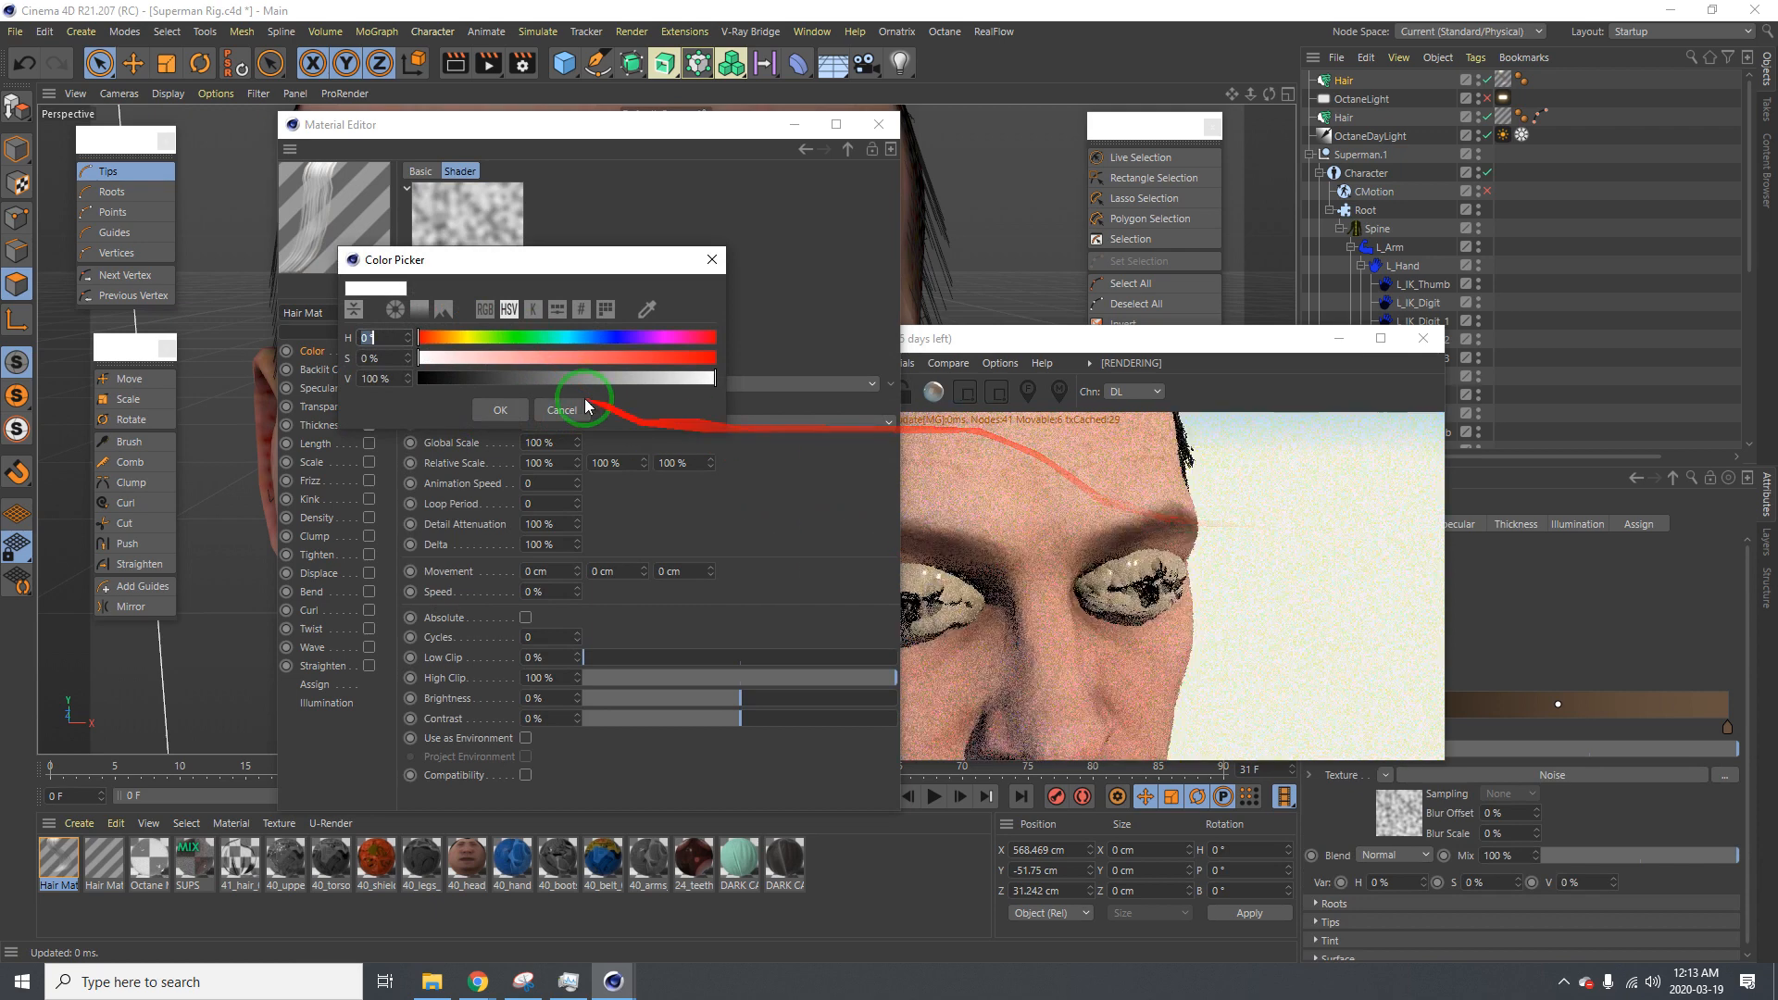
drag(469, 381, 390, 385)
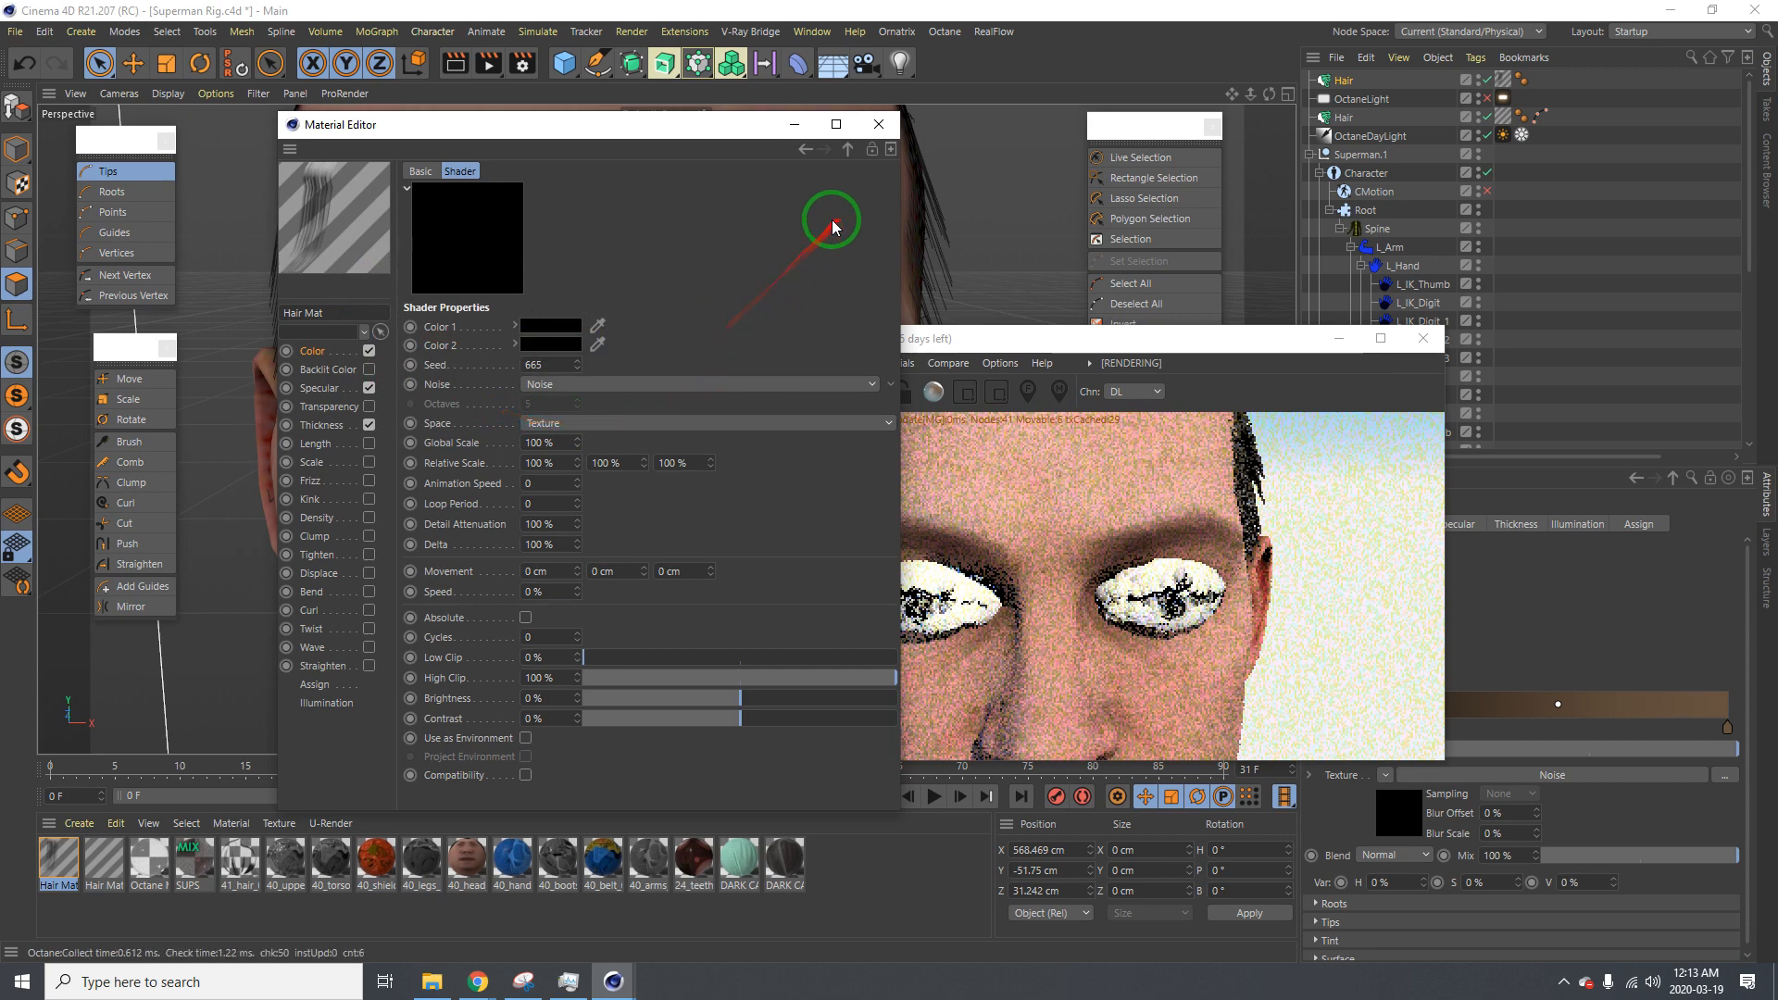
drag(837, 179, 574, 308)
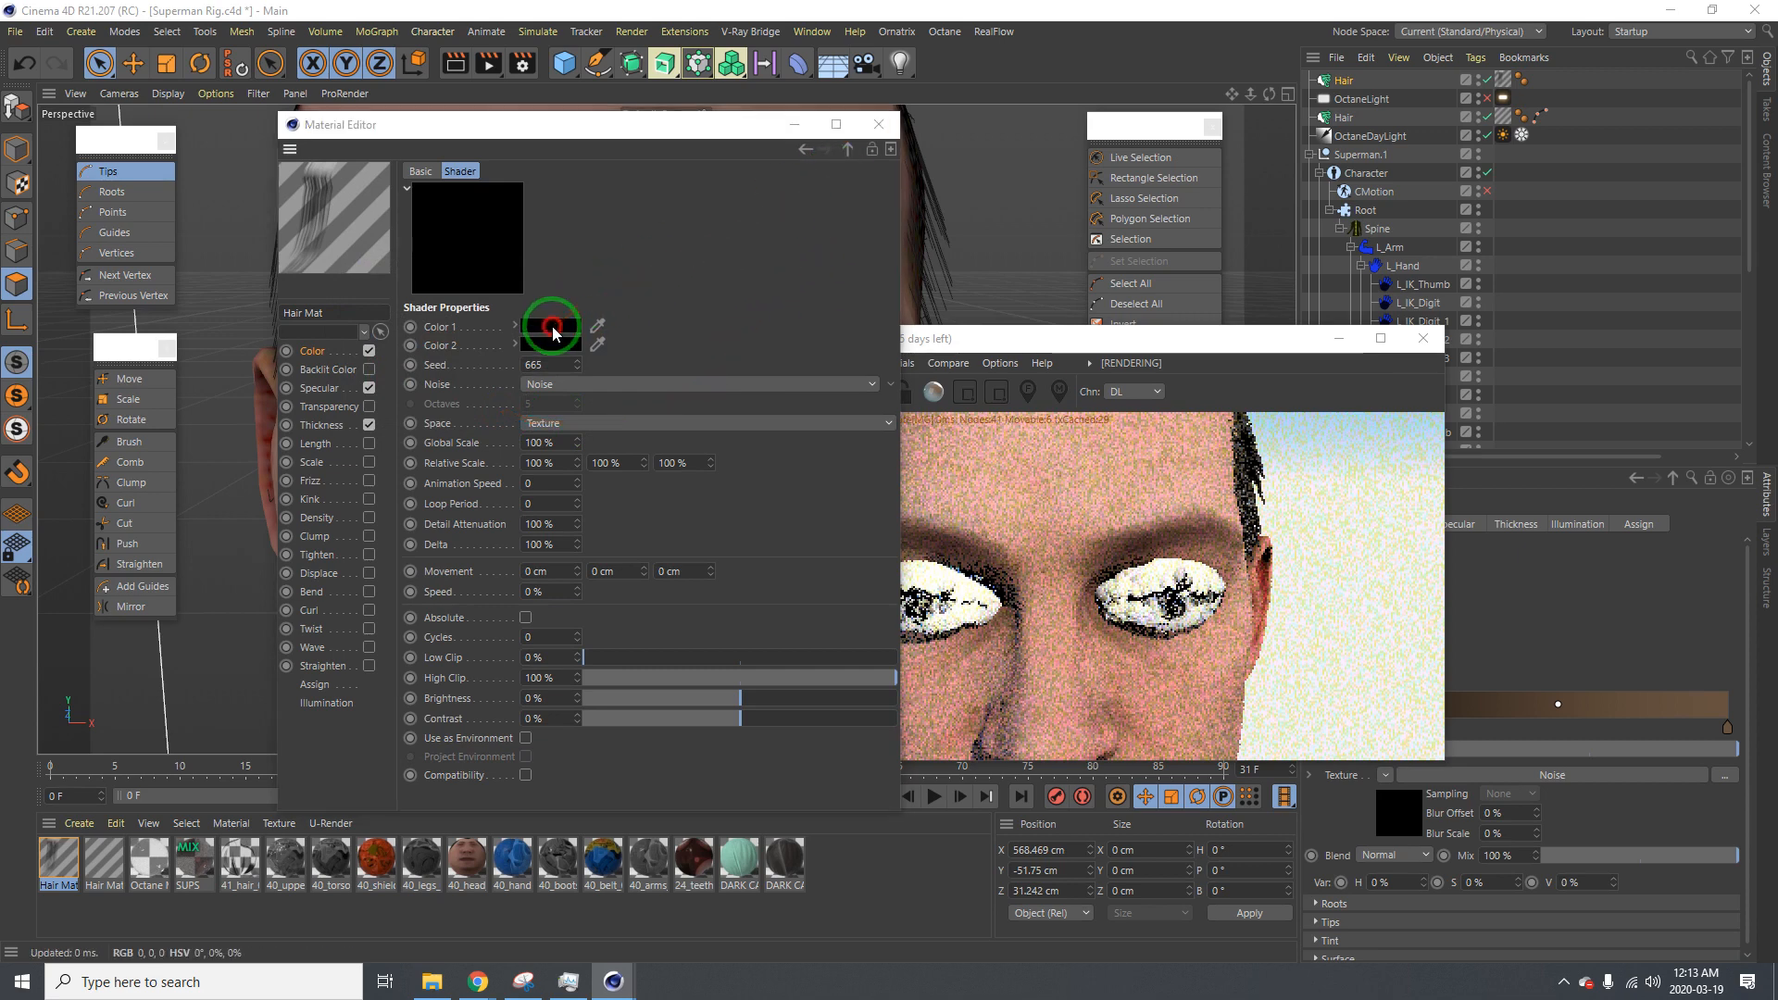
click(567, 328)
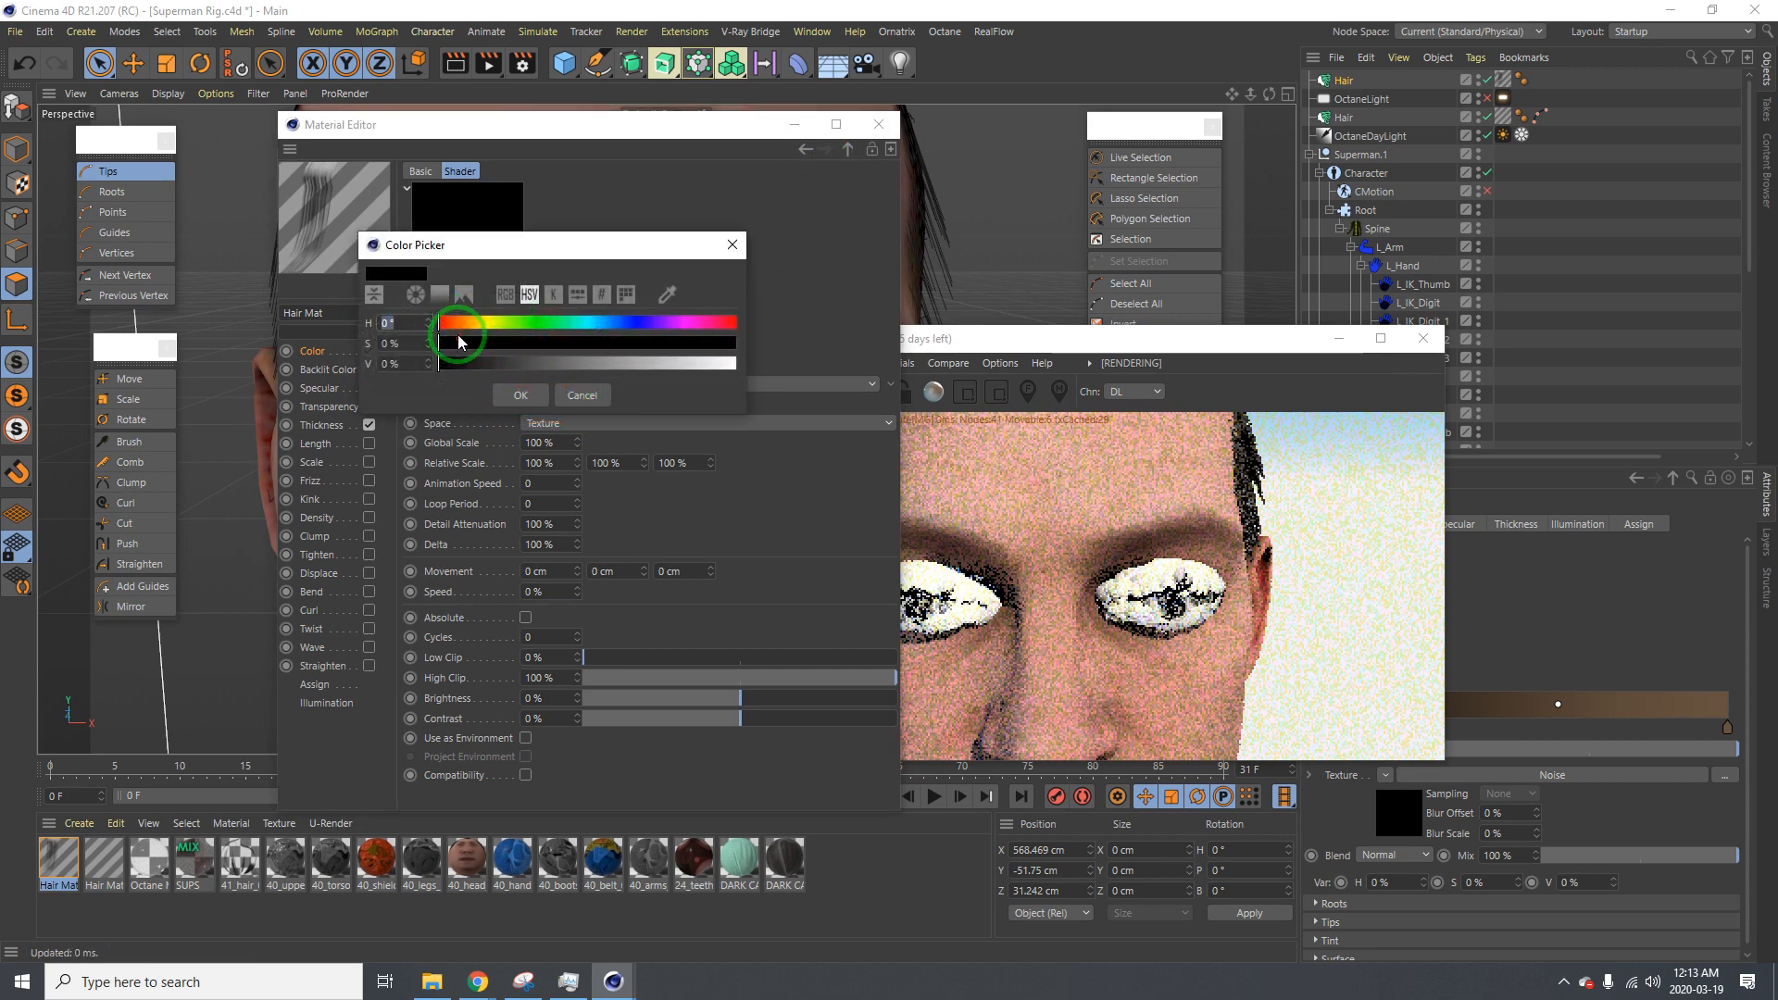
drag(460, 323, 529, 364)
click(521, 396)
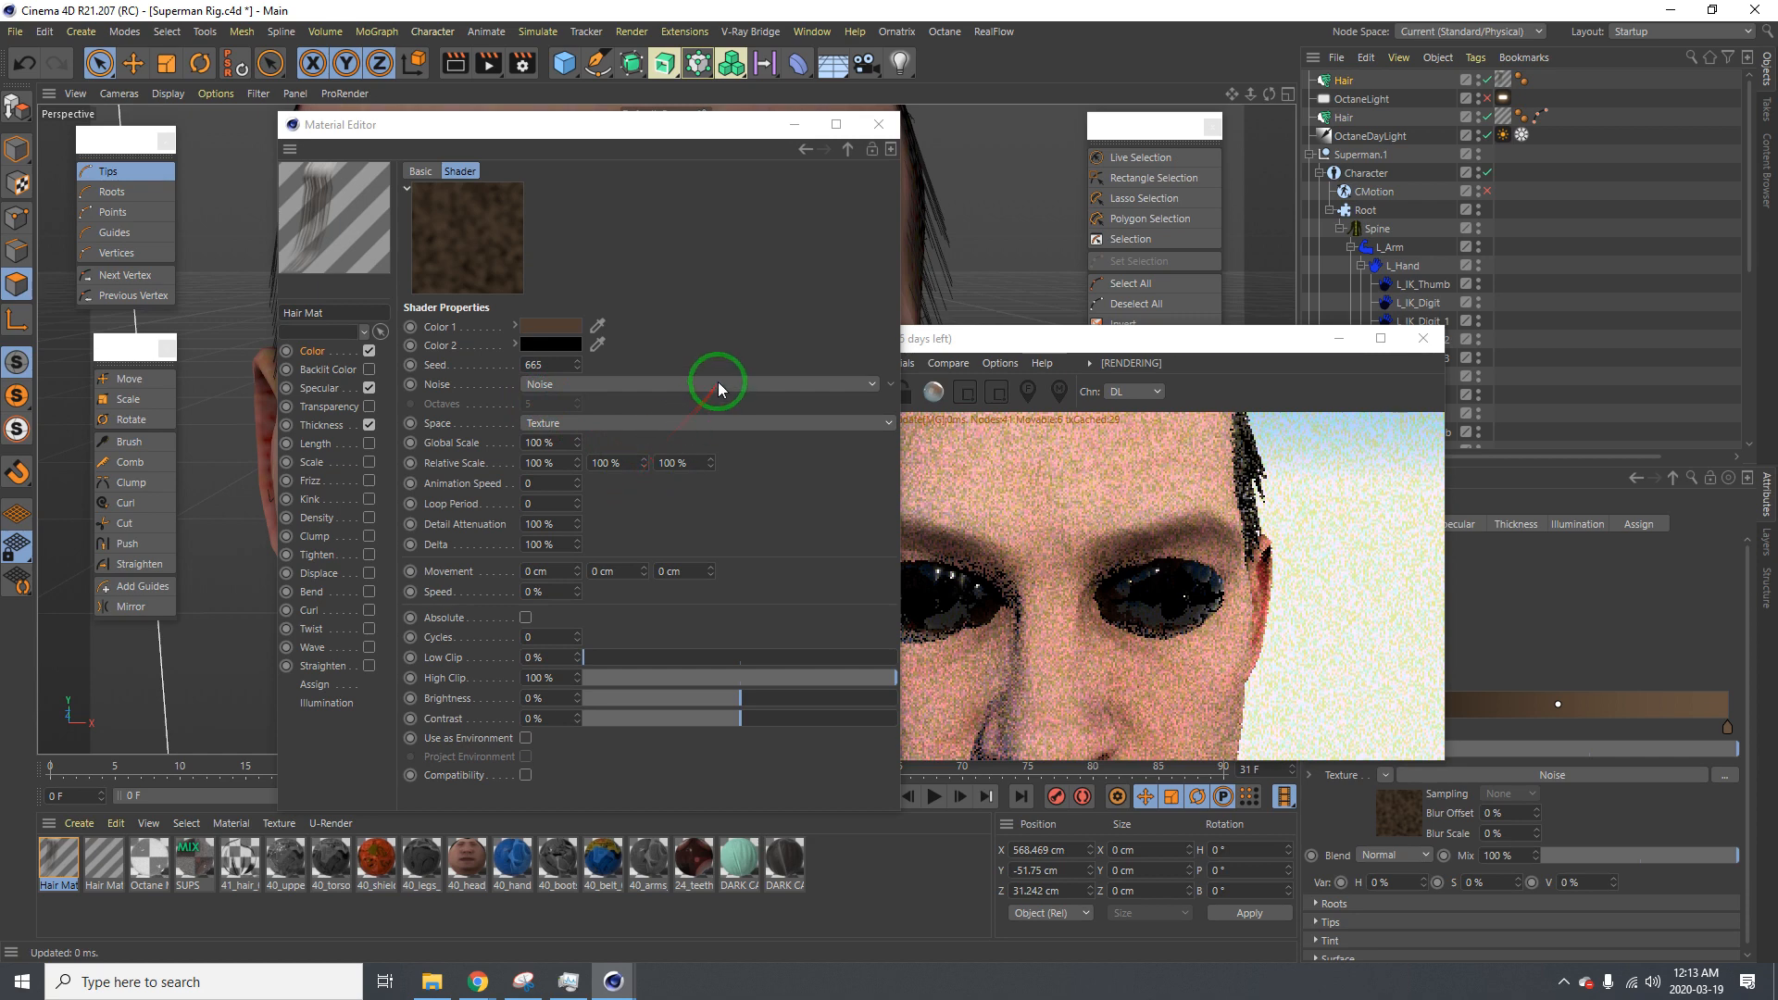
Place the Material Editor and Live Viewer side by side and disable the scalp Hair object below OctaneLight
drag(751, 128, 1477, 158)
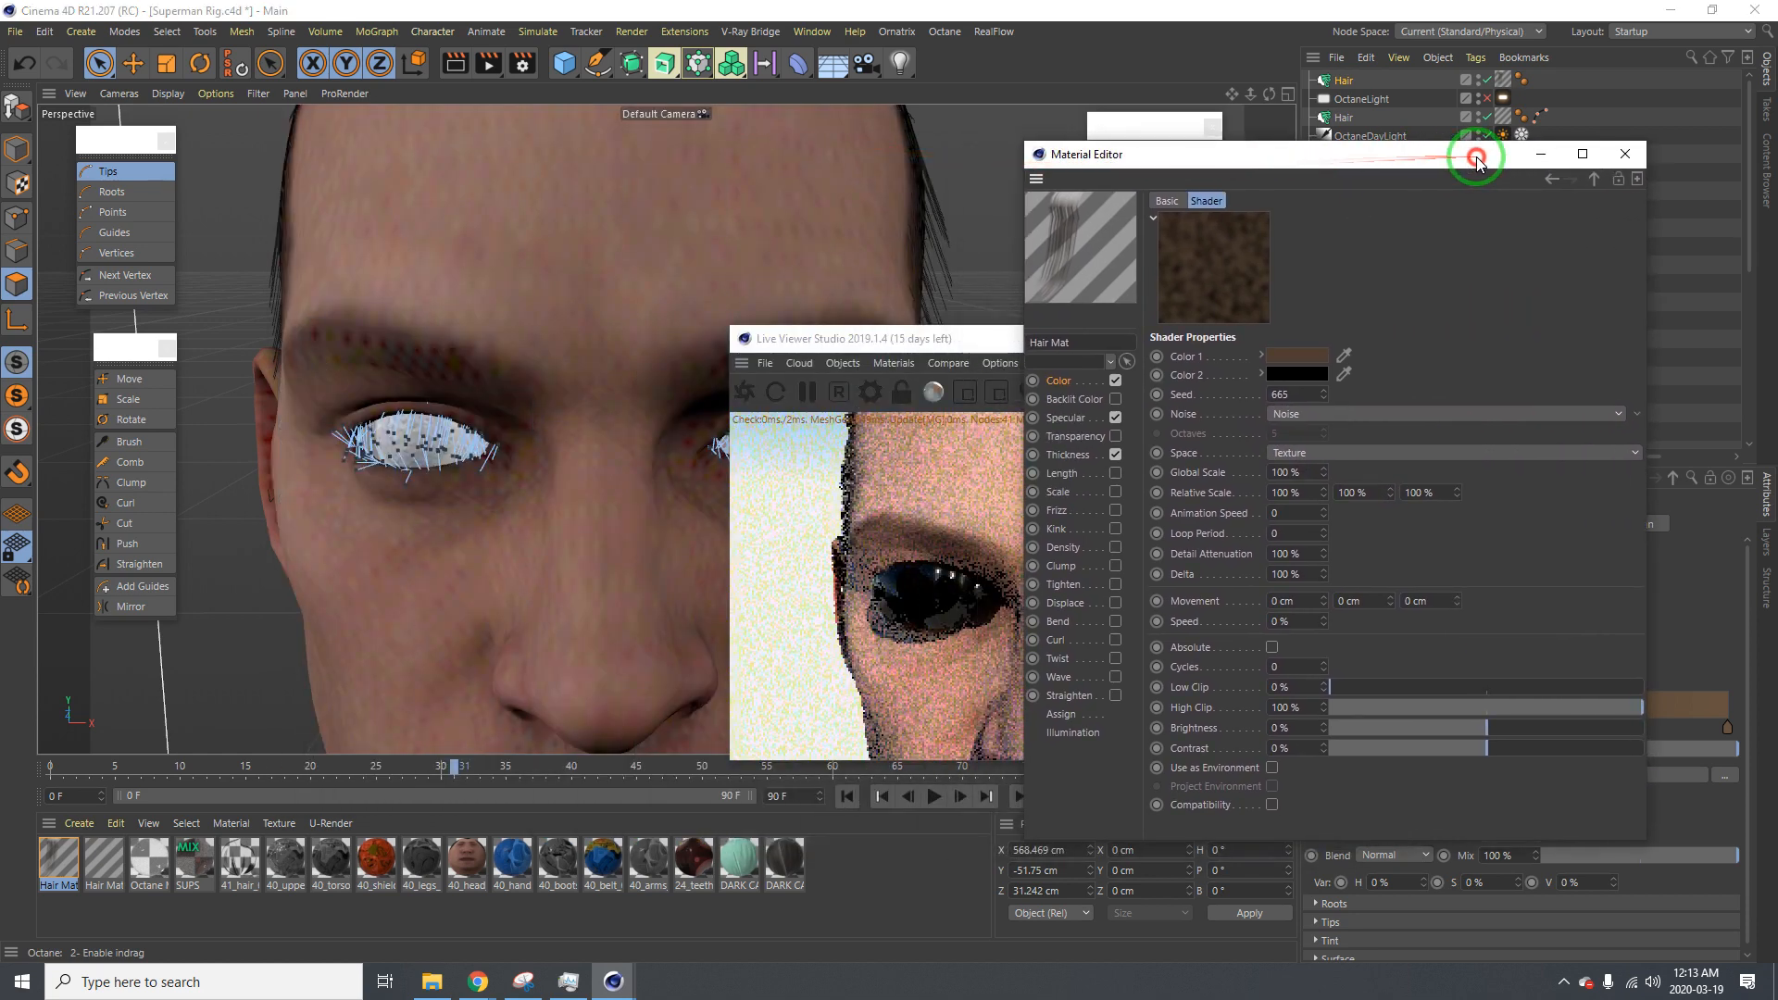
drag(985, 337, 659, 304)
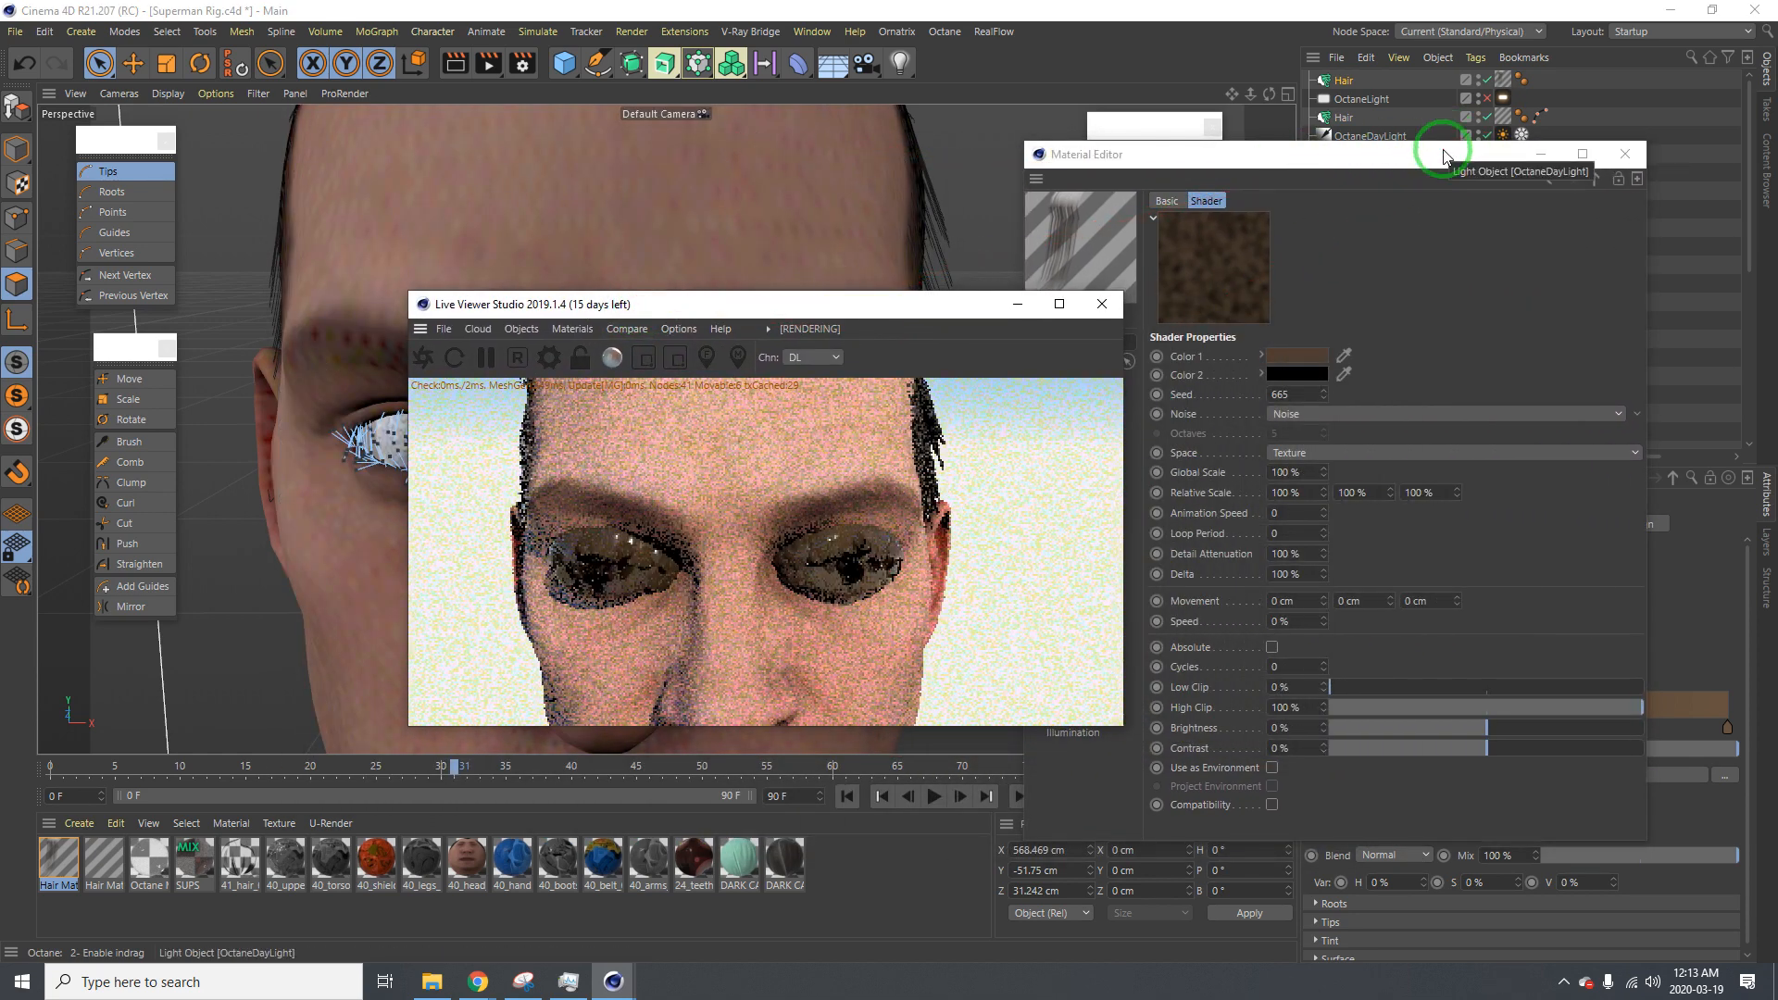
click(1488, 117)
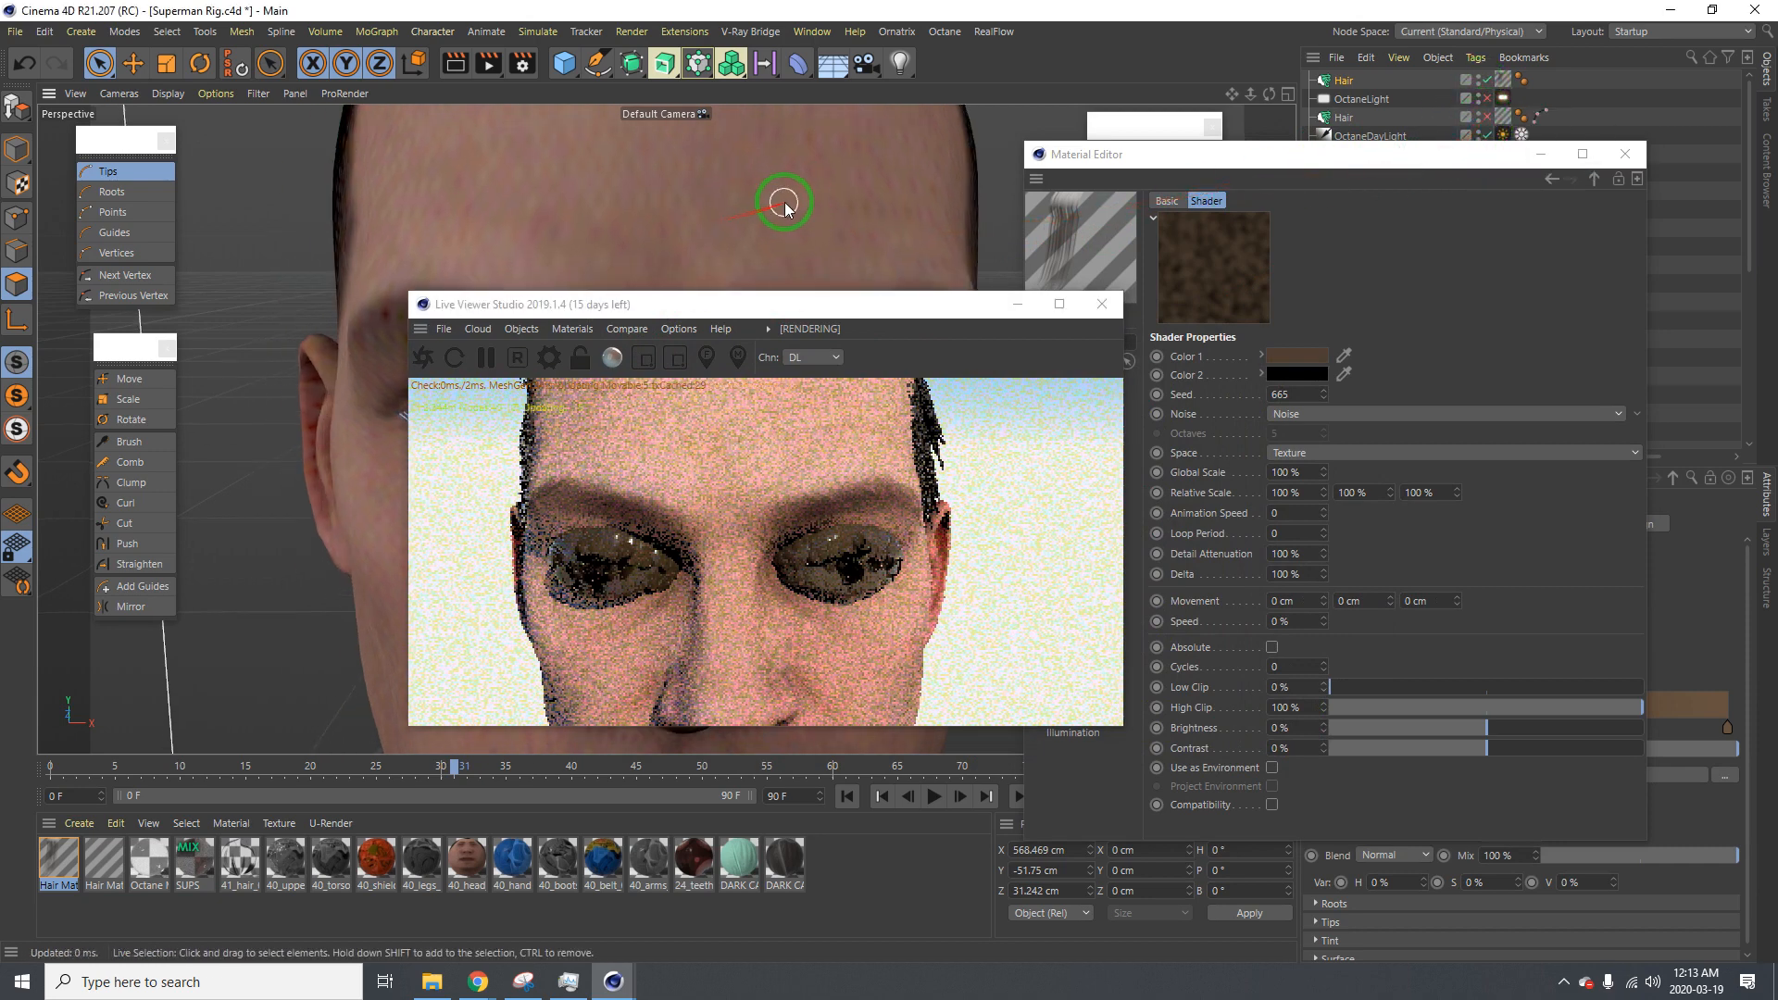
alt+drag(786, 202, 758, 209)
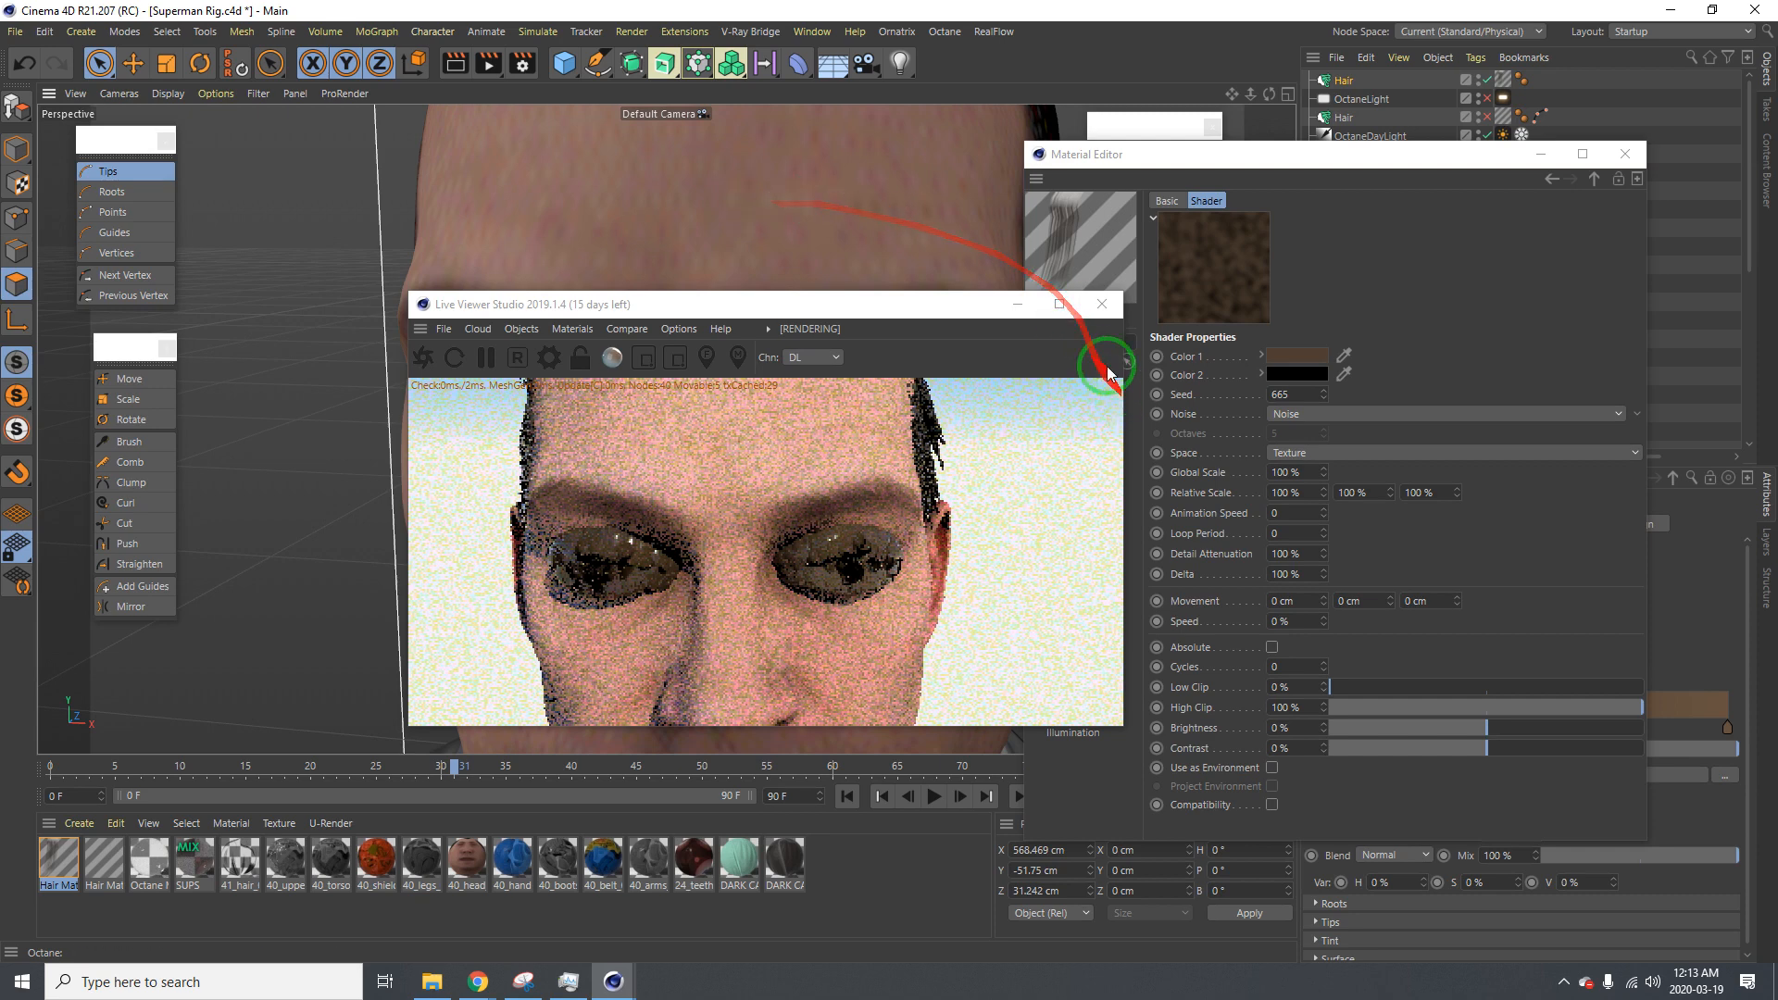
Move the Live Viewer further away from the Material Editor and restart the Octane render
click(1362, 160)
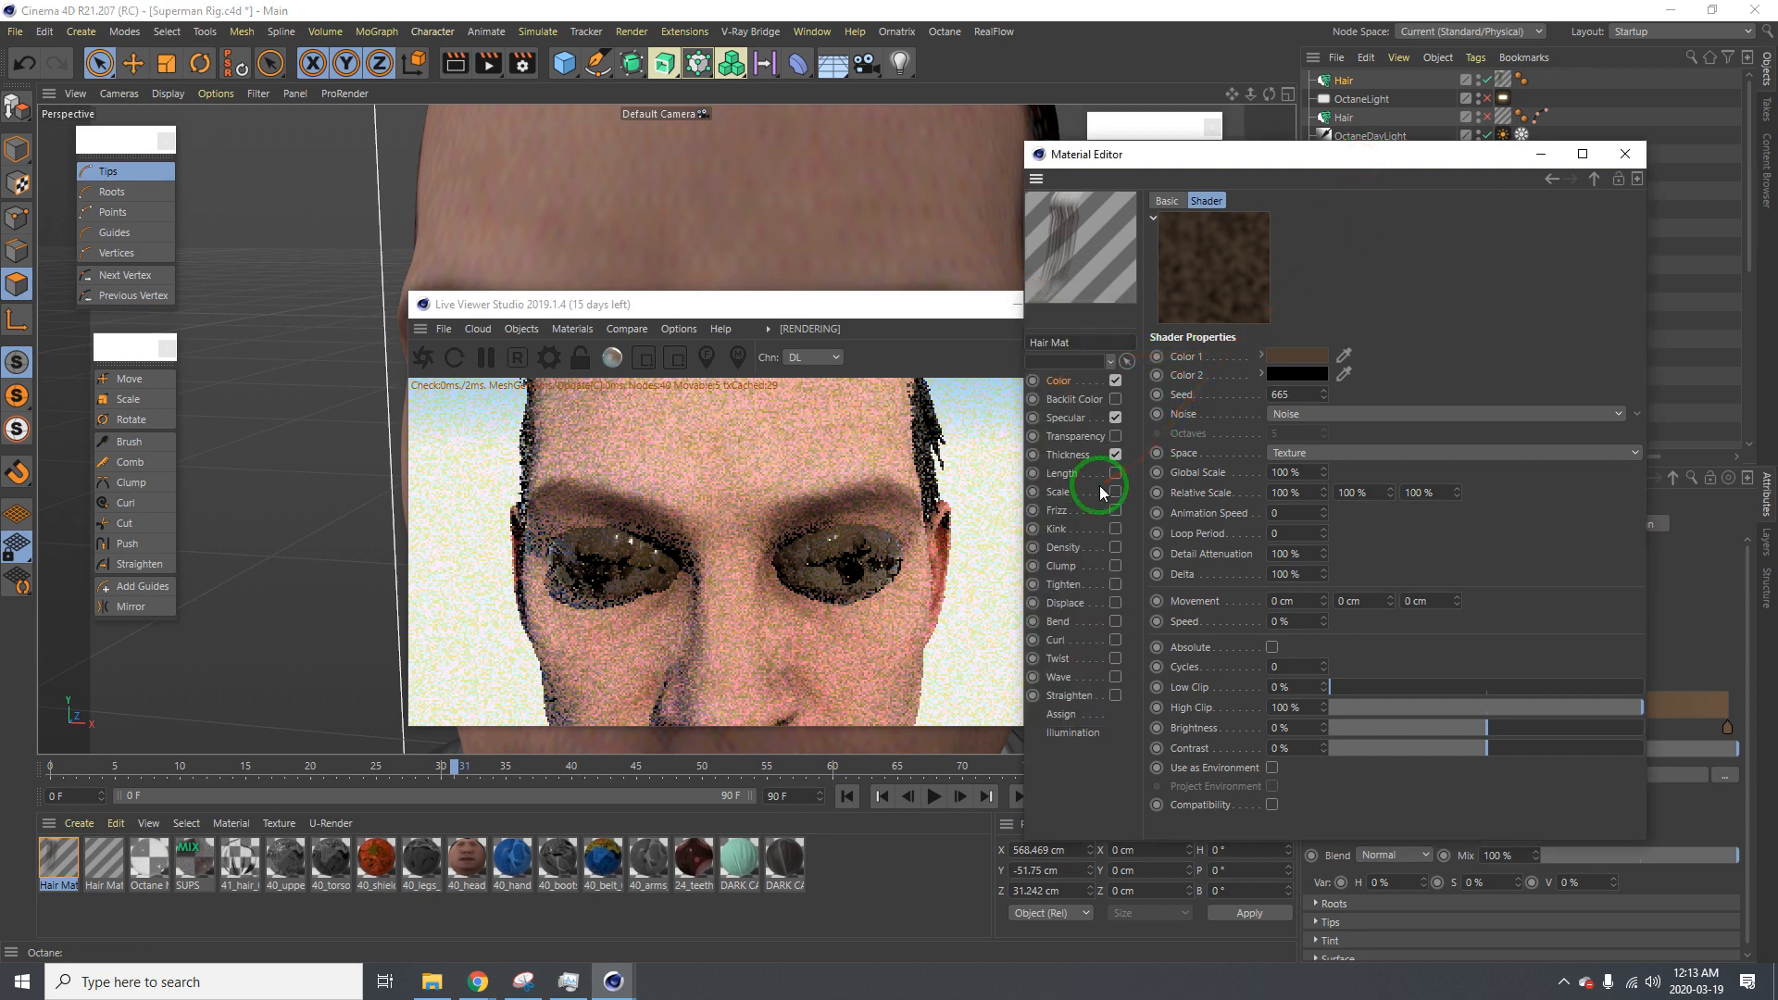
drag(867, 315, 680, 293)
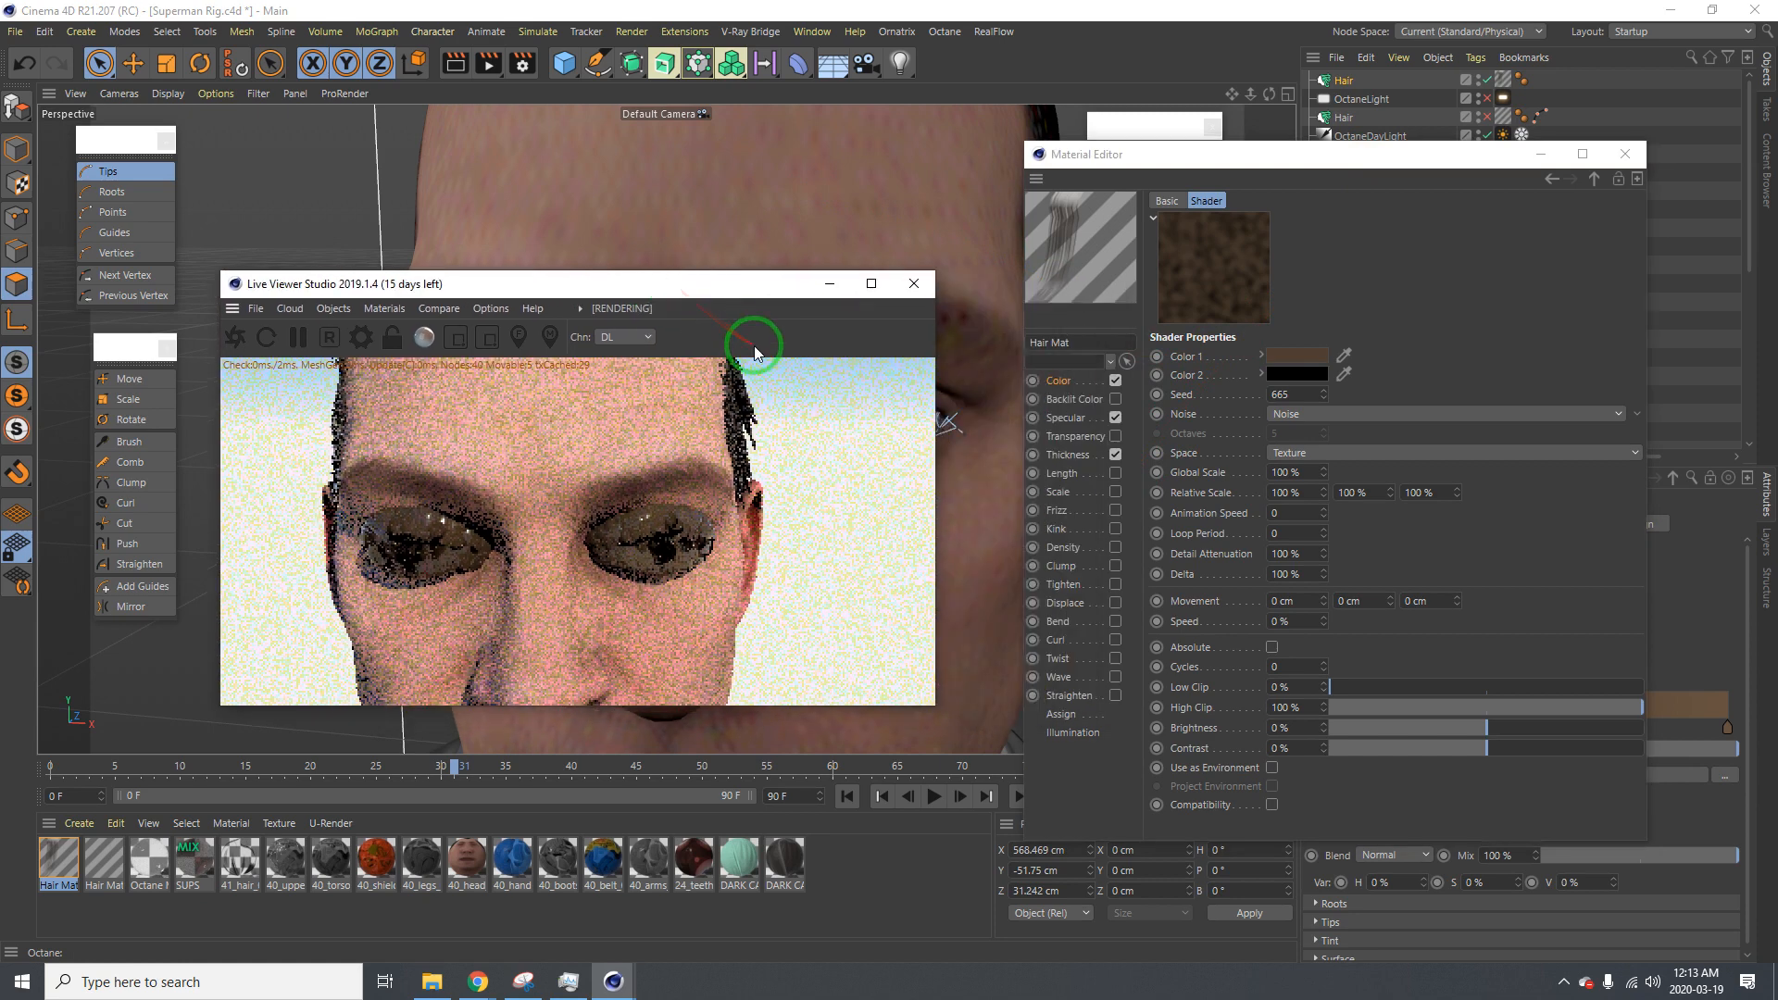
drag(755, 347, 769, 406)
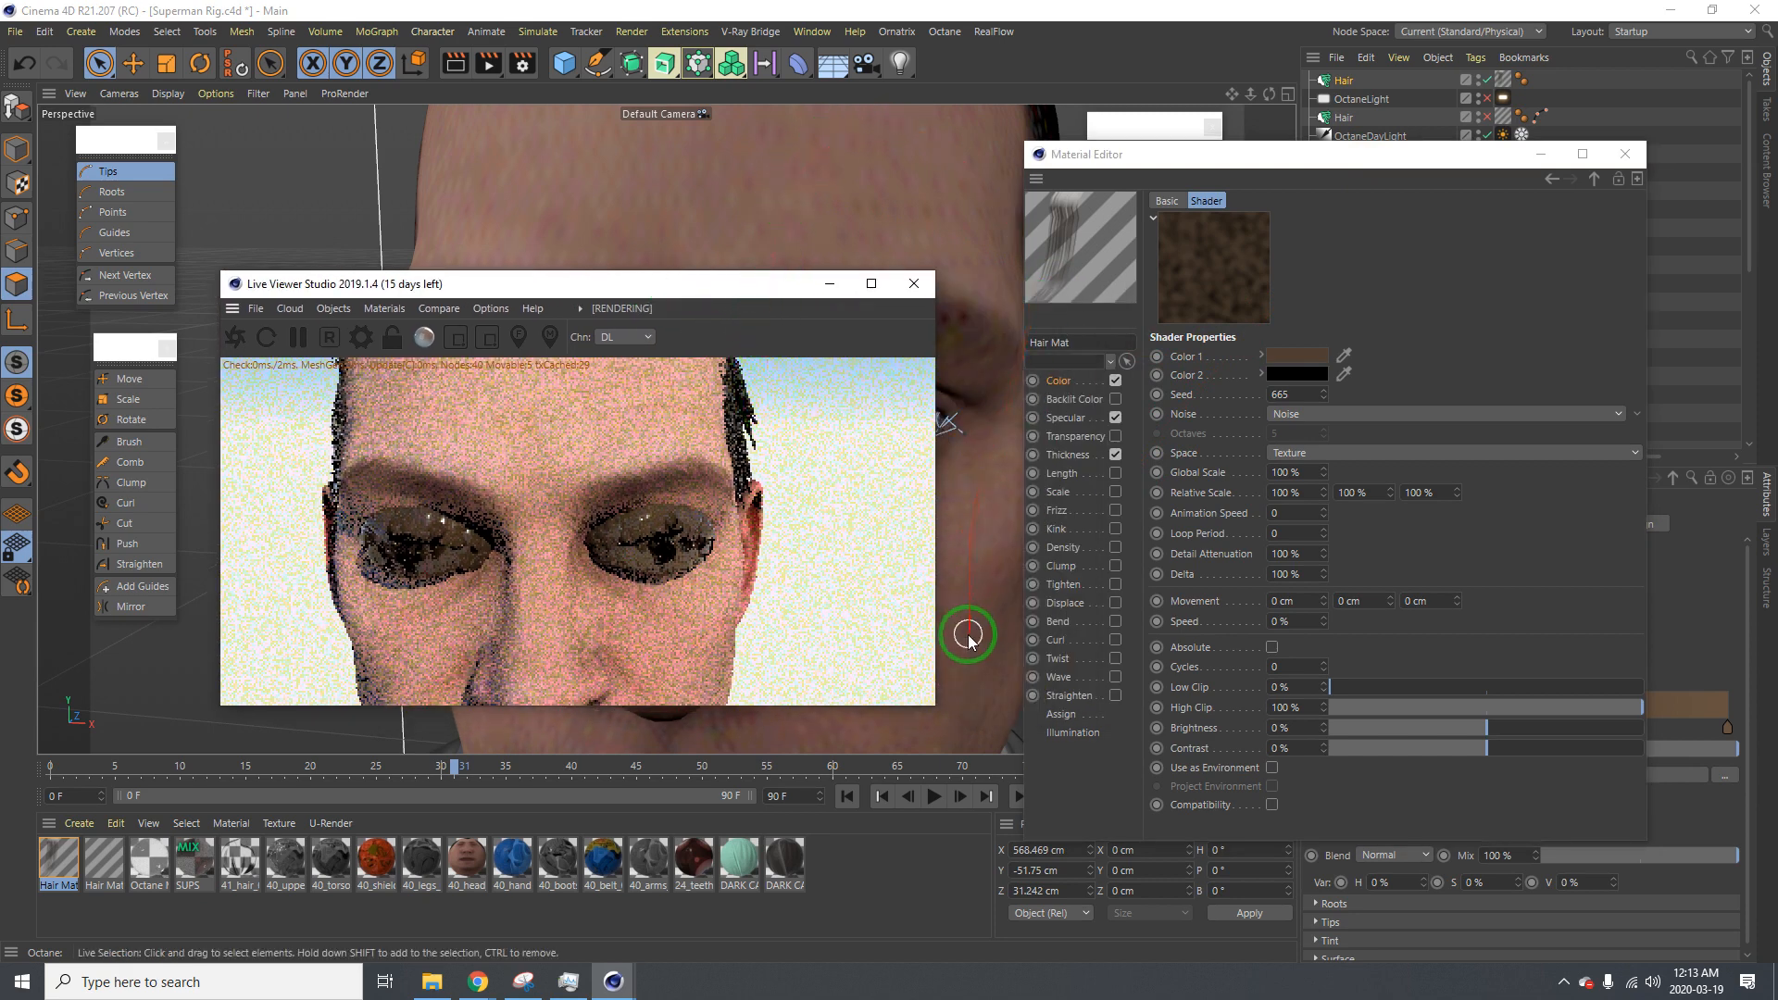
click(247, 340)
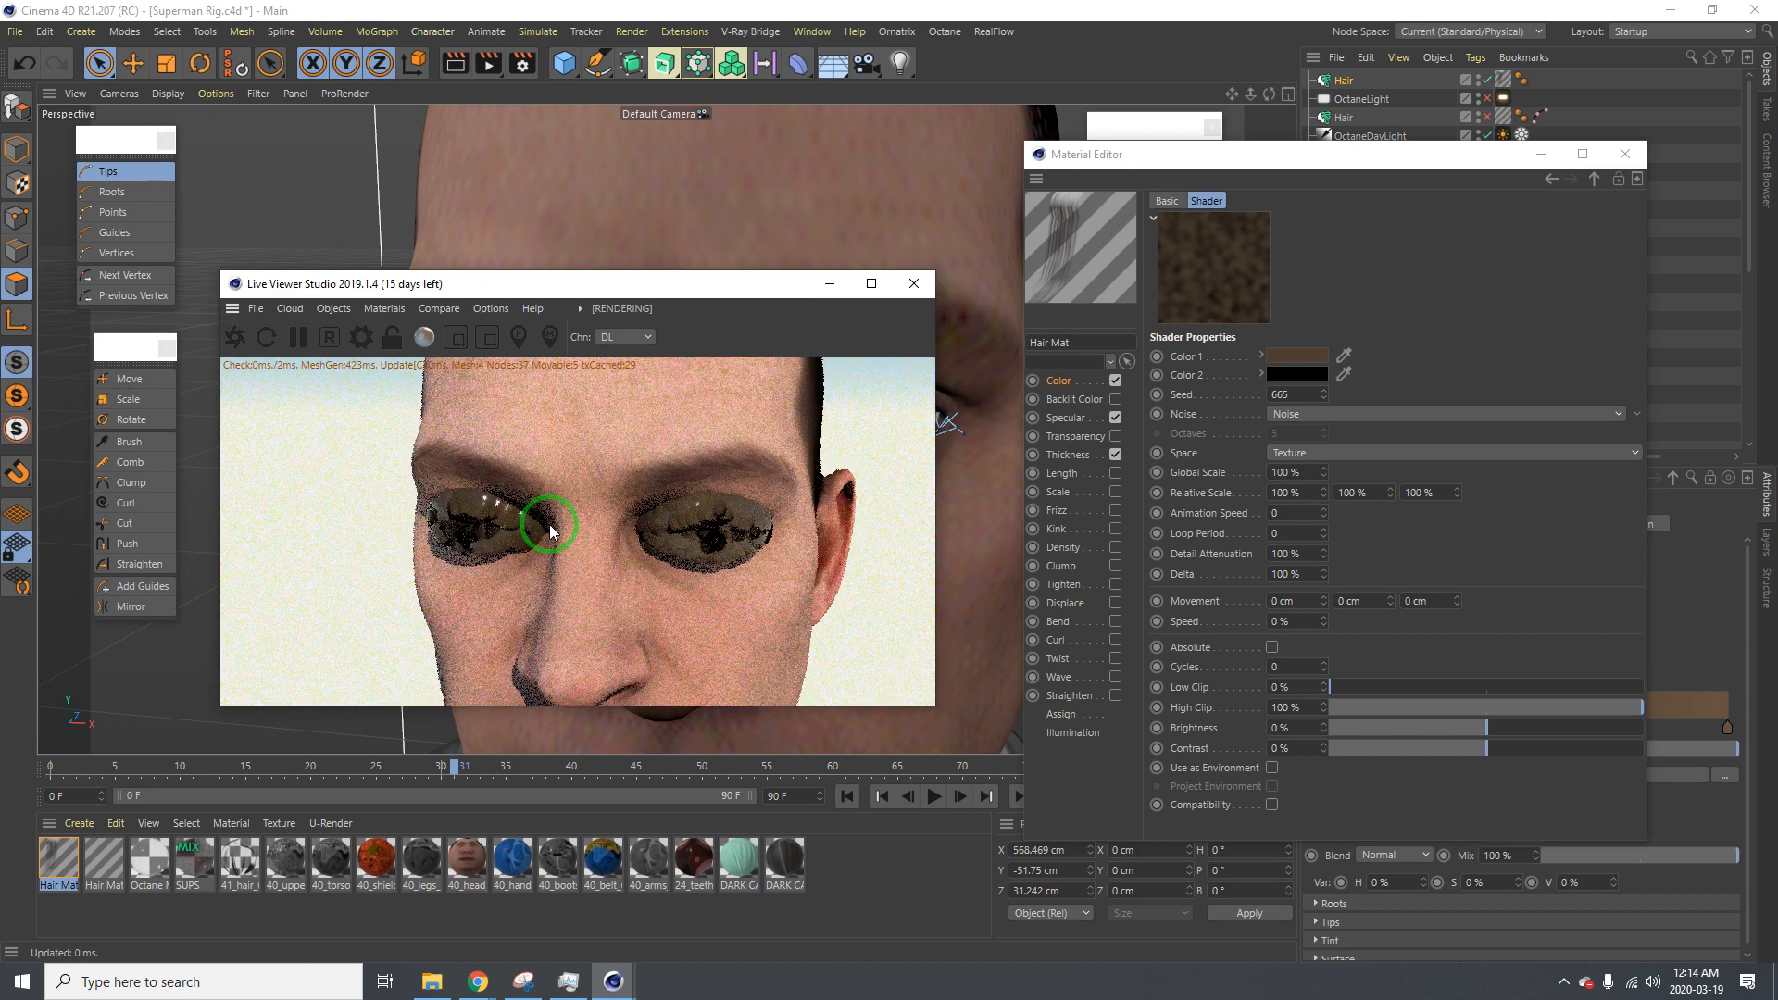
Save the scene and set the Octane direct lighting kernel's maximum samples to 500
key(ctrl+s)
click(361, 338)
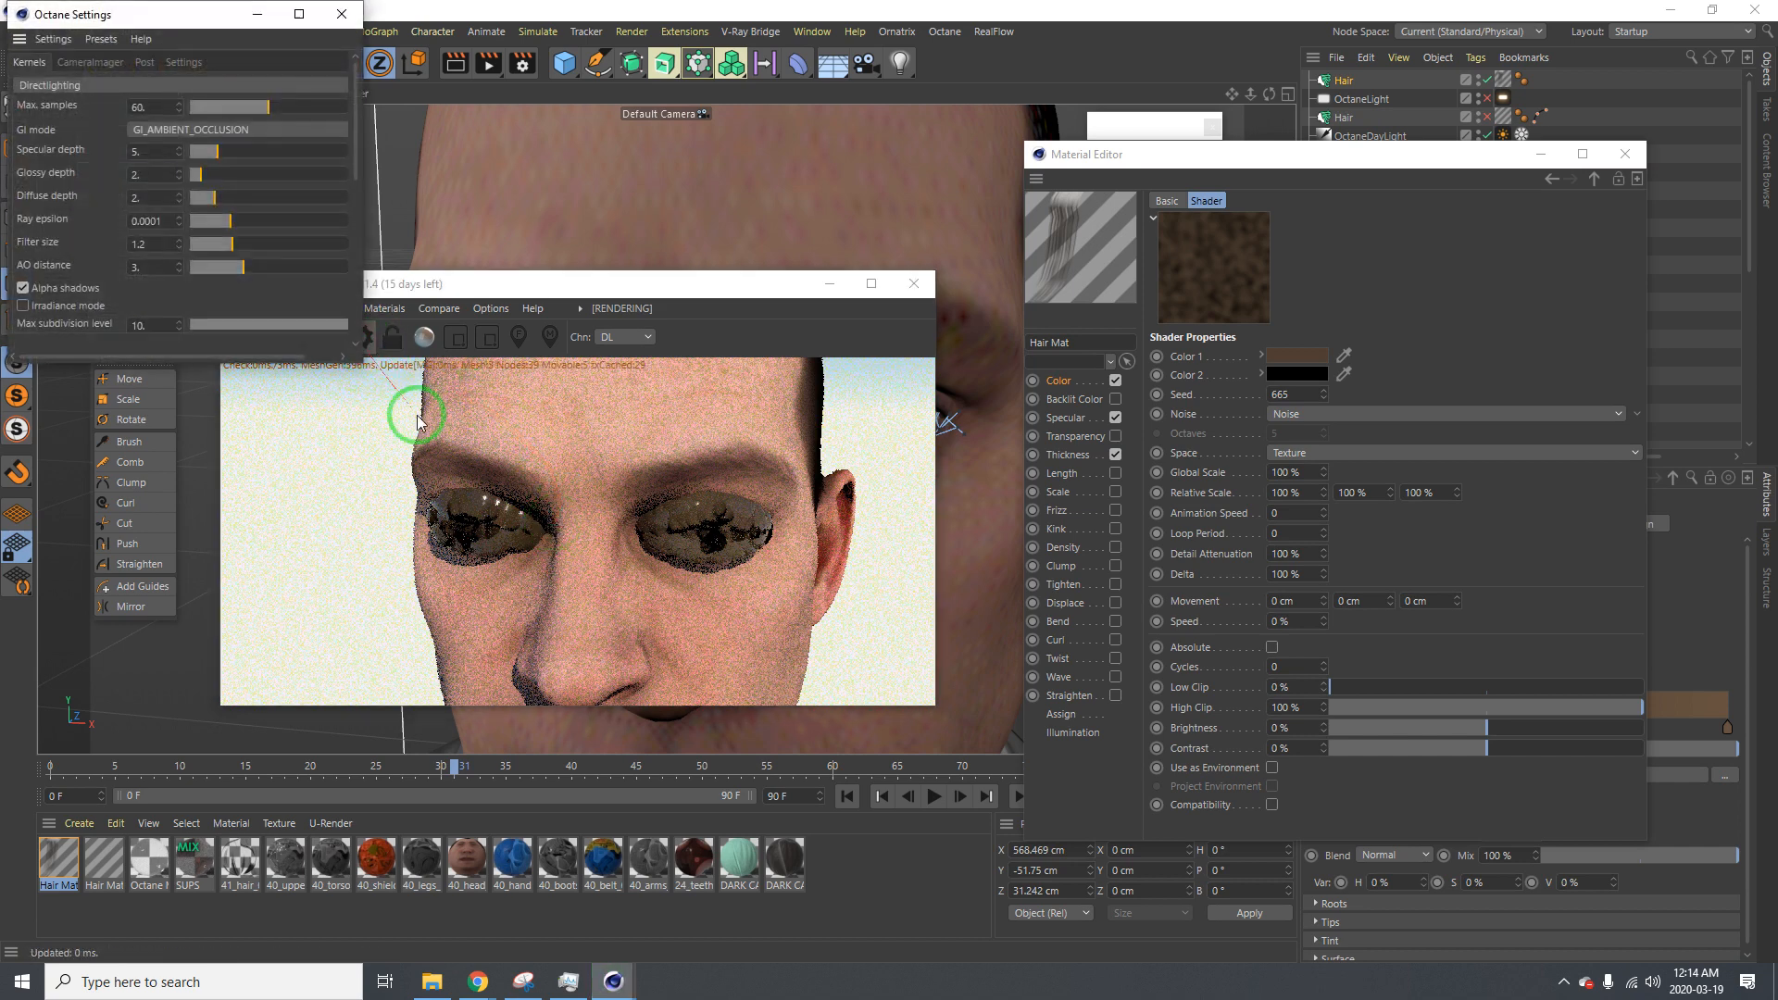
drag(161, 107, 114, 109)
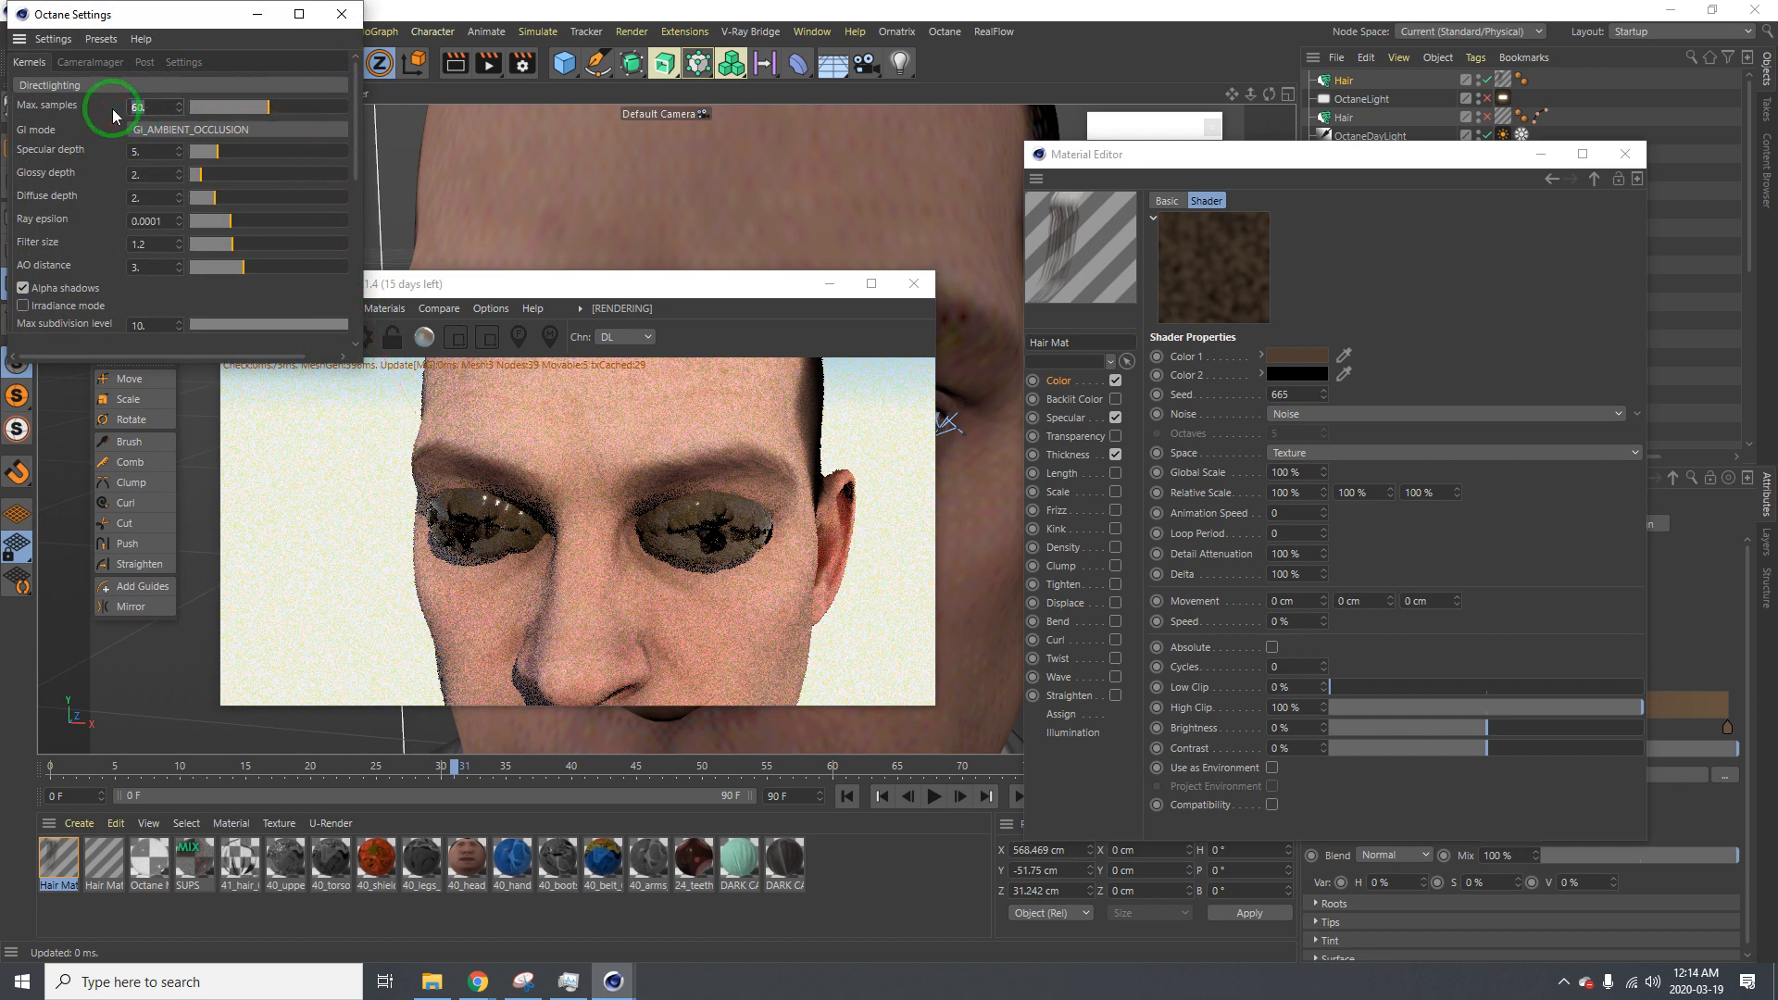
text(500)
key(Return)
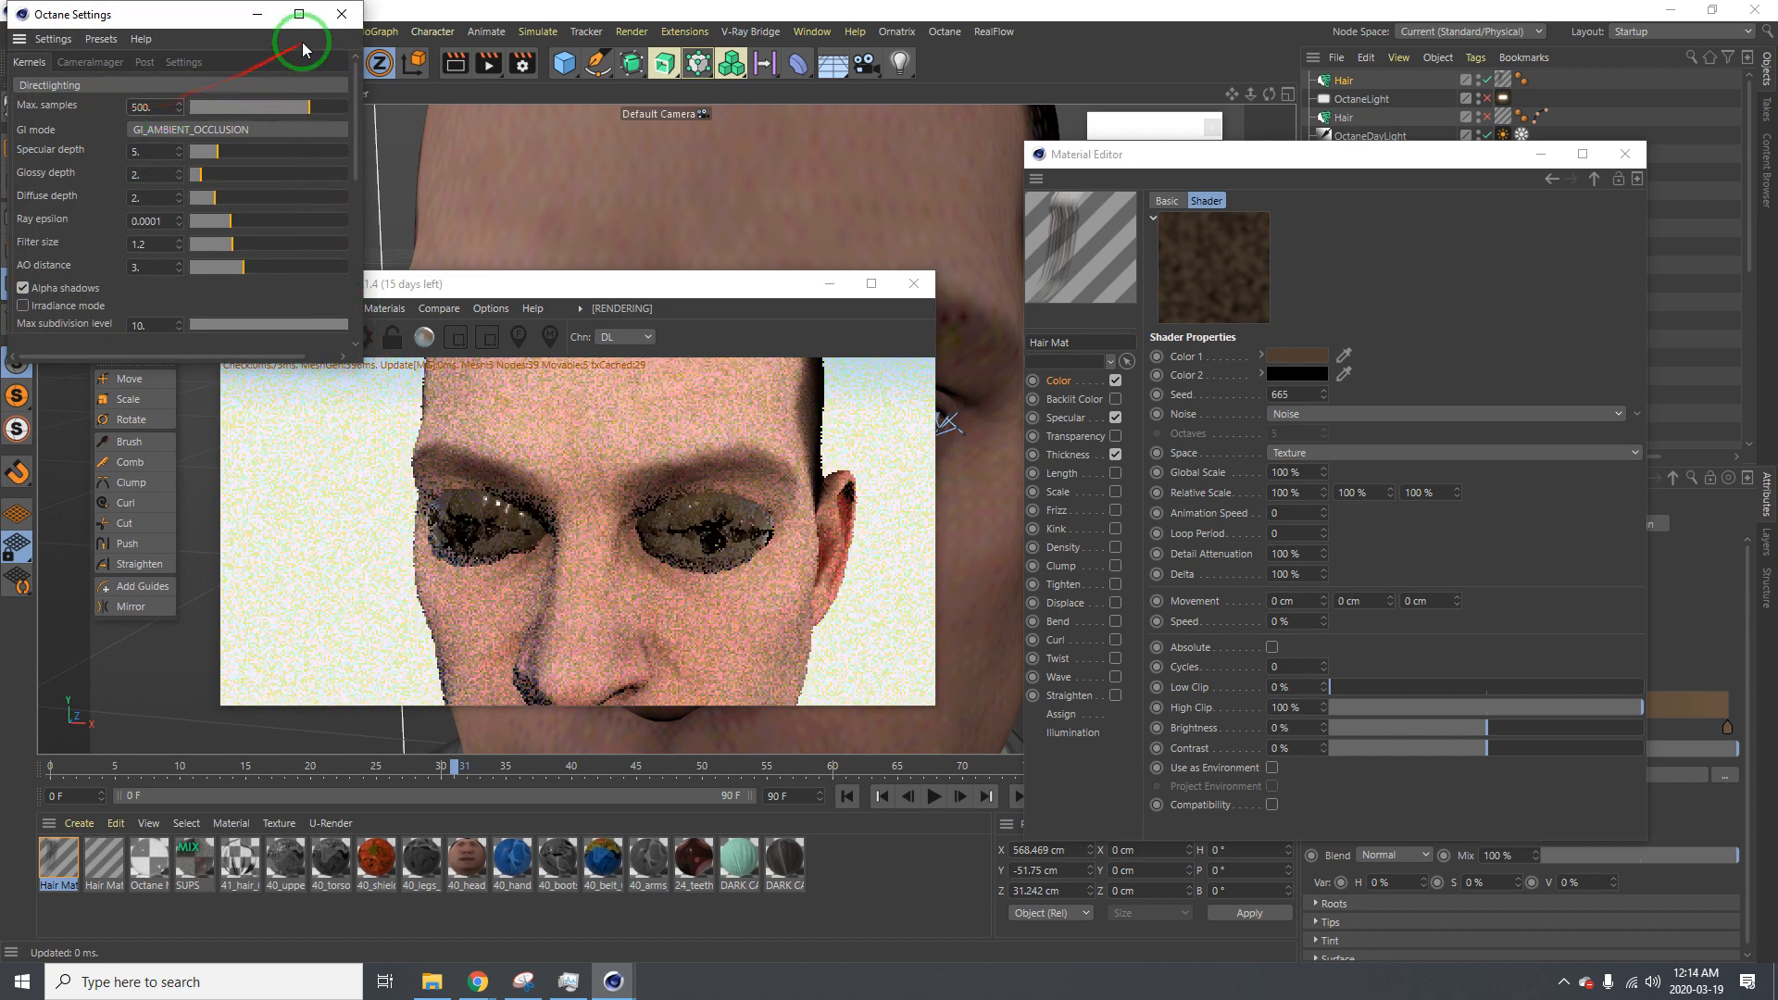
click(342, 13)
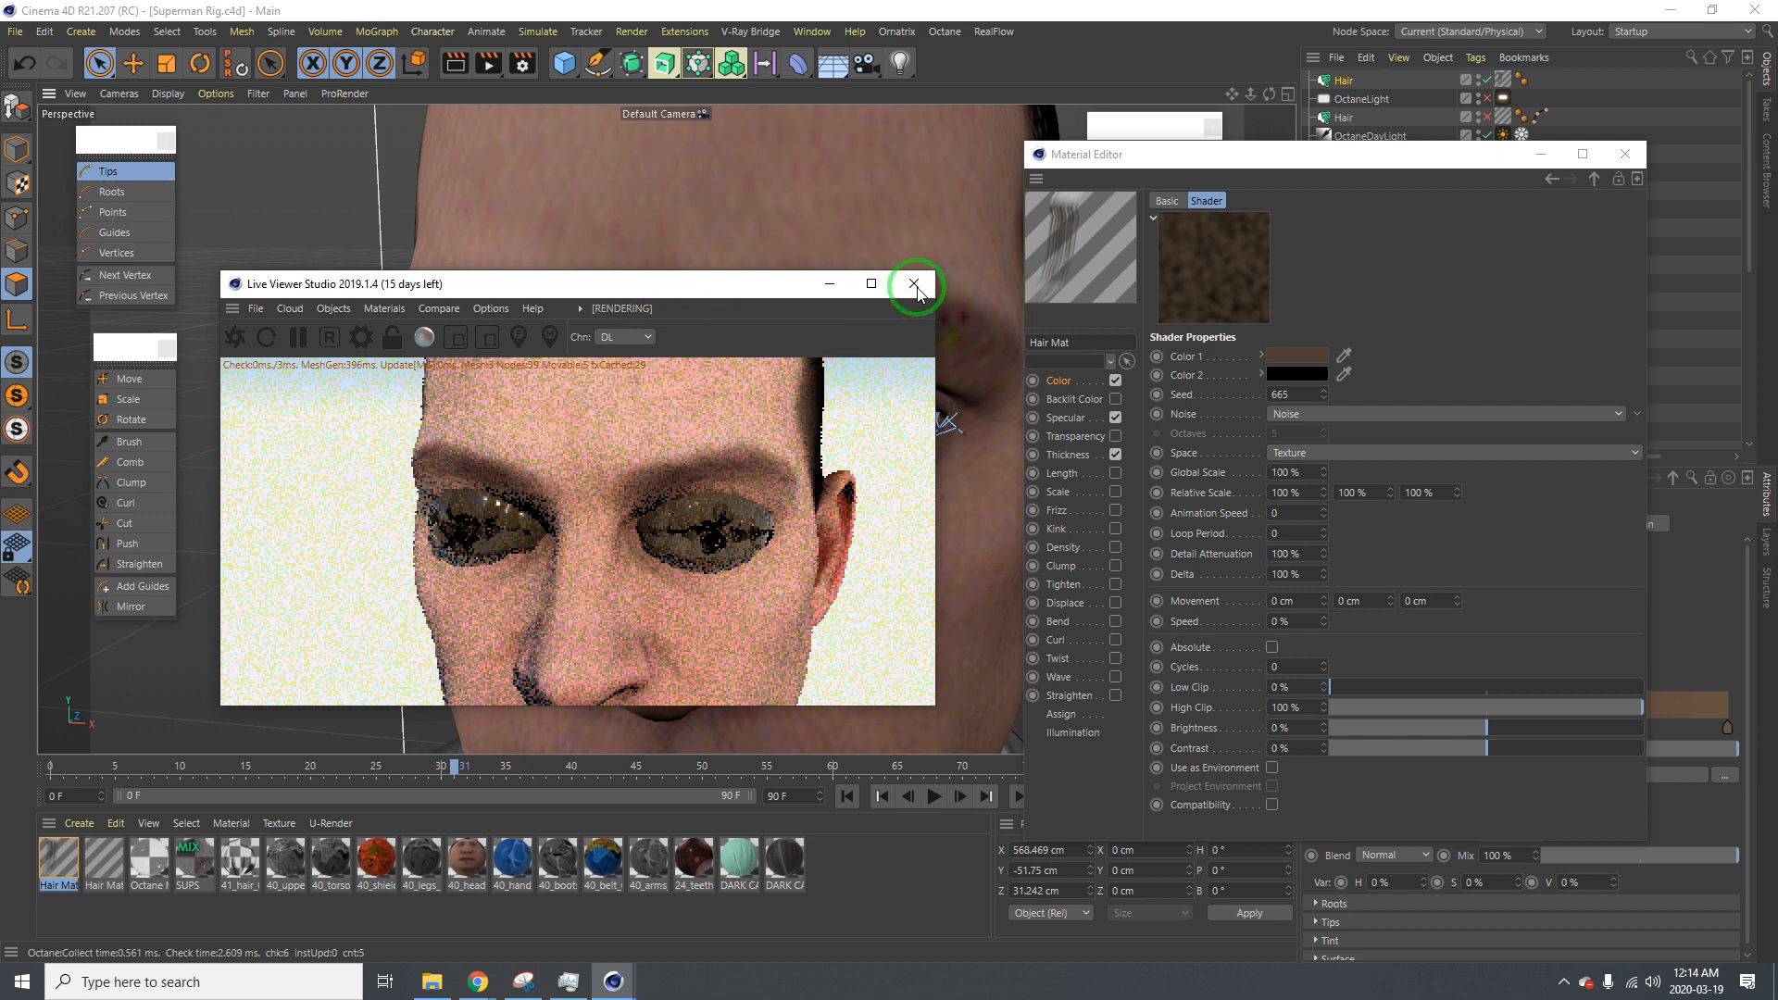
right_click(757, 578)
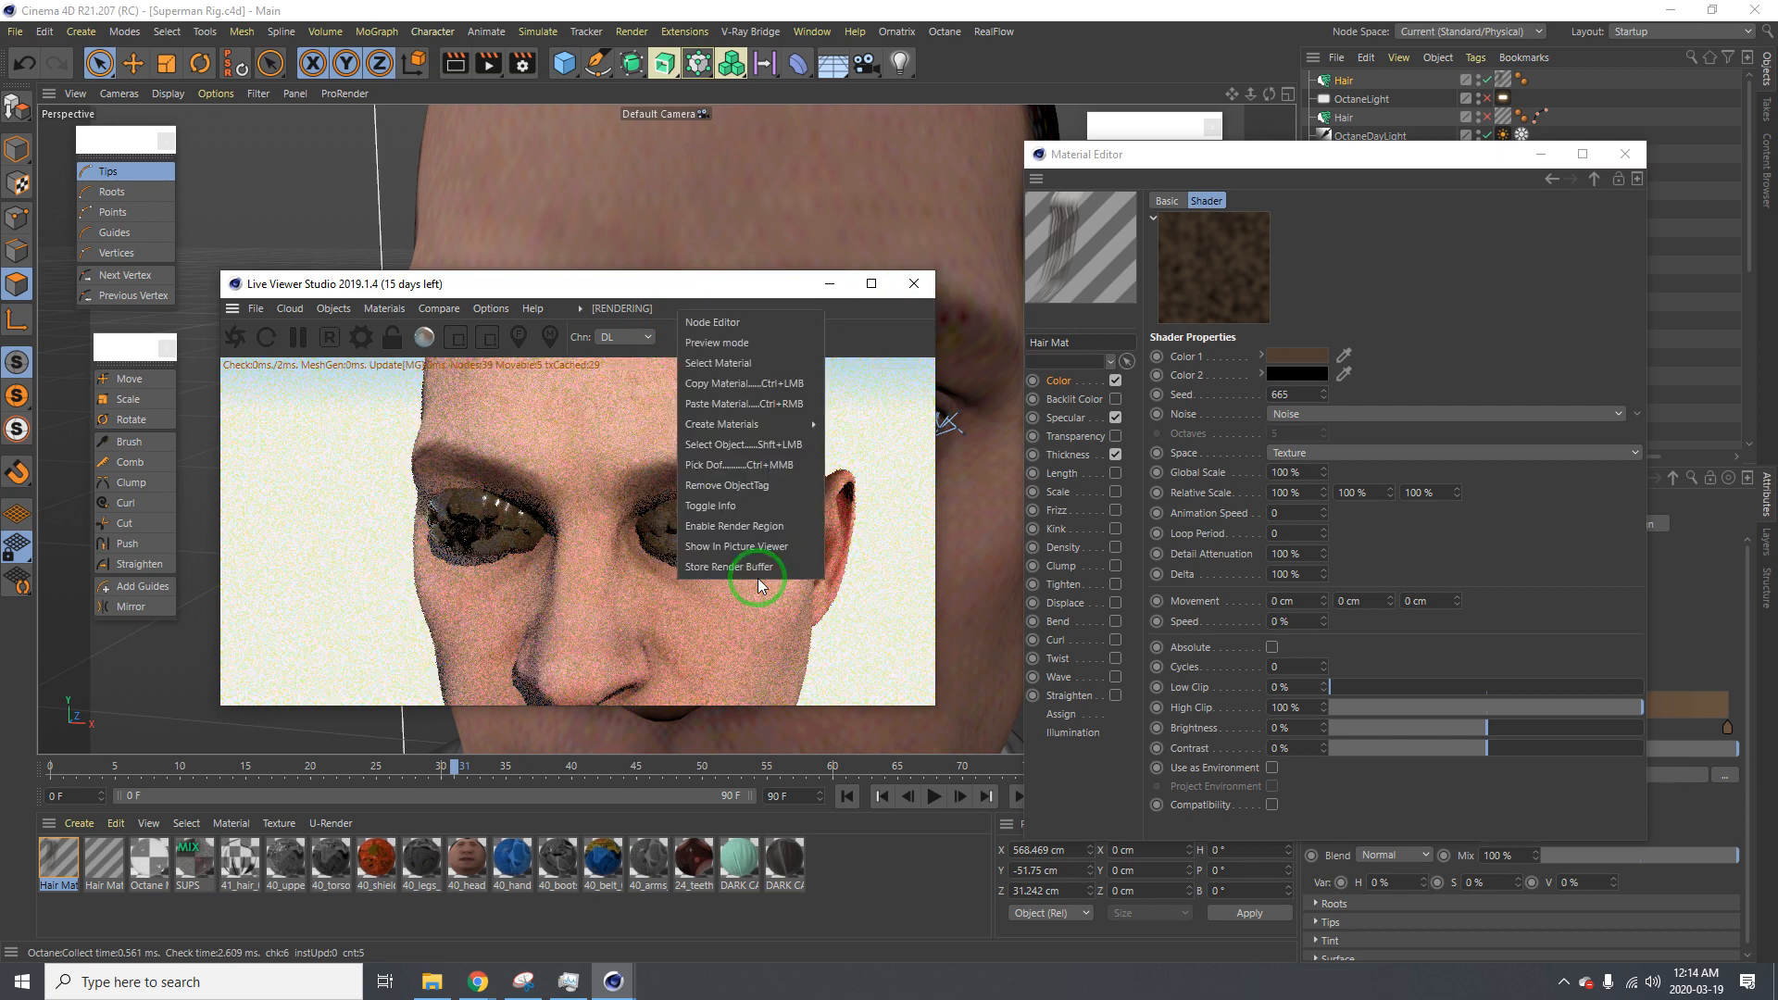
click(654, 279)
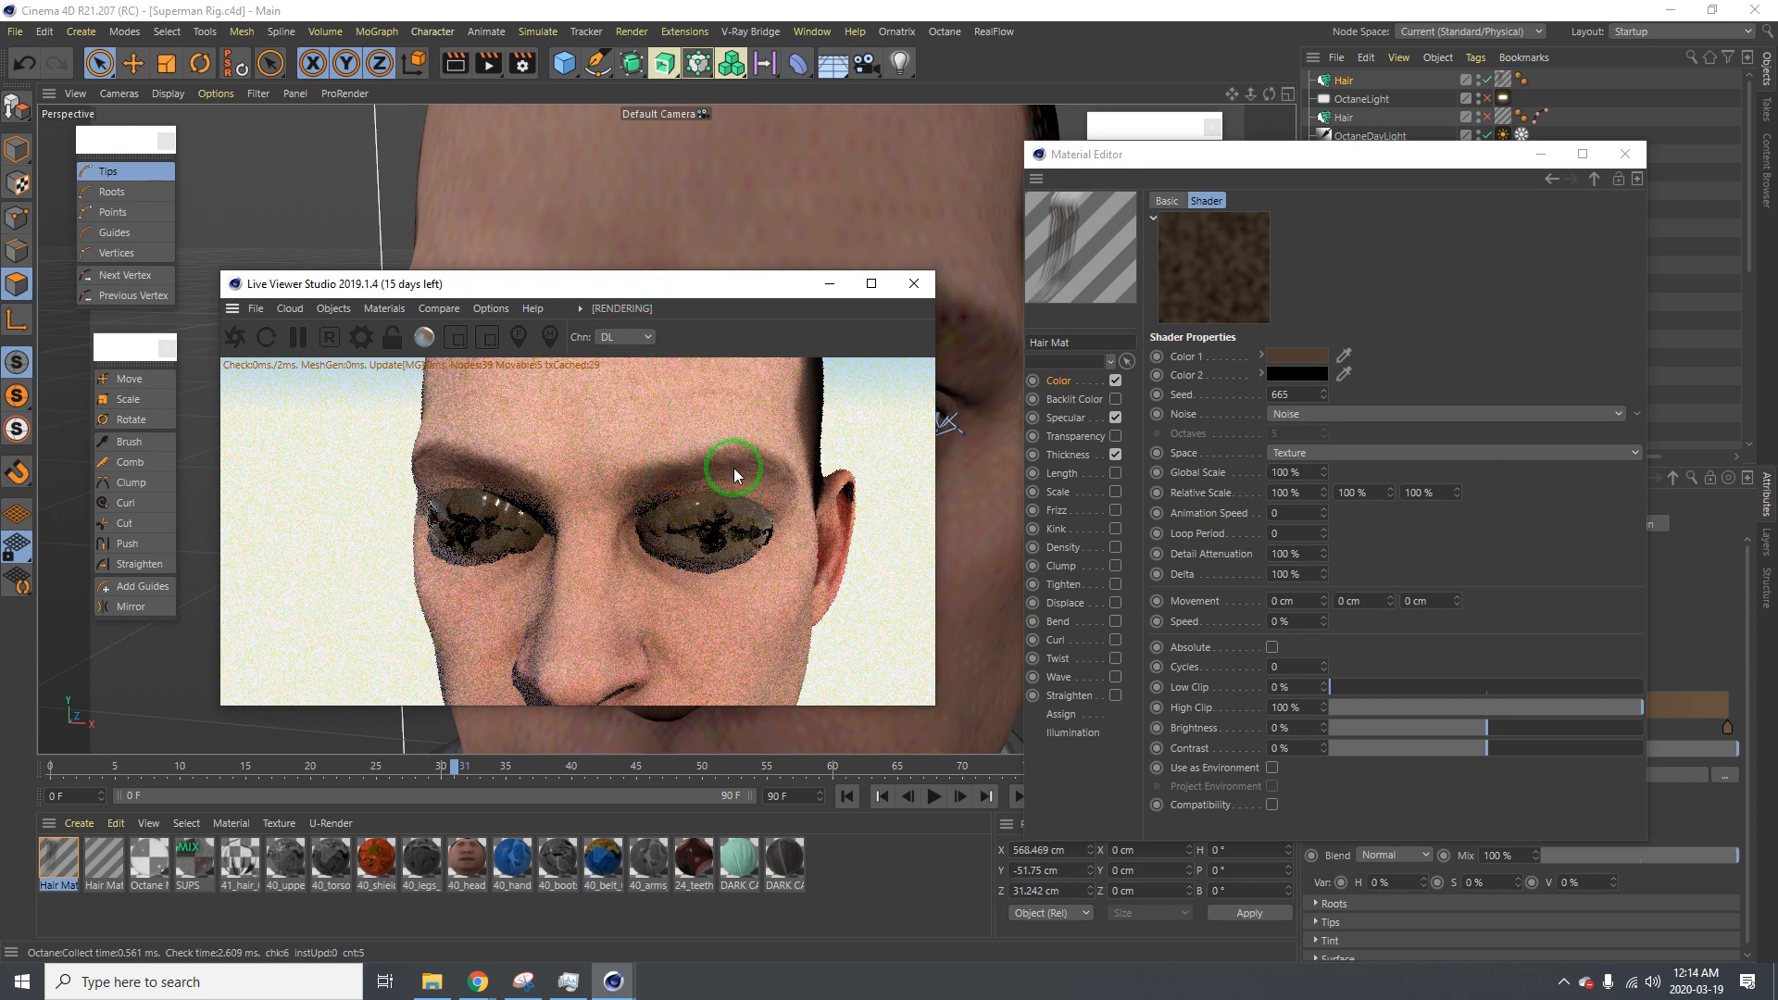
Move the Live Viewer lower to uncover the eyes and set the hair material's root and tip thickness to 0.01 cm
drag(695, 283, 693, 356)
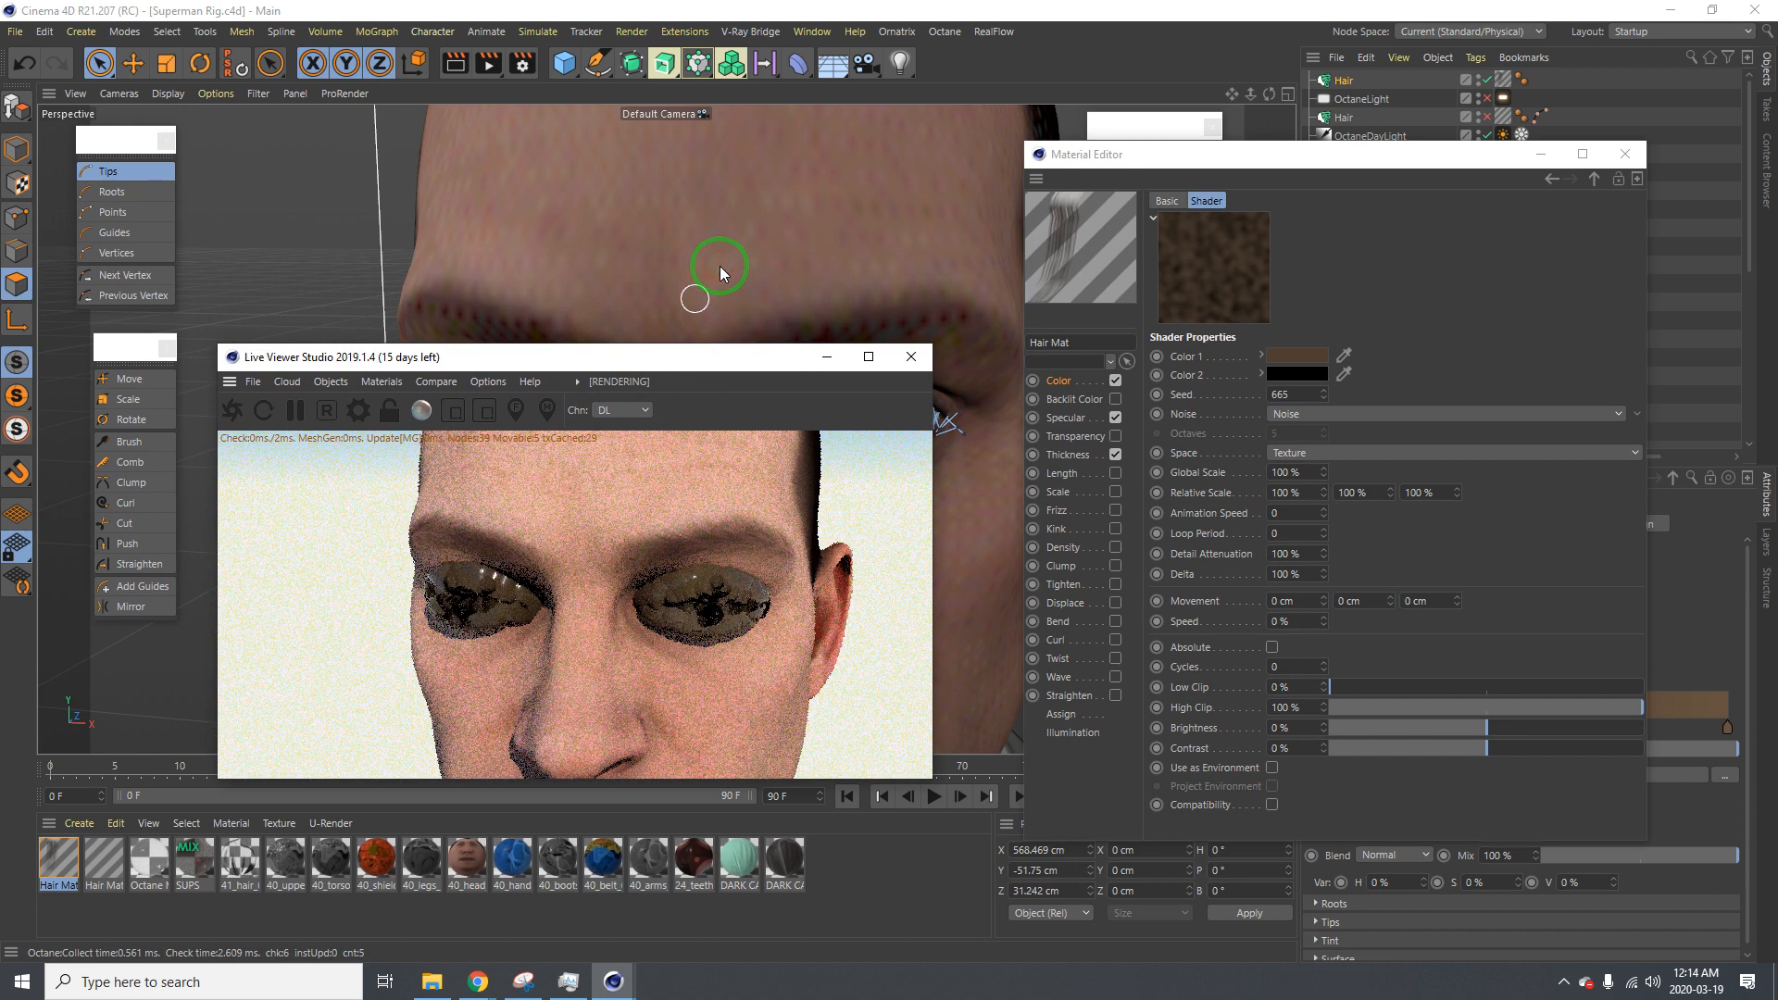
alt+drag(720, 266, 675, 580)
alt+right_drag(737, 154, 625, 167)
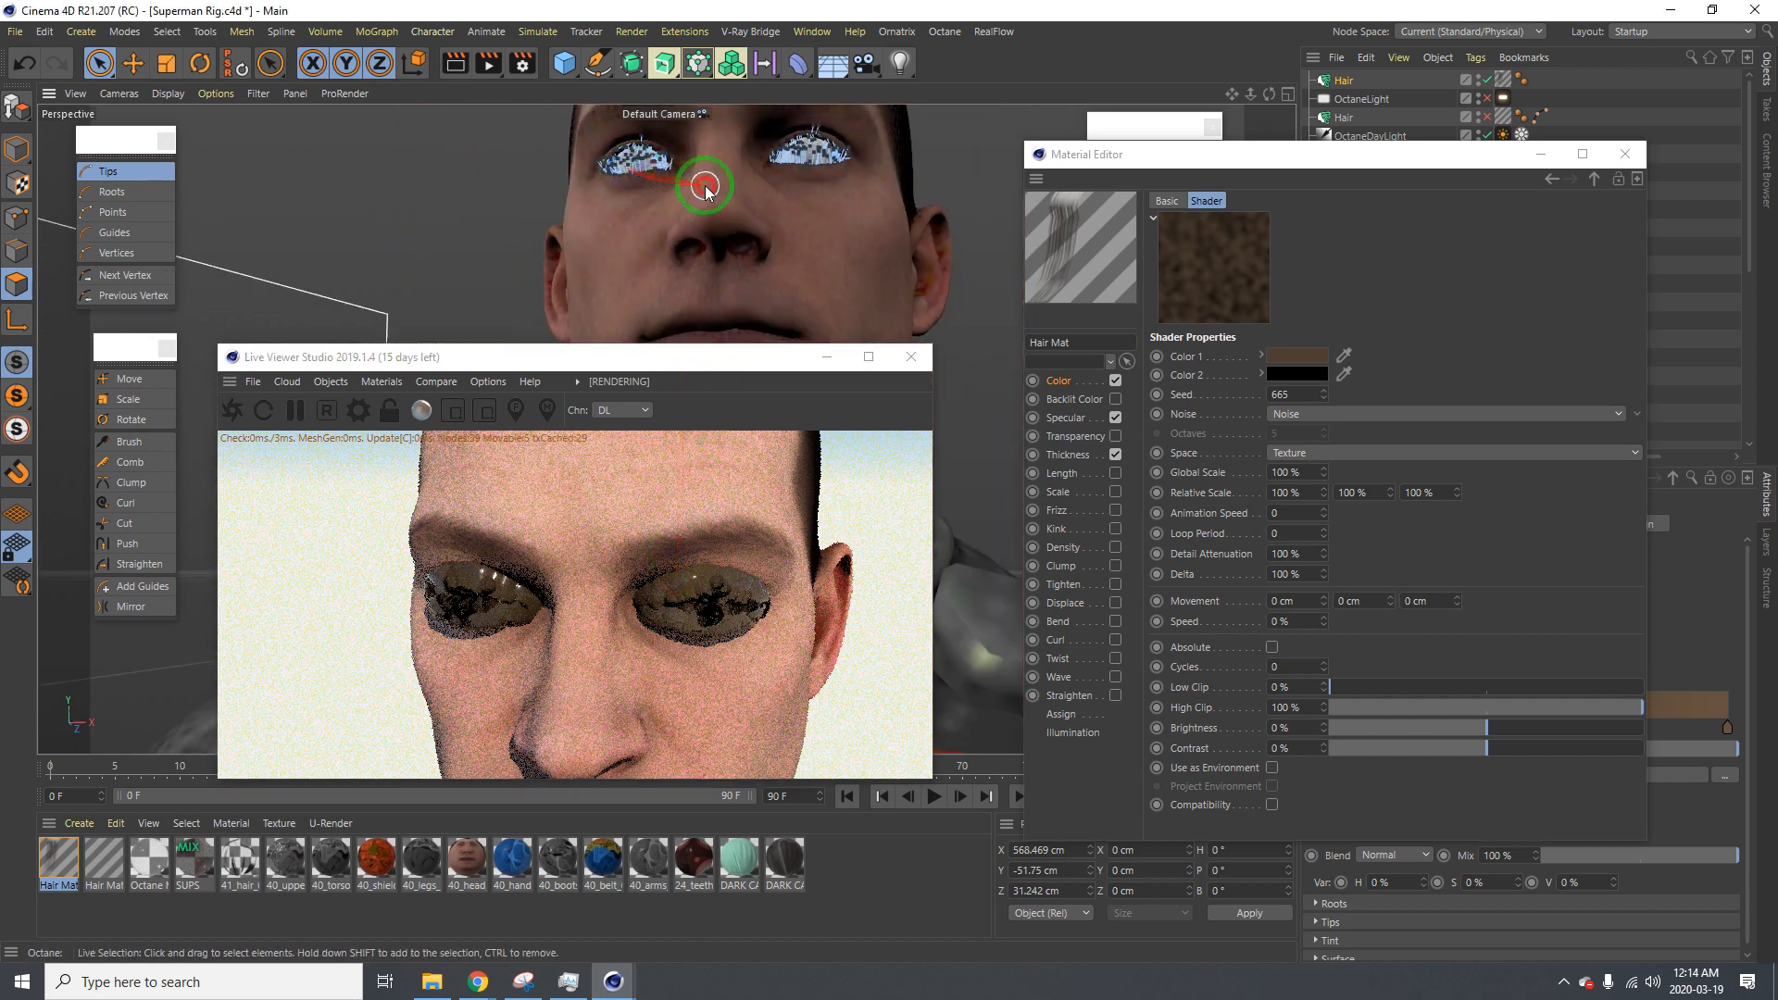
alt+drag(706, 186, 704, 256)
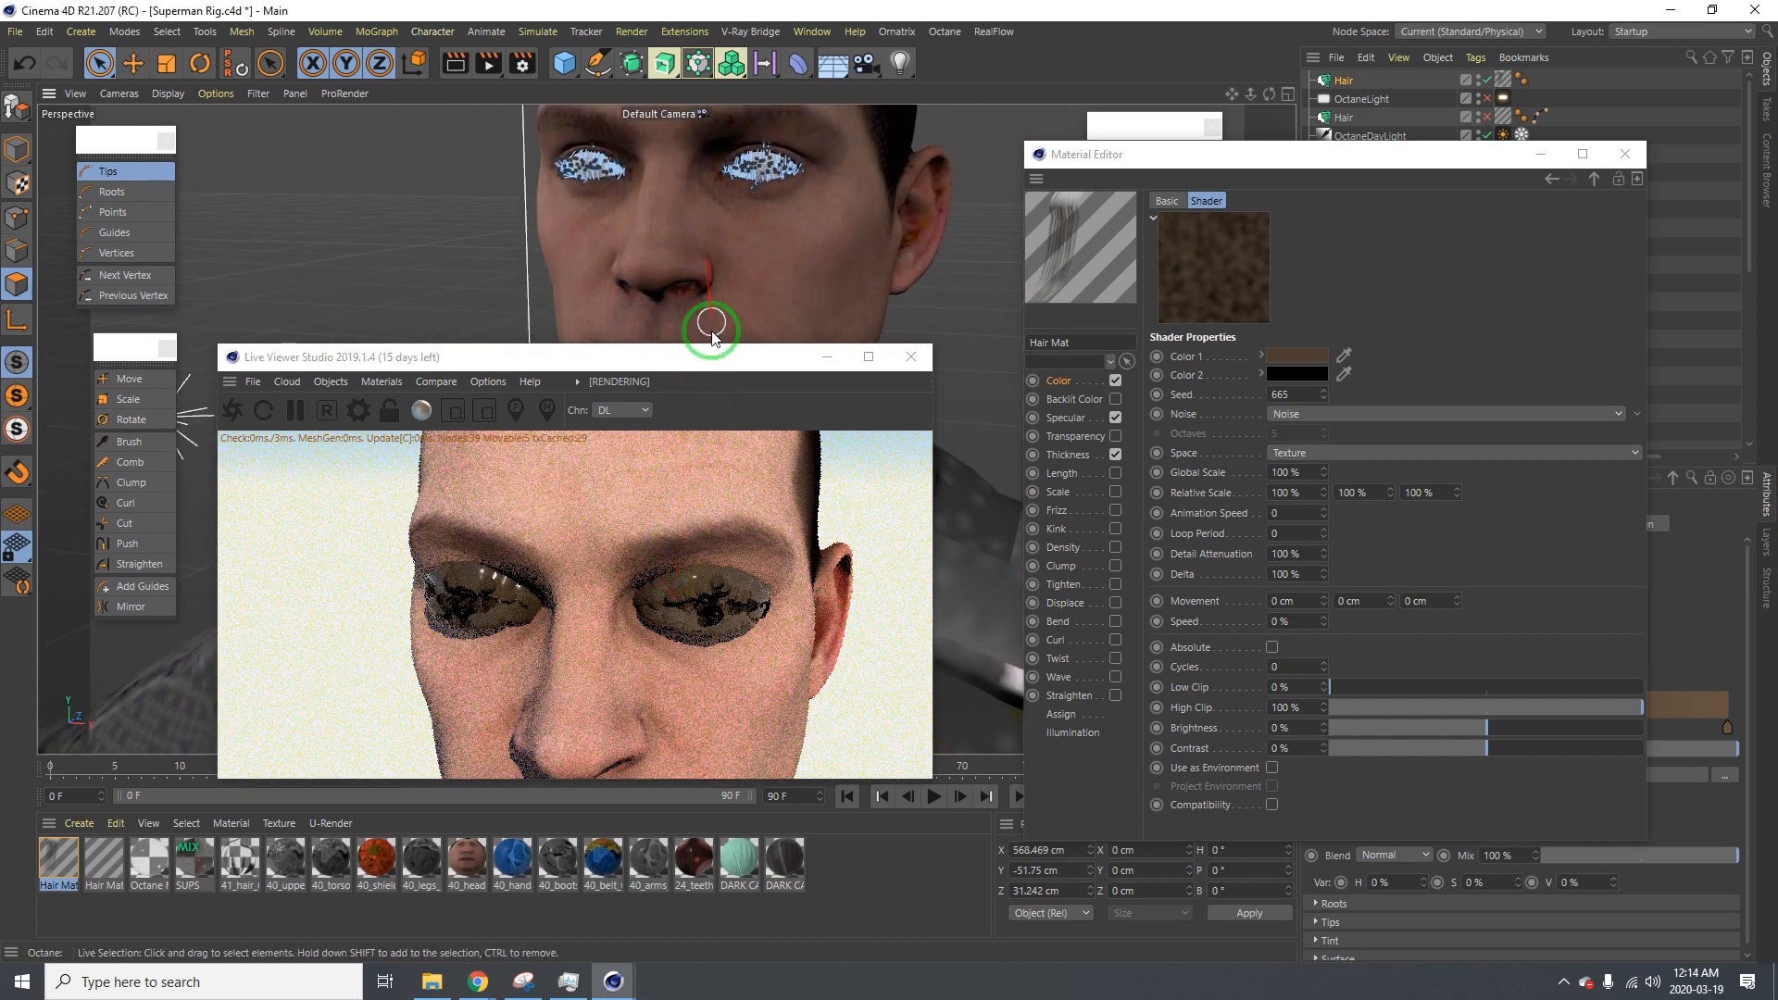
click(1063, 455)
click(1237, 228)
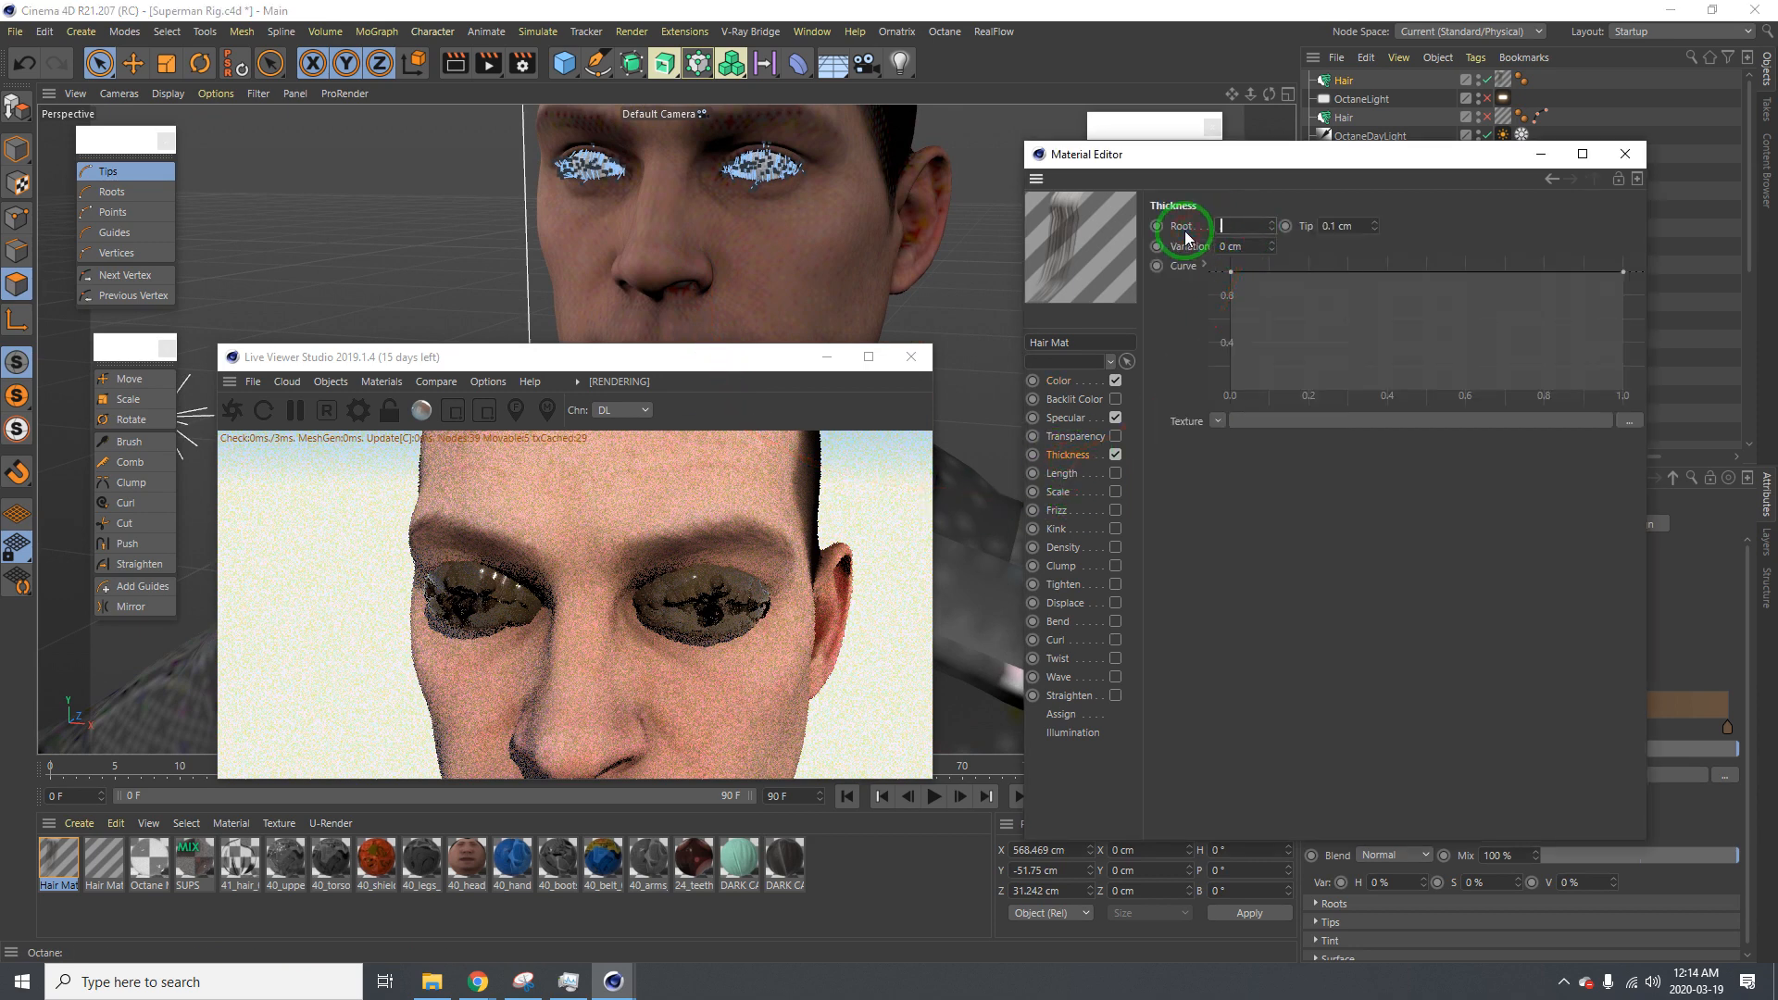
text(.01)
key(Tab)
text(.0)
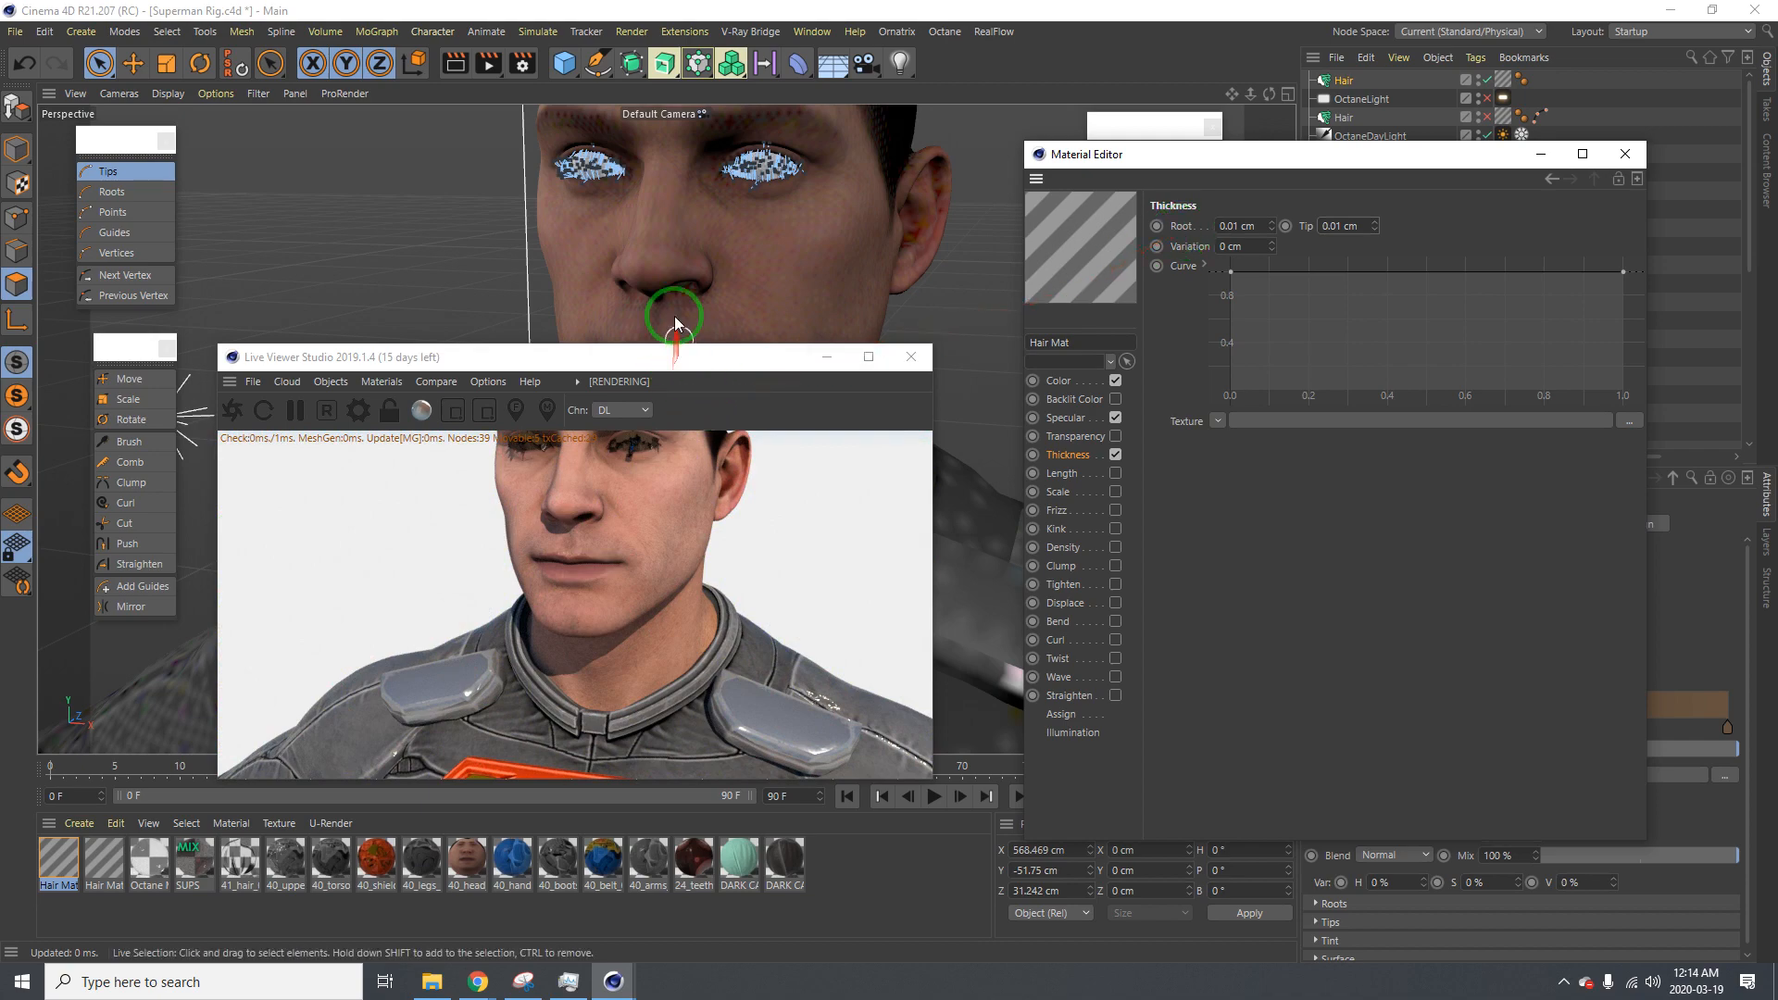
Examine the thinner eyelashes on both eyes up close in the Octane render
scroll(667, 181, up, 3)
scroll(736, 174, up, 5)
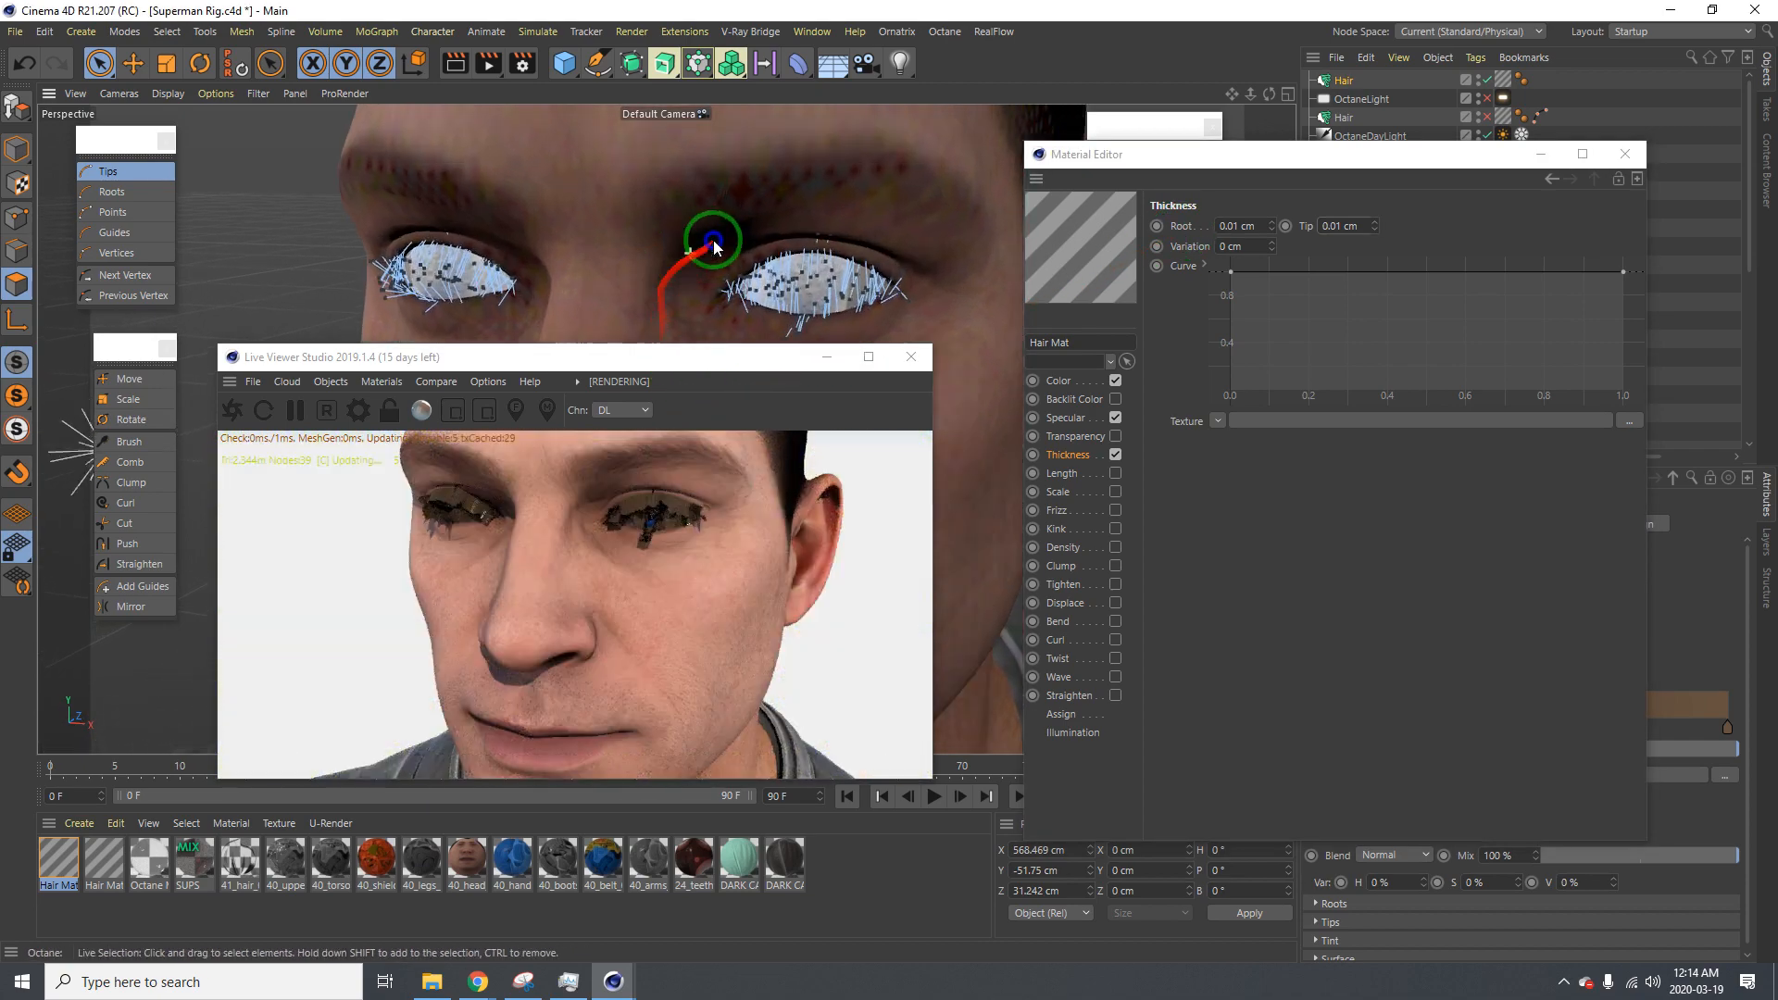
scroll(704, 222, up, 2)
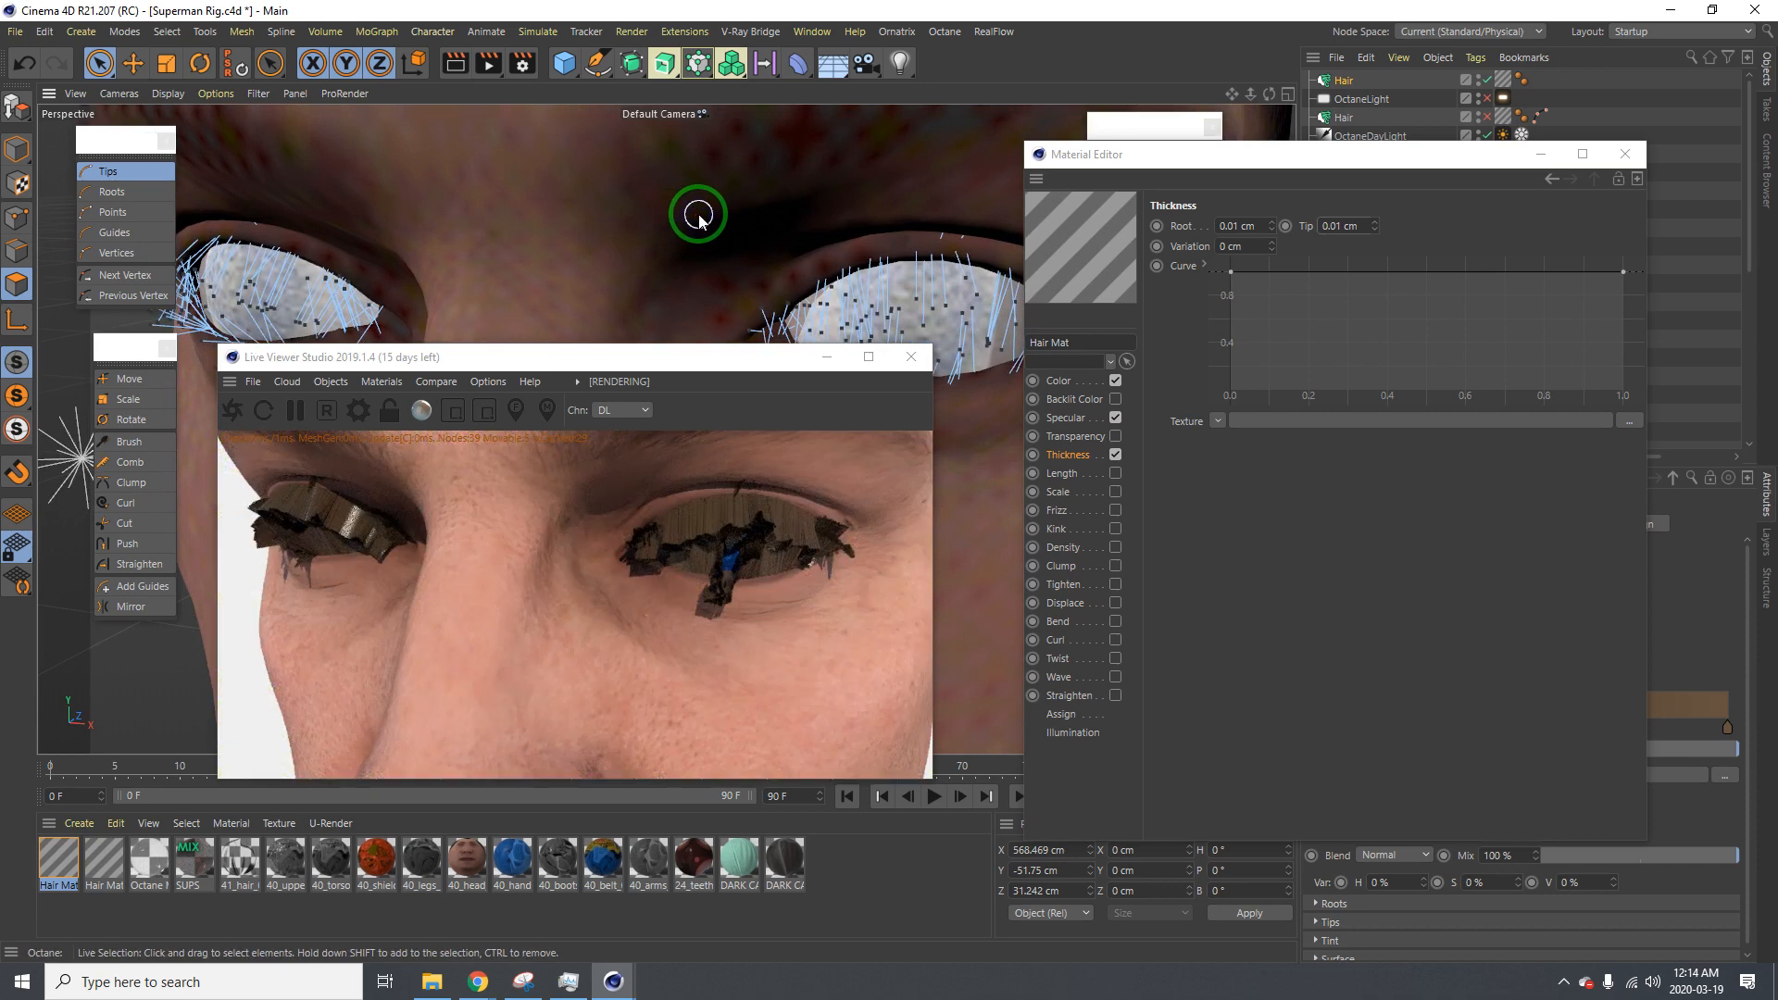
scroll(700, 216, down, 2)
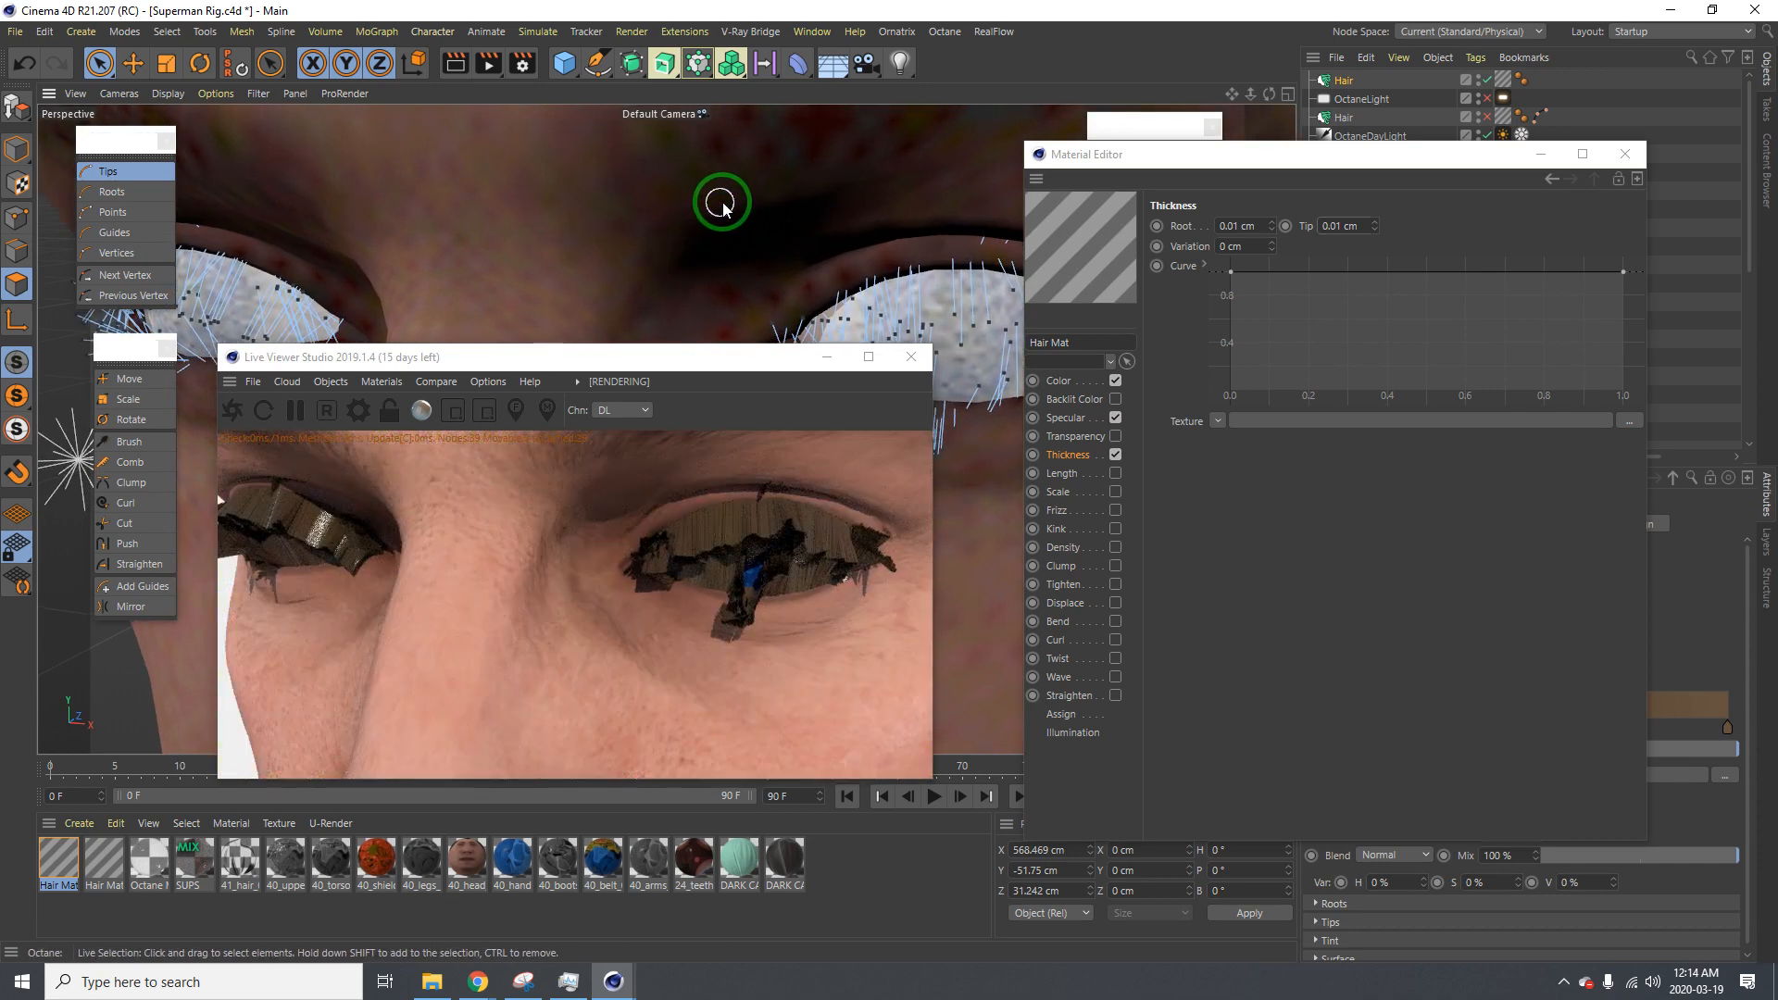
scroll(704, 213, down, 1)
scroll(702, 209, down, 1)
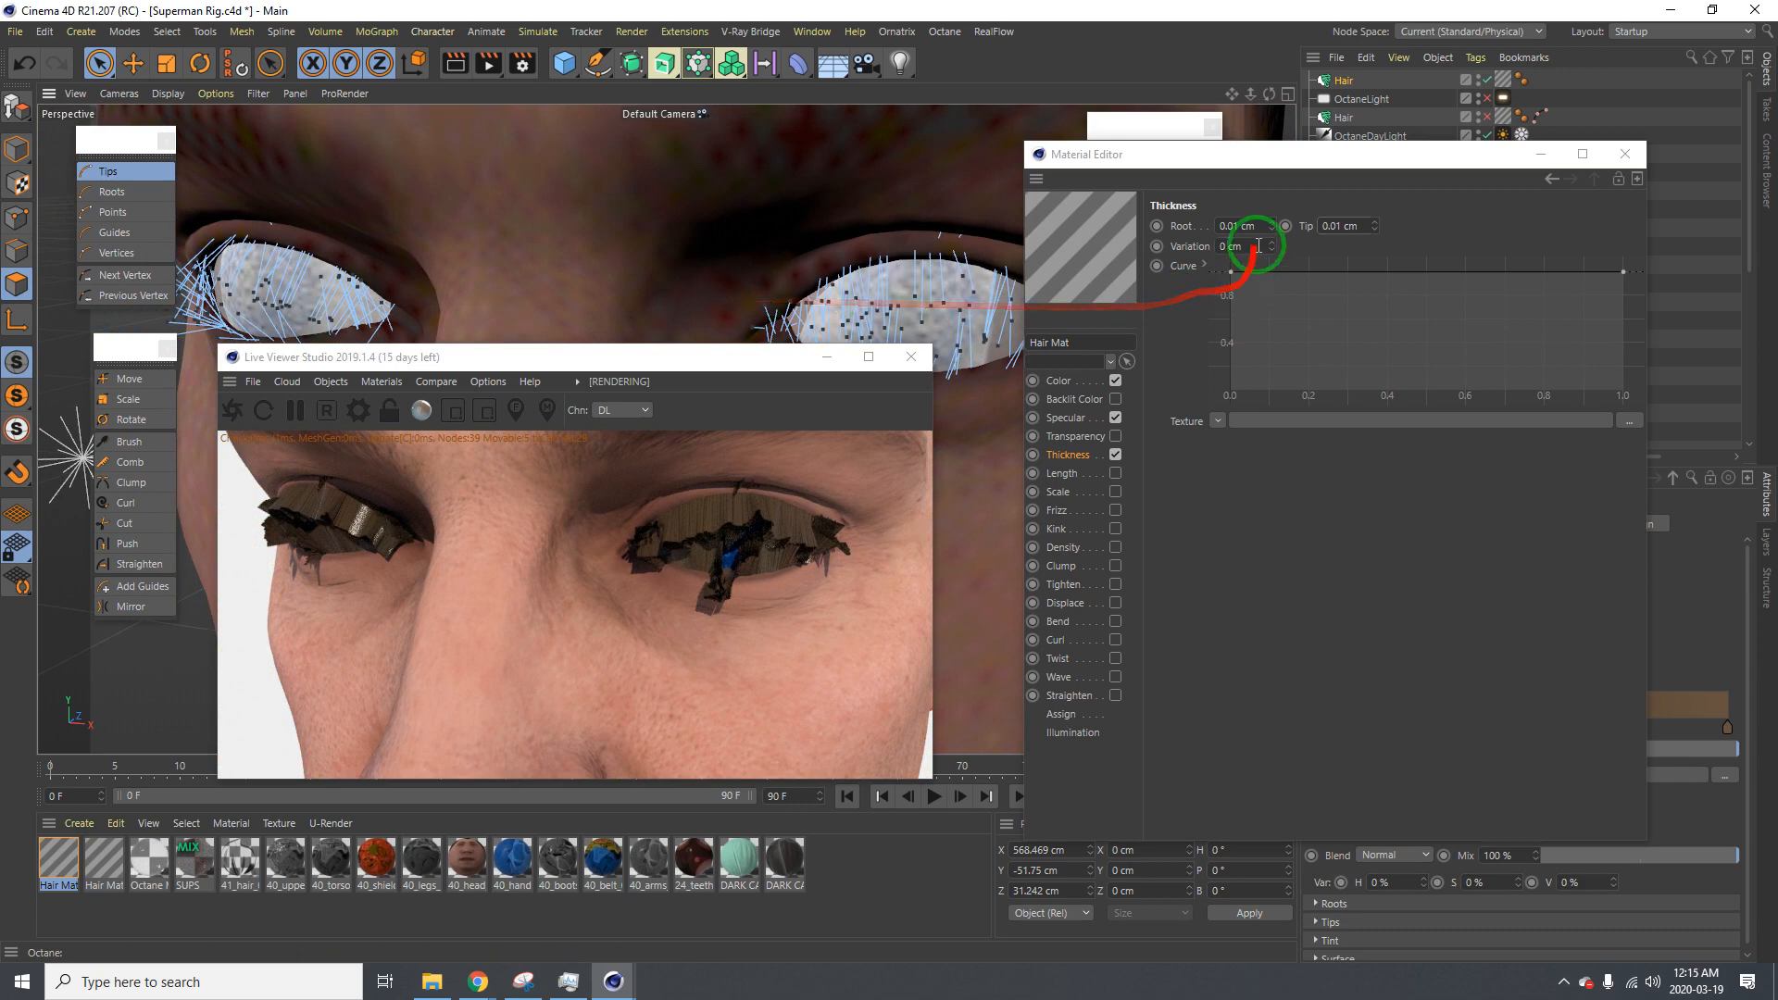
Set the hair material's tip thickness to 0 cm and close the Material Editor
click(1209, 230)
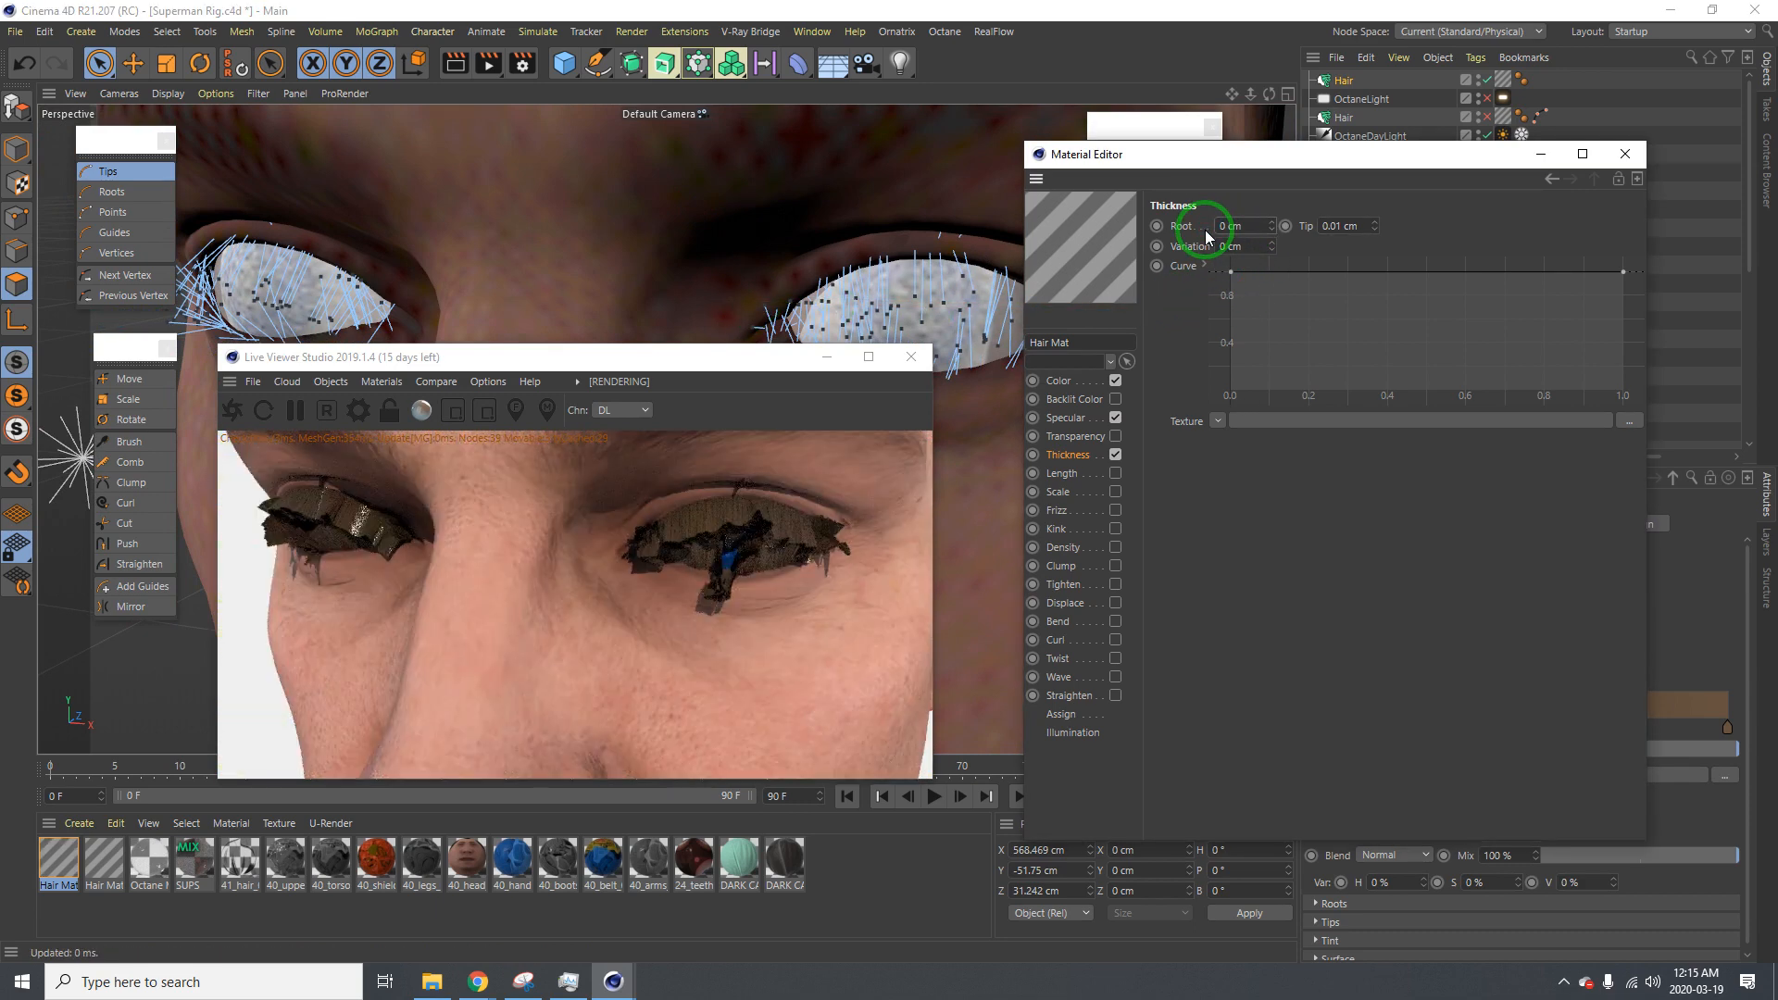
click(1327, 225)
text(0)
key(Return)
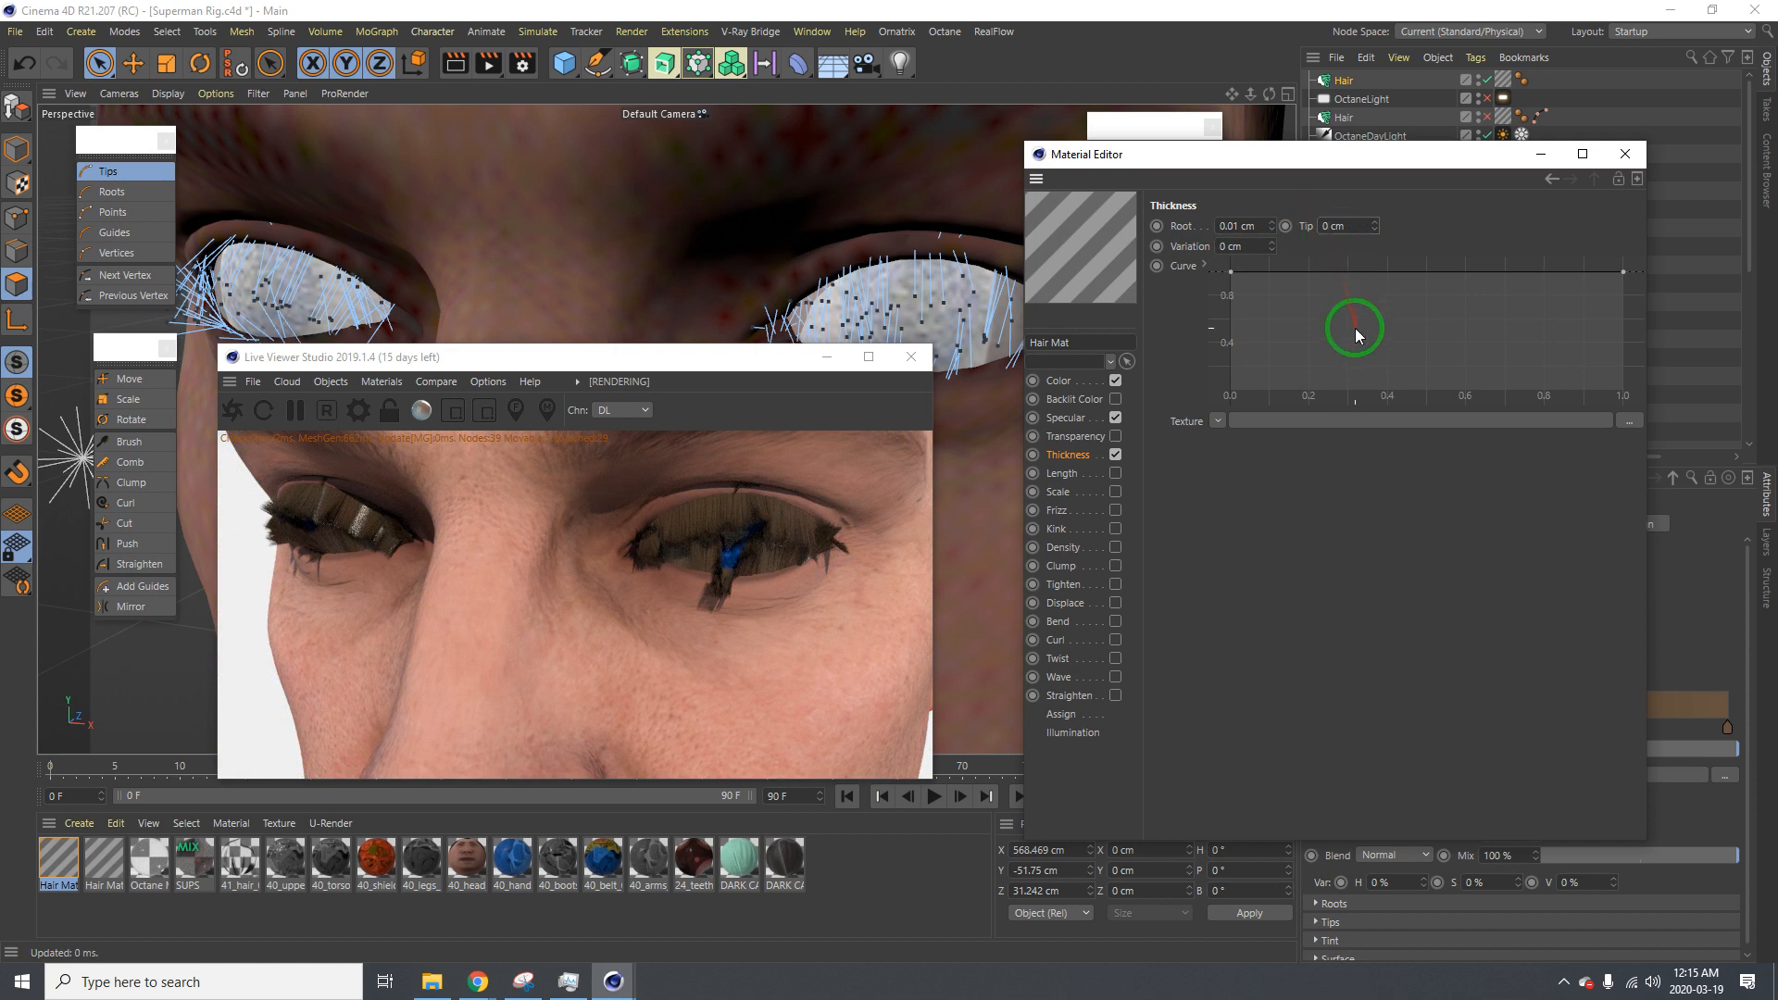
click(1627, 154)
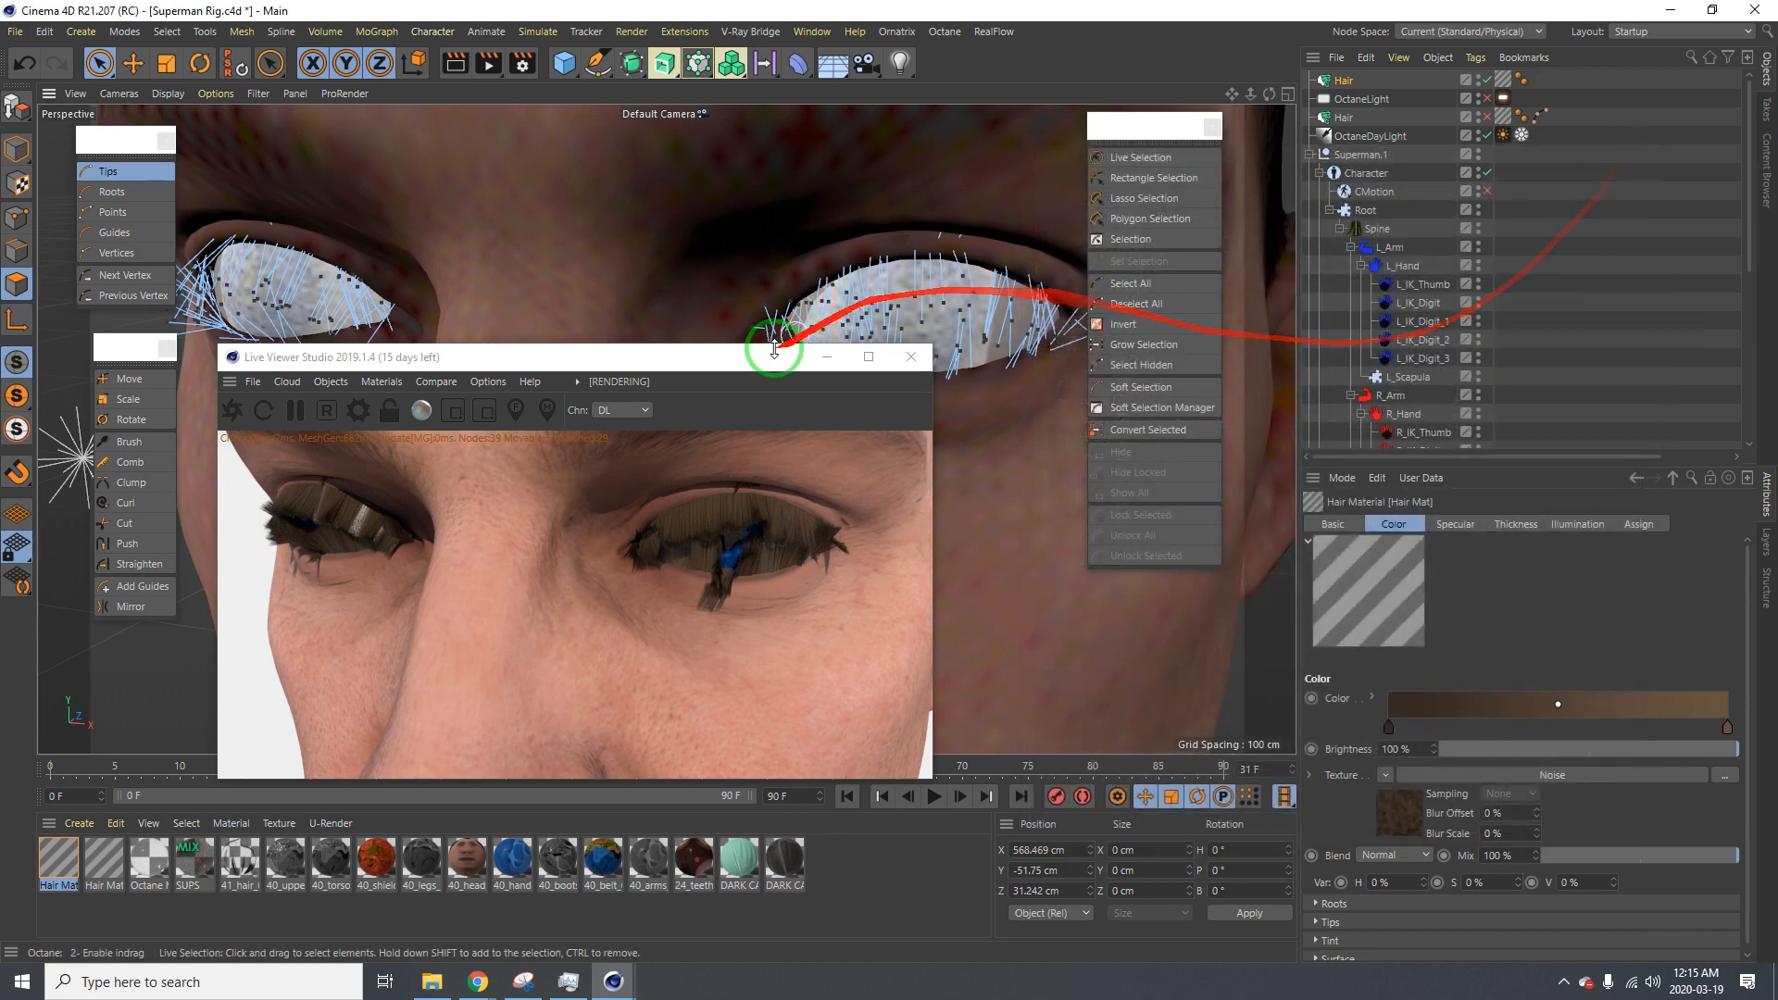
Set the eyelash Hair object's hair count to 10000
click(1343, 80)
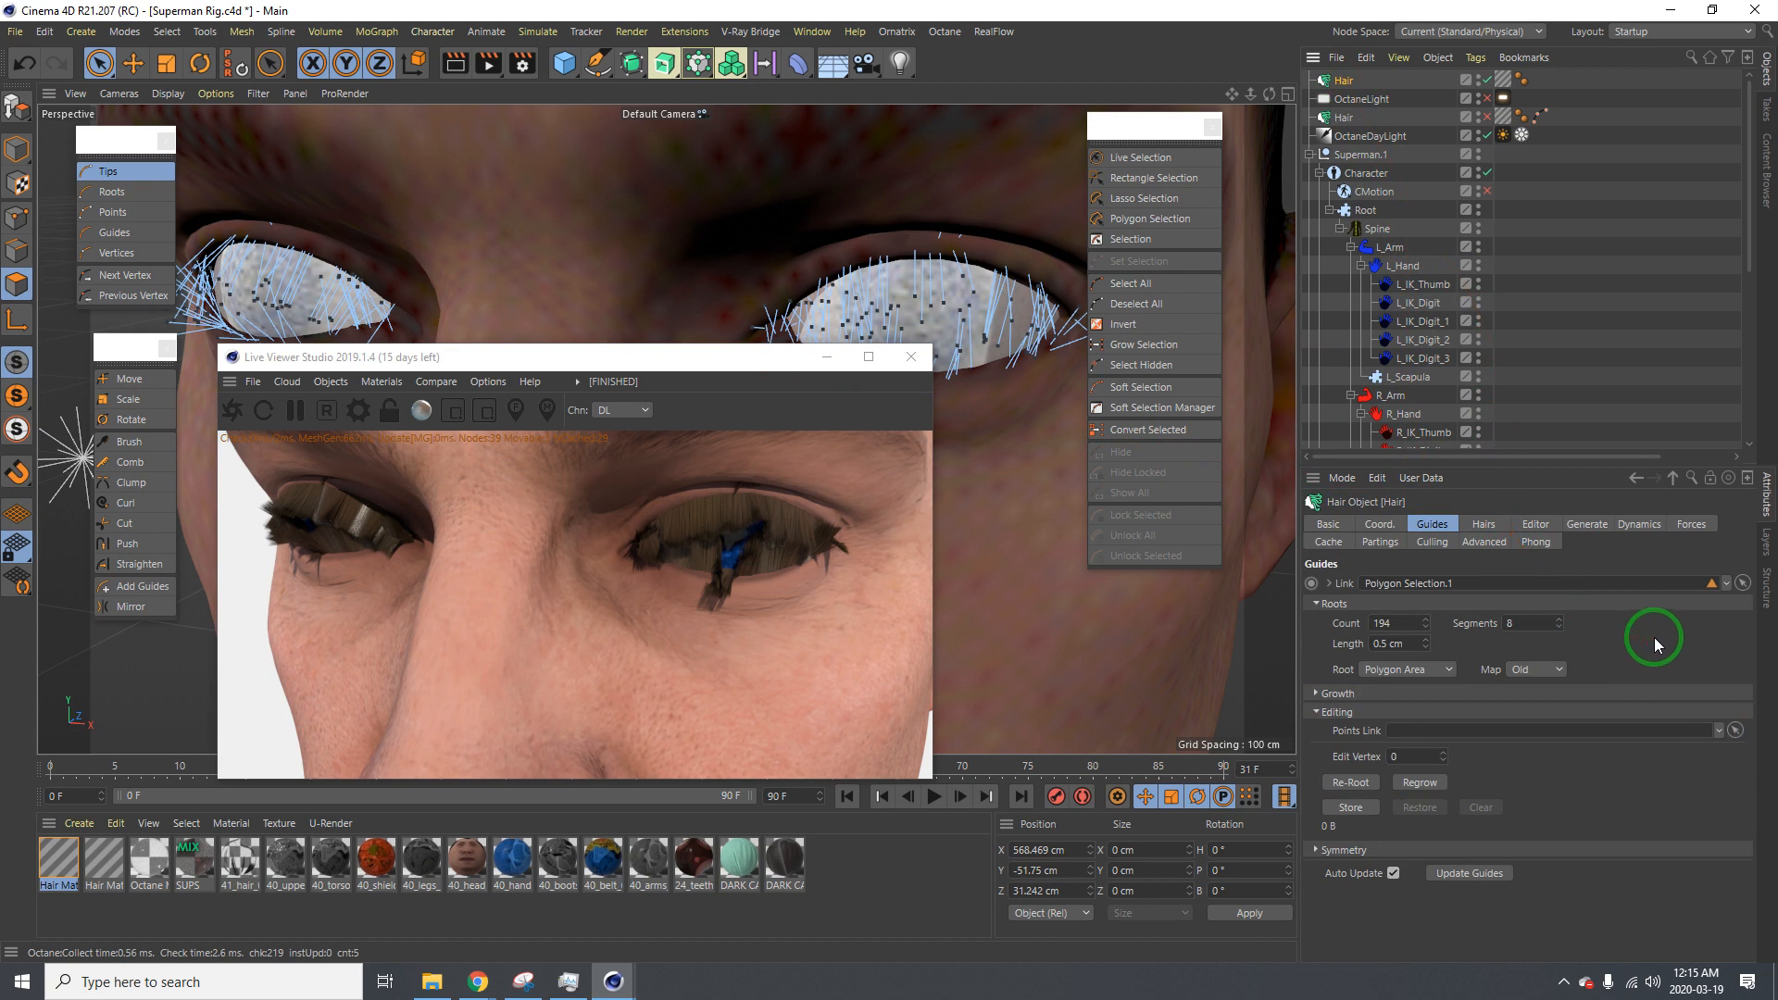
click(1499, 521)
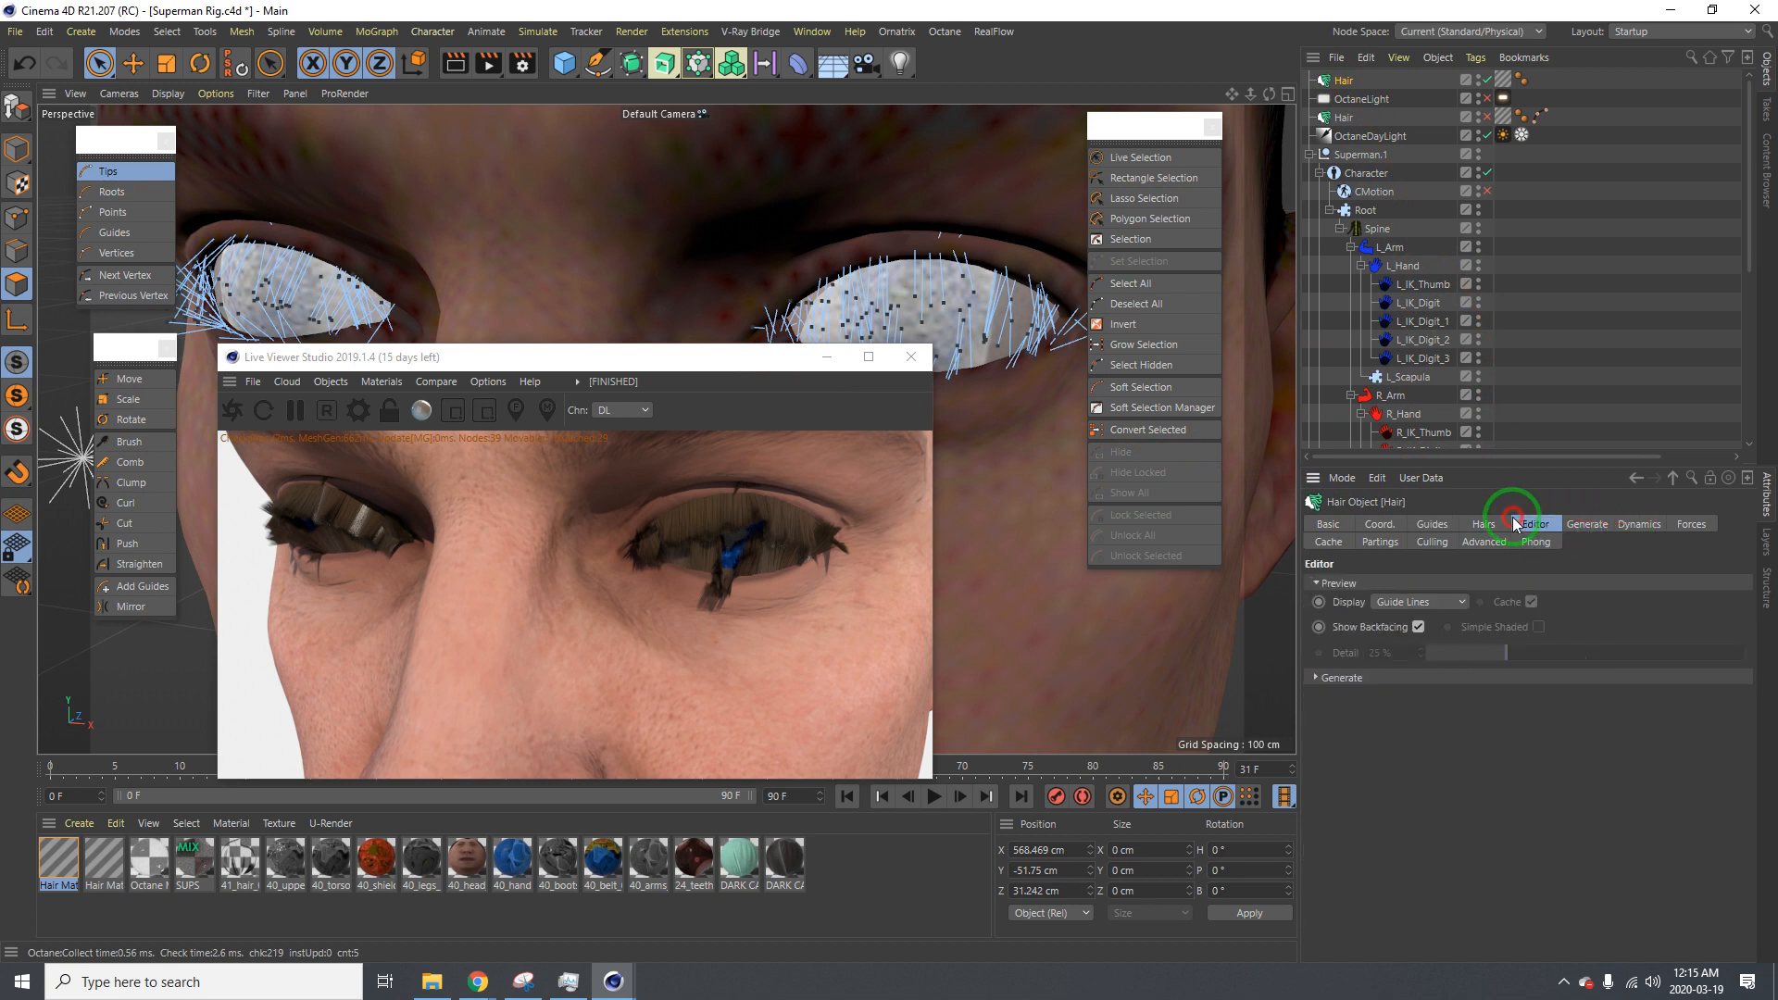
click(1363, 580)
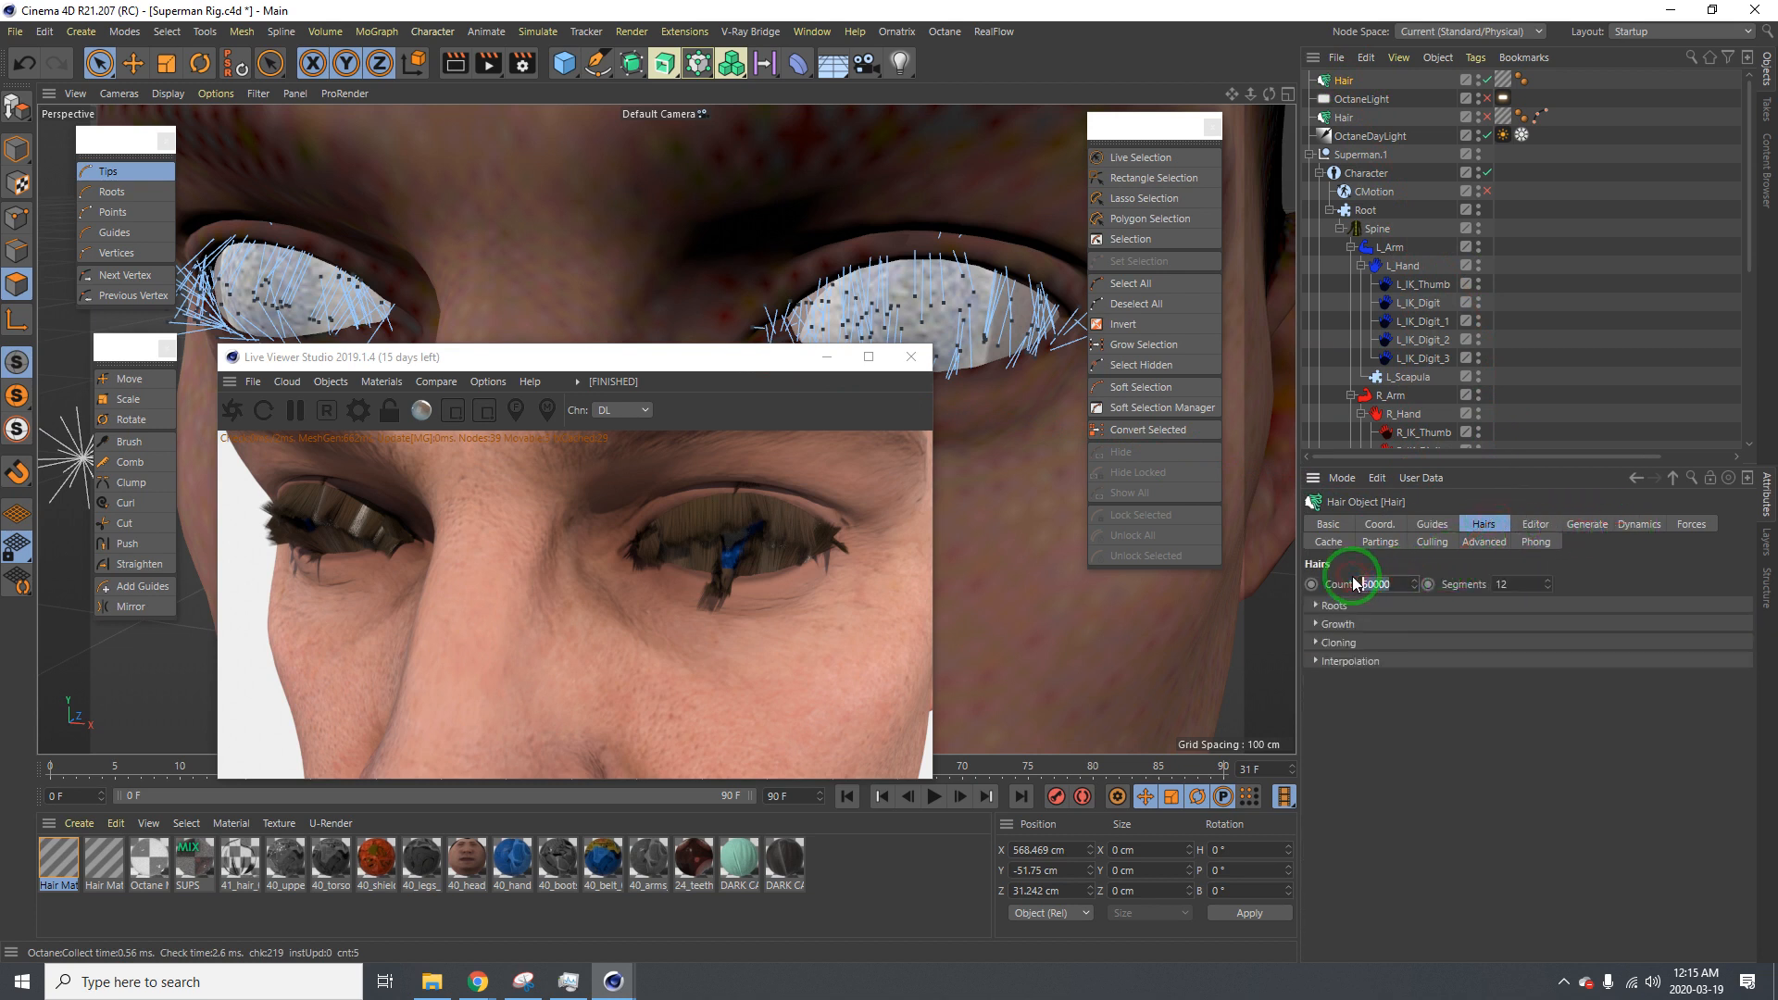
text(00)
key(Return)
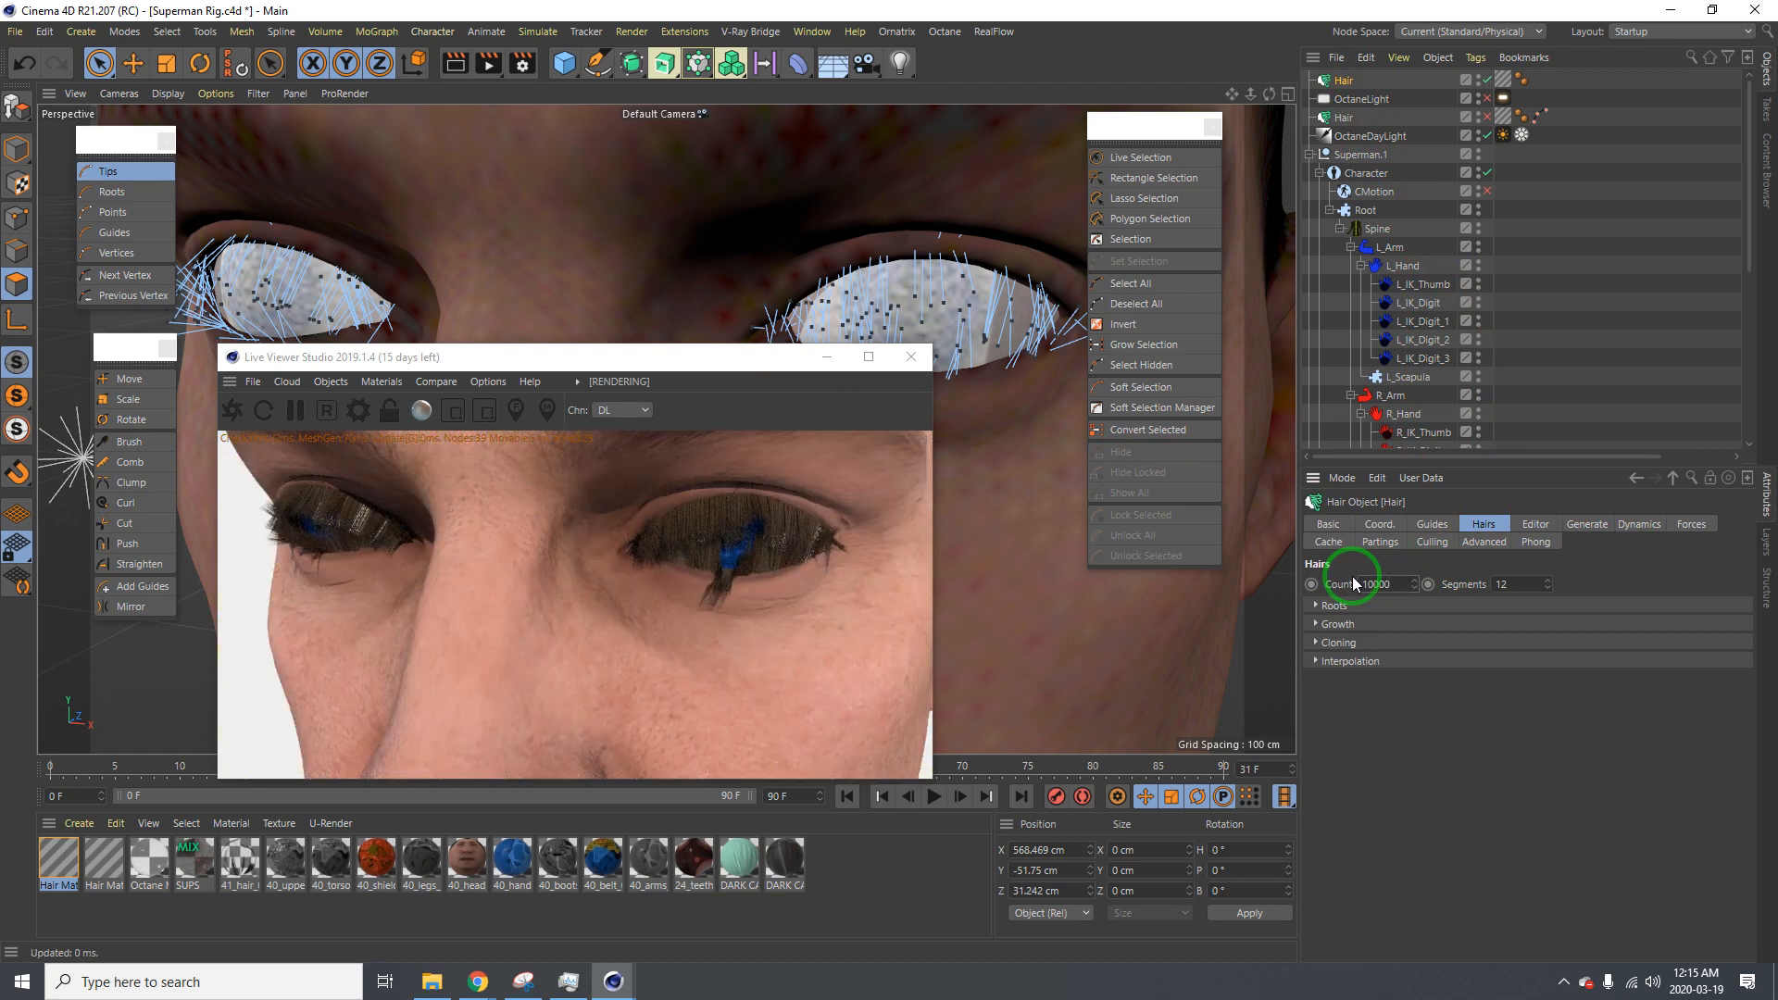
Reduce the eyelash Hair object's hair count to 1000 and check both eyes in the render
alt+drag(695, 306, 1074, 461)
click(1340, 581)
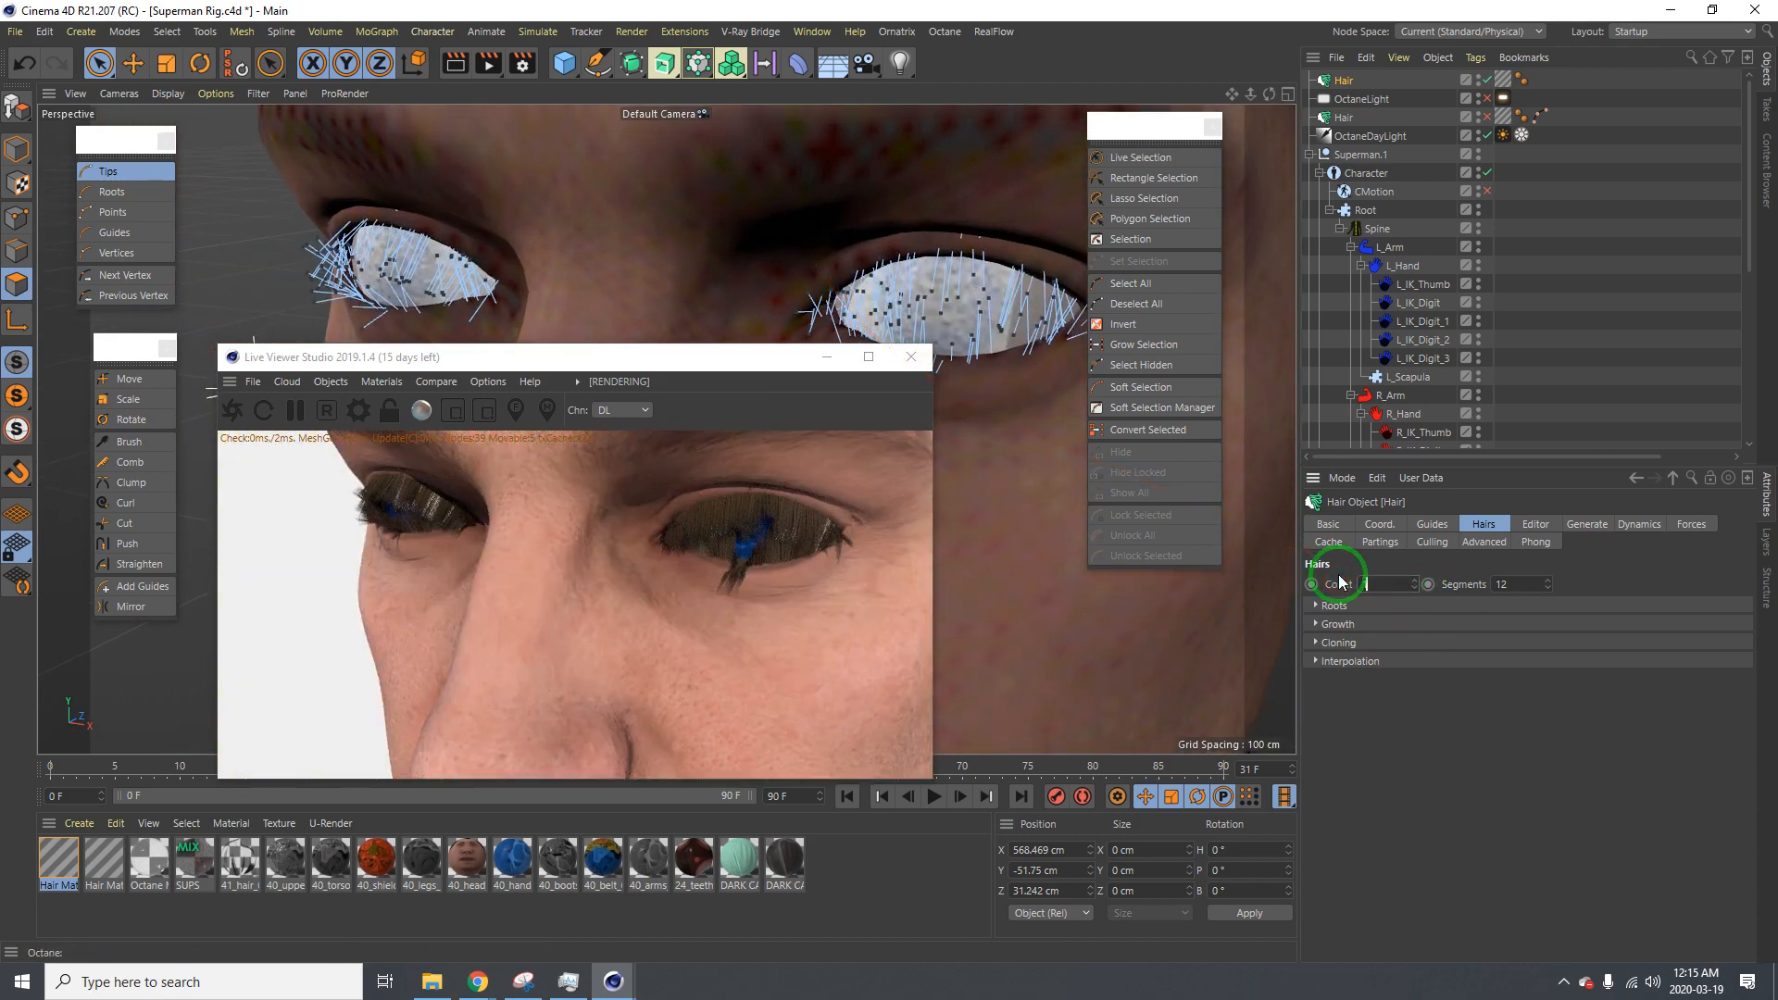
text(1000)
alt+drag(905, 298, 751, 431)
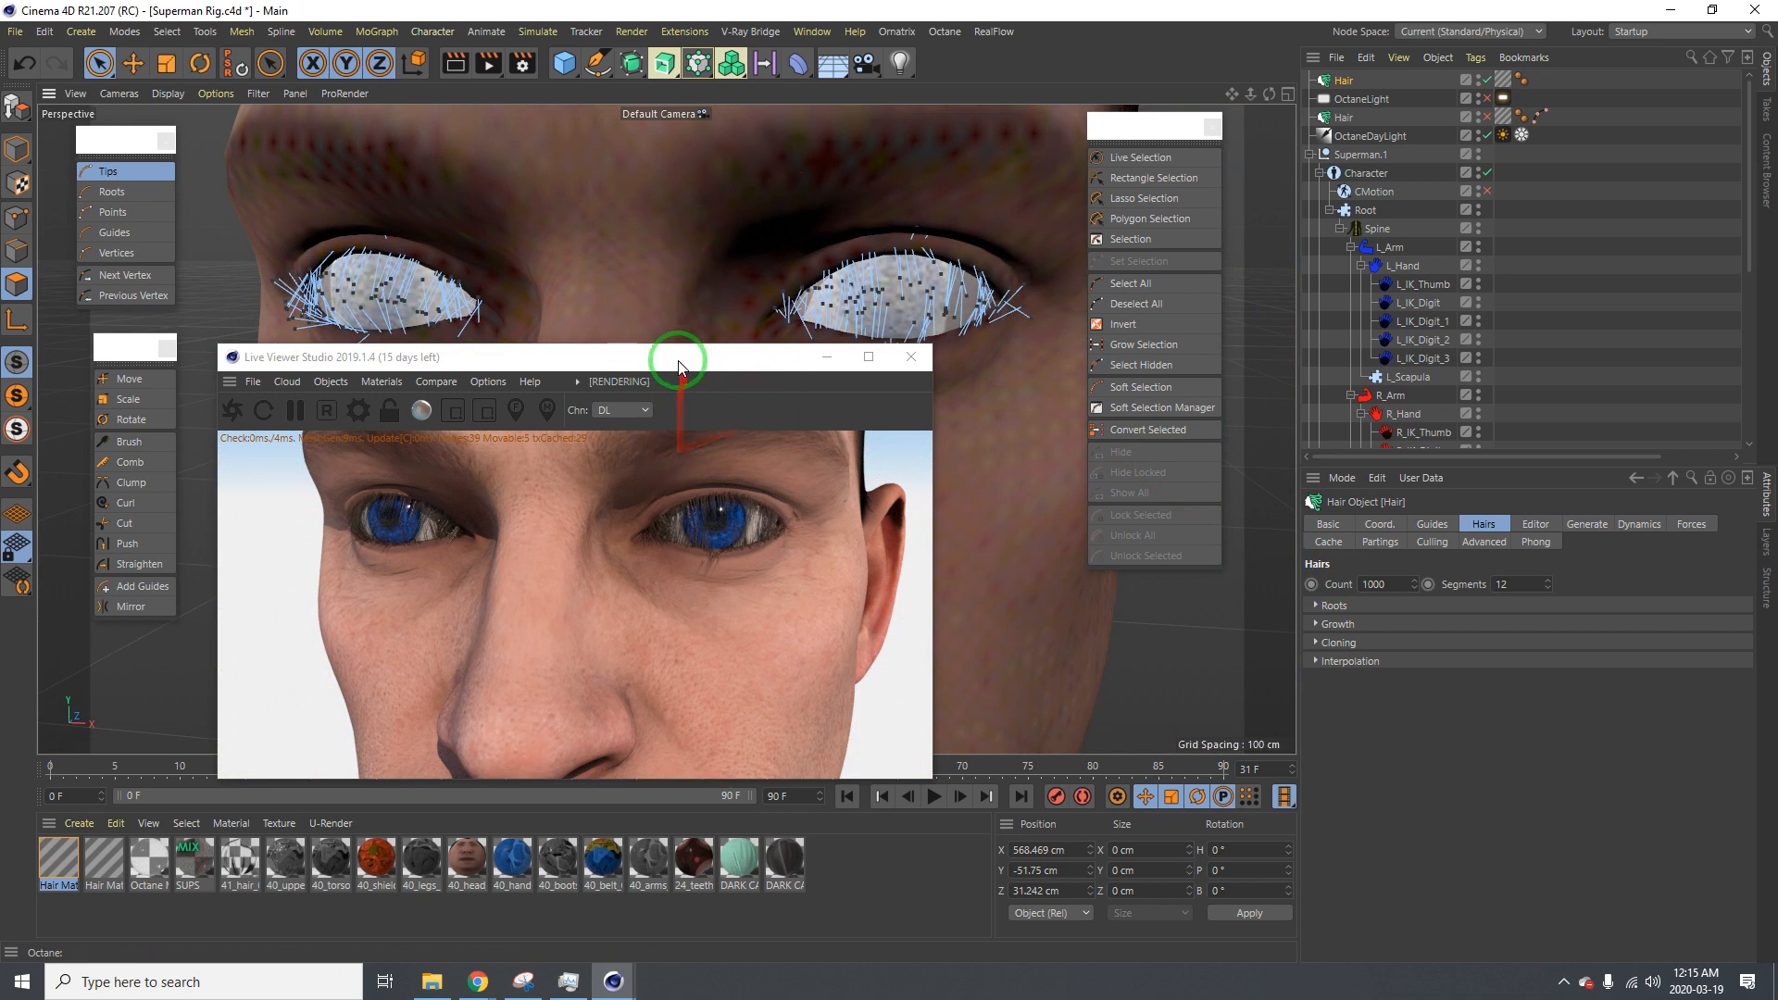
Move the Live Viewer clear of the face and select the eyelash guide roots with Live Selection in Roots mode
drag(676, 369, 1426, 553)
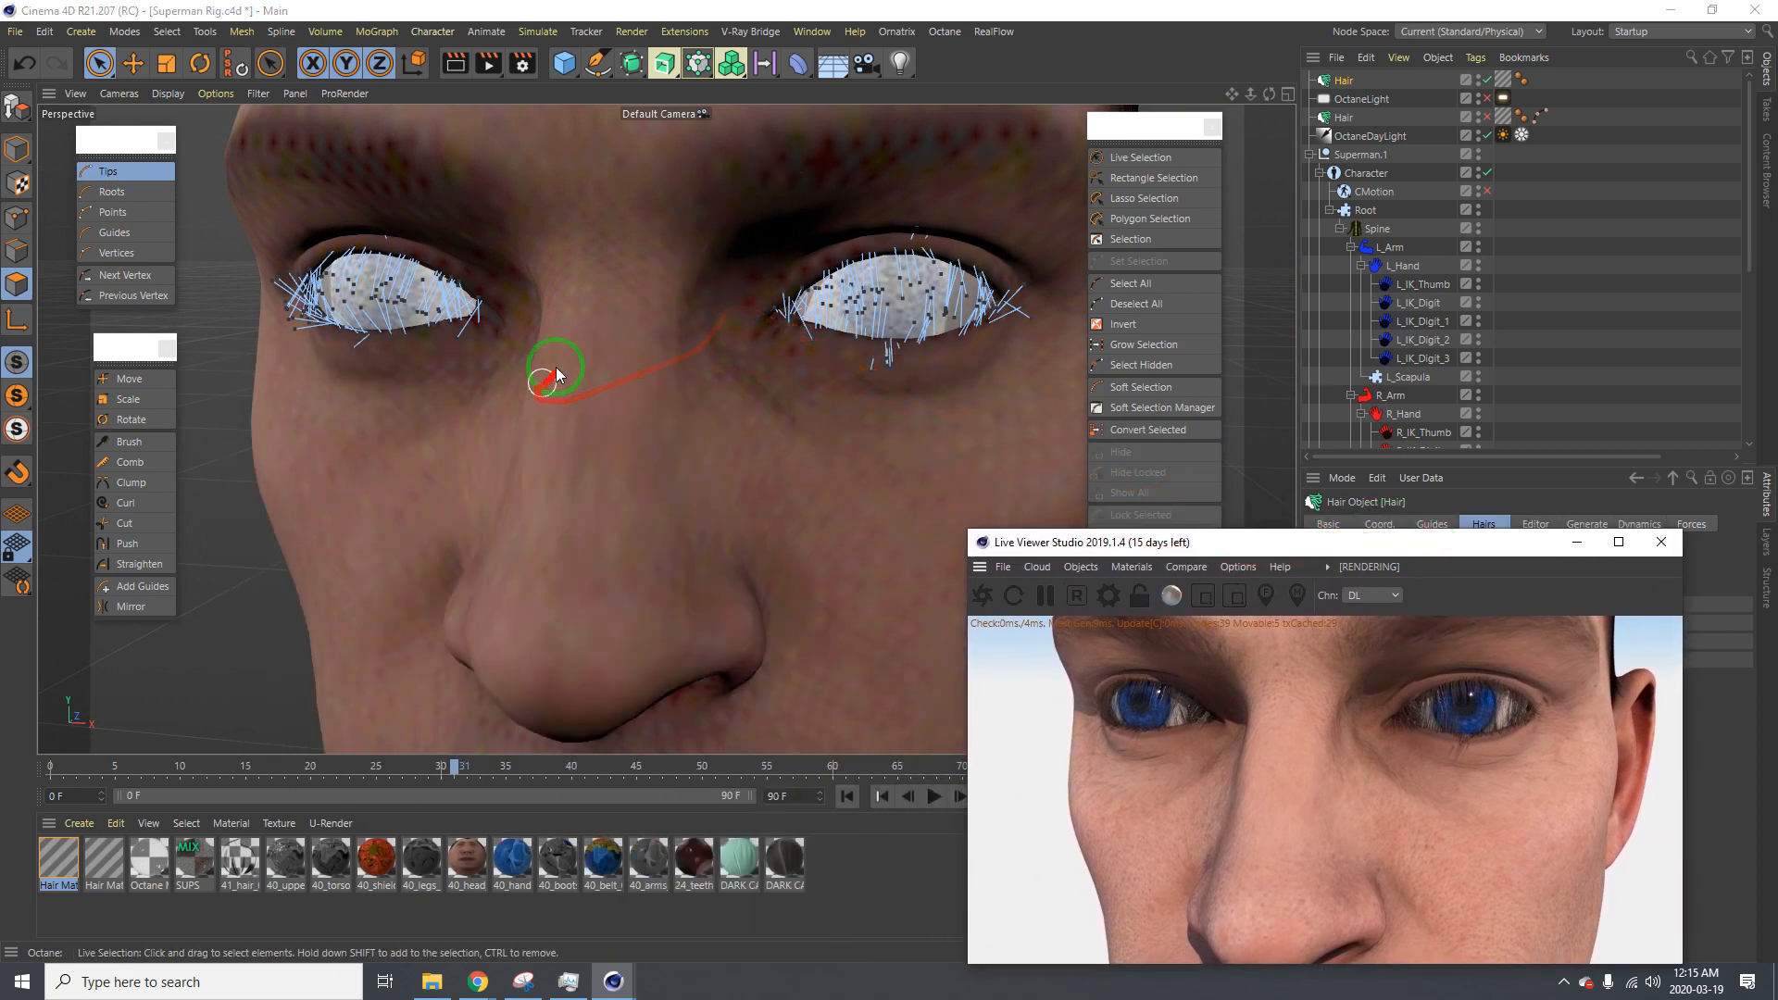
scroll(587, 350, down, 2)
click(112, 192)
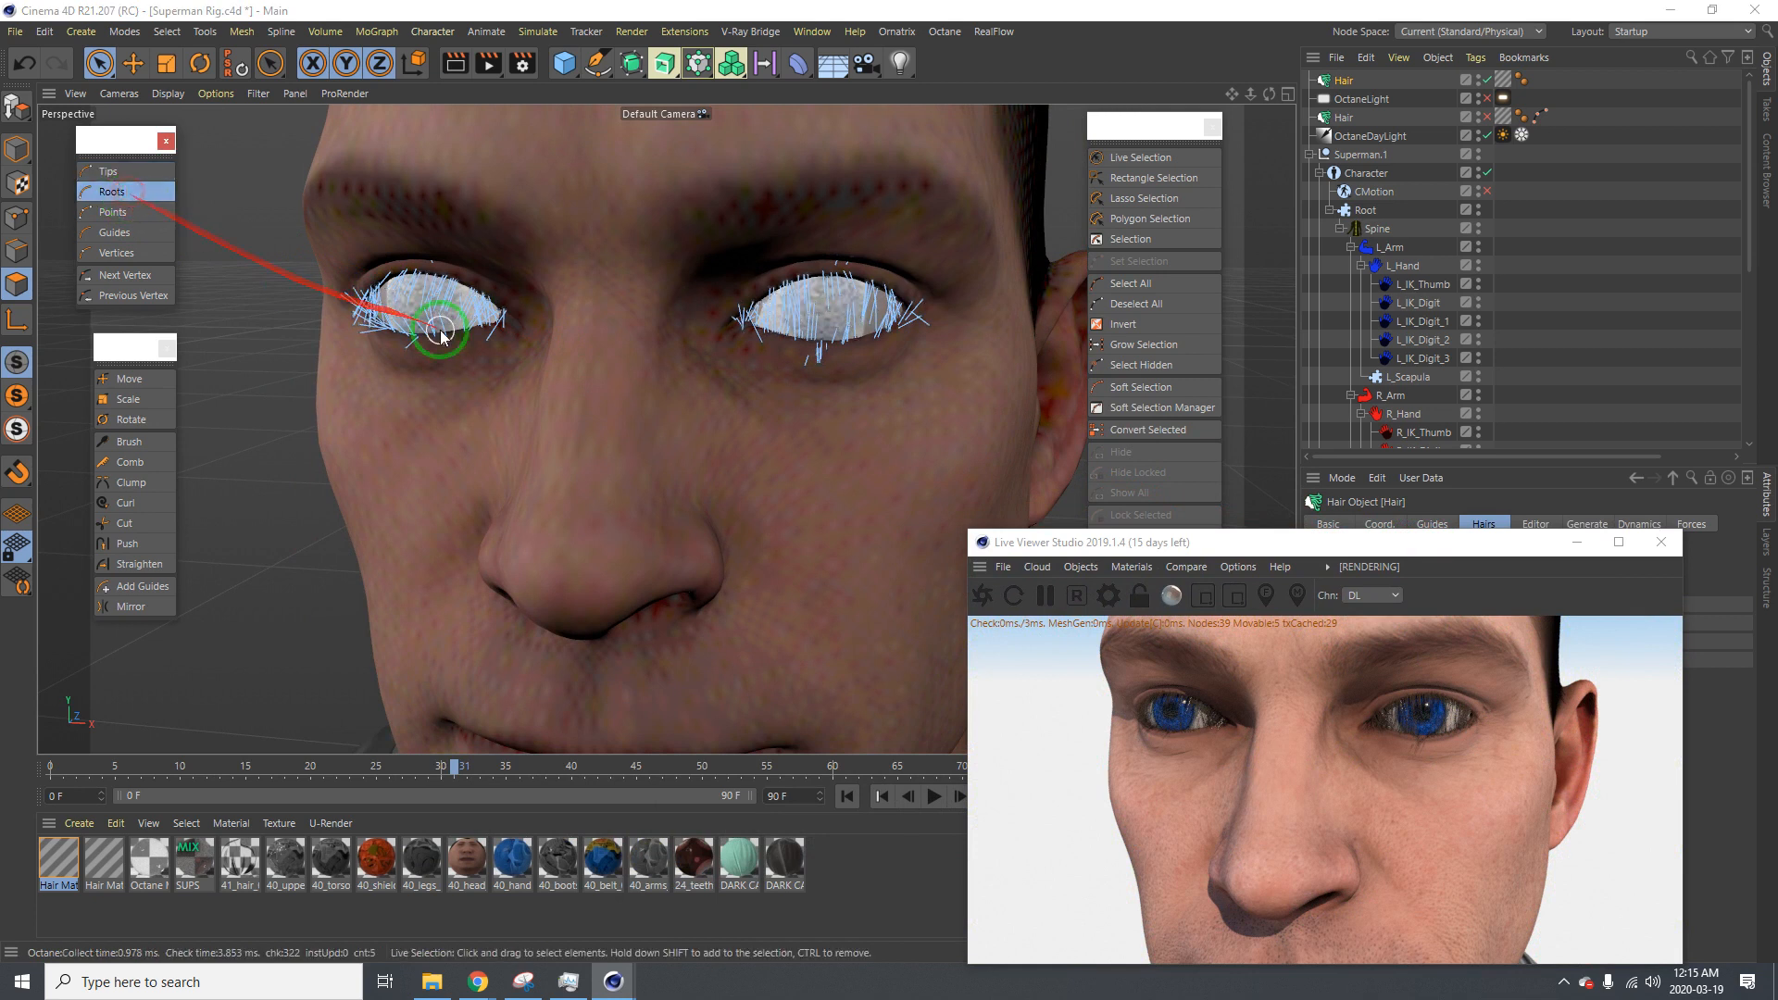
key(e)
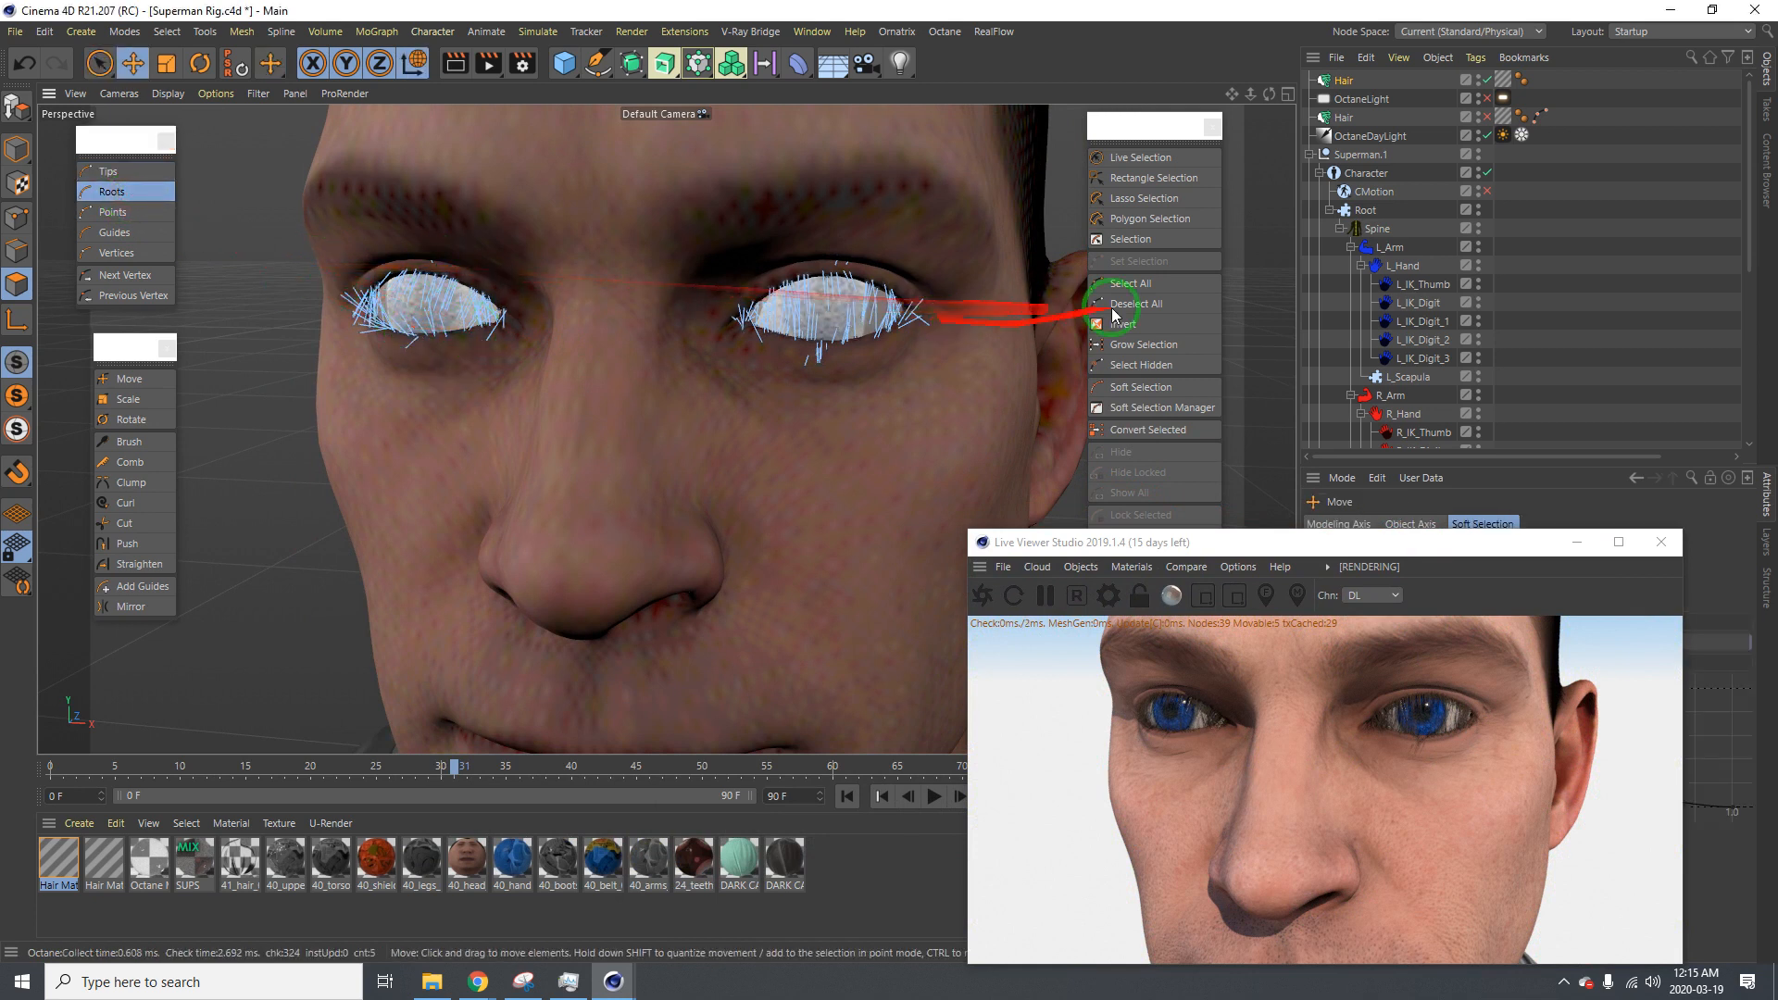
click(1141, 157)
click(433, 304)
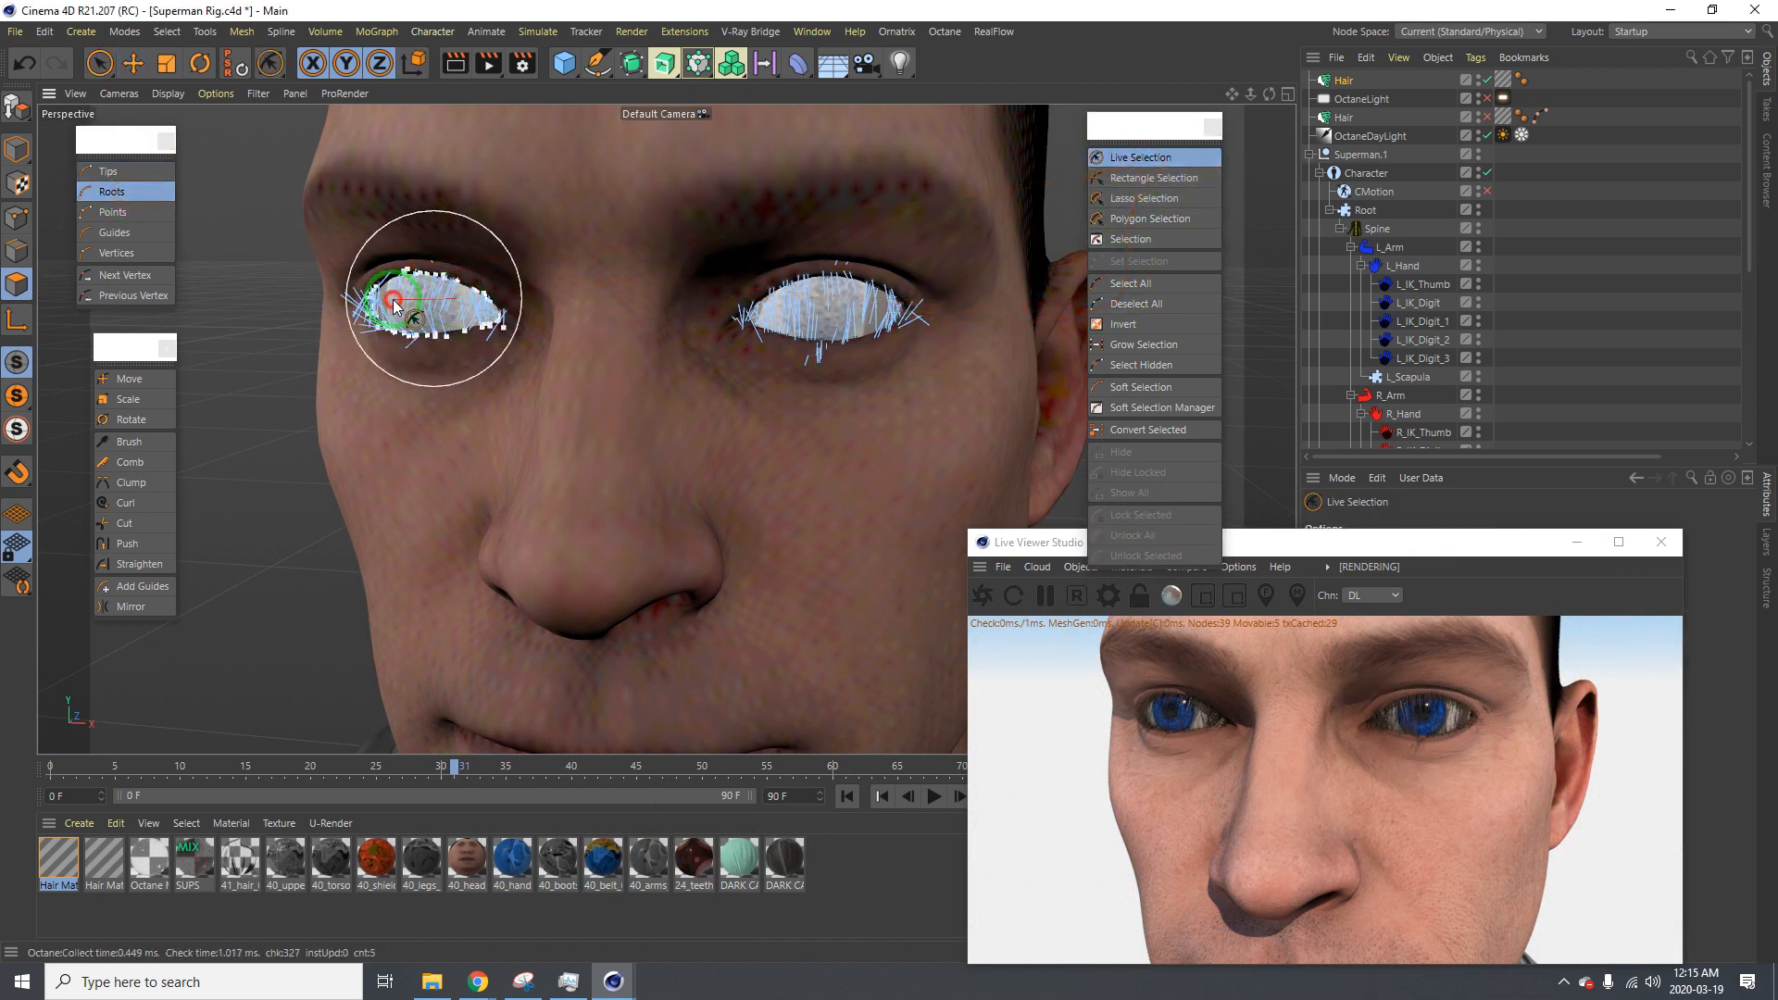
mouse_move(406, 422)
mouse_down()
mouse_move(806, 409)
mouse_move(865, 325)
mouse_move(814, 337)
mouse_move(886, 310)
mouse_move(727, 318)
mouse_move(802, 292)
mouse_move(592, 322)
mouse_up()
Shift the selected eyelash roots with the hair Move tool so the guides point straight forward from the eyes
click(130, 378)
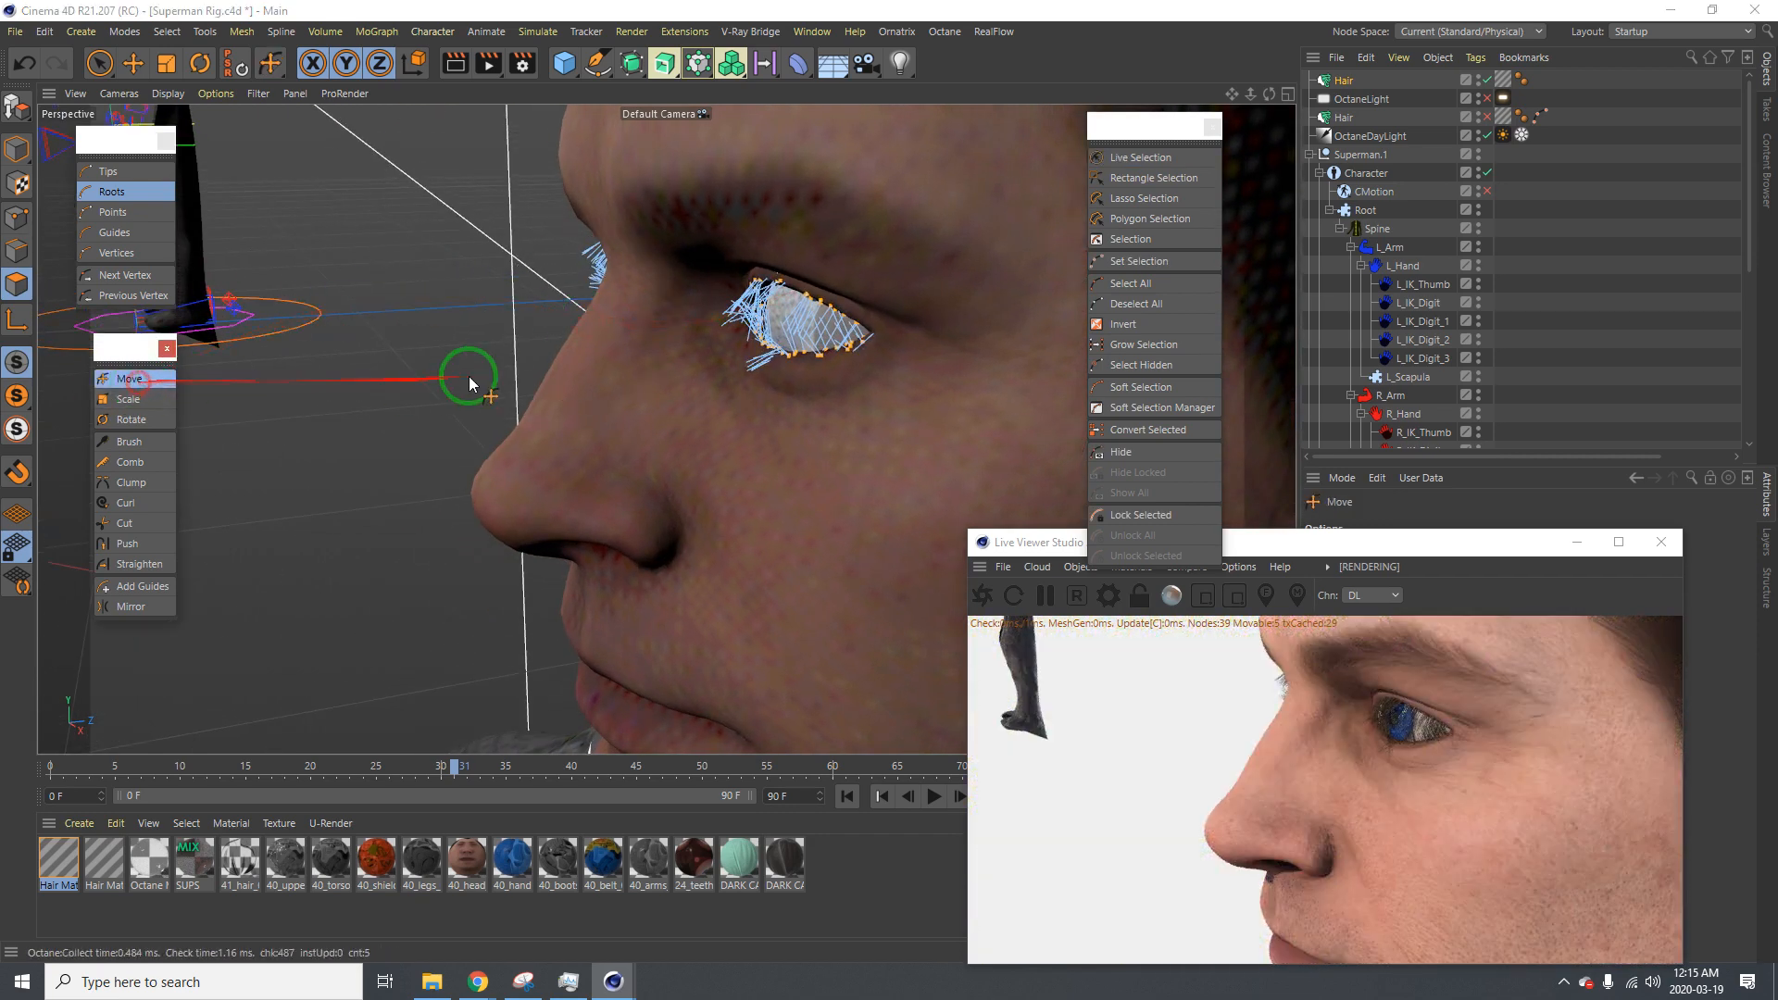
drag(861, 463, 889, 482)
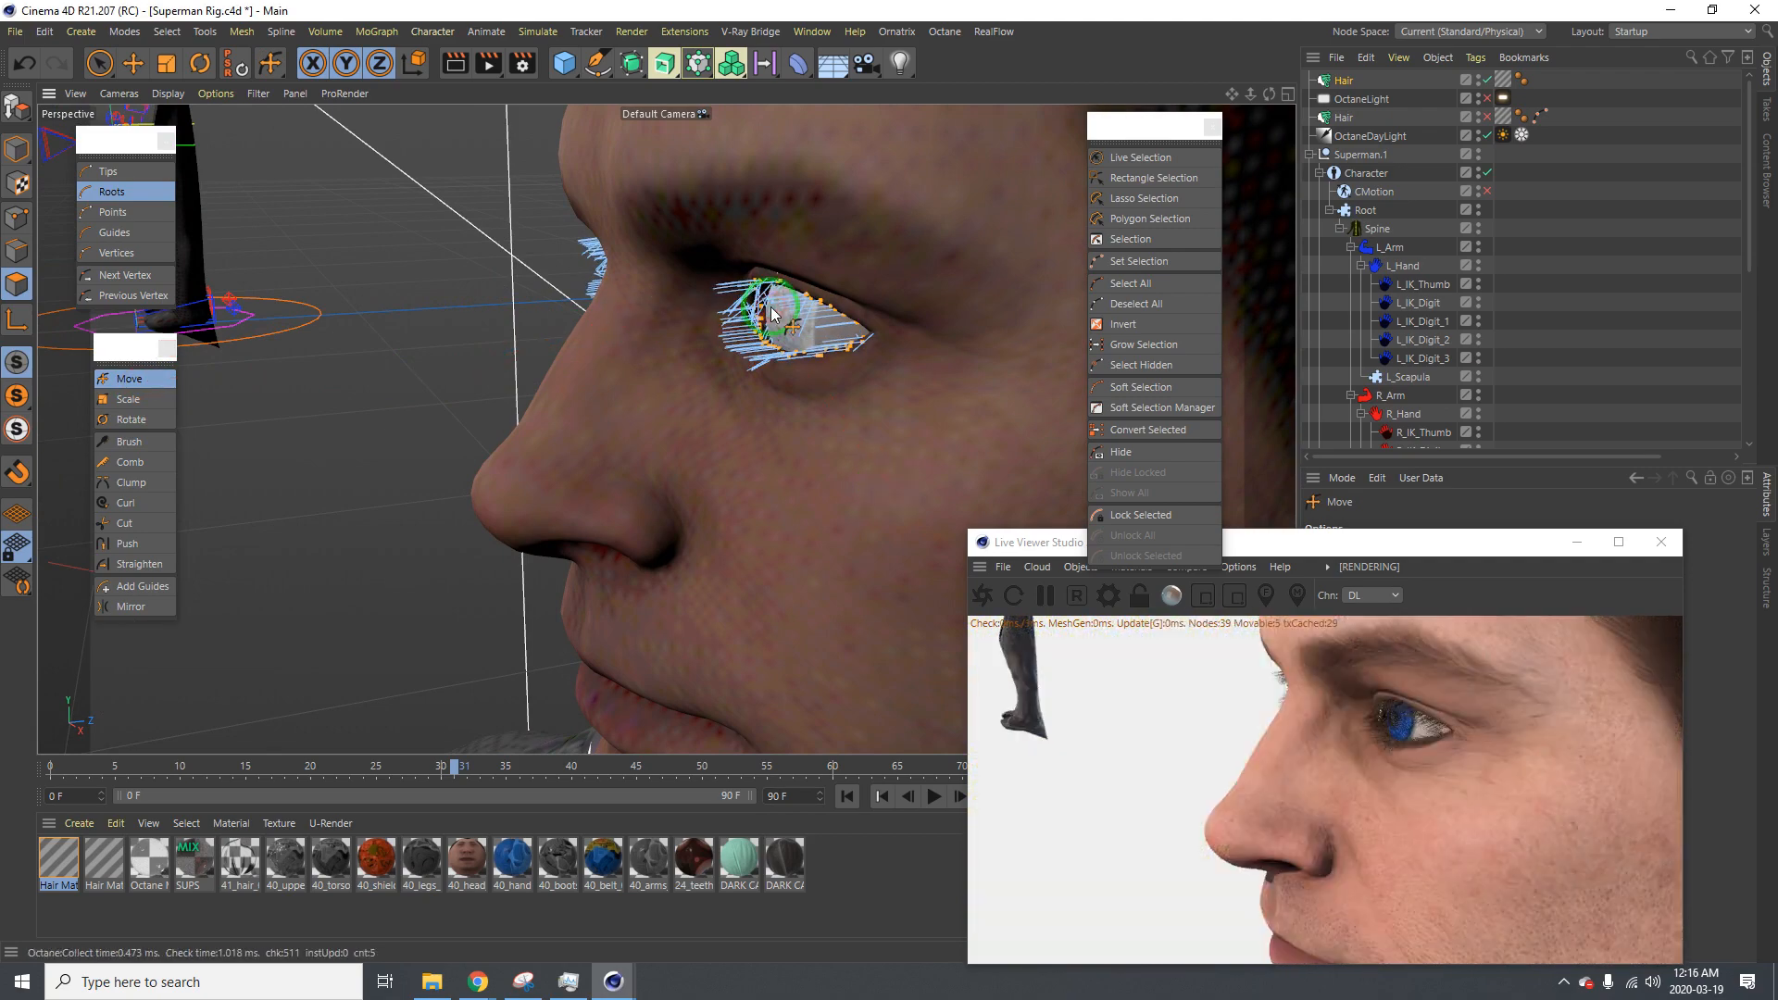
mouse_move(802, 315)
alt+mouse_down()
mouse_move(921, 302)
mouse_move(593, 308)
mouse_move(892, 480)
alt+mouse_up()
alt+drag(465, 282, 358, 281)
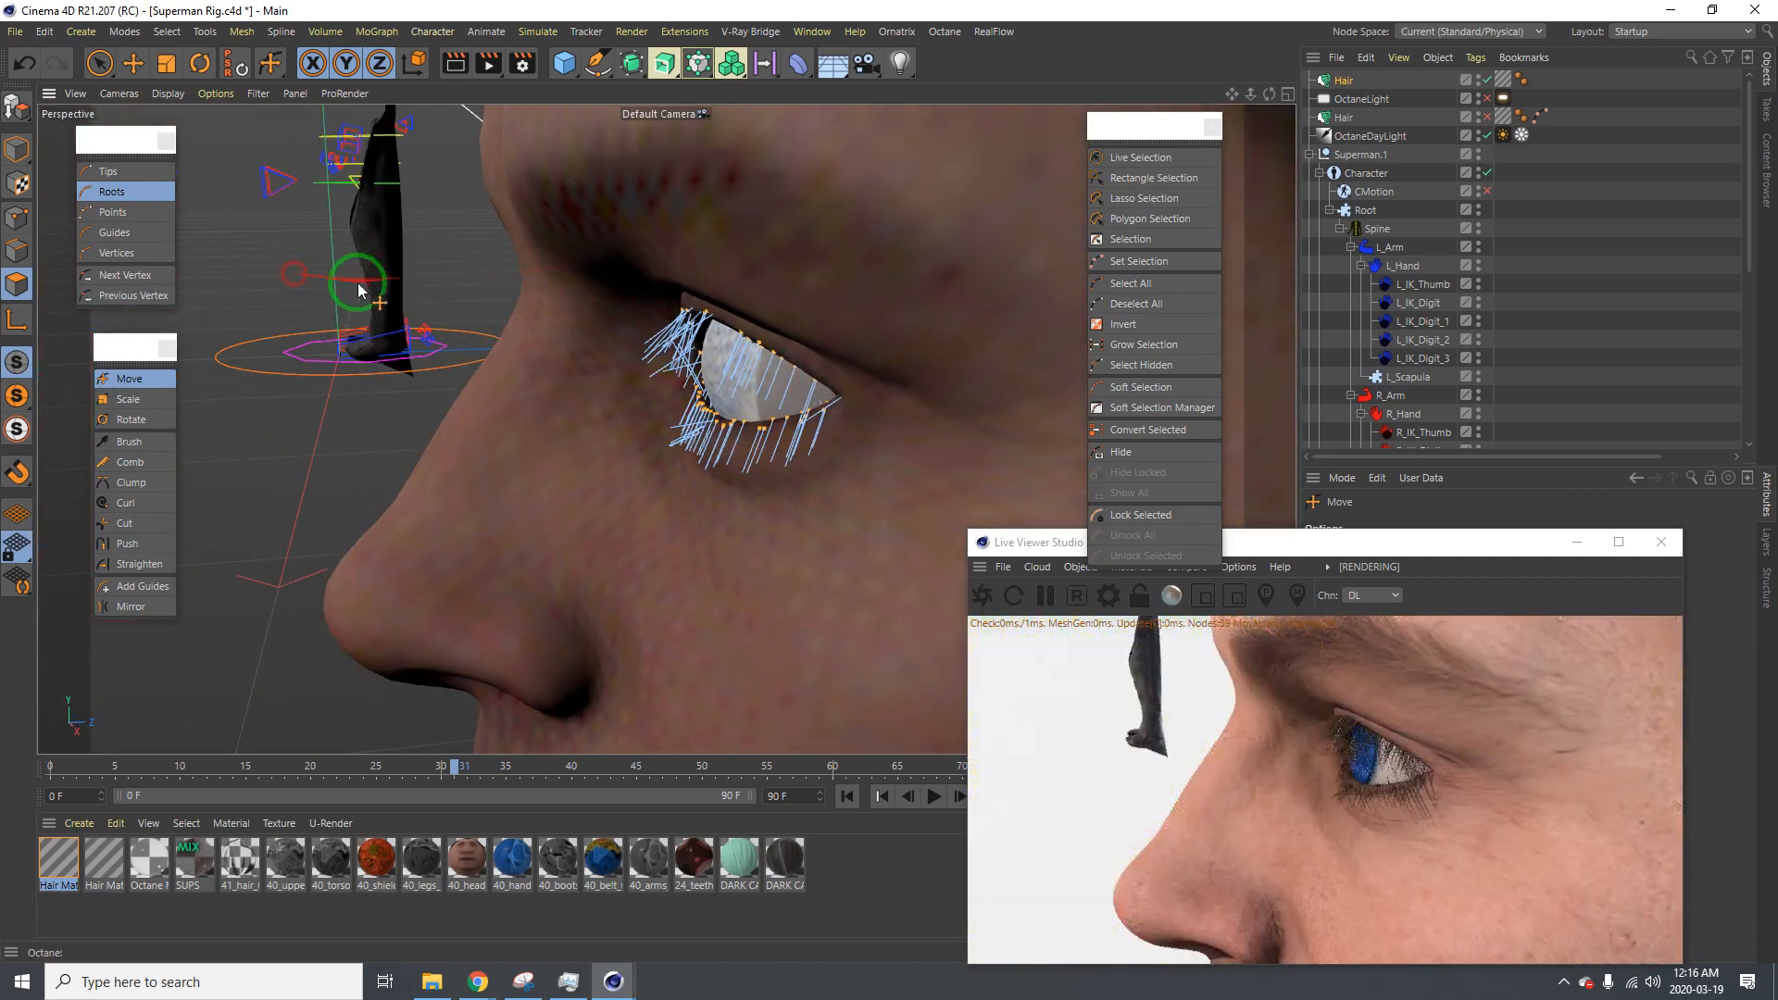
mouse_move(741, 407)
mouse_down()
mouse_move(889, 481)
mouse_move(746, 421)
mouse_up()
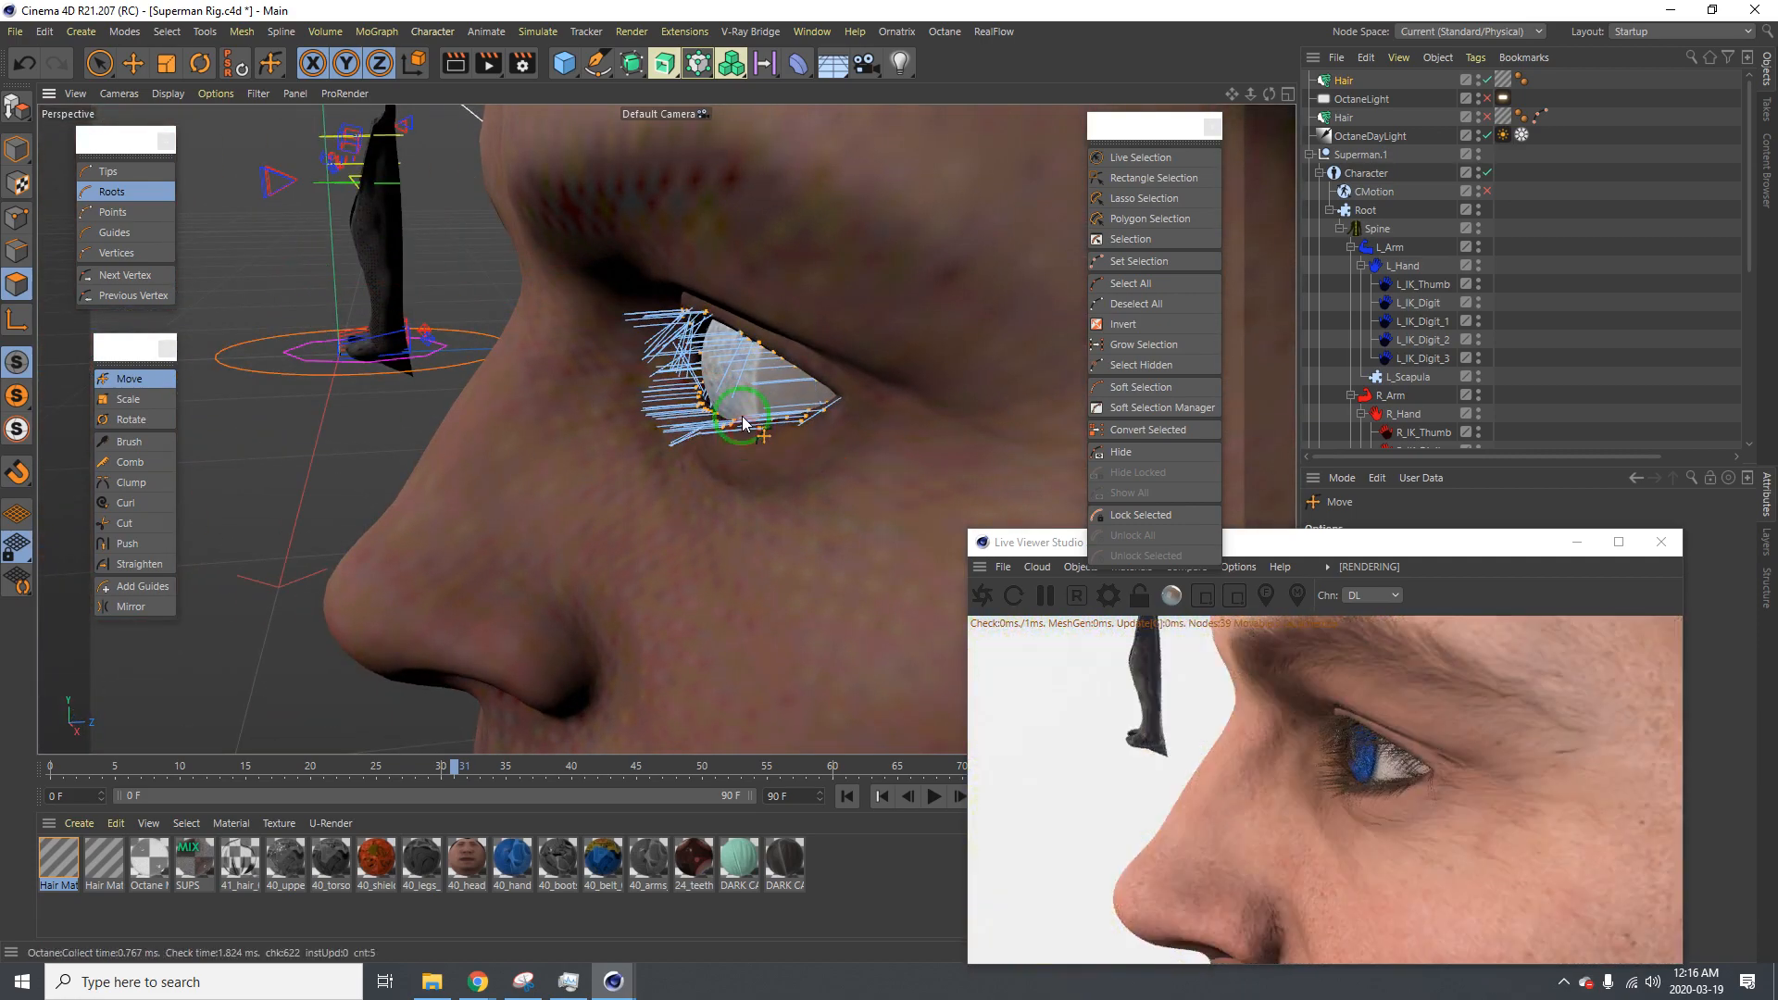
Hide the Head object in the viewport so that only the eyelash guides remain around the eyes
alt+right_drag(742, 386, 670, 372)
scroll(1413, 328, down, 2)
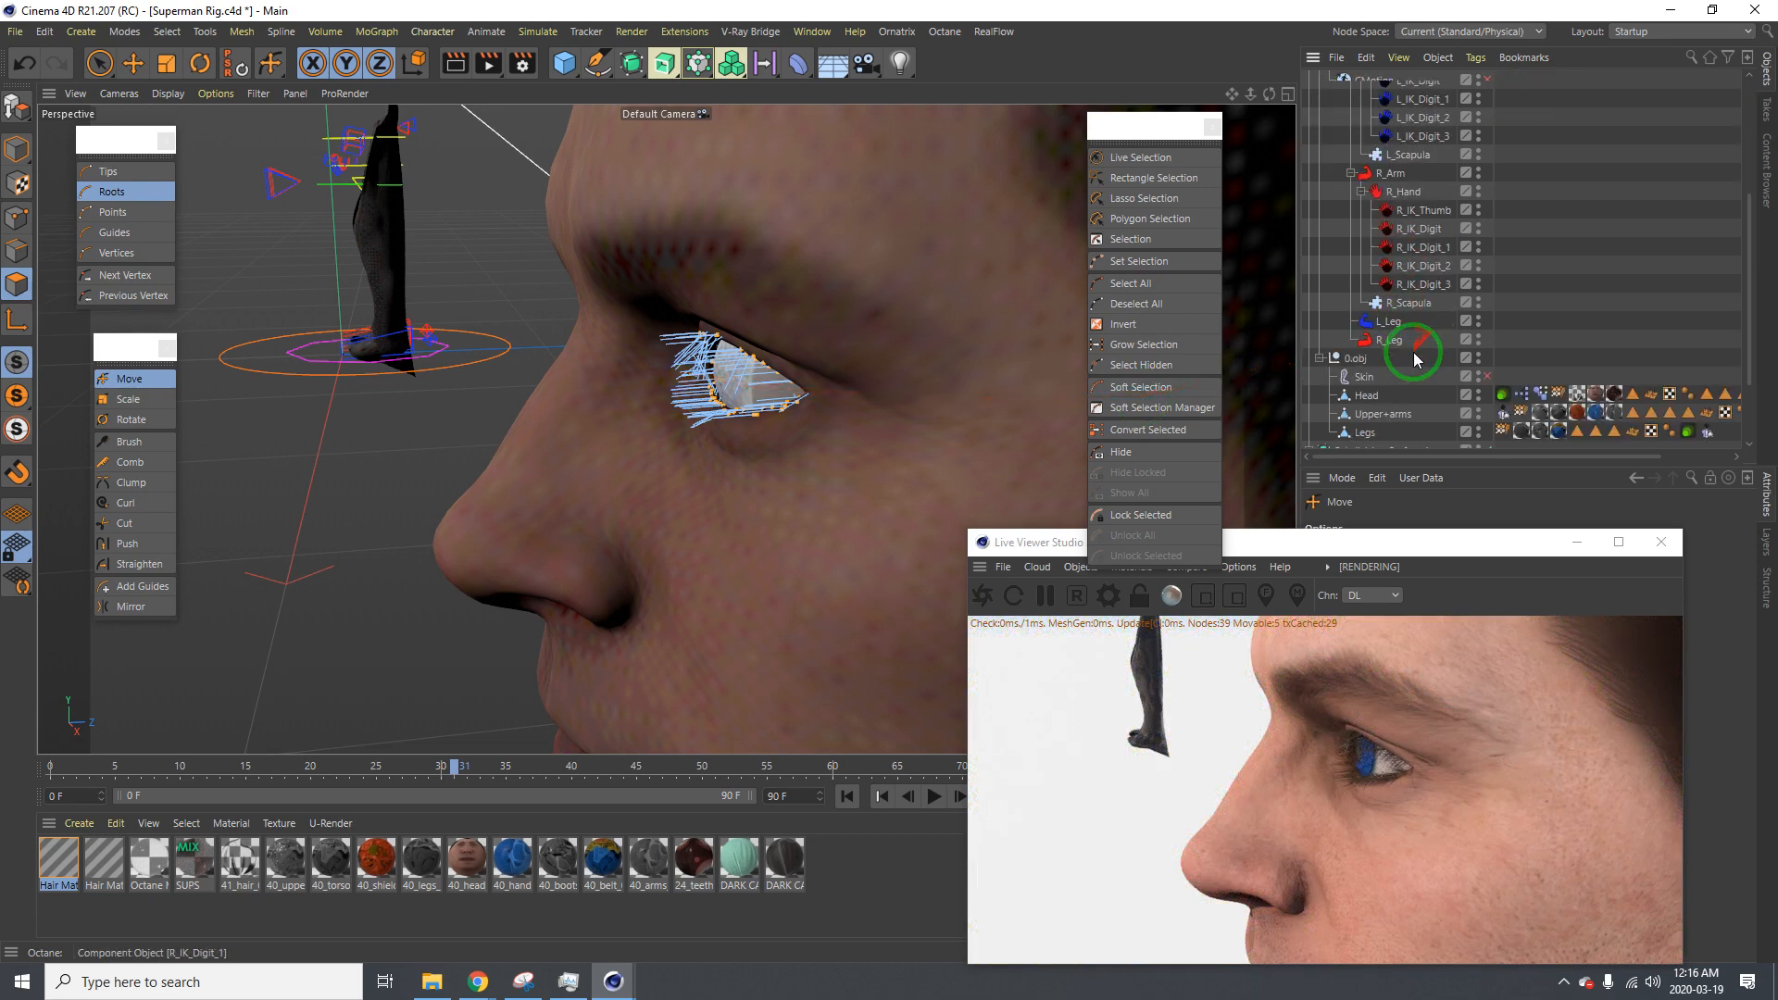
scroll(1417, 369, up, 1)
scroll(1414, 373, down, 1)
scroll(1415, 374, down, 2)
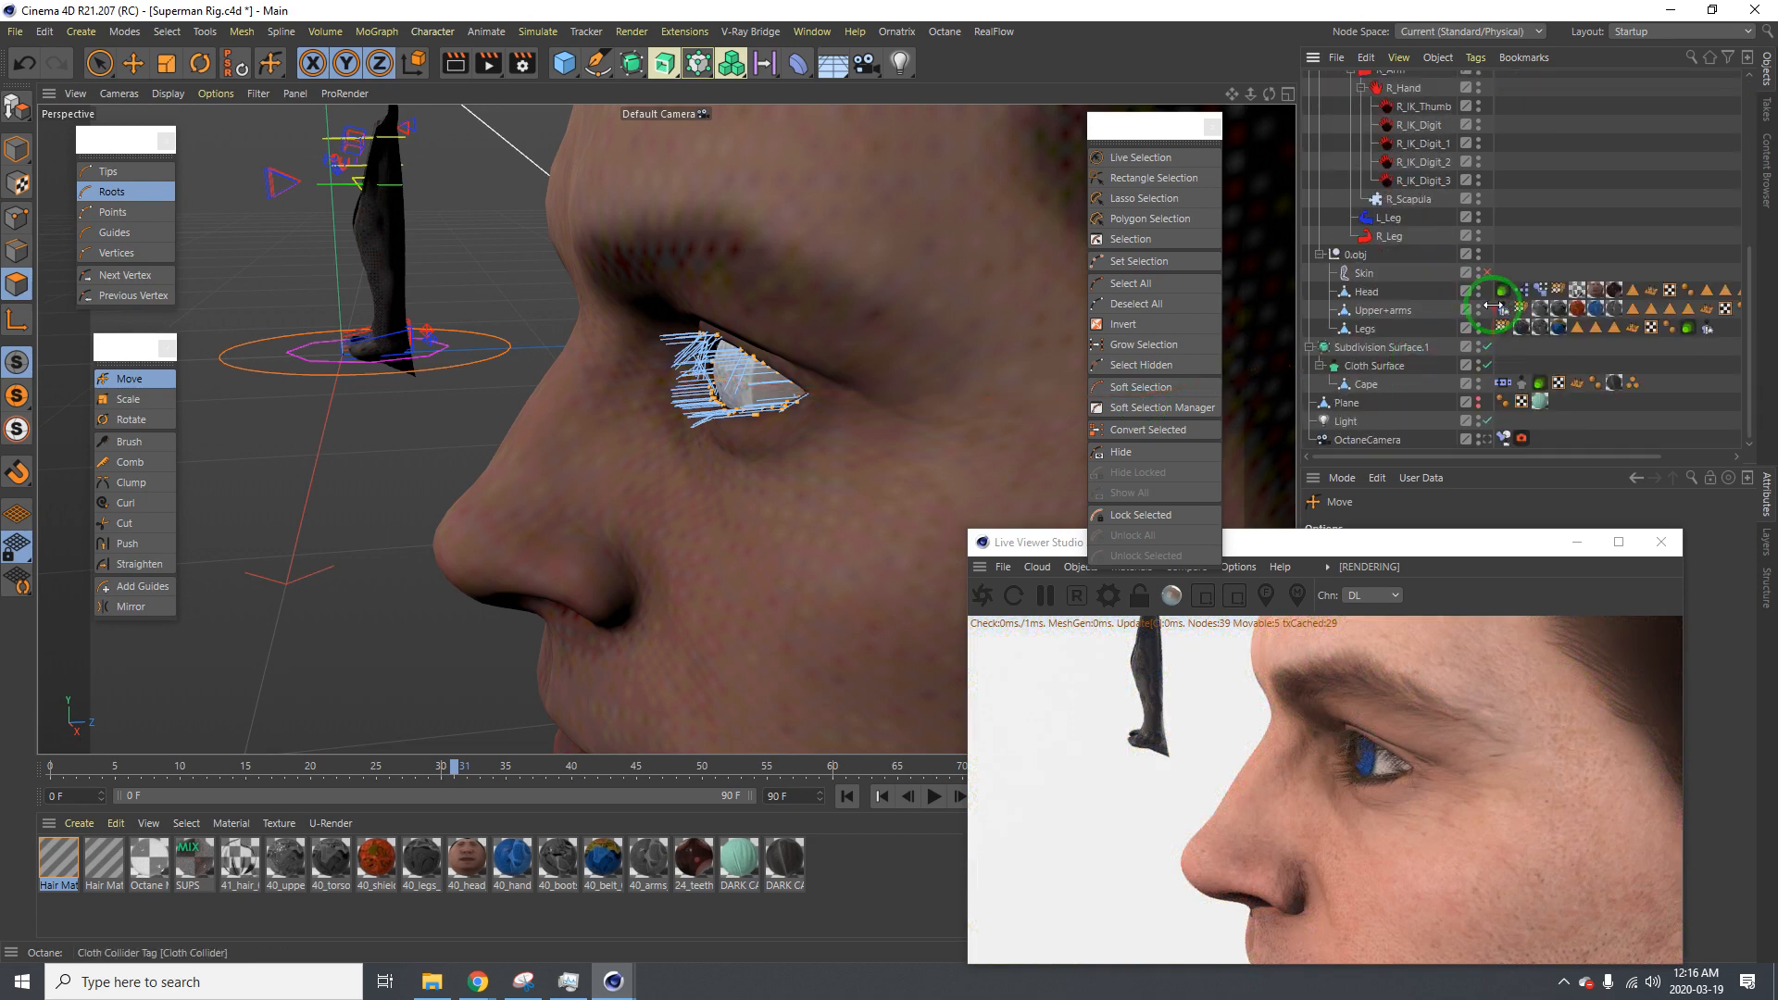
double_click(1478, 288)
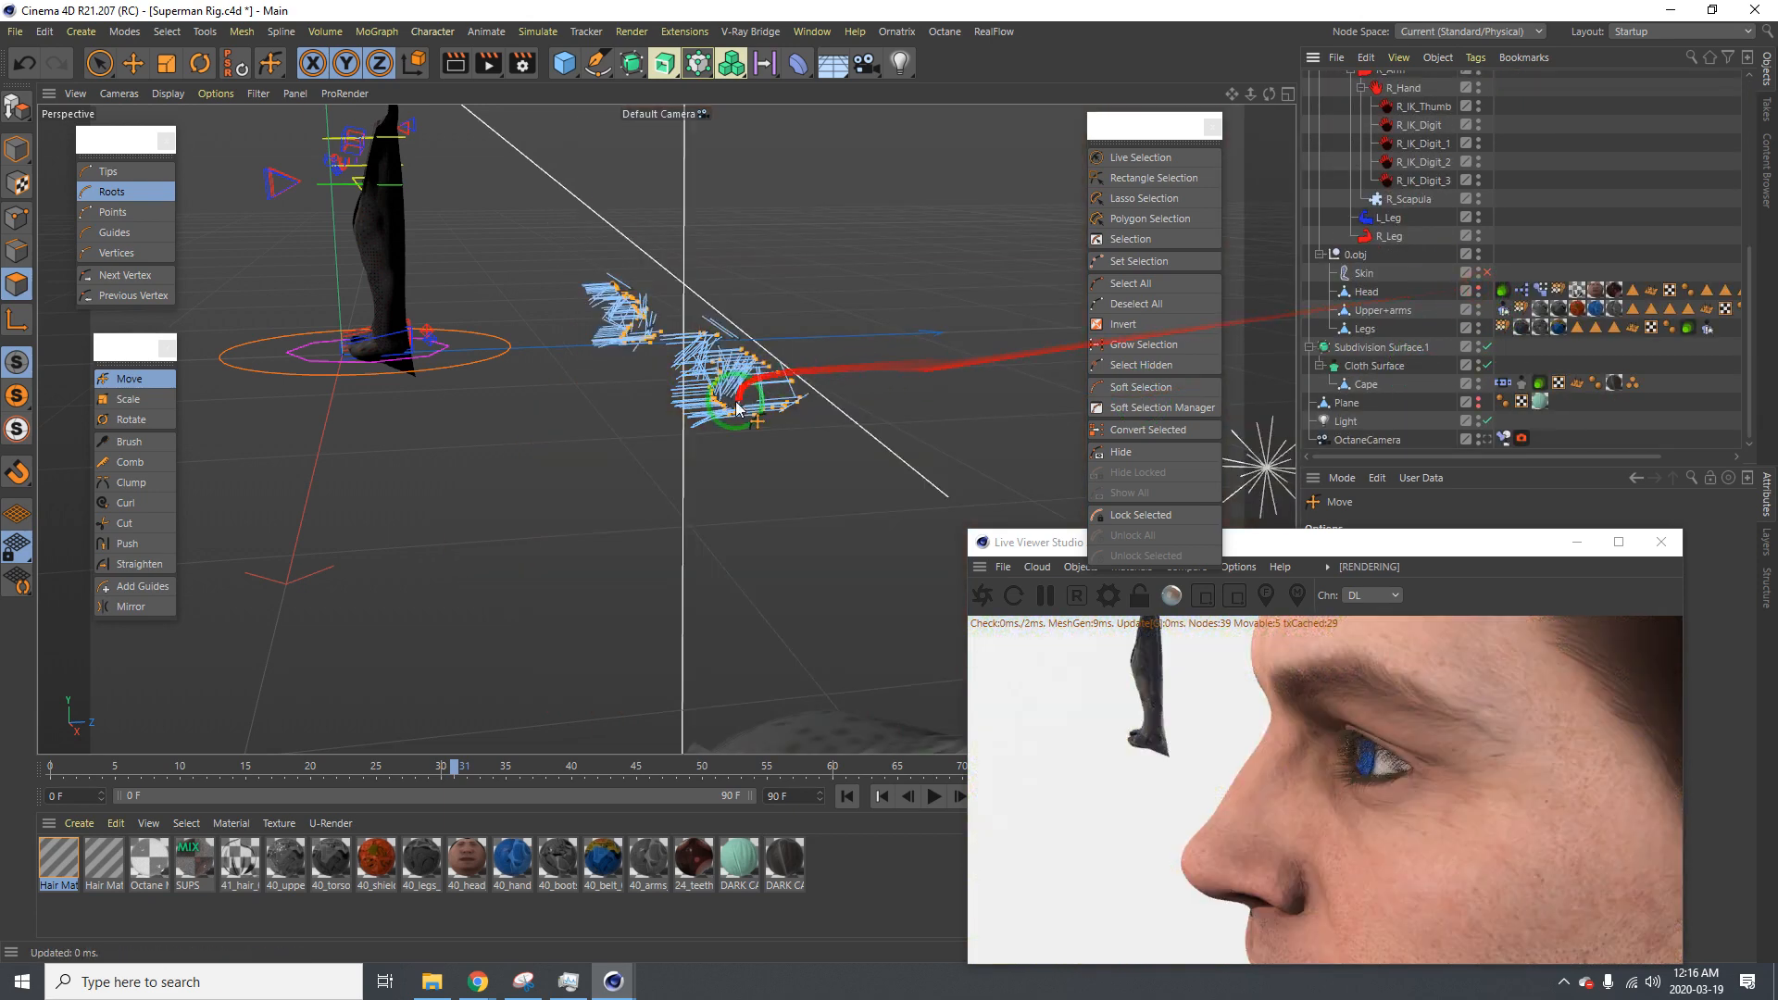
Select the eyelash roots around both eyes with Live Selection and move them to even out the forward-pointing guides
alt+drag(750, 385, 683, 297)
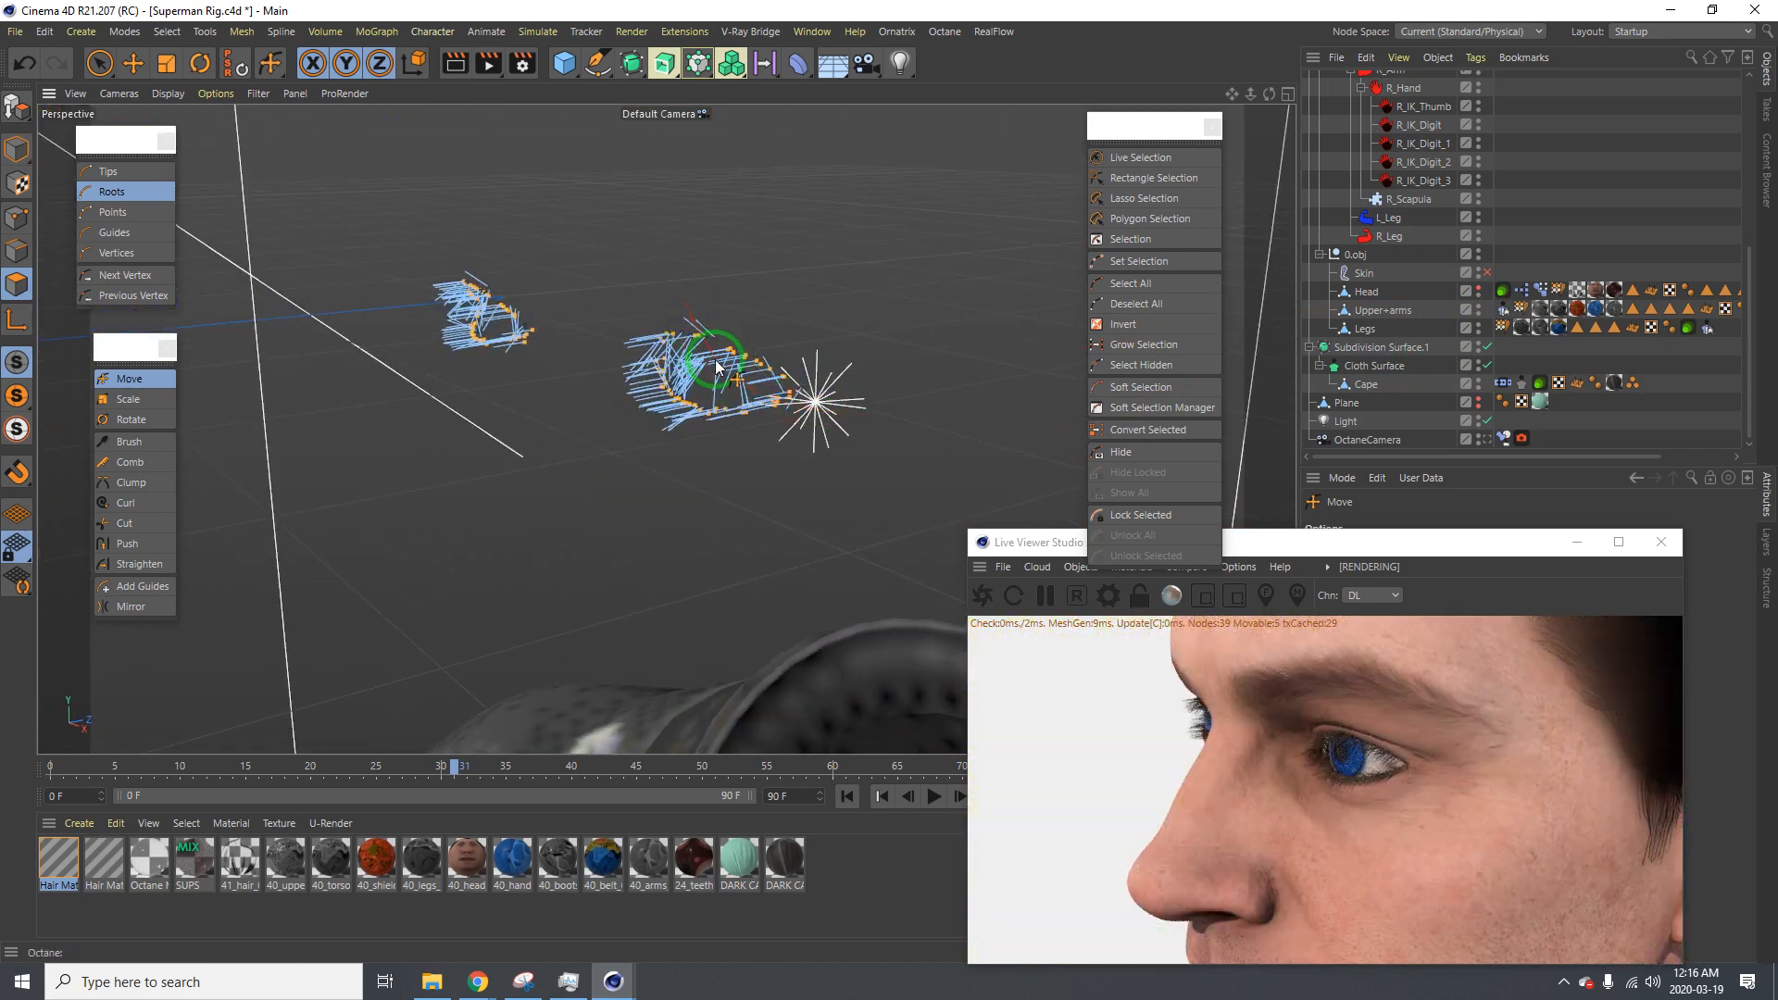
click(1120, 159)
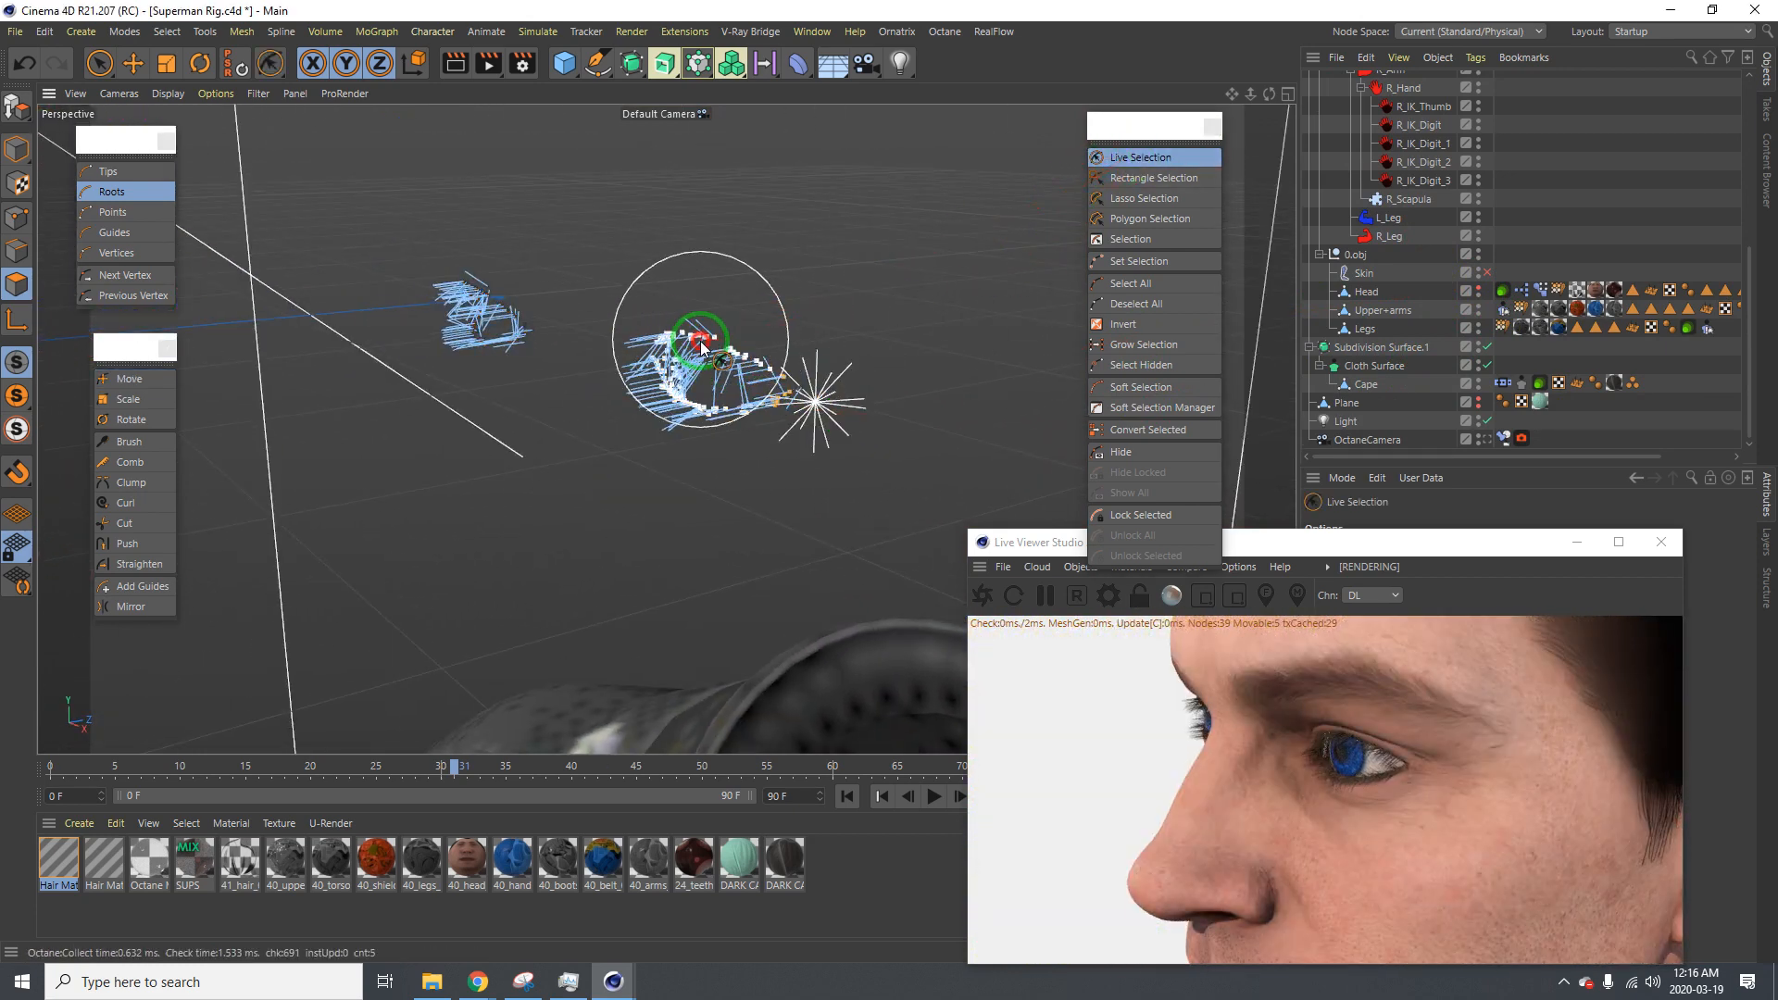
click(516, 313)
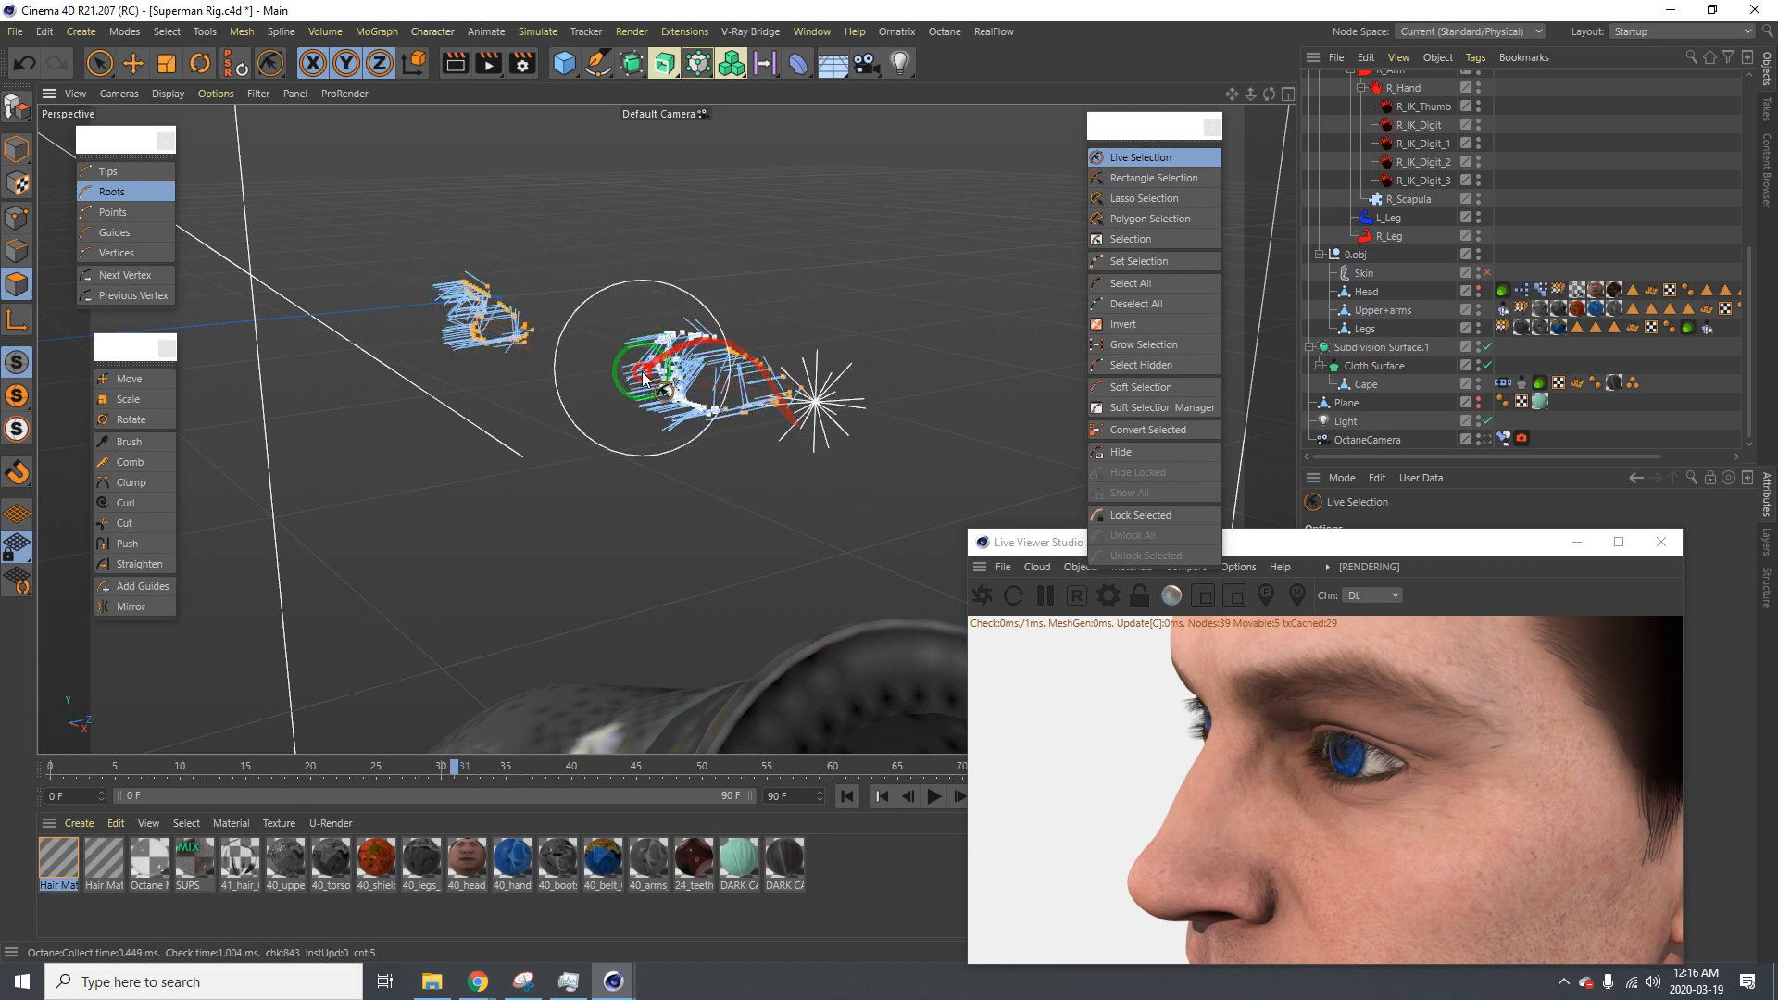
click(130, 379)
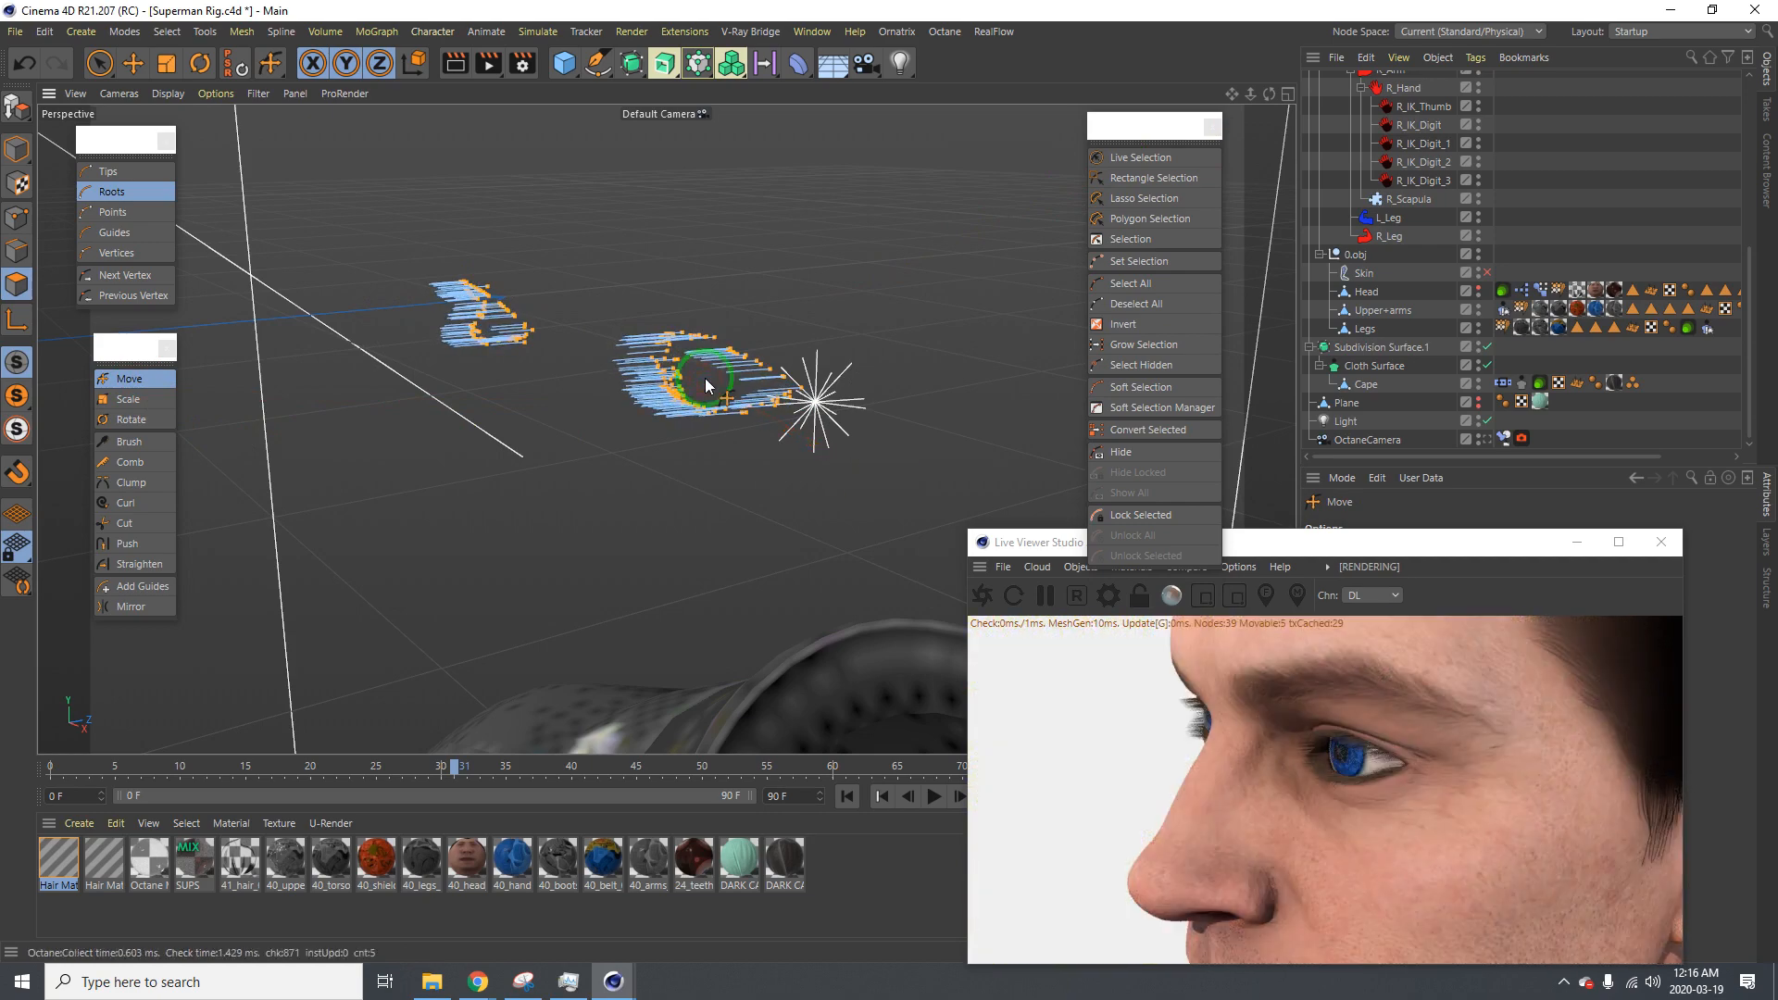
alt+drag(542, 304, 889, 481)
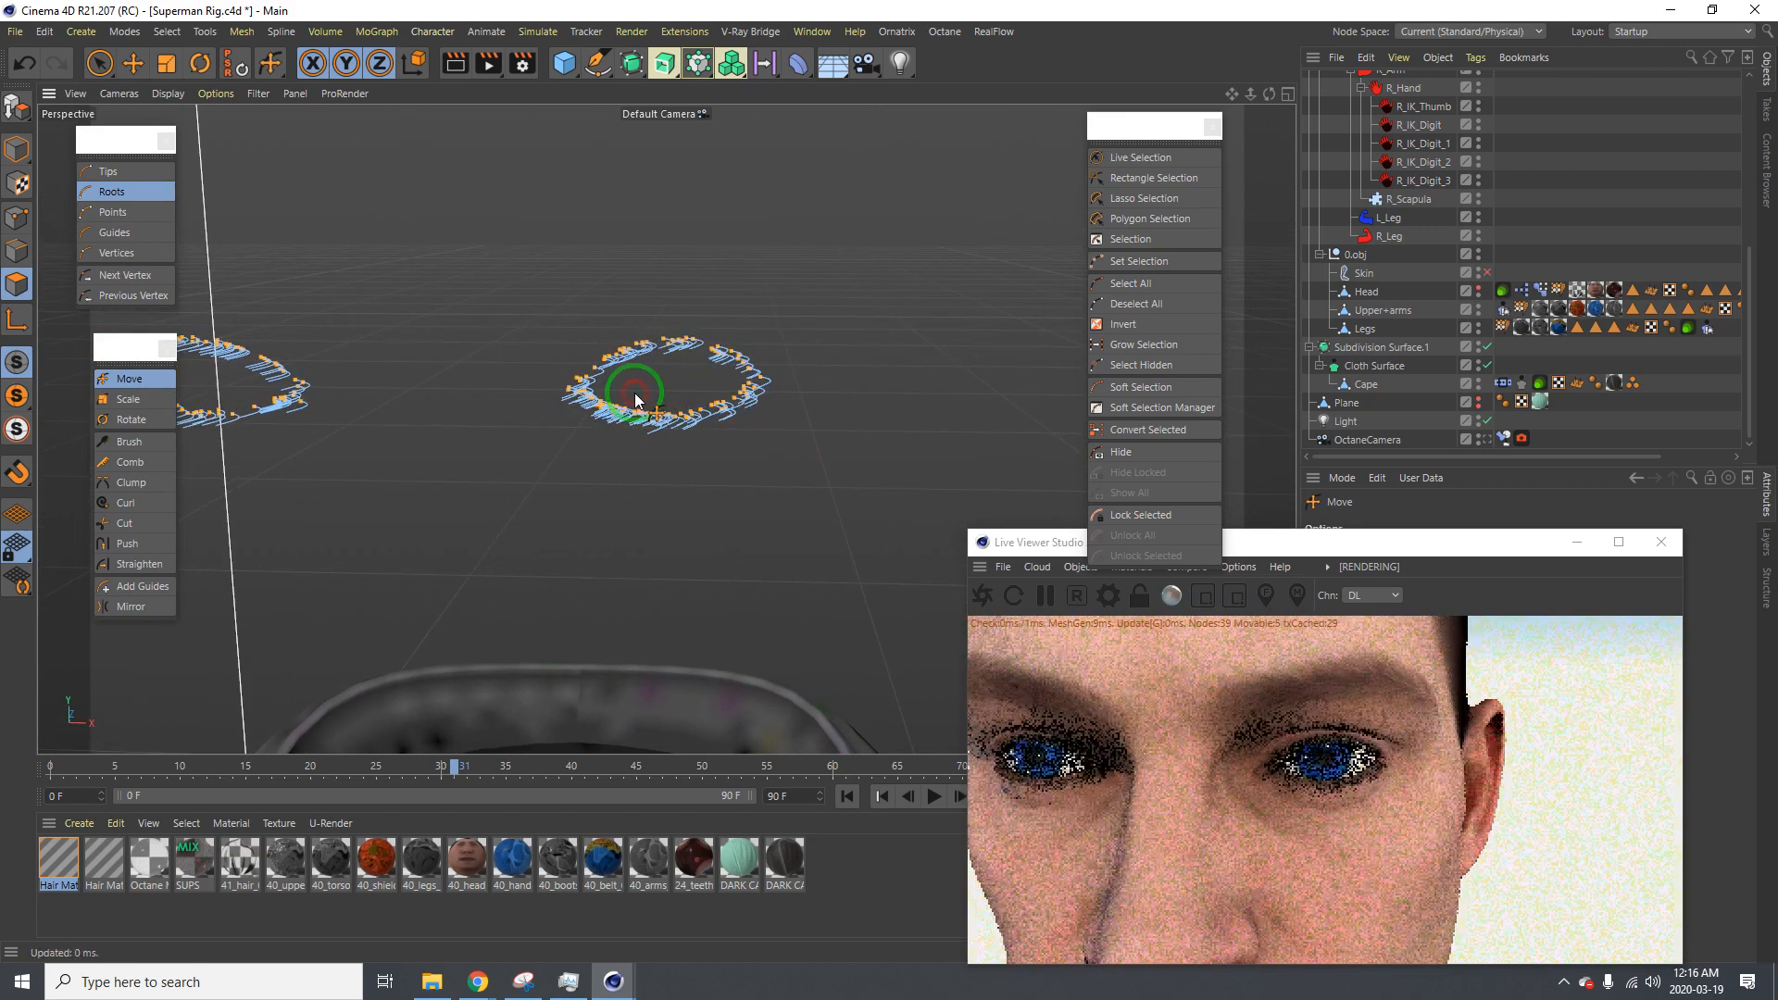
Select the upper eyelash roots on the character's left eye and move them so those lashes project forward along the lid
mouse_move(636, 392)
alt+mouse_down()
mouse_move(615, 373)
mouse_move(583, 385)
alt+mouse_up()
key(space)
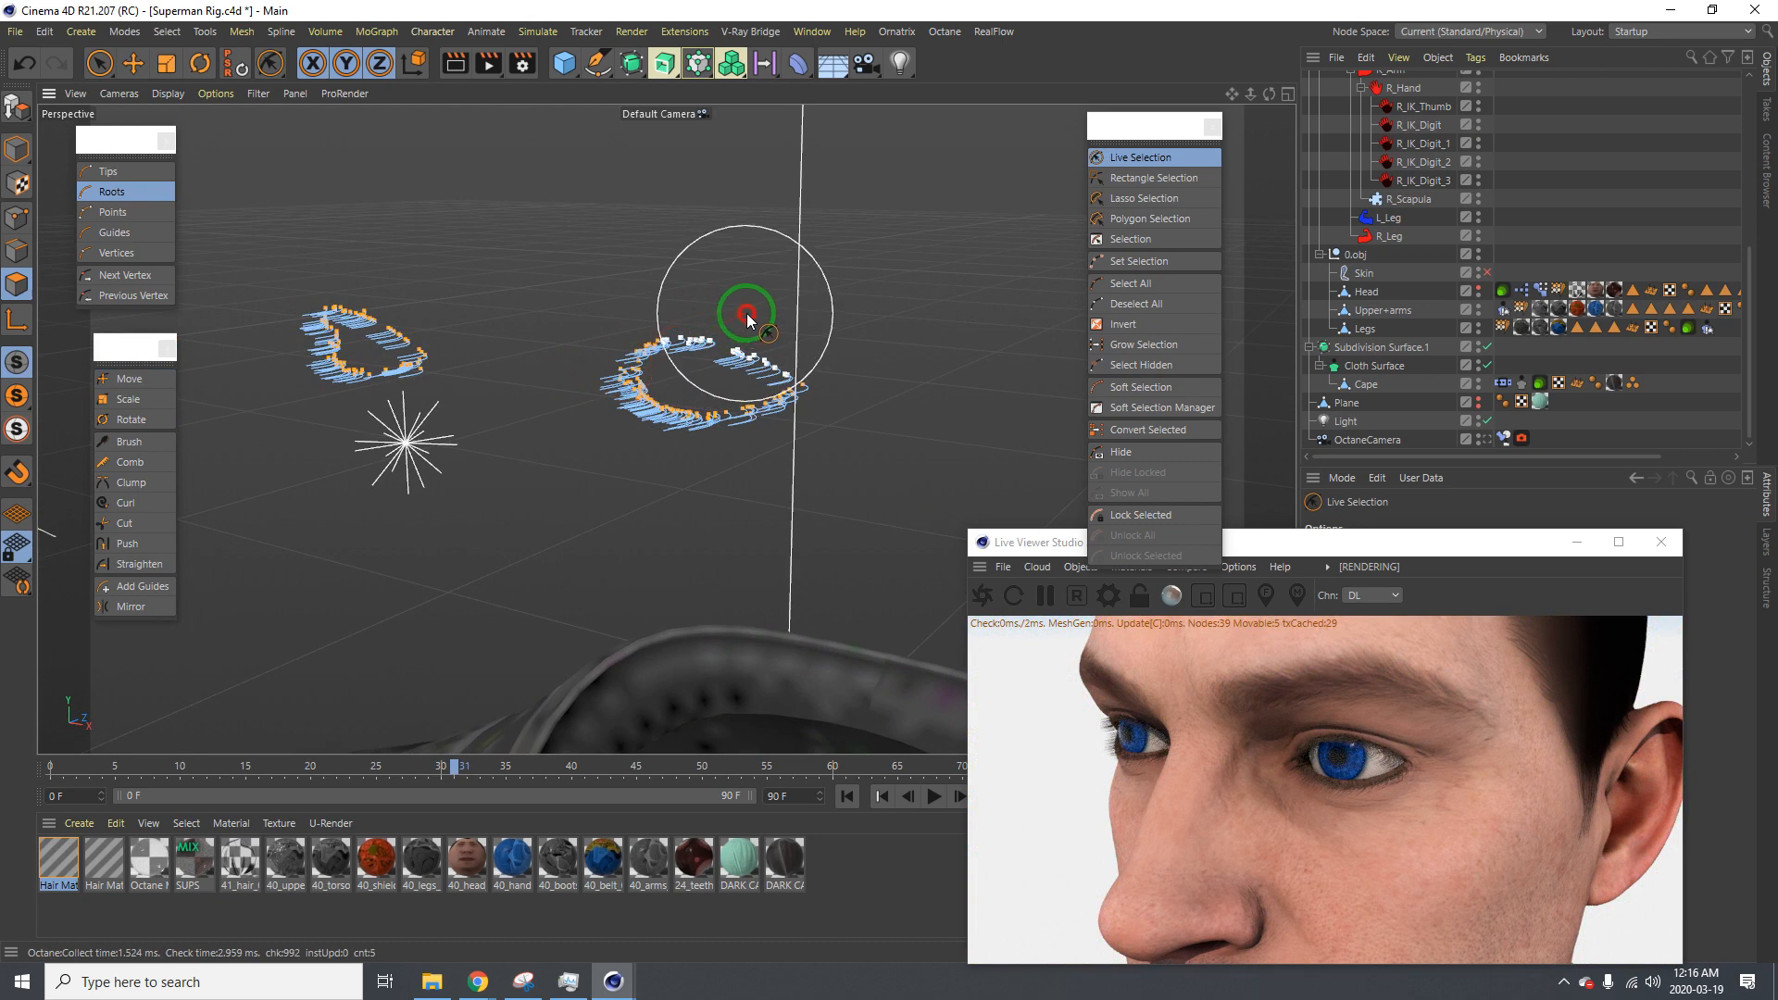
mouse_move(730, 303)
mouse_down()
mouse_move(743, 410)
mouse_move(693, 411)
mouse_up()
click(144, 380)
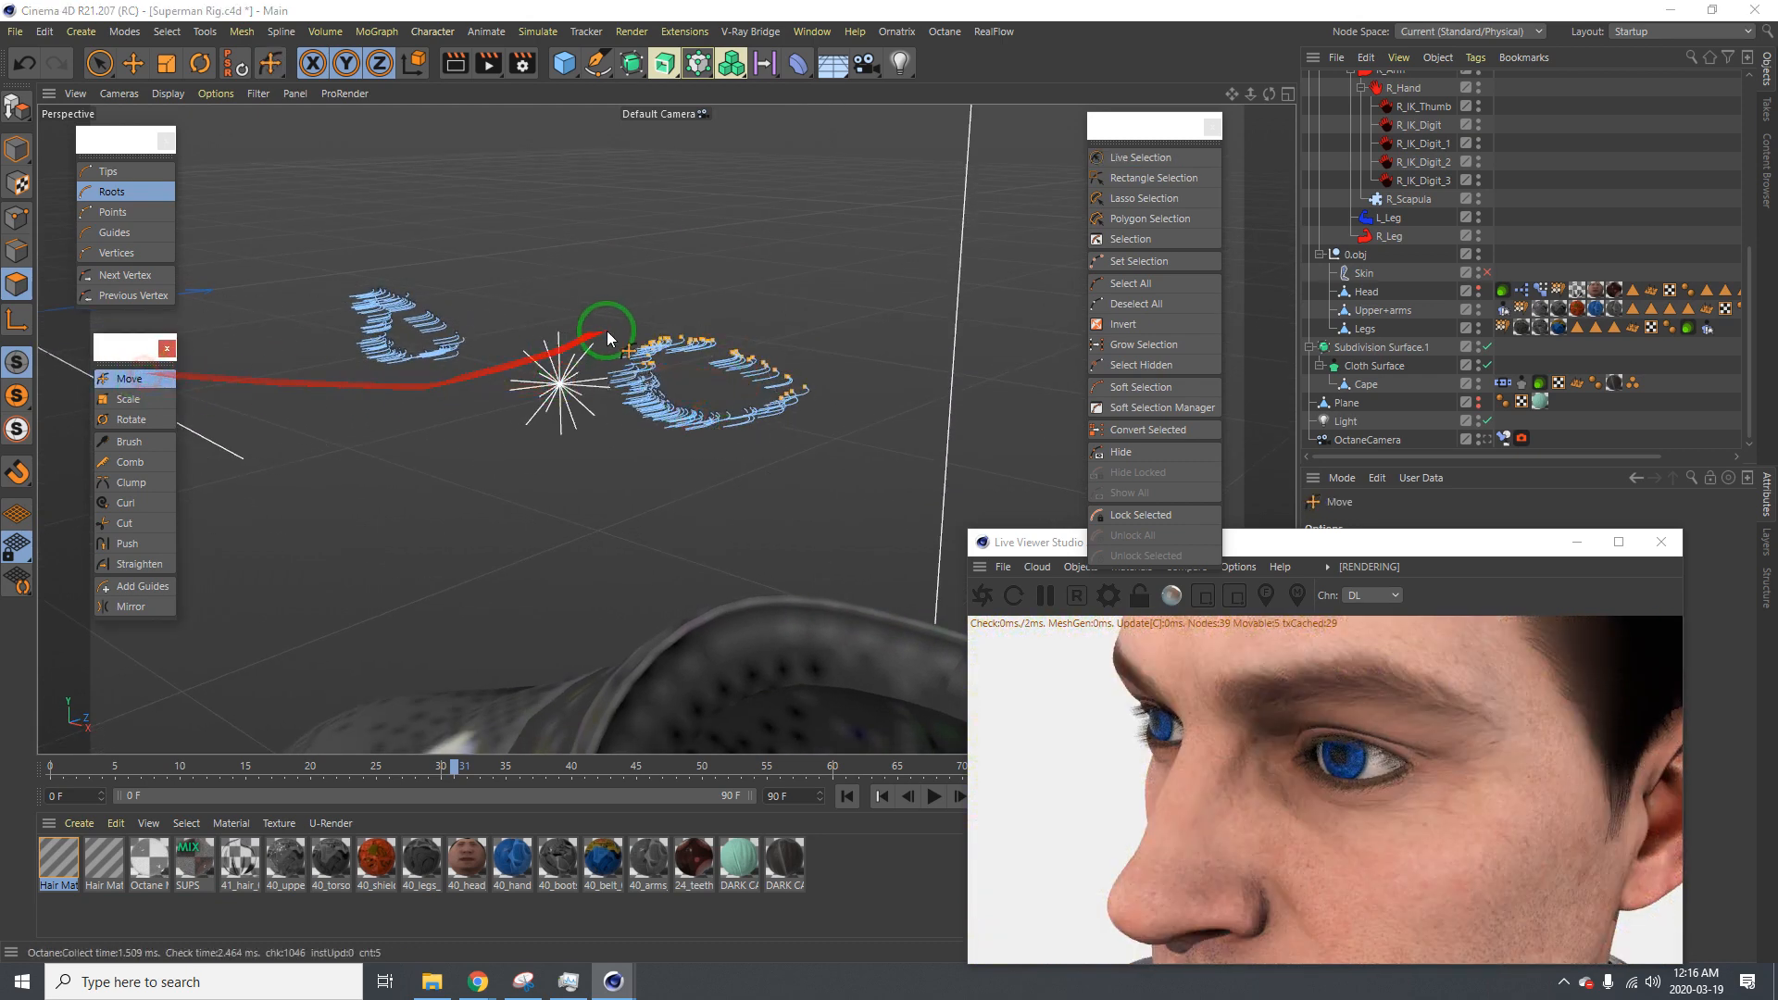
drag(693, 350, 889, 481)
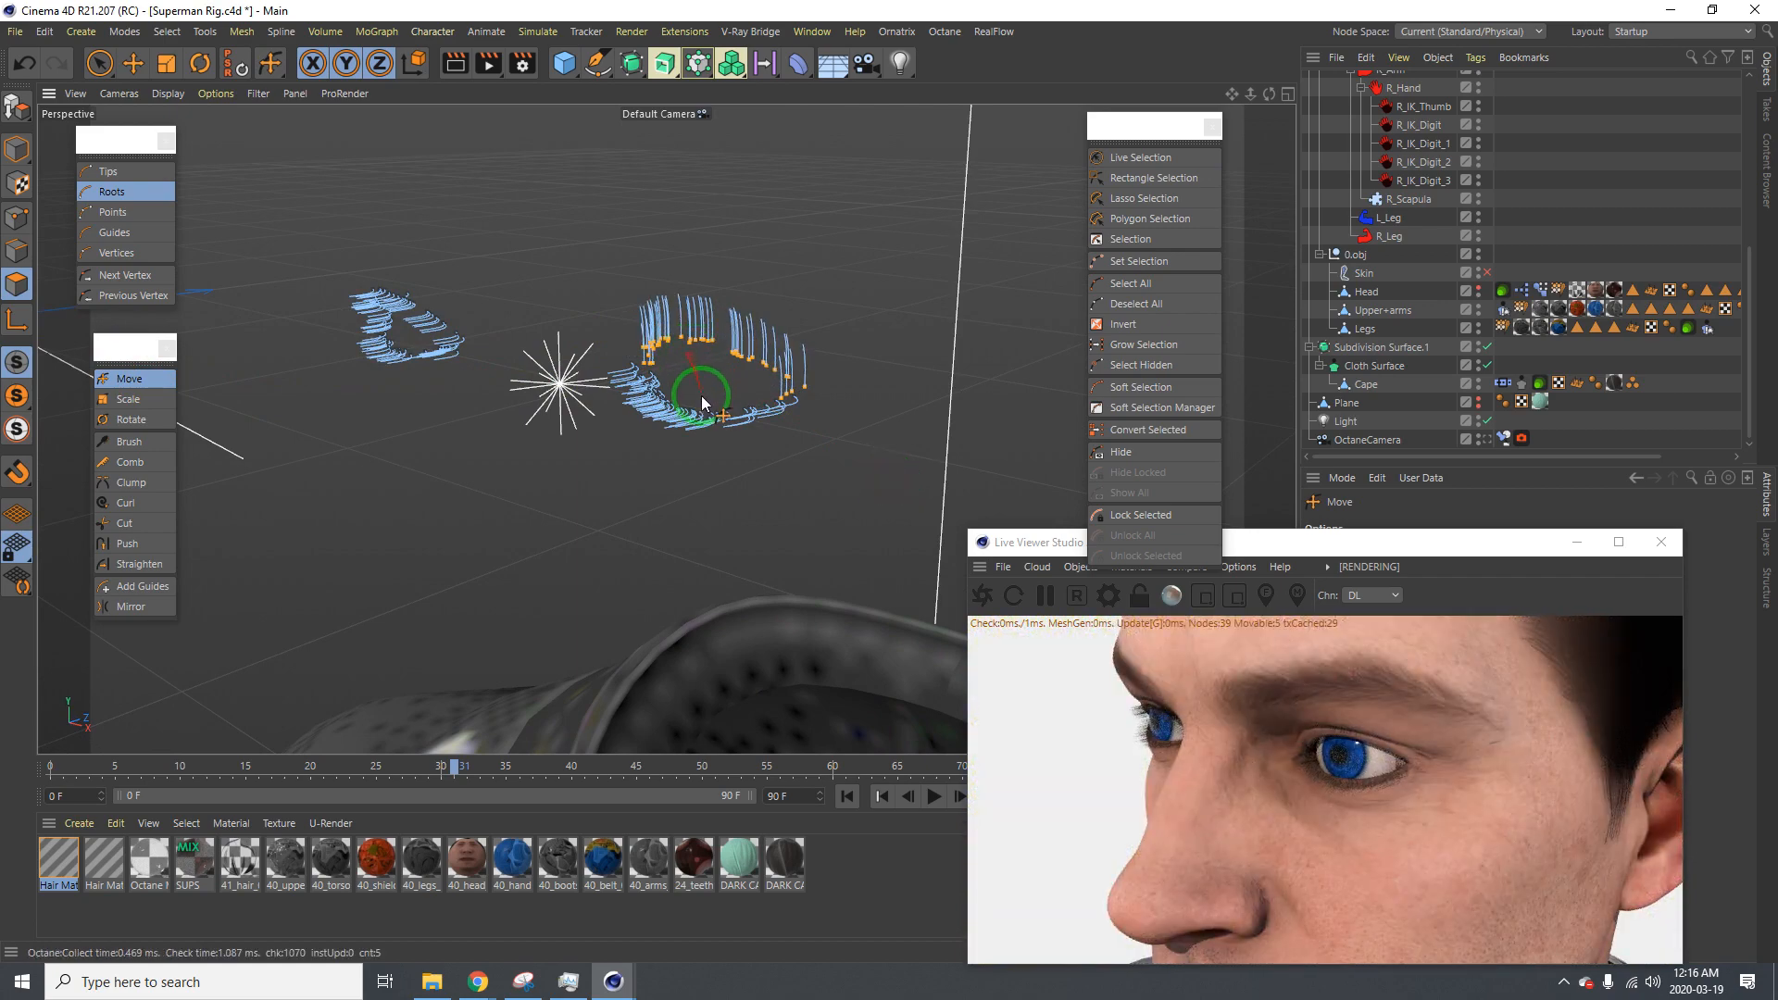
alt+drag(702, 397, 568, 410)
drag(699, 328, 890, 482)
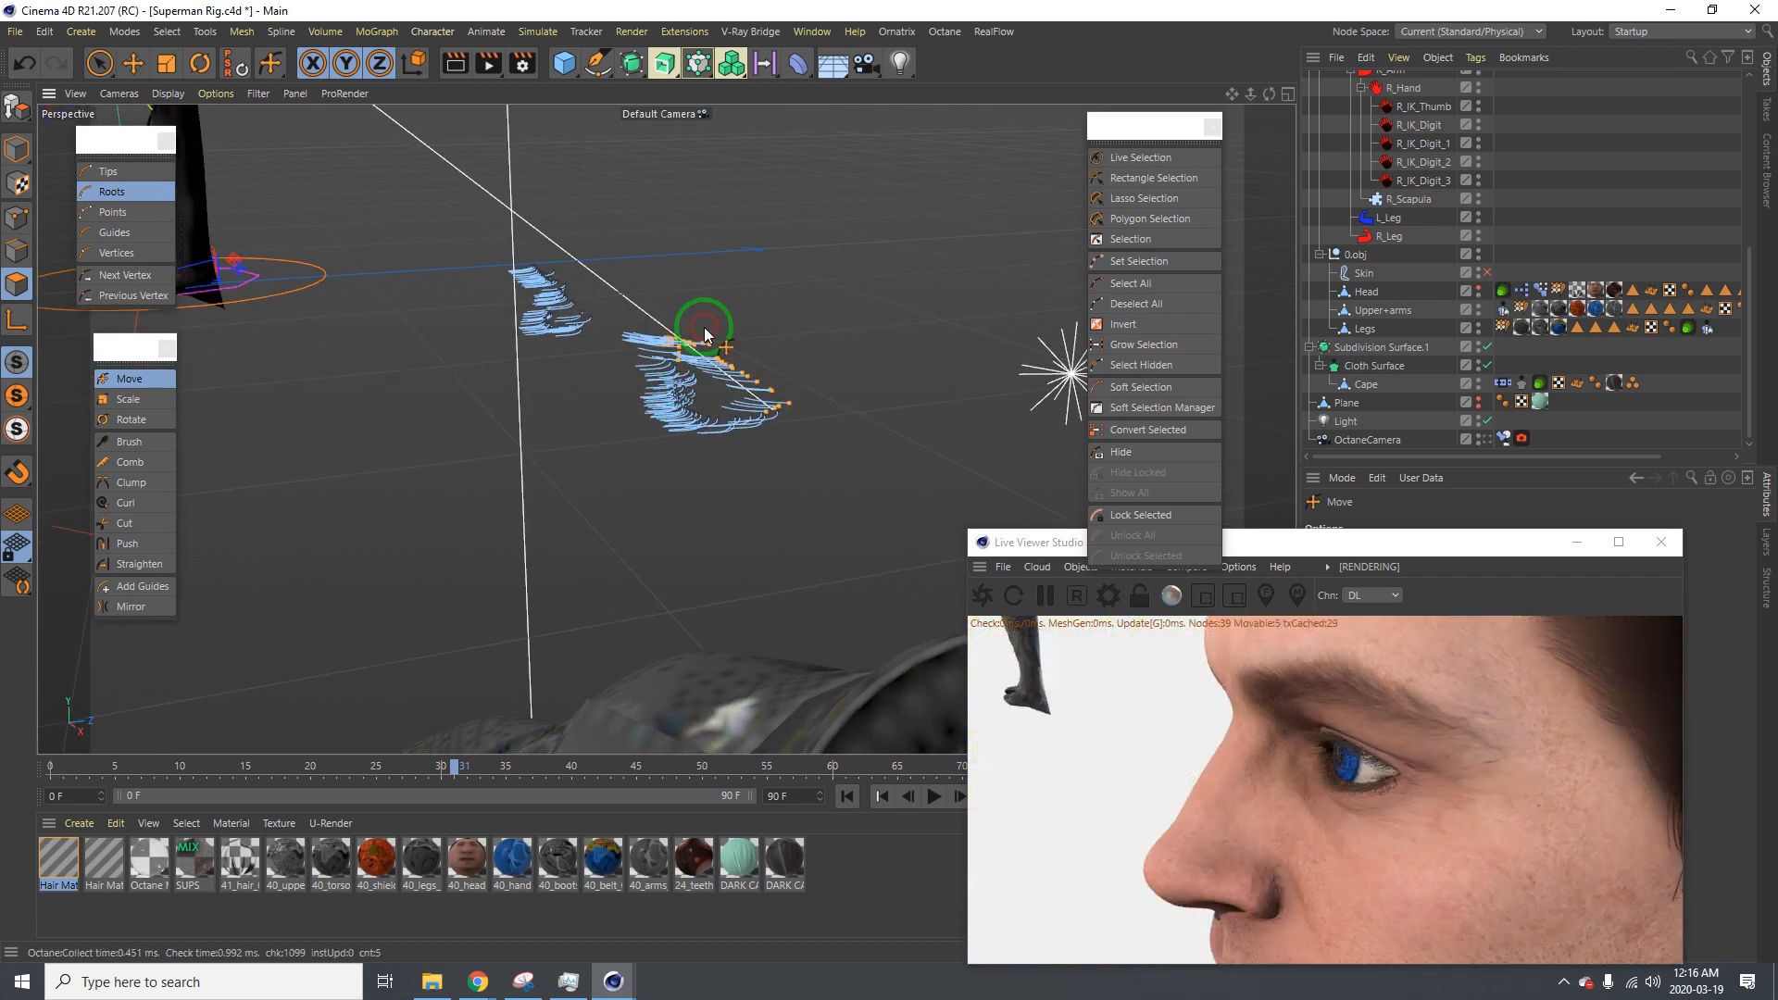
mouse_move(707, 329)
mouse_down()
mouse_move(881, 485)
mouse_move(681, 359)
mouse_up()
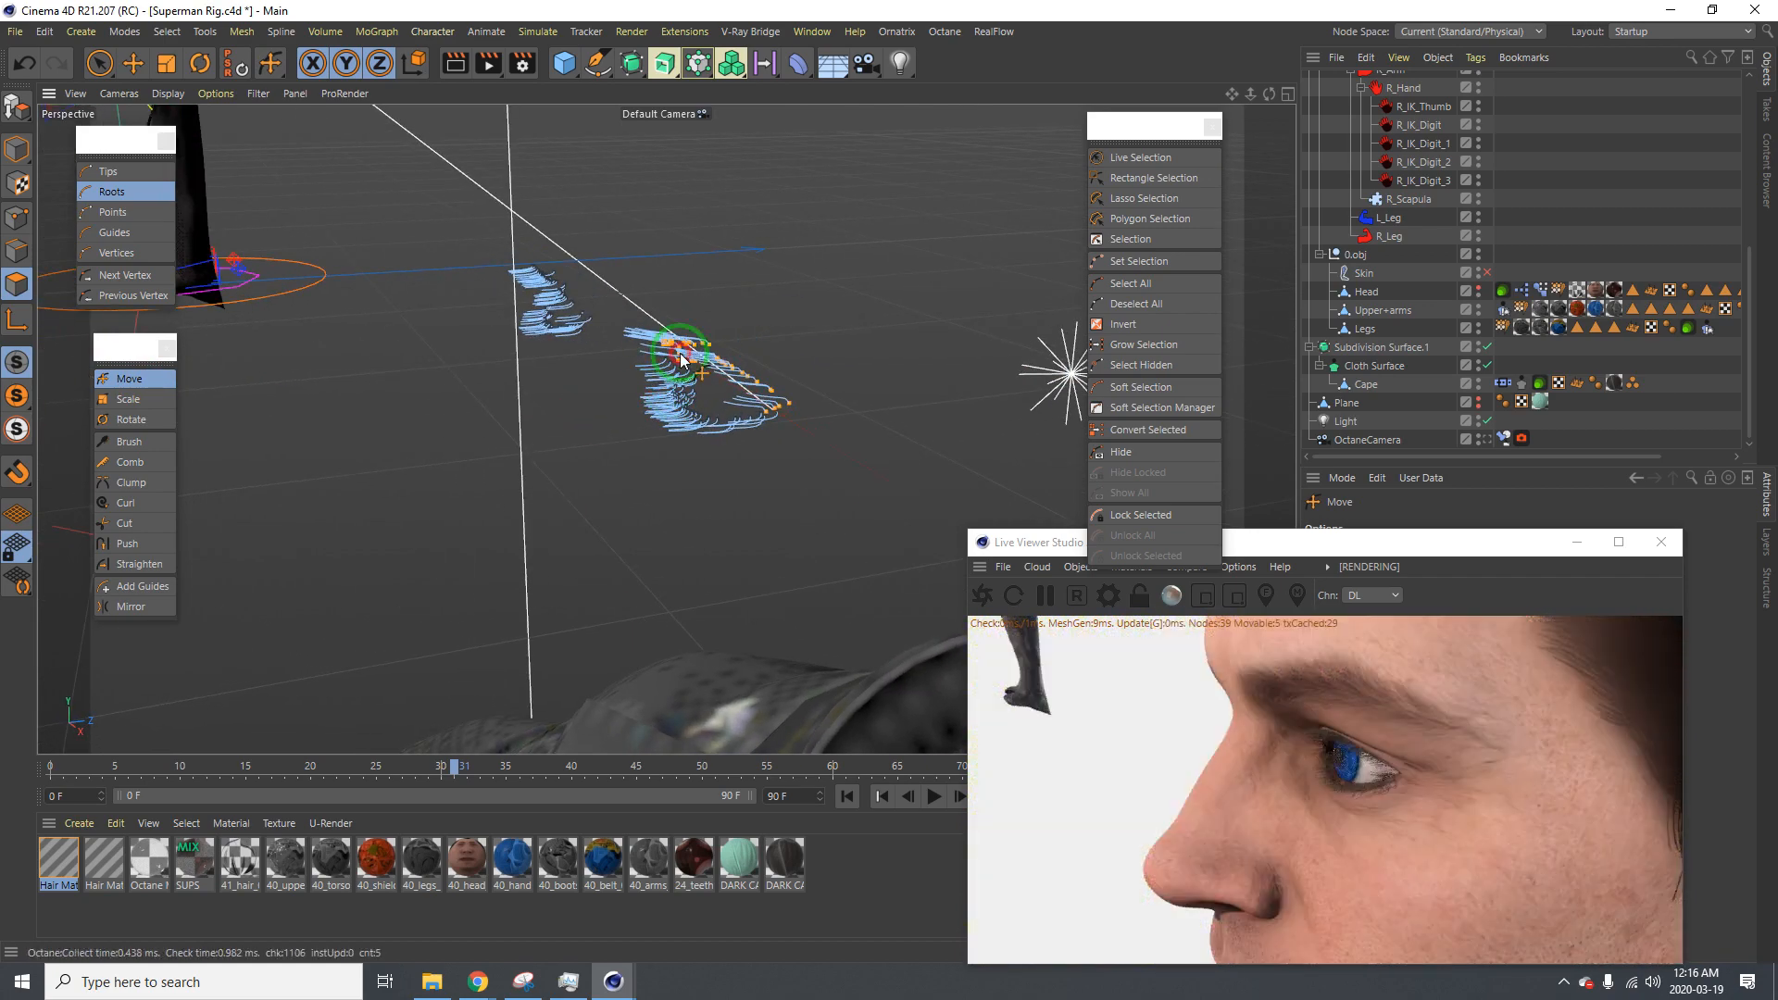
Set the hair material's tip thickness back to 0.01 cm and close the Material Editor
double_click(65, 860)
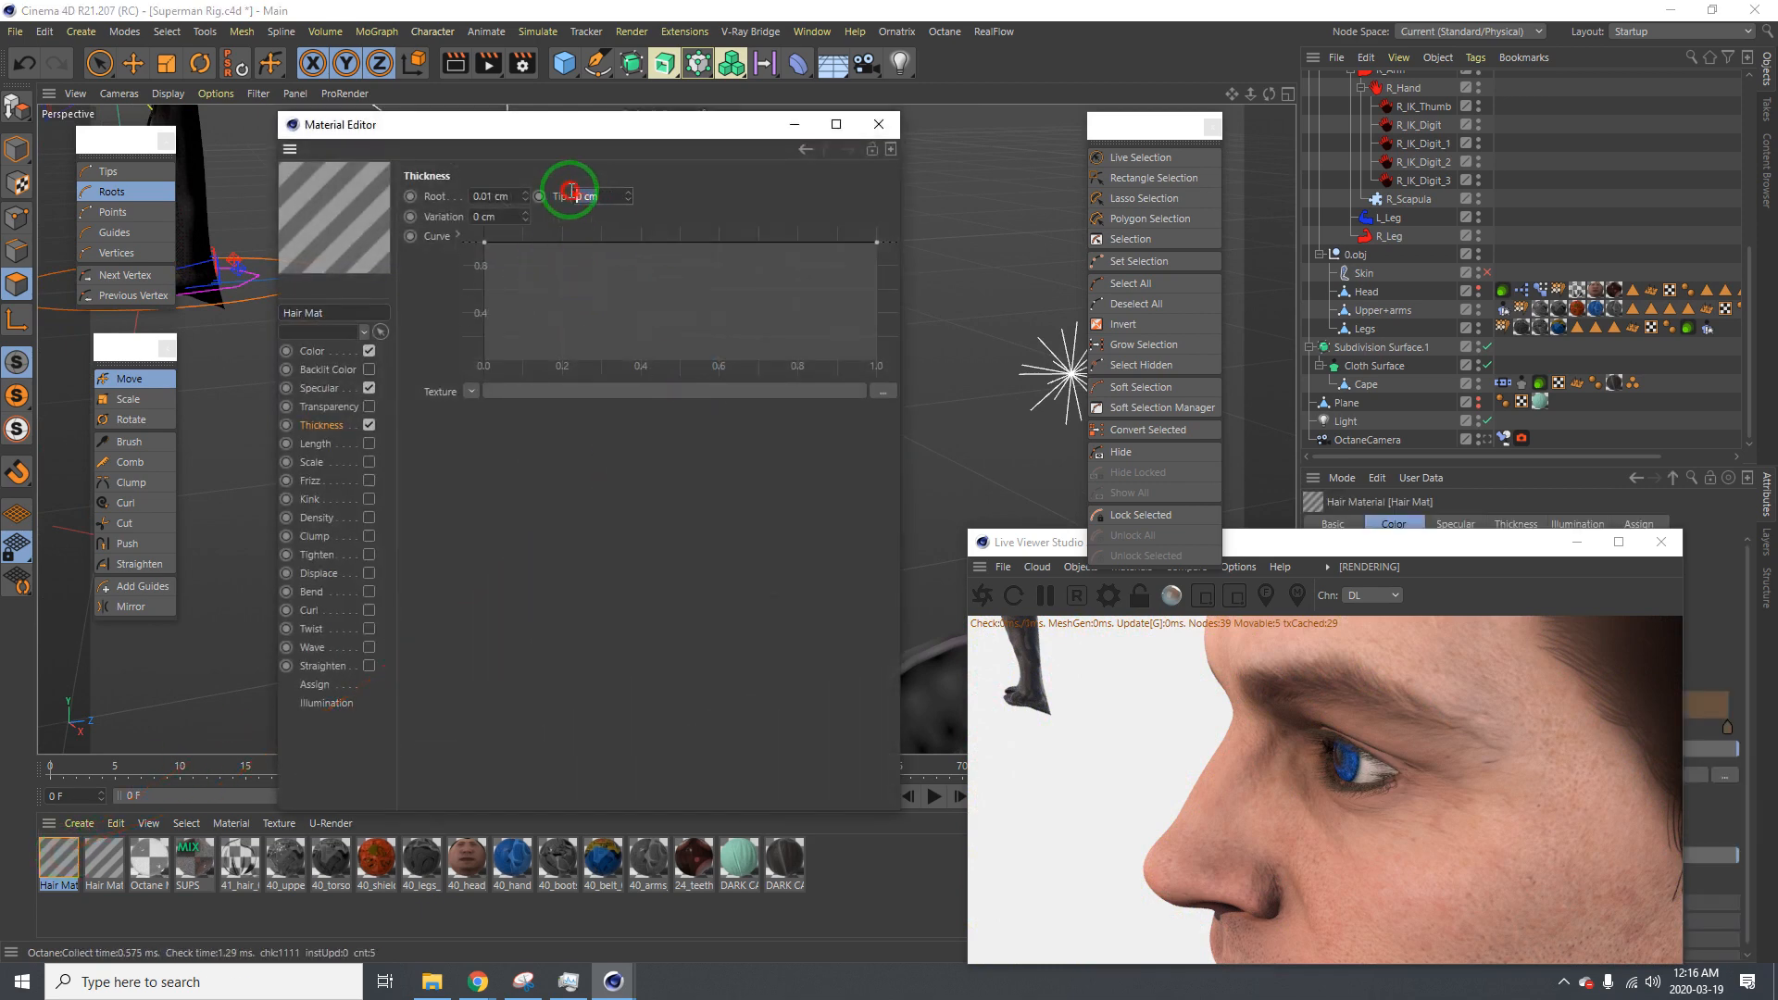
key(Return)
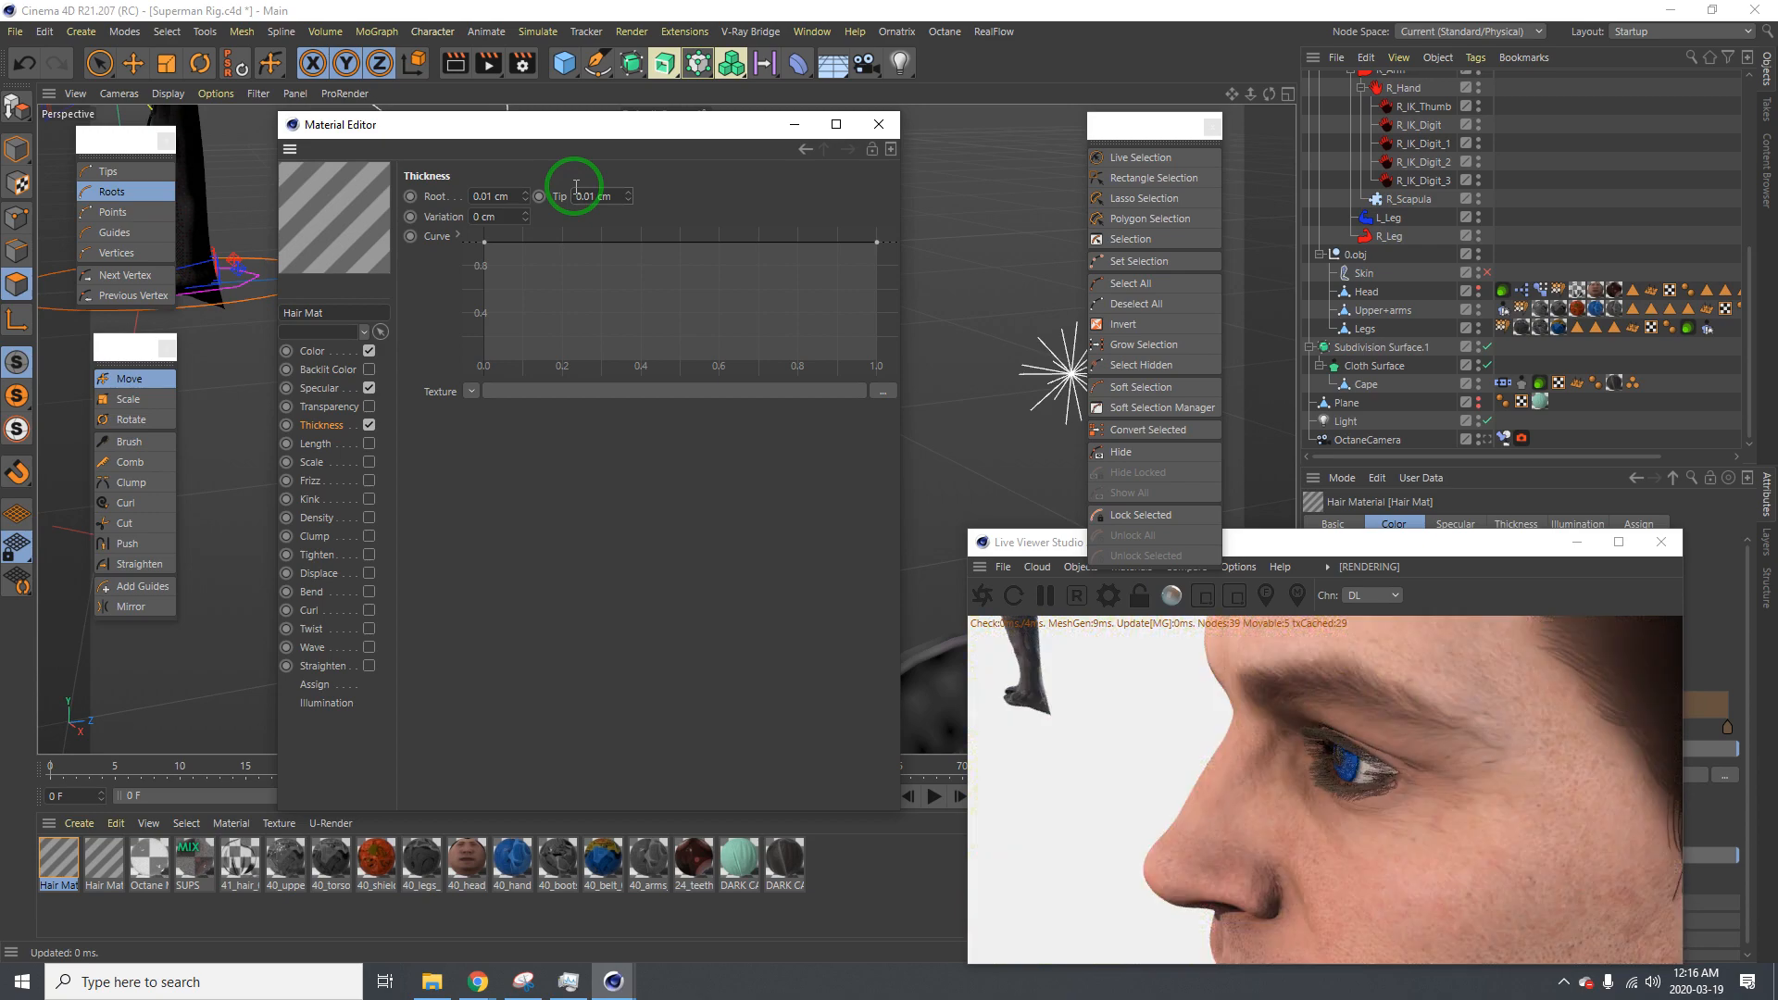
click(879, 124)
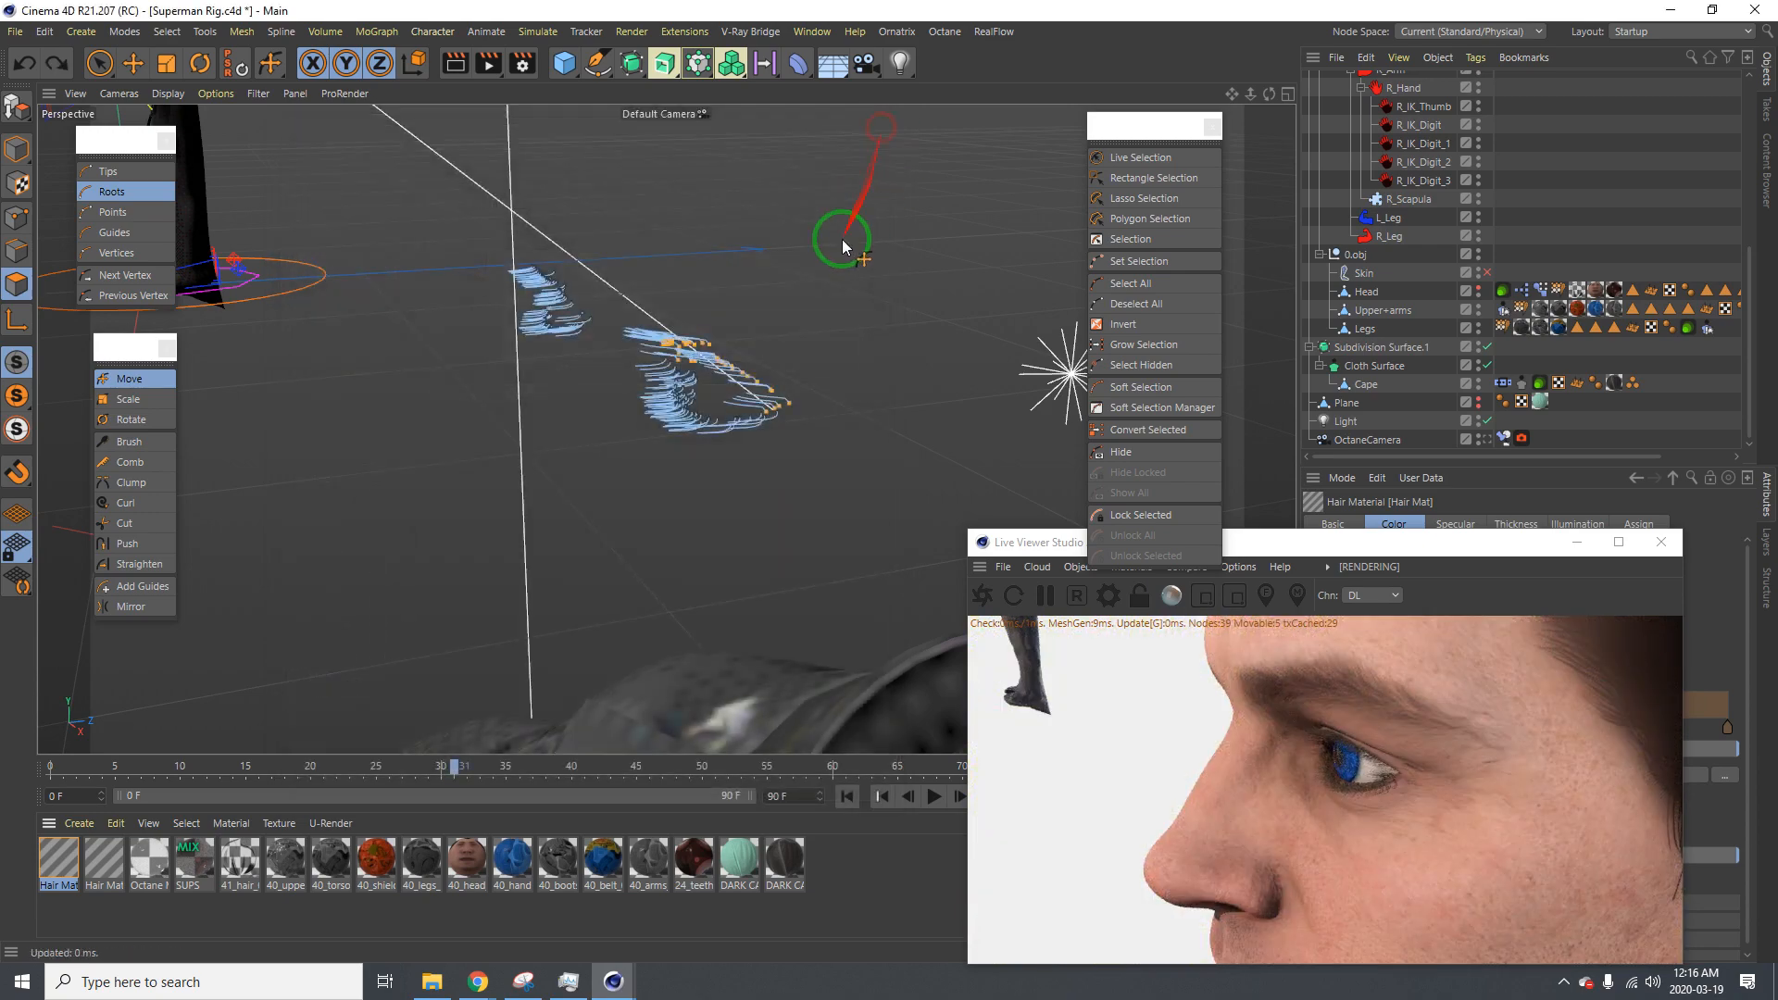
Examine the reshaped eyelashes on the character's left eye up close in the viewport and Octane render
alt+drag(673, 335, 808, 347)
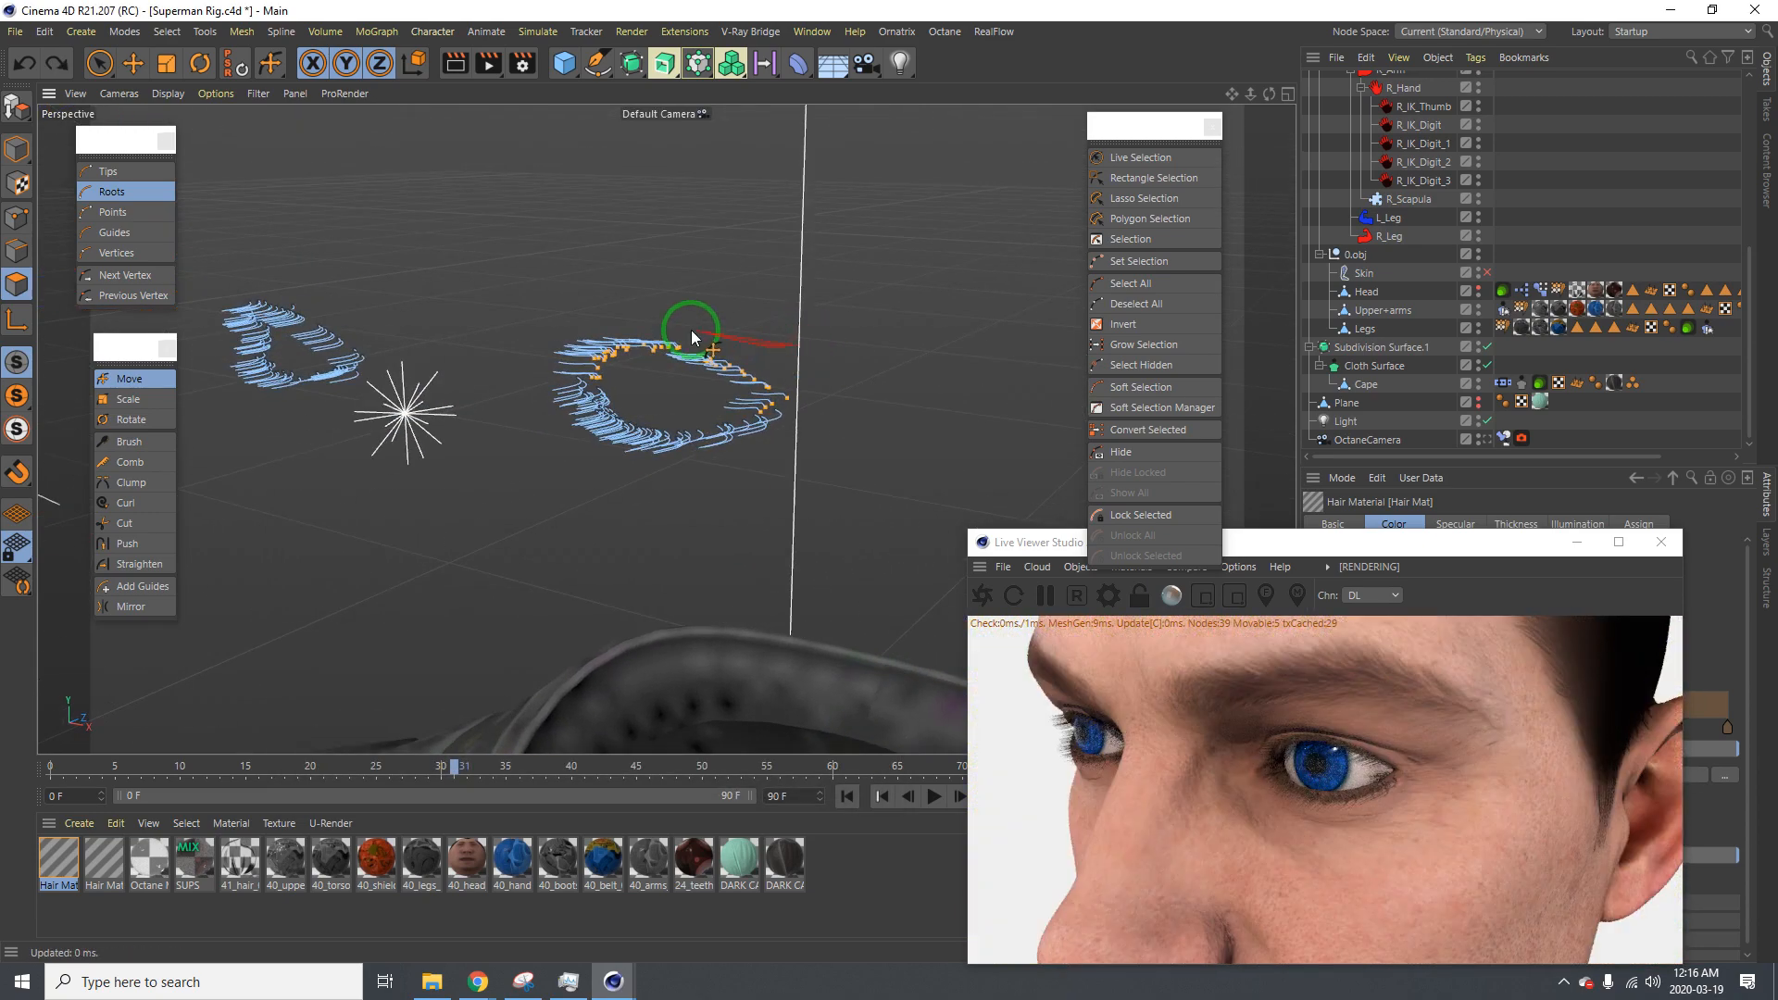
scroll(773, 329, up, 3)
alt+drag(691, 393, 796, 358)
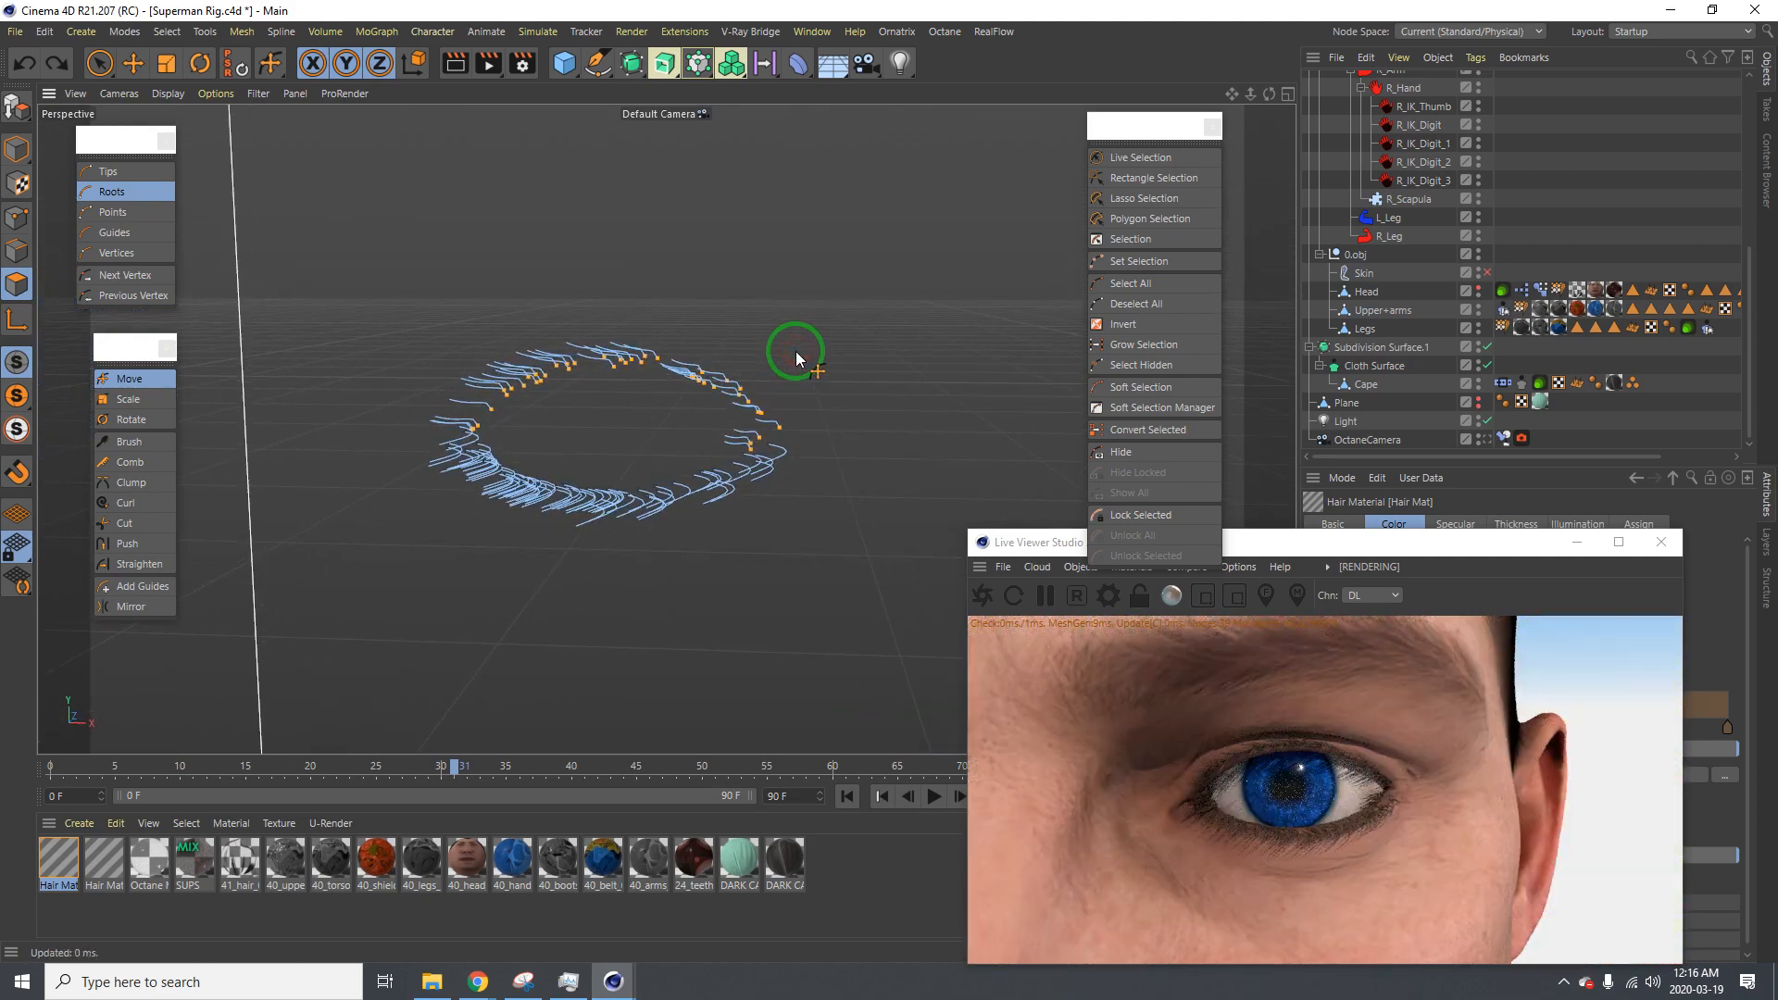
Move the selected upper lash roots on the character's left eye, and select and raise that lid's lash tips
mouse_move(689, 364)
alt+mouse_down()
mouse_move(619, 405)
mouse_move(611, 350)
mouse_move(890, 482)
mouse_move(670, 393)
alt+mouse_up()
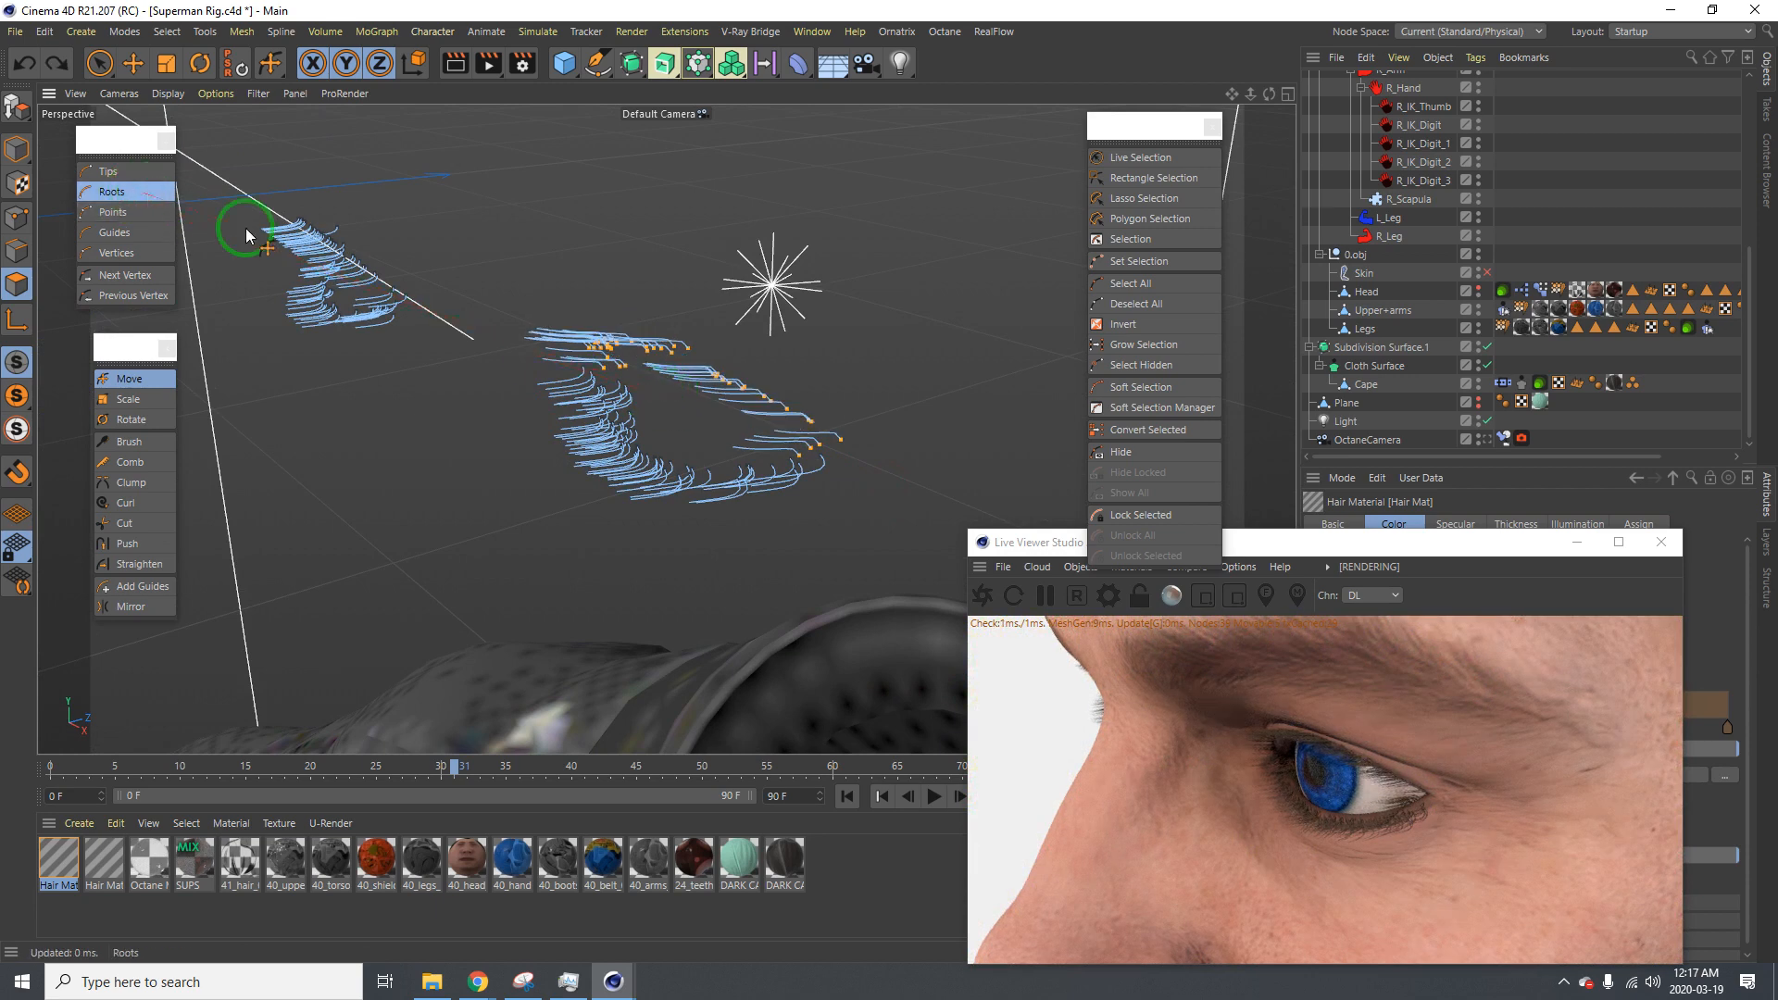
drag(638, 337, 889, 482)
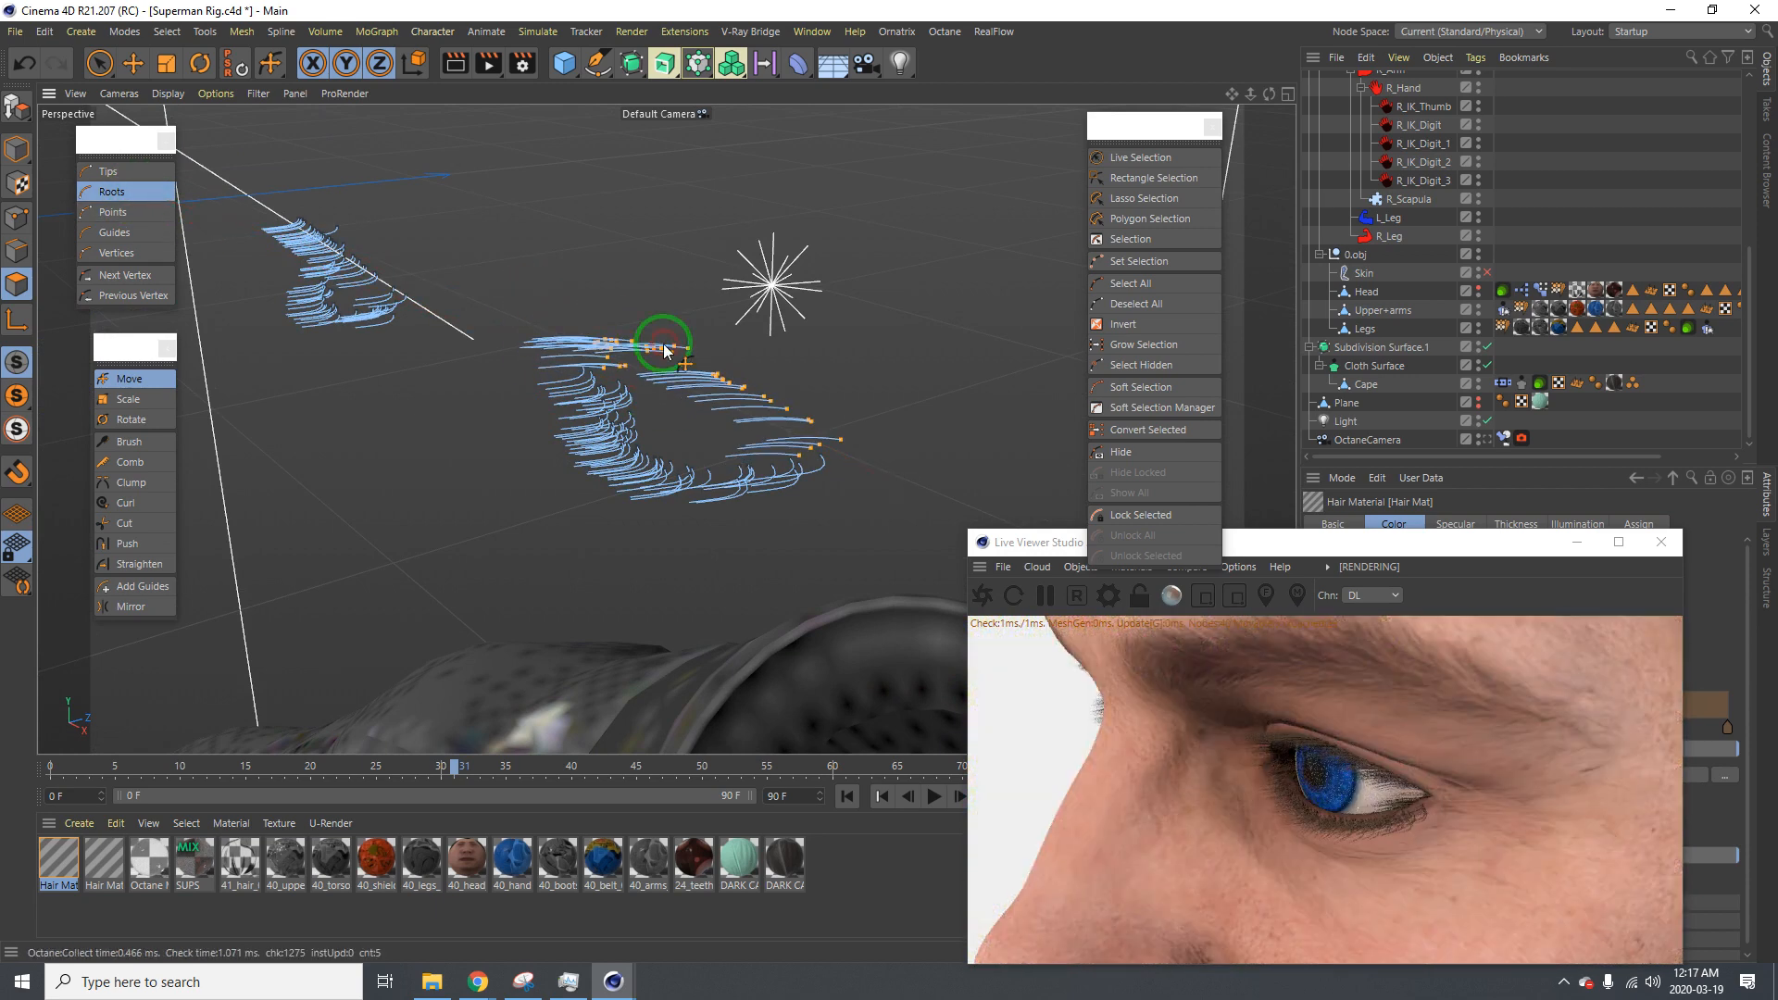
click(131, 176)
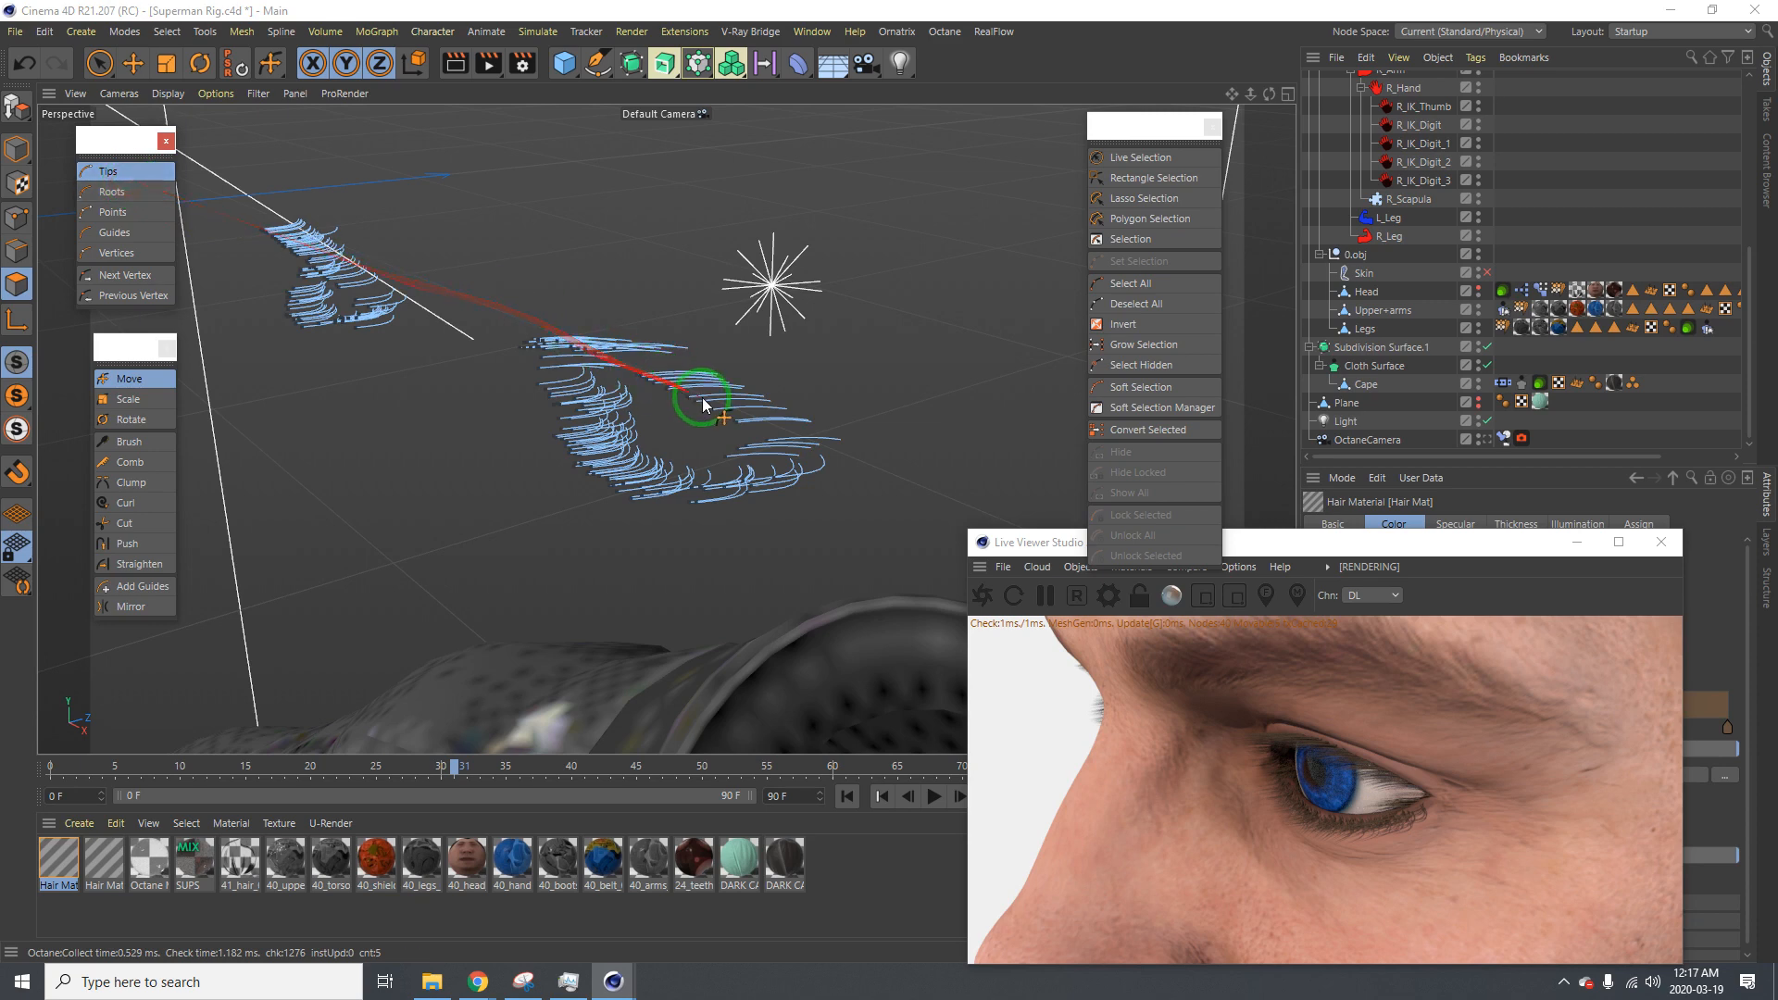
key(9)
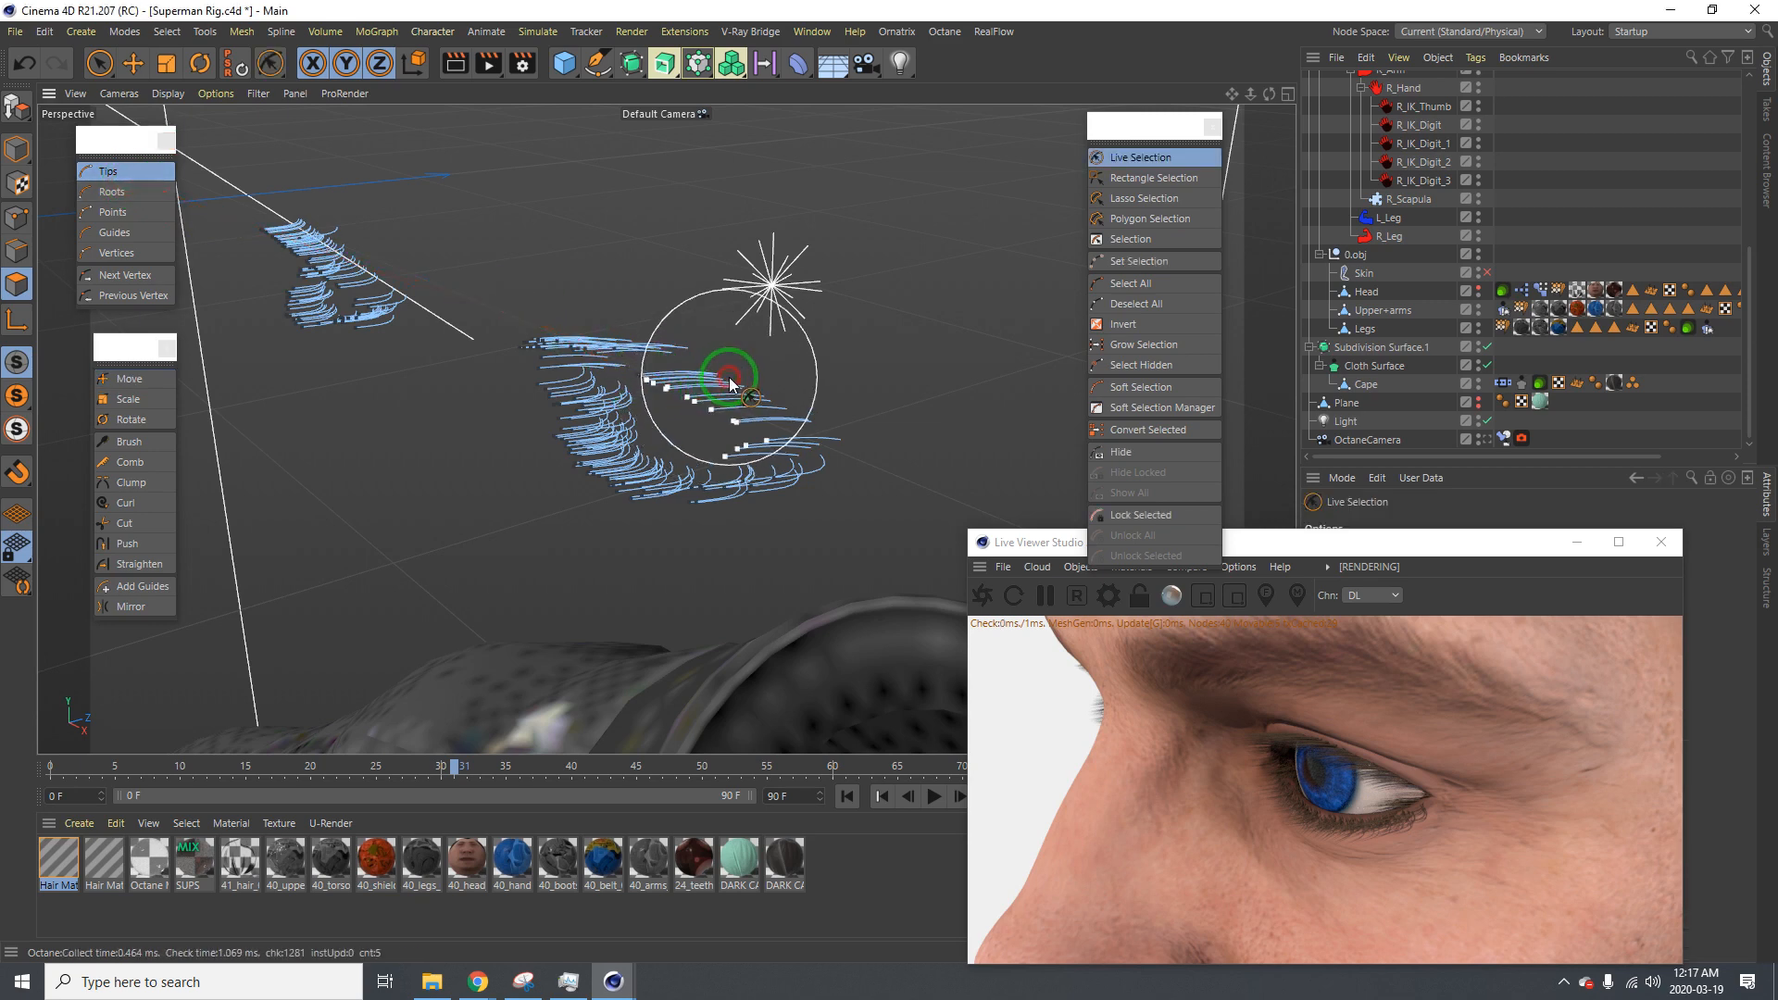
alt+drag(689, 387, 457, 358)
click(130, 379)
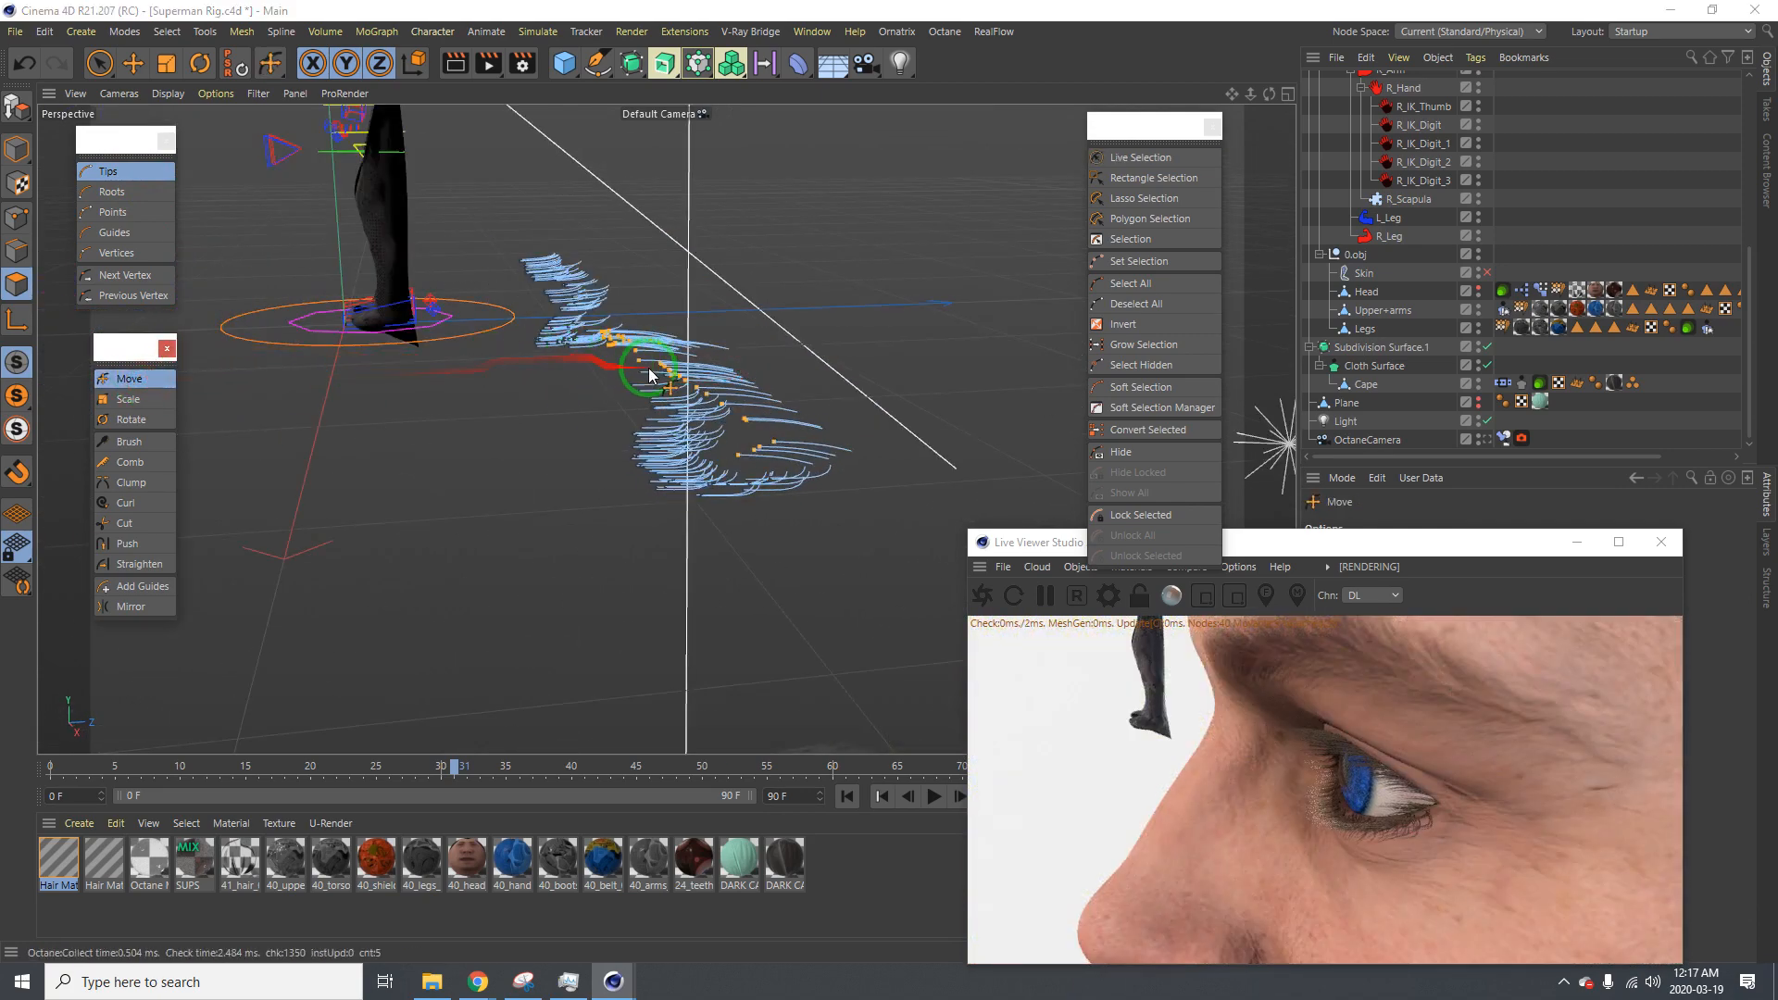
drag(650, 369, 654, 353)
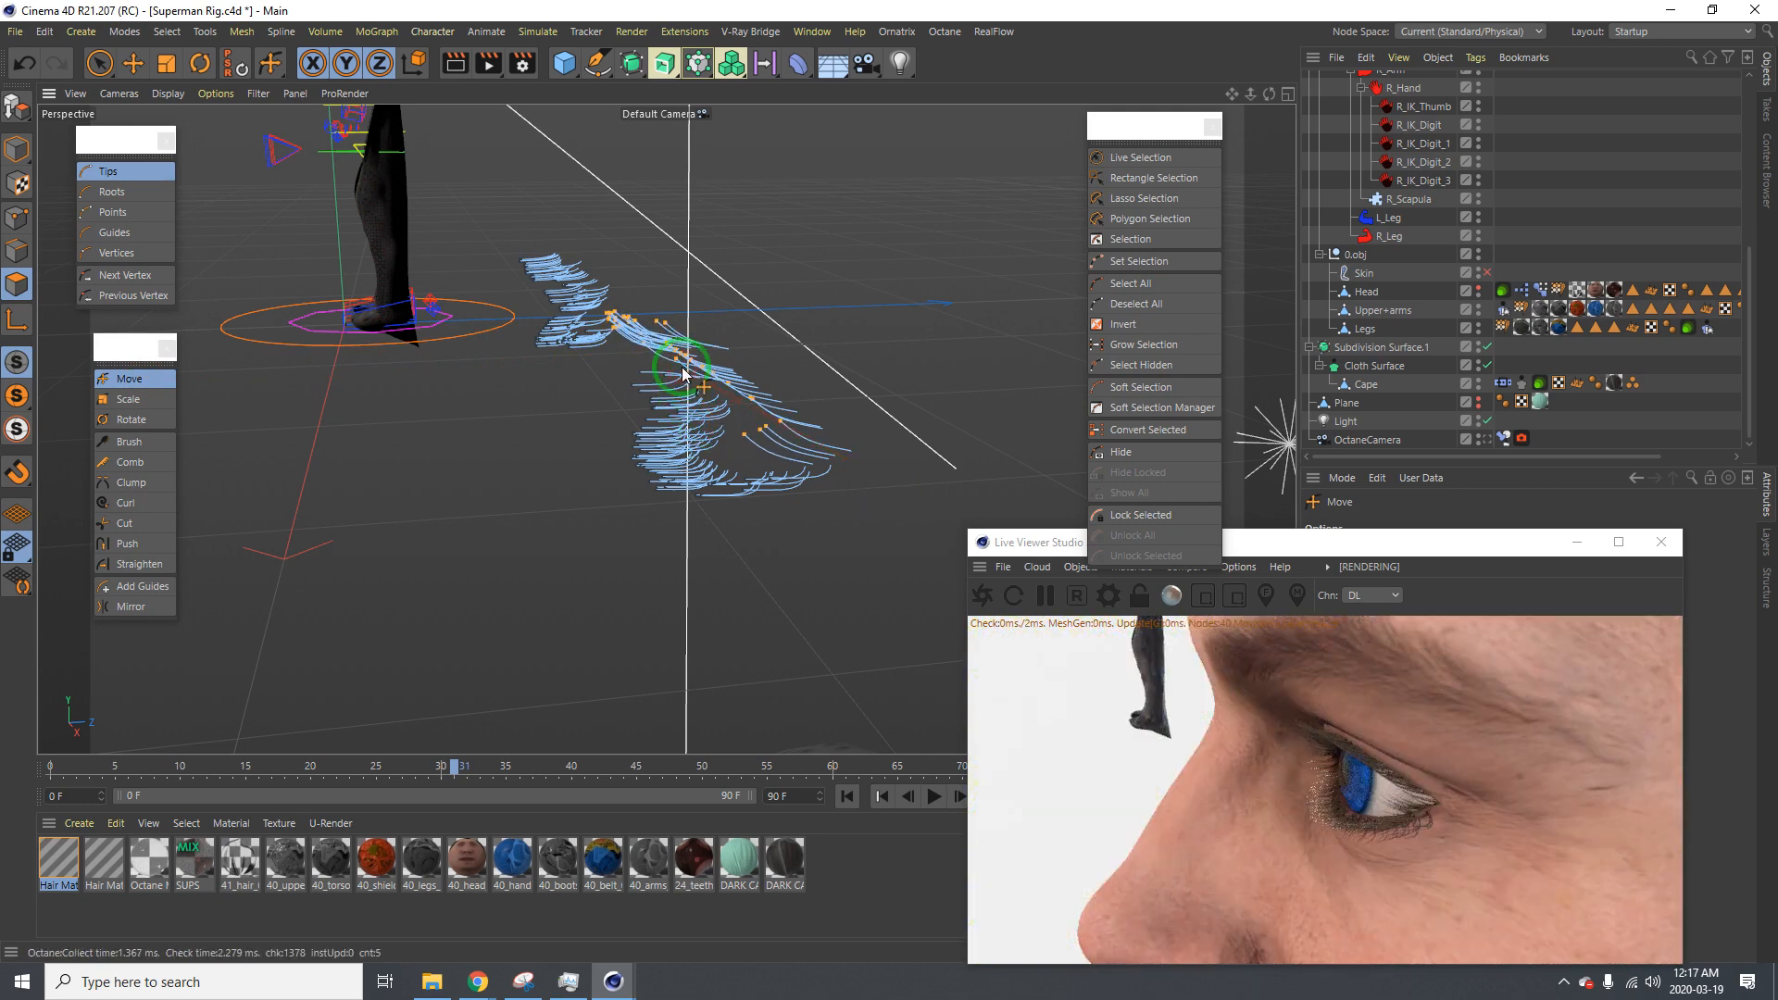
Nudge the upper lash tips on the character's left eye slightly upward and undo the extra adjustment
alt+drag(695, 385, 903, 381)
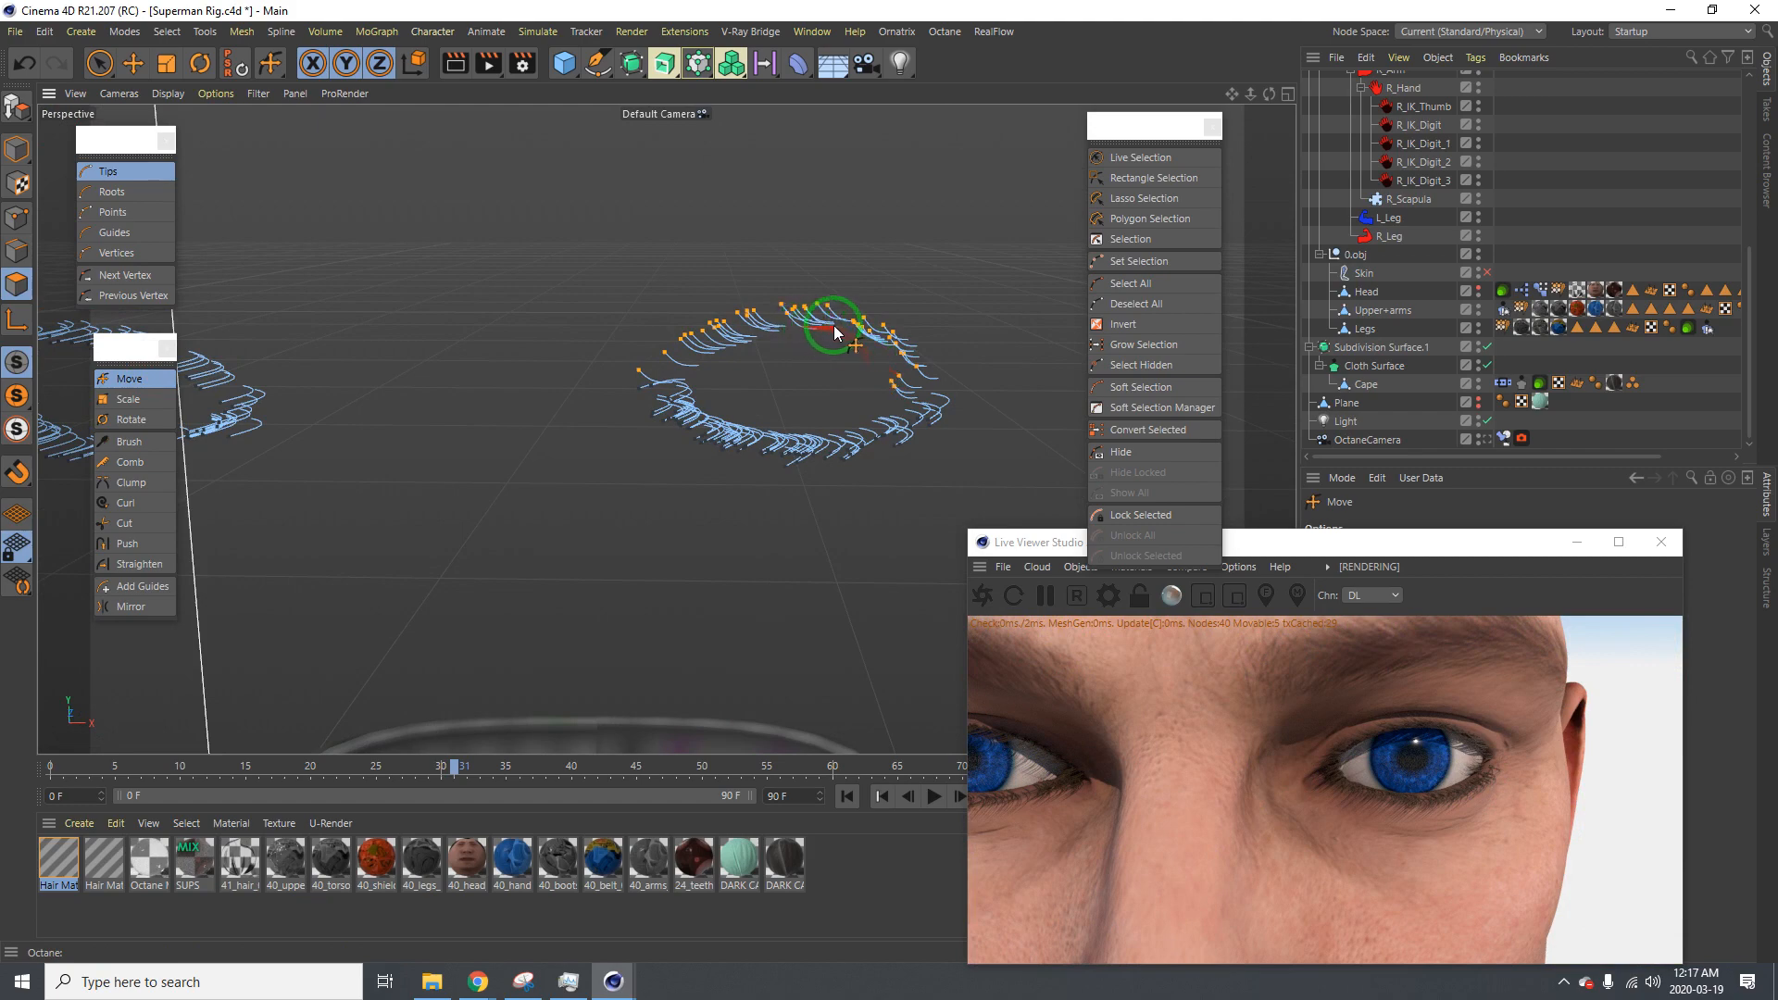
drag(834, 326, 837, 323)
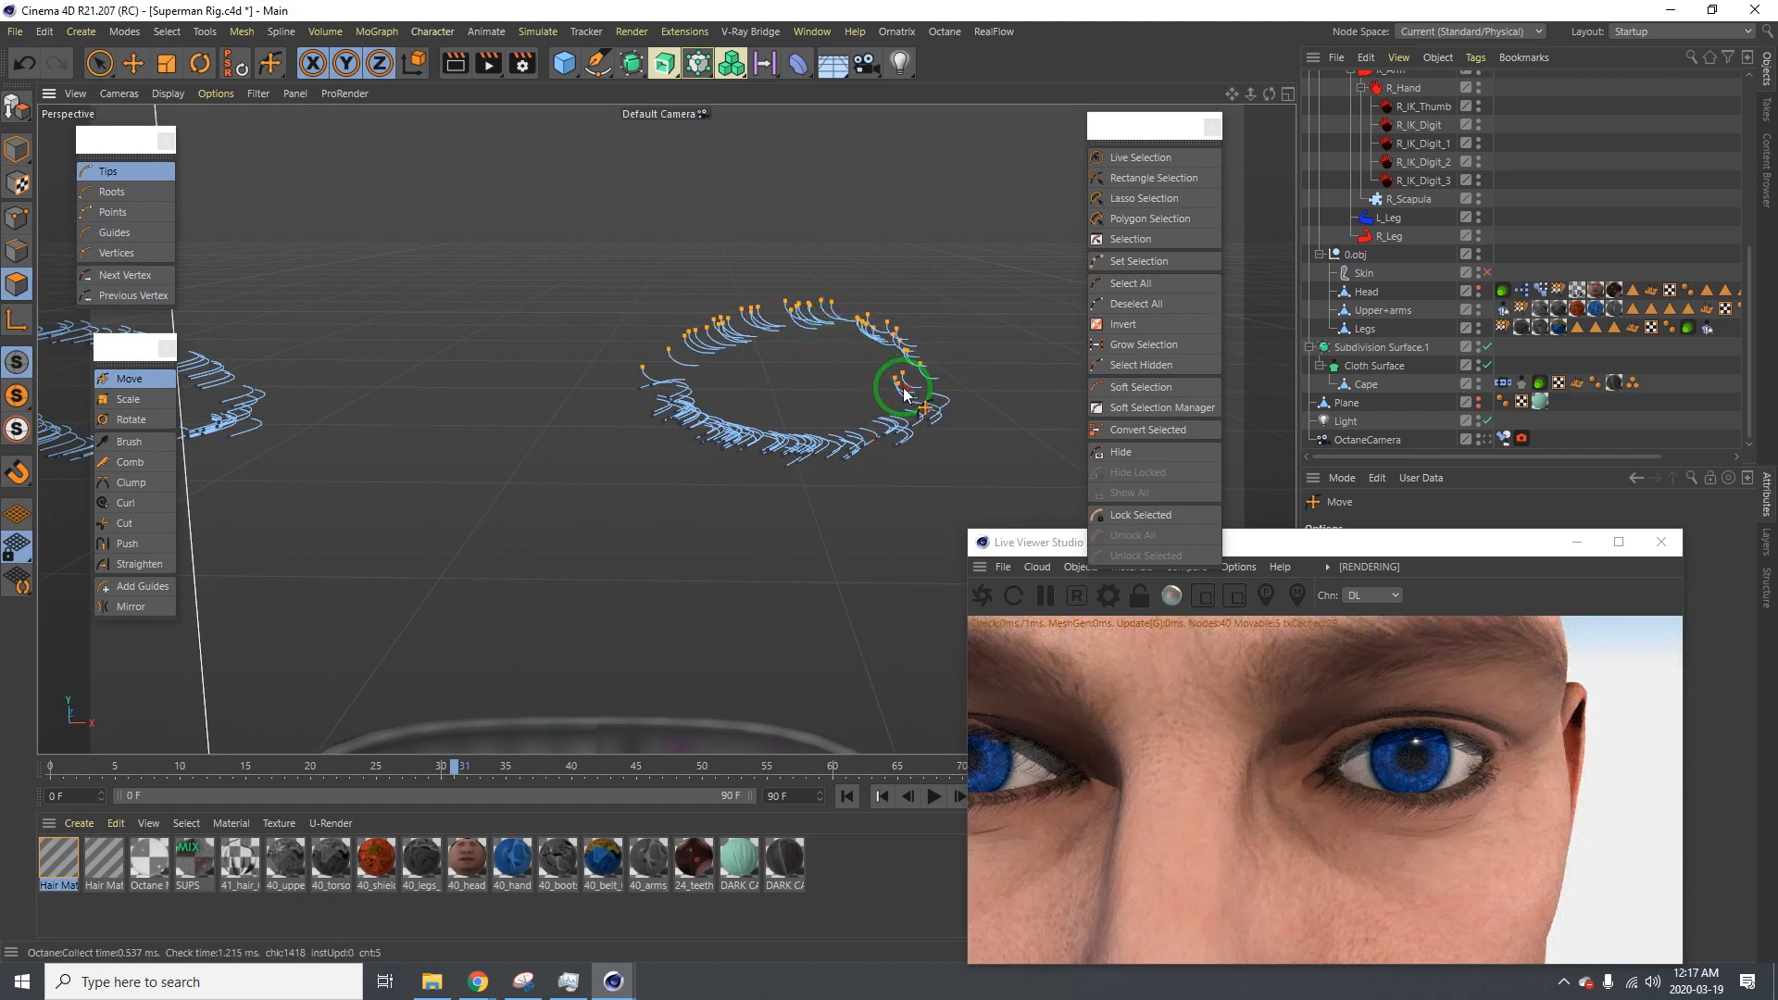
mouse_move(904, 389)
mouse_down()
mouse_move(889, 481)
mouse_move(906, 388)
mouse_move(778, 319)
mouse_move(890, 481)
mouse_move(797, 288)
mouse_move(968, 309)
mouse_move(492, 315)
mouse_up()
key(ctrl+z)
Scale the selected upper lash tips on the character's left eye to fan them out along the lid
click(143, 404)
alt+drag(693, 281, 991, 324)
drag(741, 305, 890, 482)
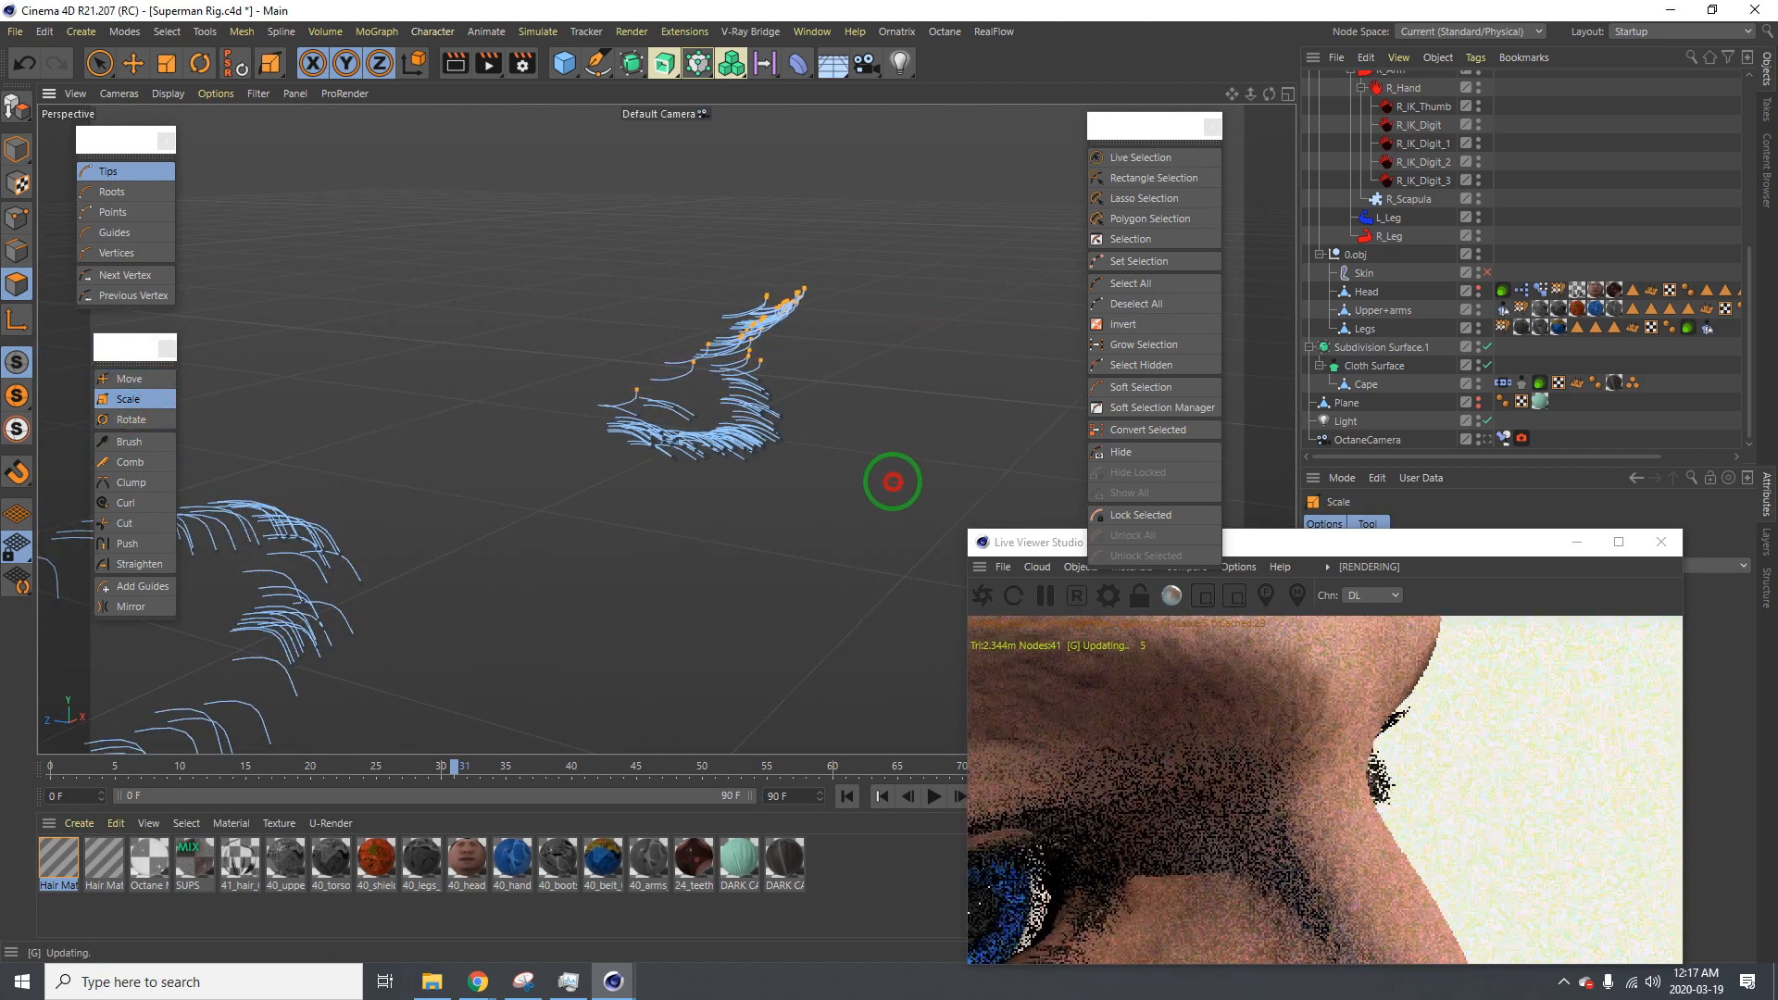
Examine the raised upper lashes on the character's left eye from the side and front in the viewport and Octane render
alt+drag(699, 304, 436, 370)
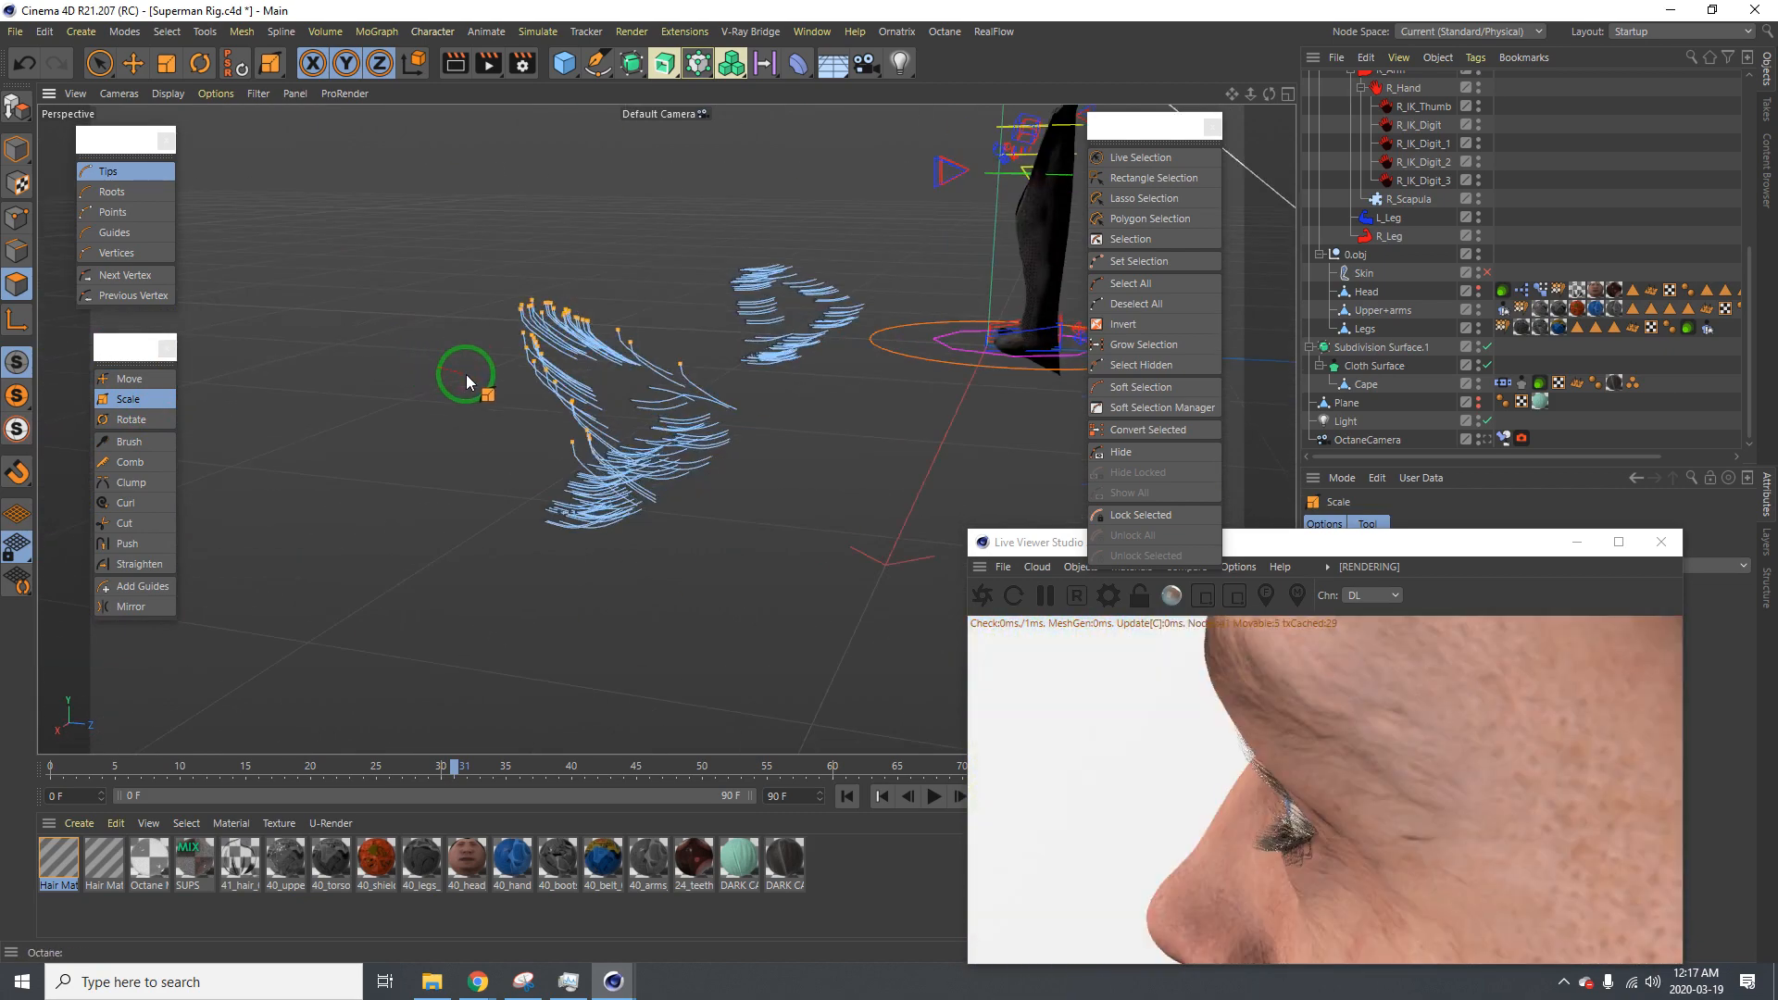
alt+drag(606, 410, 686, 430)
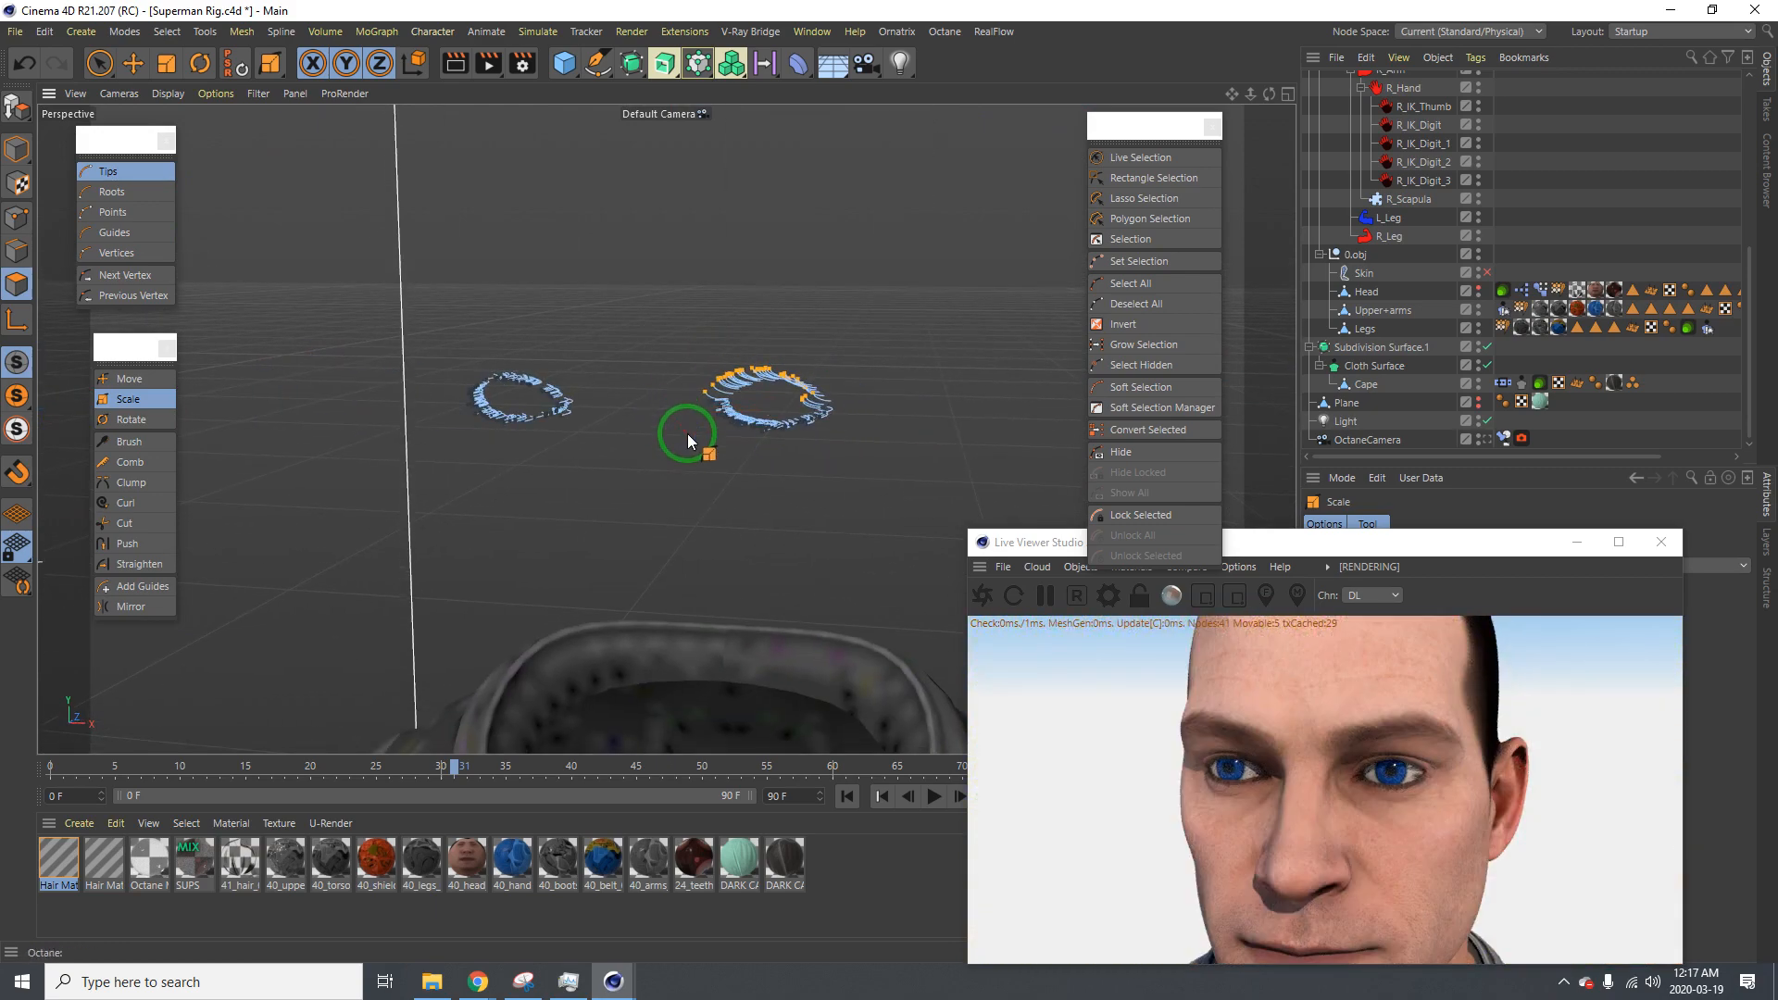
alt+right_drag(674, 408, 797, 365)
alt+drag(861, 358, 732, 370)
alt+drag(847, 368, 749, 348)
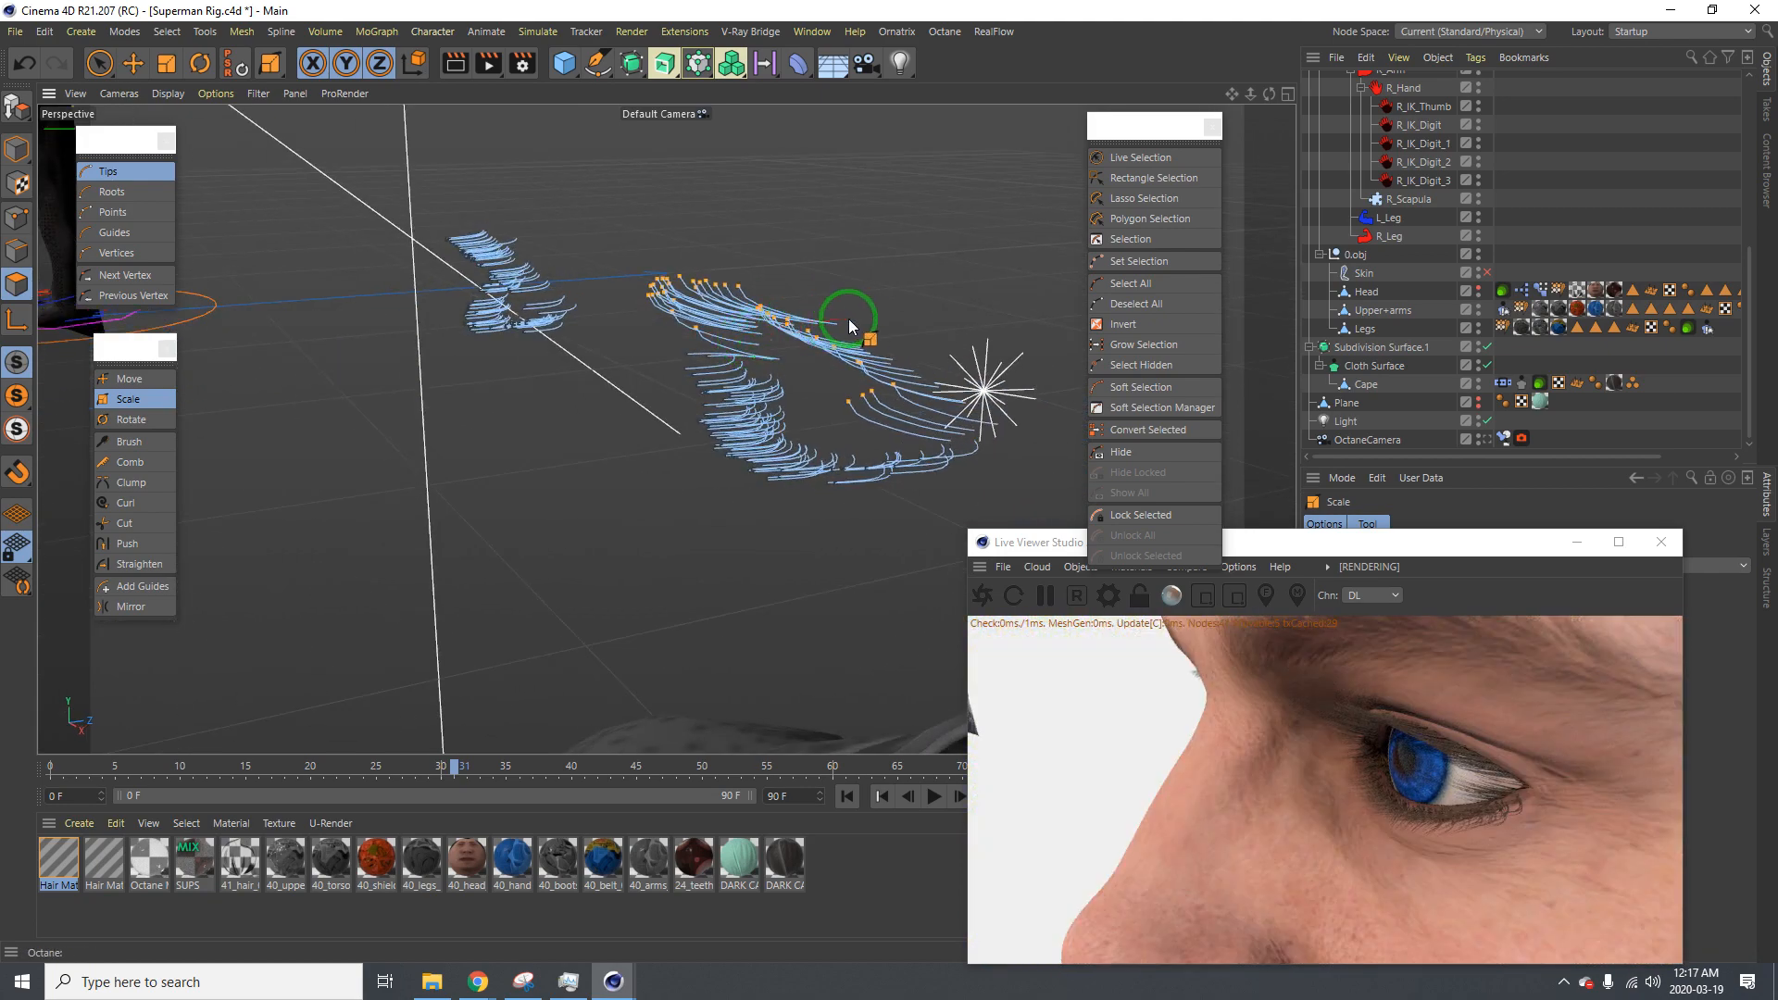
mouse_move(848, 318)
alt+mouse_down()
mouse_move(782, 350)
mouse_move(832, 320)
mouse_move(829, 336)
alt+mouse_up()
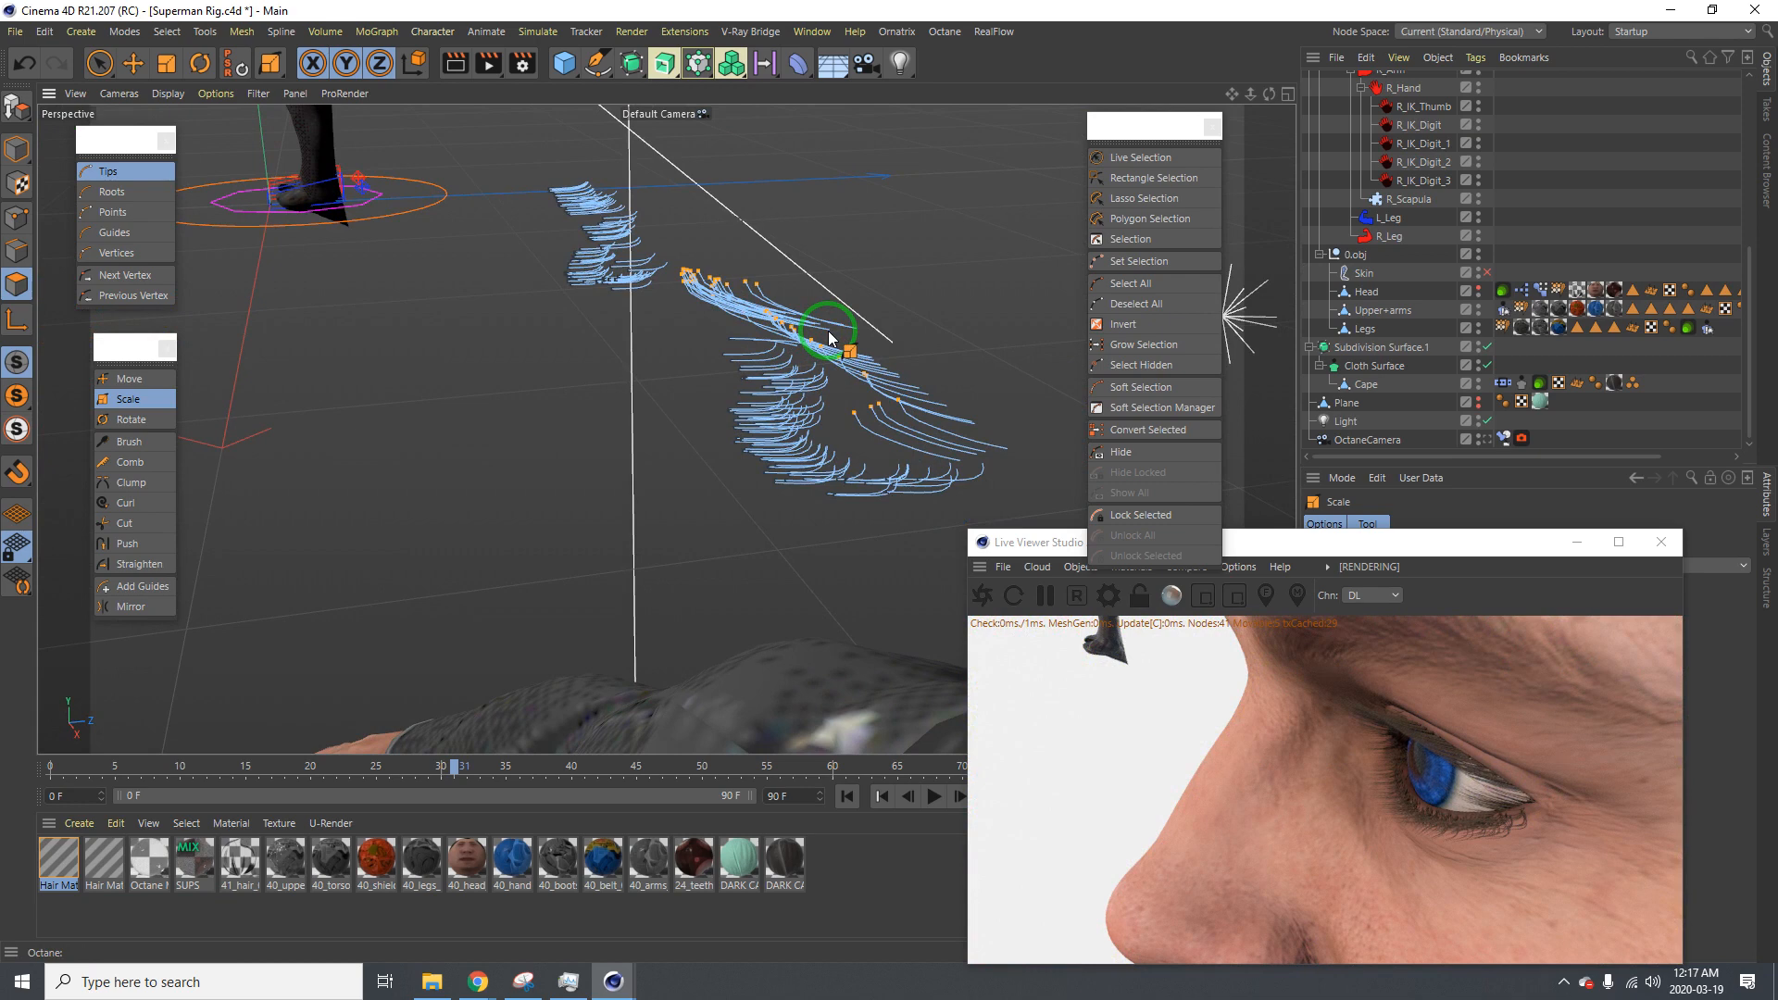
alt+drag(814, 351, 52, 207)
Select the few lash tips at the outer corner of the character's left eye and move them outward
click(113, 192)
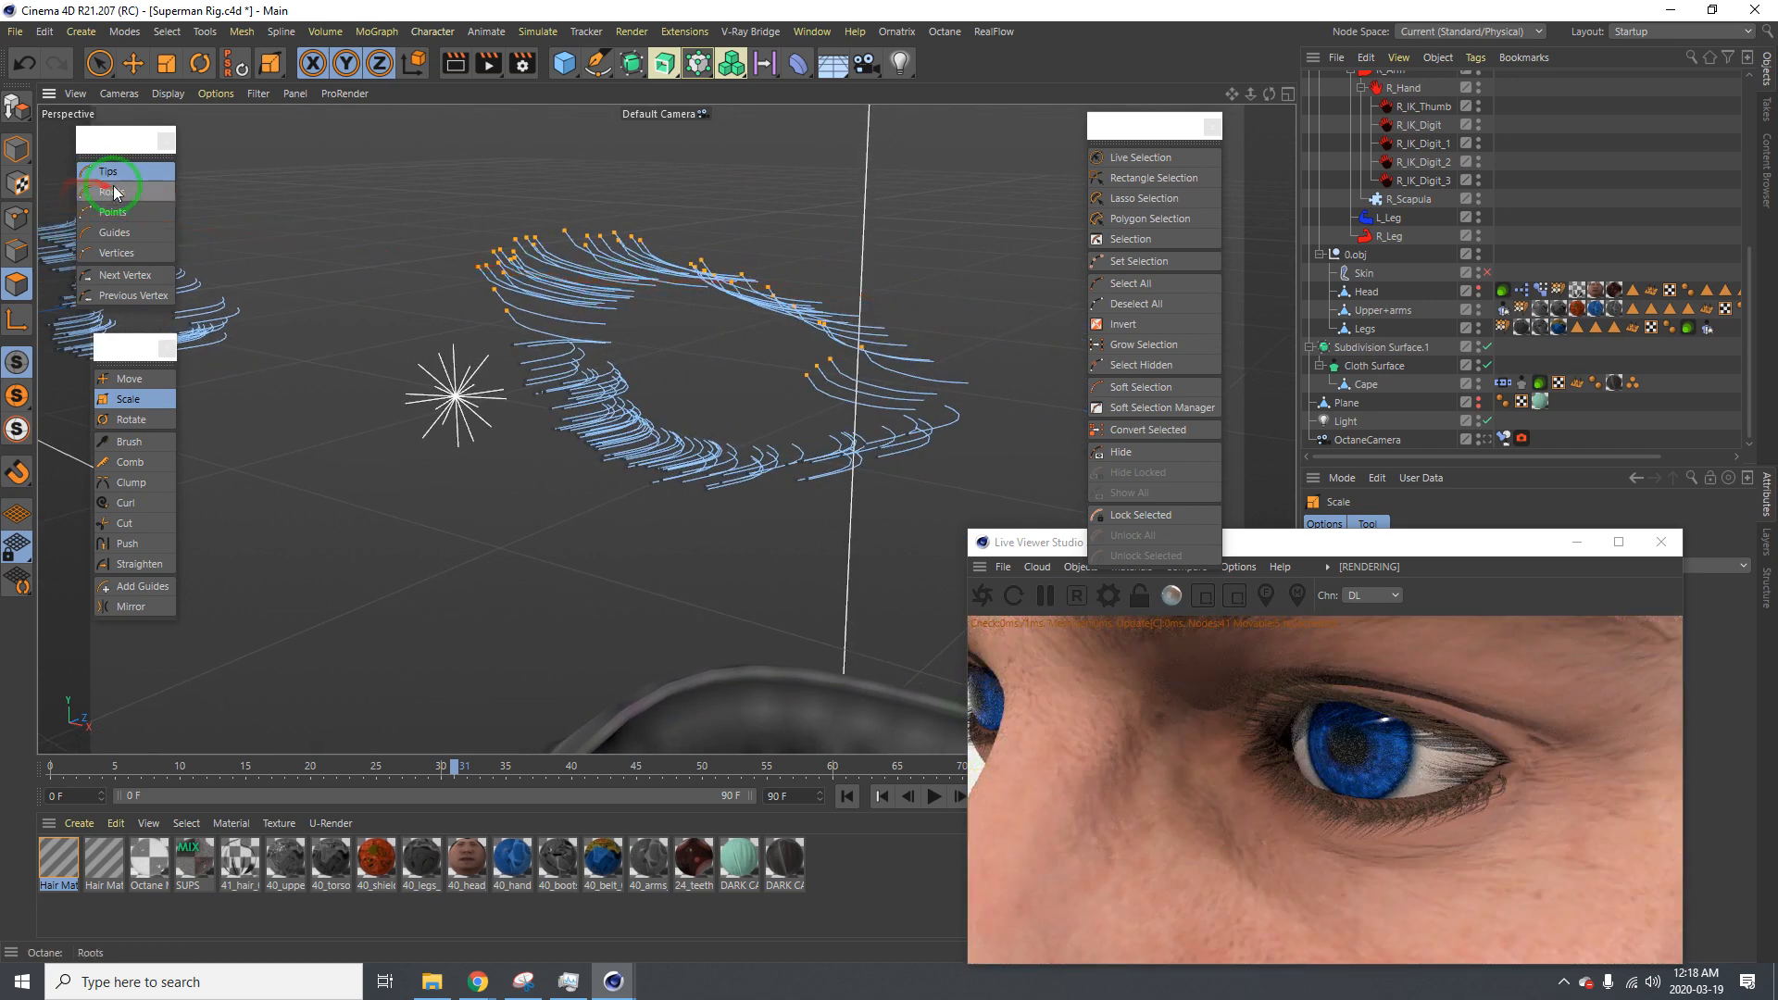
click(135, 199)
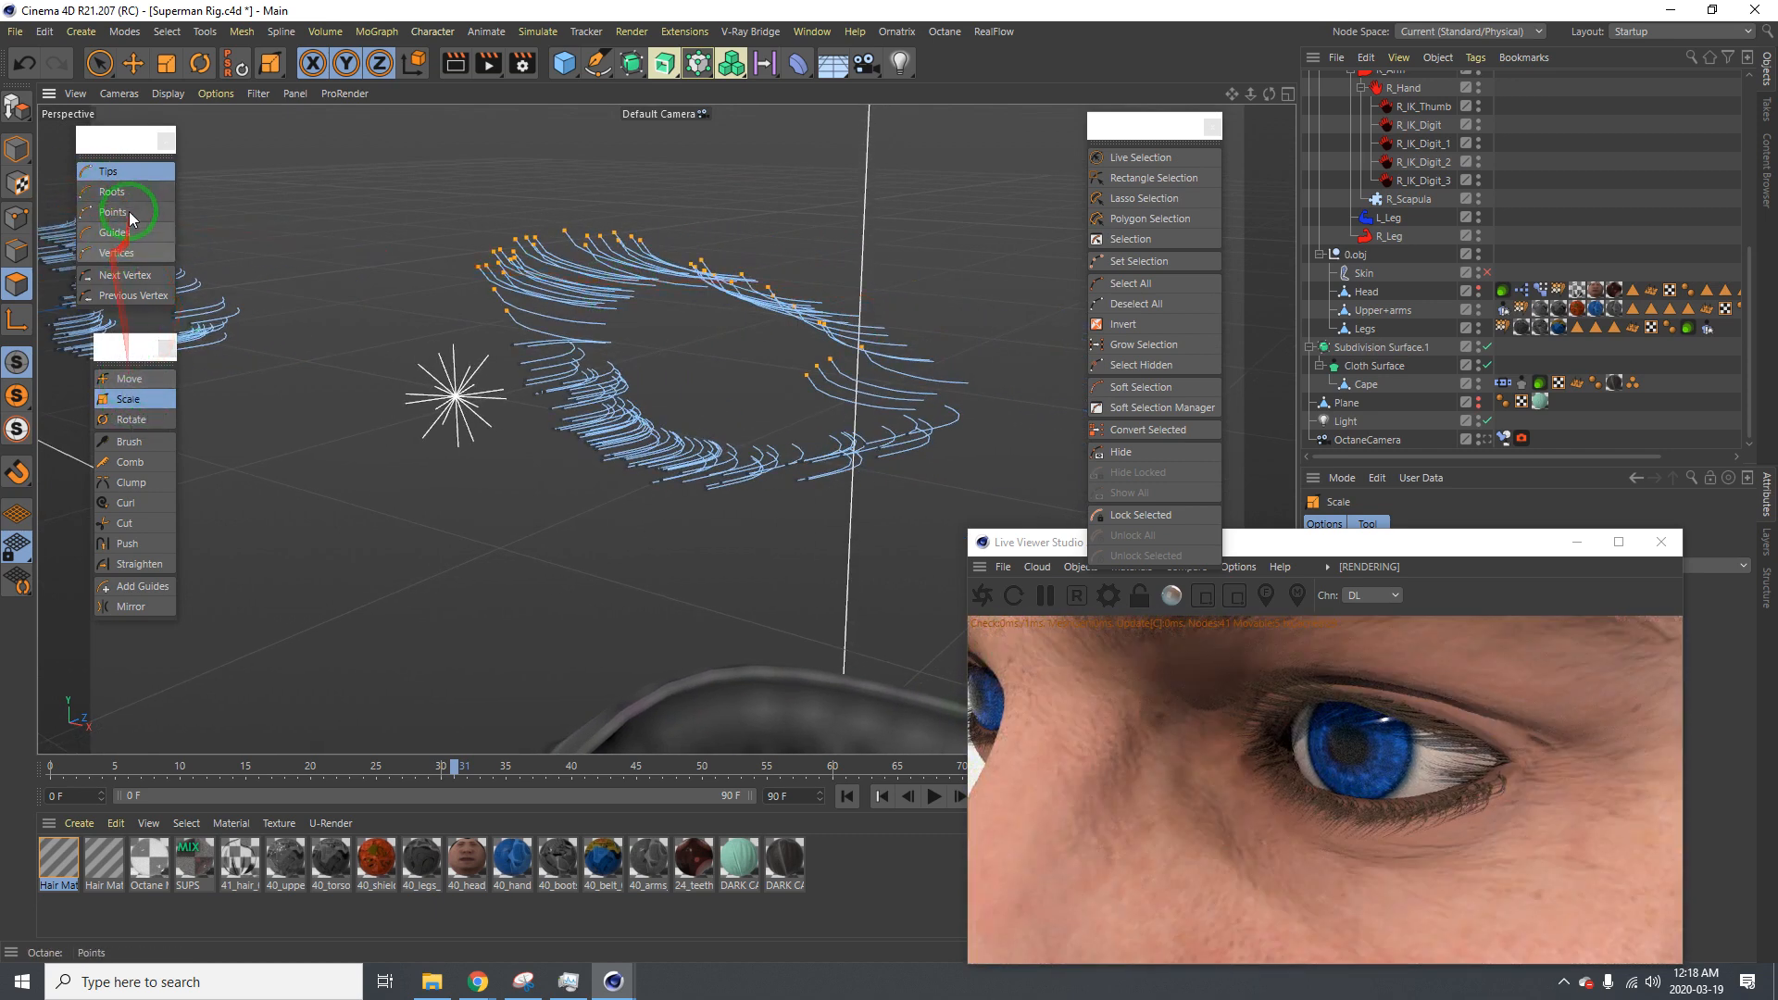
click(1140, 159)
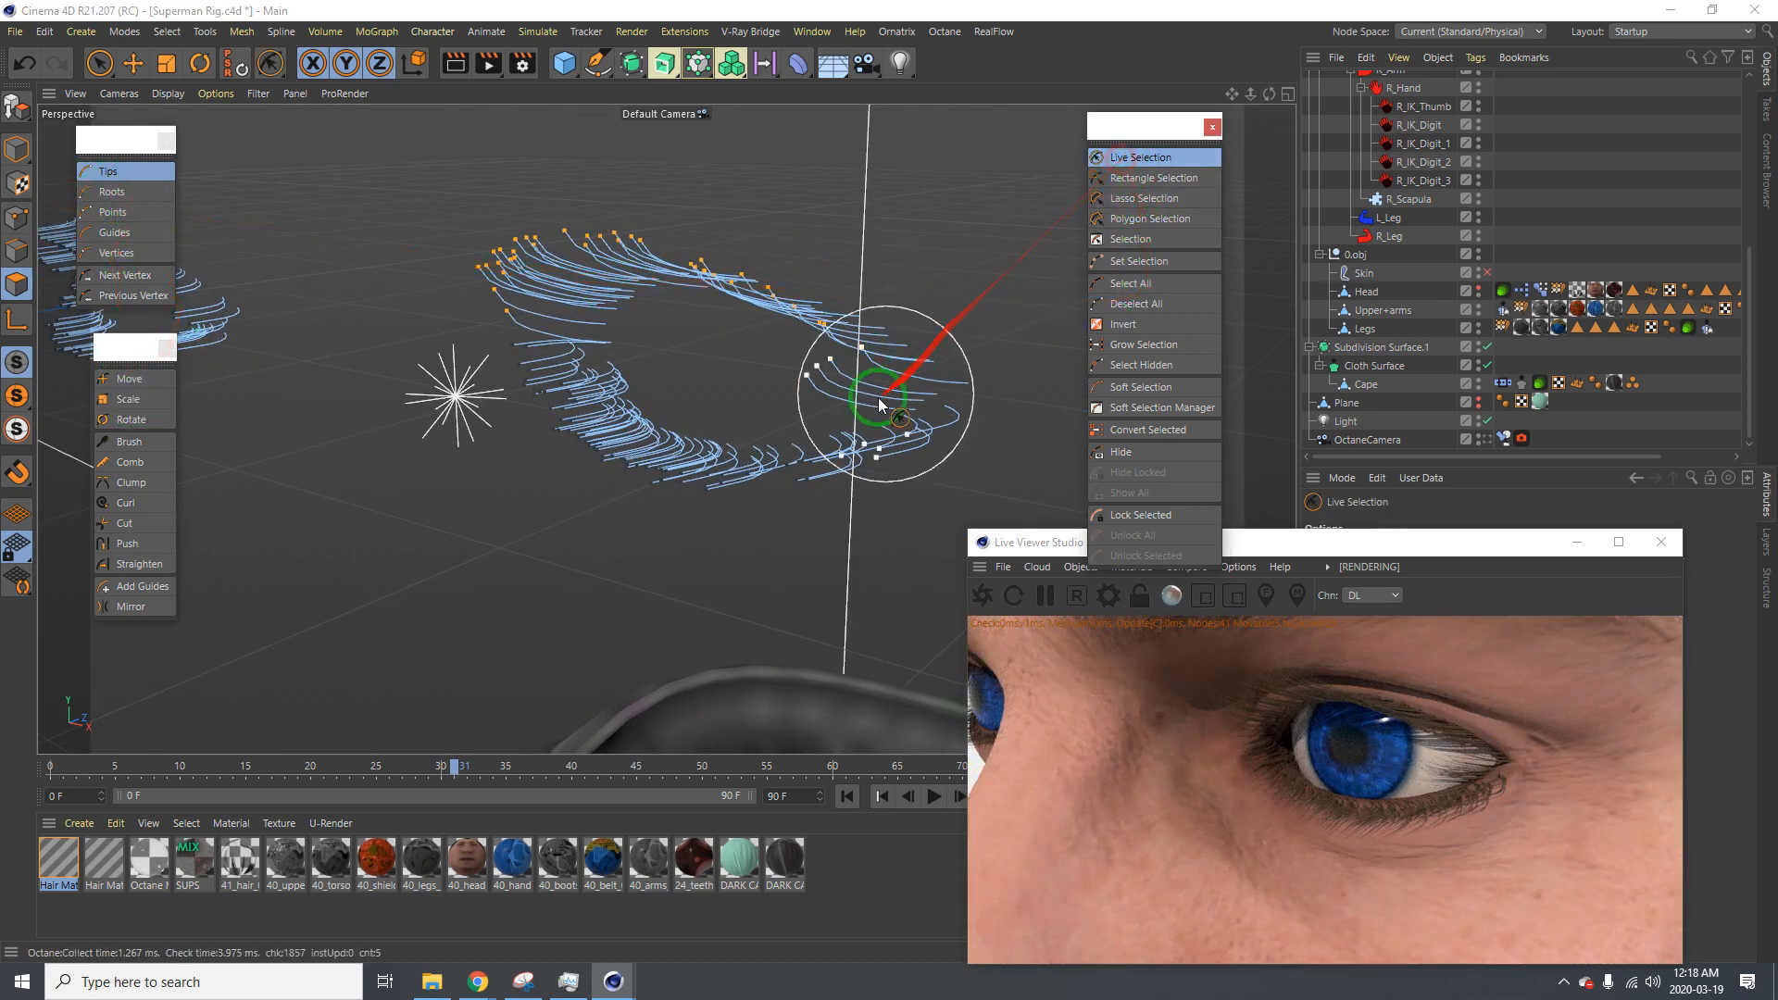
alt+drag(878, 397, 992, 413)
middle_drag(928, 416, 892, 416)
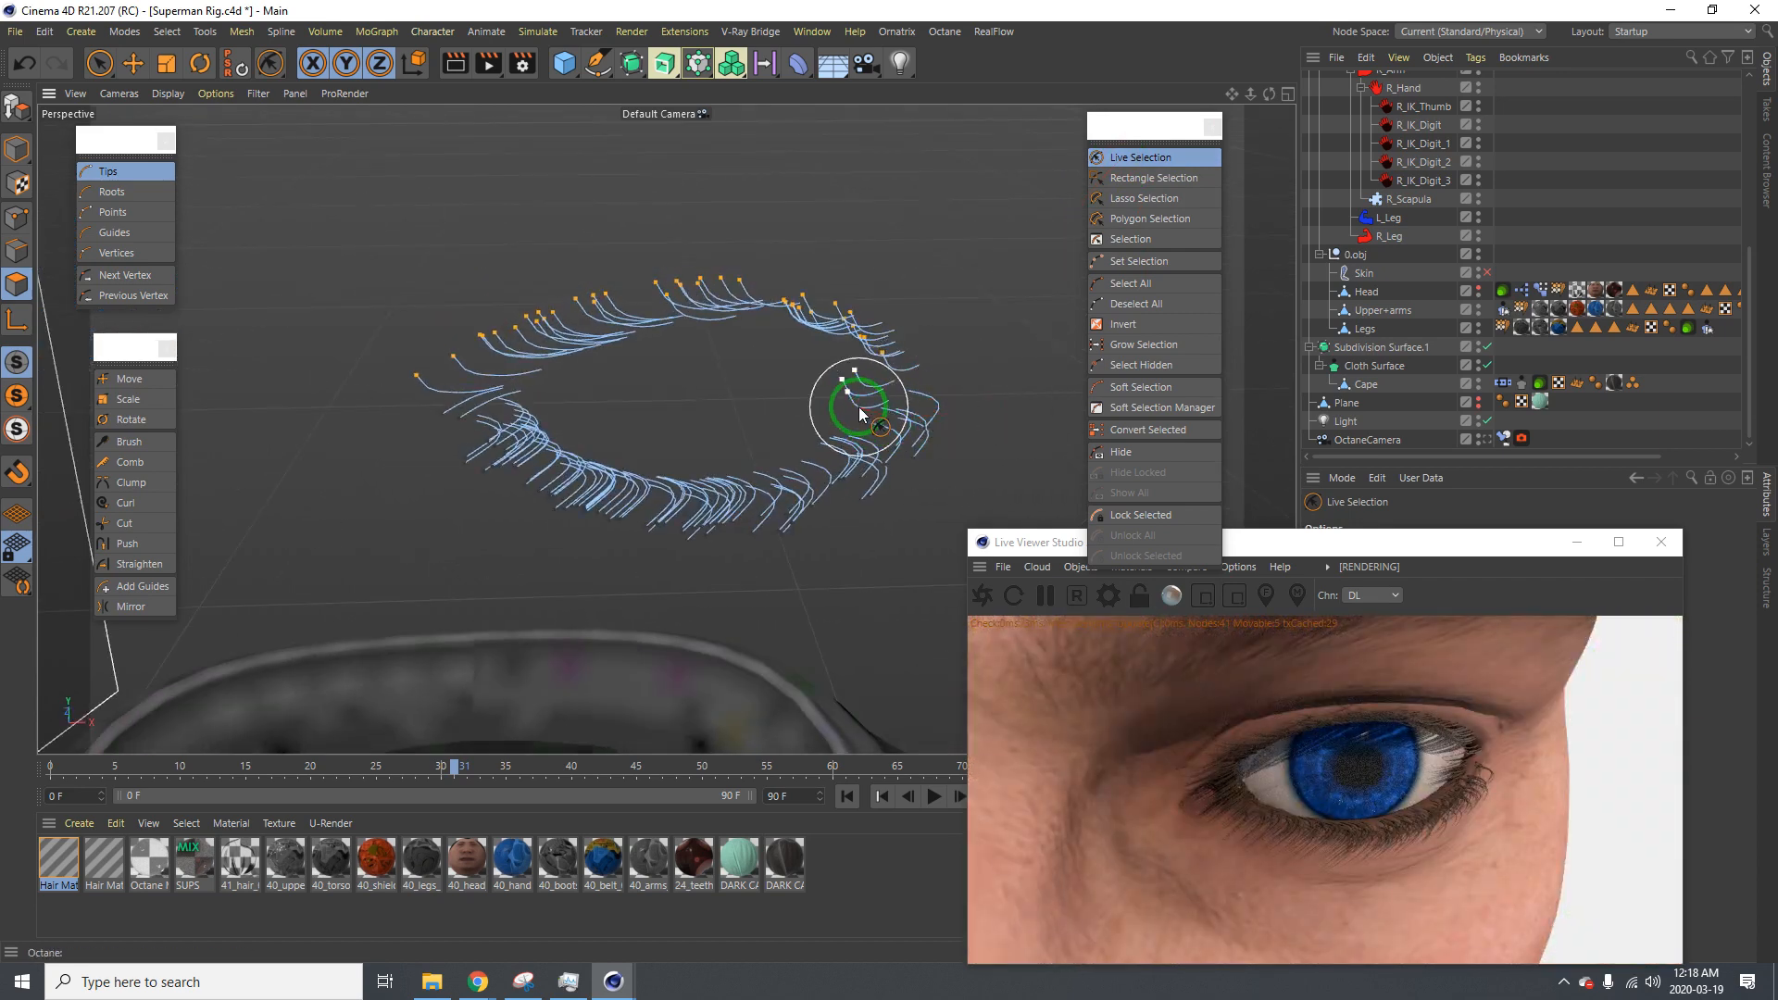
click(869, 408)
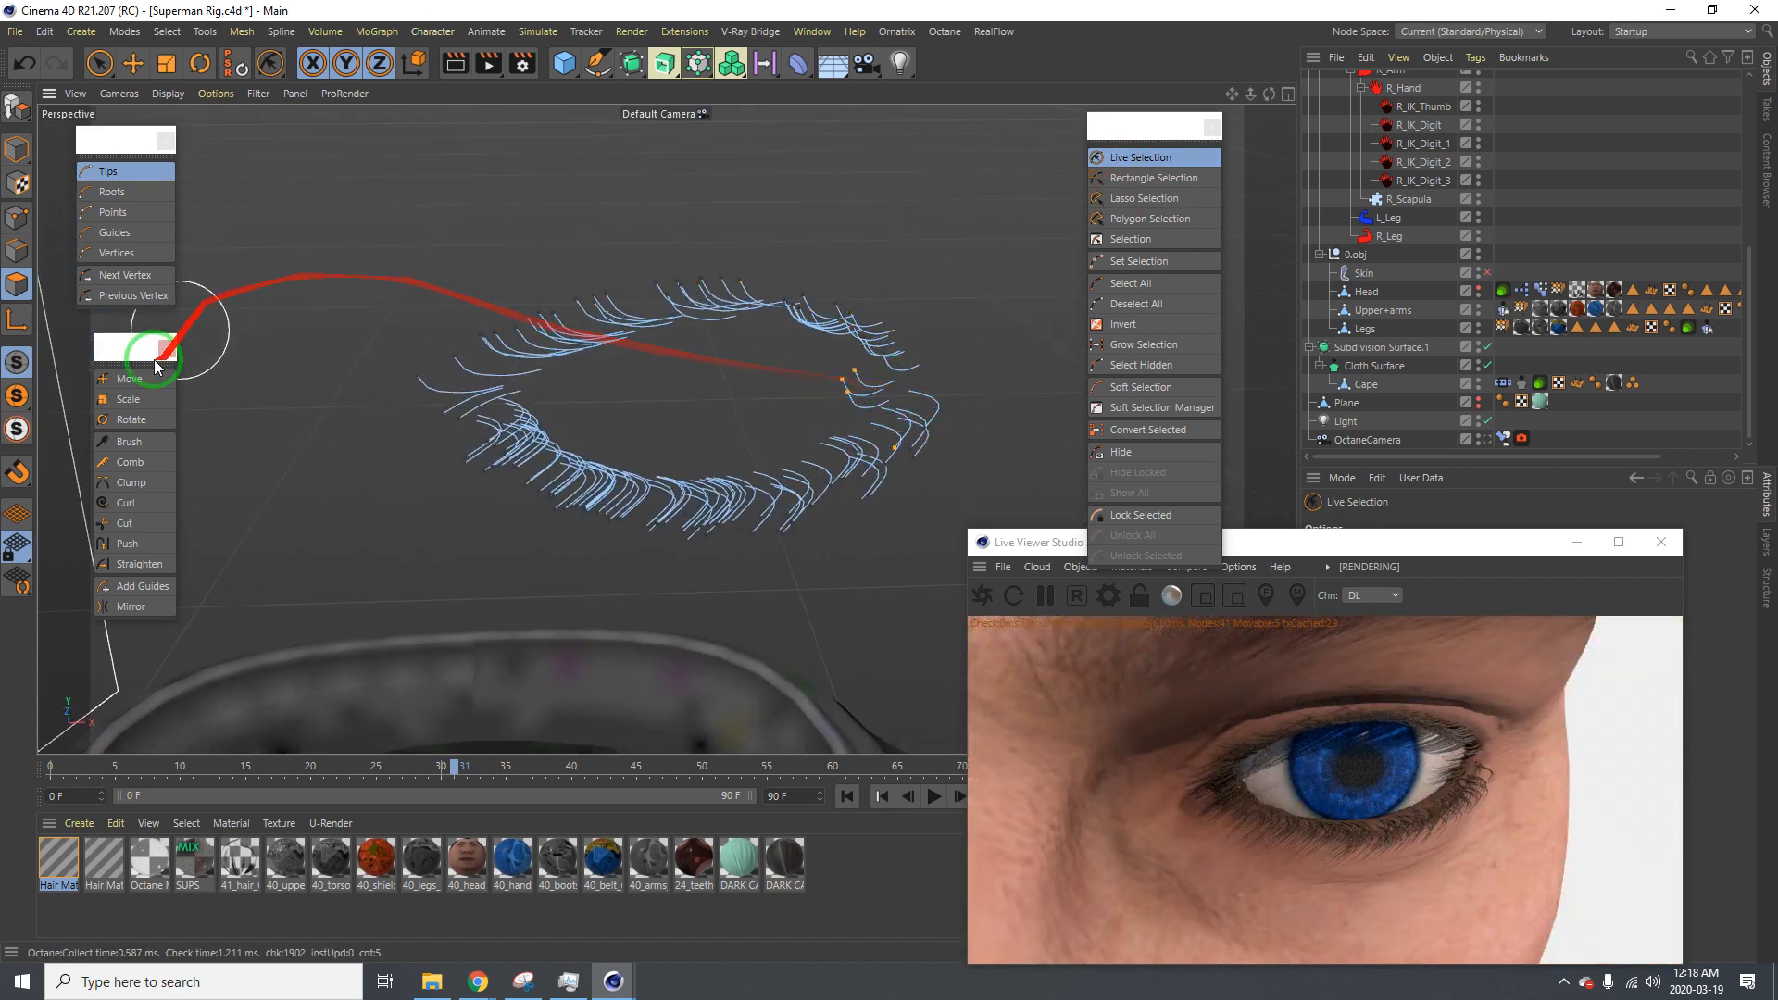
click(128, 384)
mouse_move(857, 391)
mouse_down()
mouse_move(892, 481)
mouse_move(827, 396)
mouse_up()
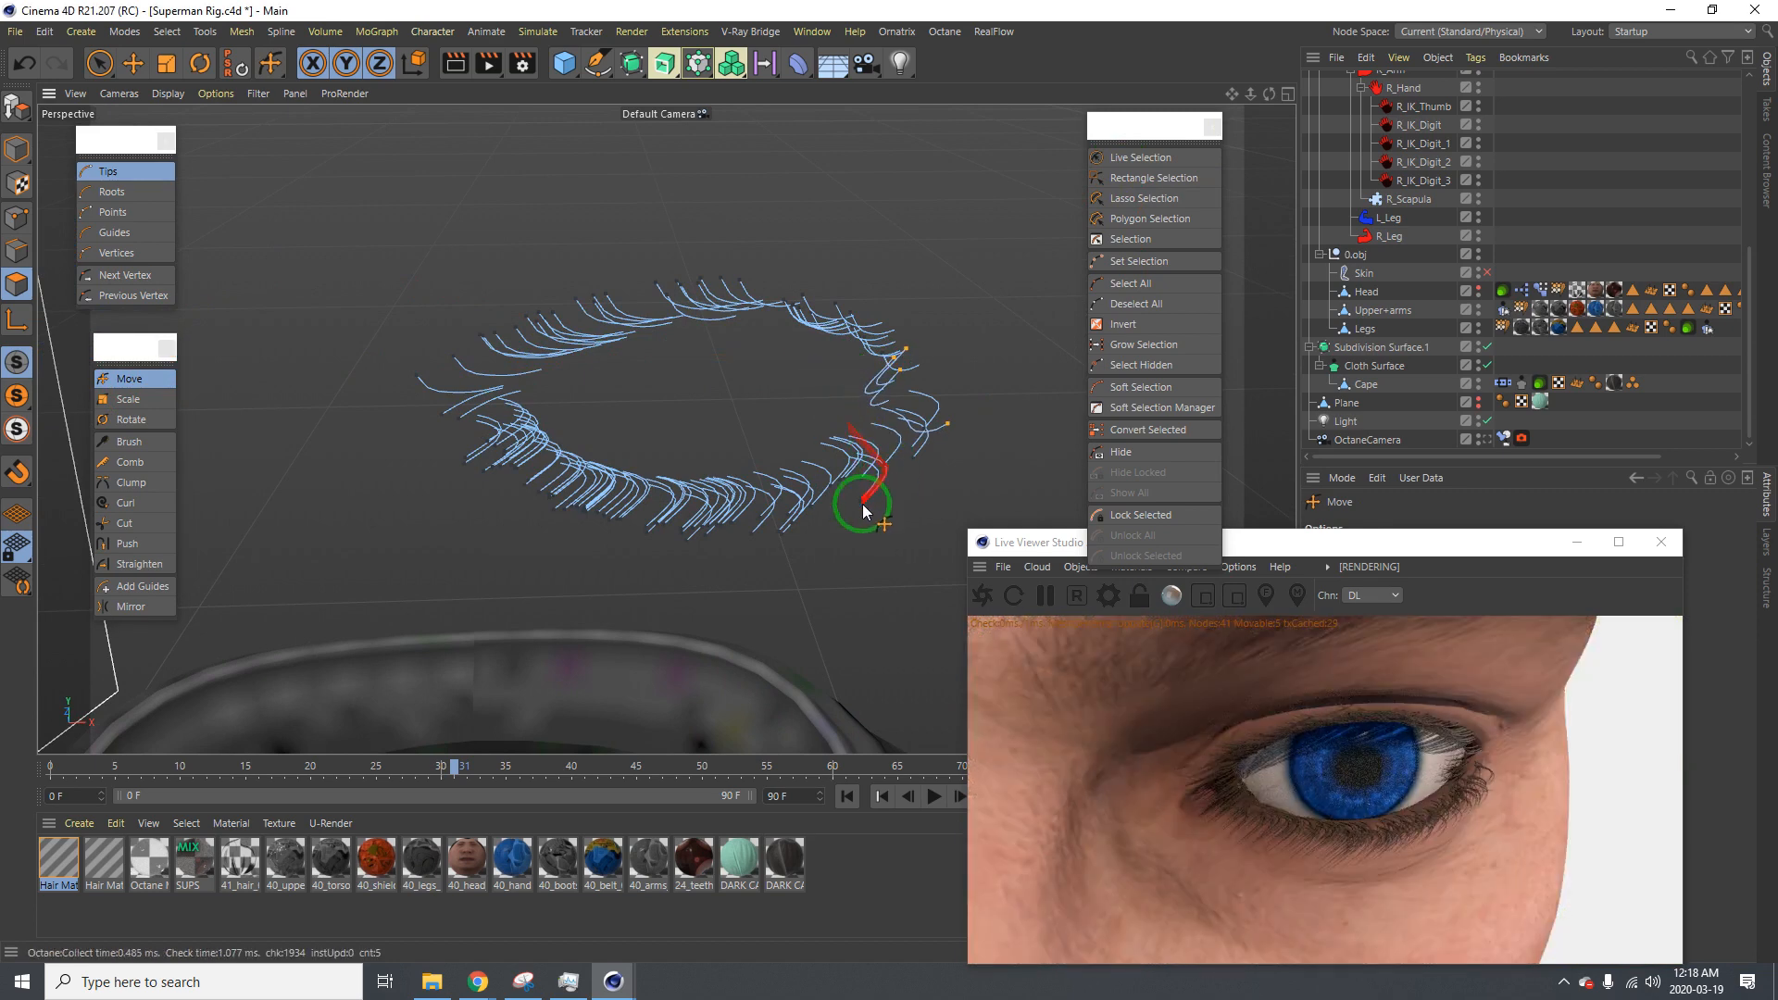
Select the lower lash tips on the character's left eye and move them so the lashes curve downward and forward
click(1135, 158)
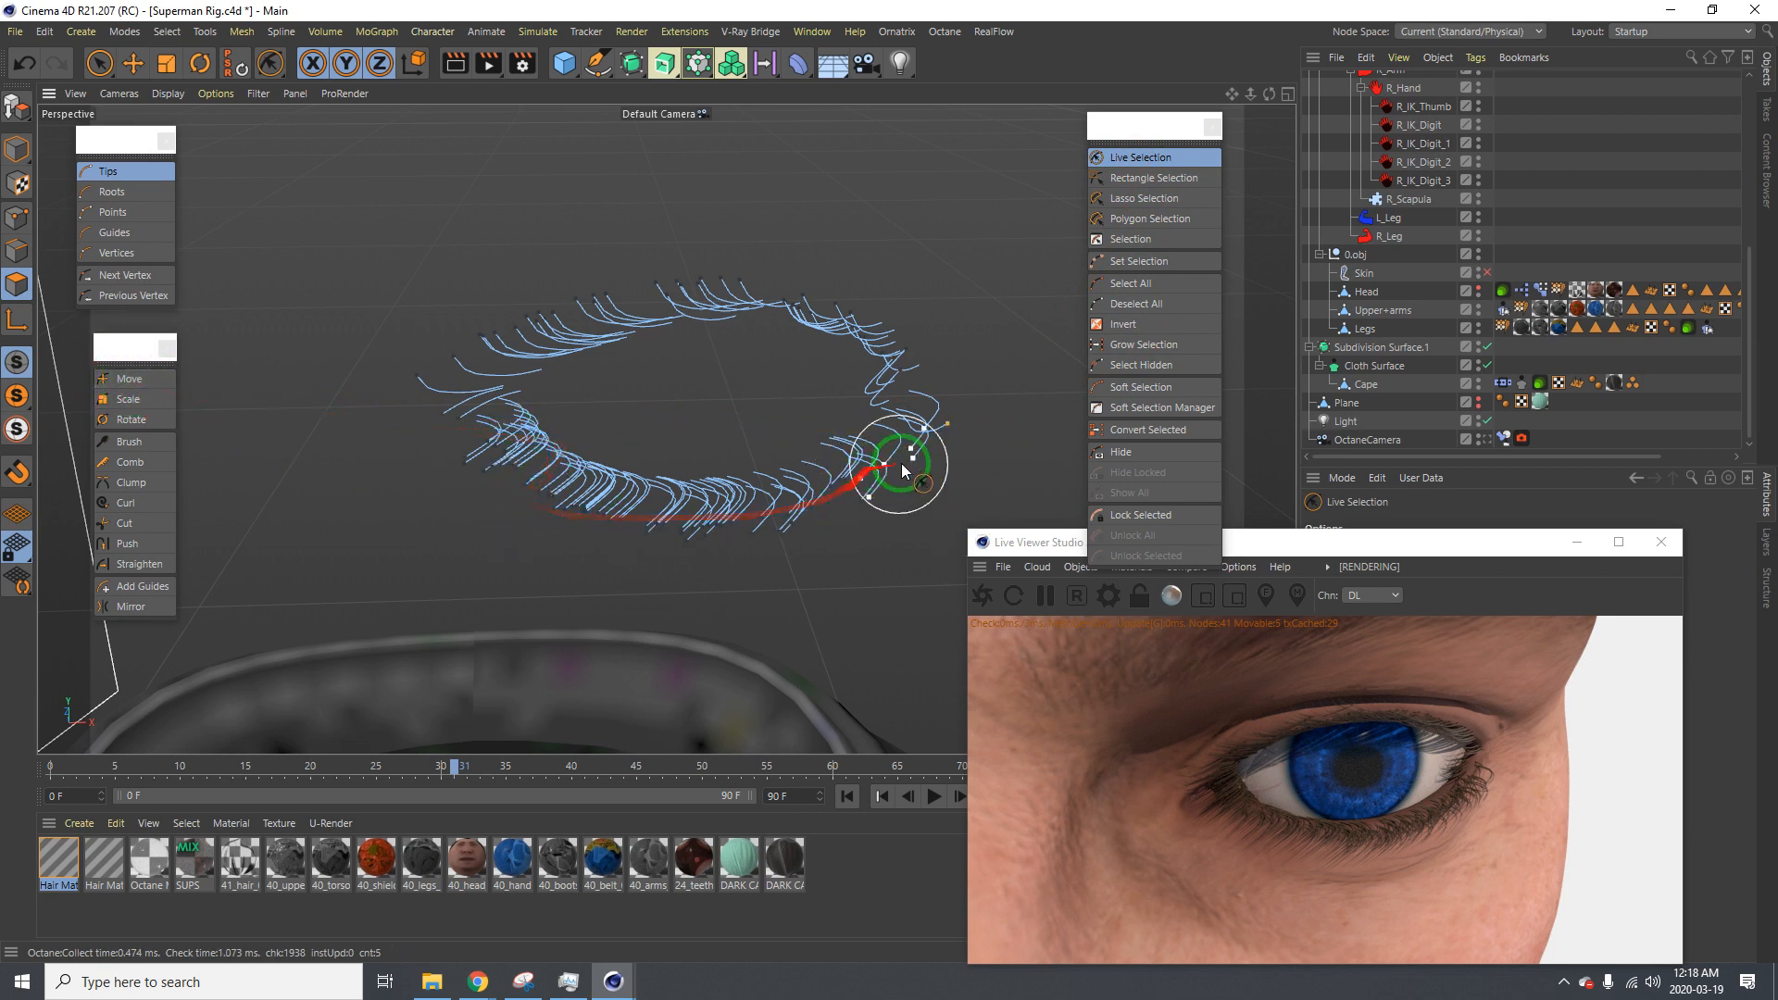
mouse_move(917, 448)
mouse_down()
mouse_move(859, 493)
mouse_move(496, 497)
mouse_move(72, 400)
mouse_up()
click(125, 378)
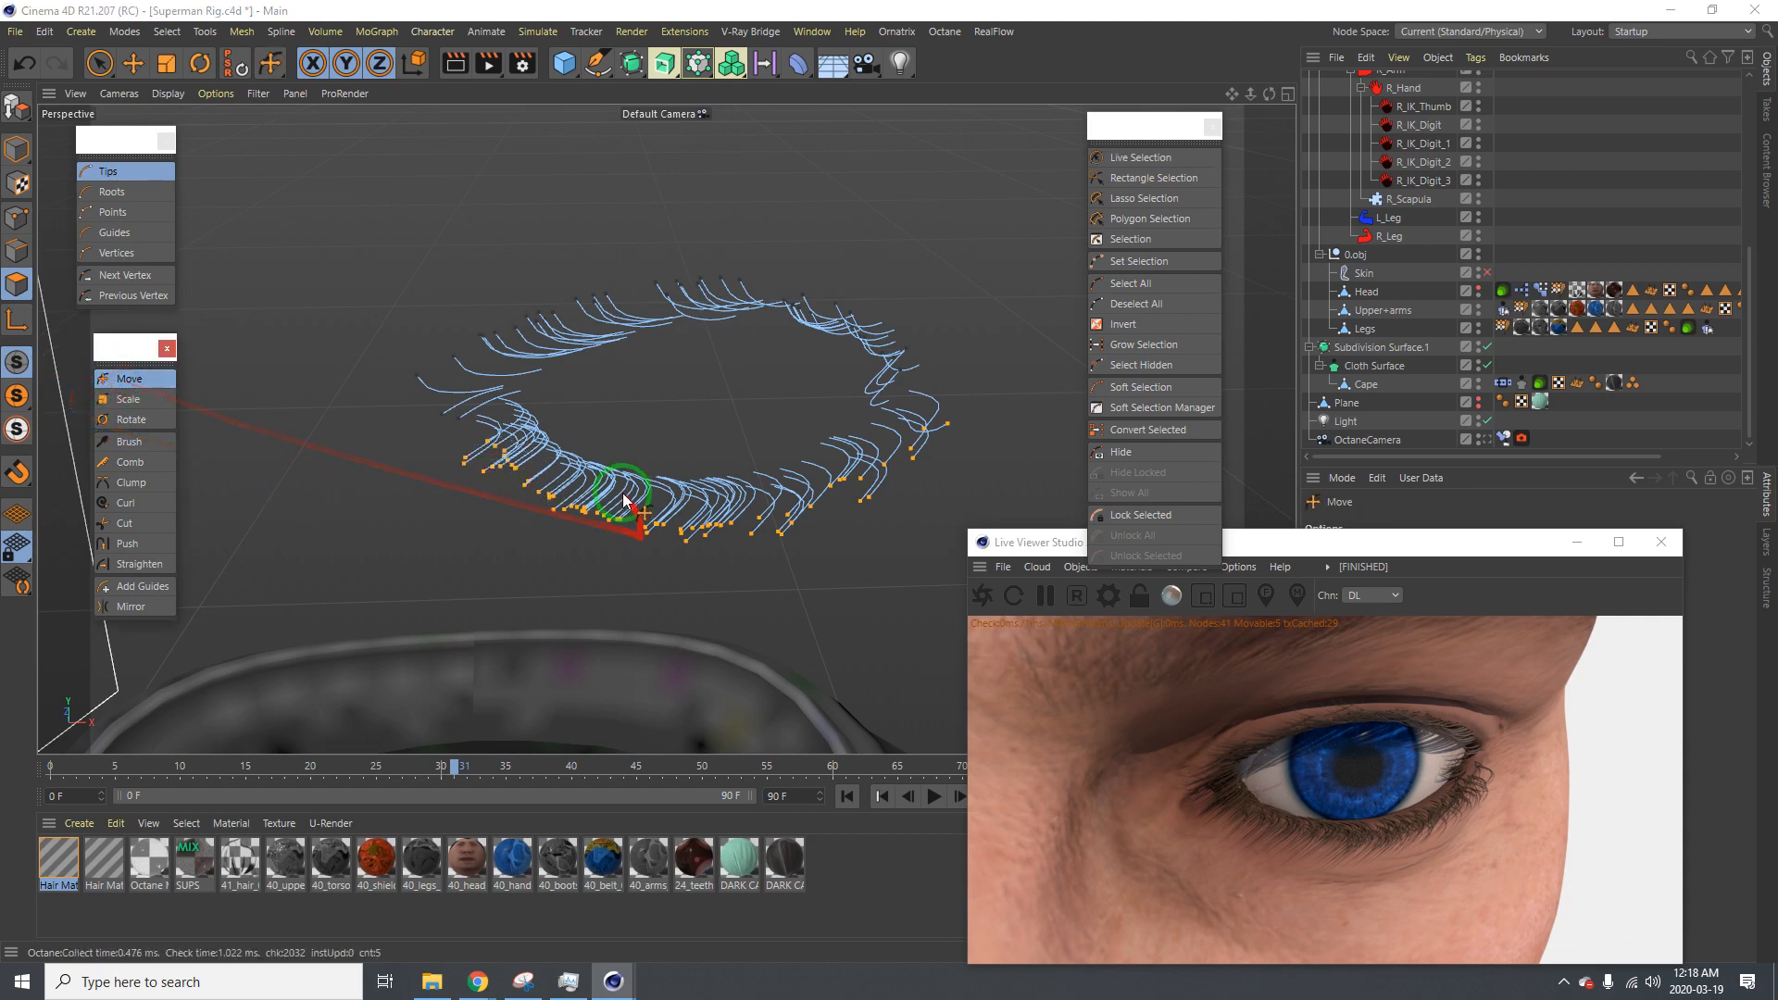
drag(596, 485, 889, 482)
alt+drag(648, 467, 432, 444)
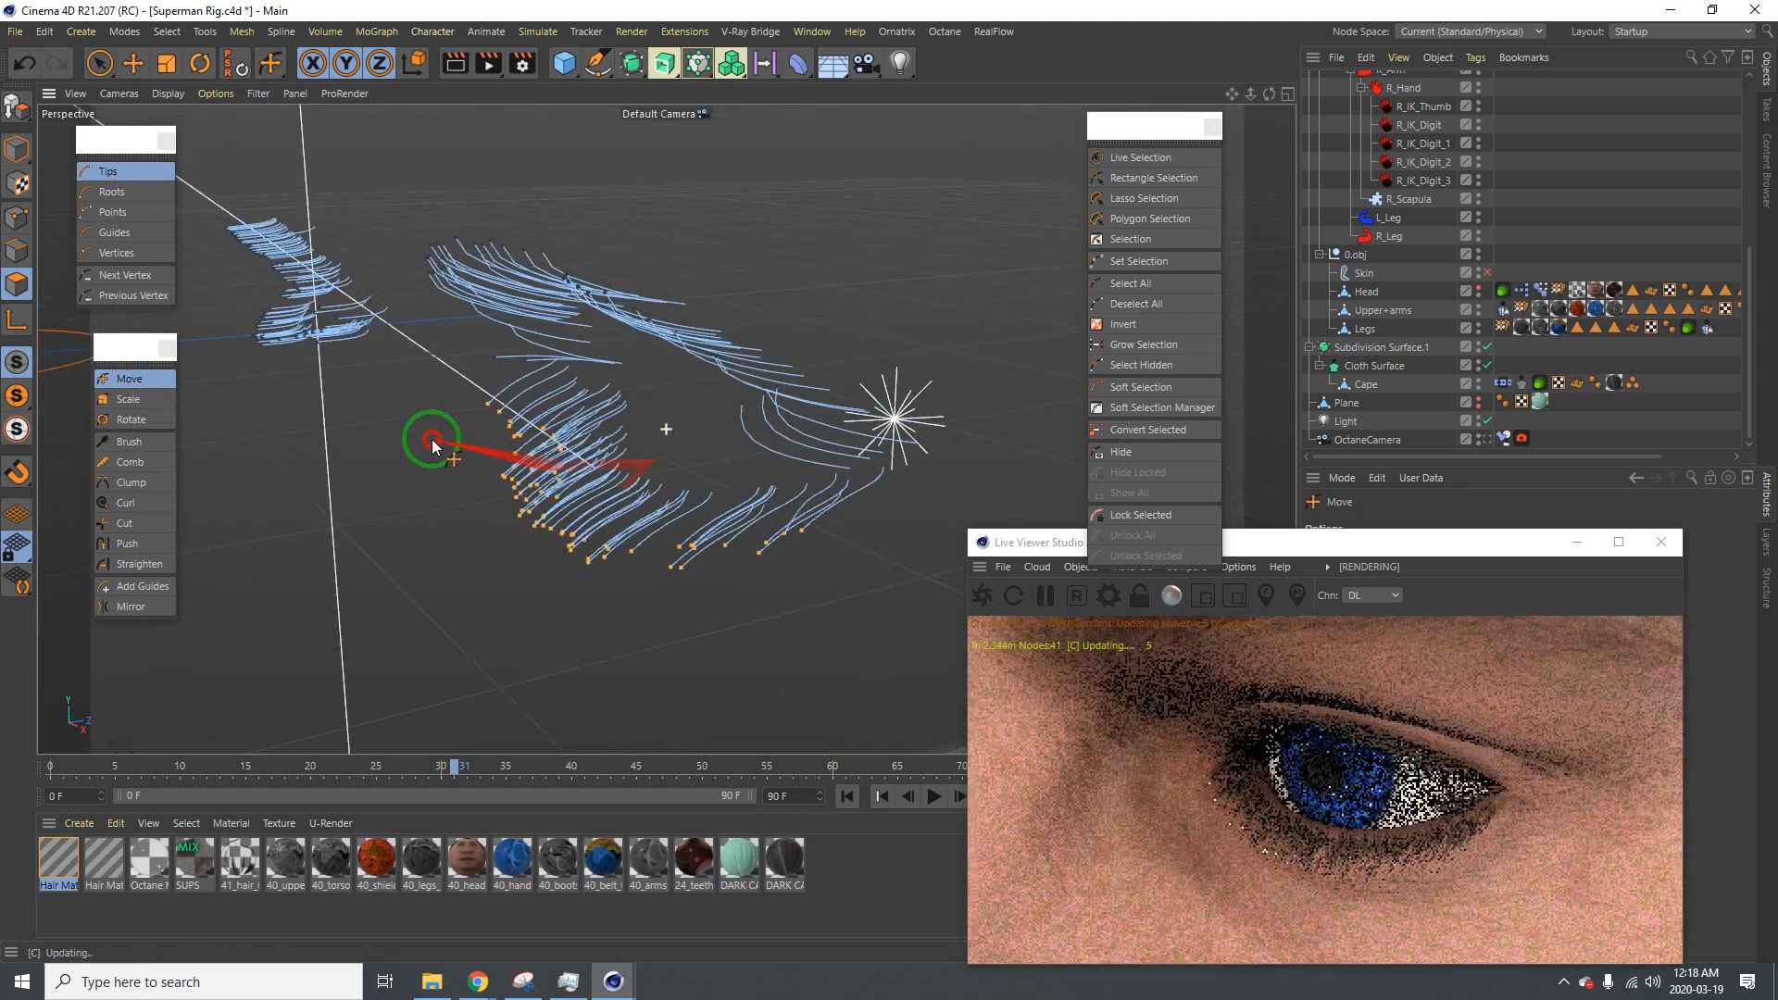
alt+drag(651, 458, 578, 468)
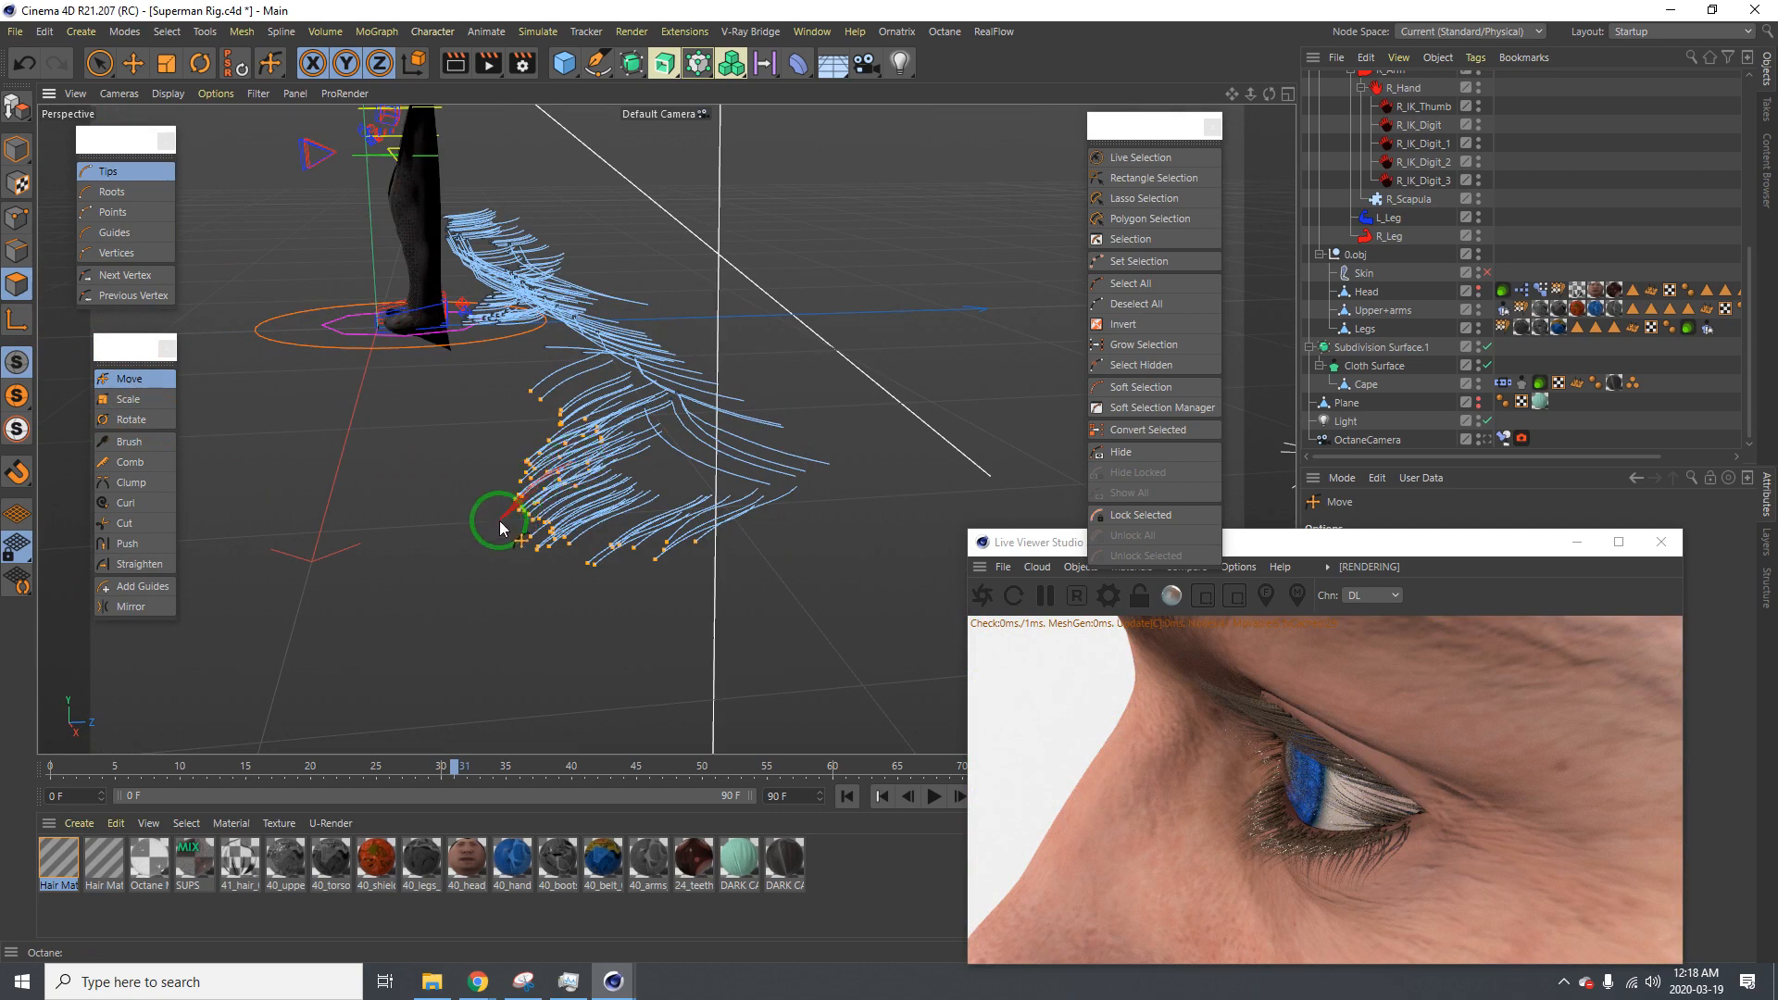
mouse_move(889, 481)
mouse_down()
mouse_move(536, 509)
mouse_move(510, 478)
mouse_move(698, 417)
mouse_move(790, 427)
mouse_move(726, 465)
mouse_move(754, 485)
mouse_up()
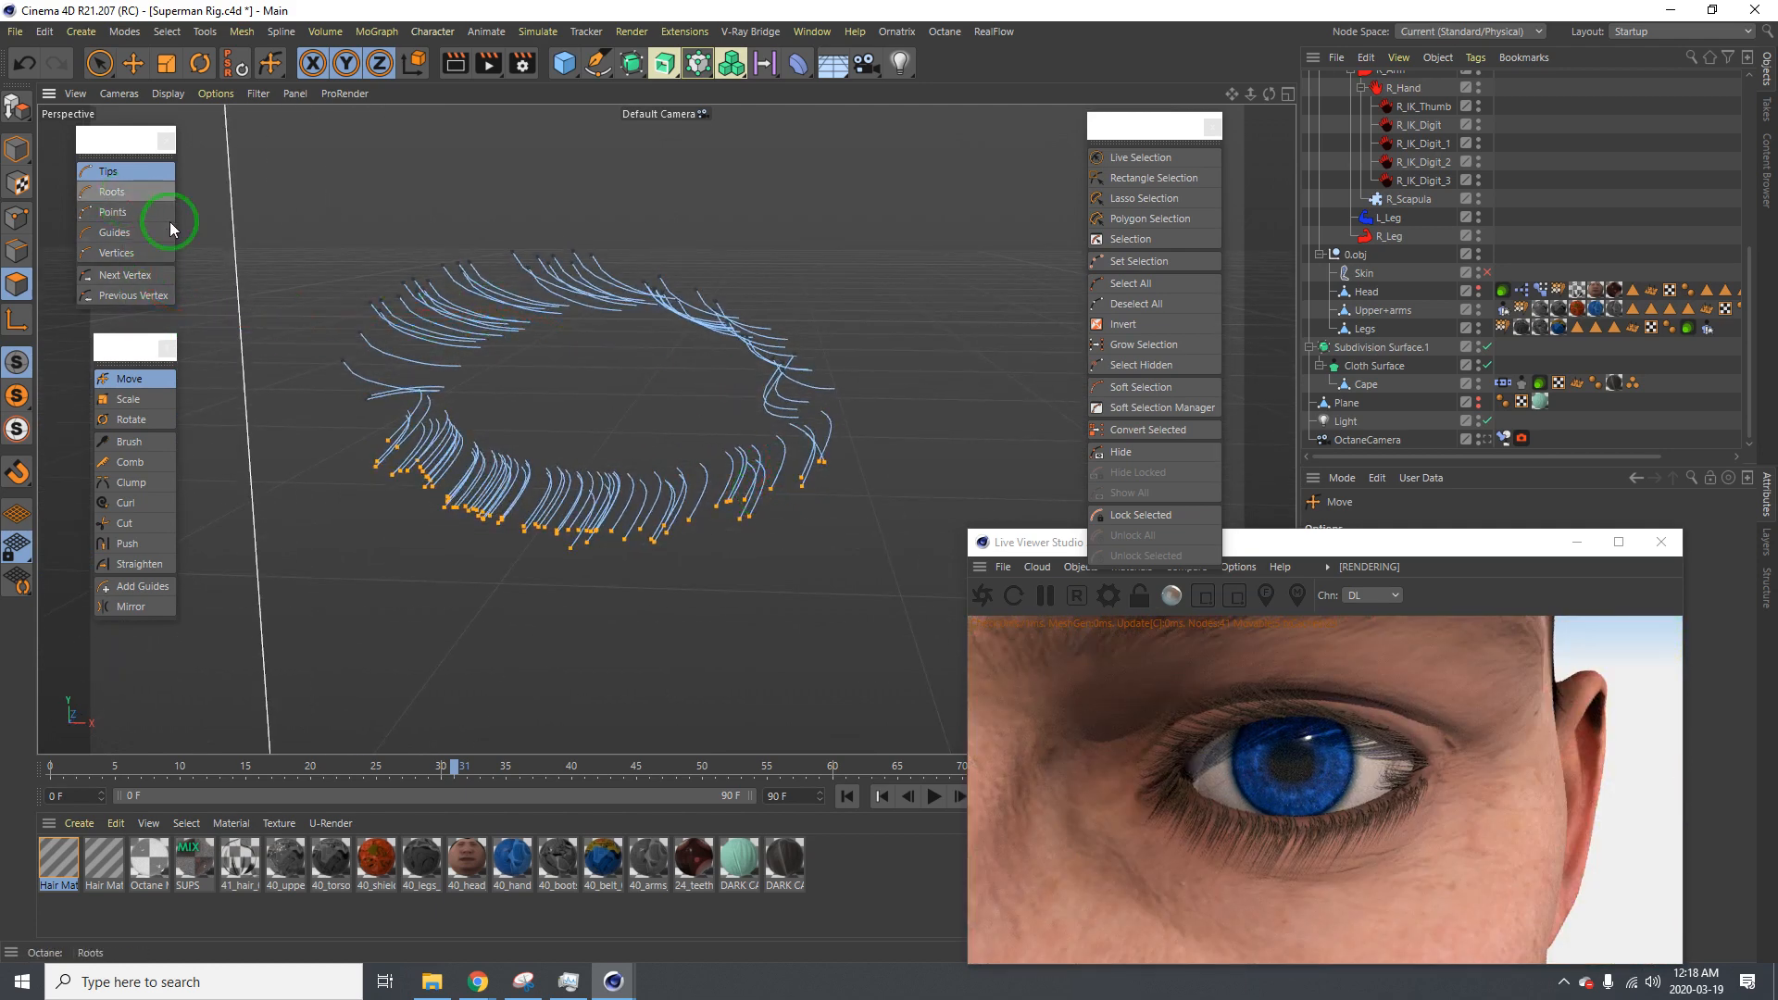
Select the stray lash tips at the outer corner of the left eye and move them outward and down to follow the lower lashes
click(1136, 186)
click(1131, 161)
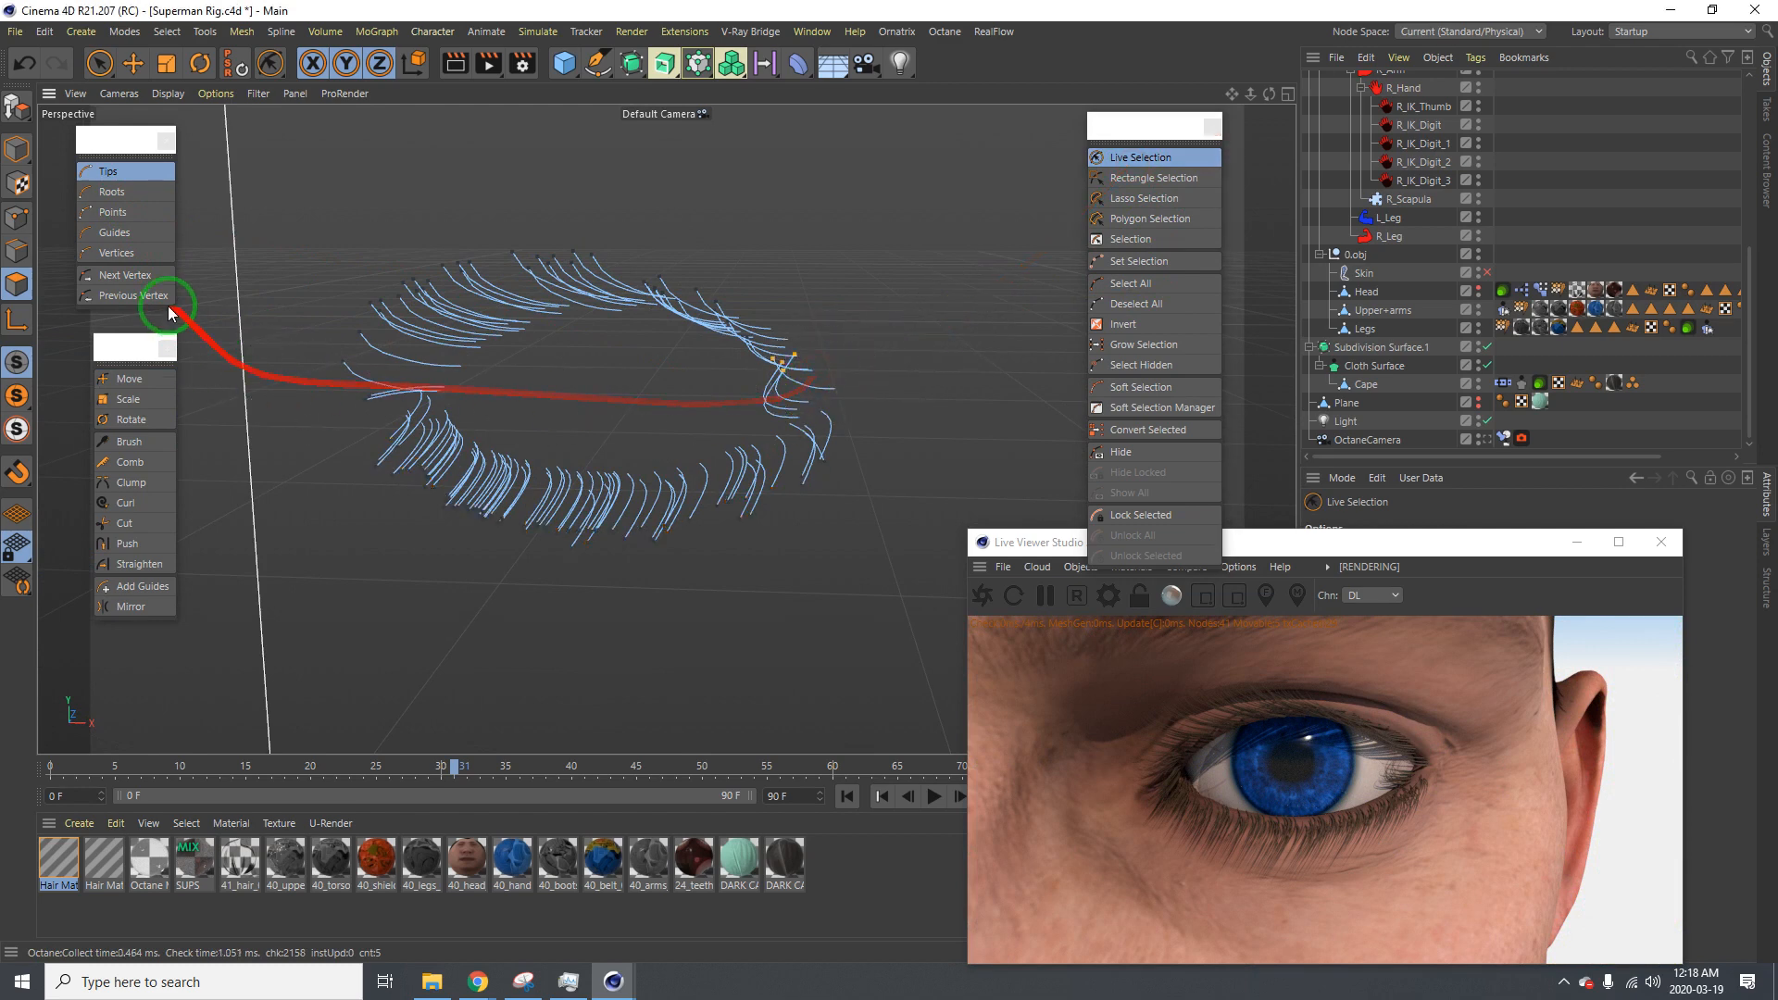
click(147, 381)
drag(724, 386, 889, 481)
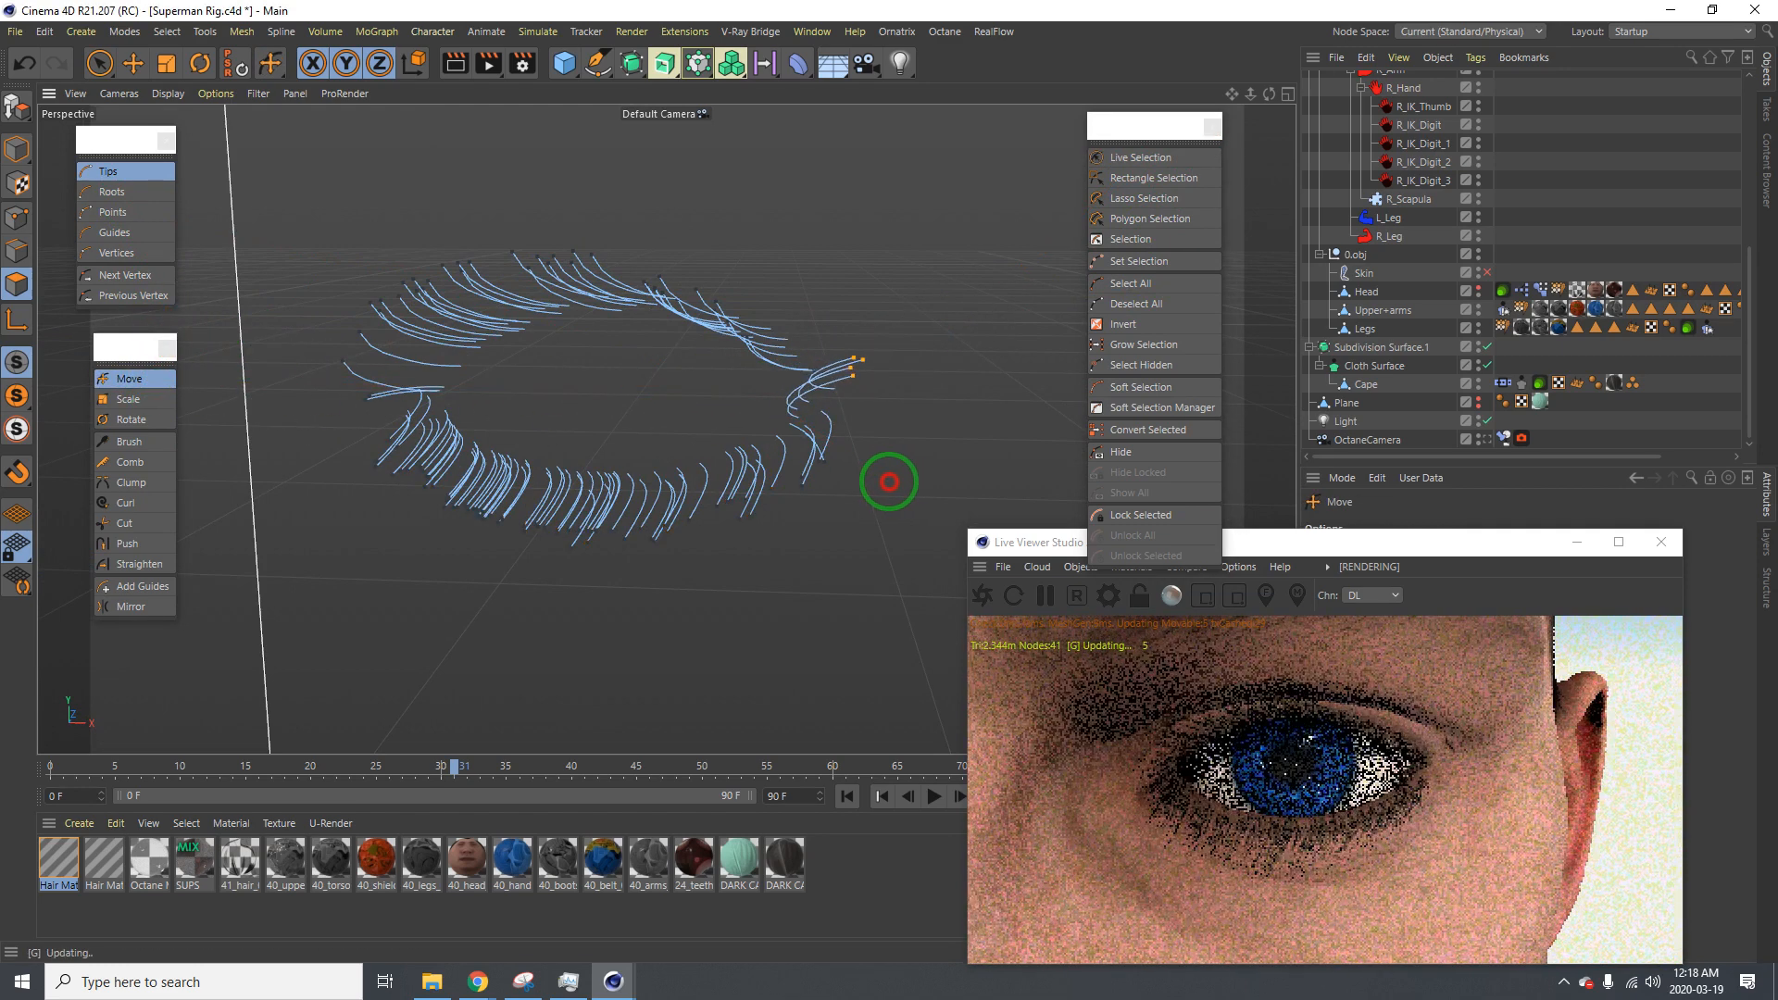
mouse_move(754, 391)
mouse_down()
mouse_move(893, 481)
mouse_move(797, 397)
mouse_move(887, 482)
mouse_up()
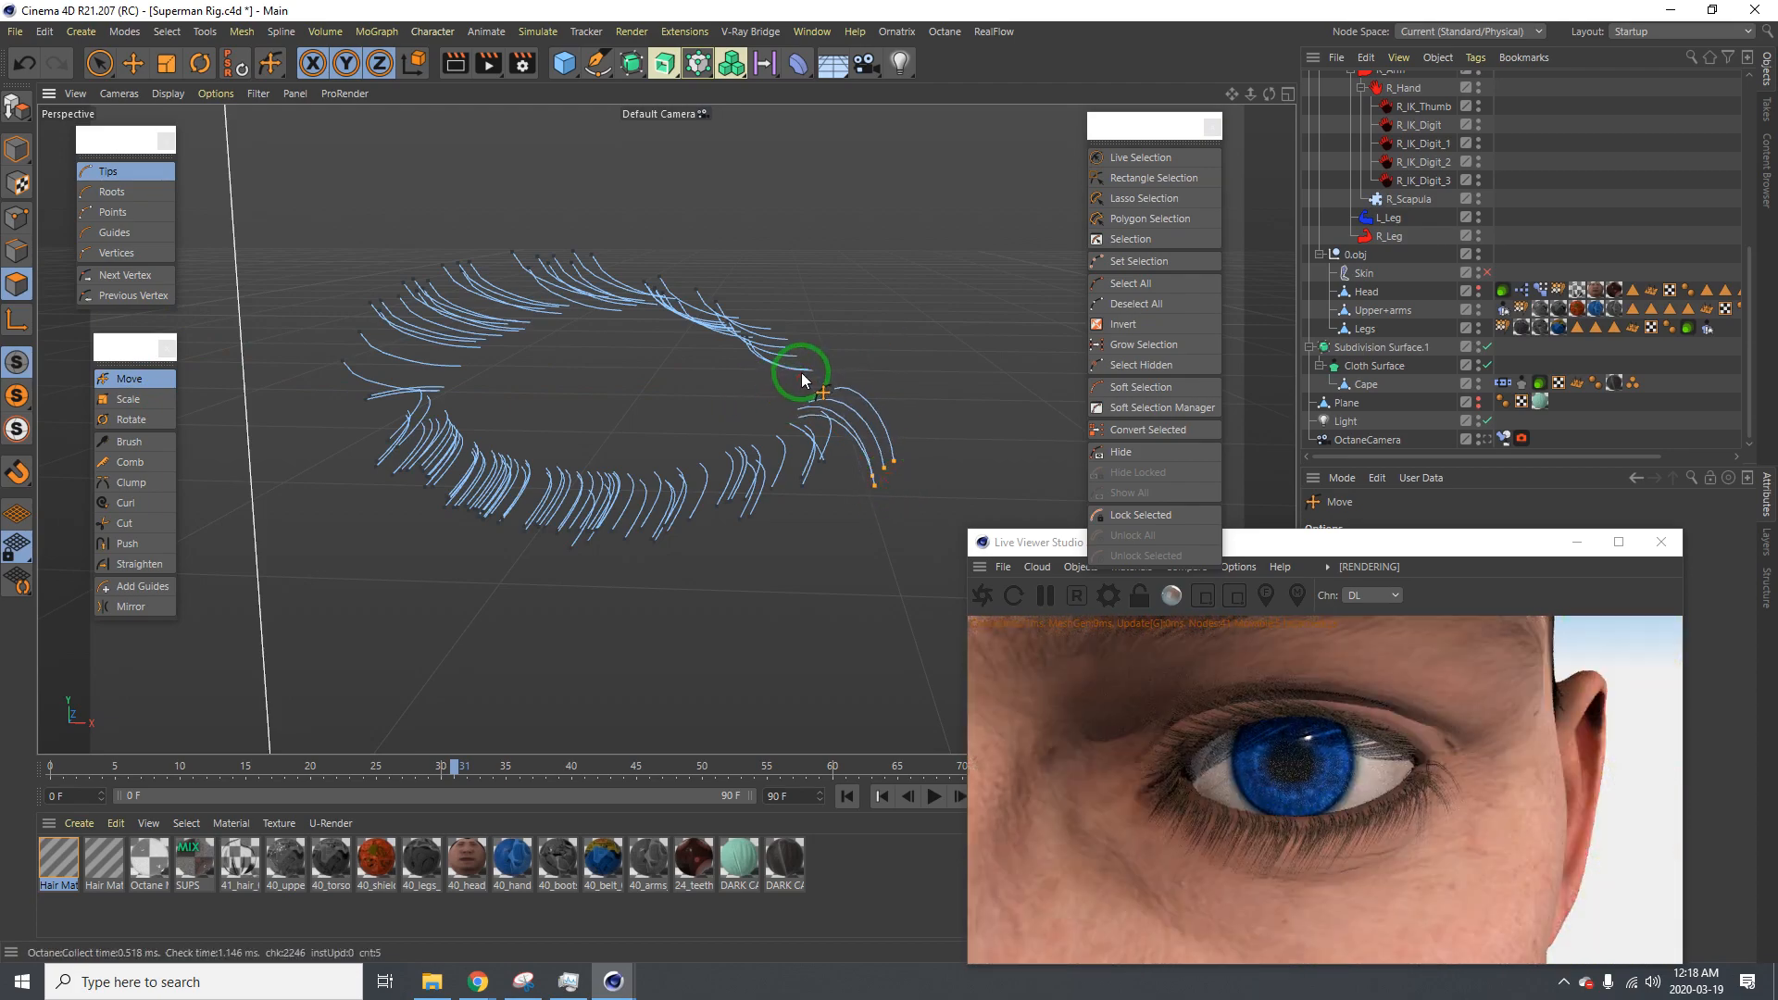
mouse_move(813, 377)
mouse_down()
mouse_move(893, 497)
mouse_move(890, 481)
mouse_up()
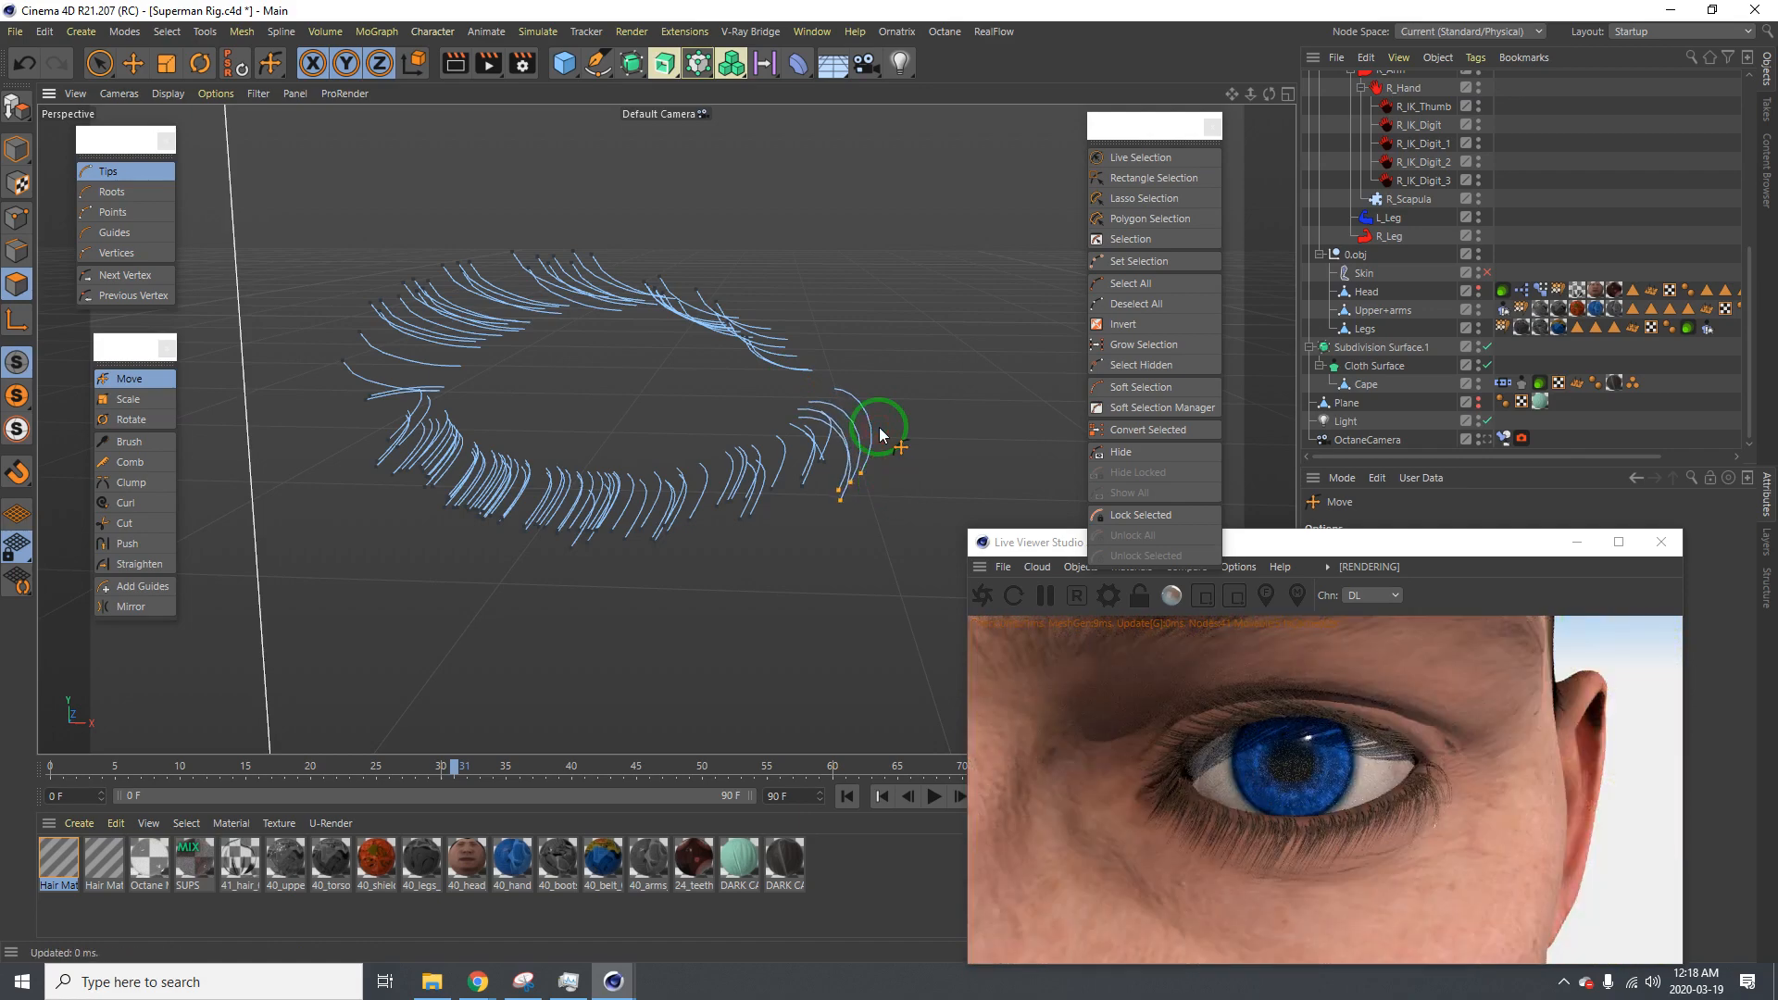
Set the eyelash Hair object's guide length to 0.4 cm
alt+right_drag(880, 426, 823, 413)
alt+drag(827, 419, 621, 404)
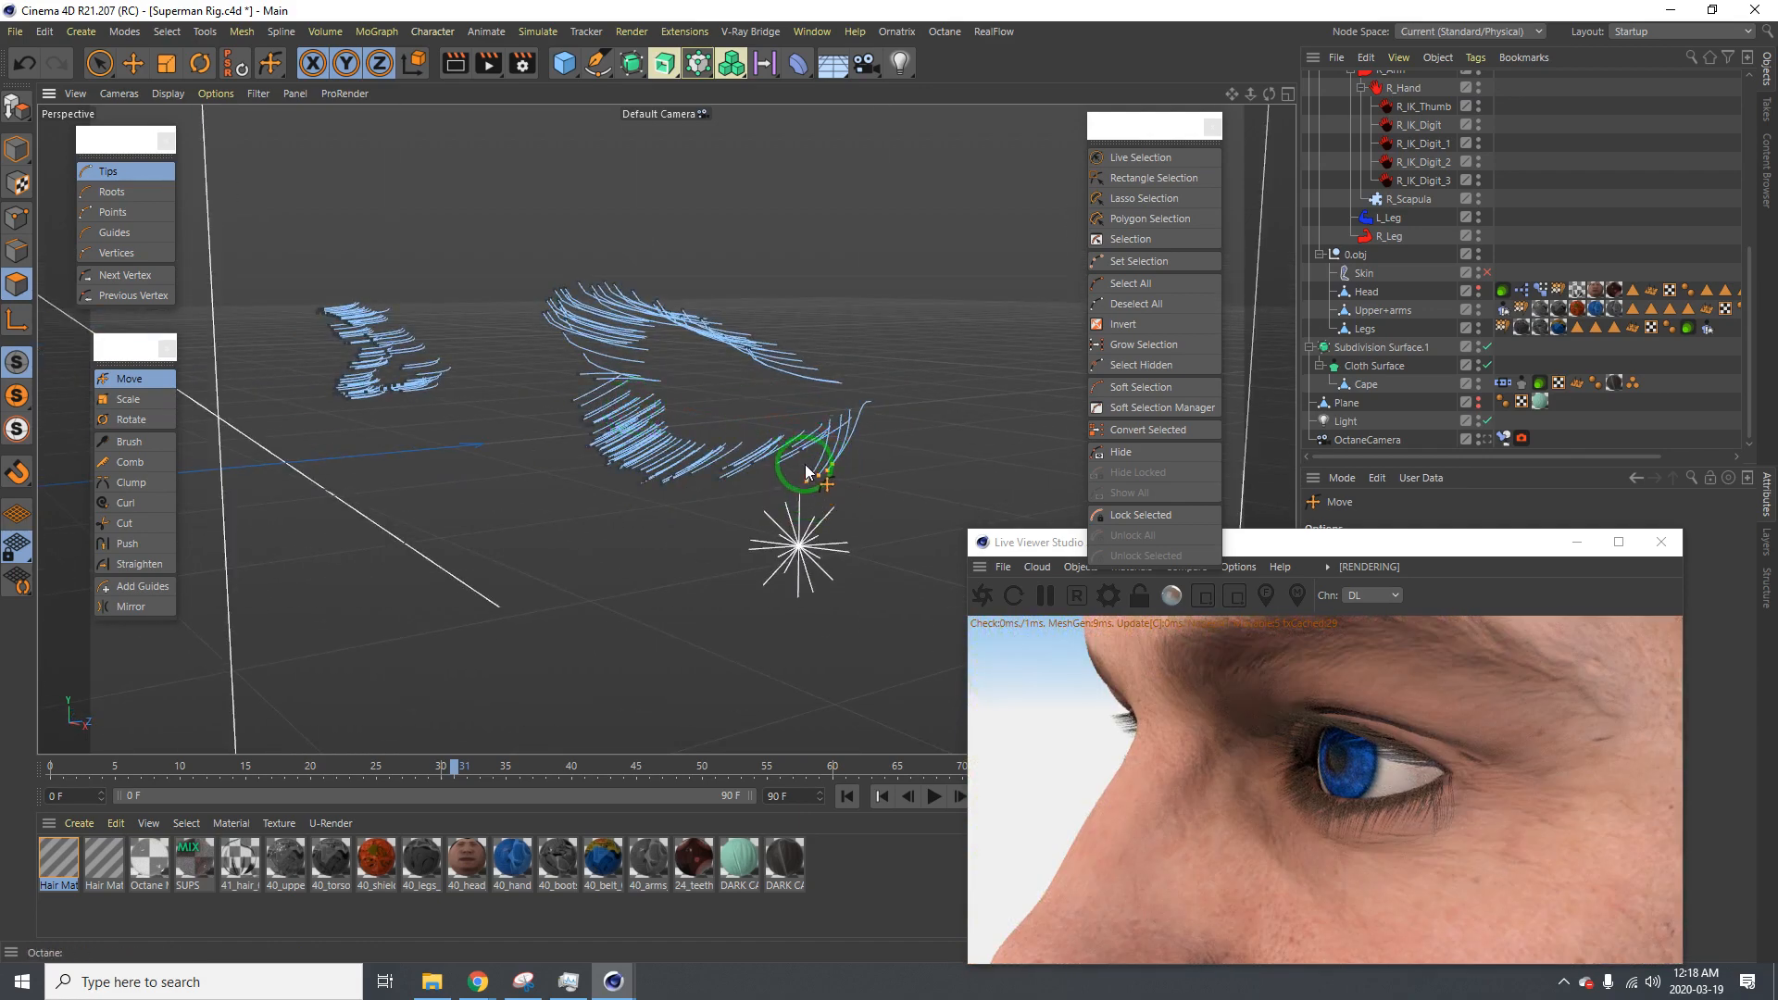
alt+drag(806, 468, 710, 457)
drag(1461, 544, 825, 443)
scroll(1393, 185, up, 6)
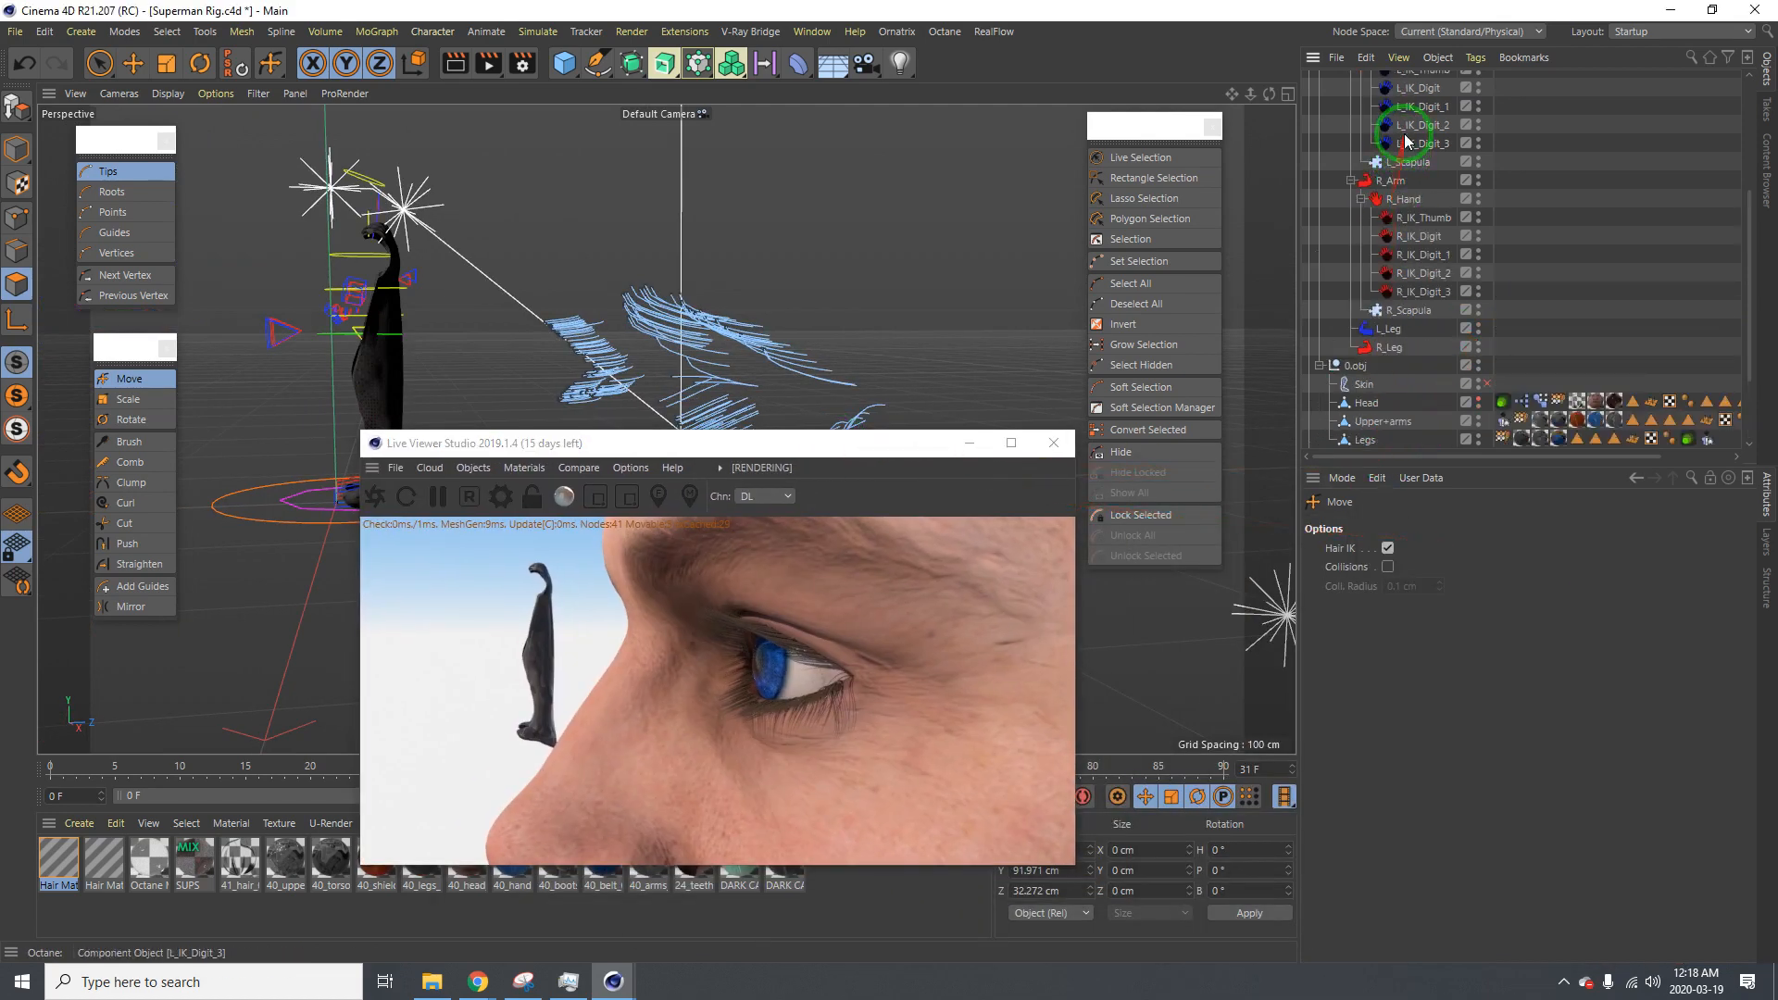
click(1343, 80)
click(1434, 526)
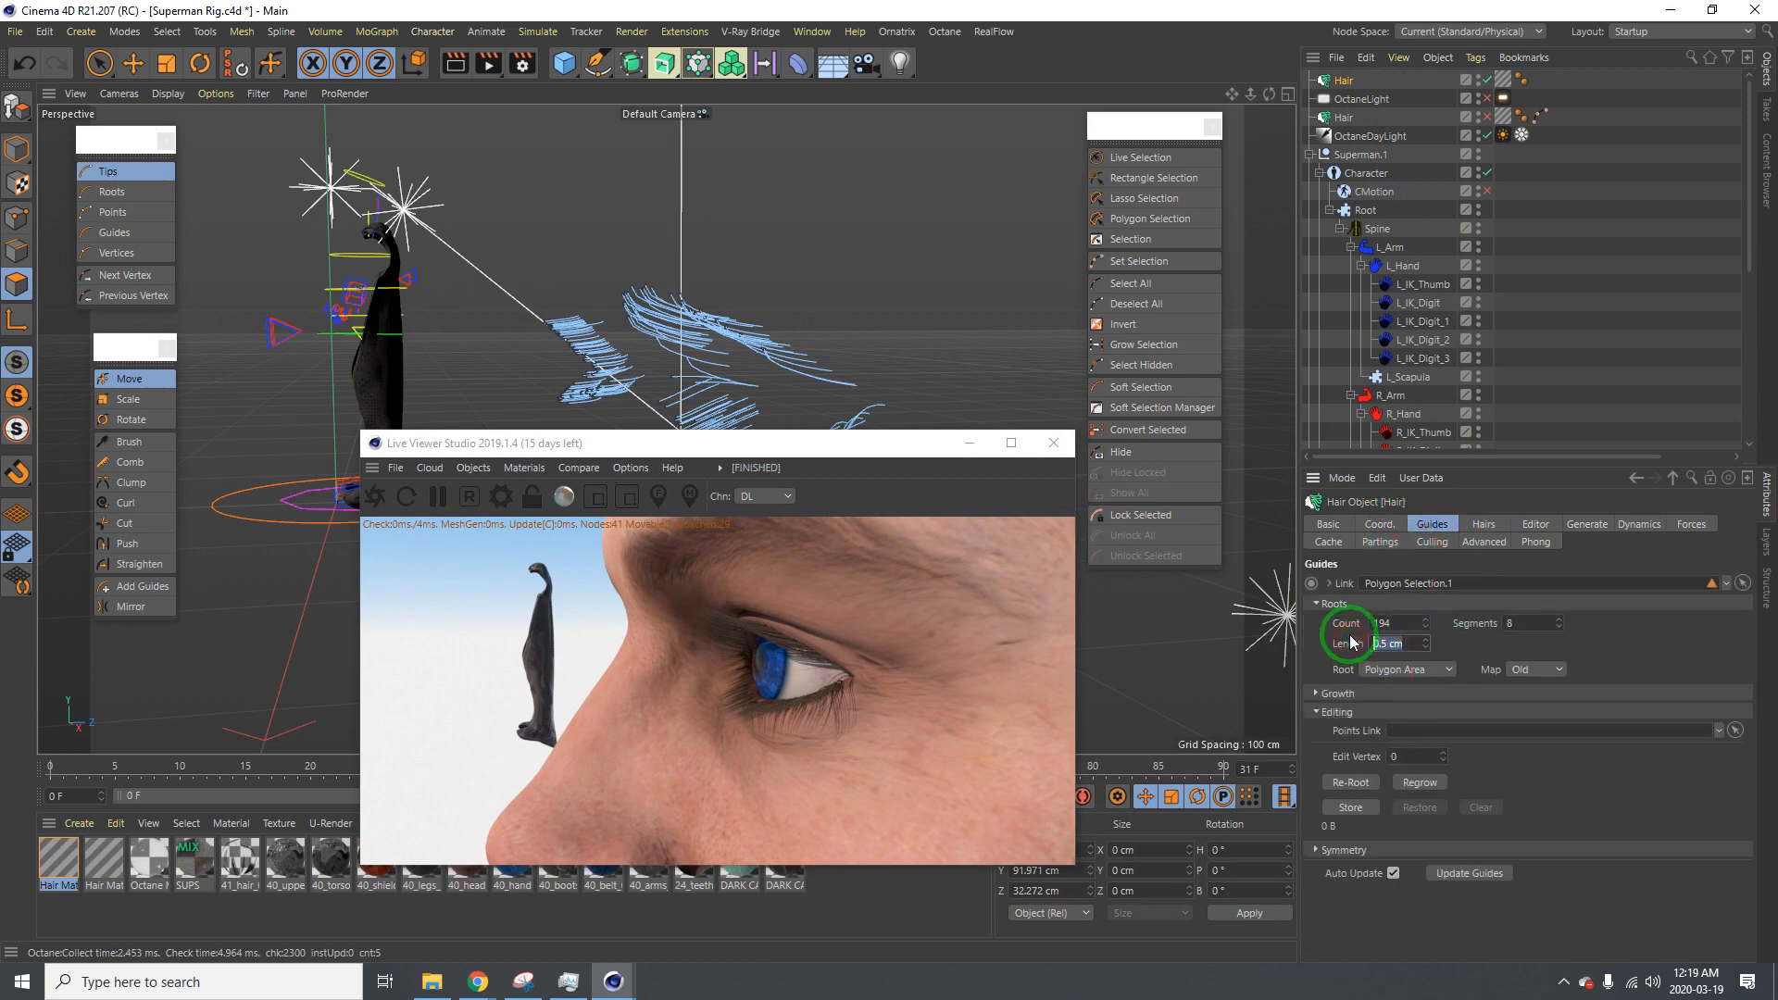
text(0.4)
key(Return)
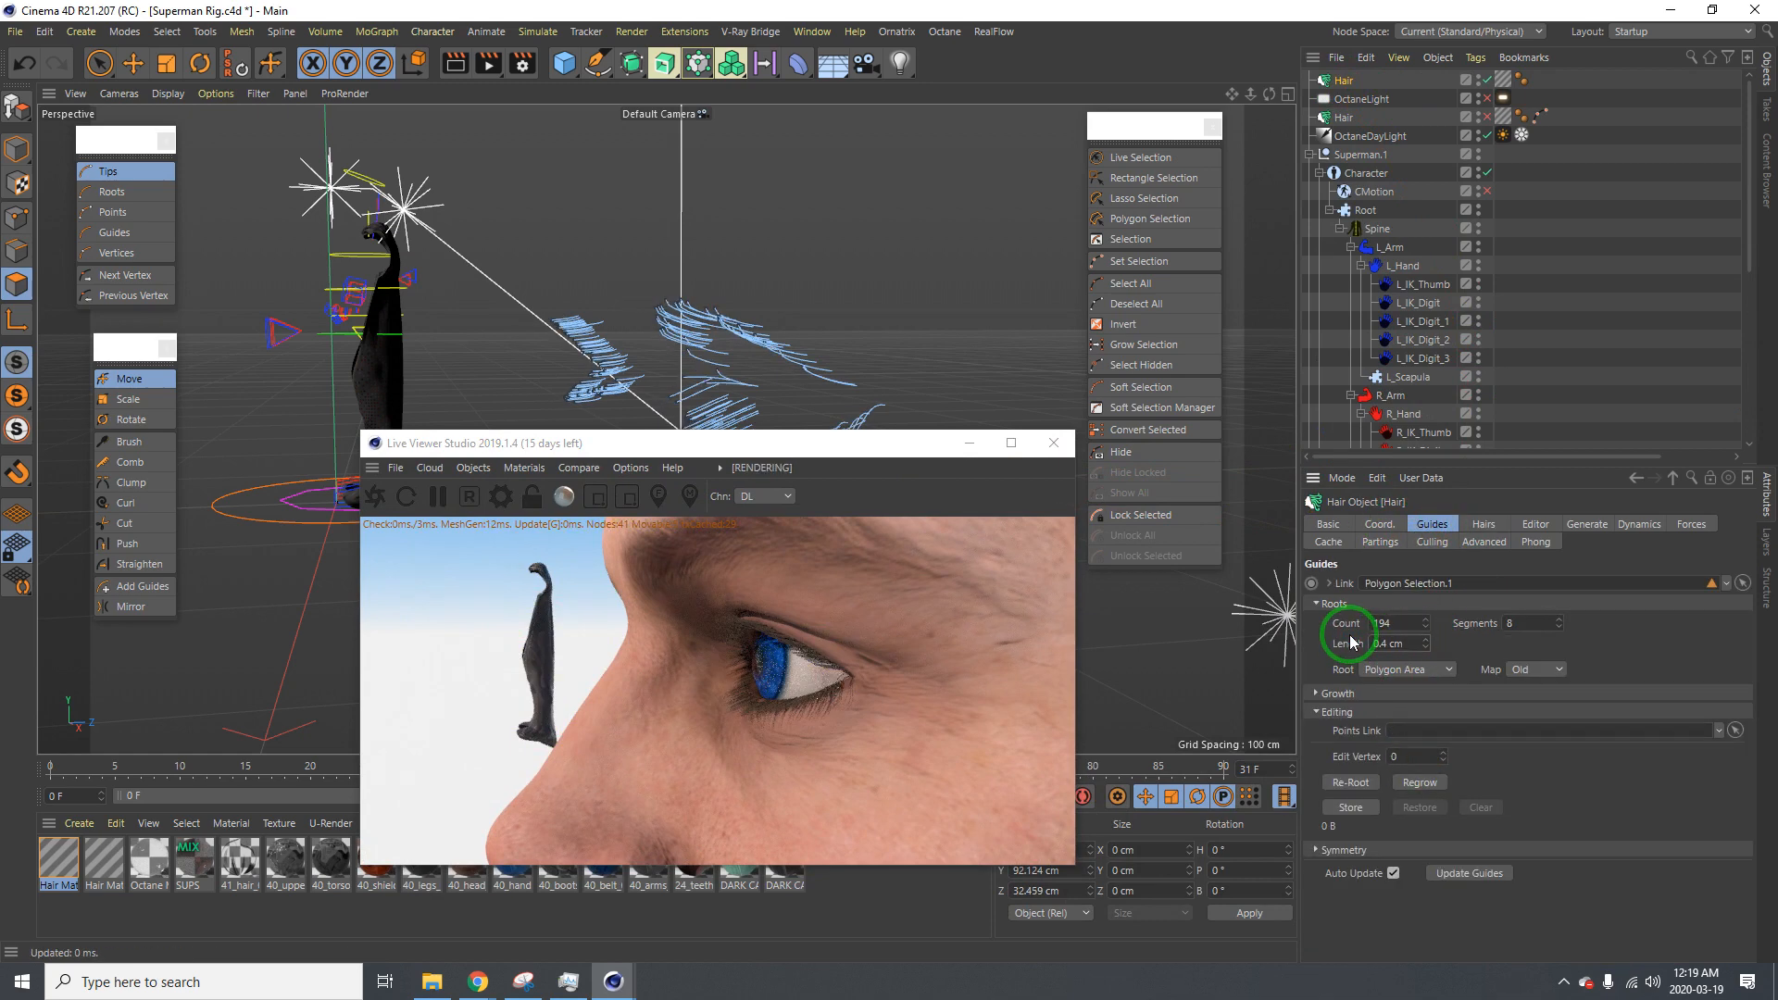
Check the shortened lashes on the full face and up close on the character's right eye in the viewport and Octane render
drag(853, 453, 1164, 460)
alt+drag(687, 397, 567, 379)
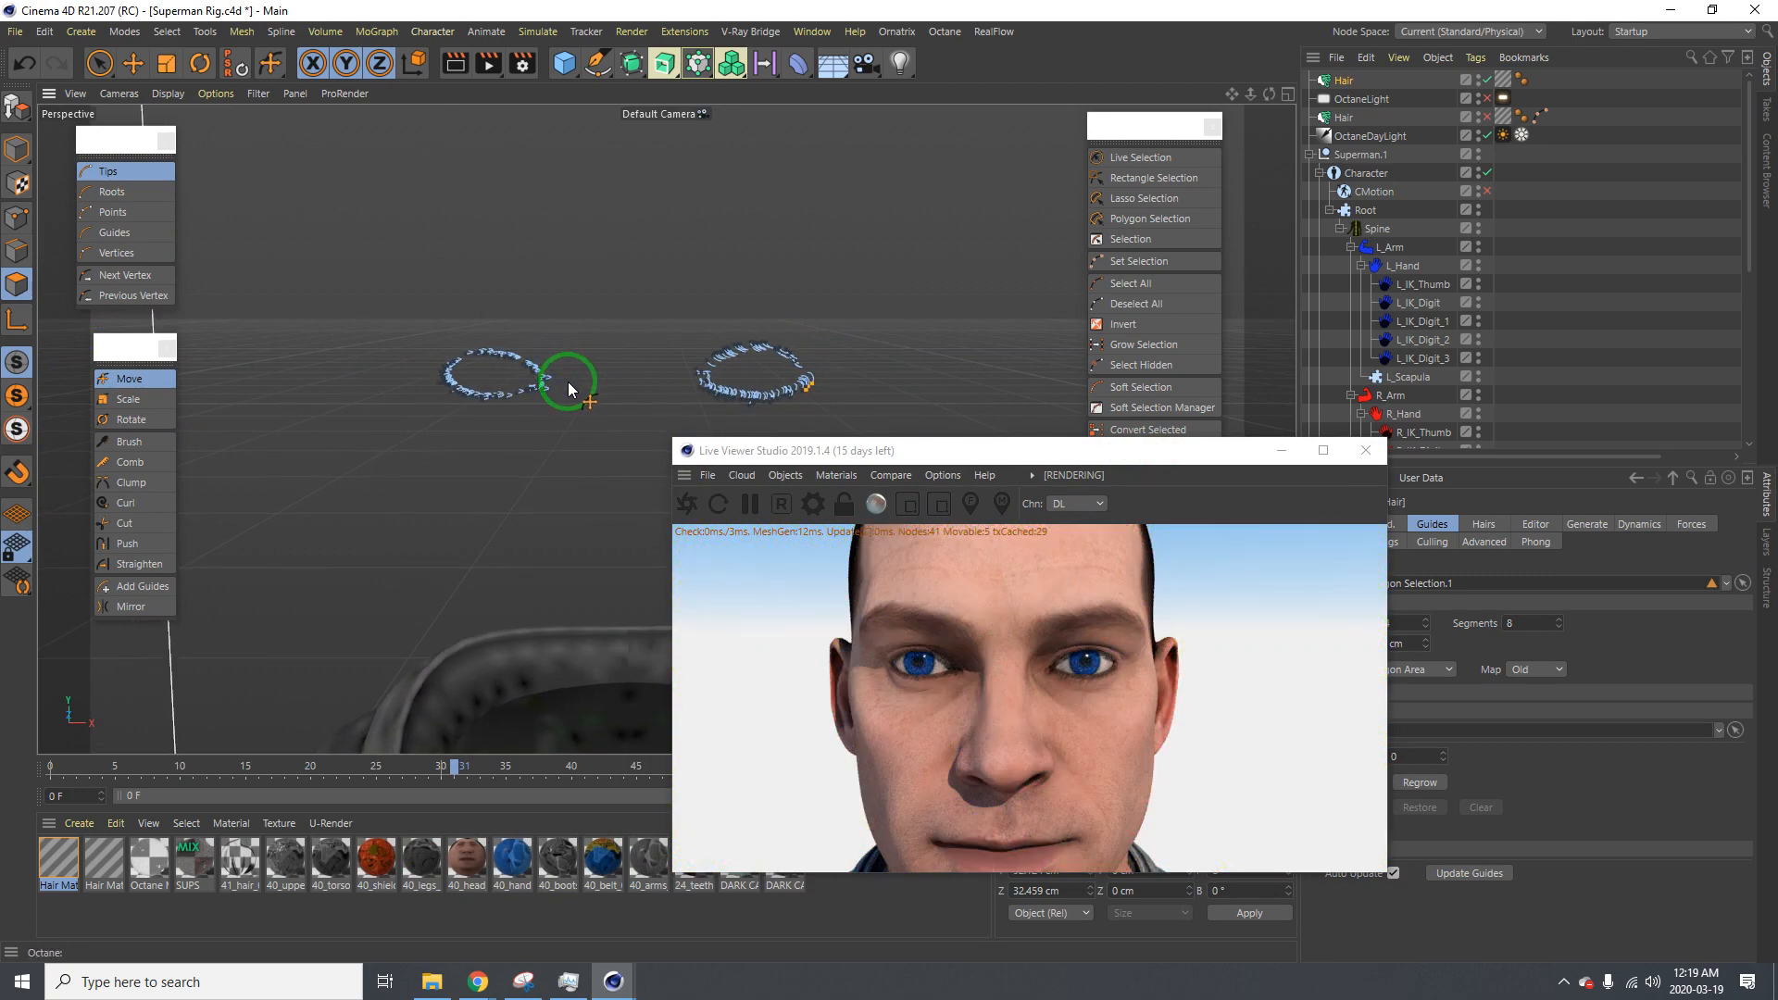
alt+right_drag(568, 382, 627, 381)
alt+right_drag(520, 377, 646, 355)
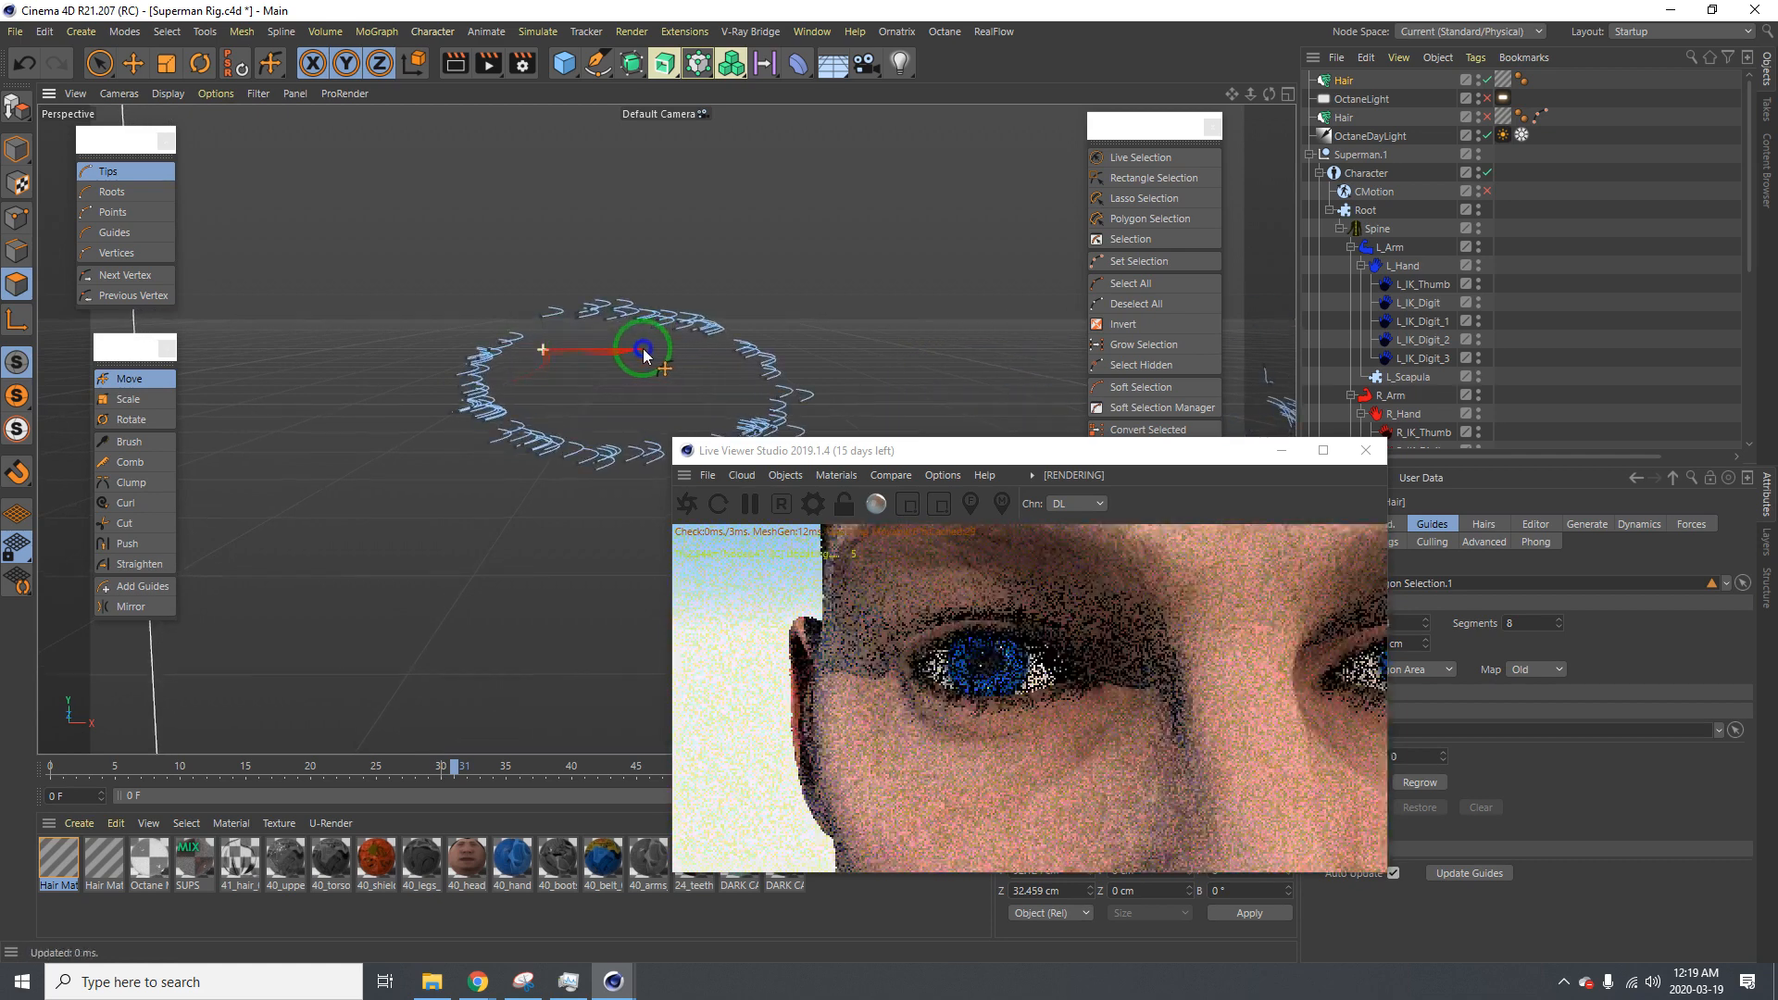
alt+drag(556, 454, 115, 326)
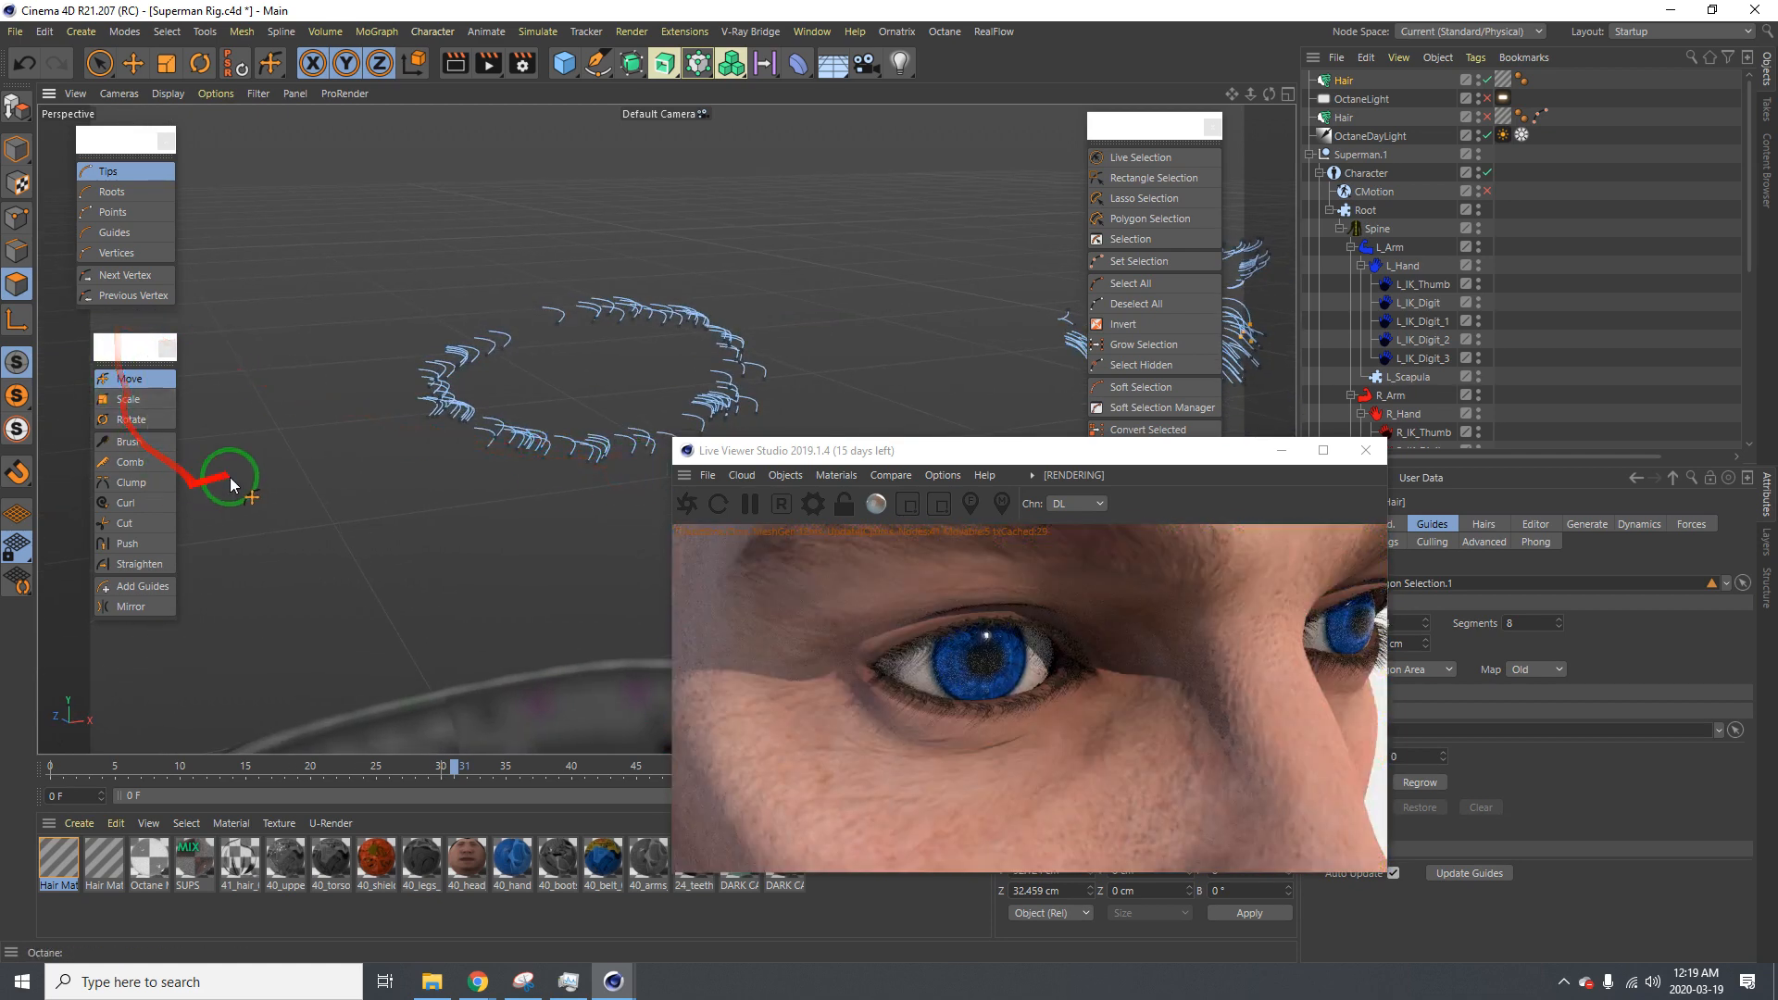
Select the lower lash tips on the character's right eye and move them downward and forward
click(1132, 159)
click(544, 471)
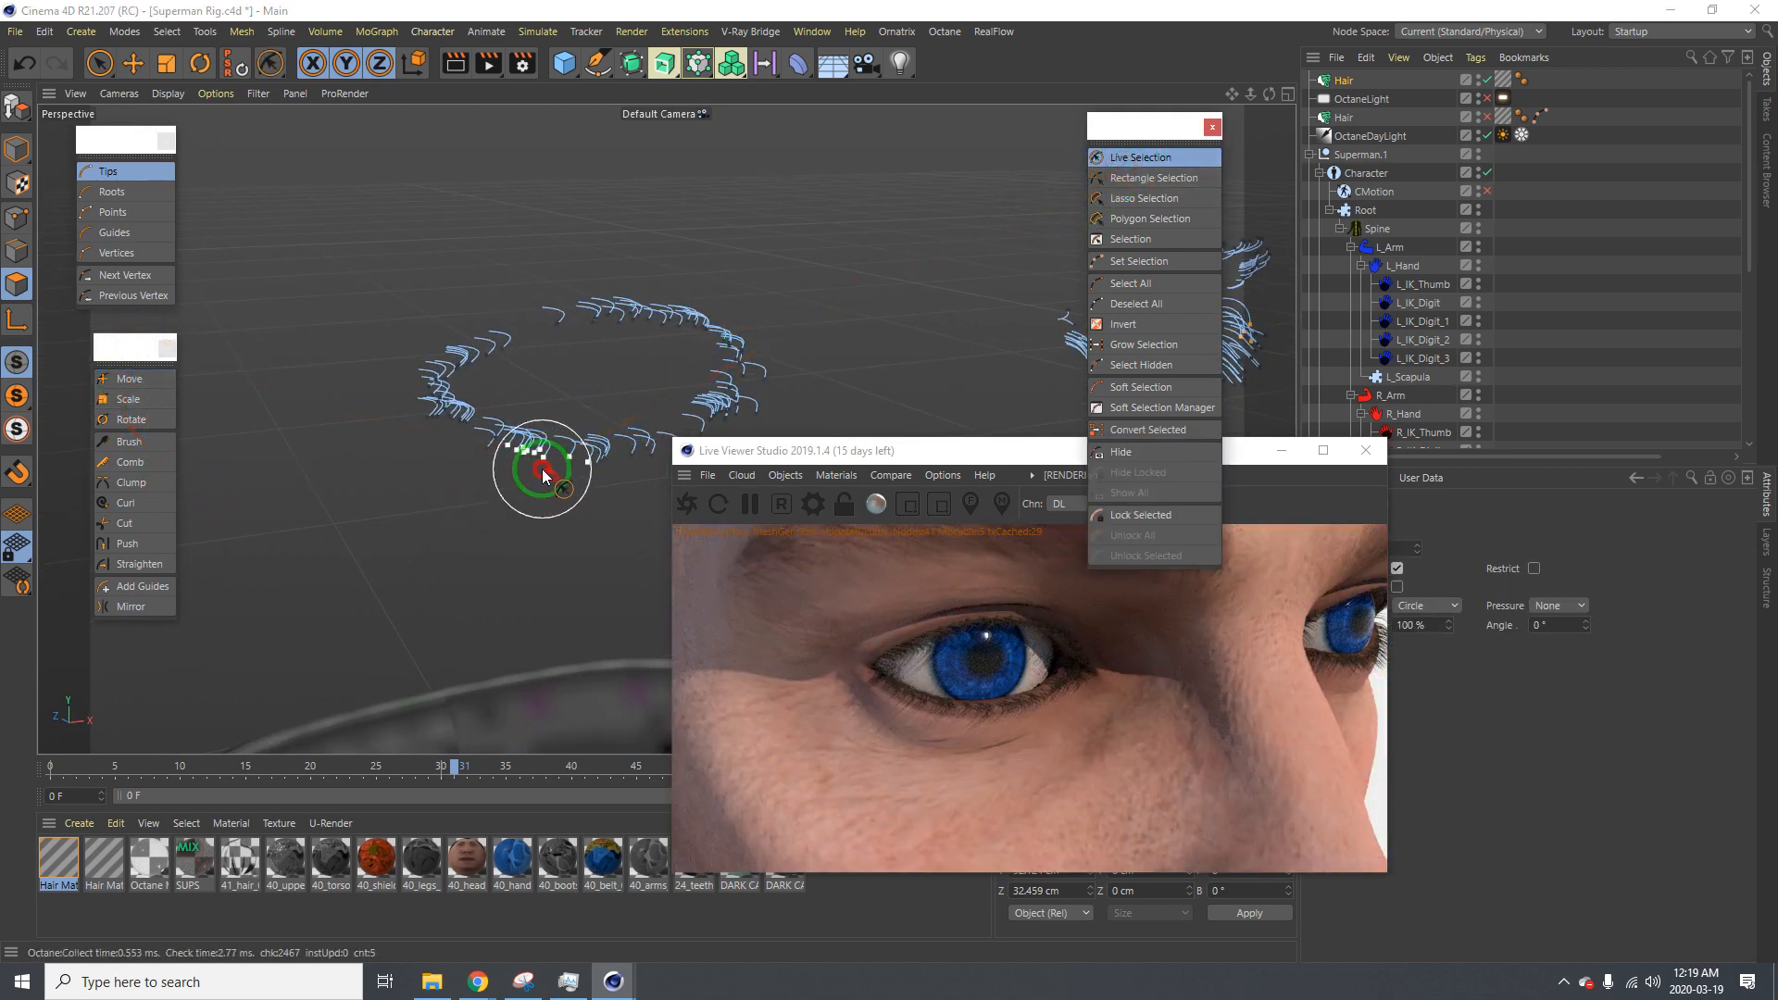
mouse_move(474, 457)
mouse_down()
mouse_move(614, 474)
mouse_move(727, 439)
mouse_up()
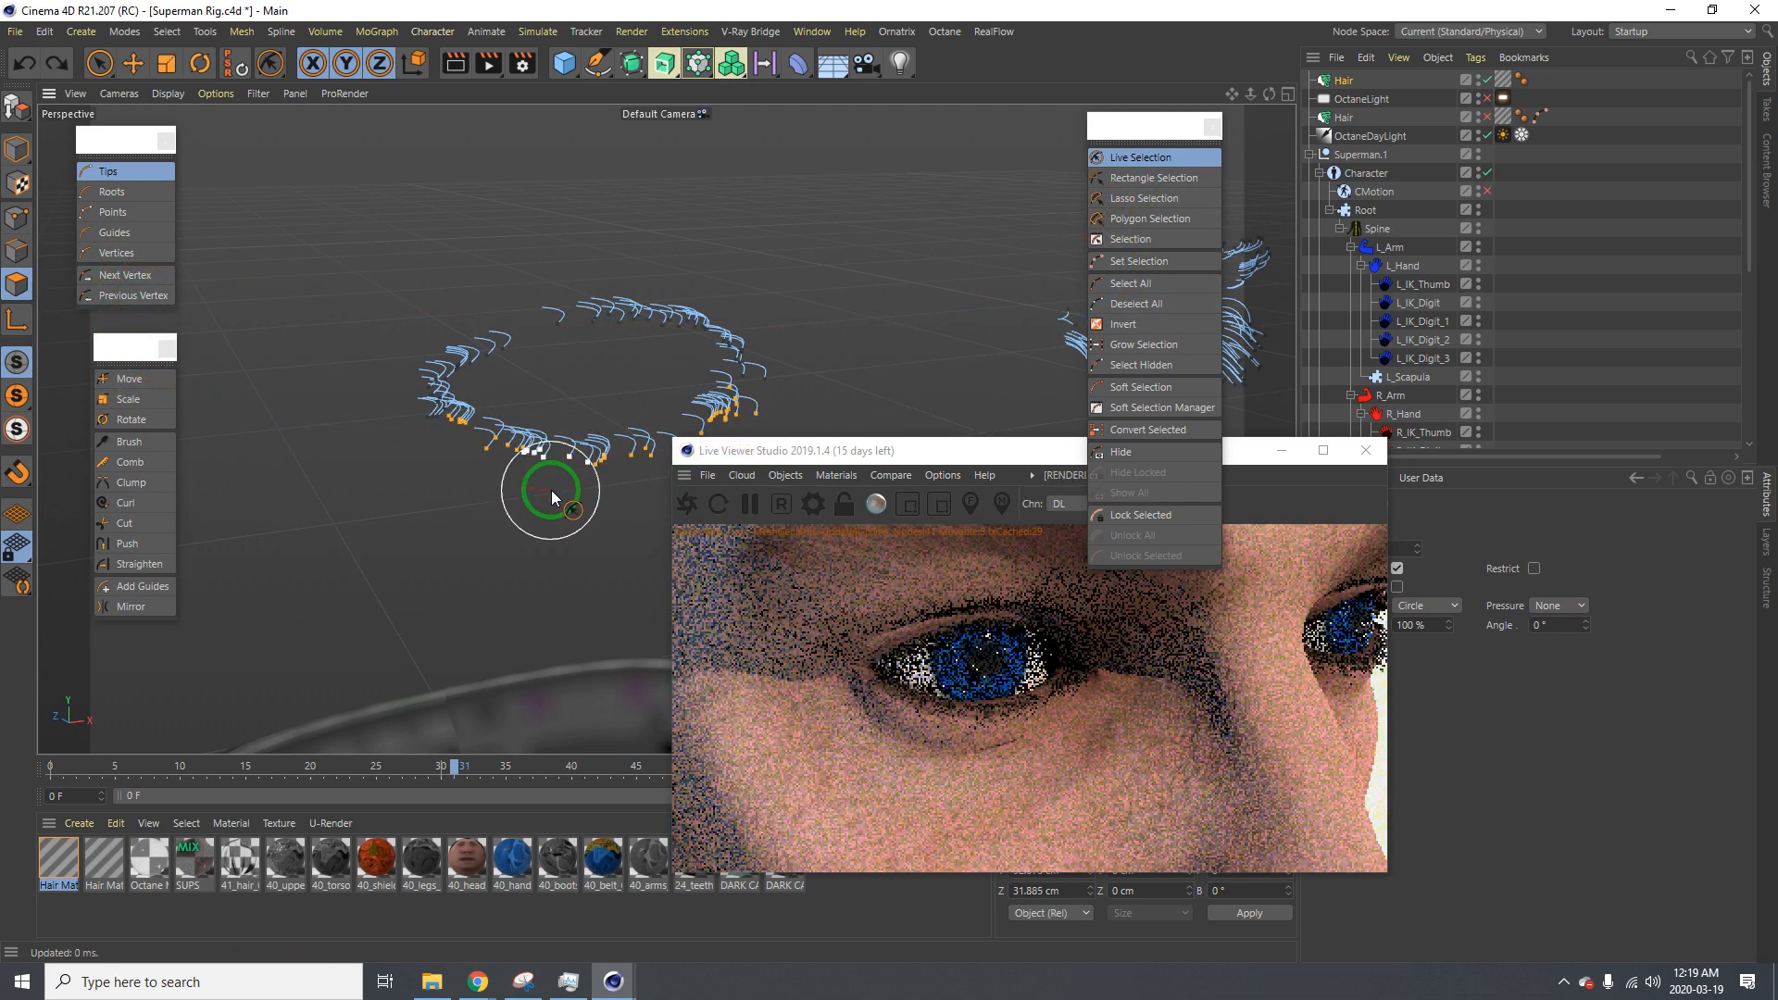
click(129, 379)
drag(581, 432, 677, 405)
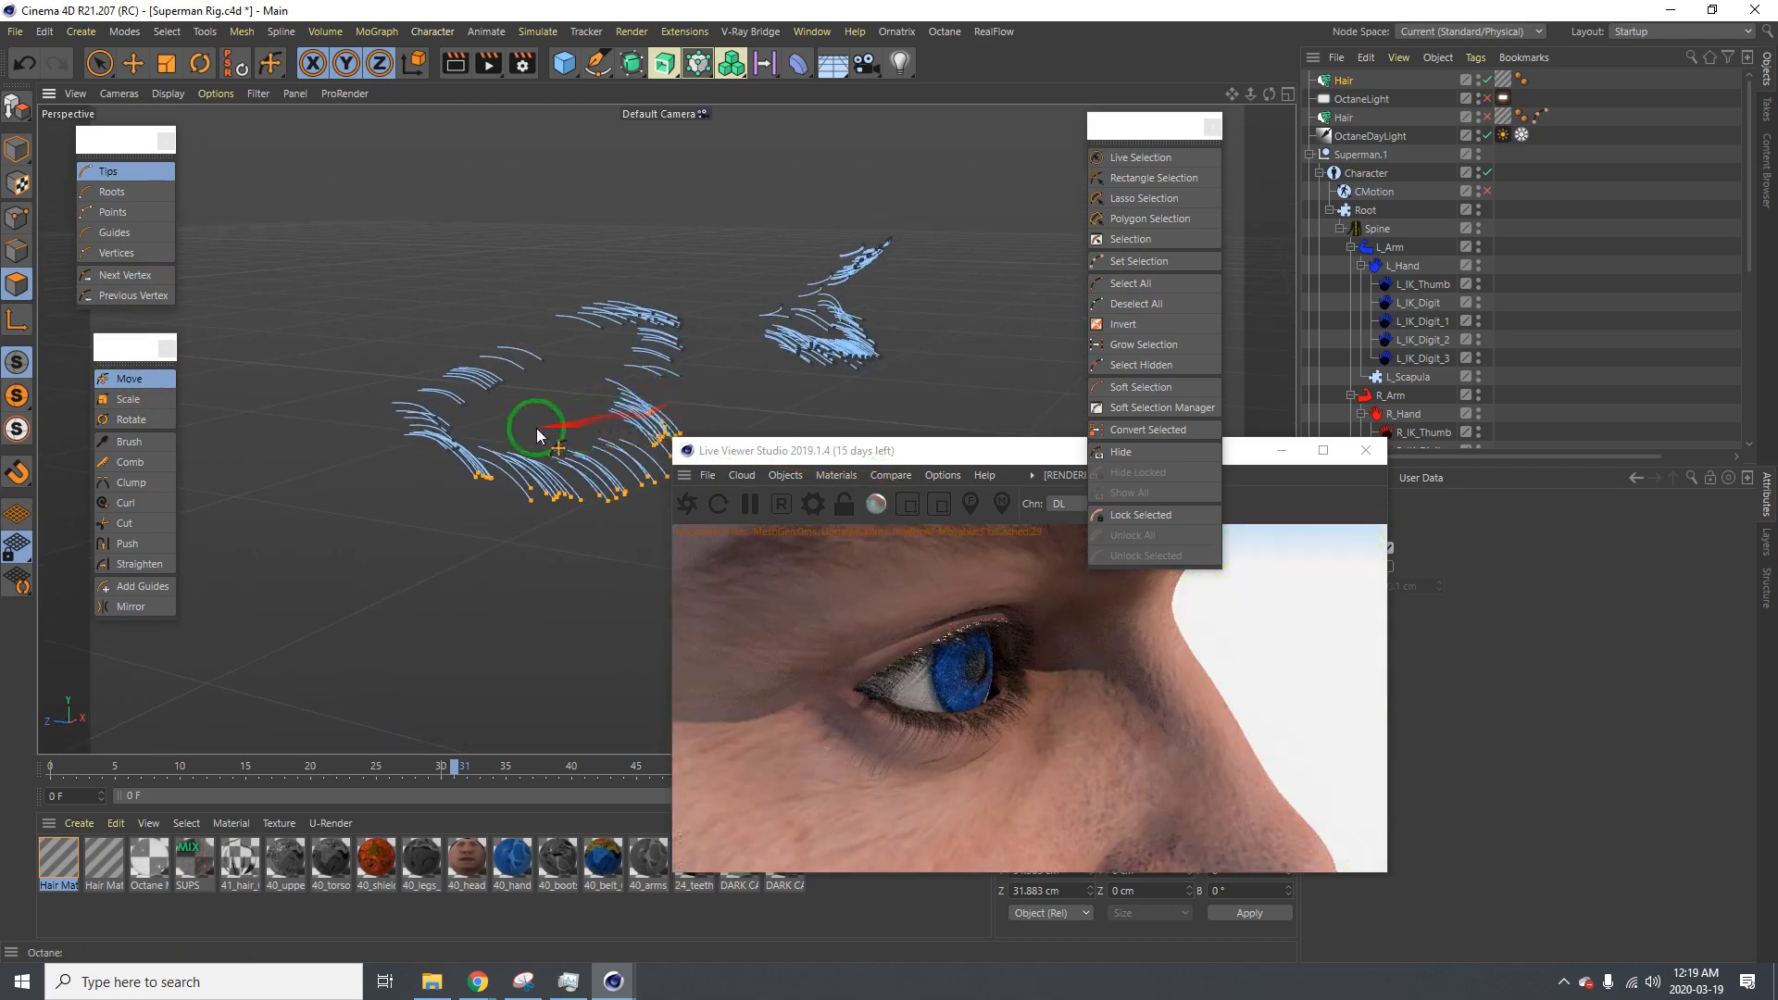
mouse_move(537, 433)
alt+mouse_down()
mouse_move(602, 422)
mouse_move(516, 408)
alt+mouse_up()
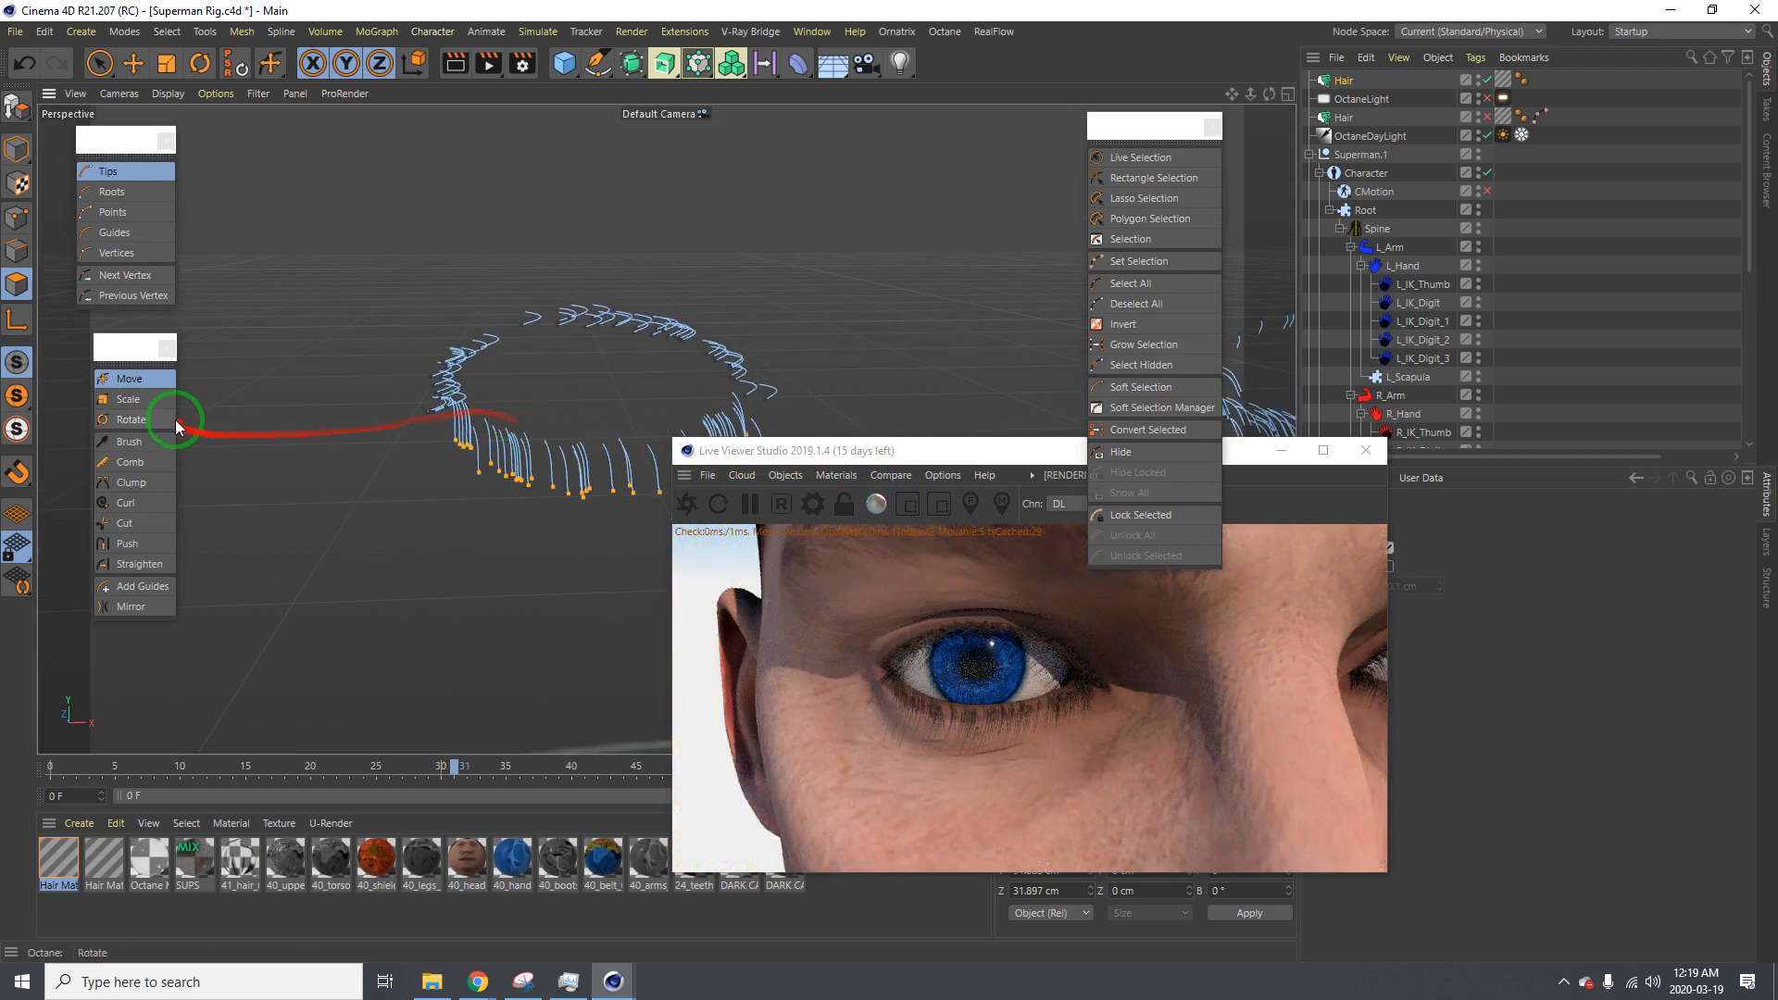
Select the upper lash tips on the right eye and move them so the lashes curve upward and forward
click(1141, 158)
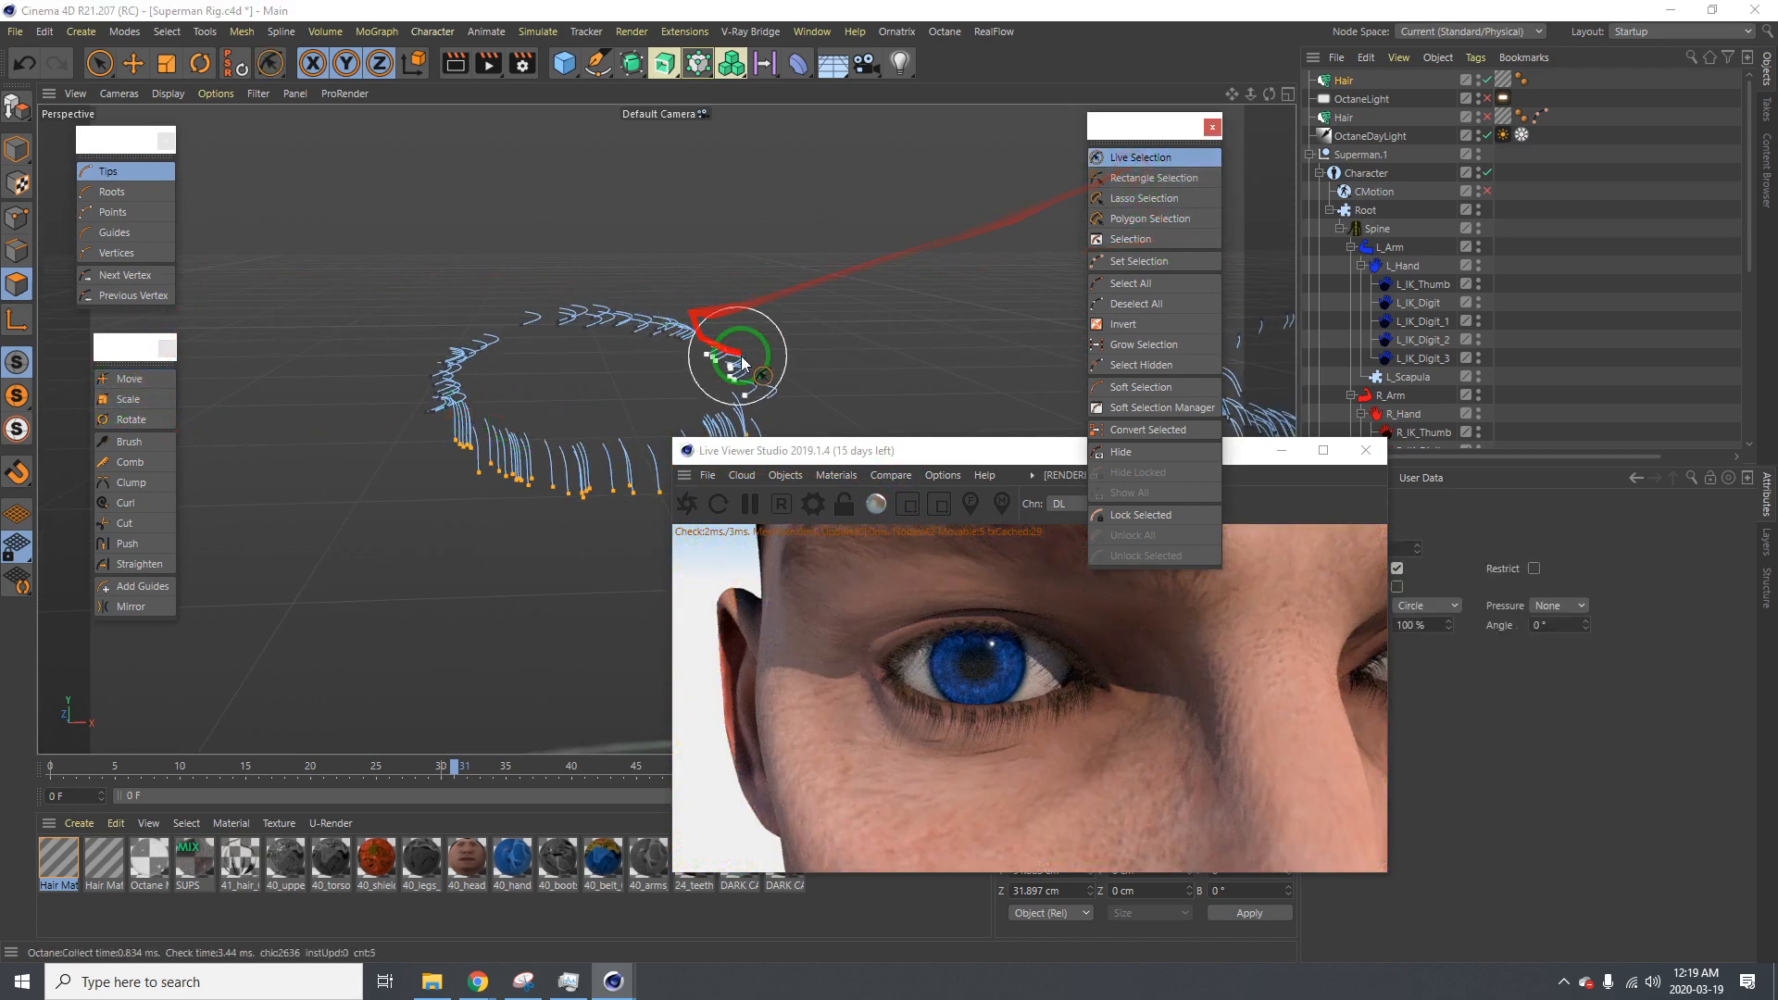
mouse_move(716, 345)
mouse_down()
mouse_move(582, 320)
mouse_move(704, 335)
mouse_move(751, 363)
mouse_move(549, 323)
mouse_move(445, 337)
mouse_move(440, 371)
mouse_up()
alt+drag(440, 371, 715, 370)
click(131, 379)
drag(467, 320, 893, 485)
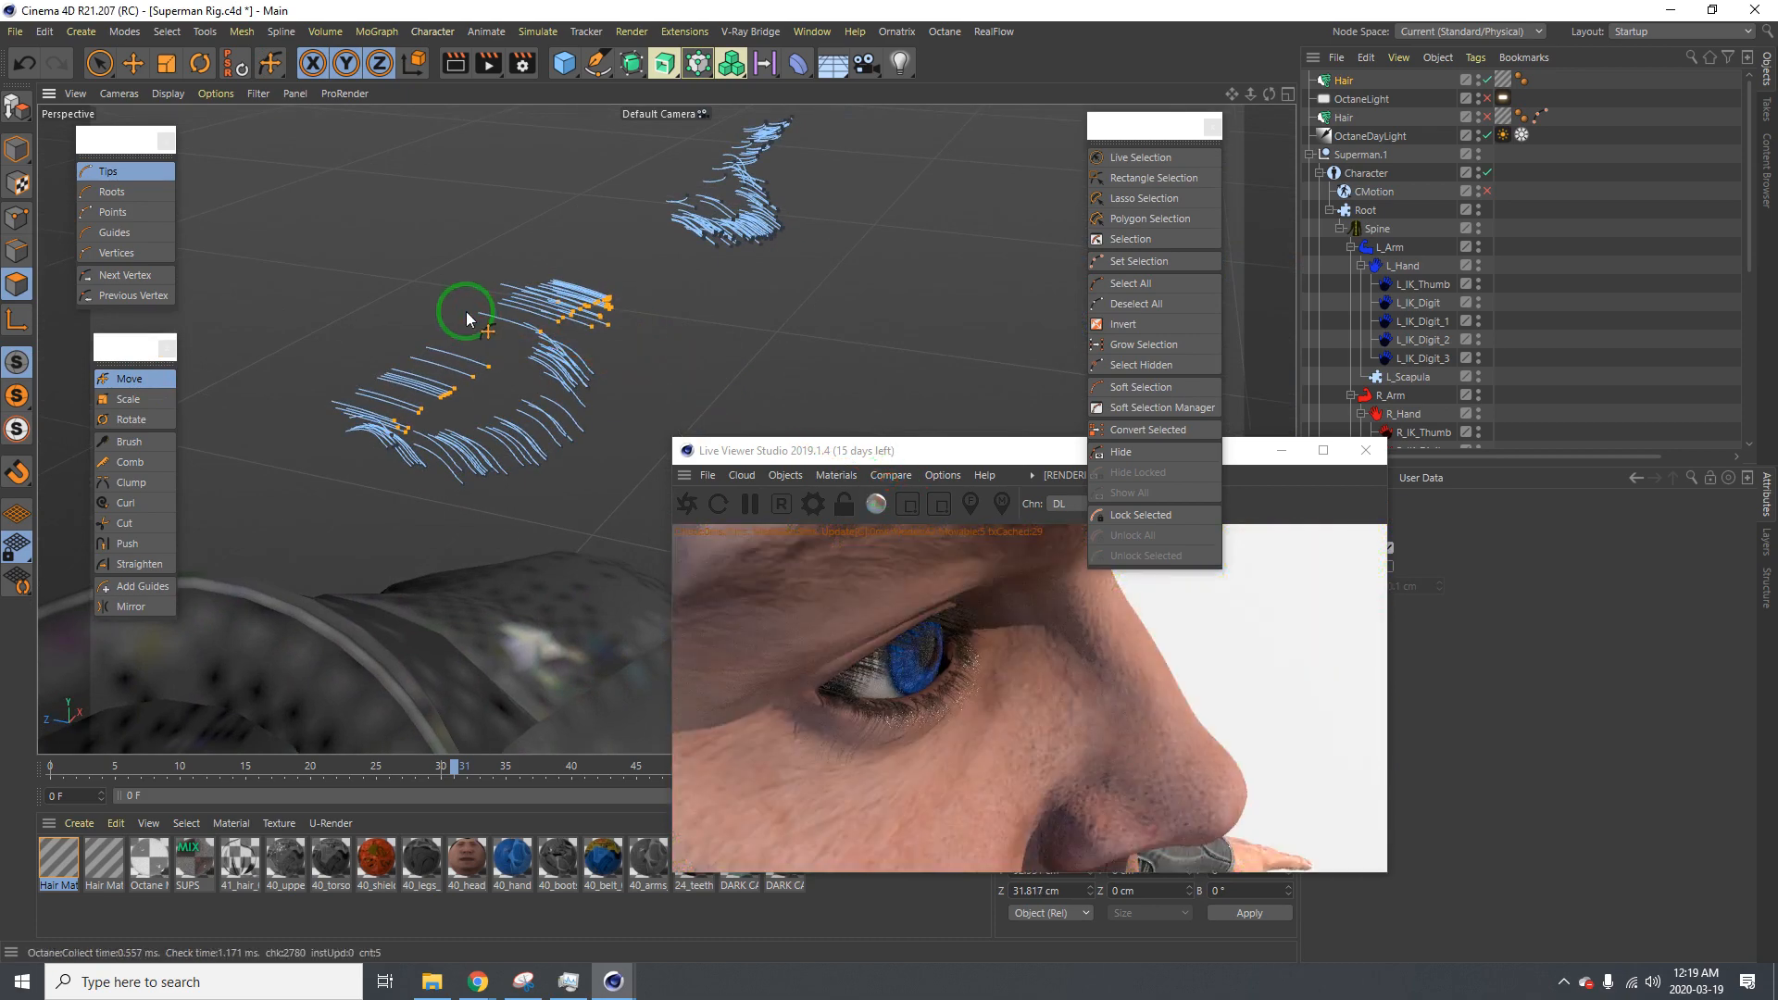
mouse_move(468, 306)
alt+mouse_down()
mouse_move(317, 269)
mouse_move(572, 394)
alt+mouse_up()
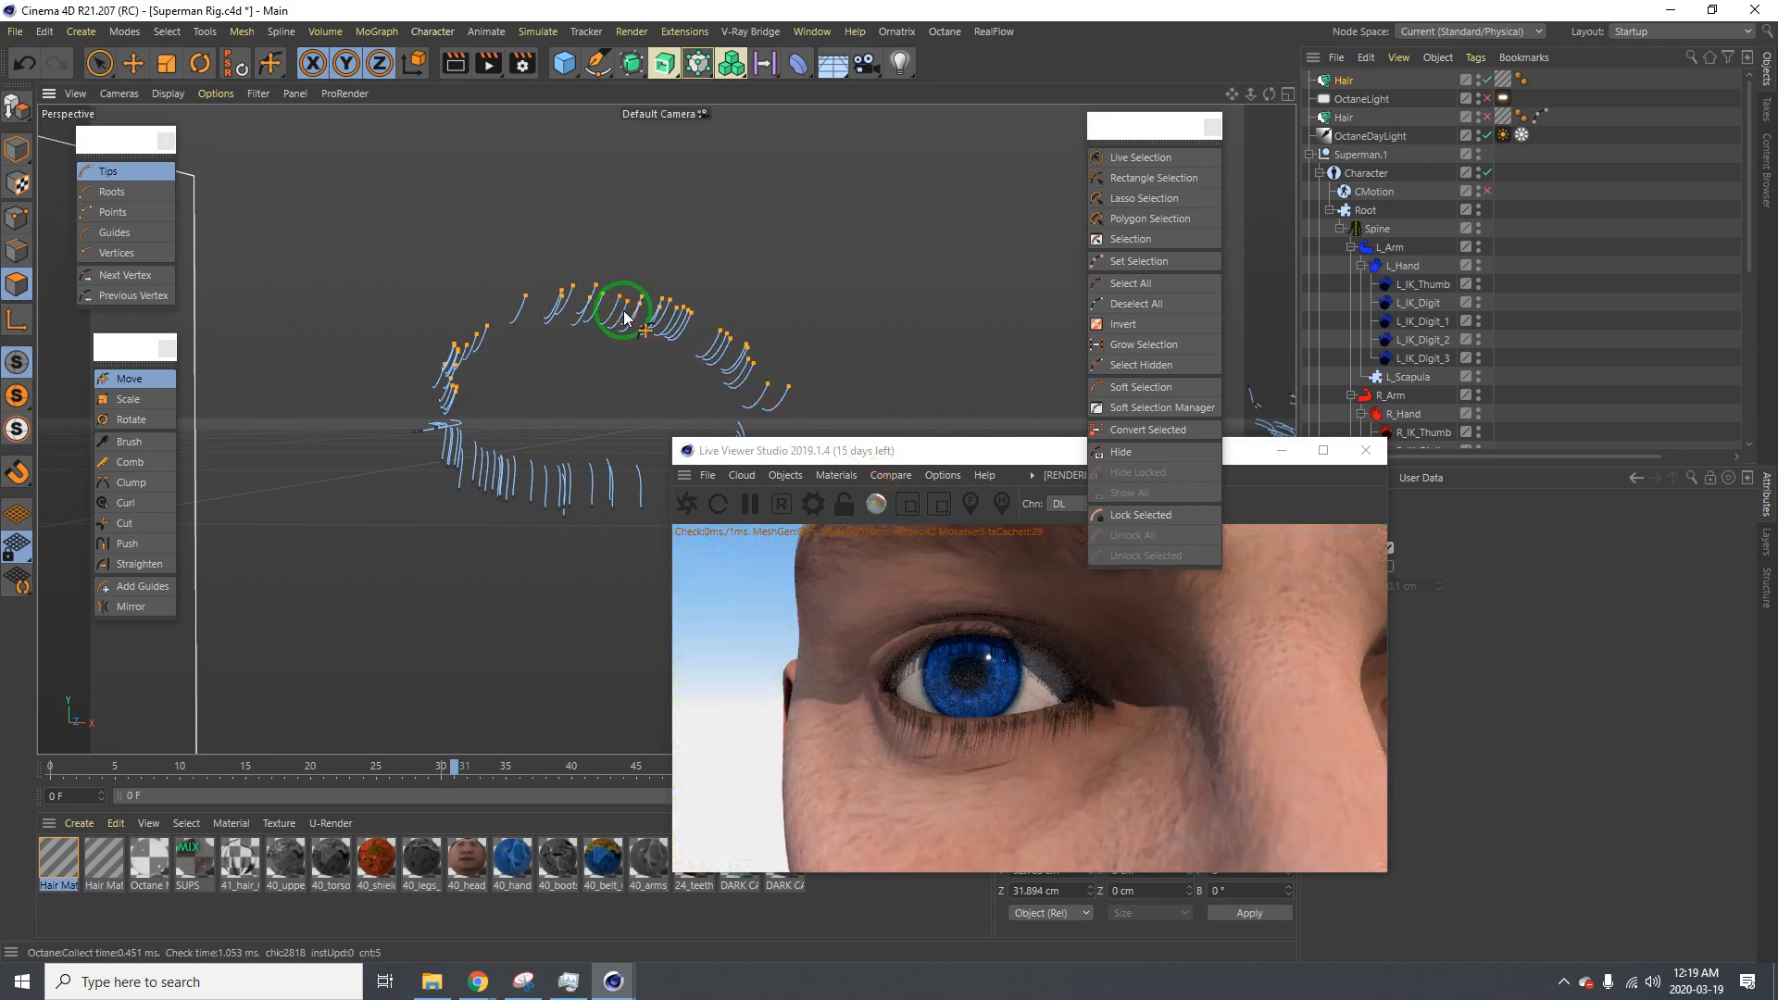
alt+drag(615, 297, 487, 380)
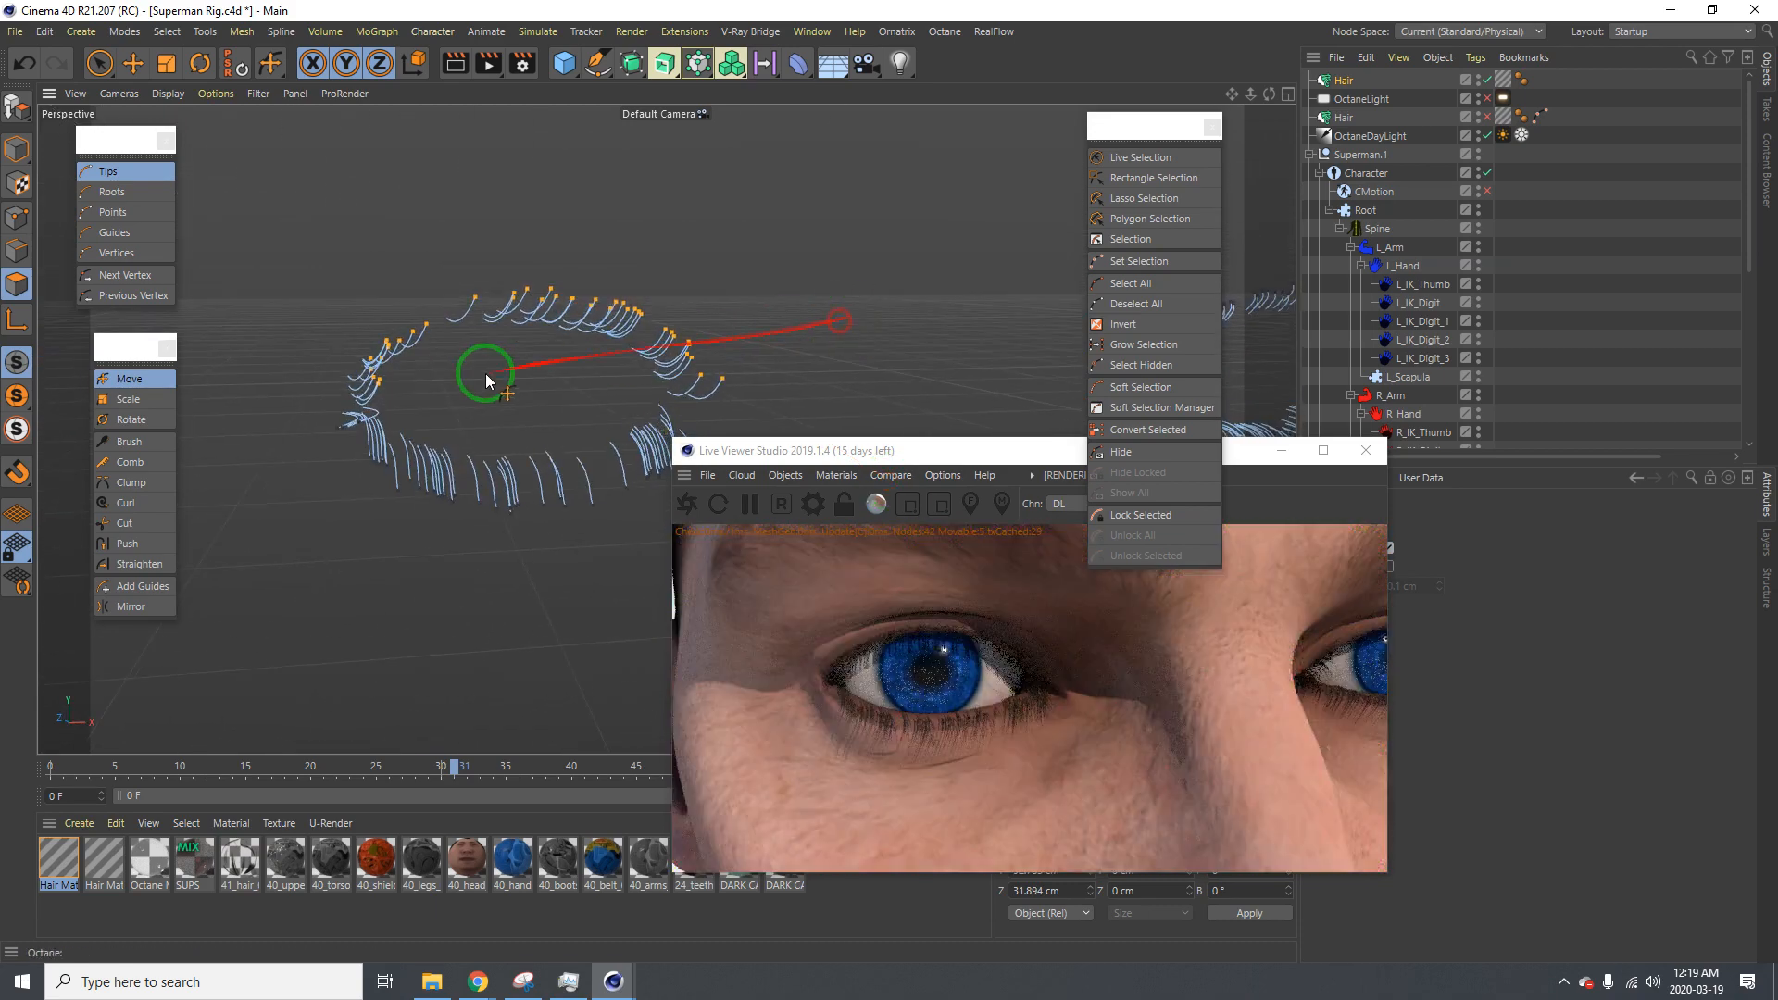
Select the stray lash tips at the outer corner of the right eye and move them down to follow the lower lashes
click(1121, 159)
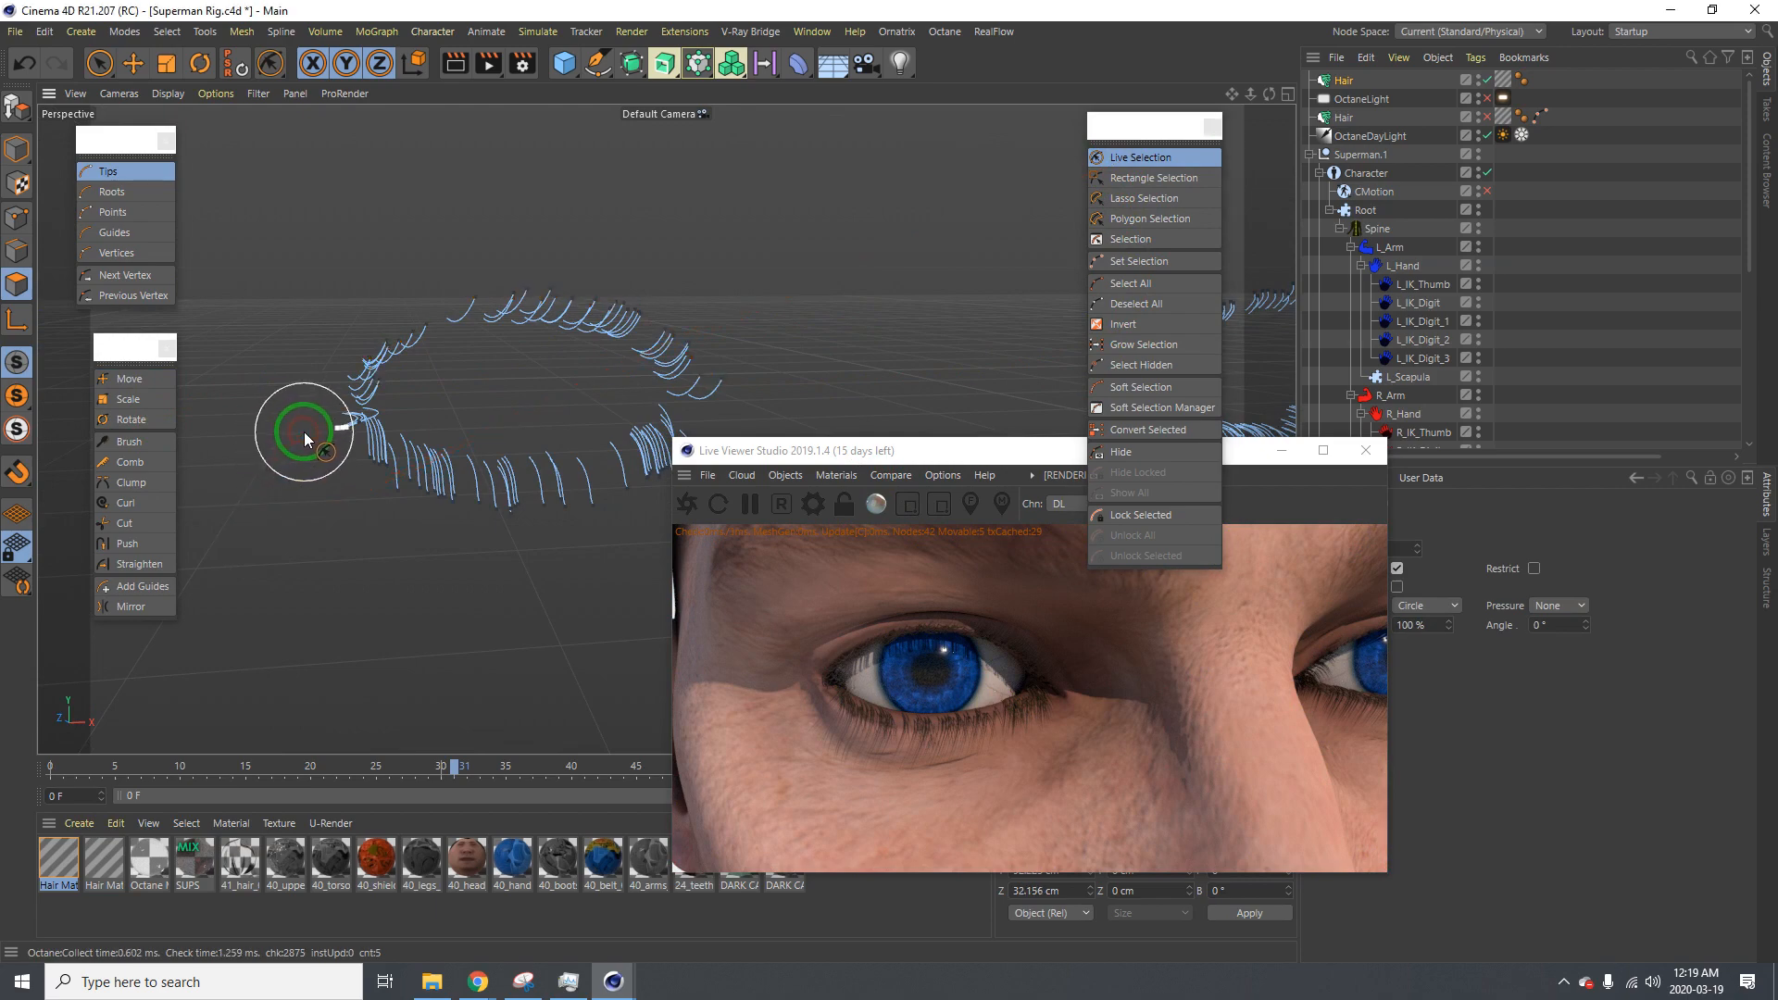
click(128, 387)
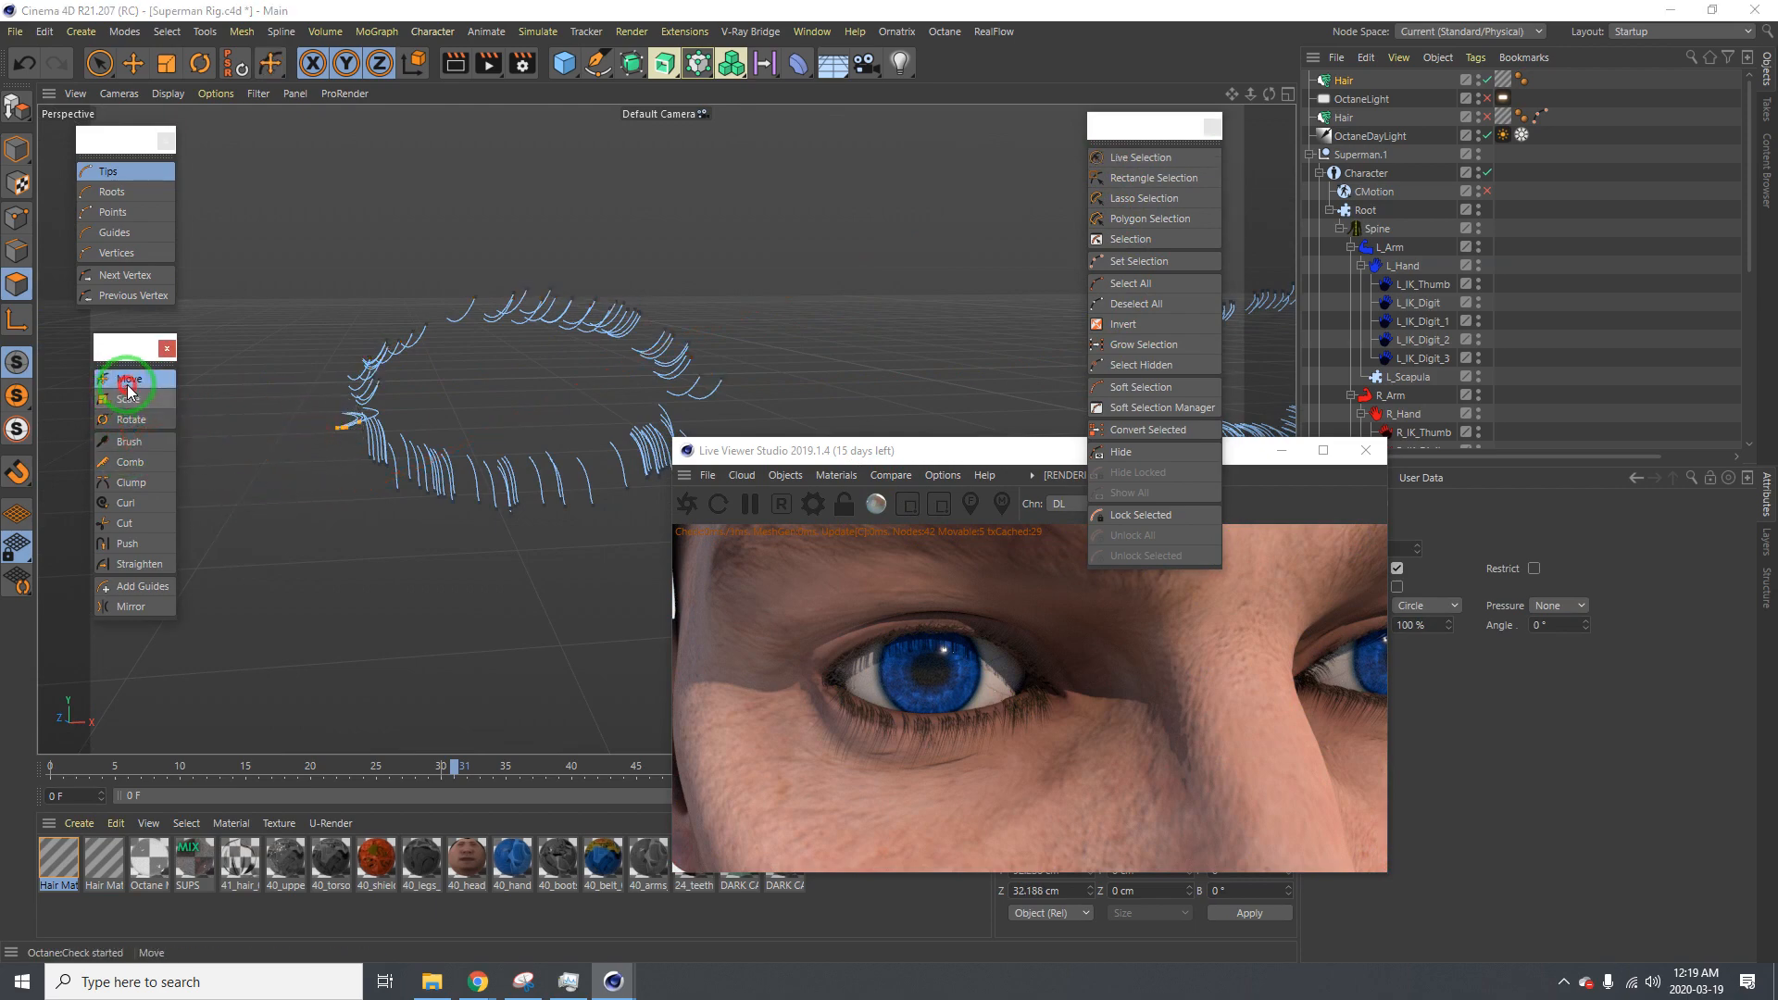
mouse_move(324, 441)
mouse_down()
mouse_move(305, 435)
mouse_move(306, 470)
mouse_move(328, 474)
mouse_up()
alt+drag(389, 423, 369, 514)
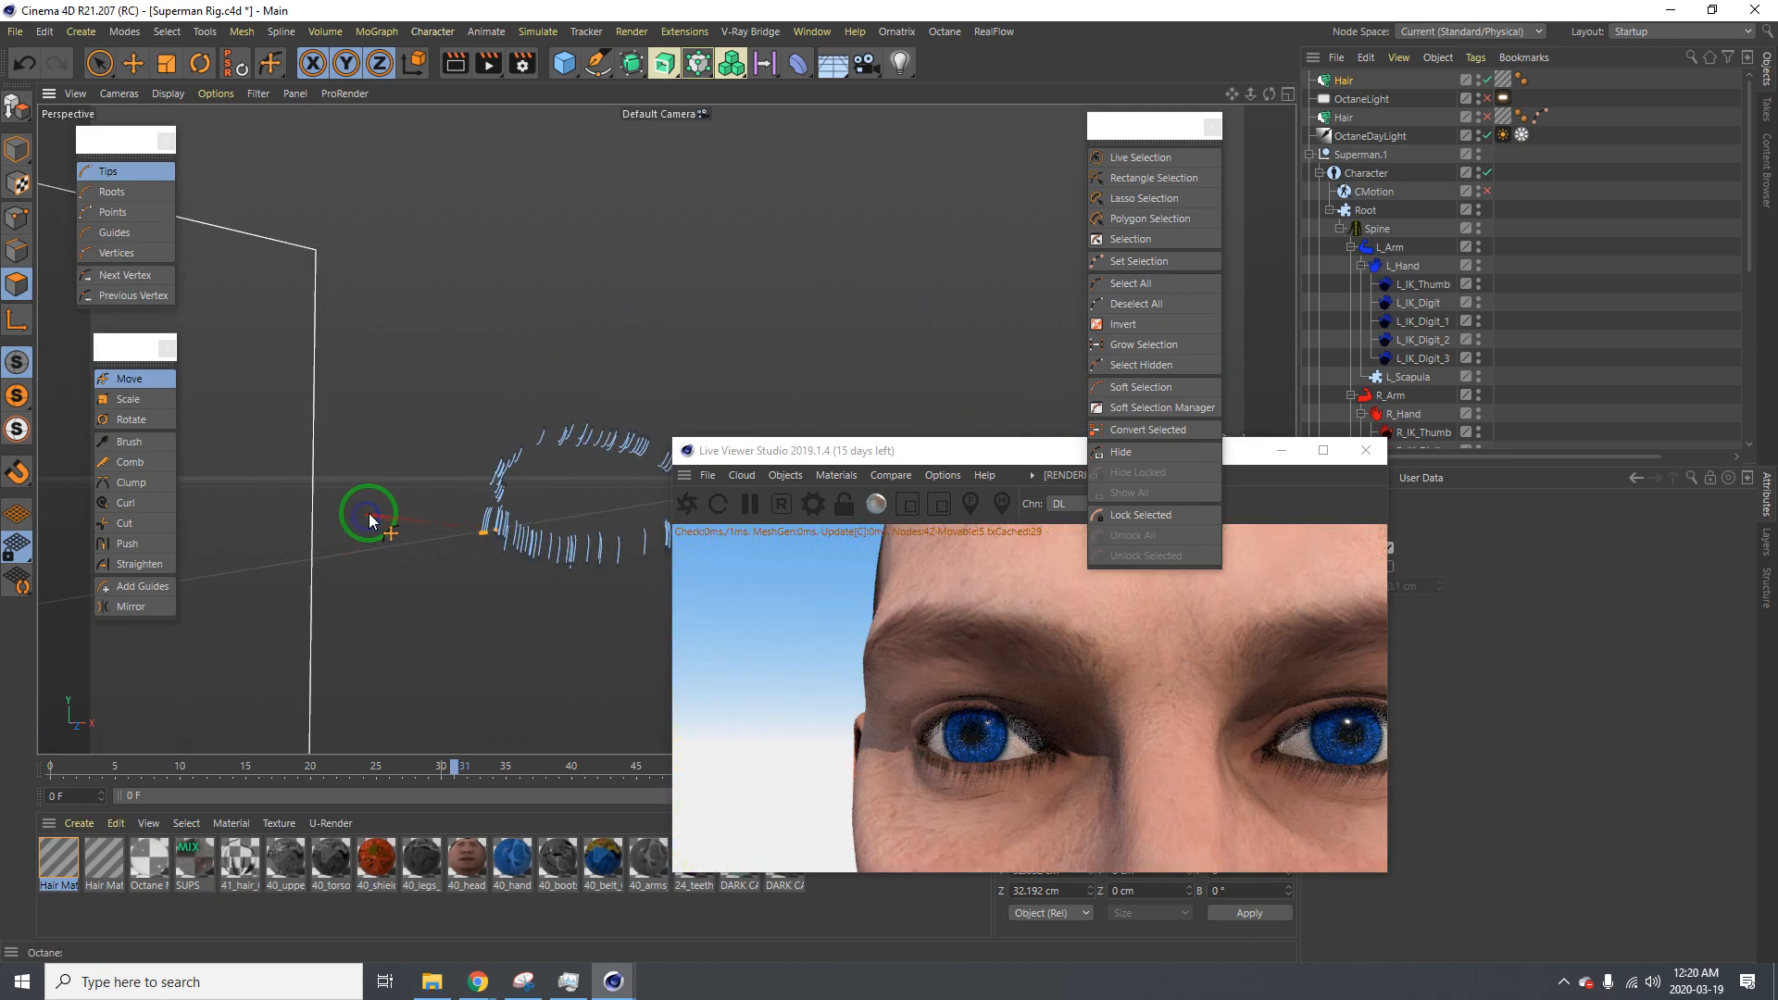
Reselect the lower lash tips on the right eye and move them forward and slightly up to refine their curve
scroll(541, 483, down, 5)
alt+middle_drag(593, 505, 482, 467)
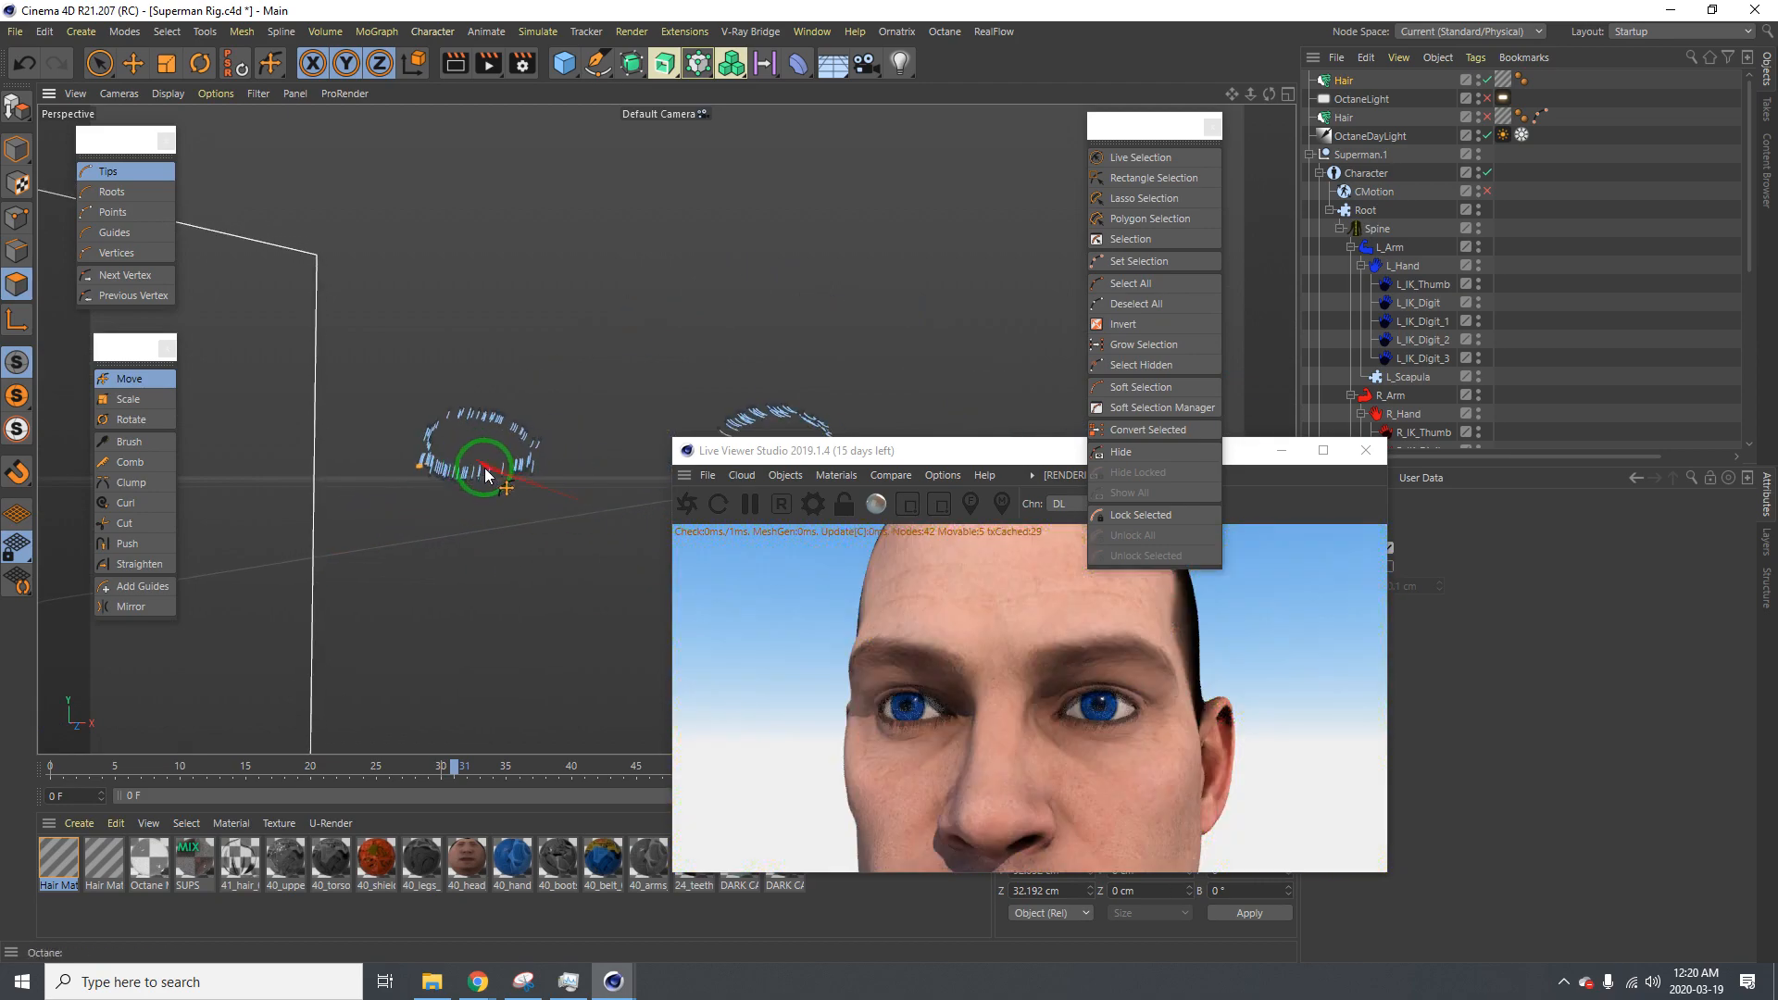
alt+drag(568, 458, 564, 487)
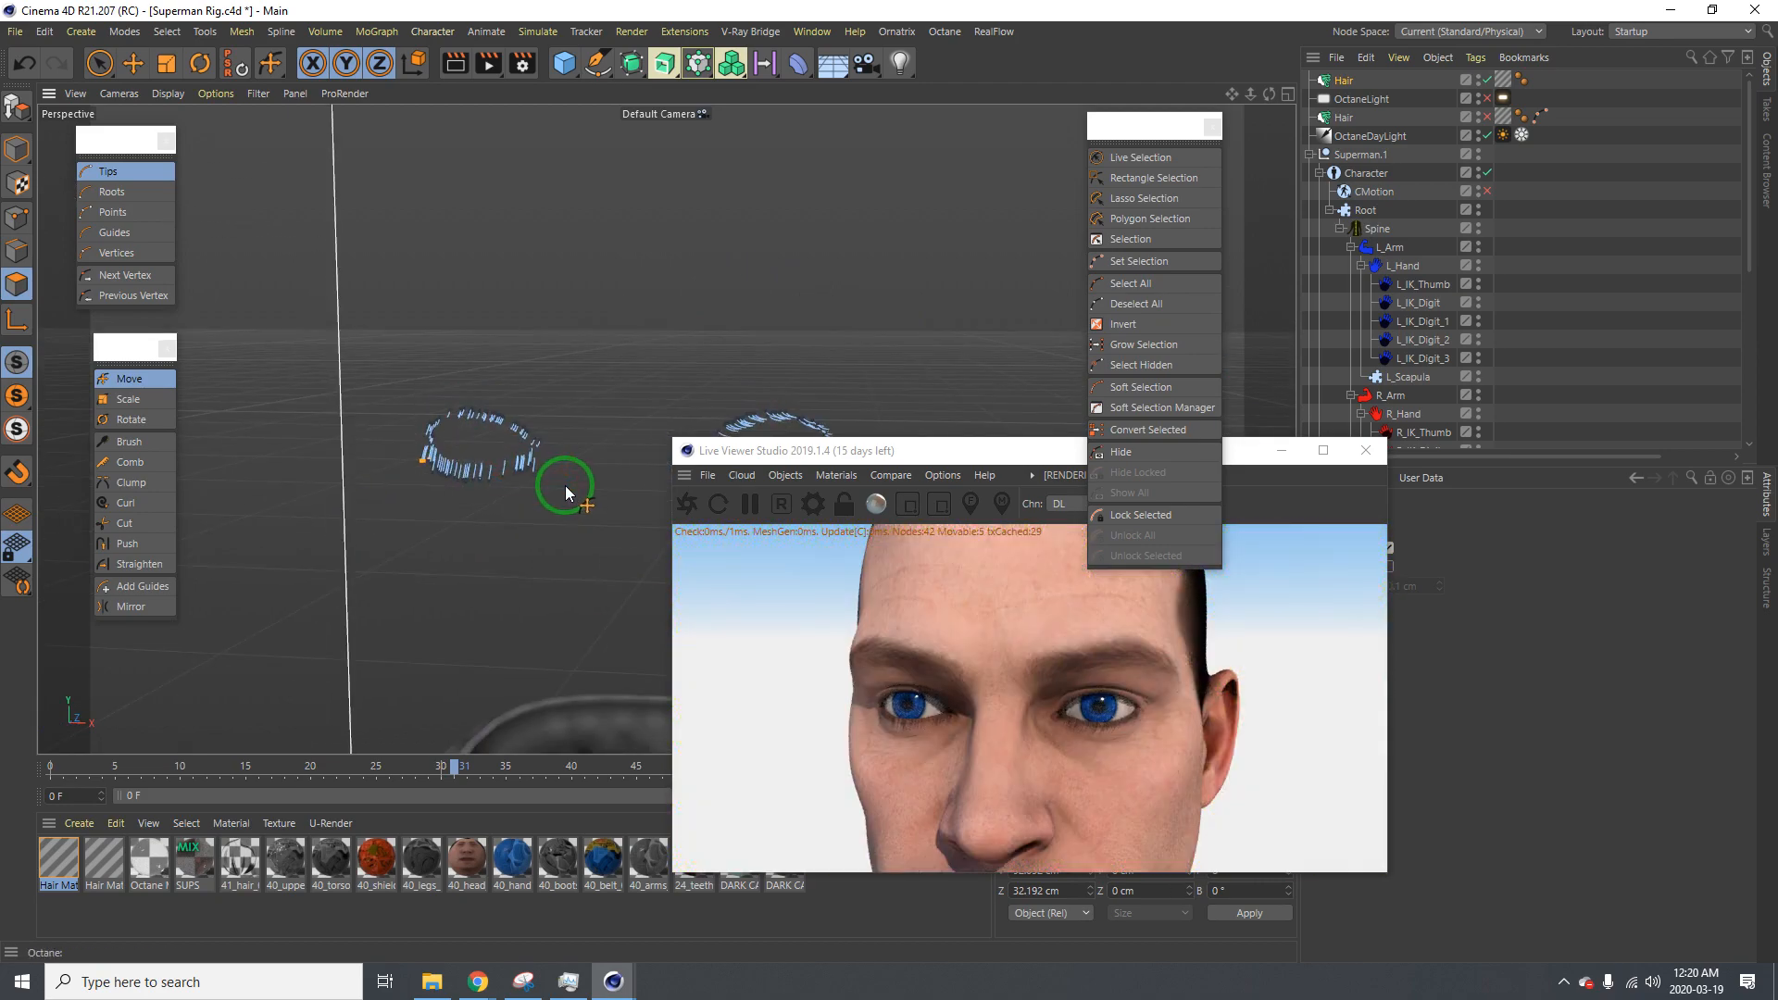
alt+right_drag(463, 467, 564, 451)
mouse_move(568, 464)
alt+mouse_down()
mouse_move(417, 497)
mouse_move(602, 531)
mouse_move(476, 497)
mouse_move(349, 504)
mouse_move(320, 458)
mouse_move(469, 445)
mouse_move(361, 494)
mouse_move(349, 468)
mouse_move(889, 481)
alt+mouse_up()
key(9)
click(130, 379)
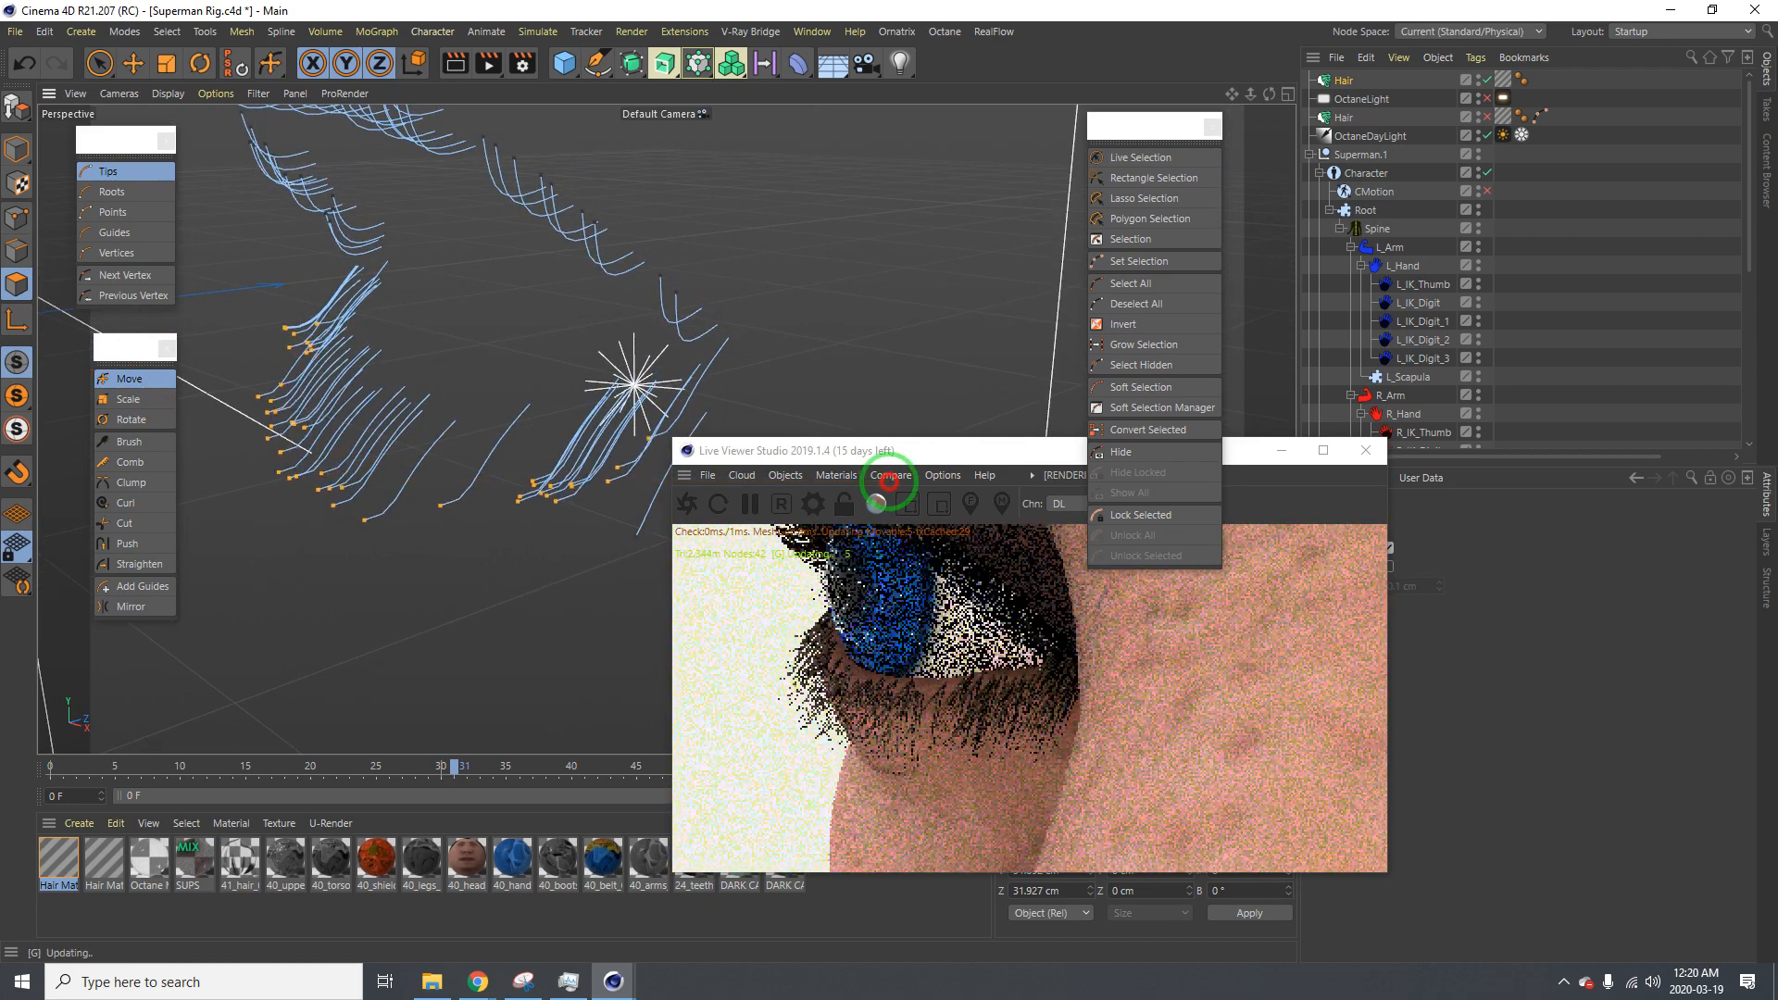
drag(361, 520, 517, 476)
alt+drag(326, 502, 209, 503)
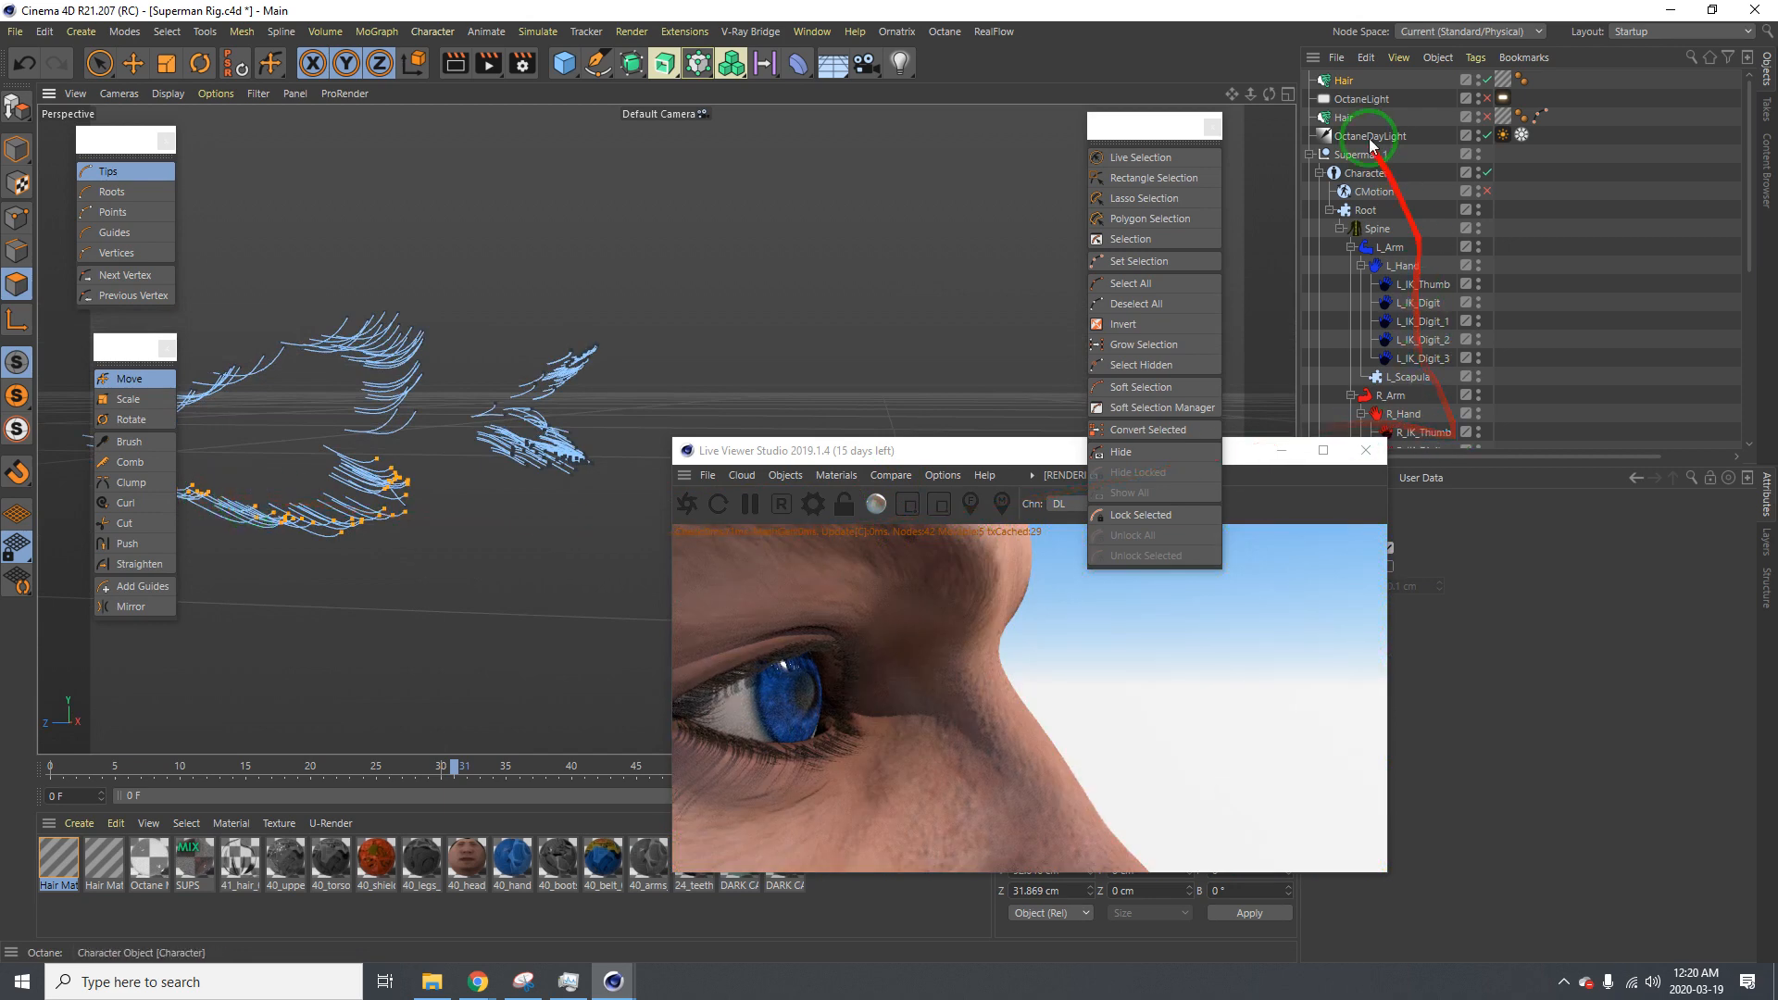
Set the eyelash Hair object's guide length to 0.3 cm
click(1348, 83)
drag(1235, 459, 1072, 471)
drag(1413, 647, 1307, 607)
text(.3)
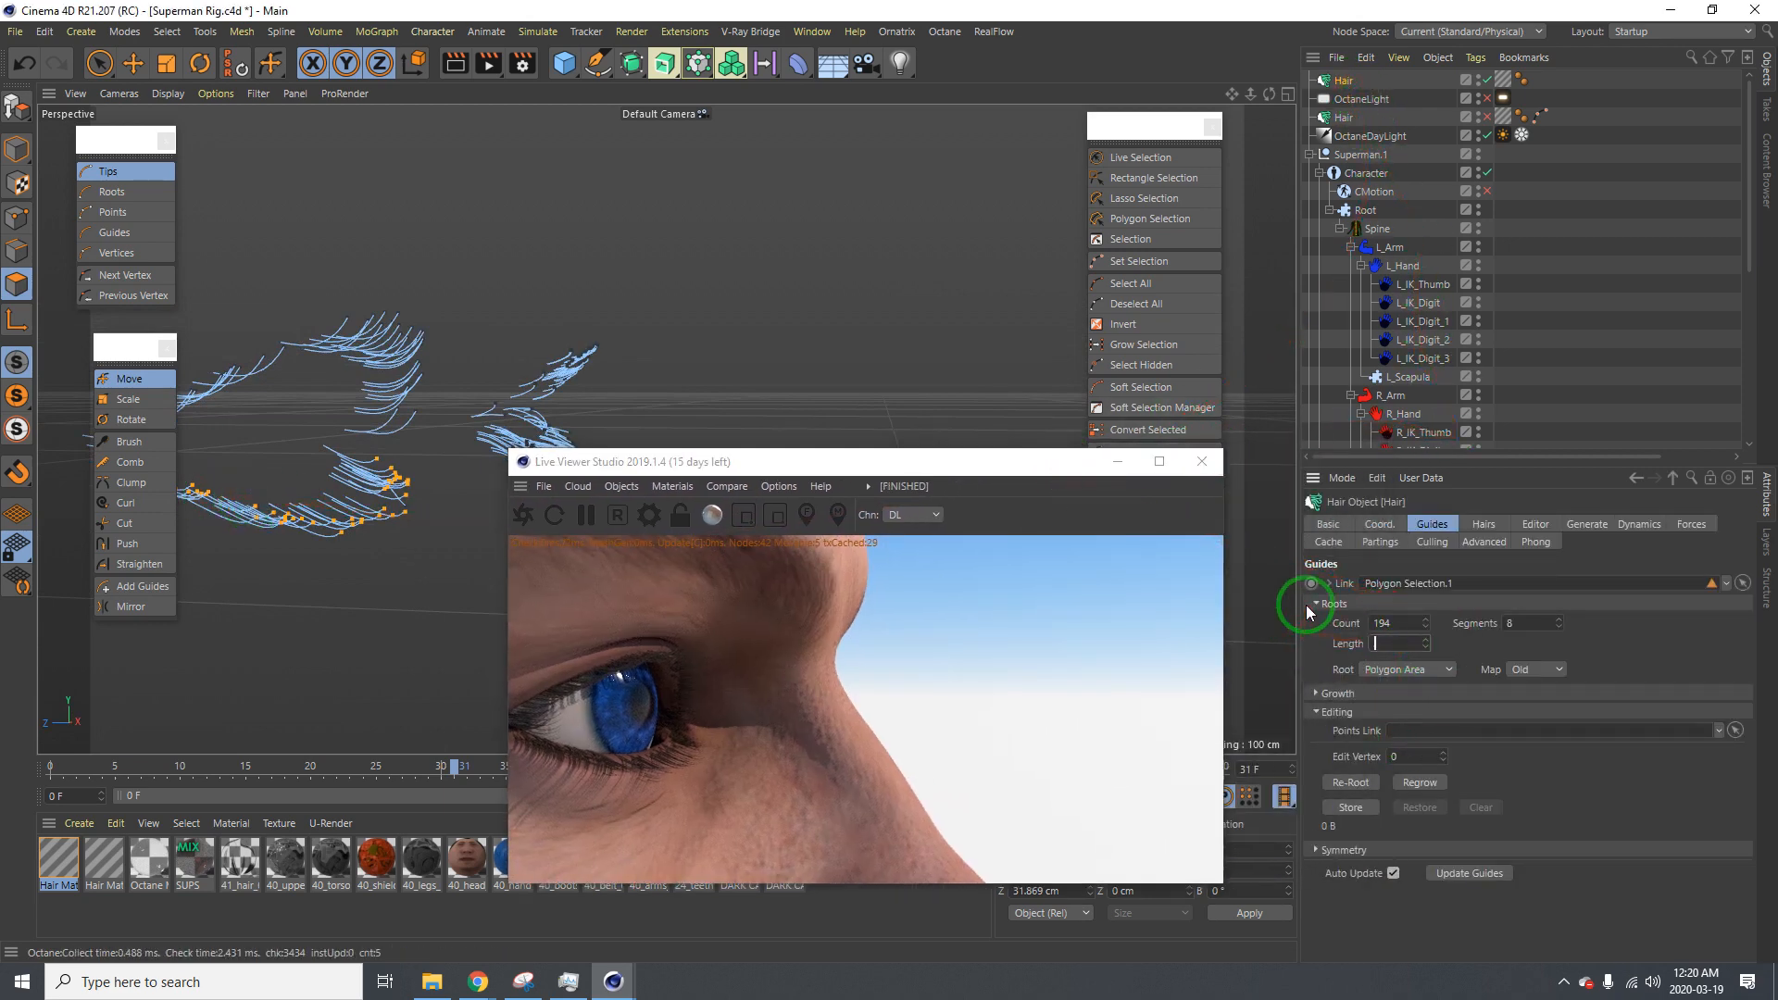
key(Return)
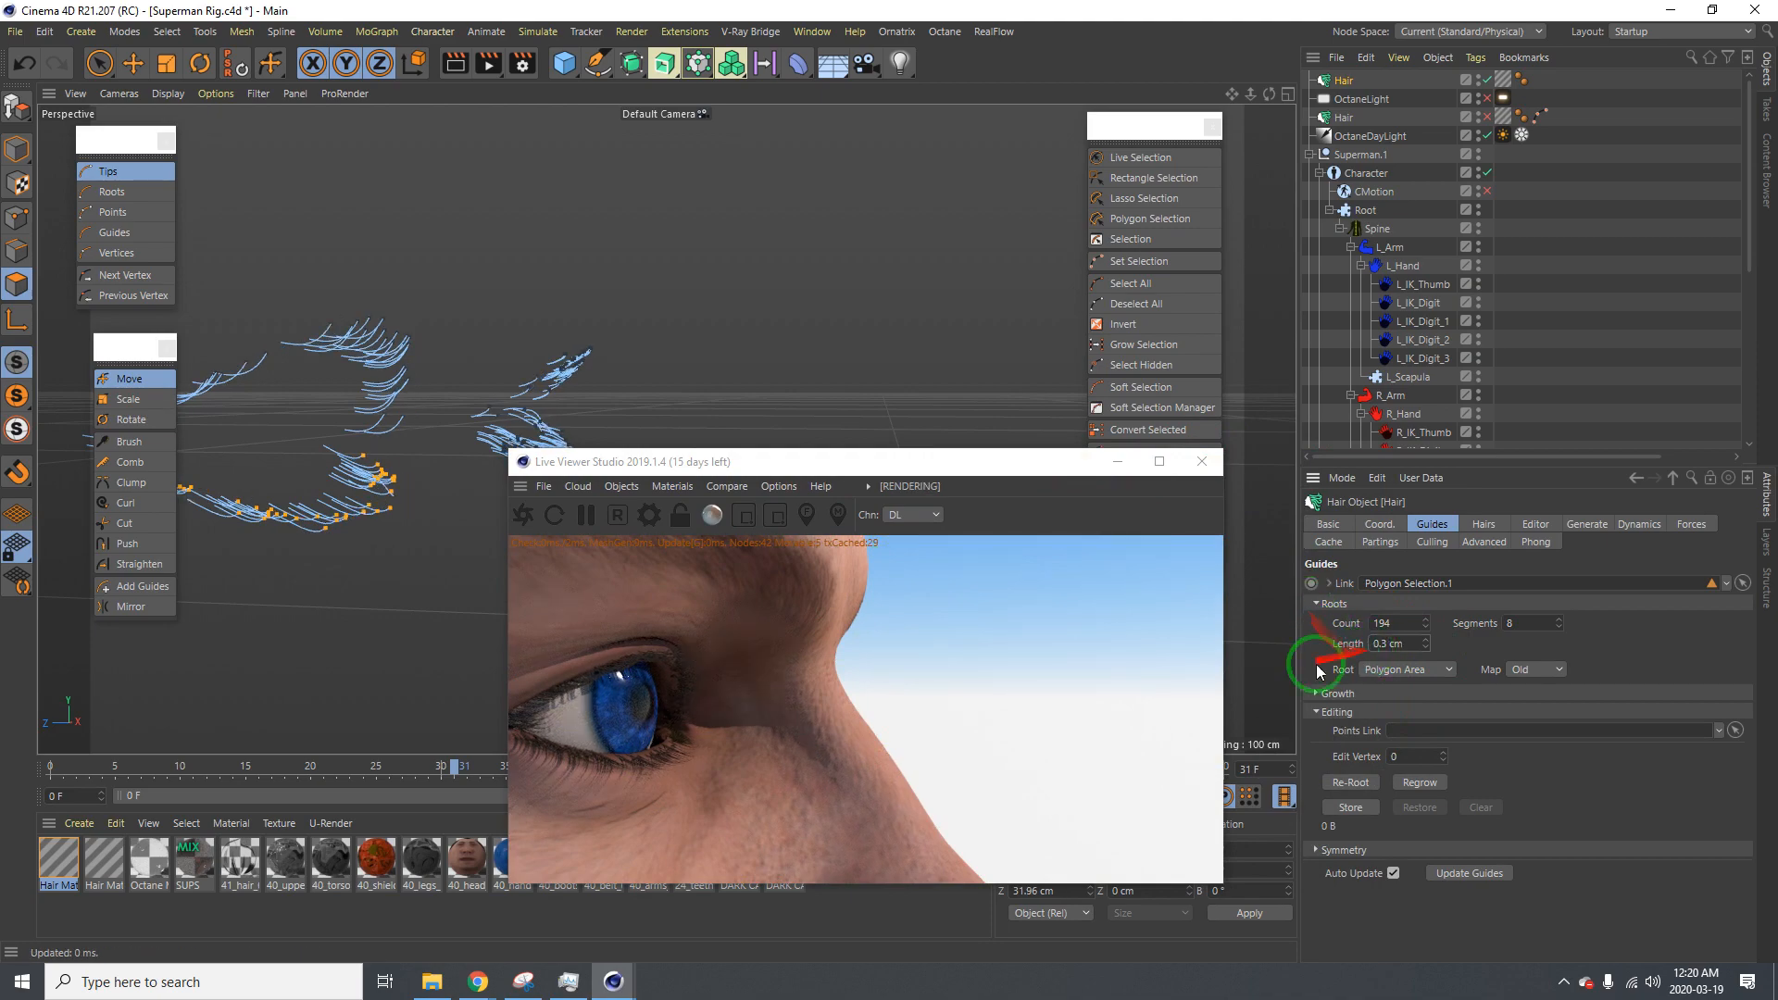
Examine the shortened lashes on the character's left eye from the side and up close in the viewport and Octane render
drag(762, 465, 960, 479)
alt+drag(429, 485, 596, 470)
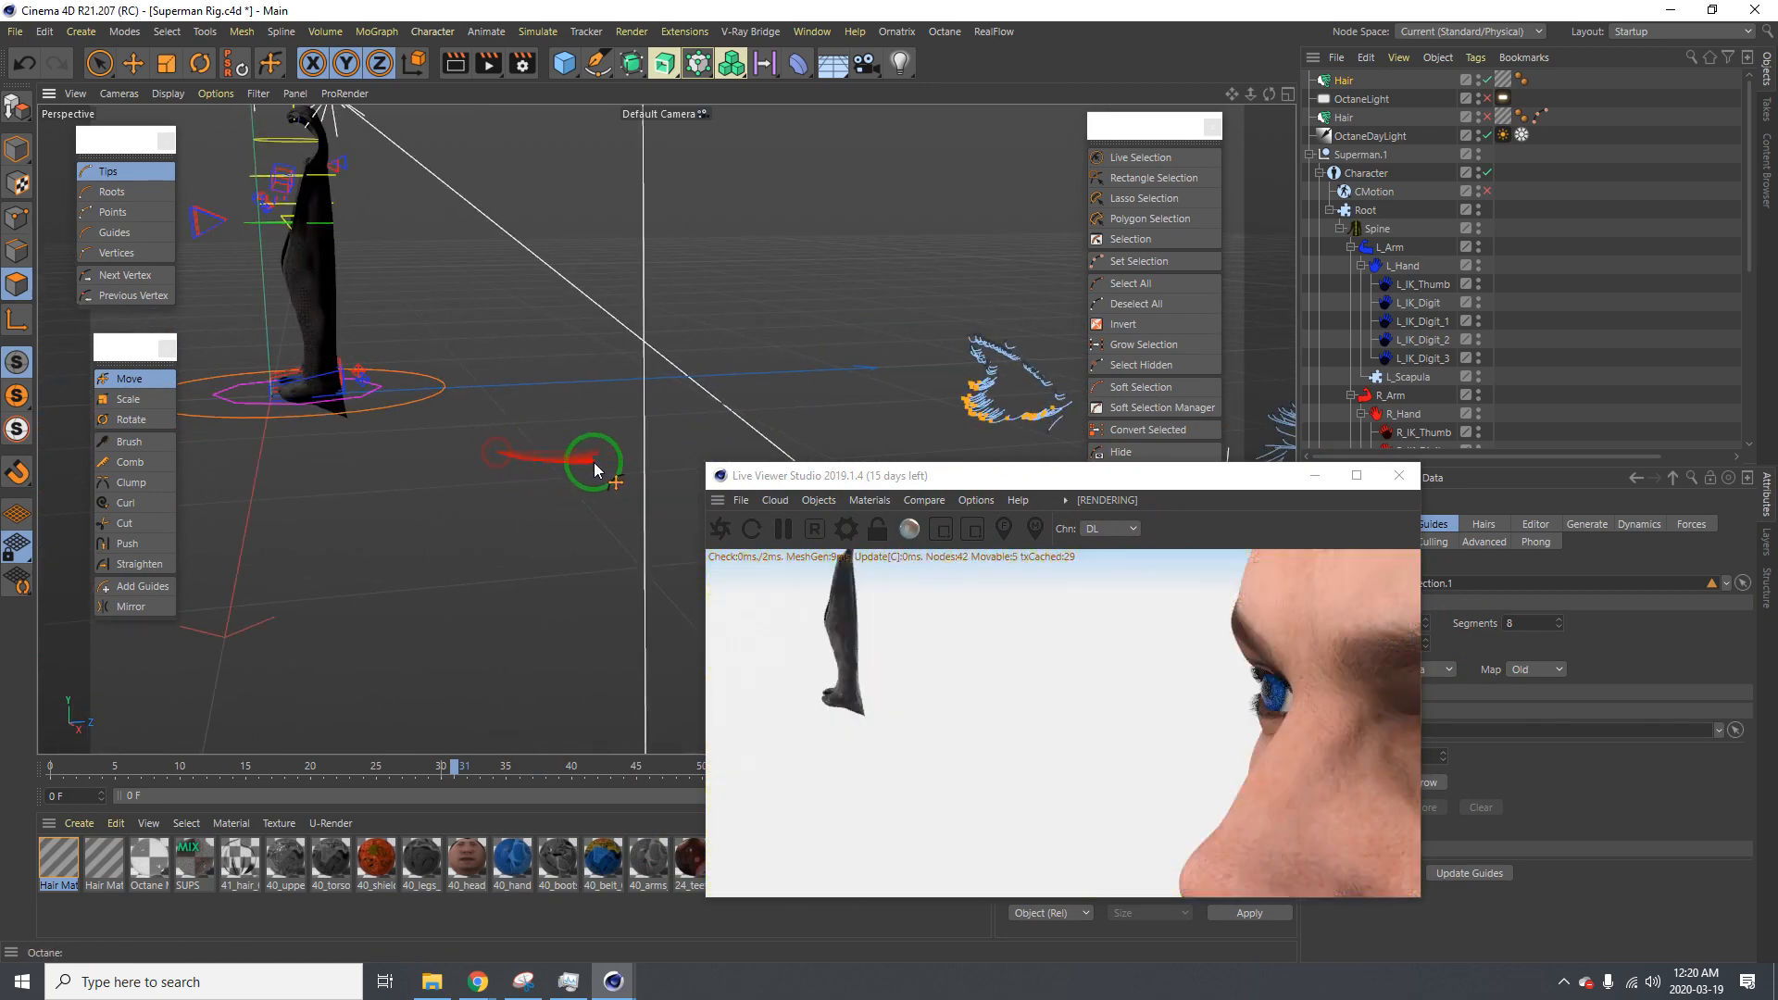
alt+drag(670, 338, 67, 278)
alt+drag(830, 375, 628, 304)
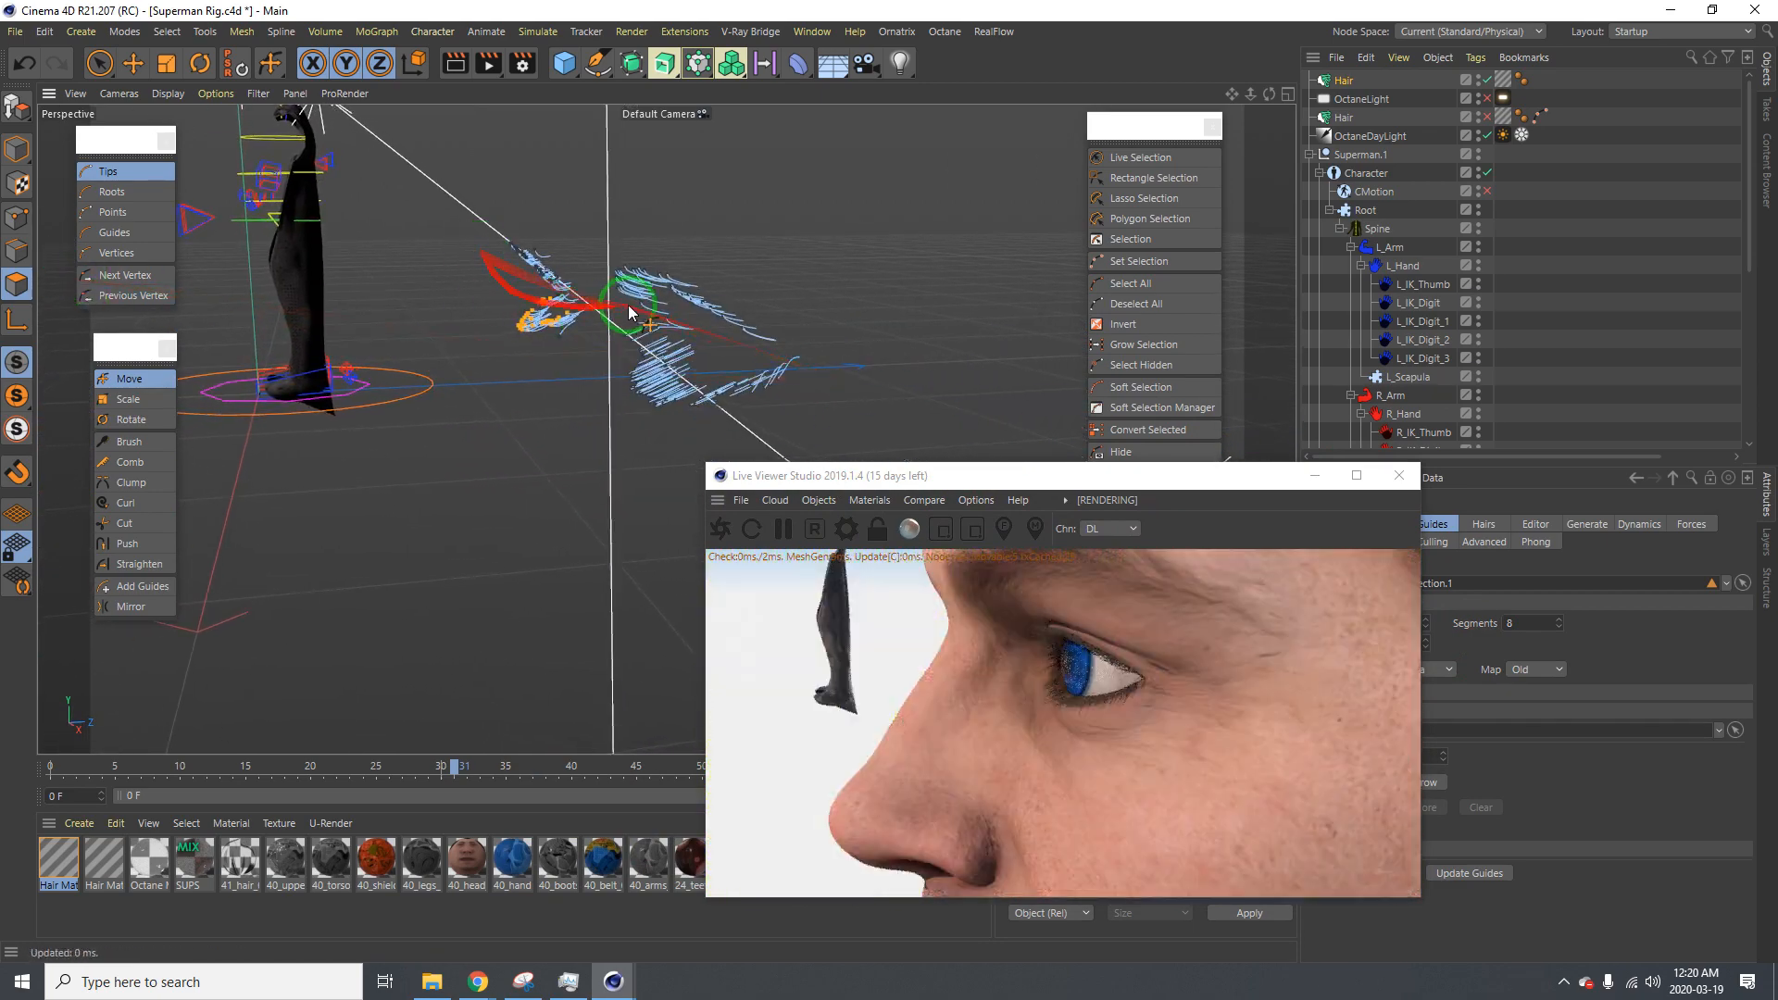
mouse_move(778, 326)
alt+mouse_down()
mouse_move(767, 382)
mouse_move(794, 305)
mouse_move(834, 313)
mouse_move(695, 326)
alt+mouse_up()
alt+right_drag(759, 345, 837, 337)
alt+middle_drag(734, 349, 738, 374)
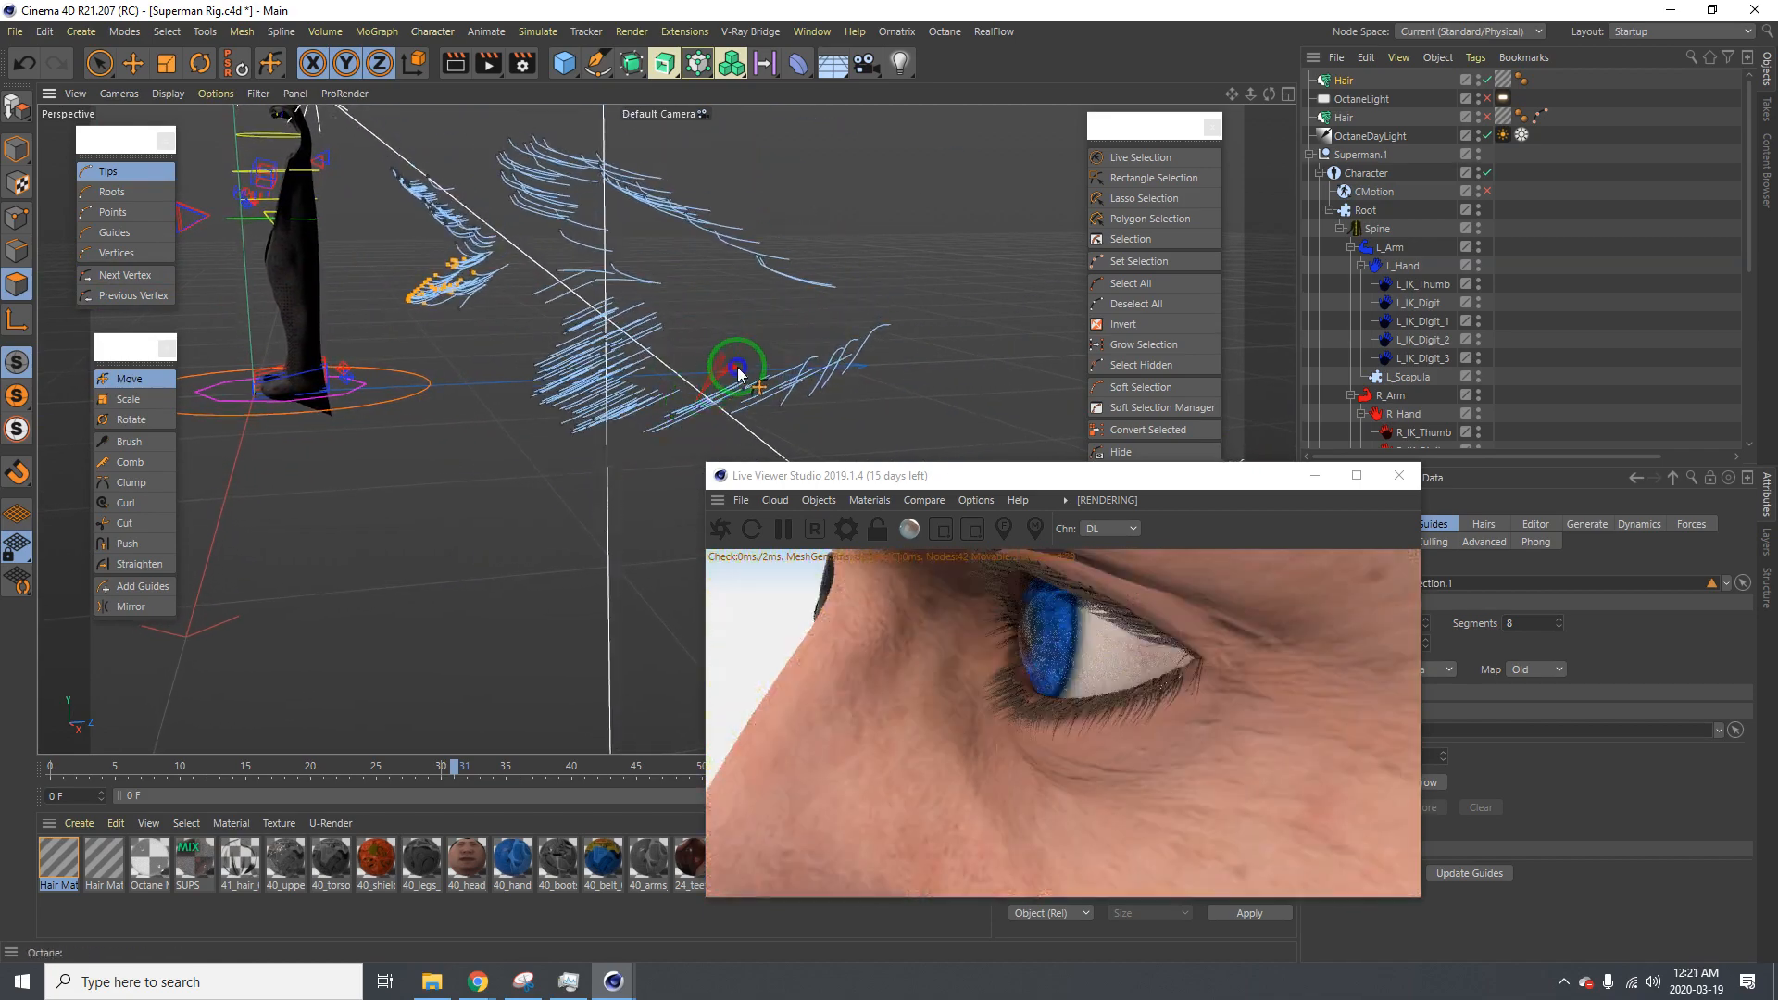
alt+right_drag(739, 373, 783, 359)
alt+drag(762, 423, 739, 424)
alt+middle_drag(738, 424, 703, 530)
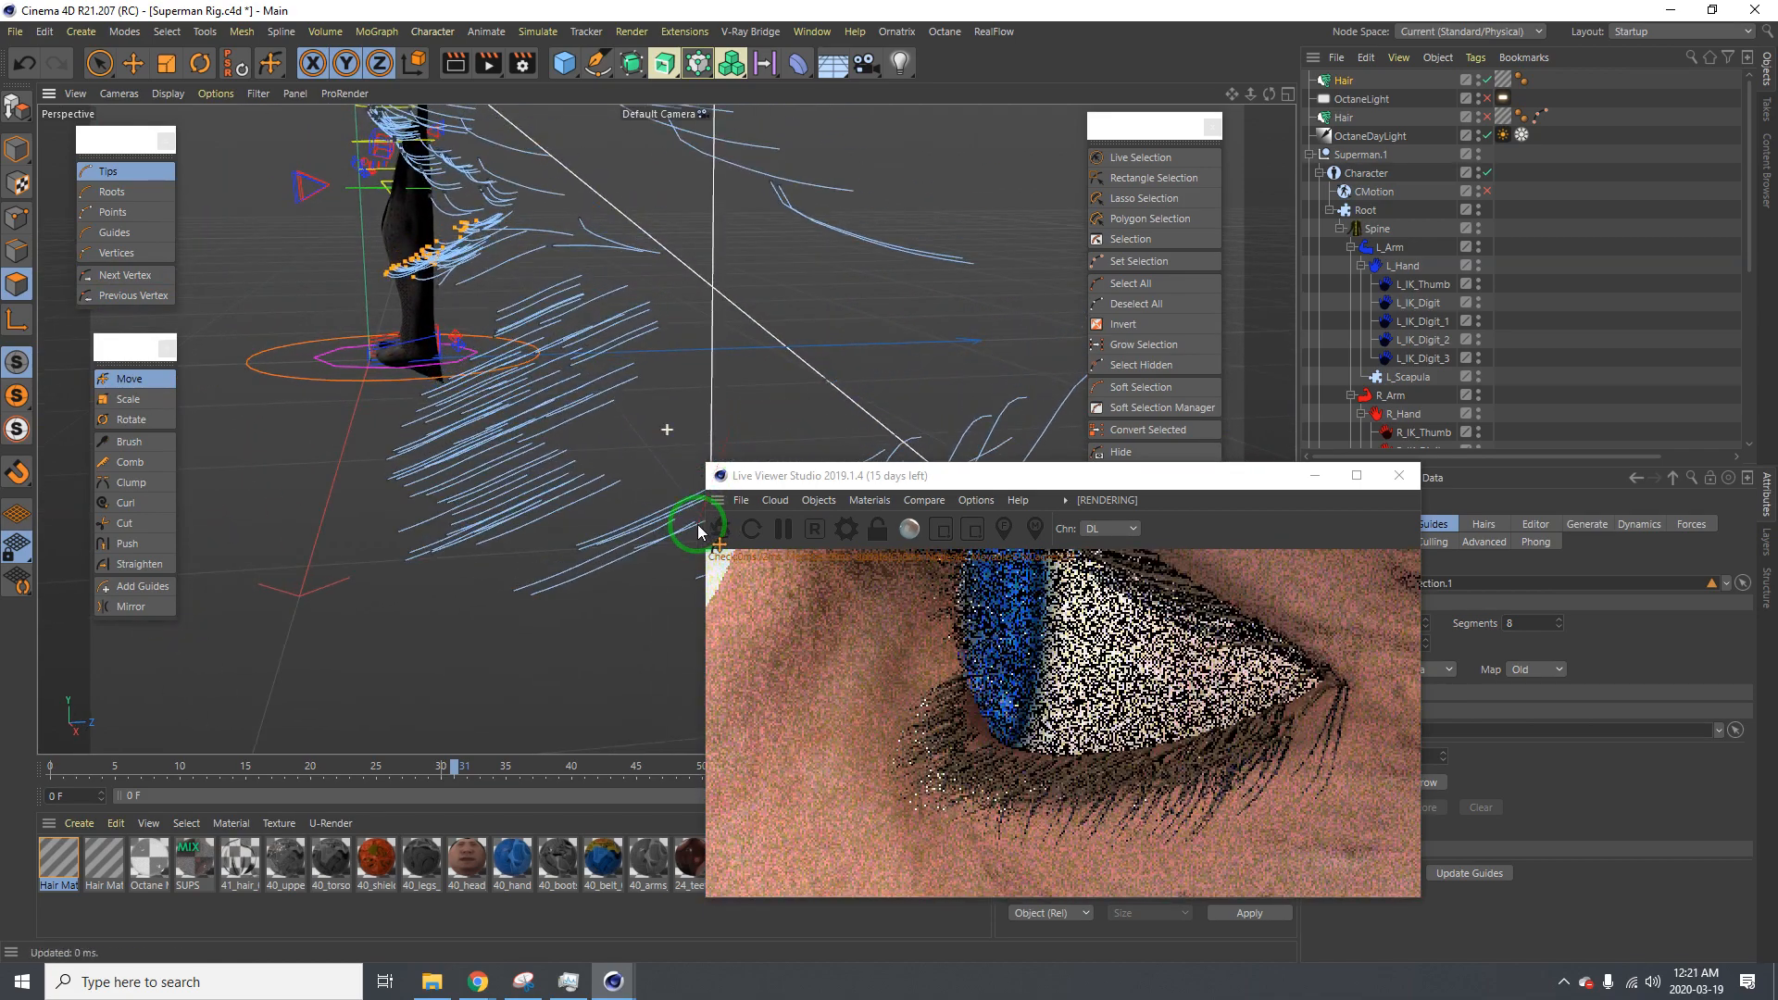
alt+middle_drag(730, 433, 710, 524)
alt+right_drag(676, 500, 608, 488)
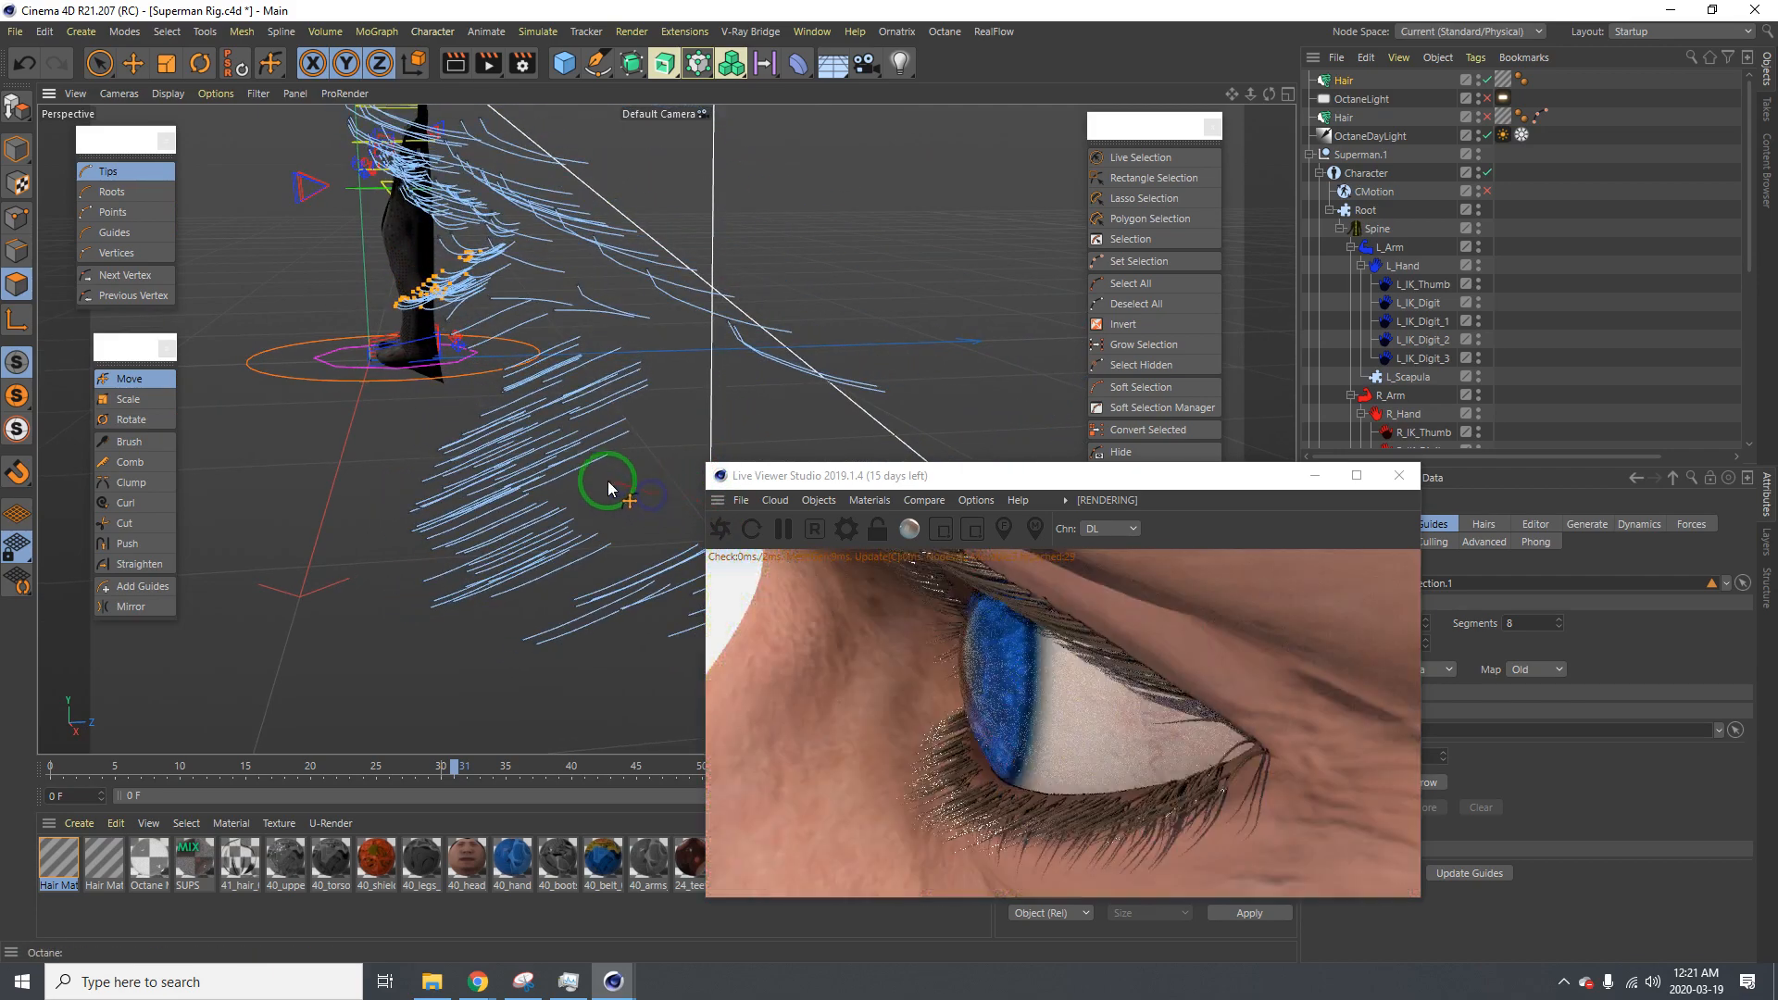
alt+drag(597, 471, 549, 500)
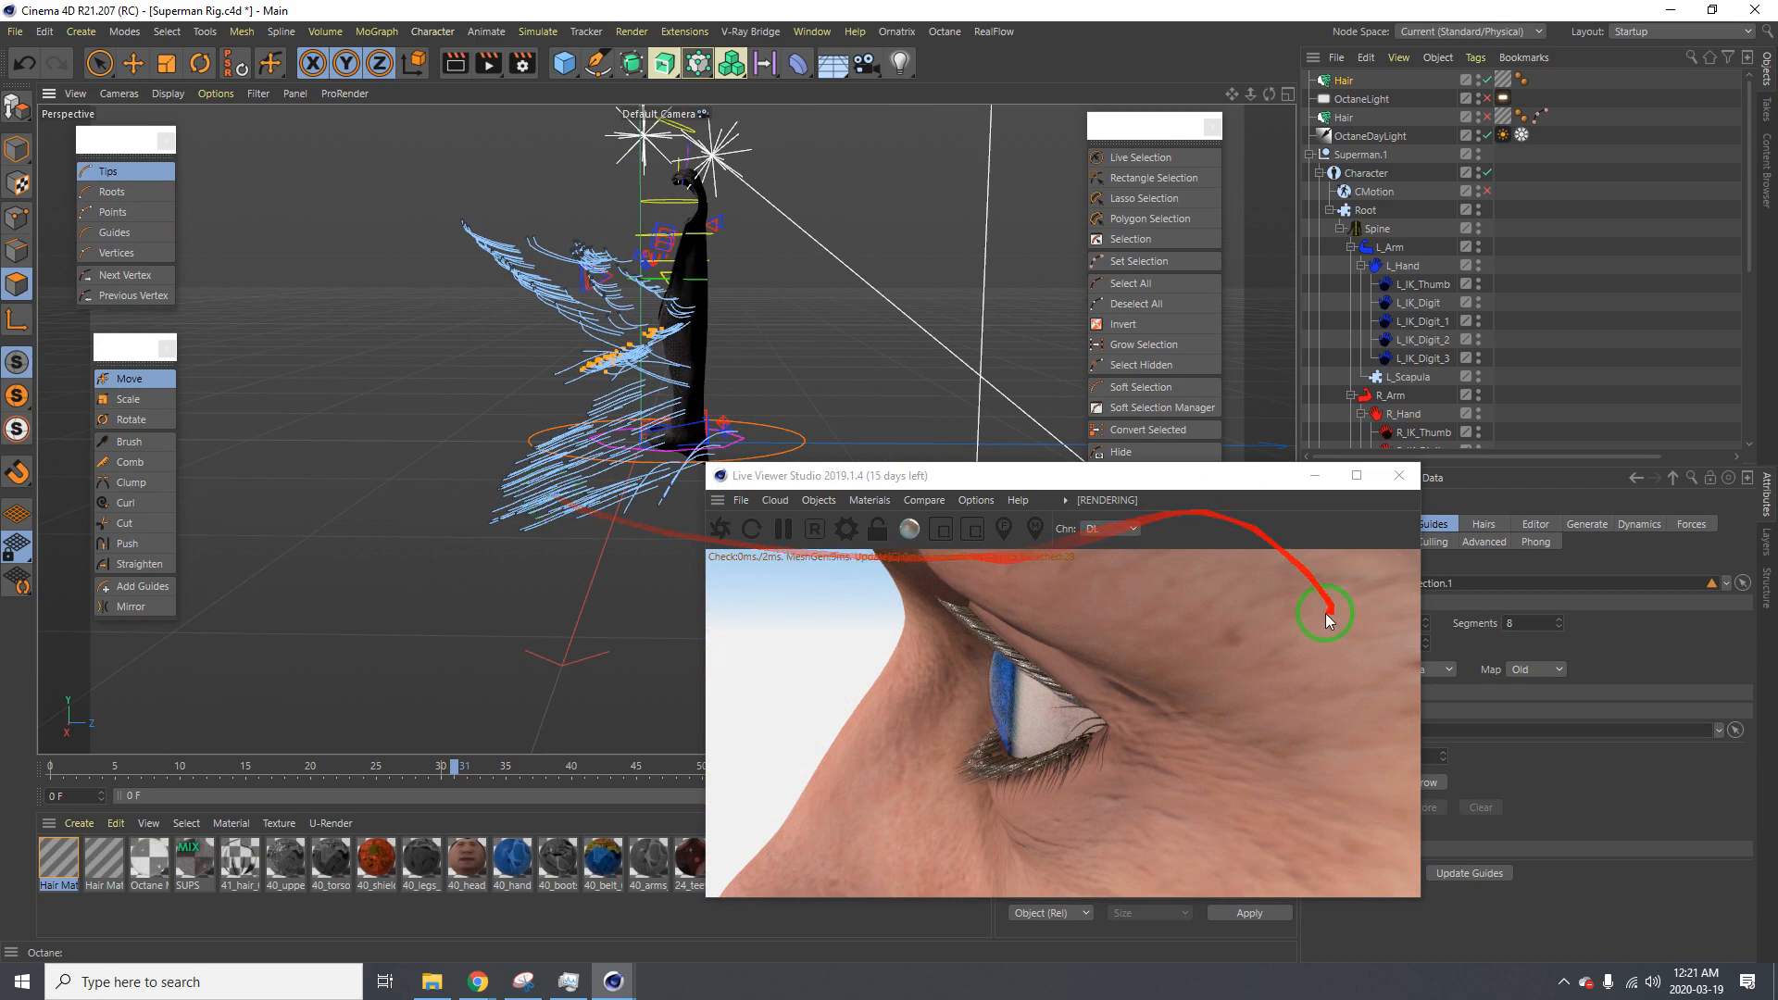
Try a guide length of 0.2 cm on the eyelash Hair object and view the left eye in the render
drag(1196, 488, 997, 454)
click(1388, 643)
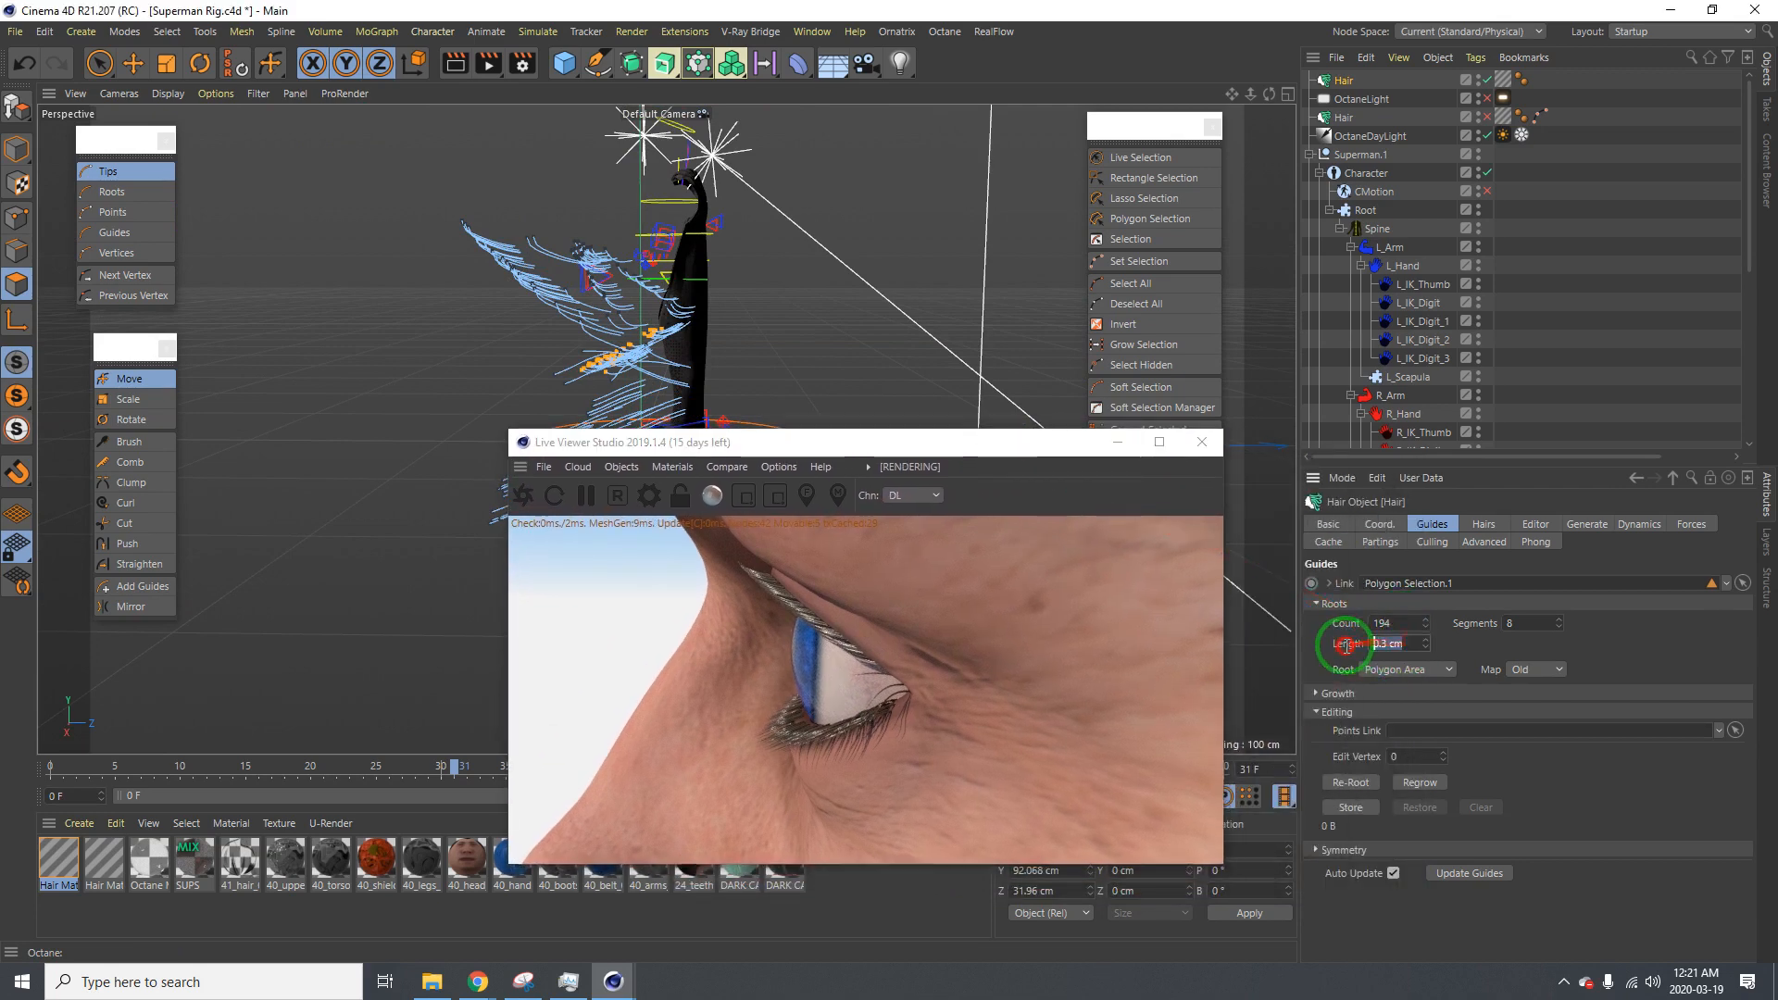
text(0.2)
key(Return)
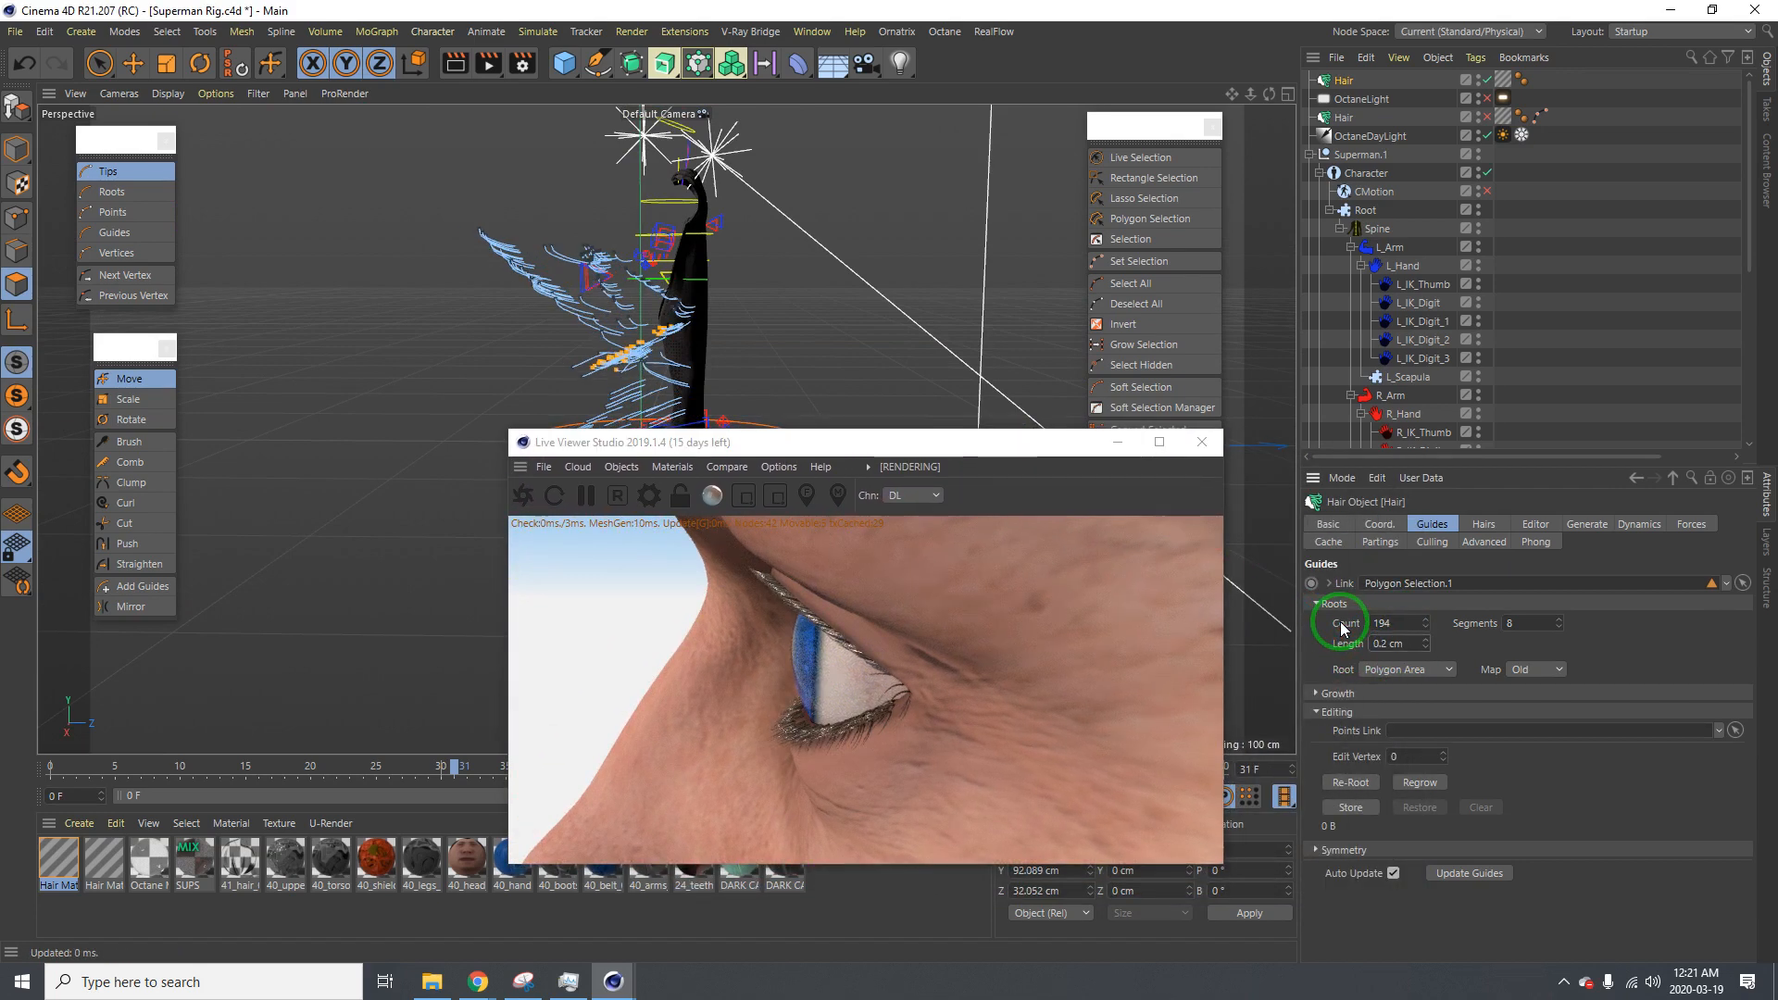
alt+drag(719, 358, 464, 330)
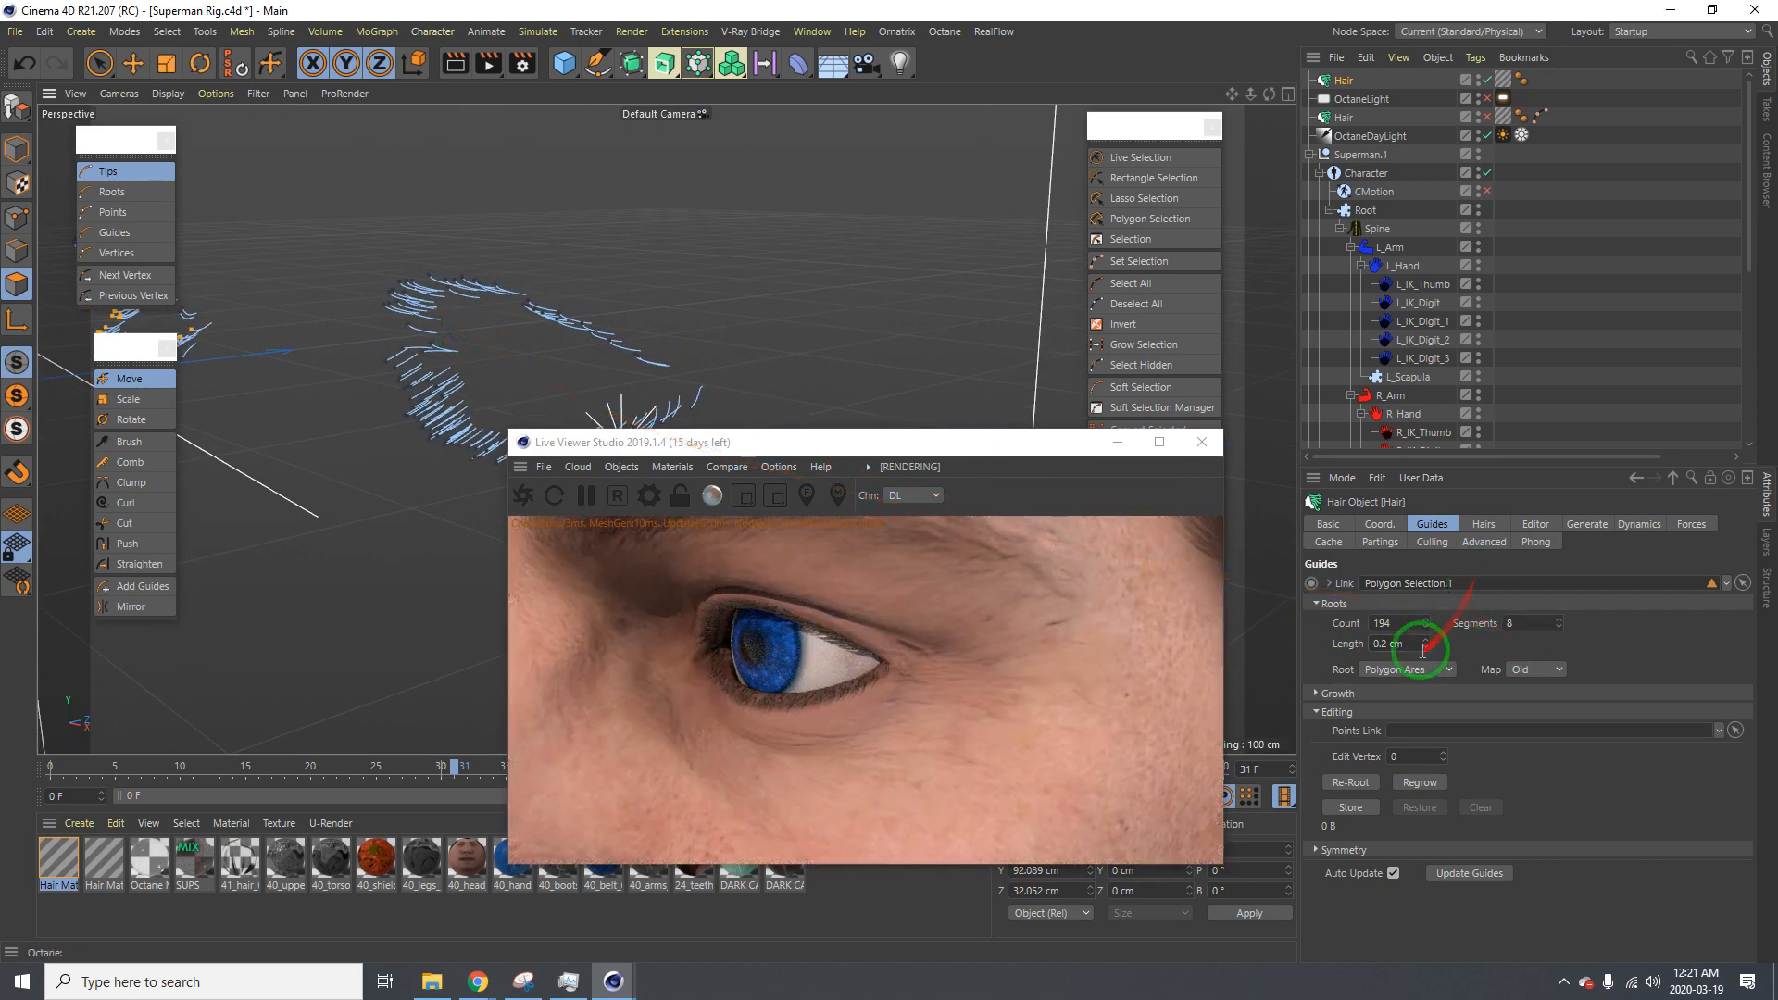
Set the eyelash Hair object's hair count to 400, then raise it to 500
click(1486, 524)
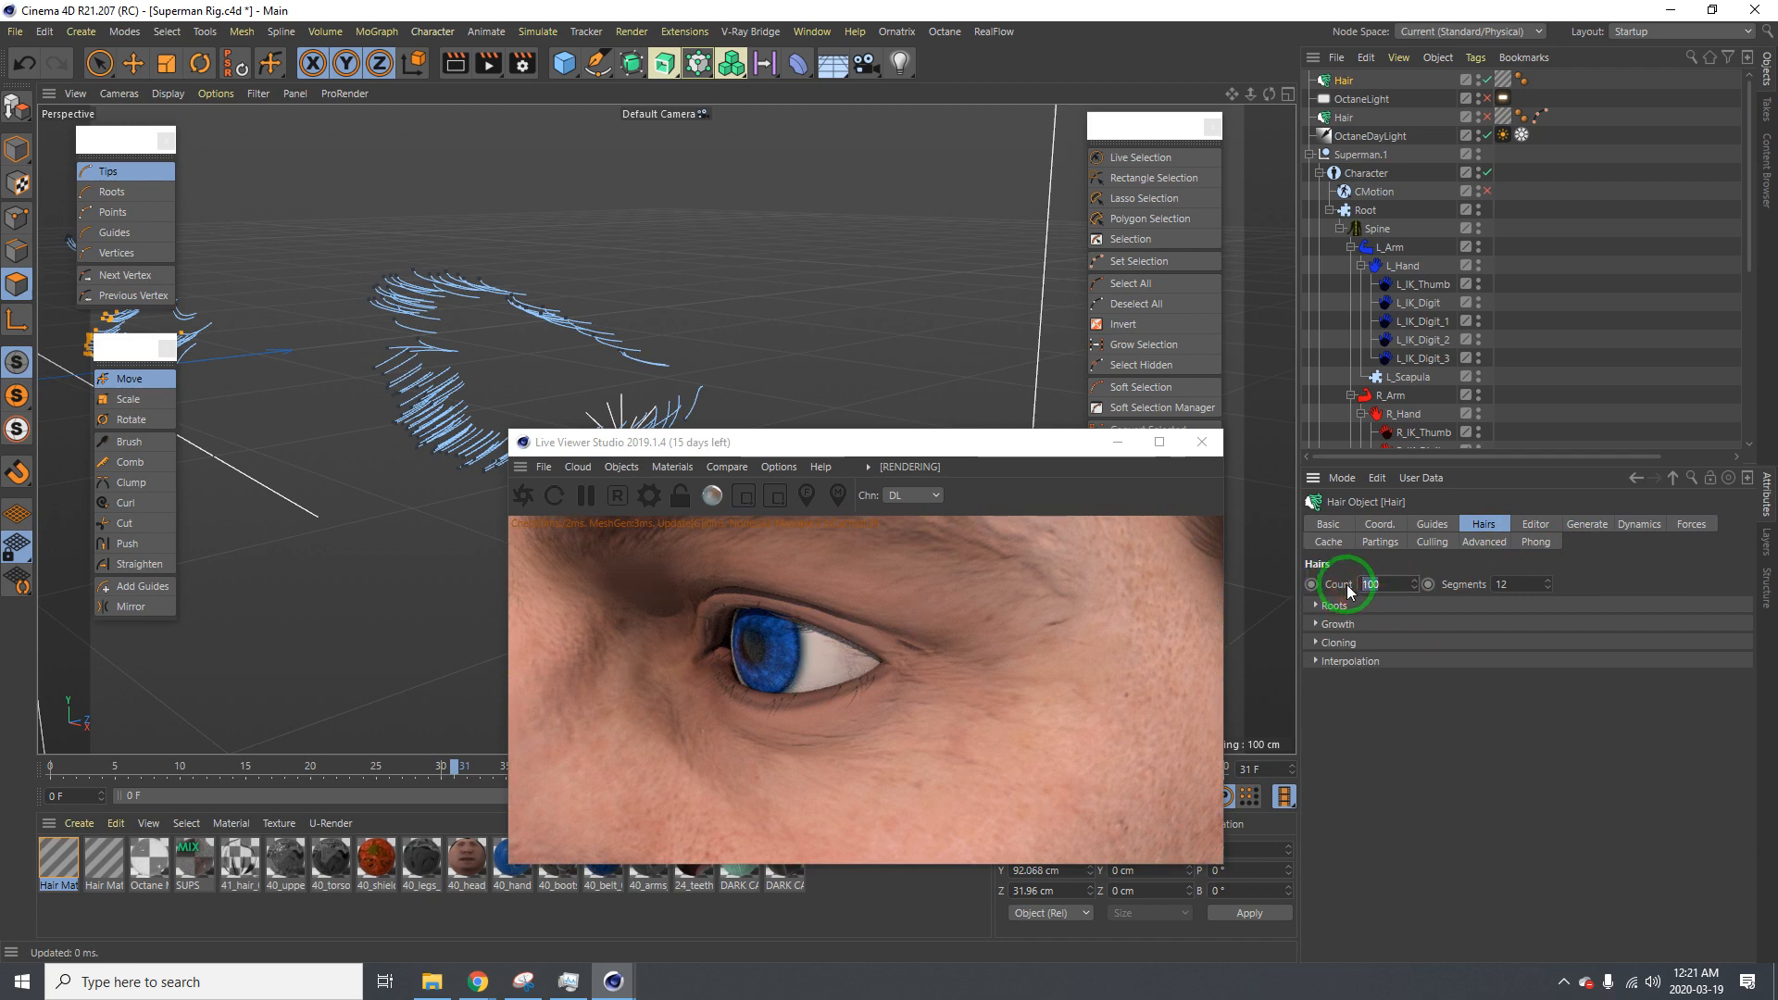
text(400)
key(Return)
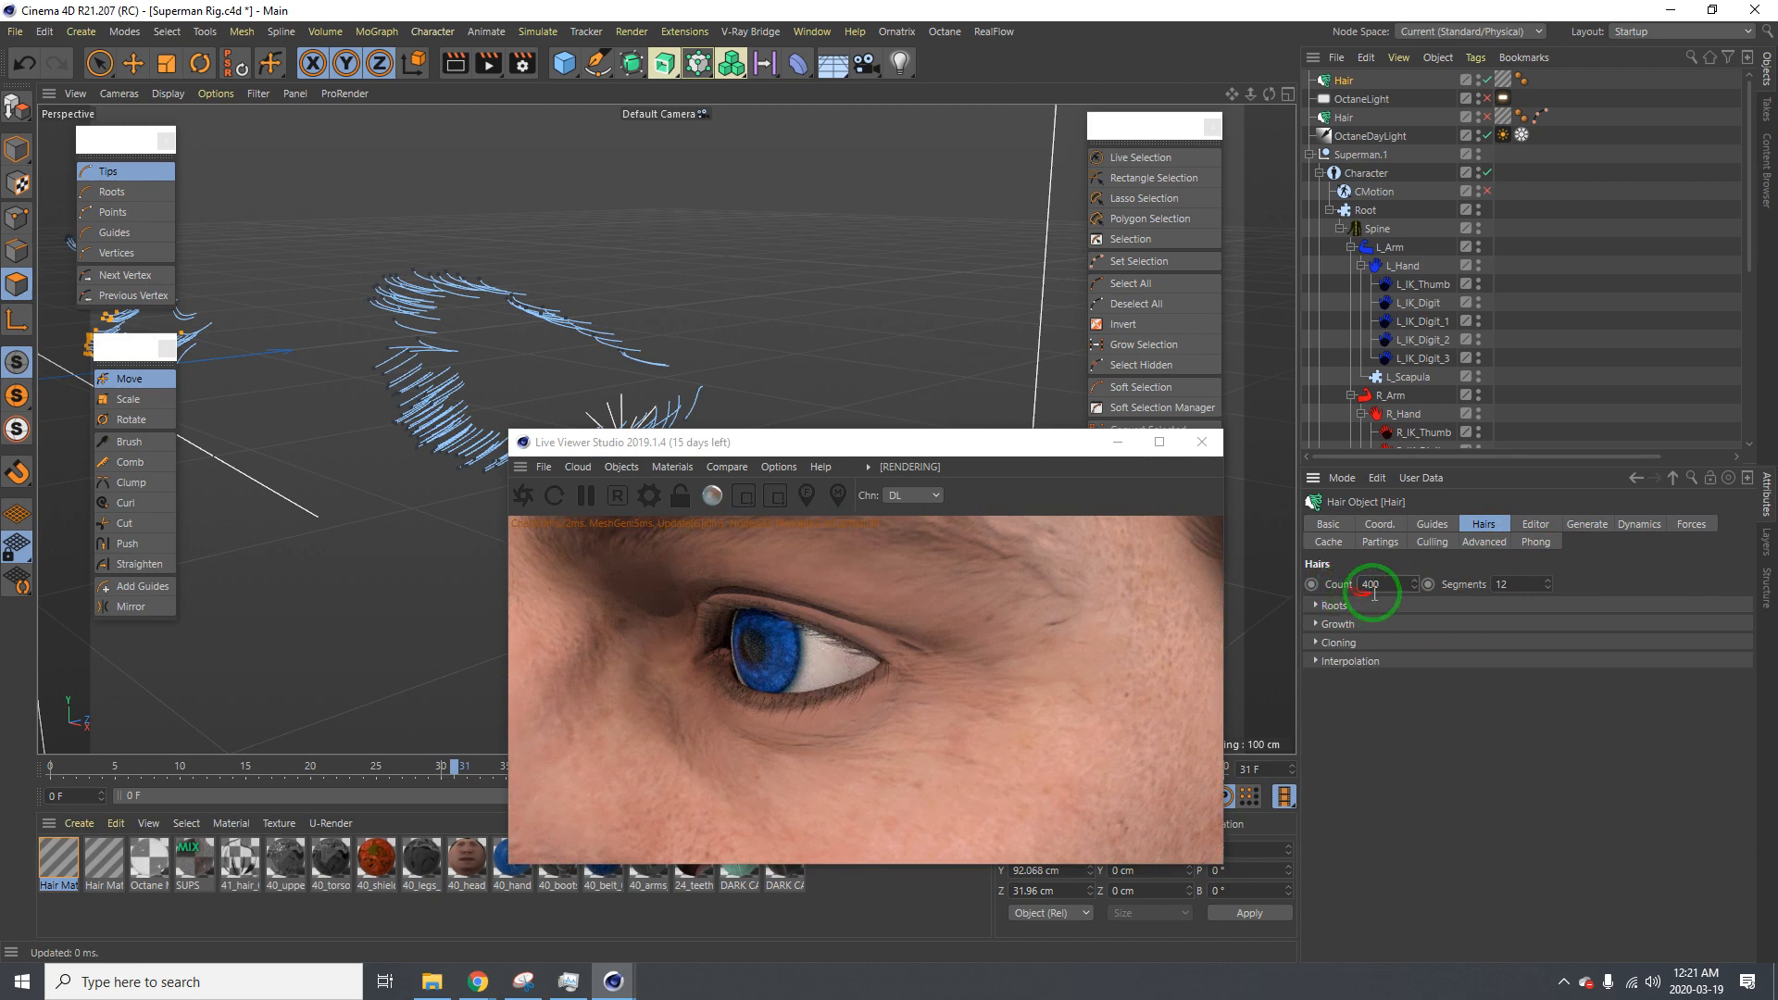
text(5)
key(Return)
Examine the lash density on the left eye up close and on the whole face in the Octane render
alt+drag(578, 330, 514, 318)
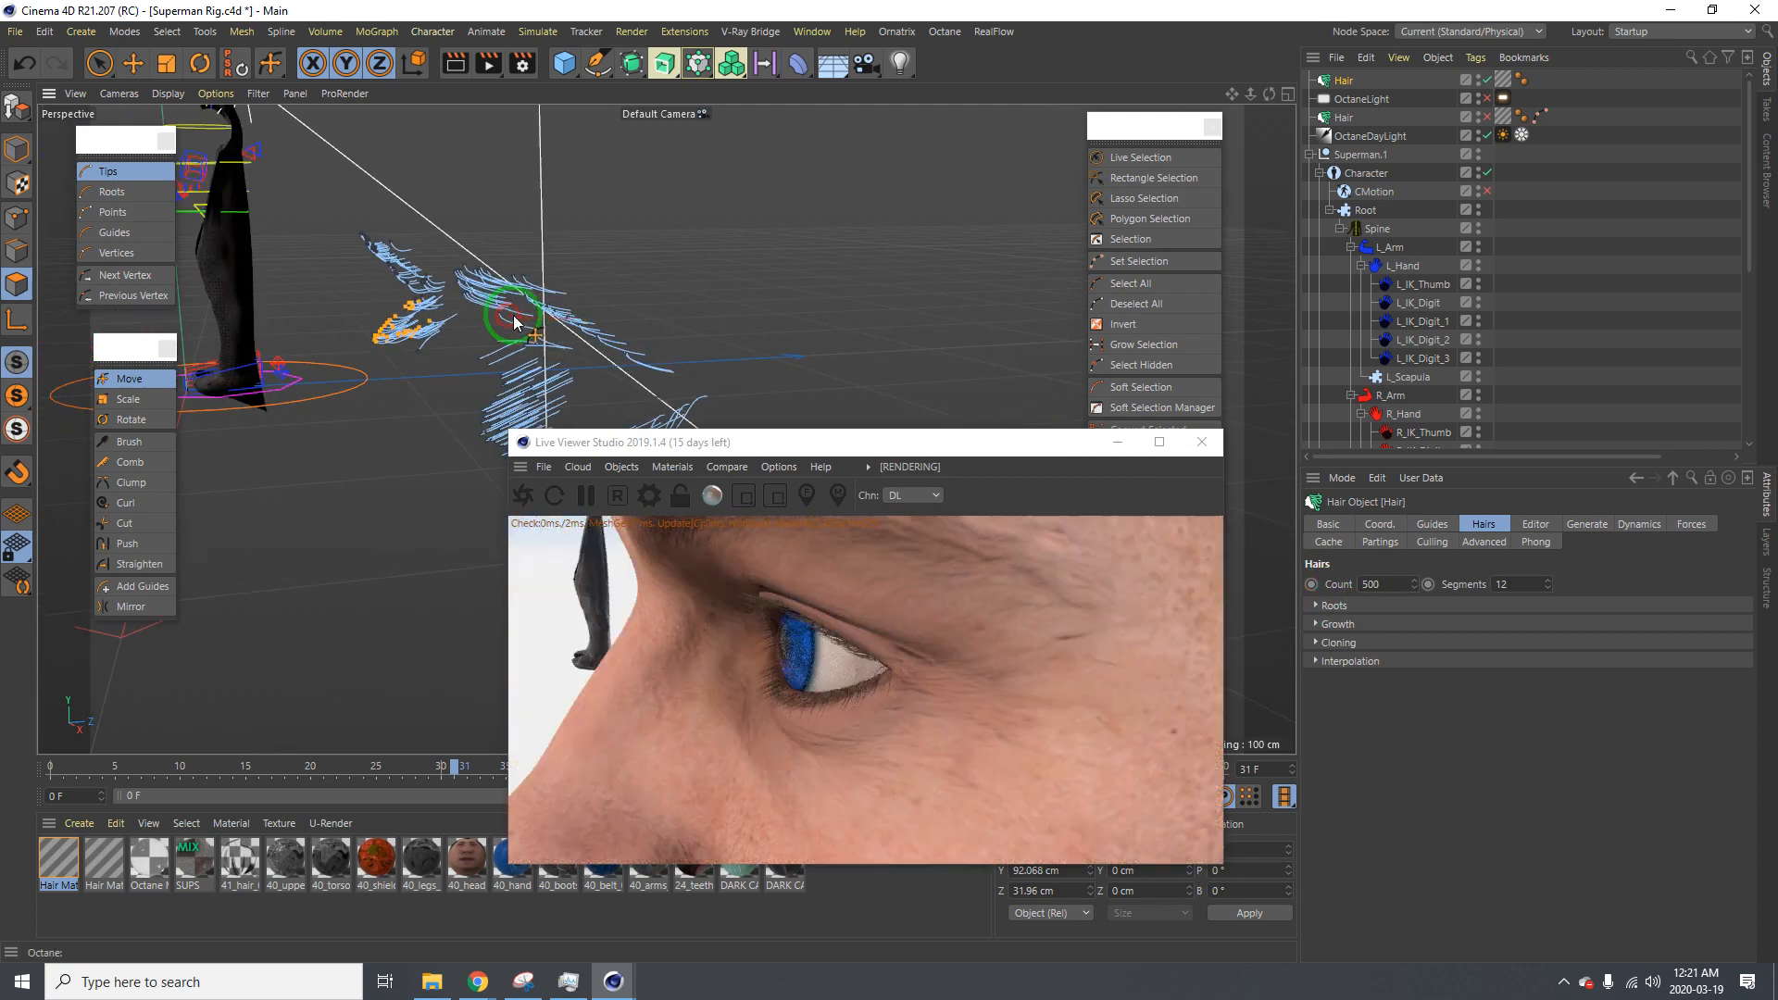
alt+right_drag(515, 316, 545, 303)
alt+drag(545, 308, 500, 305)
alt+right_drag(565, 314, 407, 324)
alt+middle_drag(317, 366, 699, 429)
mouse_move(624, 362)
alt+right_down()
mouse_move(636, 377)
mouse_move(616, 378)
alt+right_up()
alt+drag(617, 384, 650, 308)
alt+right_drag(648, 304, 706, 327)
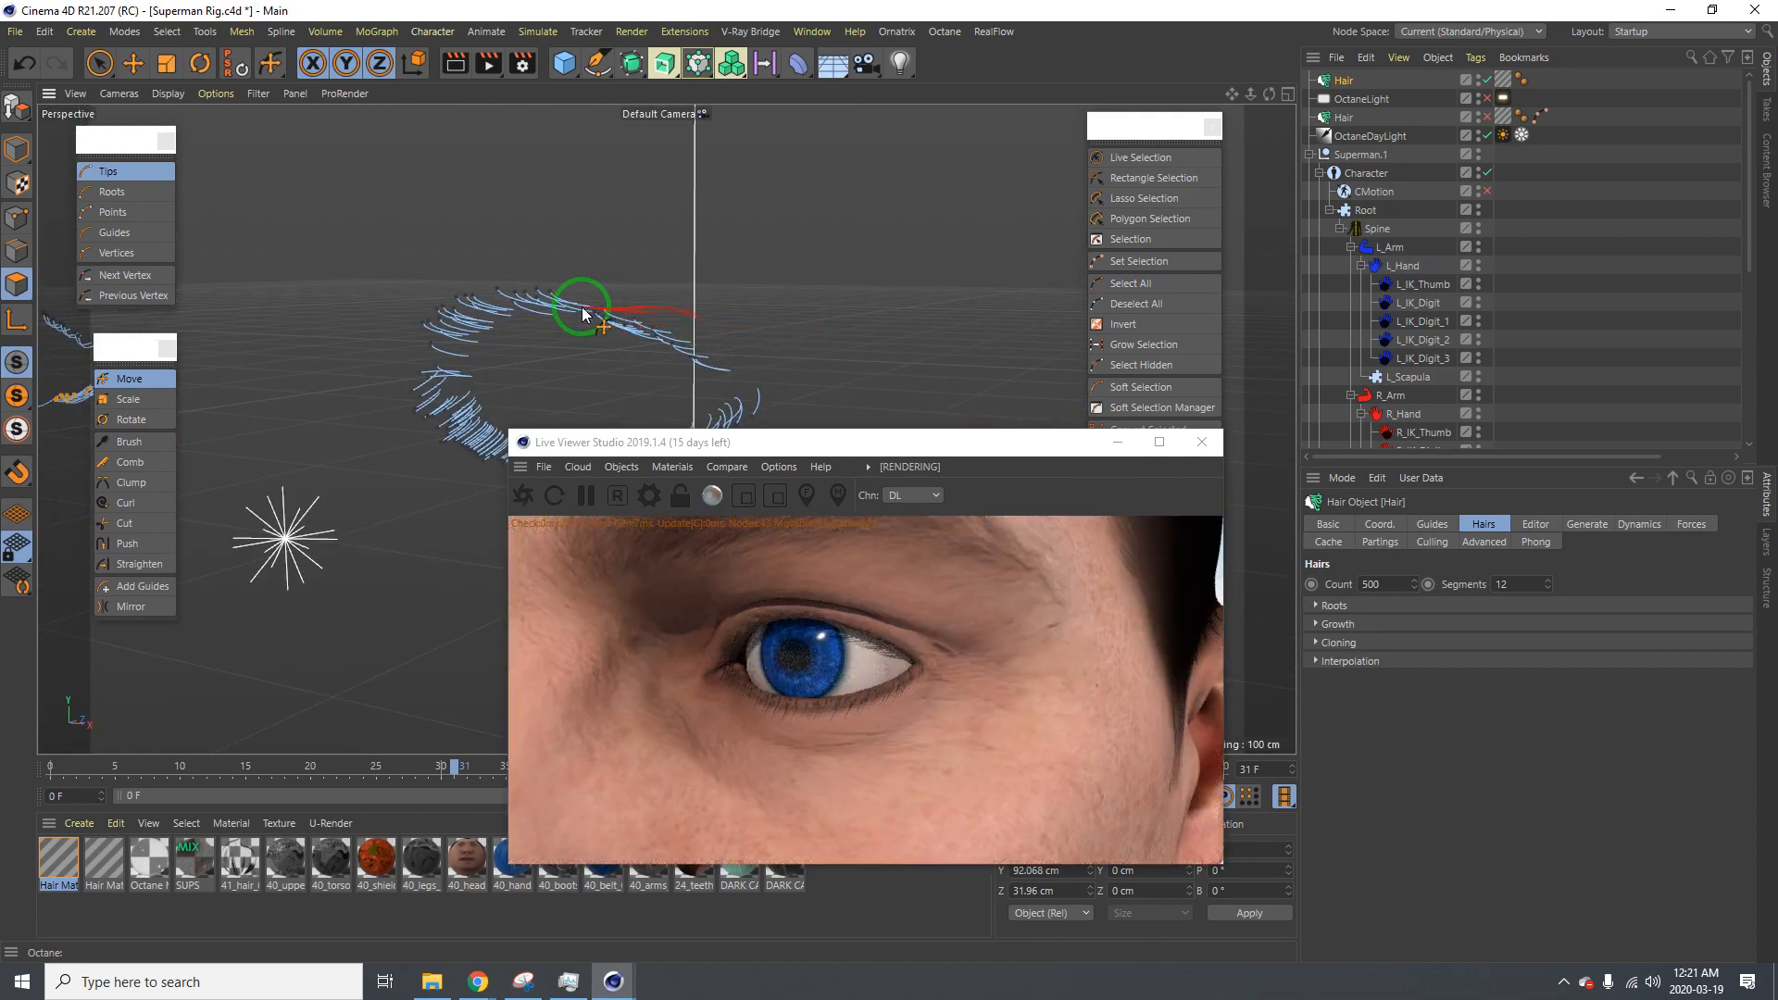
alt+right_drag(582, 308, 701, 330)
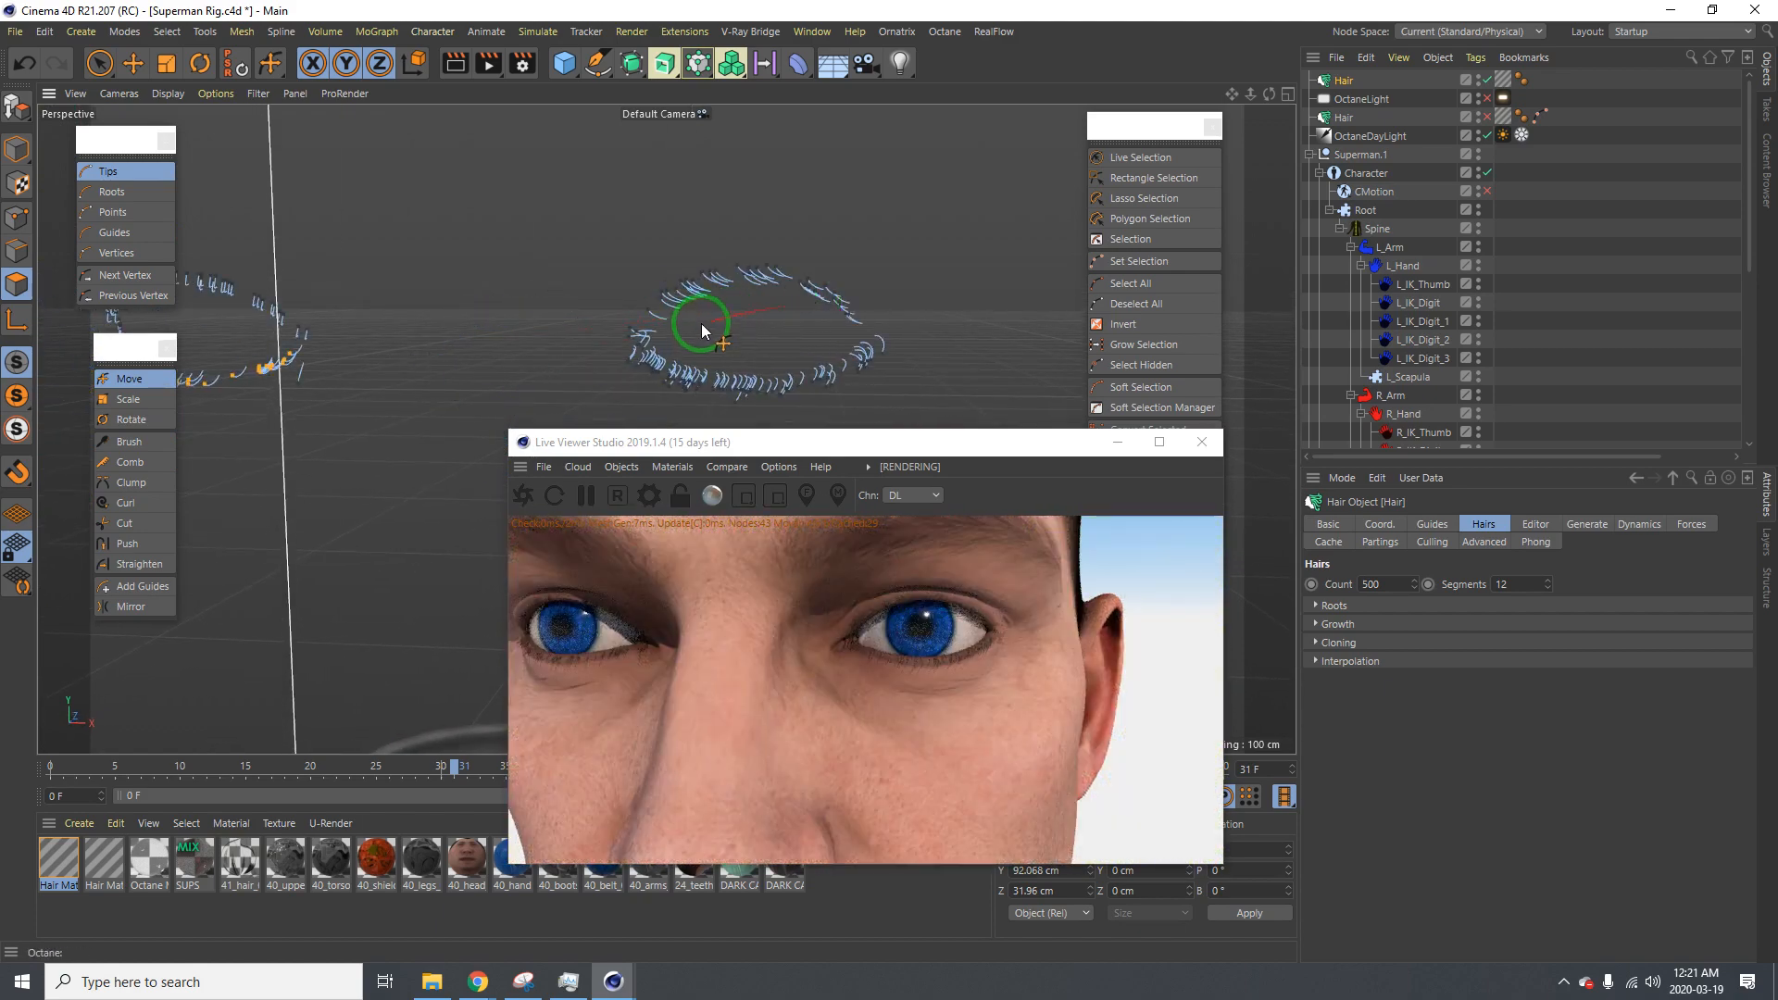
alt+drag(704, 331, 783, 429)
Set the eyelash hair count to 600 and check the lashes on the face and up close on the right eye
click(1382, 589)
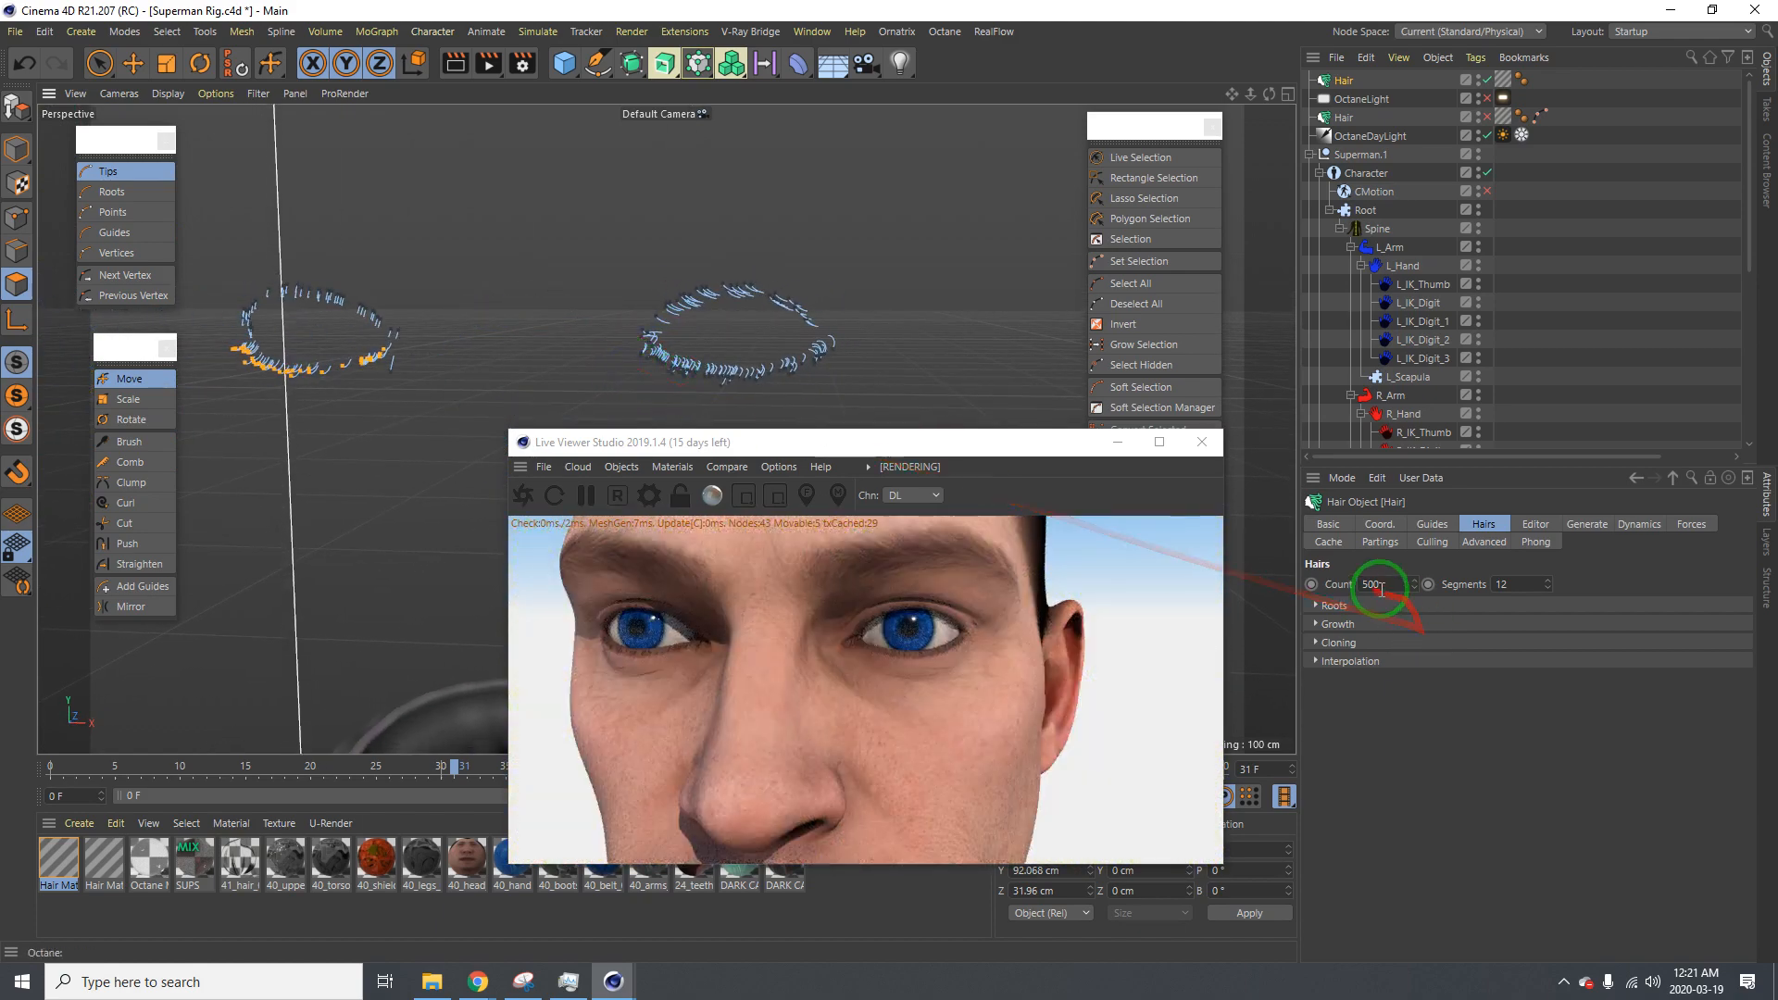
text(800)
key(Return)
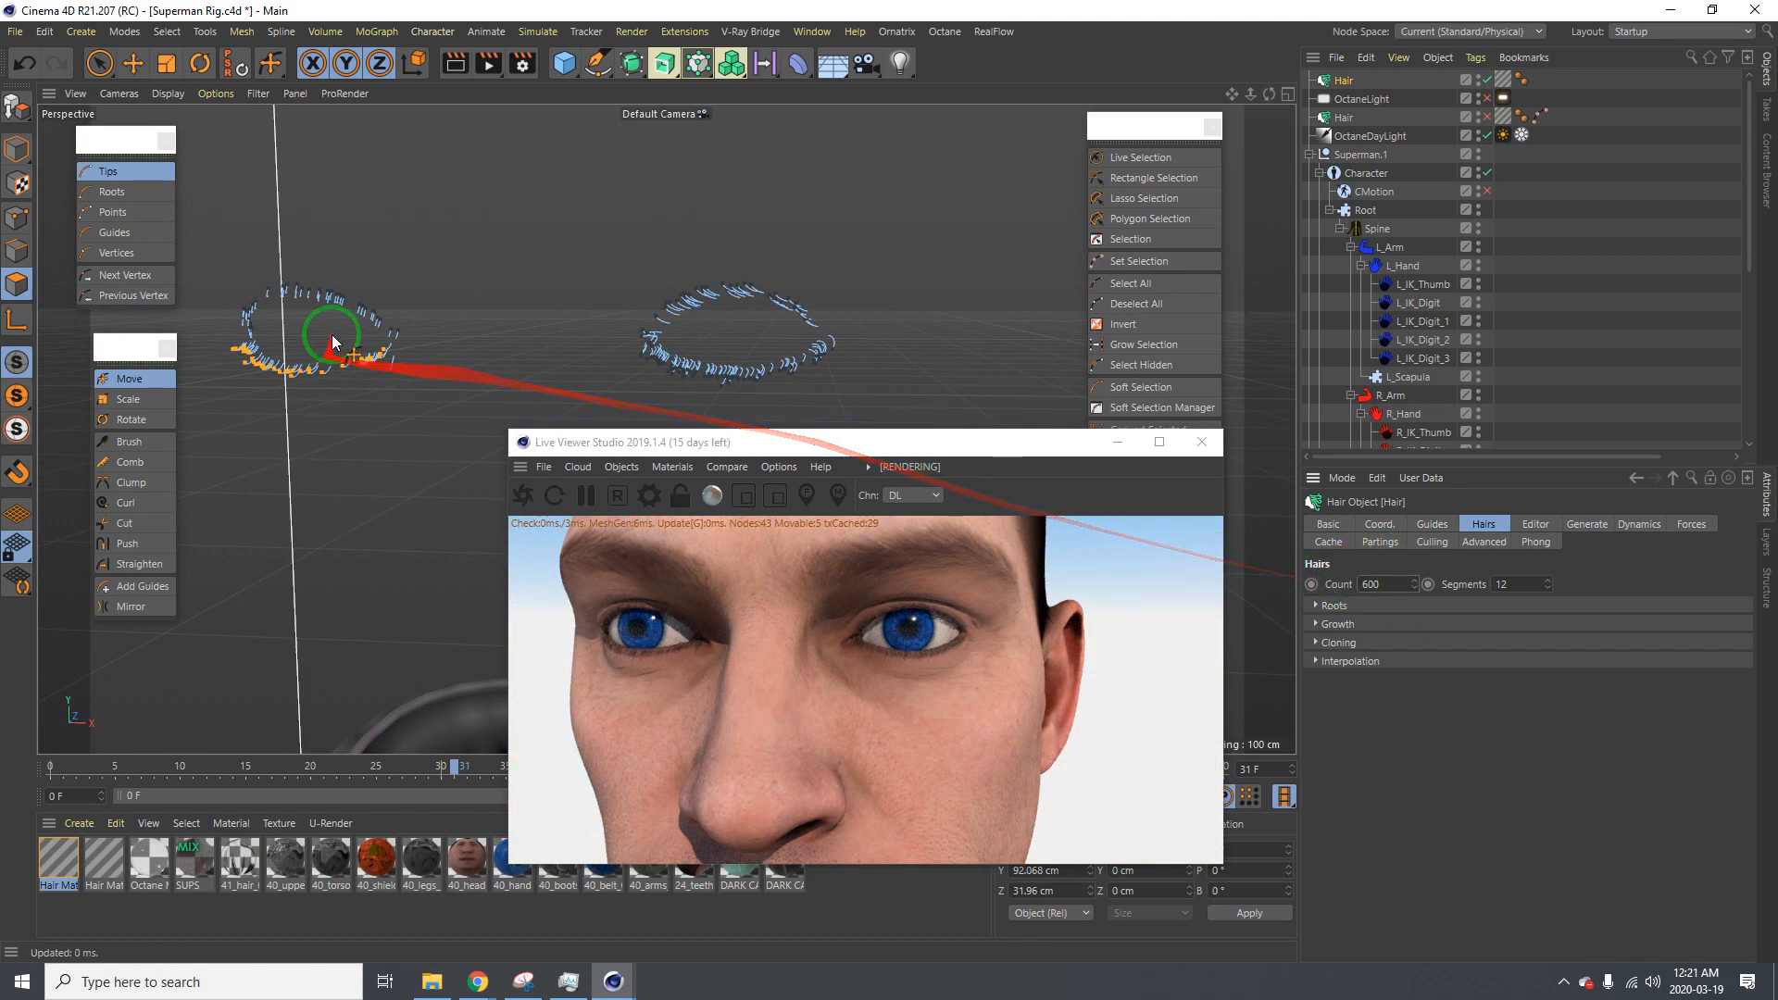
alt+drag(340, 307, 473, 369)
alt+drag(328, 435, 719, 575)
alt+drag(439, 448, 981, 333)
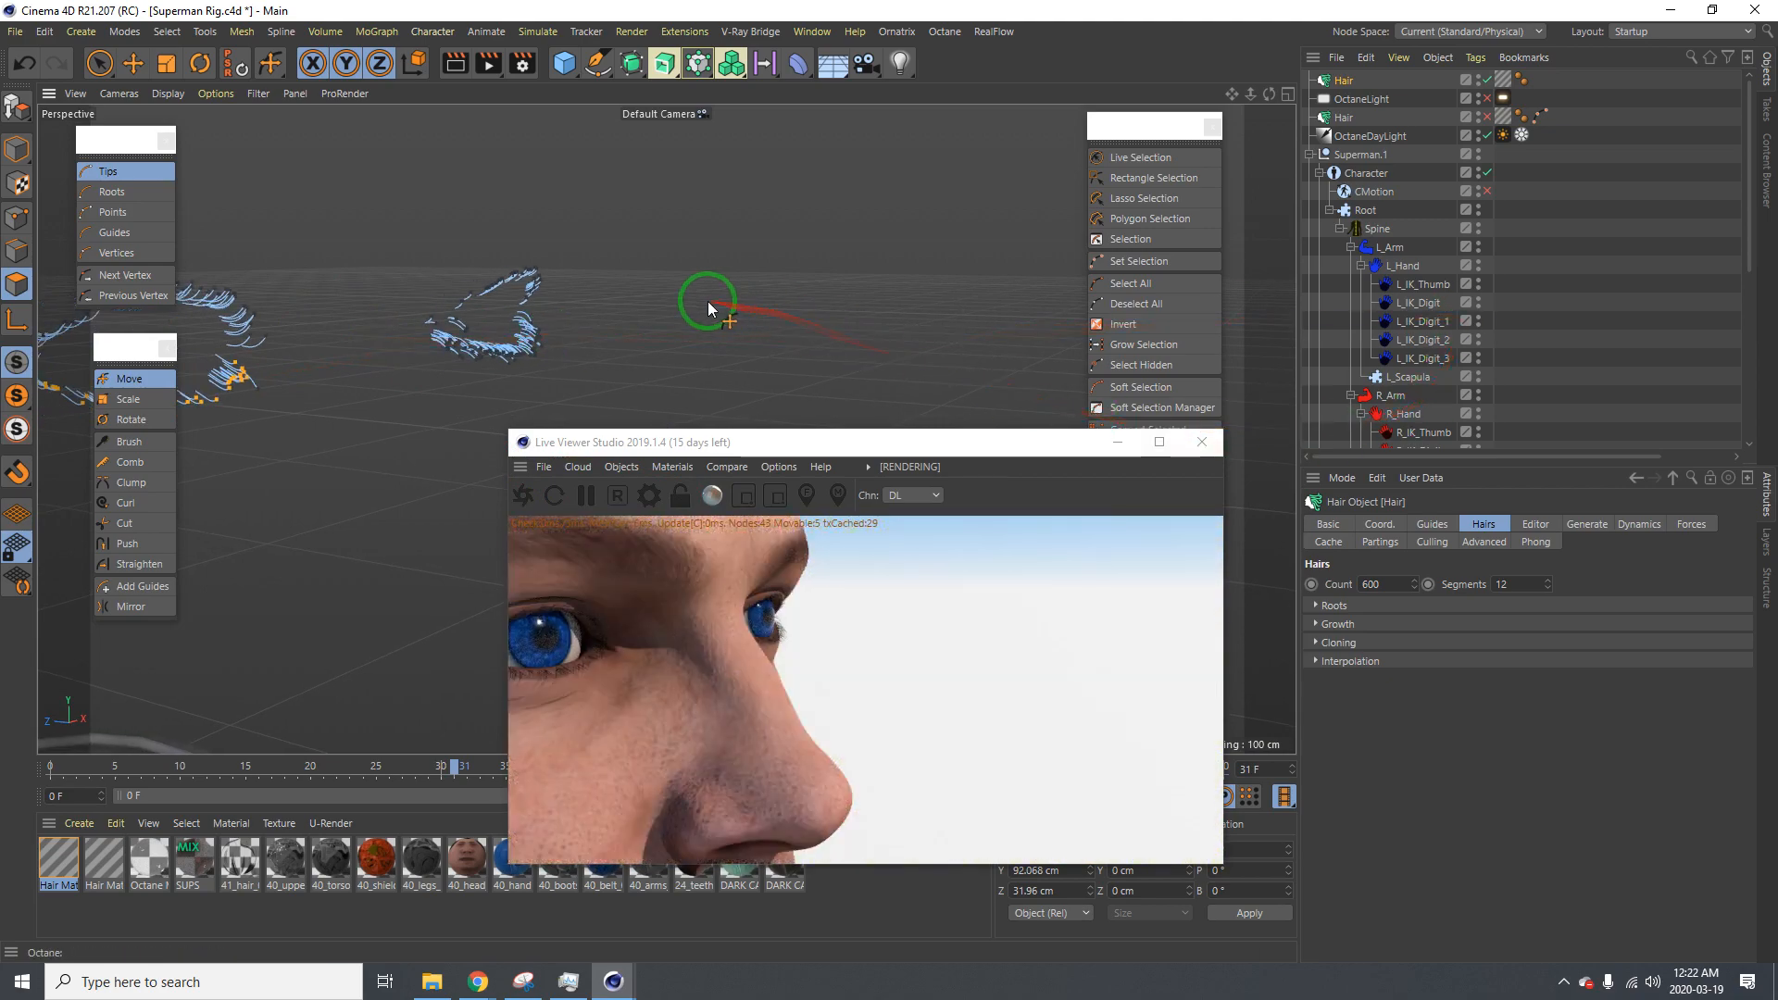
alt+drag(524, 322, 648, 334)
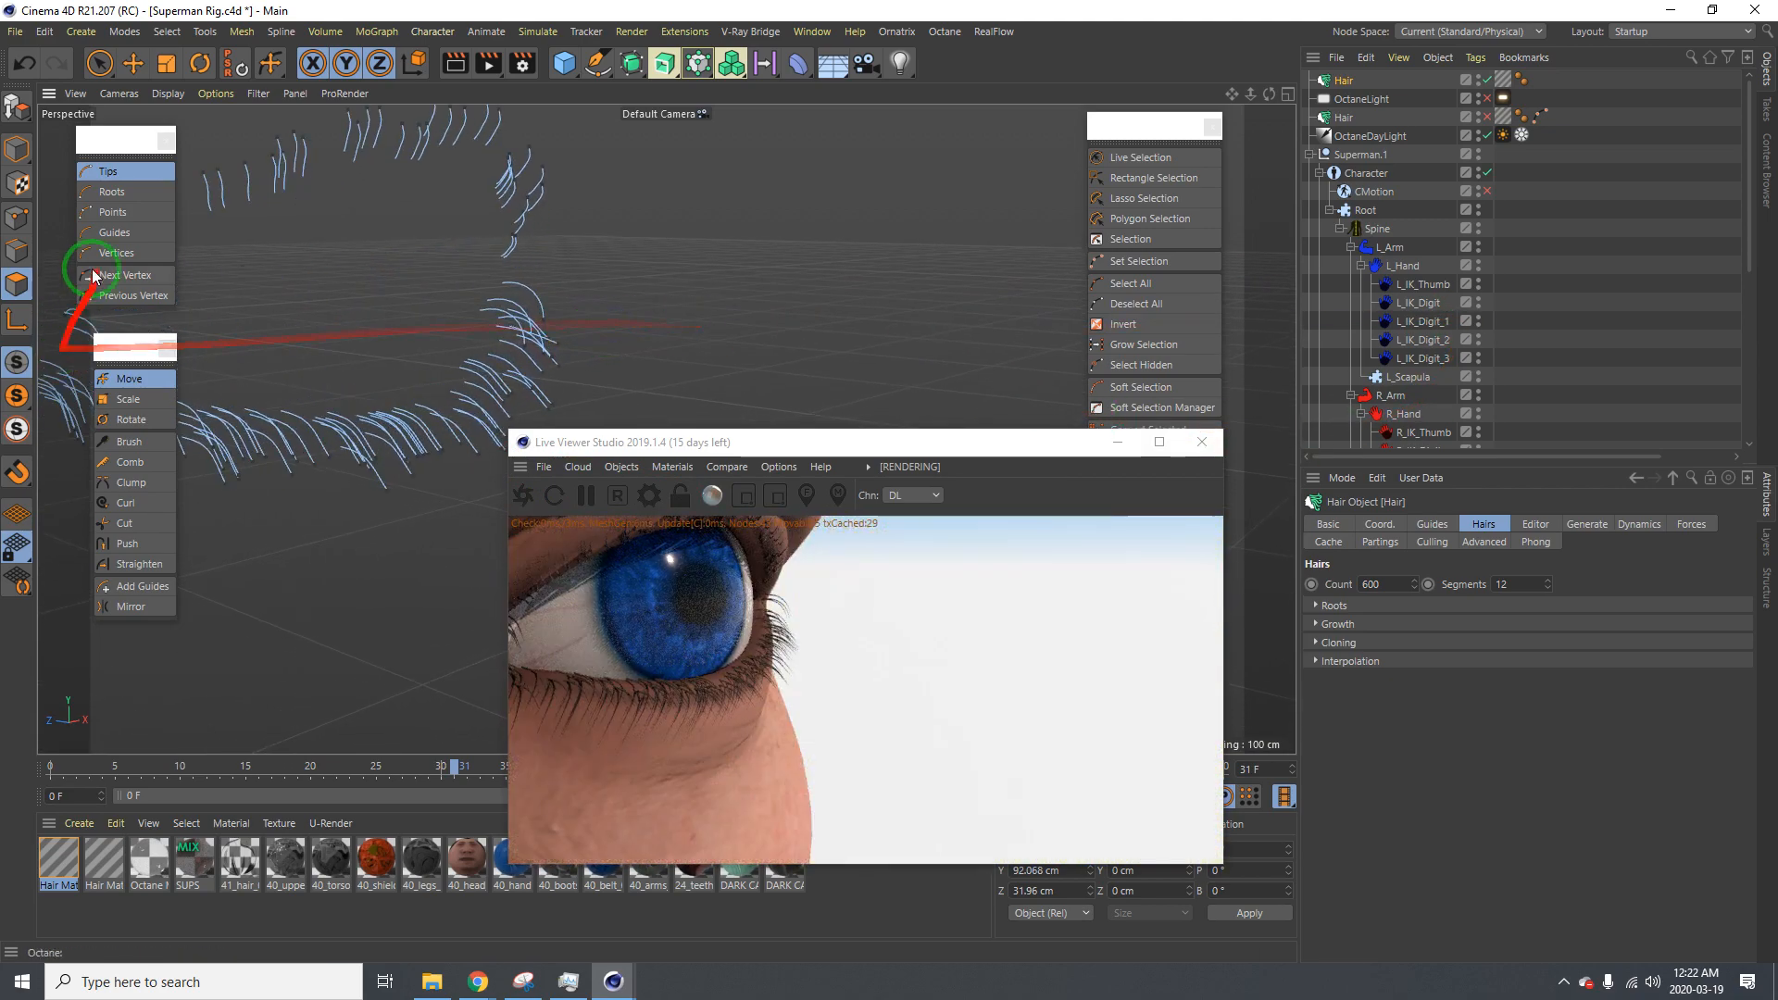
Select the lower eyelash tips at the outer corner of the eye in view, move them into shape and save the project
click(1127, 161)
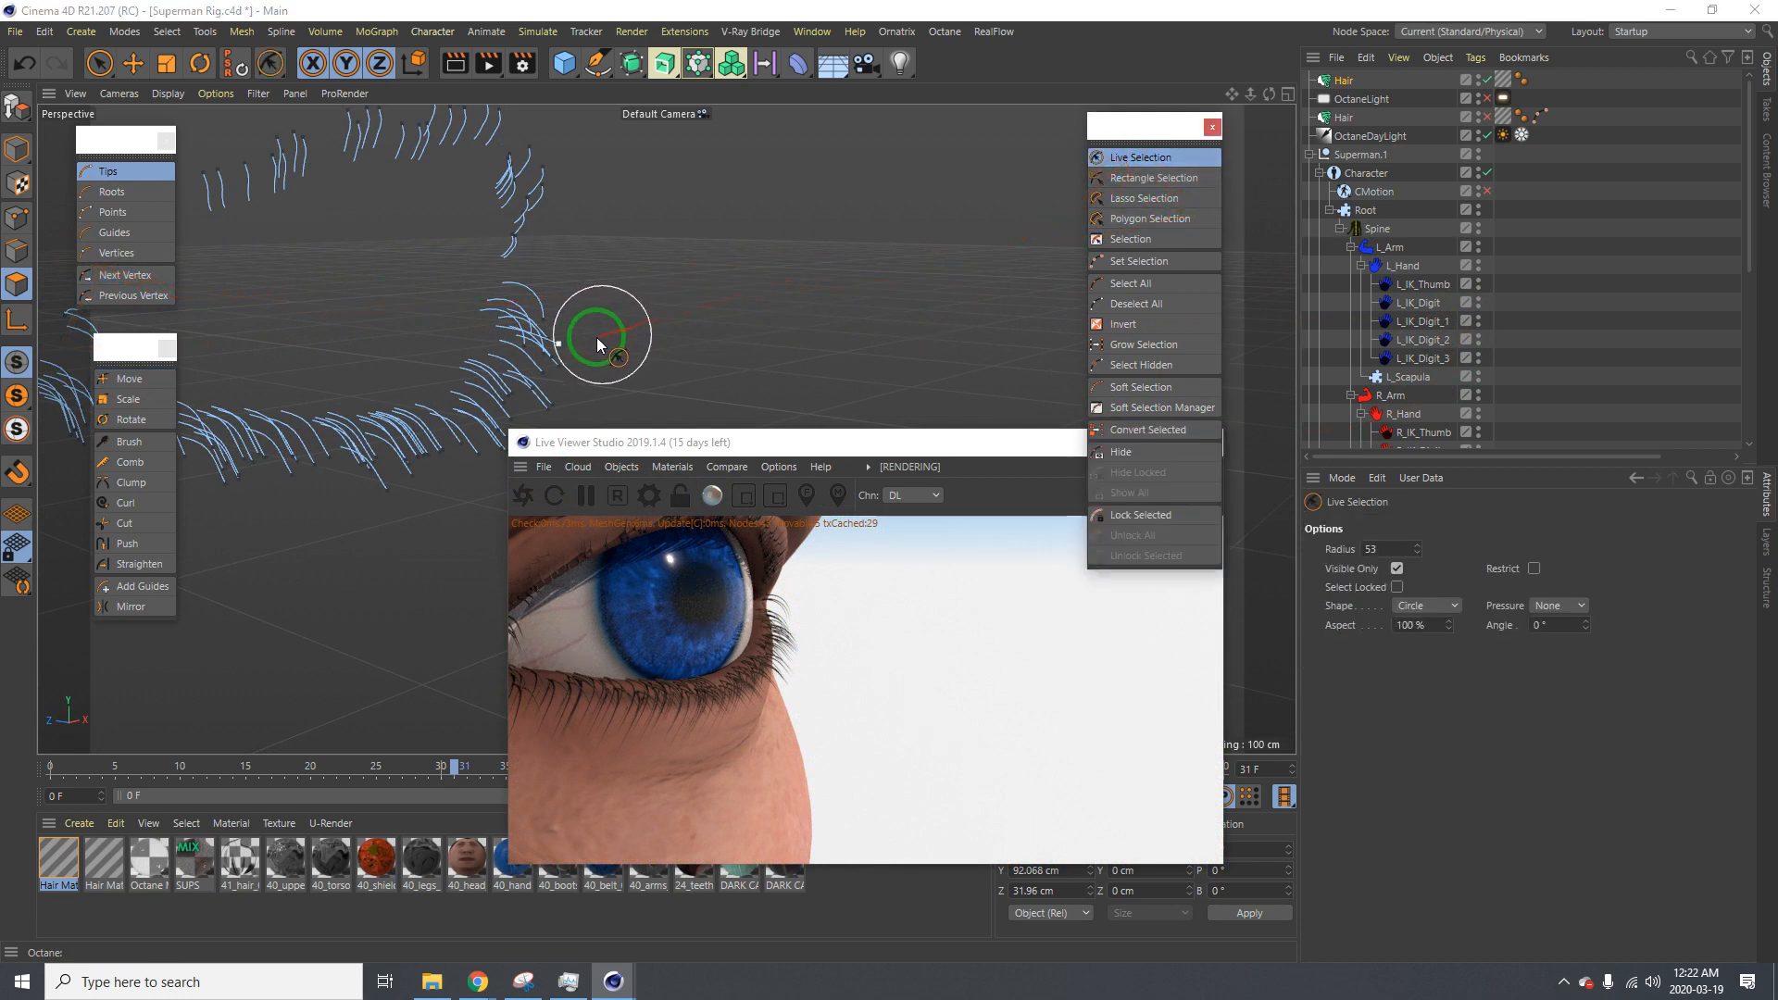
drag(598, 345, 584, 348)
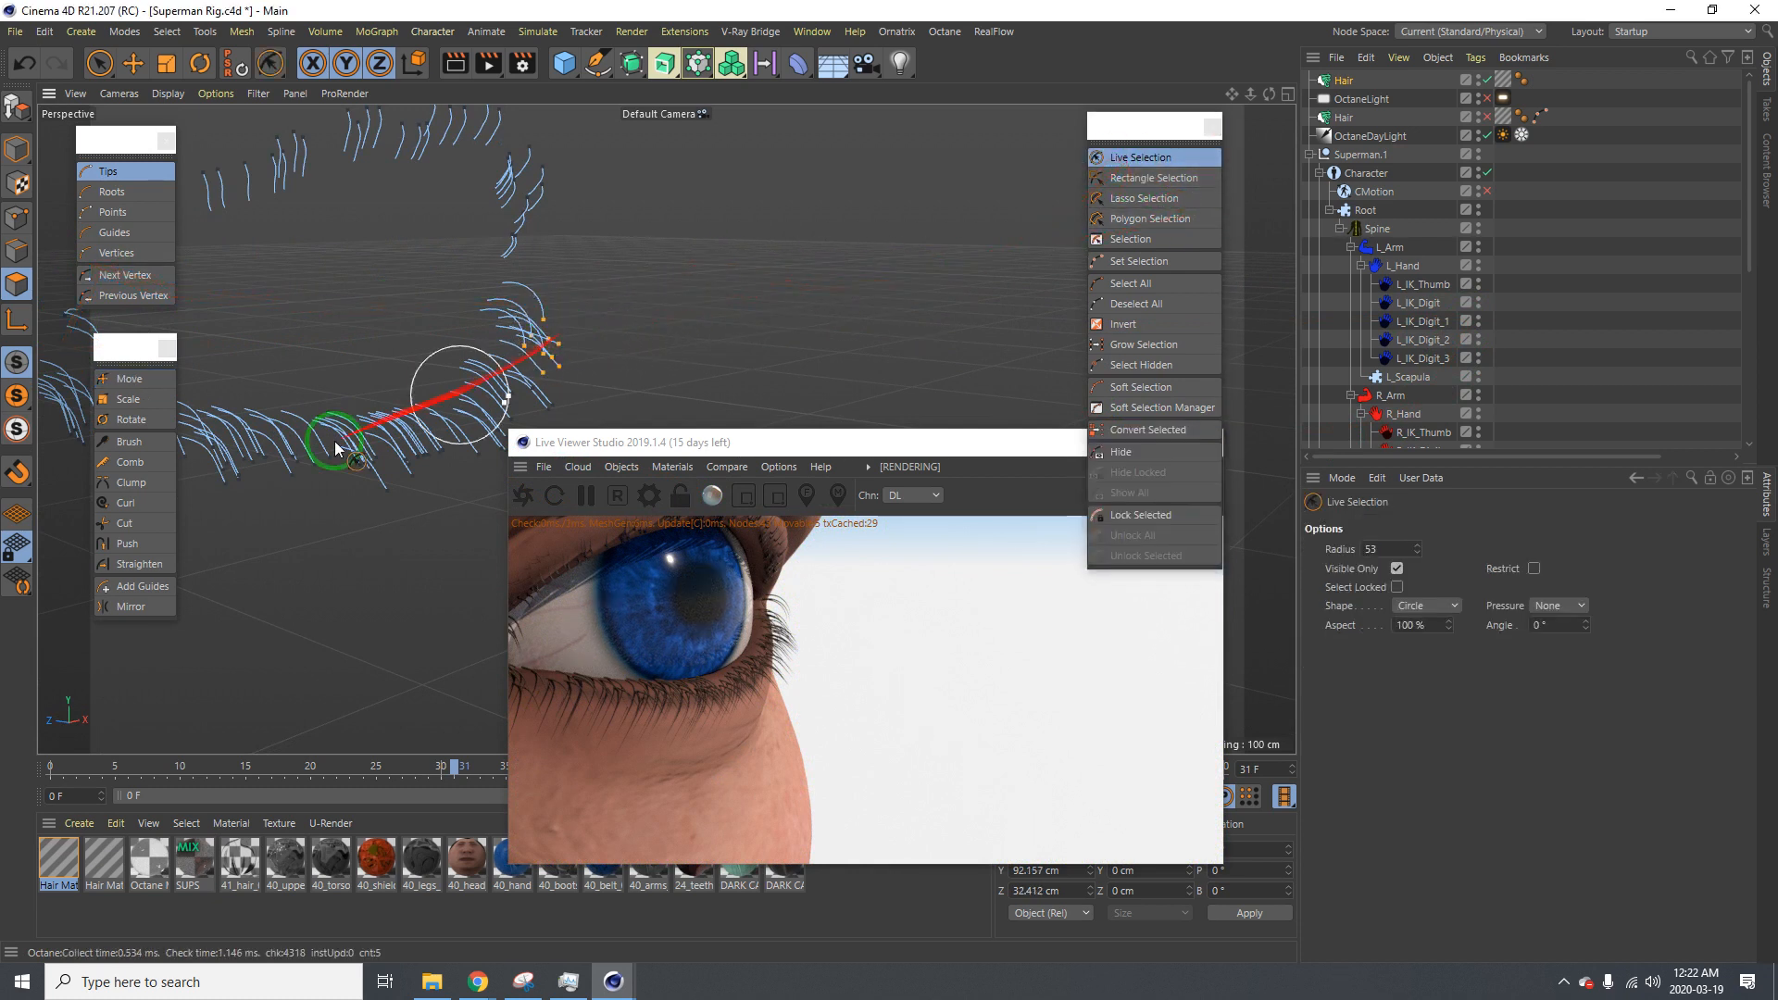
click(109, 381)
drag(511, 315, 897, 485)
alt+drag(527, 306, 365, 263)
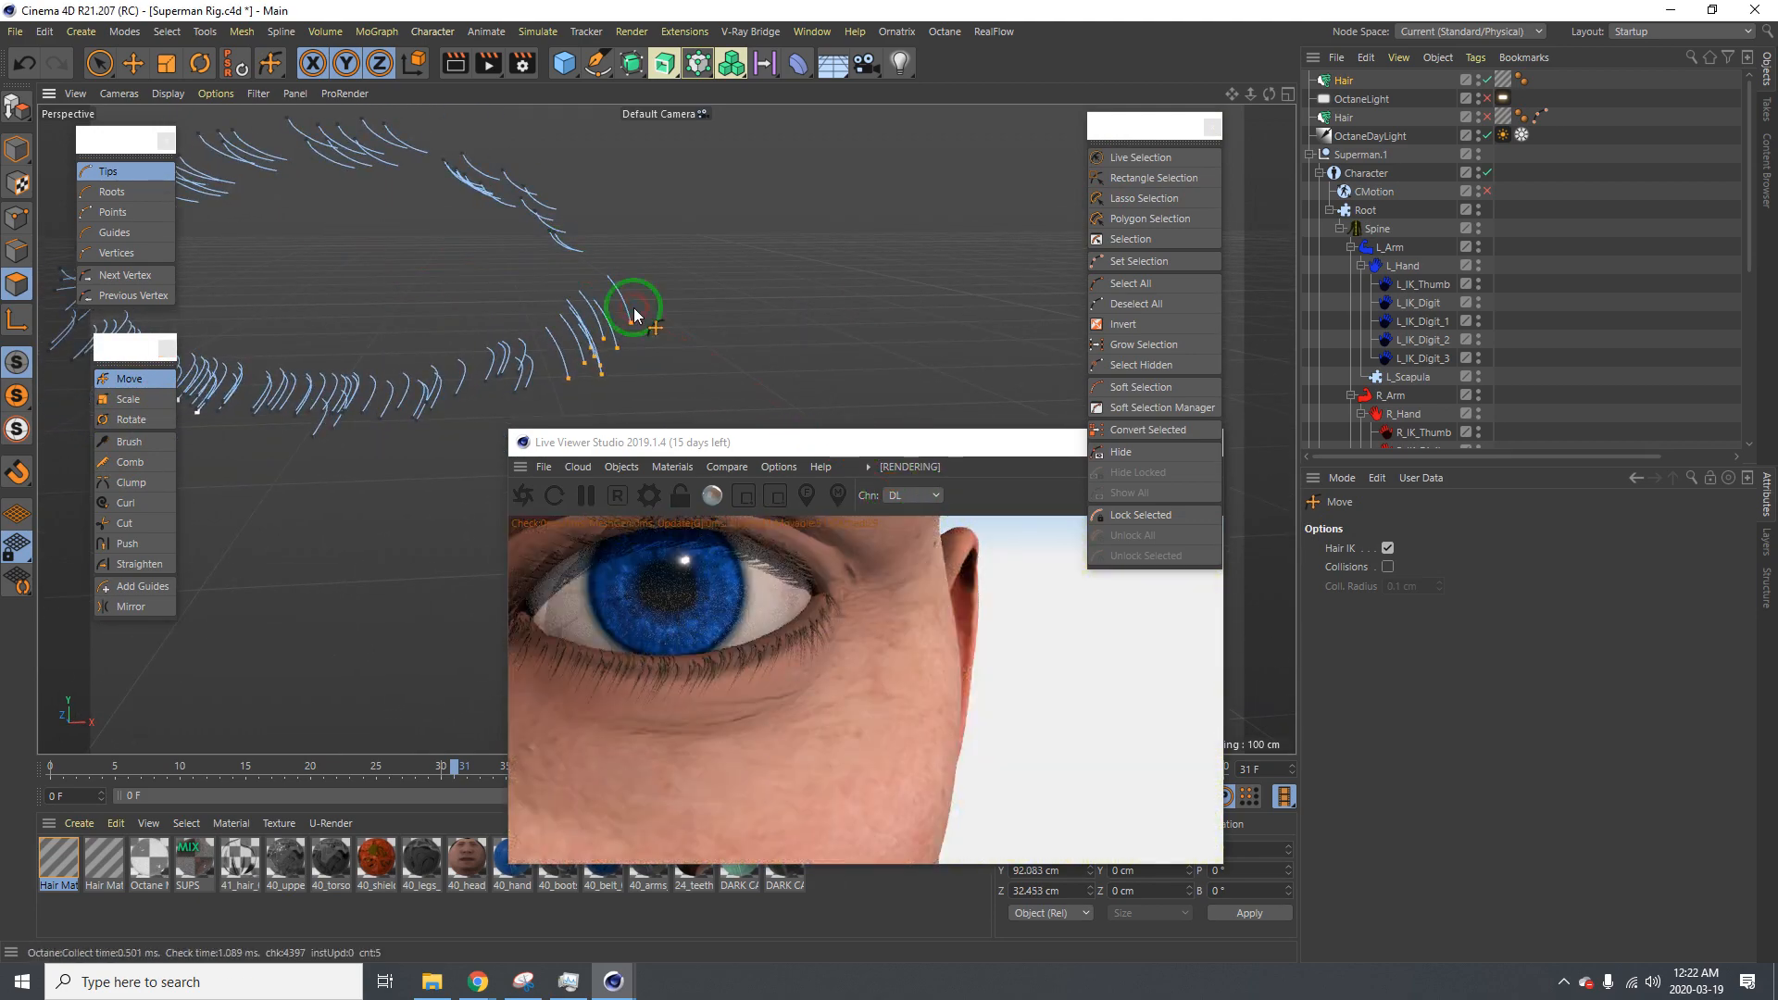
drag(637, 302, 480, 445)
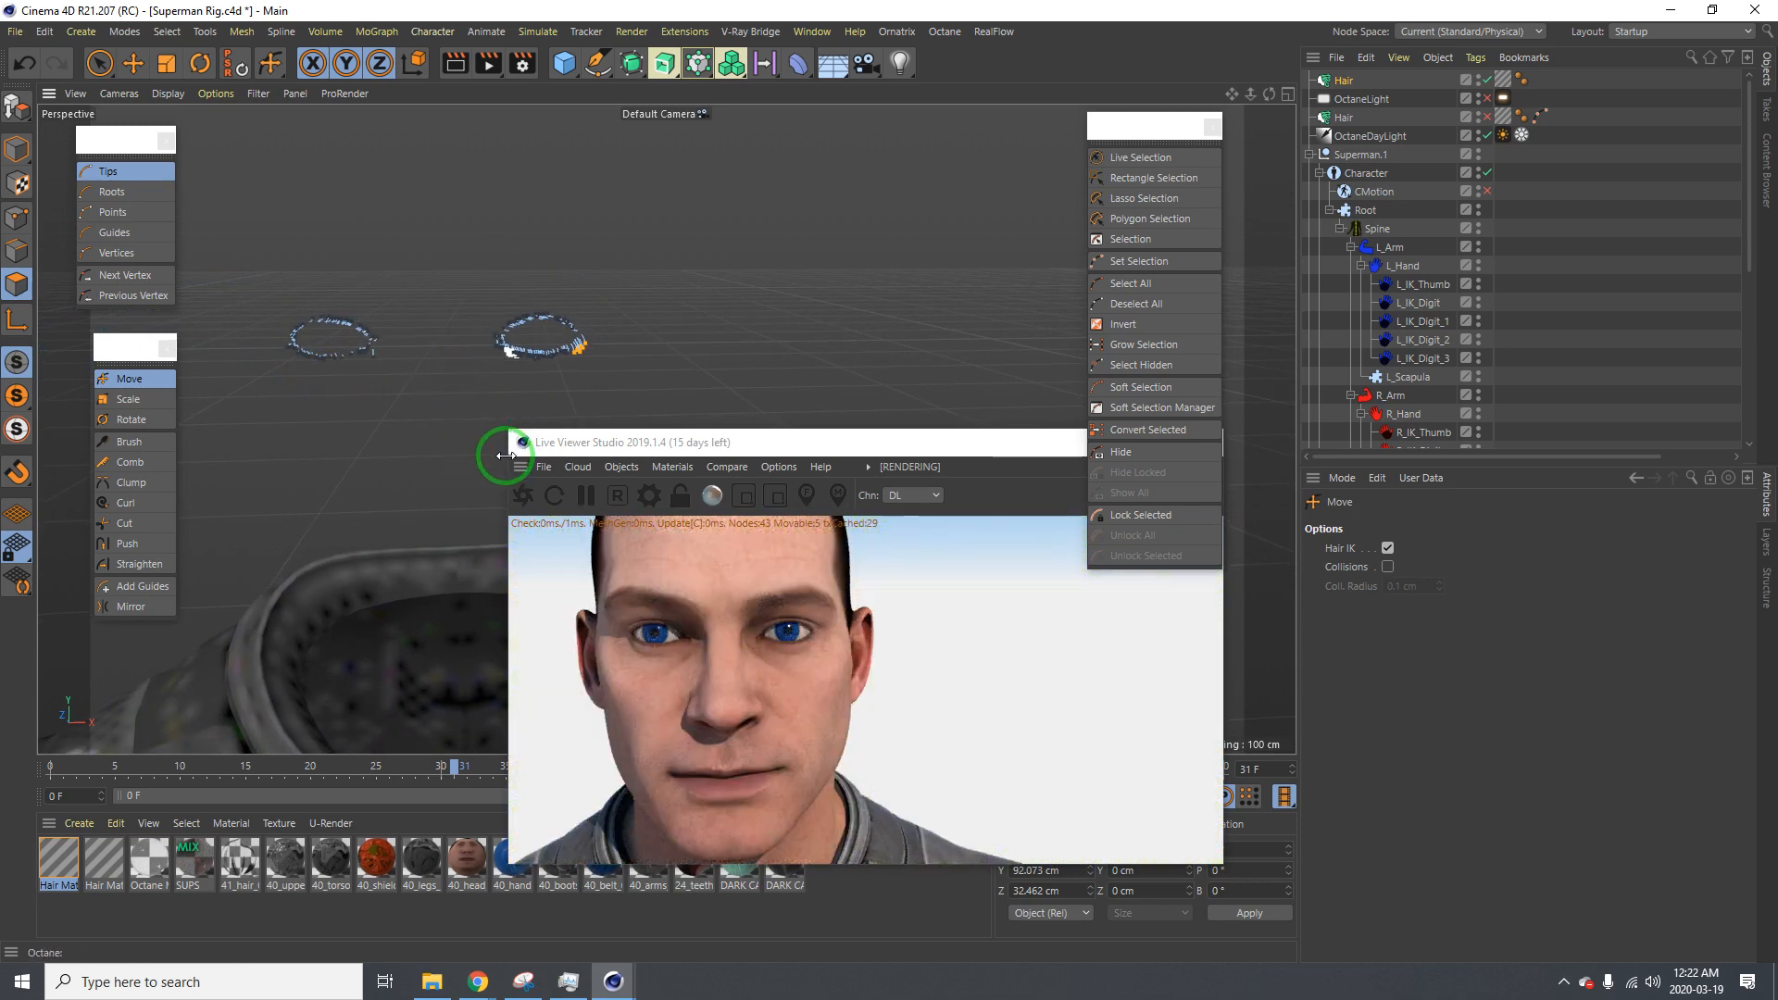
key(ctrl+s)
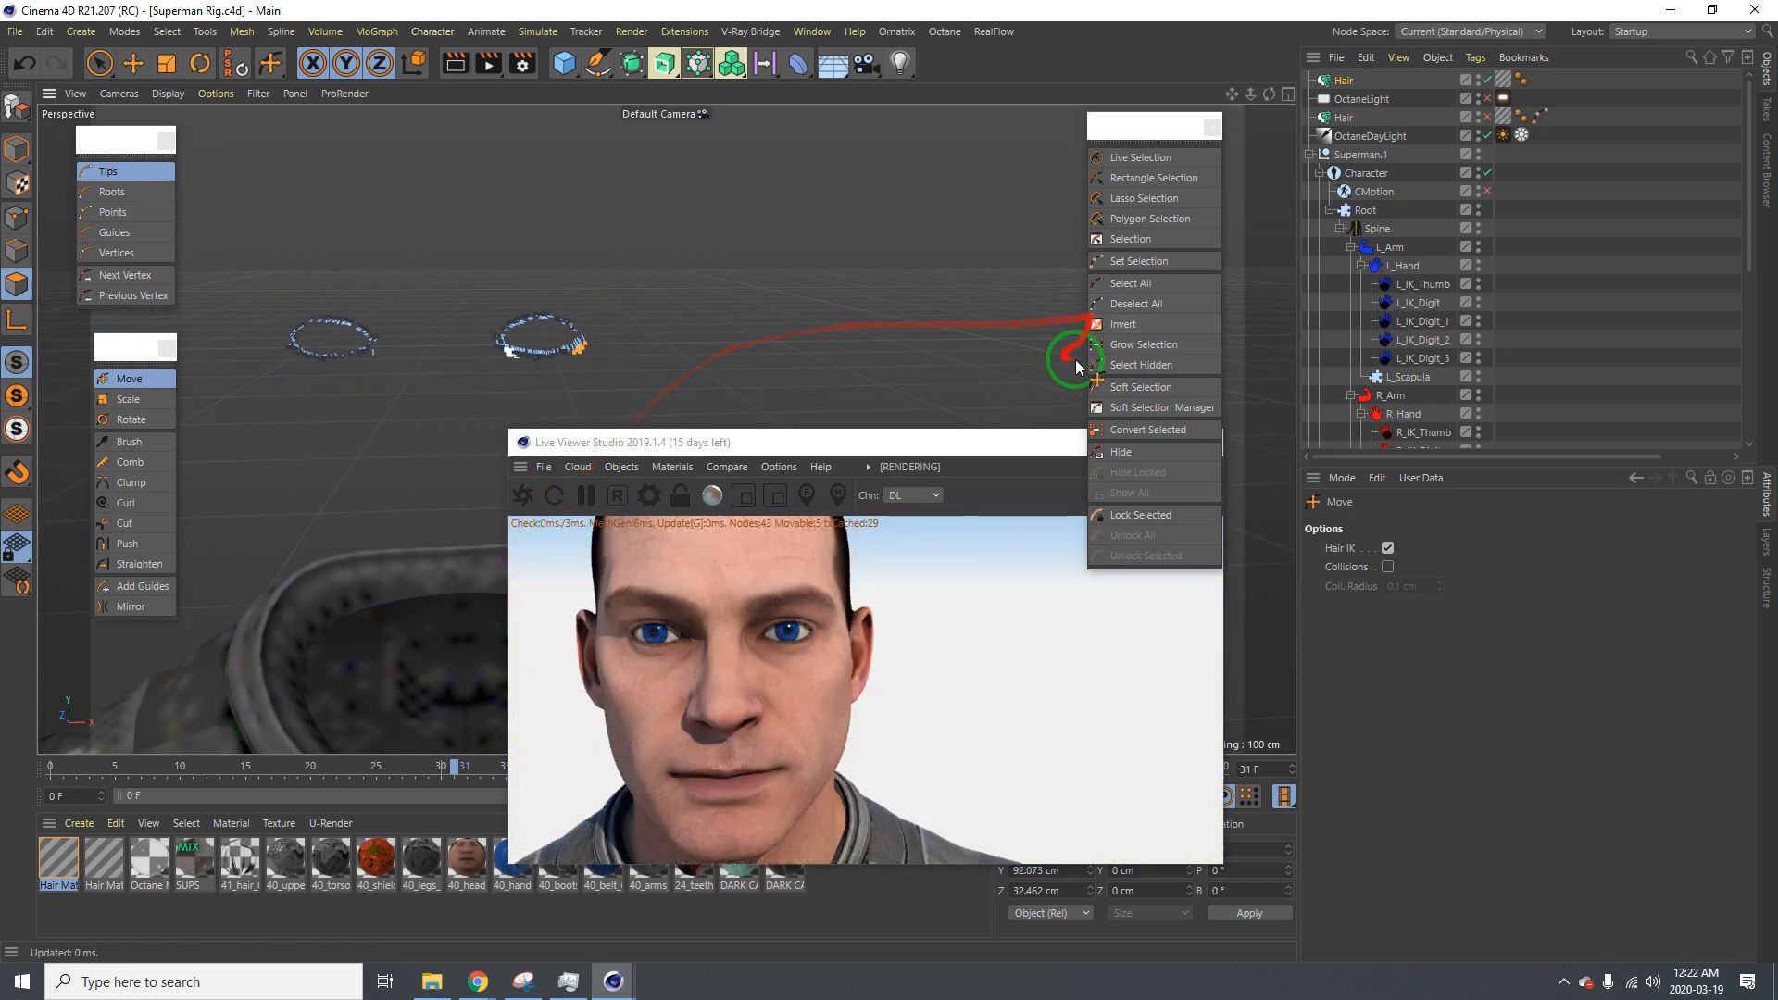
Move the Octane Live Viewer aside and view the face in the viewport render, briefly testing it with OctaneLight enabled
drag(965, 448, 1777, 353)
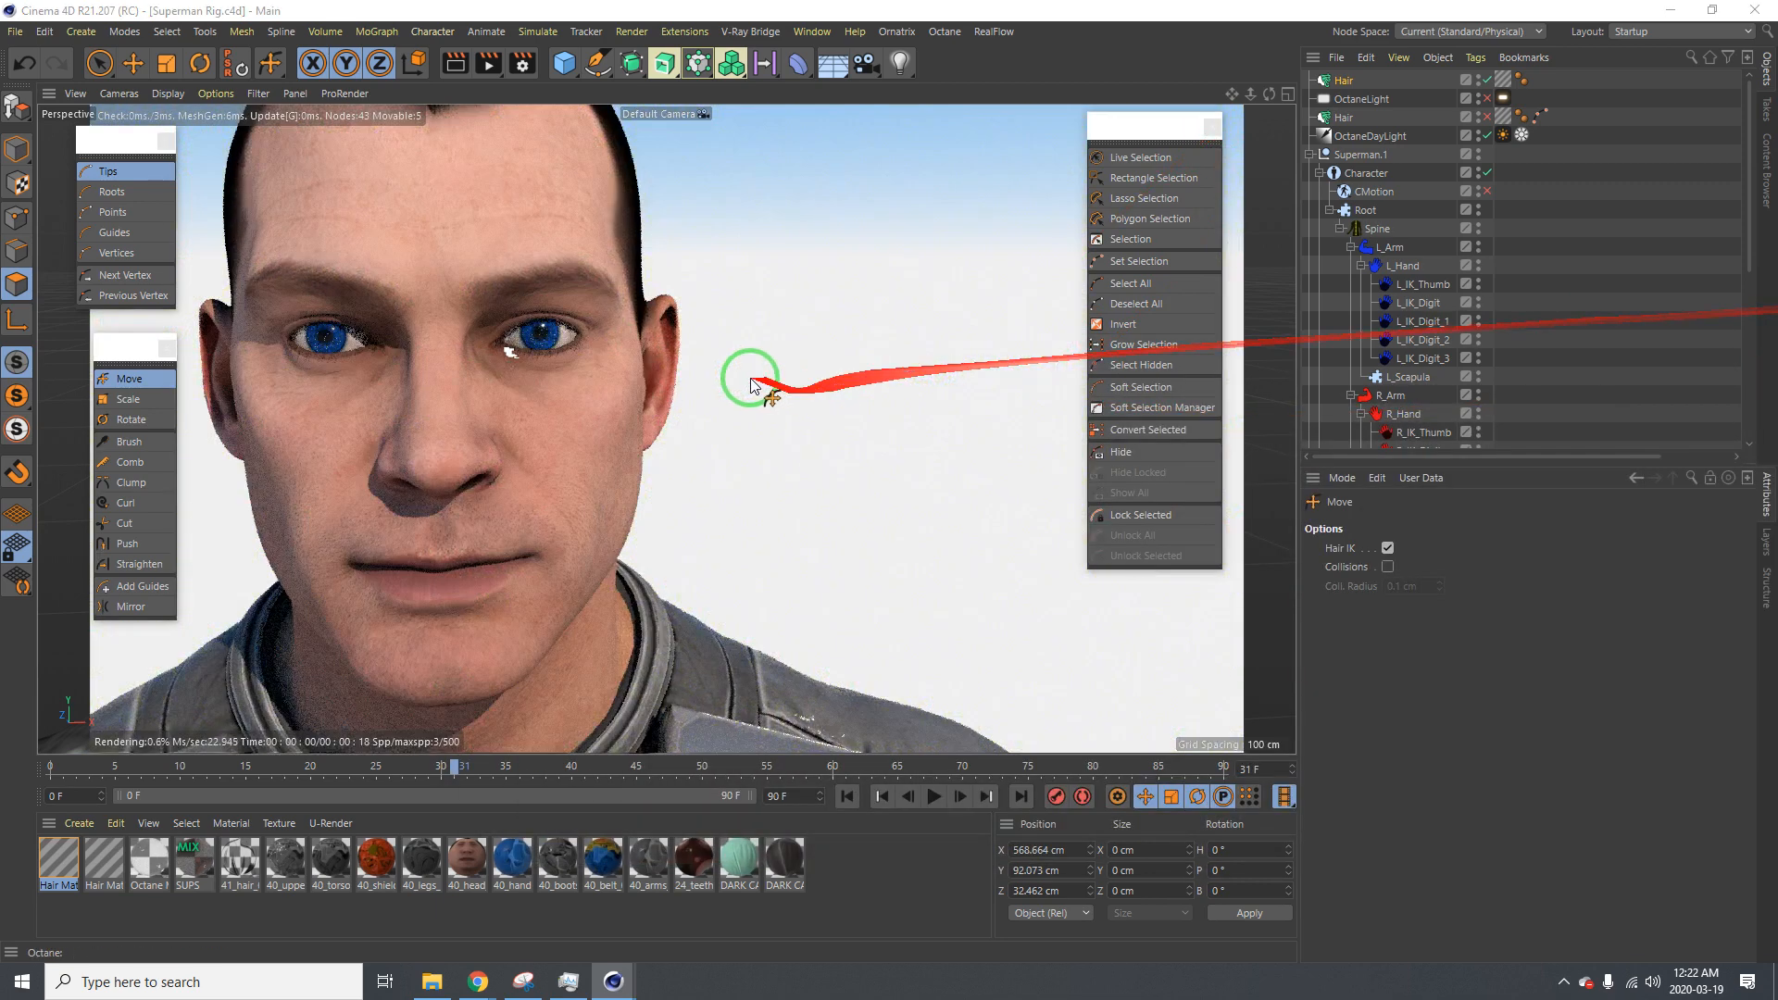
scroll(681, 370, down, 3)
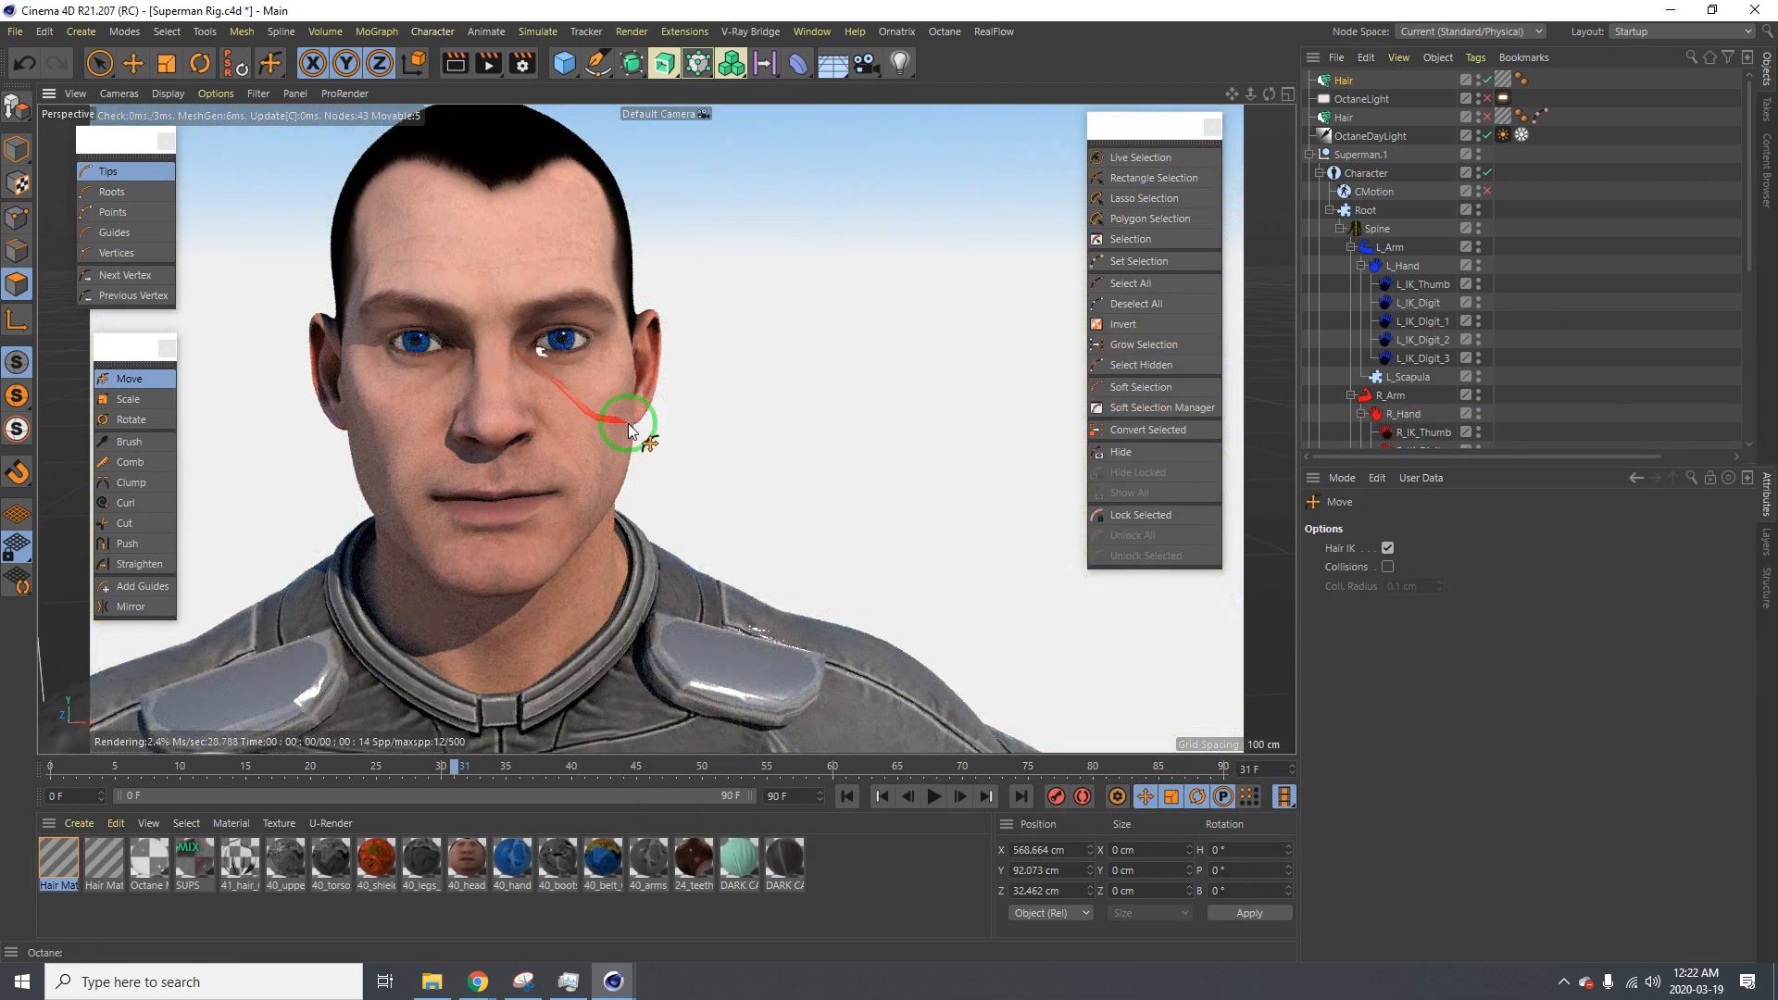
key(e)
alt+drag(653, 394, 417, 389)
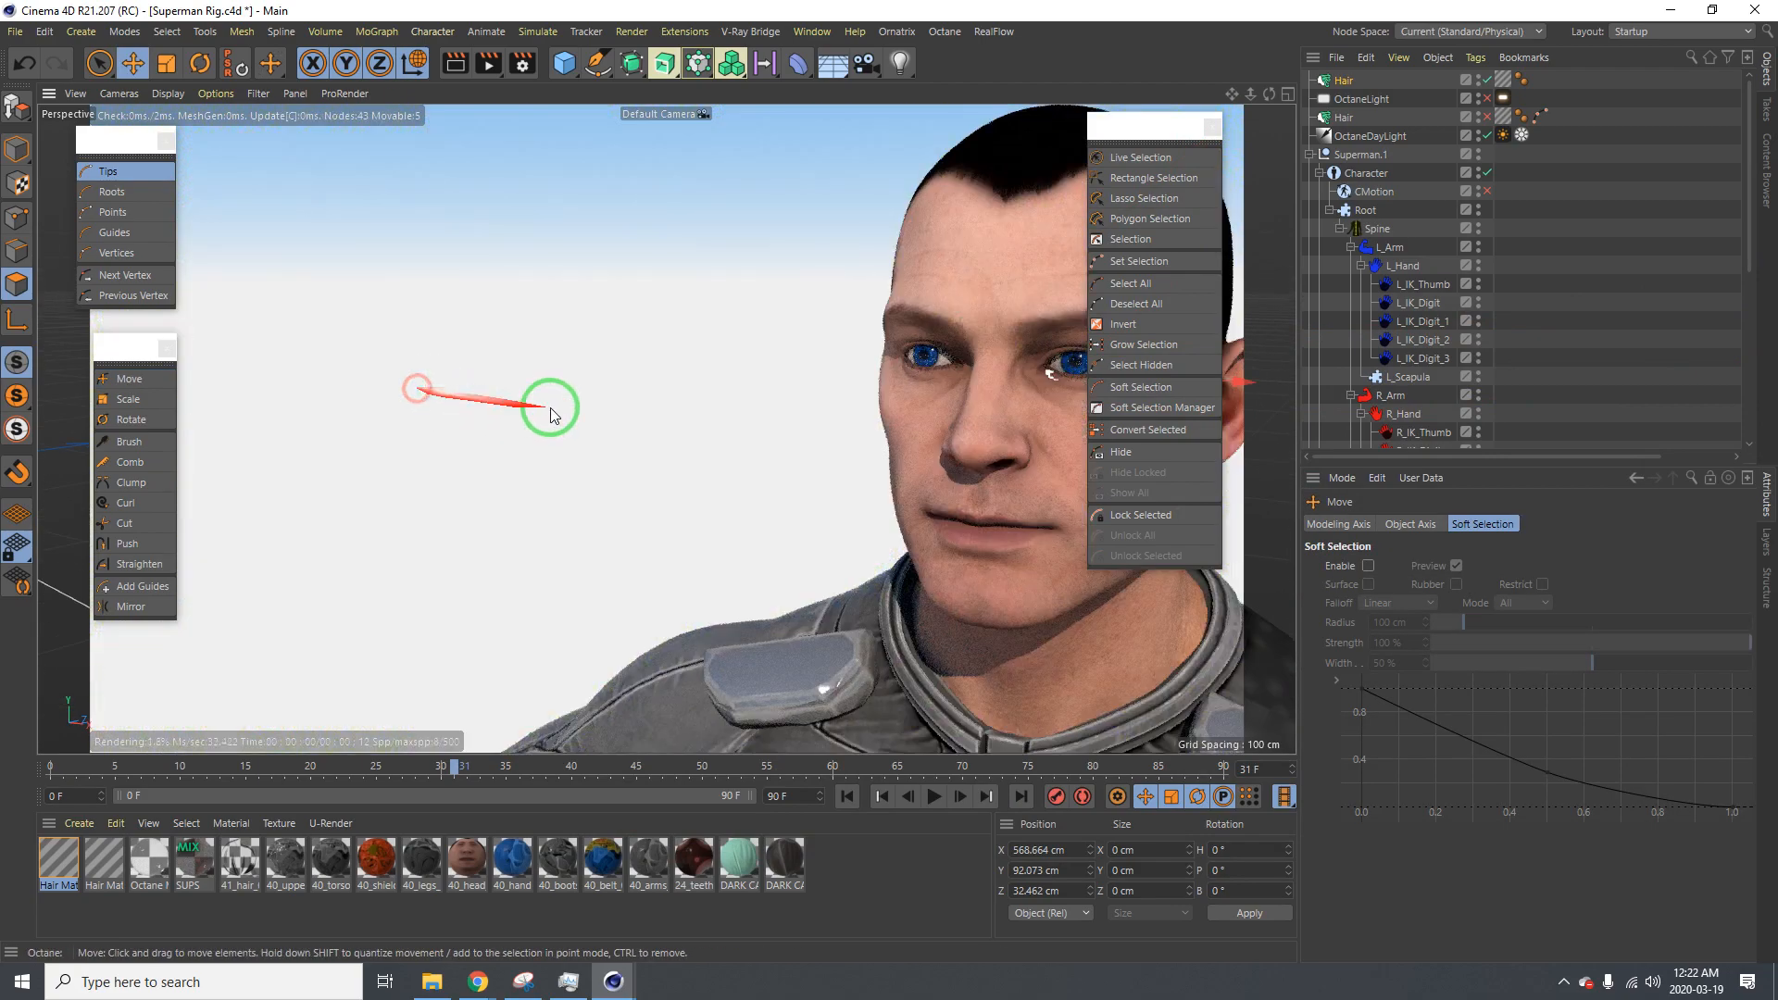
alt+drag(903, 406, 809, 405)
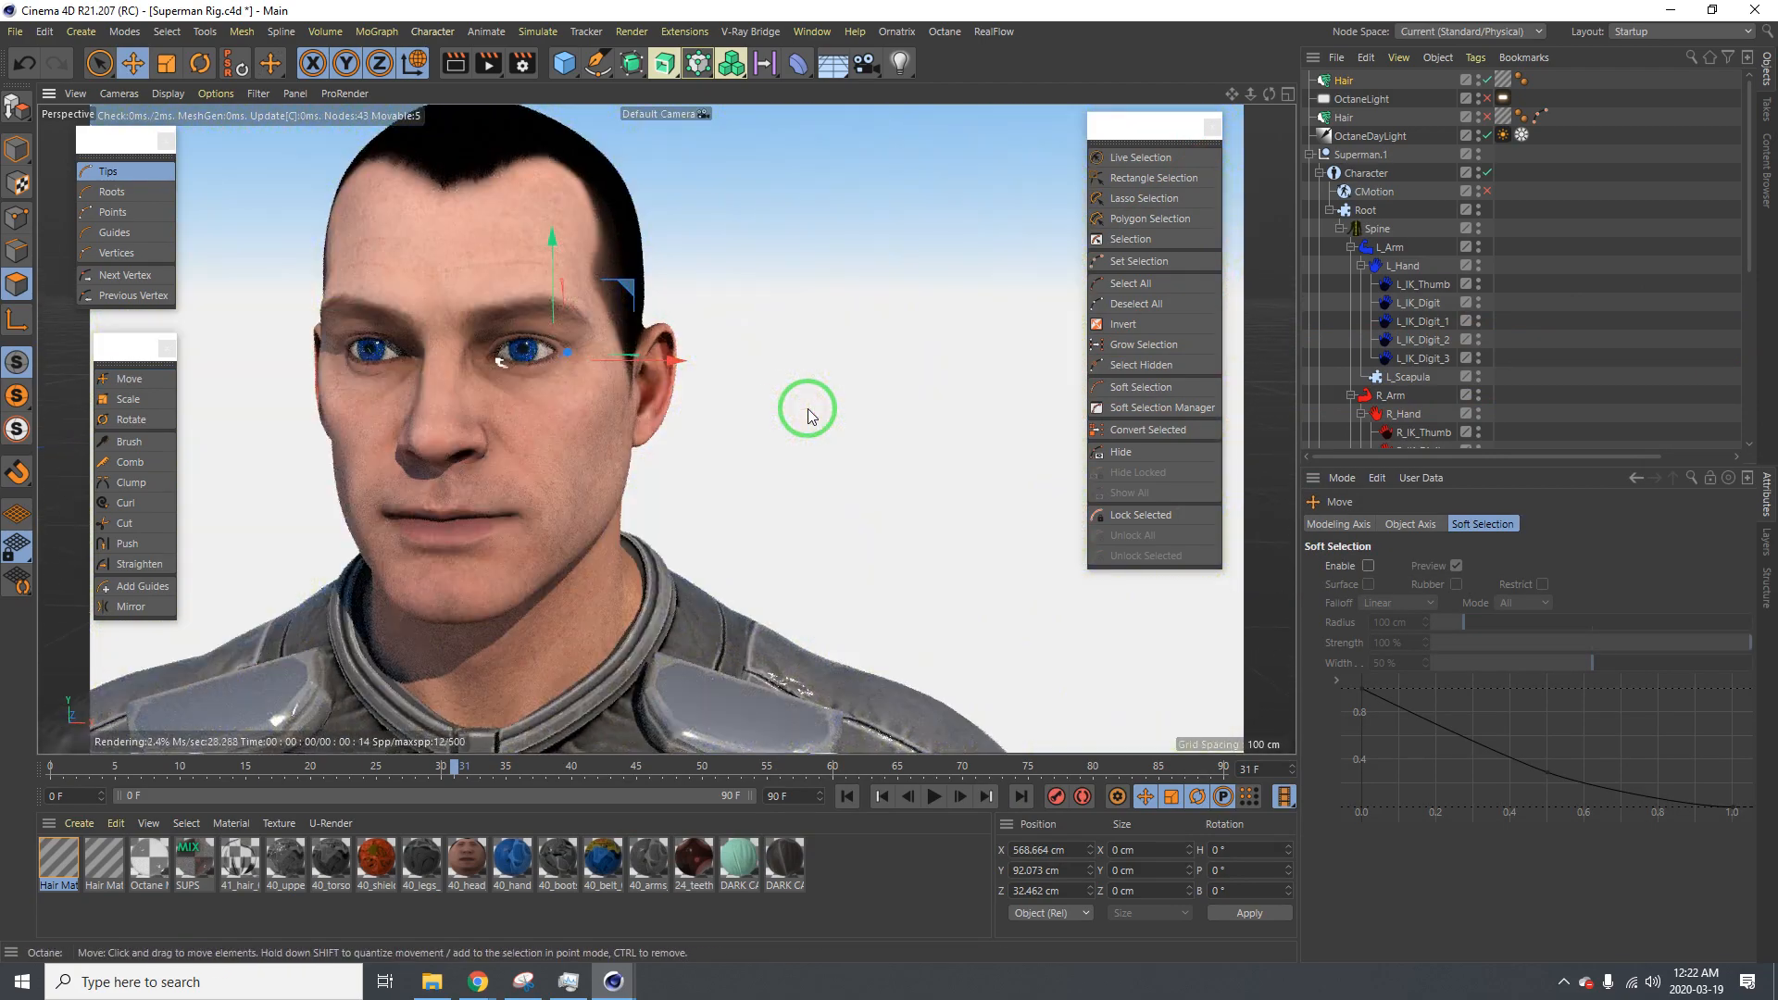
click(1487, 98)
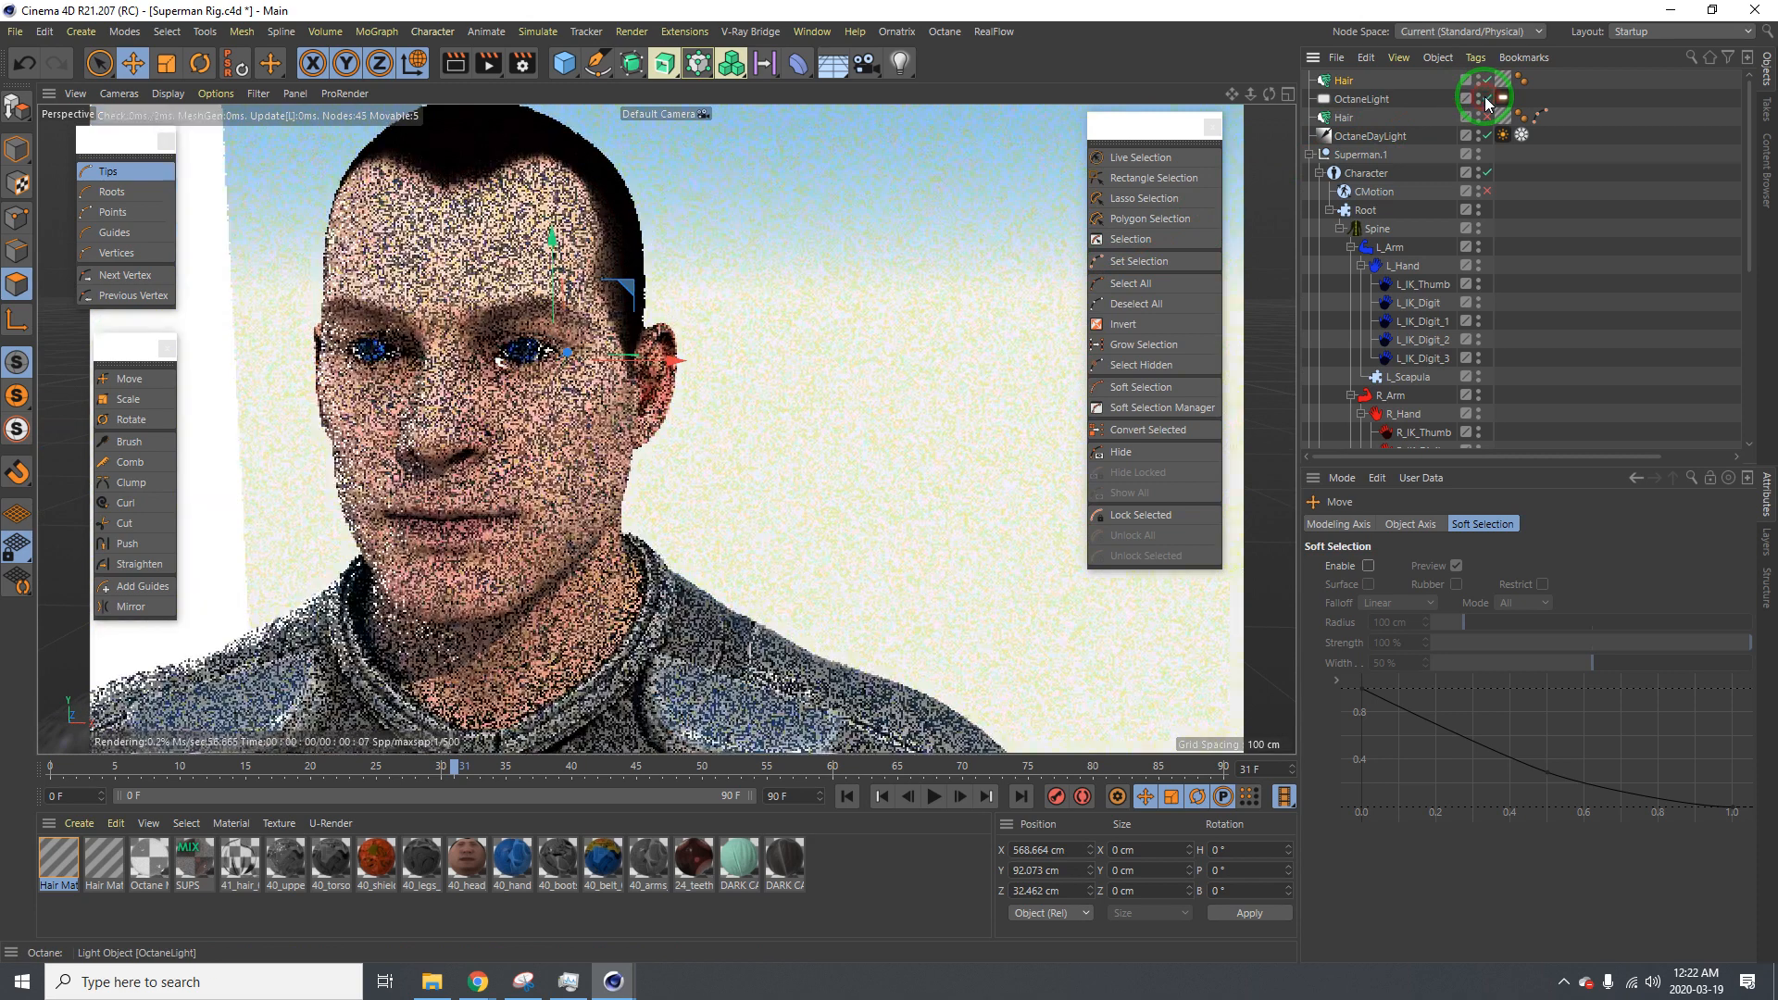
click(1486, 97)
click(1431, 183)
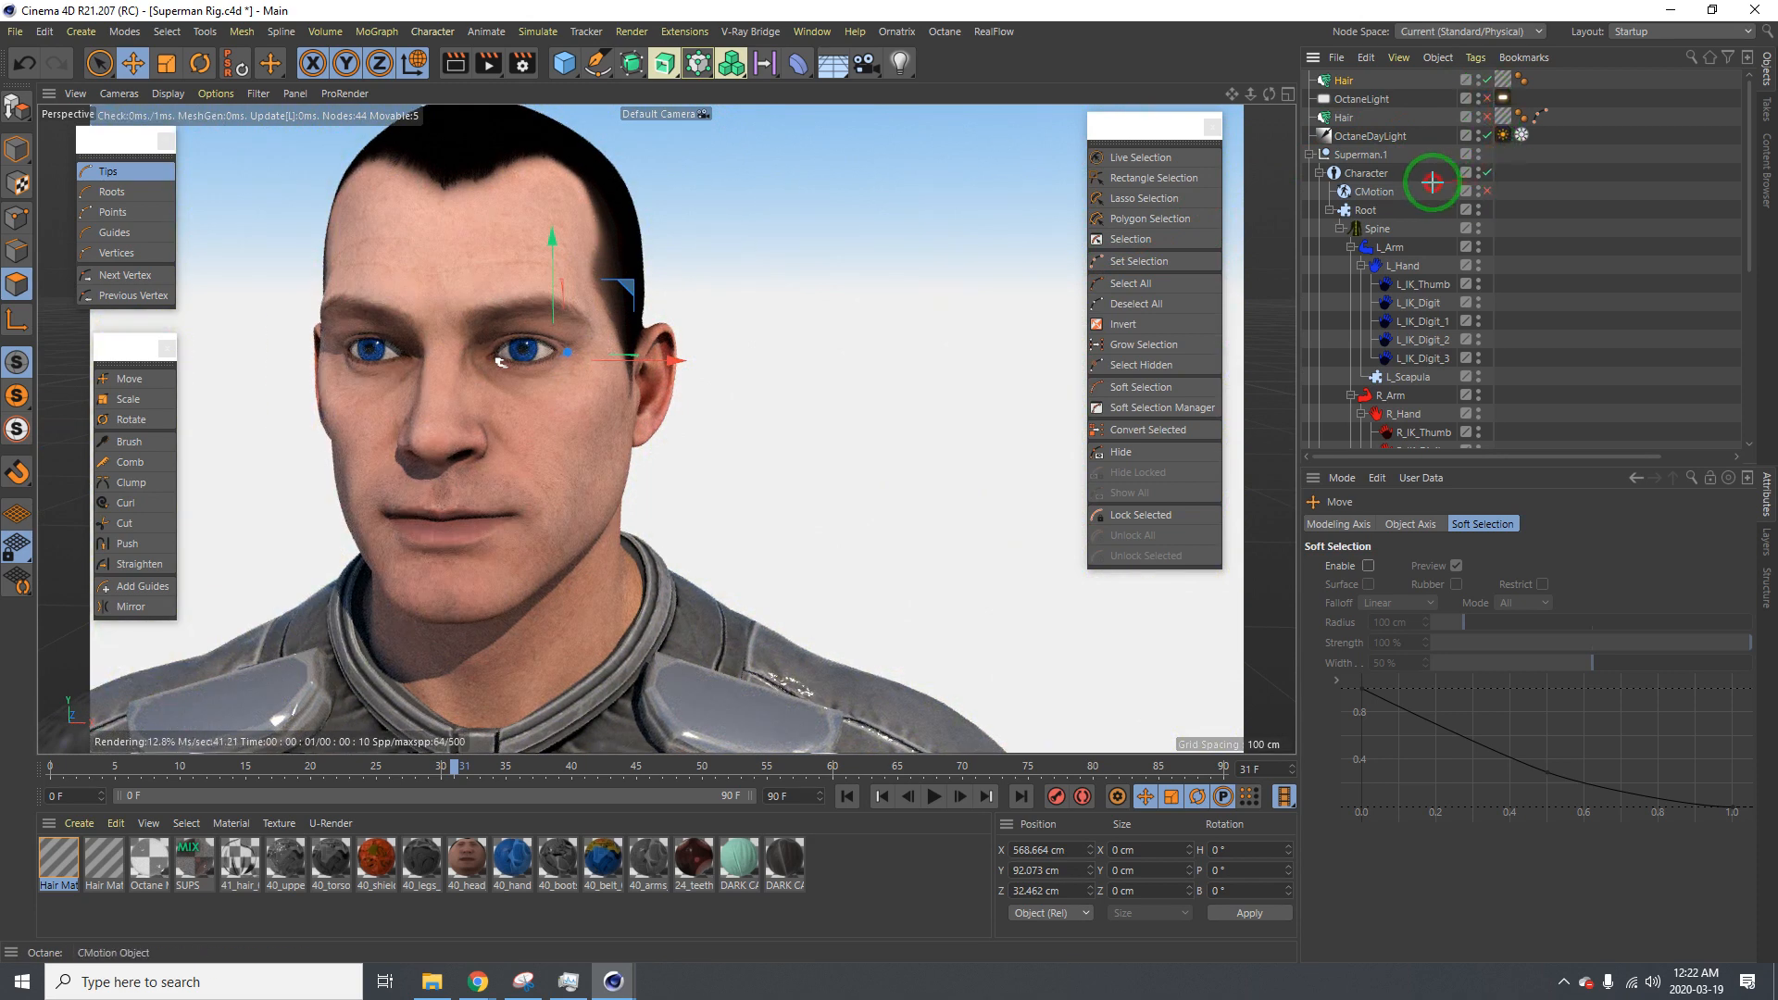
scroll(1405, 324, down, 4)
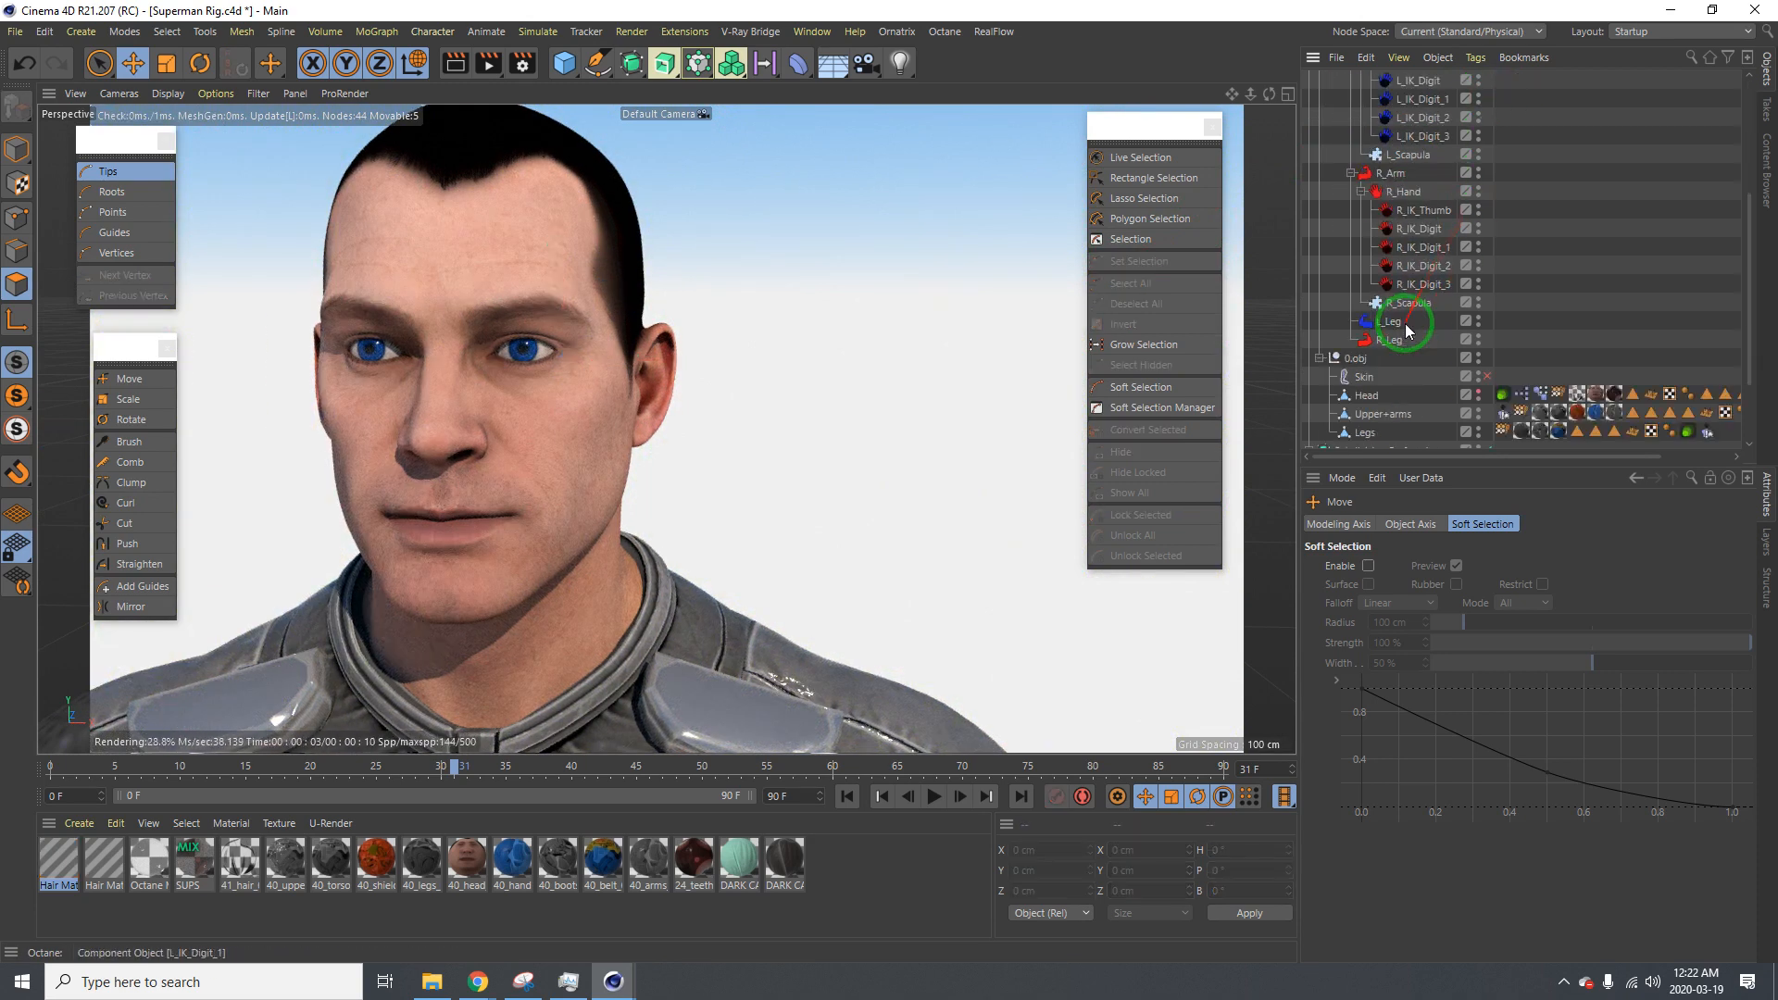
click(1487, 377)
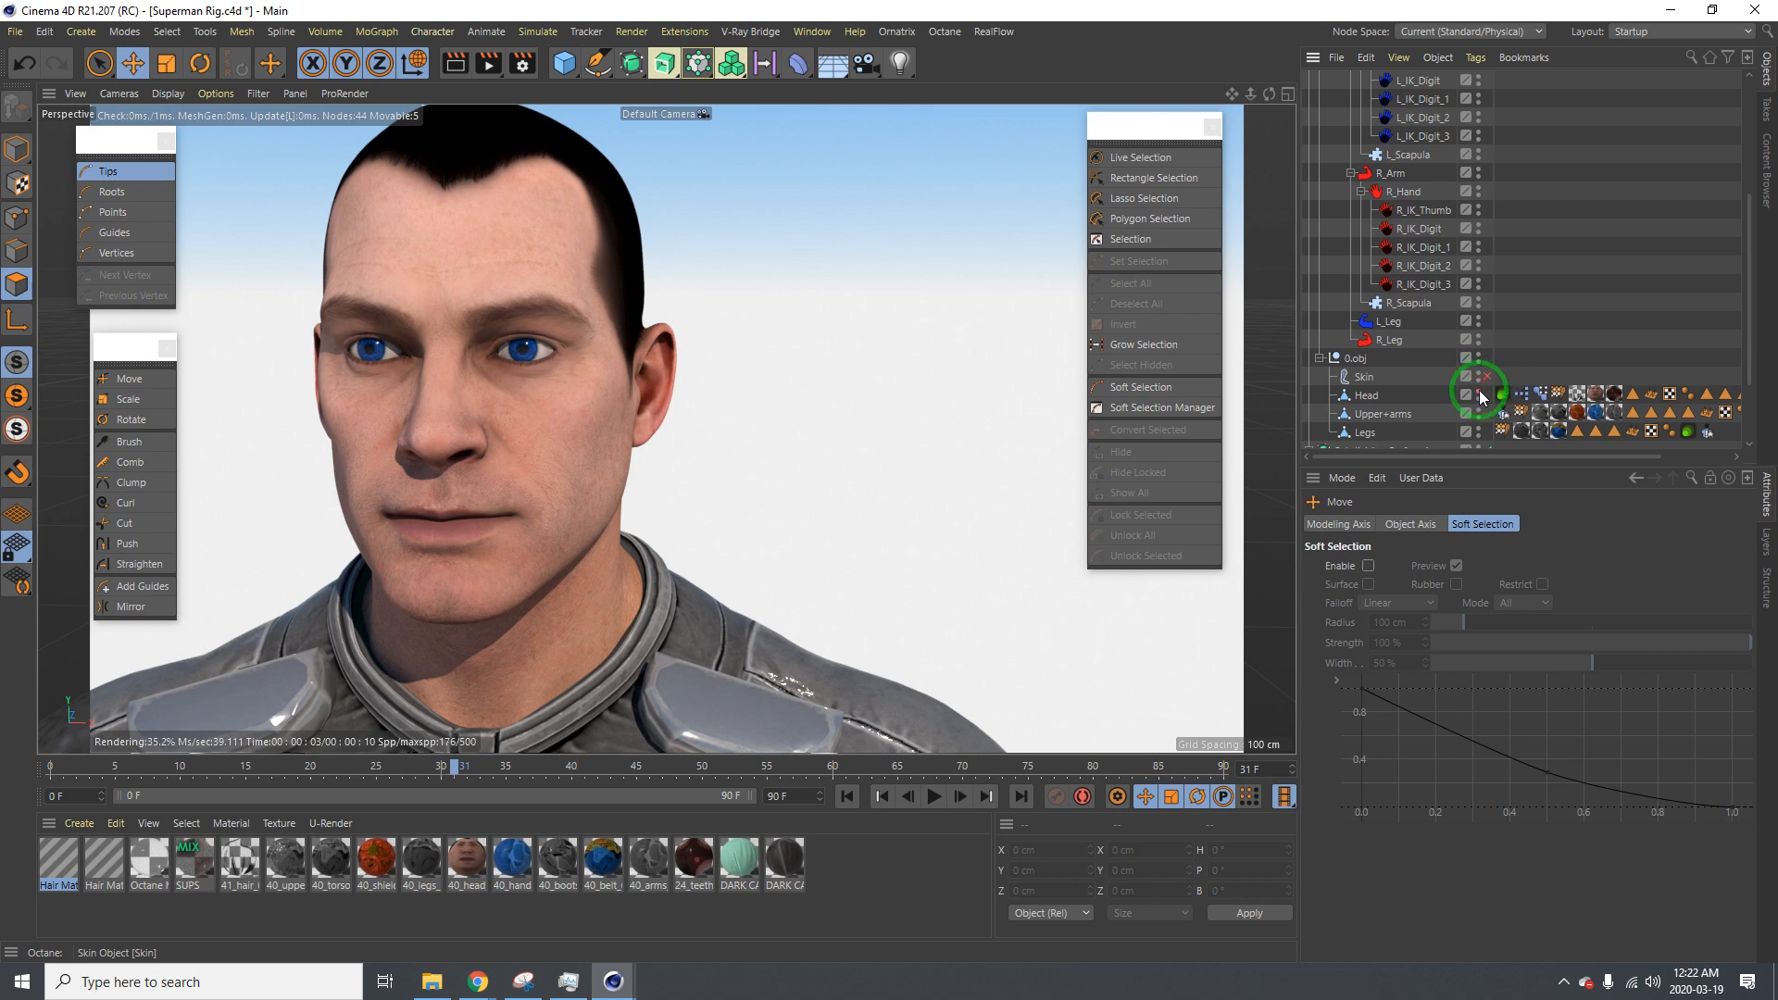
right_click(1421, 281)
click(1412, 254)
scroll(1404, 257, up, 4)
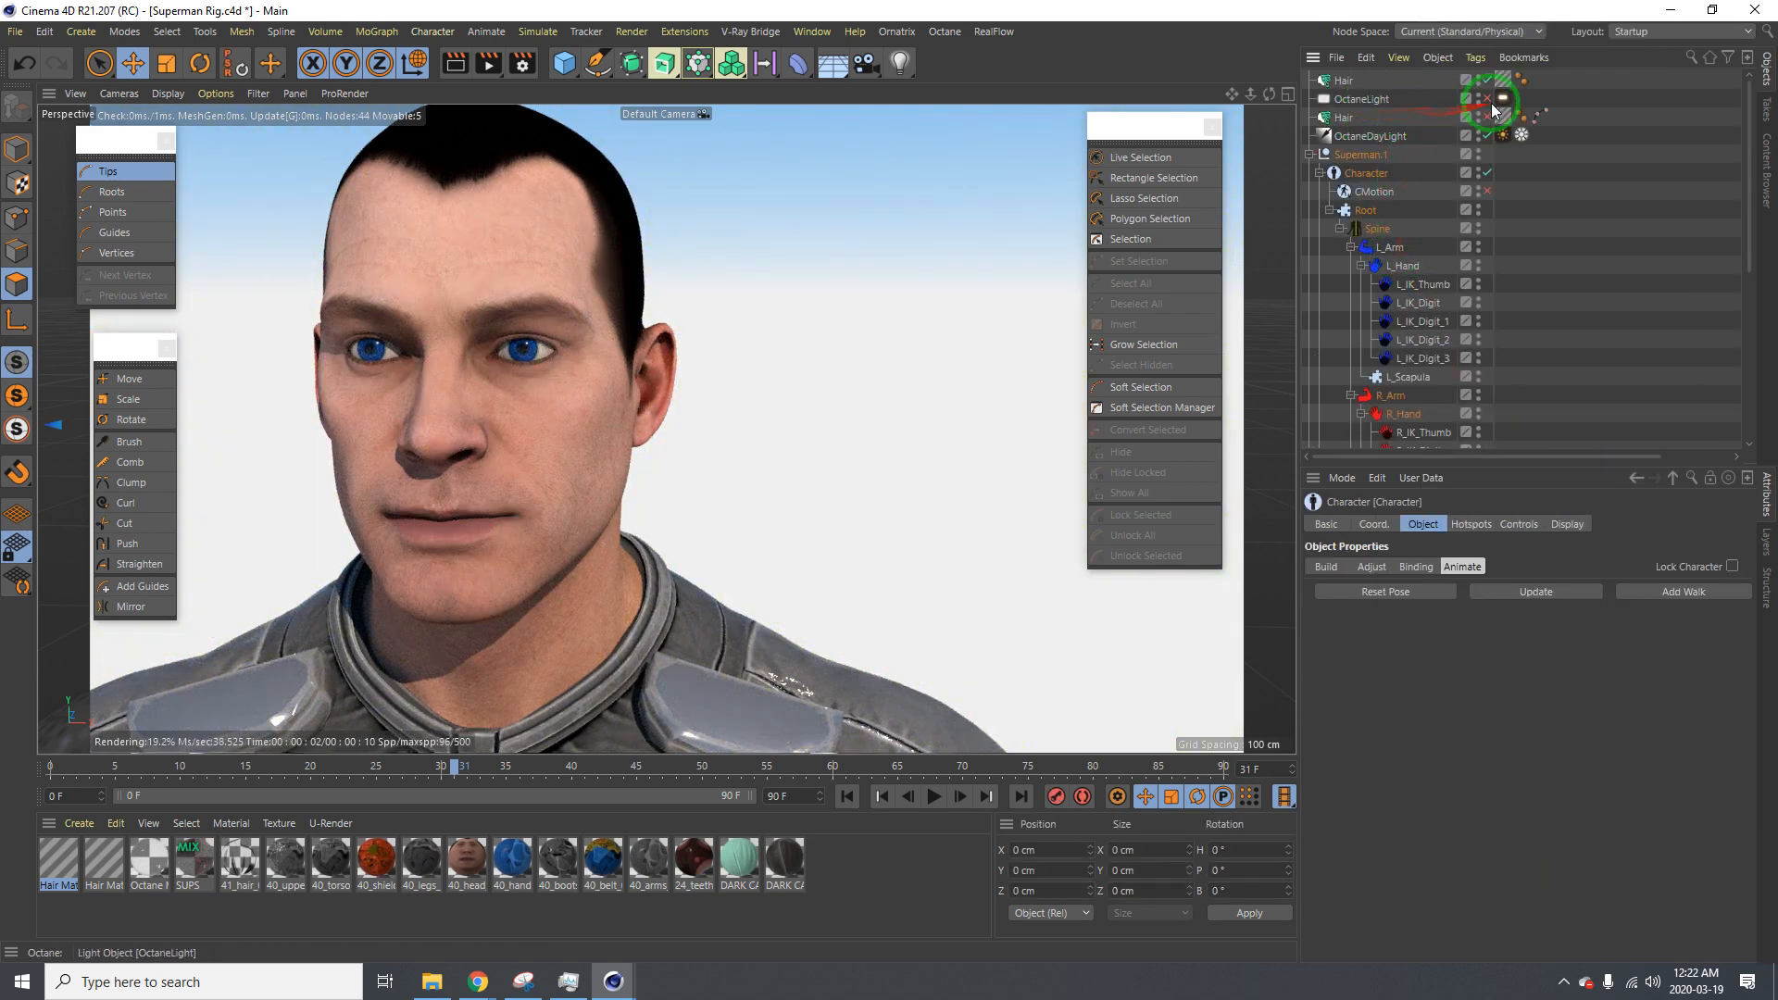
Rename the eyelash Hair object to EYEBROWS and enable the head's Hair object
click(1345, 84)
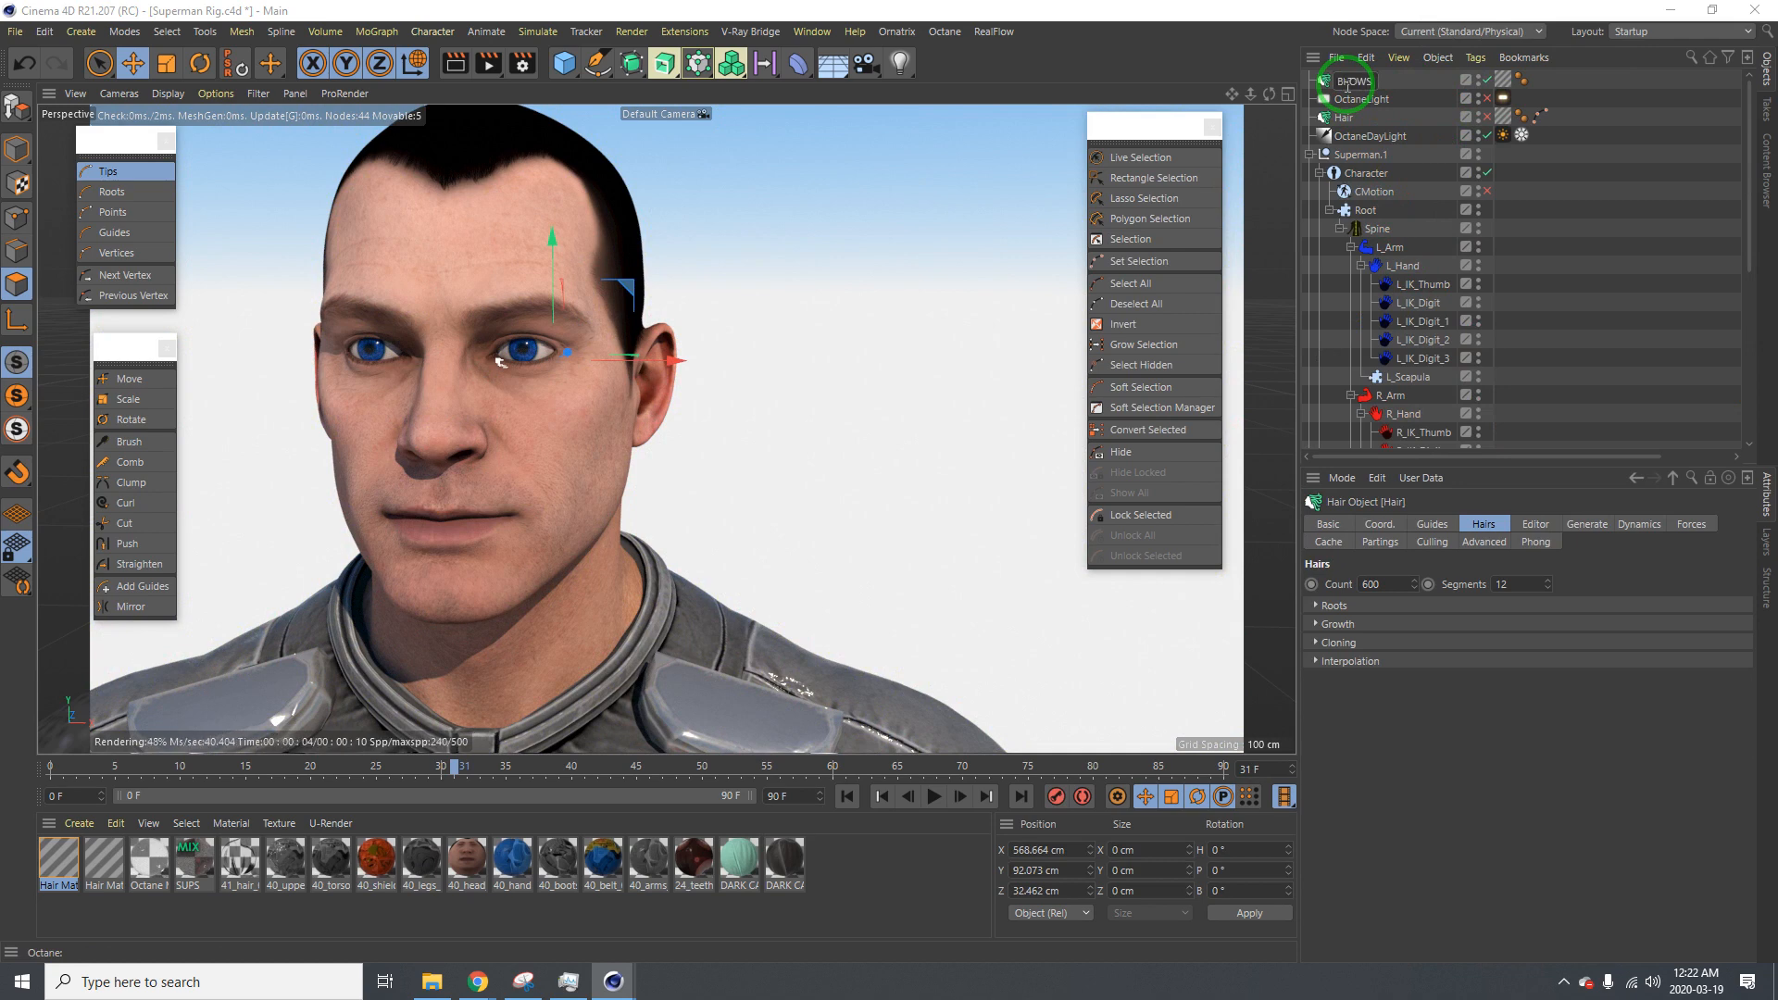
key(Return)
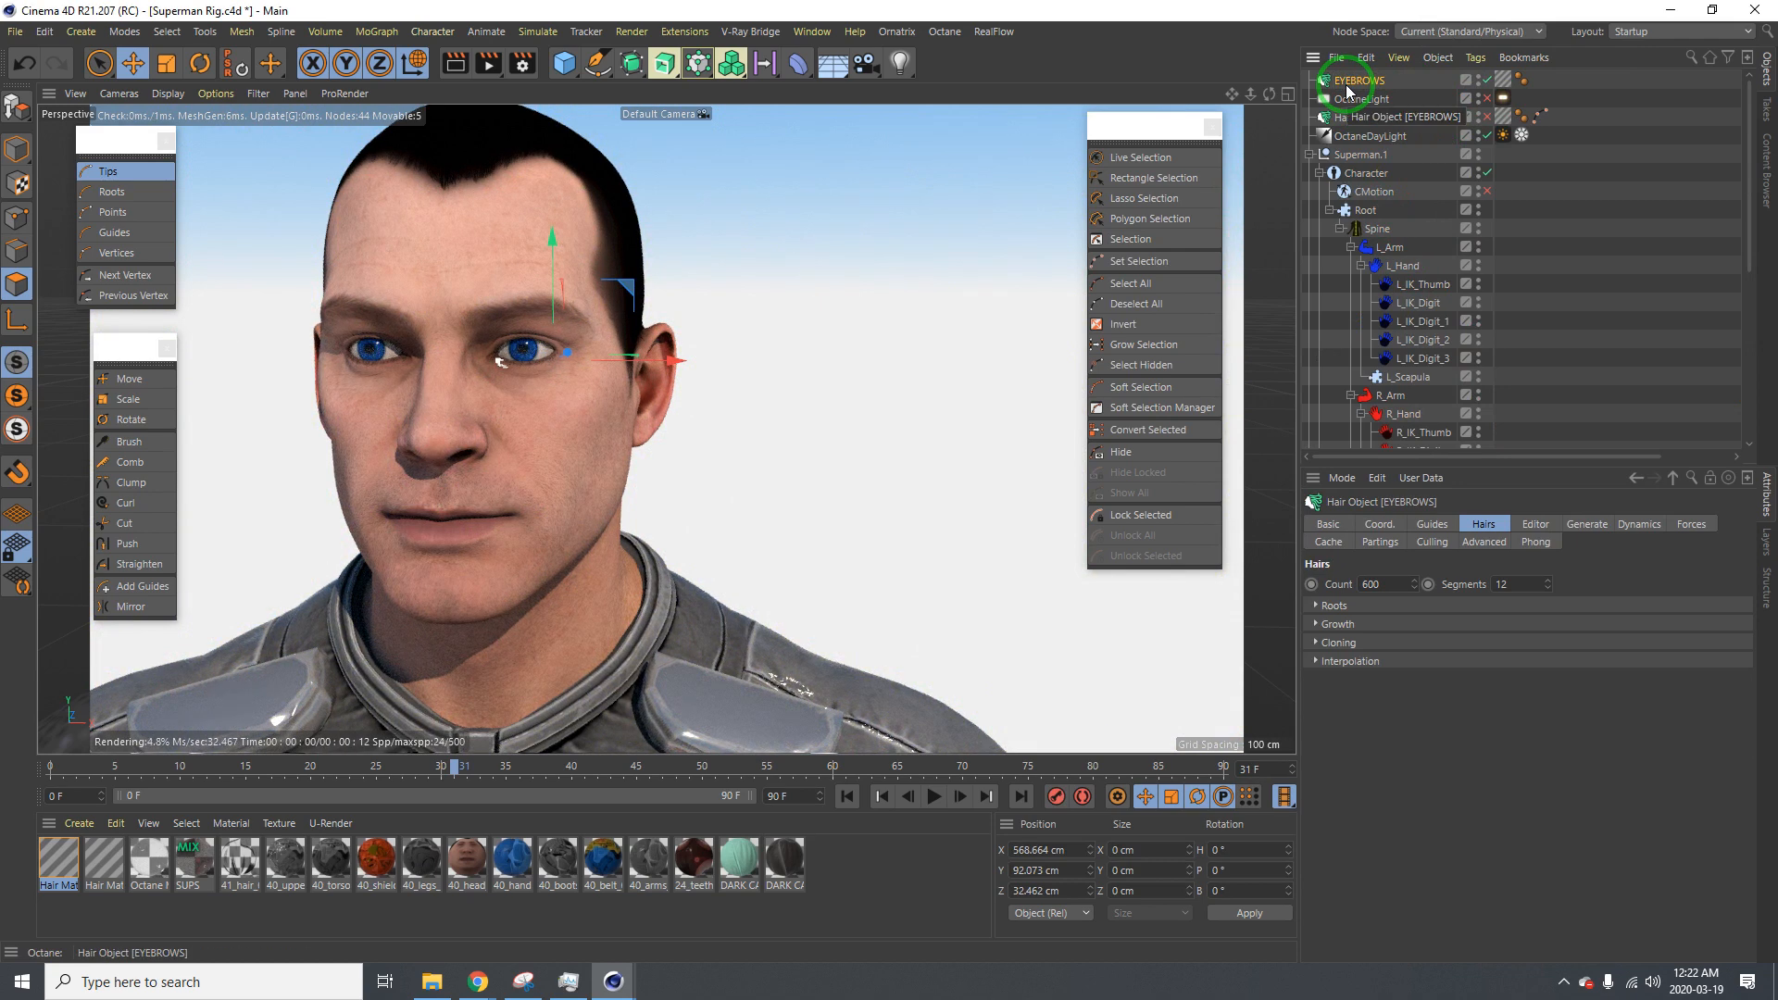
click(1486, 117)
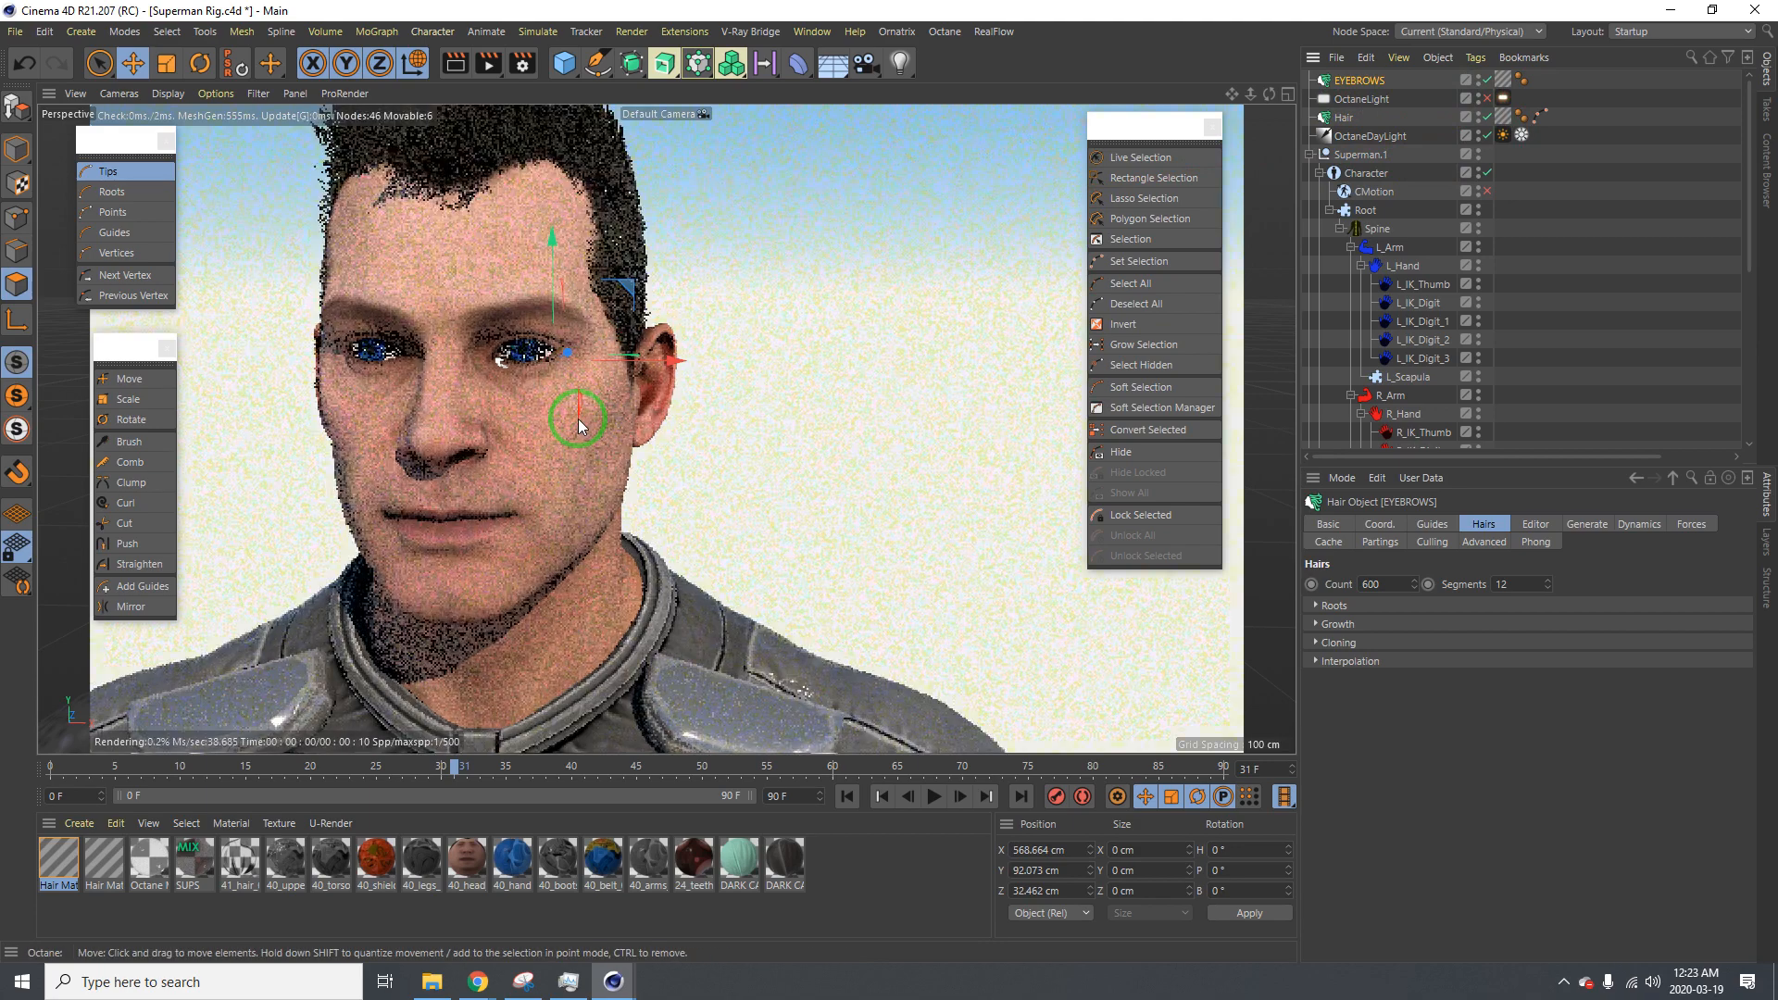
click(1427, 180)
Examine the head hair up close and from several angles in the Octane render
alt+right_drag(593, 369, 521, 400)
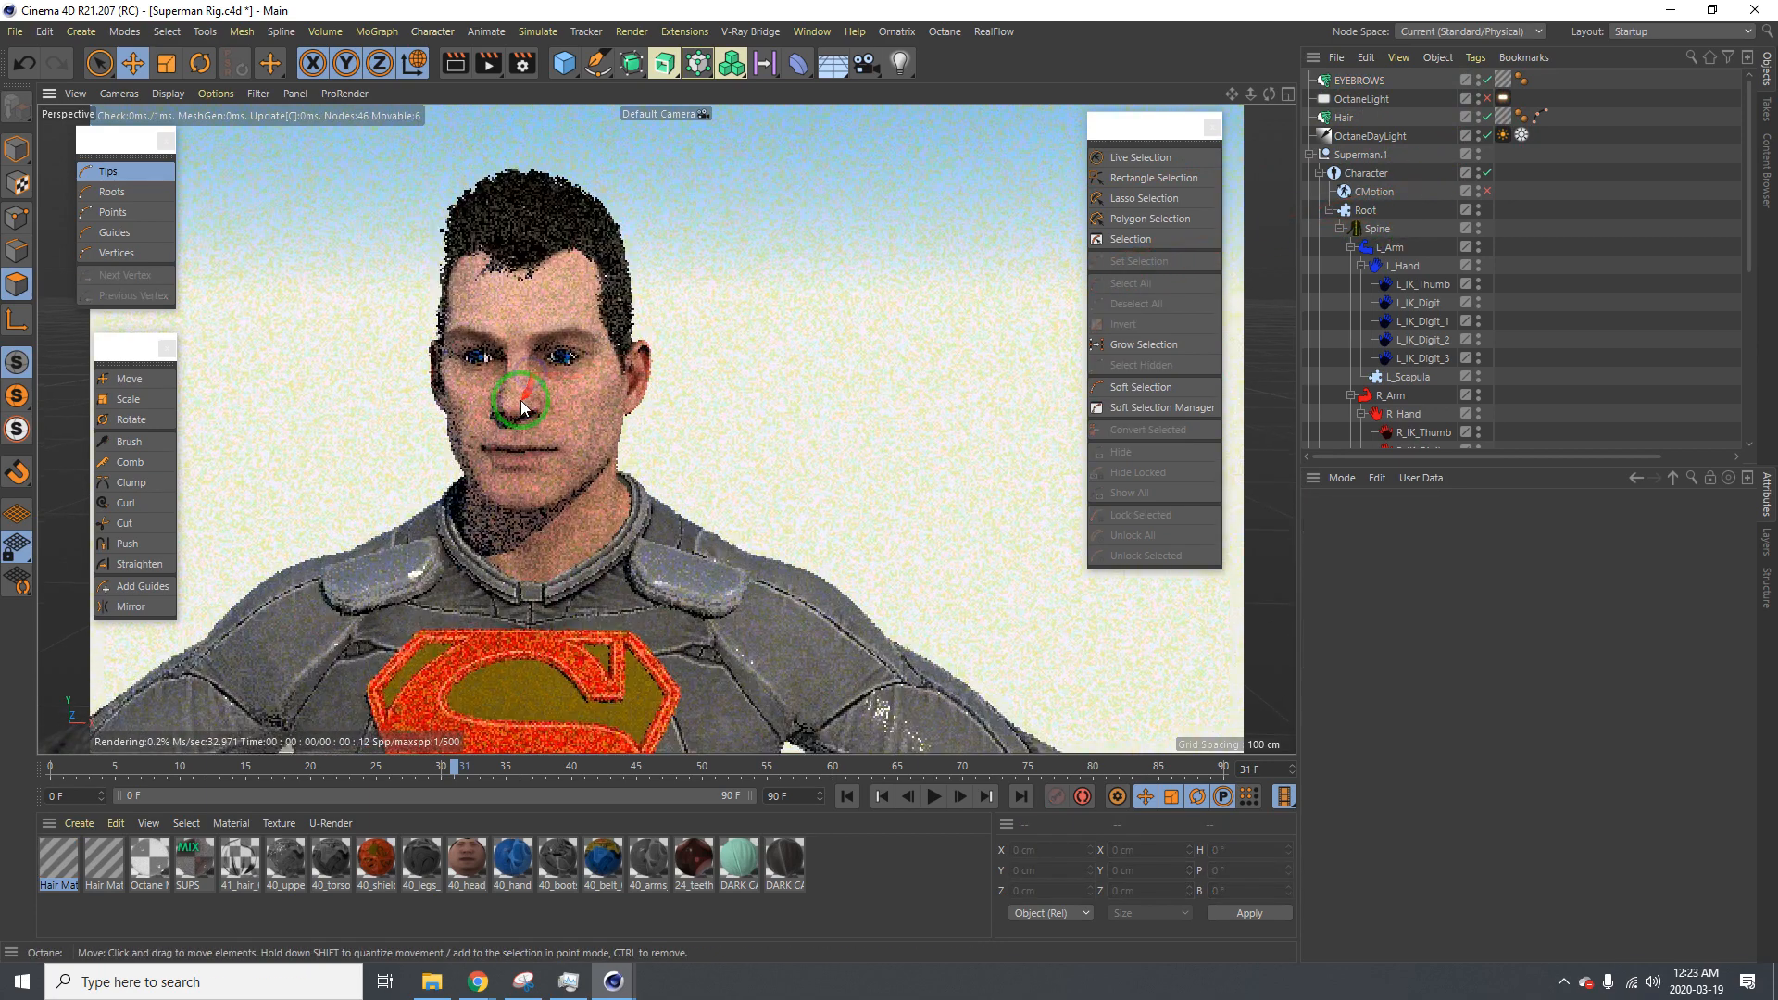
alt+drag(521, 400, 641, 406)
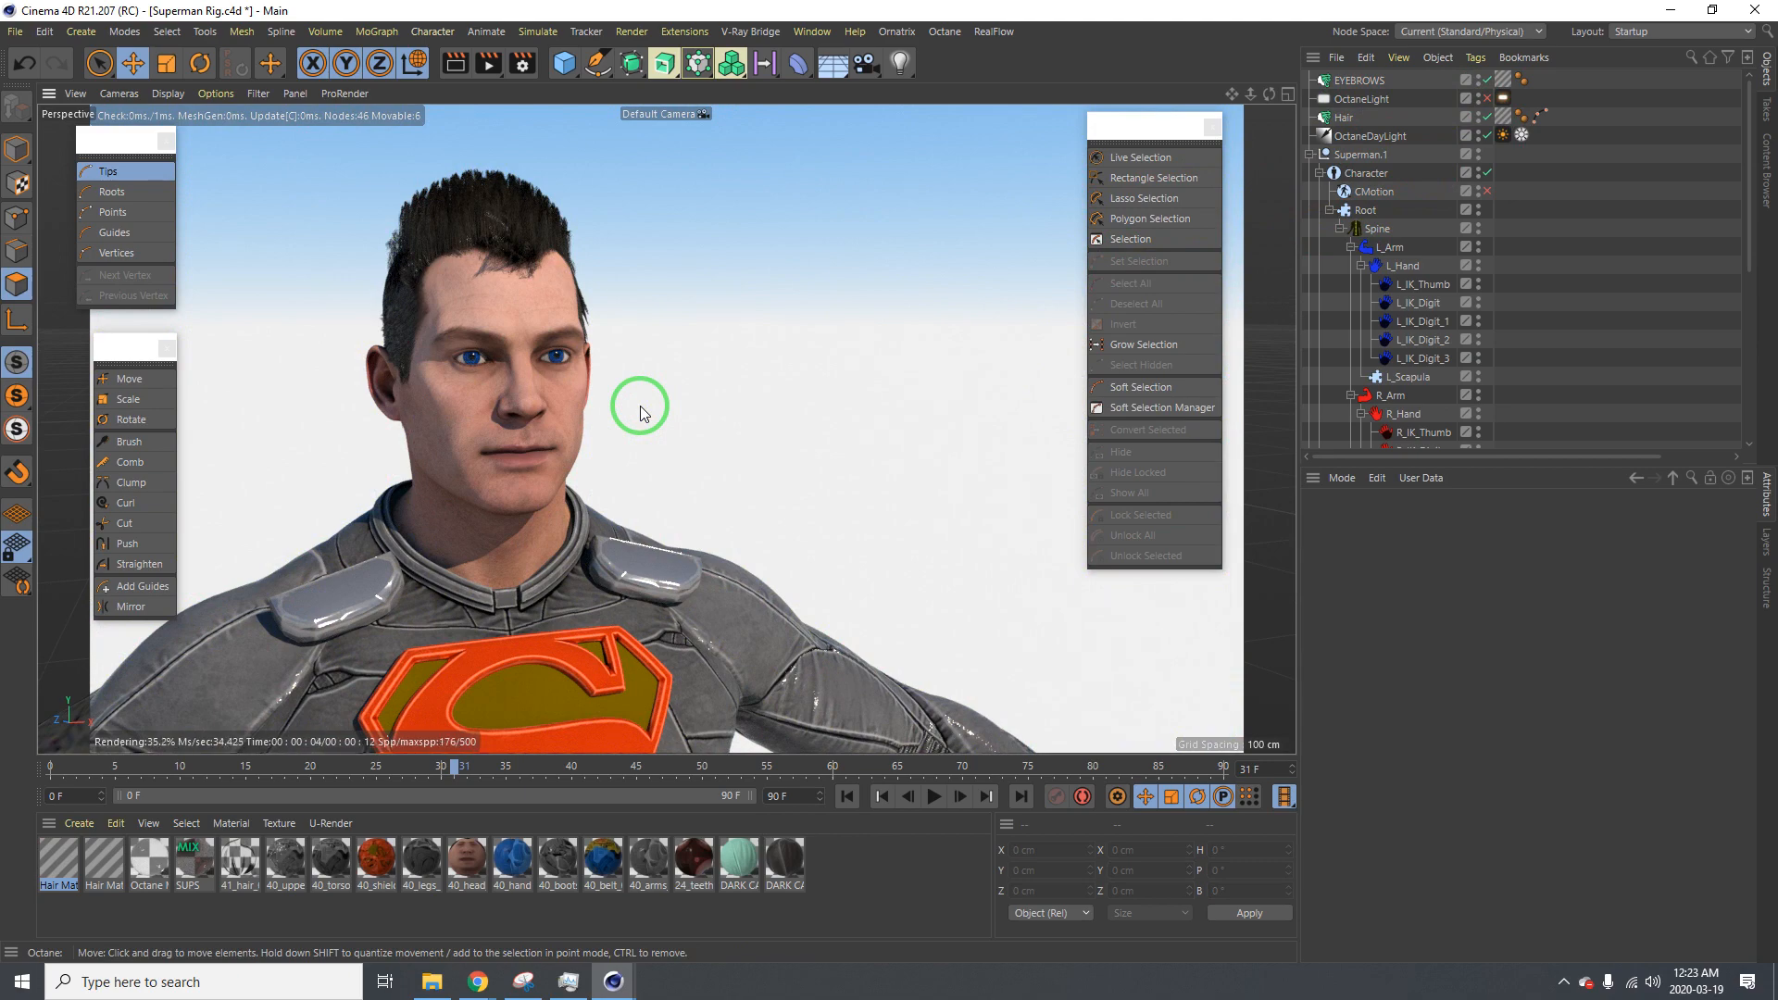
alt+right_drag(413, 235, 572, 212)
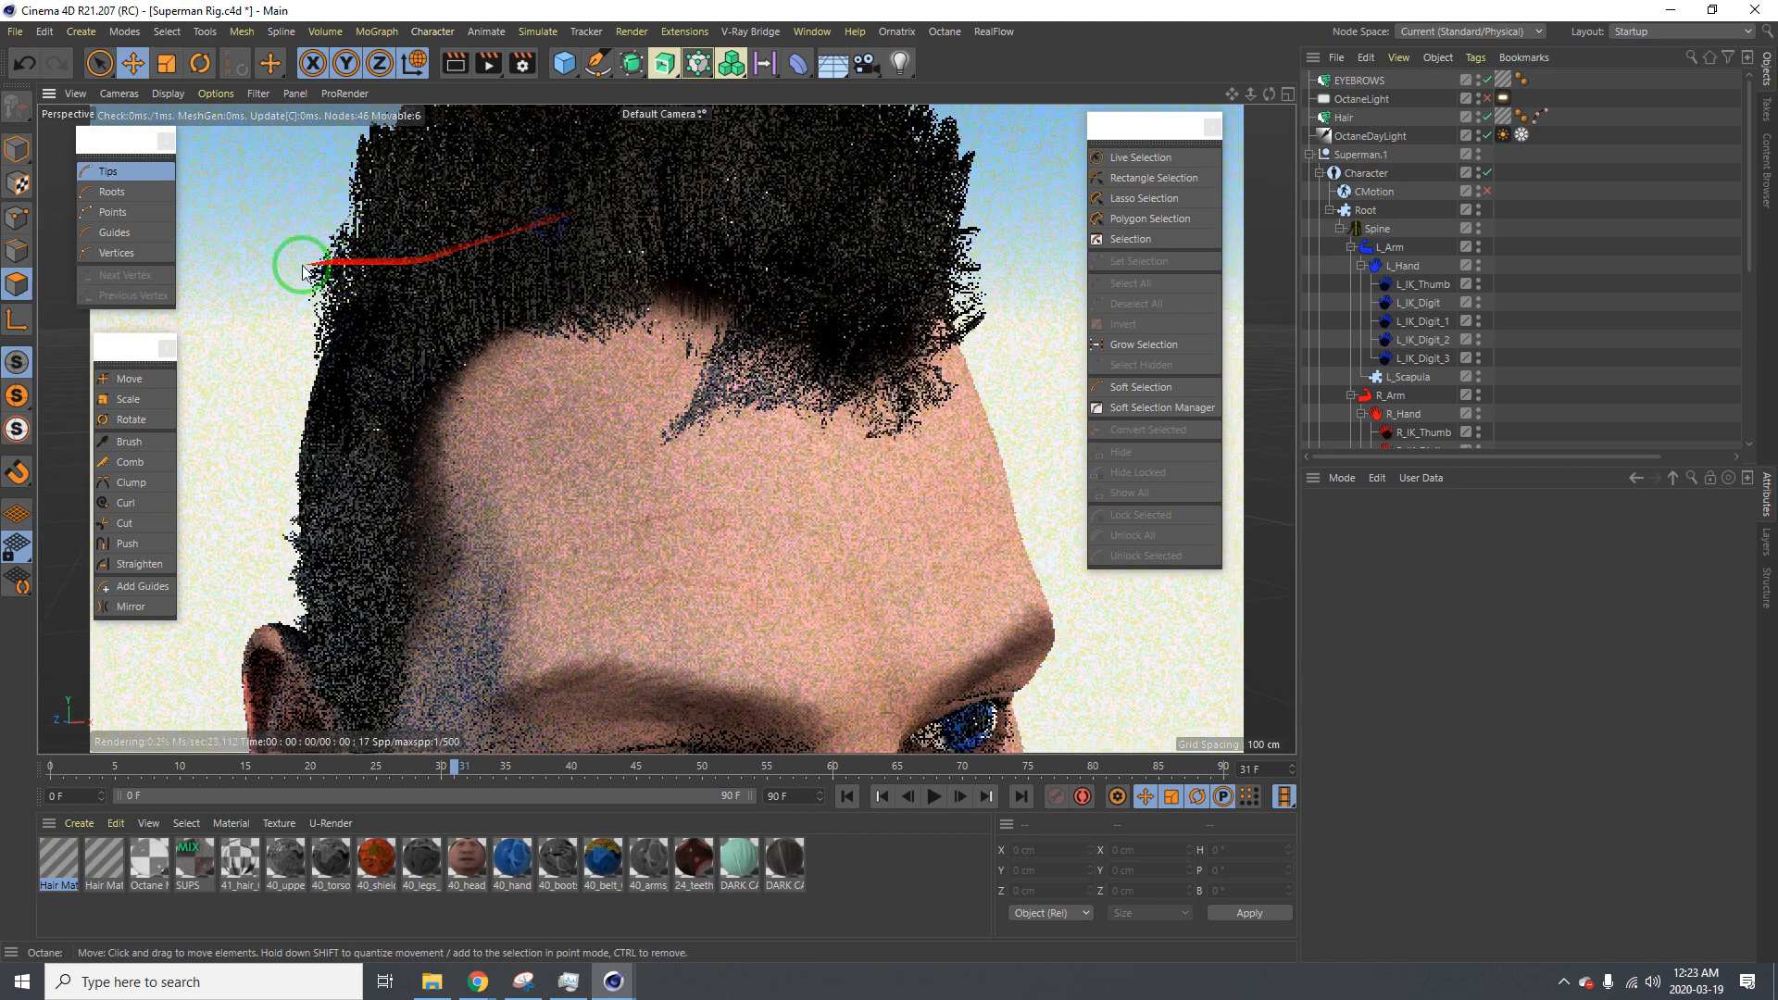
alt+right_drag(778, 256, 664, 239)
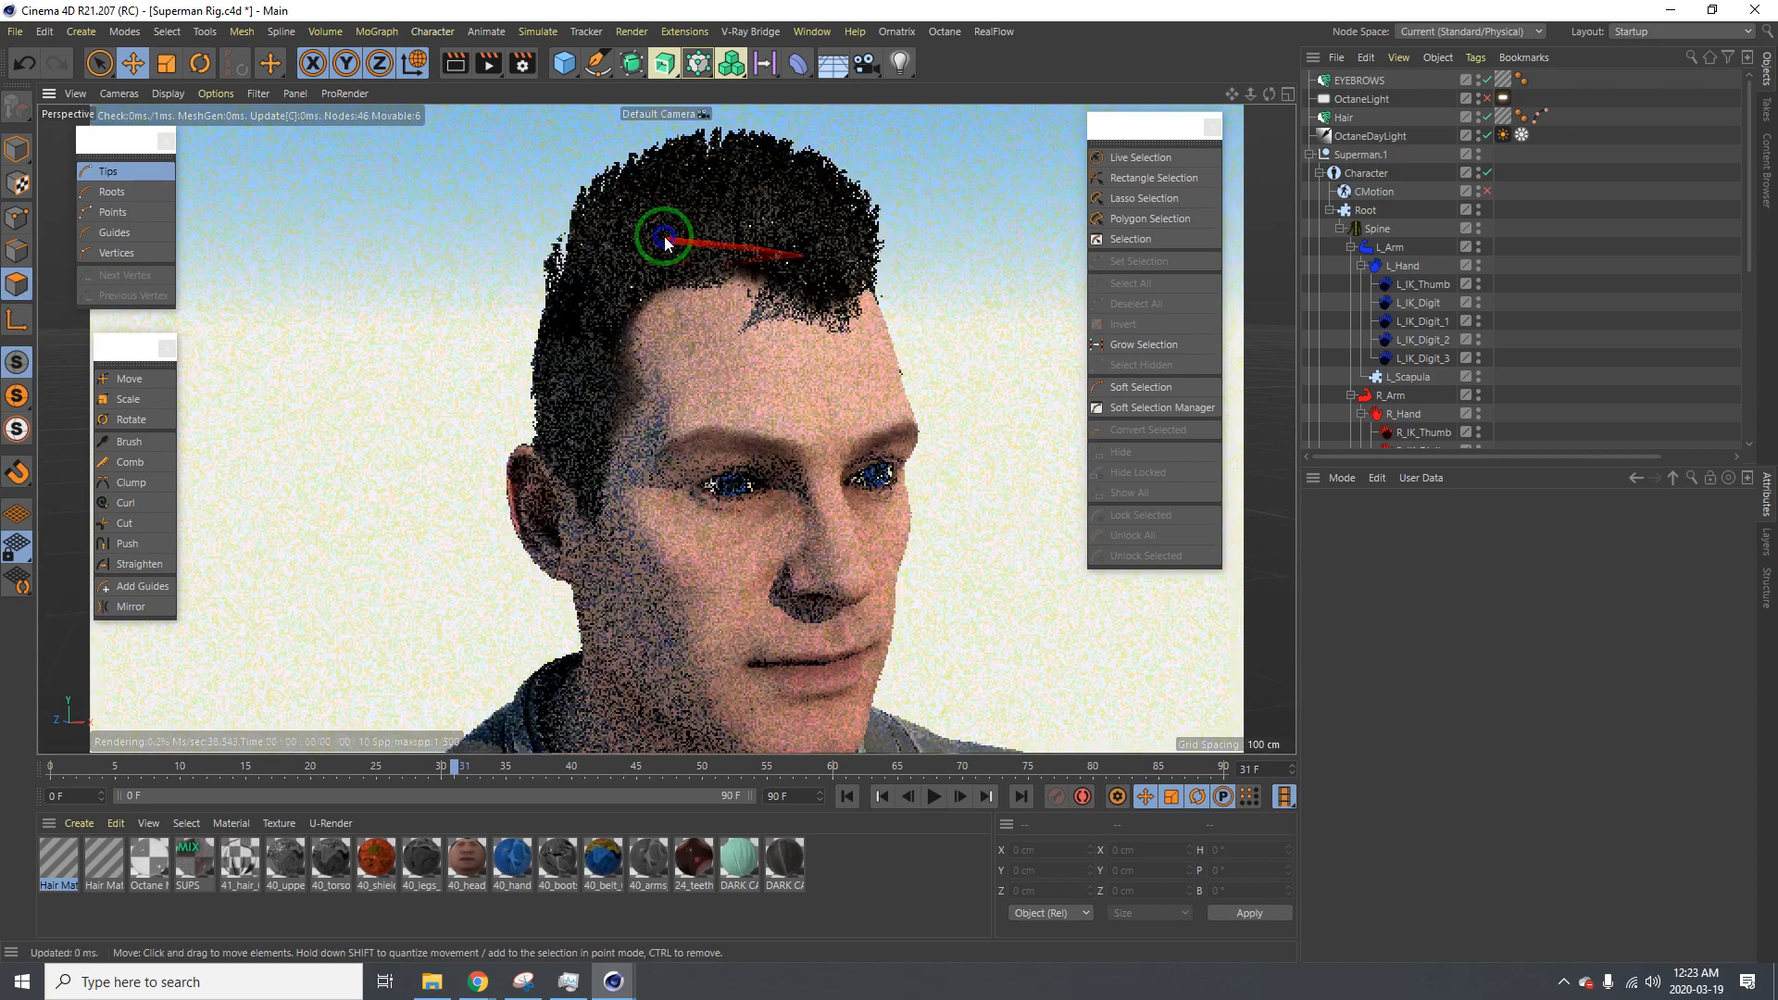
alt+drag(775, 275, 553, 296)
alt+drag(792, 294, 719, 432)
Enable OctaneLight and view the lit character from the side and close up on the face
click(1489, 100)
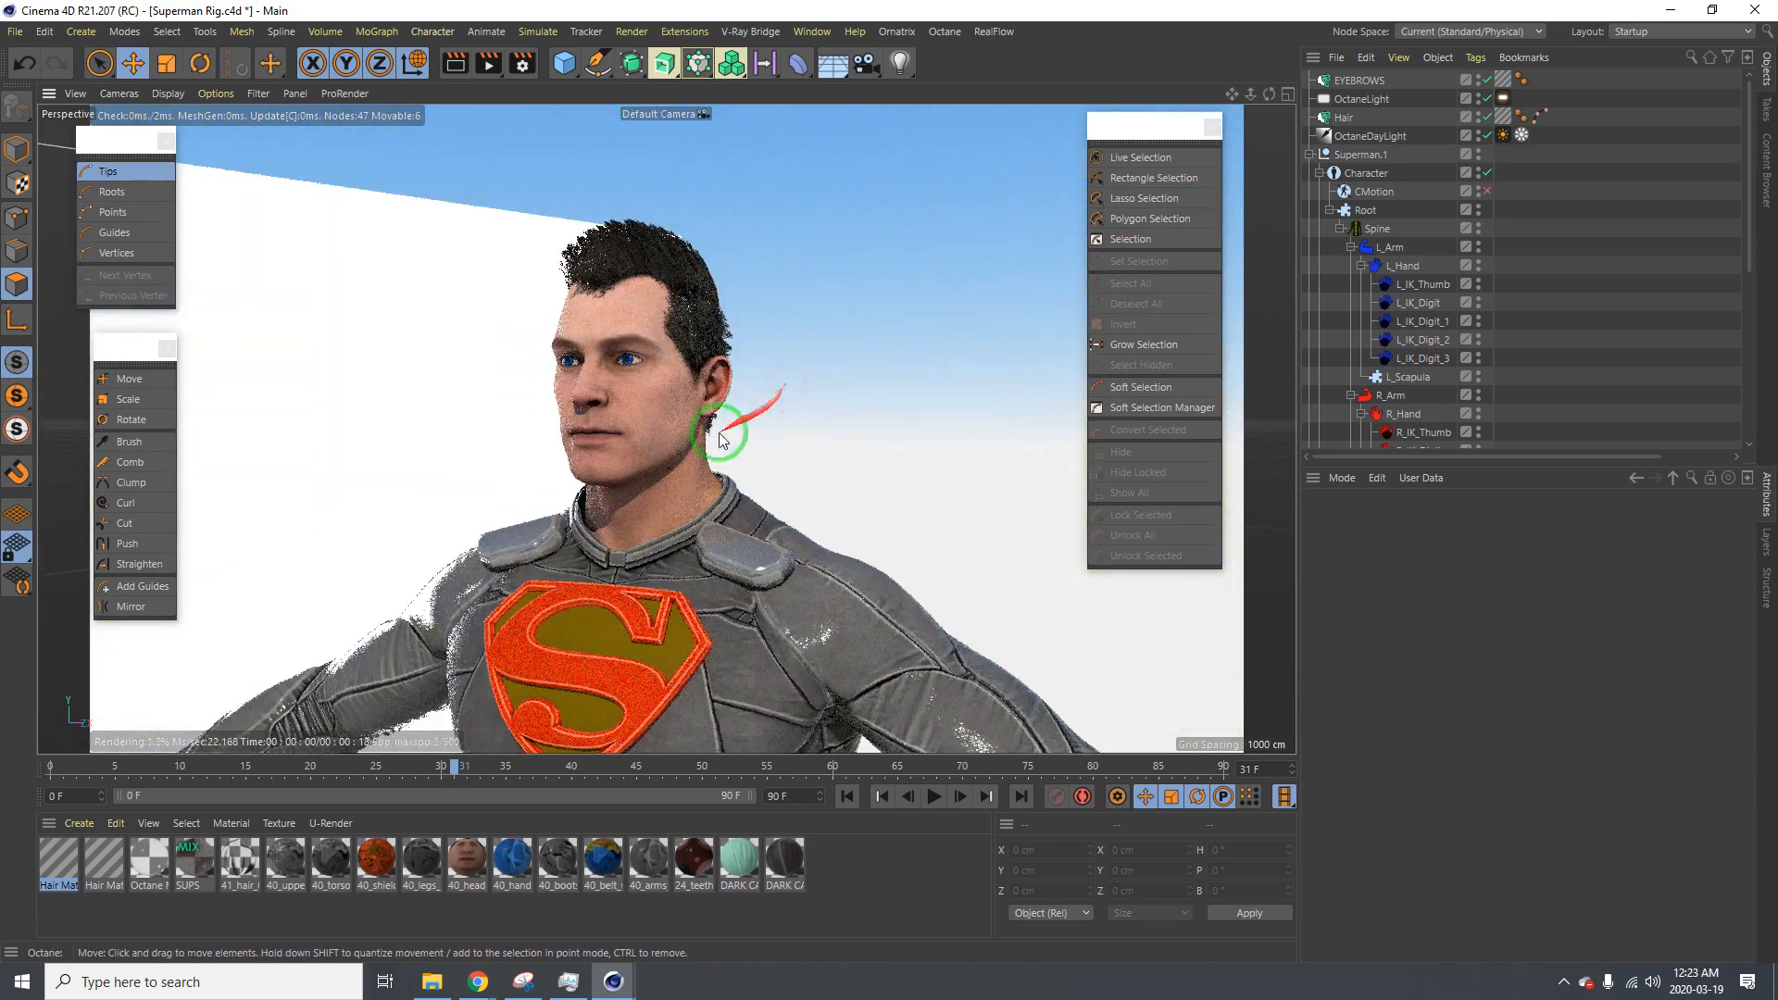
alt+drag(619, 373, 512, 373)
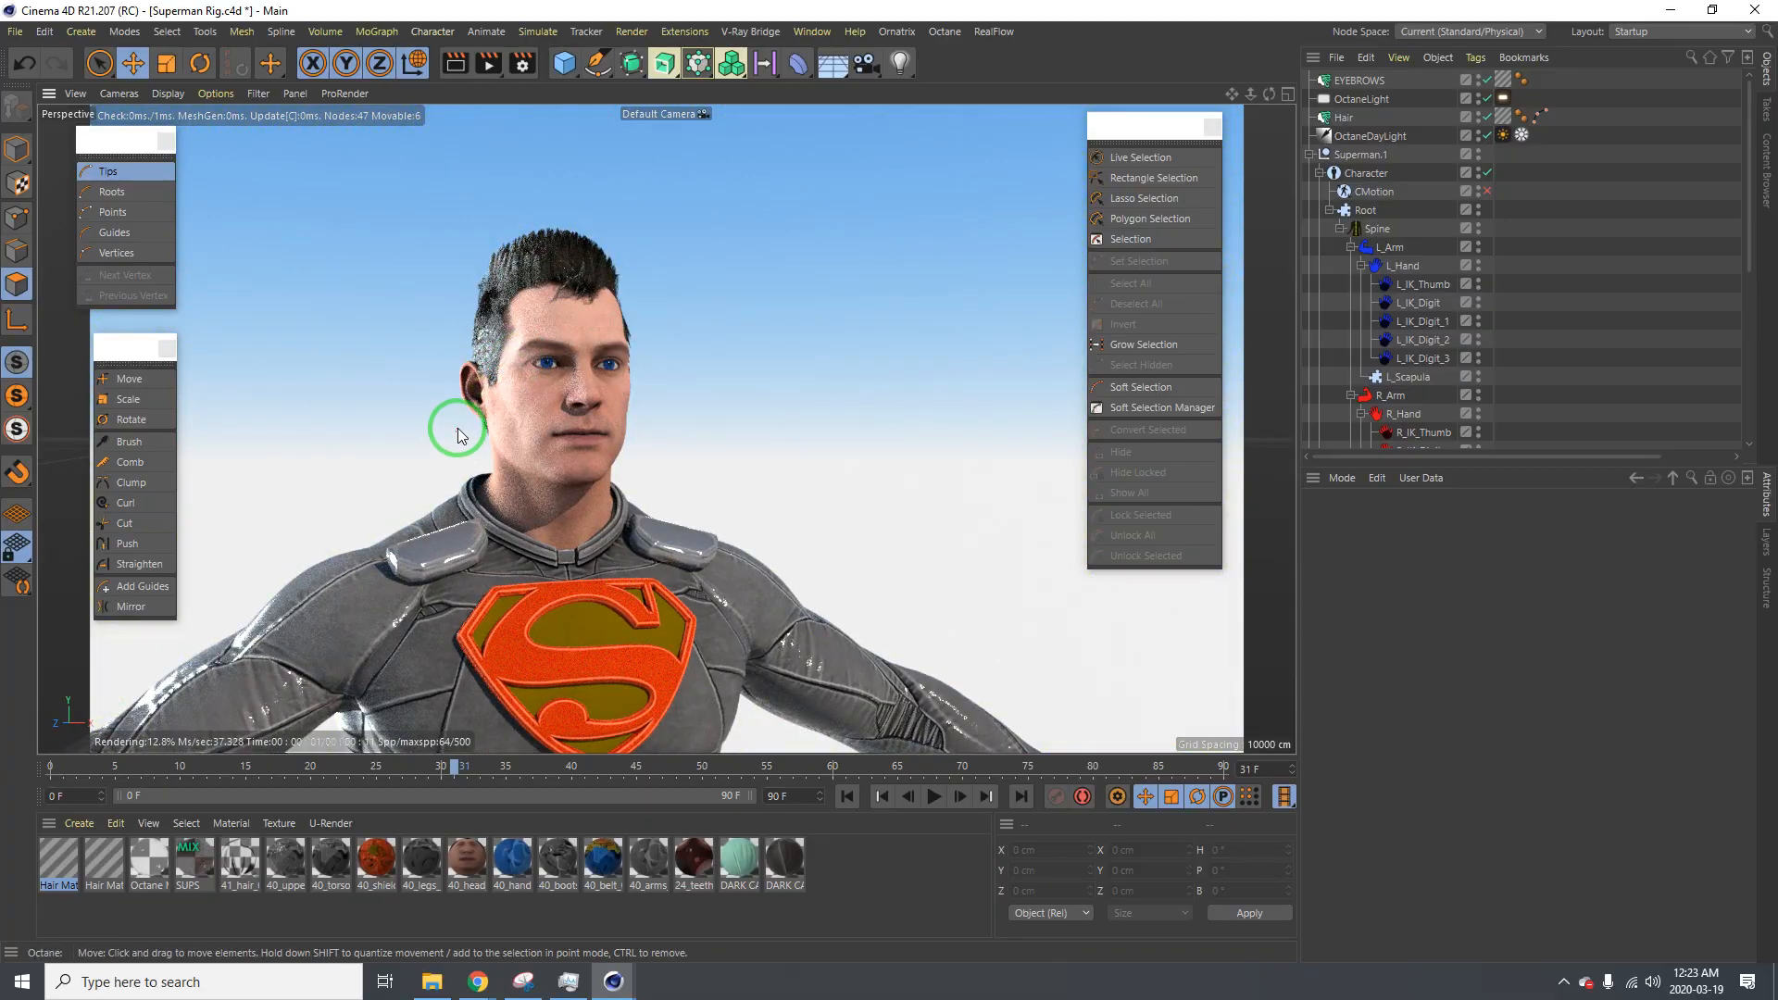
alt+right_drag(541, 365, 1338, 144)
Try guide lengths of 0.5 cm and 0.4 cm on the EYEBROWS hair object, then undo the change
click(1358, 81)
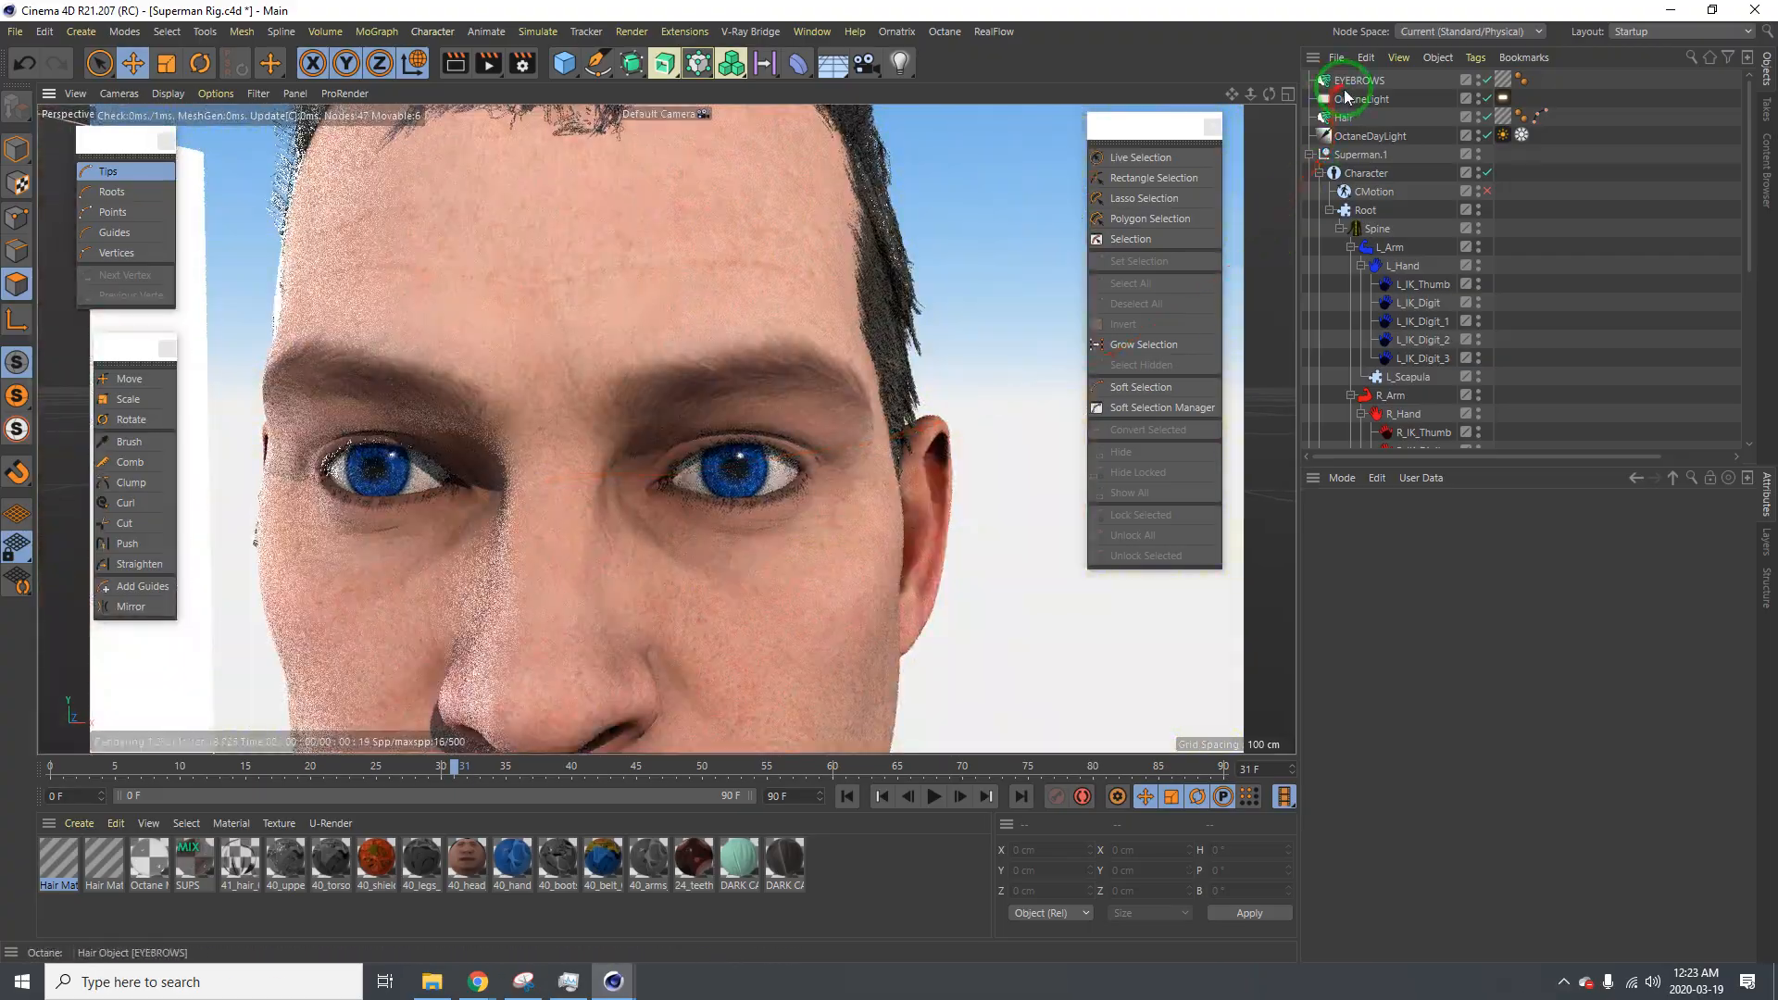
click(1426, 526)
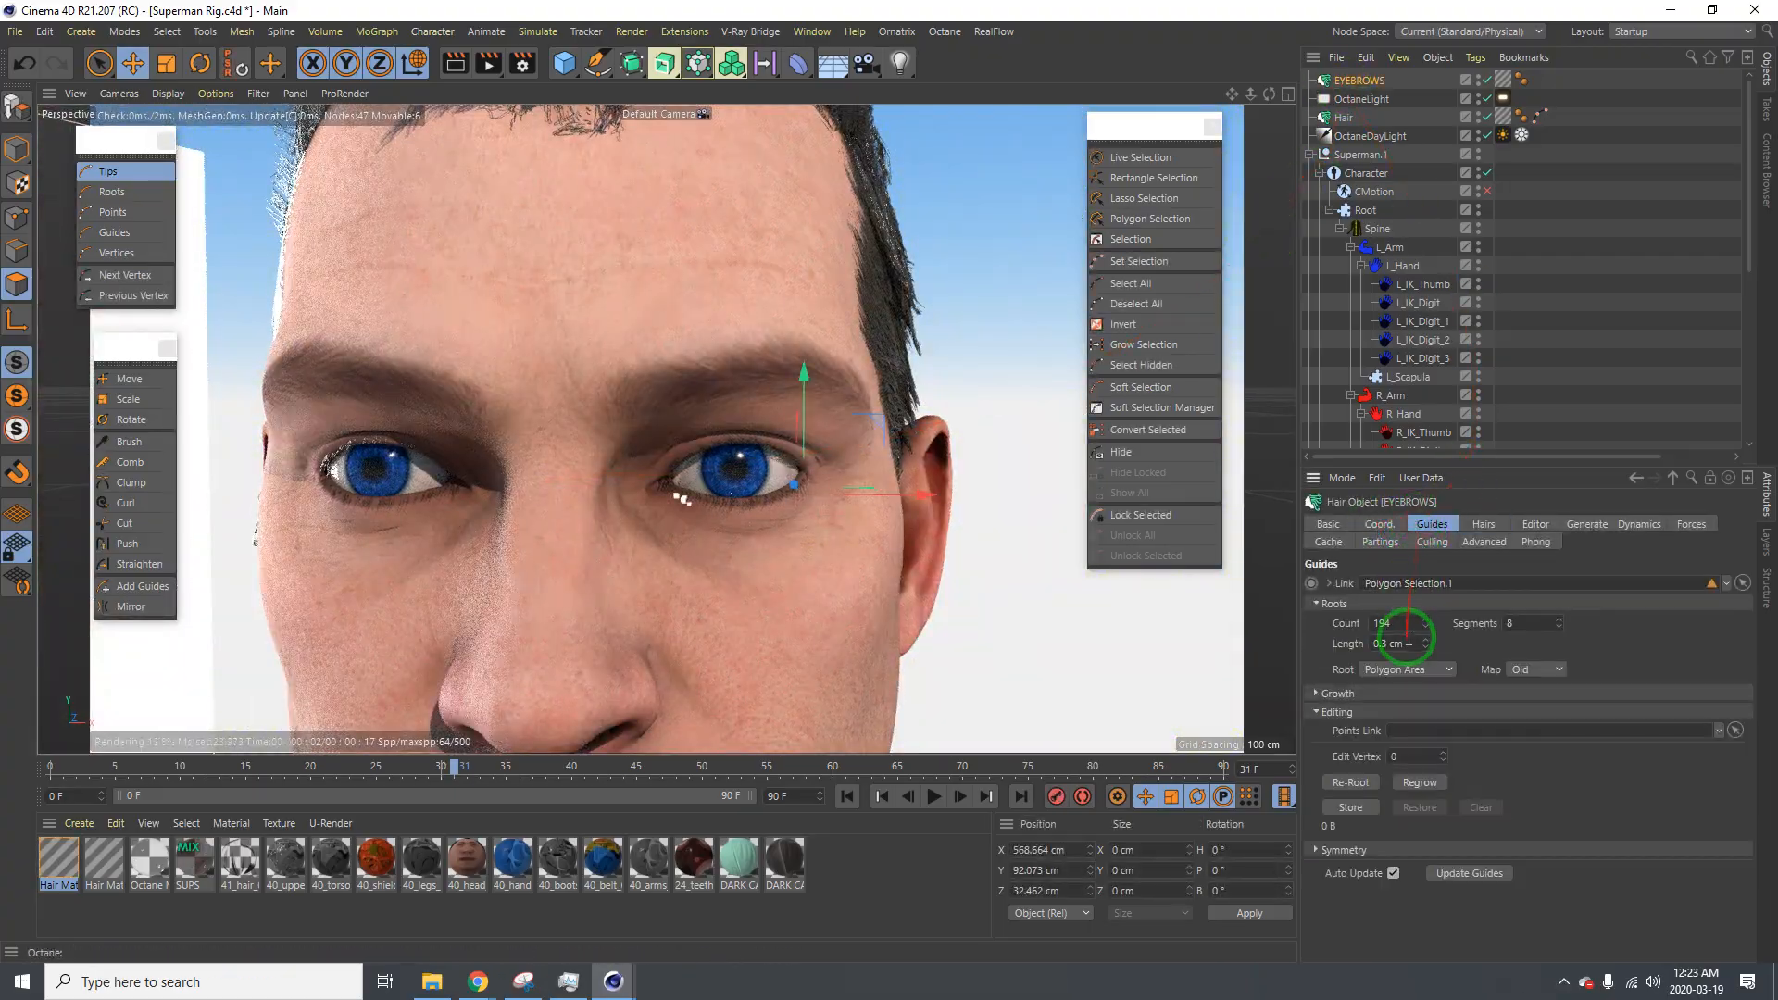
key(Return)
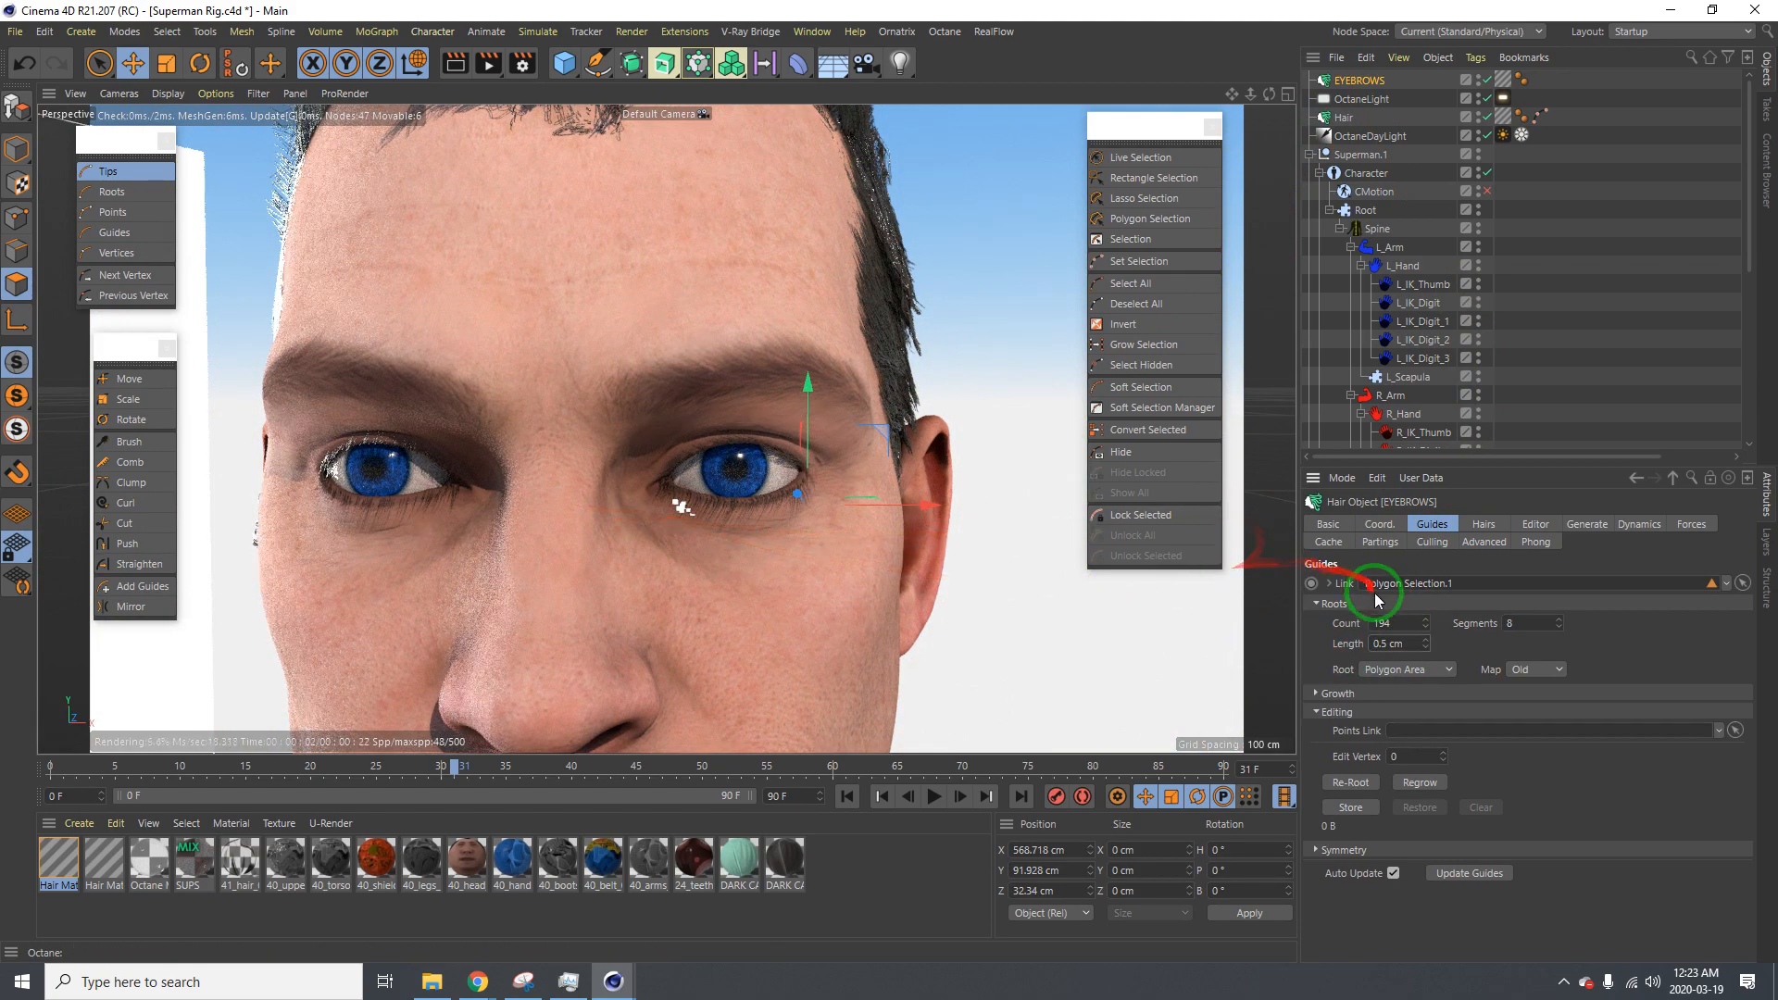
click(1386, 644)
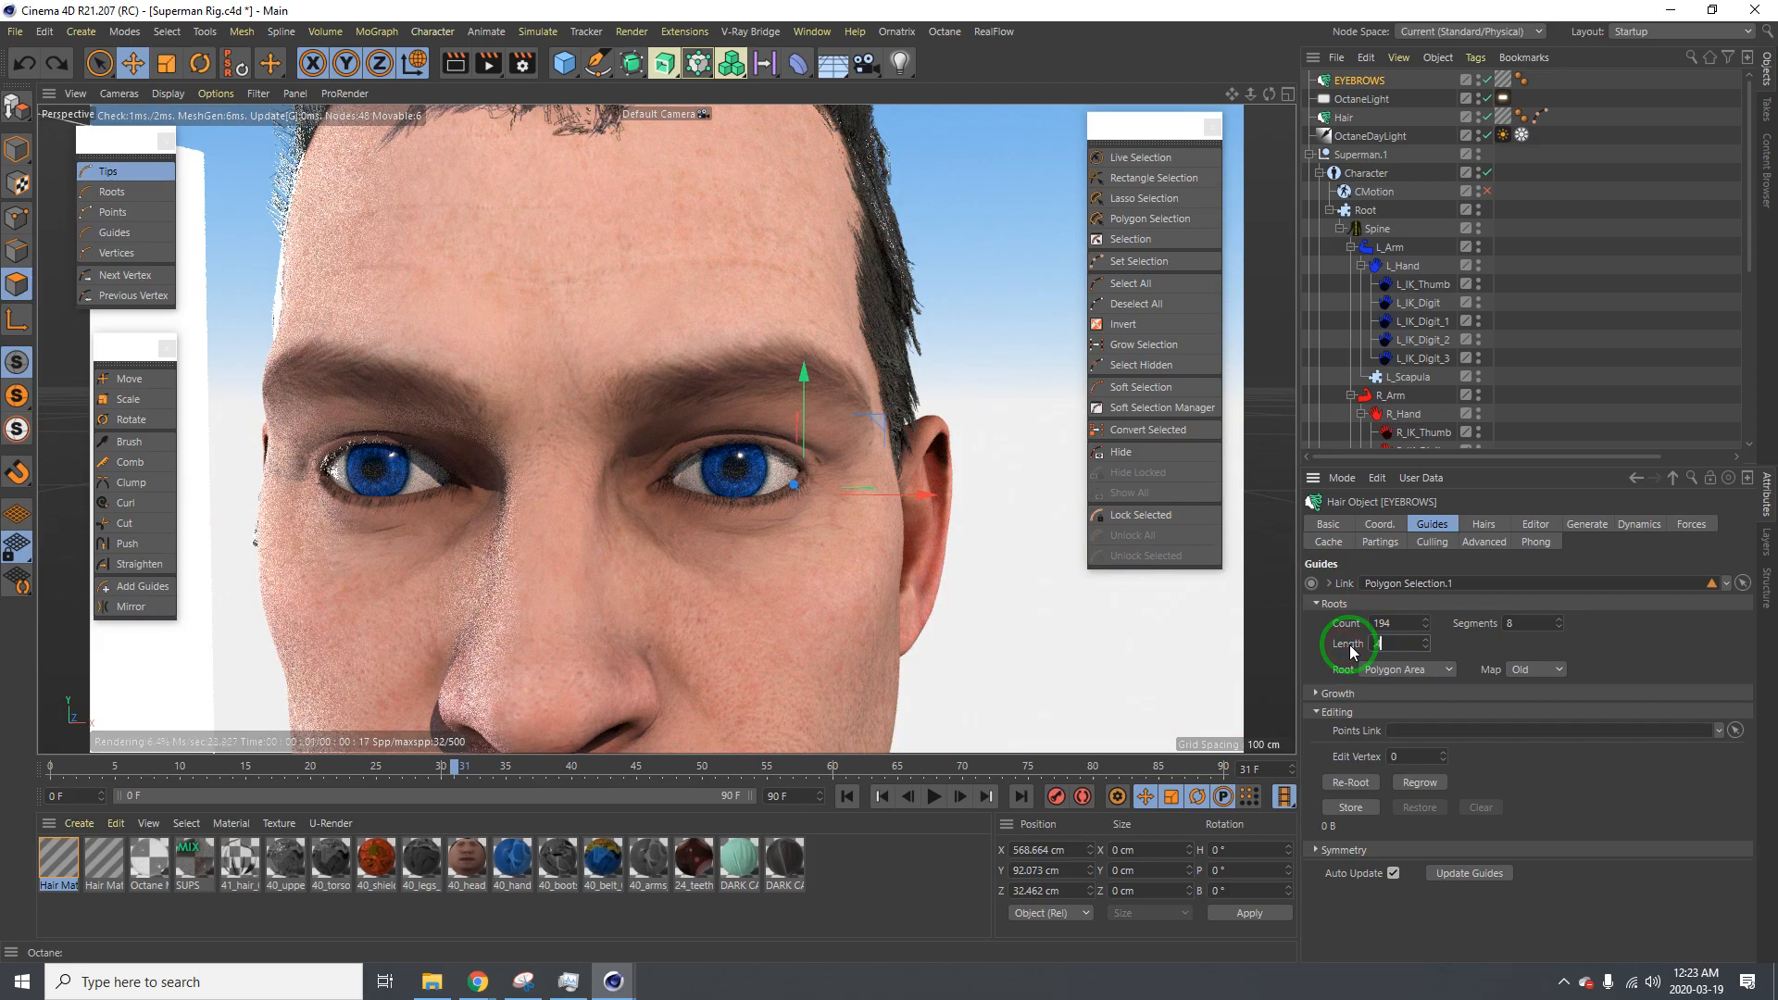
text(0.4)
key(Return)
key(ctrl+z)
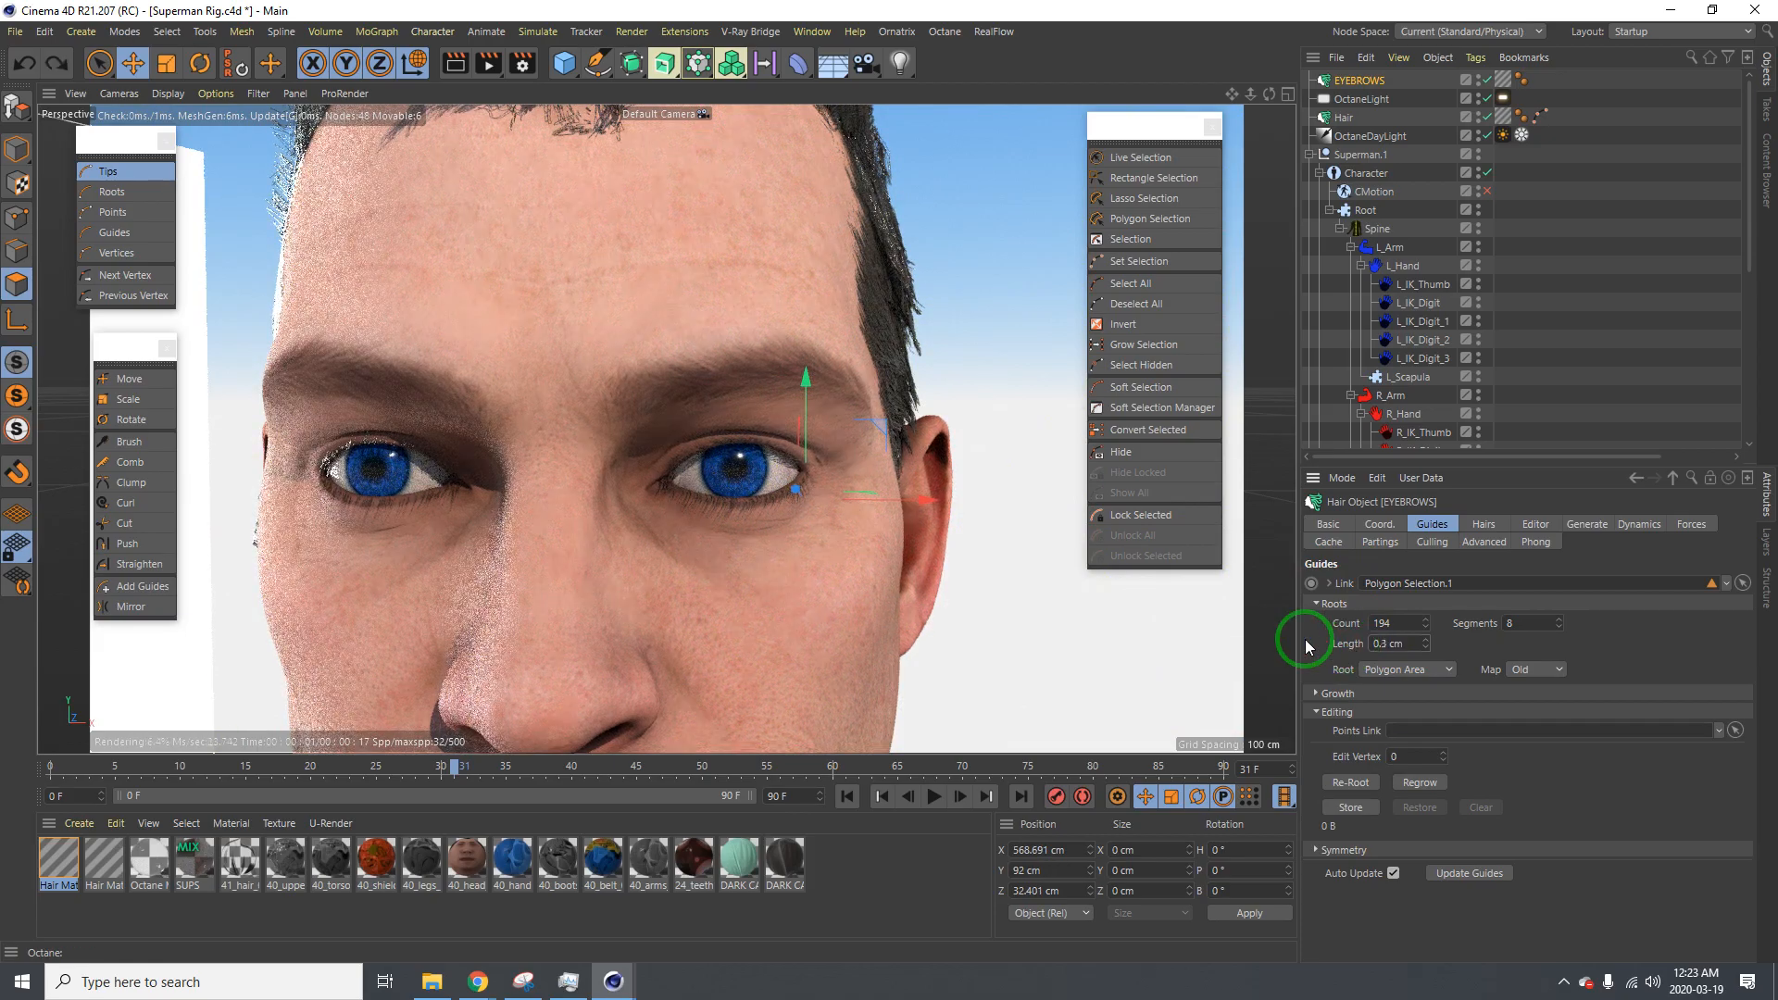
Check the face and upper body from several angles in the render and save the project
alt+drag(683, 377, 735, 383)
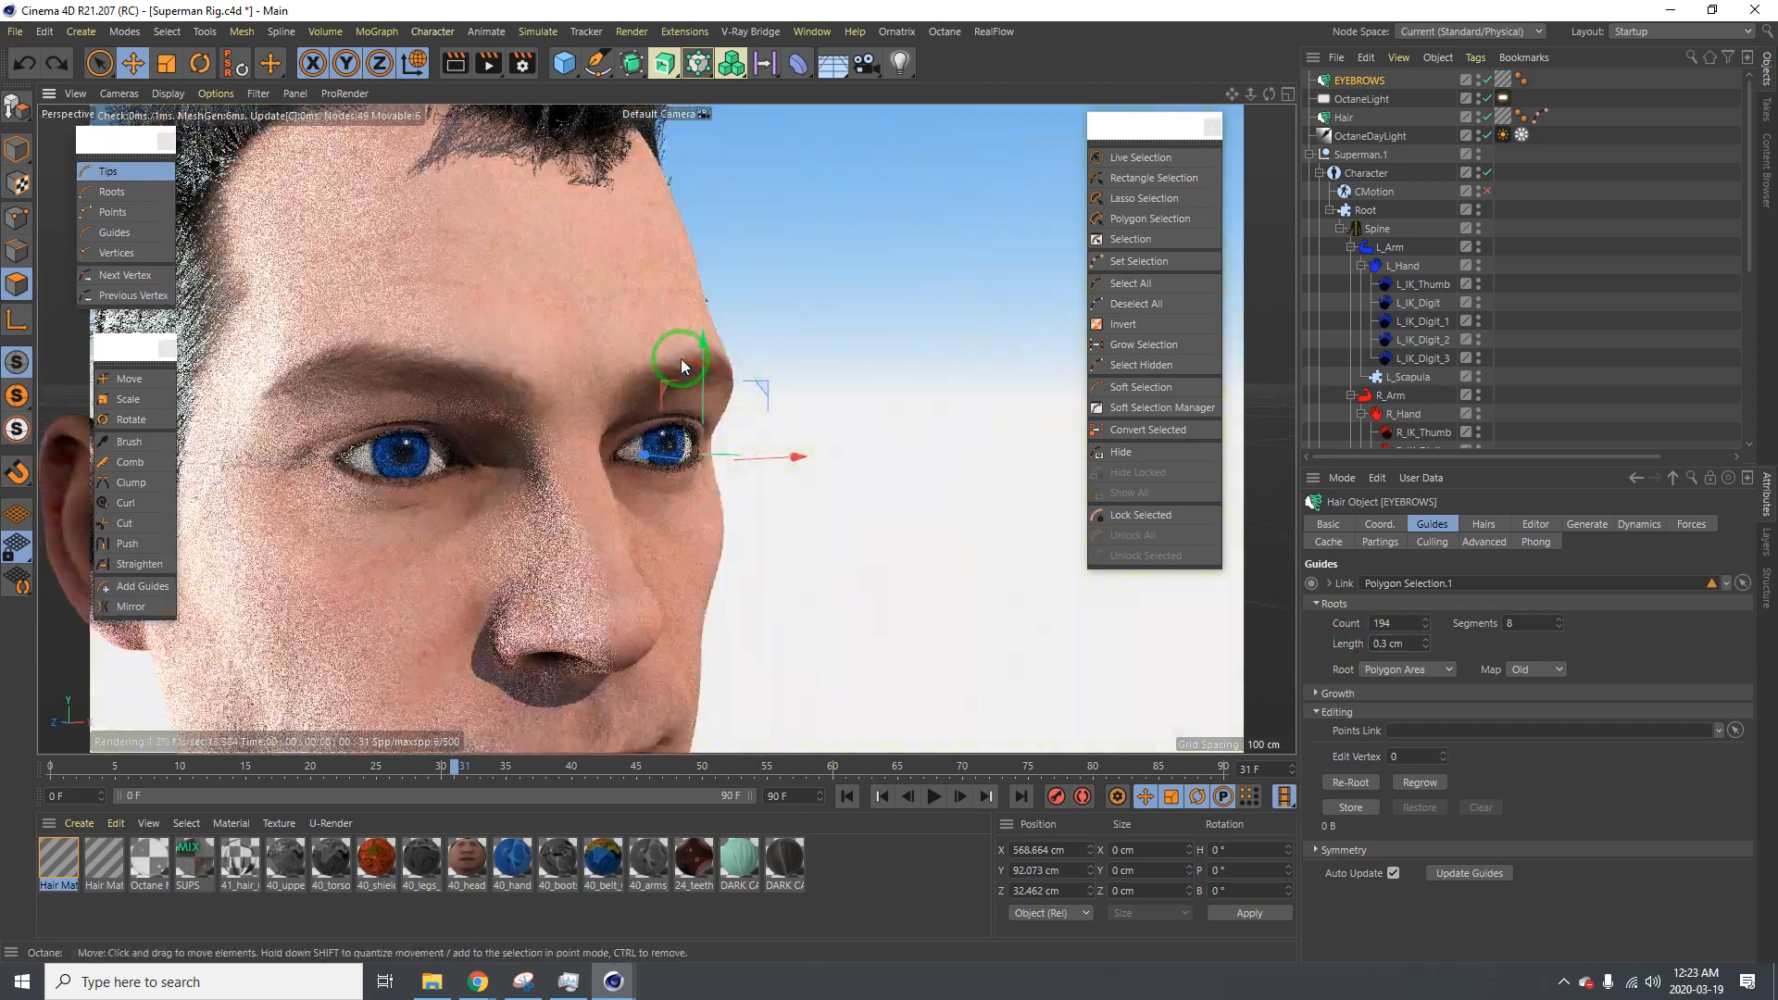
alt+drag(441, 352, 400, 342)
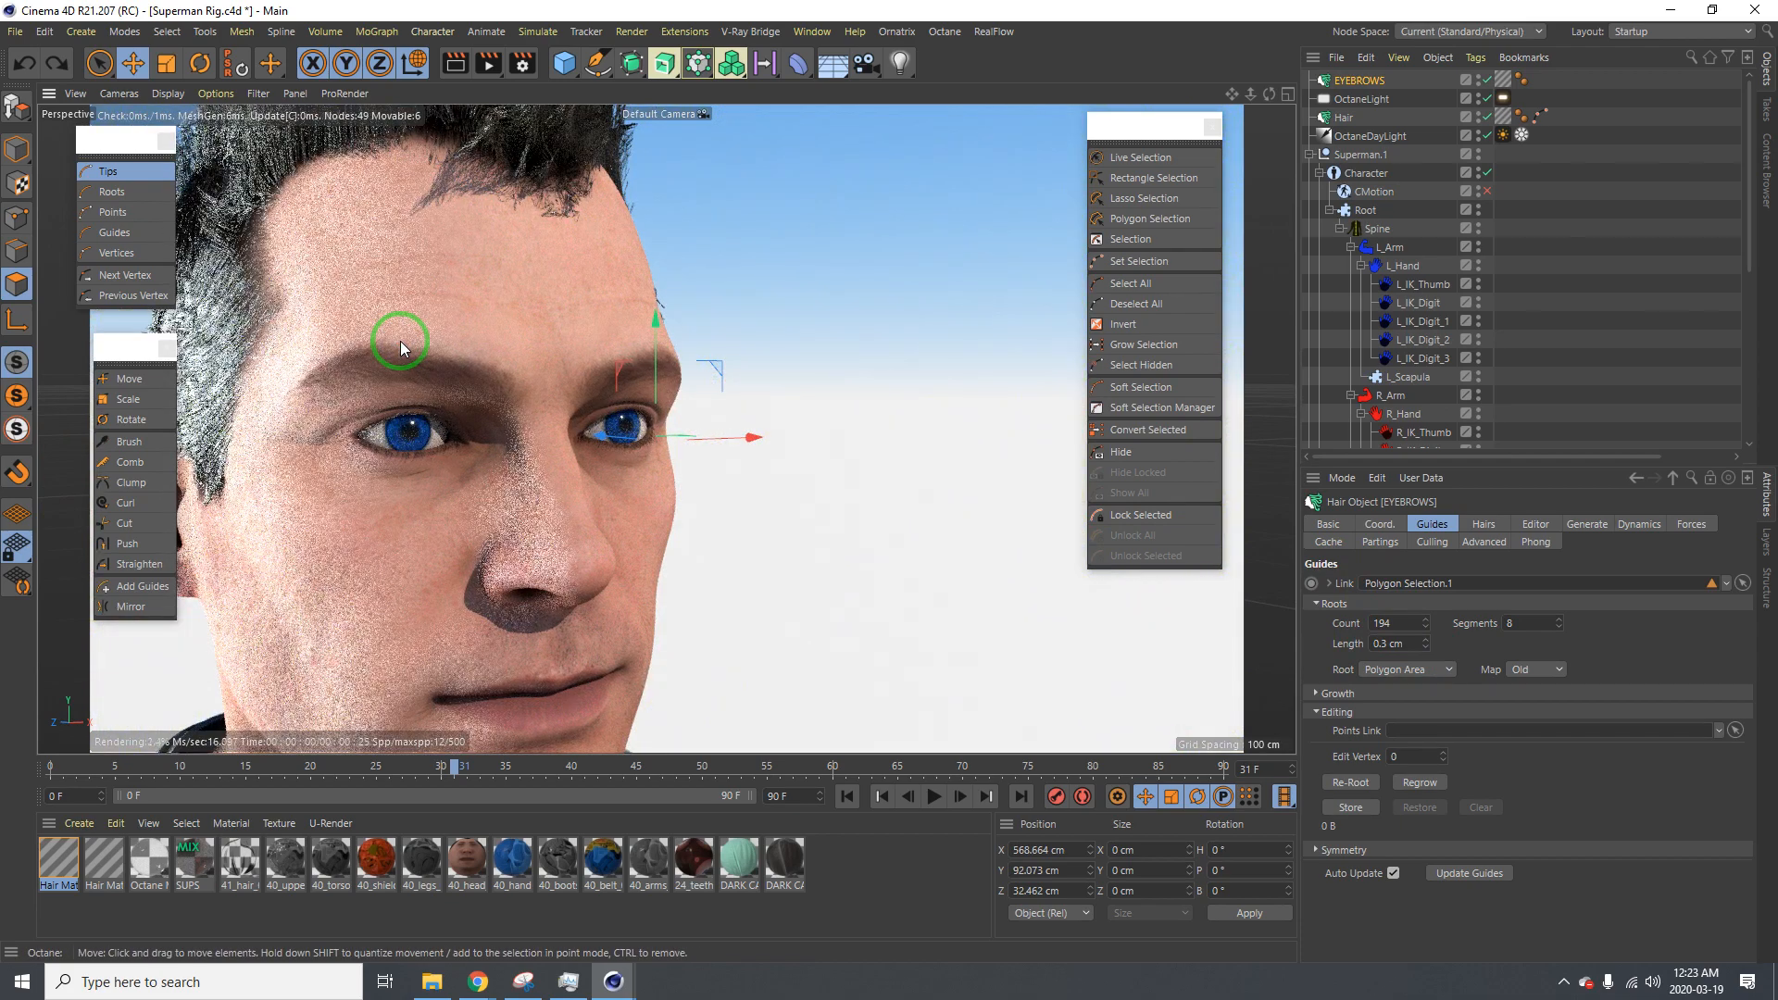
alt+right_drag(400, 341, 349, 349)
alt+drag(413, 440, 361, 458)
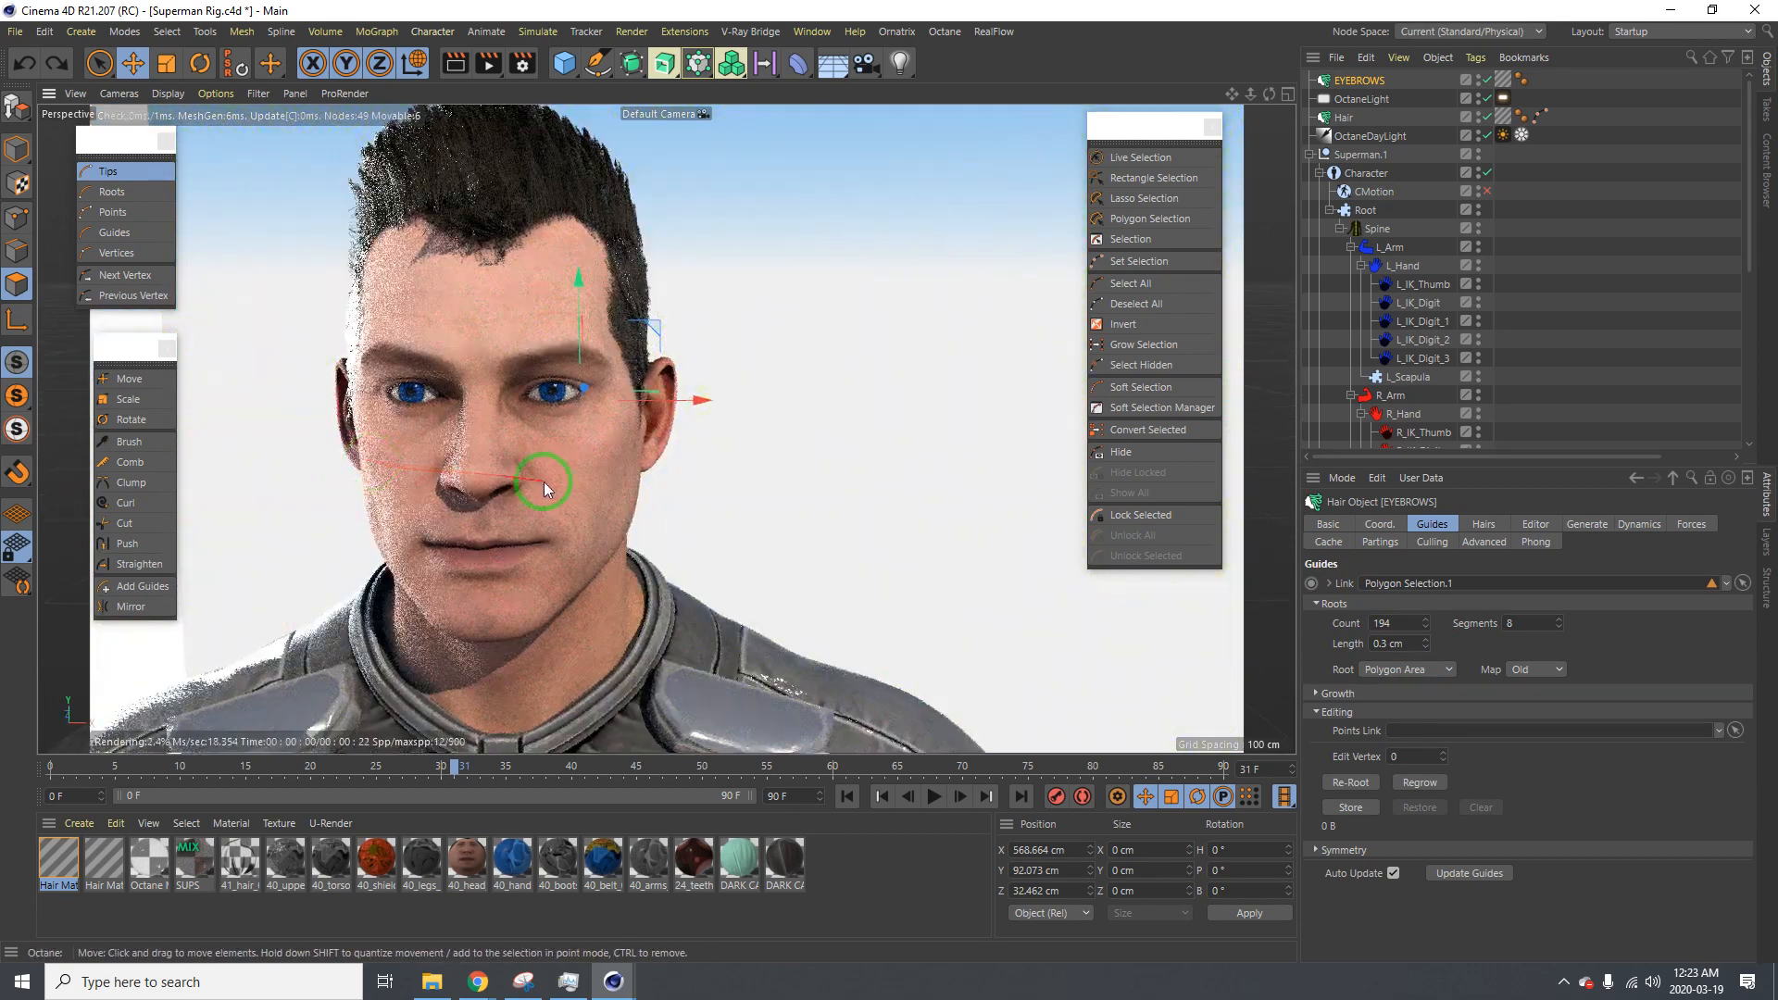
alt+right_drag(537, 482, 421, 446)
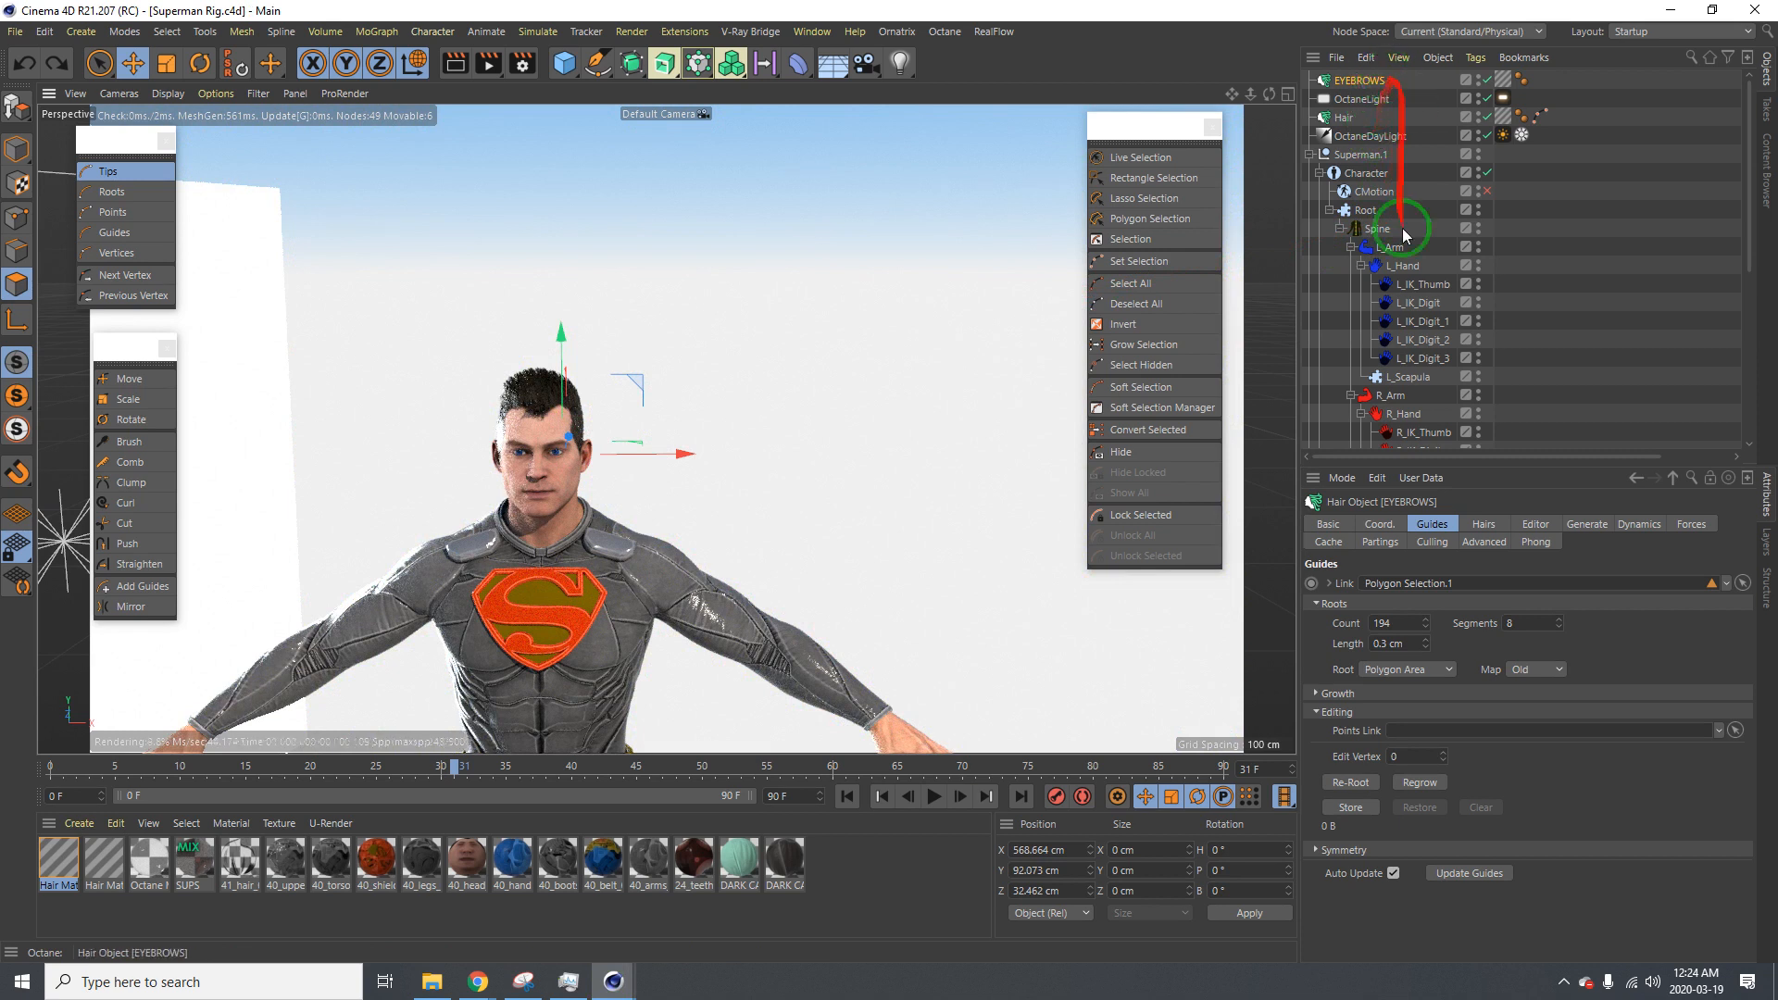
click(1564, 984)
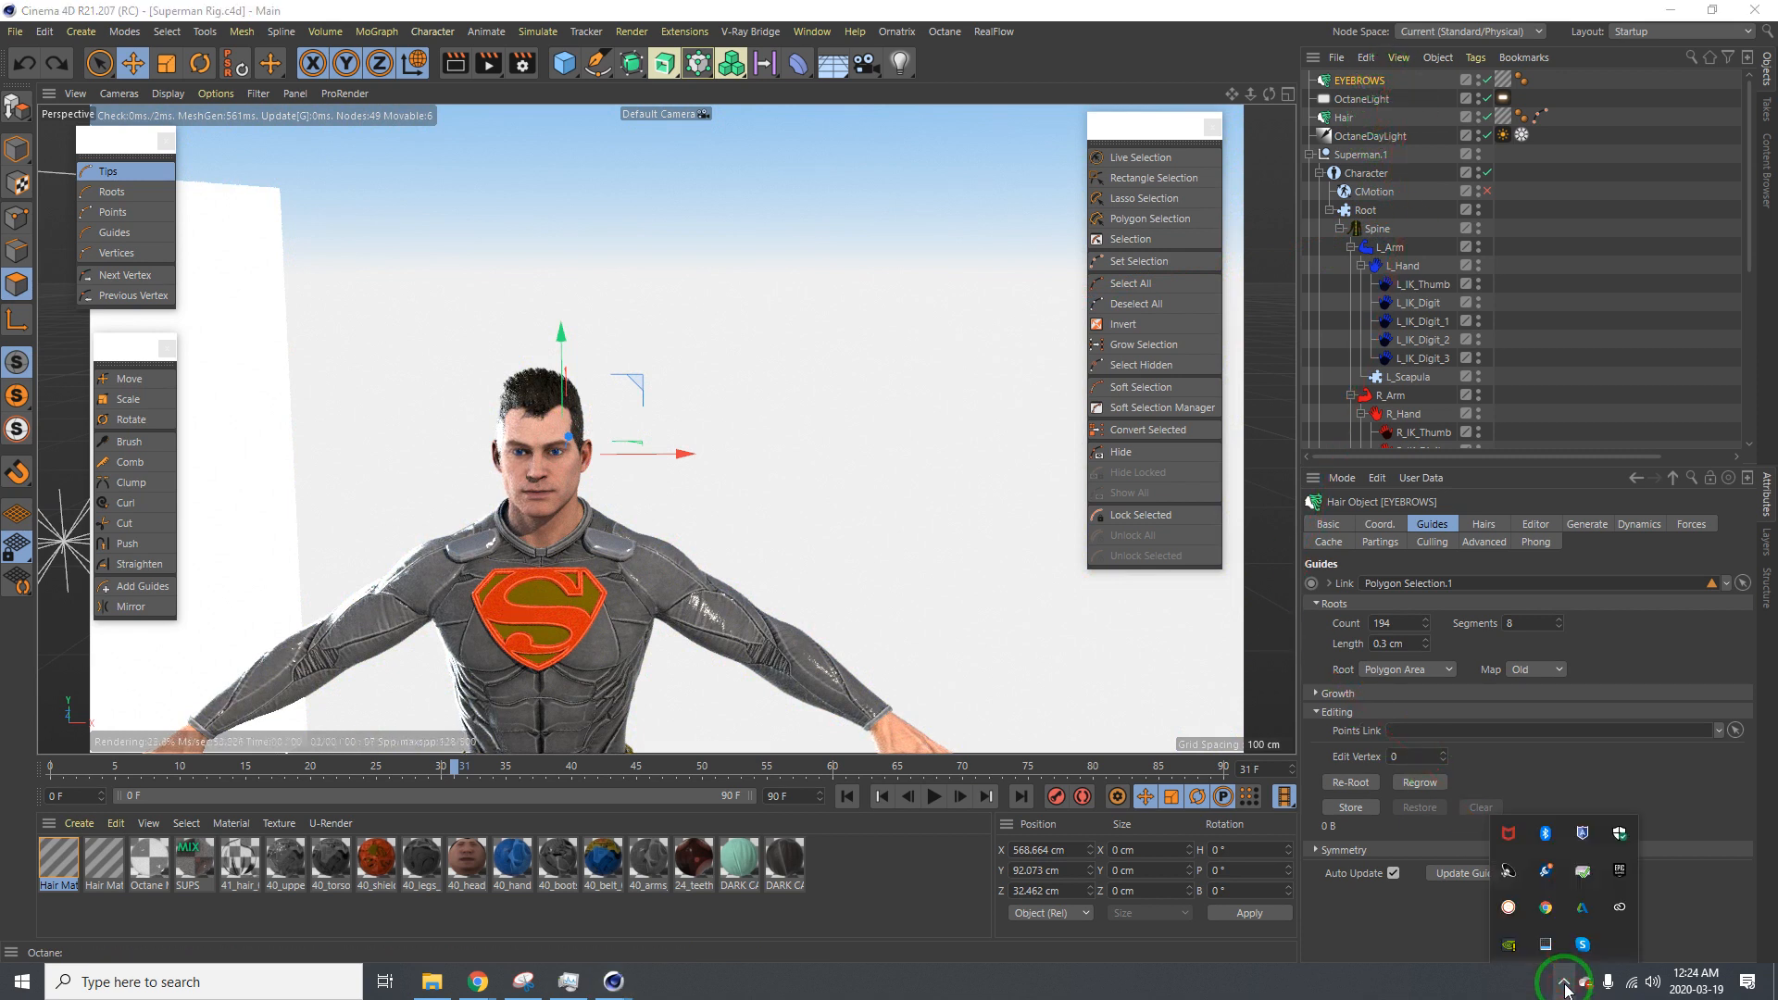
click(1508, 911)
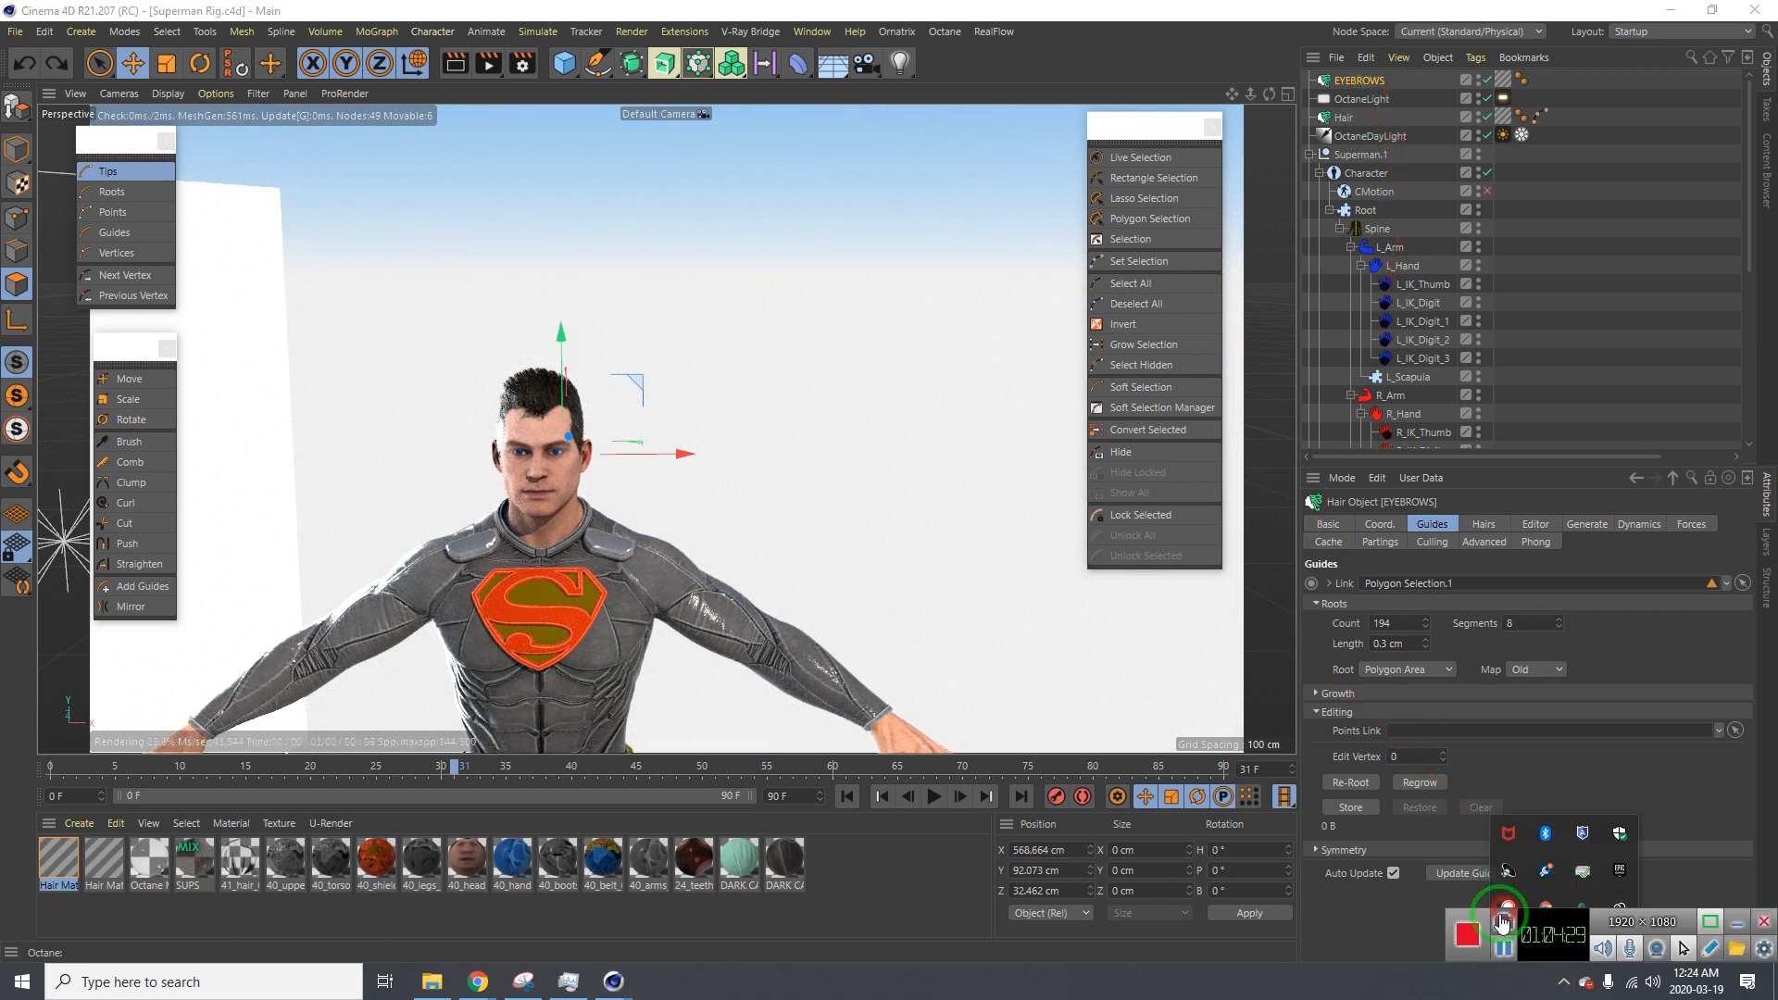
click(1384, 945)
drag(1386, 942, 1710, 892)
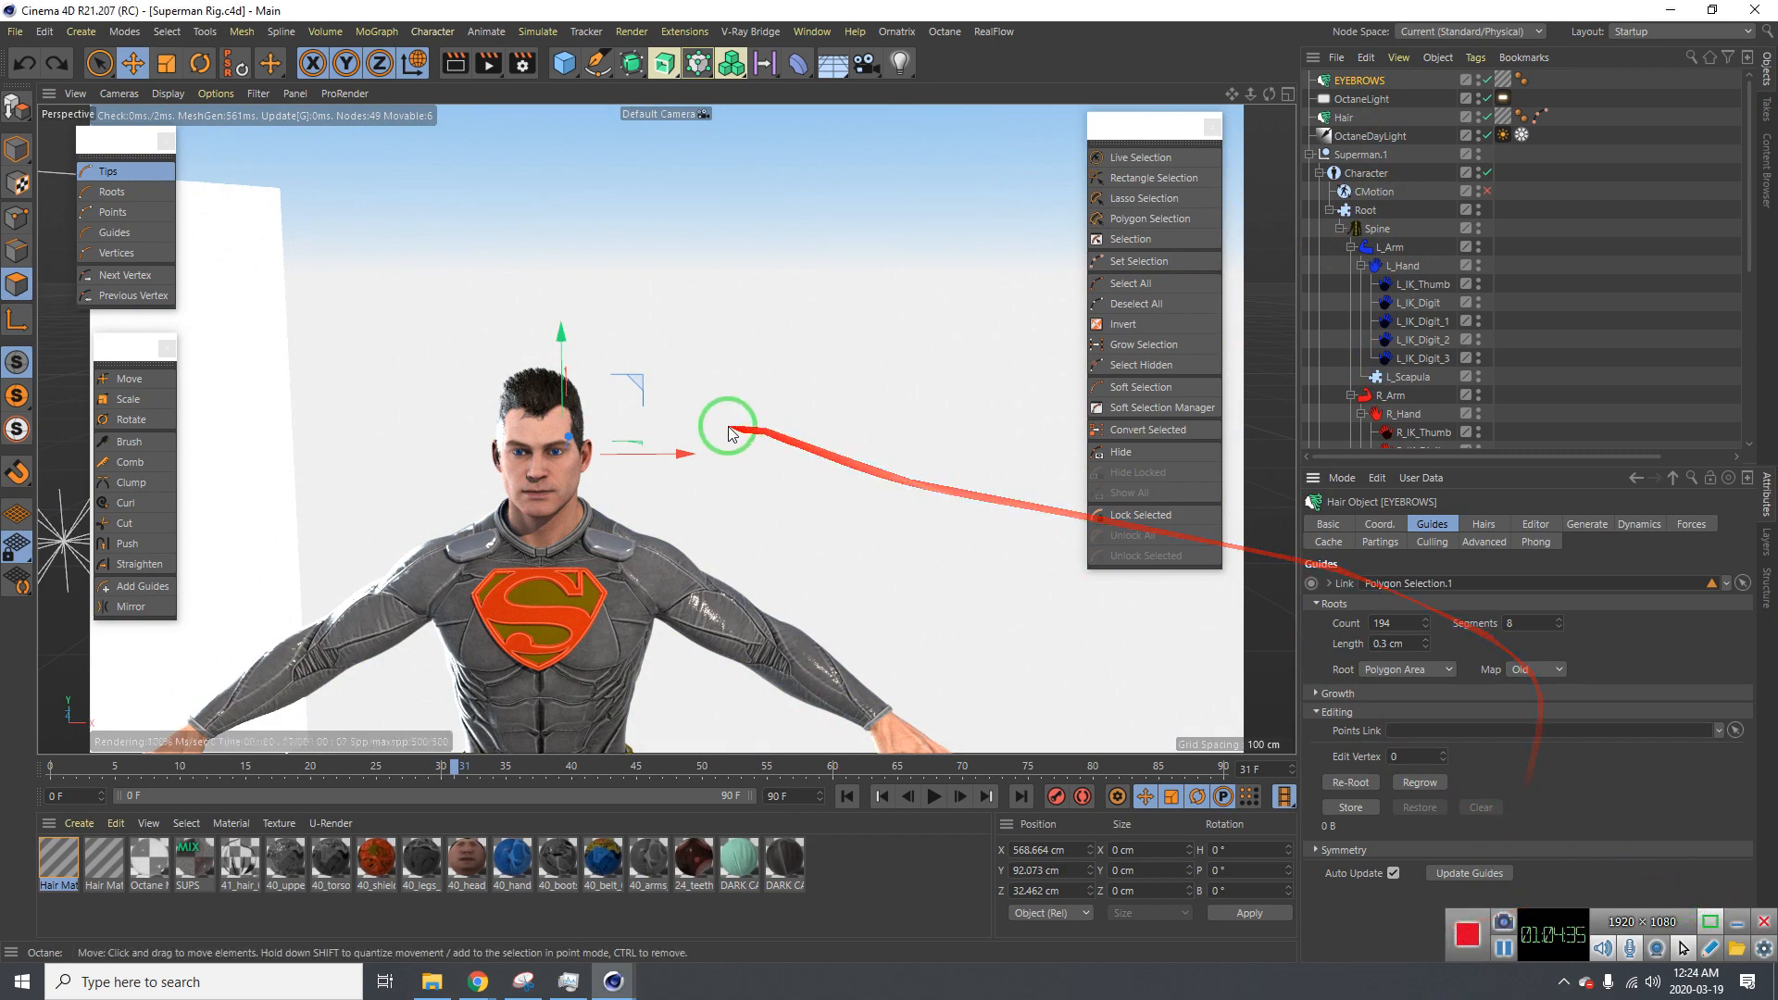
Examine the face, eyes and eyebrows up close and from a turned angle in the Octane render
alt+right_drag(524, 464, 693, 413)
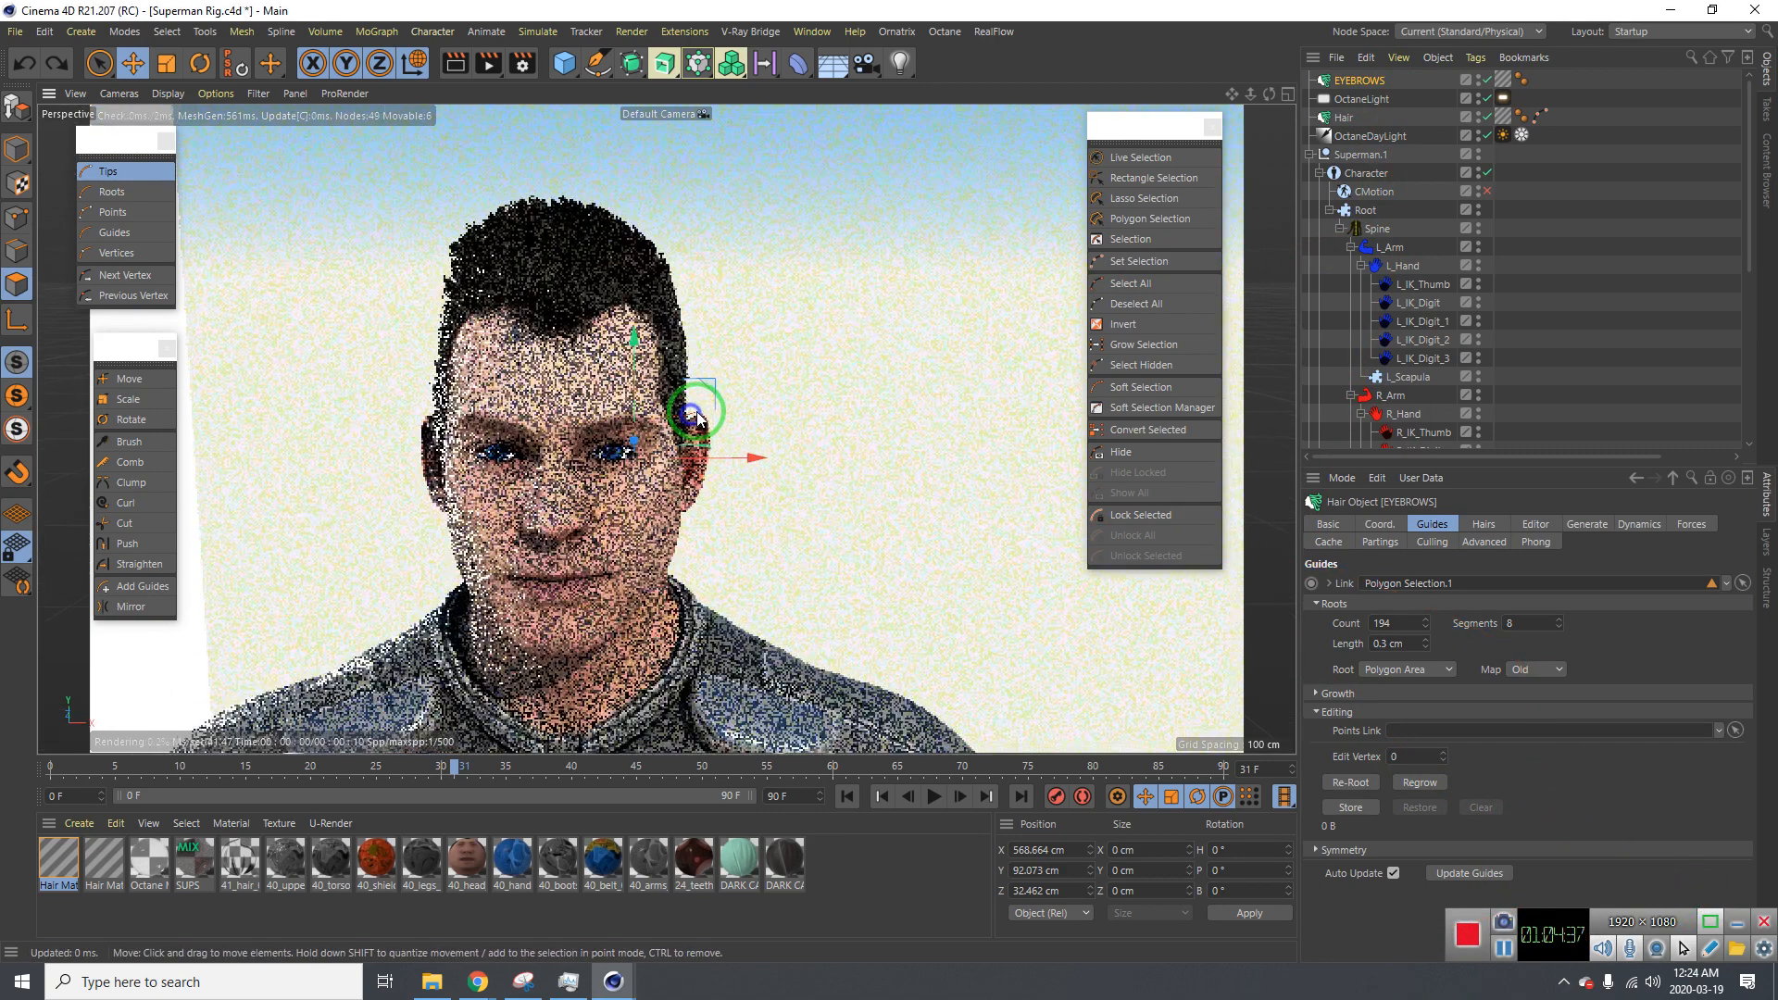
alt+right_drag(562, 396, 636, 380)
alt+middle_drag(575, 401, 726, 306)
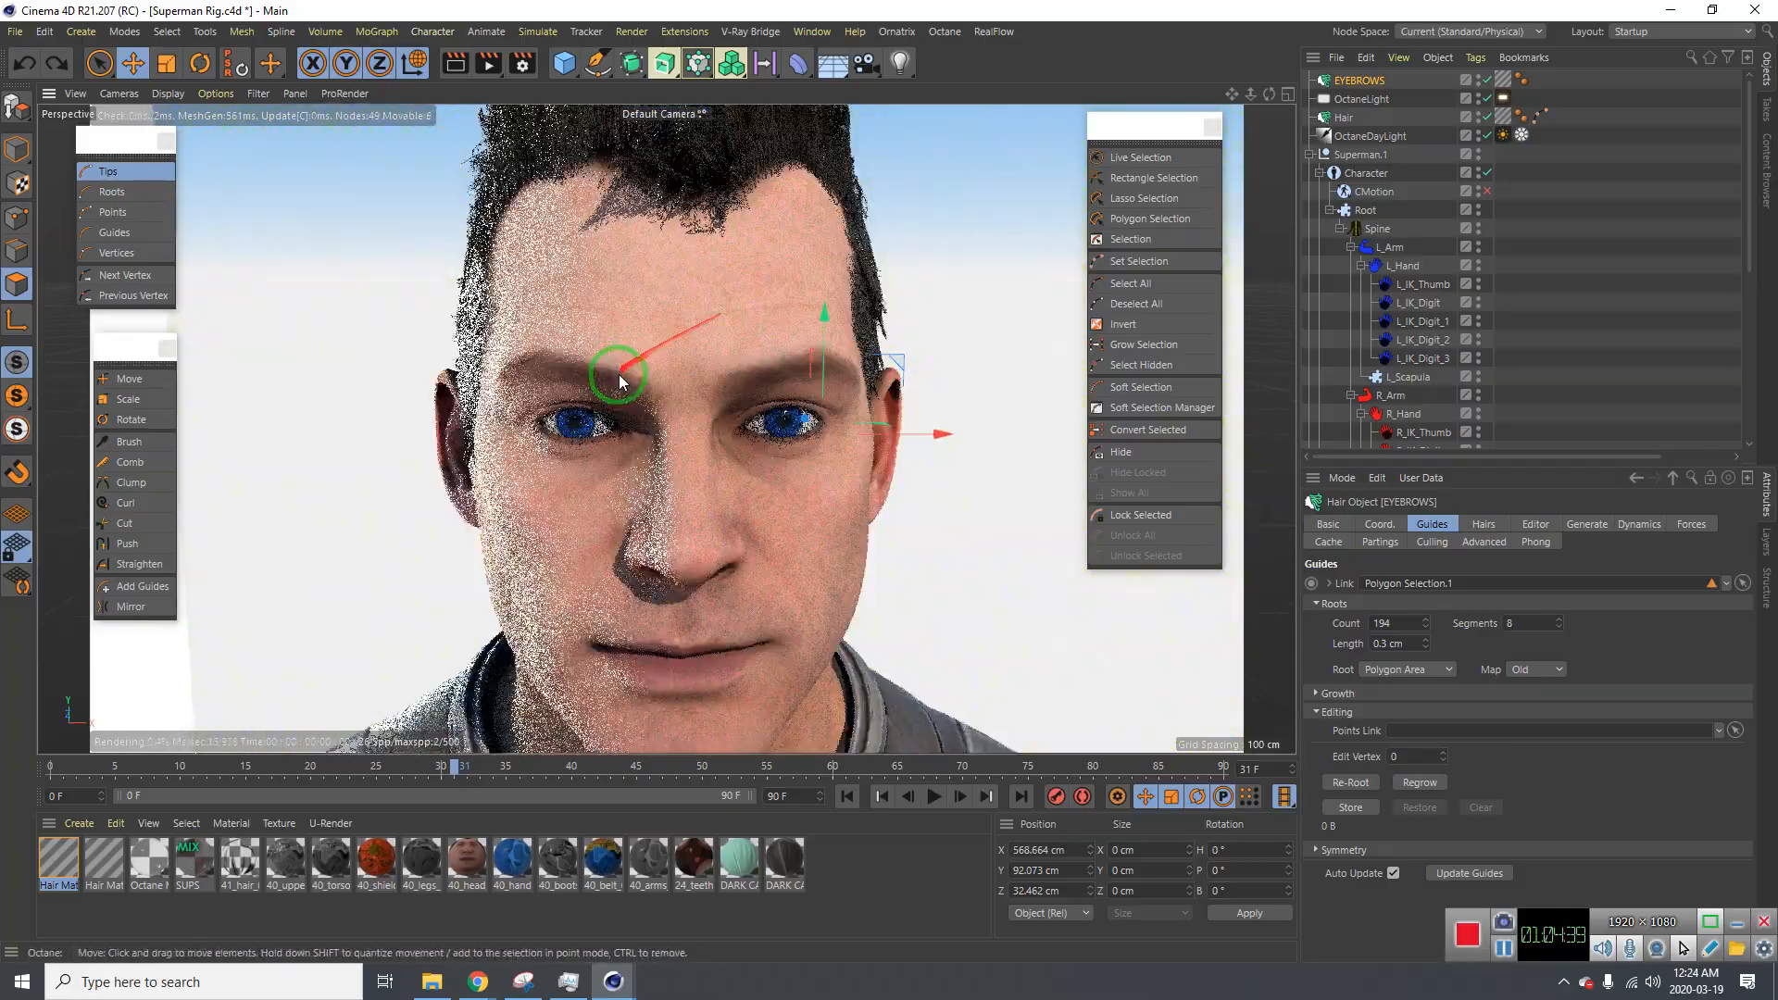
alt+right_drag(619, 381, 683, 377)
alt+middle_drag(700, 367, 788, 259)
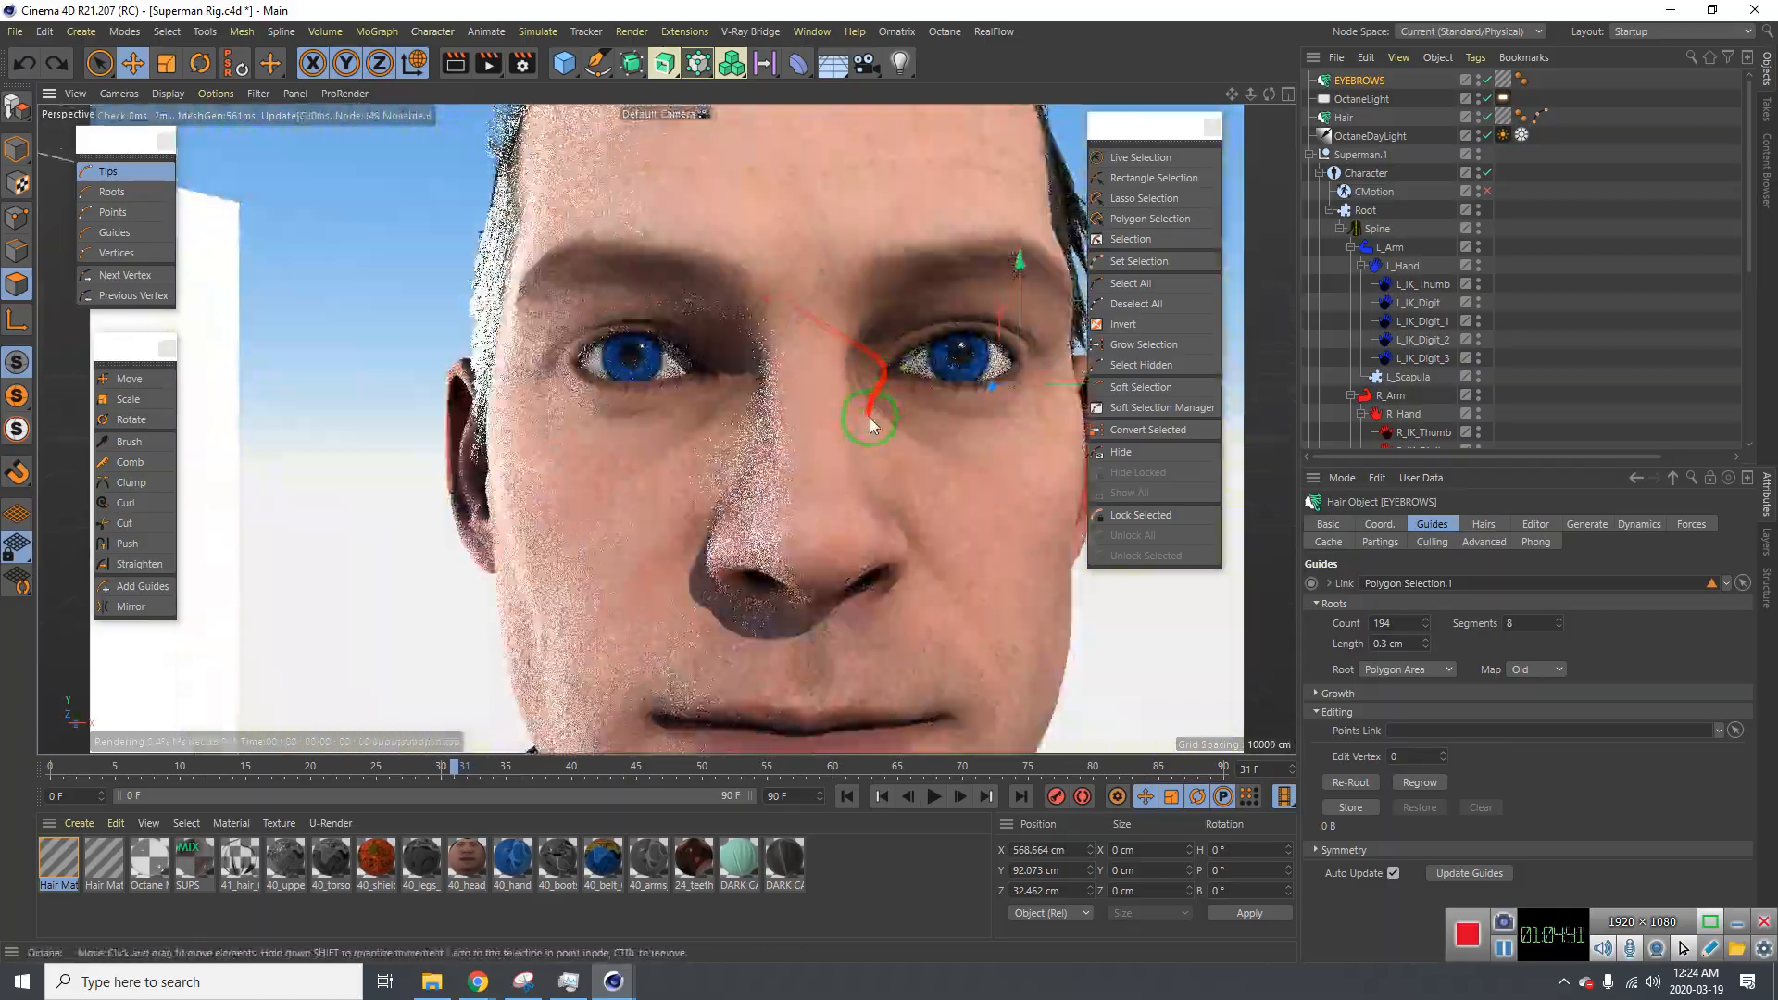
alt+drag(806, 349, 714, 294)
alt+right_drag(713, 295, 698, 293)
alt+drag(970, 408, 749, 313)
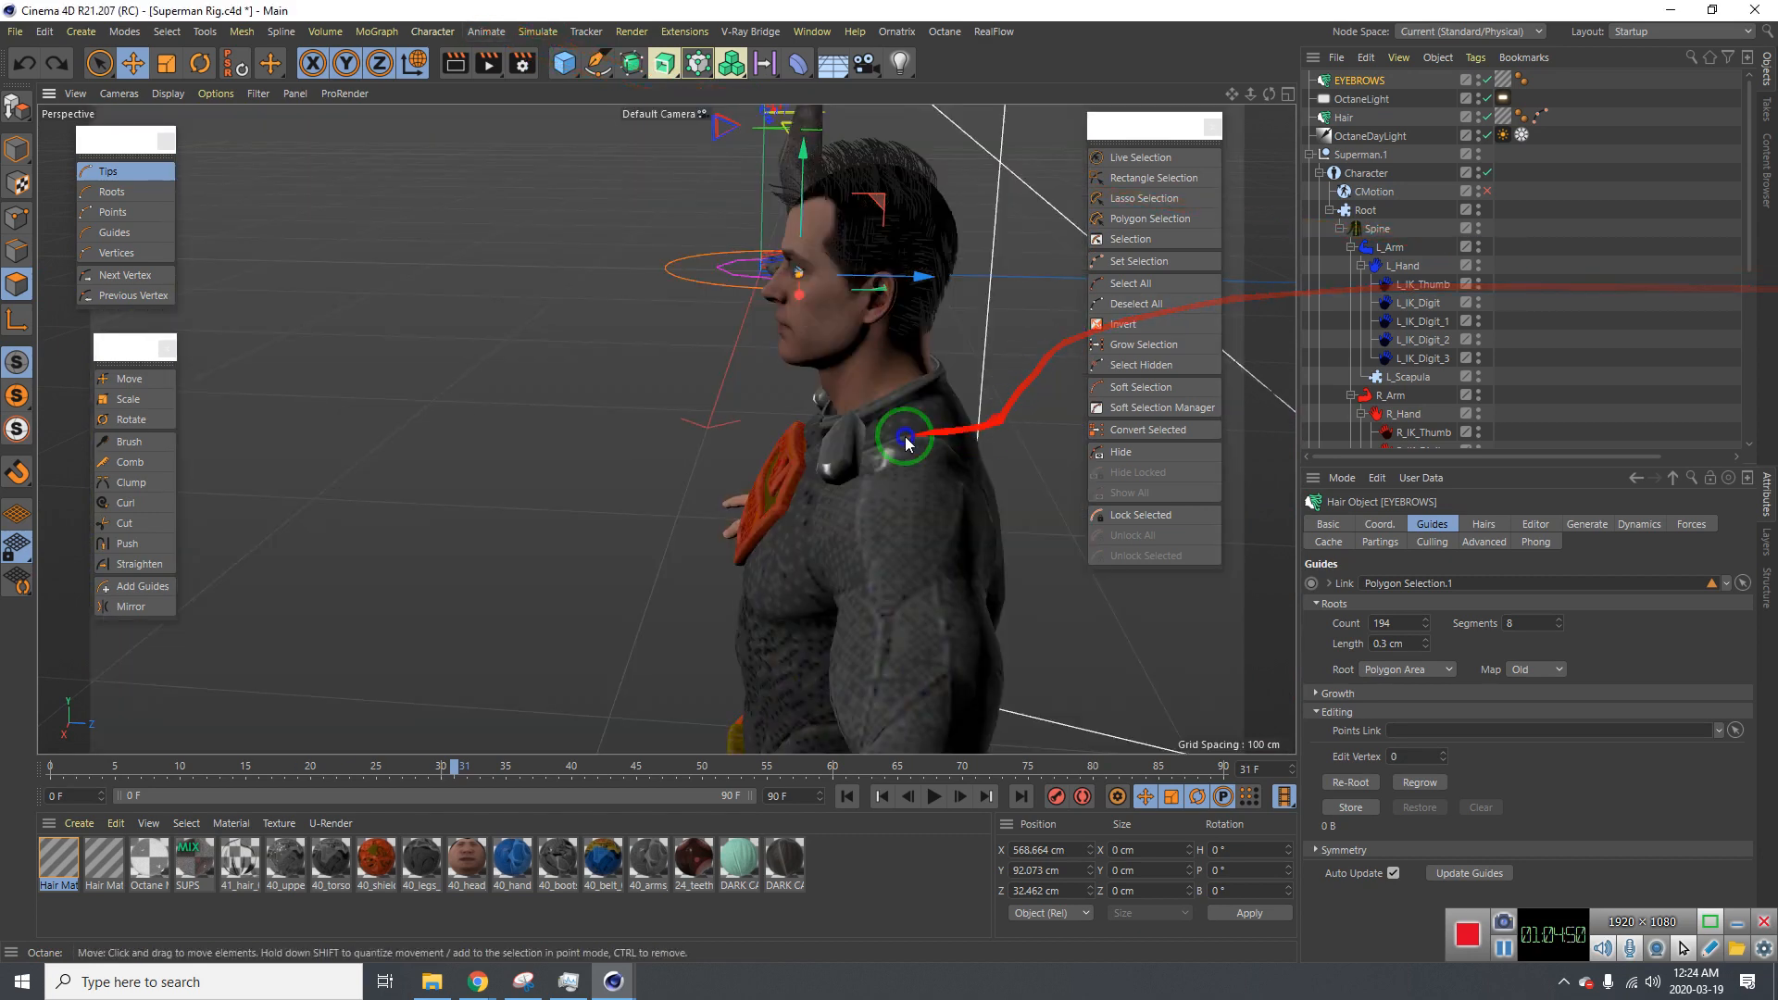
Enable the Skin deformer under the 0.obj group
alt+right_drag(905, 441, 815, 467)
alt+drag(815, 468, 921, 476)
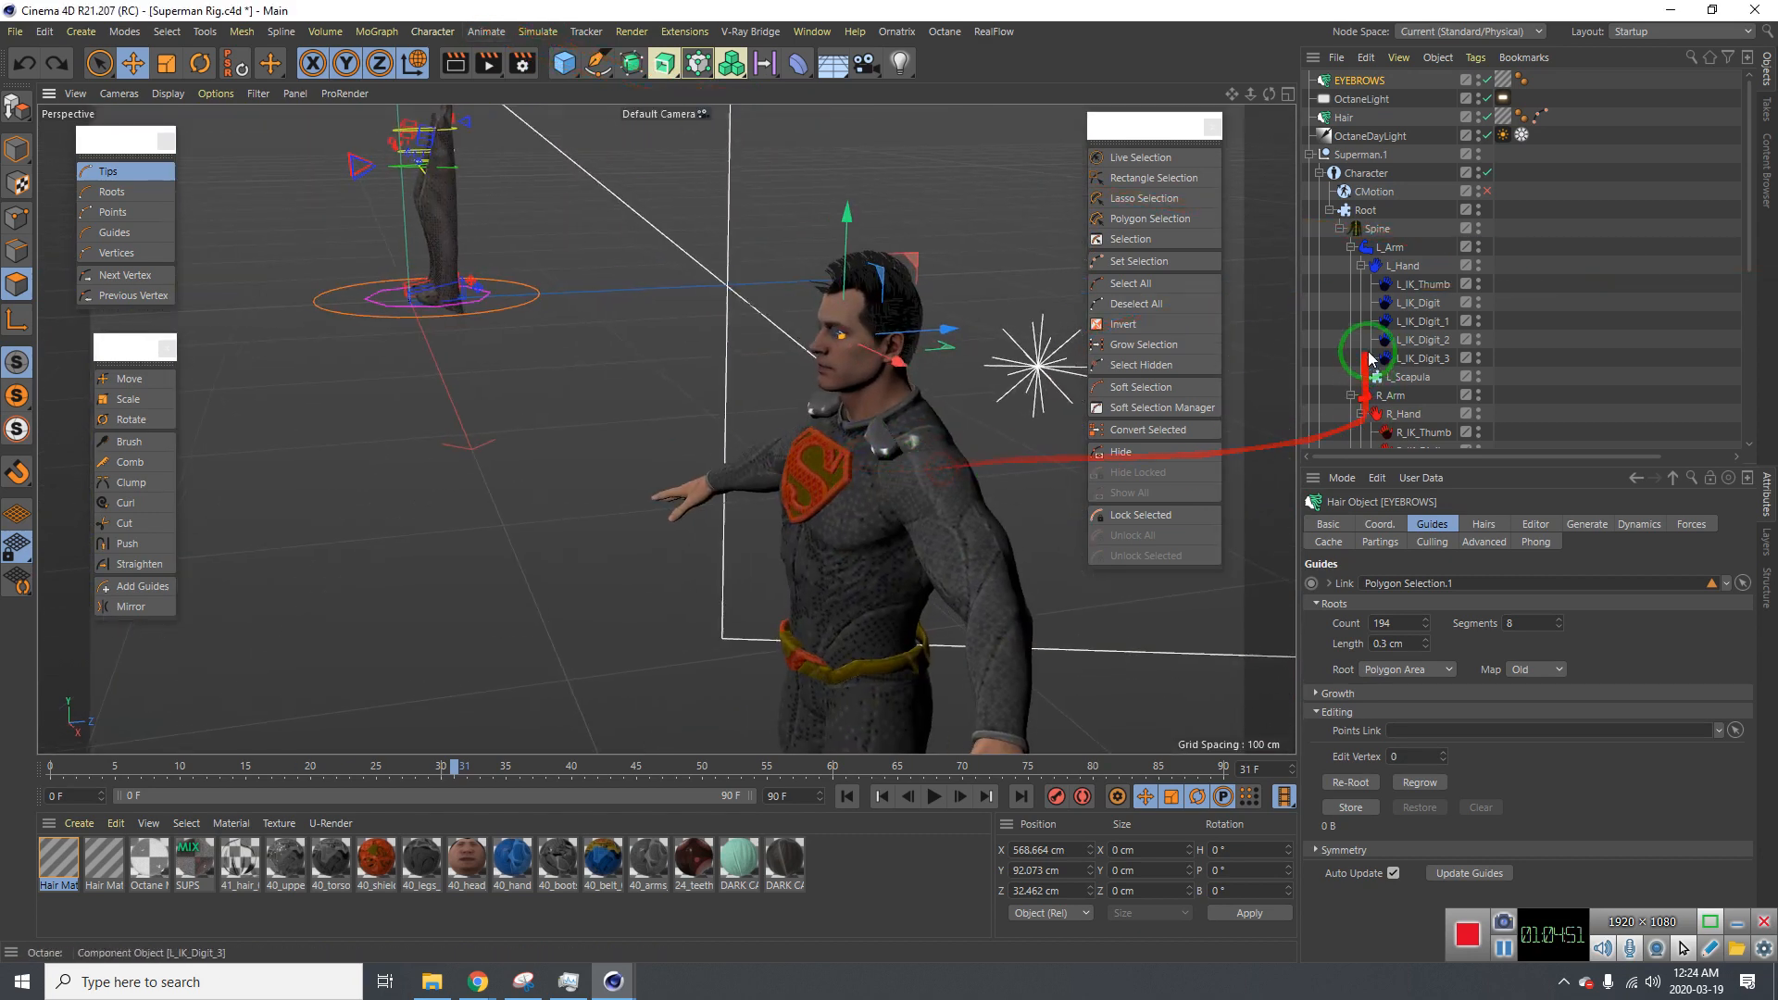
scroll(1365, 360, down, 6)
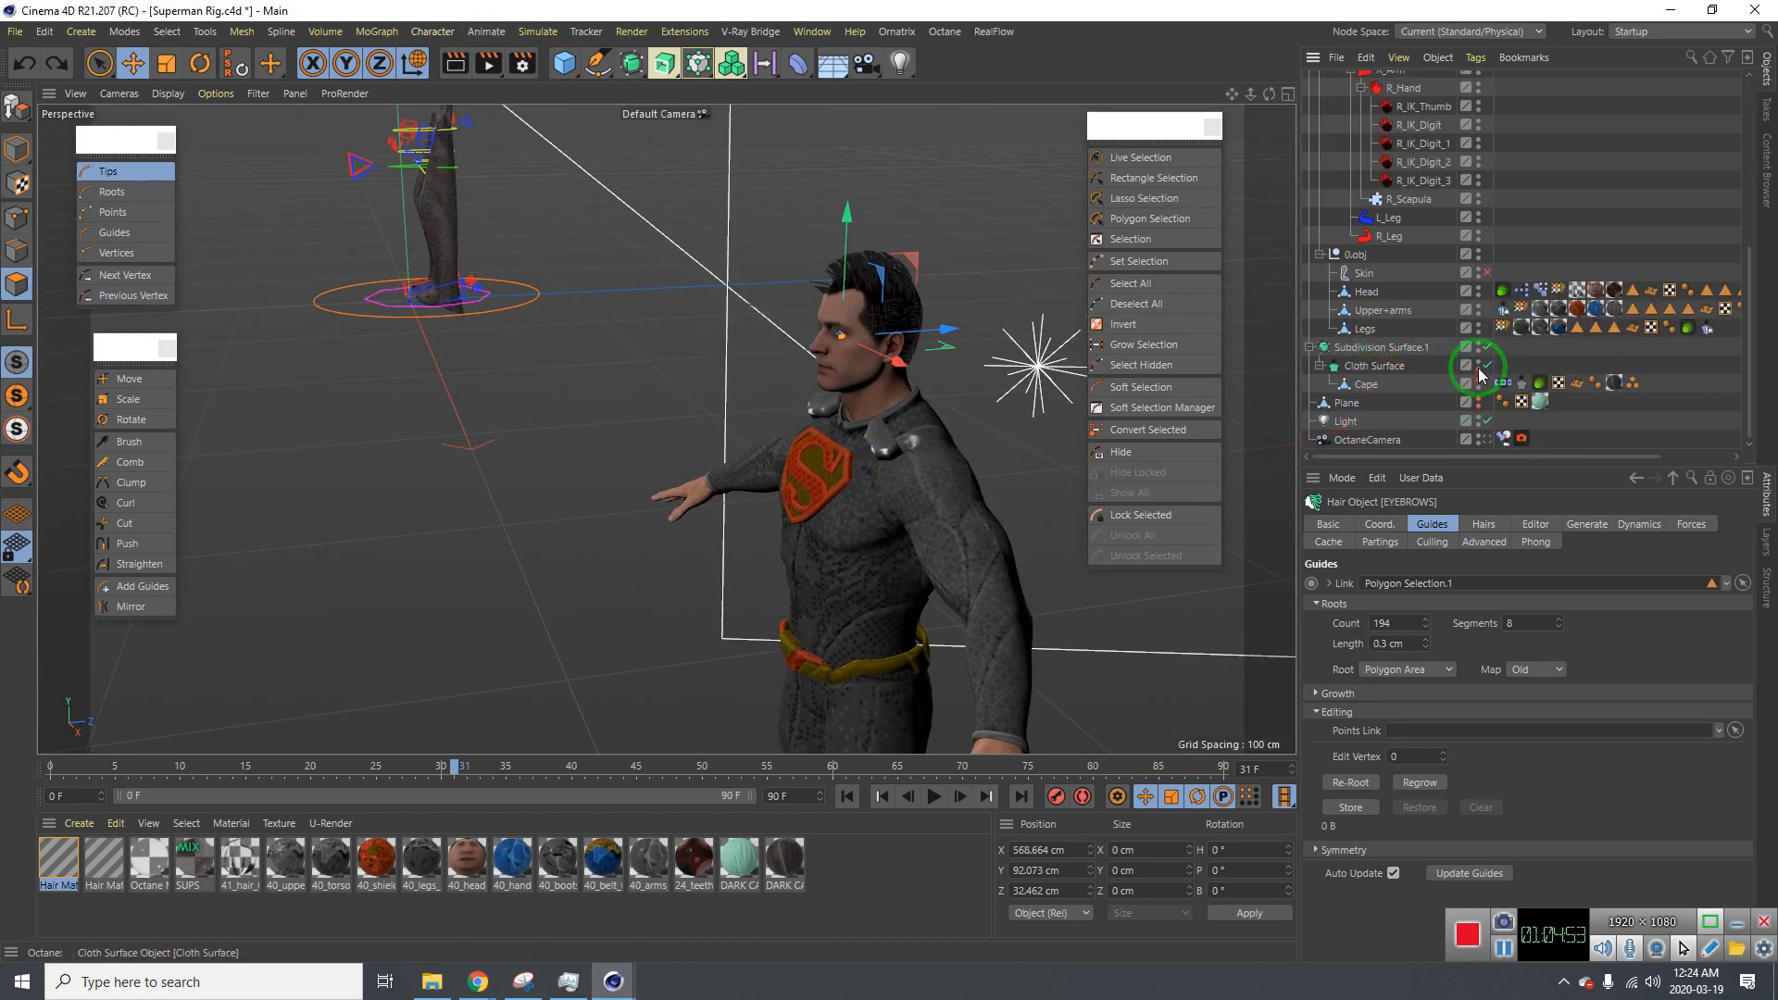
scroll(1445, 380, up, 6)
scroll(1408, 345, down, 6)
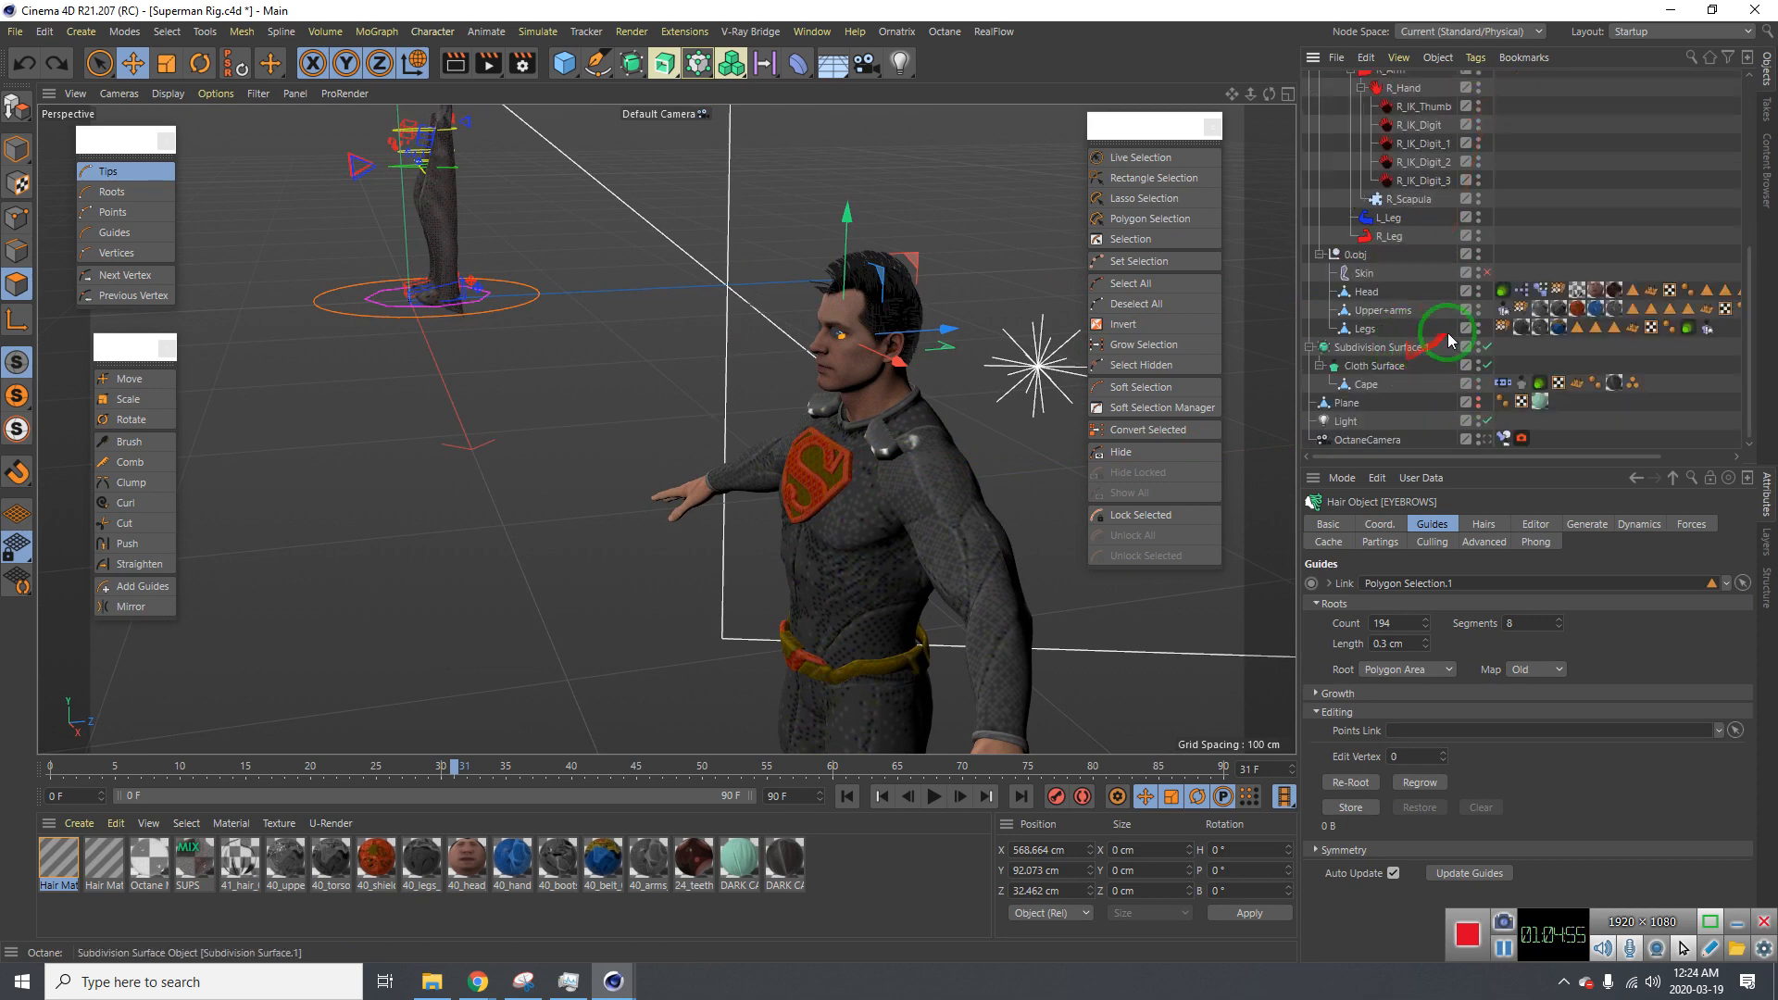
click(1487, 273)
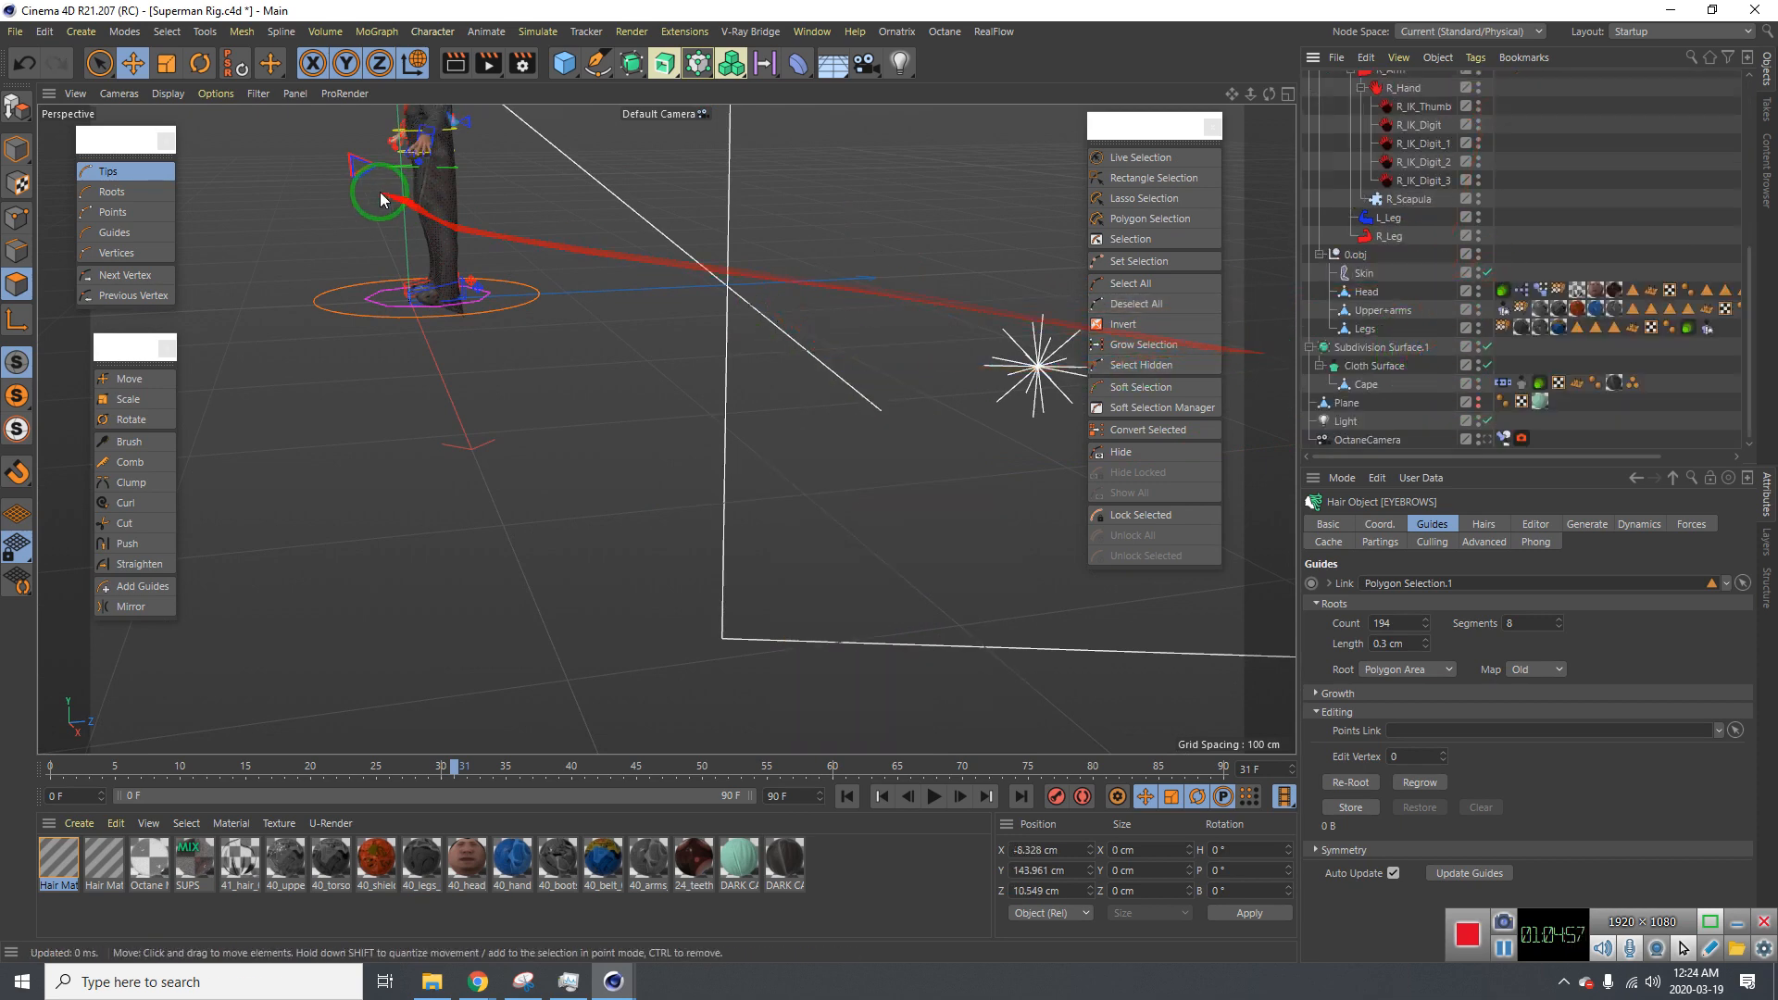
Examine the skinned character and its rig controllers from the front, including the face and chest
alt+drag(385, 186, 482, 322)
alt+right_drag(481, 323, 674, 260)
alt+drag(675, 259, 528, 182)
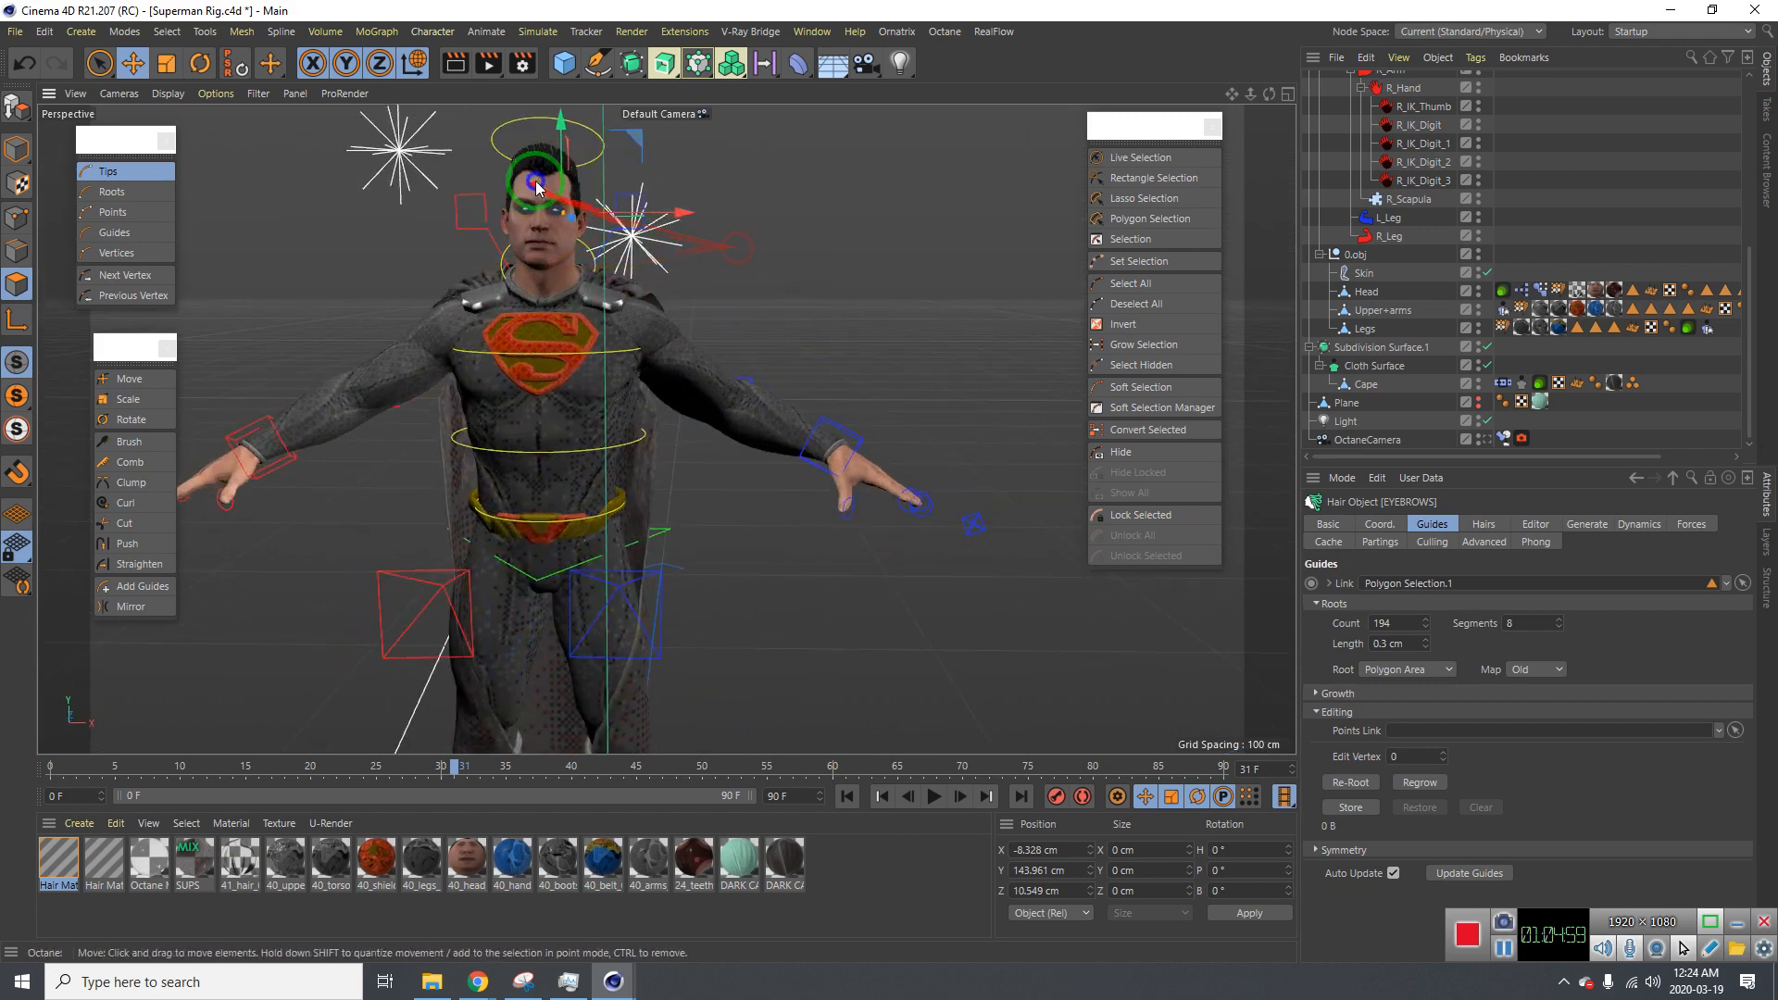
alt+right_drag(528, 183, 636, 176)
alt+right_drag(580, 231, 603, 246)
alt+drag(603, 246, 623, 250)
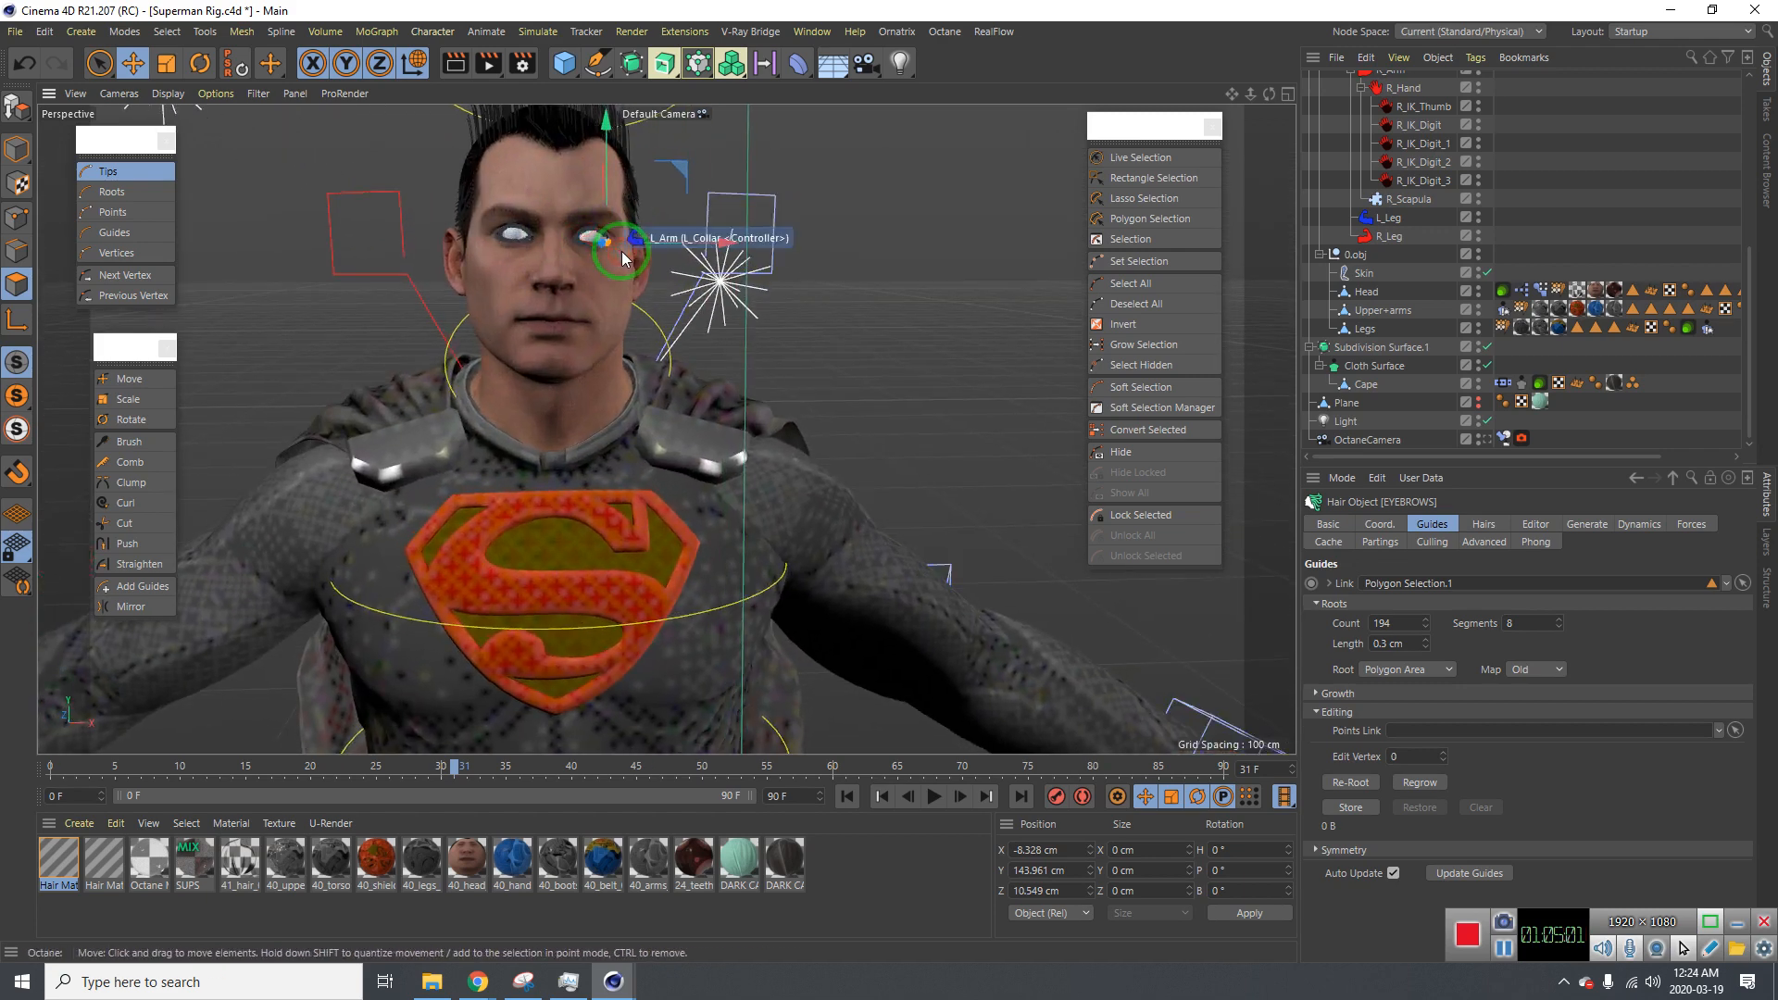
alt+right_drag(646, 325, 646, 449)
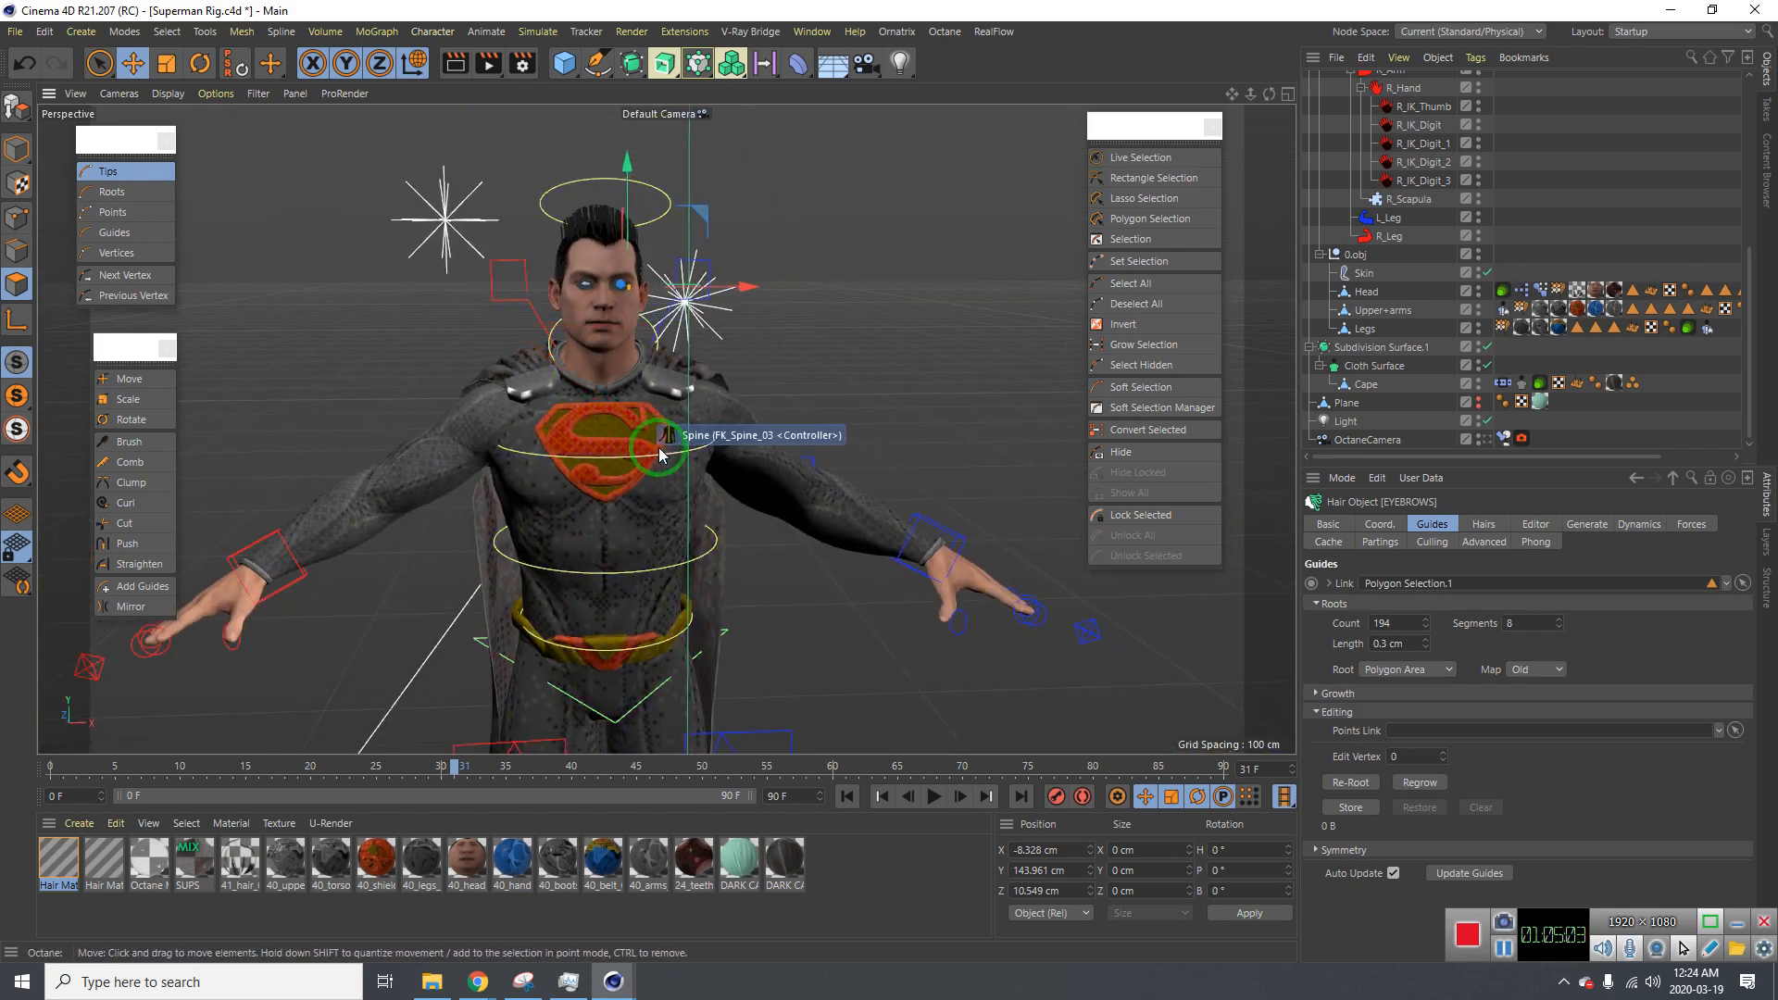
Switch to Model mode and try raising the character's left arm with its blue wrist controller
click(17, 148)
click(957, 521)
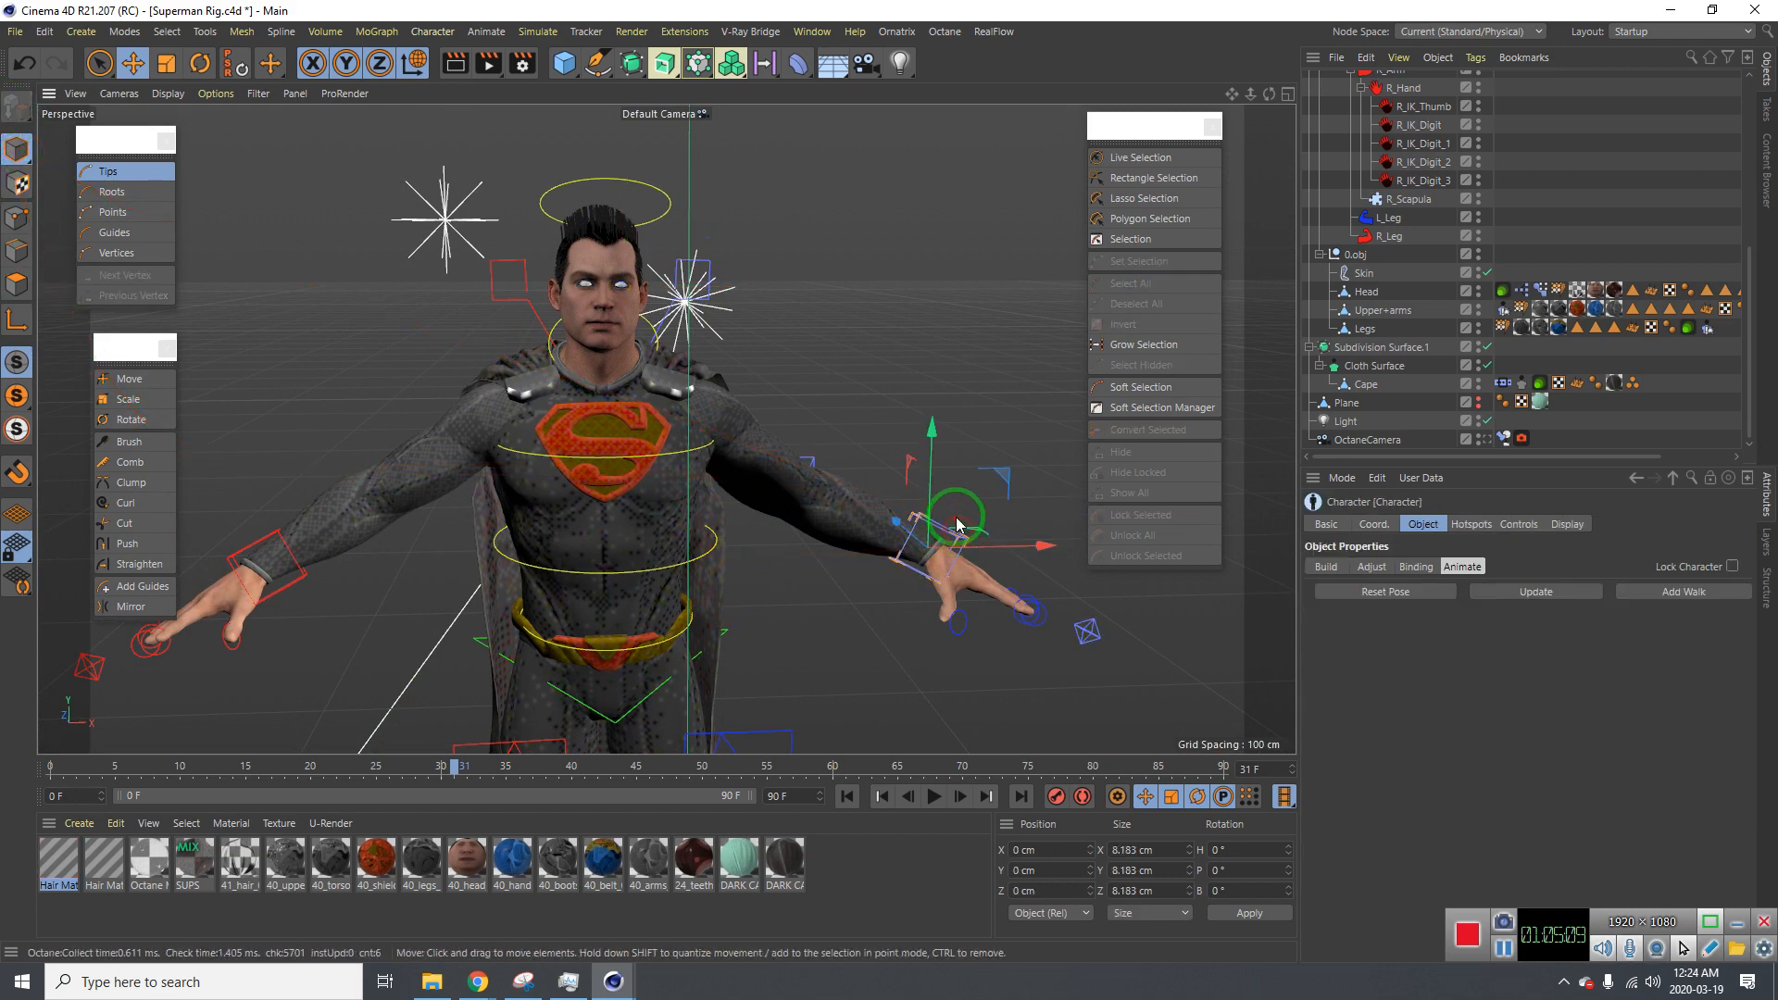
drag(895, 295, 962, 308)
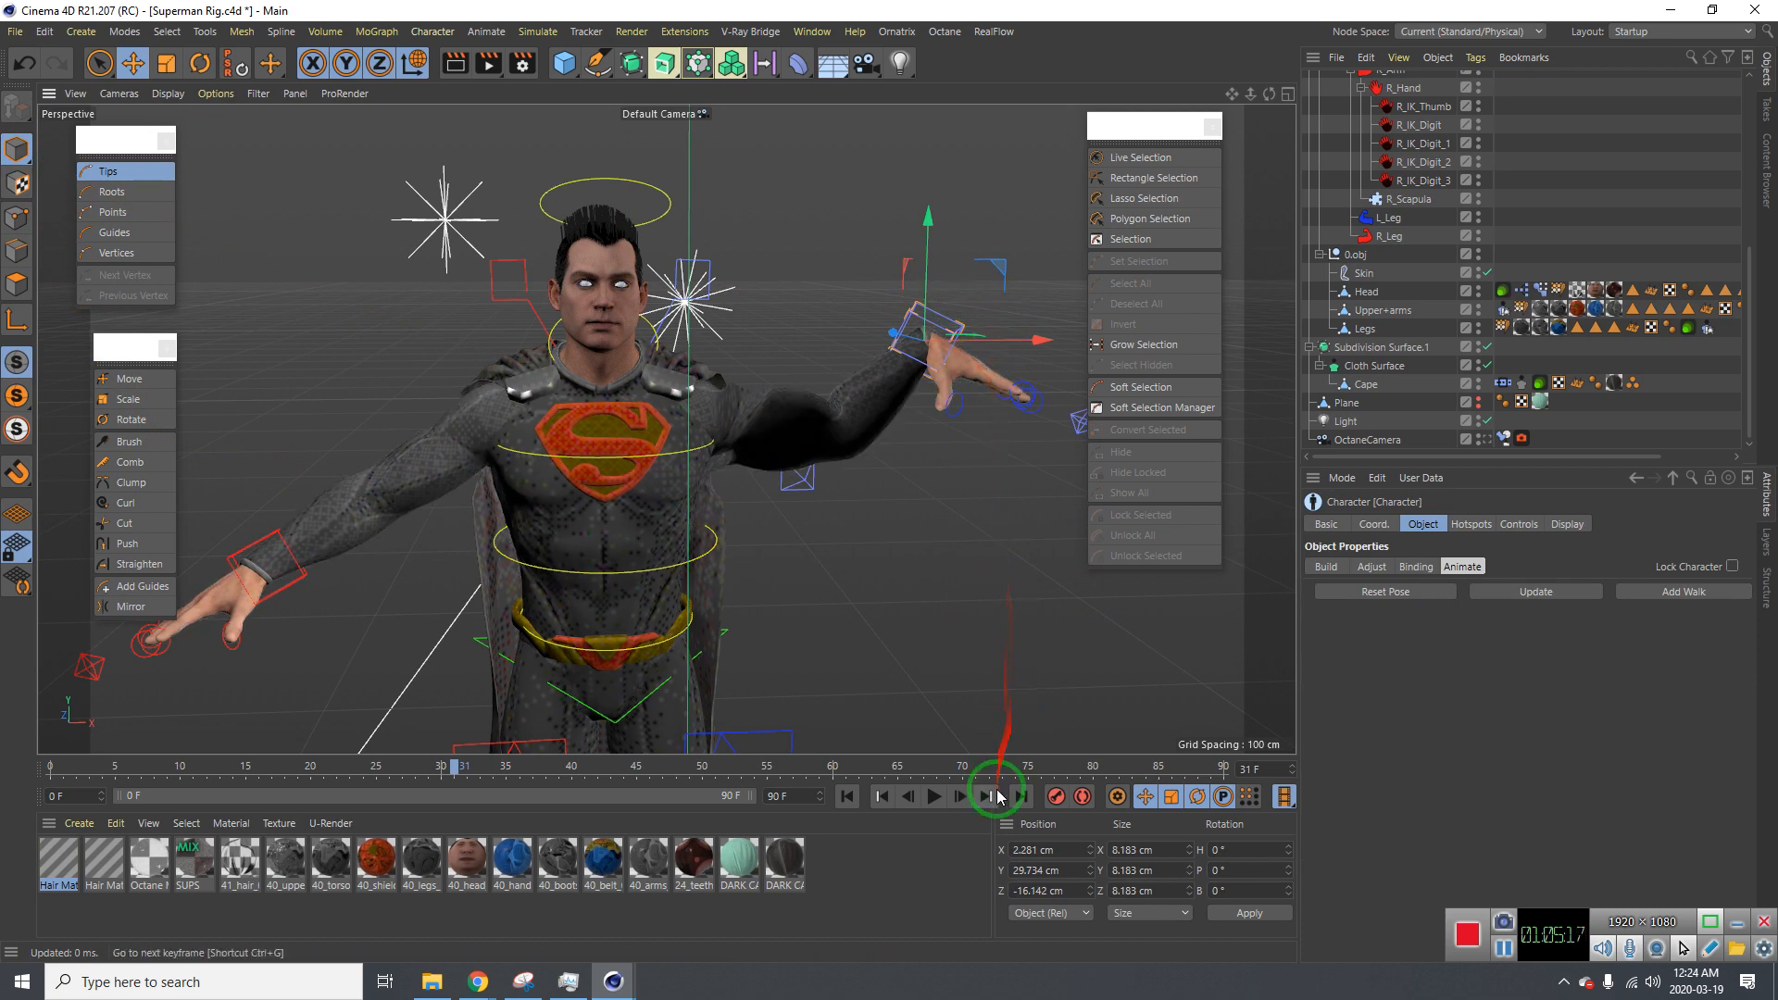
Try raising the character's right arm with its red wrist controller, then undo the move
scroll(648, 491, down, 2)
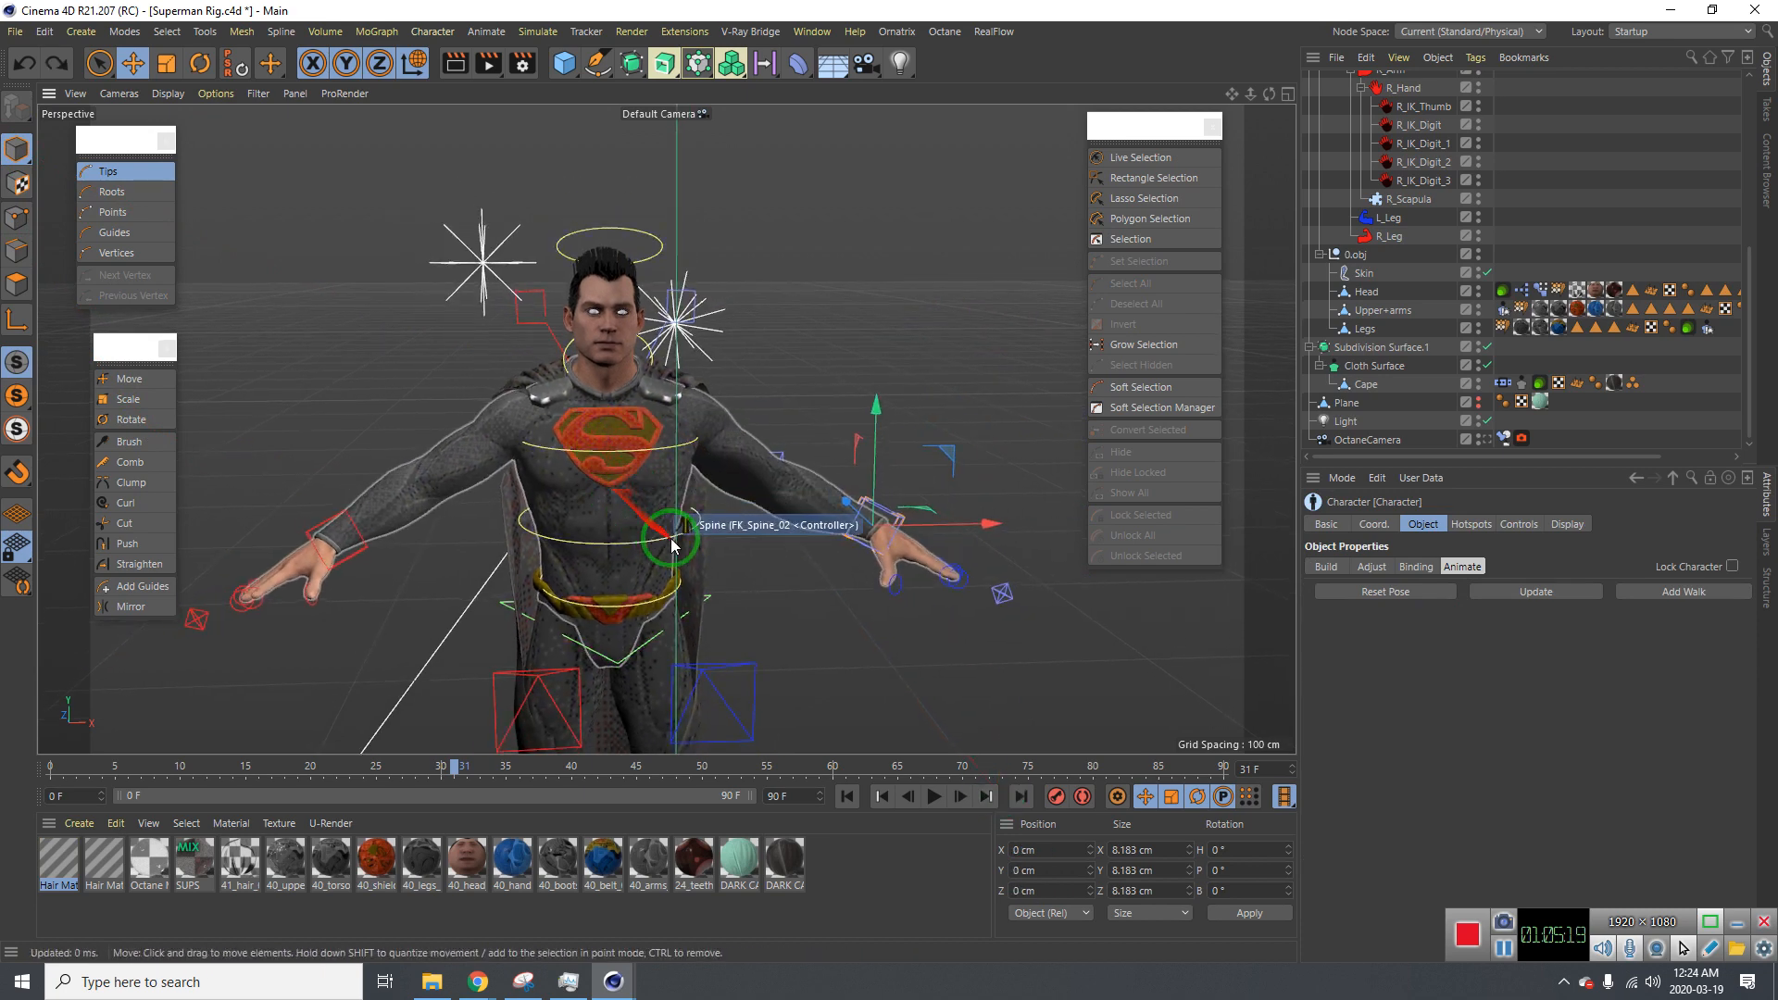
click(414, 535)
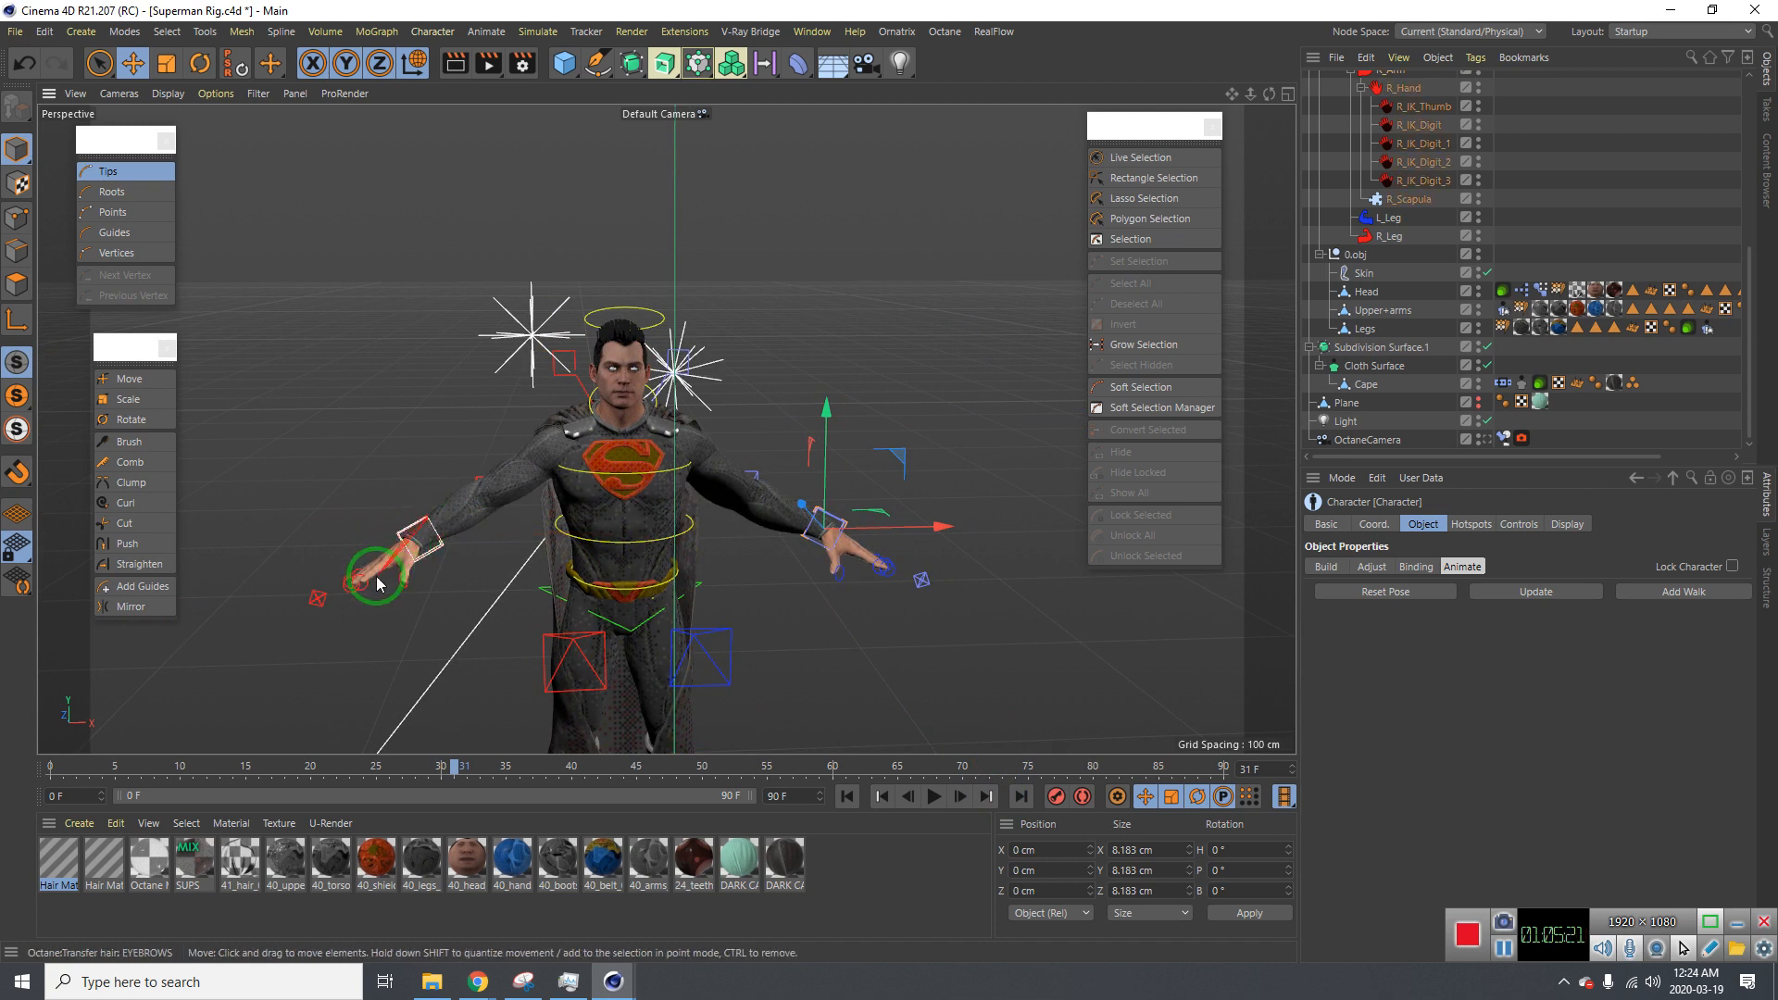
drag(377, 582, 401, 510)
drag(434, 396, 434, 395)
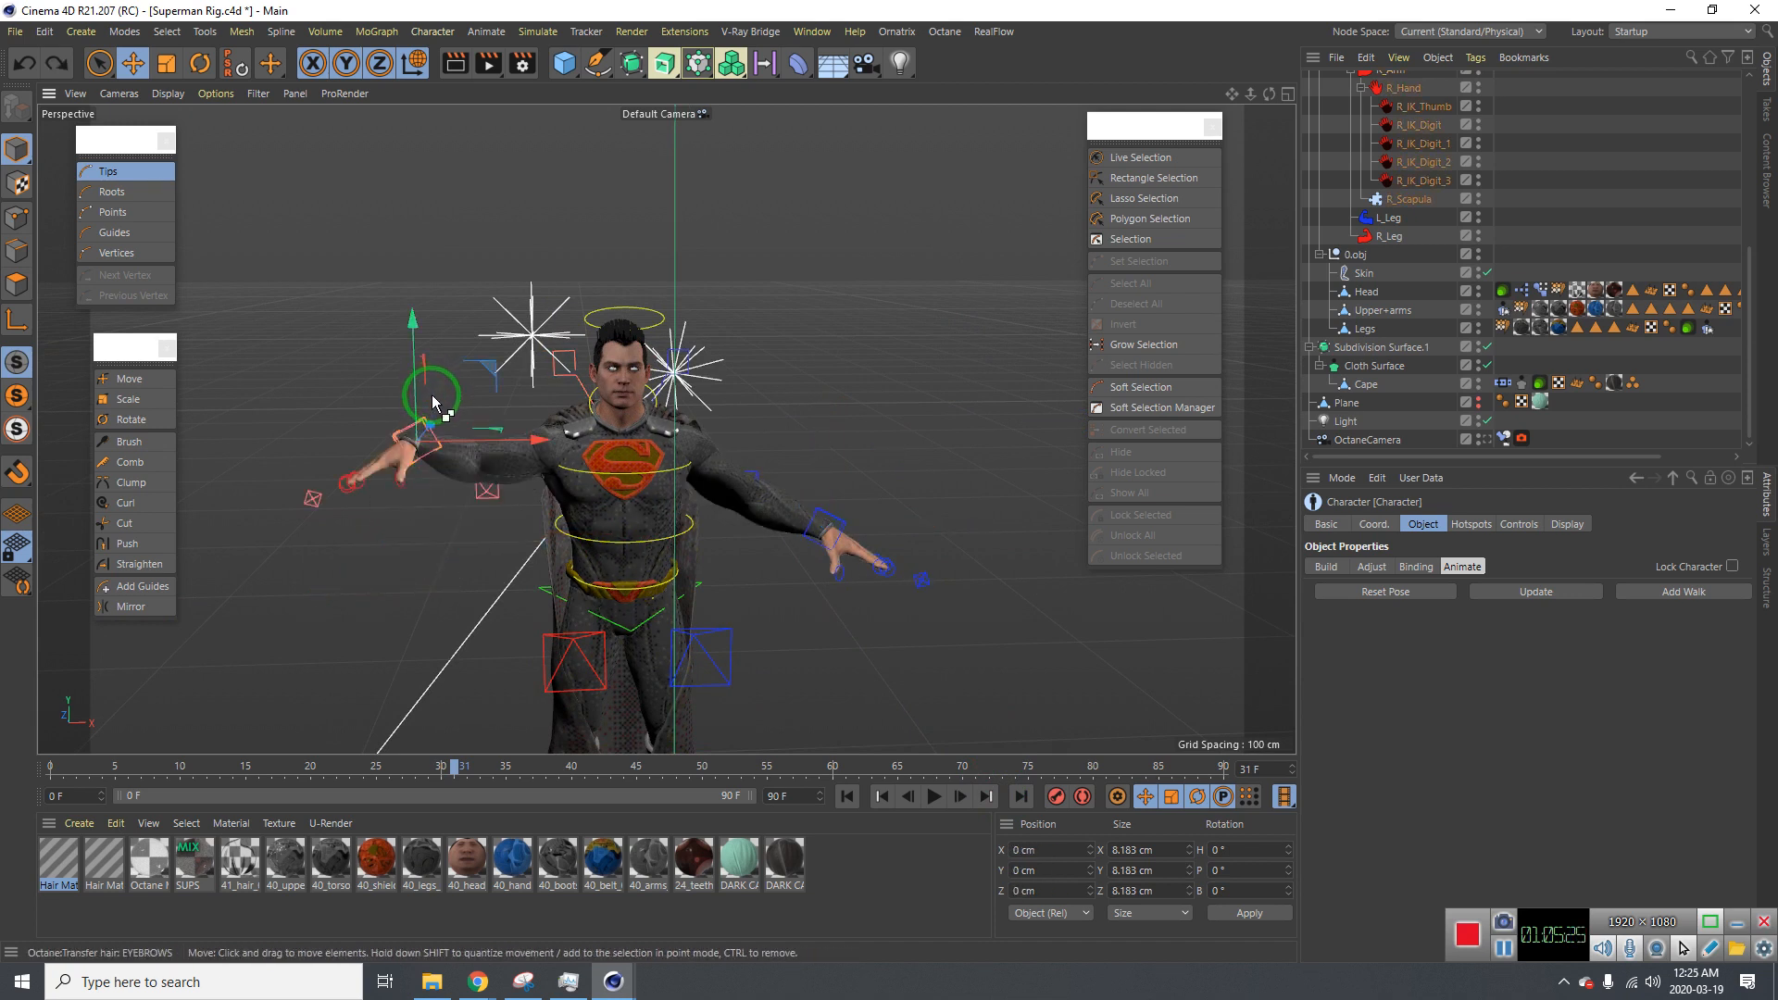
key(ctrl+z)
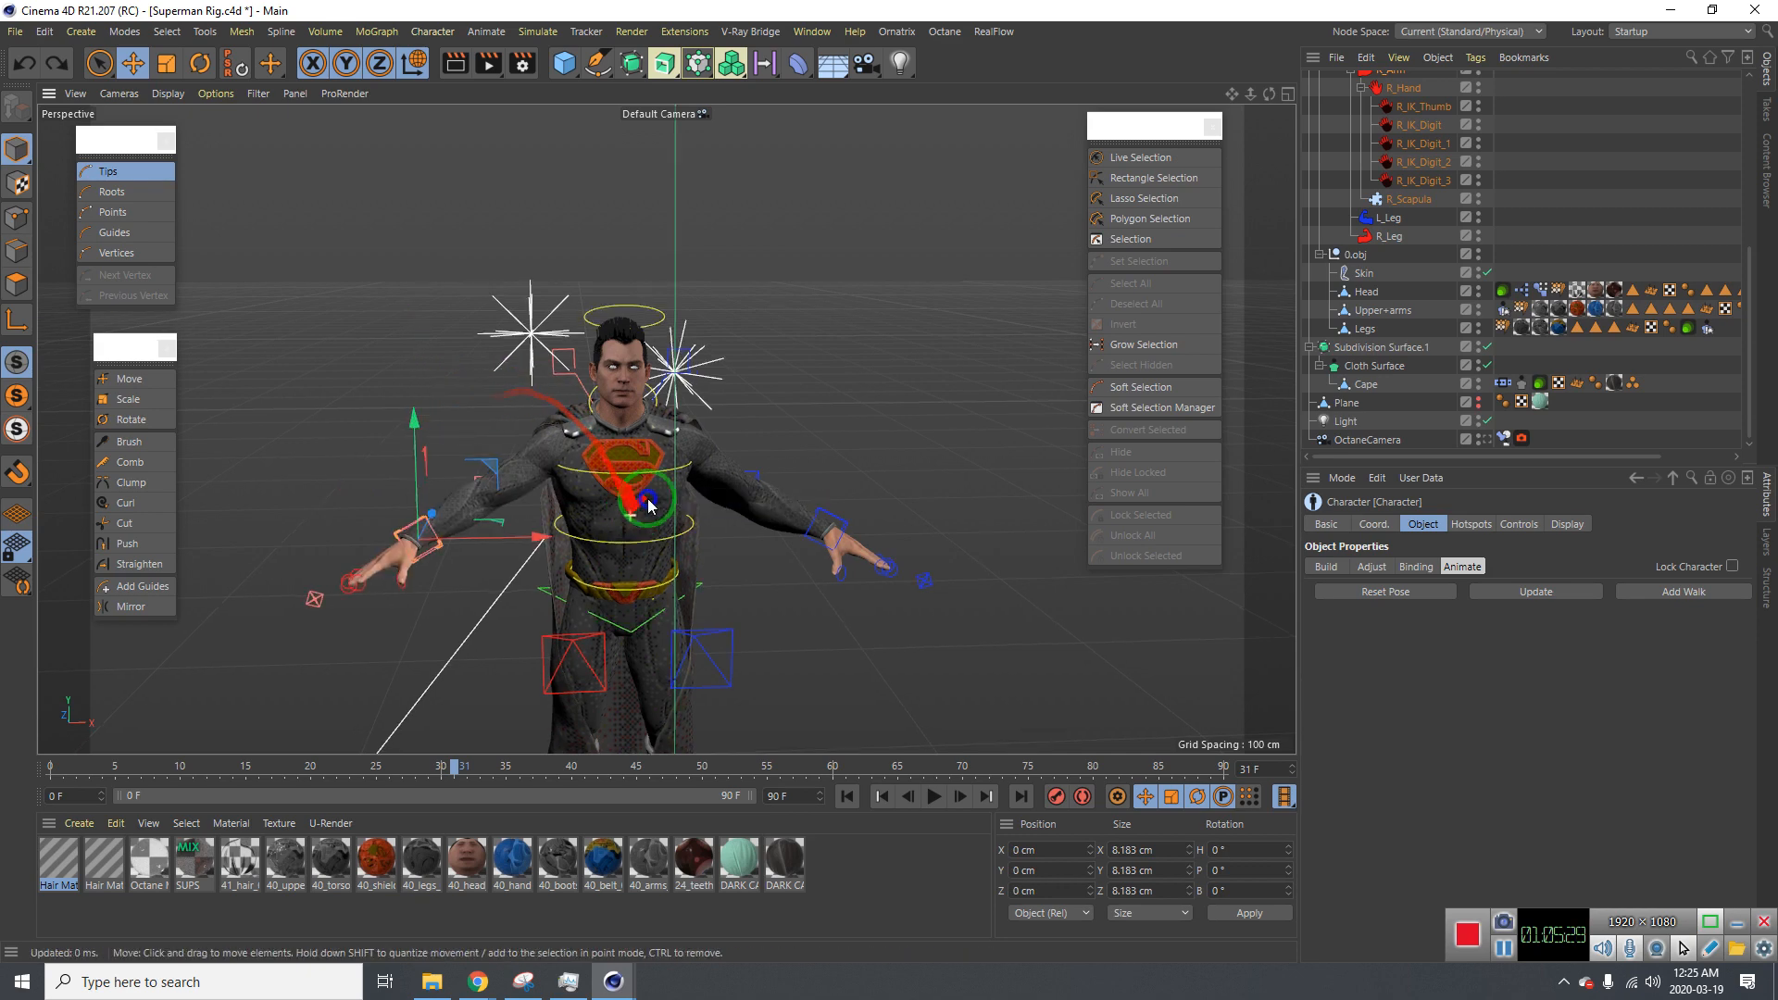
Test the rig by shifting the controller at the waist, undo the move, and save the project
scroll(556, 435, up, 5)
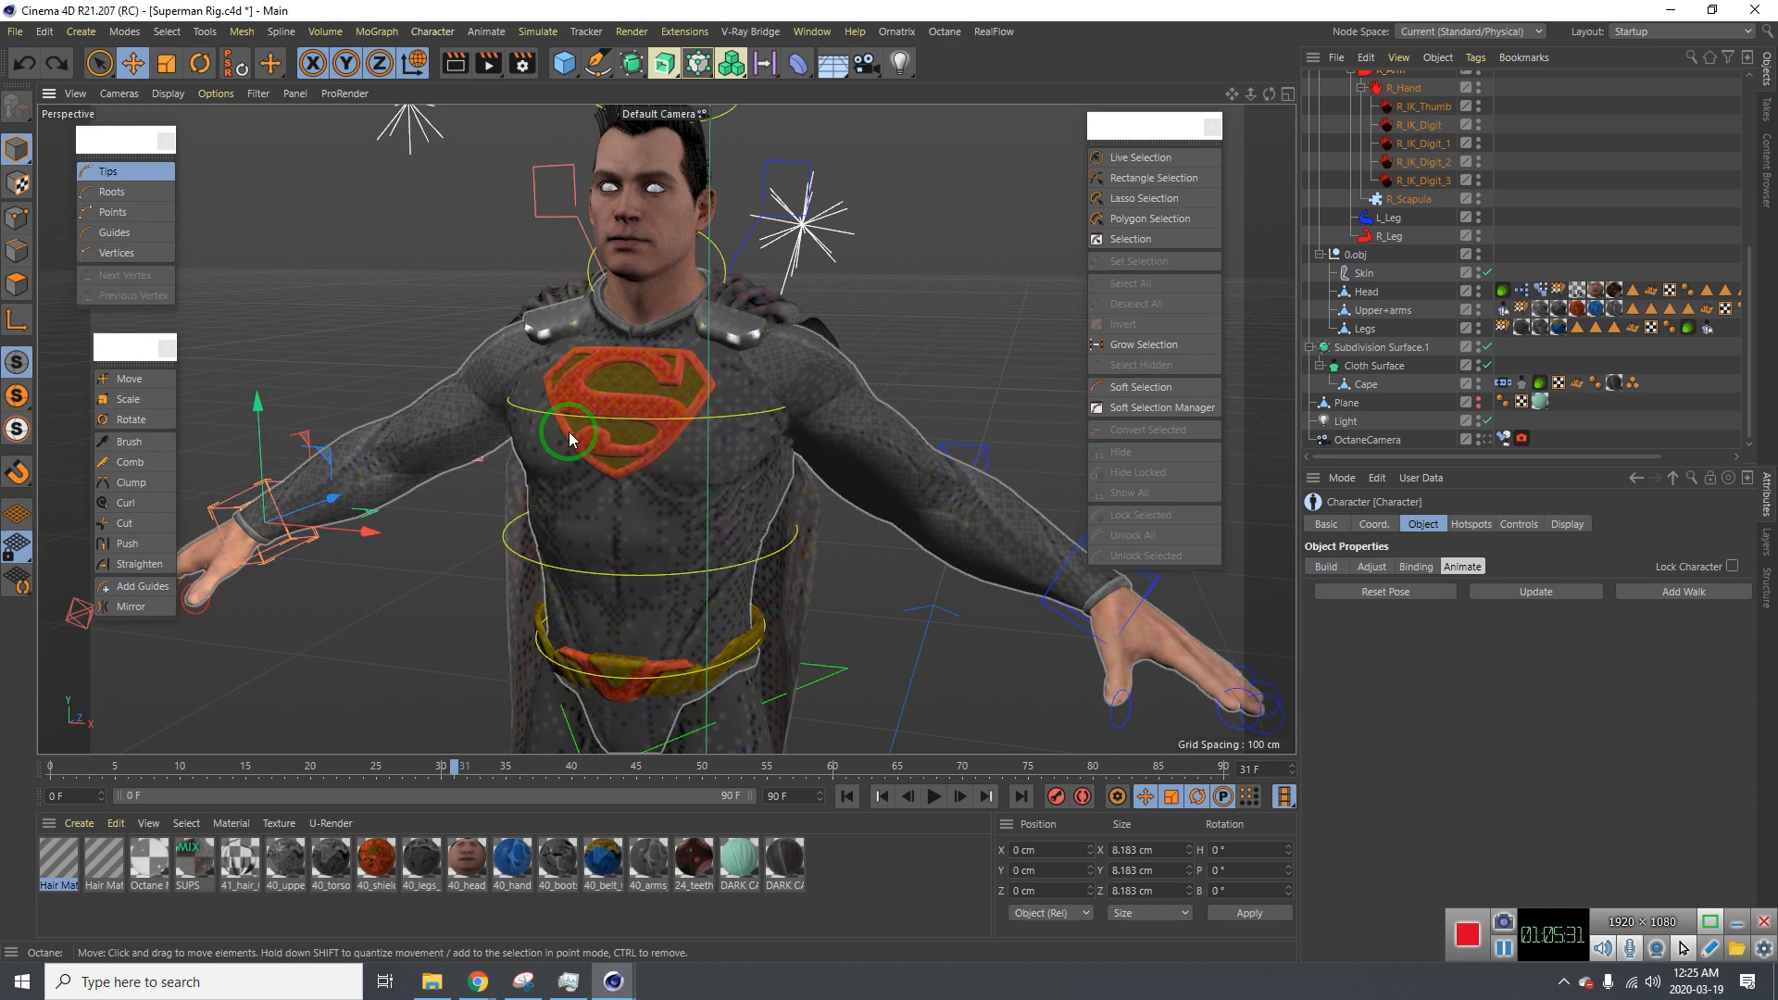
scroll(622, 408, down, 2)
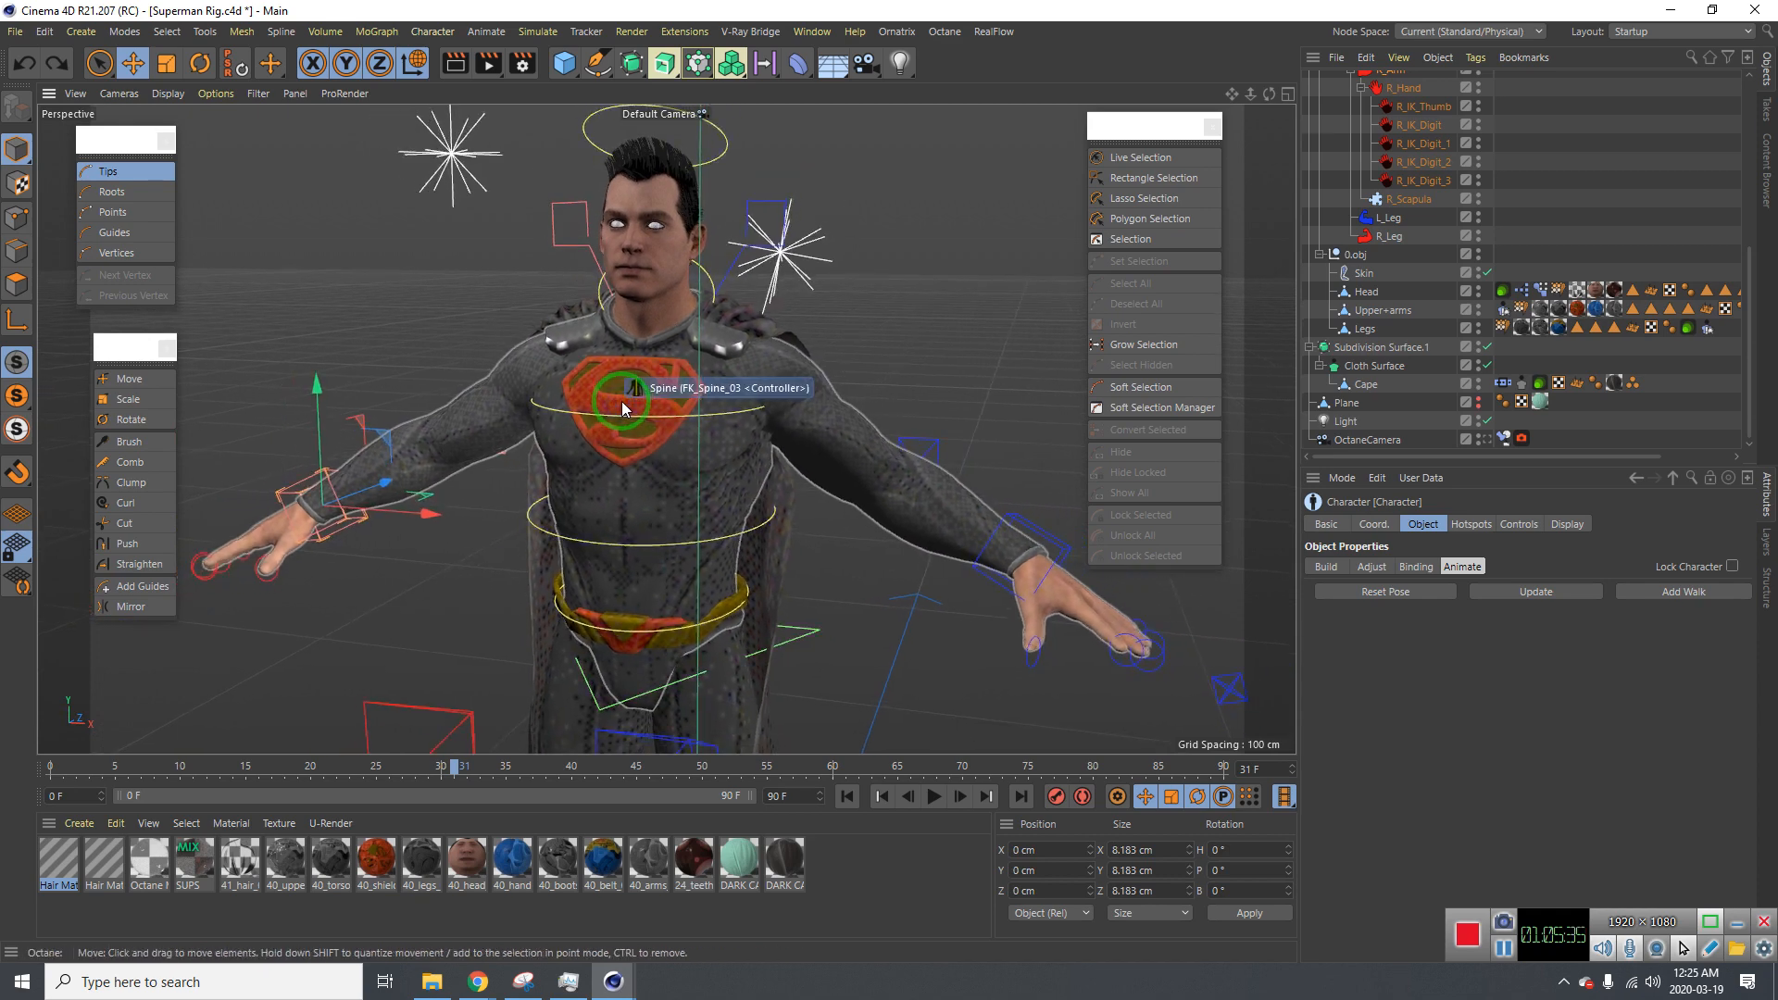
scroll(623, 408, down, 2)
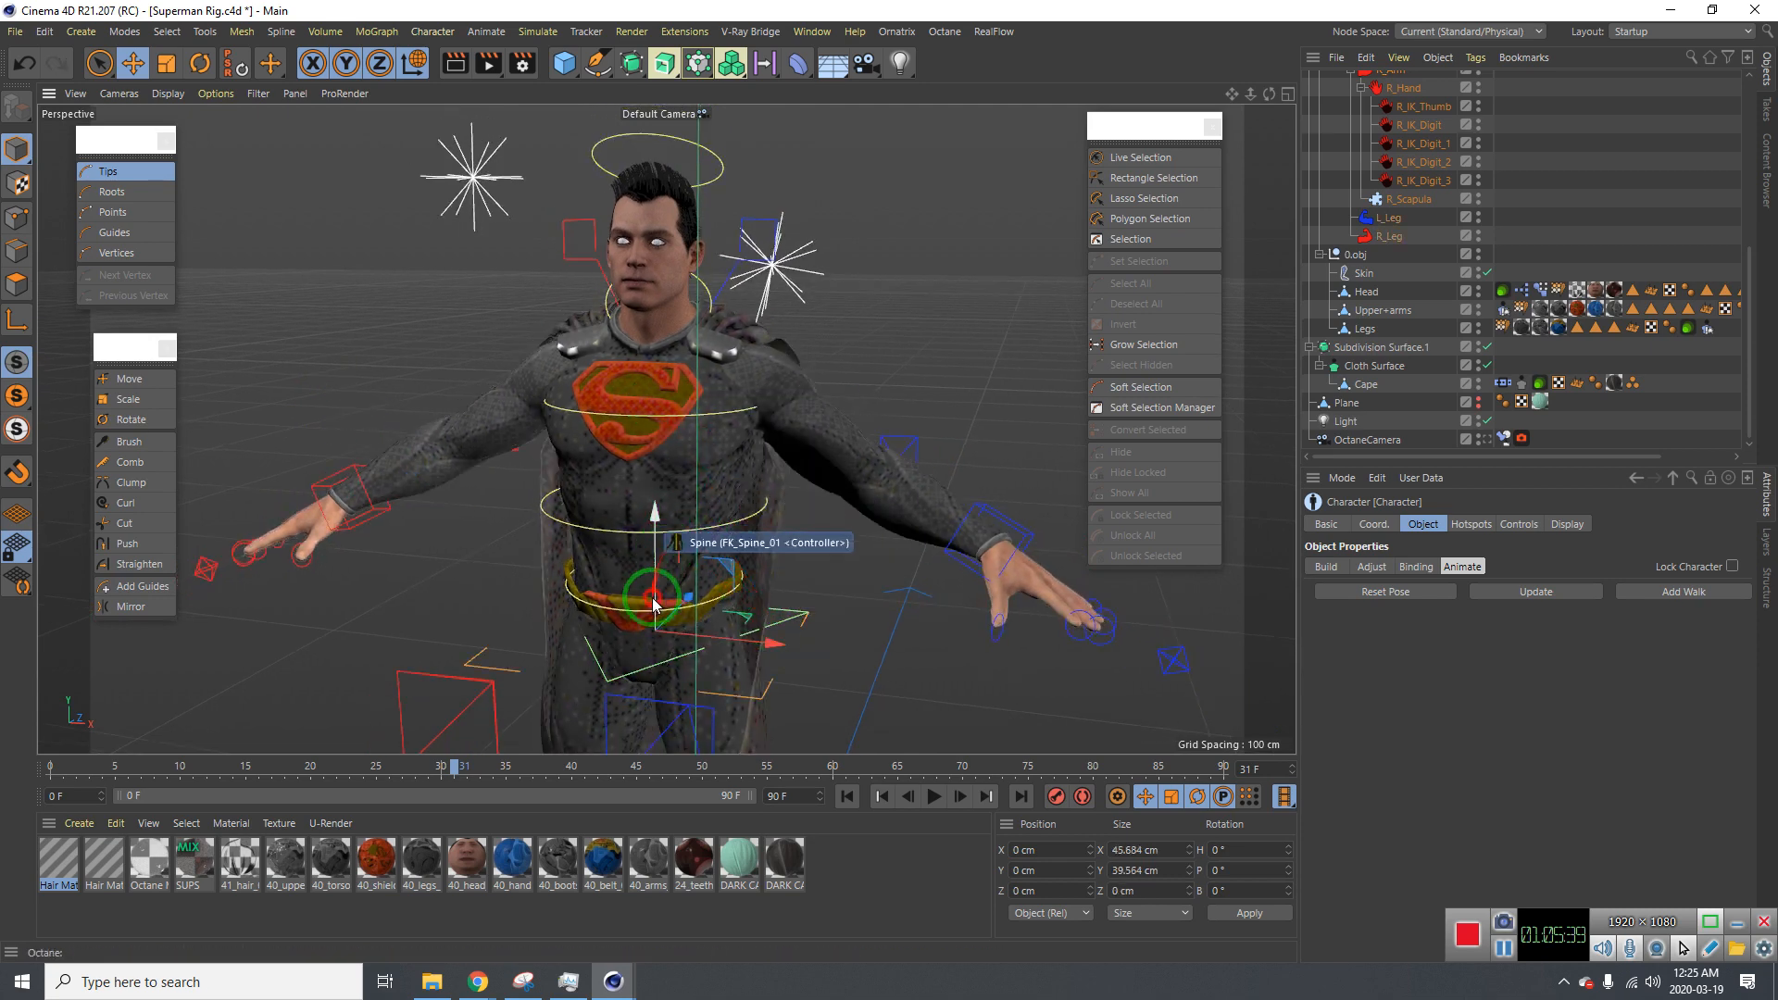
drag(654, 616, 693, 612)
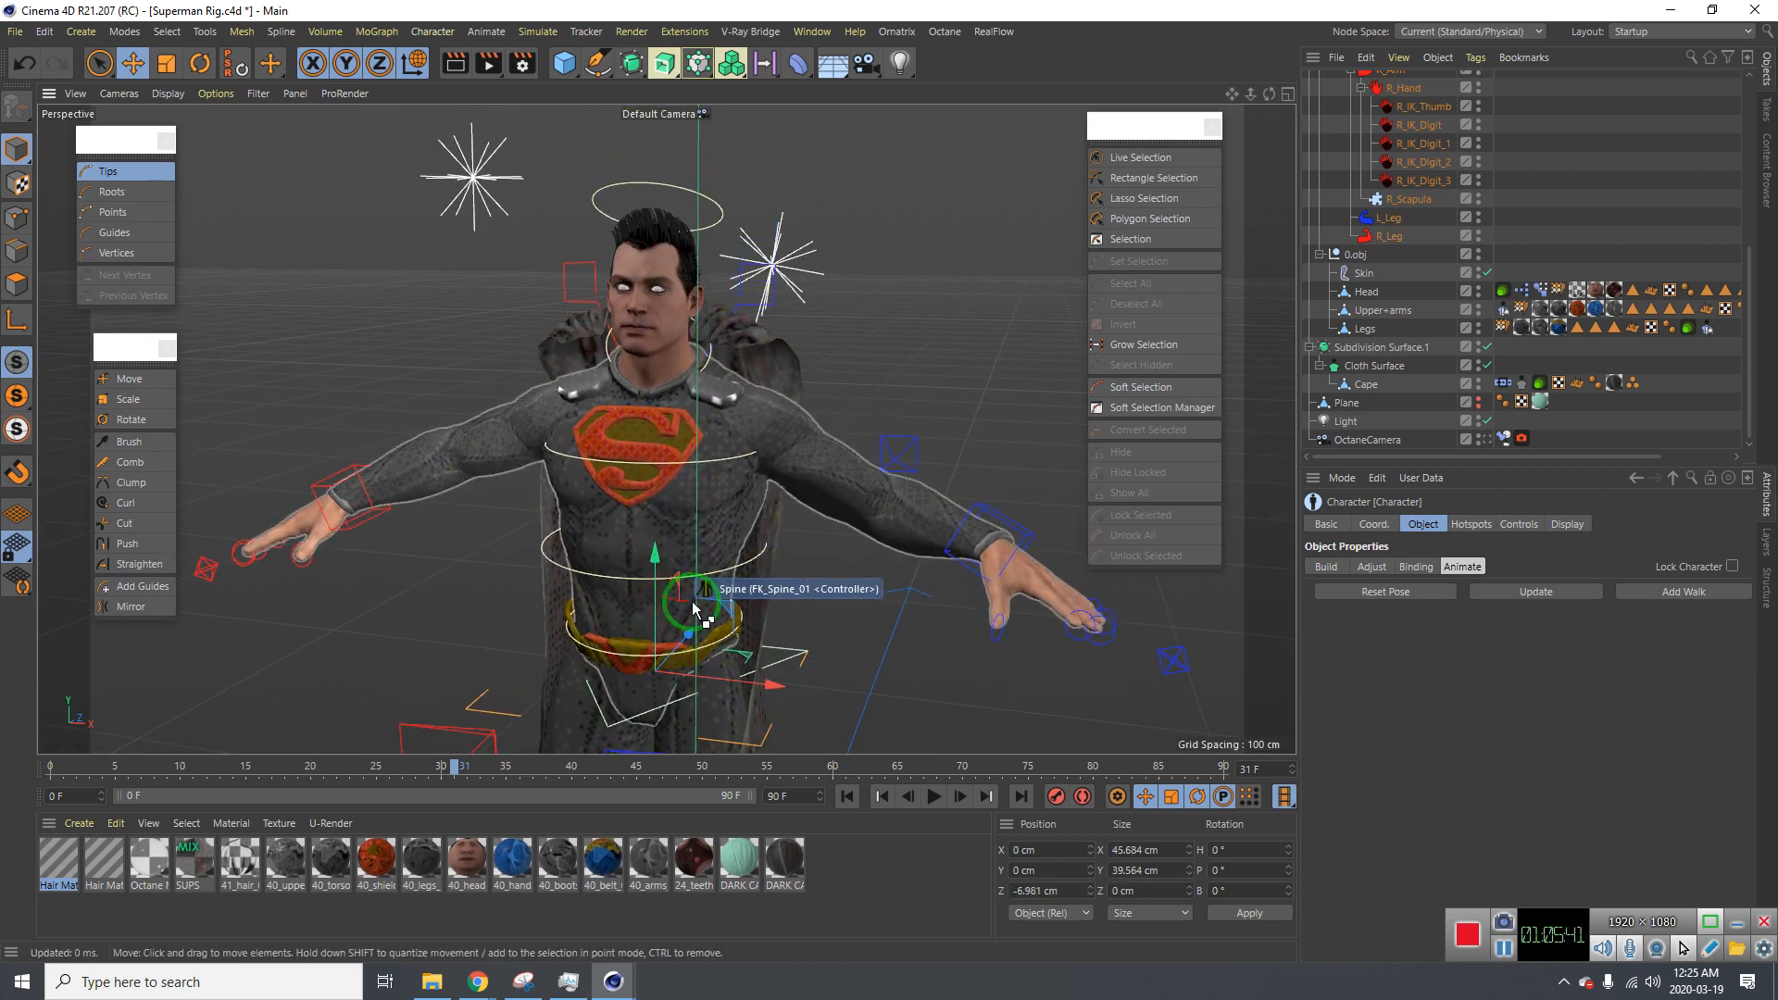
key(ctrl+z)
alt+drag(698, 460, 589, 386)
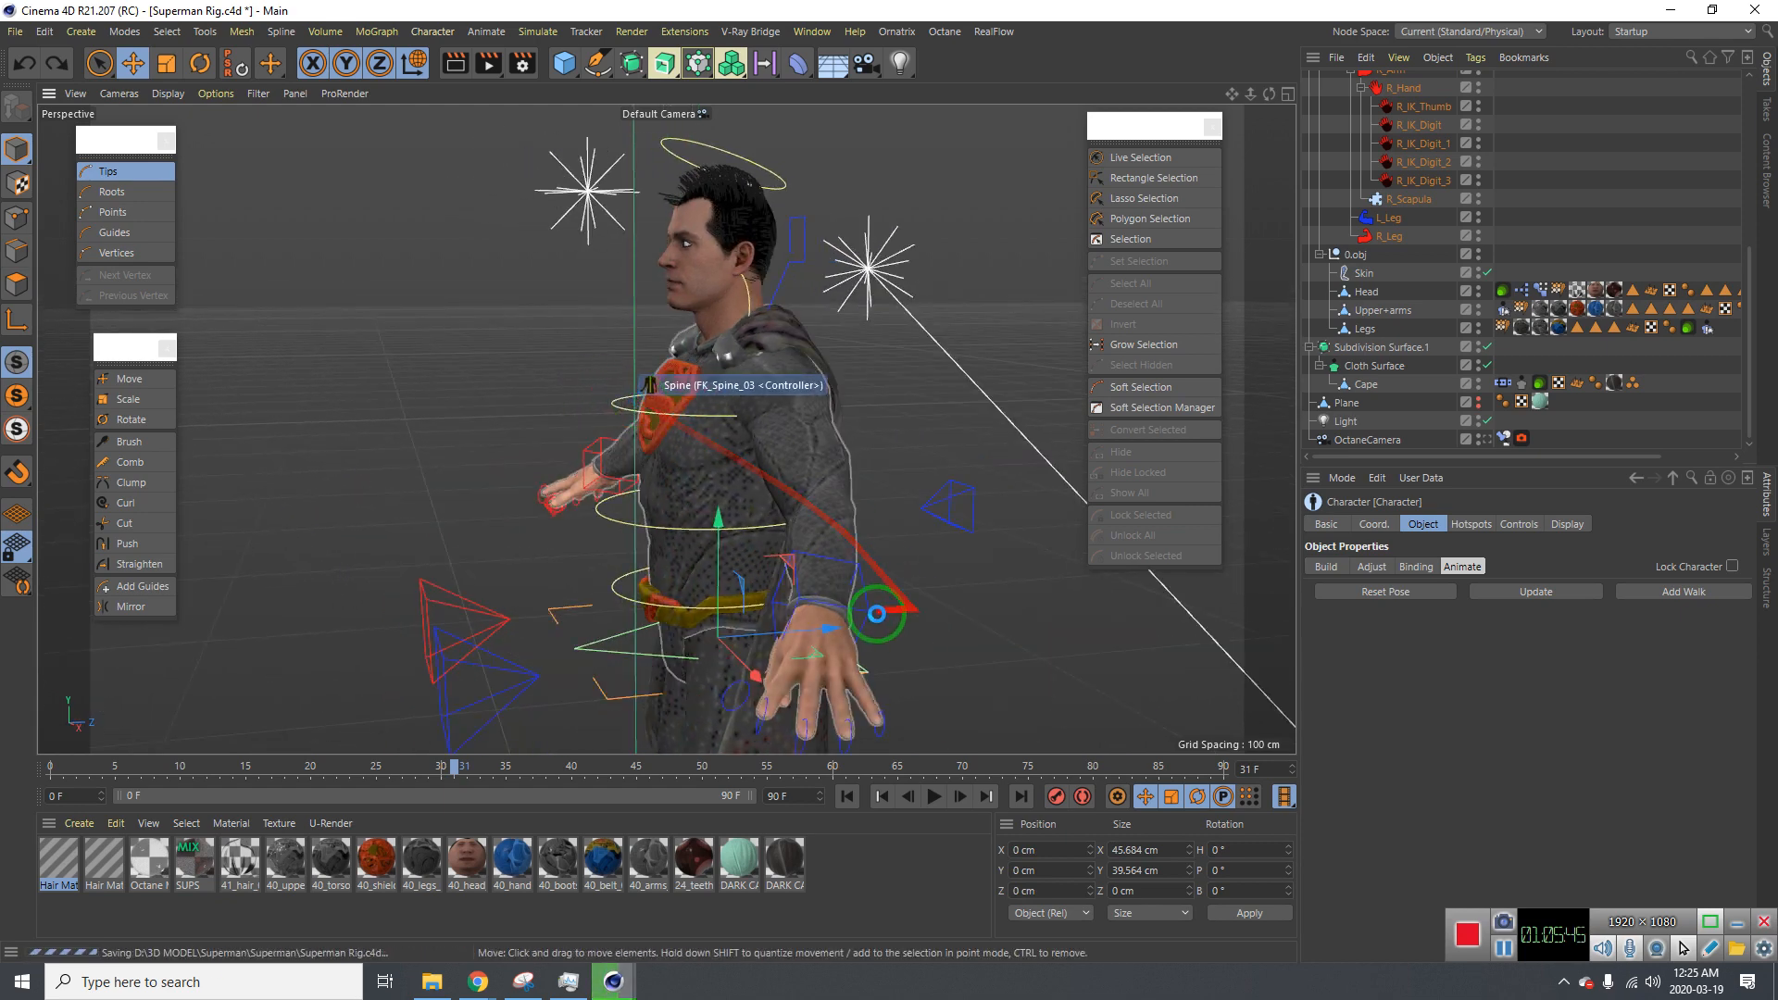